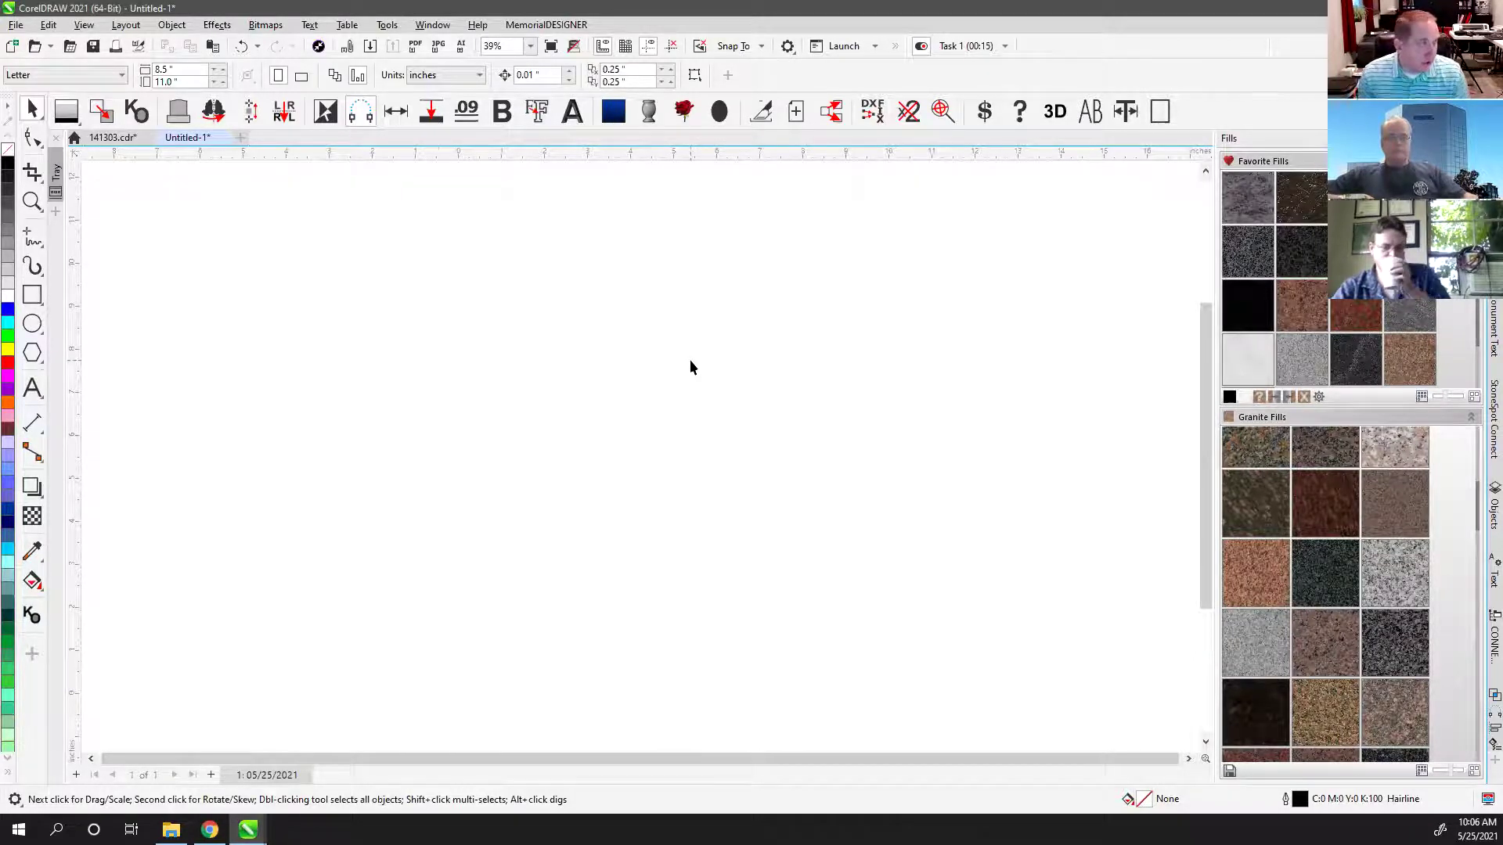
Step: Select the Text tool, with MDRoman at 1 in shown as the current font
left_click(36, 389)
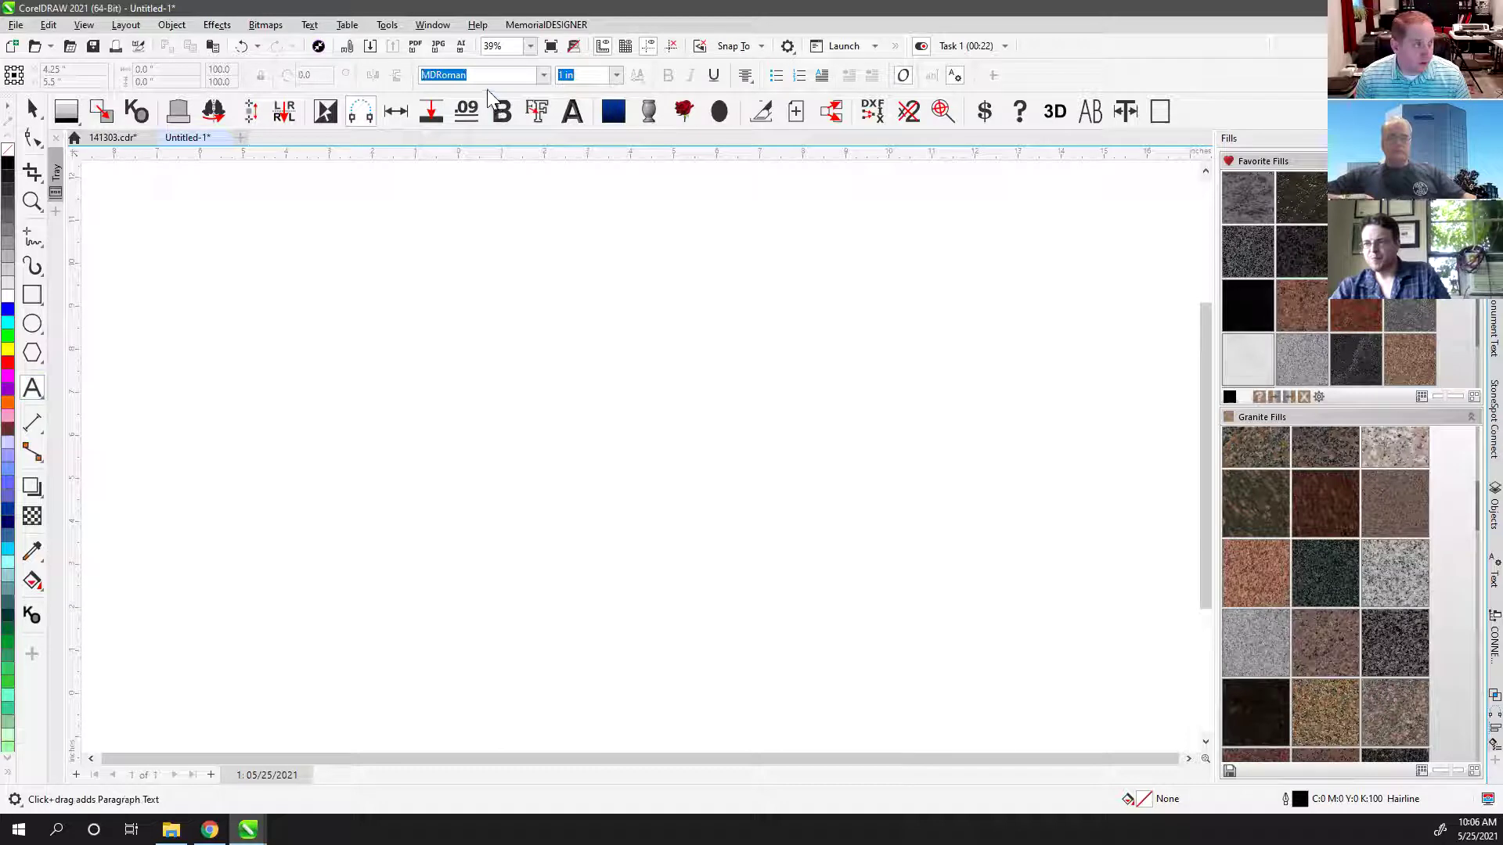
left_click(529, 76)
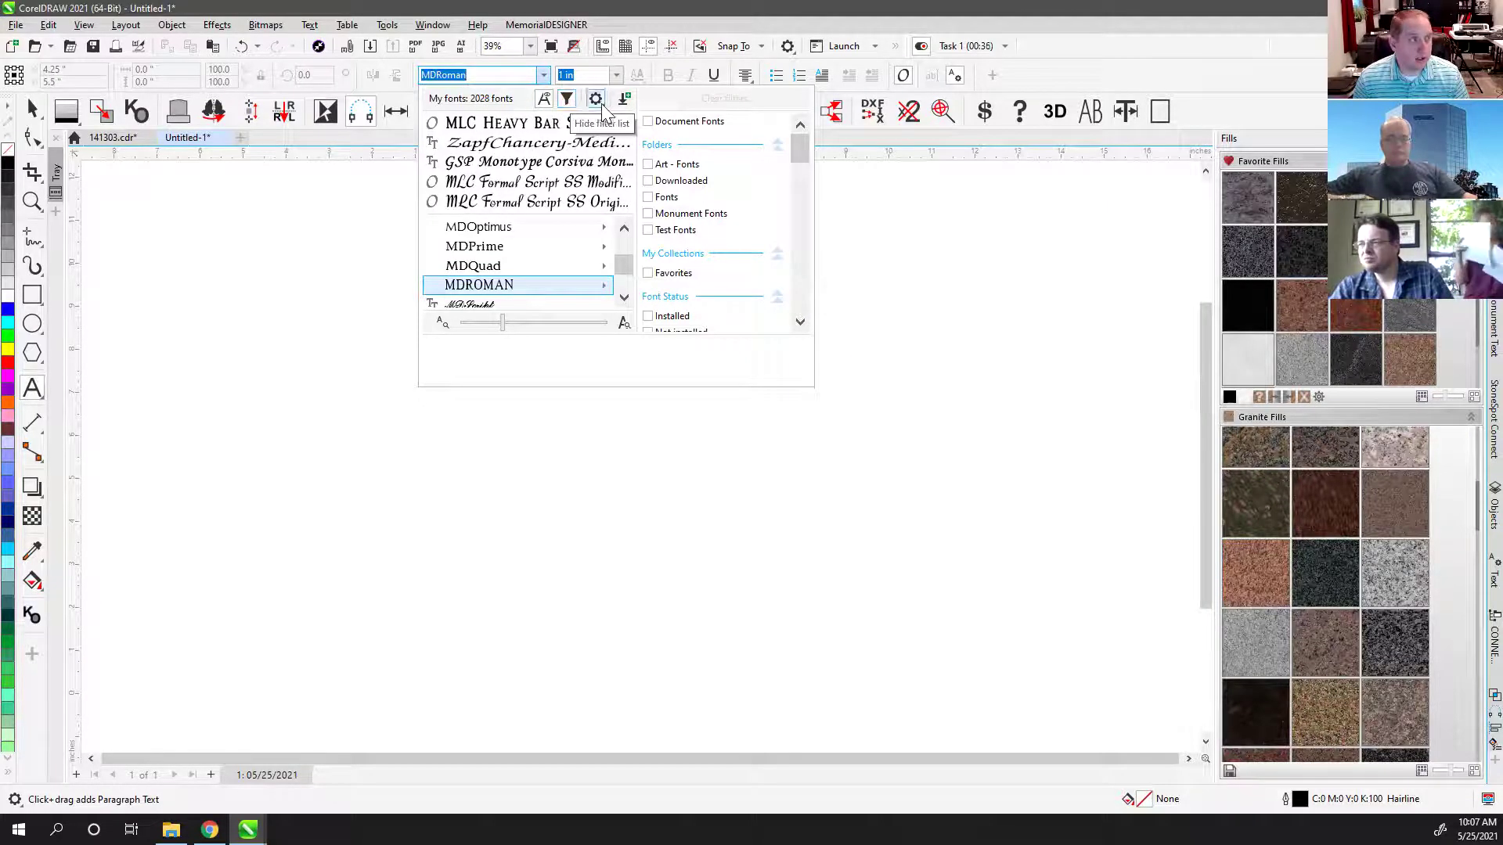
left_click(647, 213)
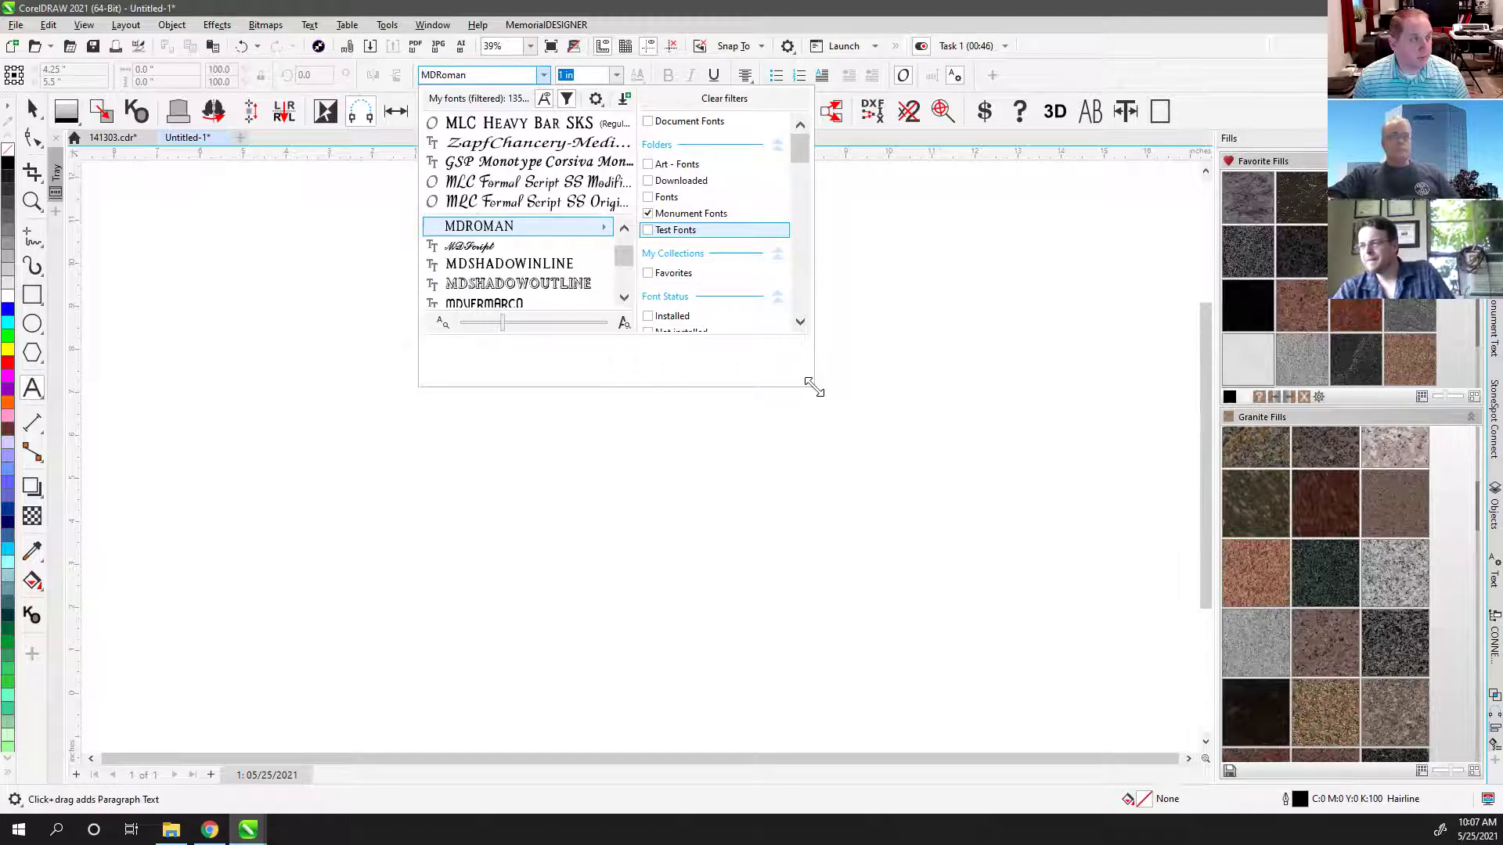
left_click_drag(814, 387, 935, 673)
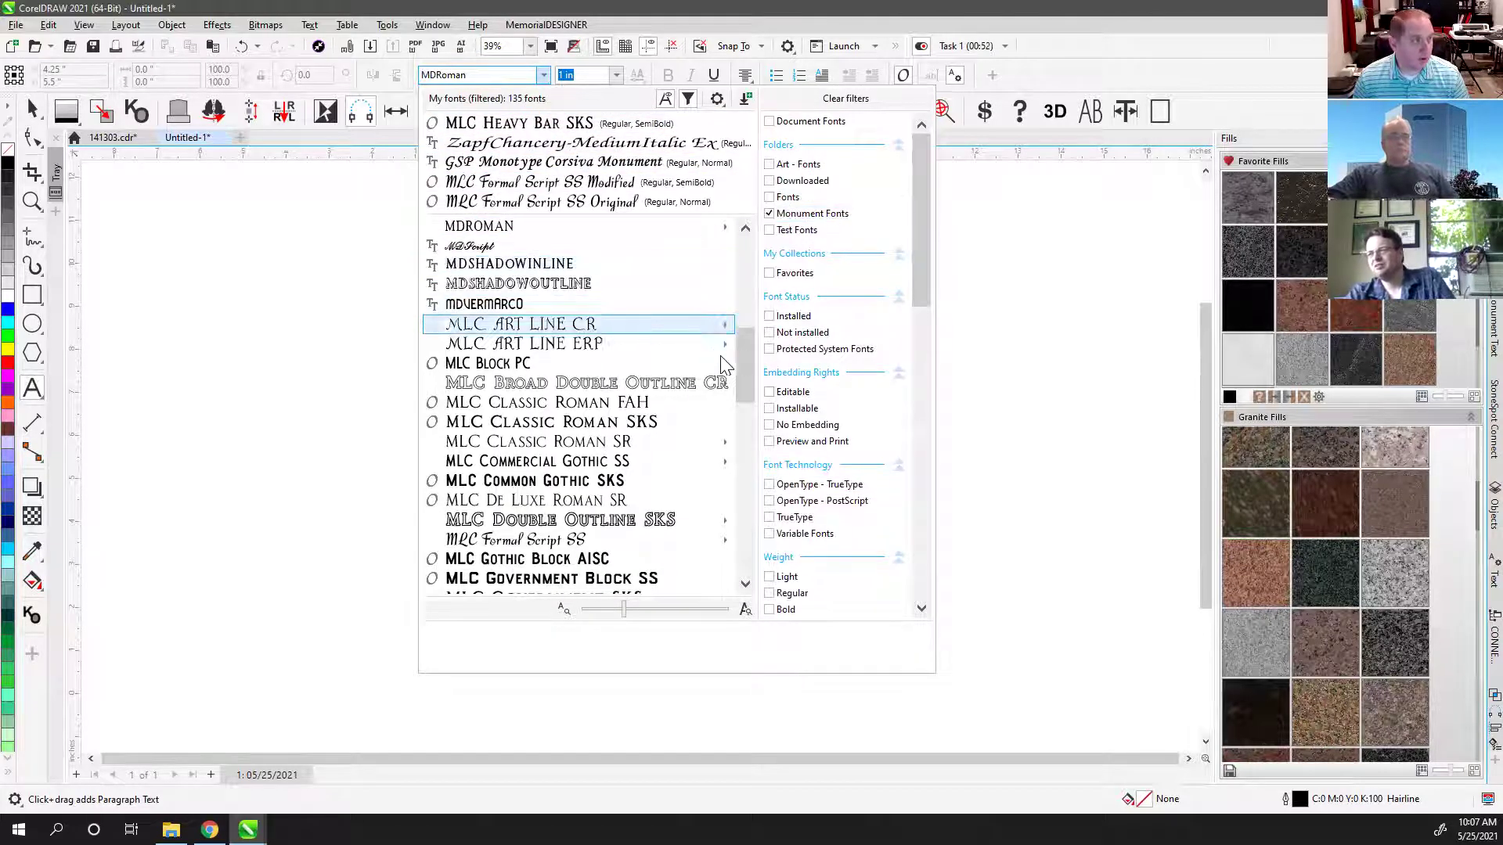
left_click(770, 214)
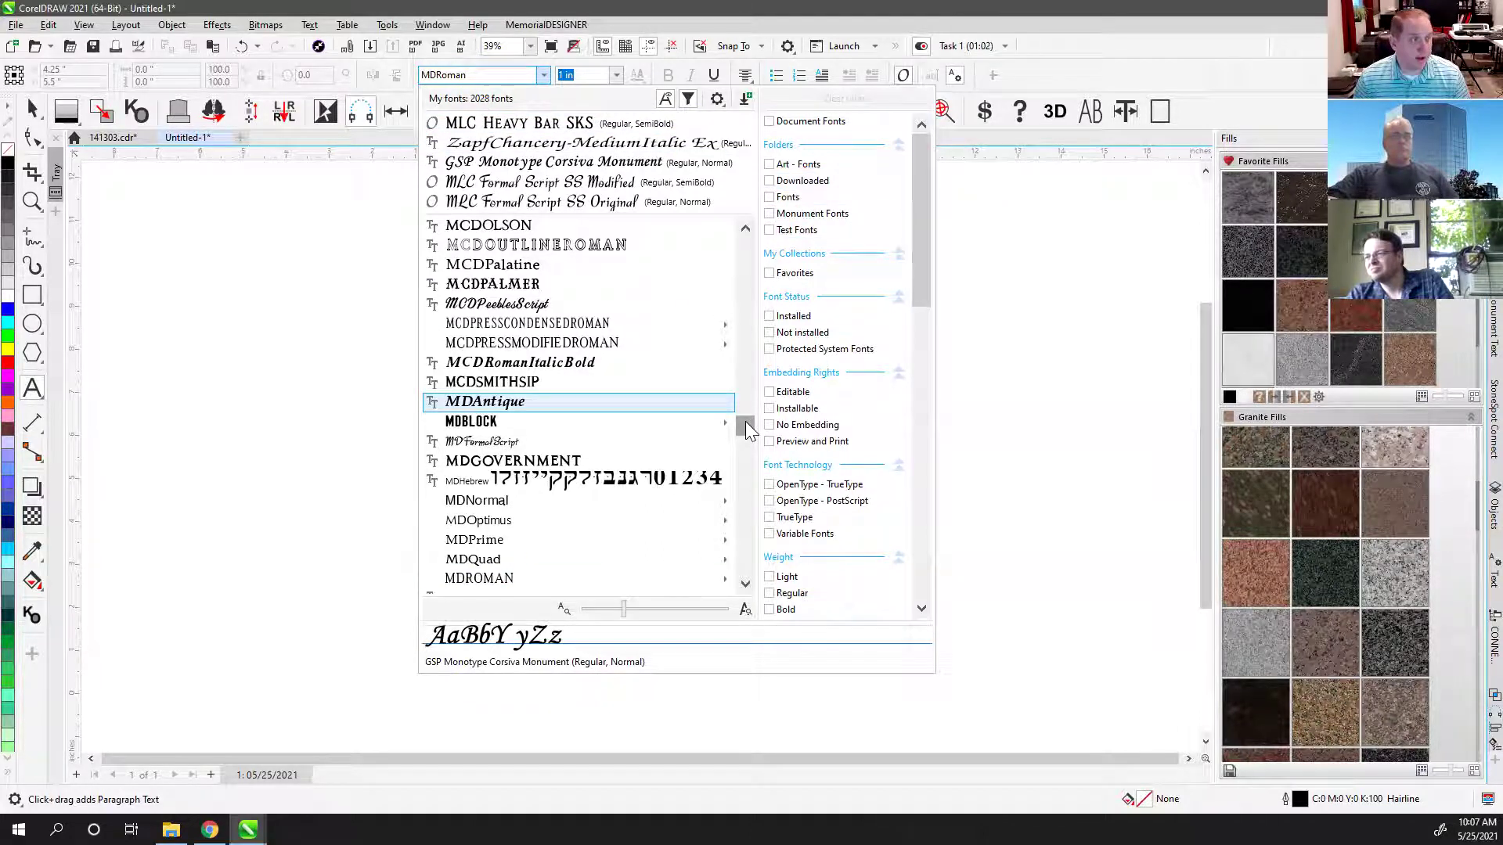
left_click_drag(745, 429, 748, 286)
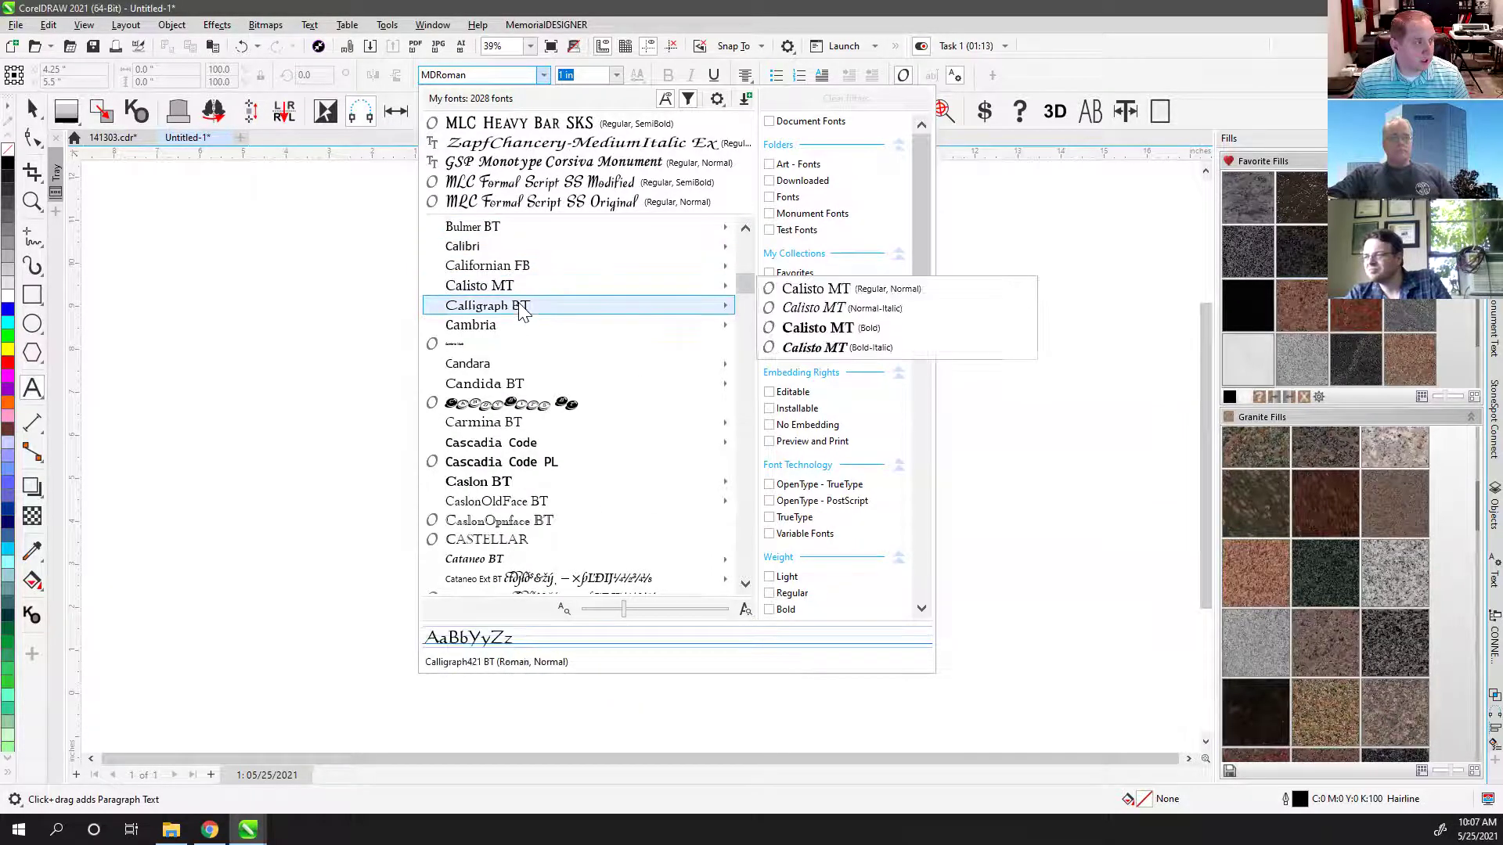
mouse_move(521, 491)
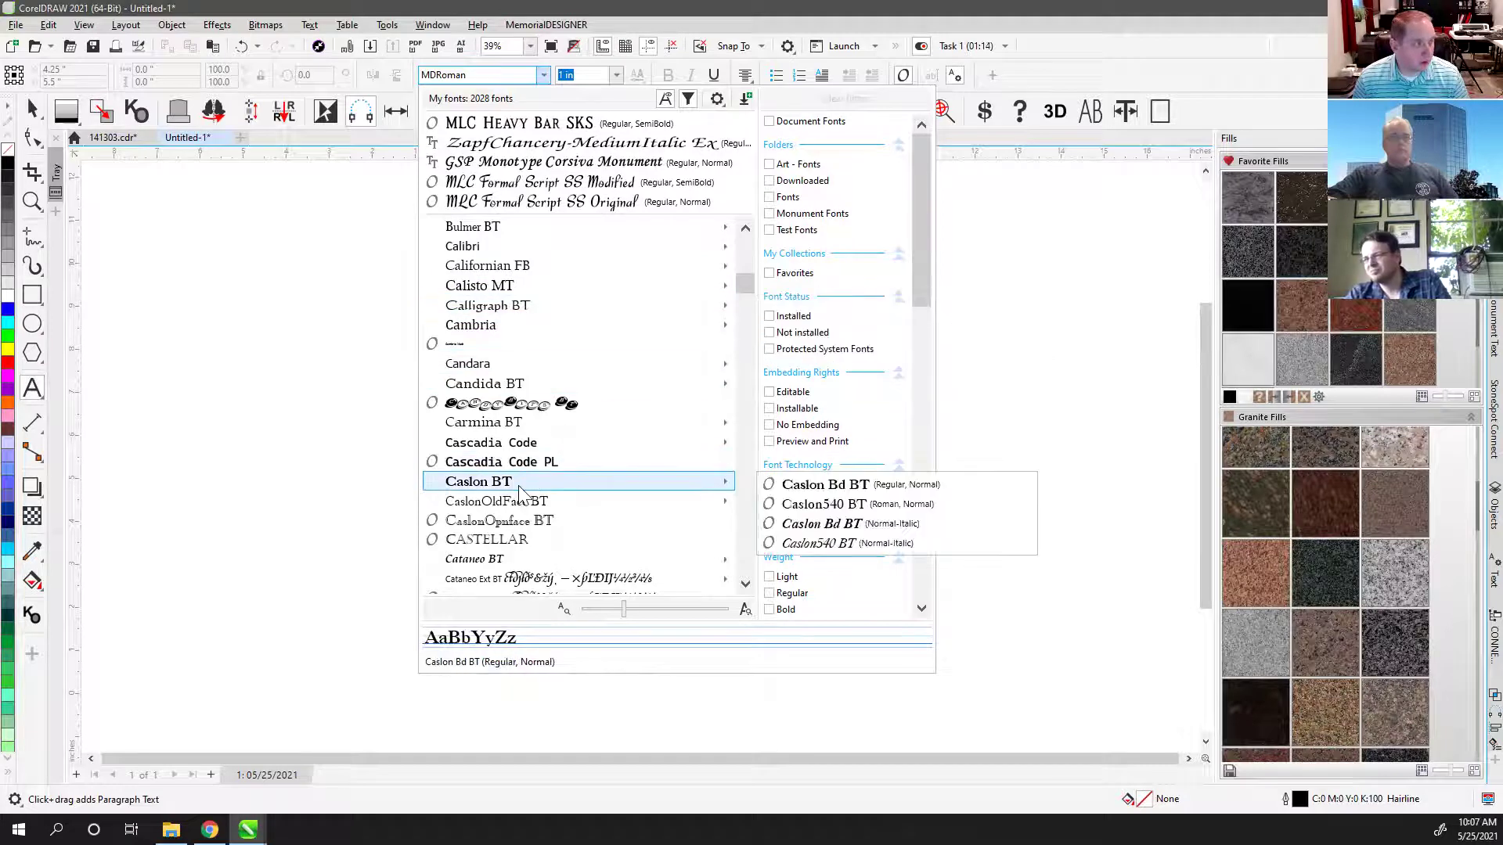
left_click(33, 111)
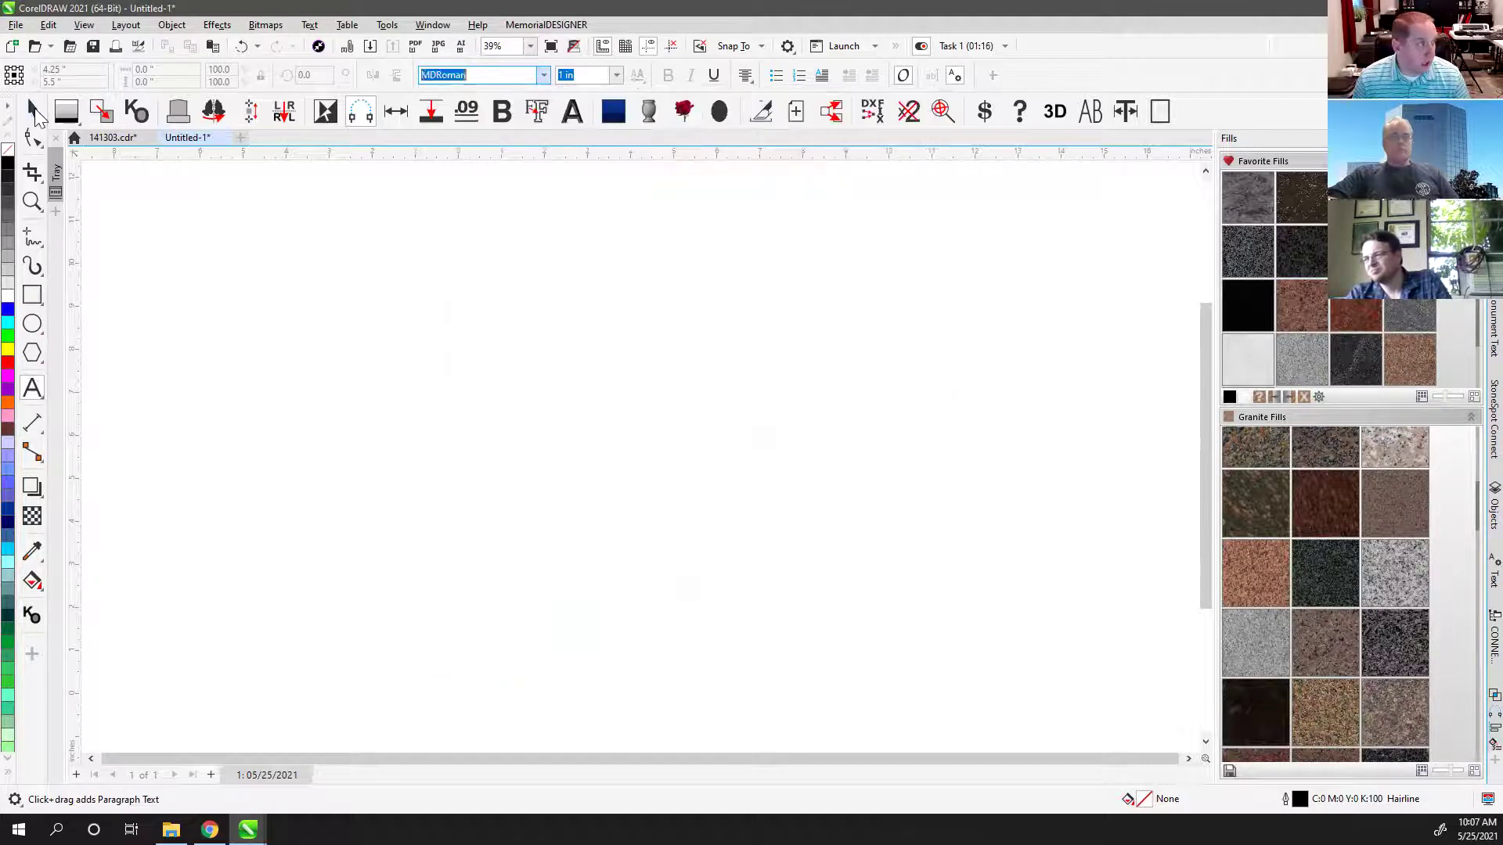
Step: Switch to the Pick tool and bring up the Welcome Screen's Store page
left_click(33, 111)
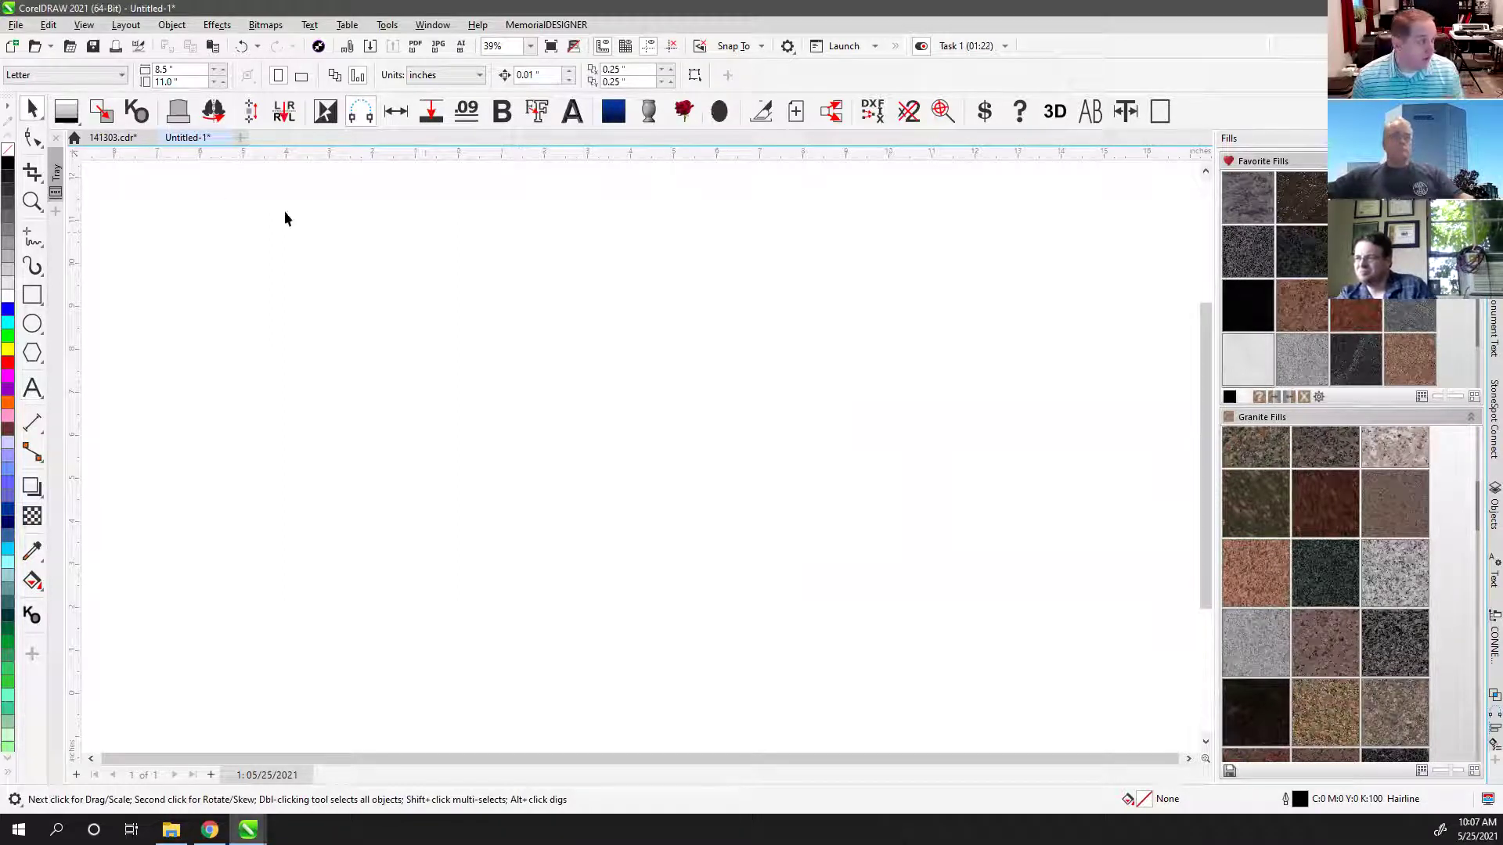
left_click(75, 137)
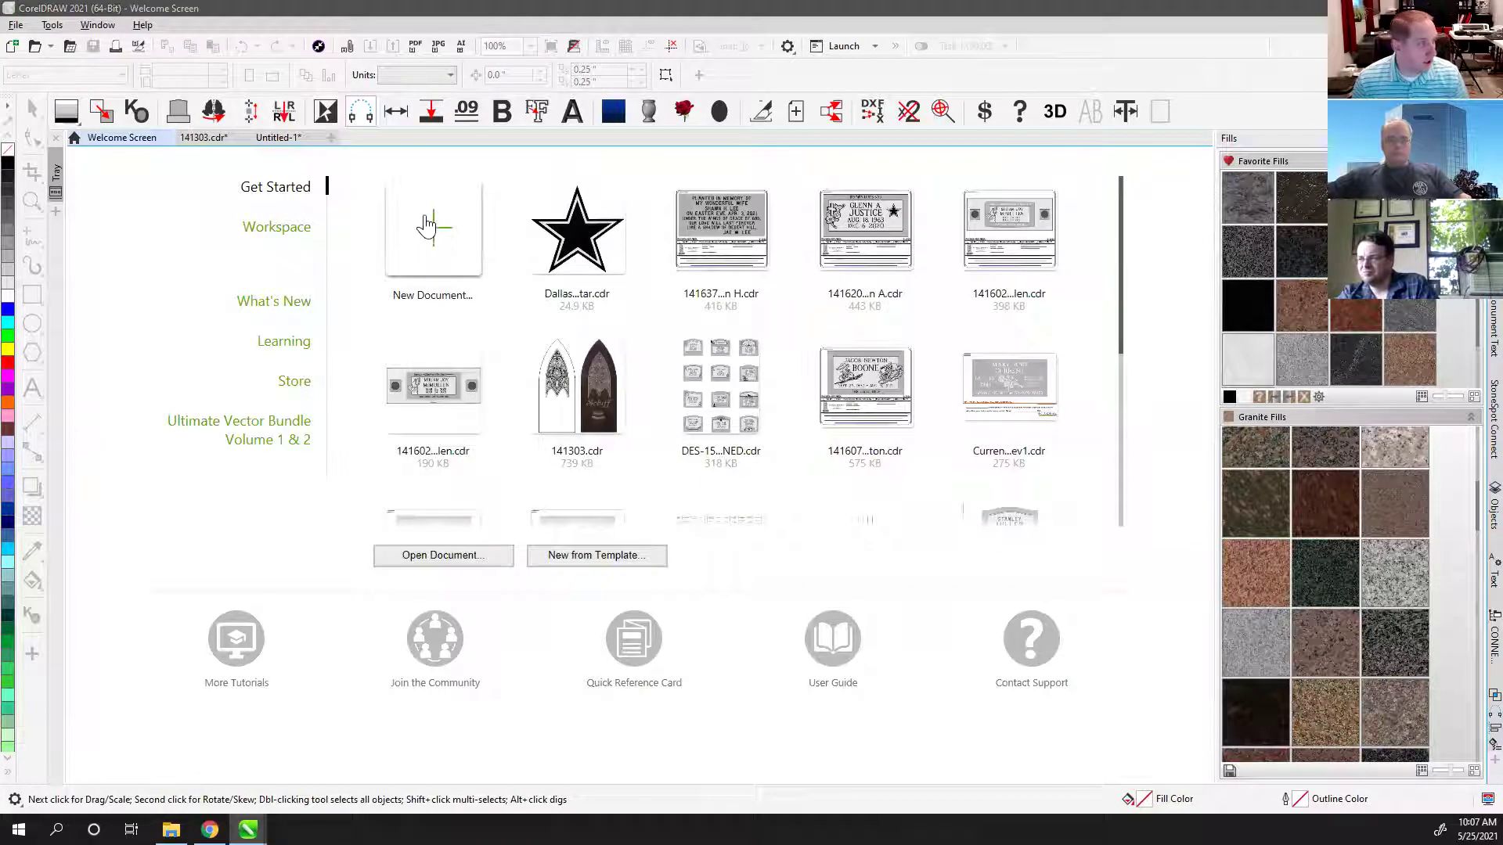
left_click(292, 385)
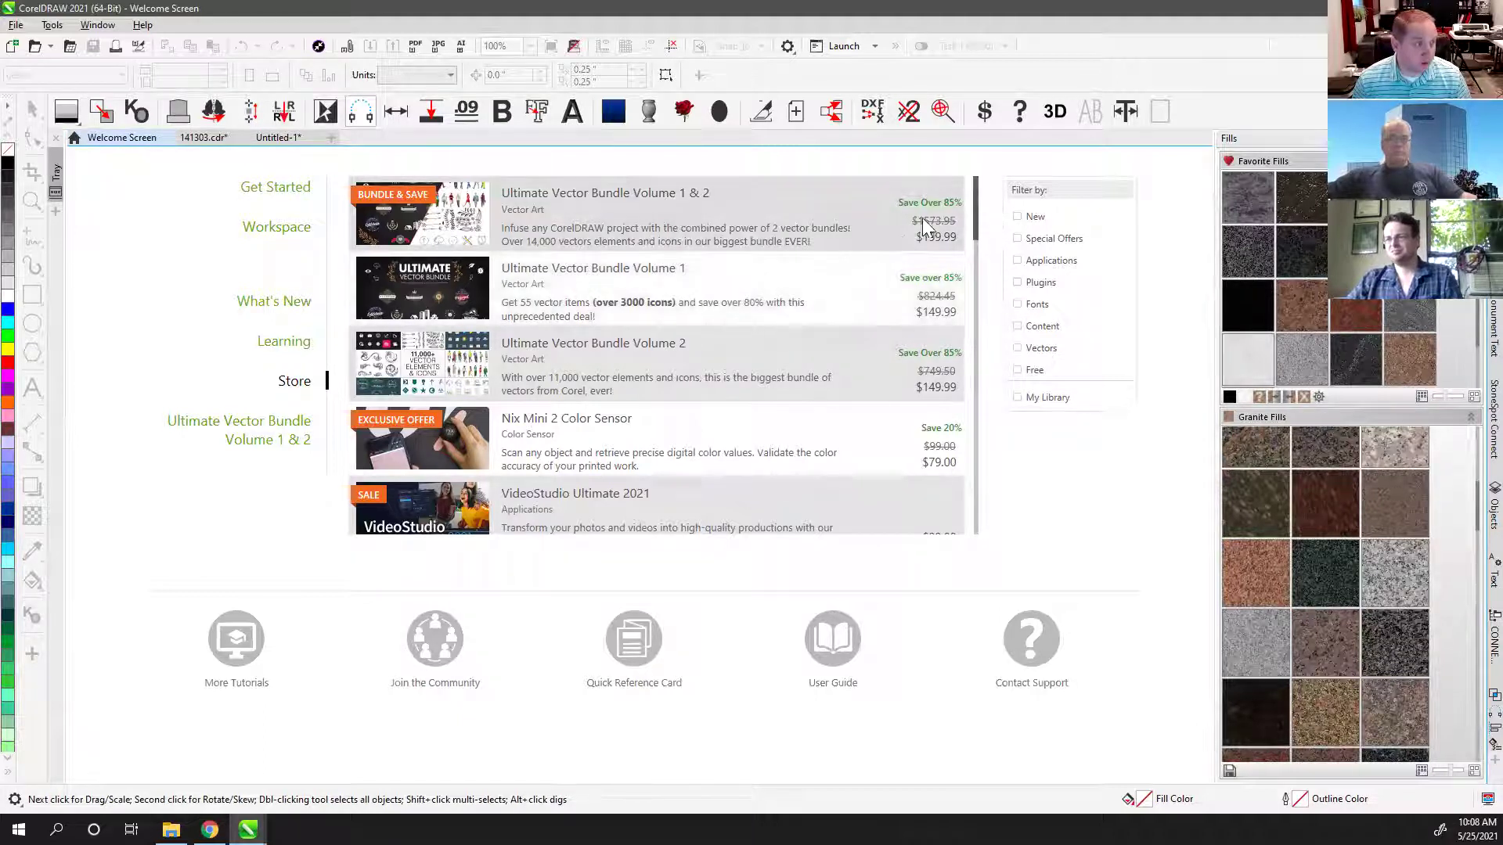
Step: Filter the Store list to show only free font products
left_click(1018, 304)
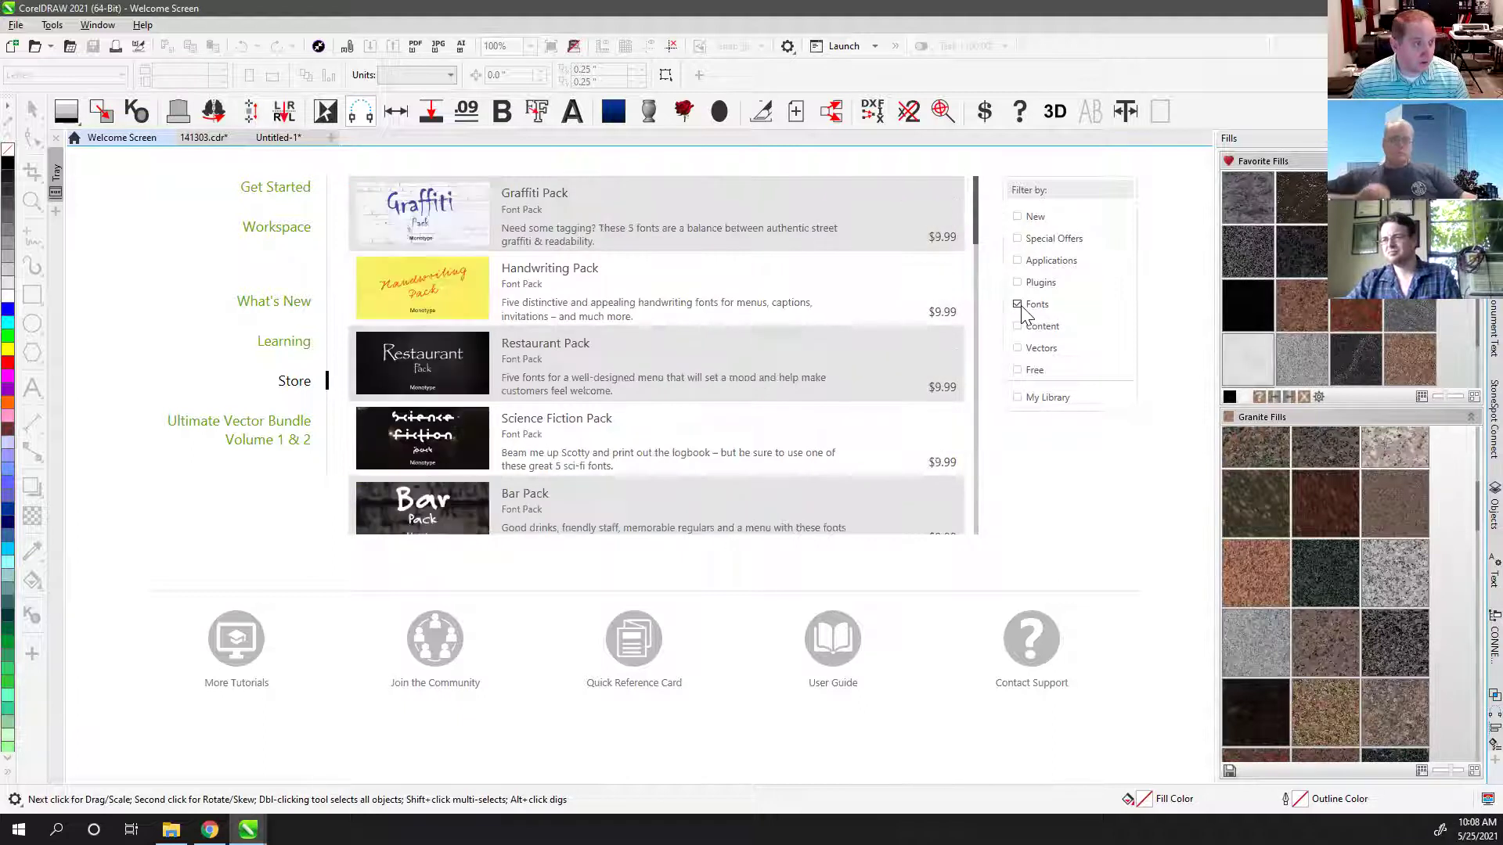
left_click(1020, 373)
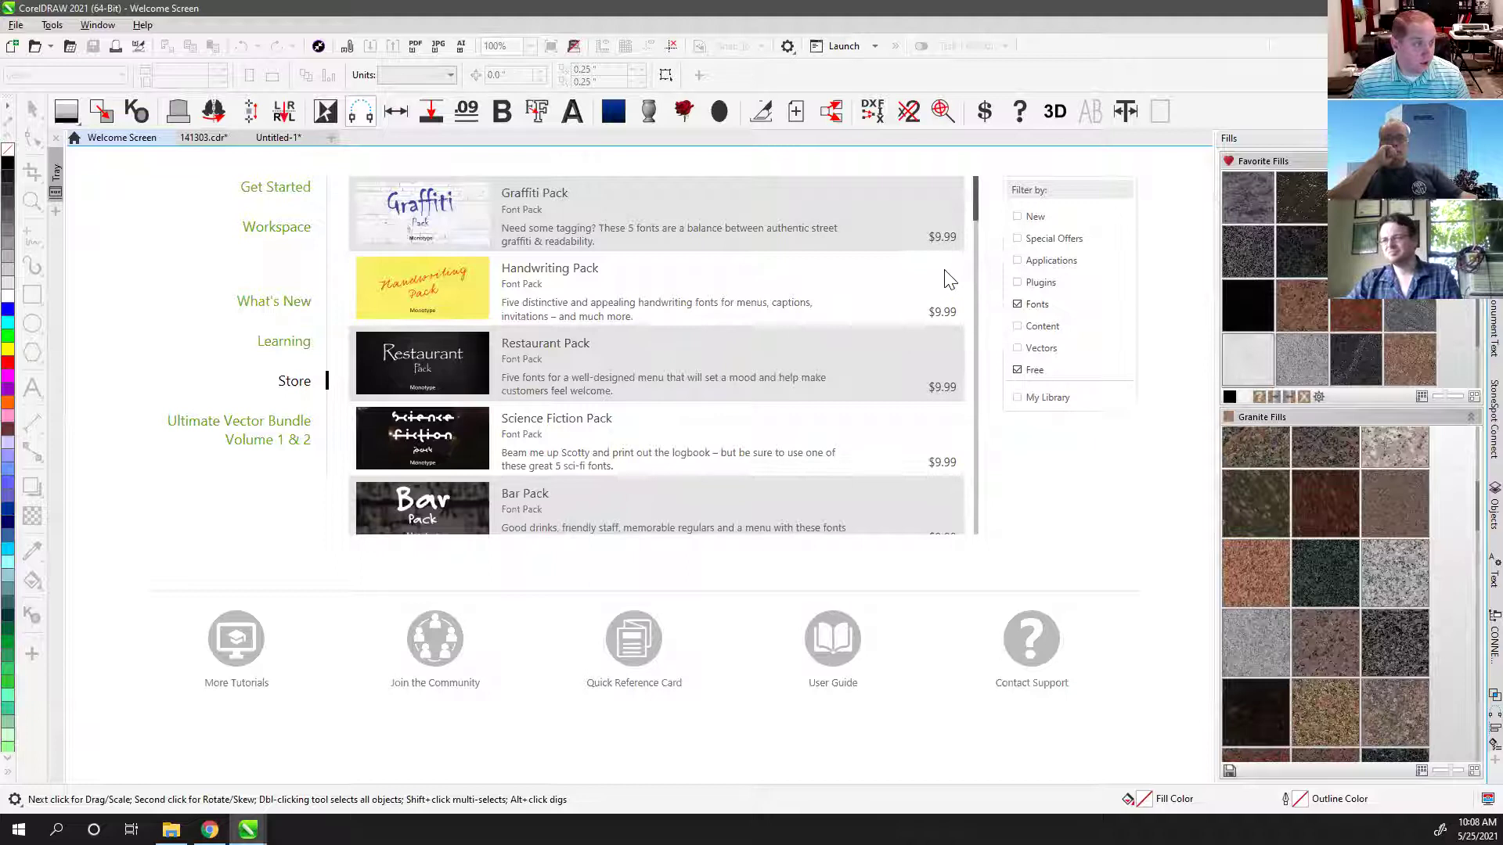
scroll(947, 272, "down", 9)
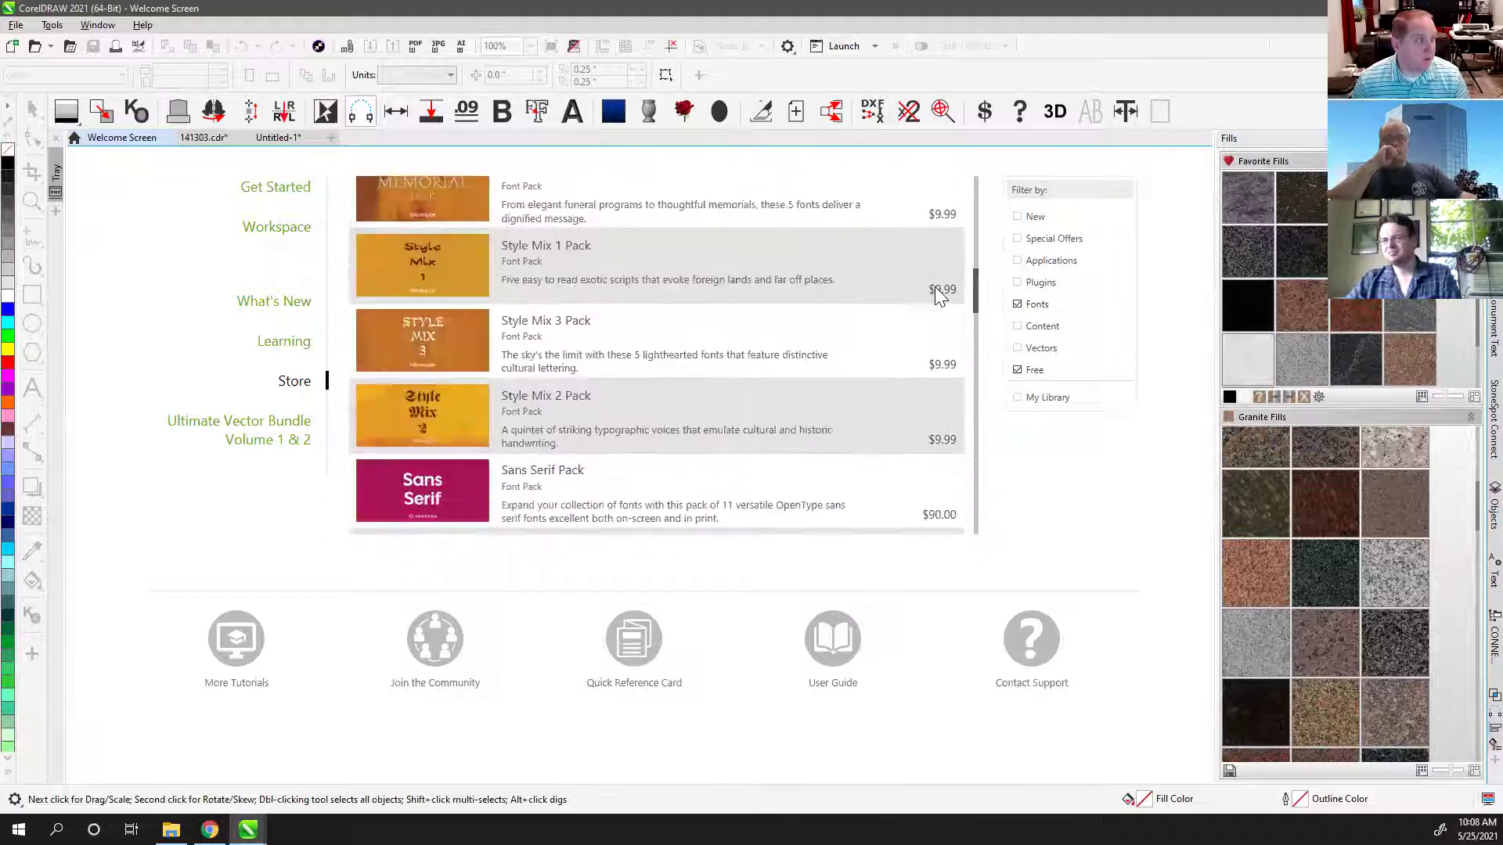
scroll(933, 292, "down", 5)
mouse_move(979, 379)
left_mouse_down()
mouse_move(975, 419)
mouse_move(975, 400)
left_mouse_up()
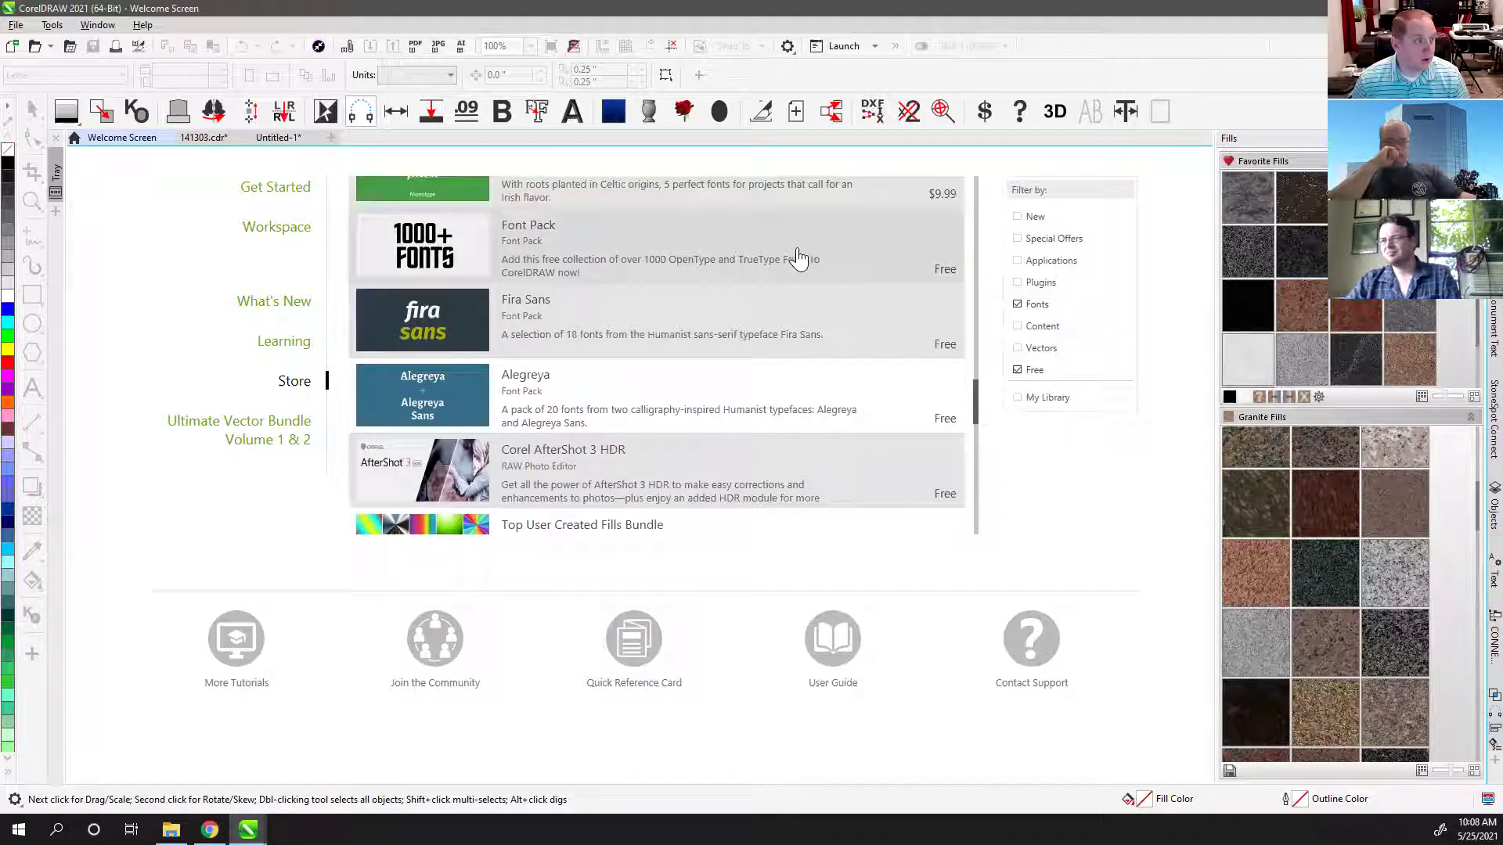
Step: Preview the free 1000+ fonts pack, then open the Alegreya font pack details
left_click(702, 264)
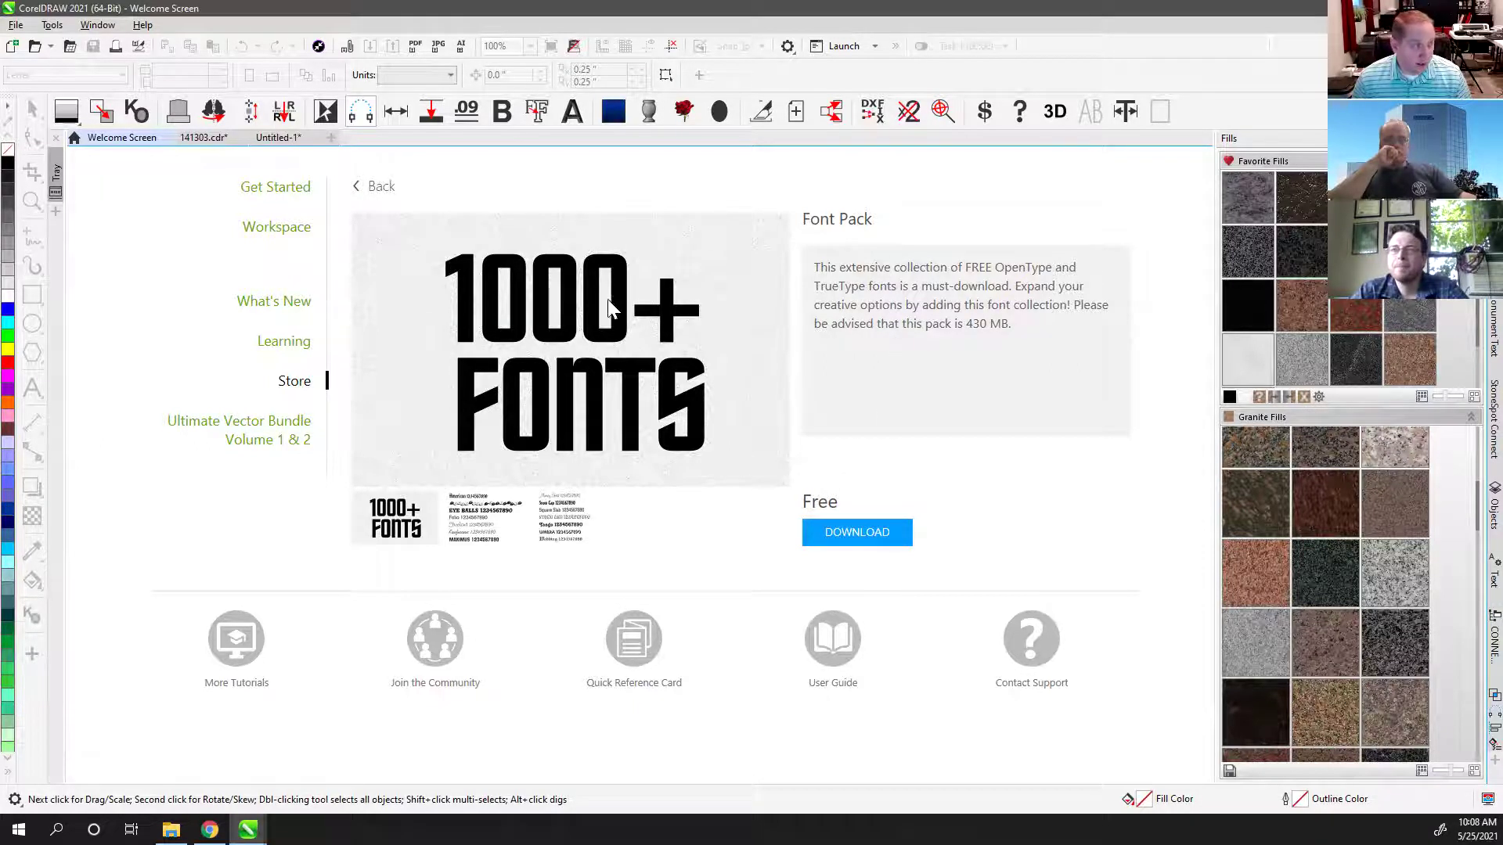
left_click(376, 192)
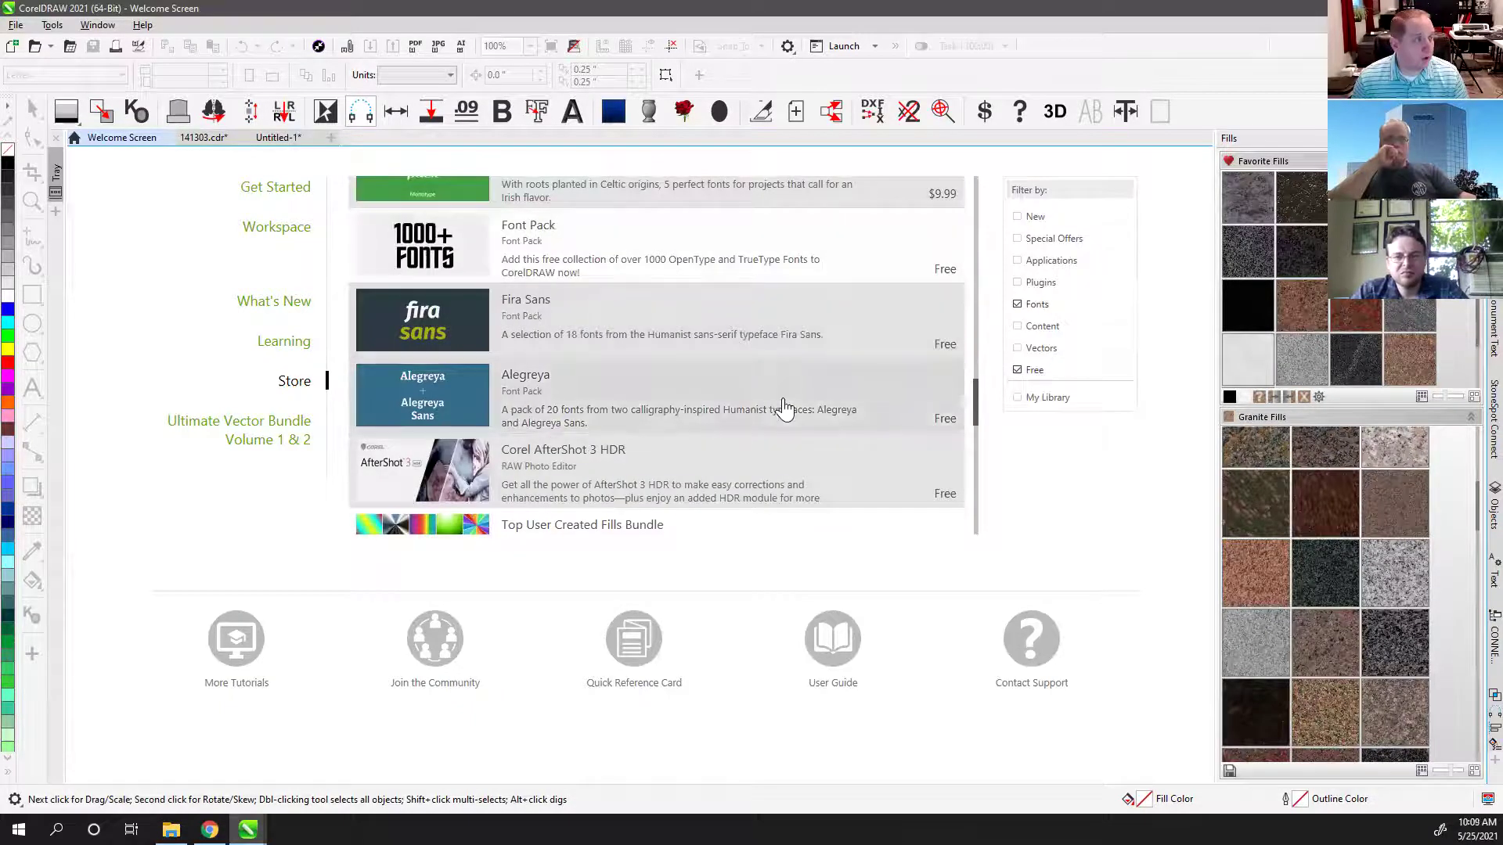
scroll(773, 399, "down", 1)
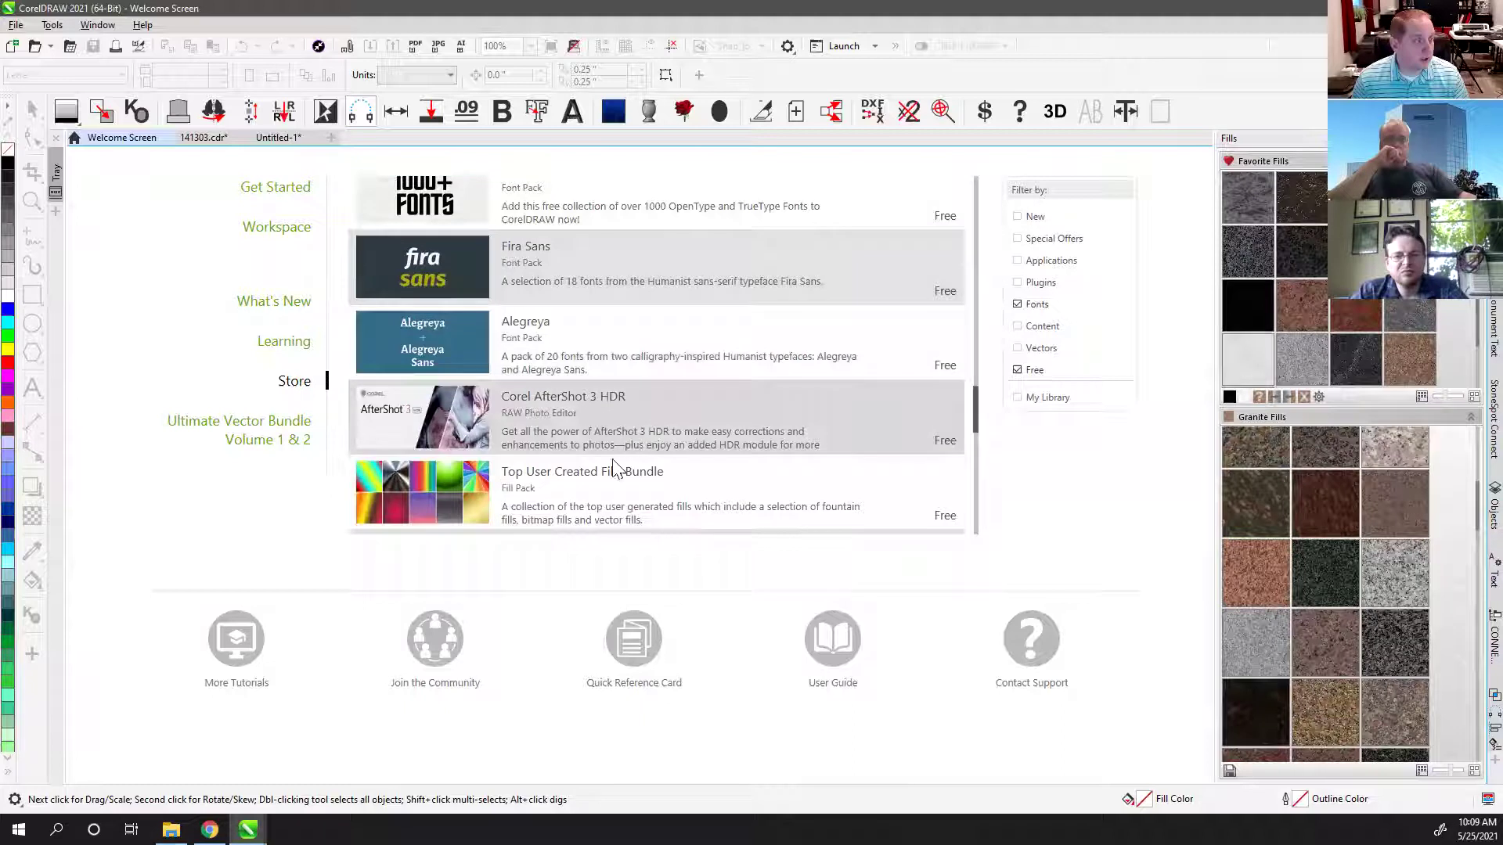
scroll(661, 374, "up", 1)
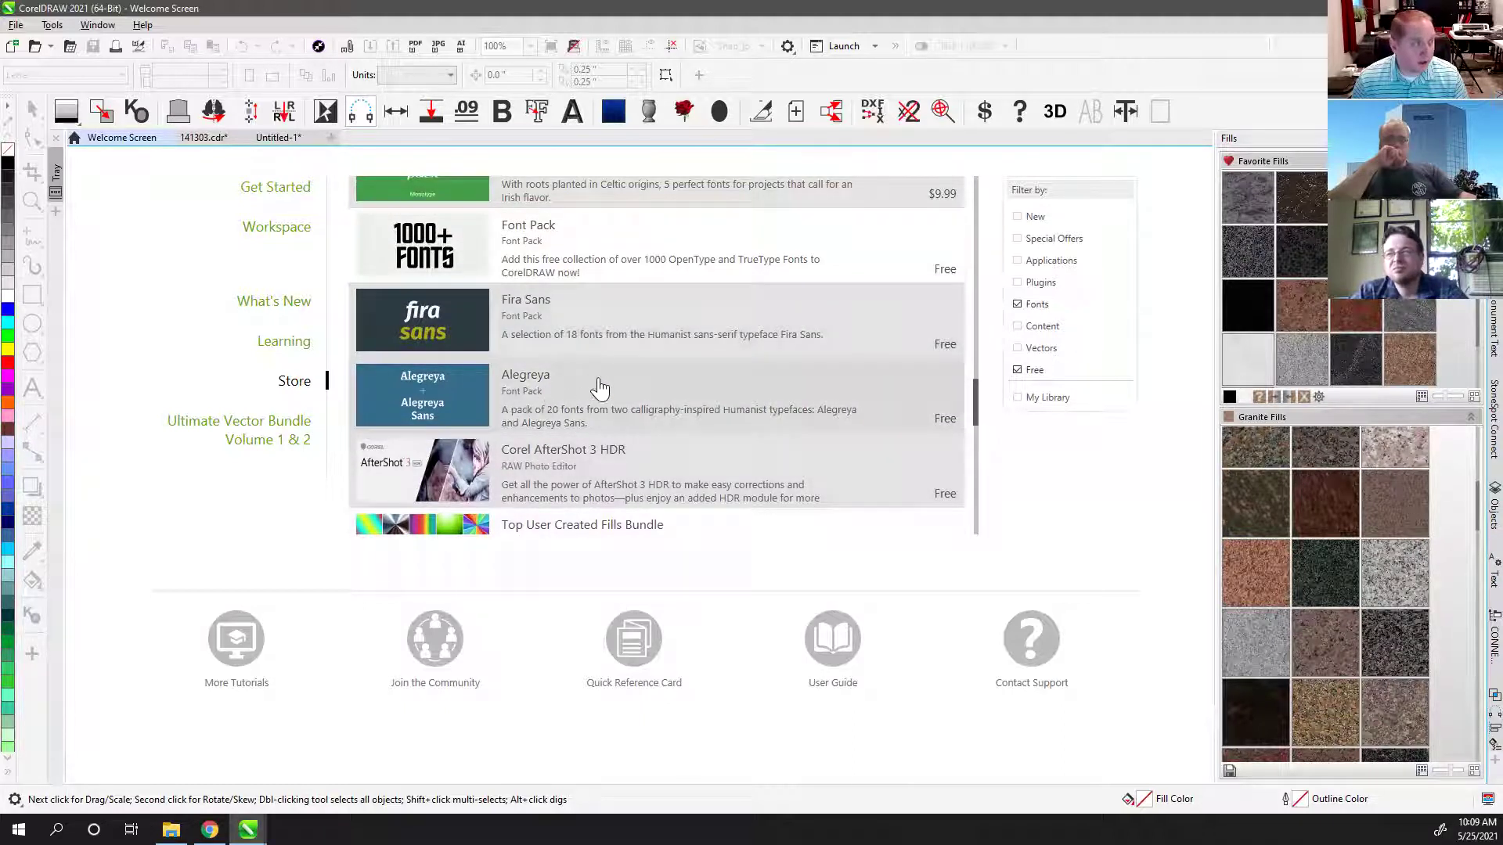
left_click(791, 394)
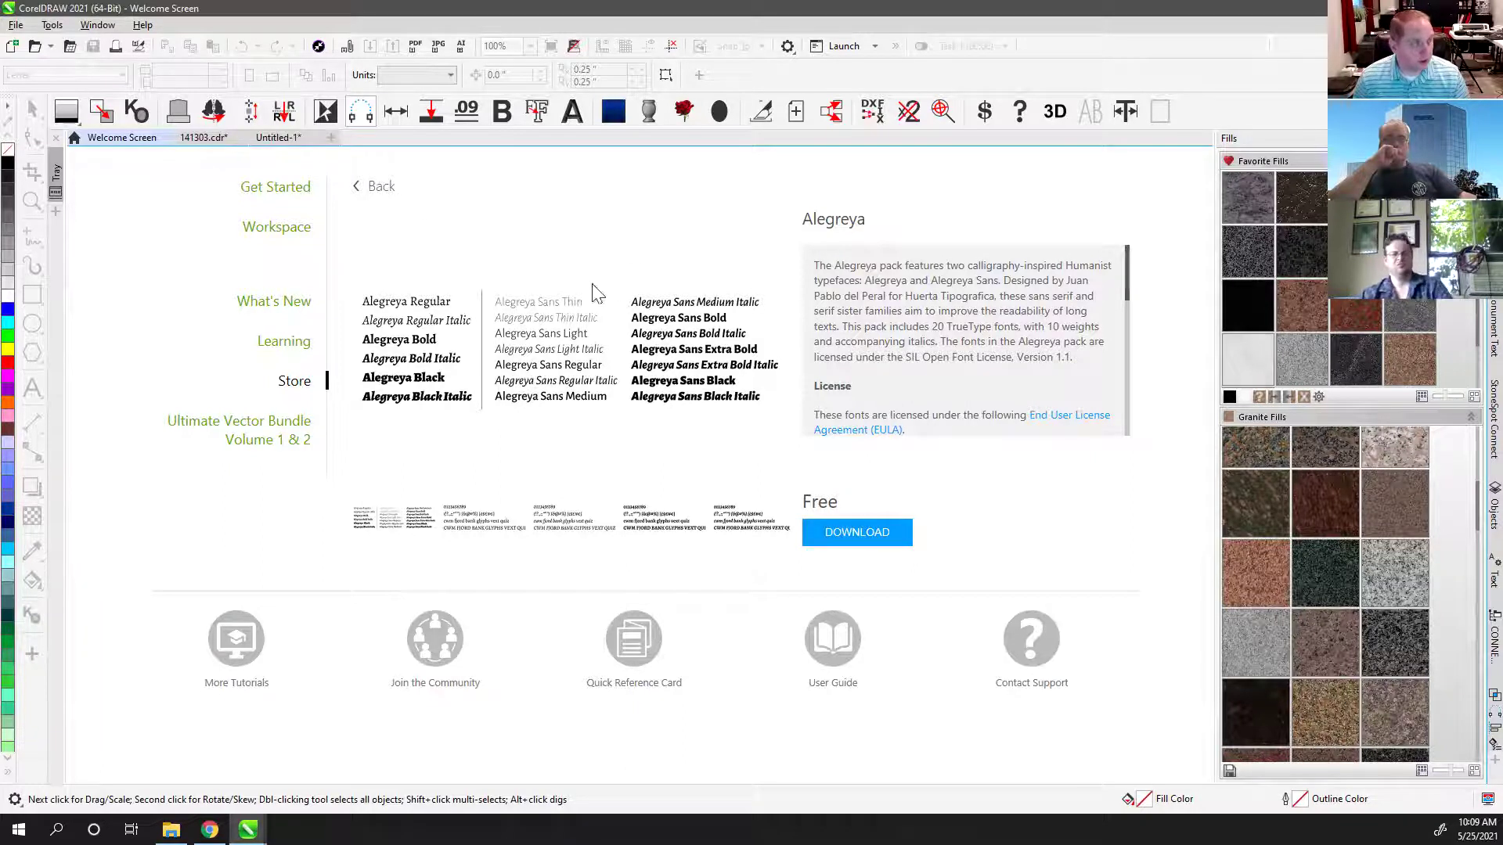
Step: Download the free Alegreya font pack until the INSTALL button appears
left_click(859, 539)
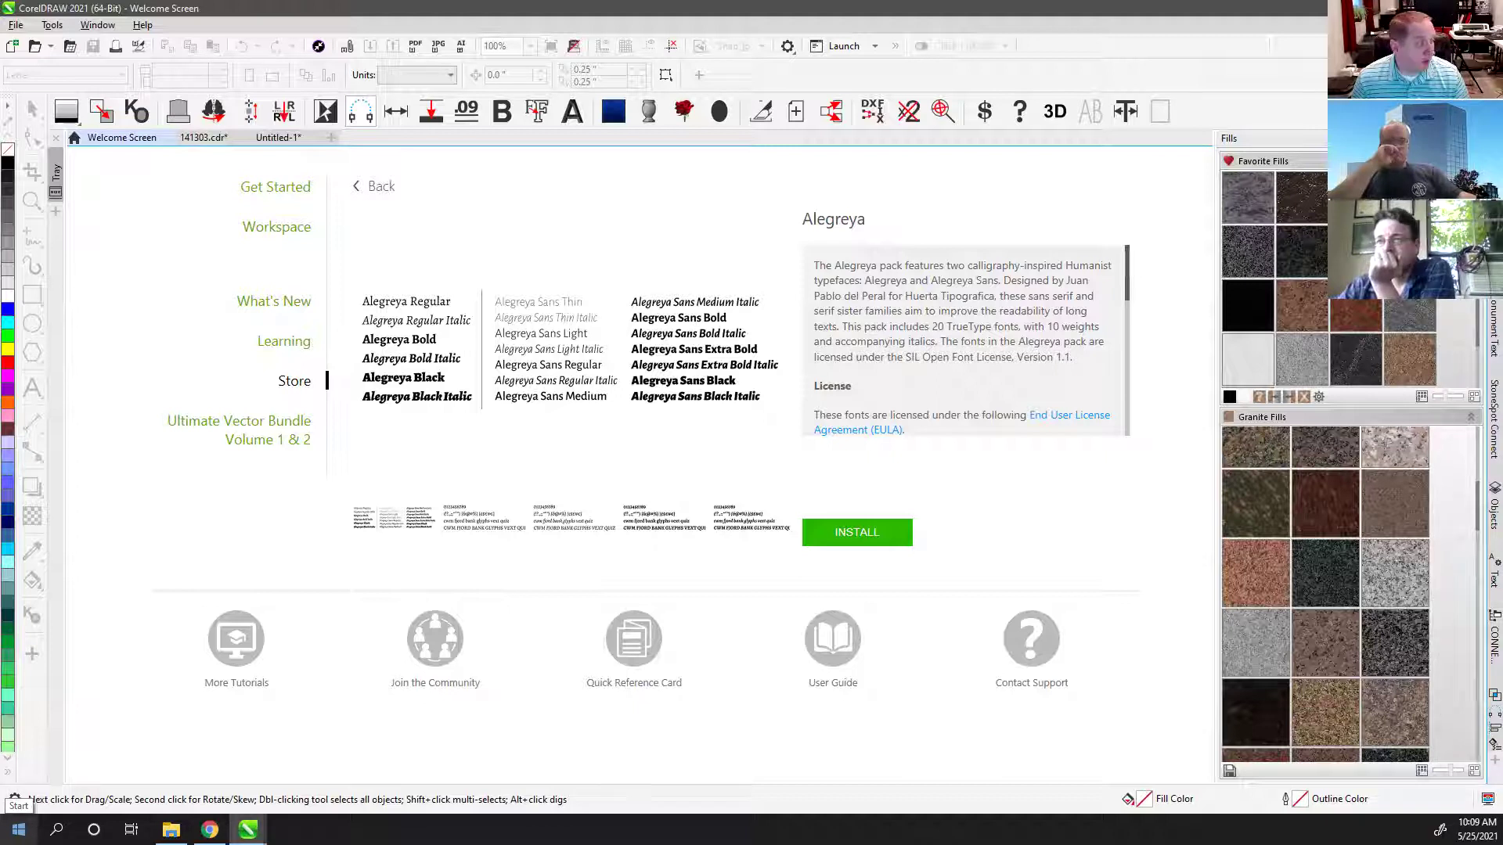
Step: Launch Corel Font Manager 2021 from the Start menu's CorelDRAW Graphics Suite 2021 folder
left_click(18, 829)
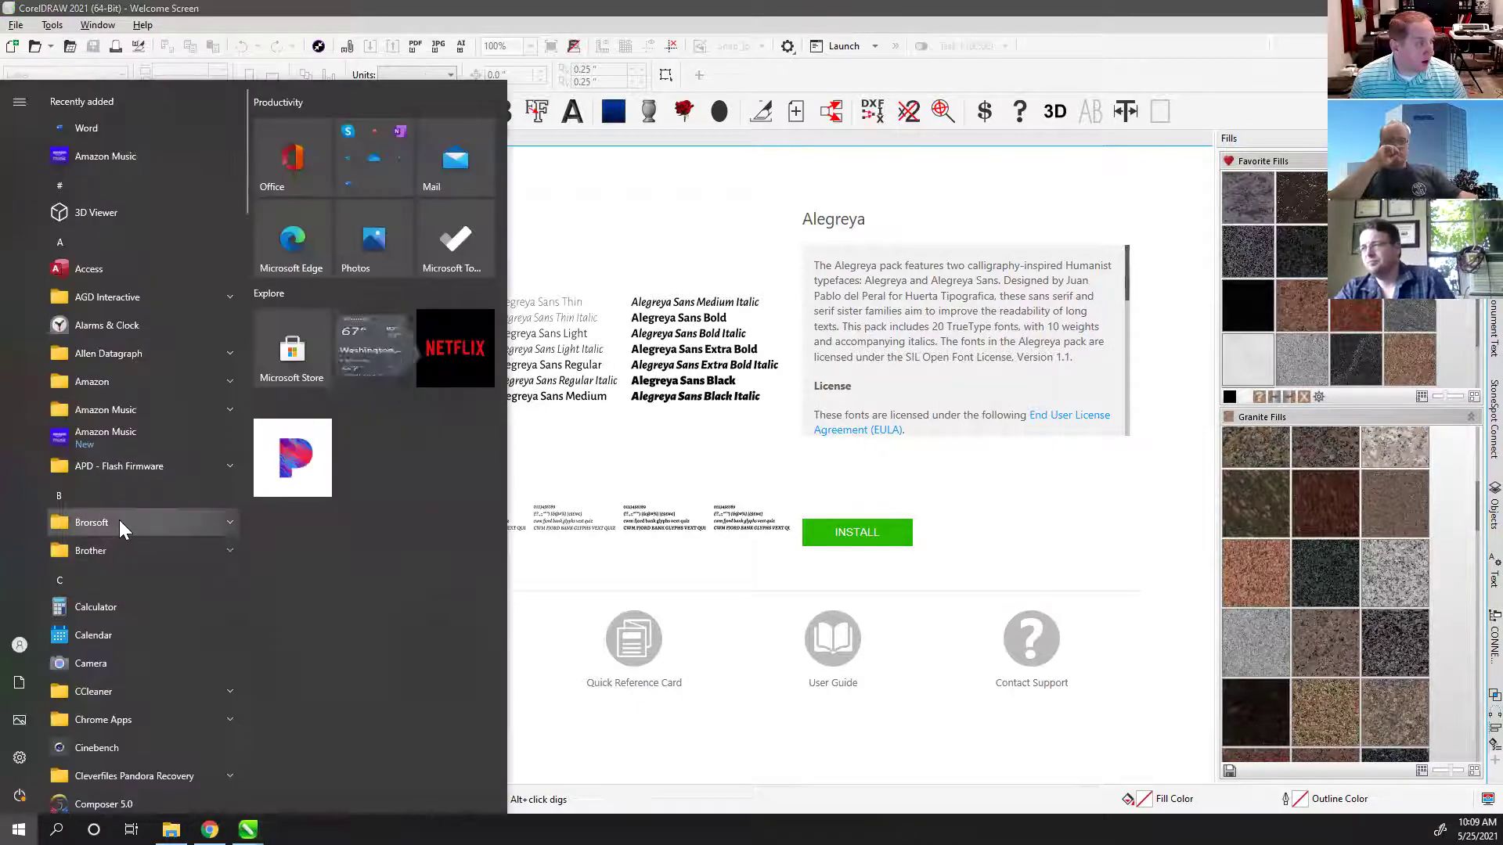
scroll(119, 531, "down", 2)
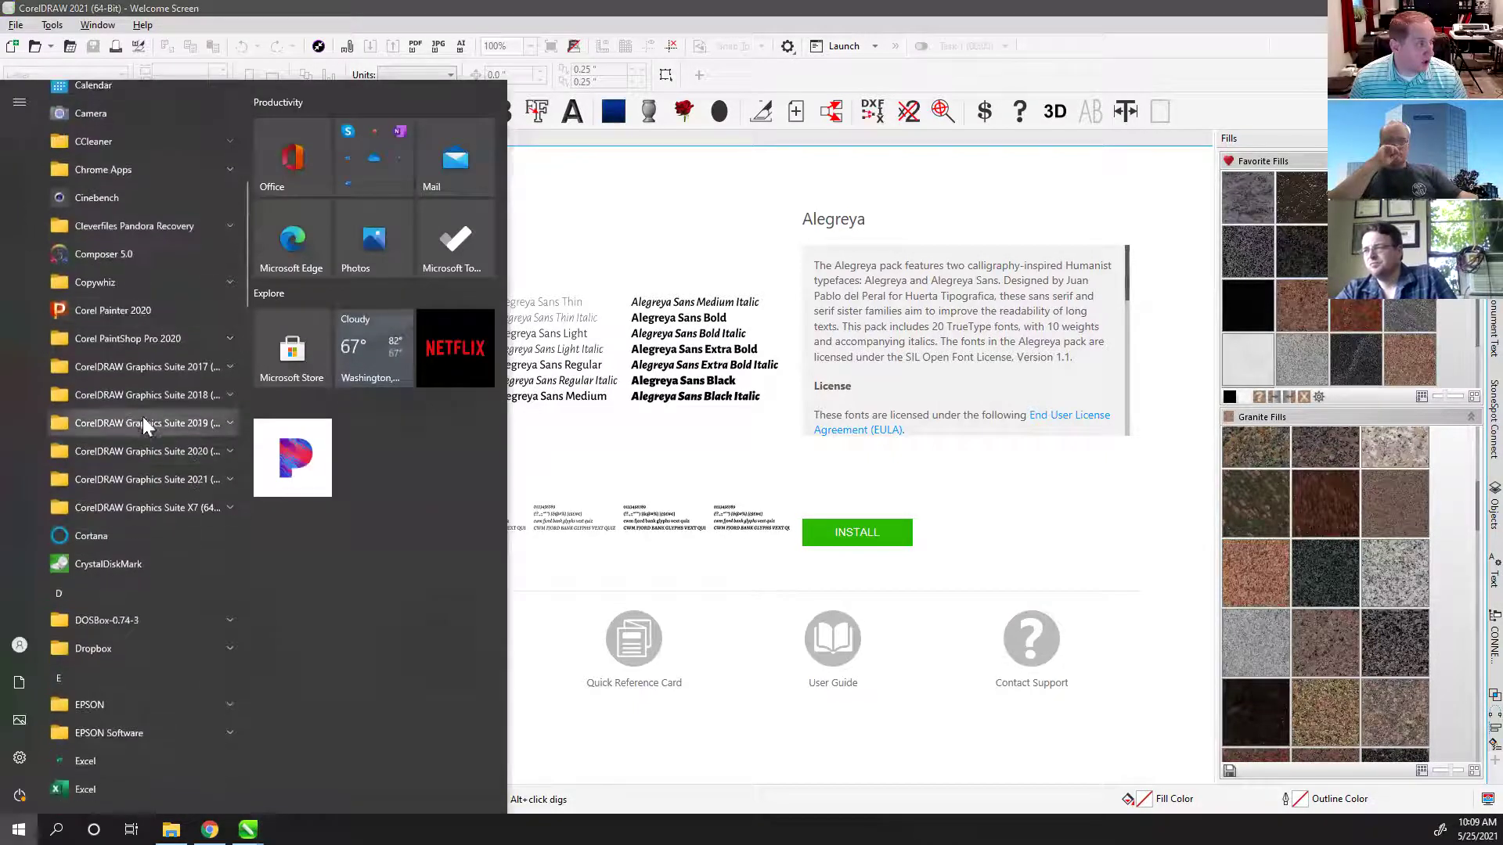
left_click(136, 480)
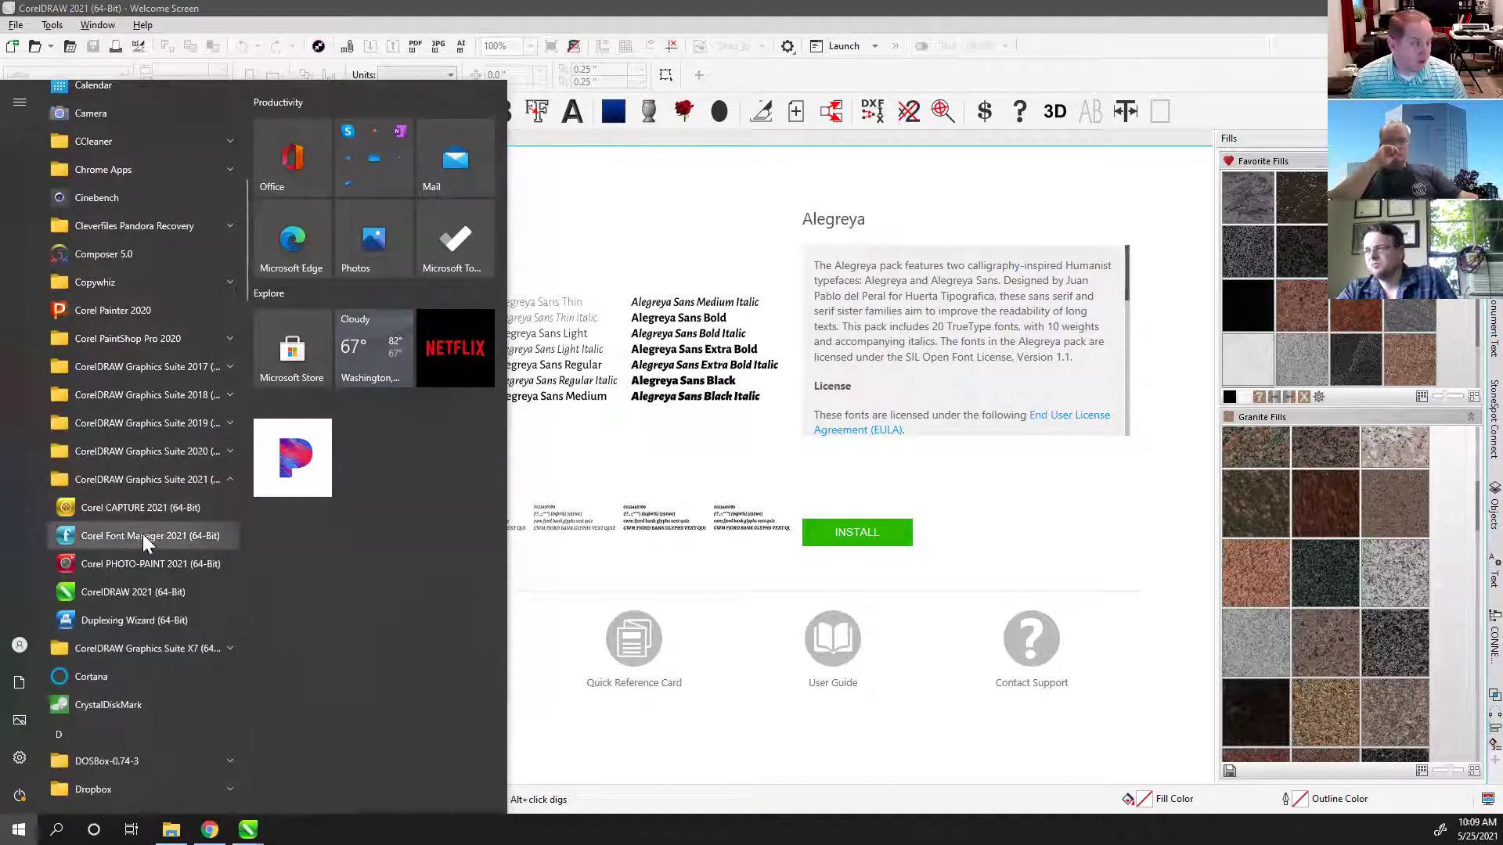
left_click(115, 535)
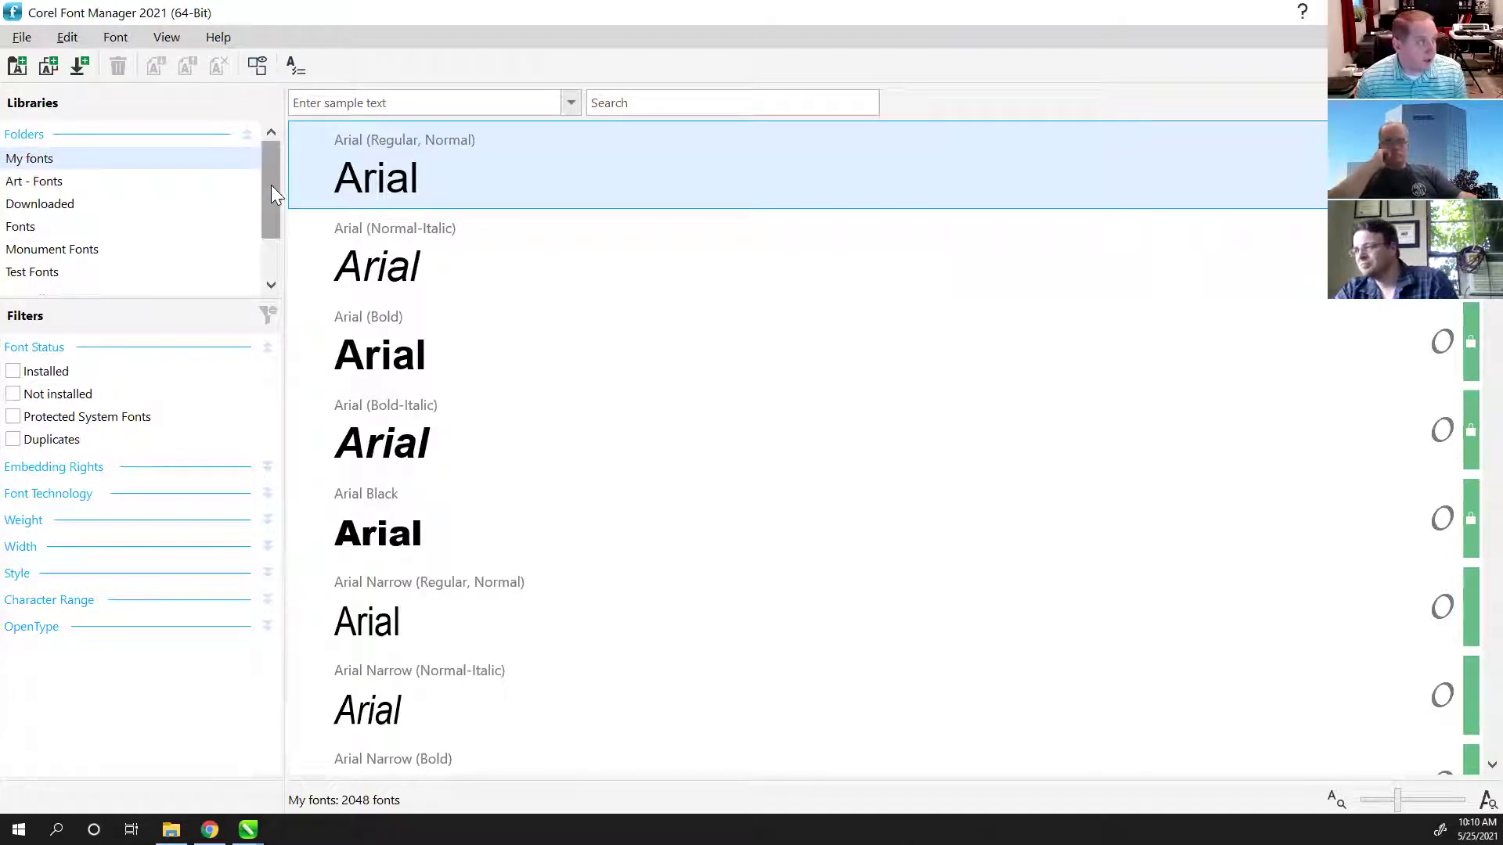
scroll(269, 189, "down", 1)
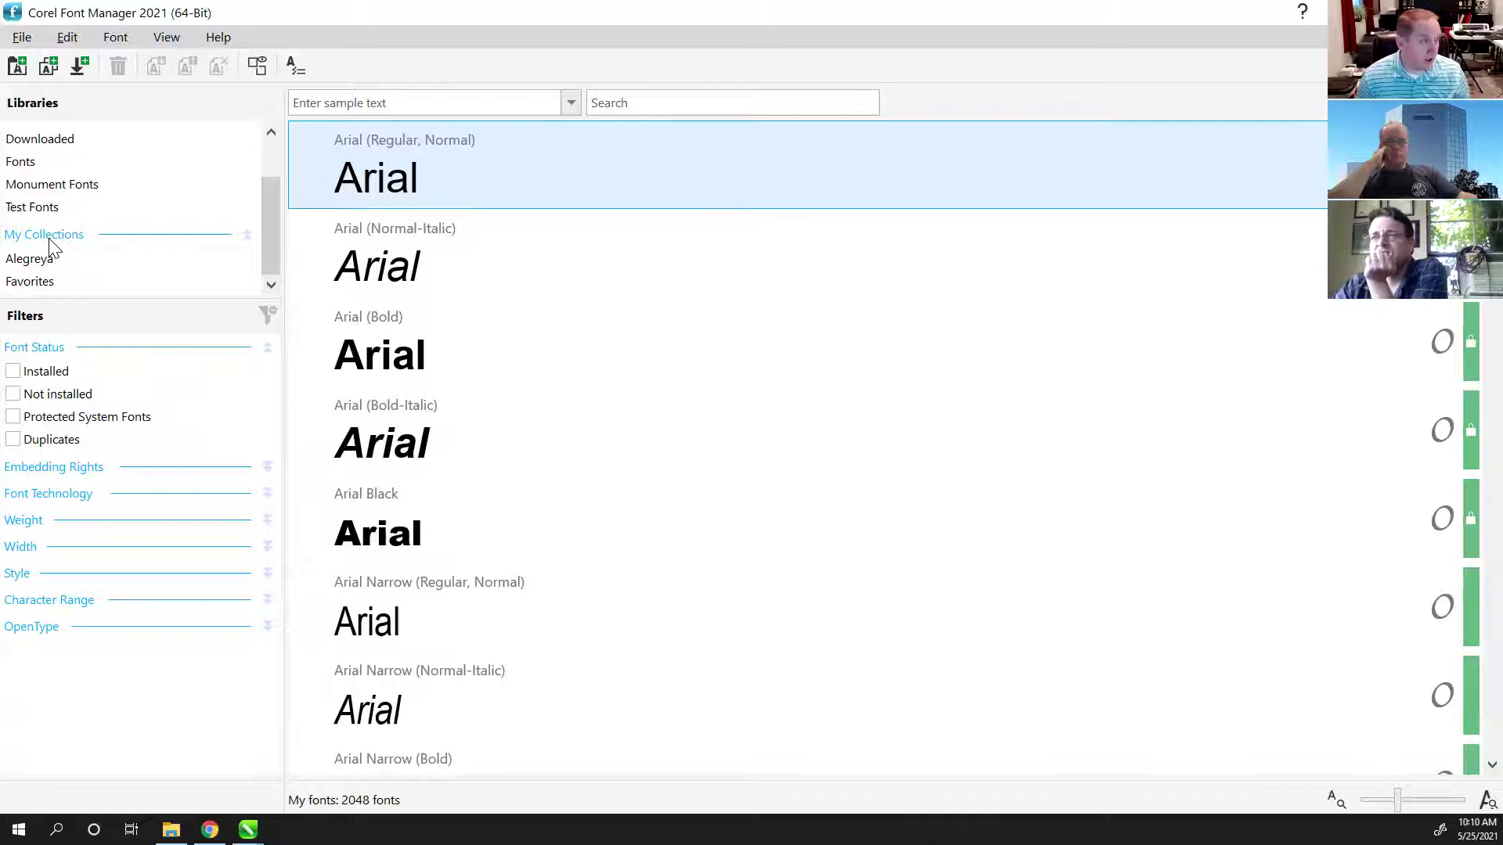
left_click(54, 267)
scroll(43, 262, "up", 1)
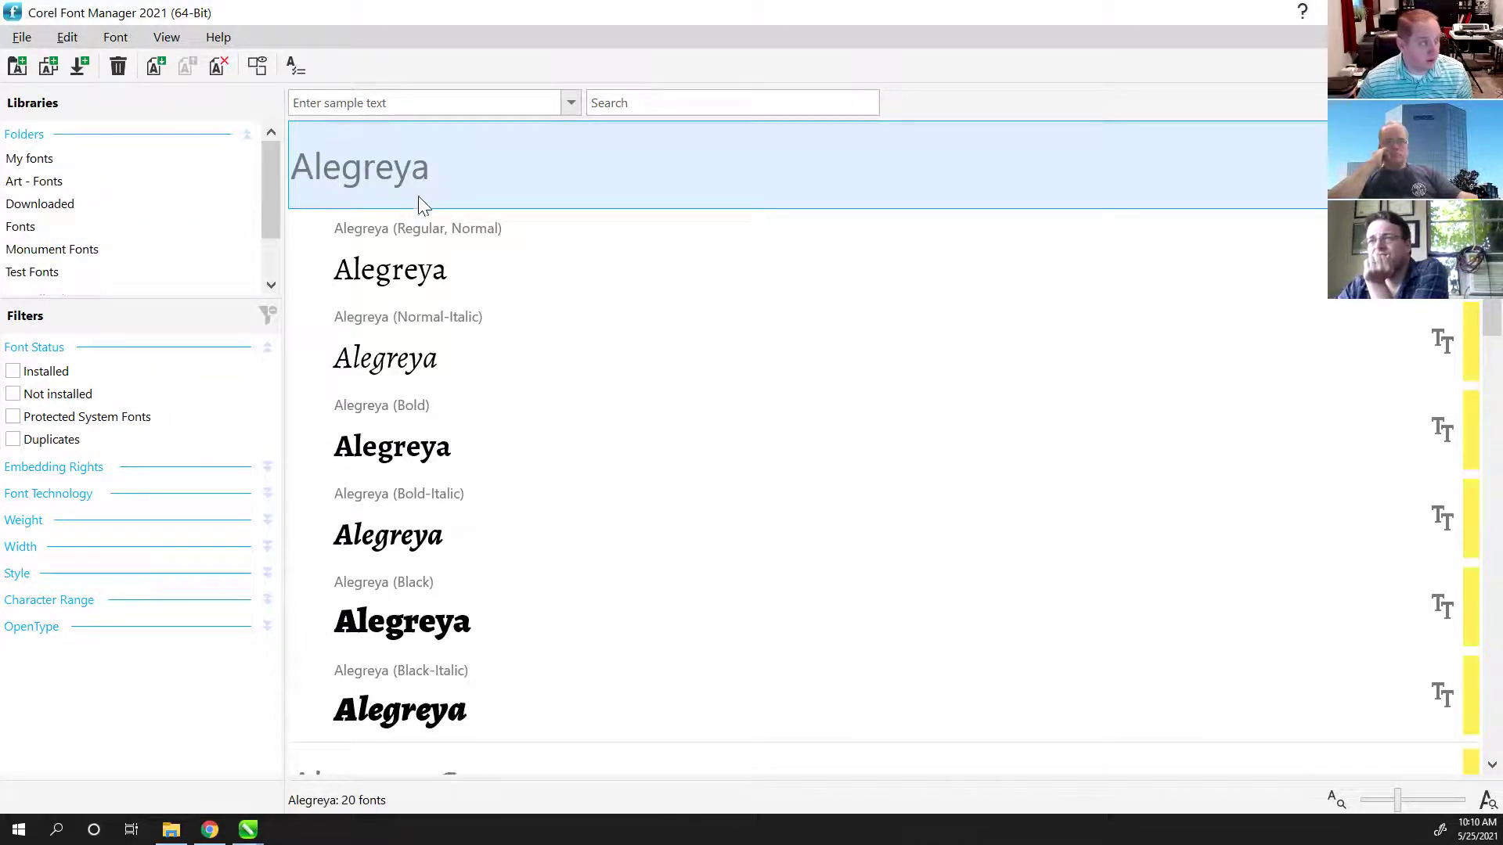
scroll(448, 311, "down", 5)
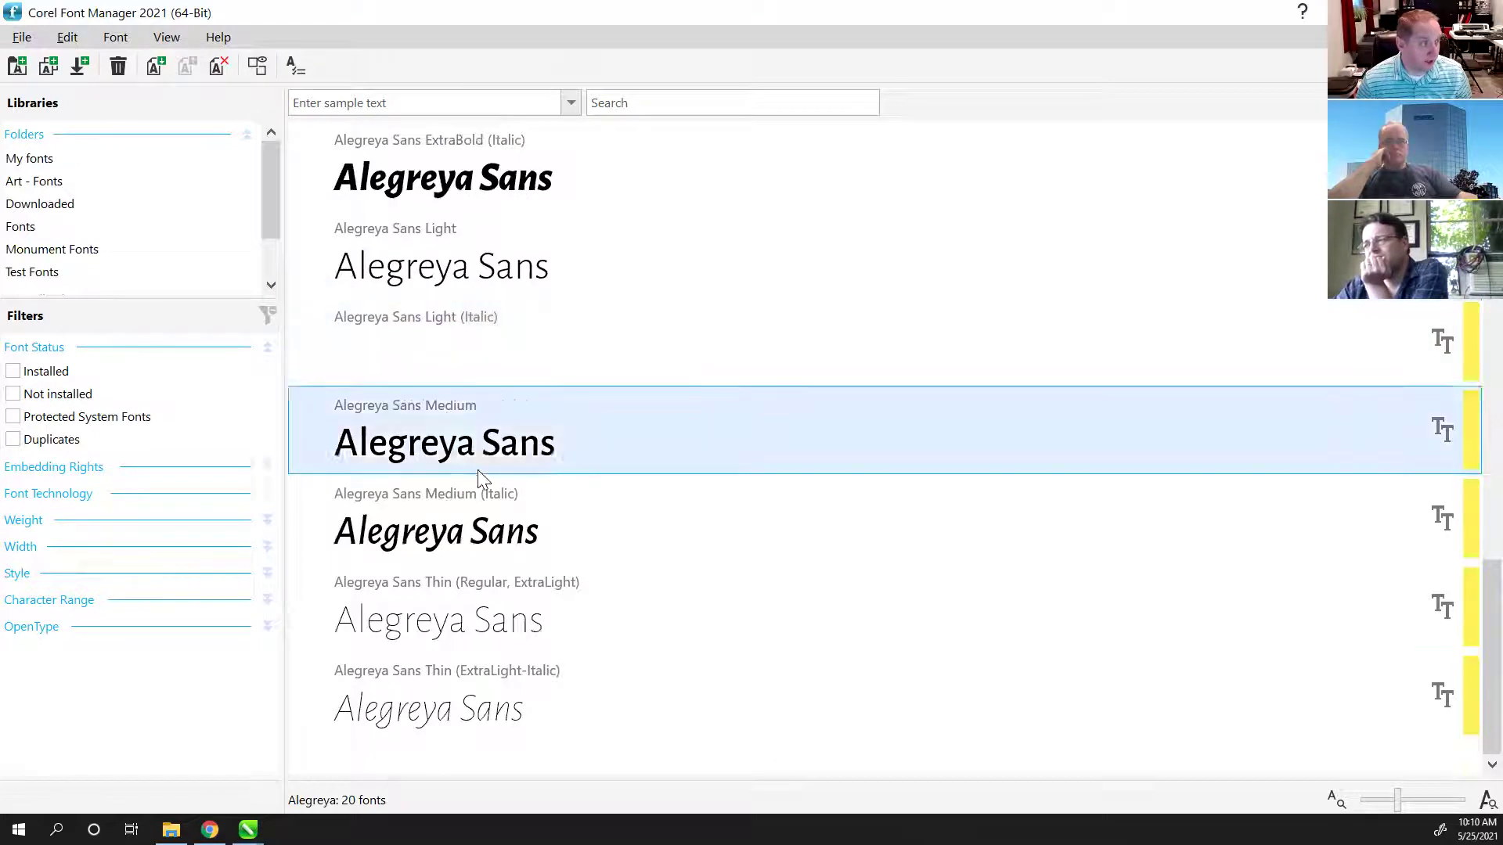
scroll(465, 460, "up", 5)
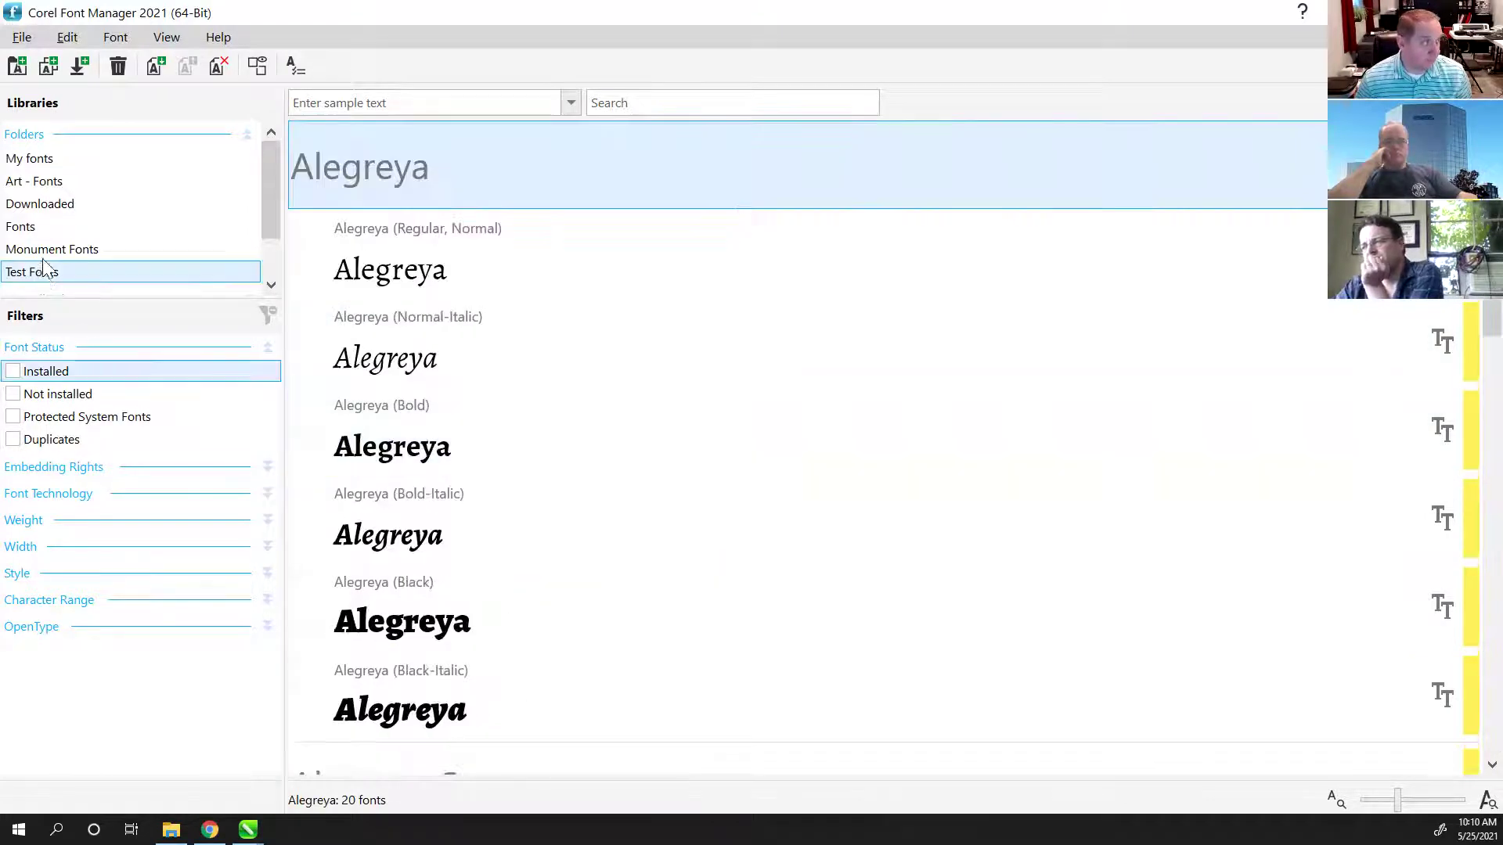
scroll(131, 258, "down", 1)
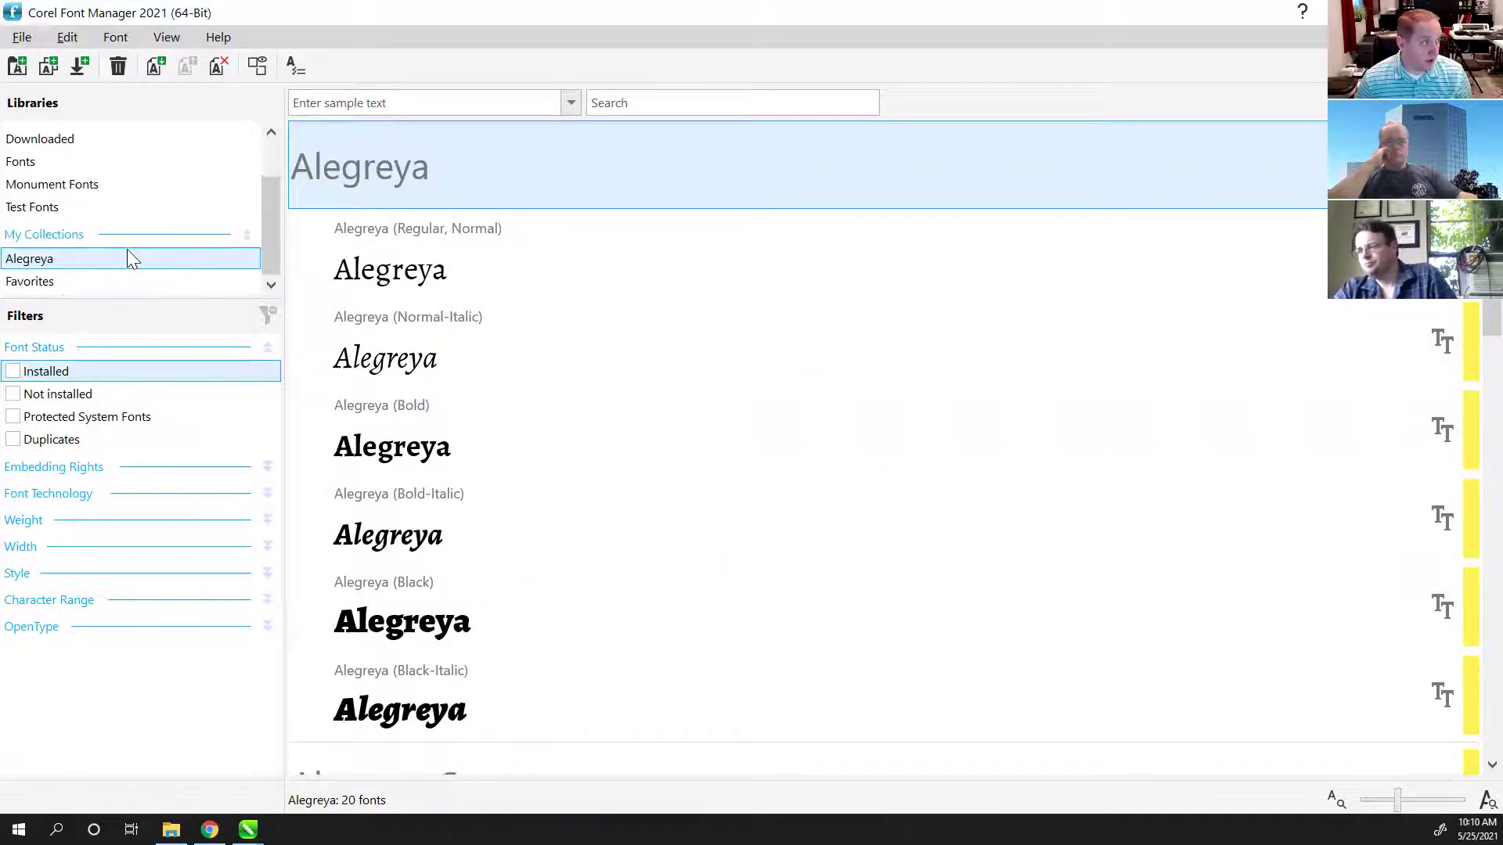
right_click(80, 270)
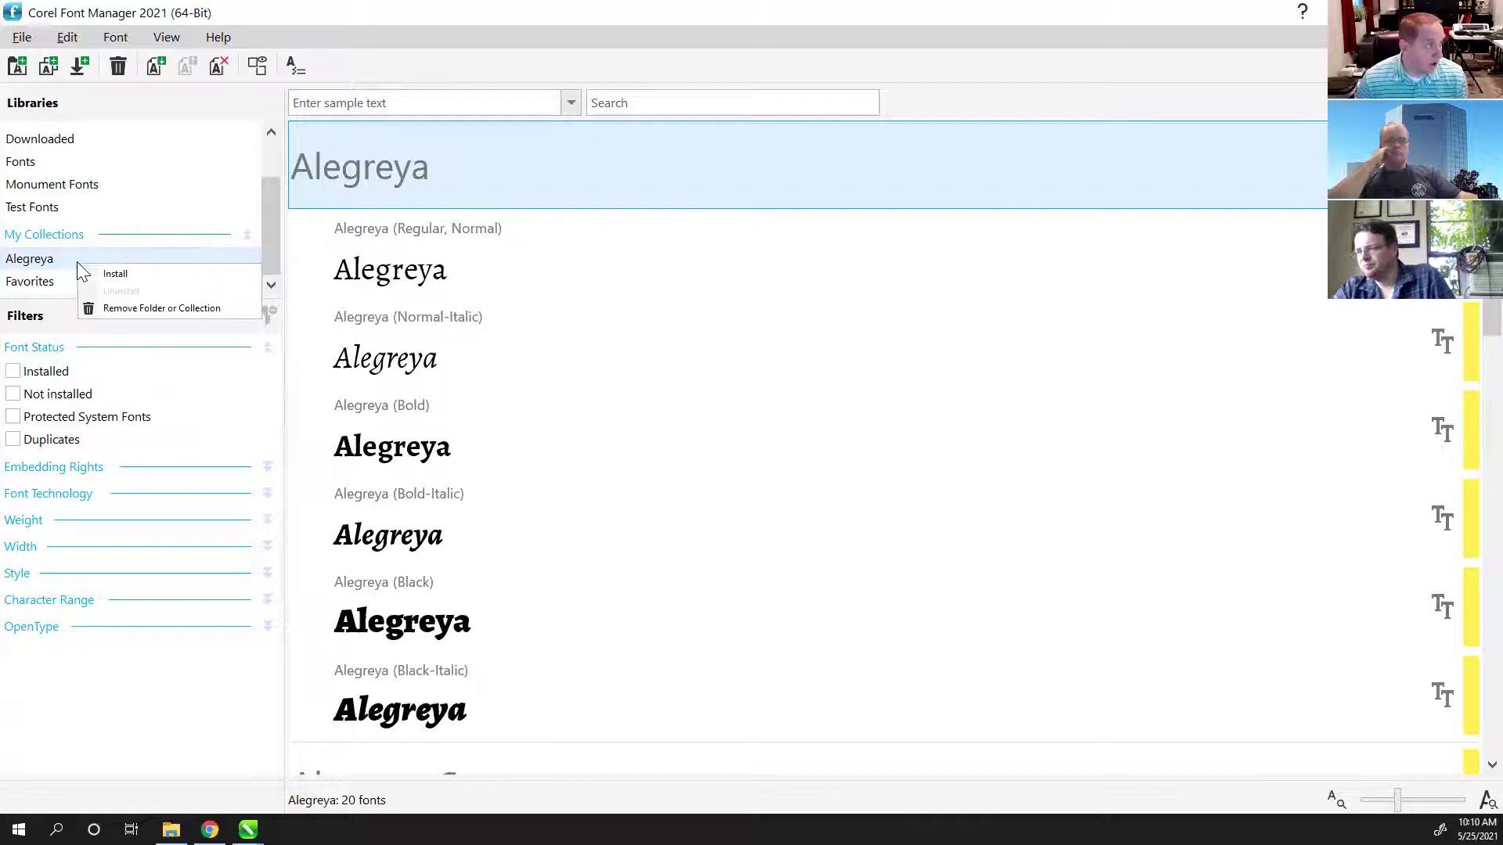
key("Escape")
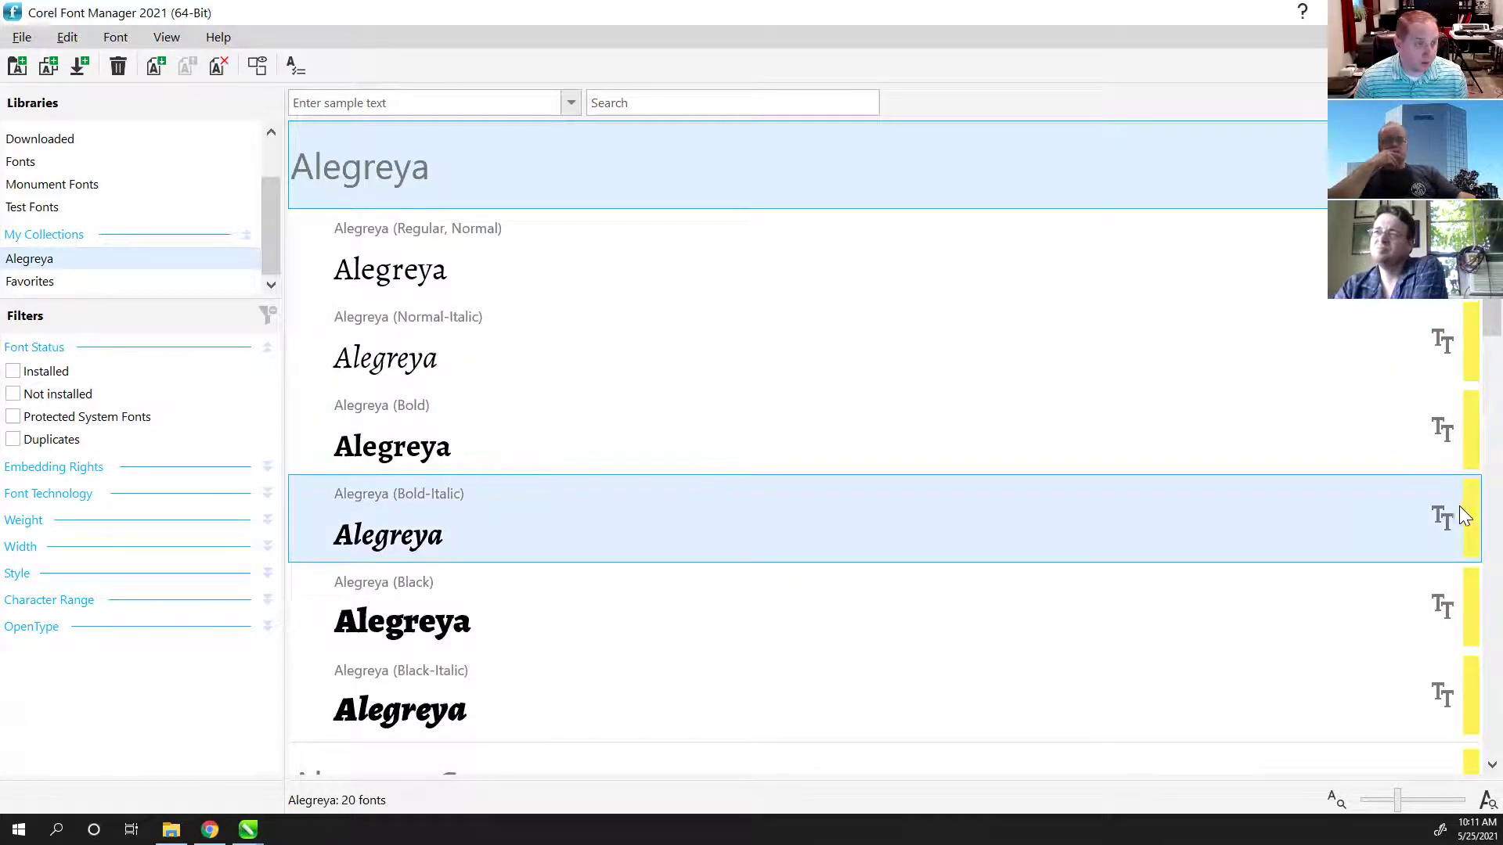
mouse_move(1465, 517)
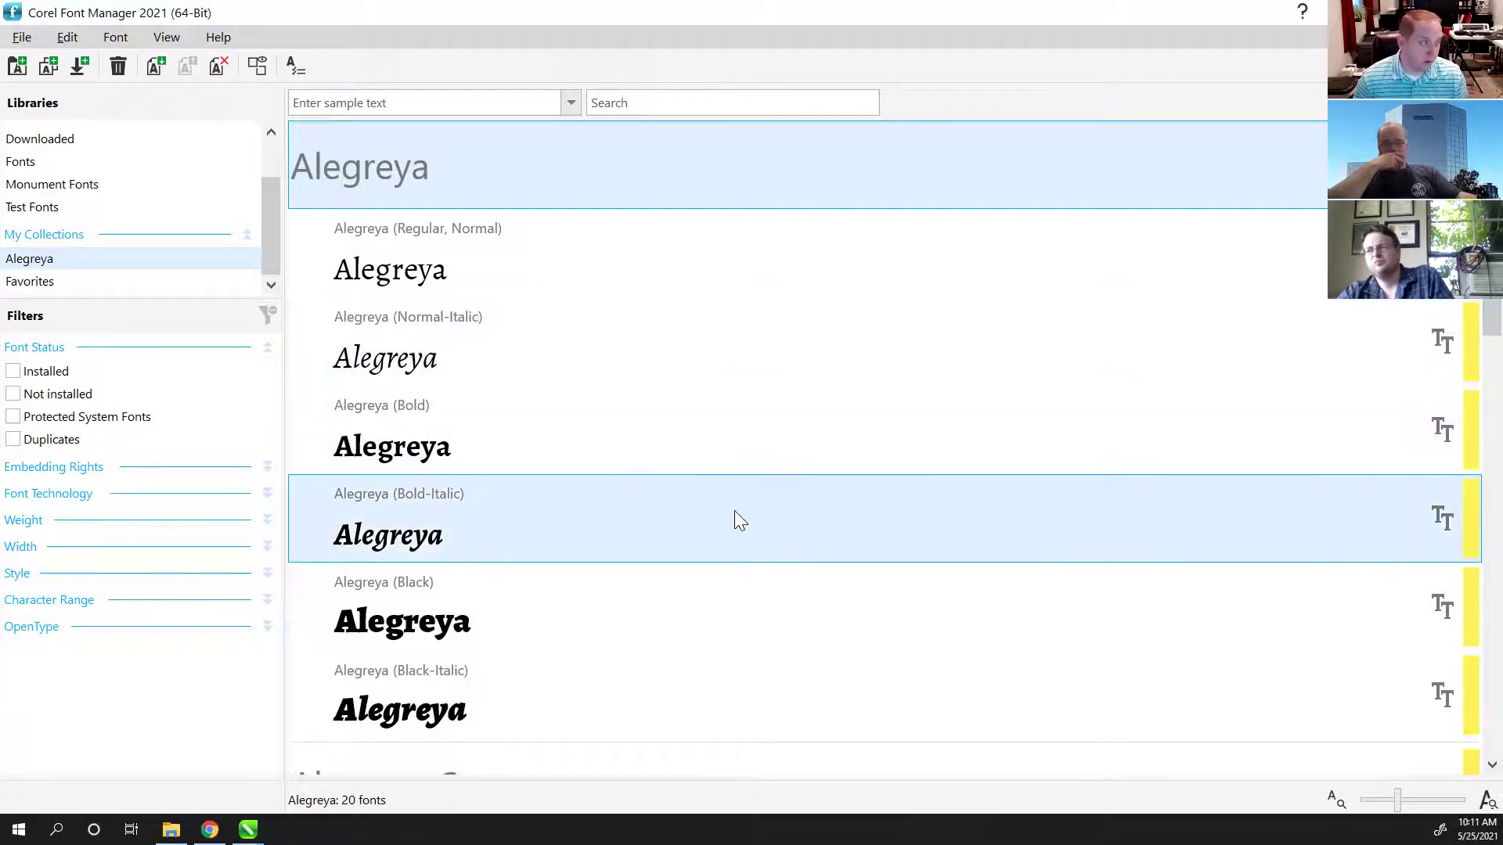
scroll(729, 511, "down", 5)
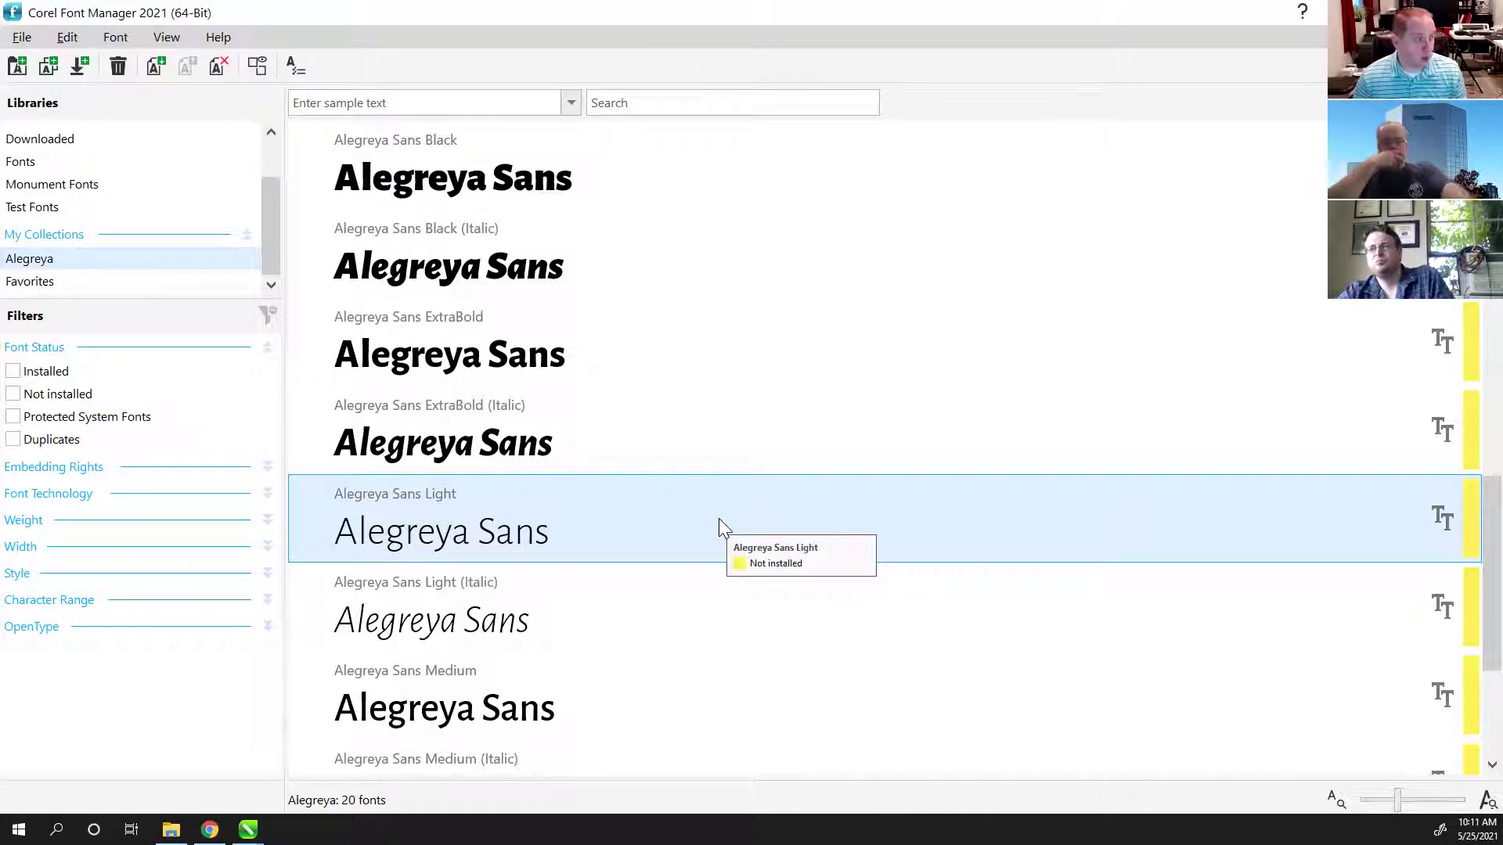
scroll(677, 516, "up", 5)
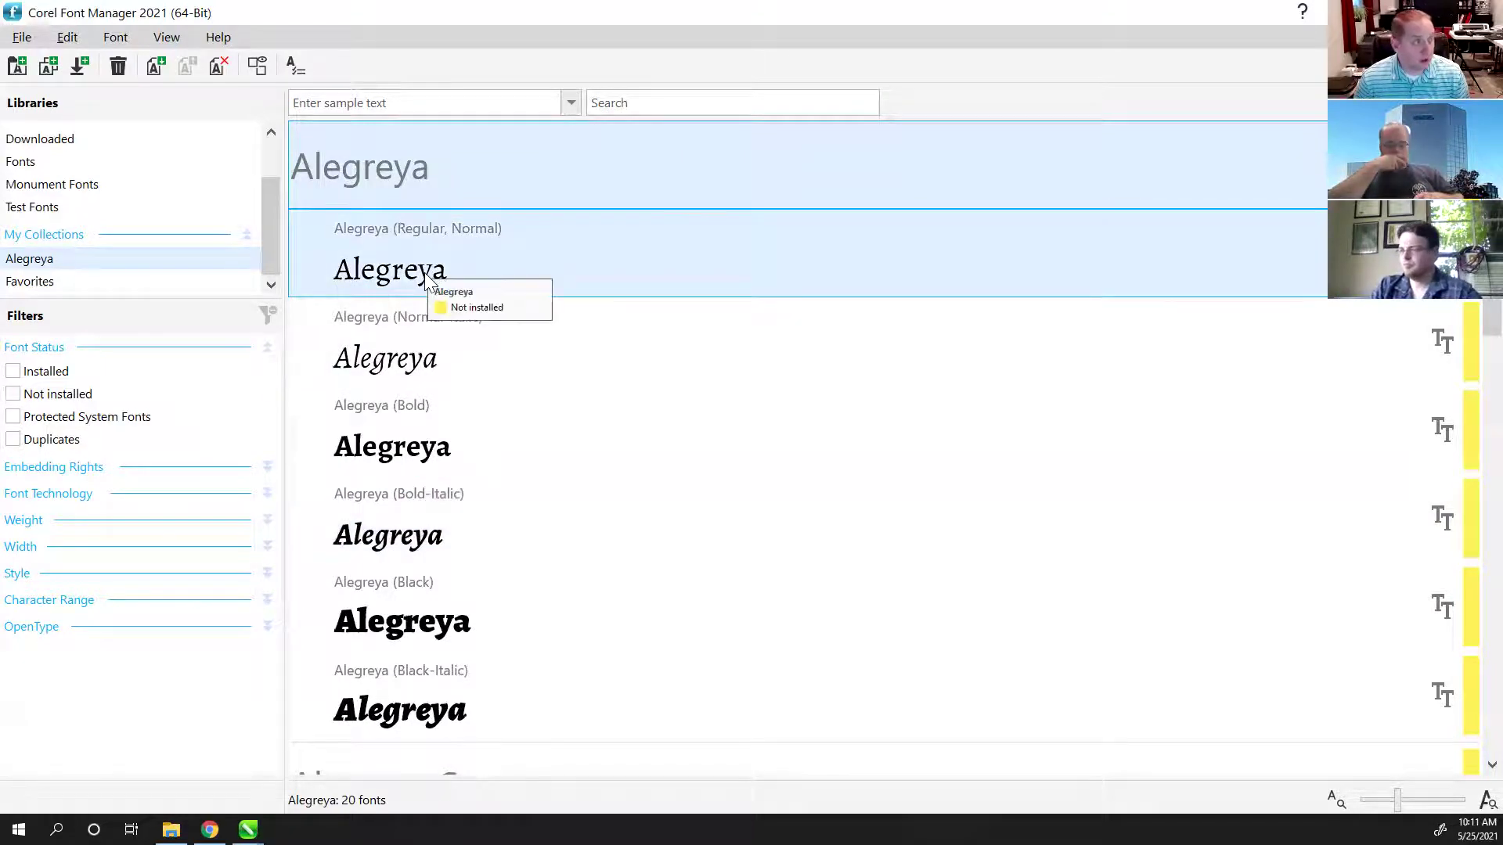
Step: Remove the Alegreya collection from the libraries and confirm the removal
right_click(1022, 172)
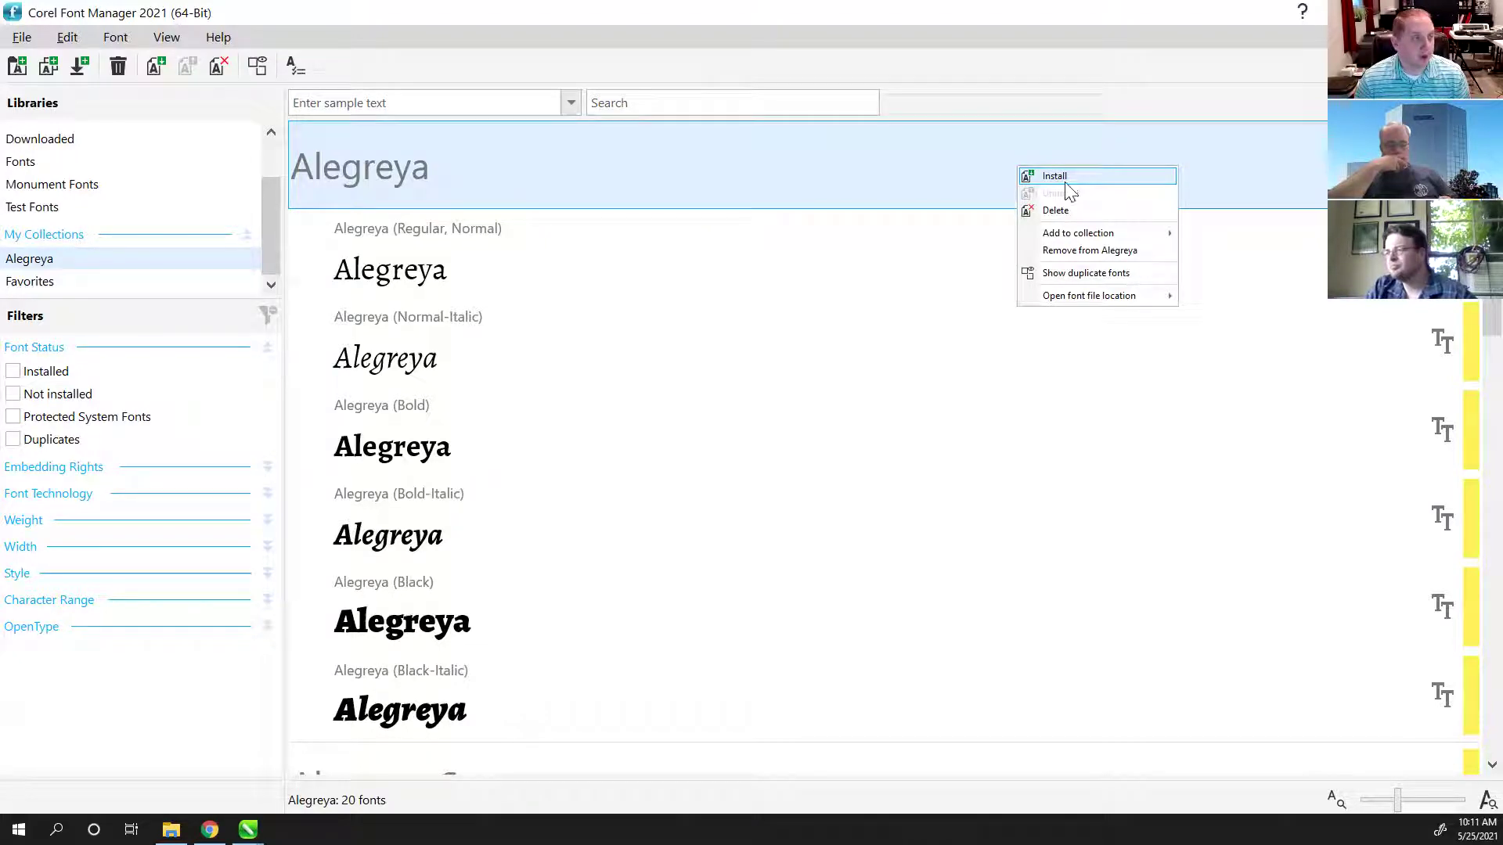
left_click(269, 237)
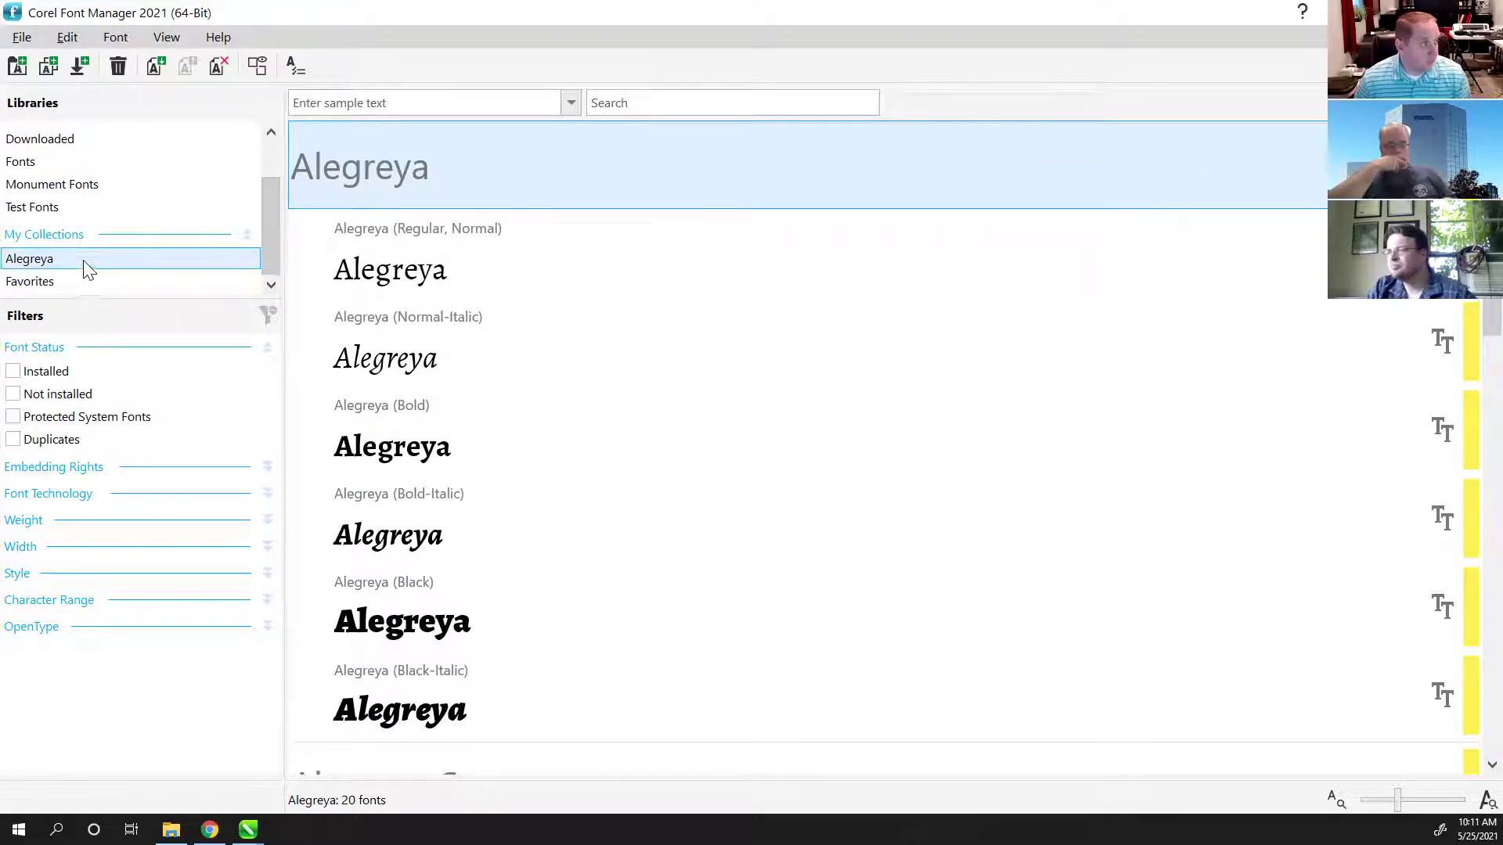
right_click(50, 264)
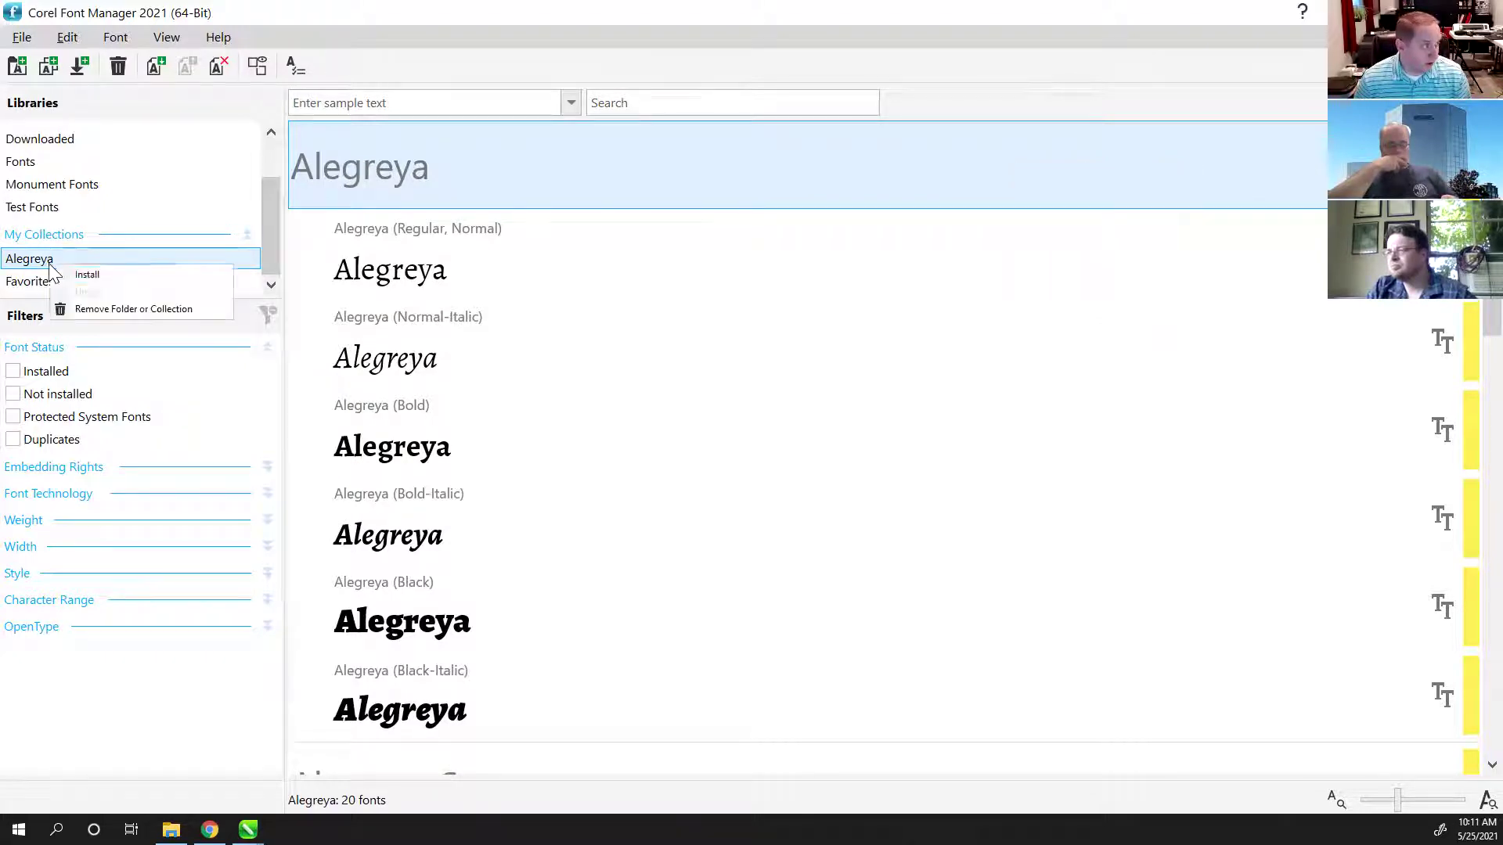
left_click(105, 310)
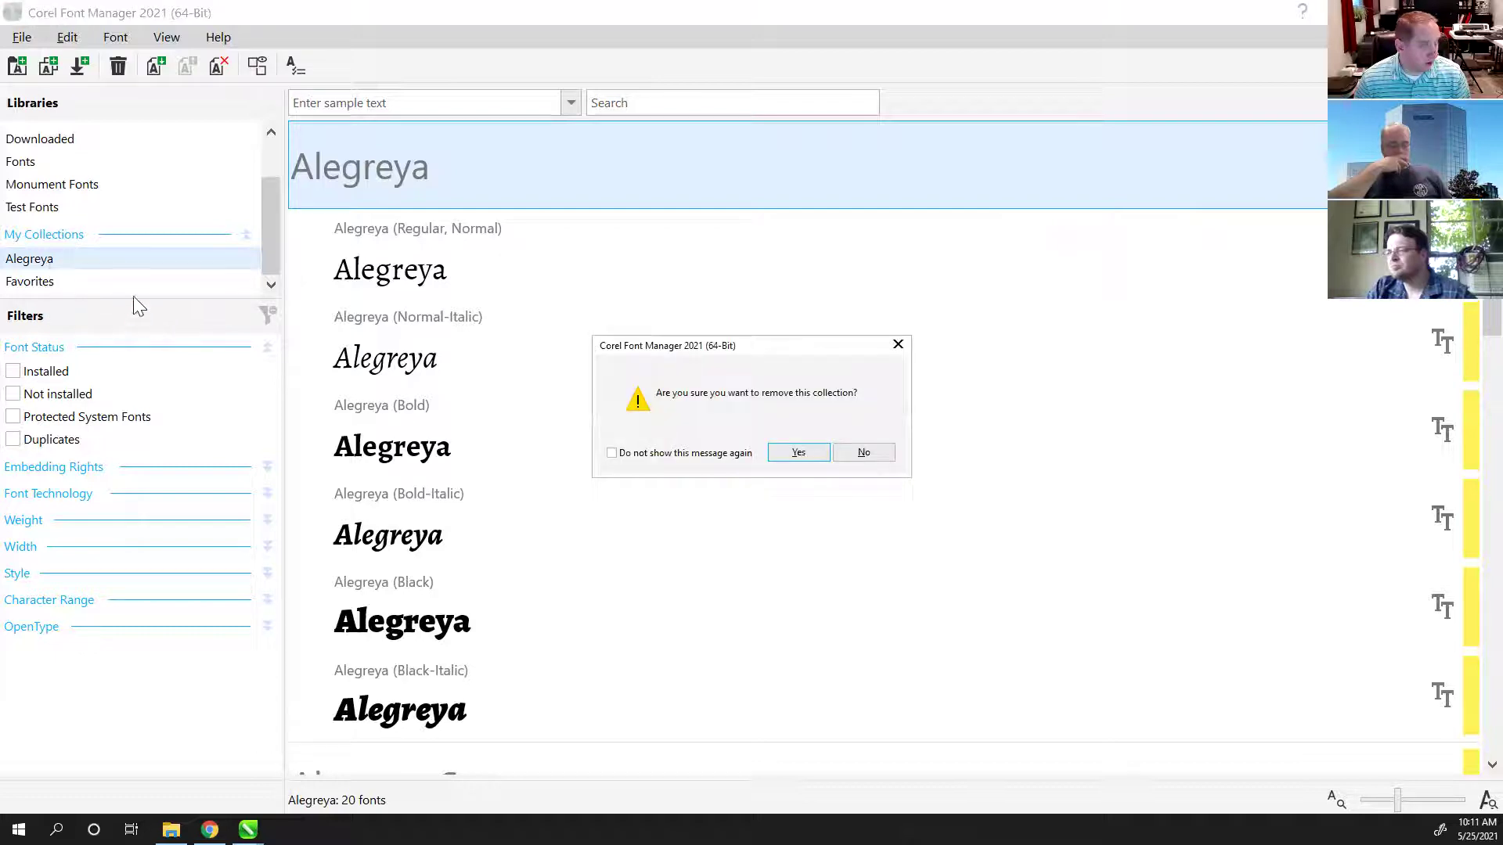
left_click(798, 454)
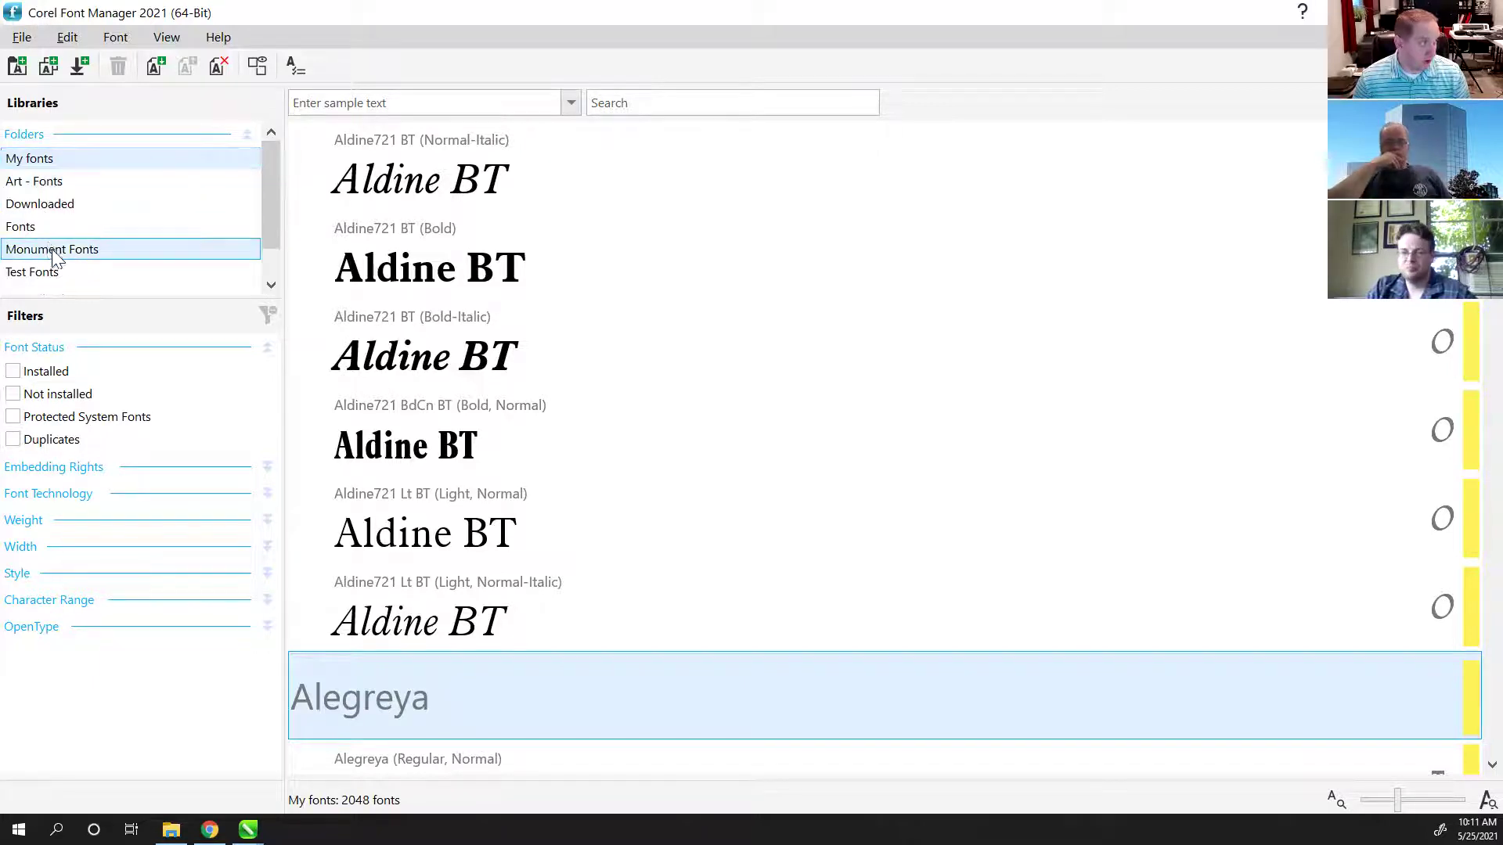
Step: Create a new font collection named 'My Fonts'
scroll(54, 258, "down", 1)
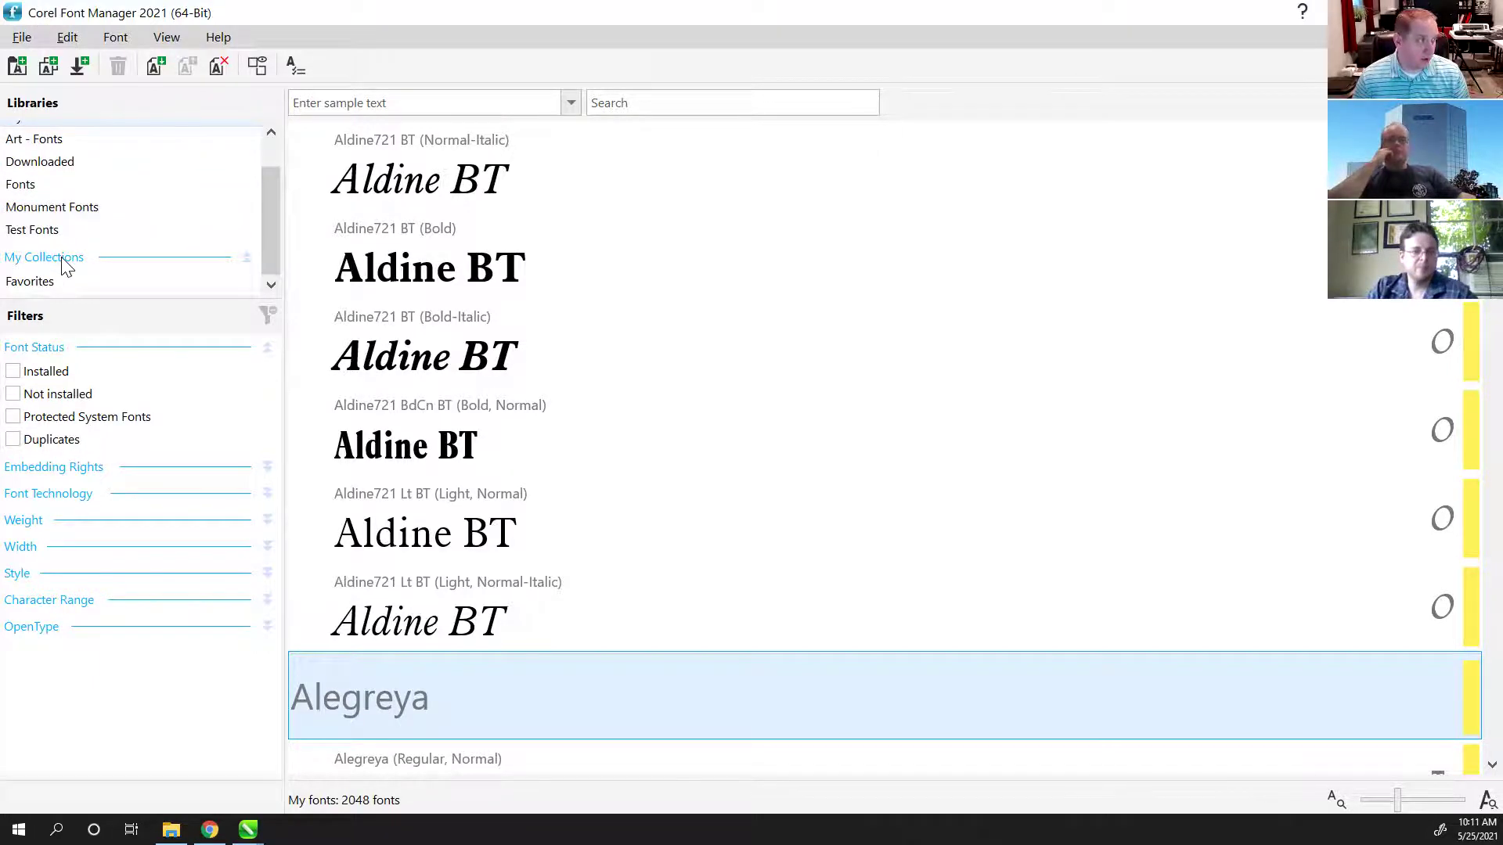
left_click(62, 278)
scroll(87, 262, "up", 2)
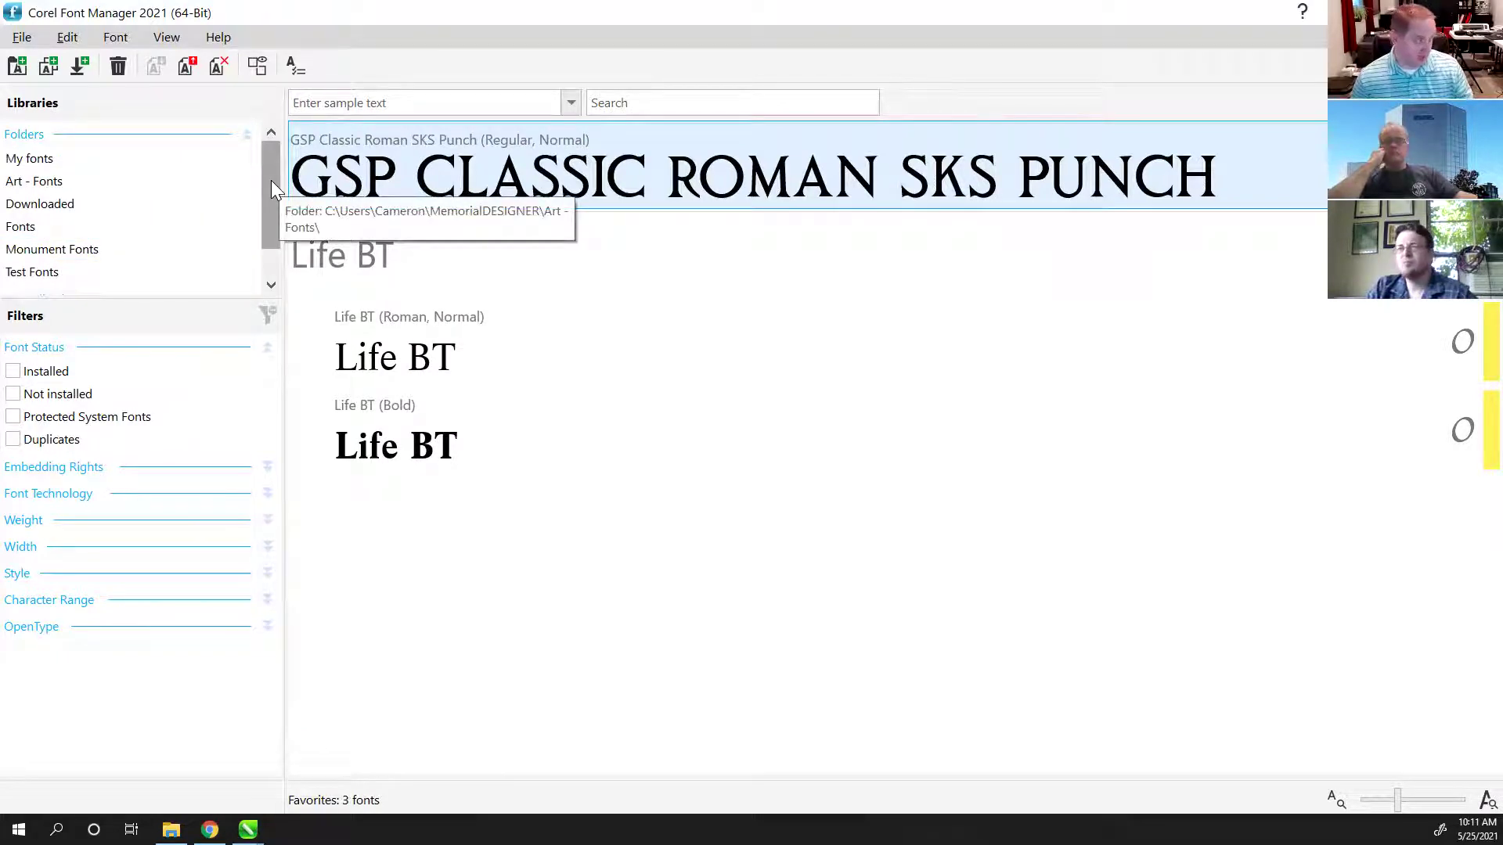
scroll(111, 260, "down", 1)
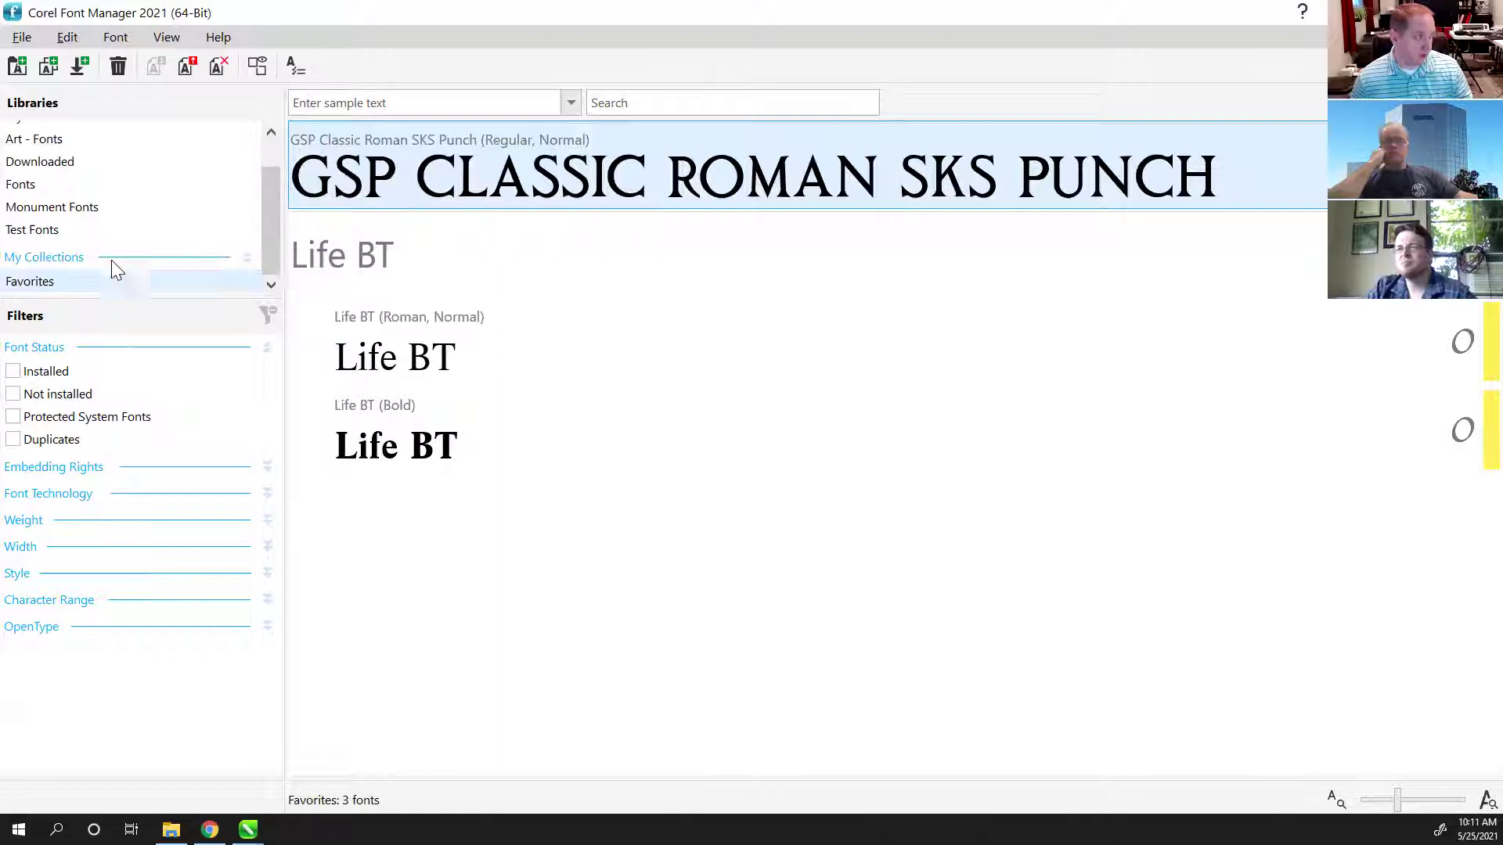
left_click(49, 65)
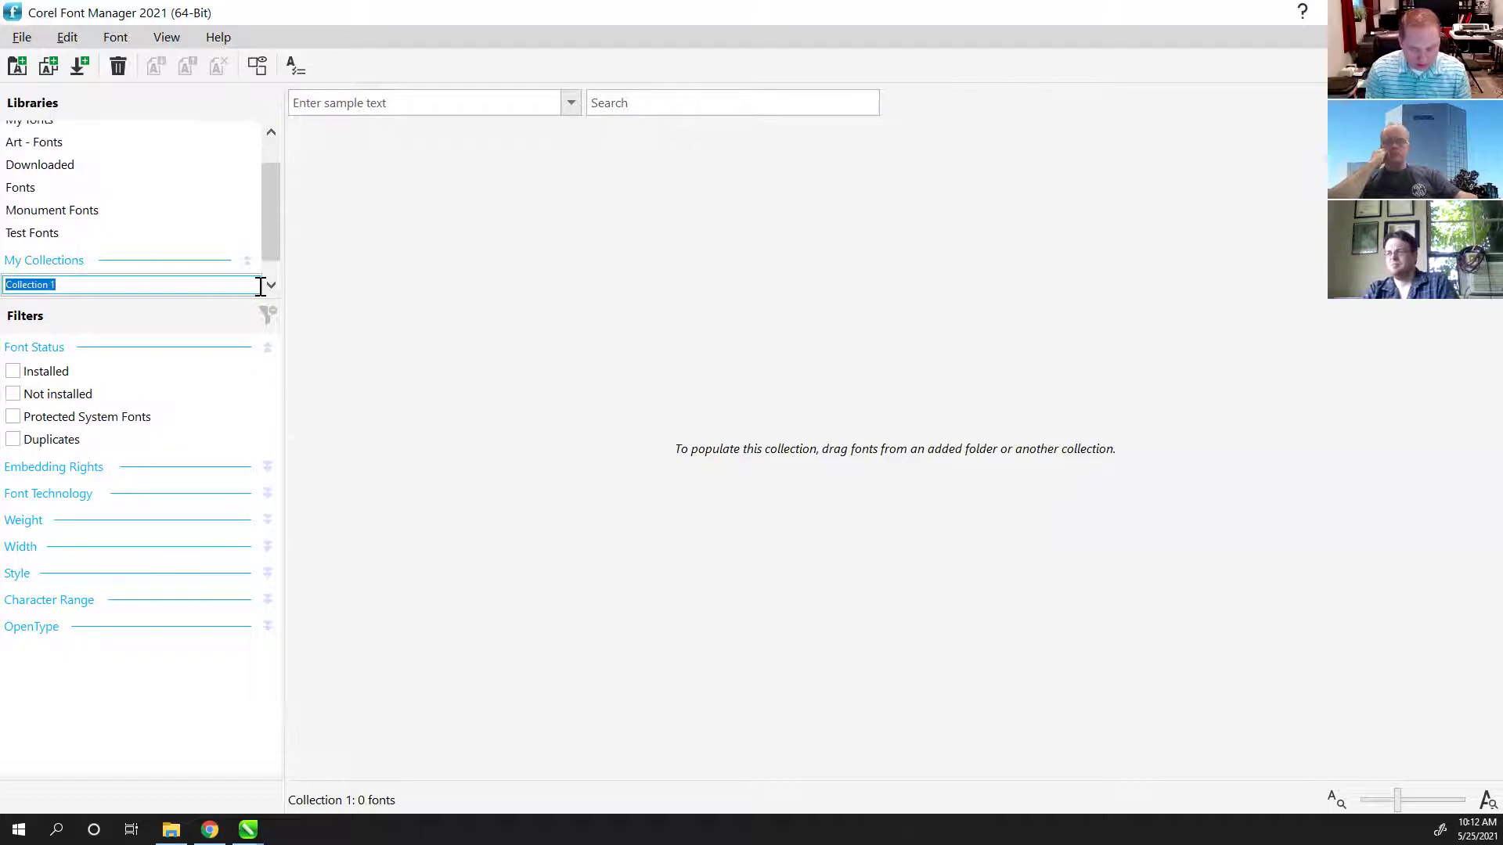
type("My Fonts")
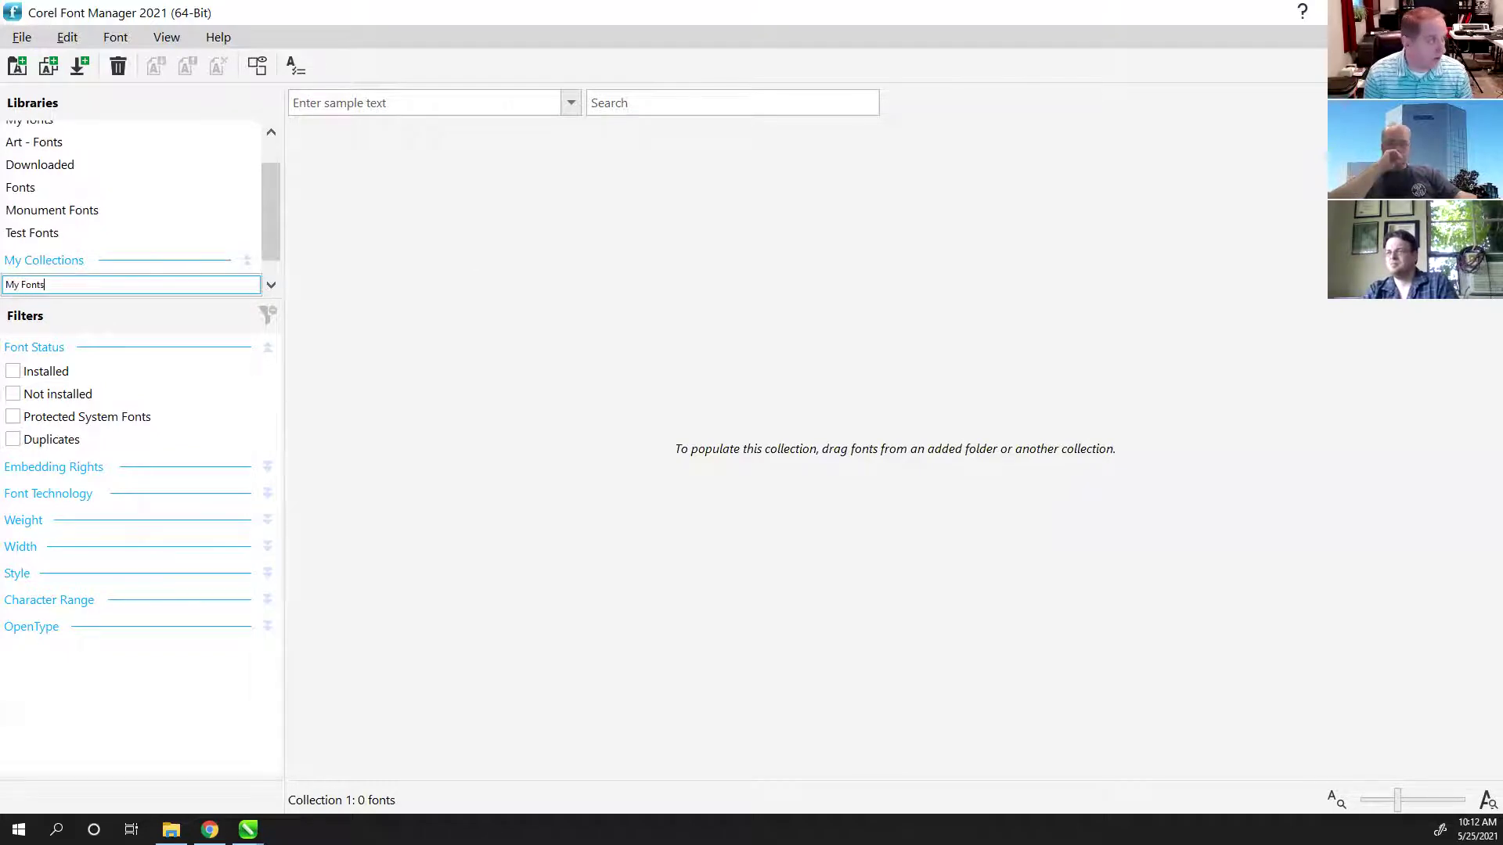
key("Return")
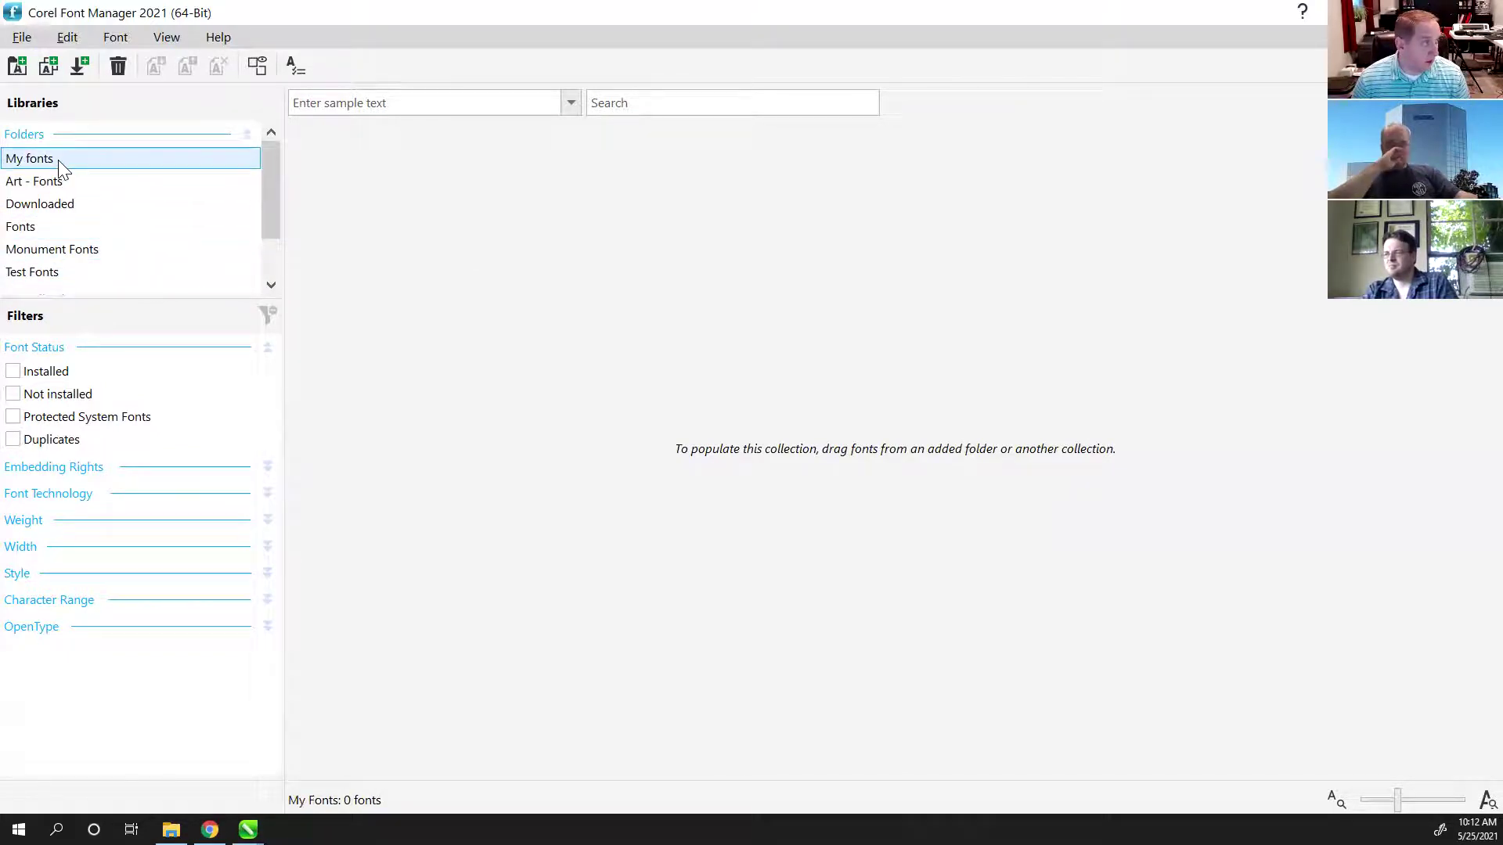
Step: Glance at the Test Fonts folder, then show the 2048 fonts in My fonts
left_click_drag(271, 199, 271, 249)
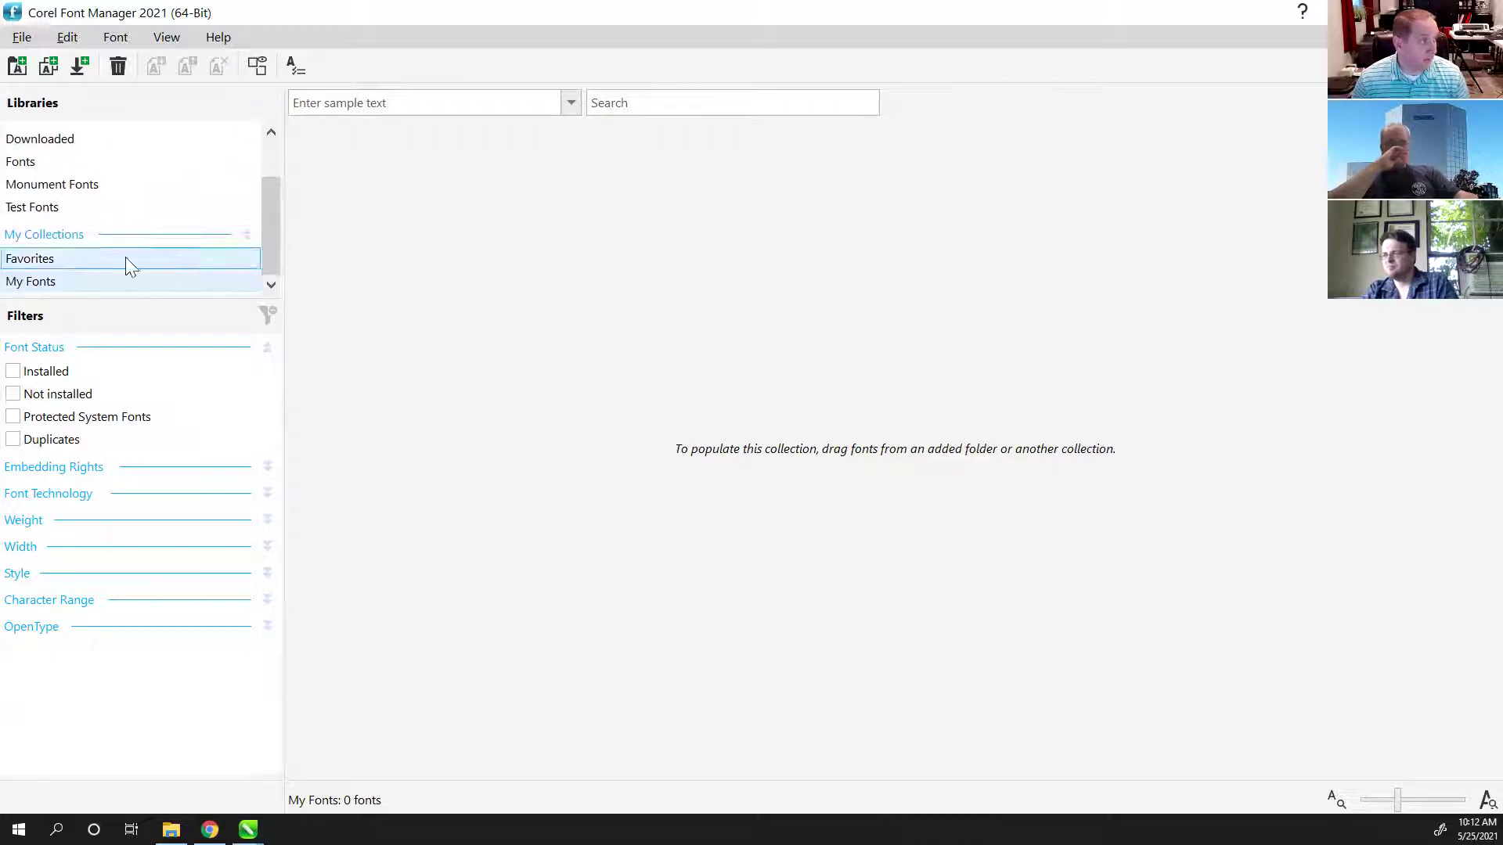
right_click(48, 288)
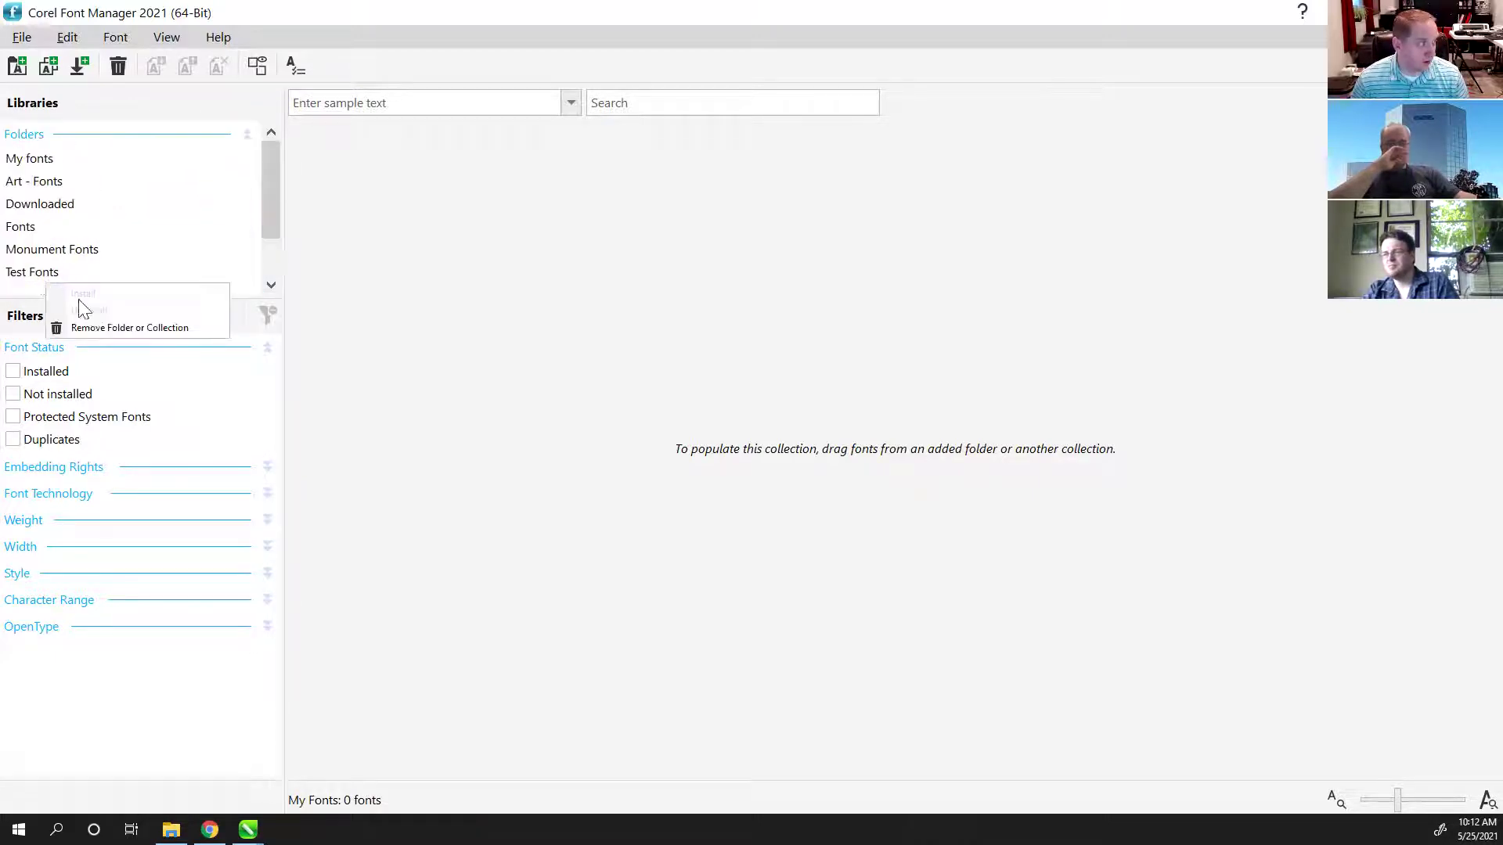
left_click(47, 274)
right_click(43, 282)
left_click(40, 279)
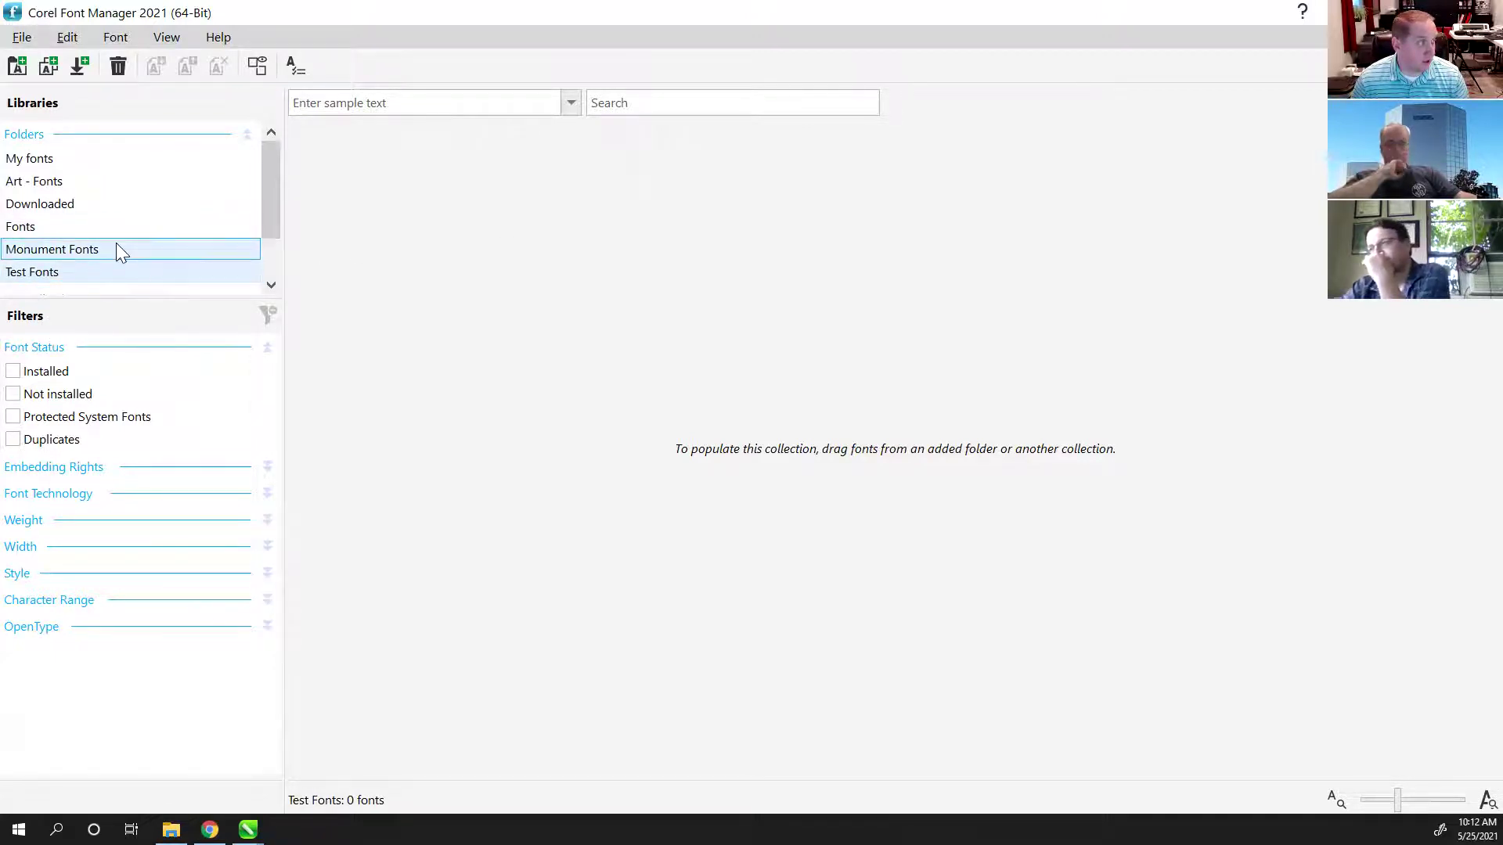
left_click(35, 161)
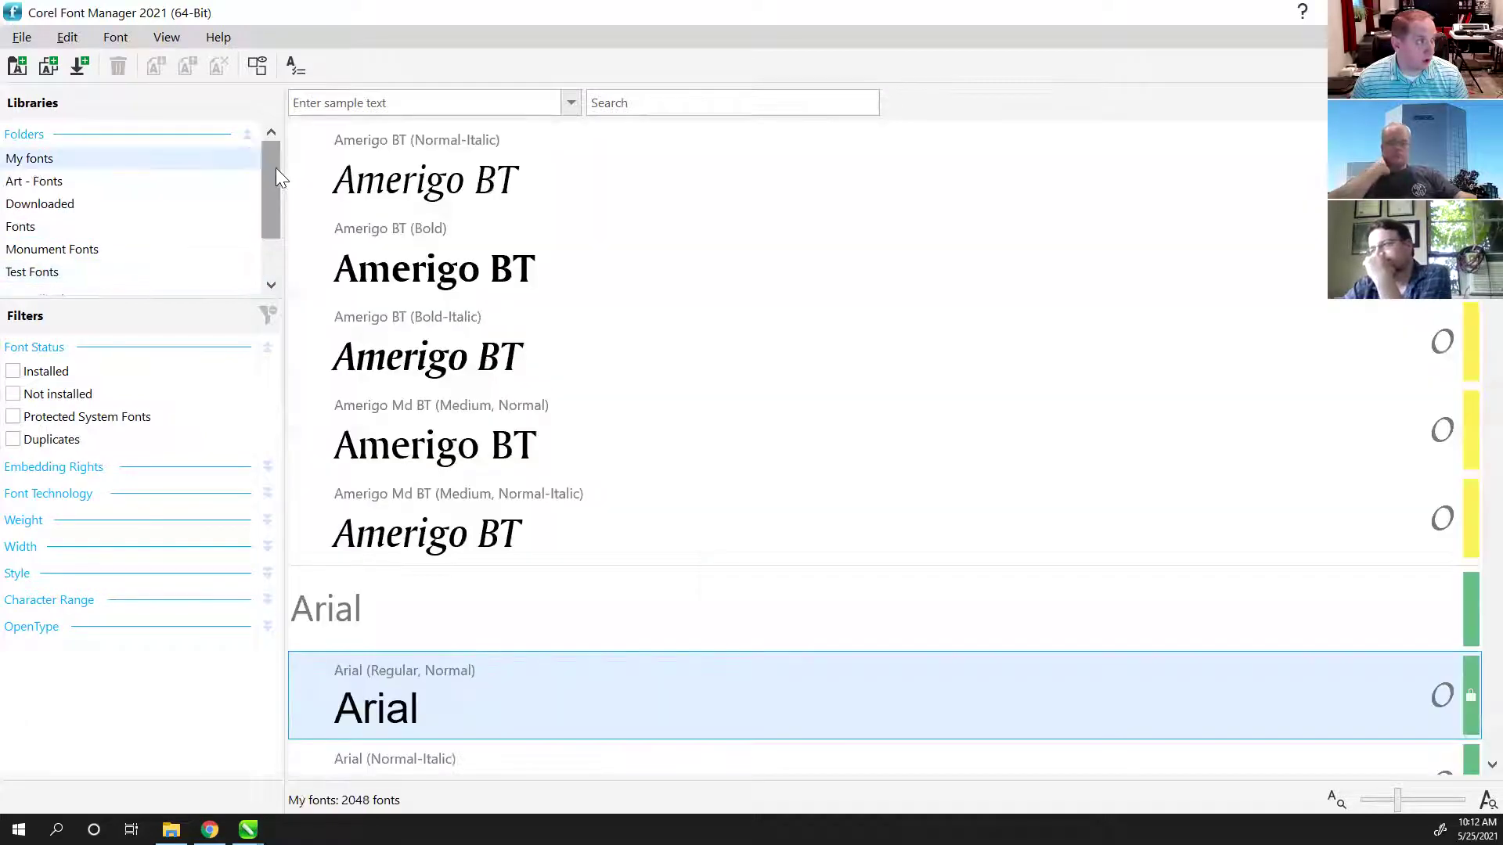
Step: Drag Amerigo BT (Bold) and Arrus Ext BT Bold into the My Fonts collection
left_click_drag(272, 188, 75, 281)
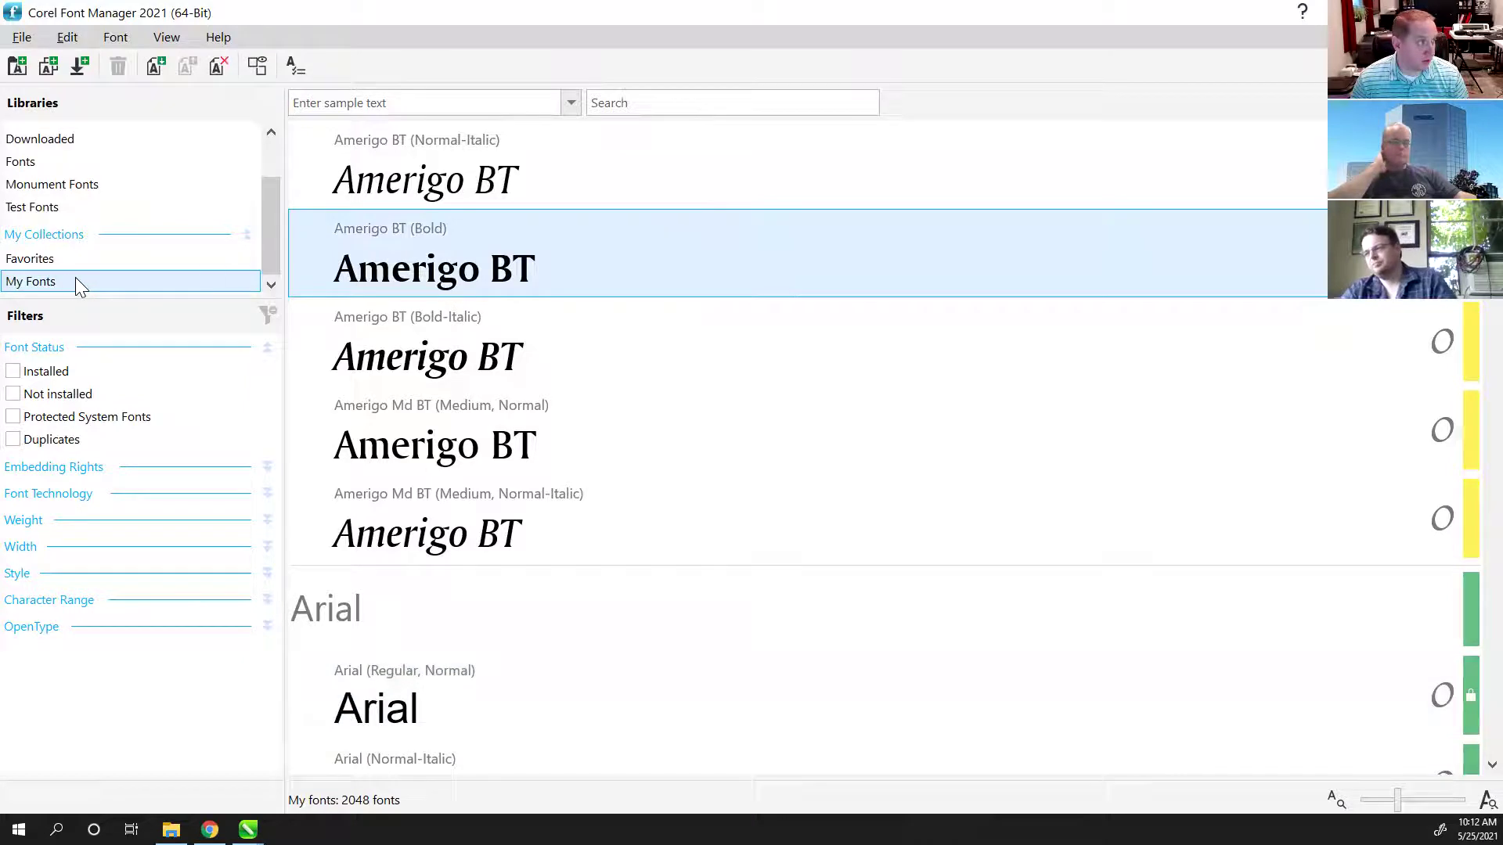
scroll(434, 235, "up", 10)
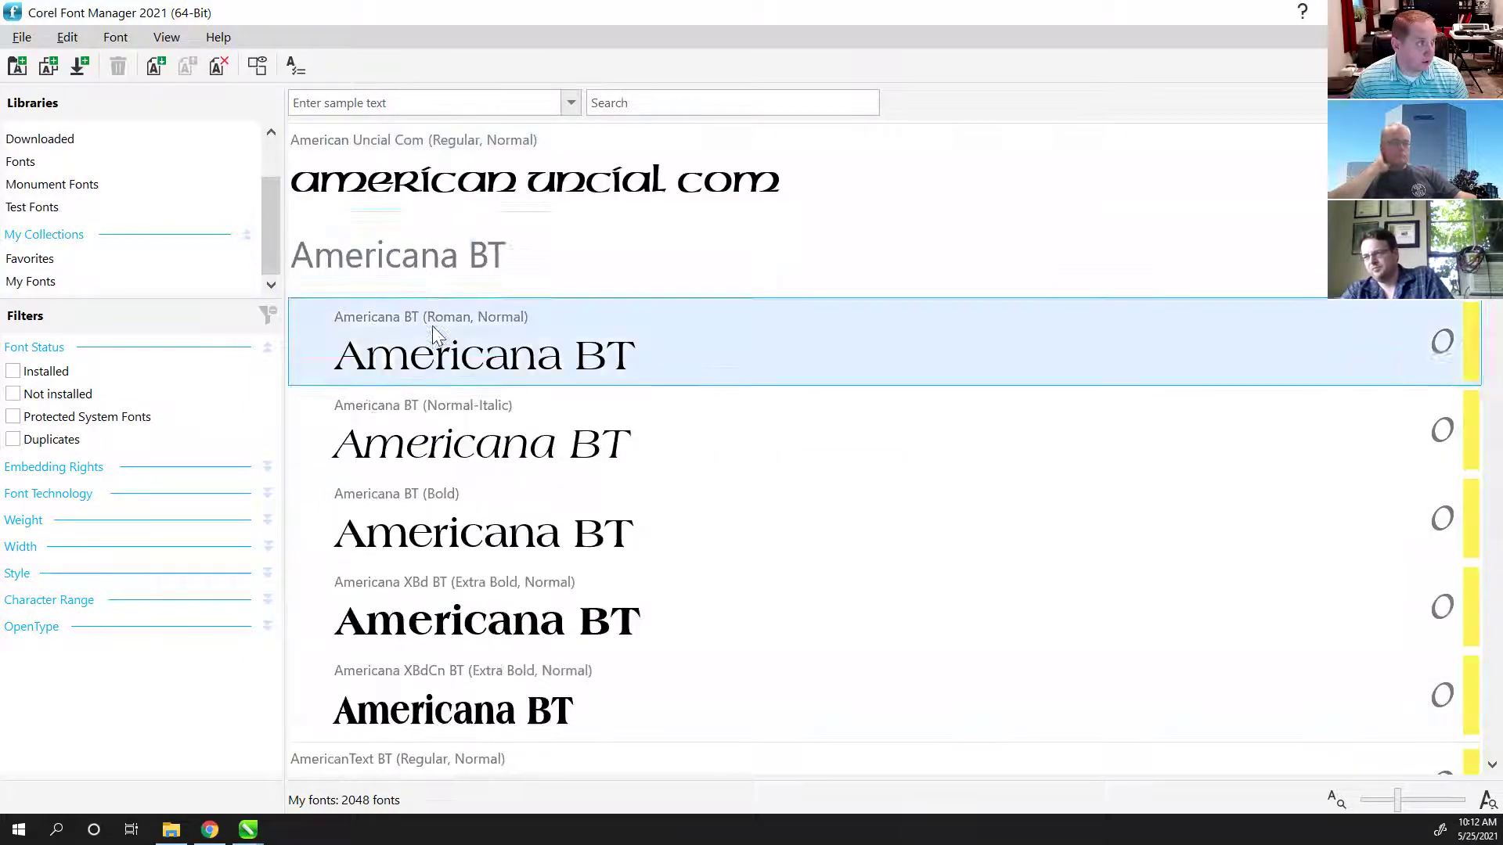
left_click(56, 285)
scroll(578, 376, "down", 20)
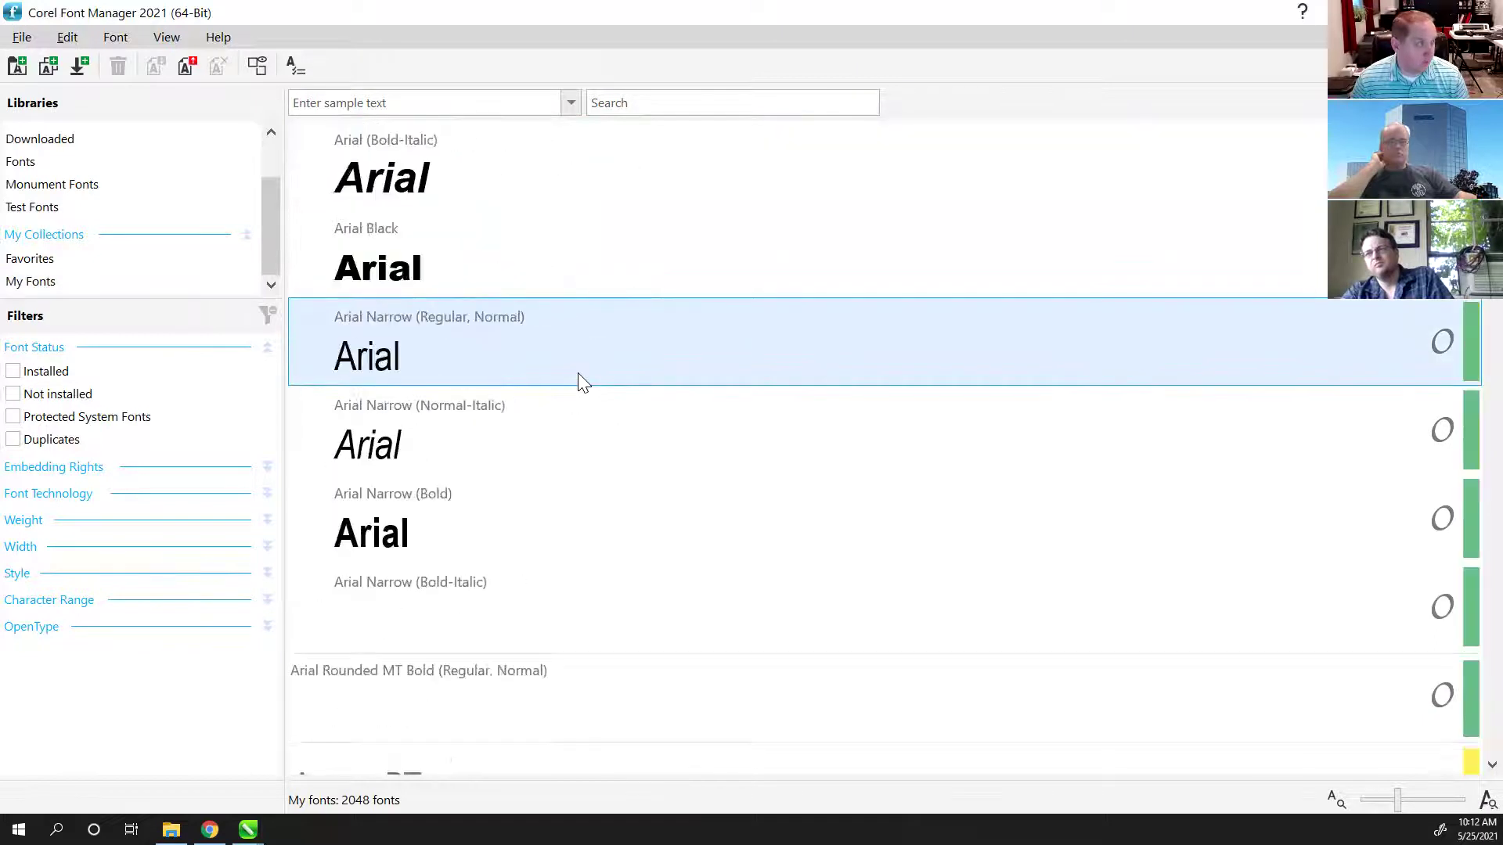
left_click(436, 324)
left_click_drag(460, 441, 55, 282)
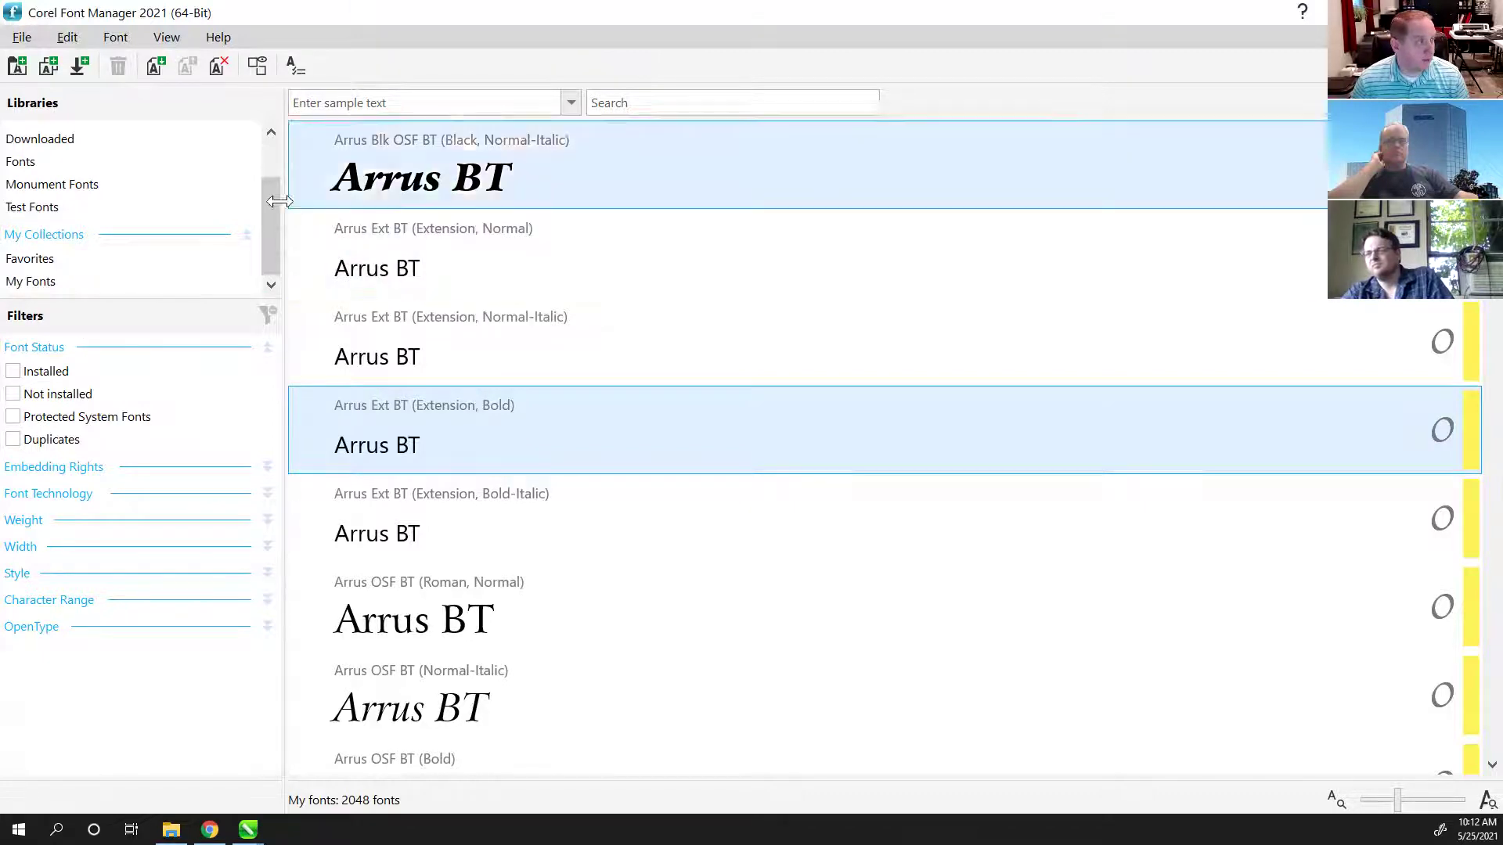
left_click_drag(267, 208, 268, 163)
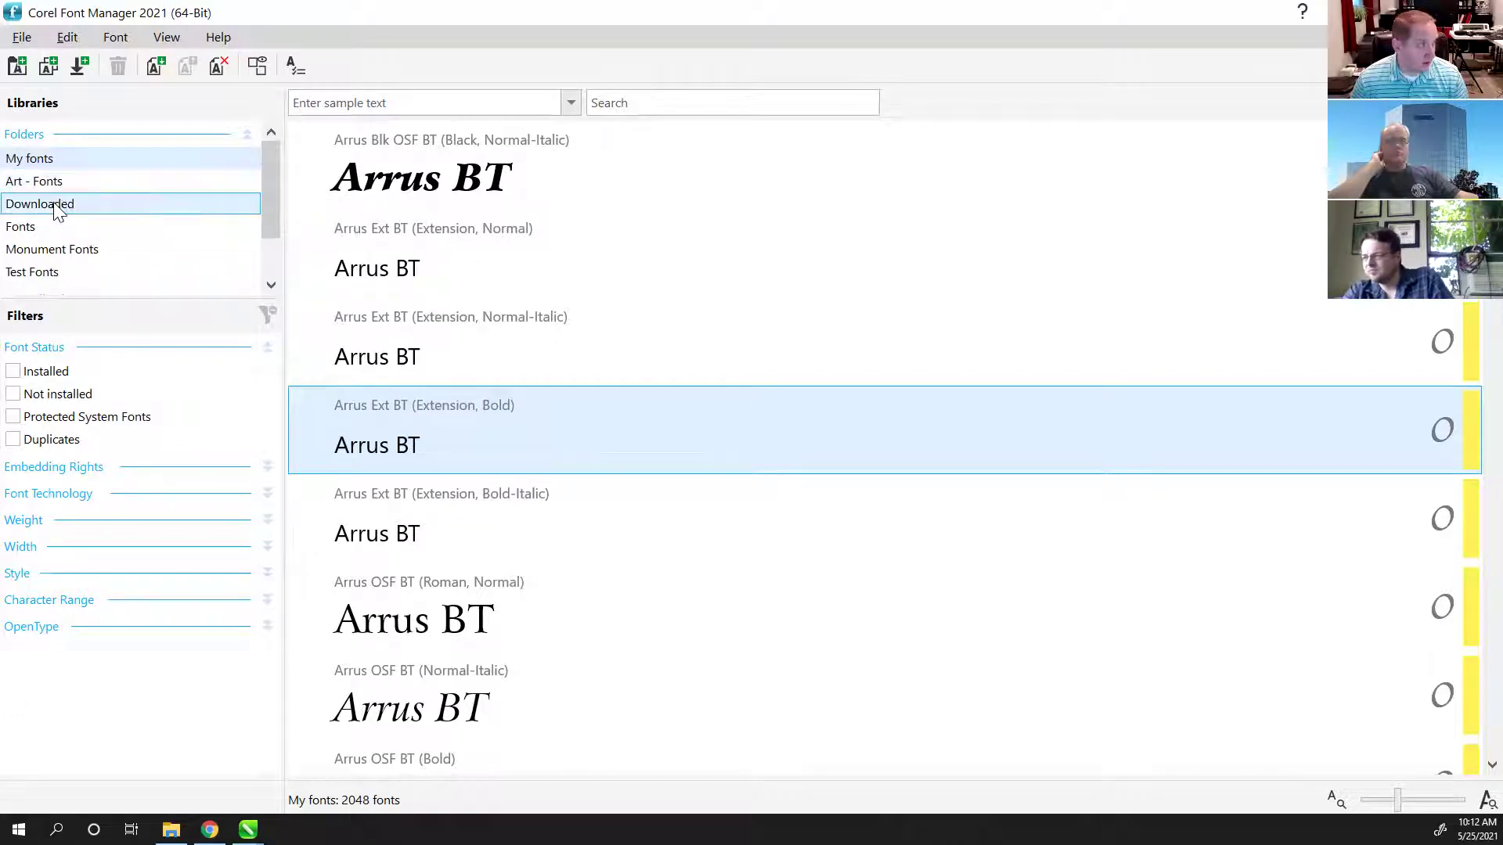
Step: Add the Laser Etch Fonts folder from Art - Fonts as a library, showing its 6 fonts
left_click(16, 68)
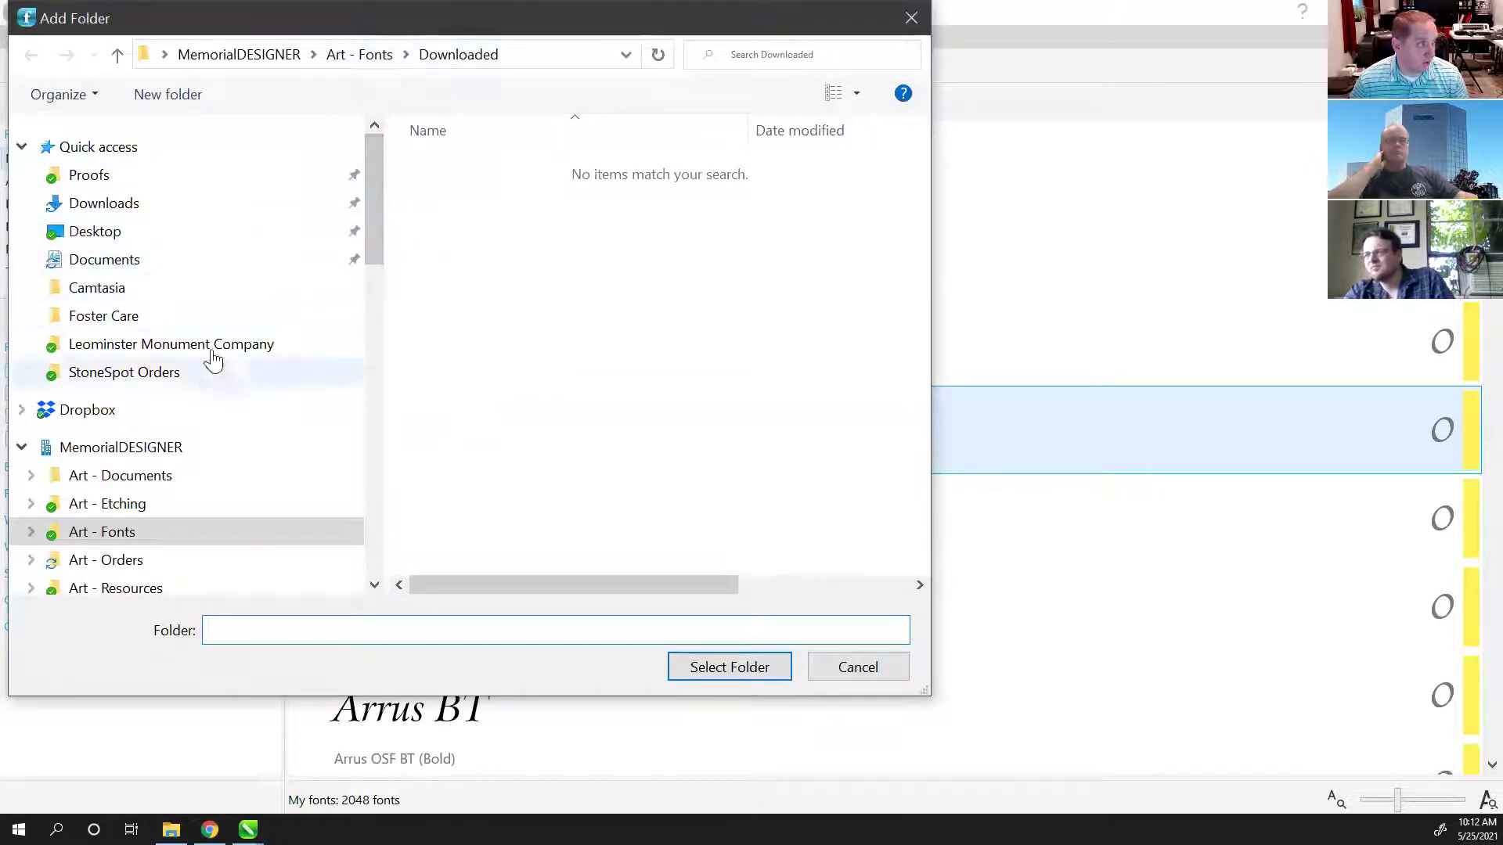
scroll(140, 501, "down", 2)
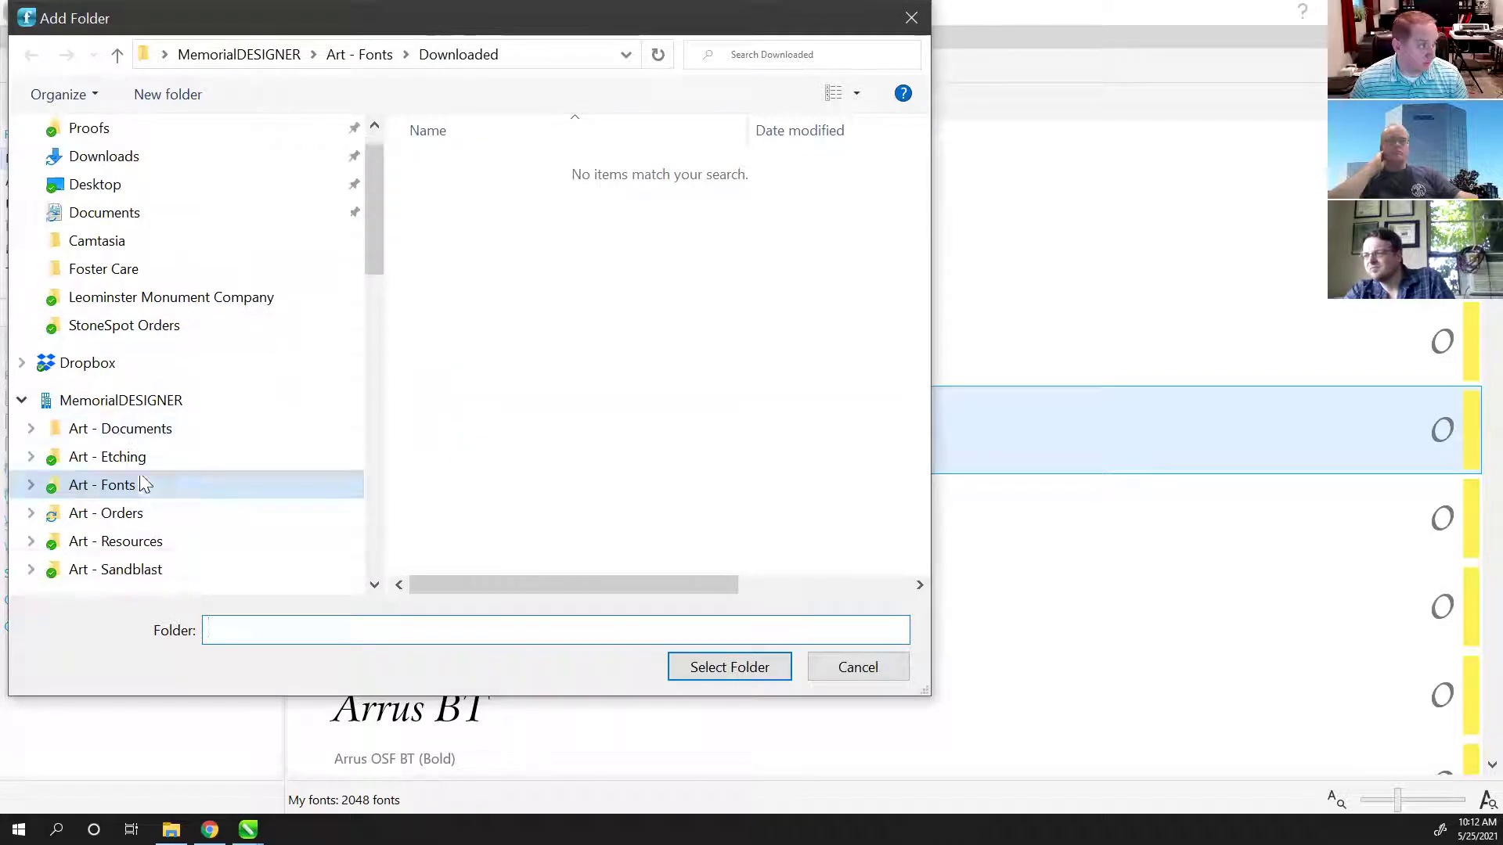
scroll(157, 360, "up", 2)
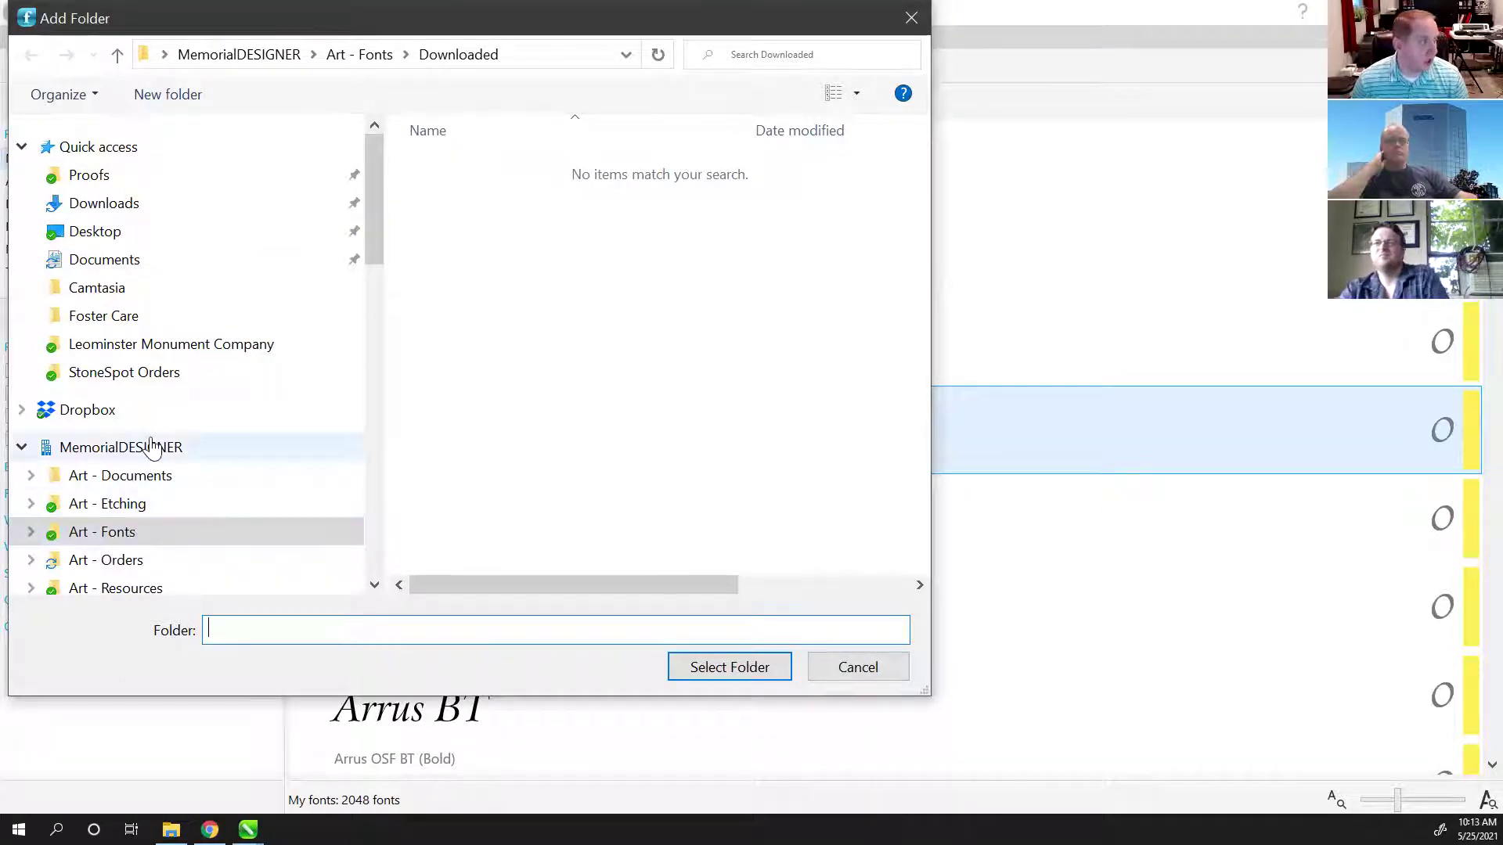
scroll(118, 470, "down", 1)
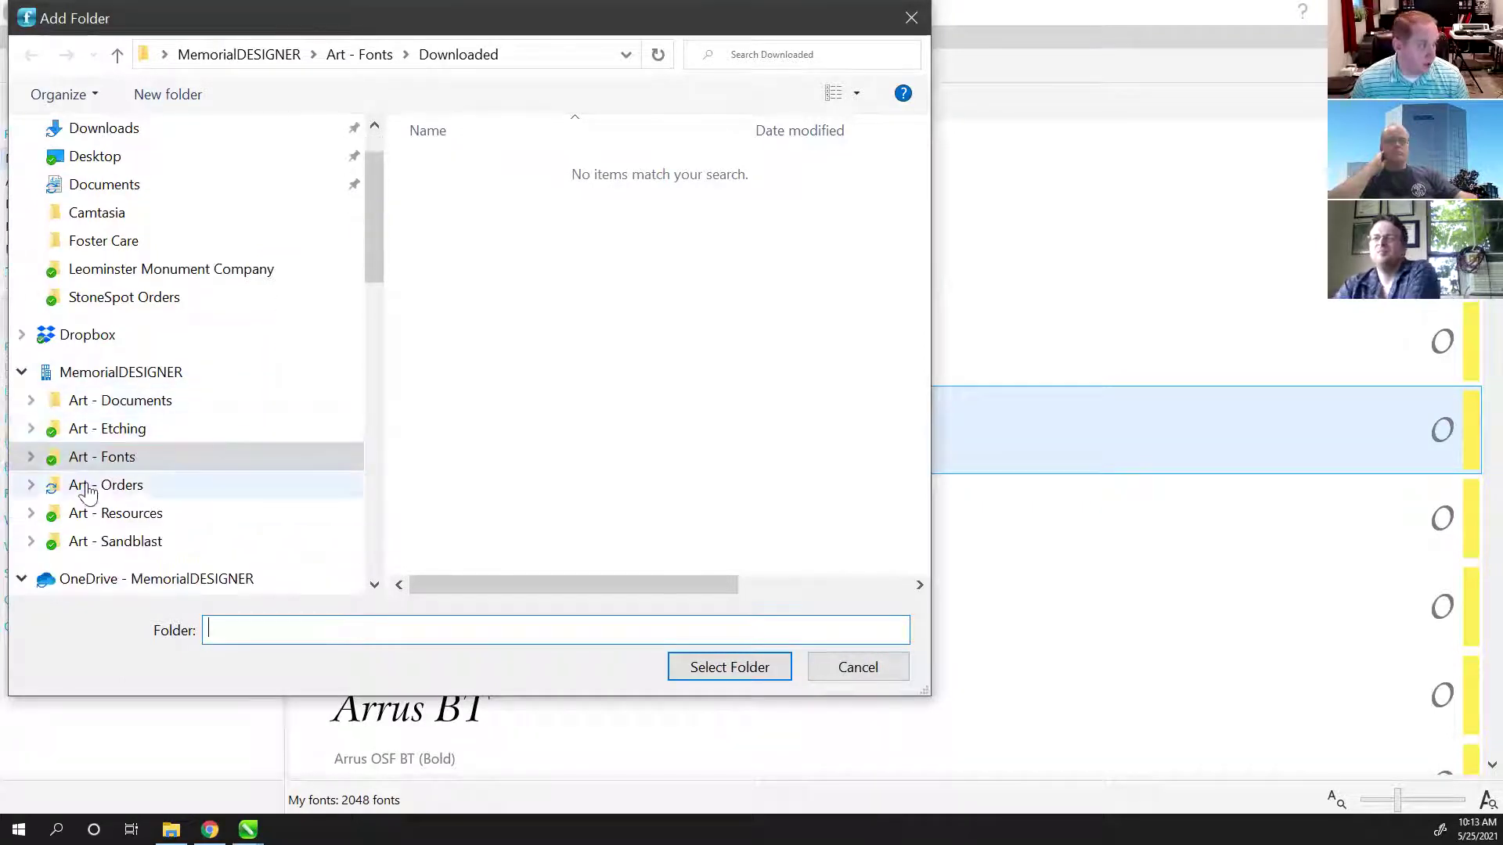
left_click(31, 457)
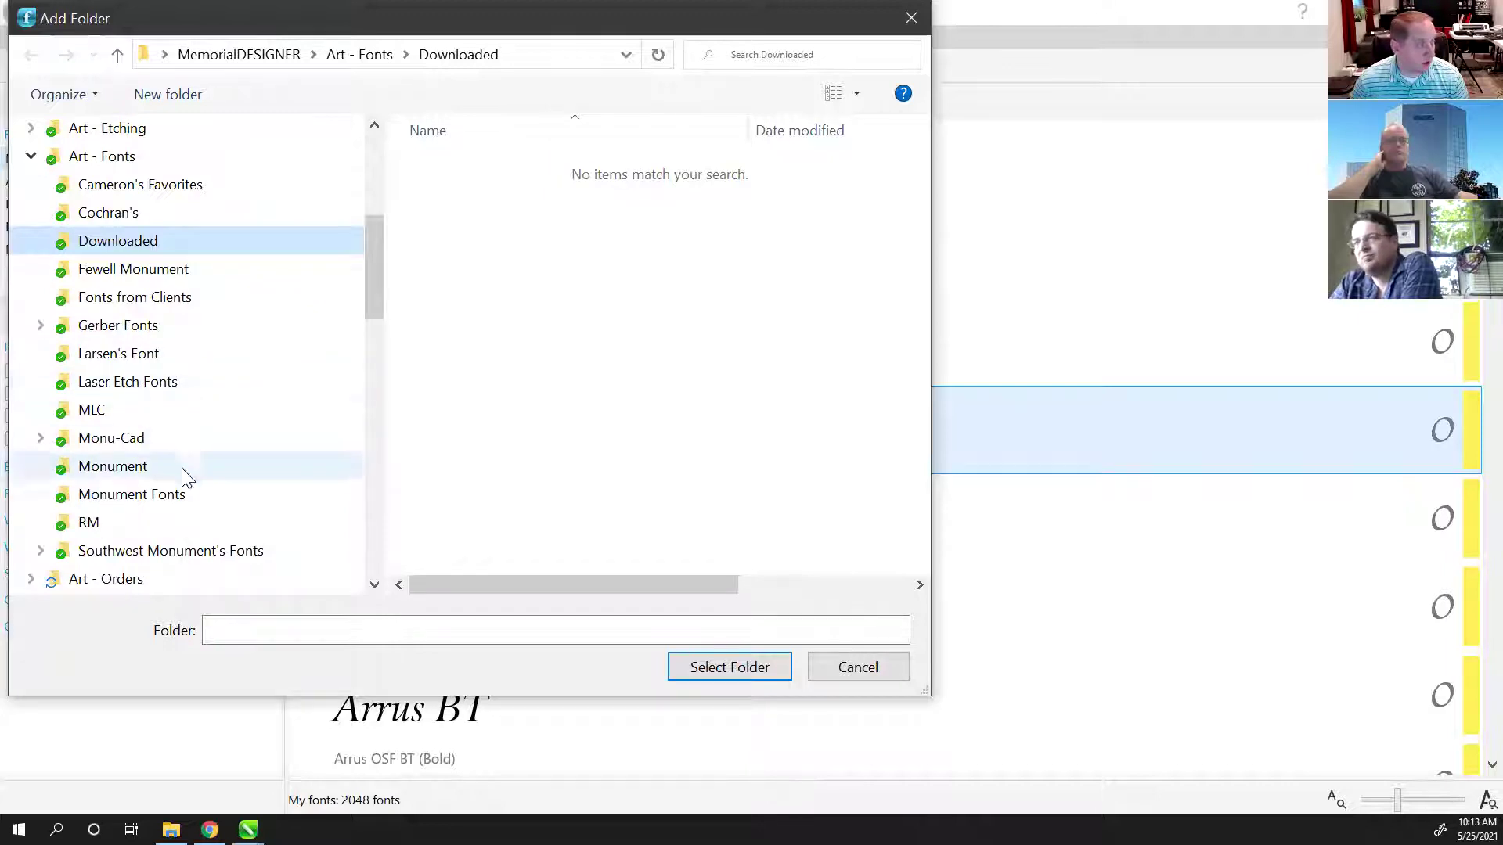
left_click(121, 501)
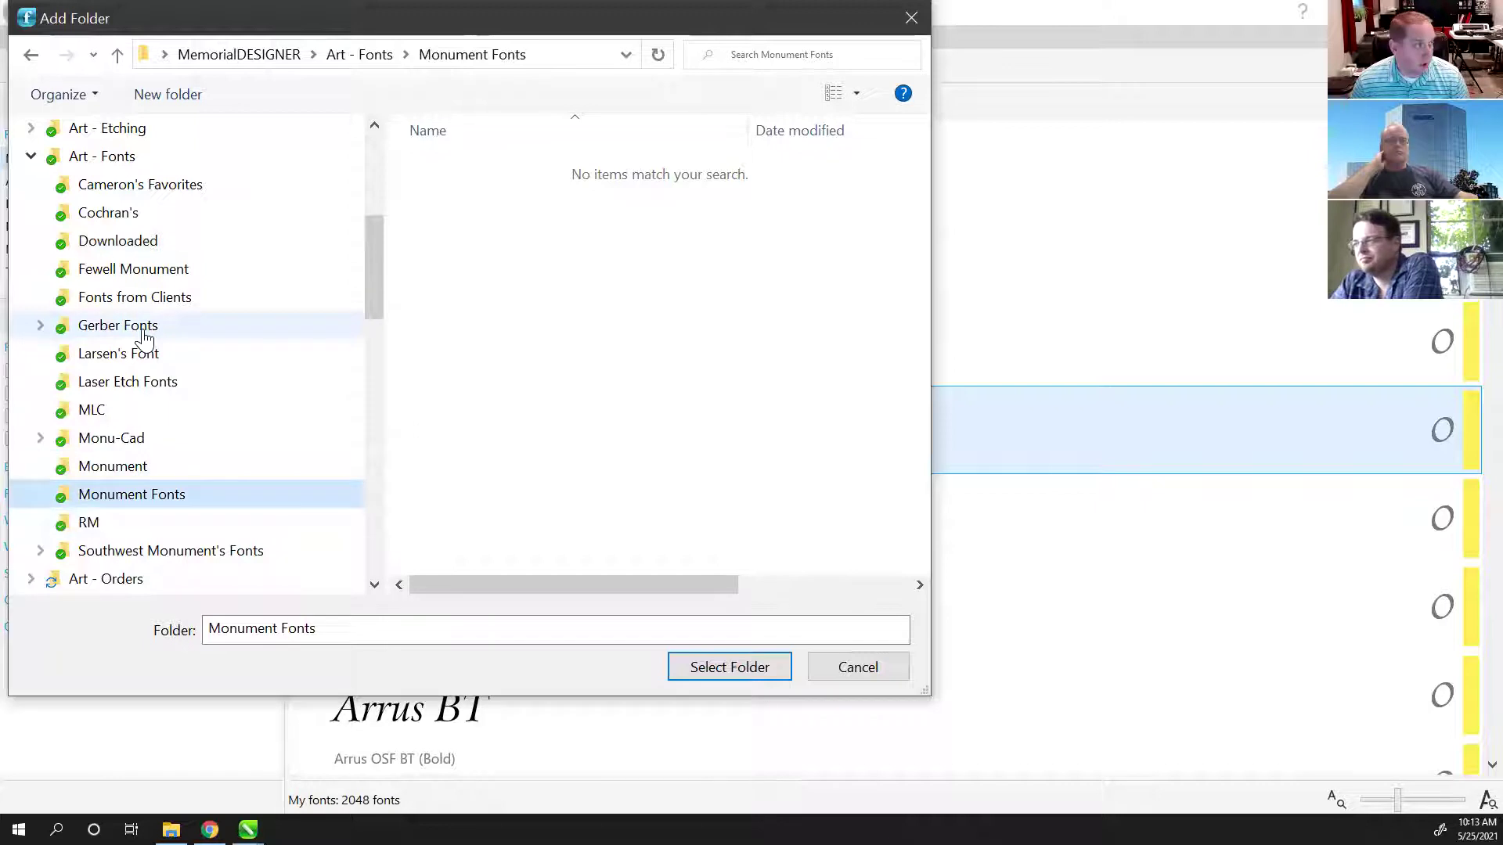
left_click(147, 276)
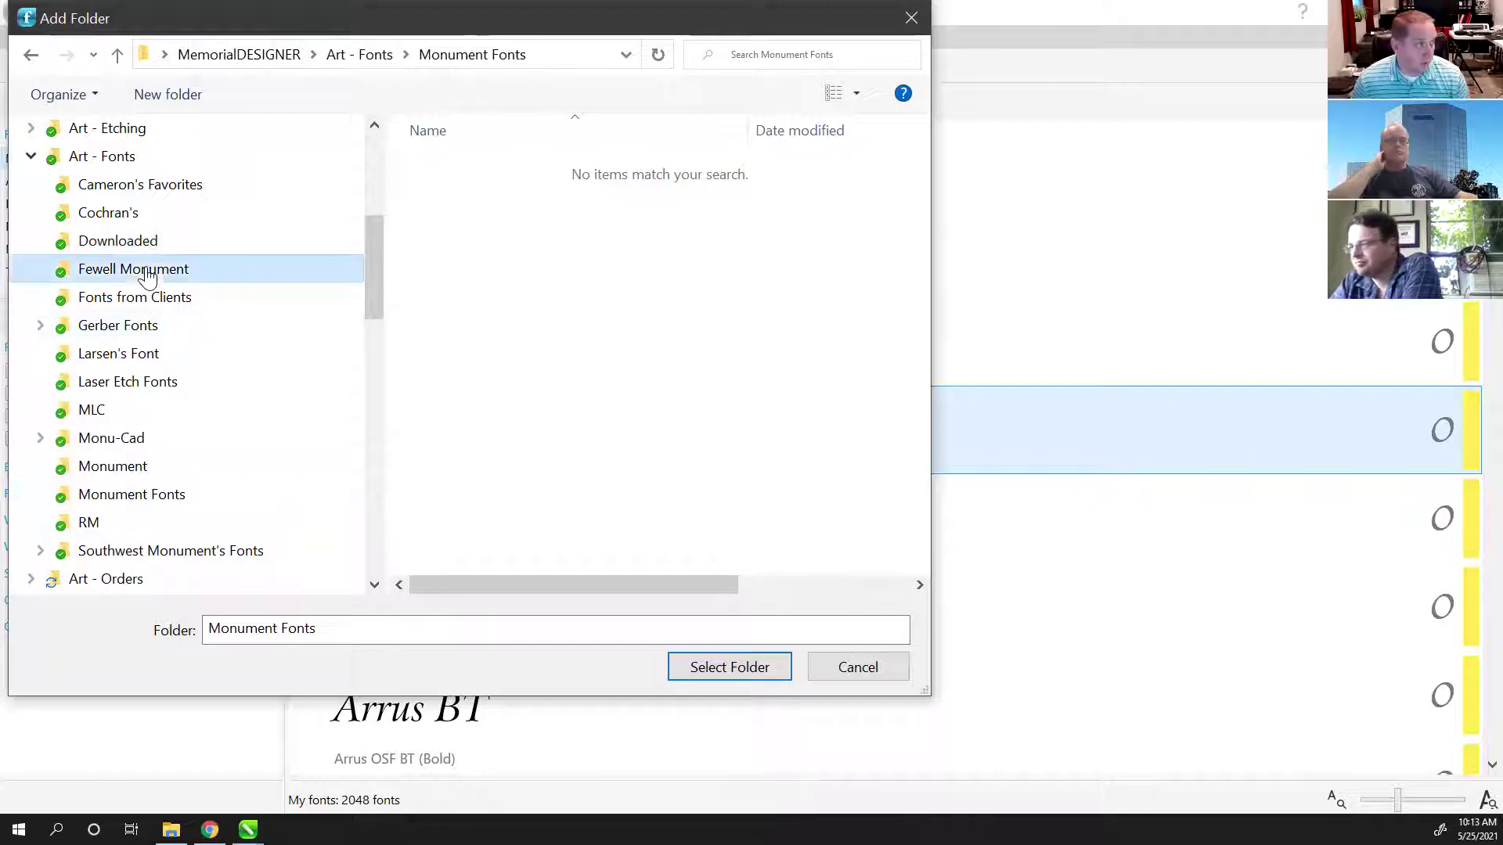
left_click(106, 386)
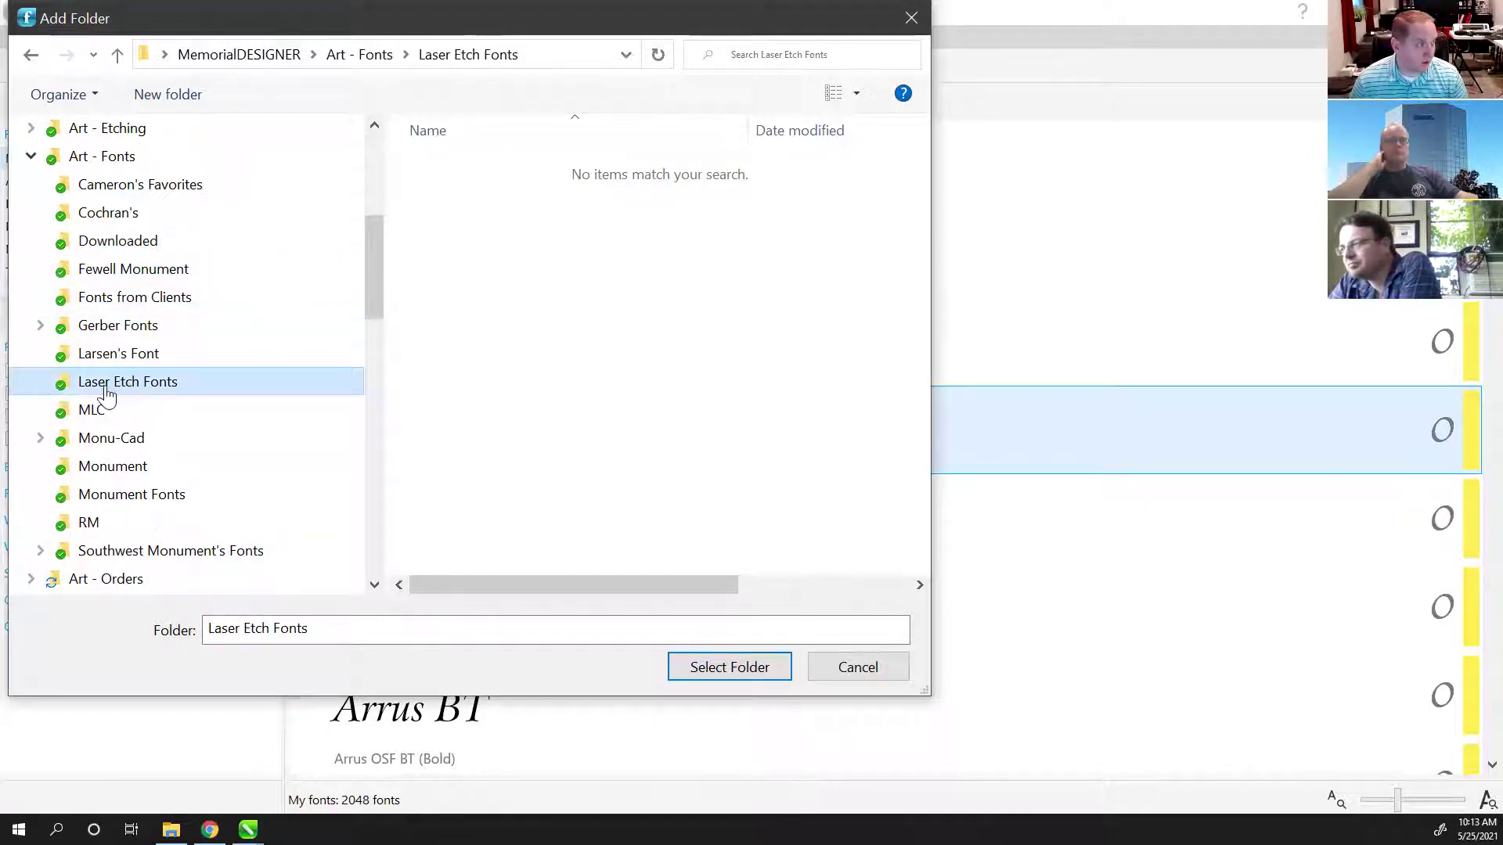
left_click(704, 667)
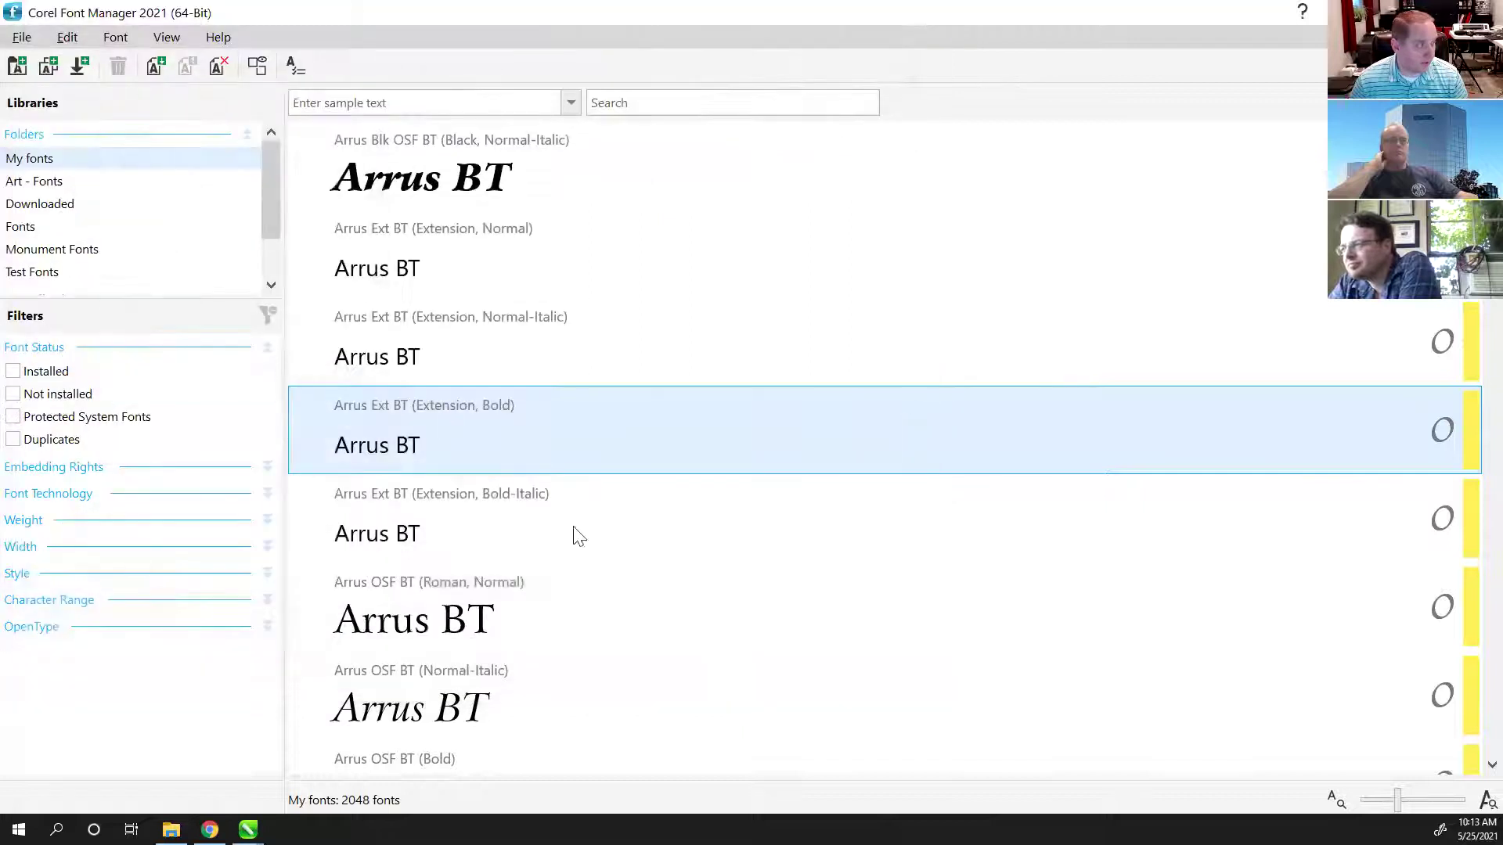
left_click_drag(273, 177, 272, 215)
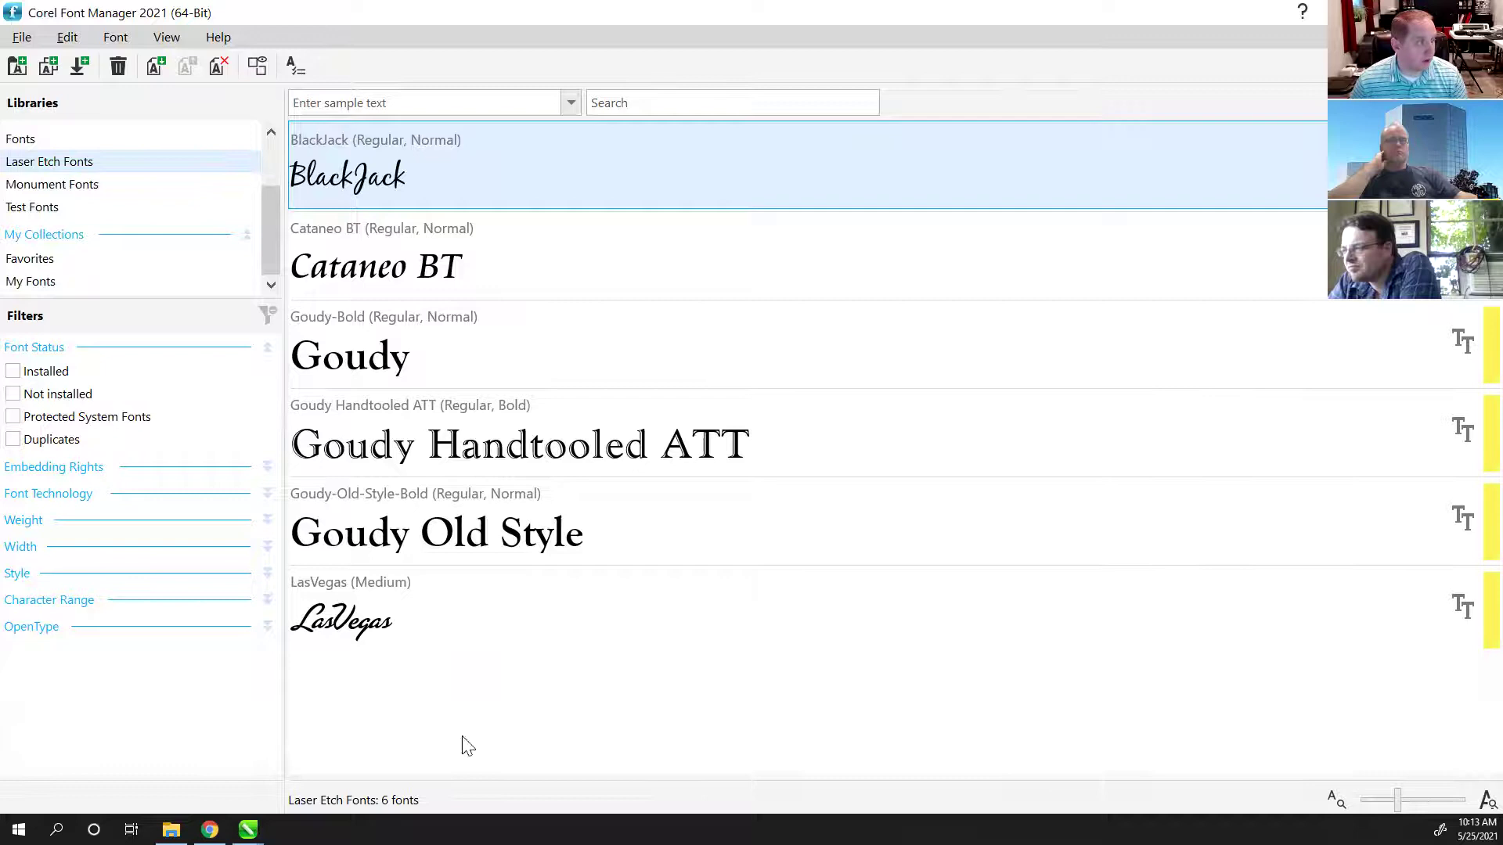
Step: Back in Untitled-1, check the Text tool's font list filtered to Laser Etch Fonts, then return to Pick
mouse_move(247, 829)
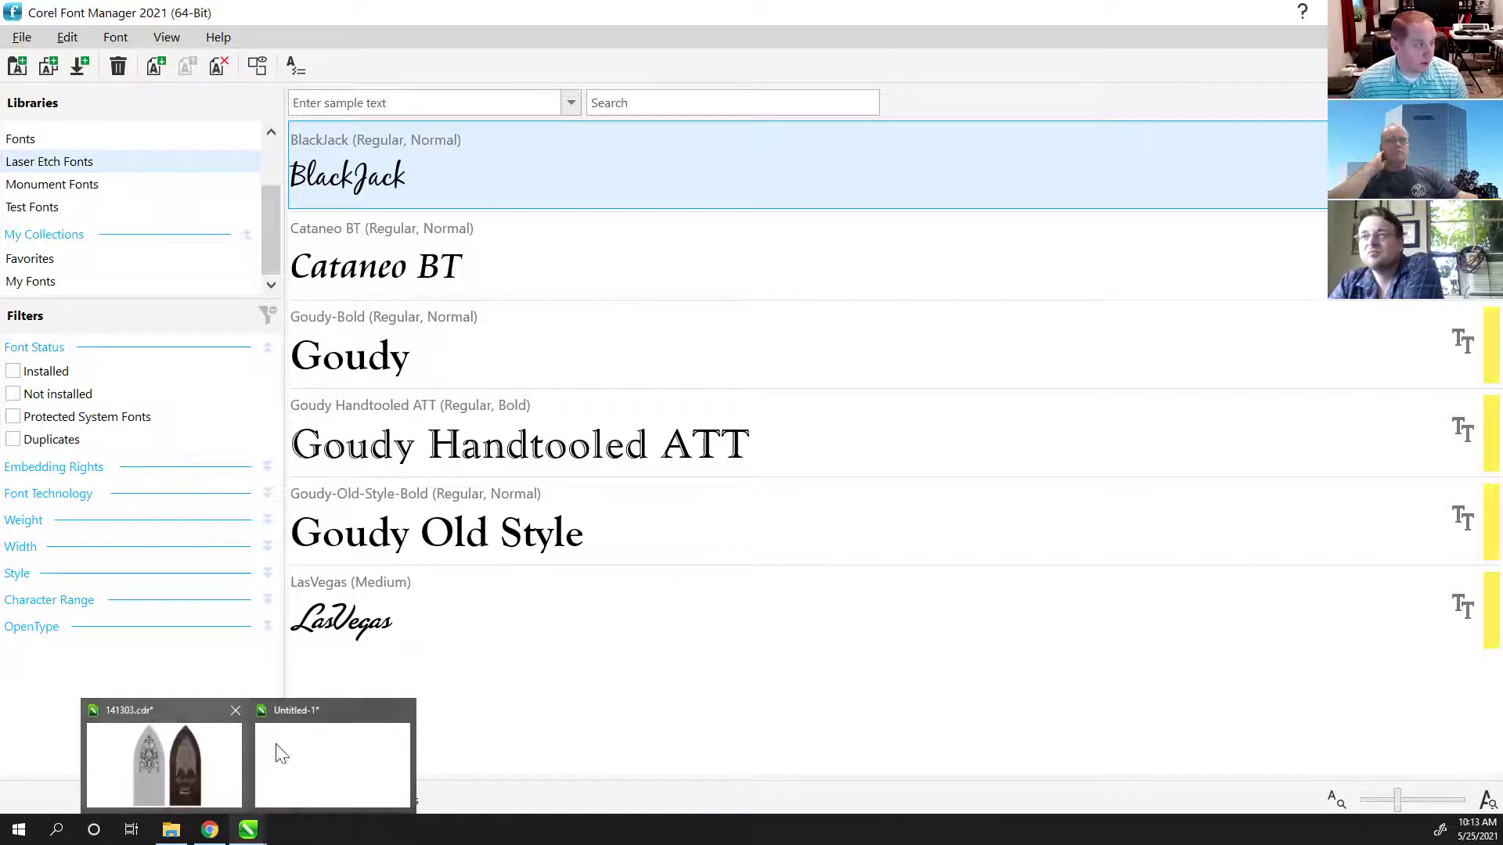
left_click(284, 739)
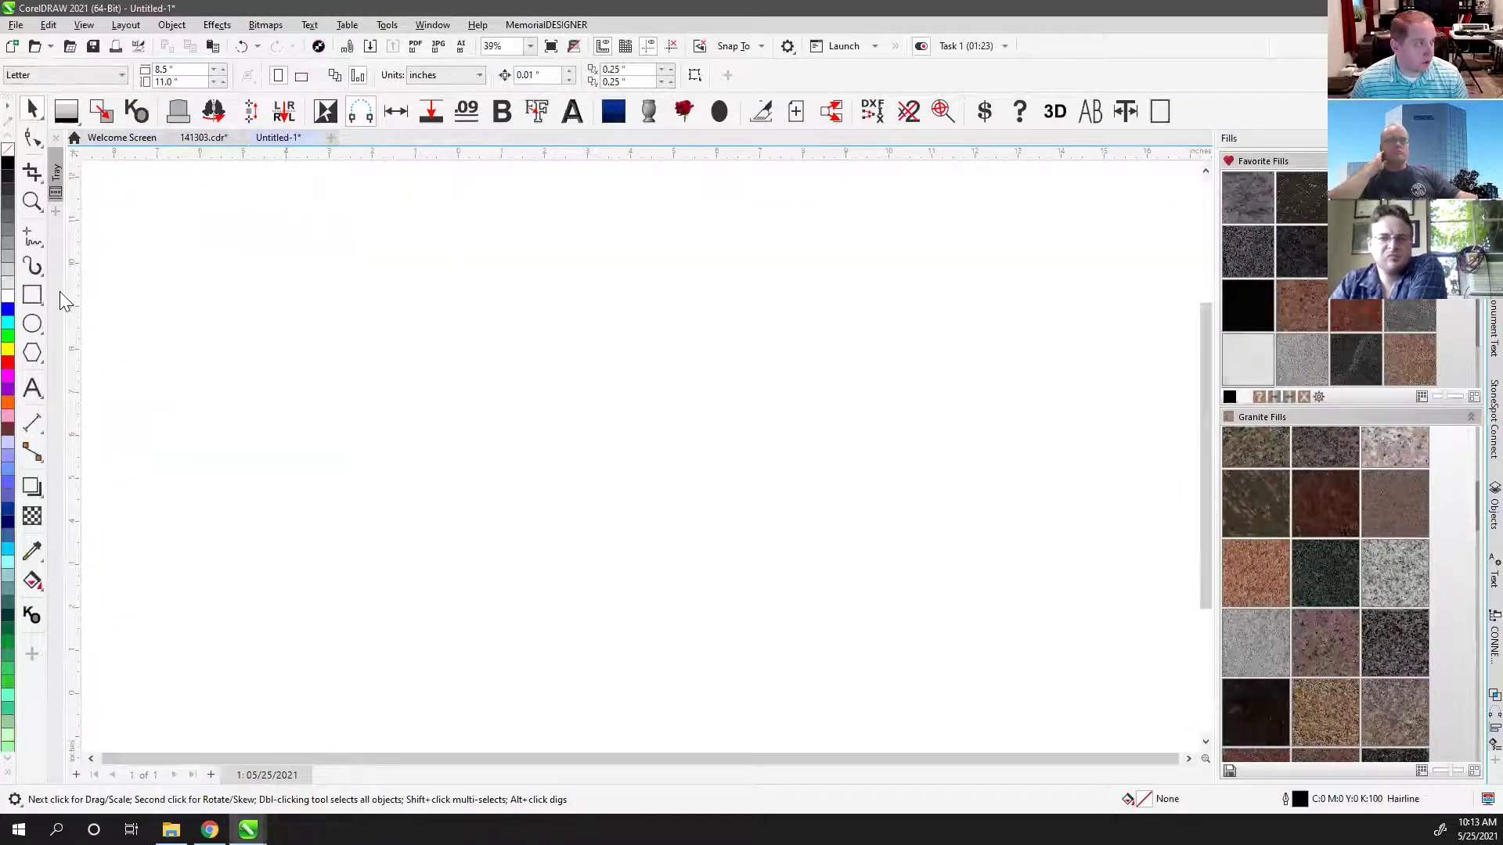
left_click(32, 387)
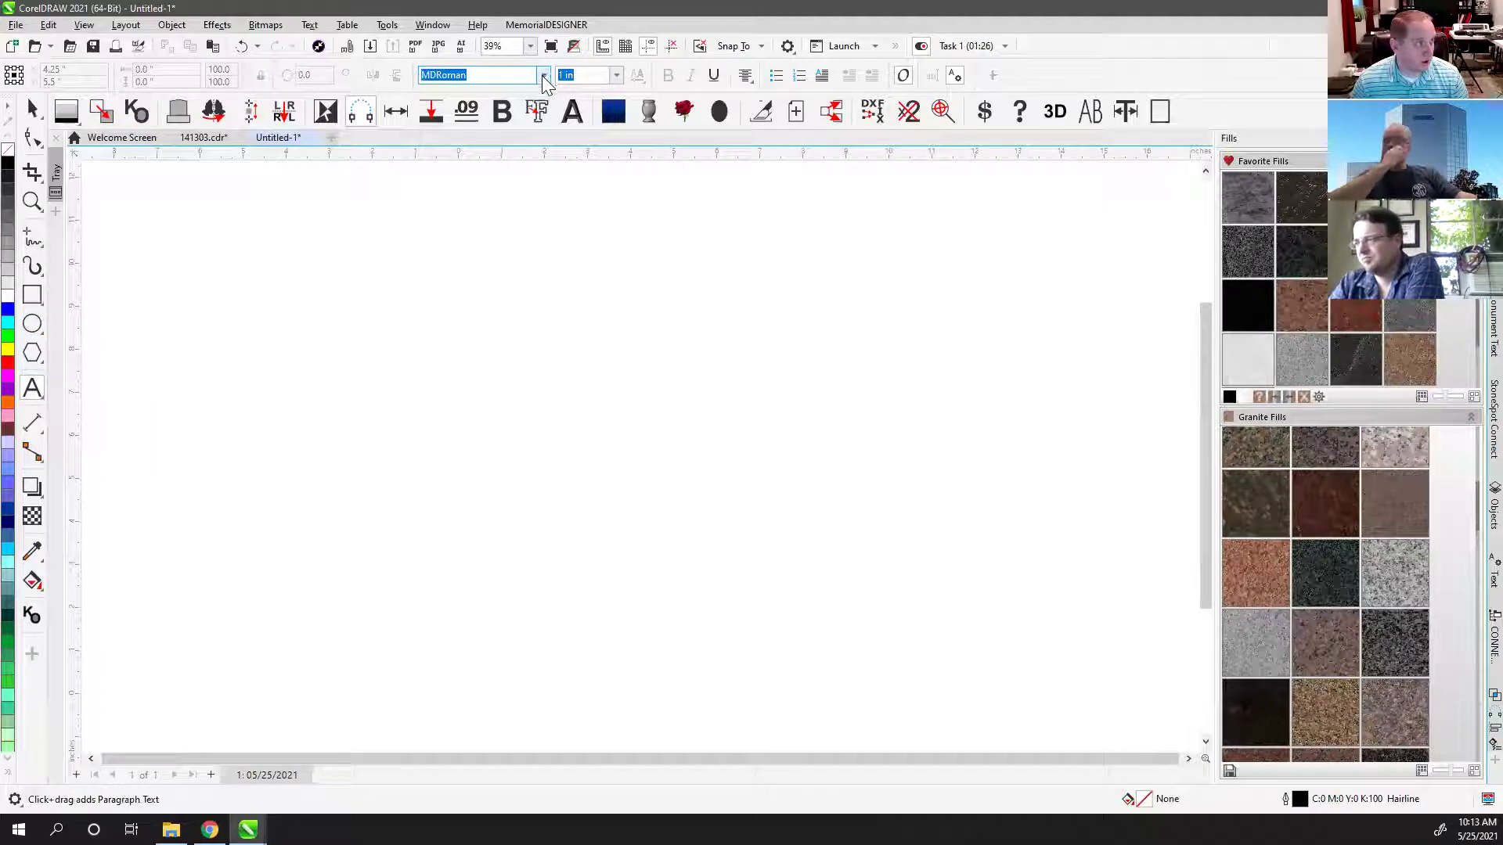
left_click(541, 75)
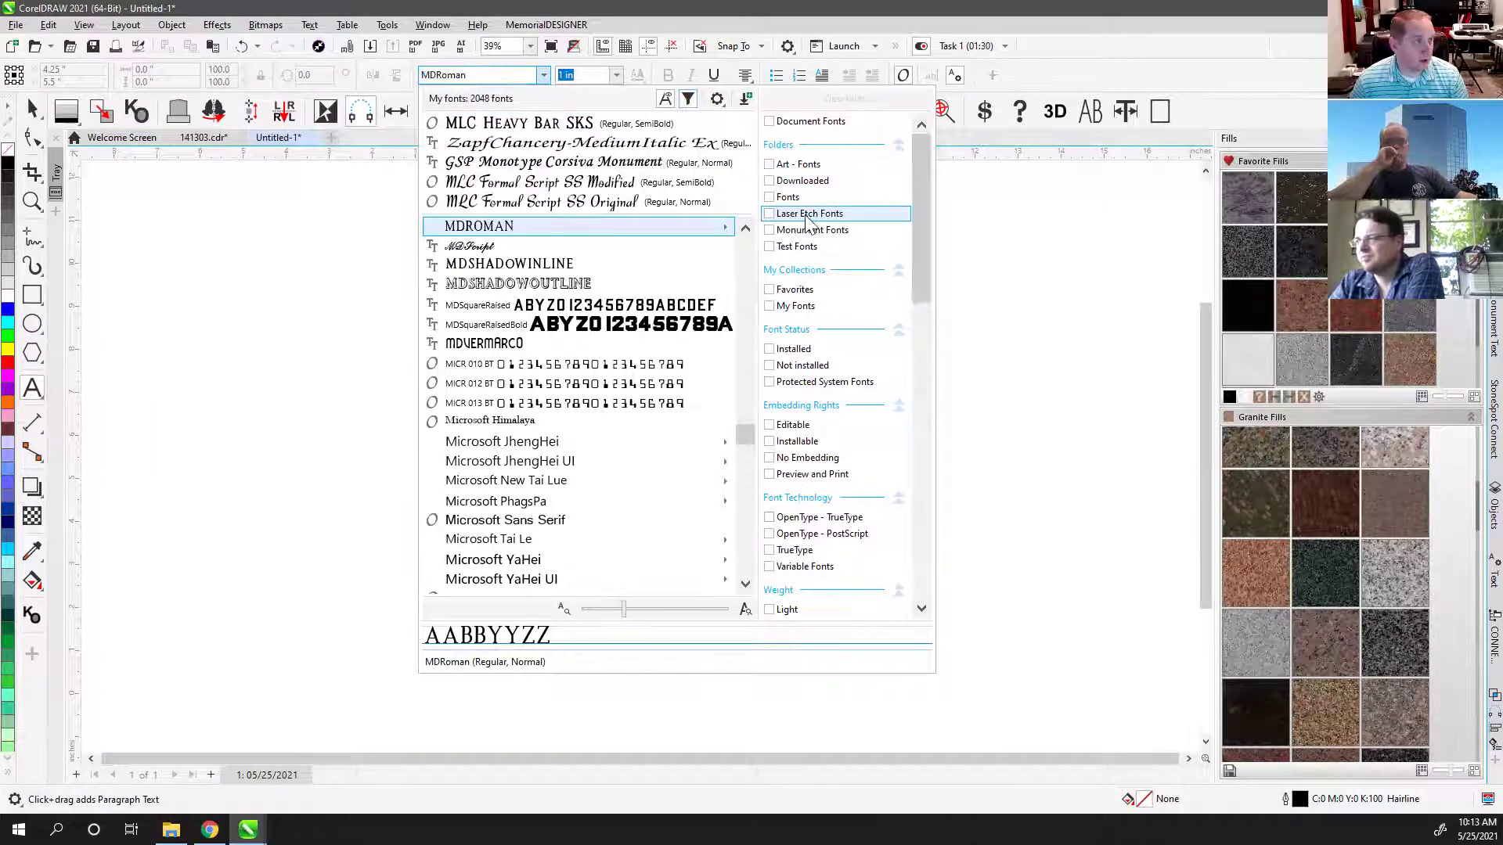
left_click(772, 215)
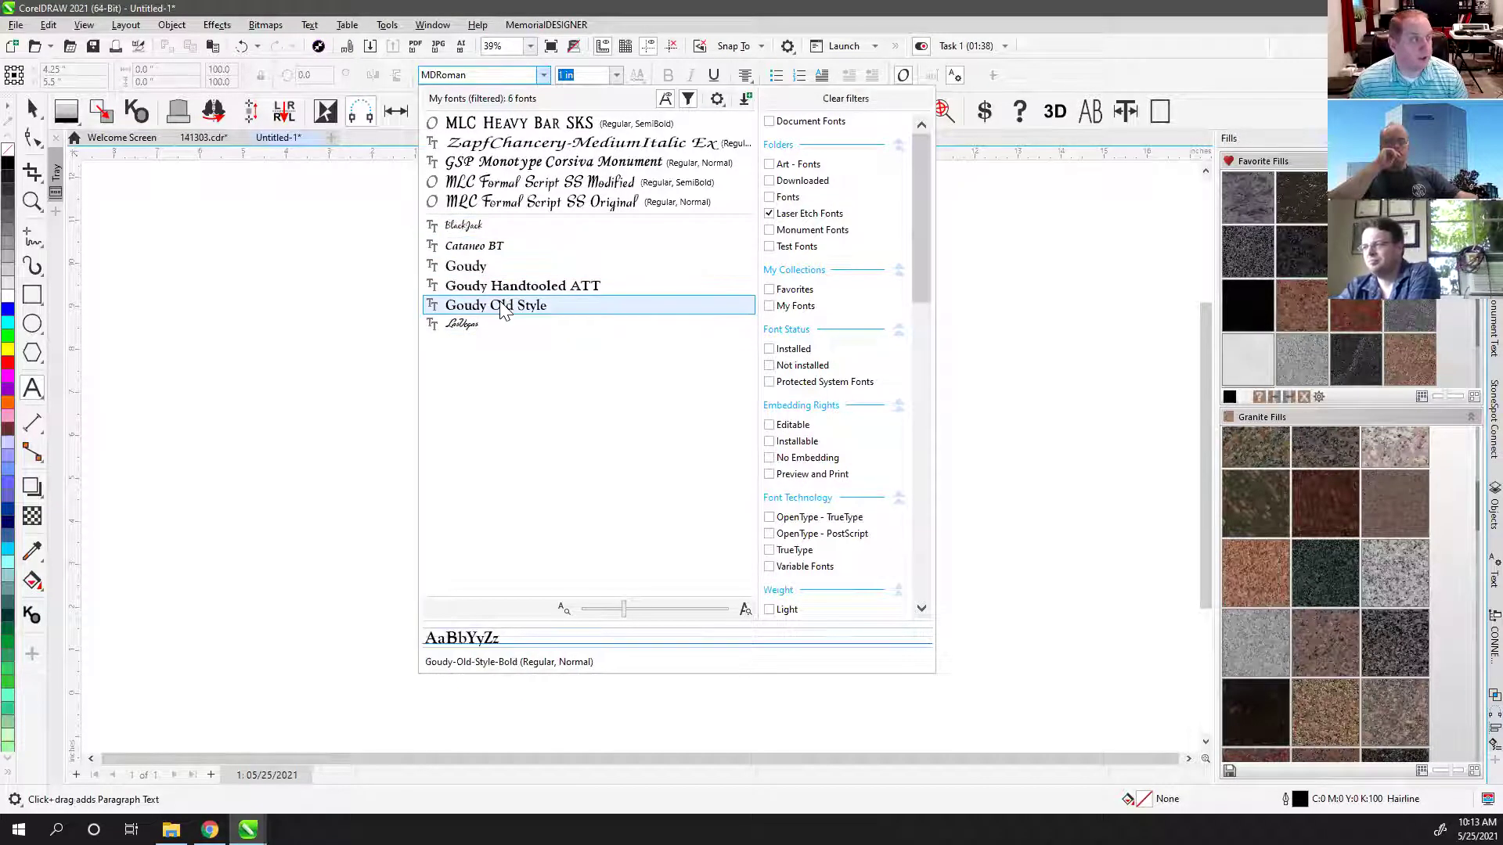
key("Escape")
left_click(32, 110)
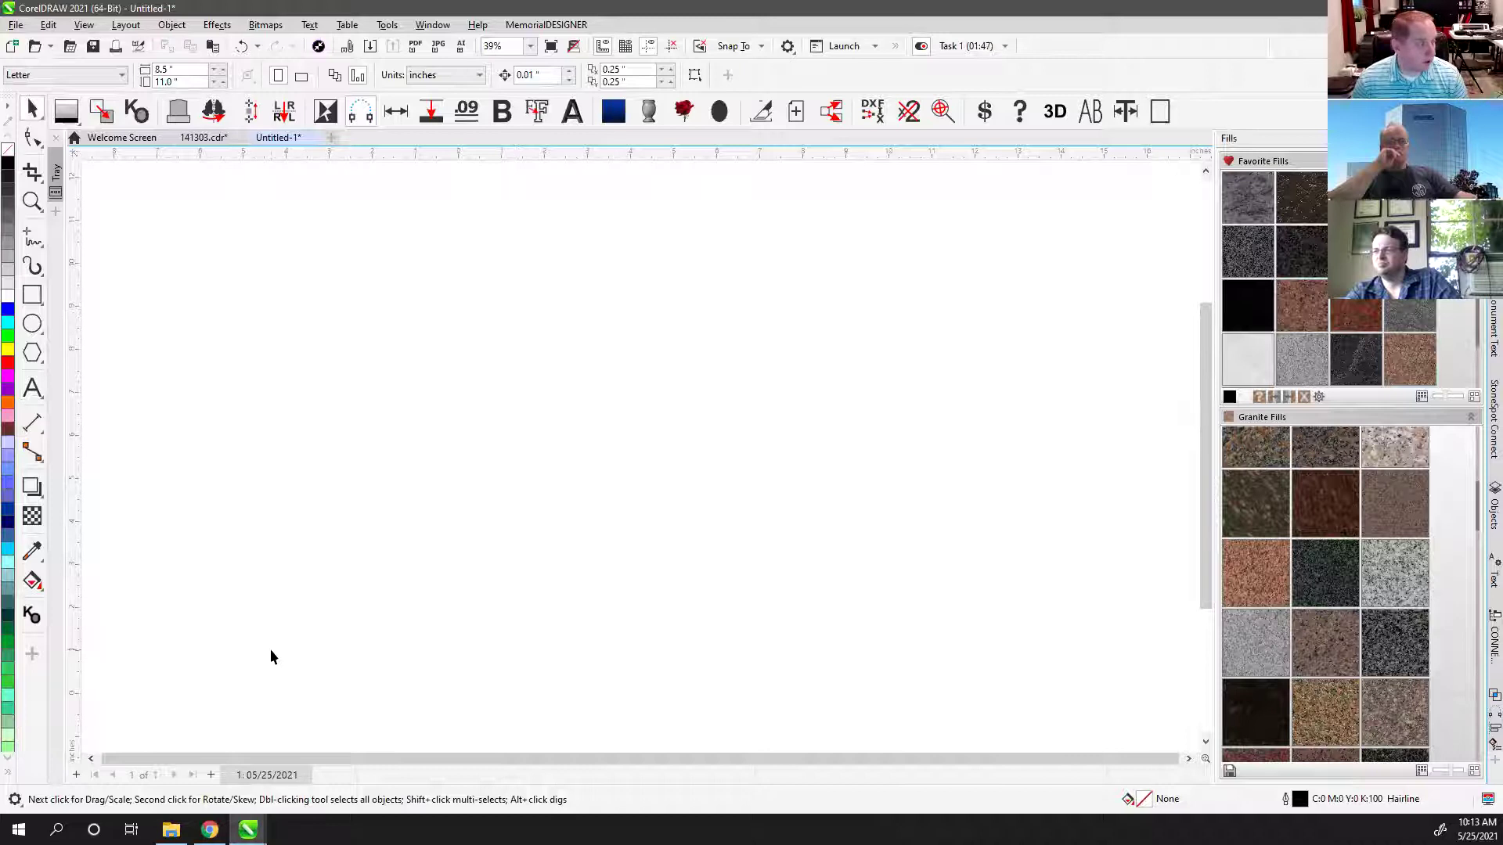
Step: Return to the Untitled-1 drawing and type the word TEST on the page
mouse_move(209, 828)
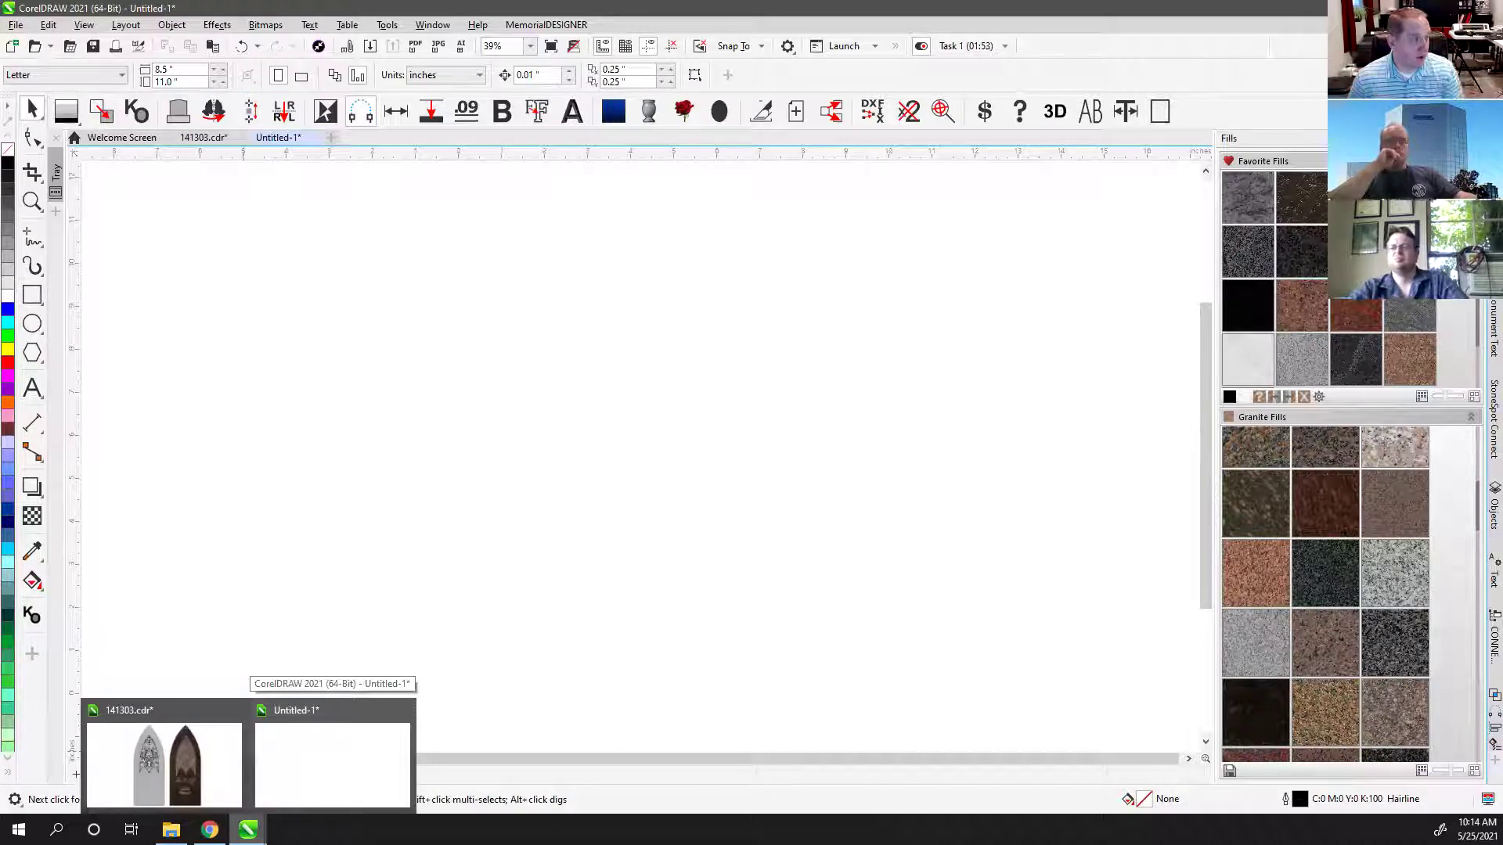
left_click(304, 774)
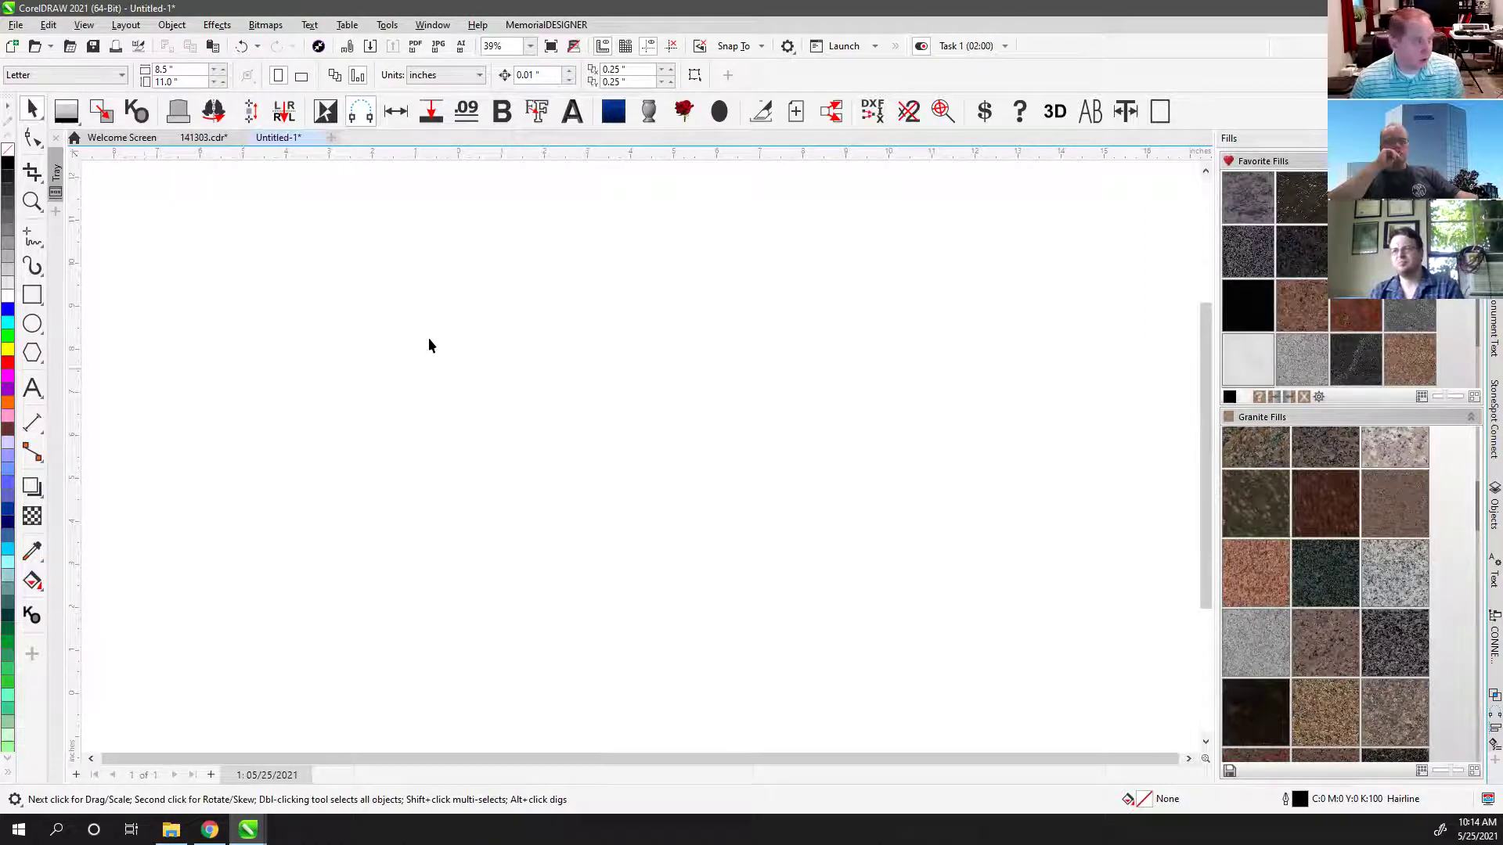
left_click(32, 389)
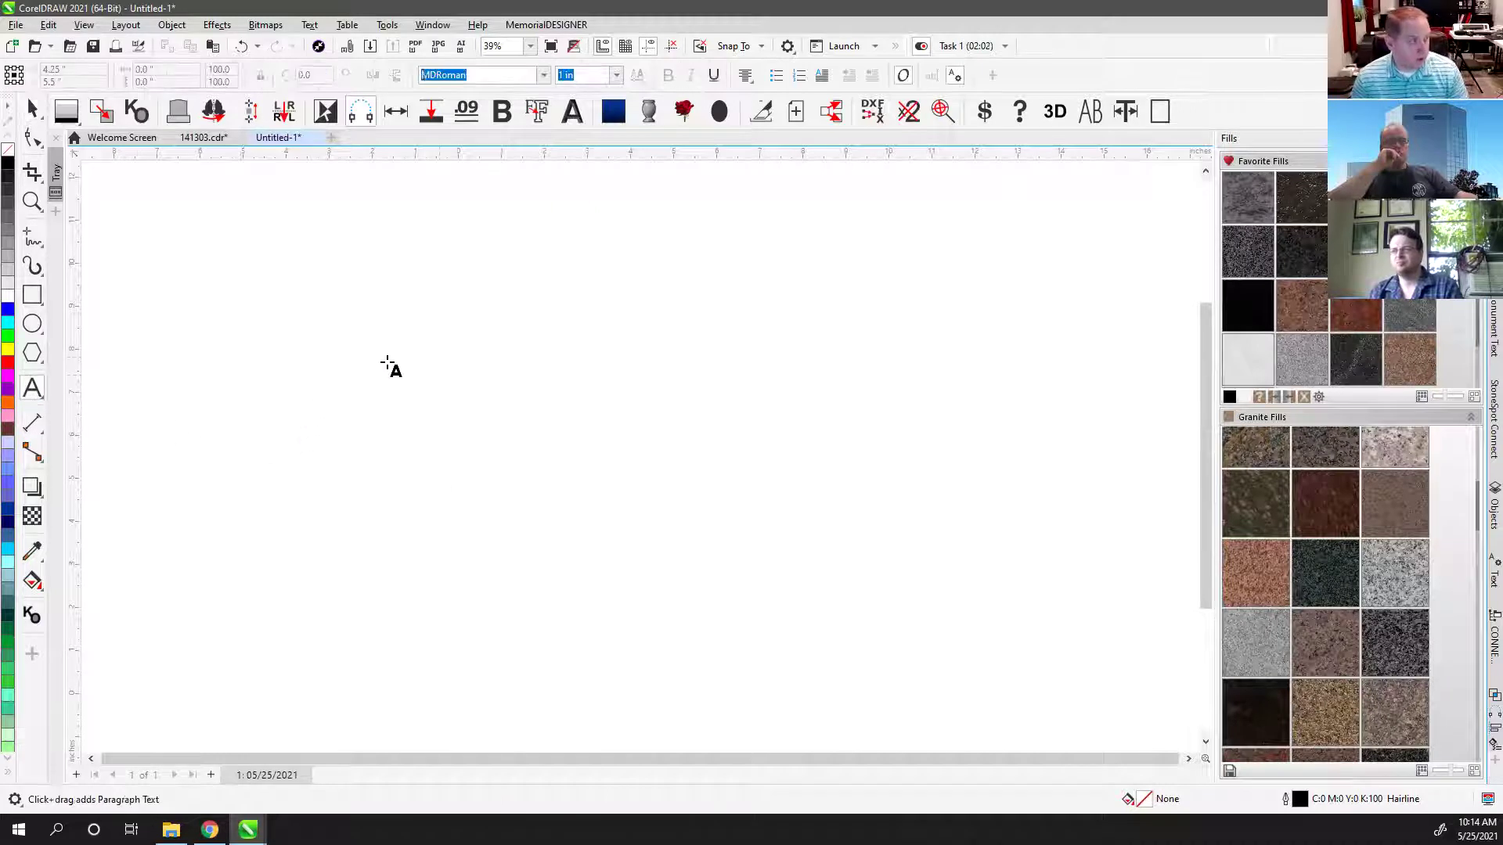
left_click(438, 361)
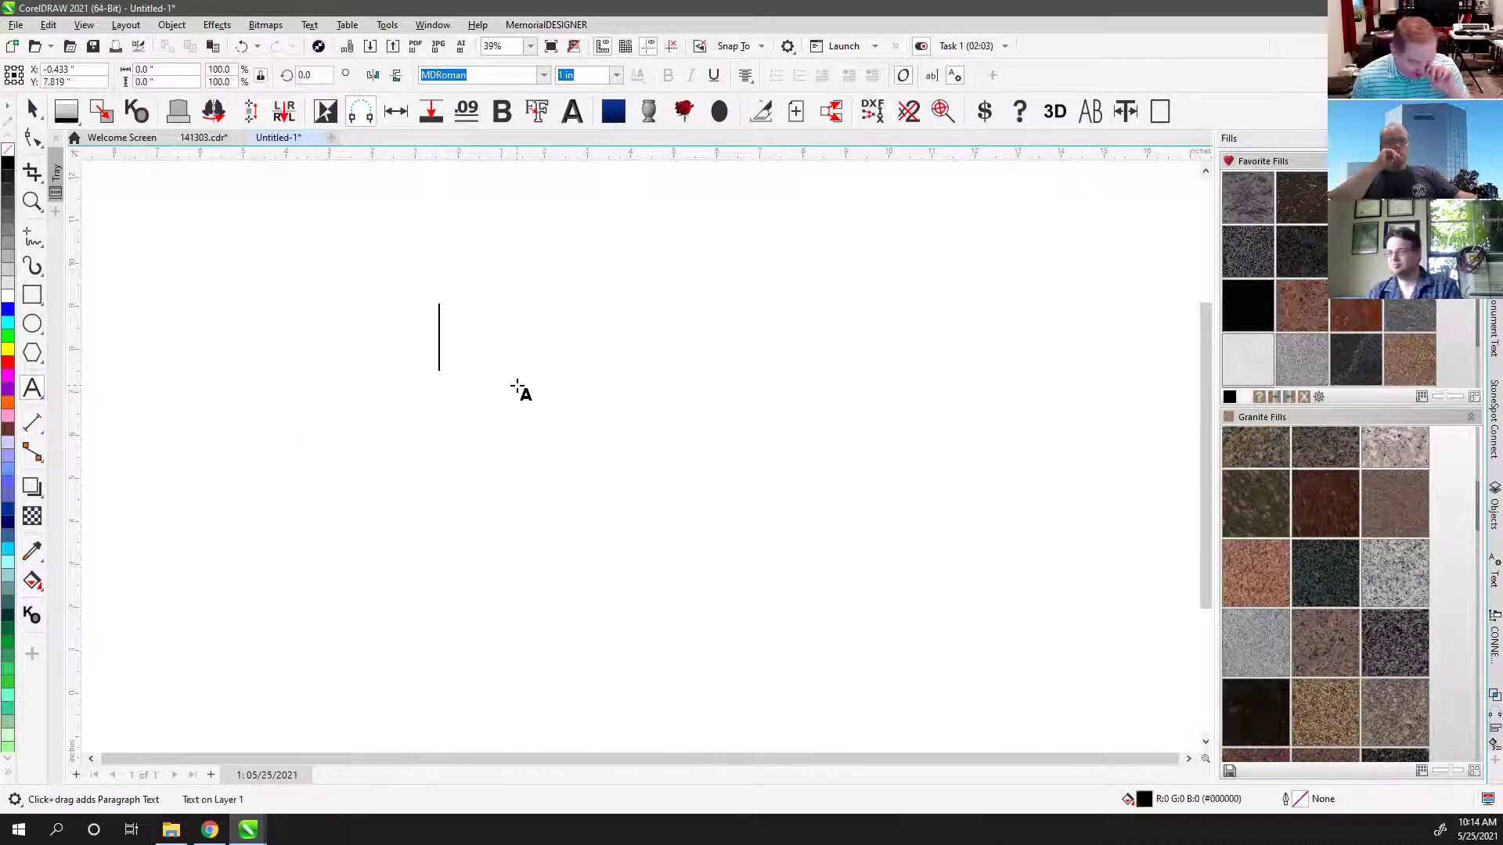
type("TEST")
Step: Drop a duplicate of TEST to the right of the original and select the copy
left_click(32, 109)
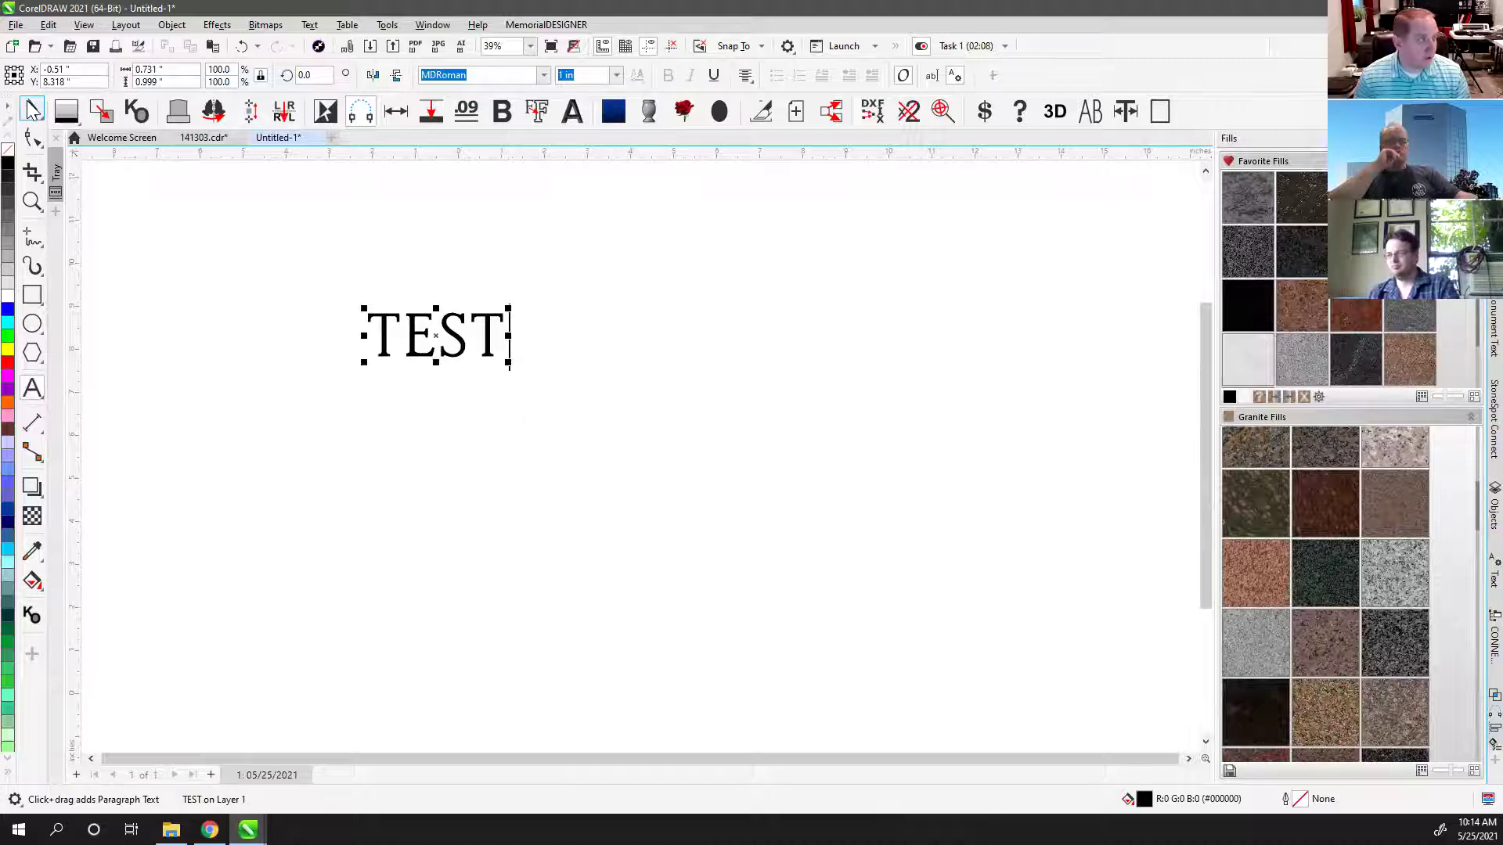
left_click_drag(470, 344, 677, 352)
right_click(653, 352)
left_click(453, 332)
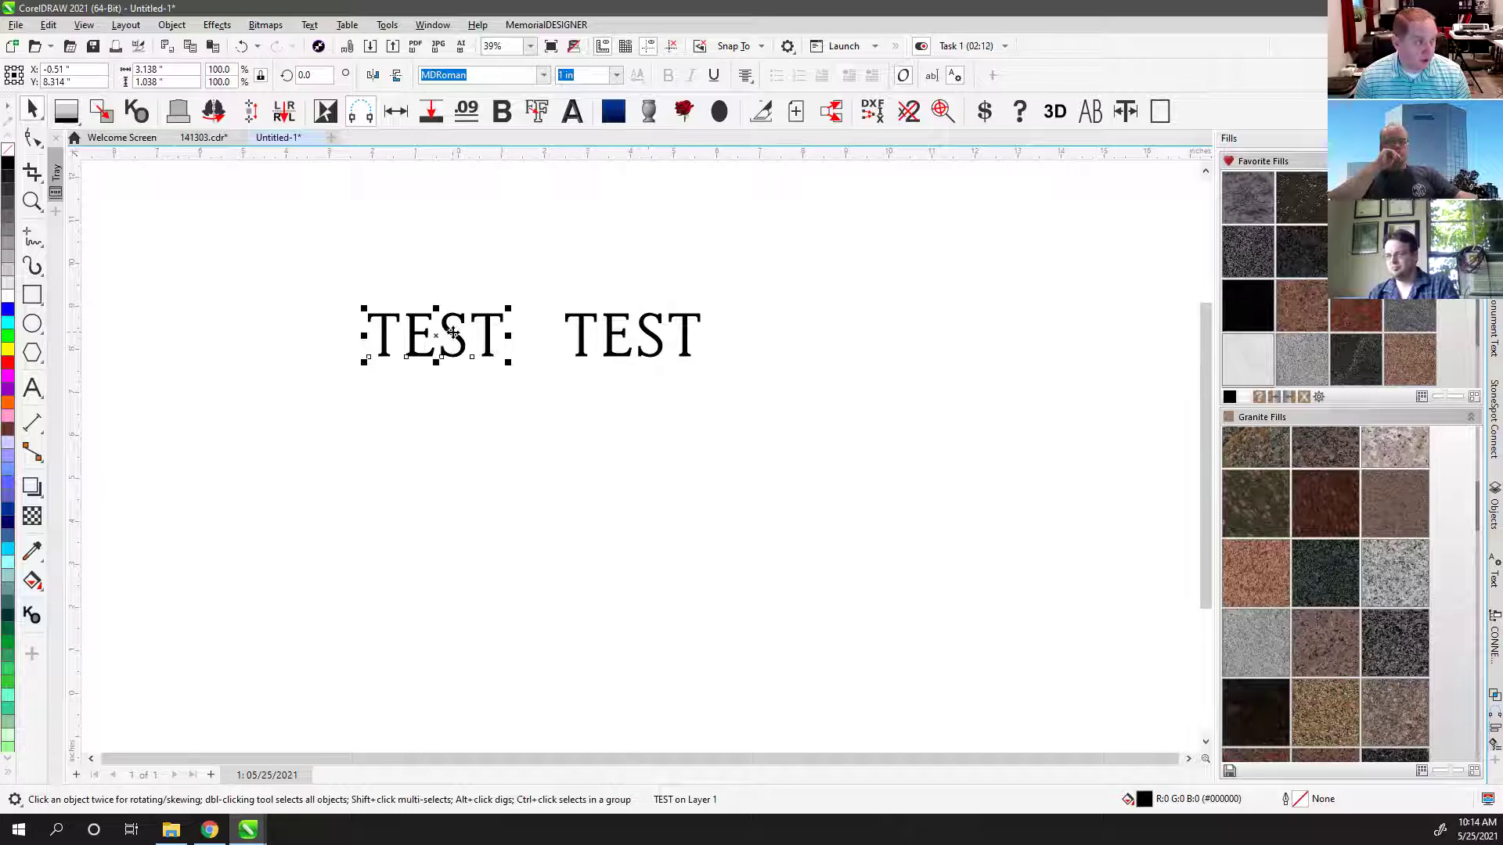
left_click(586, 330)
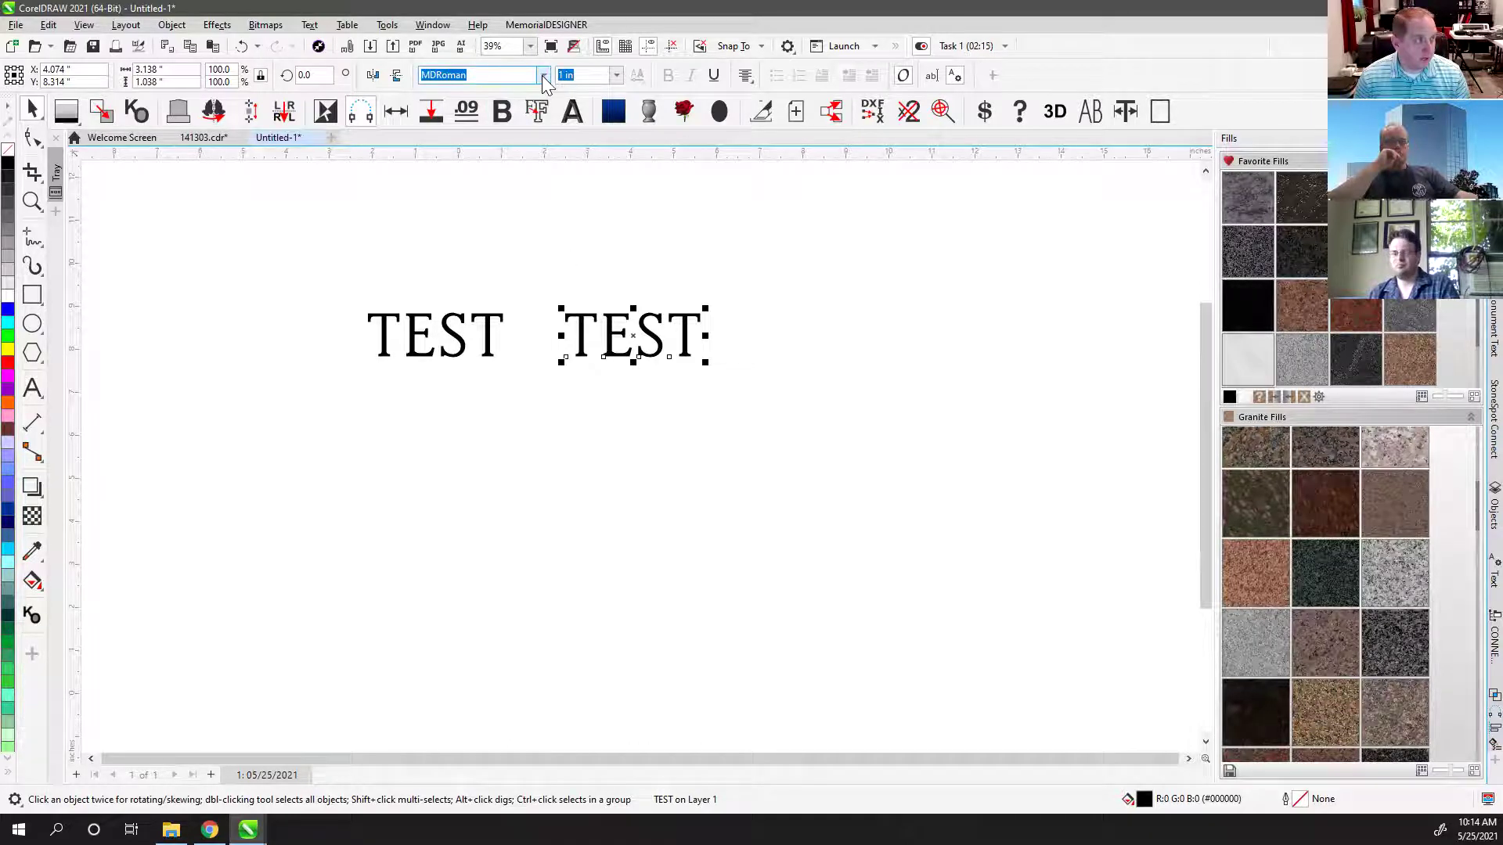
left_click(541, 75)
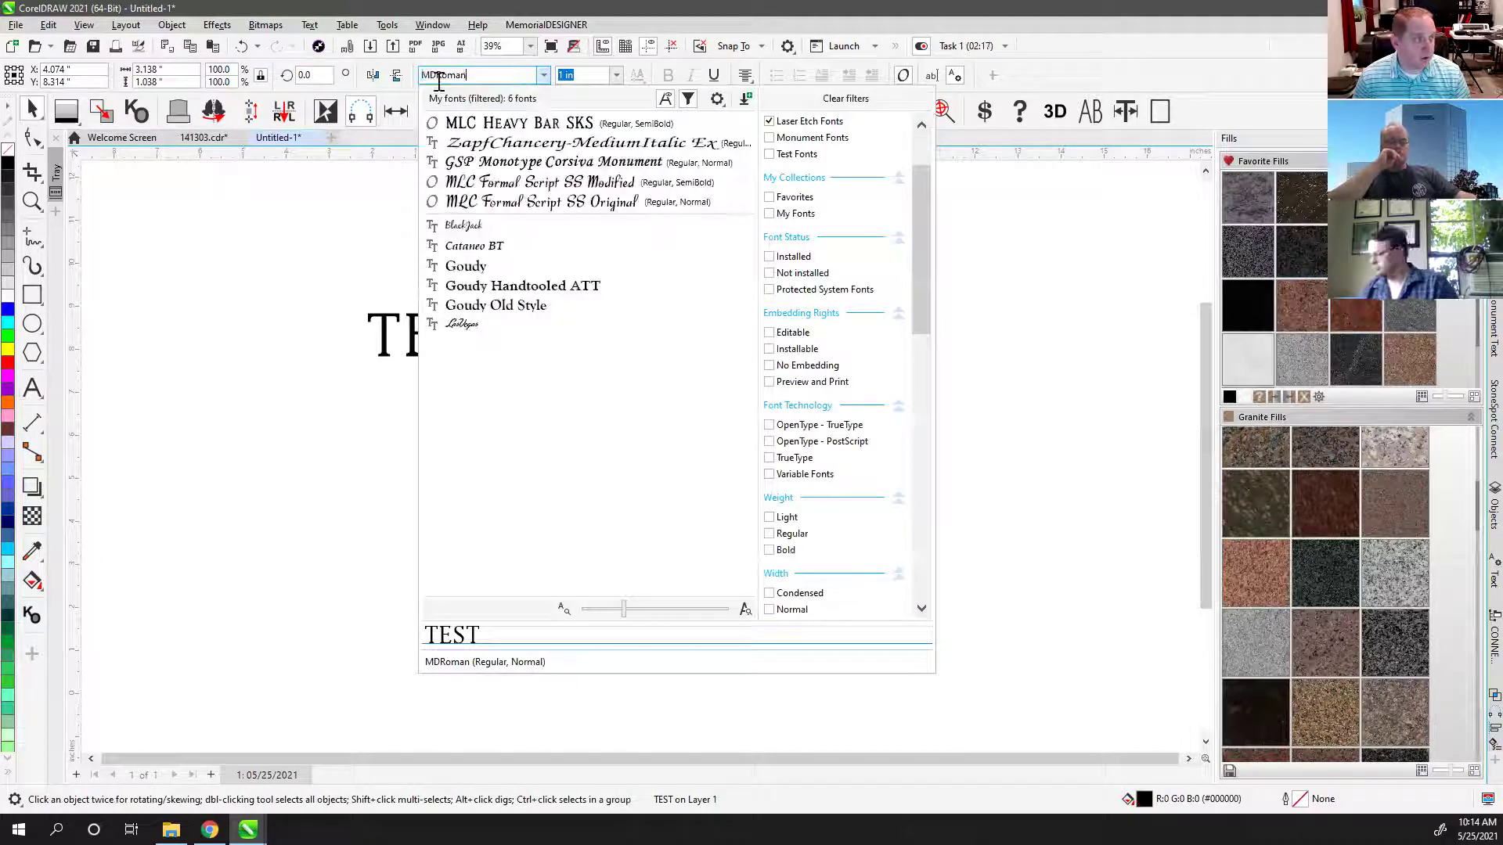
Step: Clear the Laser Etch Fonts filter and set the right-hand TEST copy in Alegreya
type("Al")
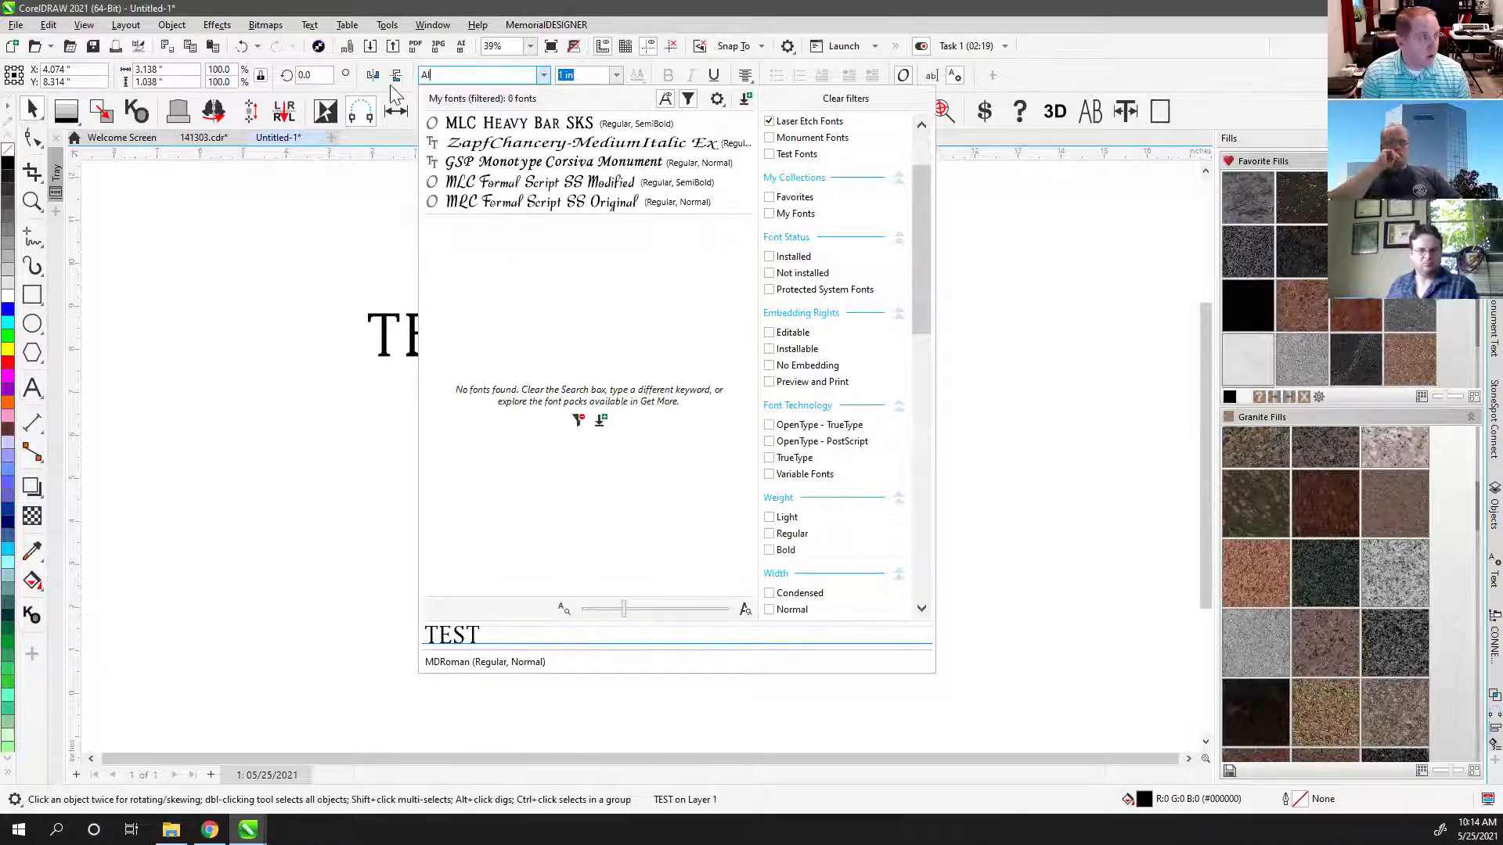
left_click(773, 123)
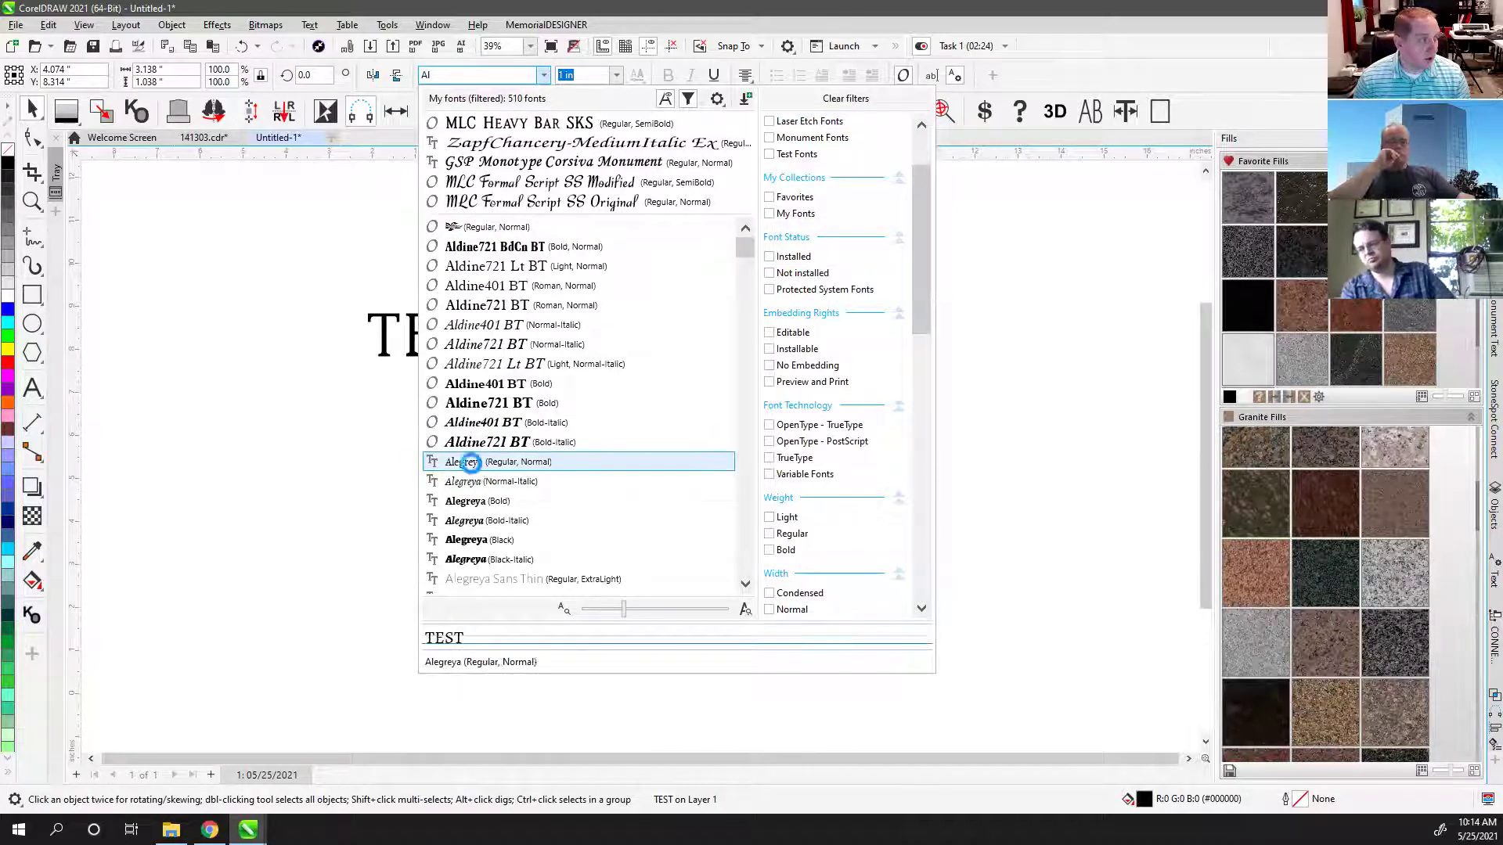
left_click(479, 464)
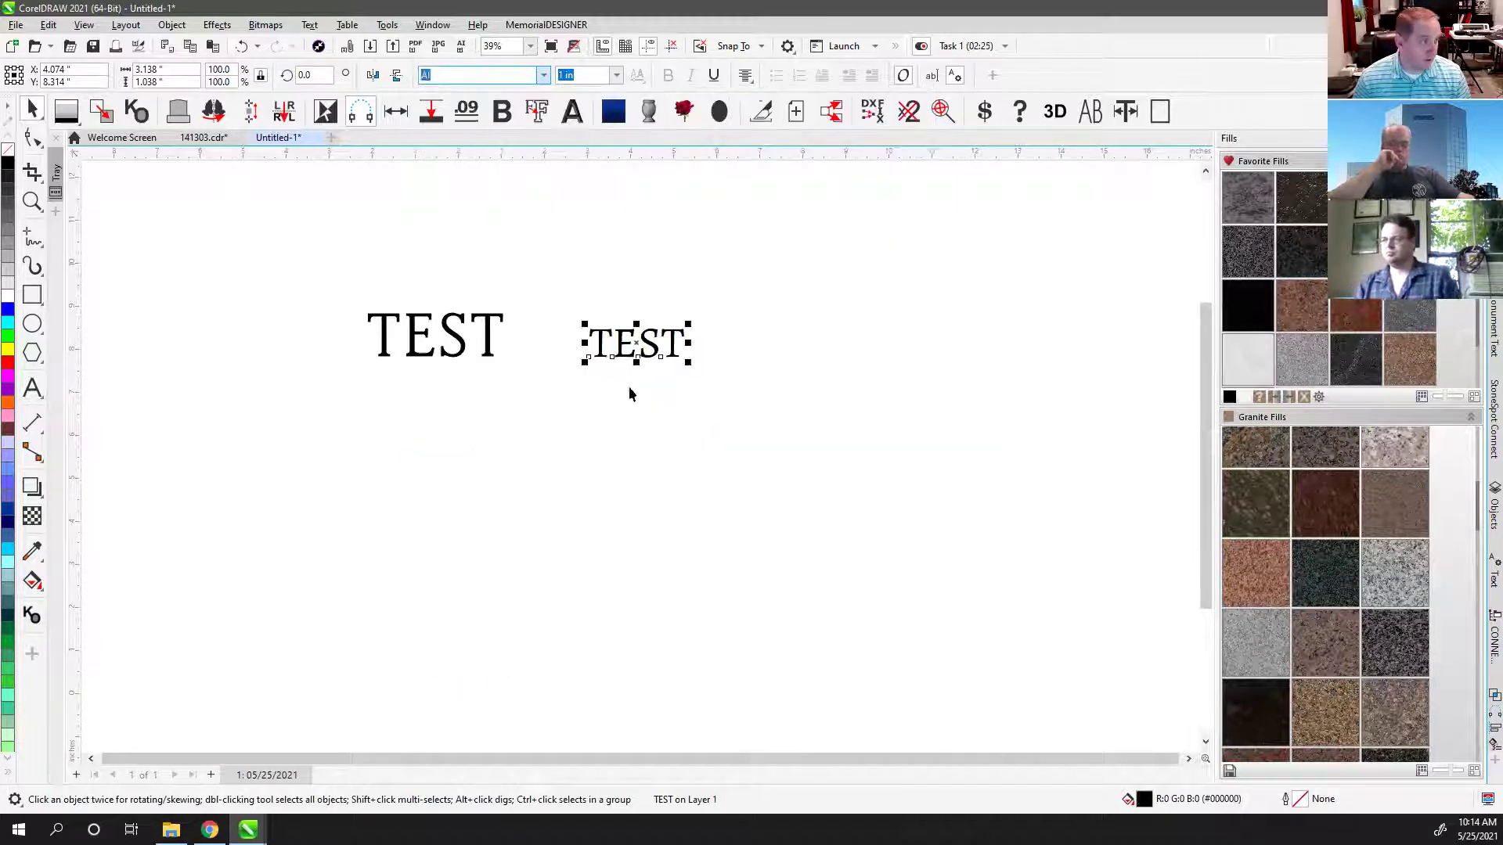
scroll(592, 356, "up", 4)
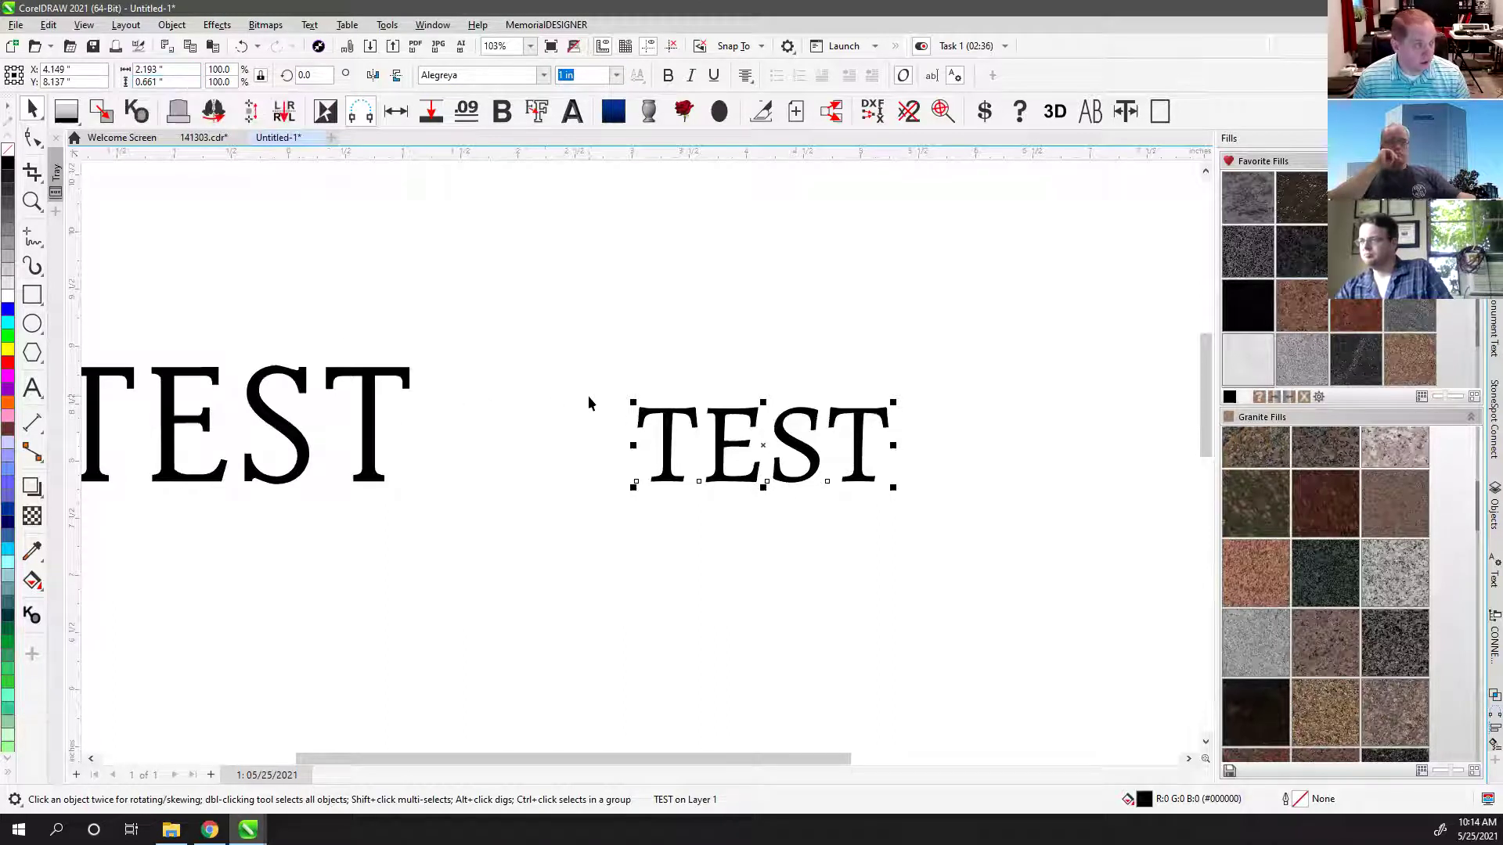
Step: Move the Alegreya TEST beside the original and compare the two fonts
left_click_drag(662, 414, 495, 413)
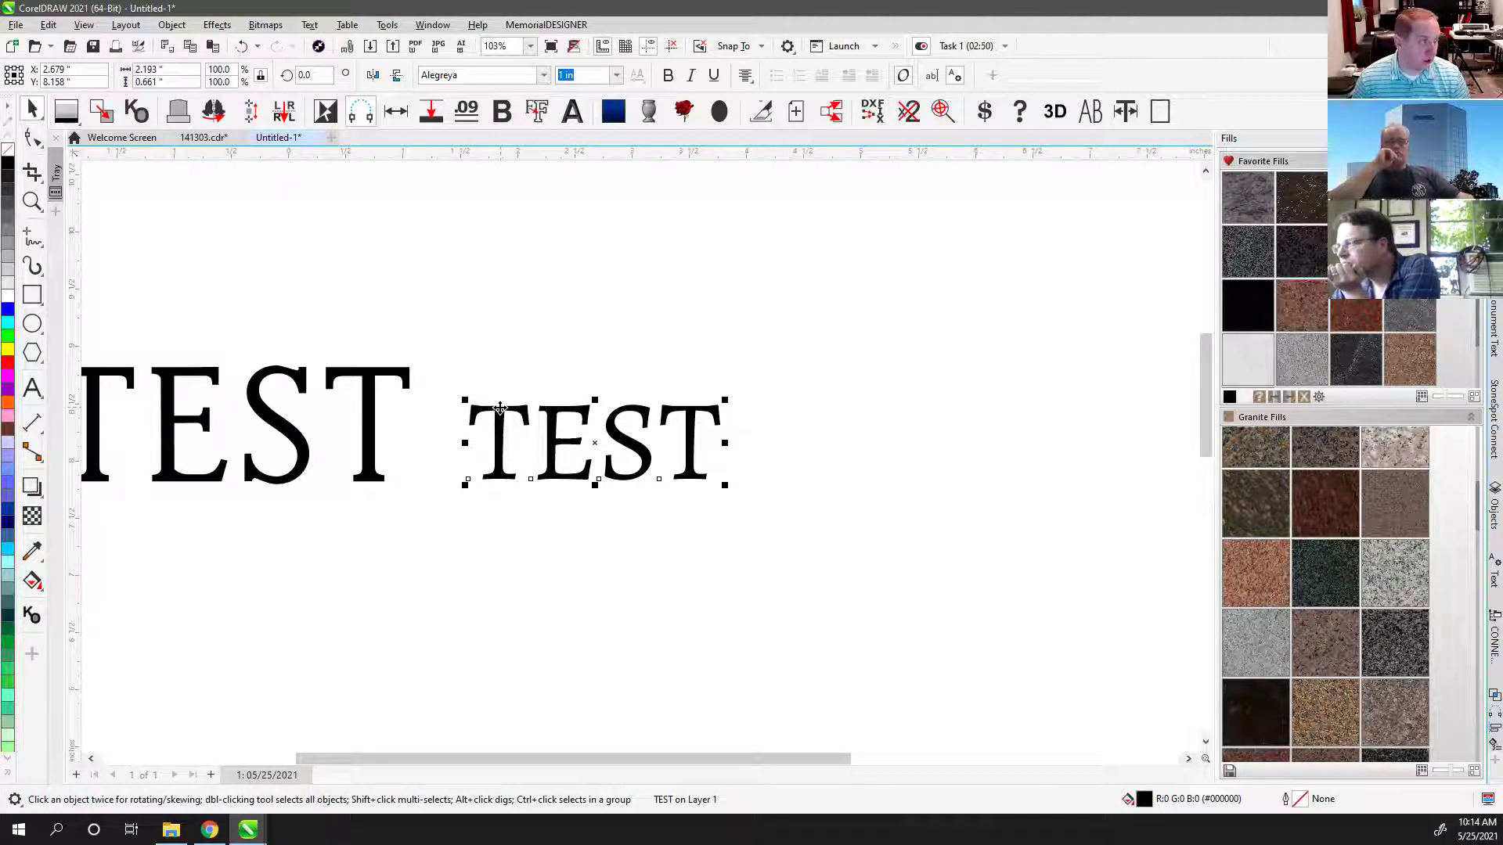
left_click(344, 382)
scroll(348, 388, "up", 2)
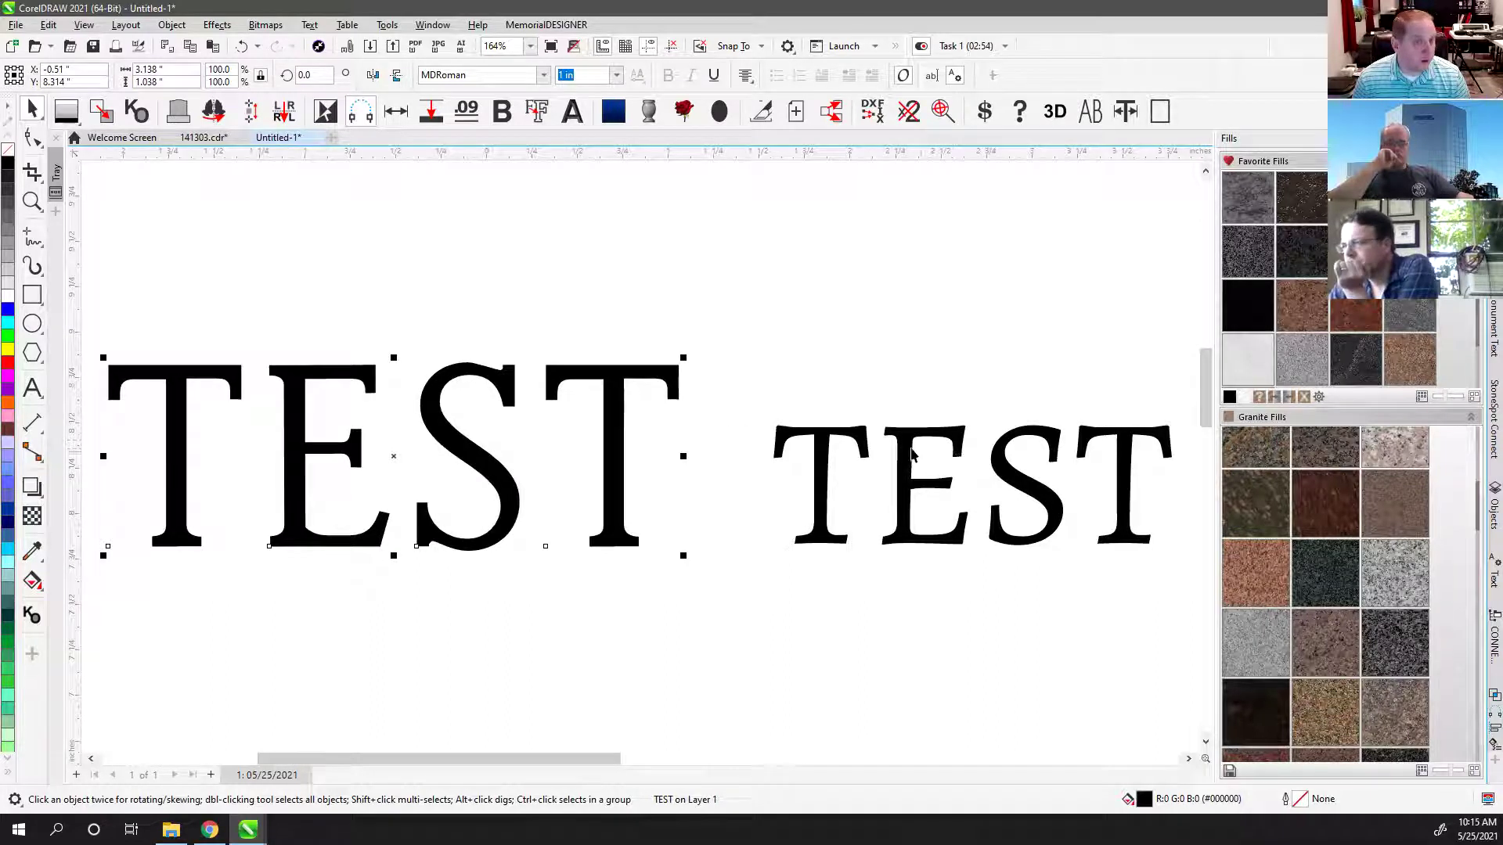
left_click(823, 448)
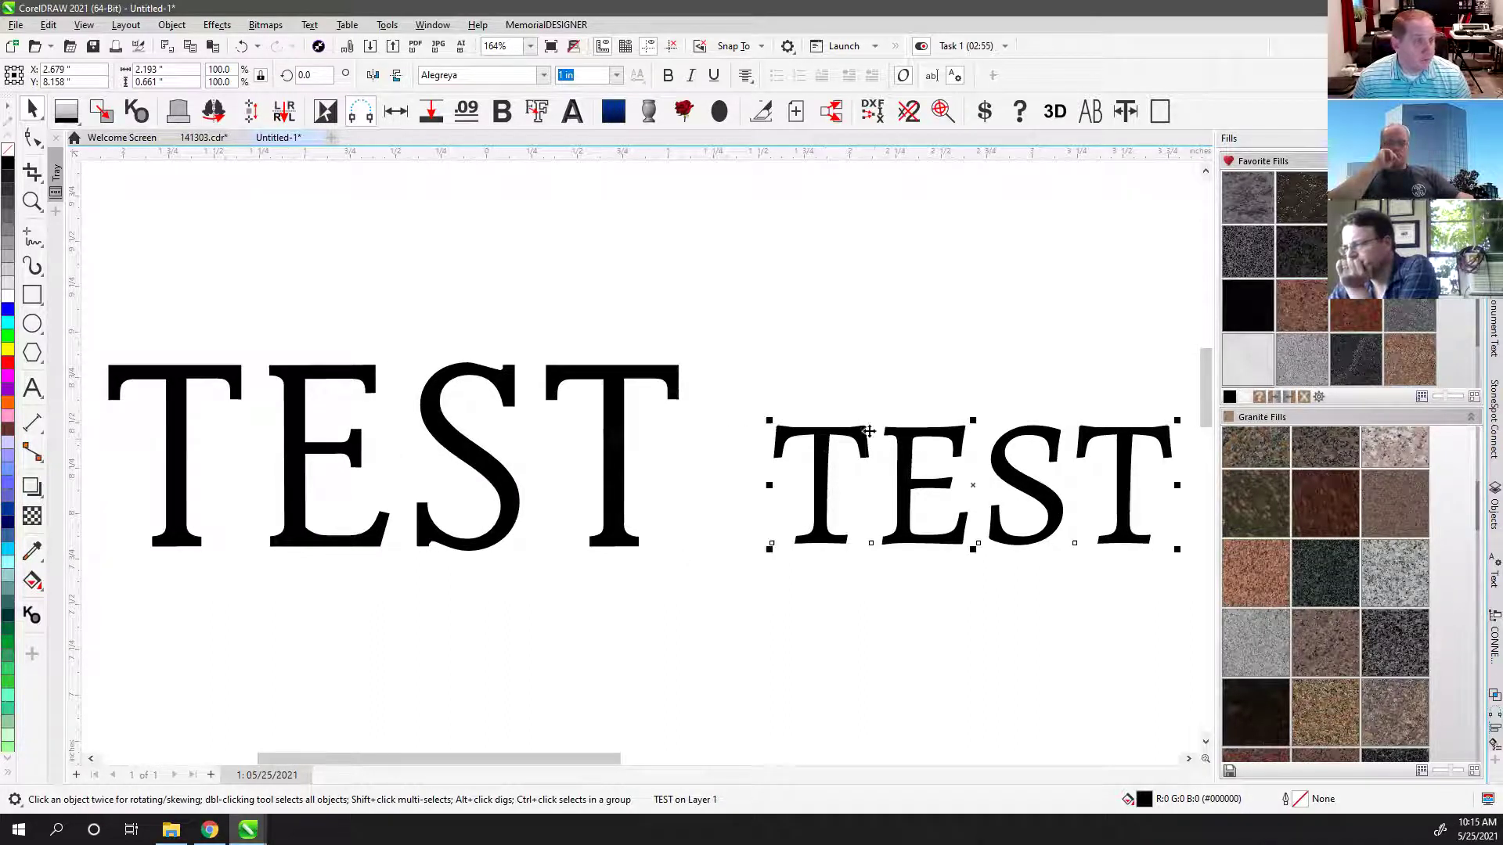
scroll(874, 434, "down", 5)
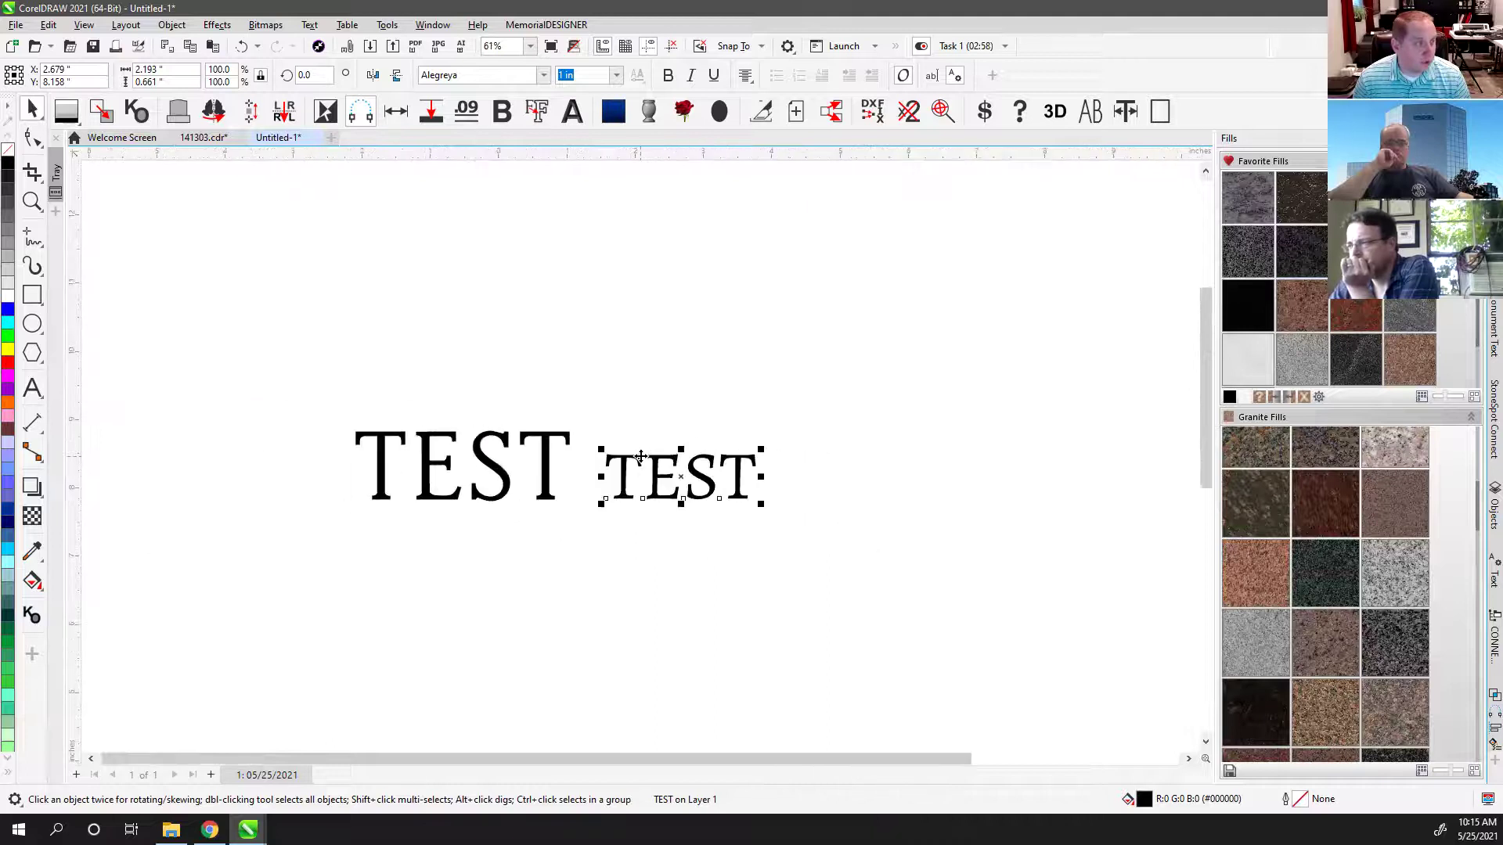
Step: Resize the second TEST to 1.52 in using the Monument Text docker, then inspect it
left_click(1493, 328)
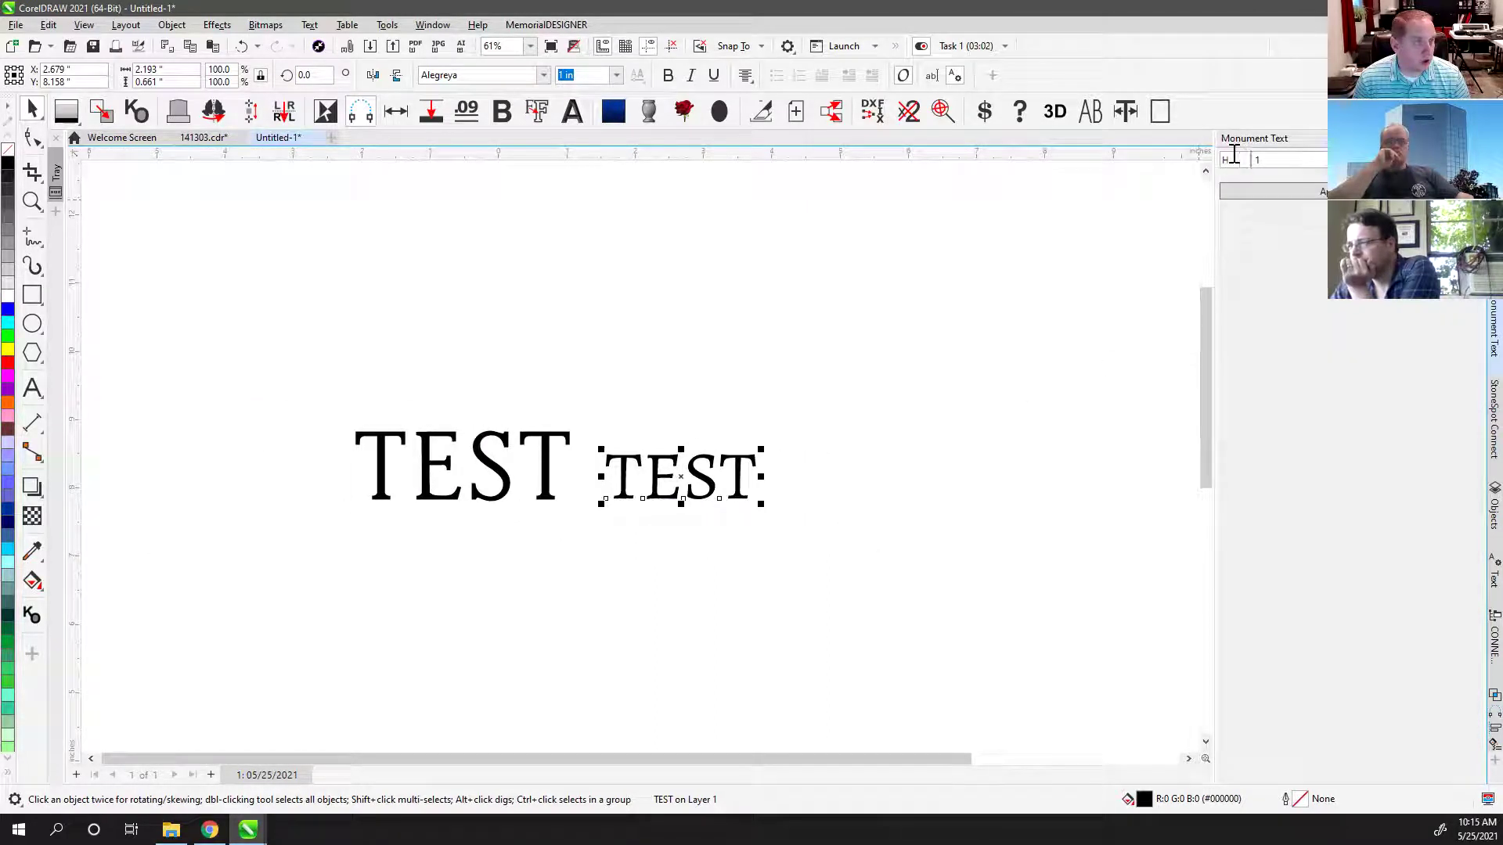
left_click(1314, 192)
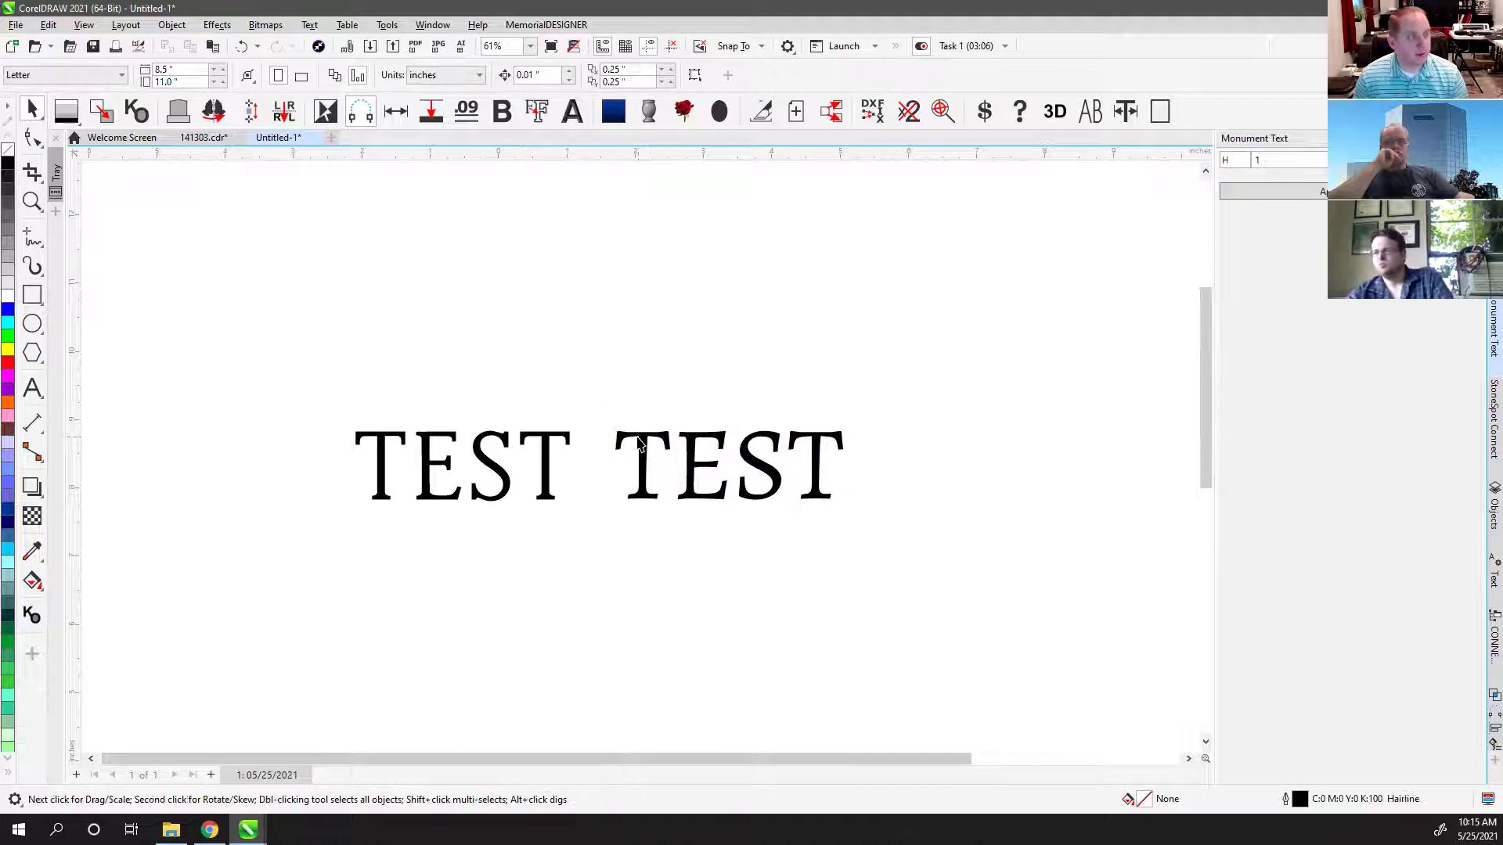
left_click(641, 443)
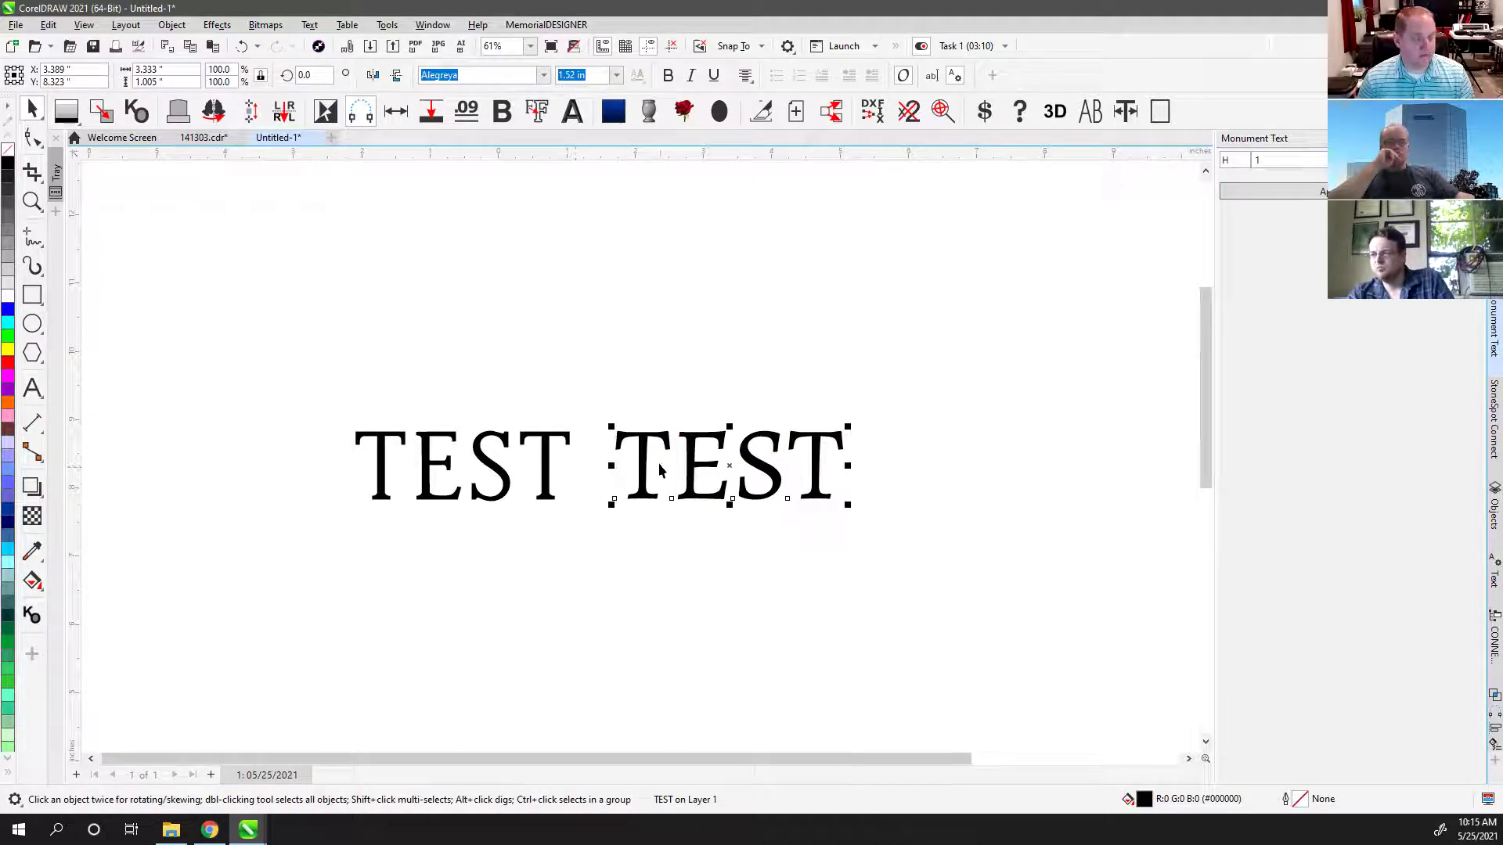
left_click(728, 345)
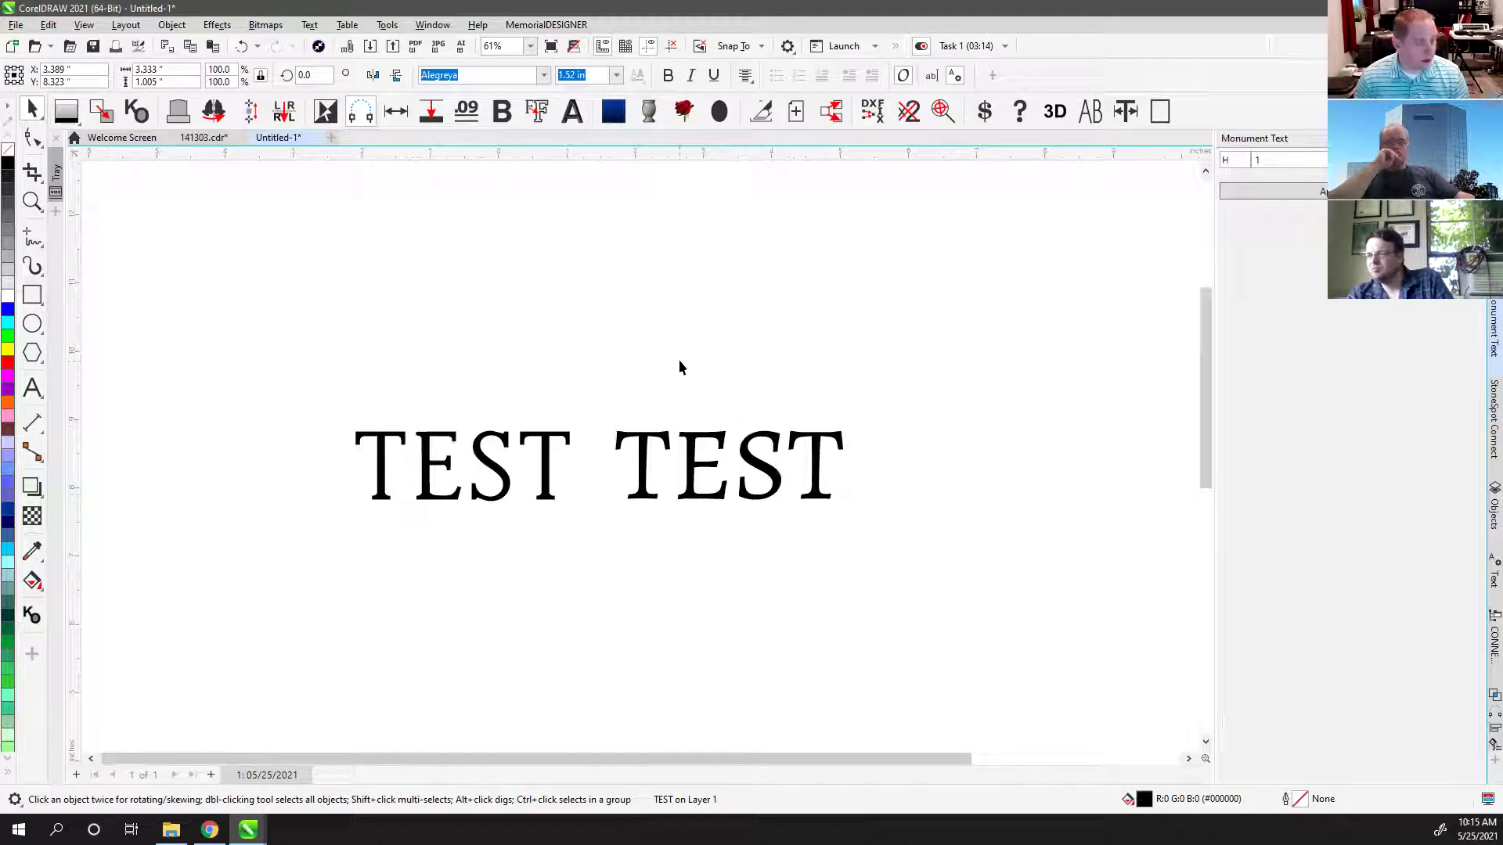
scroll(638, 384, "up", 3)
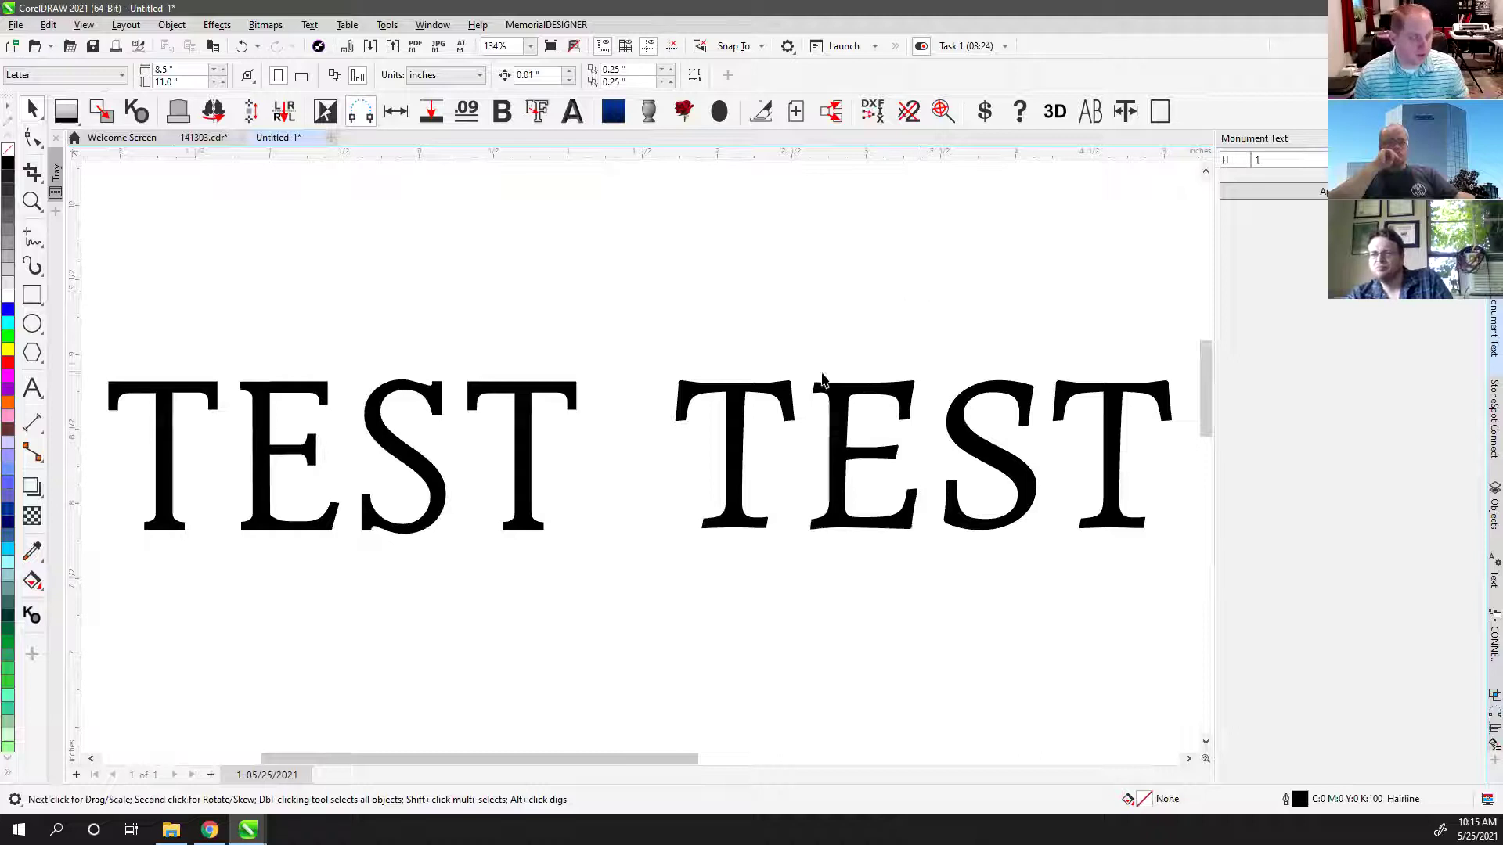
left_click(741, 407)
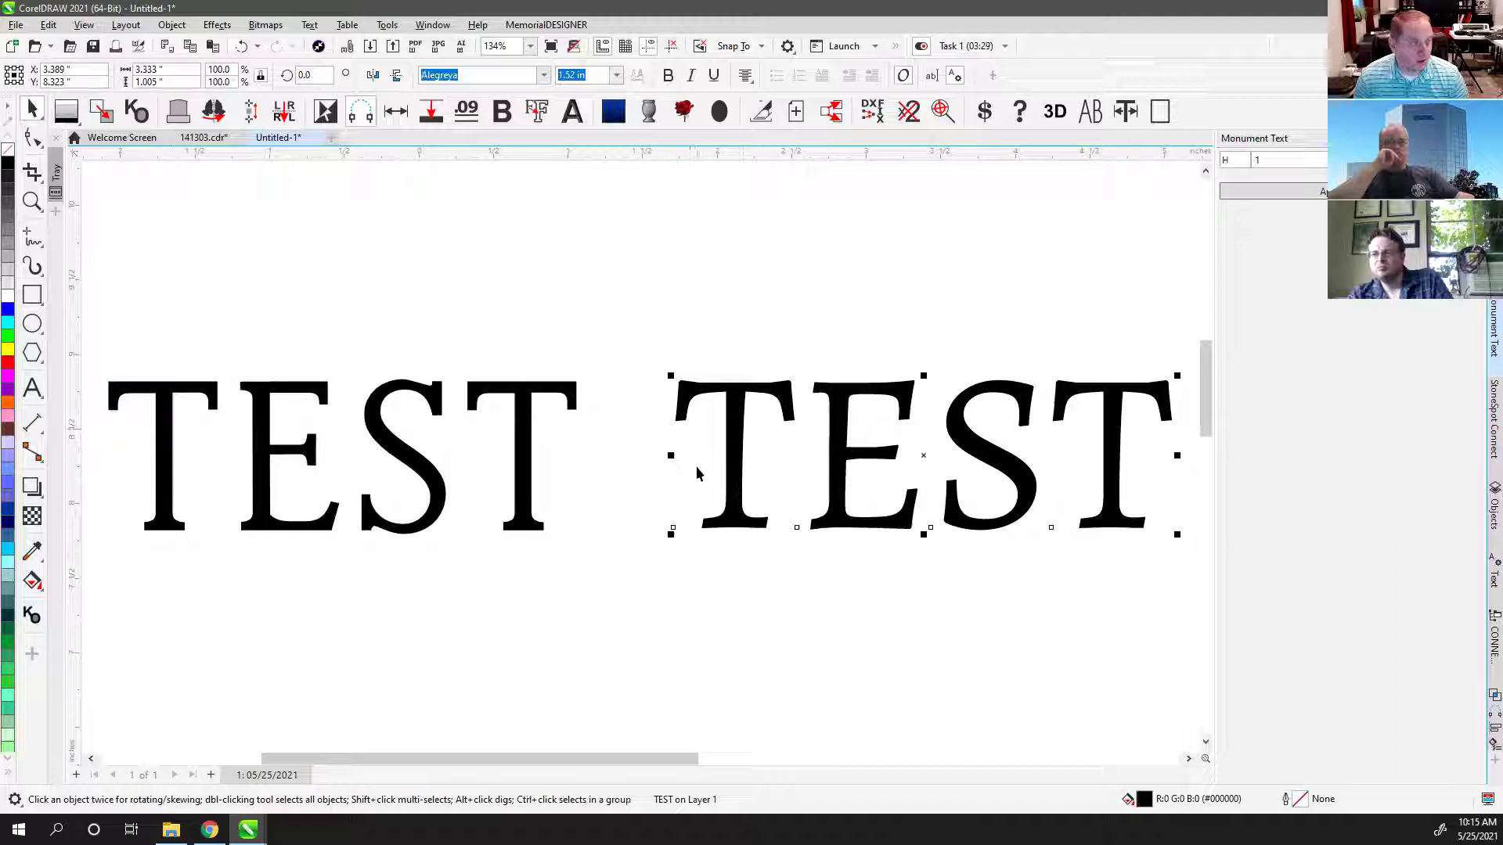
left_click(800, 322)
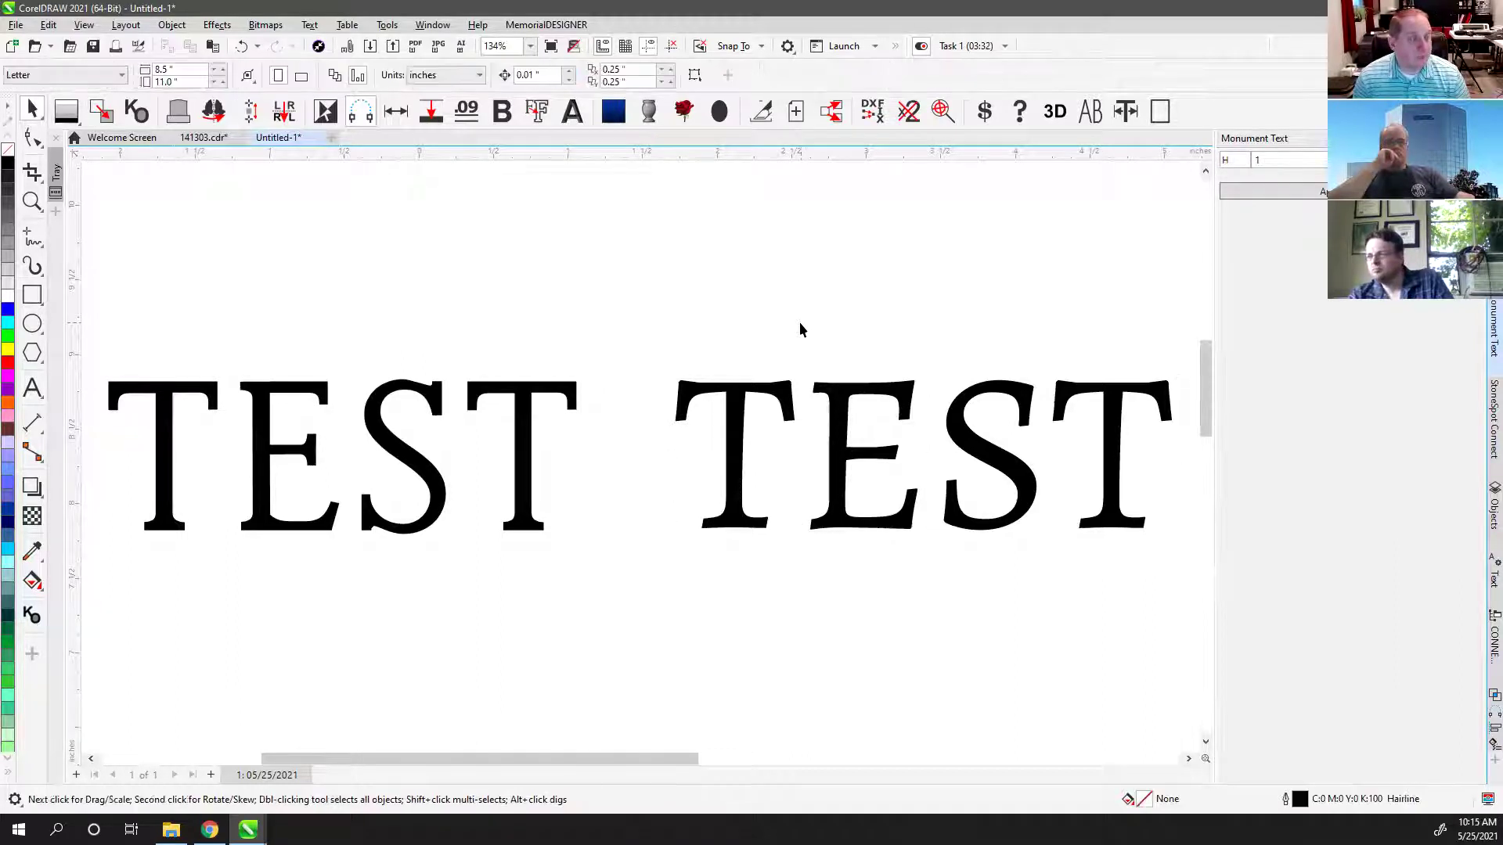
scroll(640, 454, "down", 3)
scroll(638, 461, "down", 1)
left_click(32, 388)
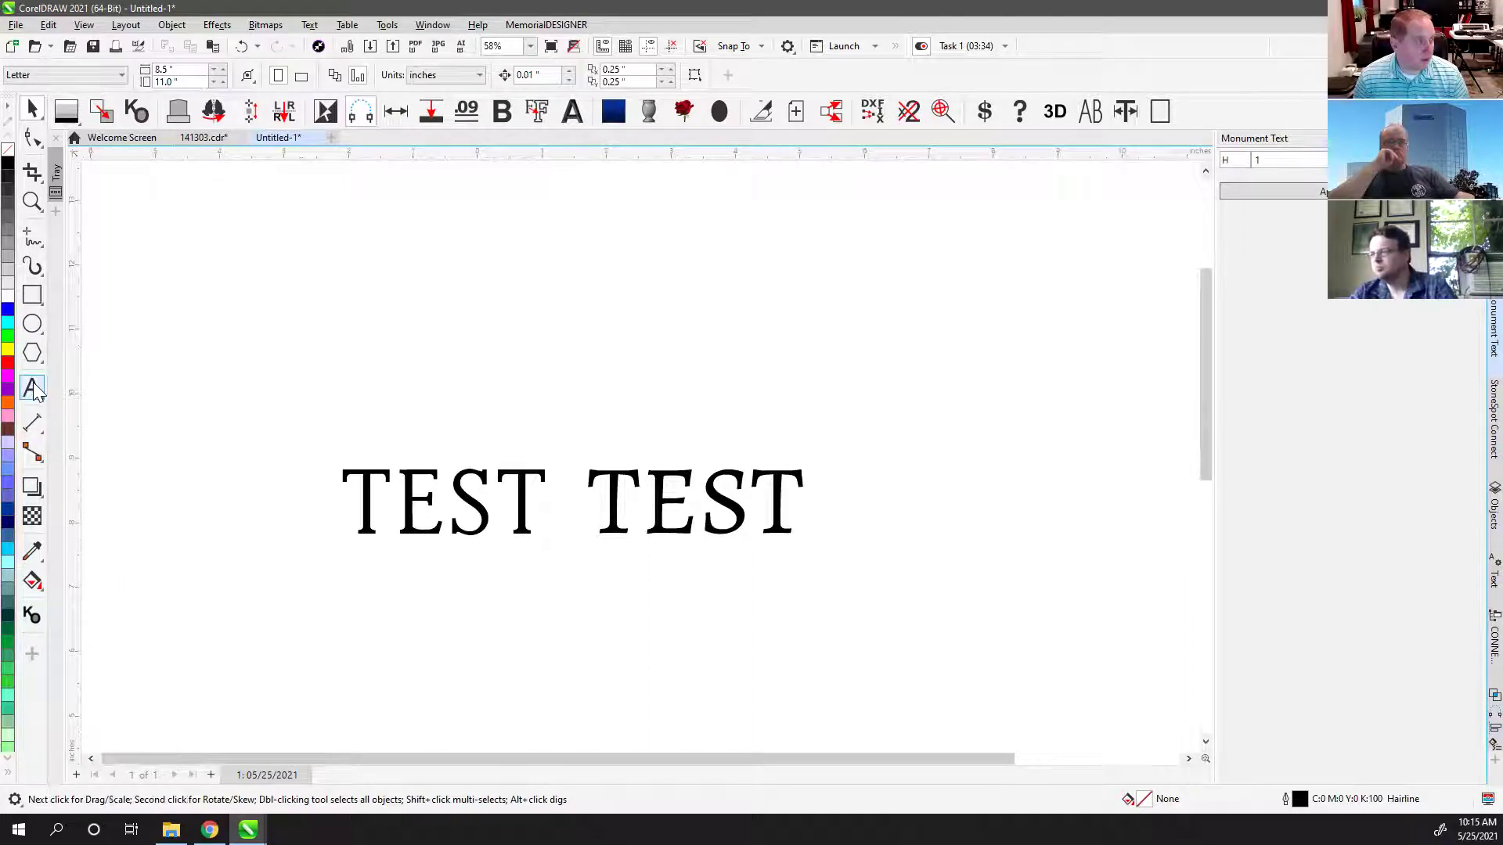
Step: Type the line JANUARY 20, 2020 below TEST TEST, fix typos, and zoom to fit
left_click(433, 599)
type("TE")
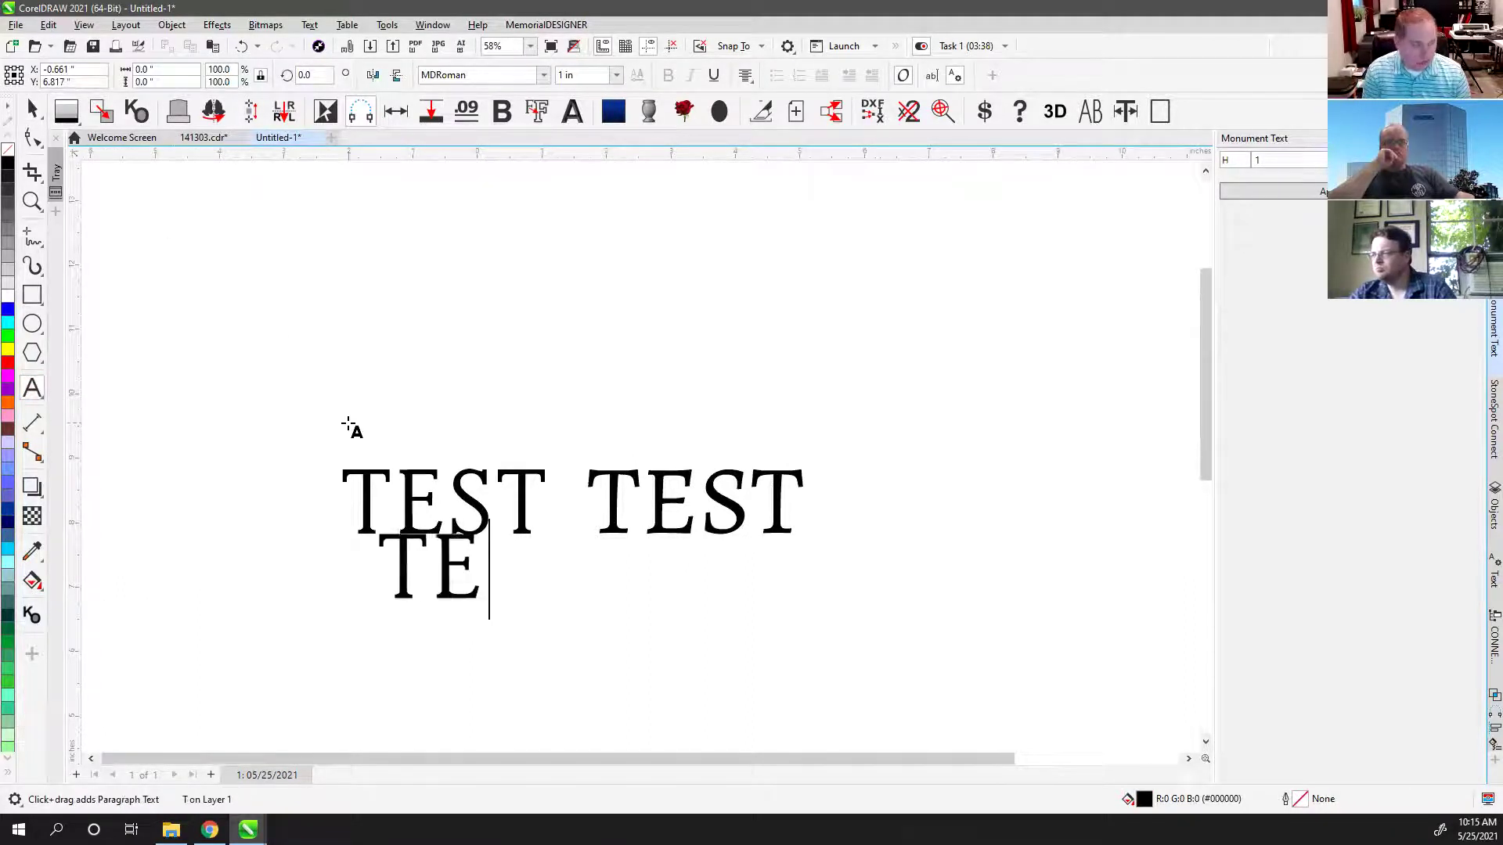
type("ST")
key("Escape")
left_click(458, 523)
double_click(457, 523)
type("JANE")
key("BackSpace")
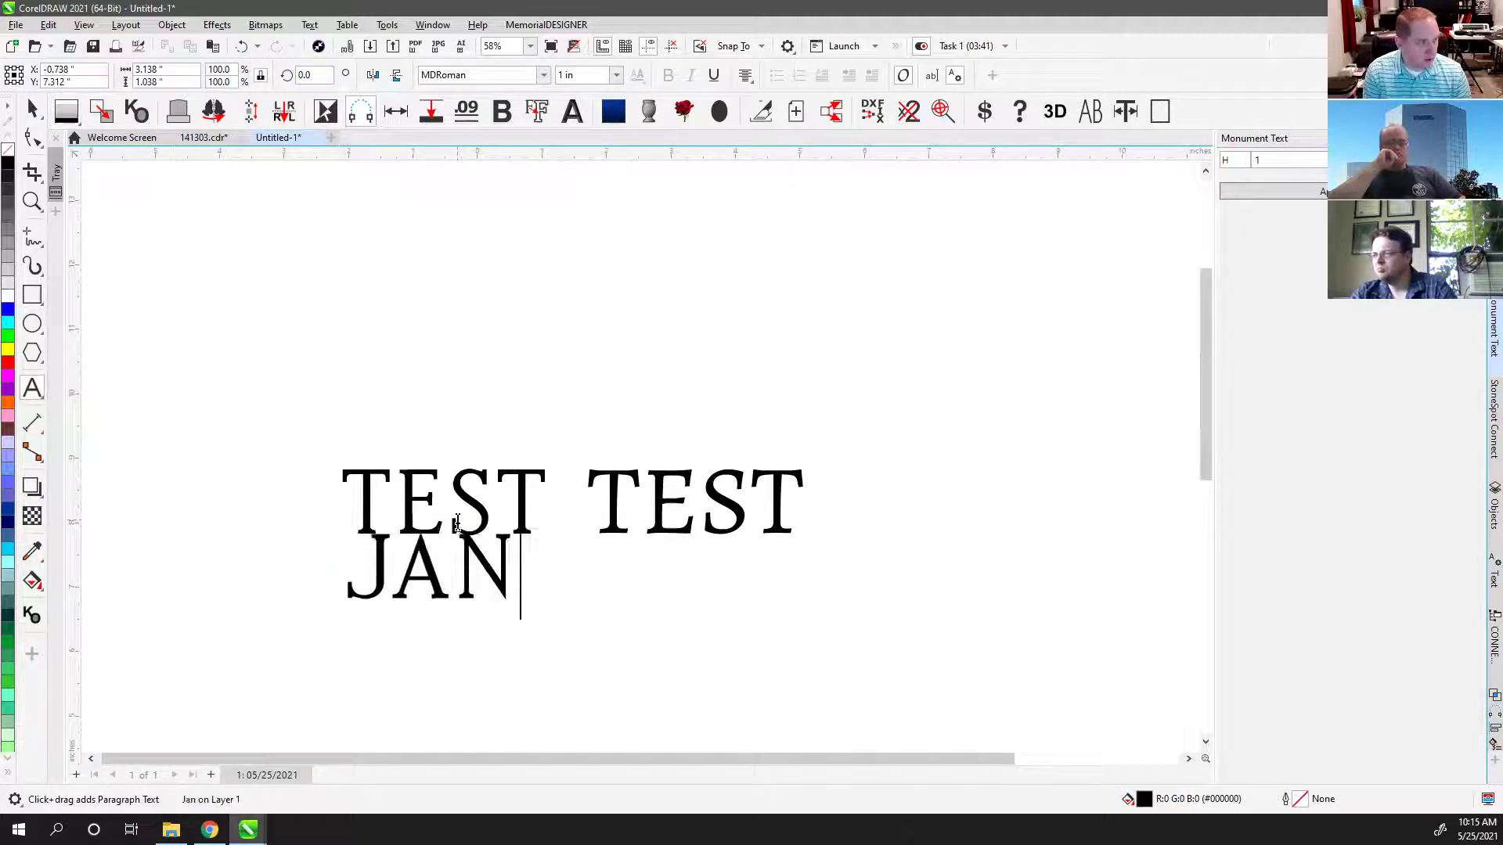
type("UARY 20,")
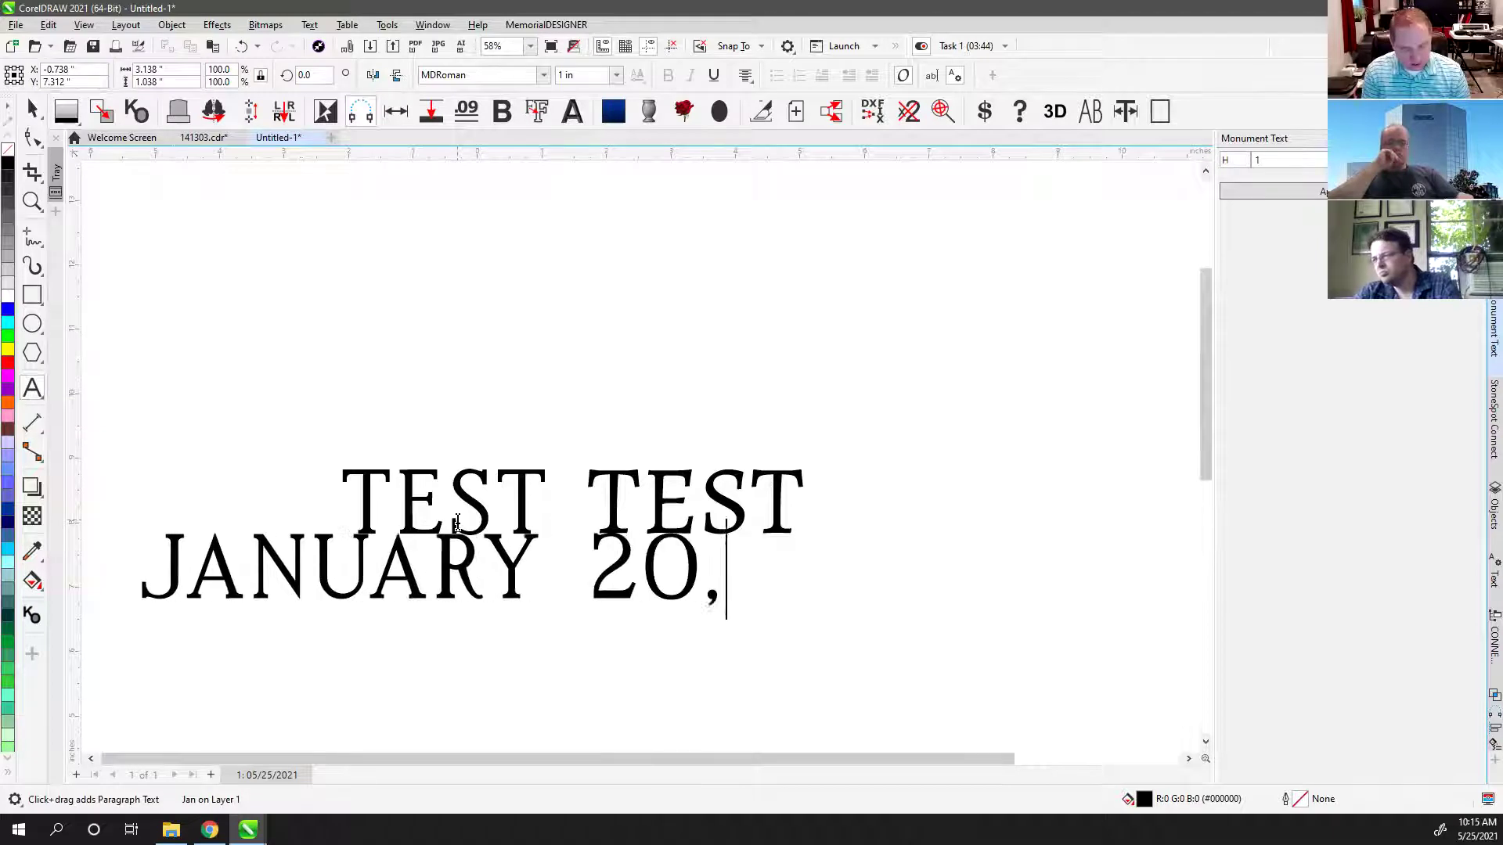
type(" 2020")
key("ctrl+space")
left_click(35, 110)
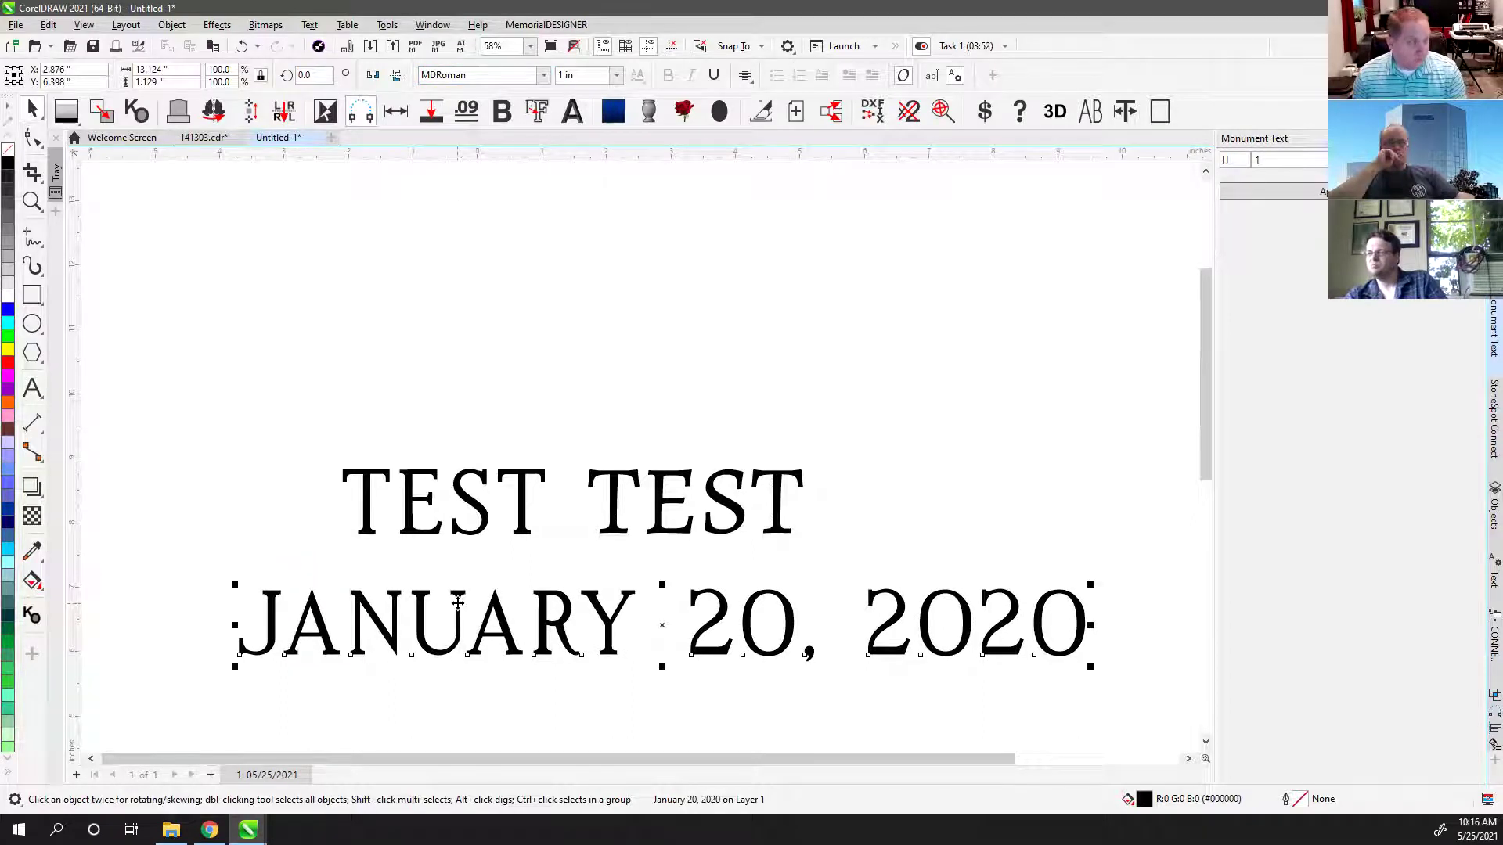
key("F4")
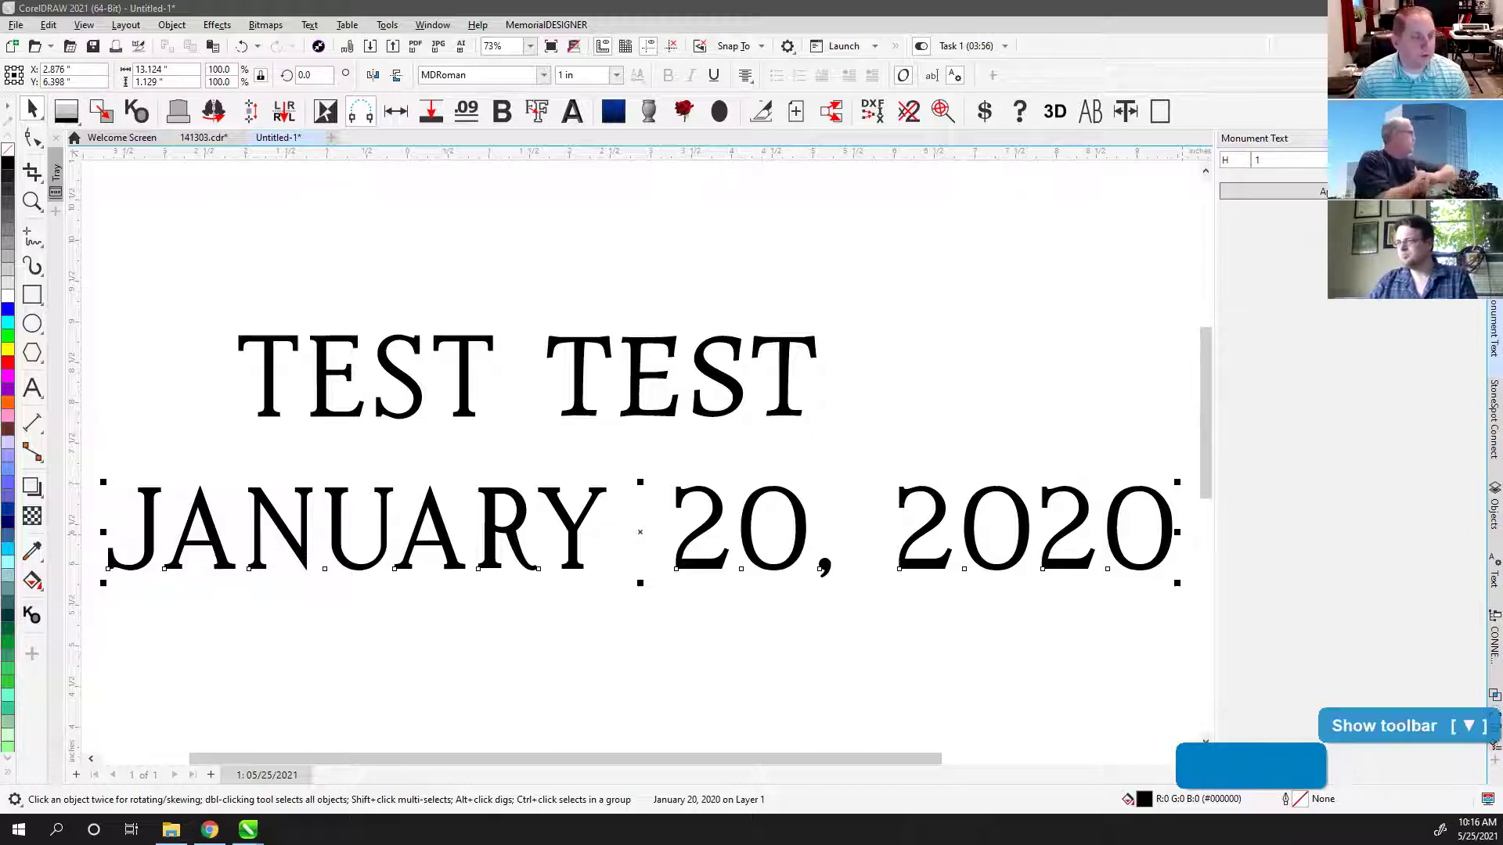
Step: Duplicate the JANUARY 20, 2020 line just below the original
left_click(436, 509)
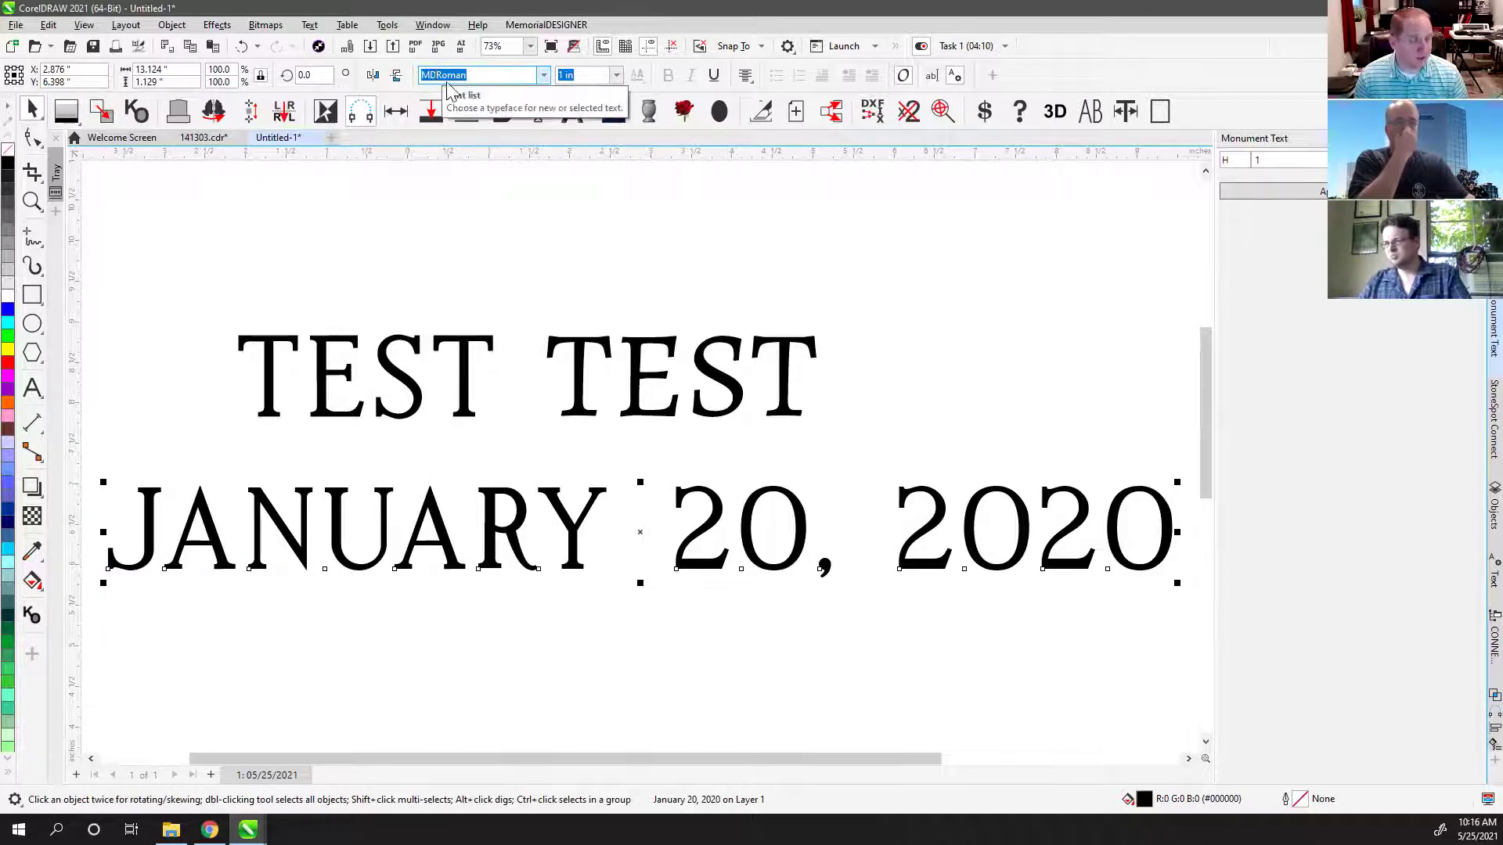
scroll(640, 462, "down", 2)
scroll(579, 501, "down", 1)
left_click_drag(562, 490, 564, 573)
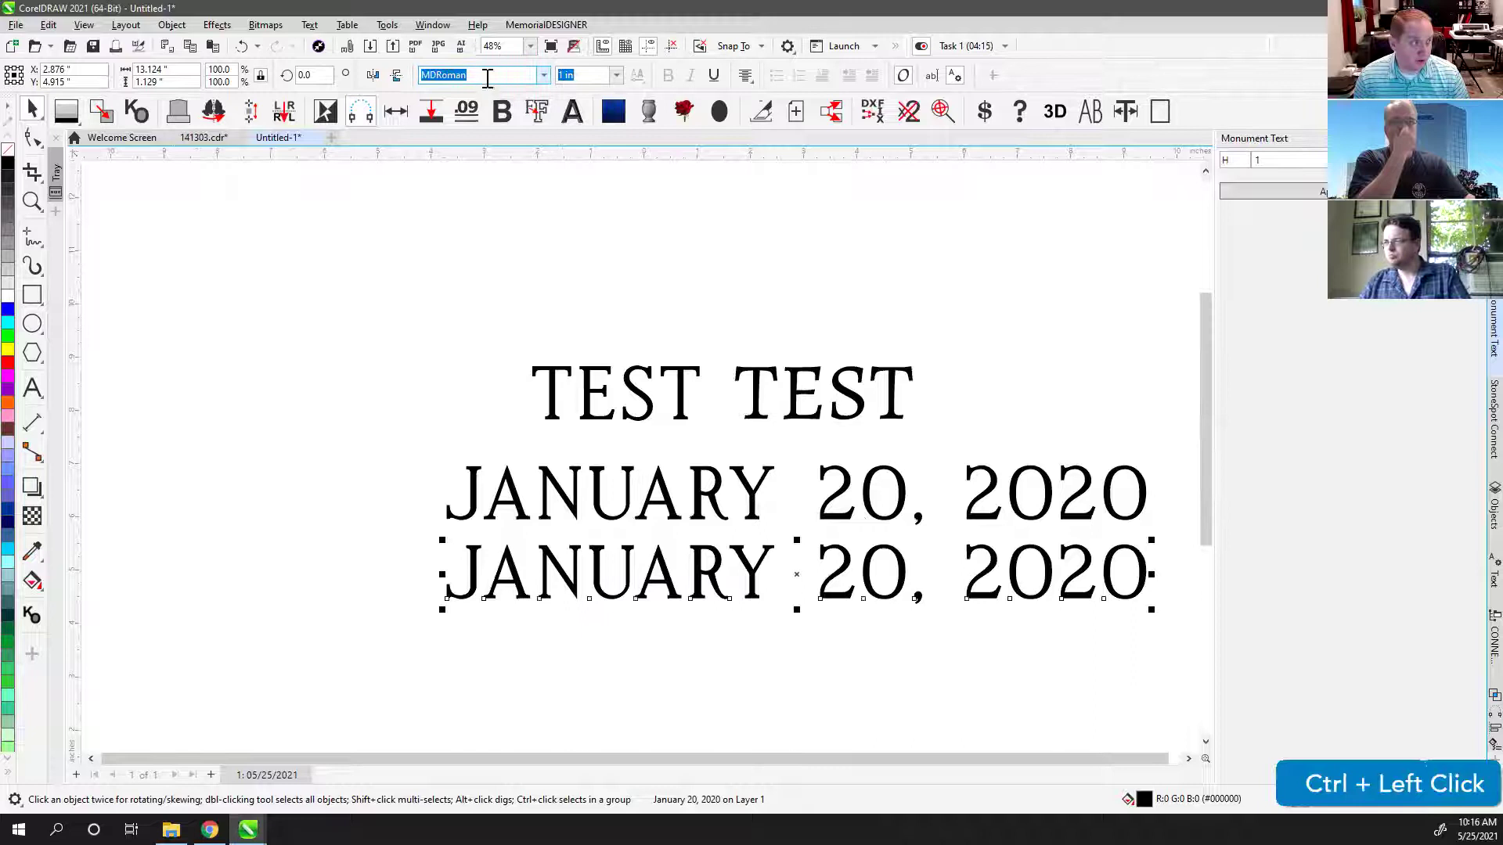
Step: Set the copy in MLC Heavy Bar SKS and zoom in on both date lines
left_click(487, 75)
type("MLC")
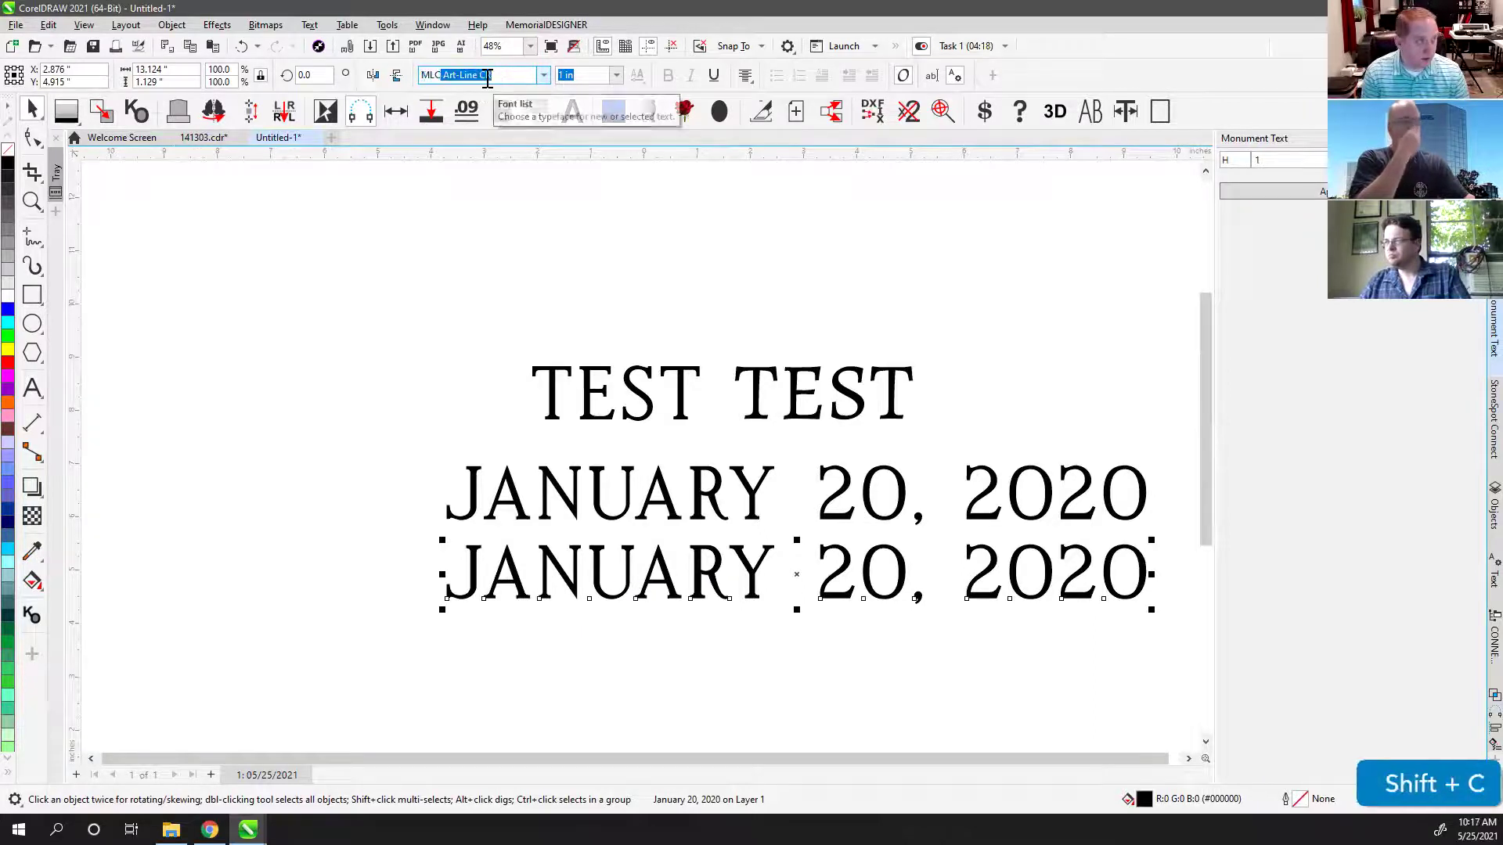
type(" Heavy Bar SKS")
key("Return")
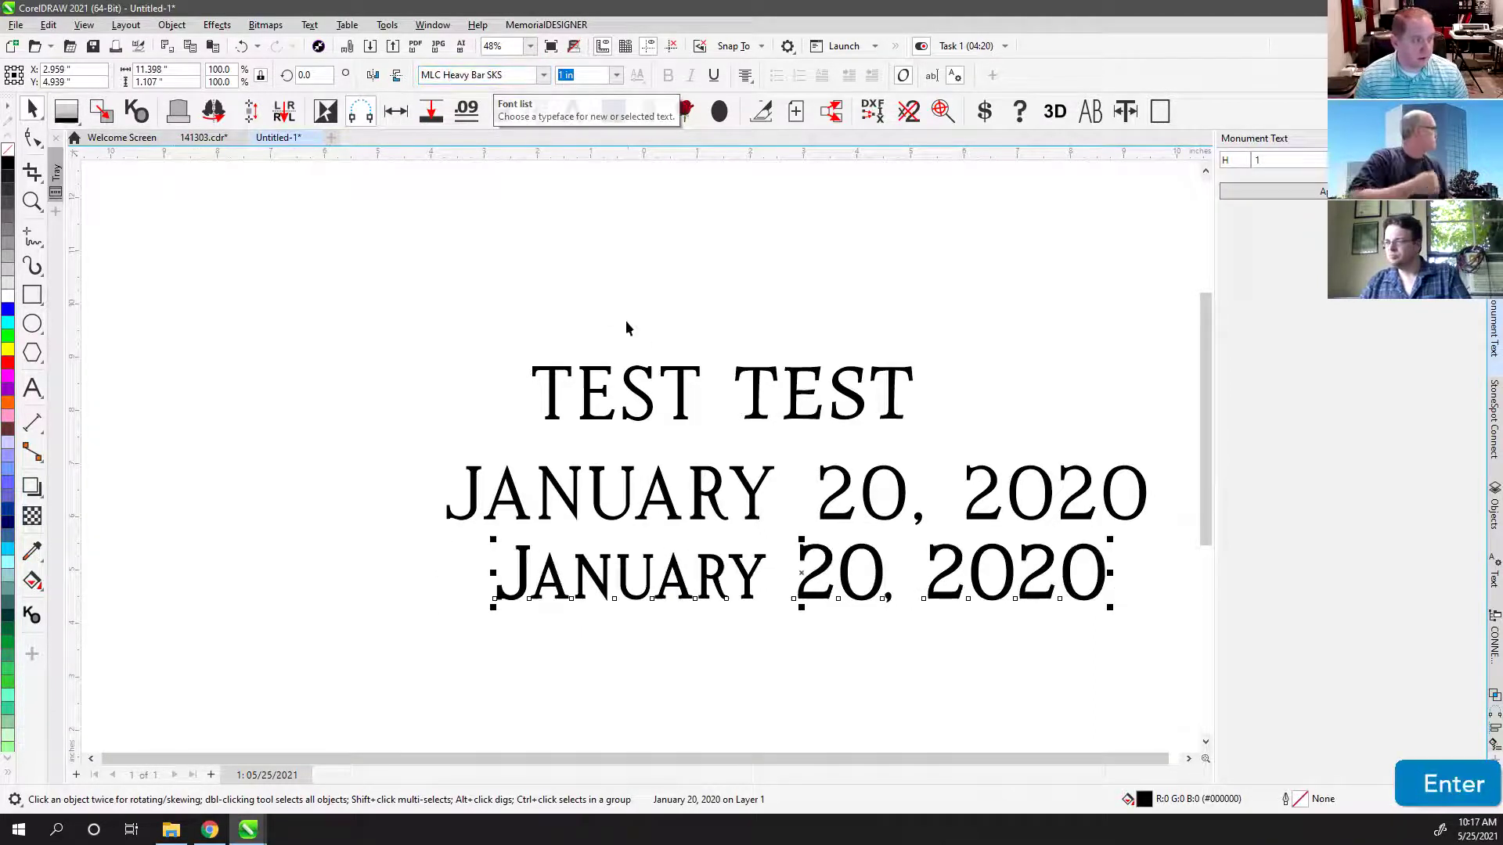
left_click(679, 429)
left_click_drag(389, 422, 1151, 687)
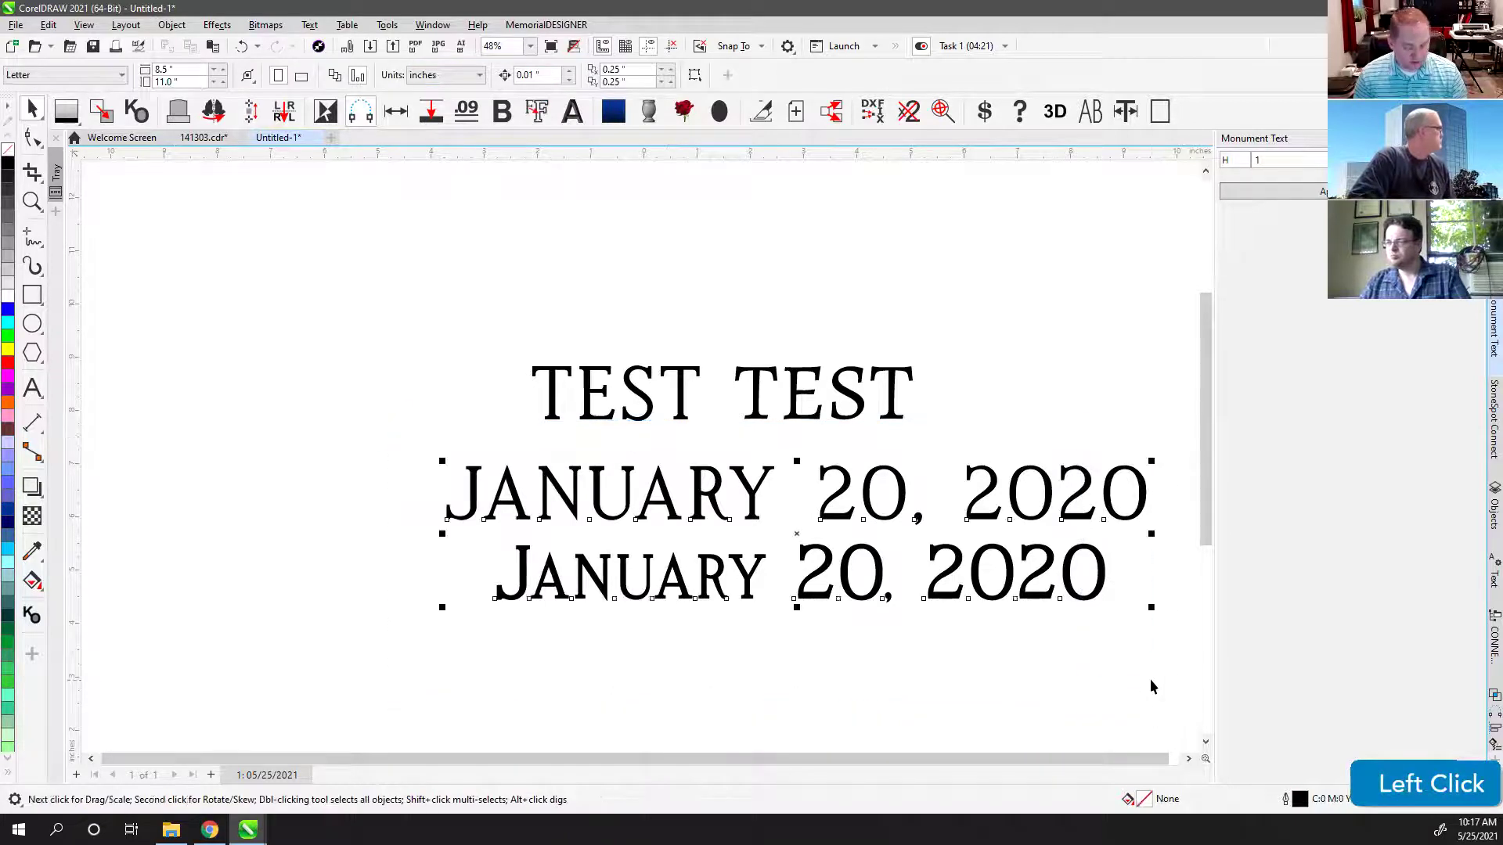
key("shift+F2")
Step: Replace January on the lower date line with McDONALD, correcting the typos
left_click(346, 599)
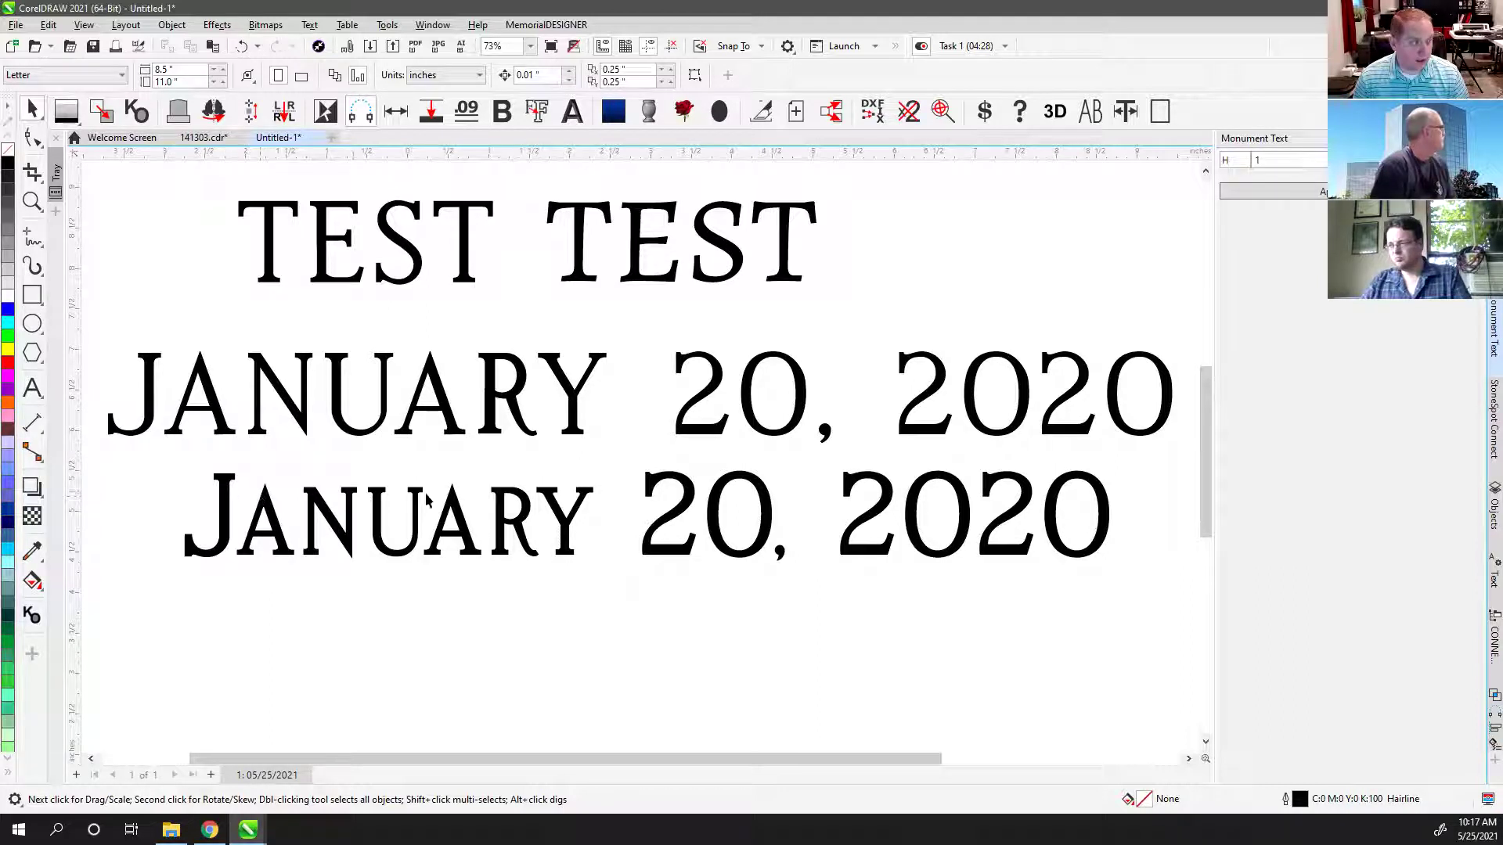
left_click(552, 503)
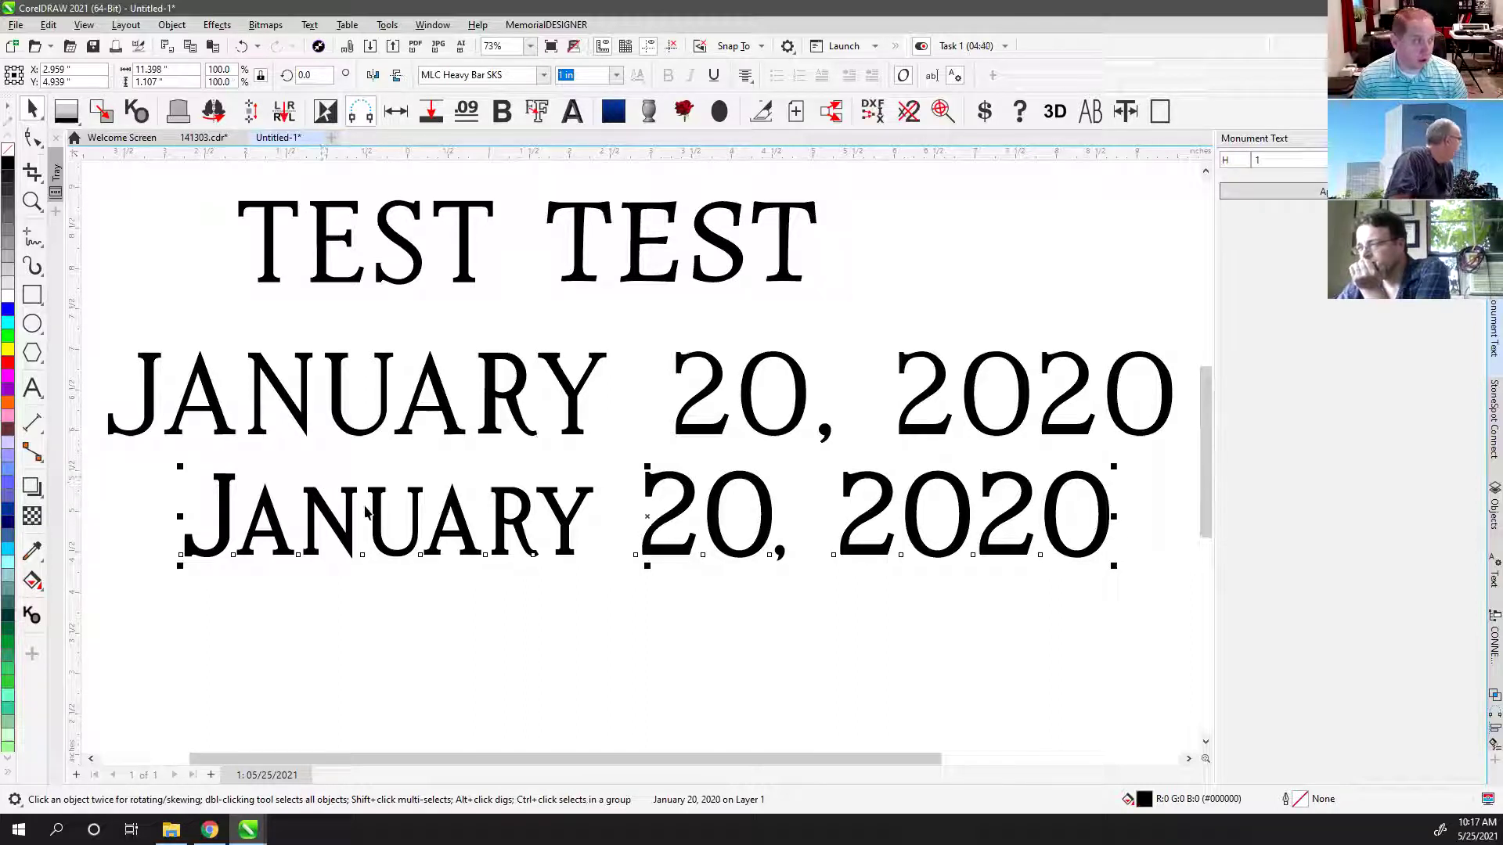
left_click(439, 589)
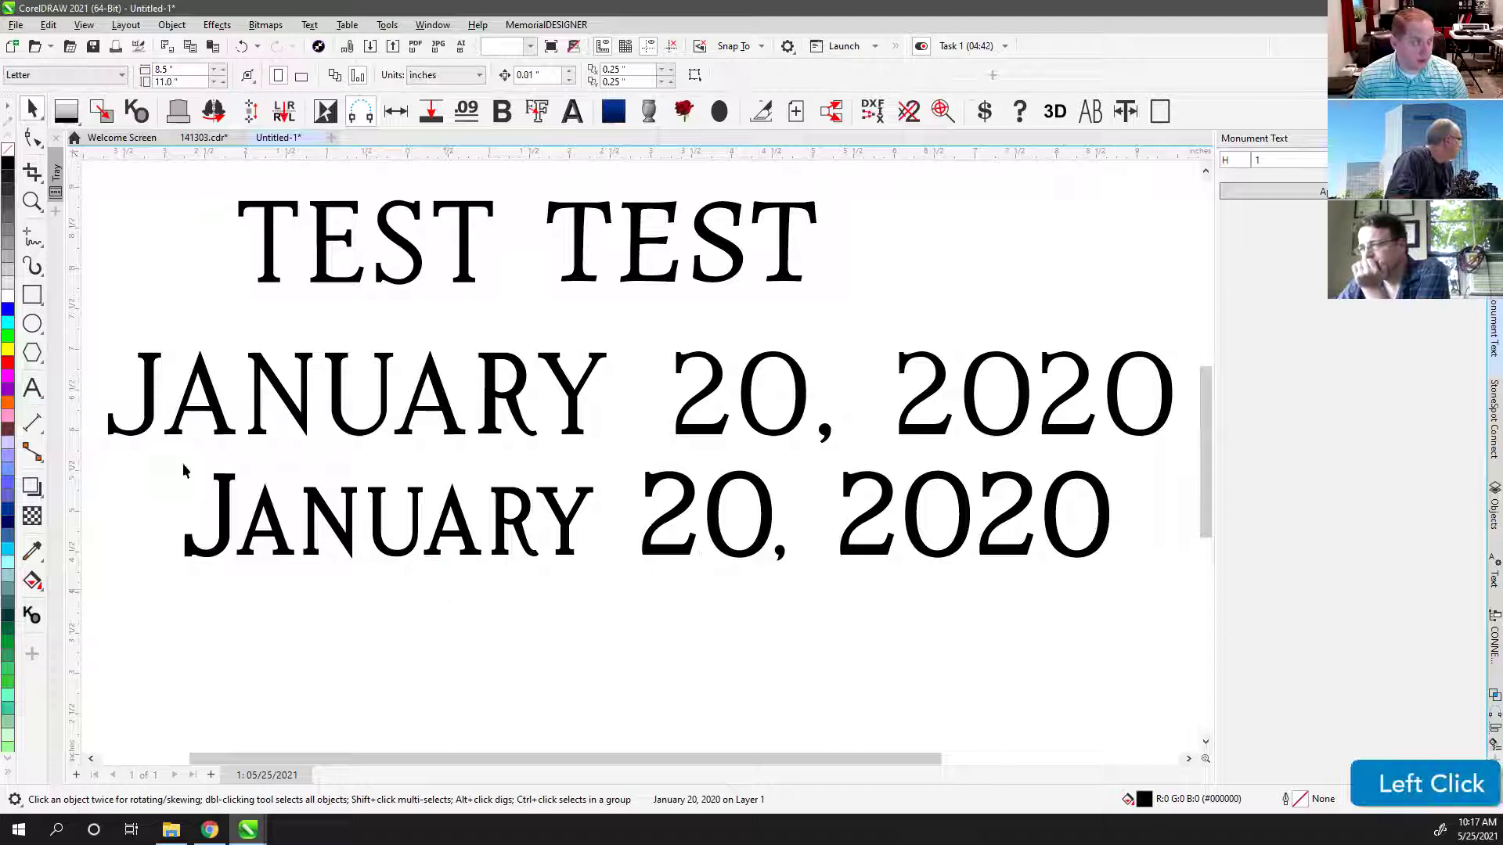
left_click(29, 386)
left_click(205, 546)
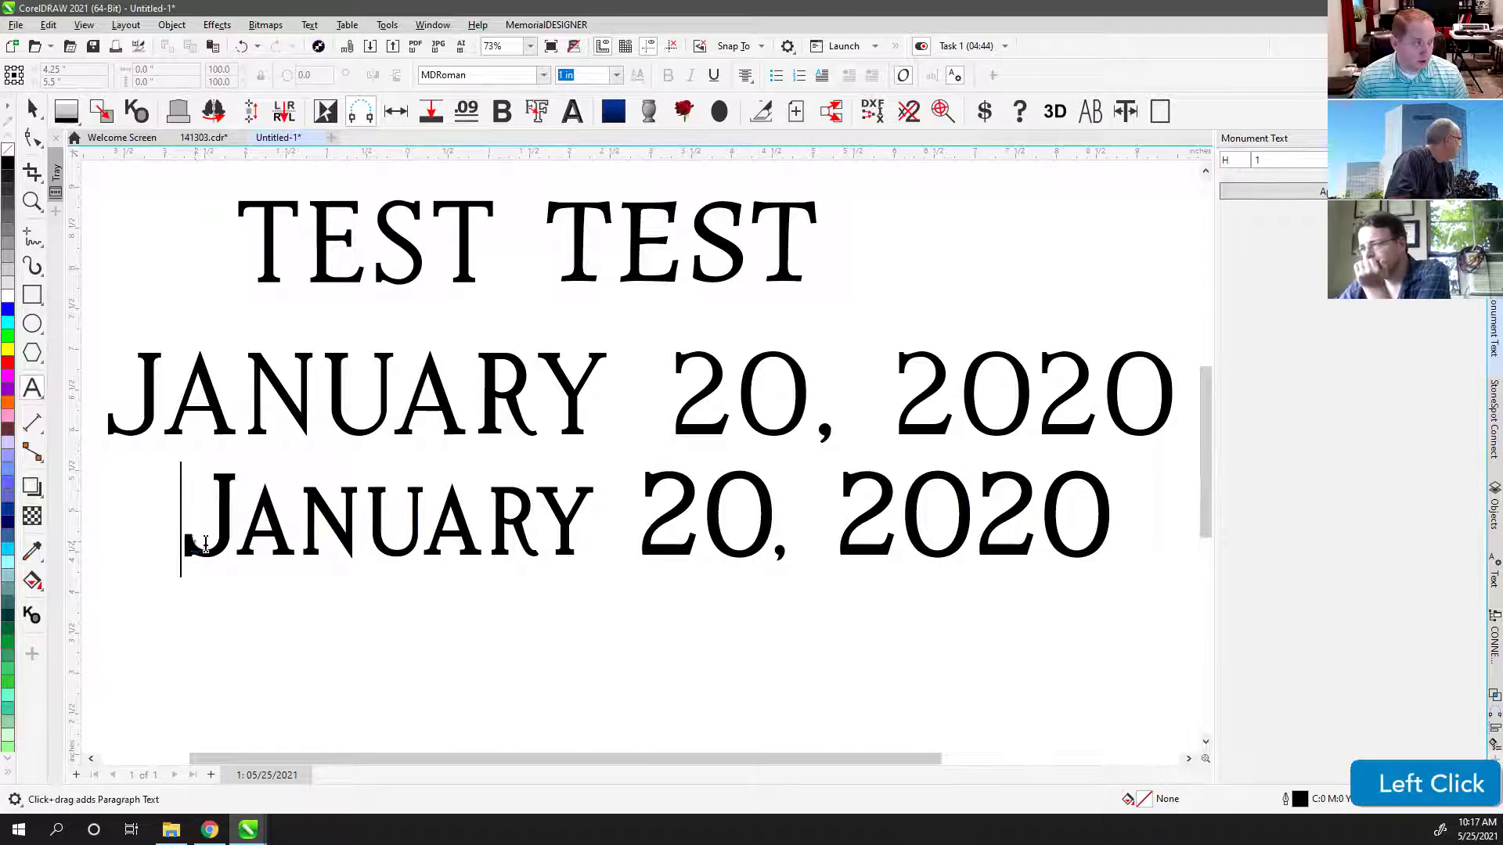
left_click_drag(205, 545, 570, 546)
type("McD")
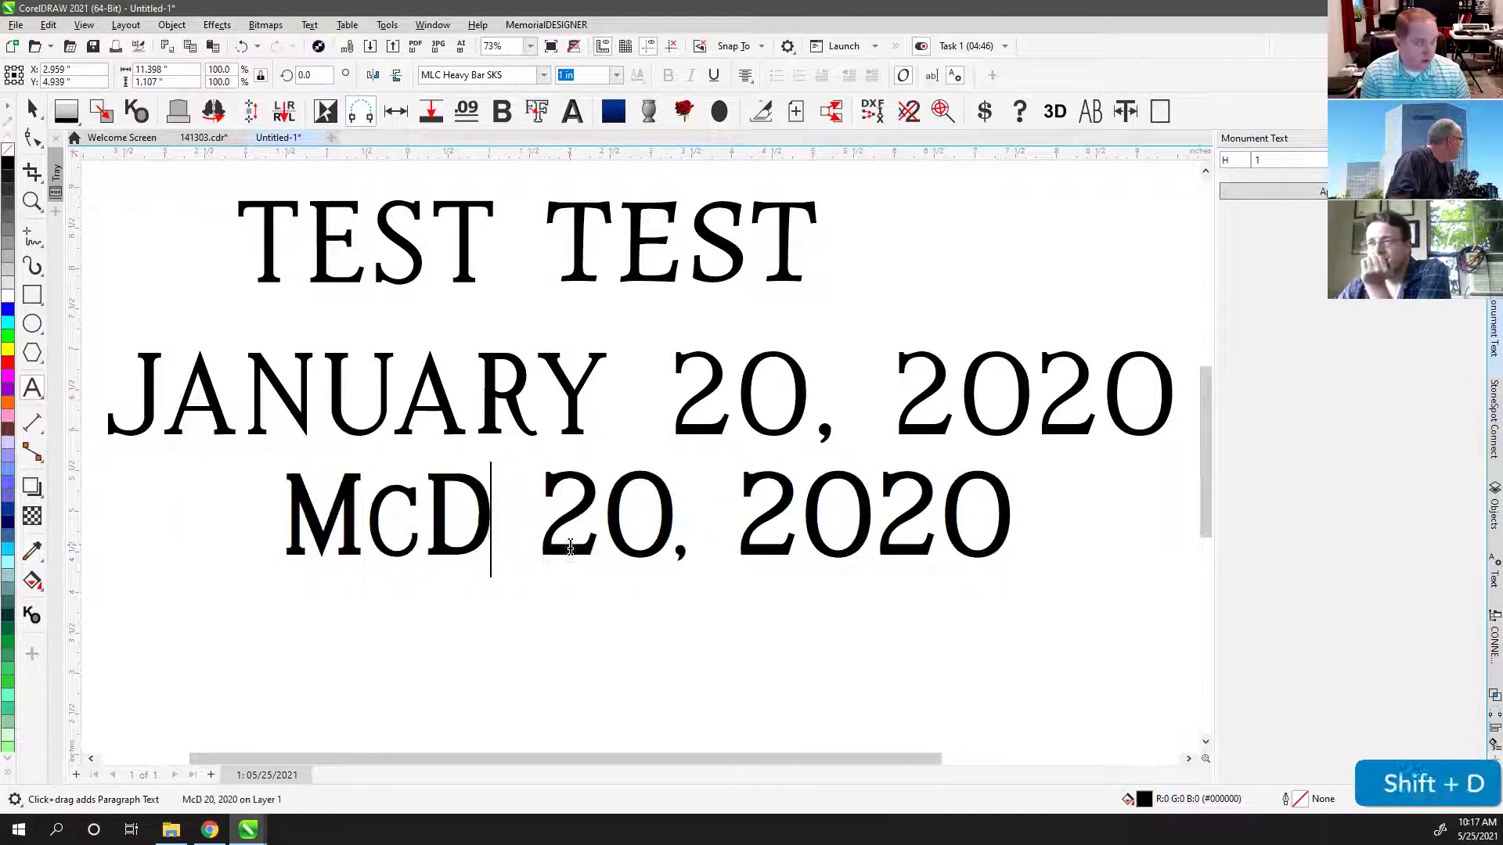
type("onald")
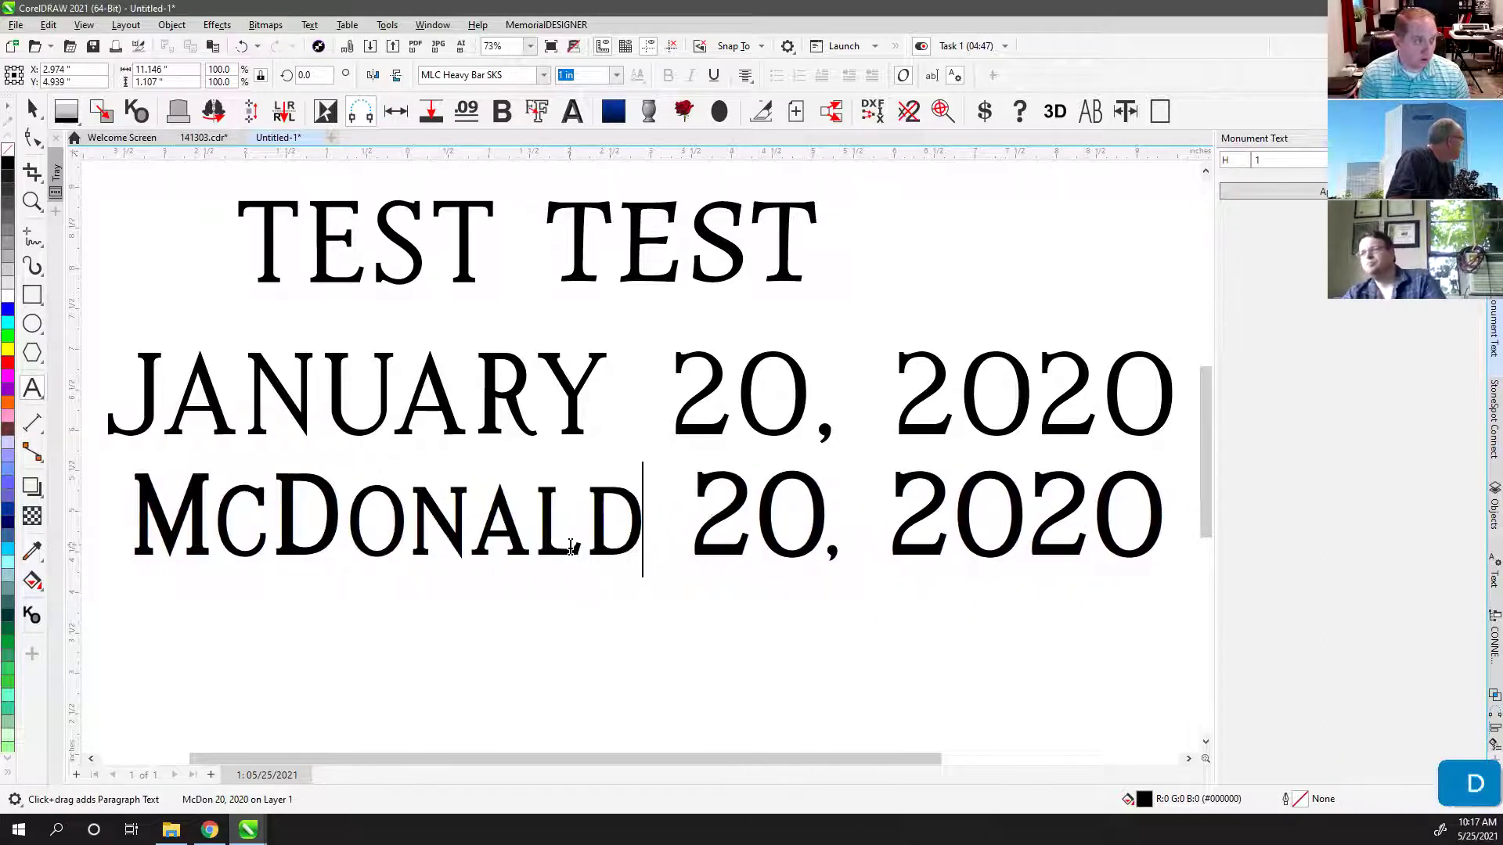
key("BackSpace")
key("BackSpace")
key("BackSpace")
key("BackSpace")
key("BackSpace")
key("BackSpace")
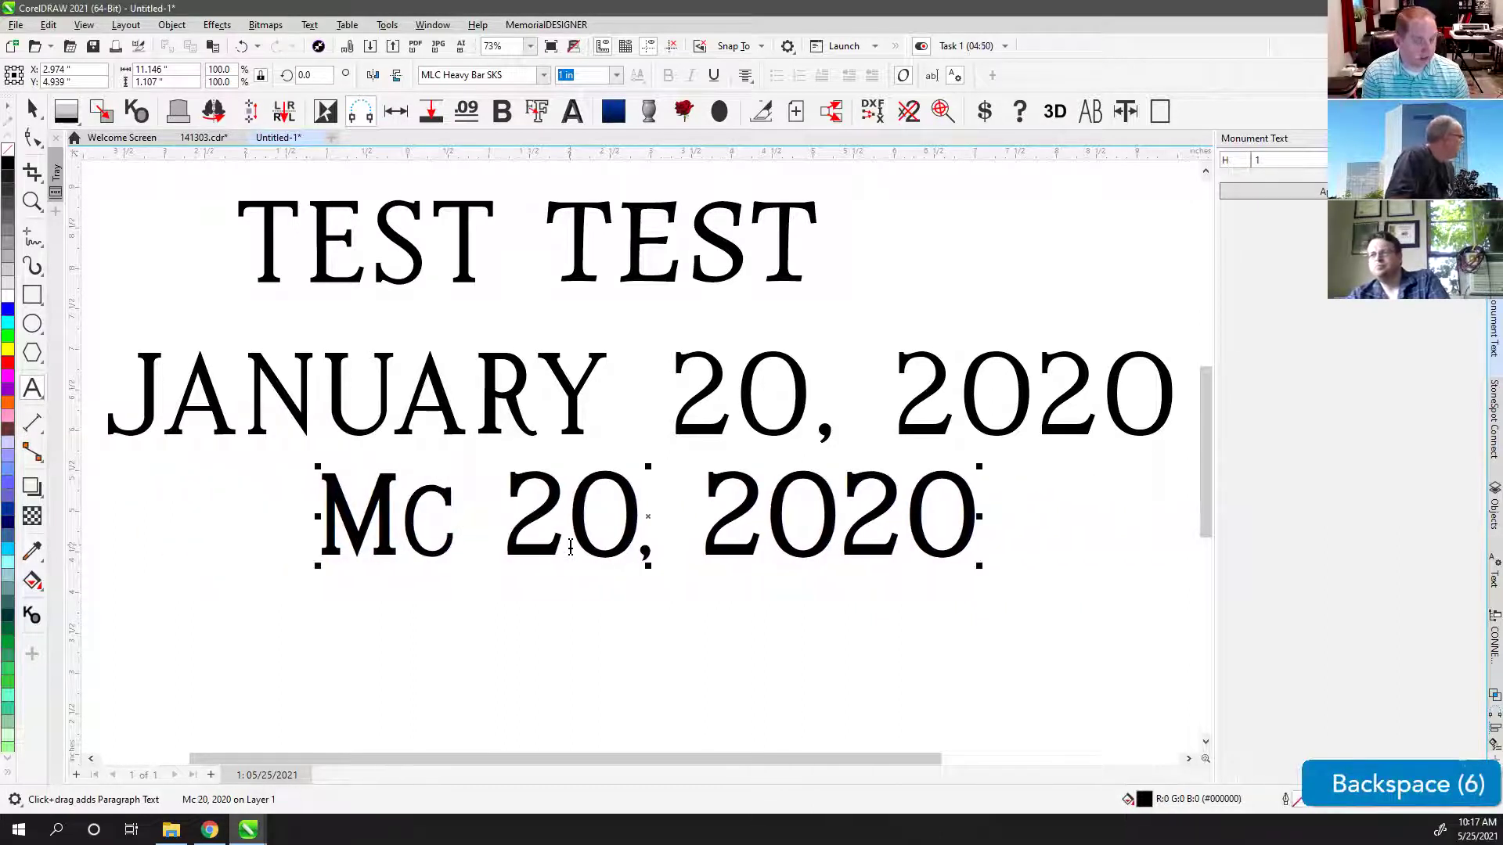
type("DONDAL")
key("BackSpace")
key("BackSpace")
key("BackSpace")
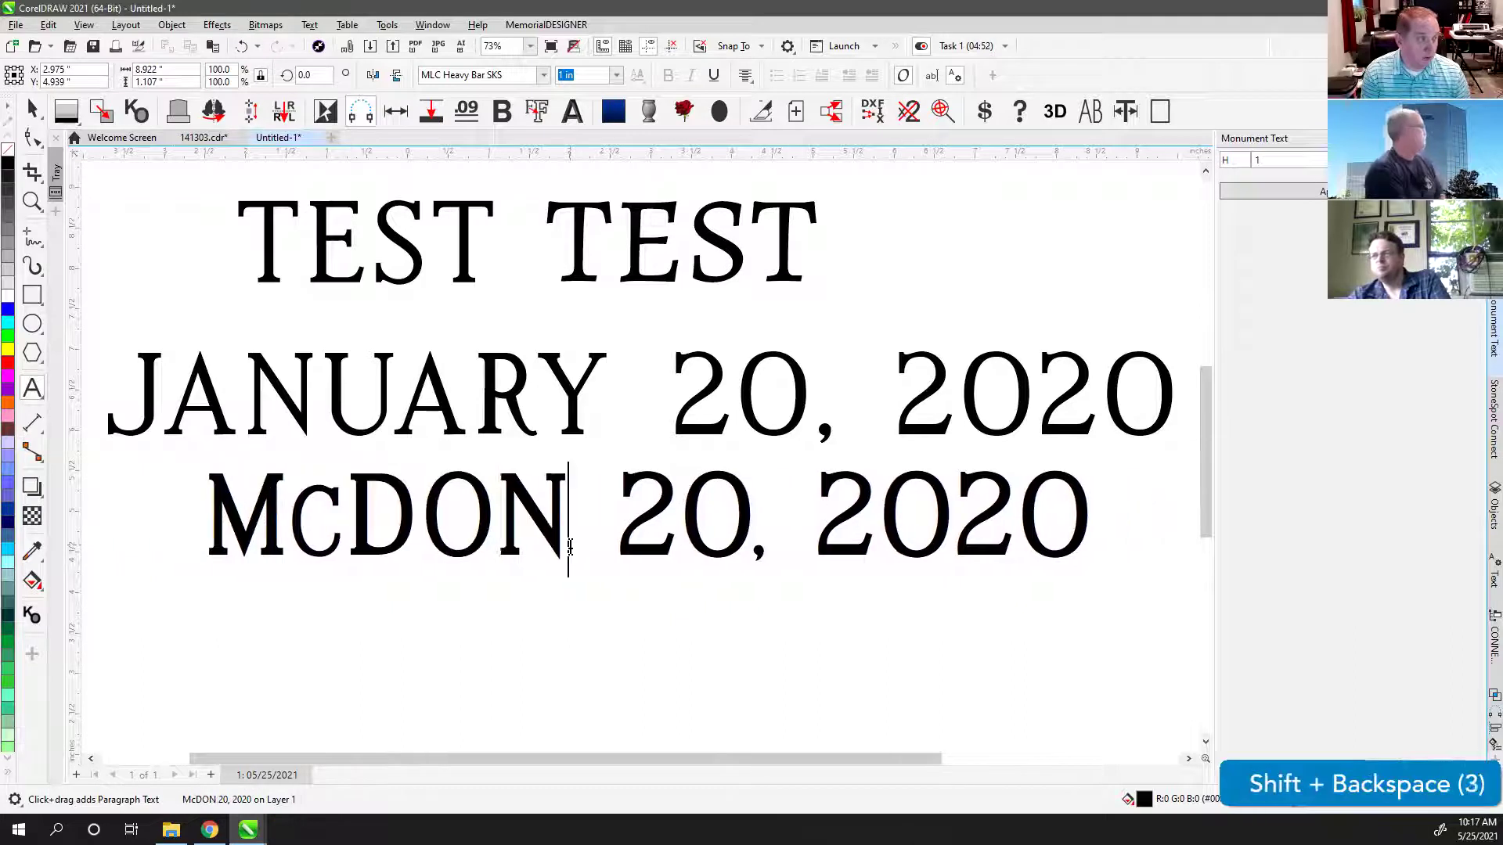
type("ALD")
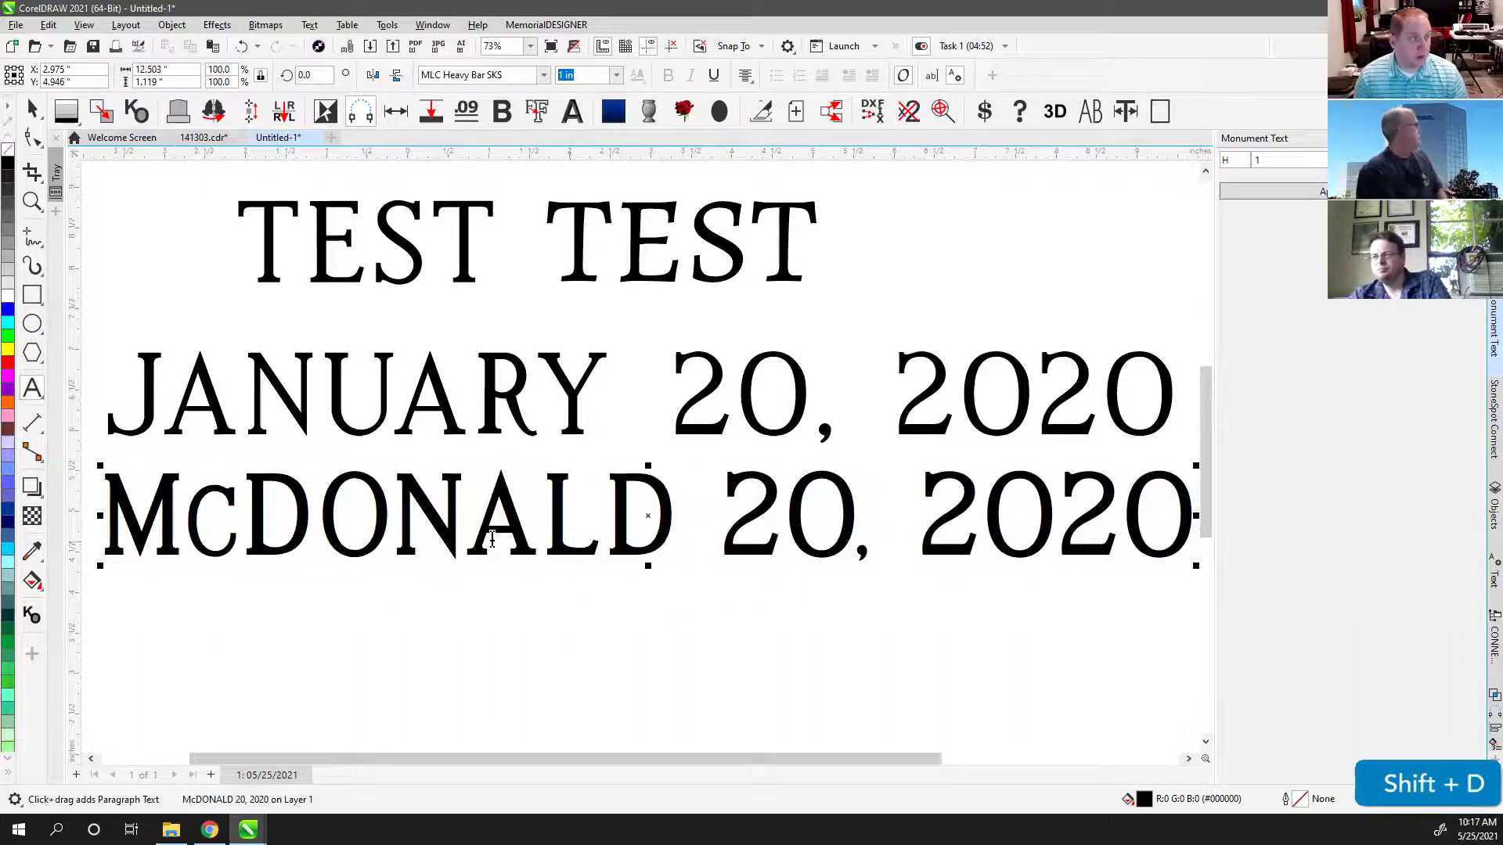
Step: Swap the c in McDONALD for an underlined stylistic-alternate glyph
left_click_drag(249, 525, 206, 527)
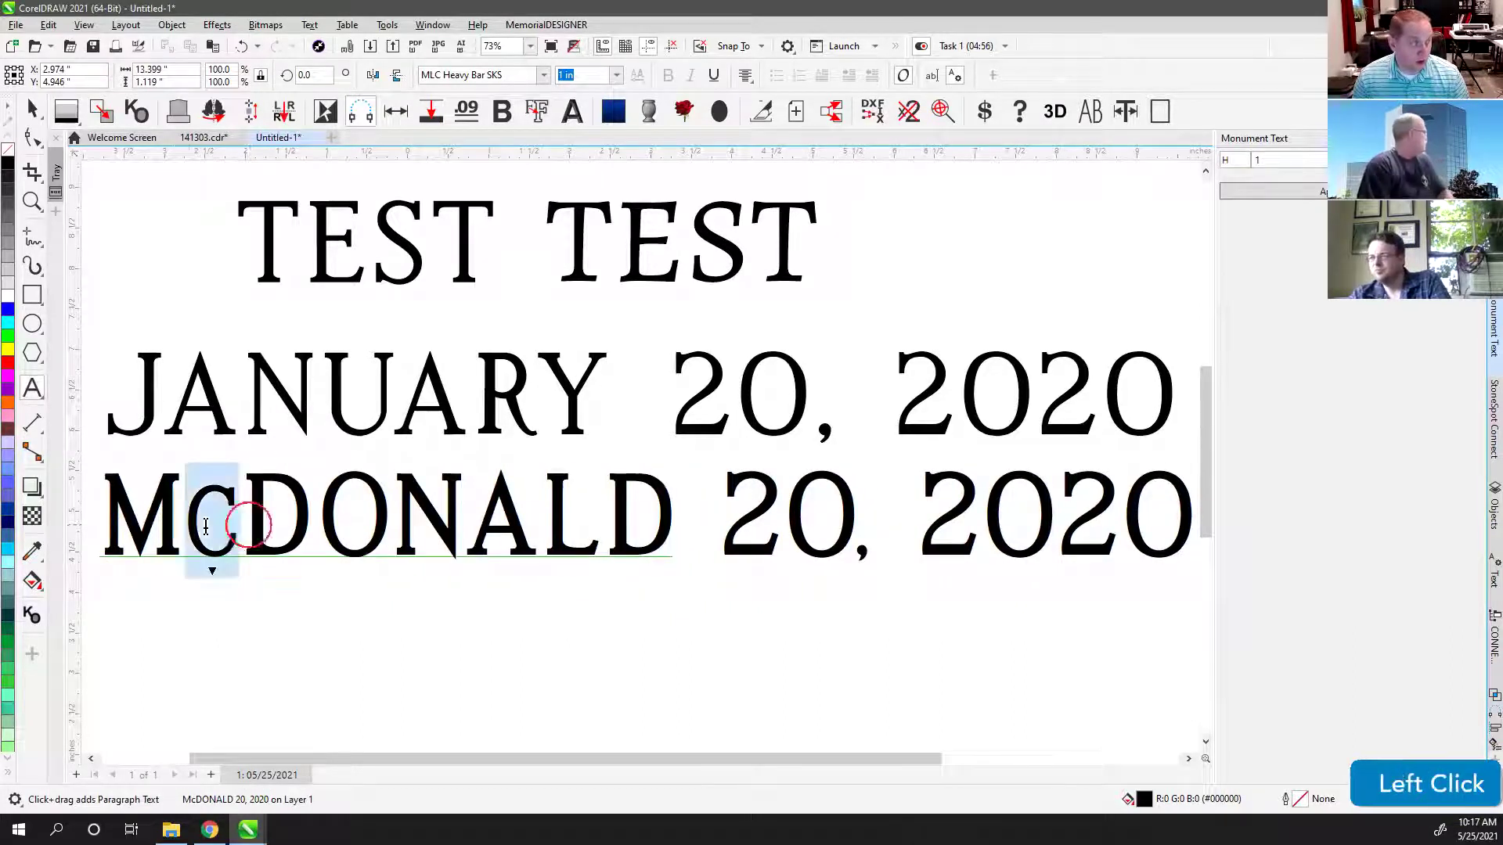
left_click(211, 571)
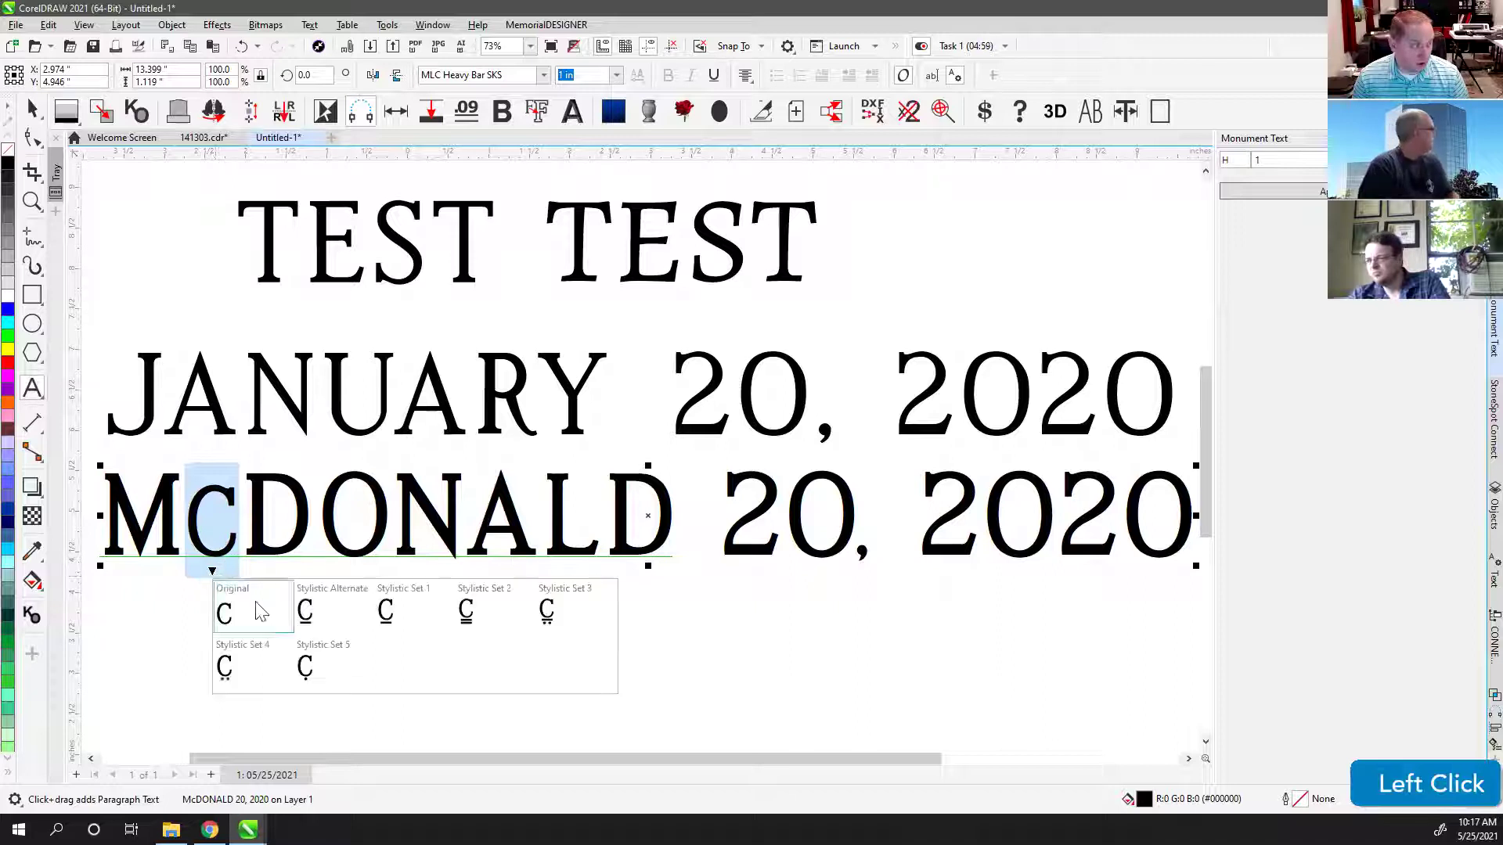
left_click(546, 610)
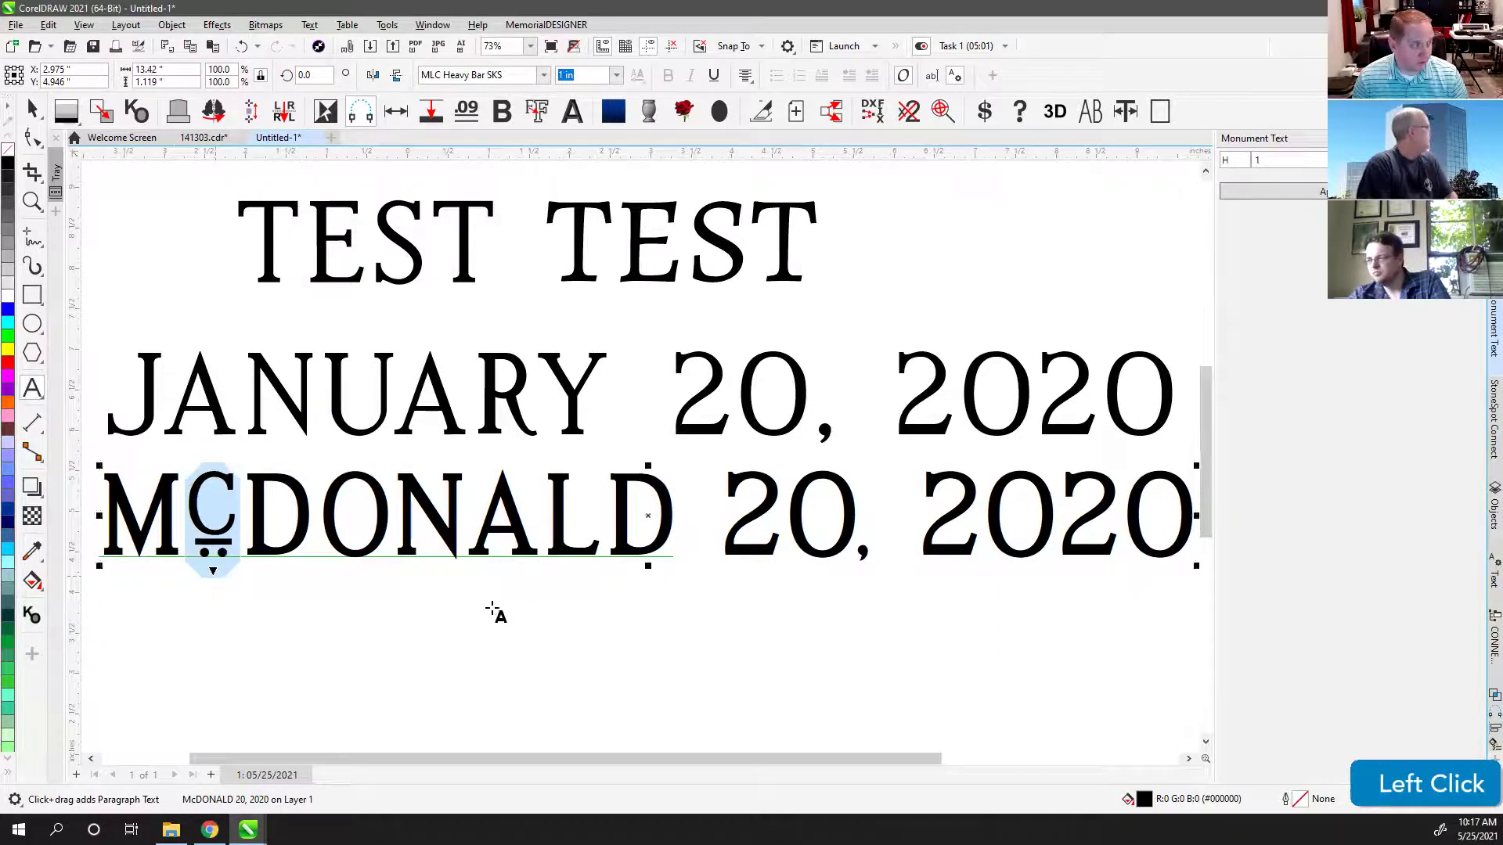
left_click(213, 570)
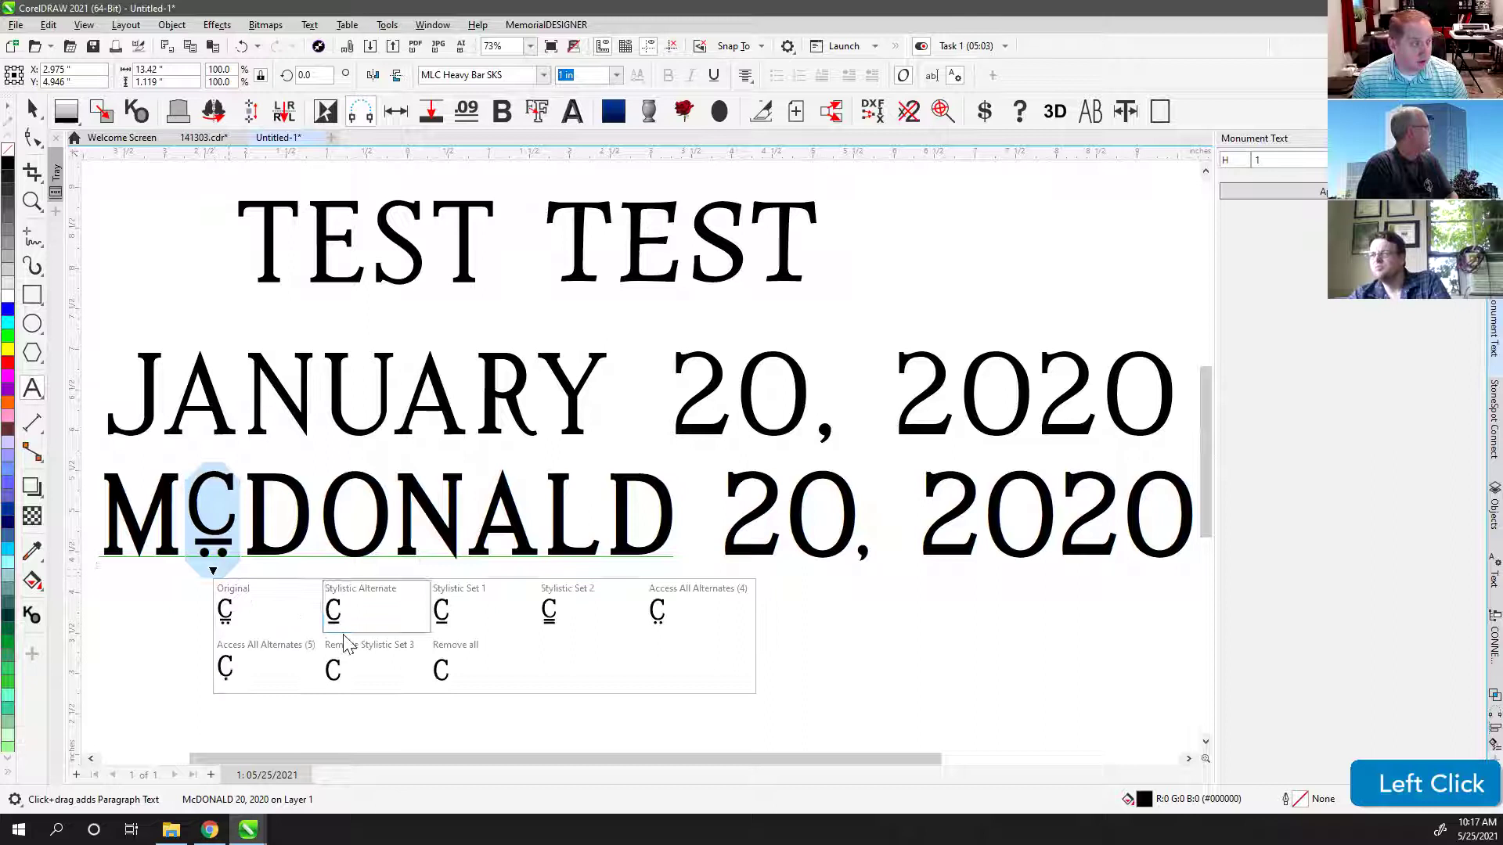
left_click(546, 610)
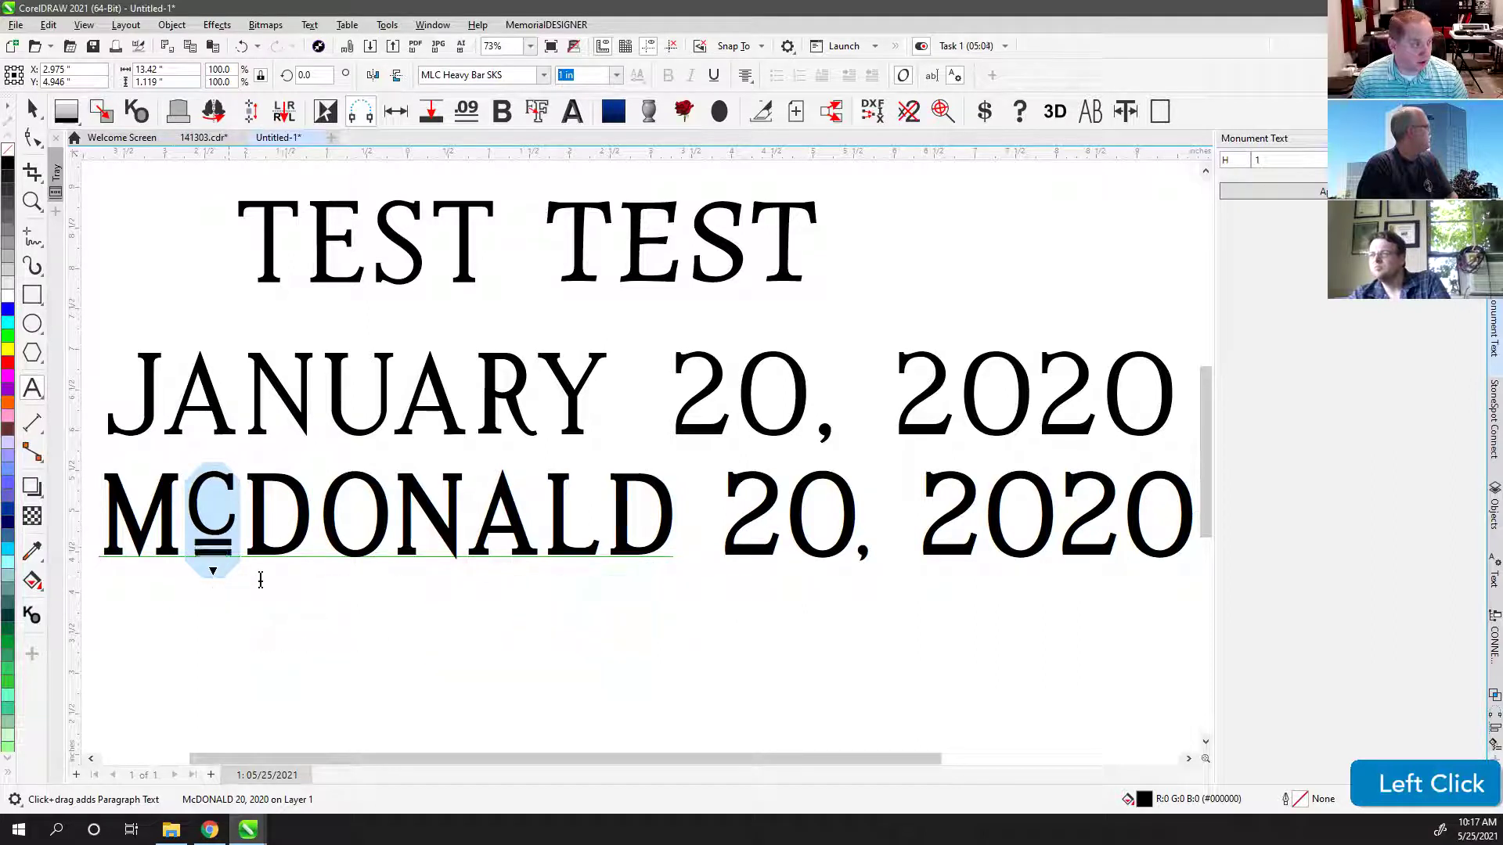
left_click(32, 110)
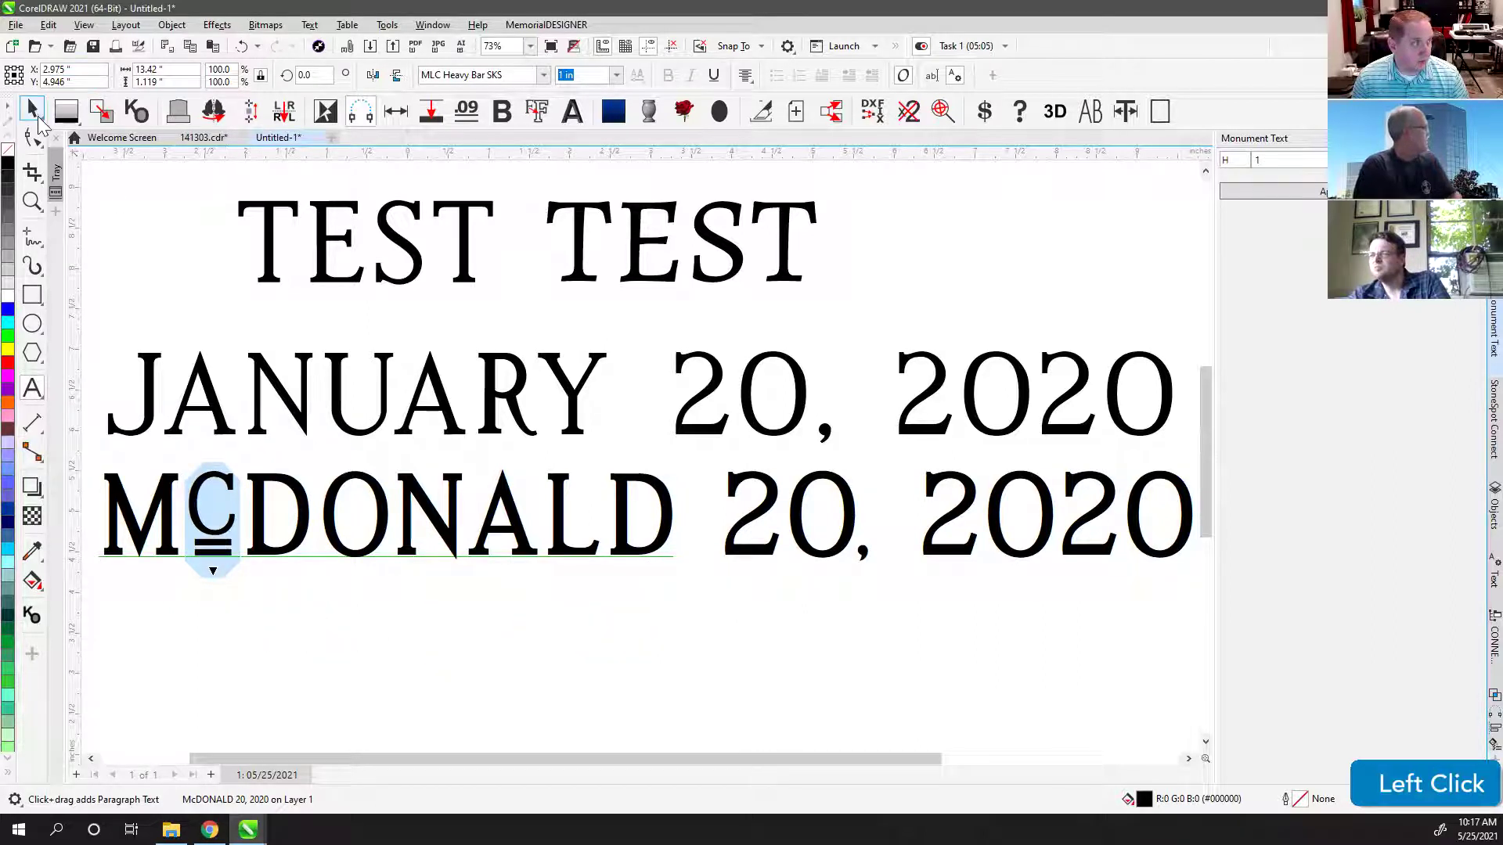
left_click(467, 665)
left_click(257, 489)
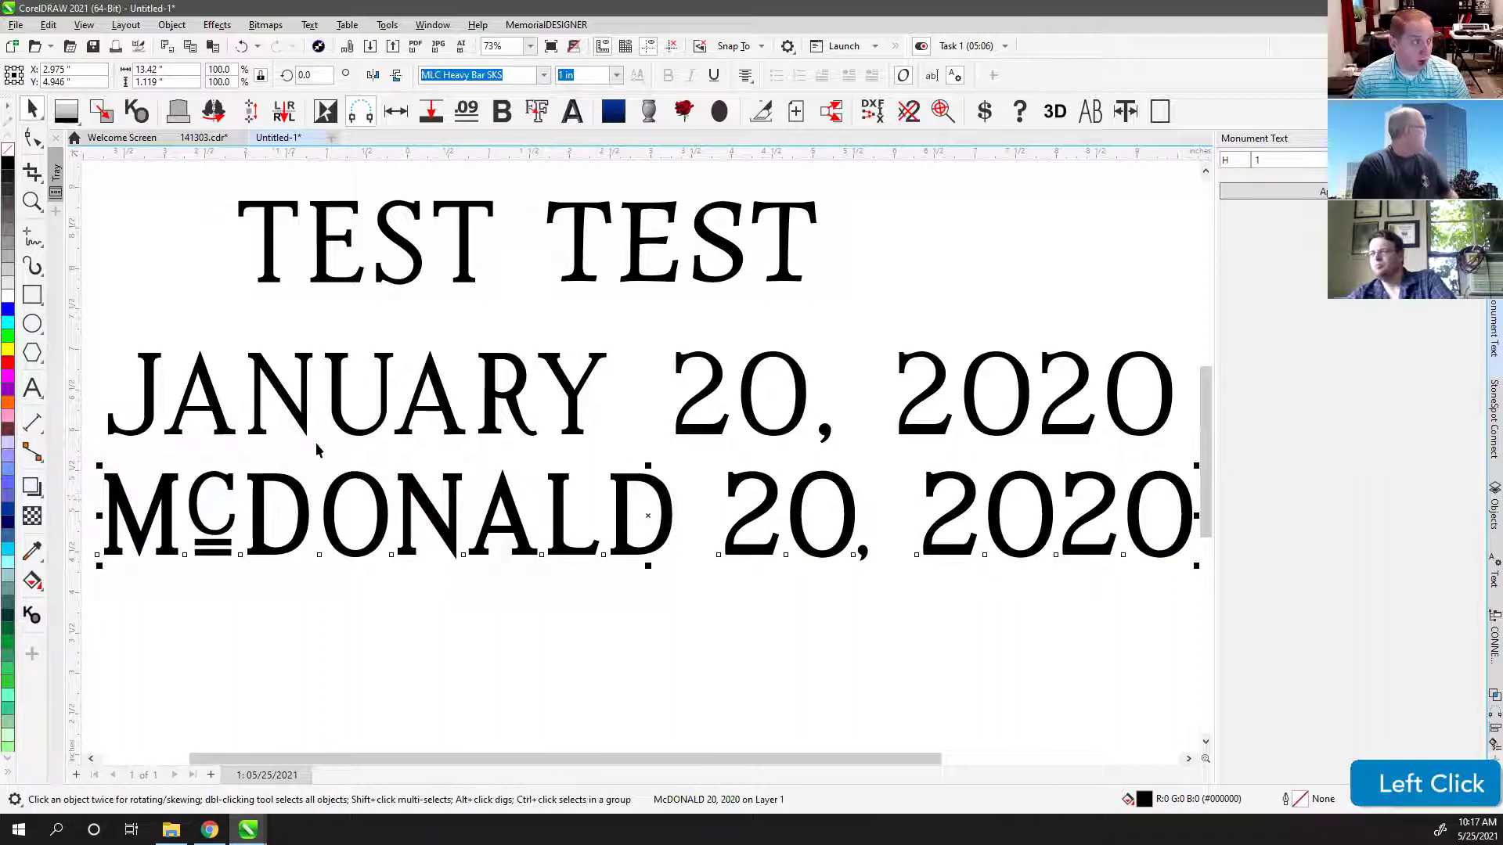
Step: Replace McDONALD on the lower line with 'january'
left_click(32, 387)
left_click(686, 524)
left_click_drag(687, 525, 106, 515)
type("janar")
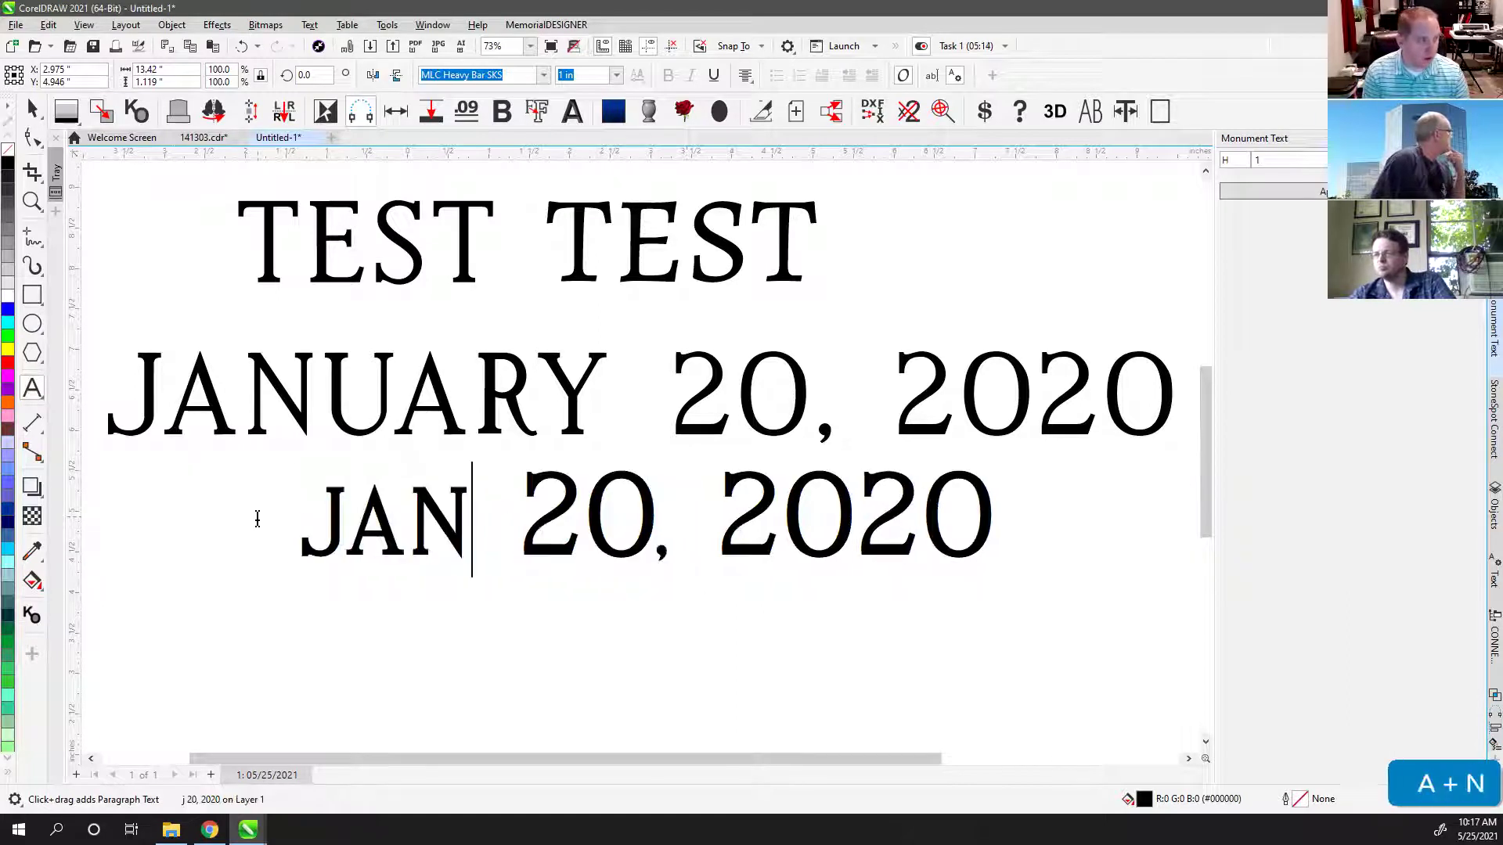
key("BackSpace")
key("BackSpace")
type("uary")
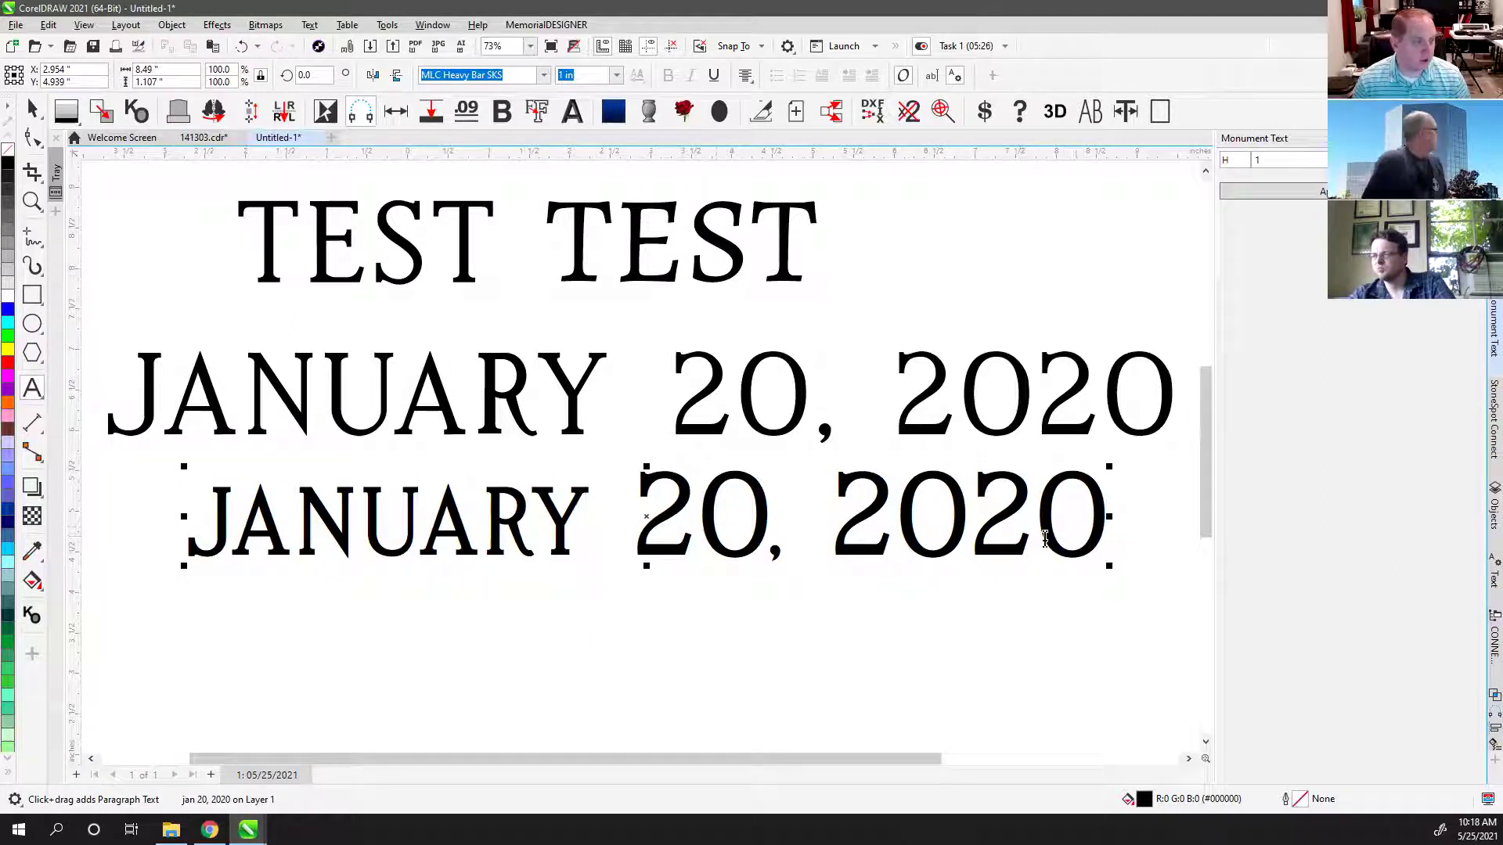
Step: Retype the lower line's month as JANUARY in capitals, then undo it
left_click_drag(589, 516, 219, 513)
left_click(33, 109)
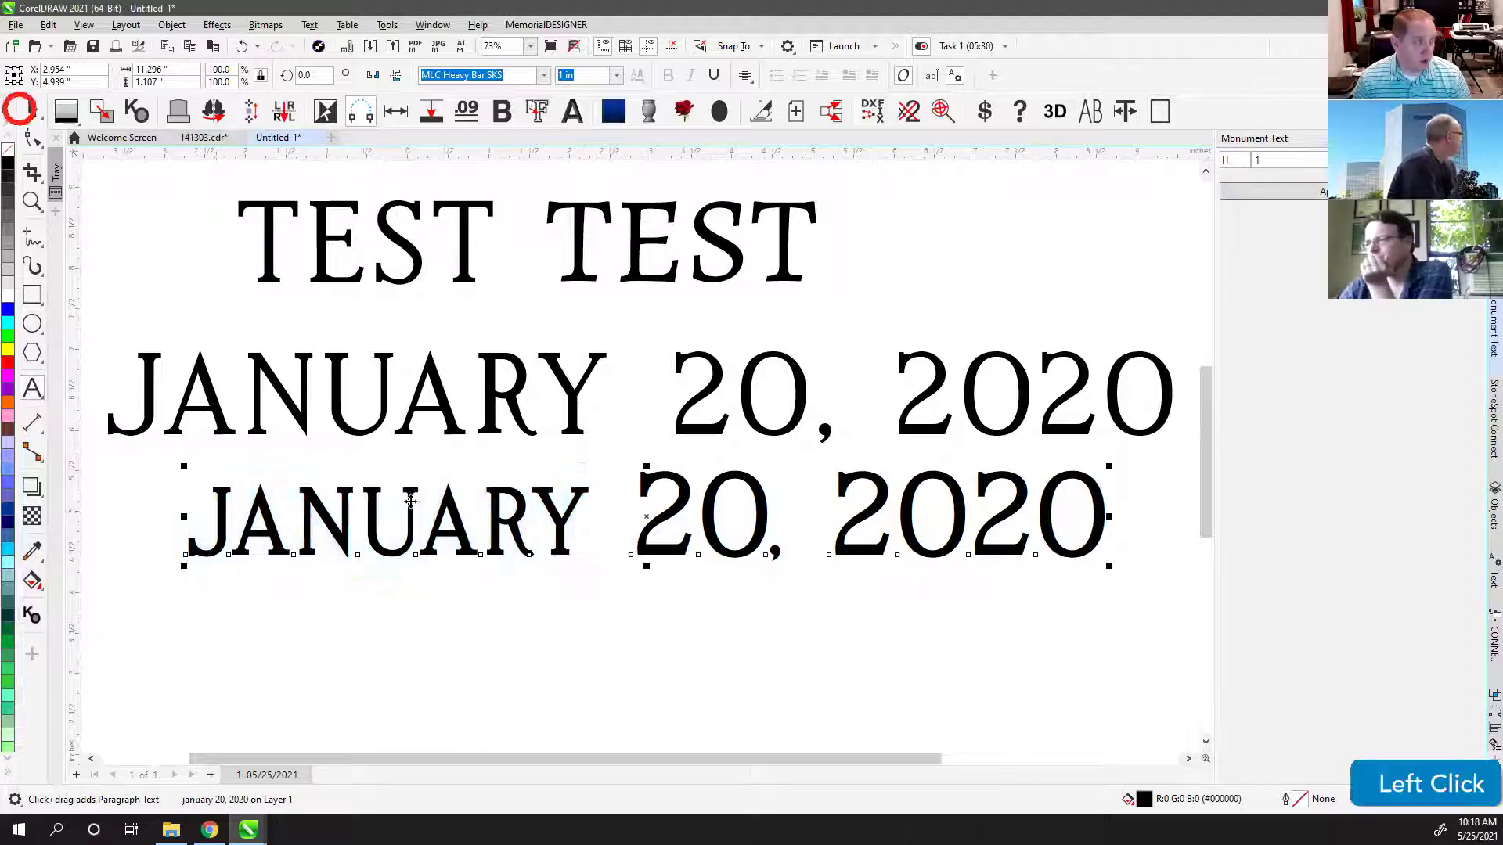
left_click(520, 620)
left_click(512, 532)
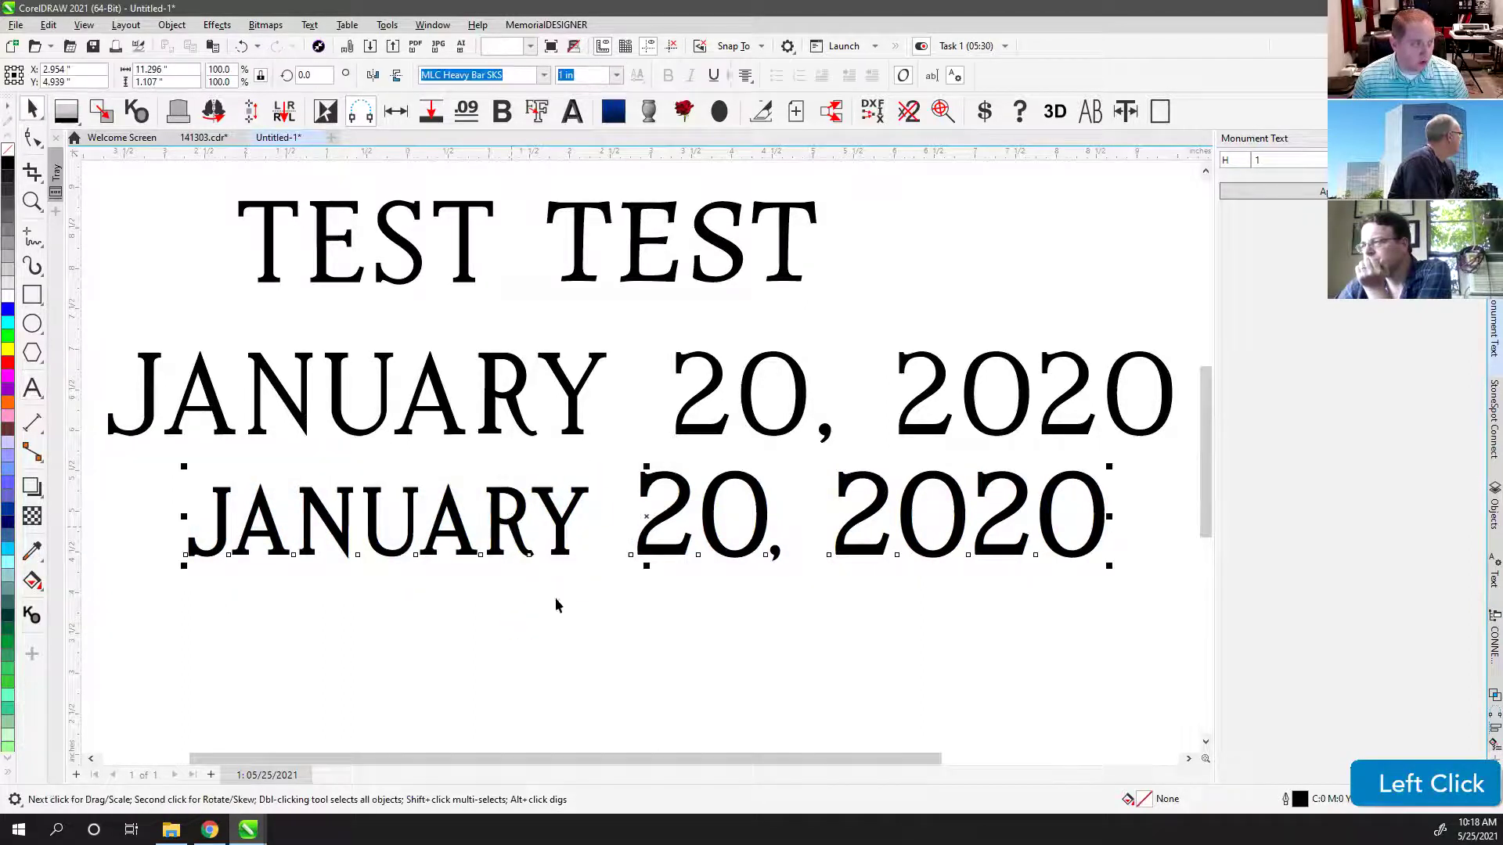
scroll(640, 454, "down", 1)
left_click(32, 389)
left_click_drag(669, 387, 268, 385)
type("JANUARY")
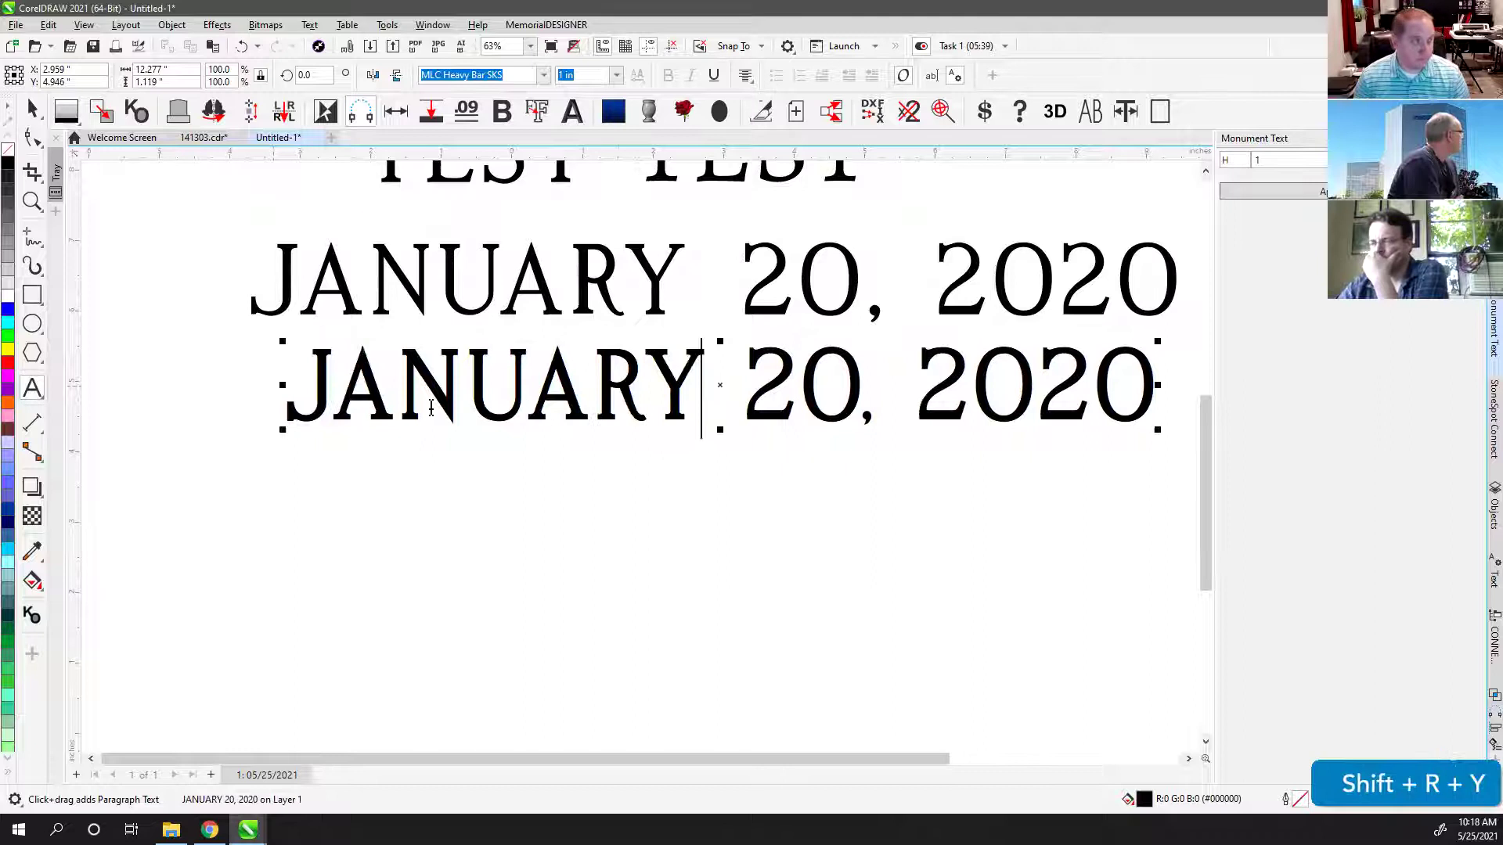
key("ctrl+z")
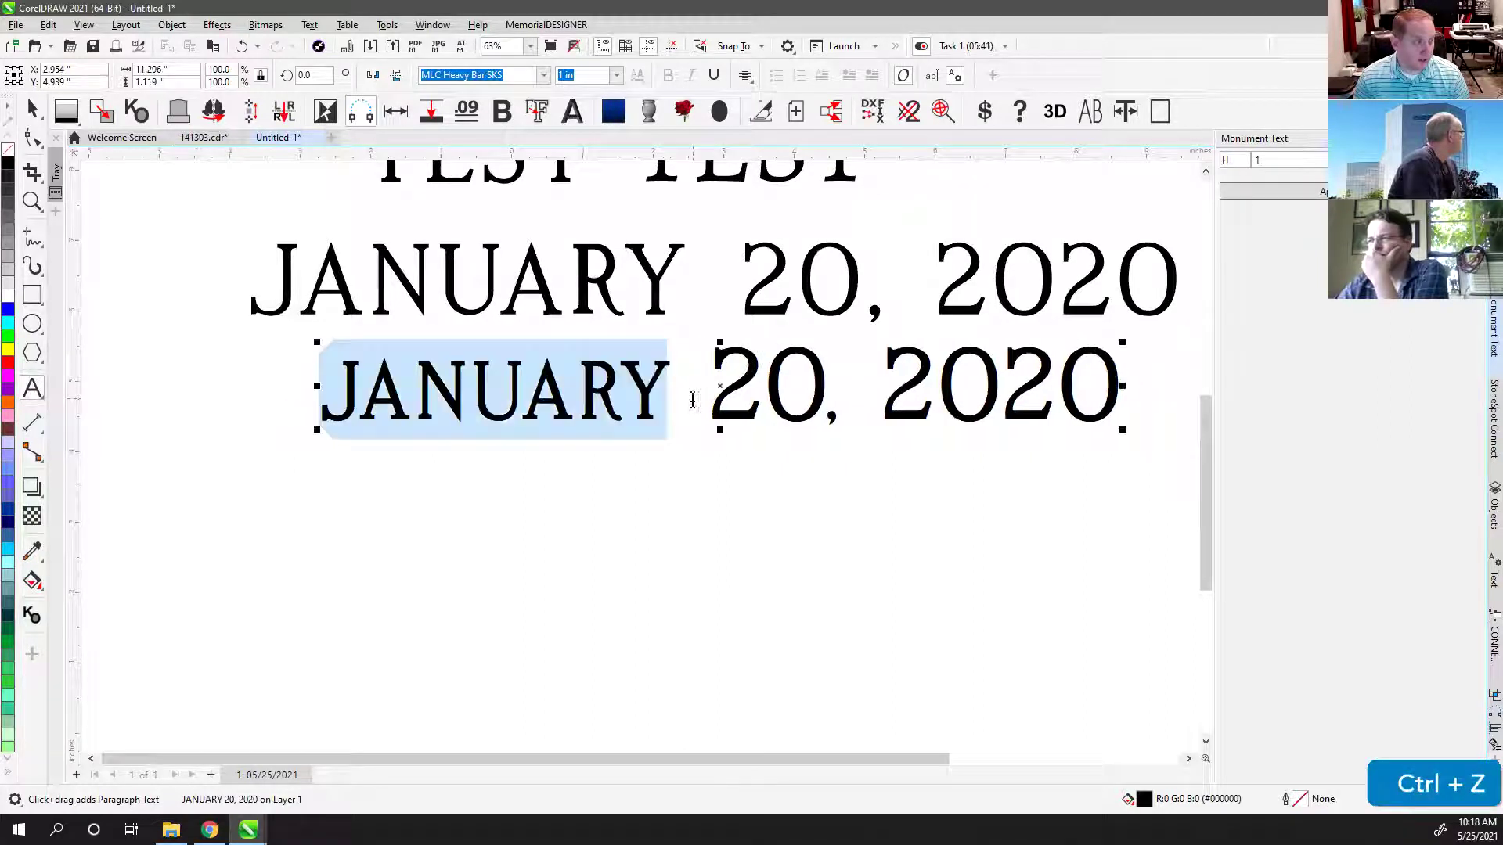
left_click(31, 113)
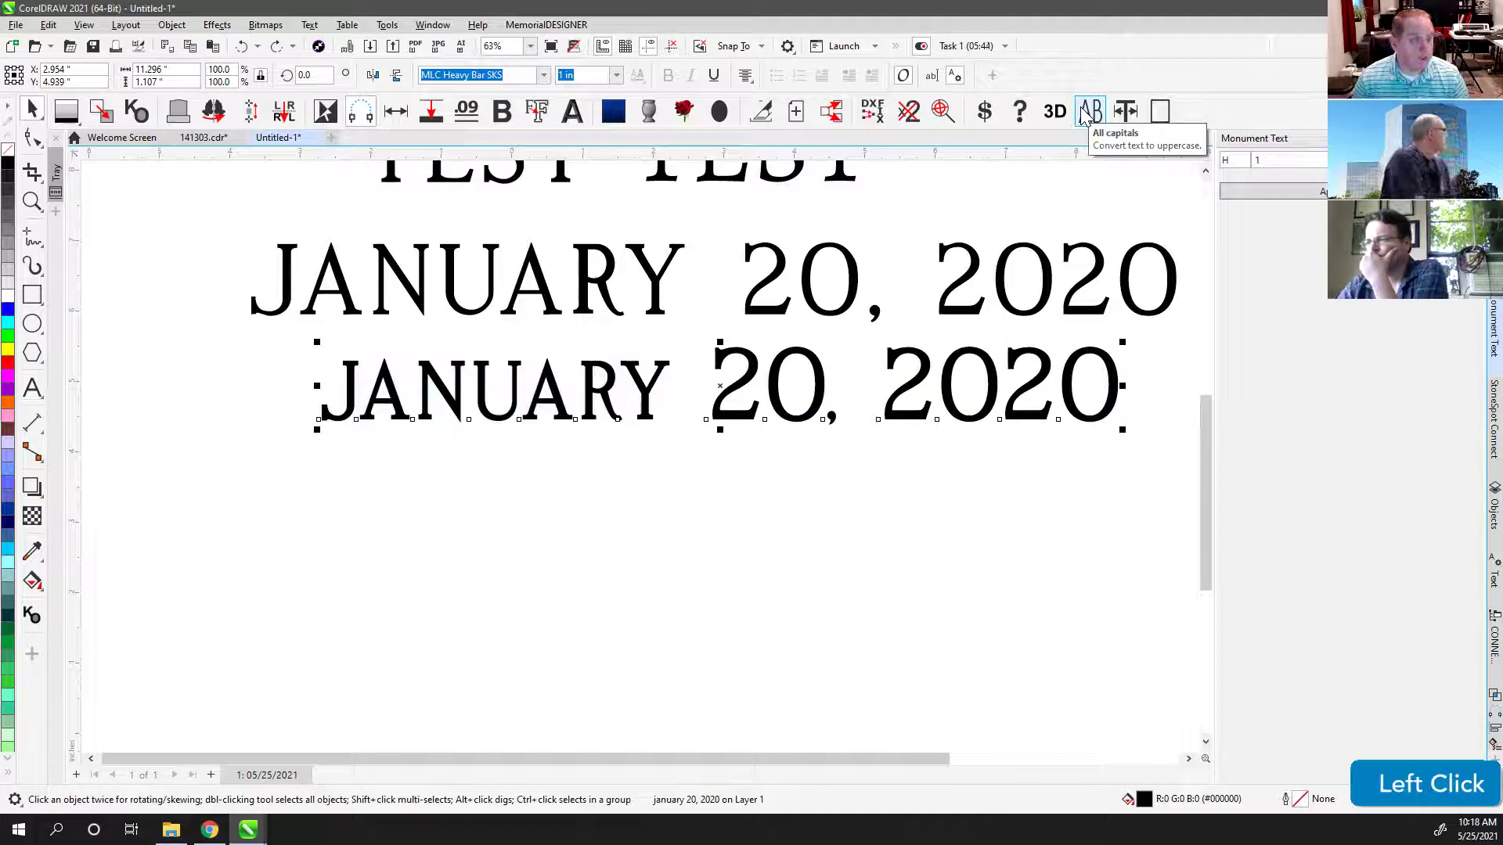
Step: Toggle All Capitals on the lower date line to compare, leaving it on
left_click(1094, 116)
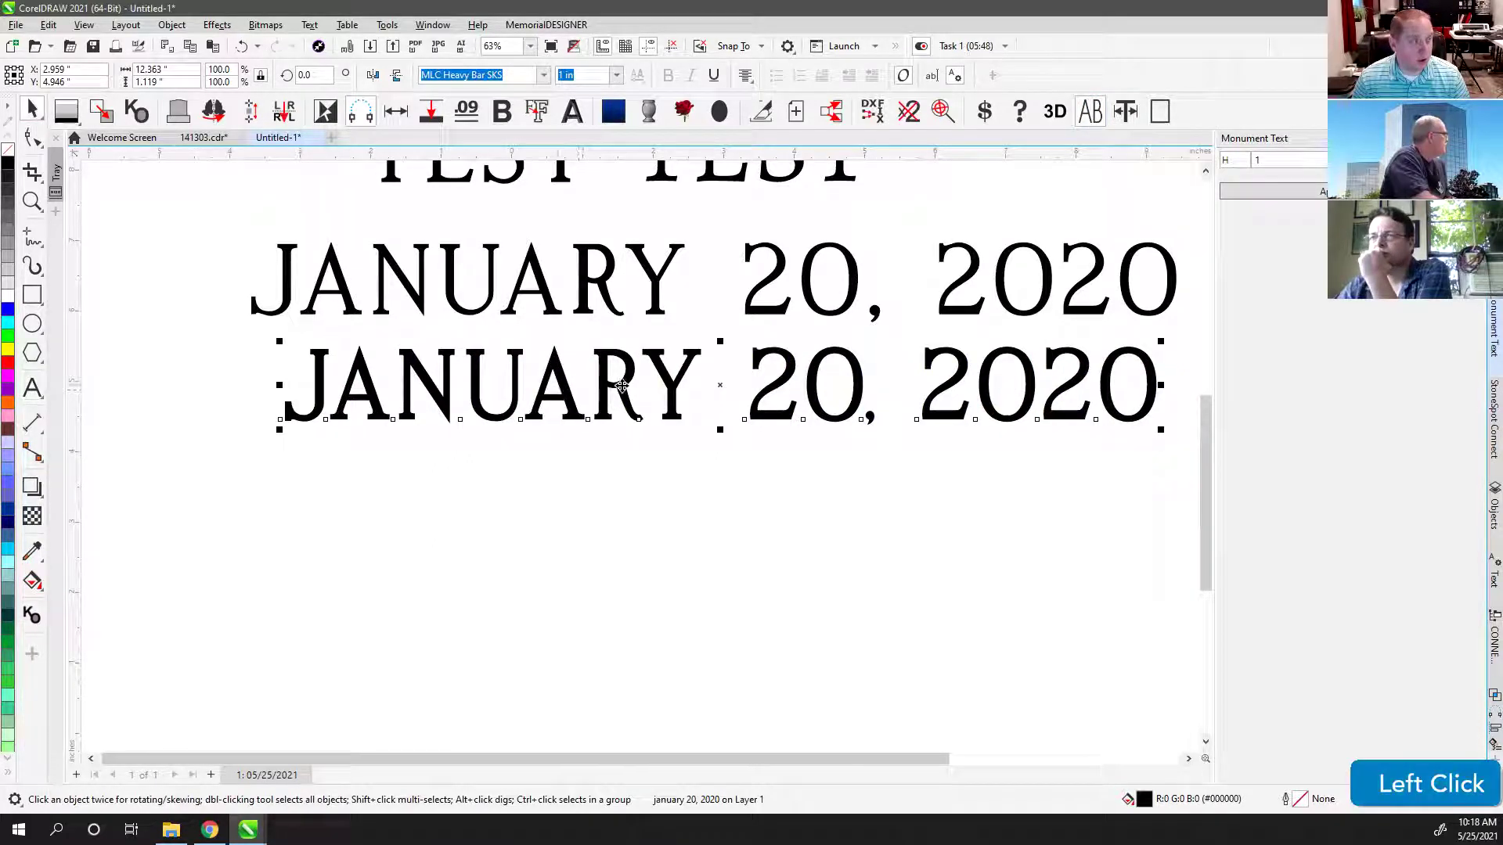
left_click(1099, 112)
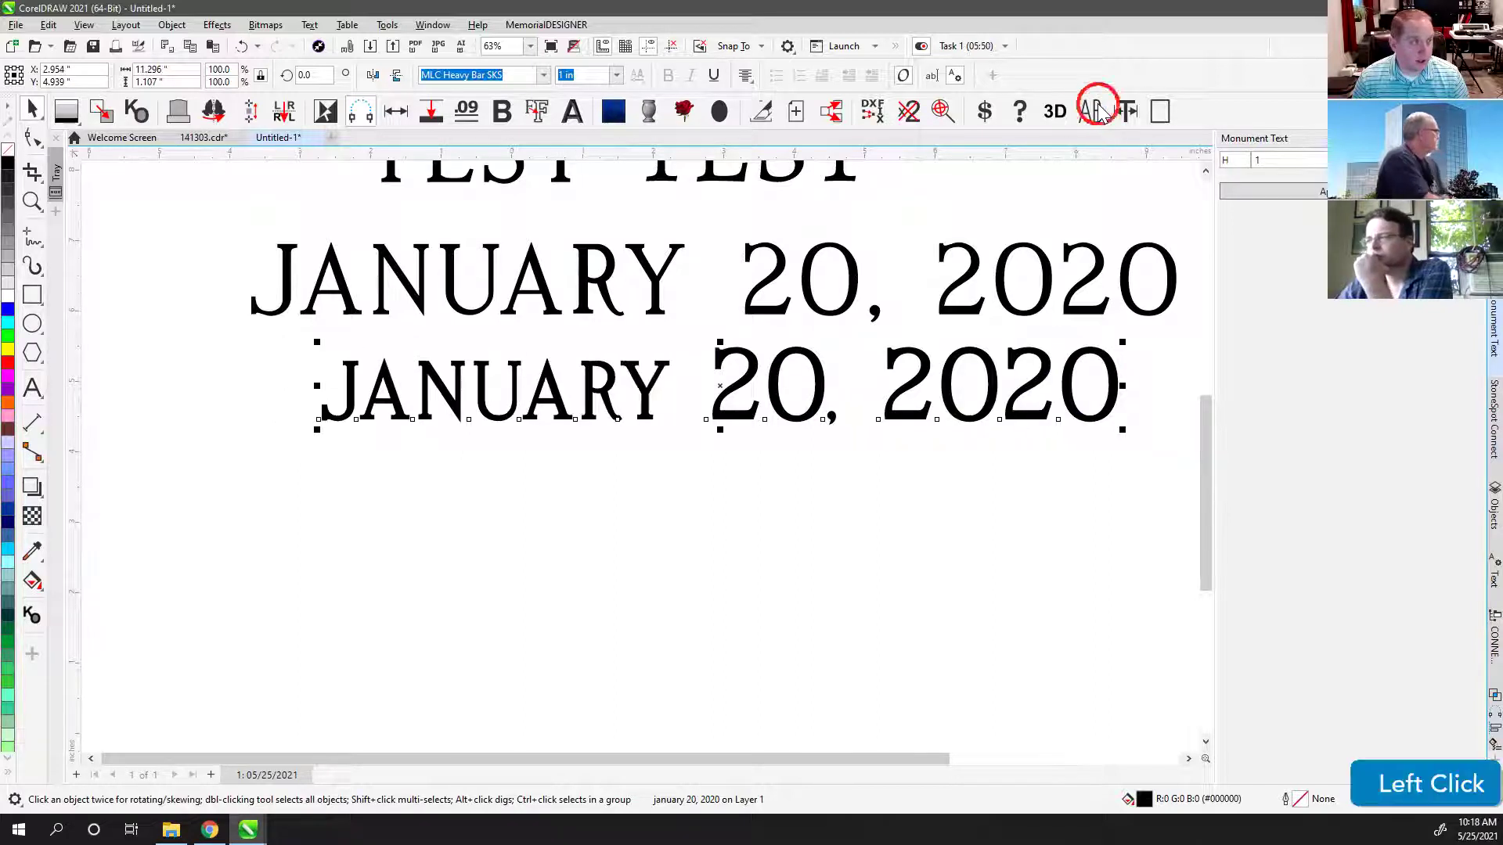
left_click(1098, 115)
left_click(1098, 115)
left_click(1098, 116)
Step: Retype the lower line's month as 'January' in mixed case
left_click(32, 388)
left_click(702, 384)
double_click(514, 389)
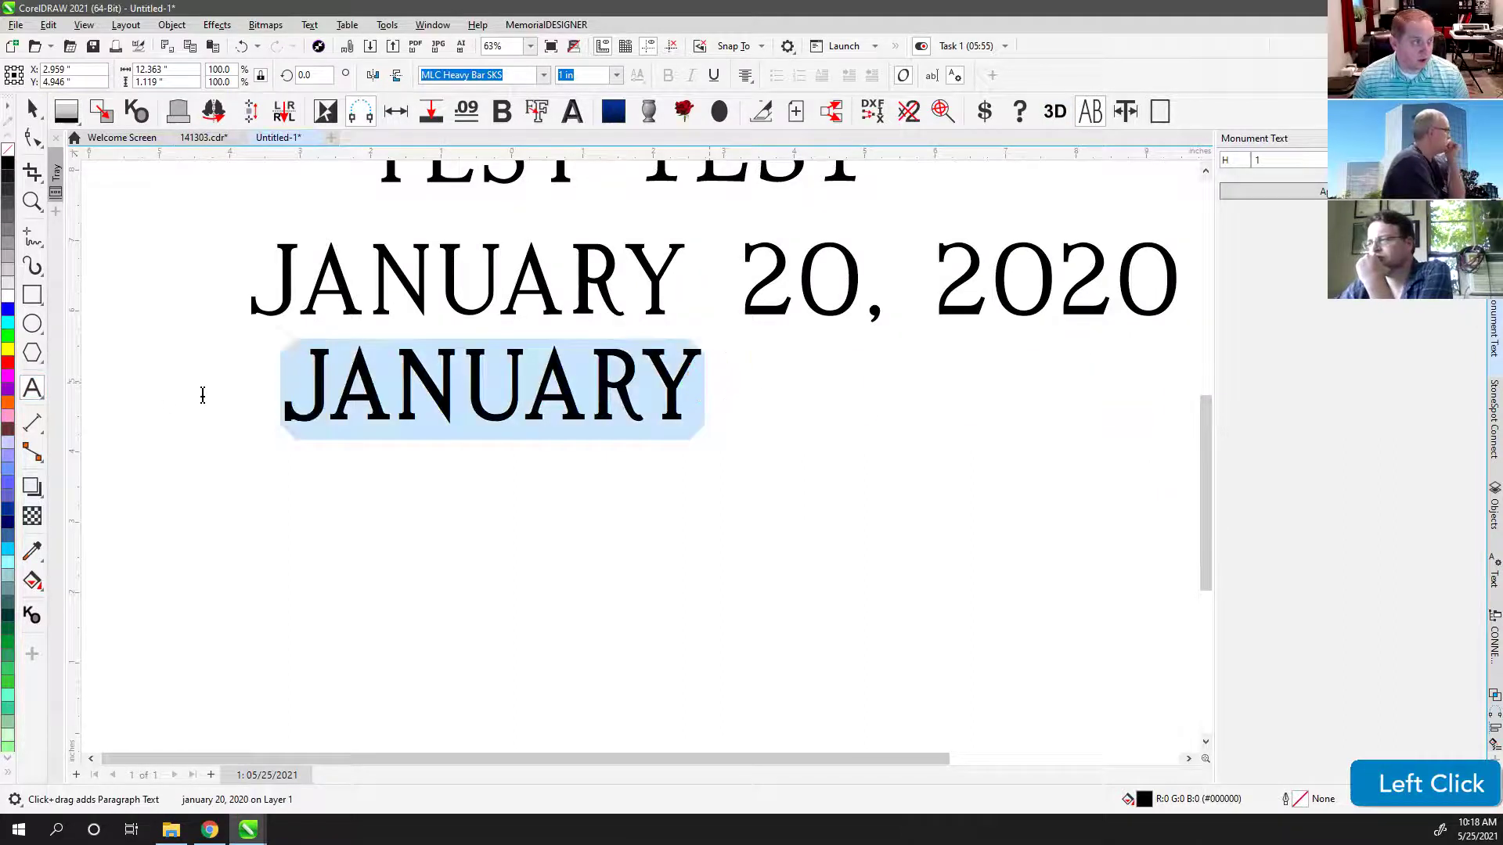
type("Jan")
key("BackSpace")
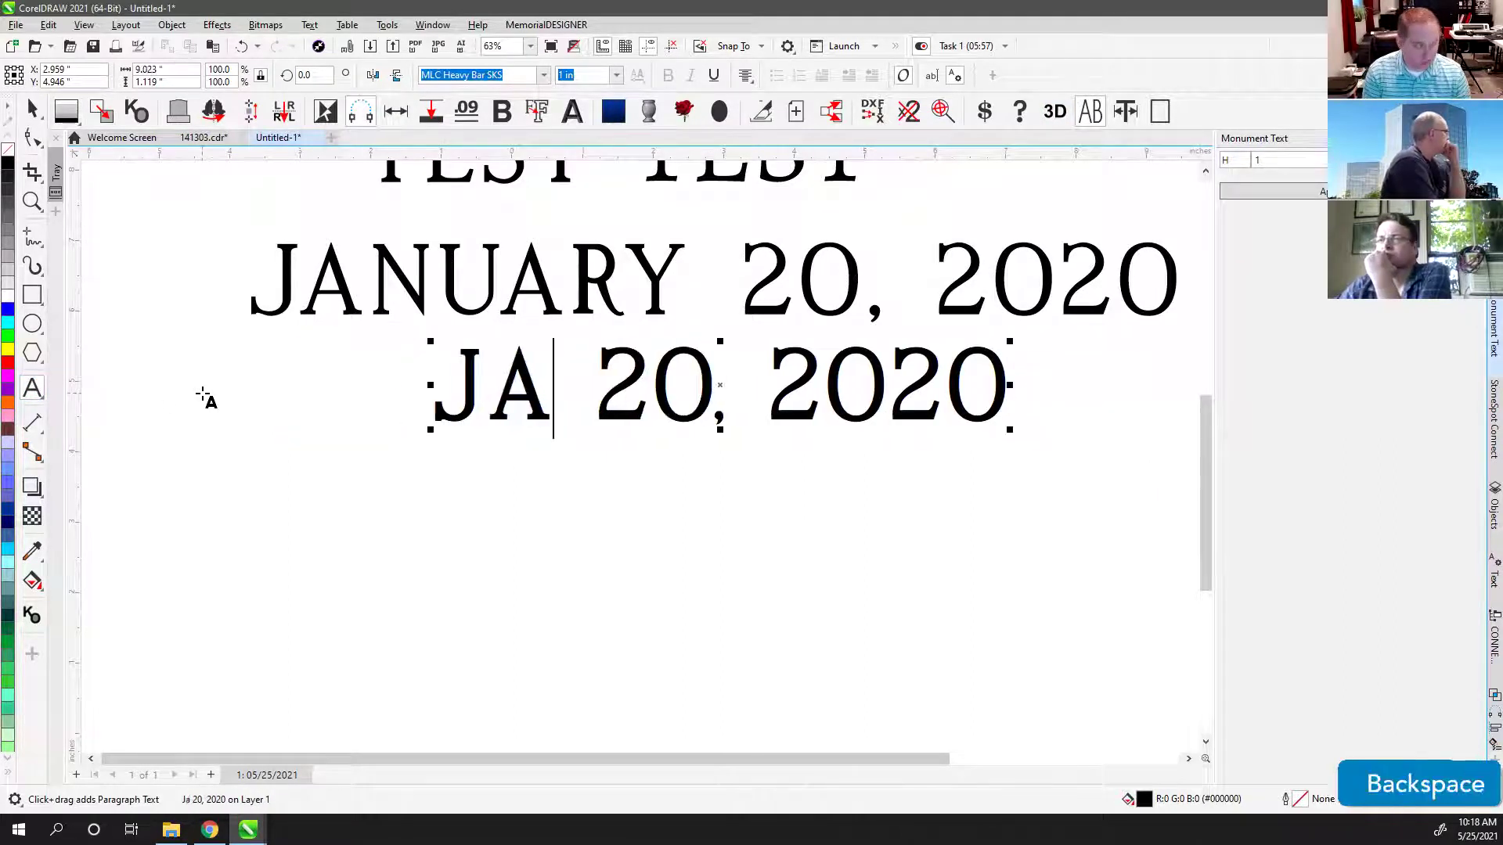
type("nuary")
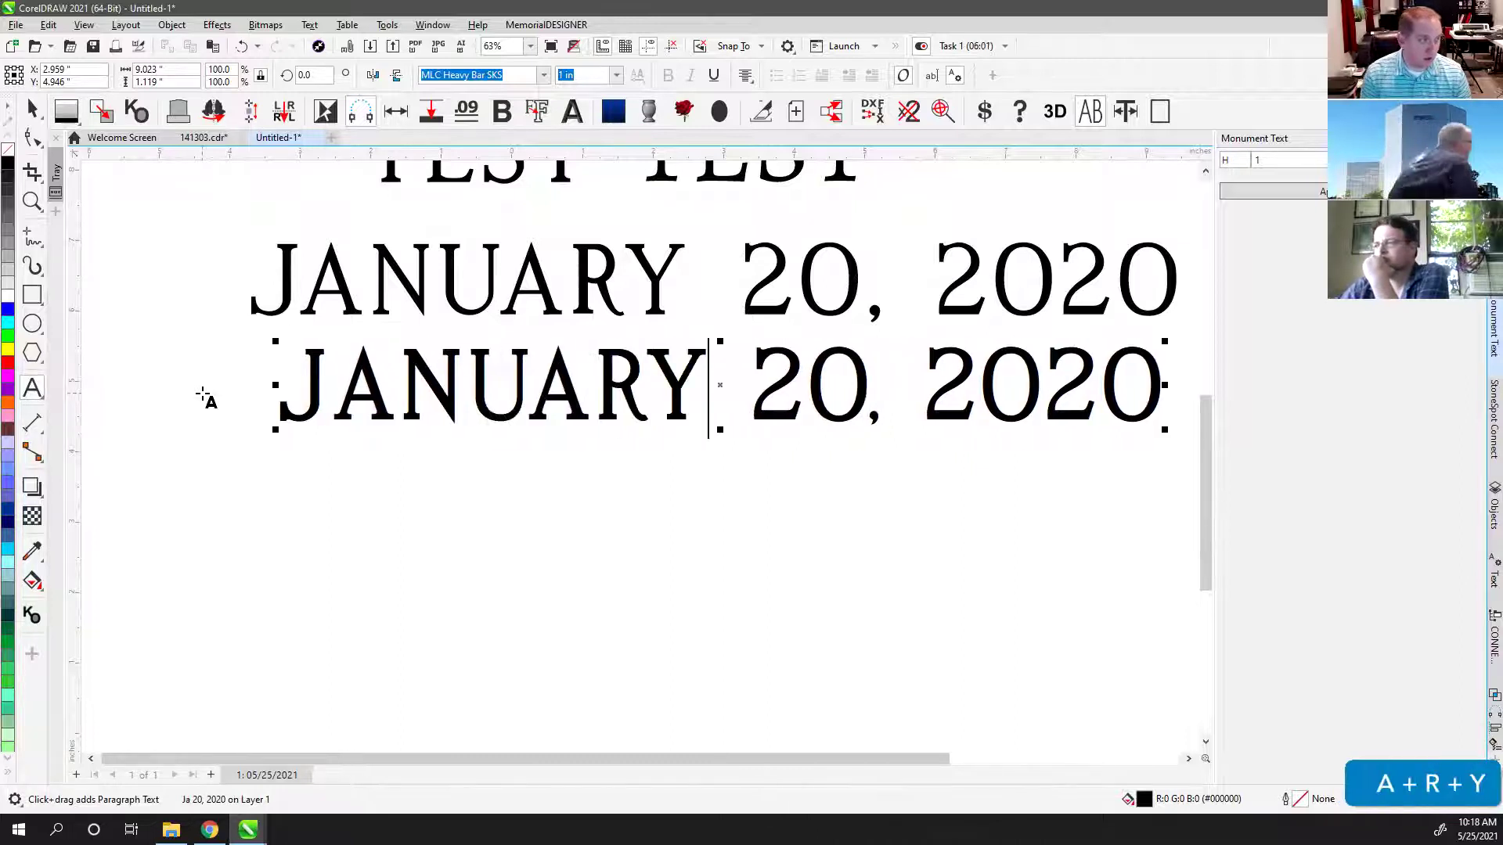
left_click(32, 110)
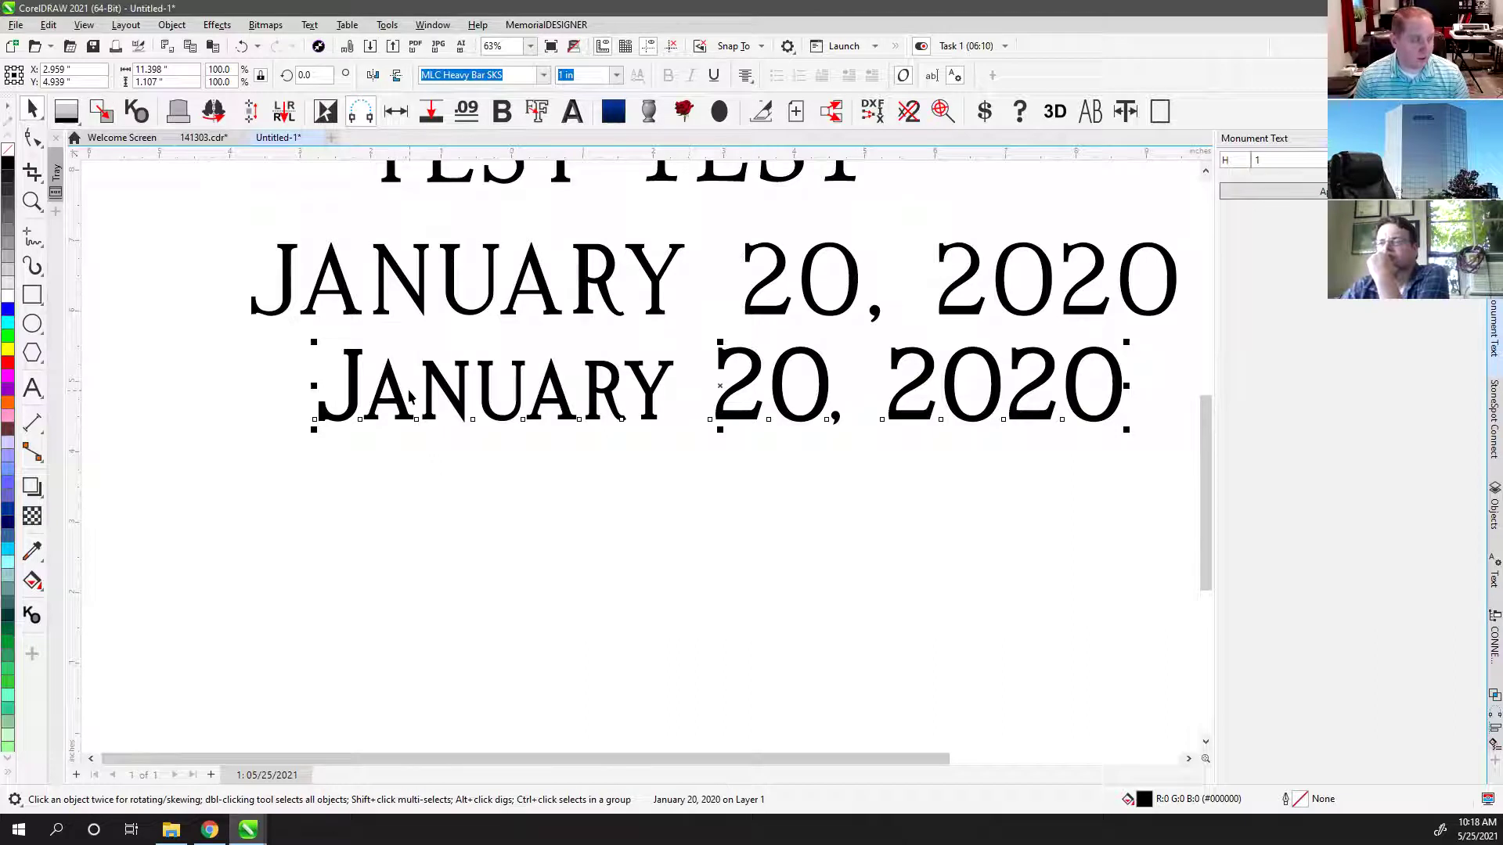
Step: Set the date line to all capitals, shift it, and drop a copy lower down
left_click(1090, 112)
left_click(1090, 112)
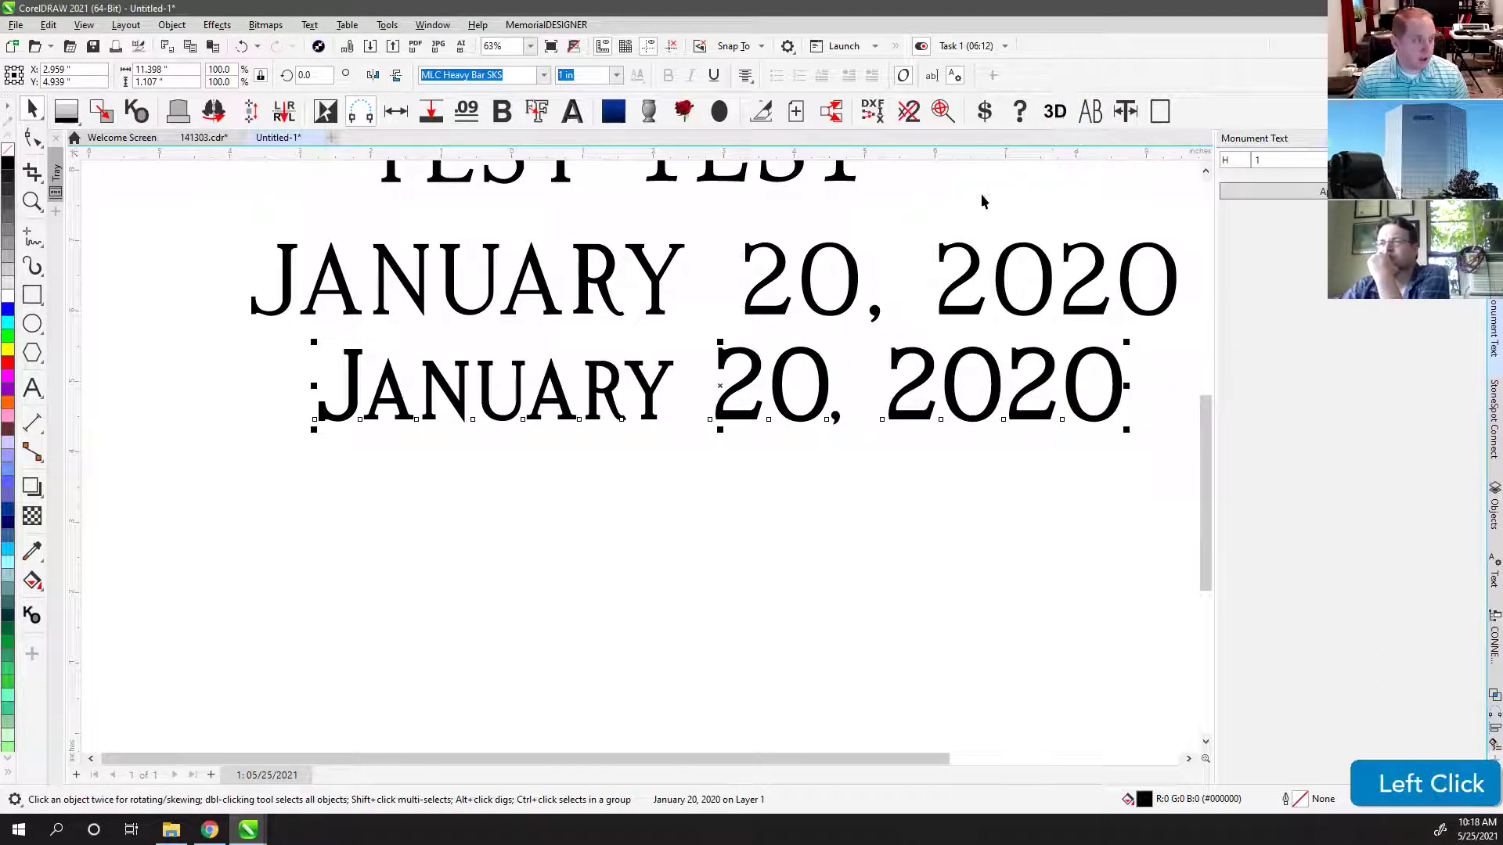
left_click(1090, 112)
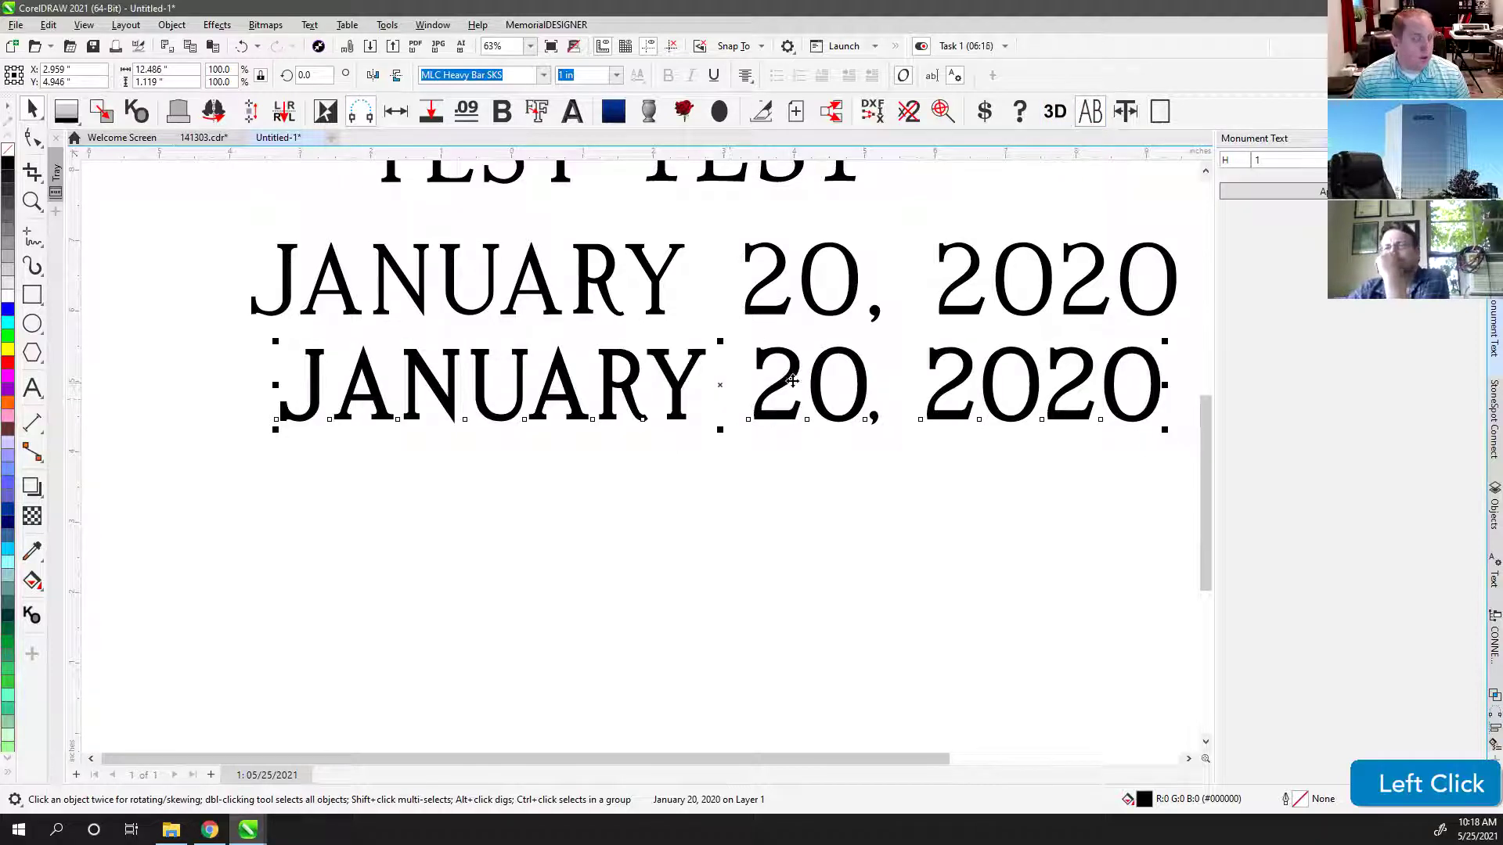
left_click_drag(629, 370, 577, 369)
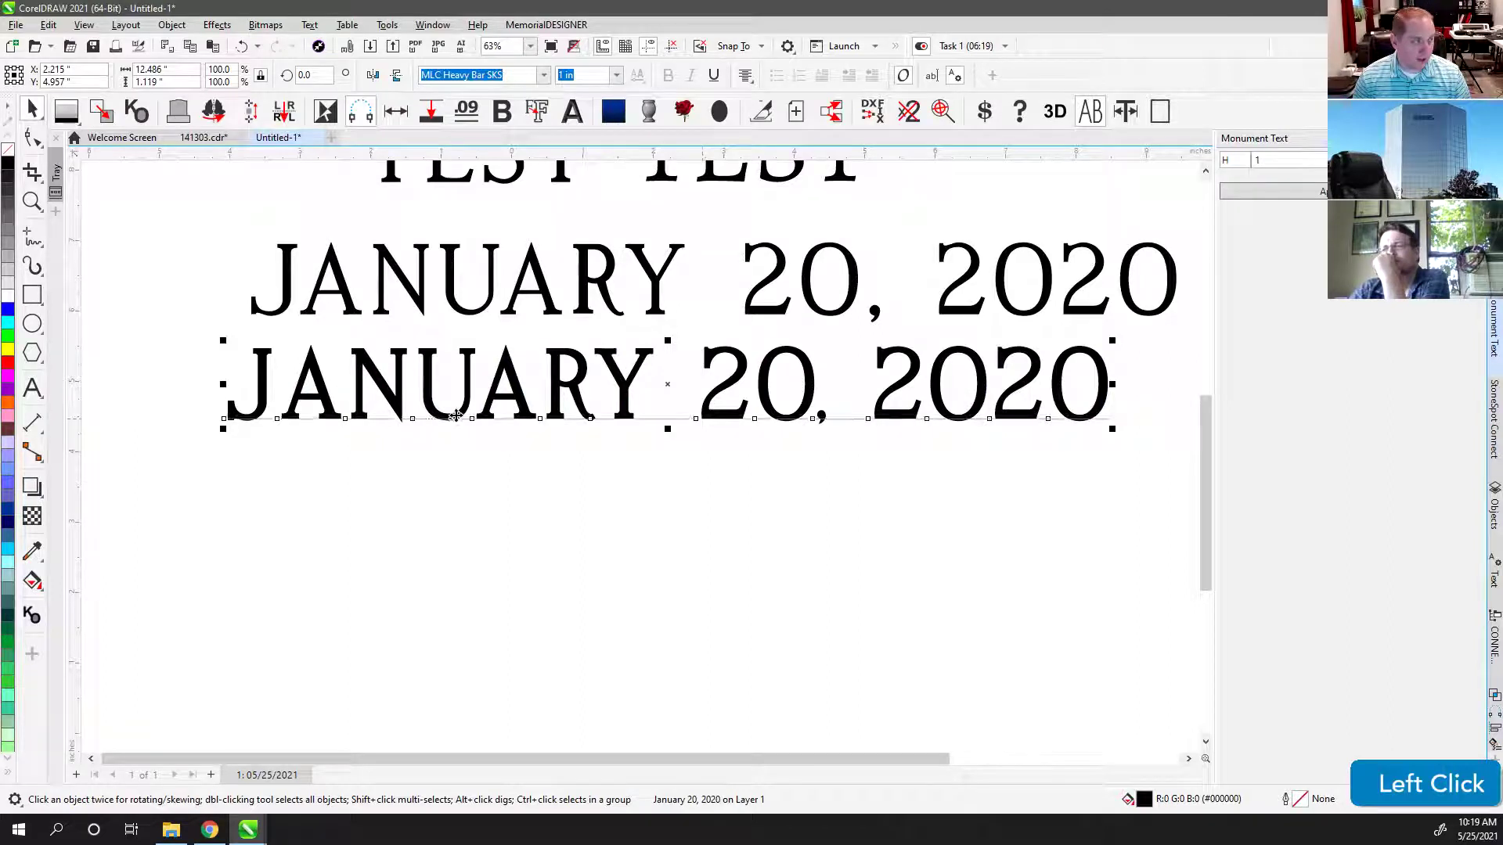
scroll(386, 389, "down", 3)
left_click_drag(637, 450, 625, 511)
right_click(624, 511)
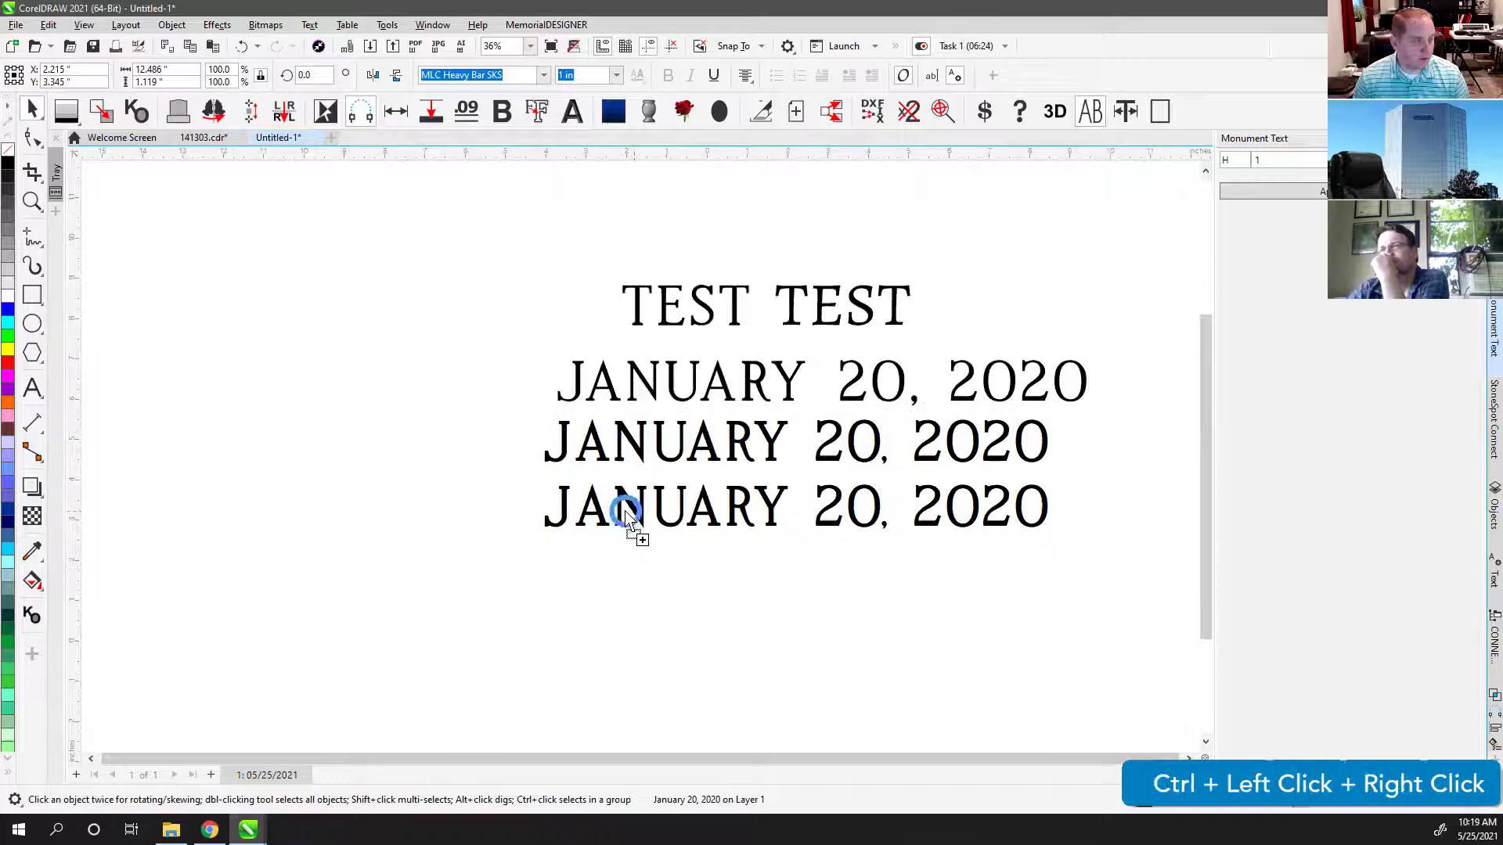
Step: Retype the middle copy as DEANNA, show it as mixed-case DeAnna, and move it left
left_click(618, 436)
left_click(32, 387)
key("ctrl+a")
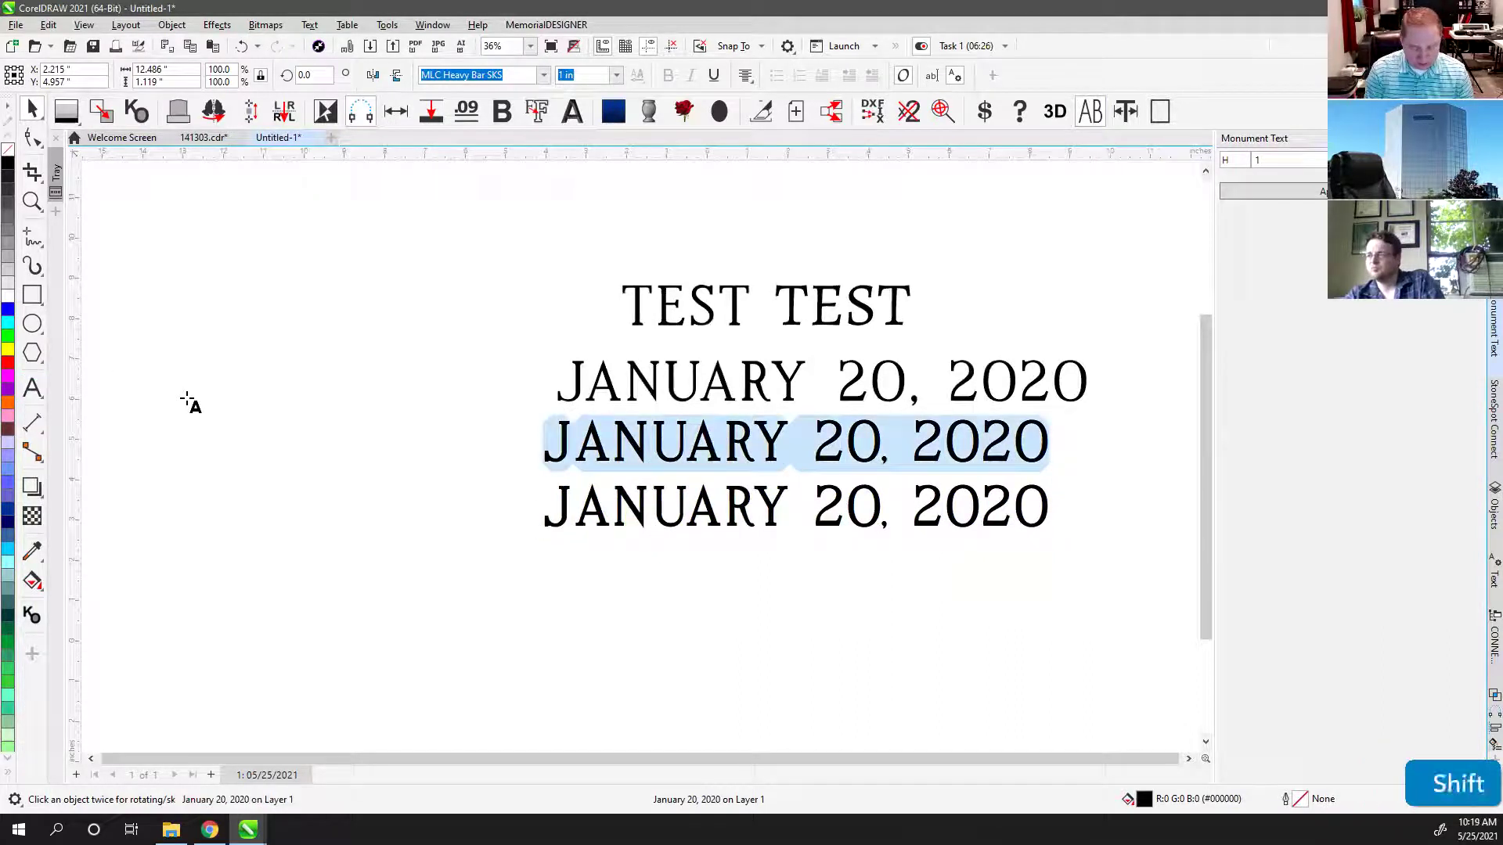
type("DE")
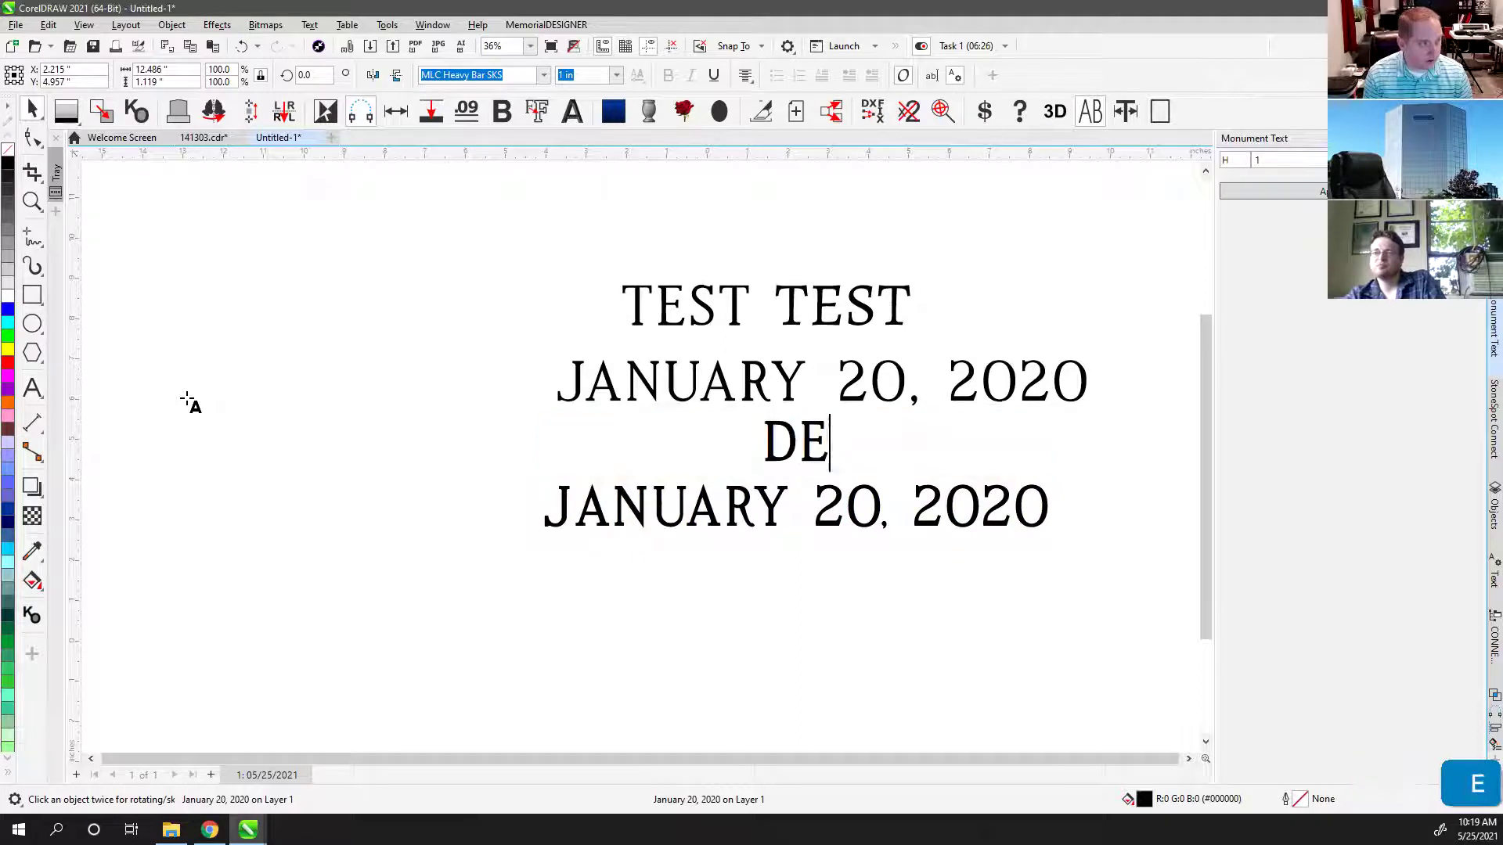
type("ANNA")
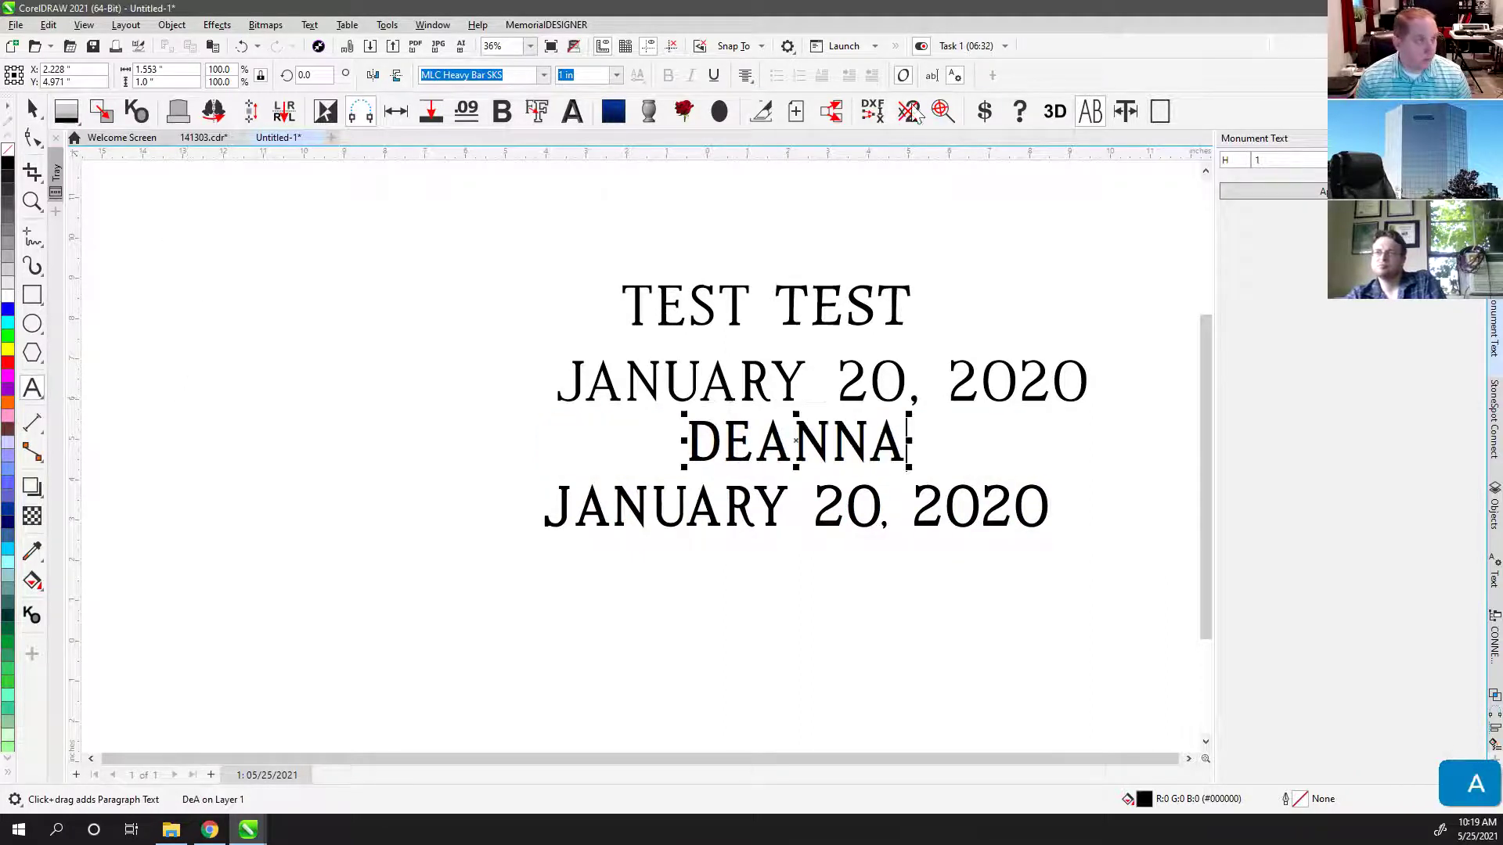
left_click(1054, 111)
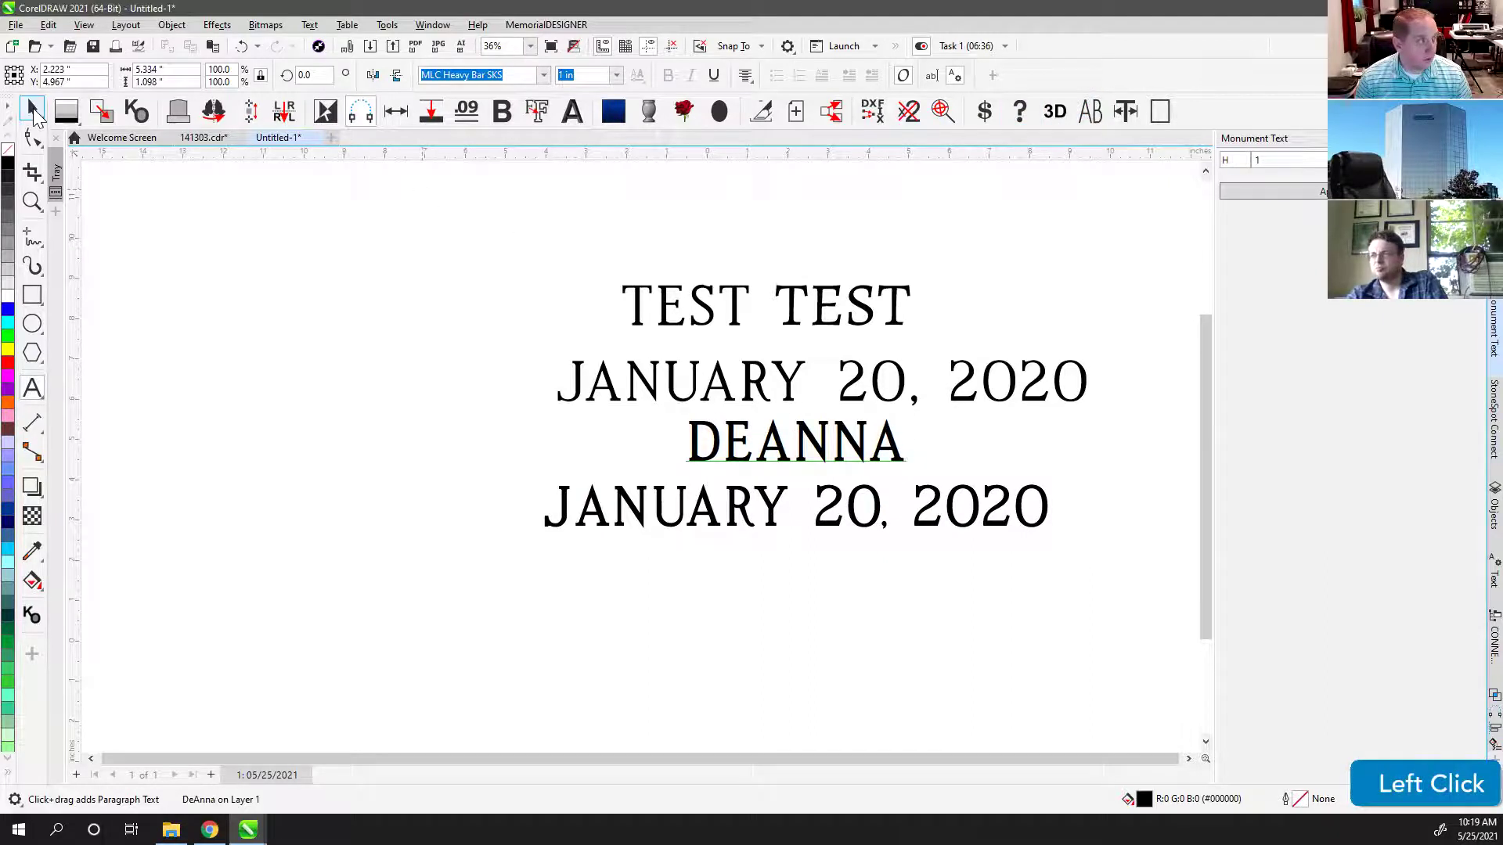
left_click(1091, 112)
left_click_drag(785, 445, 642, 444)
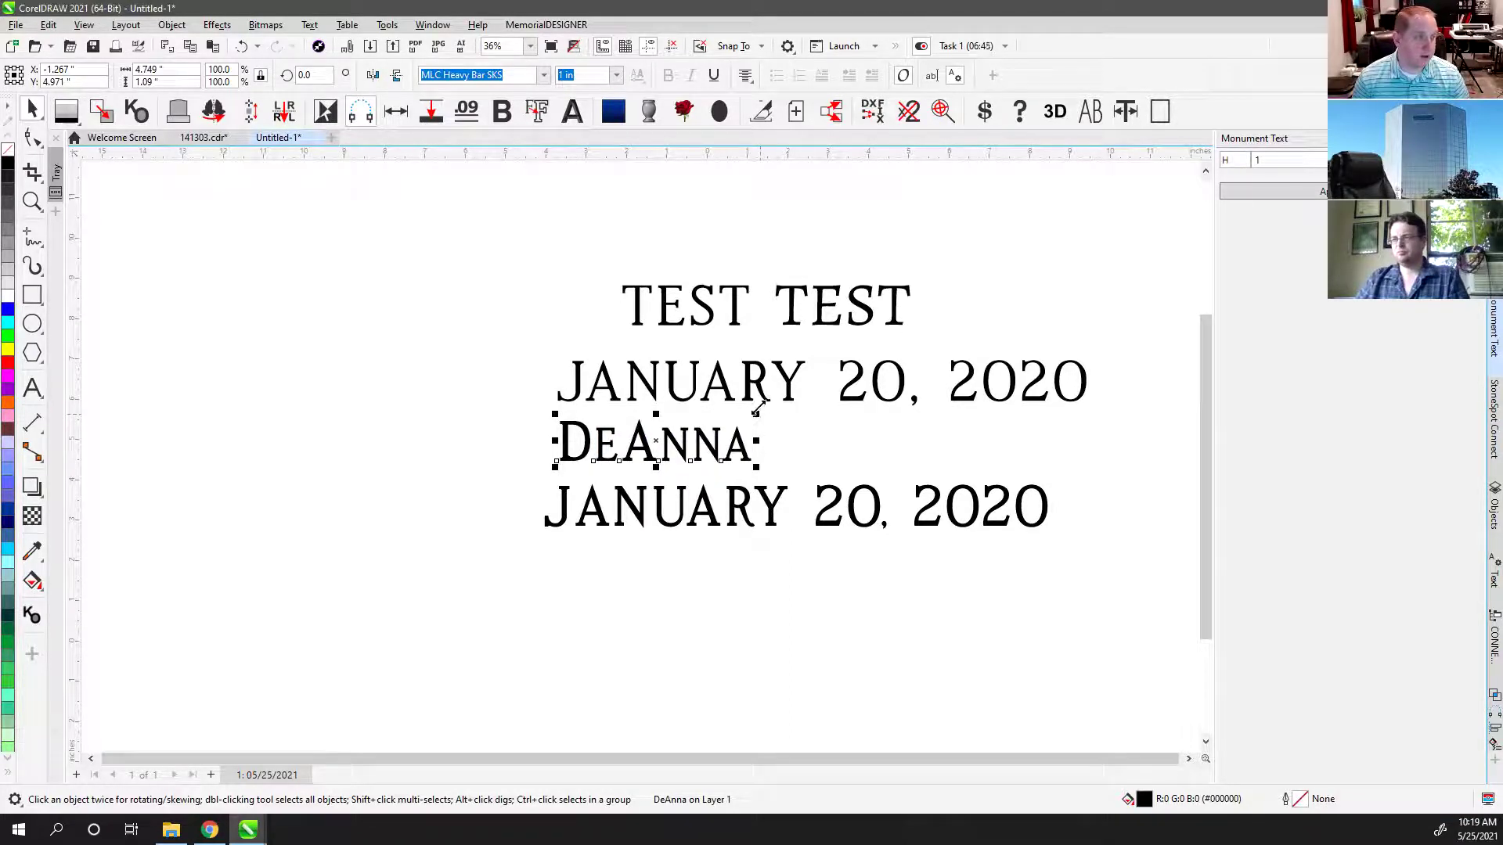
Step: Move the top date line above TEST TEST and review the DeAnna and date lines
left_click_drag(747, 389, 739, 239)
left_click(699, 438)
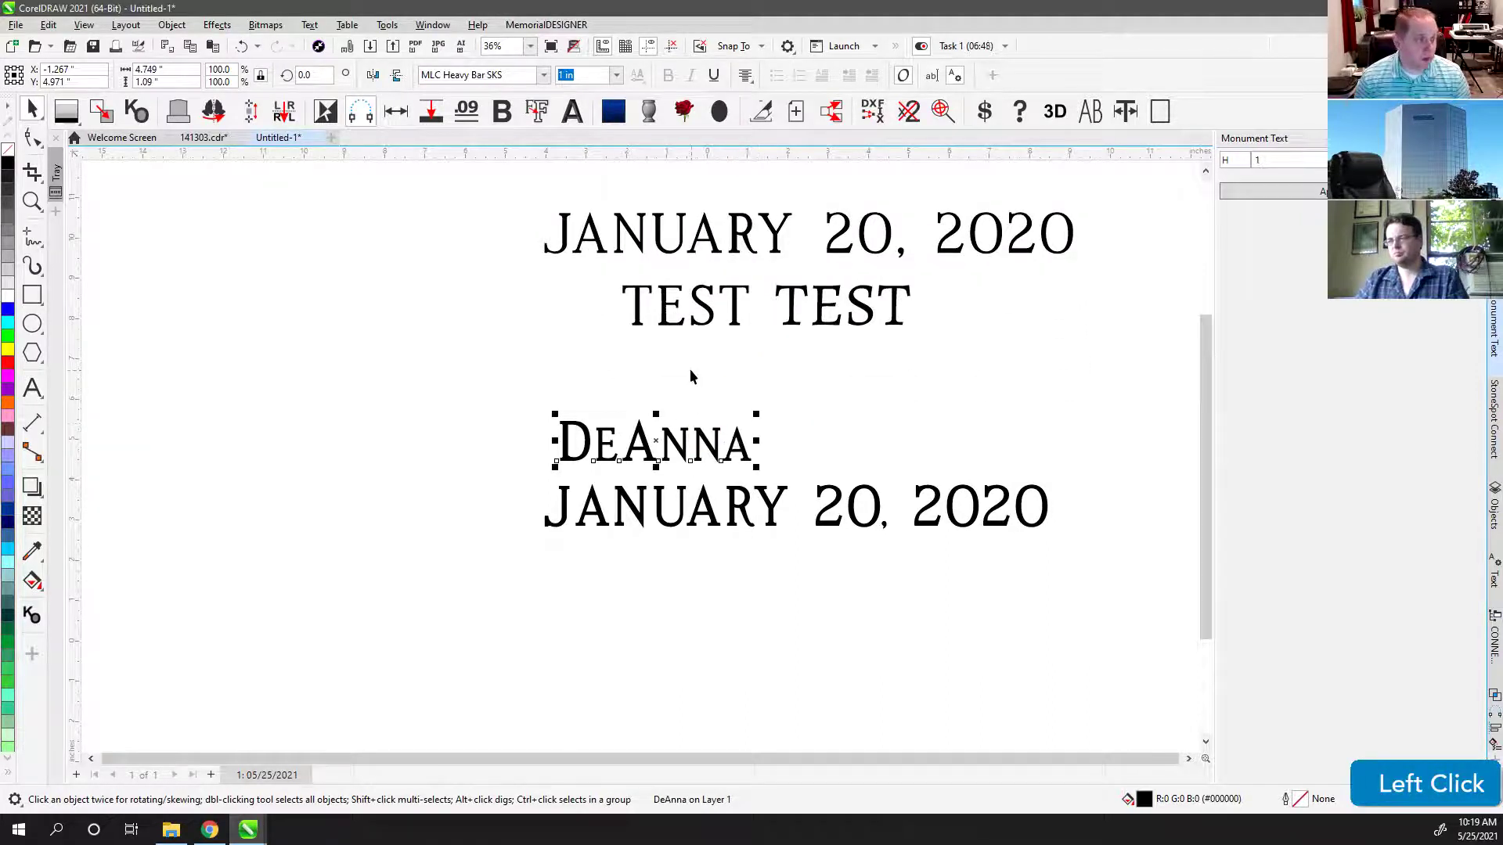
left_click(709, 505)
left_click(667, 444)
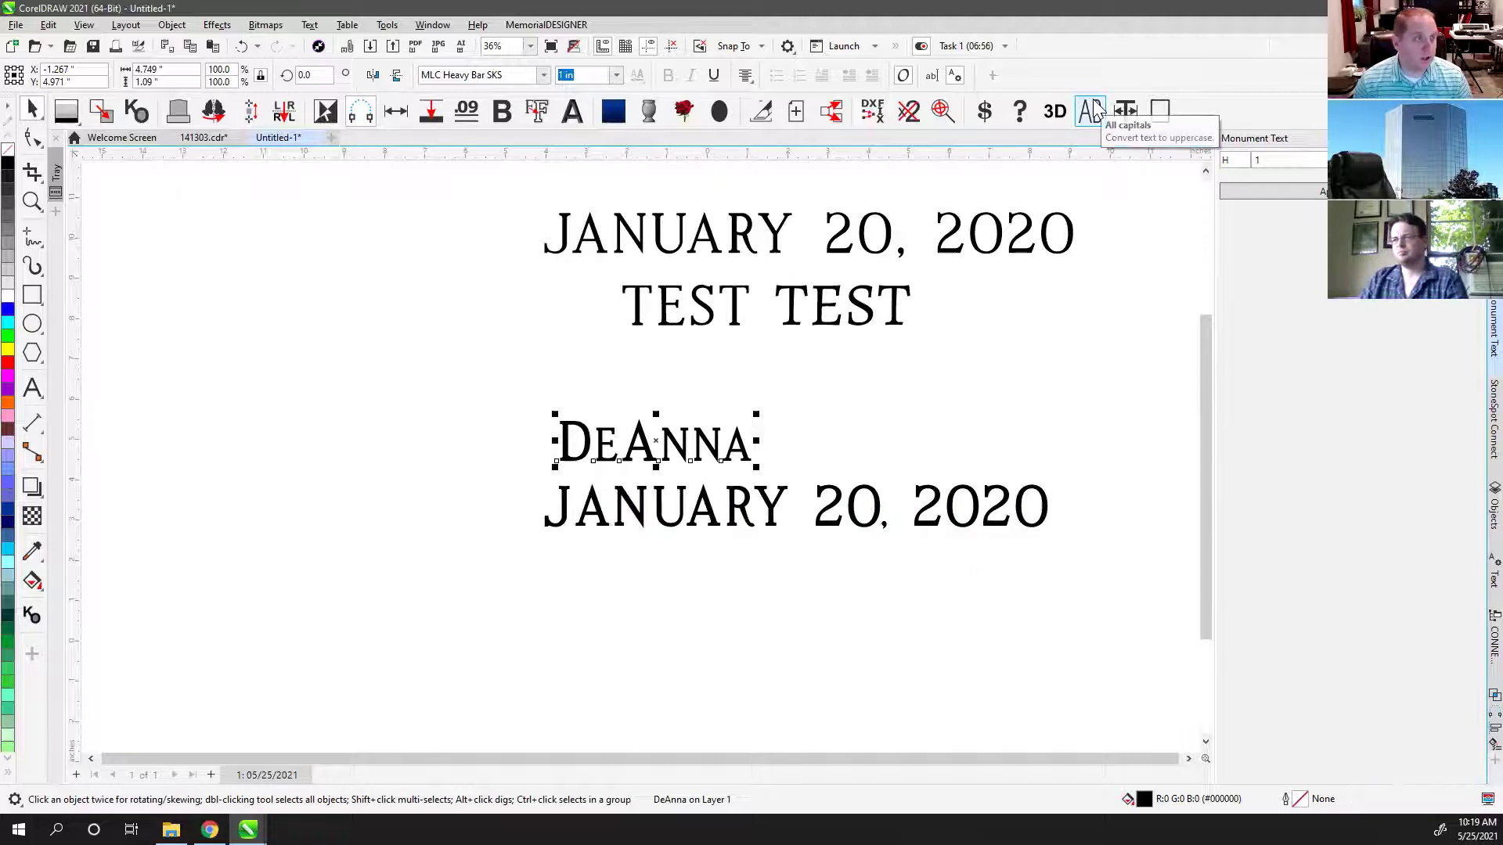
left_click(785, 411)
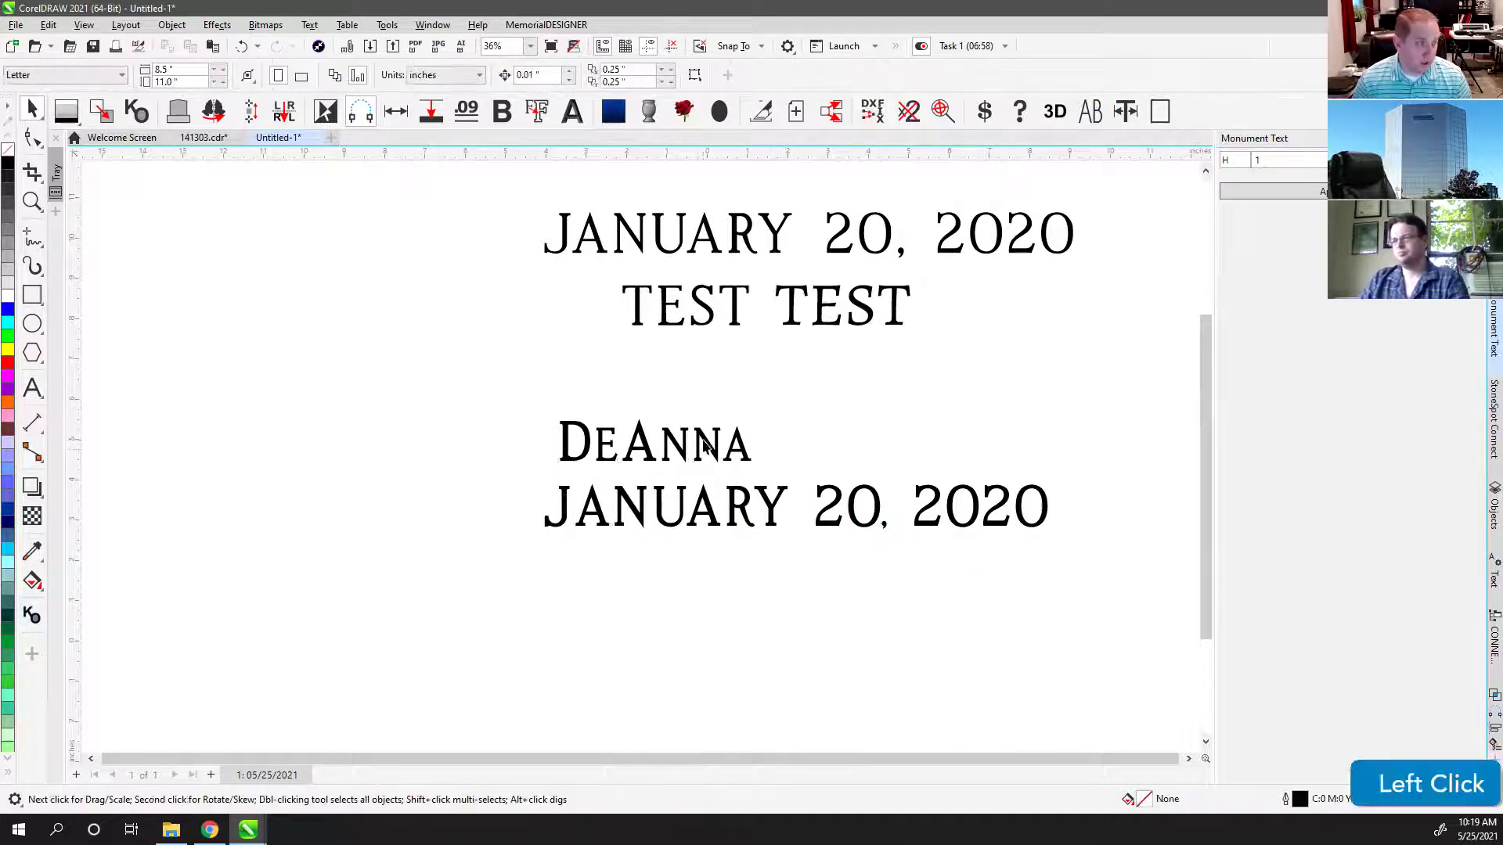
key("F8")
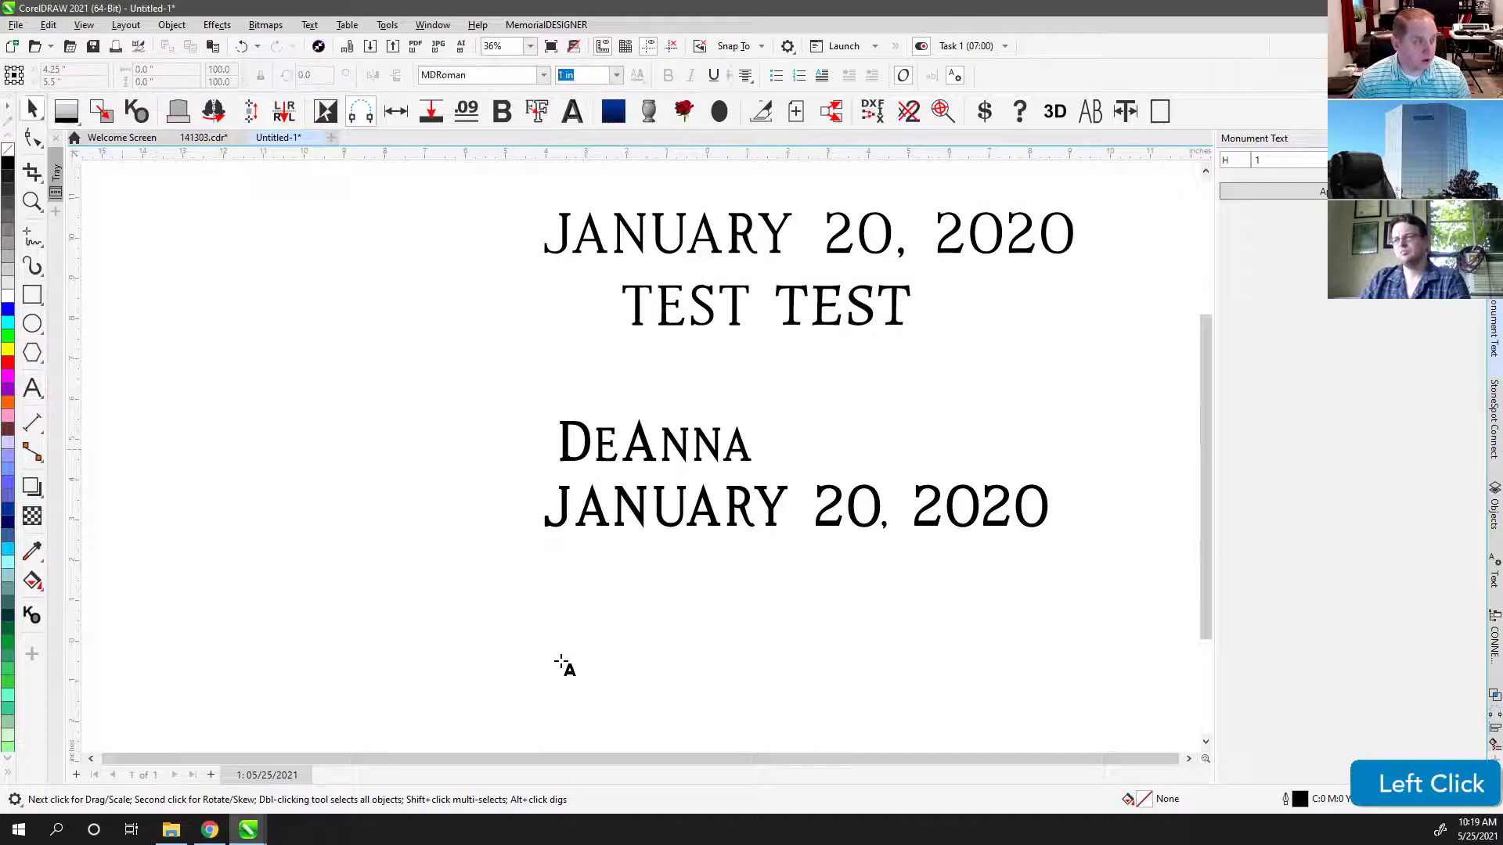
Step: Add an IN LOVING MEMORY line below the second date and move it left
left_click(543, 596)
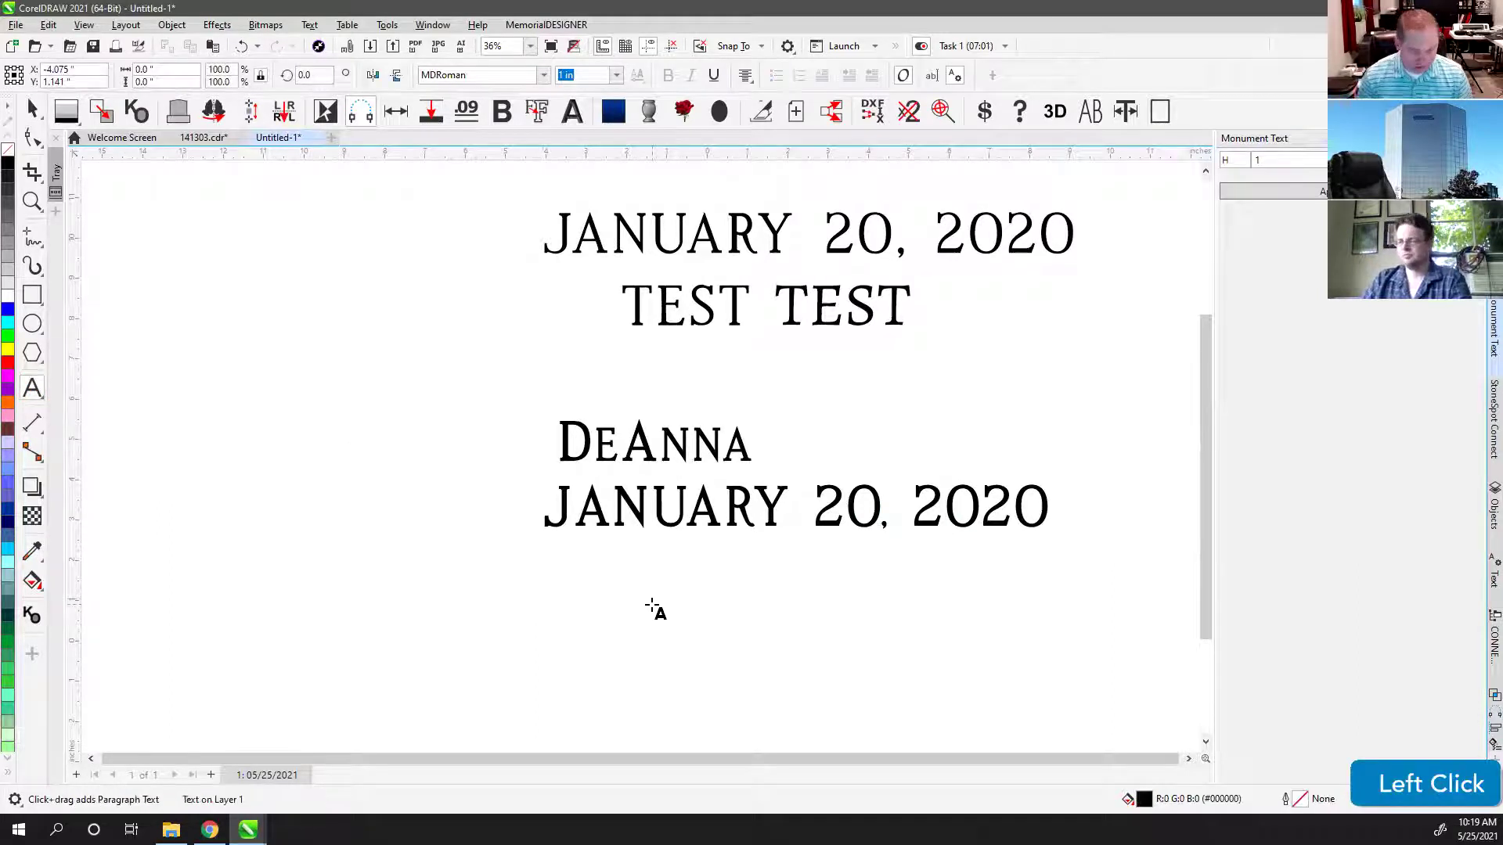
type("IN ")
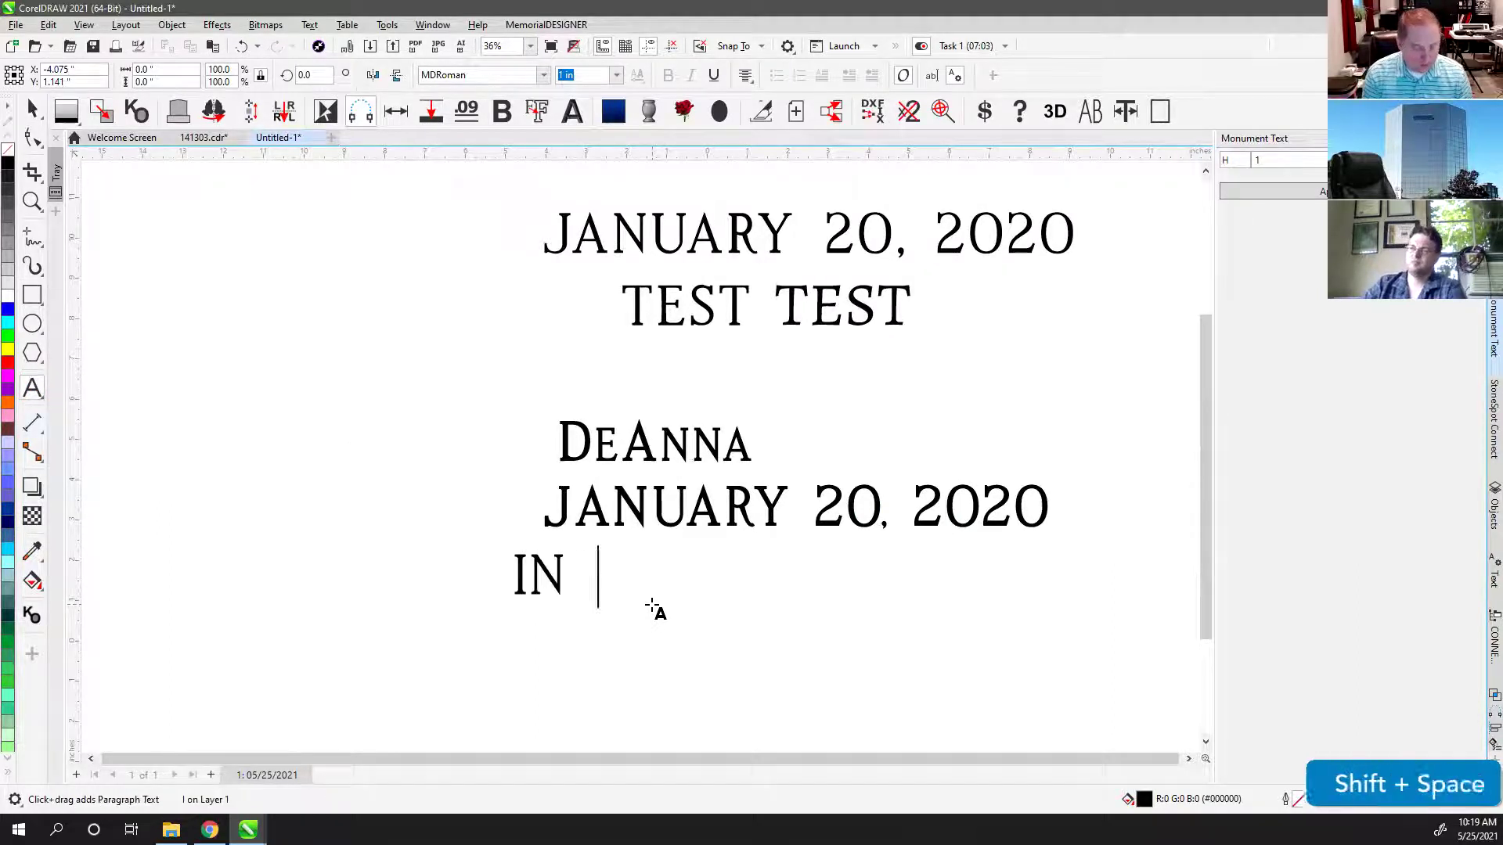
type("LOVING MEMORY")
key("ctrl+space")
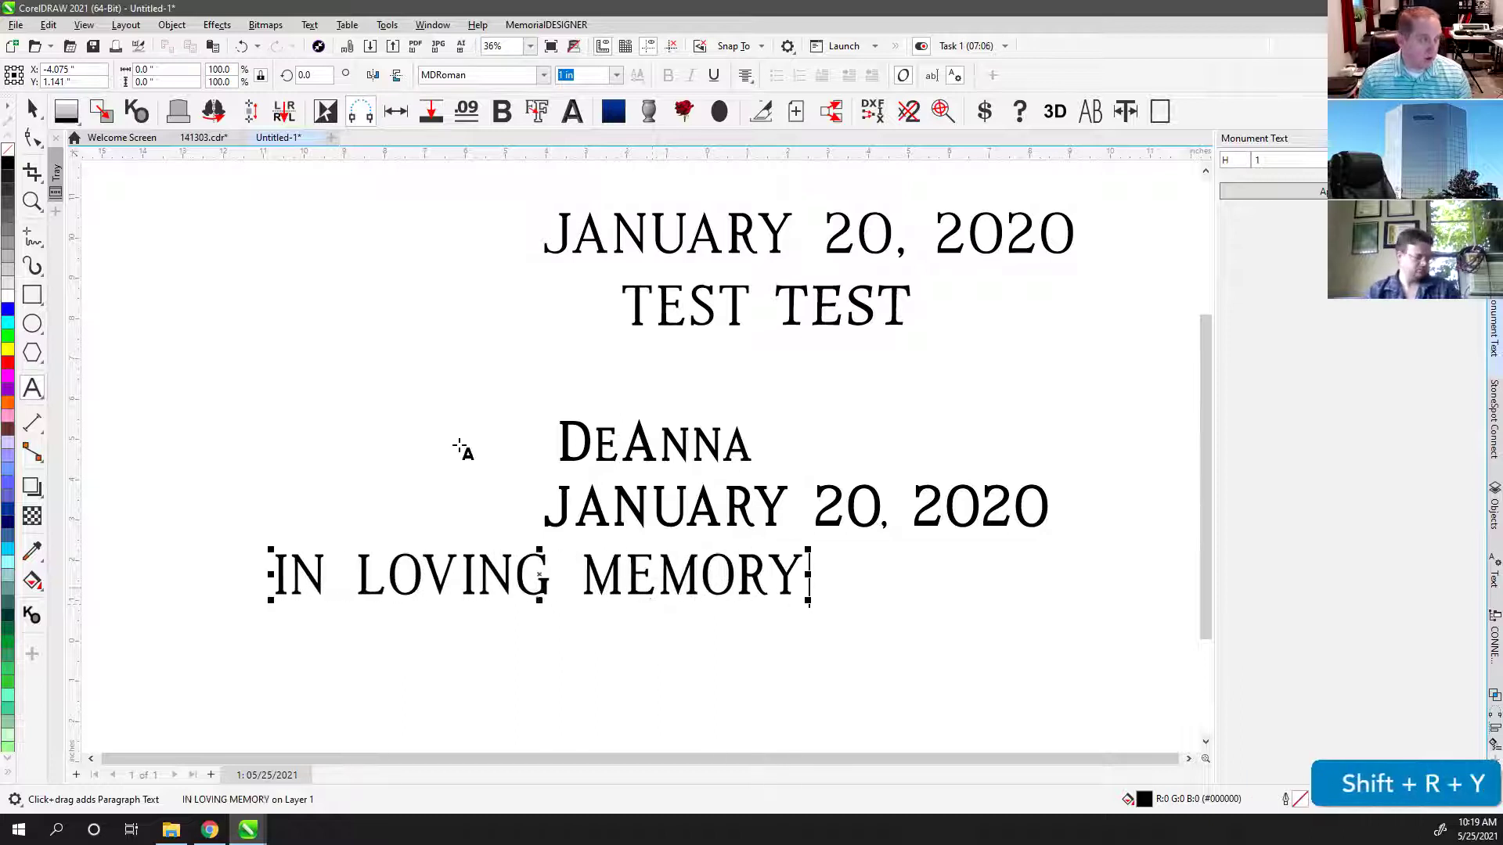
left_click(34, 108)
scroll(430, 553, "down", 1)
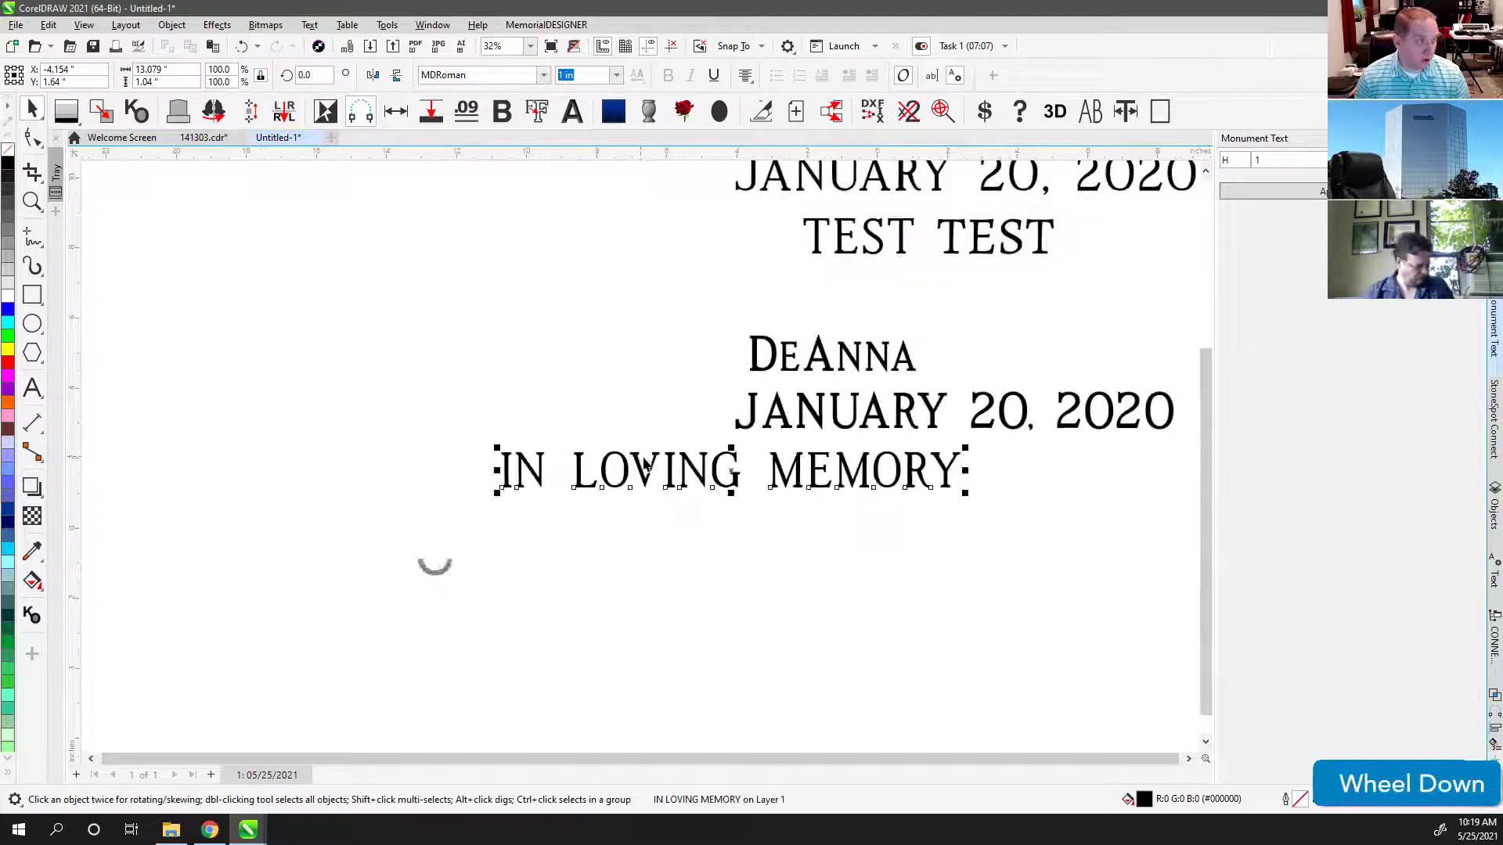
left_click_drag(636, 465, 336, 470)
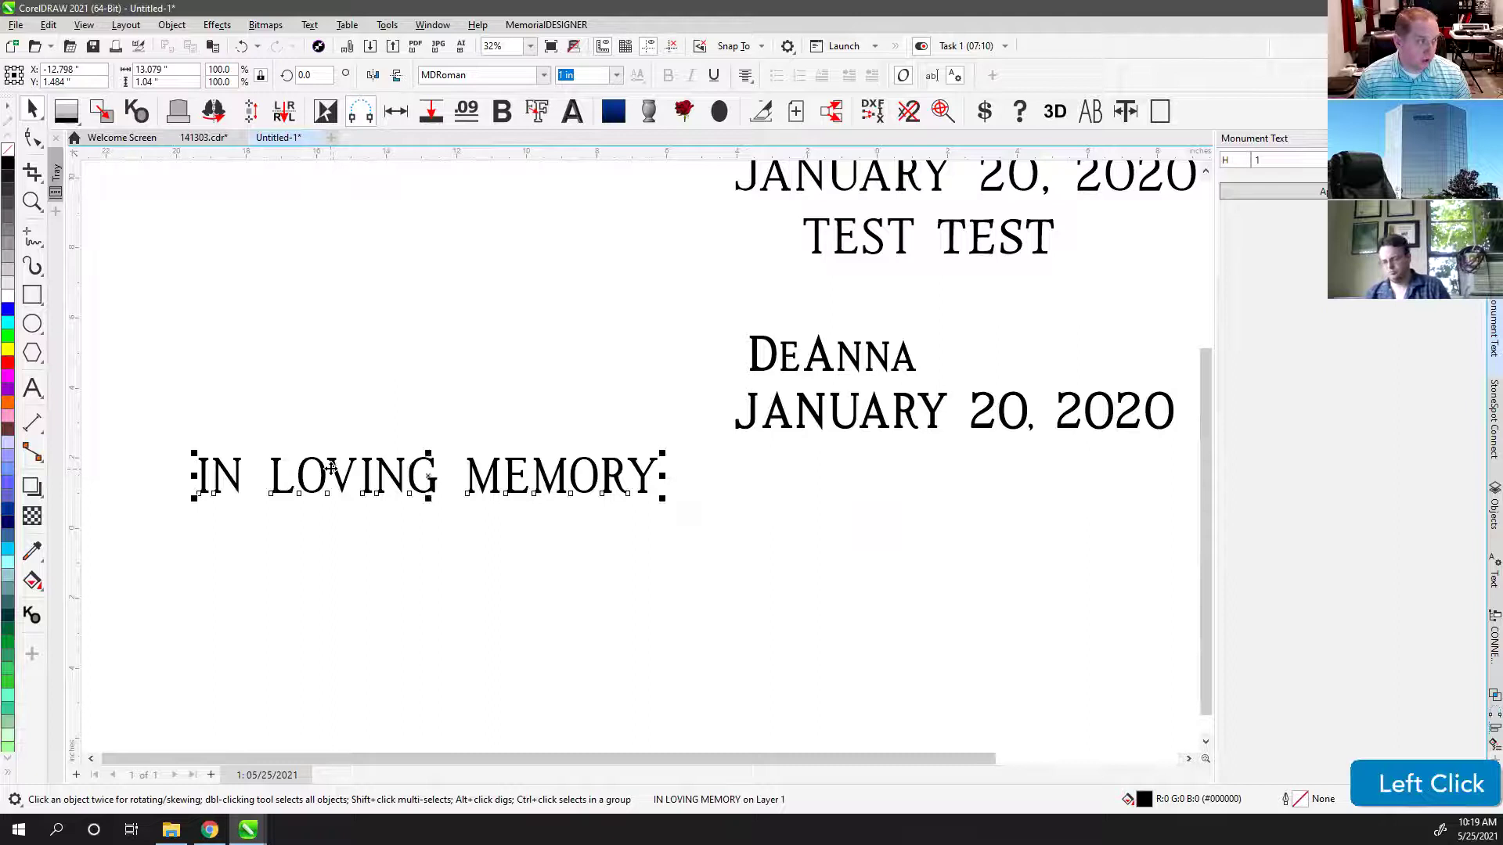
Step: Delete the accidental duplicate of the IN LOVING MEMORY line
left_click_drag(574, 479, 1125, 480)
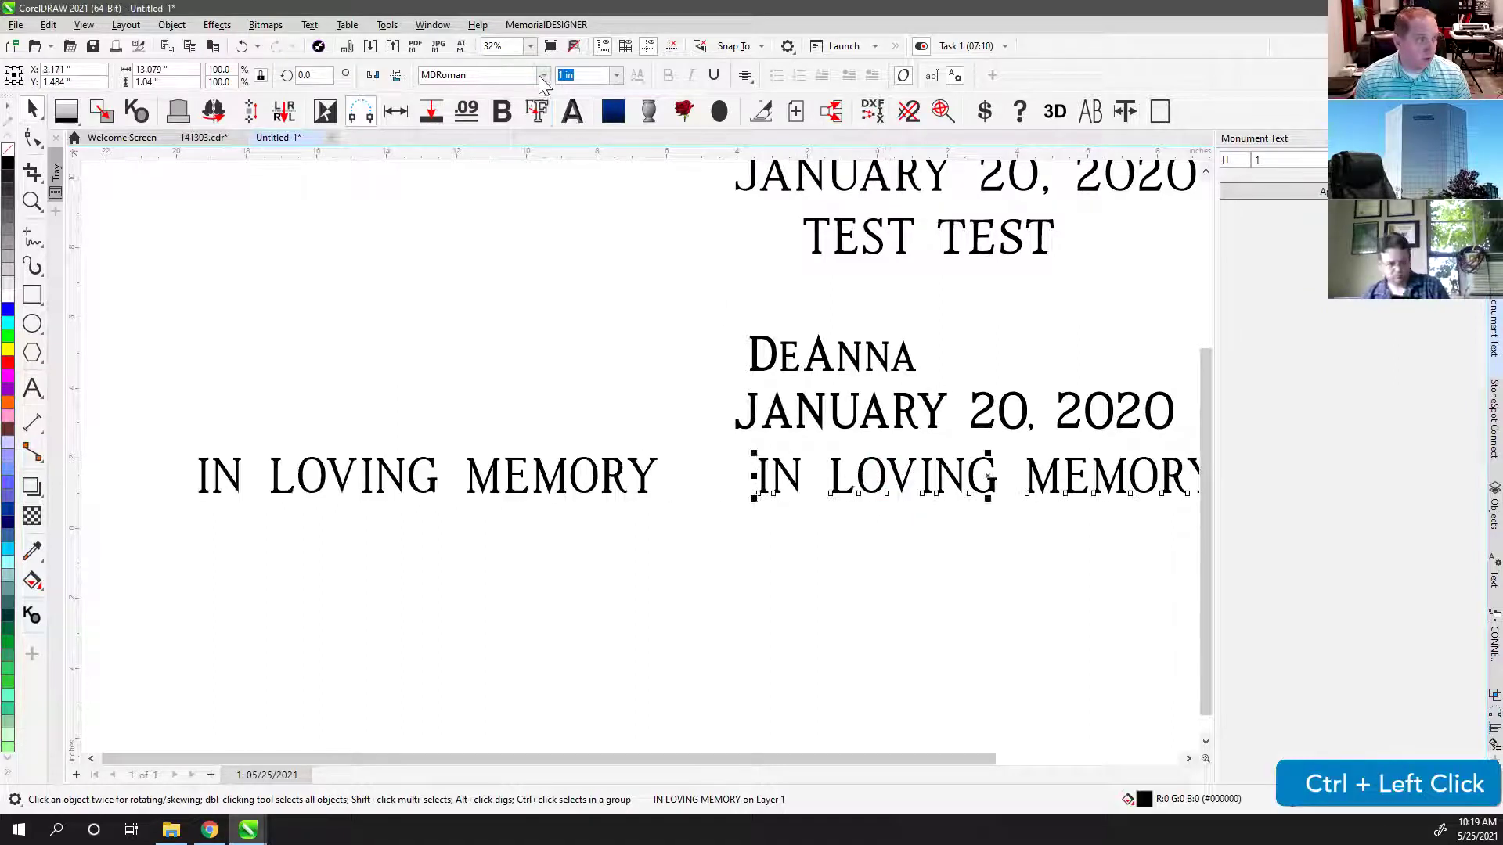
left_click(761, 479)
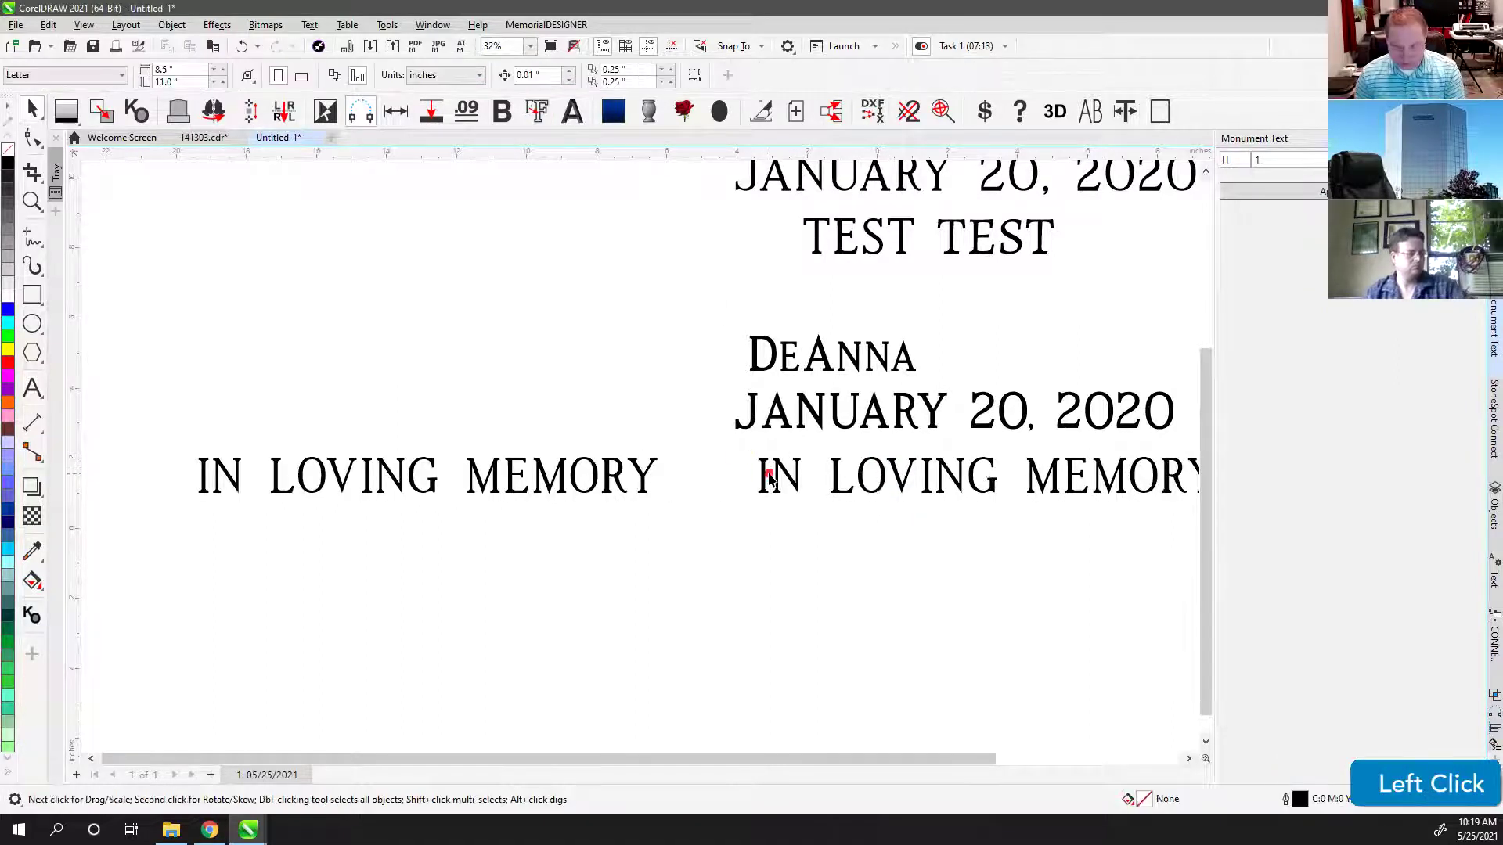
key("Delete")
left_click(415, 488)
left_click(779, 475)
key("Delete")
Step: Retype all the characters of the IN LOVING MEMORY line
left_click(637, 474)
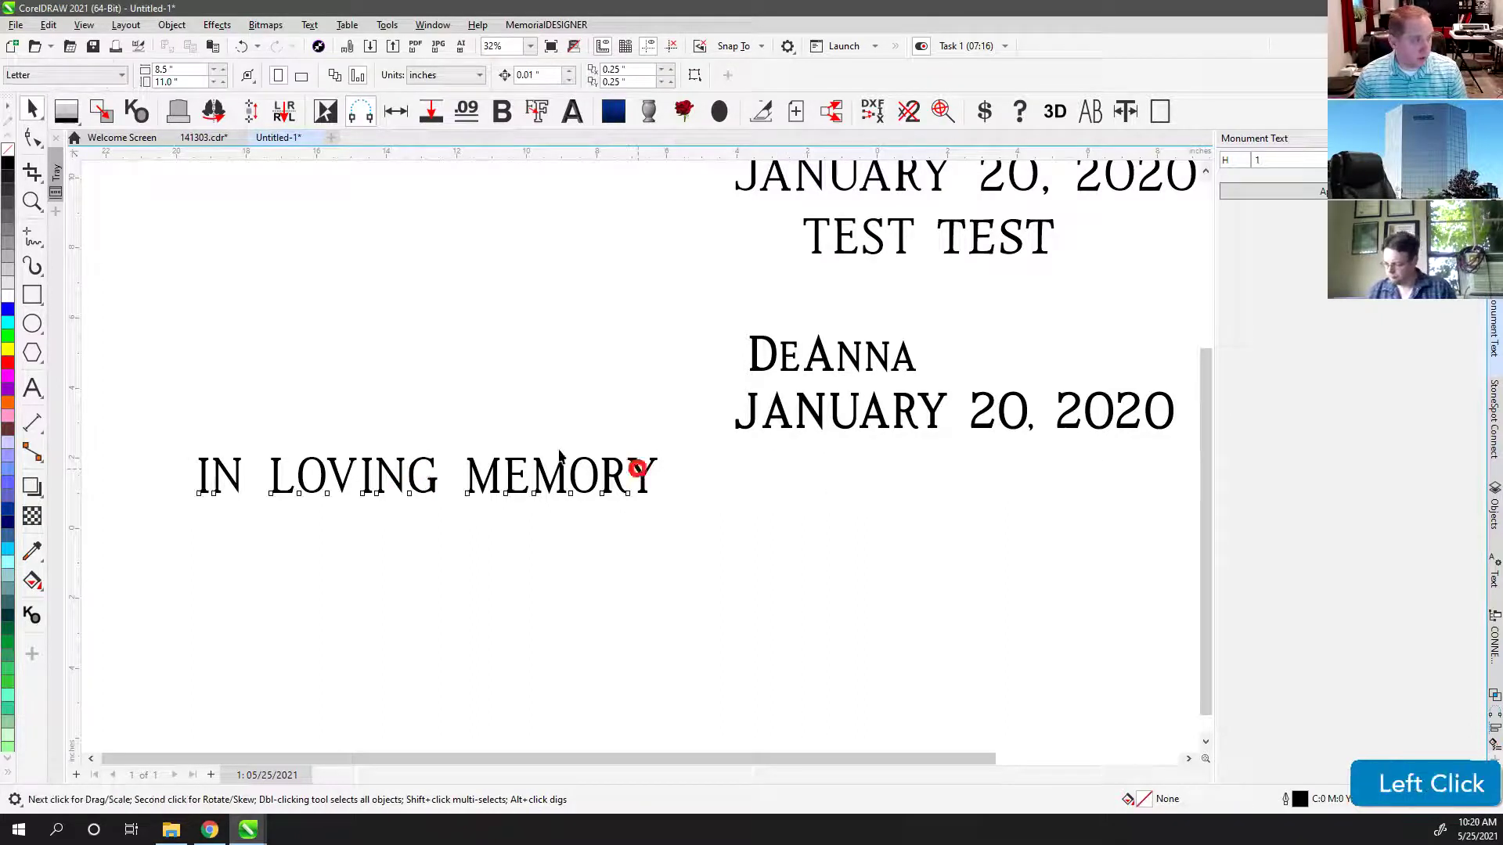
left_click(34, 385)
key("ctrl+a")
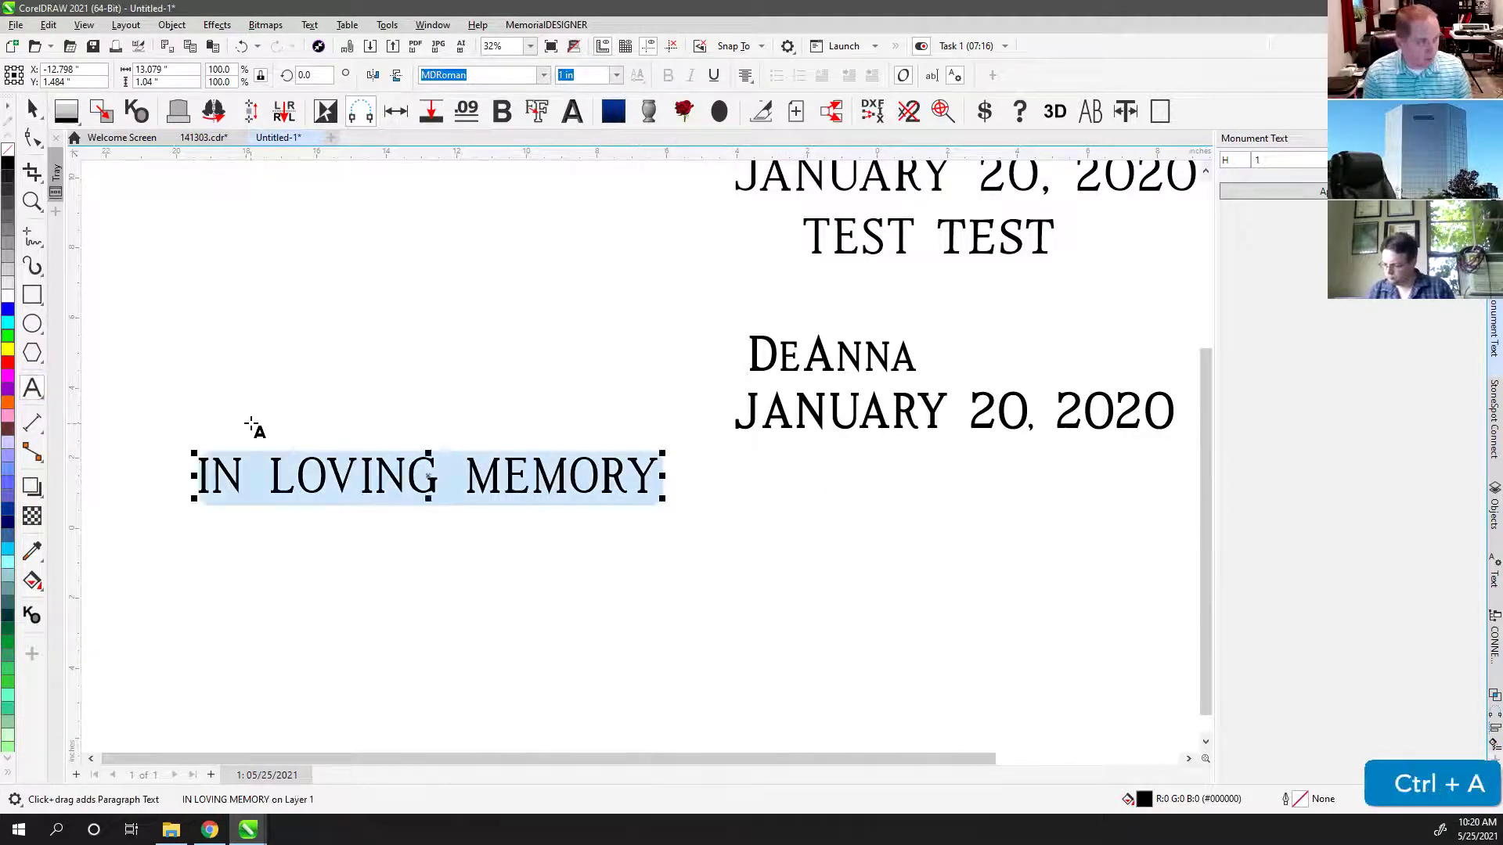
type("IN")
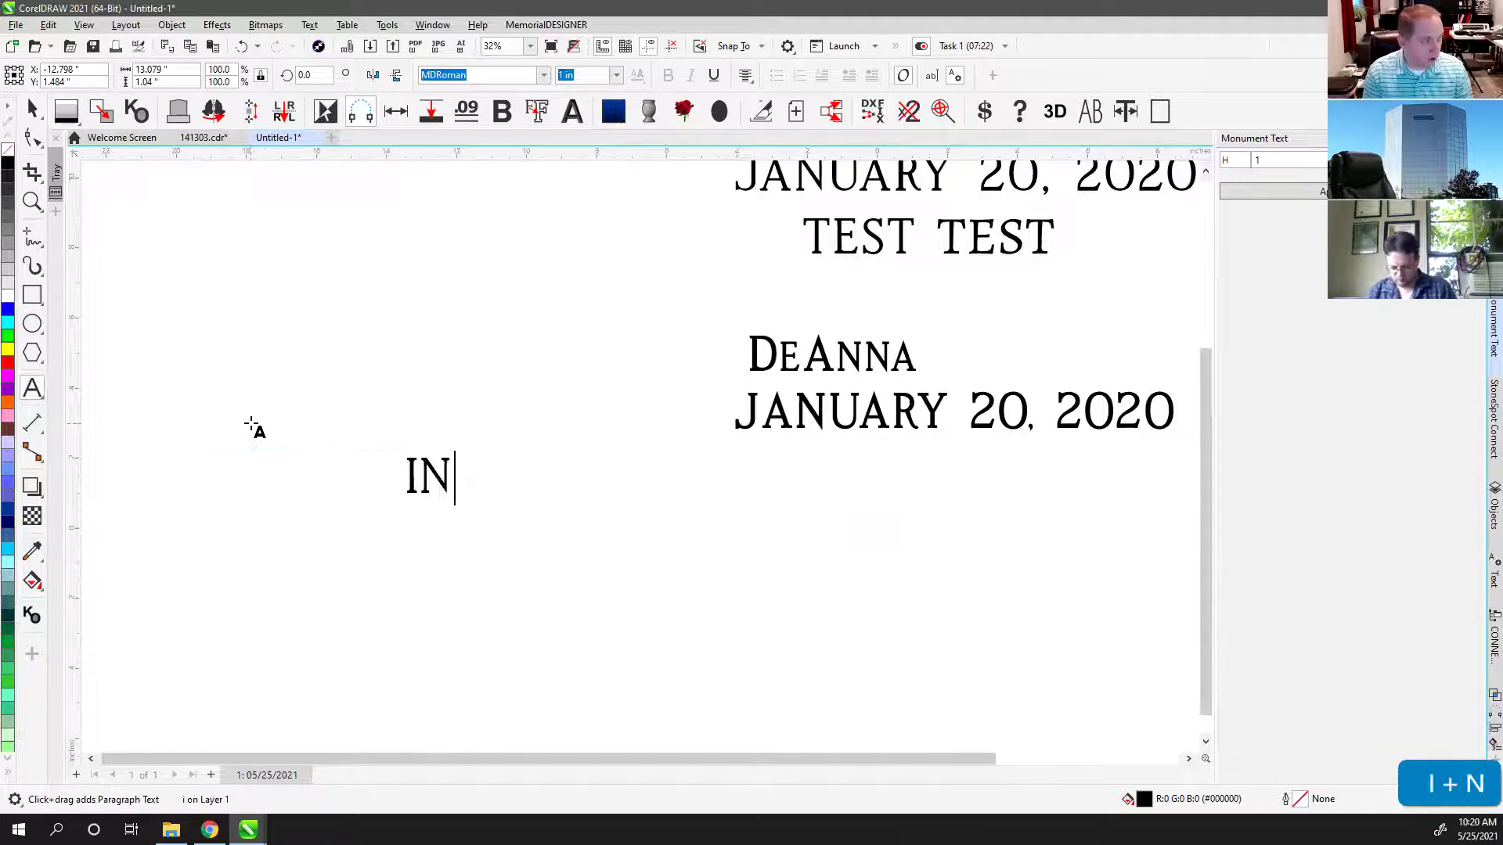
type(" LOVING MEMORY")
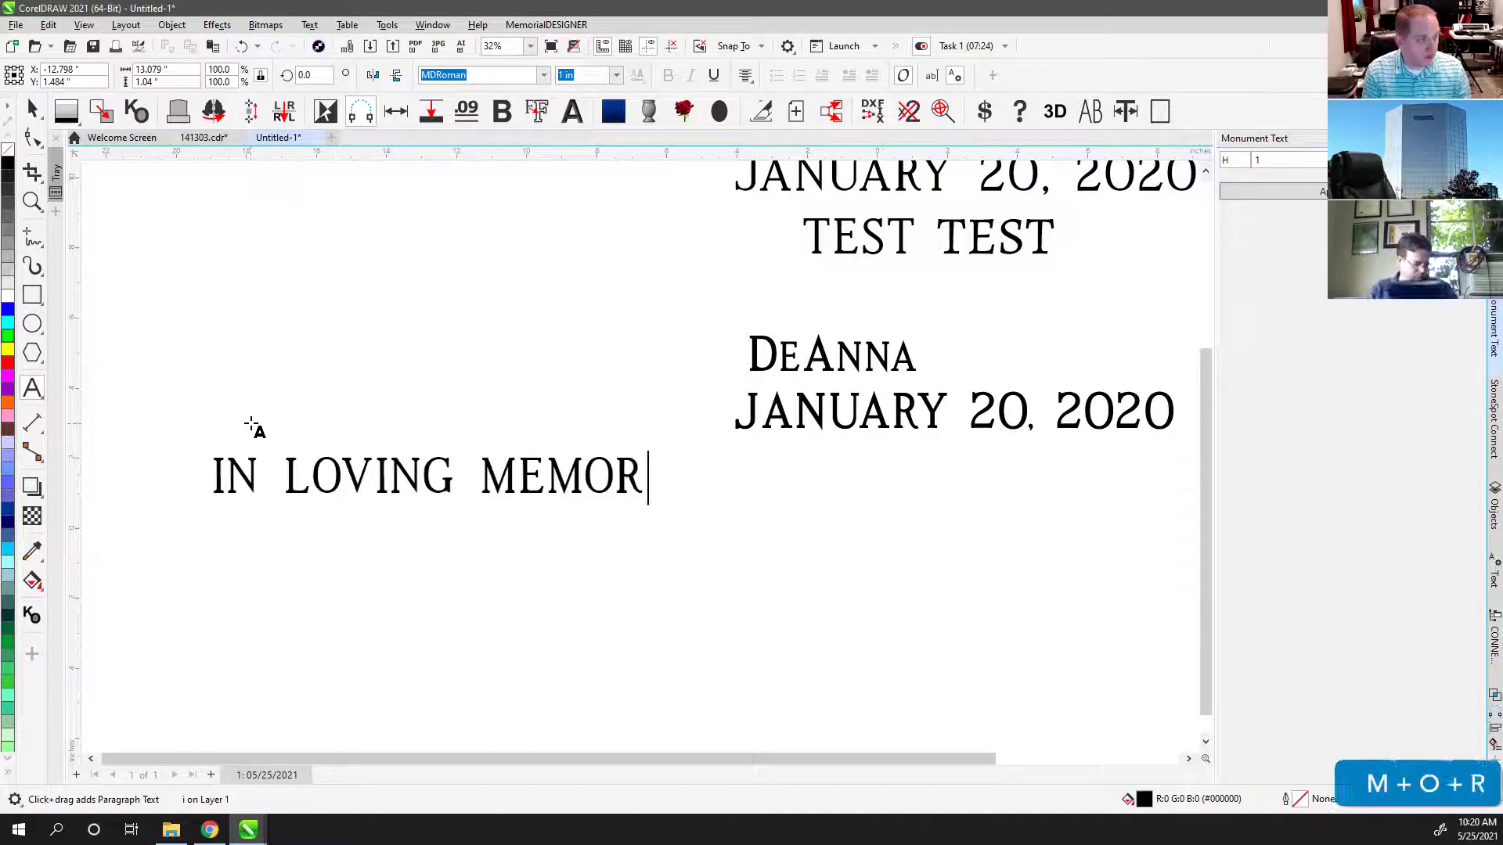
left_click(31, 109)
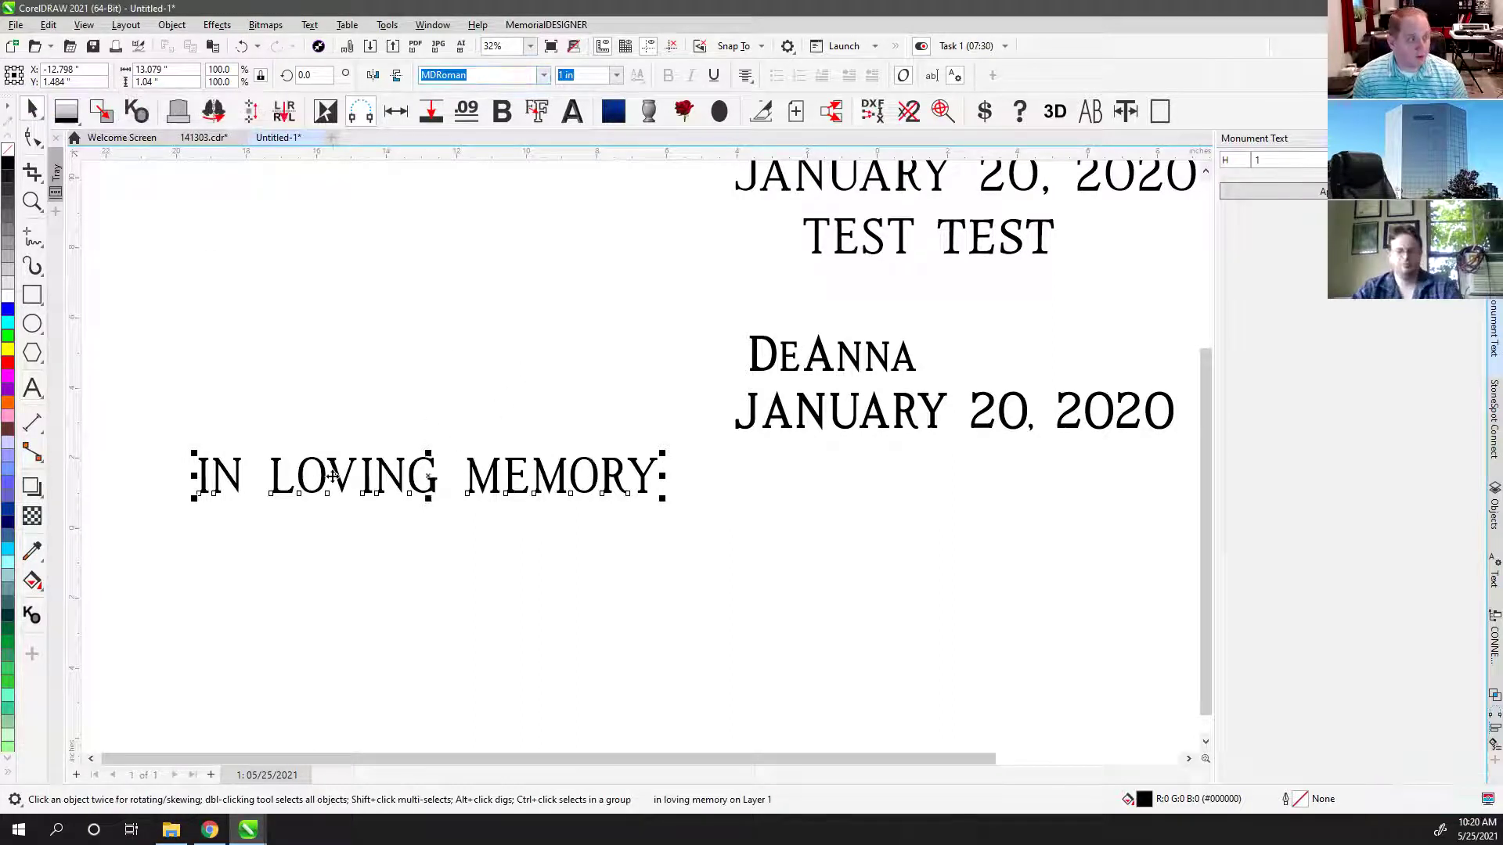
Step: Drag a copy of IN LOVING MEMORY to the right and set its font to MLC Heavy Bar SKS
left_click_drag(344, 475, 865, 473)
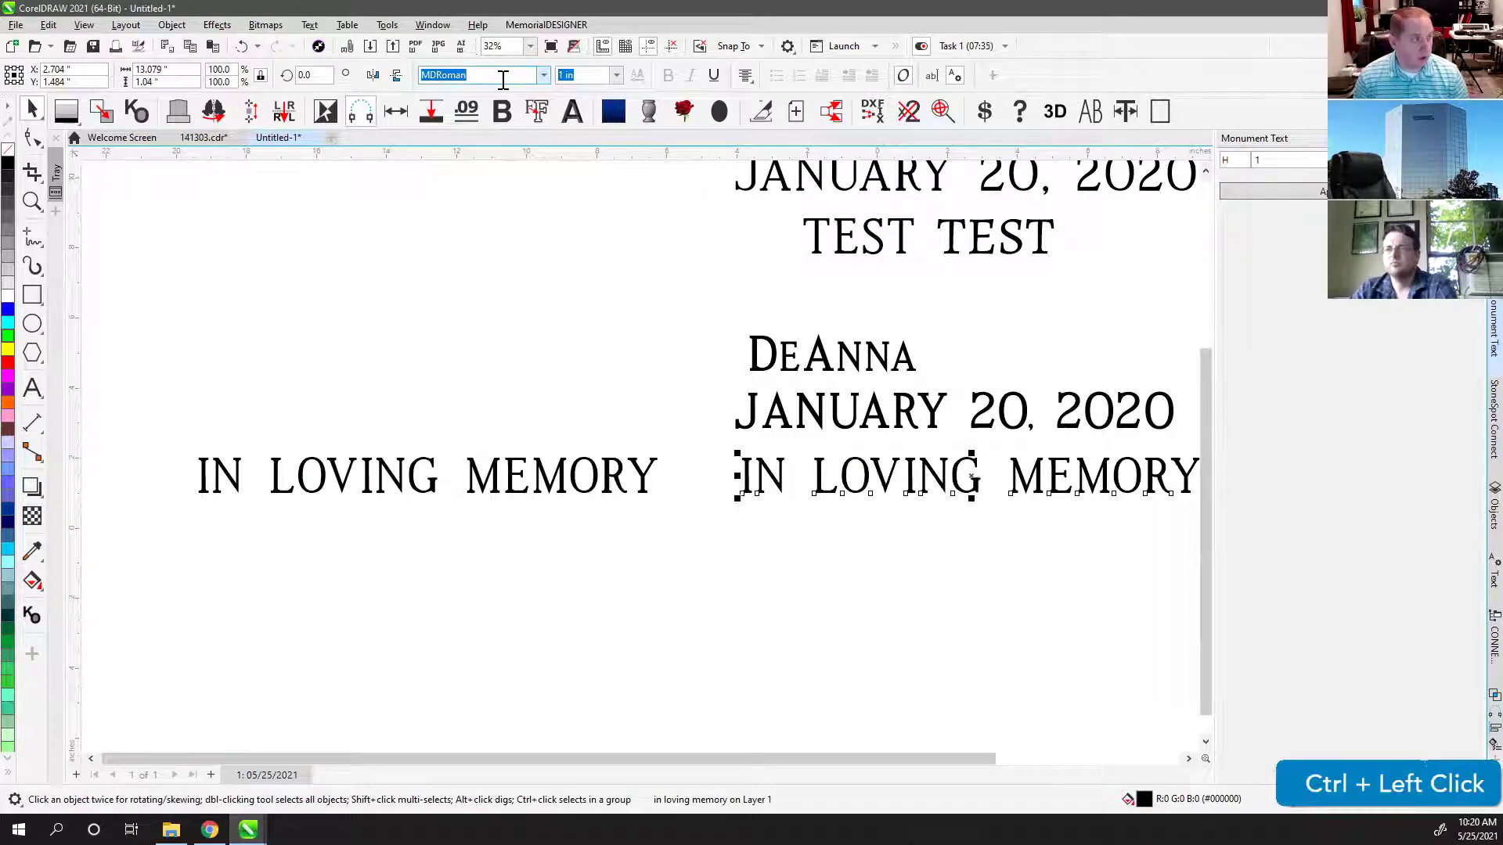
left_click(469, 74)
type("MLC Heavy Bar SKS")
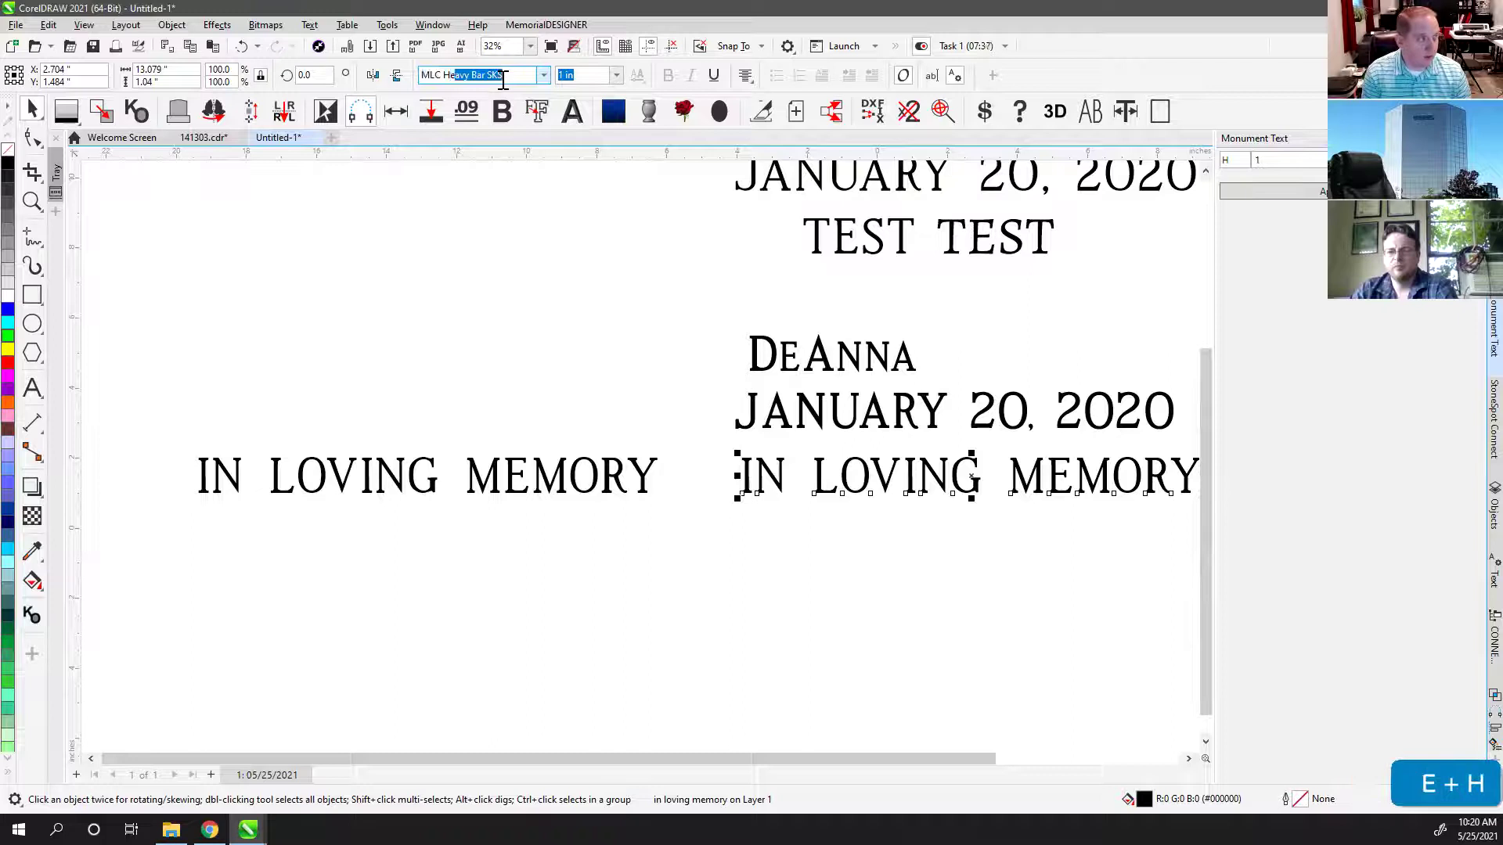
key("Return")
left_click_drag(785, 479, 693, 481)
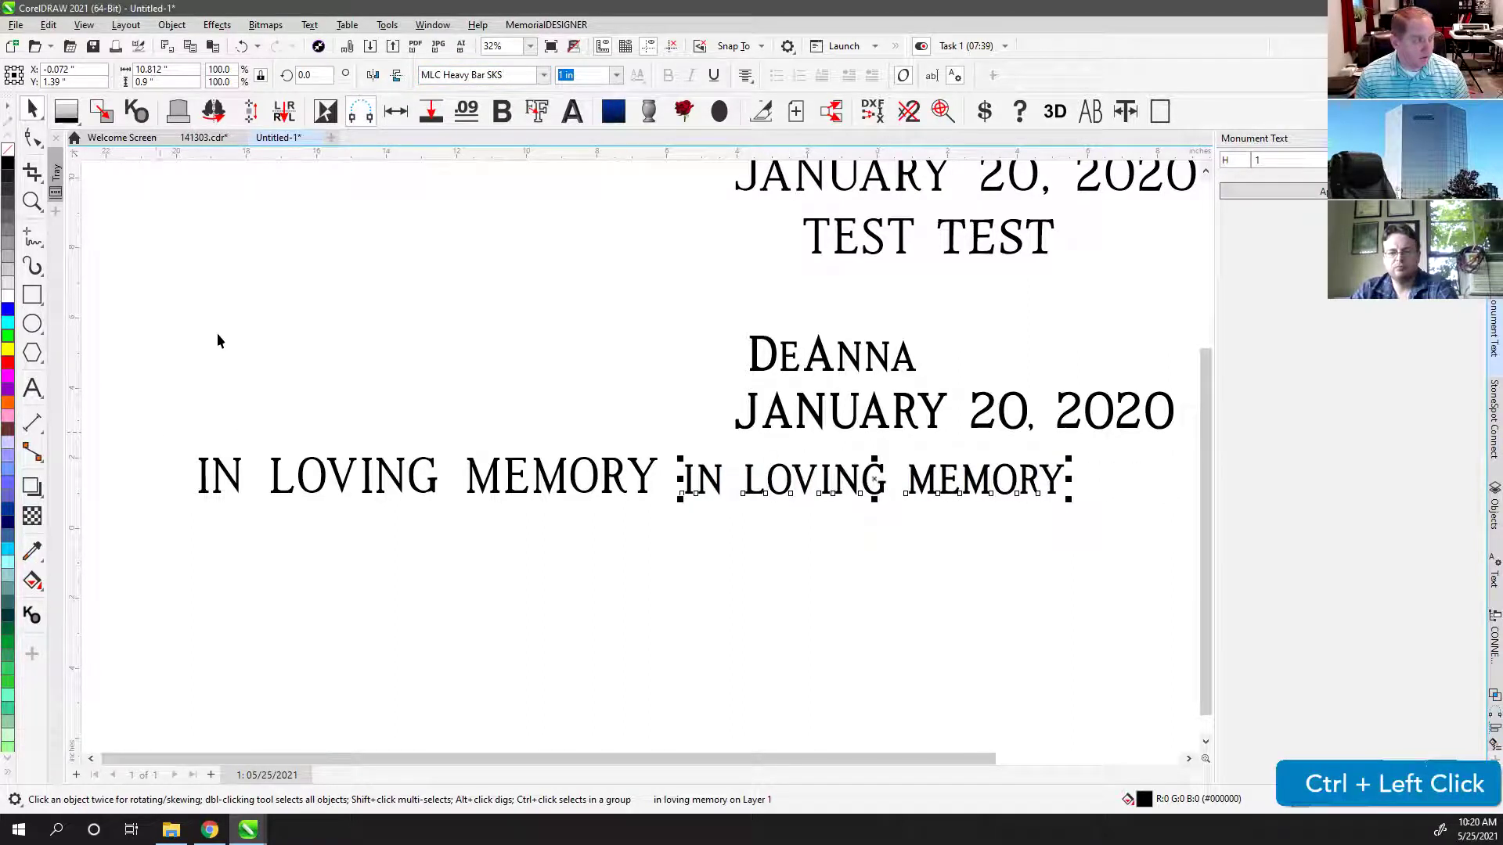
left_click(611, 378)
left_click(711, 474)
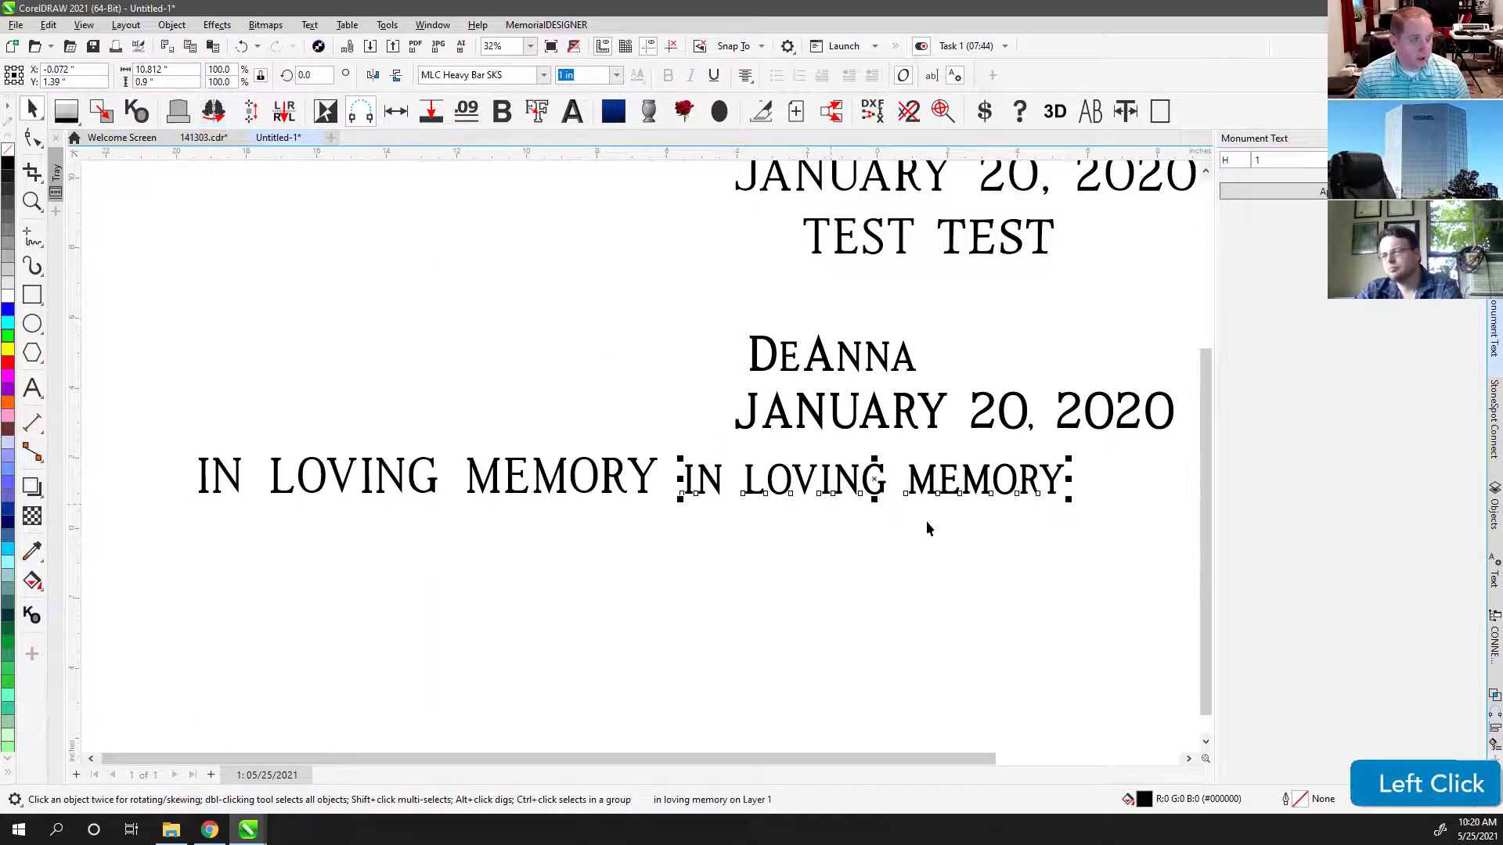
Step: Switch the copy to All Capitals and place it with a gap after the original line
left_click(191, 446)
left_click_drag(170, 430, 1120, 569)
key("shift+F2")
left_click(826, 527)
left_click(734, 460)
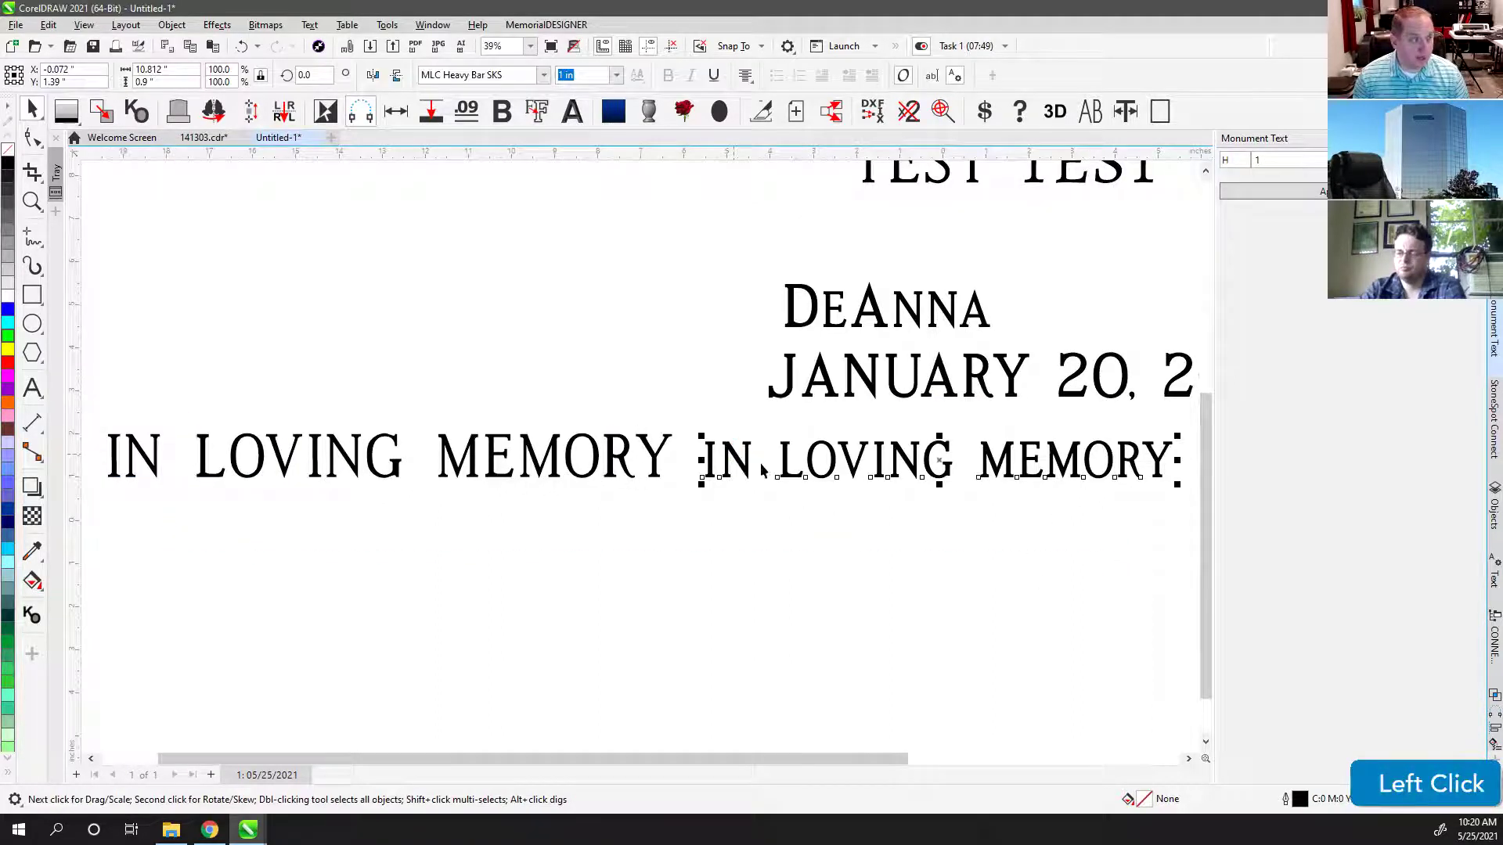
left_click(1090, 111)
left_click_drag(697, 454, 749, 436)
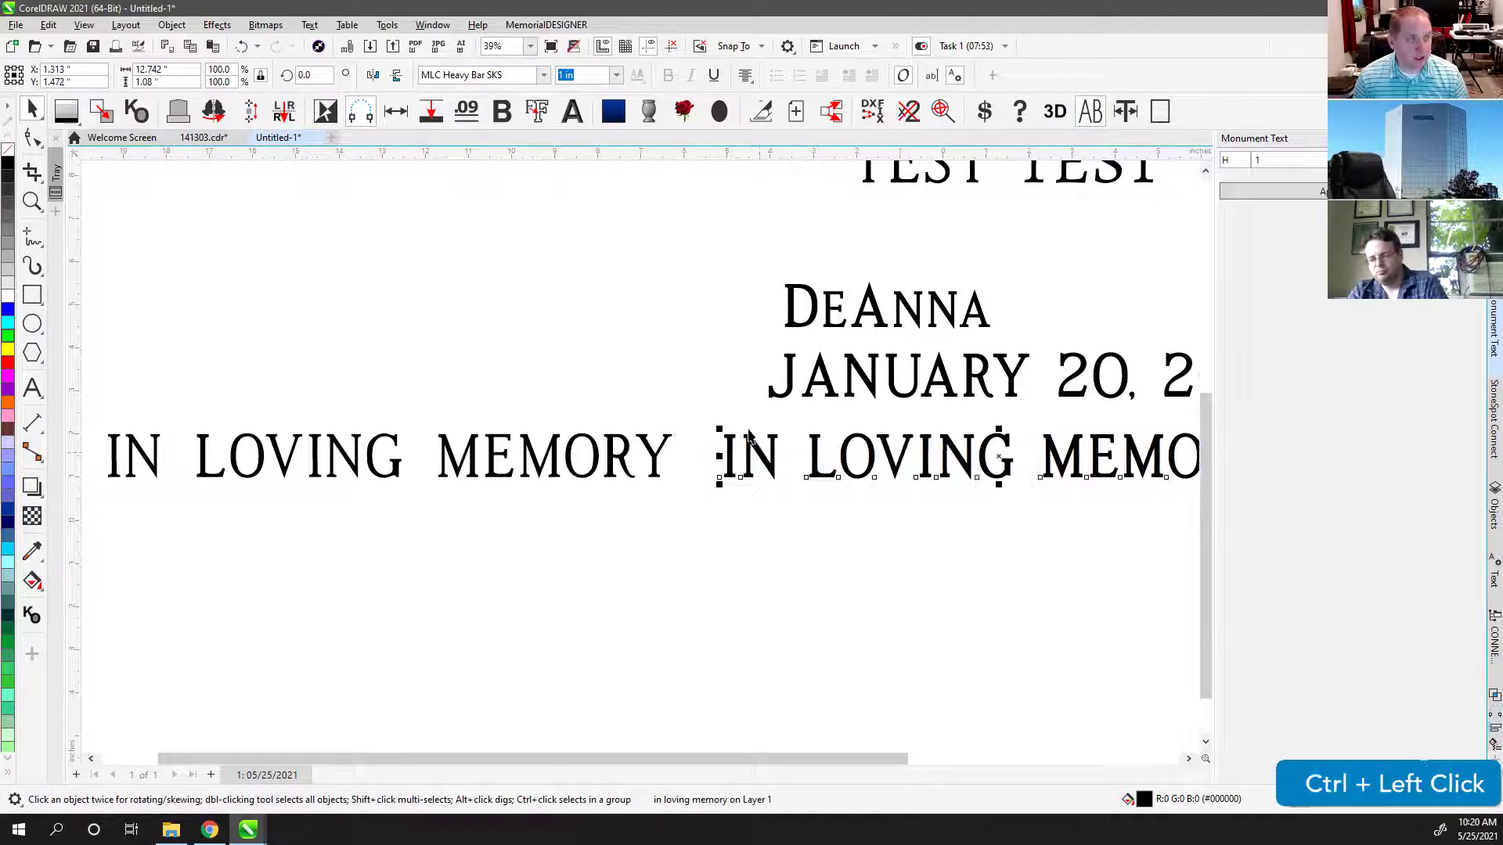
left_click(678, 313)
key("F4")
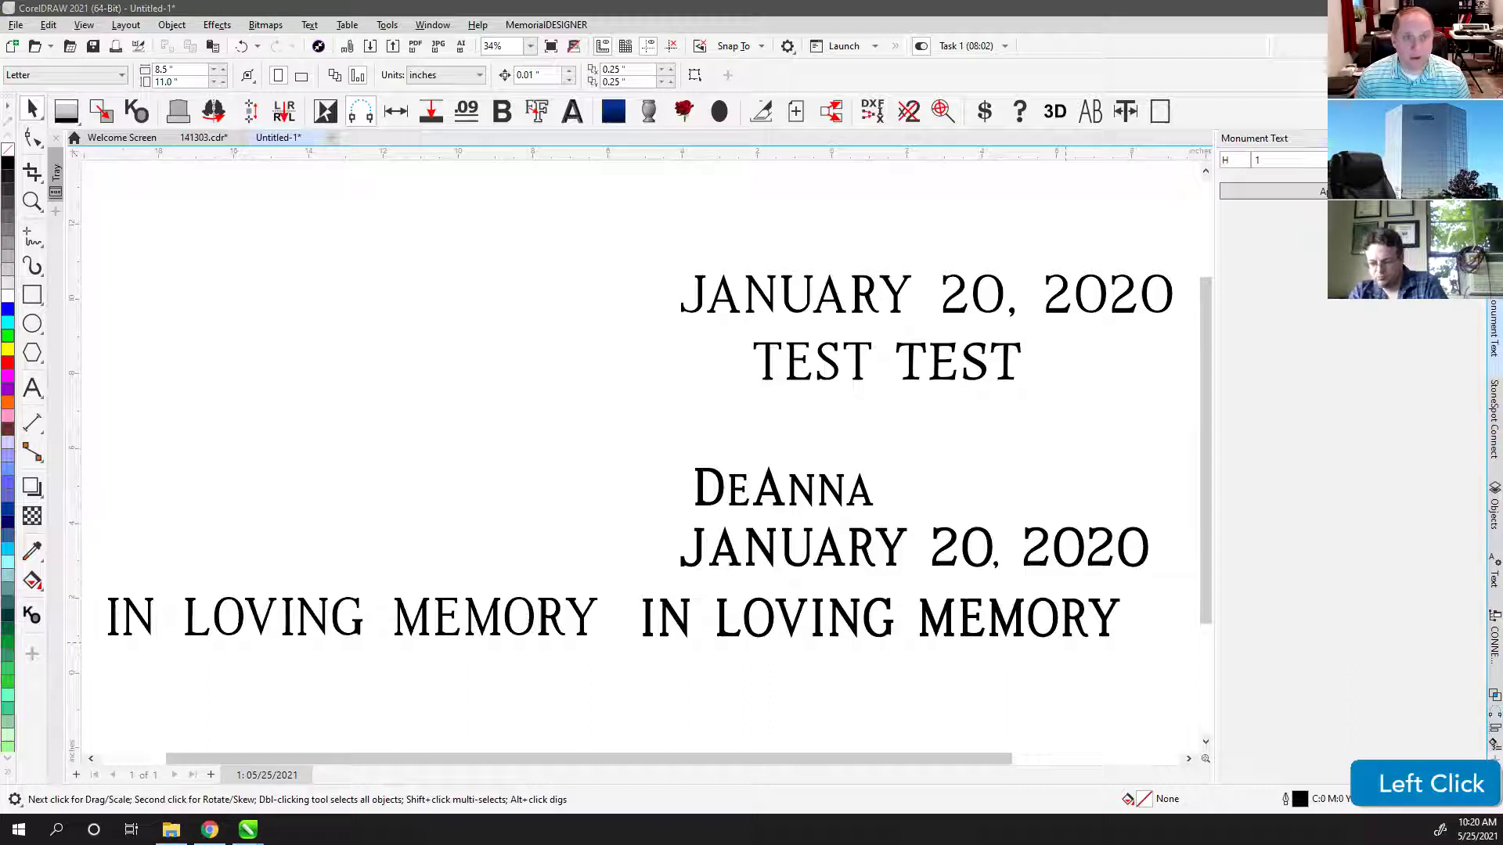
Step: Move from the font test page to the Untitled-2 document with the magenta memorial templates
scroll(642, 454, "down", 1)
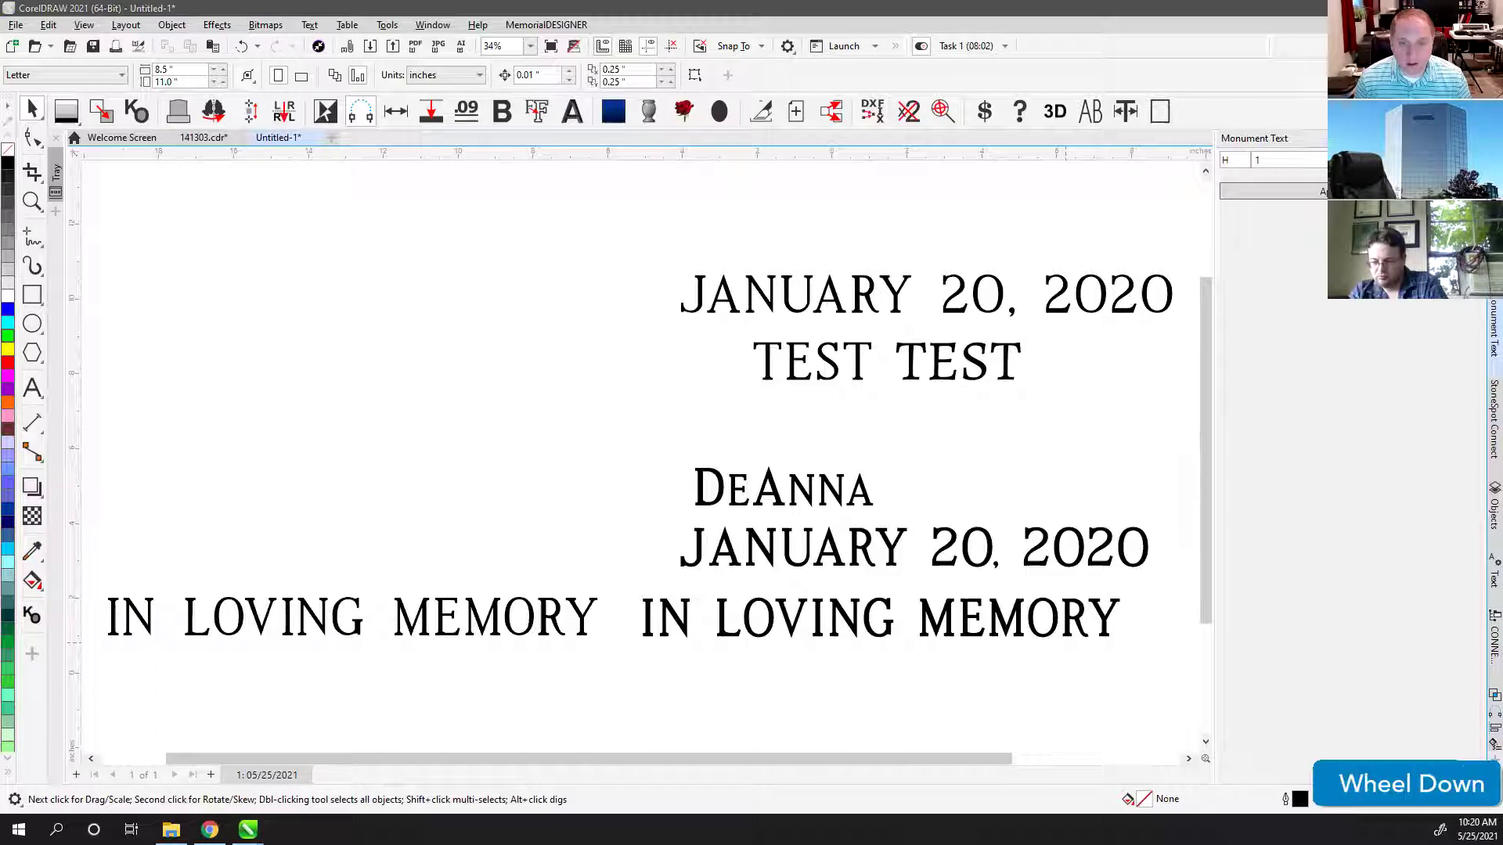
right_click(8, 168)
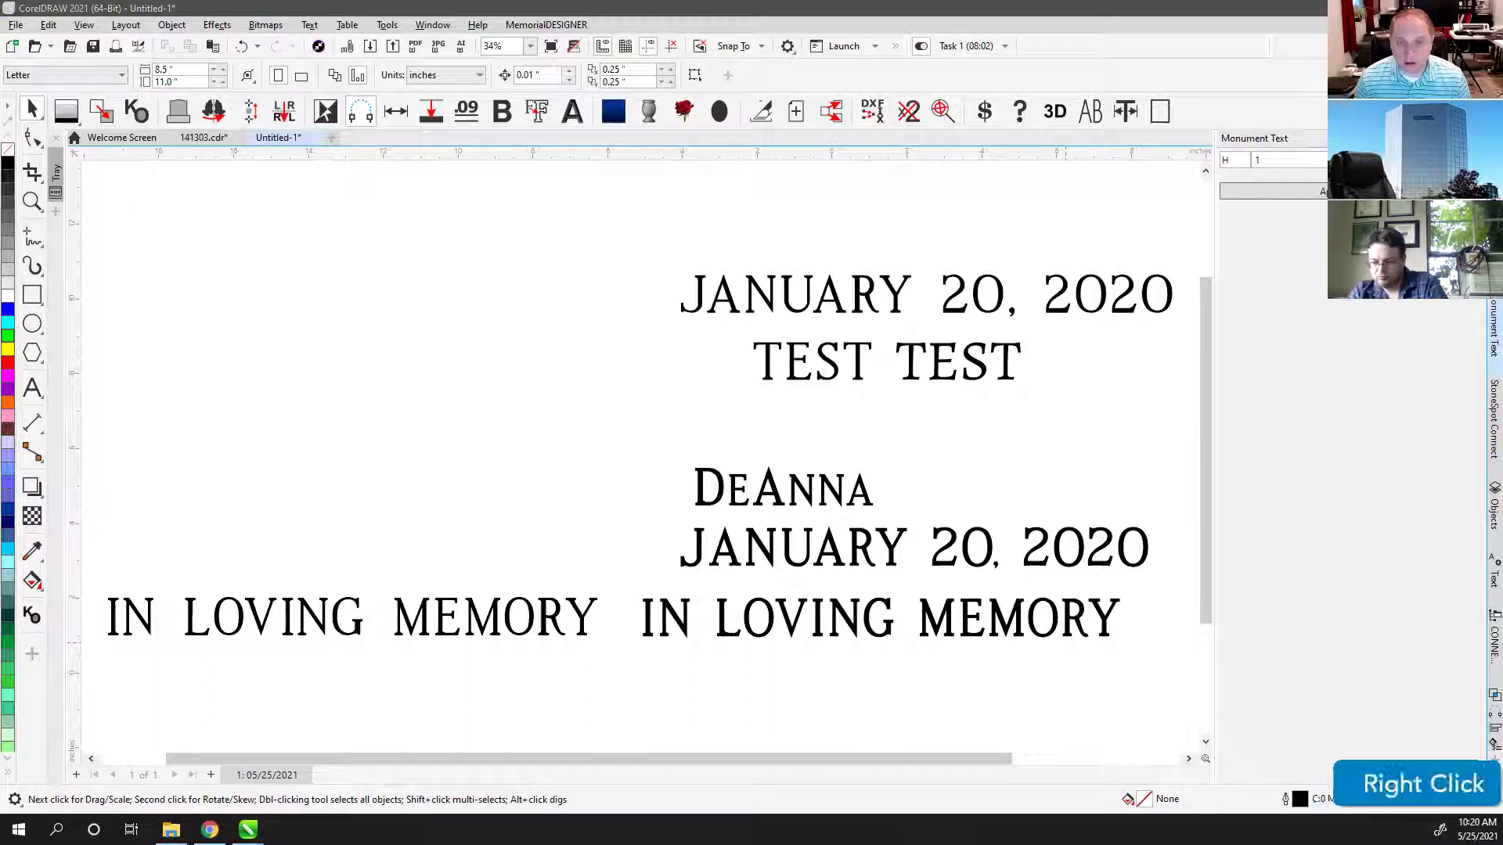
left_click(8, 169)
right_click(8, 169)
left_click(8, 168)
scroll(8, 168, "up", 1)
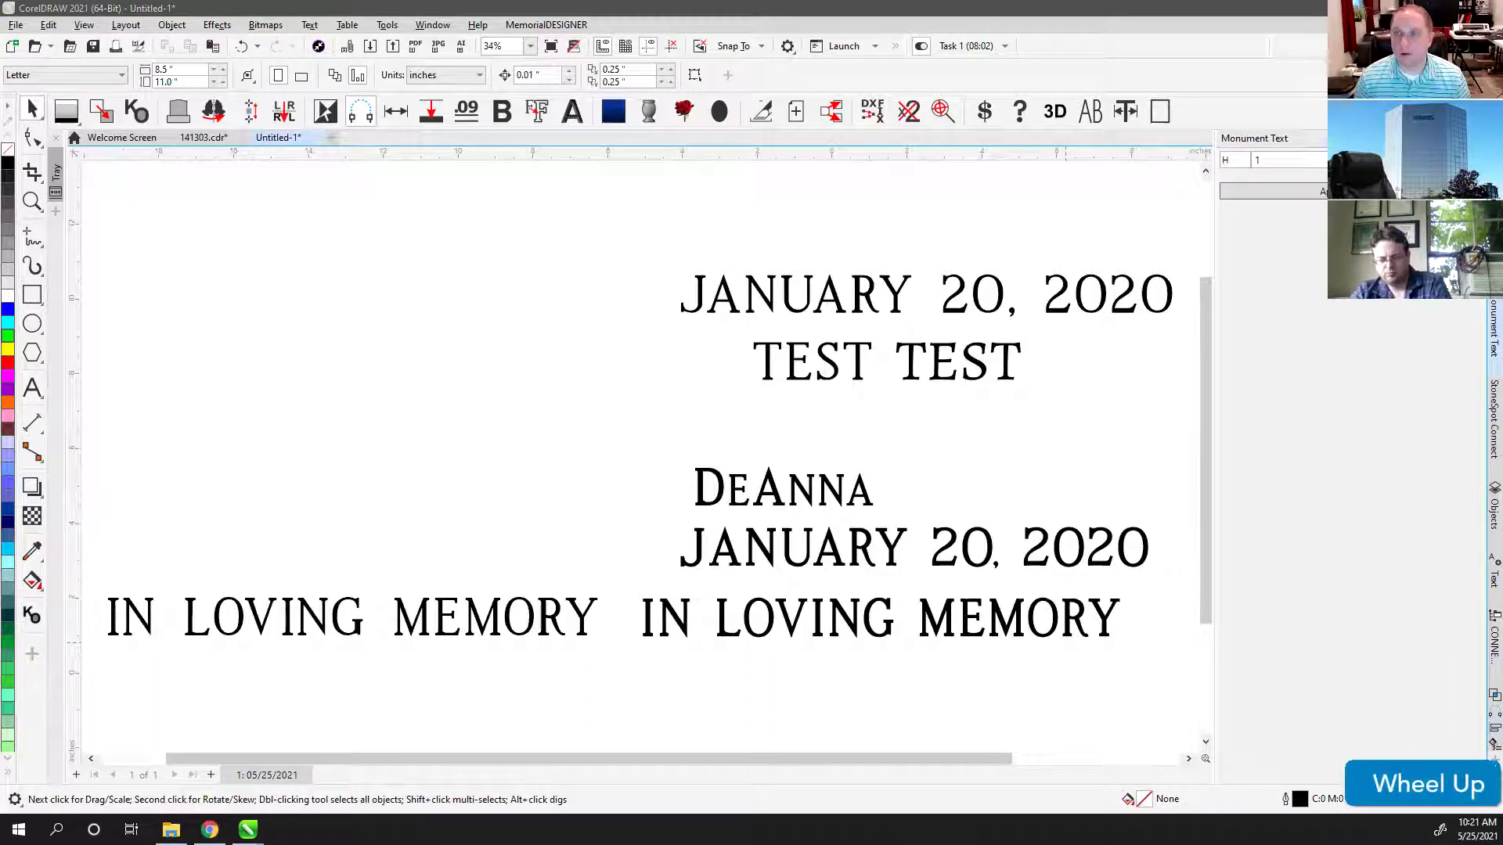
left_click(8, 168)
key("ctrl+v")
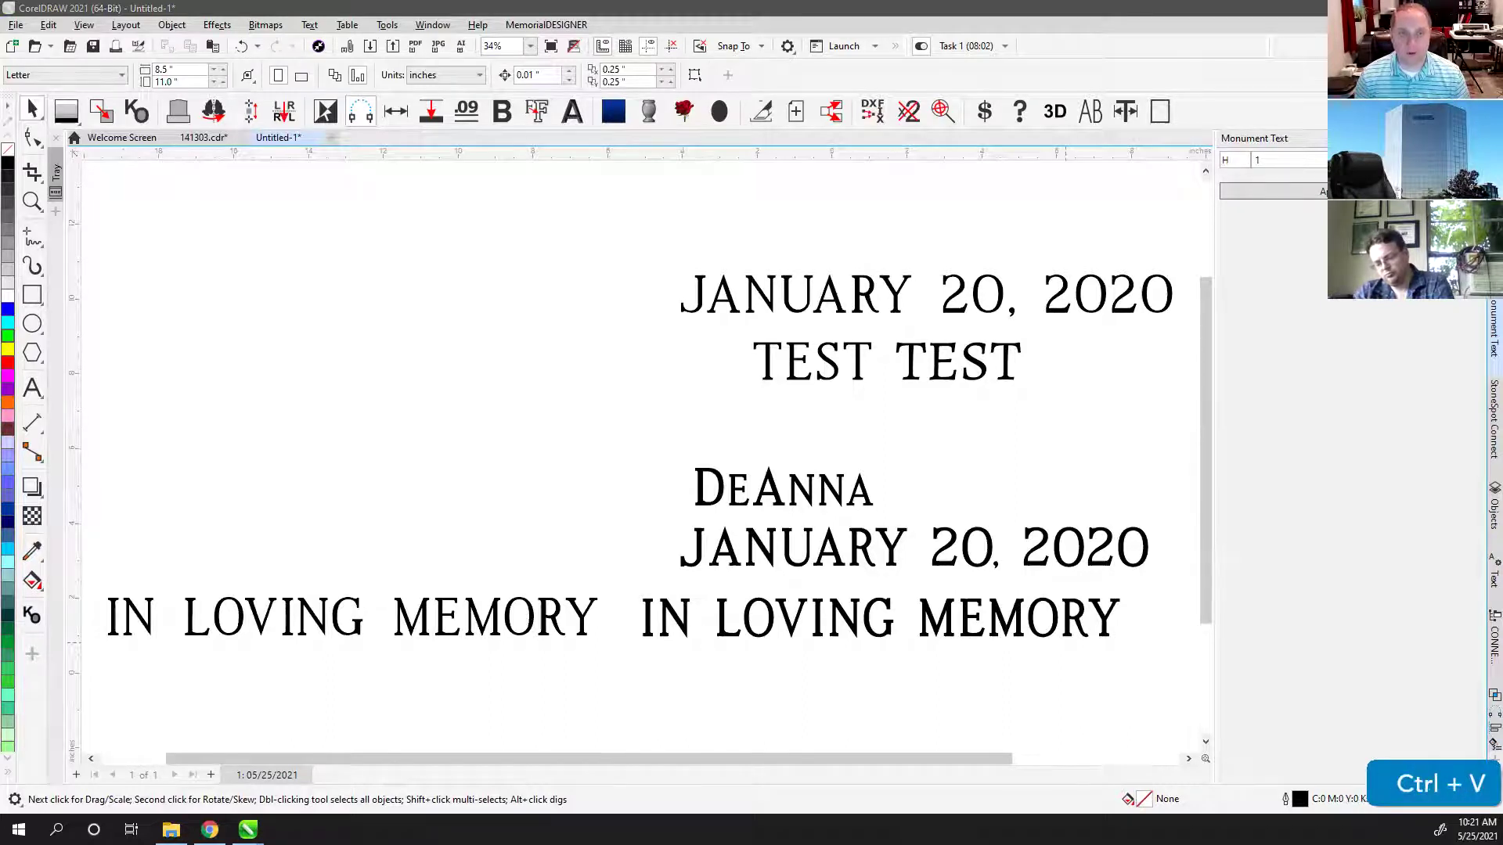
left_click(8, 169)
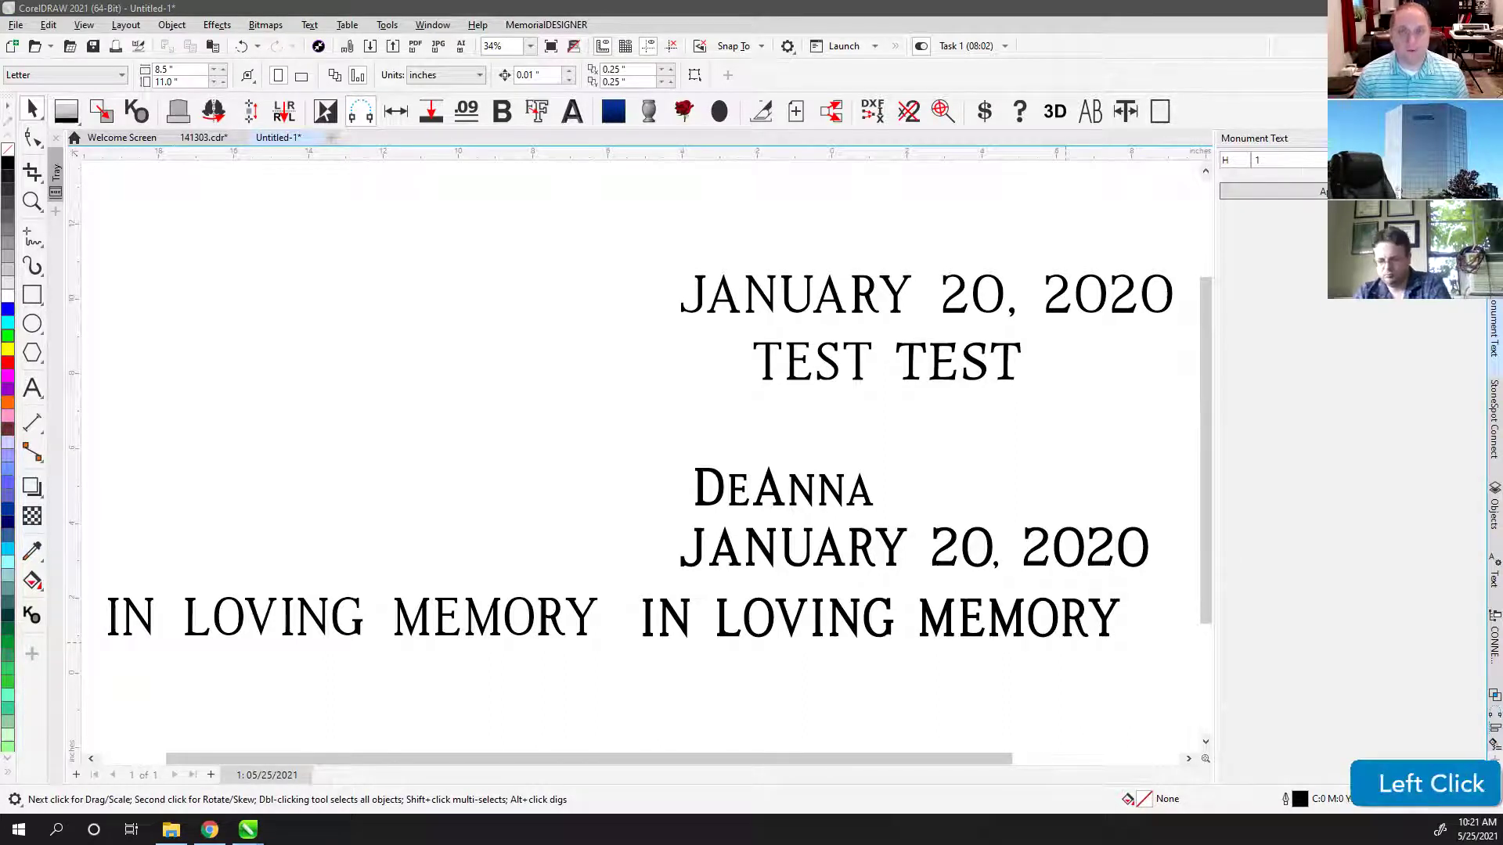
left_click(878, 225)
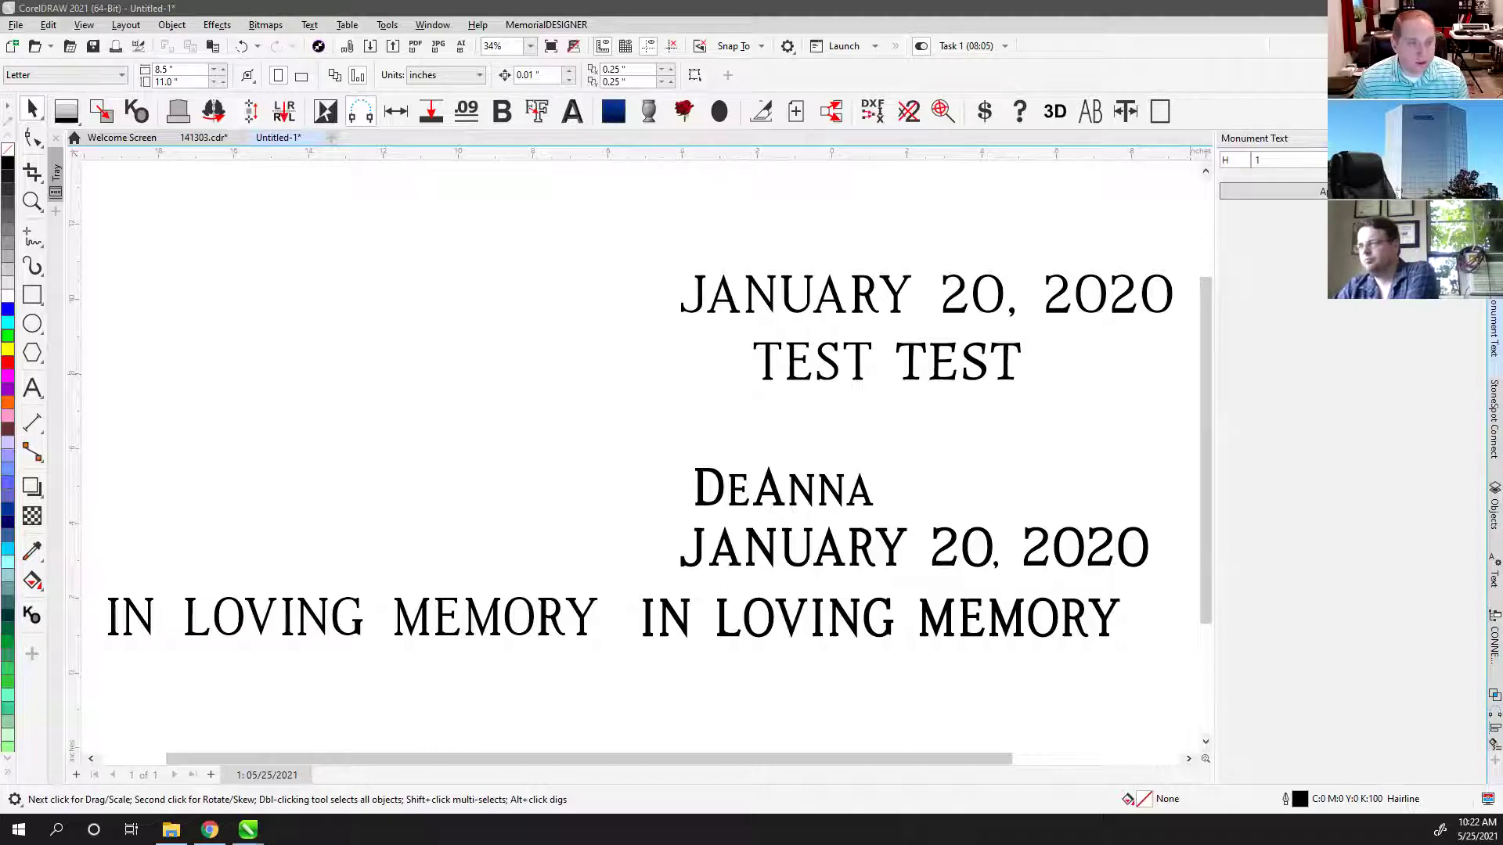
scroll(642, 454, "up", 1)
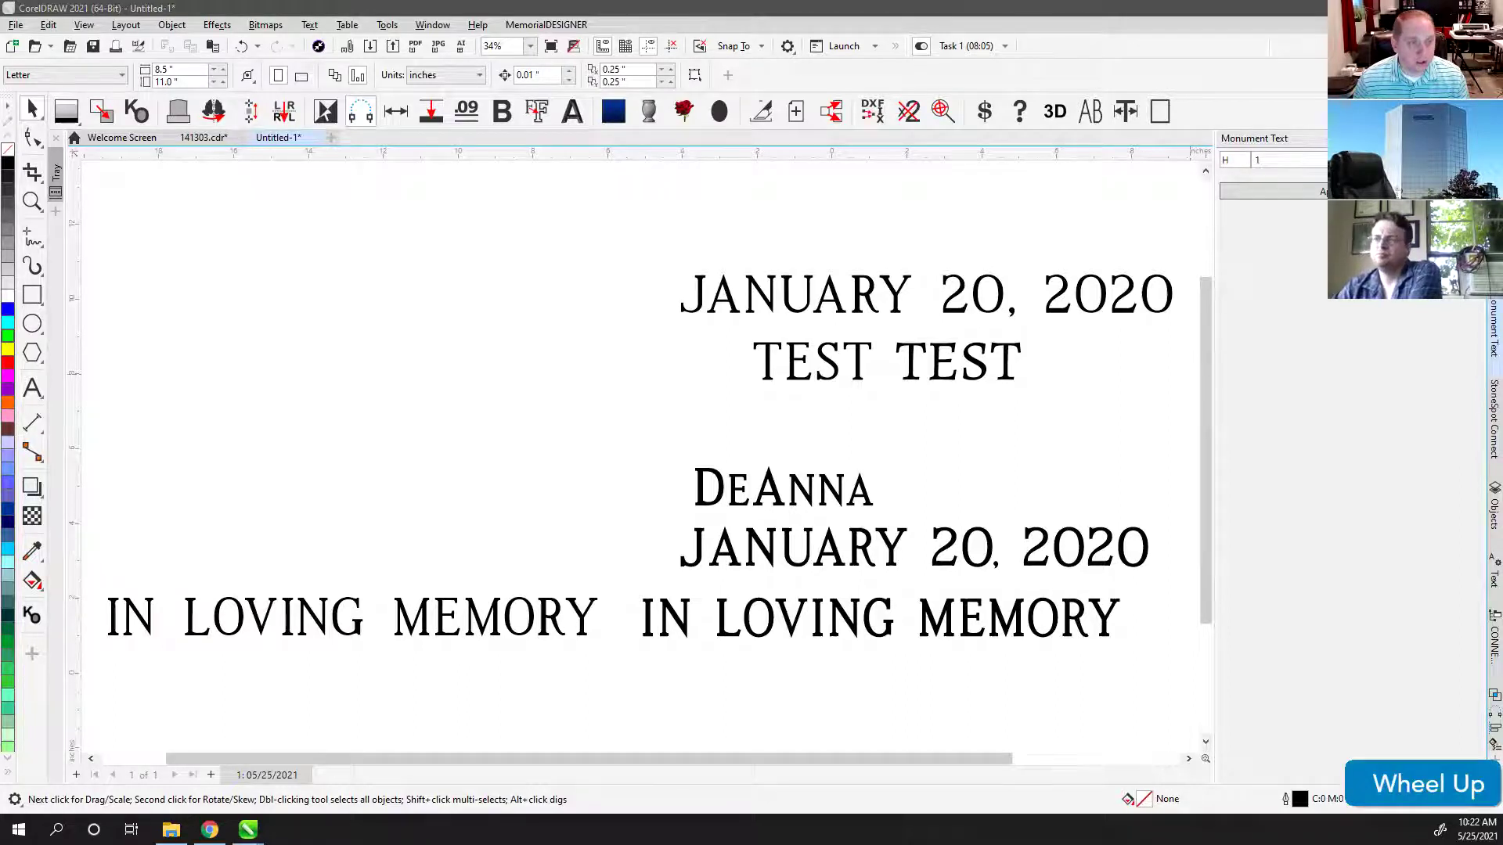
scroll(642, 454, "down", 1)
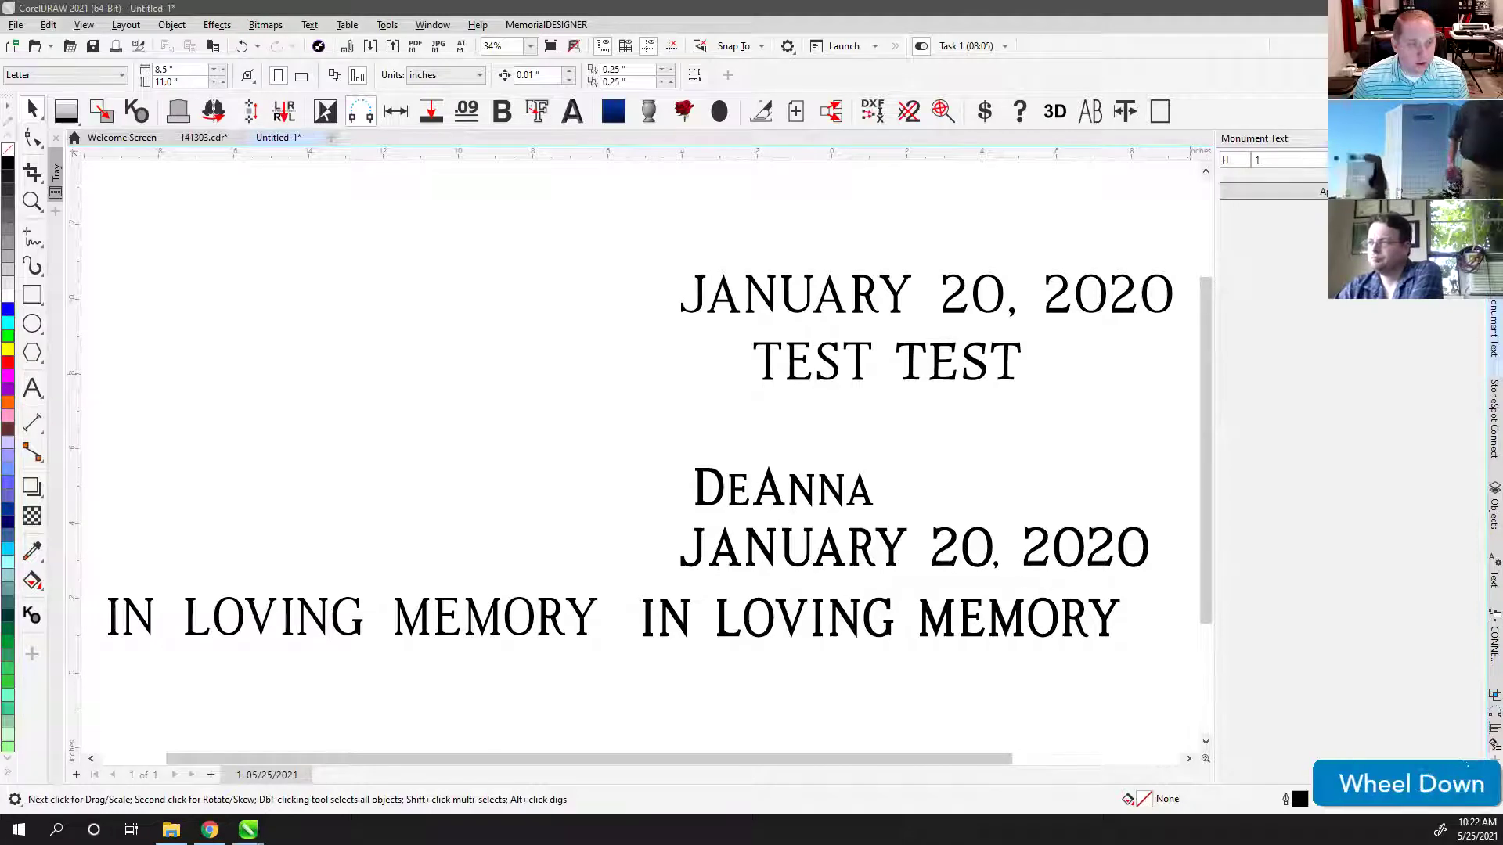
left_click(642, 454)
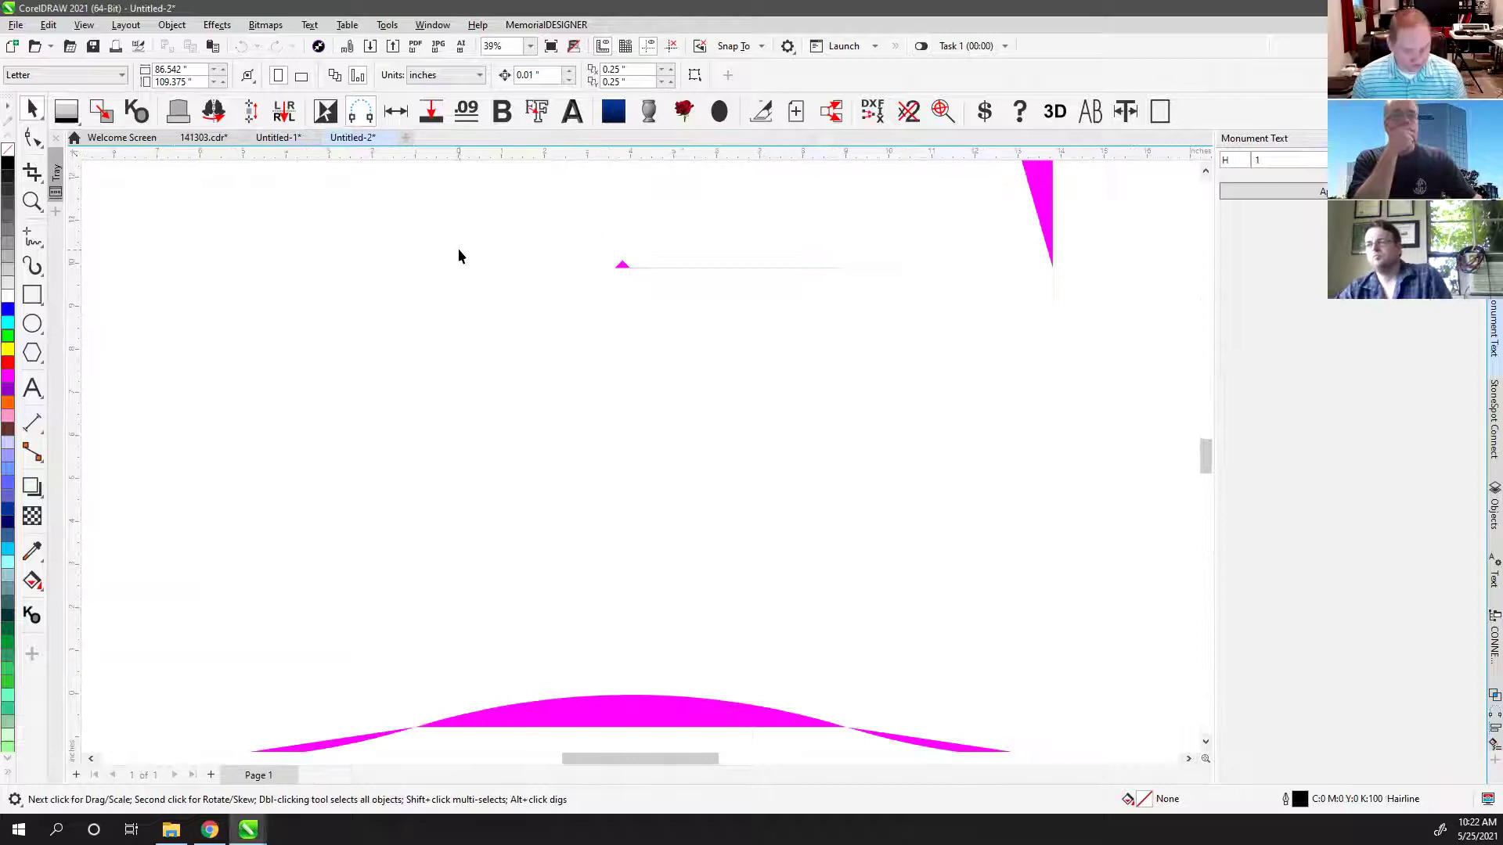
Step: Zoom from all twelve designs in on the AN and ALL lettering of An Inspiration To
key("F4")
left_click(32, 201)
left_click_drag(404, 169, 565, 285)
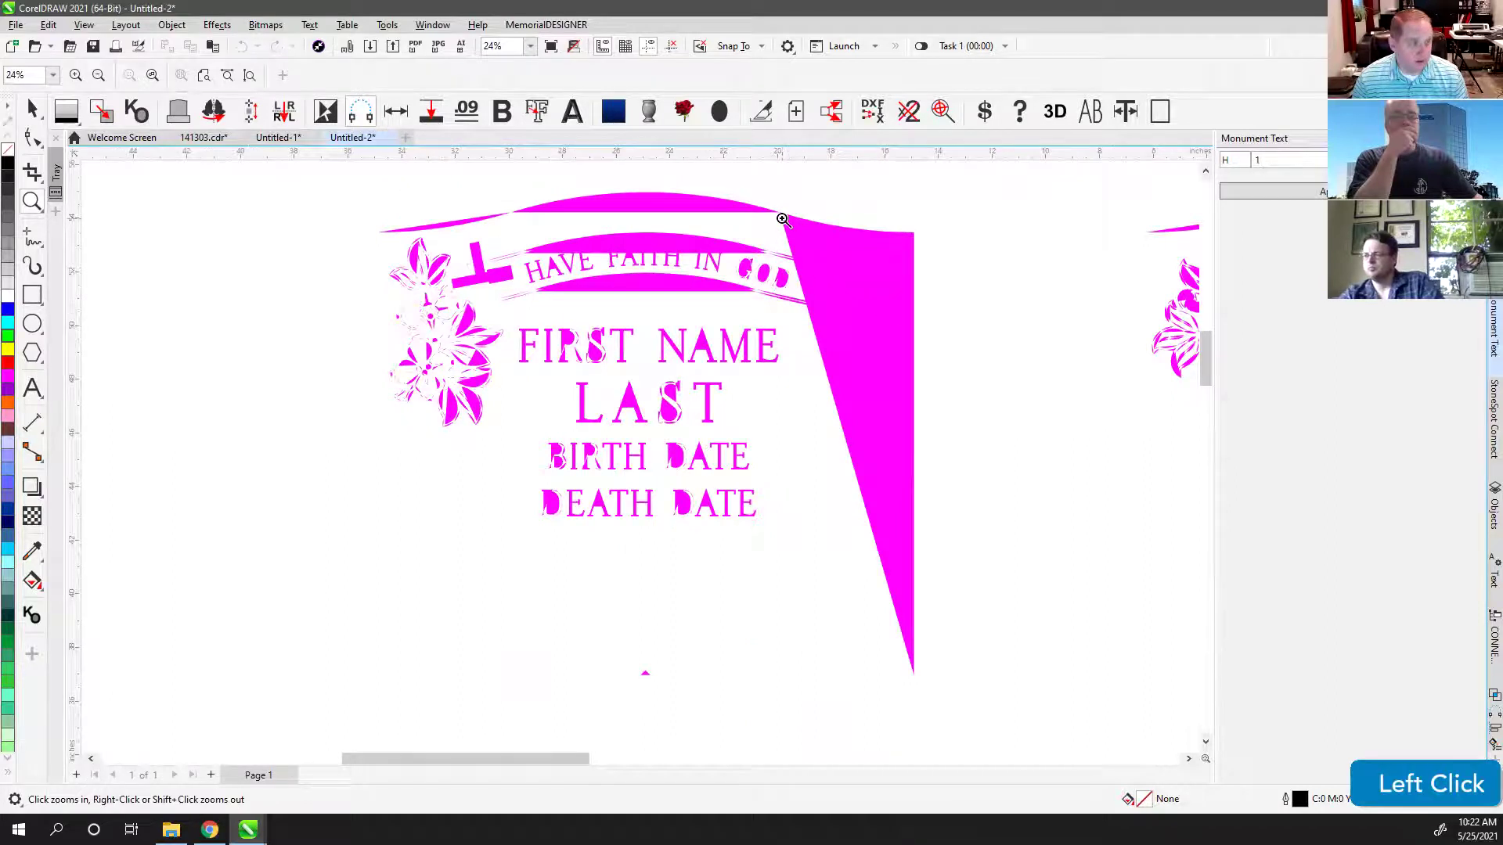
right_click(809, 329)
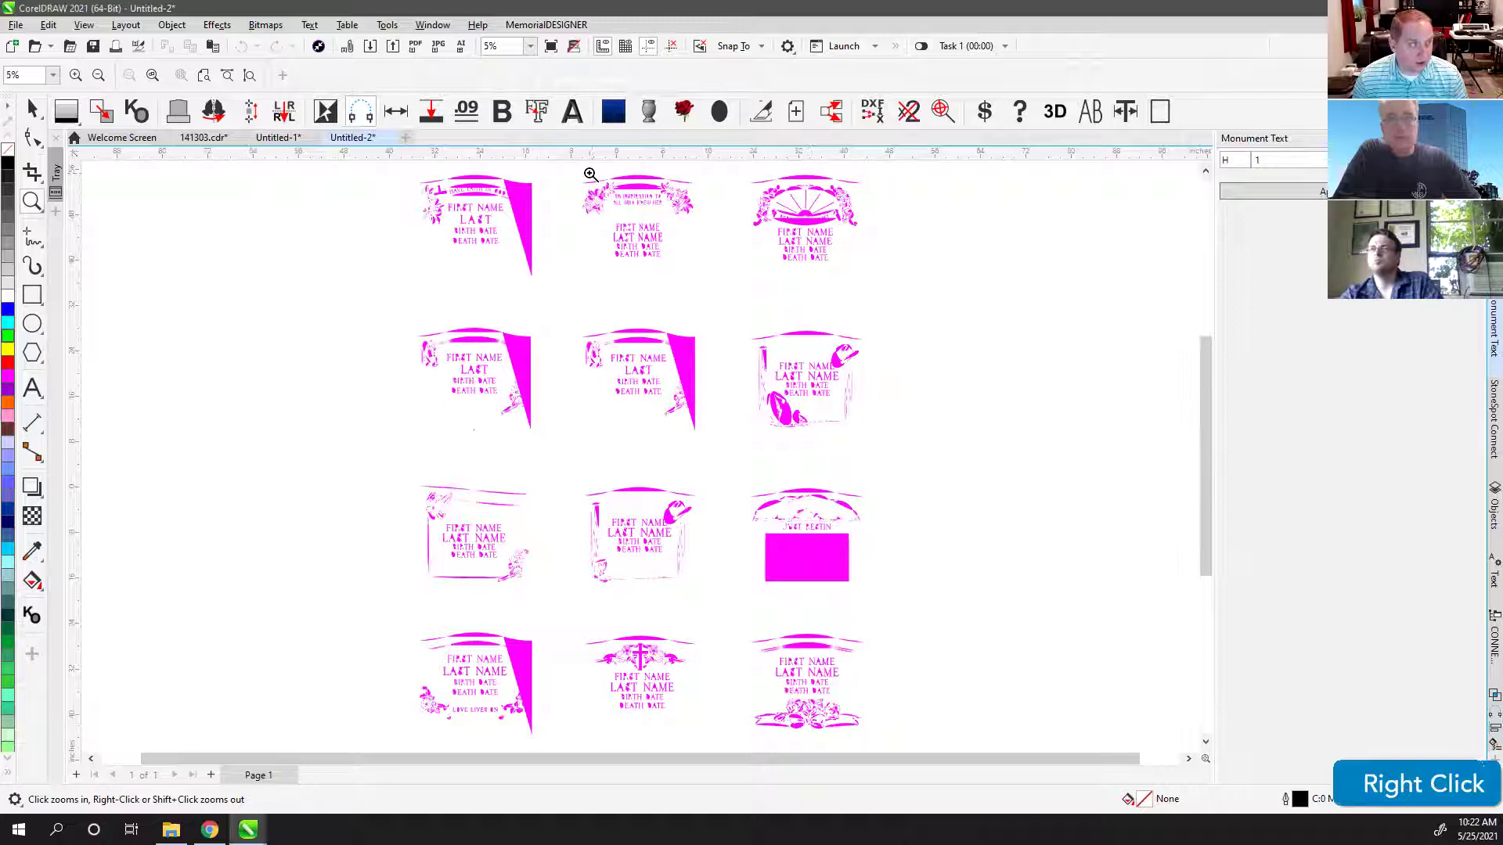
left_click(569, 169)
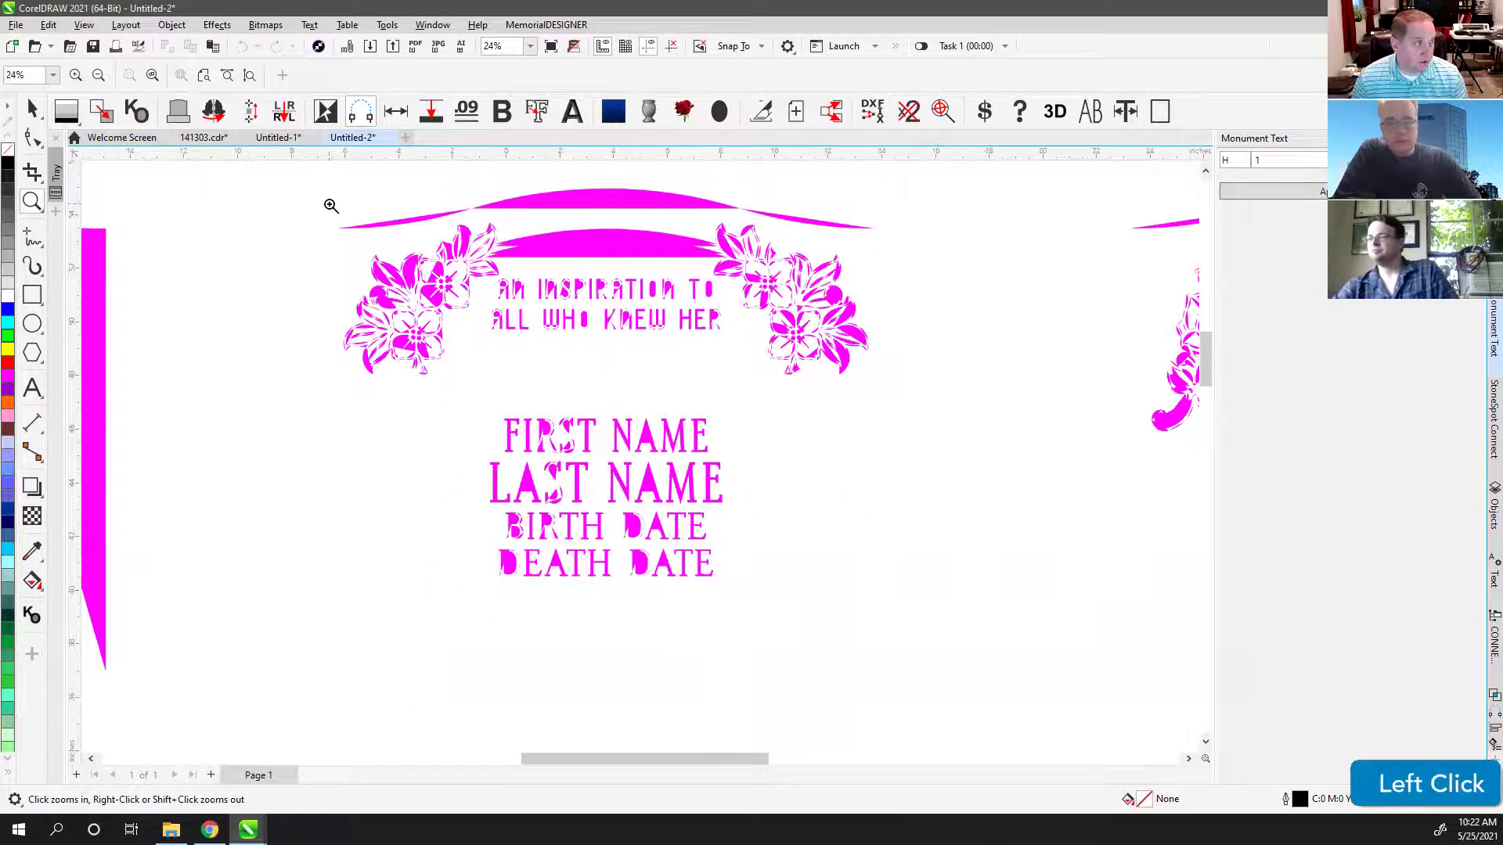
left_click_drag(329, 204, 573, 402)
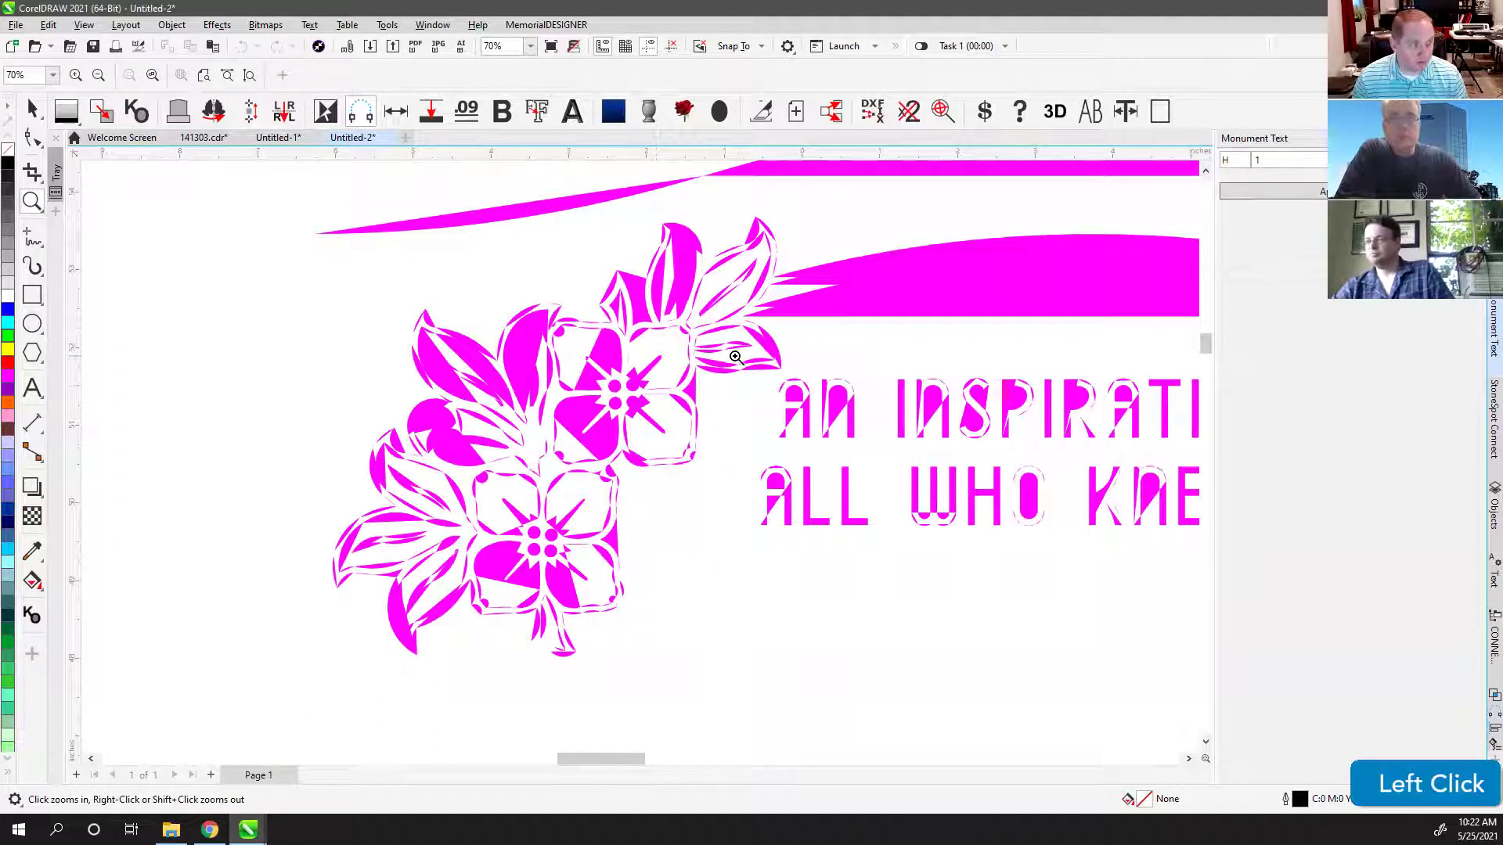
left_click_drag(734, 356, 912, 551)
Step: Switch to wireframe view and inspect the letter A and flower ornament outlines
key("v")
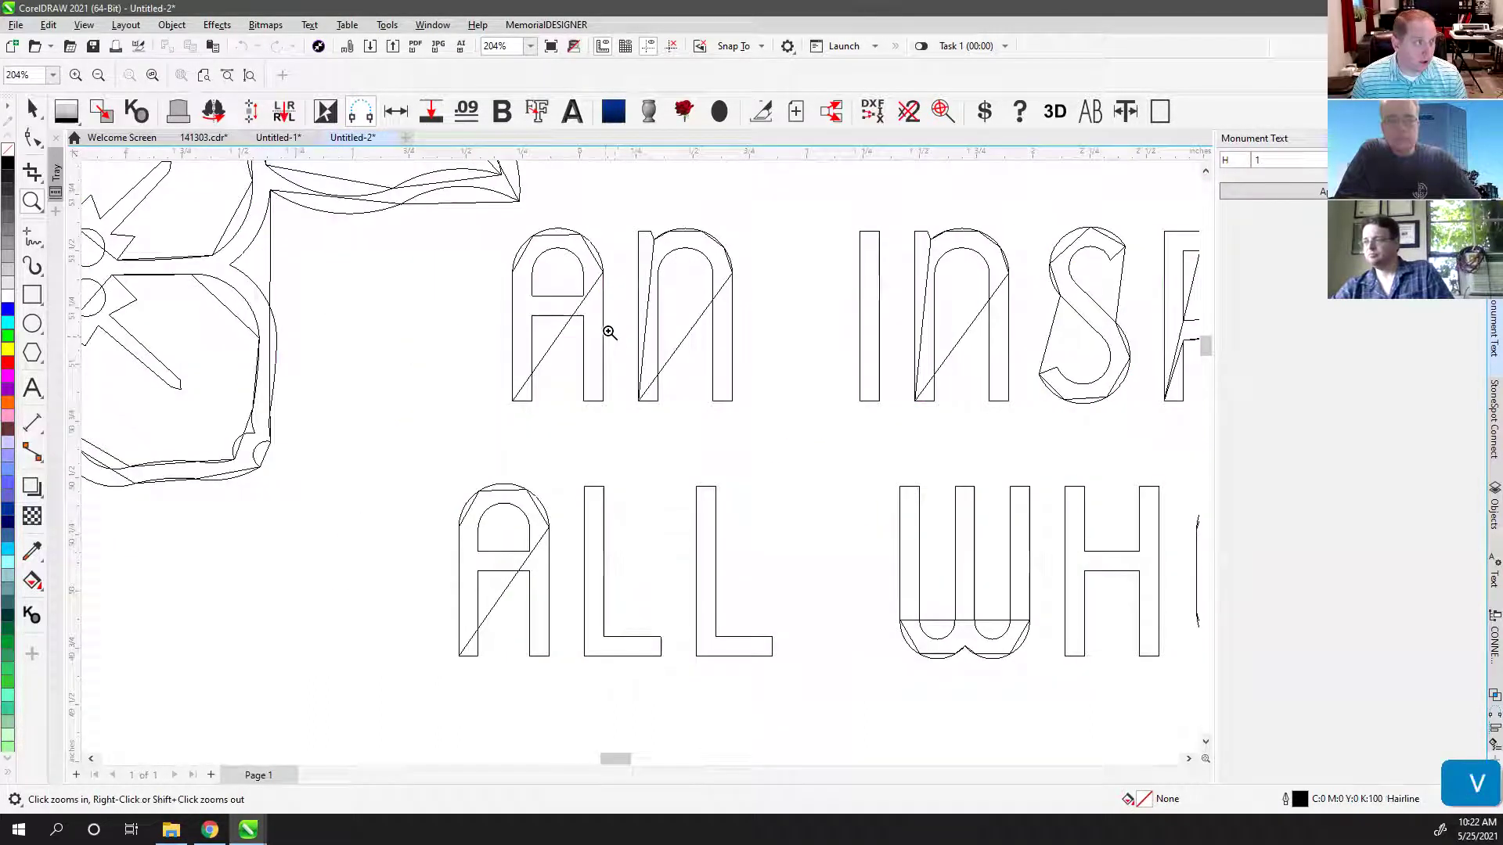
left_click_drag(432, 449, 576, 664)
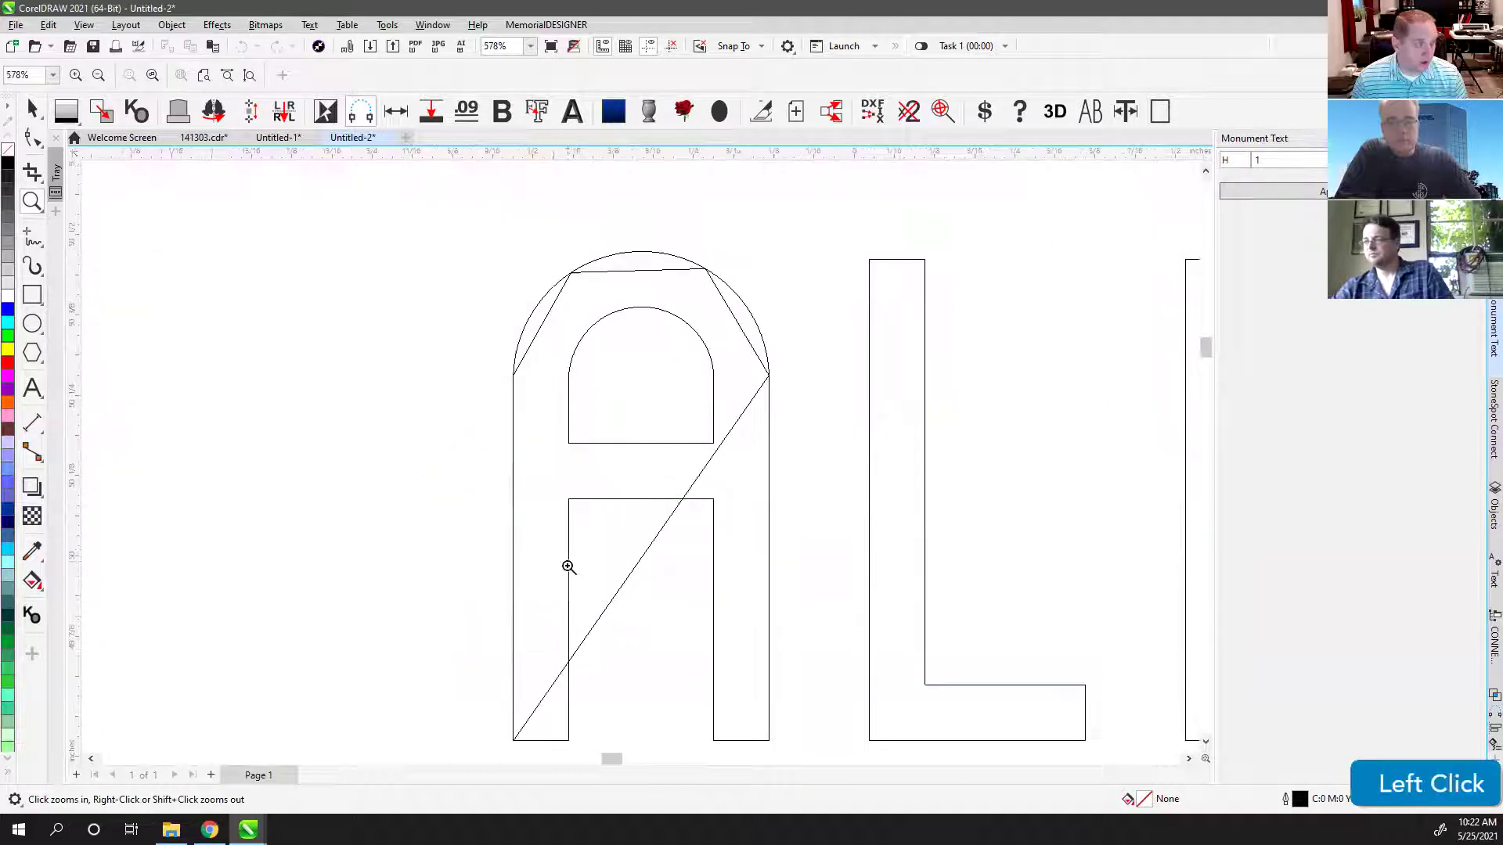
right_click(791, 368)
right_click(1087, 310)
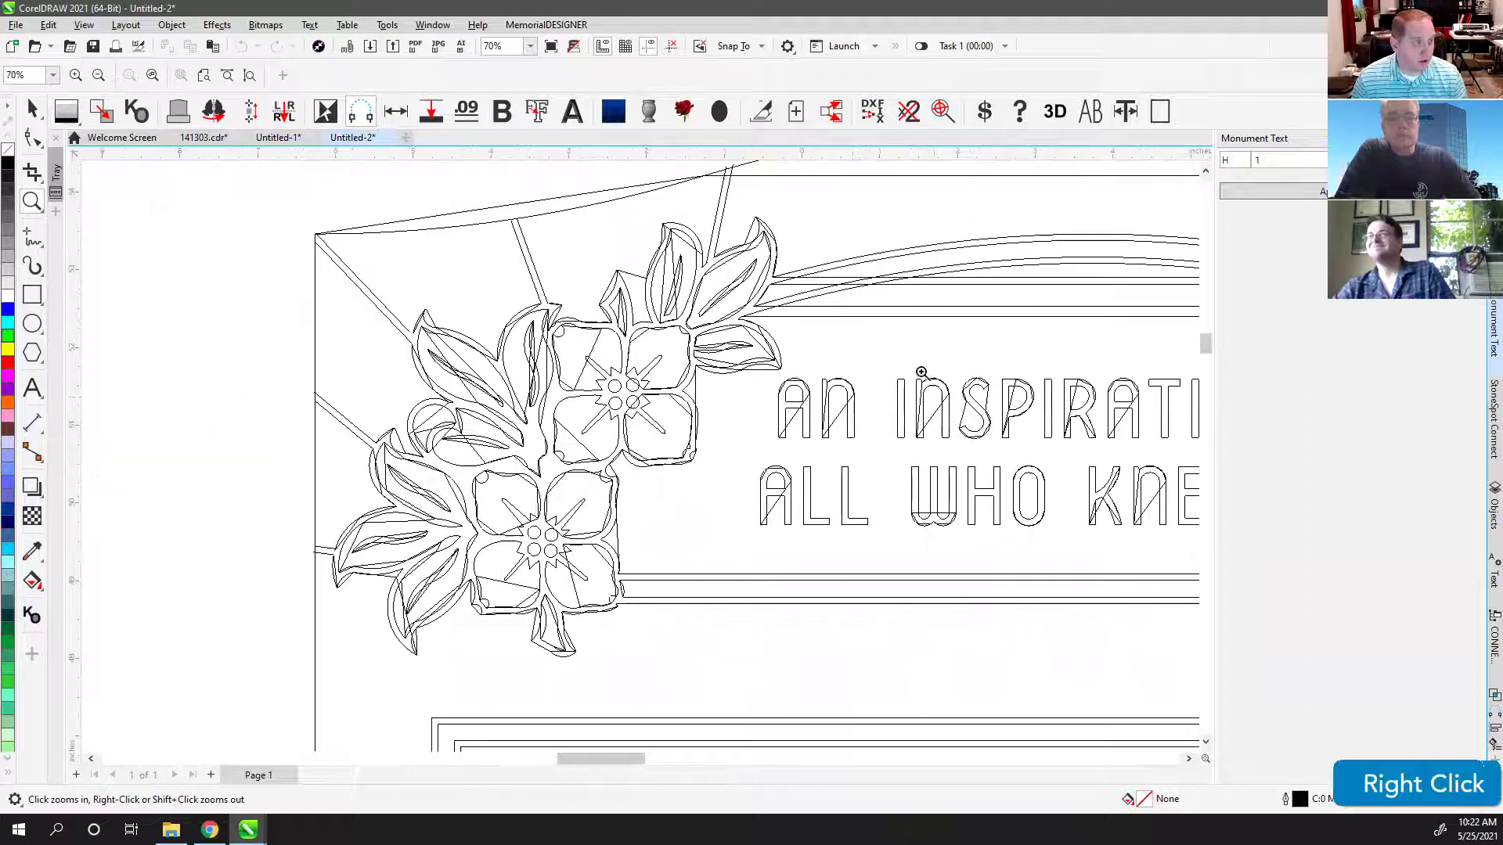
left_click_drag(381, 258, 679, 588)
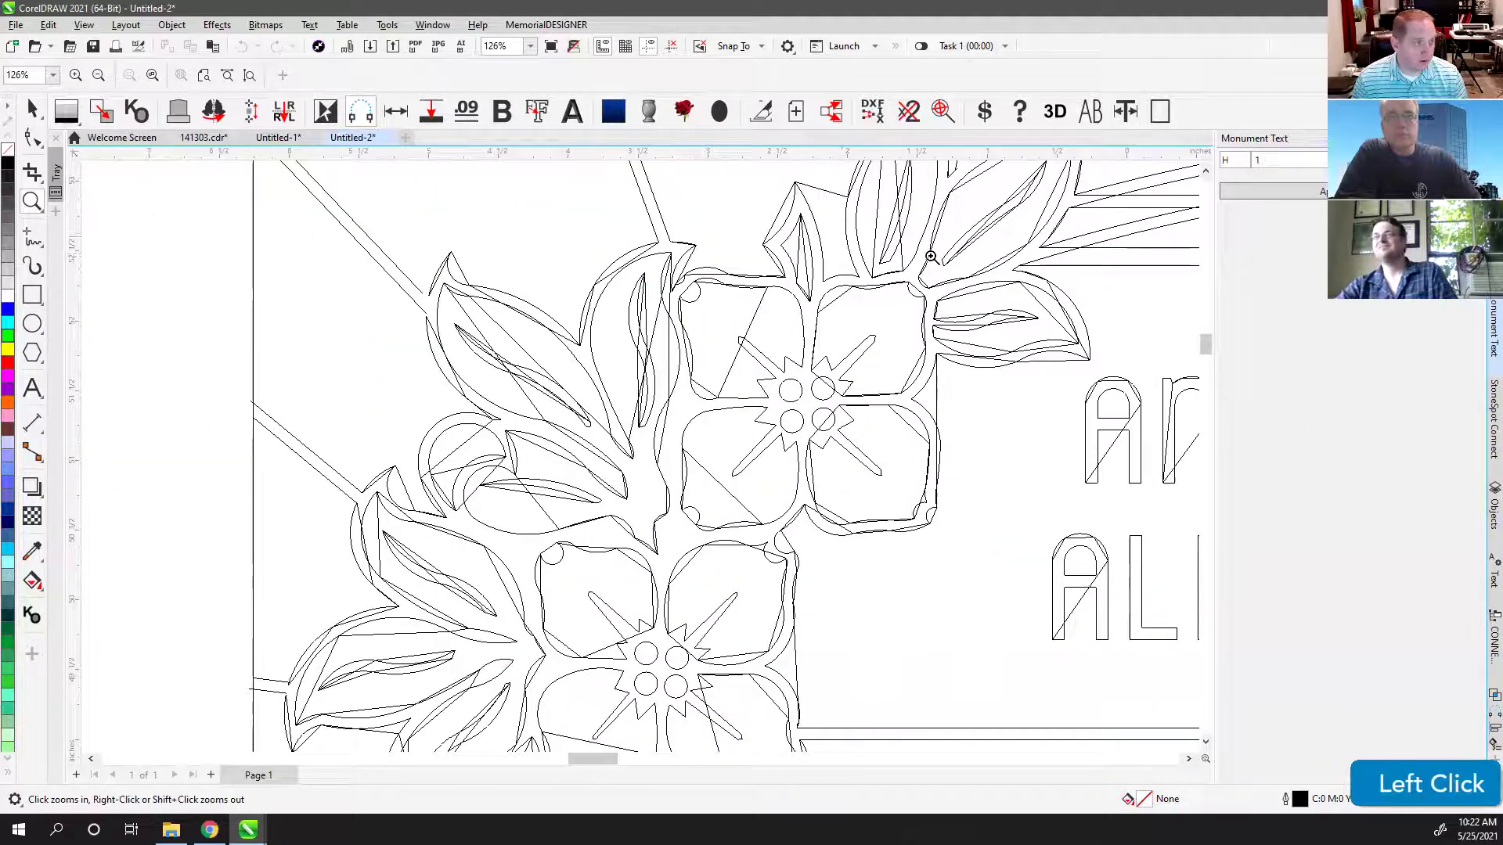
right_click(899, 259)
right_click(791, 285)
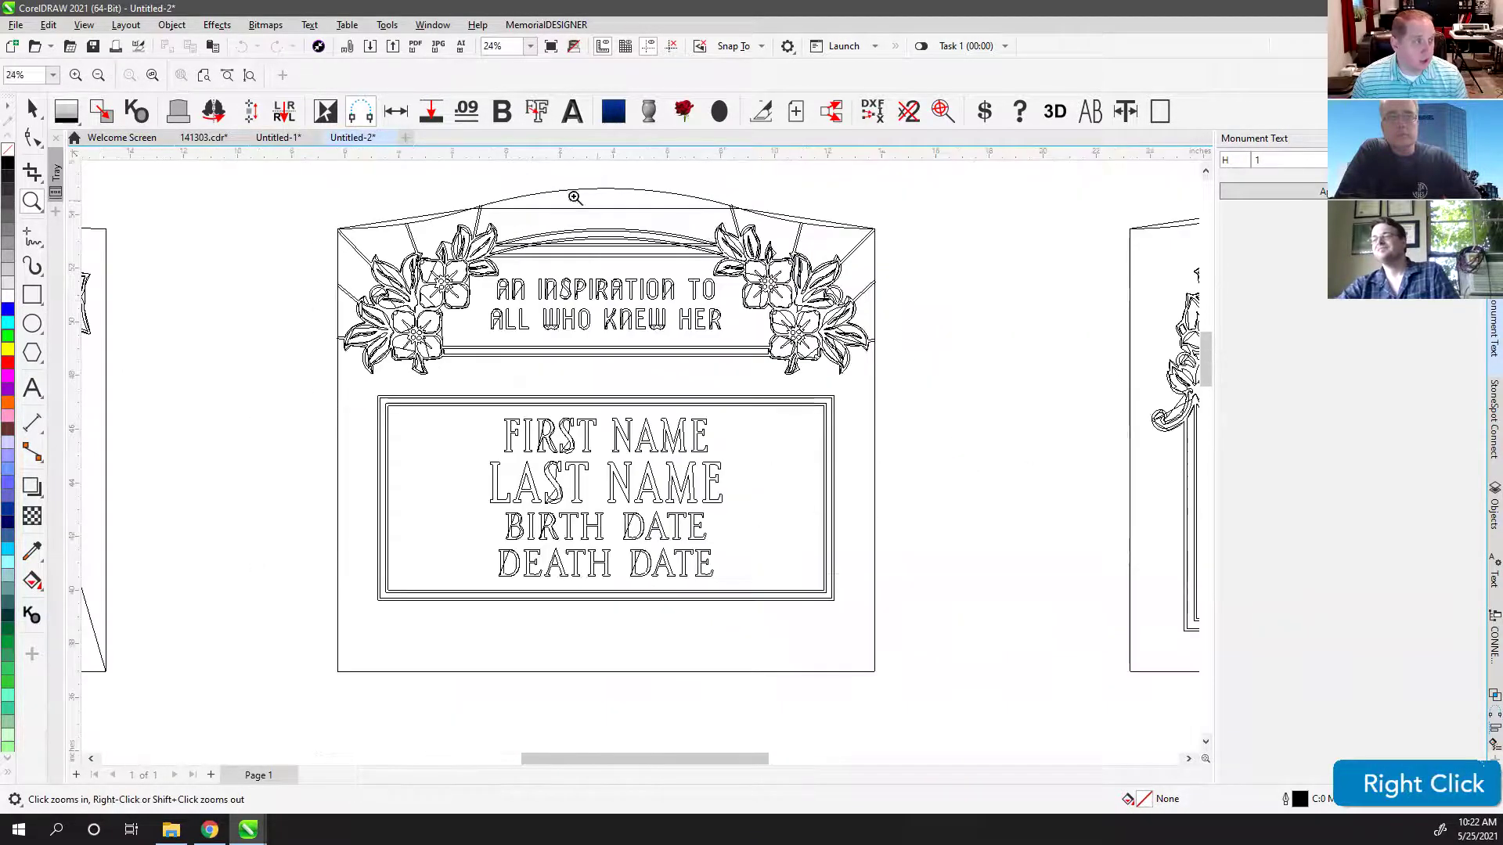
Step: Zoom in on the arched top panel, then undo an accidental arc move and segment deletion
left_click_drag(434, 190, 894, 388)
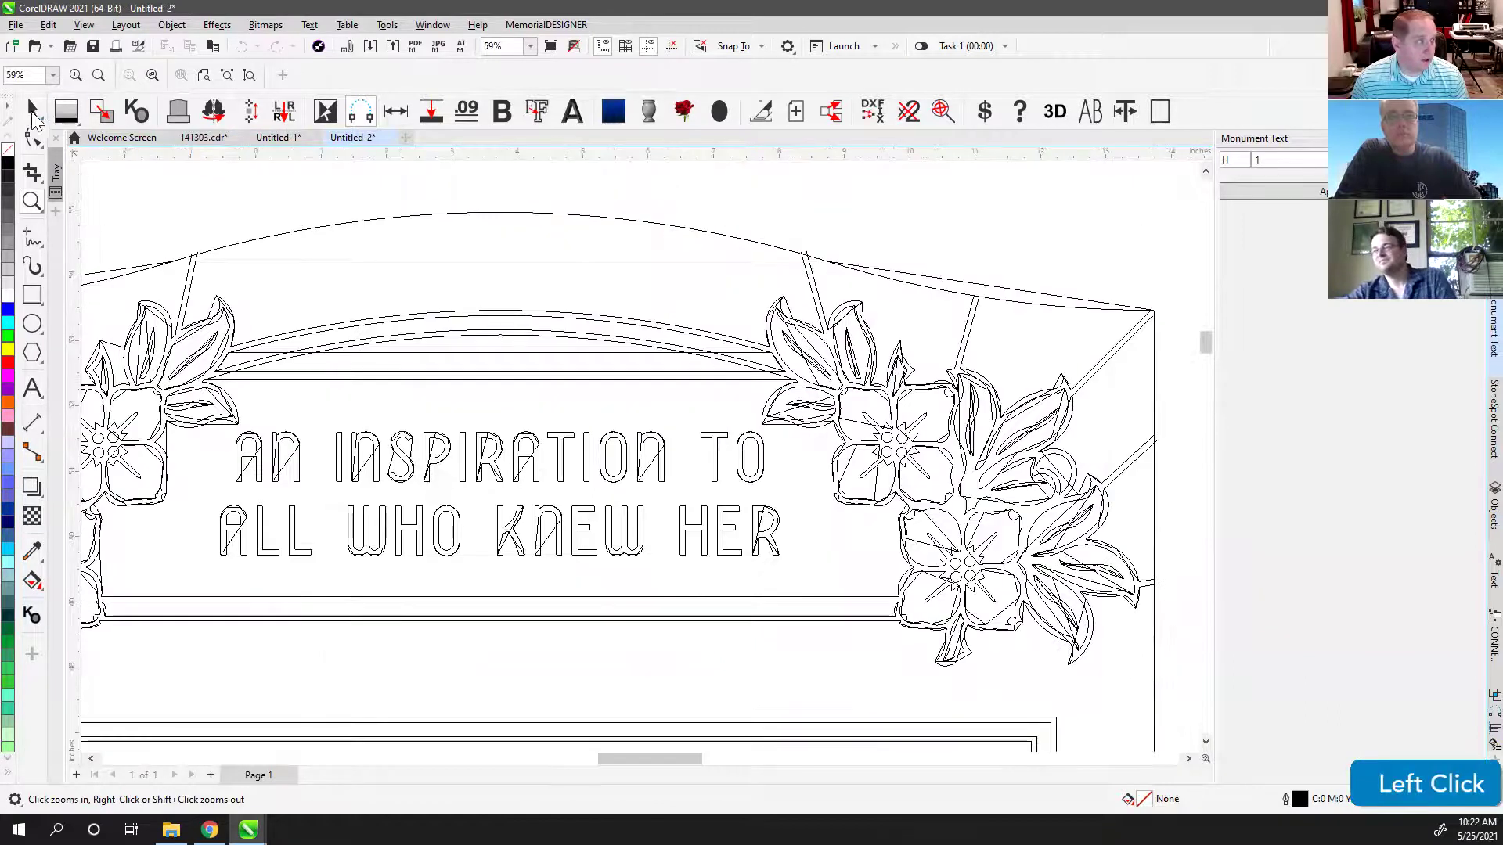
key("space")
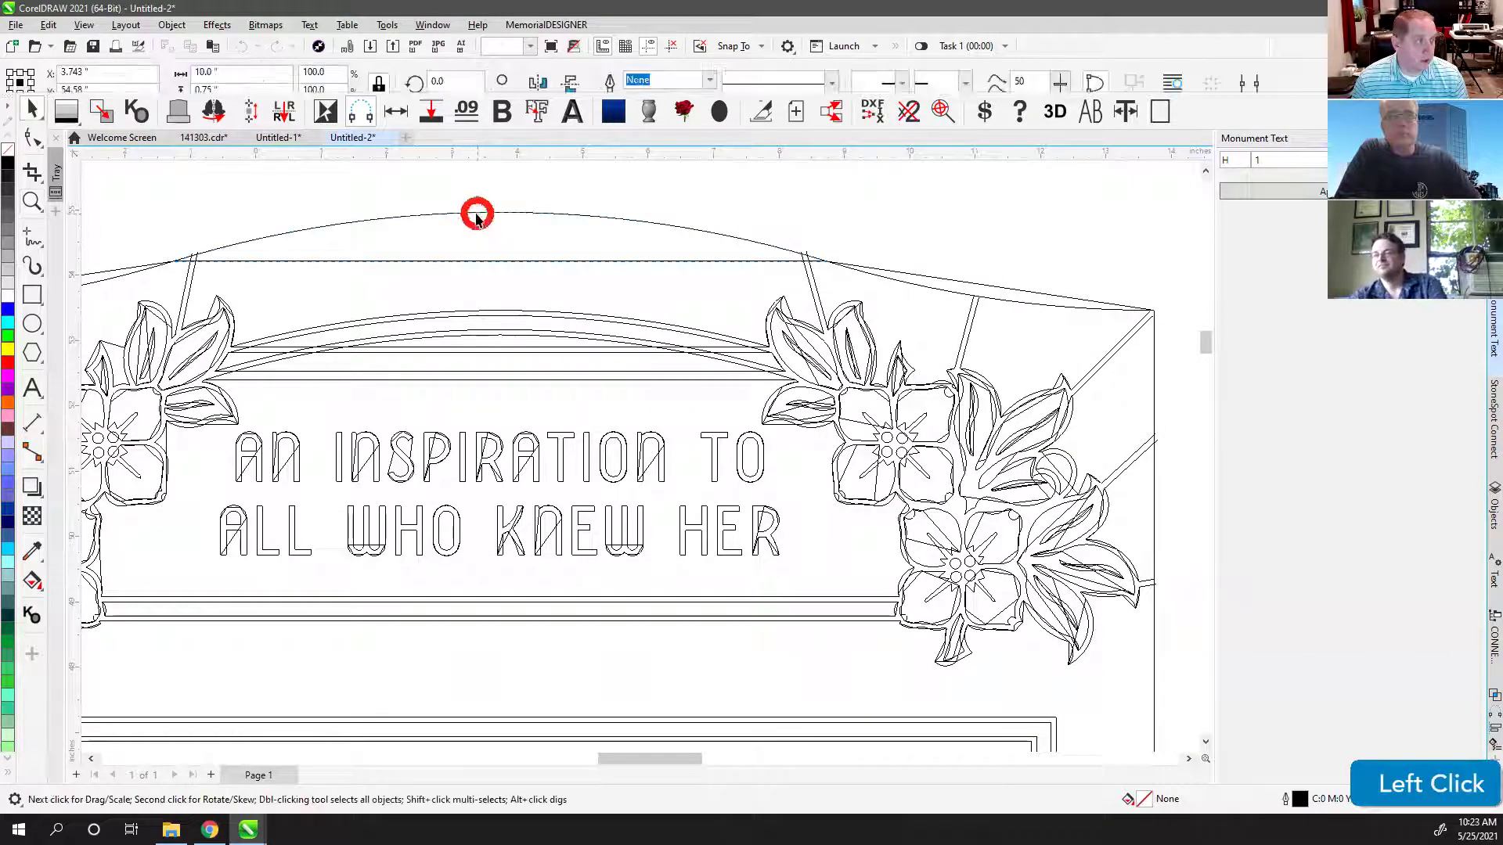
left_click(470, 212)
scroll(640, 458, "down", 3)
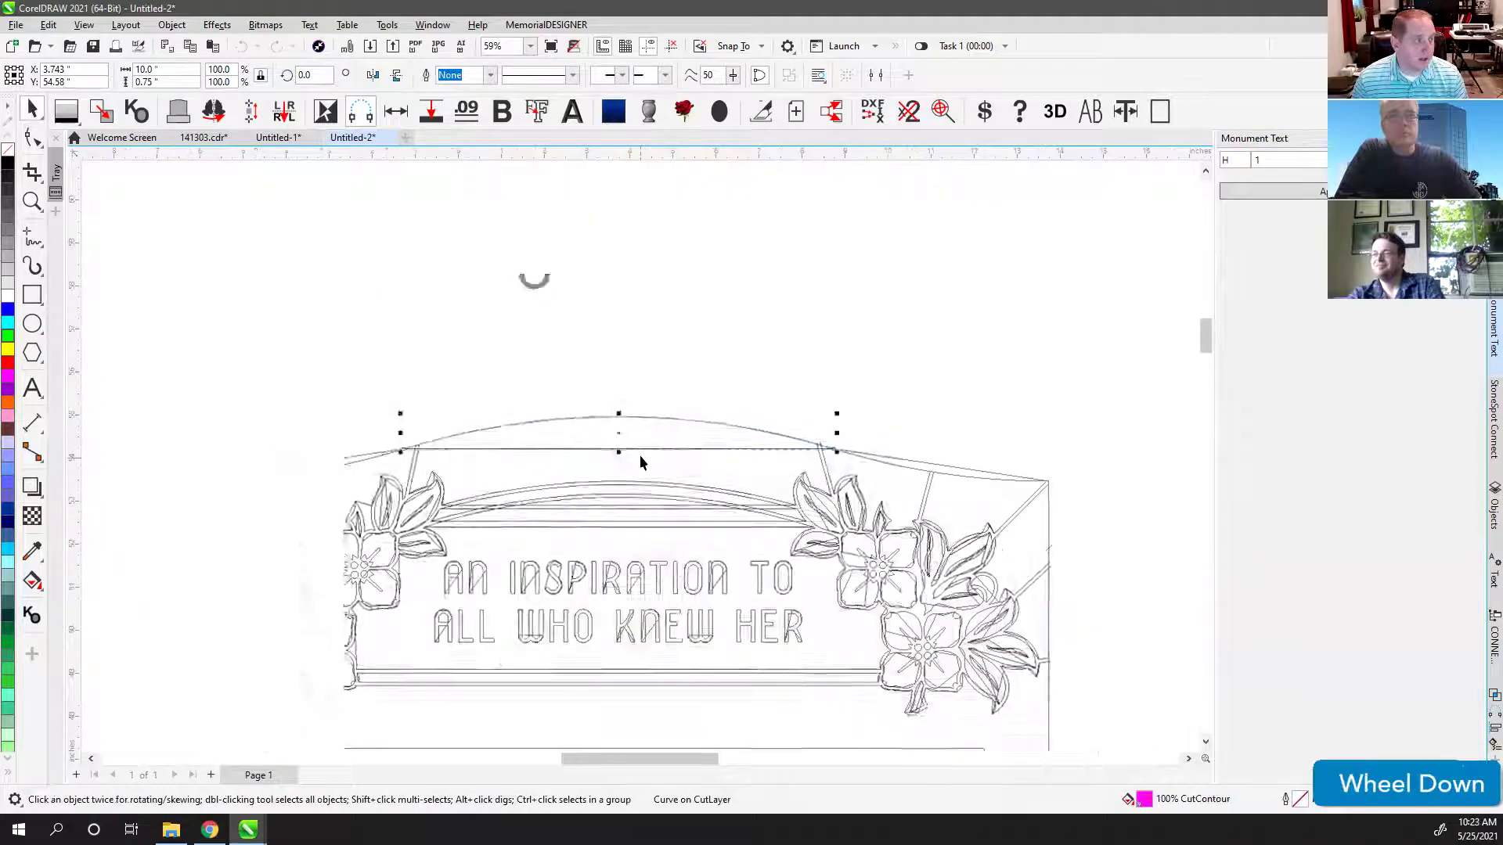
left_click_drag(630, 432, 618, 353)
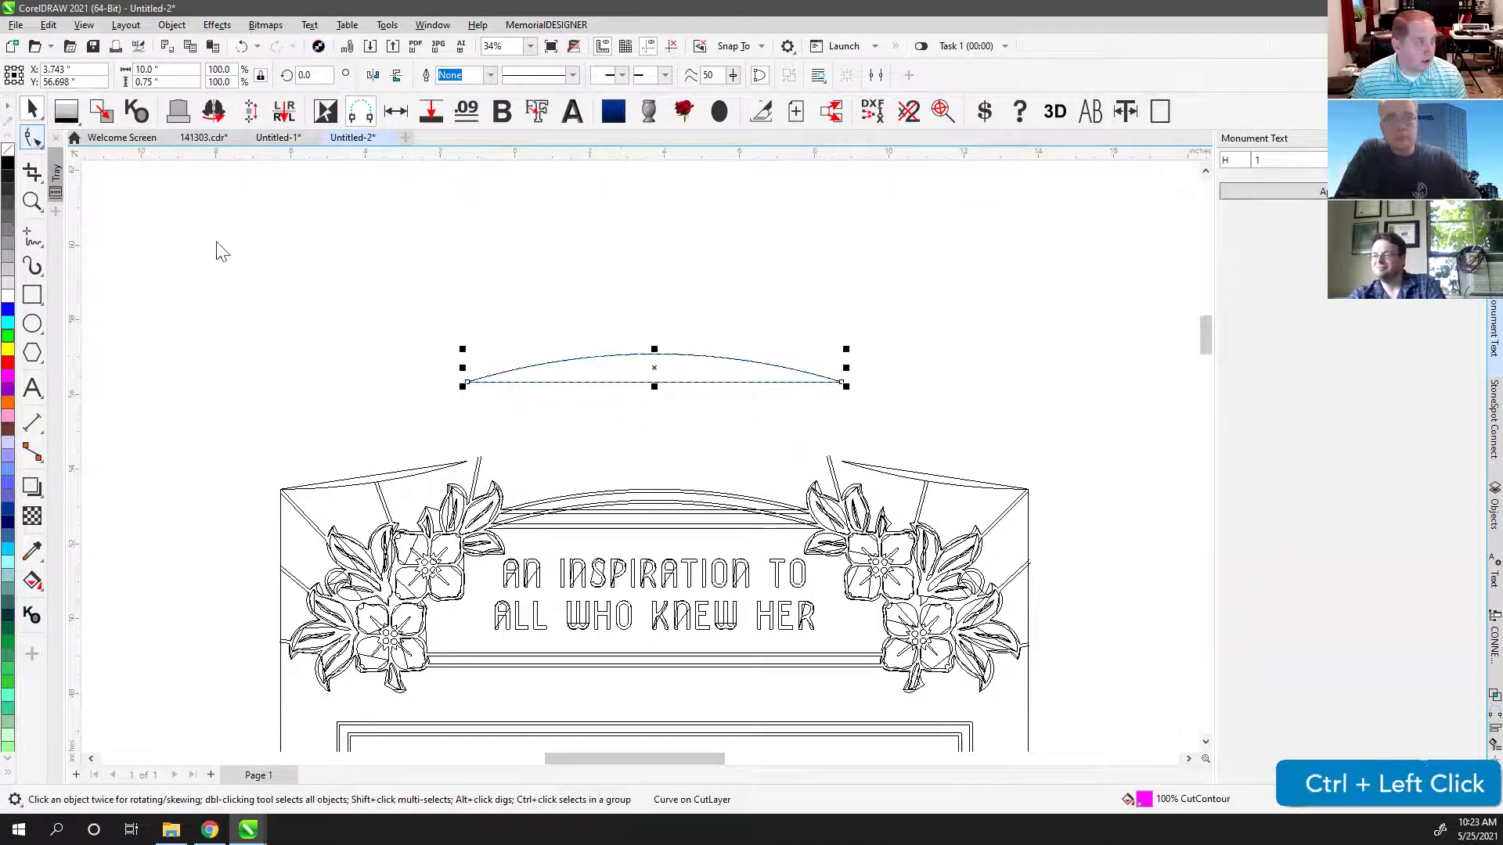
left_click(32, 139)
left_click(623, 382)
key("Delete")
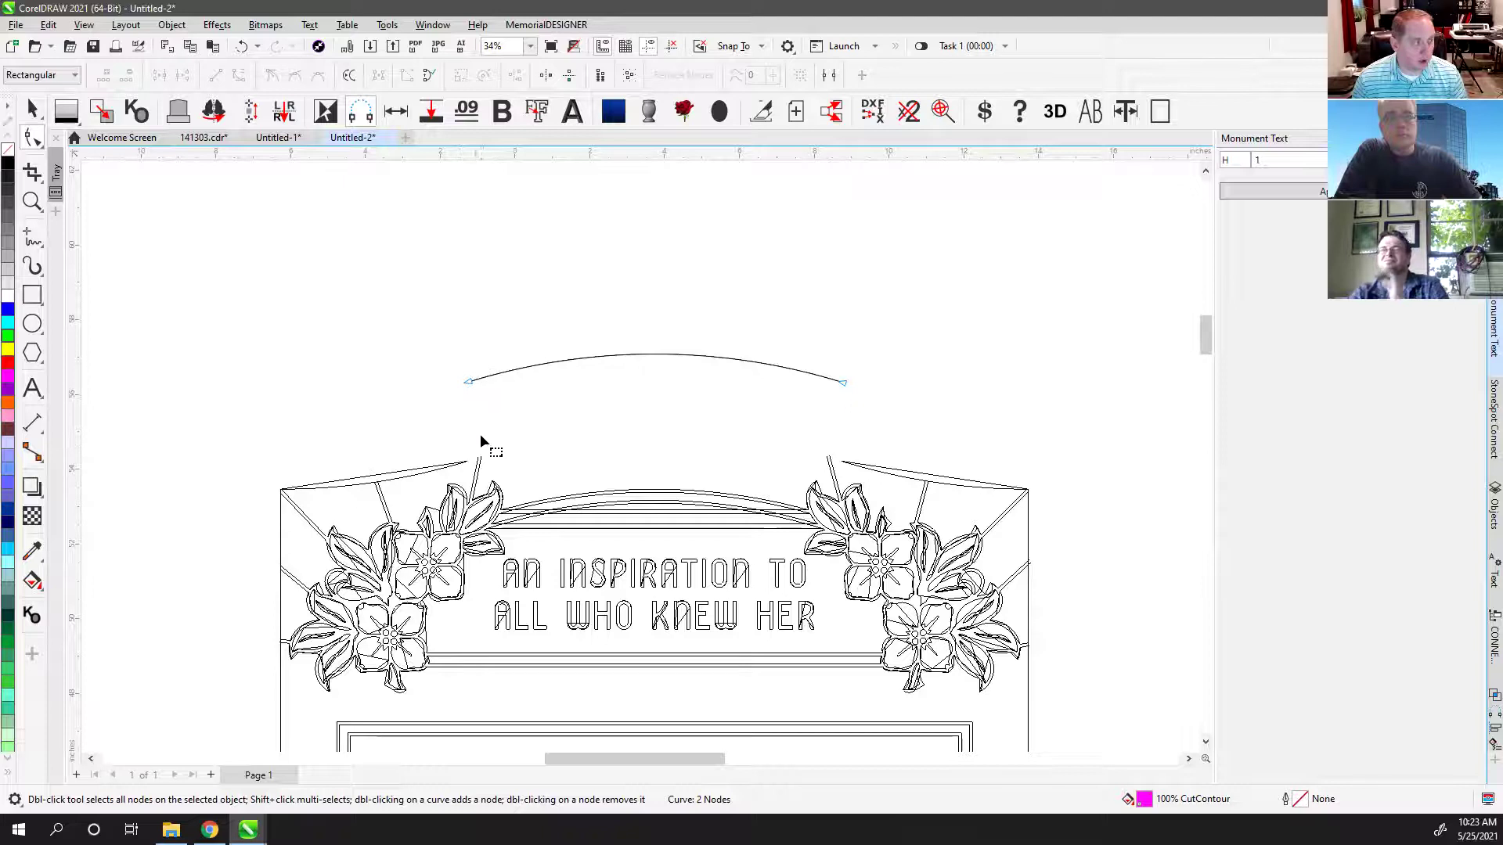
key("ctrl+z")
key("ctrl+z")
Step: Delete the left straight segment, the horizontal top line and the inner arc segment
scroll(491, 458, "up", 1)
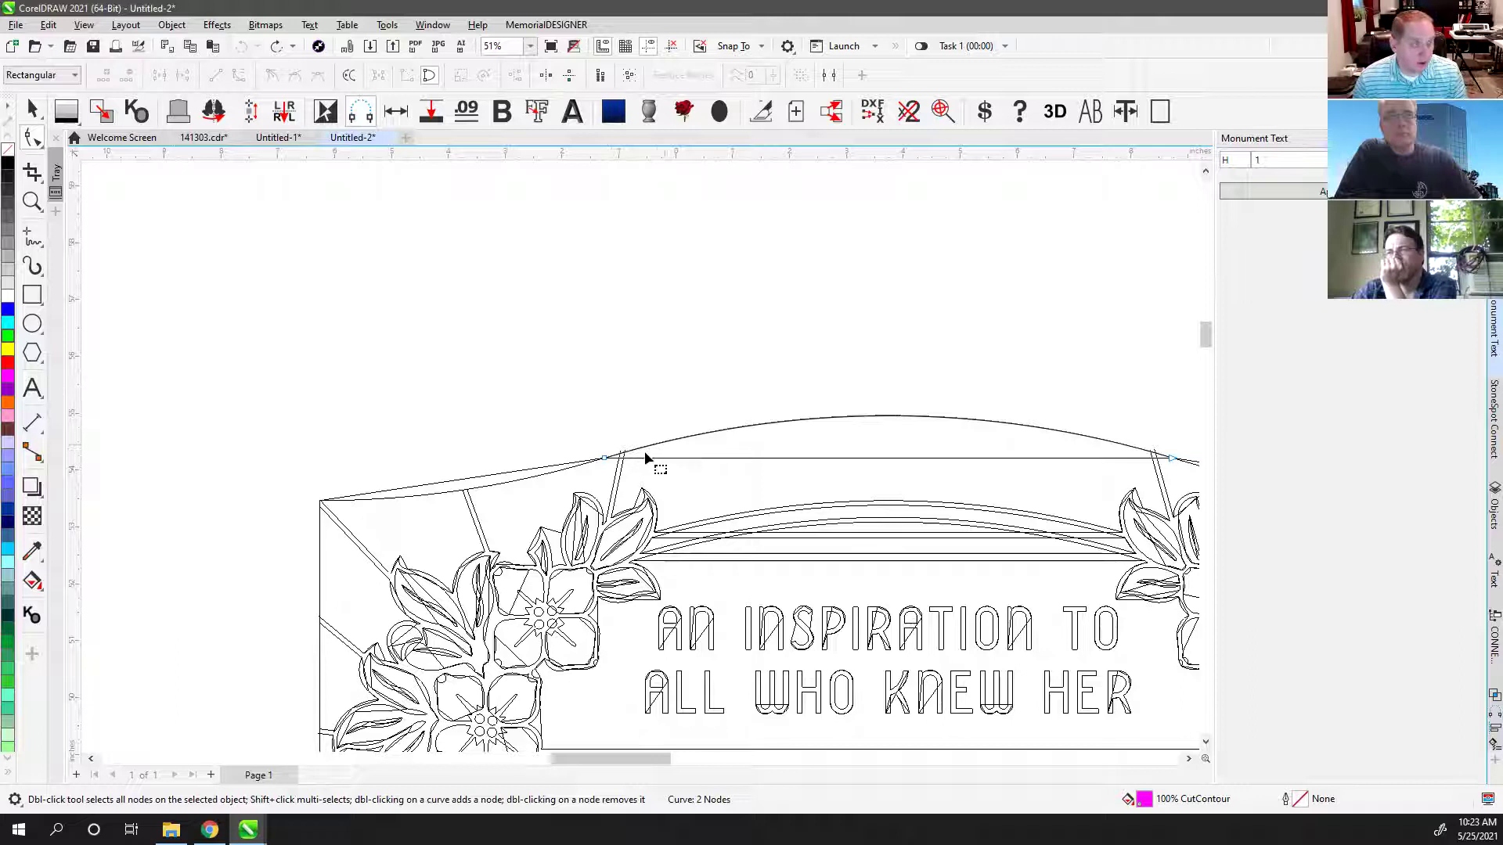
left_click(523, 473)
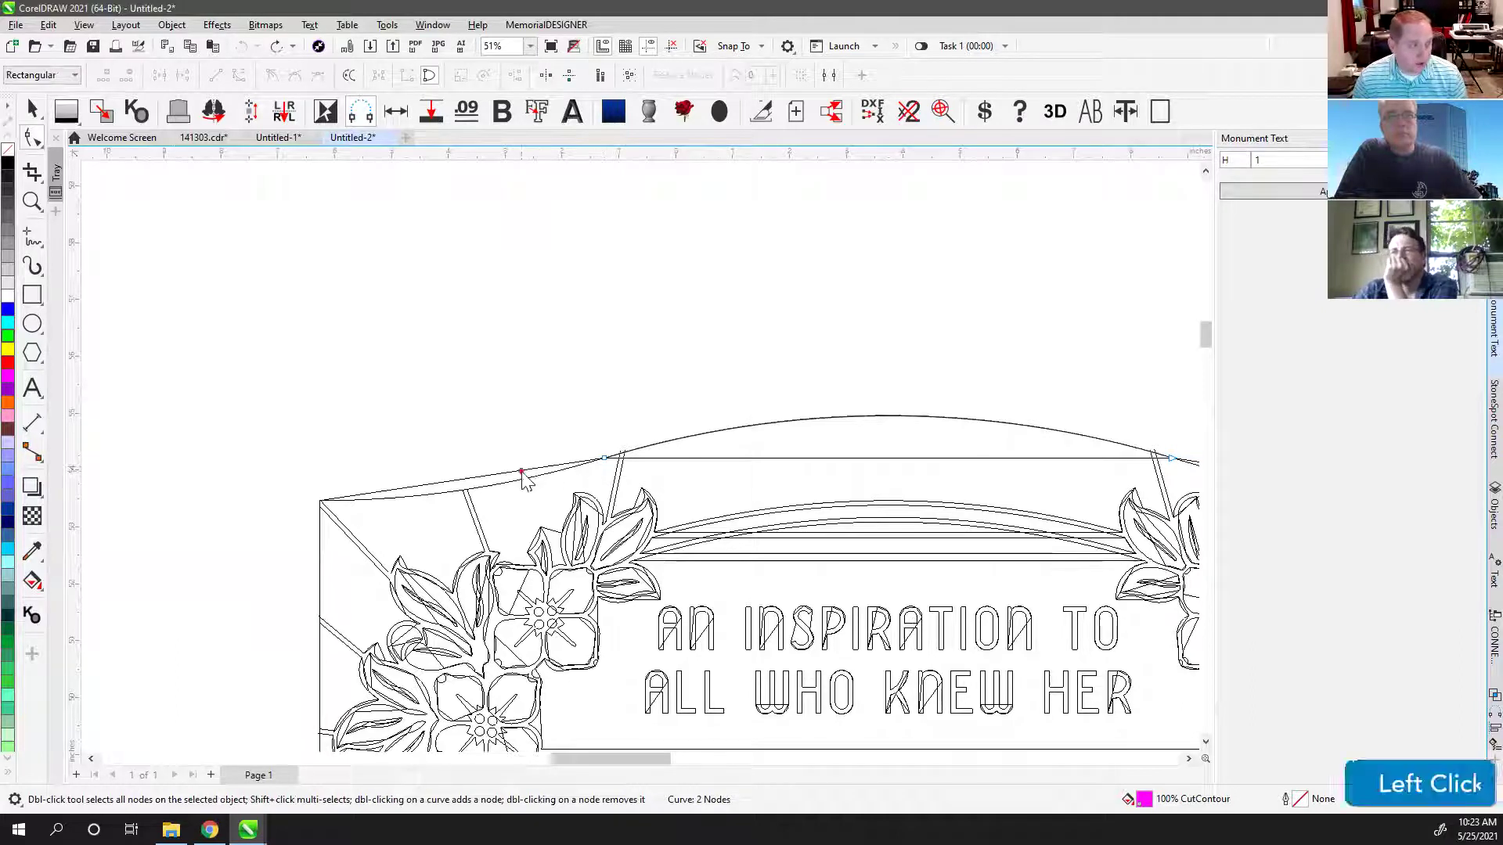
key("Delete")
left_click(689, 458)
key("Delete")
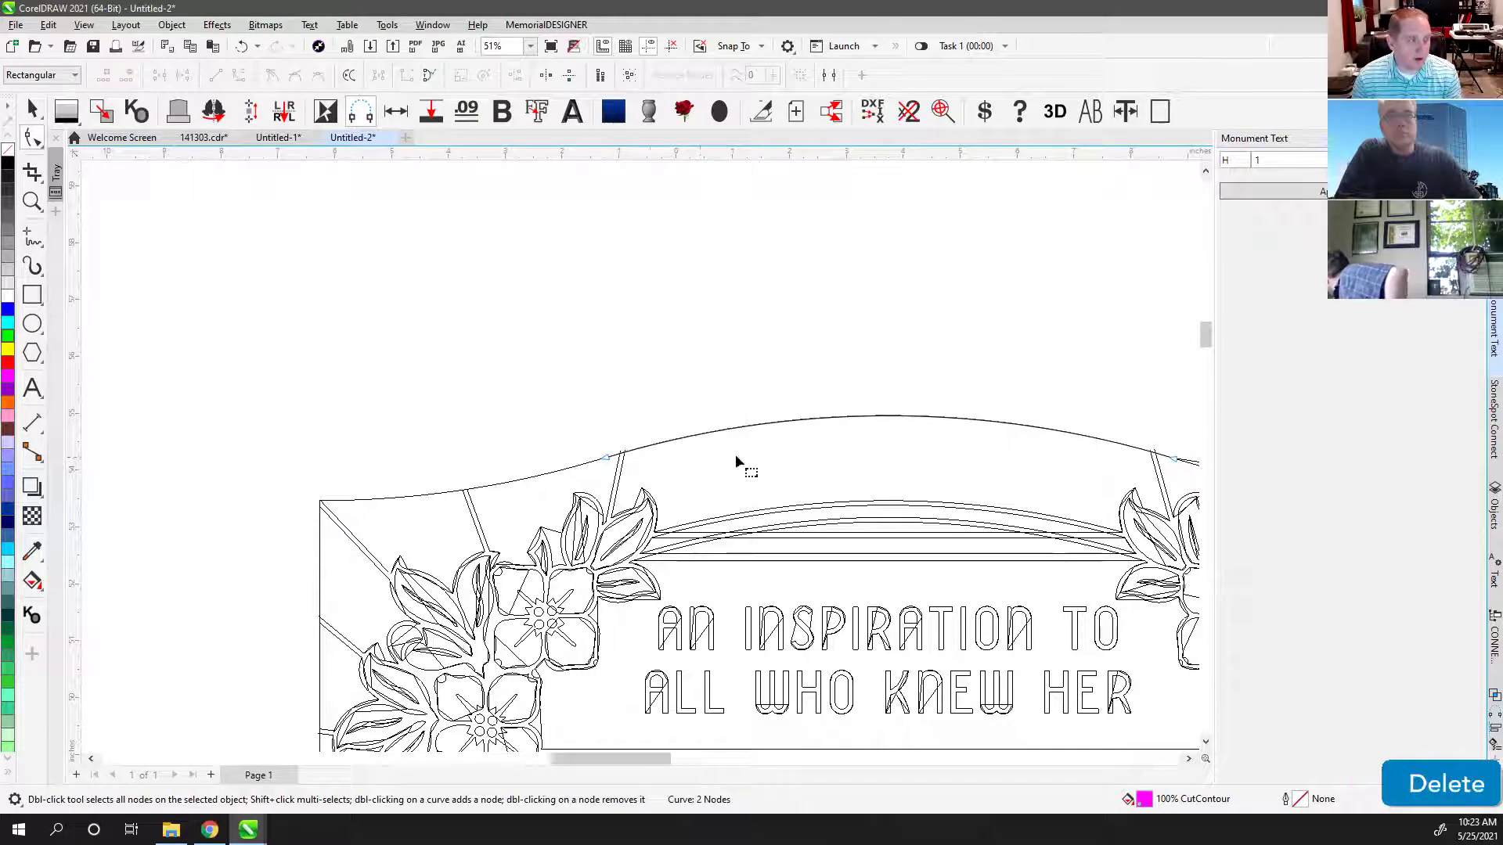
left_click(697, 534)
left_click(687, 531)
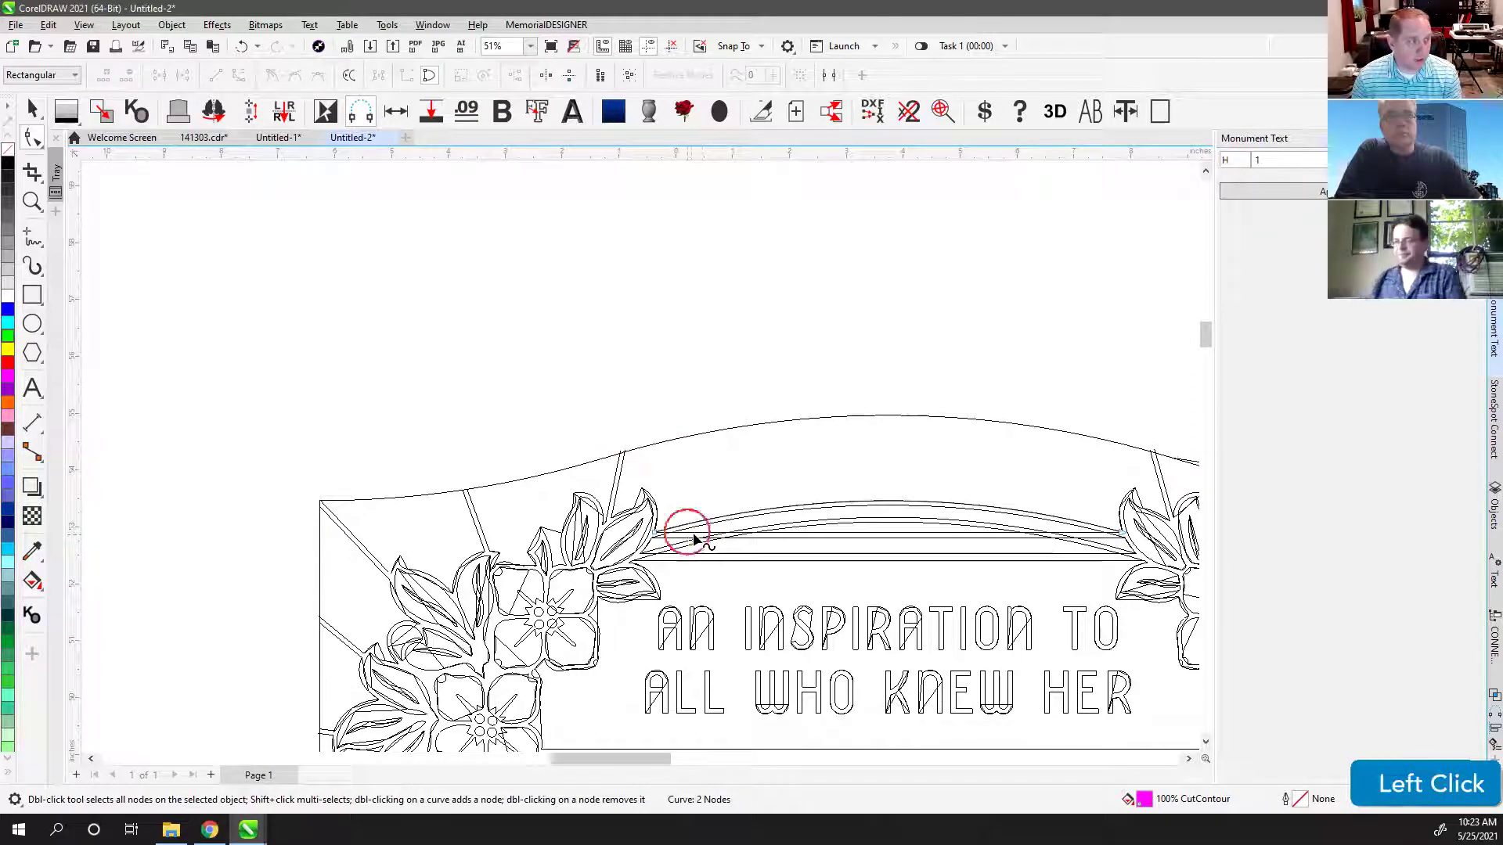
key("Delete")
Step: Delete the extra arc segment, the straight line beneath it and the remaining stray segment
left_click(673, 537)
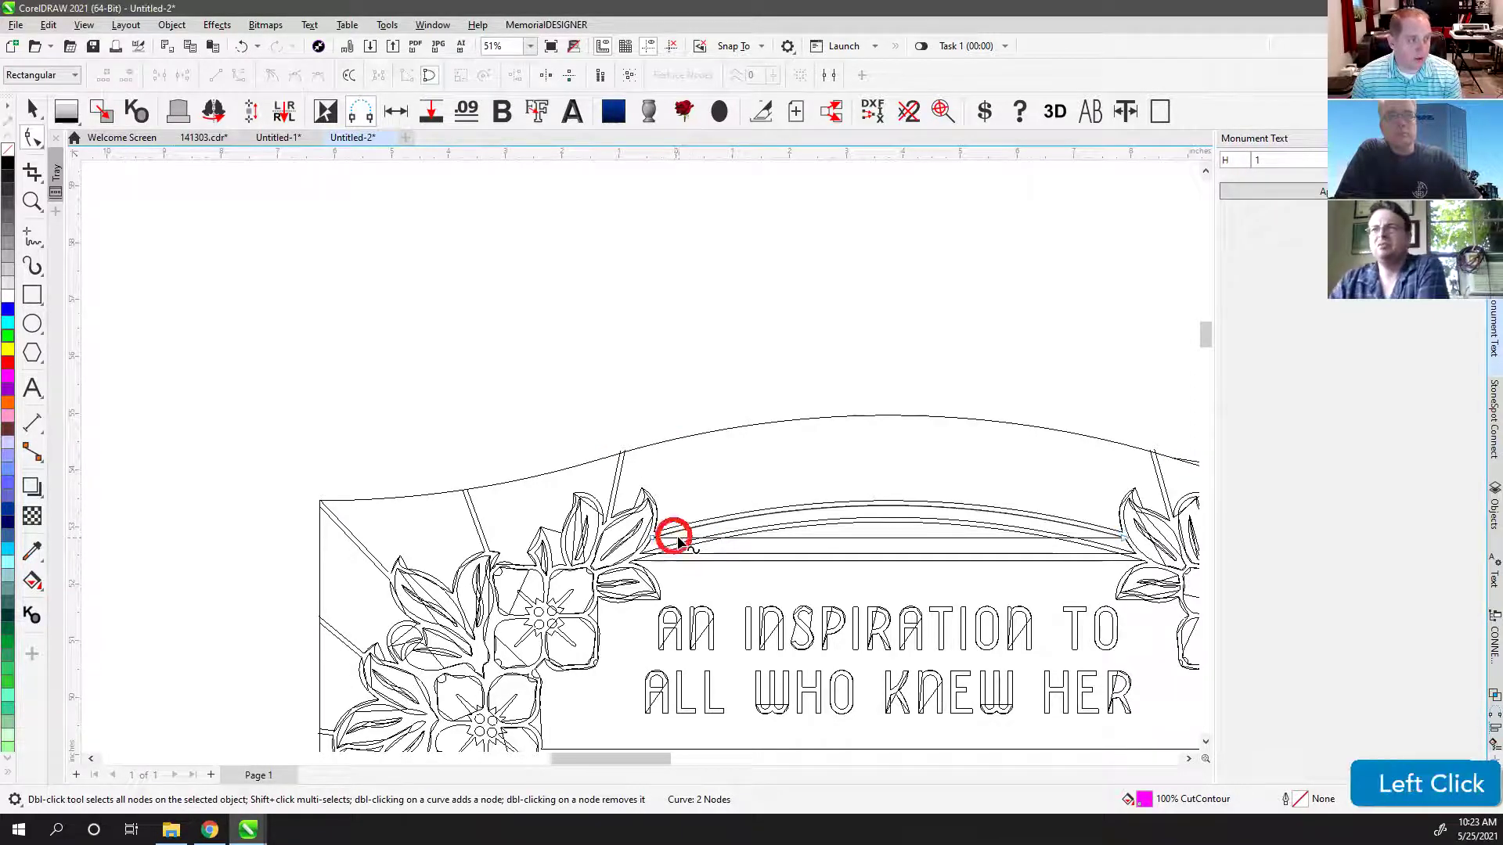
left_click(678, 540)
key("Delete")
left_click(715, 554)
key("Delete")
left_click(731, 560)
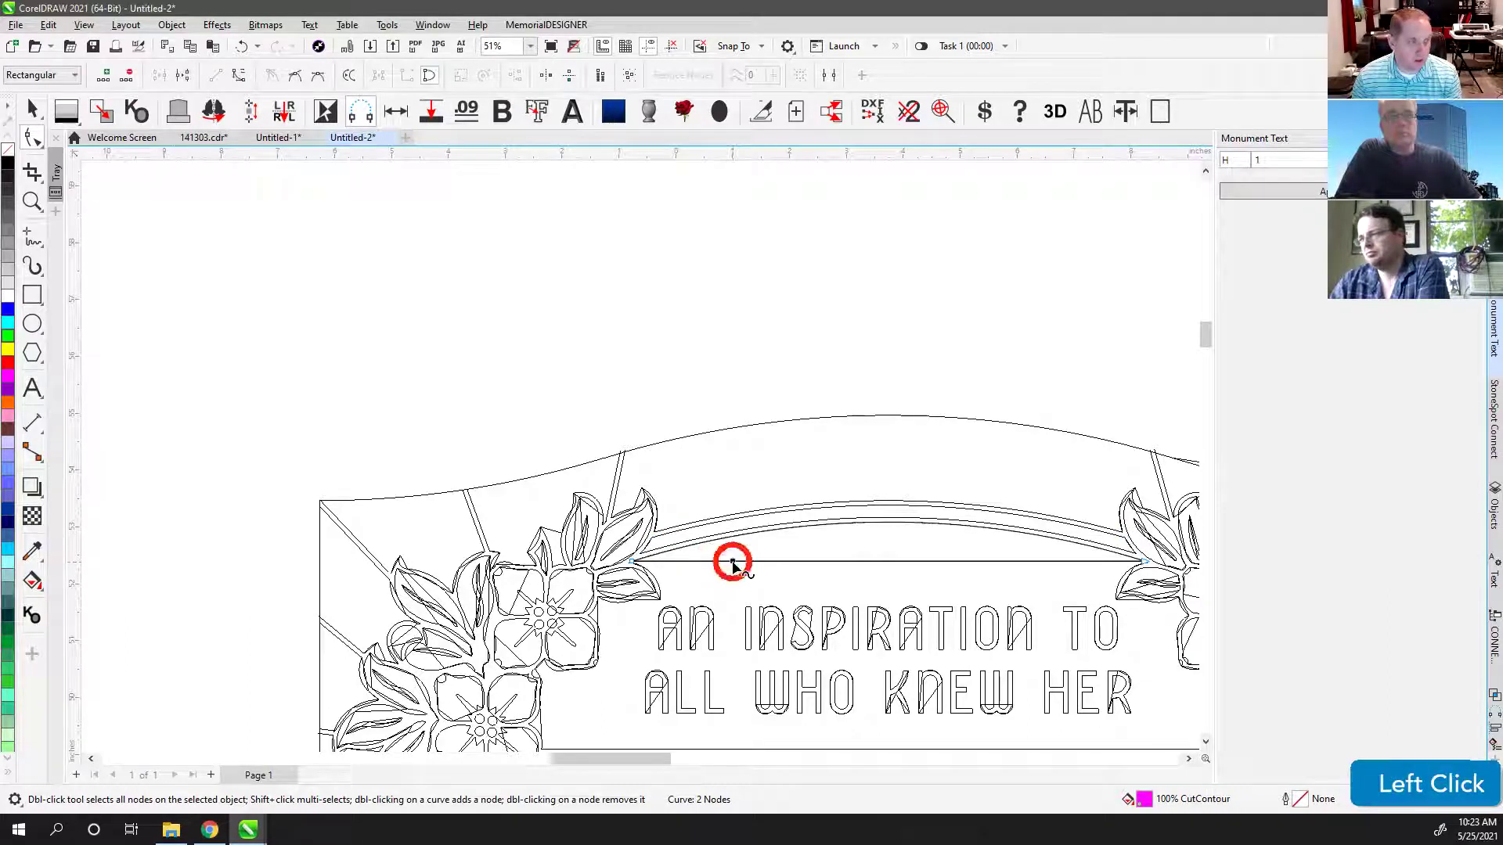
key("Delete")
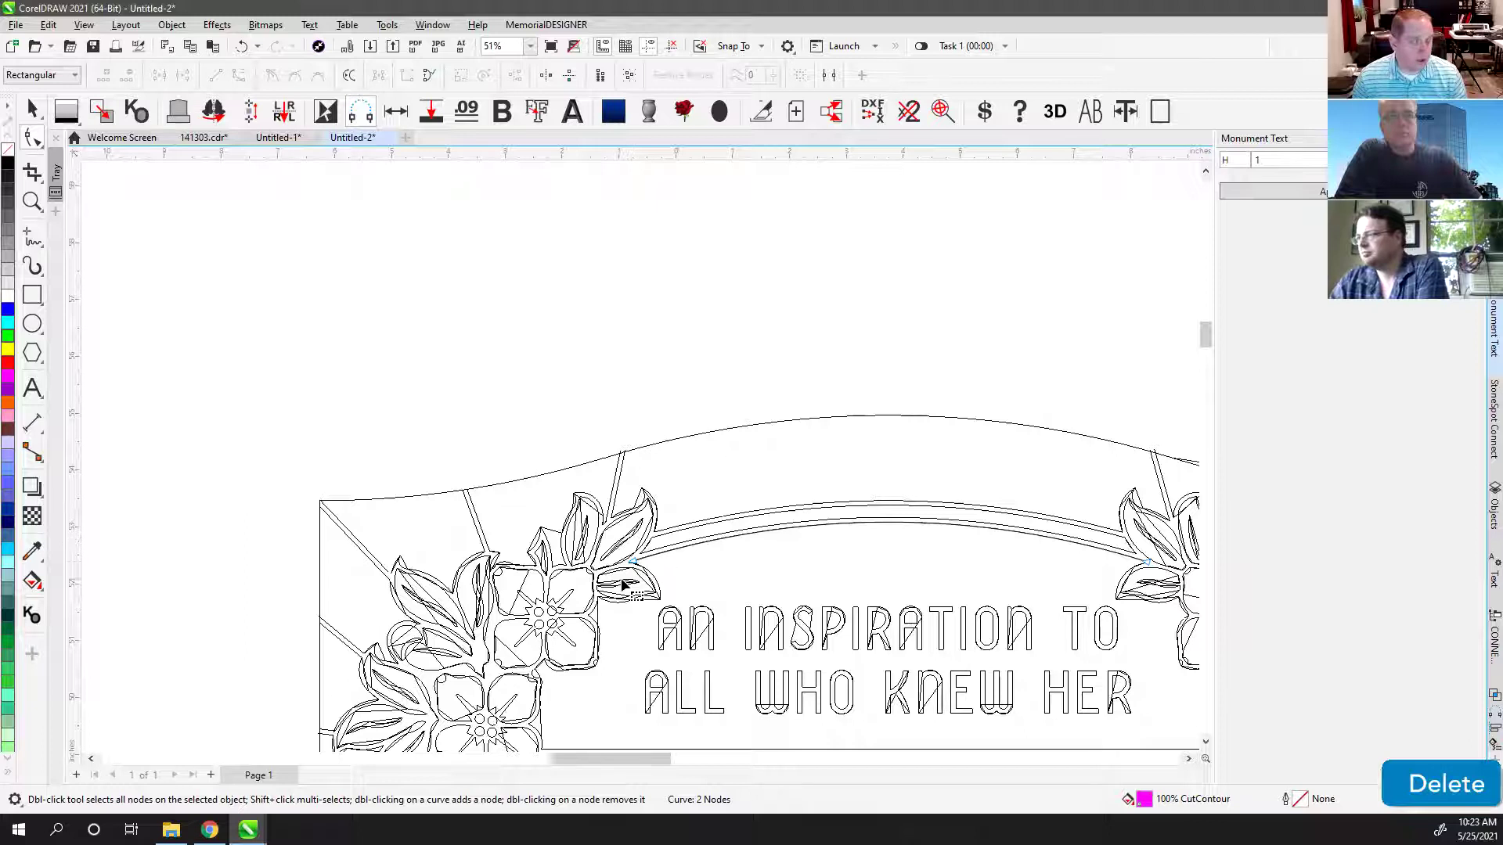
left_click(31, 110)
scroll(642, 450, "down", 1)
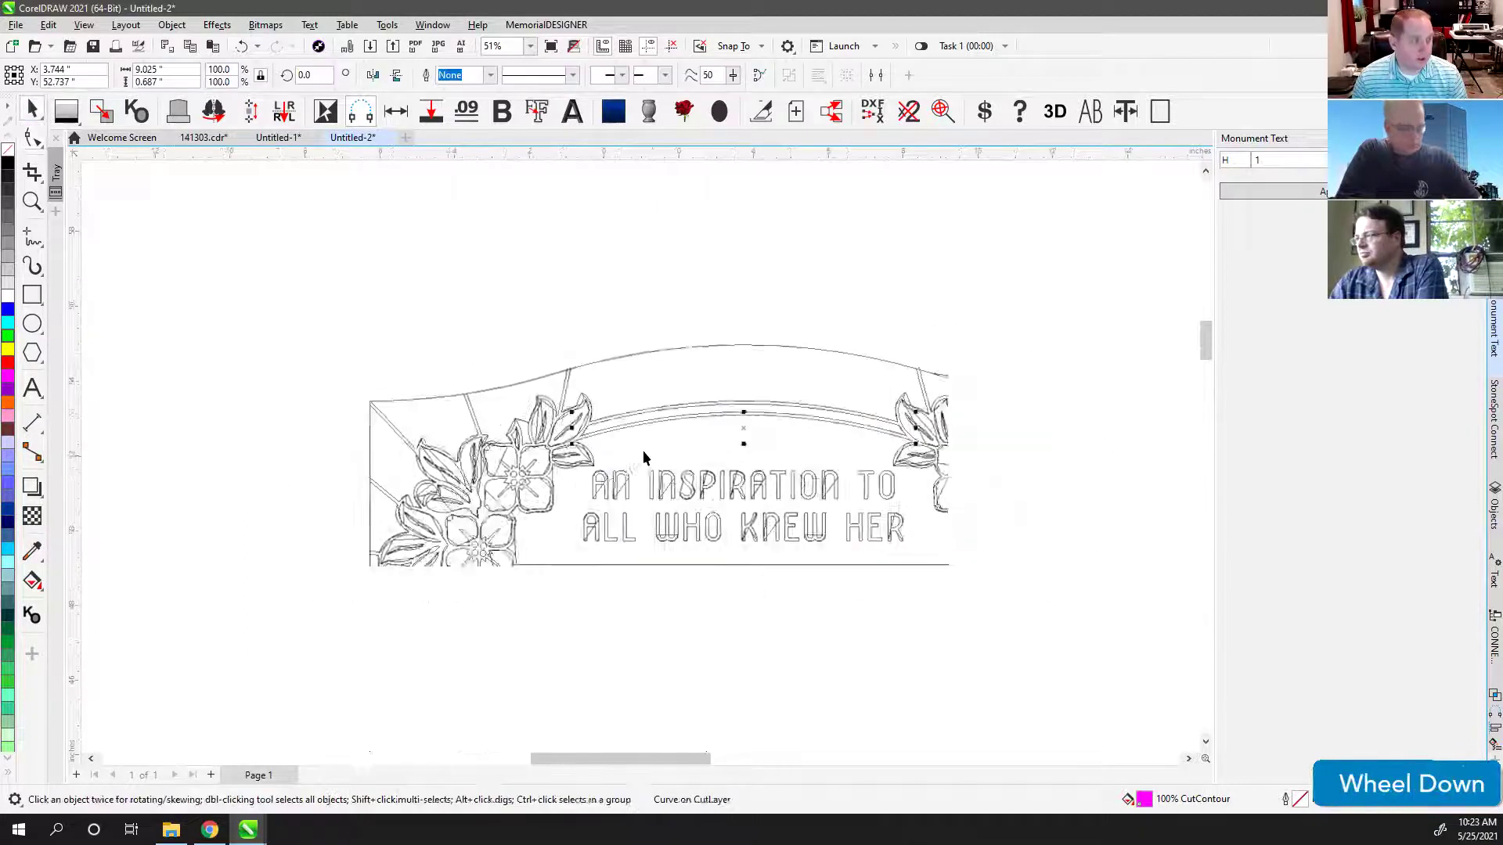
left_click(660, 282)
key("F4")
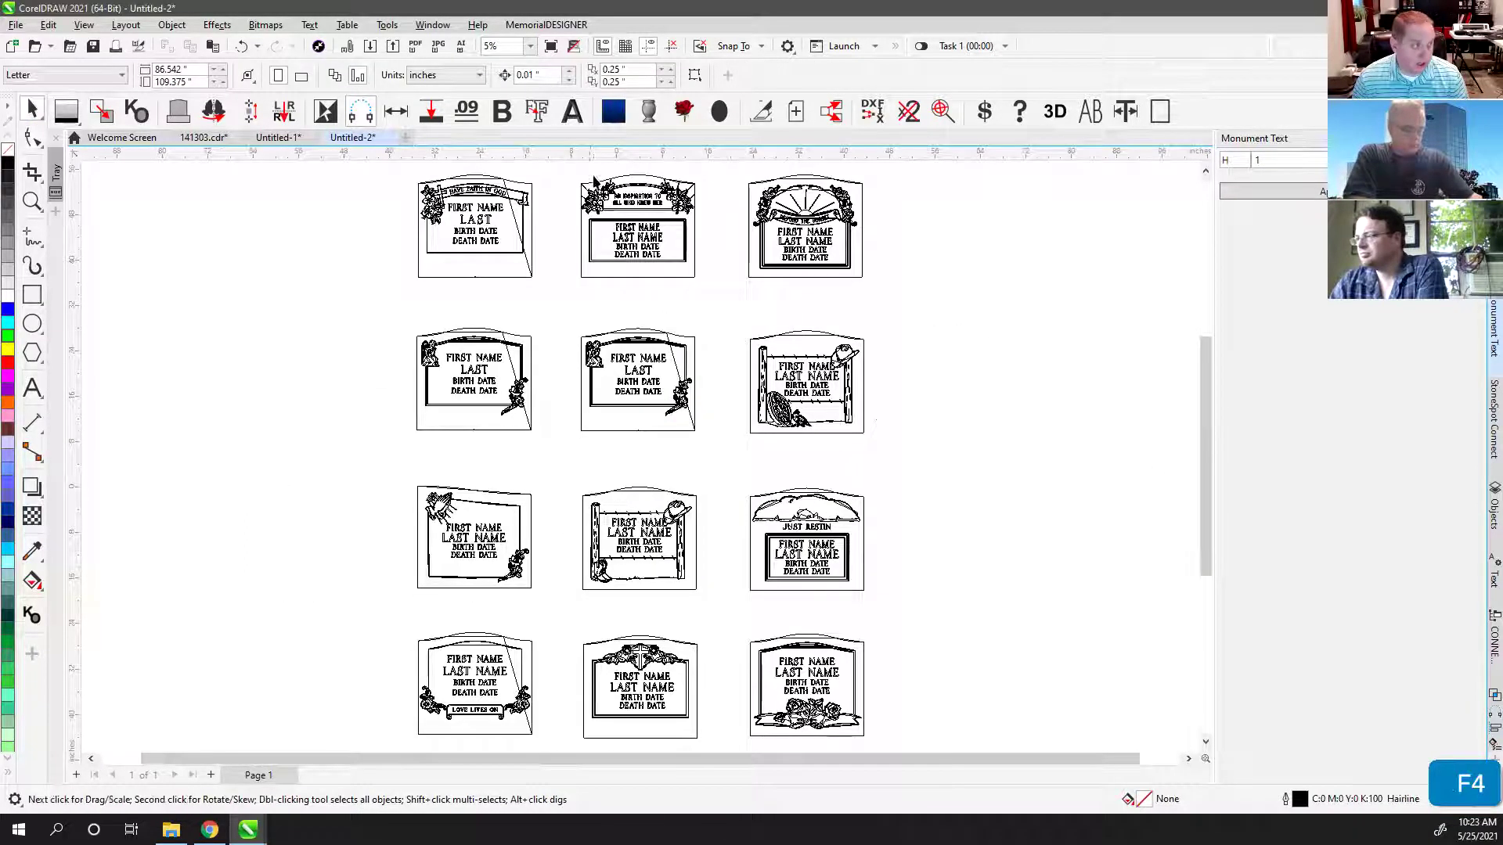
Step: Zoom to fit the top-middle An Inspiration To memorial and return to normal filled view
left_click_drag(572, 166, 716, 297)
key("shift+F2")
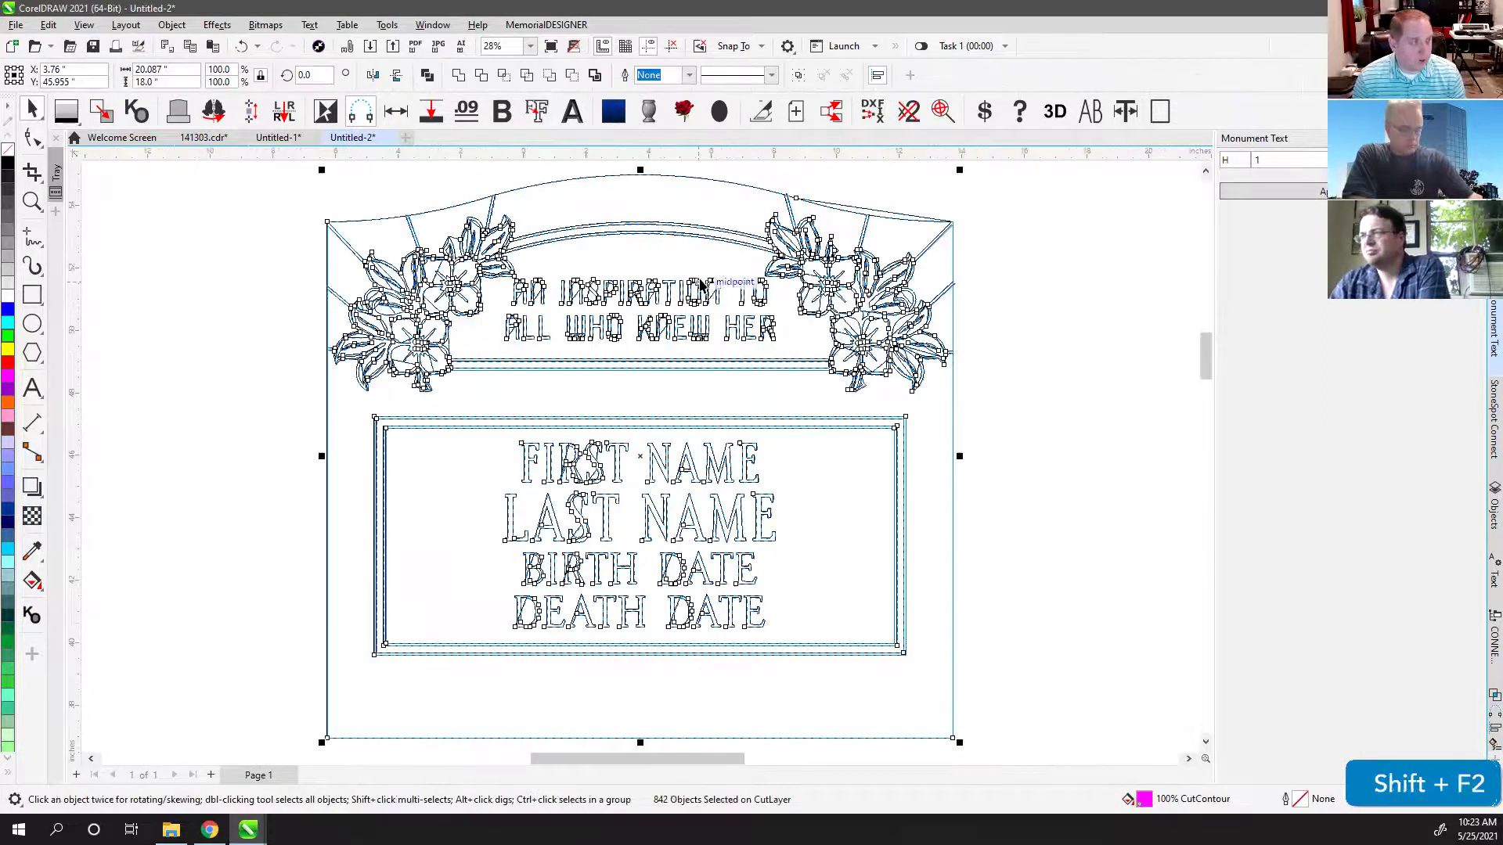
left_click(1018, 294)
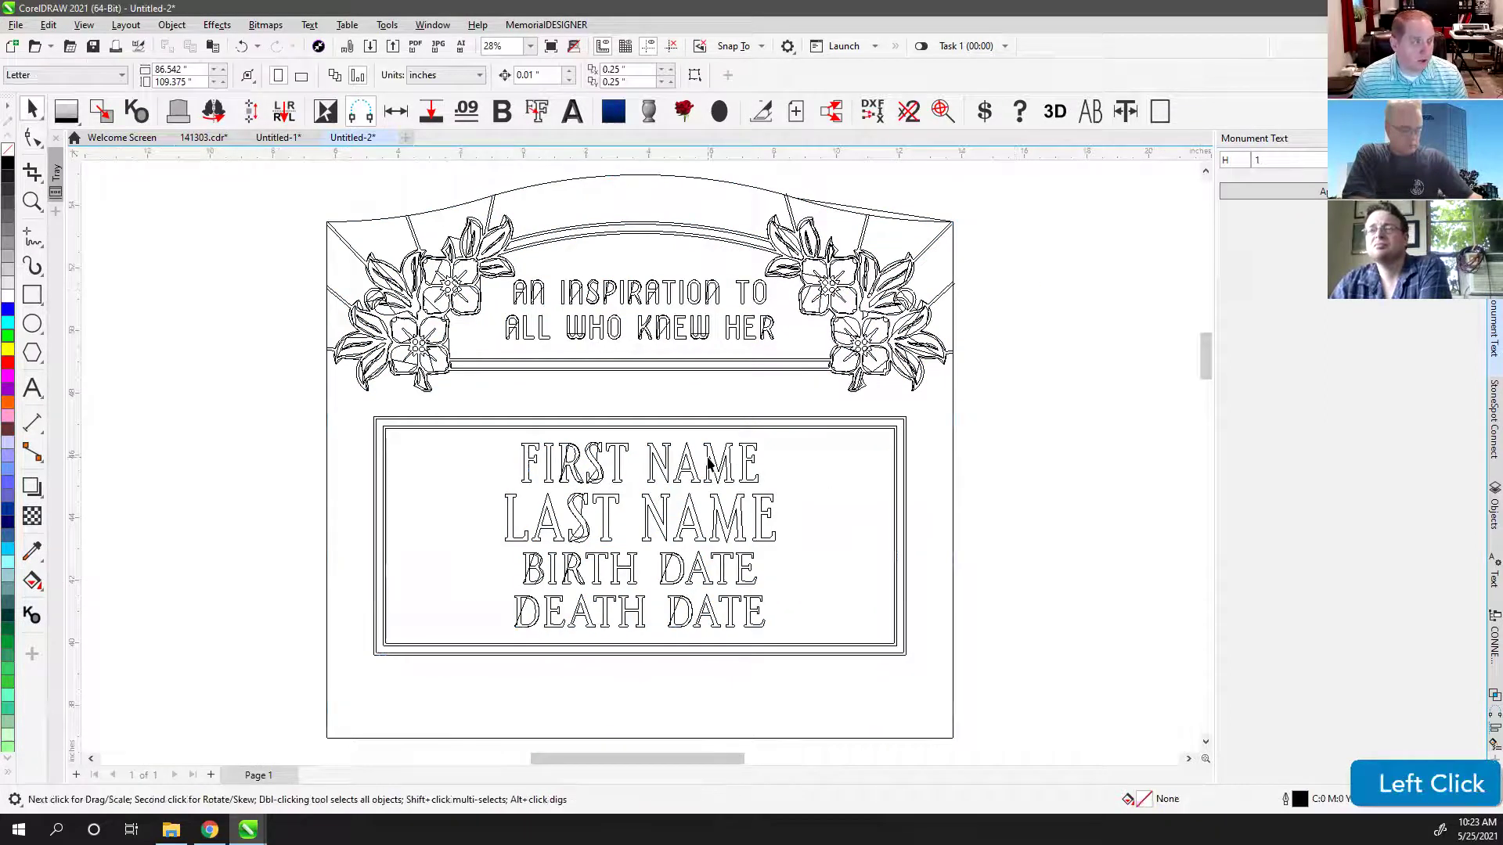
key("v")
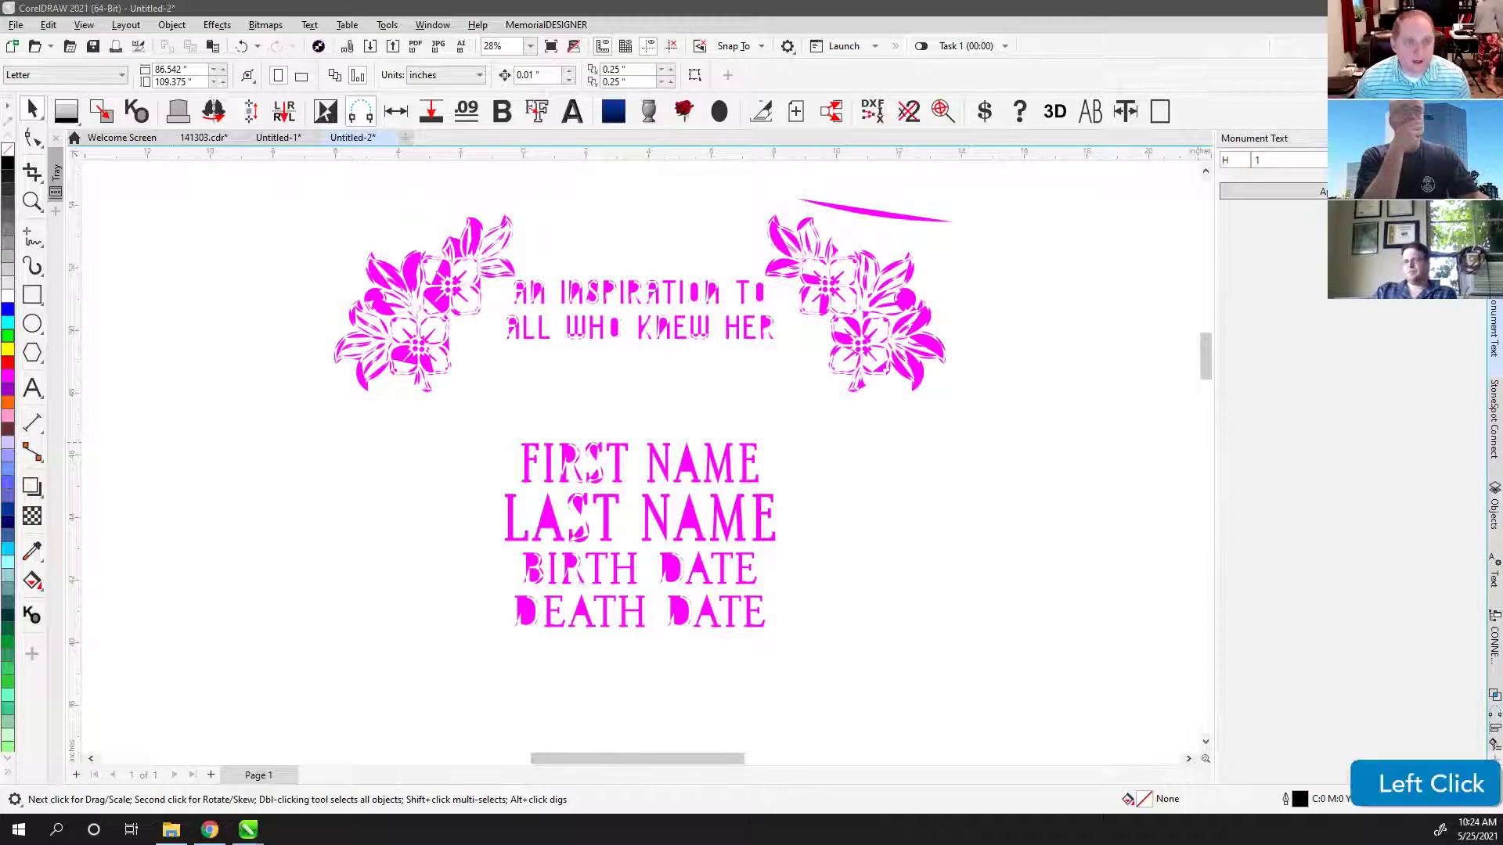
left_click(278, 137)
left_click(678, 624)
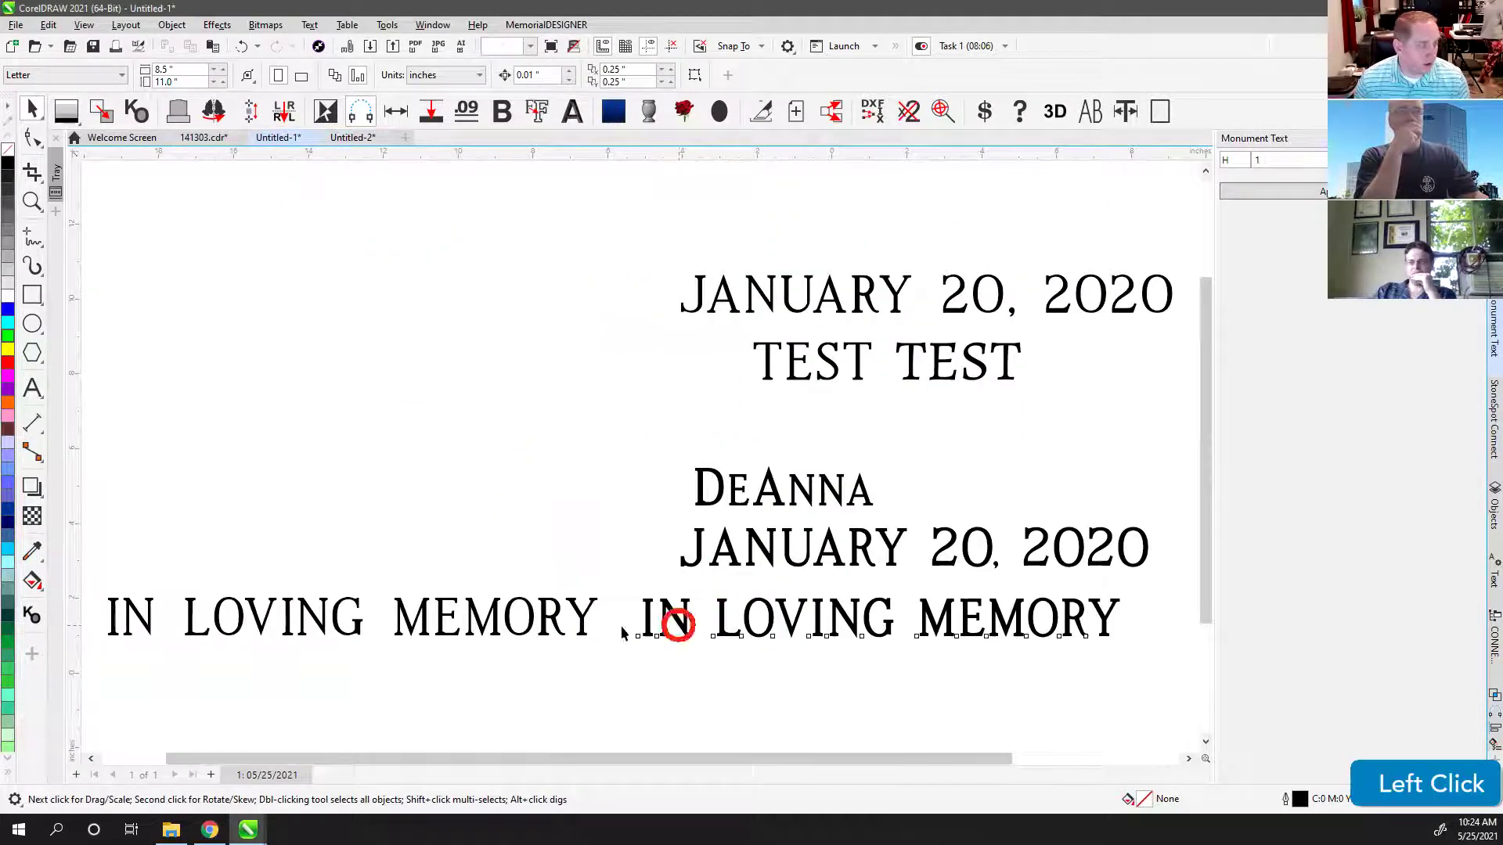
left_click(560, 620)
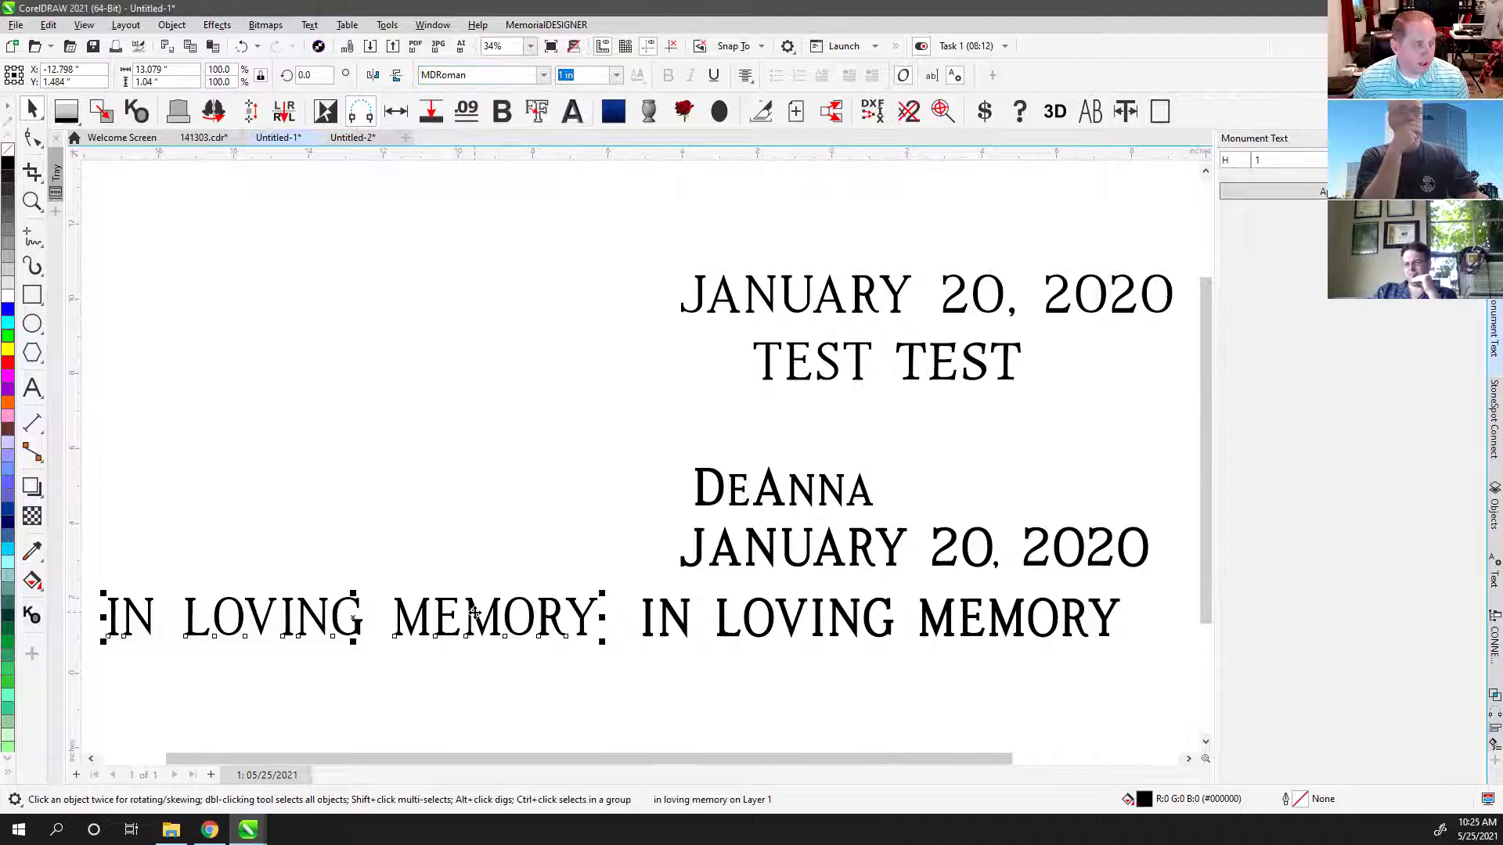
left_click(542, 75)
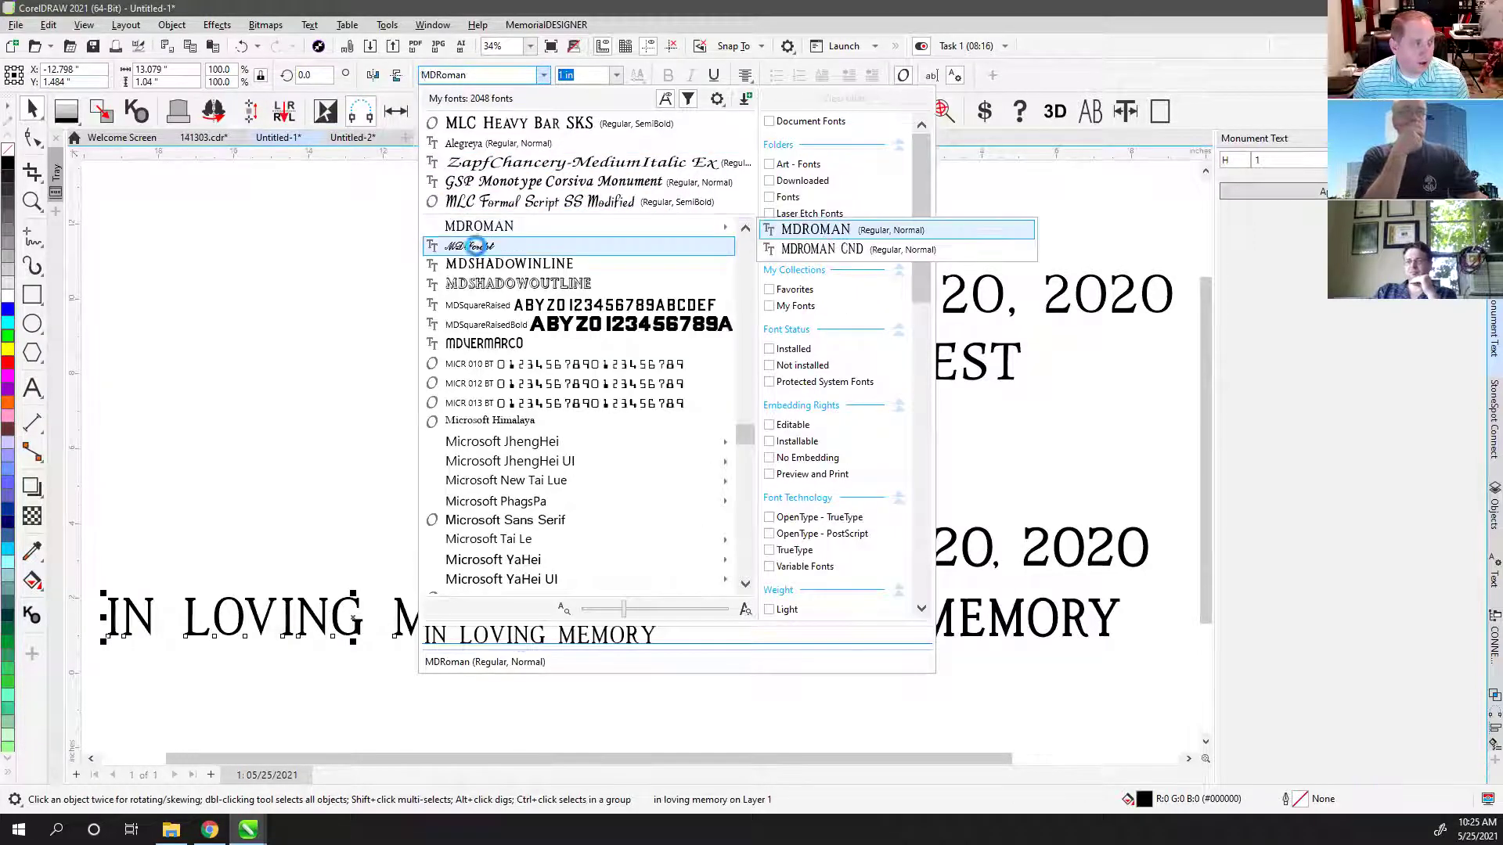
scroll(500, 270, "up", 4)
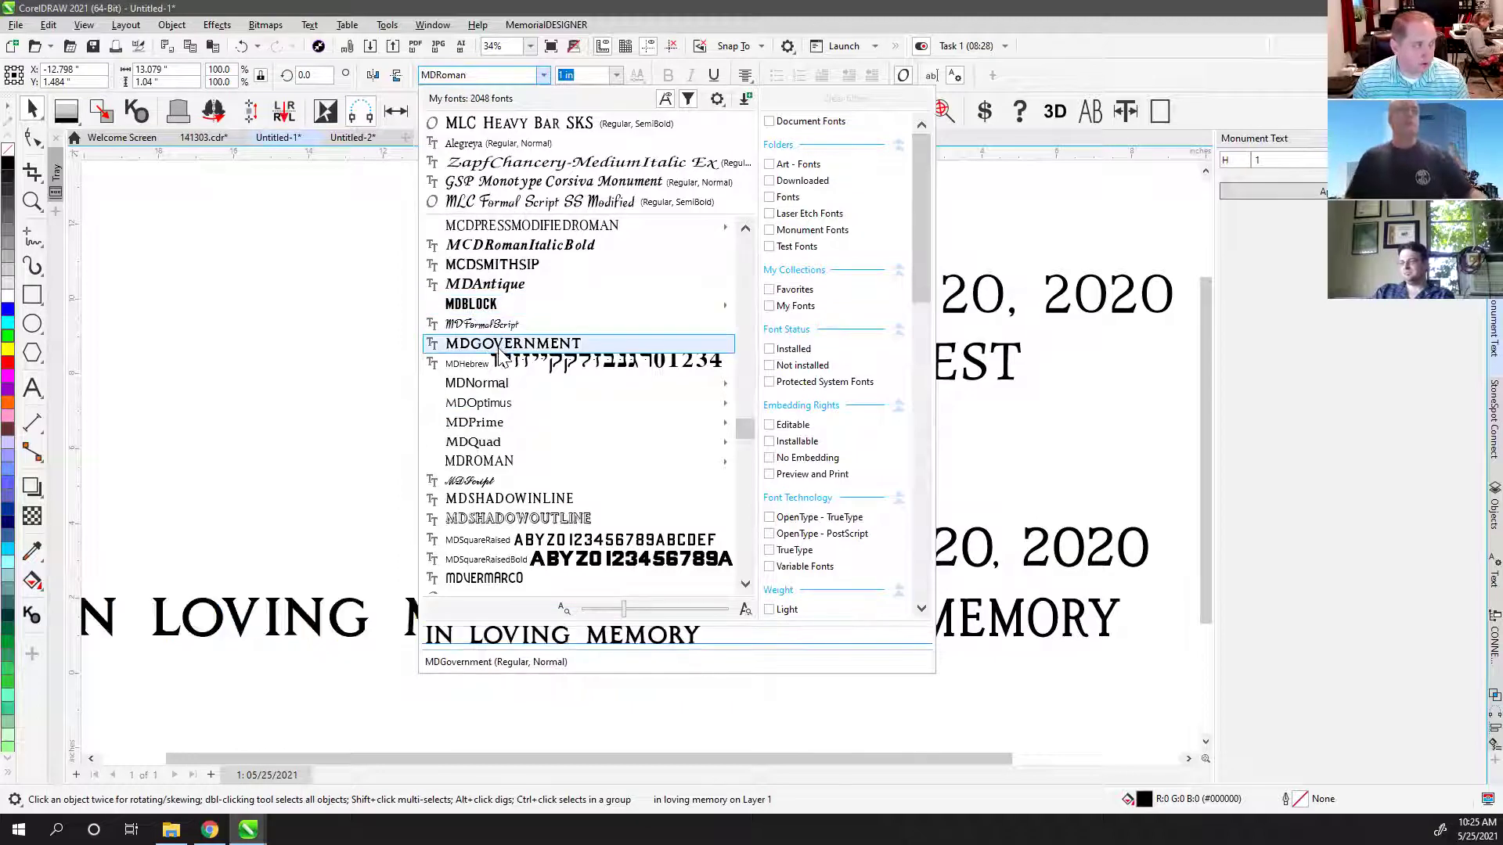
mouse_move(492, 467)
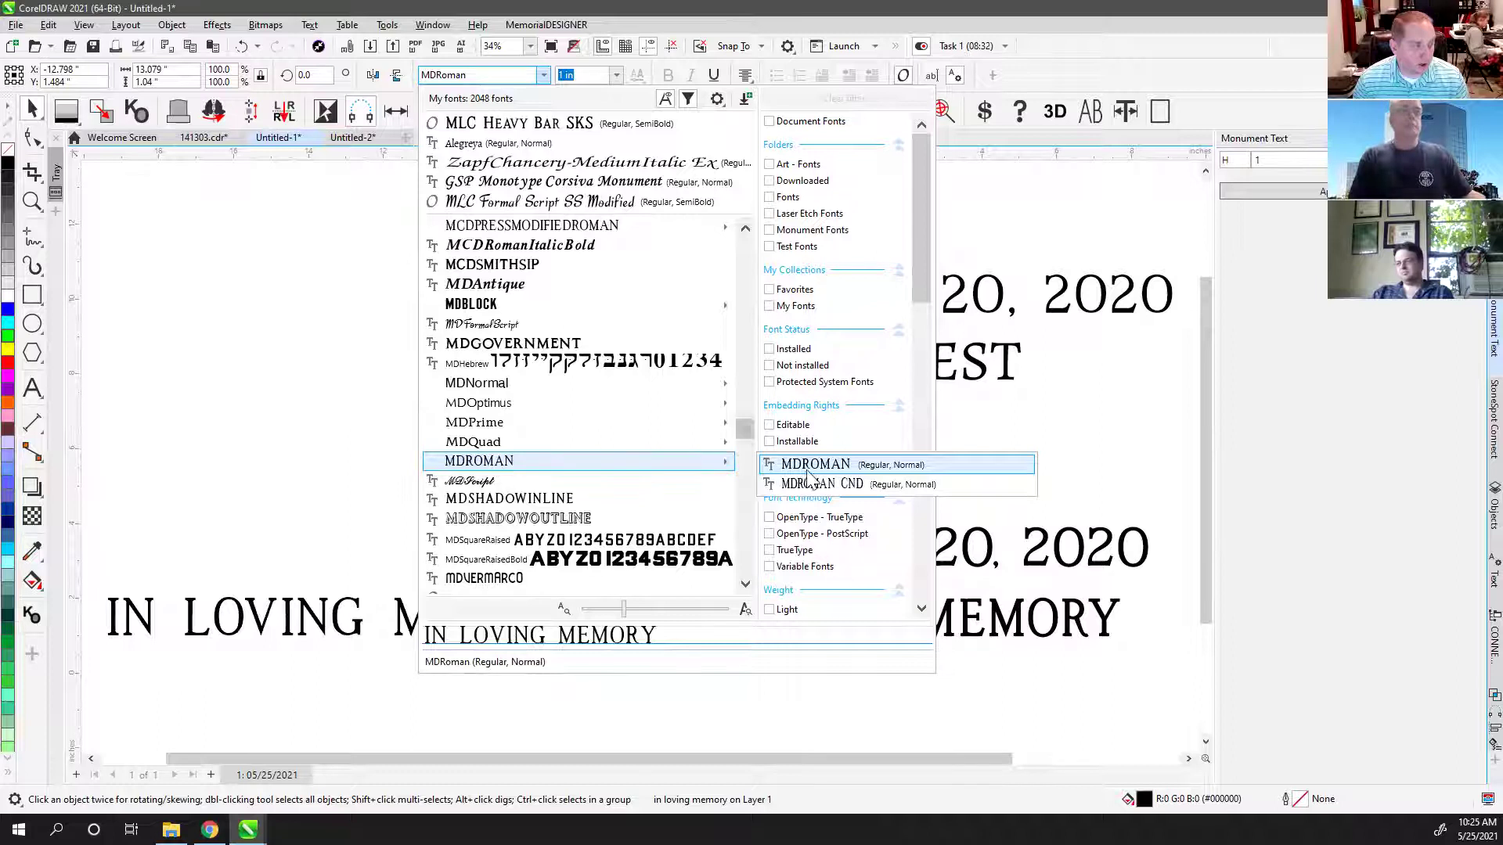
scroll(560, 433, "up", 1)
scroll(559, 432, "up", 10)
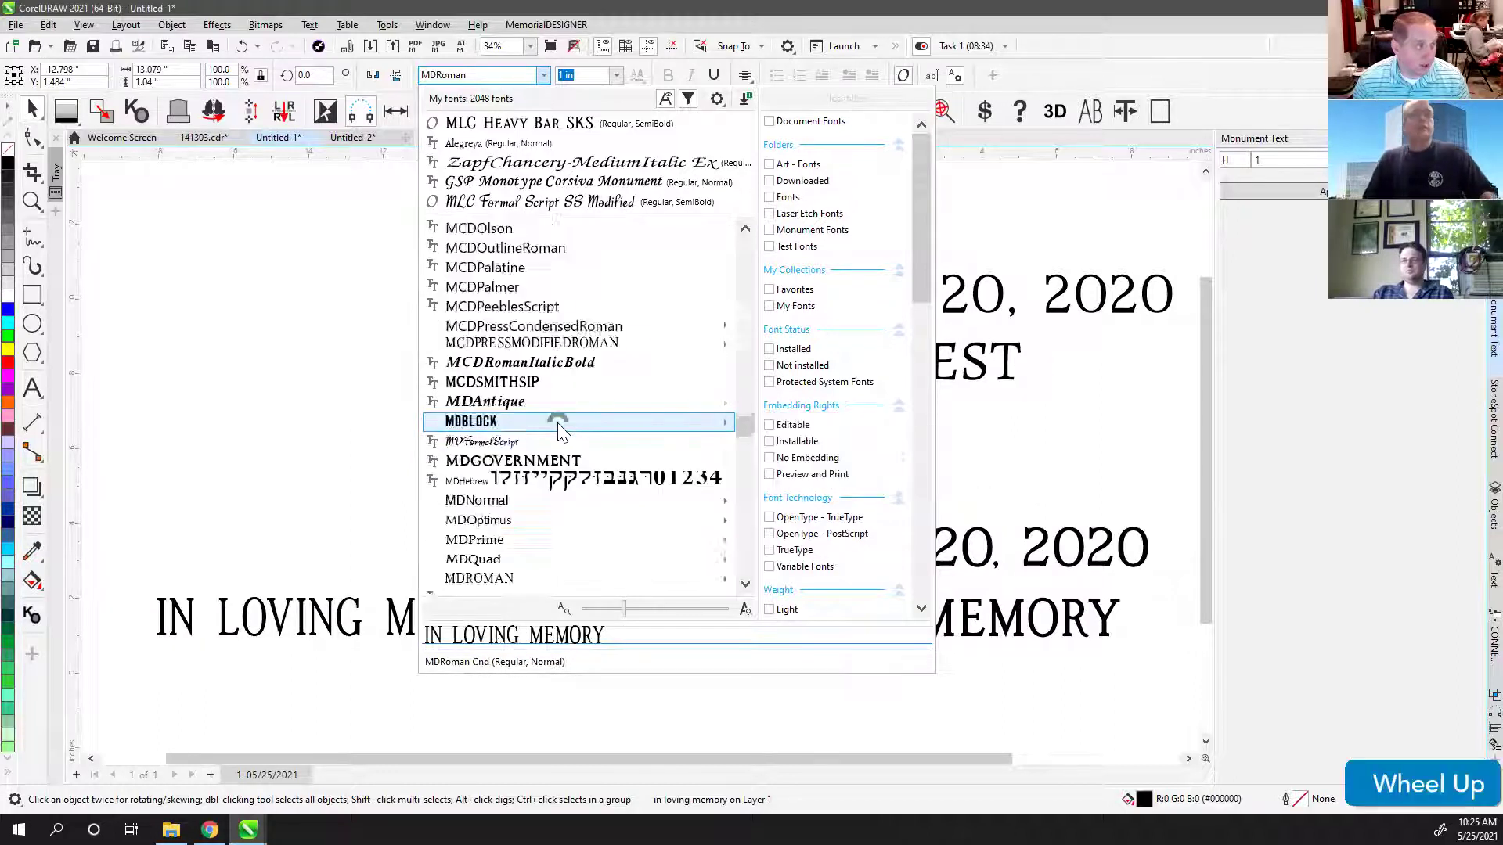
scroll(559, 426, "down", 10)
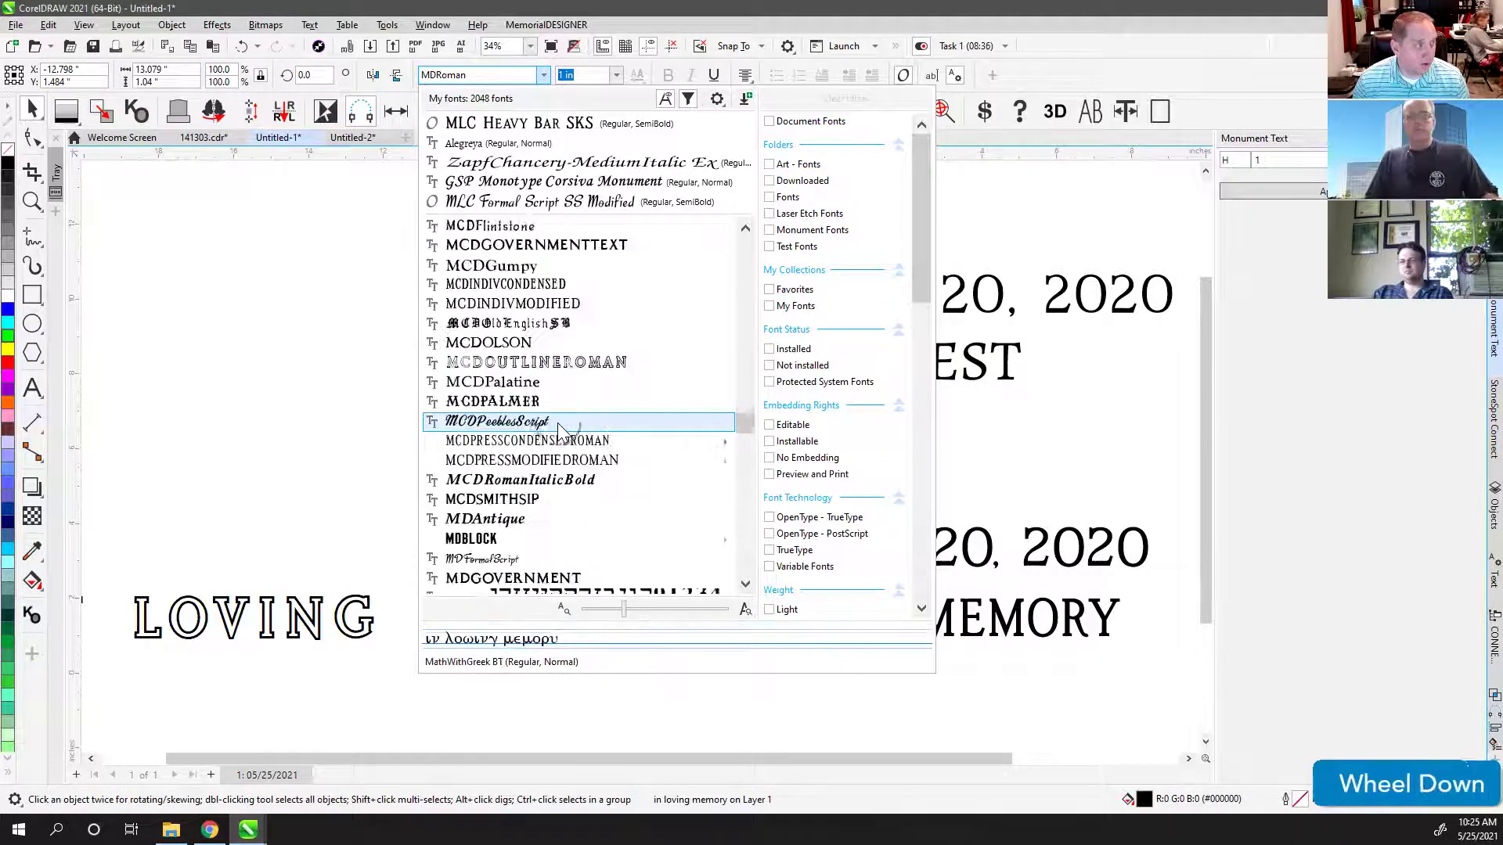
scroll(557, 431, "down", 5)
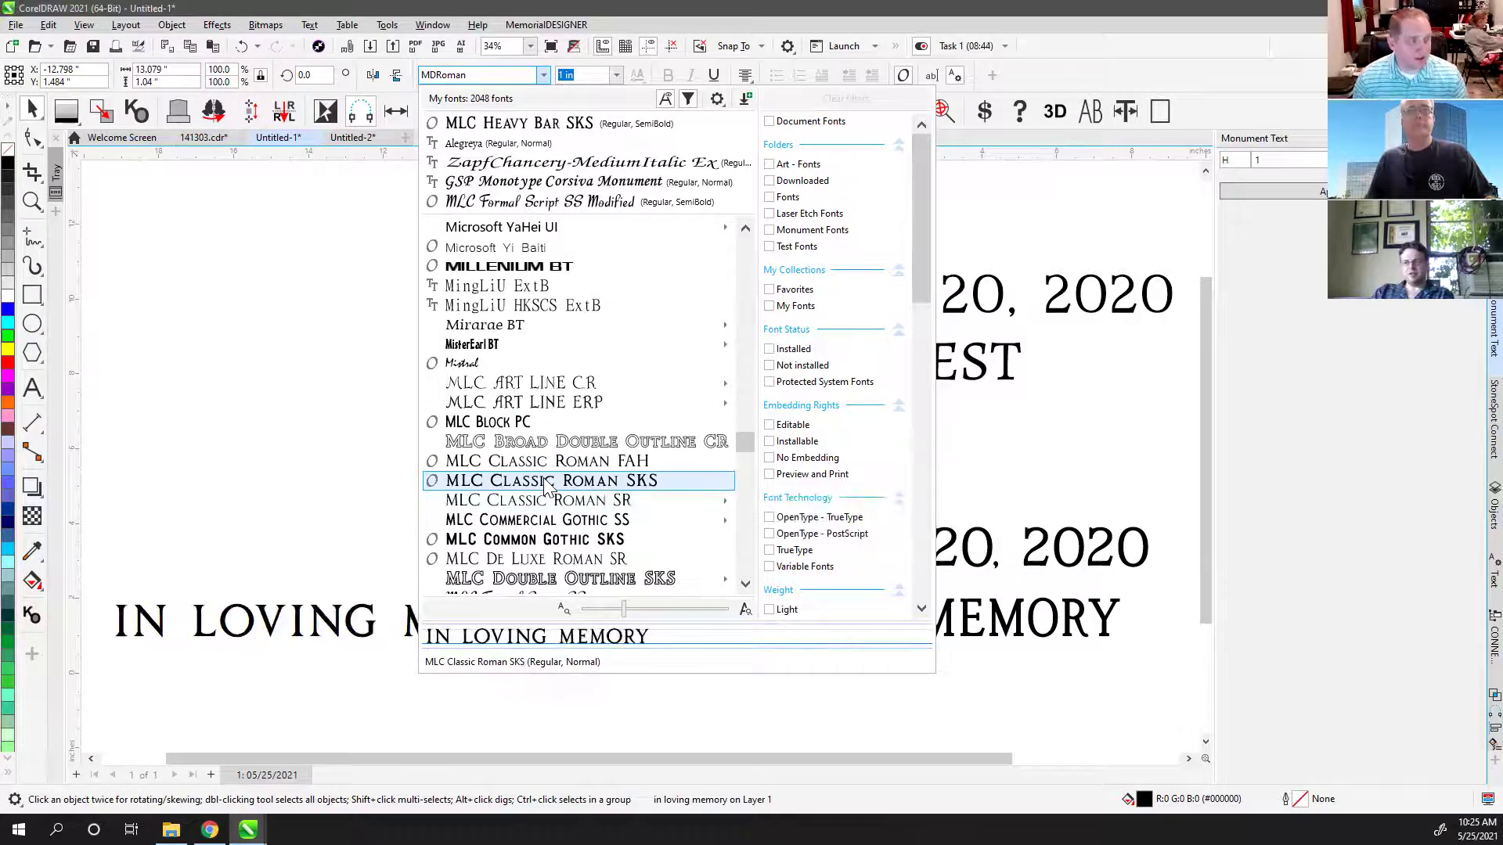
scroll(546, 485, "down", 1)
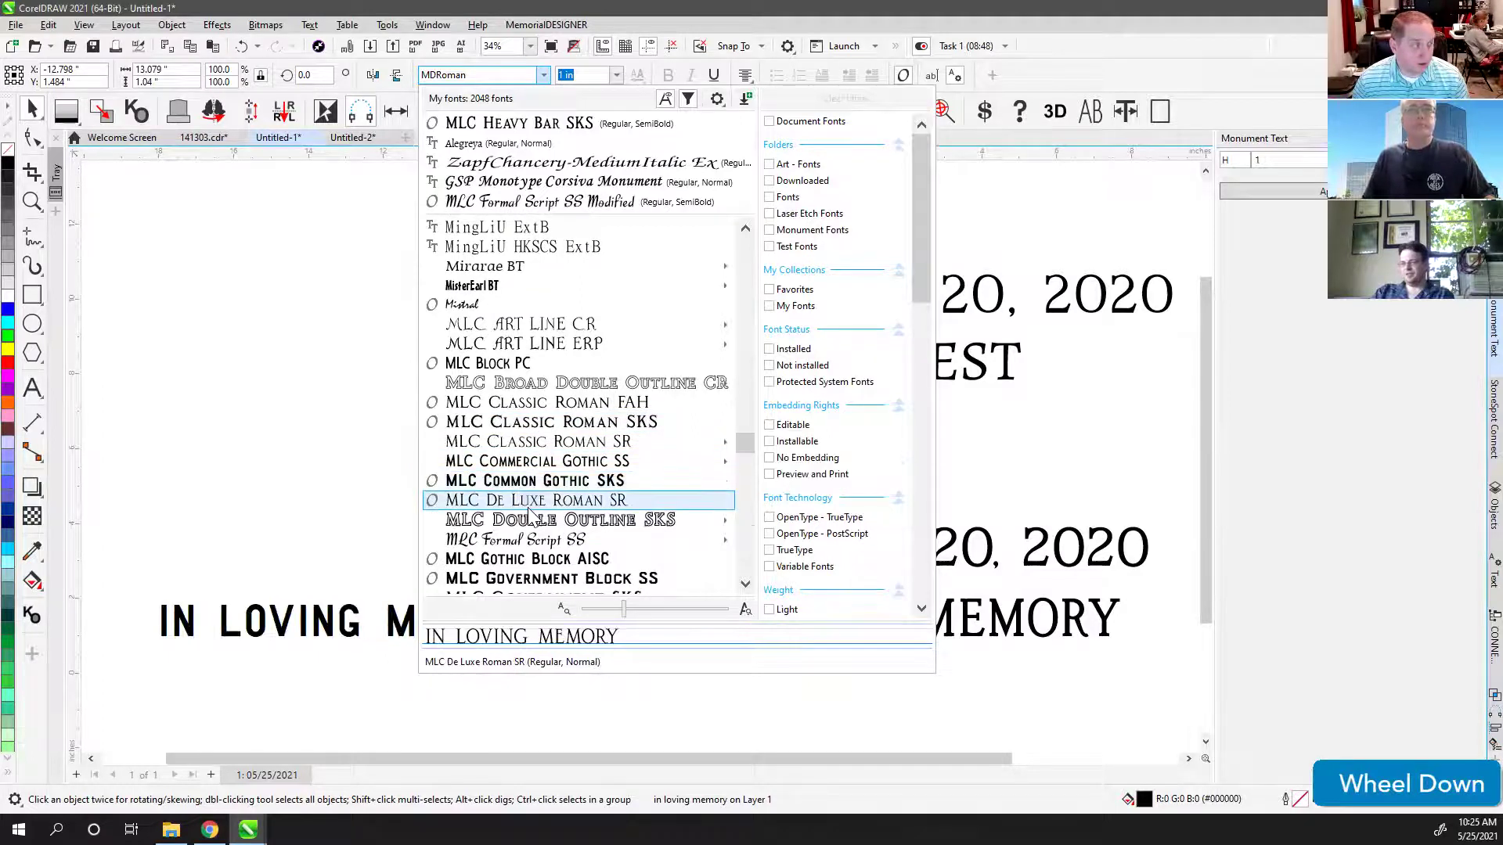
scroll(529, 493, "down", 1)
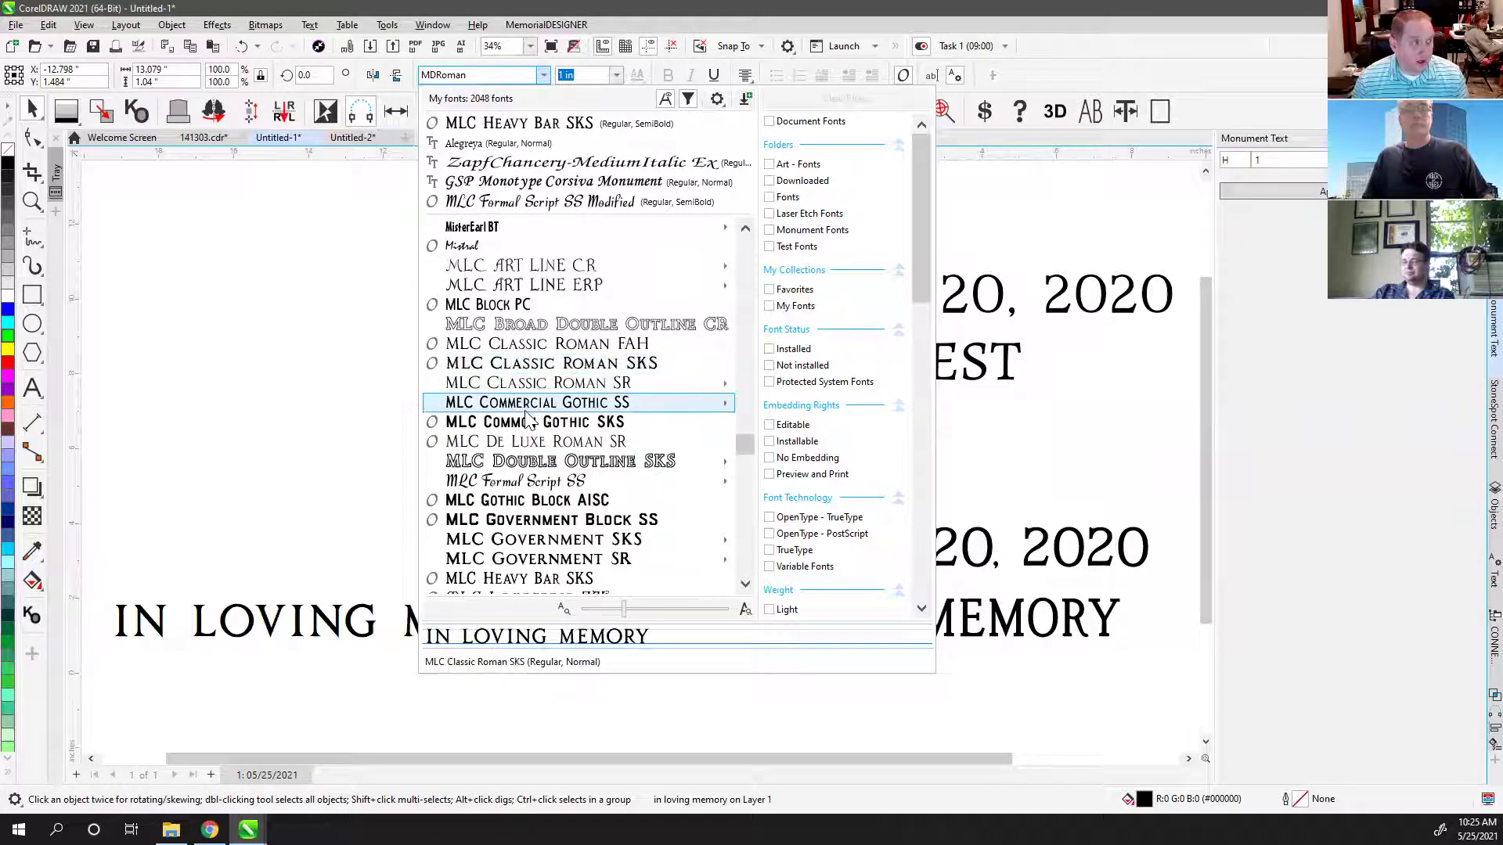
scroll(516, 392, "down", 1)
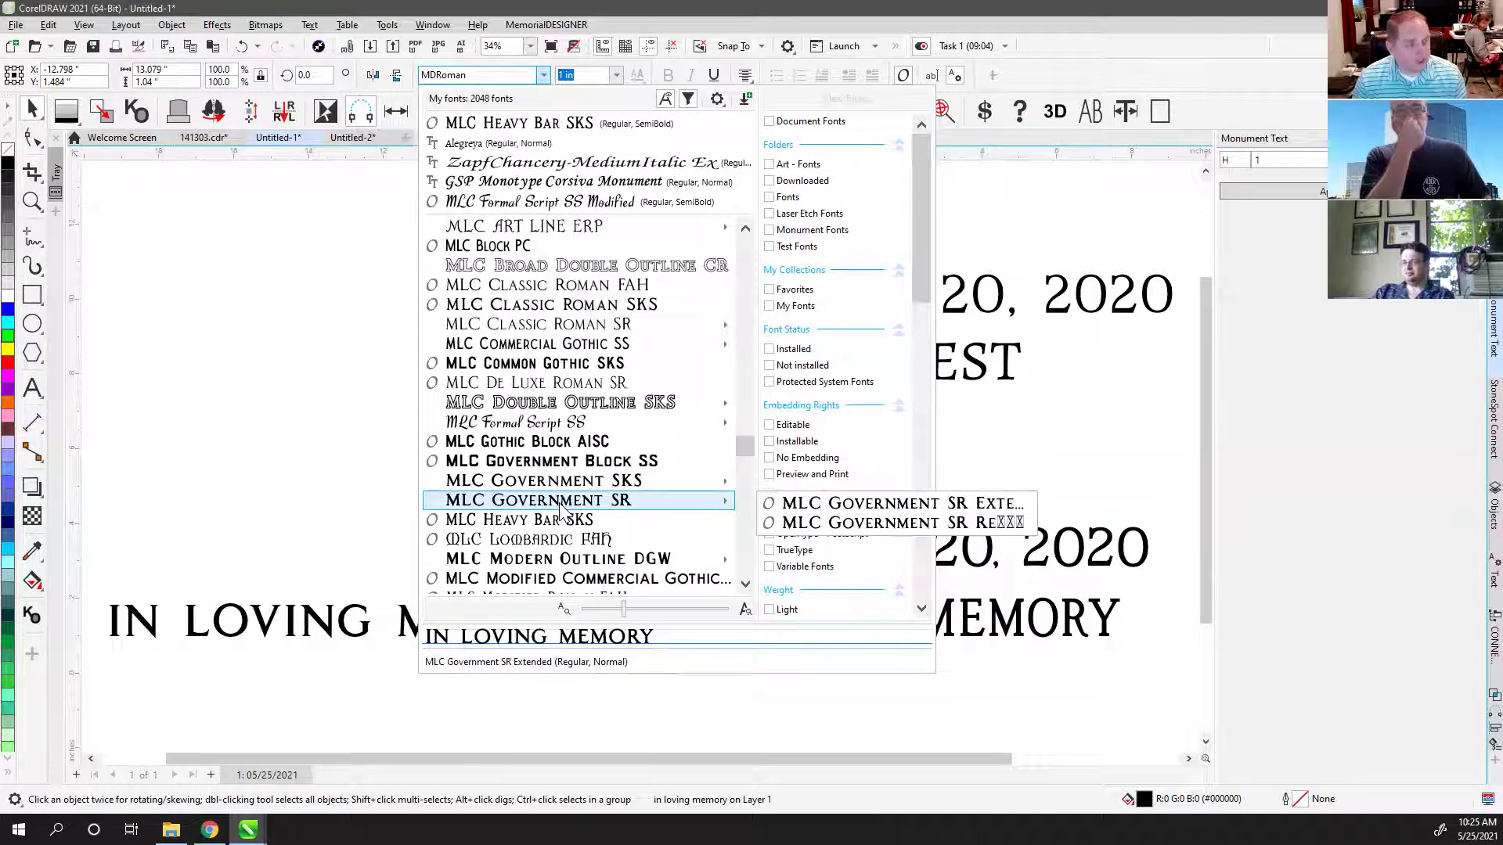
left_click(312, 316)
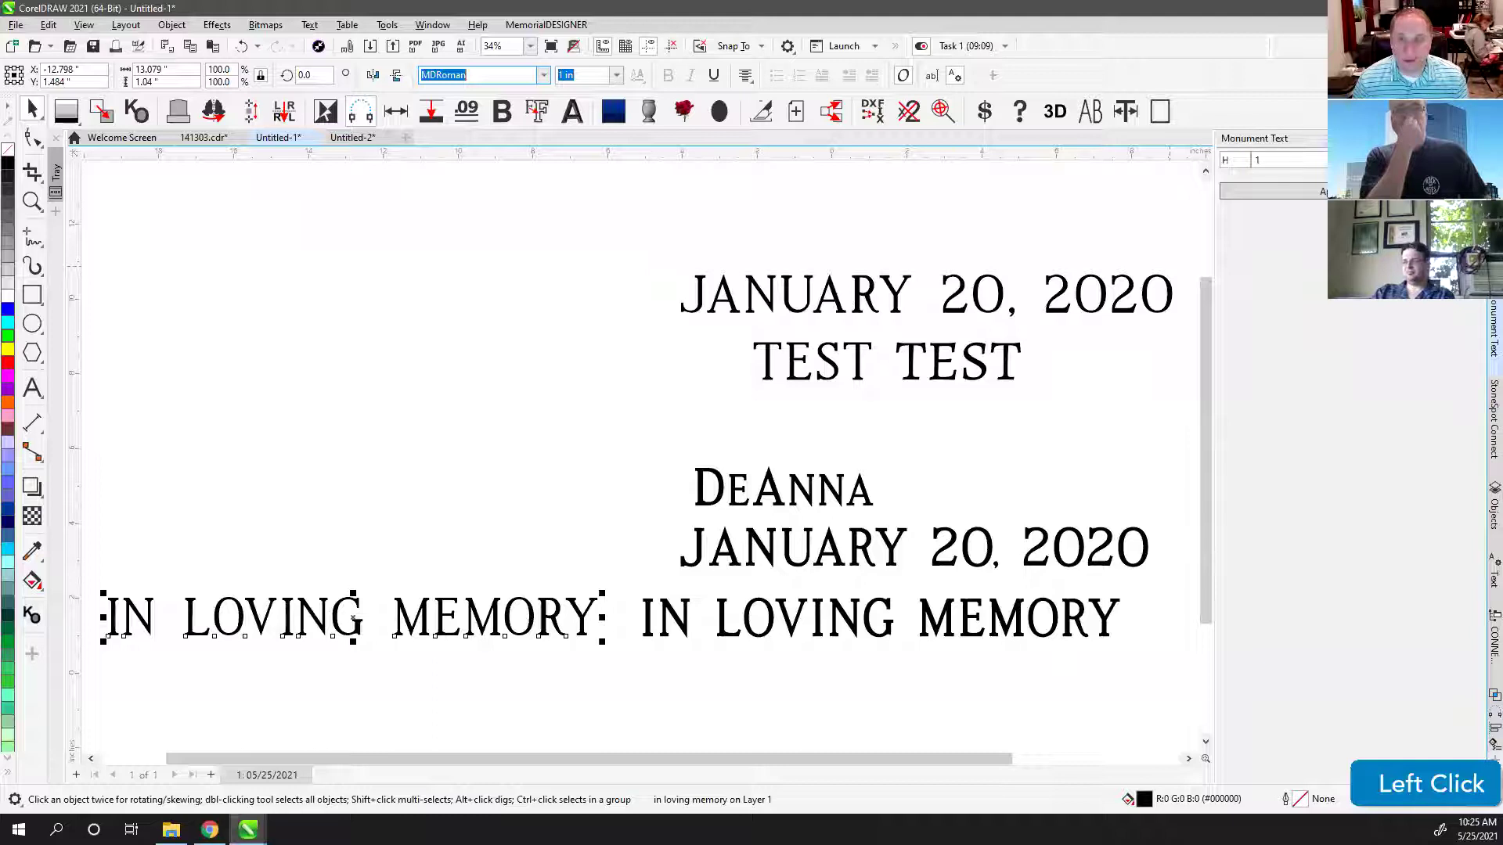
left_click(354, 618)
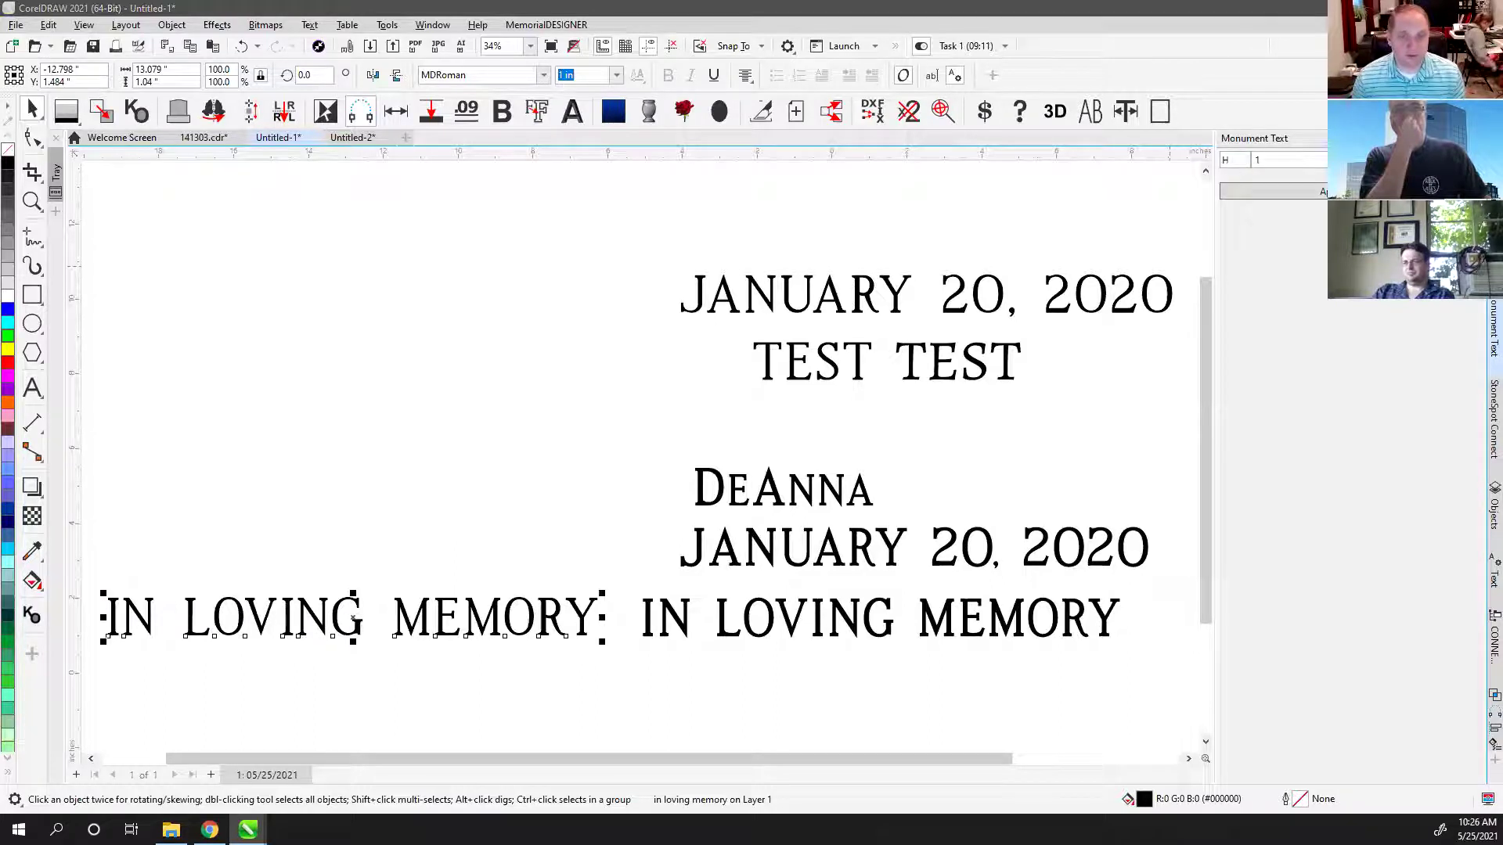
left_click(354, 618)
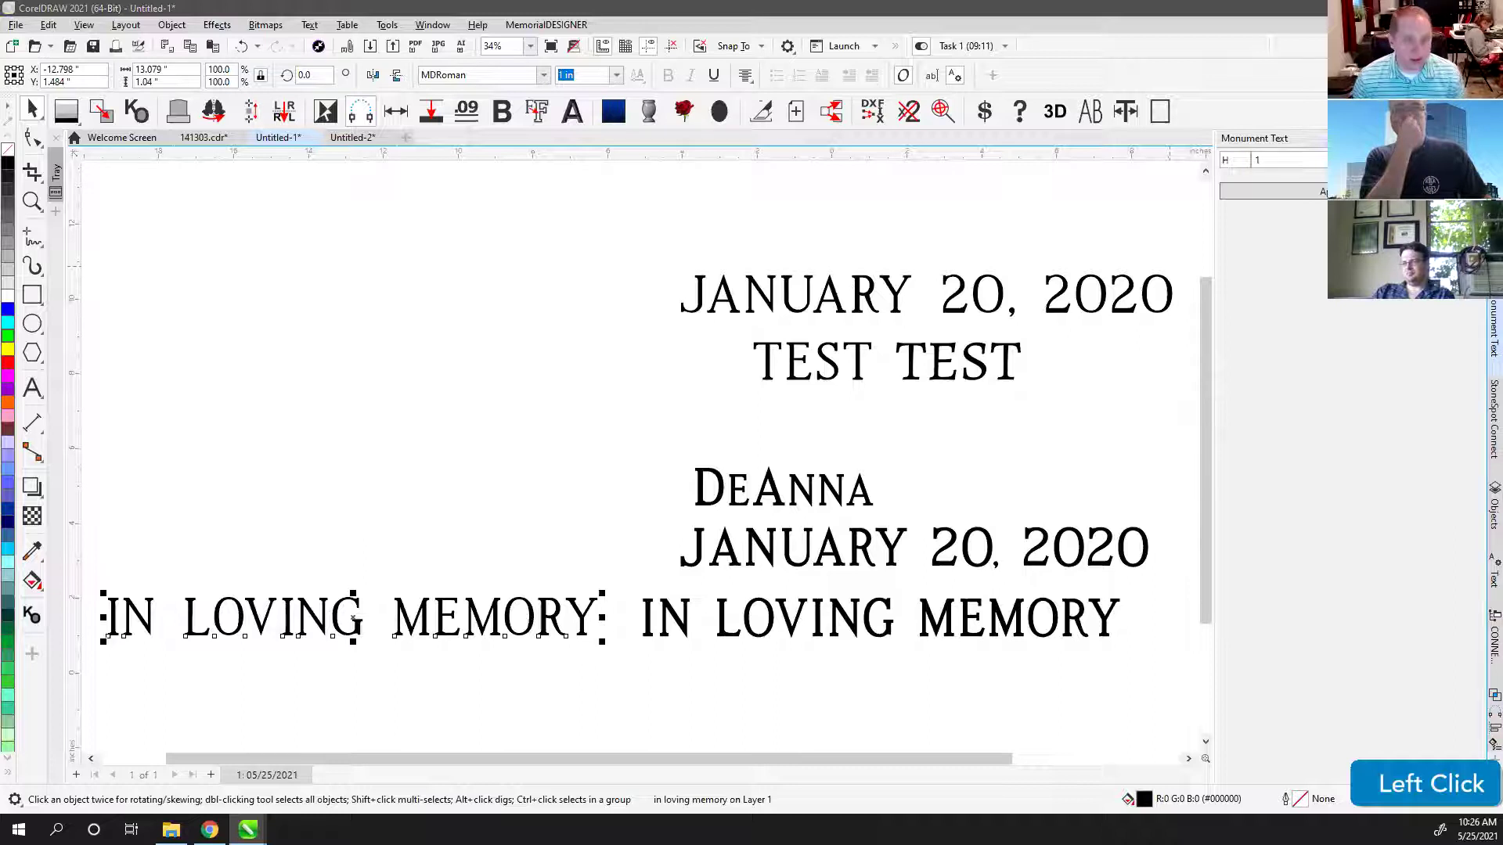
left_click(532, 391)
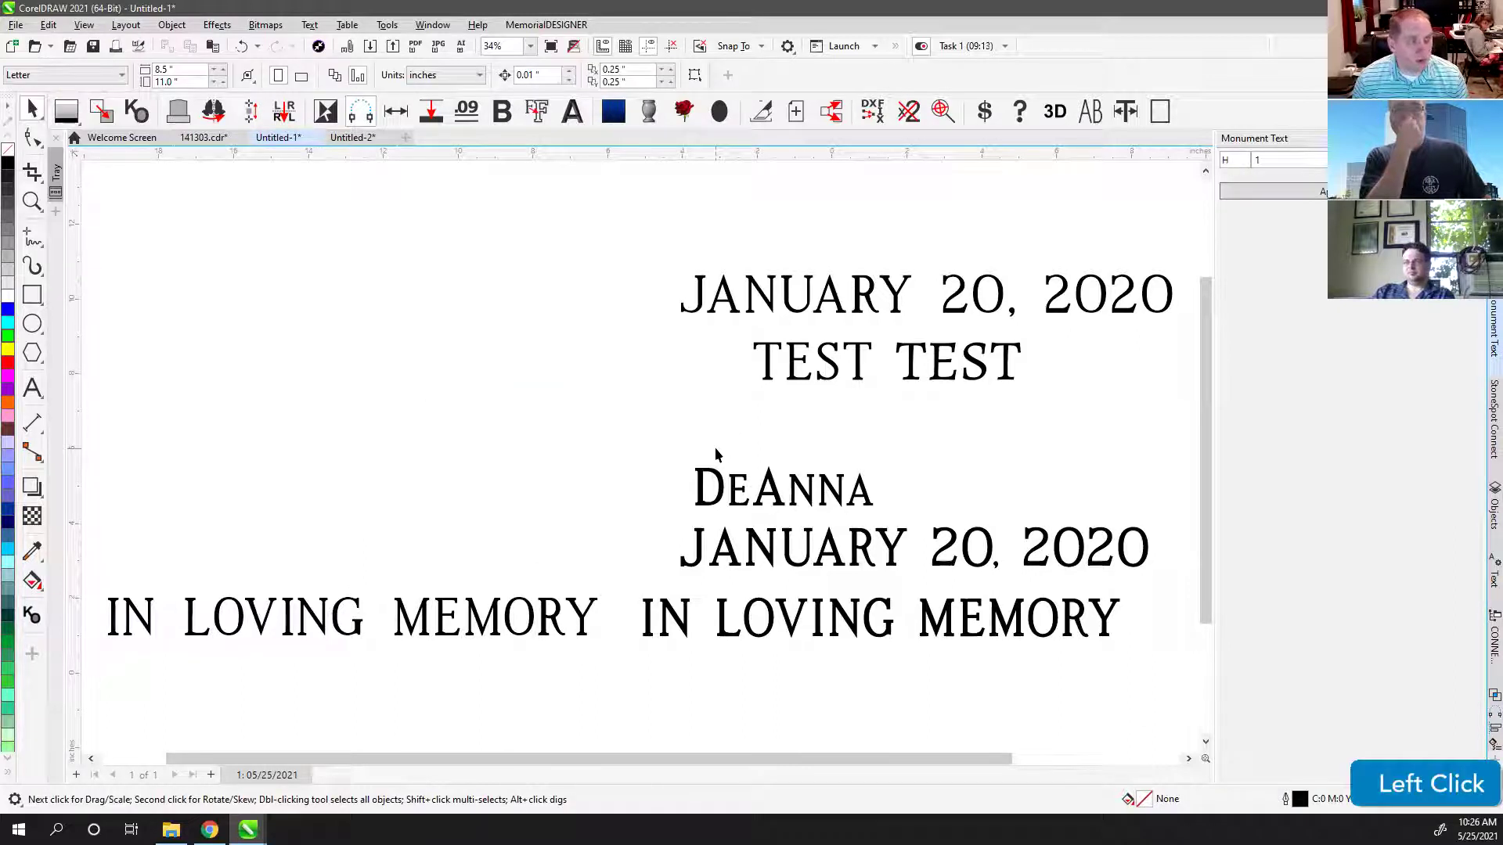
left_click(205, 594)
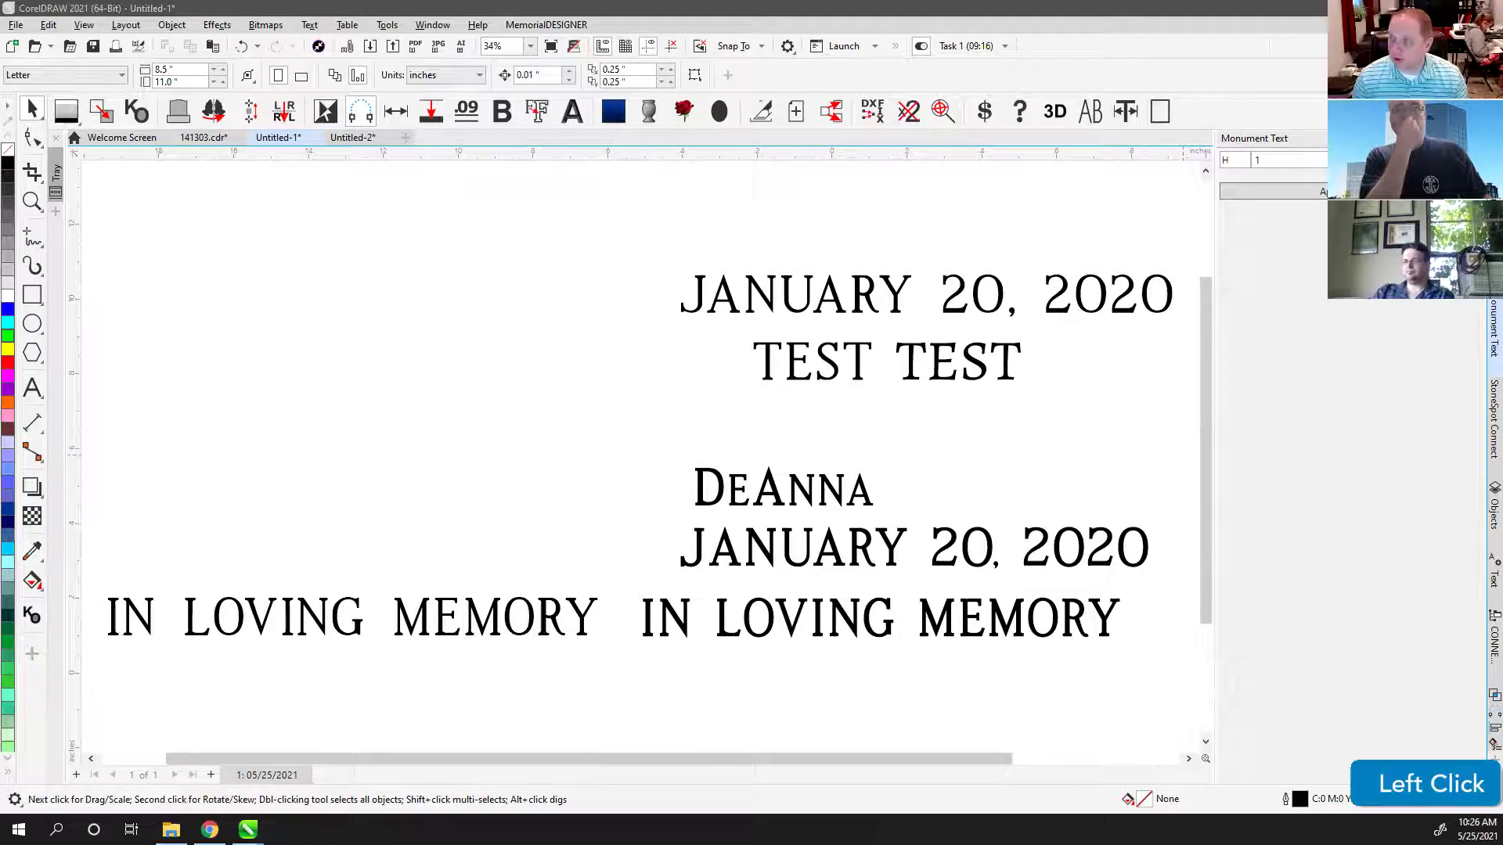
key("super+Left")
key("super+Left")
key("super+Left")
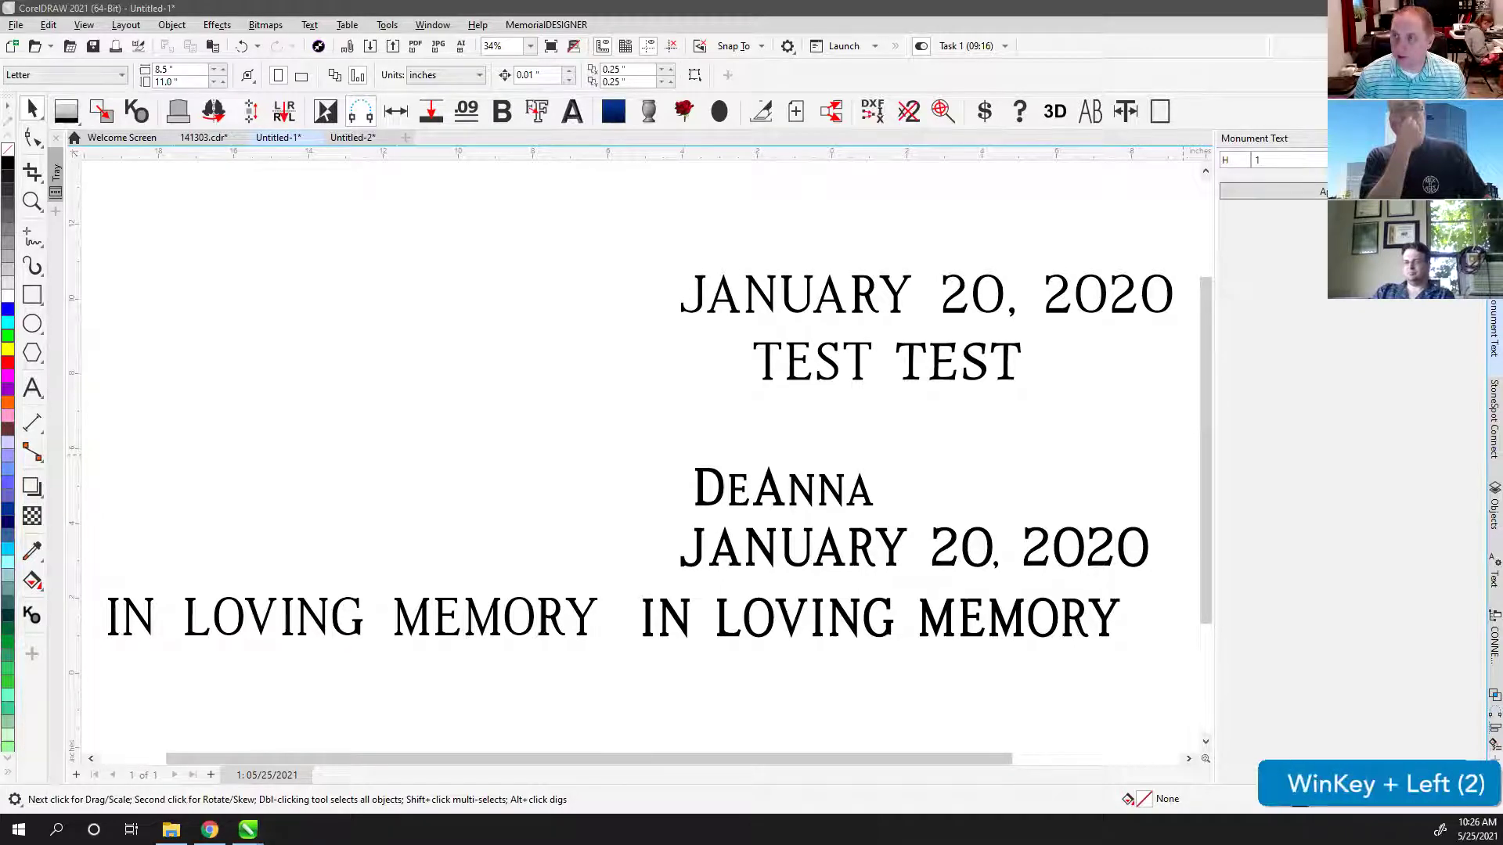
key("super+Left")
key("super+Left")
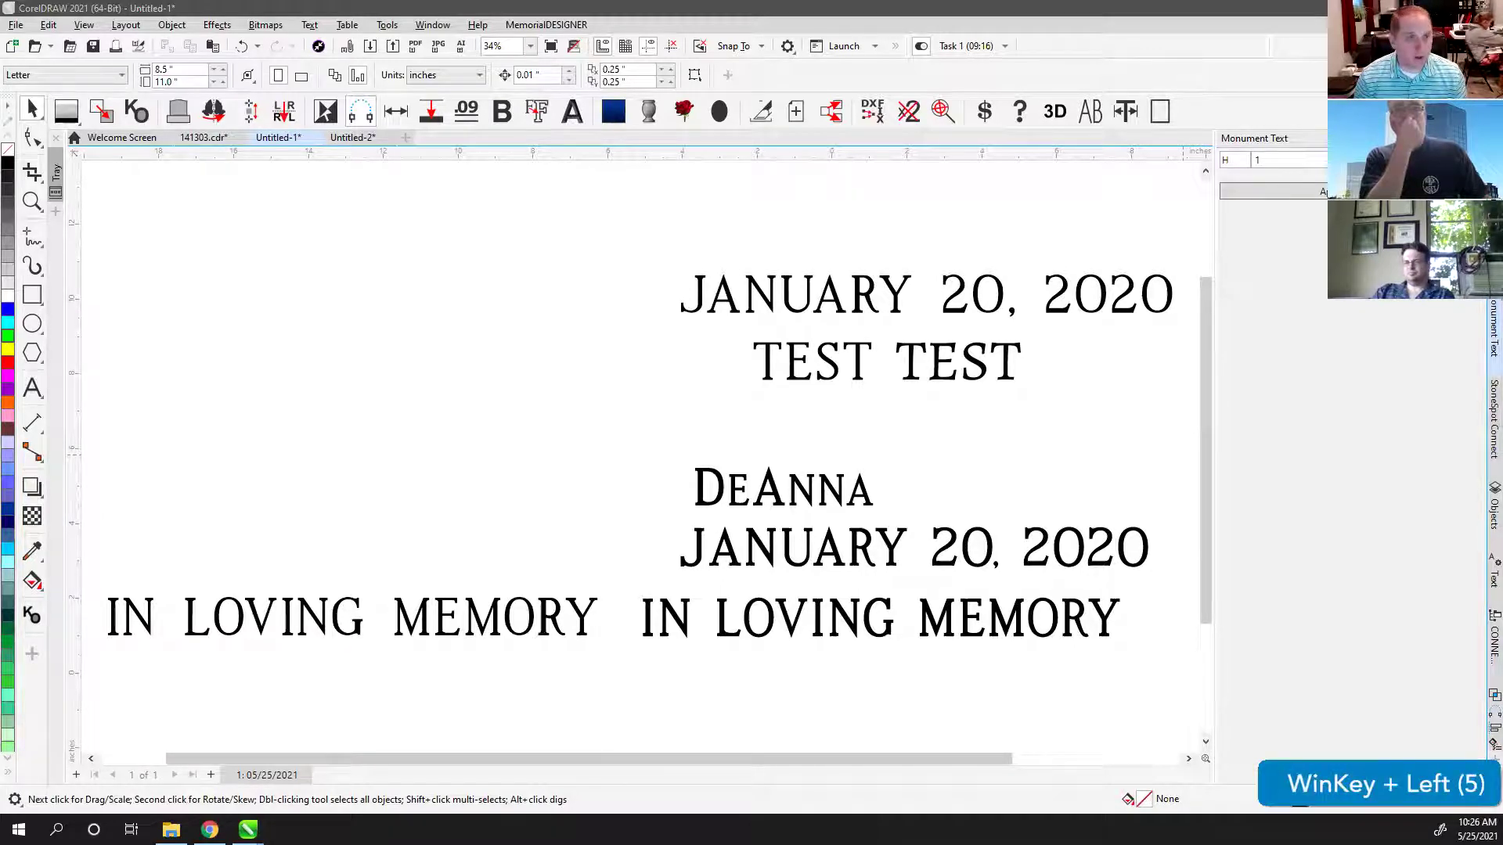
Step: Snap Composer beside CorelDRAW, then maximize the empty Composer1 window to full screen
key("super+Left")
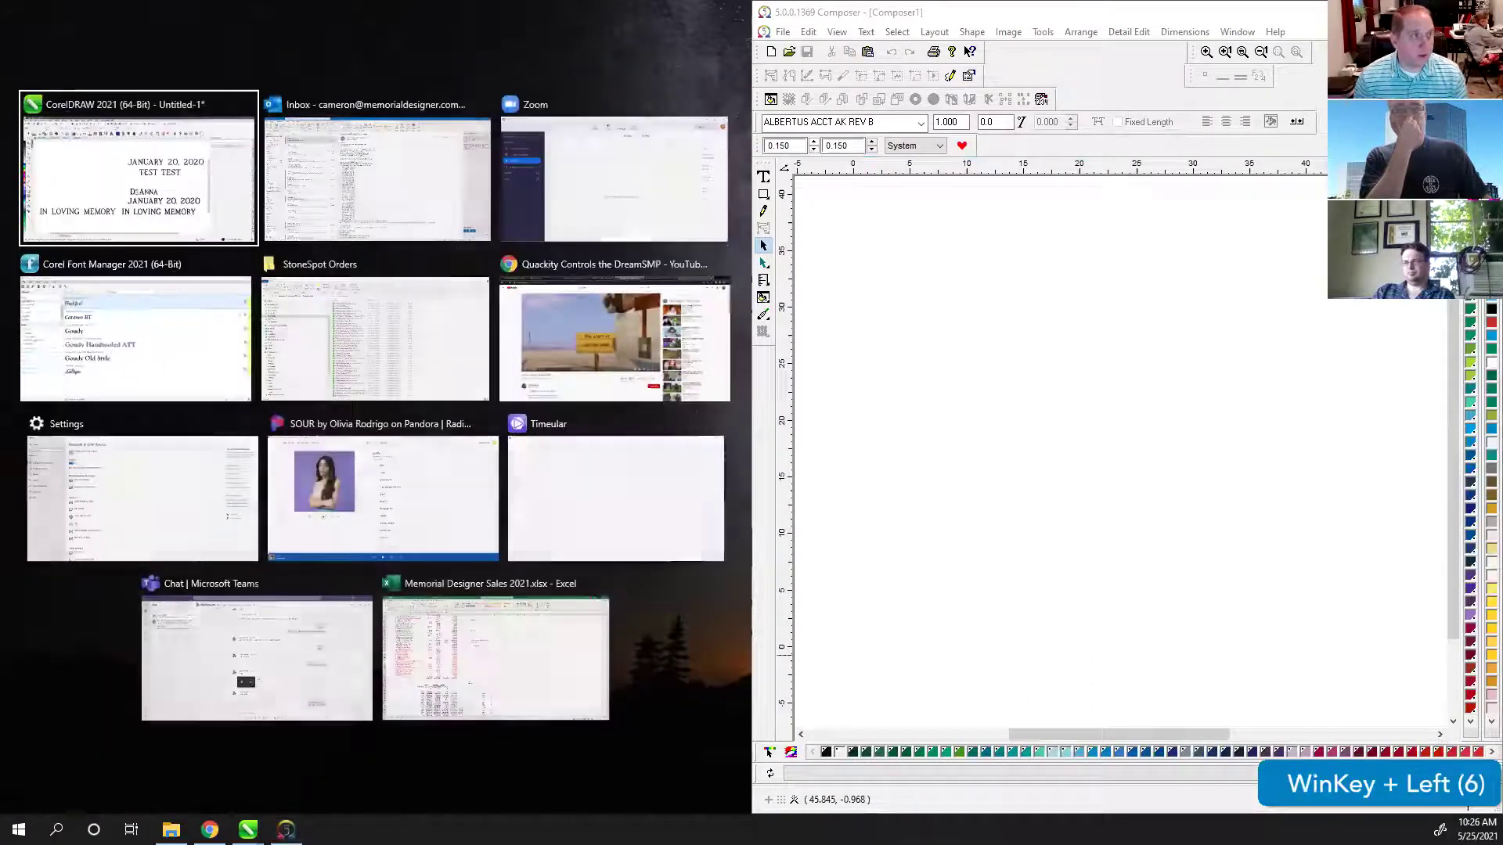
left_click(1124, 181)
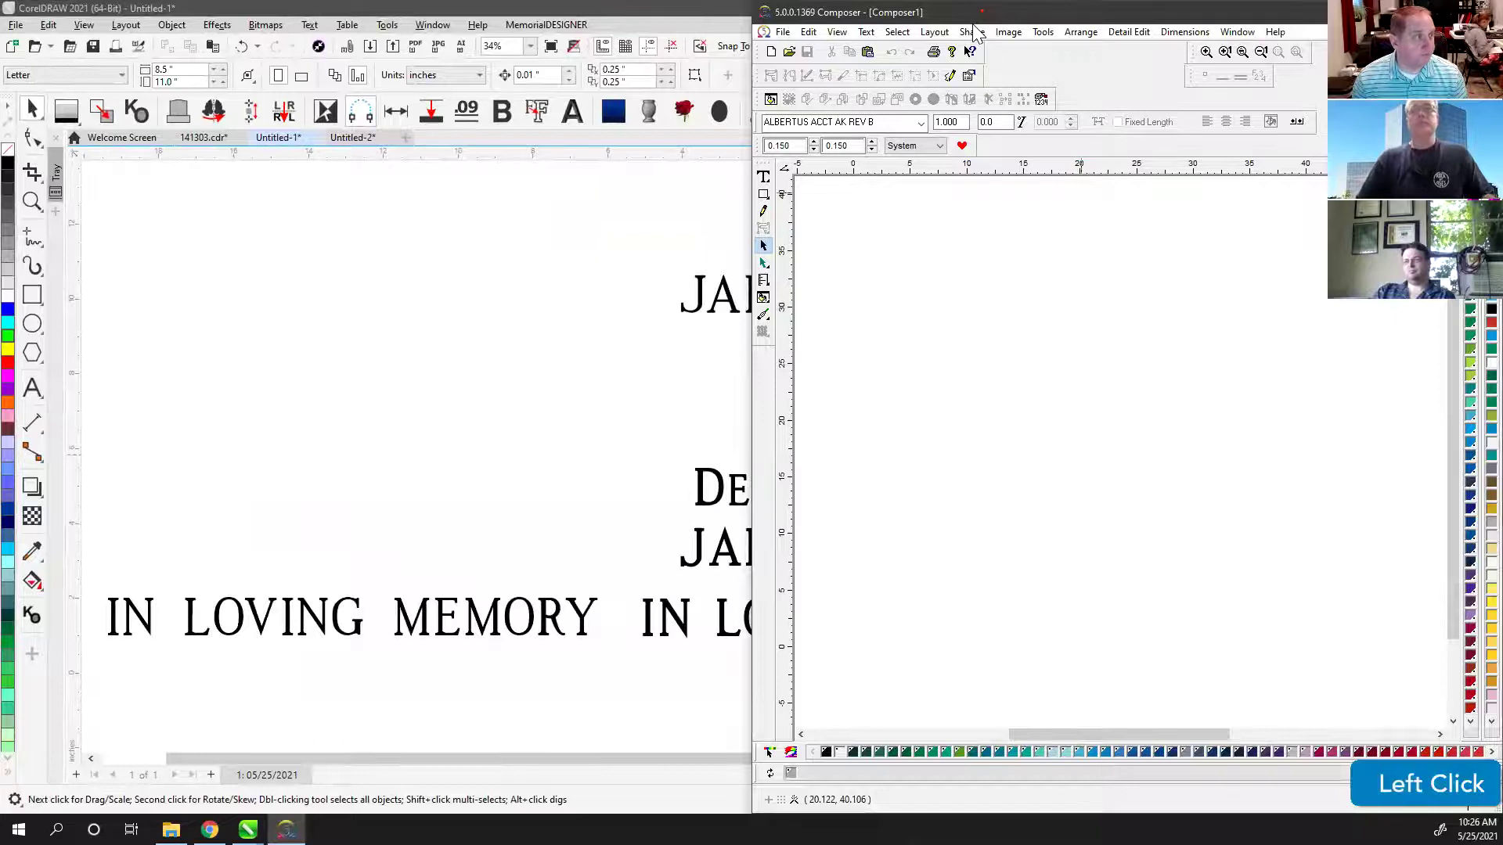
double_click(974, 14)
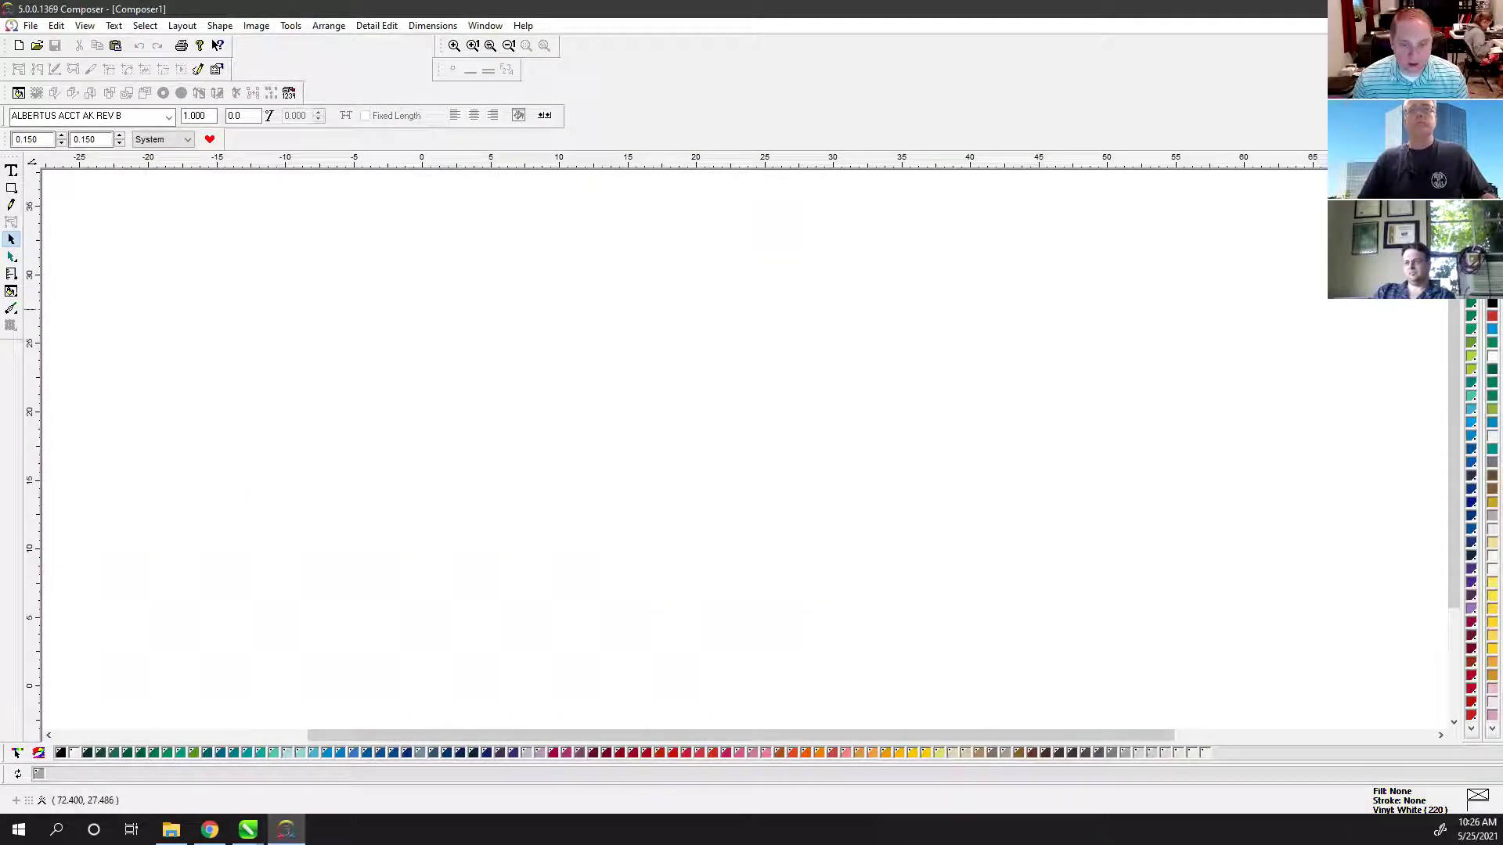
scroll(1413, 309, "down", 1)
left_click(1414, 282)
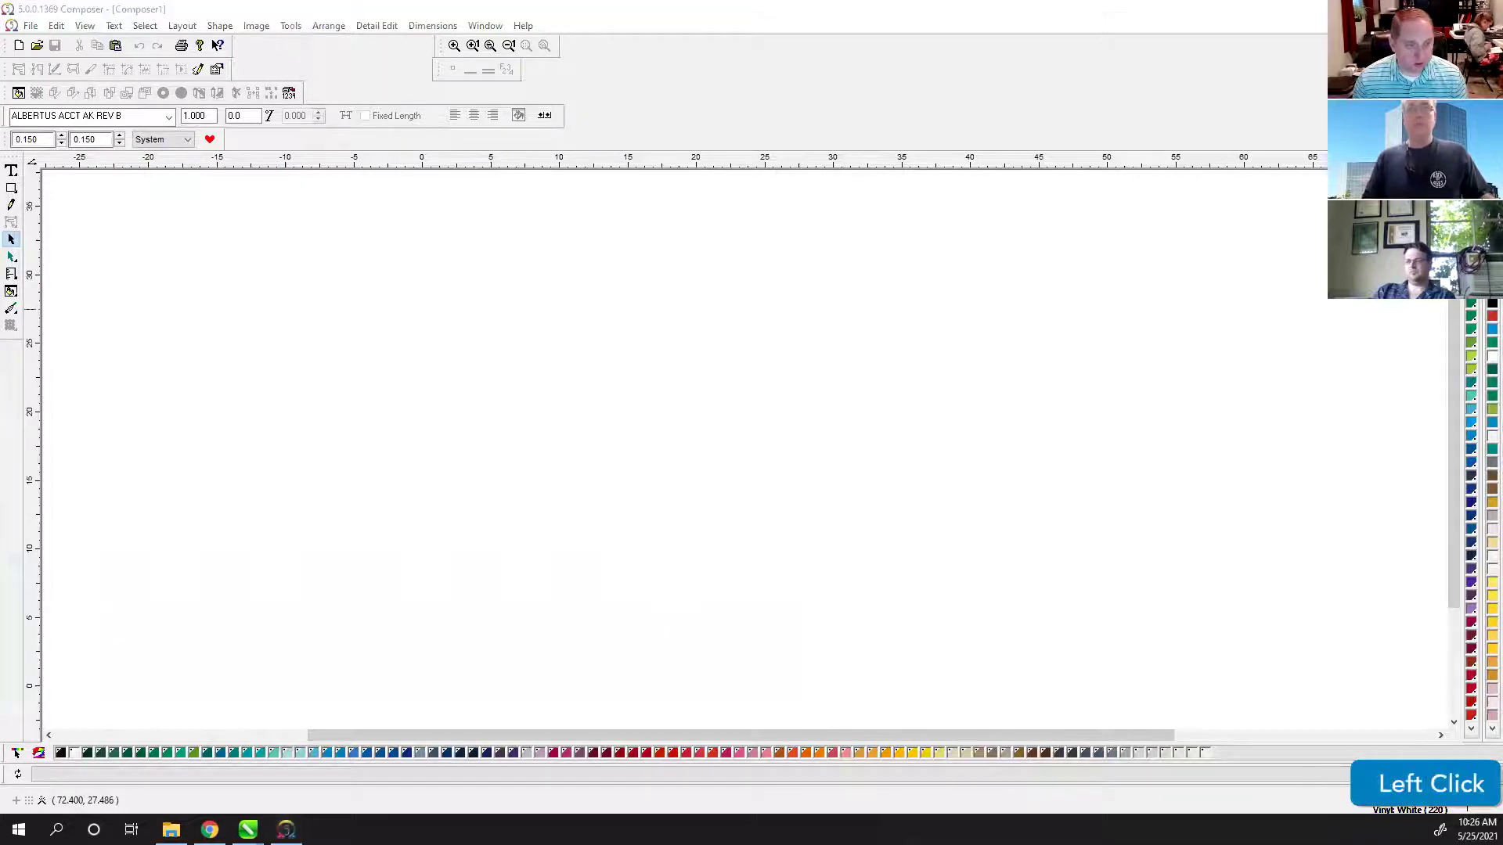
scroll(1413, 281, "down", 1)
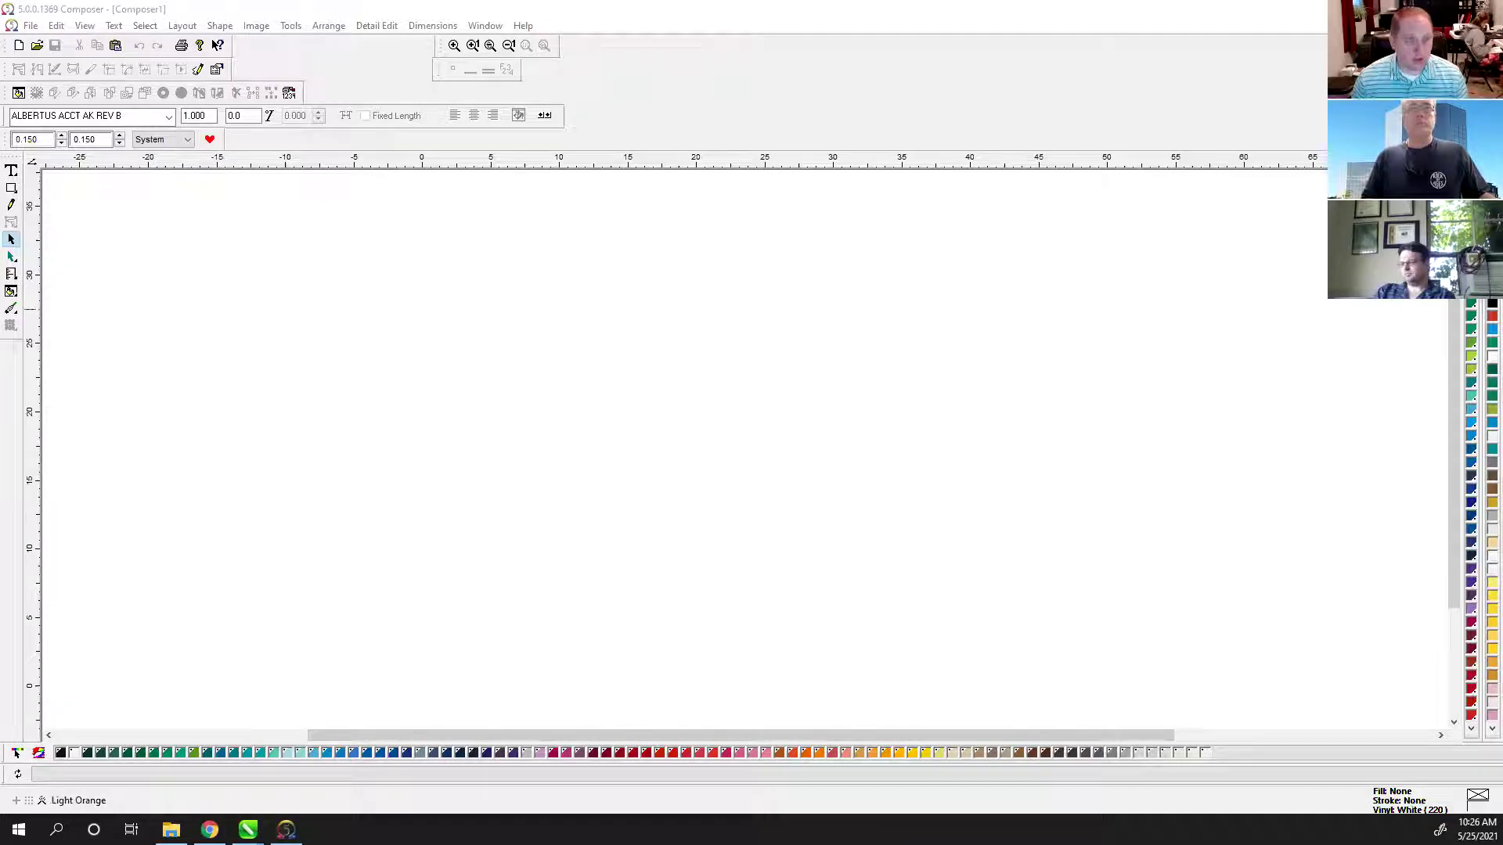
left_click(1493, 661)
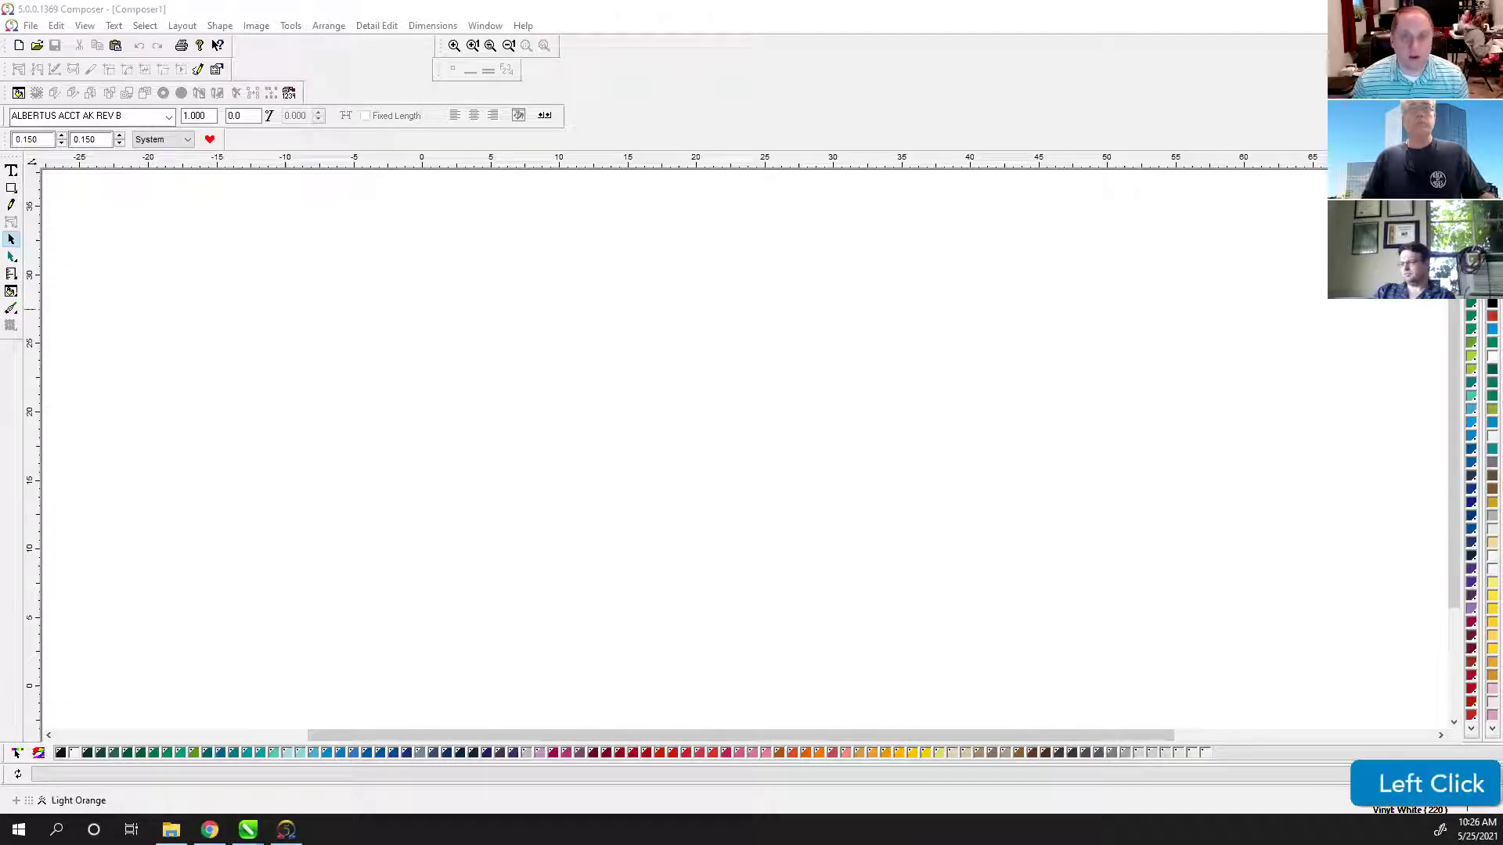
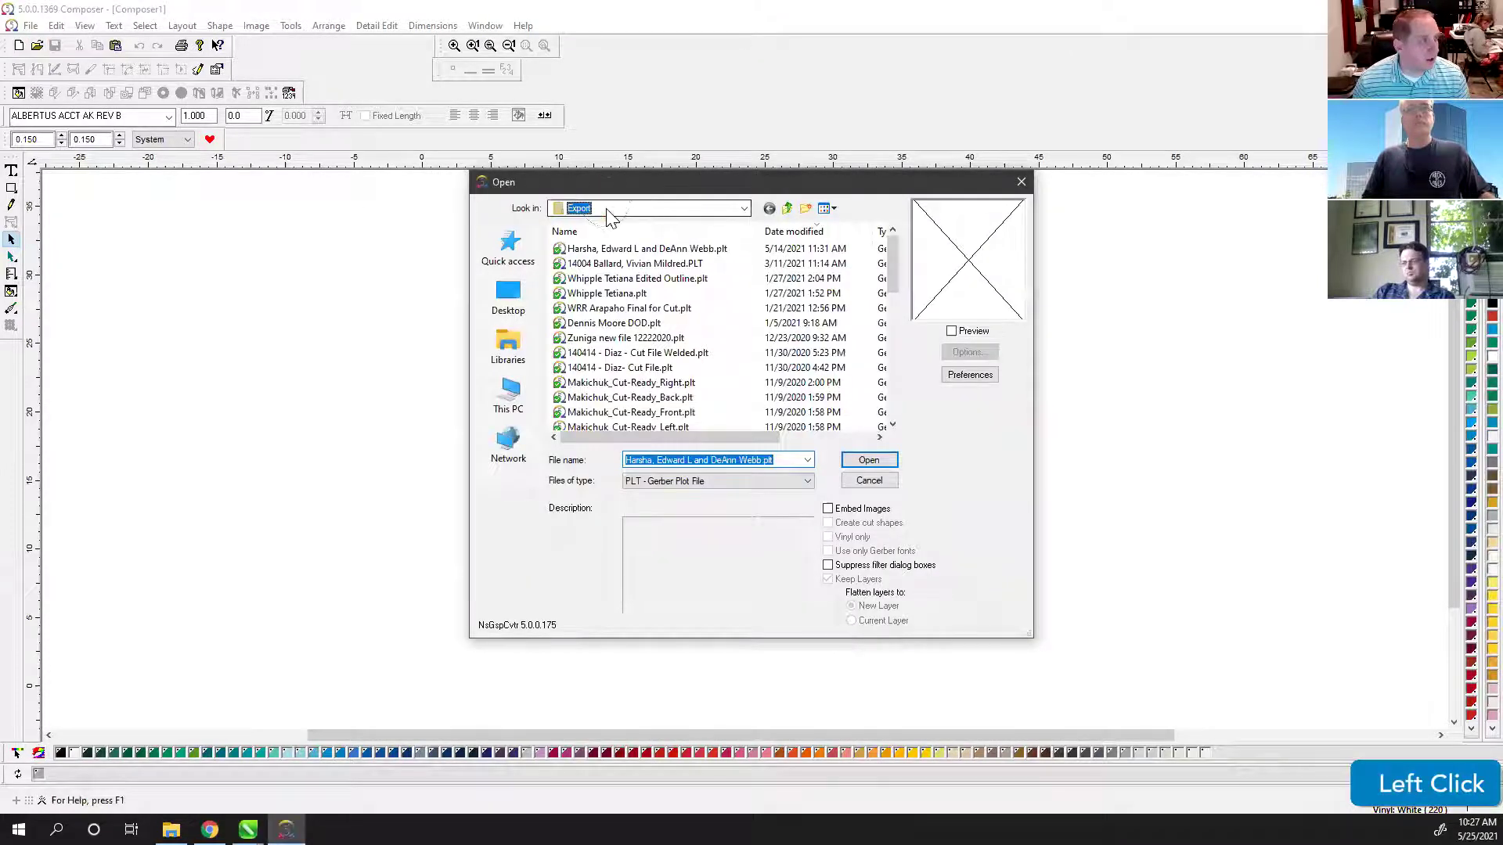
Step: Open DES-15.plt from the Desktop in Composer
left_click(610, 213)
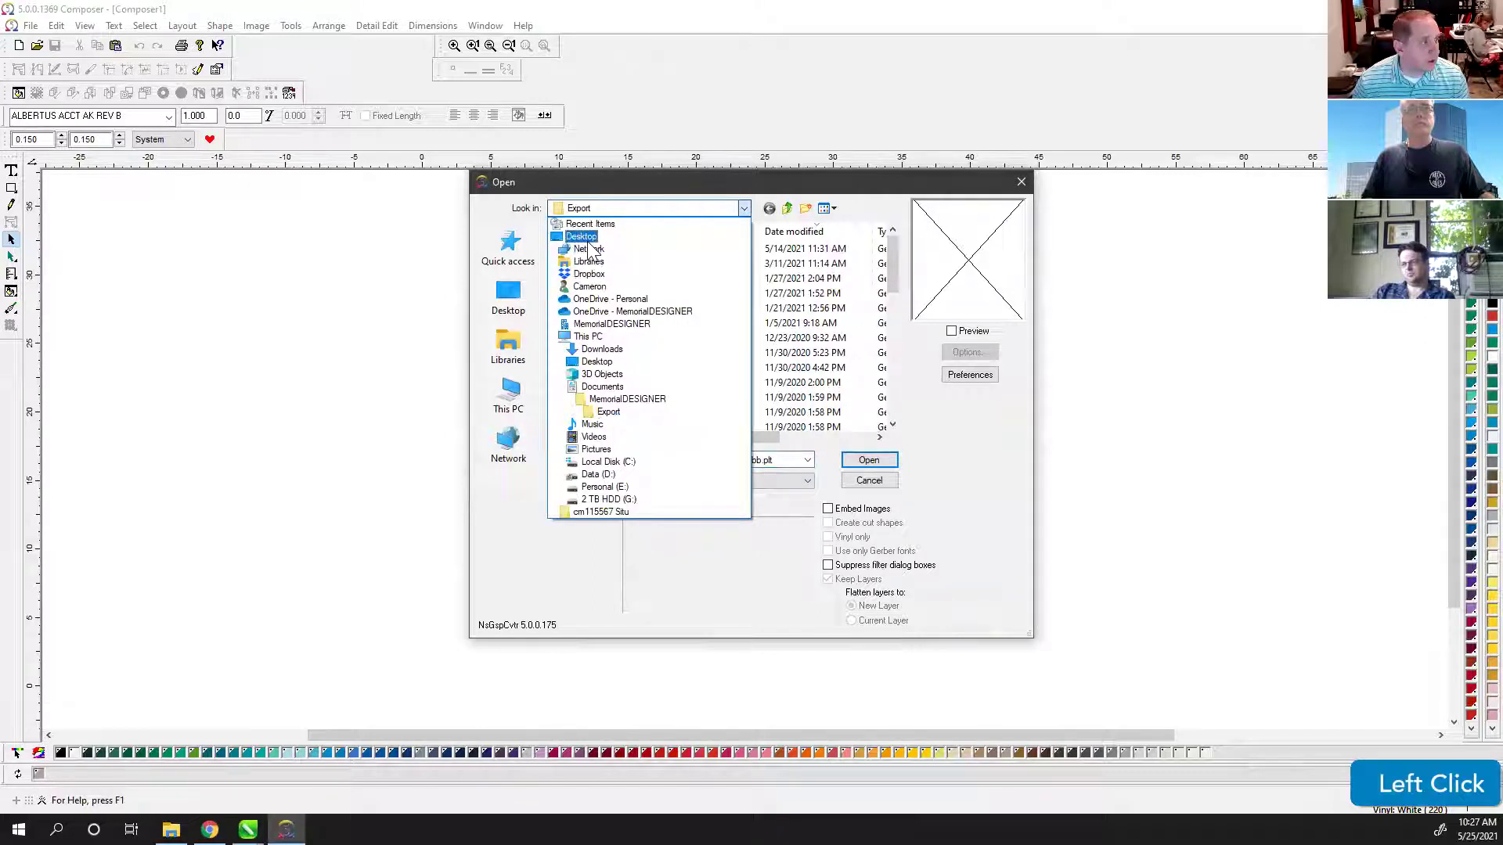
left_click(588, 239)
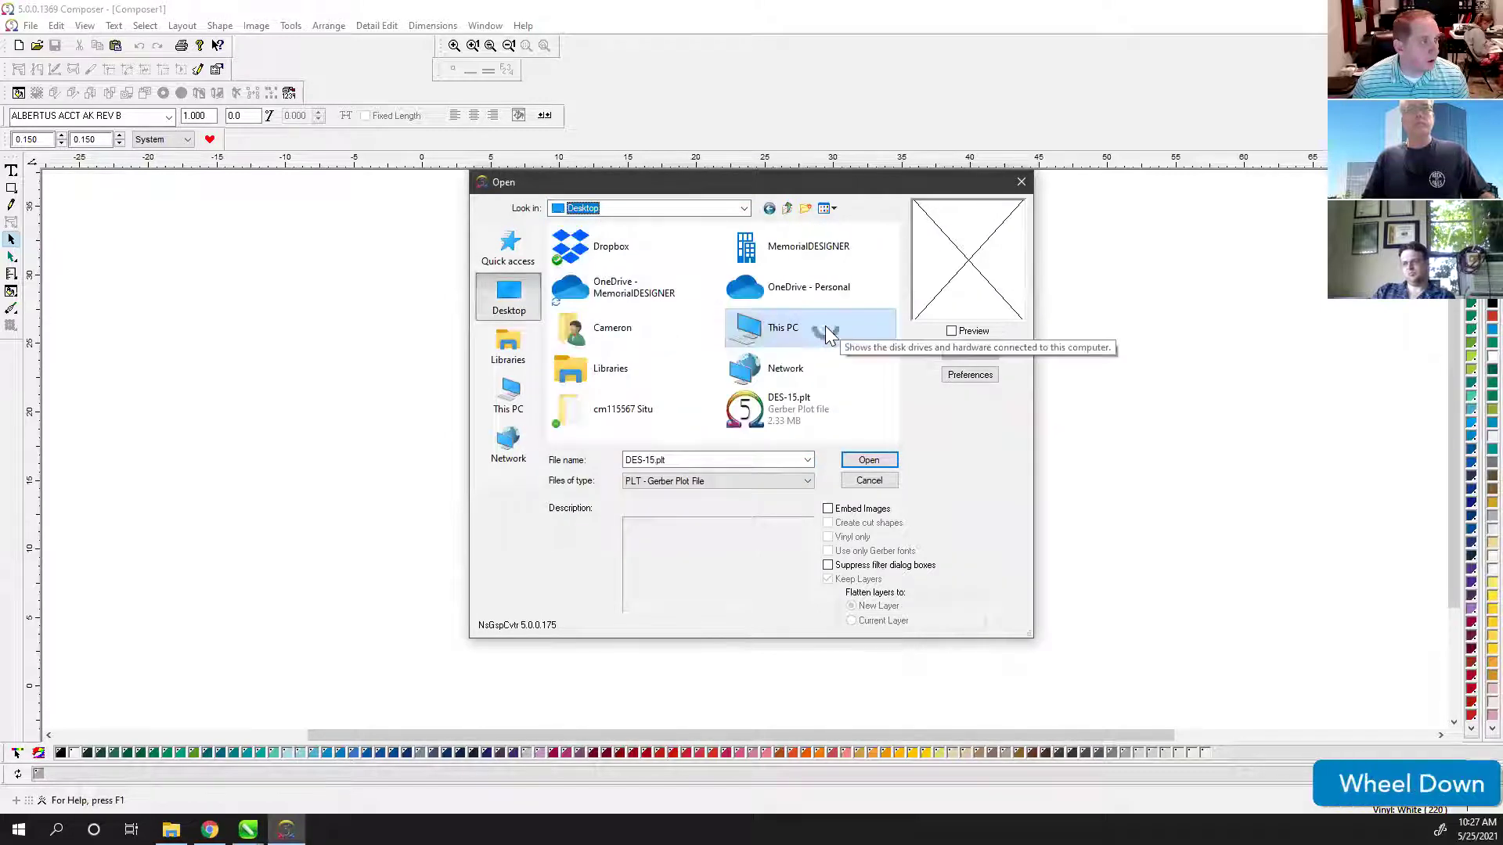
left_click(791, 409)
left_click(869, 459)
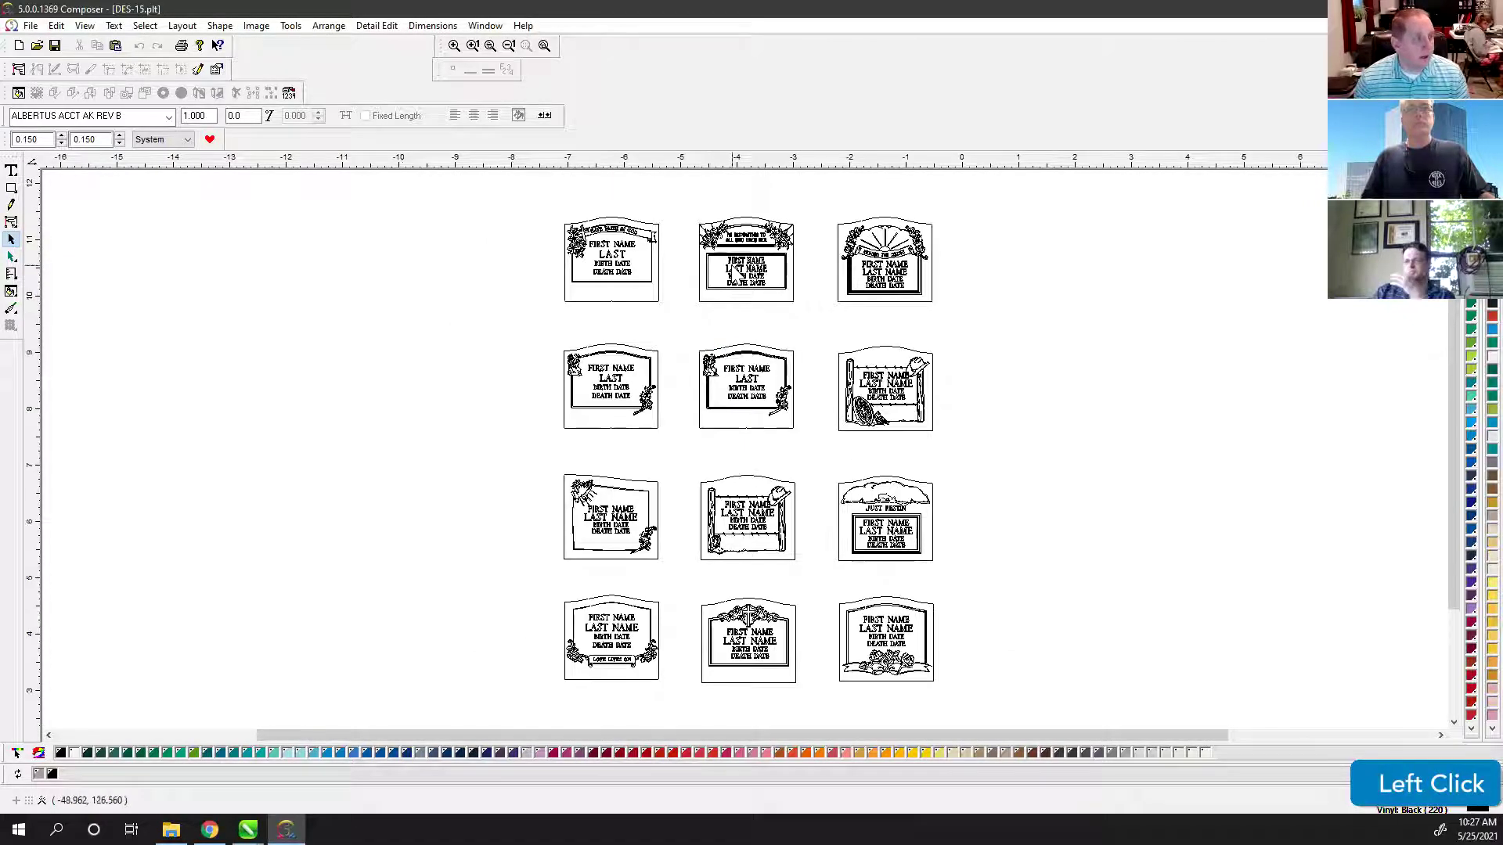
Step: Zoom in on the top-middle headstone template of the twelve-template sheet
scroll(739, 270, "up", 3)
scroll(743, 260, "up", 1)
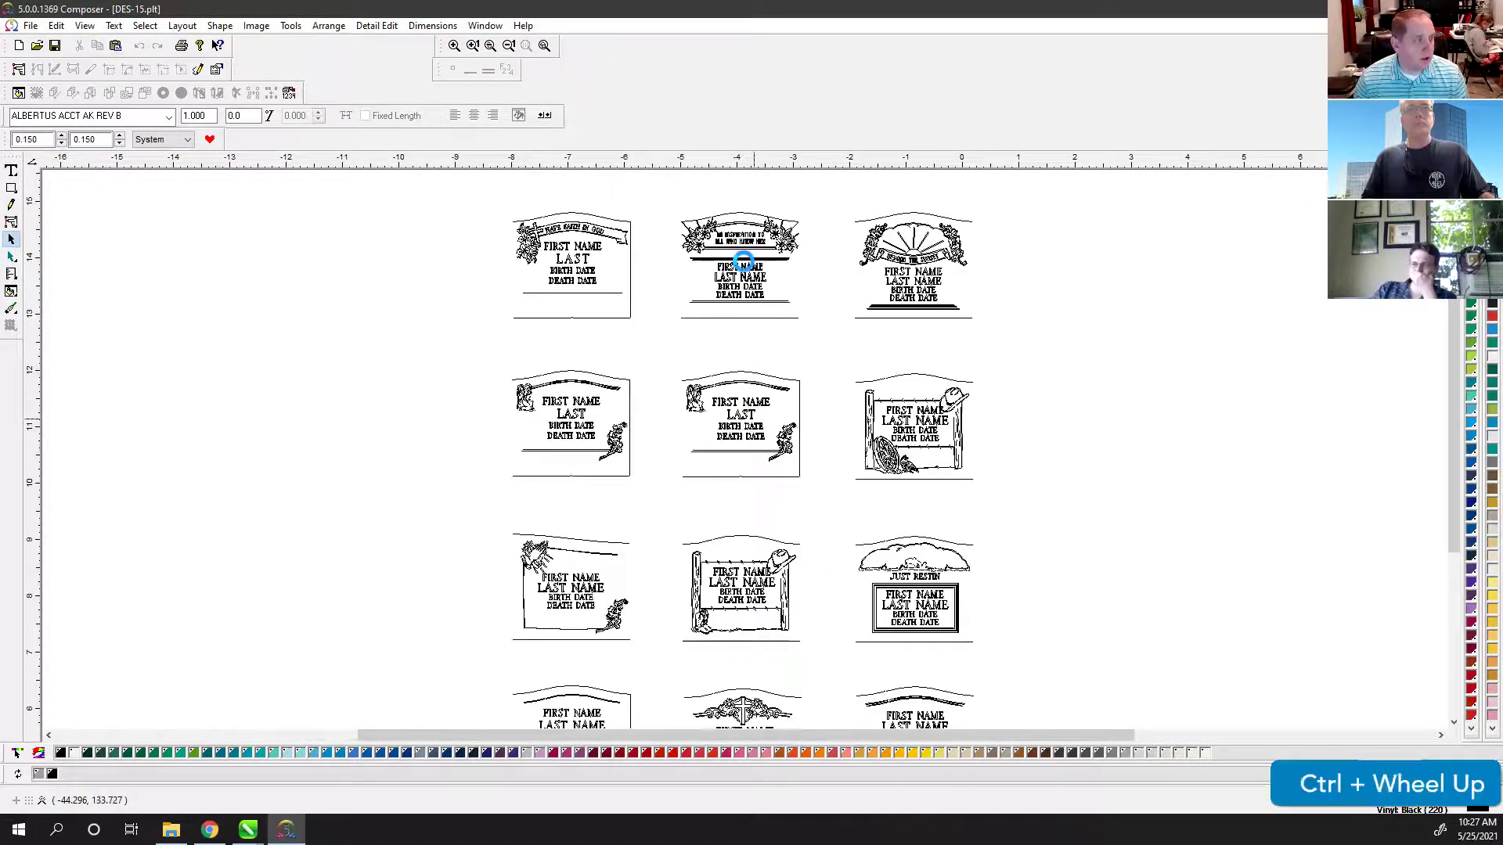
scroll(743, 261, "up", 1)
scroll(737, 212, "up", 2)
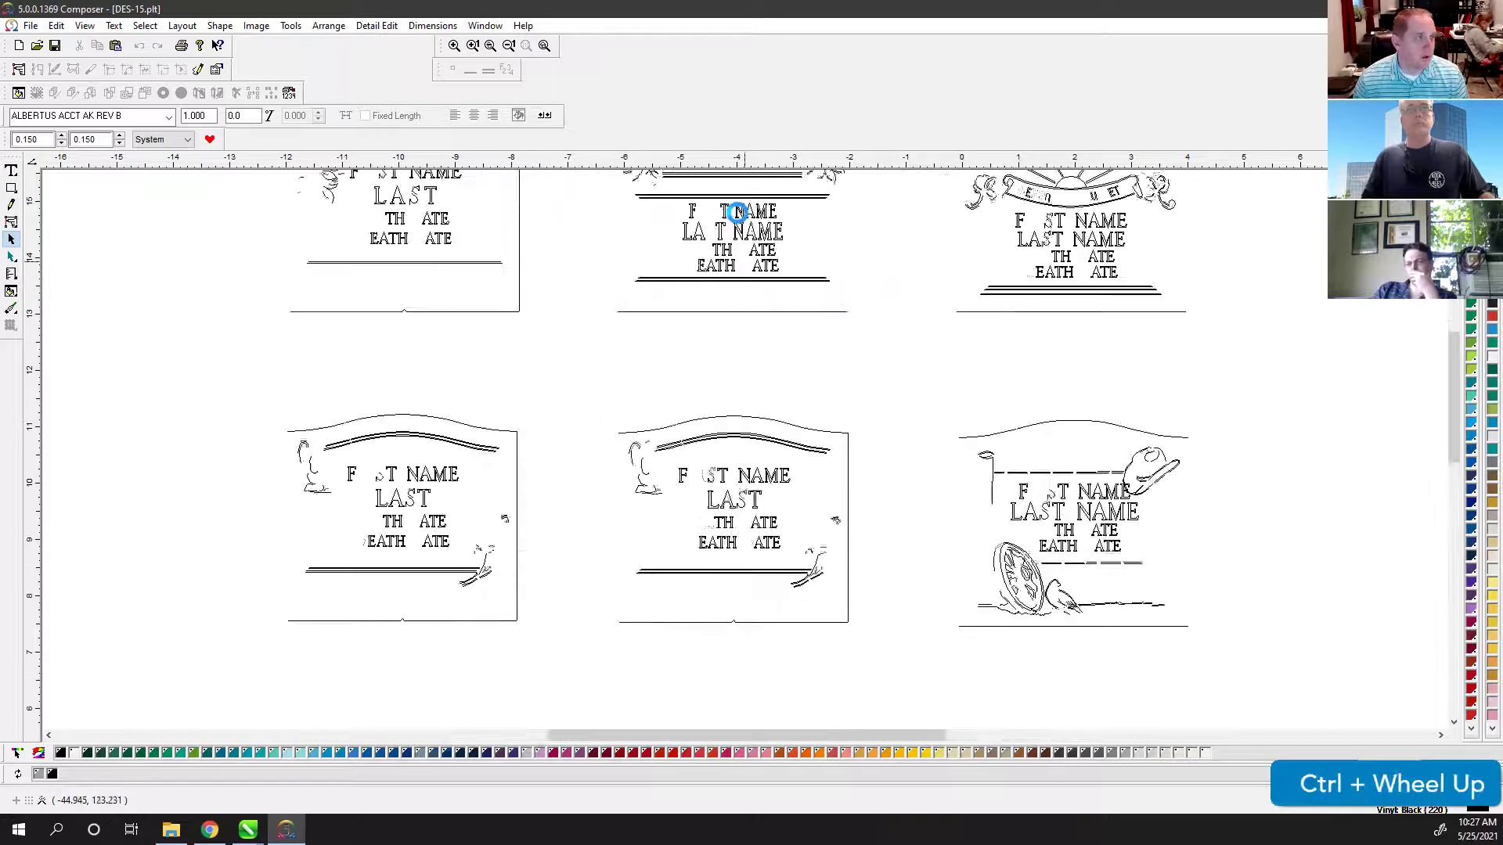
scroll(735, 222, "up", 1)
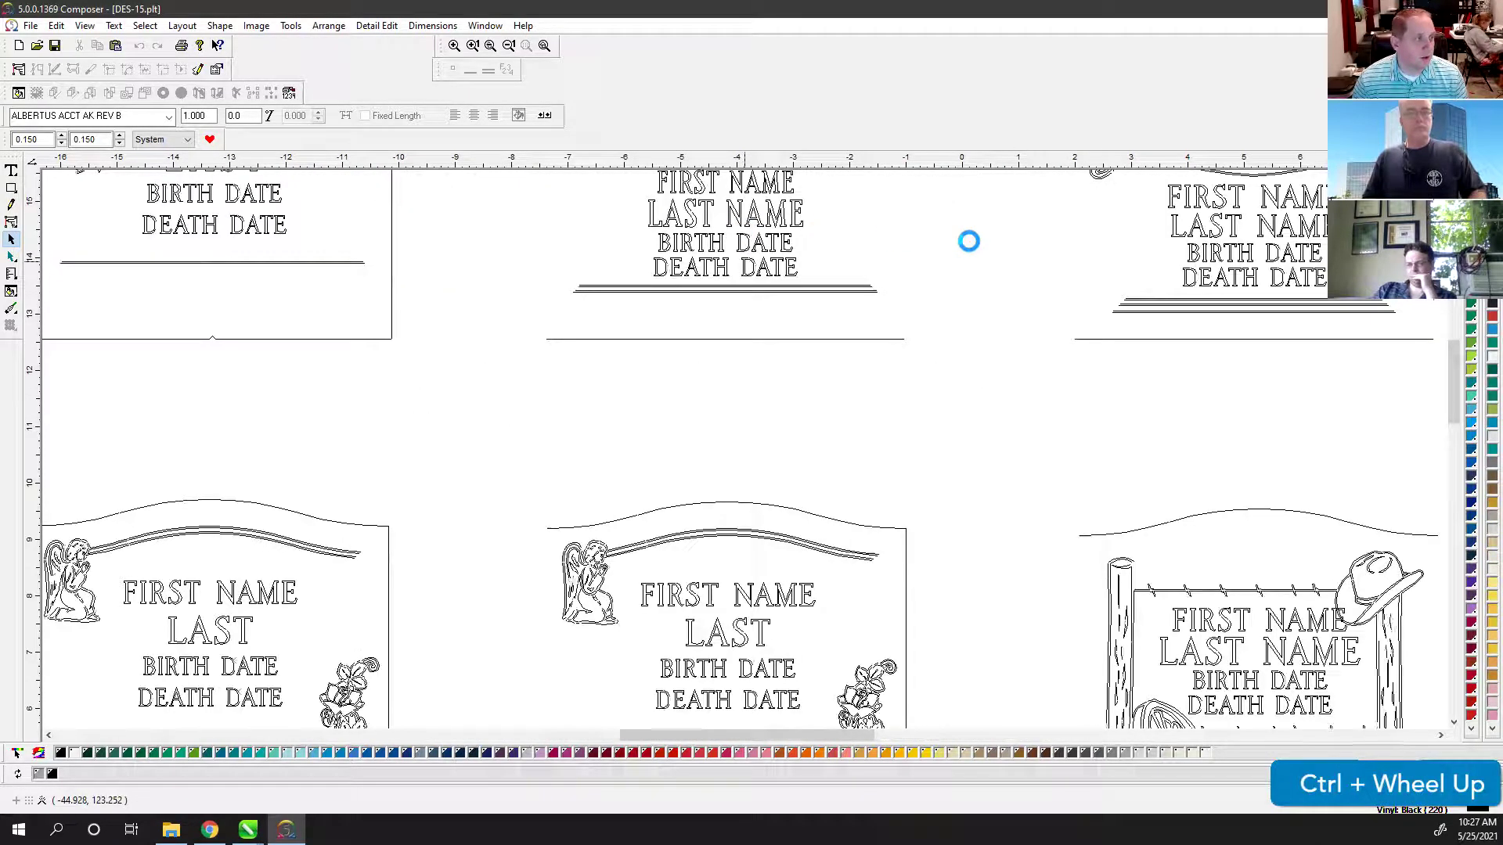
scroll(968, 241, "up", 3)
scroll(818, 262, "down", 1)
scroll(817, 262, "down", 3)
scroll(816, 261, "up", 1)
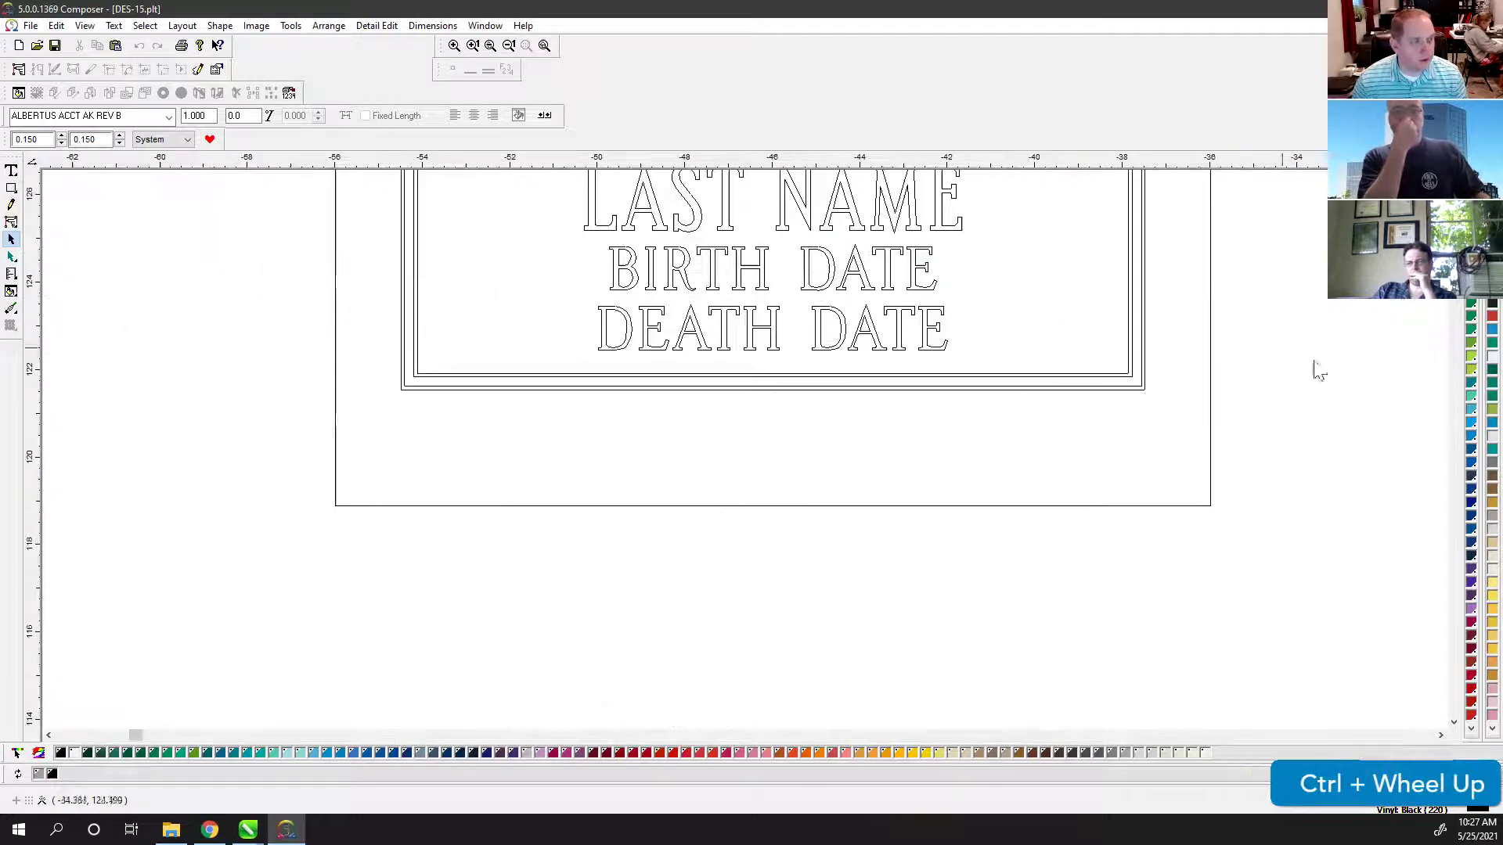
scroll(1447, 209, "up", 5)
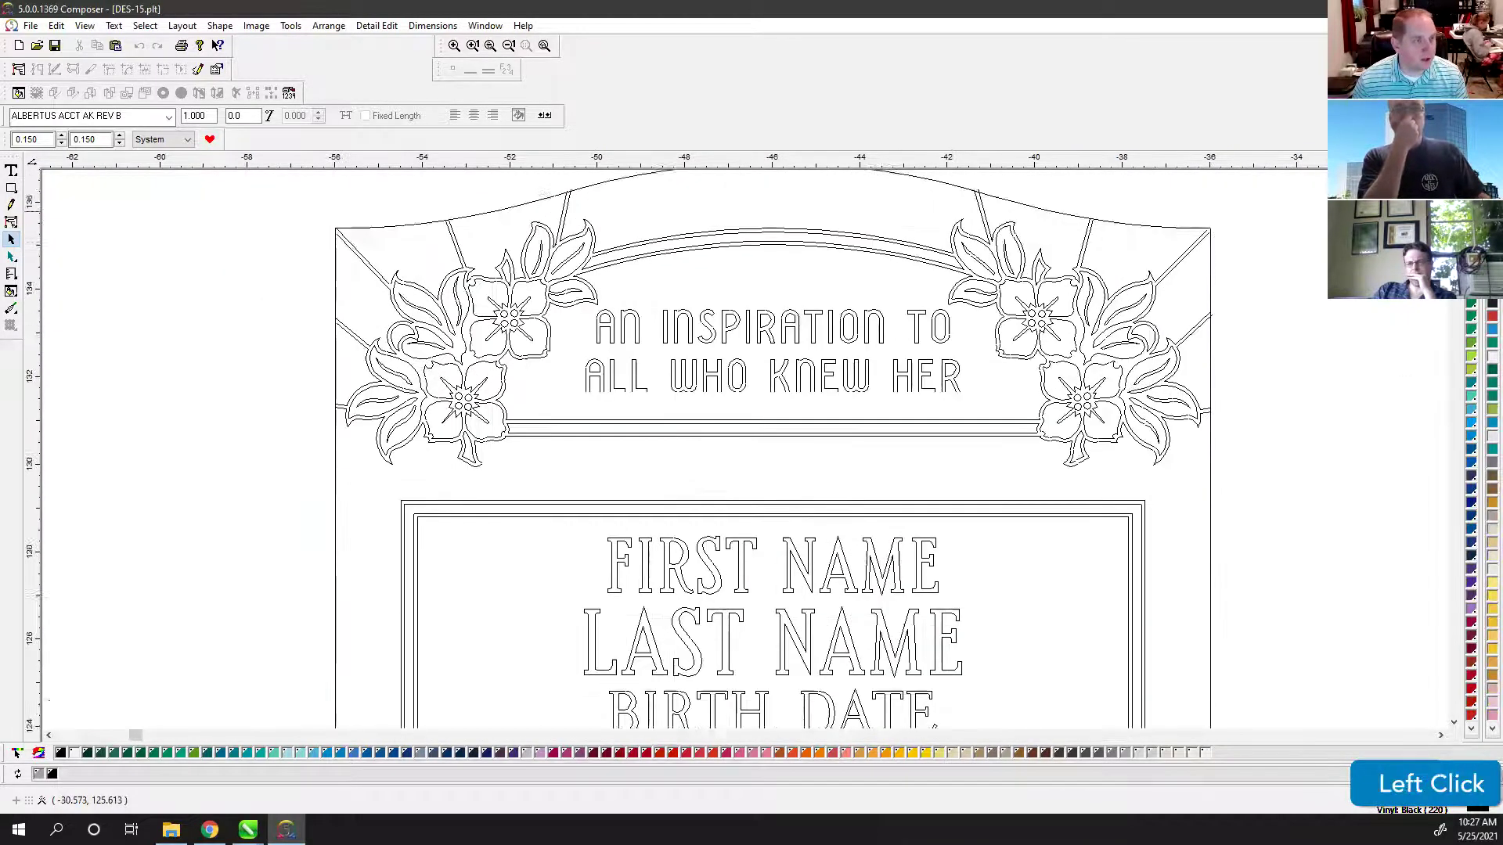
scroll(738, 493, "down", 4)
scroll(781, 342, "up", 1)
scroll(1022, 241, "down", 1)
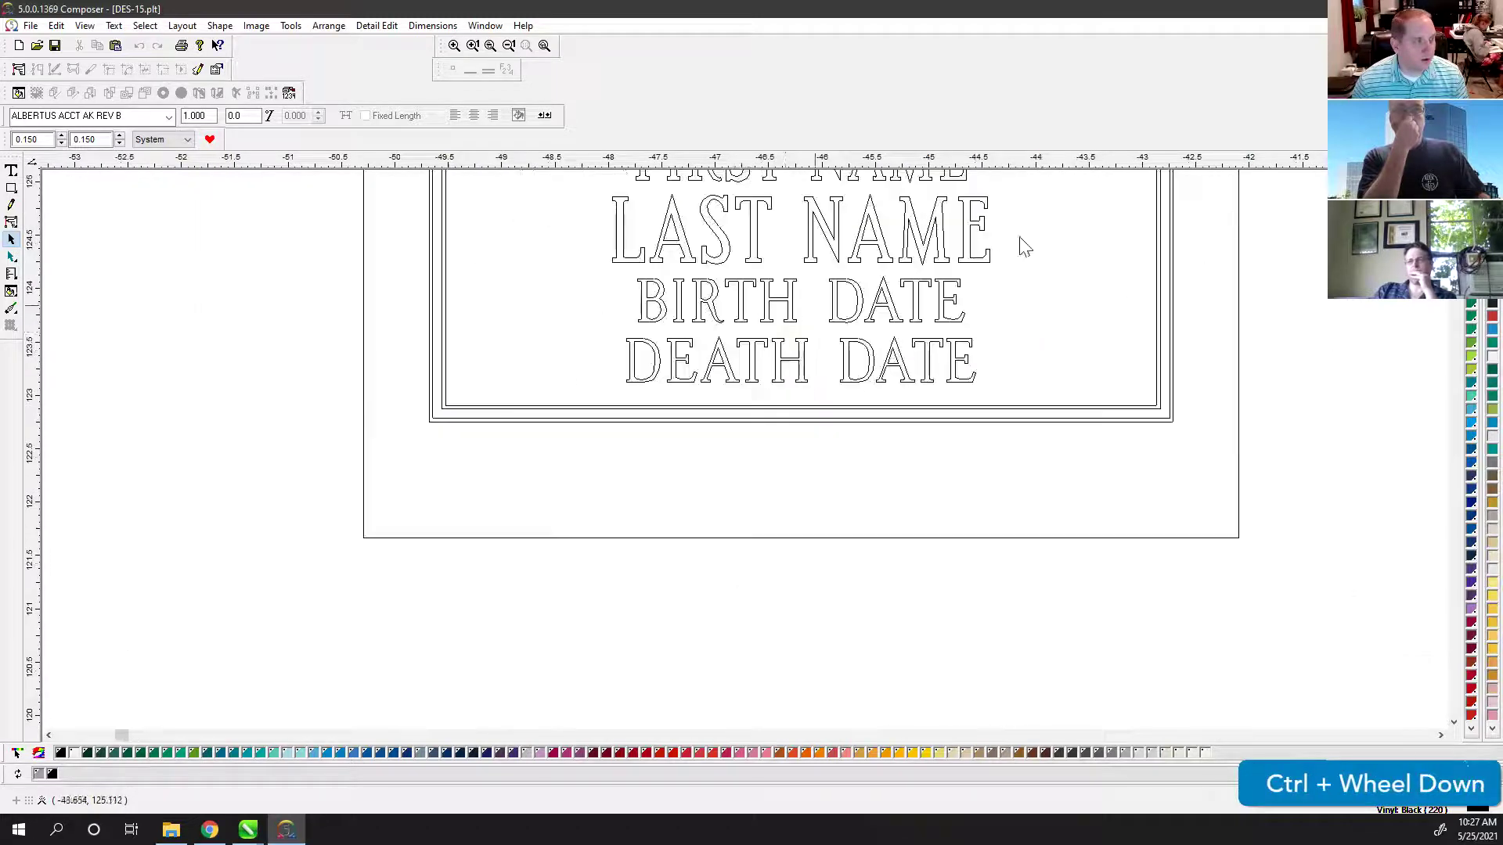
scroll(1023, 241, "up", 1)
left_click(1453, 235)
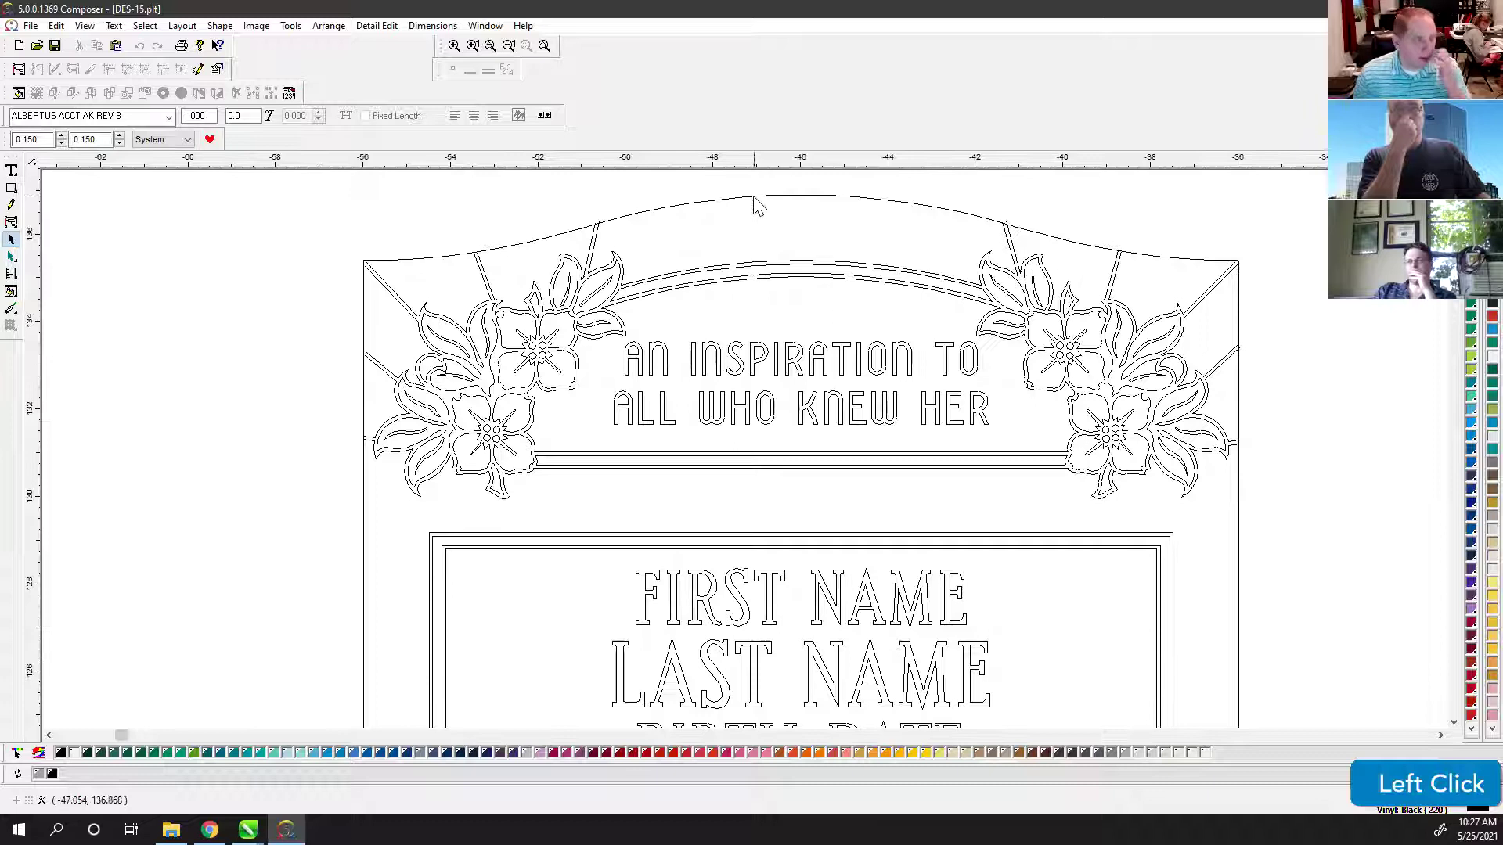
left_click(705, 198)
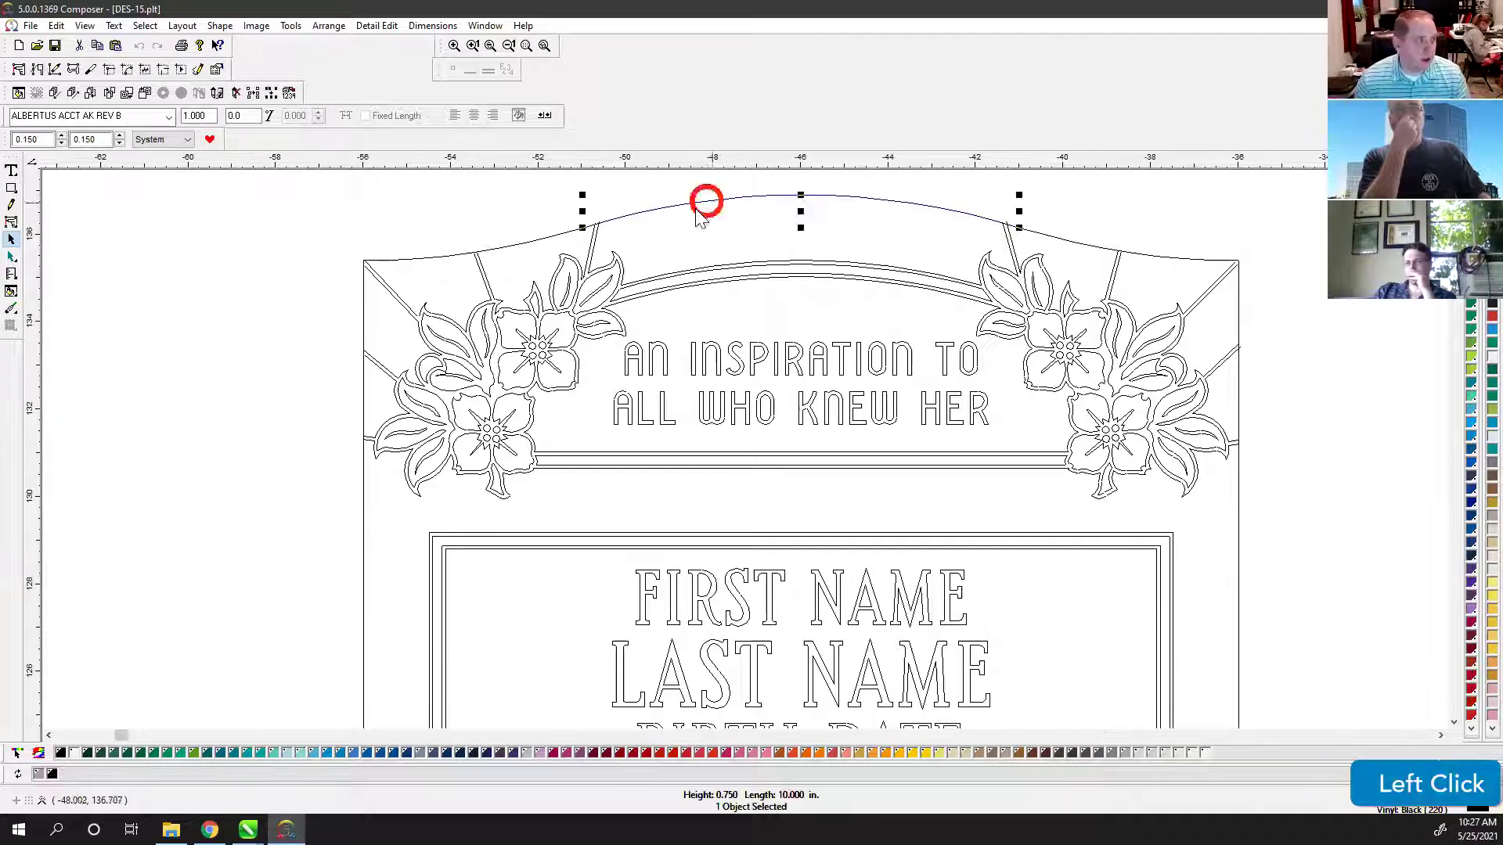
left_click(551, 235)
left_click(665, 209)
key("Up")
left_click(563, 227)
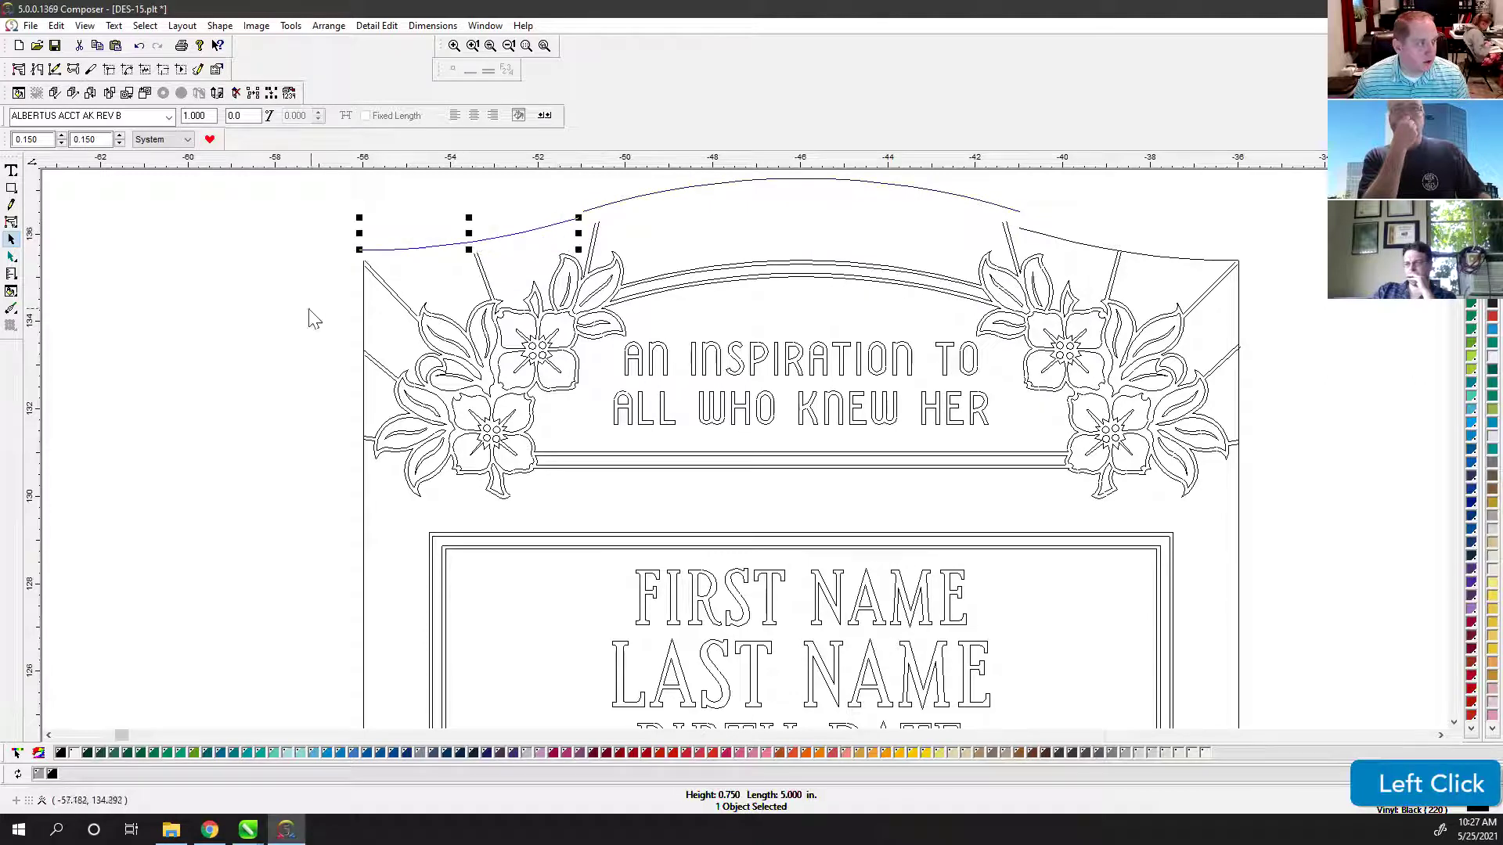
left_click_drag(364, 311, 322, 313)
left_click_drag(1058, 241, 1066, 221)
left_click_drag(1238, 301, 1262, 302)
left_click(1047, 270)
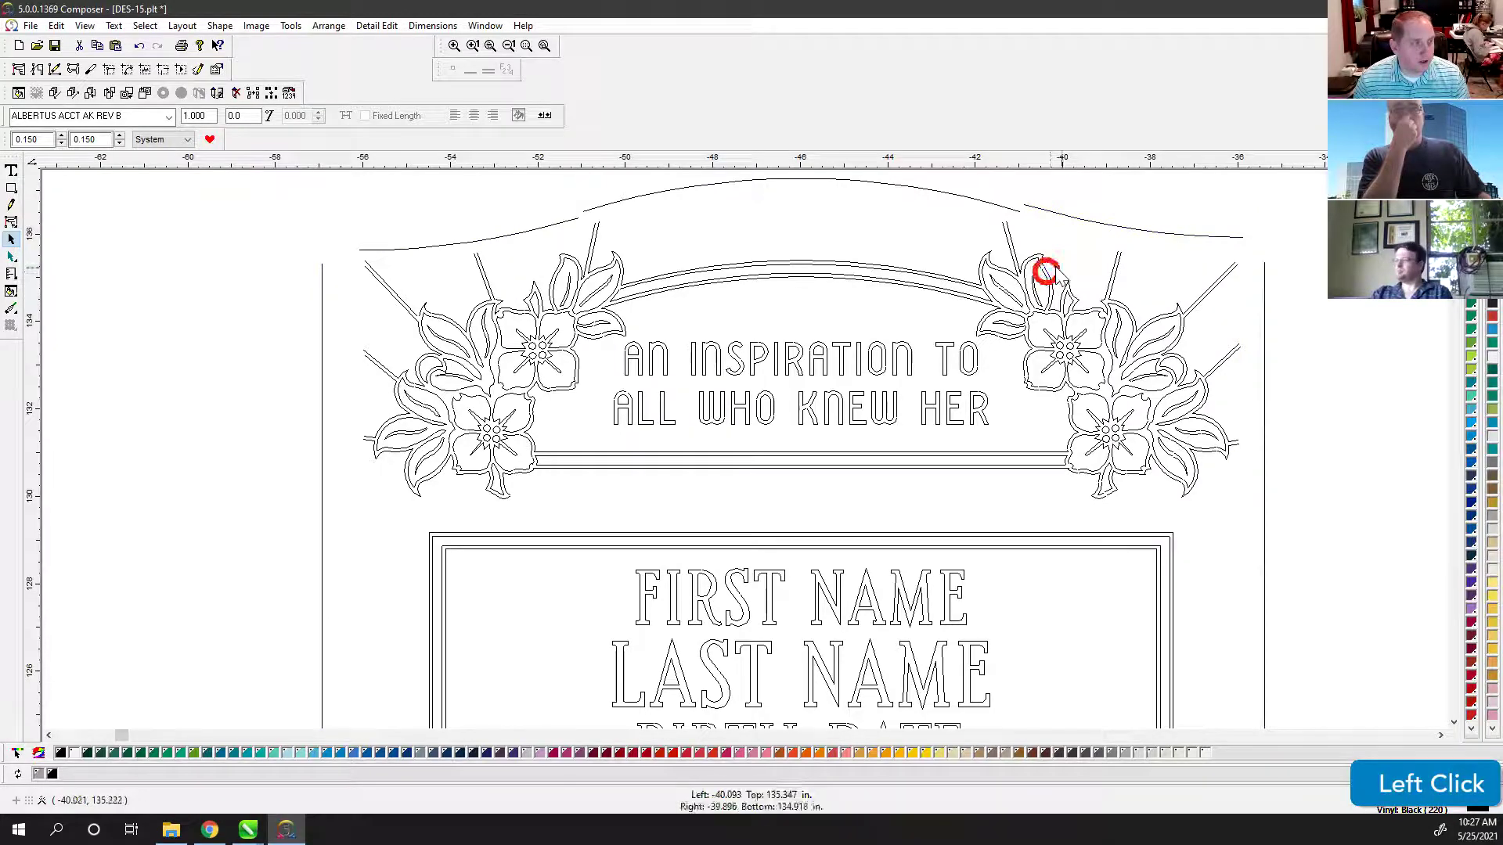
left_click(1045, 256)
left_click(1034, 252)
left_click(1007, 238)
left_click_drag(1007, 238, 992, 252)
left_click(989, 259)
key("ctrl+z")
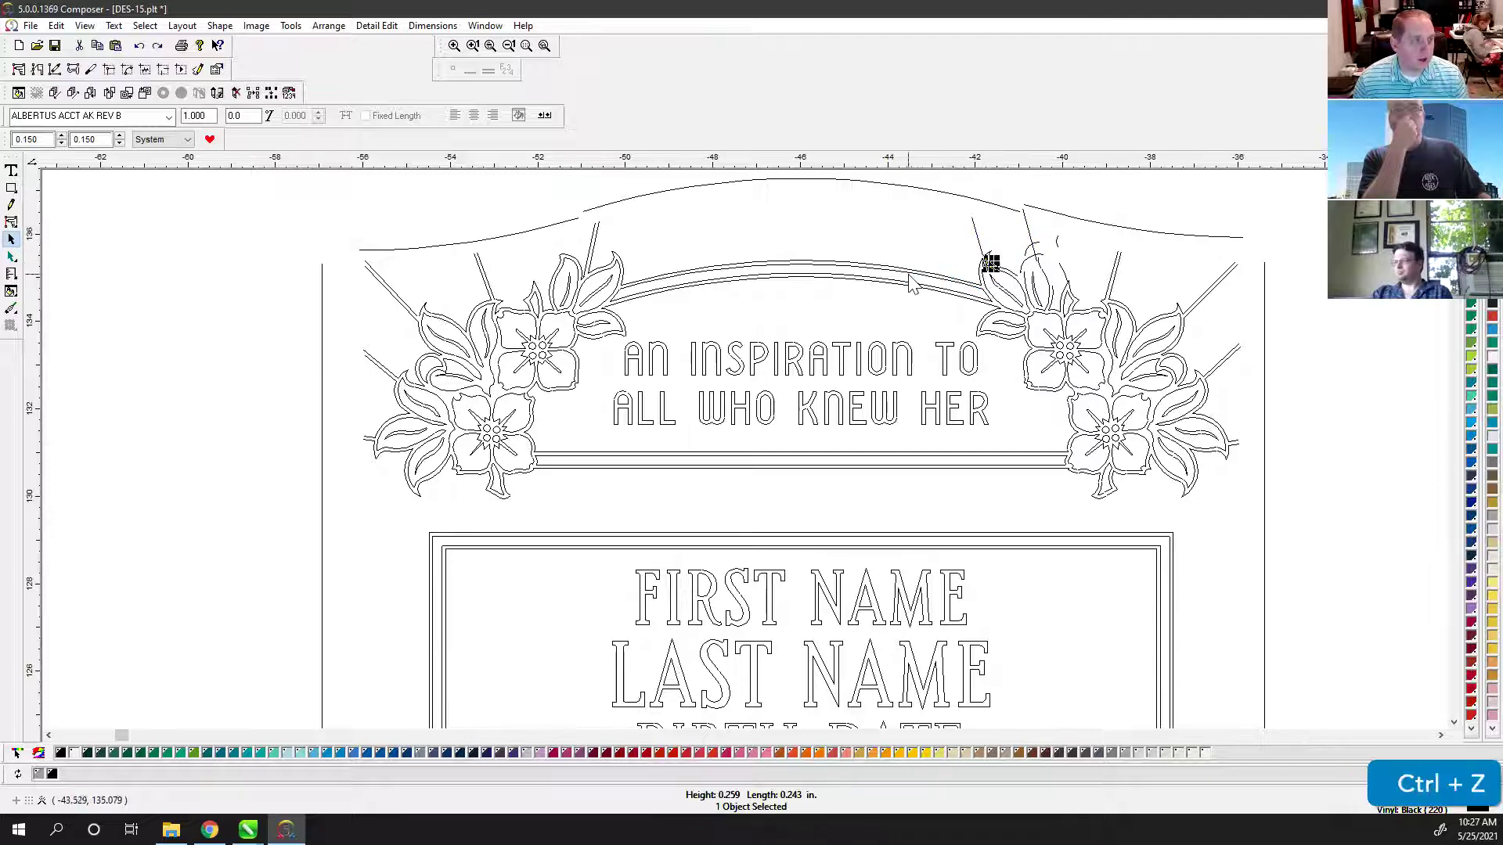
left_click(908, 278)
left_click_drag(870, 266, 884, 229)
key("ctrl+z")
left_click(896, 254)
left_click(861, 285)
left_click(856, 275)
key("ctrl+z")
key("ctrl+z")
key("ctrl+z")
key("ctrl+z")
key("ctrl+z")
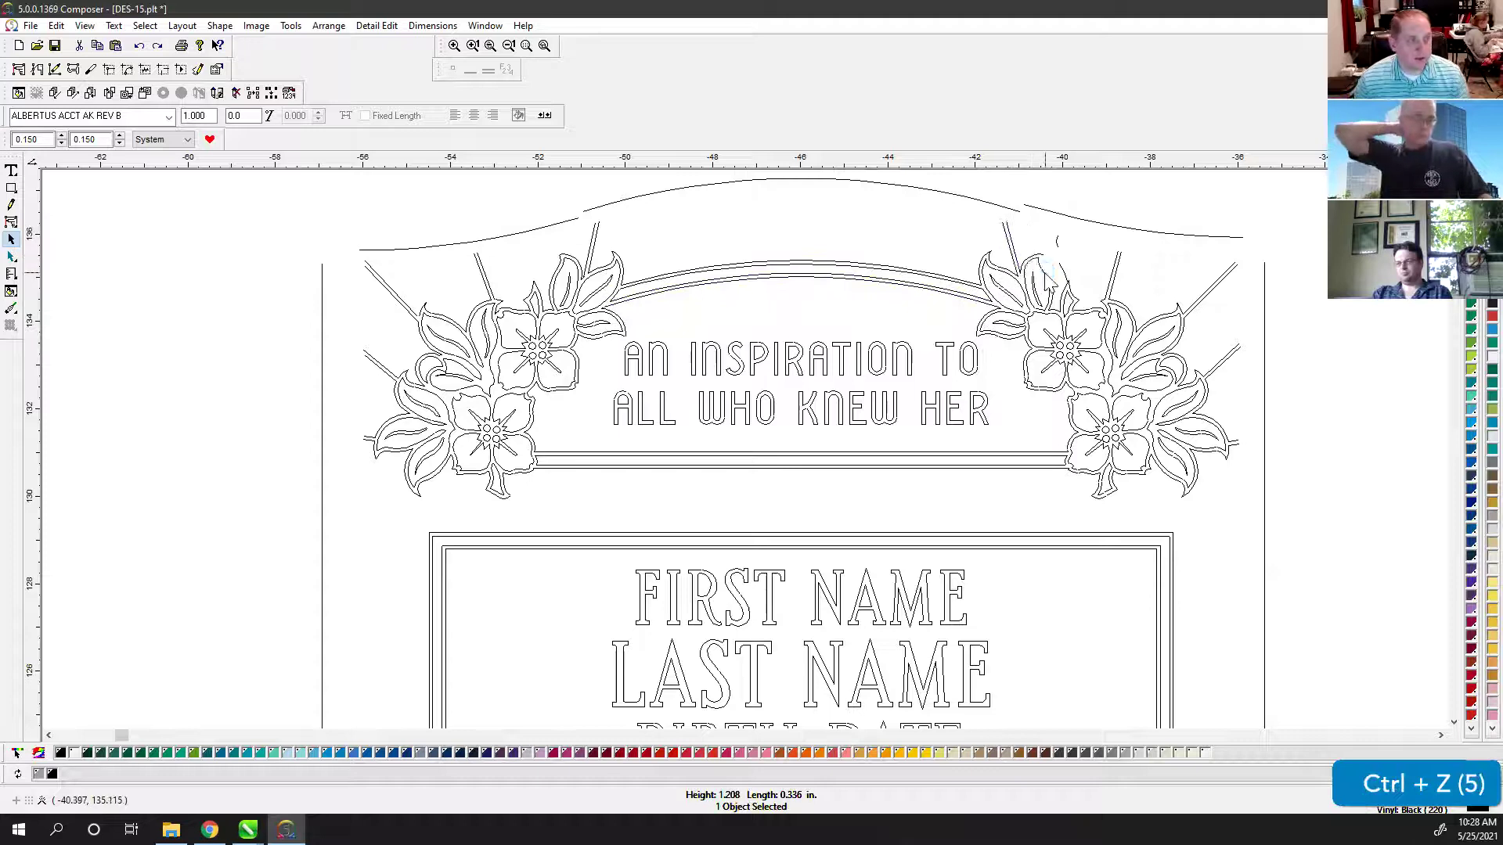
key("ctrl+z")
key("ctrl+z")
key("ctrl+z")
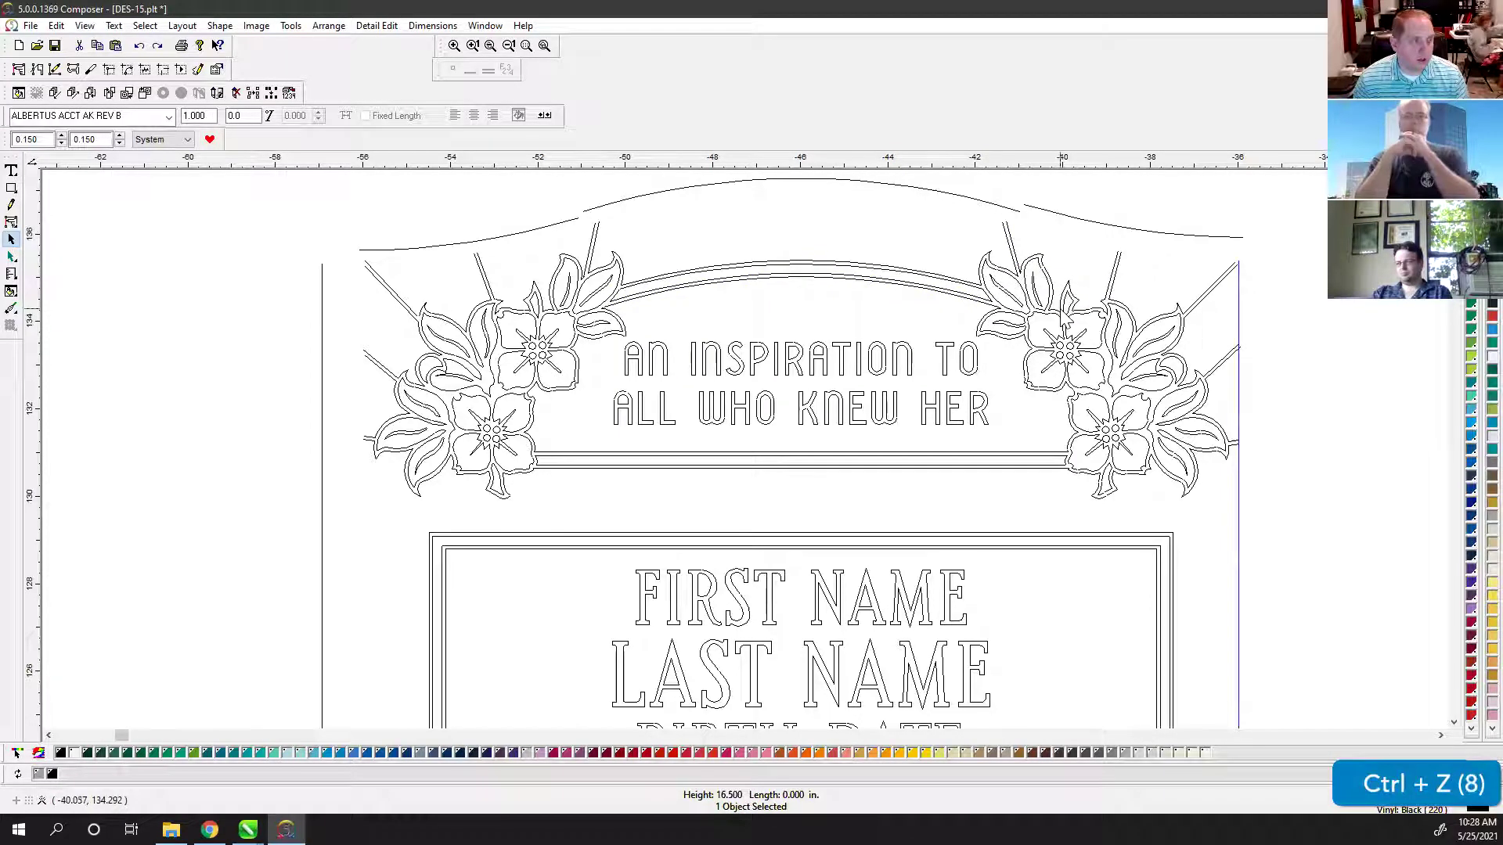
key("ctrl+z")
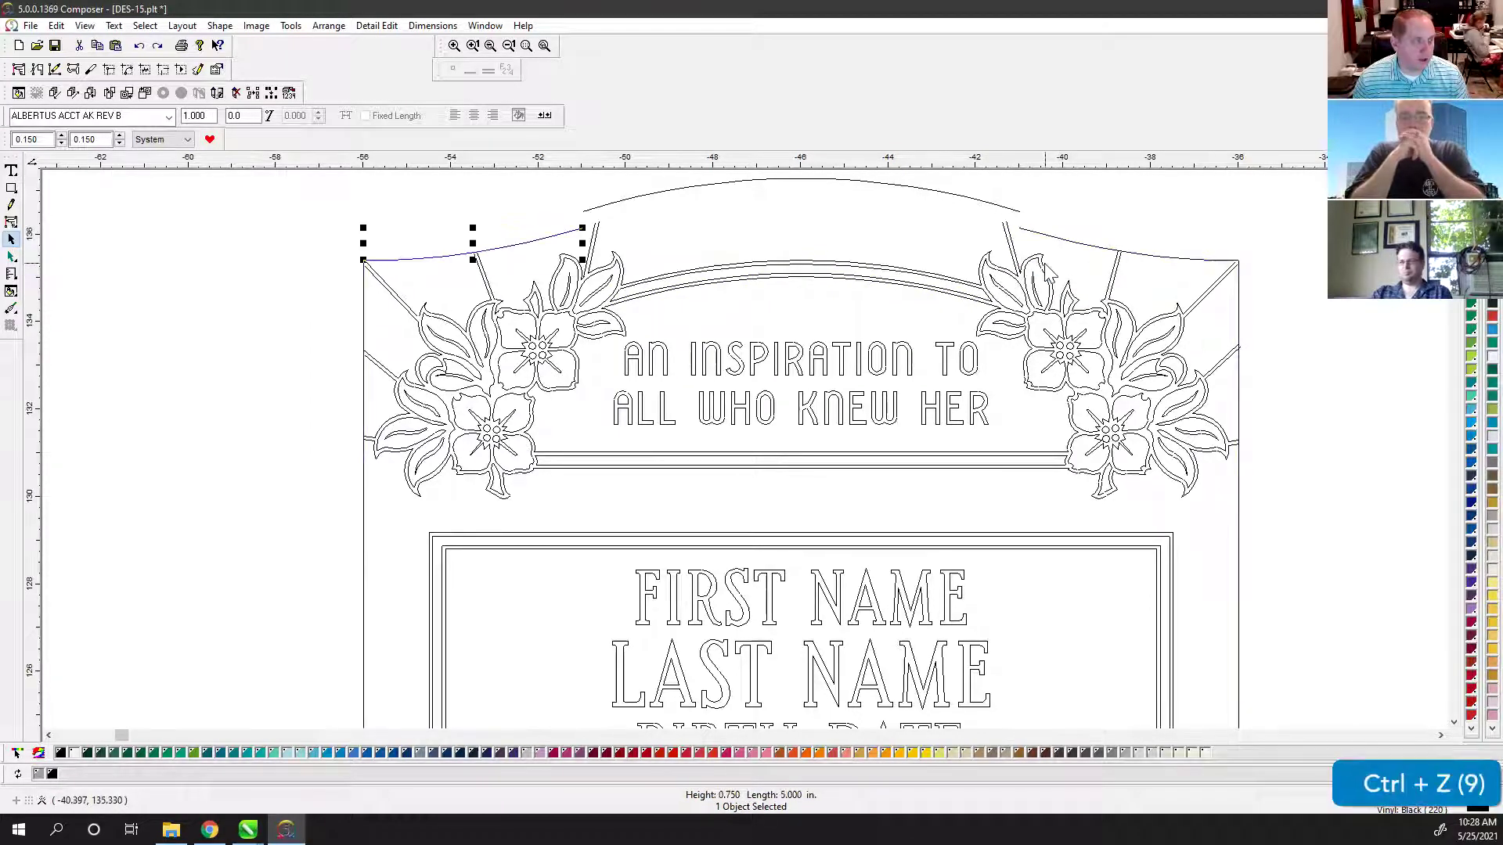
key("ctrl+z")
left_click(983, 201)
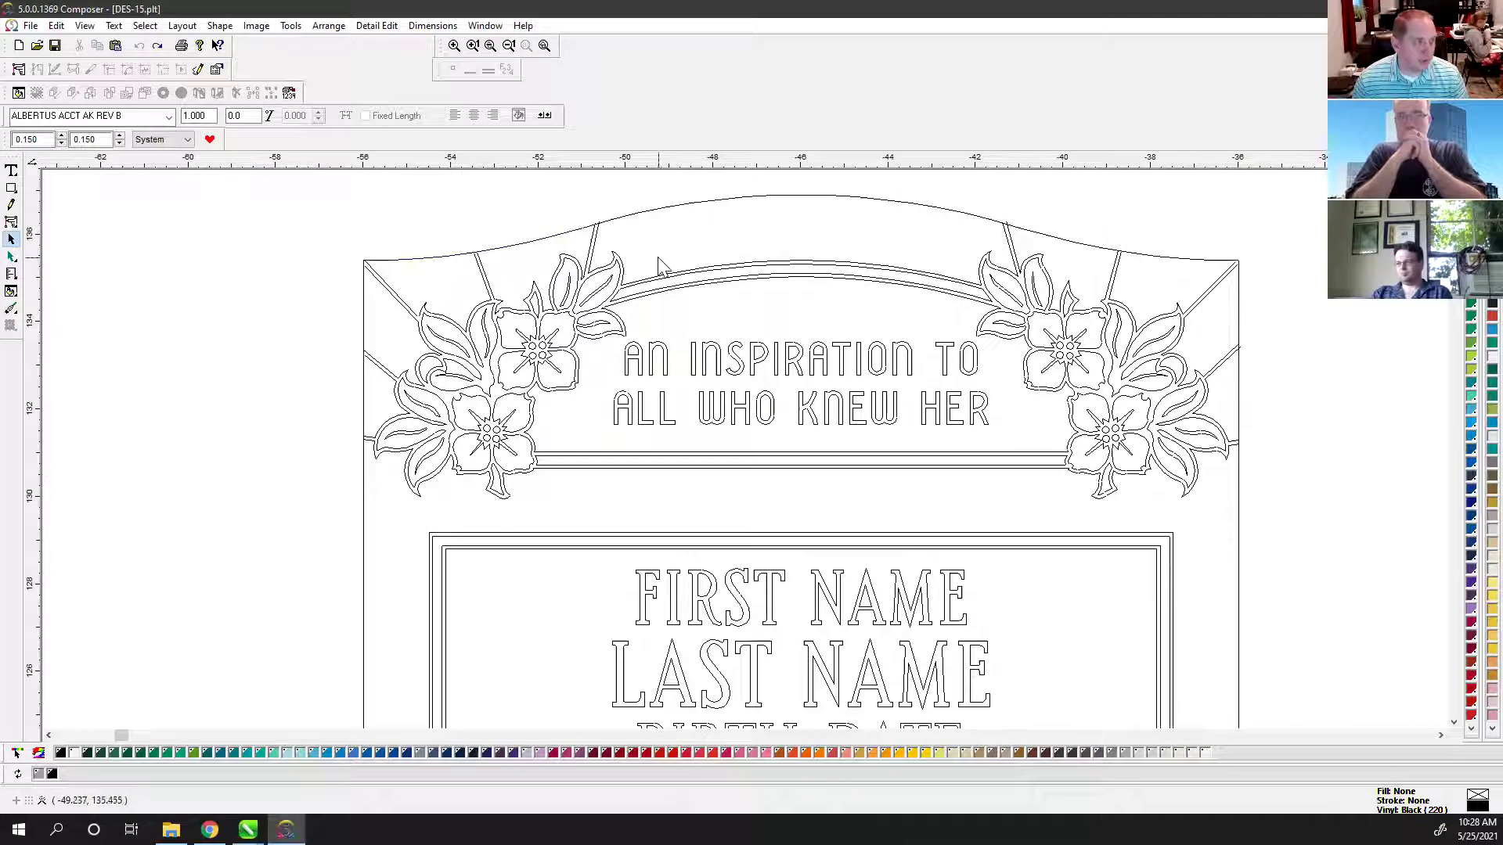
Step: Switch to the Detail Edit tool and marquee-select the whole top-middle template
left_click(1186, 213)
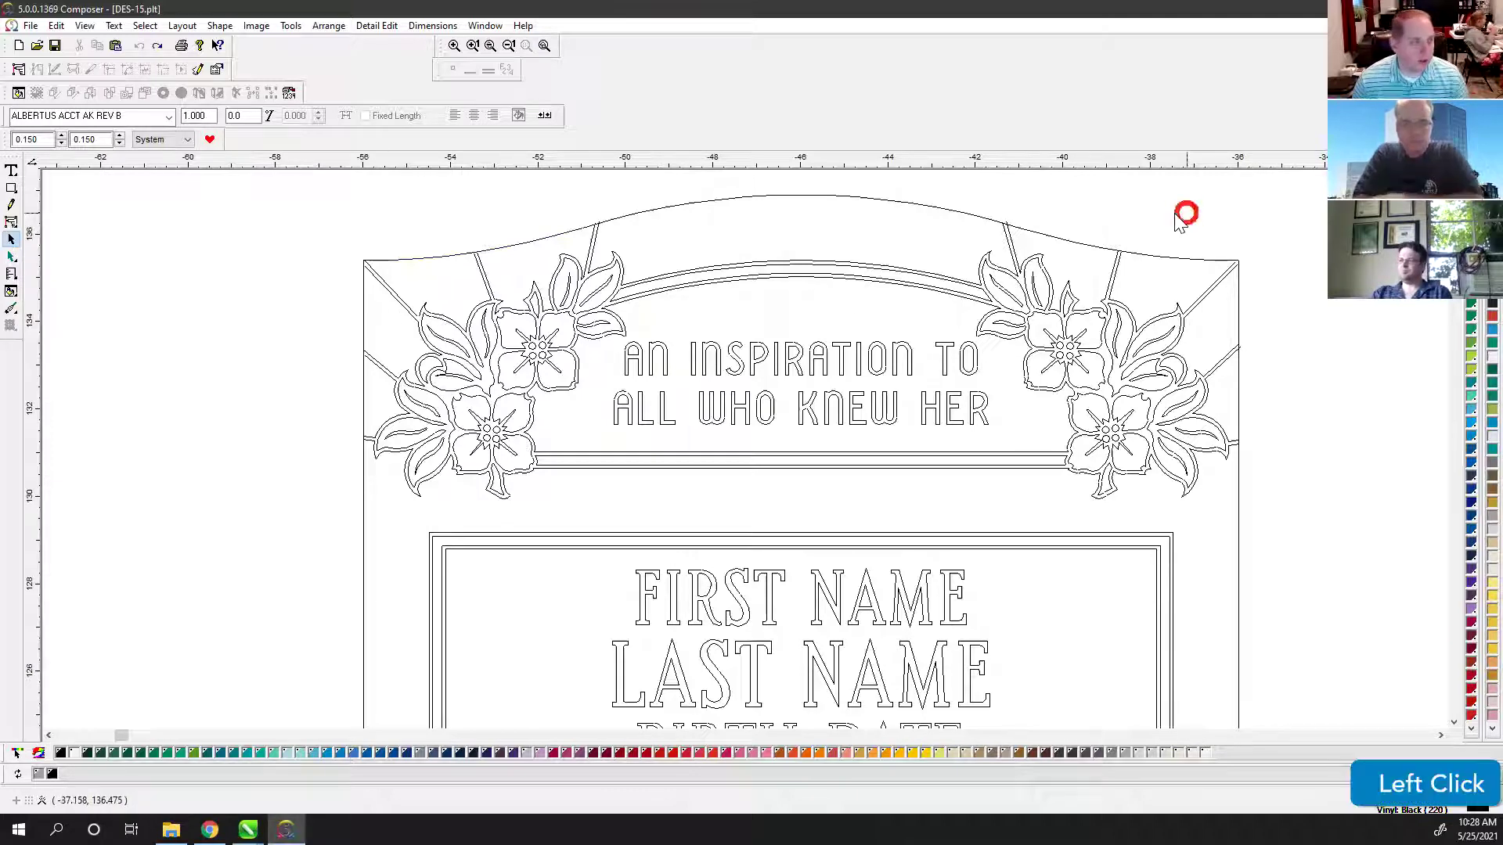
left_click(12, 223)
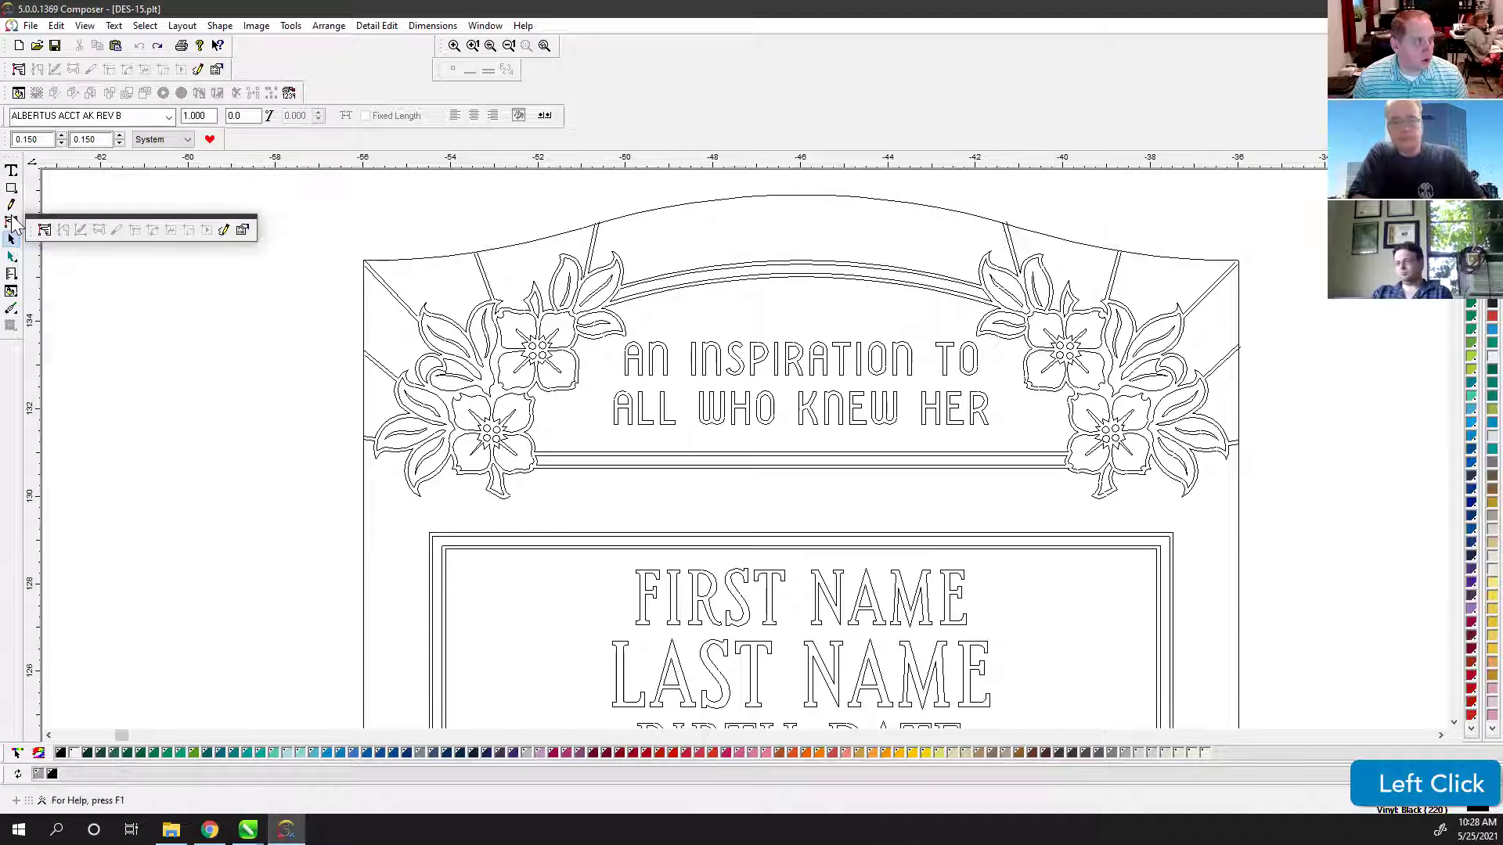
left_click(45, 234)
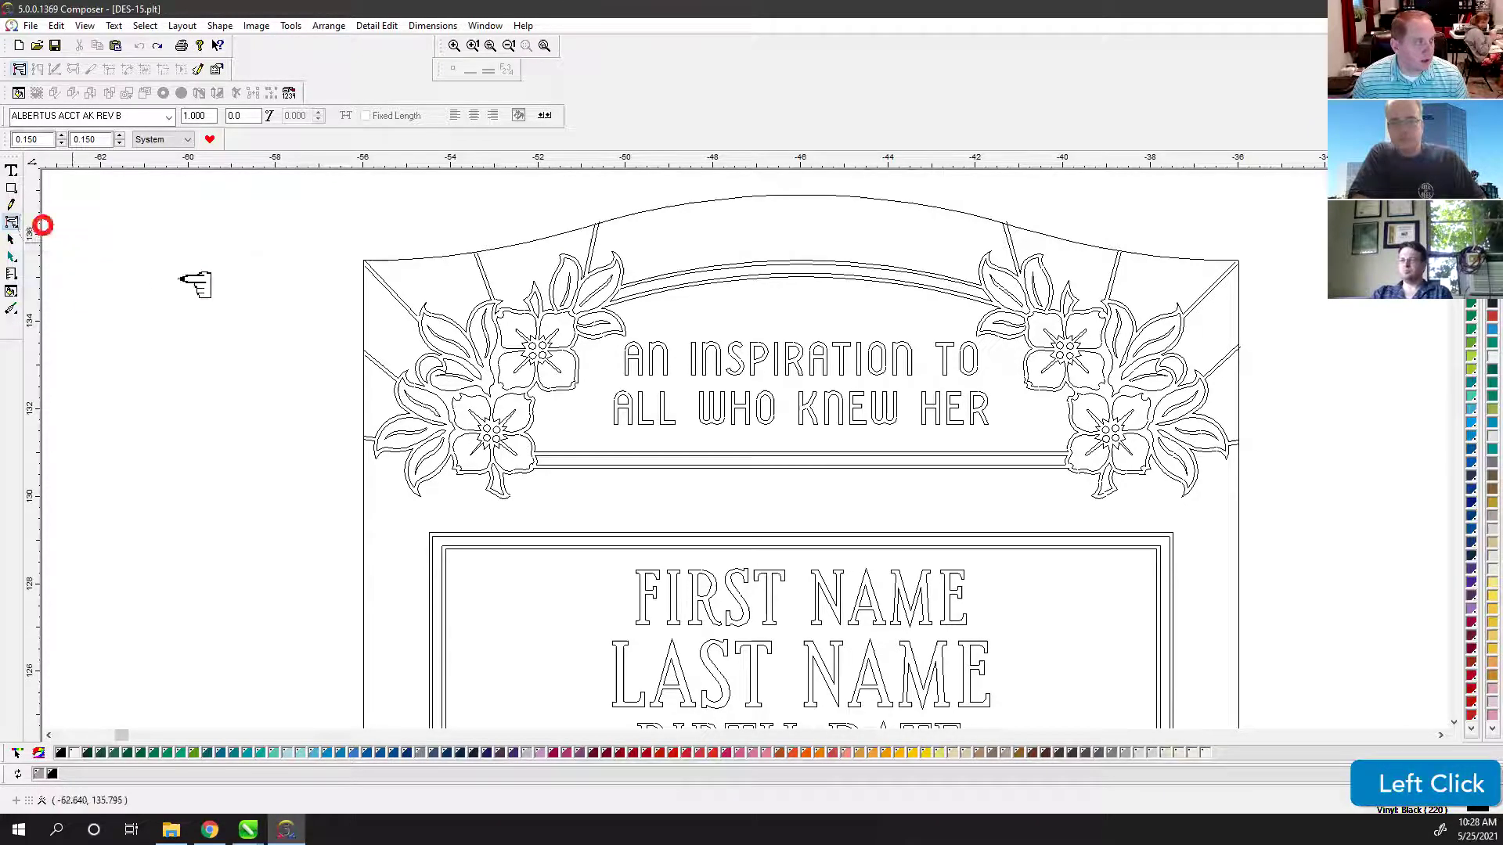
scroll(359, 342, "down", 3)
scroll(530, 403, "up", 5)
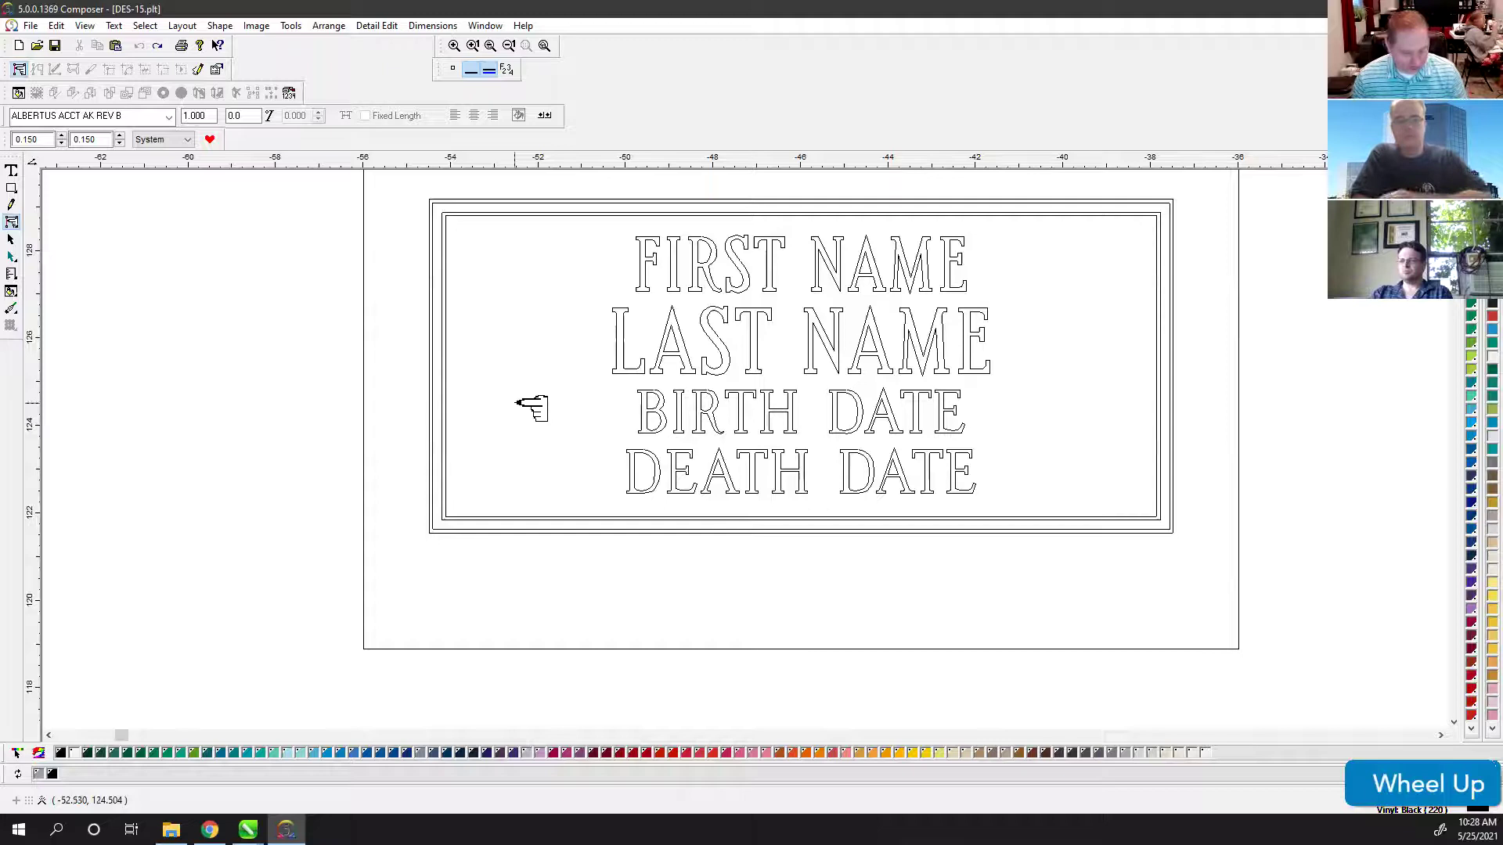
key("space")
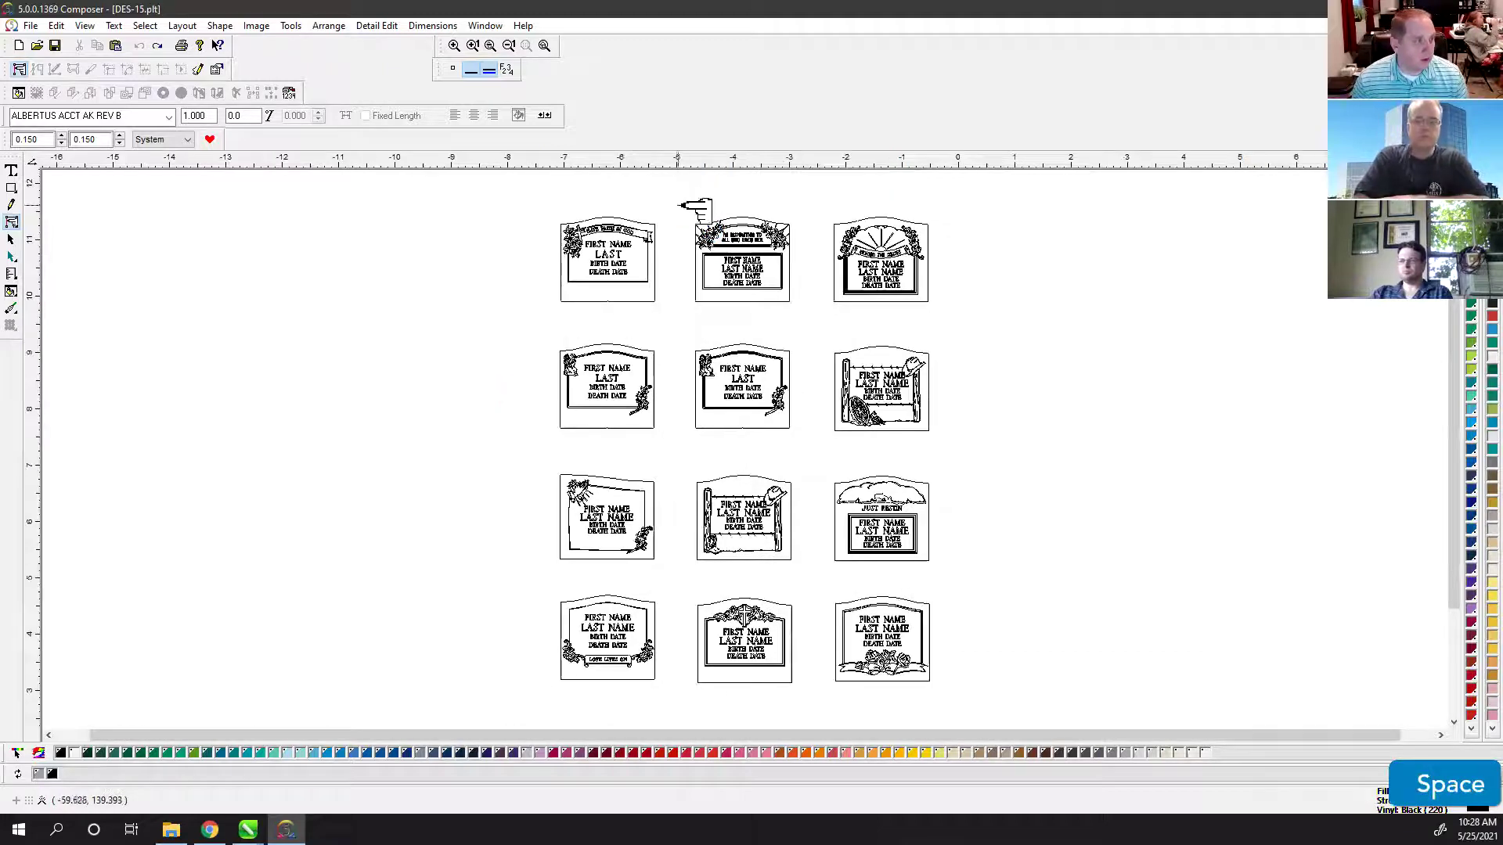
left_click_drag(679, 206, 805, 312)
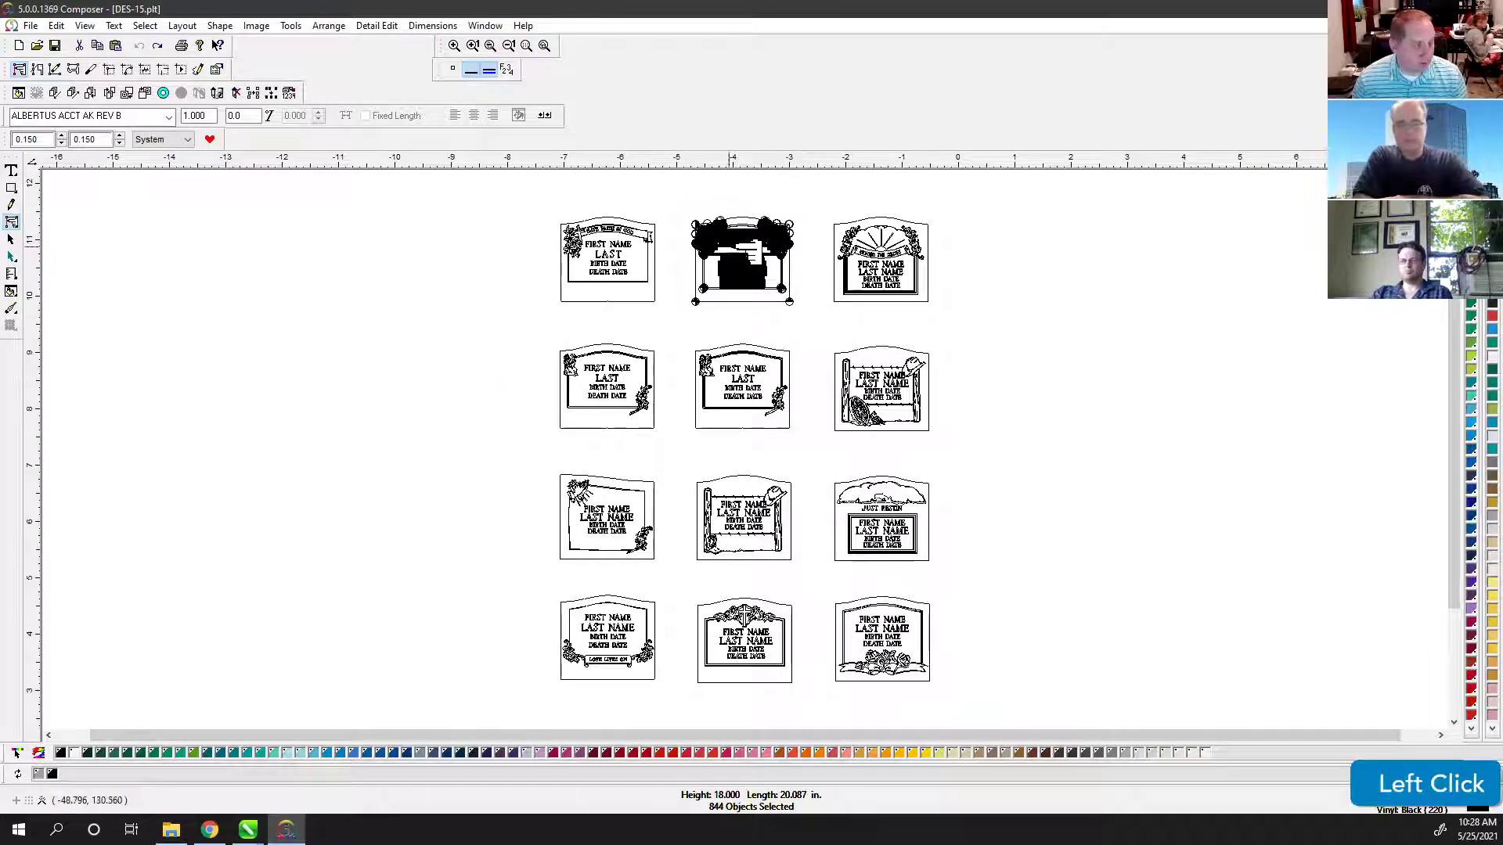
Step: Zoom into the upper design and choose Join Nodes from the point-editing flyout
scroll(754, 237, "up", 1)
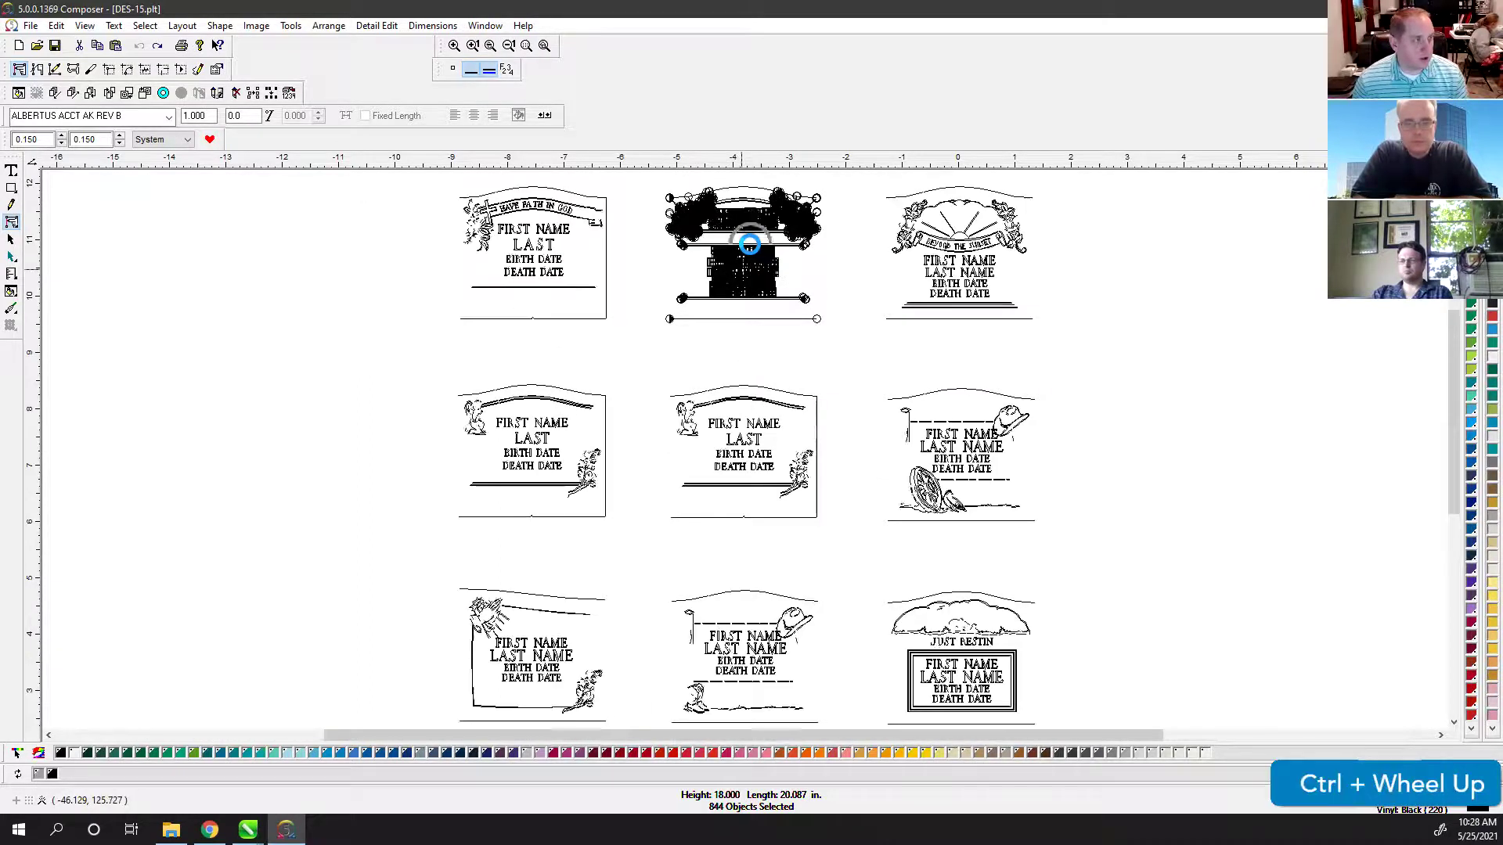
scroll(114, 233, "up", 1)
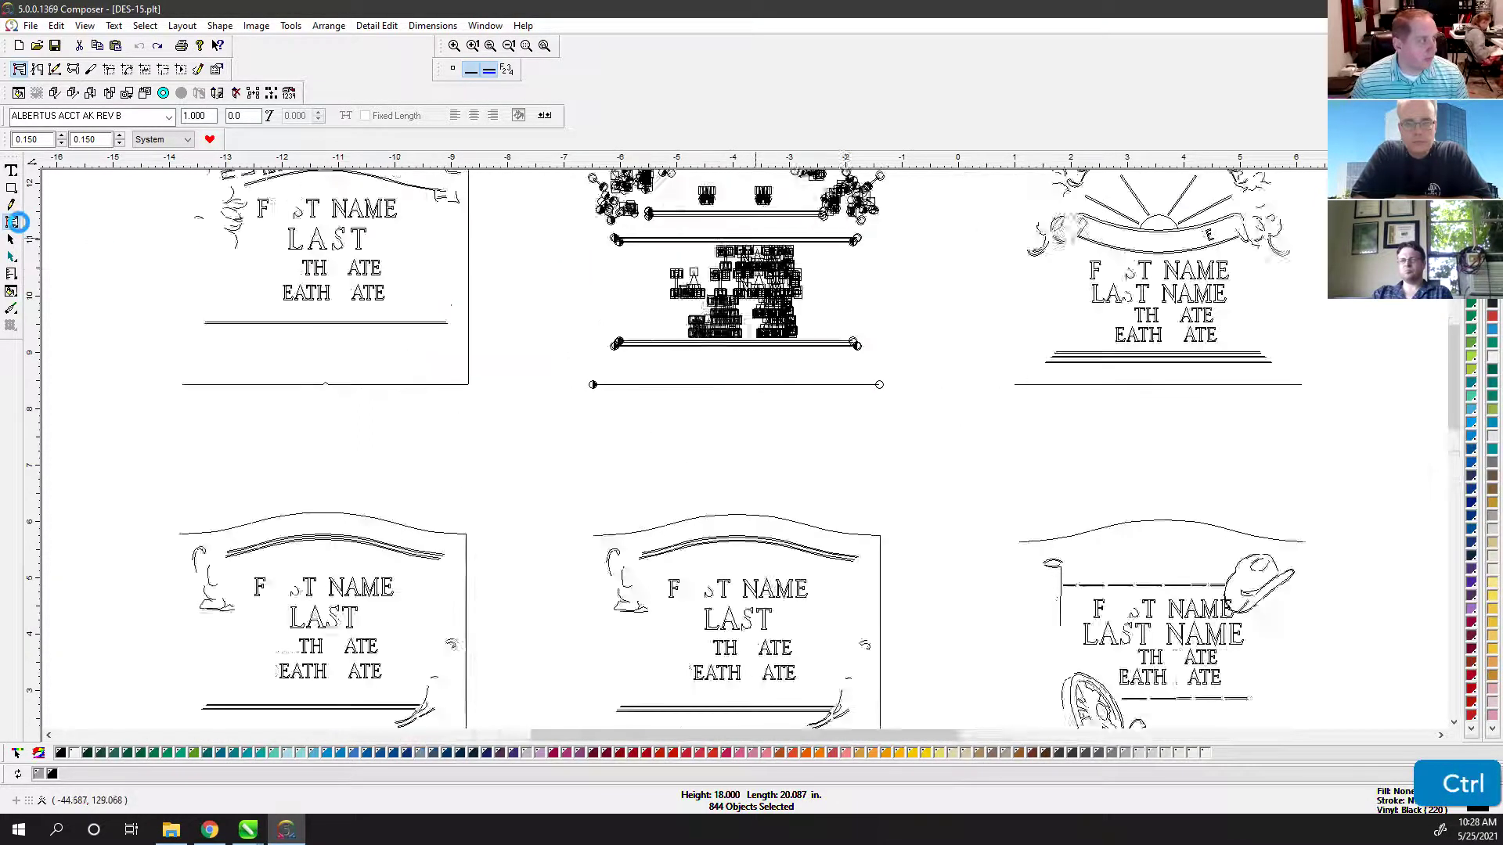
scroll(1007, 278, "up", 2)
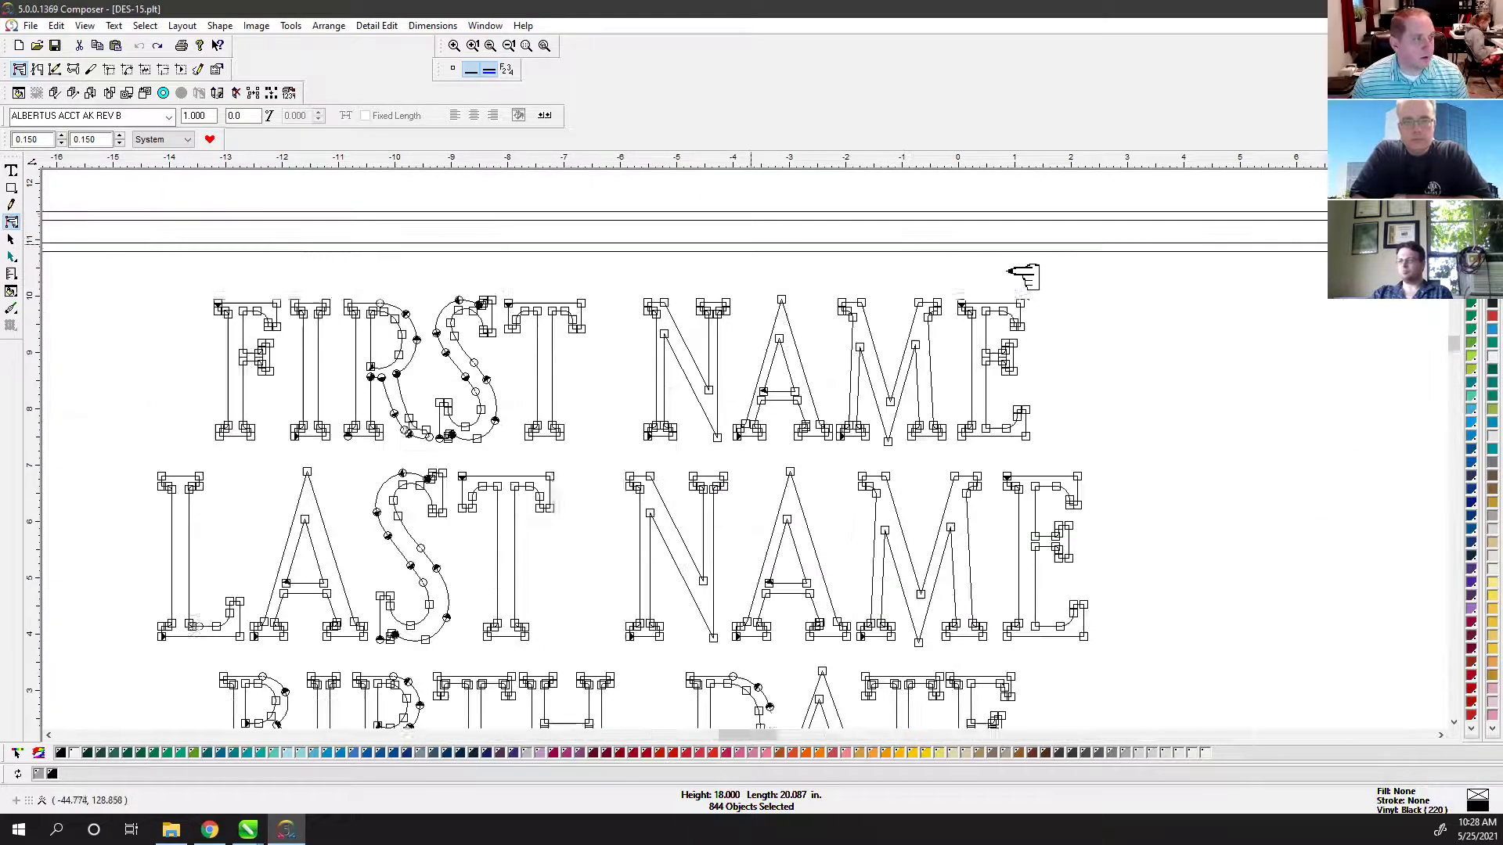
scroll(902, 294, "down", 3)
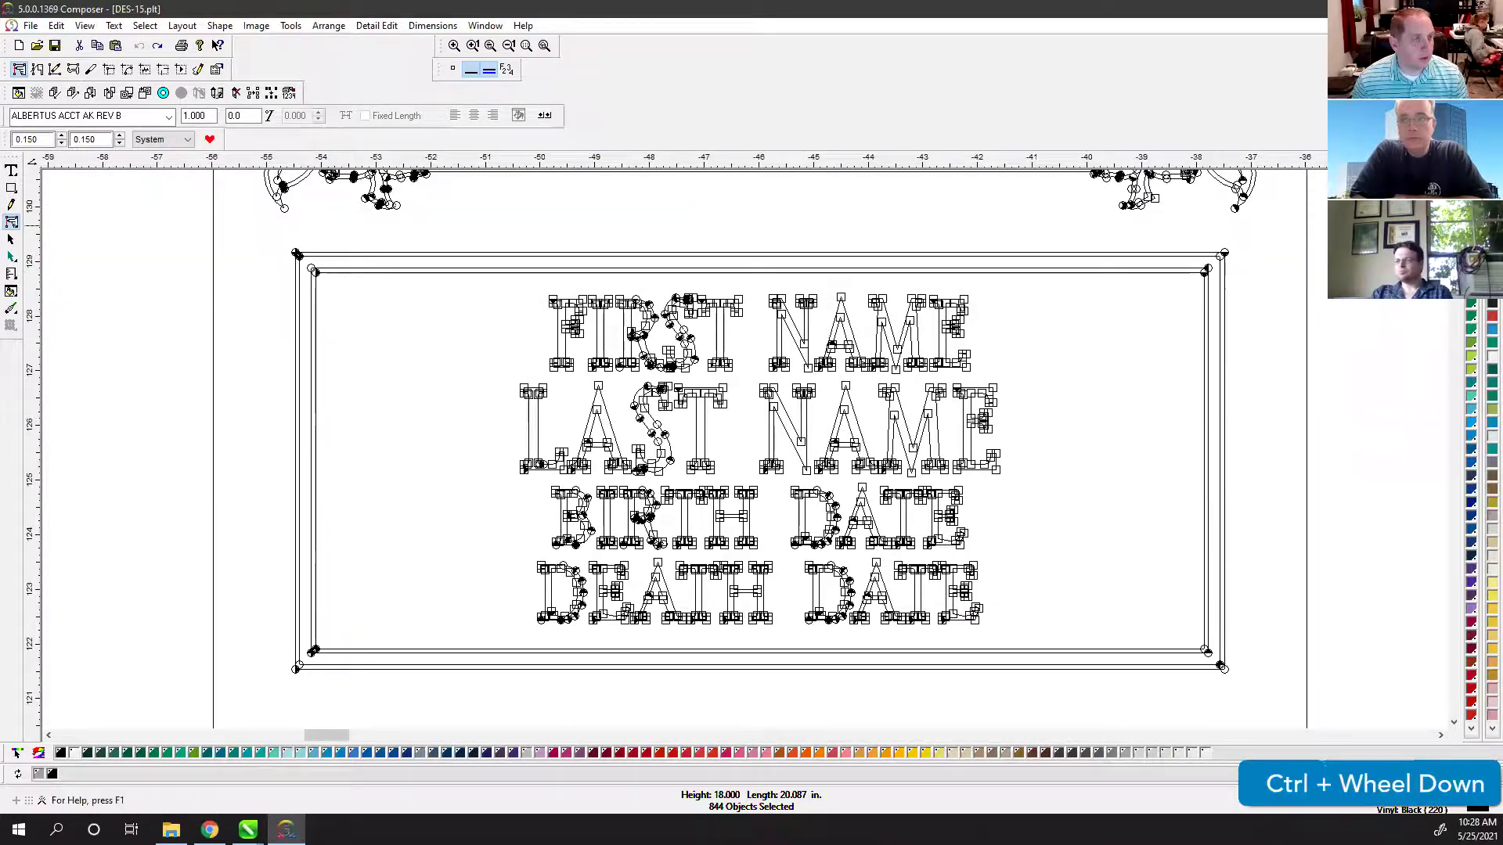
left_click(79, 261)
left_click(11, 221)
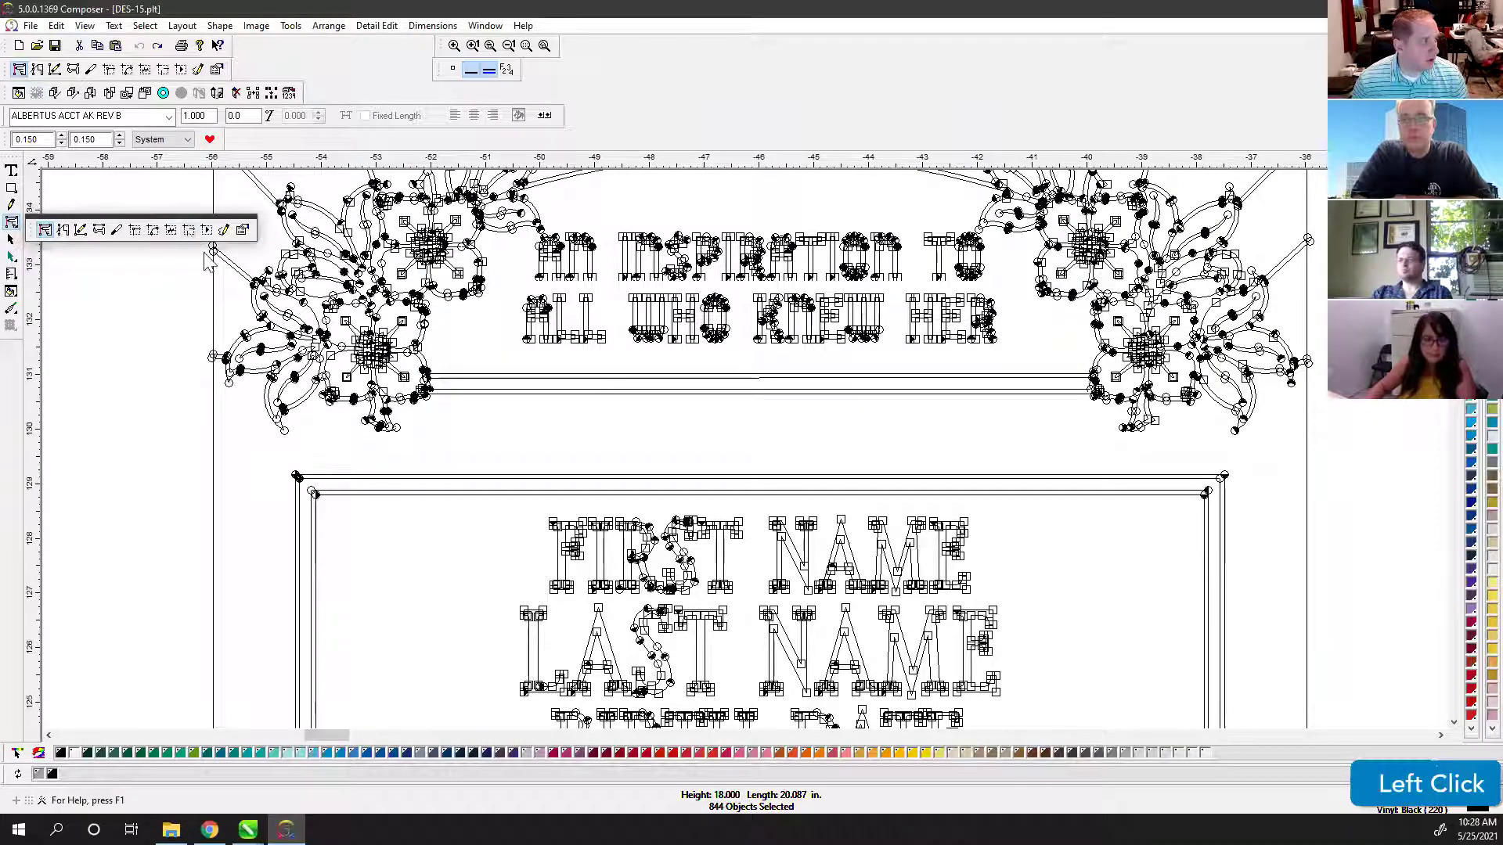
left_click(188, 231)
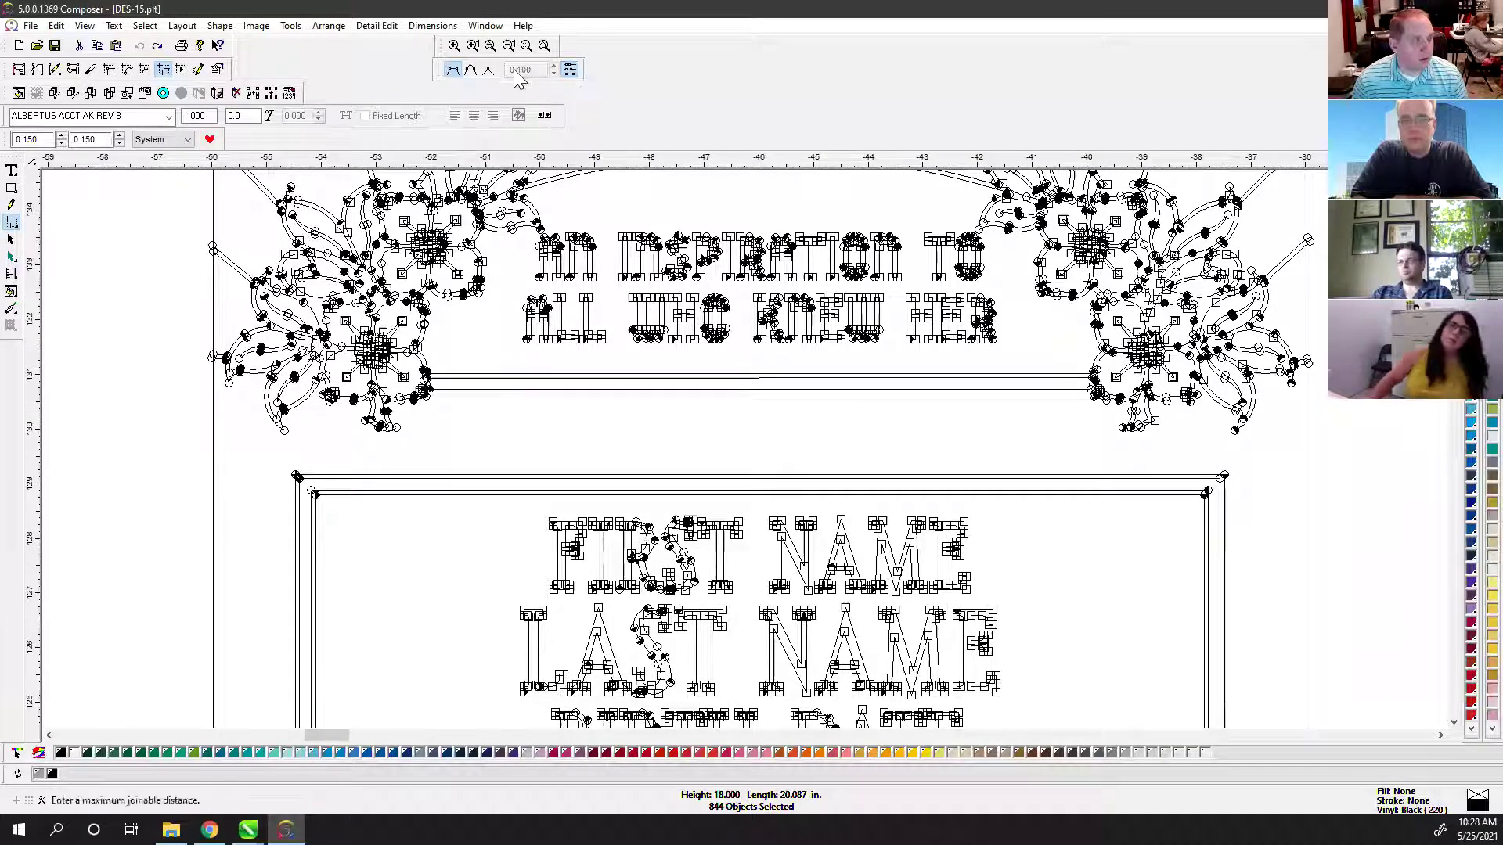
Step: Set nodes to join at their midpoint with a 0.010 maximum joinable distance
key("ctrl")
scroll(1011, 325, "down", 1)
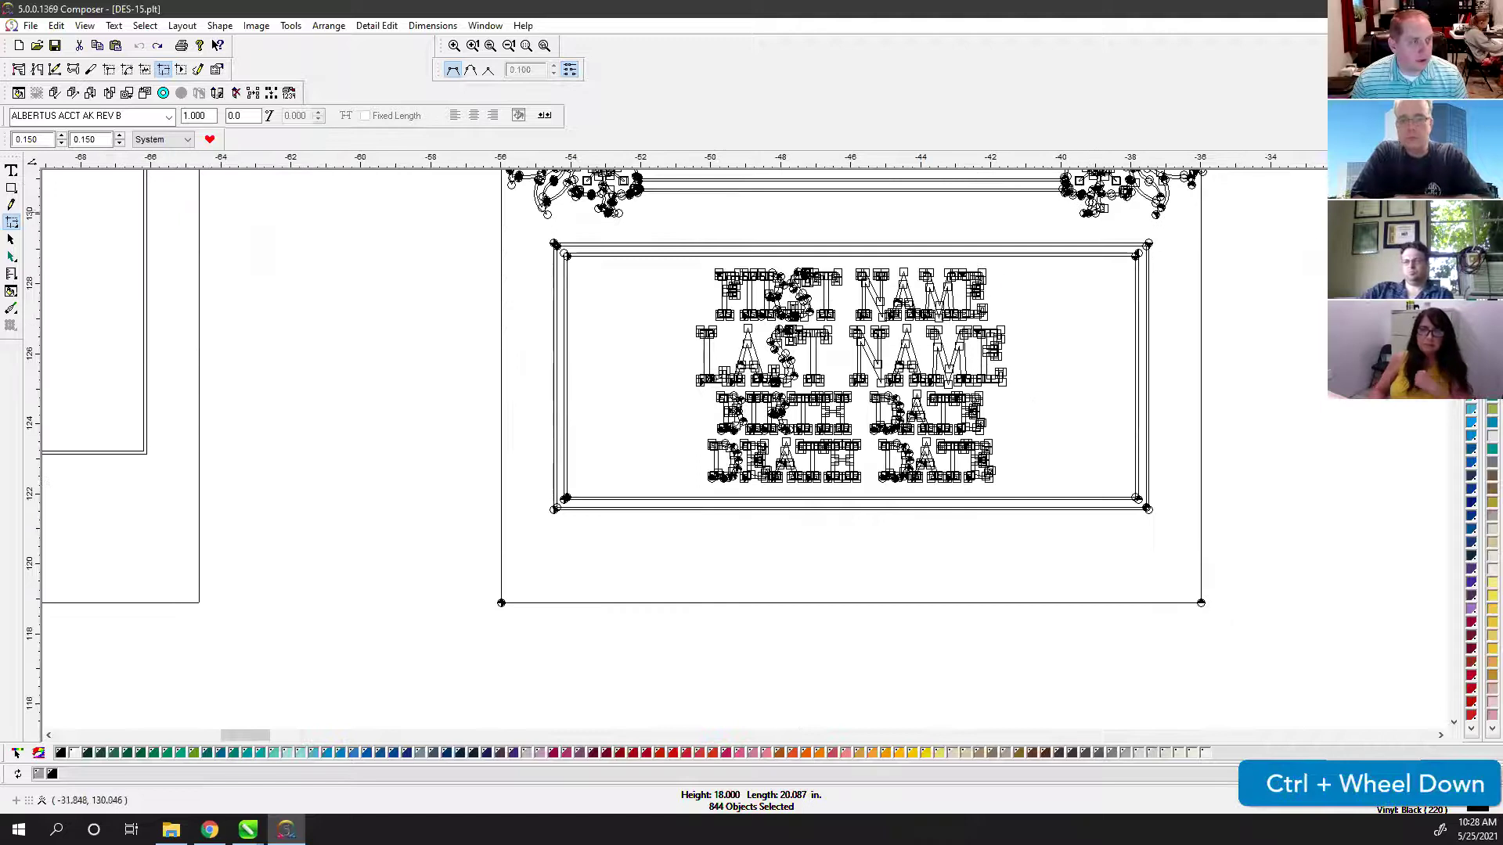
left_click(1454, 290)
scroll(1444, 290, "down", 1)
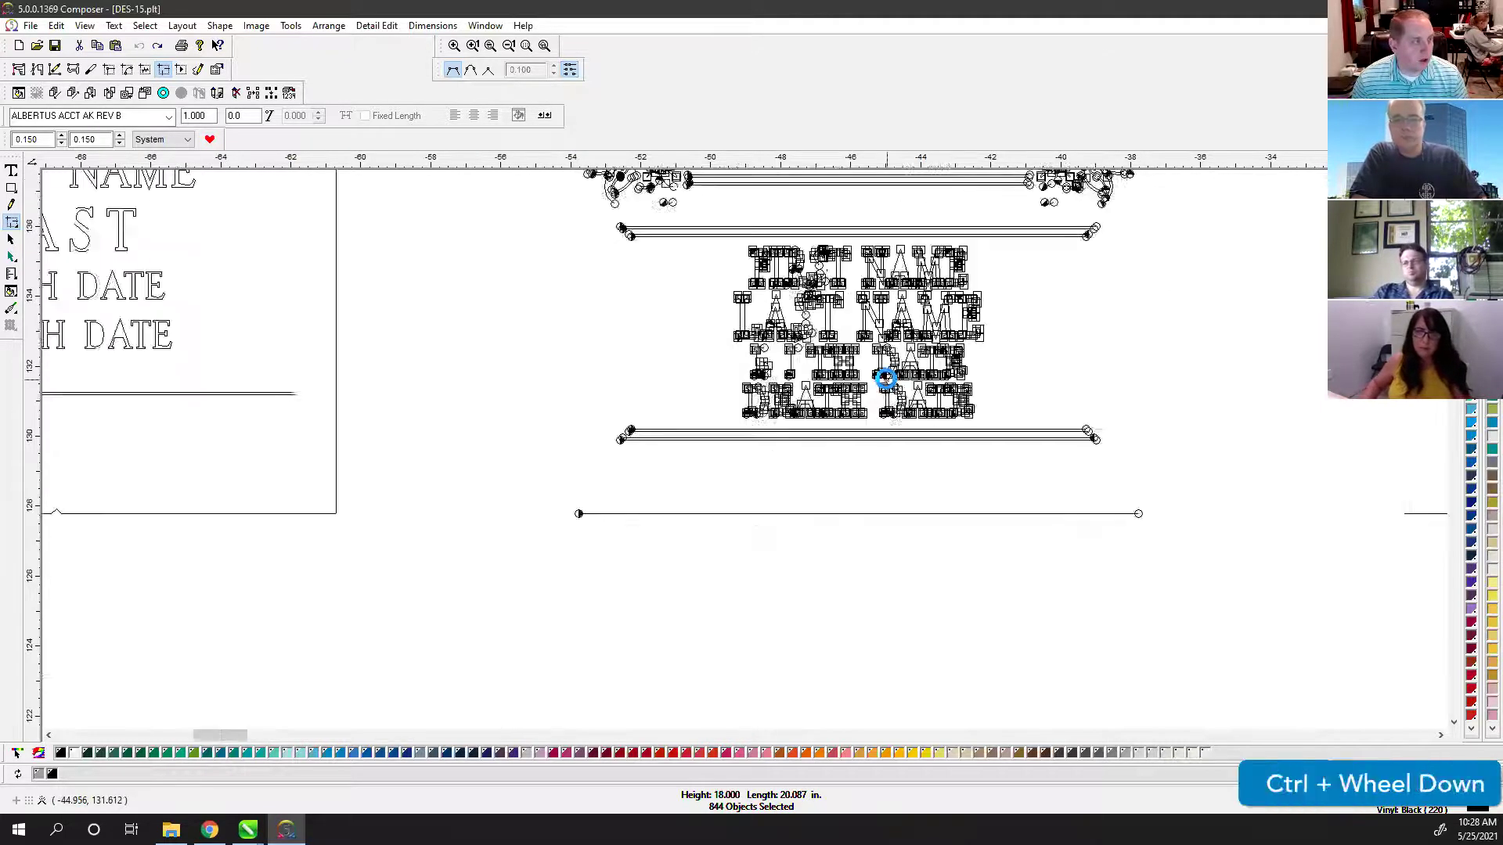
left_click(1454, 289)
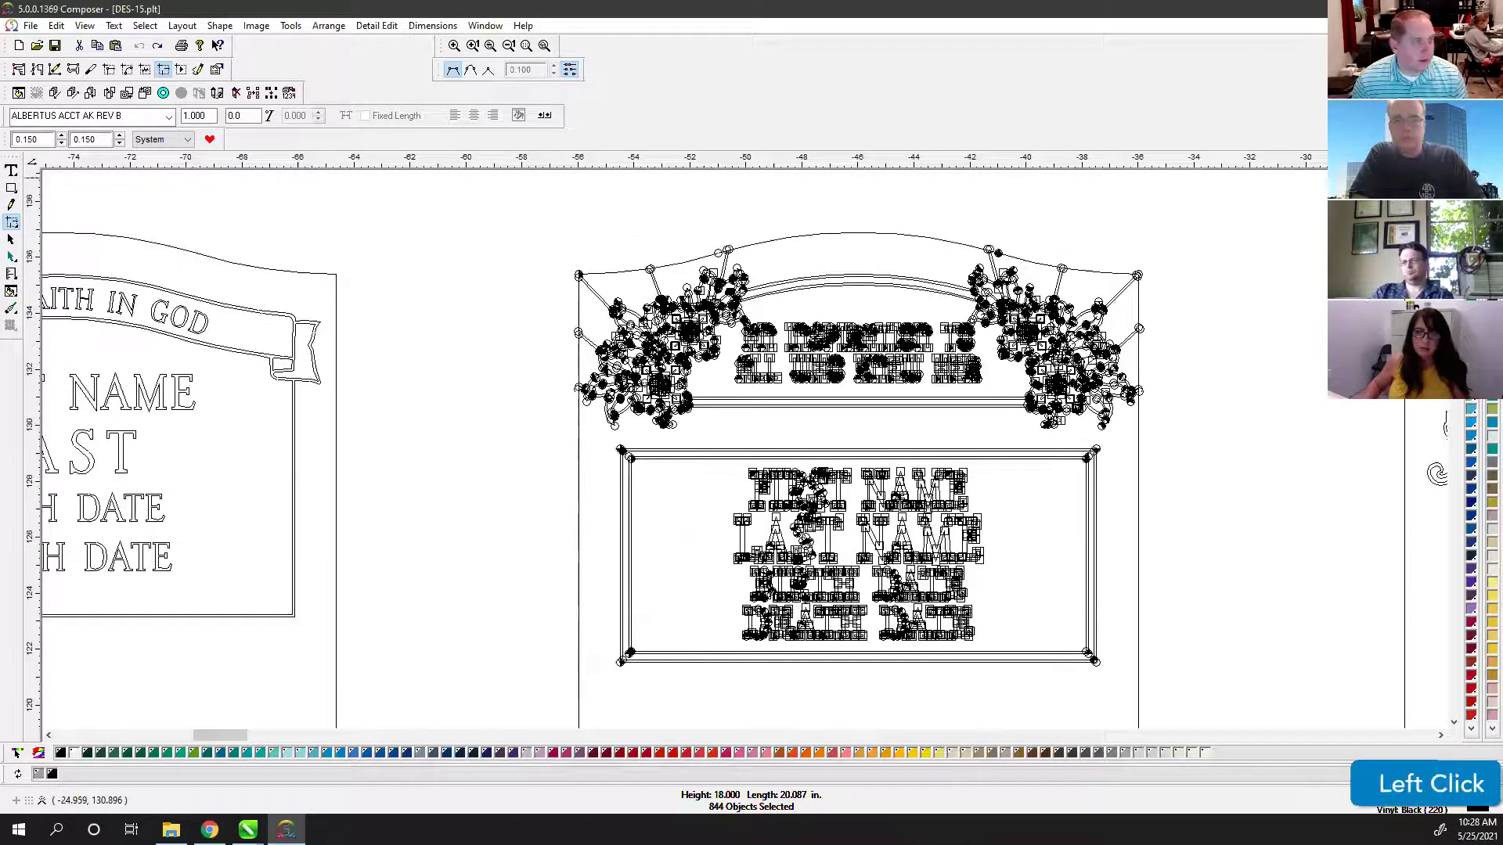
left_click(488, 70)
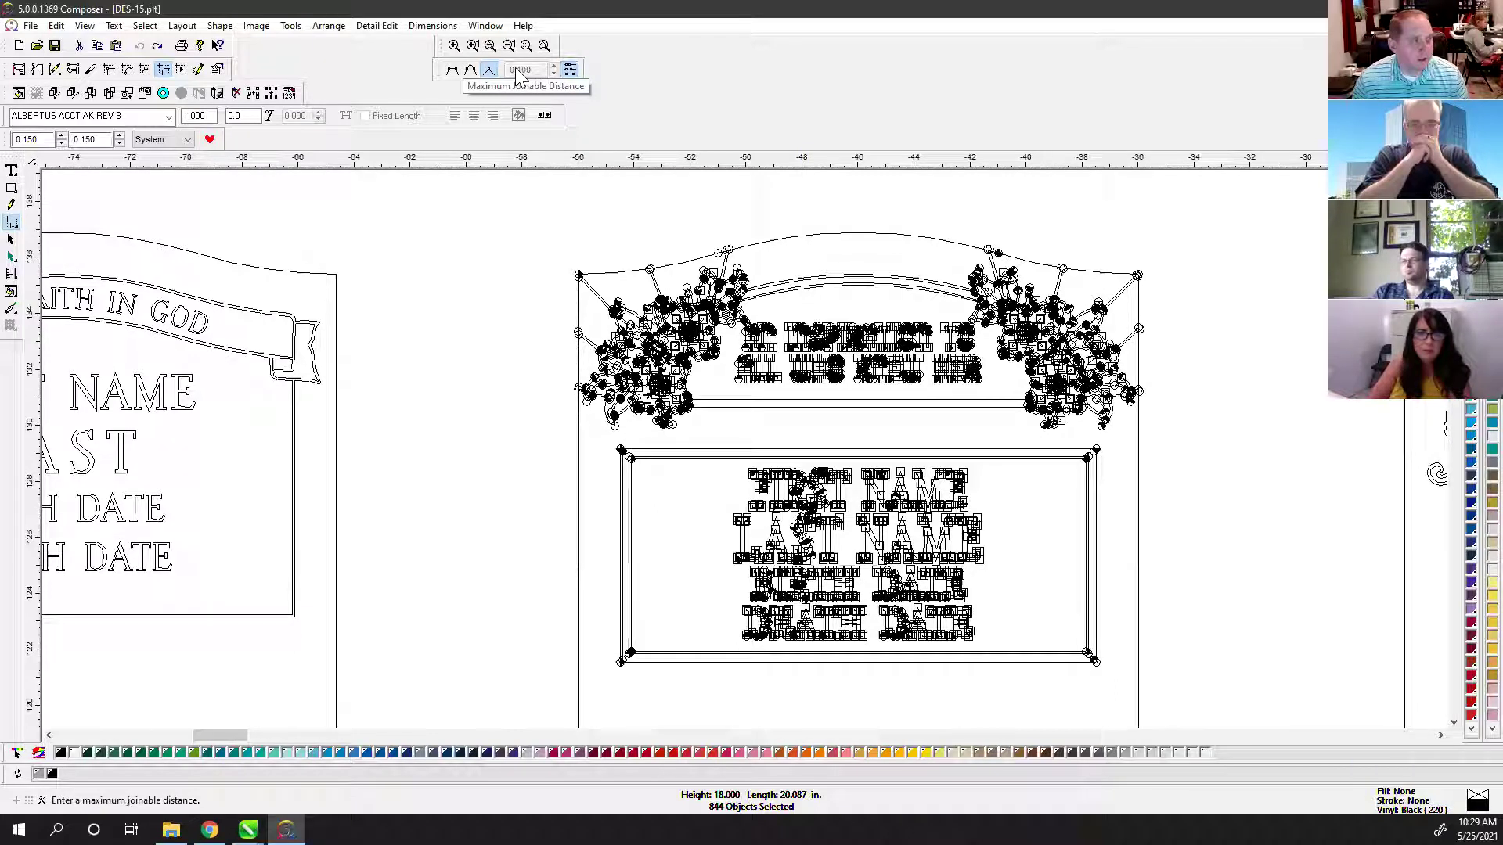
left_click(572, 70)
left_click_drag(531, 70, 474, 67)
type("010")
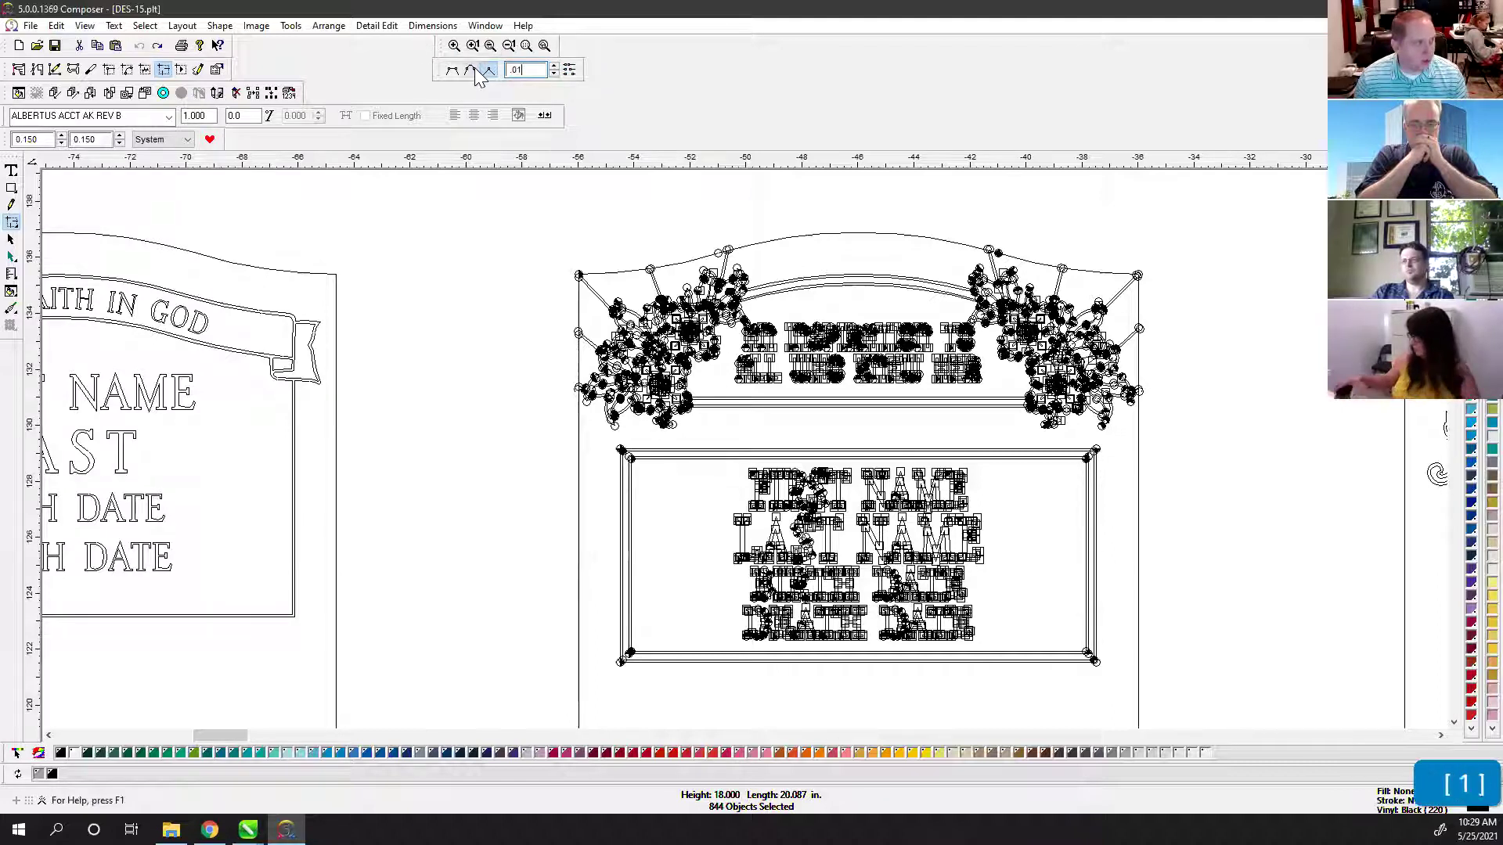
key("Return")
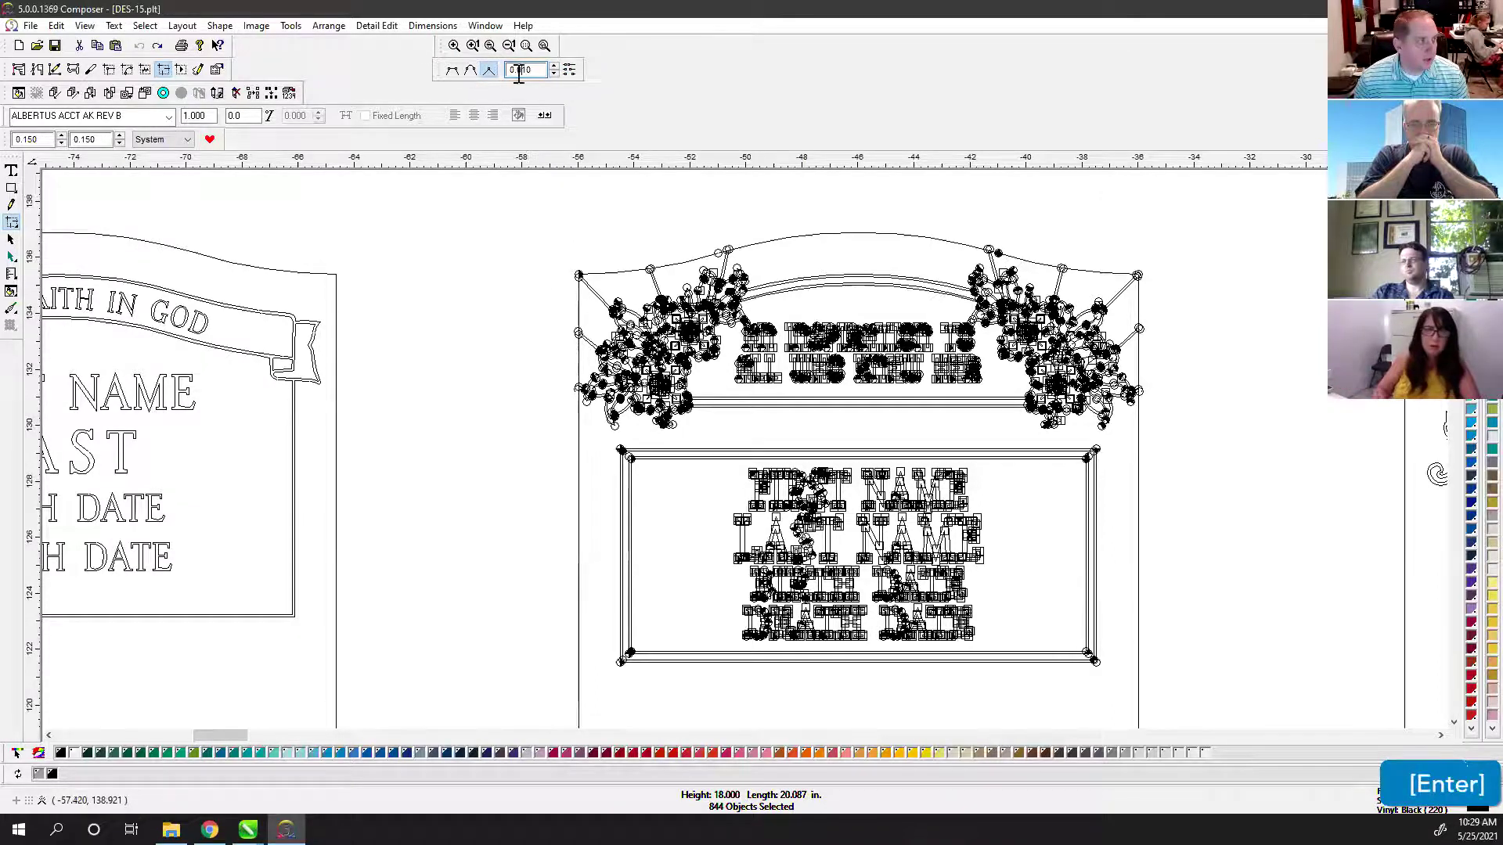
Step: Raise the maximum joinable distance to 0.200 and trial a join across the design, then undo it
left_click_drag(532, 204, 1190, 681)
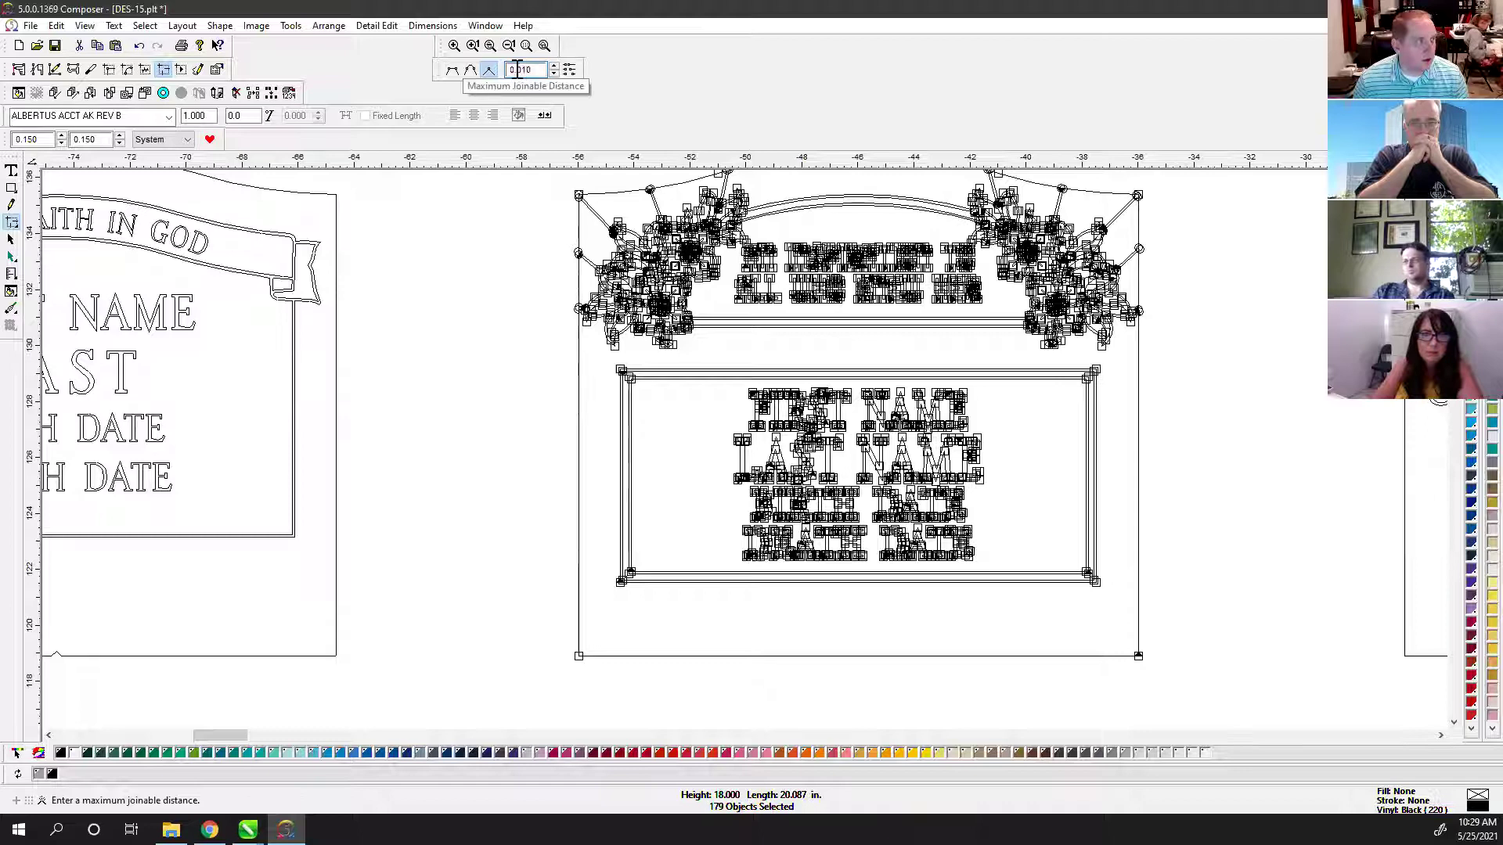
left_click(517, 69)
type("0.2")
key("Return")
left_click(1234, 167)
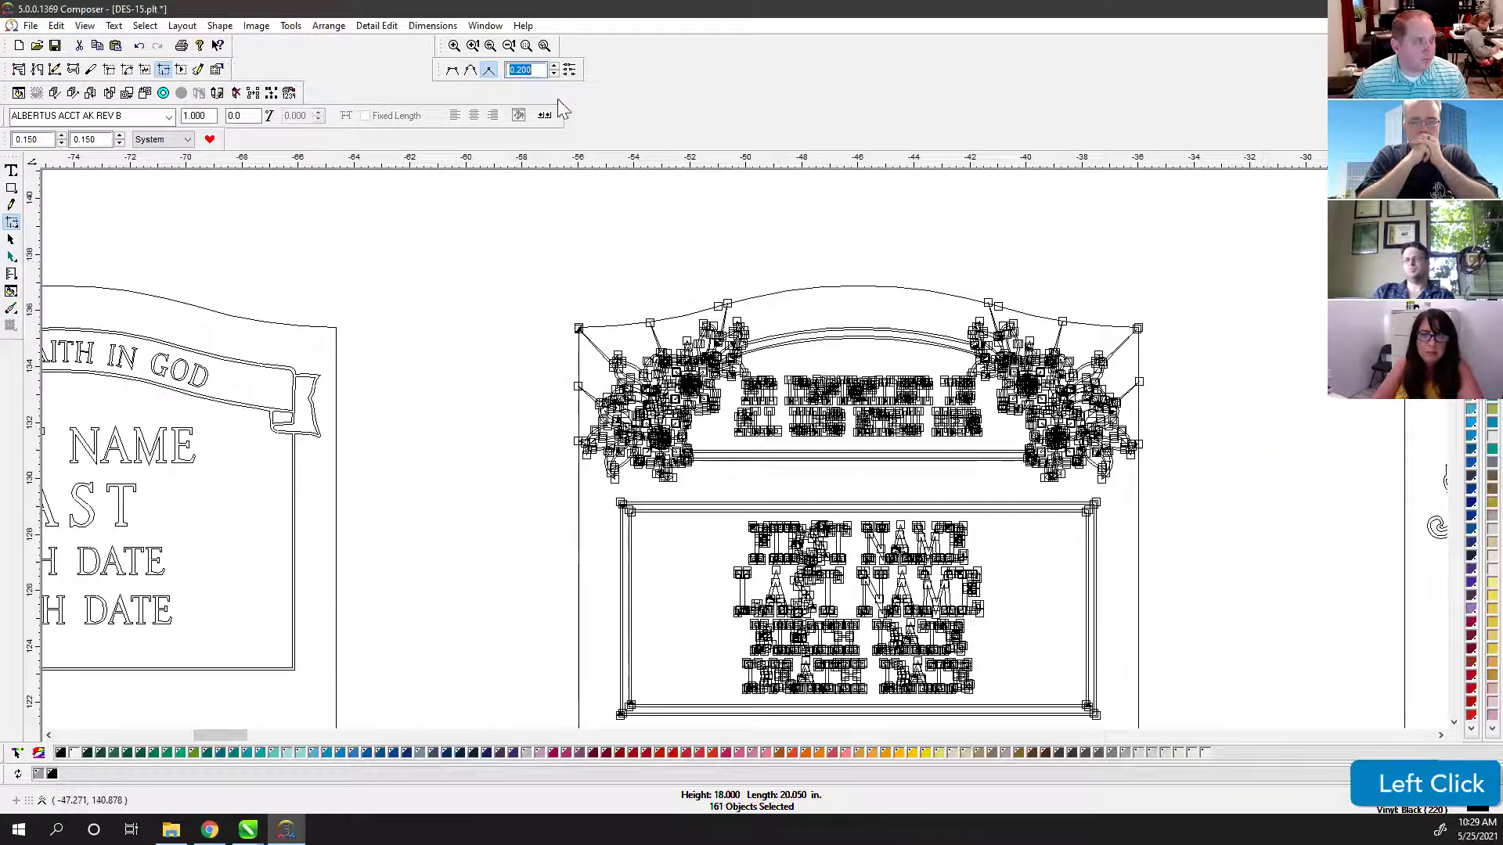
key("ctrl+z")
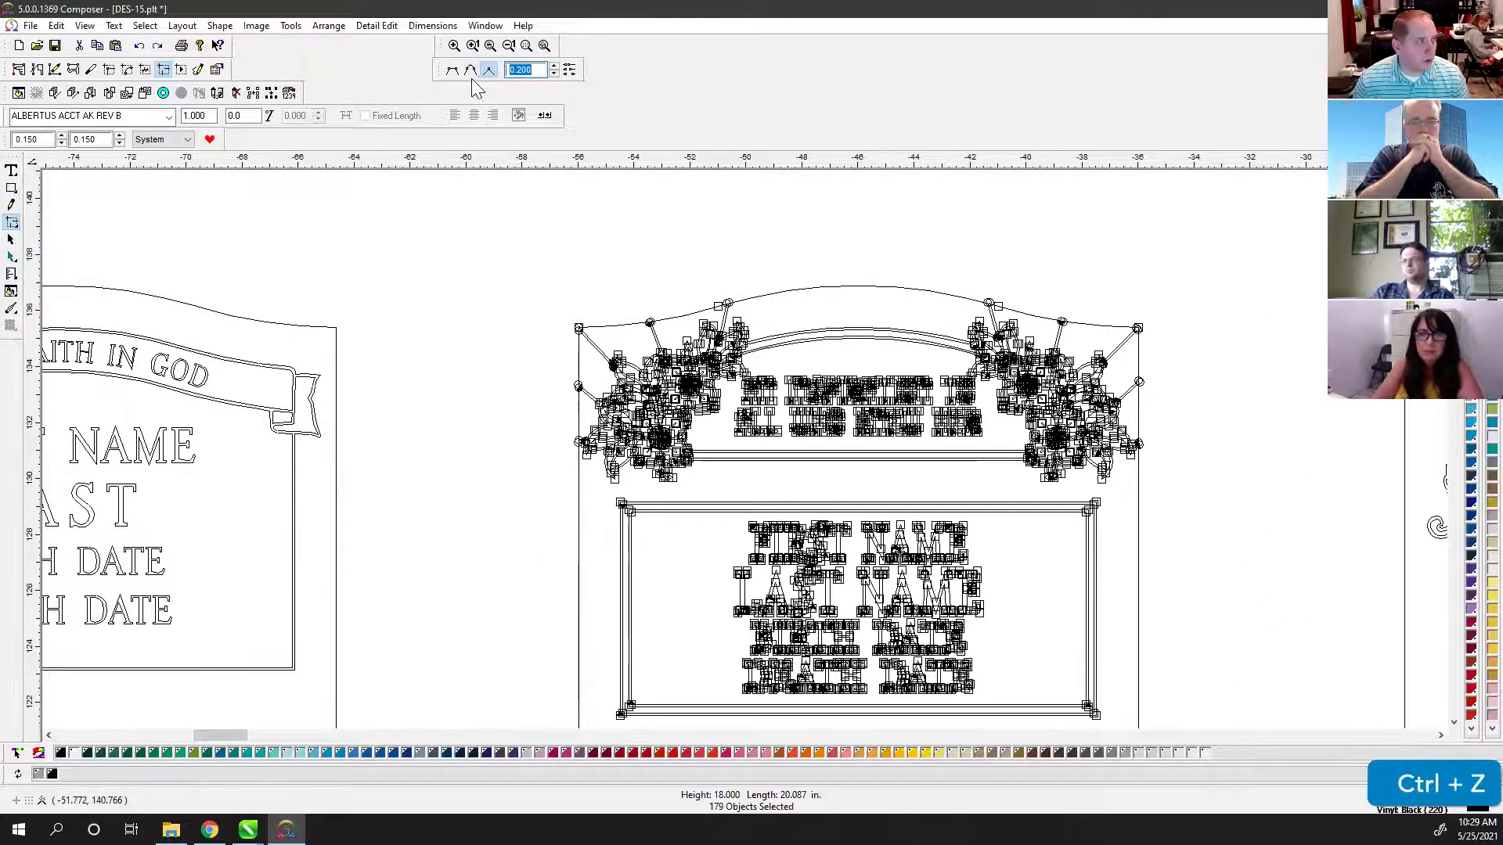
Step: Trial a node join around the upper flower, then undo it
scroll(736, 324, "up", 2)
scroll(731, 480, "down", 2)
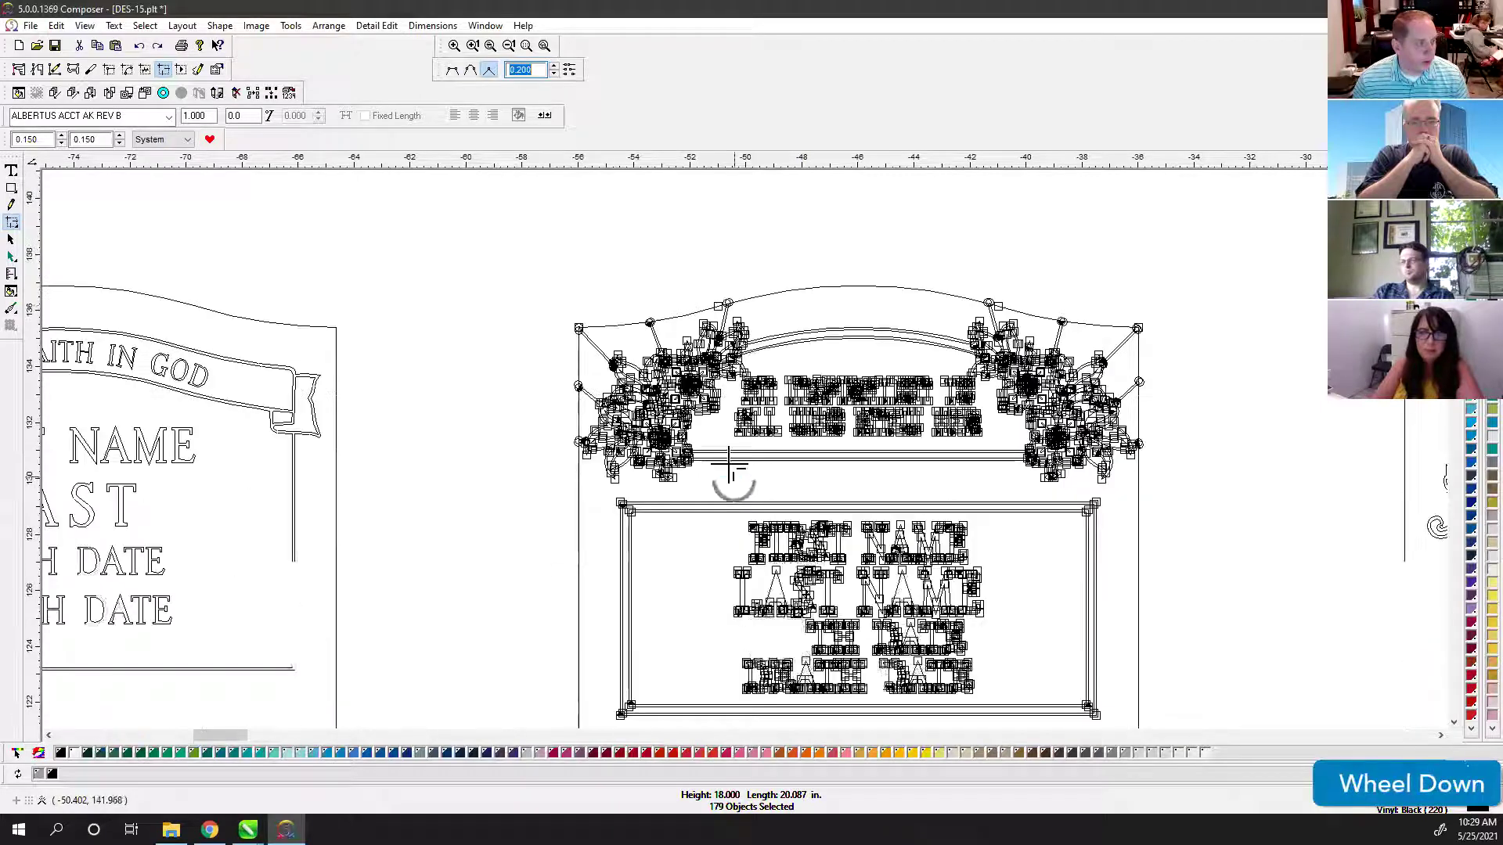
scroll(733, 307, "up", 3, "ctrl")
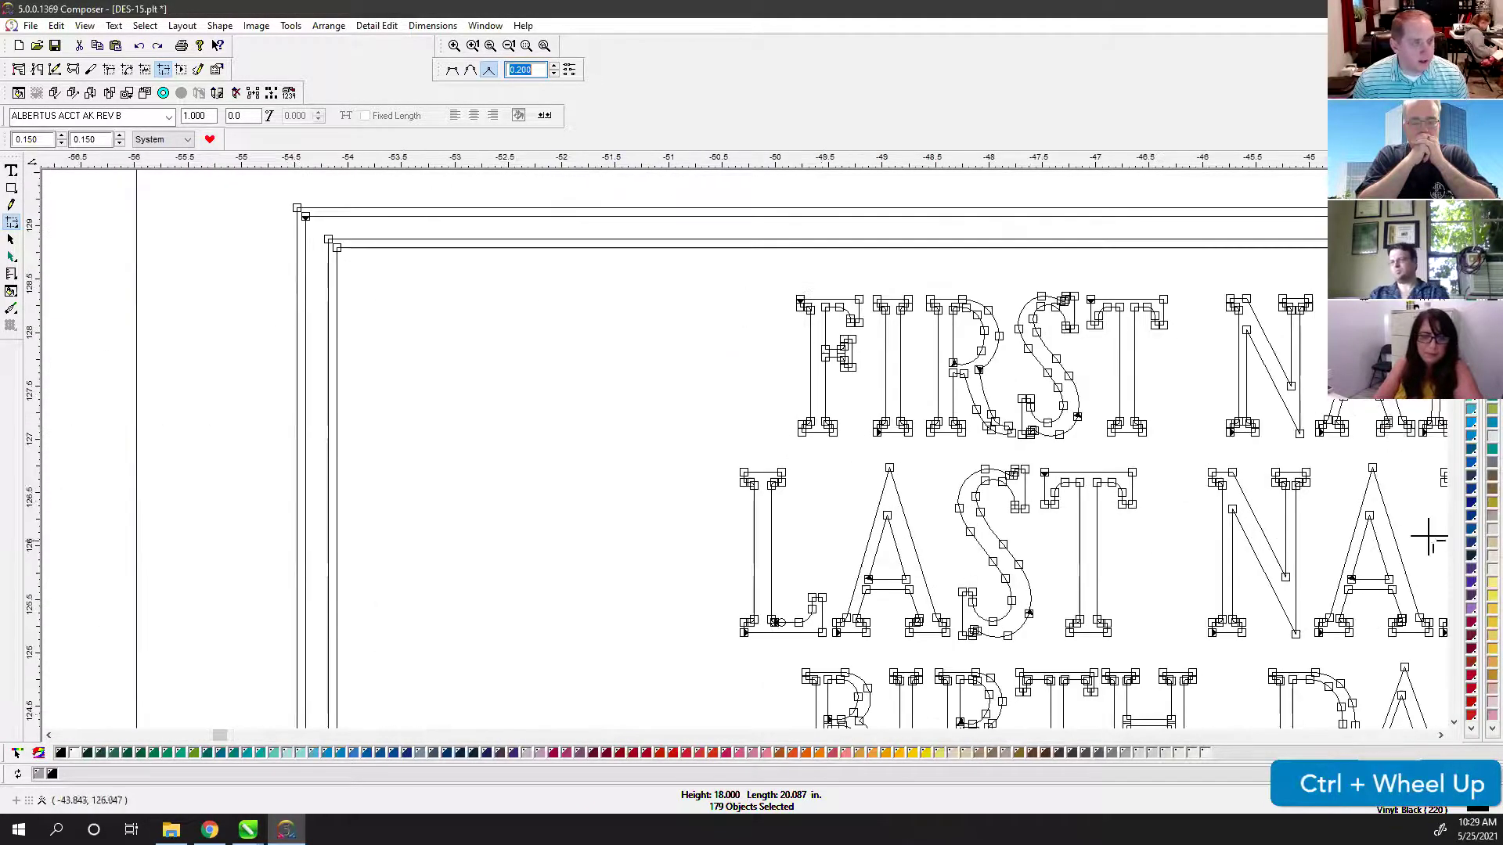
scroll(735, 450, "up", 7)
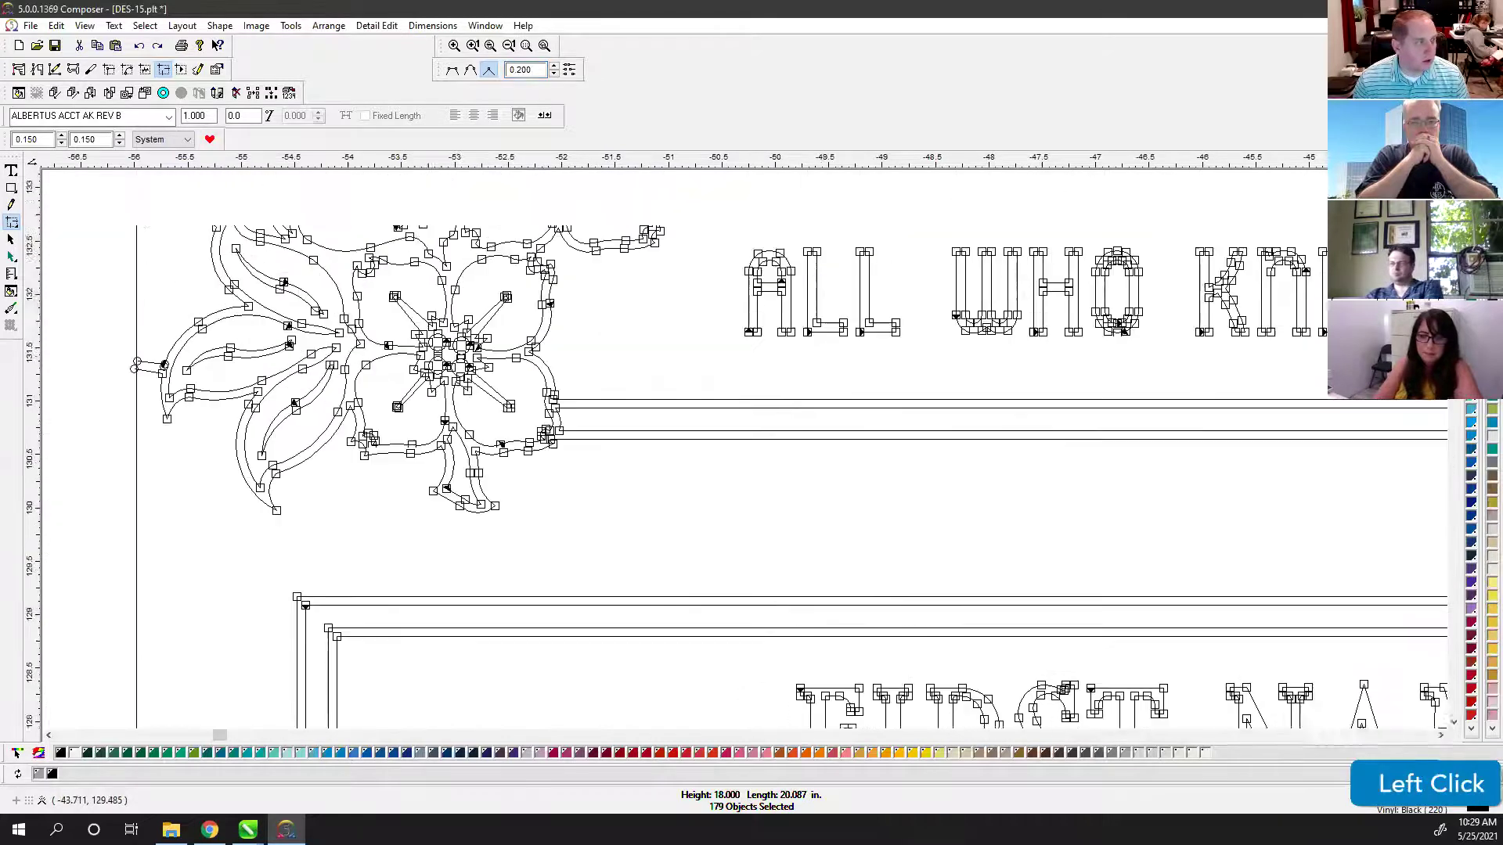
scroll(894, 219, "up", 2)
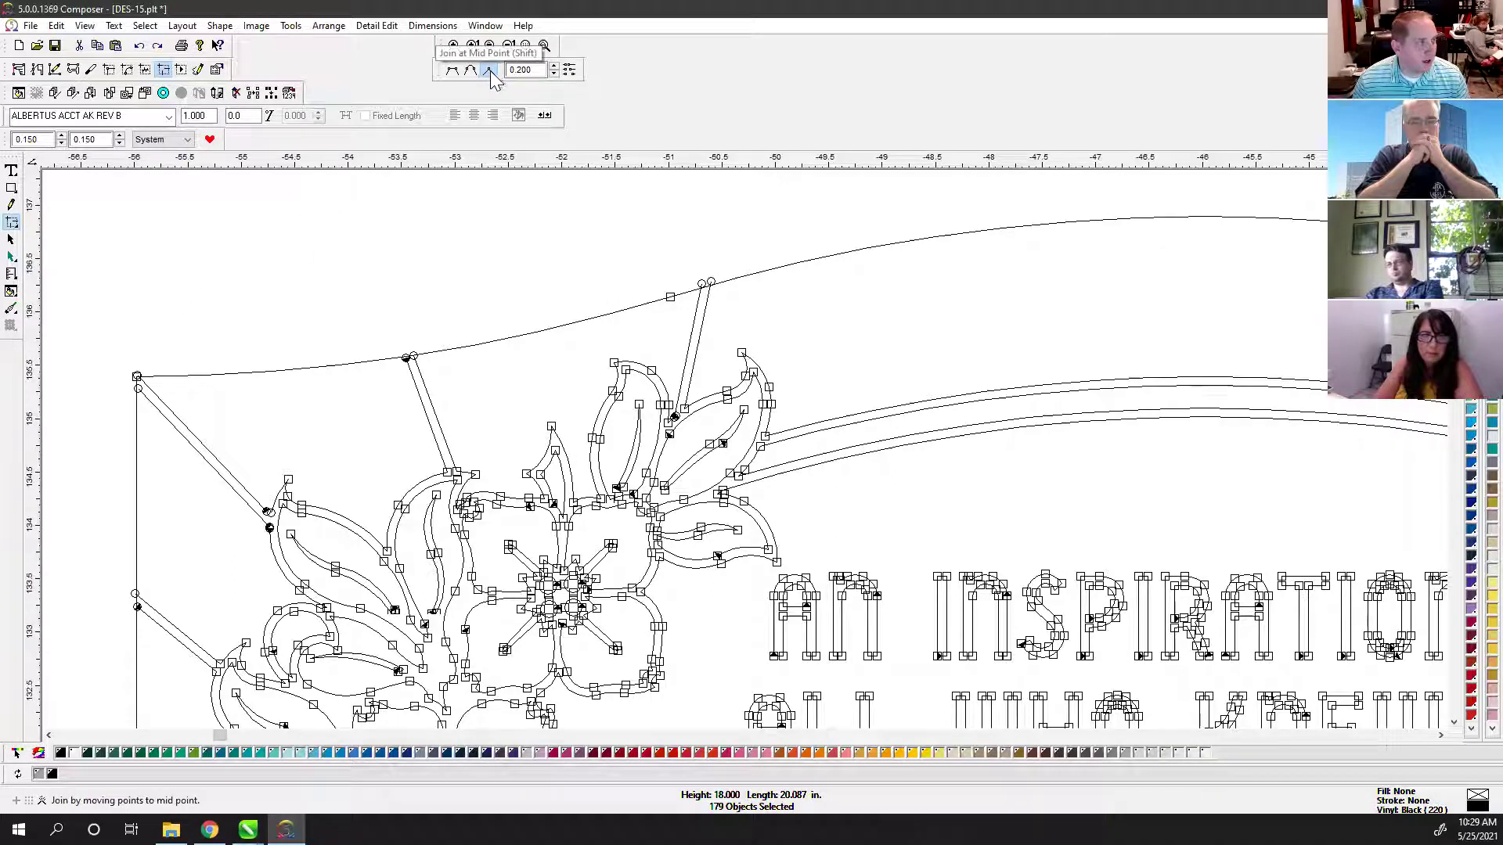
left_click_drag(107, 231, 857, 526)
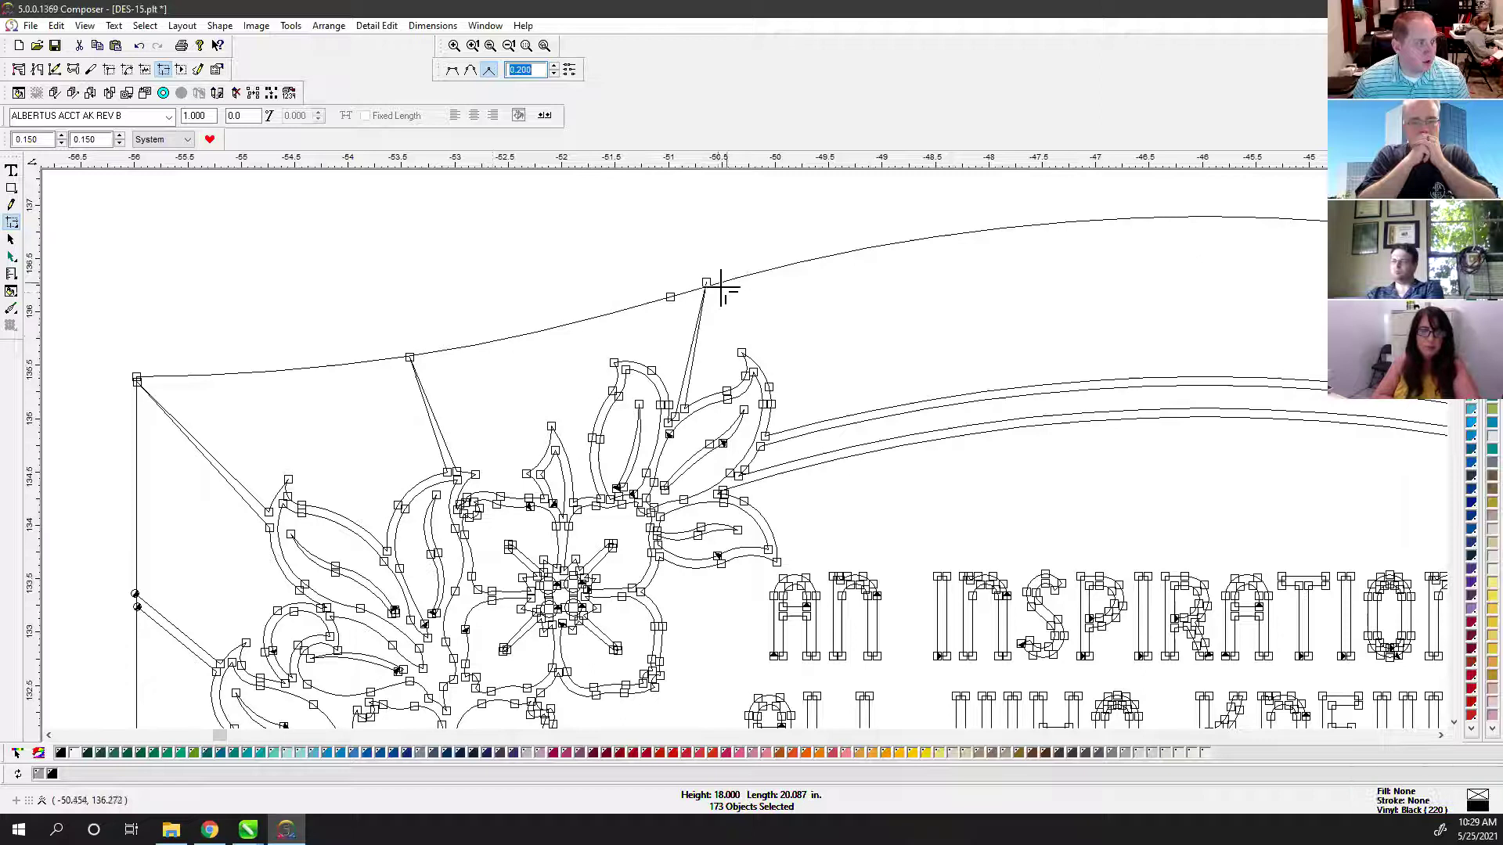
key("ctrl+z")
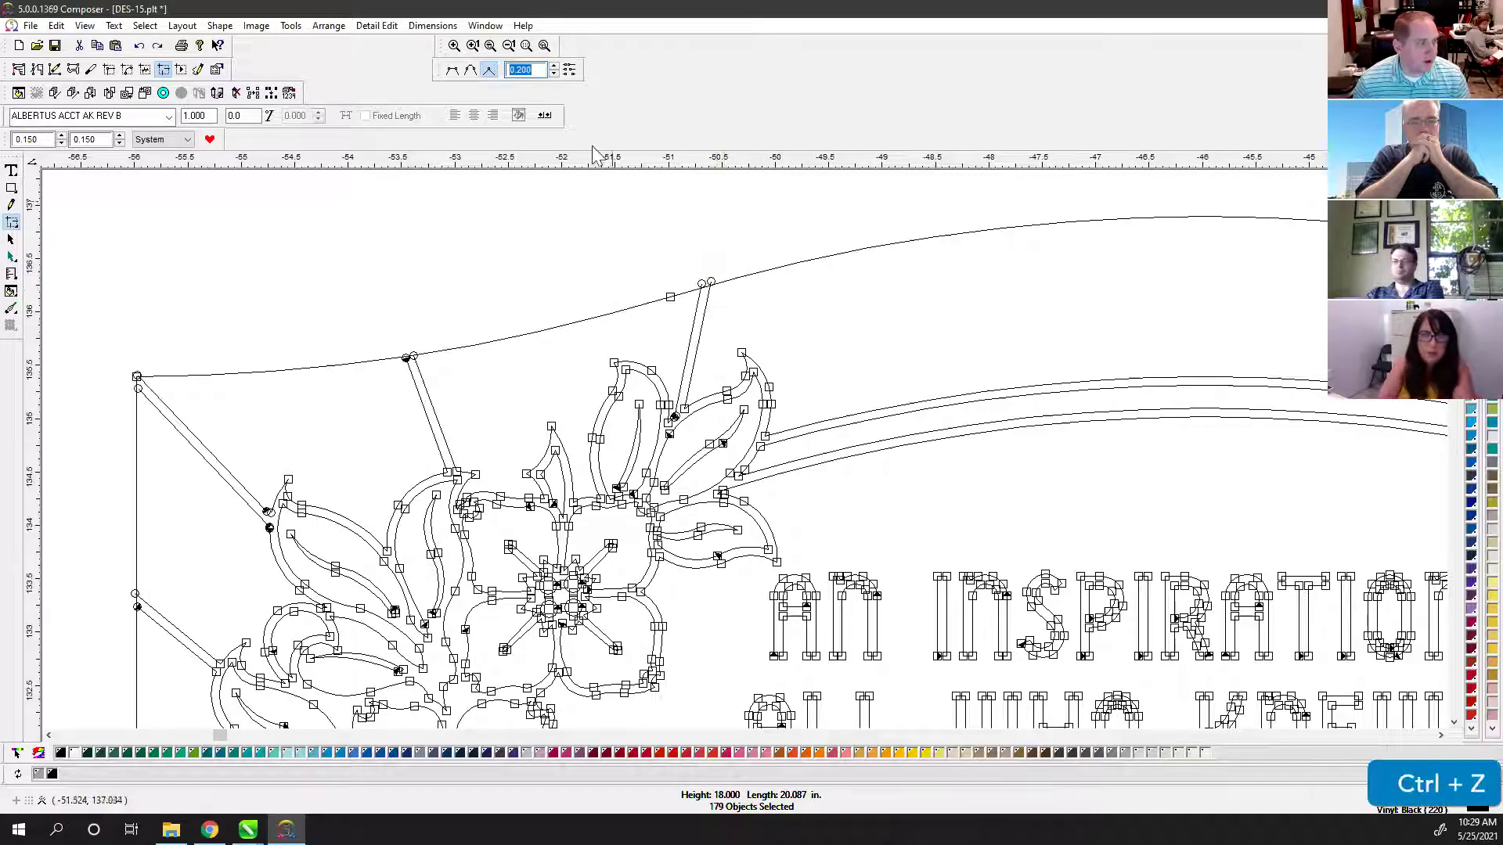
Step: Switch to Join with Line and join the open node pairs around the flower and whole middle headstone
left_click(451, 69)
left_click_drag(73, 211, 796, 603)
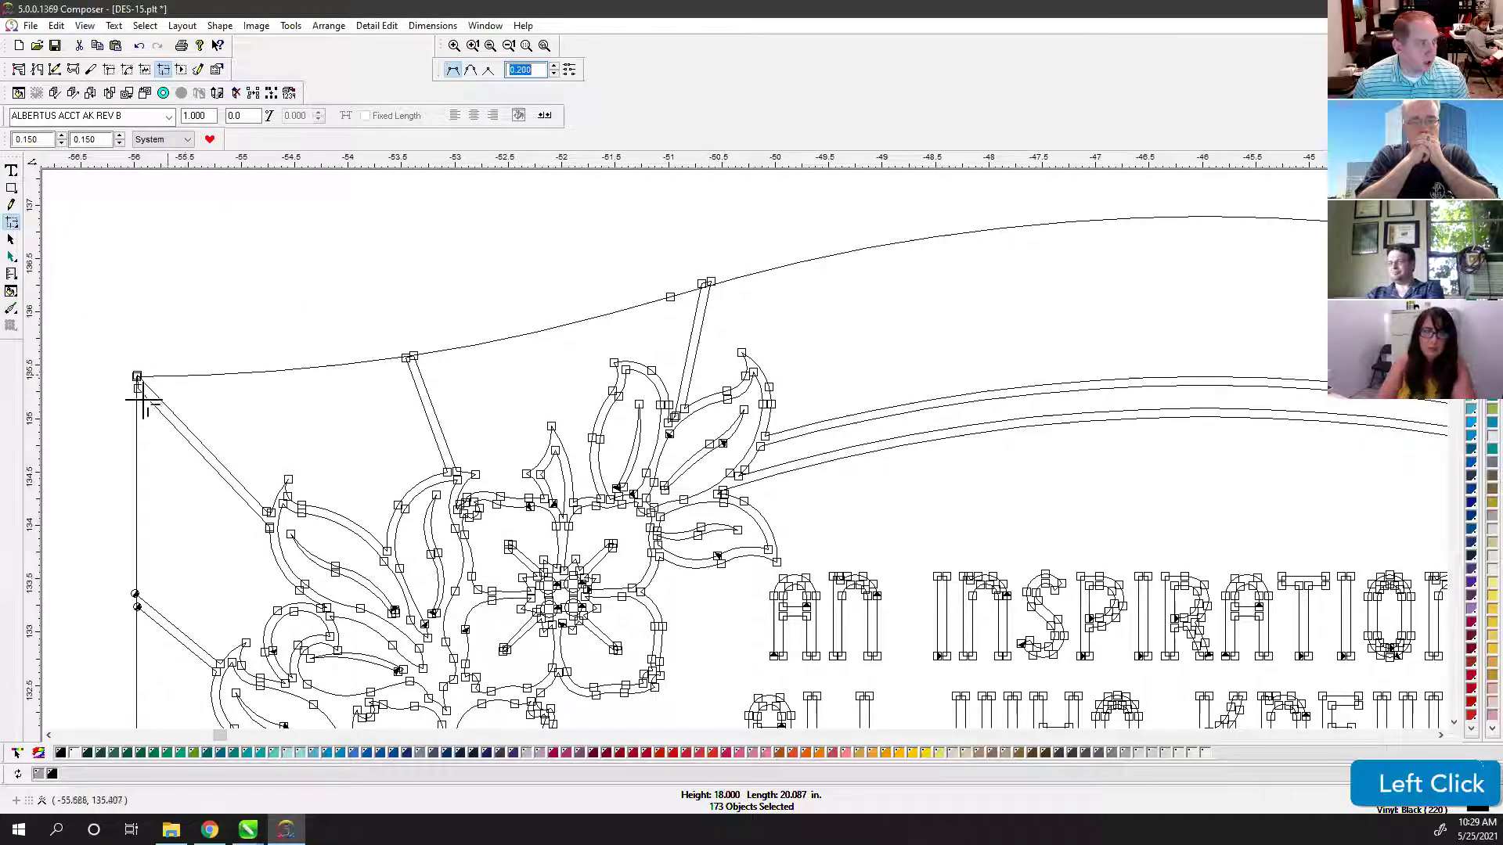
scroll(151, 594, "down", 3)
scroll(683, 379, "down", 4, "ctrl")
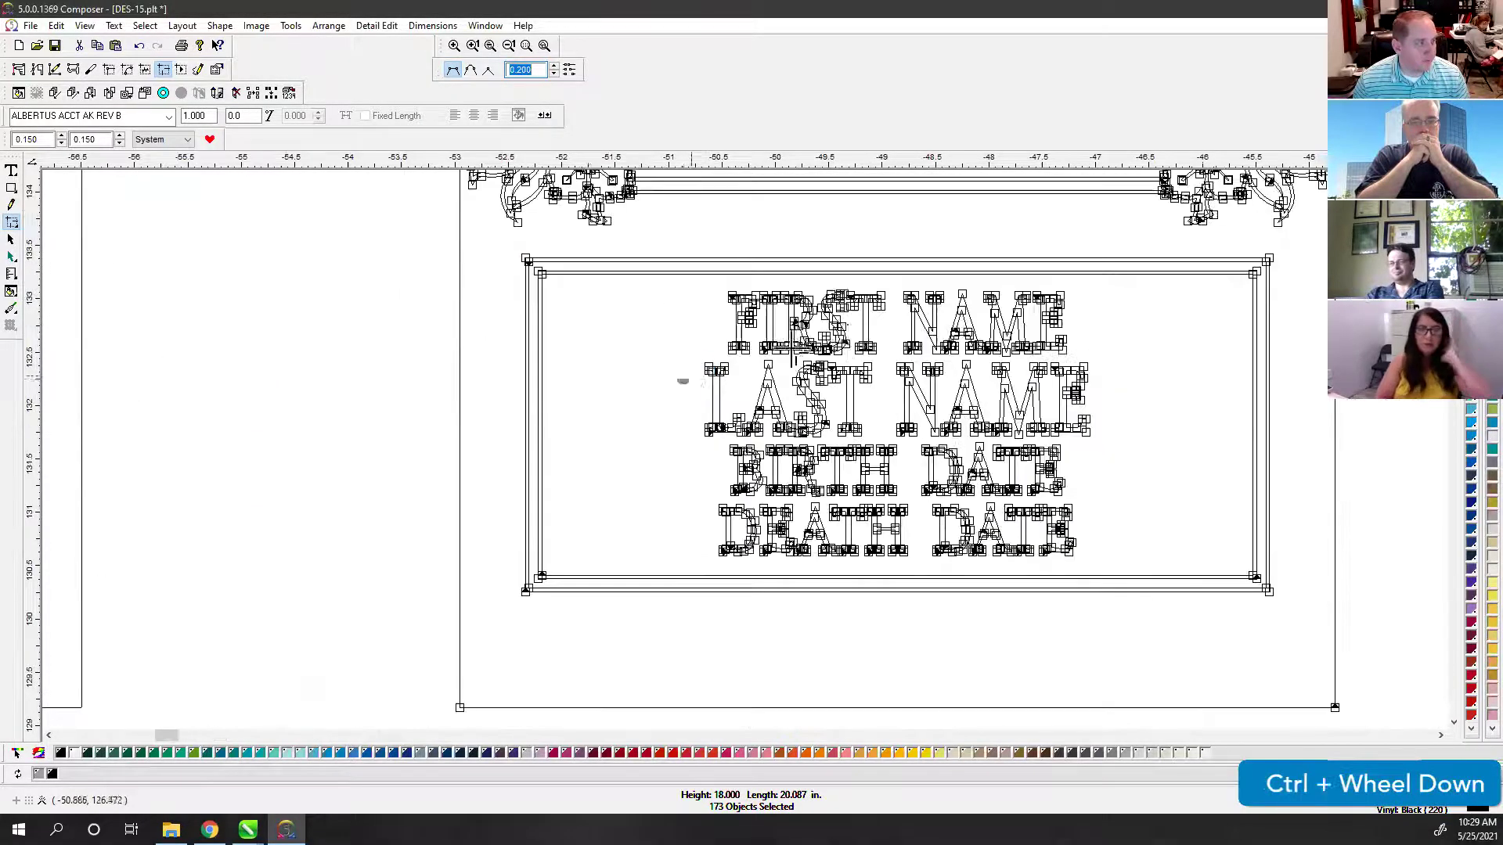
left_click_drag(648, 548, 1073, 197)
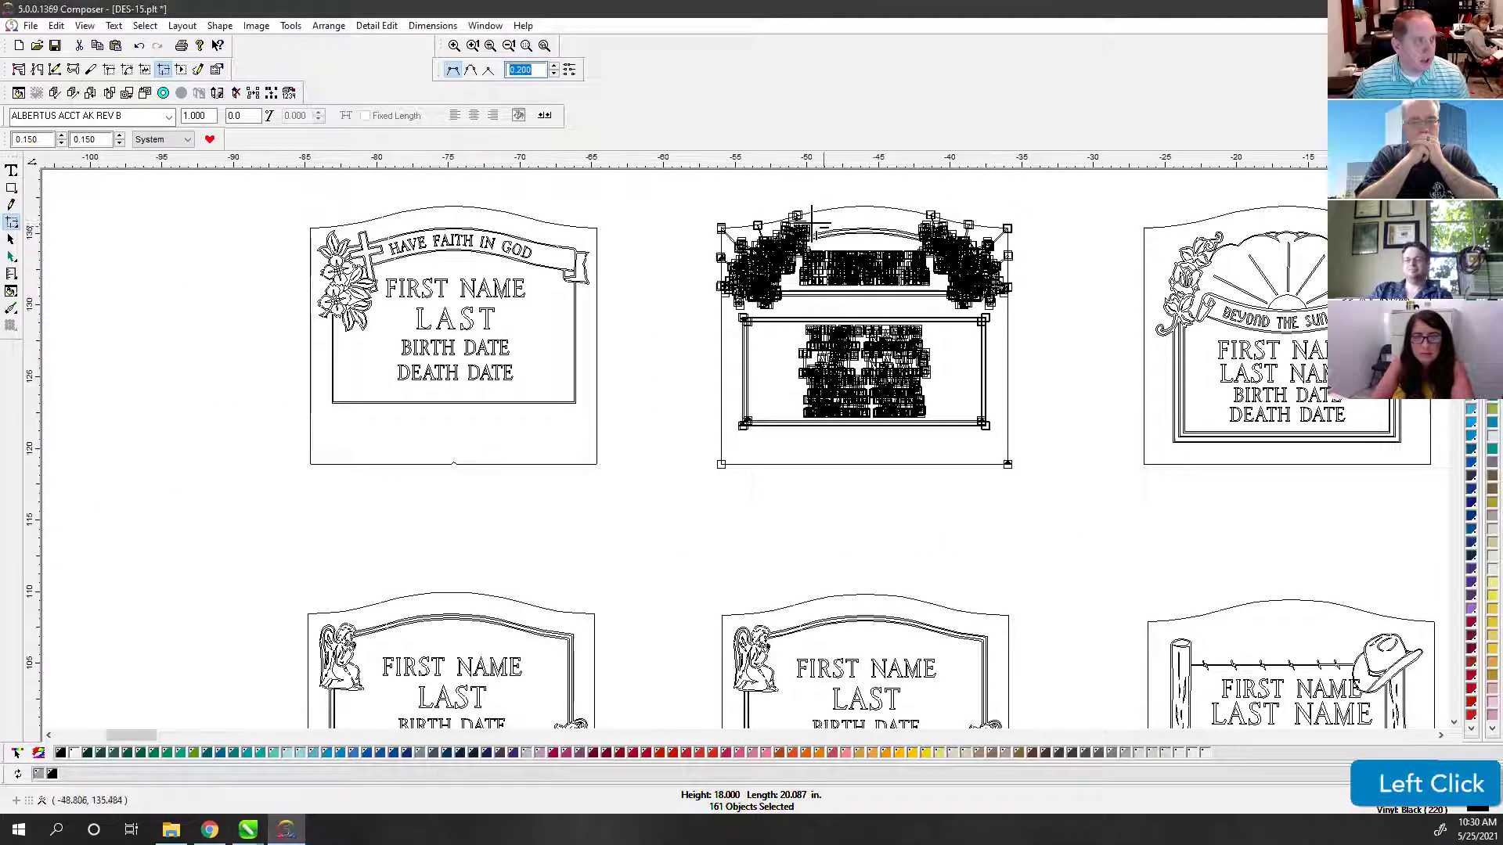
Step: Test-move the outline and flower pieces, undo, then select and copy the entire middle design
left_click(13, 241)
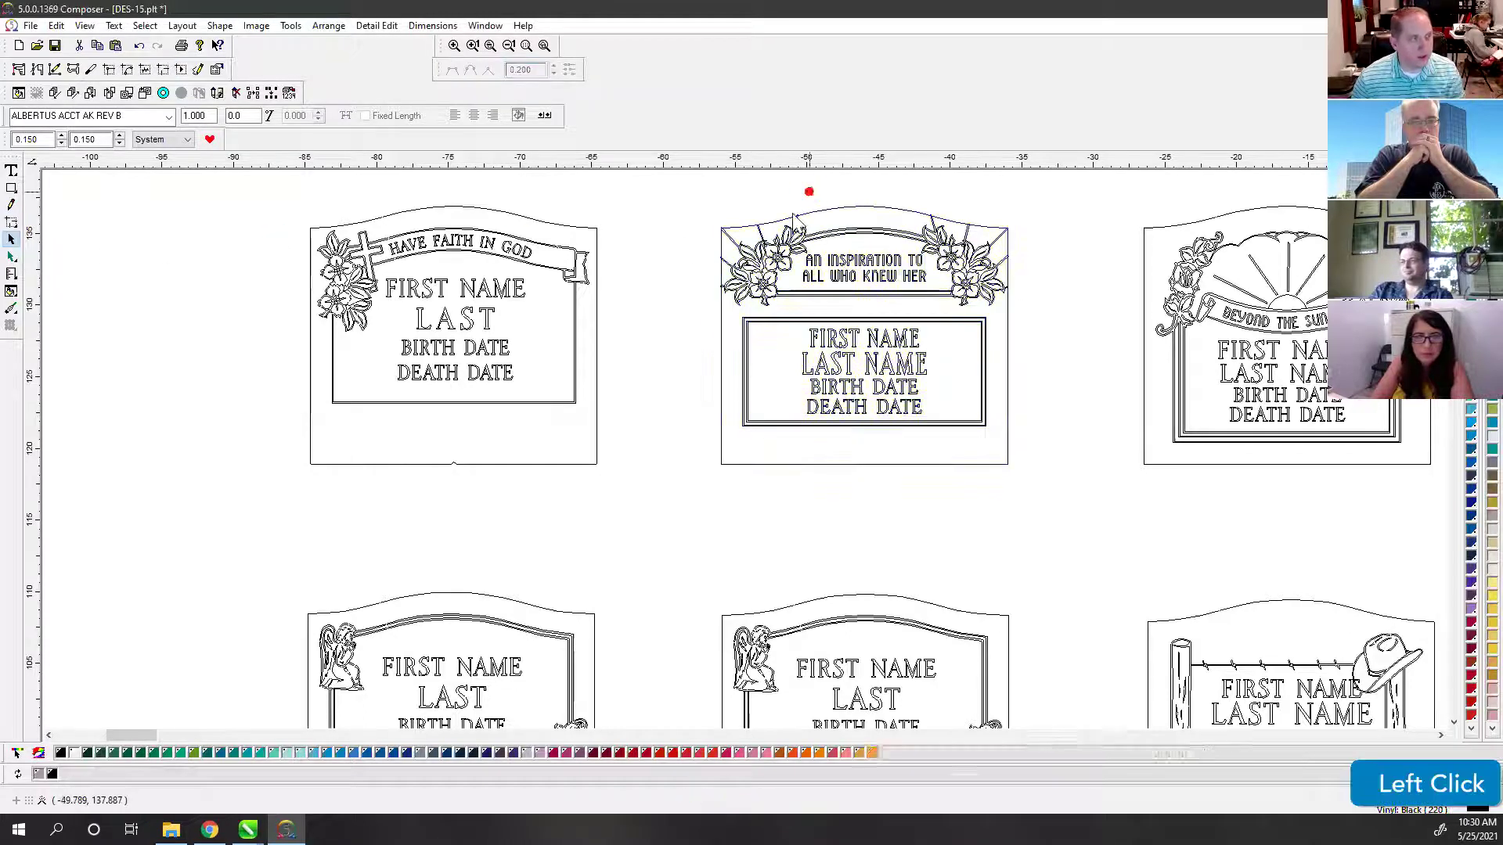
left_click(768, 203)
left_click_drag(726, 329, 997, 411)
left_click(830, 231)
left_click_drag(831, 231, 831, 203)
left_click_drag(754, 245, 675, 255)
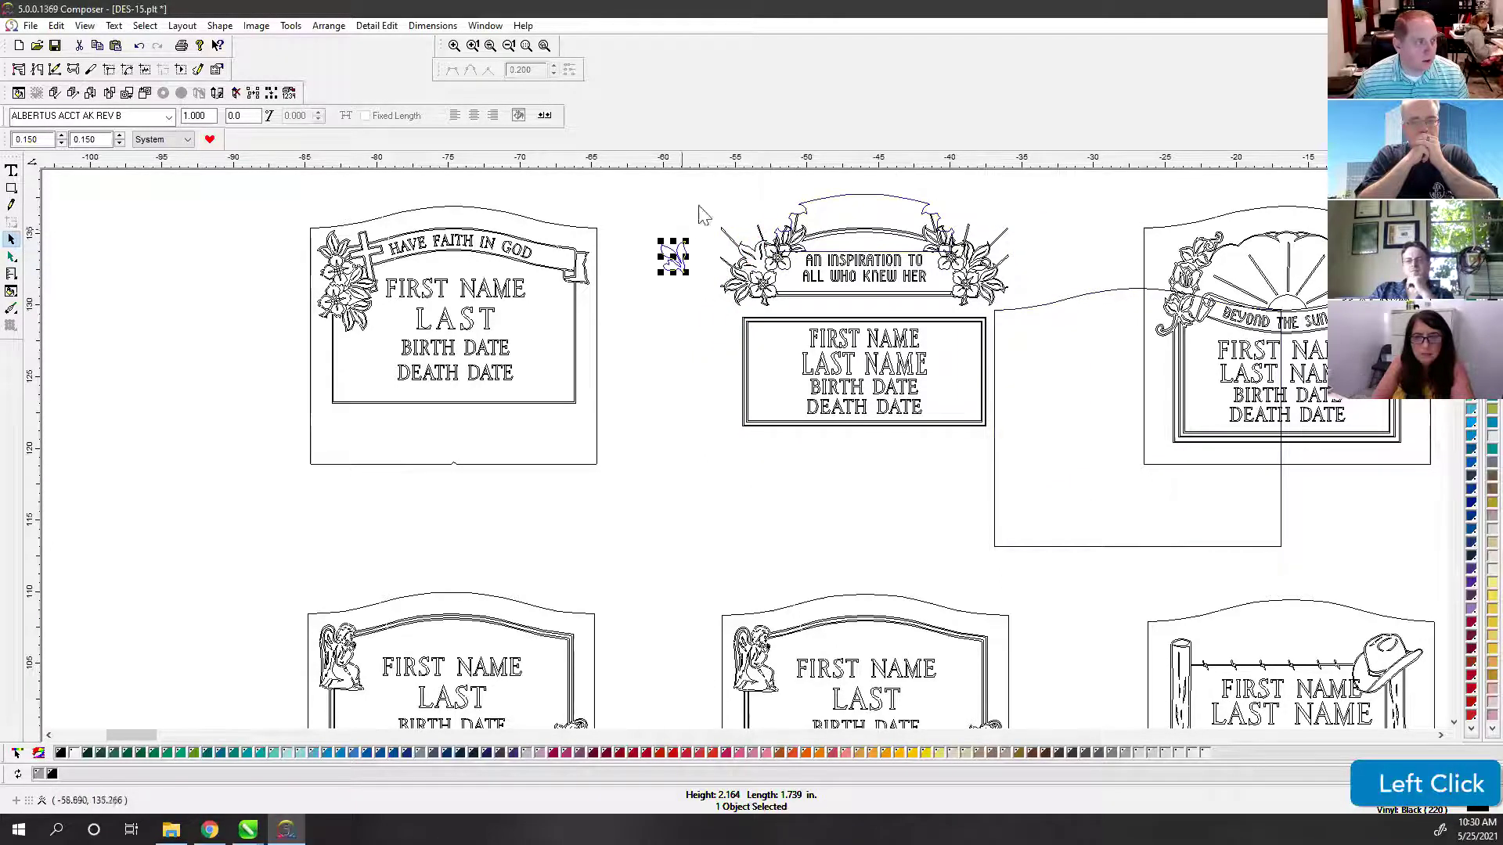
key("ctrl+z")
key("ctrl+z")
key("ctrl+z")
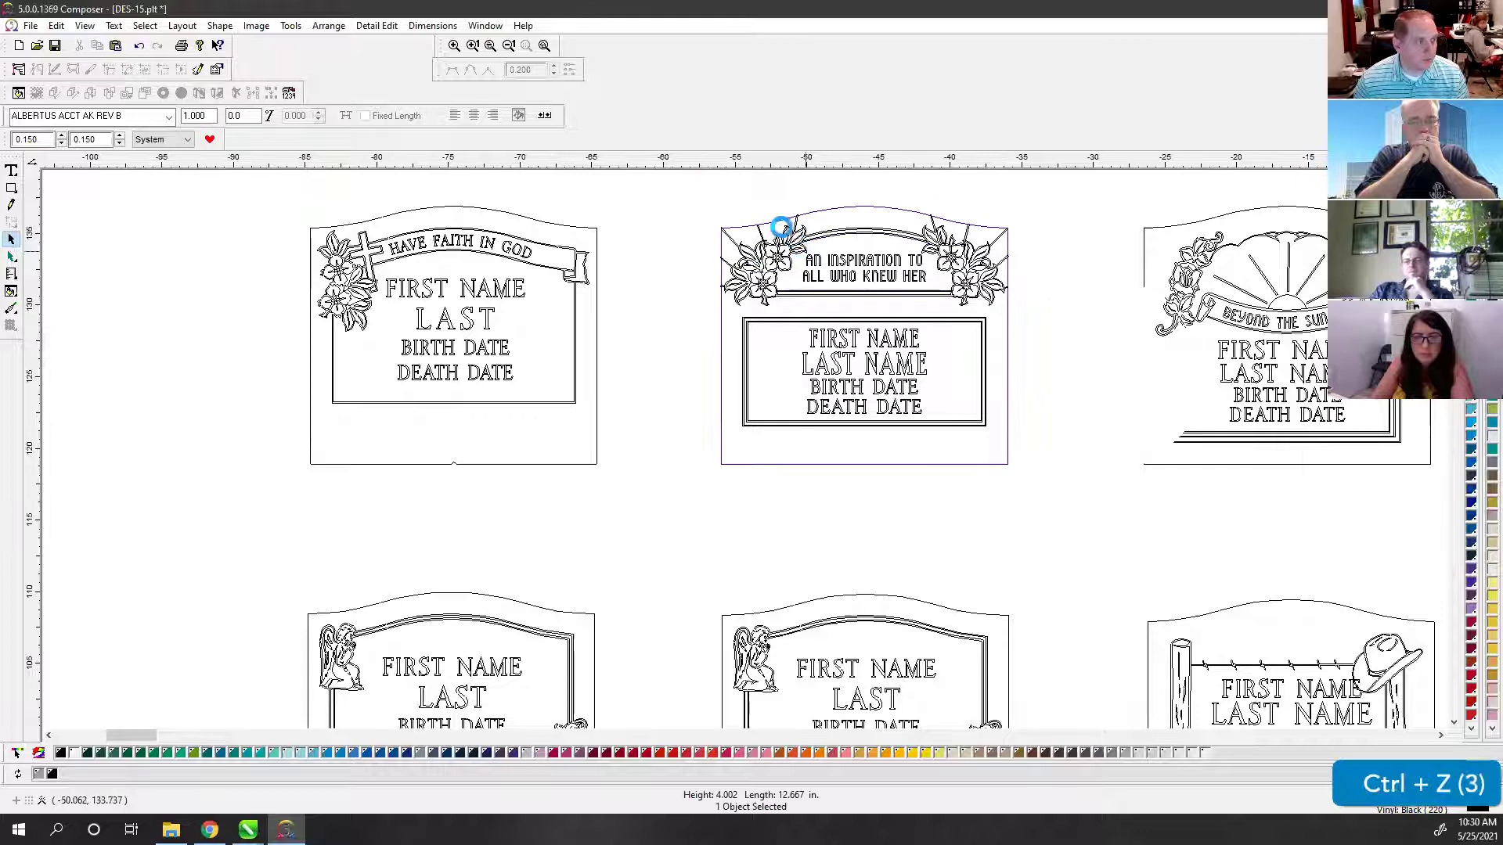
left_click_drag(693, 191, 1058, 503)
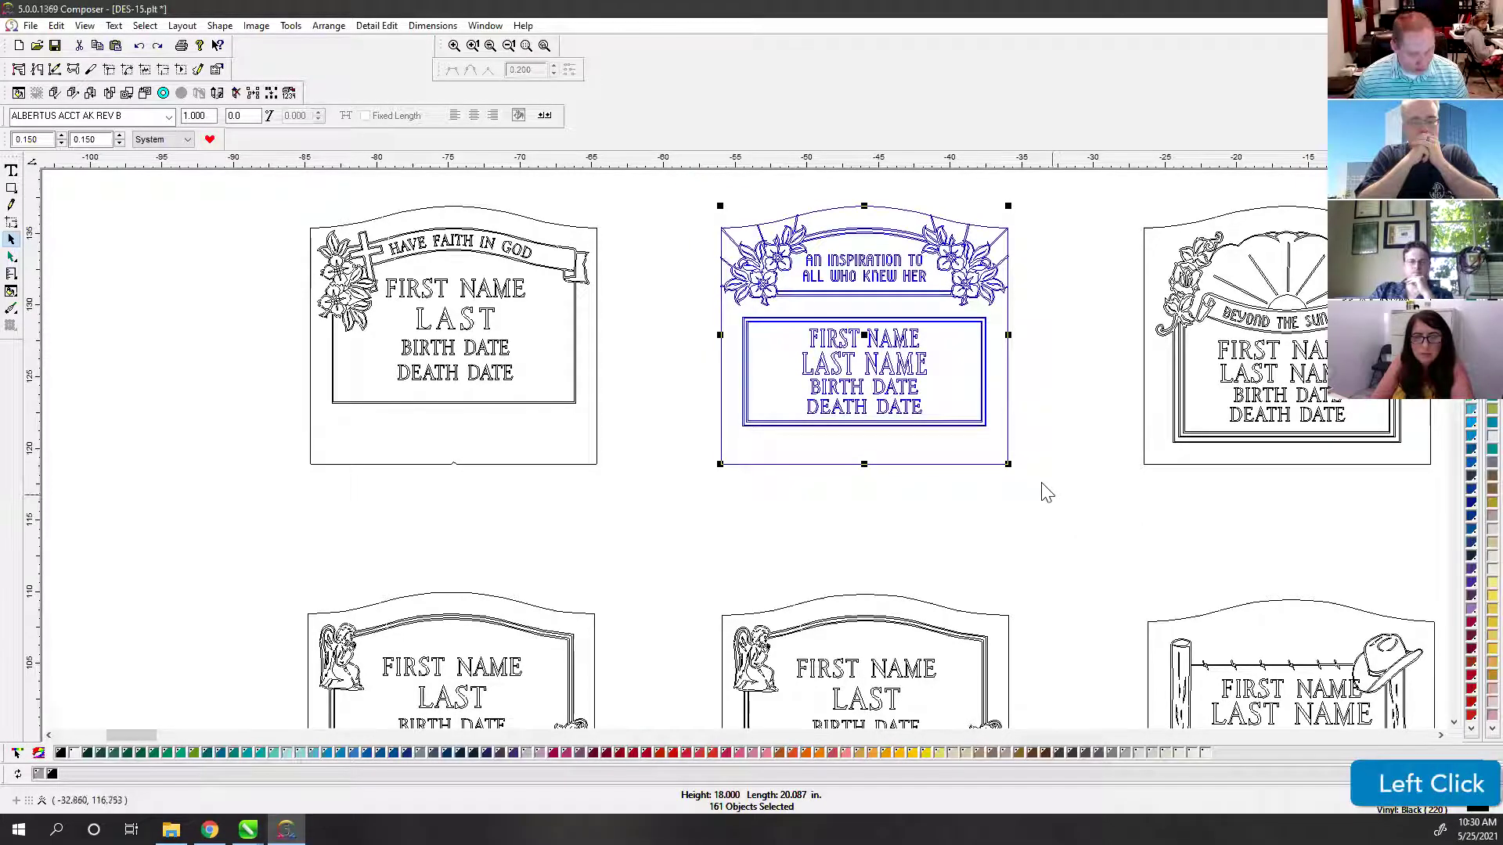
key("ctrl+c")
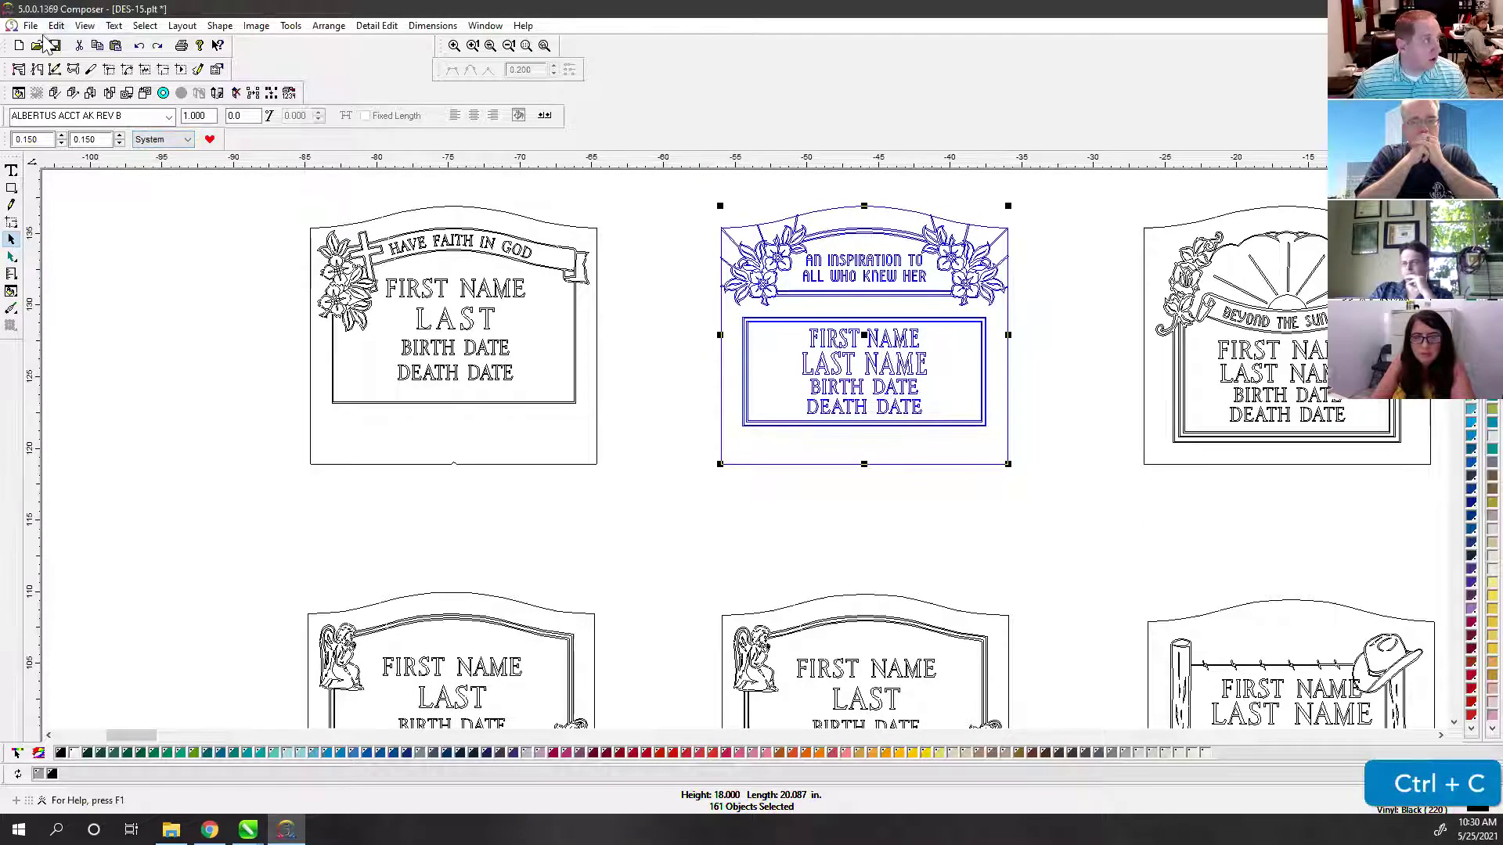
Step: Paste the copied headstone design into a new Composer document
left_click(32, 26)
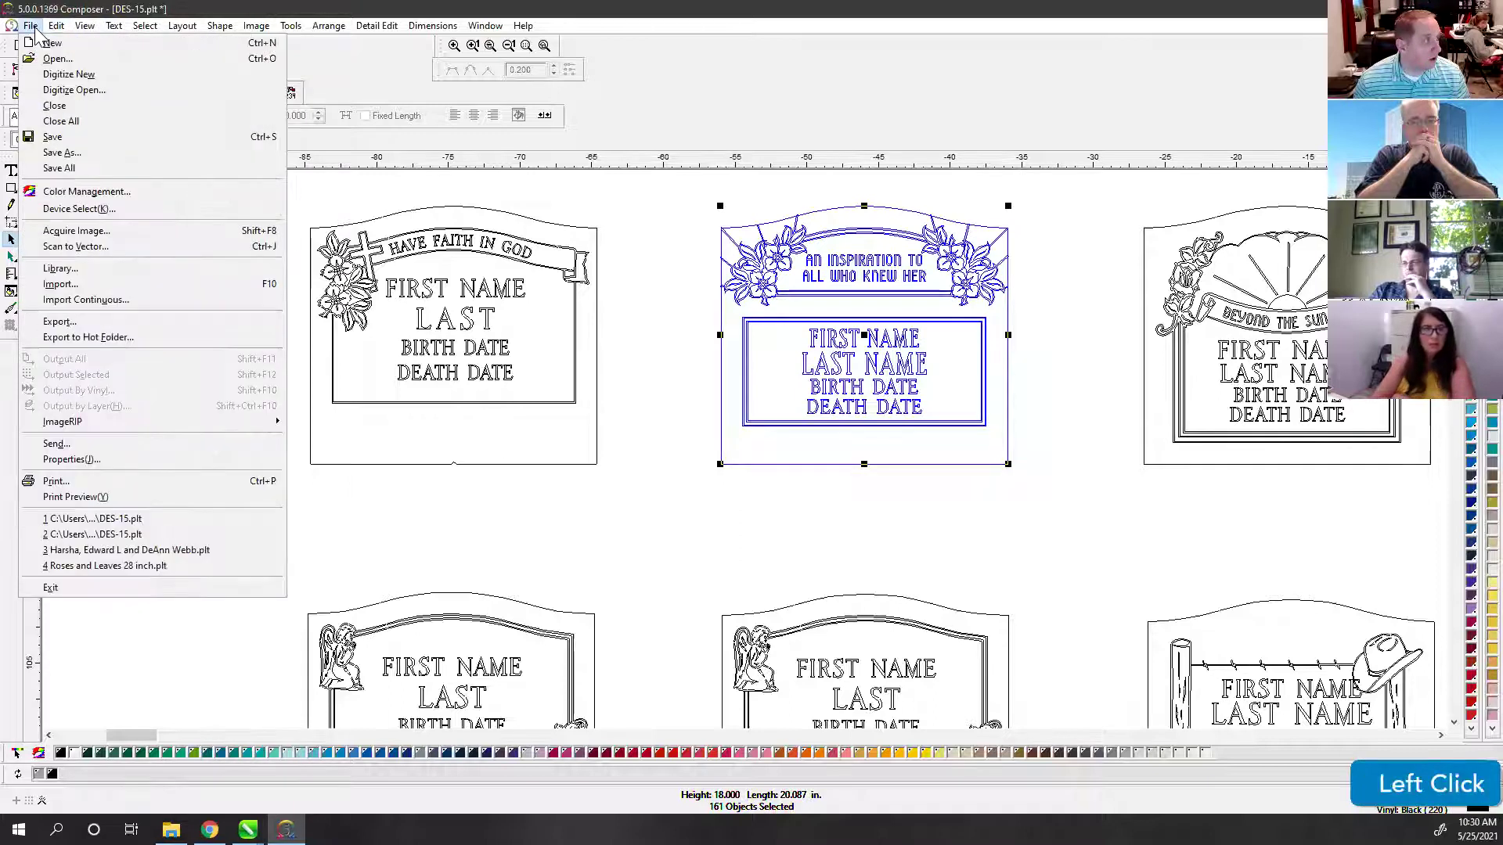
left_click(50, 44)
key("ctrl+v")
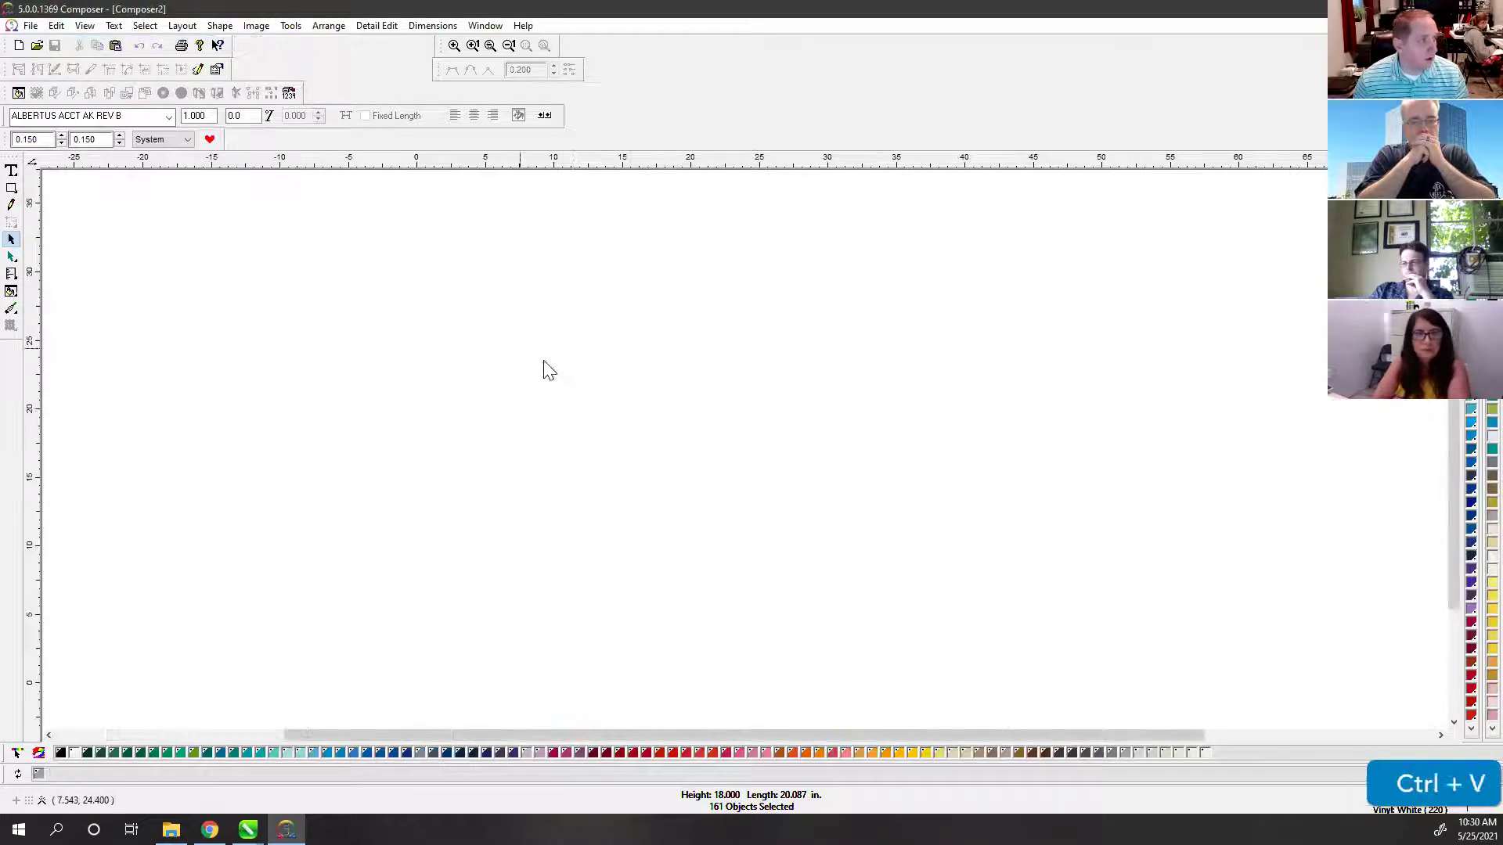
Step: Export everything as the Adobe Illustrator file Composer2.AI
left_click(31, 26)
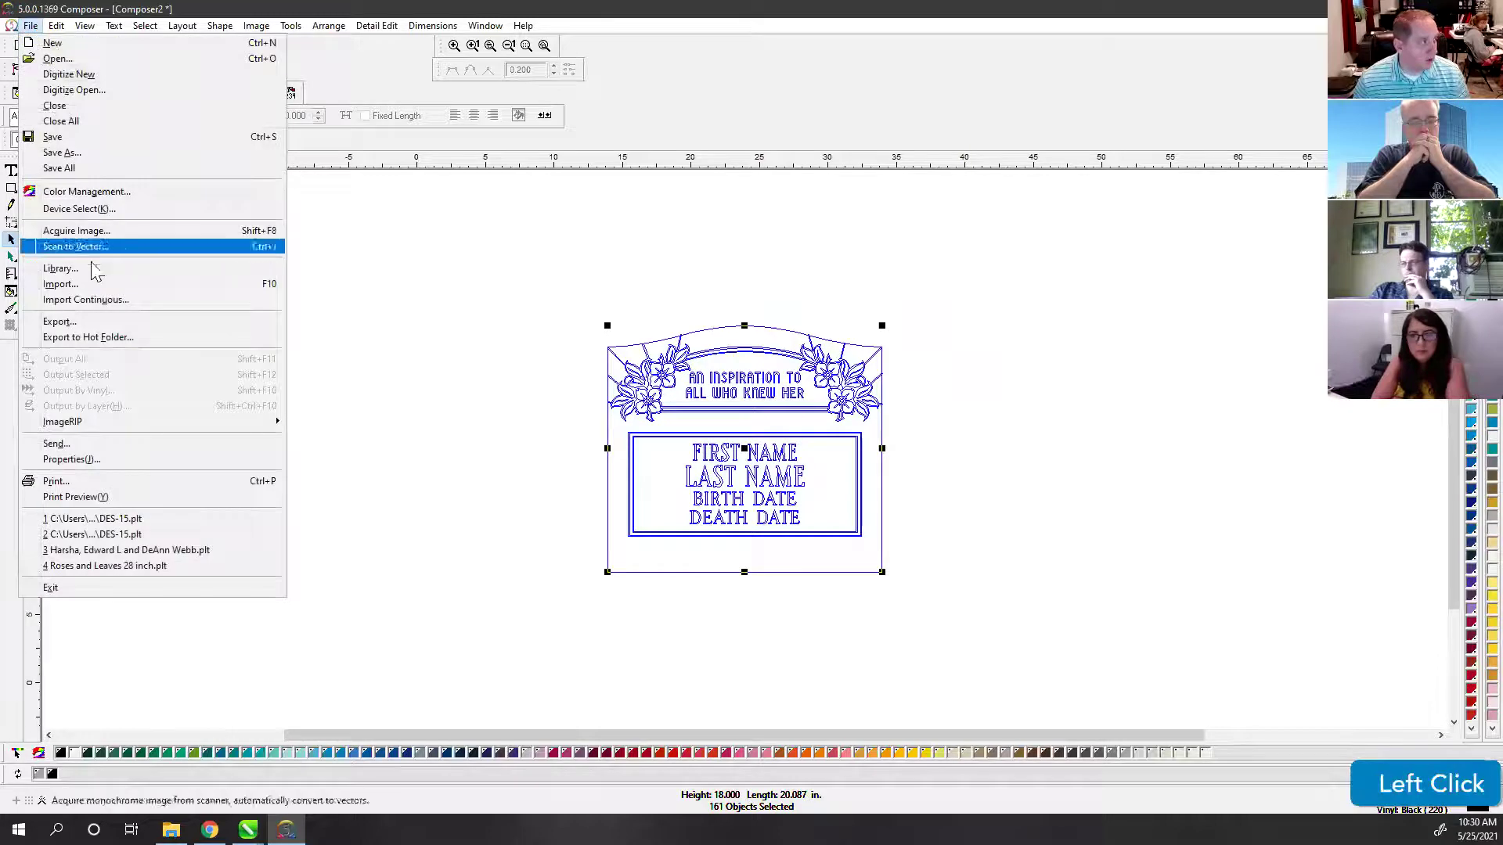
left_click(71, 321)
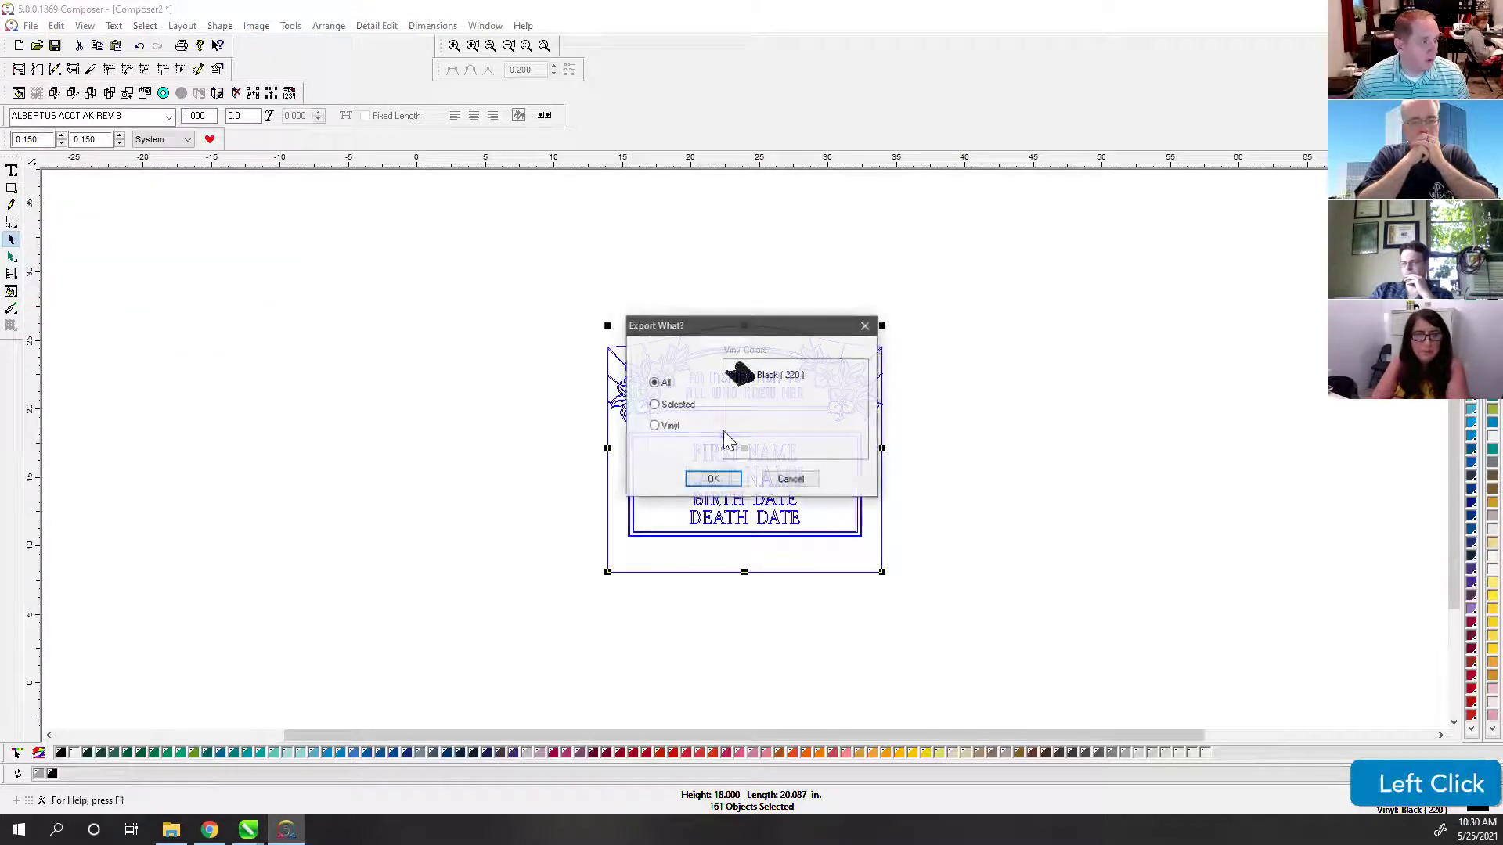
left_click(714, 480)
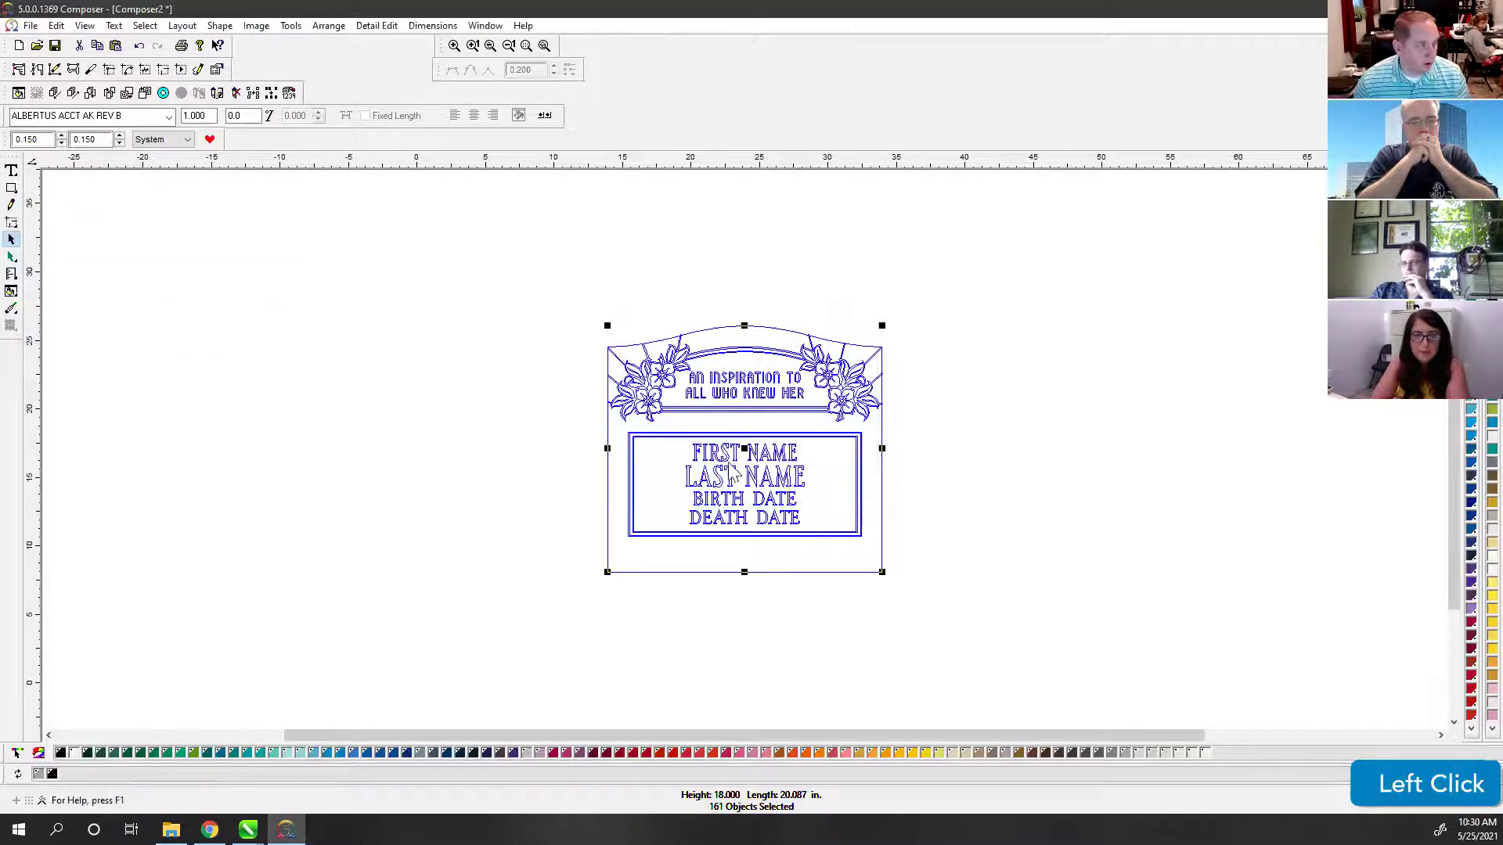
left_click(702, 553)
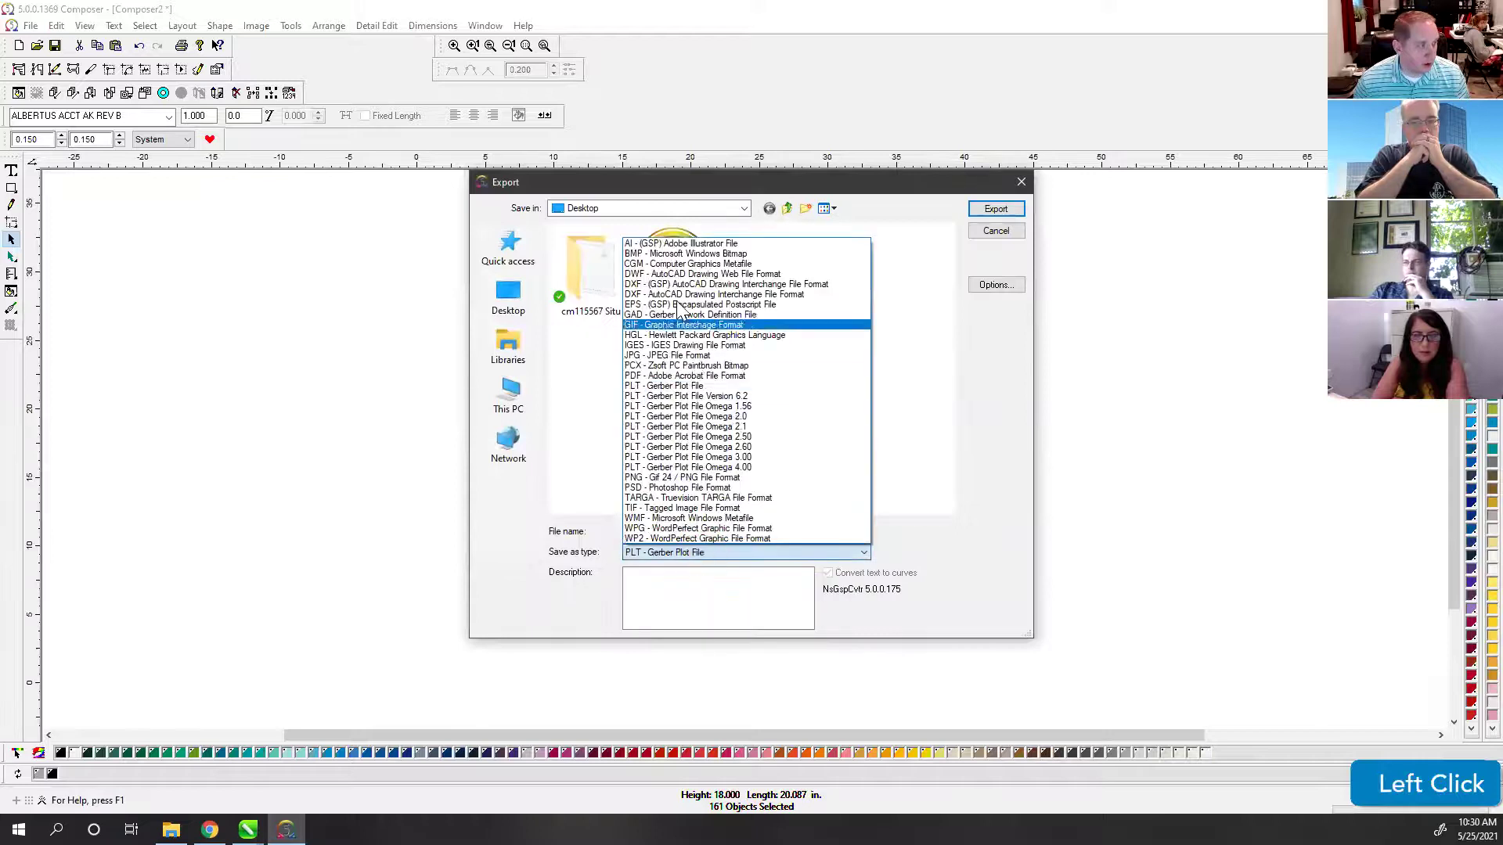
left_click(688, 244)
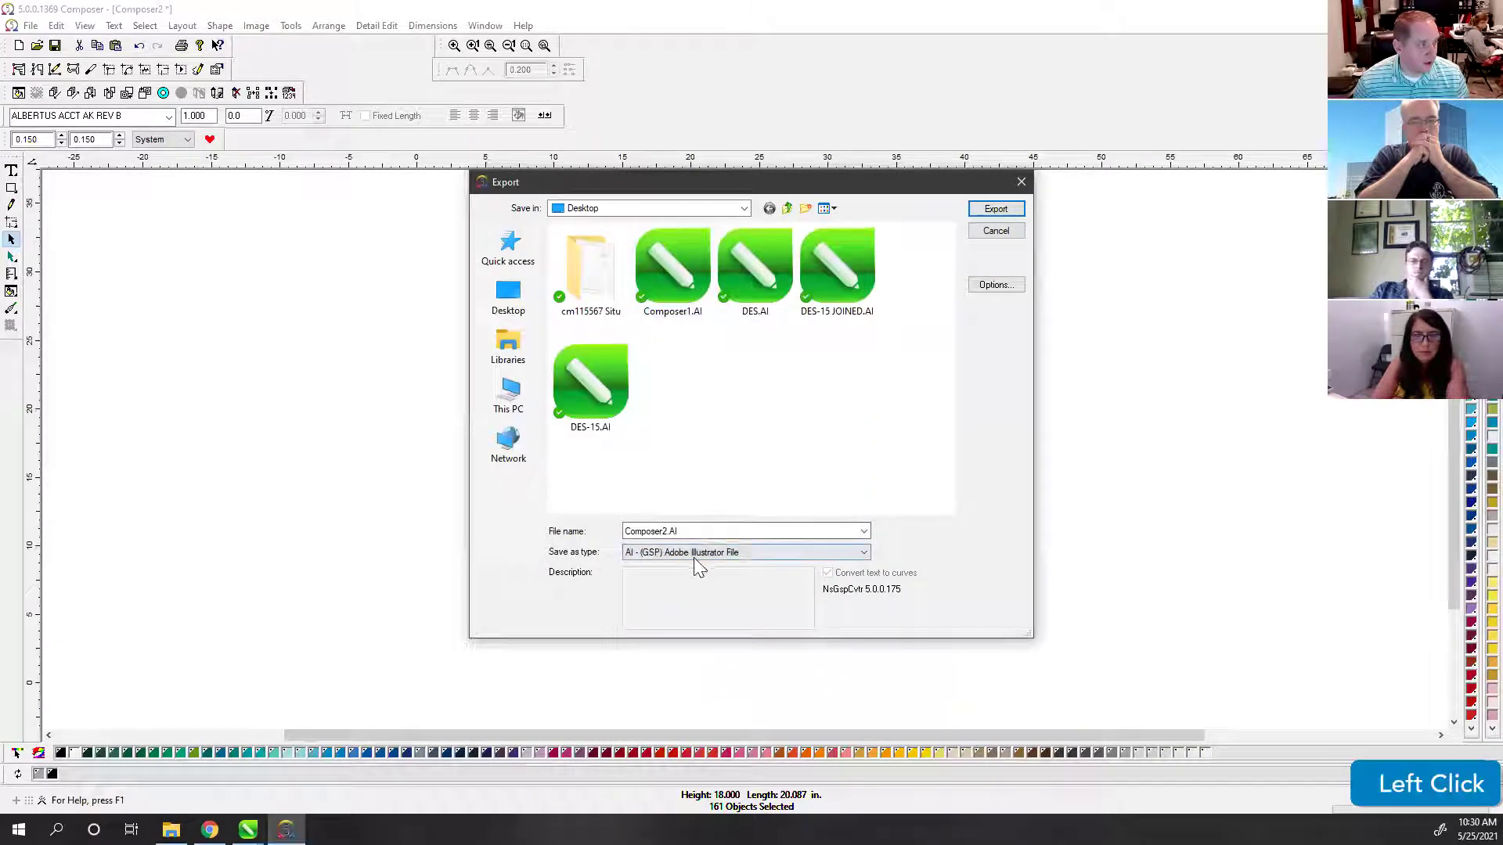
left_click(988, 208)
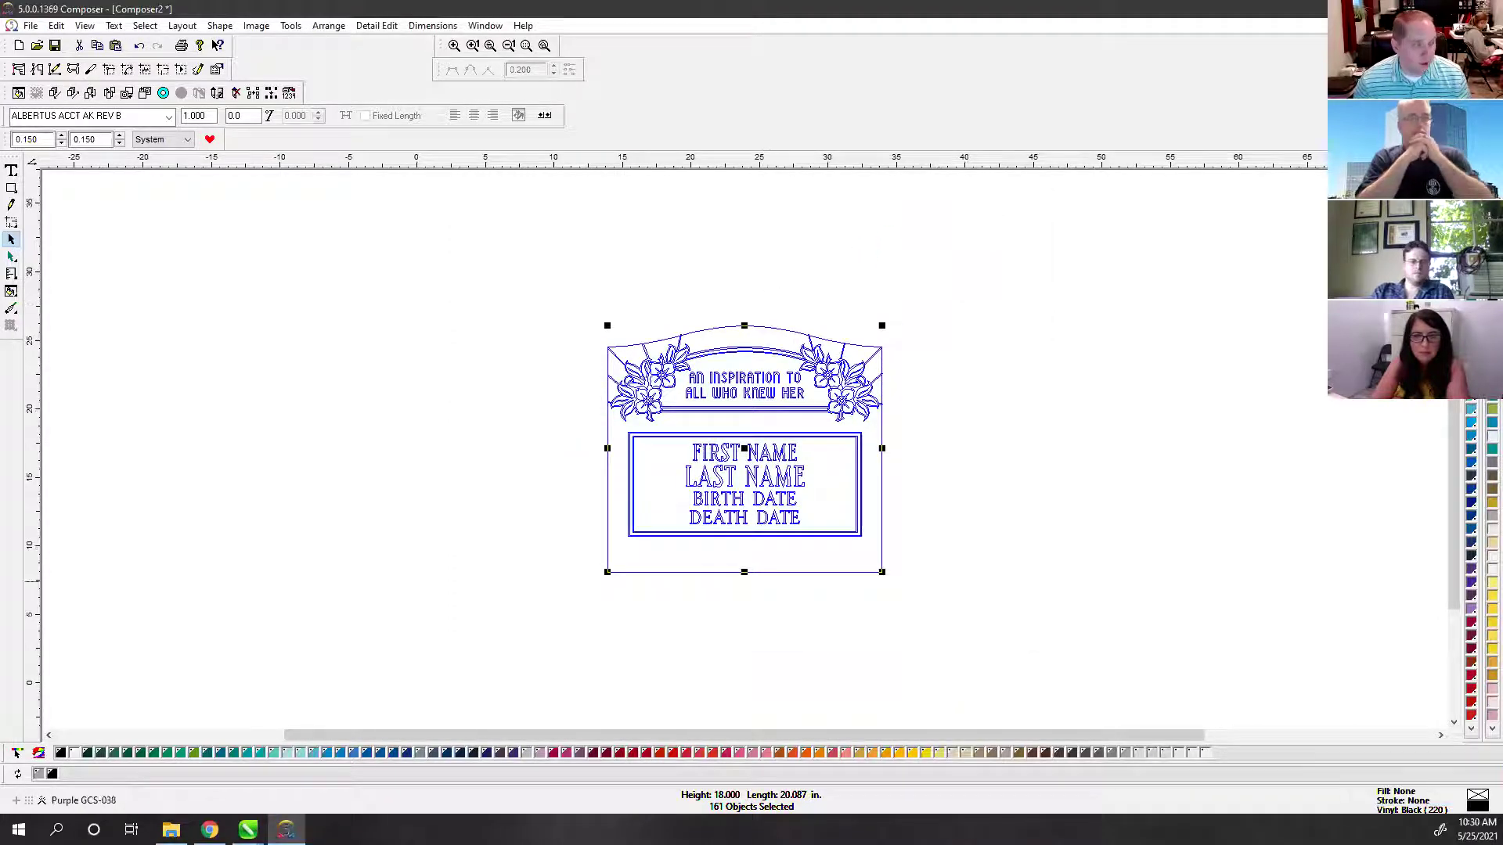
left_click(248, 829)
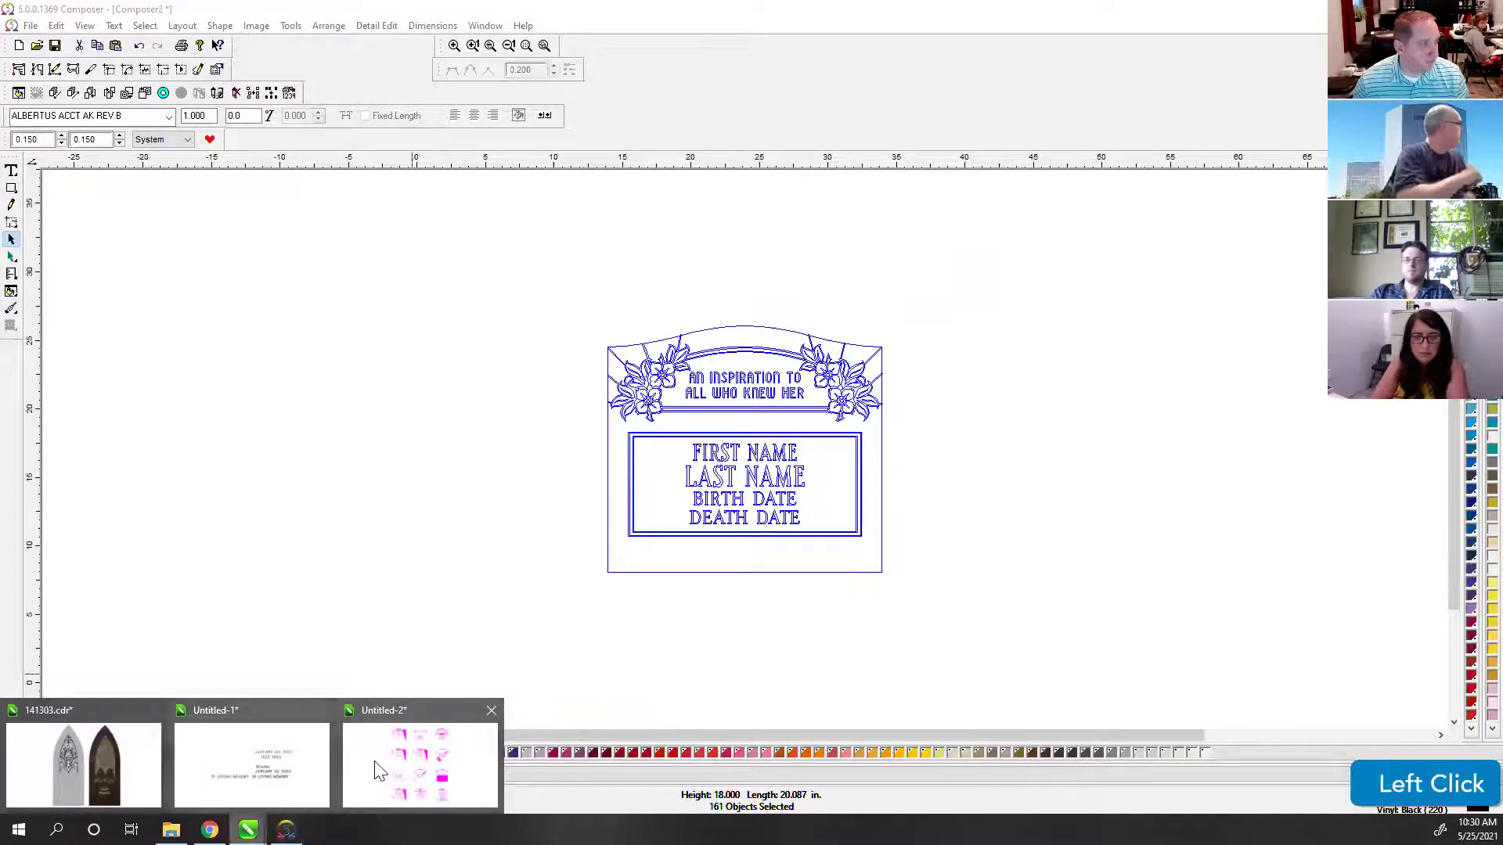
Step: Open Composer2.AI from the Desktop in CorelDRAW and fit all its objects in view
left_click(380, 757)
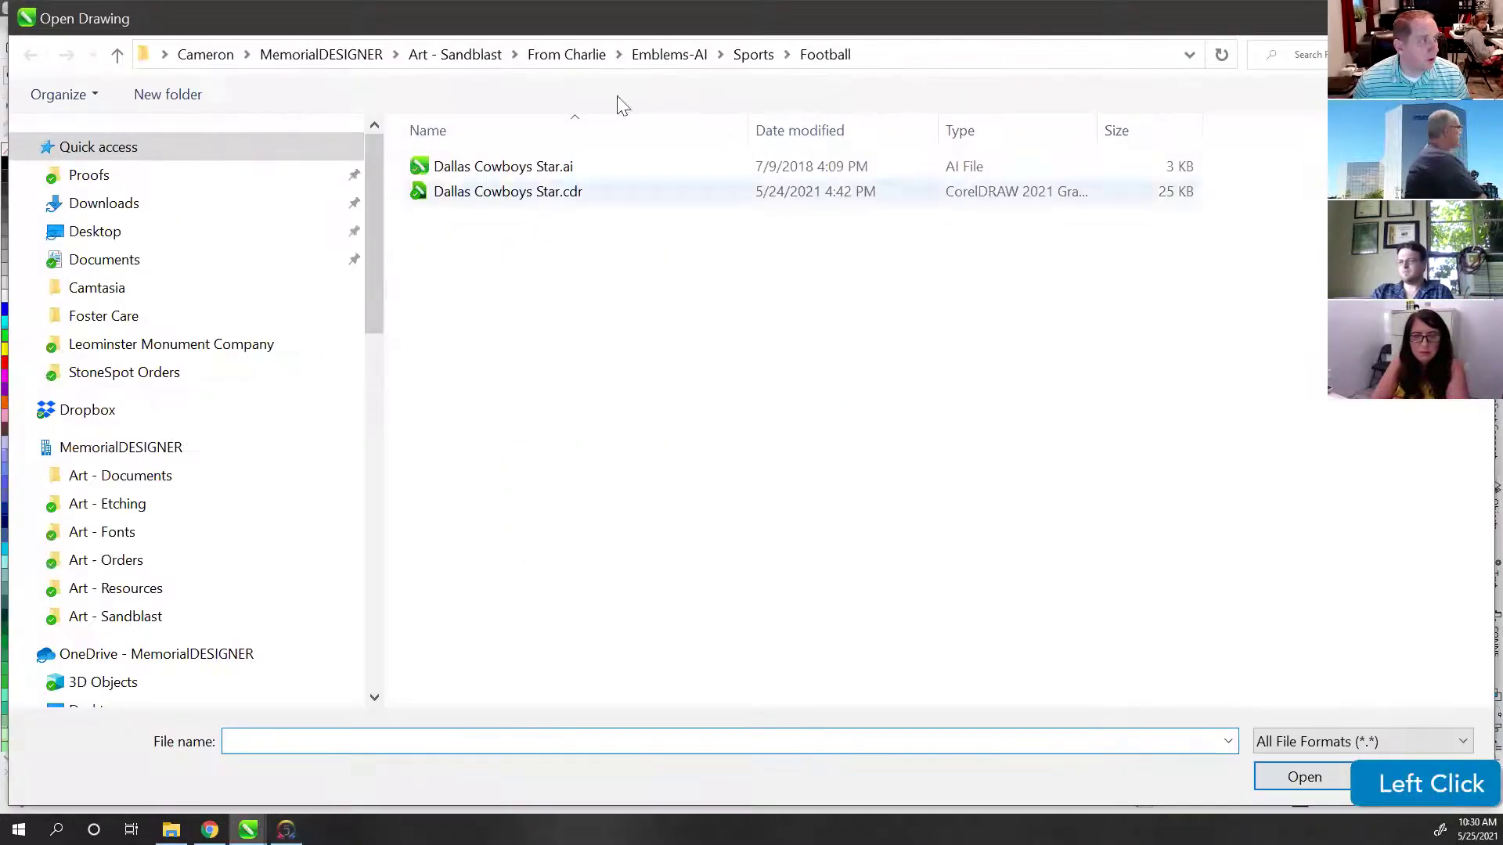
left_click(98, 230)
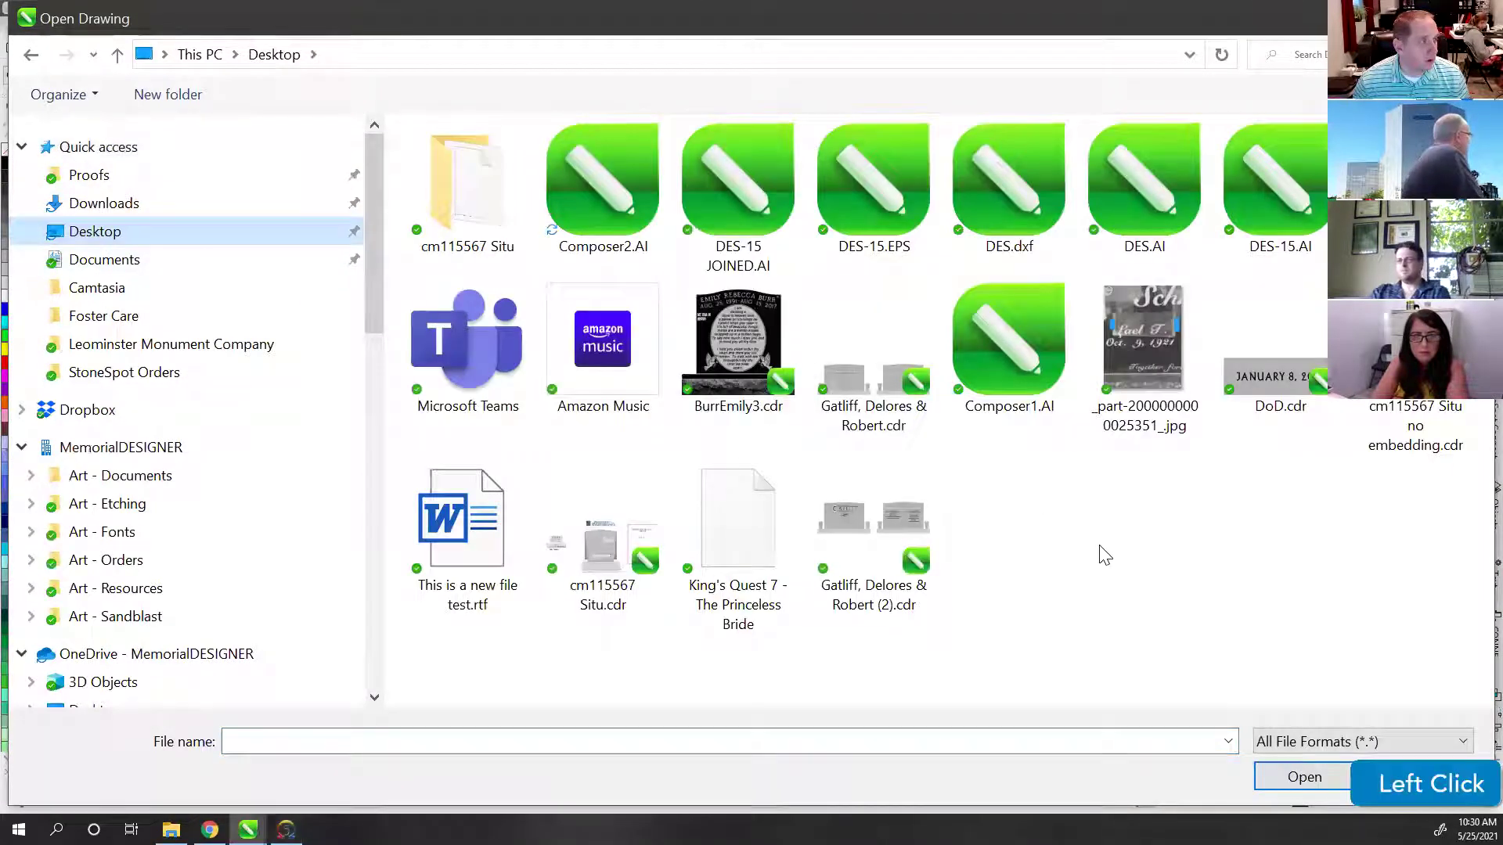
double_click(625, 181)
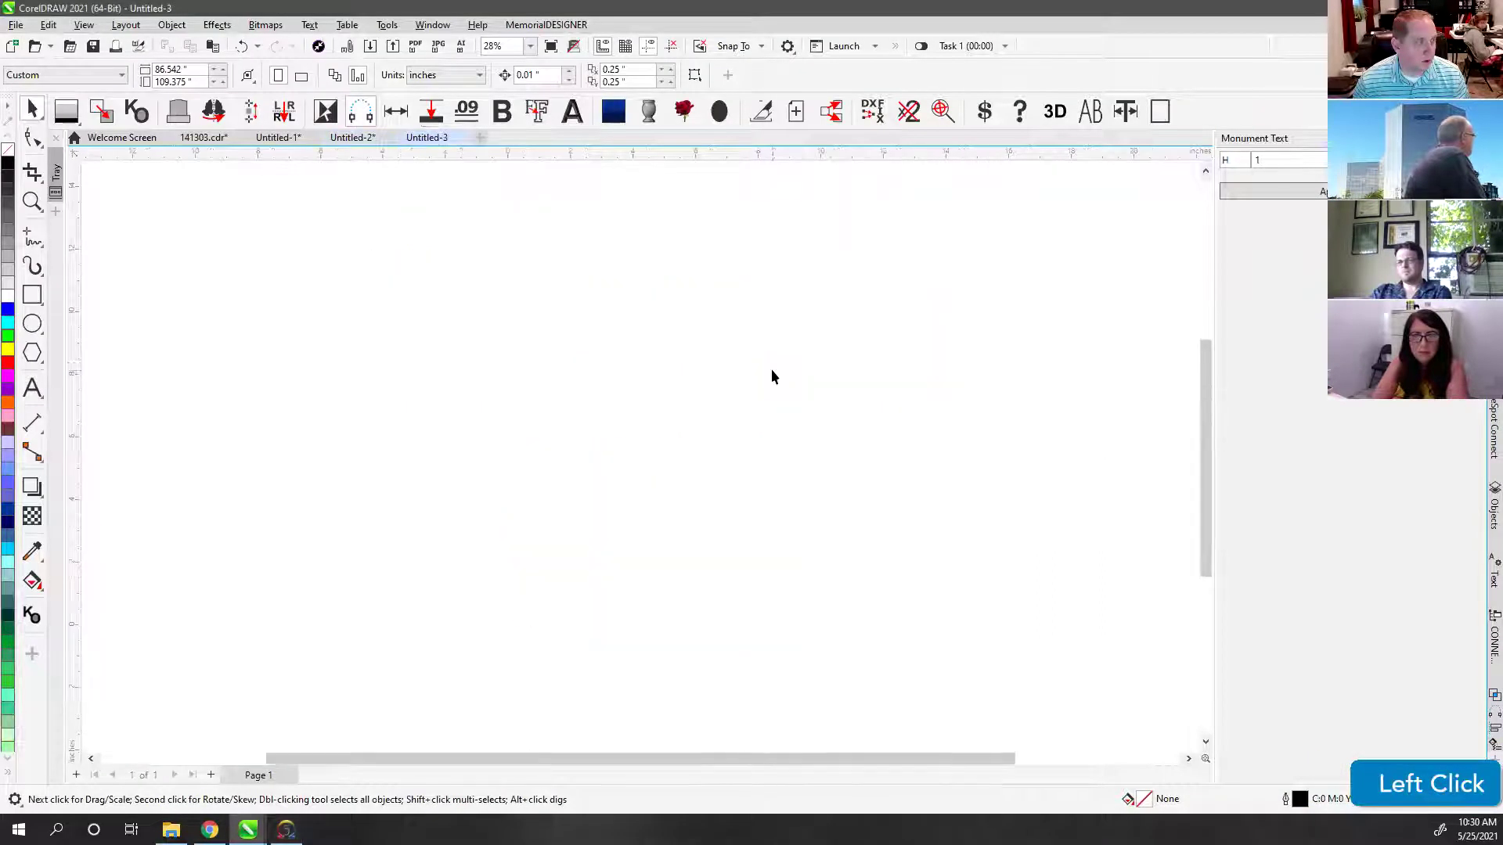
key("F4")
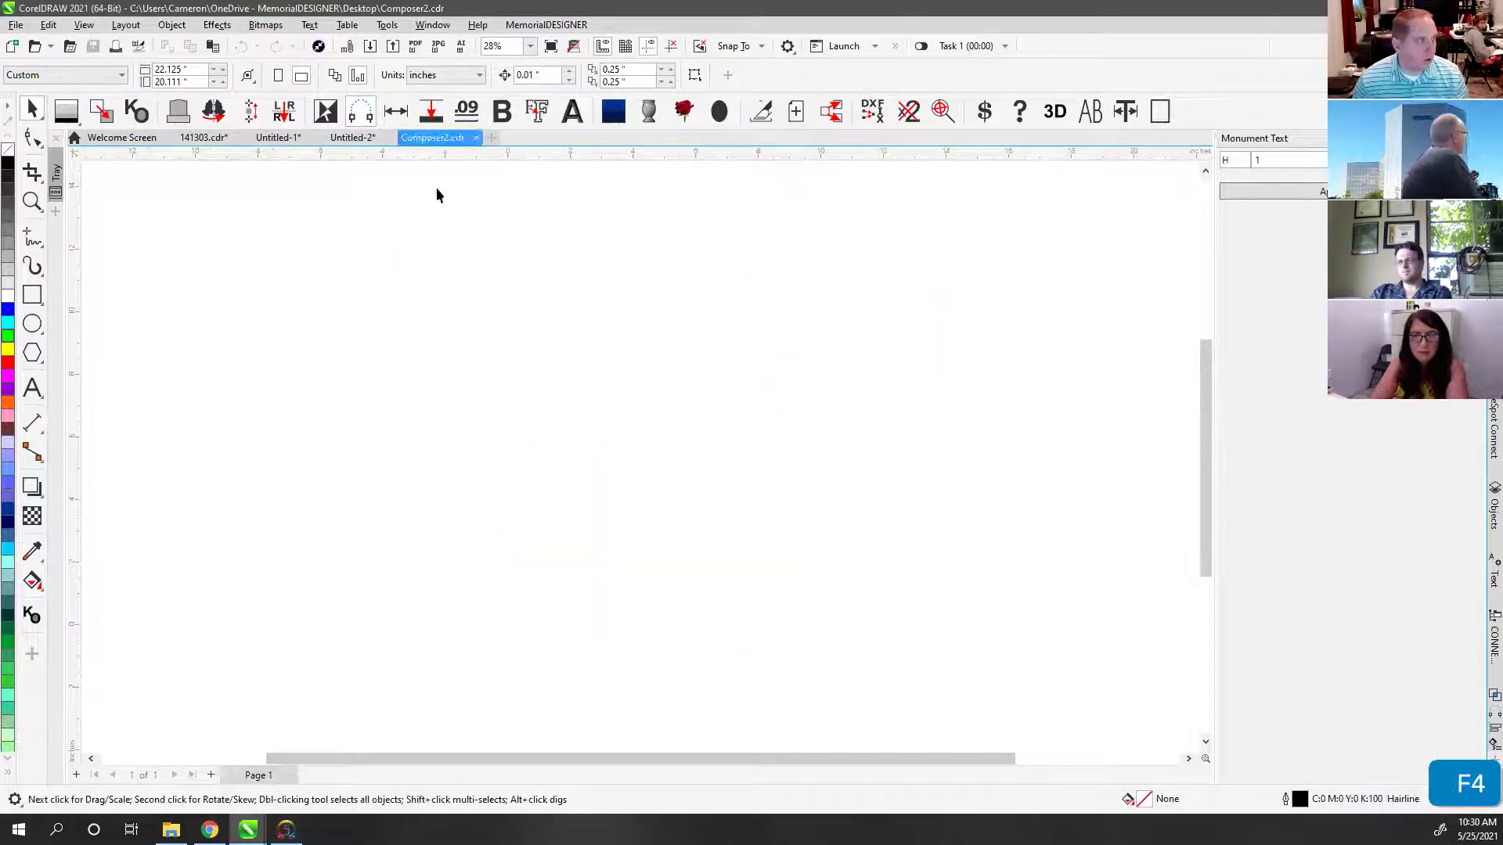
Step: Toggle Composer2's display mode and test-move header parts, undoing each move
key("space")
left_click(553, 436)
key("v")
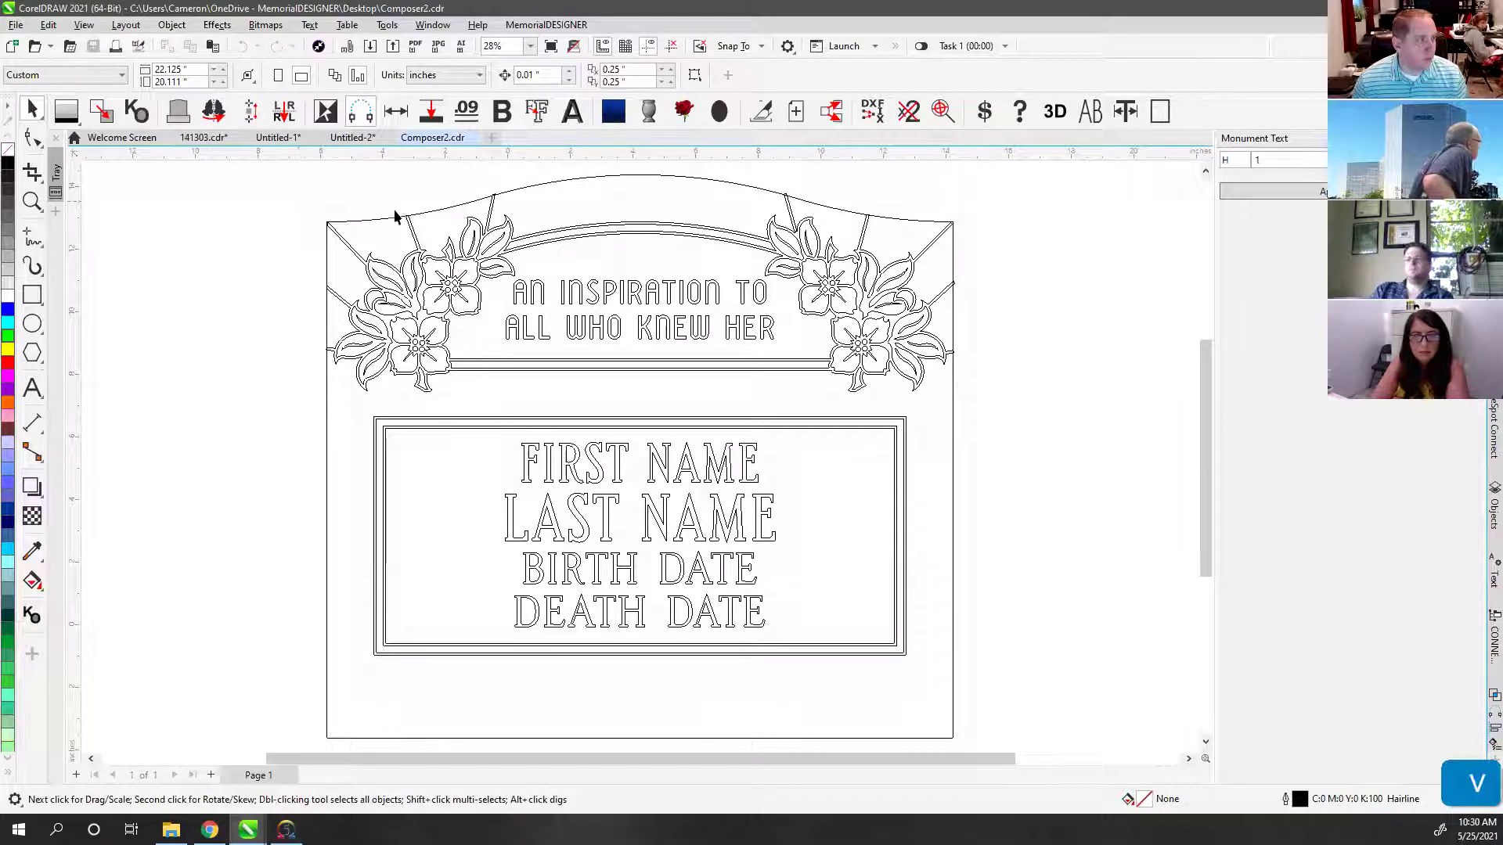
key("v")
key("v")
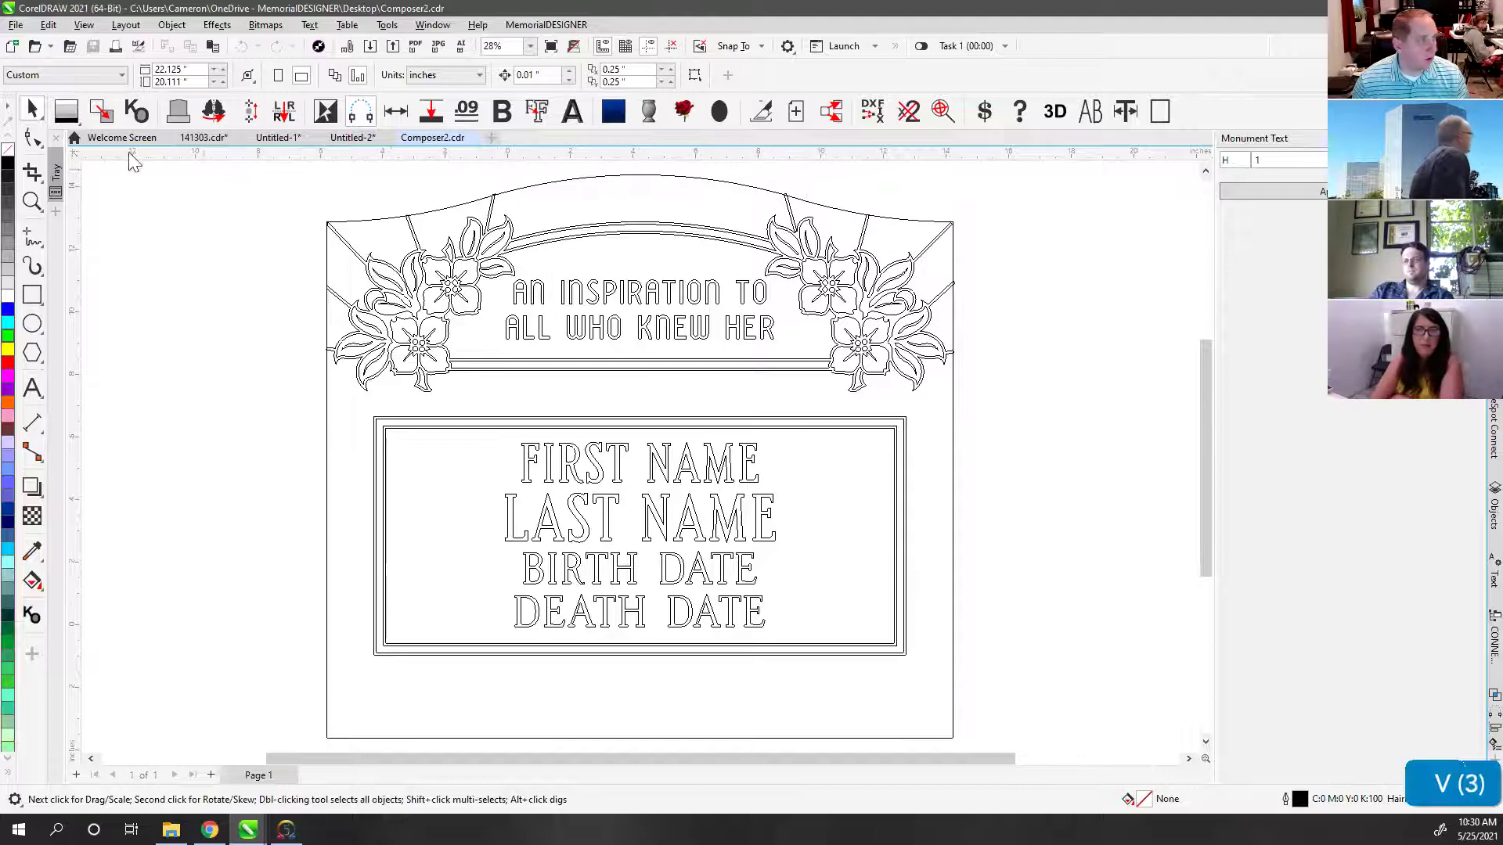
key("v")
left_click(473, 179, "shift")
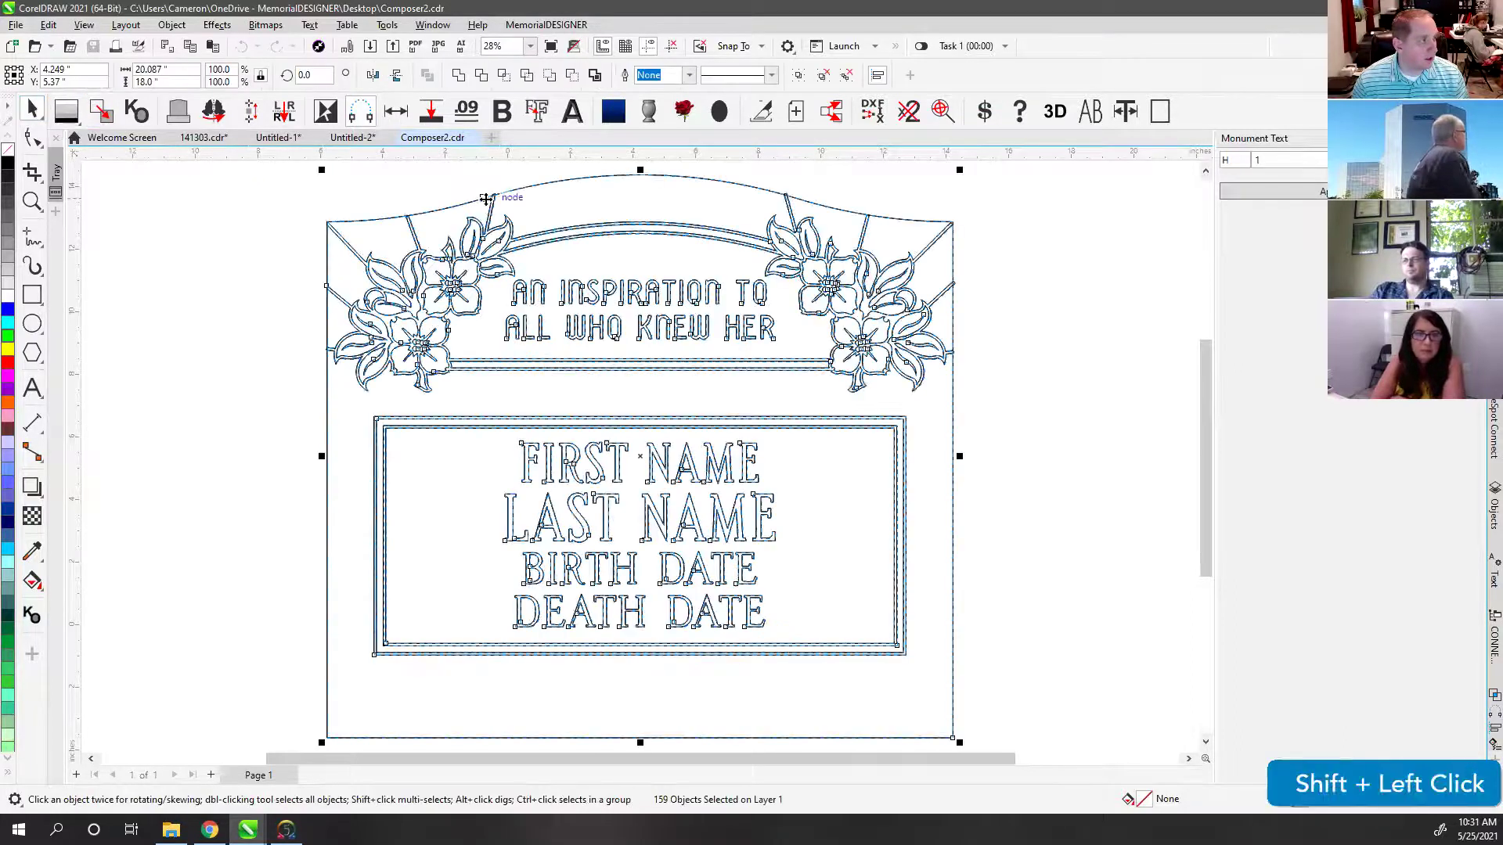
left_click(491, 222)
left_click_drag(480, 208, 706, 373)
key("ctrl+z")
key("ctrl+z")
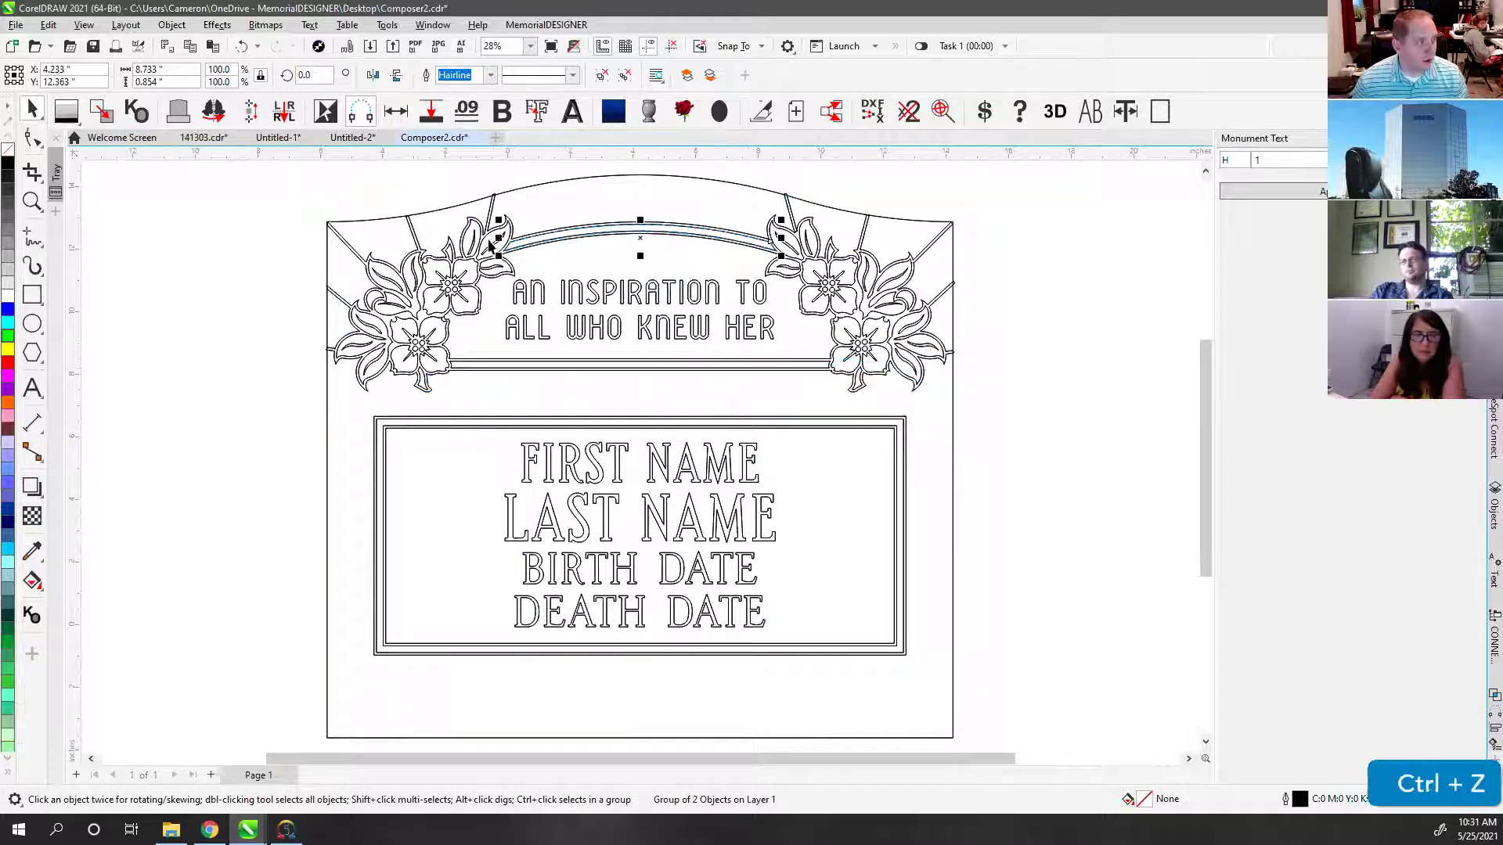
left_click(479, 257)
key("ctrl+z")
left_click(410, 165)
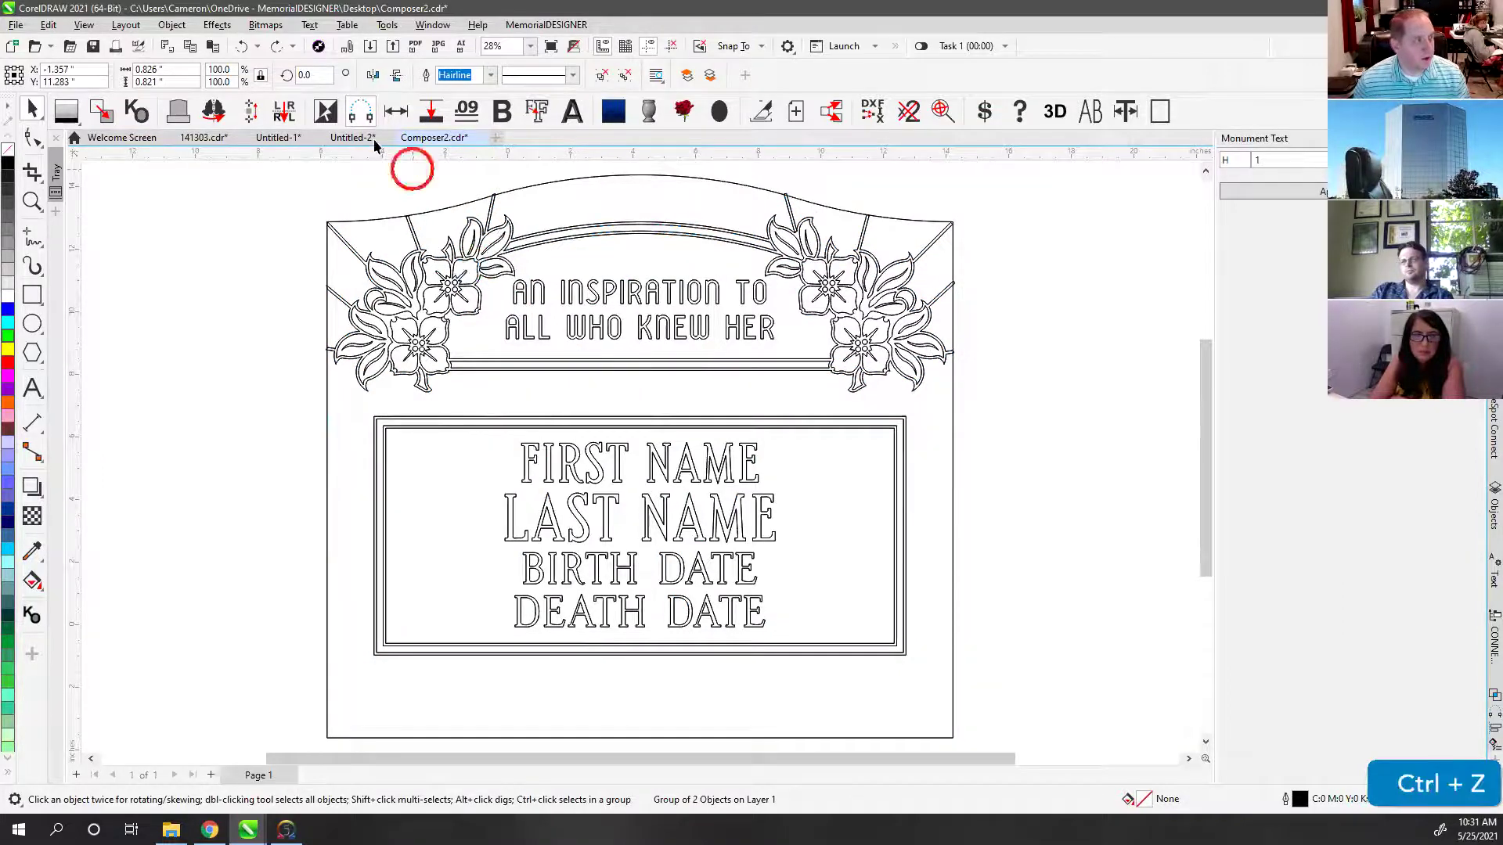
Step: Compare the Untitled-2 and Composer2 drawings, then fit the whole Composer2 monument in view
left_click(348, 138)
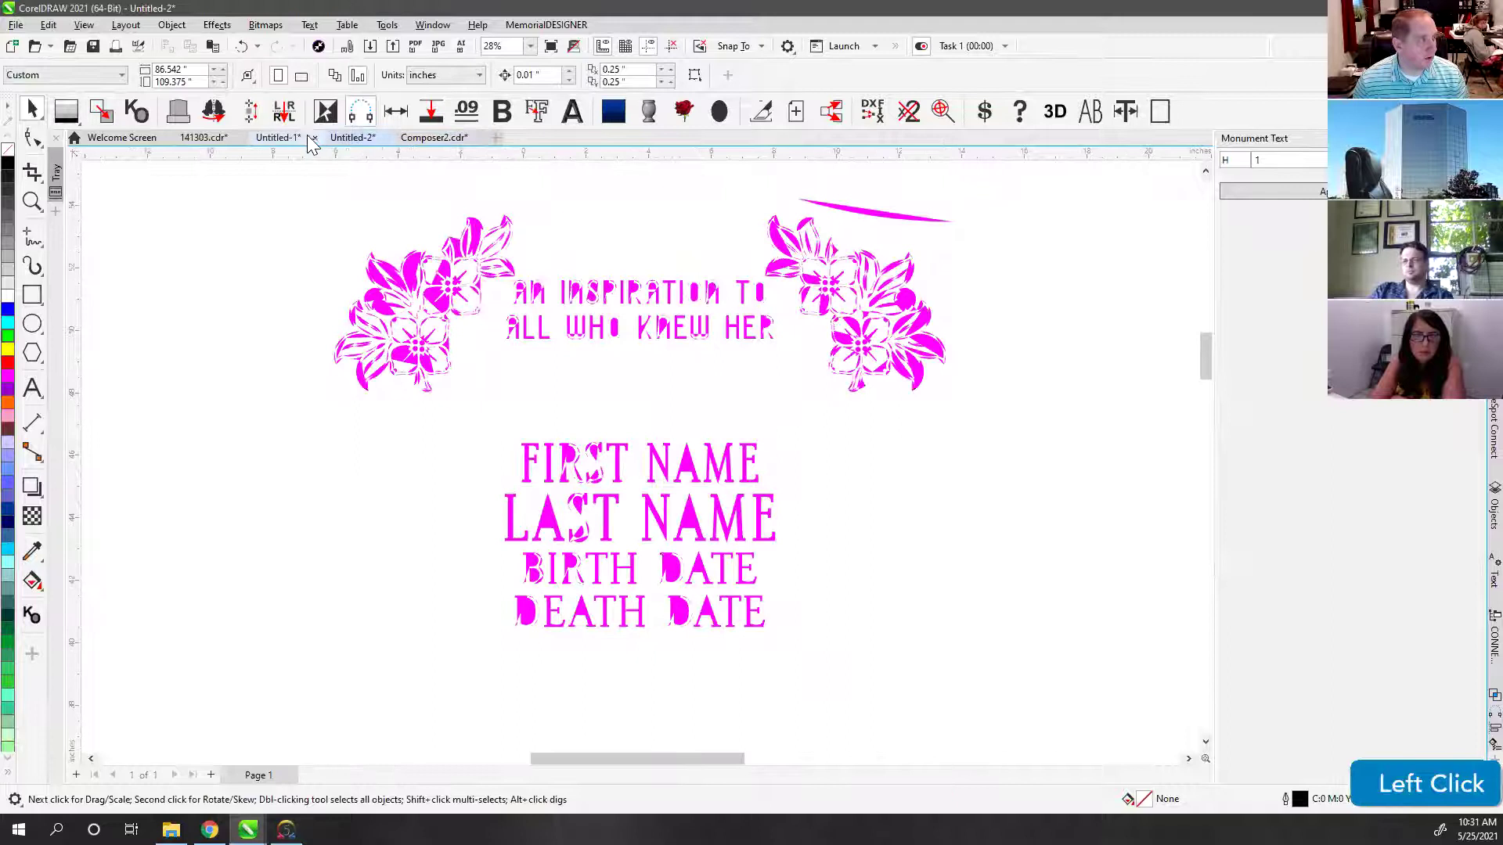
key("v")
key("v")
key("v")
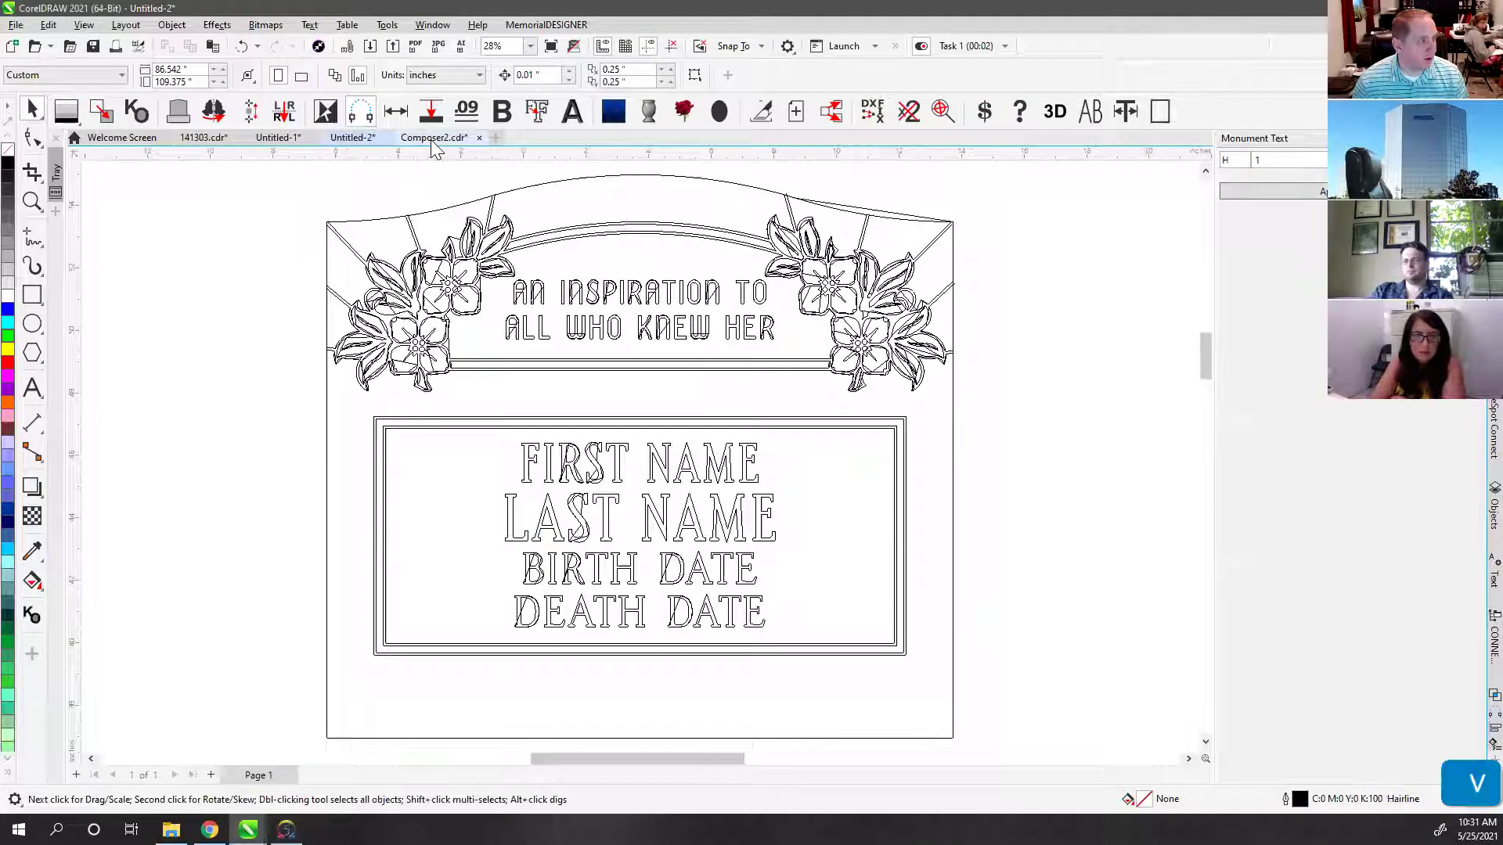
key("v")
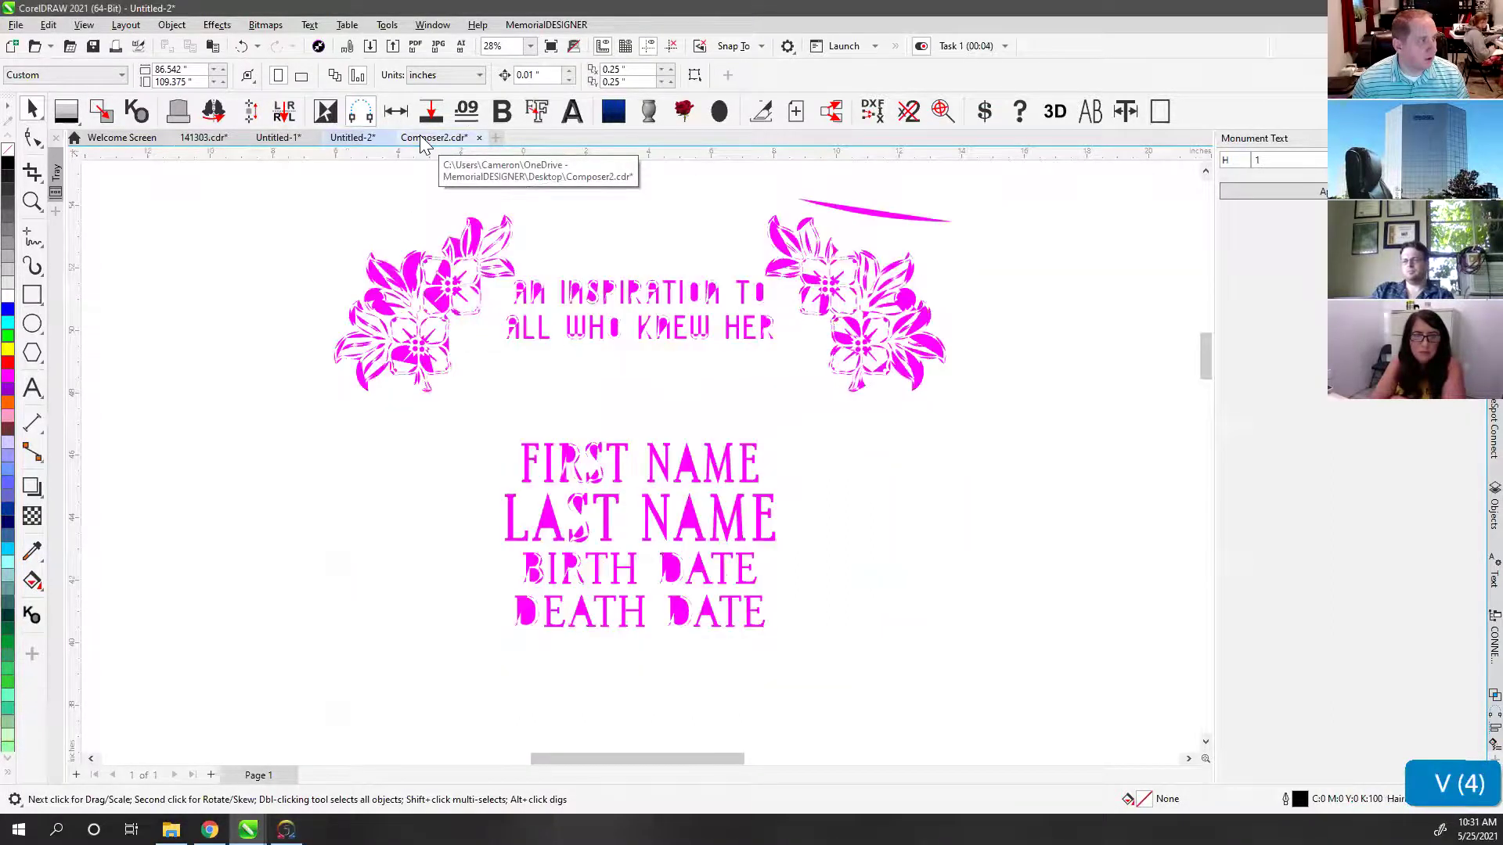
key("v")
left_click(422, 141)
left_click(349, 139)
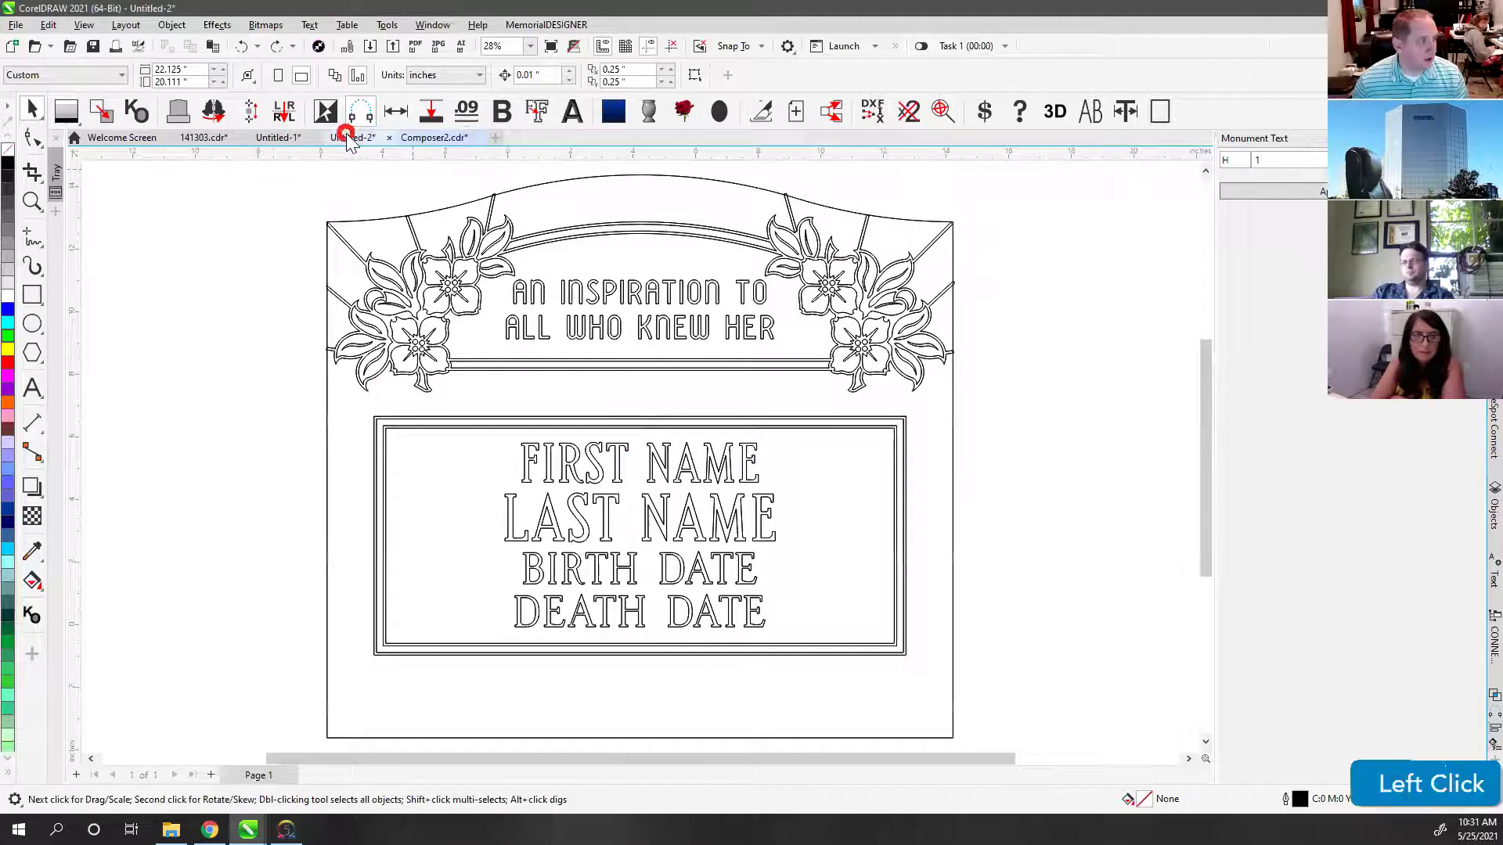
left_click(435, 144)
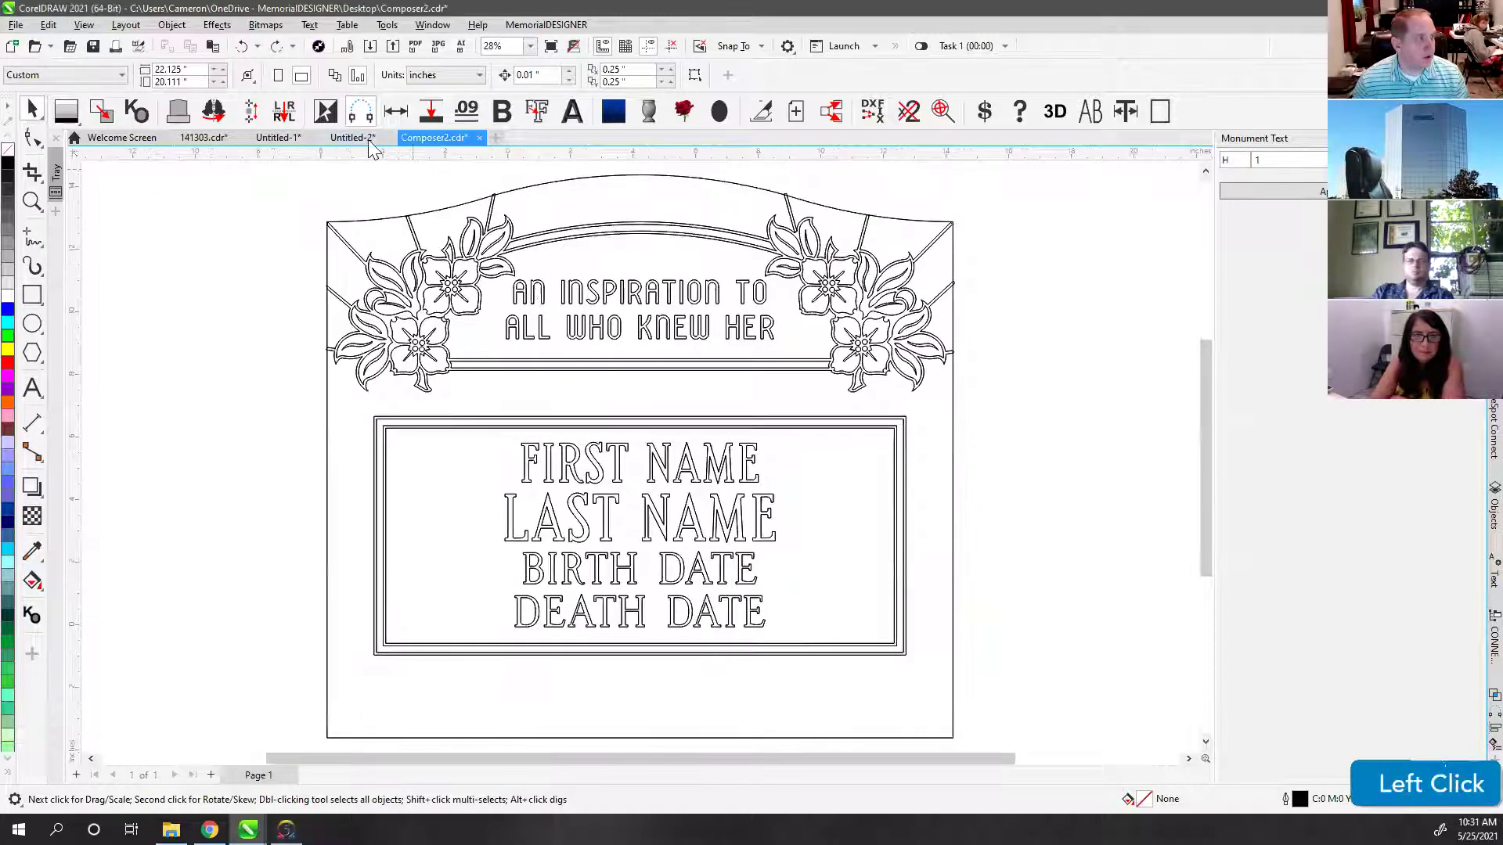
left_click(359, 141)
left_click(435, 141)
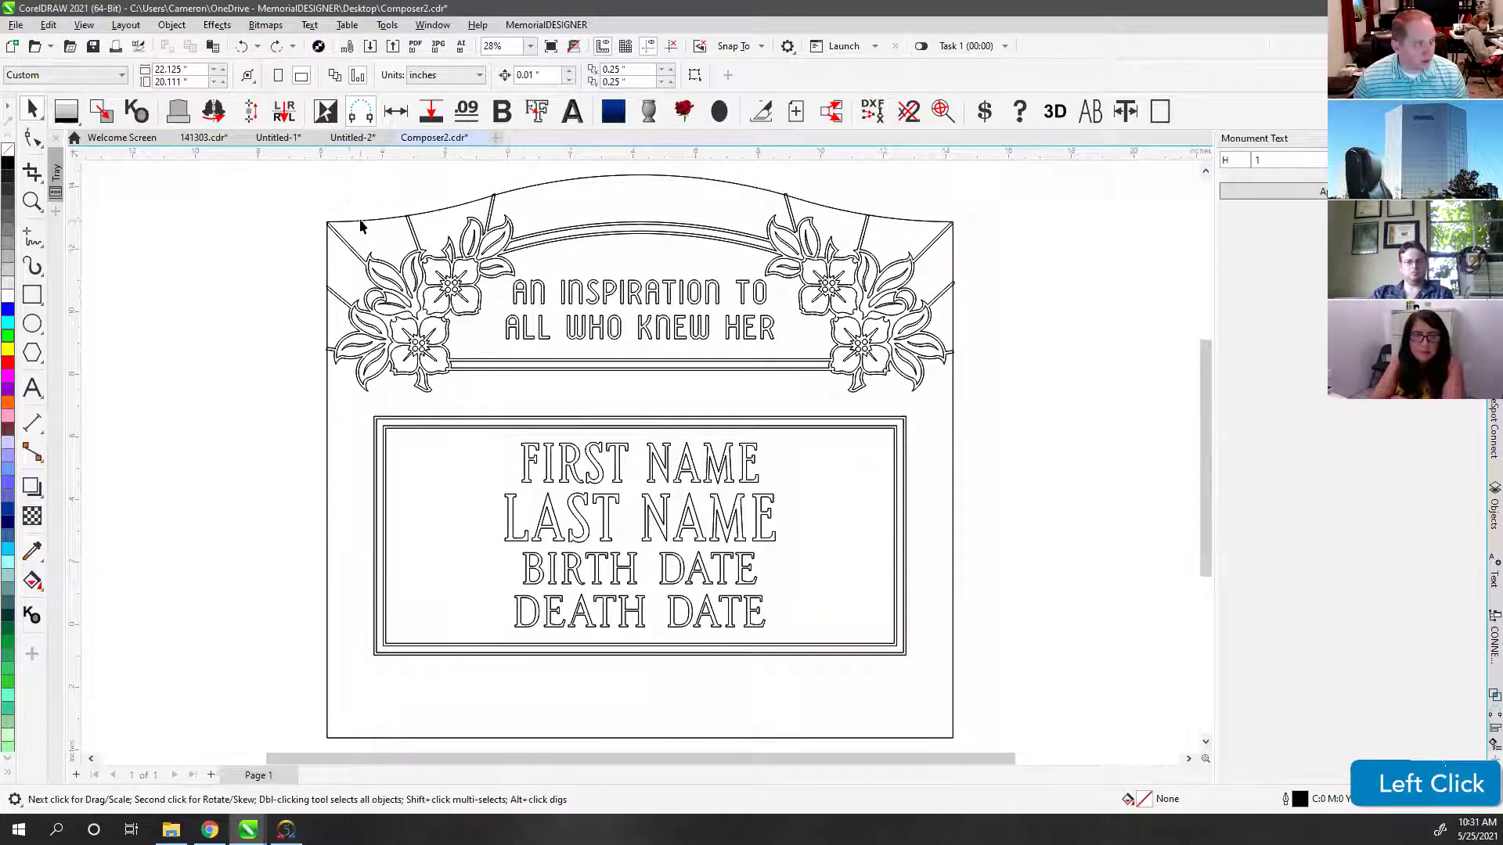
key("v")
key("v")
key("F4")
scroll(579, 306, "down", 3)
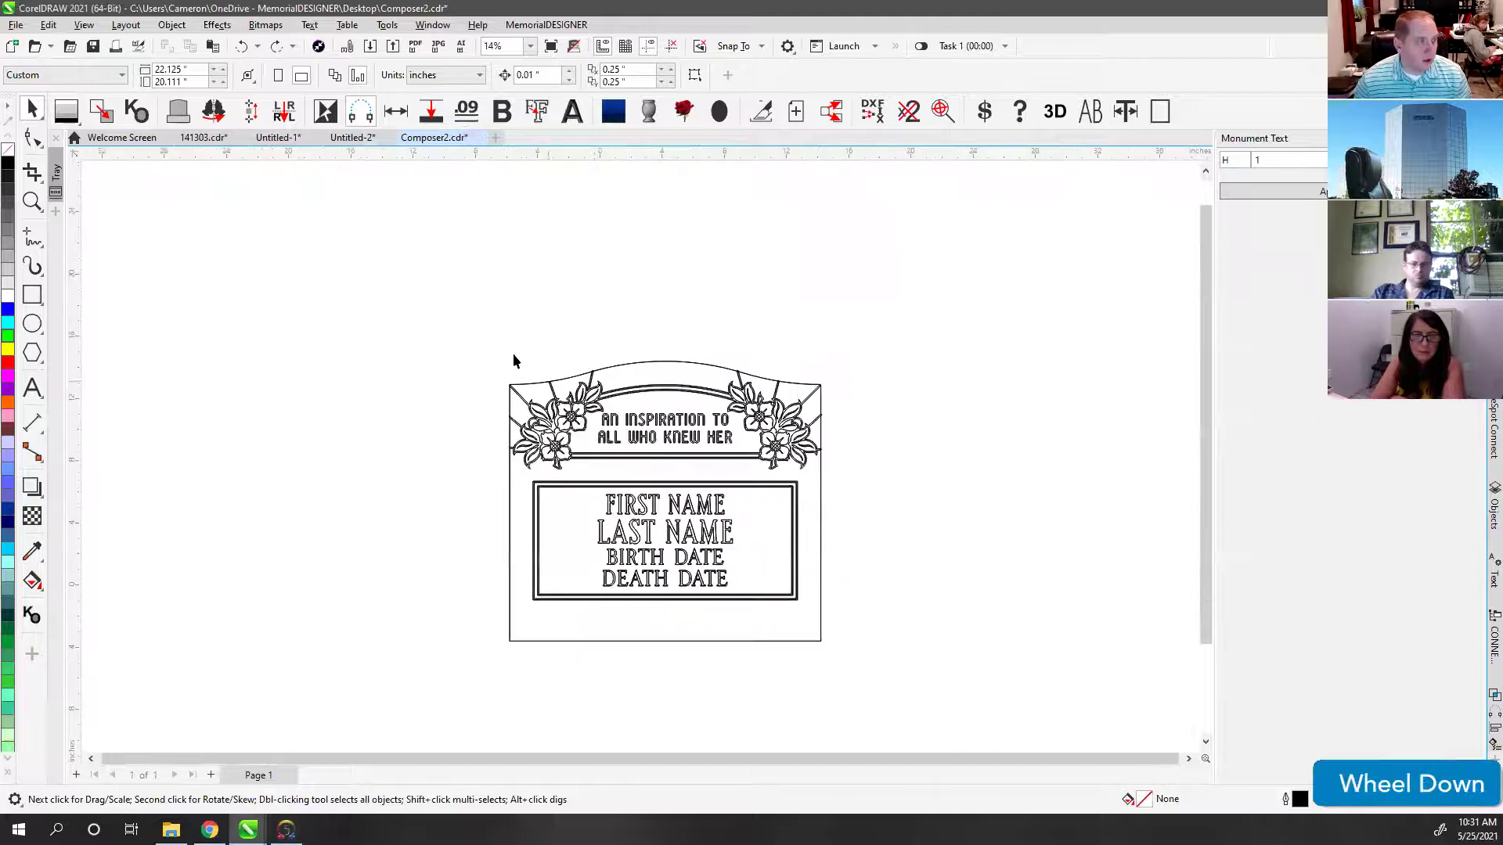
left_click(740, 557)
left_click(903, 514)
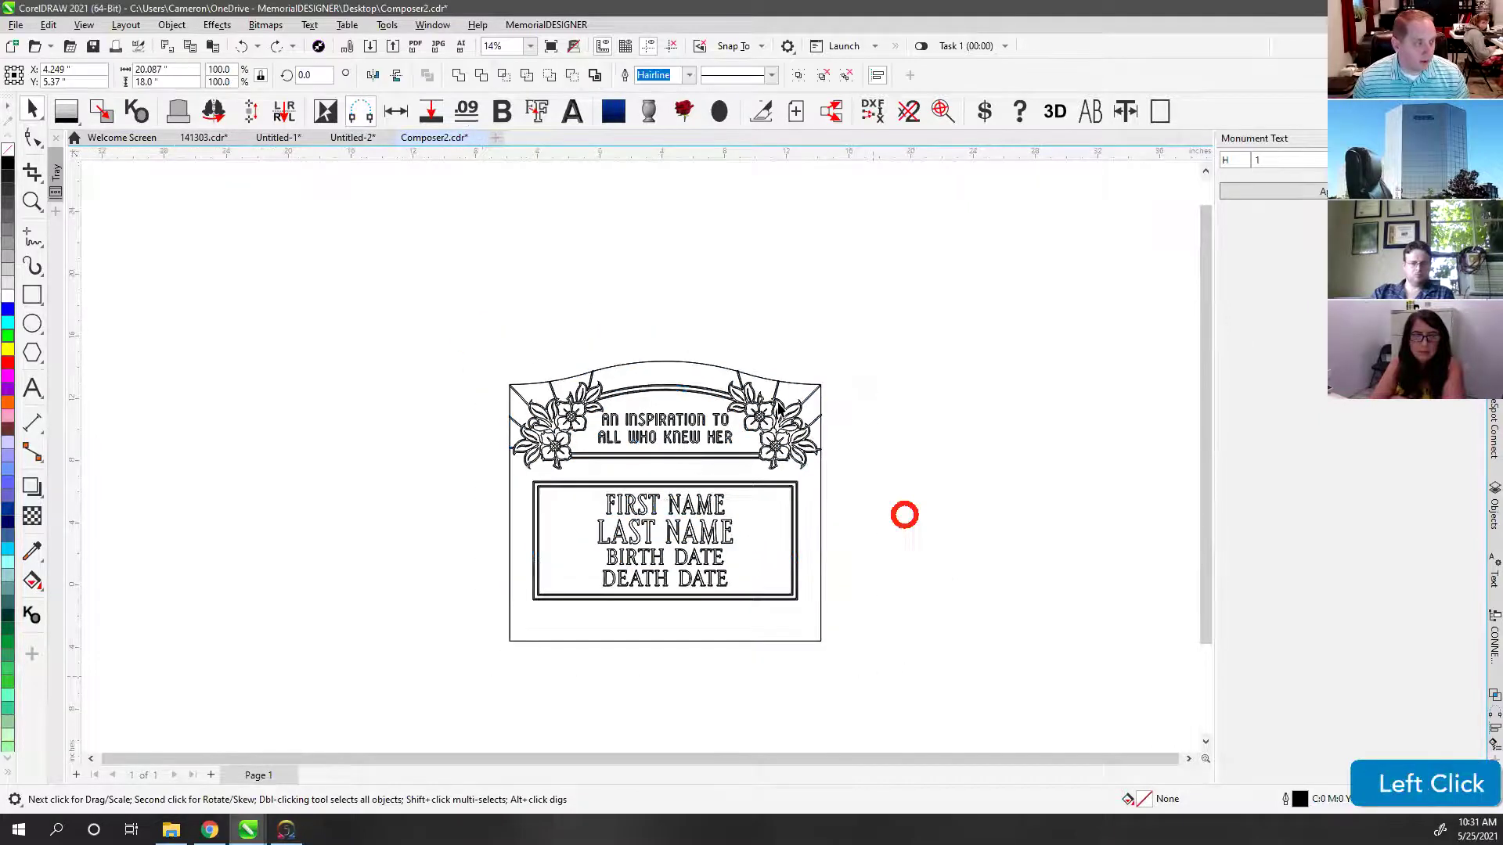
left_click(693, 363)
key("v")
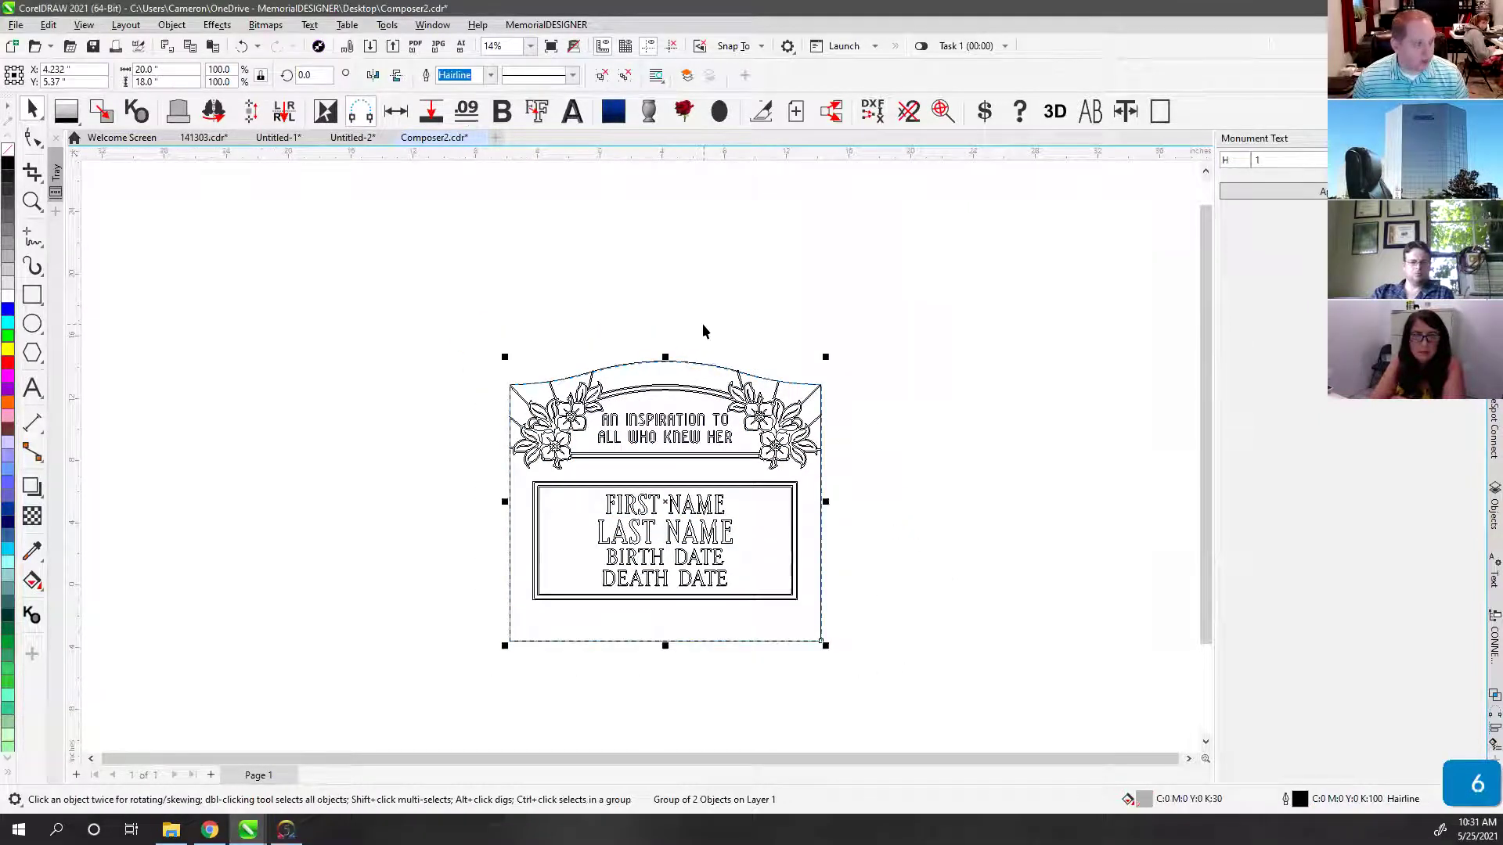
left_click_drag(458, 344, 882, 611)
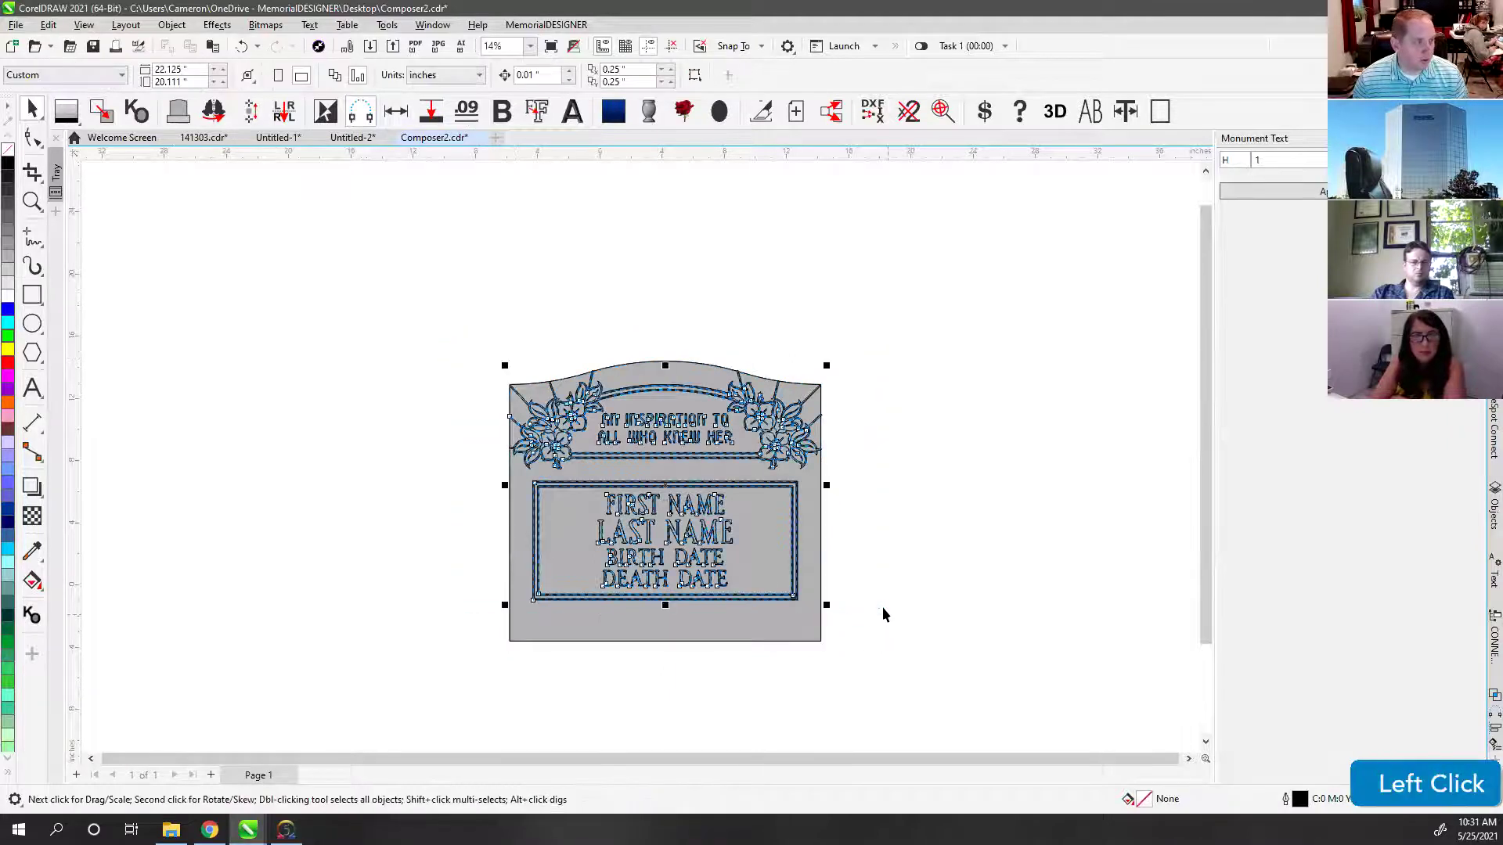
left_click(108, 116)
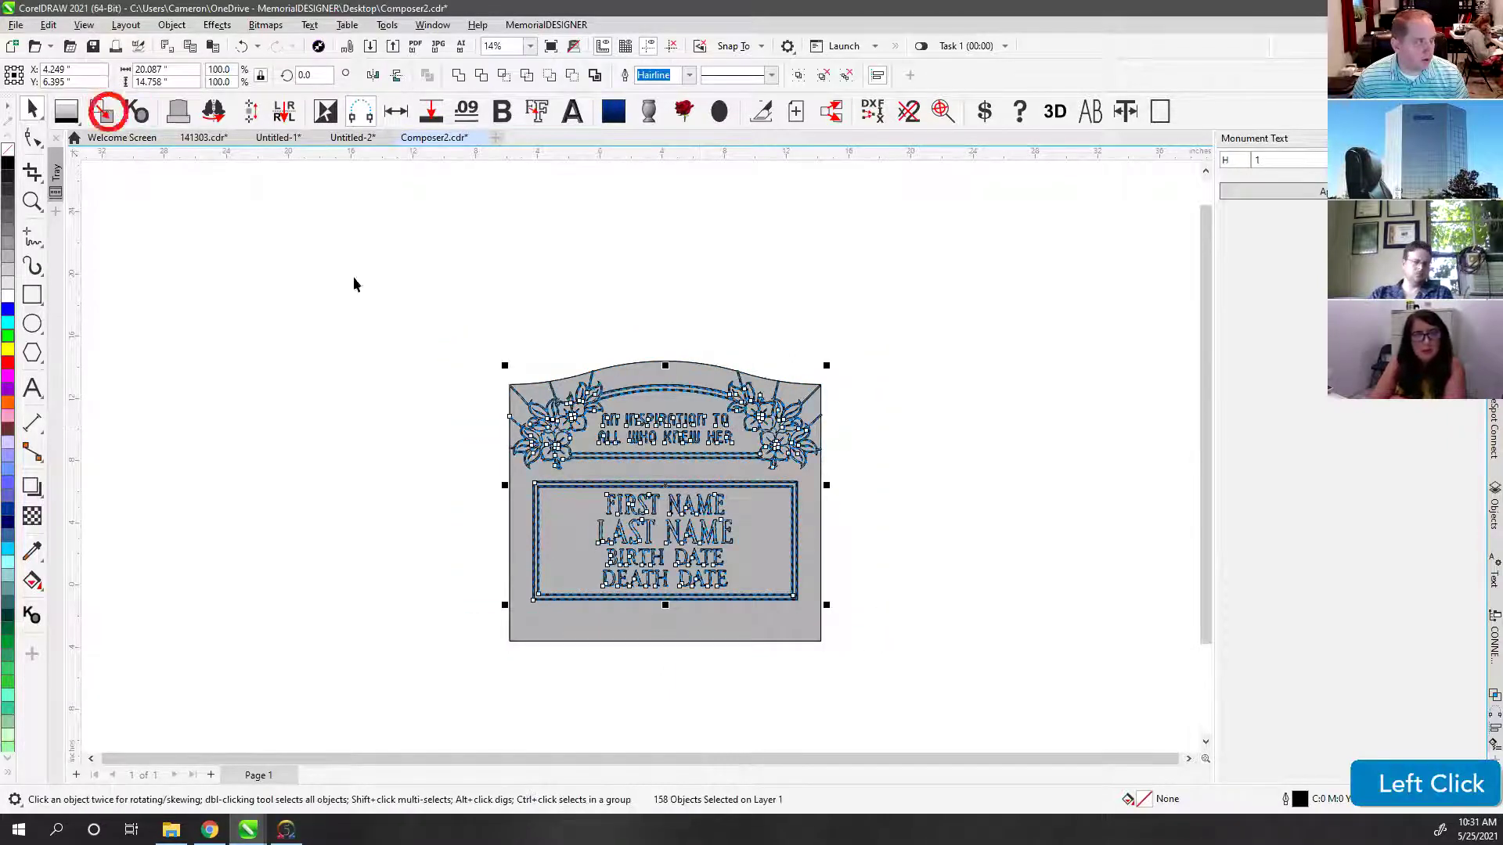
left_click_drag(640, 374, 833, 287)
key("ctrl+z")
left_click_drag(608, 407, 818, 525)
key("ctrl+z")
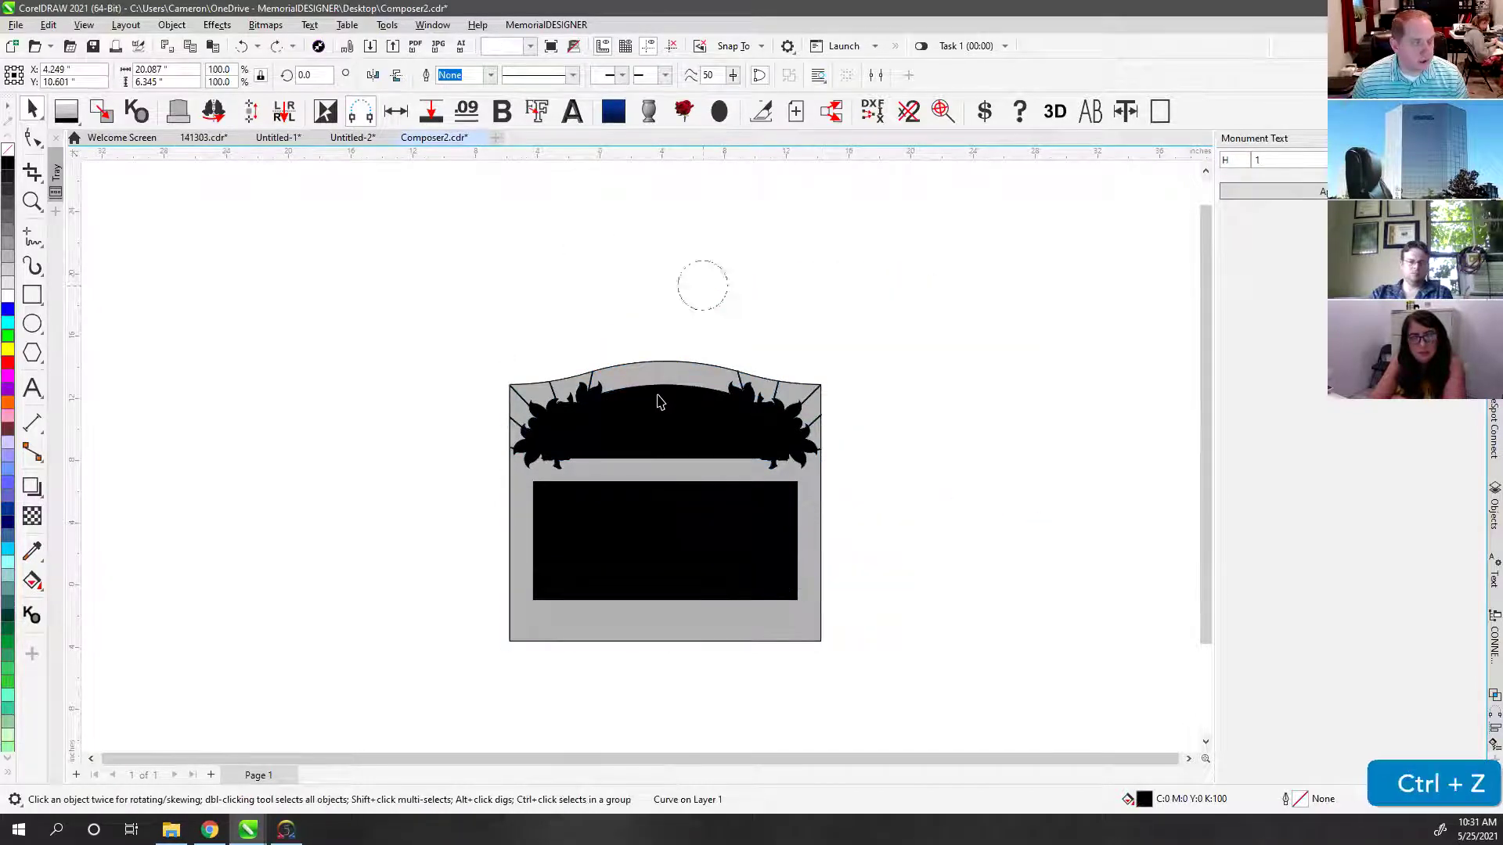
left_click_drag(607, 495, 844, 285)
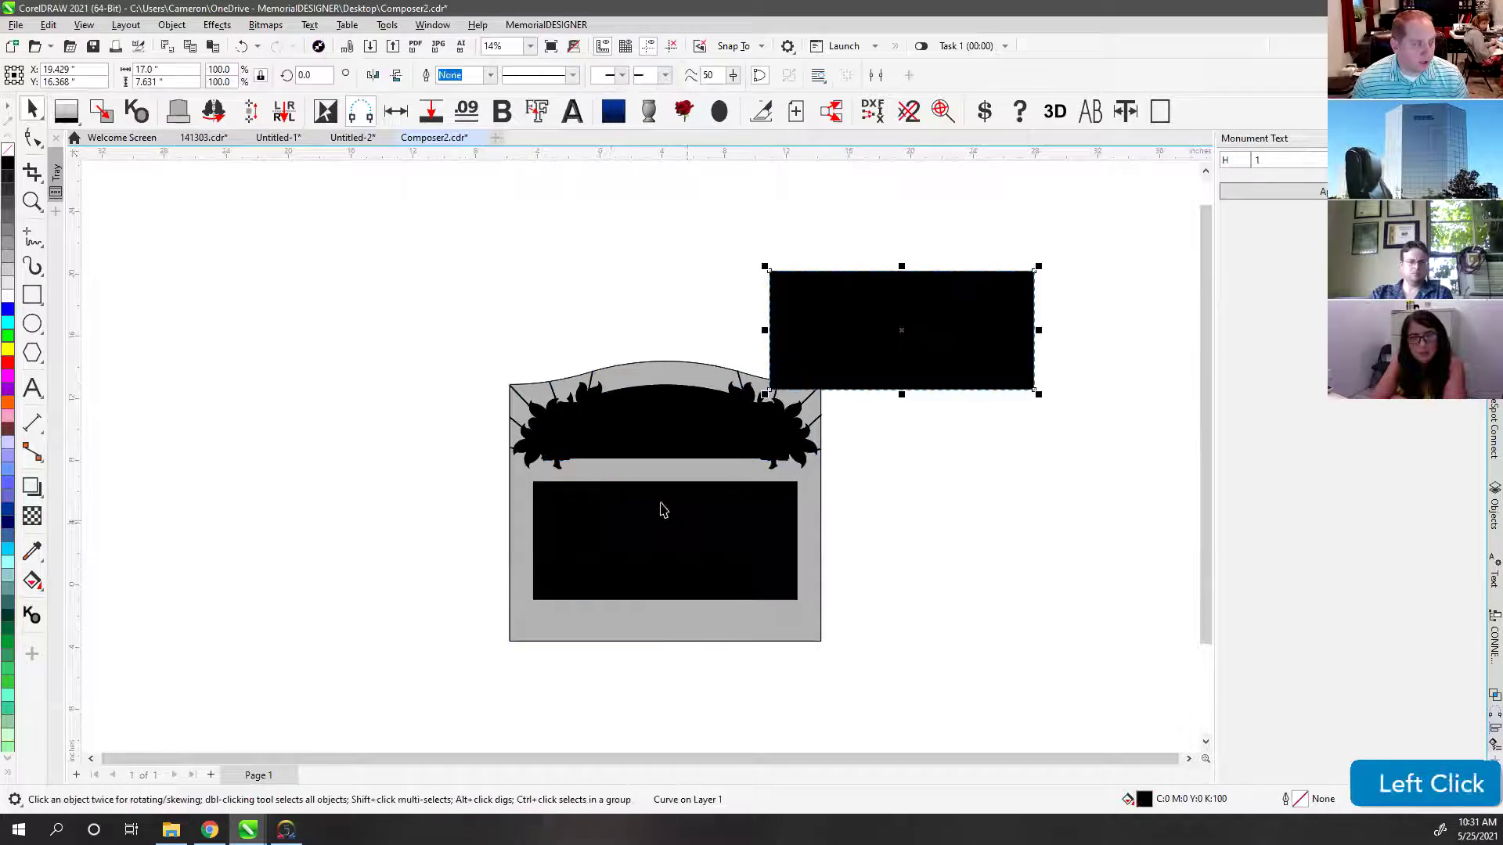
key("ctrl+z")
left_click_drag(422, 283, 941, 664)
key("ctrl+z")
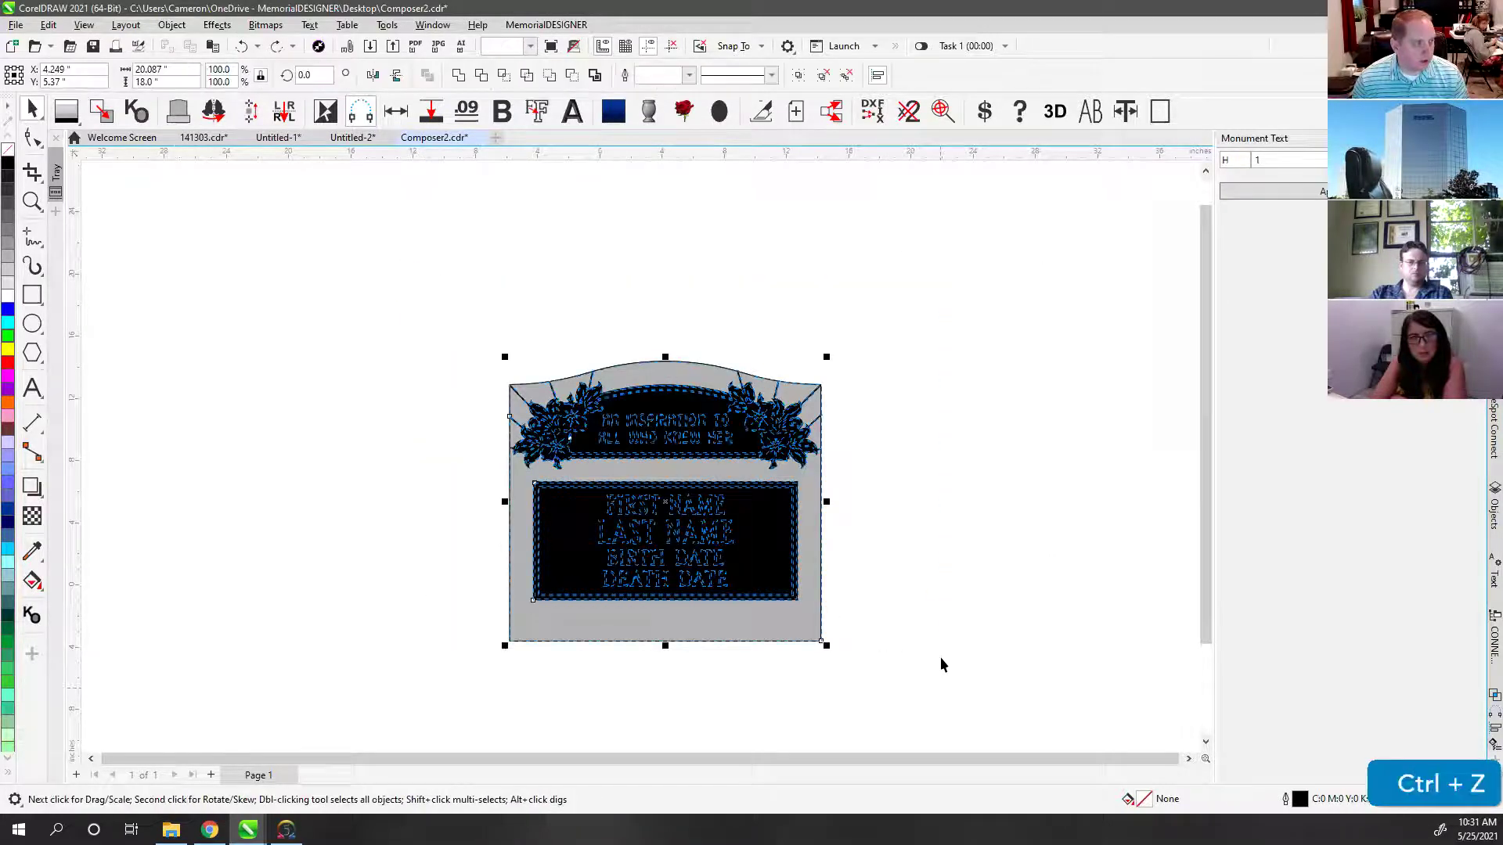
key("ctrl+z")
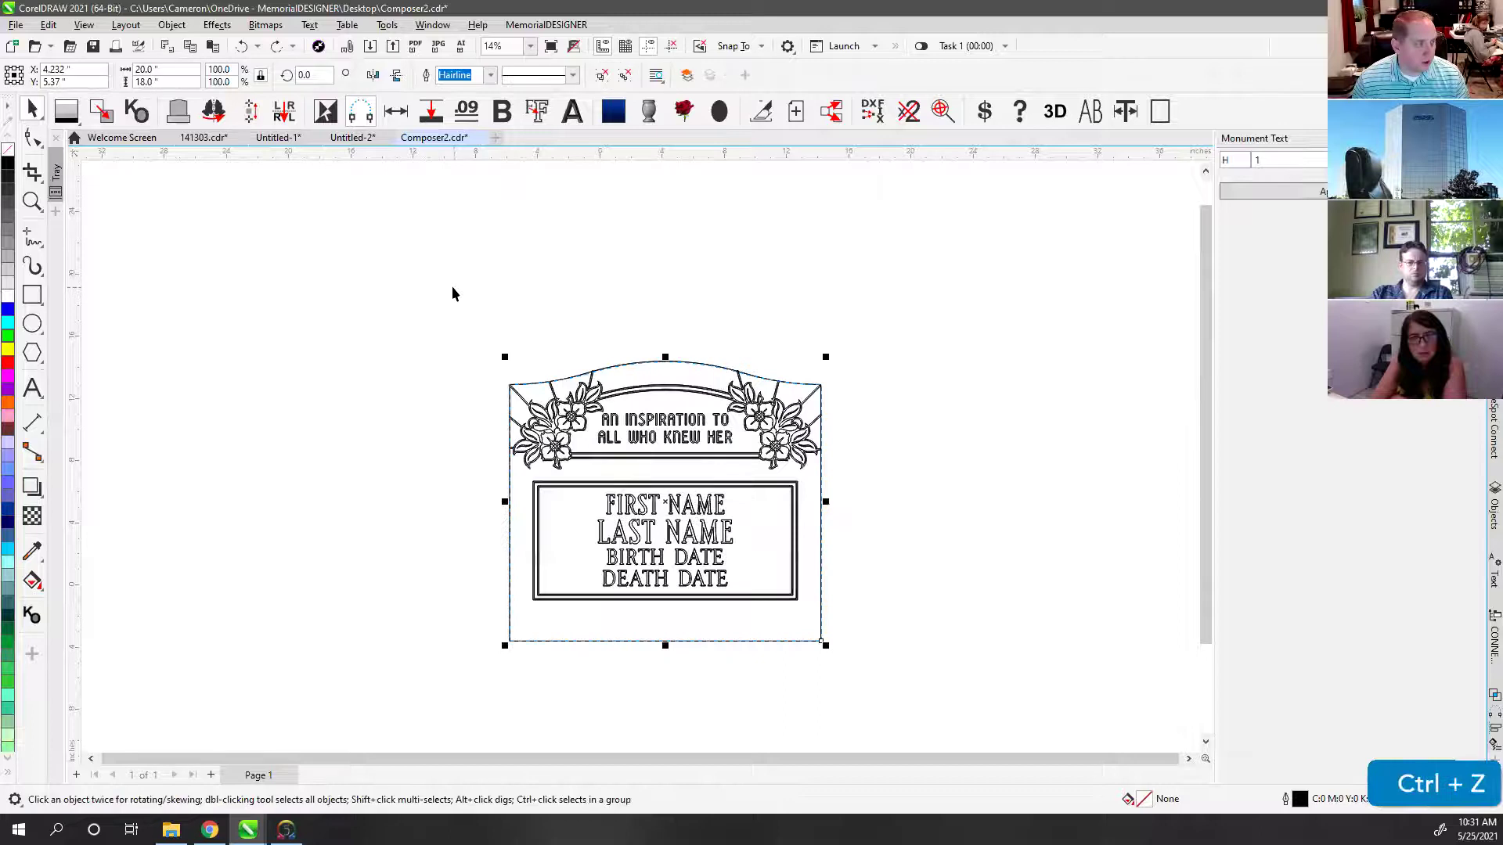
left_click_drag(429, 288, 932, 720)
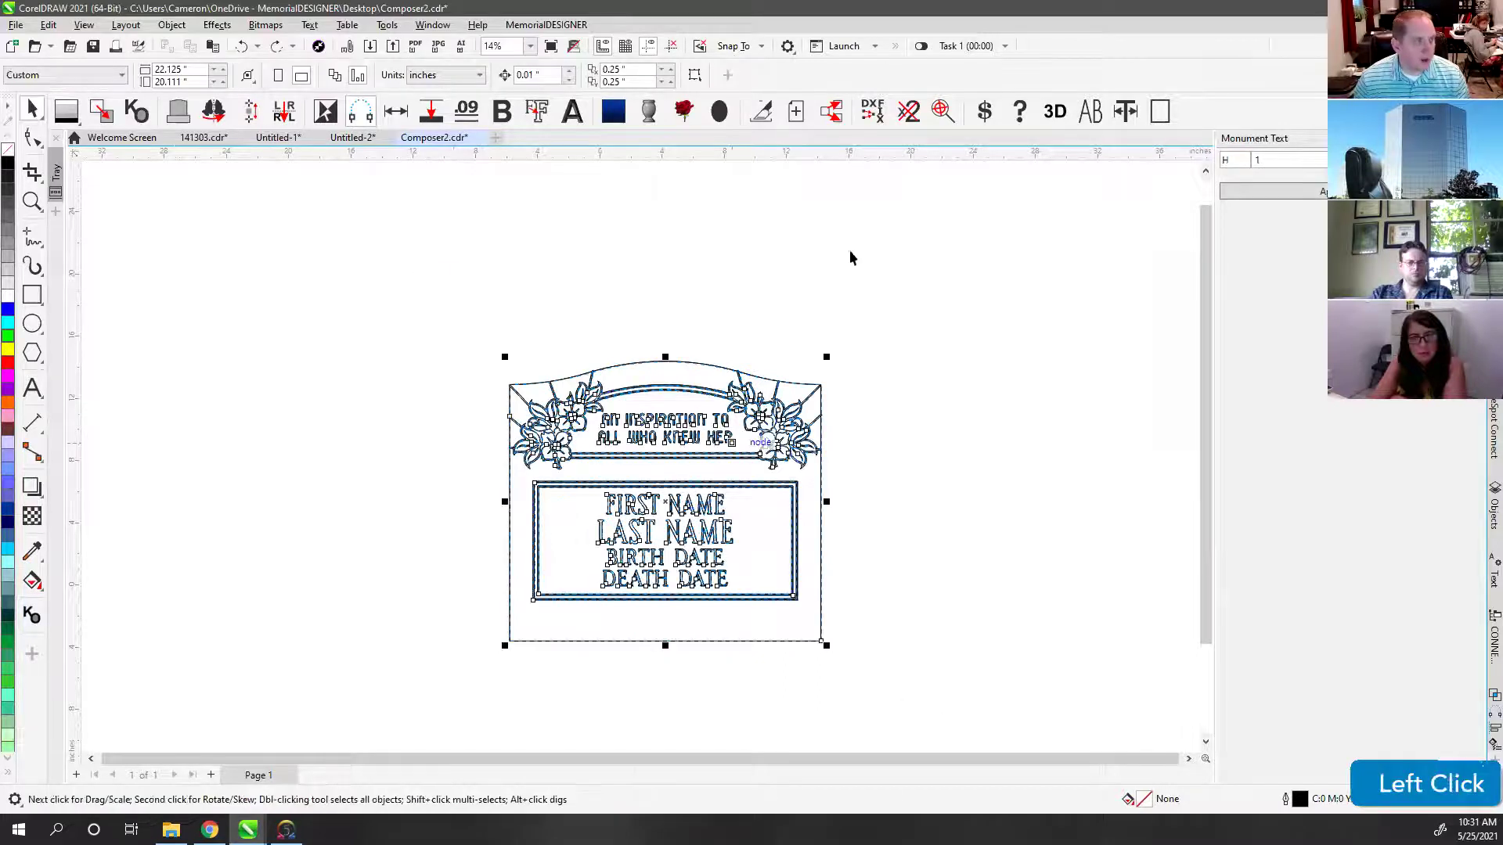
Step: Delete the duplicated stacked objects and check the border, floral curve and FIRST NAME selections
left_click(908, 112)
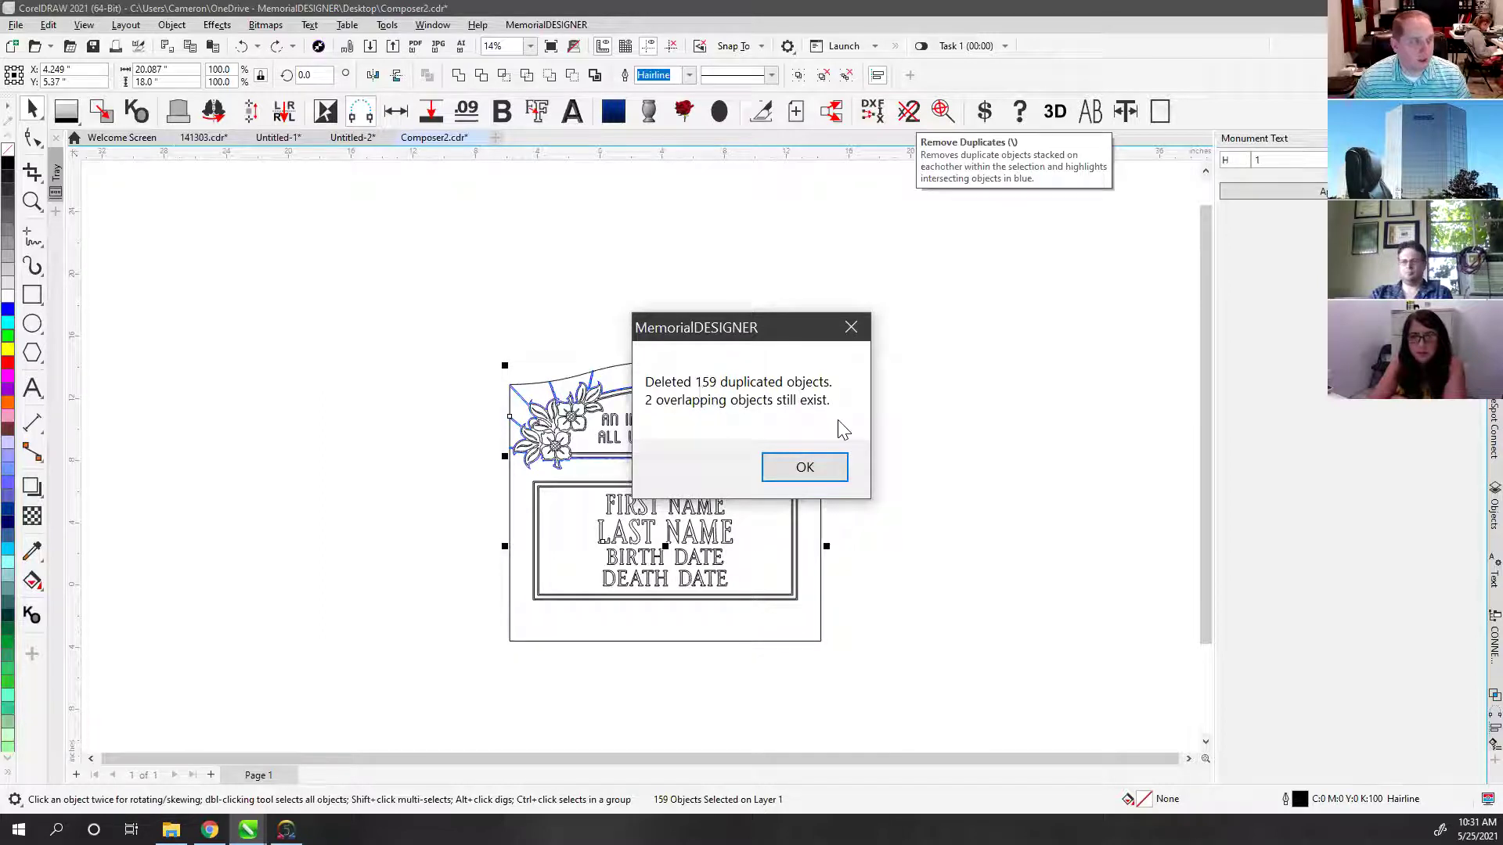
left_click(805, 466)
left_click(696, 286)
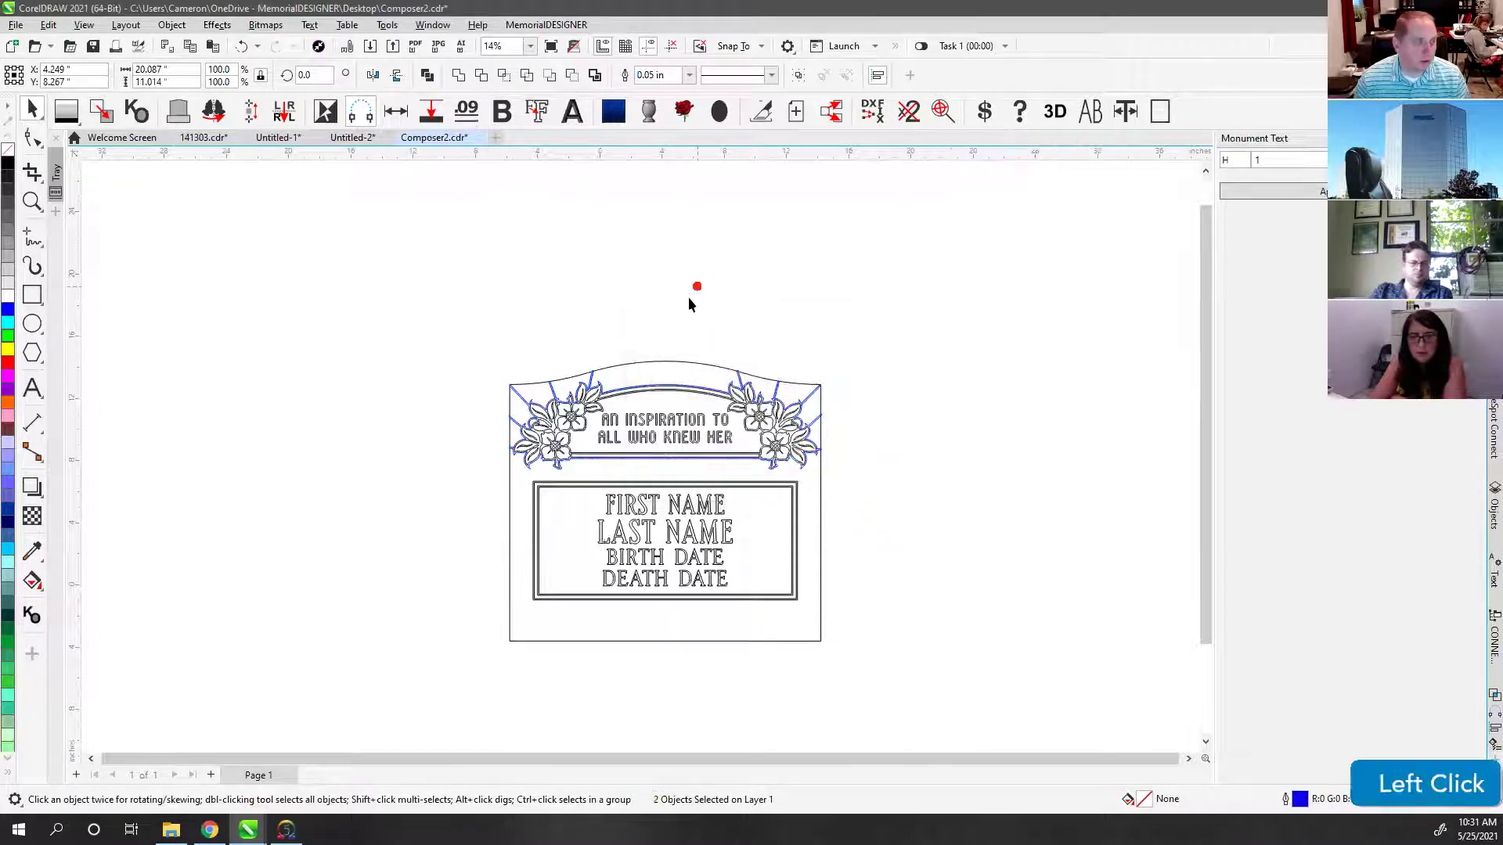
left_click(592, 387)
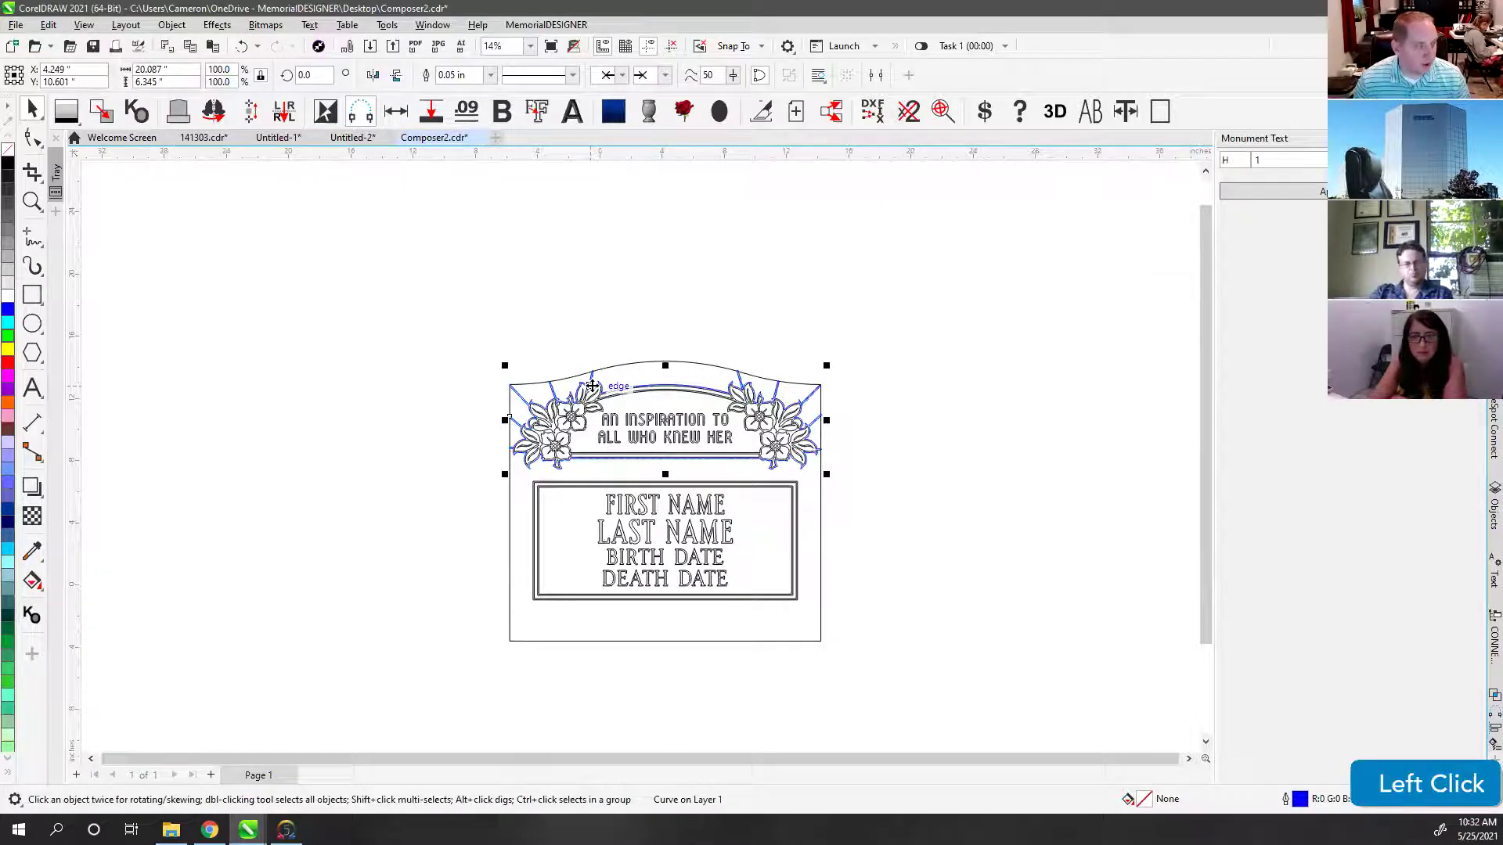
left_click(612, 327)
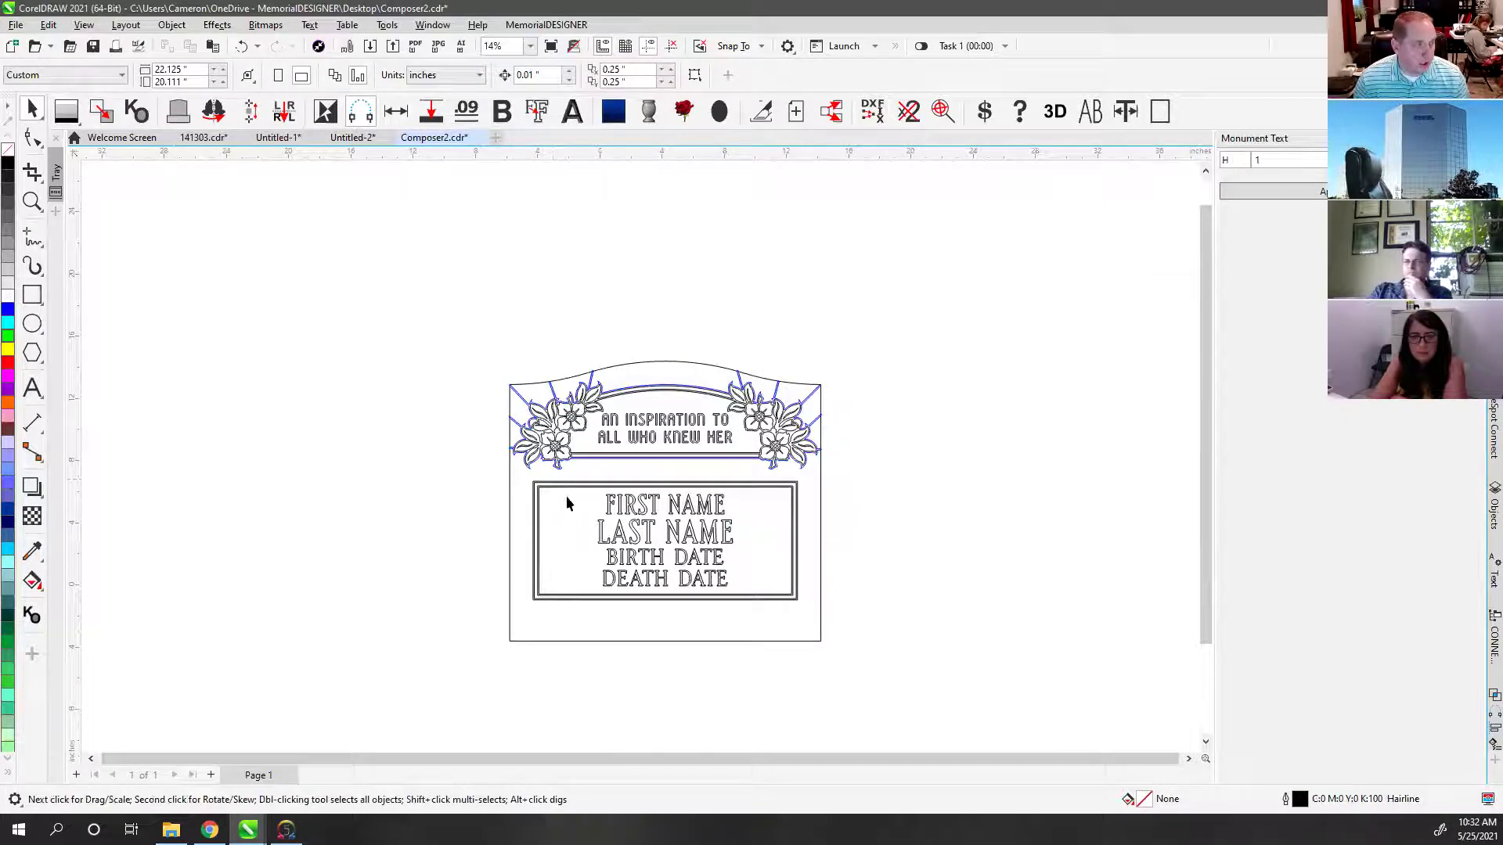
left_click(615, 507)
left_click(621, 353)
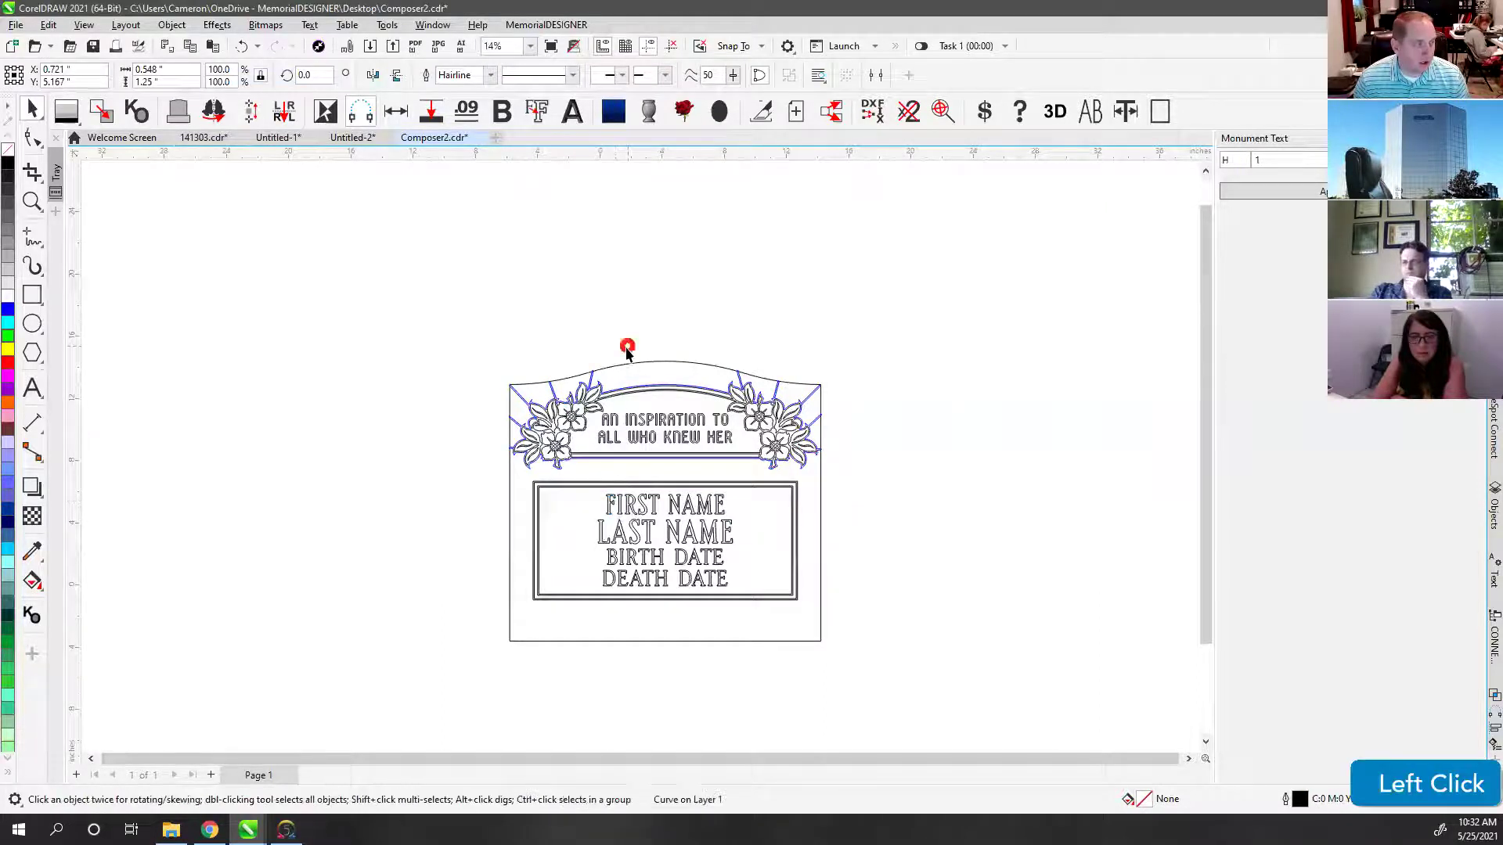
scroll(640, 461, "up", 1)
scroll(640, 462, "up", 4)
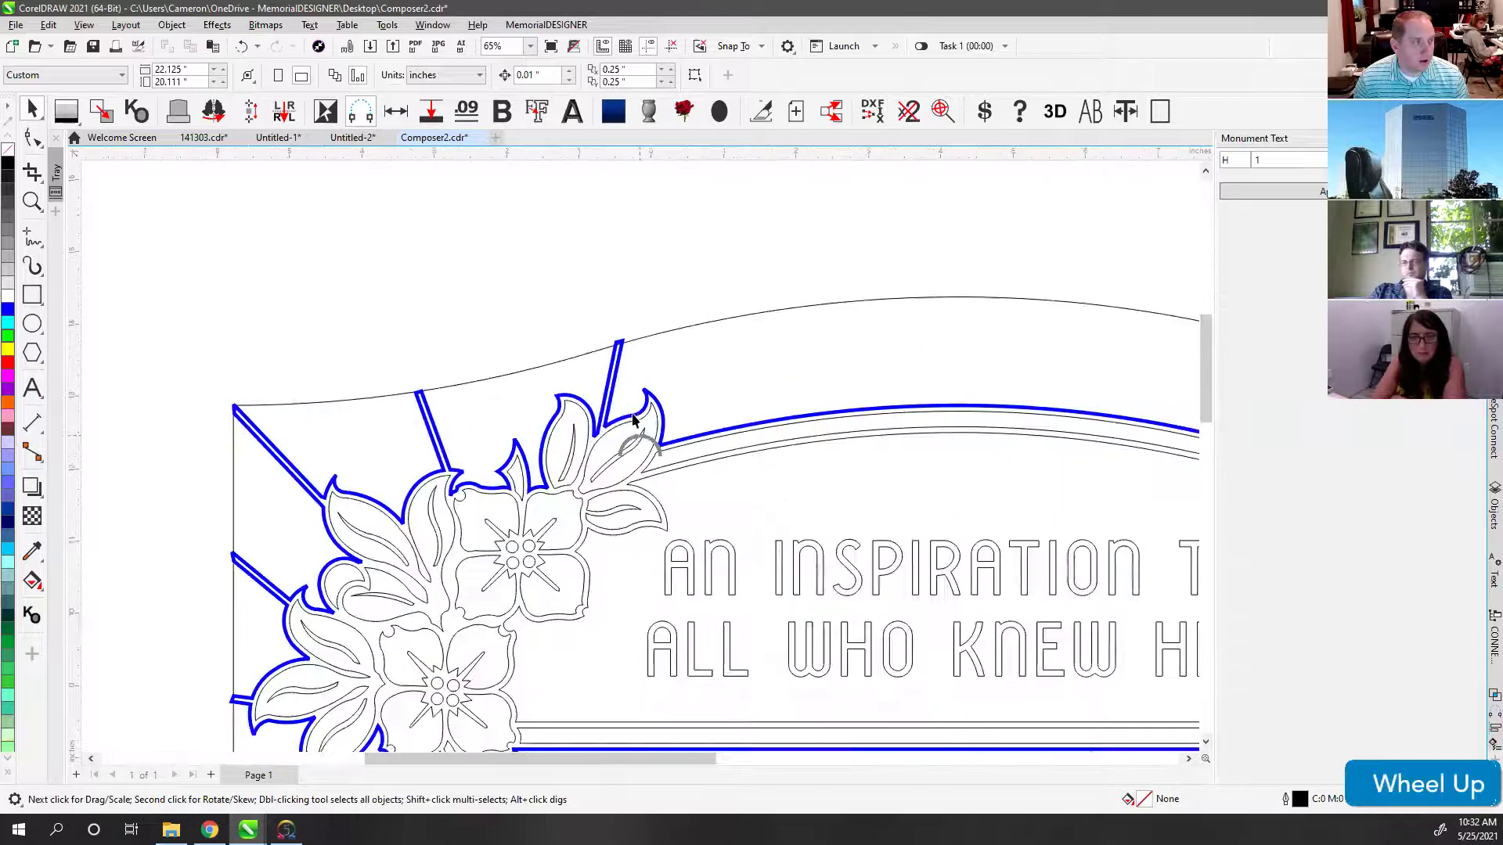
Step: Replace the floral corner curve's blue outline with a black outline
left_click(589, 399)
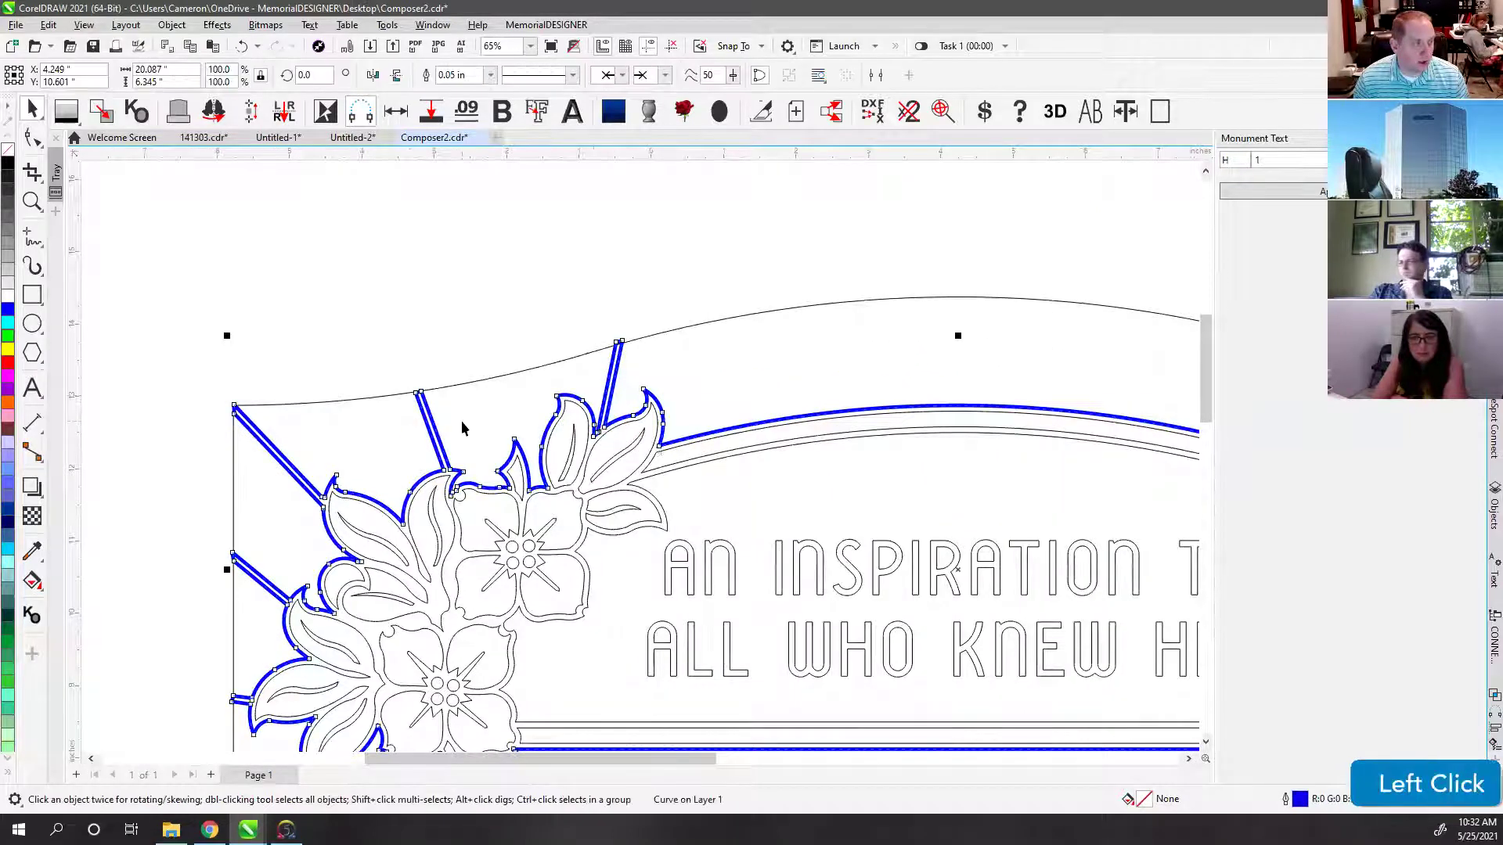
scroll(548, 450, "up", 1)
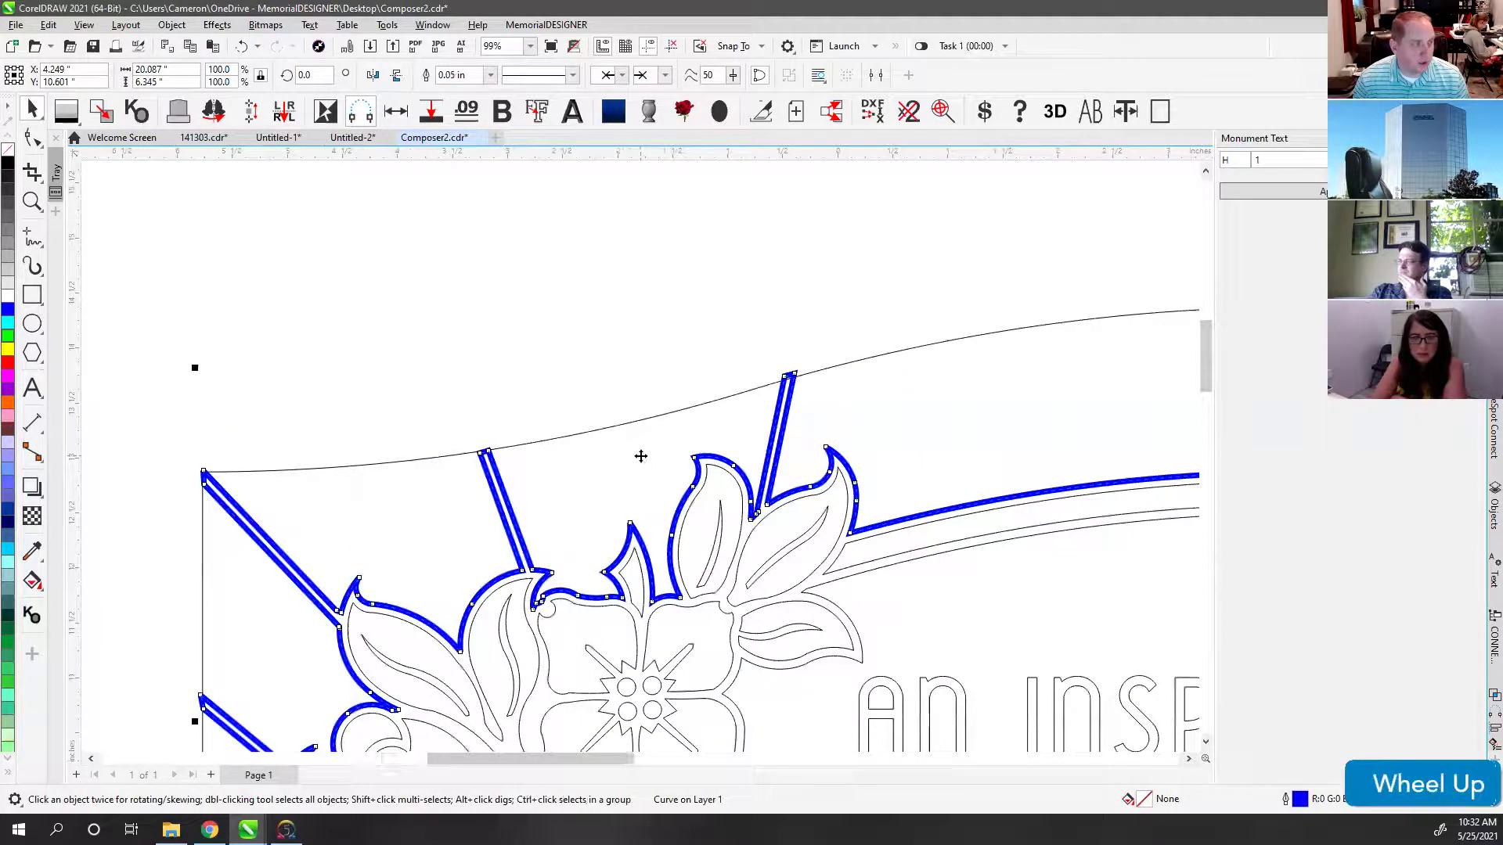
scroll(641, 457, "up", 2)
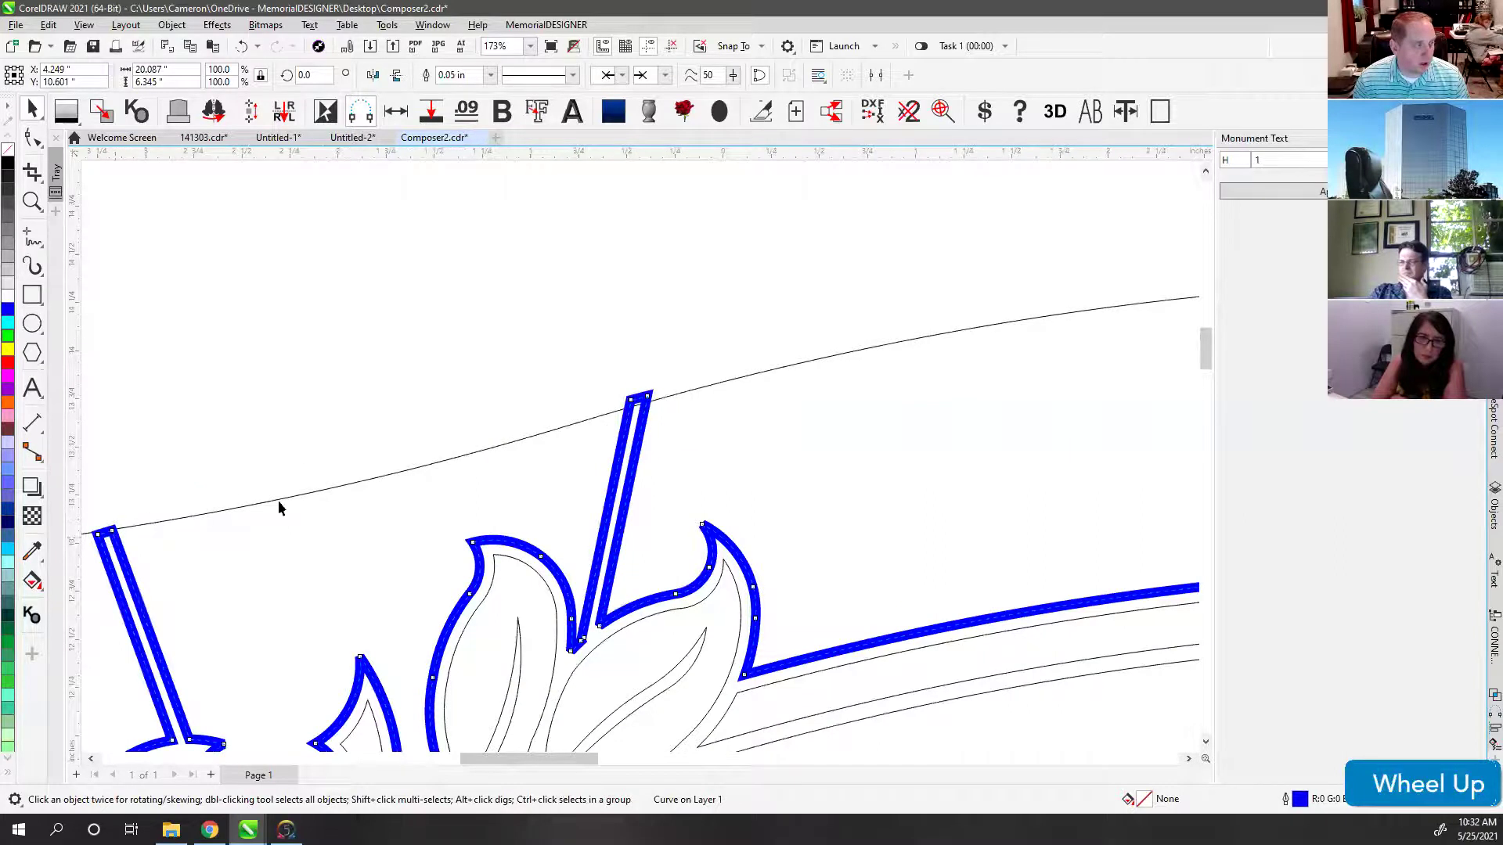
scroll(640, 454, "down", 3)
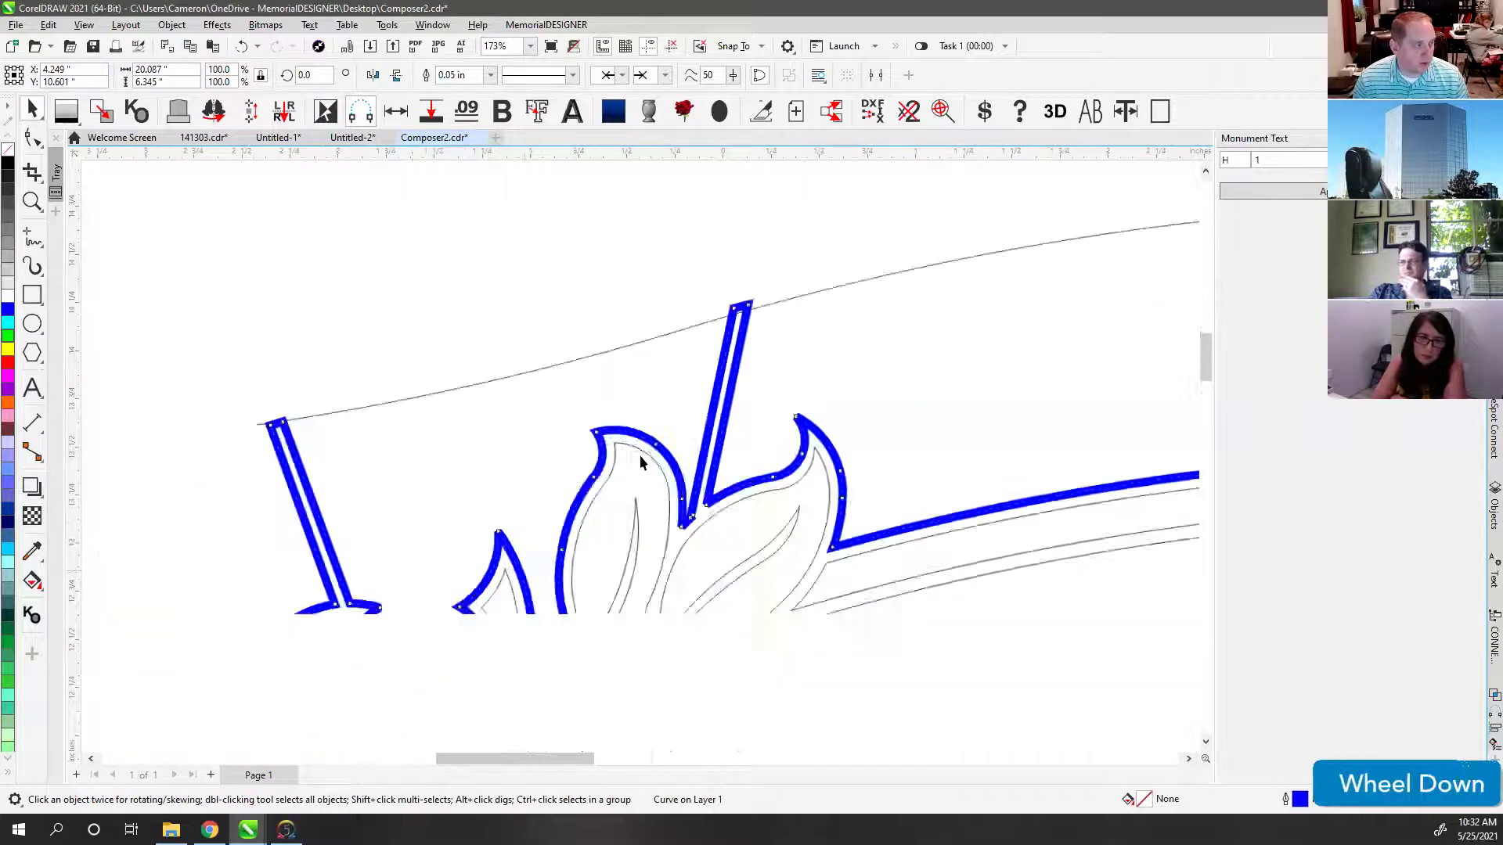
right_click(10, 150)
left_click(670, 425)
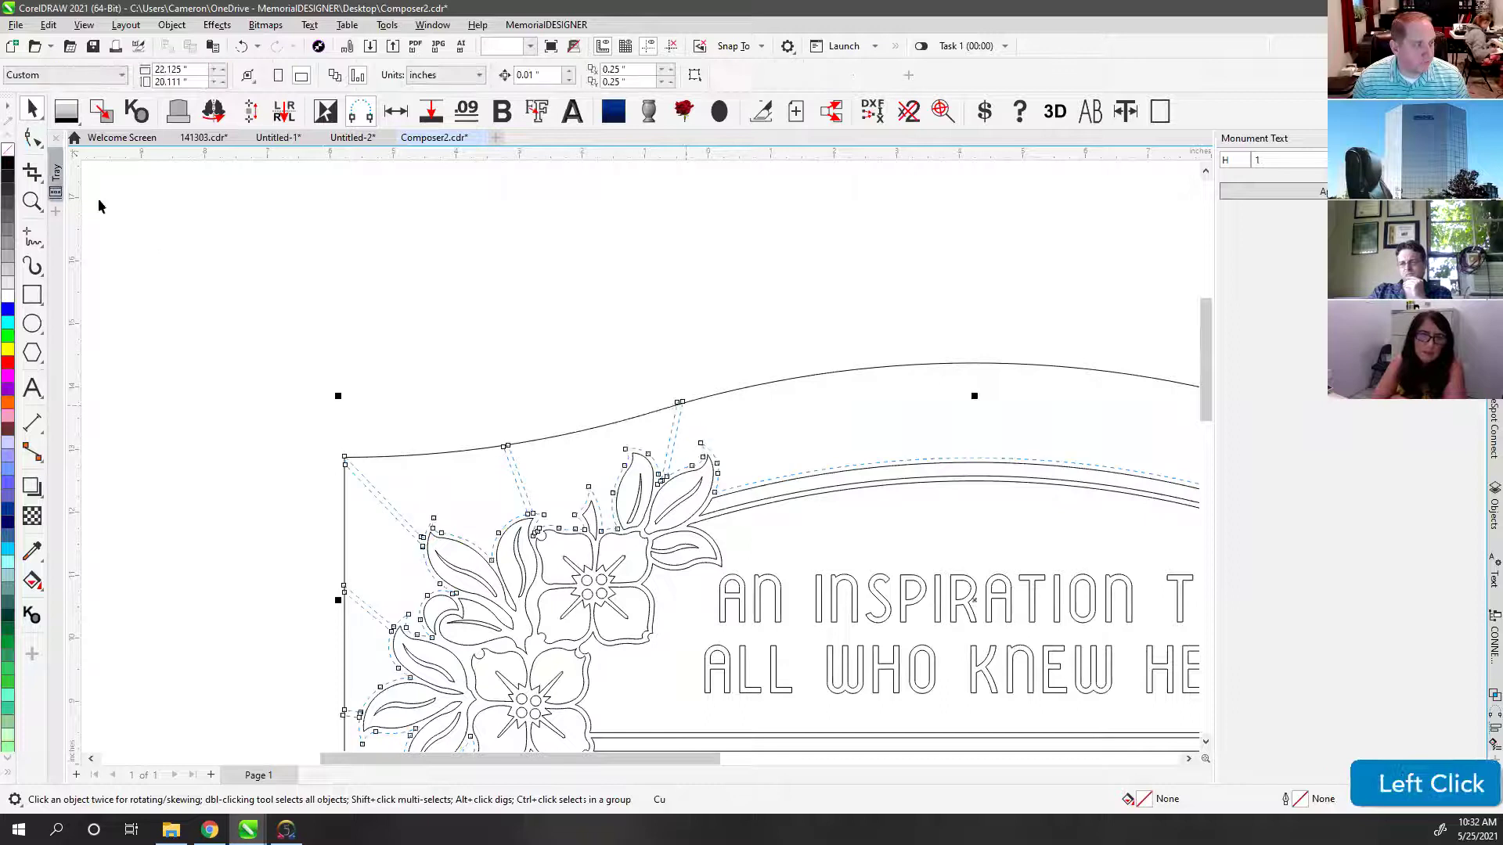
right_click(8, 172)
left_click(533, 326)
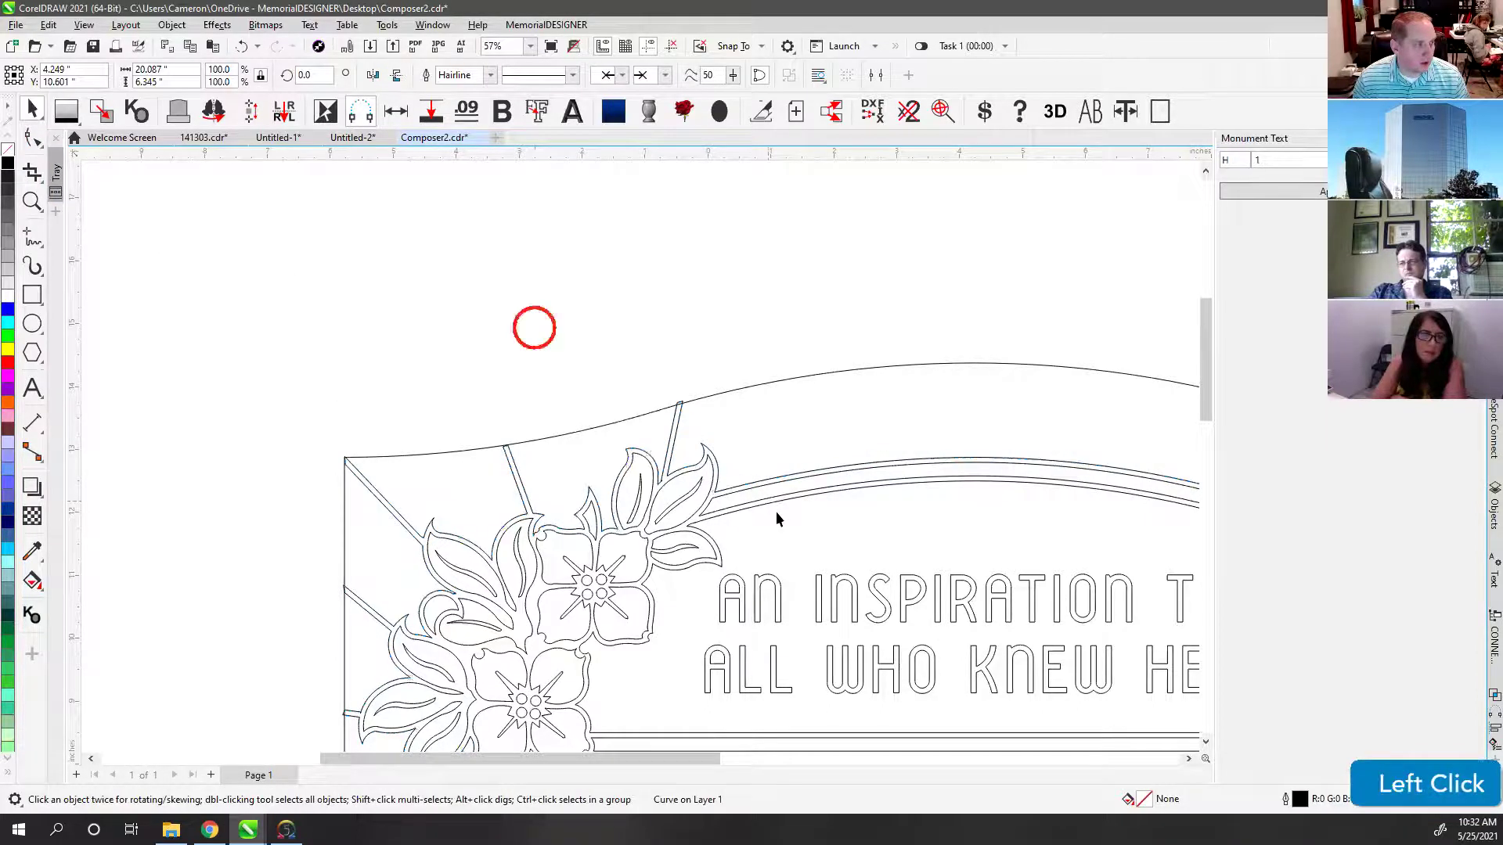
Step: Fill the whole monument with stone and black colours and fit it in view
scroll(640, 454, "down", 2)
scroll(640, 460, "down", 3)
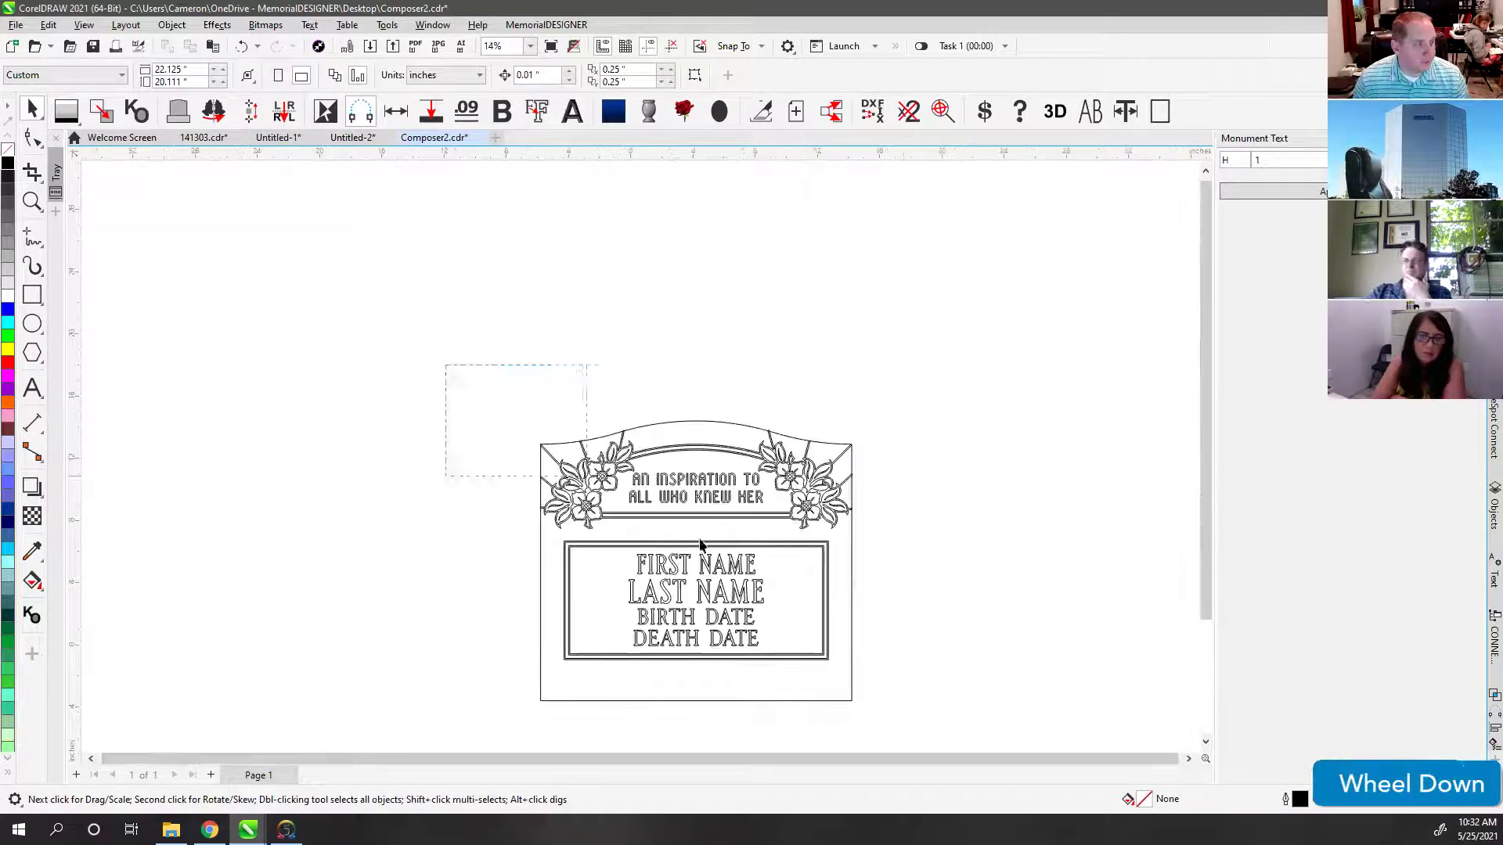
left_click_drag(444, 363, 903, 675)
key("f")
left_click(676, 423)
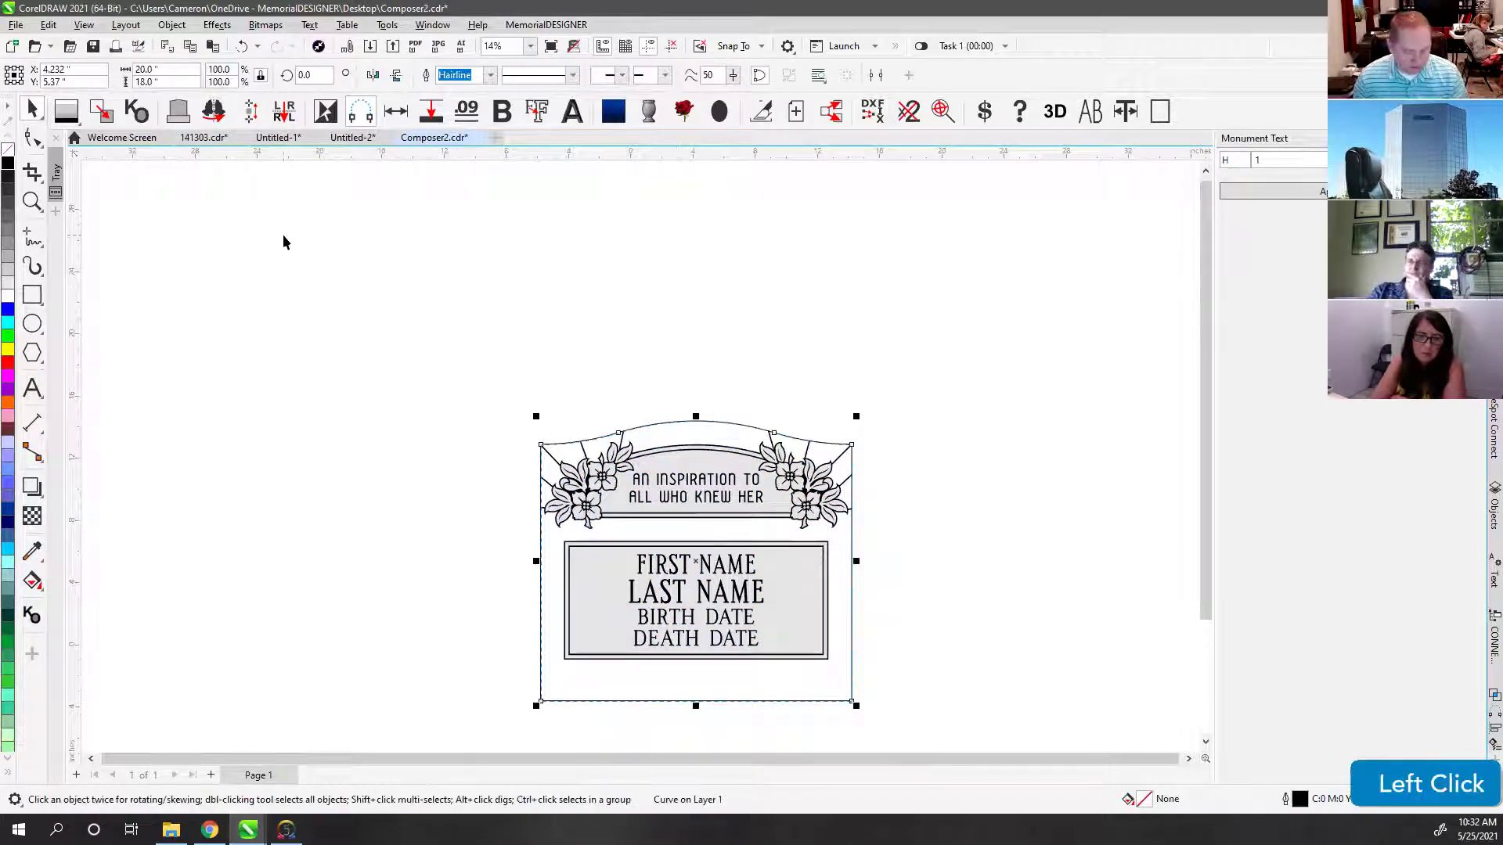
left_click(673, 363)
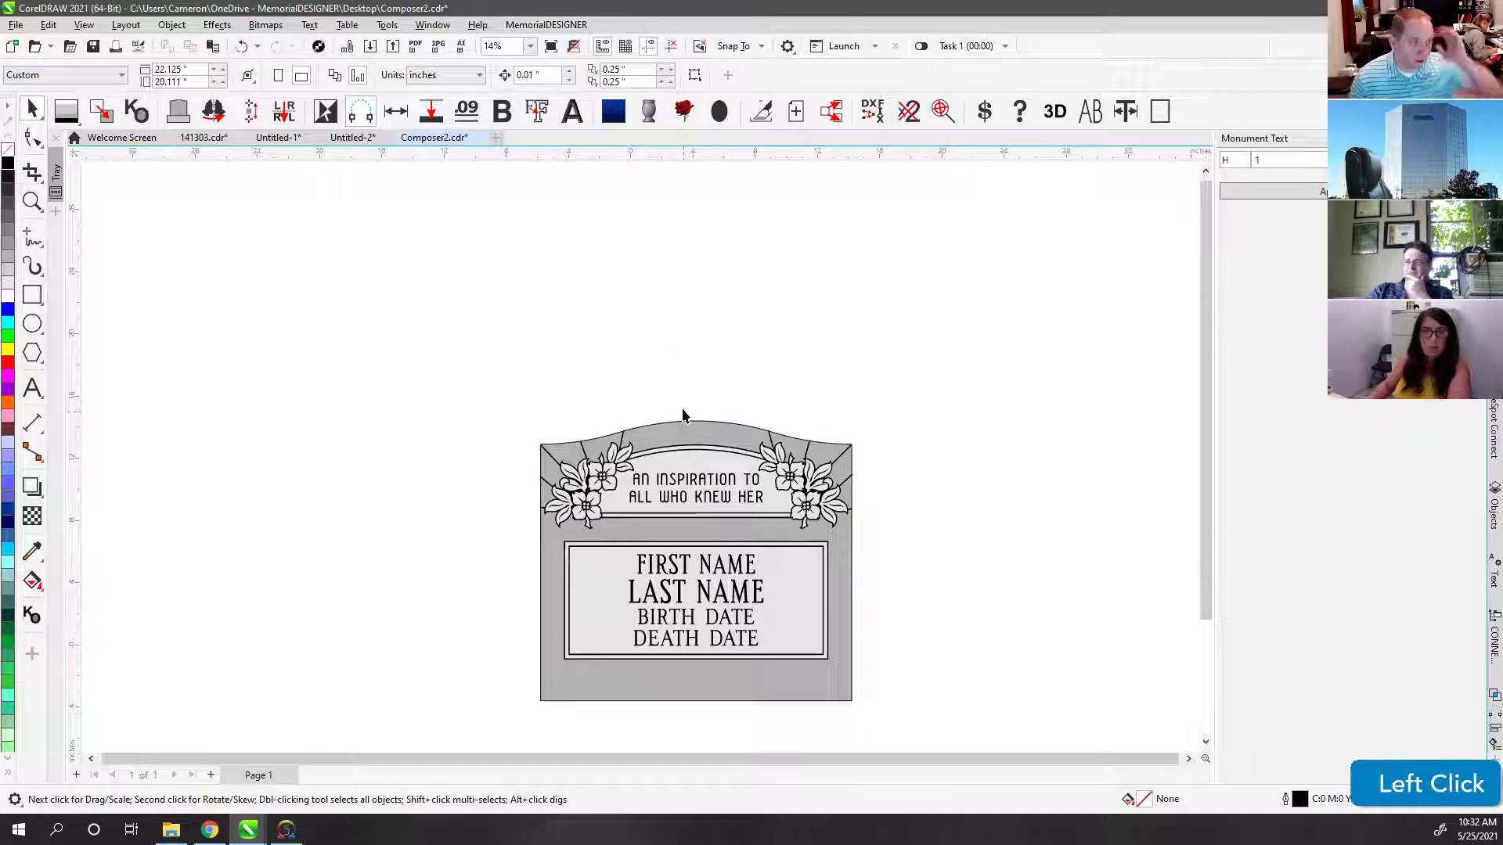
key("F4")
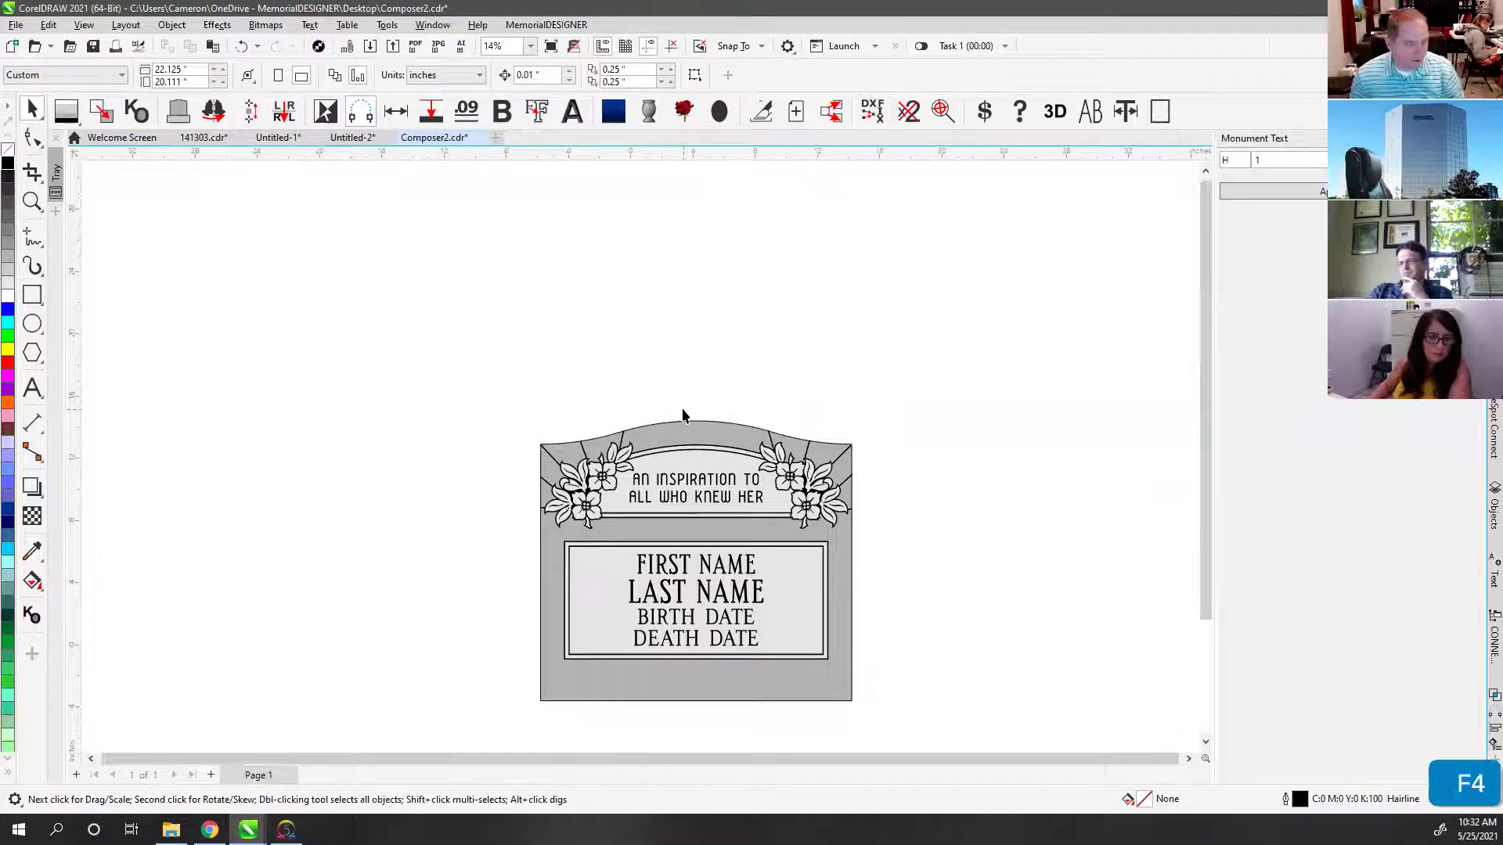
left_click(437, 186)
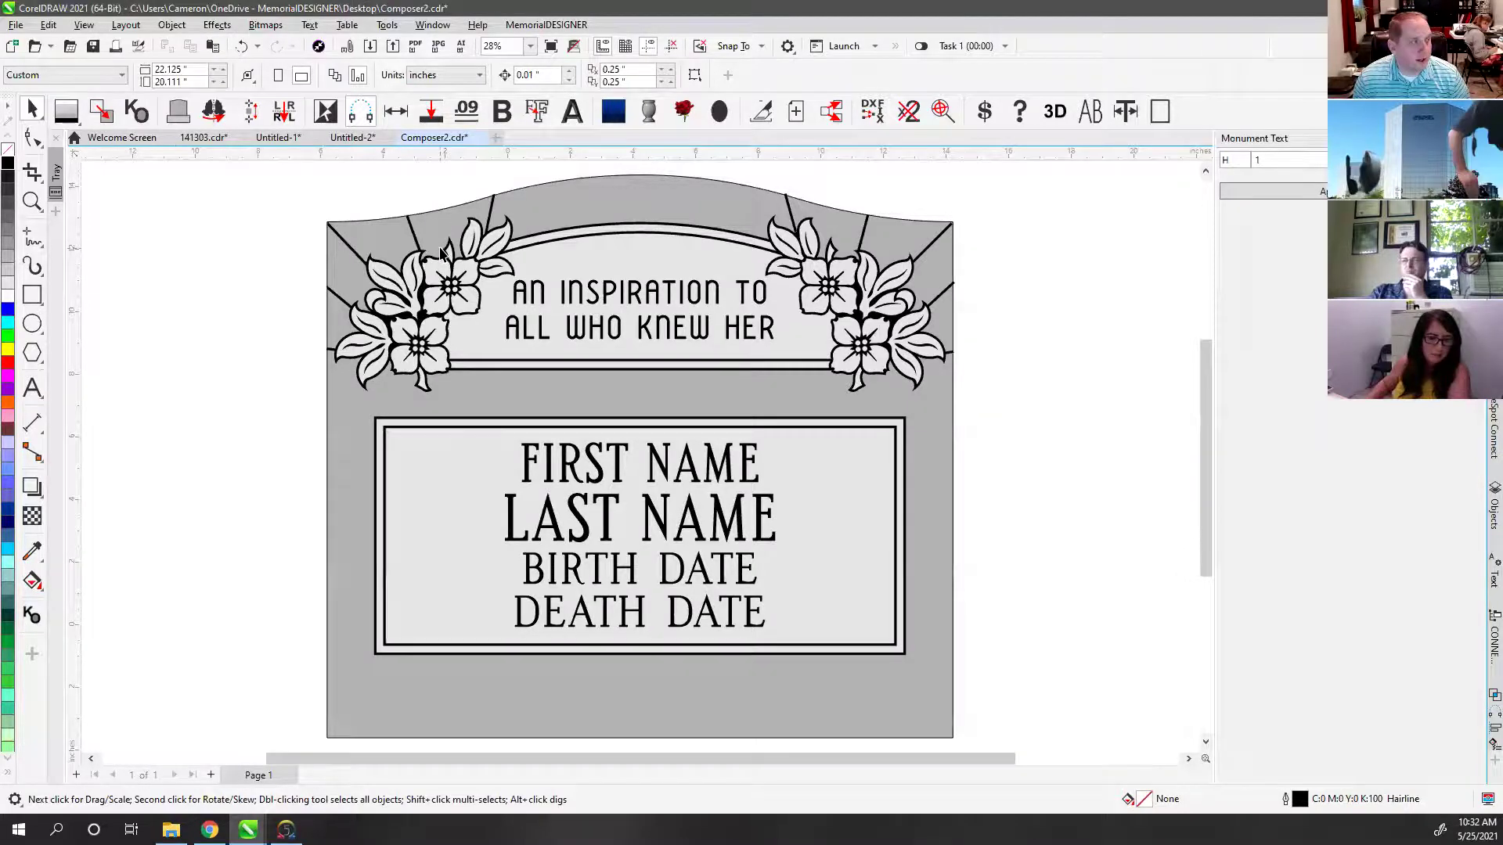
scroll(436, 228, "up", 4)
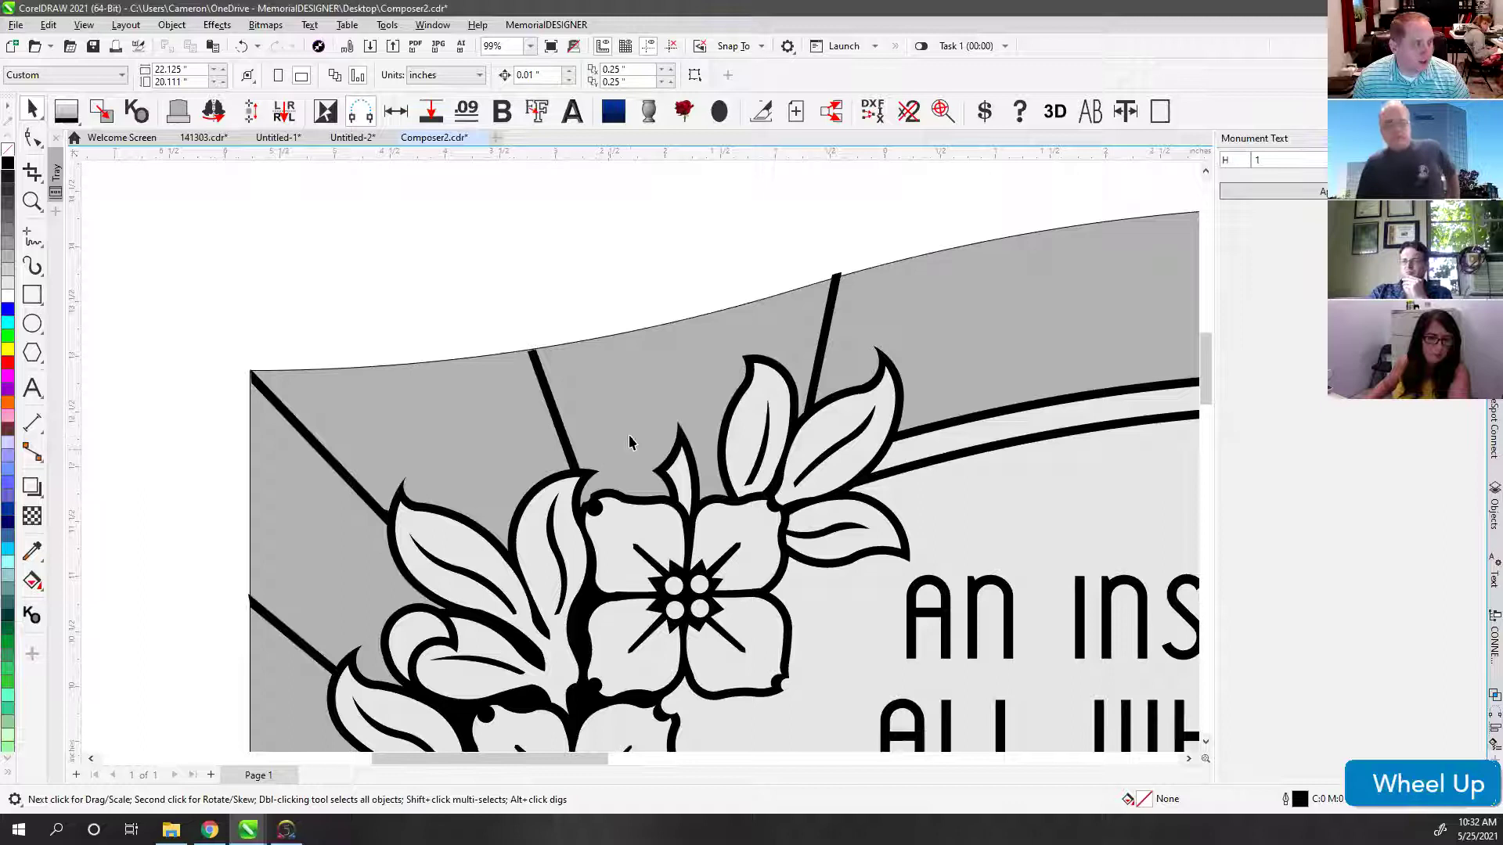
scroll(601, 472, "down", 1)
scroll(403, 708, "down", 1)
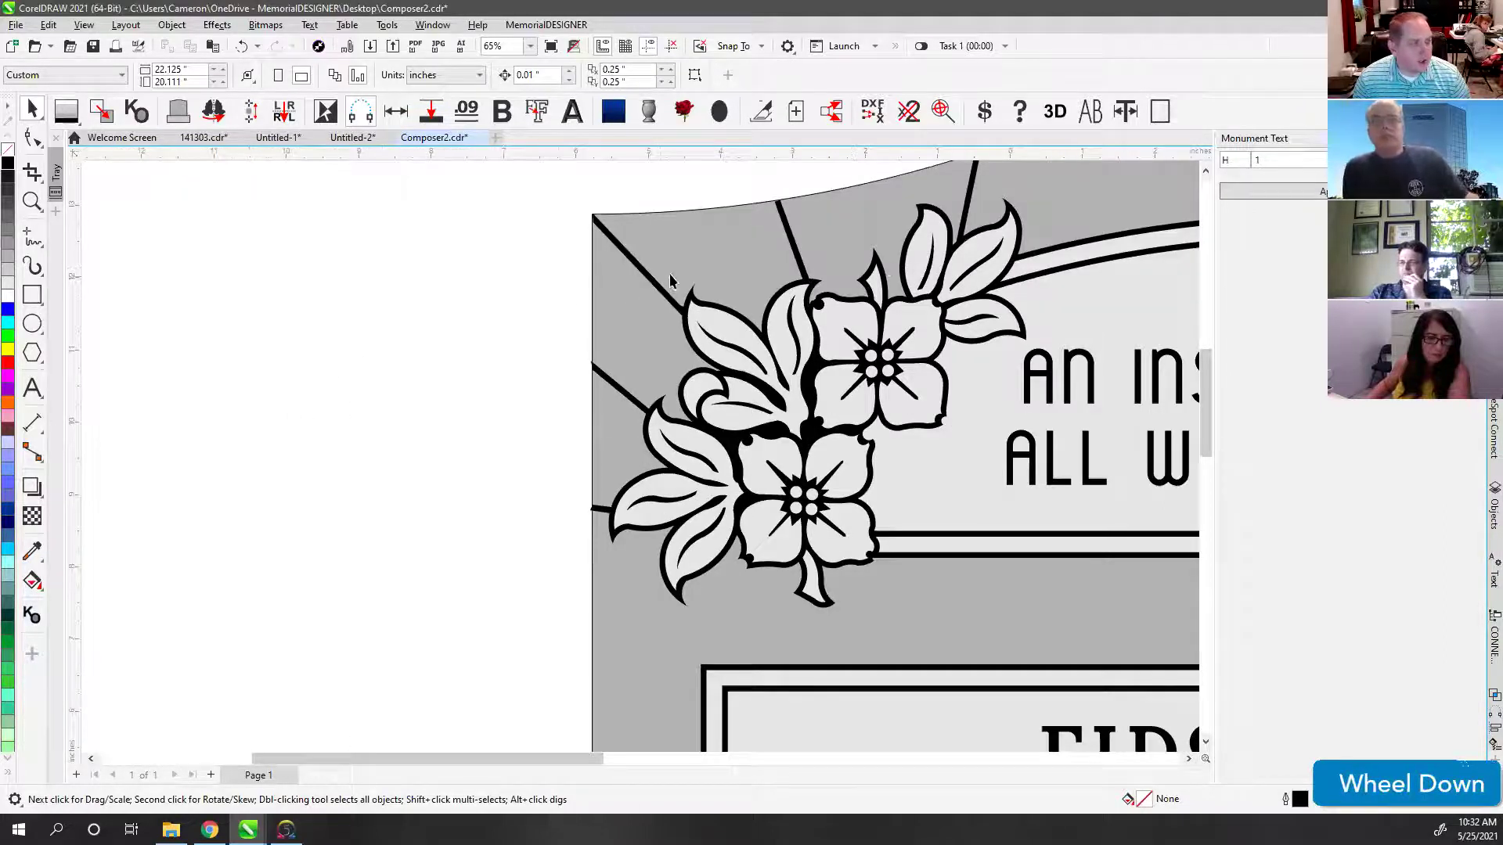
Step: Smart Fill three enclosed regions beside the top-left flowers with light grey K:10
left_click(34, 583)
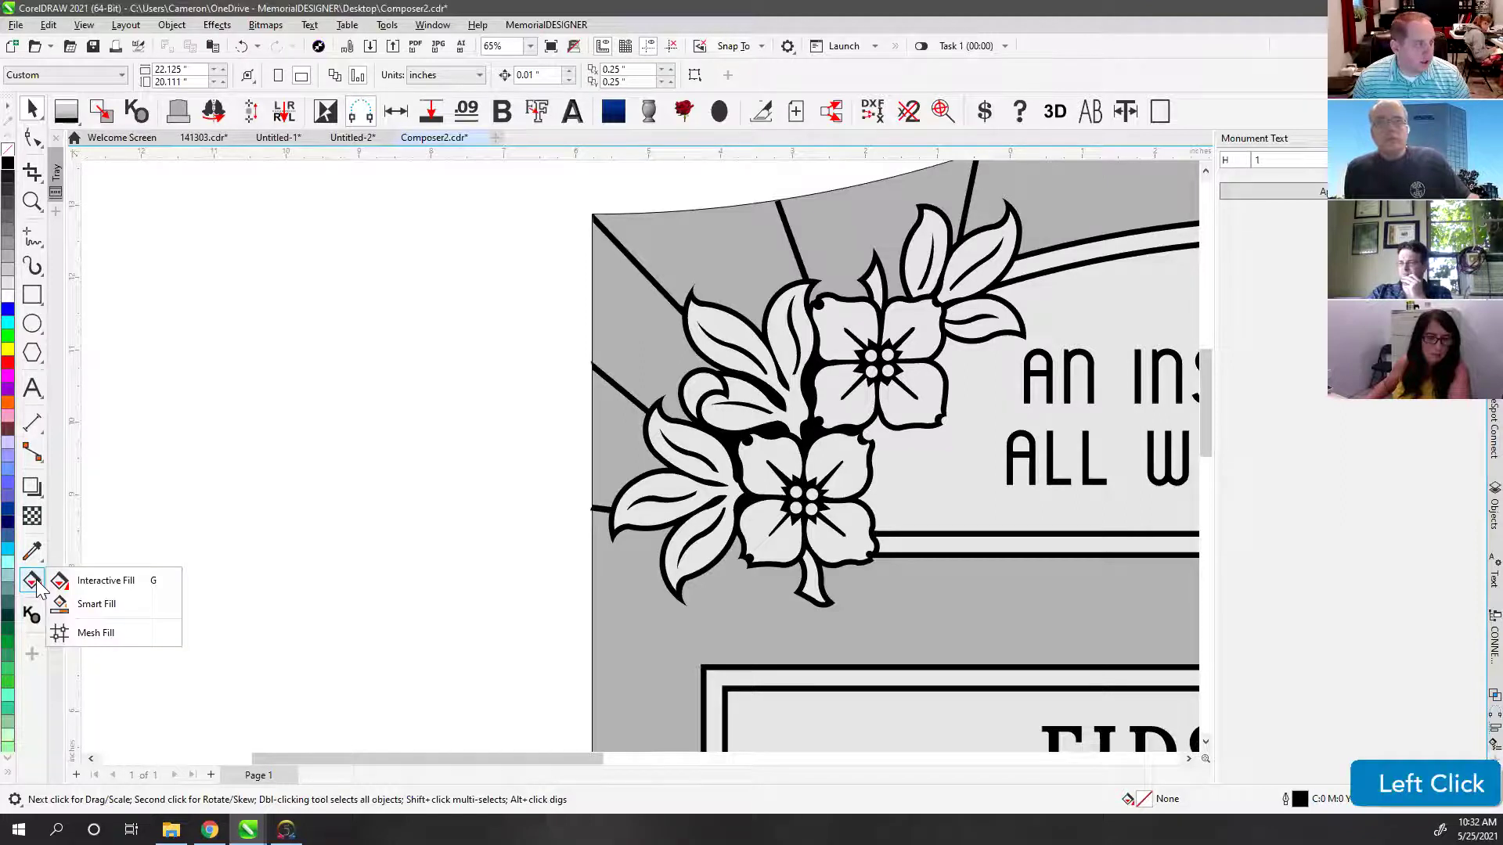
left_click(96, 604)
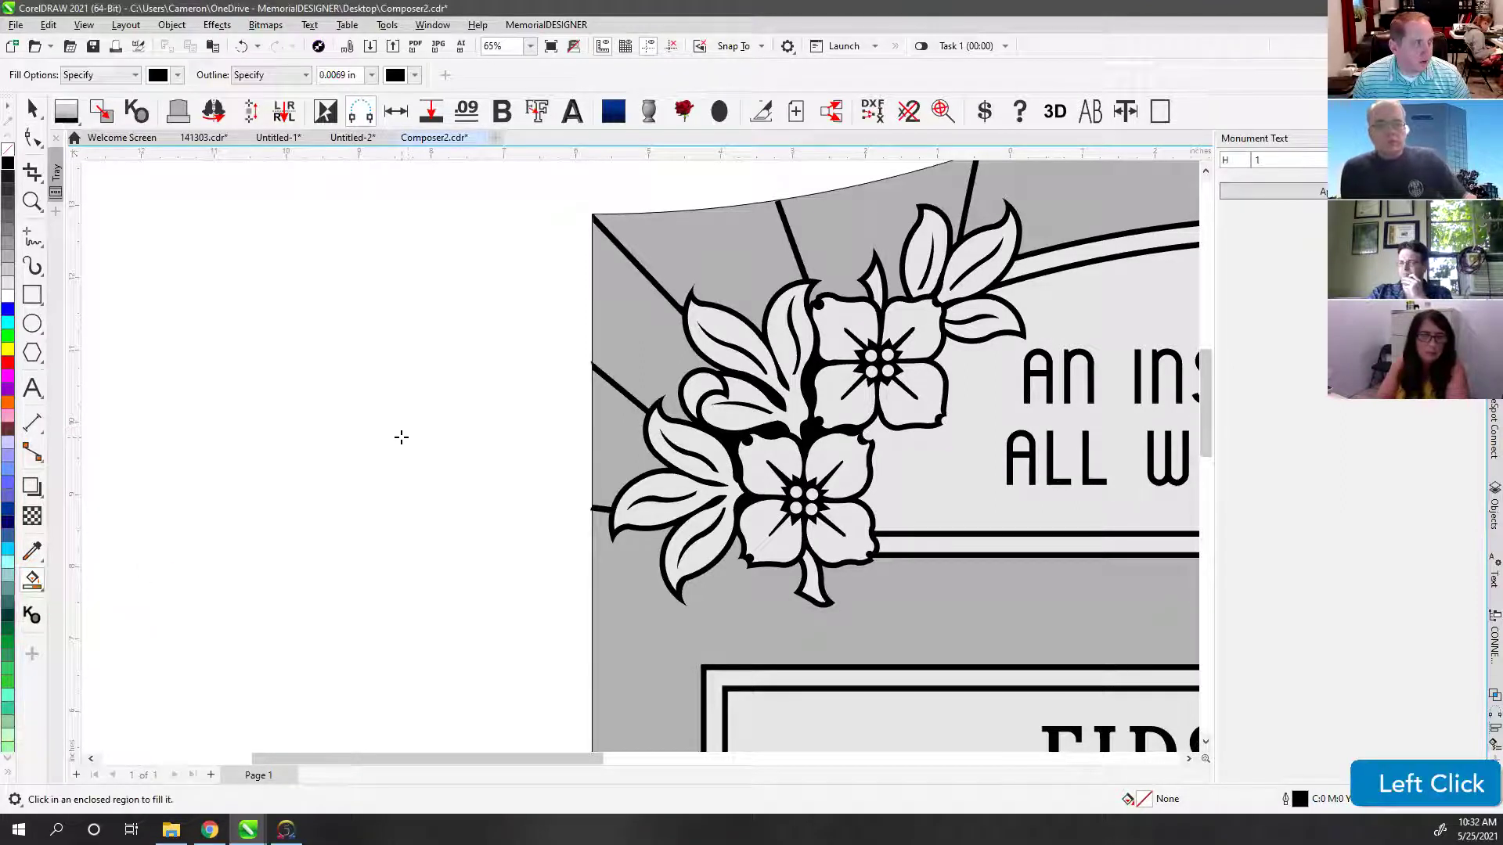
left_click(177, 75)
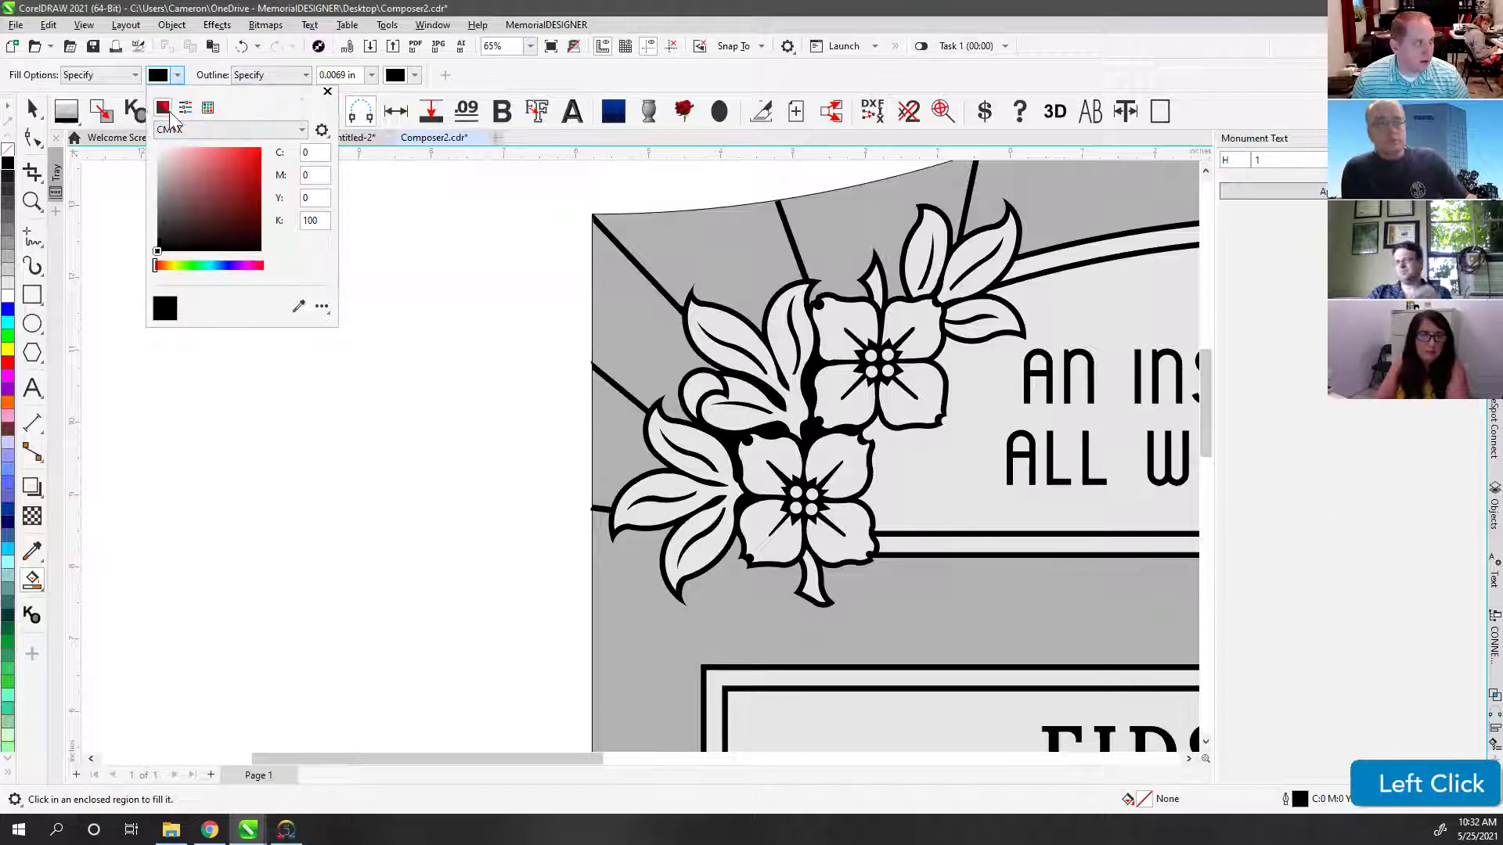
left_click(322, 198)
left_click(322, 221)
type("10")
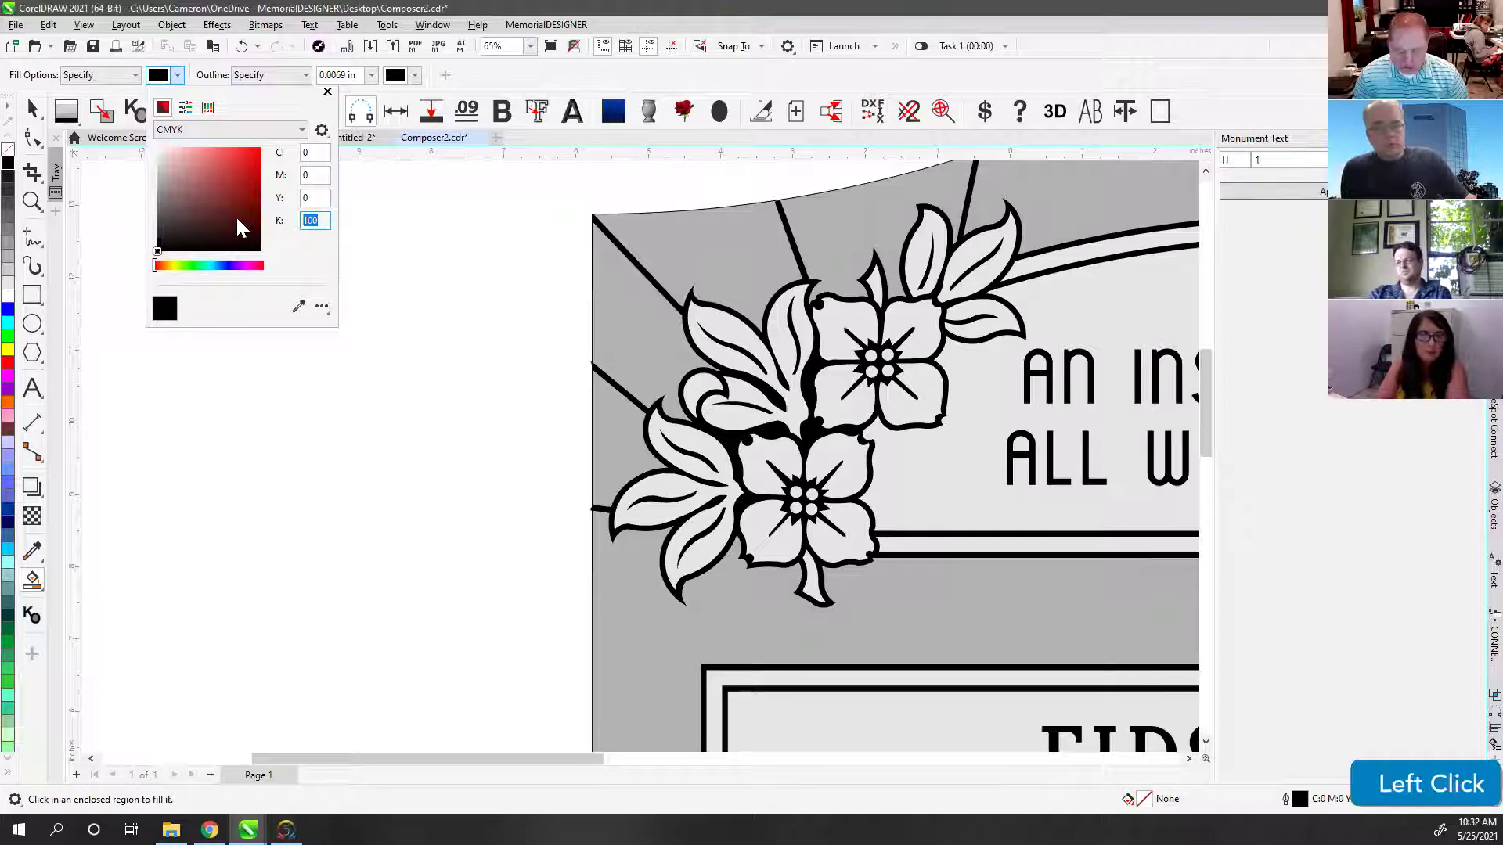
key("Return")
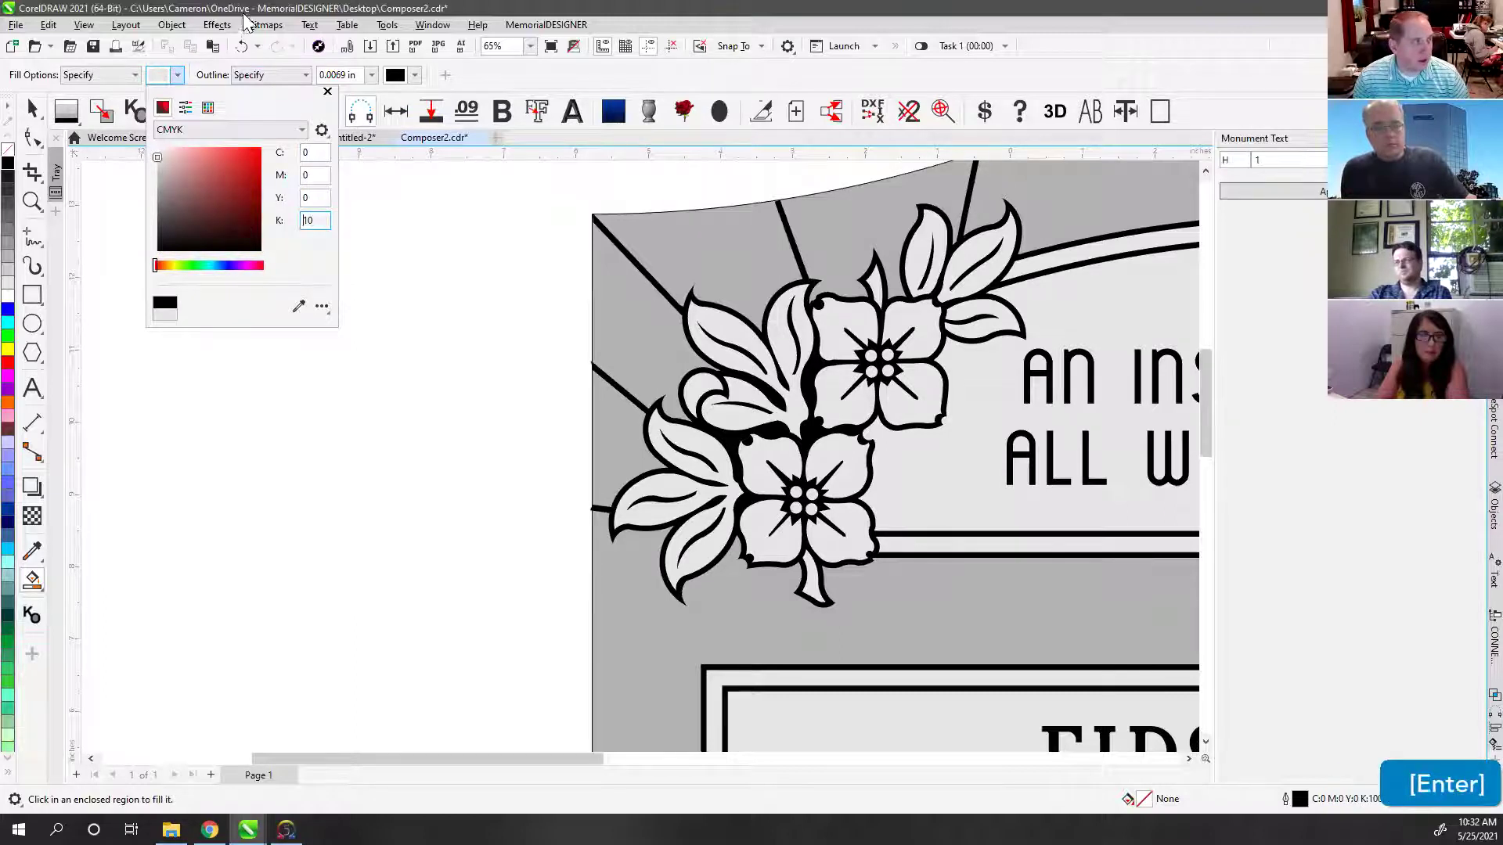
left_click(314, 200)
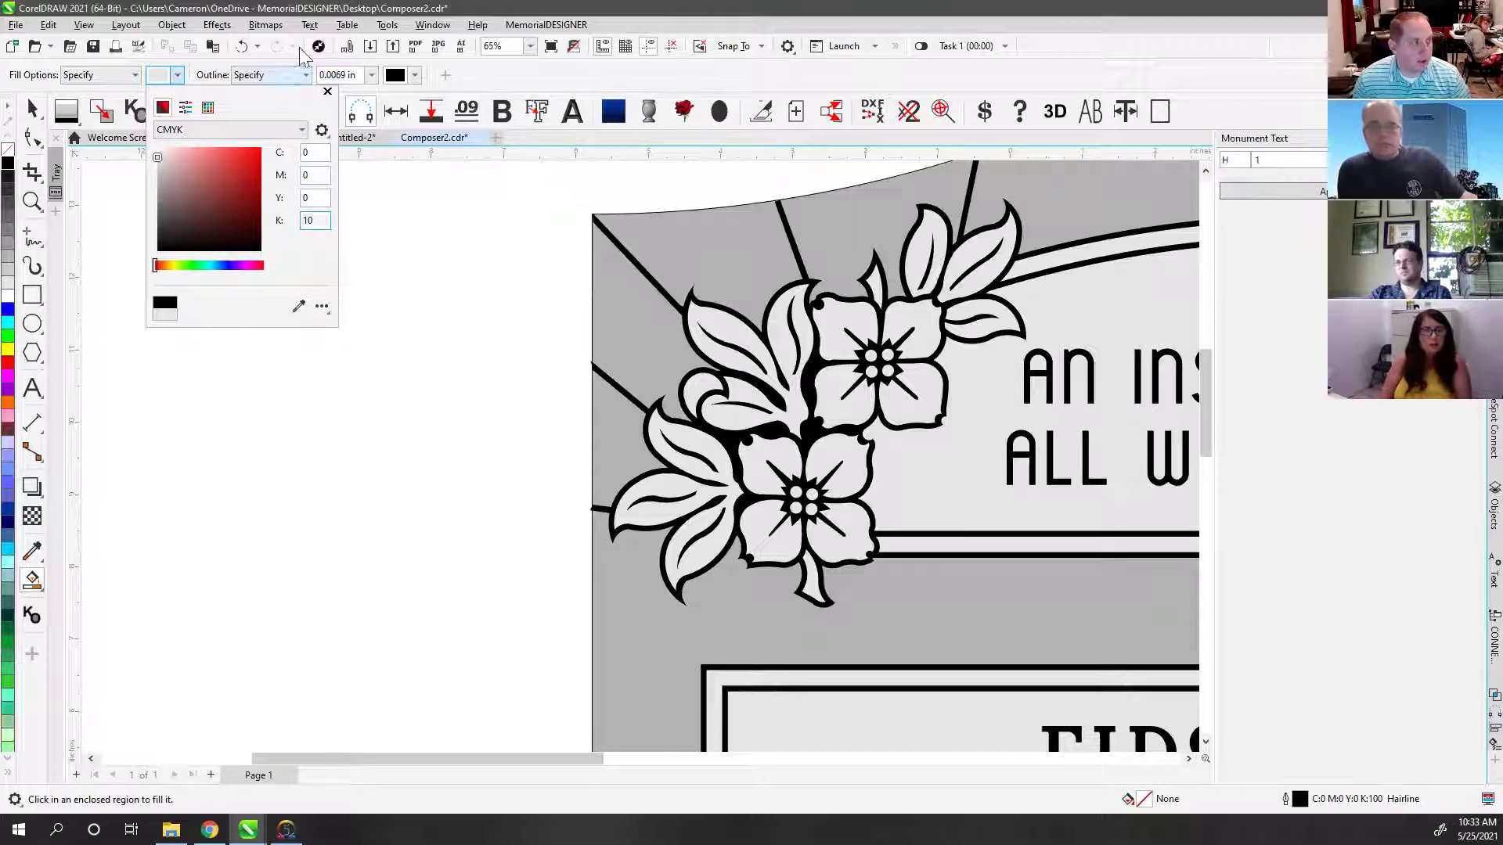
left_click(653, 348)
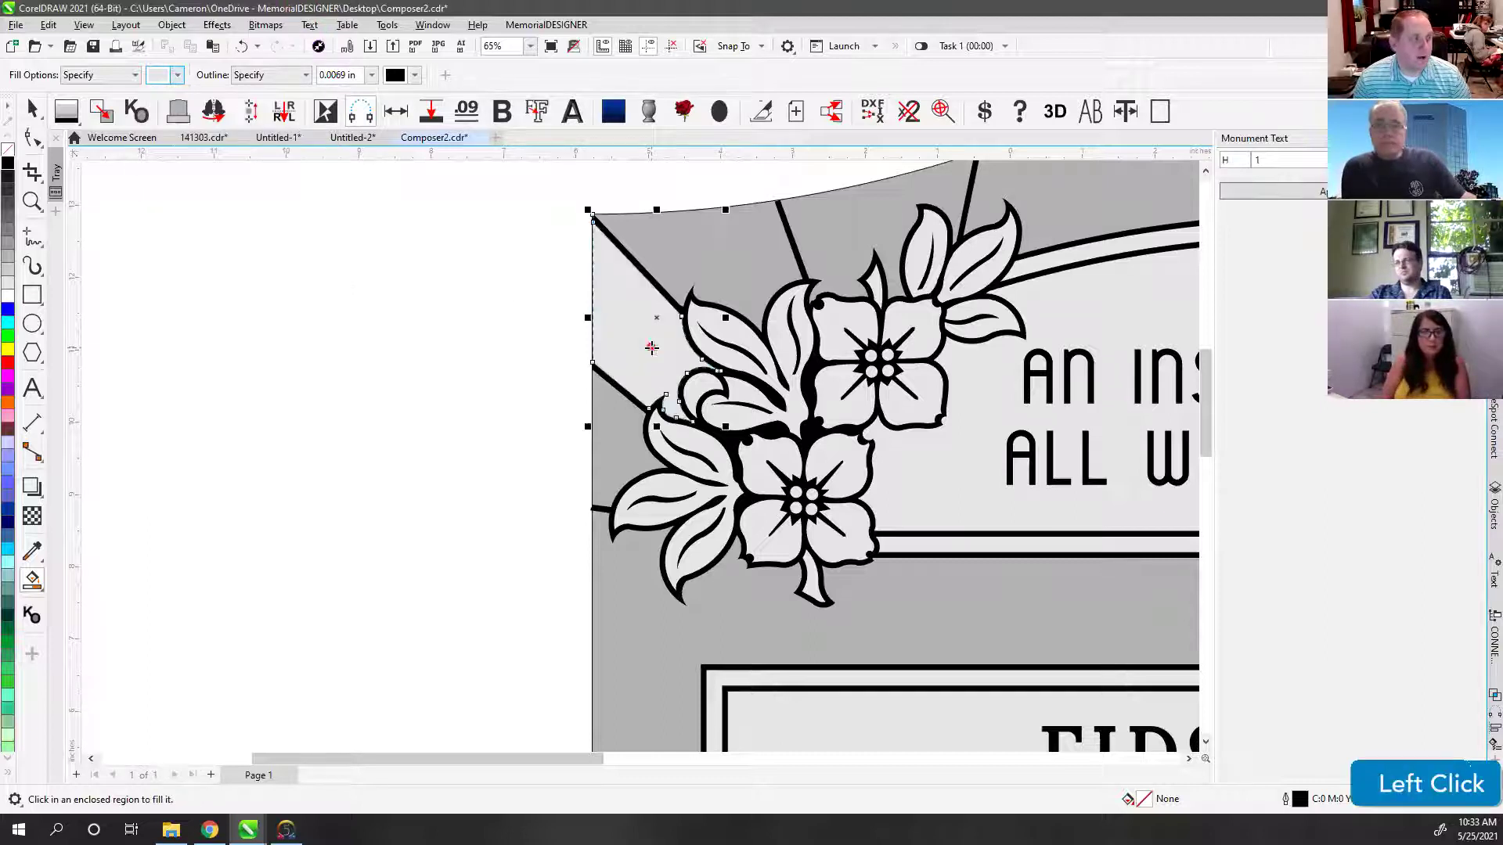
left_click(714, 258)
left_click(610, 442)
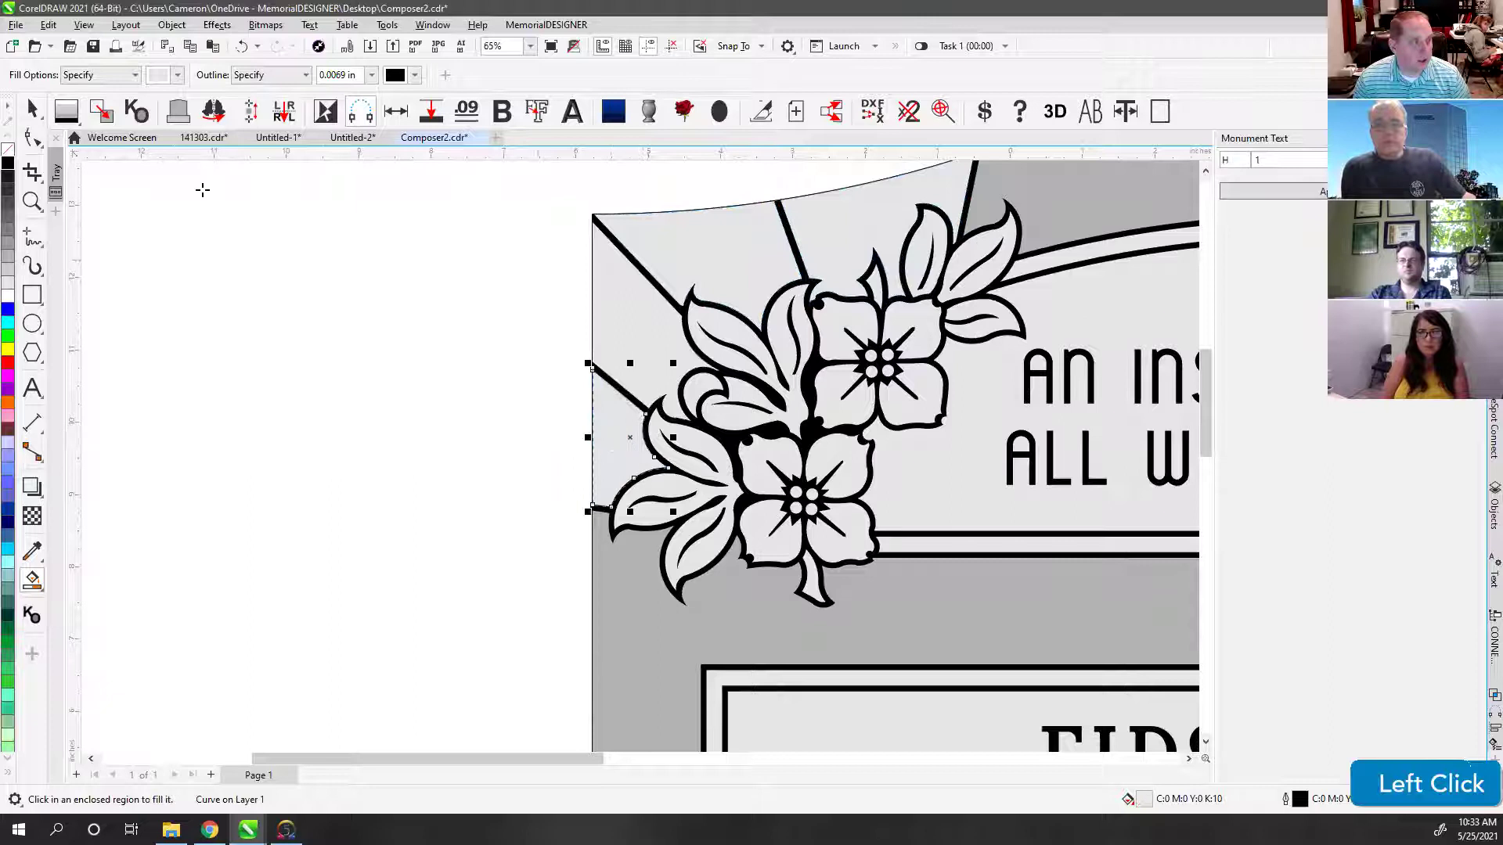
Step: Select the new grey shapes, drag them aside to inspect them, and undo each move
key("space")
left_click(603, 425)
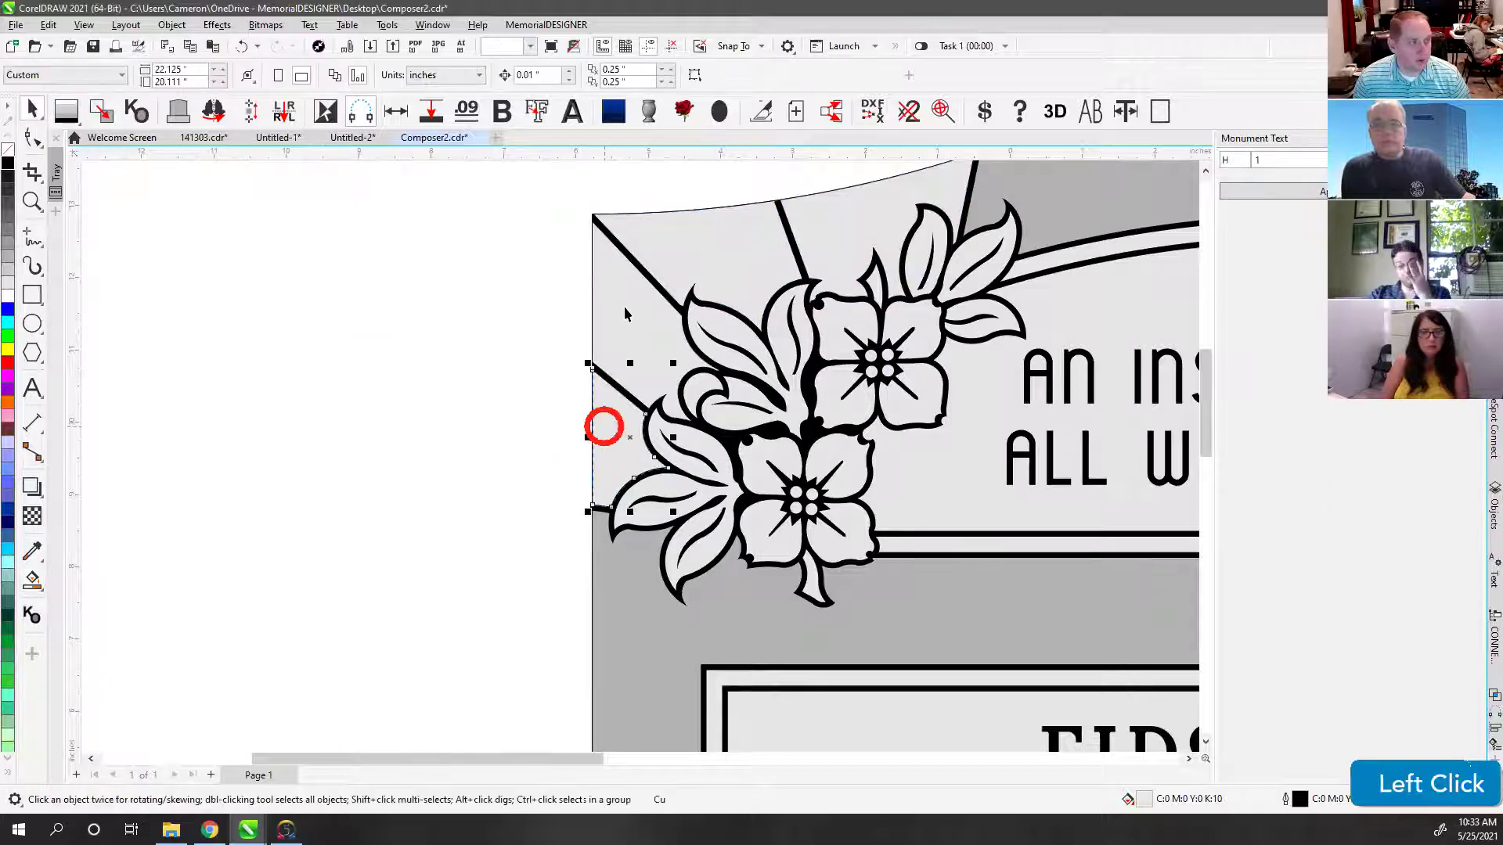
left_click(698, 242, "shift")
left_click(639, 329)
left_click(632, 451, "shift")
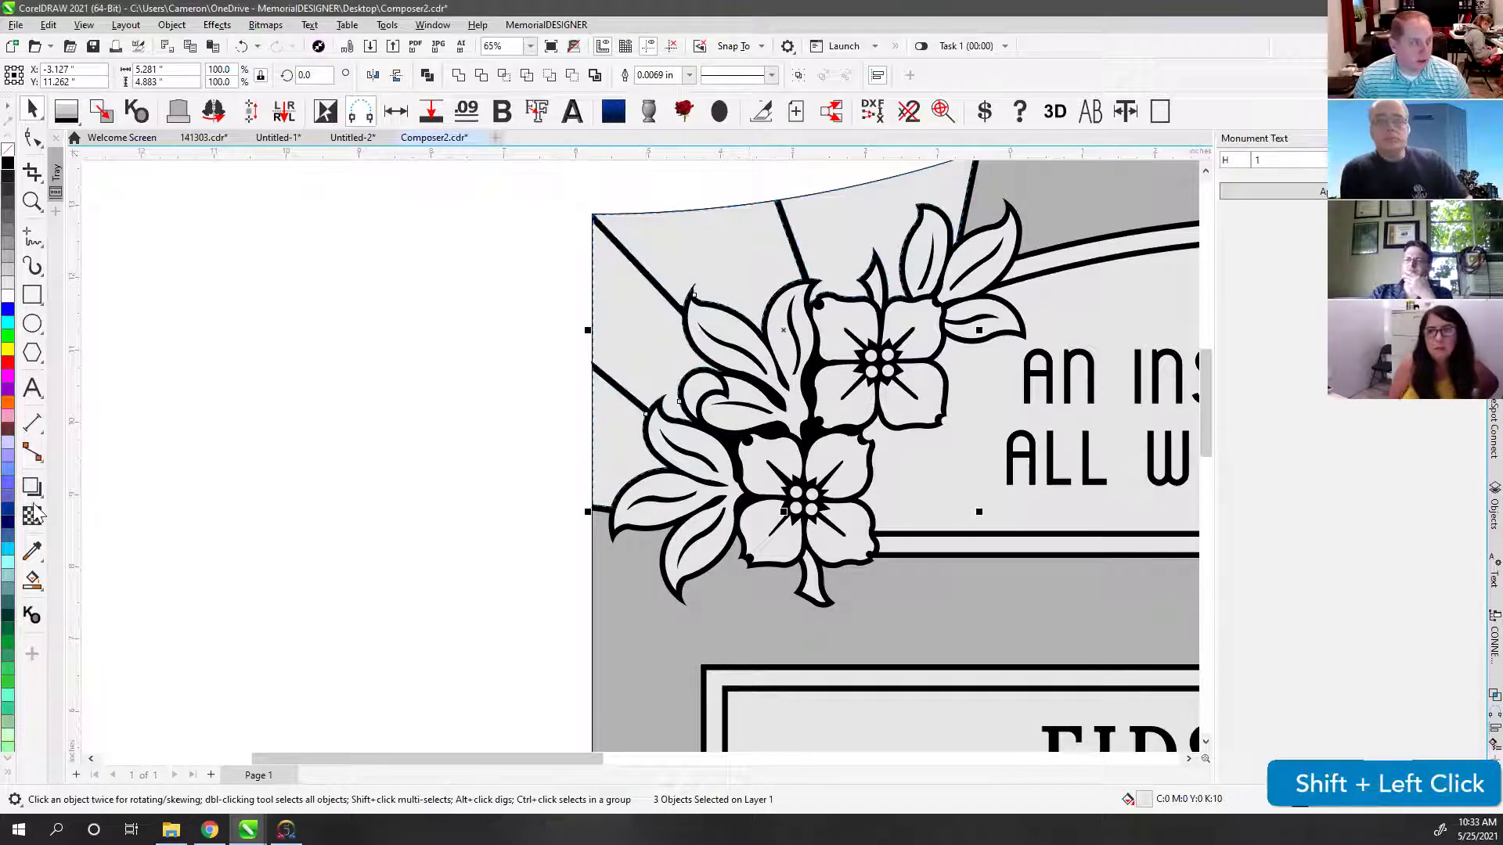
left_click_drag(651, 327, 189, 418)
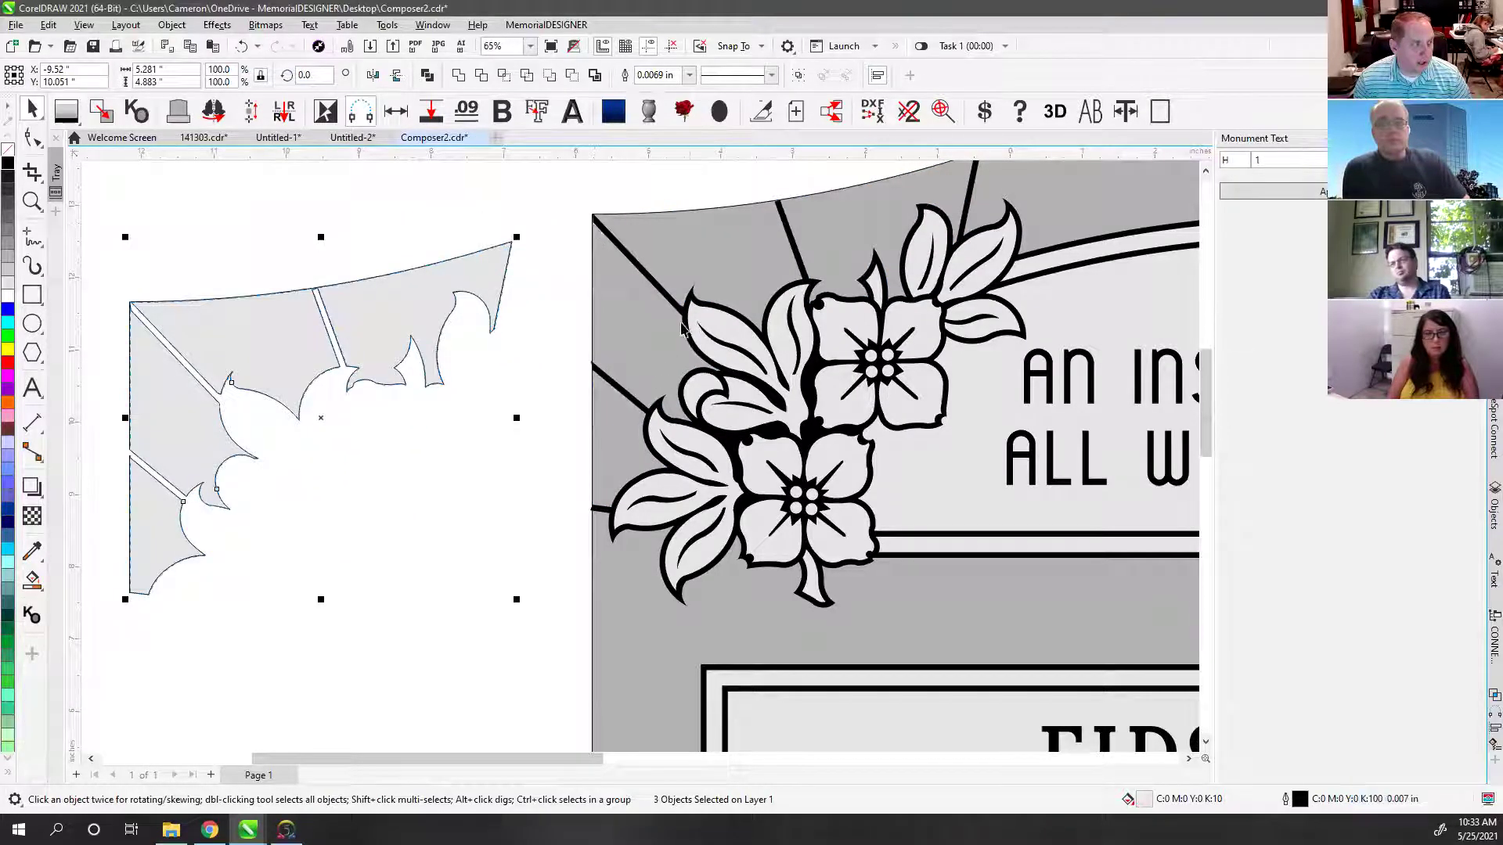
key("ctrl+z")
left_click(573, 205)
left_click(622, 319, "shift")
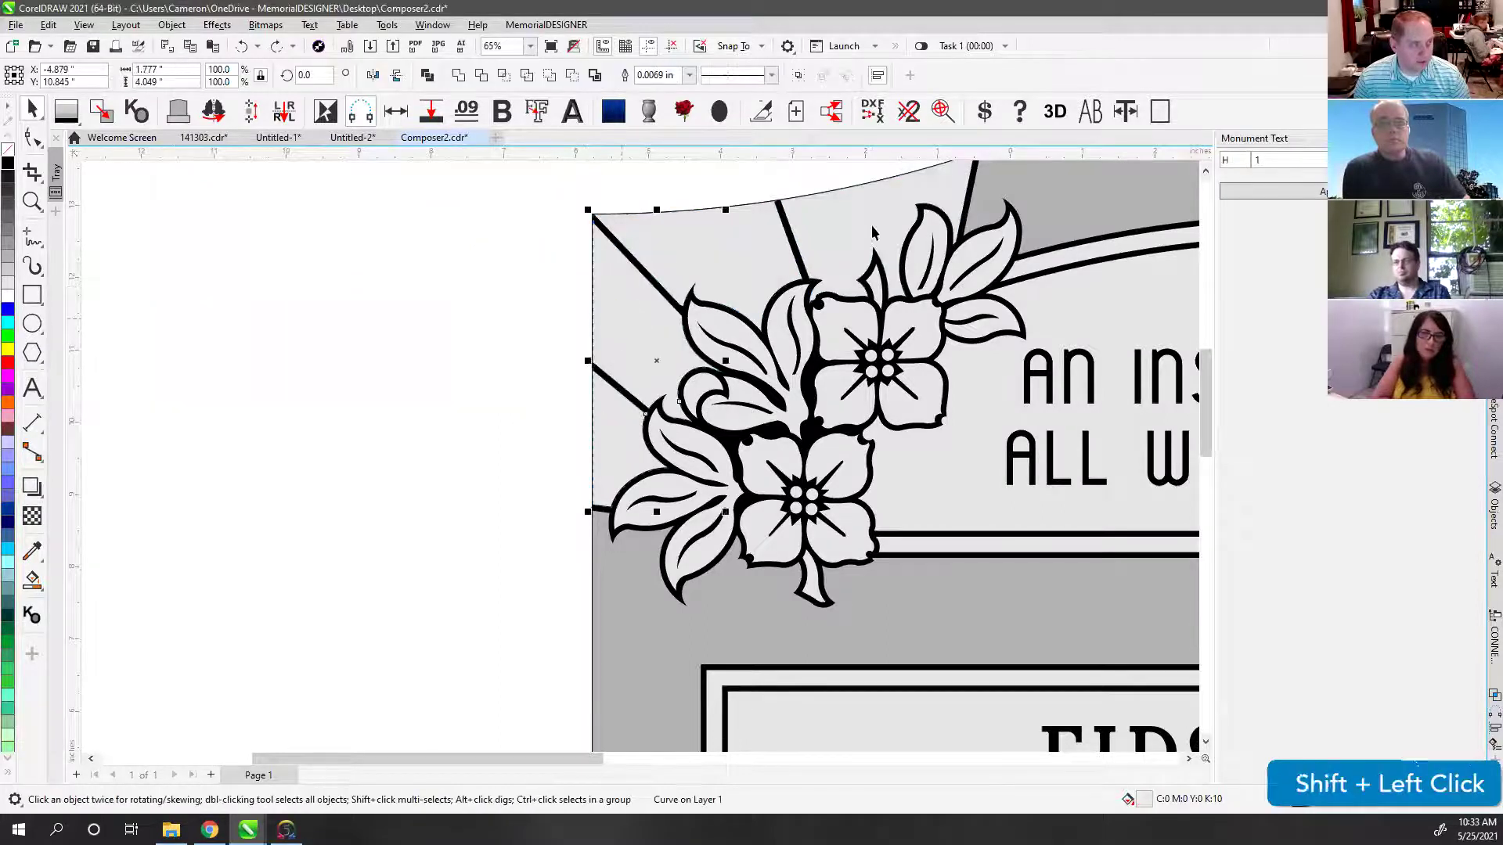
left_click_drag(633, 309, 424, 339)
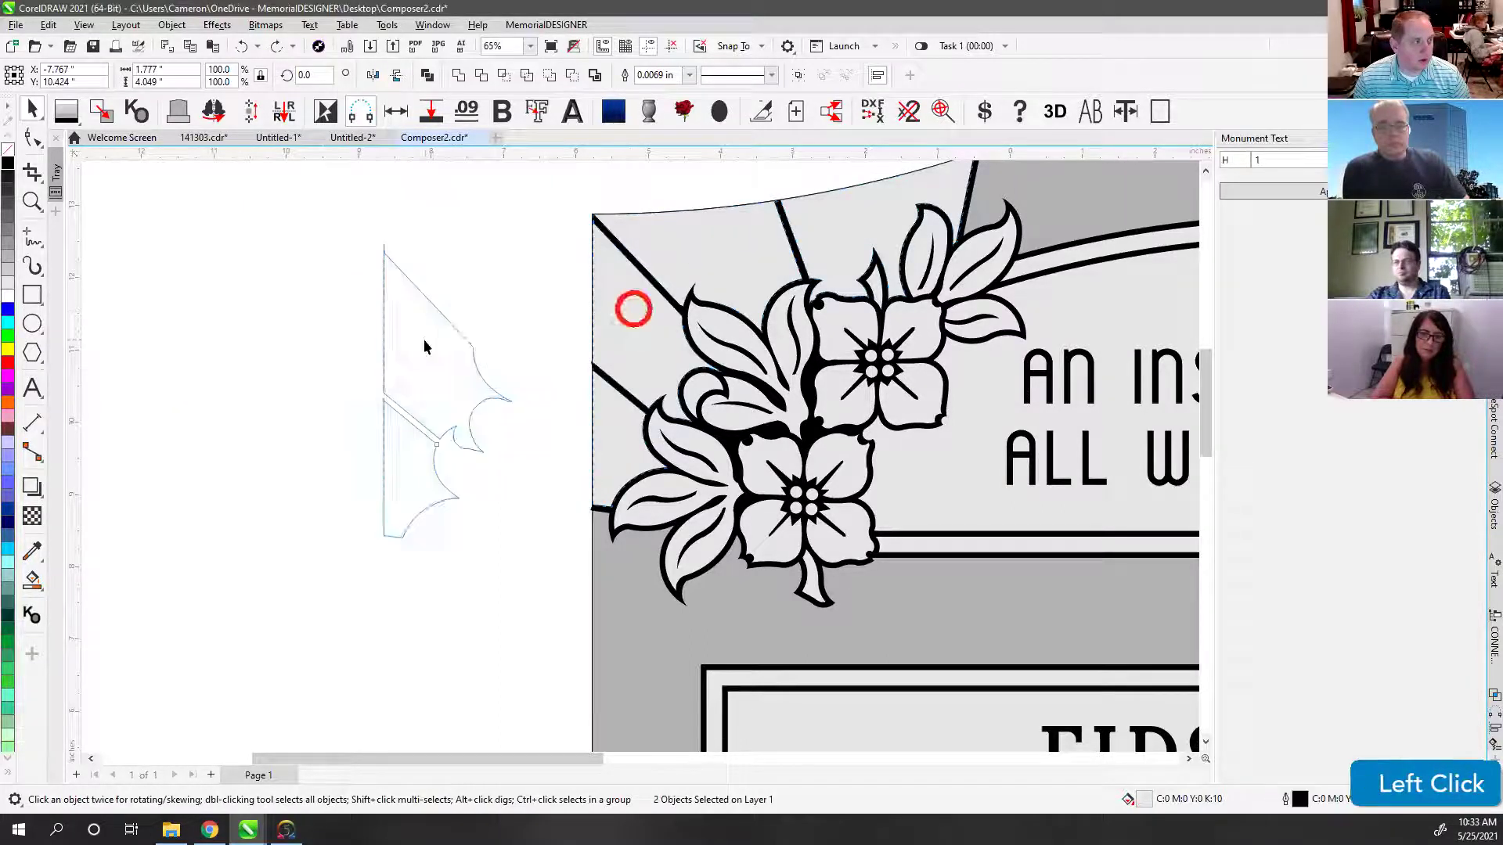
key("ctrl+z")
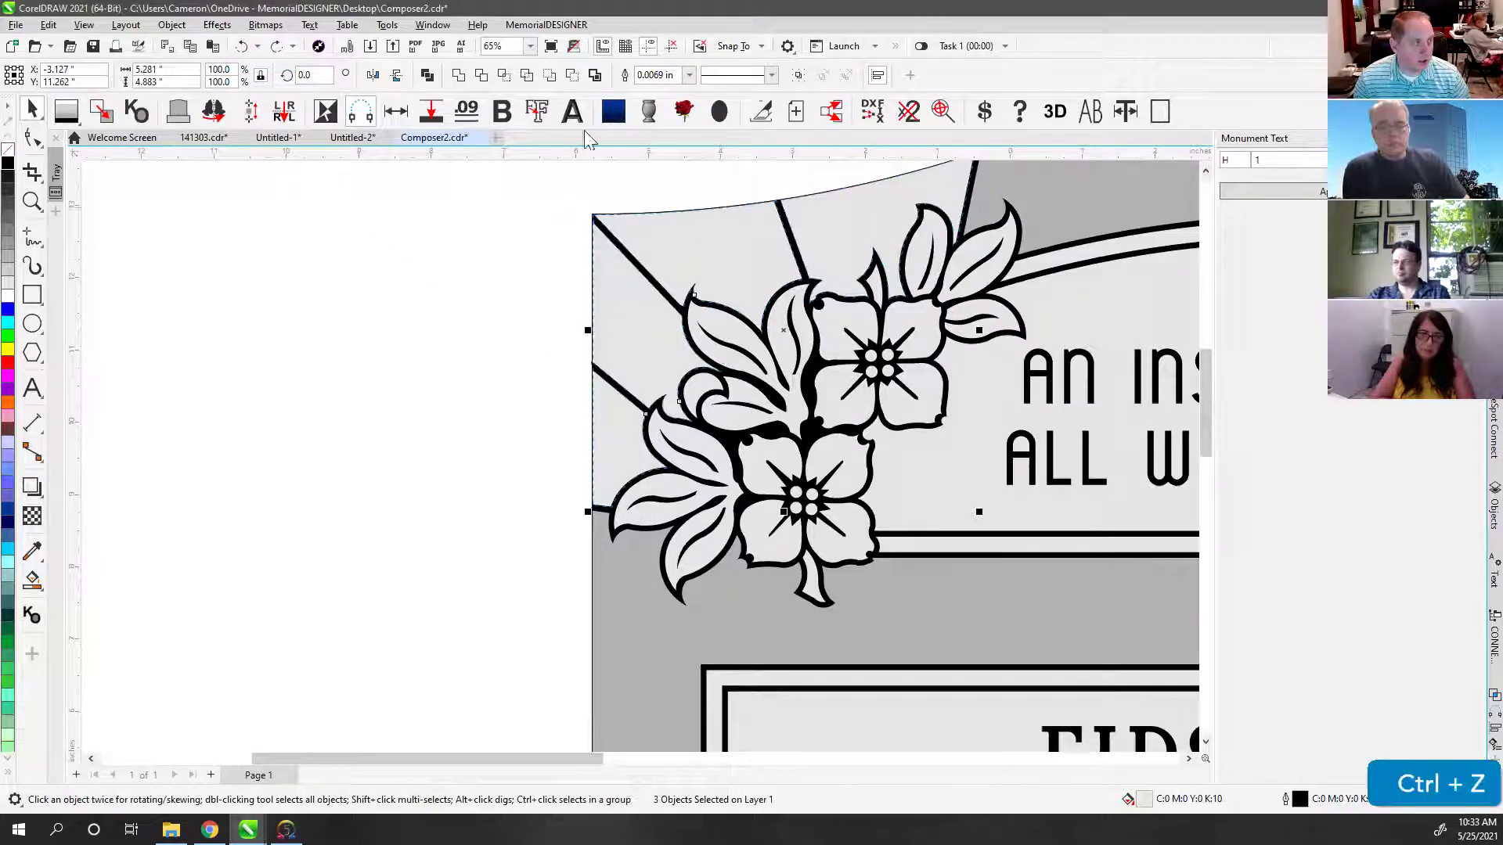
left_click(662, 324)
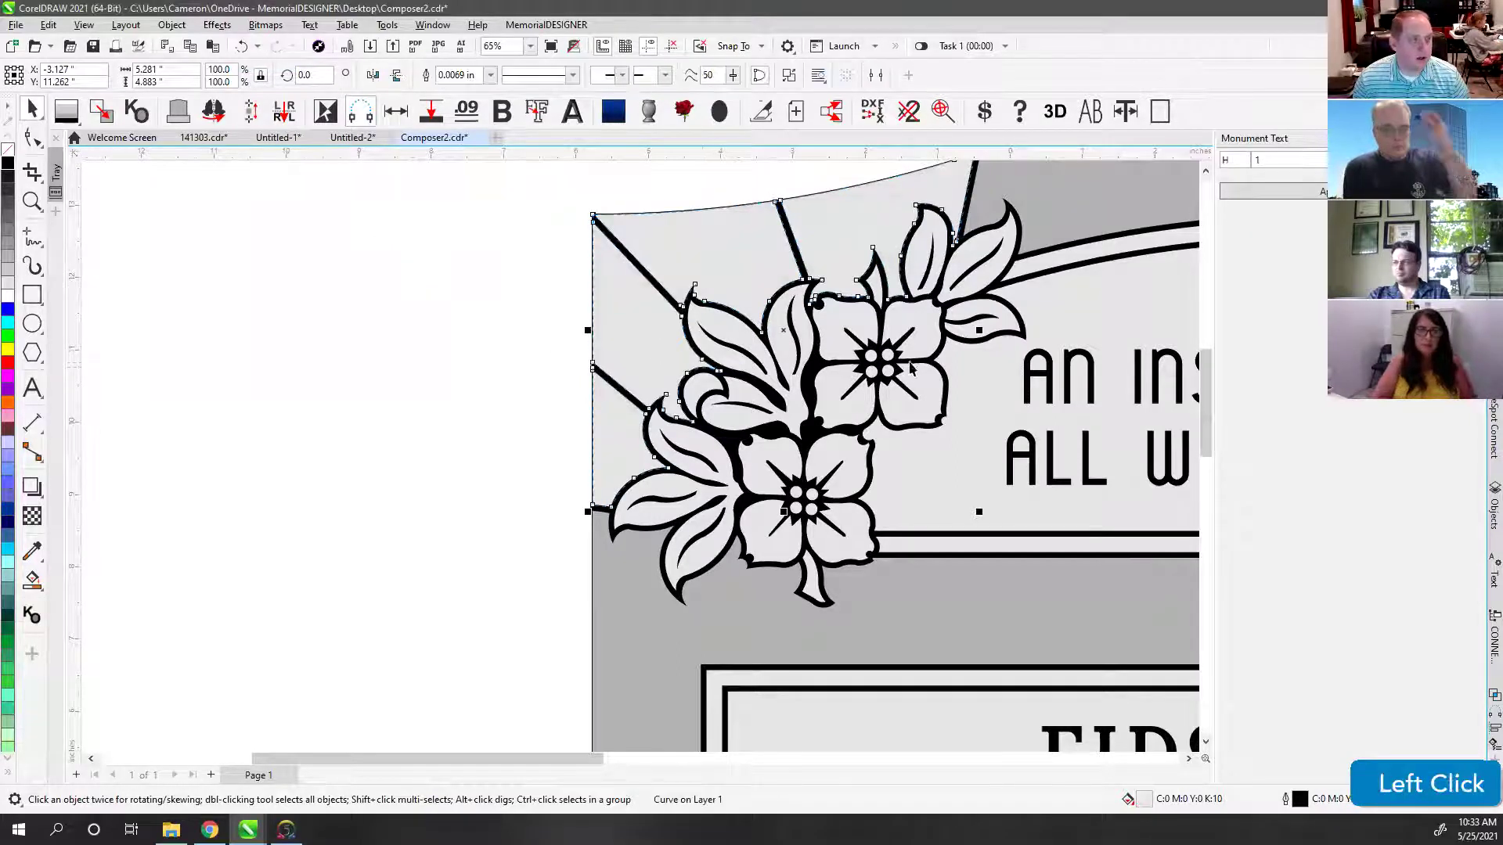
Step: Rename the top Curve in the Objects docker to 'FROST - DELETE ME'
left_click(1493, 507)
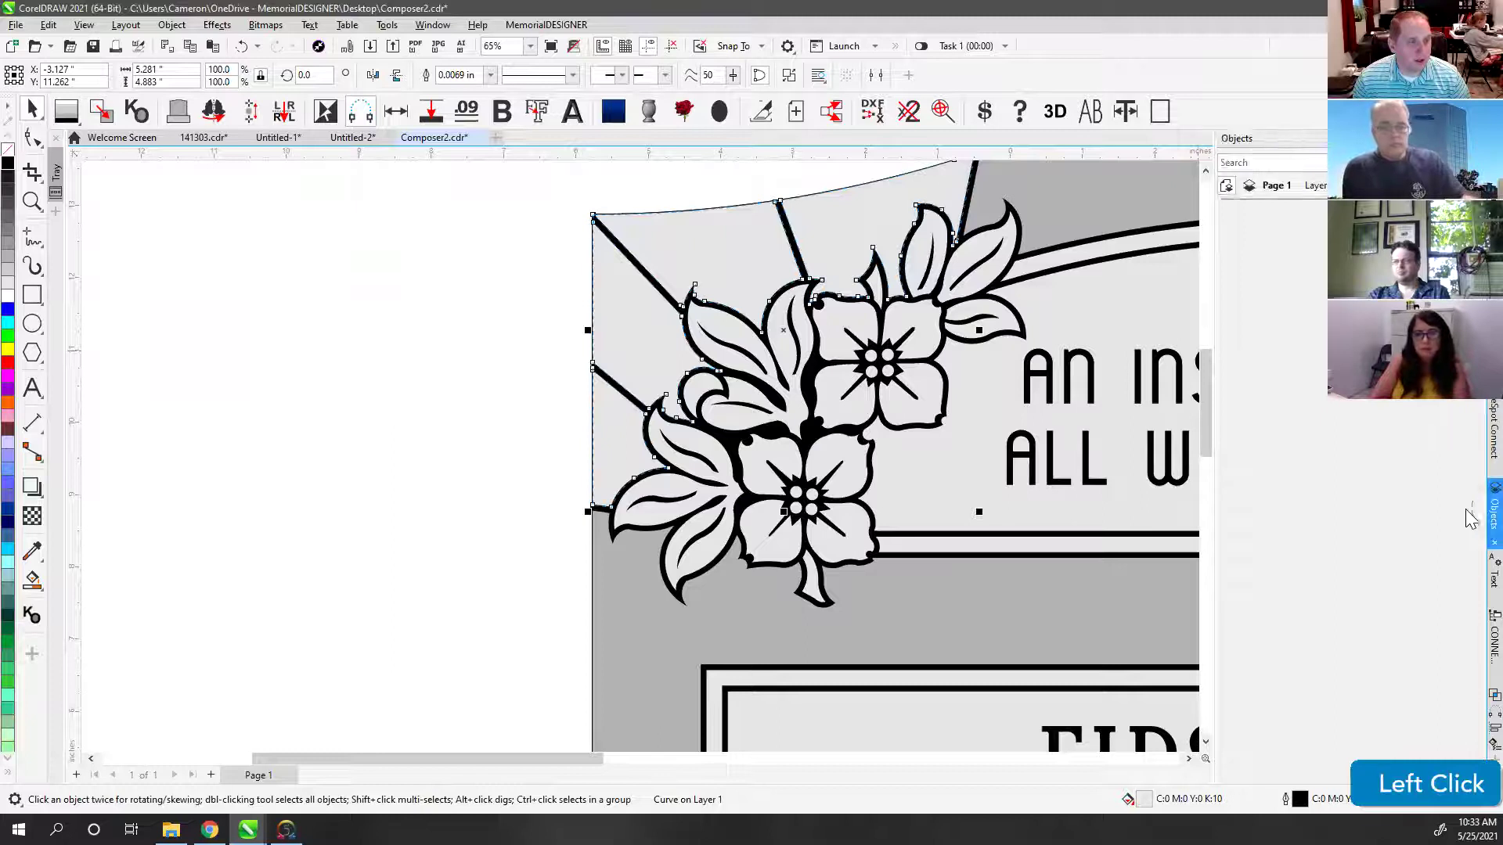
right_click(1299, 329)
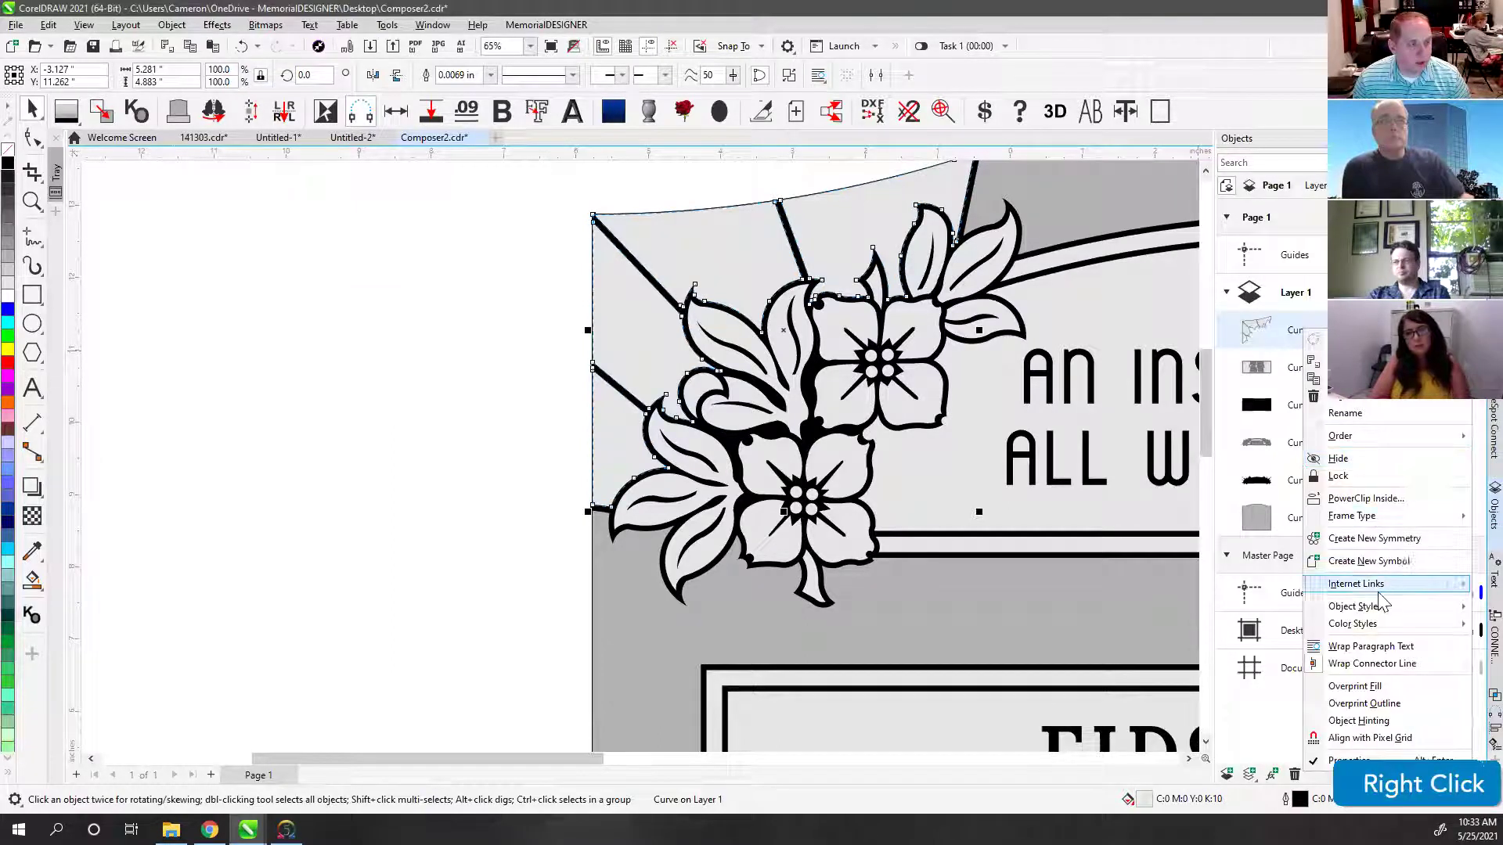
left_click(1346, 412)
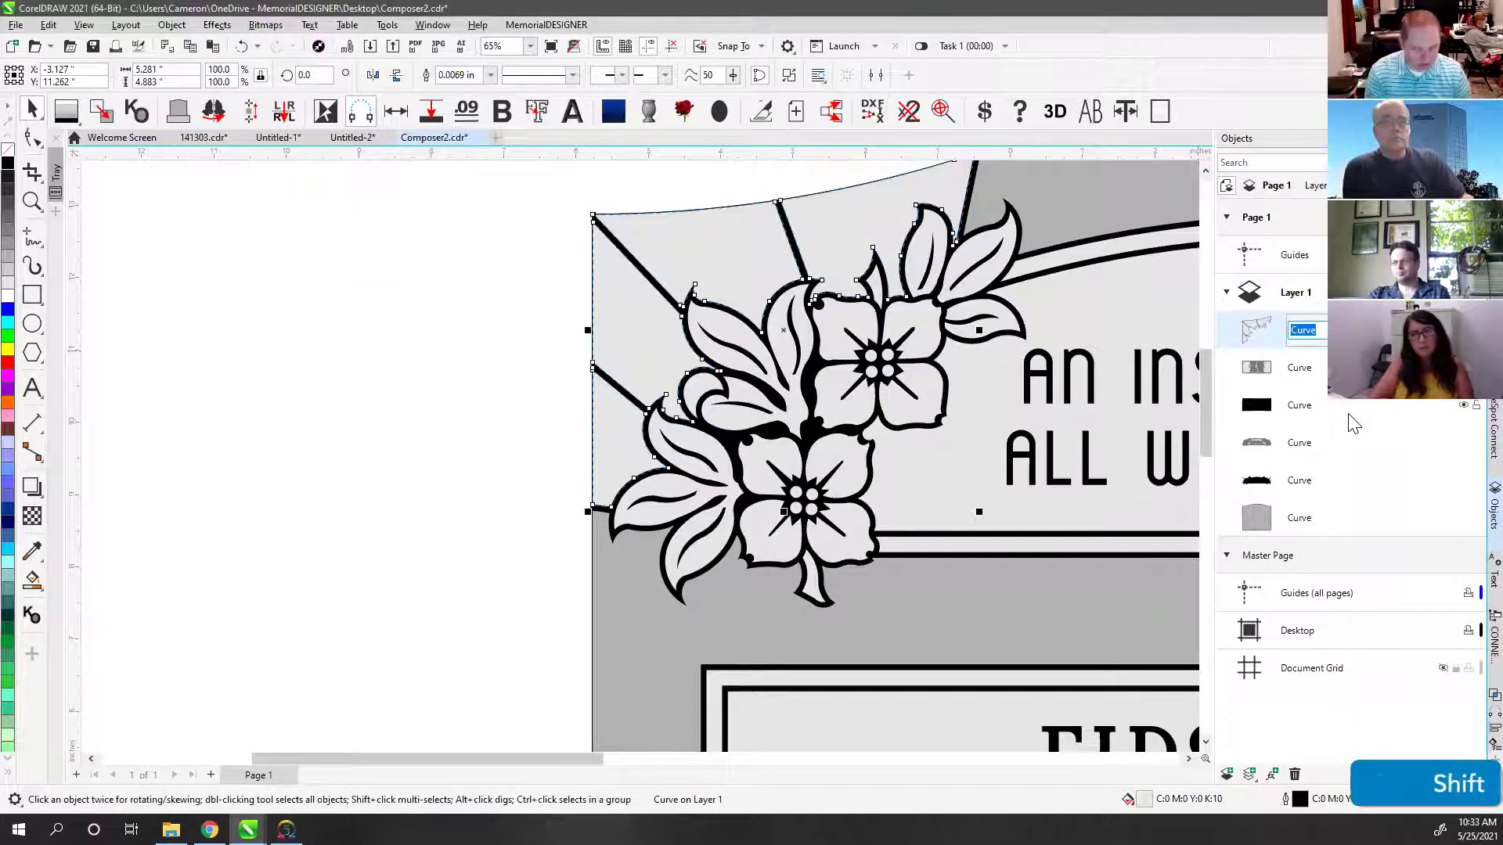
type("FROST")
key("shift+BackSpace")
type("T - ")
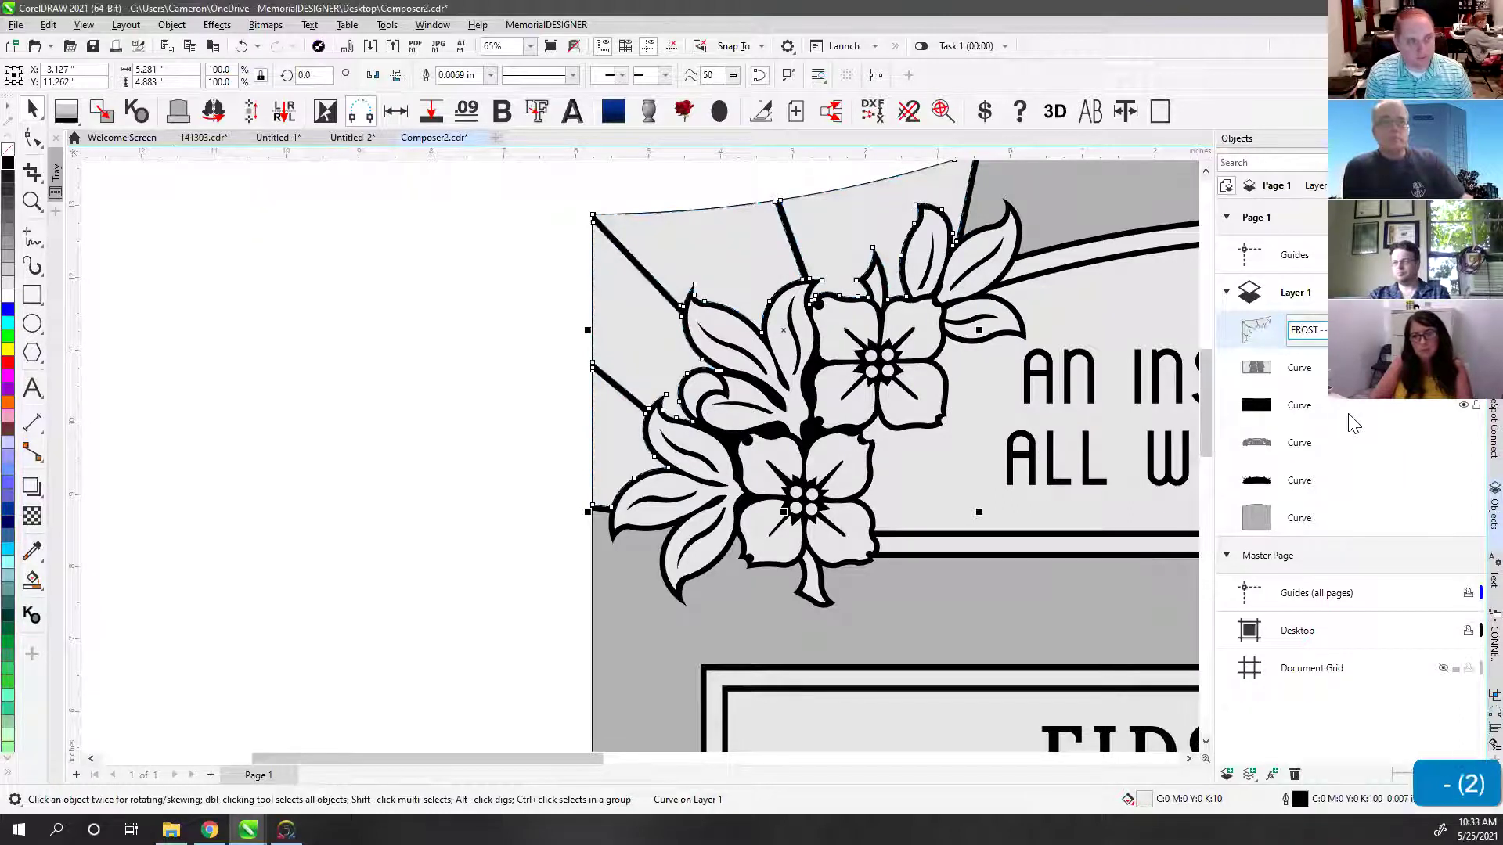
type("DELETE ME")
key("Return")
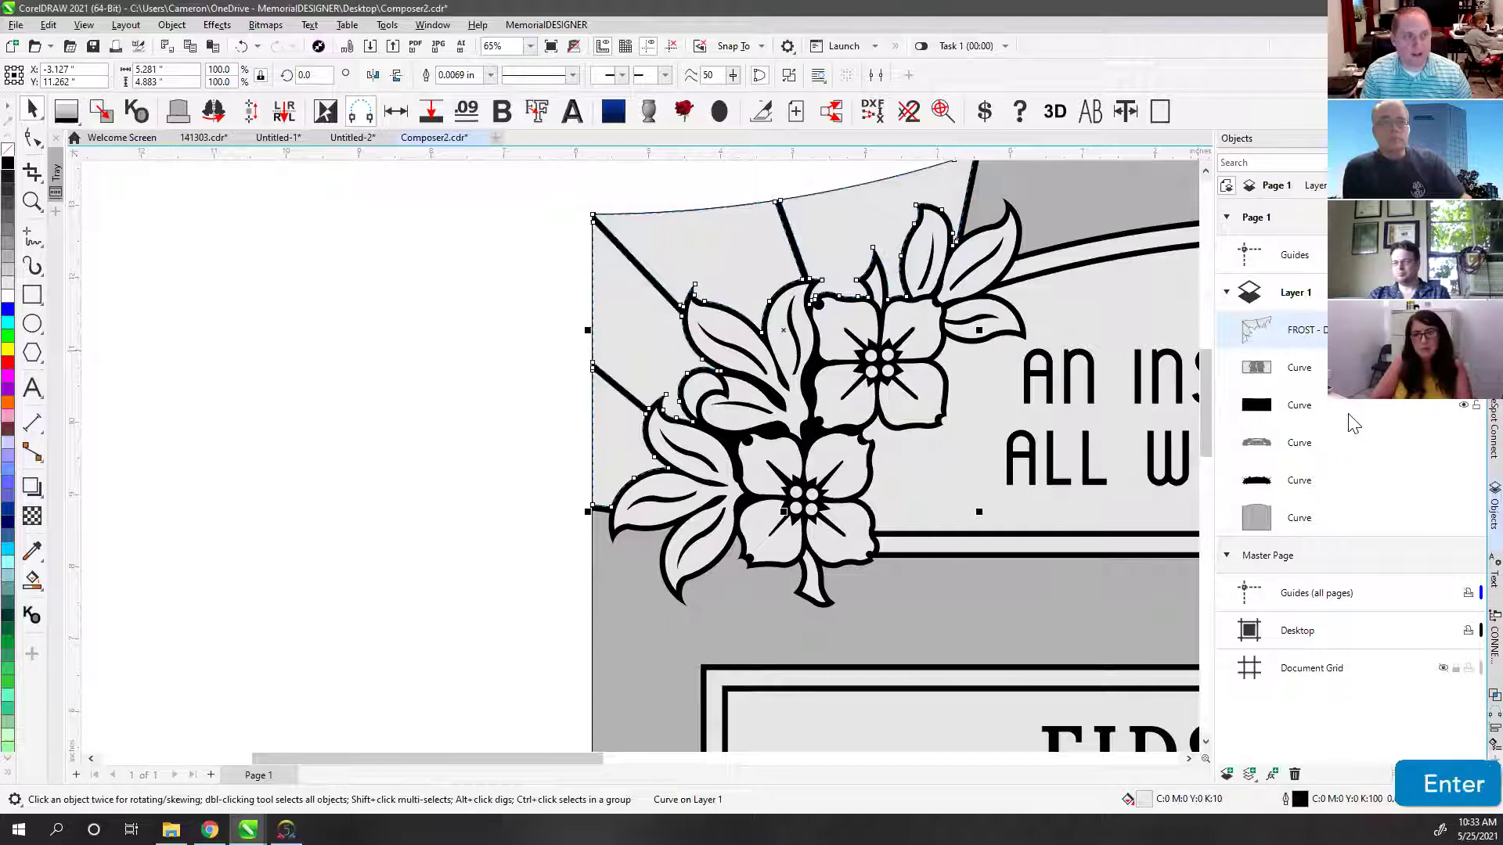
left_click(524, 276)
key("F4")
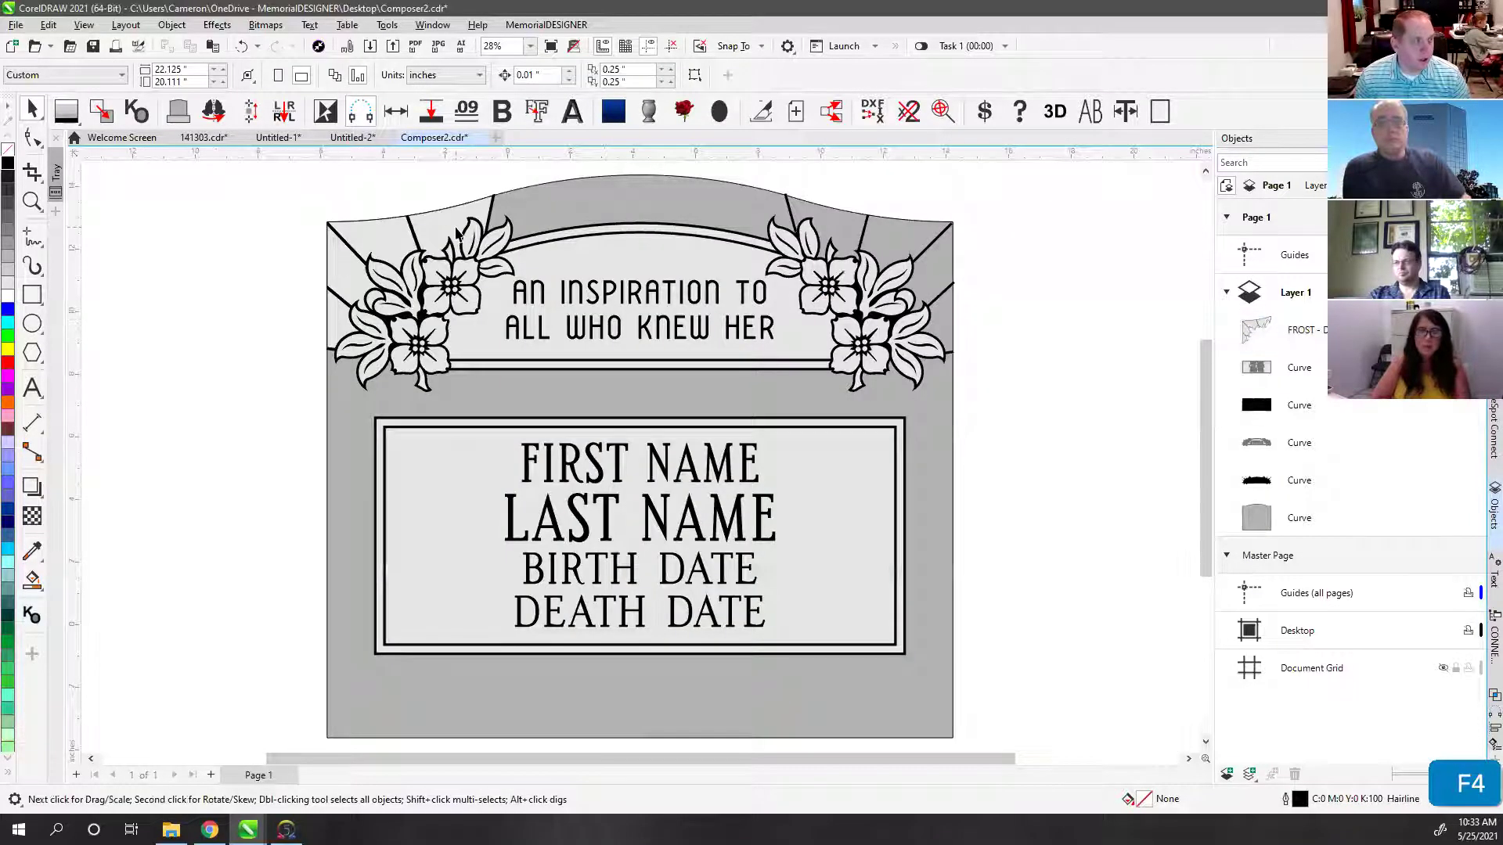
Step: Mirror a copy of FROST - DELETE ME onto the right corner, then delete it
left_click(427, 233)
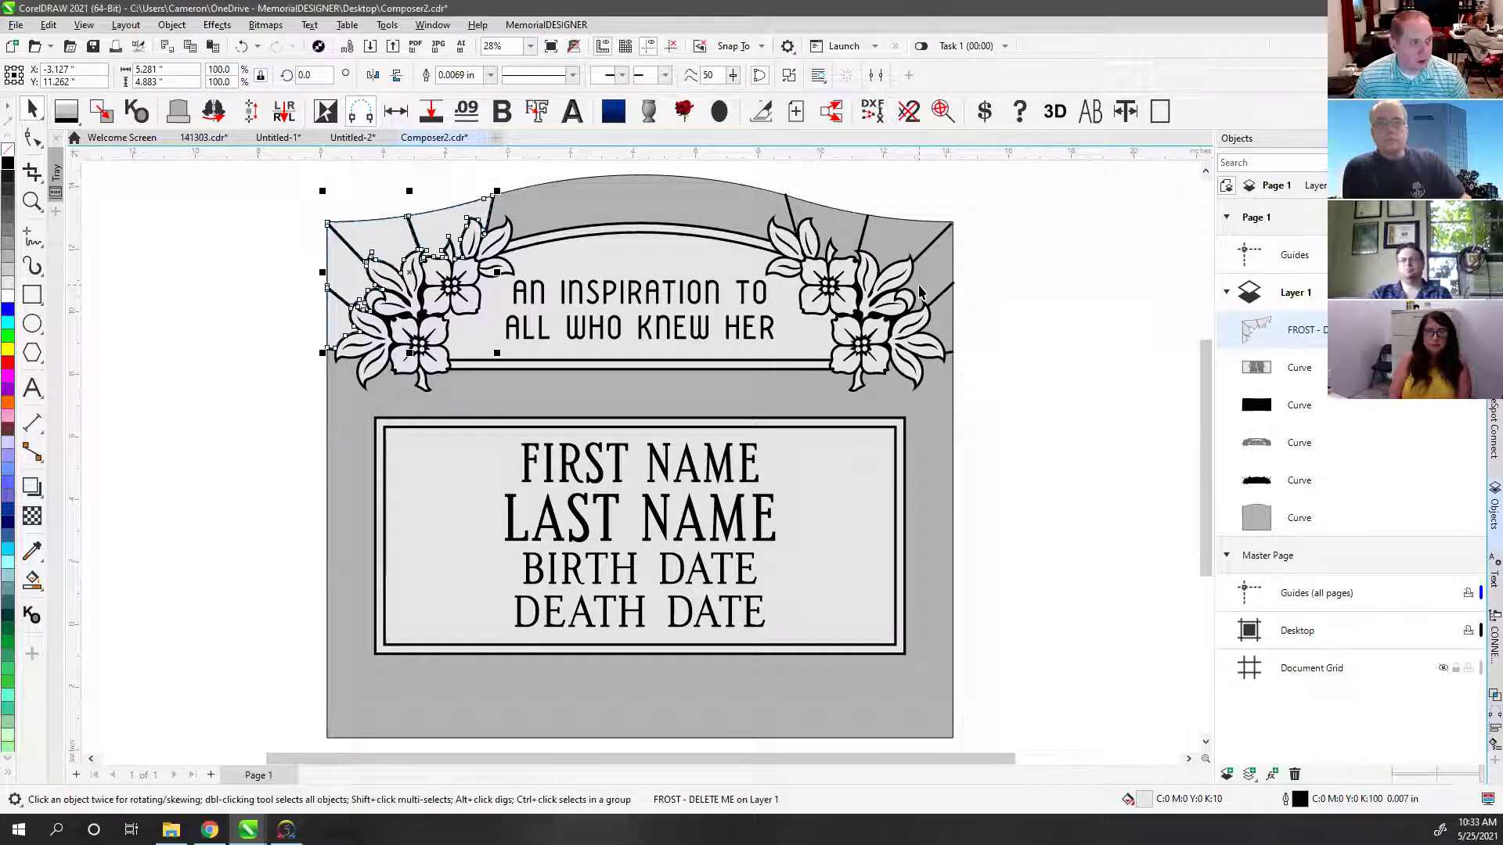
key("m")
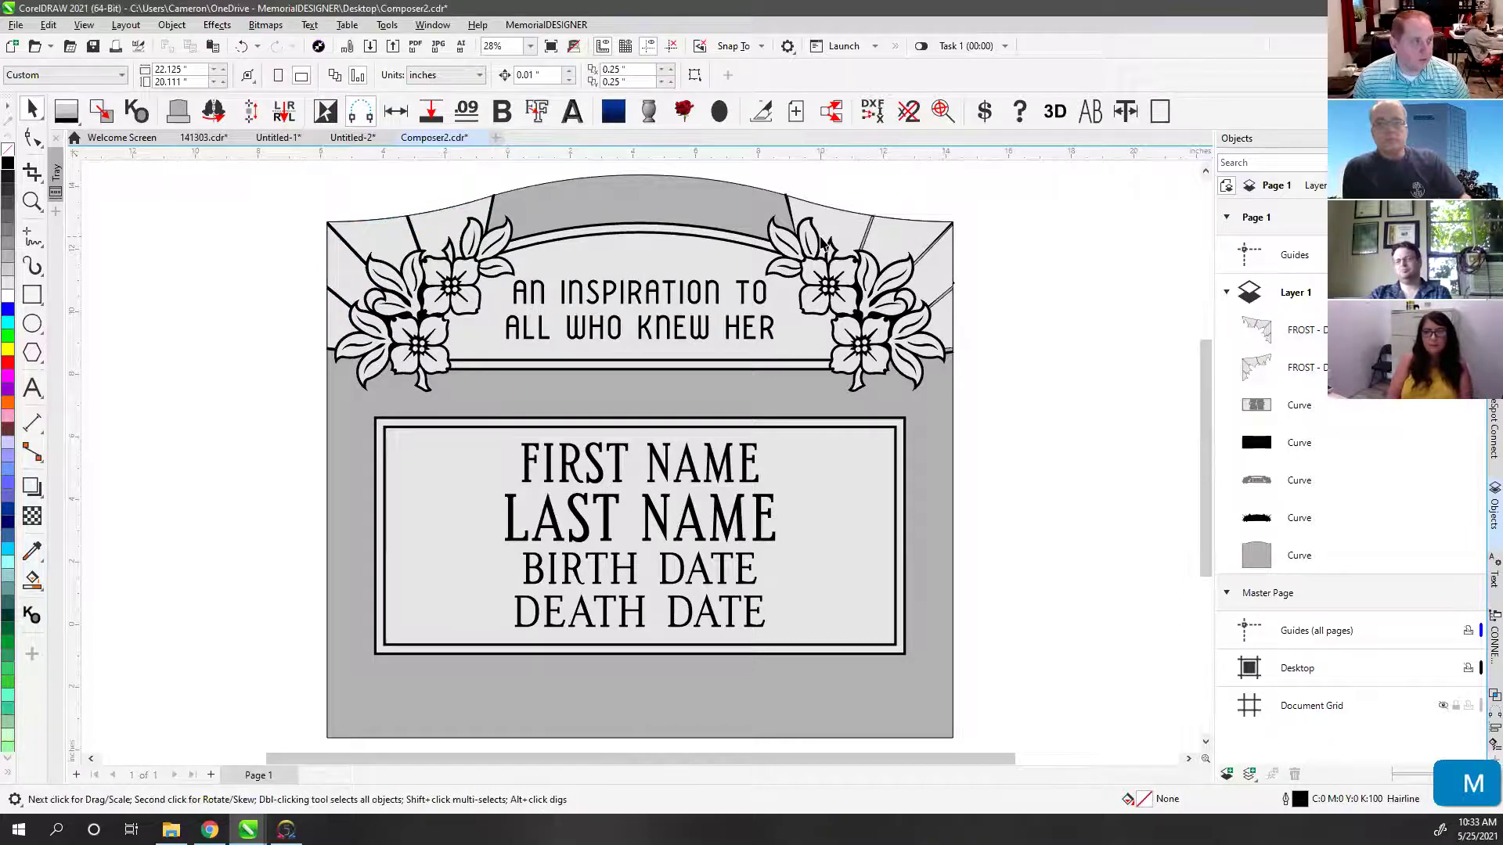
scroll(823, 244, "up", 6)
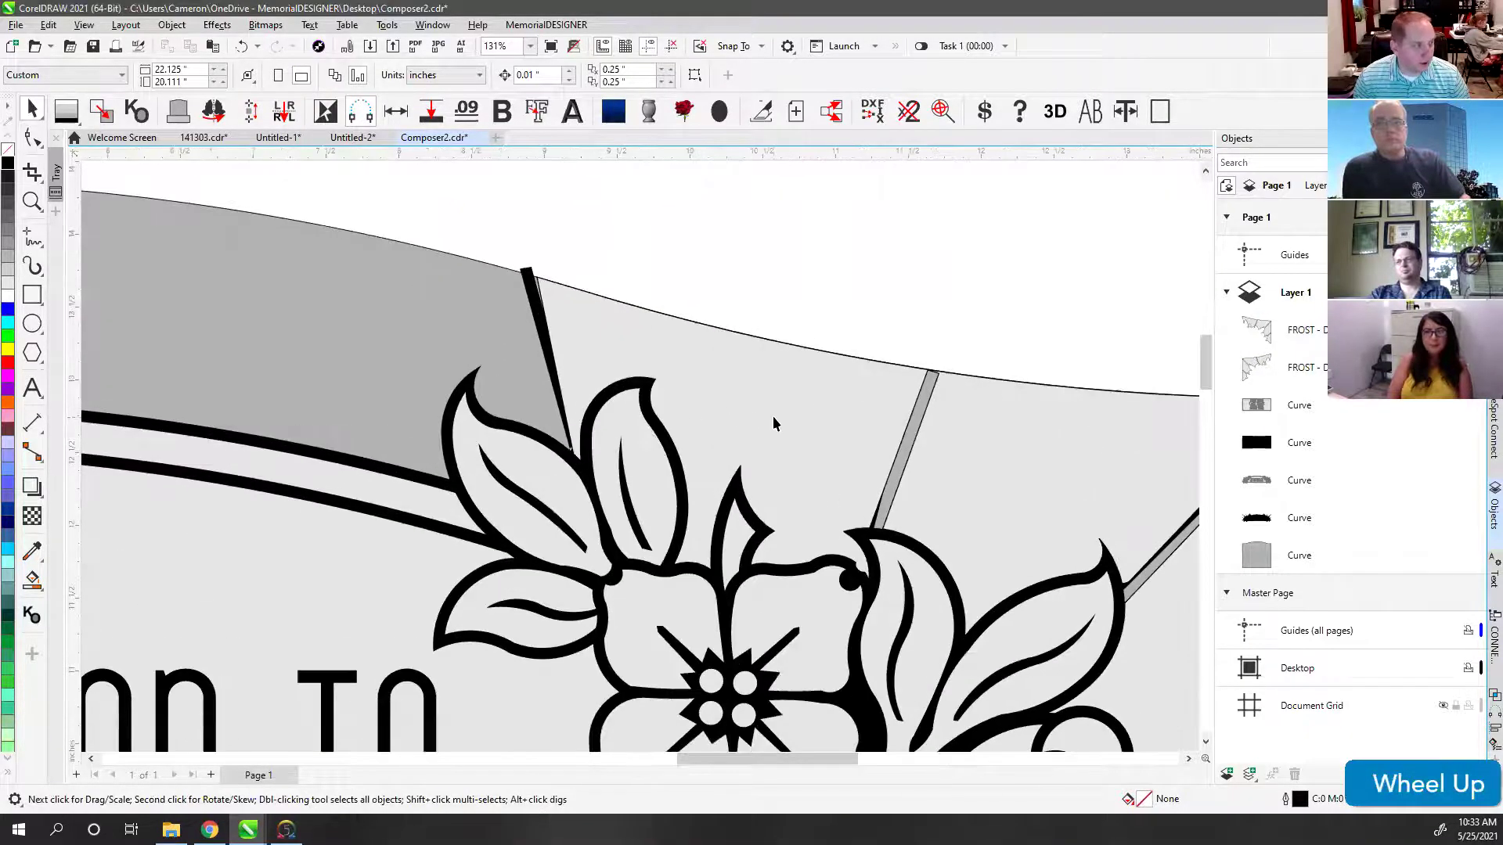
key("v")
left_click(897, 348)
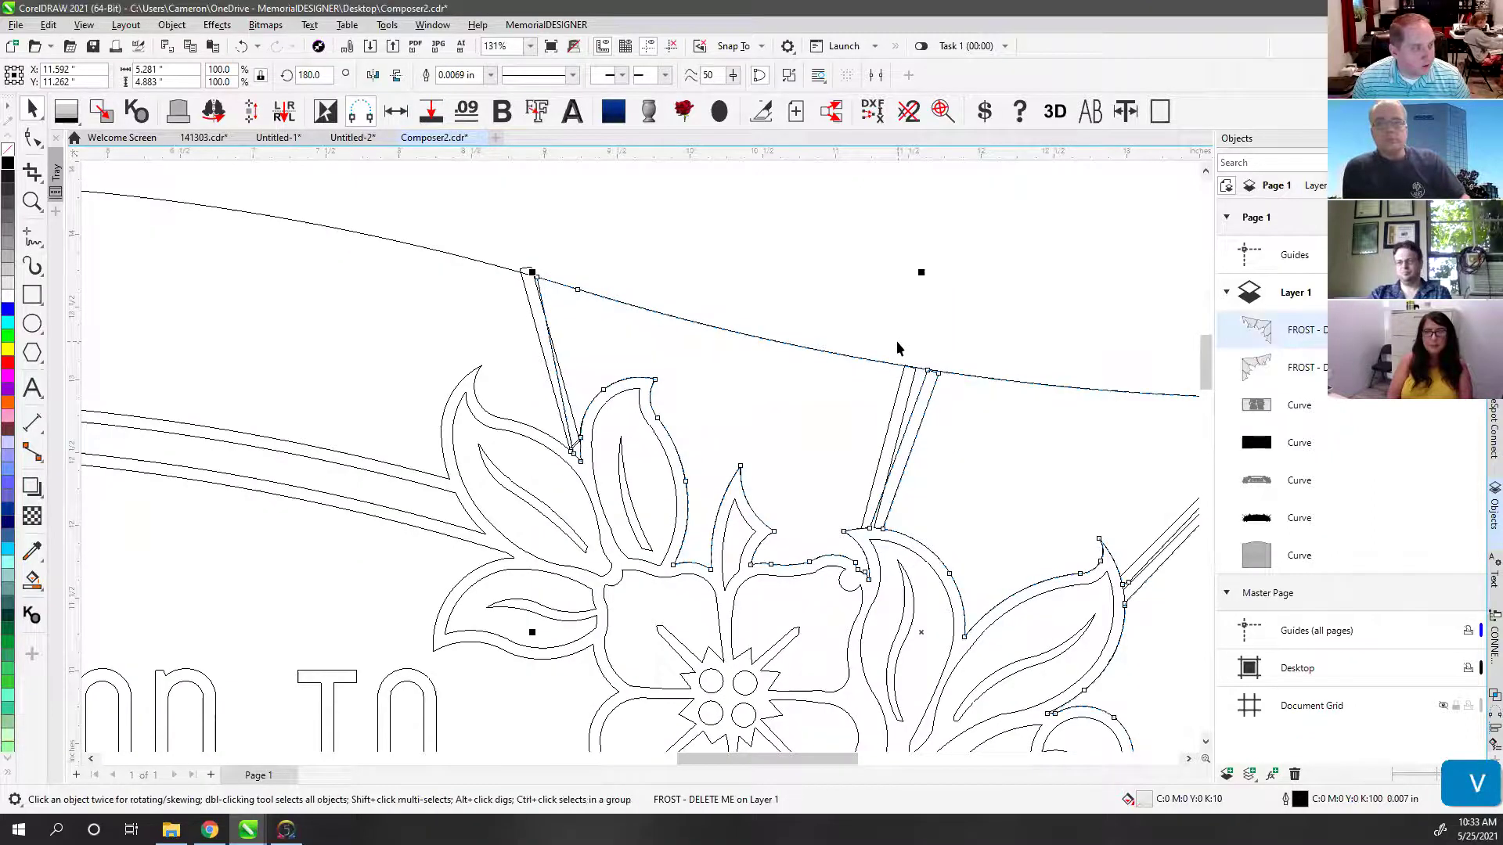
key("v")
scroll(838, 379, "down", 1)
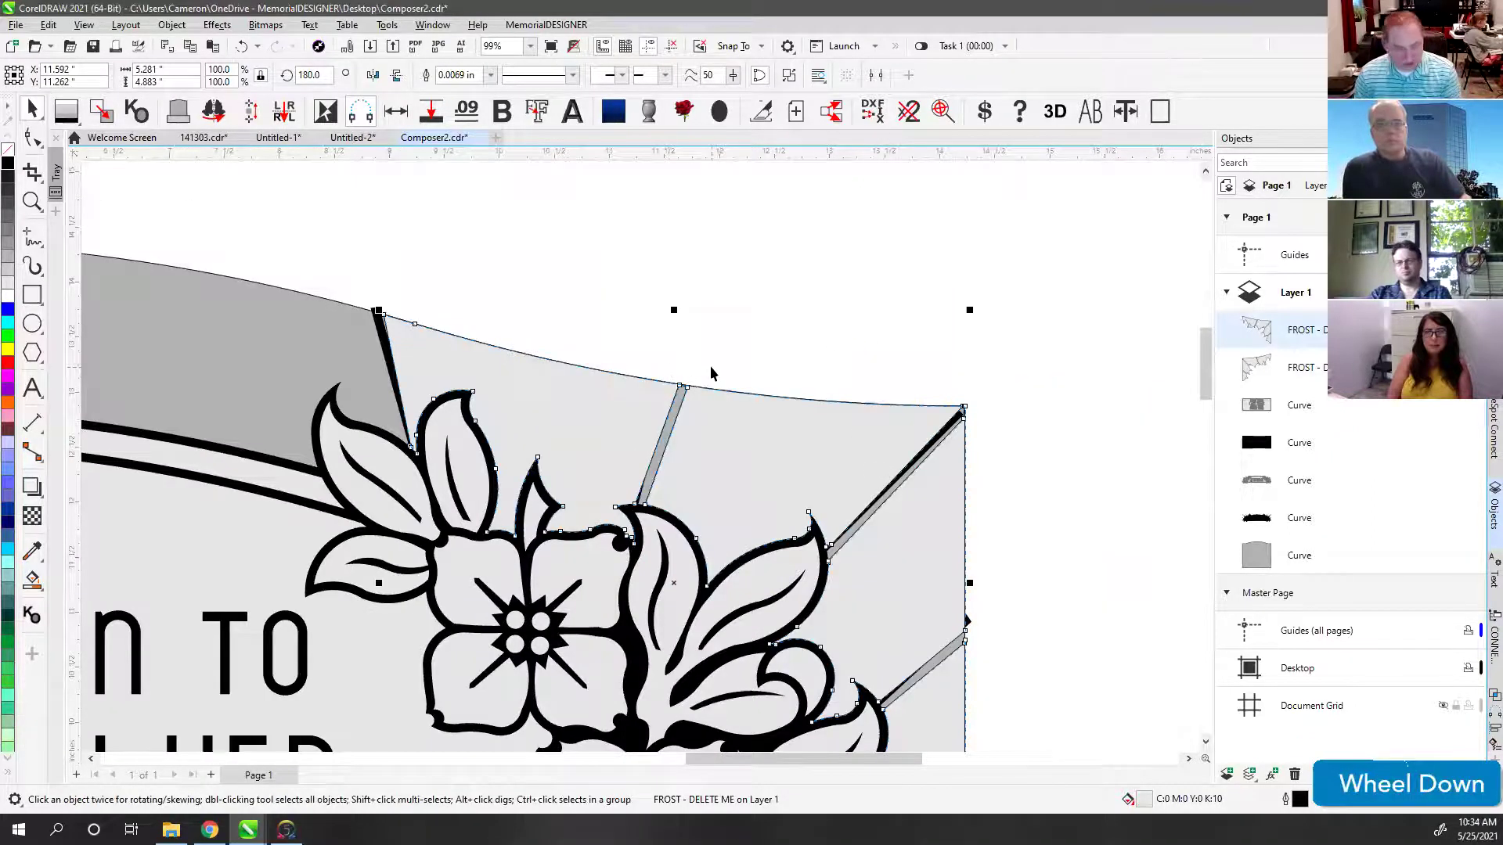
key("Delete")
scroll(412, 402, "down", 2)
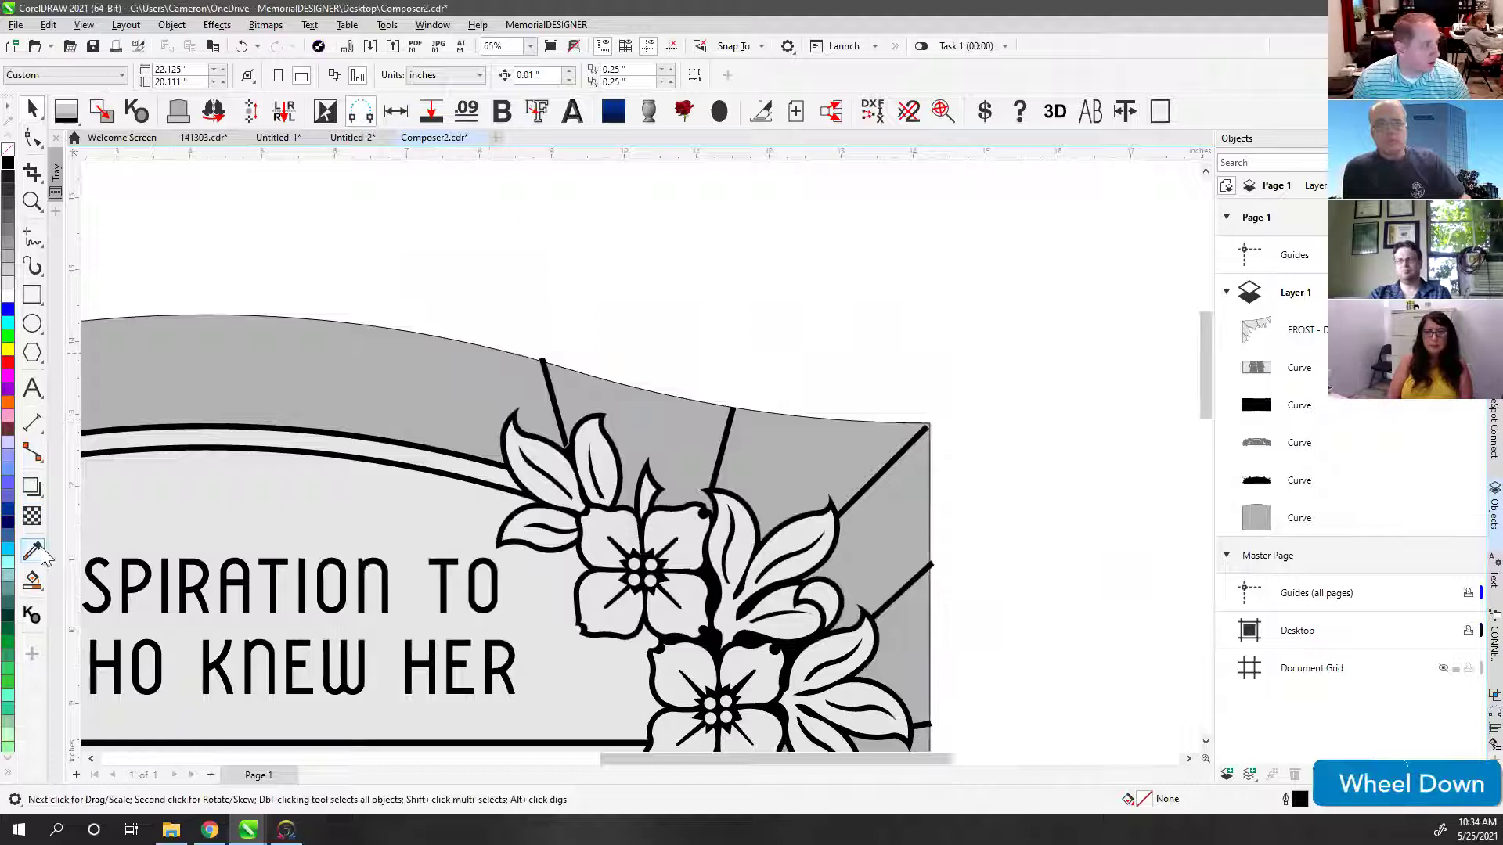
Step: Smart Fill the three top-right band regions and combine them into one curve
left_click(32, 579)
left_click(619, 399)
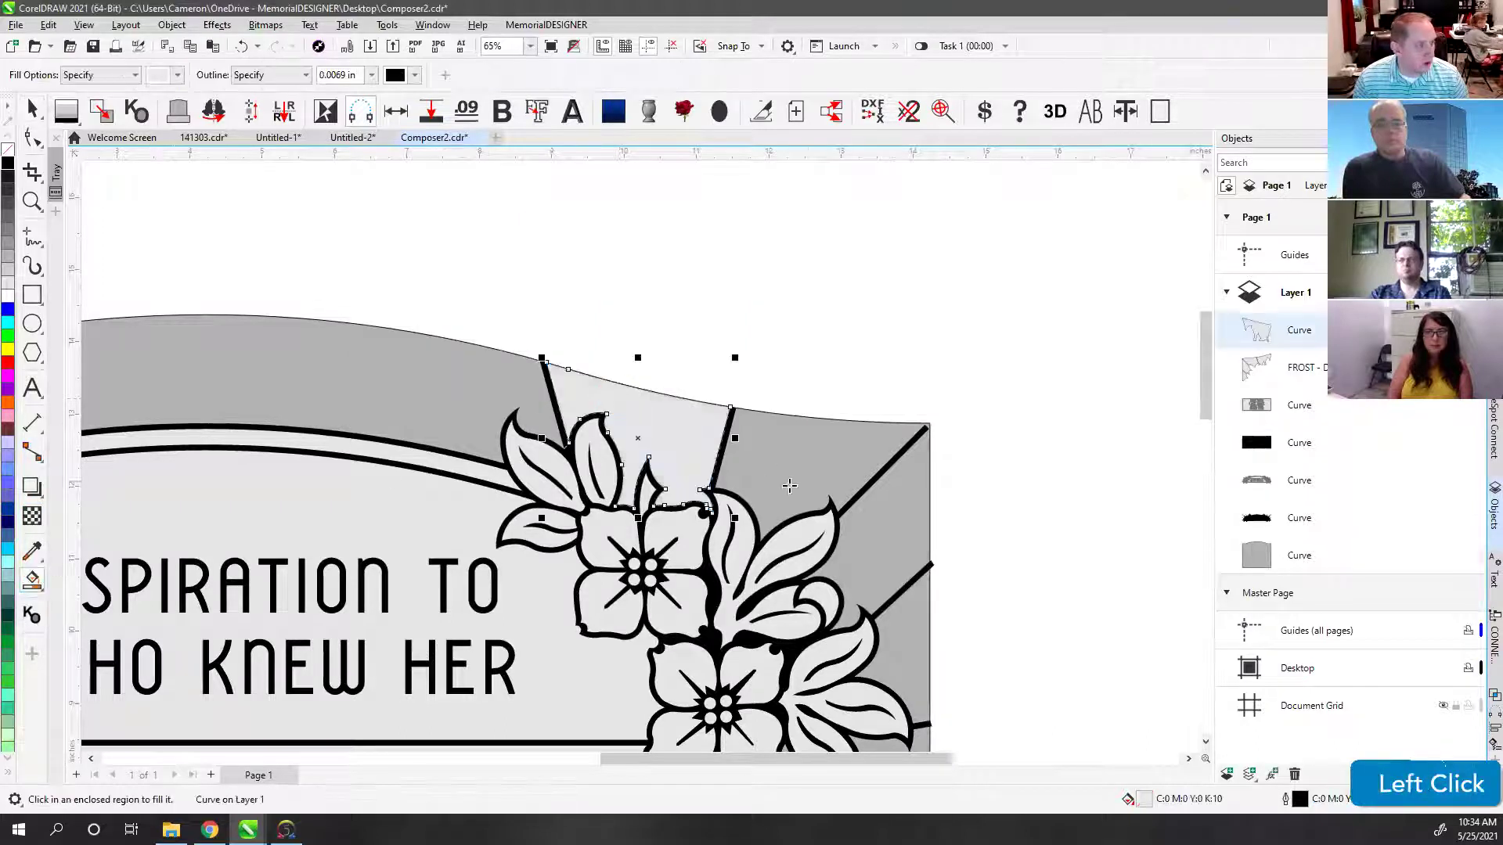
left_click(805, 459)
left_click(906, 637)
scroll(640, 455, "down", 1)
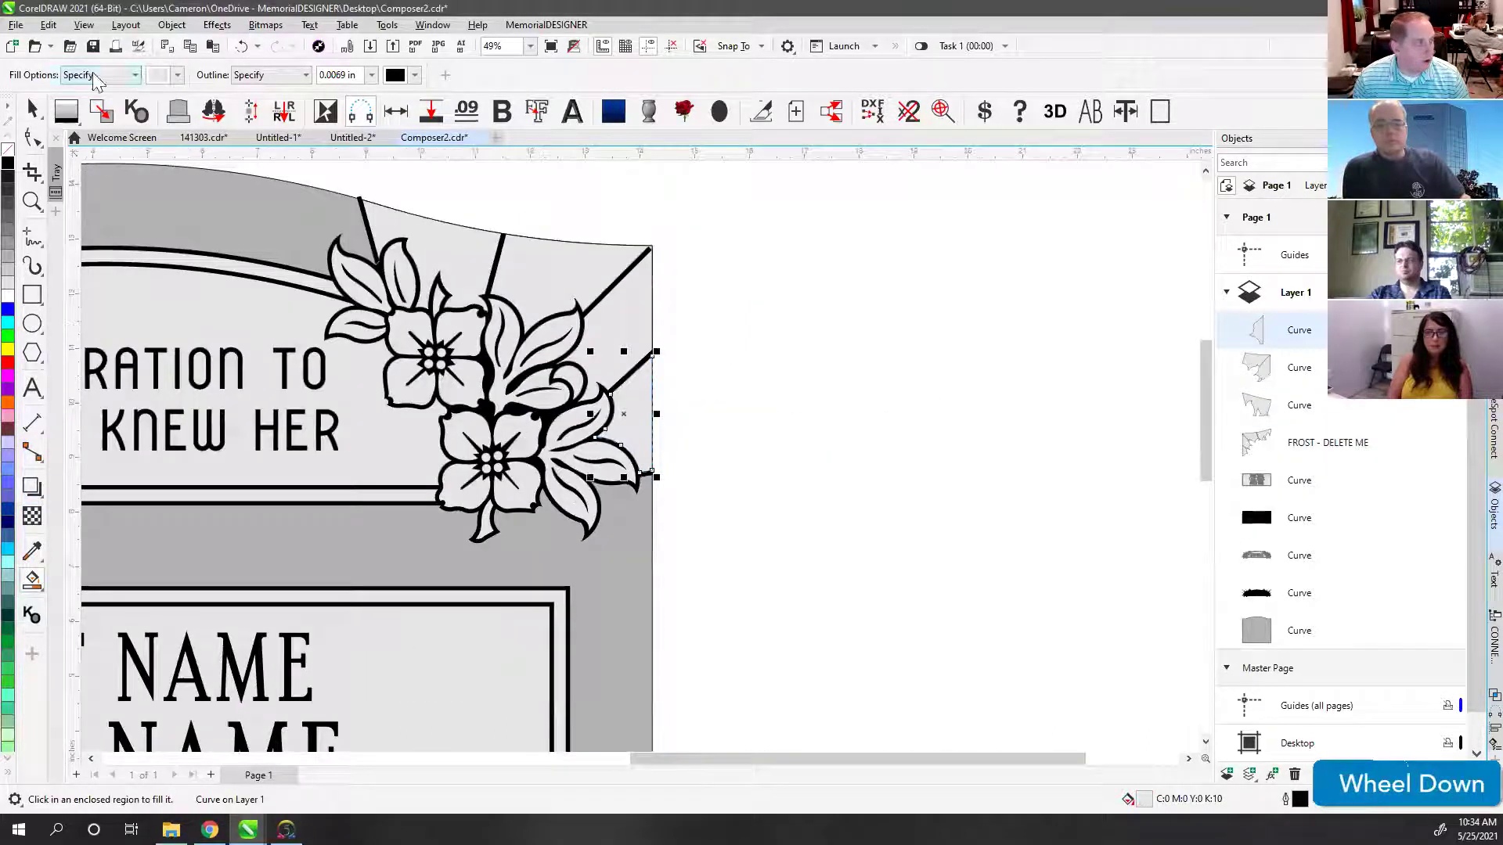
left_click(32, 110)
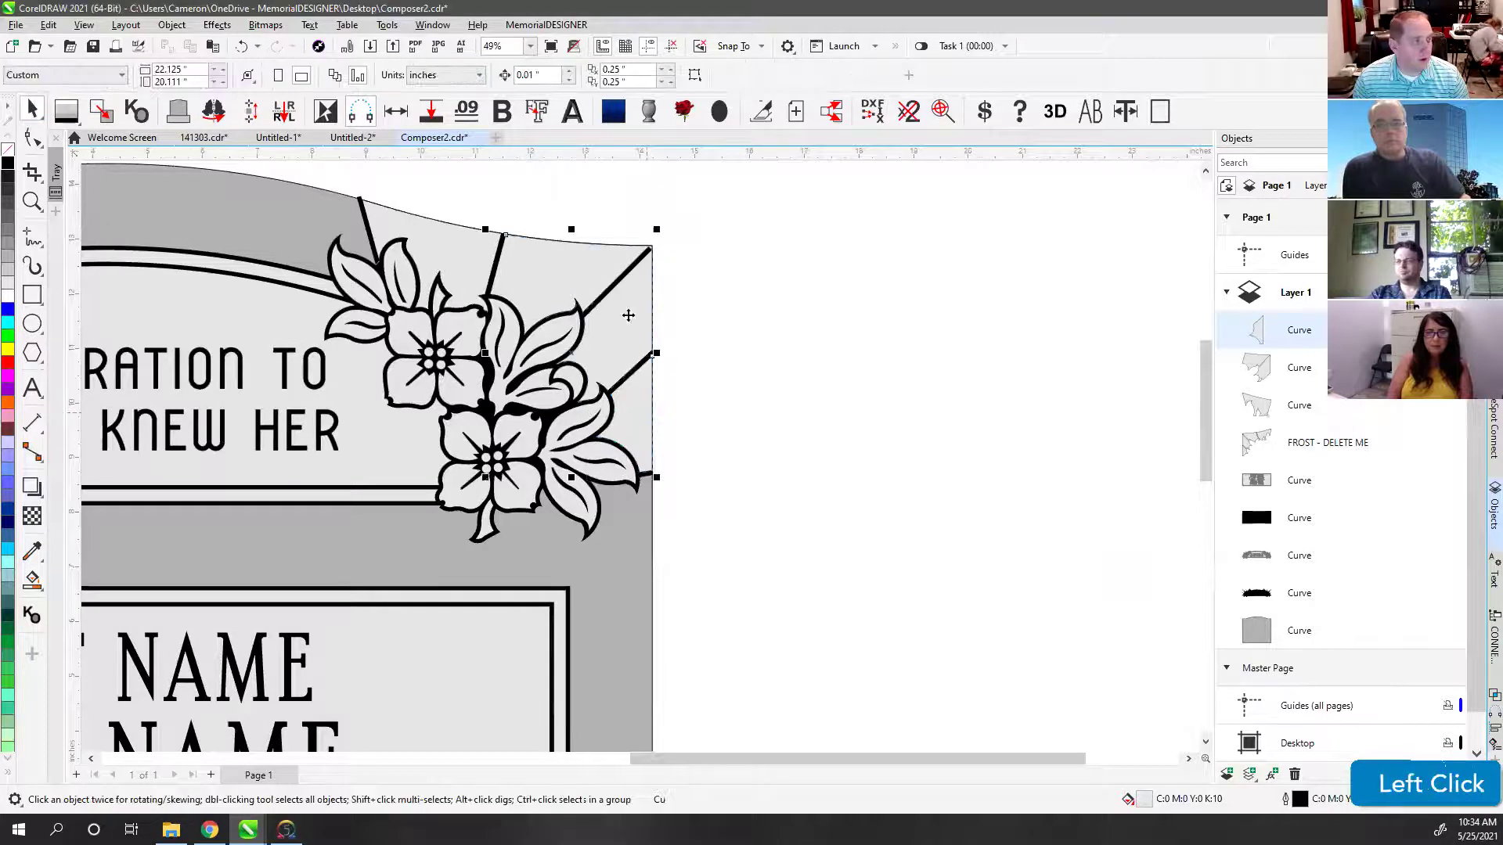
left_click(624, 313, "shift")
left_click(638, 261, "shift")
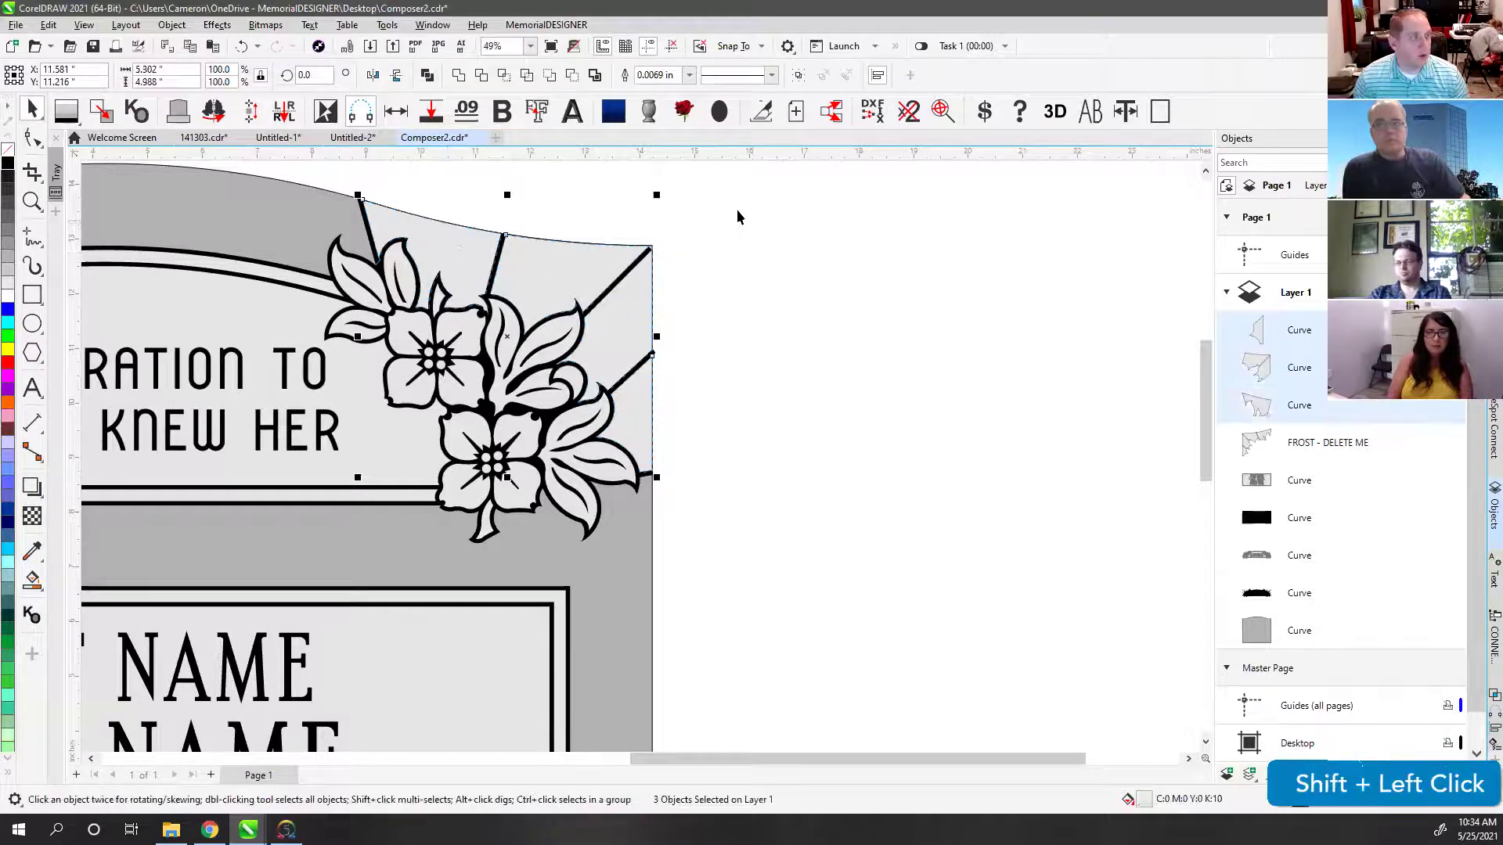
left_click(427, 74)
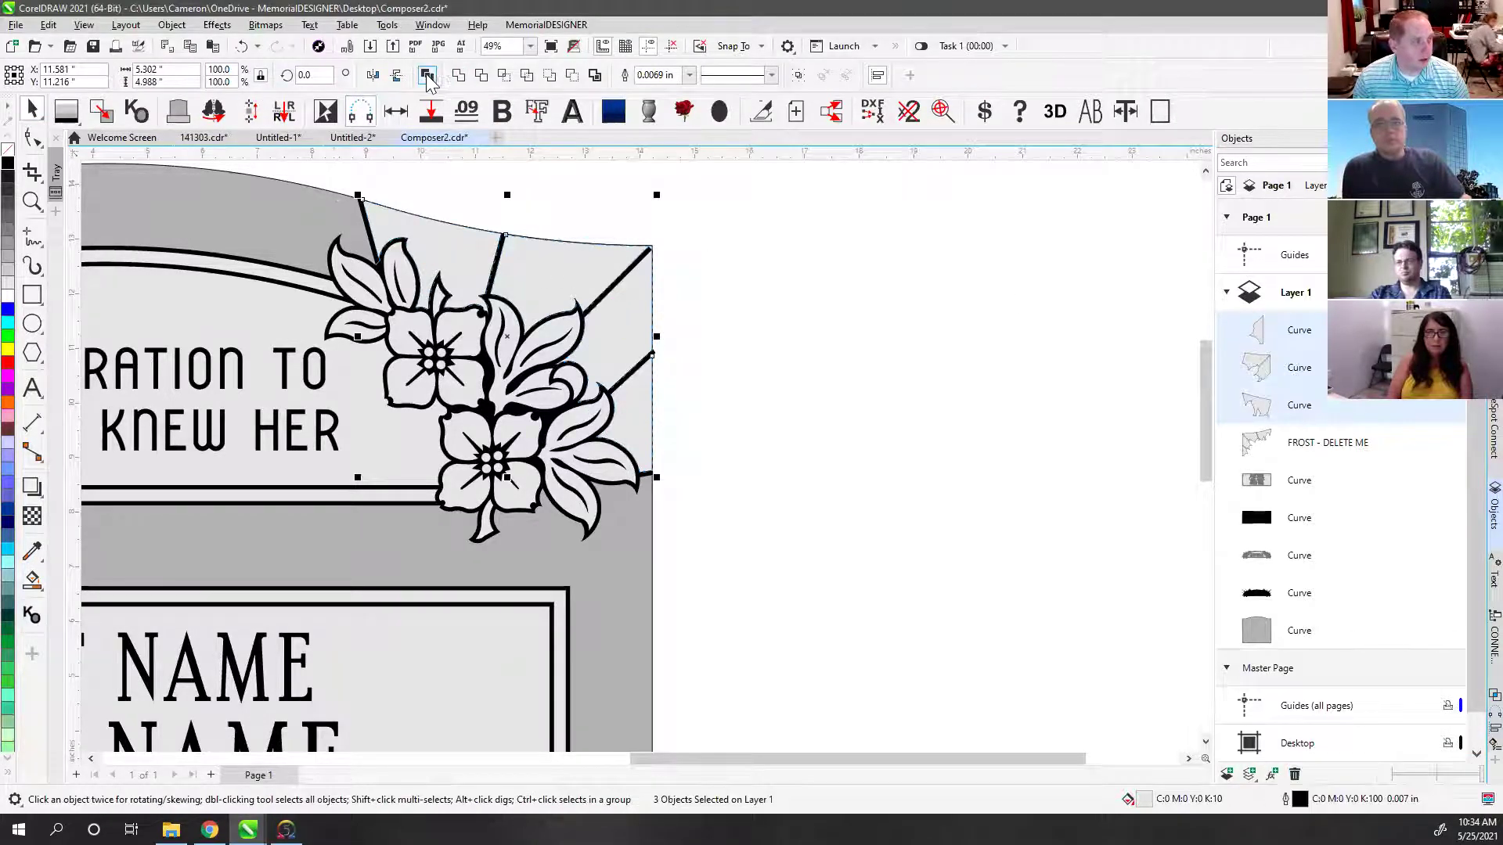
scroll(764, 500, "down", 2)
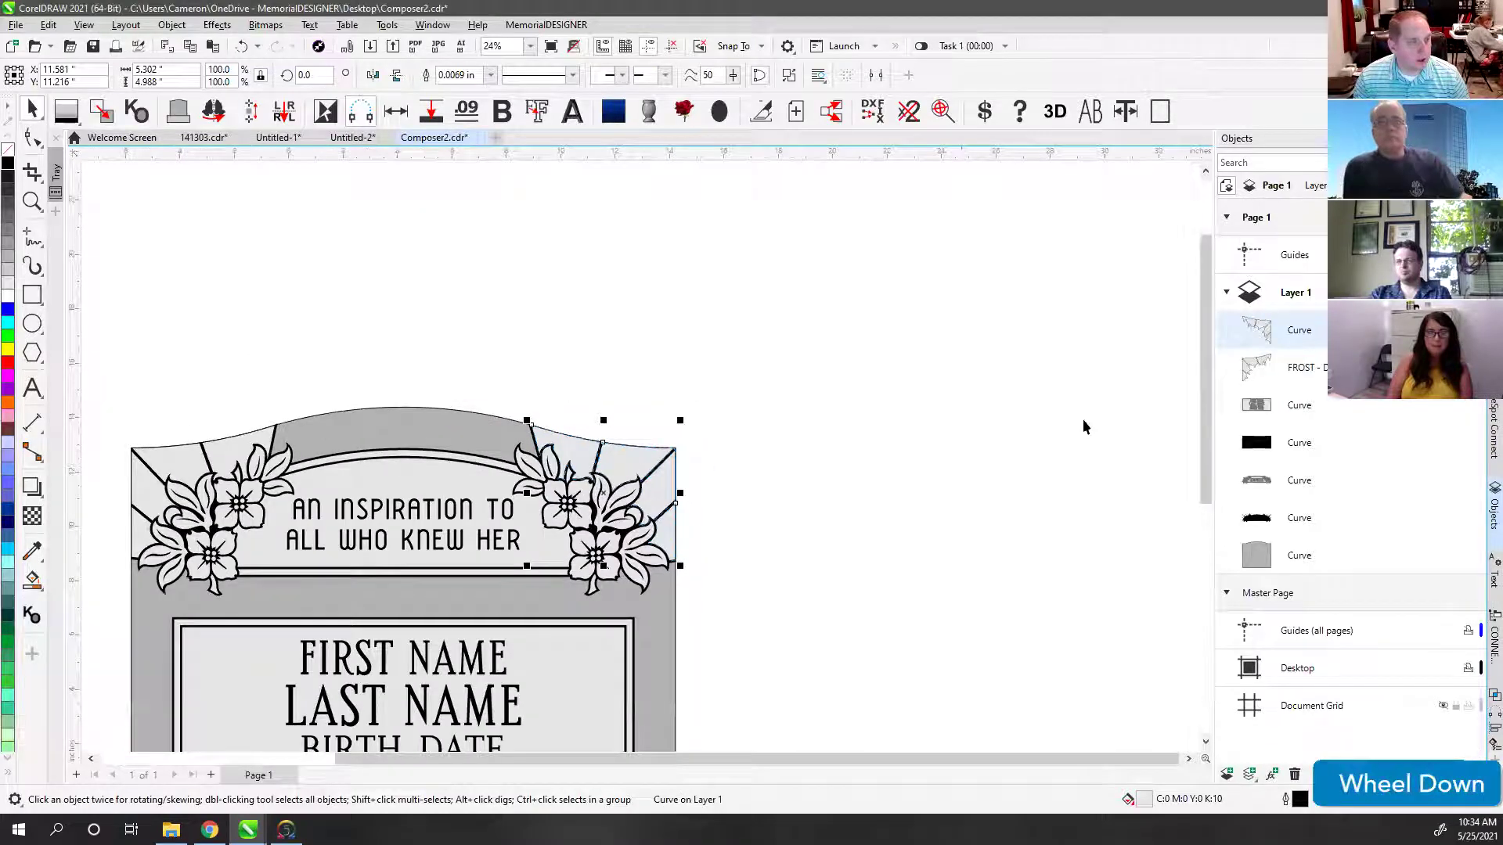
Step: Combine the right-corner curve with the left FROST - DELETE ME shape
key("shift")
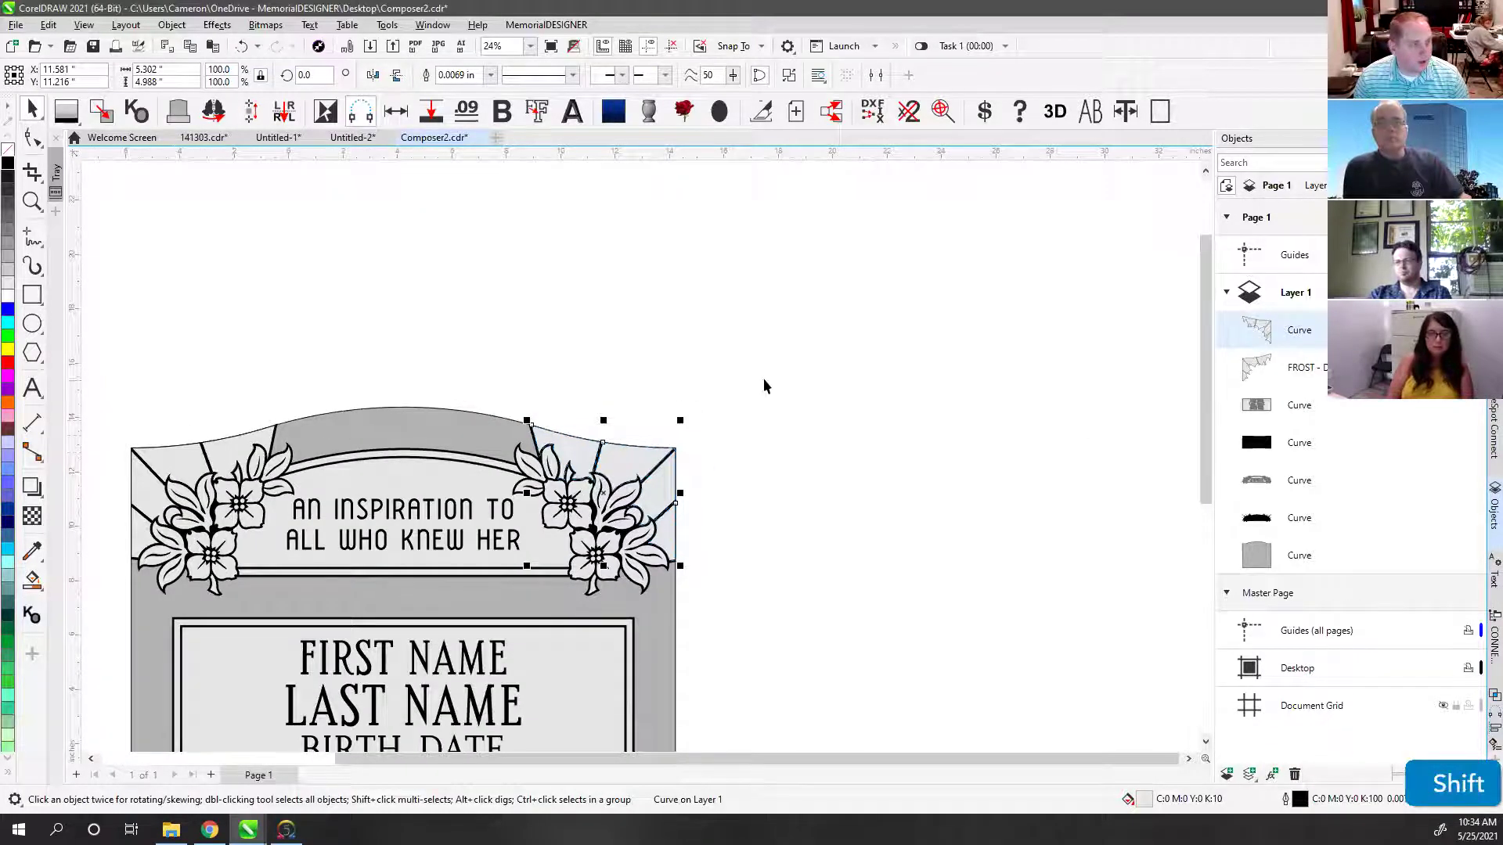
left_click(764, 378)
left_click(639, 454)
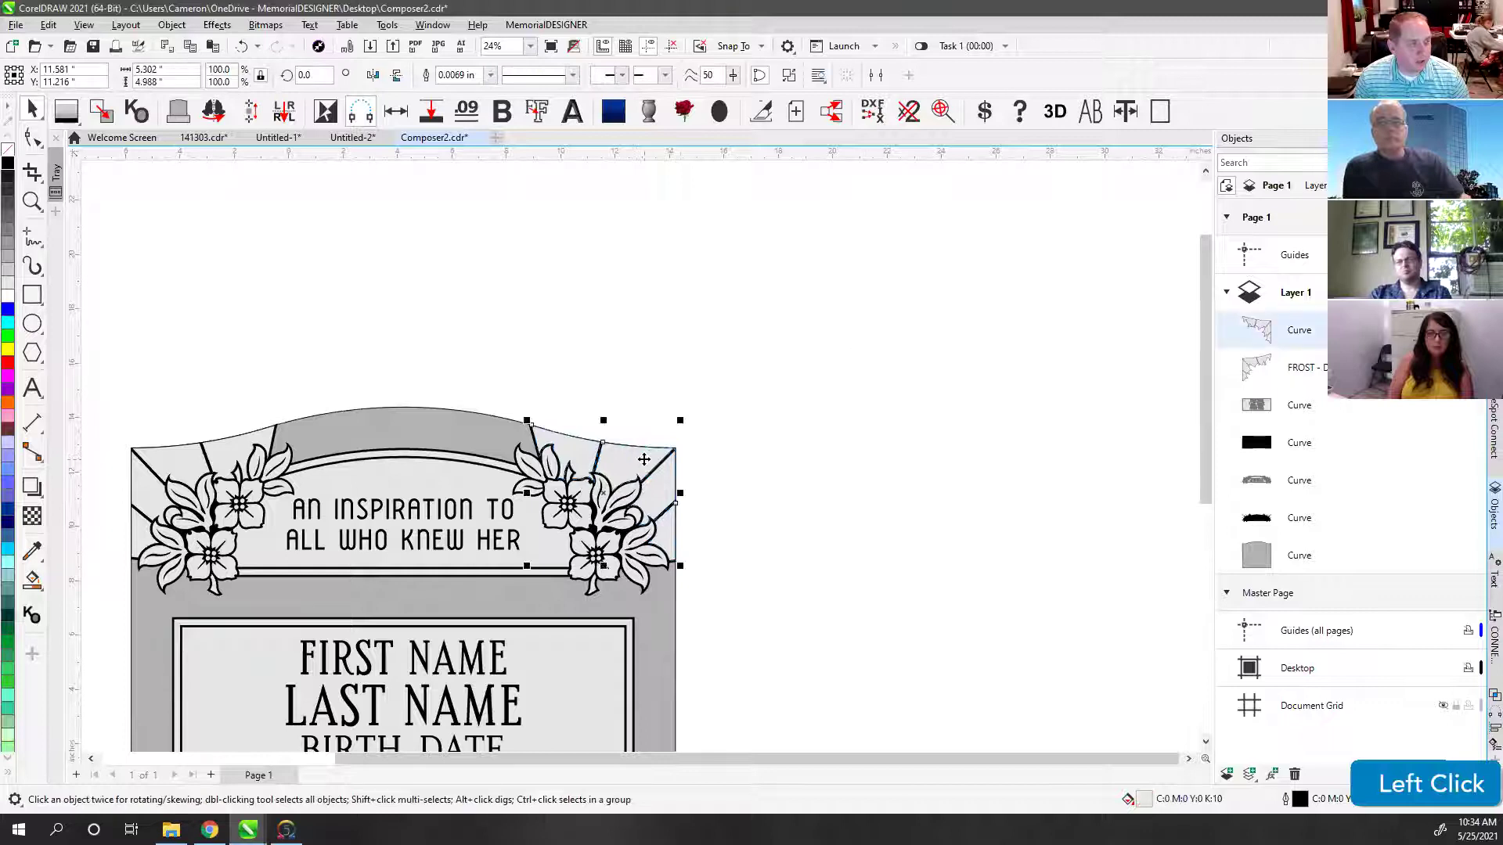
key("shift")
left_click(232, 454, "shift")
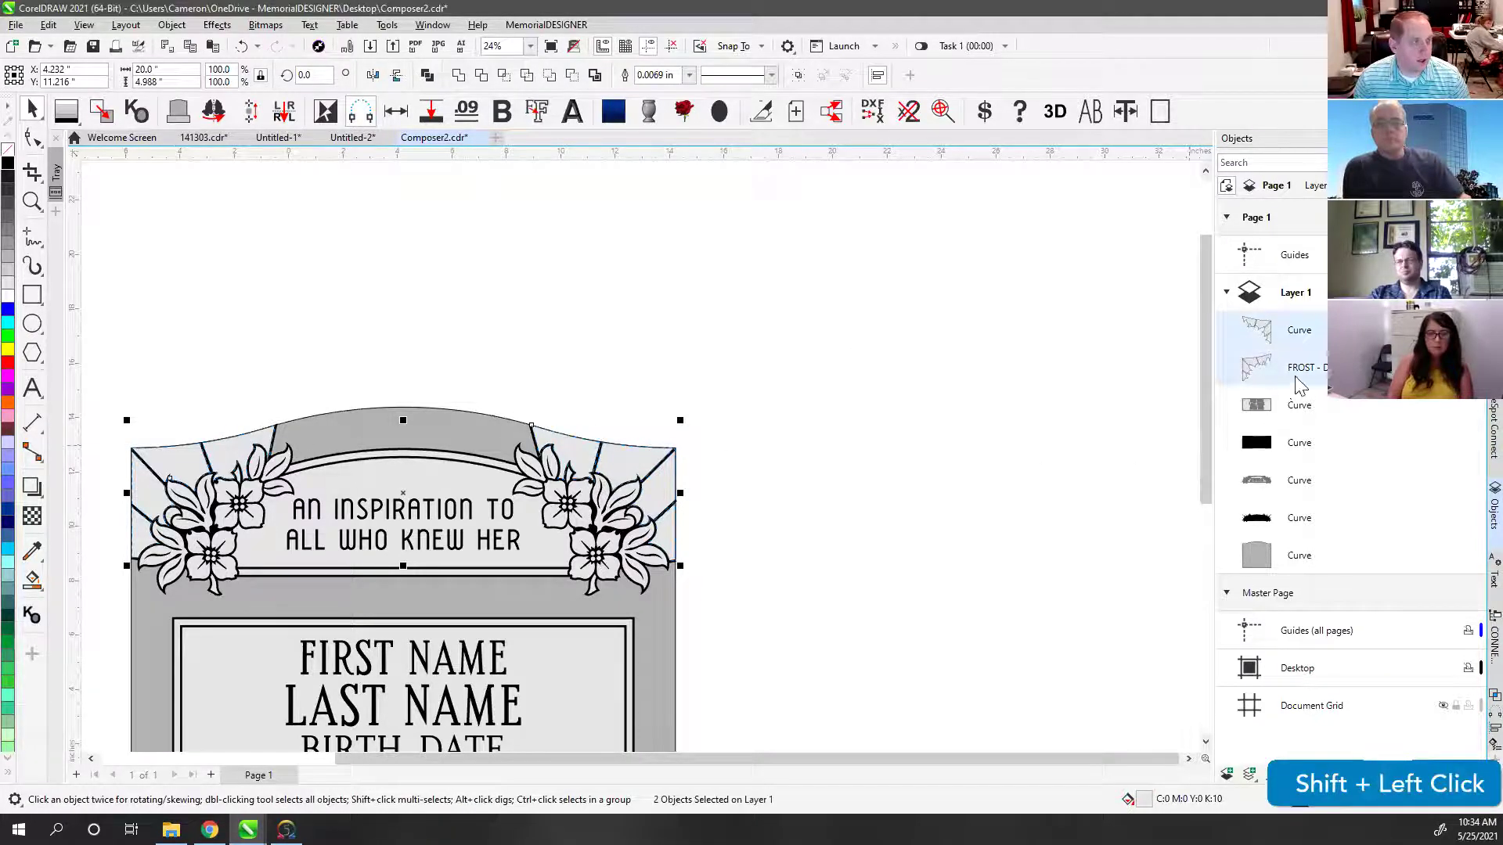
left_click(426, 74)
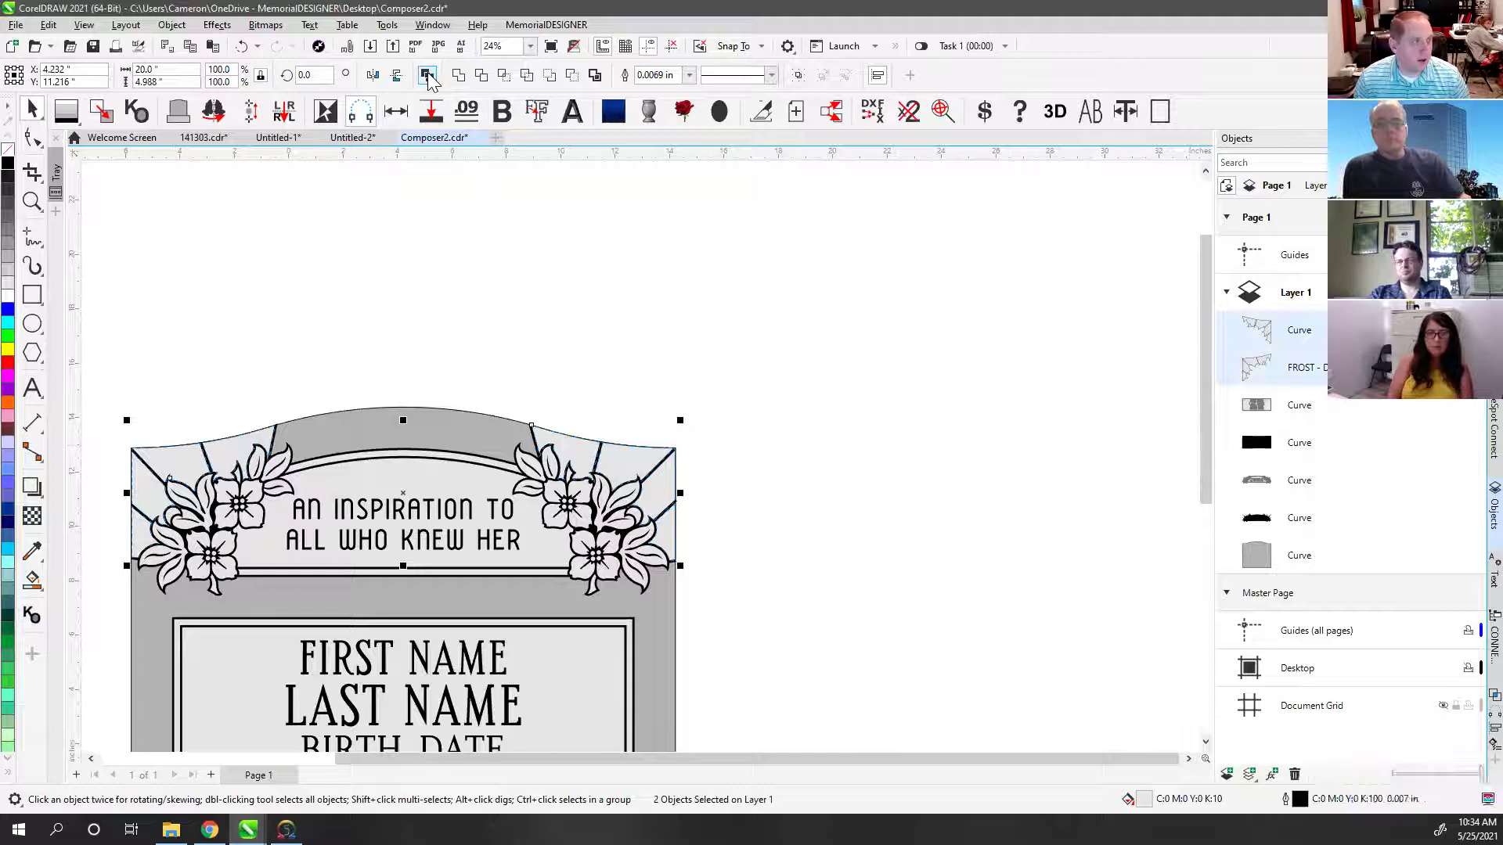
left_click(1010, 408)
left_click(1309, 333)
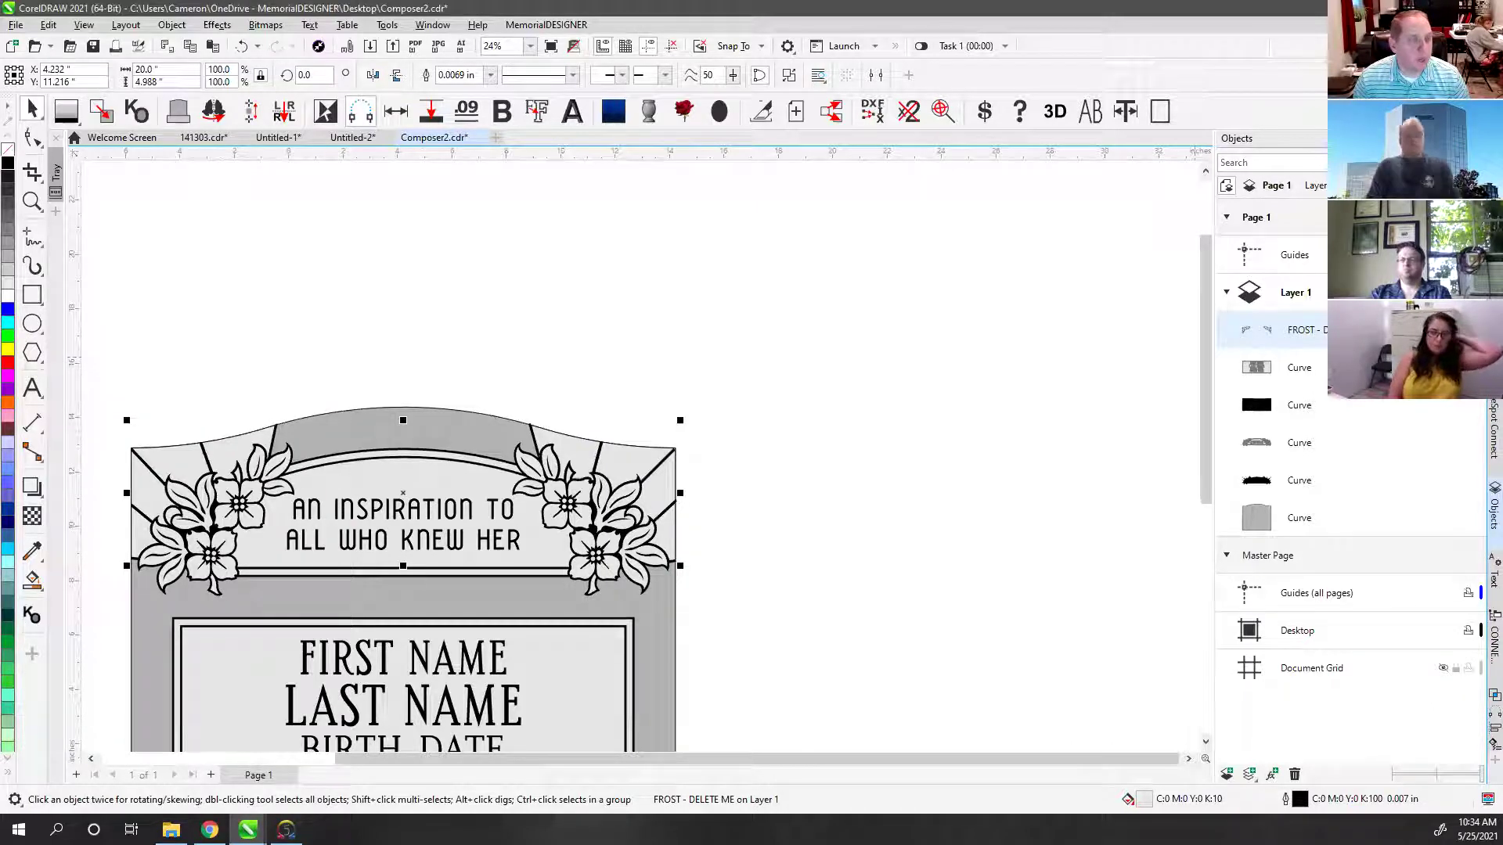
Step: Float the Objects docker over the canvas and undo the earlier corner merge
mouse_move(1292, 139)
left_mouse_down()
mouse_move(1296, 174)
mouse_move(972, 205)
mouse_move(673, 109)
mouse_move(698, 107)
mouse_move(721, 159)
left_mouse_up()
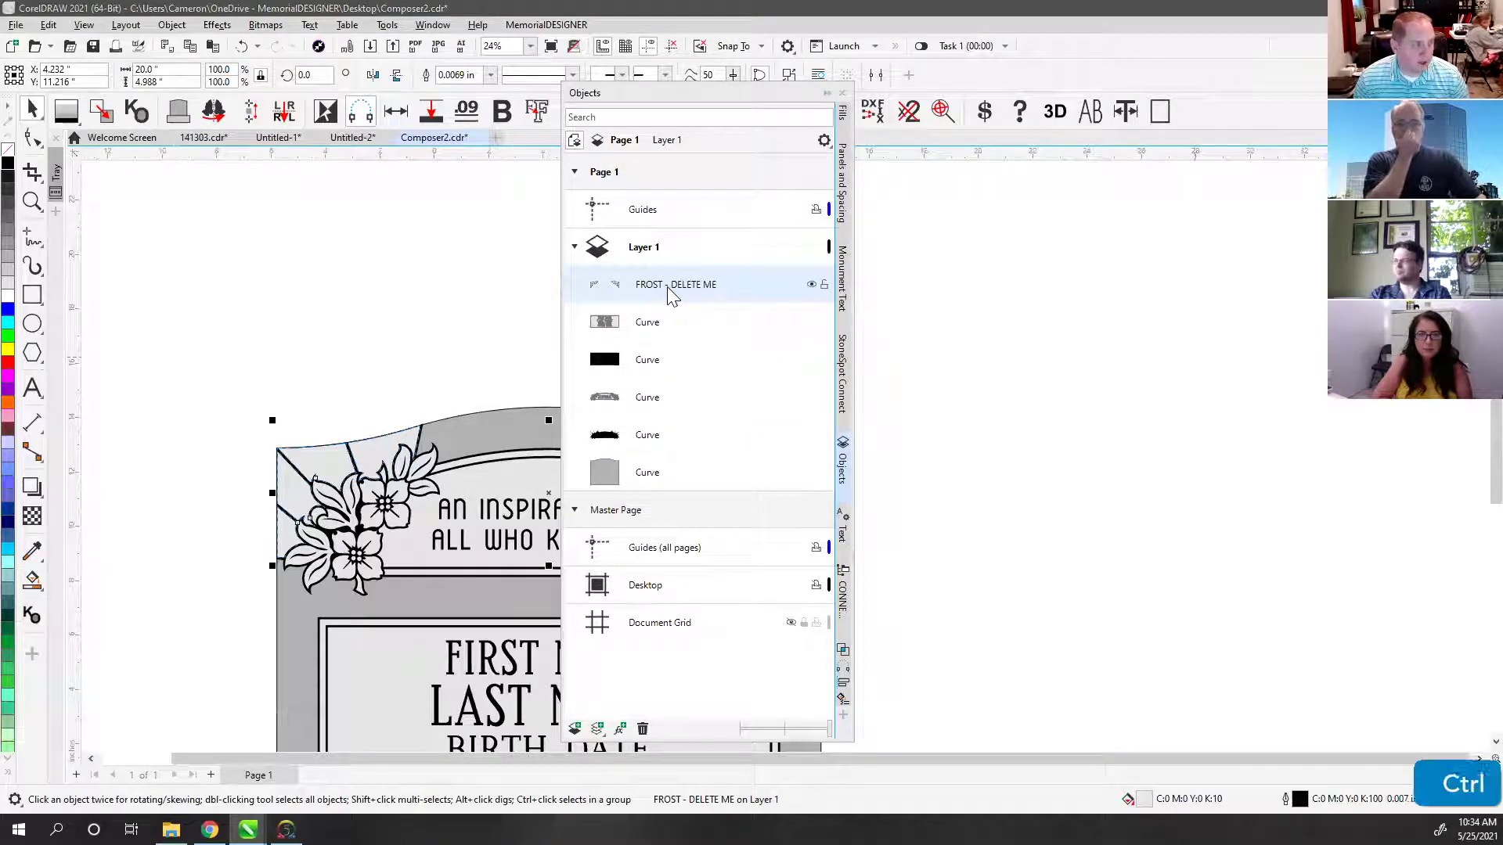
key("ctrl+z")
left_click(700, 332)
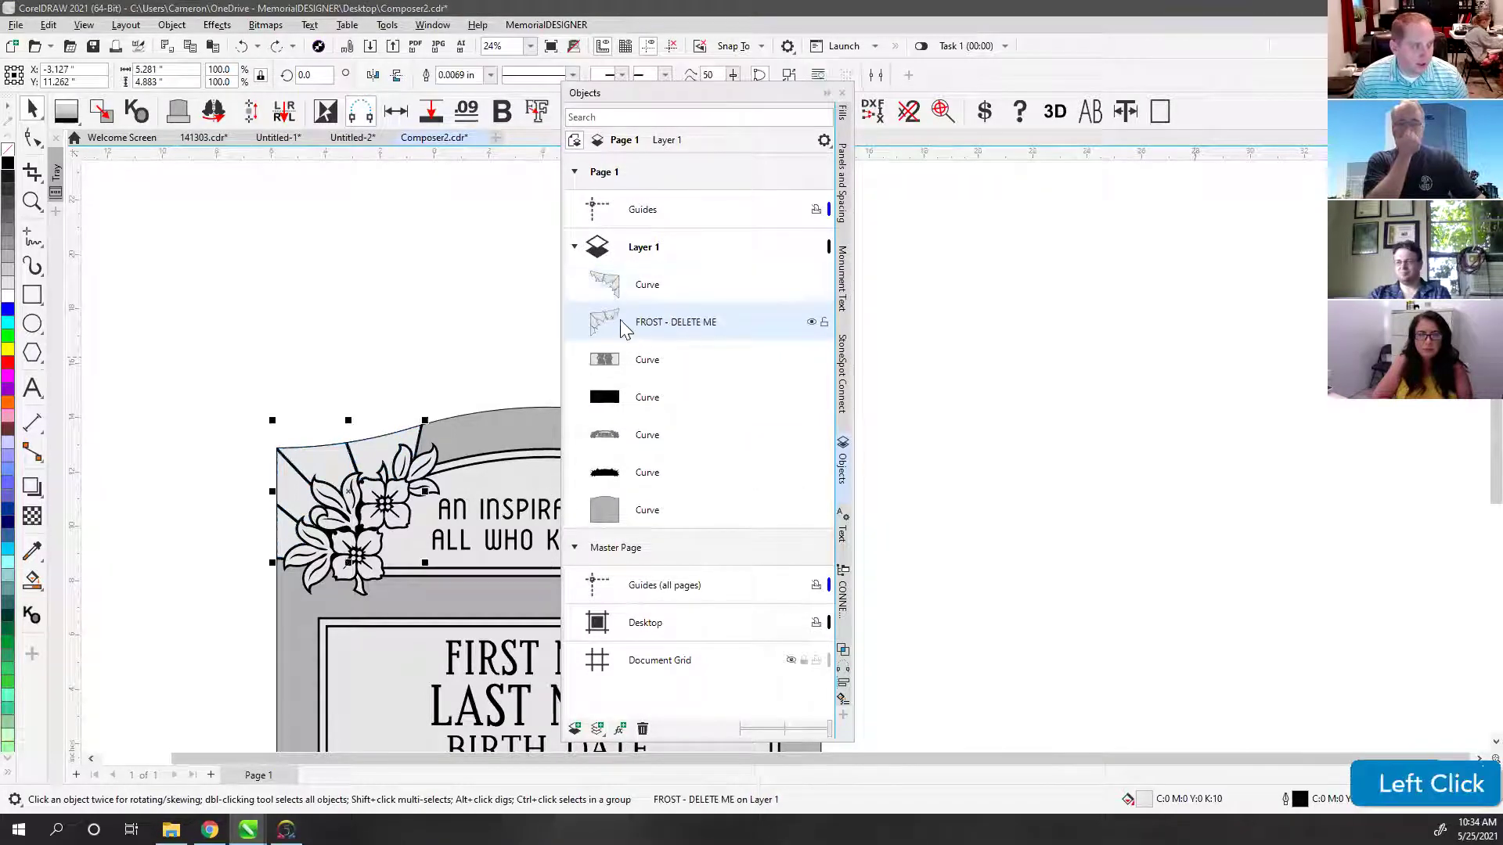
left_click_drag(654, 104, 923, 104)
Step: Try combining the left and right corner frost shapes twice, undoing each attempt
left_click(728, 454)
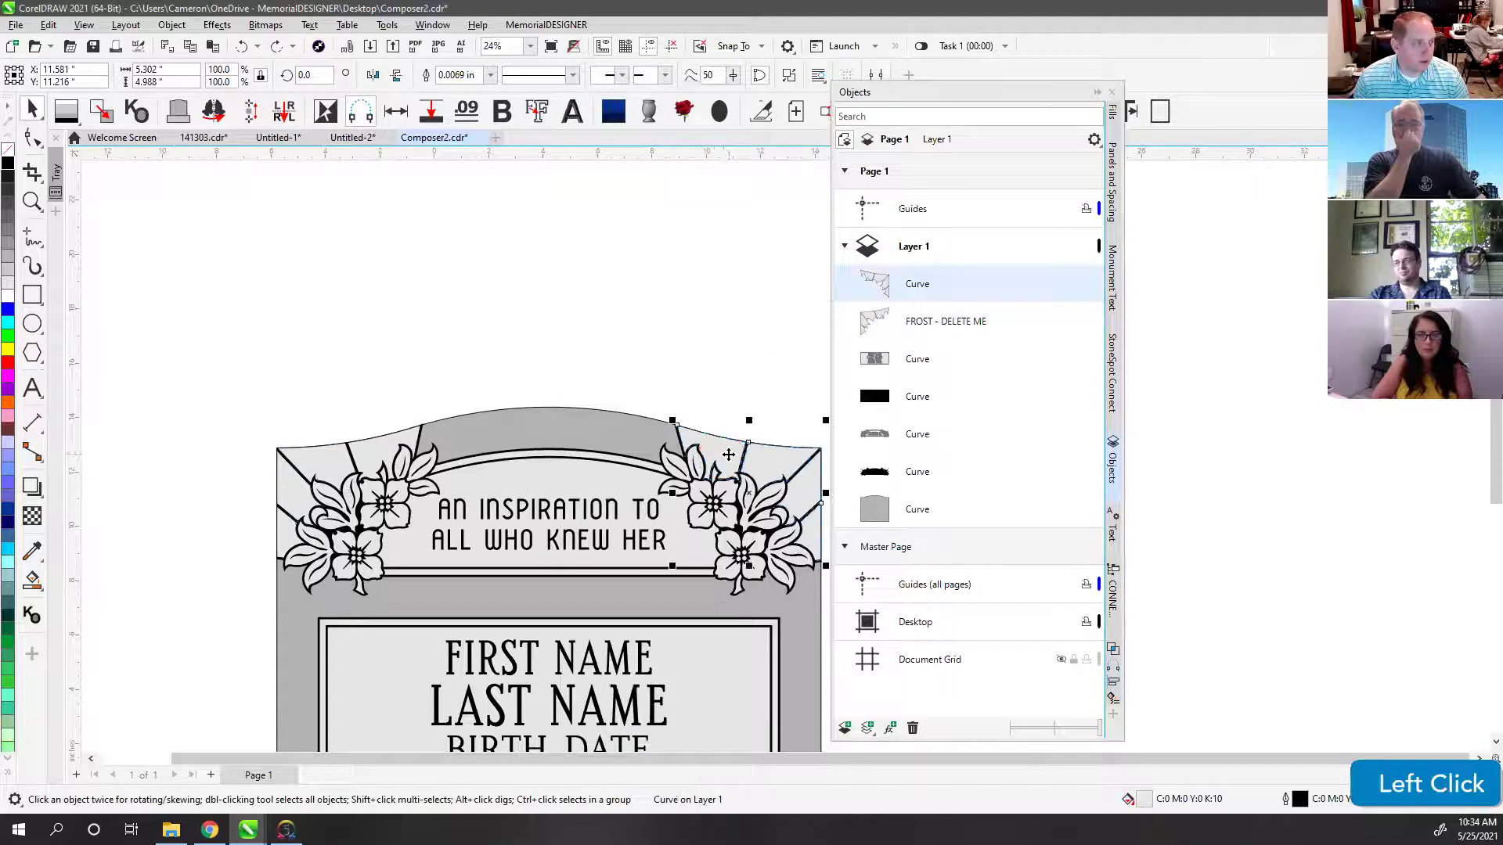
left_click(377, 456, "shift")
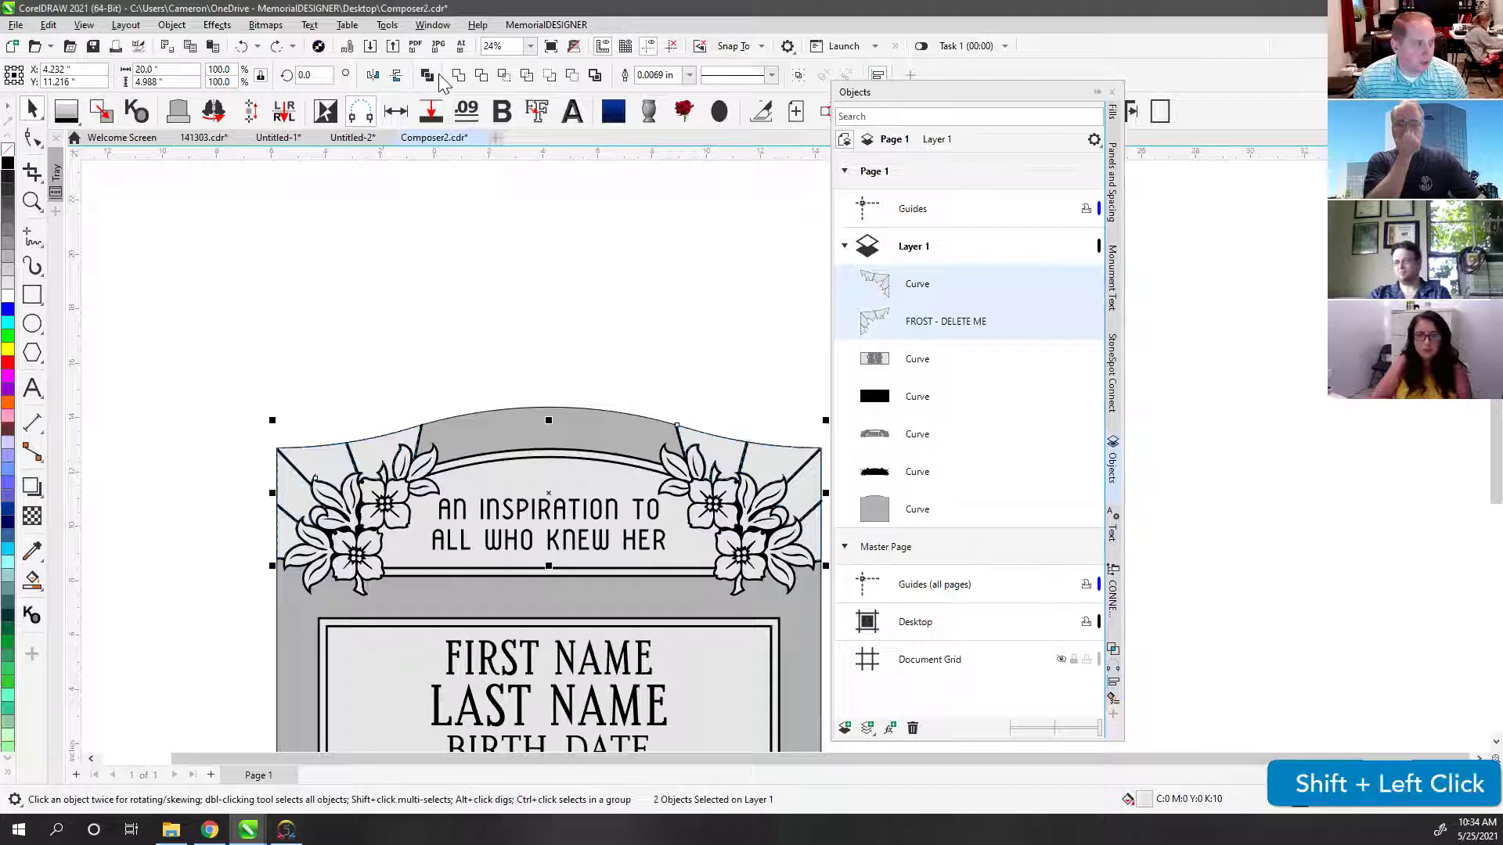
left_click(427, 75)
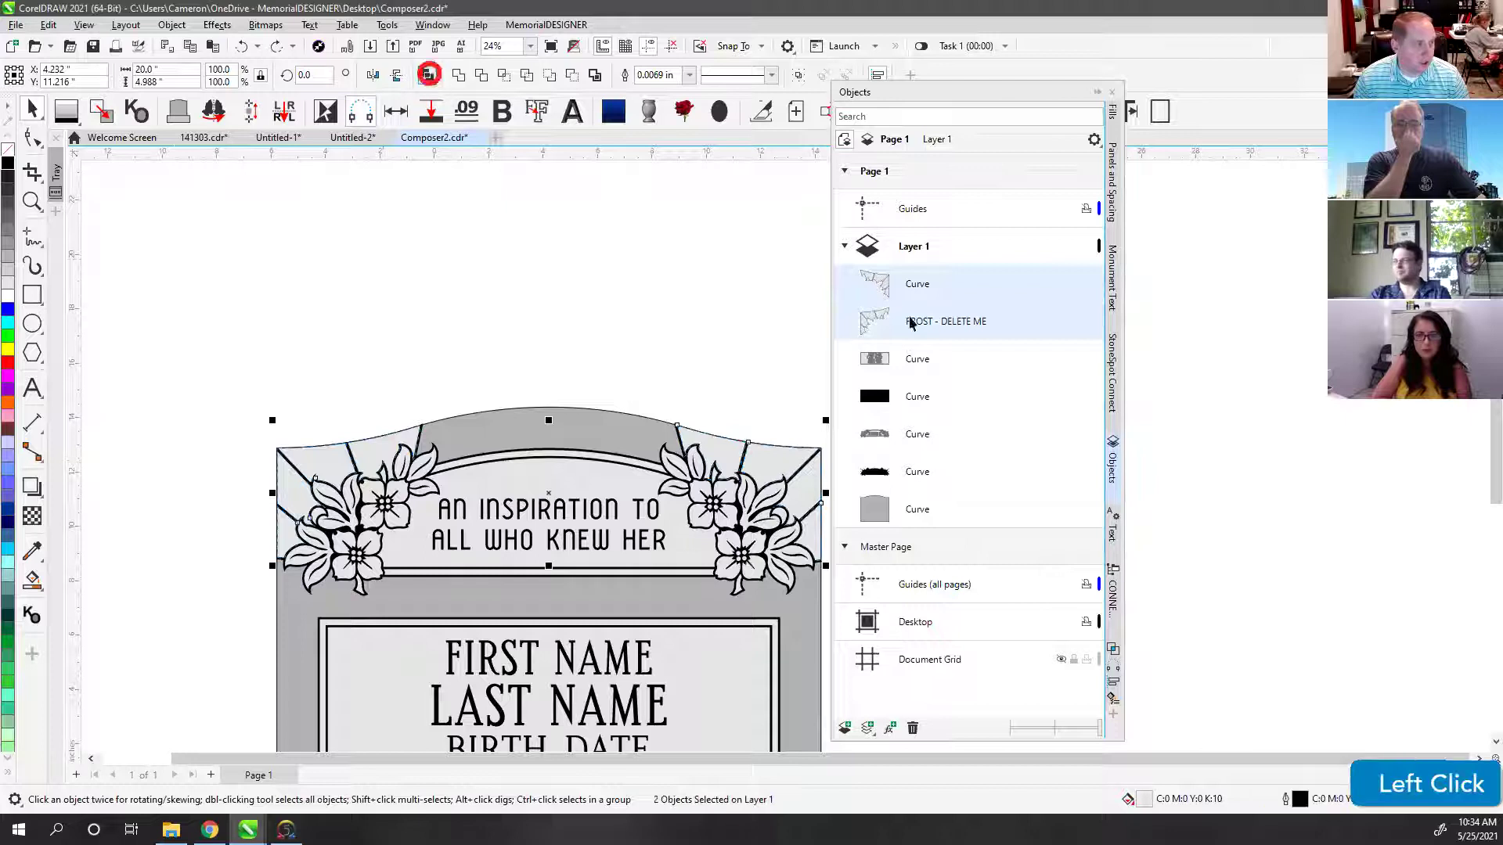
left_click(655, 350)
key("ctrl+z")
left_click(509, 389)
left_click(382, 452)
left_click(720, 447, "shift")
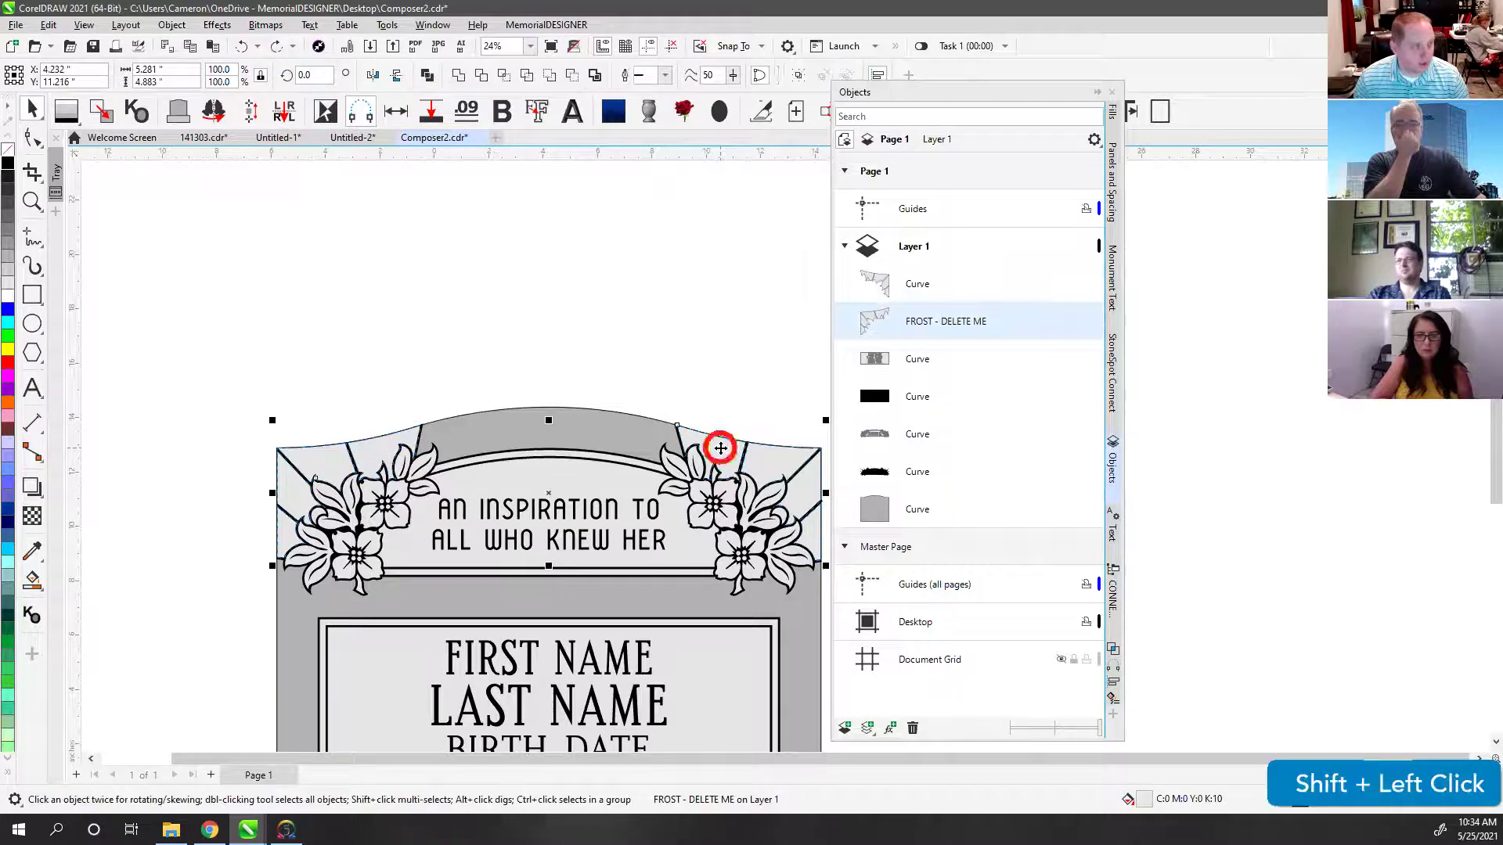
left_click(427, 75)
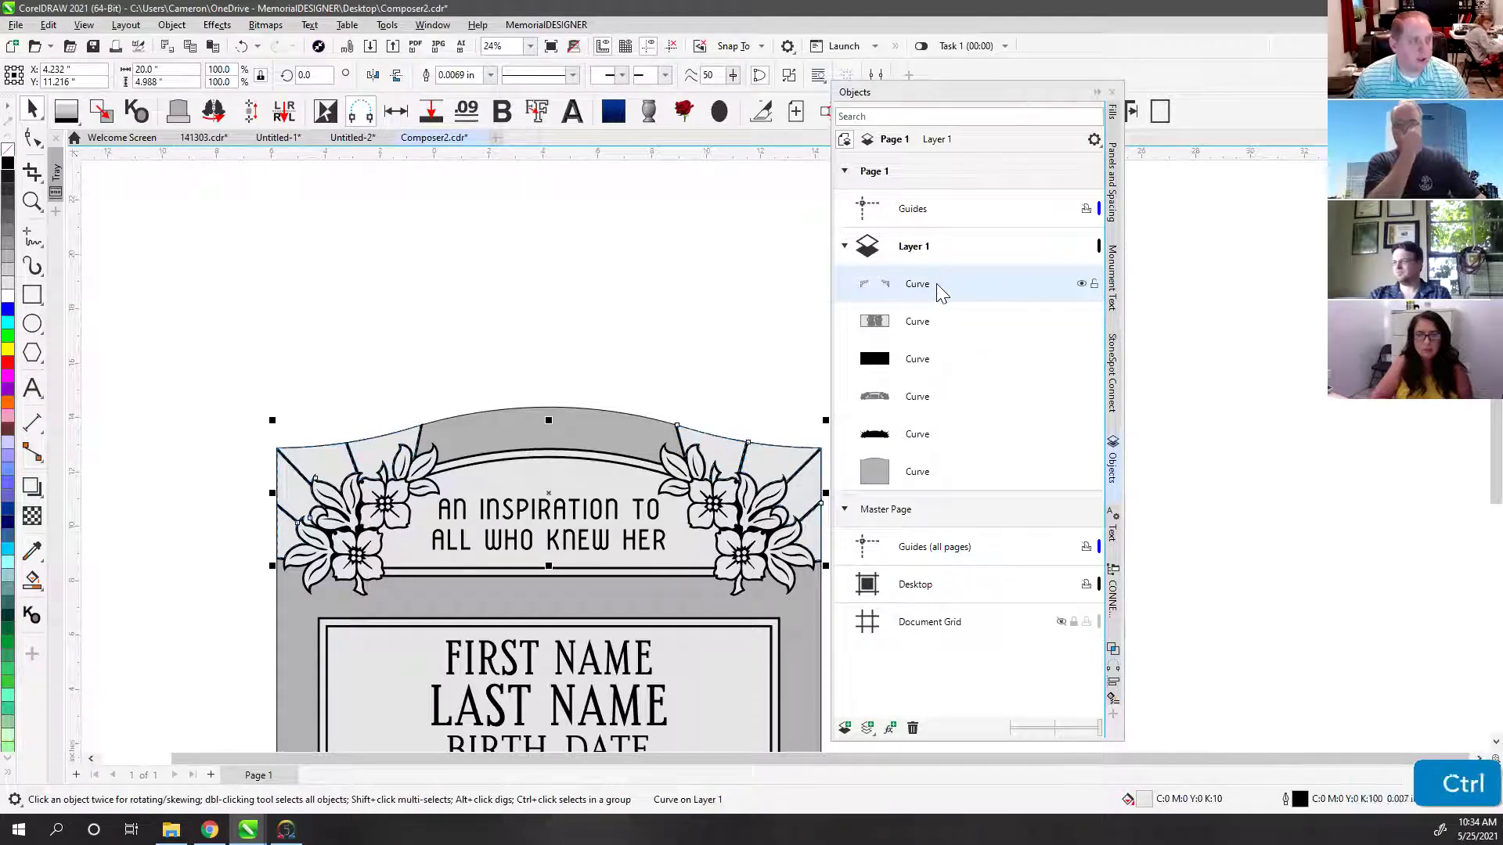
key("ctrl+z")
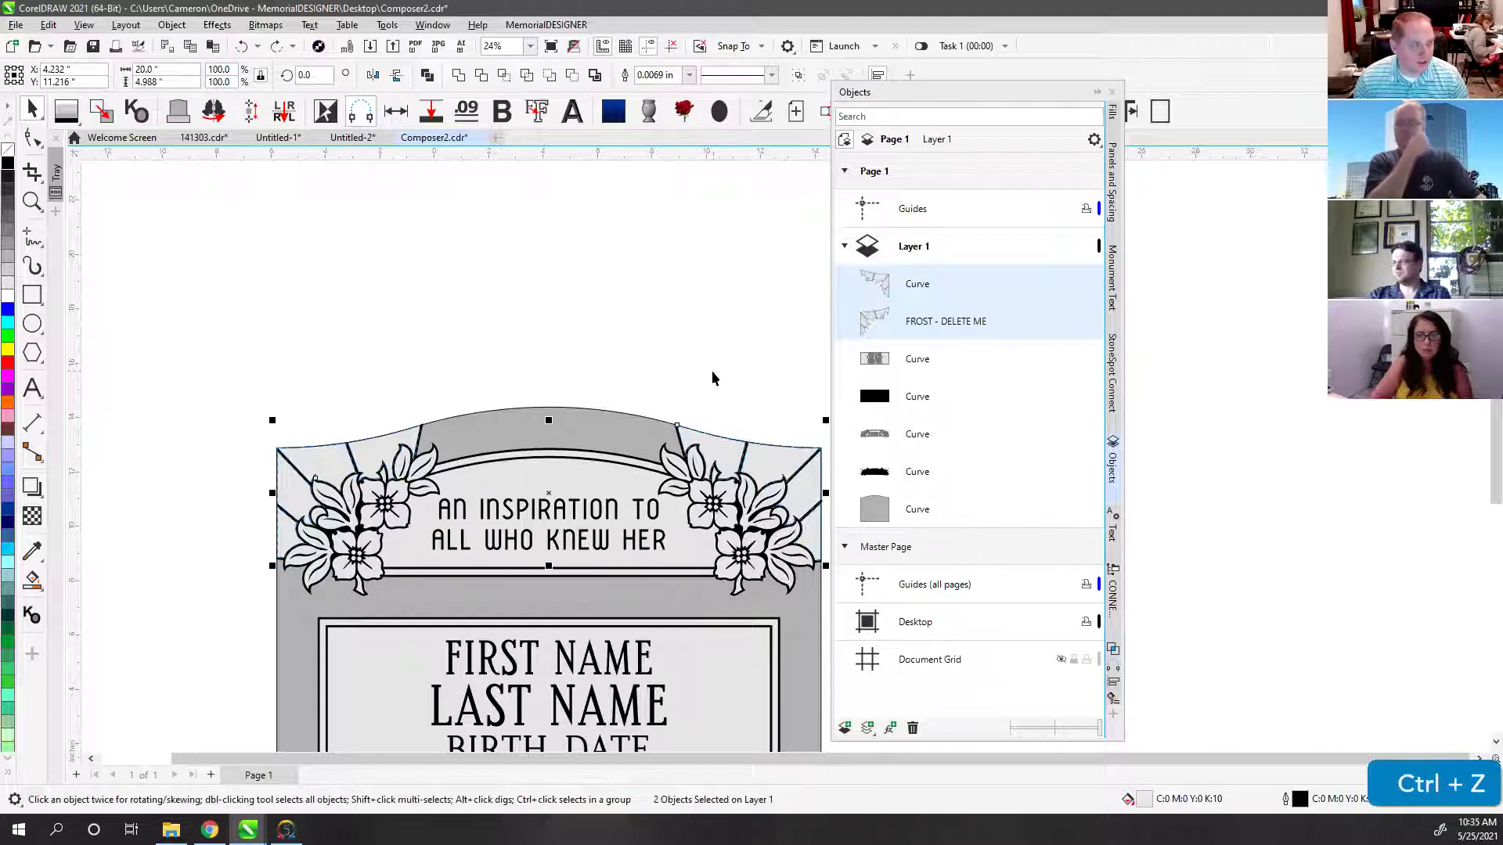
left_click(712, 370)
Step: Combine the right corner flourish with FROST - DELETE ME and redock the Objects docker
left_click(917, 284)
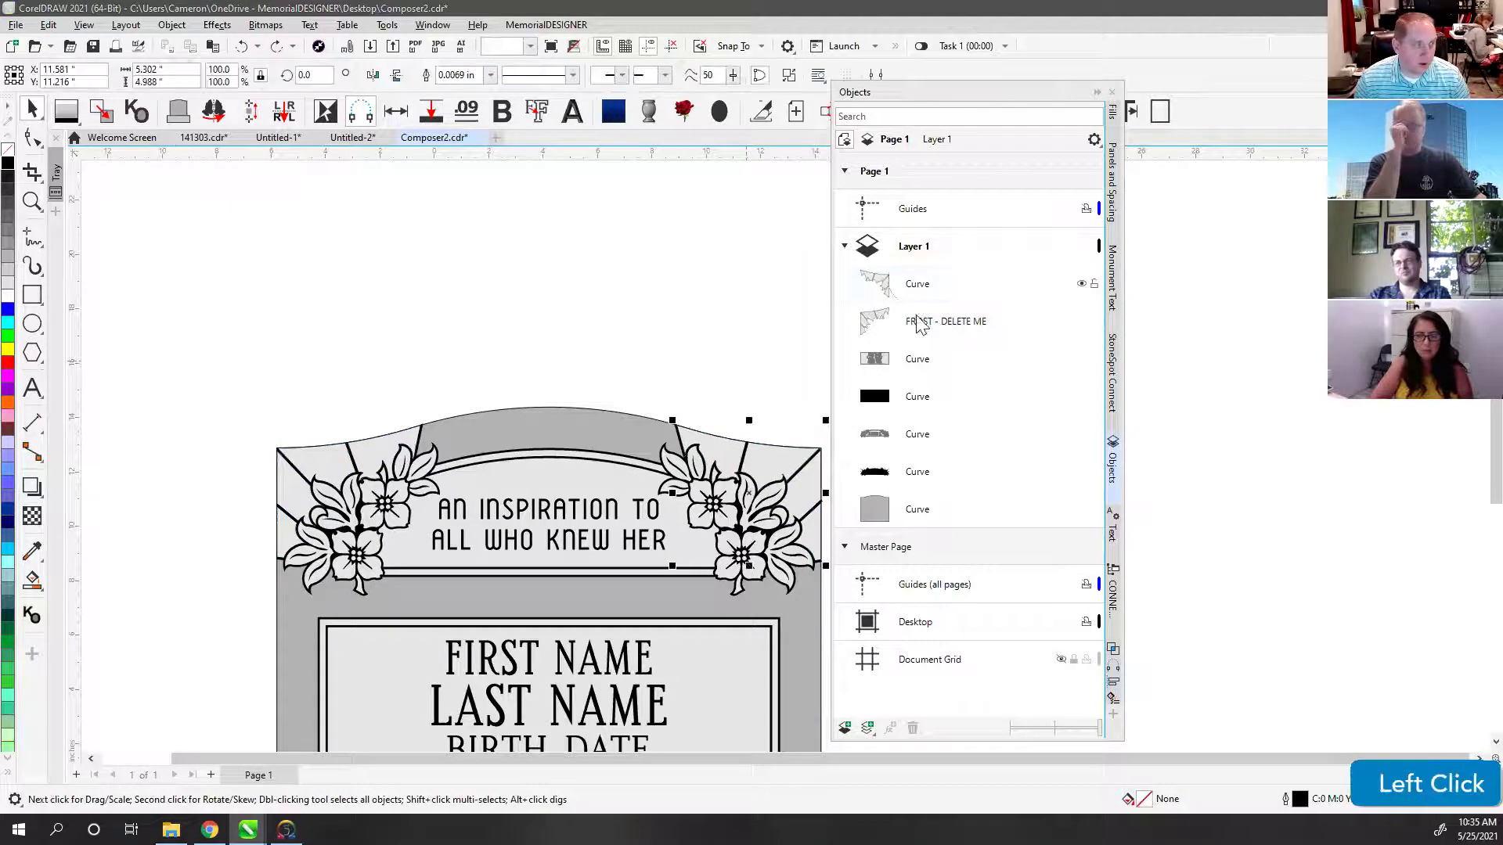
left_click(900, 360, "shift")
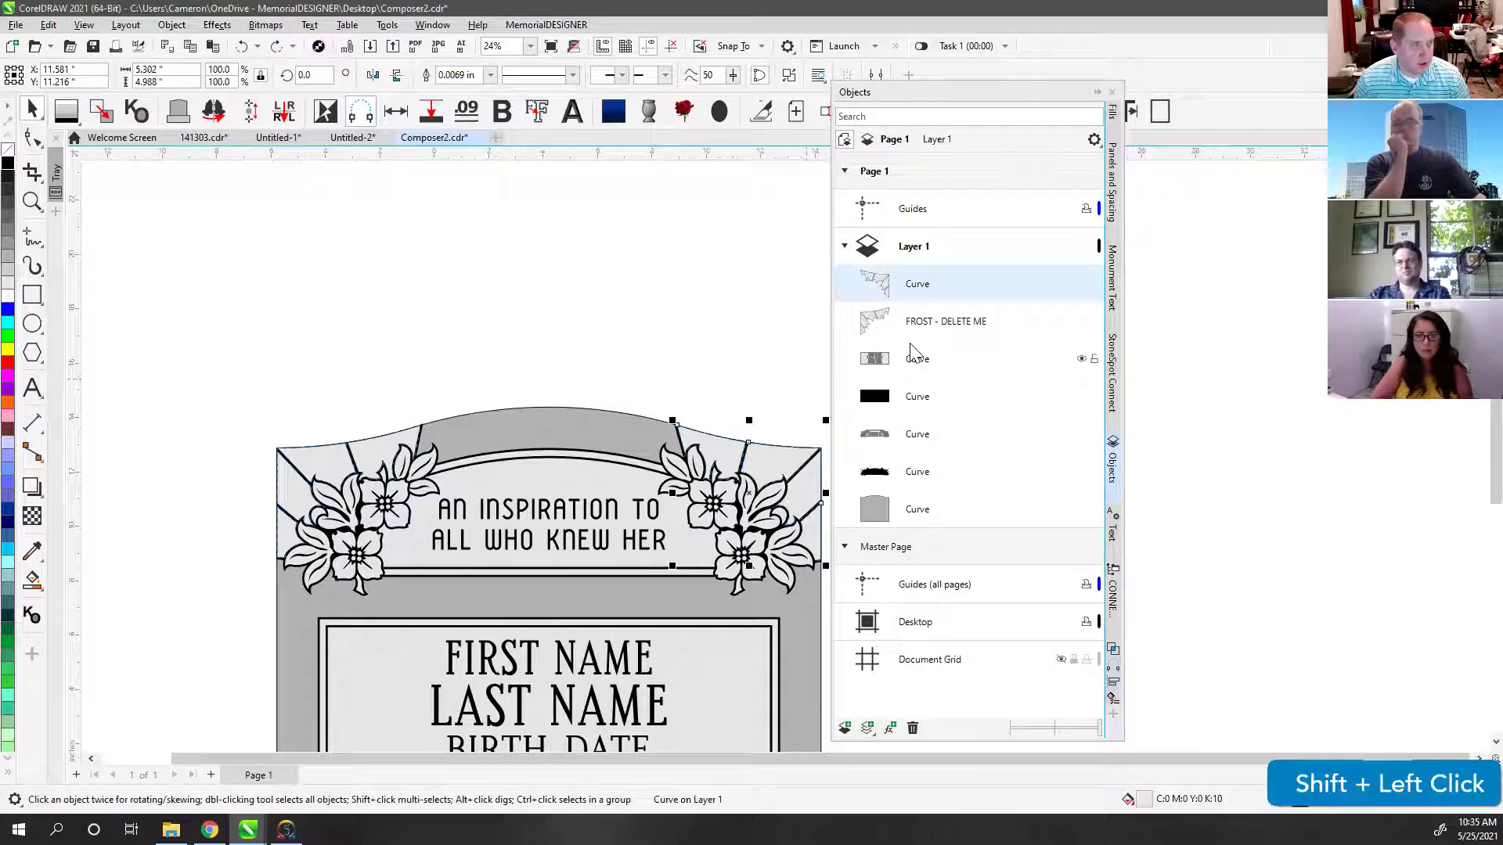
left_click(945, 321)
left_click(923, 288)
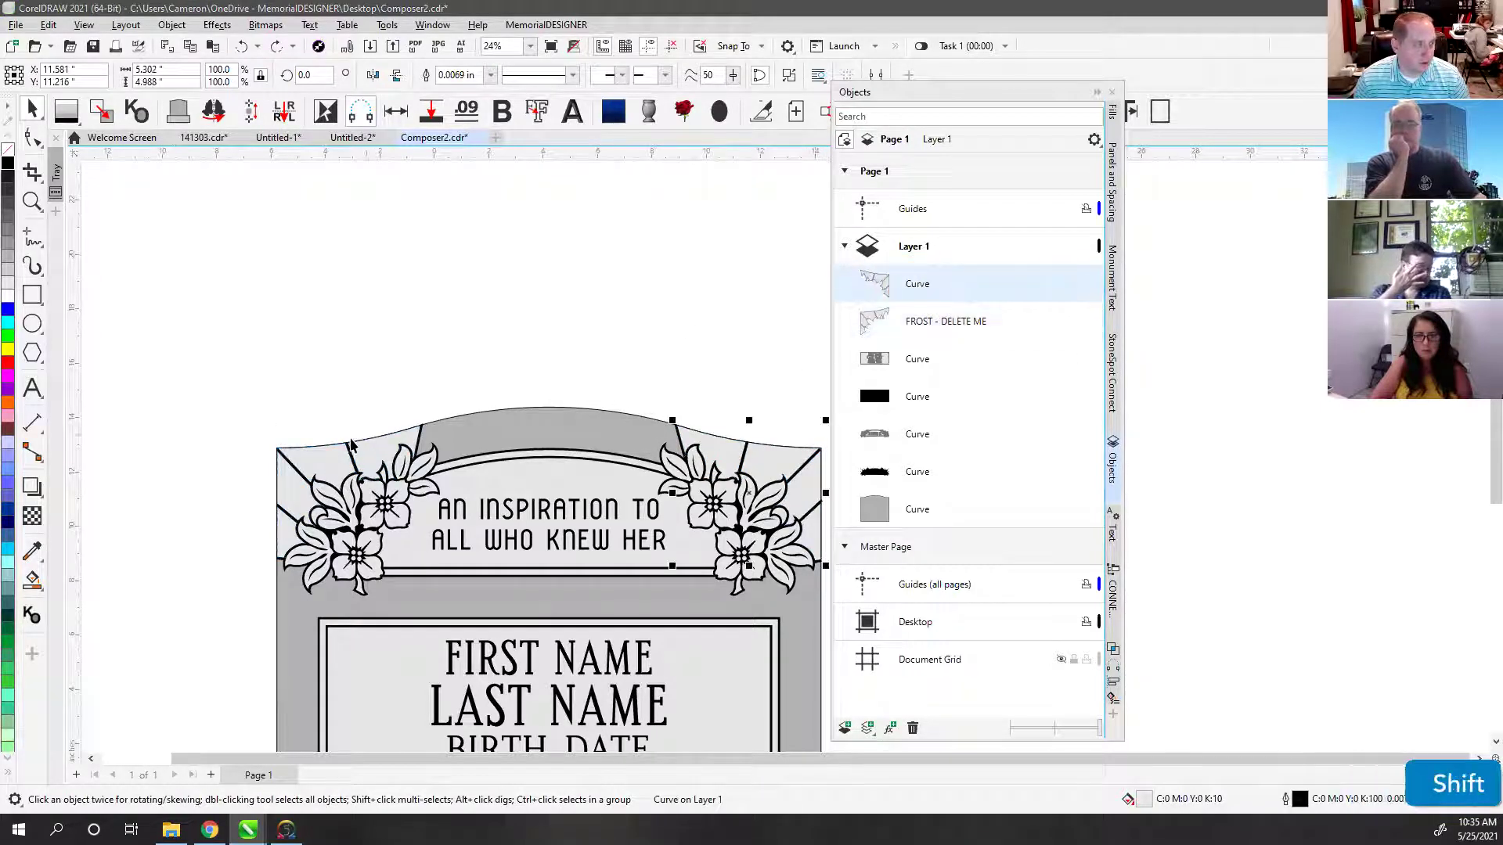
left_click(373, 461, "shift")
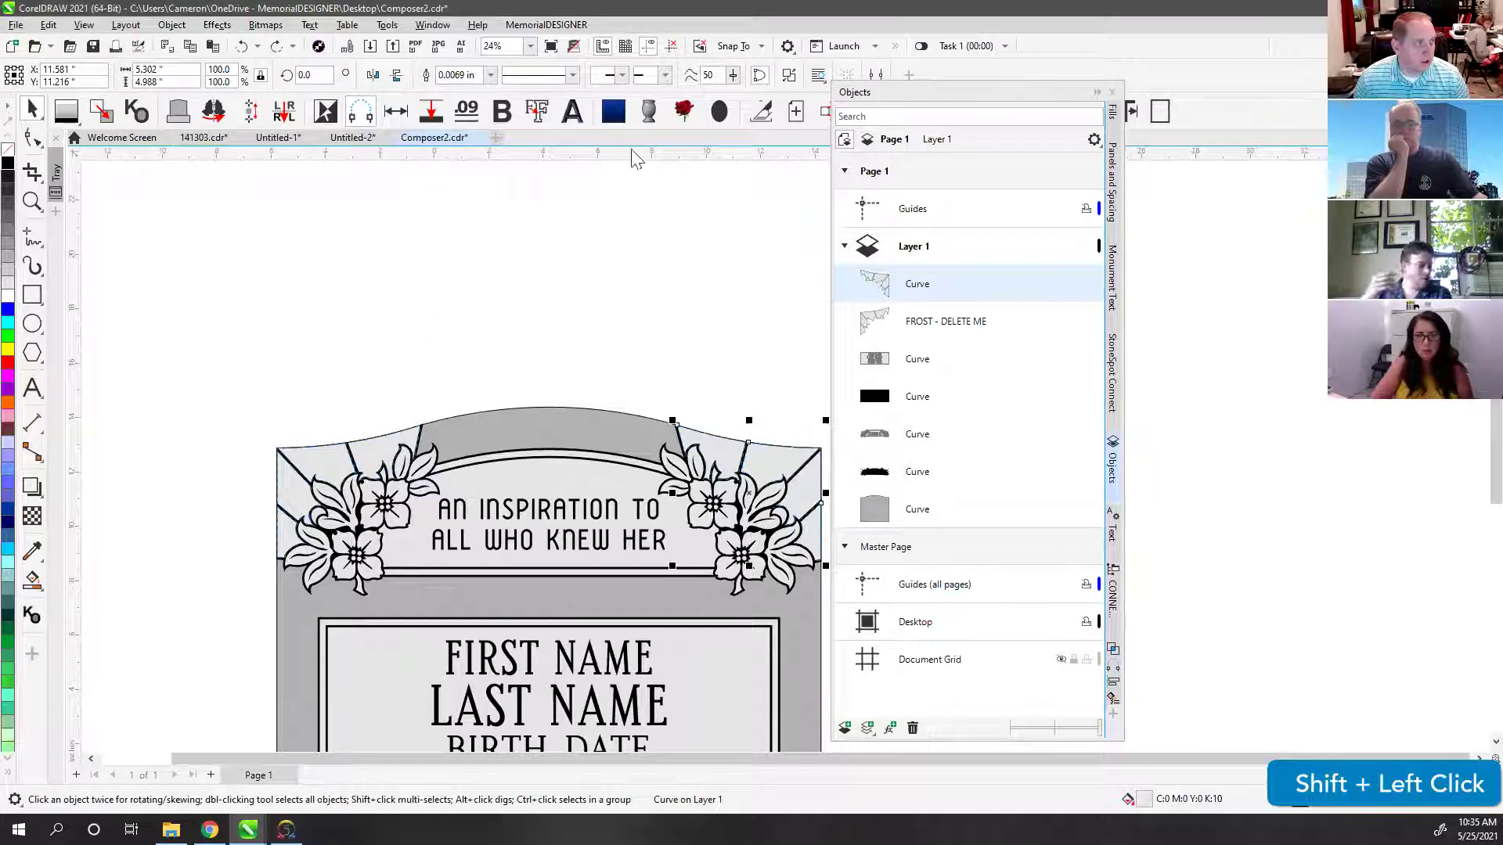
left_click(670, 289)
left_click(929, 294)
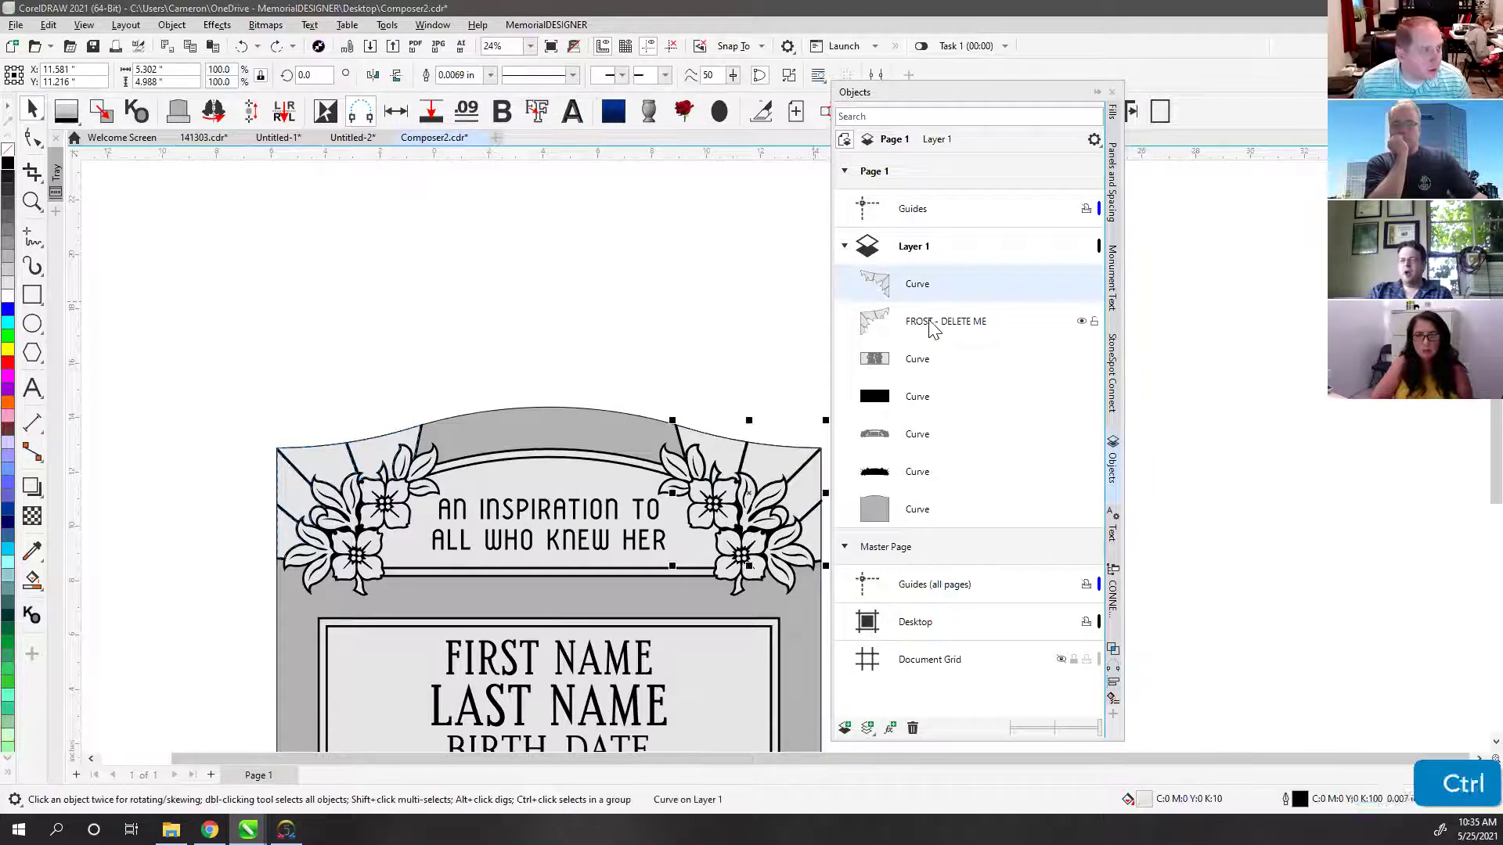
left_click(934, 323, "ctrl")
left_click(426, 74)
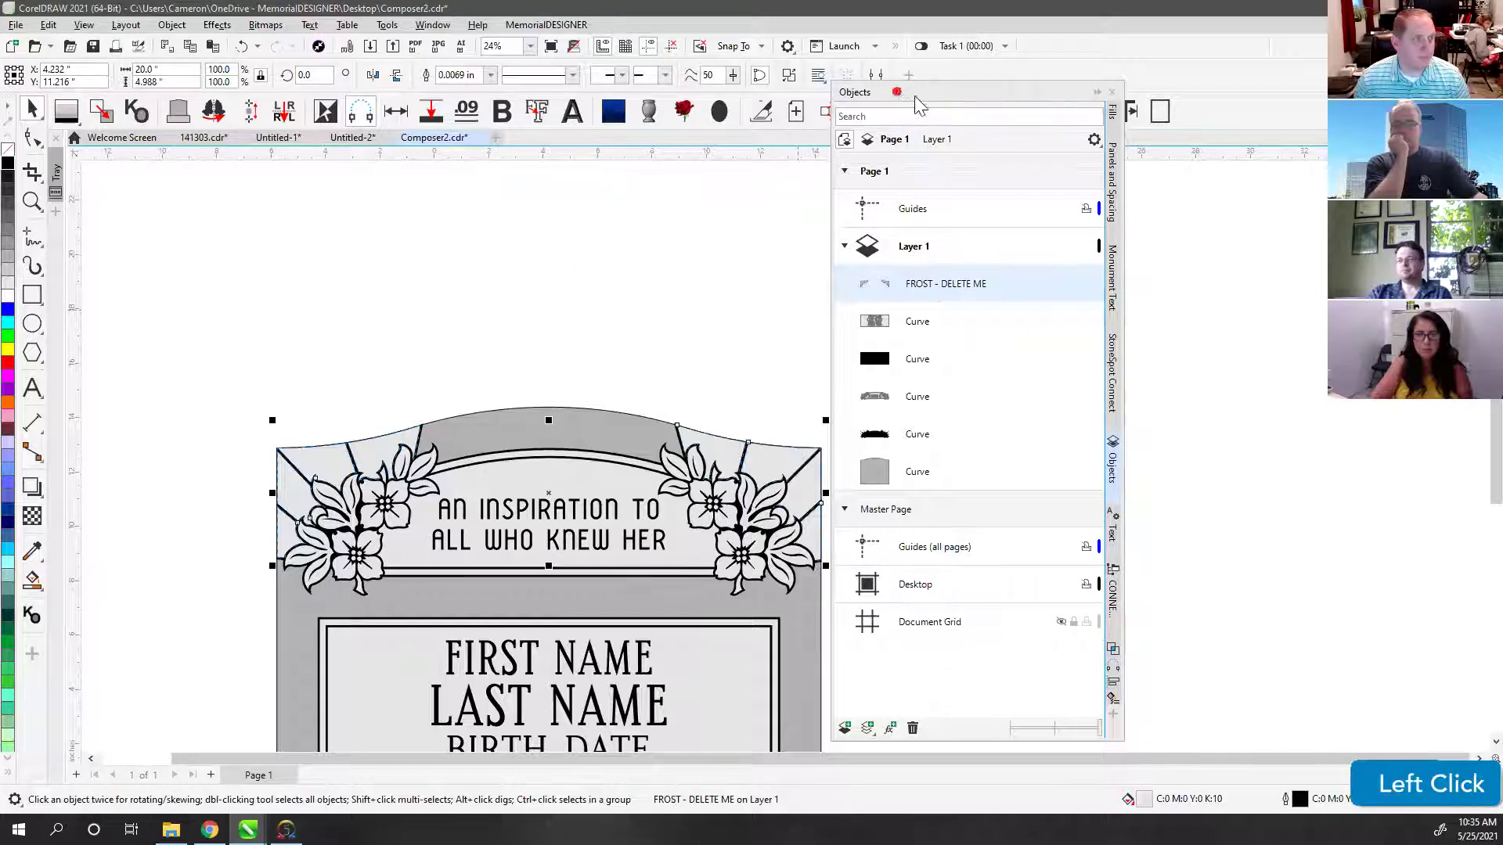
left_click_drag(897, 92, 918, 102)
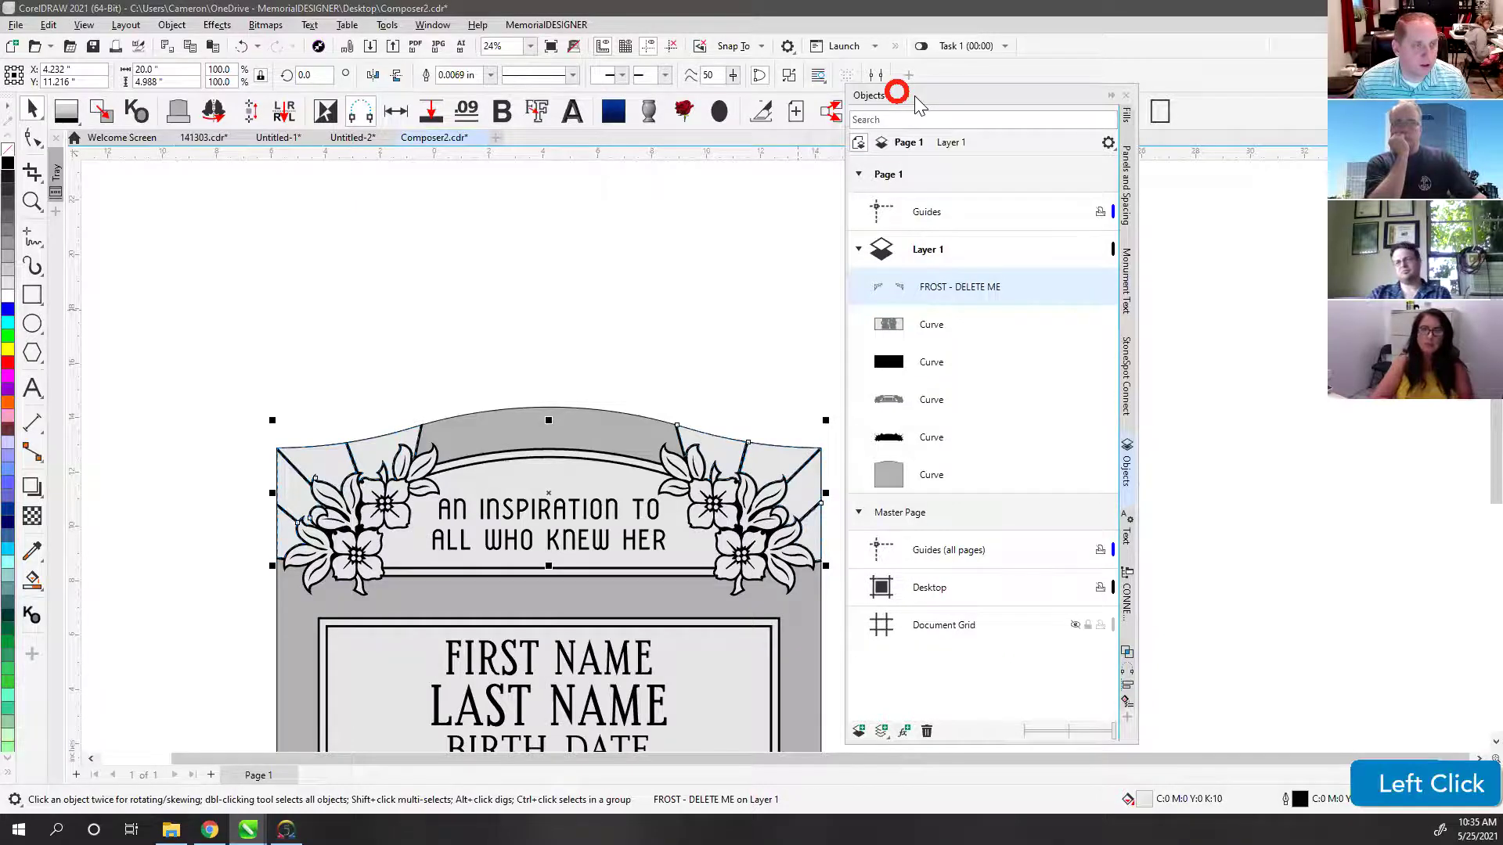
left_click_drag(917, 103, 955, 207)
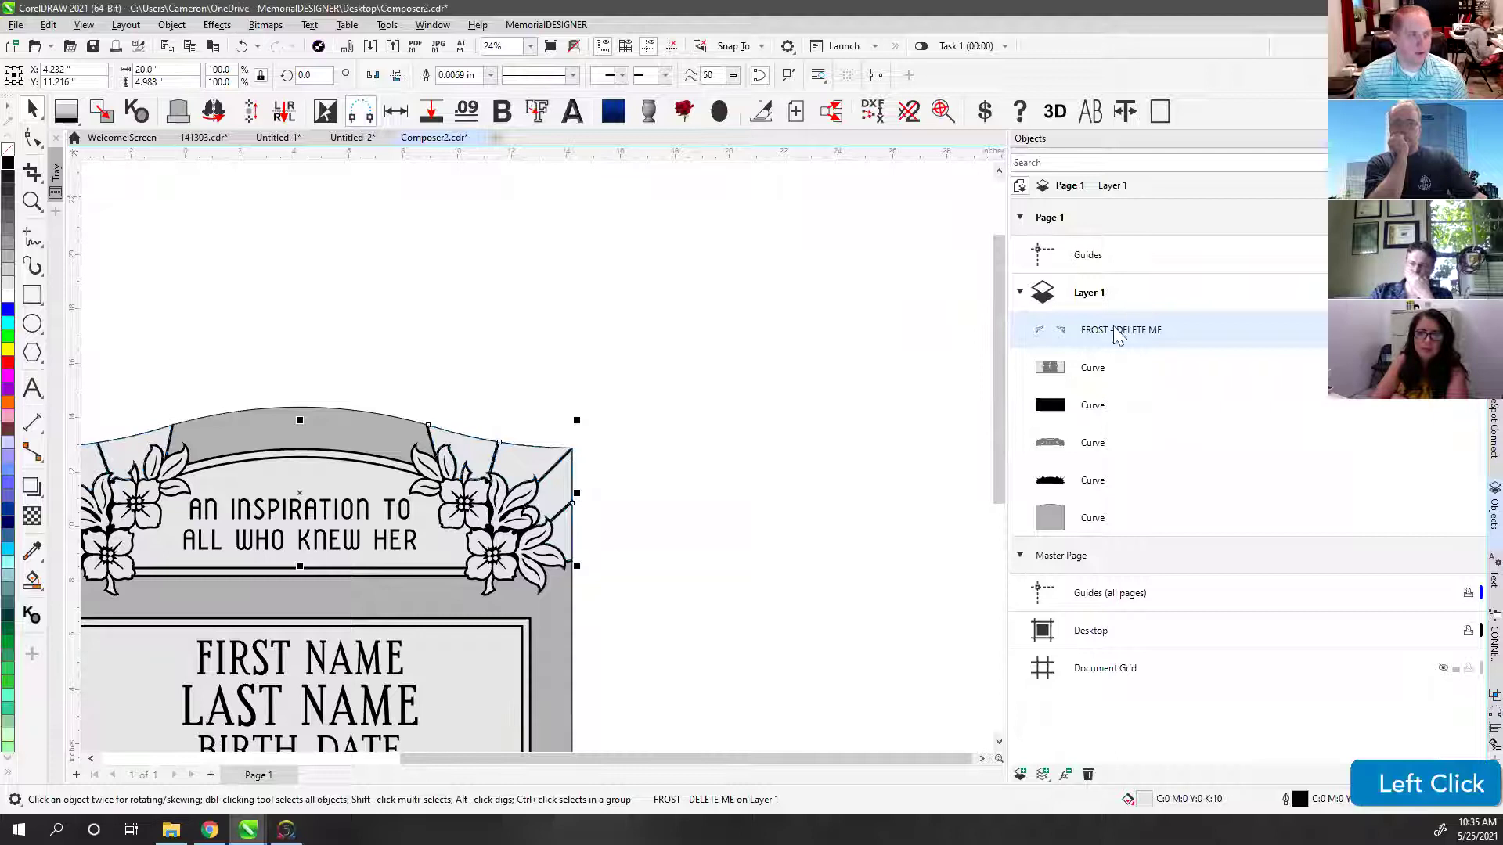
left_click(736, 323)
key("F4")
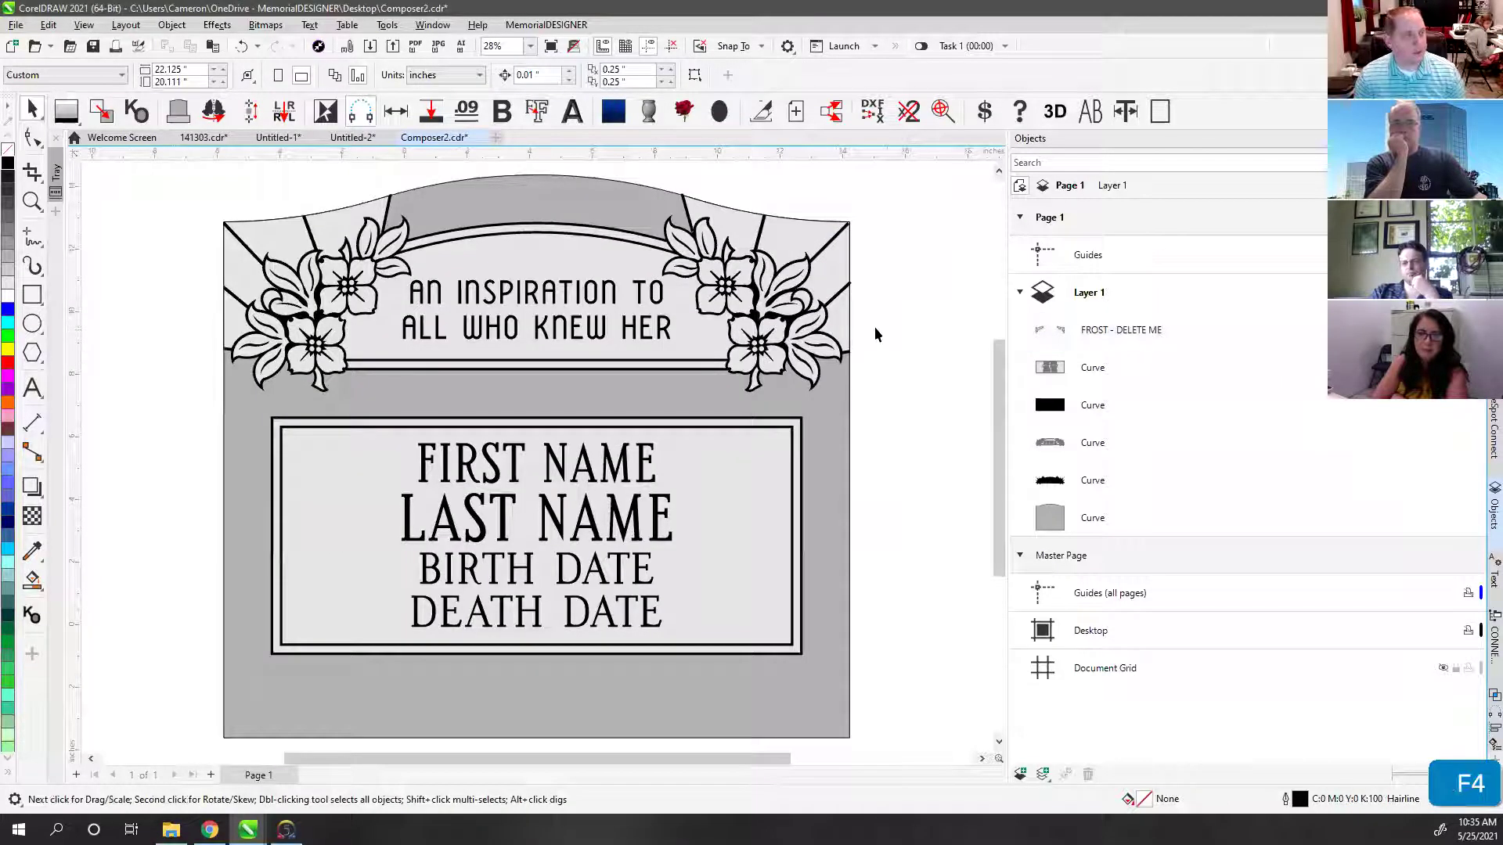
left_click(902, 227)
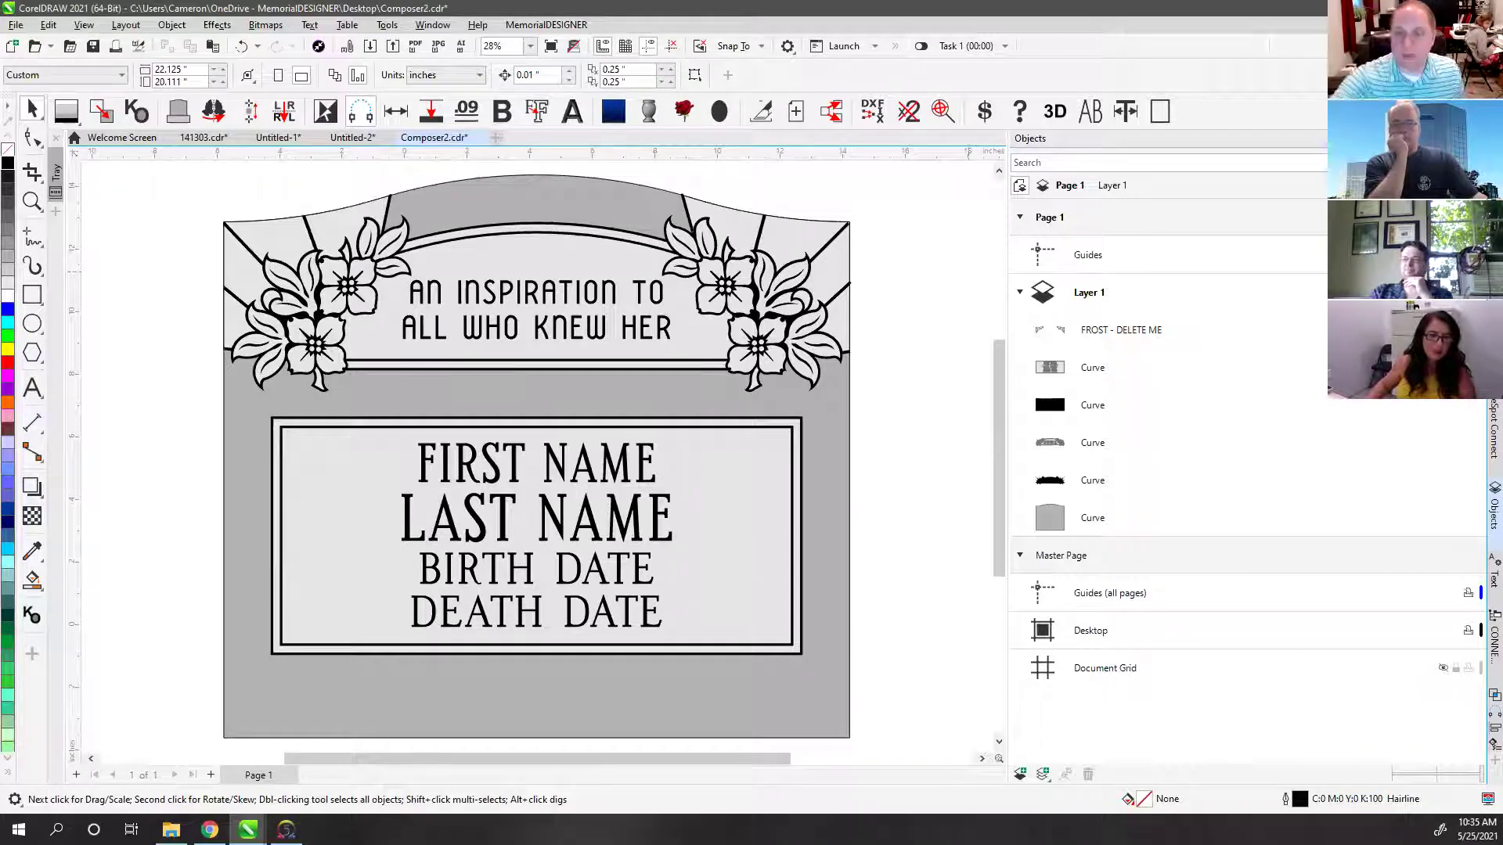
key("XF86AudioRaiseVolume")
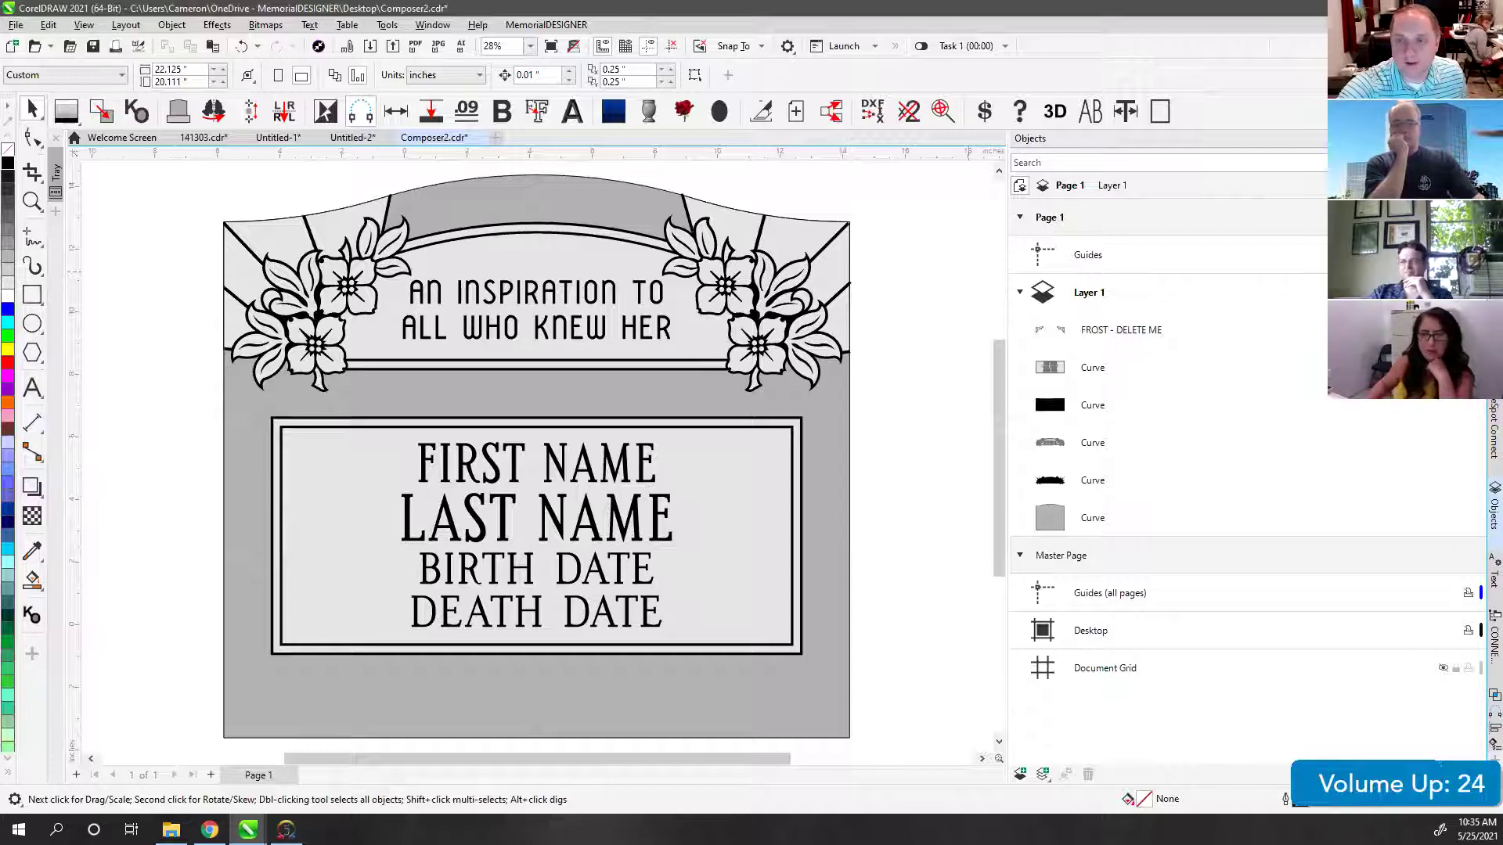
key("XF86AudioLowerVolume")
key("XF86AudioRaiseVolume")
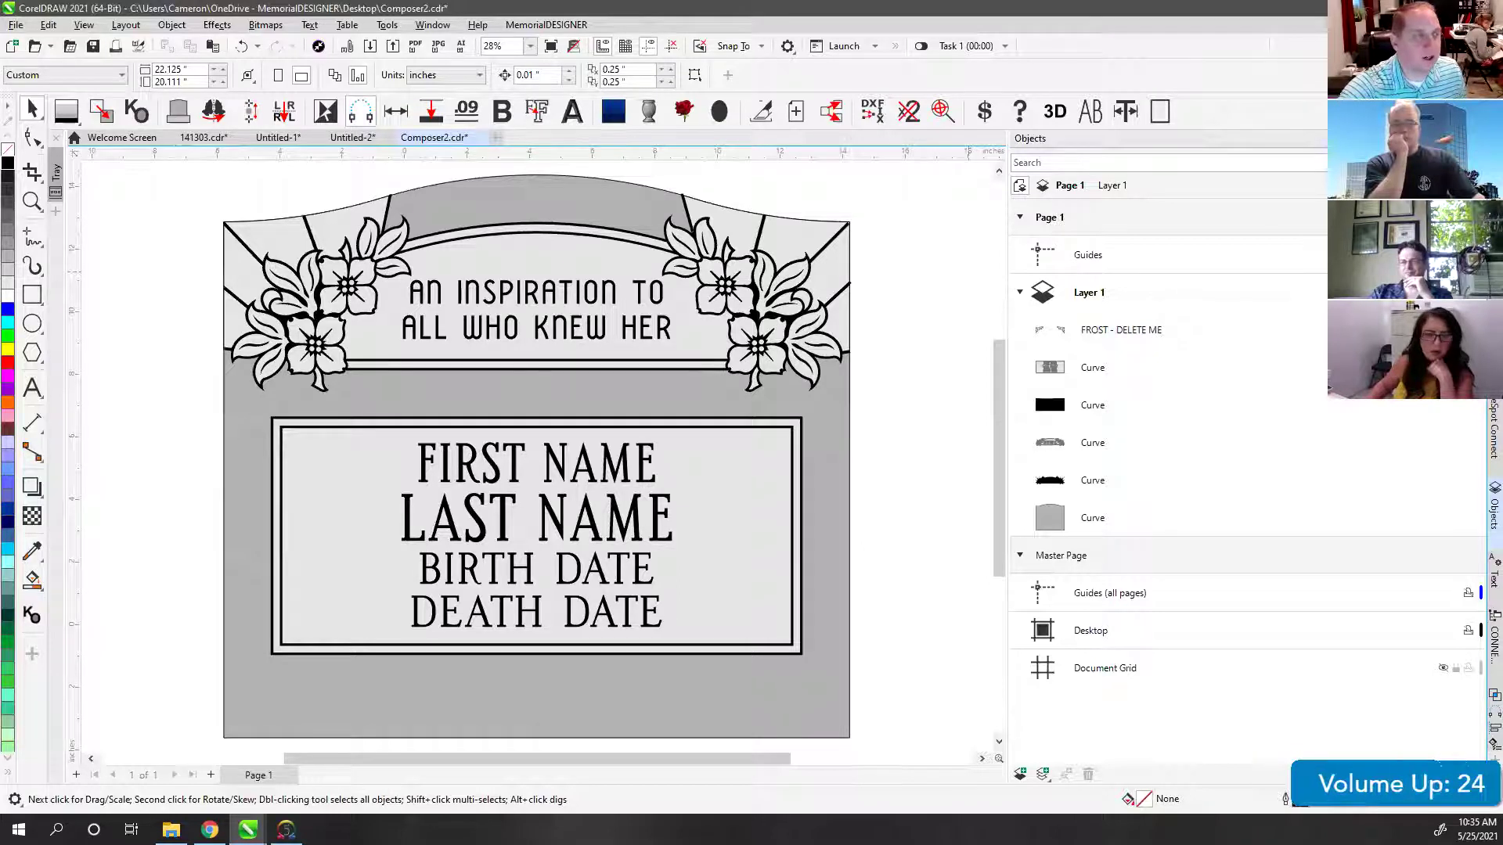
key("XF86AudioLowerVolume")
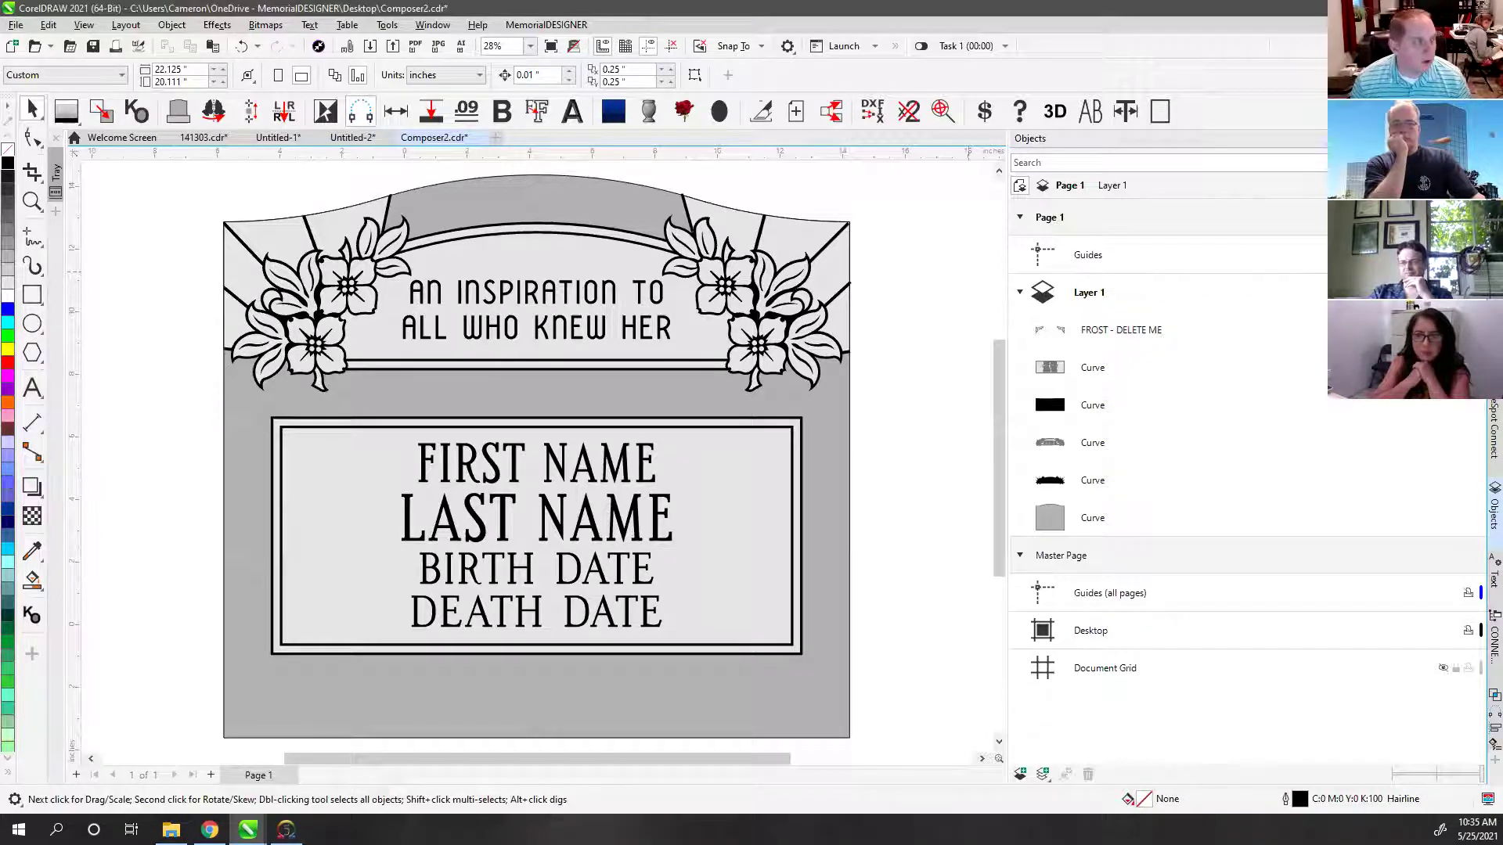
left_click(337, 138)
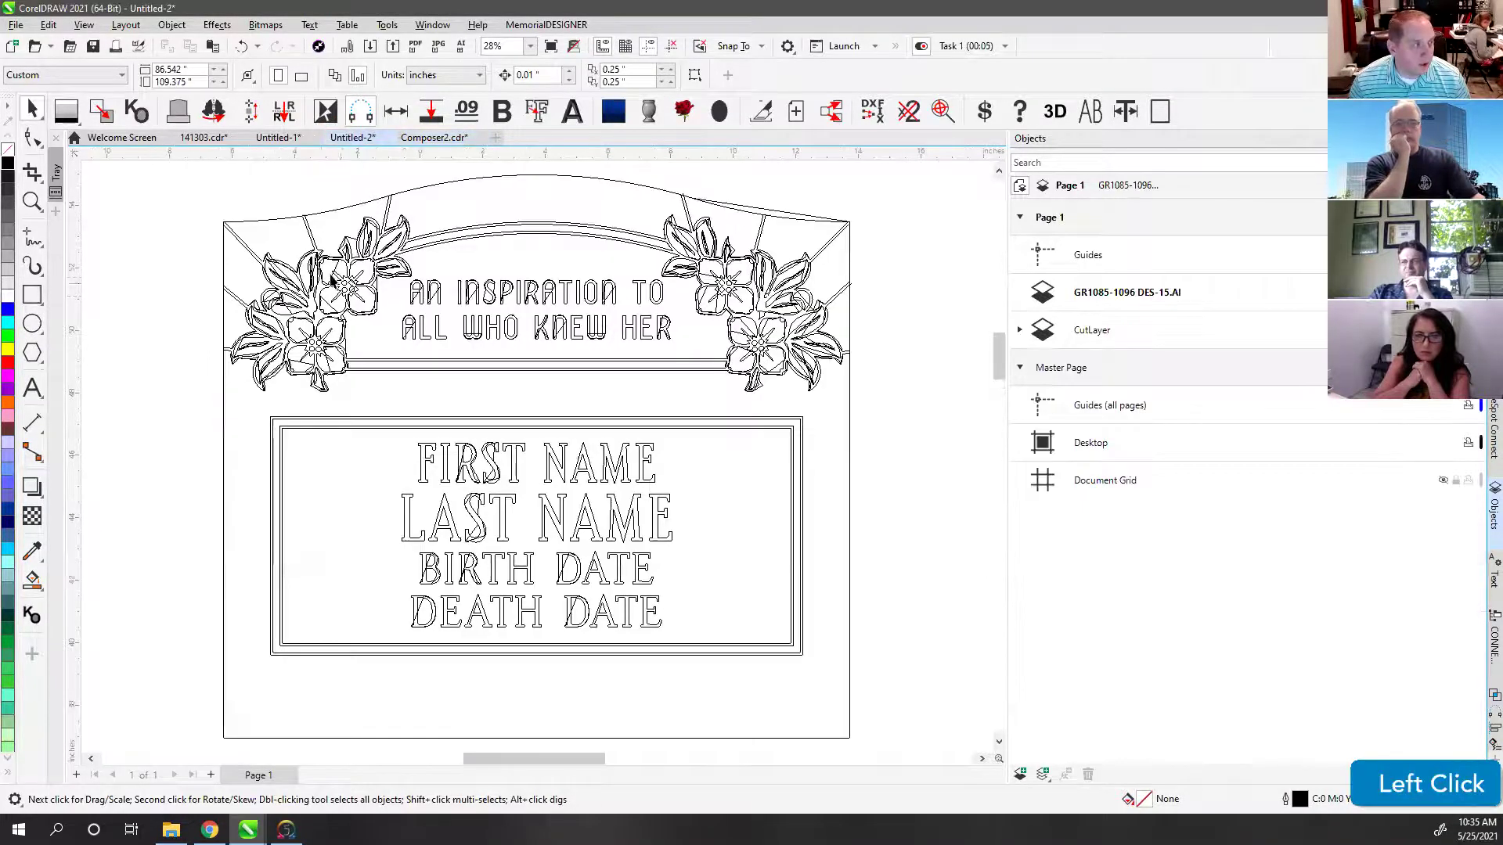
key("v")
scroll(342, 289, "up", 4)
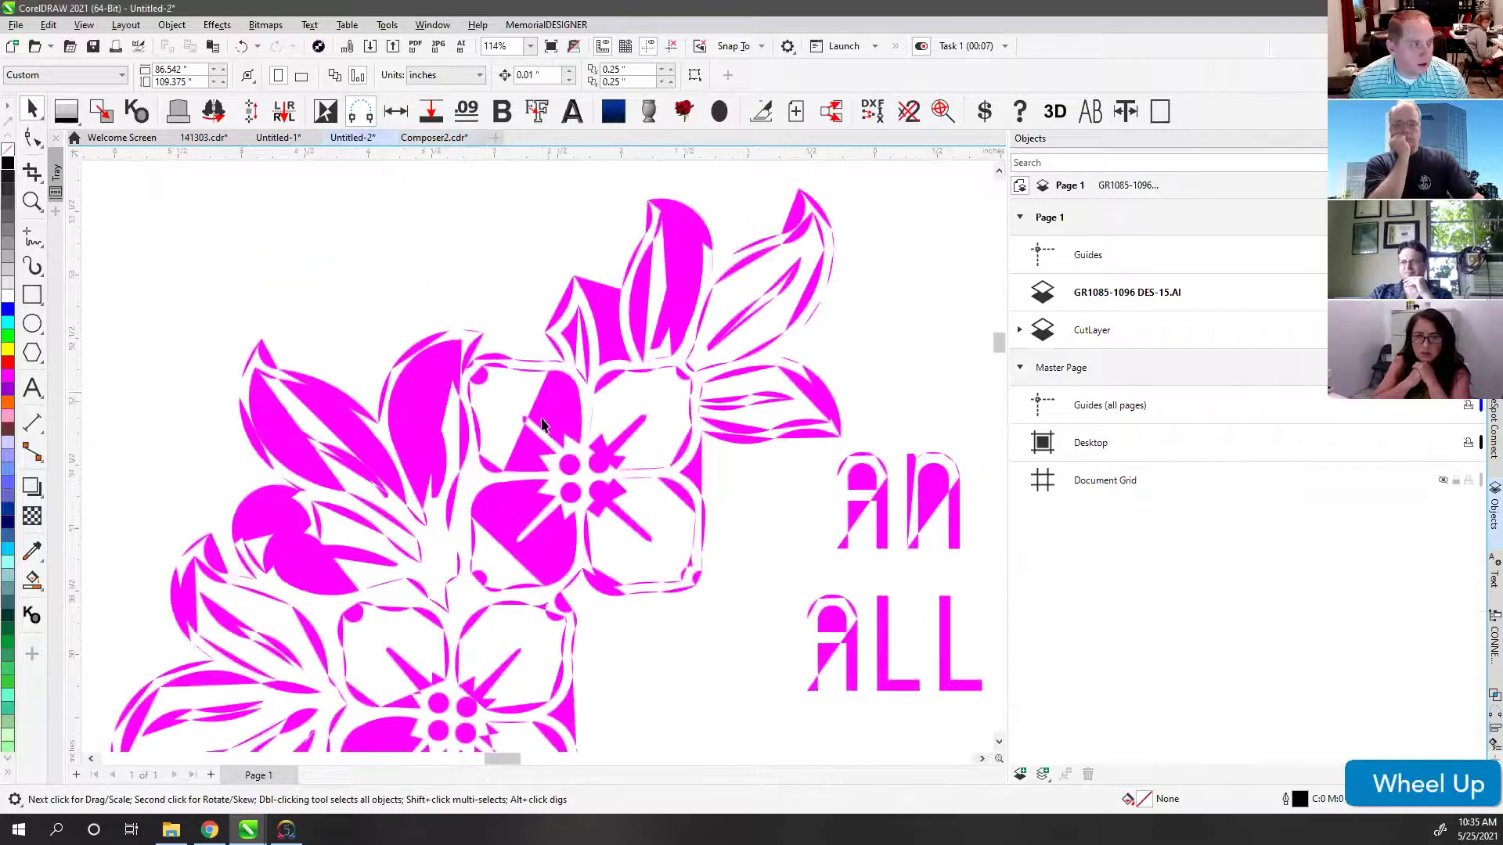
key("v")
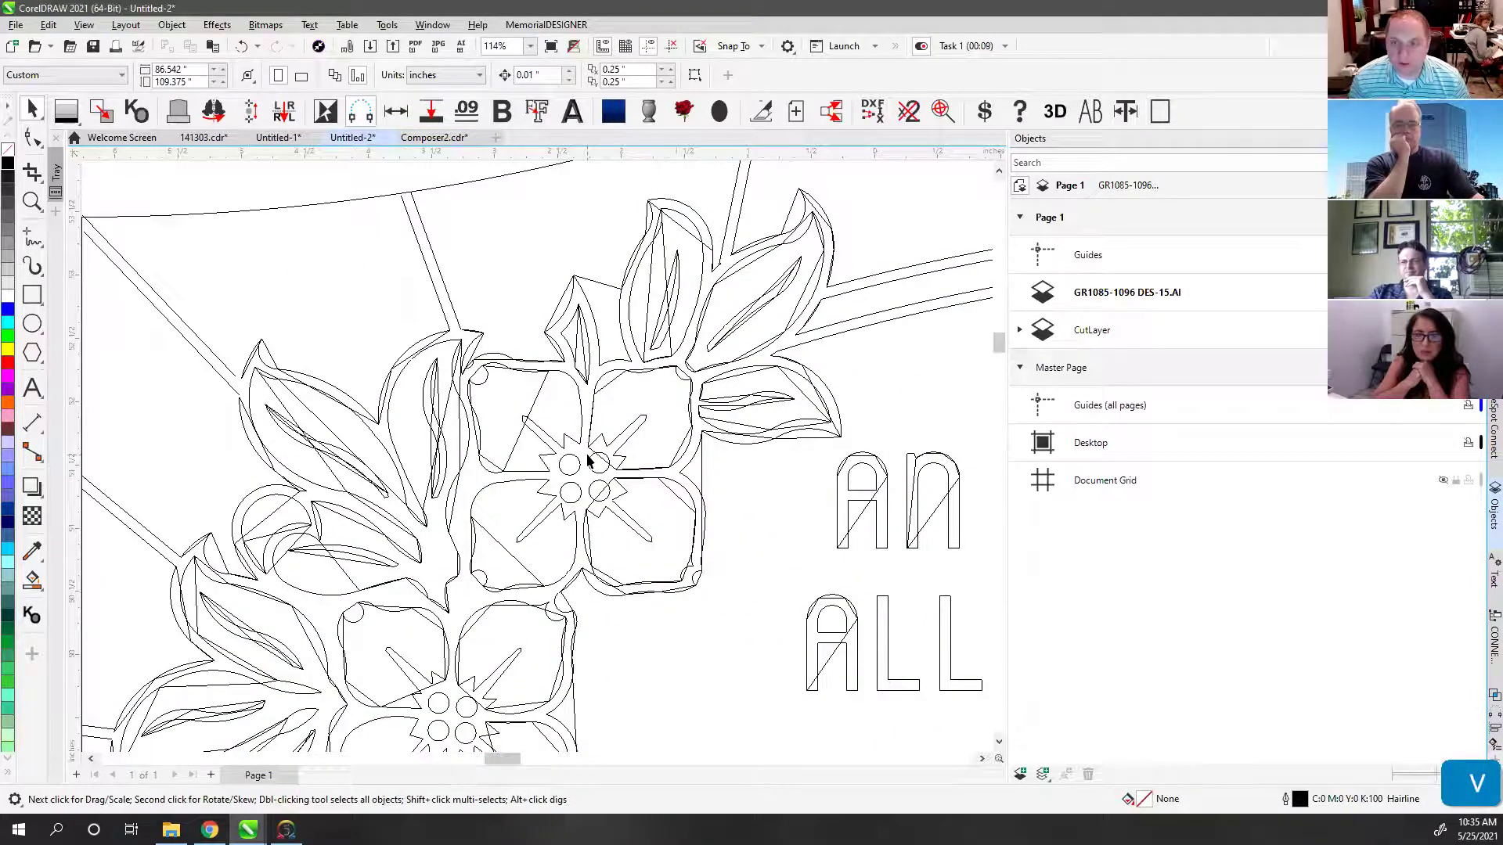
key("v")
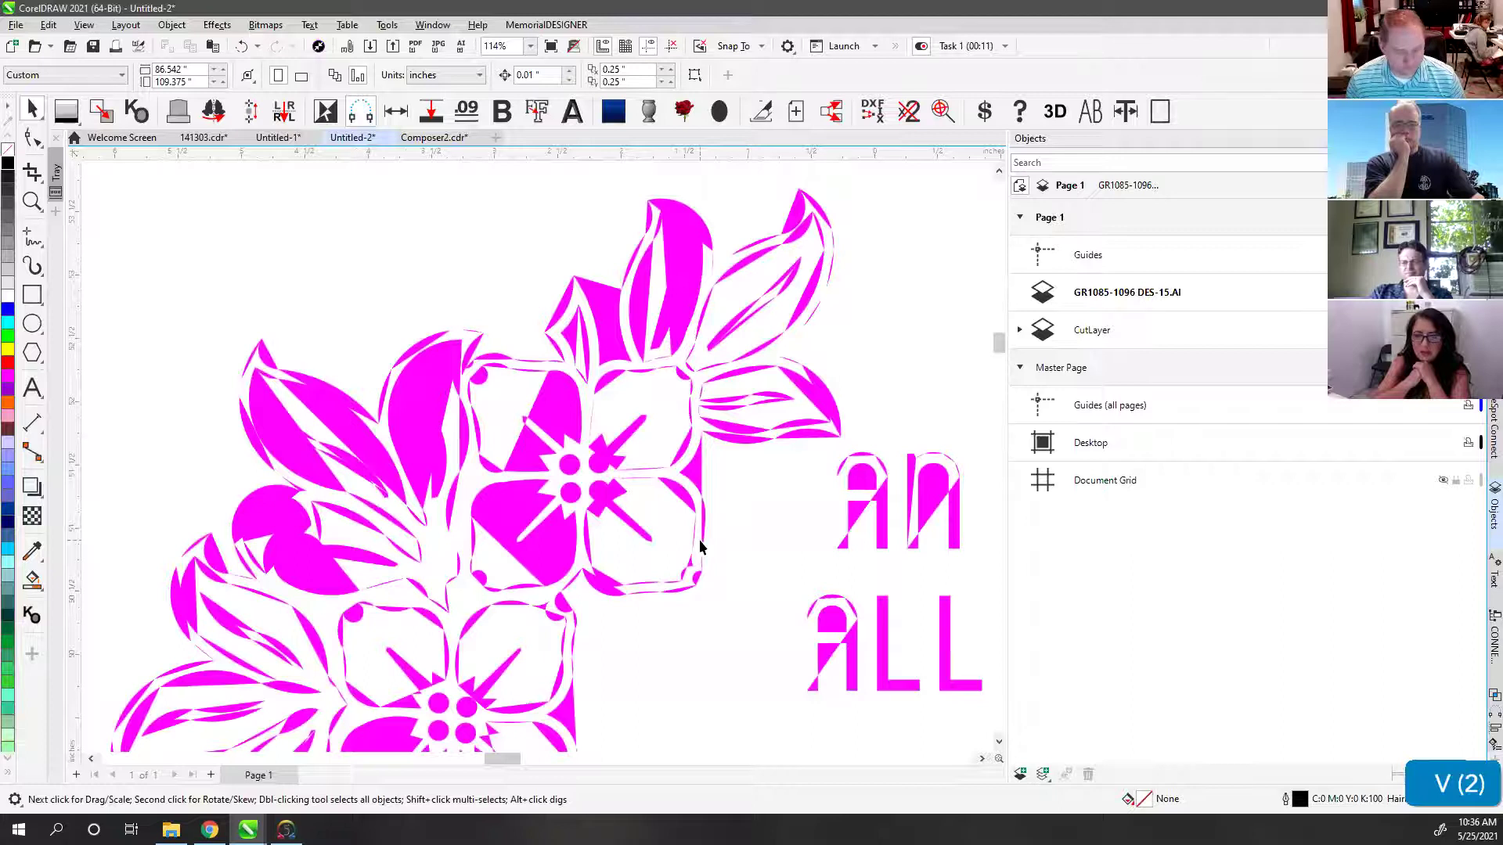
key("F4")
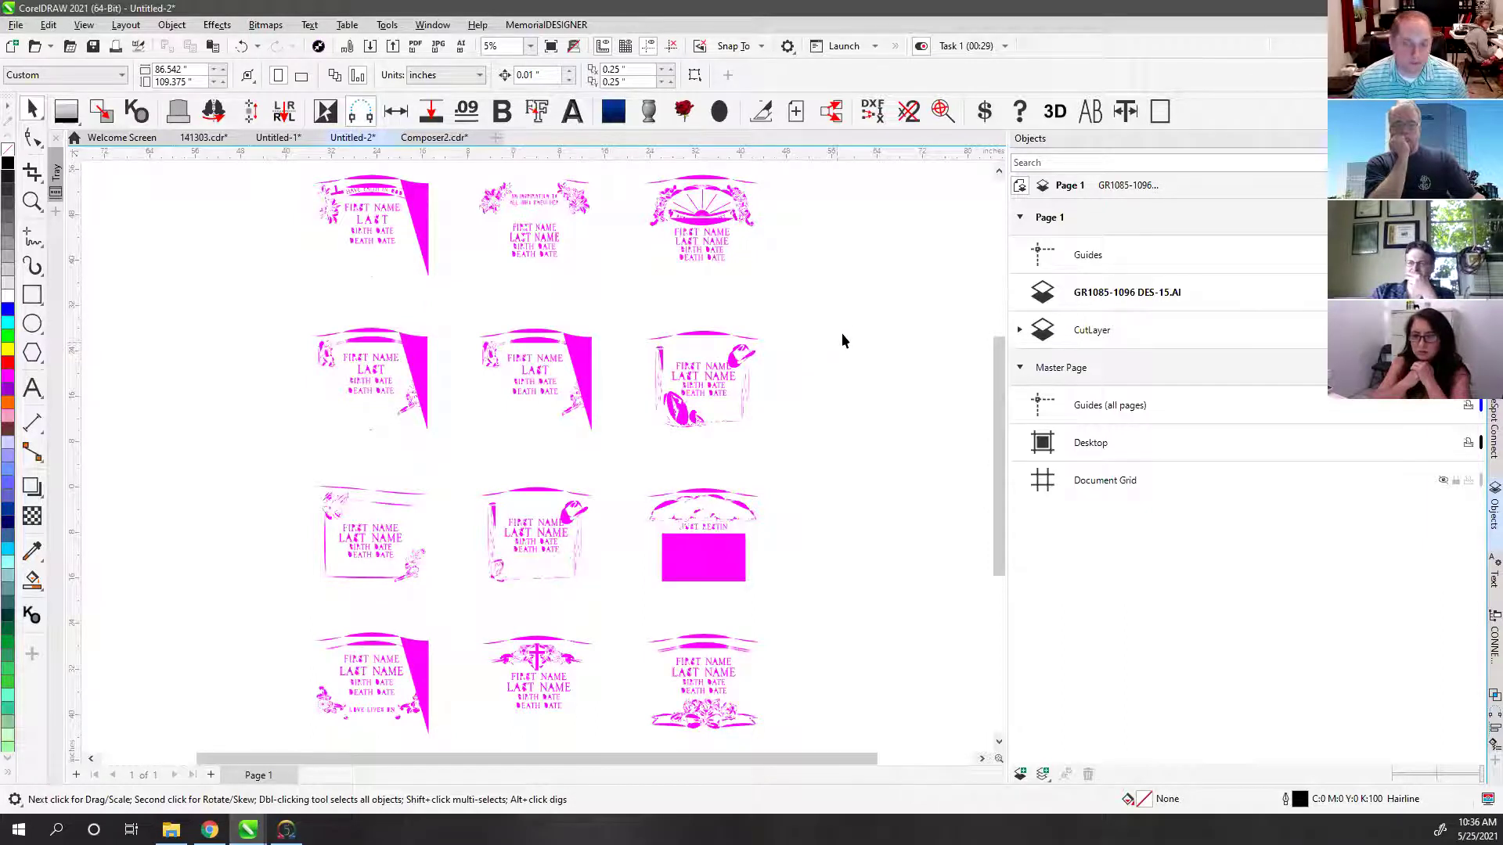
left_click(842, 271)
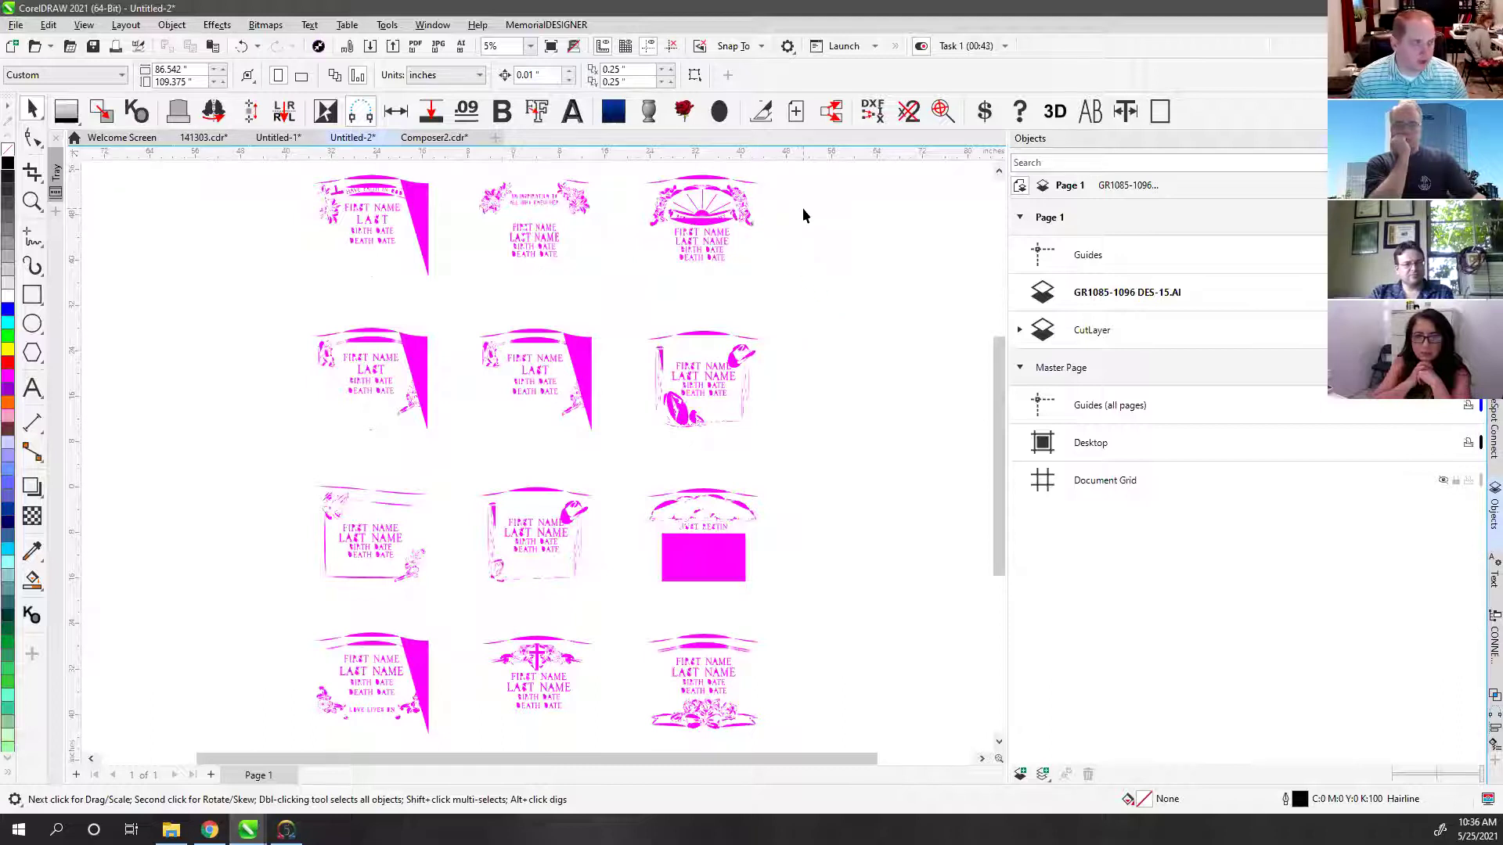
left_click(423, 146)
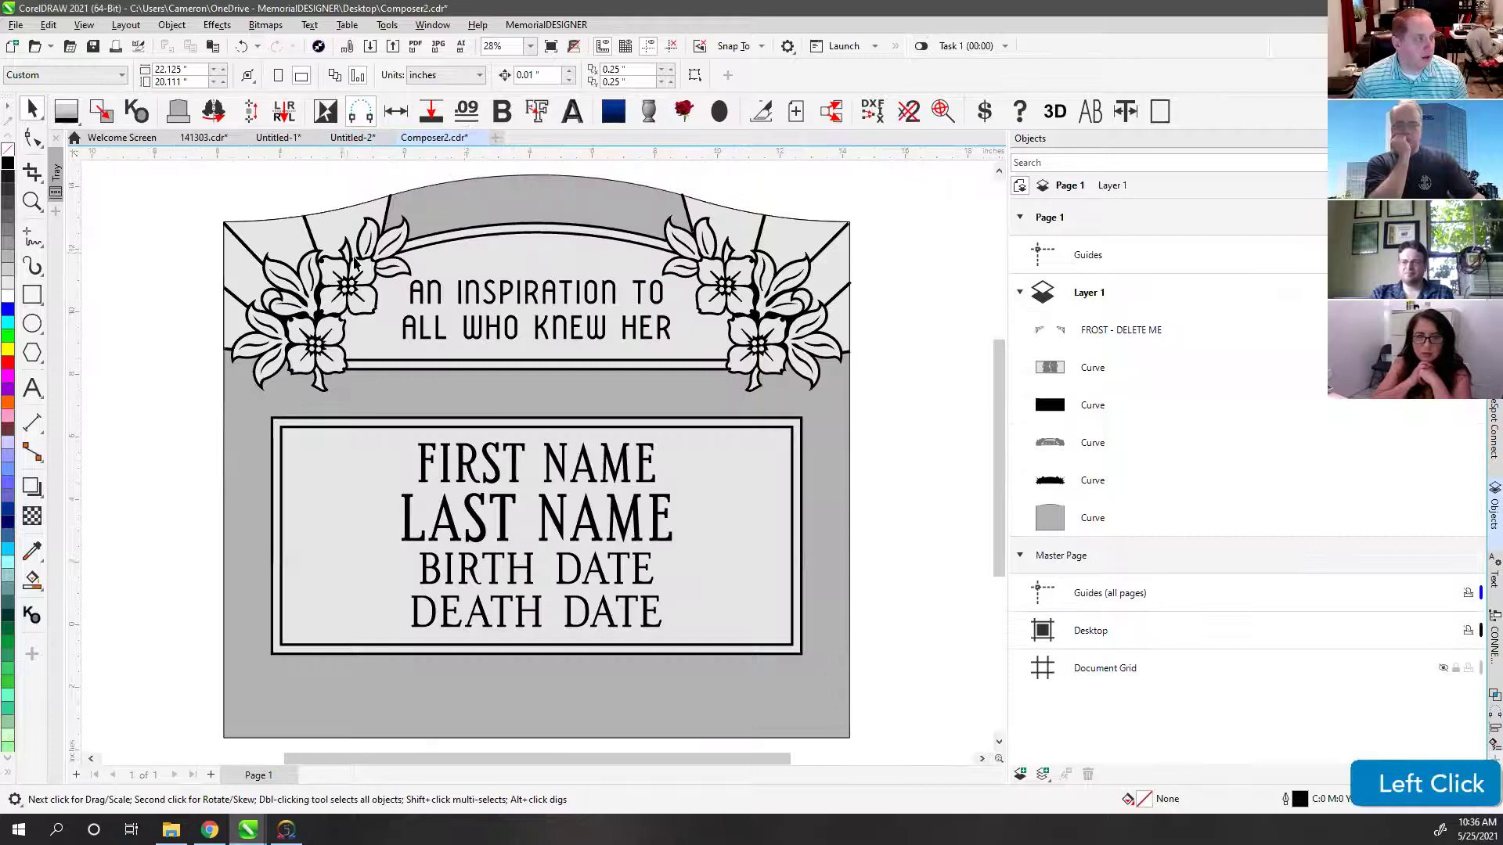
scroll(403, 350, "down", 2)
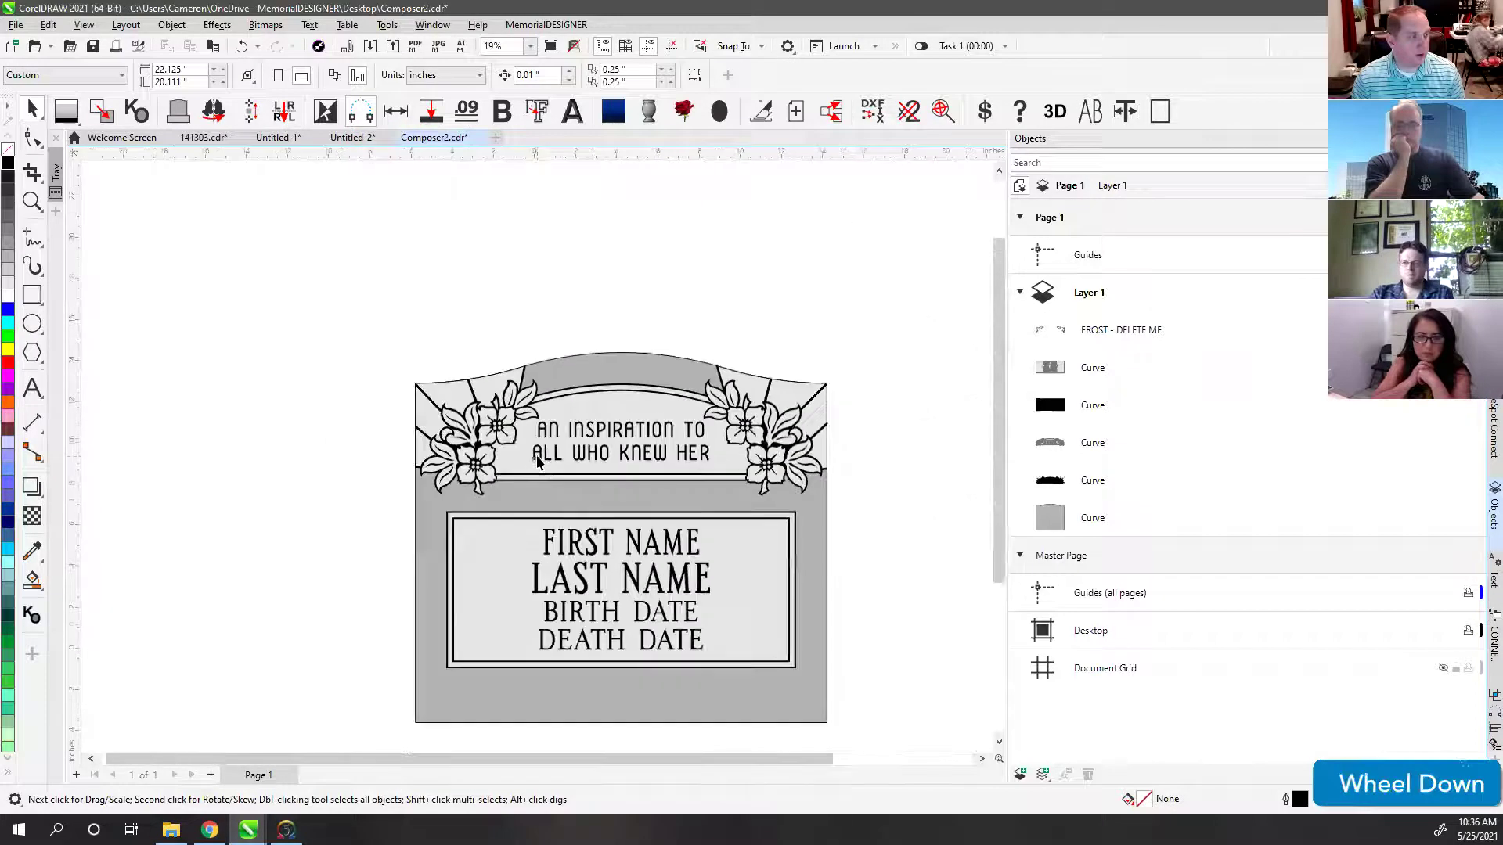
left_click(339, 350)
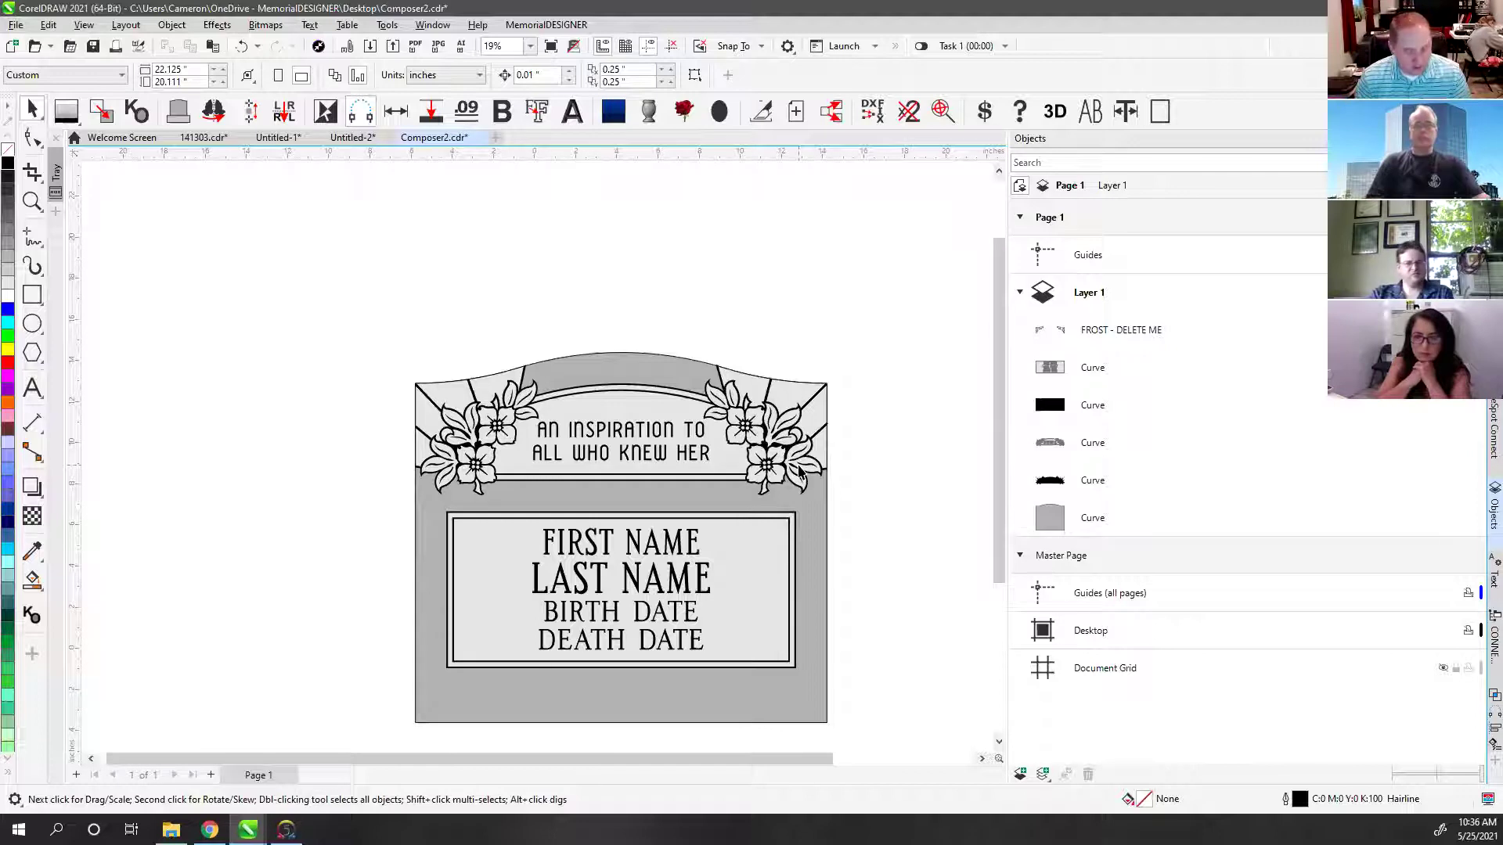
key("F4")
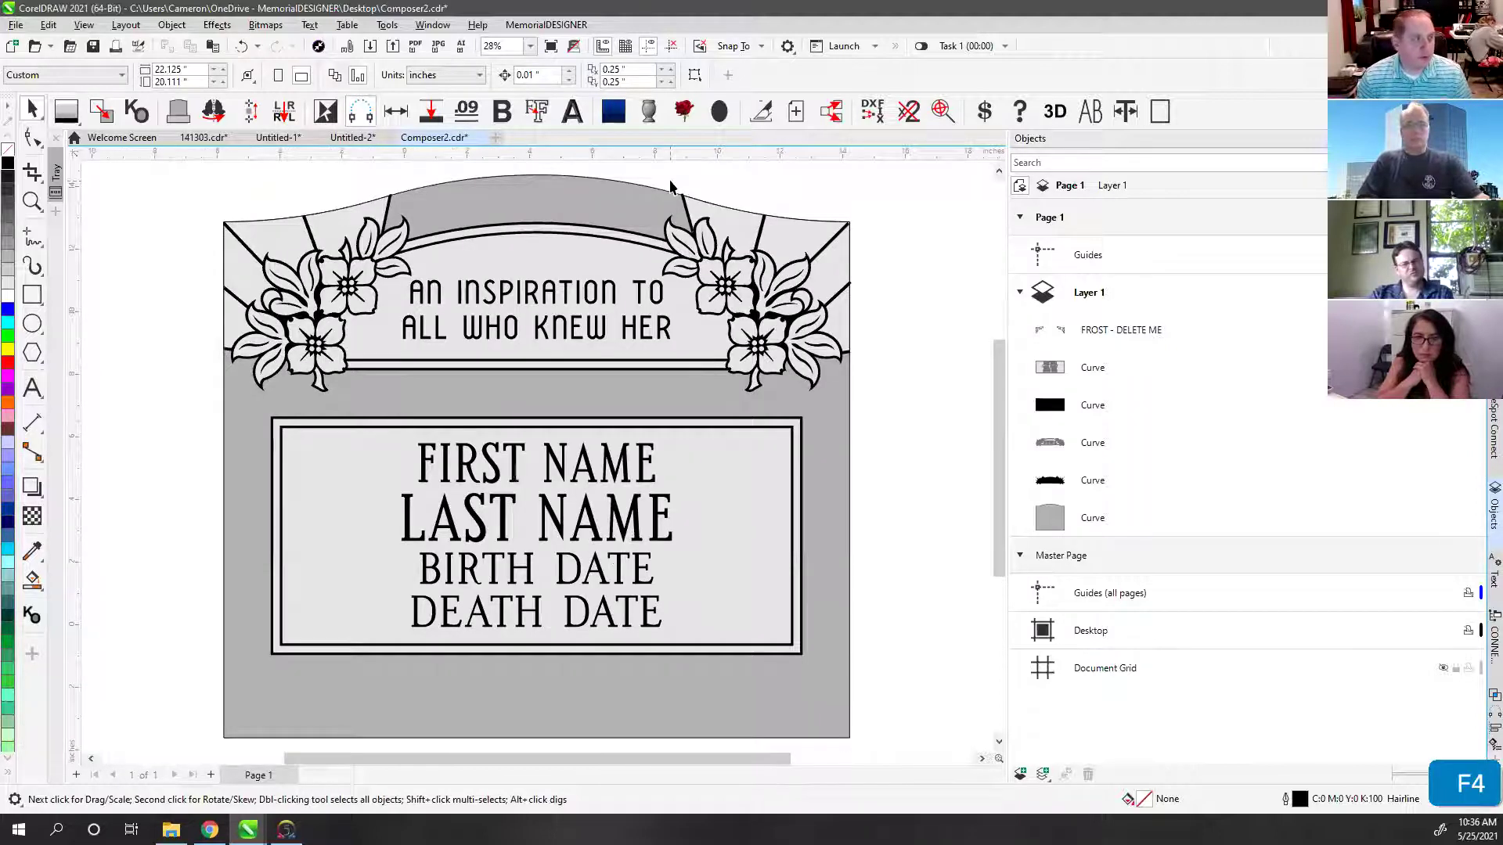
left_click(491, 291)
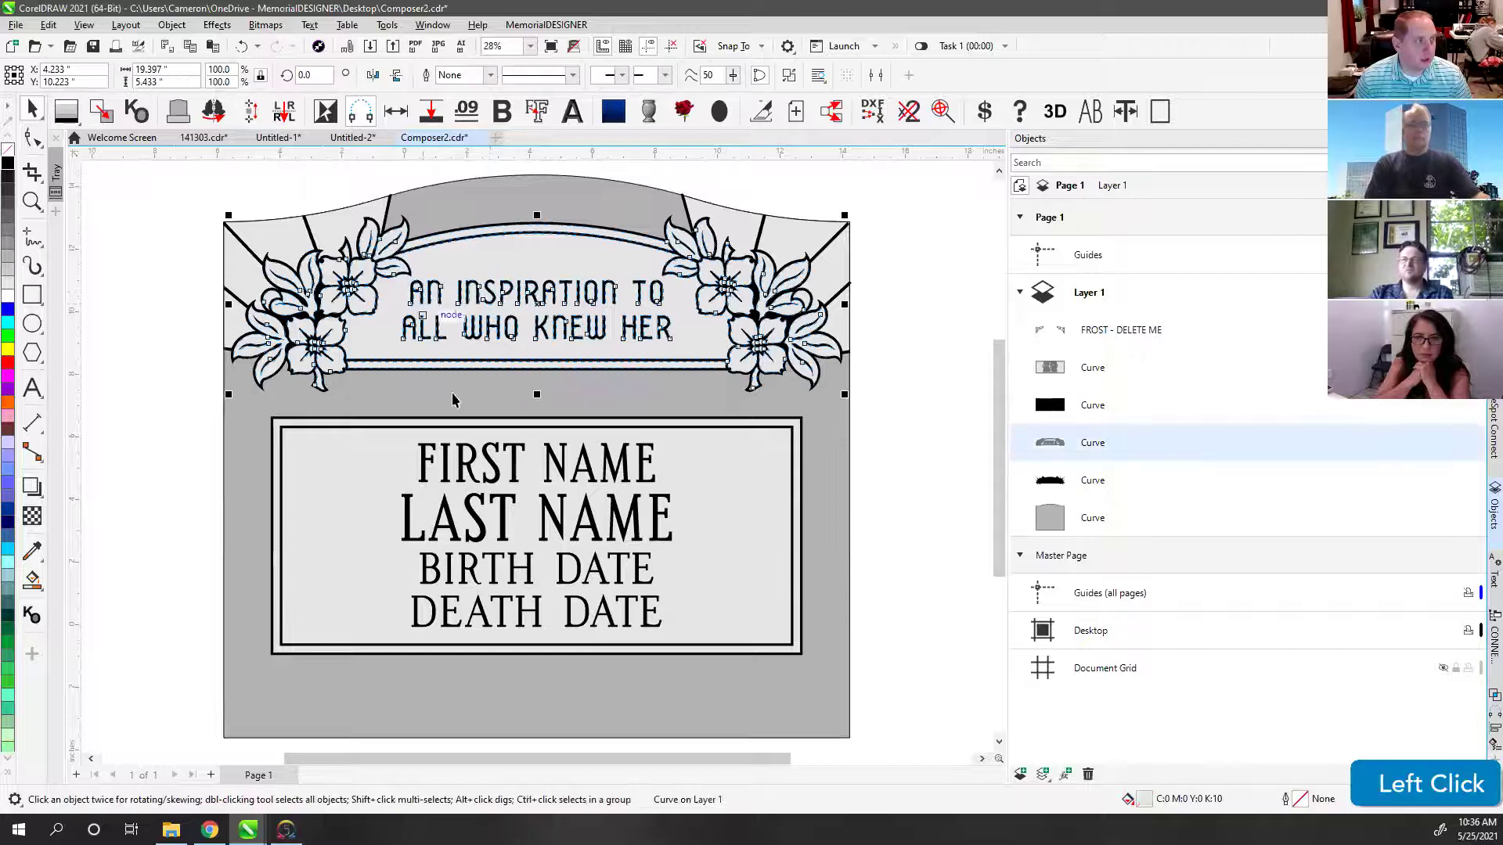
left_click(429, 468)
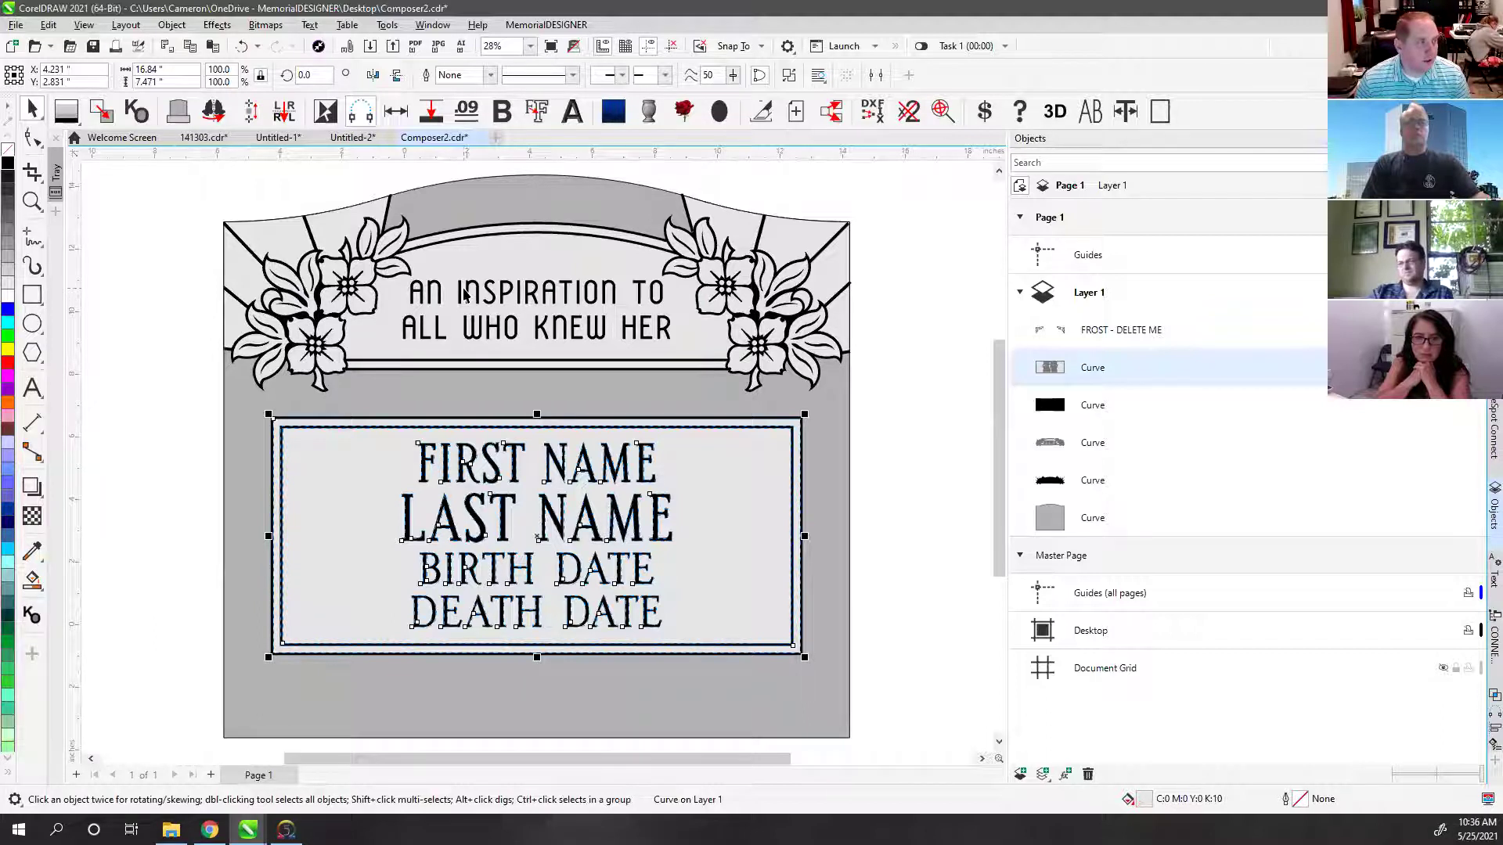
left_click(946, 305)
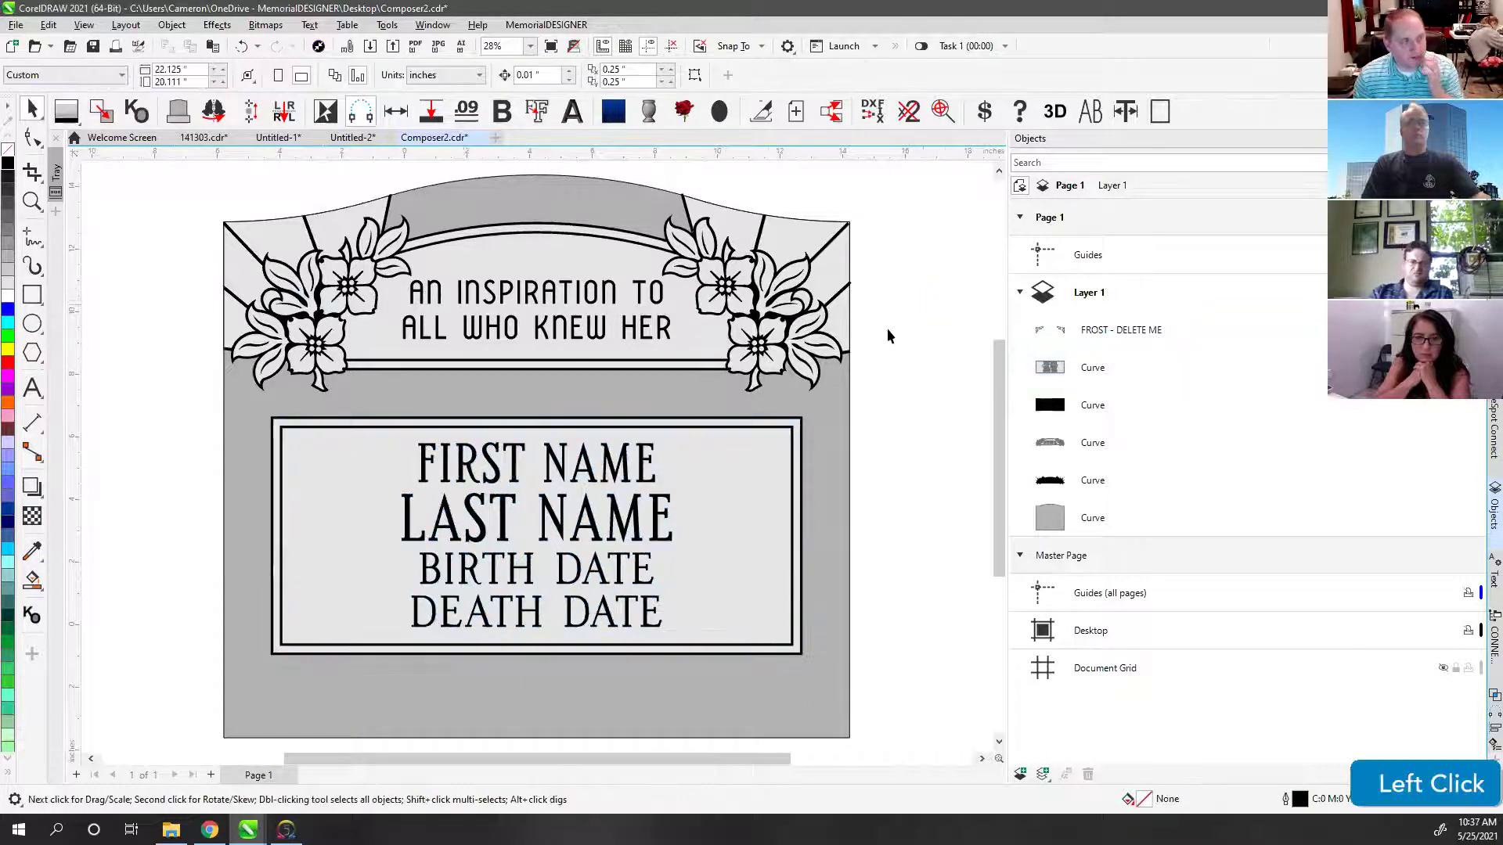
left_click(493, 298)
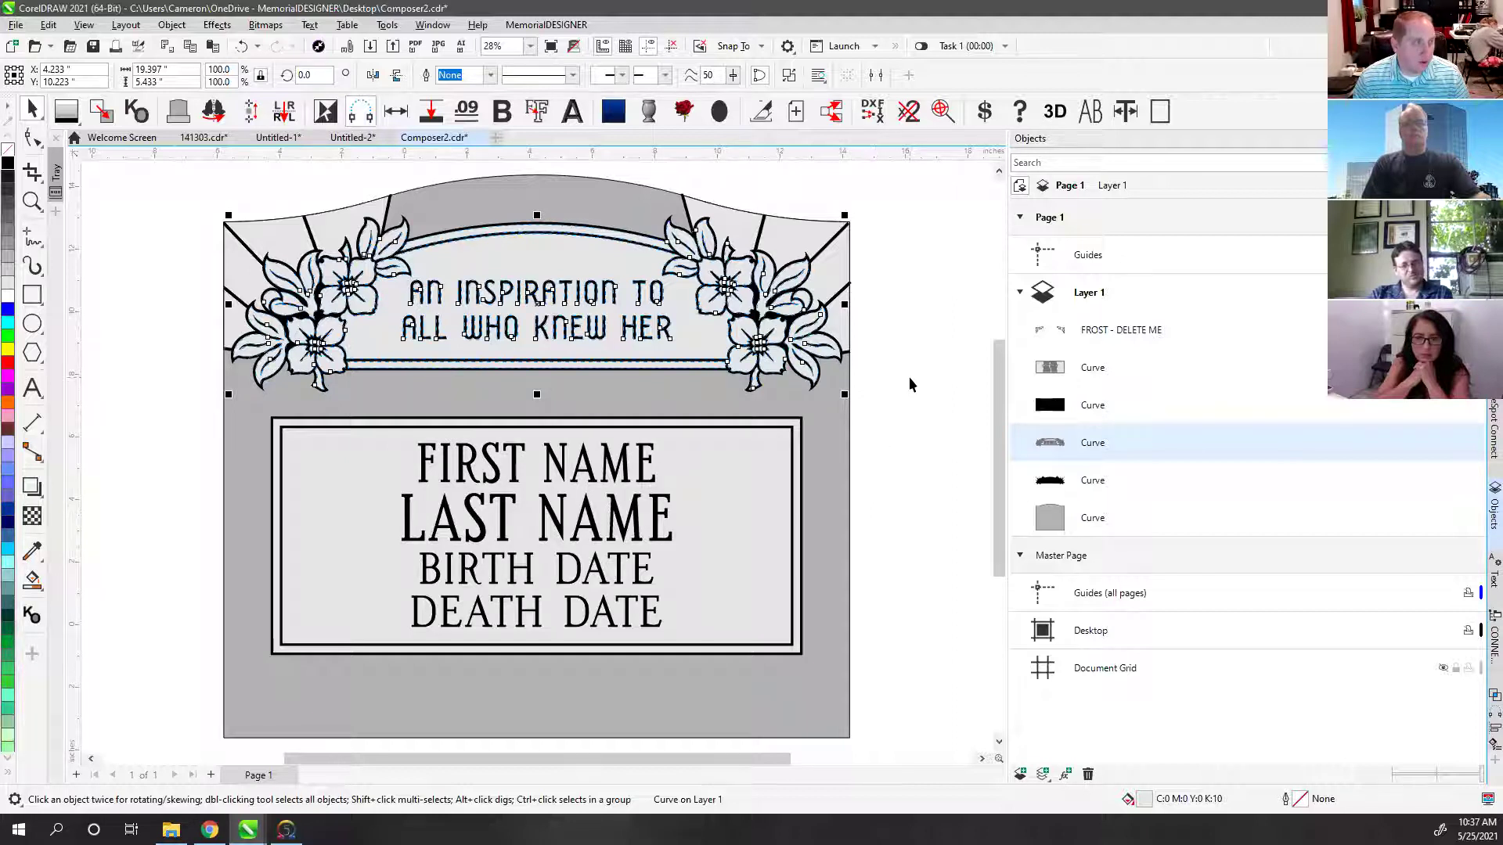
left_click_drag(456, 256, 937, 500)
key("ctrl+z")
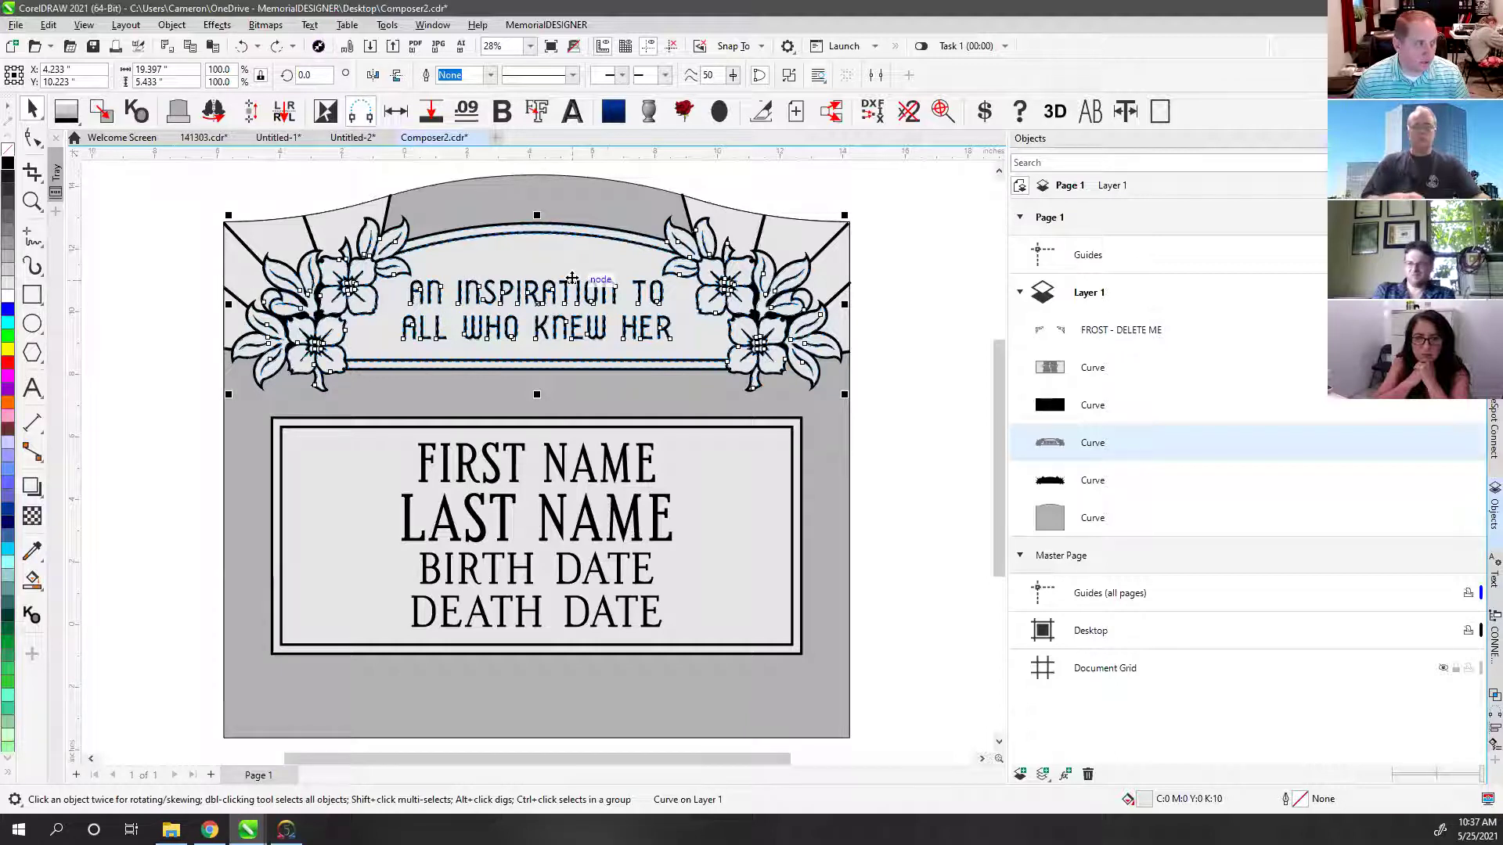
left_click(856, 340)
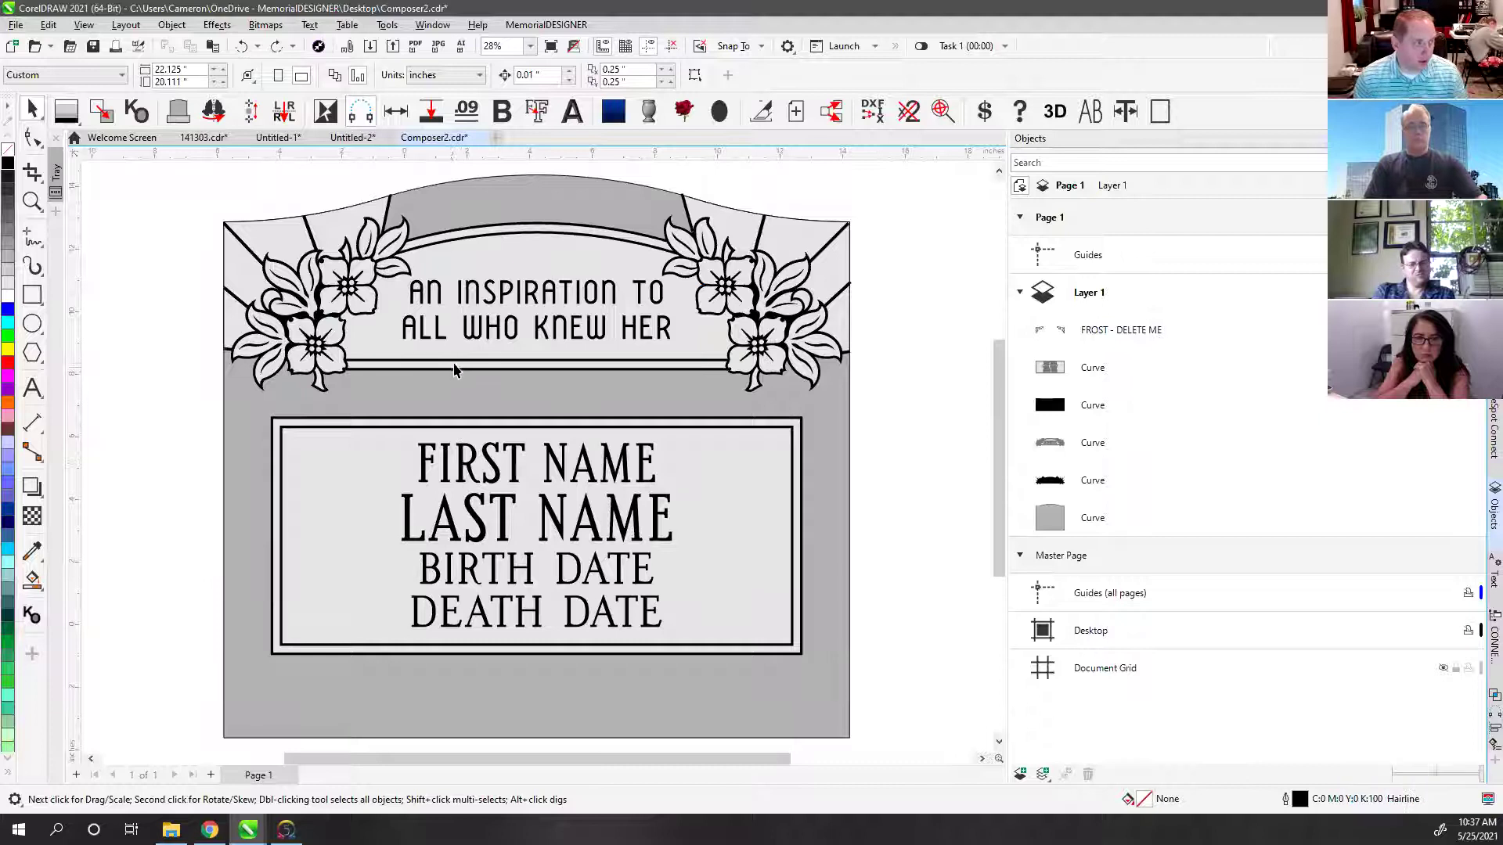
Step: Draw temporary rectangles around the letter I and the gap between verse lines
scroll(445, 312, "up", 5)
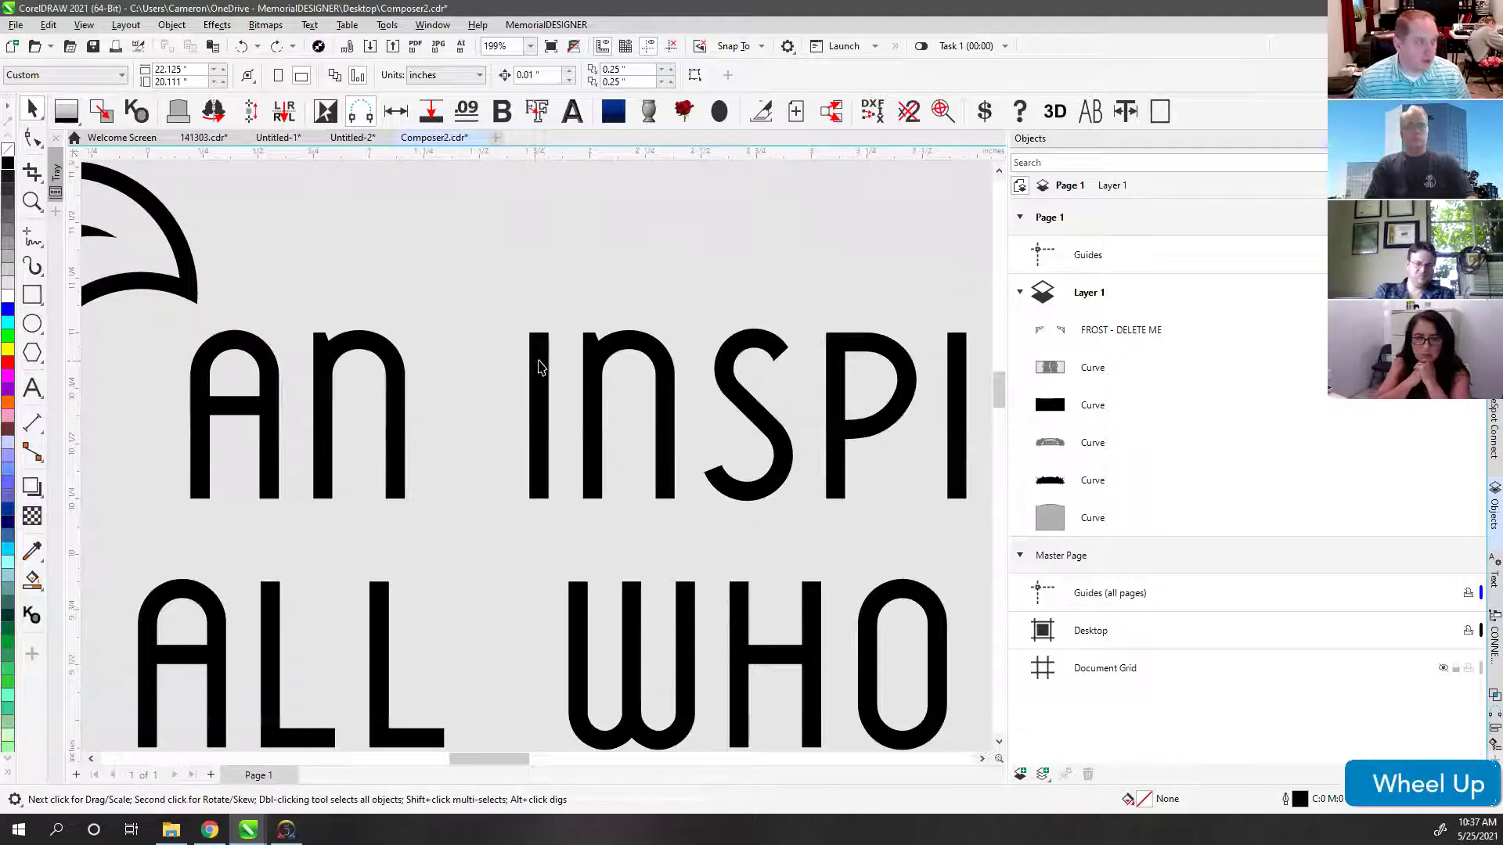
left_click(33, 294)
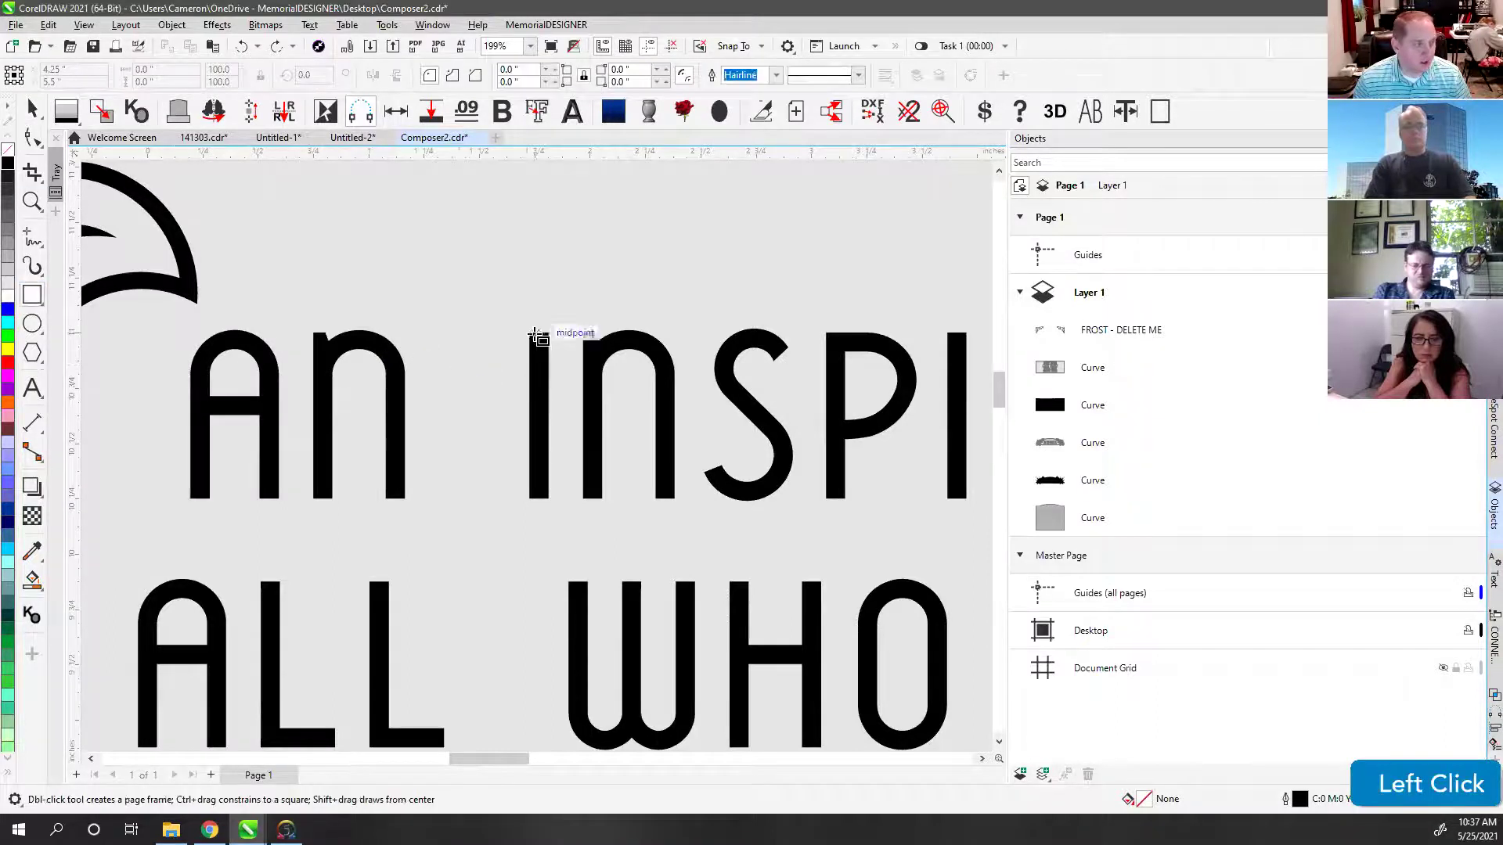
mouse_move(533, 332)
left_mouse_down()
mouse_move(687, 479)
mouse_move(676, 499)
left_mouse_up()
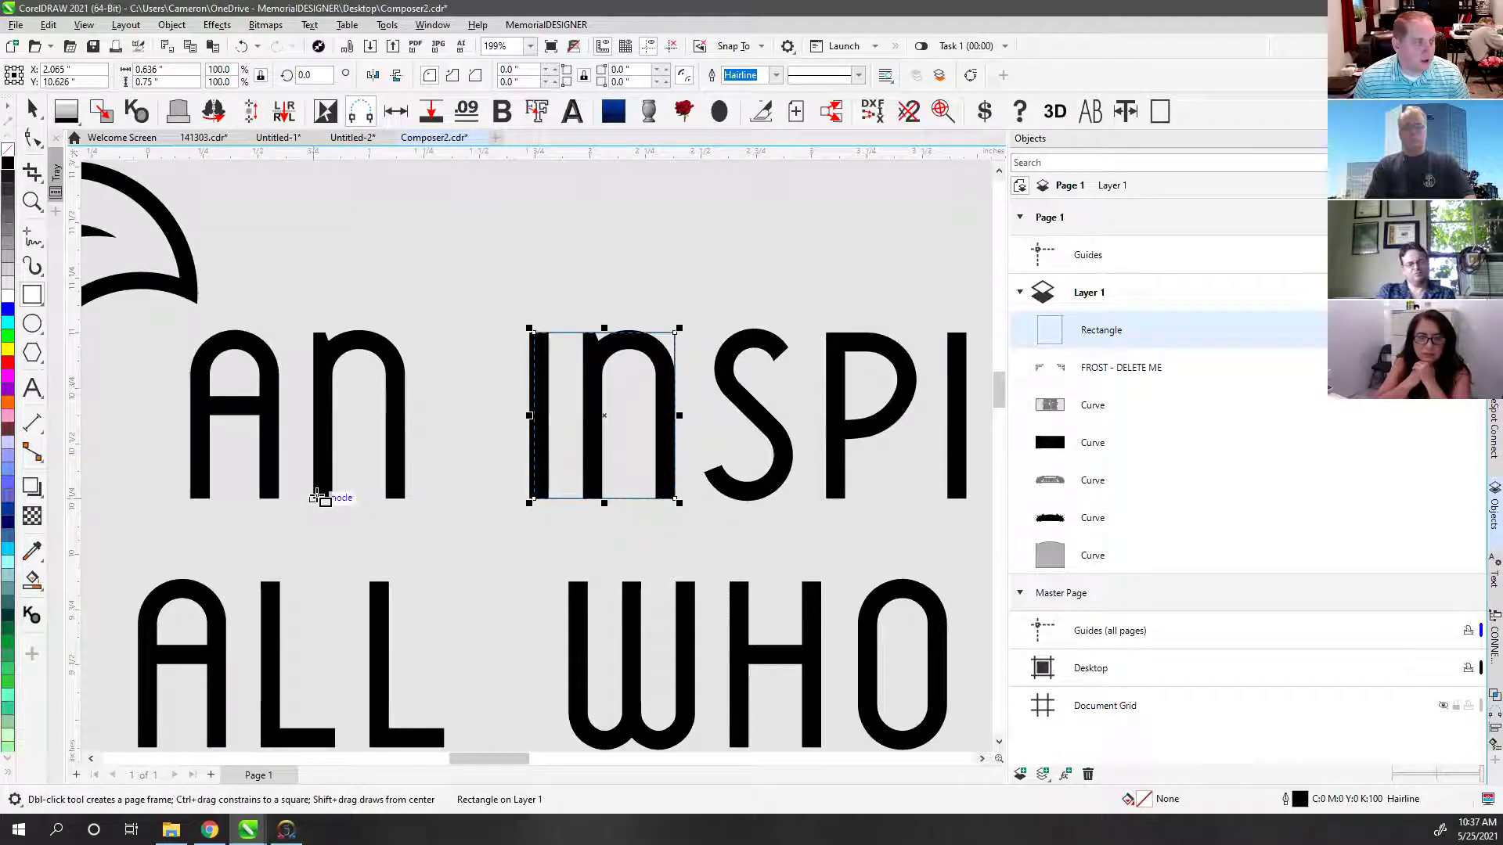
mouse_move(313, 498)
left_mouse_down()
mouse_move(578, 597)
mouse_move(591, 586)
left_mouse_up()
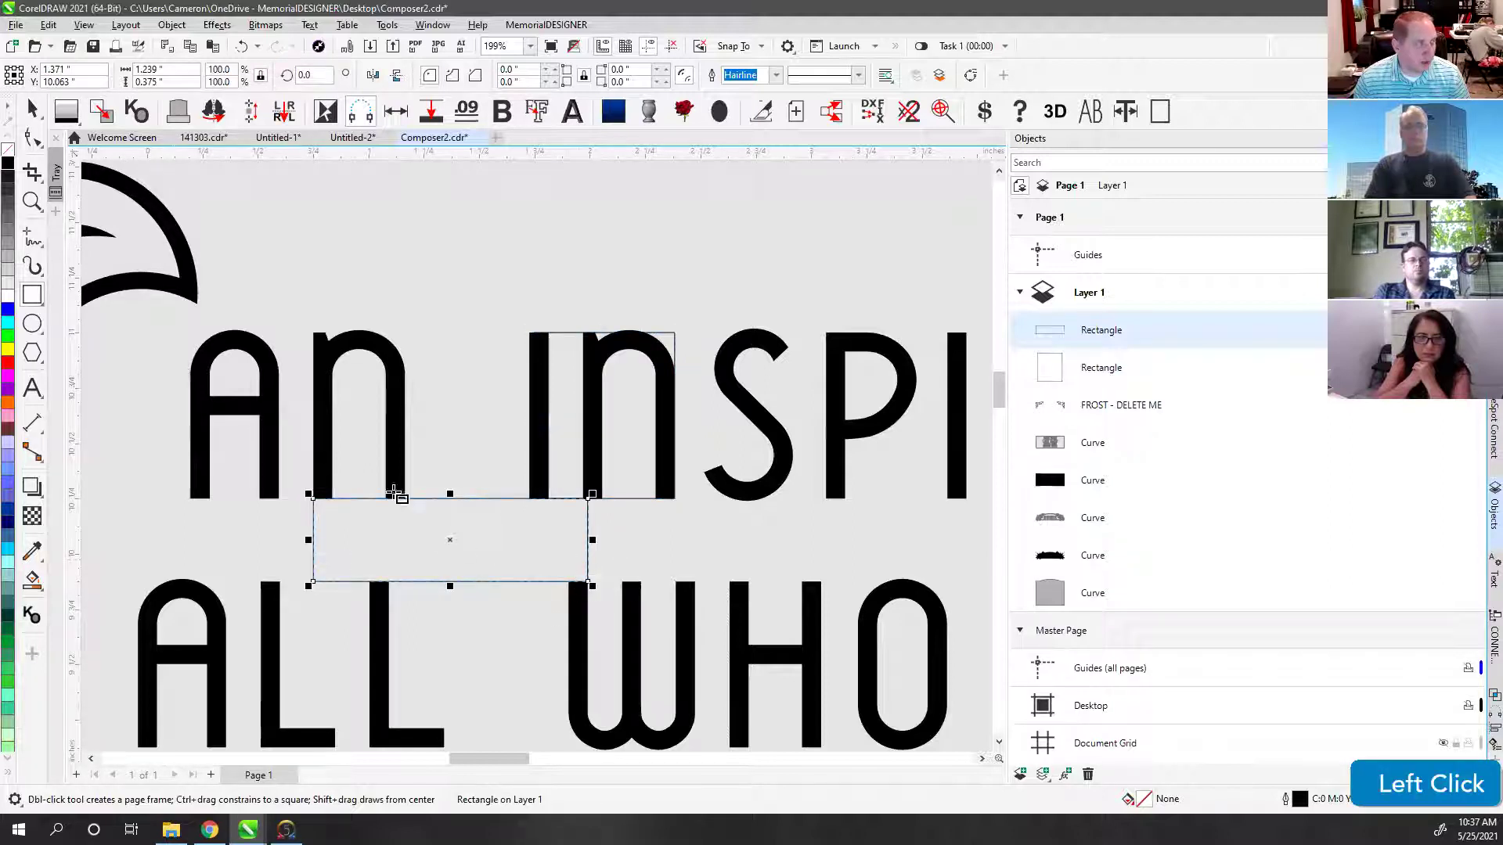
Step: Delete both measuring rectangles
left_click(31, 108)
scroll(377, 391, "down", 2)
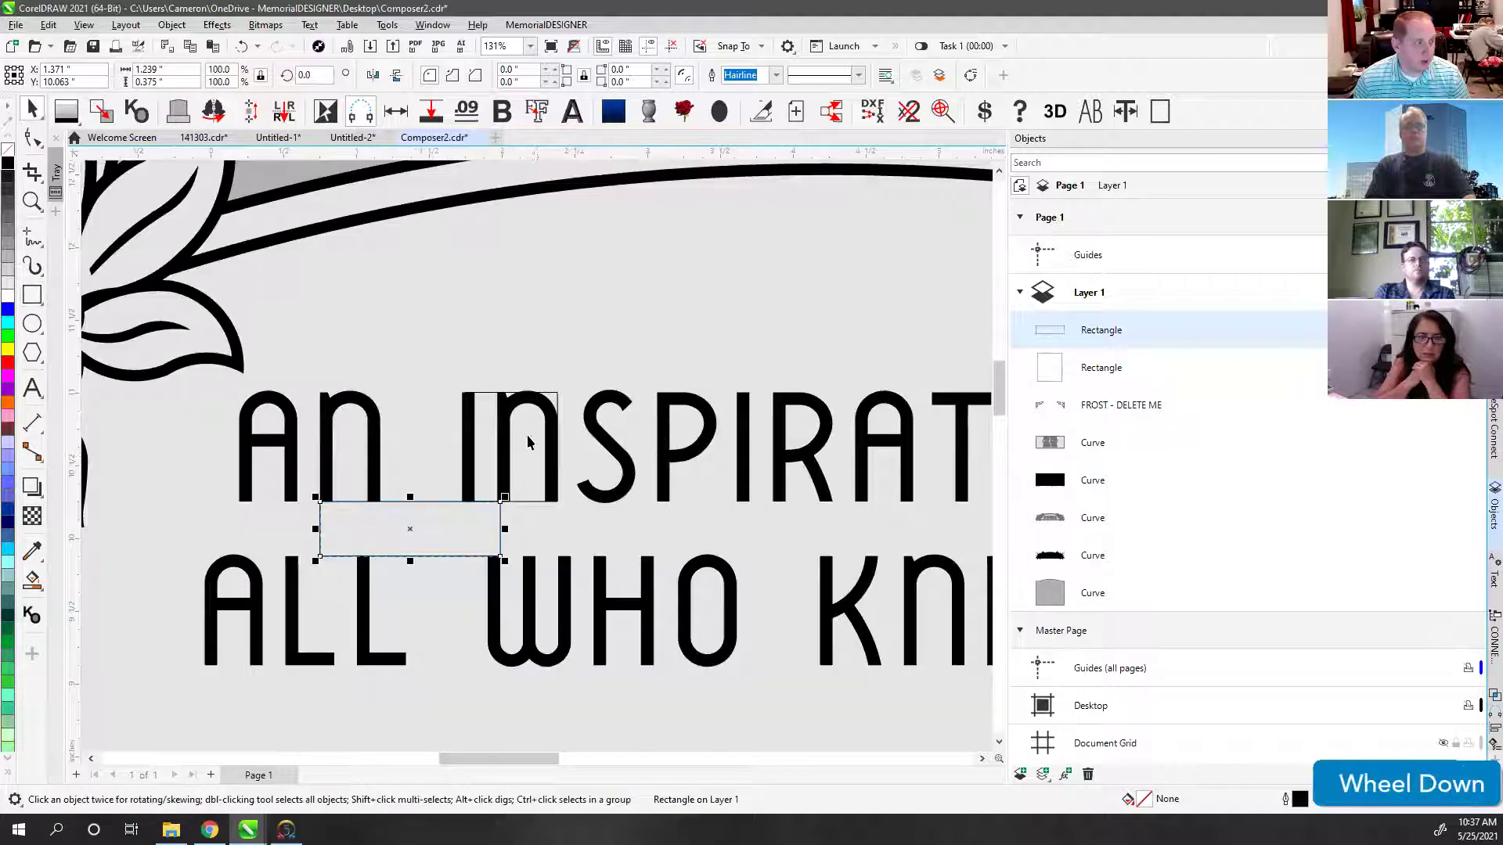
left_click(511, 396)
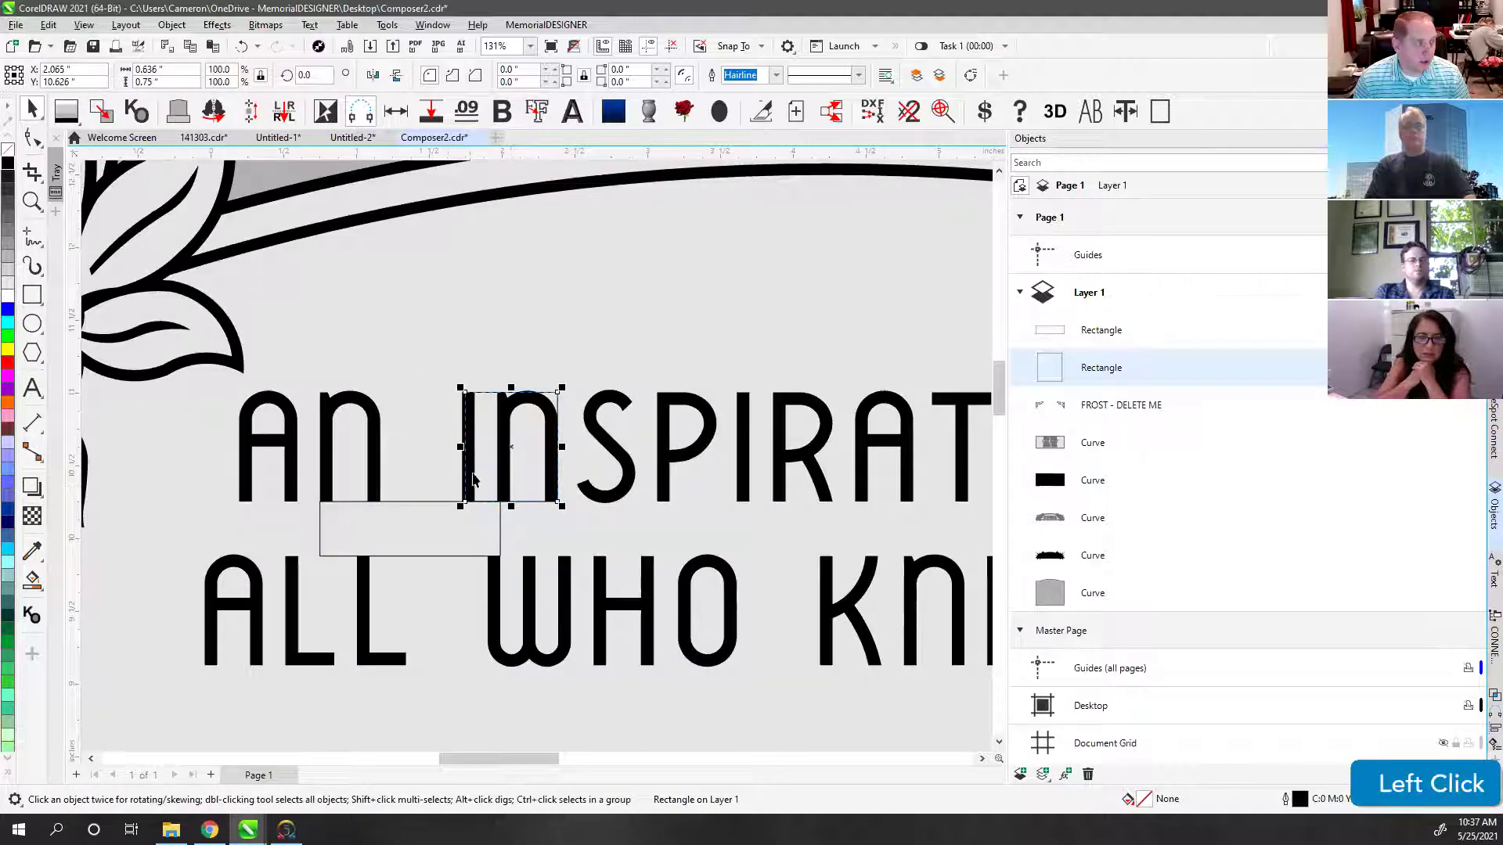
left_click(425, 502)
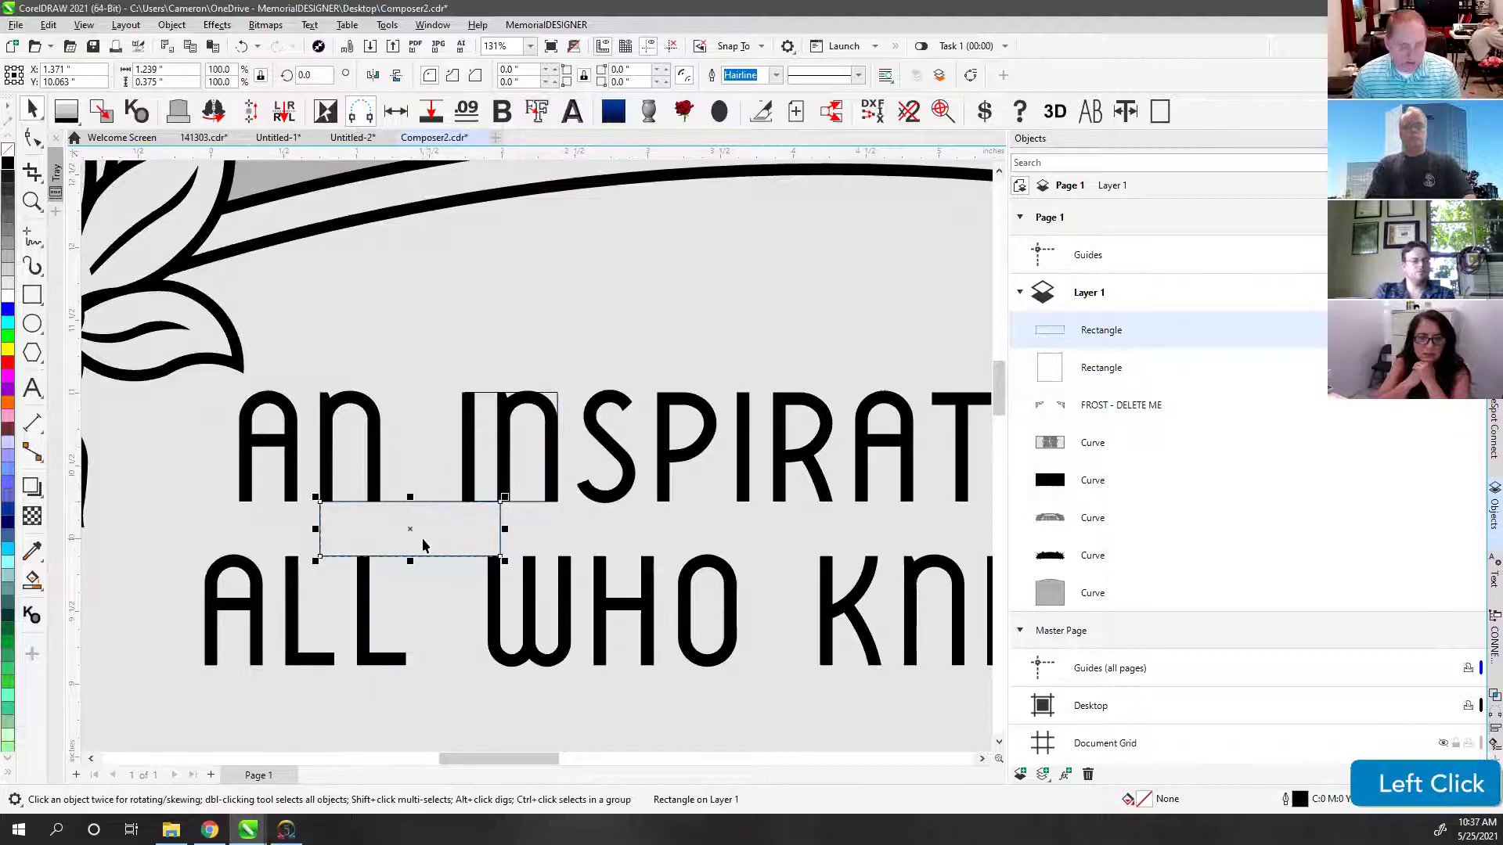
key("Delete")
left_click(488, 398)
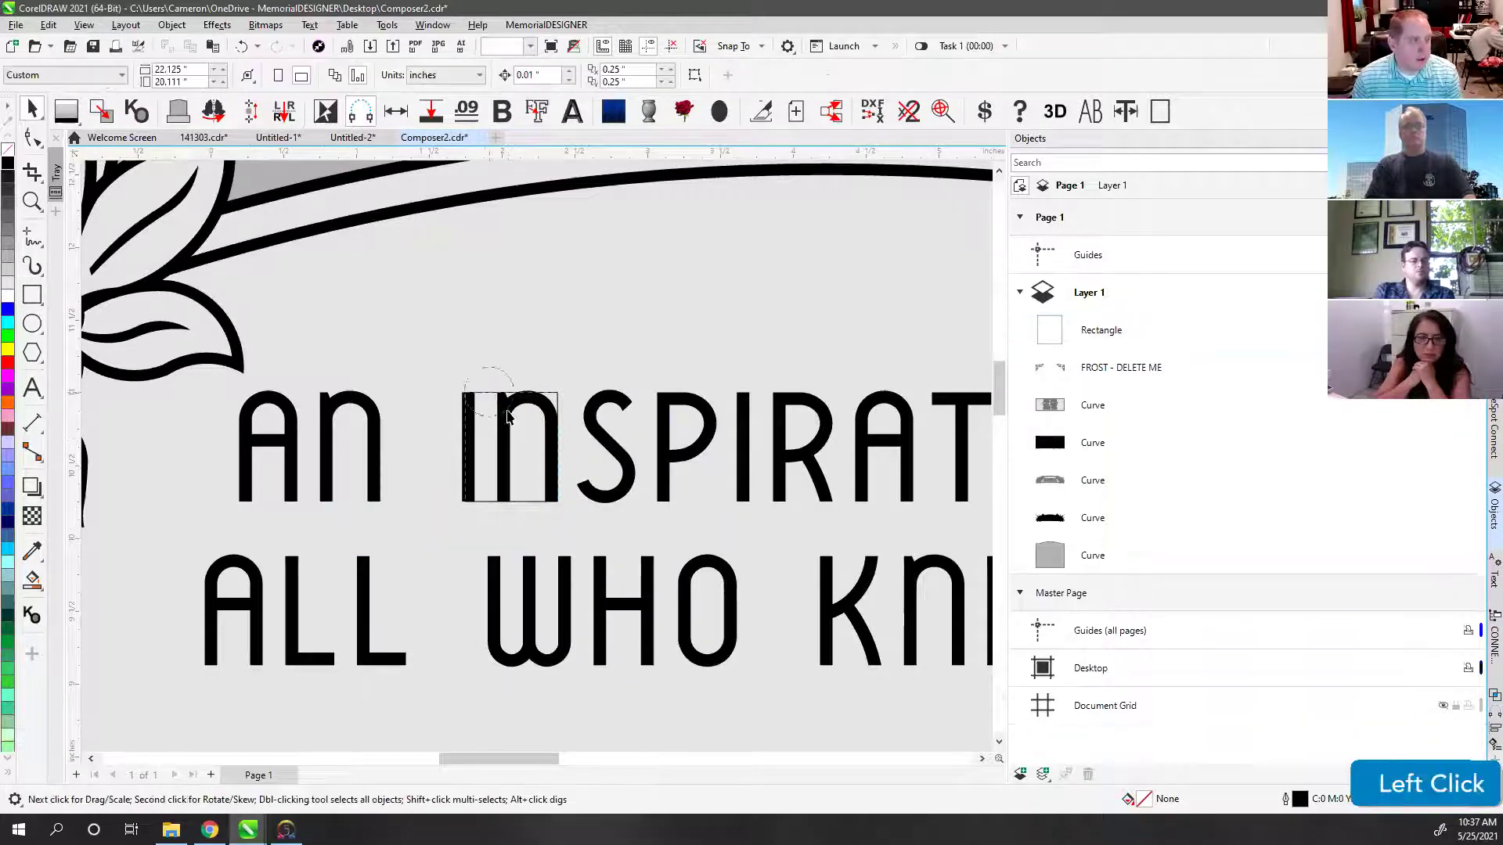
key("Delete")
Step: Start a new text object on the canvas containing 'H'
left_click(33, 390)
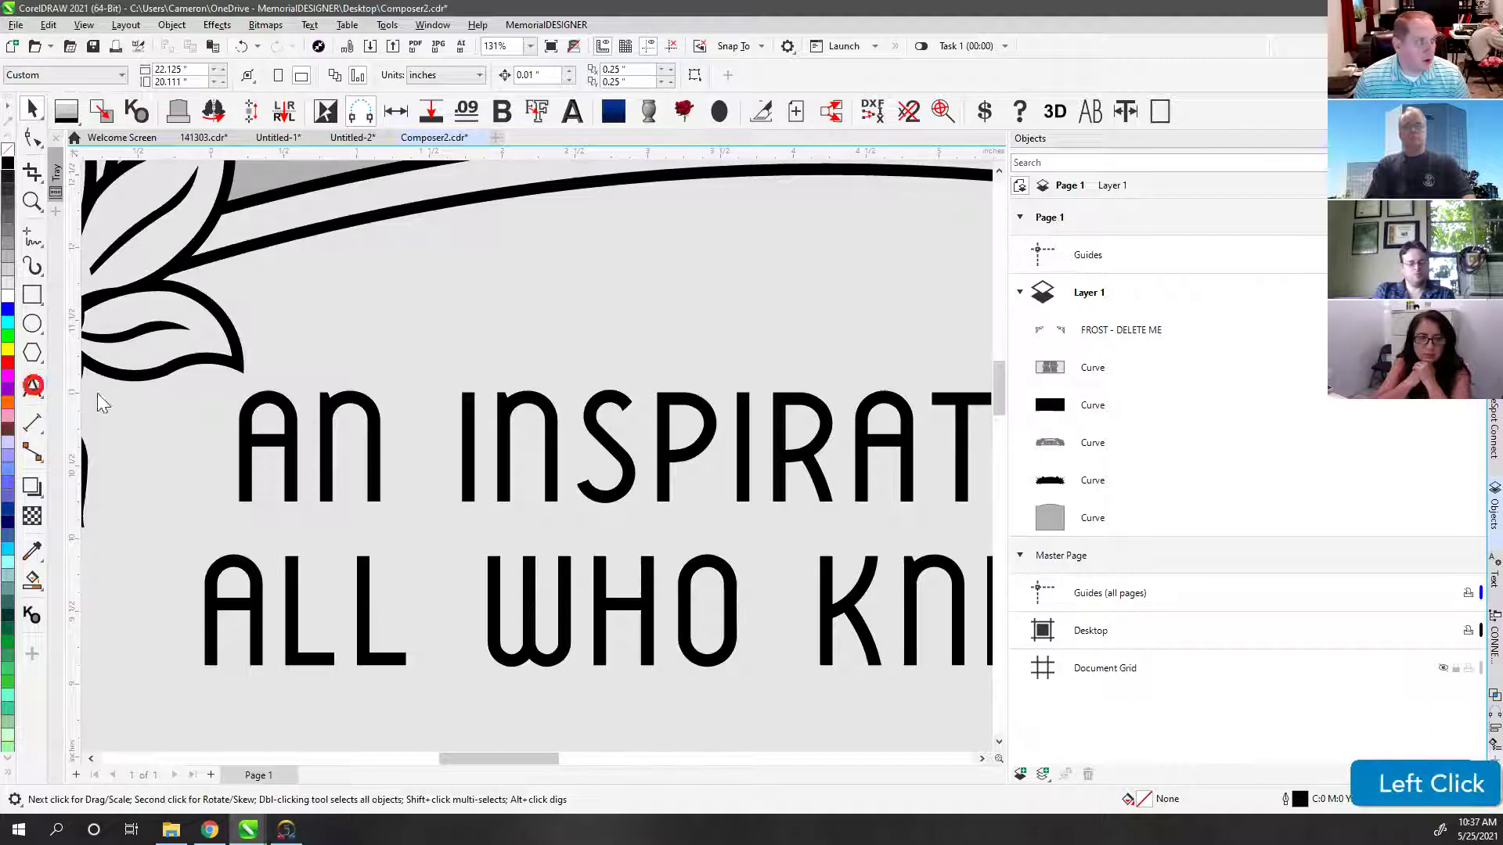
left_click(435, 358)
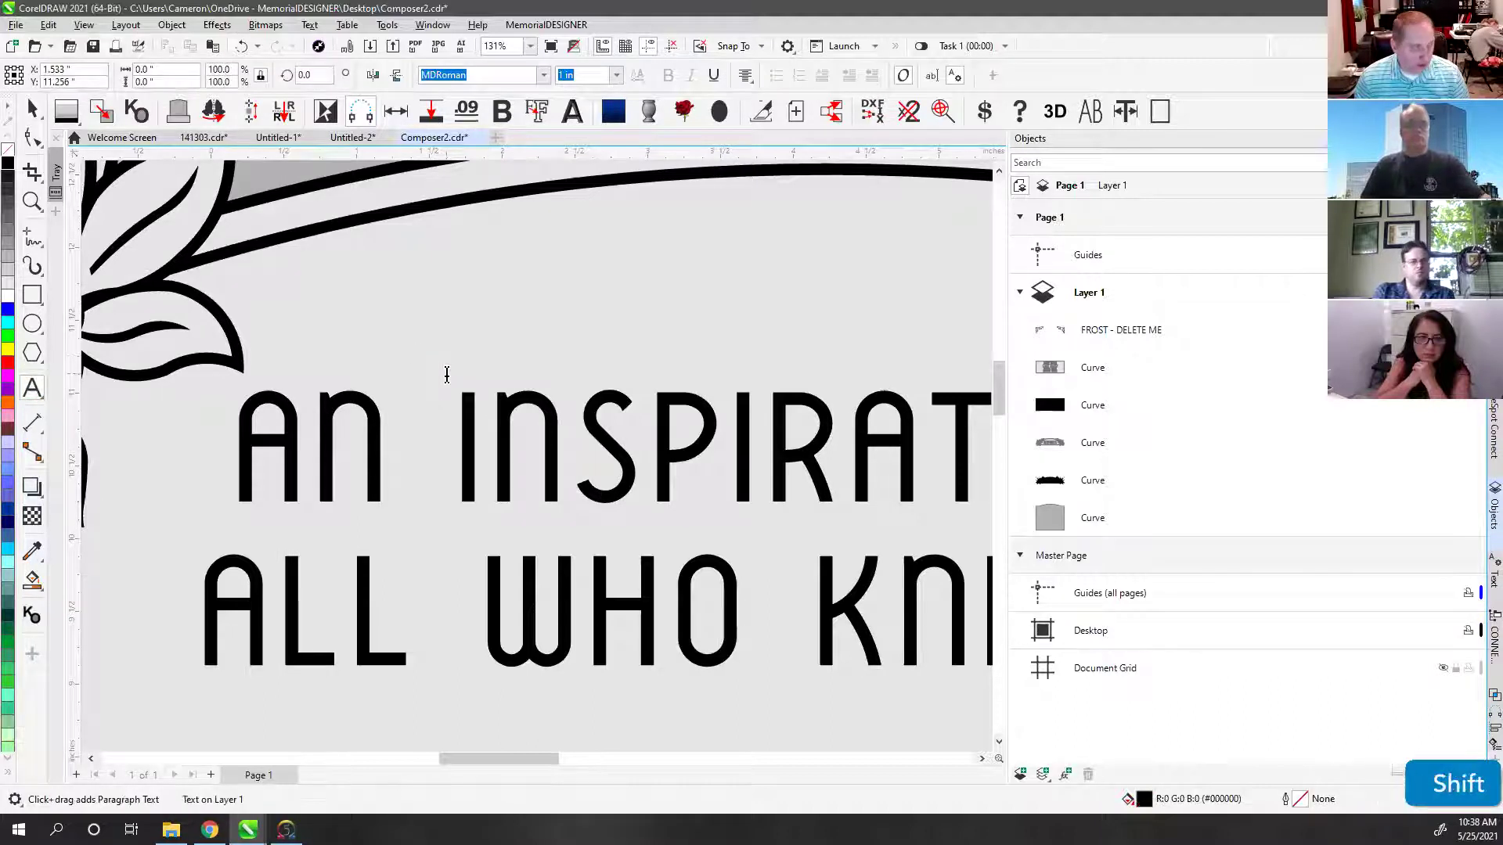
type("H")
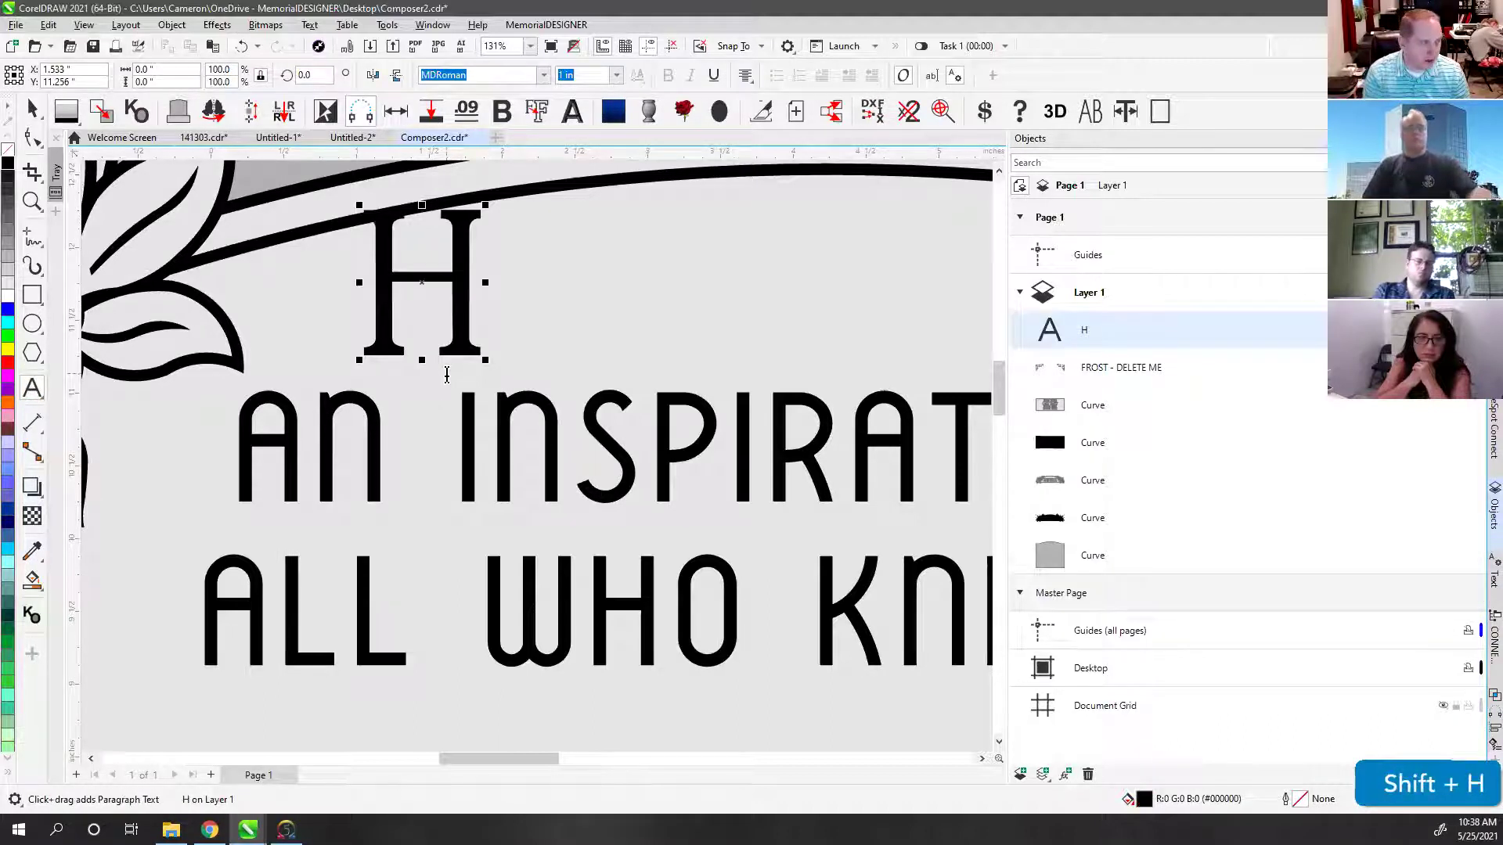
Step: Add a second line reading 'H' to the text
key("Return")
type("G")
key("BackSpace")
type("H")
Step: Set the text to MDVermarco at 0.75 in and move it over the verse
left_click(32, 111)
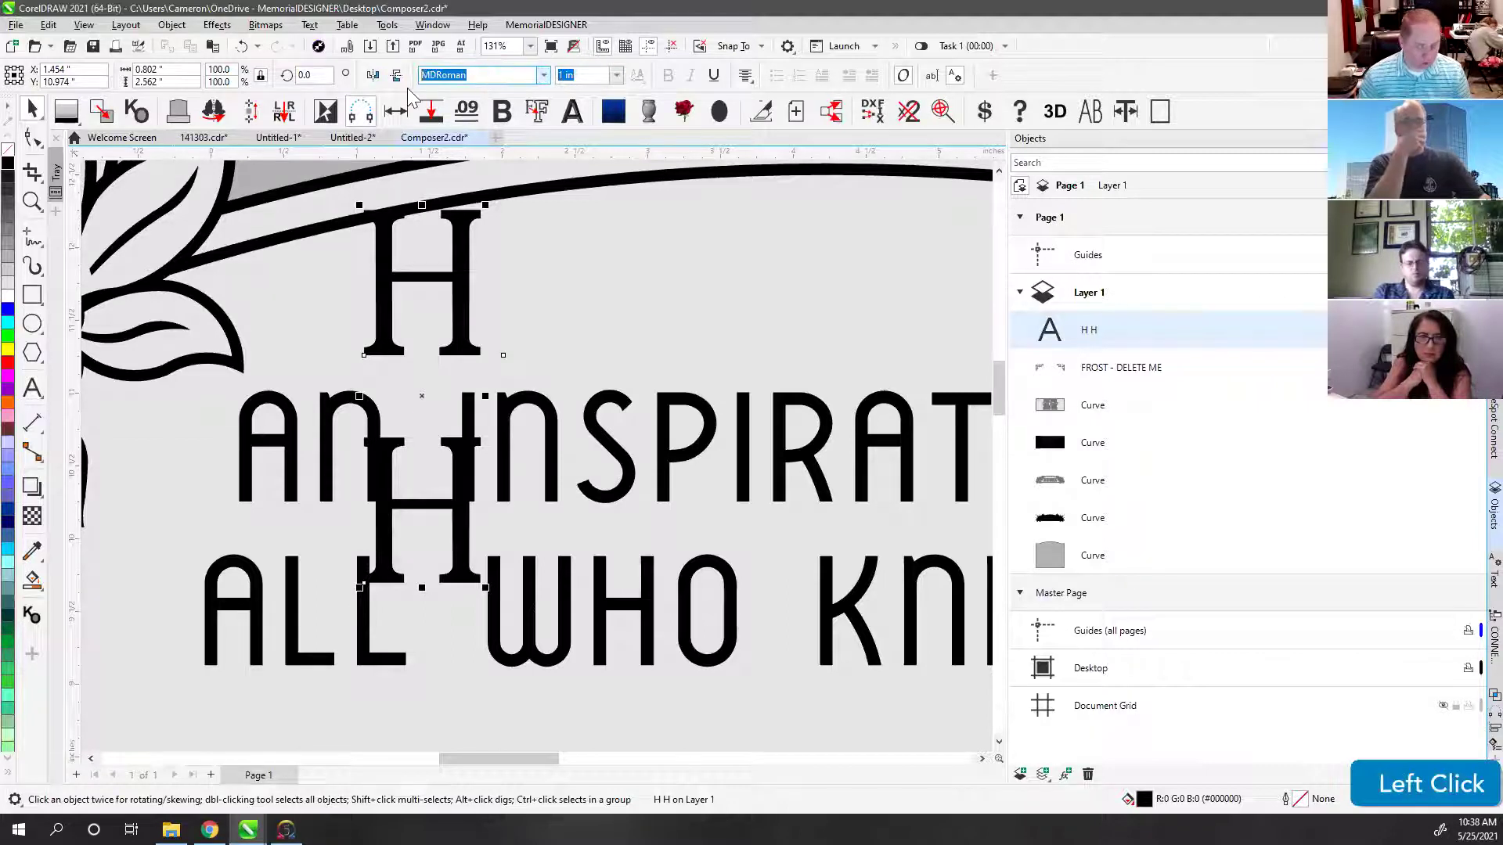
type("M")
key("Return")
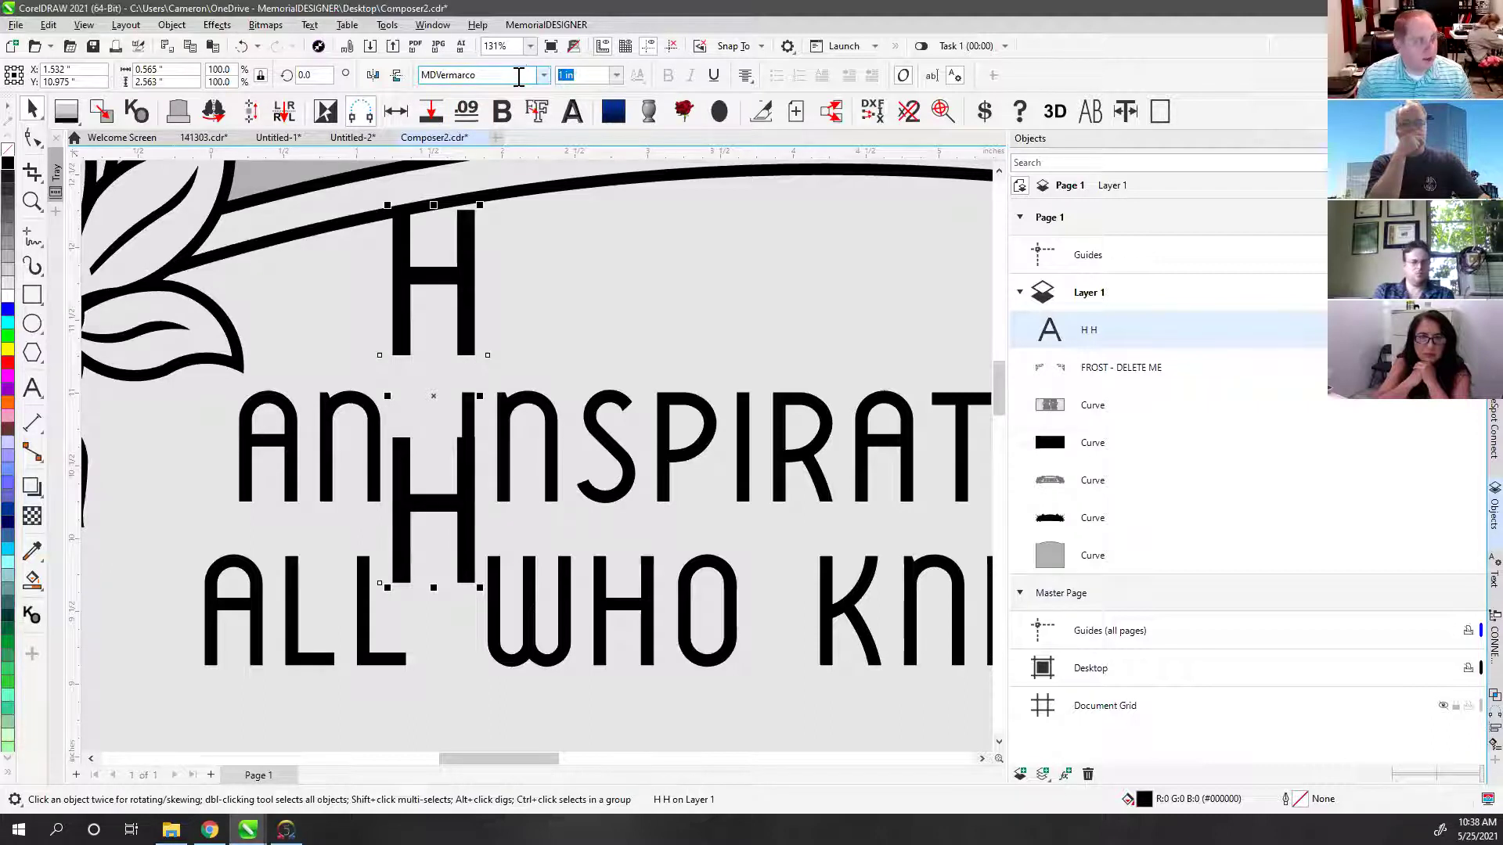
left_click(591, 76)
type(".75")
key("Return")
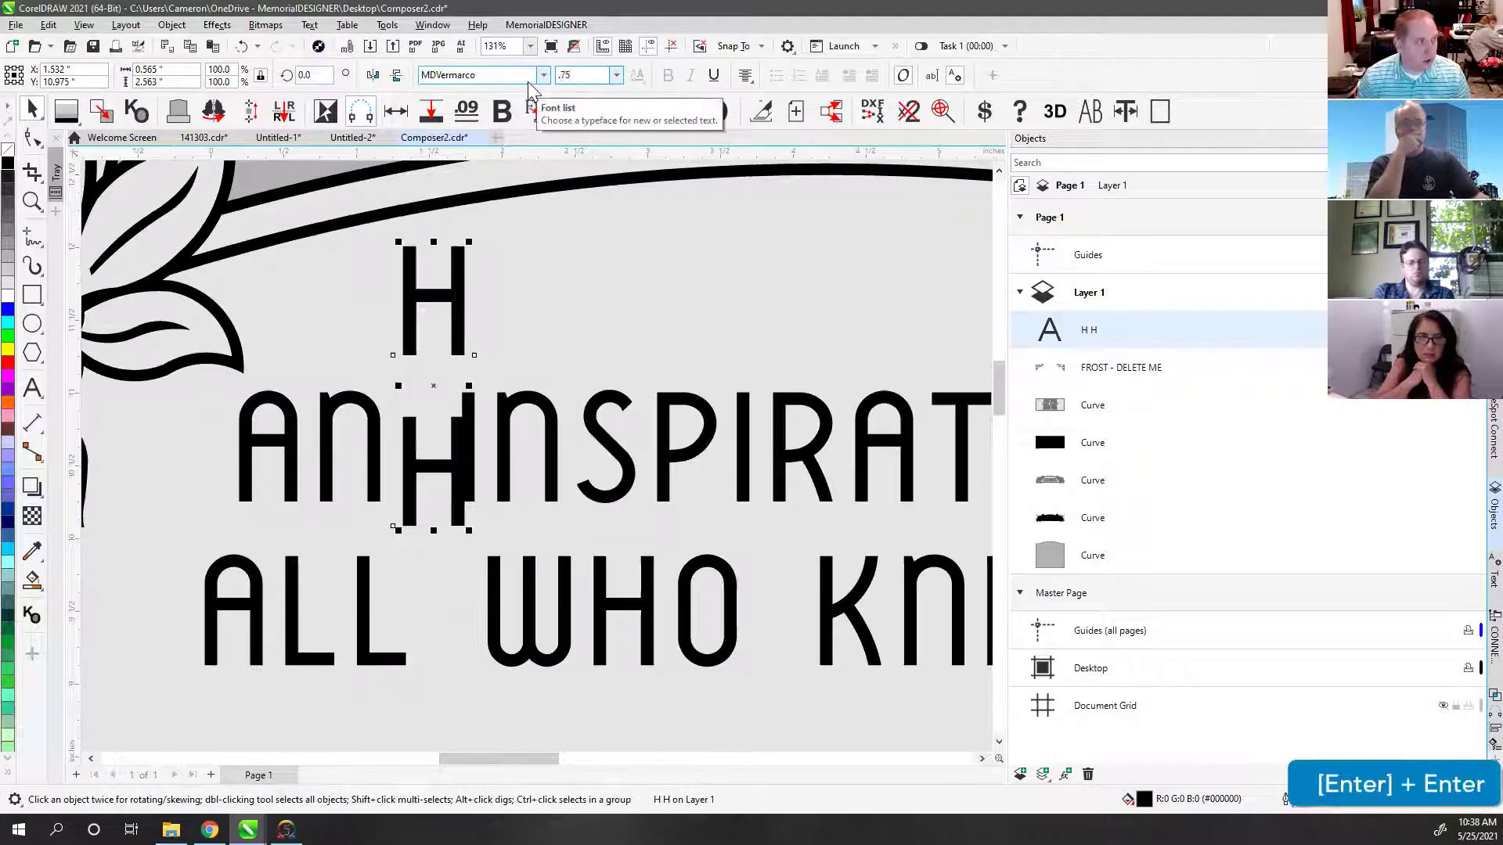
left_click_drag(411, 354, 509, 512)
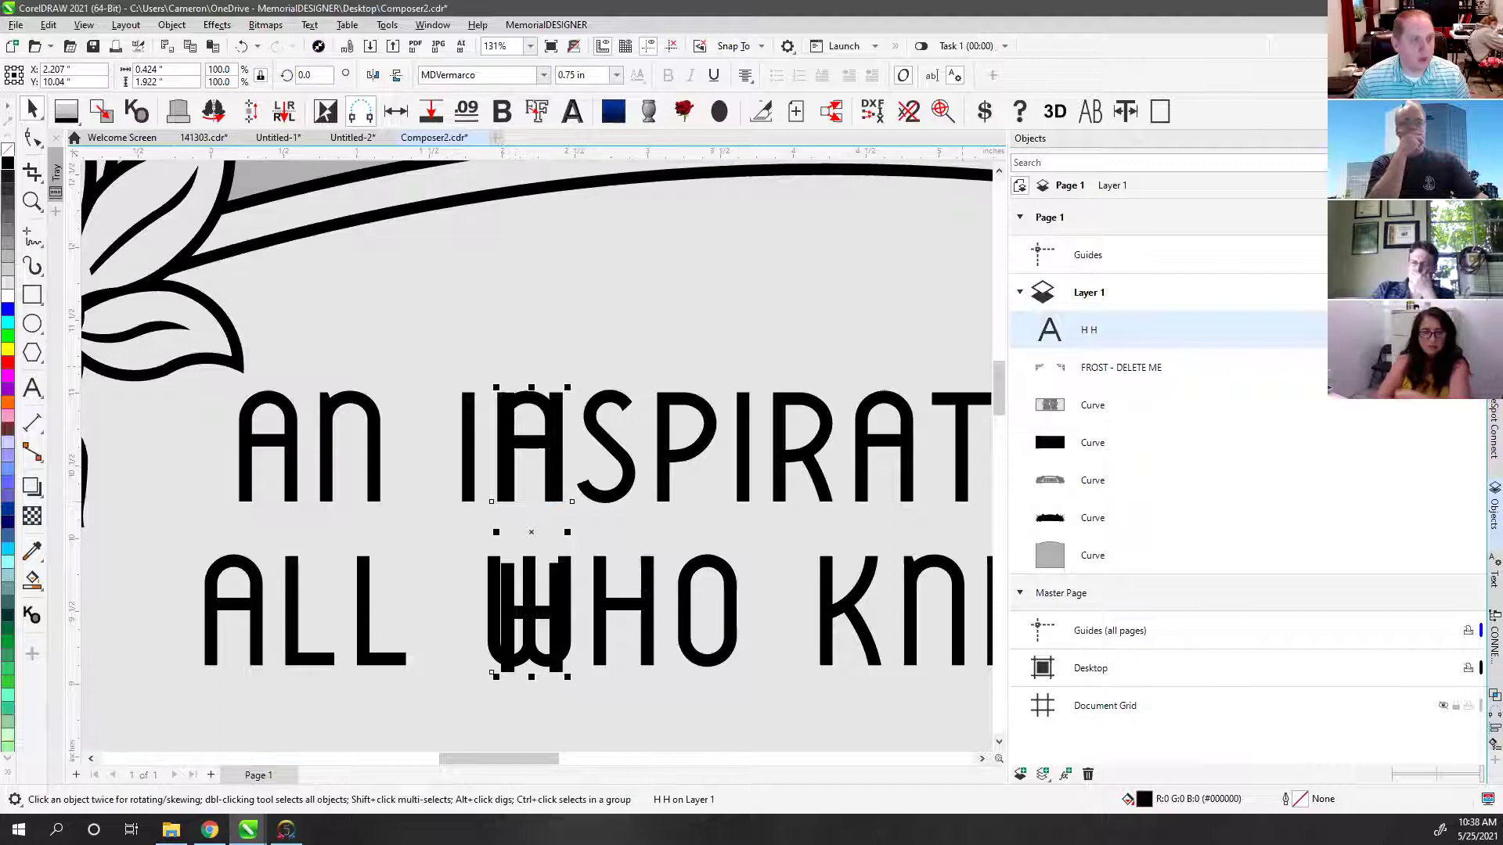
Step: Apply 0.375 in vertical spacing to the H placeholders in Panels and Spacing
left_click(1493, 344)
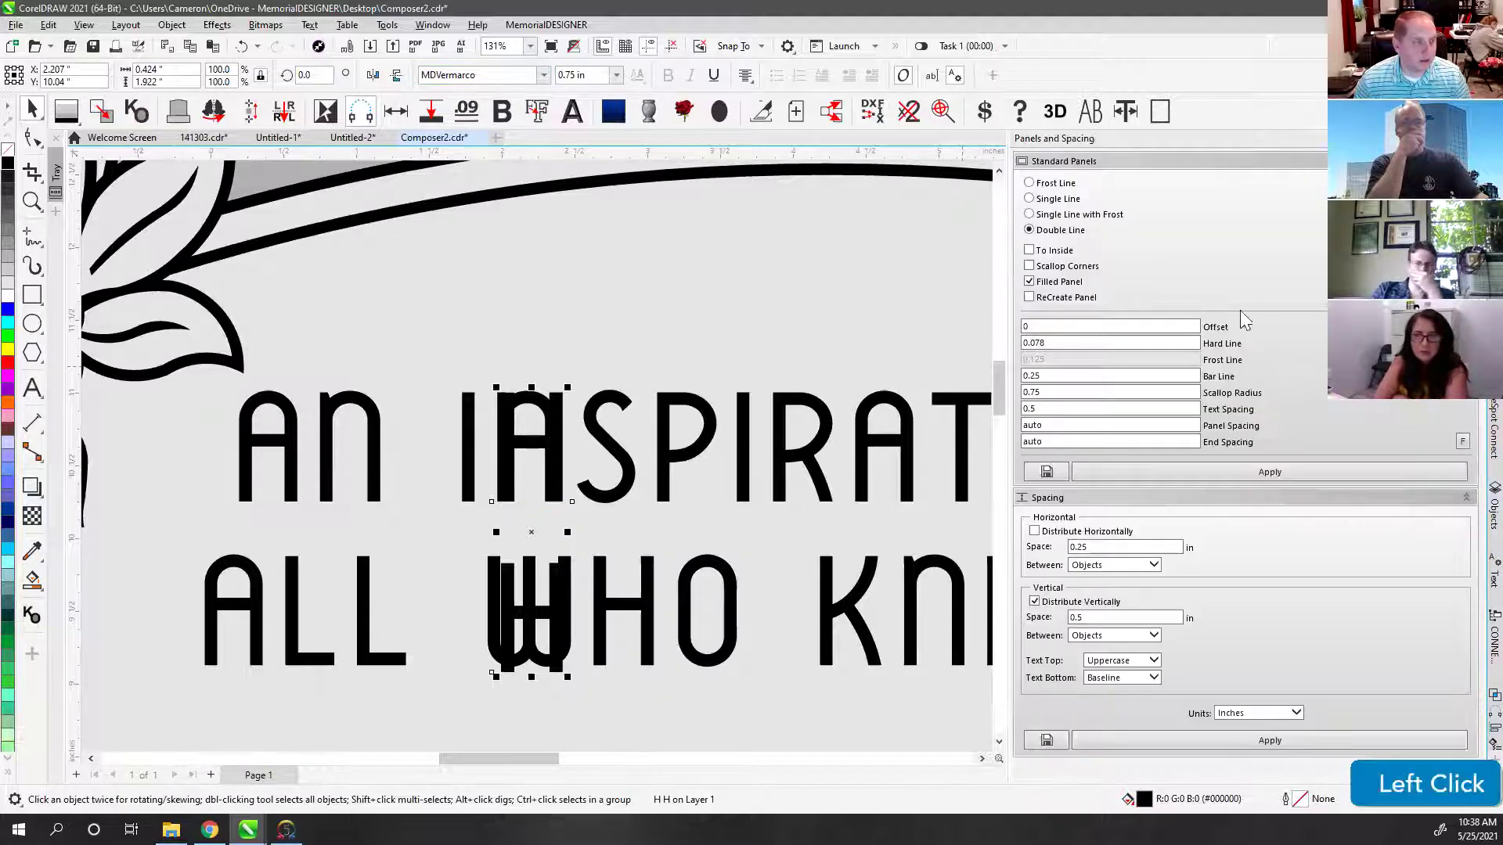
scroll(1110, 550, "down", 1)
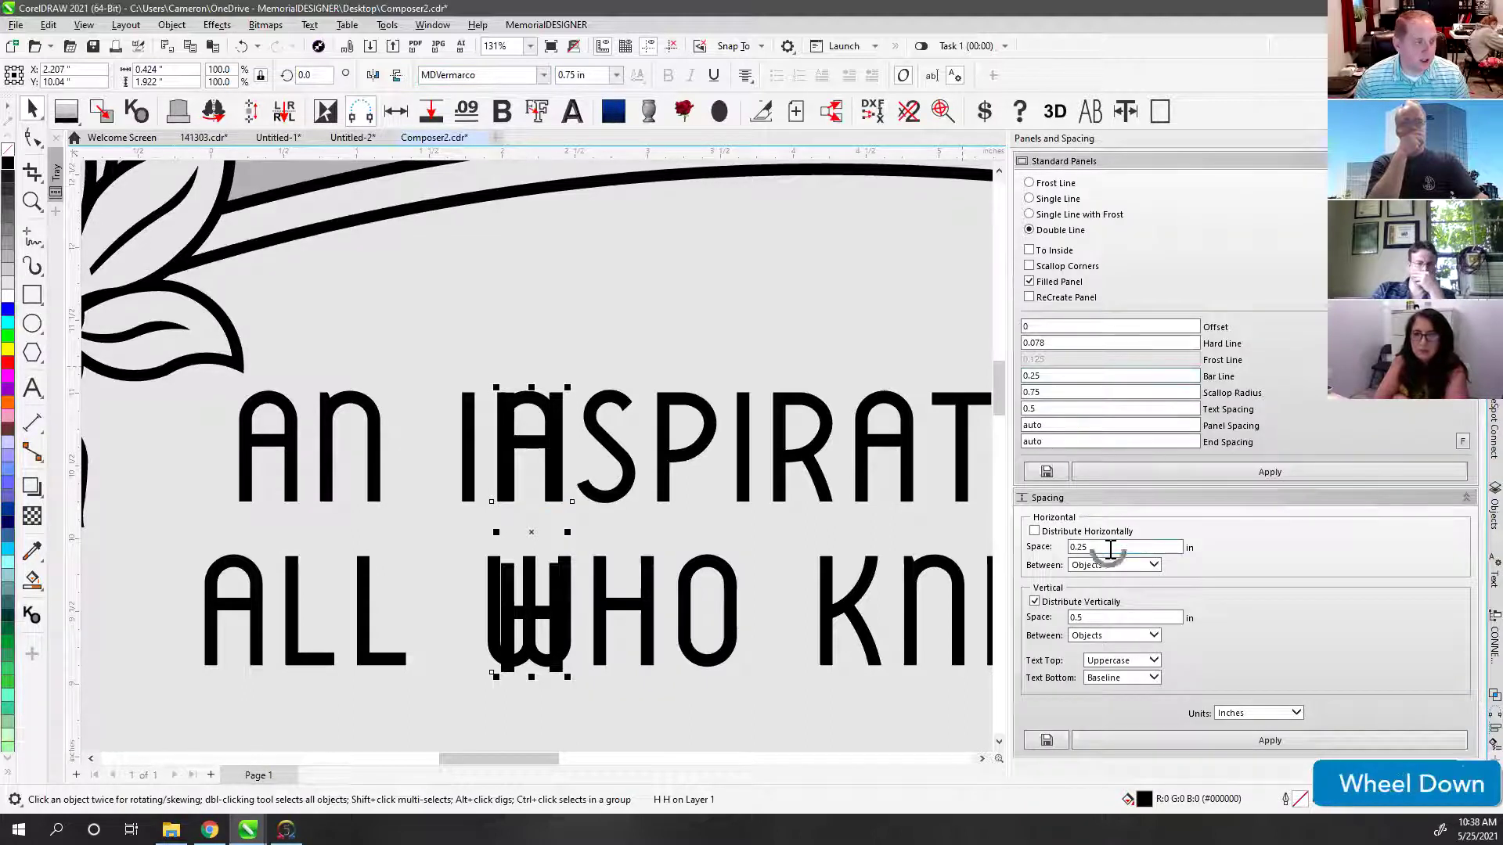
left_click(1084, 616)
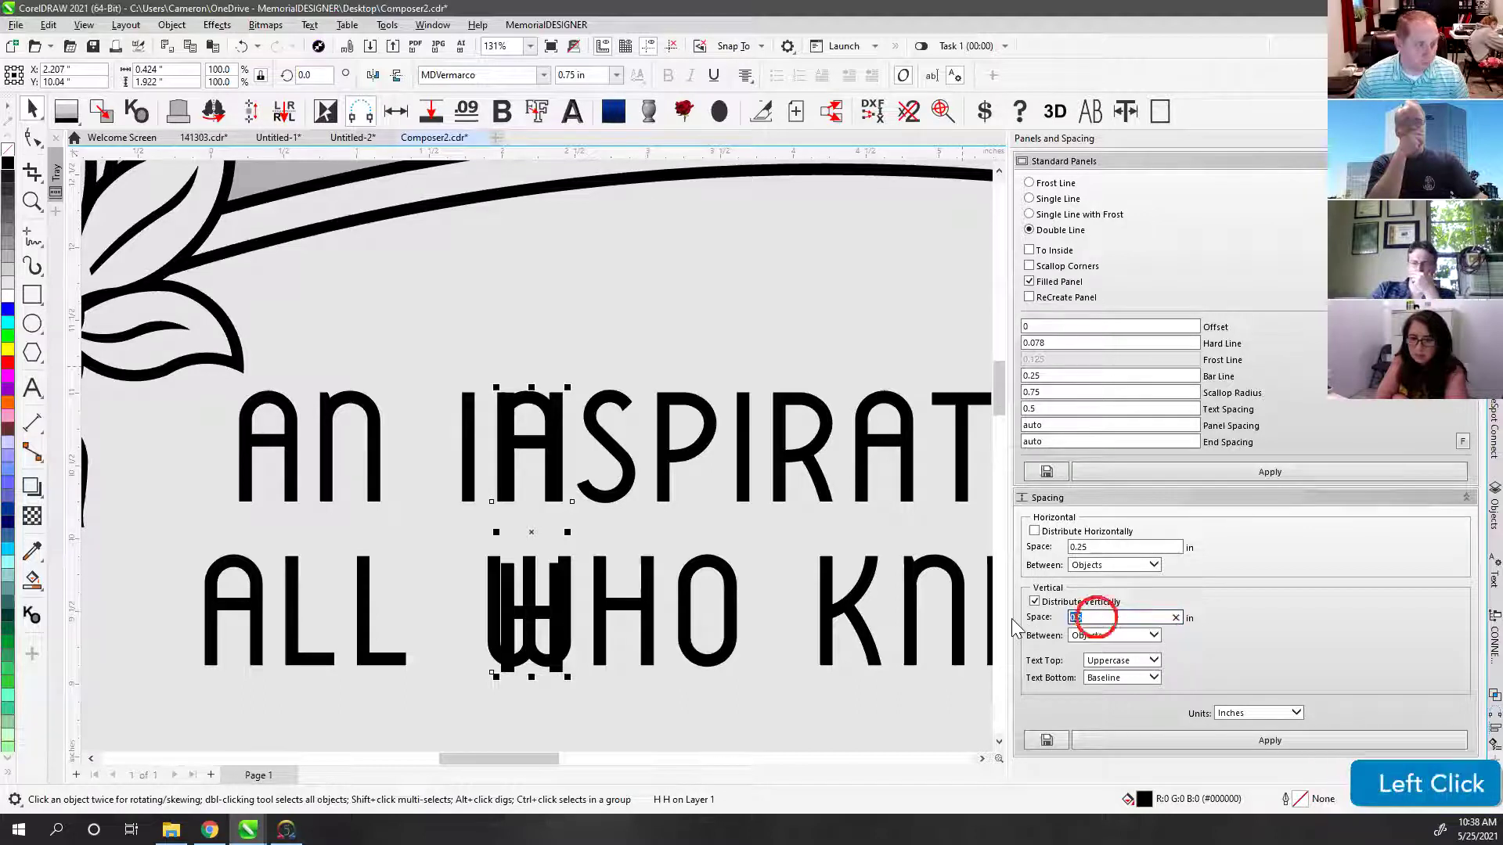
type(".375")
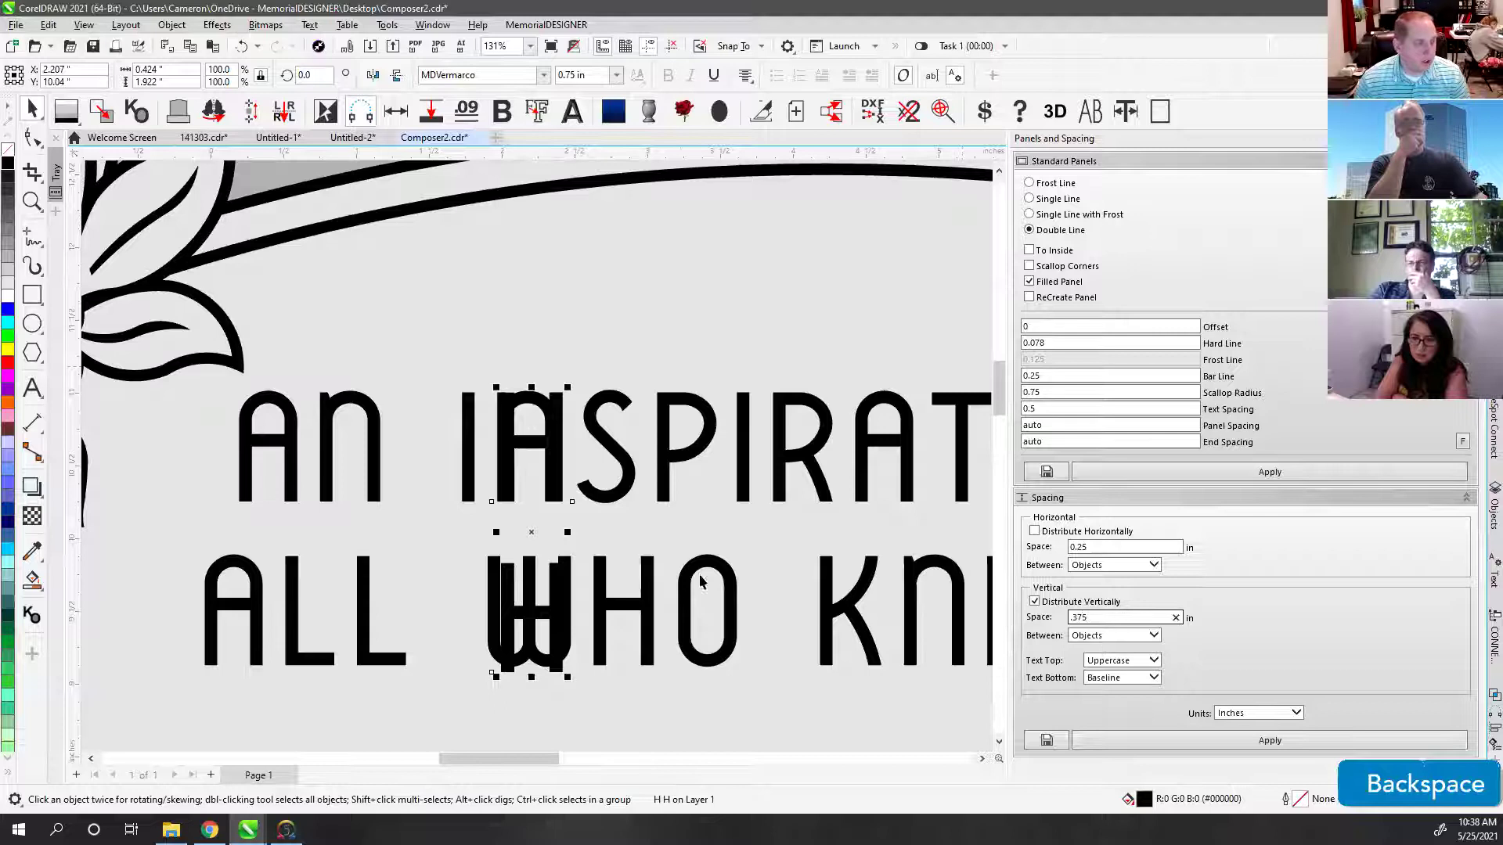
left_click(1109, 737)
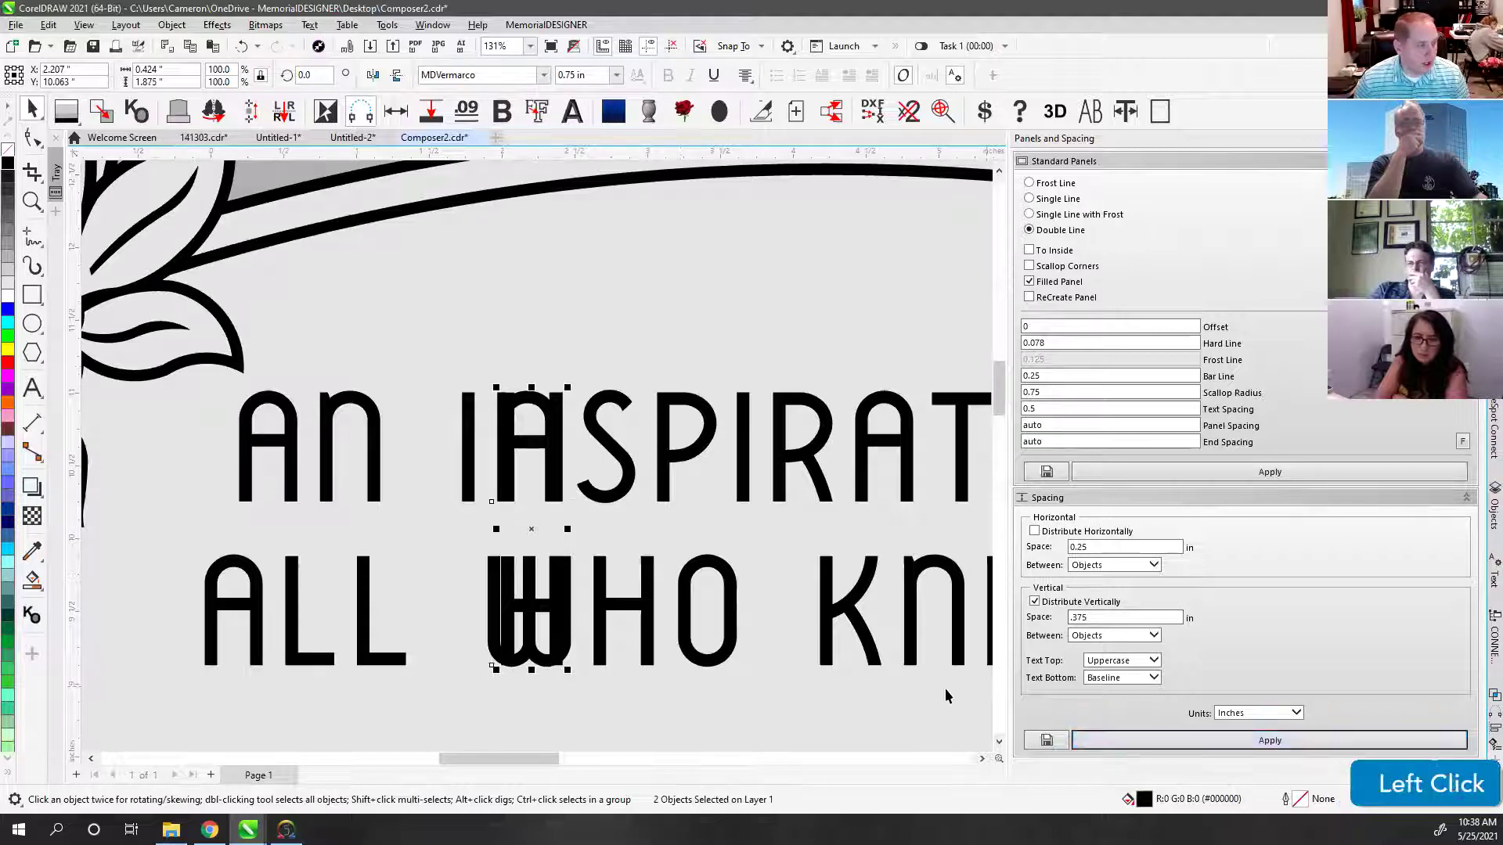
Step: Select the old outlined verse lettering beneath the H placeholders
left_click(502, 563)
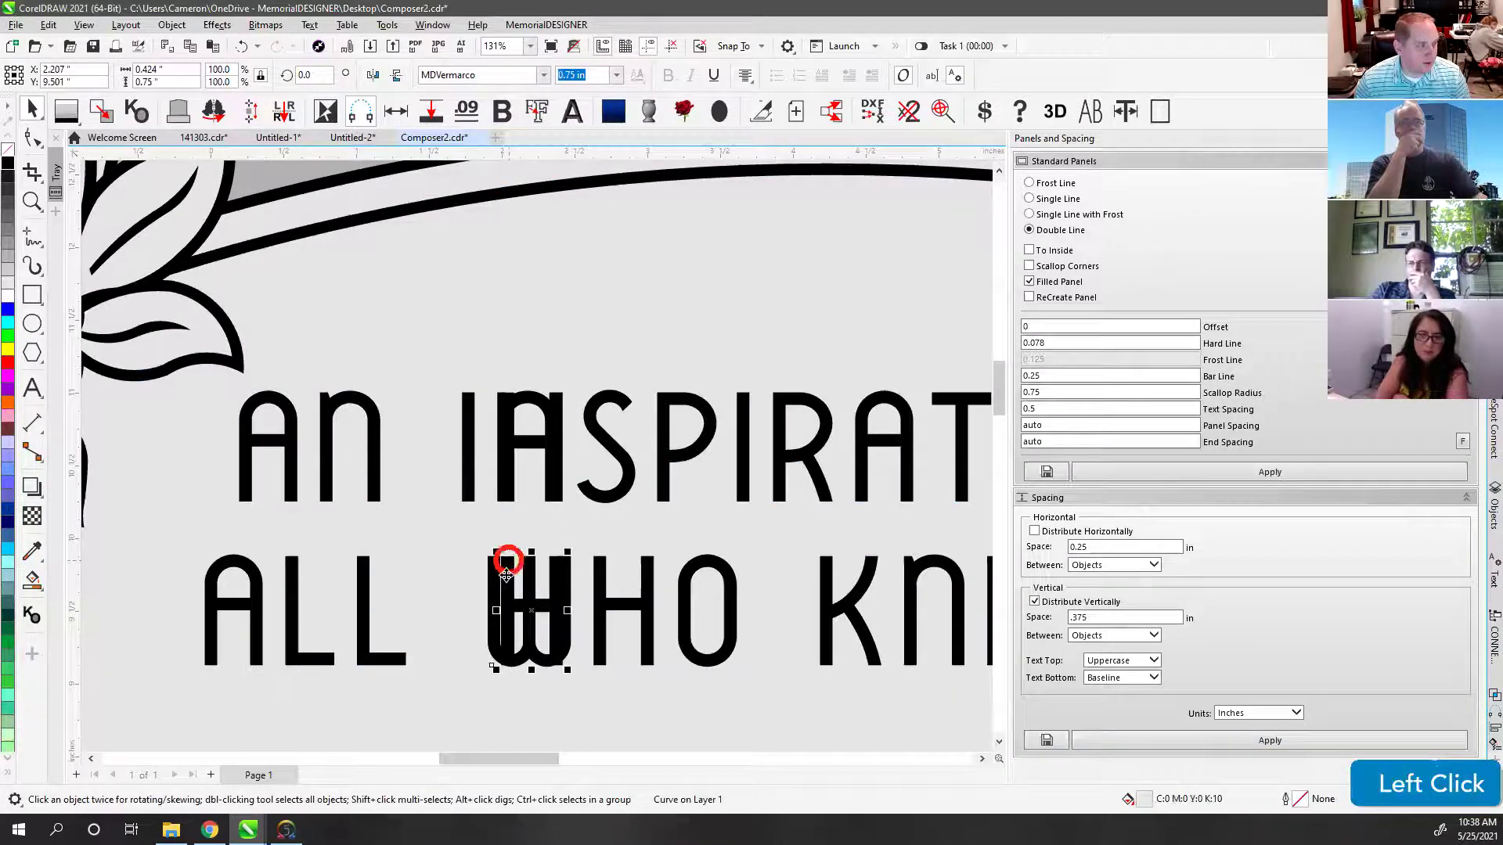
left_click(501, 516)
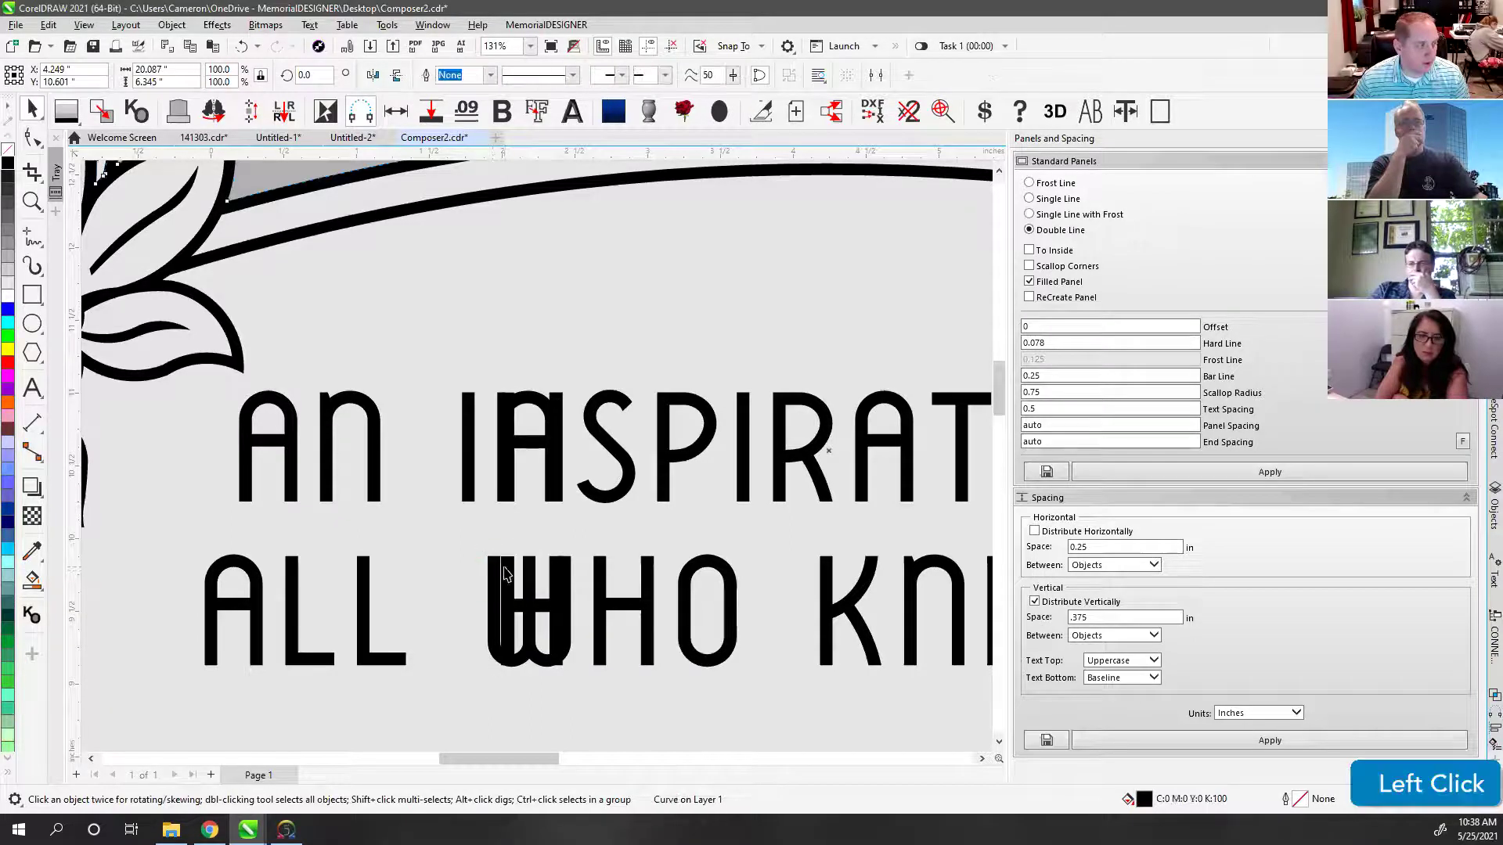
left_click(505, 503)
scroll(517, 569, "down", 5)
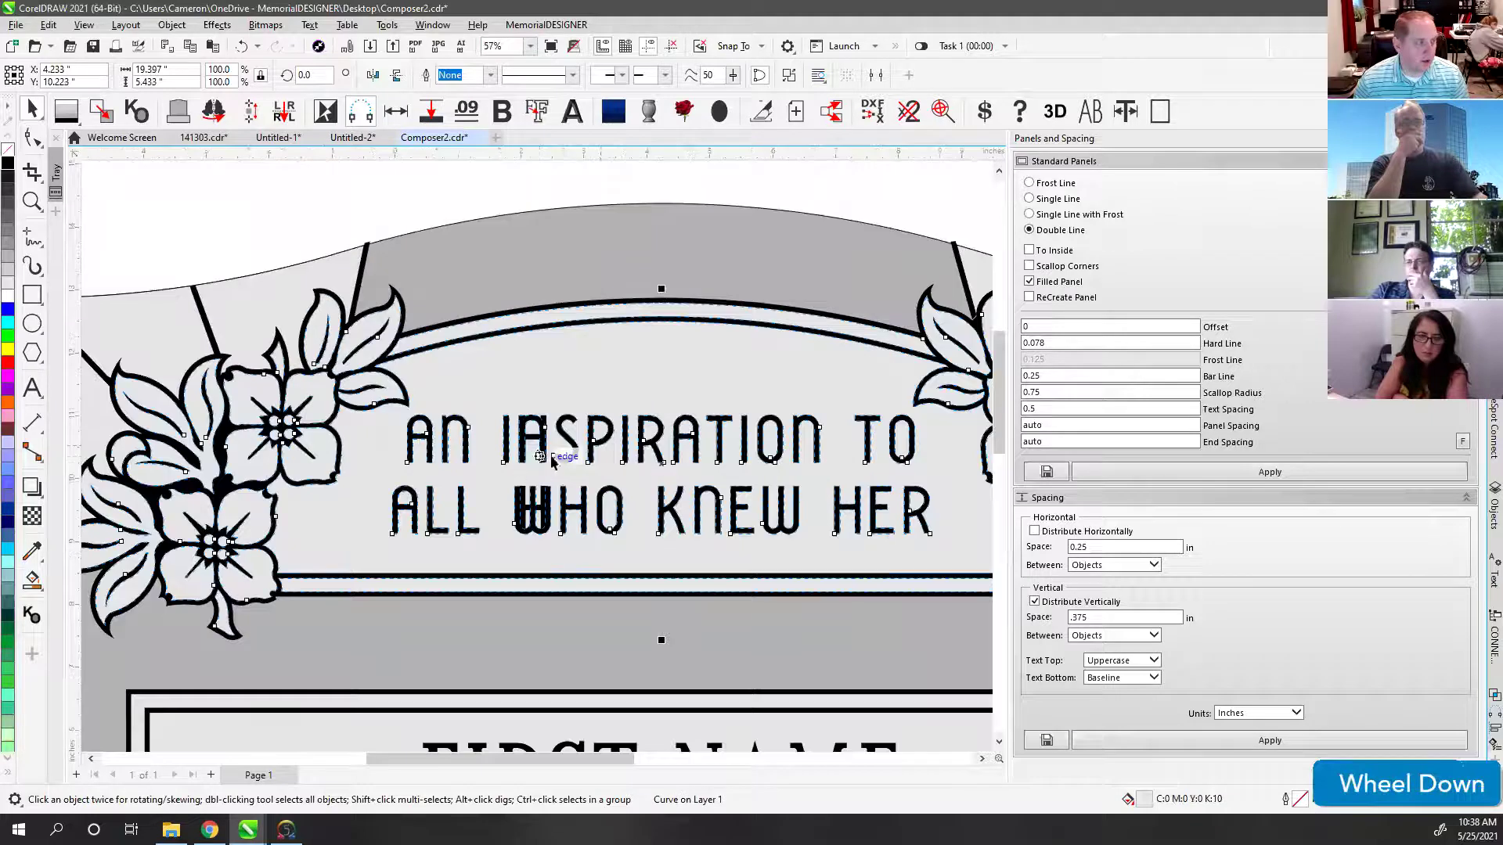
Step: With the Shape tool, delete the middle and right-hand old verse letters
left_click(468, 255)
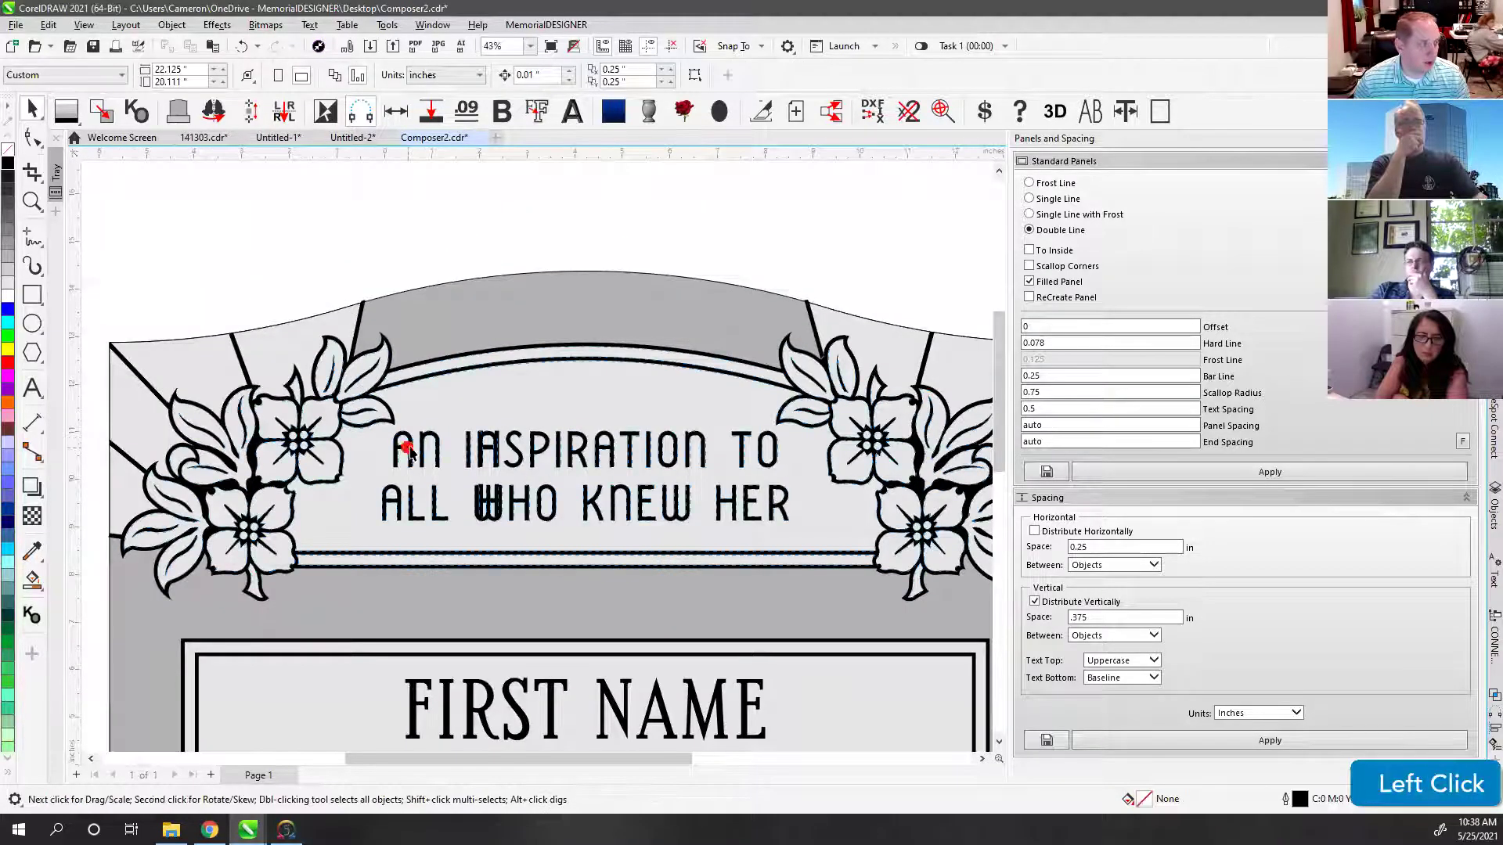
left_click(407, 452)
left_click(35, 137)
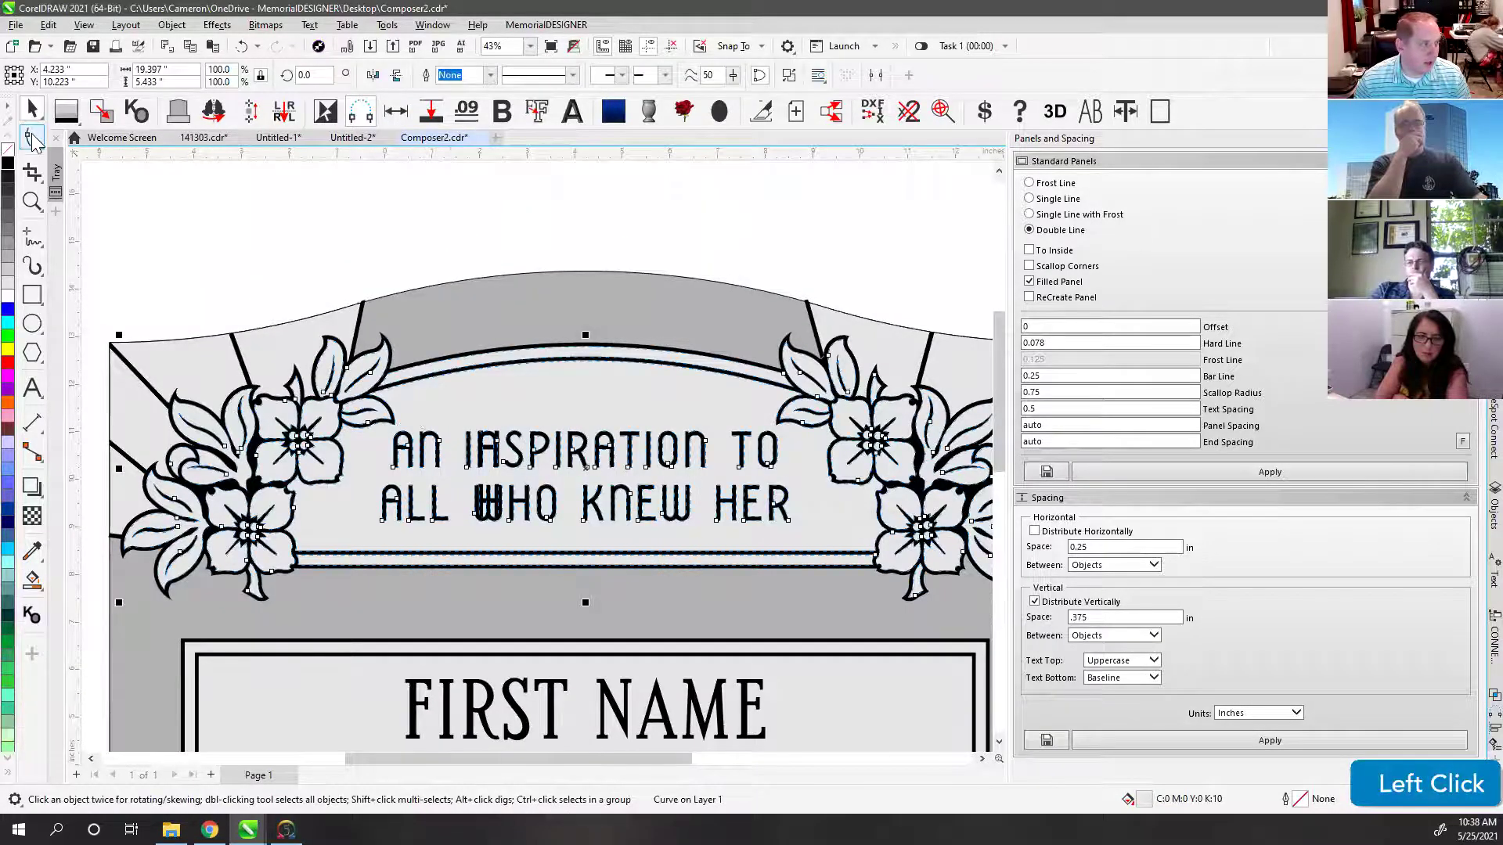
scroll(477, 396, "up", 2)
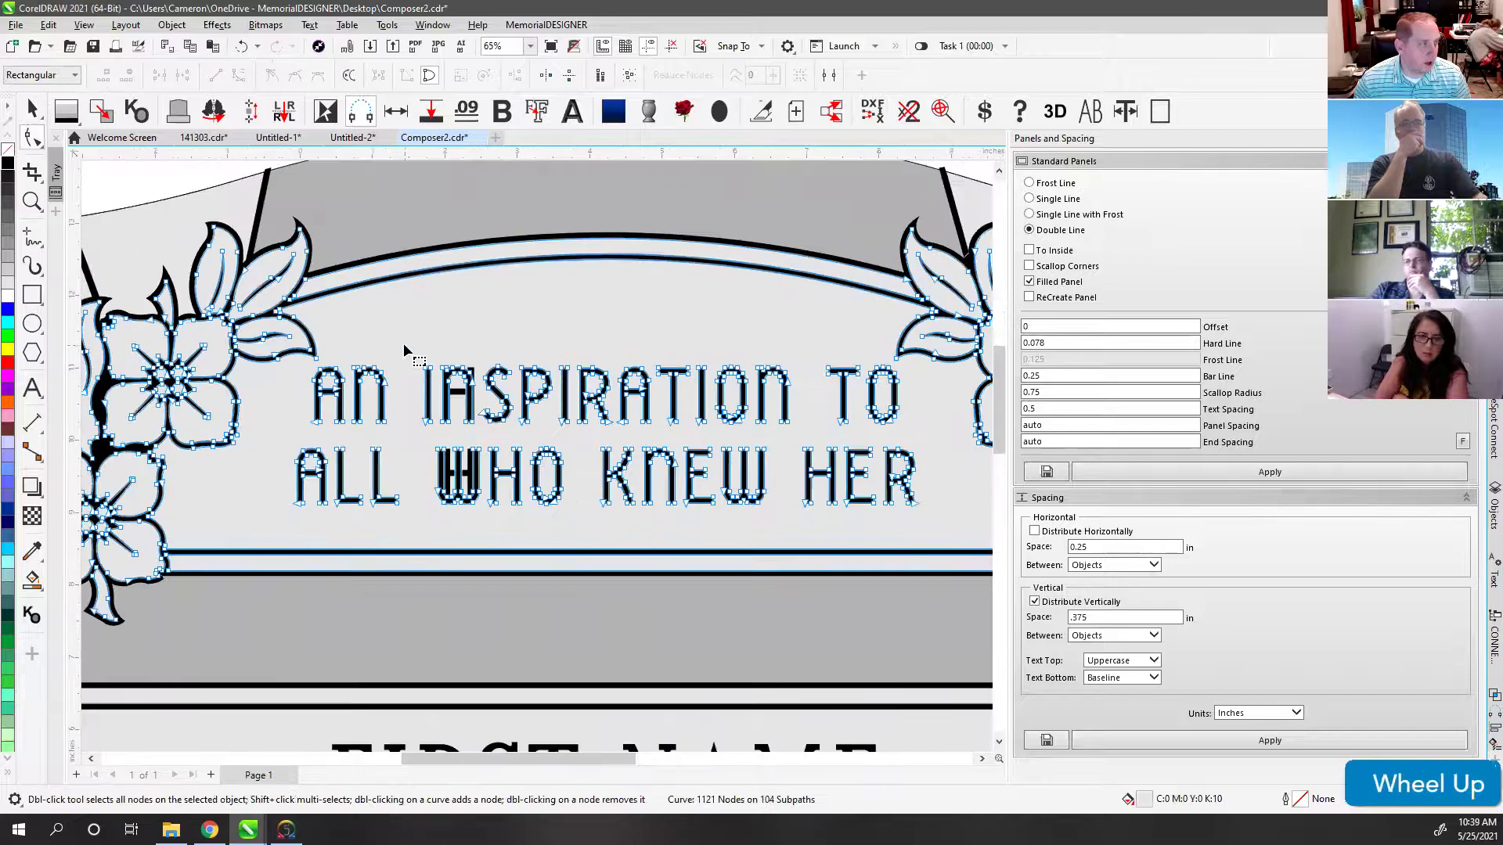
left_click_drag(407, 352, 654, 510)
key("Delete")
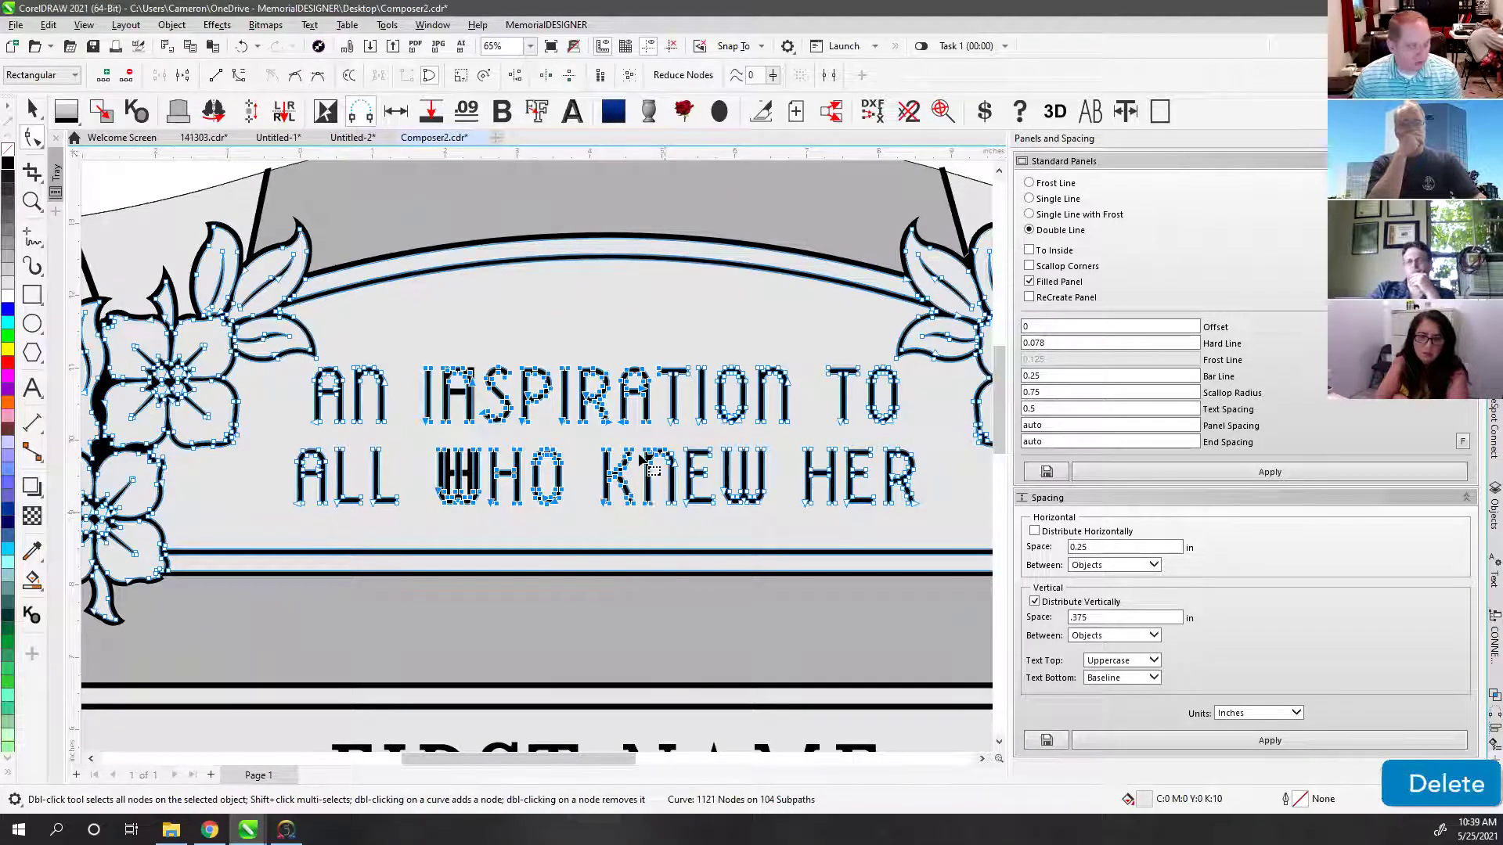
left_click_drag(604, 337, 906, 537)
key("Delete")
Step: Delete the leftover O, C, R, N and A letter nodes
left_click_drag(865, 359, 949, 540)
key("Delete")
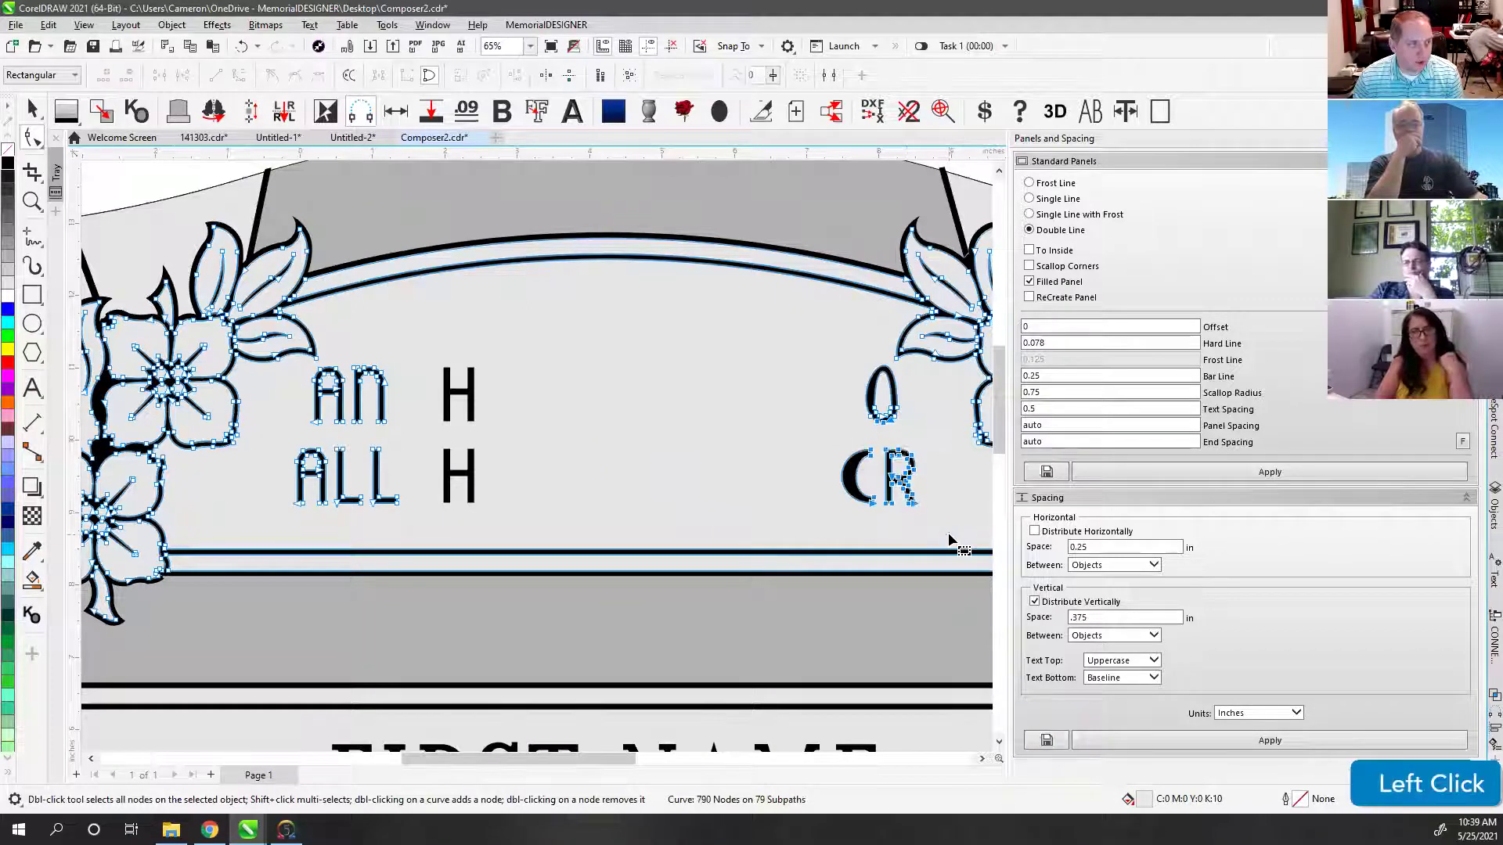
key("Delete")
left_click_drag(839, 392, 923, 439)
key("Delete")
left_click_drag(406, 361, 350, 429)
key("Delete")
left_click_drag(349, 363, 439, 521)
key("Delete")
key("Delete")
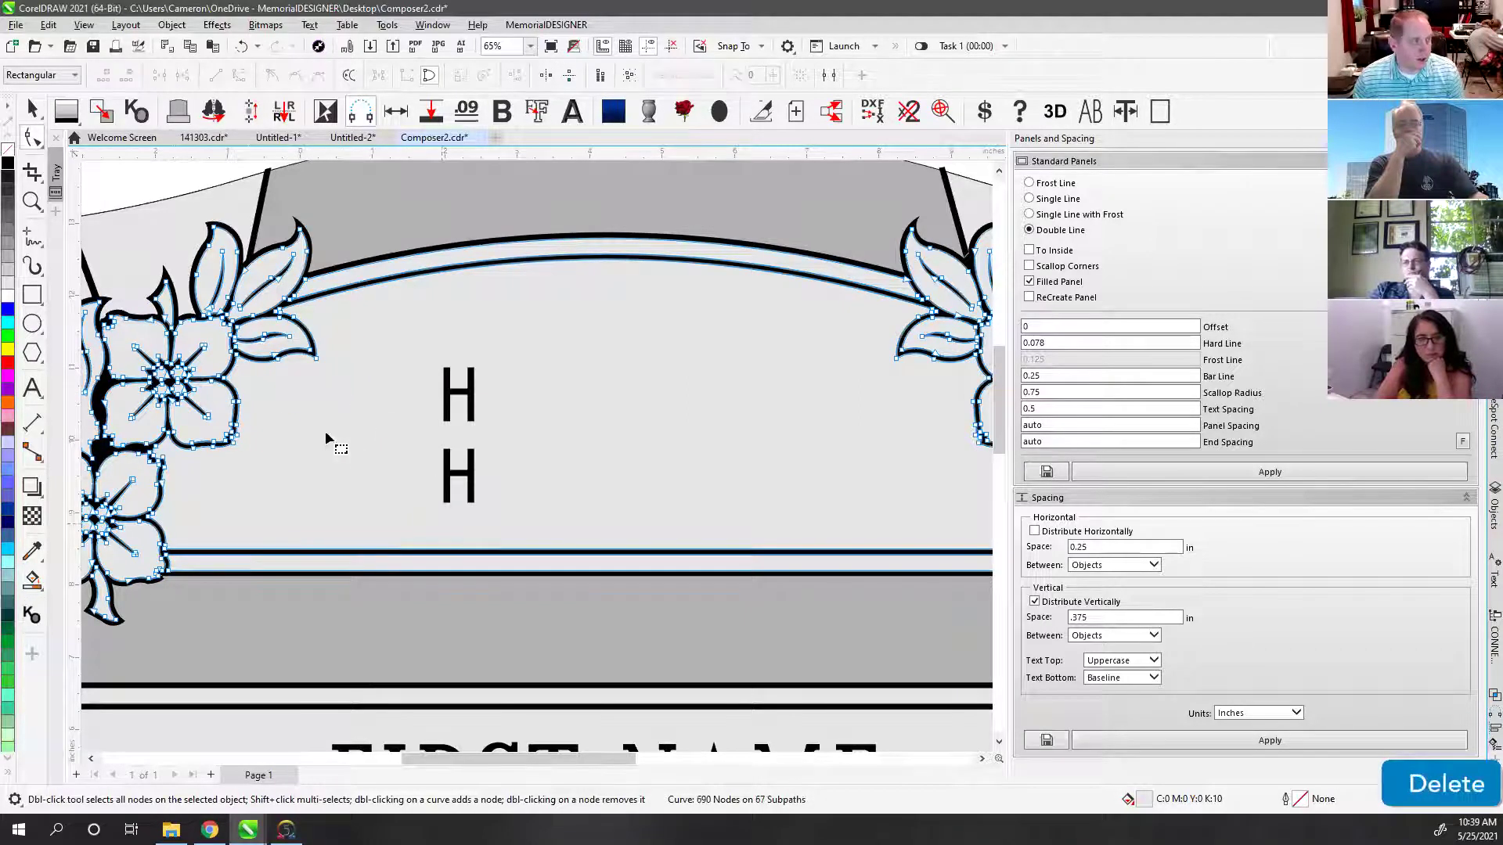
left_click(33, 113)
Step: Centre both H text lines horizontally on the stone shape
scroll(548, 410, "down", 2)
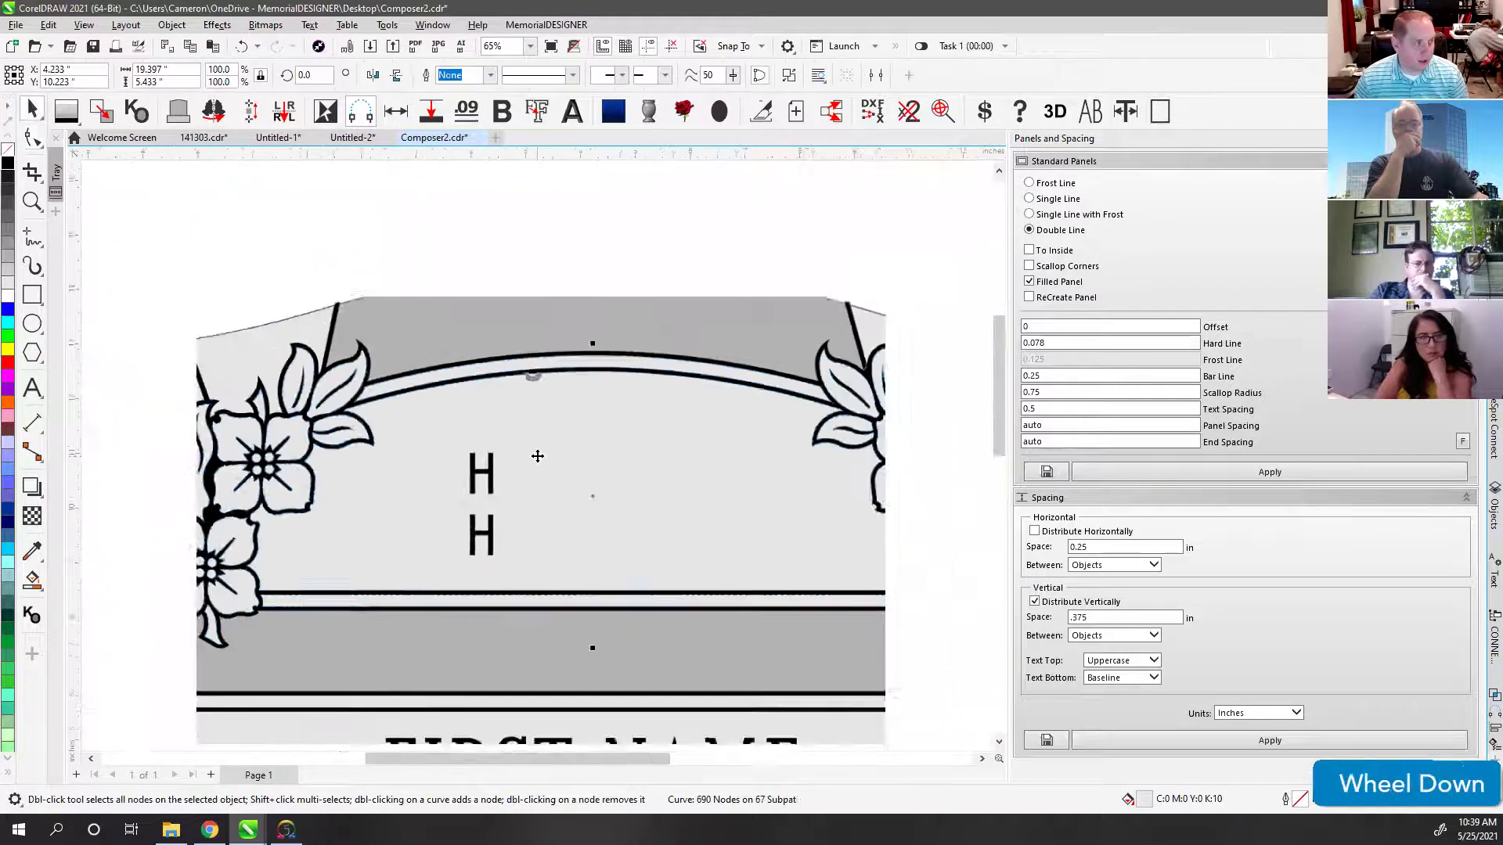
left_click(446, 258)
left_click_drag(450, 301, 553, 577)
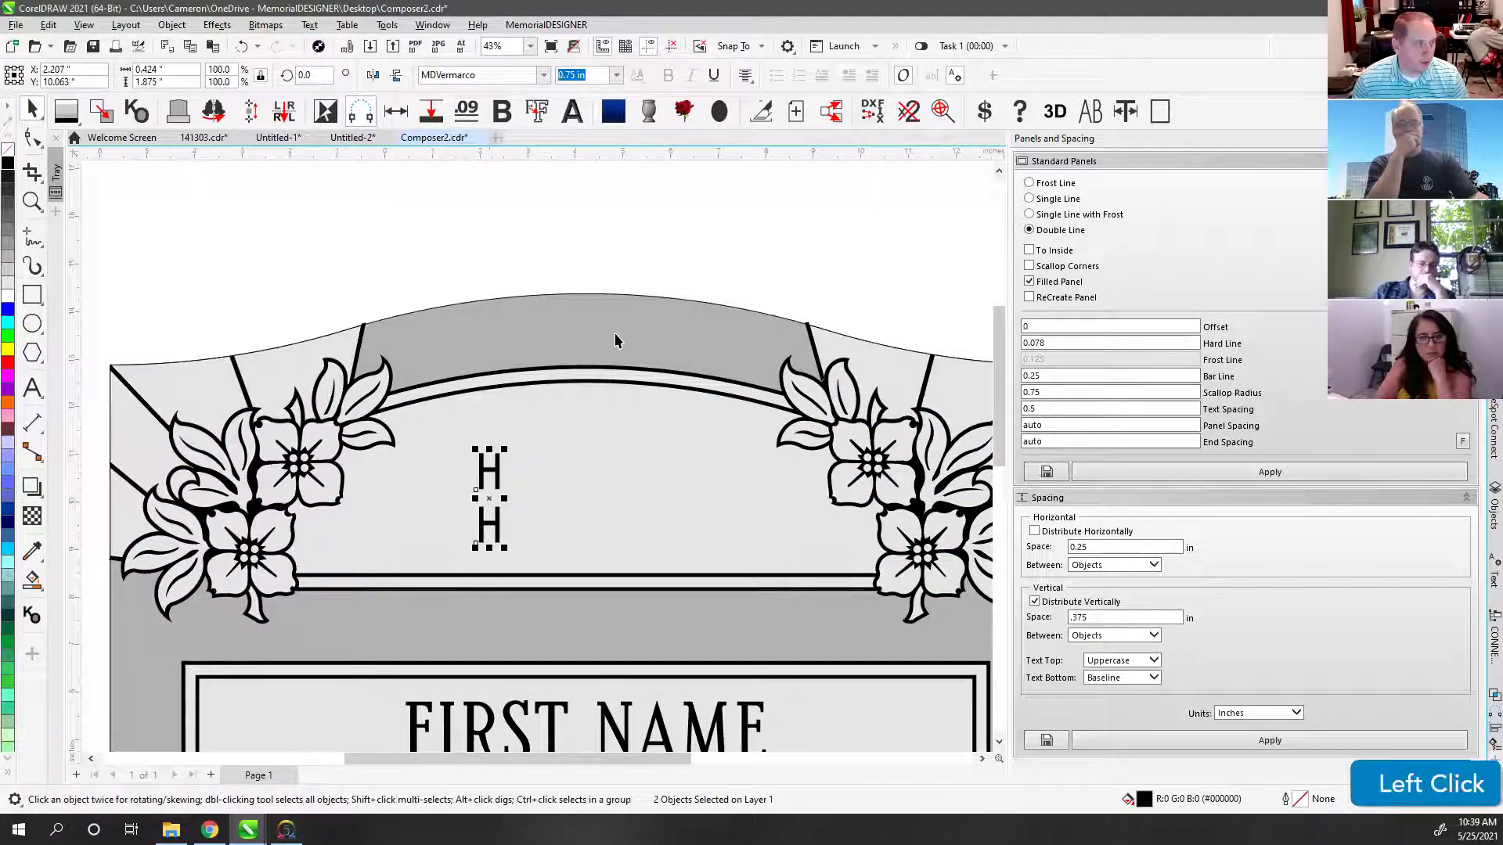
left_click(588, 317, "shift")
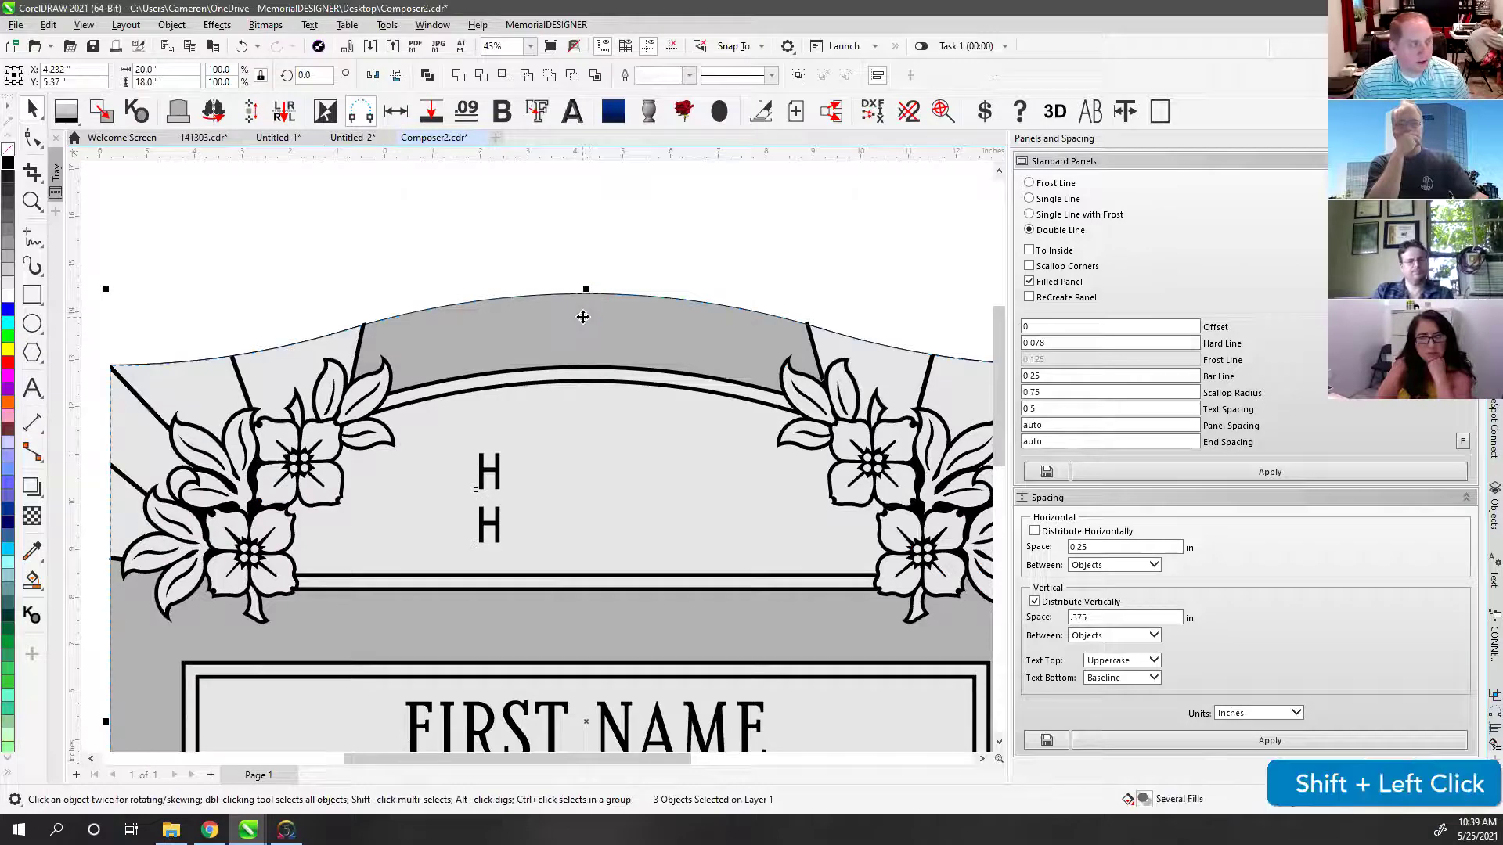
key("c")
left_click(612, 237)
Step: Retype the upper line as 'IN LOVING MEMORY' and the lower as 'GONE BUT NOT FORGOTTEN'
left_click(585, 470)
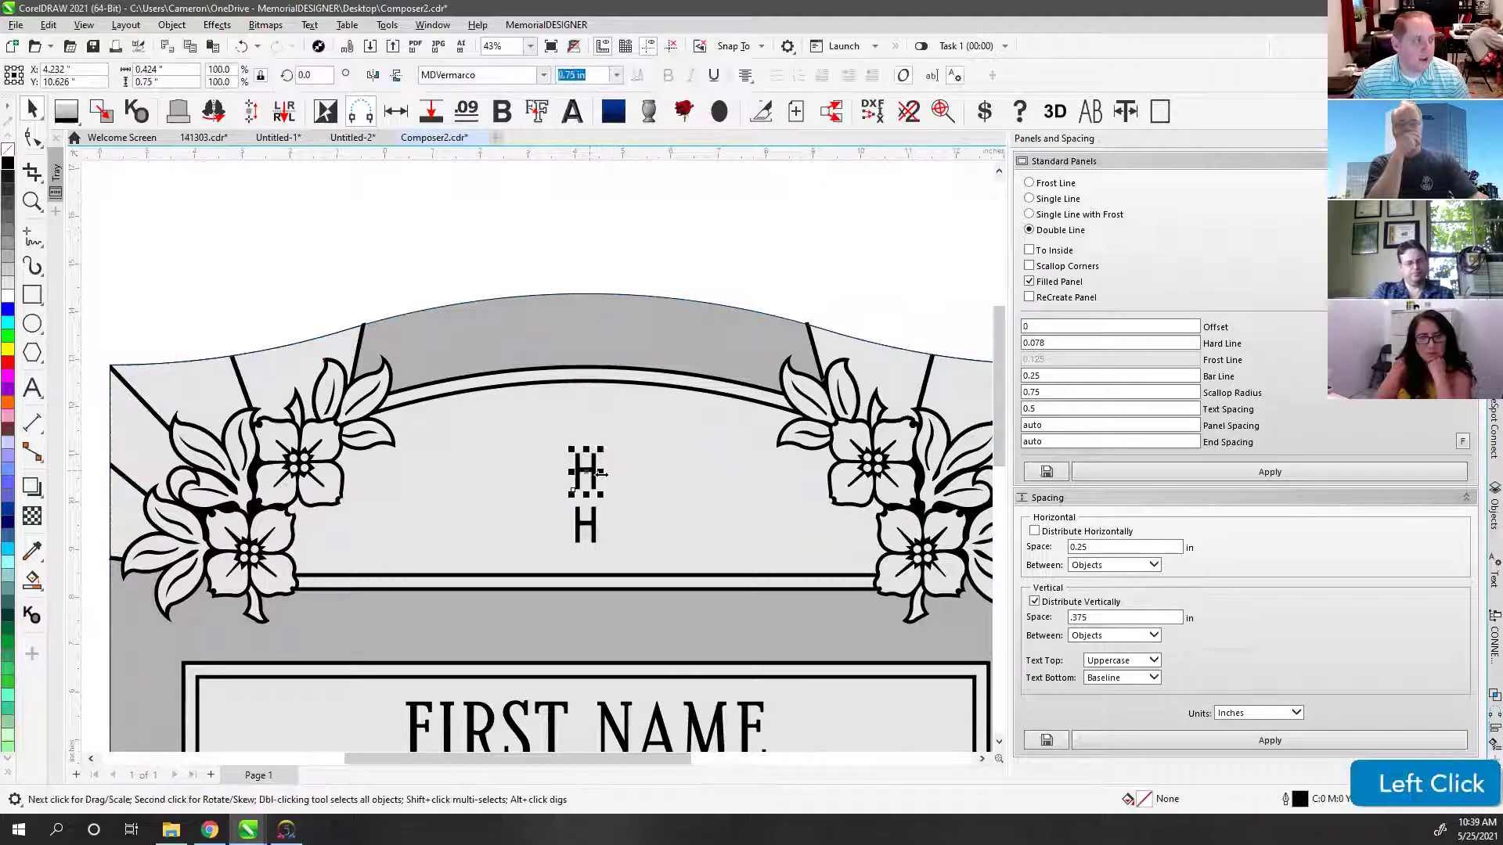
left_click(32, 387)
key("ctrl+a")
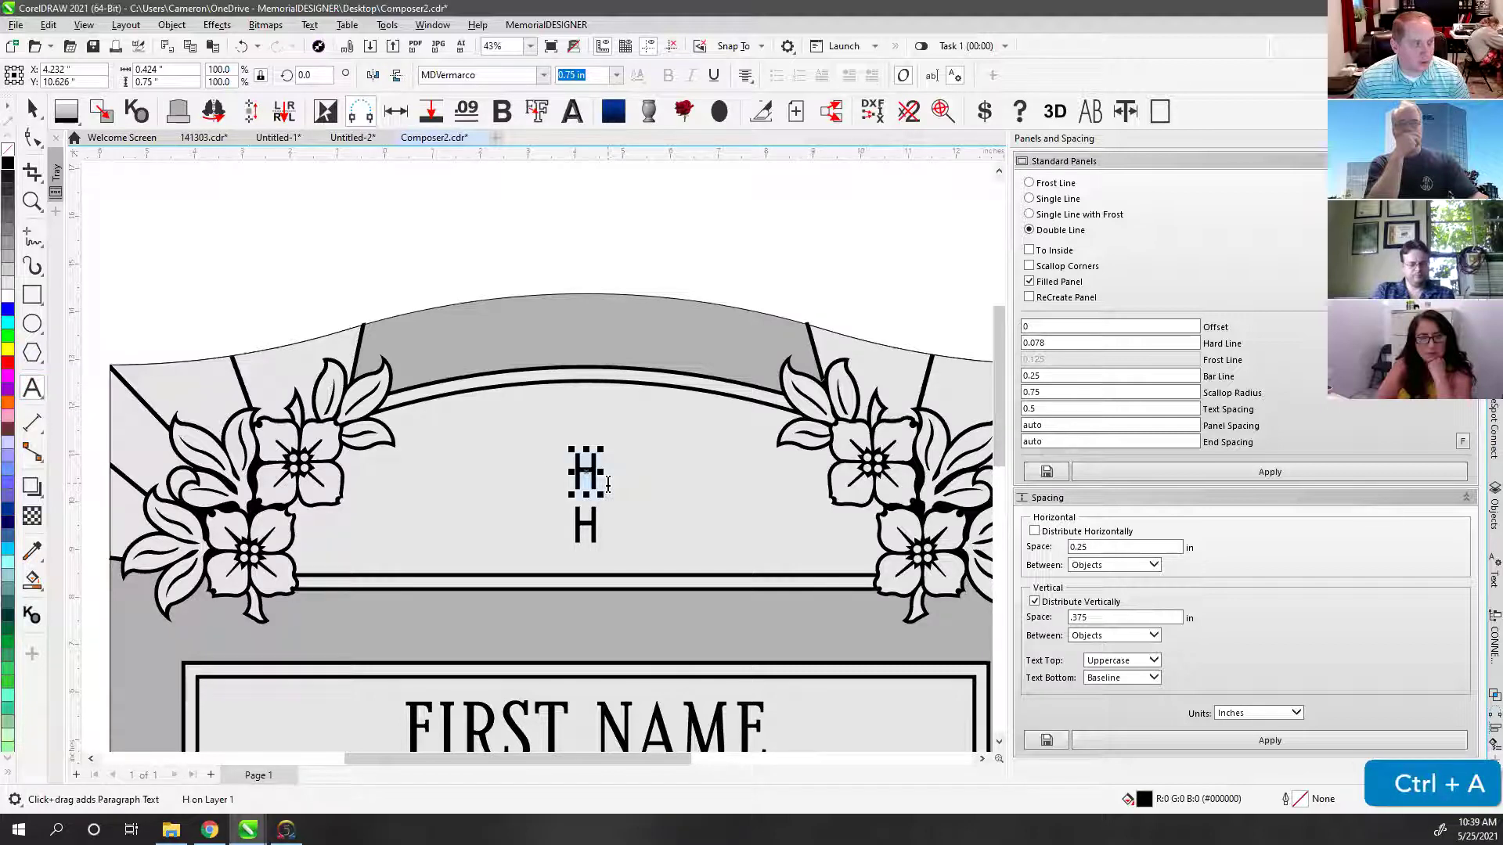
type("I")
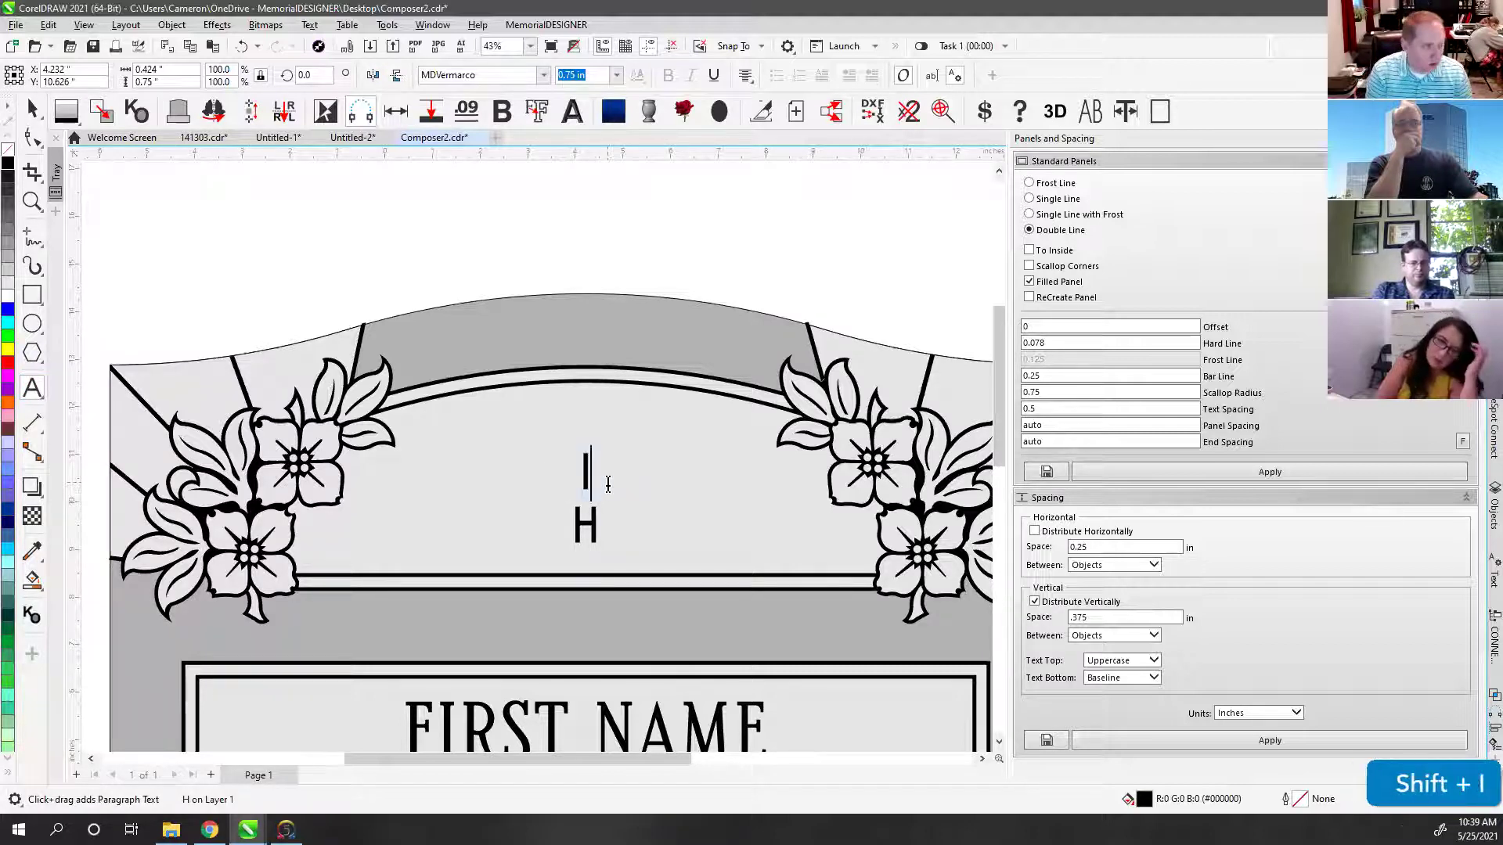
type("N LOVING MEMORY")
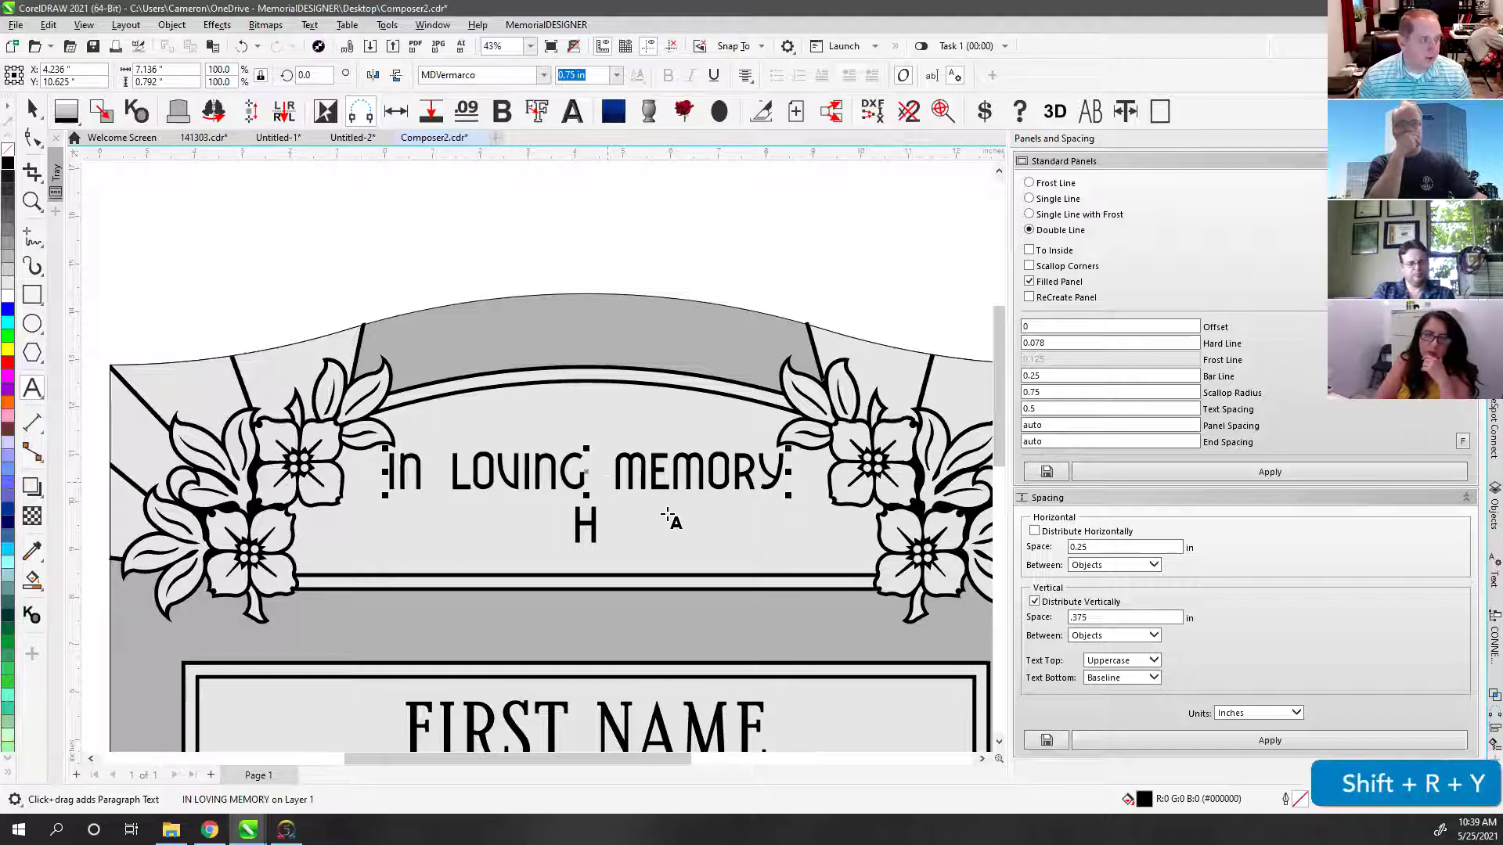
left_click(596, 532)
key("ctrl+a")
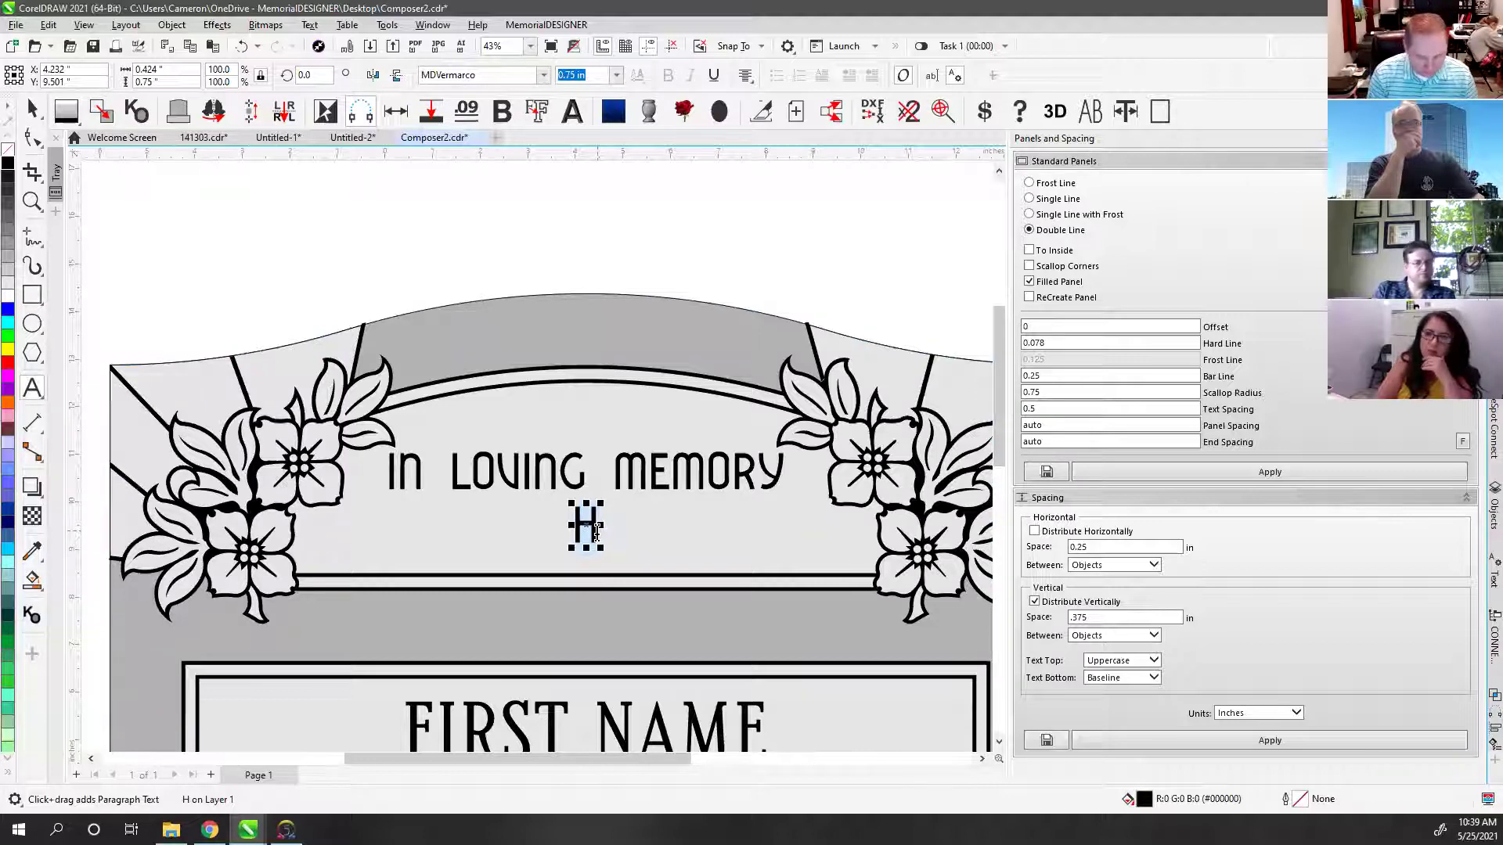
type("H")
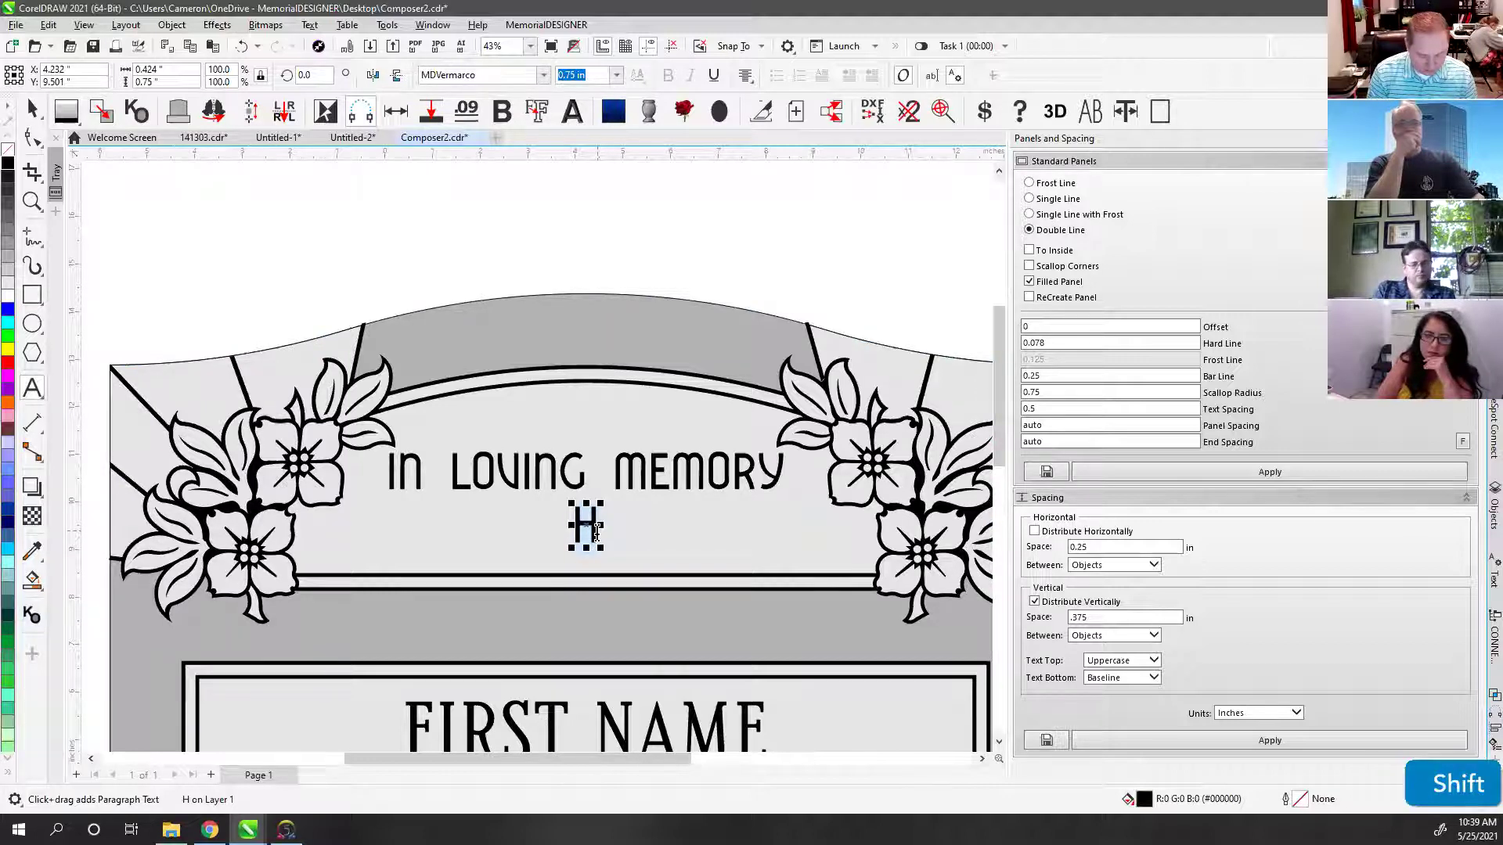
type("GONE BU")
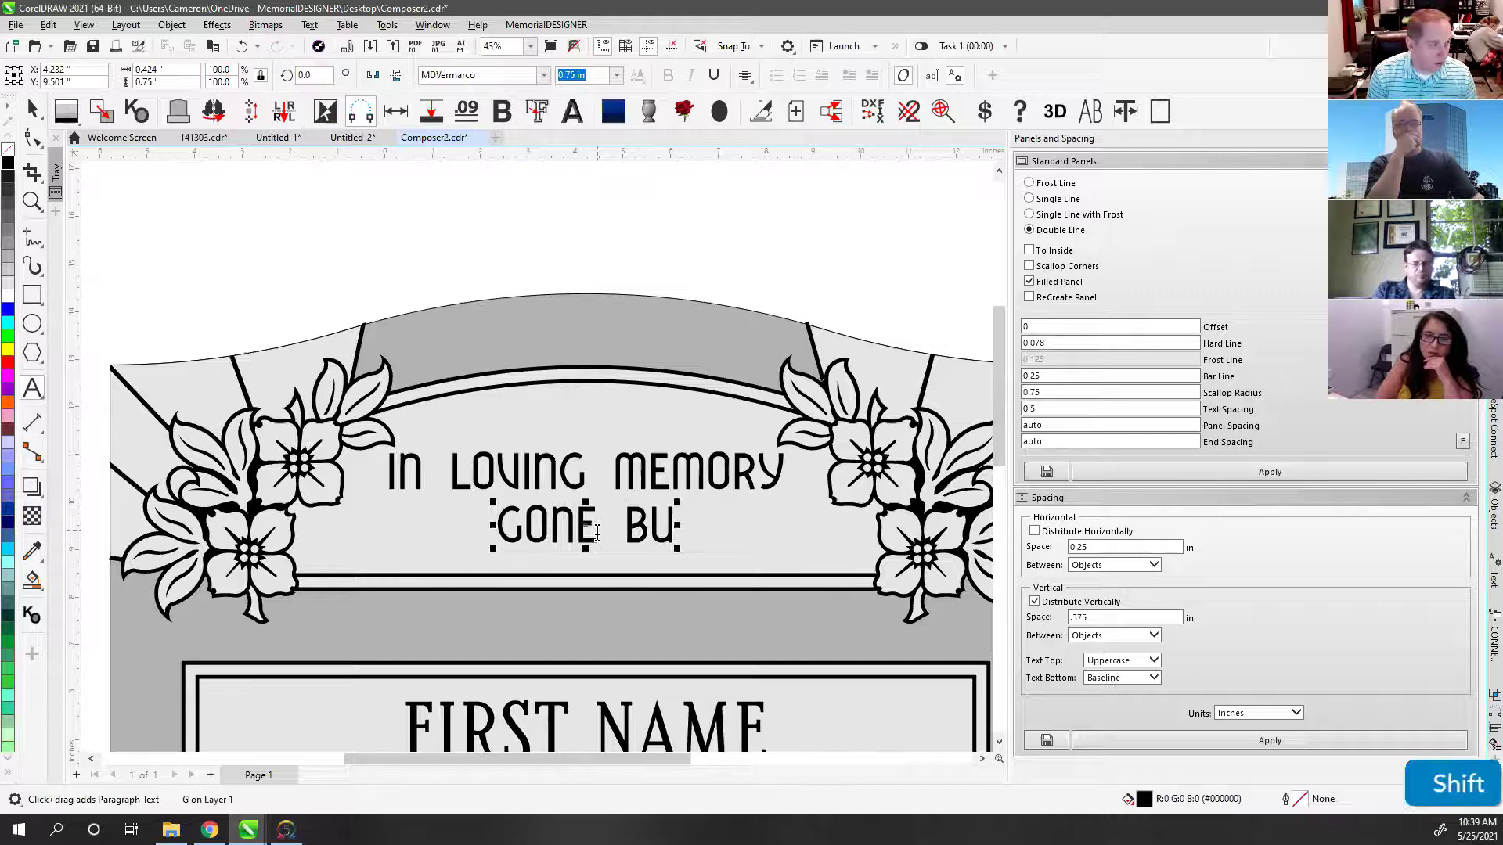
type("T NOT FORG")
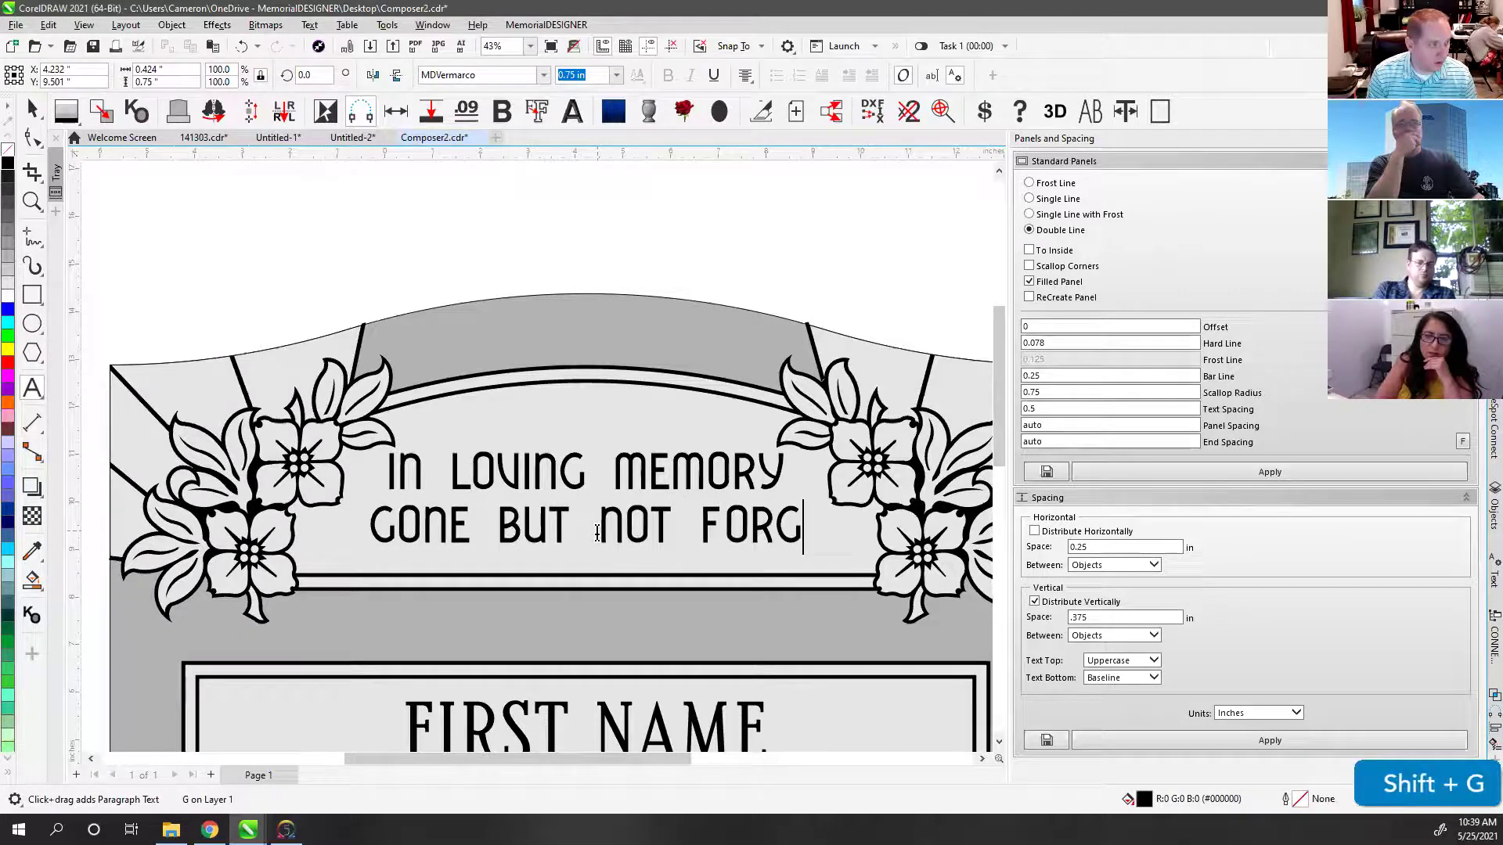
type("OTTEN")
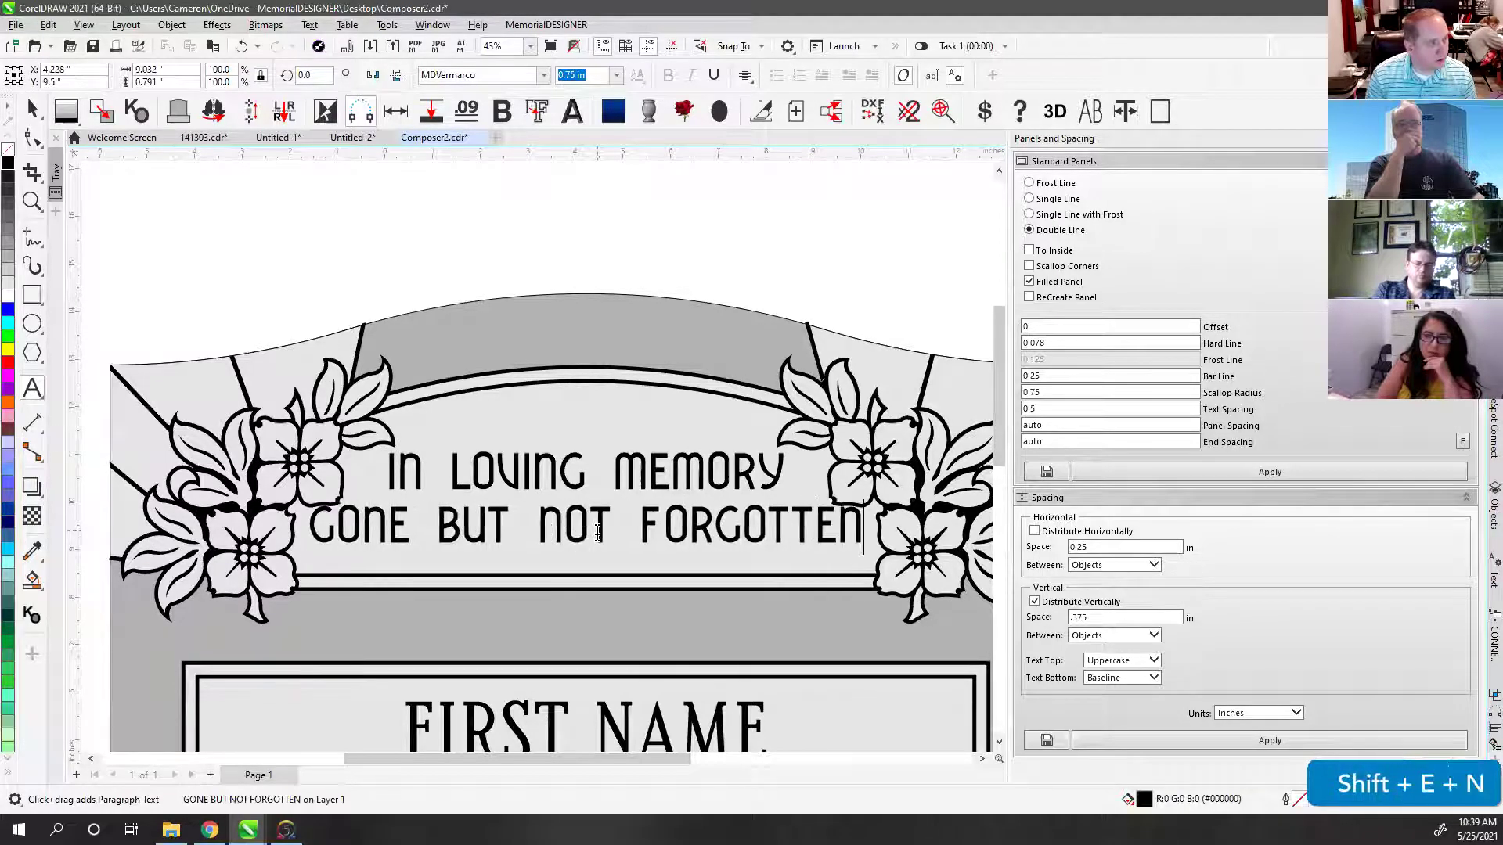
Step: Tighten the spacing of GONE BUT NOT FORGOTTEN and the word gaps in IN LOVING MEMORY
left_click(32, 139)
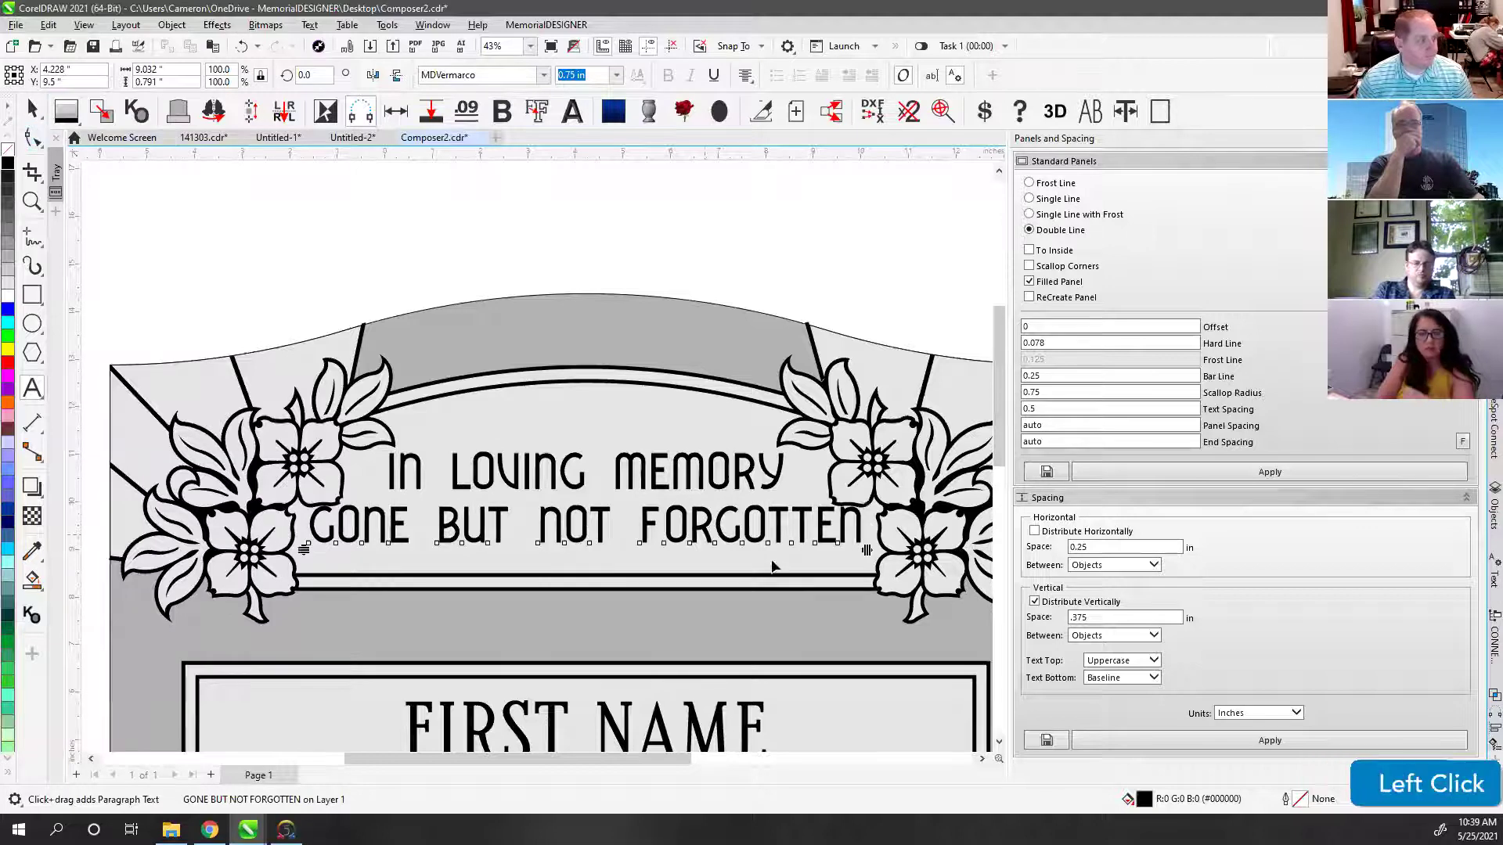
left_click_drag(868, 550, 845, 550)
left_click(460, 491)
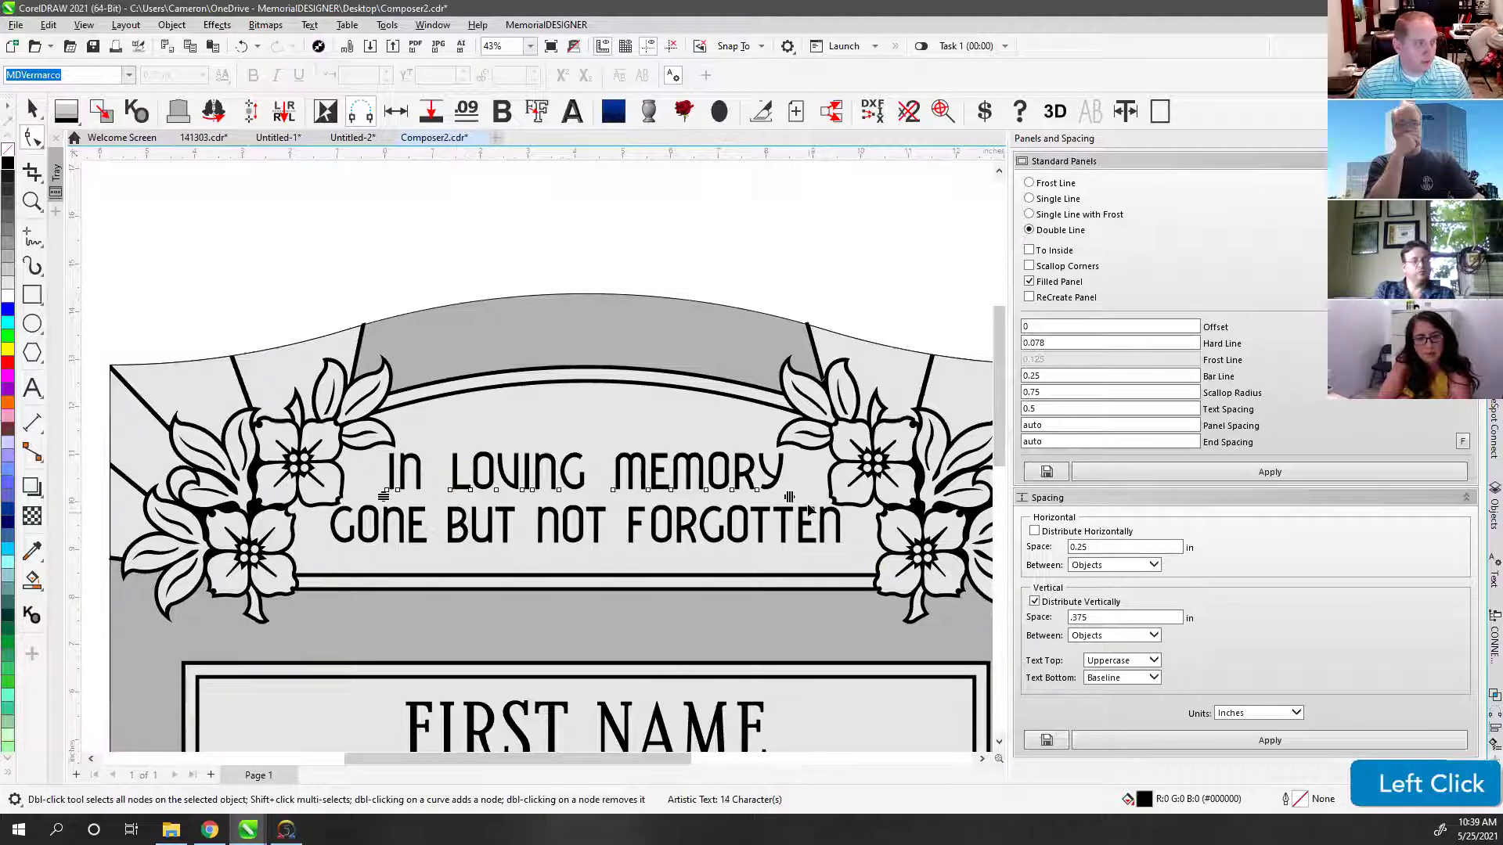
left_click_drag(790, 497, 769, 495)
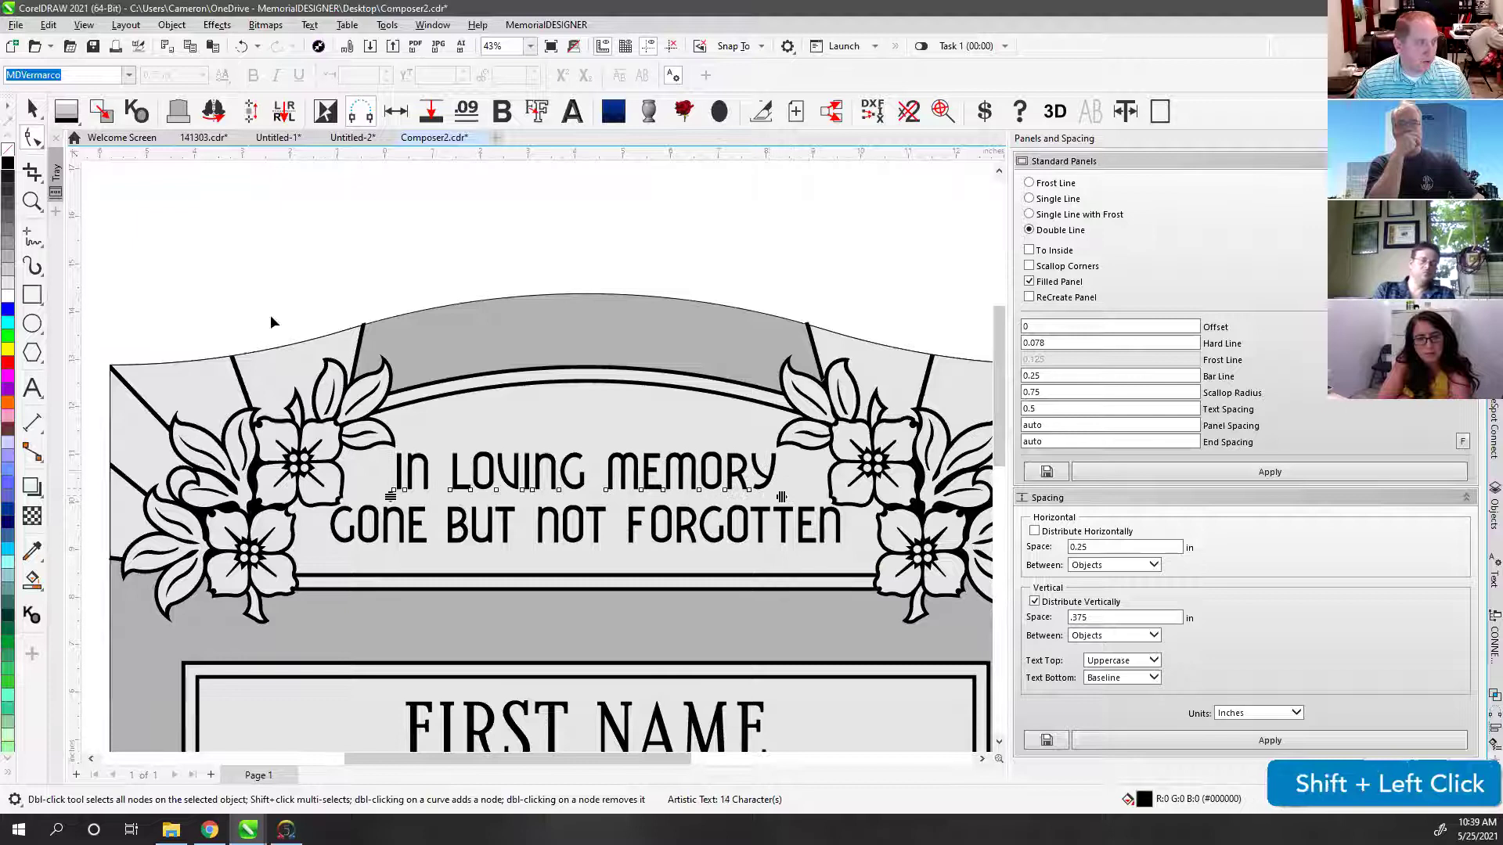
left_click(32, 109)
left_click(430, 224)
key("F4")
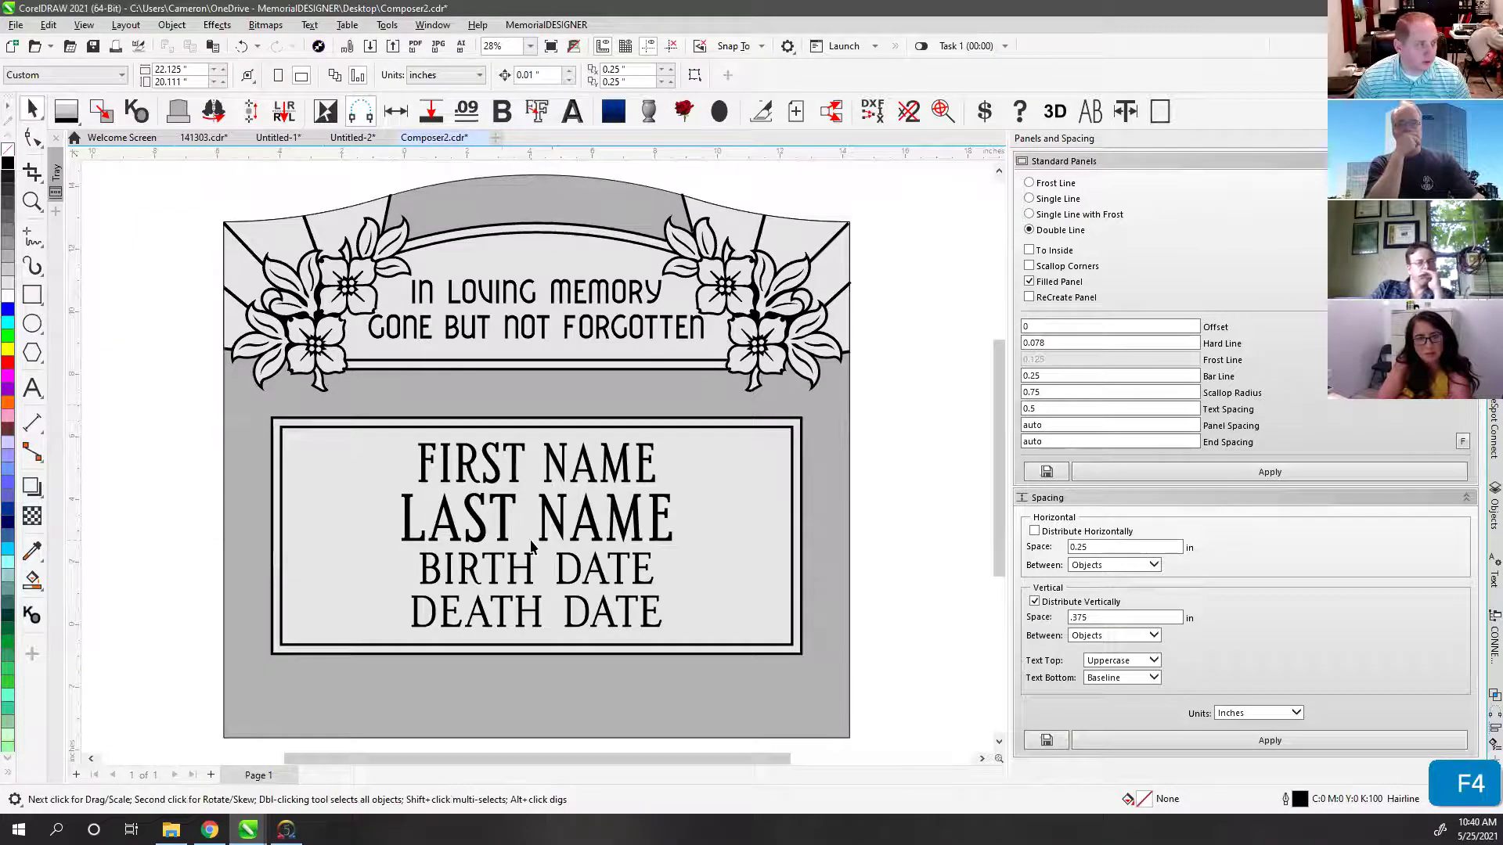
Step: Draw thin rectangles over the F, L and B stems and across the gaps between lines
left_click(505, 468)
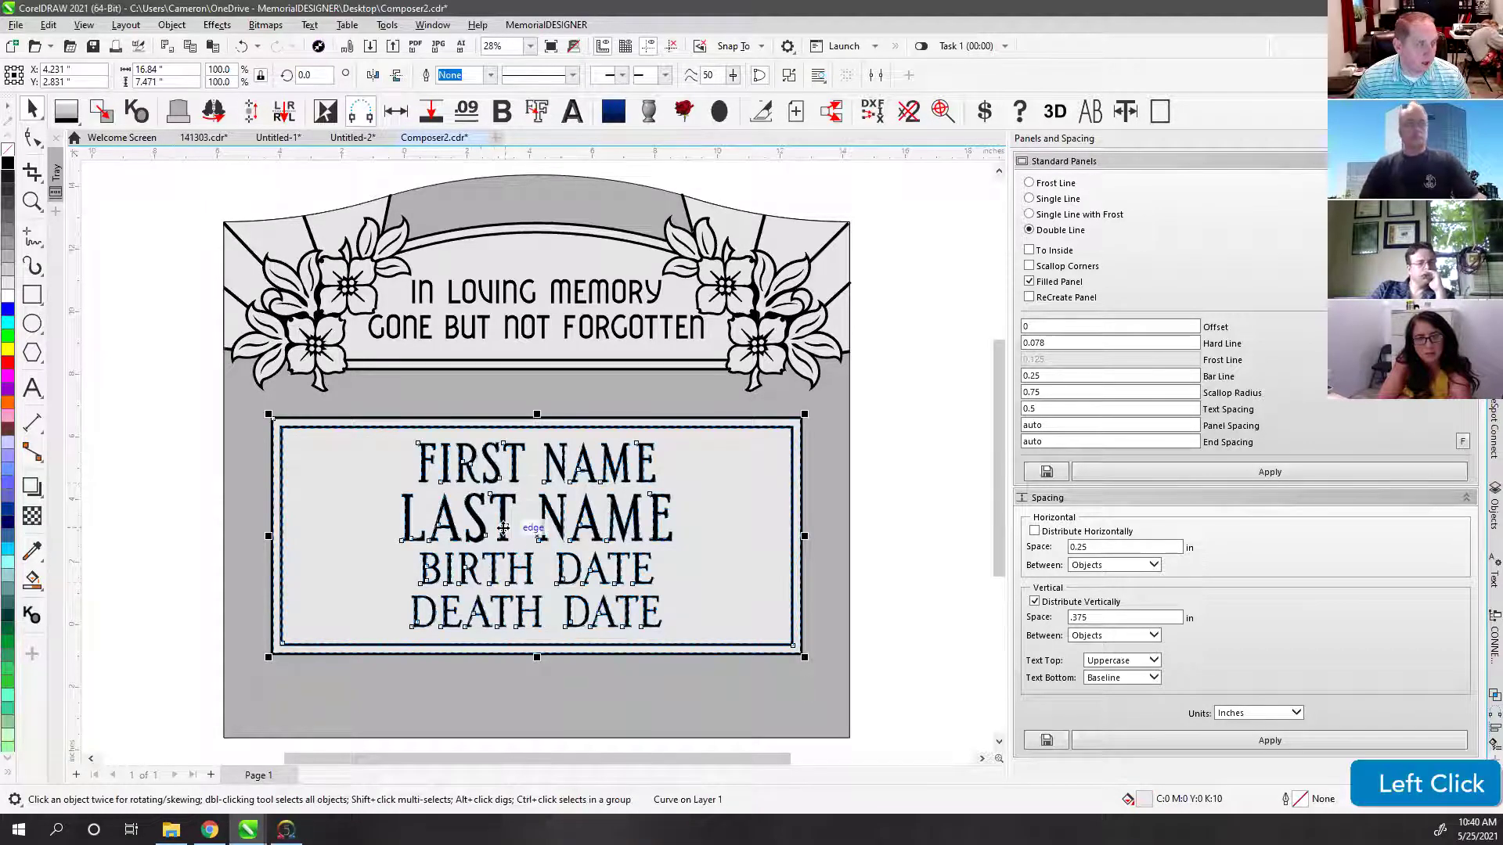
scroll(501, 517, "up", 5)
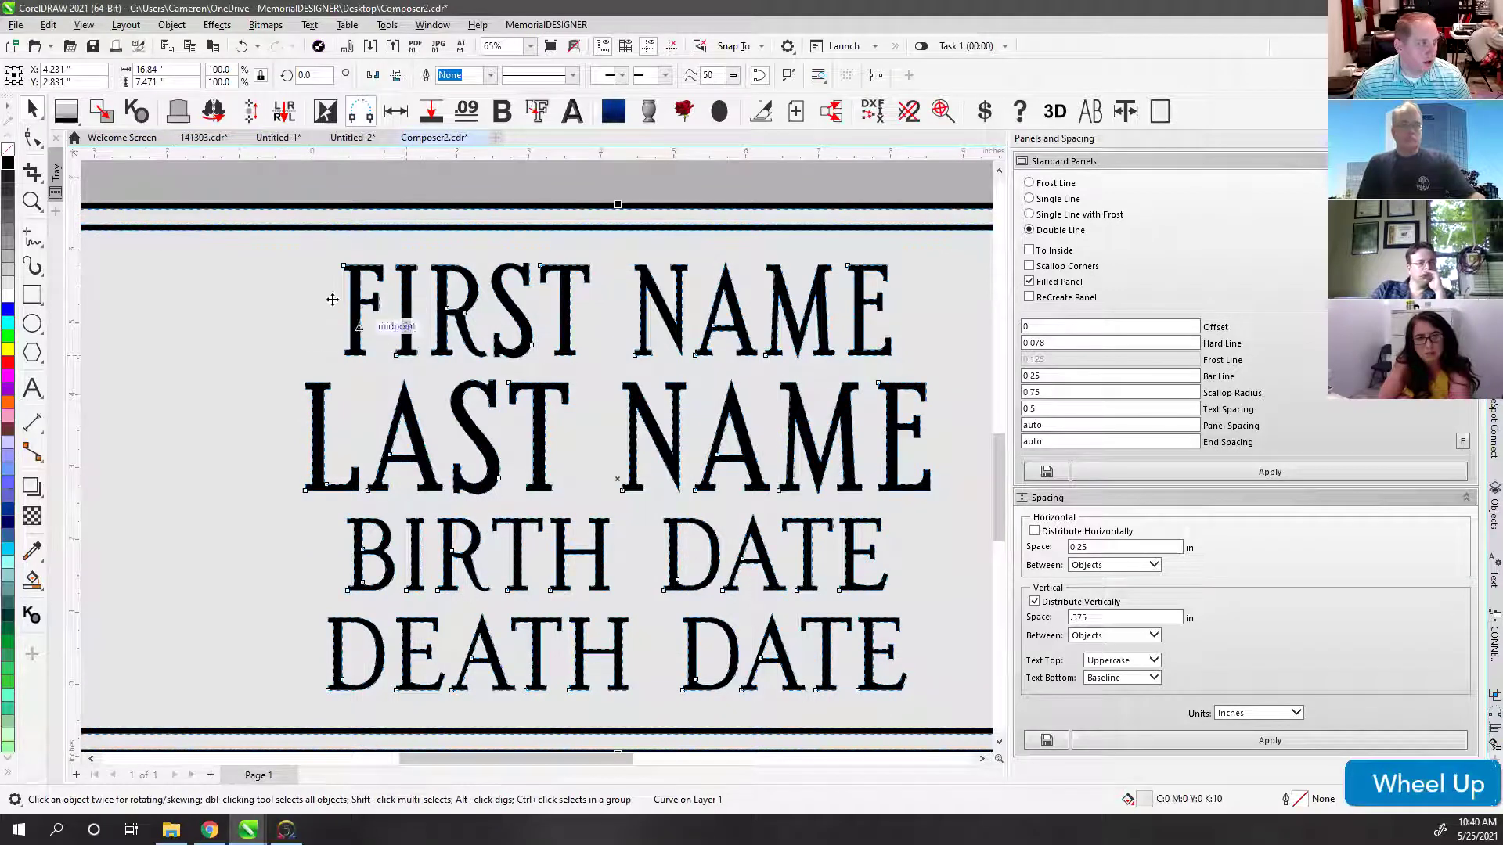
left_click(33, 294)
scroll(540, 454, "up", 2)
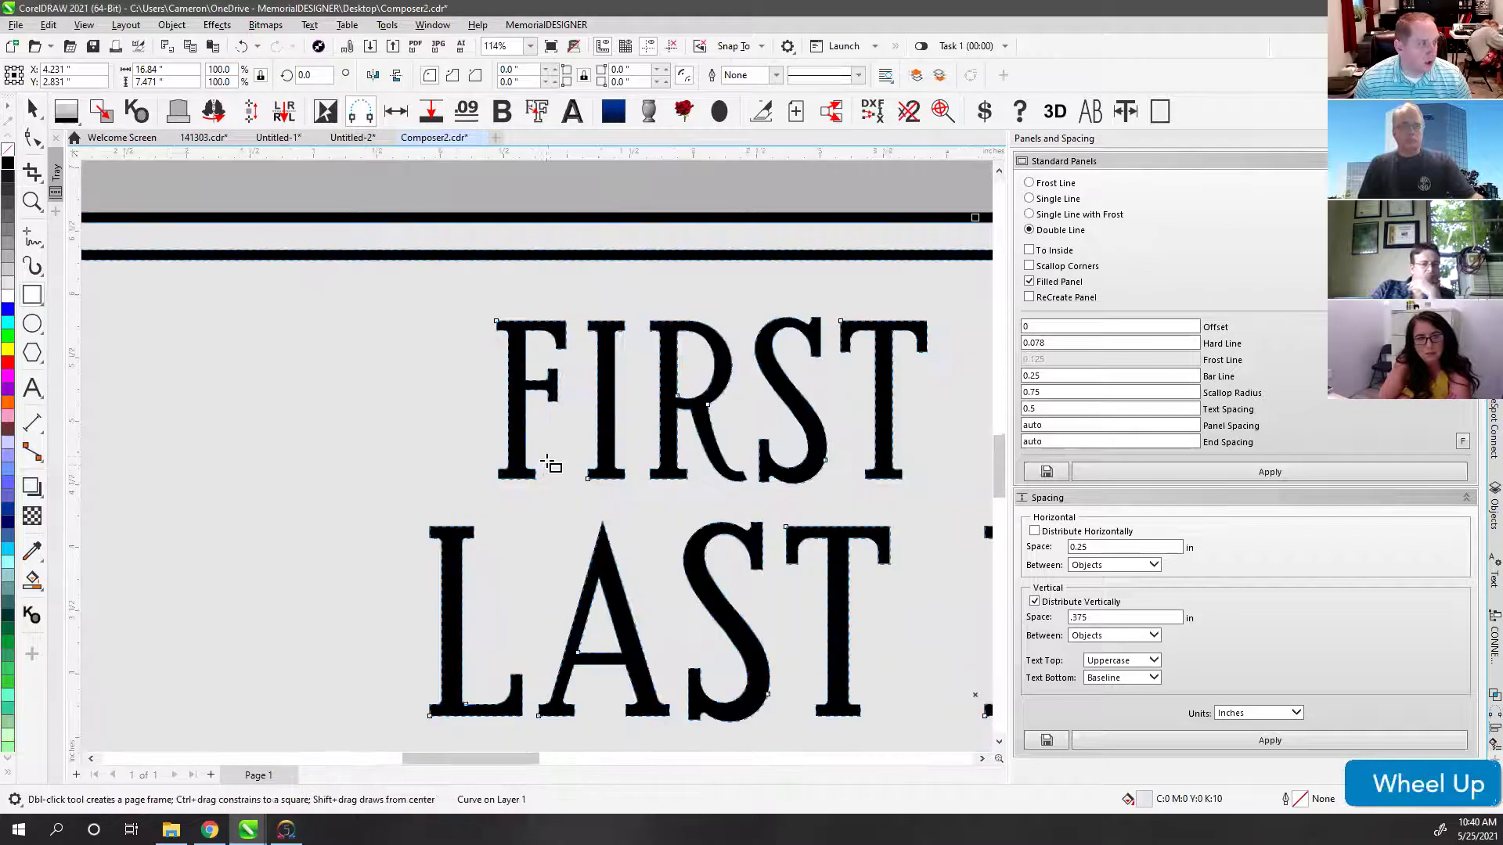
left_click(509, 381)
mouse_move(510, 382)
left_mouse_down()
mouse_move(510, 325)
mouse_move(529, 317)
left_mouse_up()
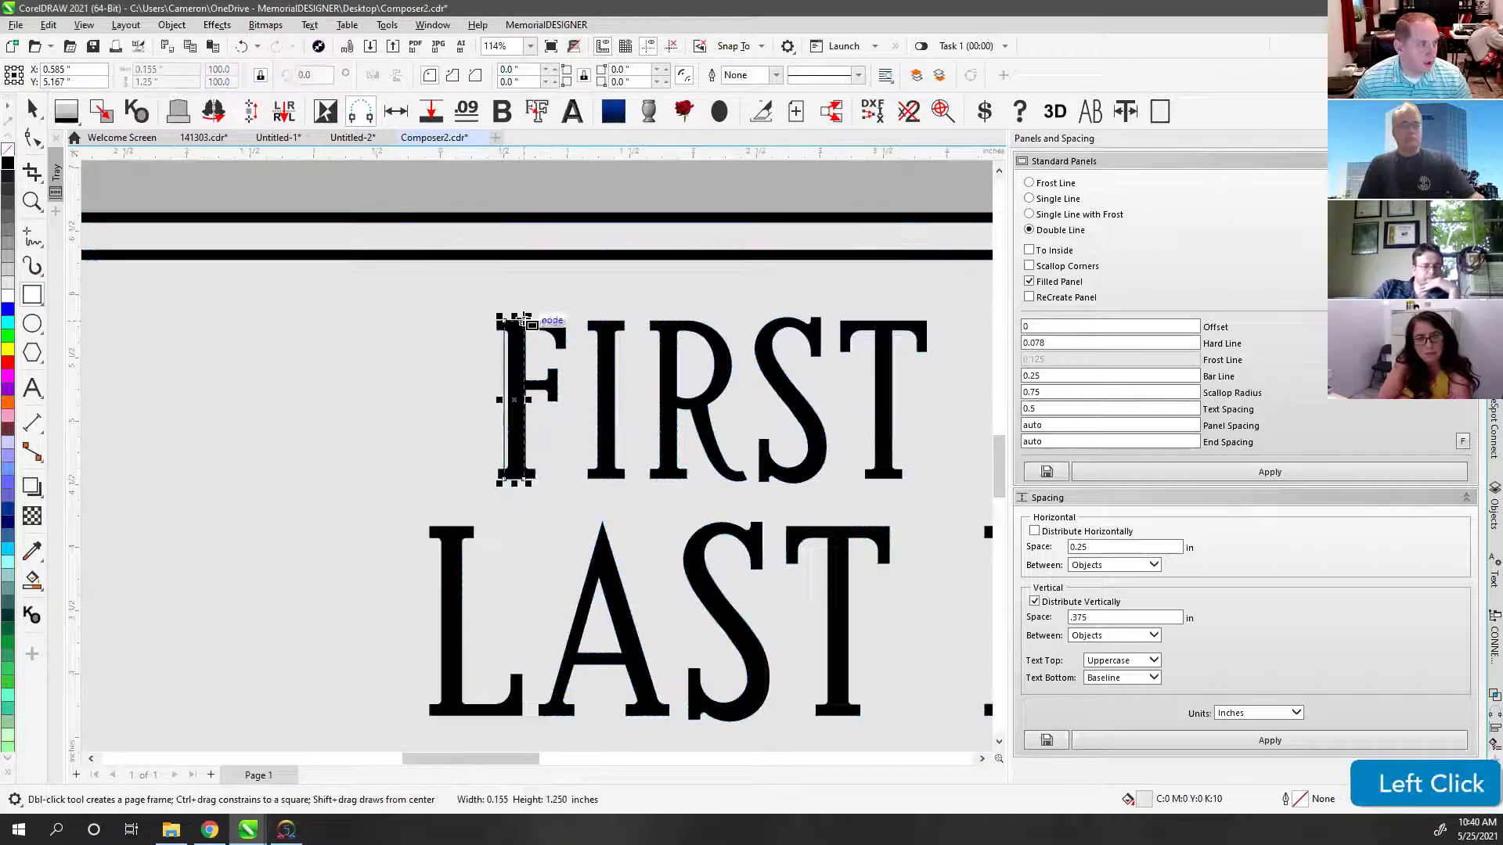
left_click_drag(443, 525, 496, 714)
left_click_drag(451, 526, 516, 479)
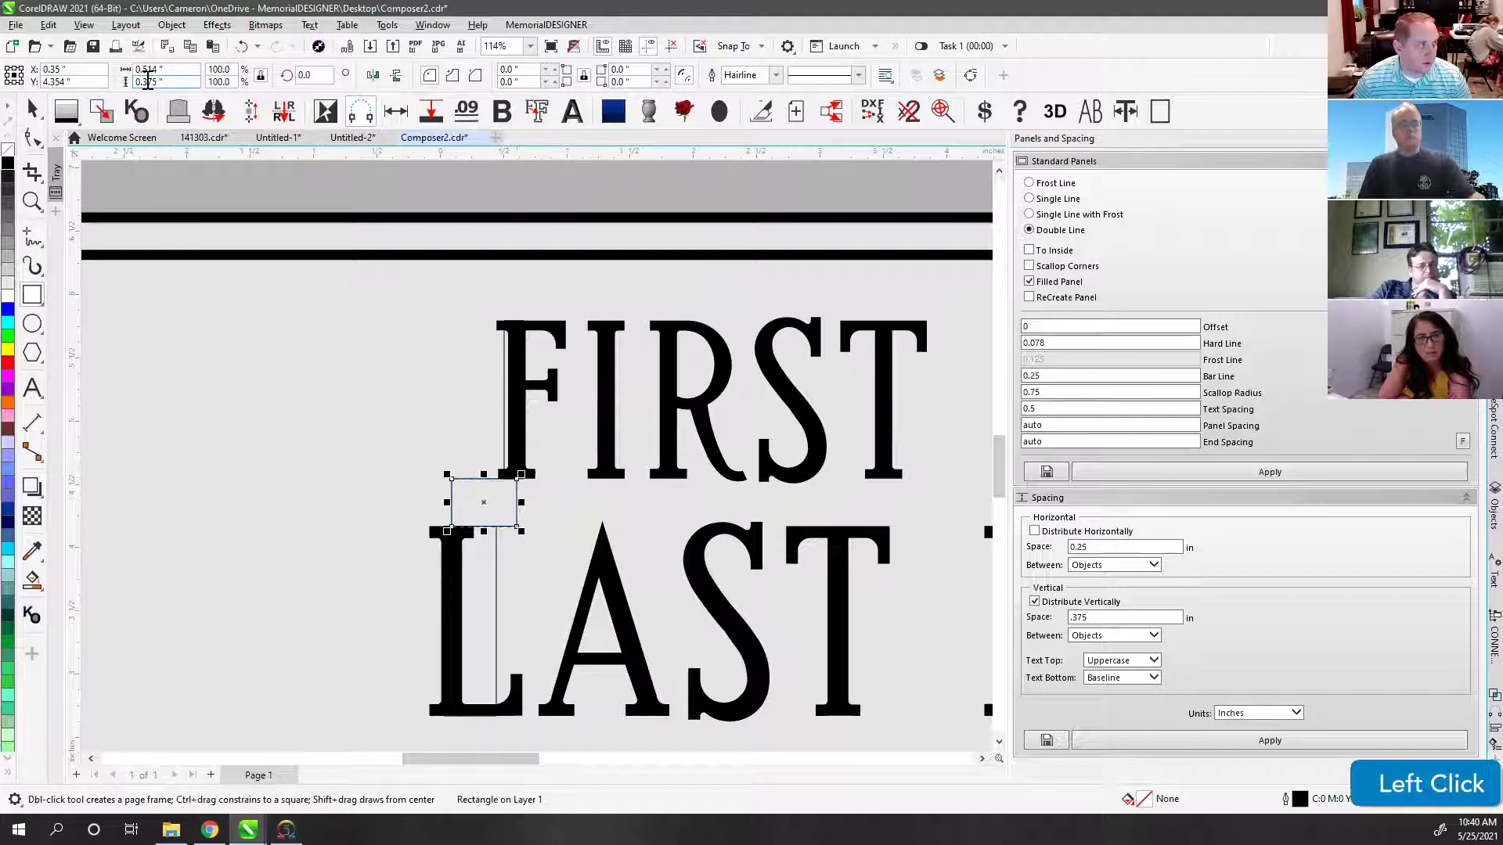
scroll(537, 469, "down", 2)
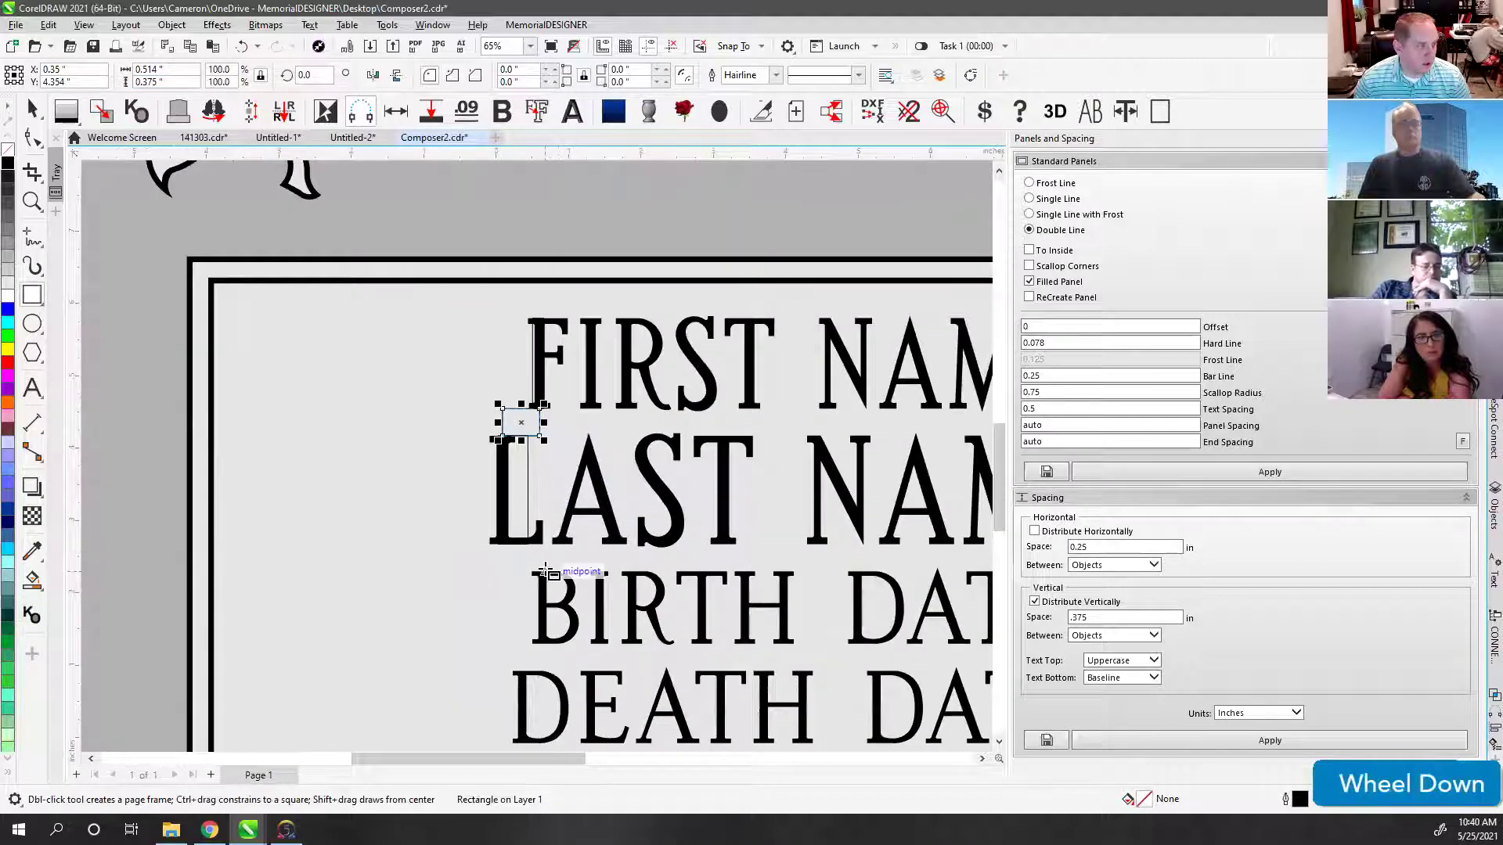
scroll(547, 571, "up", 2)
left_click_drag(511, 419, 548, 554)
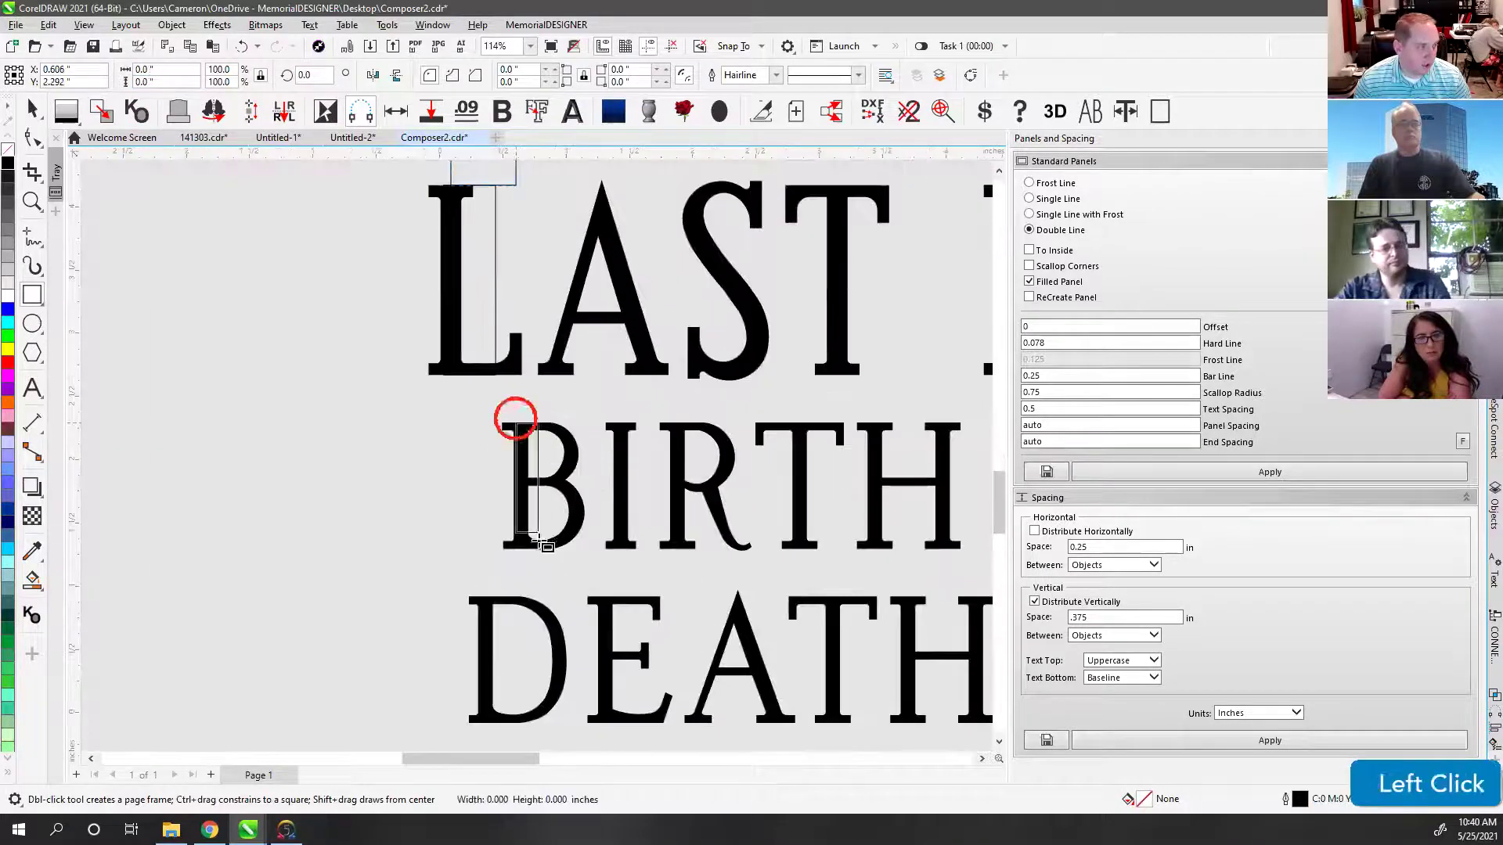
left_click_drag(488, 375, 528, 426)
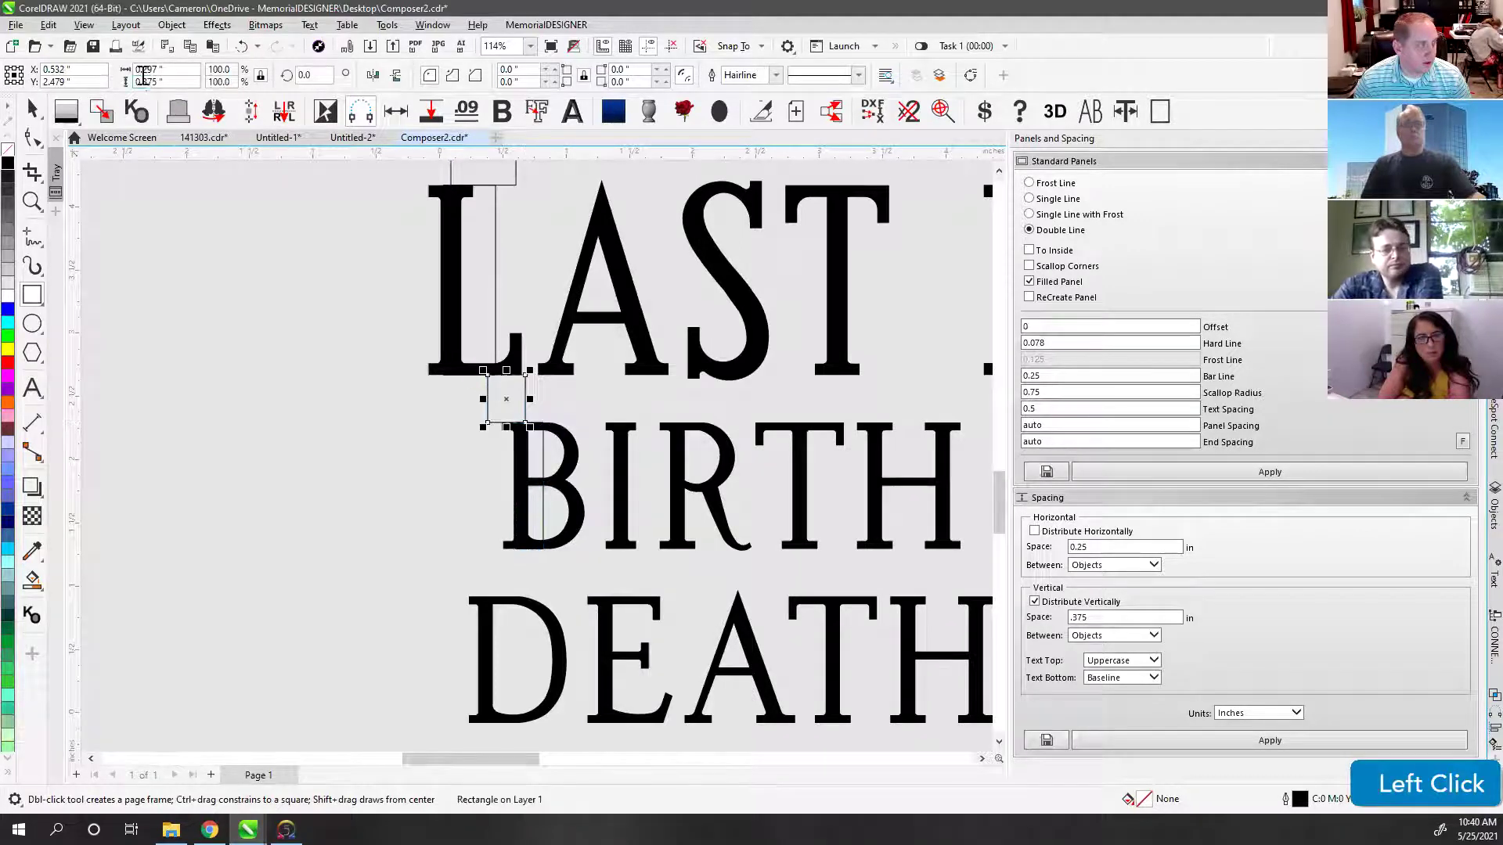
Step: Select the F-stem rectangle and start a new text object left of the name panel
left_click(32, 111)
scroll(567, 402, "down", 2)
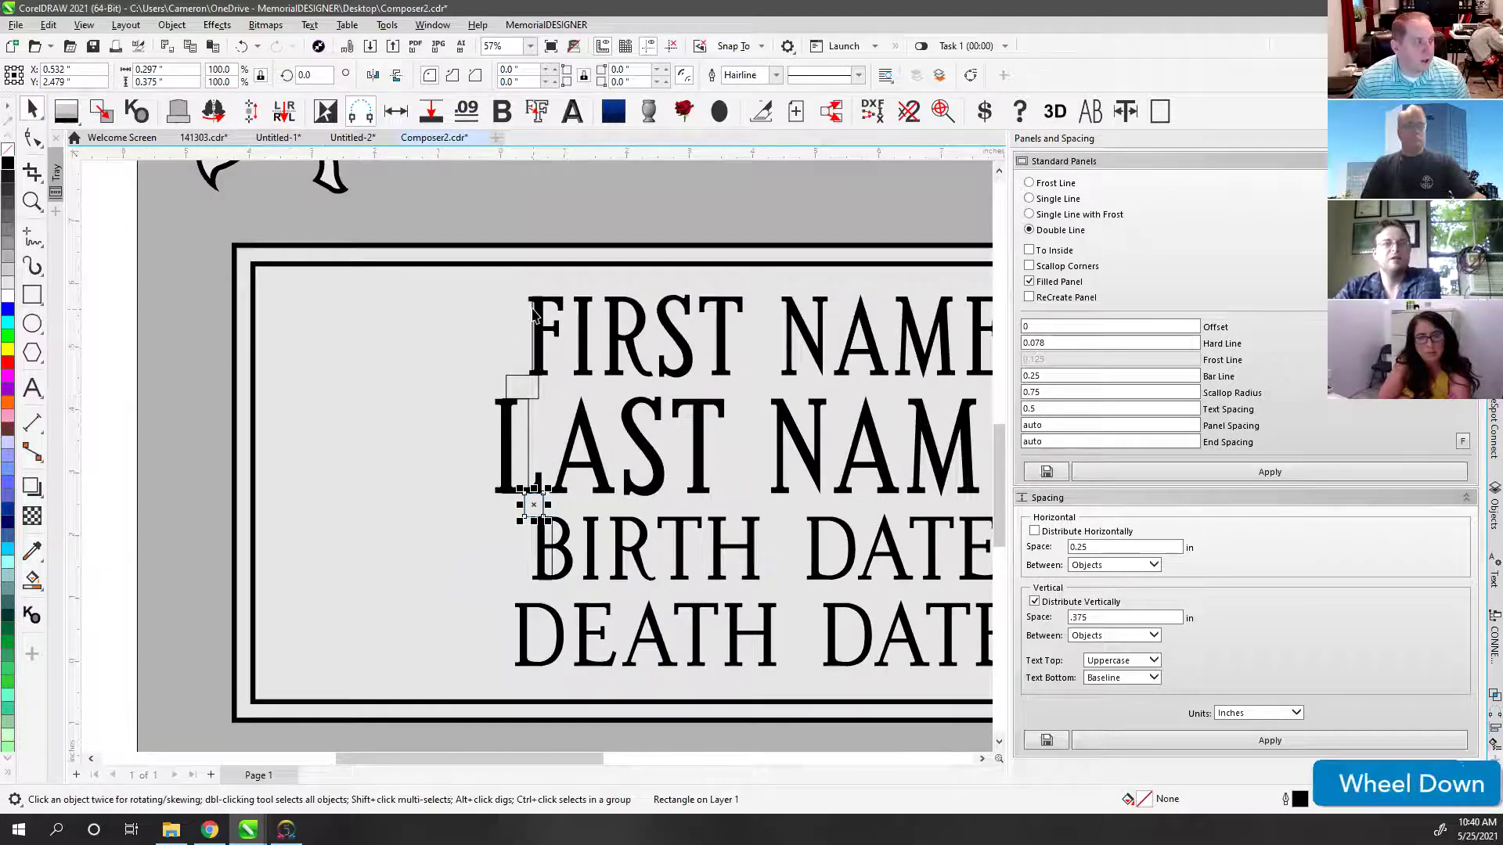
left_click(533, 313)
left_click(33, 389)
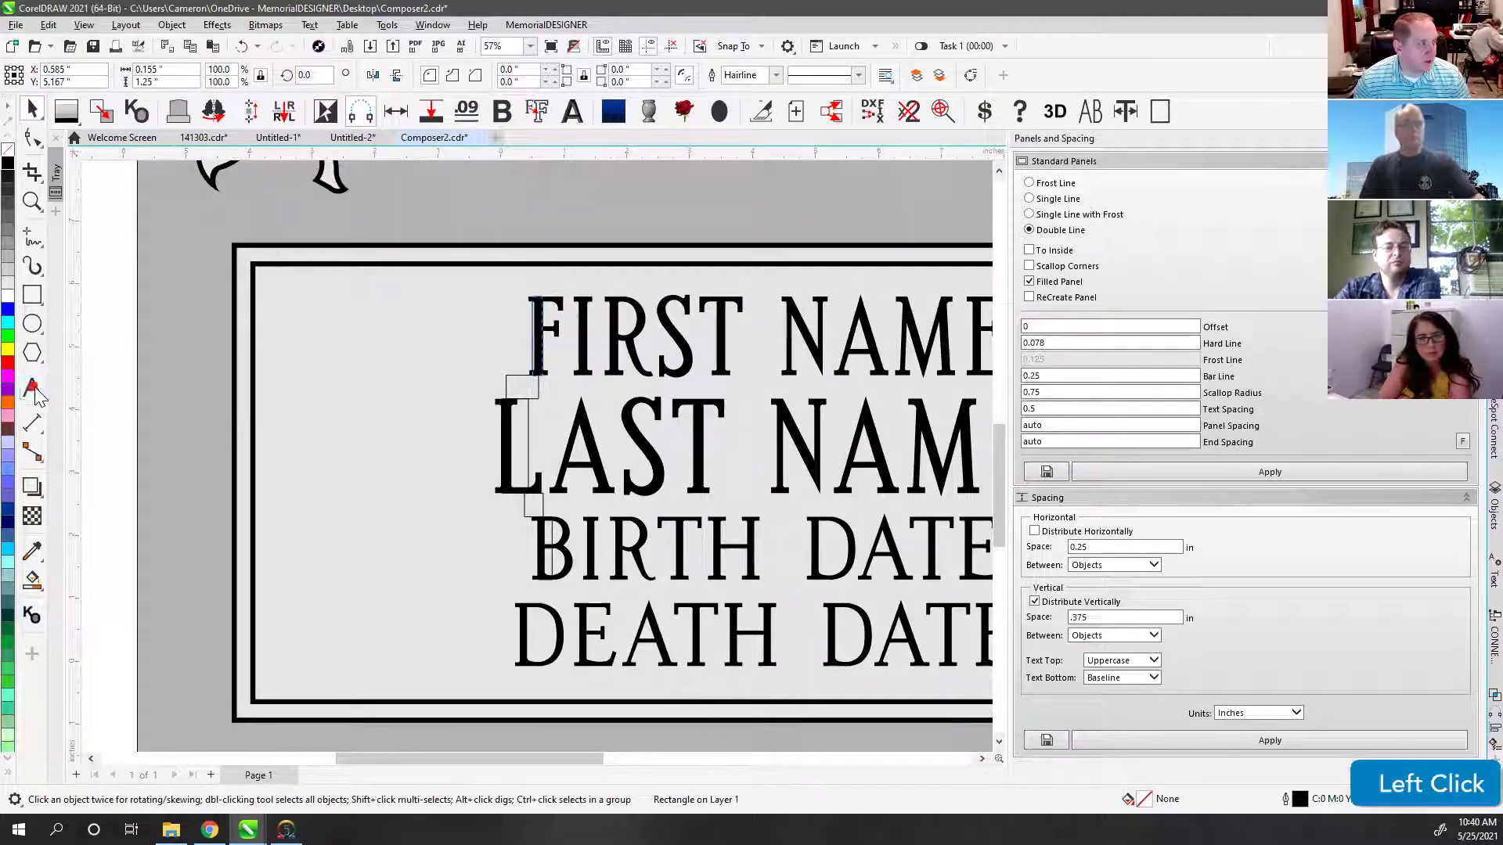
left_click(319, 373)
Step: Type four lines: FIRST NAME, LAST NAME, BIRTH DATE, DEATH DATE
type("FIRST NAME")
key("Return")
type("LAST NAME")
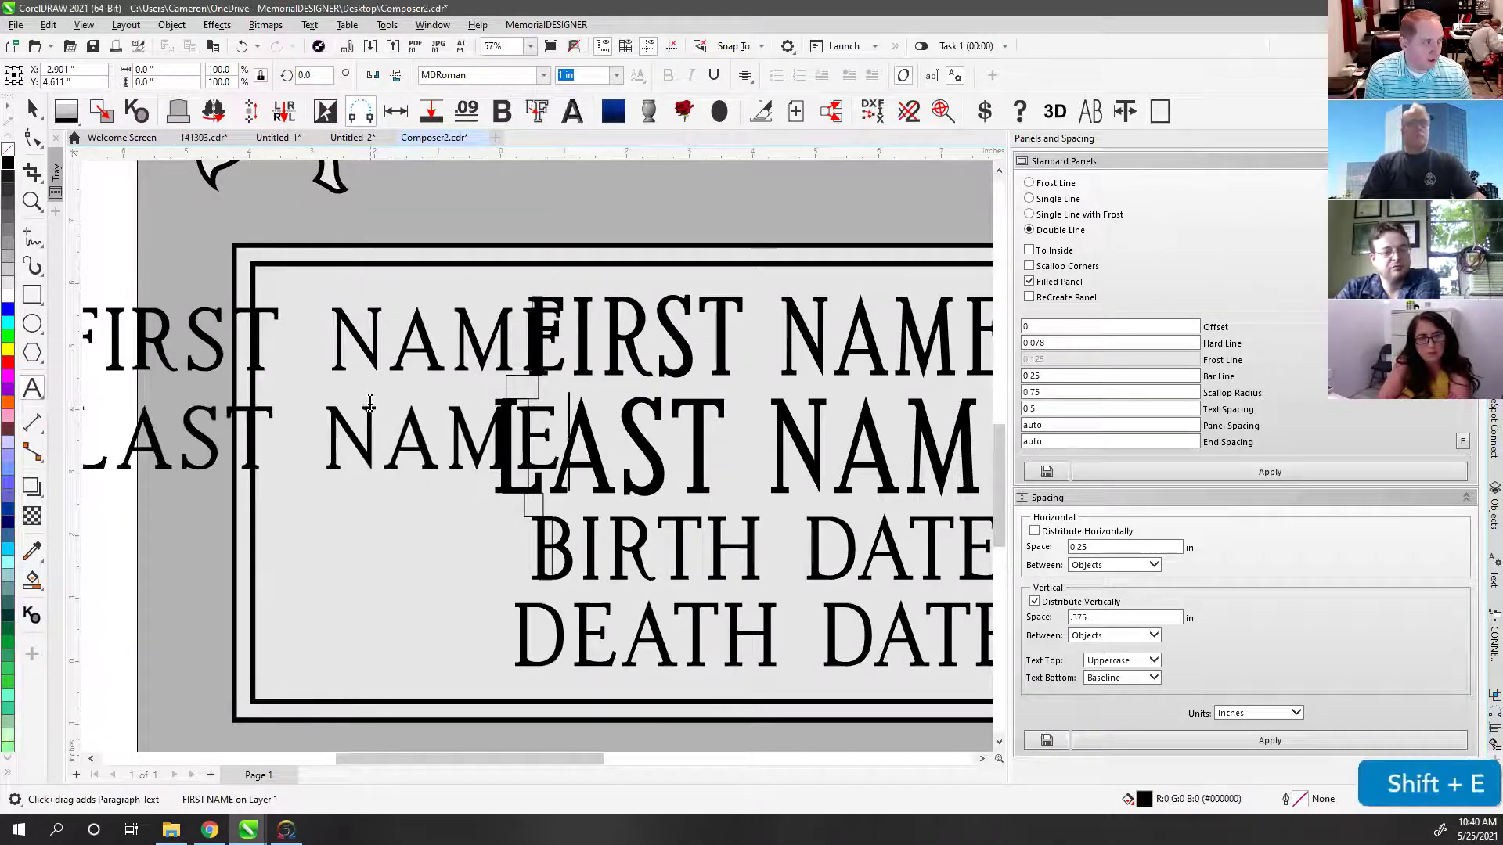
key("Return")
type("BIRT")
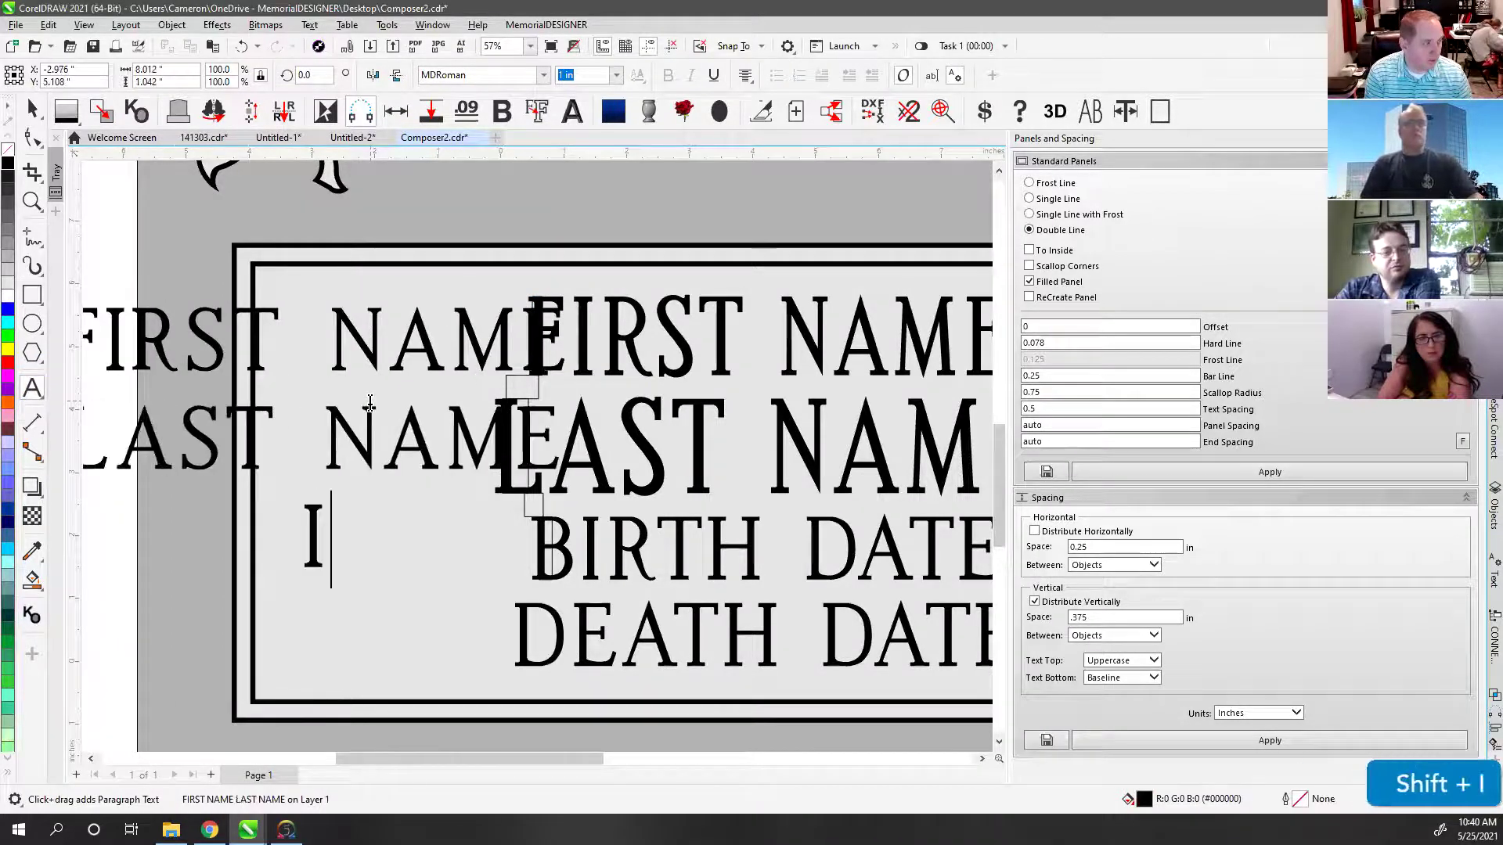
type("H DATE")
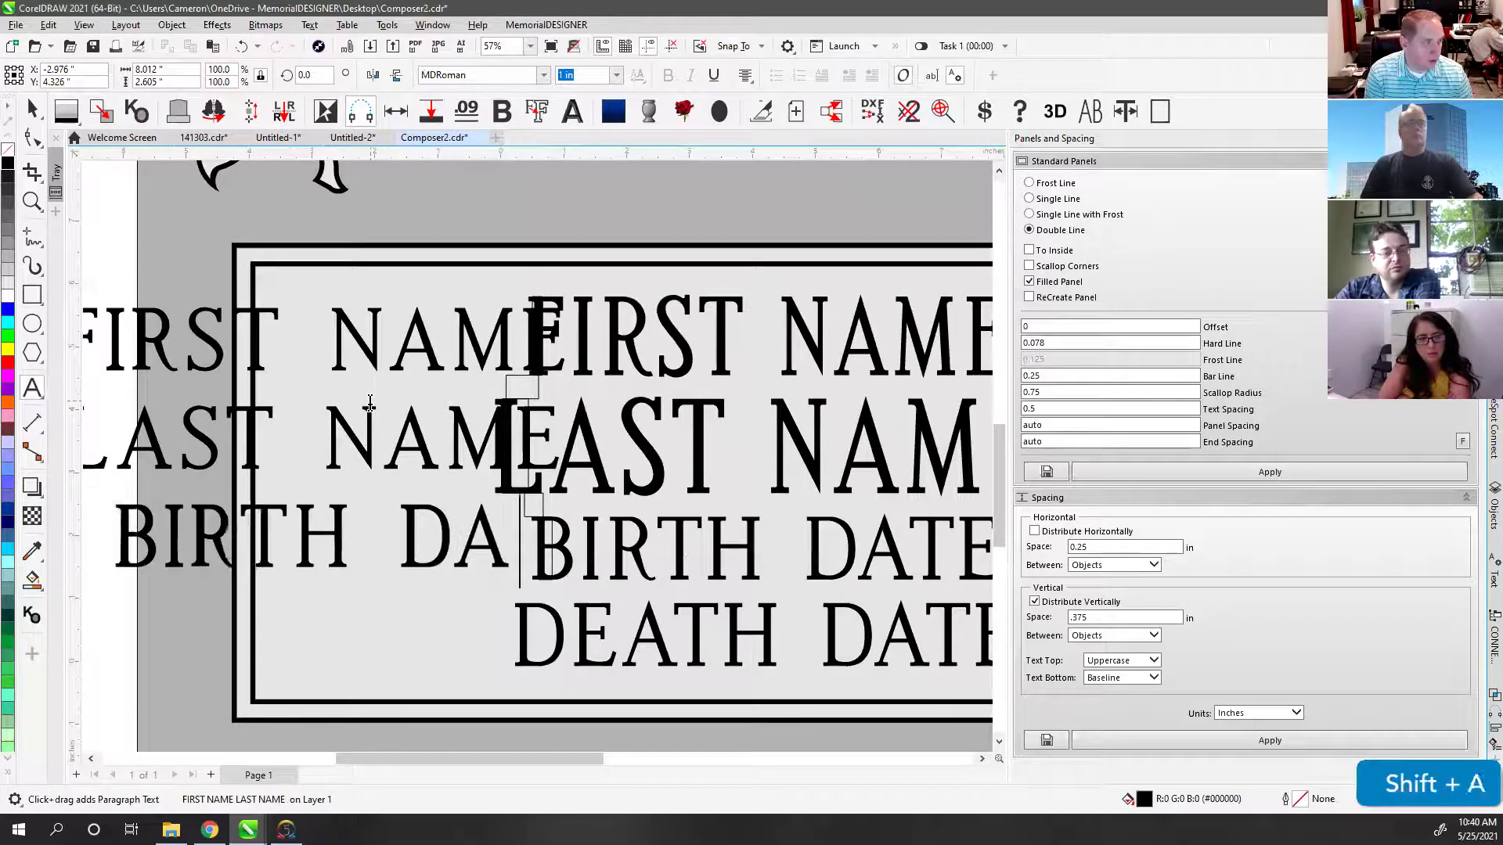
key("Return")
type("DEATH DATE")
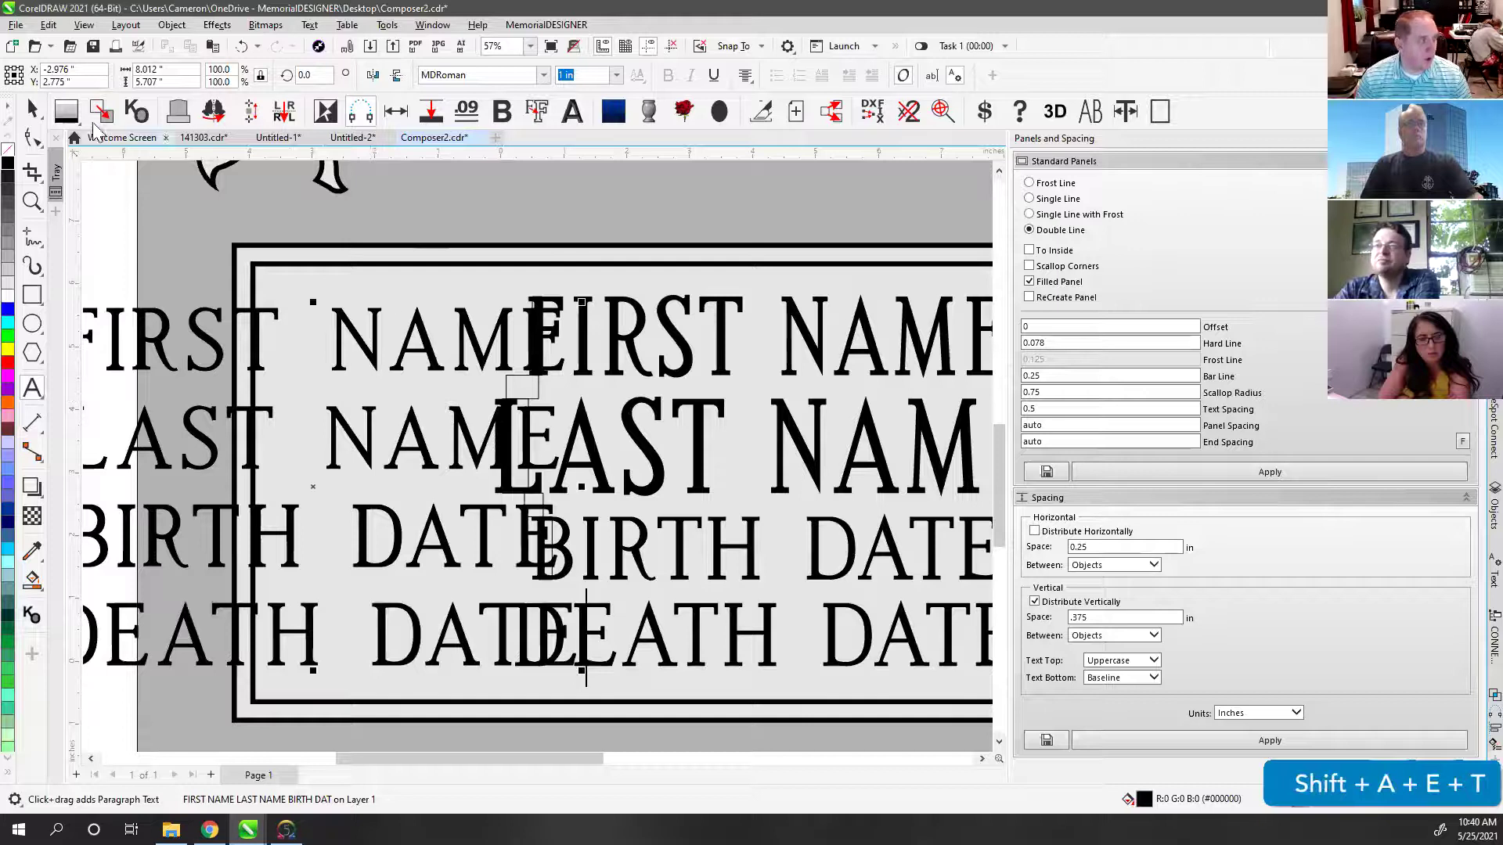
Step: Move the new text block off the headstone to its left side
left_click(32, 109)
scroll(531, 451, "down", 2)
scroll(531, 452, "down", 1)
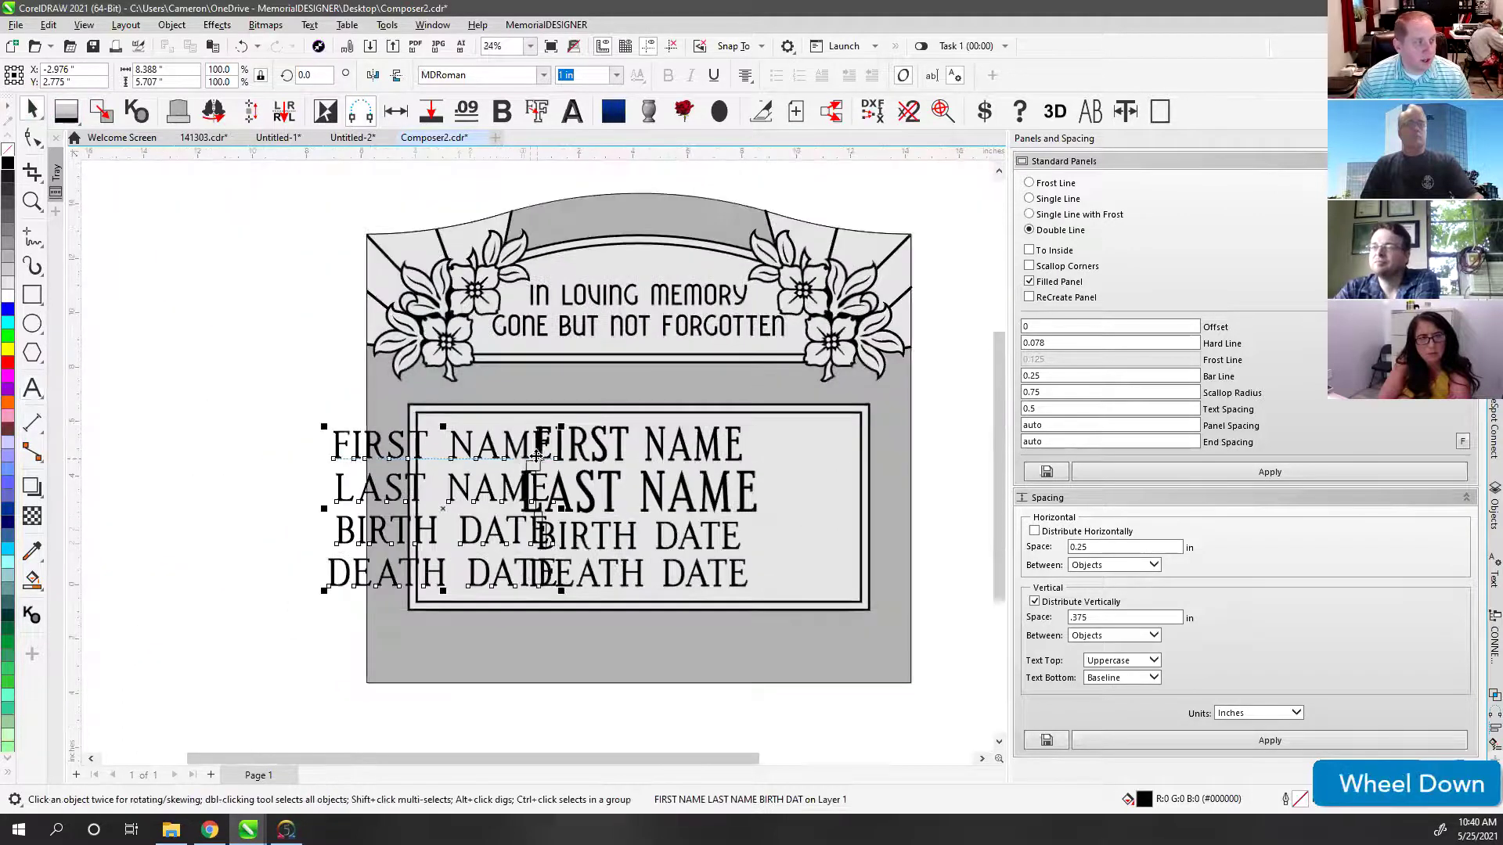
left_click_drag(509, 441, 297, 440)
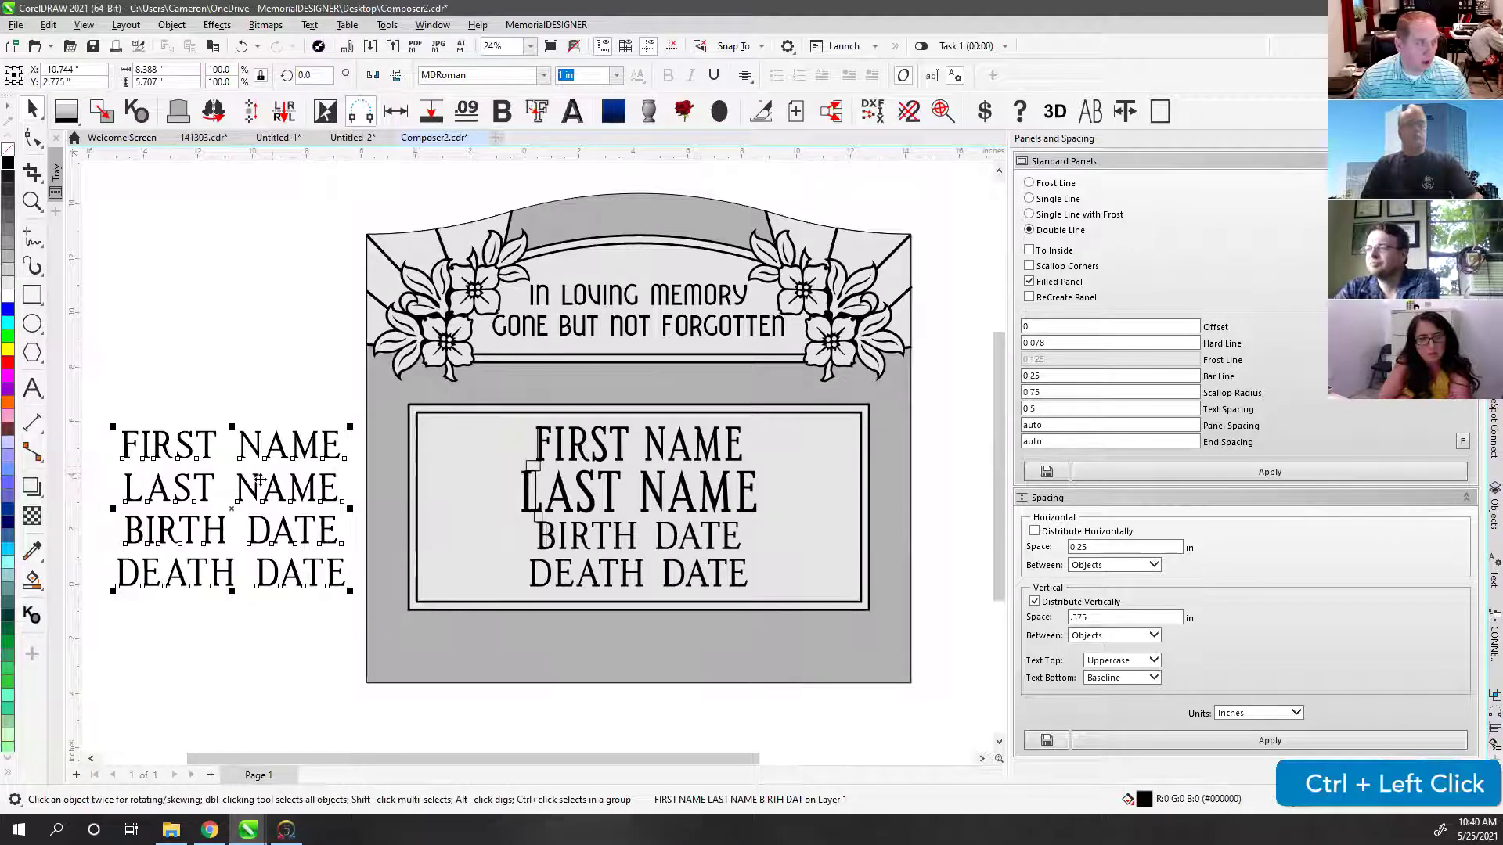
left_click_drag(264, 456, 282, 453)
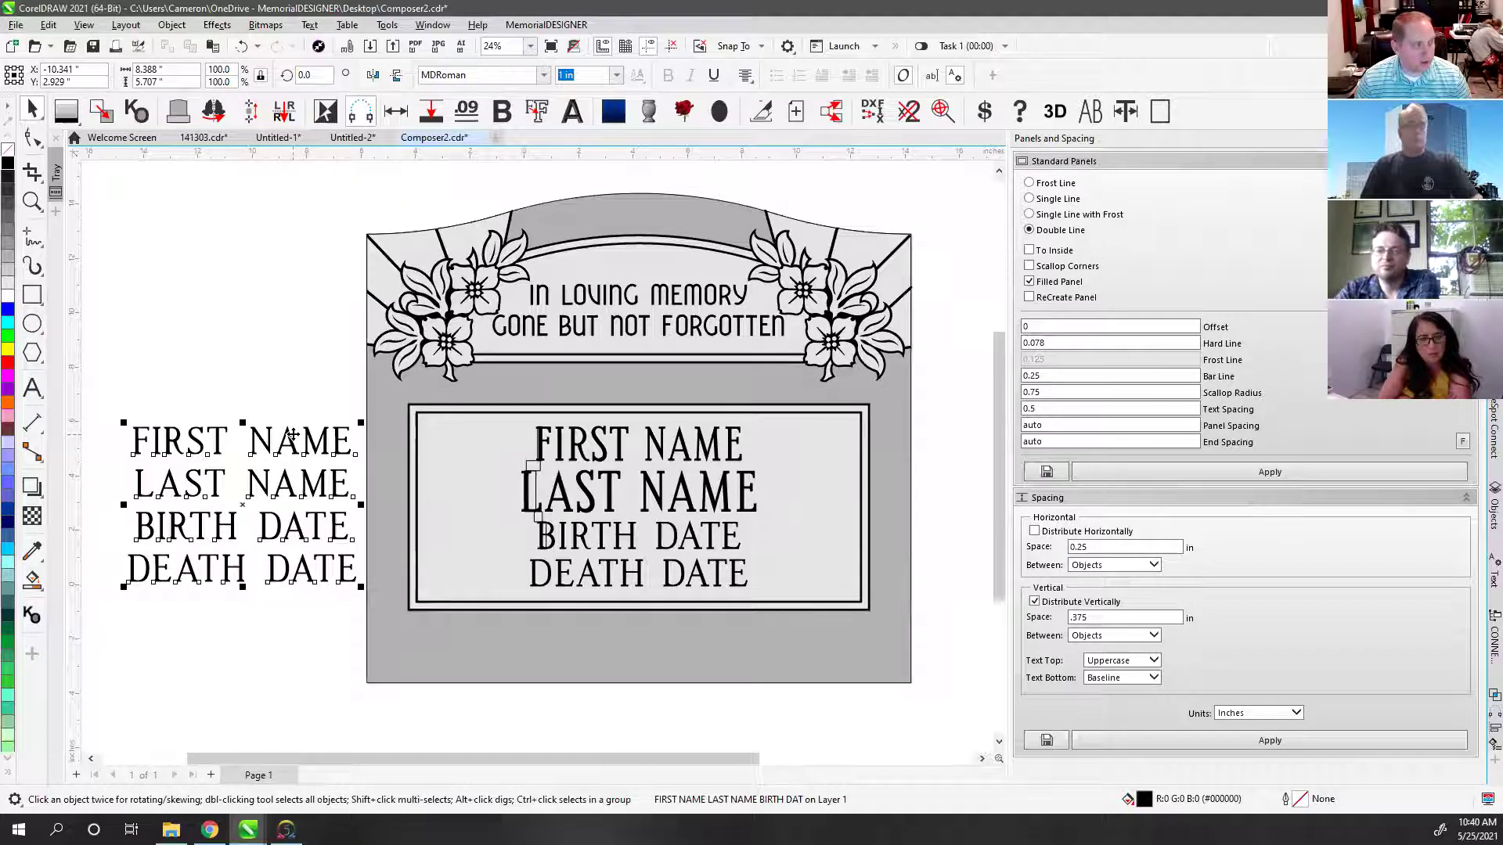
Step: Break the name text apart into four separate line objects
key("ctrl+j")
key("ctrl+k")
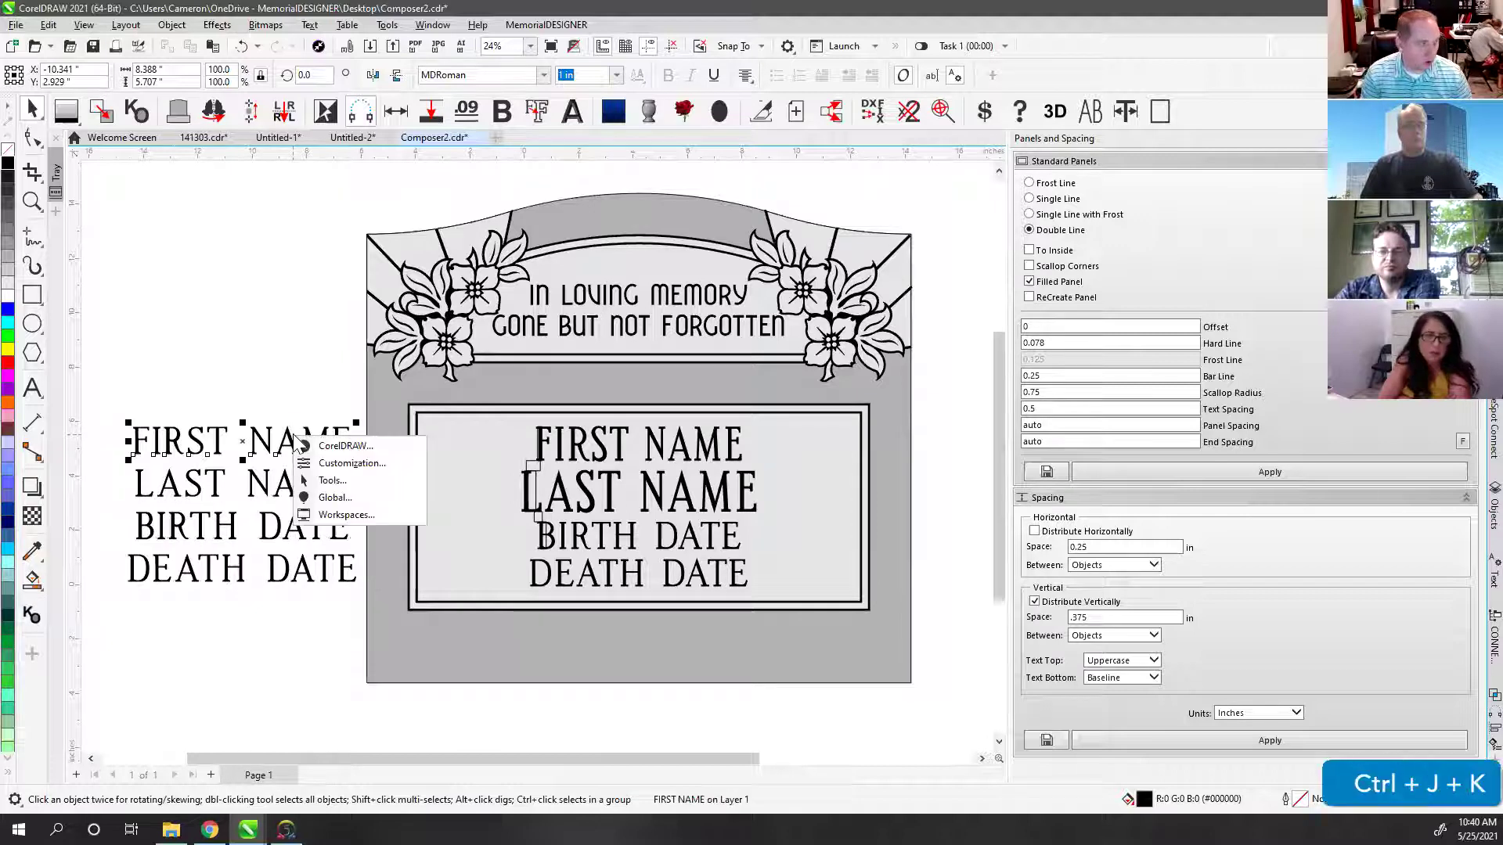
left_click(272, 400)
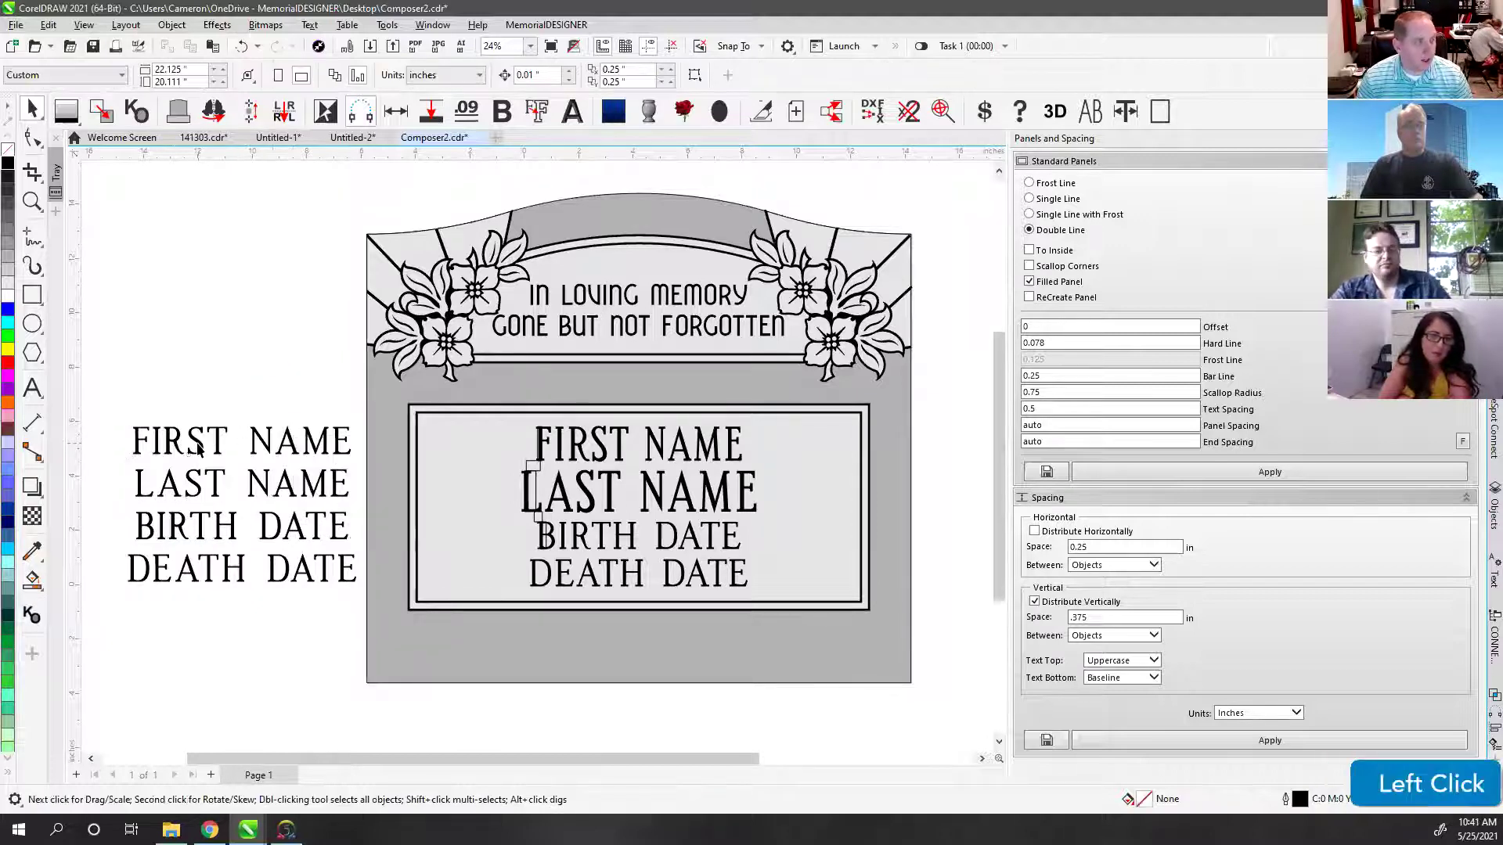
left_click_drag(105, 405, 369, 595)
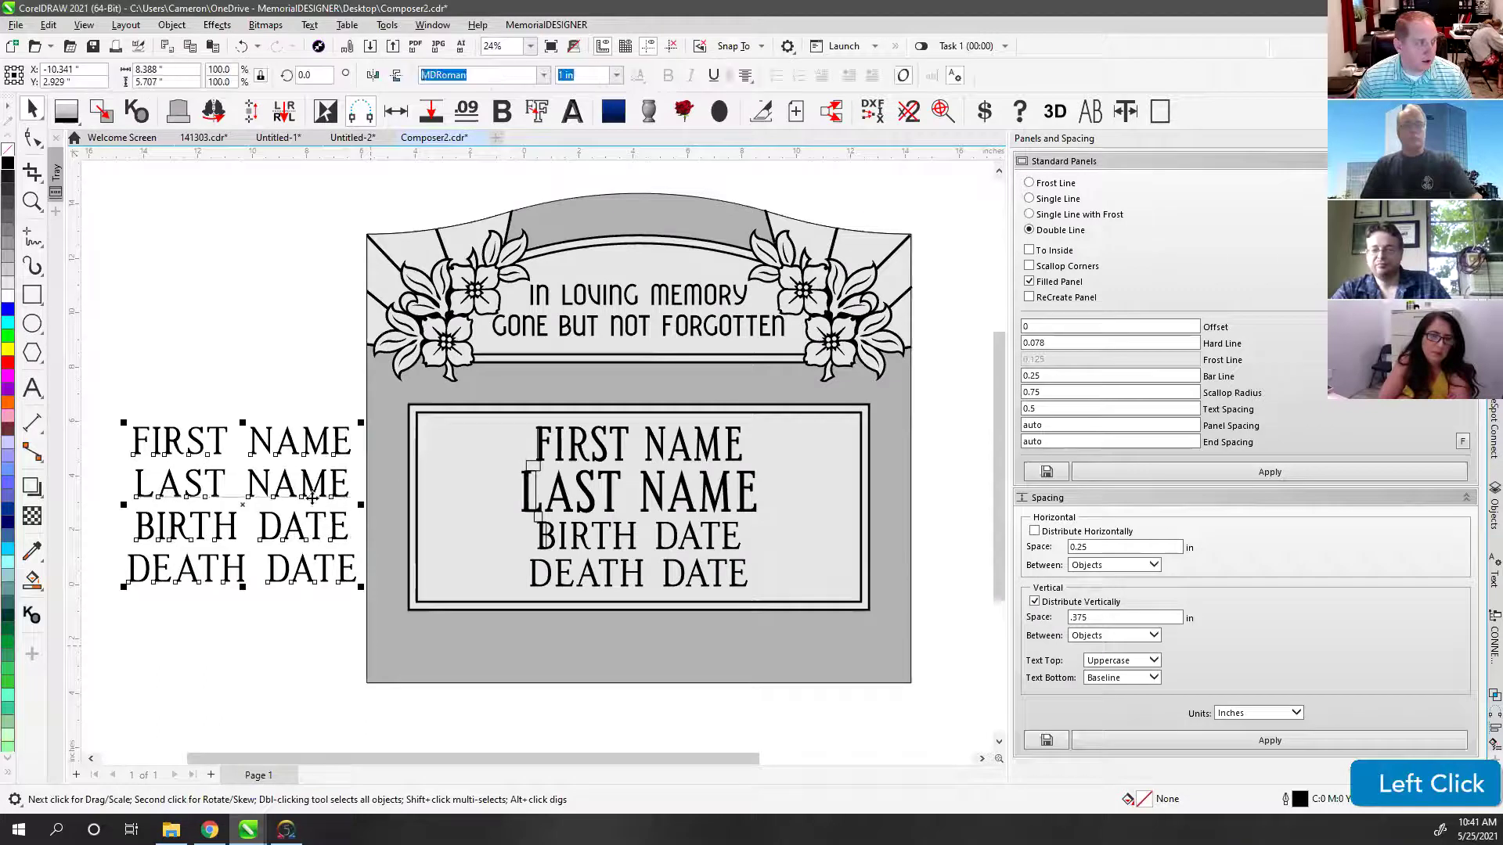
left_click(201, 389)
left_click(195, 401)
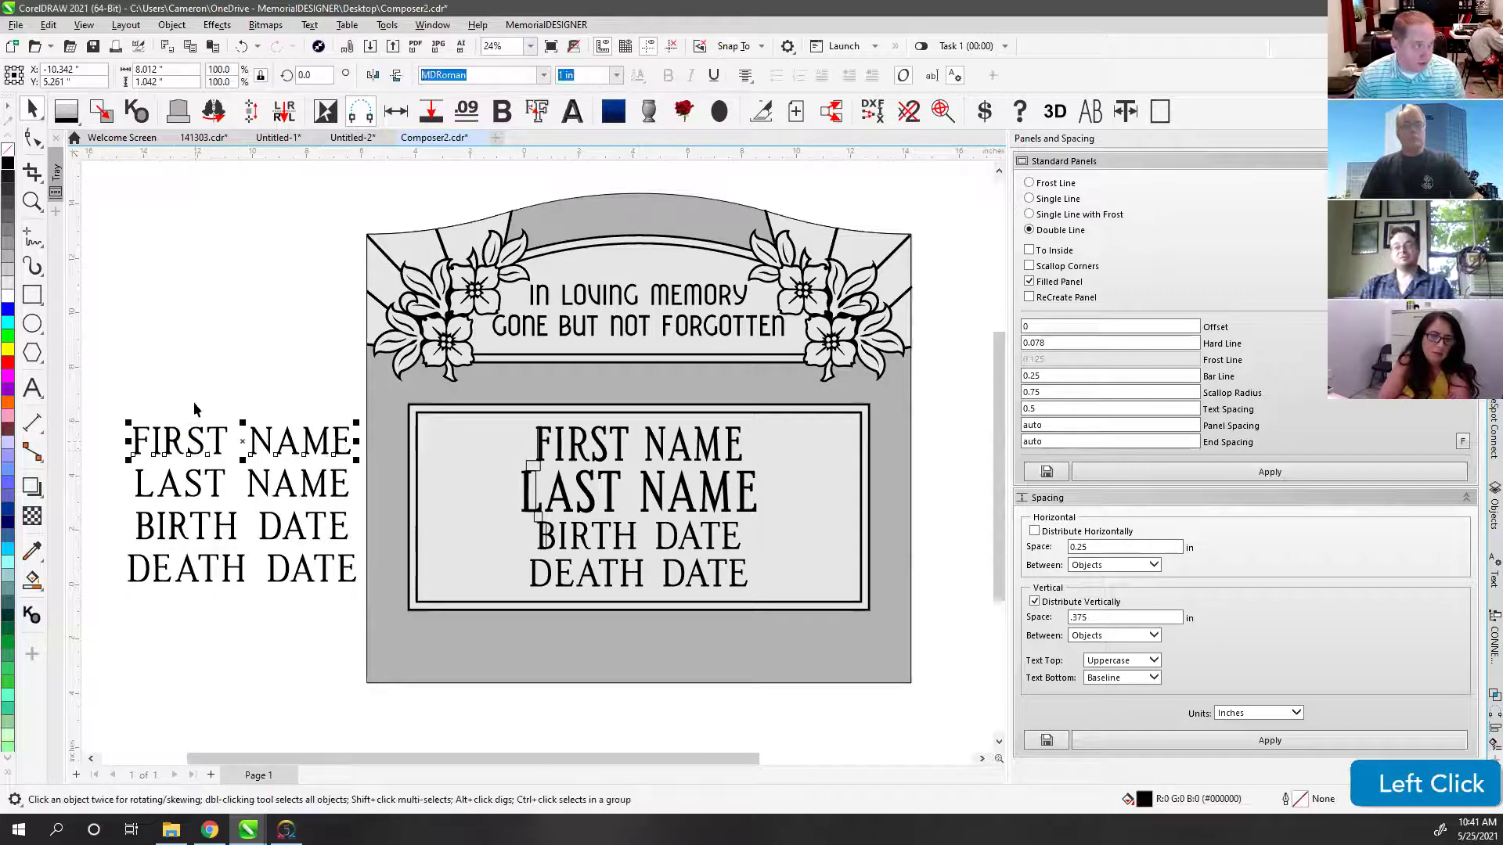
left_click_drag(195, 408, 228, 345)
key("ctrl+z")
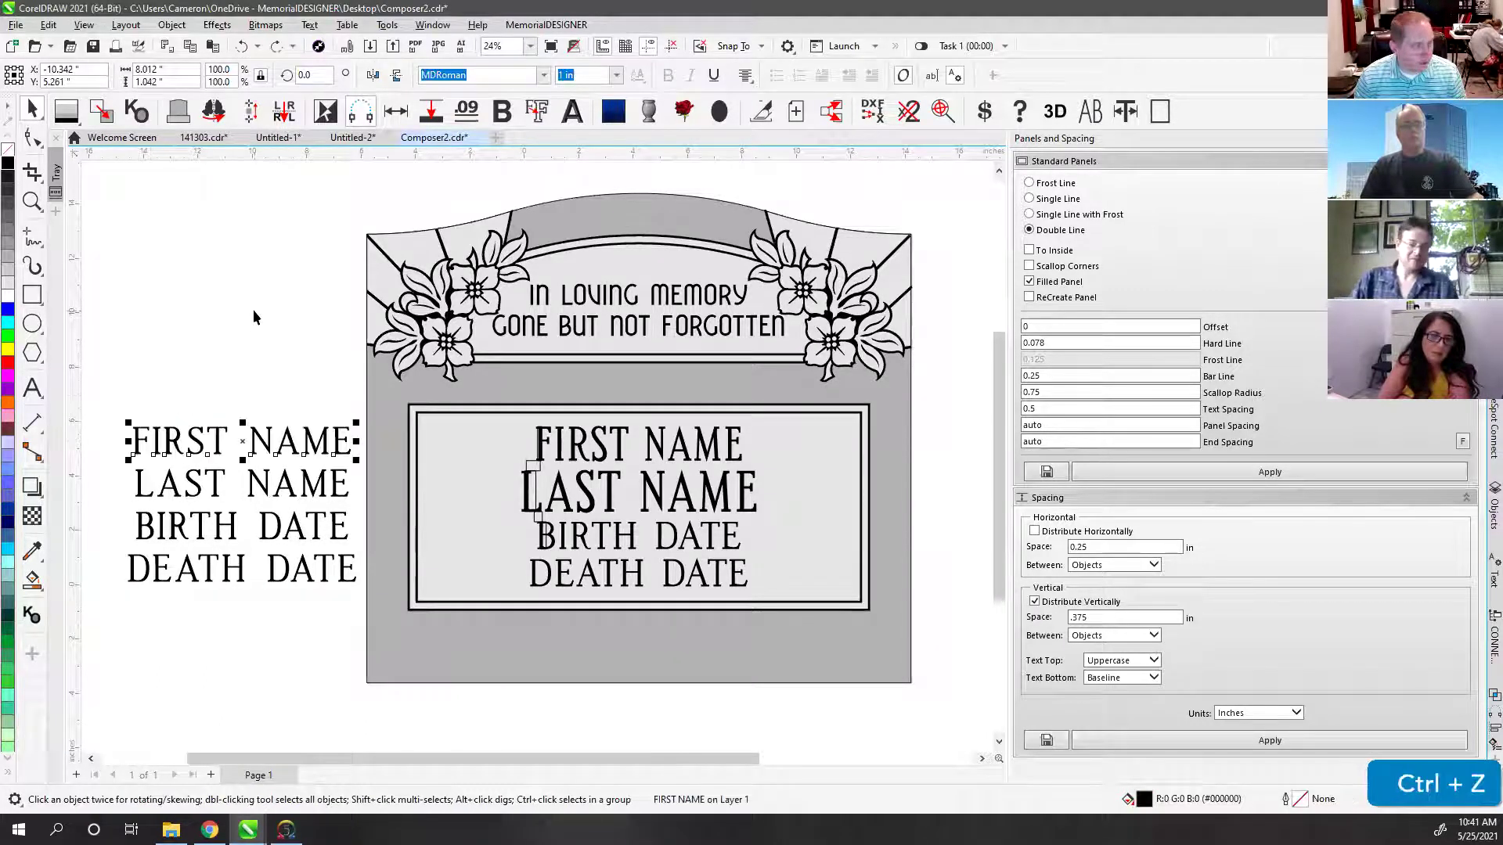
Step: Set all four separated lines in the MDRoman Cnd font
left_click_drag(112, 392, 349, 622)
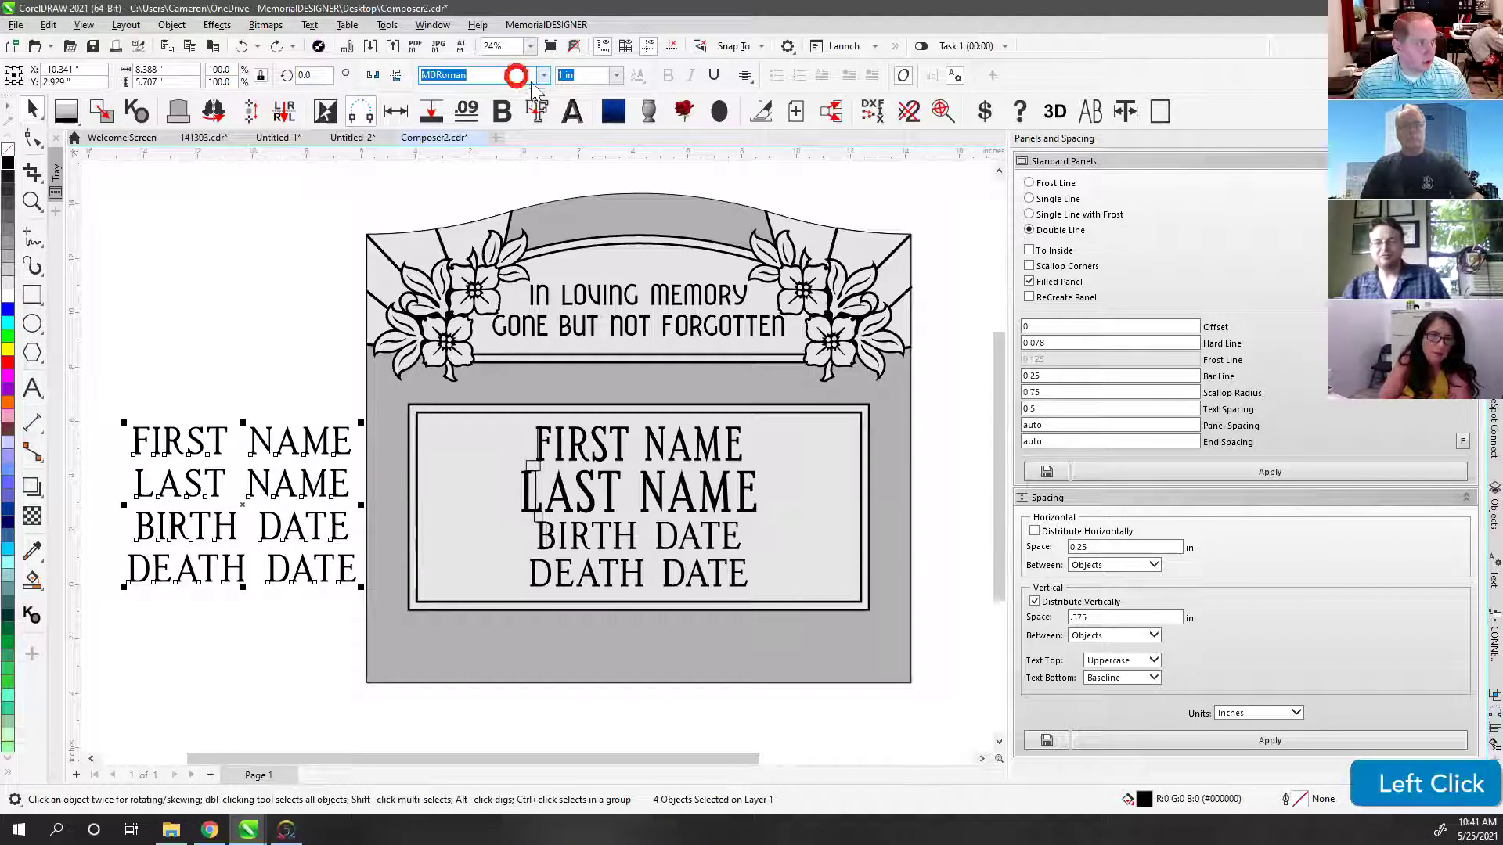
type("MDRo")
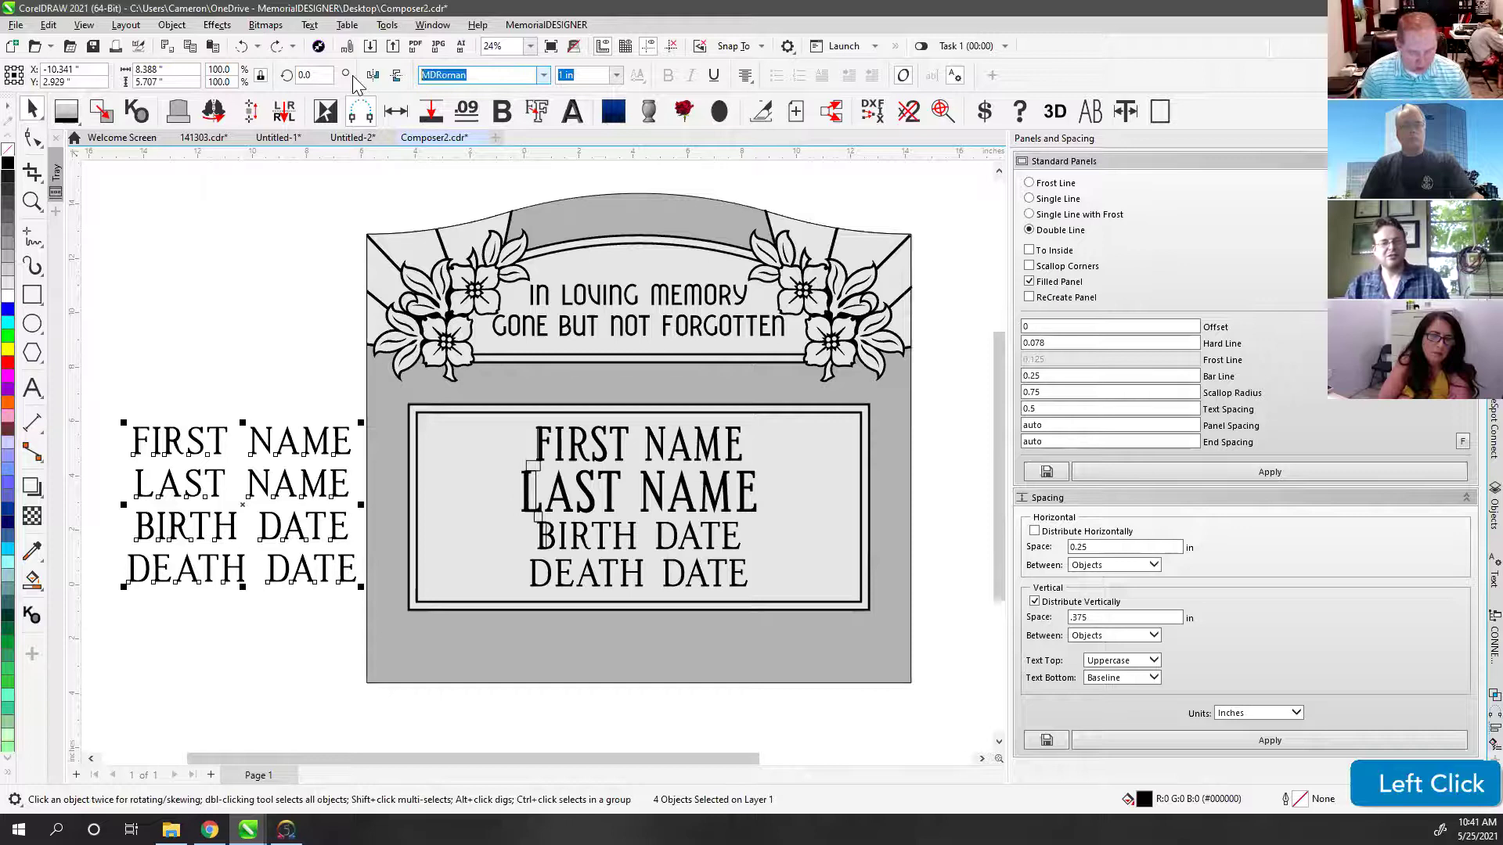
type("MN")
key("BackSpace")
left_click(543, 76)
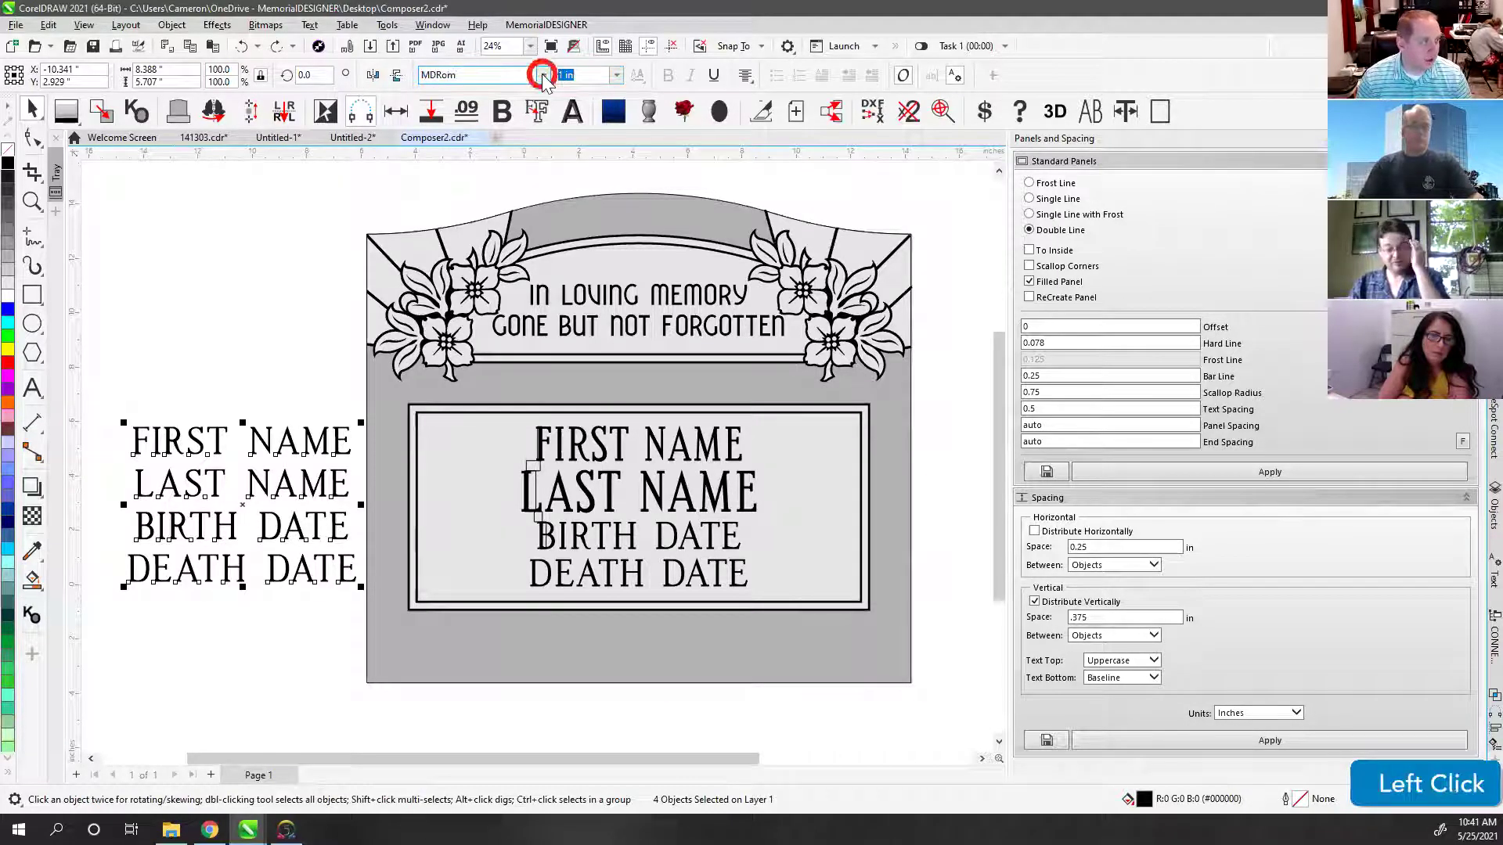
mouse_move(728, 226)
left_click(829, 249)
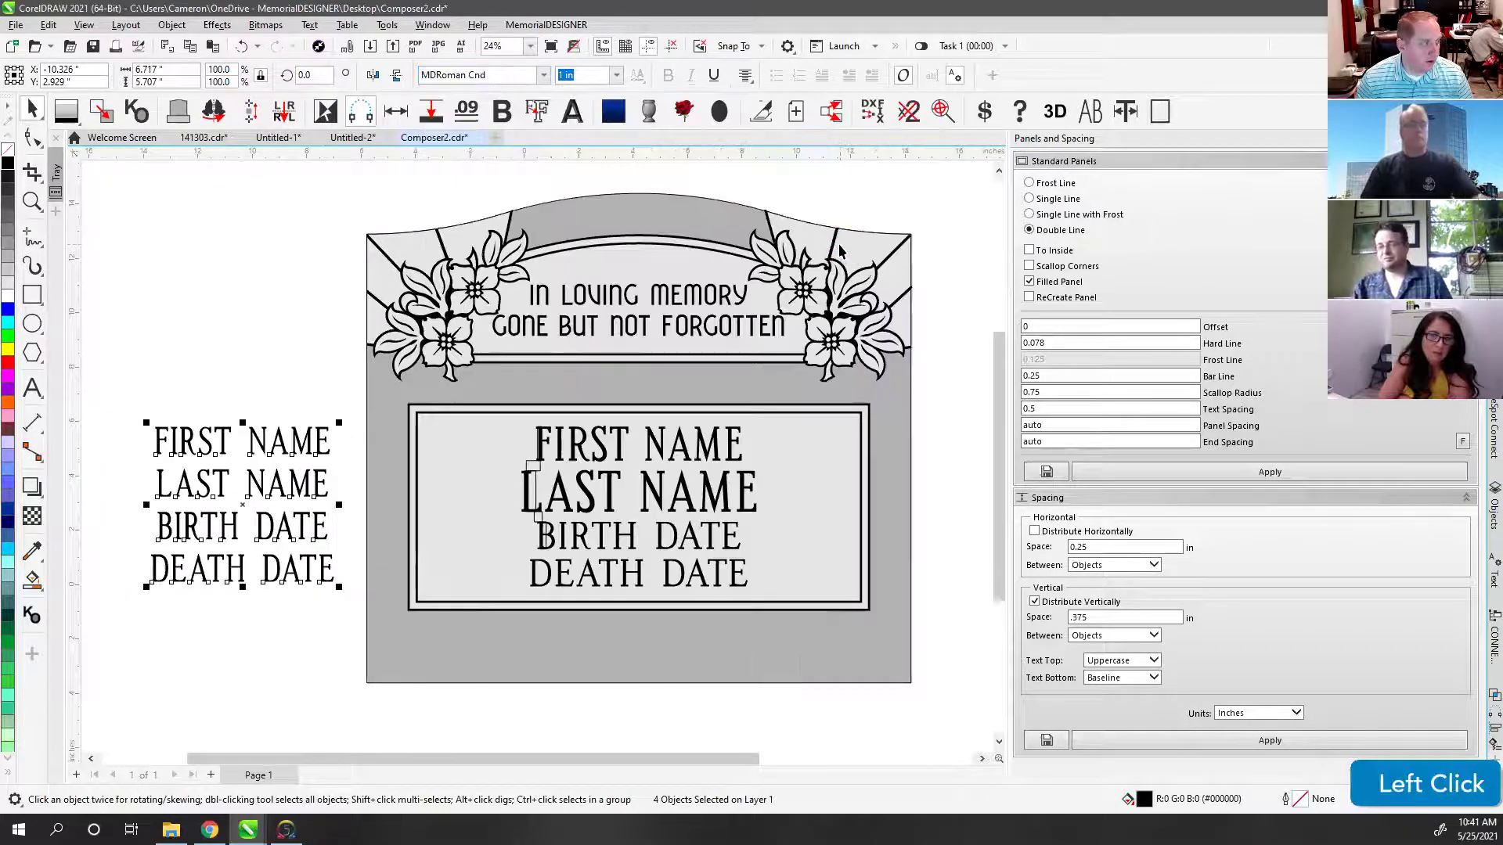
Step: Size FIRST NAME to 1.25 in and enlarge LAST NAME to 1.5 in
left_click(237, 413)
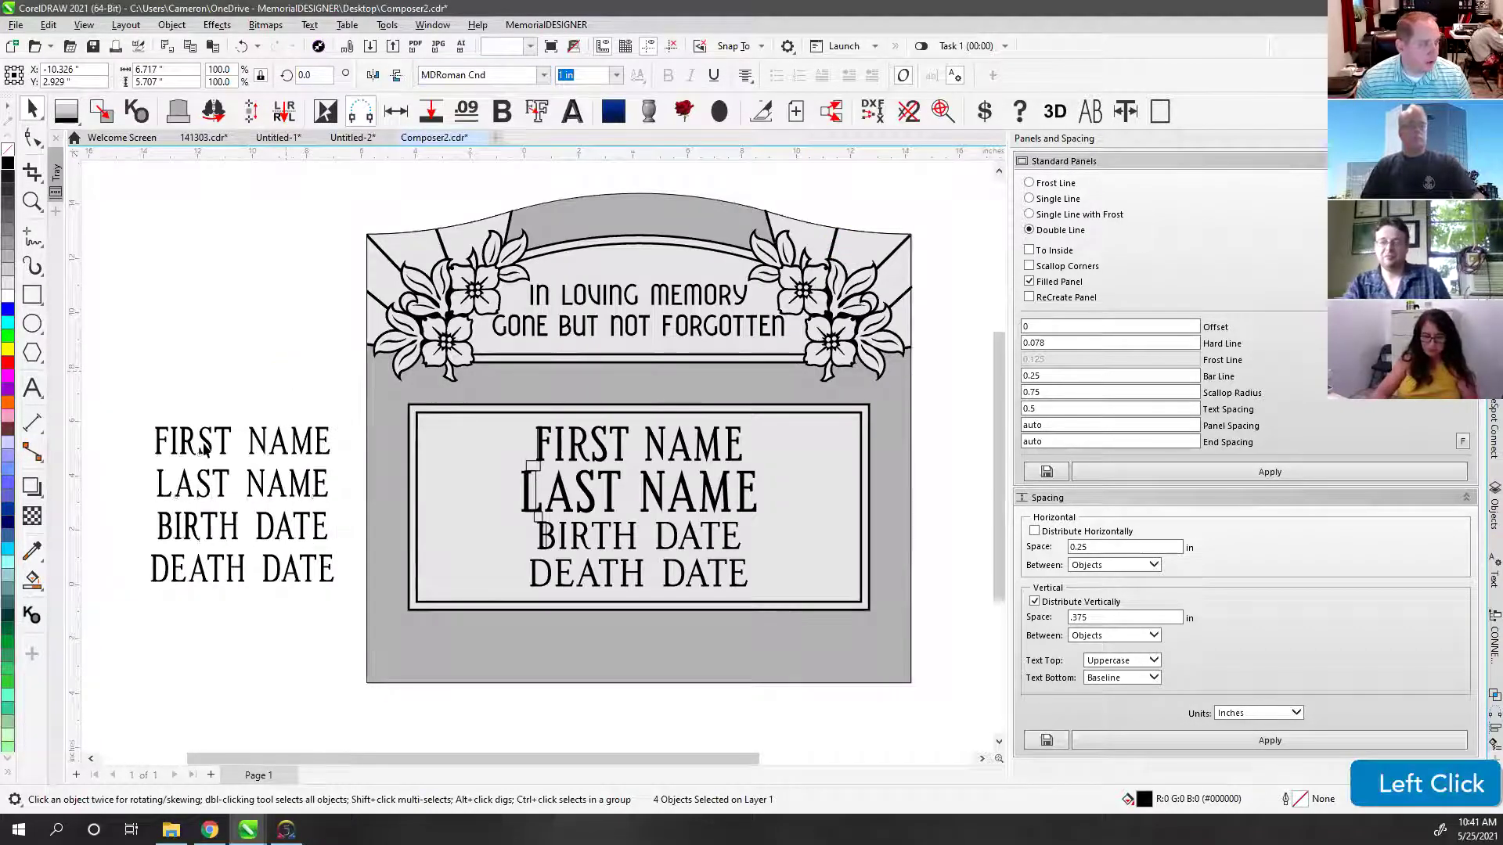
left_click(539, 447)
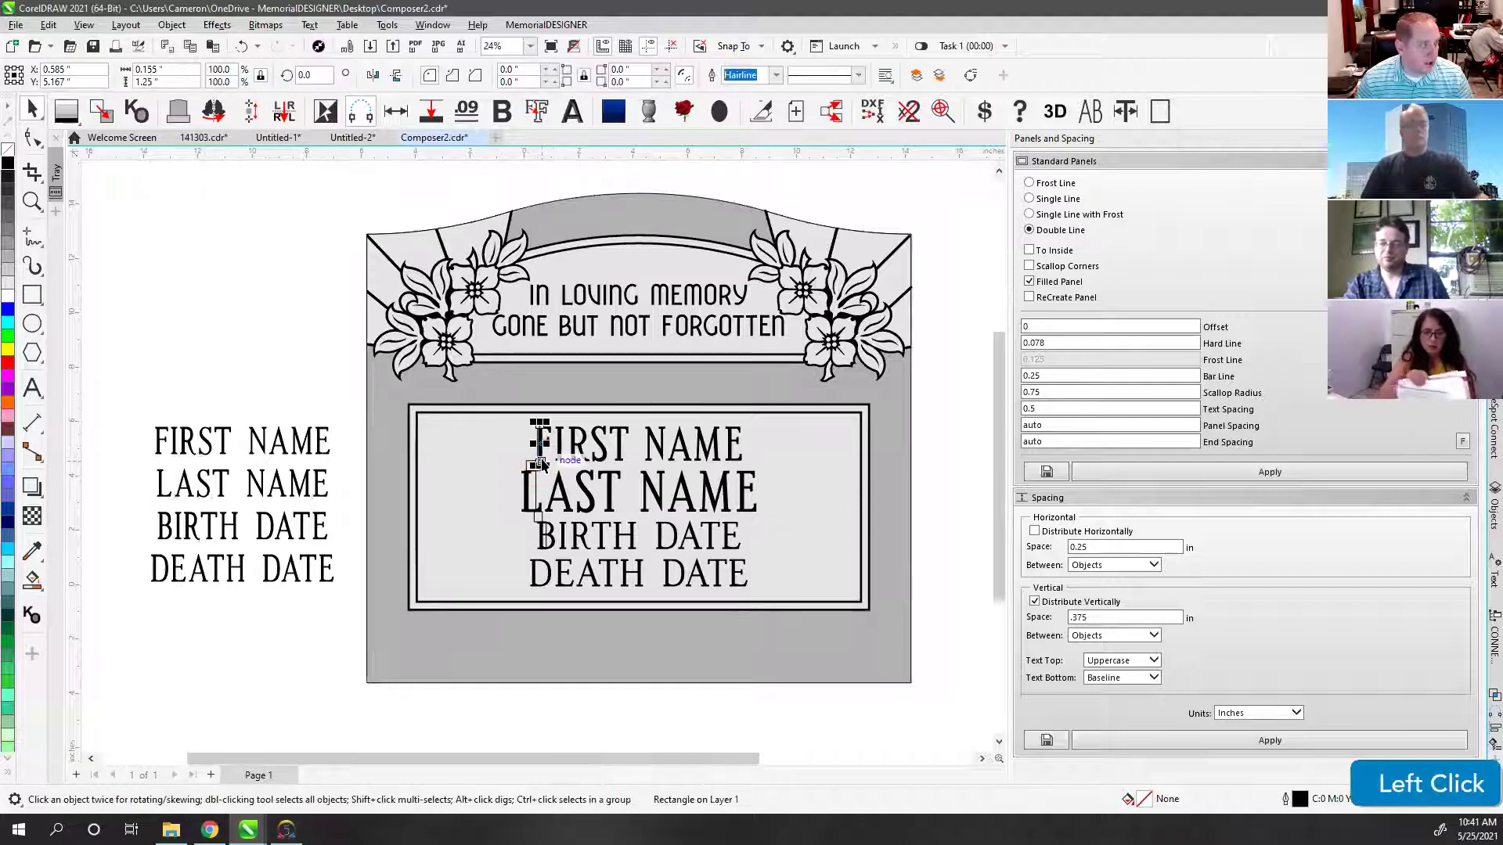
left_click(190, 446)
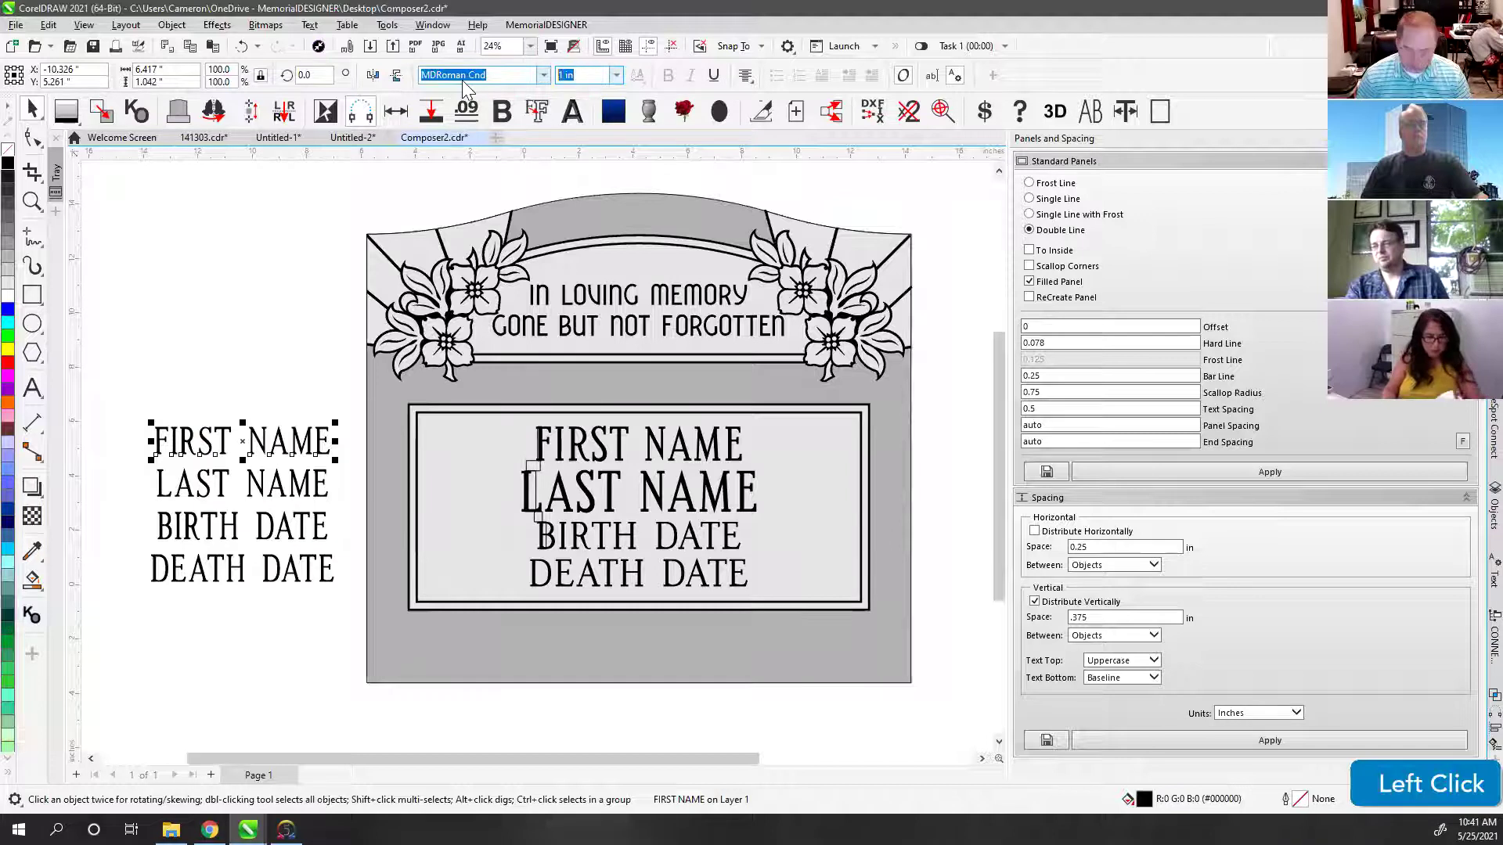
type("1.25")
key("Return")
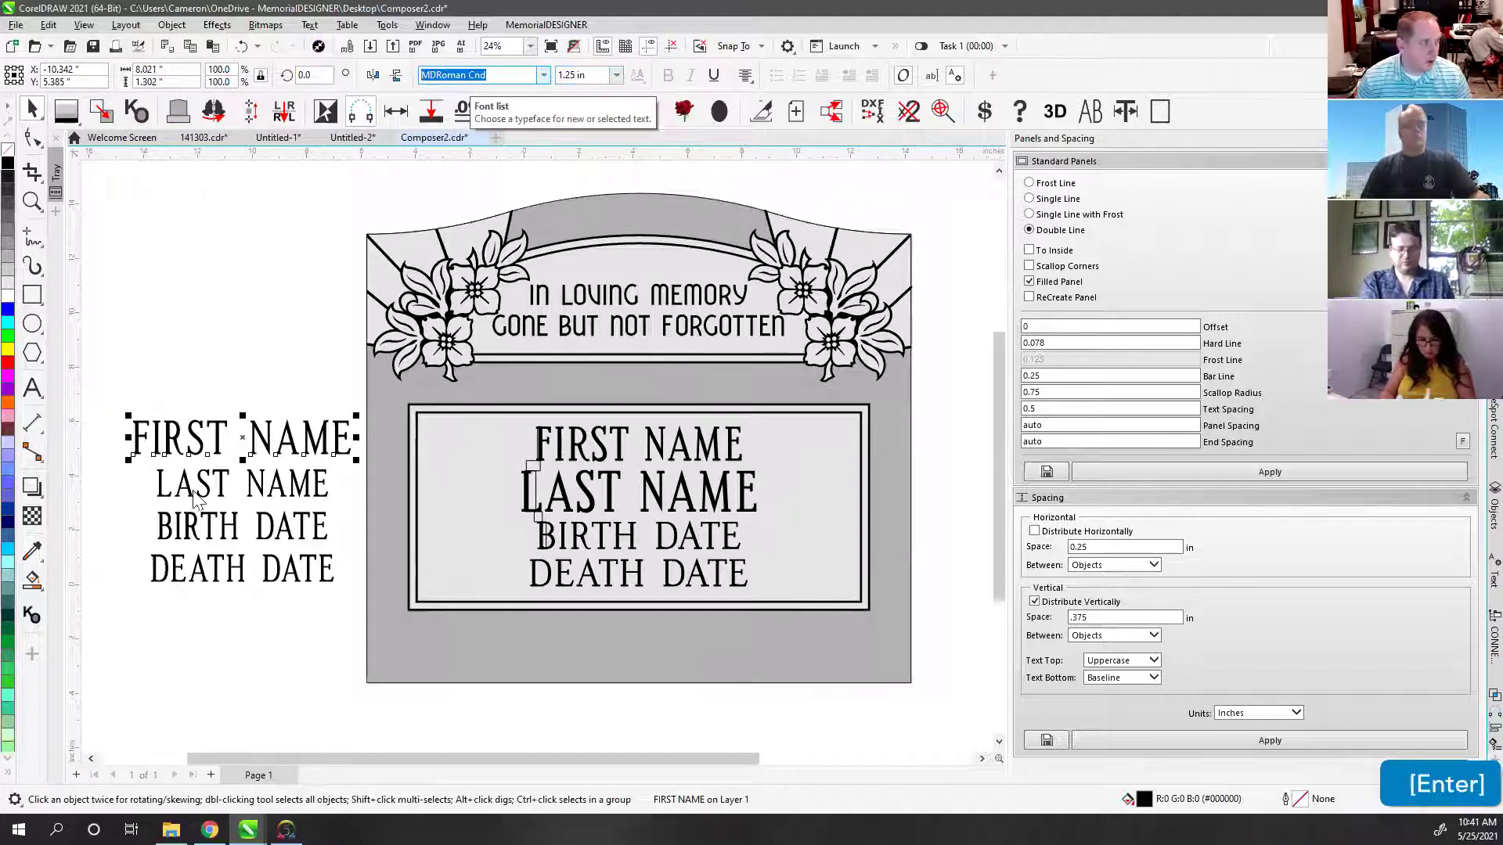
left_click(193, 493)
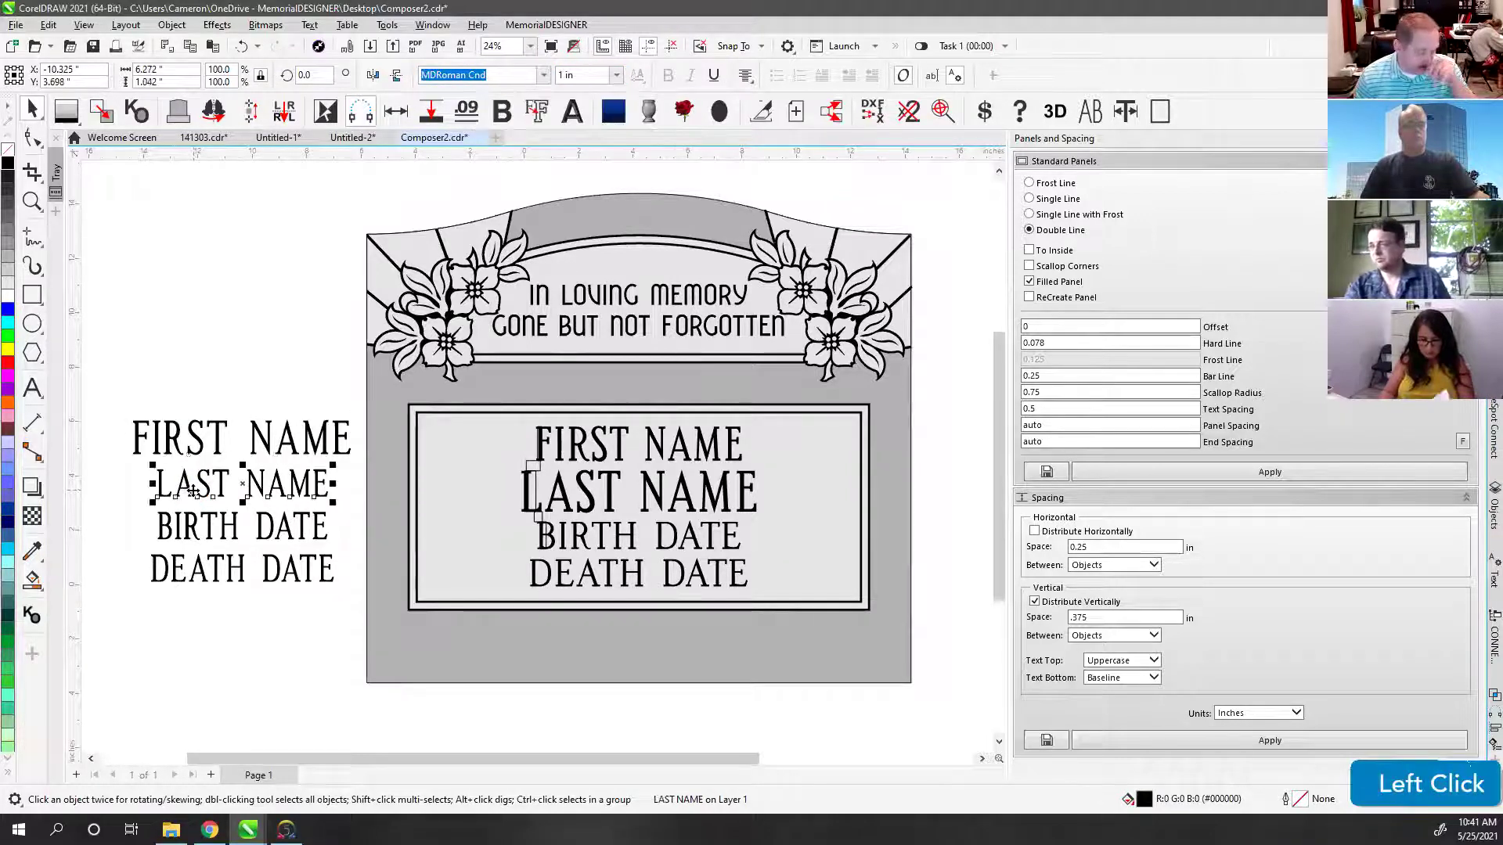
key("ctrl+8")
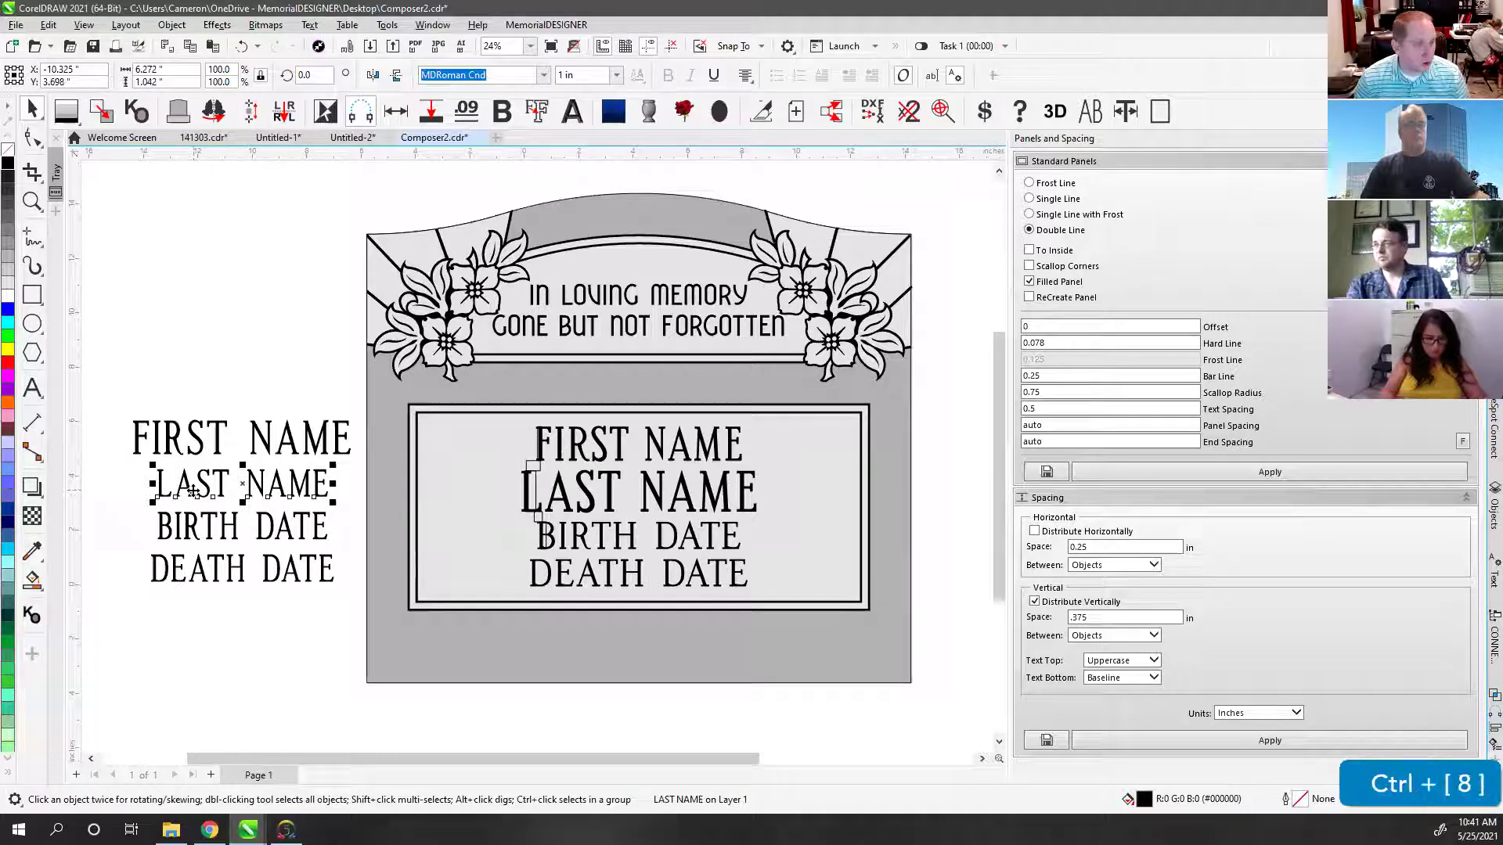
key("ctrl+8")
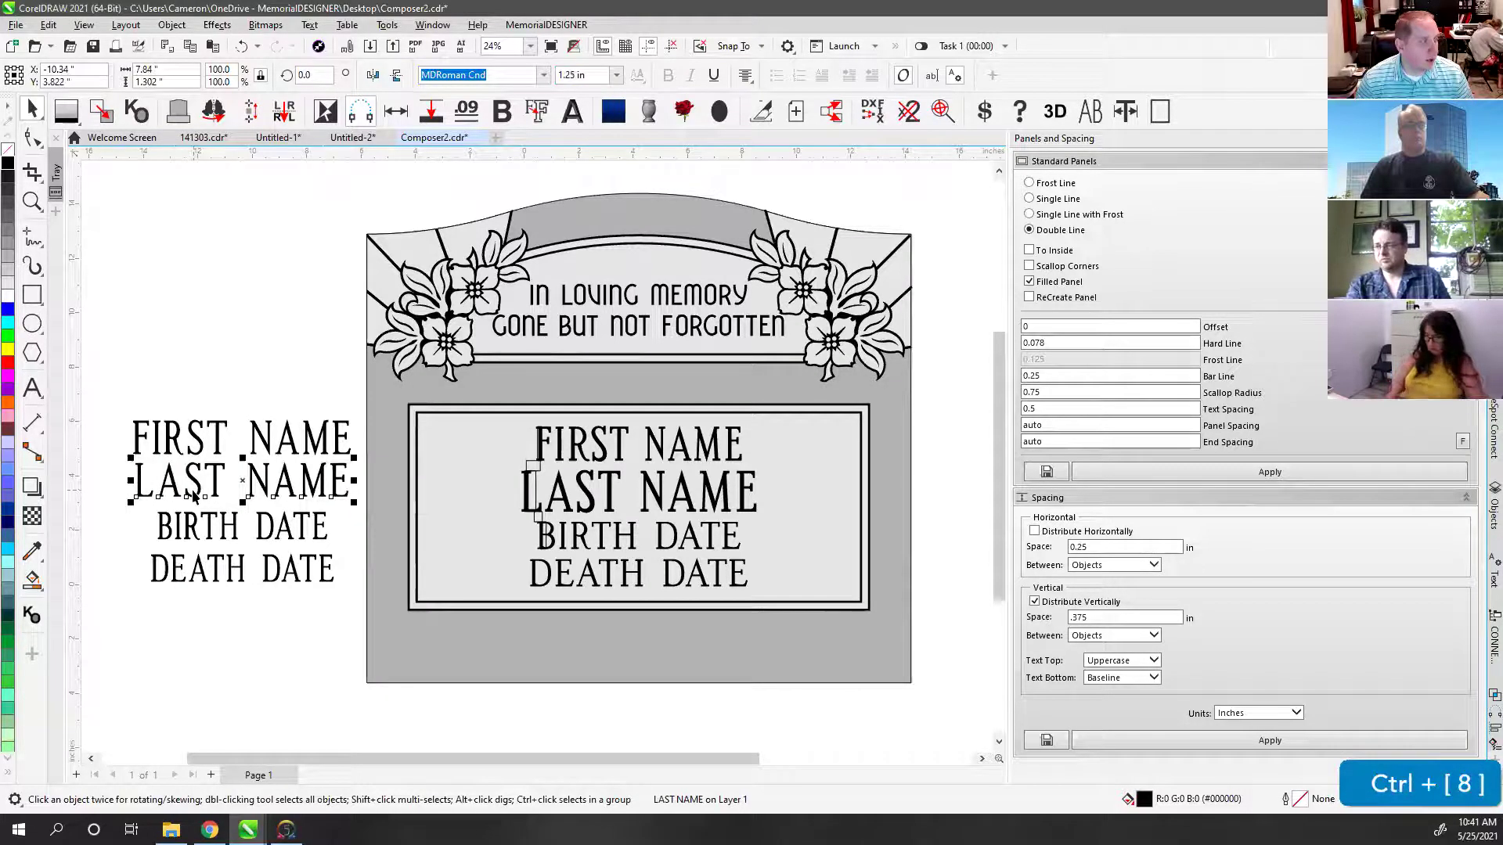
key("ctrl+8")
key("ctrl+8")
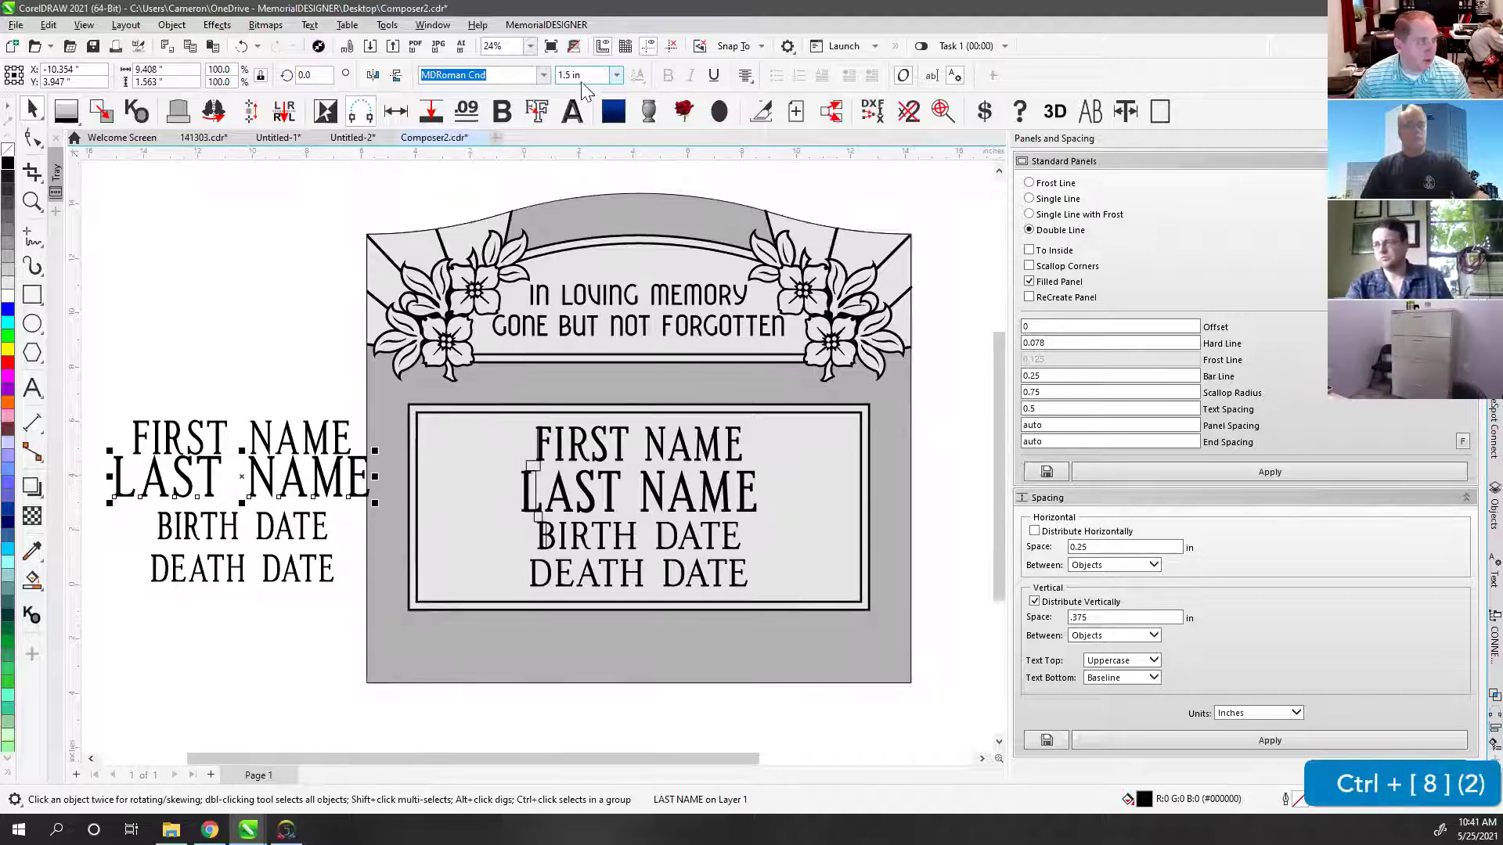
Step: Centre the four lines on each other and space them 0.375 in apart vertically
left_click(311, 394)
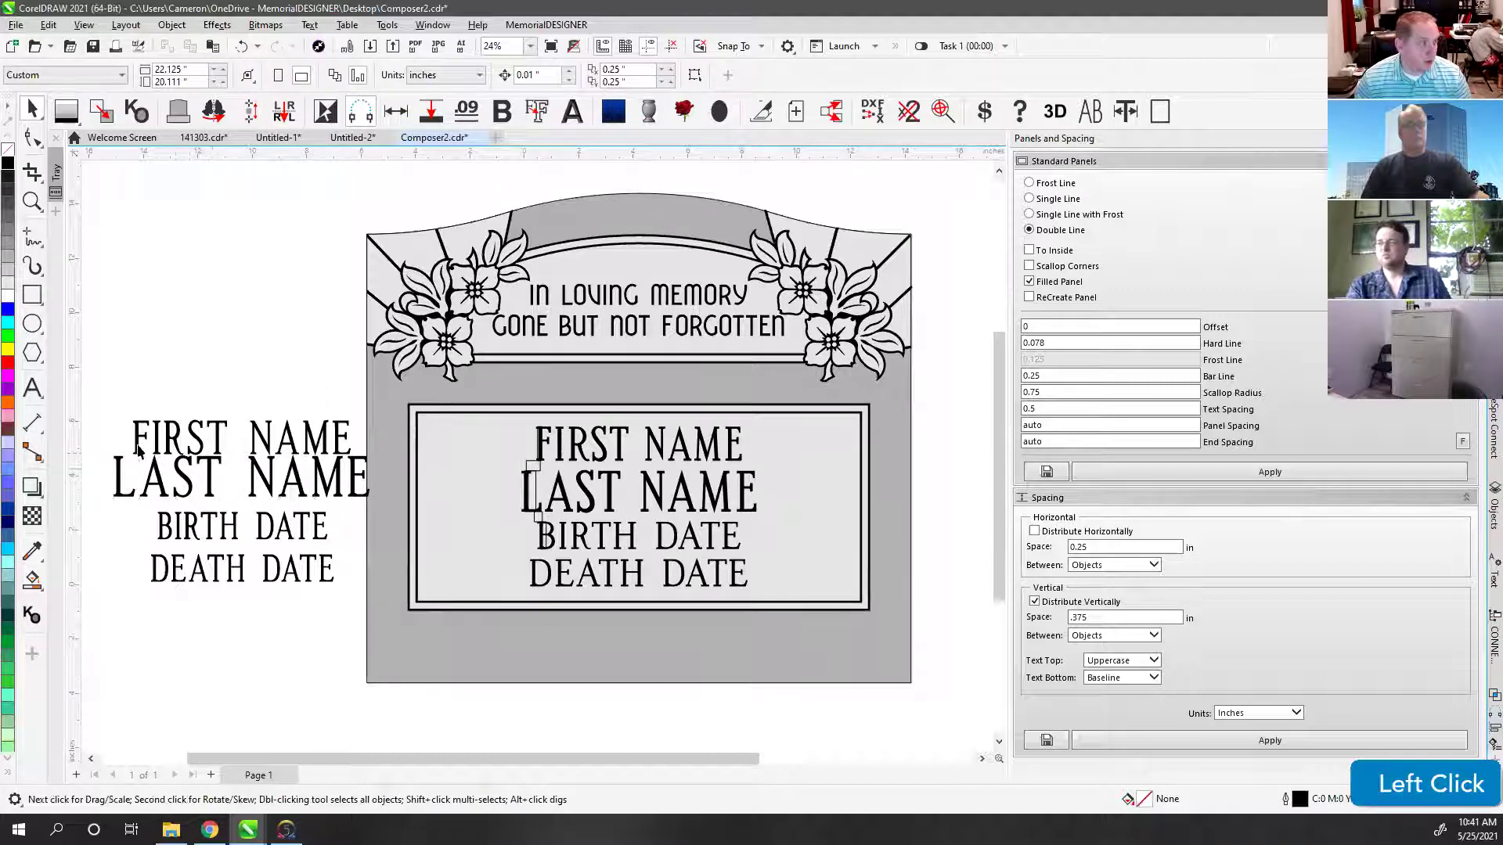
left_click_drag(97, 398, 392, 631)
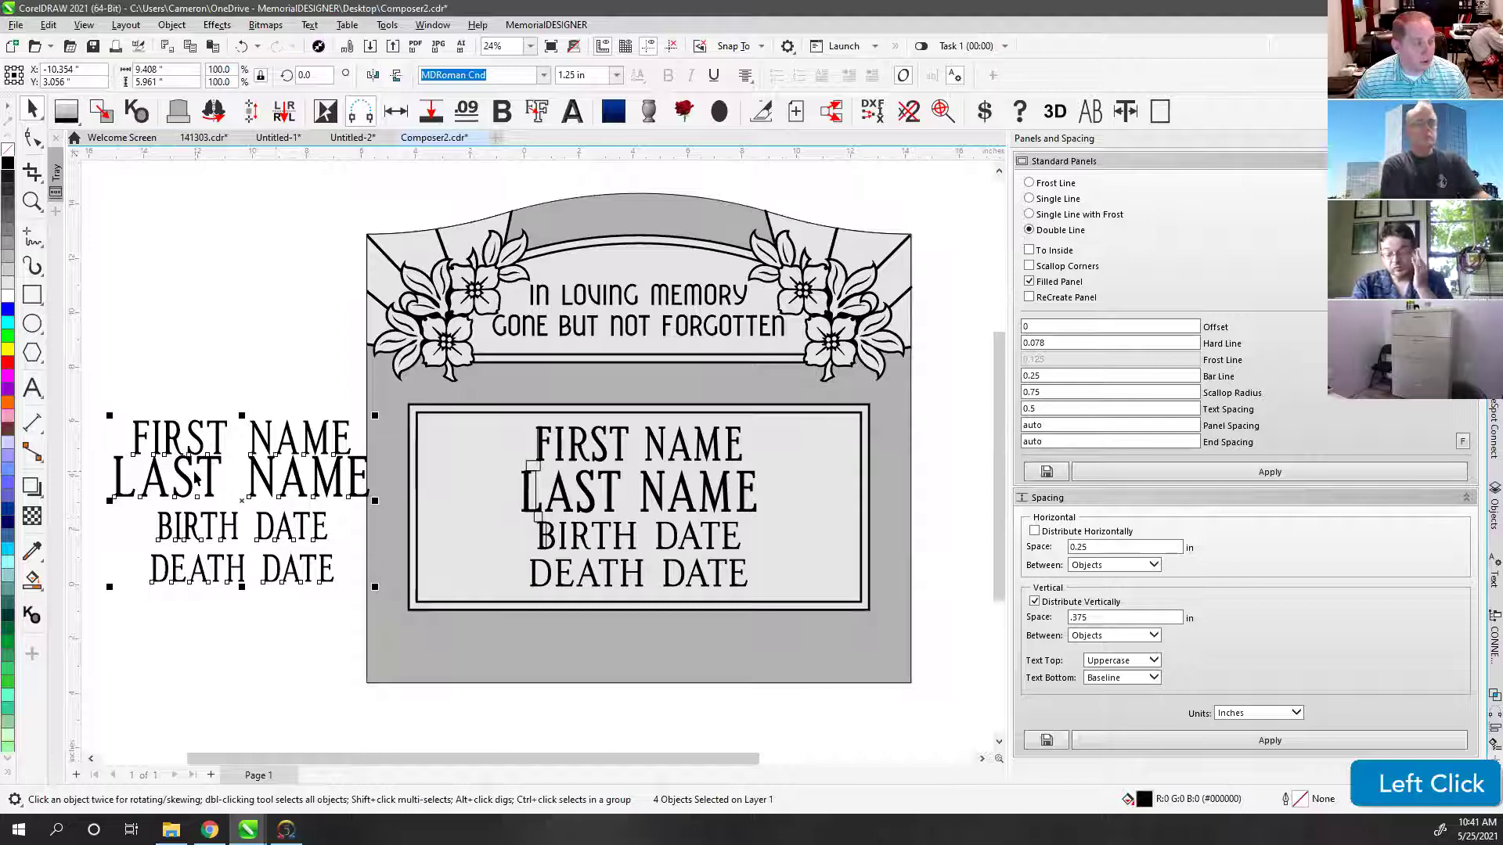
key("c")
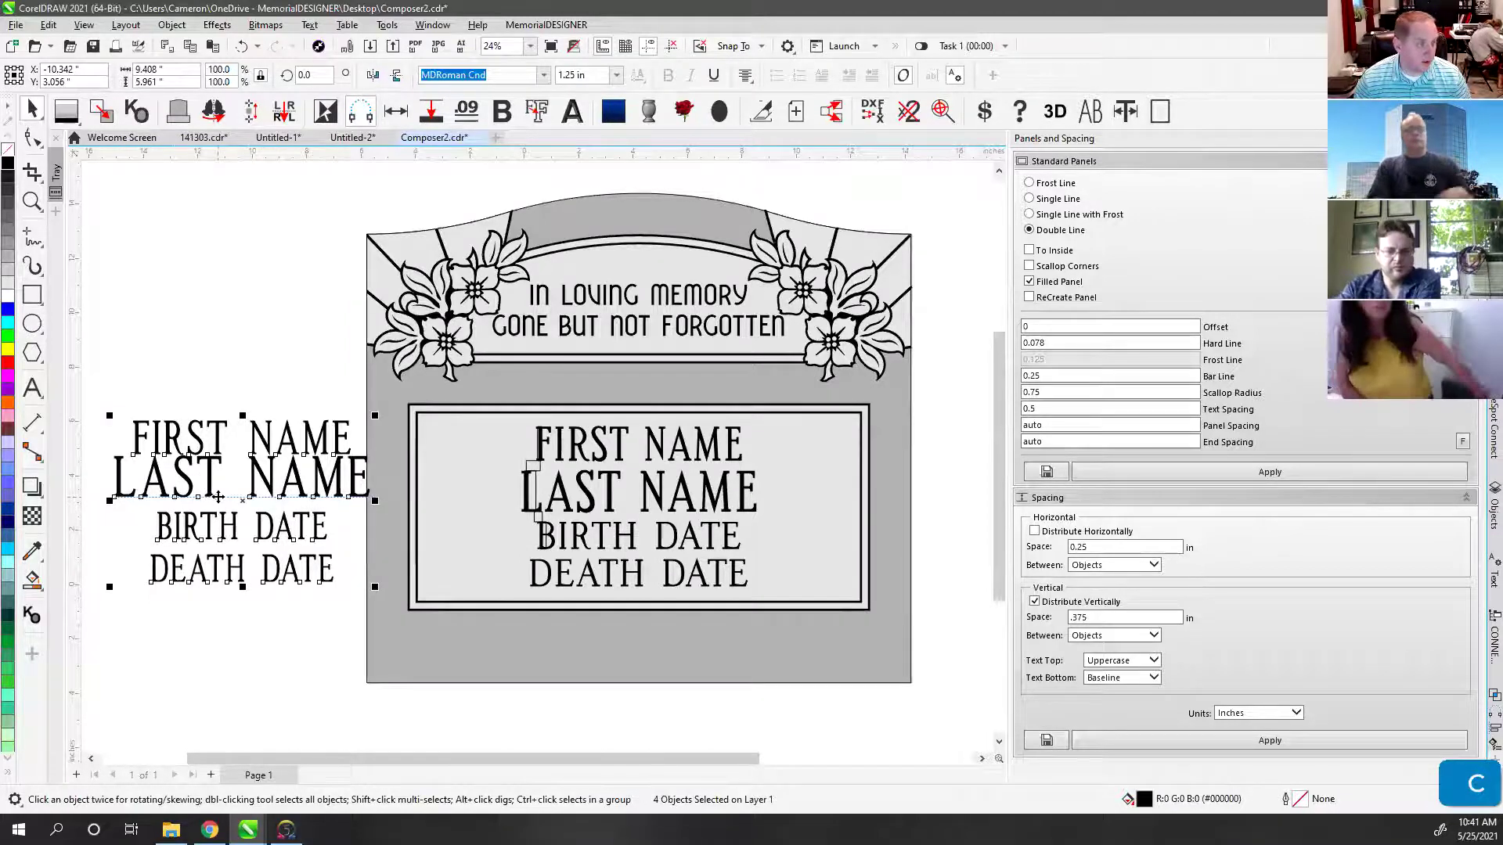
left_click(1079, 617)
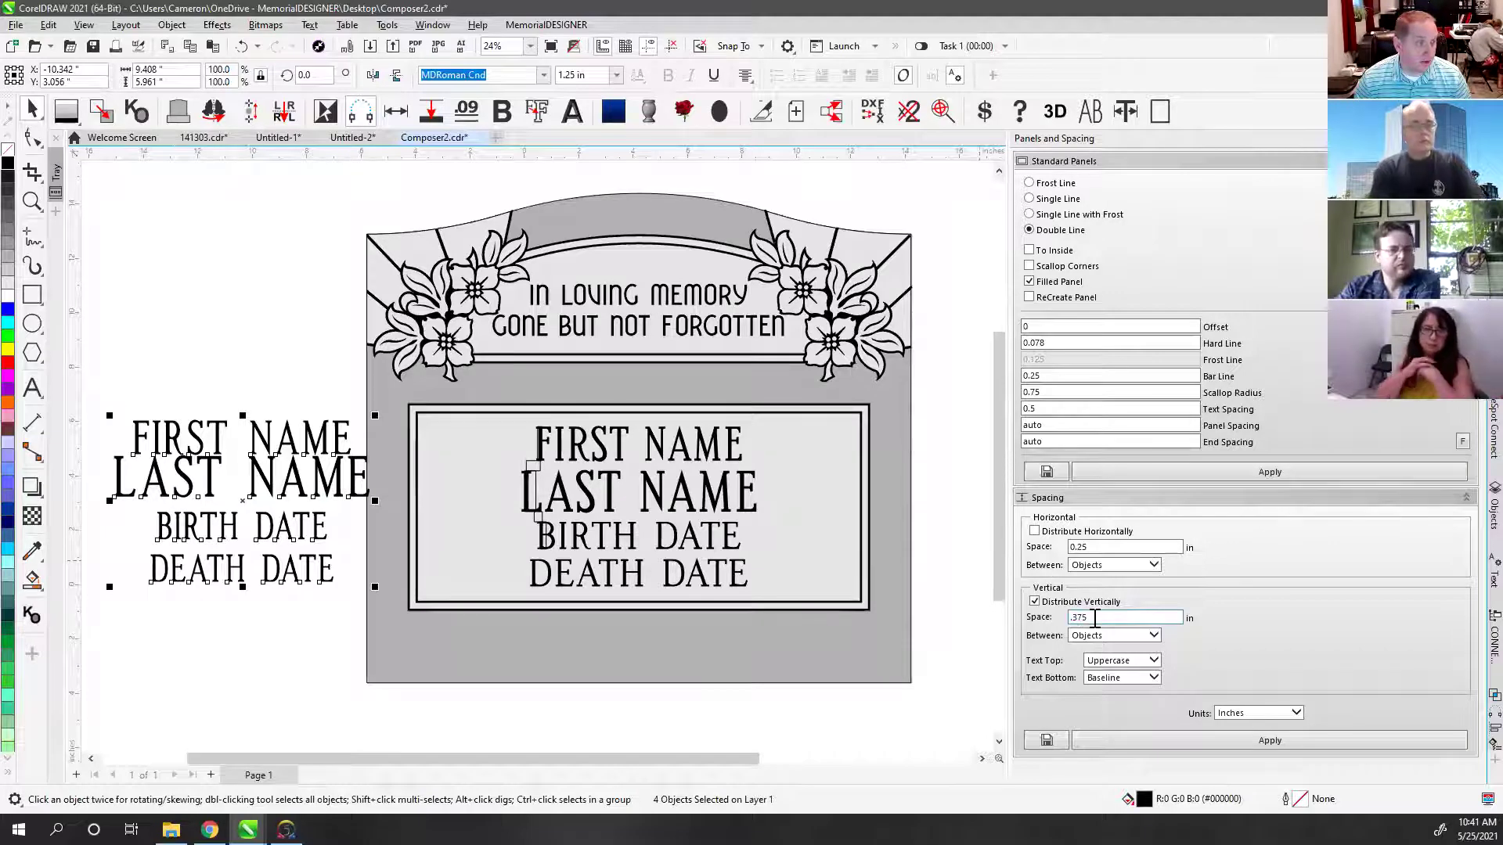
left_click(1115, 740)
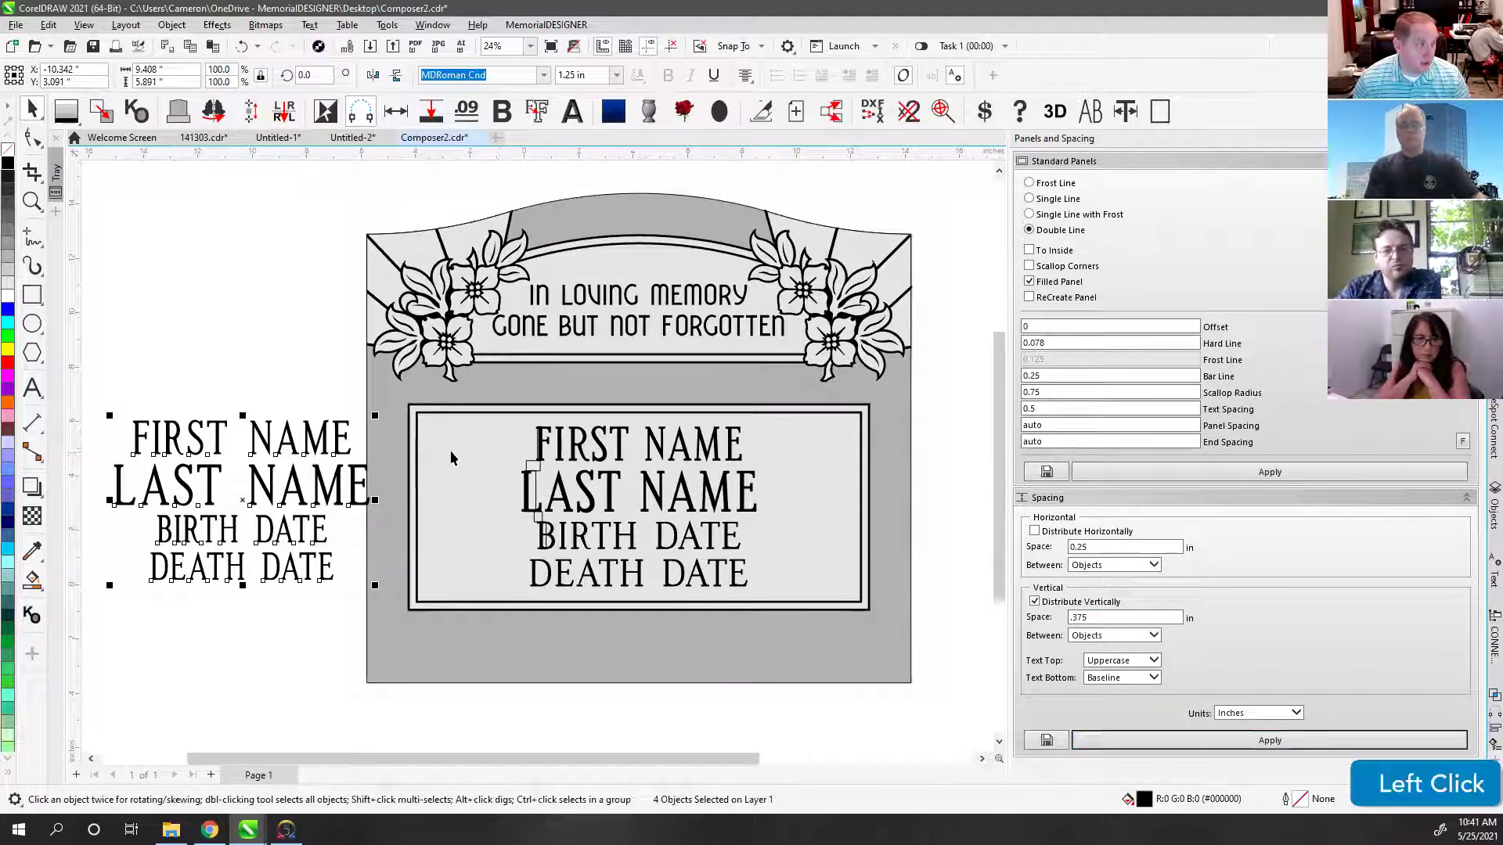
left_click(329, 392)
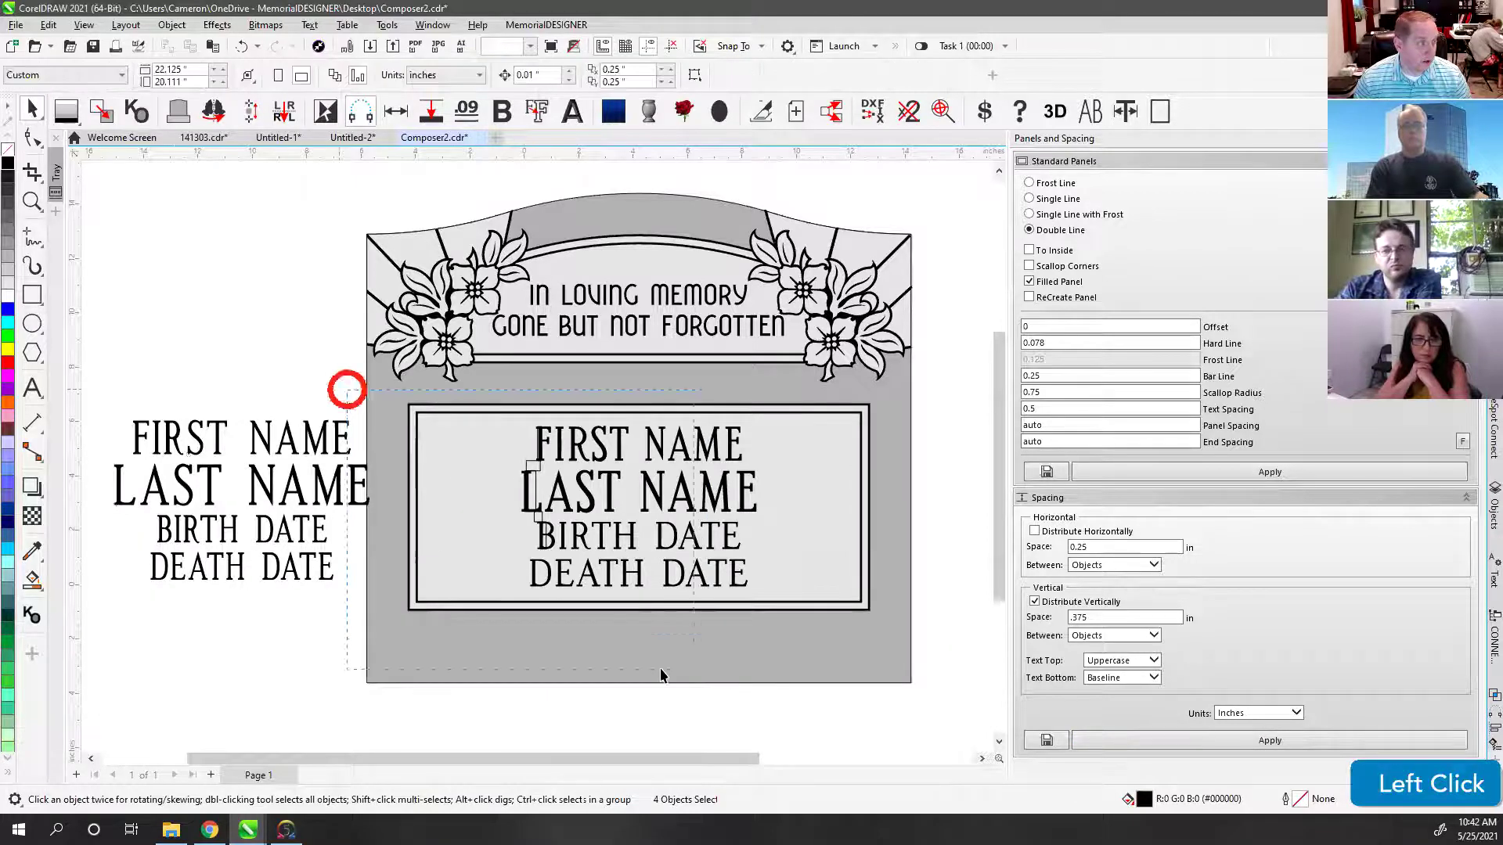
Step: Delete the stray marks beside LAST NAME and move the rebuilt lines onto the panel
left_click_drag(346, 389, 641, 661)
key("Delete")
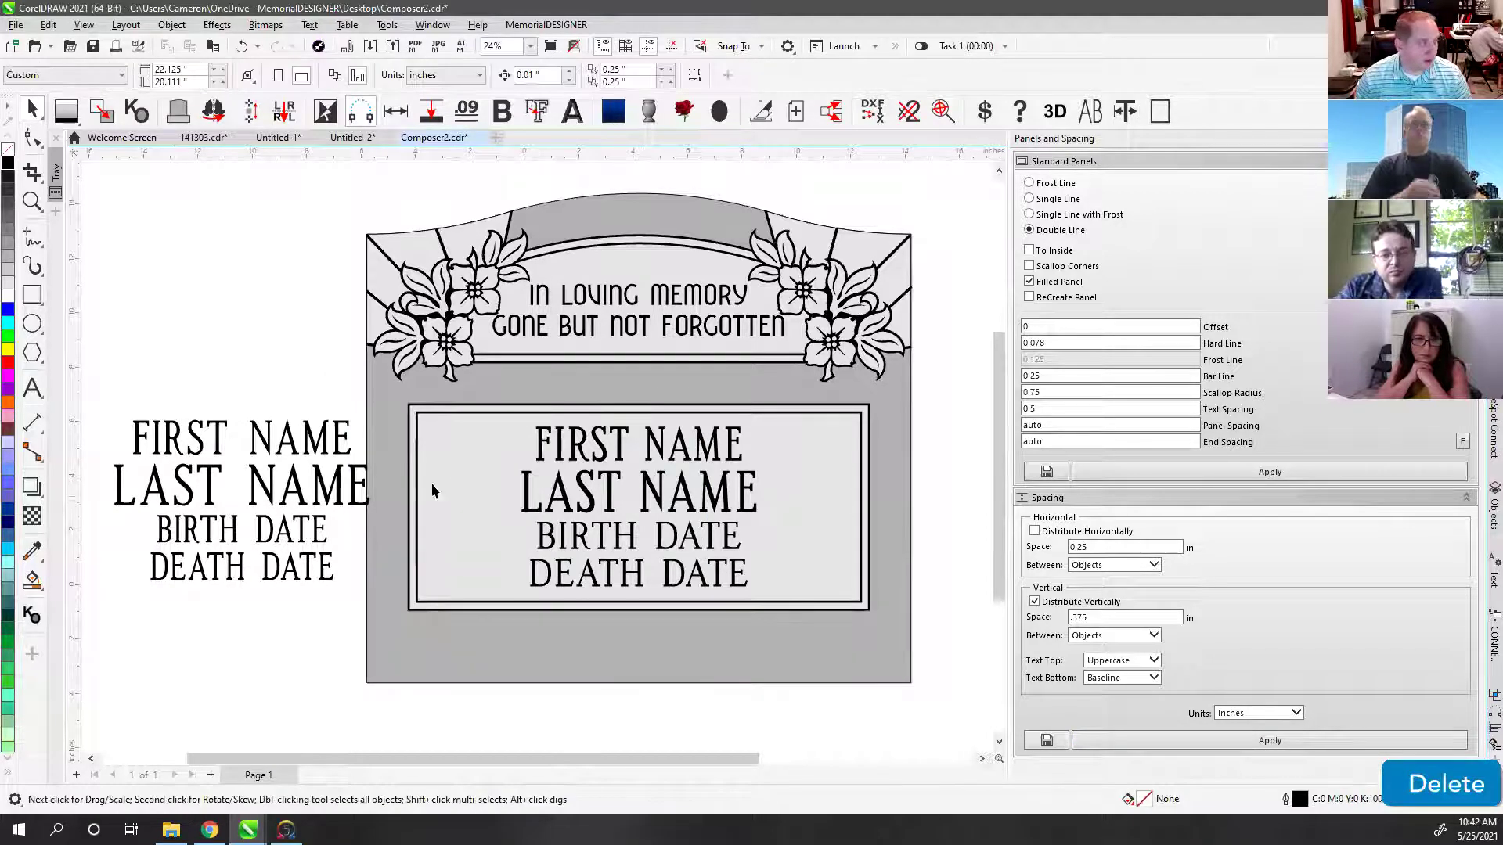
left_click_drag(97, 403, 394, 618)
left_click_drag(136, 458, 537, 455)
Step: Align the new letters exactly over the old lettering and add the panel to the selection
scroll(537, 456, "up", 3)
scroll(537, 455, "up", 4)
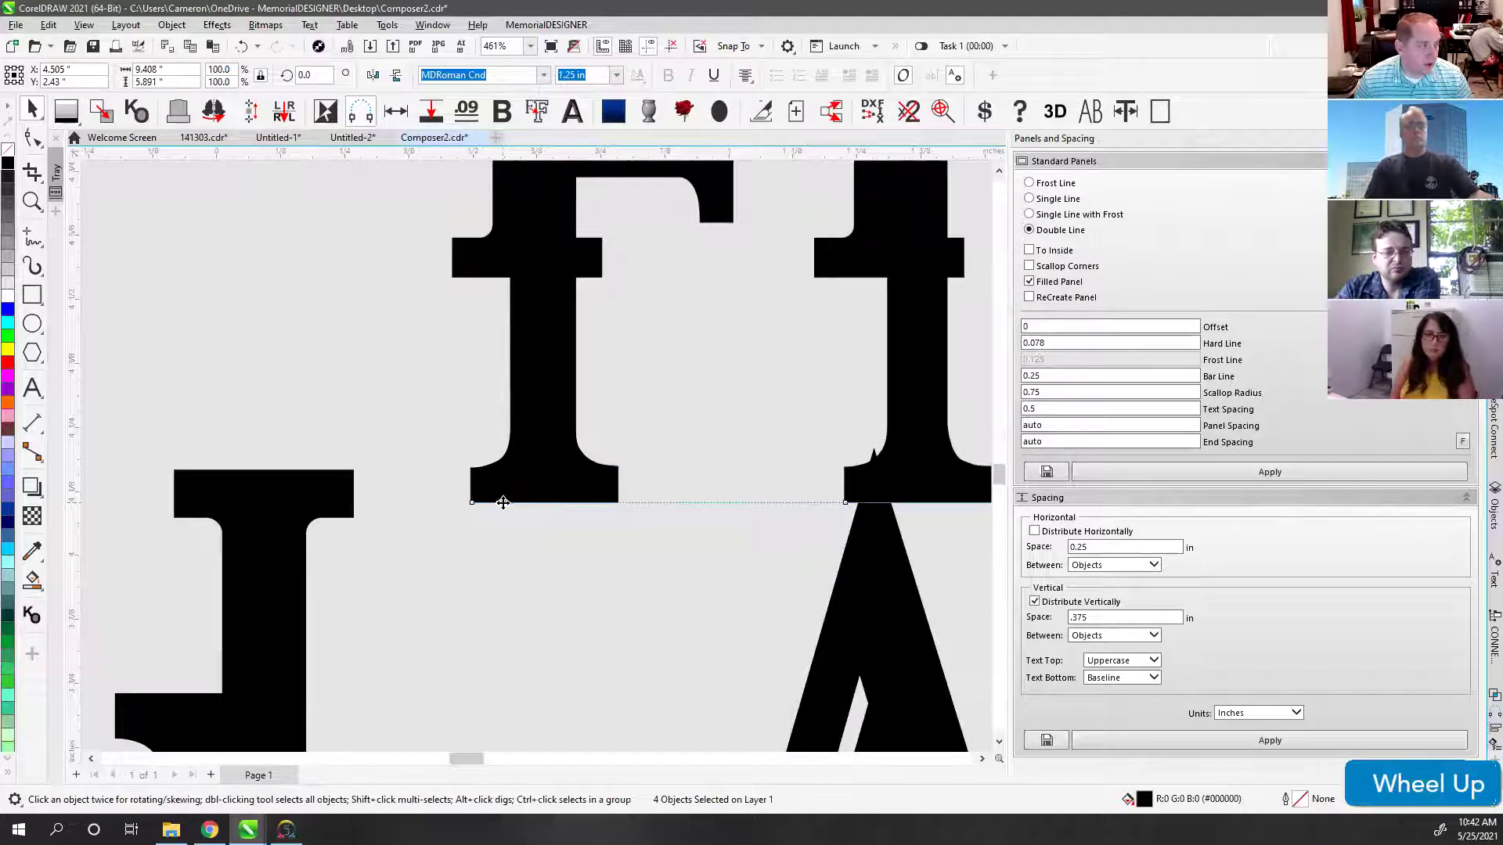
left_click_drag(503, 503, 492, 287)
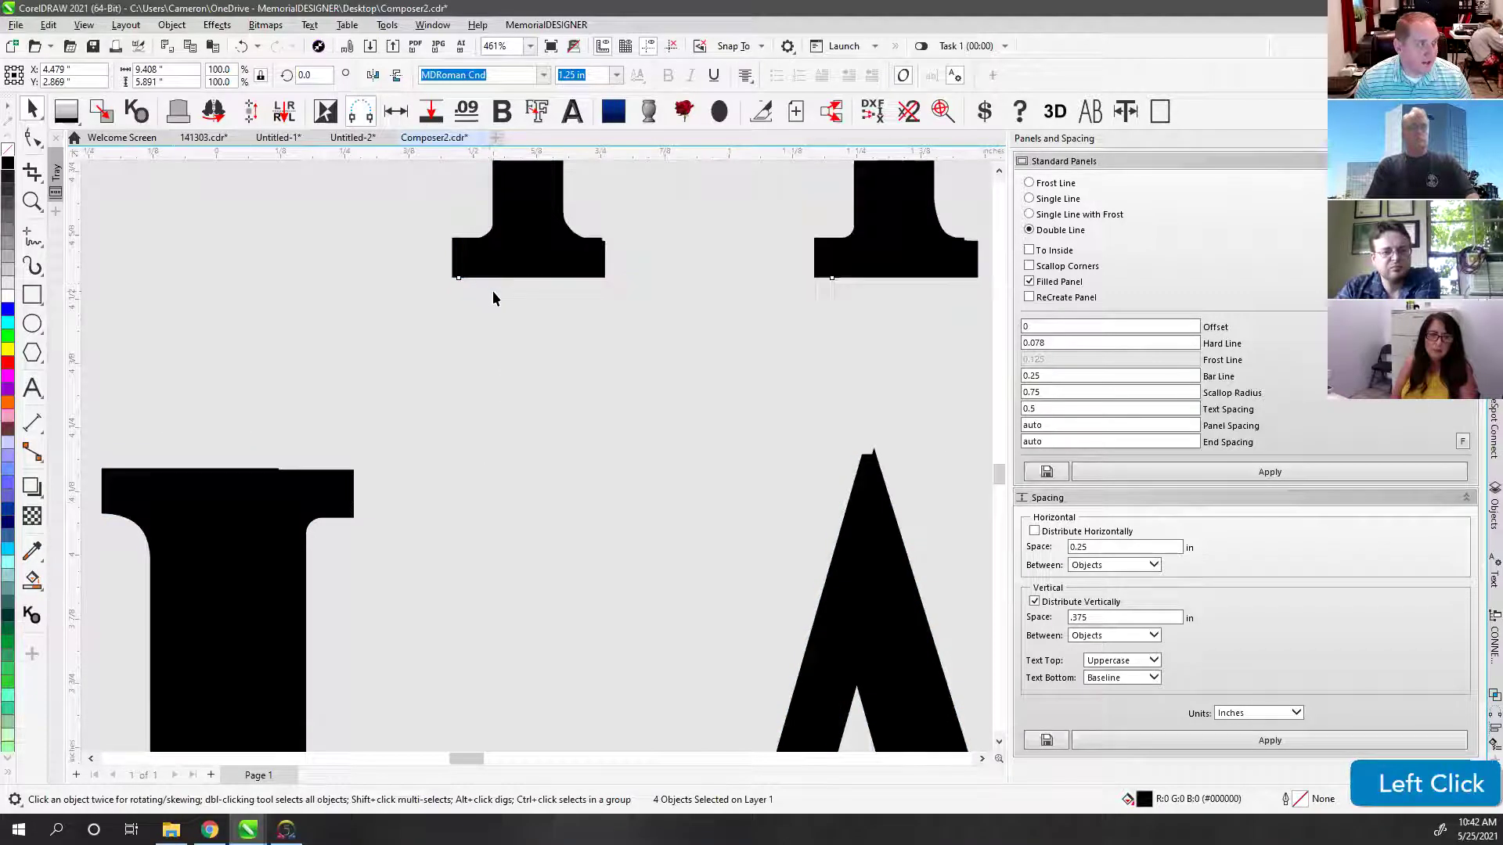
scroll(491, 289, "down", 2)
scroll(540, 464, "down", 8)
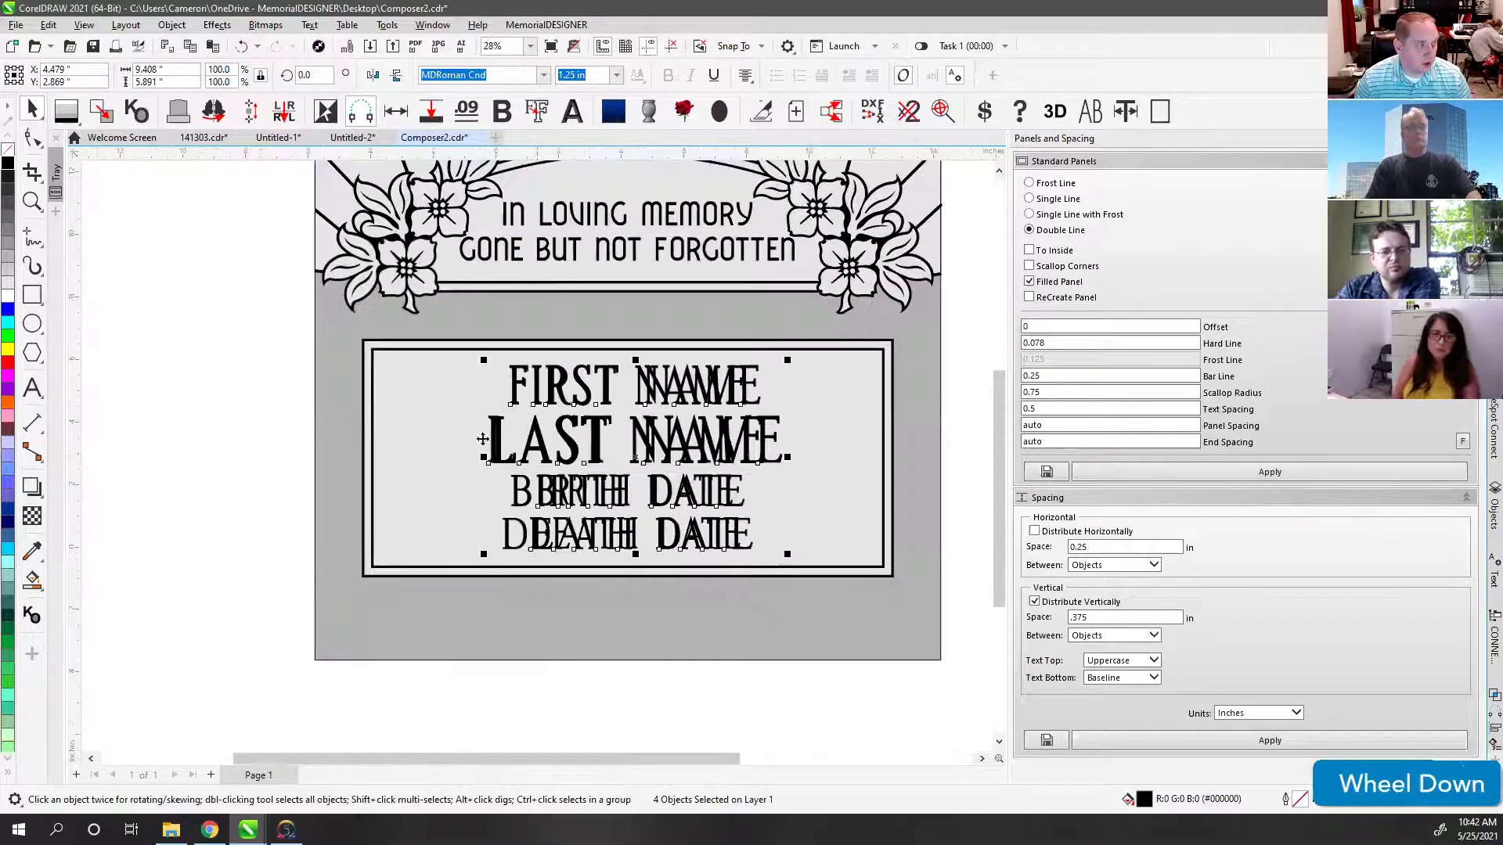
left_click(440, 408, "shift")
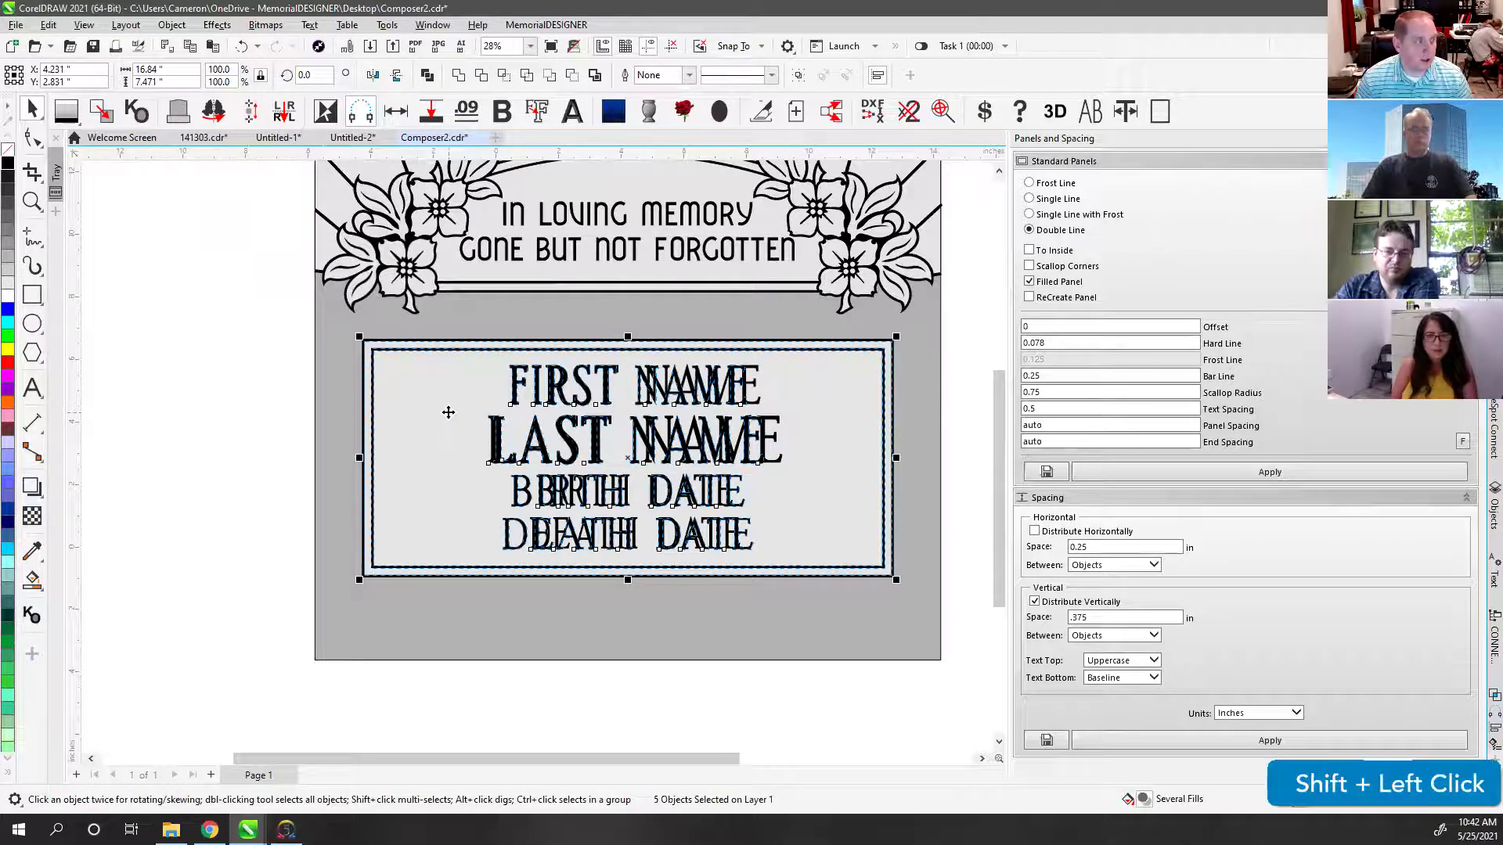
Step: Centre the FIRST NAME to DEATH DATE lines on the panel and delete the old outlined letter nodes
key("c")
left_click(228, 387)
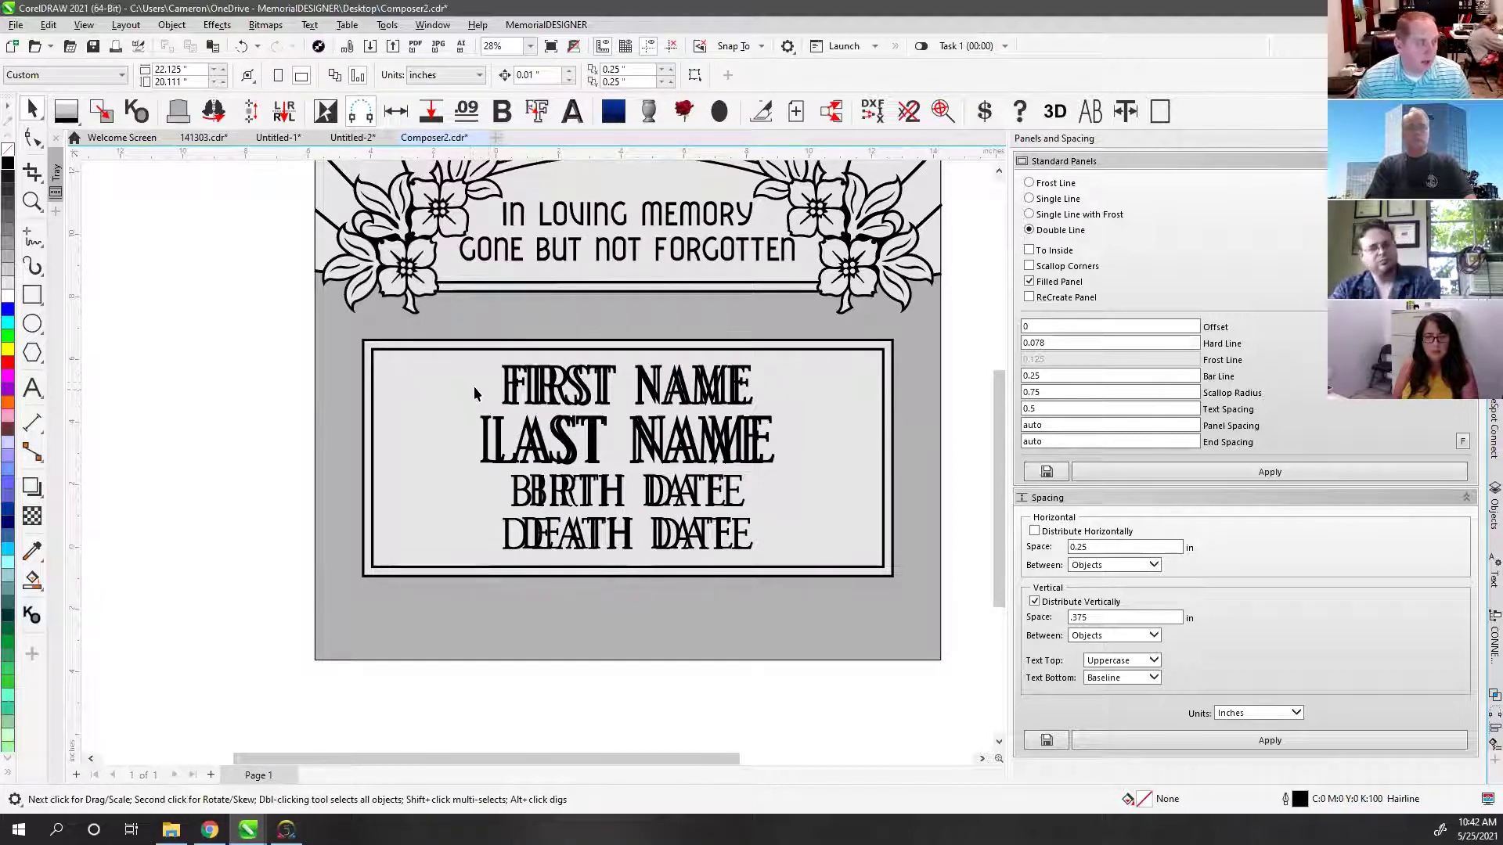
left_click(482, 387)
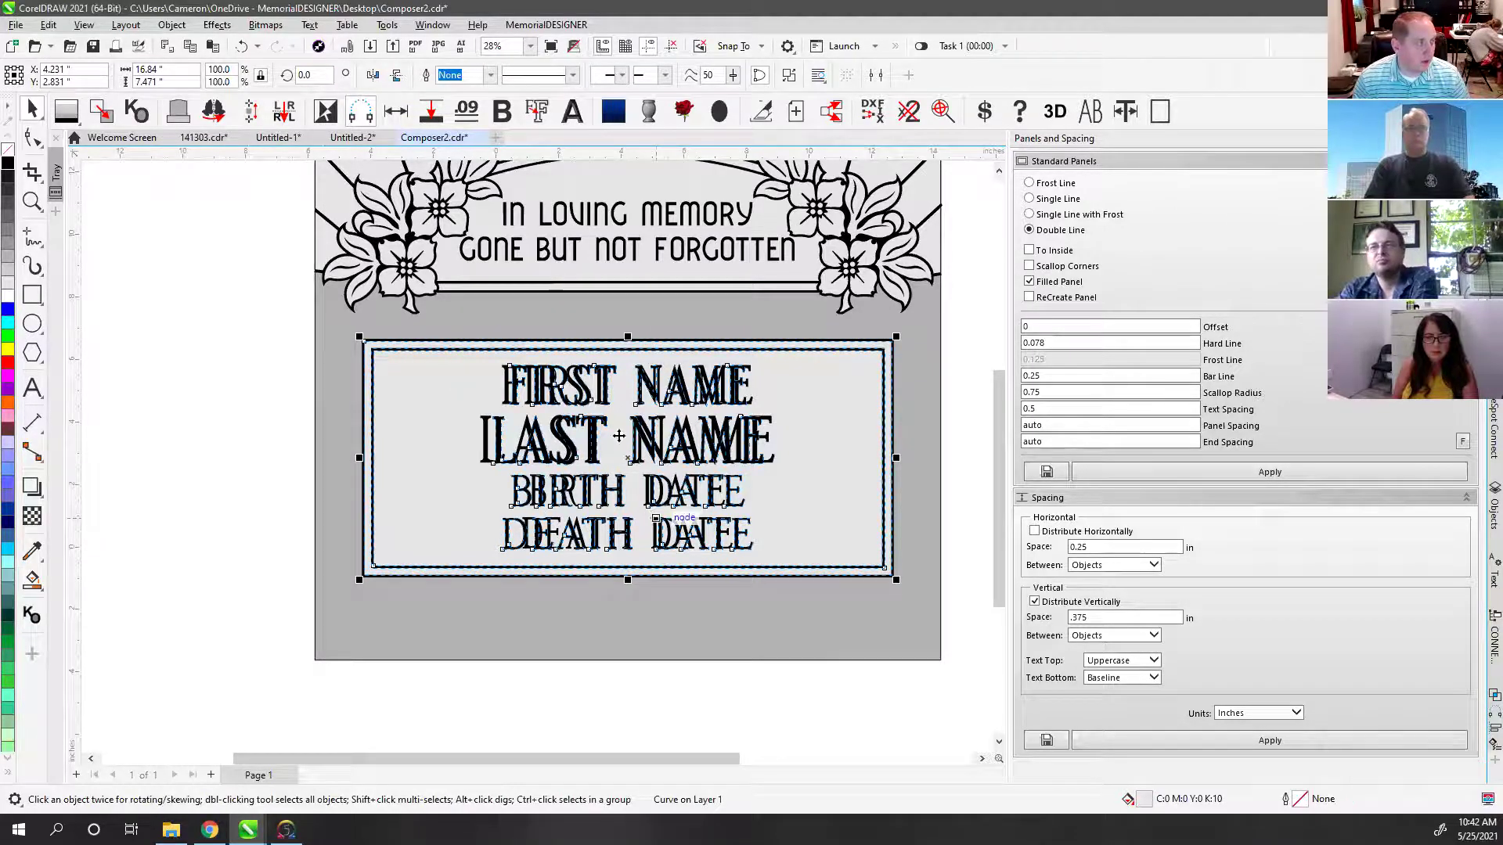
left_click(32, 138)
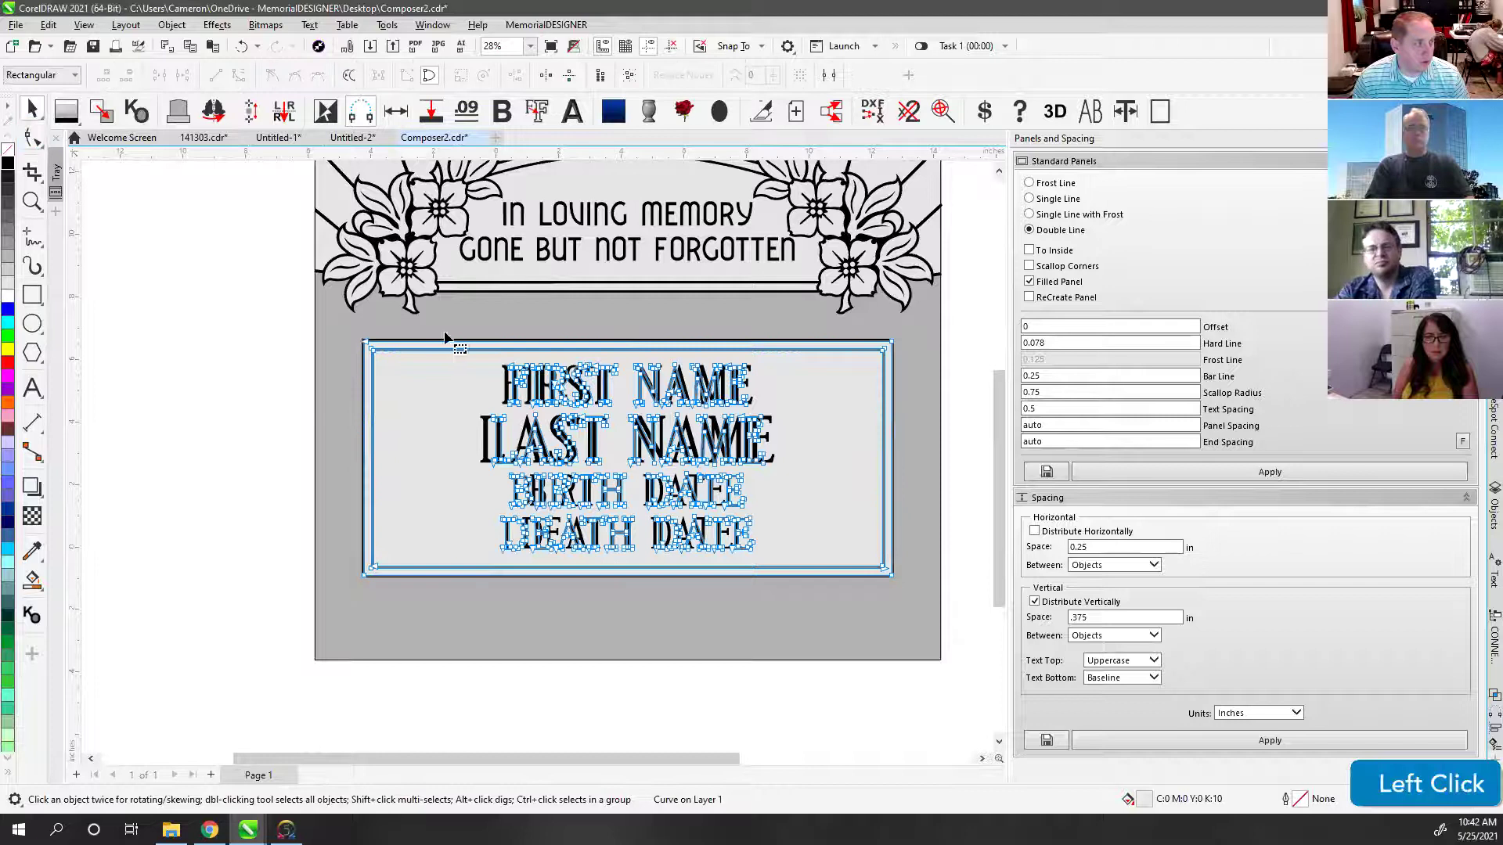
left_click_drag(753, 597, 823, 615)
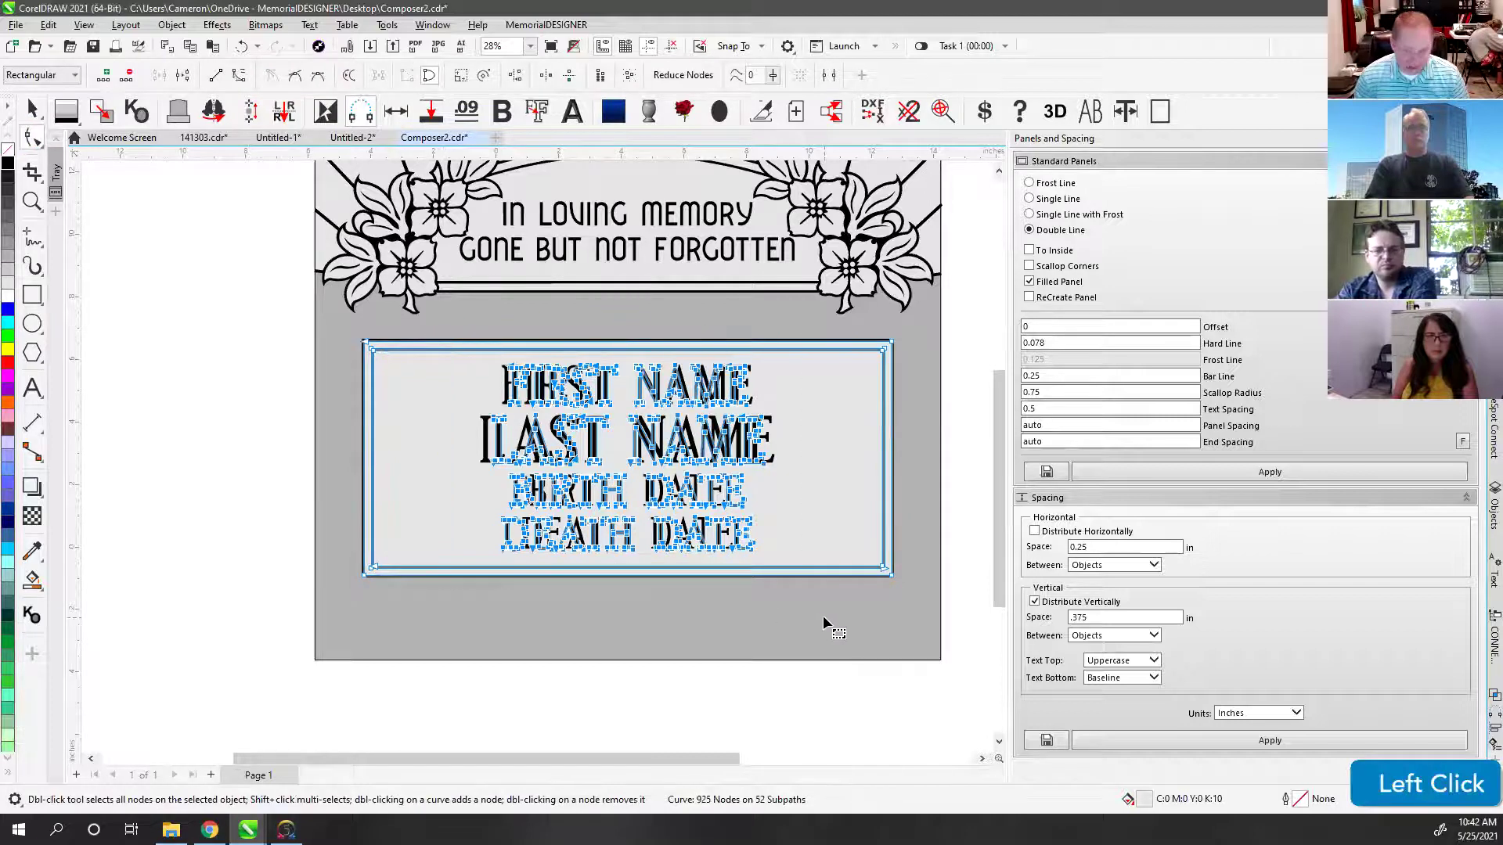
key("Delete")
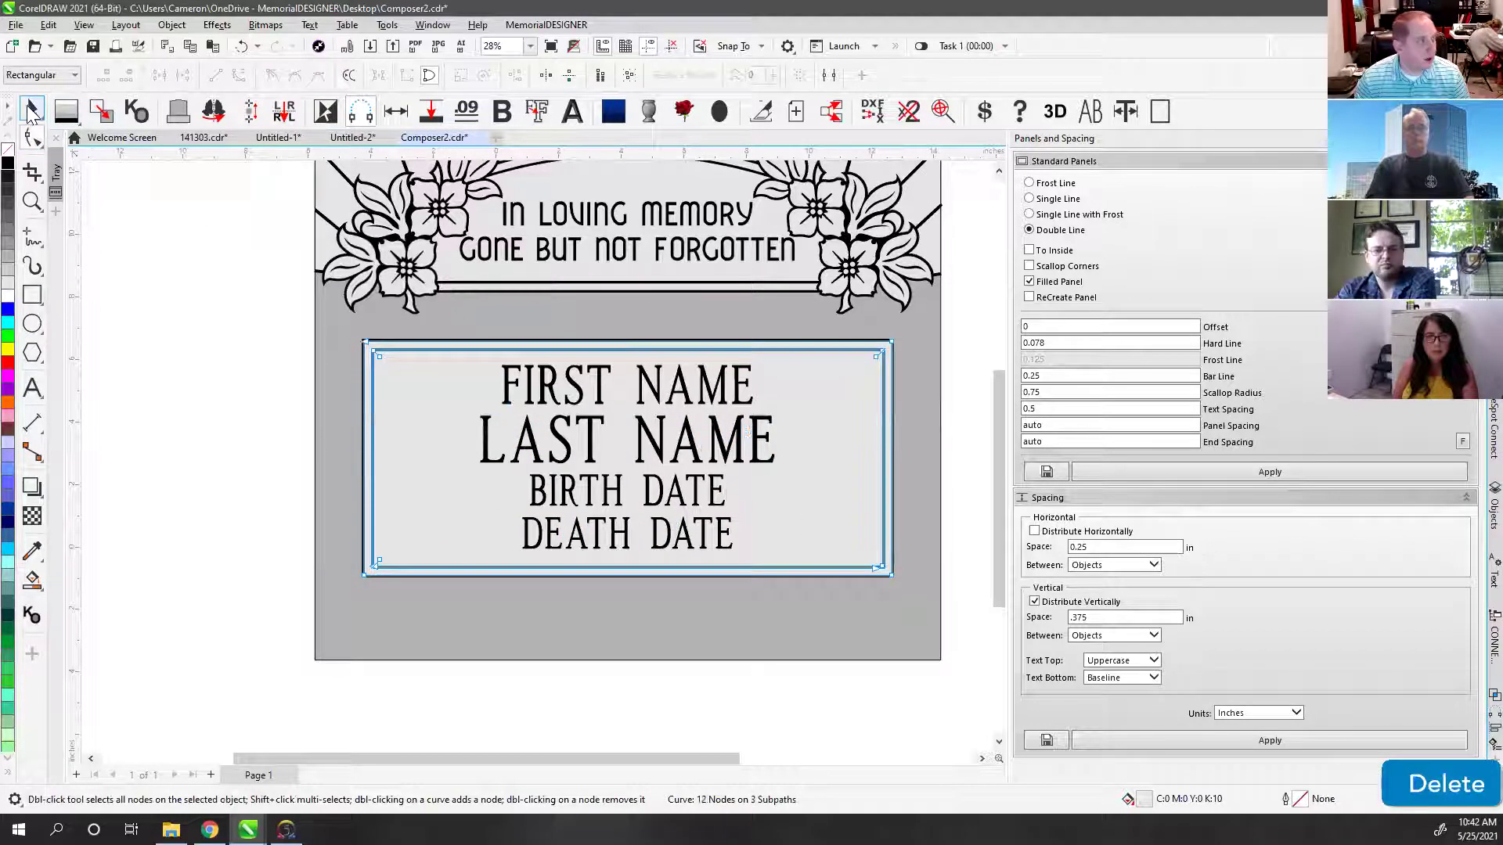
left_click(32, 109)
left_click(194, 343)
key("F4")
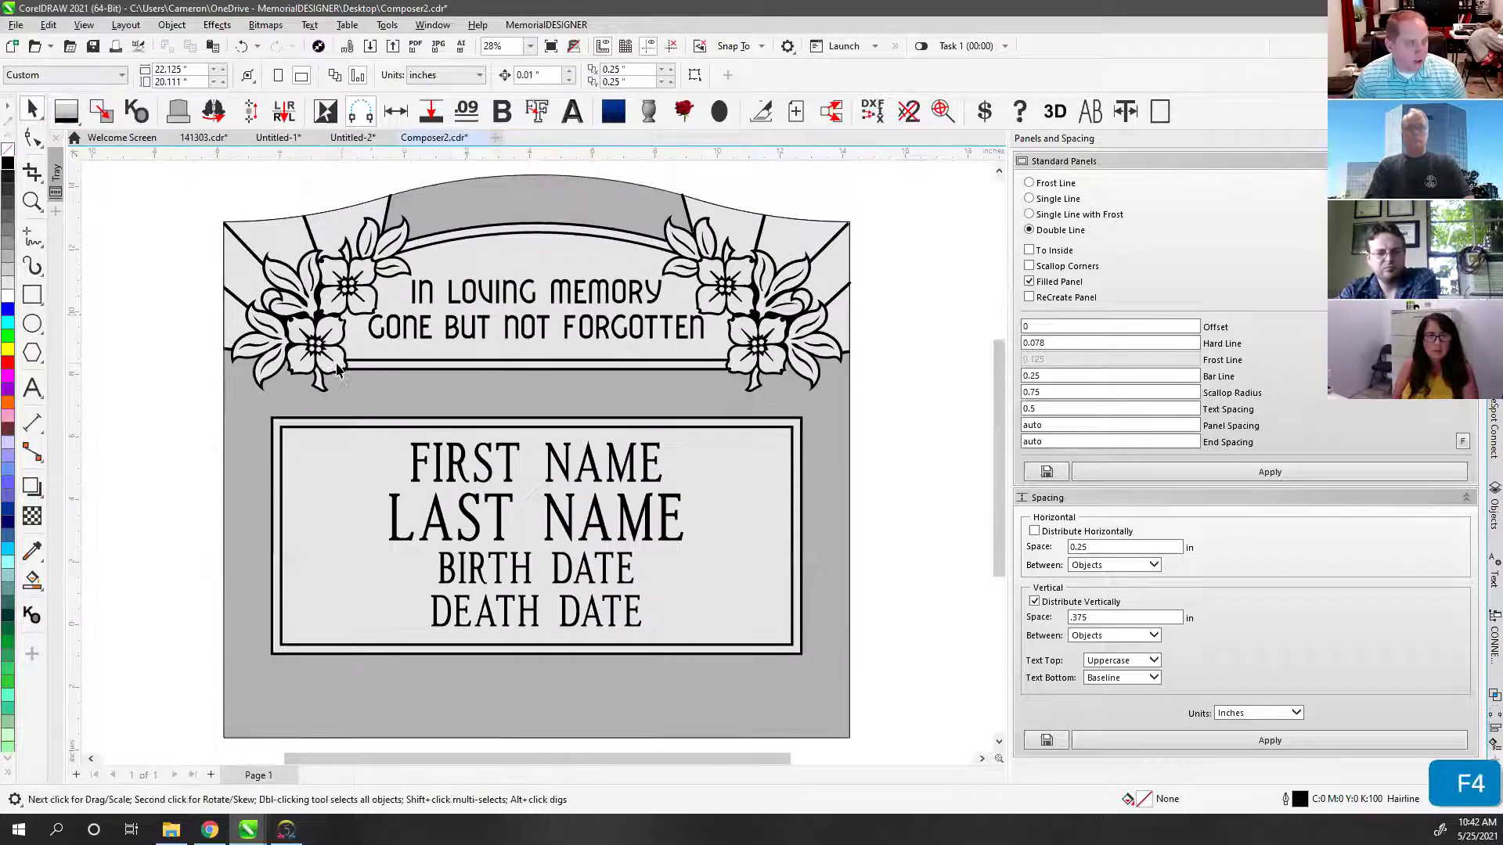
left_click(421, 173)
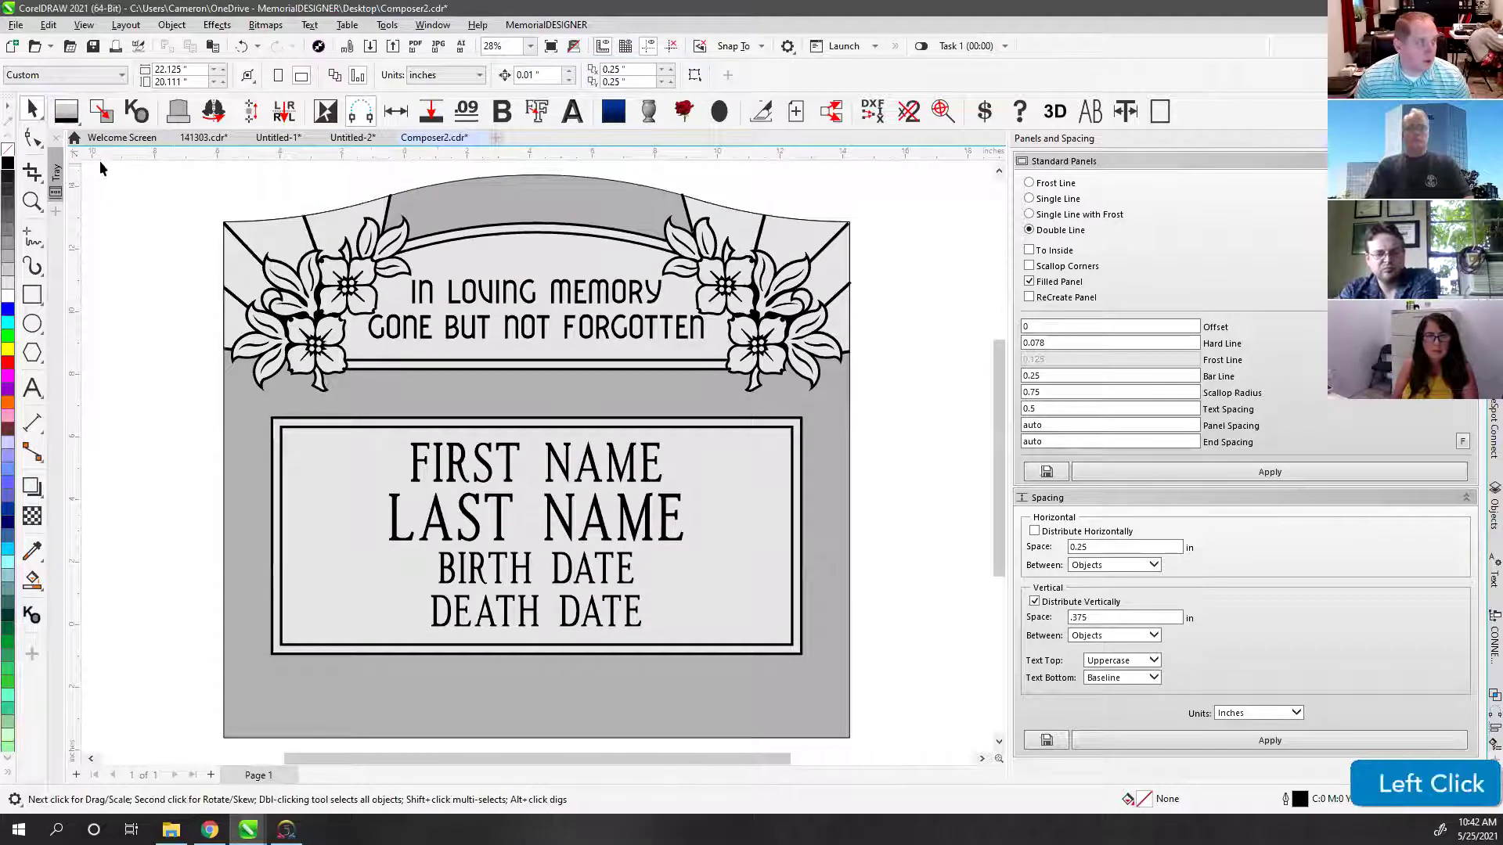
double_click(32, 110)
left_click(104, 237)
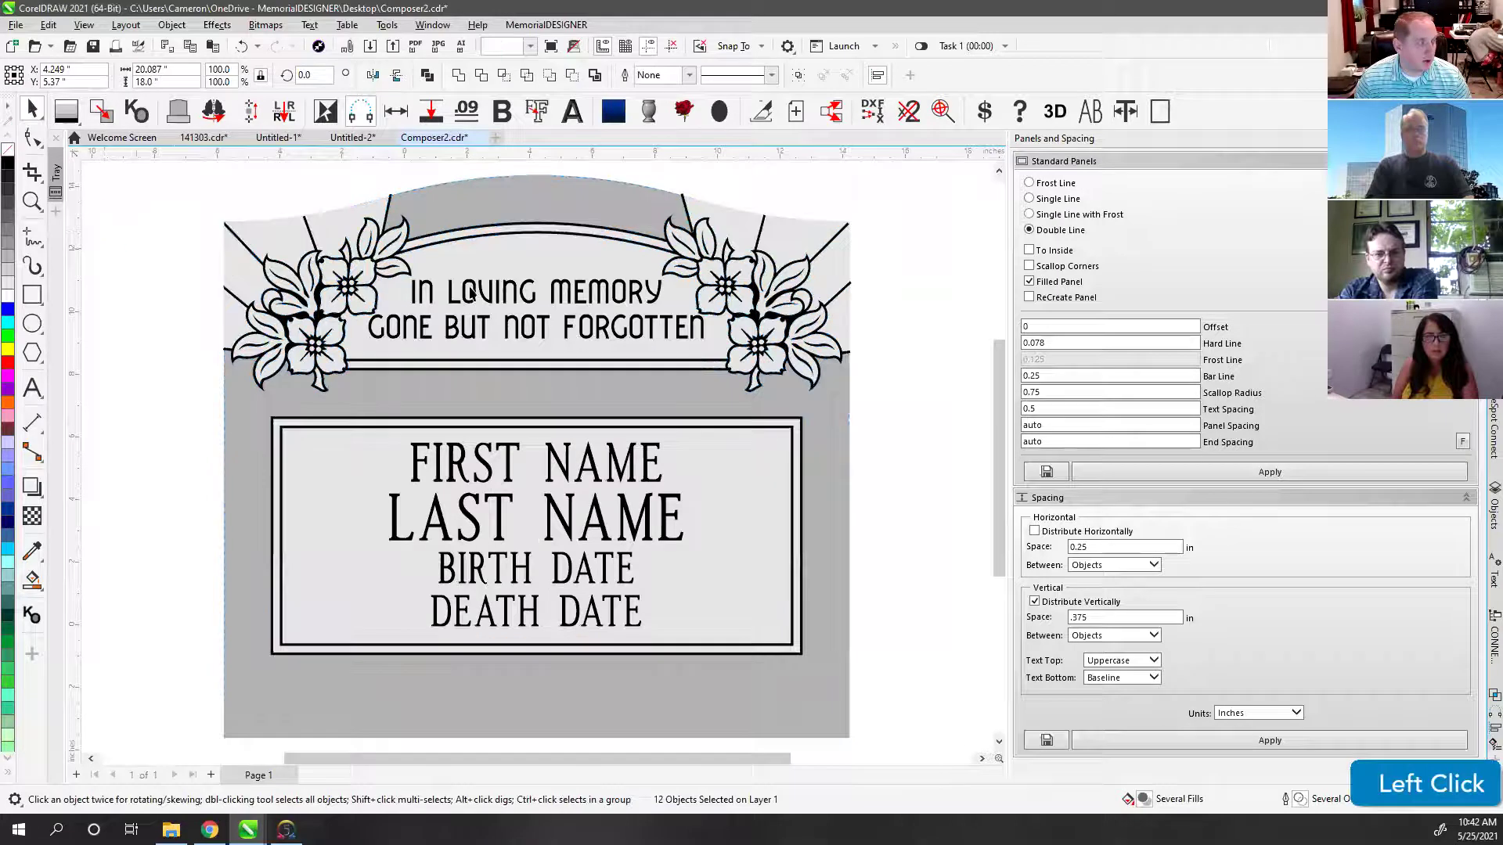
left_click(486, 468)
left_click(468, 517)
left_click(475, 574)
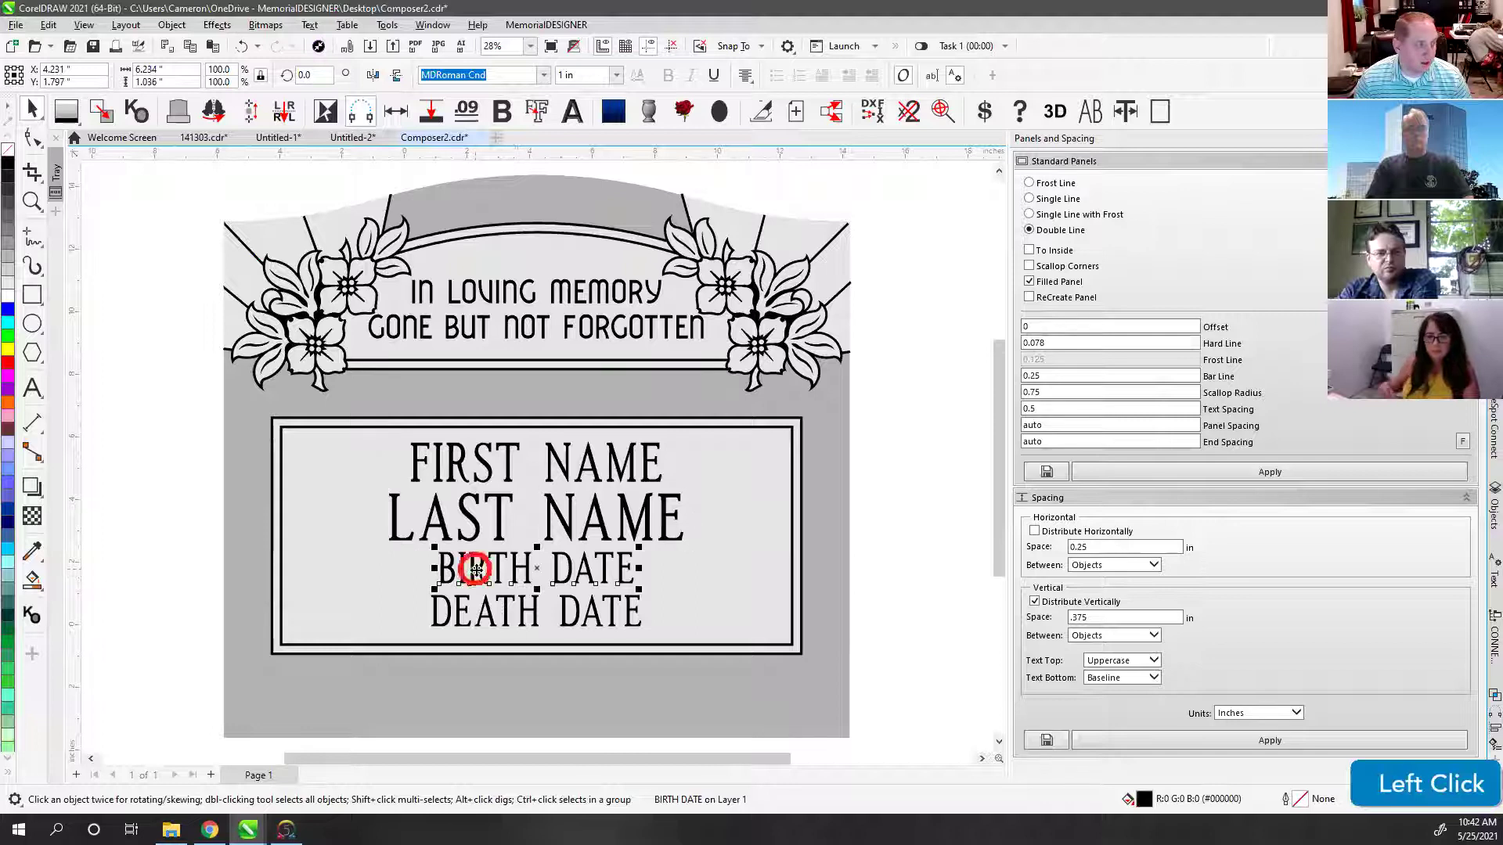
left_click(460, 462)
left_click(32, 387)
left_click(491, 476)
key("ctrl+a")
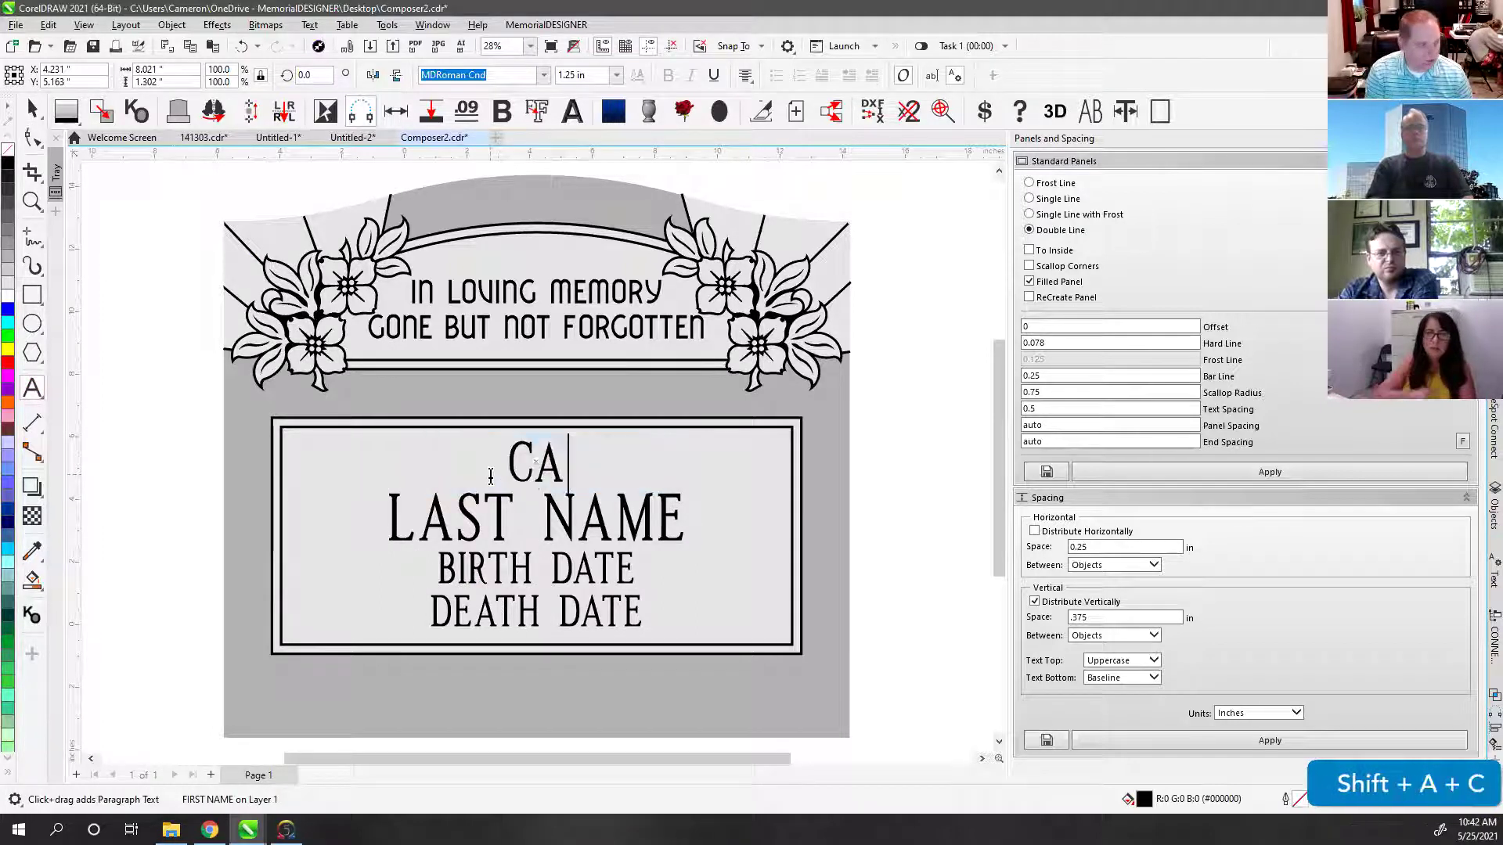
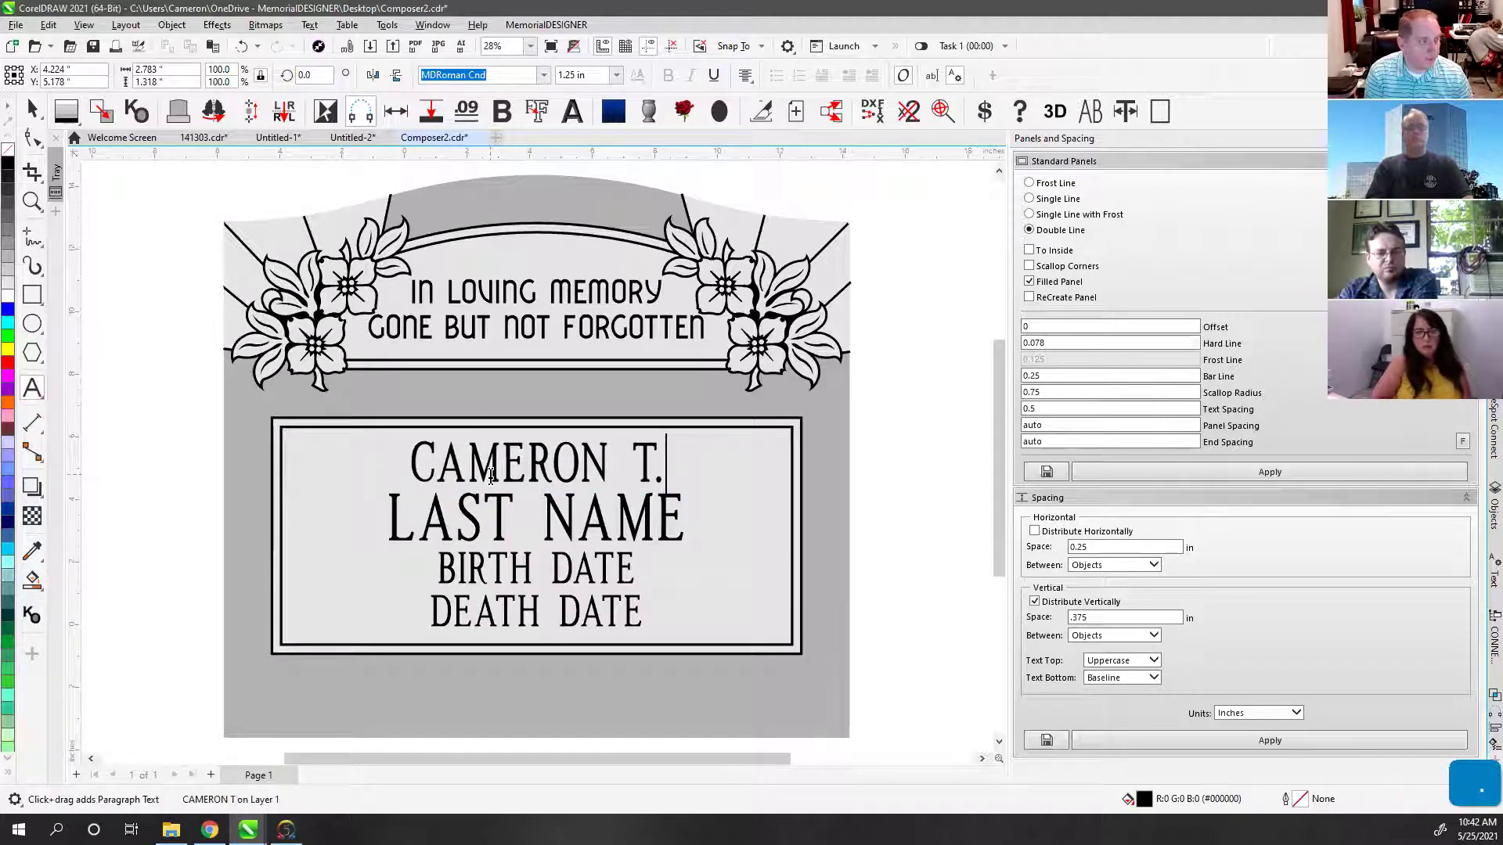
left_click(480, 530)
key("ctrl+a")
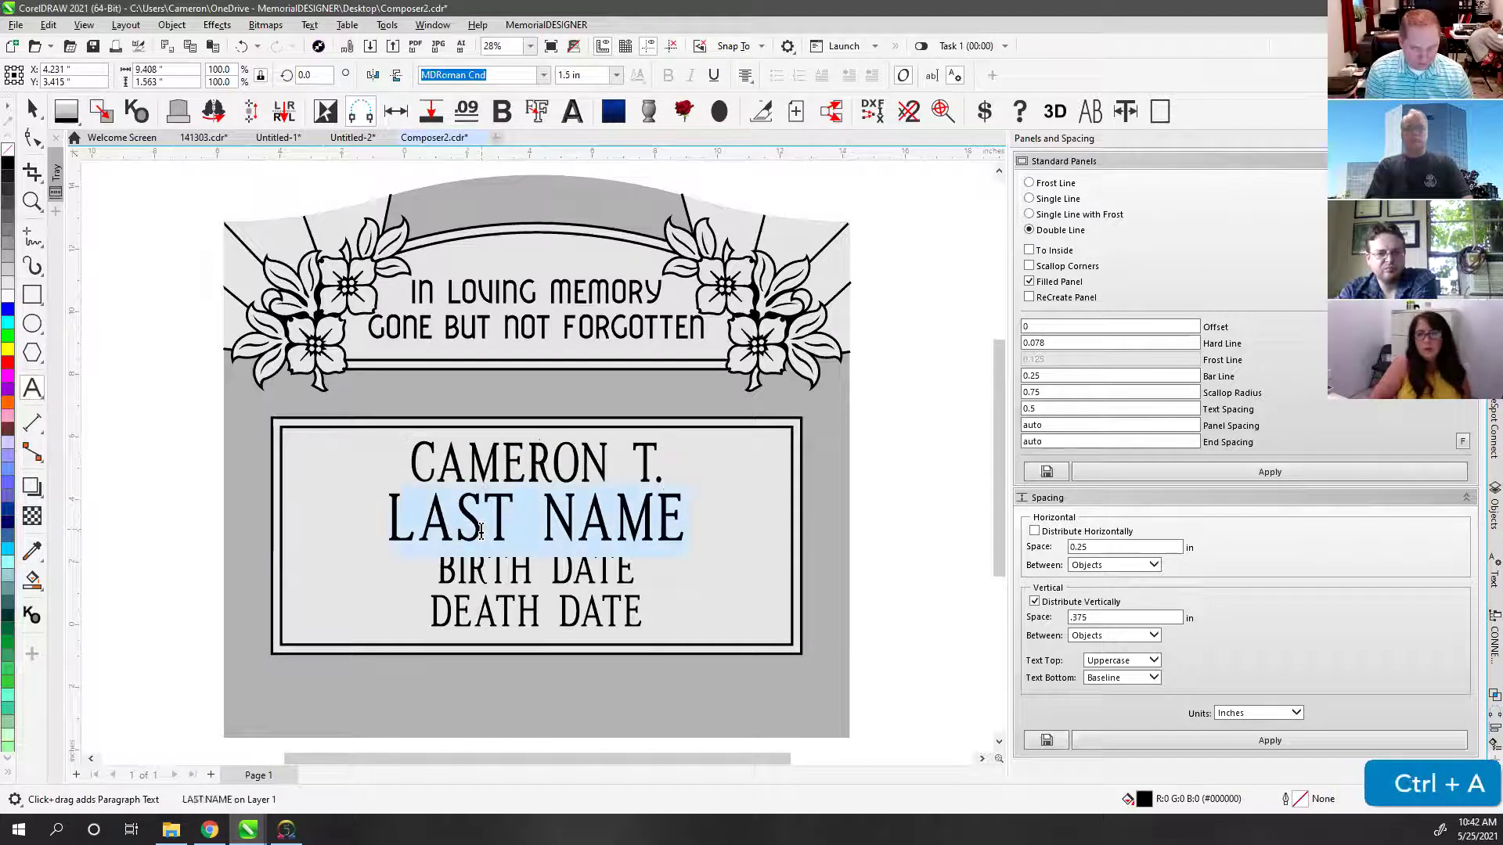
left_click(498, 569)
key("ctrl+a")
left_click(32, 109)
left_click(152, 197)
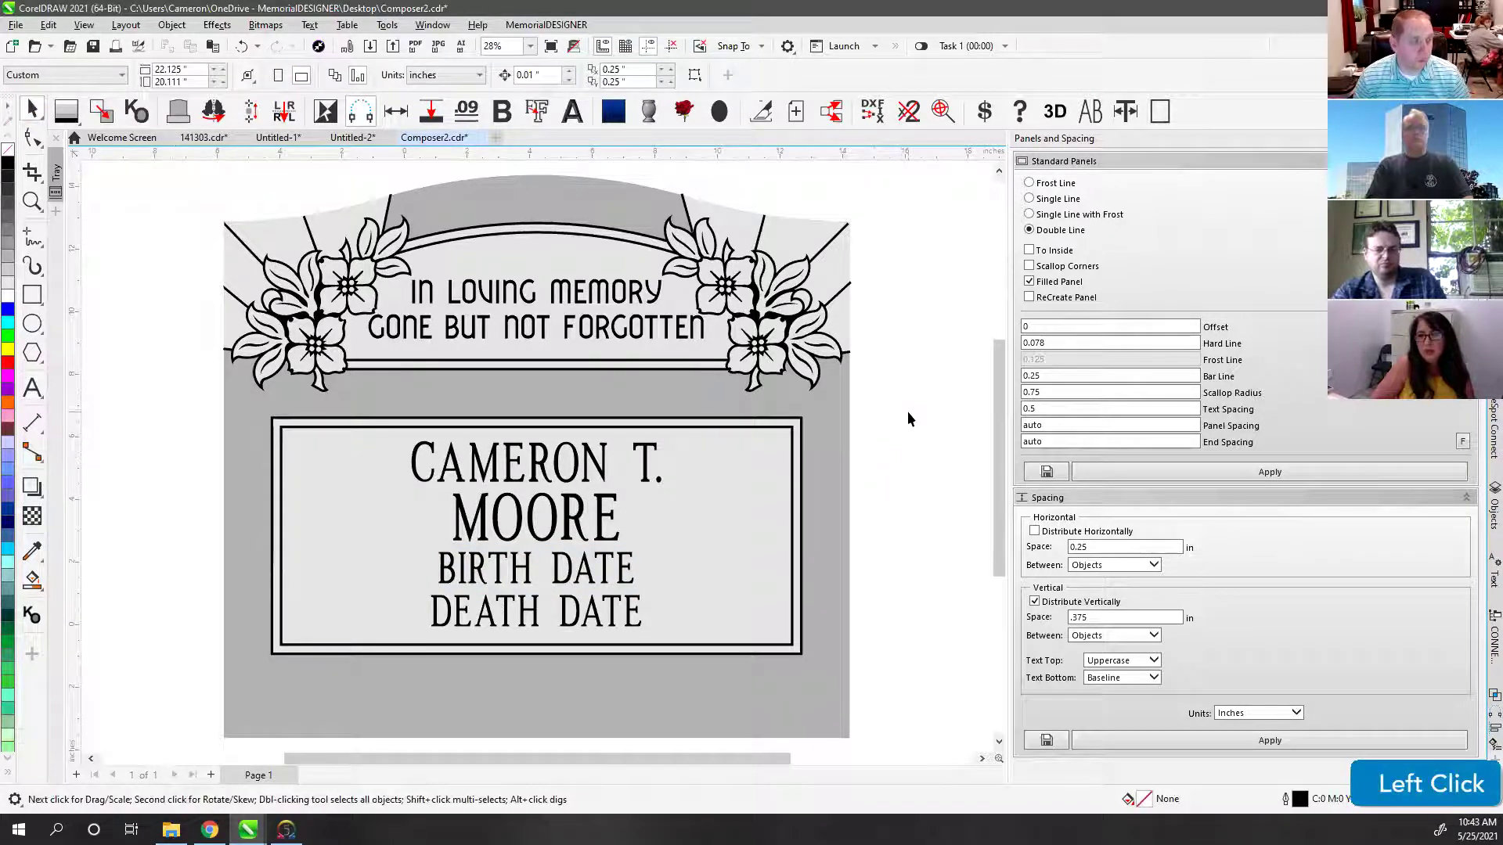
key("ctrl+z")
key("ctrl+z")
key("ctrl+z")
key("ctrl+z")
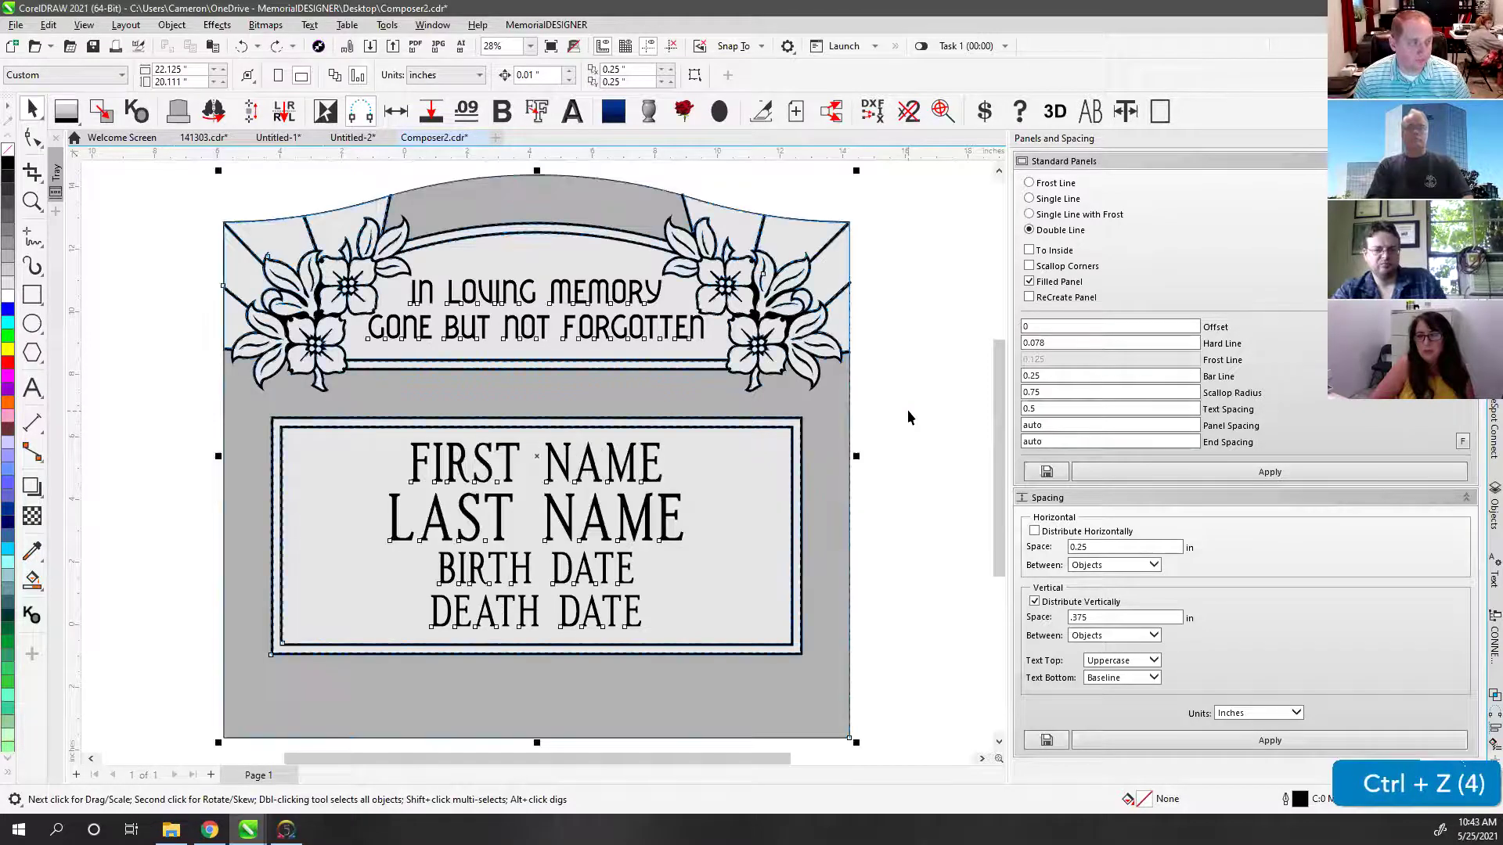
left_click(918, 382)
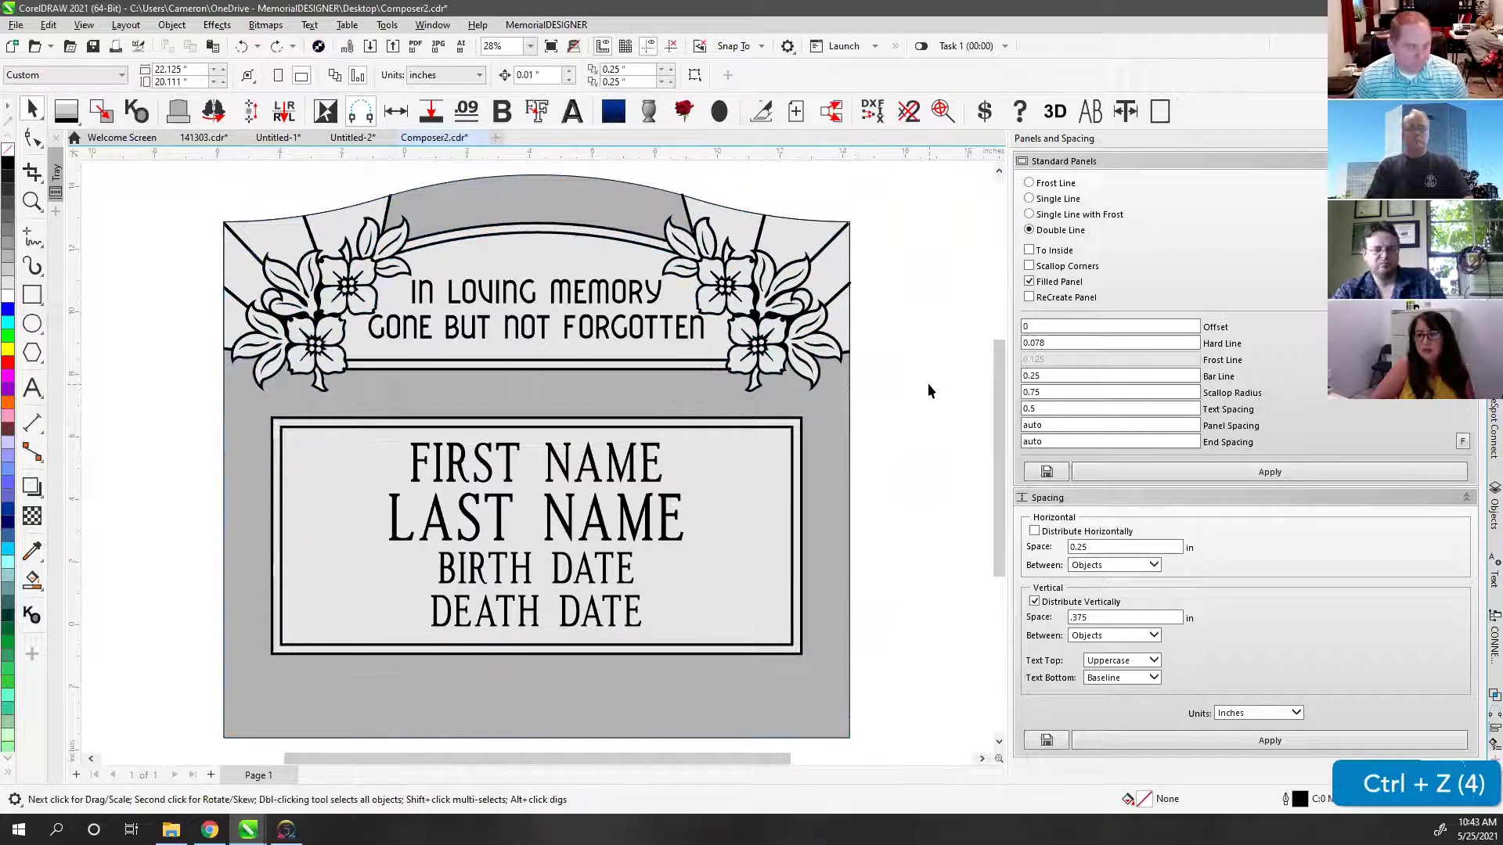
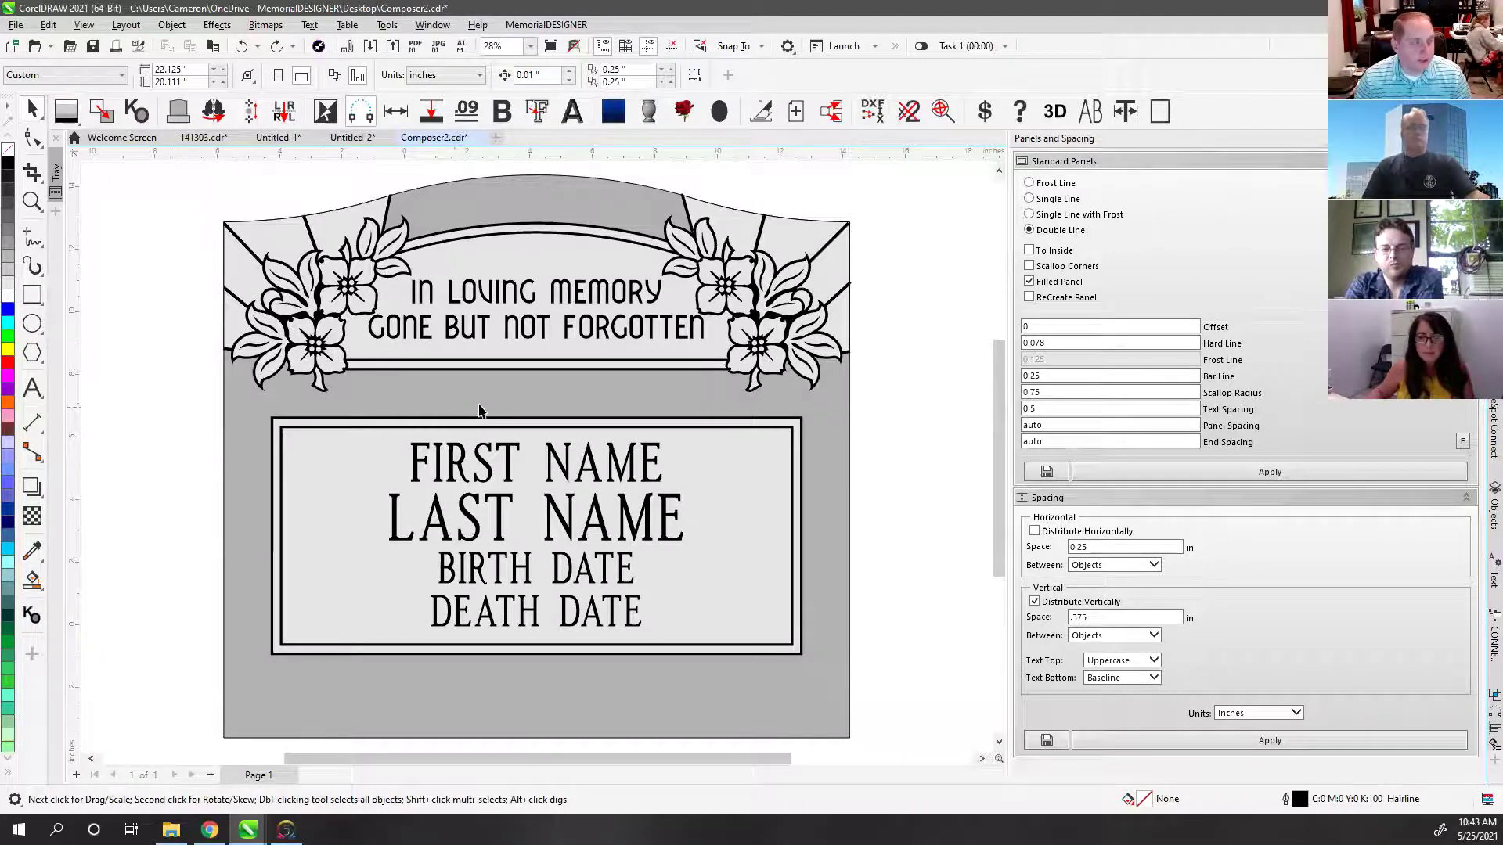
Step: Select every object in the memorial and remove all outlines with the no-colour swatch
scroll(527, 405, "down", 3)
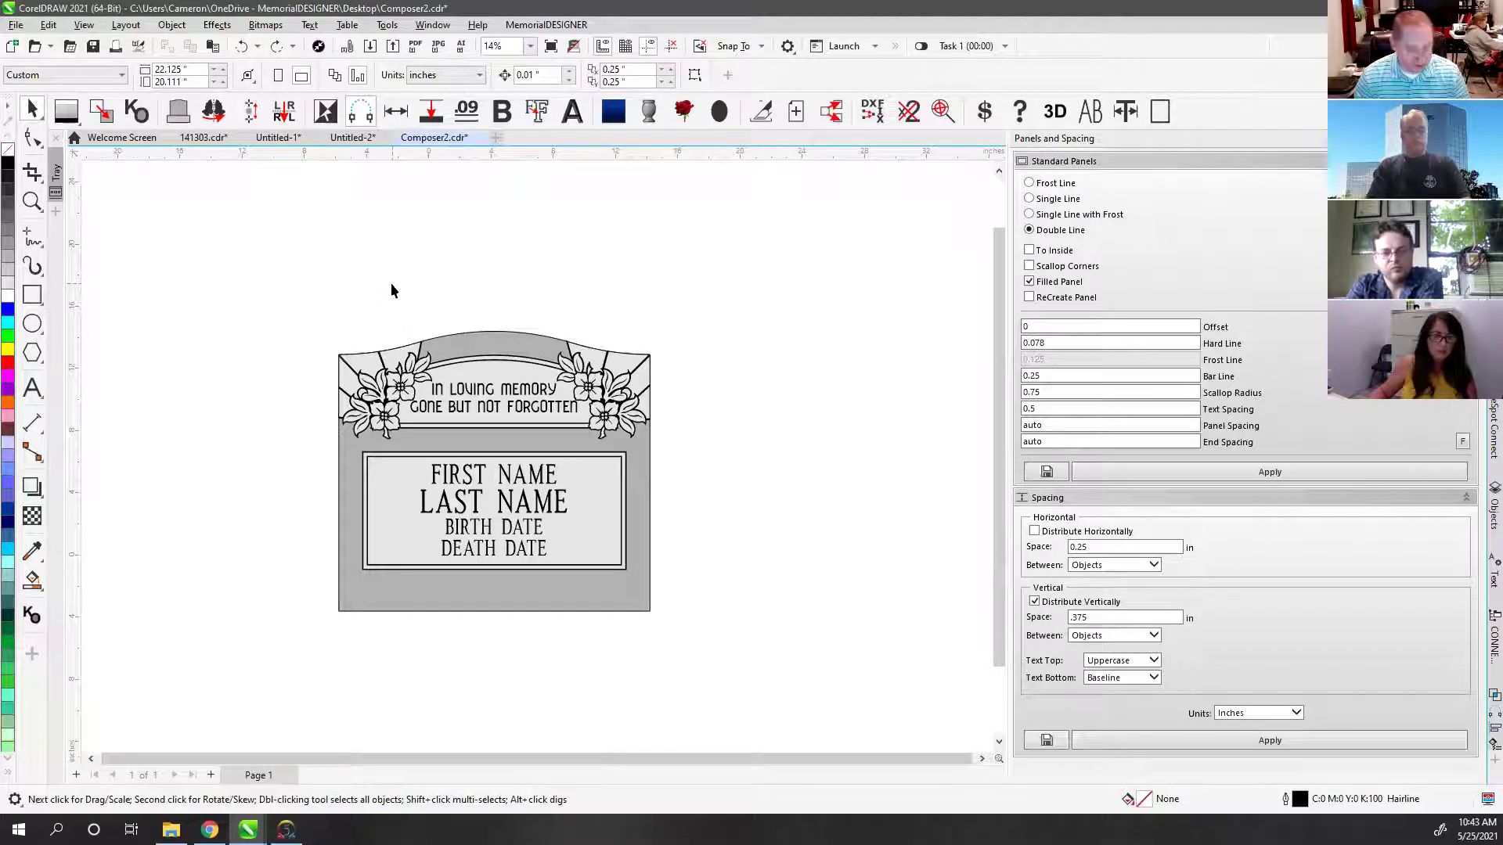
key("F4")
left_click(391, 415)
scroll(537, 454, "down", 3)
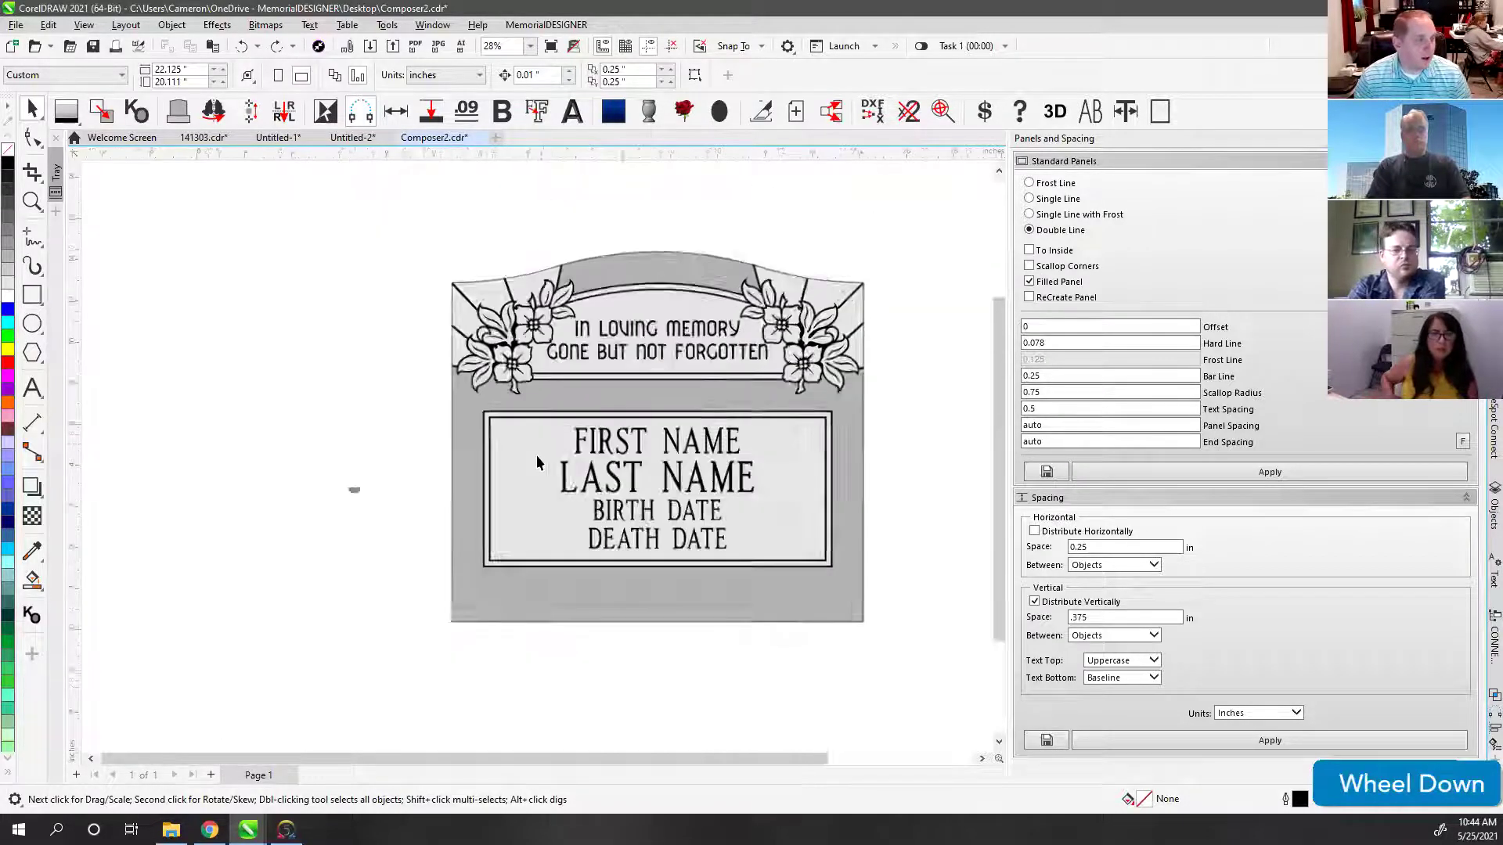
scroll(537, 460, "up", 2)
scroll(537, 460, "up", 4)
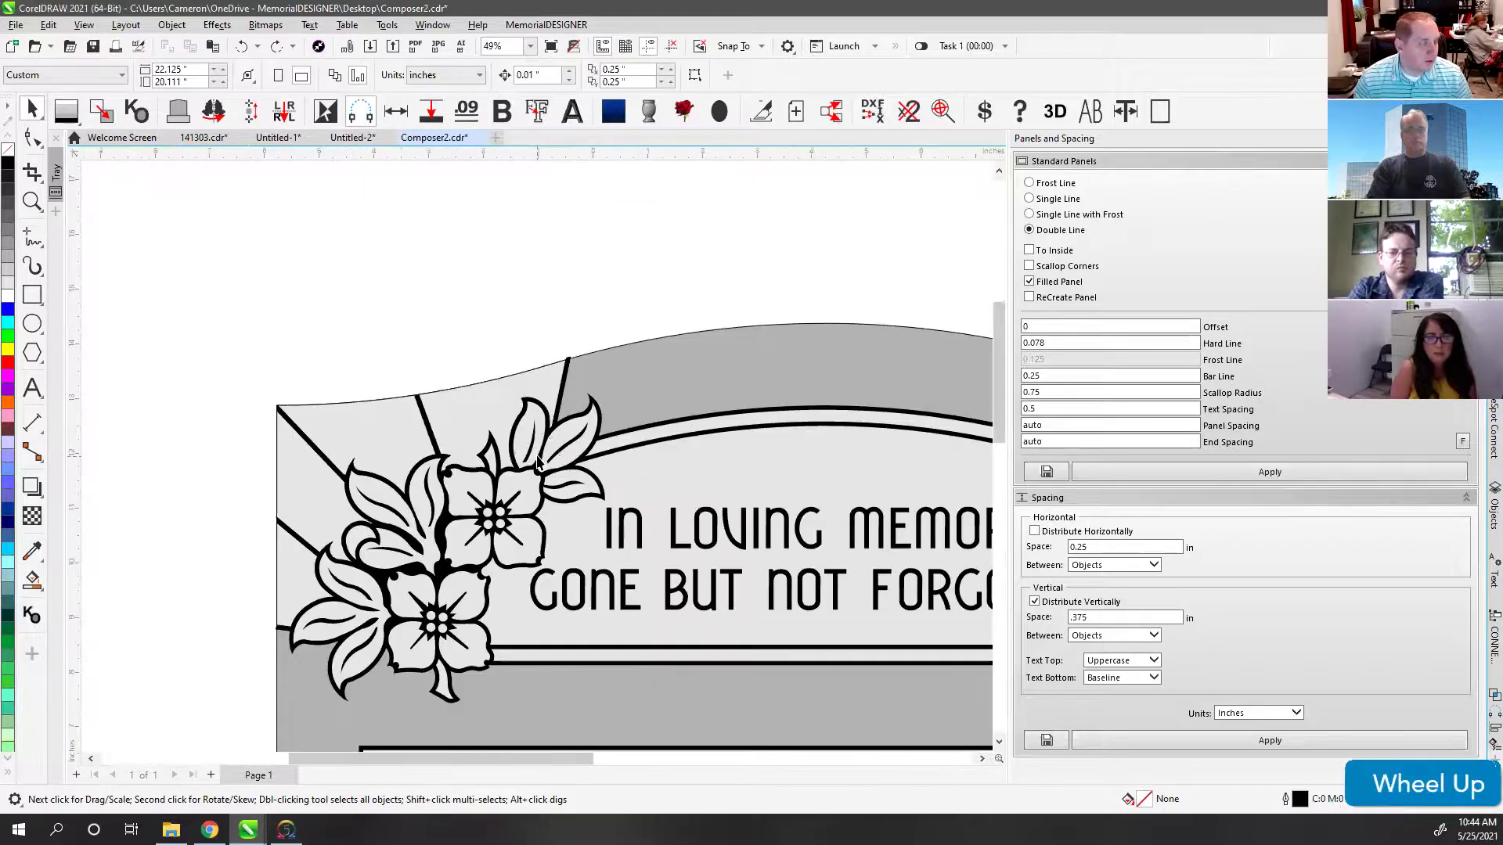
key("F4")
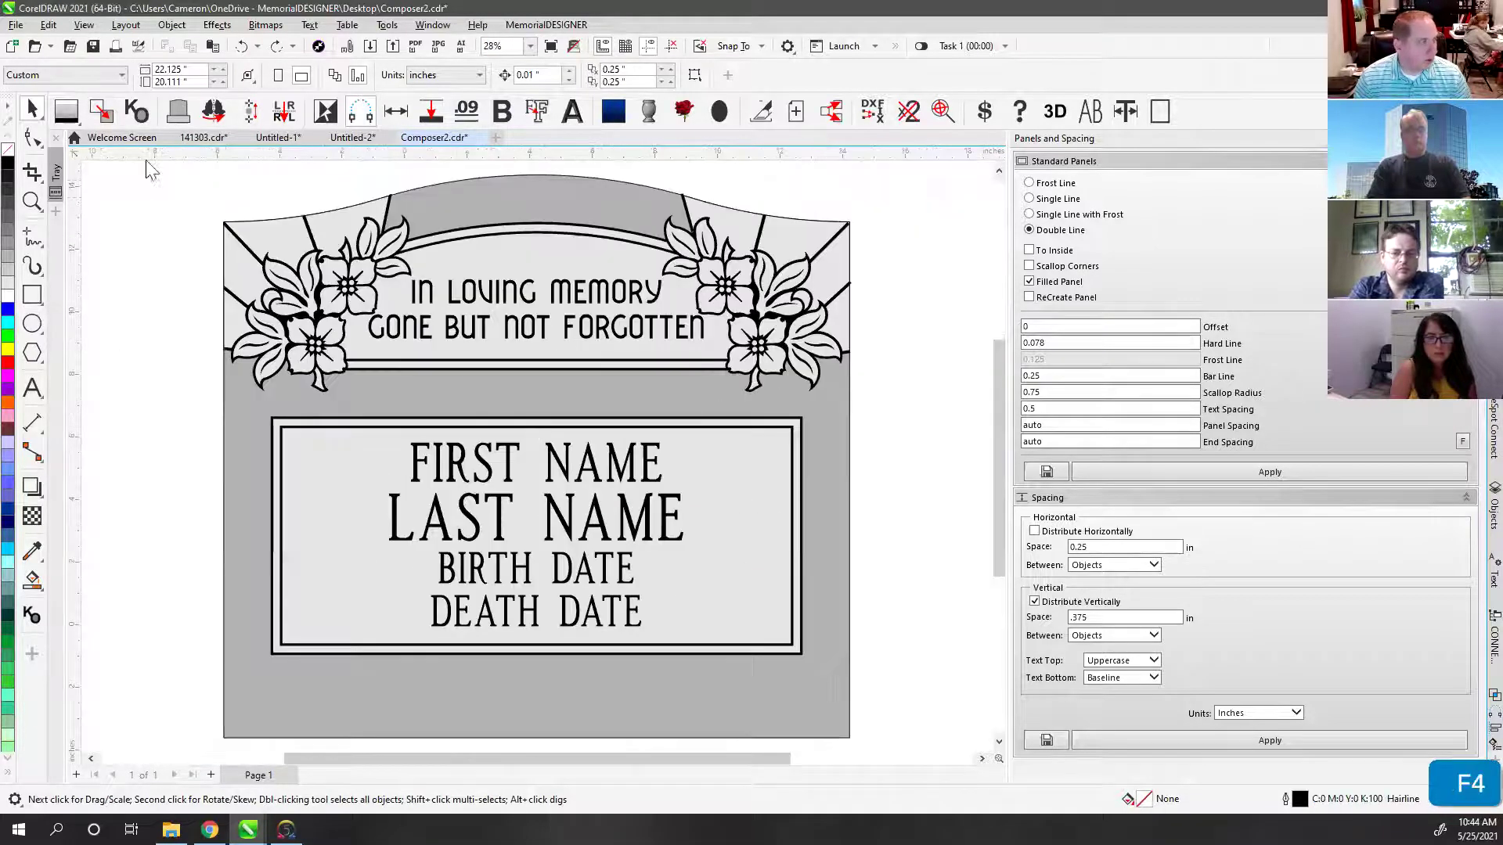
double_click(32, 108)
right_click(6, 156)
left_click(93, 182)
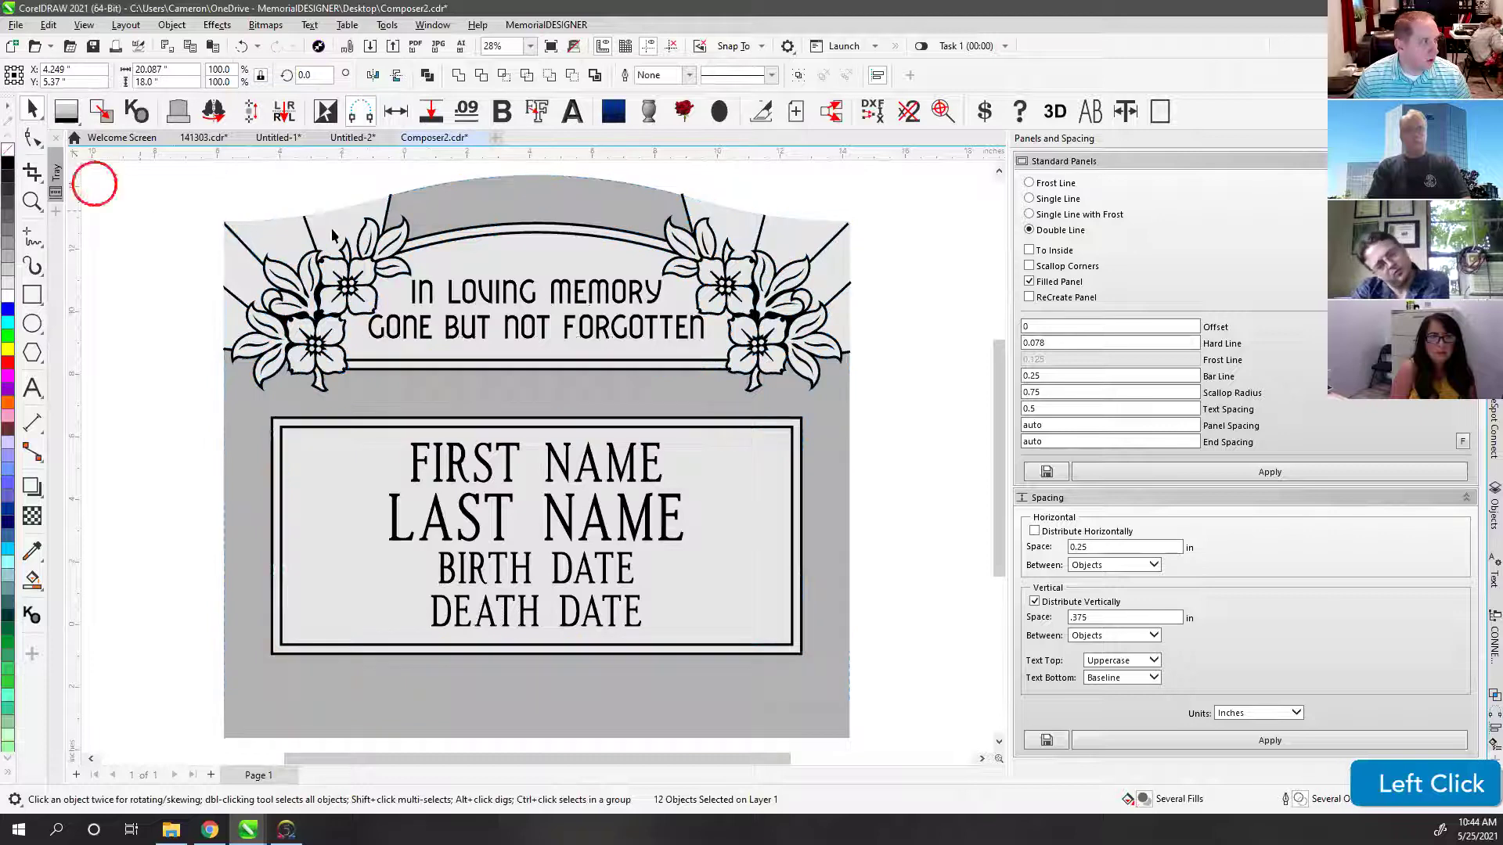
Step: Undo an accidental move of the grey stone and deselect its outline curve
left_click_drag(551, 267, 796, 412)
key("ctrl+z")
left_click(400, 200)
key("Escape")
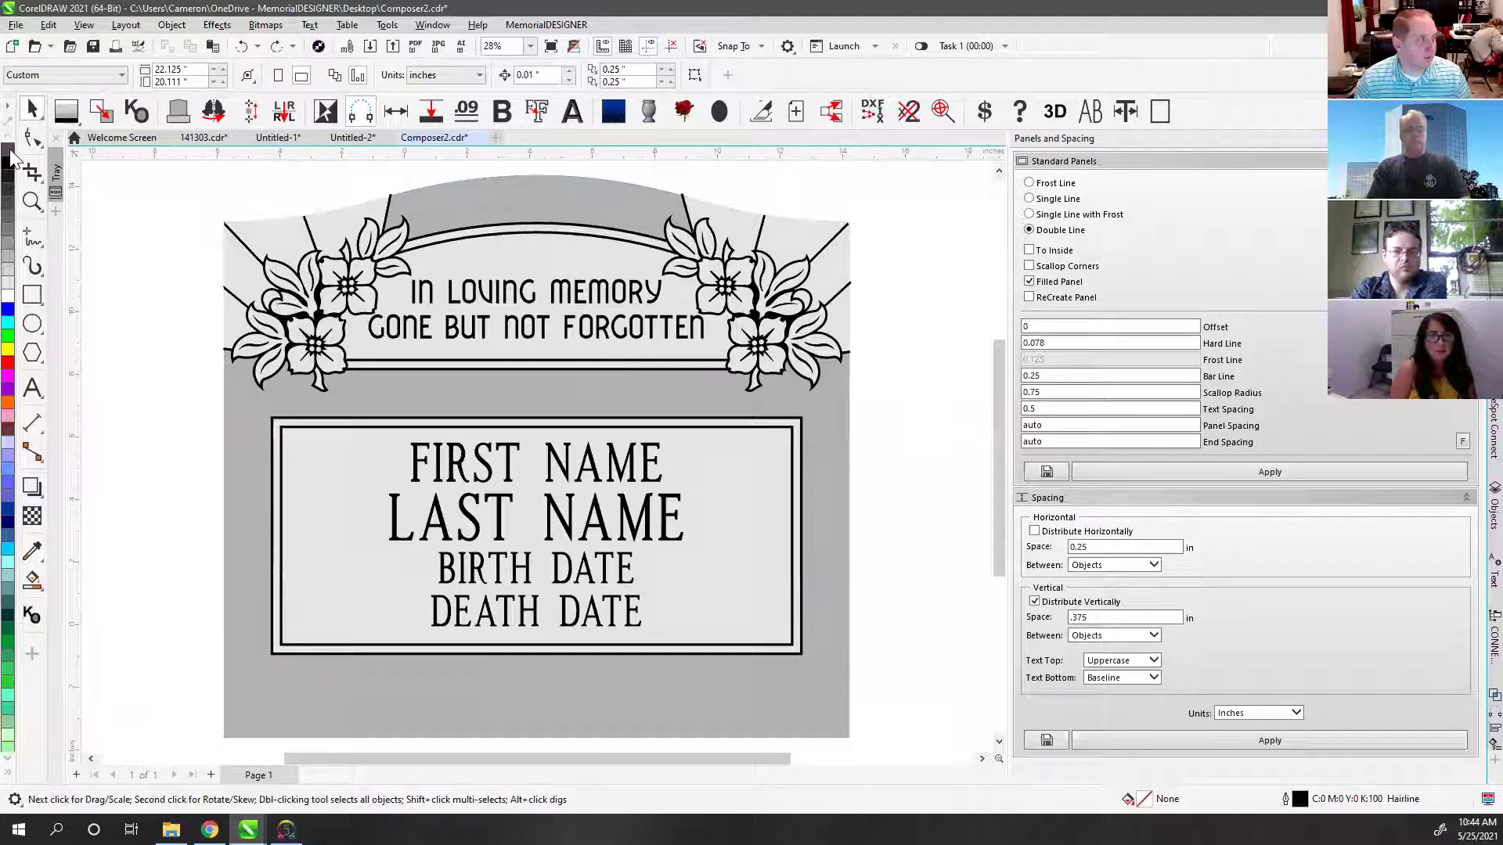
left_click(183, 449)
scroll(537, 453, "down", 4)
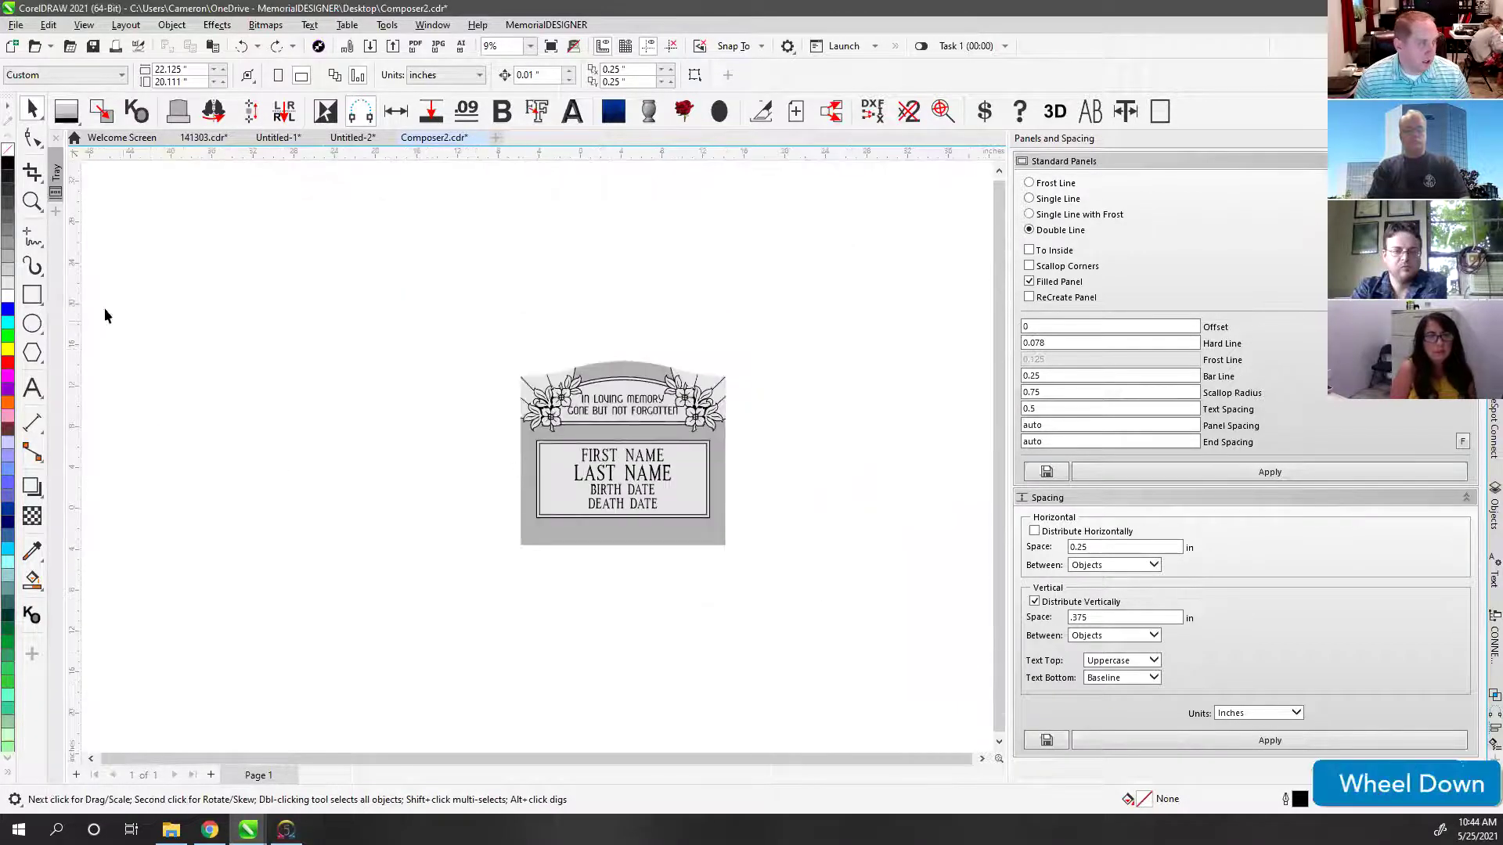
Step: Draw a wide rectangle below the headstone and try sizing it 36" × 6", then undo
left_click(32, 295)
left_click_drag(395, 547, 815, 598)
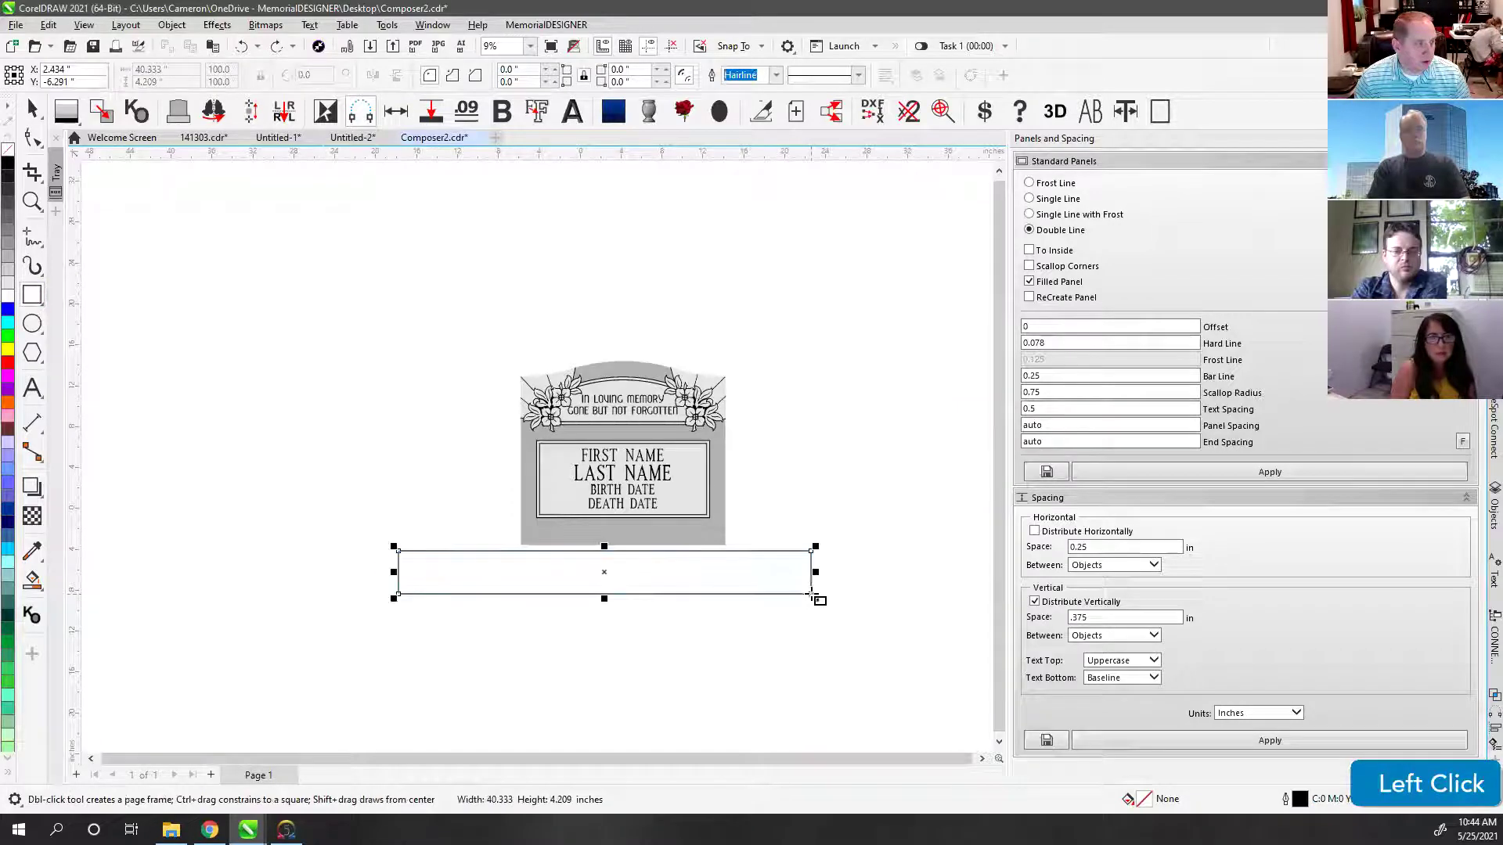
left_click(166, 69)
type("36")
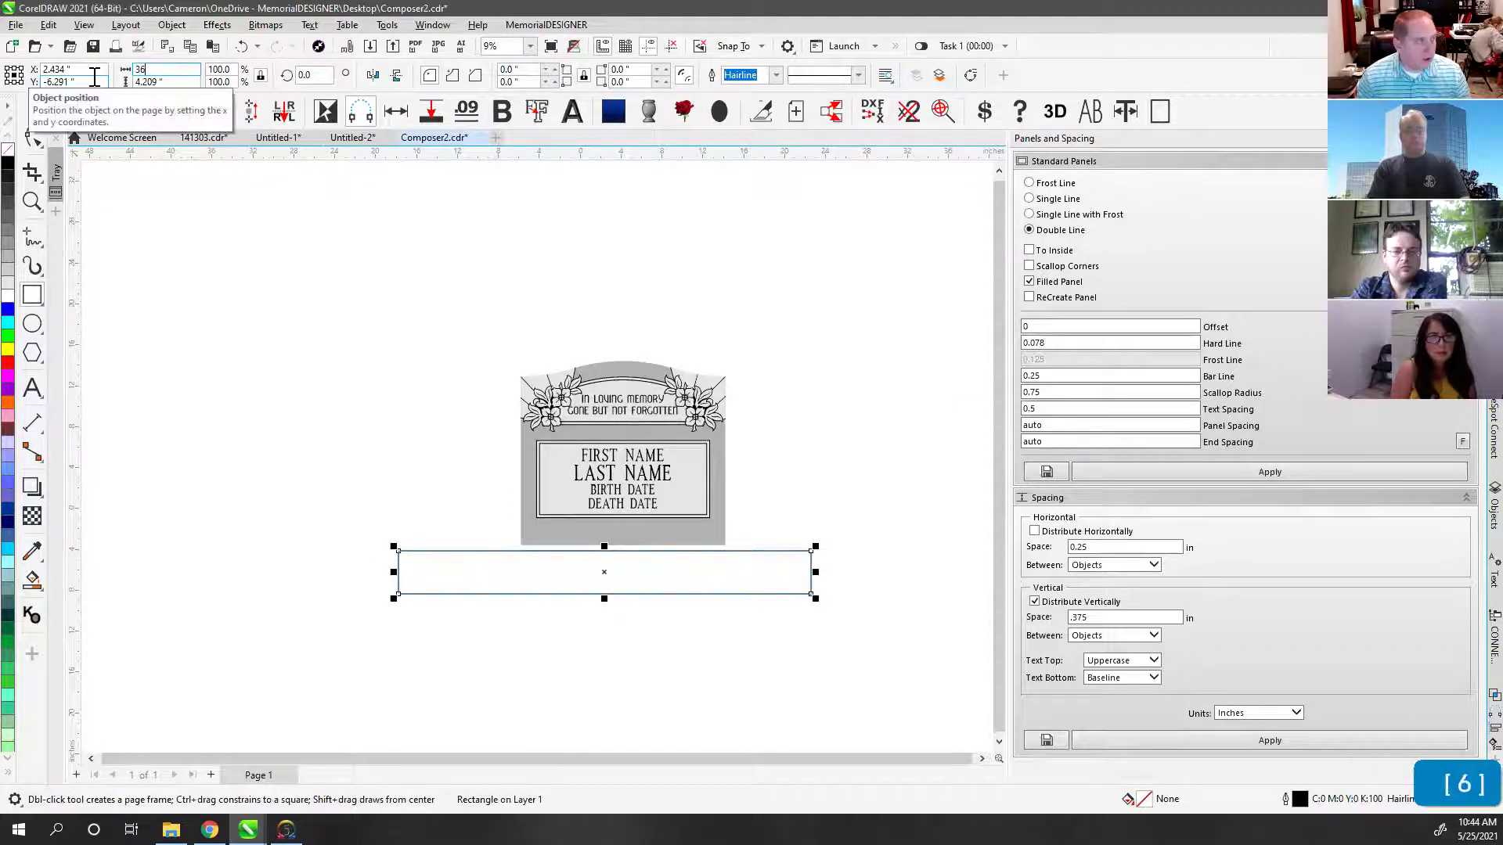
key("Return")
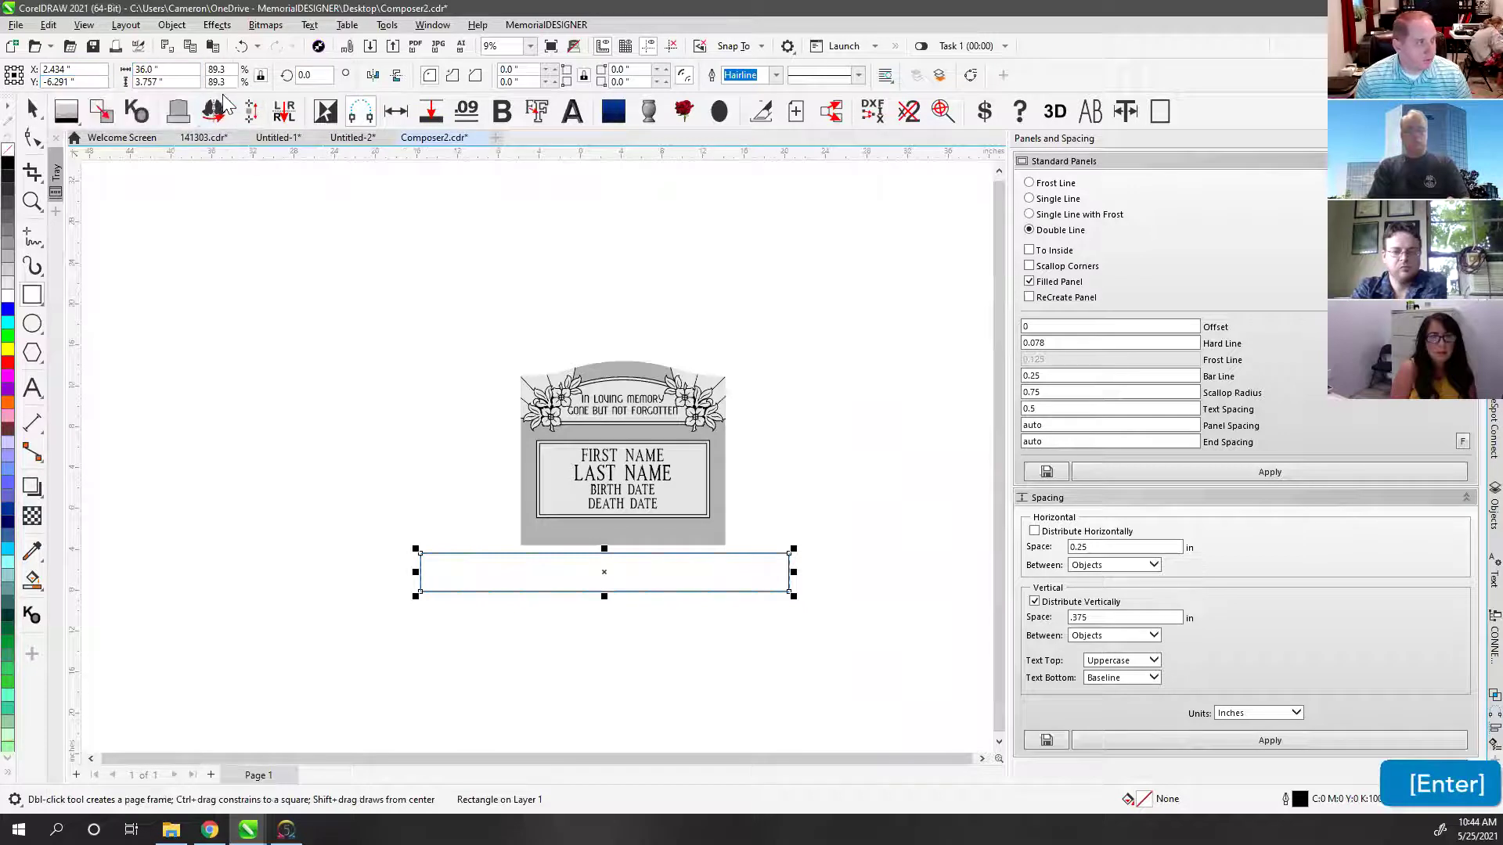
left_click(260, 76)
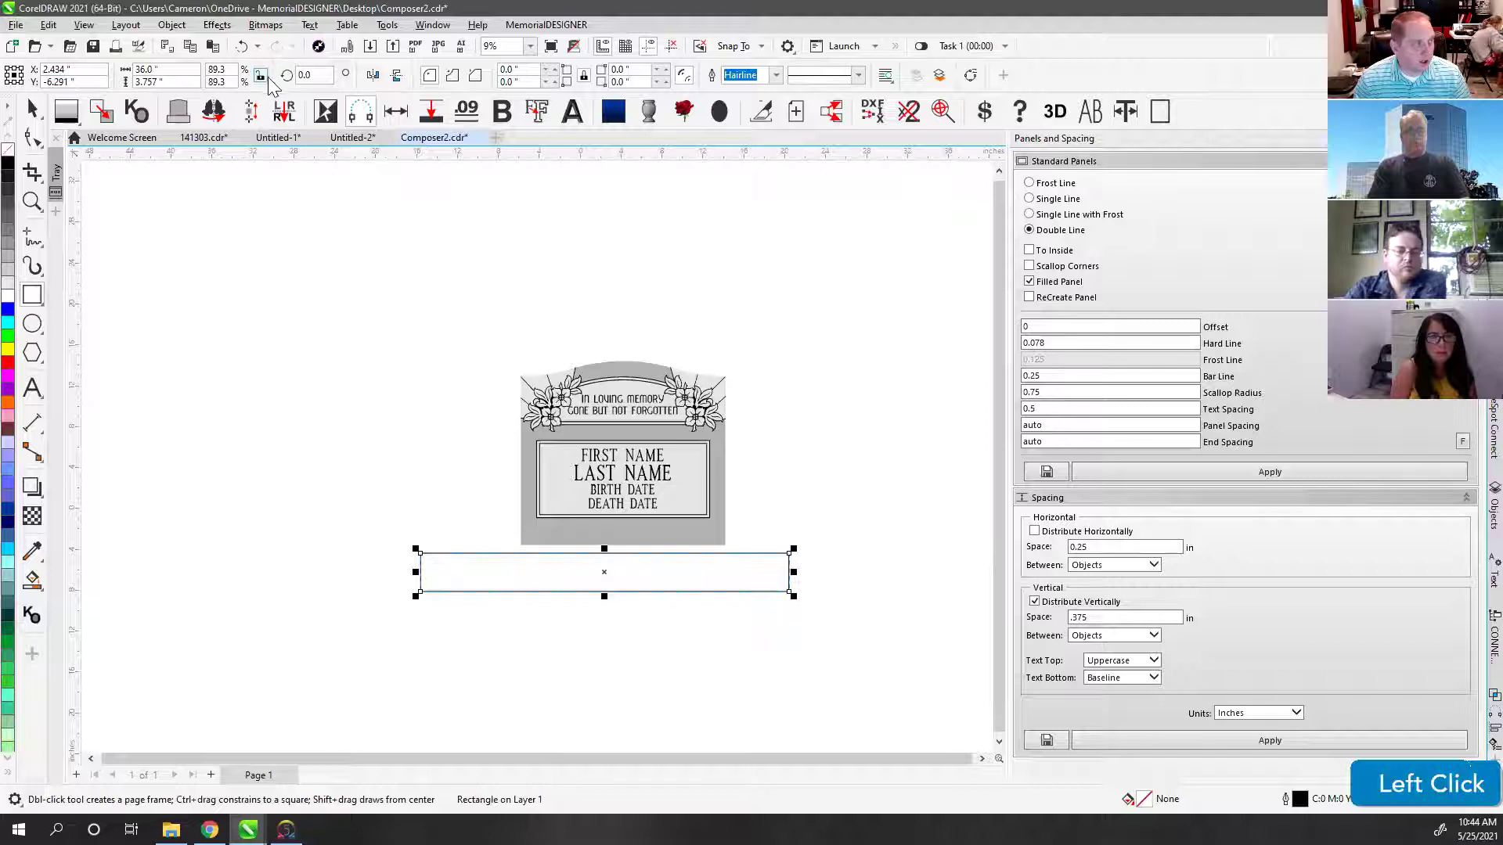
double_click(157, 82)
type("6")
key("Return")
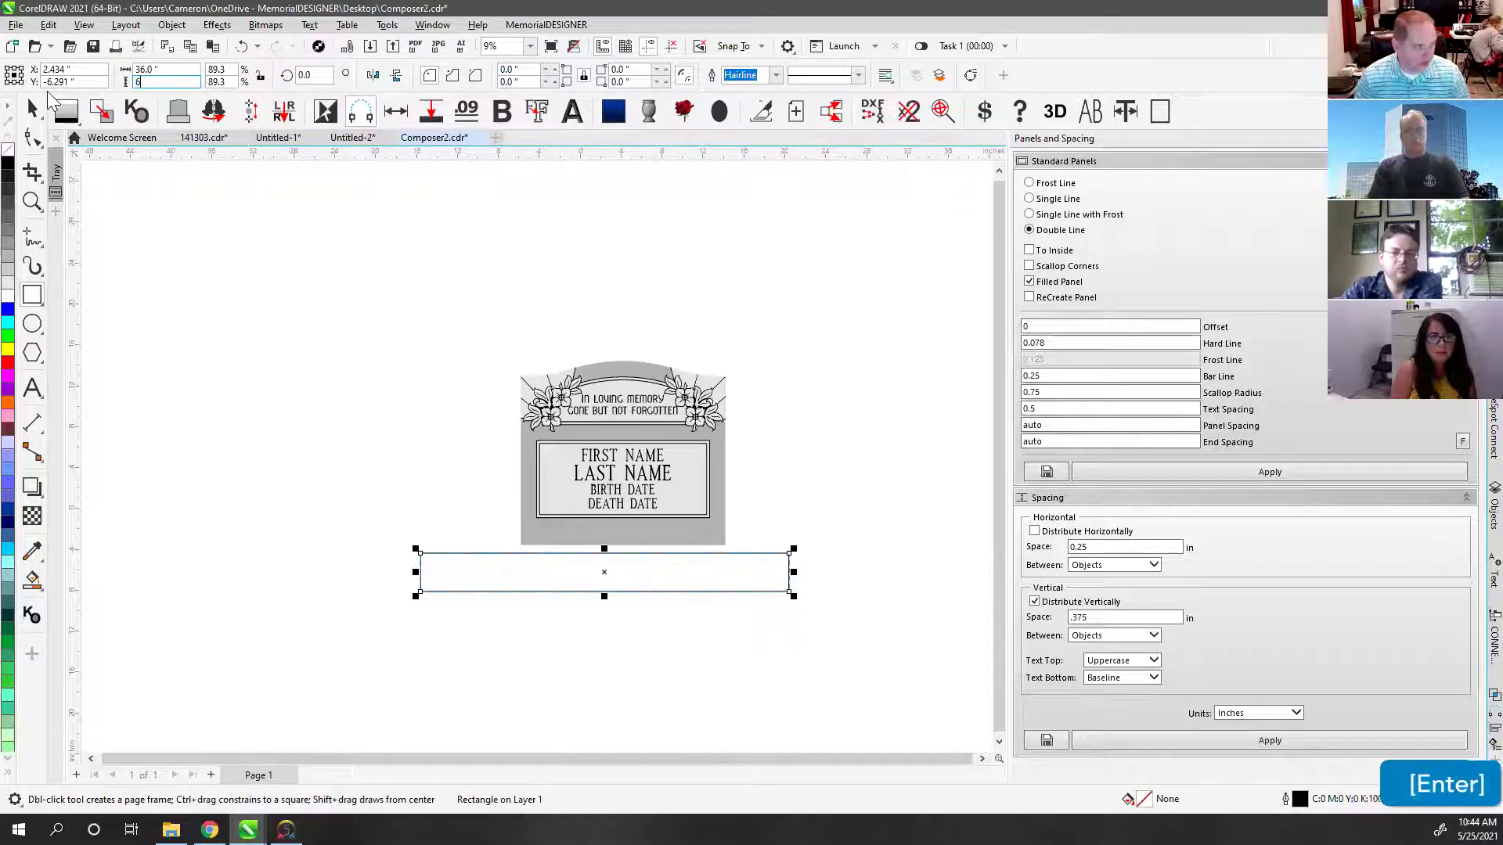
left_click(34, 110)
key("ctrl+z")
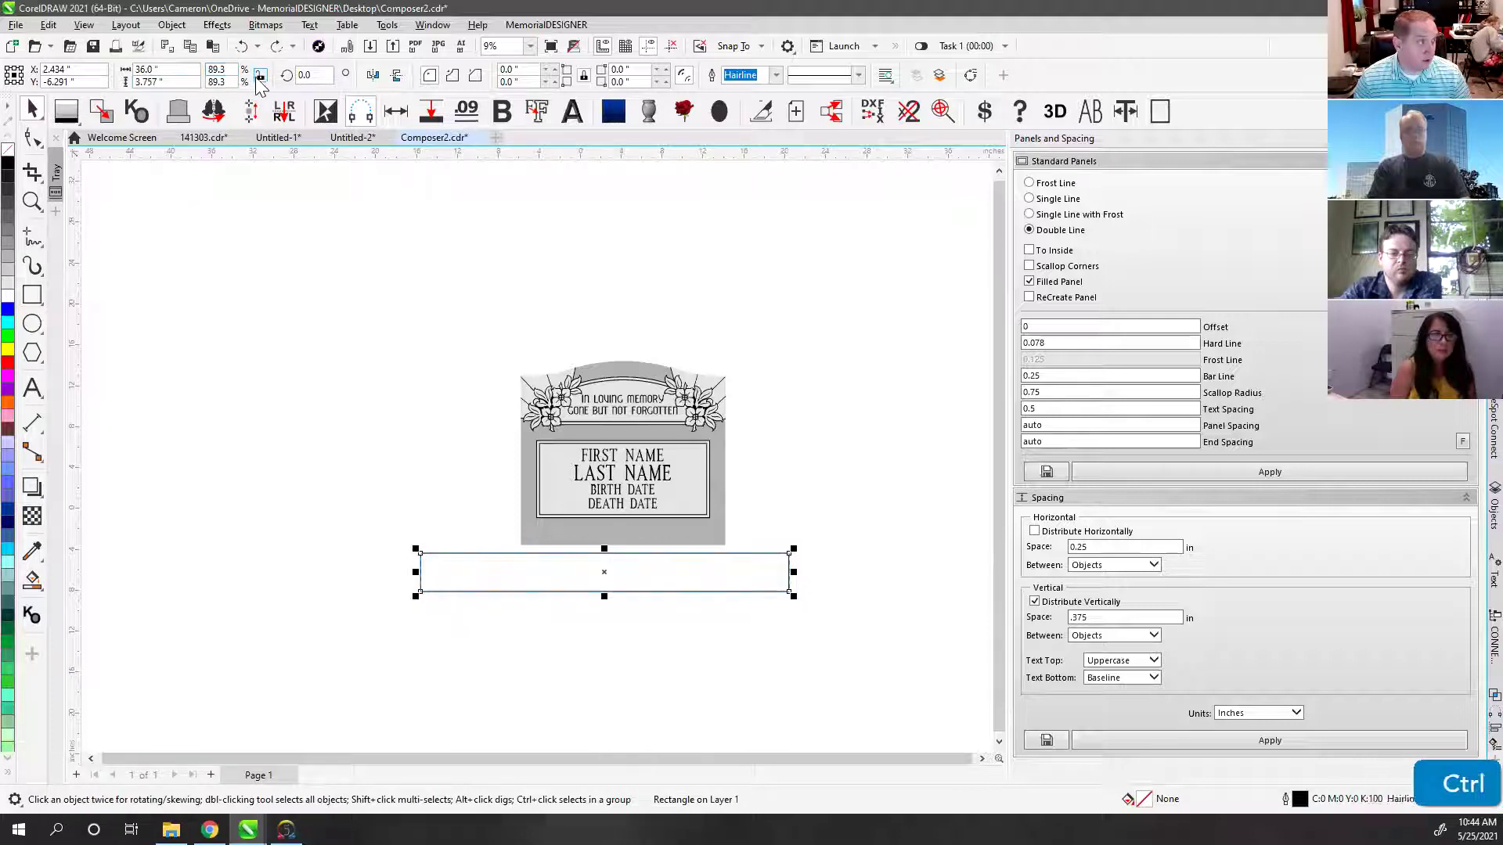
key("ctrl+z")
Step: Resize the rectangle to 36" wide by 6" tall with proportions unlocked, and move it under the headstone
left_click(180, 73)
type("36")
key("Return")
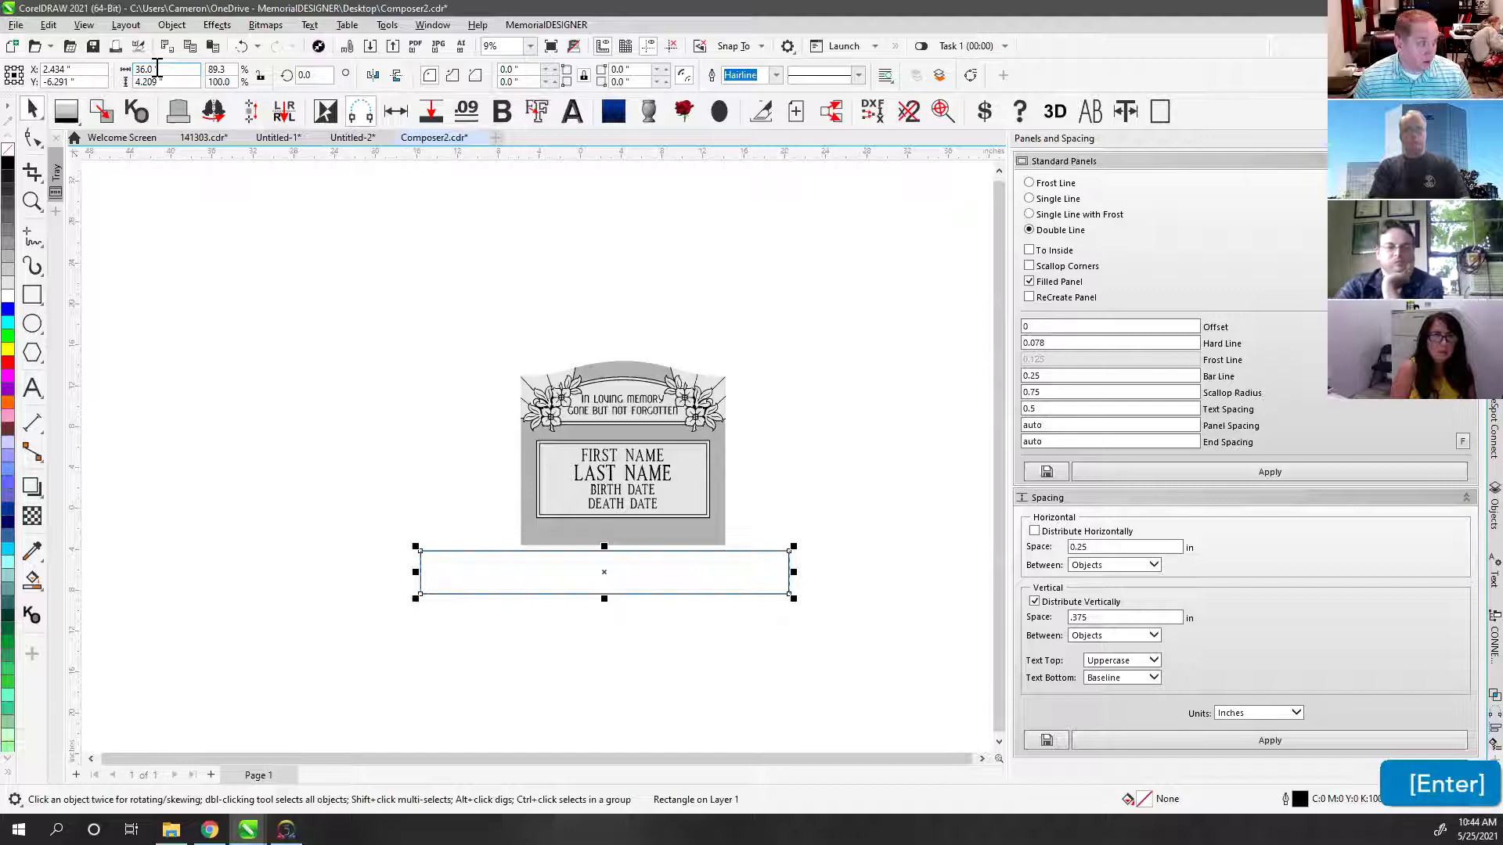
left_click(260, 76)
left_click(185, 81)
type("6")
key("Return")
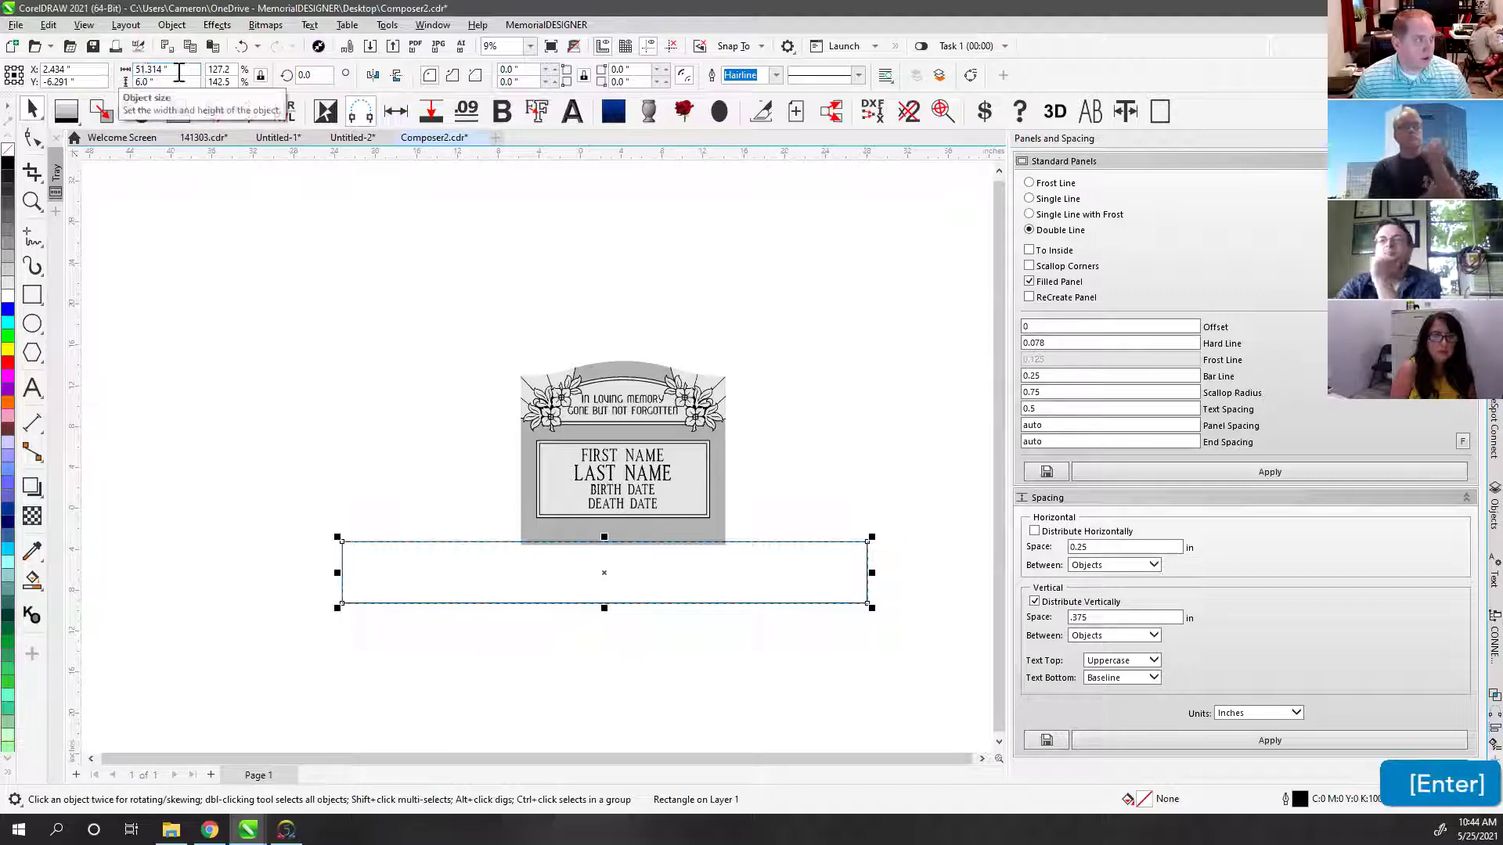
left_click(260, 75)
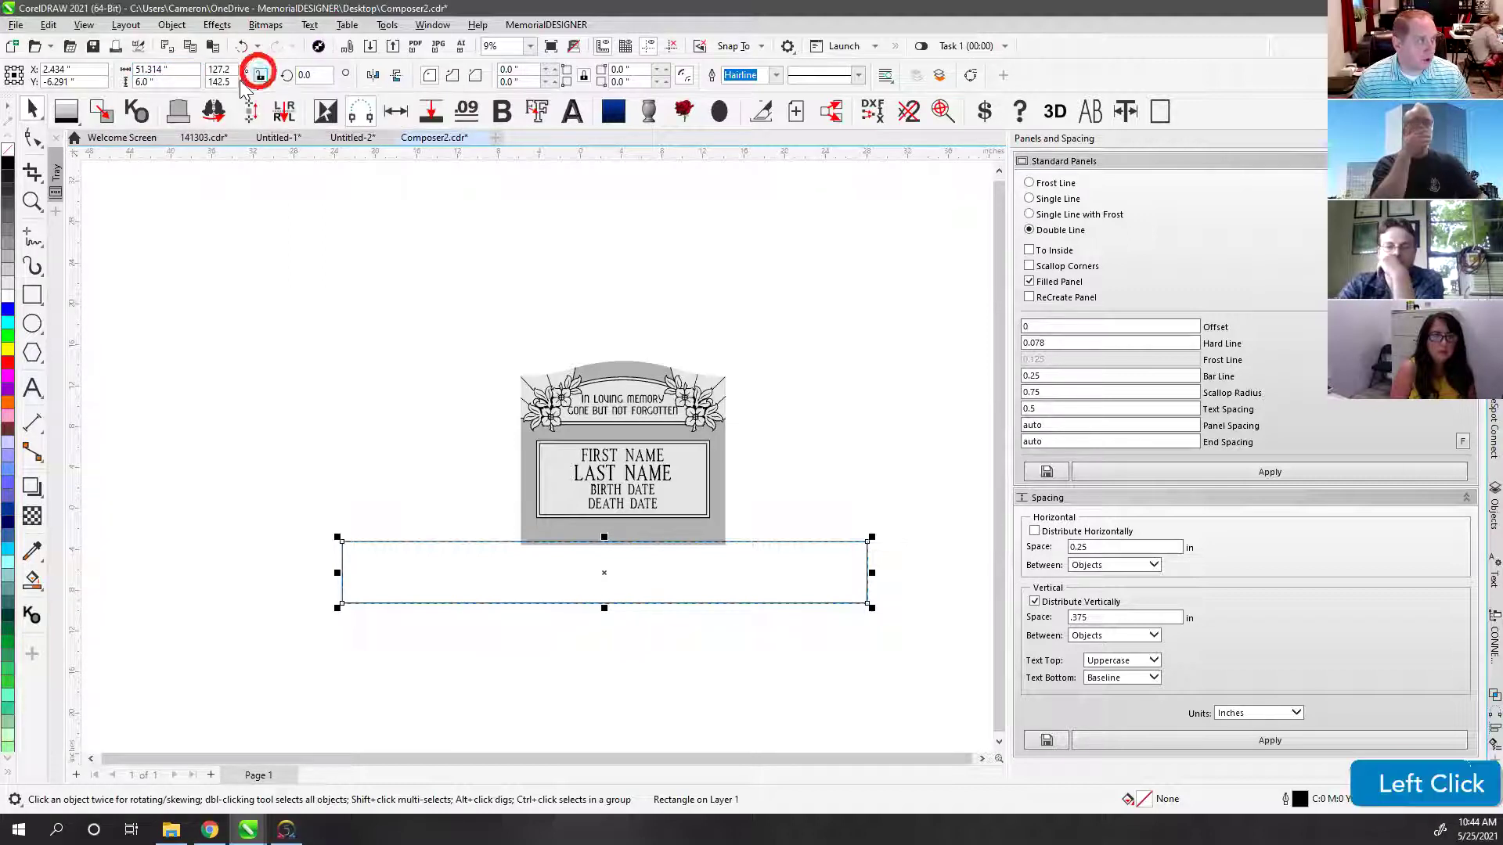
left_click(187, 70)
type("36")
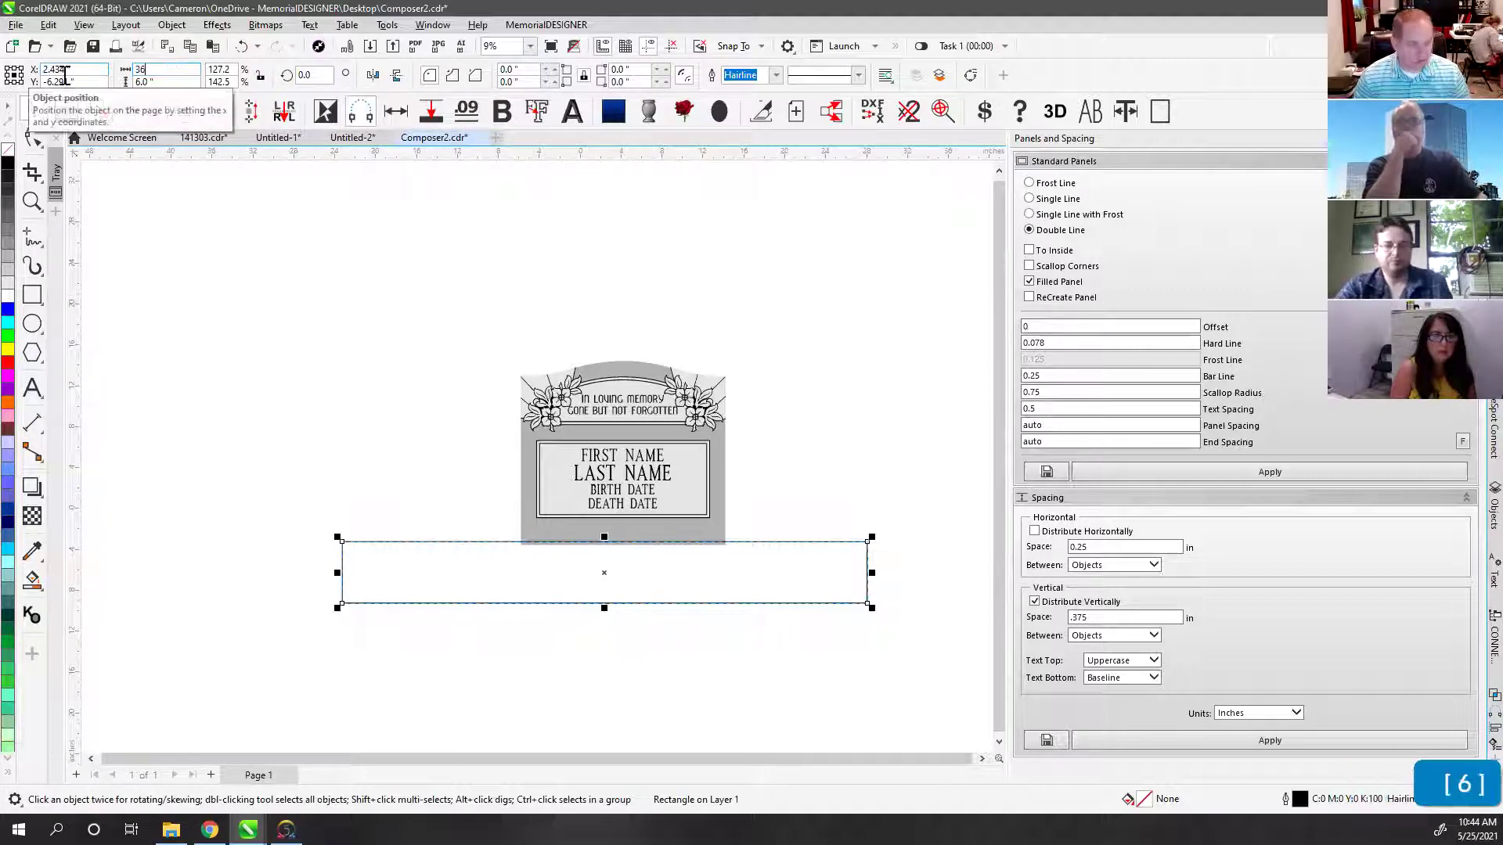
key("Return")
left_click(502, 542)
left_click_drag(502, 571, 485, 601)
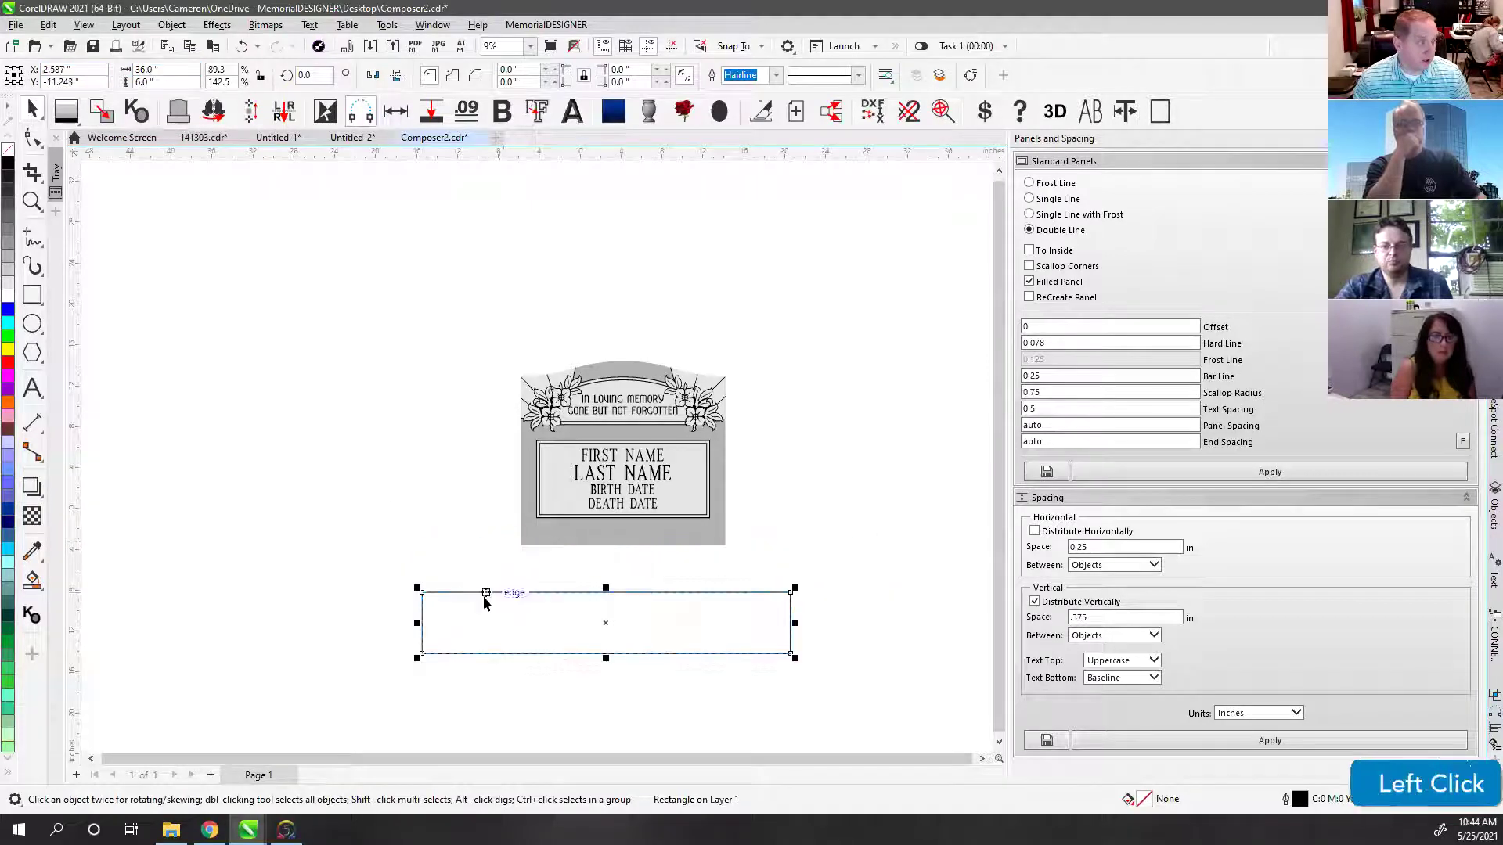
Step: Fill the rectangle with 20% Black and remove its outline
left_click(8, 272)
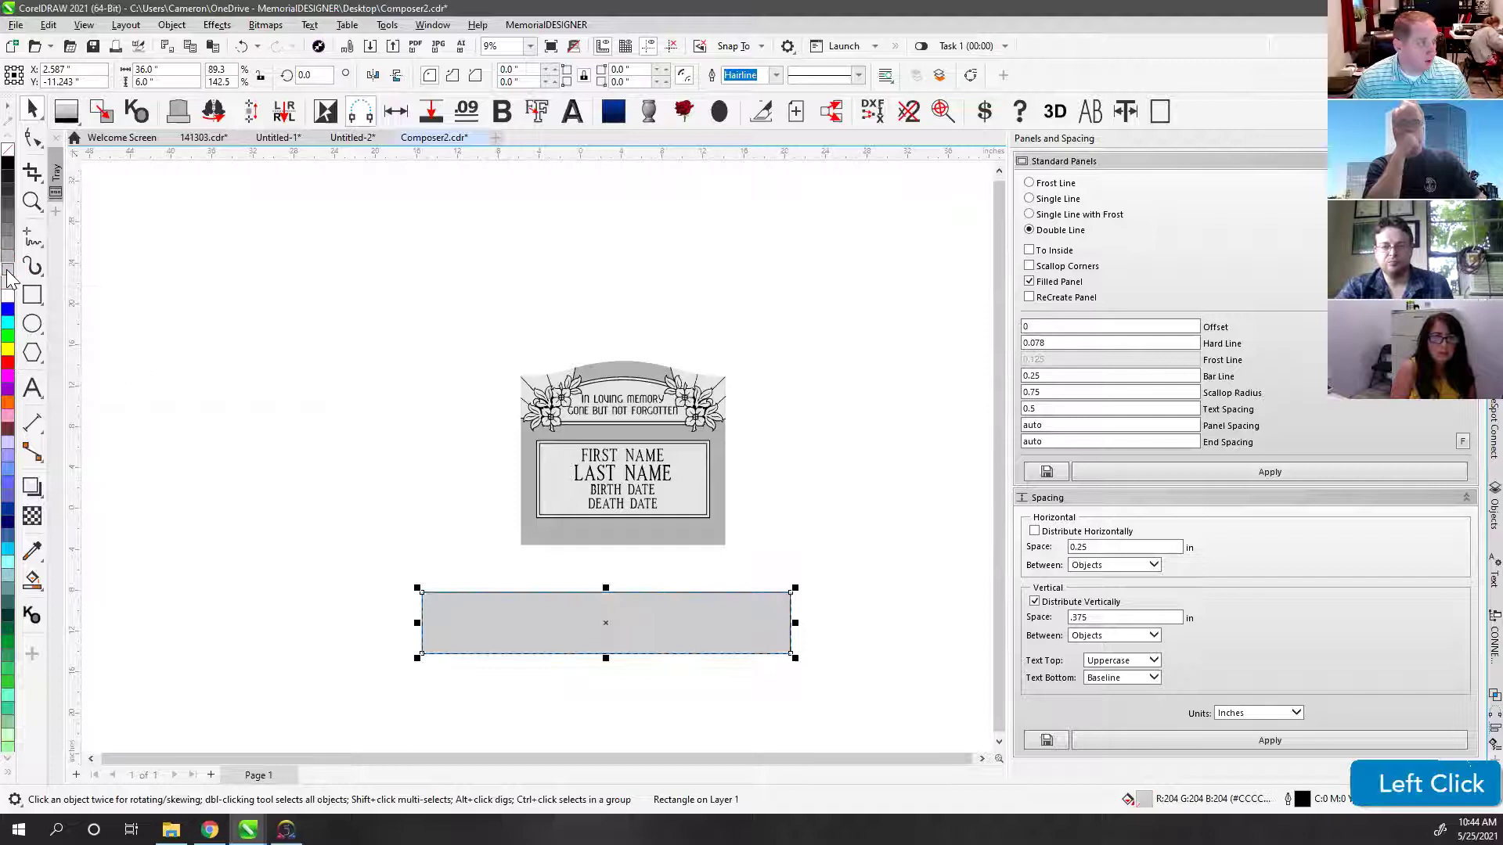
right_click(8, 153)
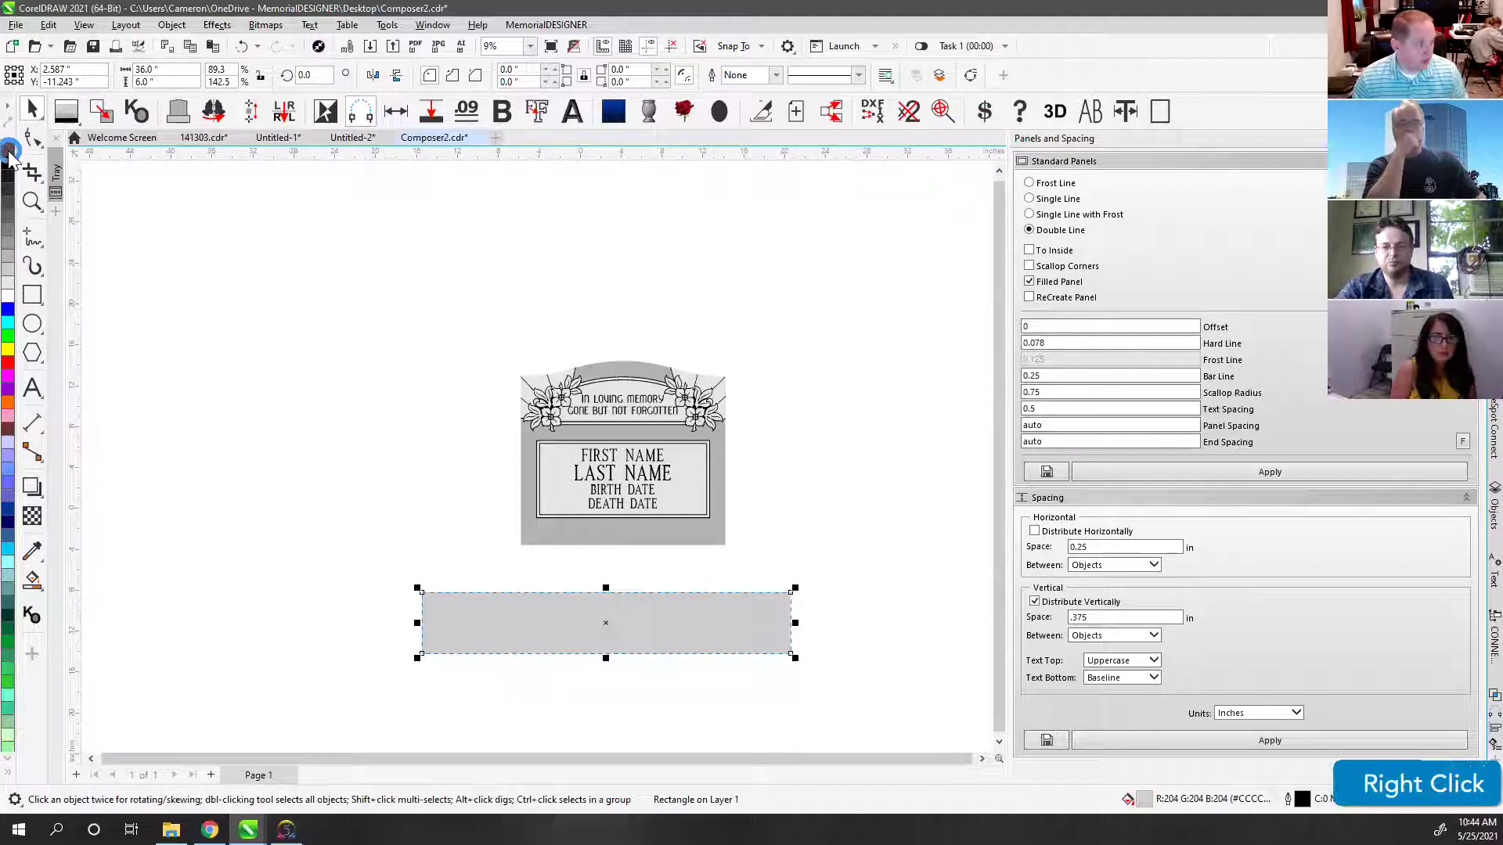
left_click(67, 112)
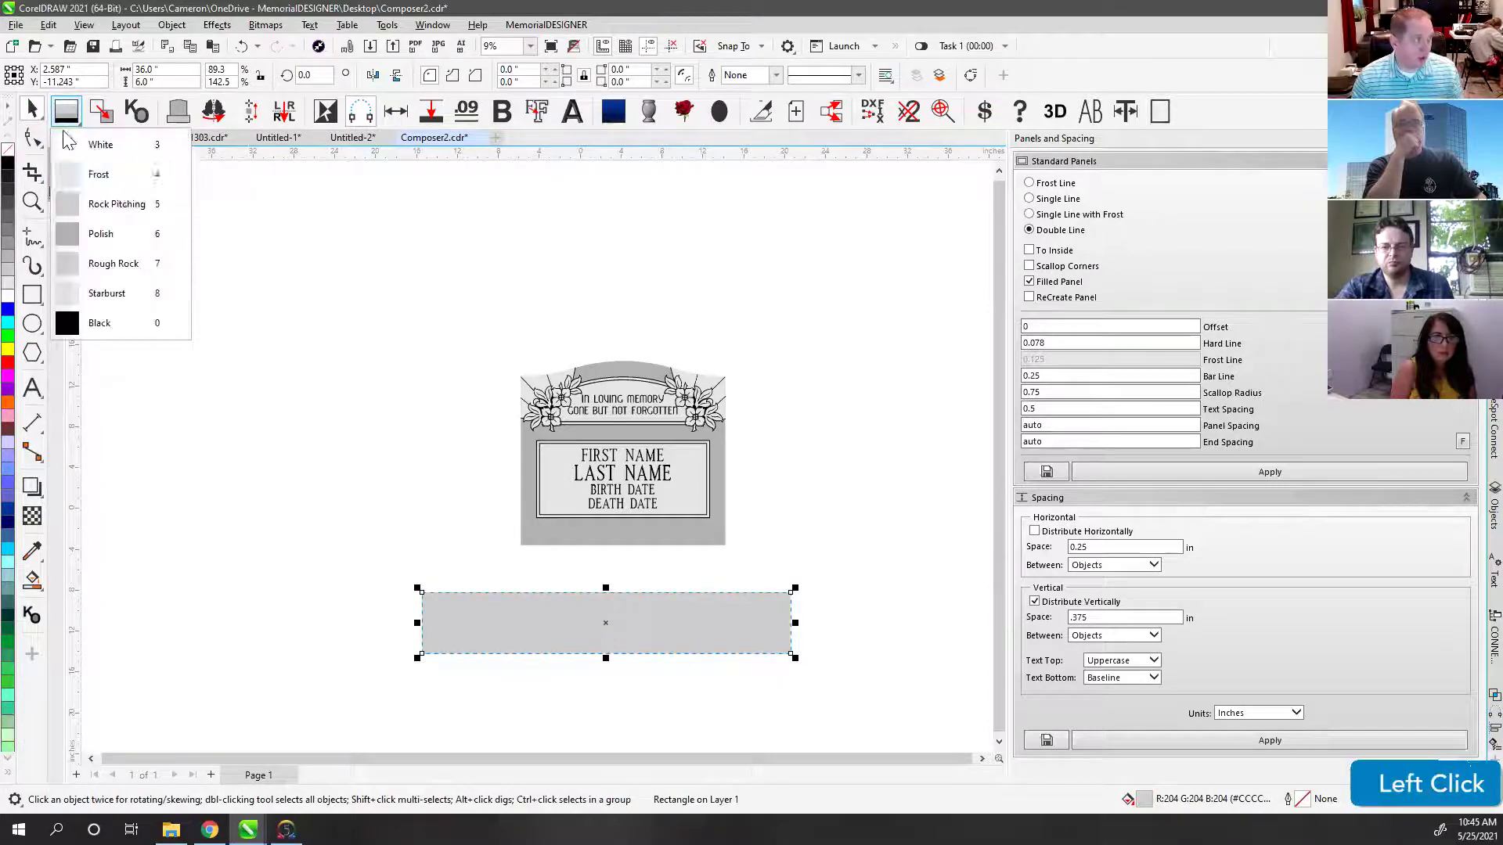
left_click(362, 472)
Step: Snap the grey rectangle up against the headstone's bottom edge
left_click(610, 613)
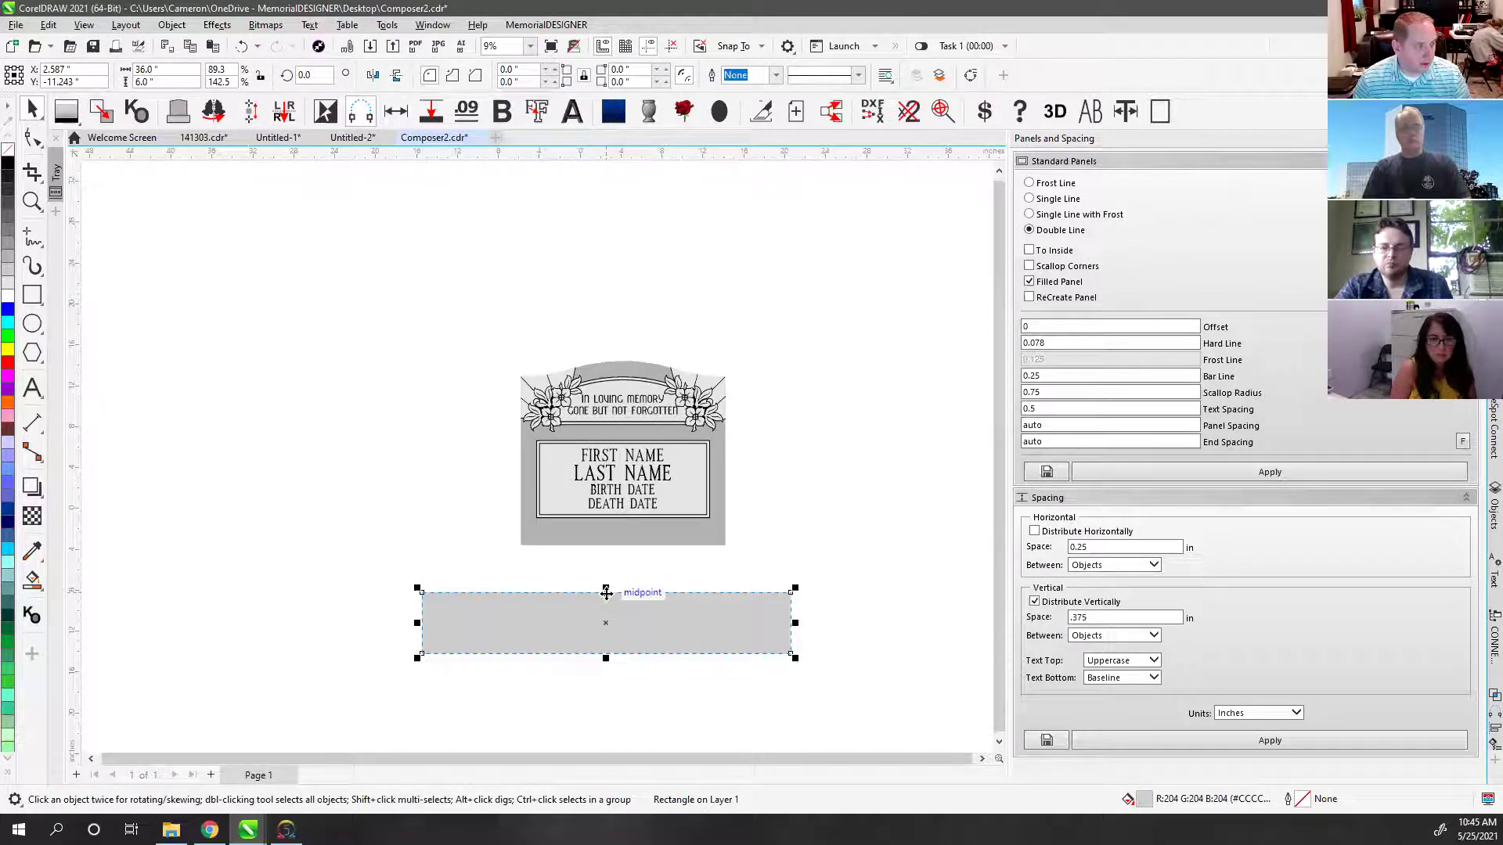
left_click_drag(607, 593, 617, 540)
left_click(765, 475)
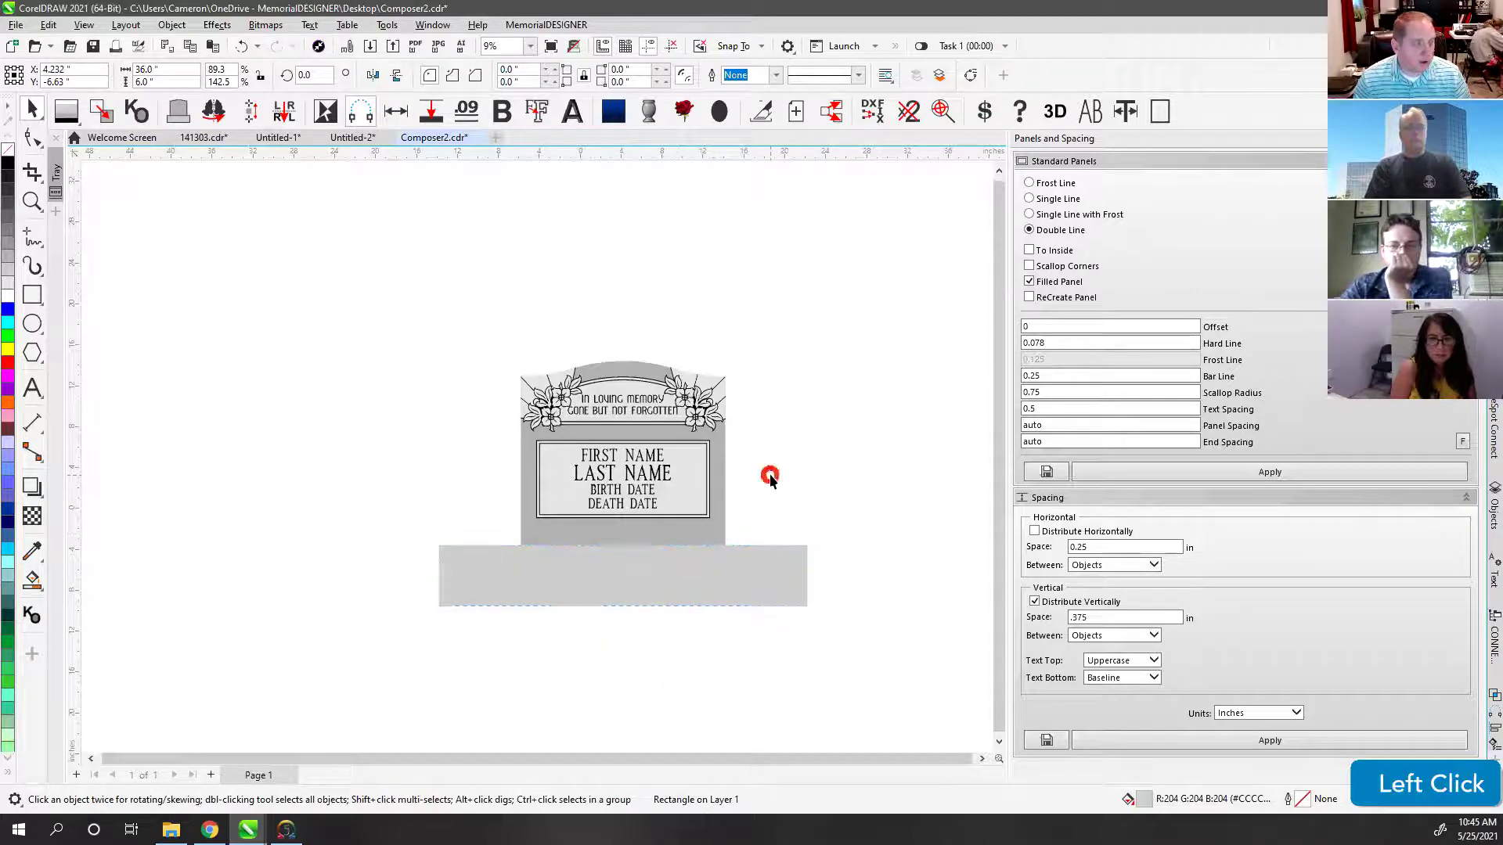
key("F4")
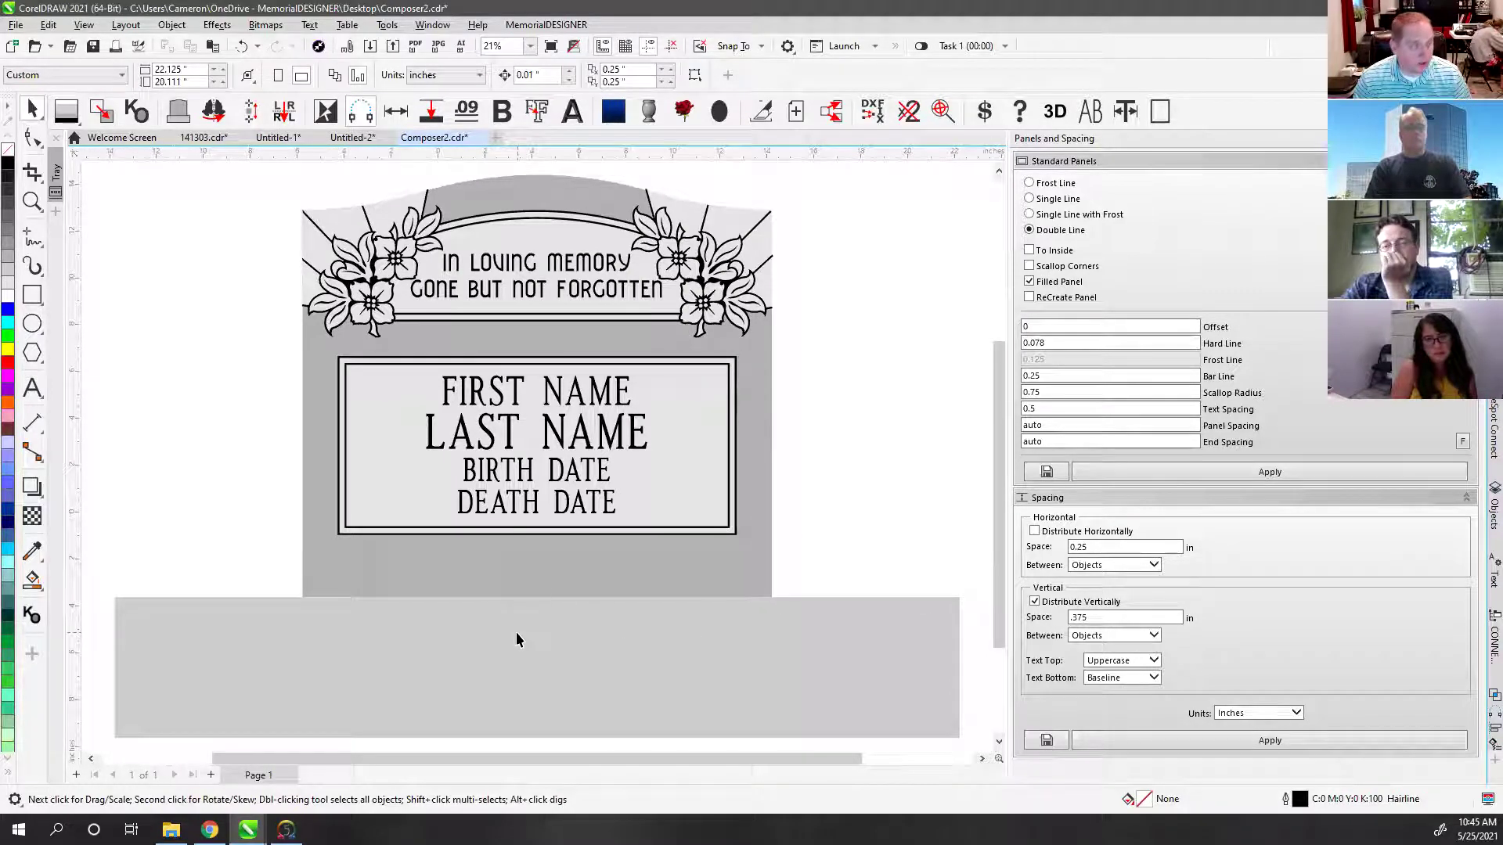
Step: Centre the base horizontally under the headstone and reposition the headstone on it
left_click(534, 624)
left_click_drag(537, 620, 701, 617)
left_click(684, 567, "shift")
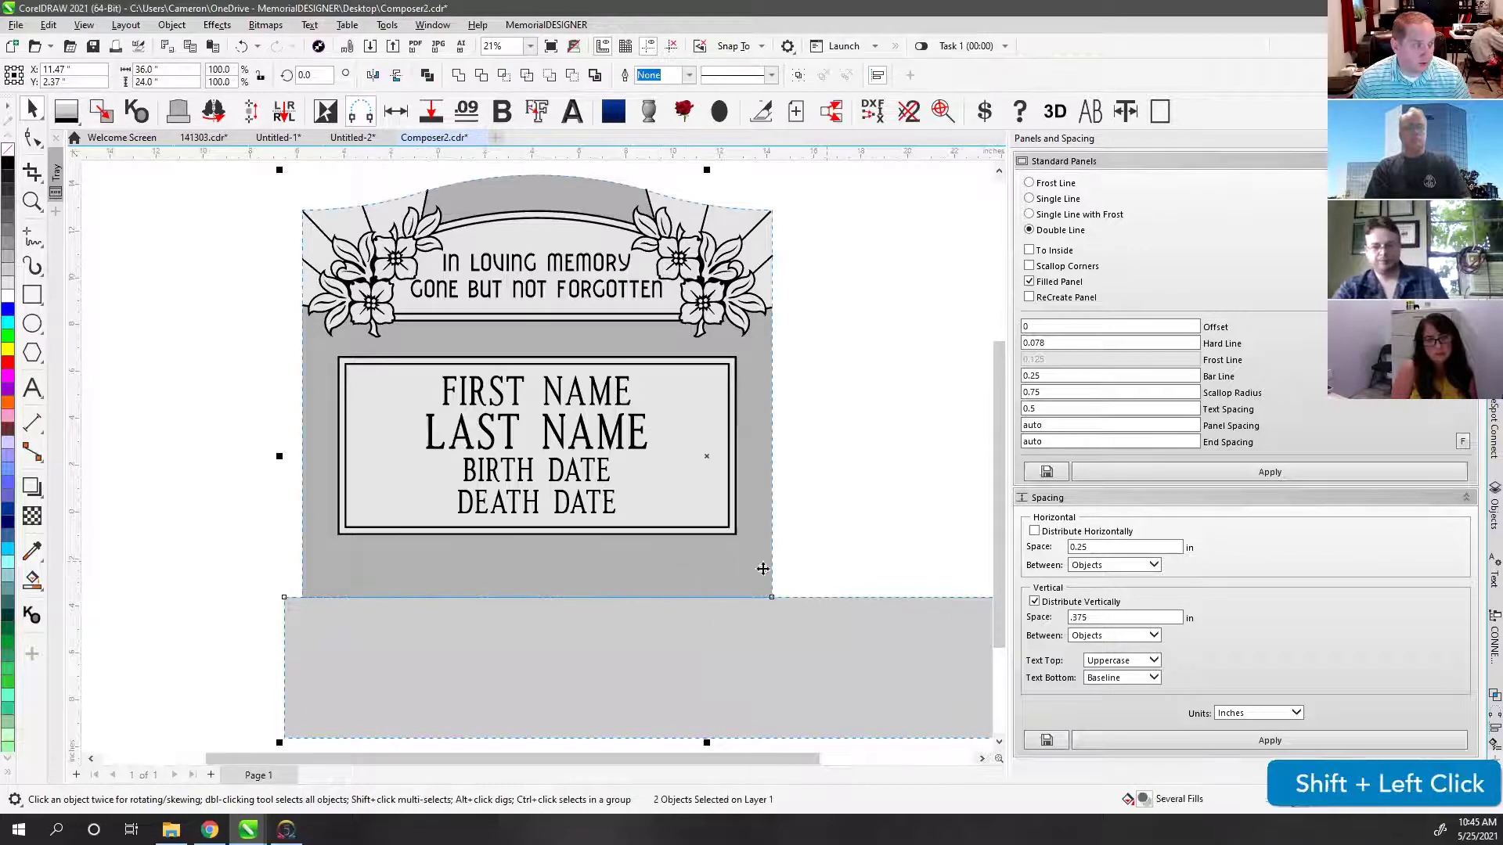
key("c")
left_click(831, 521)
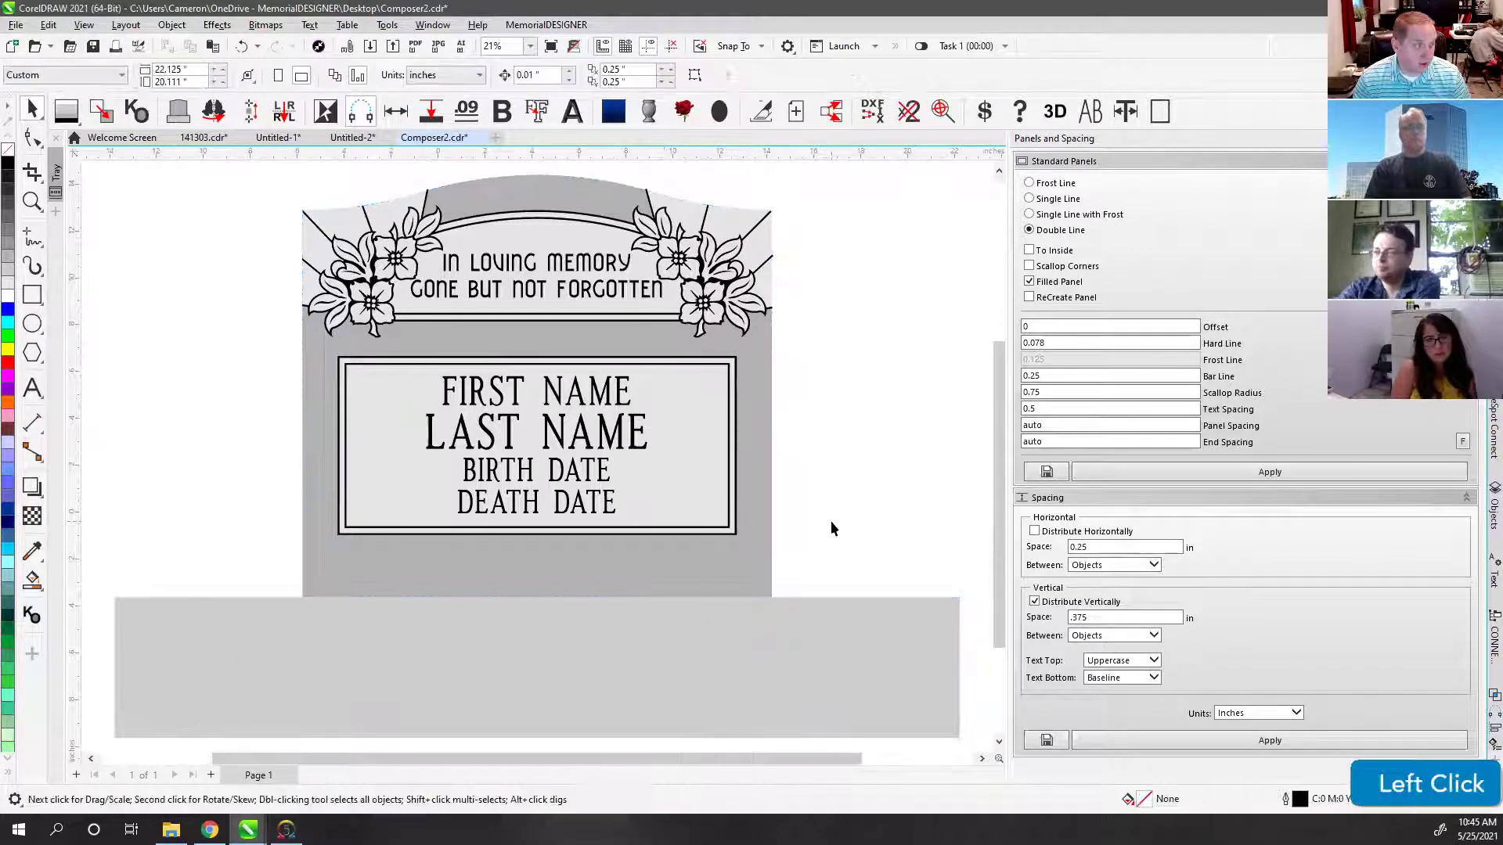
scroll(535, 465, "down", 1)
scroll(535, 465, "down", 3)
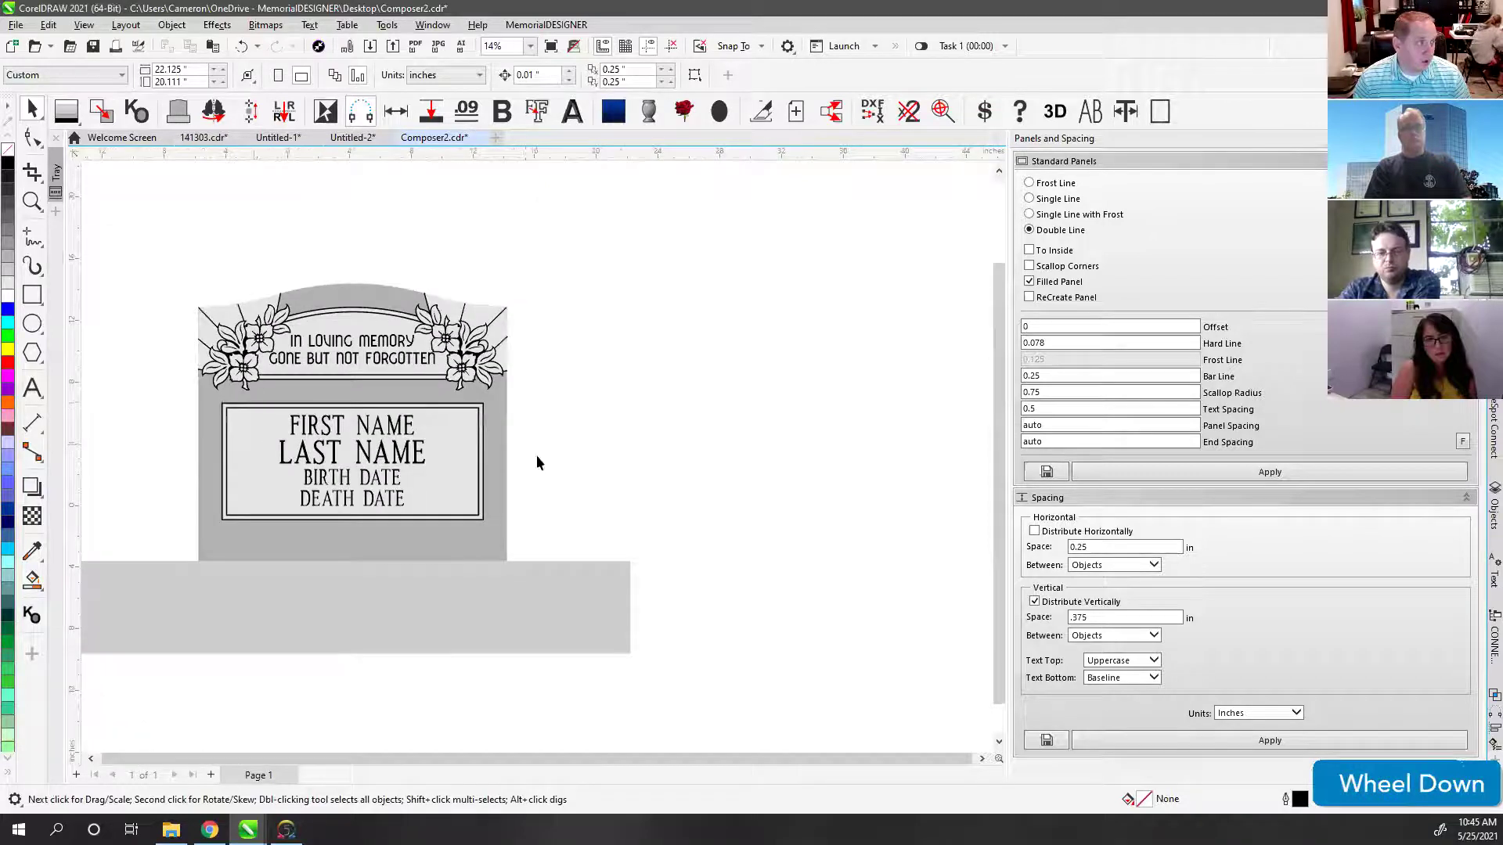
left_click_drag(459, 342, 805, 688)
left_click_drag(717, 597, 673, 598)
Step: Insert a vase and stand it on the base's top edge to the right of the headstone
key("Escape")
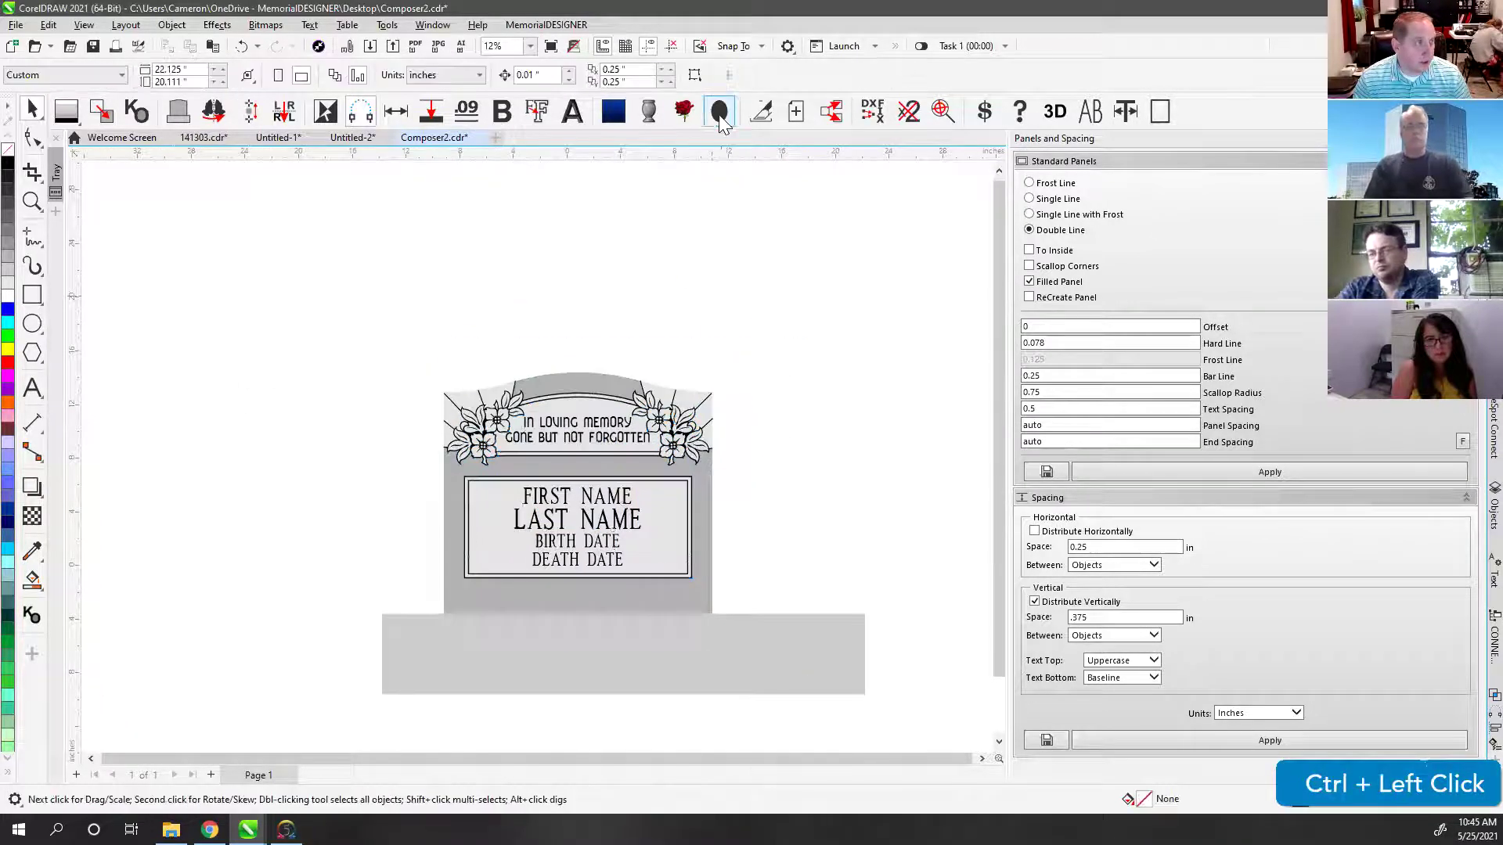
left_click(648, 111)
left_click_drag(630, 552, 799, 569)
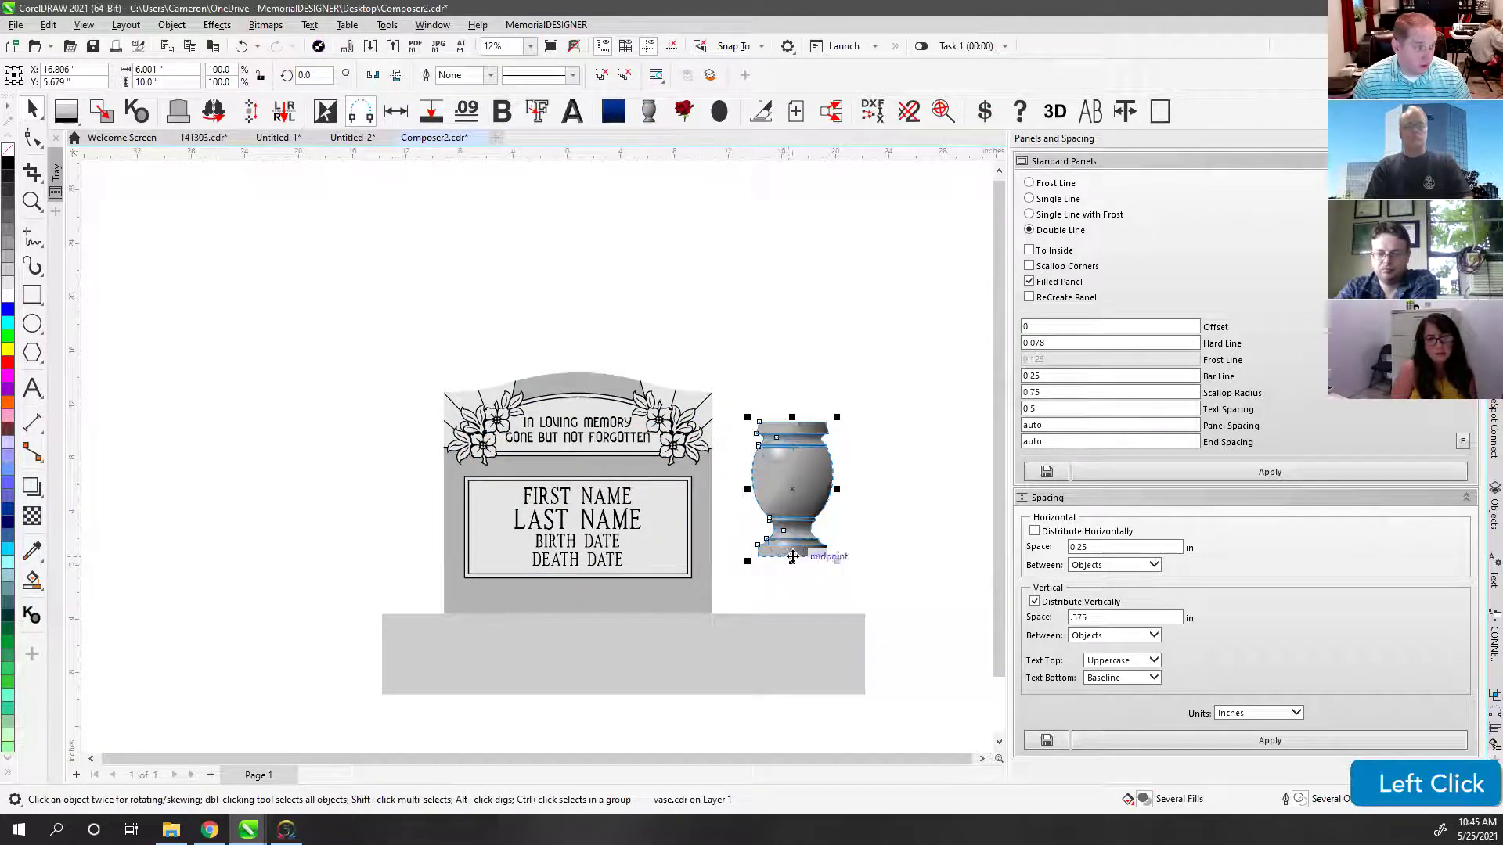
left_click_drag(783, 490, 809, 291)
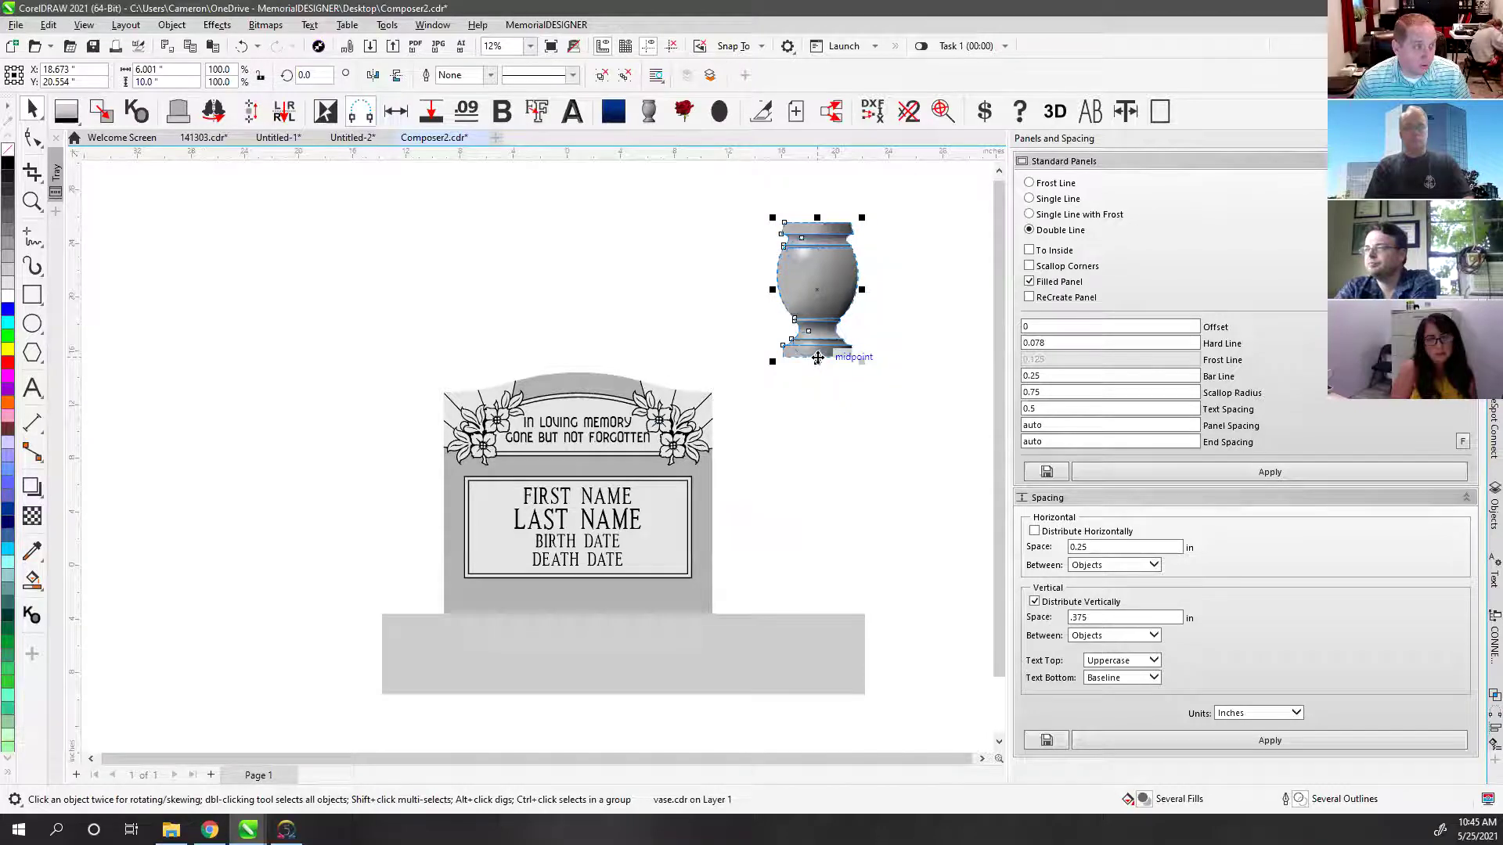
left_click_drag(818, 358, 789, 615)
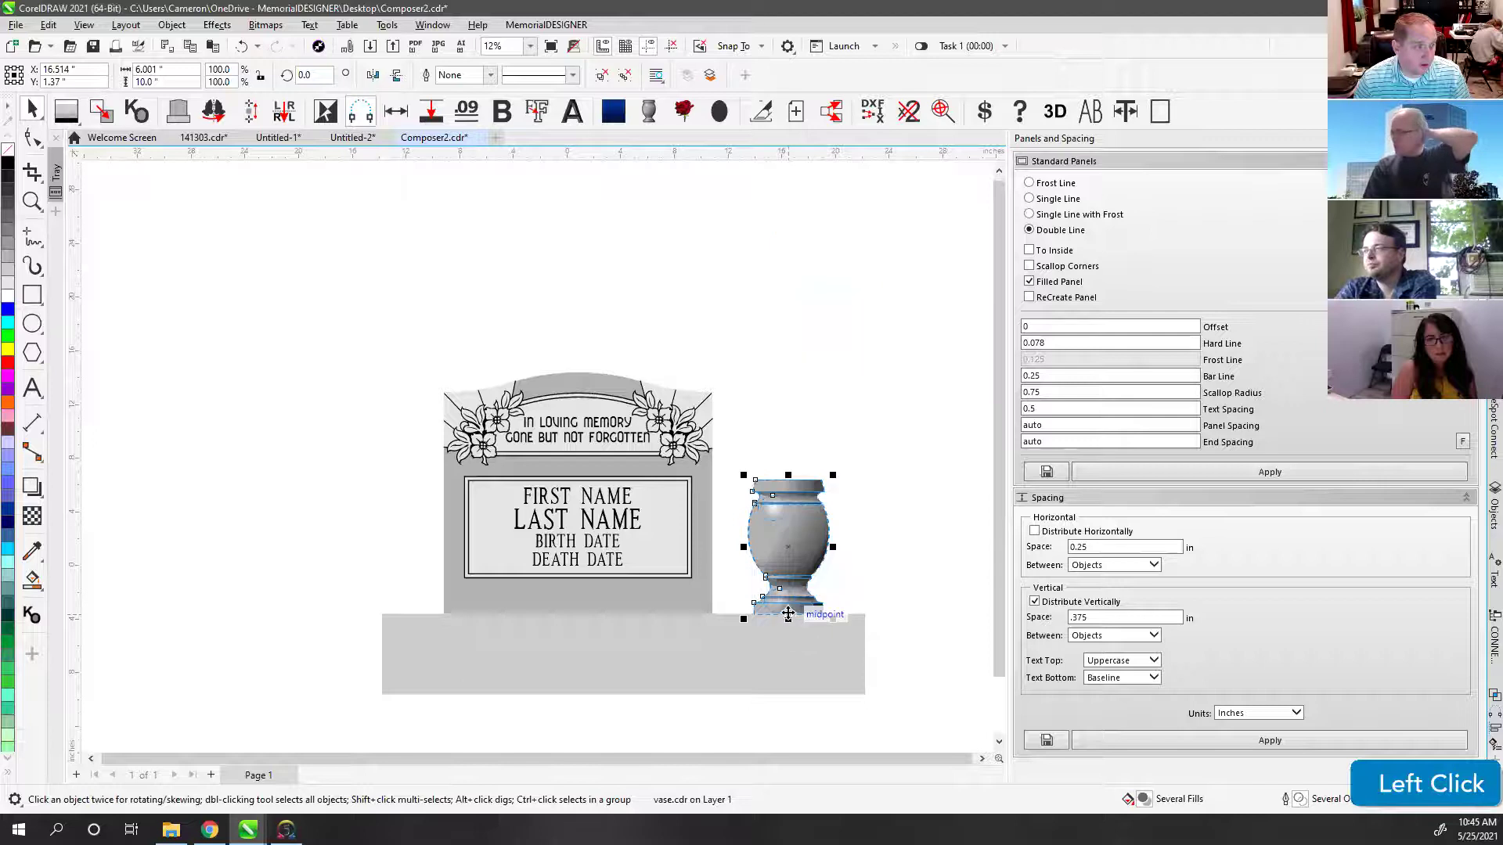
left_click(784, 434)
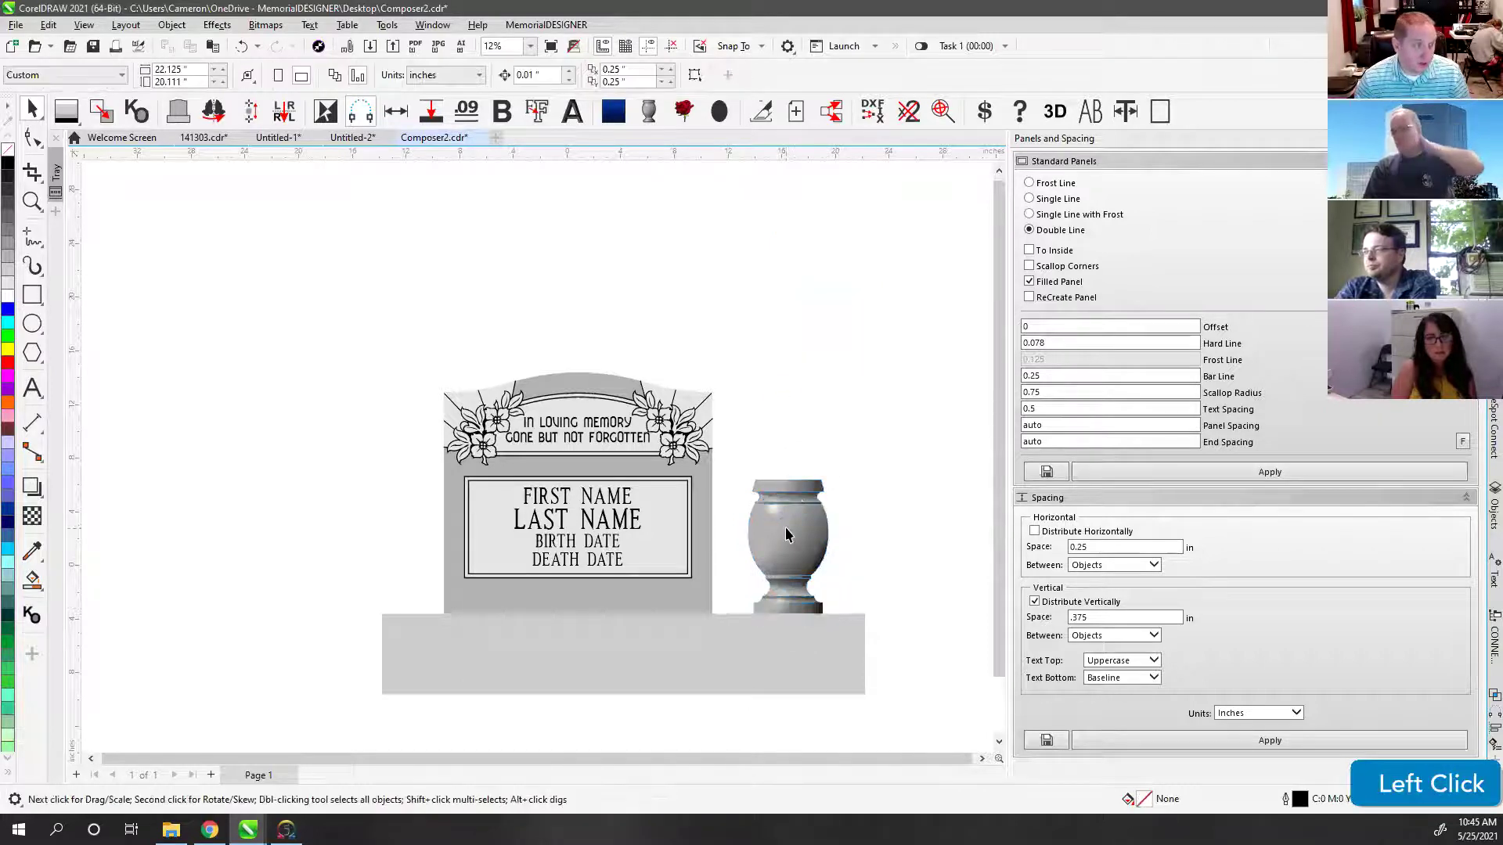
left_click_drag(786, 527, 800, 373)
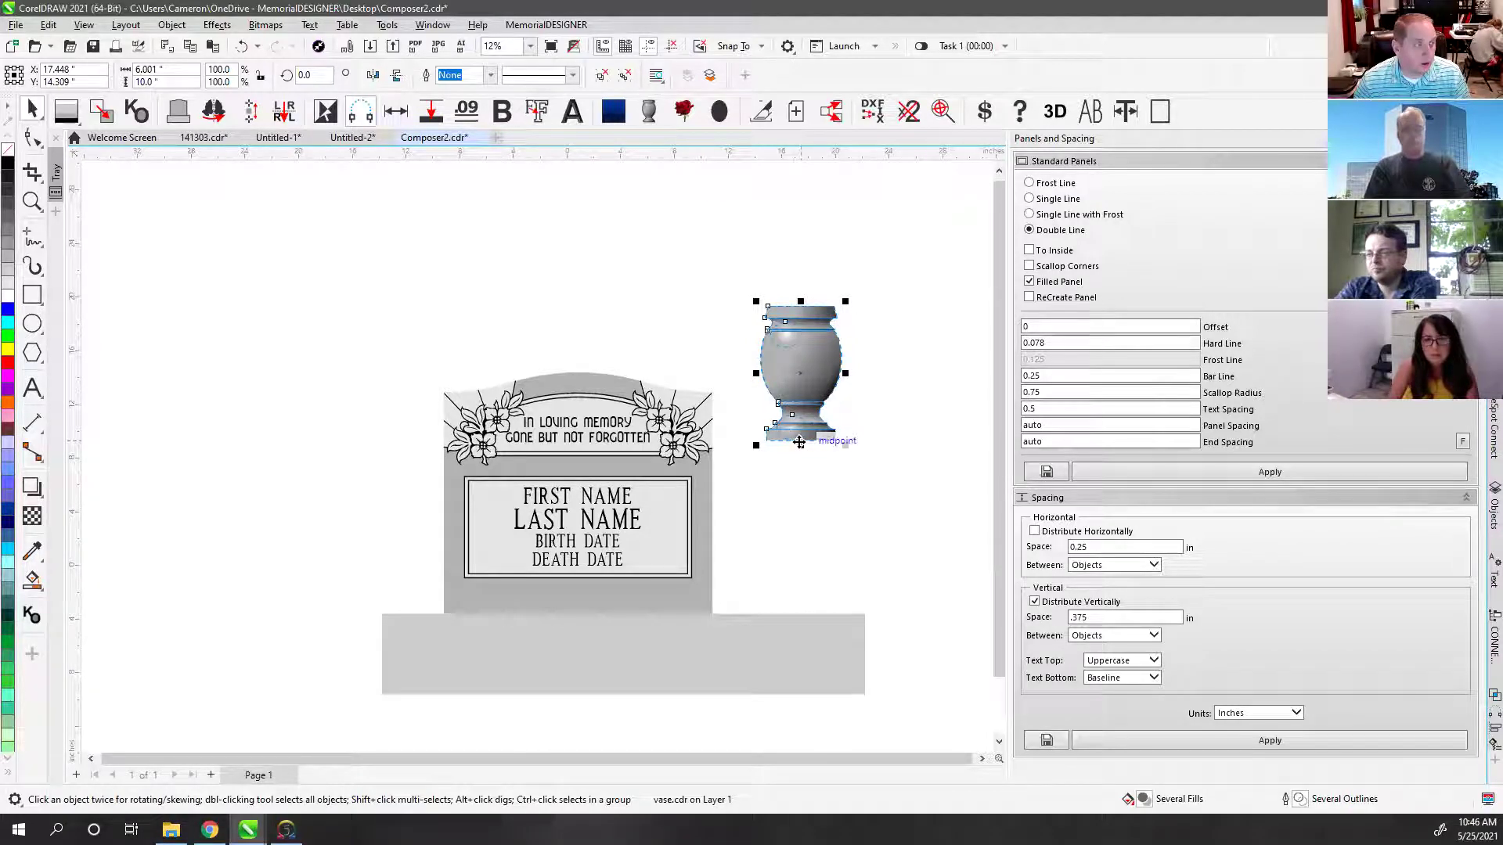
left_click_drag(799, 441, 799, 614)
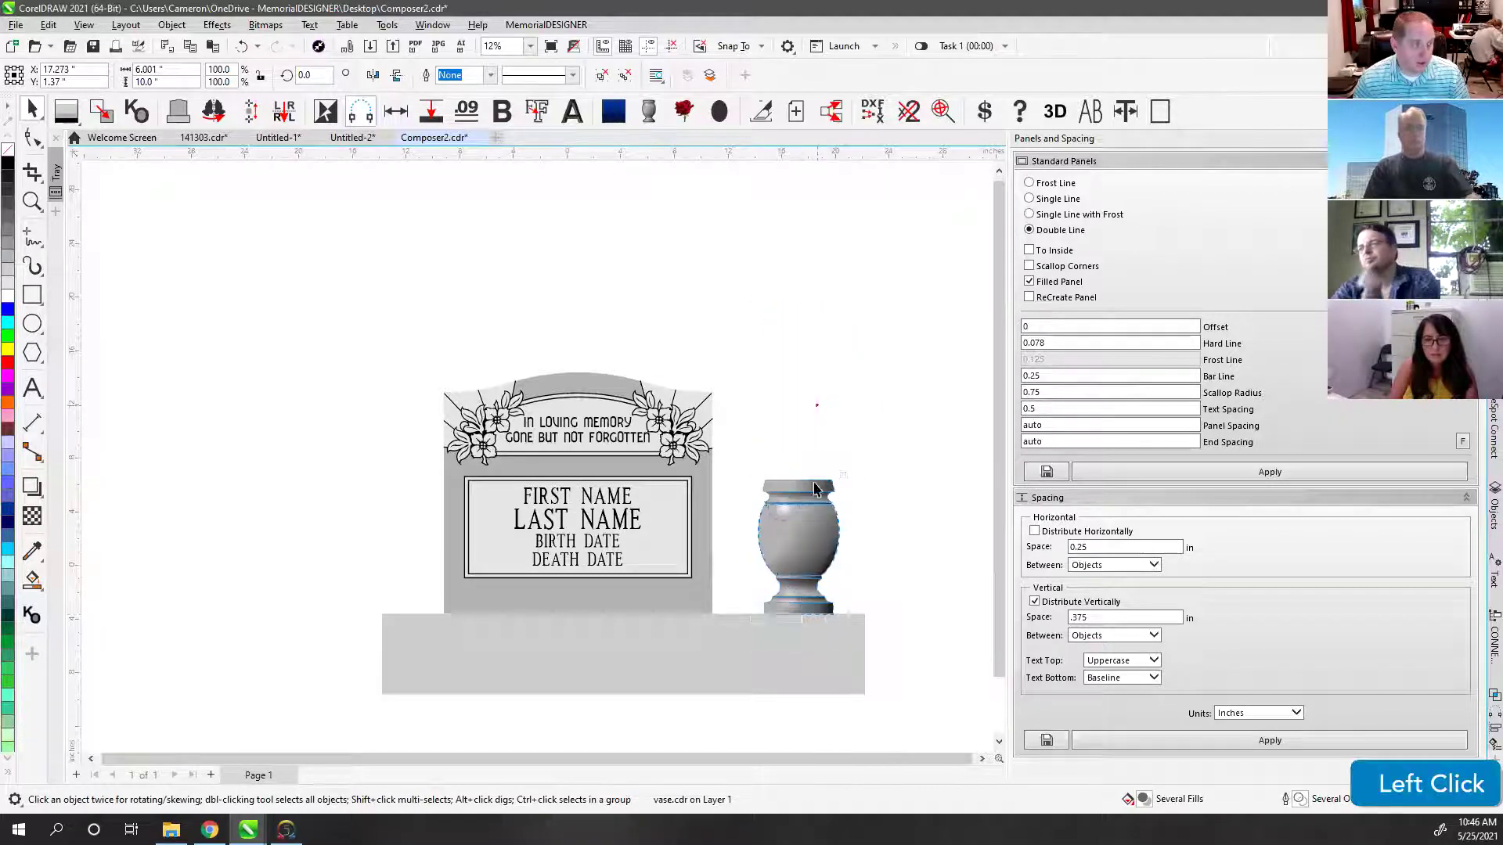
left_click(805, 349)
key("F4")
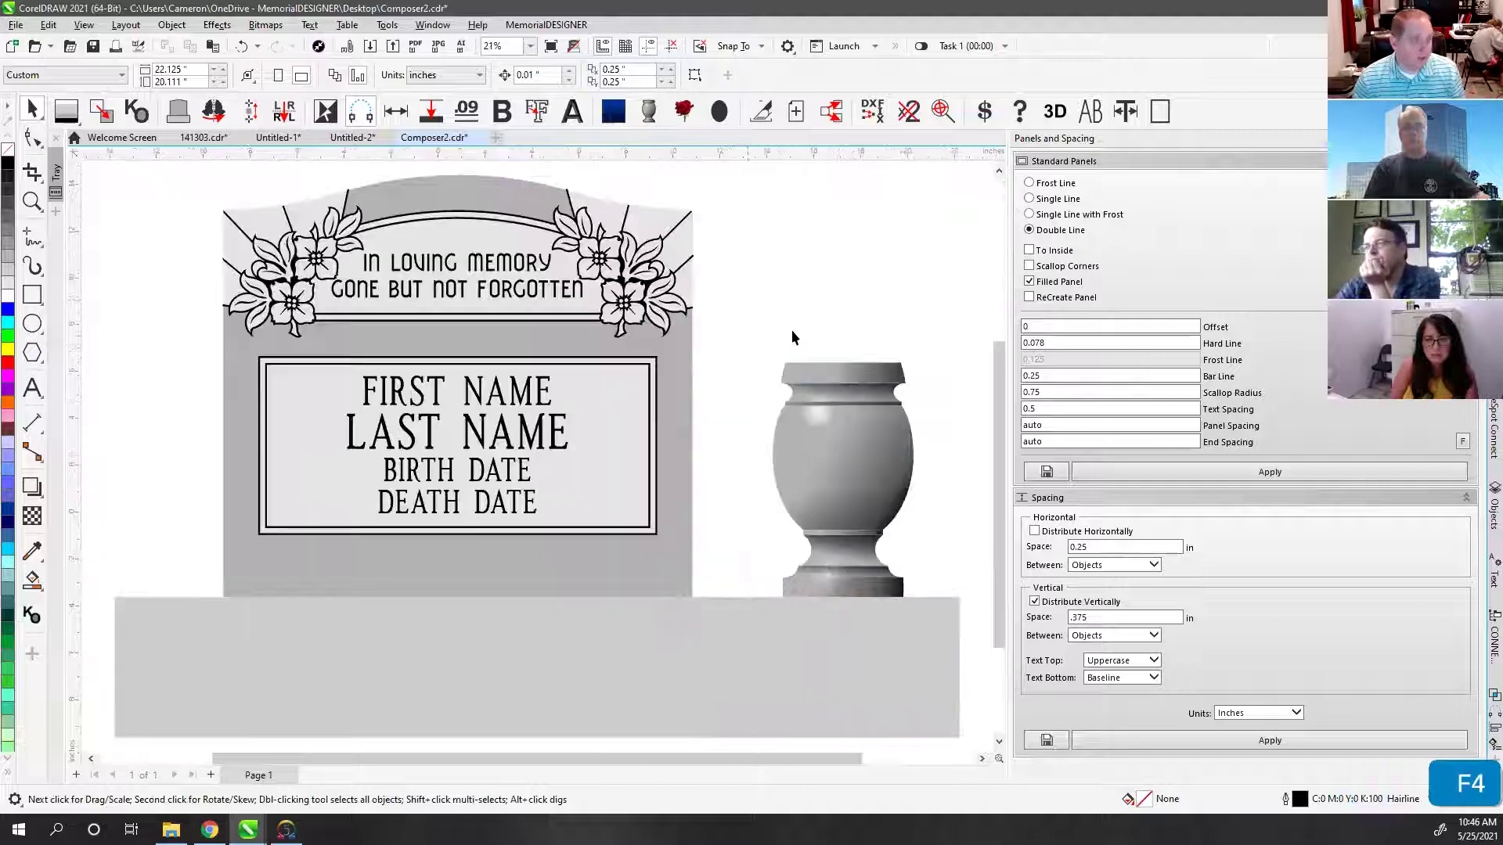
Step: Bring up the granite fill swatches for the red granite headstone, vase and base
left_click(1339, 56)
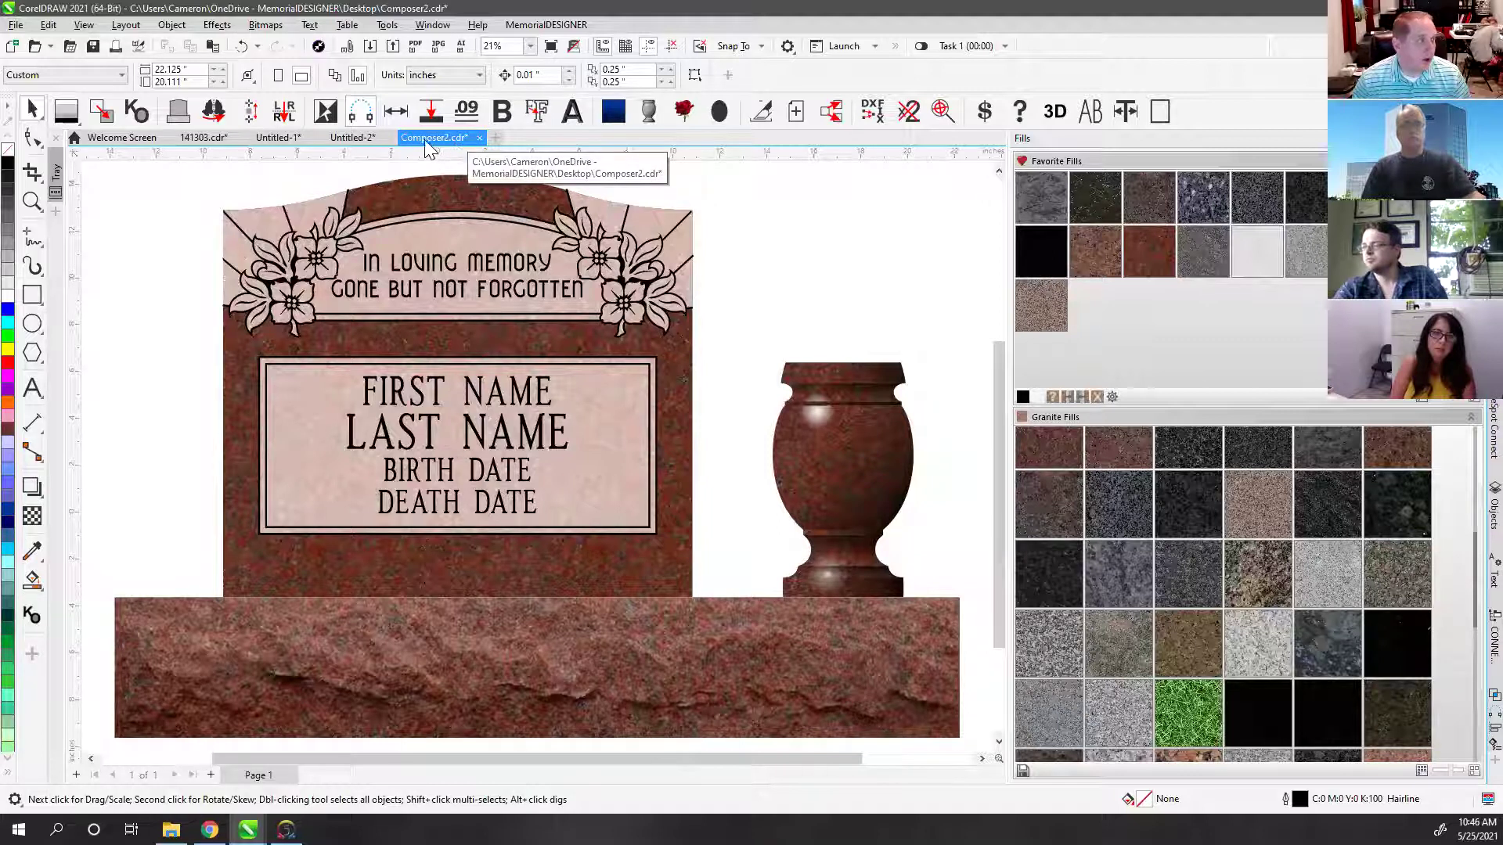
Step: Start Save As and replace the file name with the order number and customer's name
left_click(17, 25)
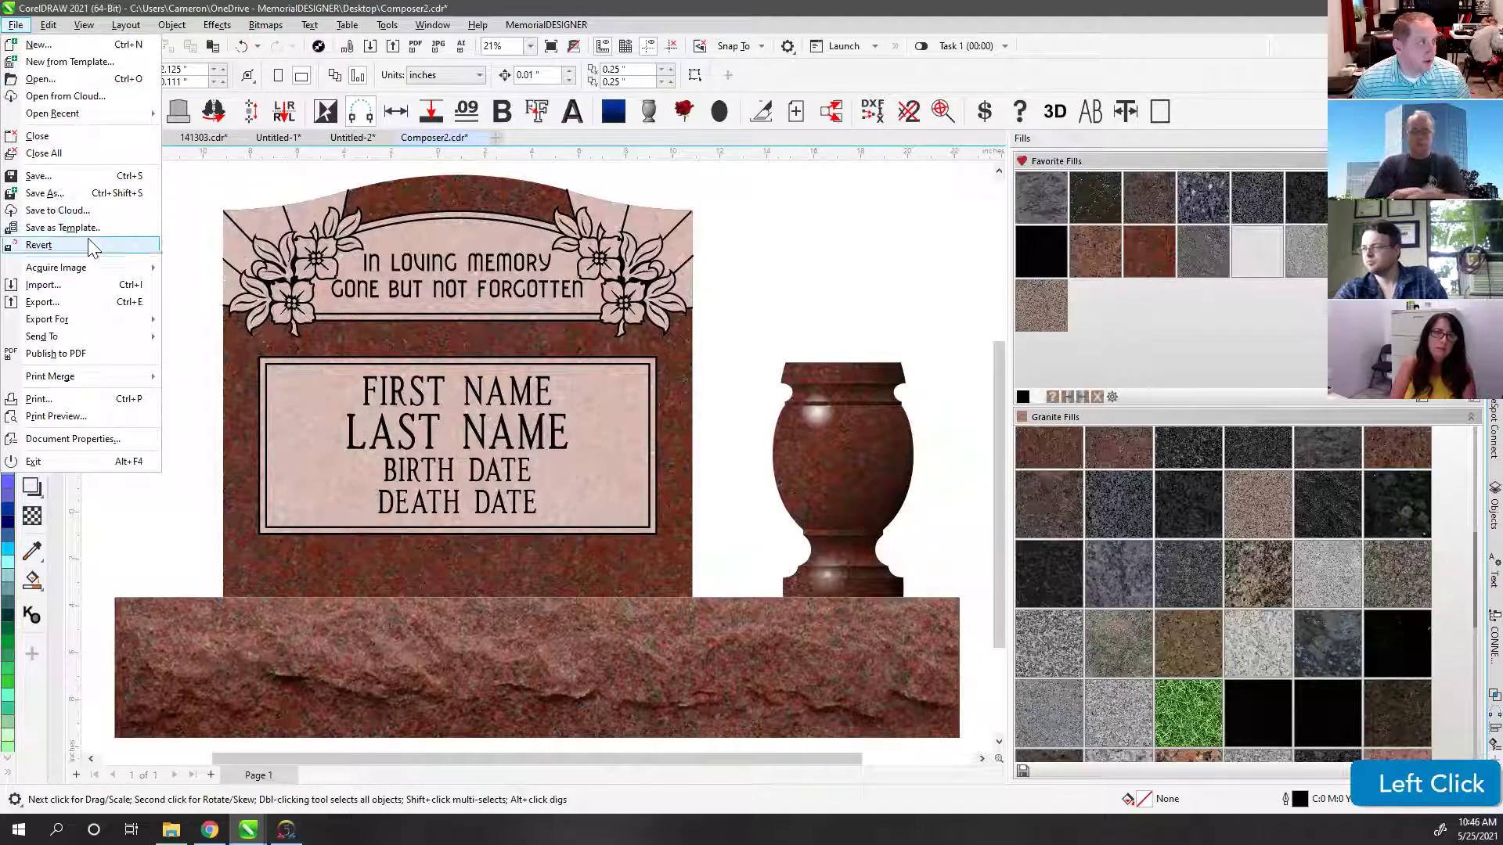
left_click(57, 194)
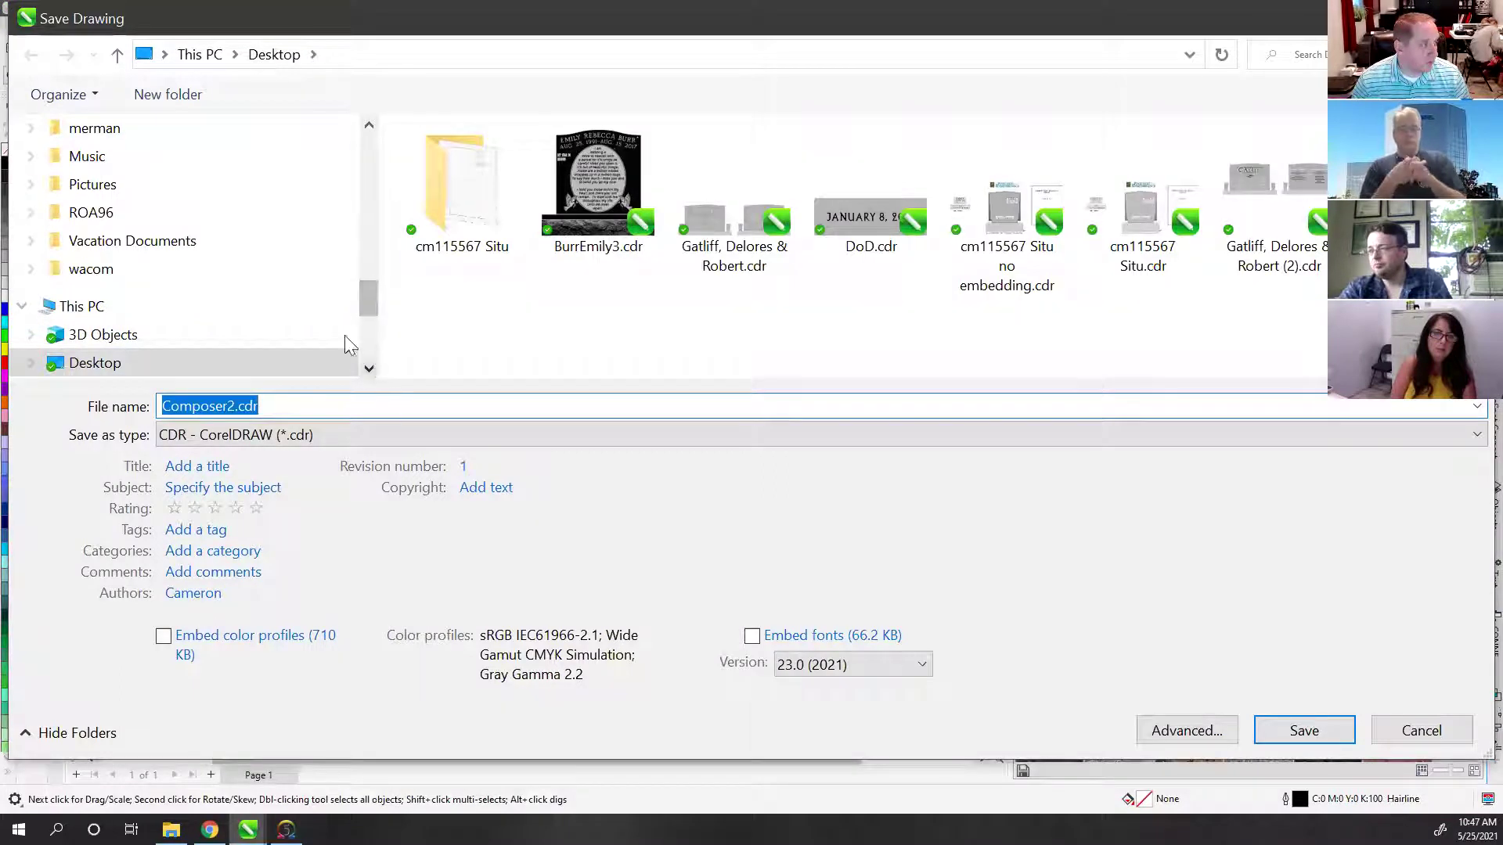
left_click(279, 407)
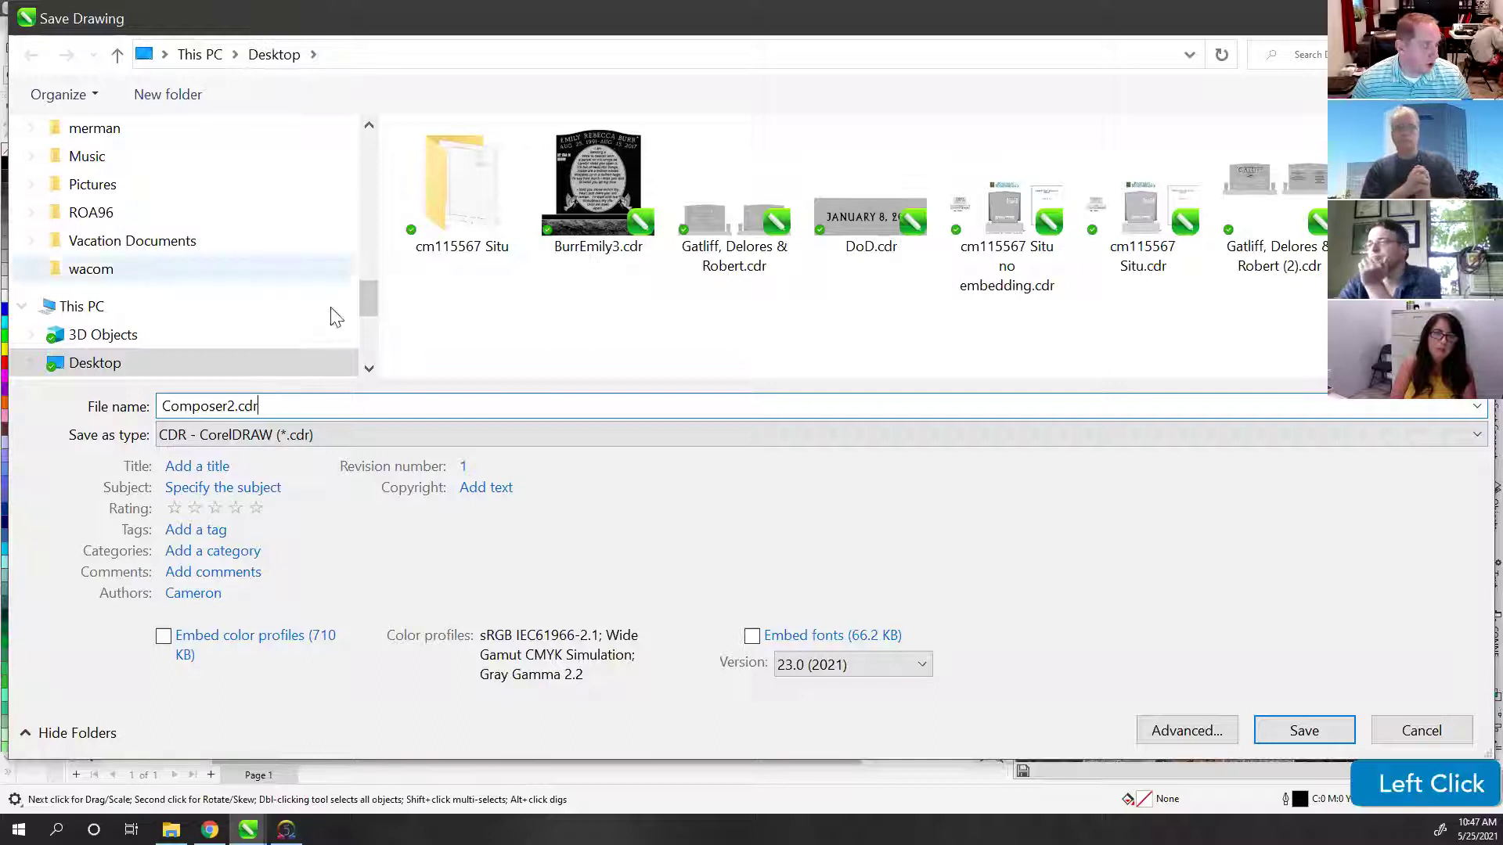
left_click_drag(314, 409, 147, 408)
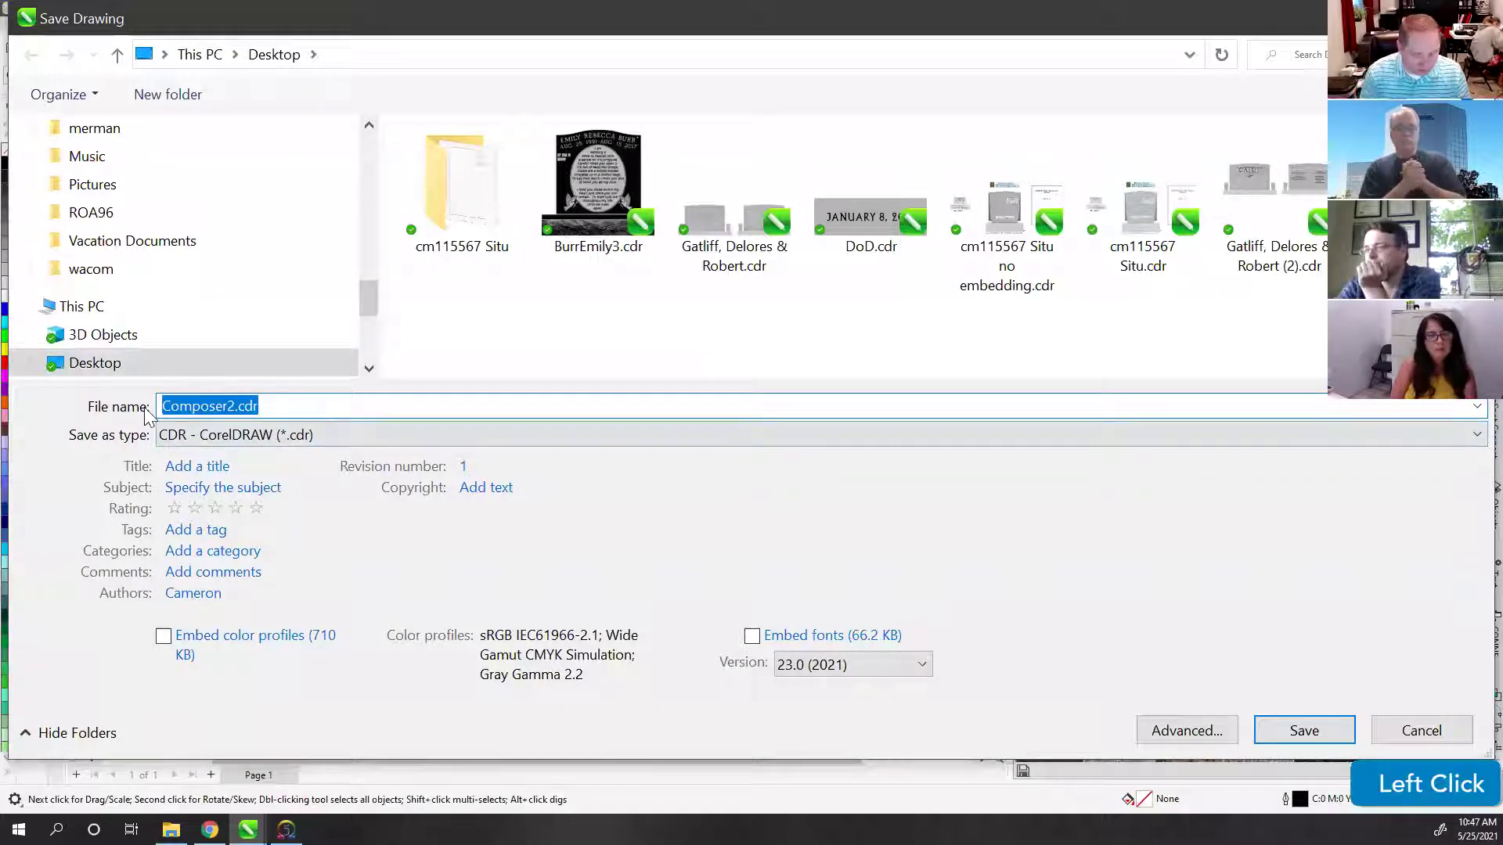
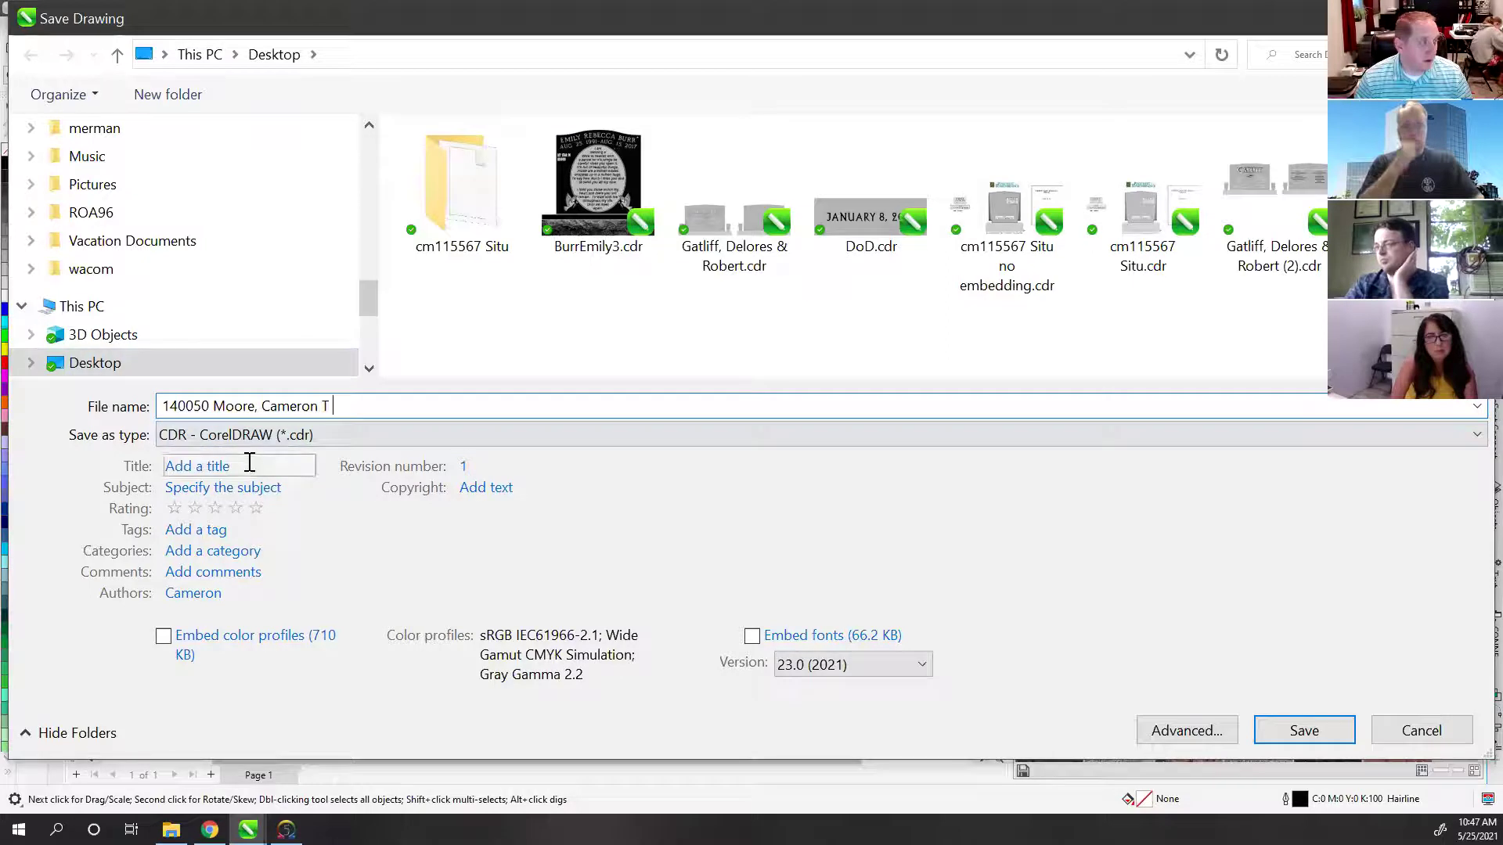
Step: Add the tags Dogwood, Corner Emblems, Rays and Branch to the file
left_click(199, 531)
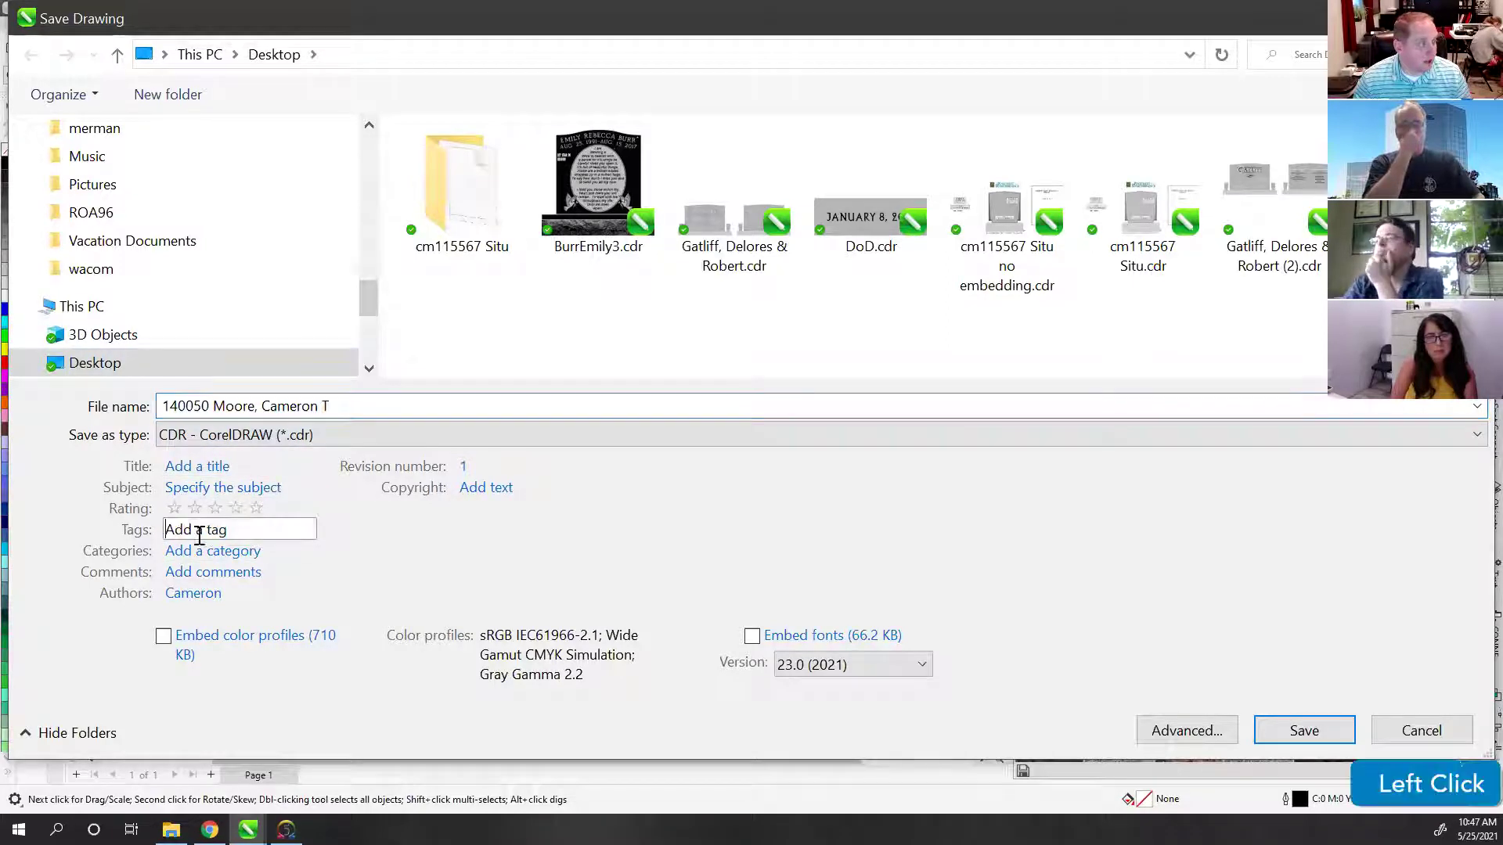
double_click(234, 31)
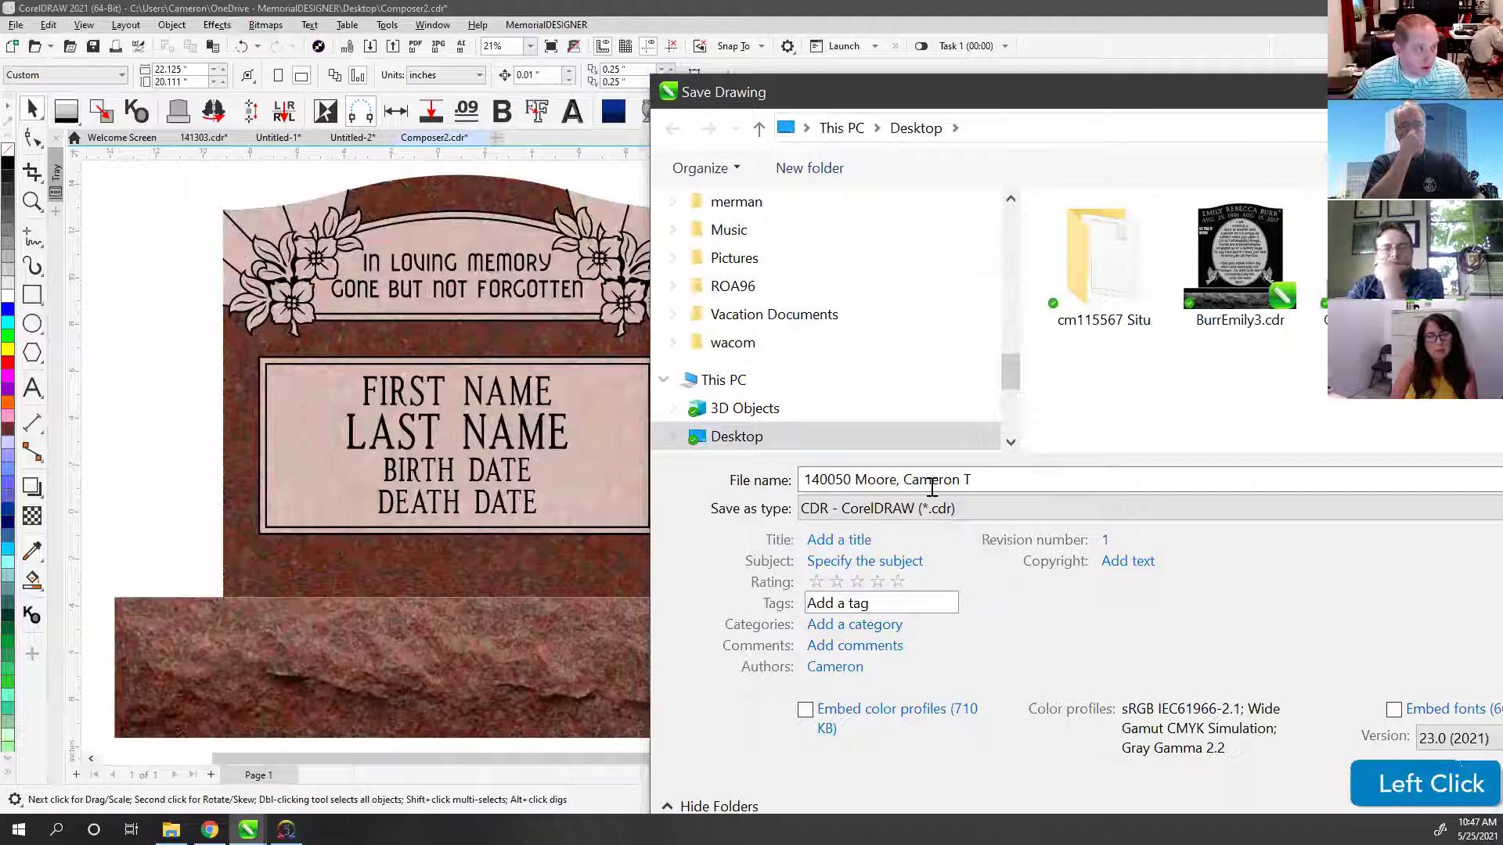
left_click(848, 604)
type("Dog")
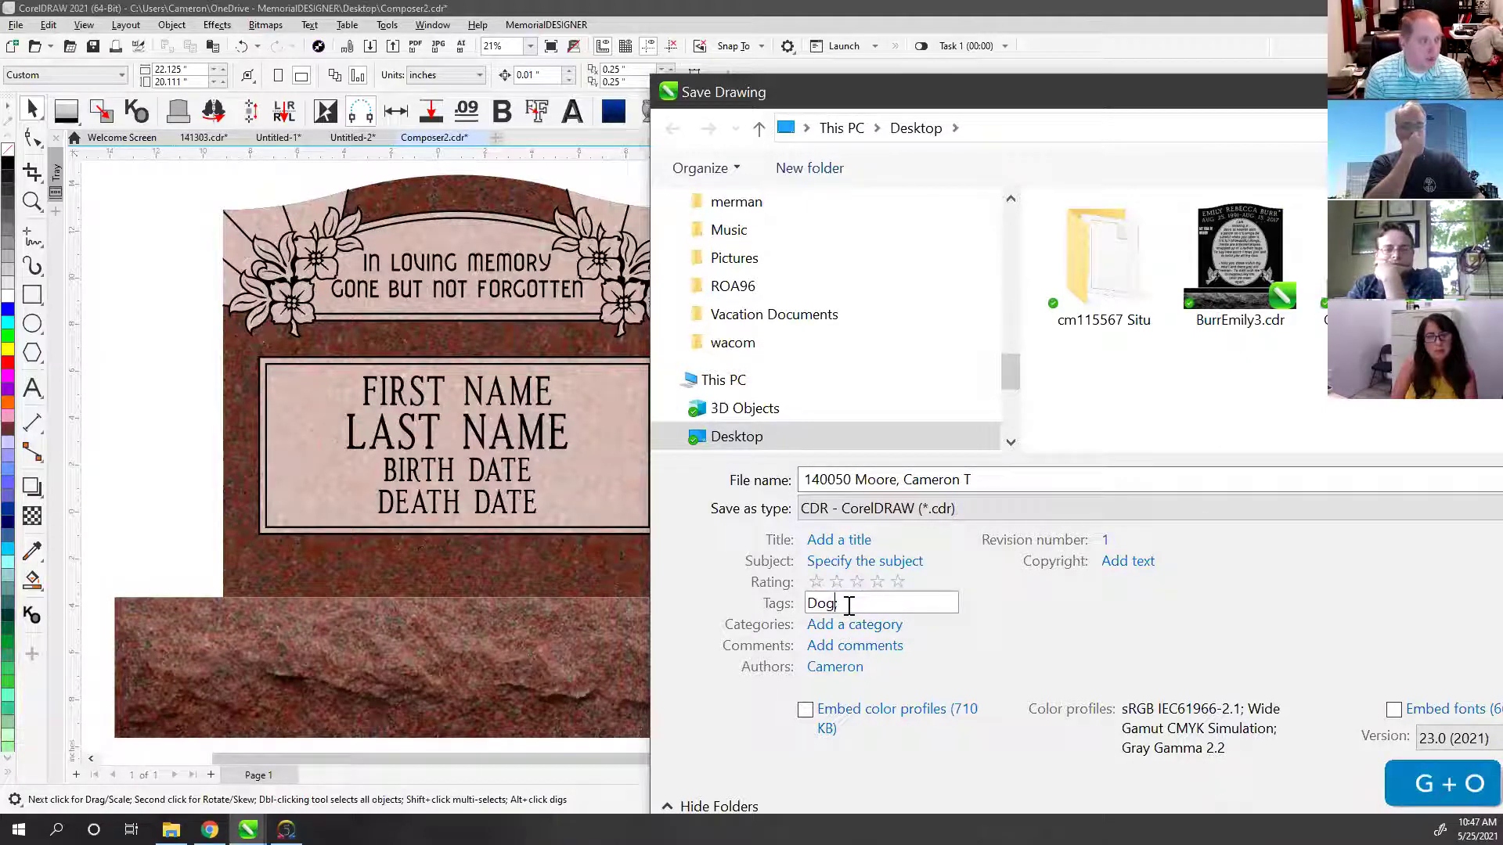
type("wood")
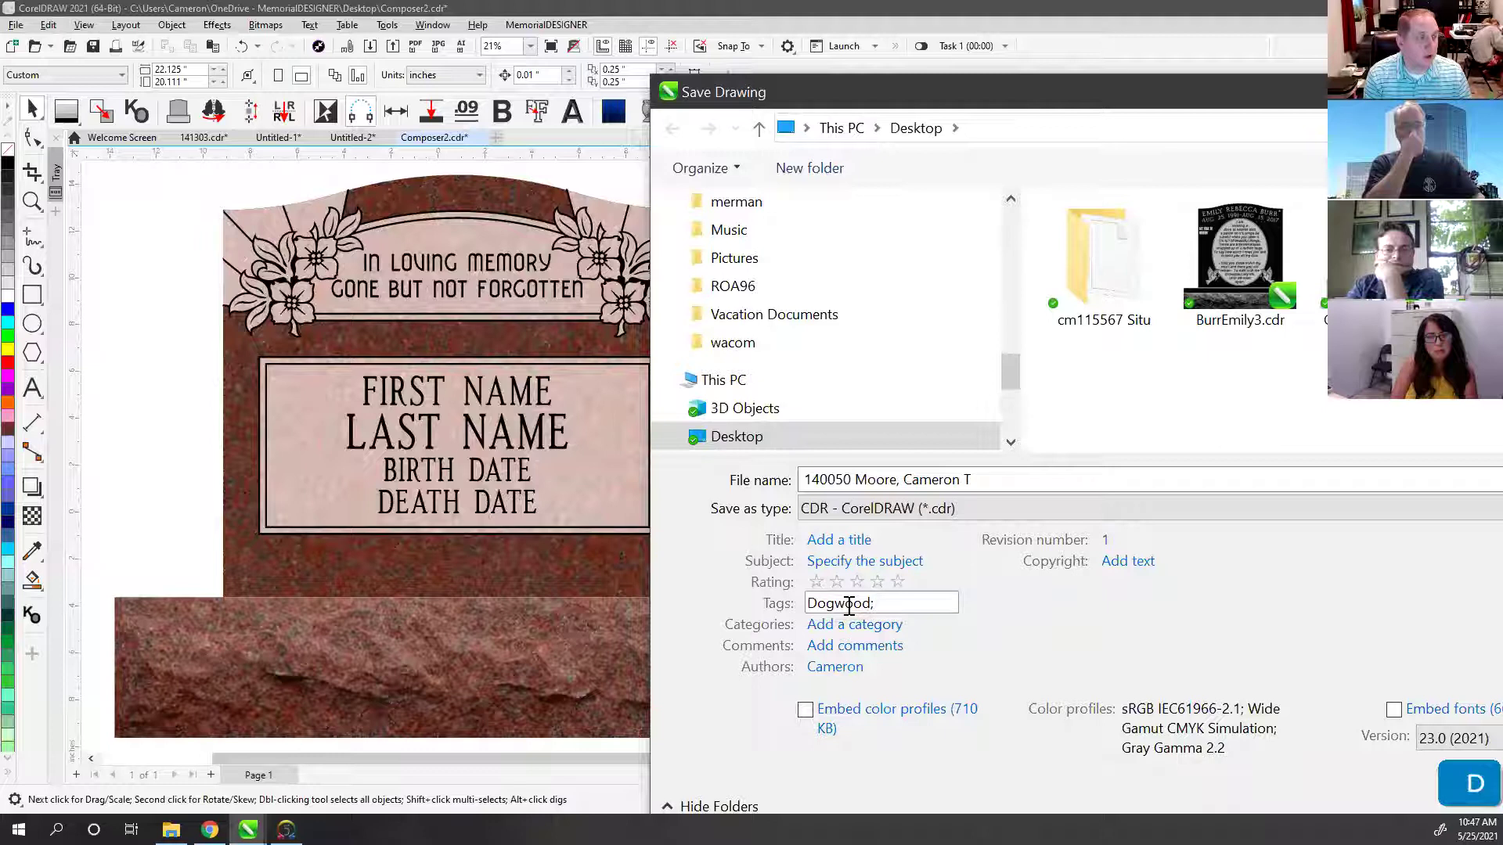
type("; Corner Emblems, ")
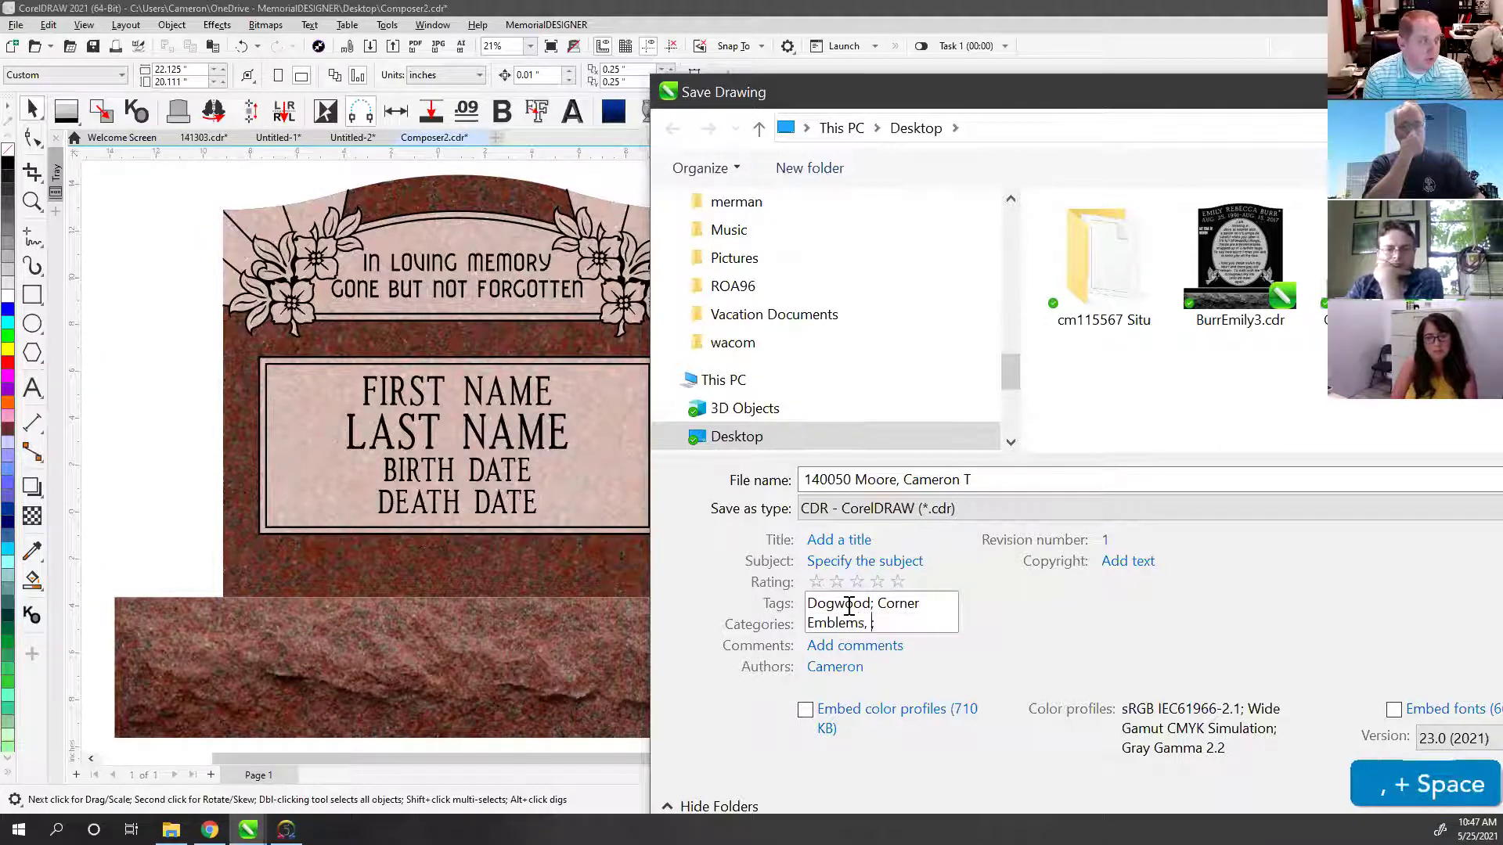
type("Rays;")
key("BackSpace")
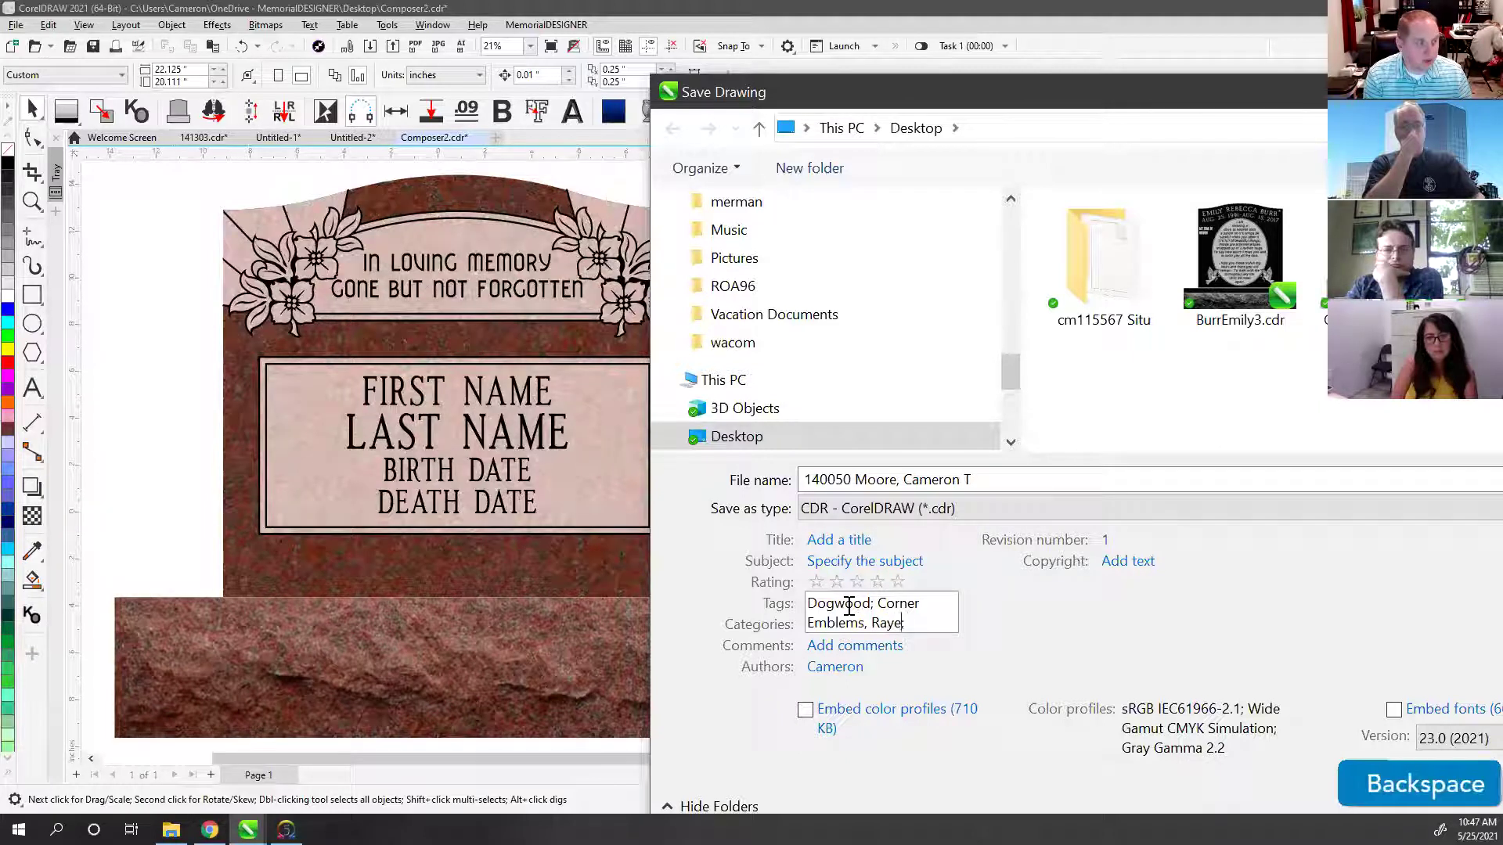
type("; ")
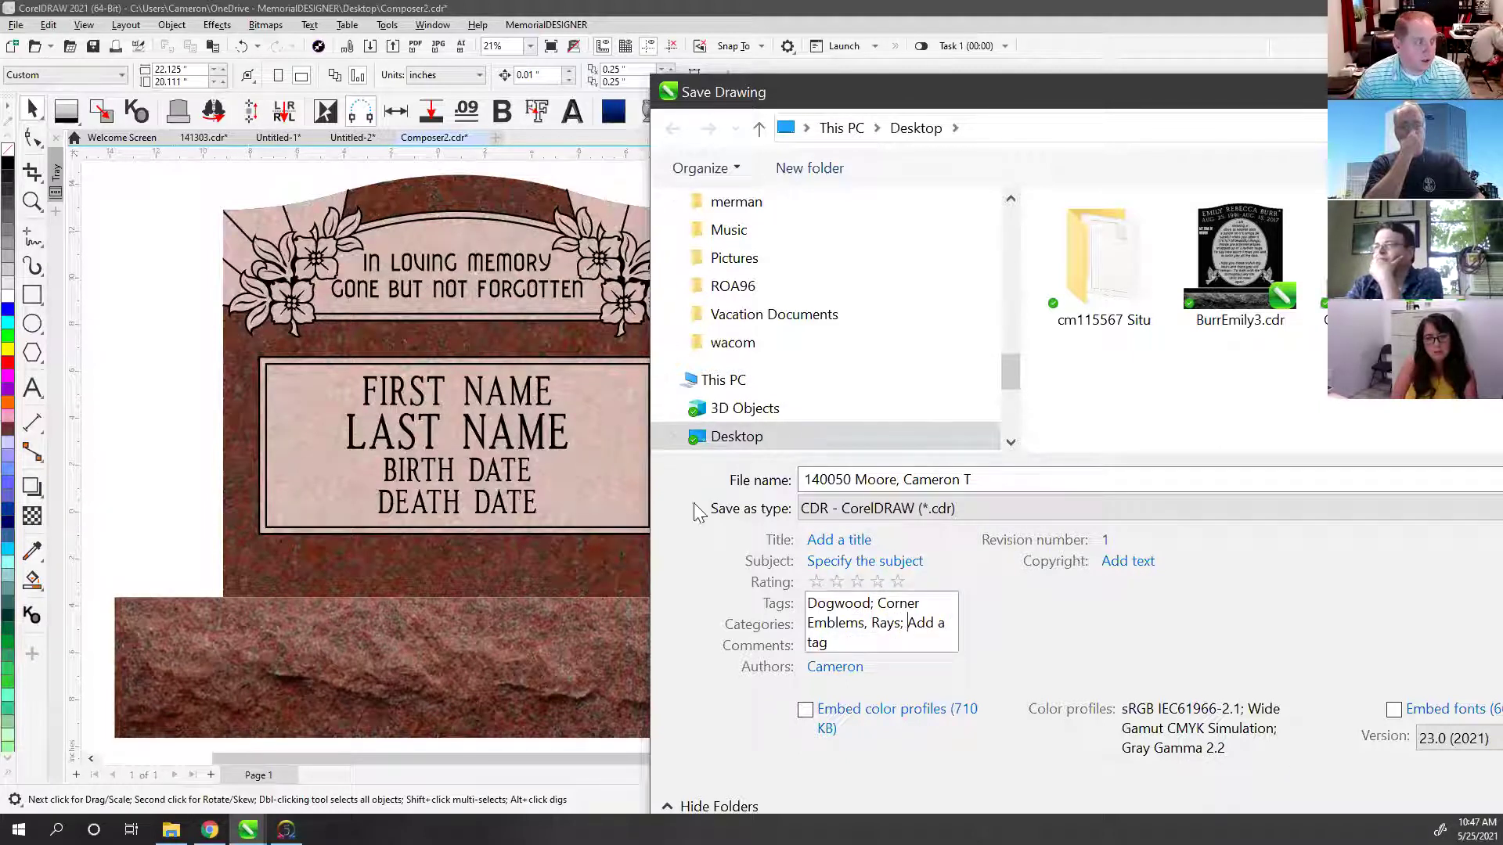
type("B")
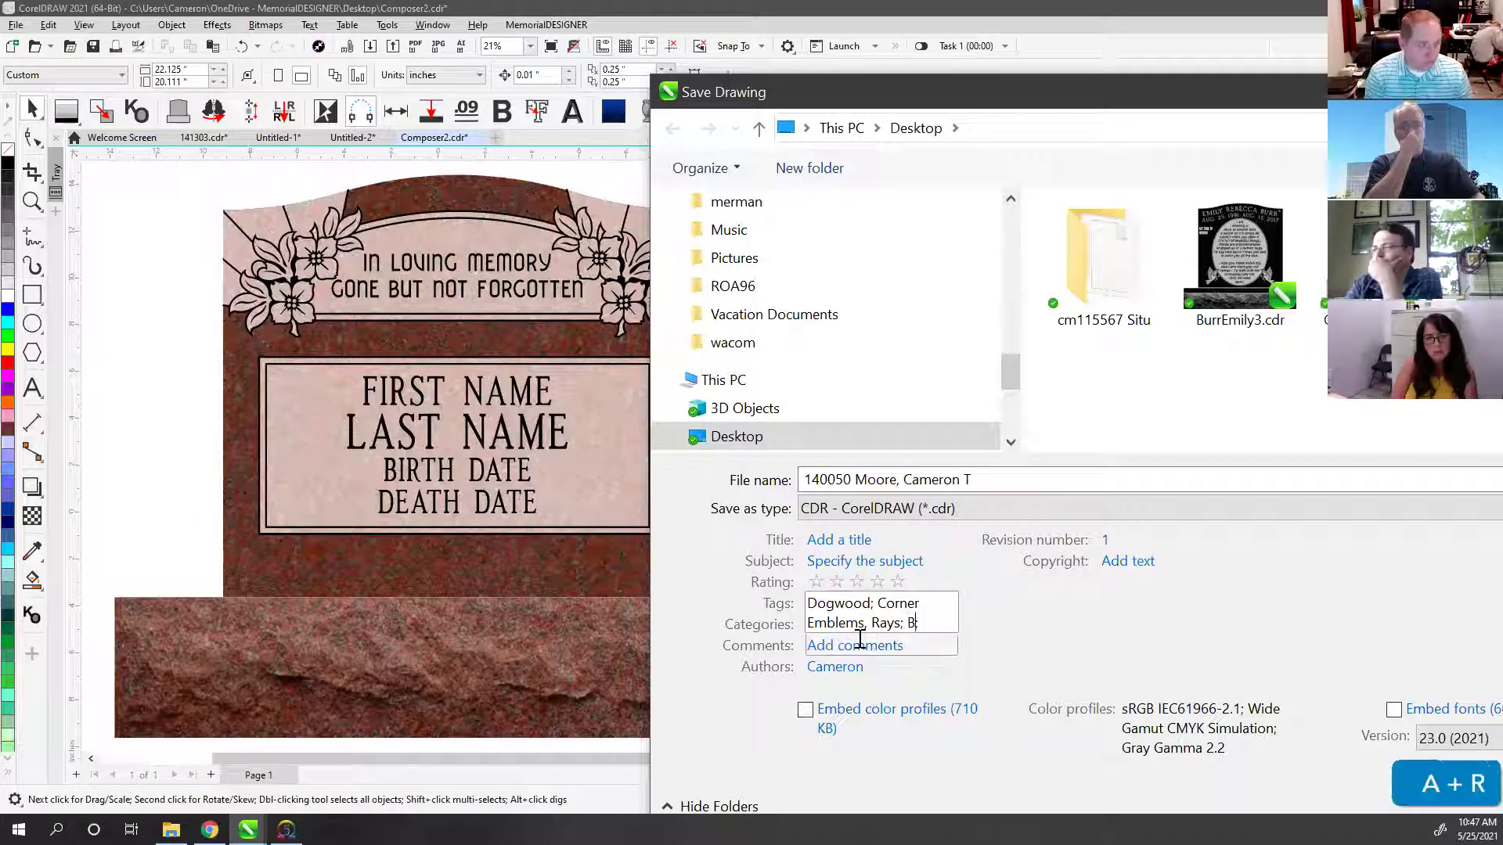
type("ranch;")
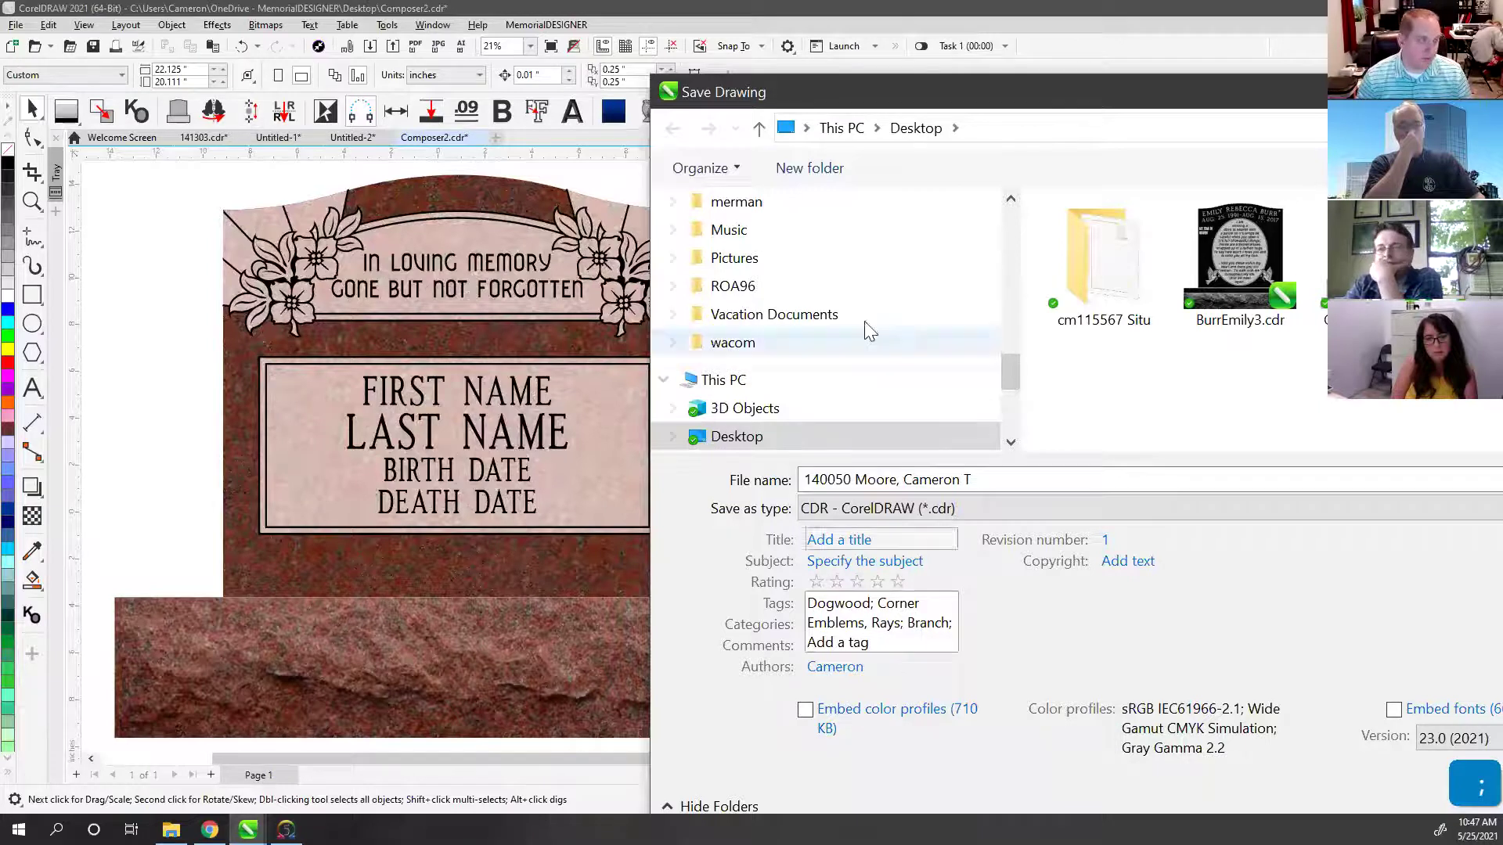
double_click(815, 91)
left_click(240, 600)
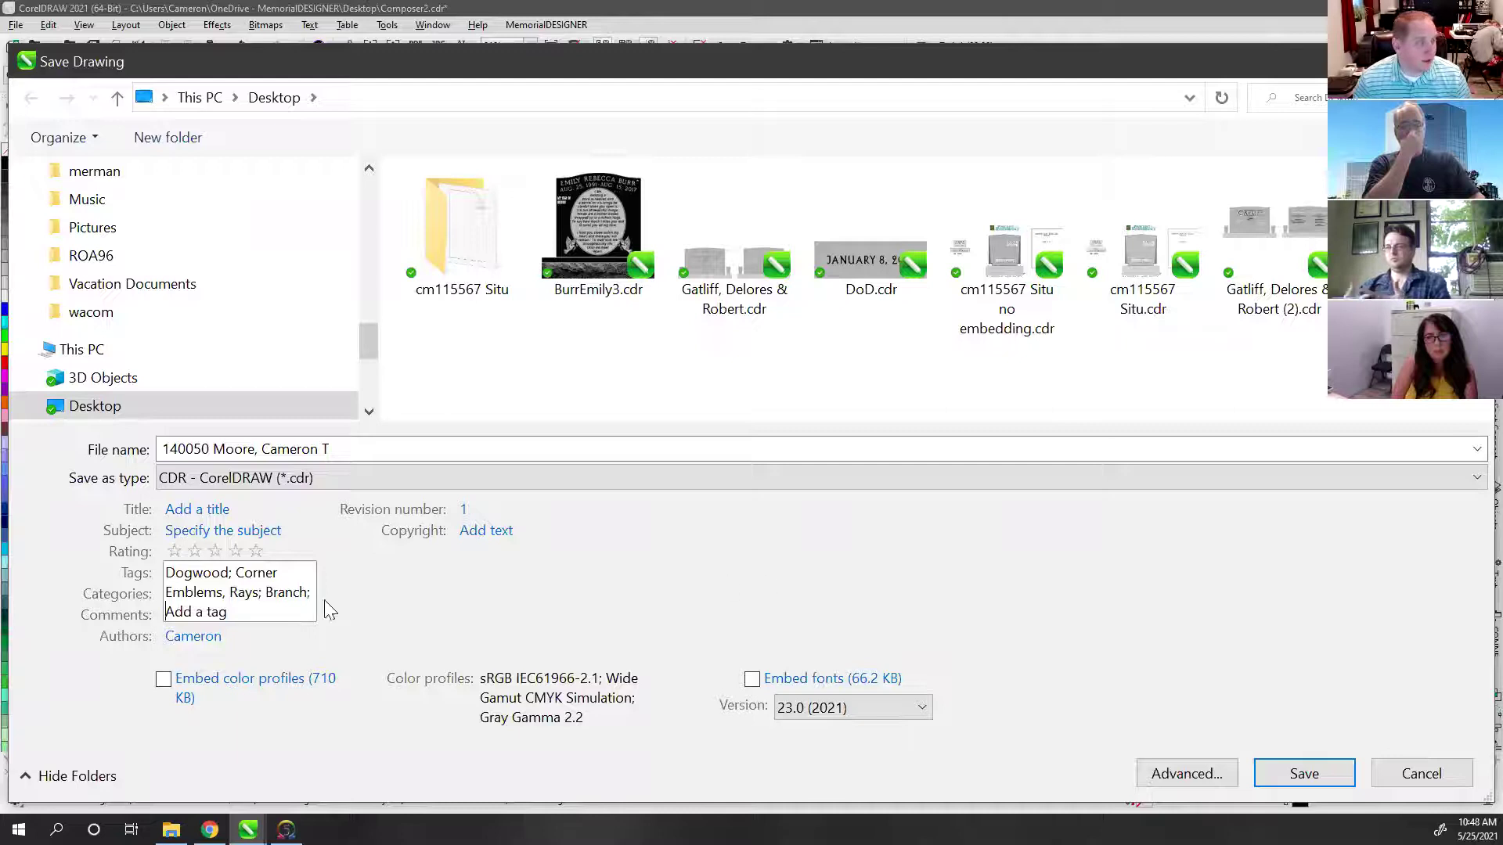
Step: Save the drawing with its new name and tags, then select the FIRST NAME text
left_click(1304, 773)
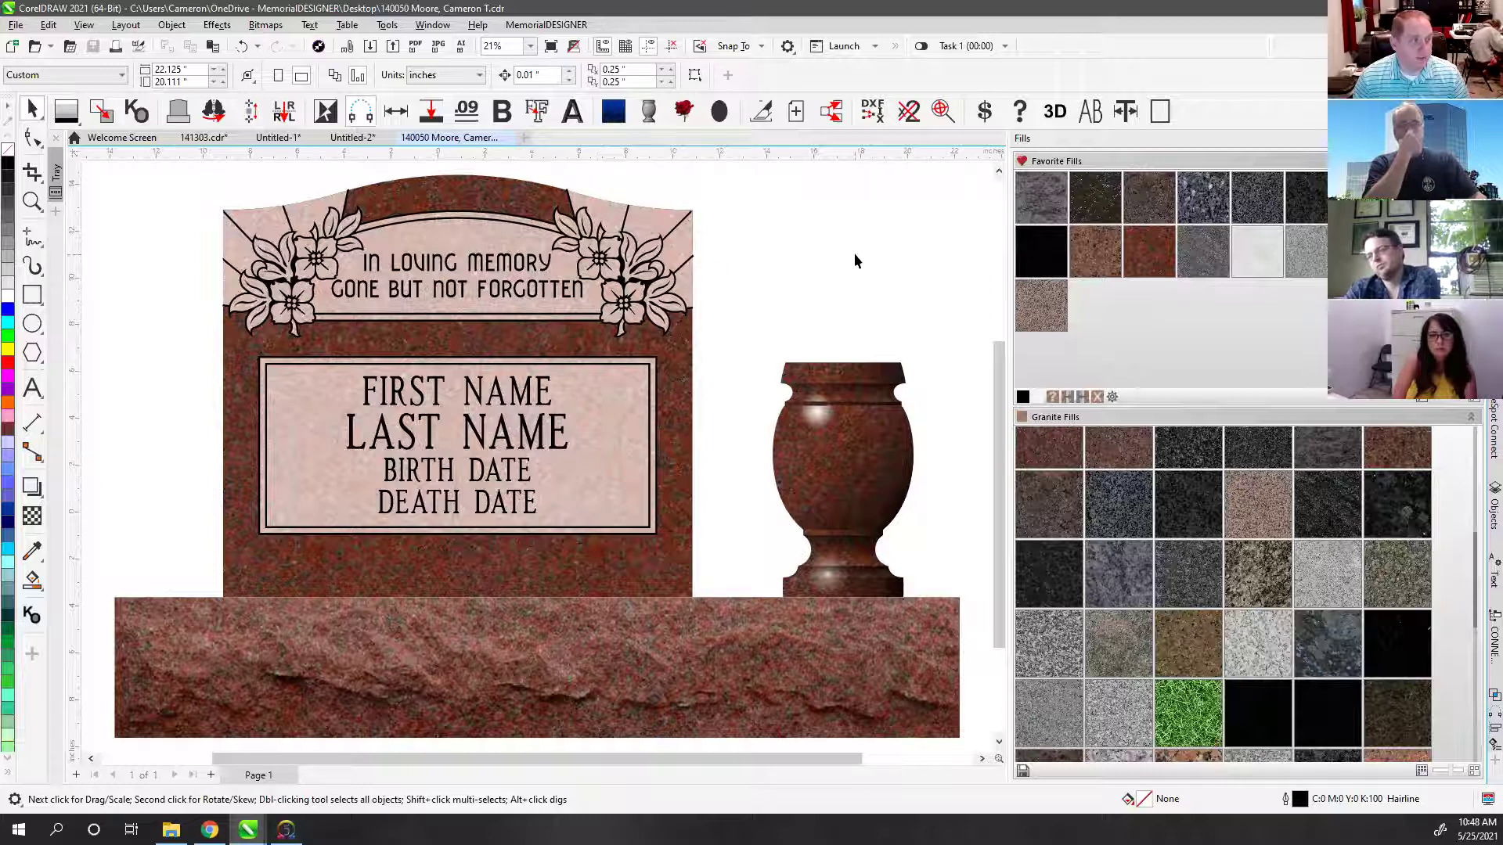
left_click(418, 395)
left_click(763, 303)
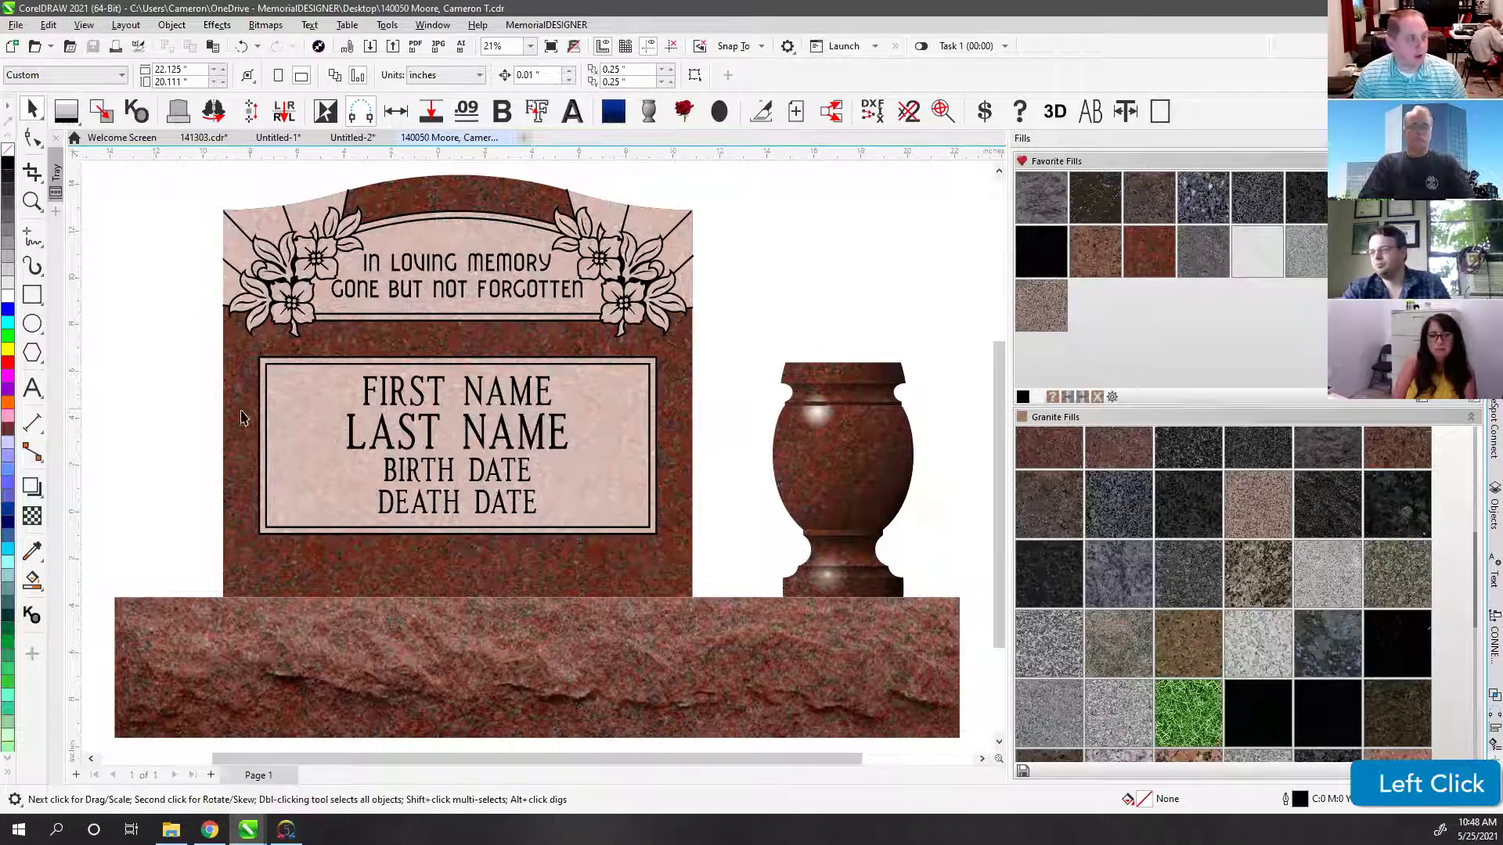
left_click(362, 391)
Step: Change the font of the four name and date lines
left_click_drag(144, 338, 618, 563)
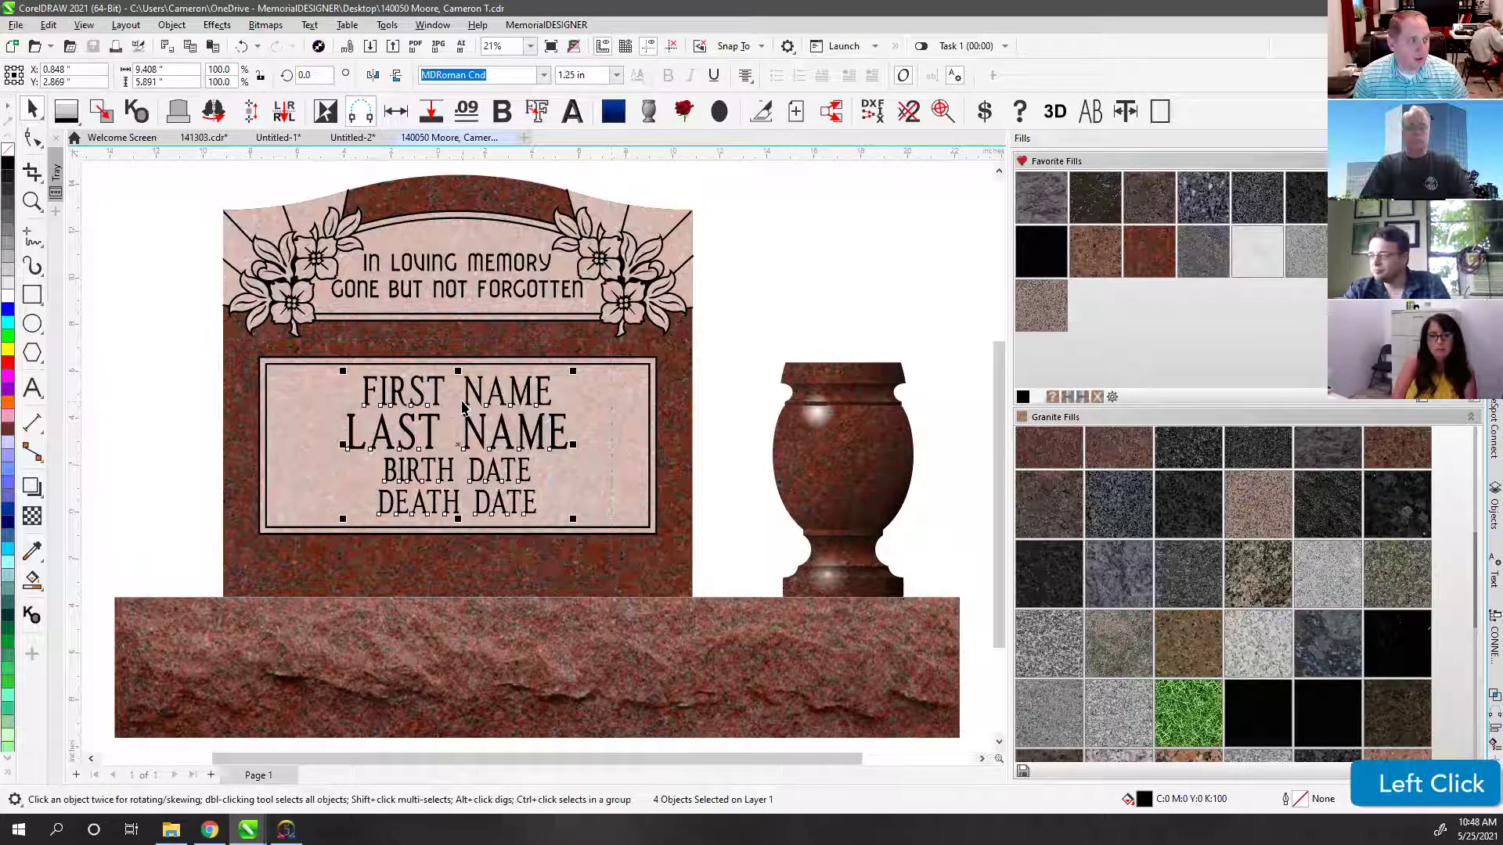
left_click(542, 75)
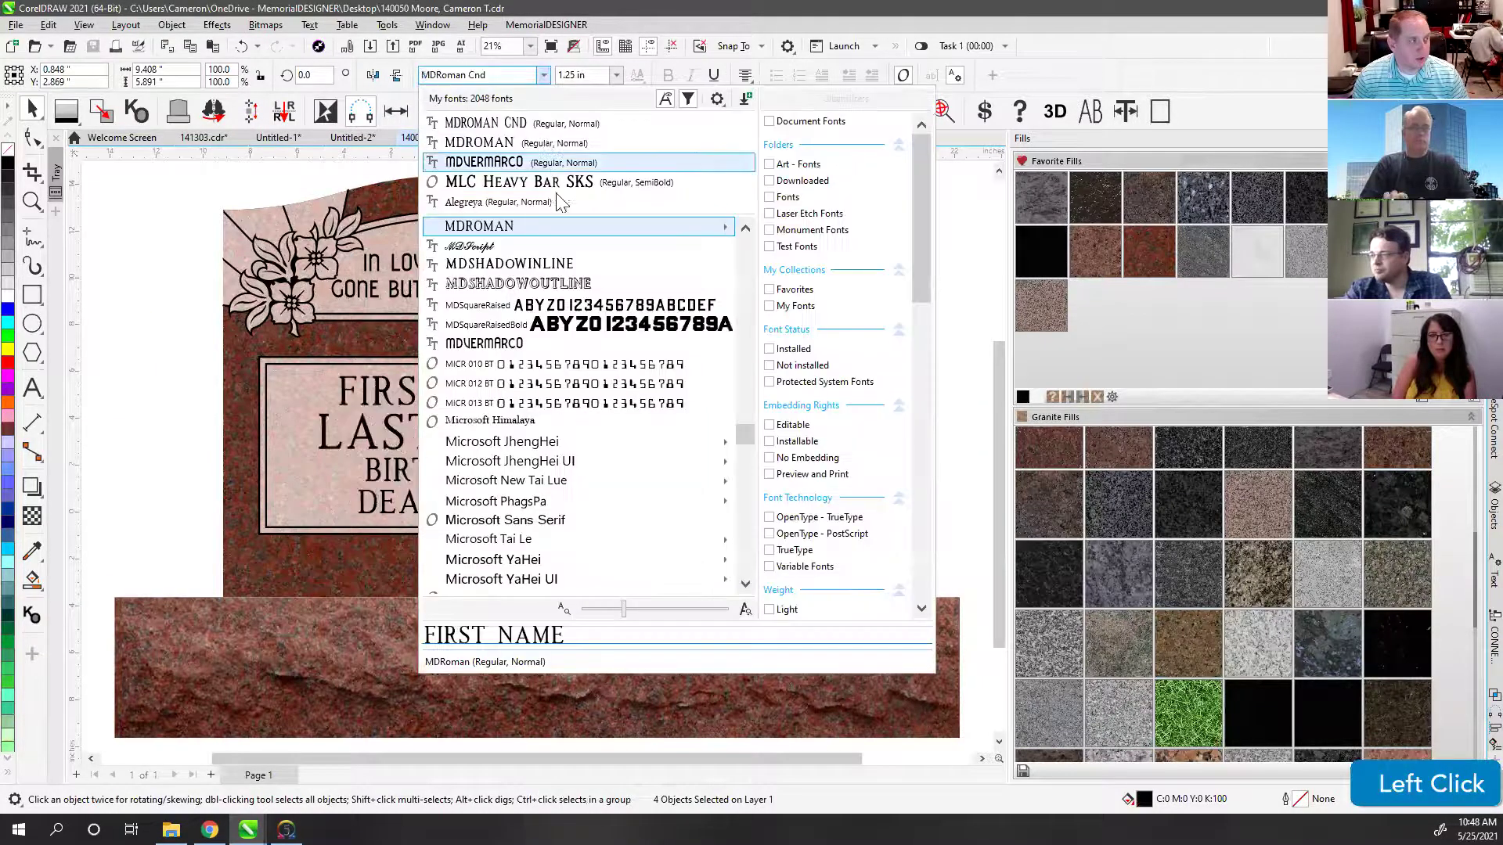
left_click(536, 265)
Step: Set IN LOVING MEMORY and GONE BUT NOT FORGOTTEN in MLC Formal Script SS
left_click(479, 266)
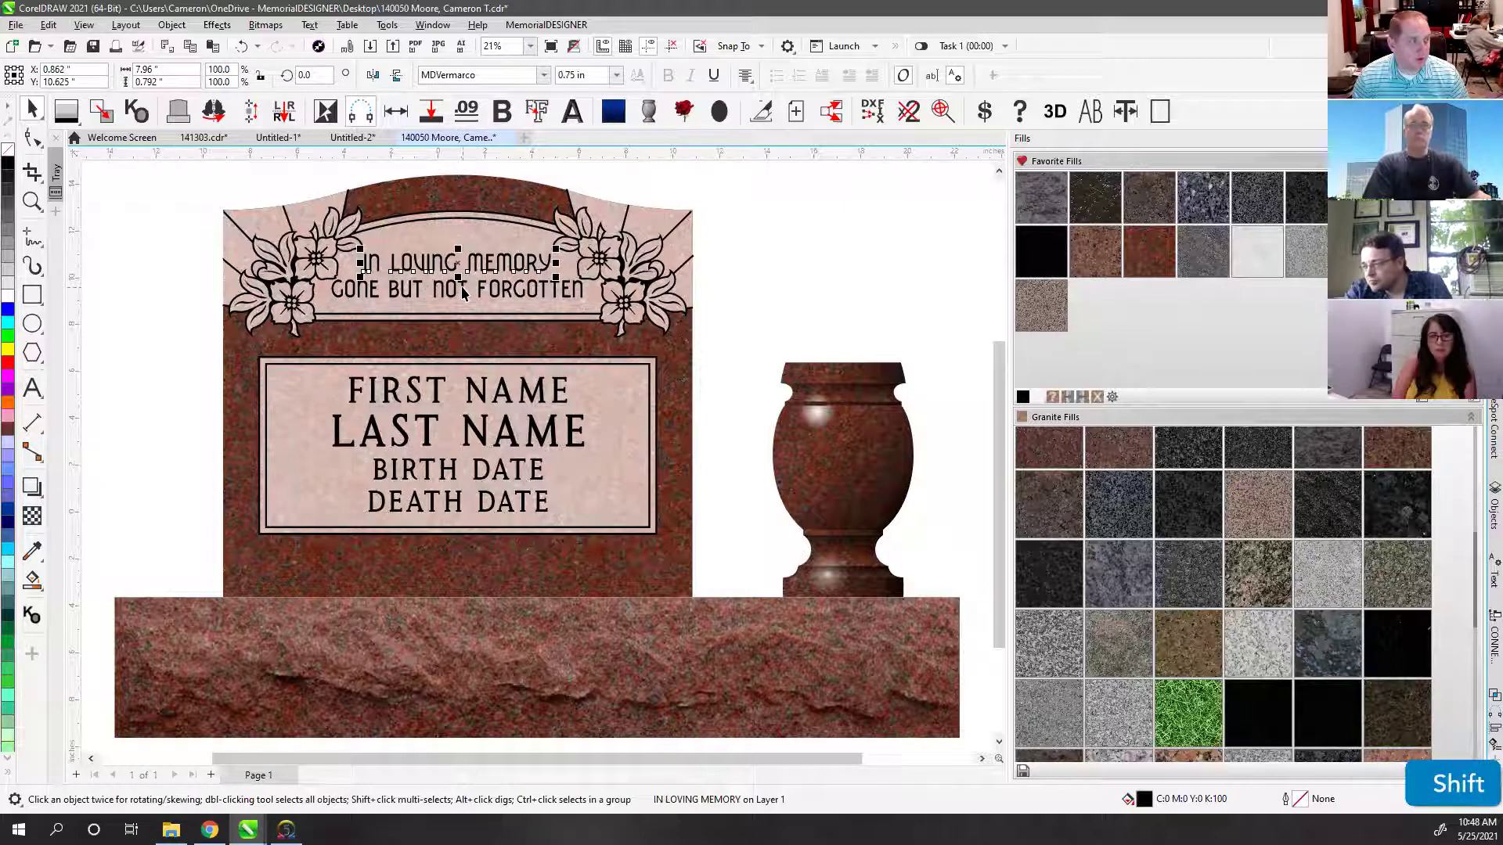
left_click(463, 291, "shift")
left_click(541, 75)
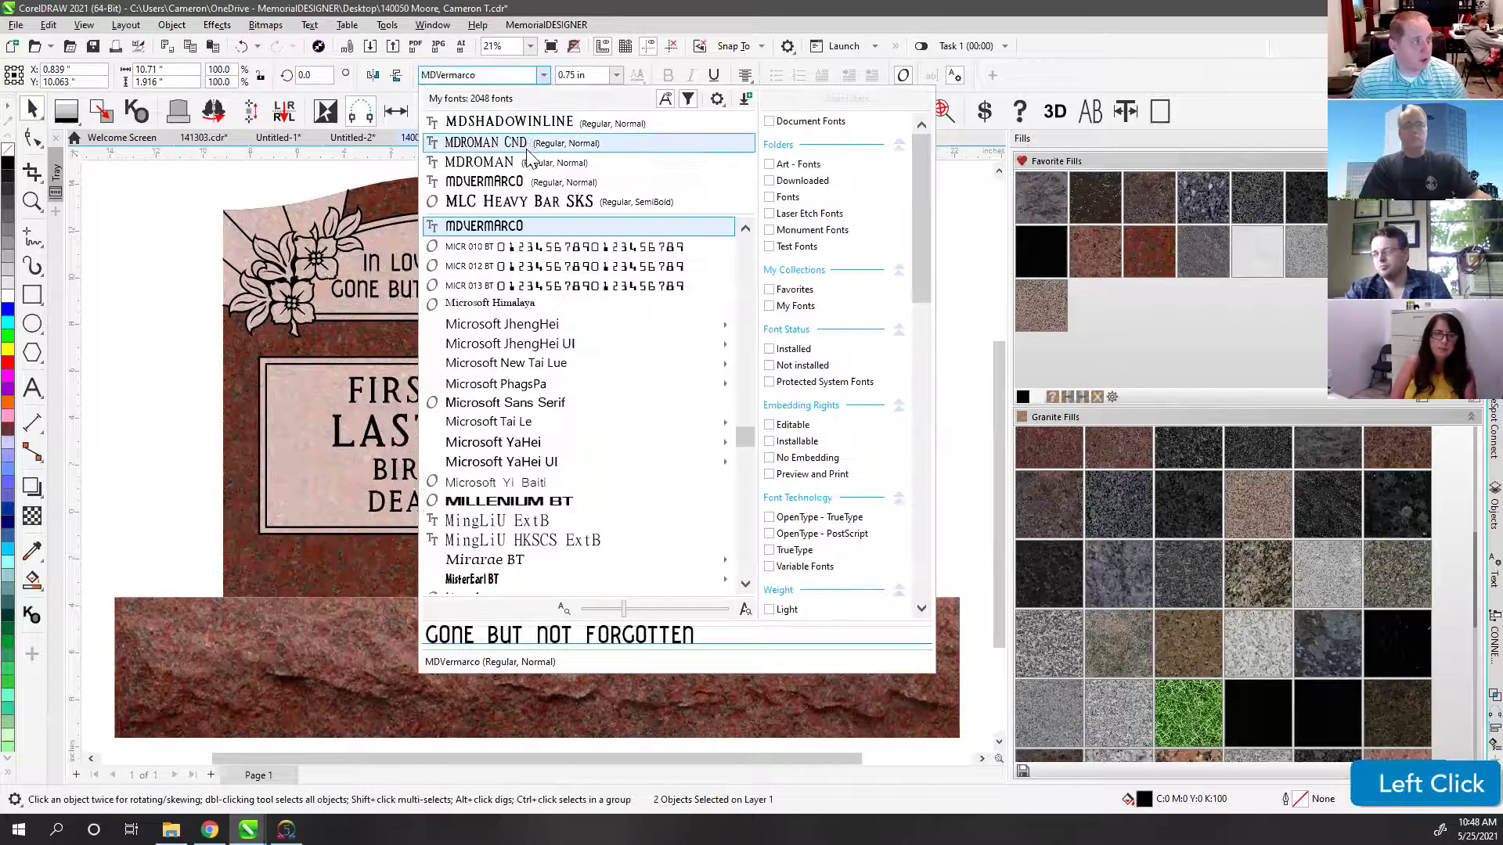
scroll(543, 383, "up", 5)
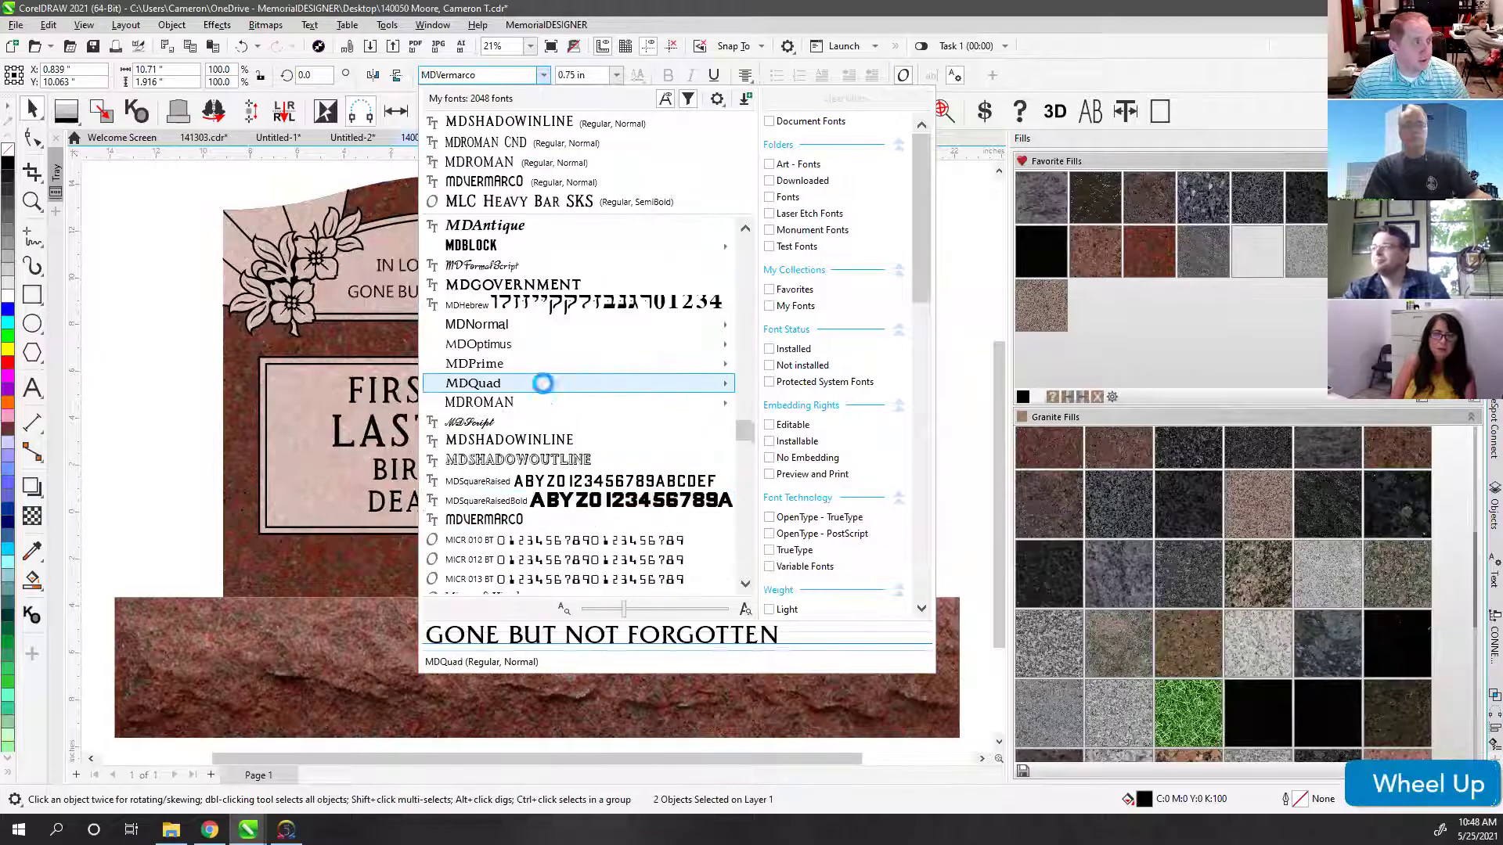
scroll(548, 313, "up", 6)
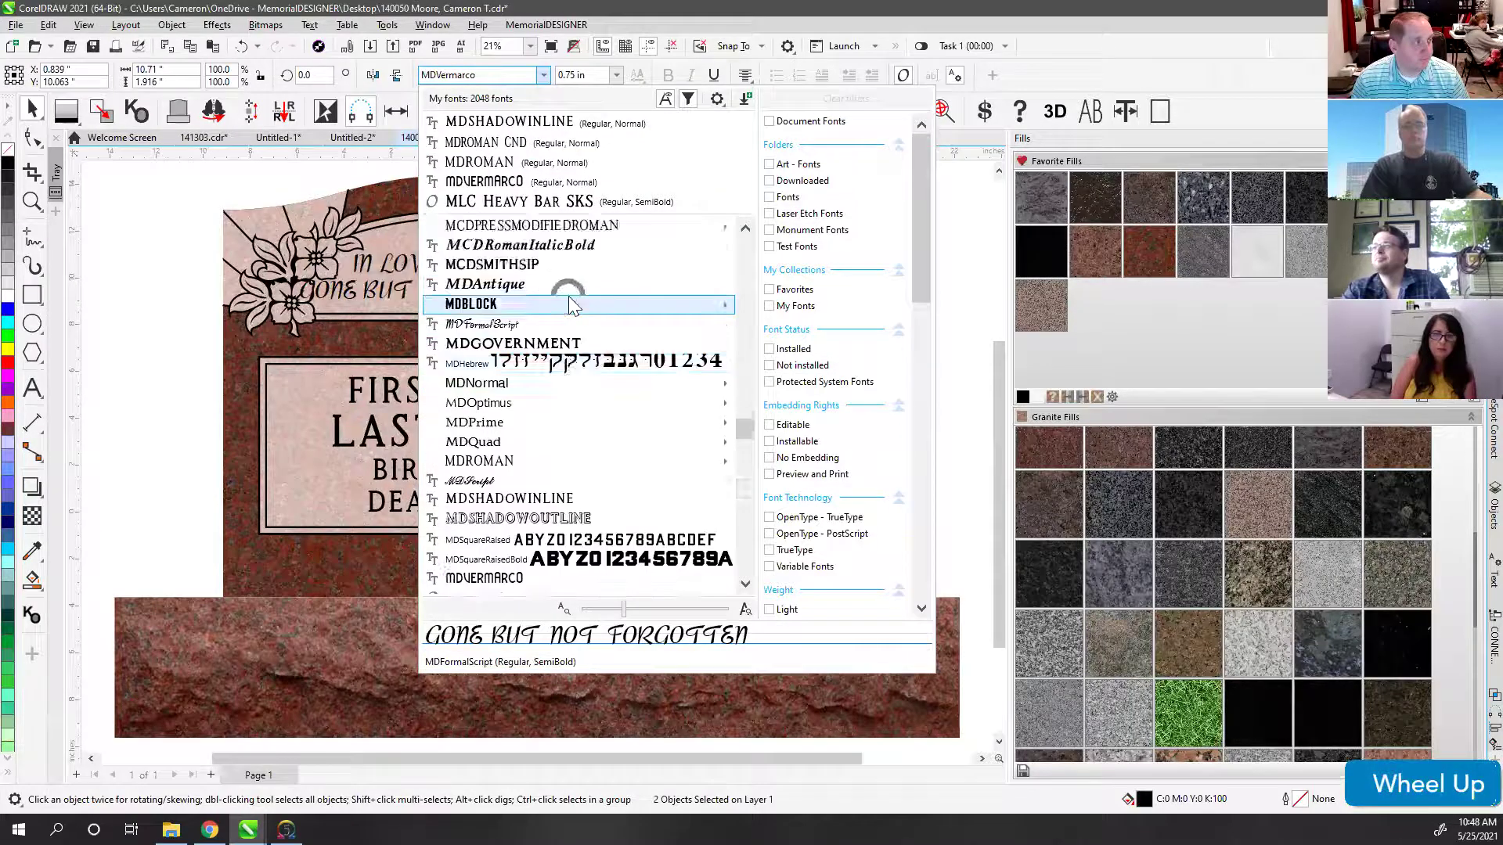
scroll(530, 378, "up", 6)
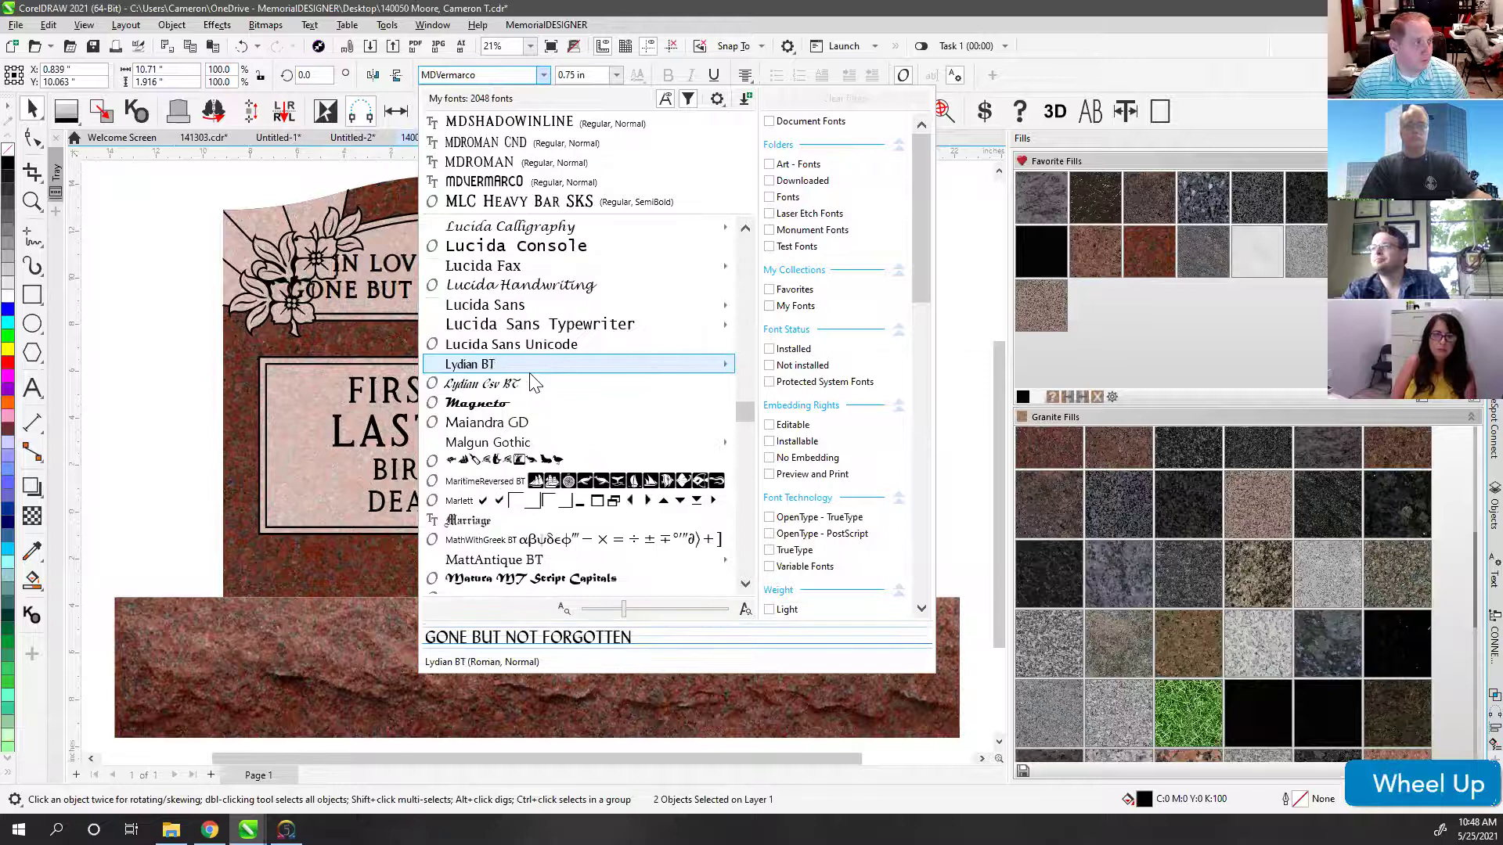
scroll(532, 381, "down", 6)
scroll(533, 381, "down", 10)
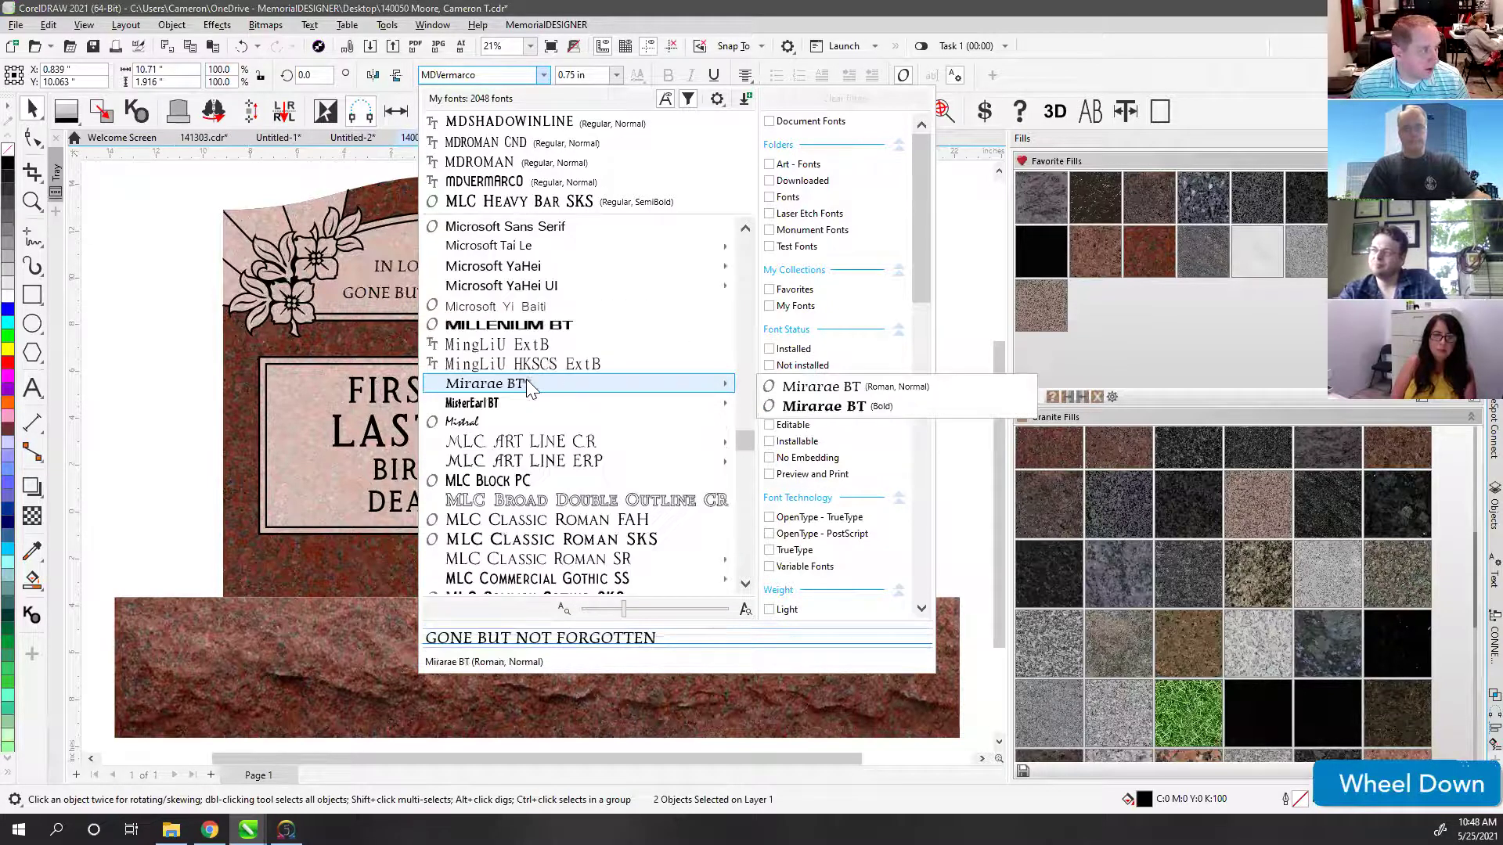
scroll(526, 382, "down", 2)
scroll(524, 469, "down", 1)
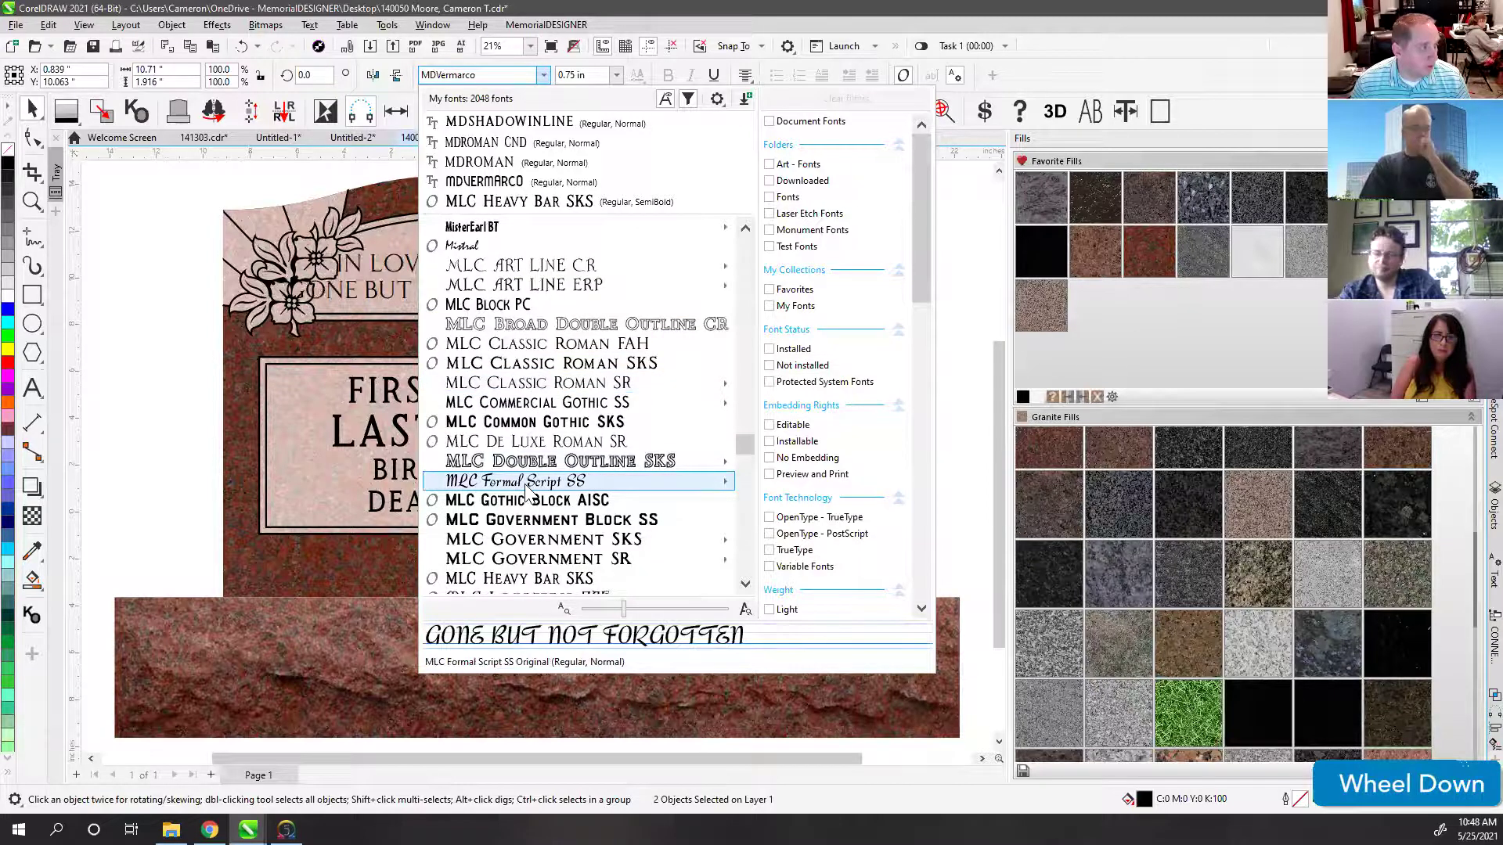
left_click(524, 484)
left_click(774, 266)
scroll(537, 454, "up", 2)
scroll(537, 454, "up", 1)
left_click(539, 455)
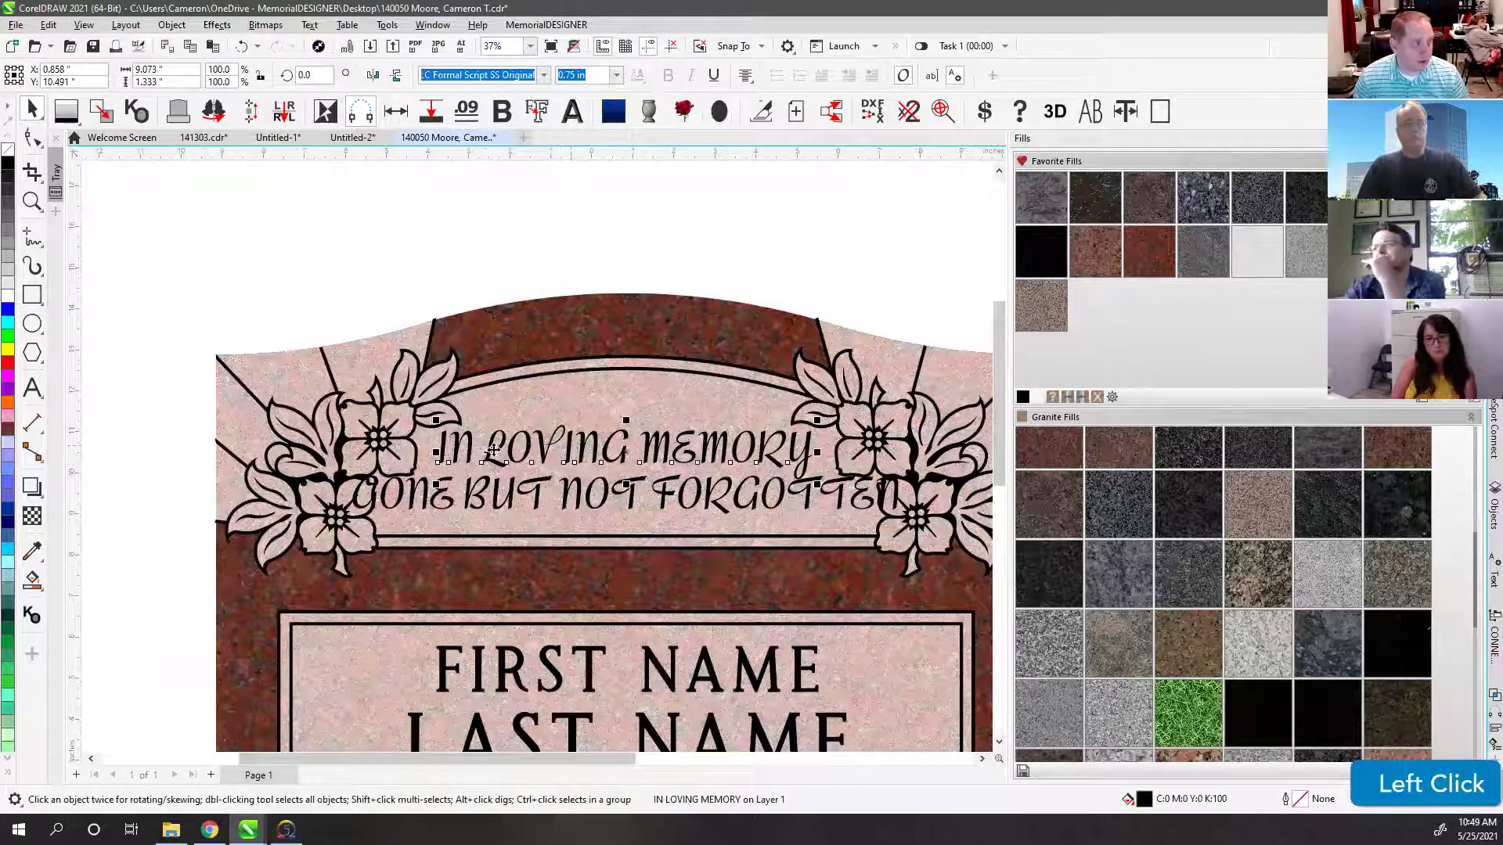
Step: Retype the top line as mixed-case 'In Loving Memory'
left_click(34, 389)
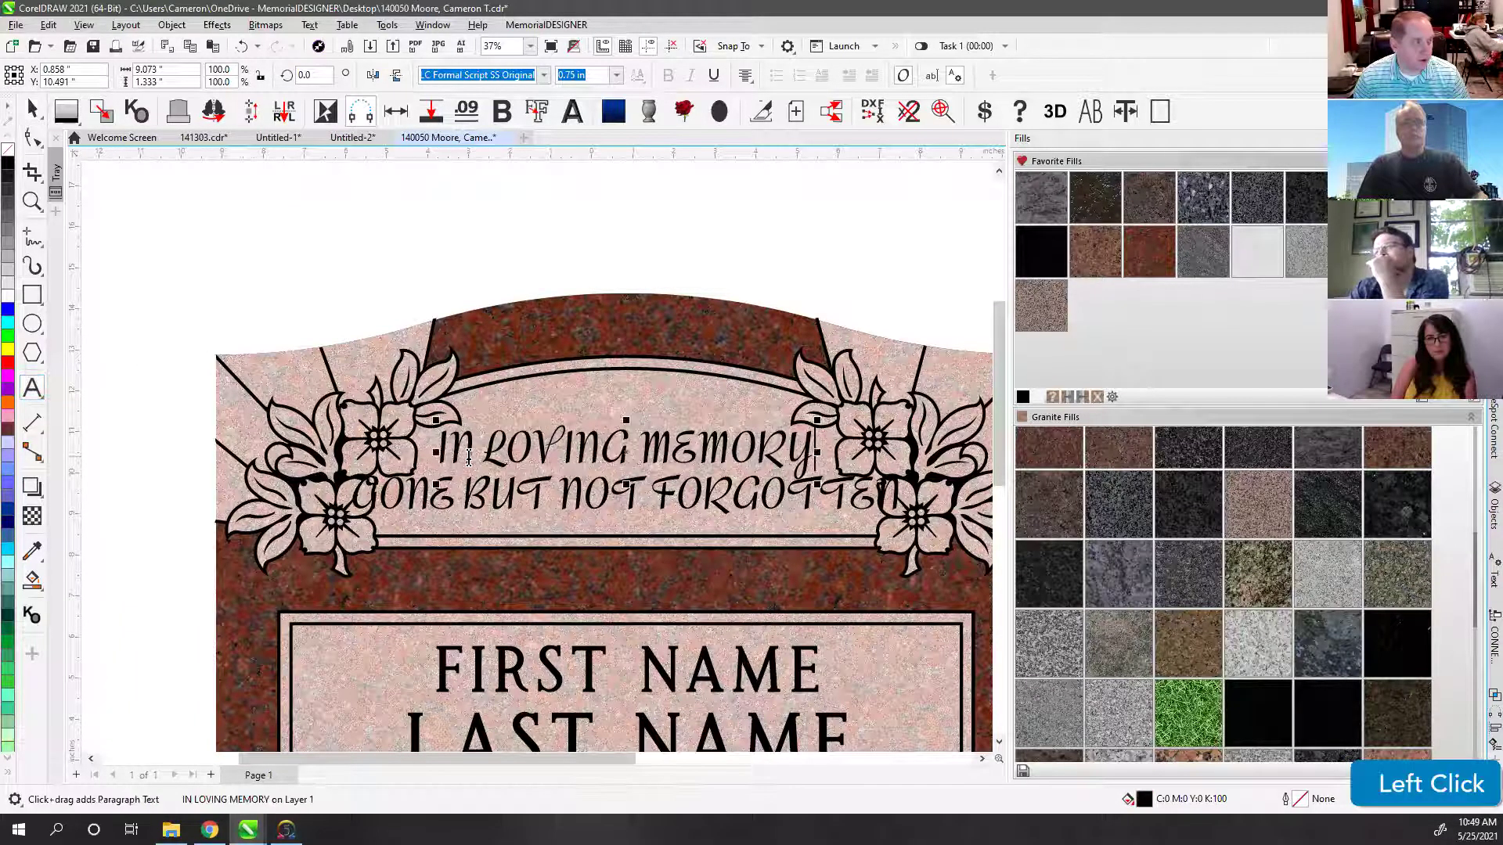
key("ctrl+a")
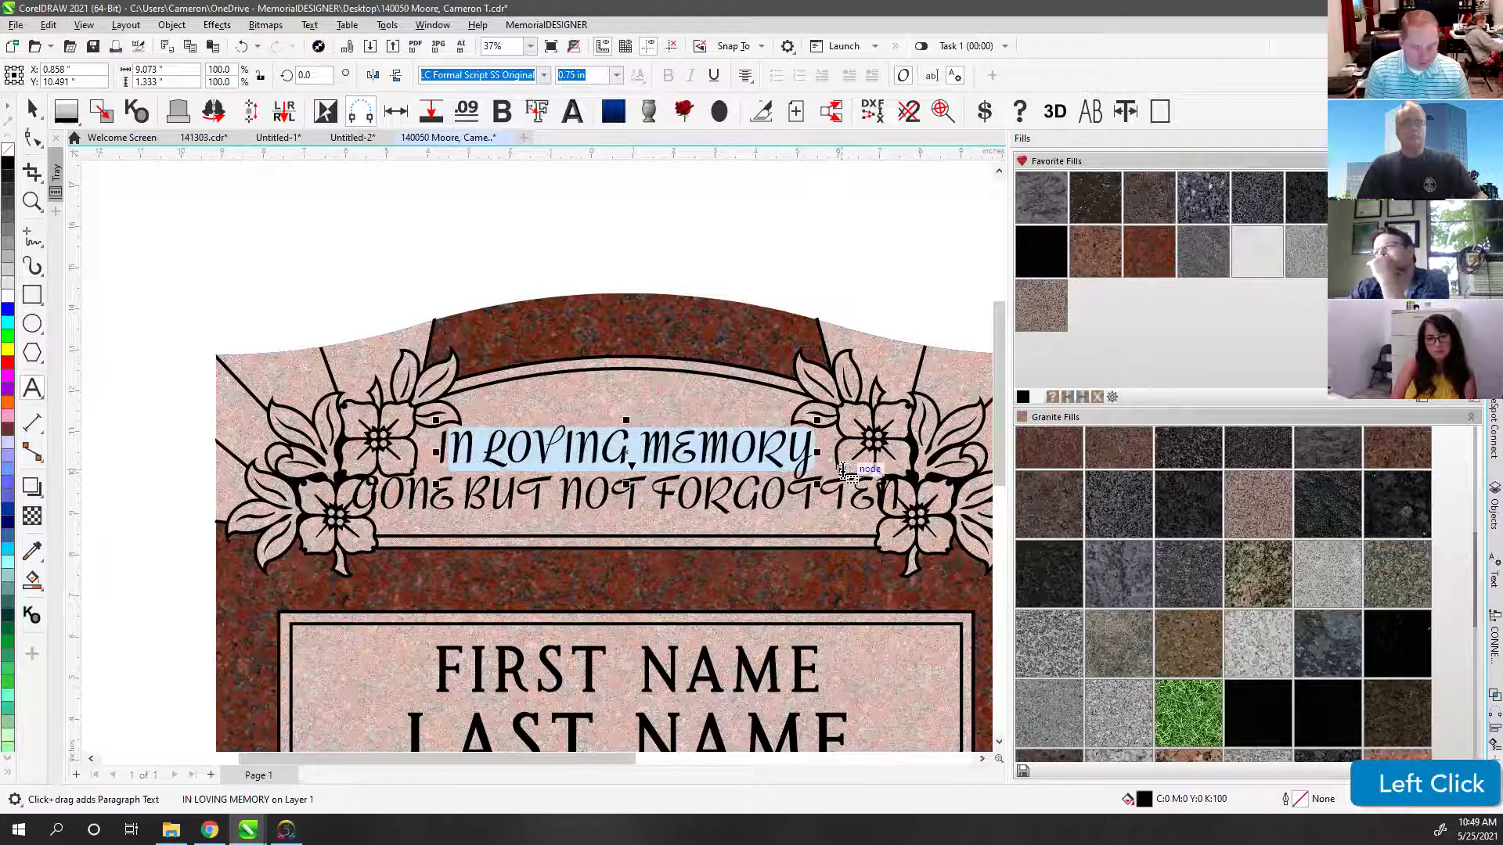
type("In Loving Memory")
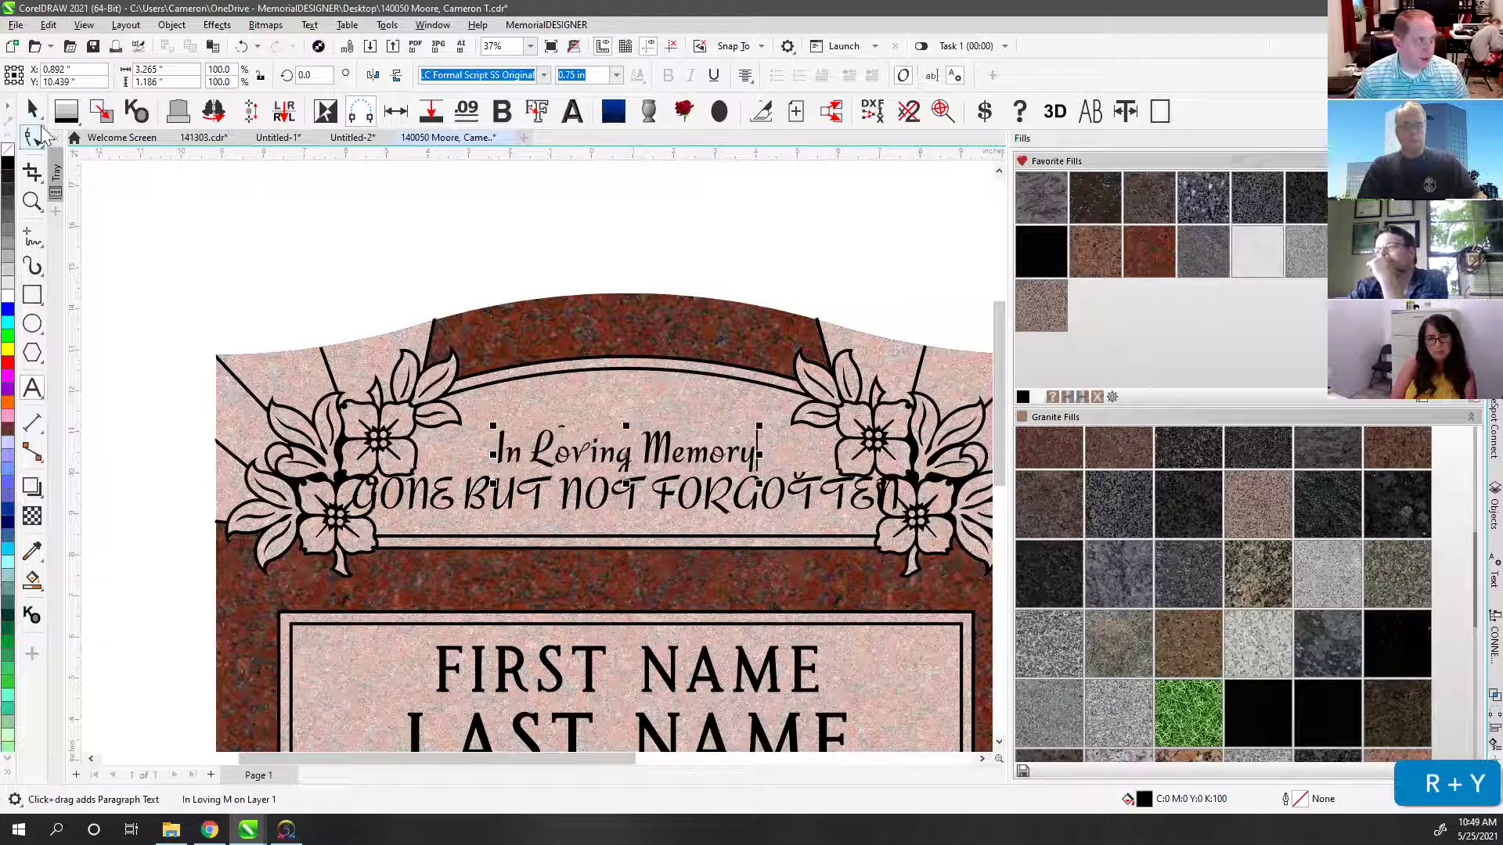
left_click(32, 109)
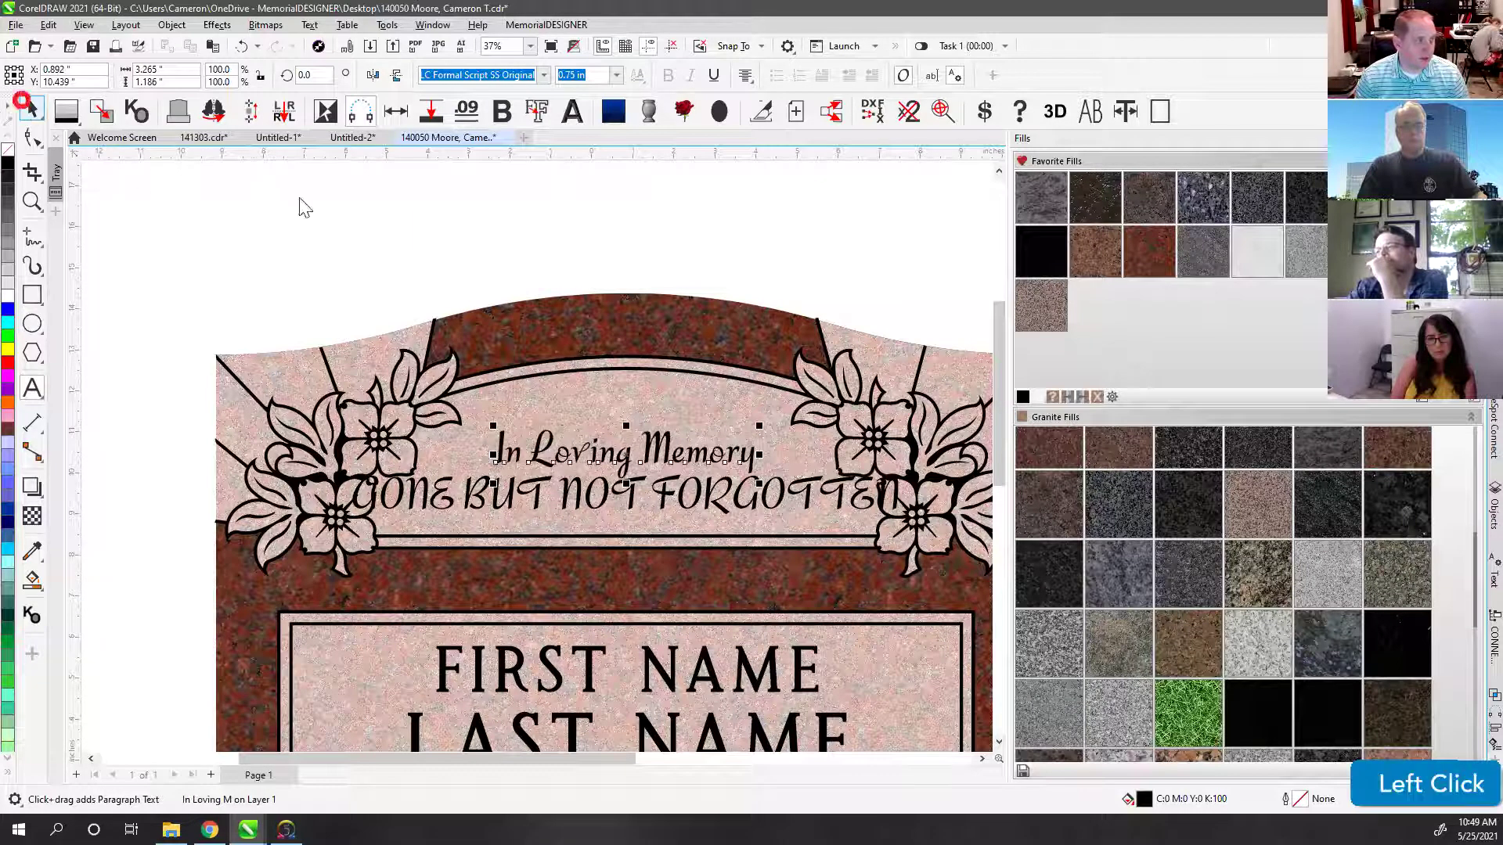
left_click(546, 454)
left_click(603, 258)
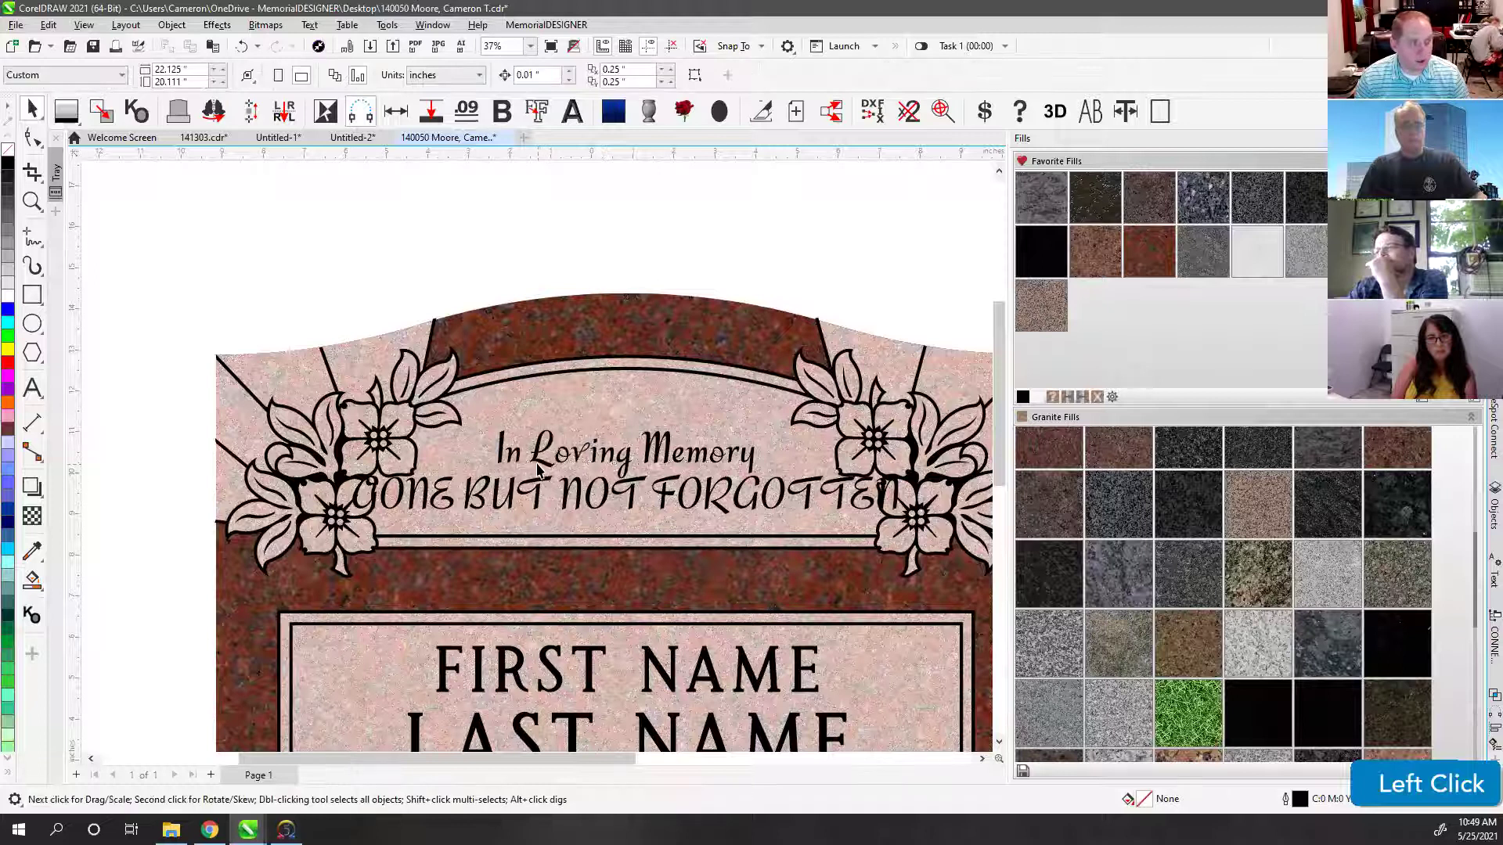
left_click(538, 461)
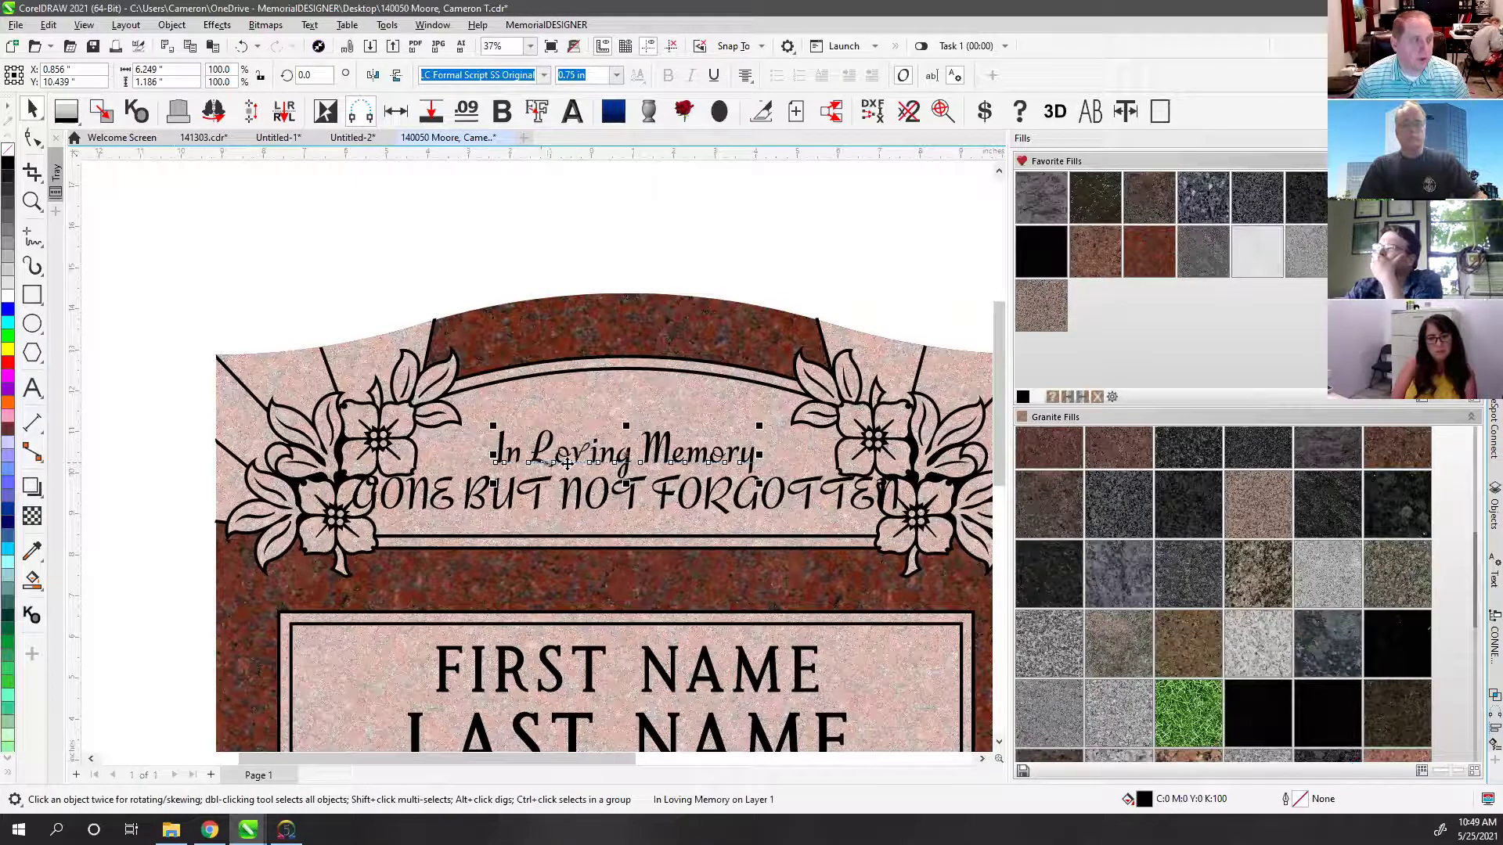
Step: Enlarge and recentre In Loving Memory, and delete the GONE BUT NOT FORGOTTEN line
scroll(601, 463, "up", 2)
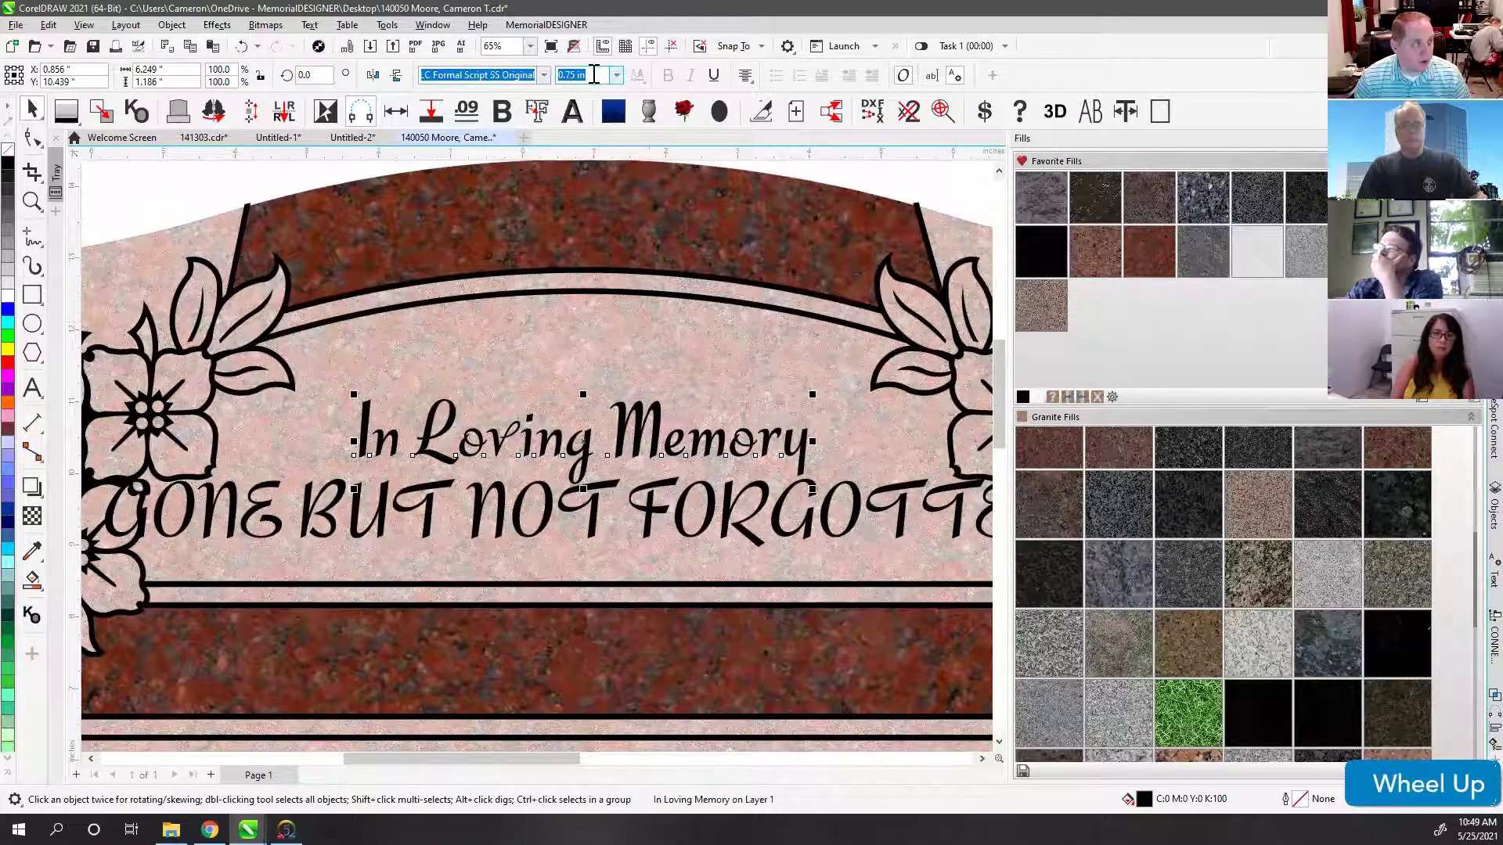
left_click_drag(812, 394, 943, 329)
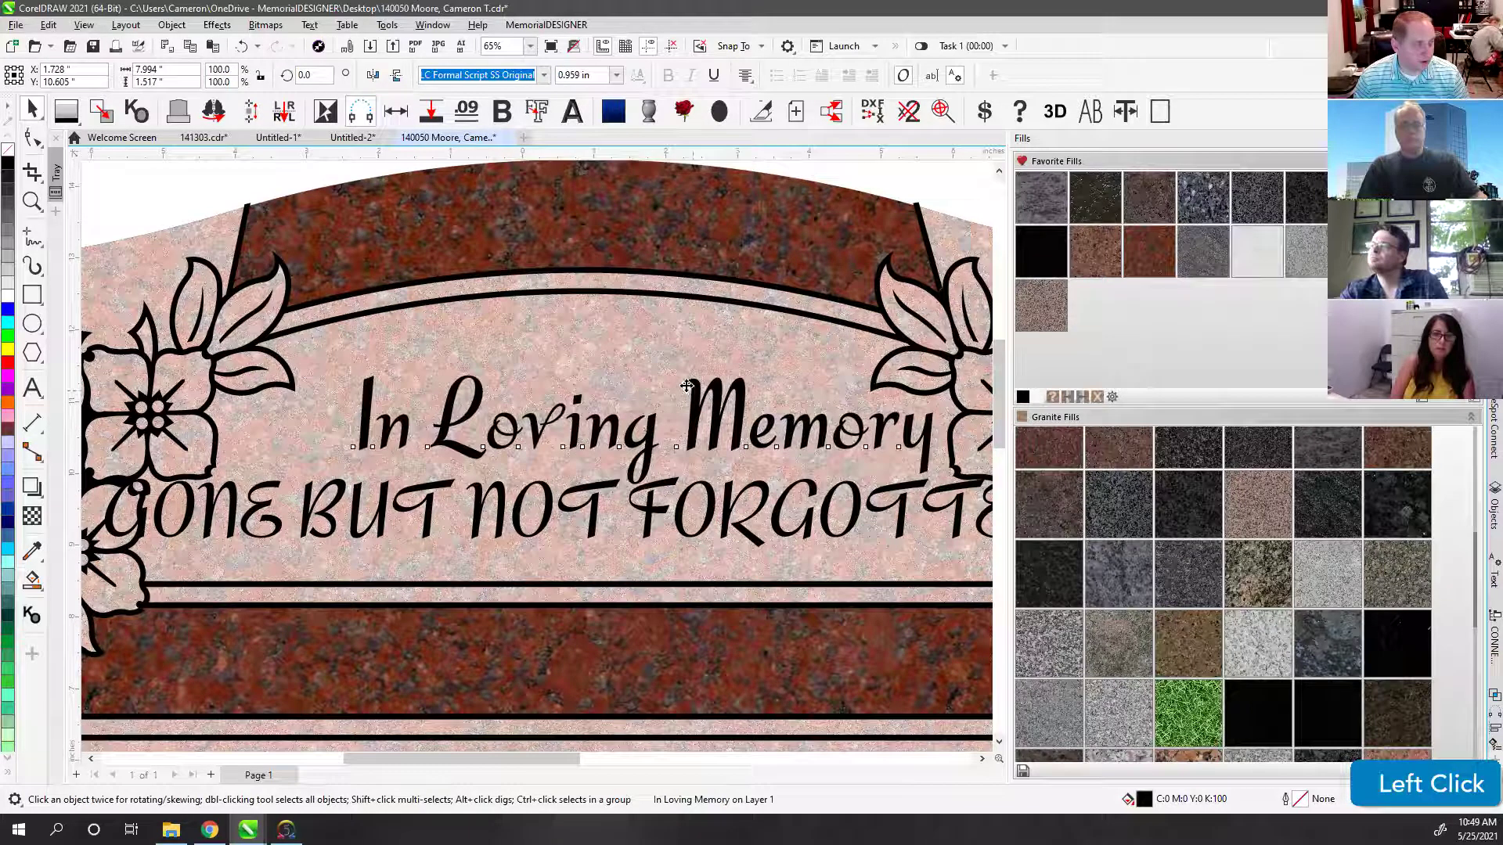
left_click_drag(693, 392, 638, 382)
scroll(537, 462, "down", 1)
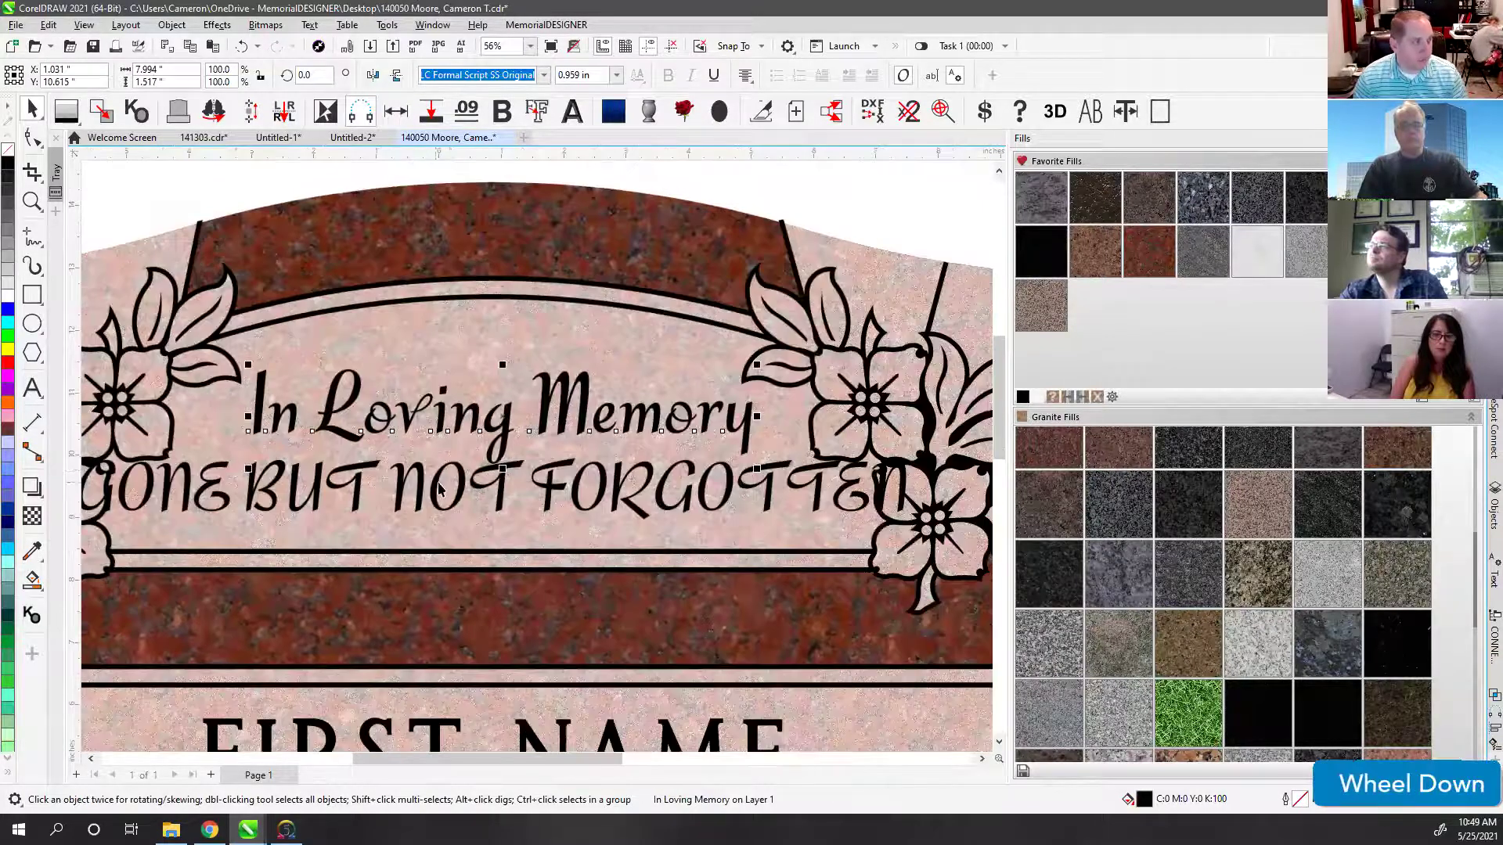
left_click(462, 476)
key("Delete")
key("F4")
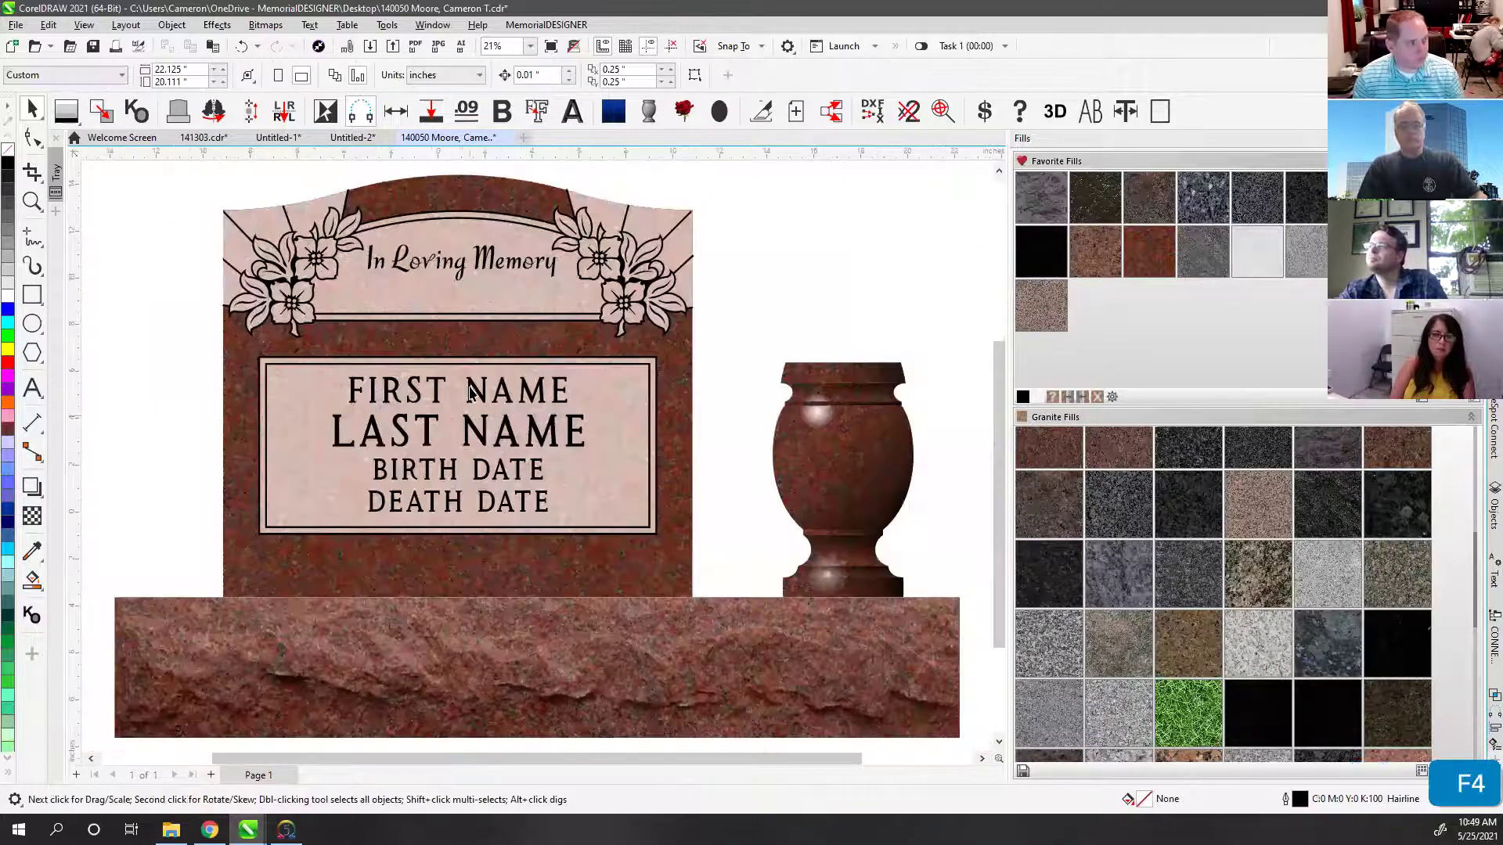
Step: Nudge In Loving Memory slightly down and enlarge it a bit more on the panel
left_click(422, 266)
left_click_drag(425, 271, 428, 289)
mouse_move(560, 259)
left_mouse_down()
mouse_move(587, 252)
mouse_move(573, 253)
left_mouse_up()
left_click(572, 253)
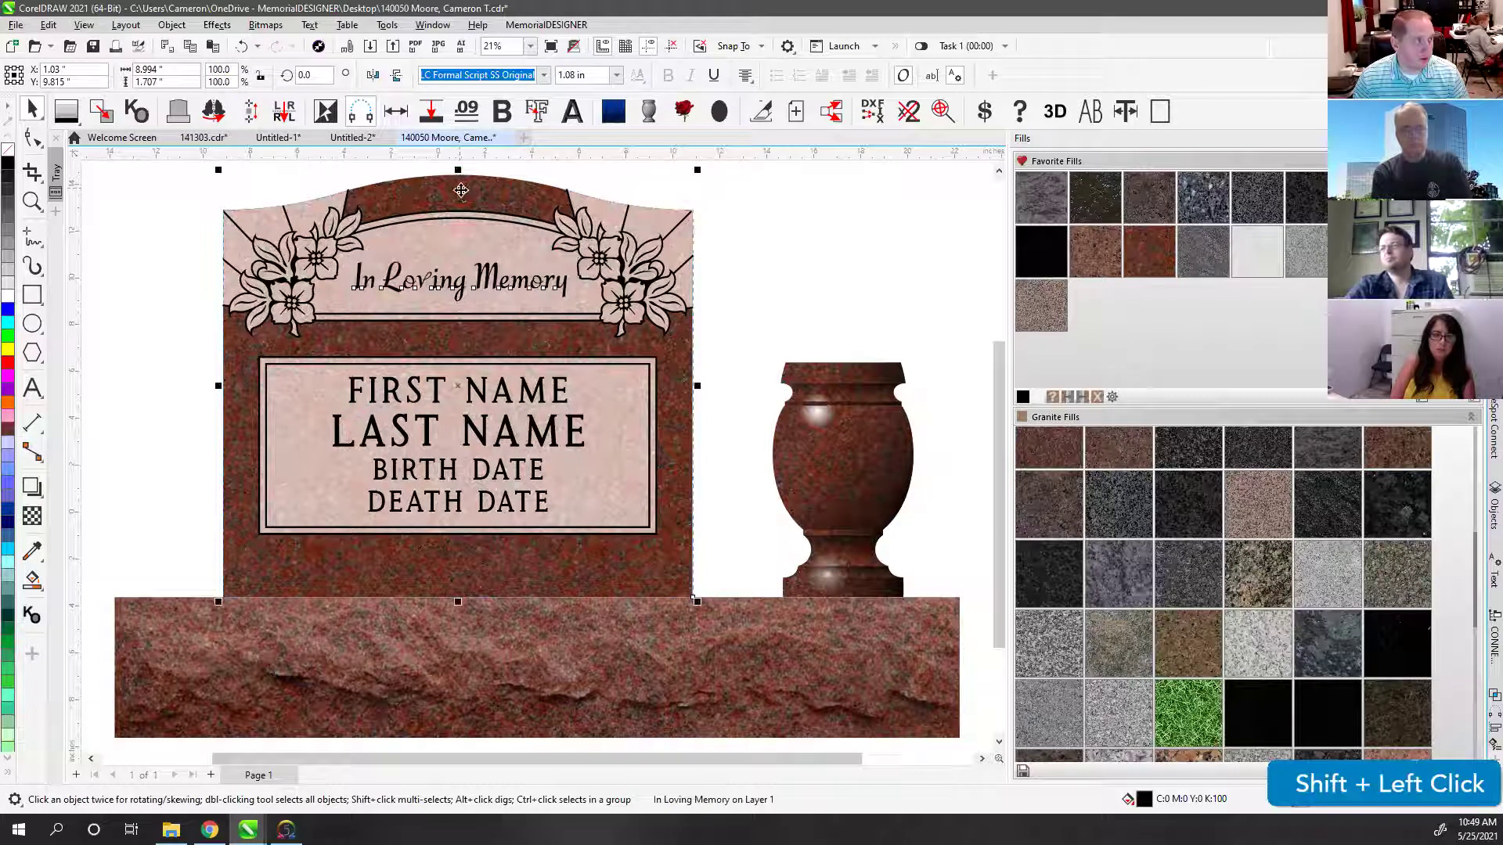
left_click(765, 260)
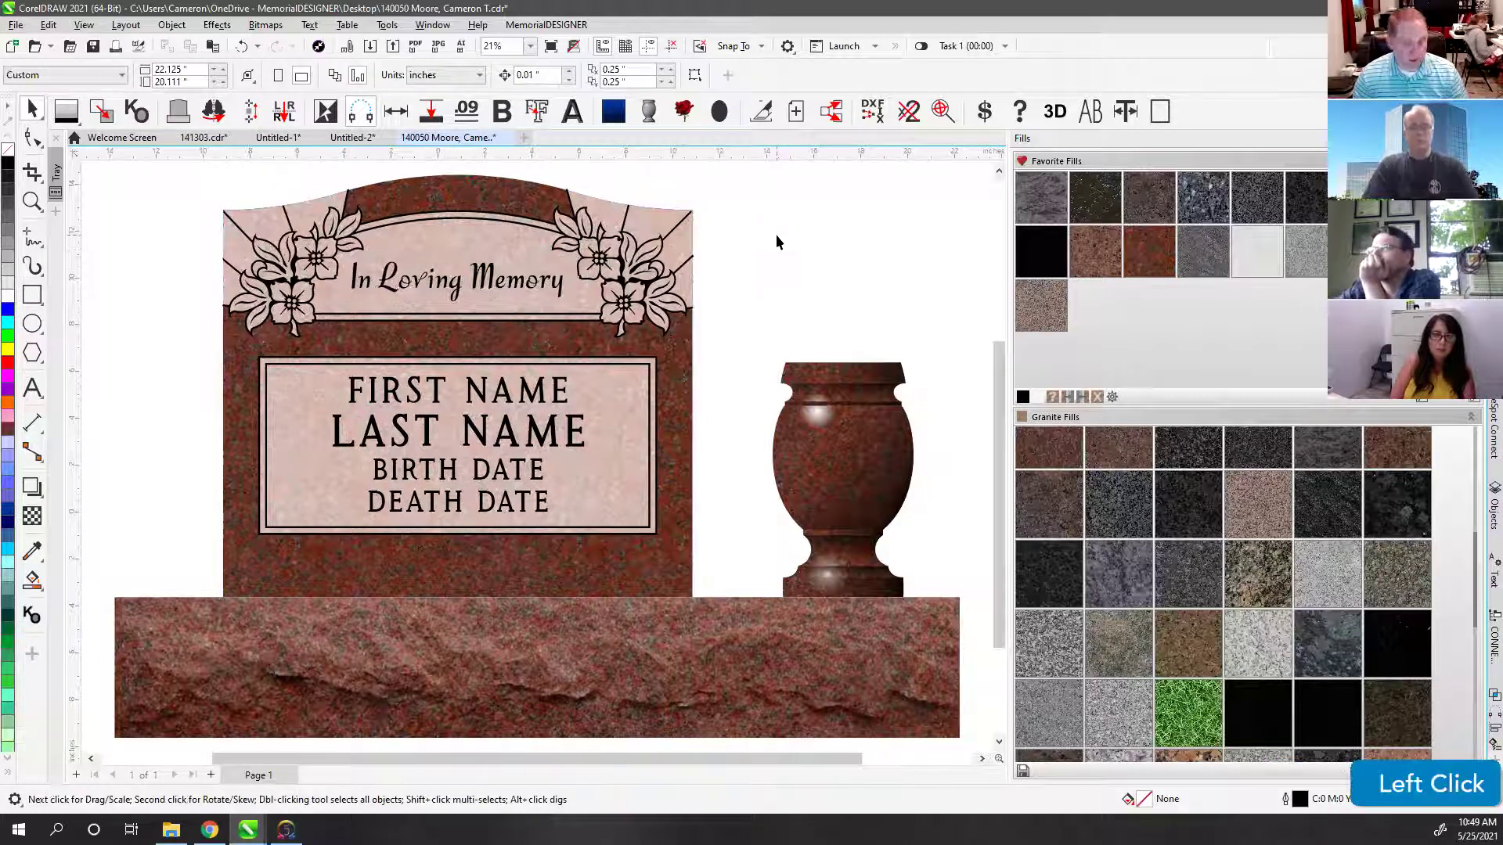
key("F4")
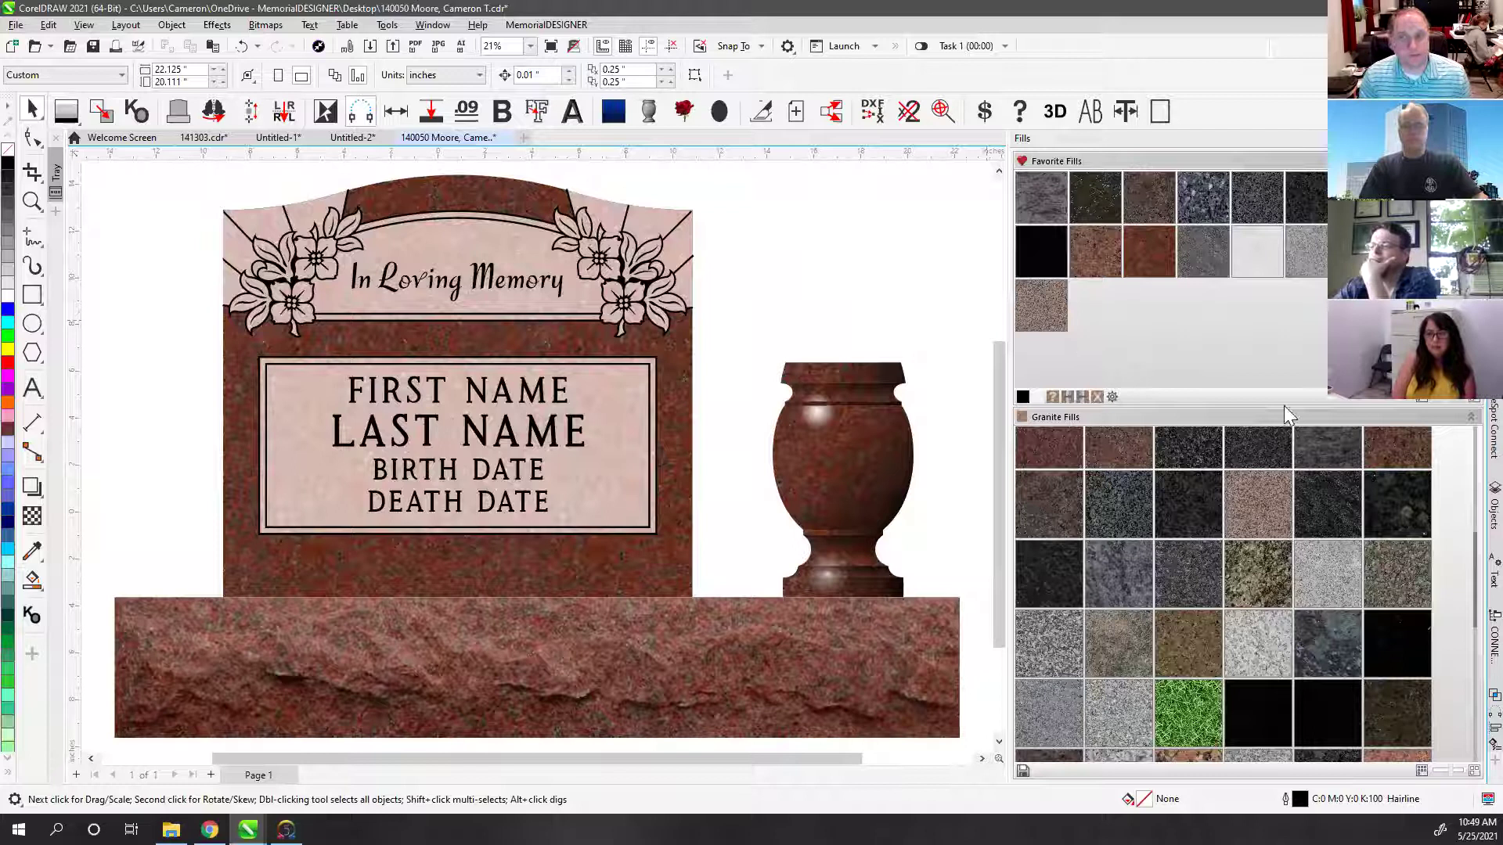
left_click(899, 209)
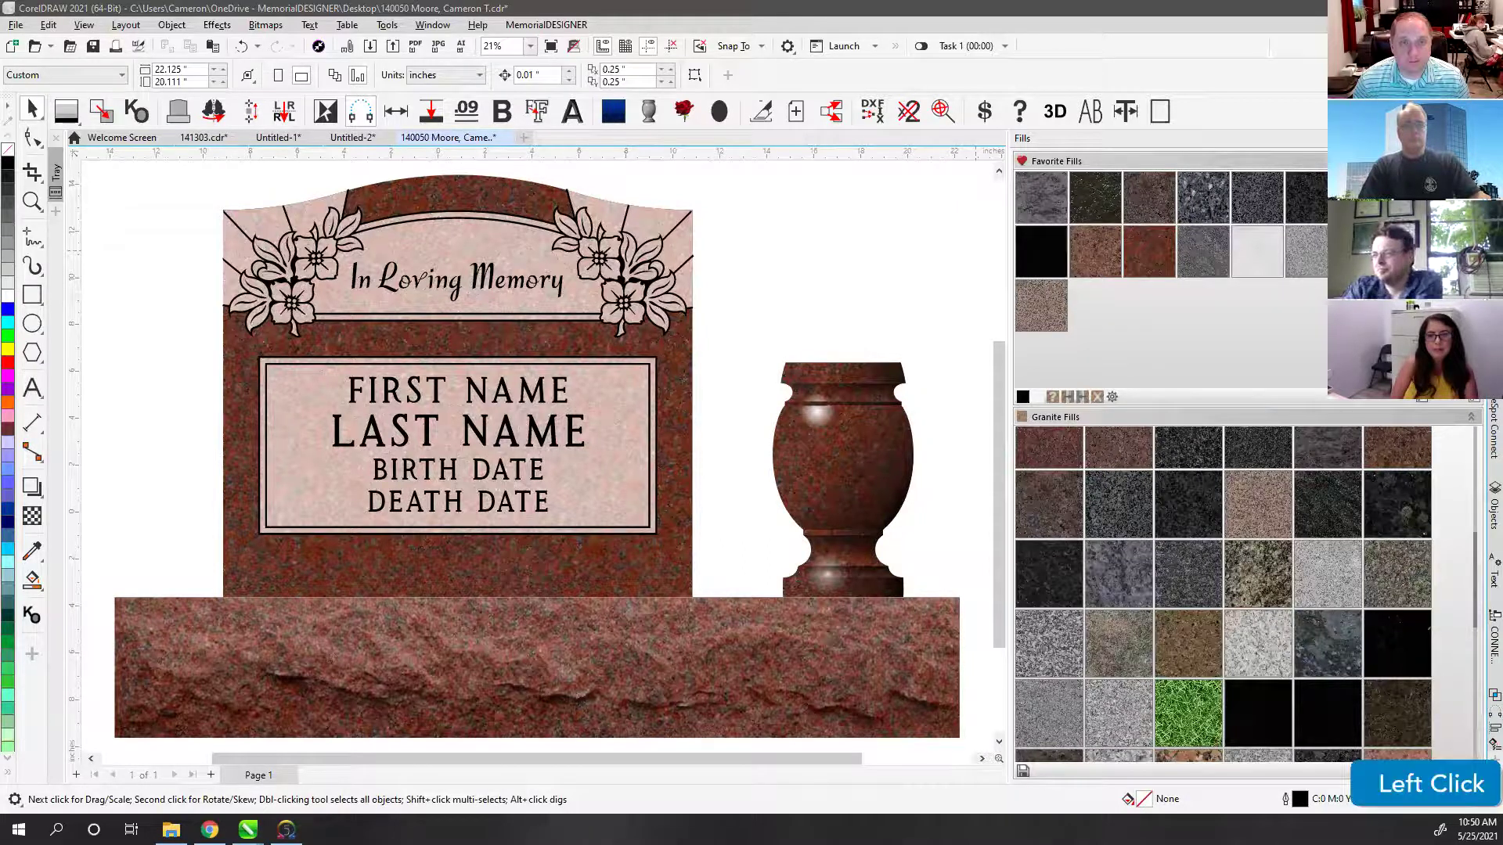
left_click(775, 221)
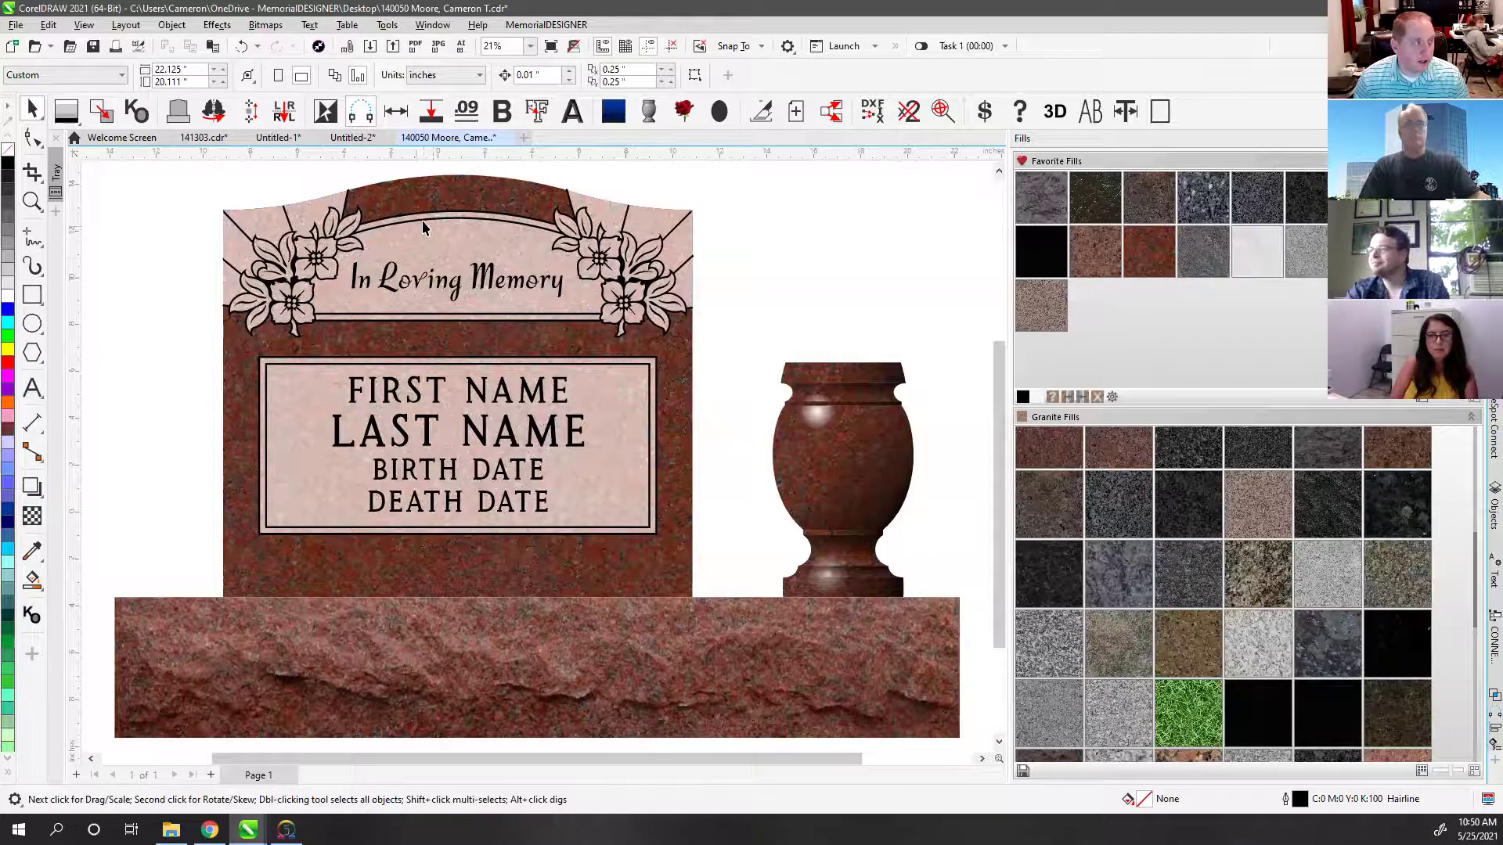
Step: Type FOREVER LOVED as text along the headstone's curved arch top
scroll(421, 220, "up", 3)
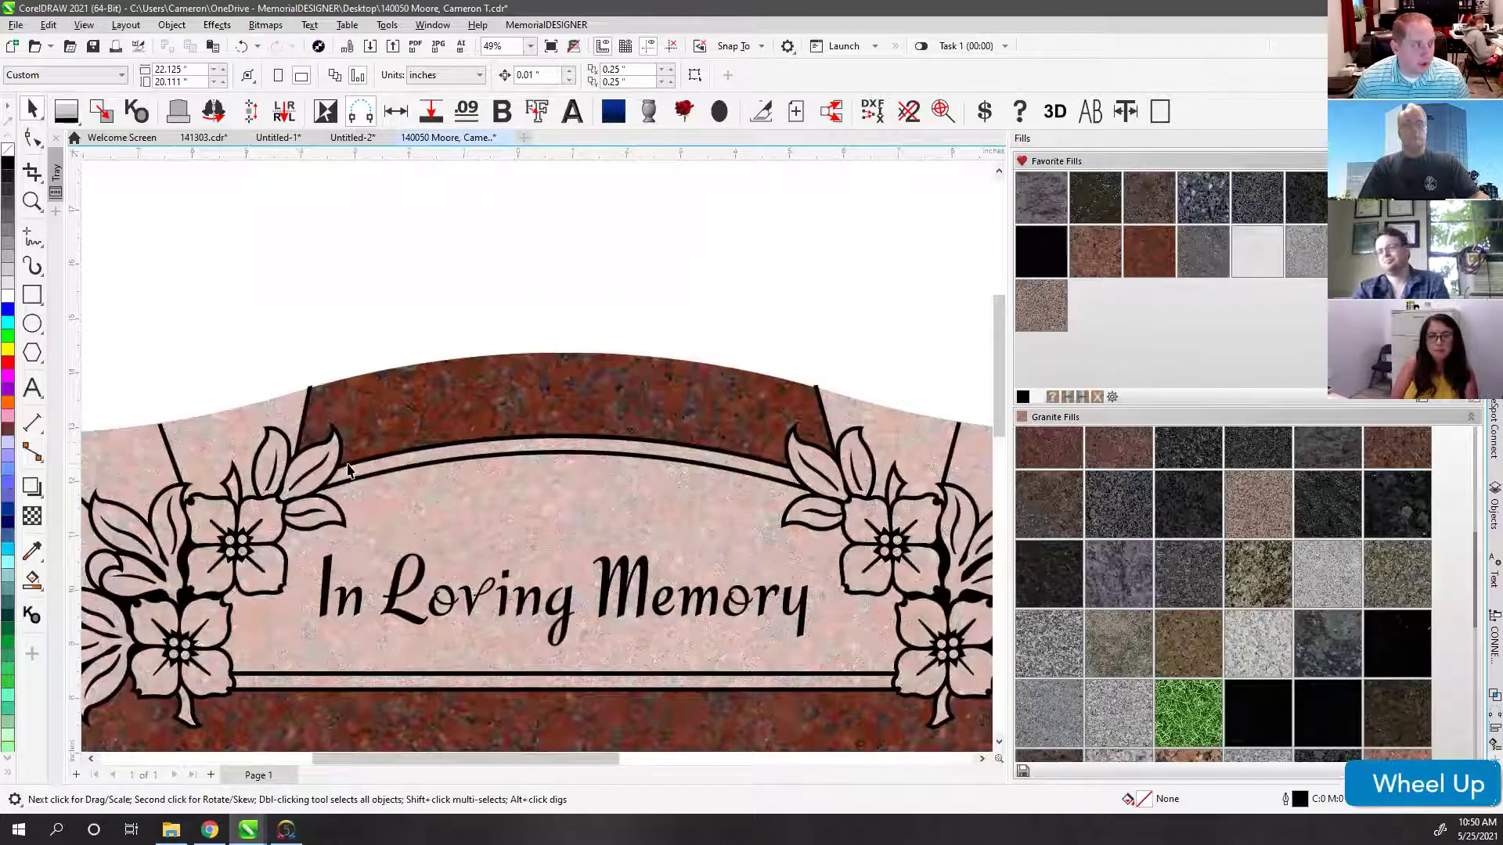
left_click(592, 266)
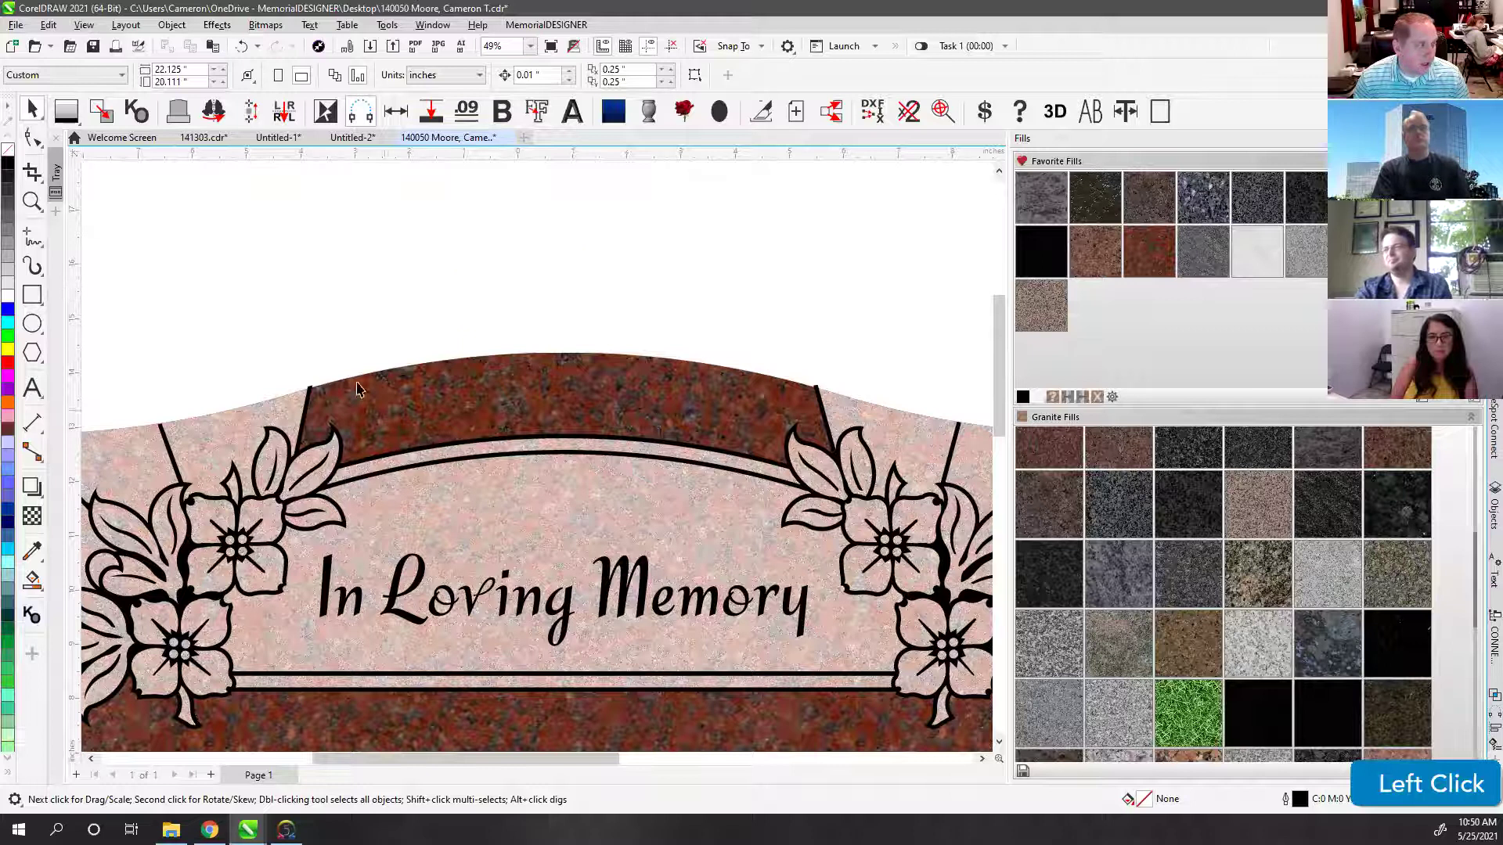
left_click(33, 388)
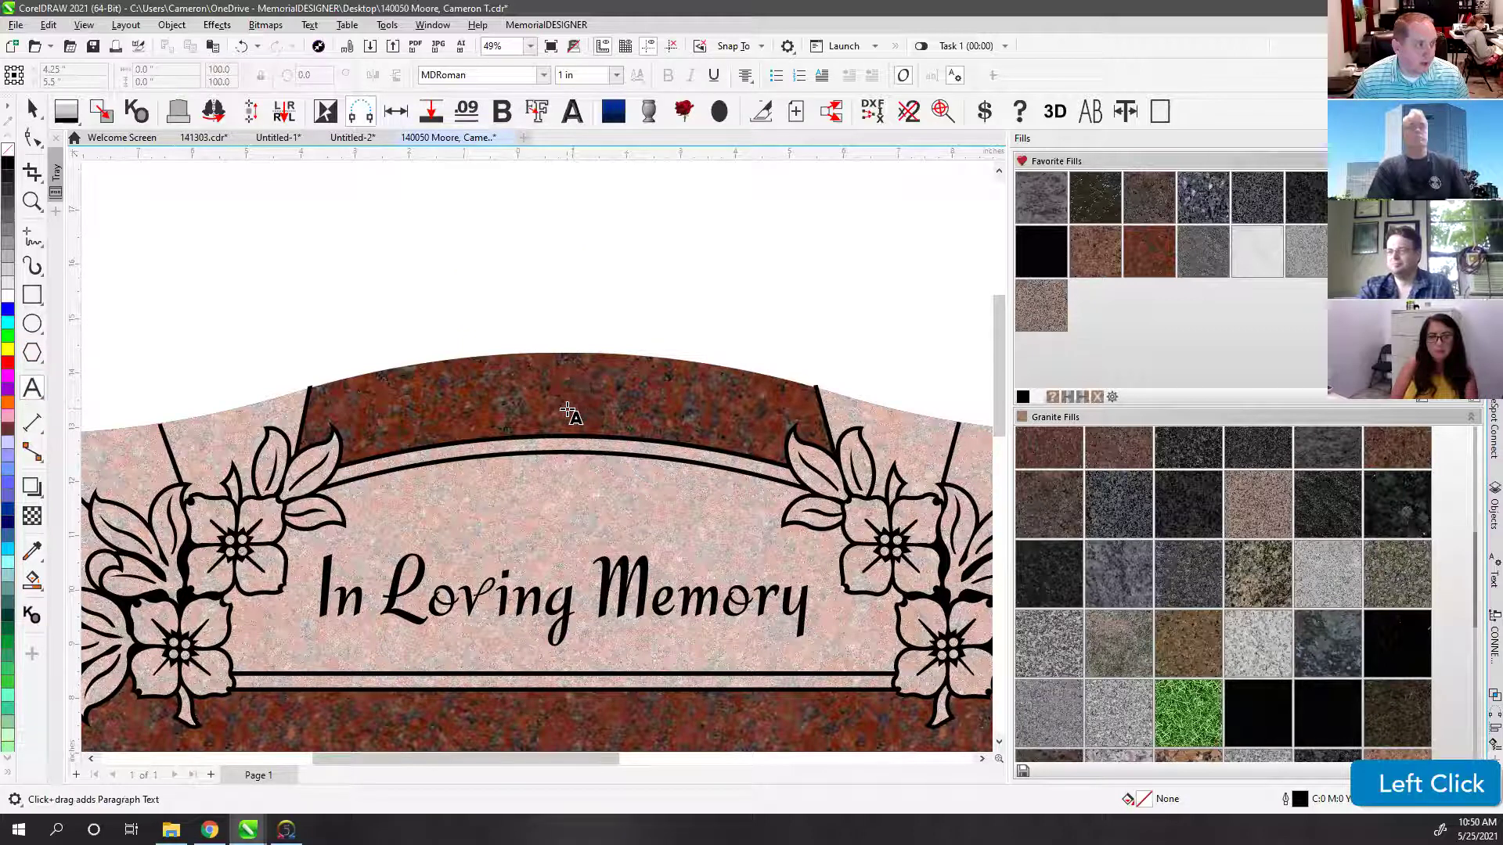
scroll(537, 427, "up", 2)
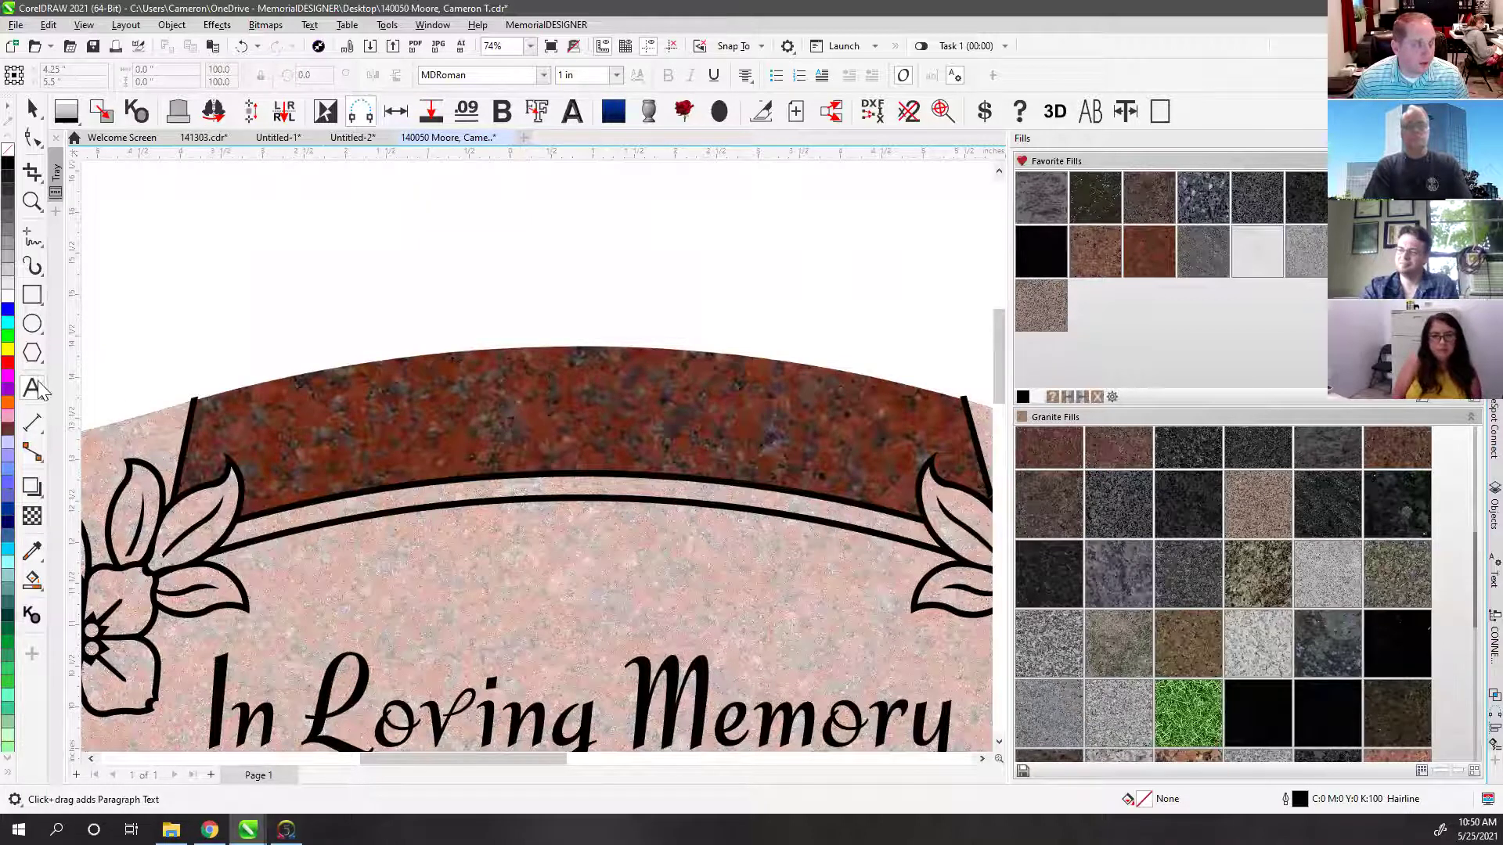
scroll(537, 459, "up", 3)
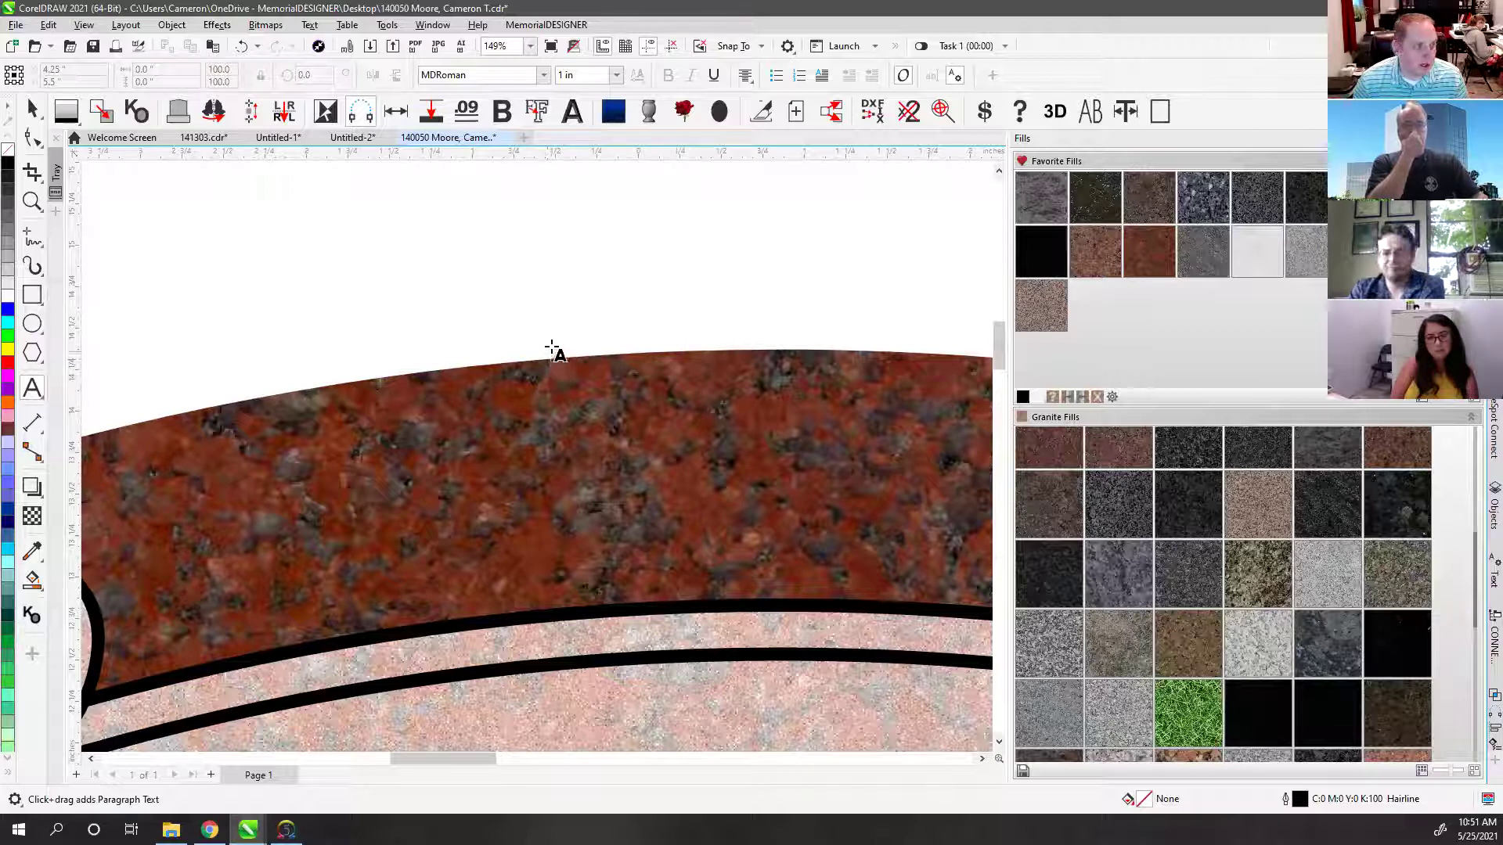
left_click(522, 277)
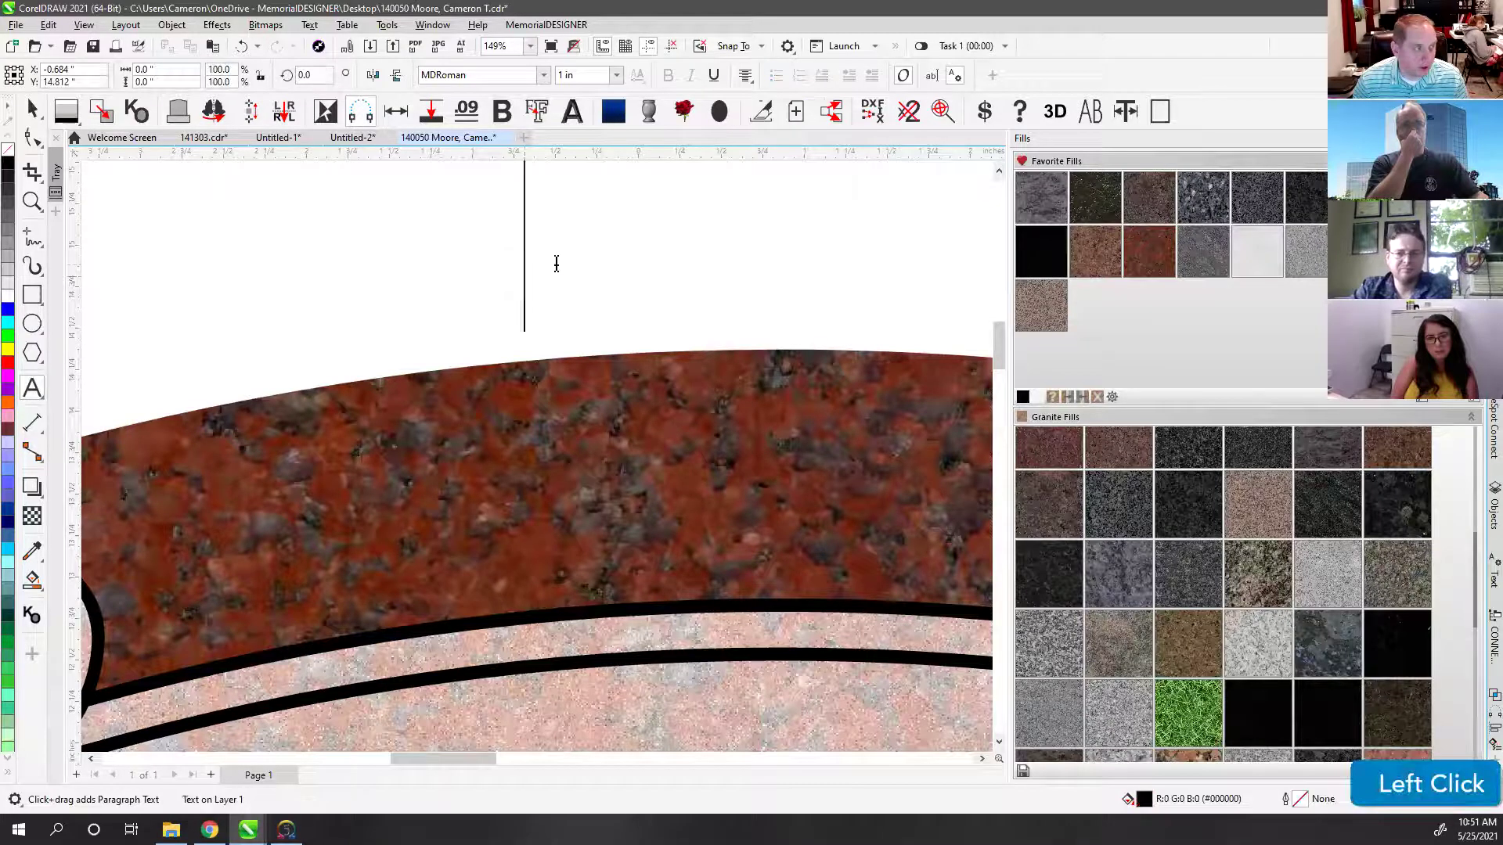
key("ctrl+z")
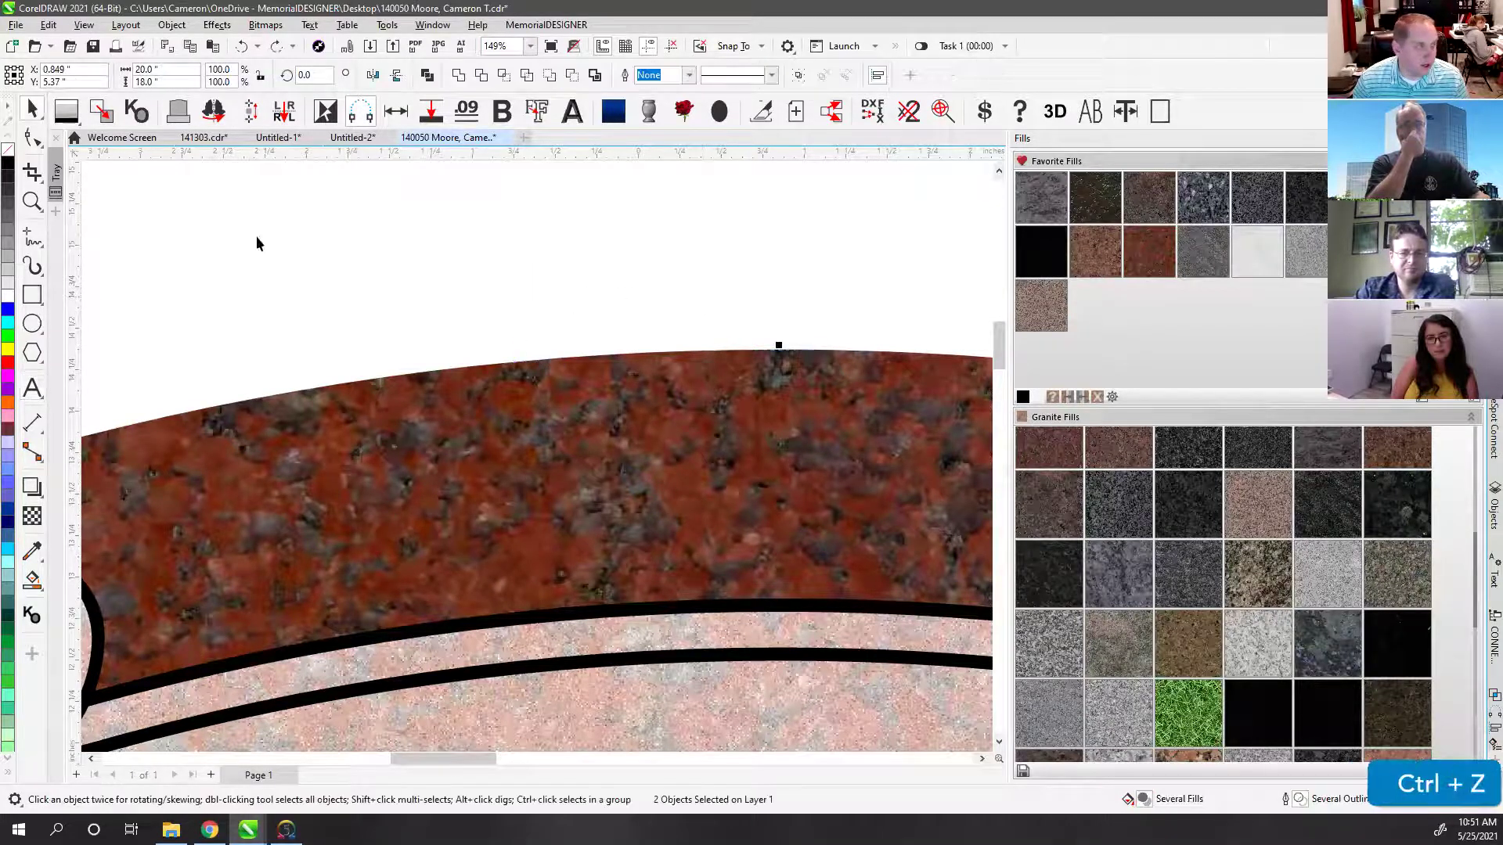
left_click(32, 388)
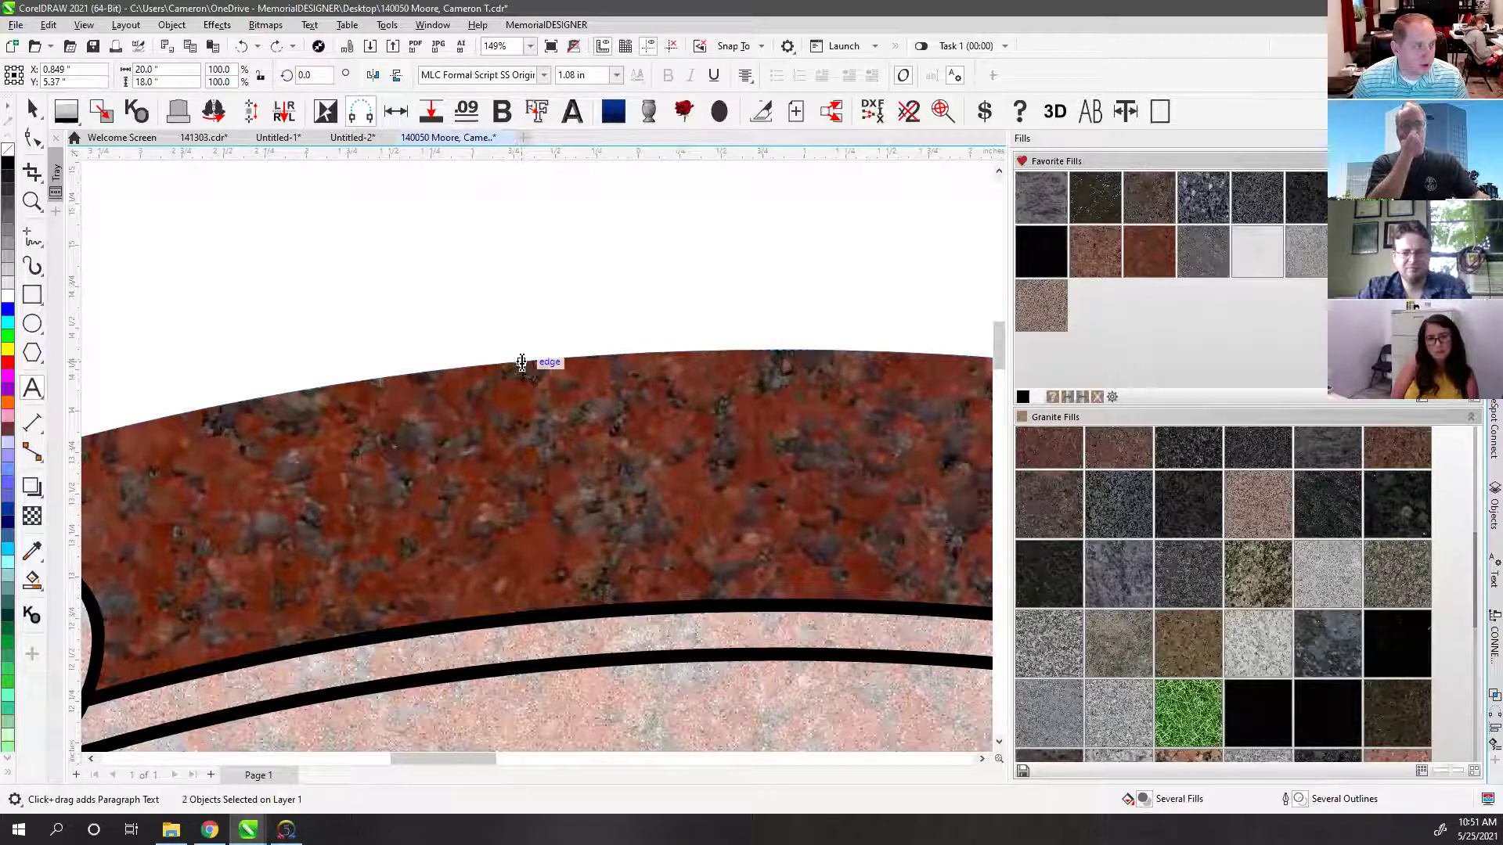
left_click(521, 362)
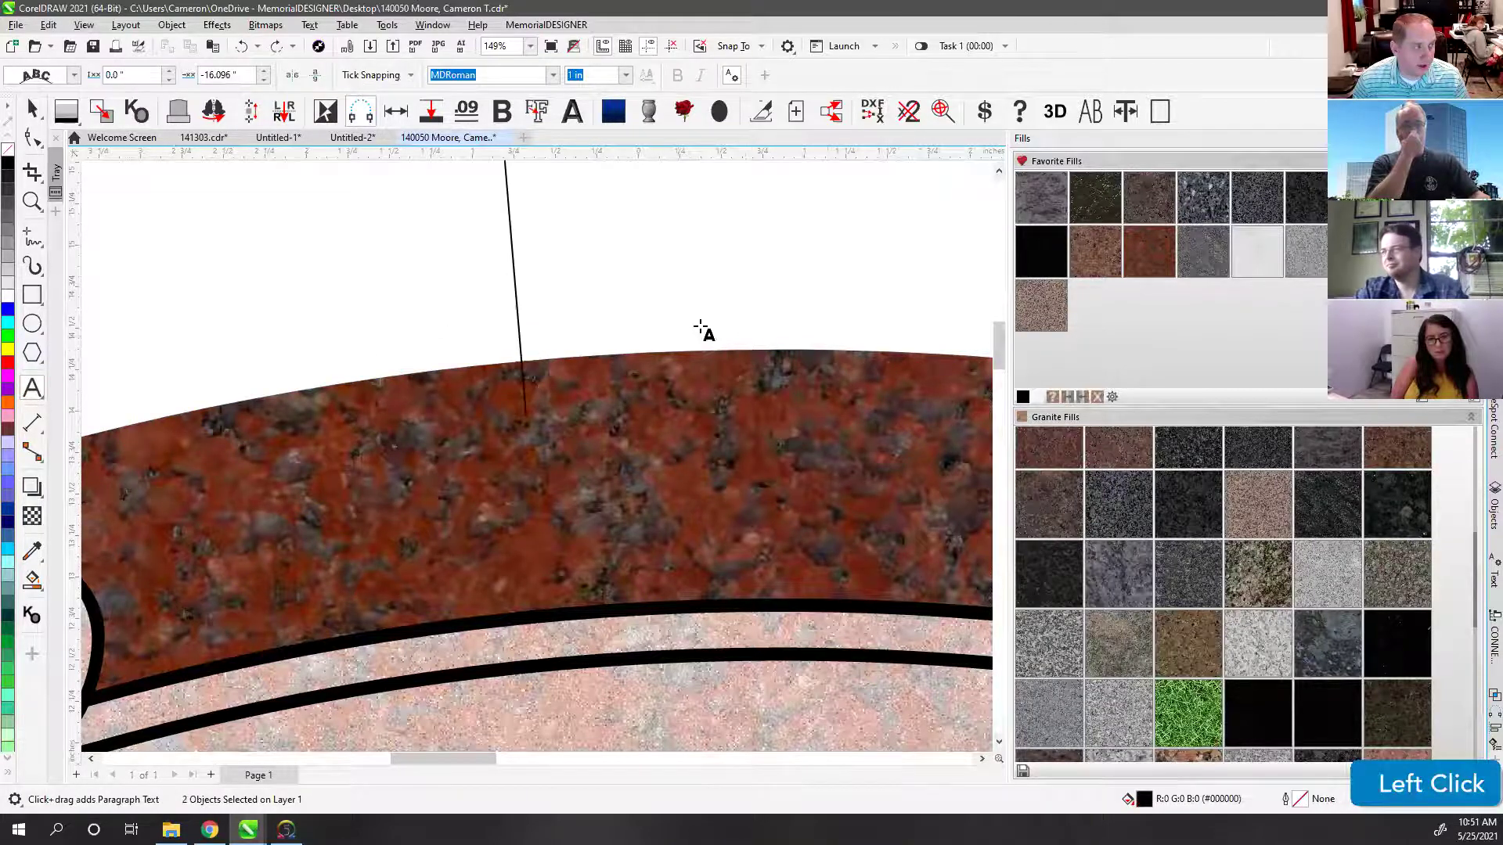
scroll(692, 376, "down", 2)
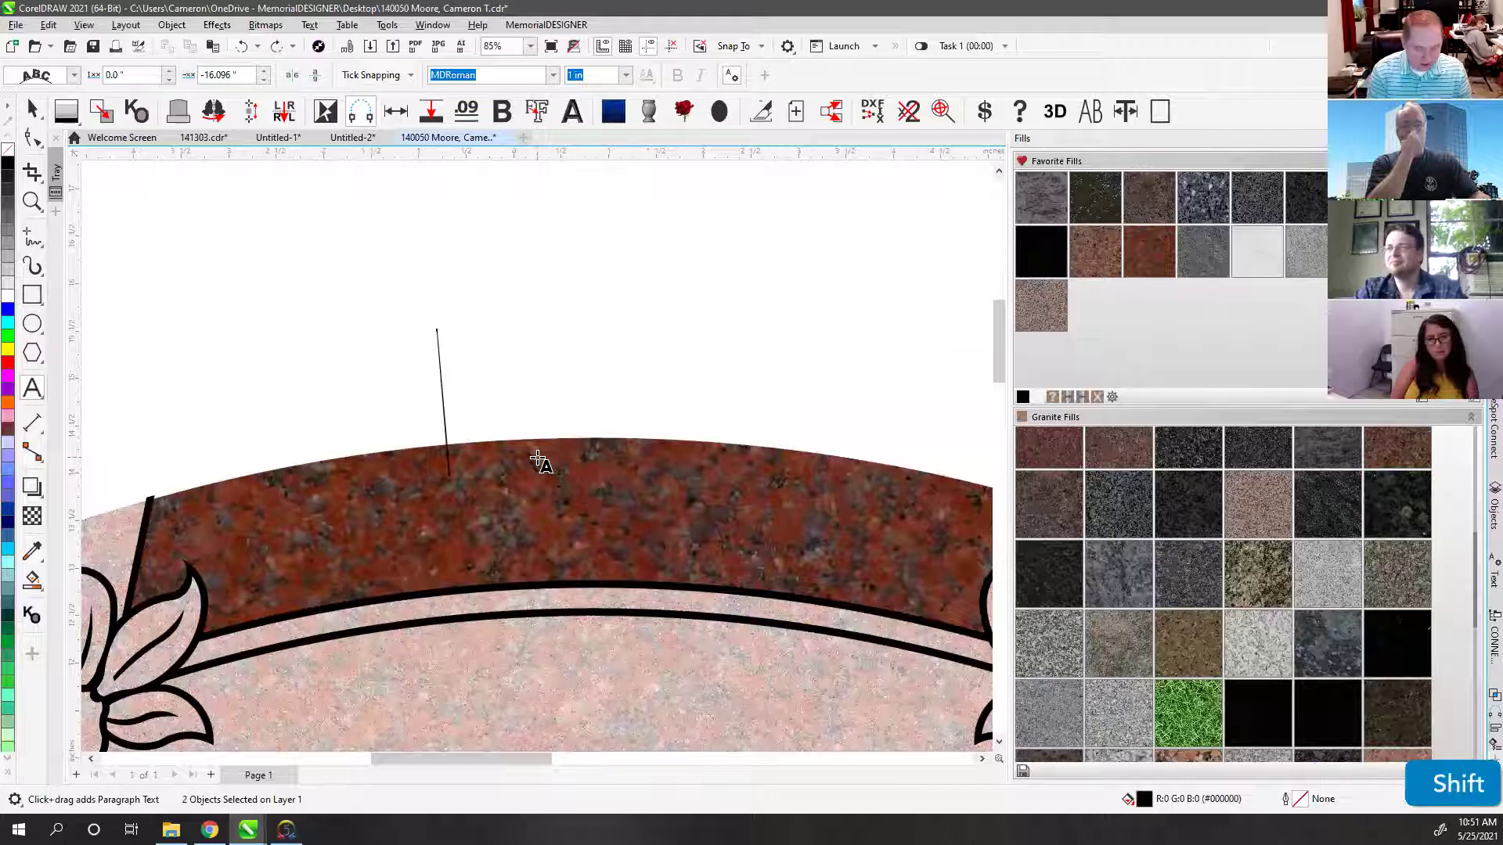
type("FORE")
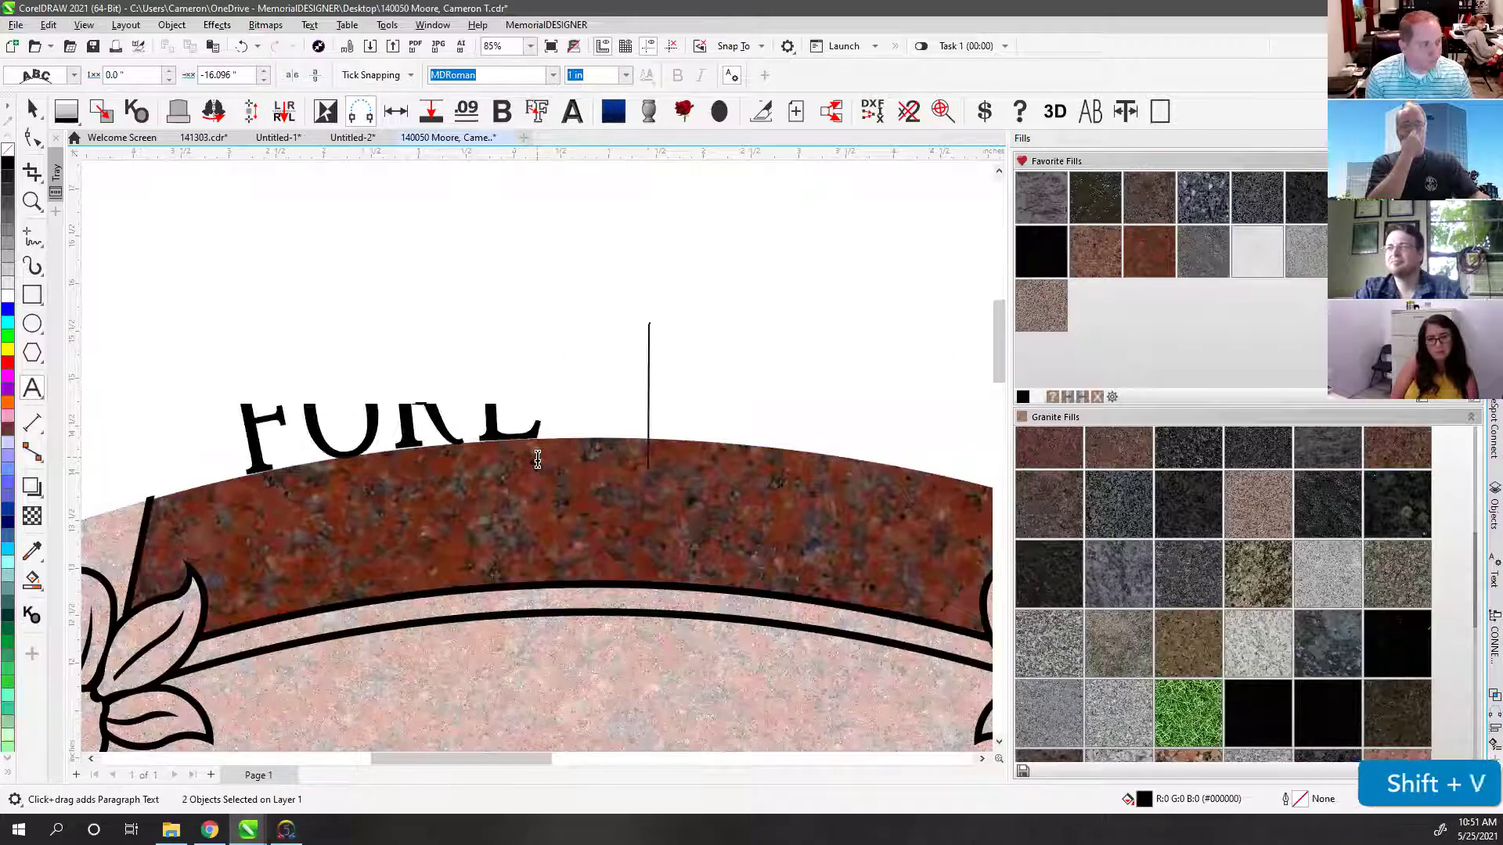
type("VER LOVED")
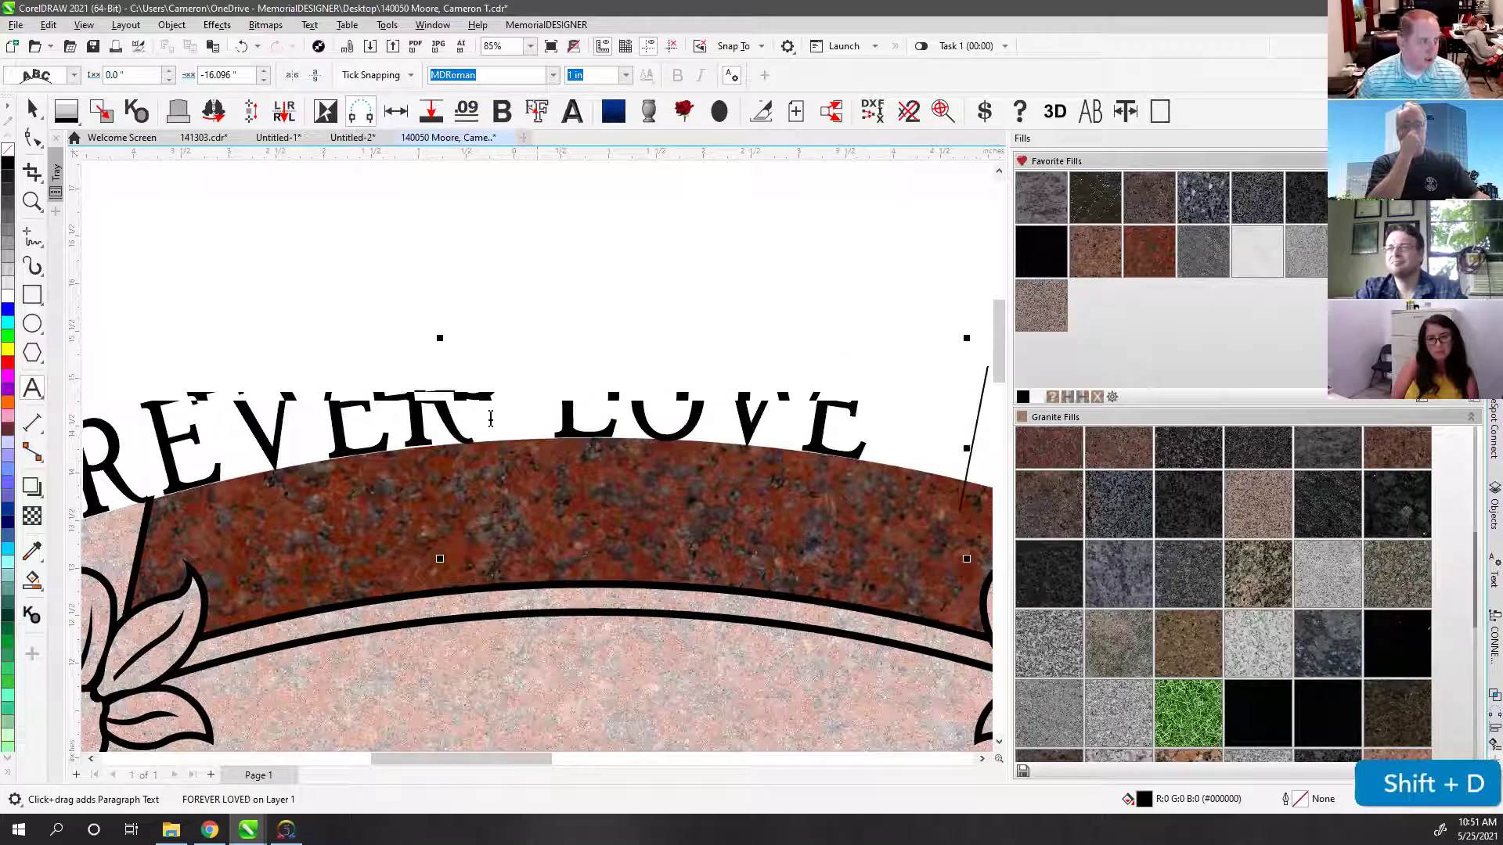
left_click(31, 110)
Step: Slide FOREVER LOVED along the arch path until it is centred in the red band
scroll(387, 406, "down", 4)
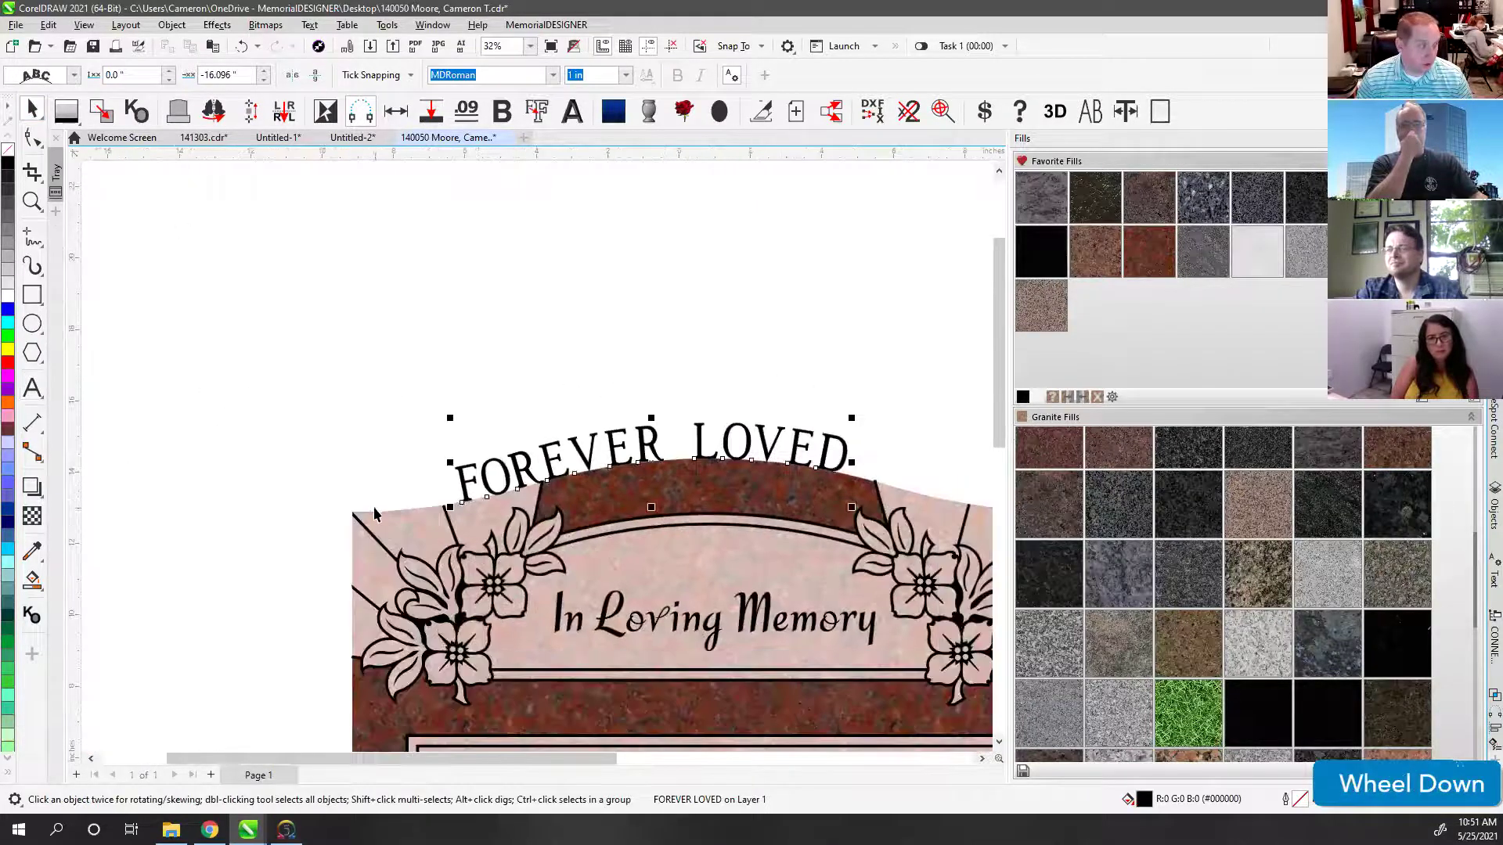
left_click(531, 470)
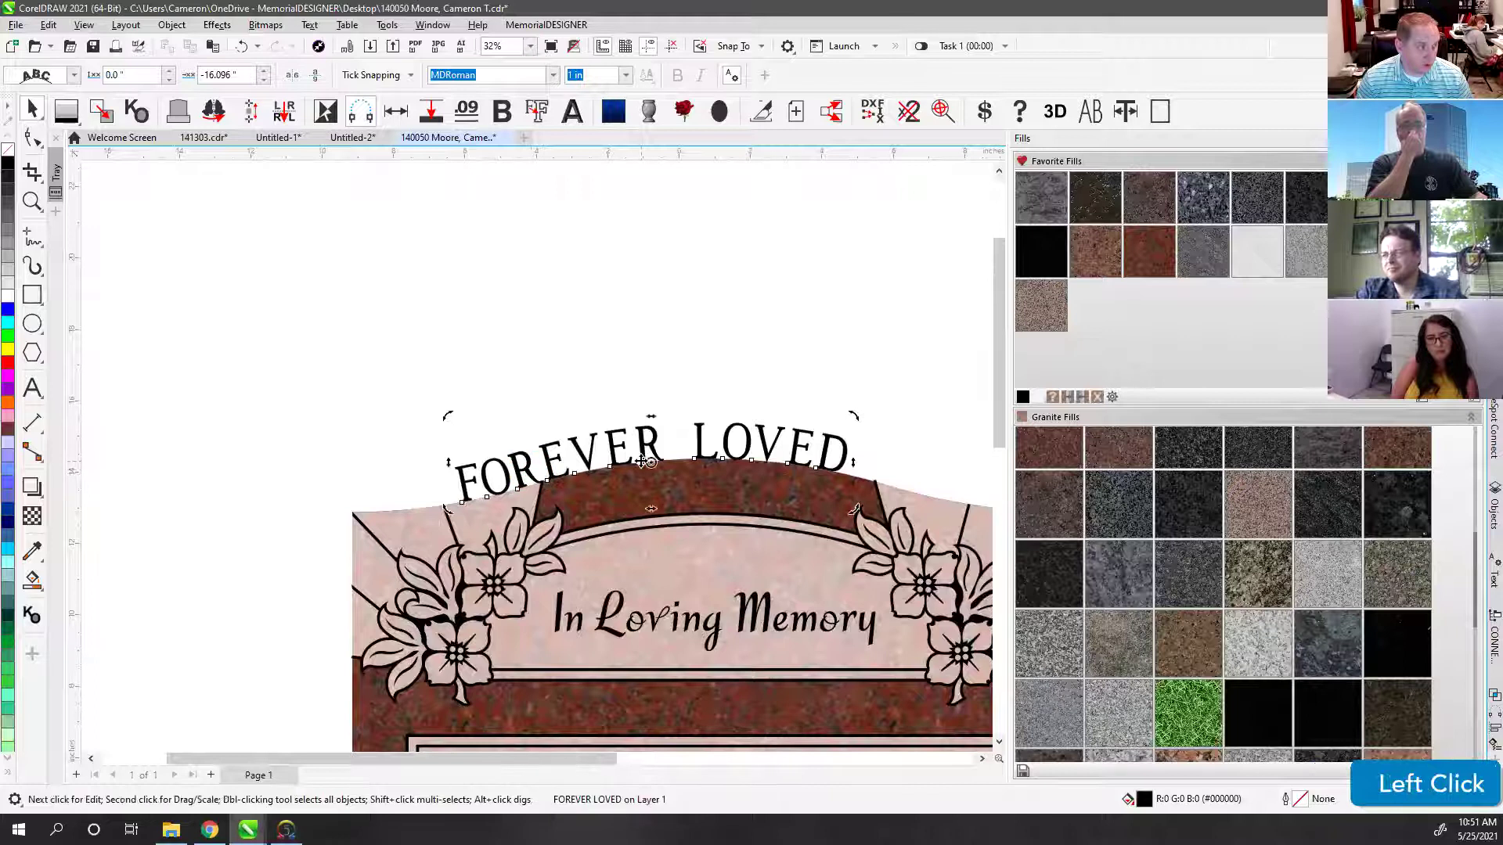
left_click(609, 443)
left_click_drag(584, 454, 581, 461)
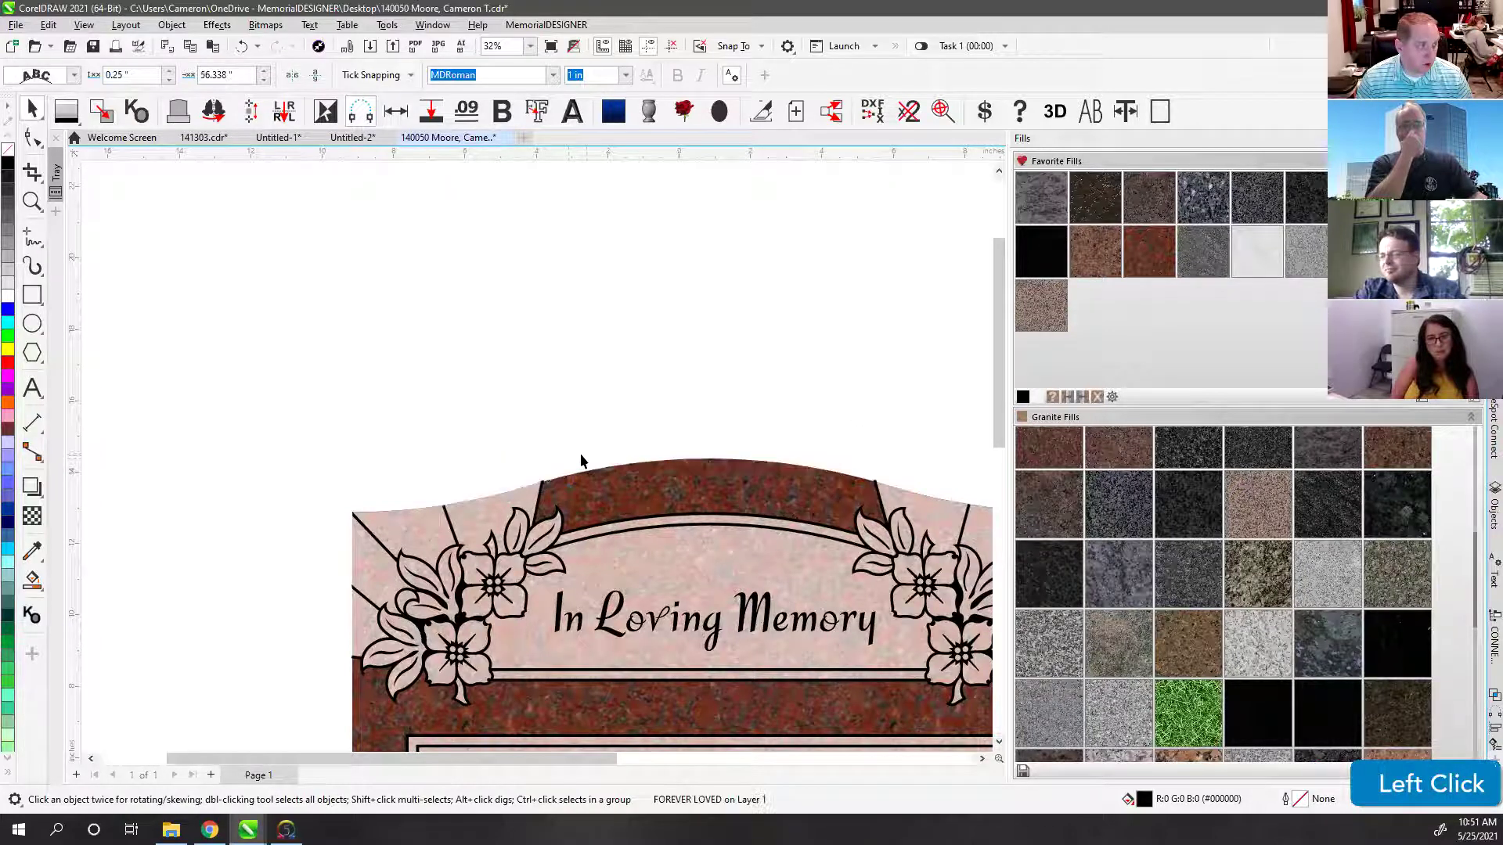
scroll(634, 435, "down", 2)
left_click_drag(688, 486, 489, 453)
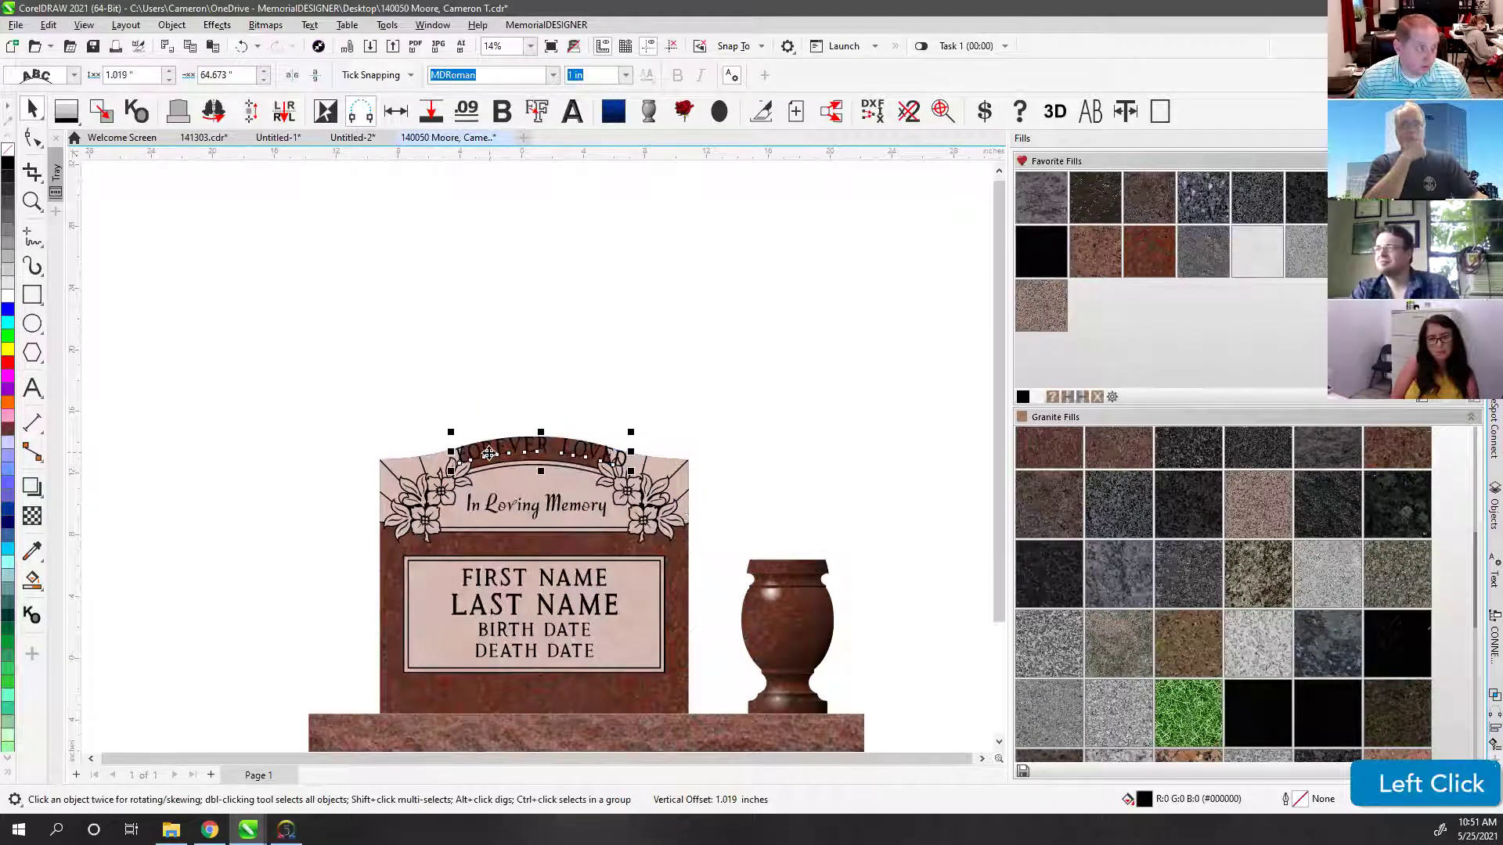
scroll(489, 453, "up", 4)
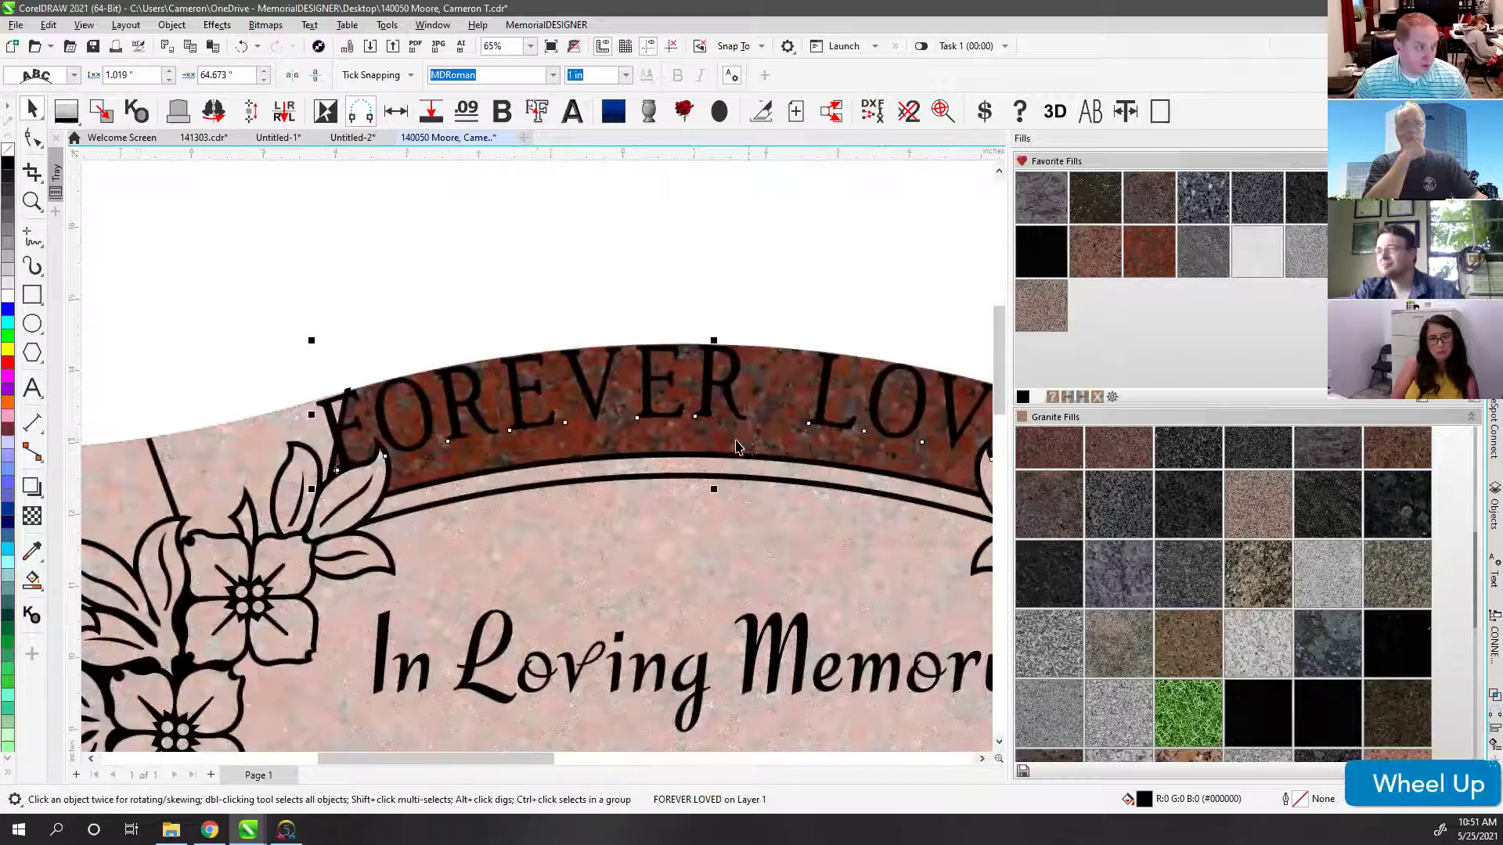
scroll(736, 448, "down", 1)
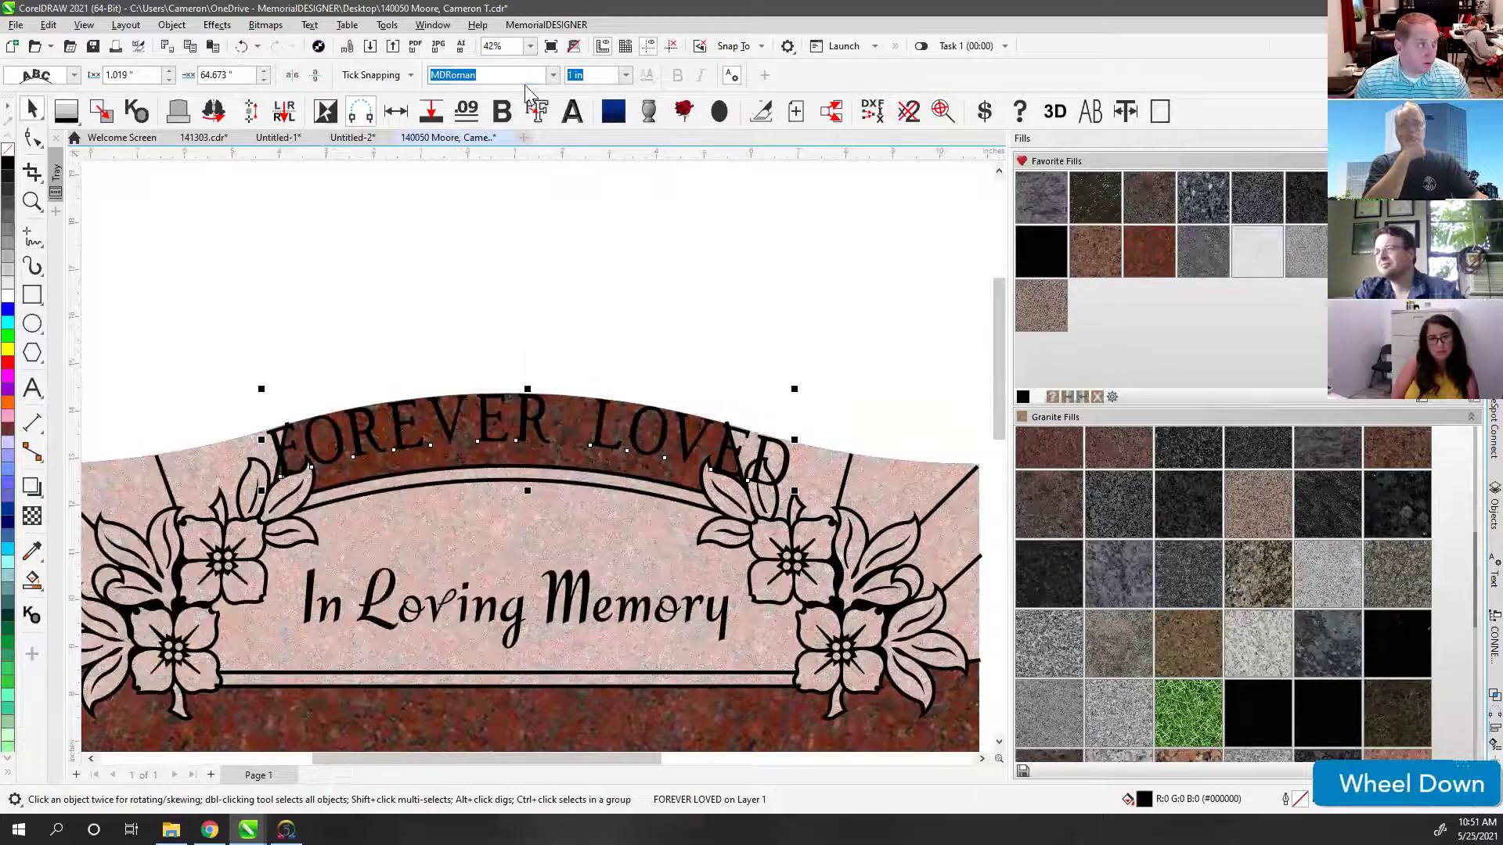
Step: Change FOREVER LOVED to MDVermarco at 0.75 in and drag it lower into the red band
left_click(470, 75)
type("MDVermarco")
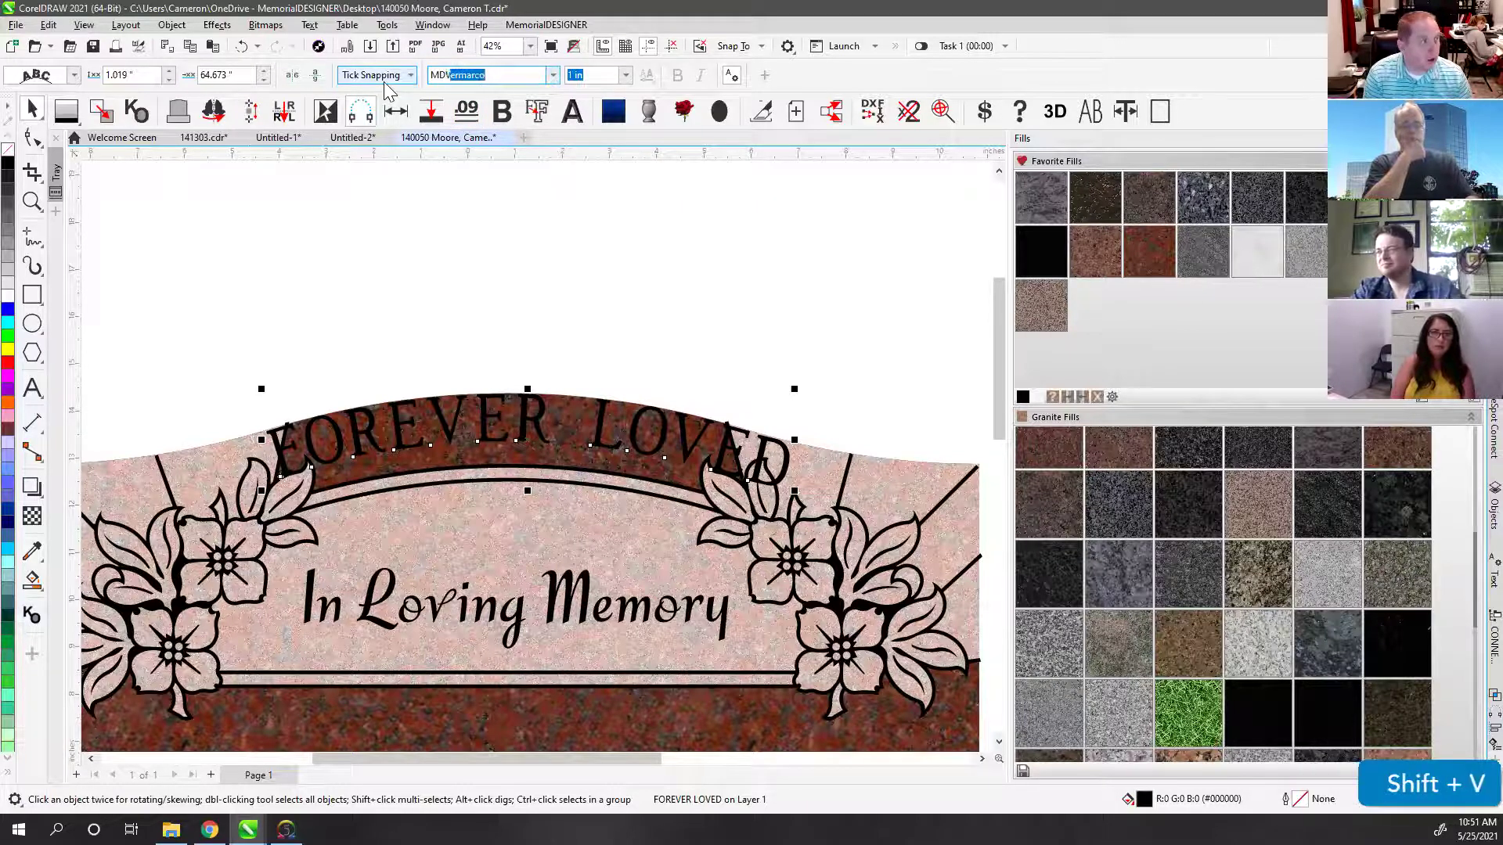
key("Return")
left_click(589, 66)
type(".75")
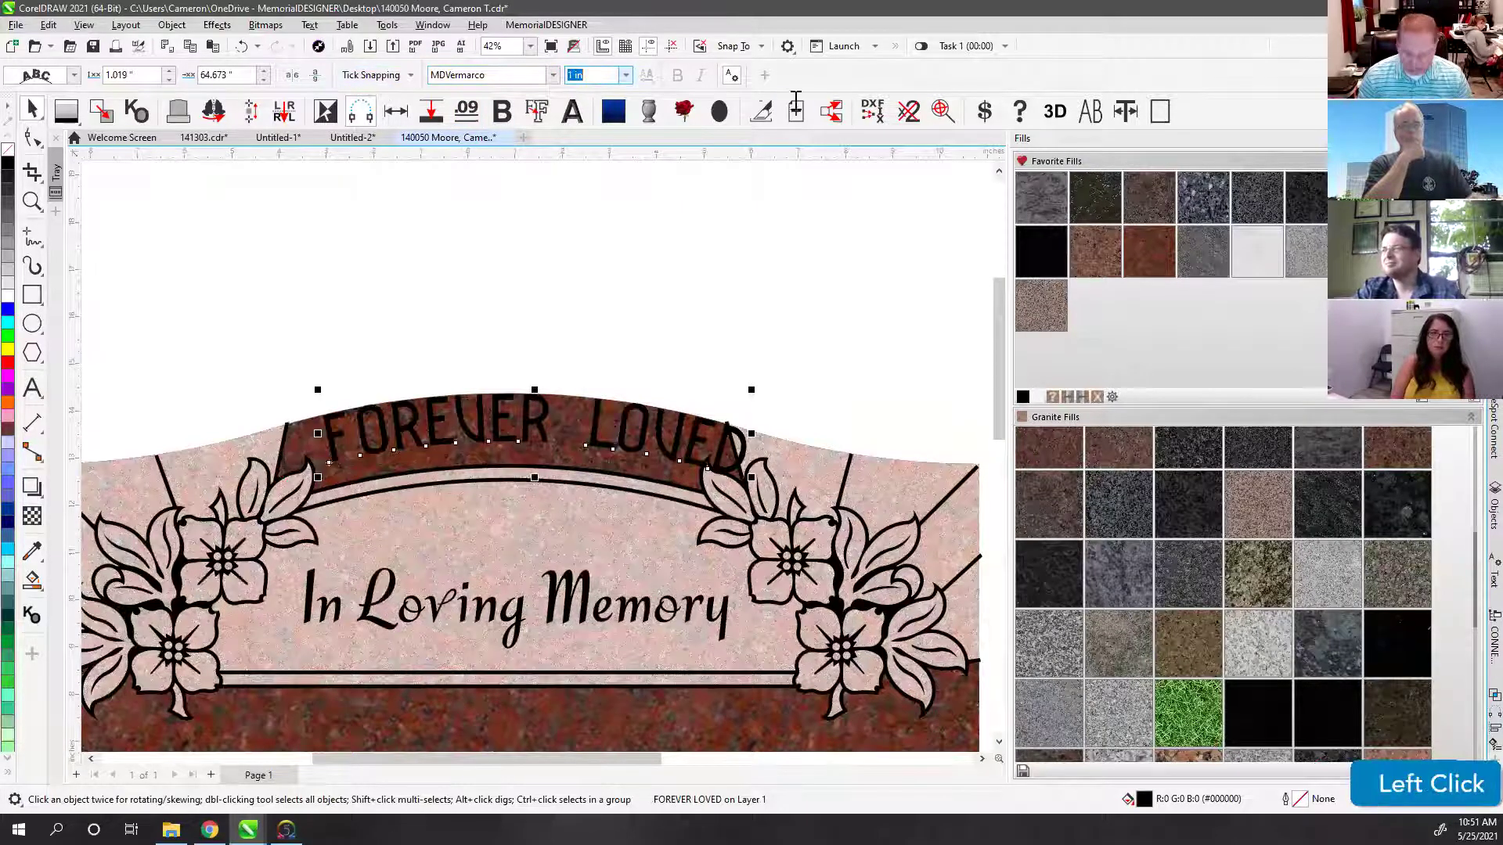
key("Return")
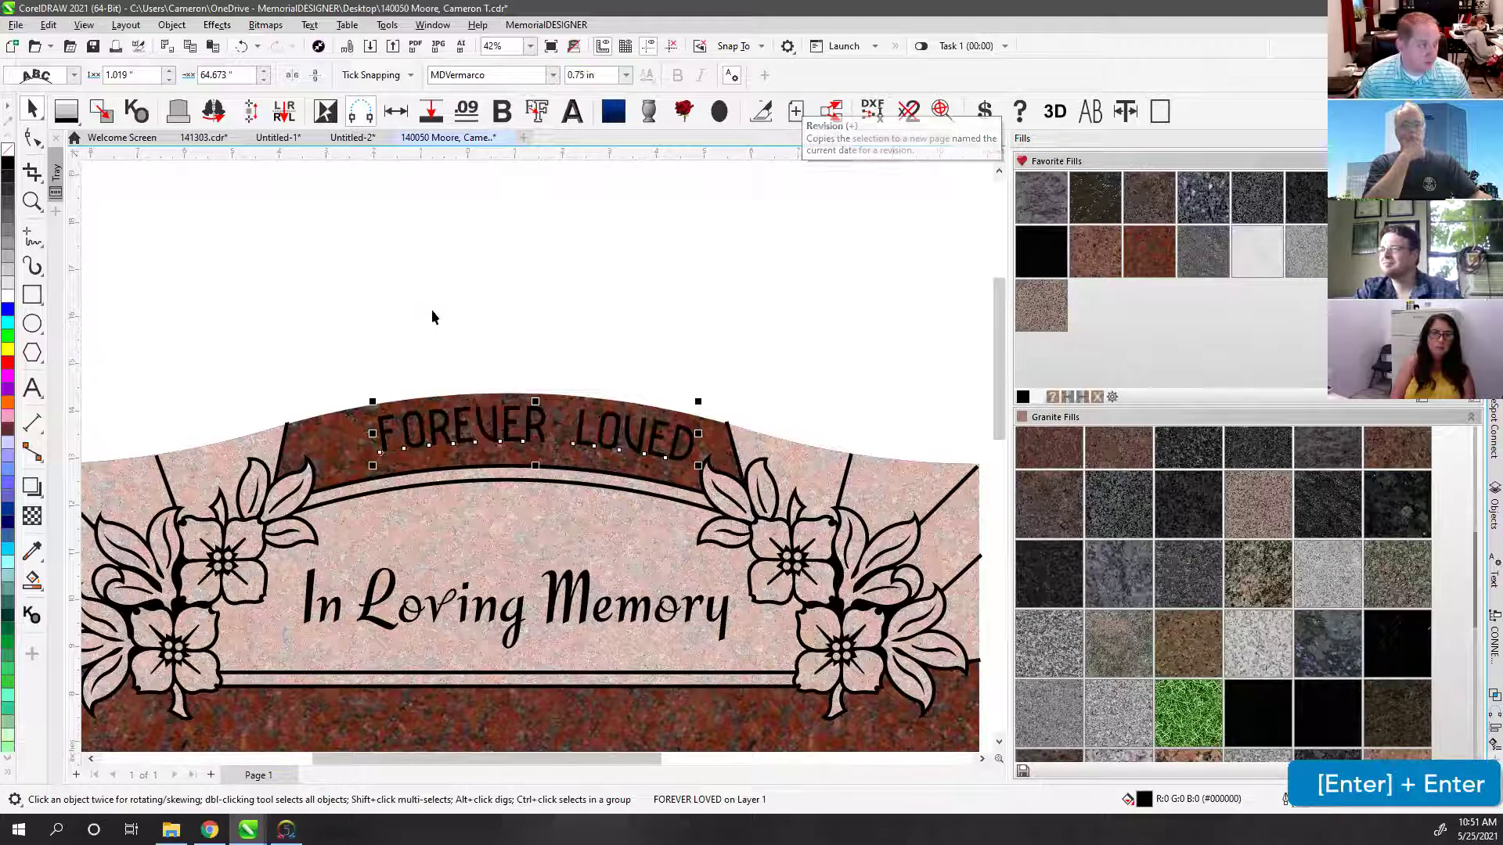
left_click(478, 422)
left_click(480, 428)
mouse_move(480, 429)
left_mouse_down()
mouse_move(454, 435)
mouse_move(539, 436)
mouse_move(505, 424)
left_mouse_up()
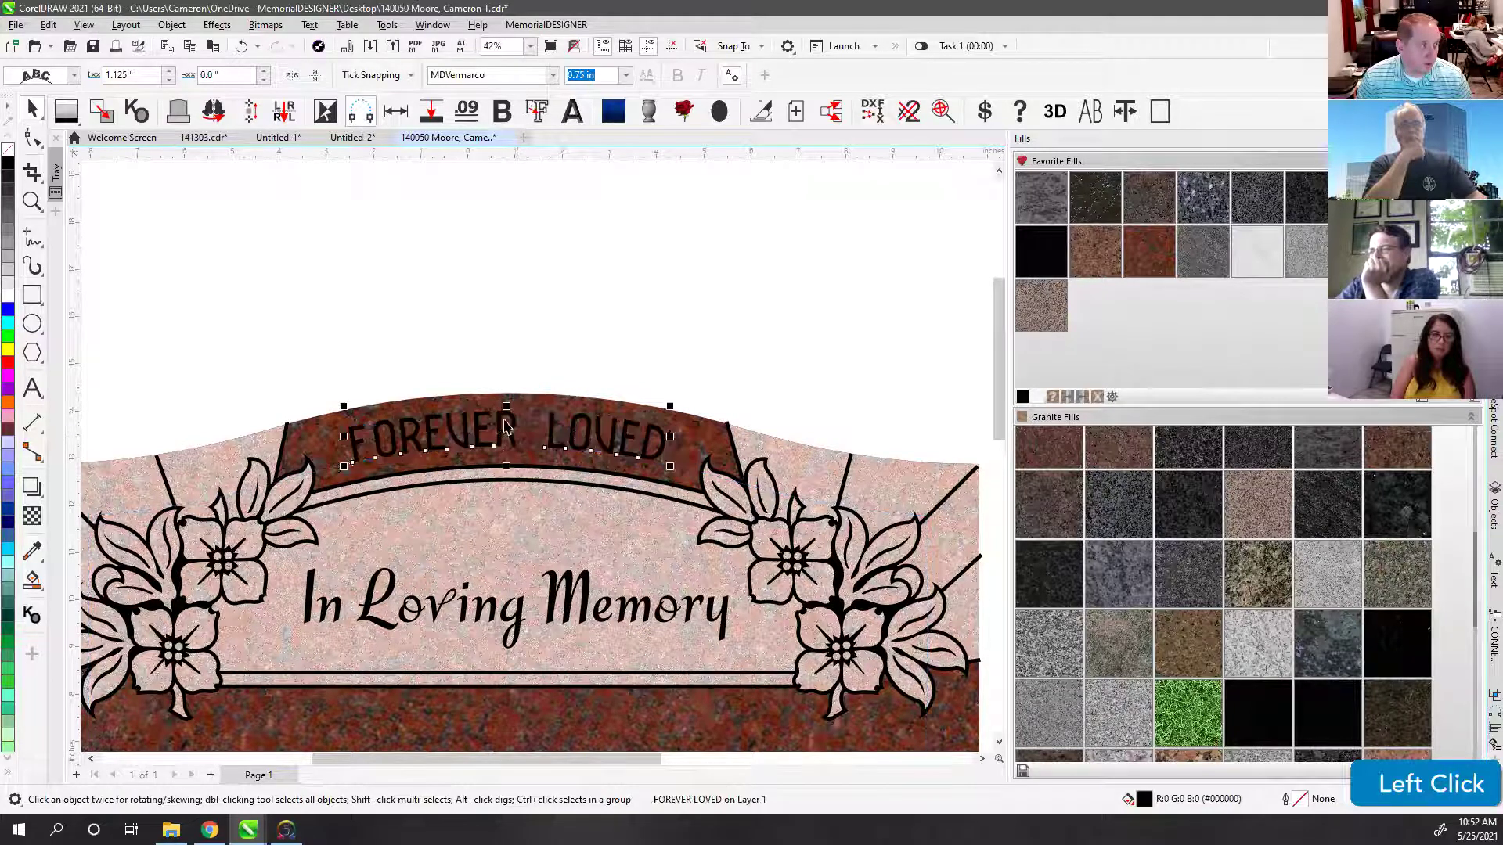
Step: Fill the FOREVER LOVED lettering white, undoing an accidental recolour of the stone
left_click(486, 350)
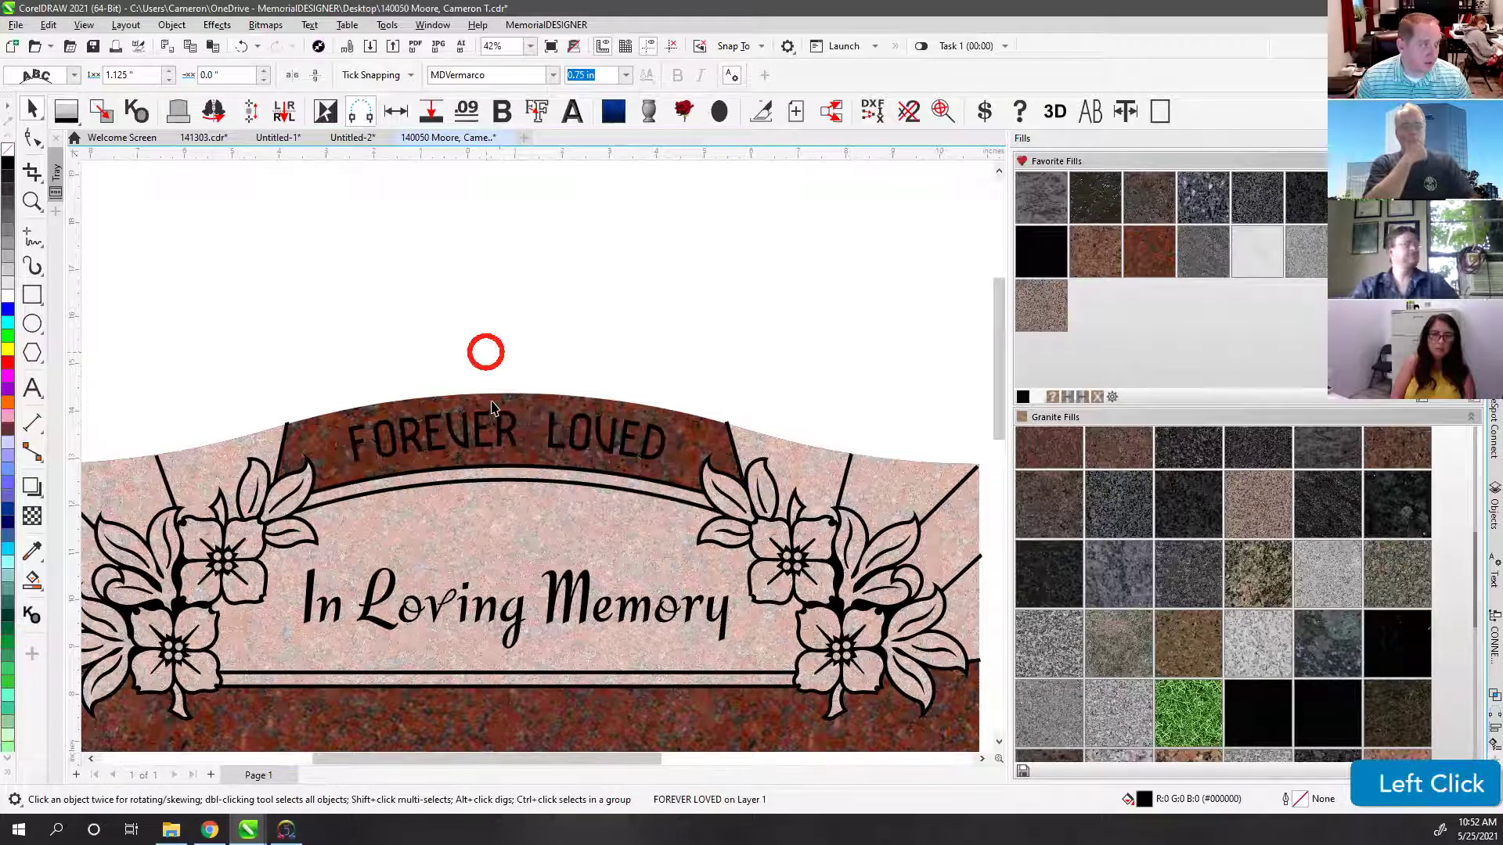
scroll(536, 462, "down", 1)
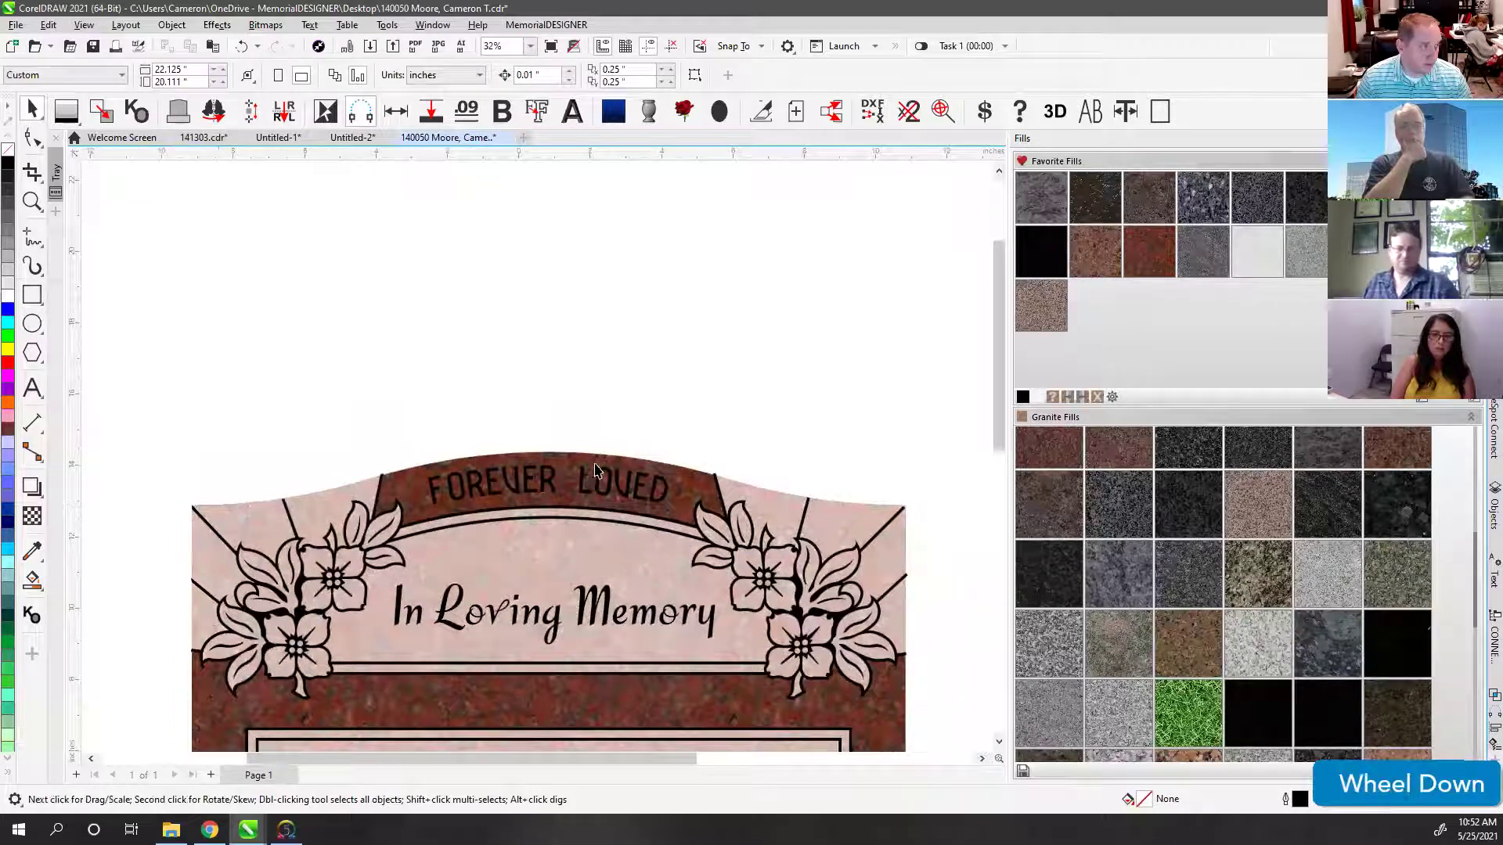
left_click(514, 489)
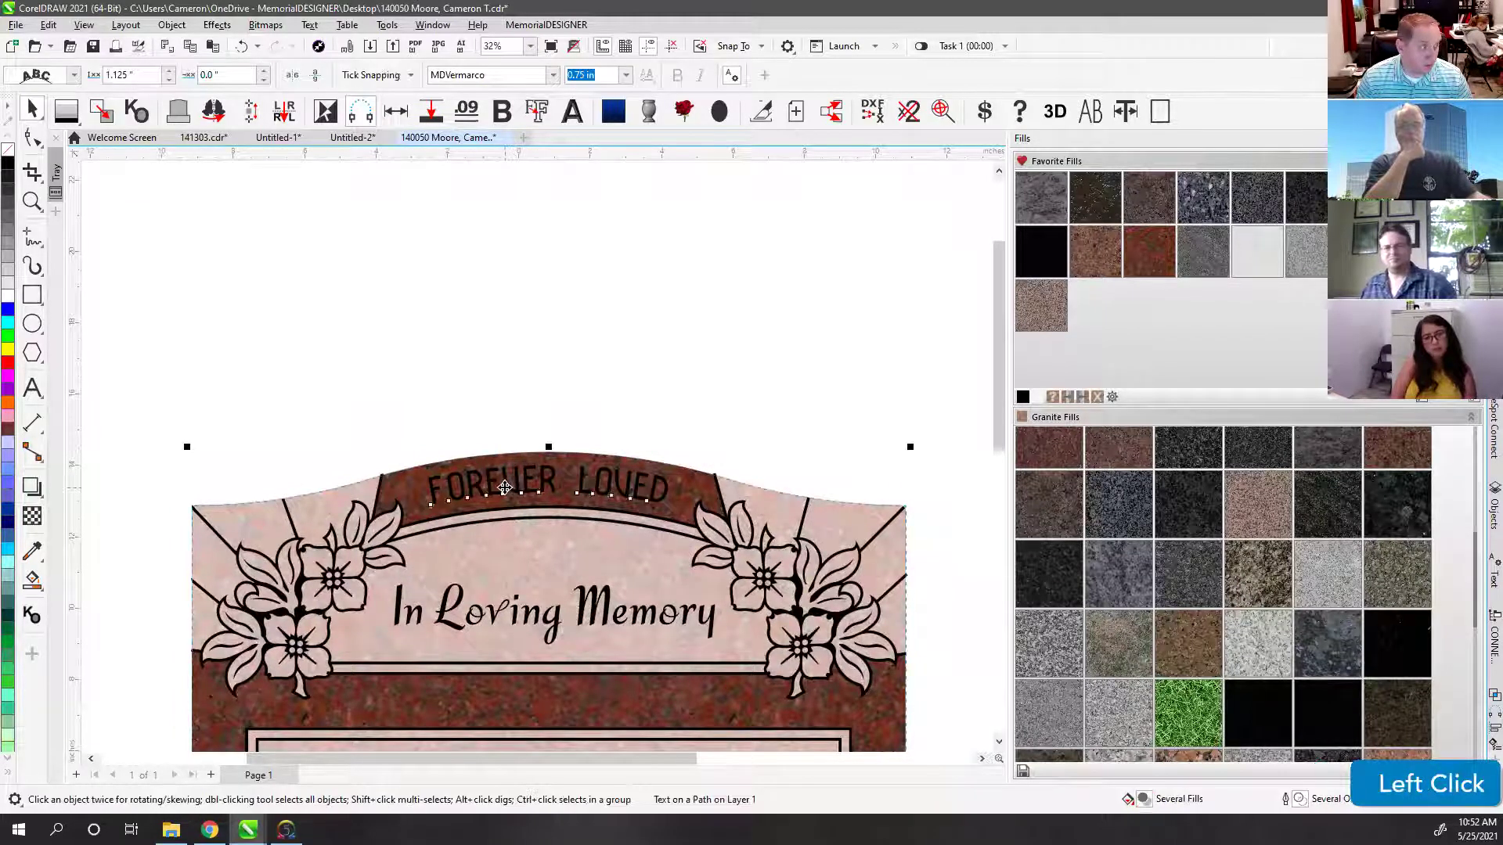
left_click(7, 294)
left_click(498, 357)
key("ctrl+z")
left_click(436, 492, "ctrl")
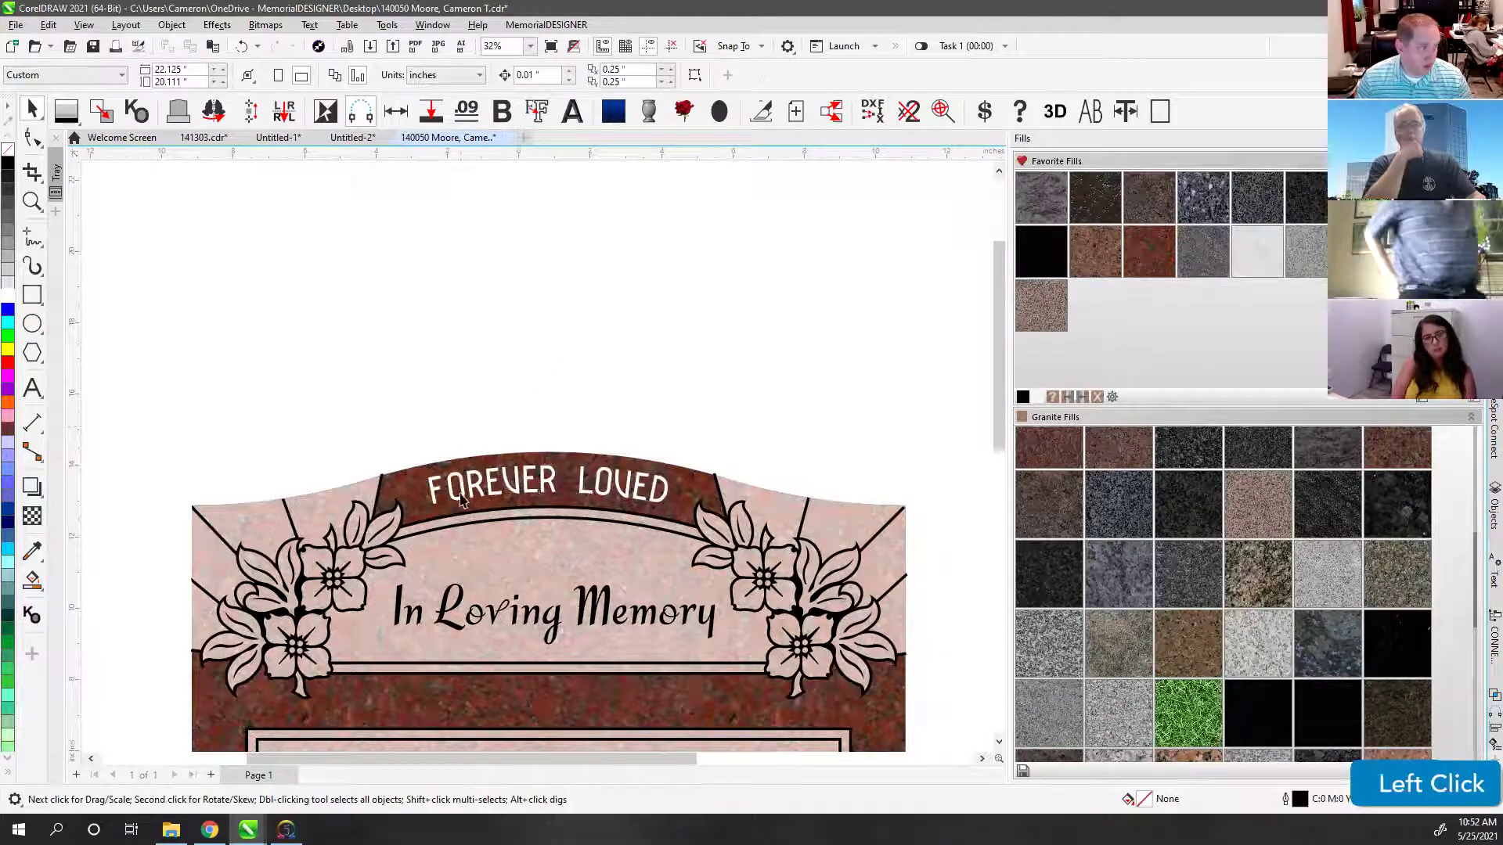
left_click(563, 475)
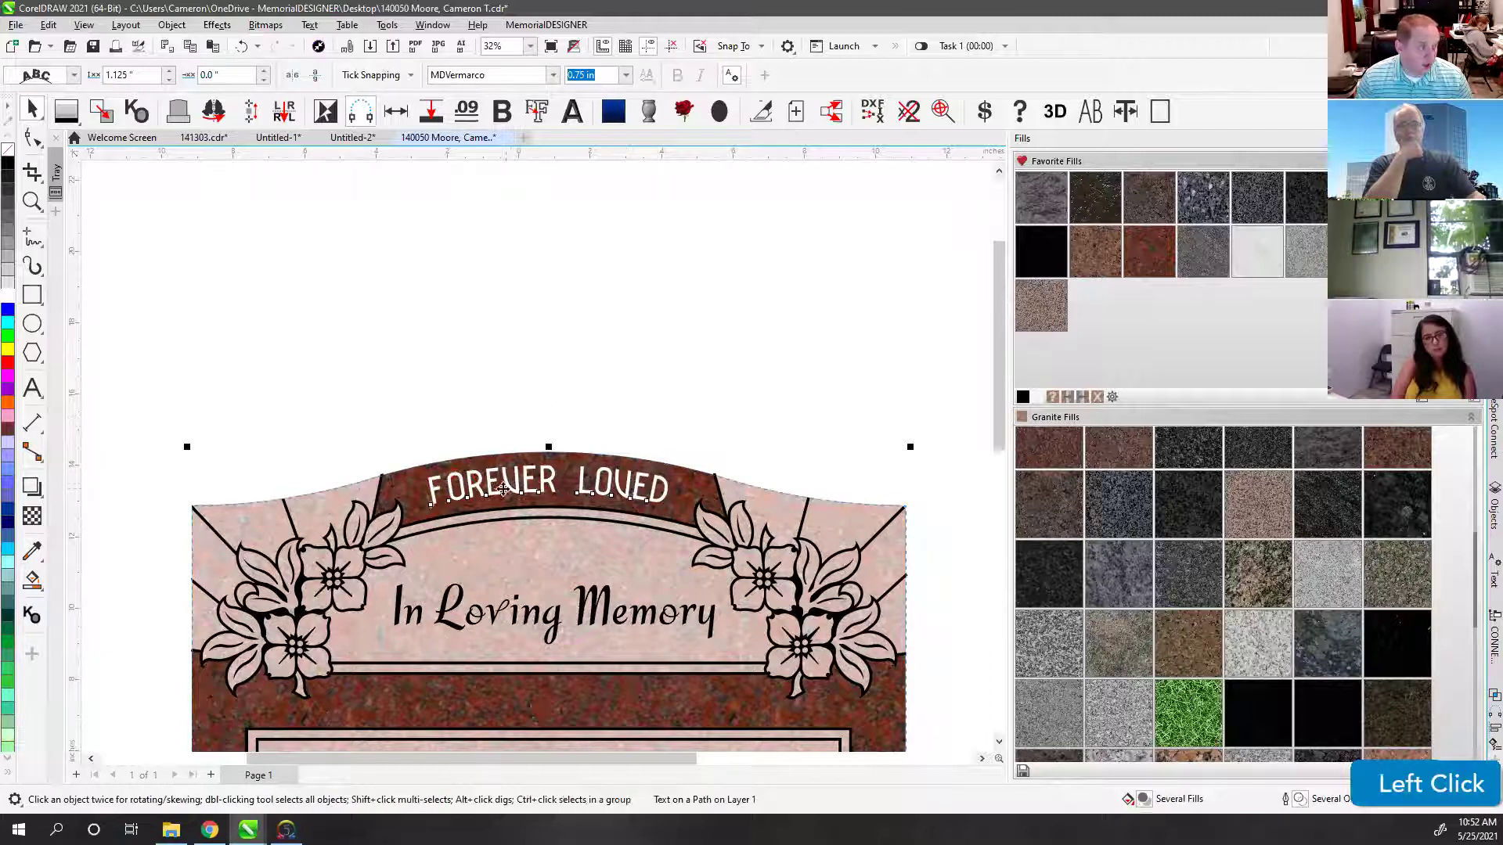
left_click(658, 416)
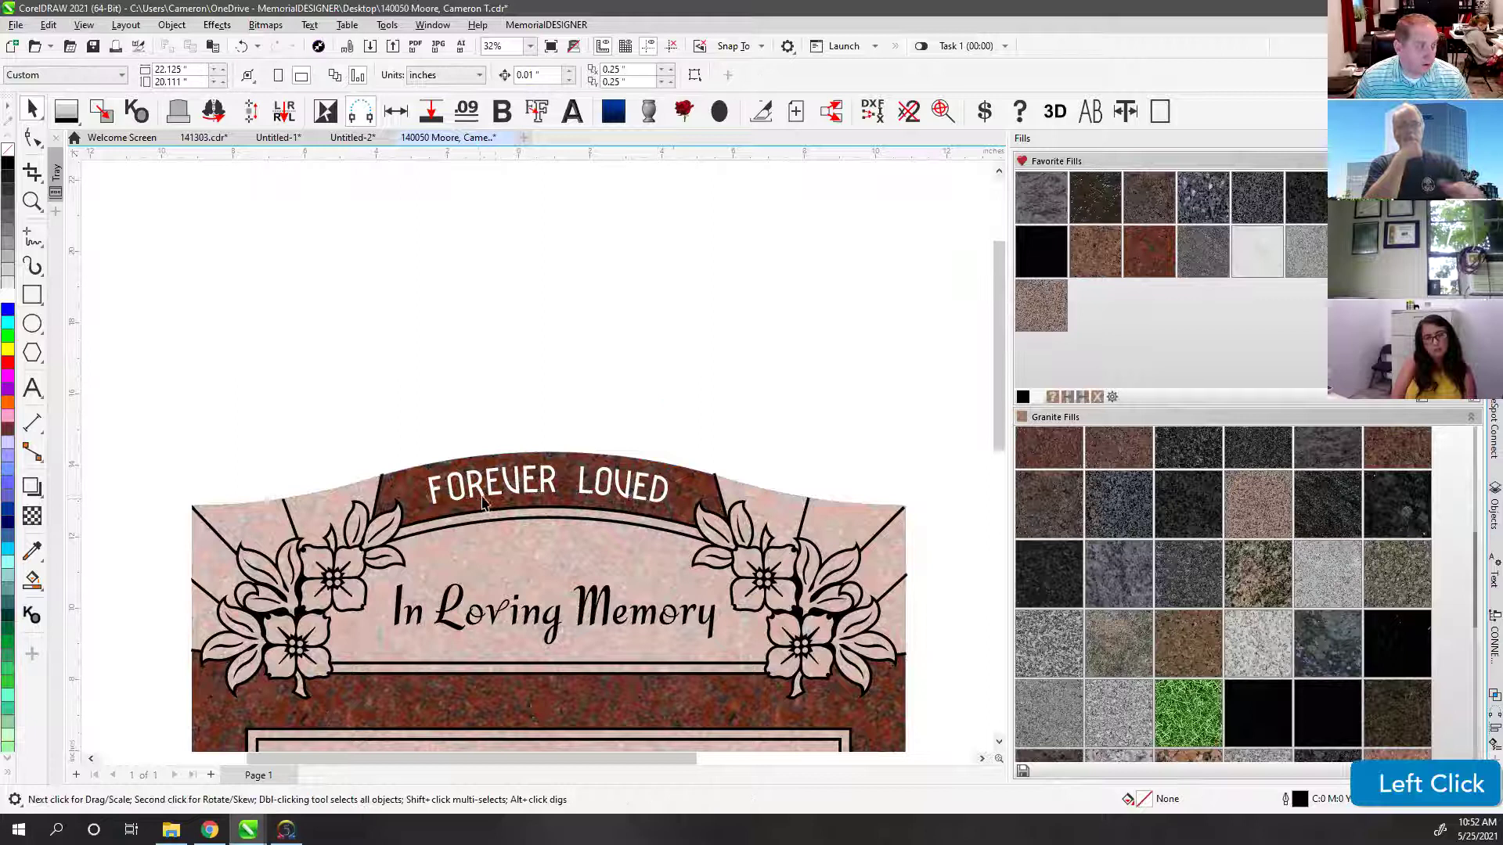
Step: Widen the FOREVER LOVED letter spacing with the Shape tool, then zoom to the whole monument
scroll(491, 501, "up", 4)
left_click(515, 440)
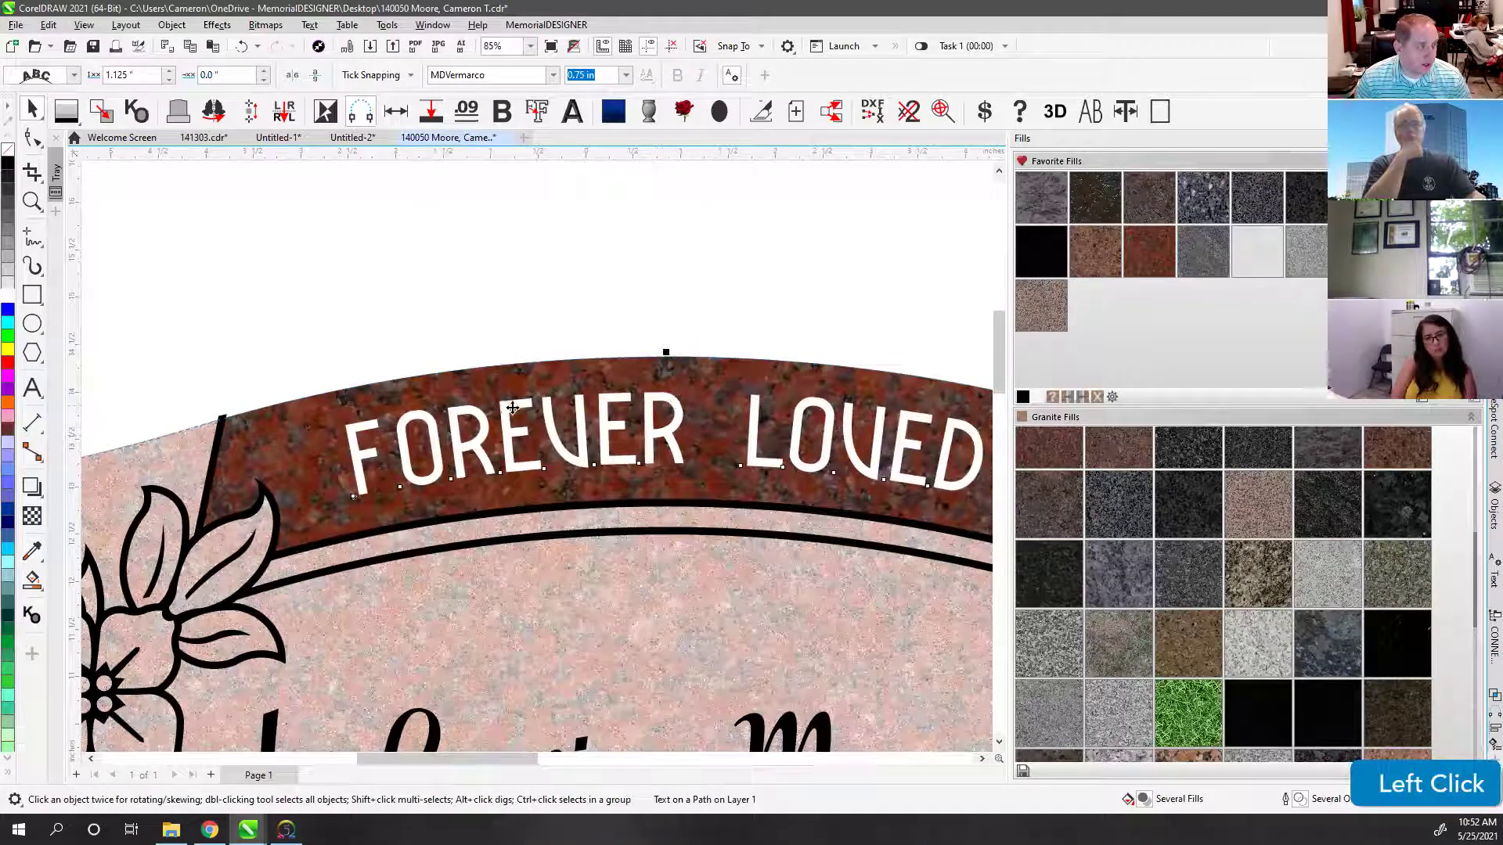
left_click(32, 138)
scroll(681, 430, "down", 2)
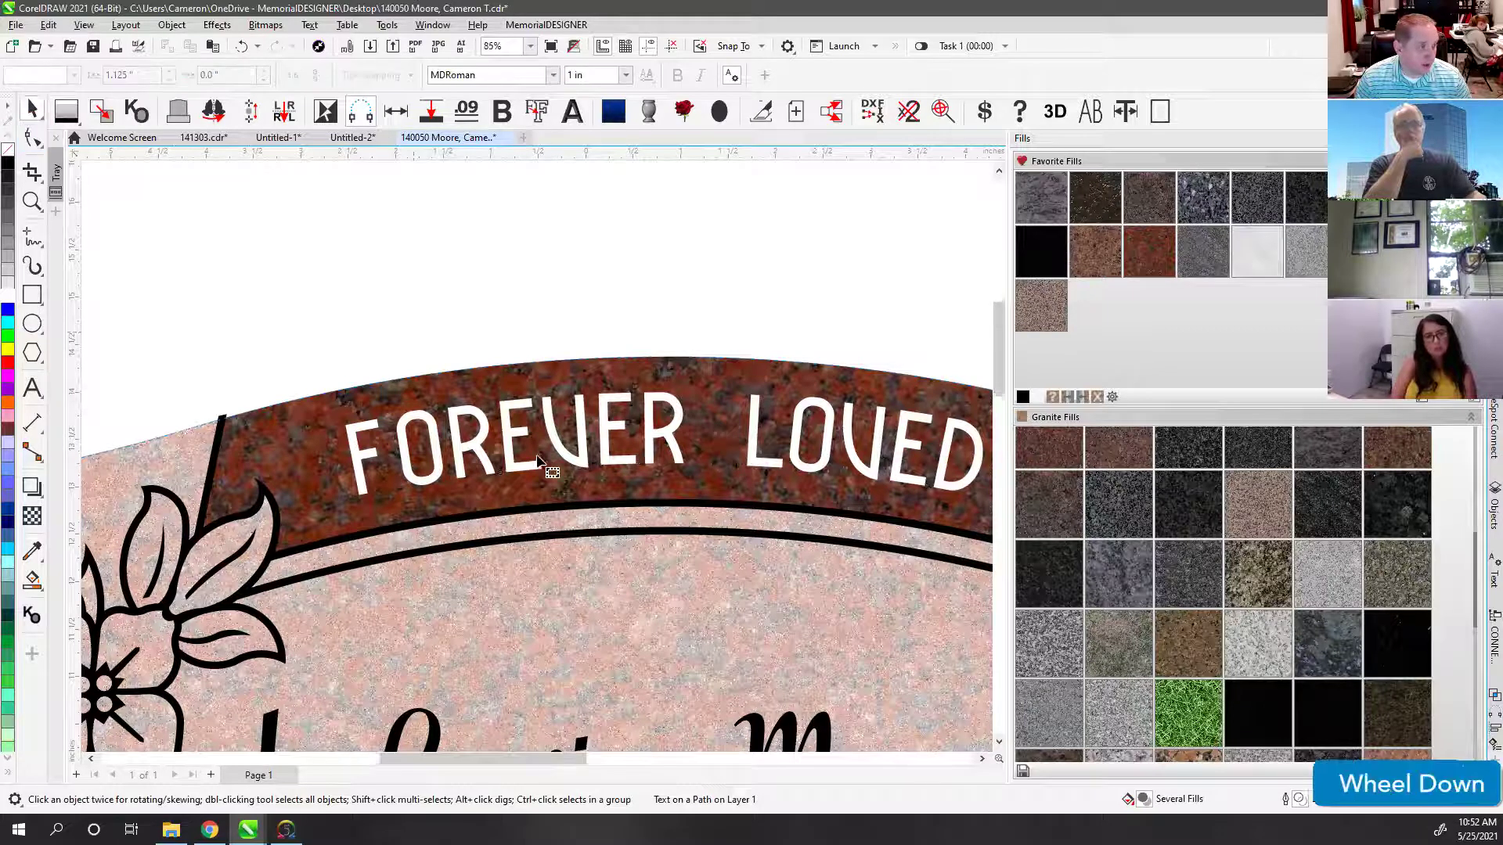
left_click(633, 486)
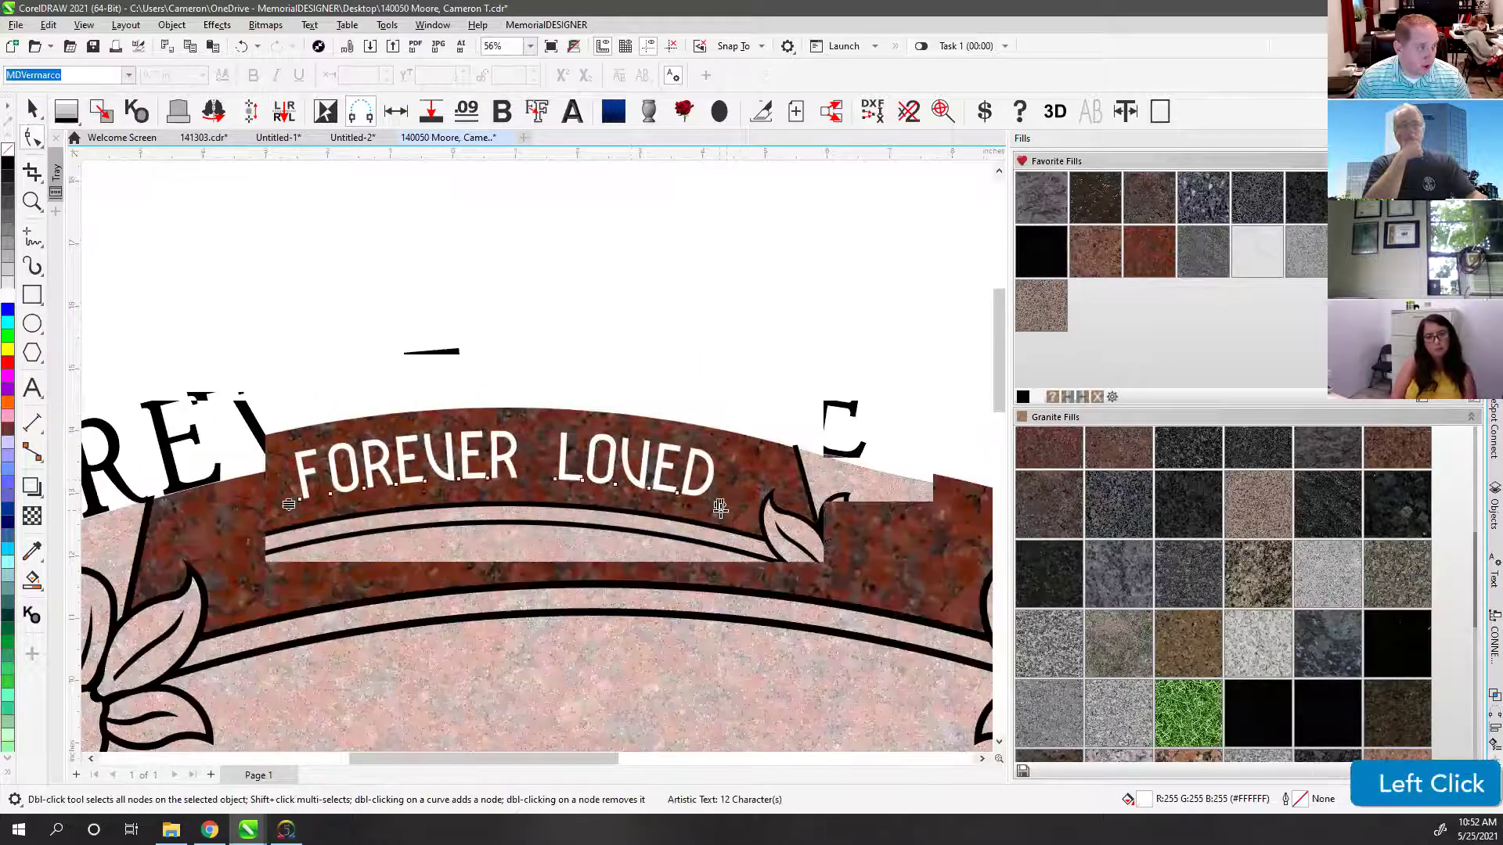
mouse_move(741, 509)
left_mouse_down()
mouse_move(682, 503)
mouse_move(745, 515)
left_mouse_up()
left_click(30, 112)
left_click(546, 373)
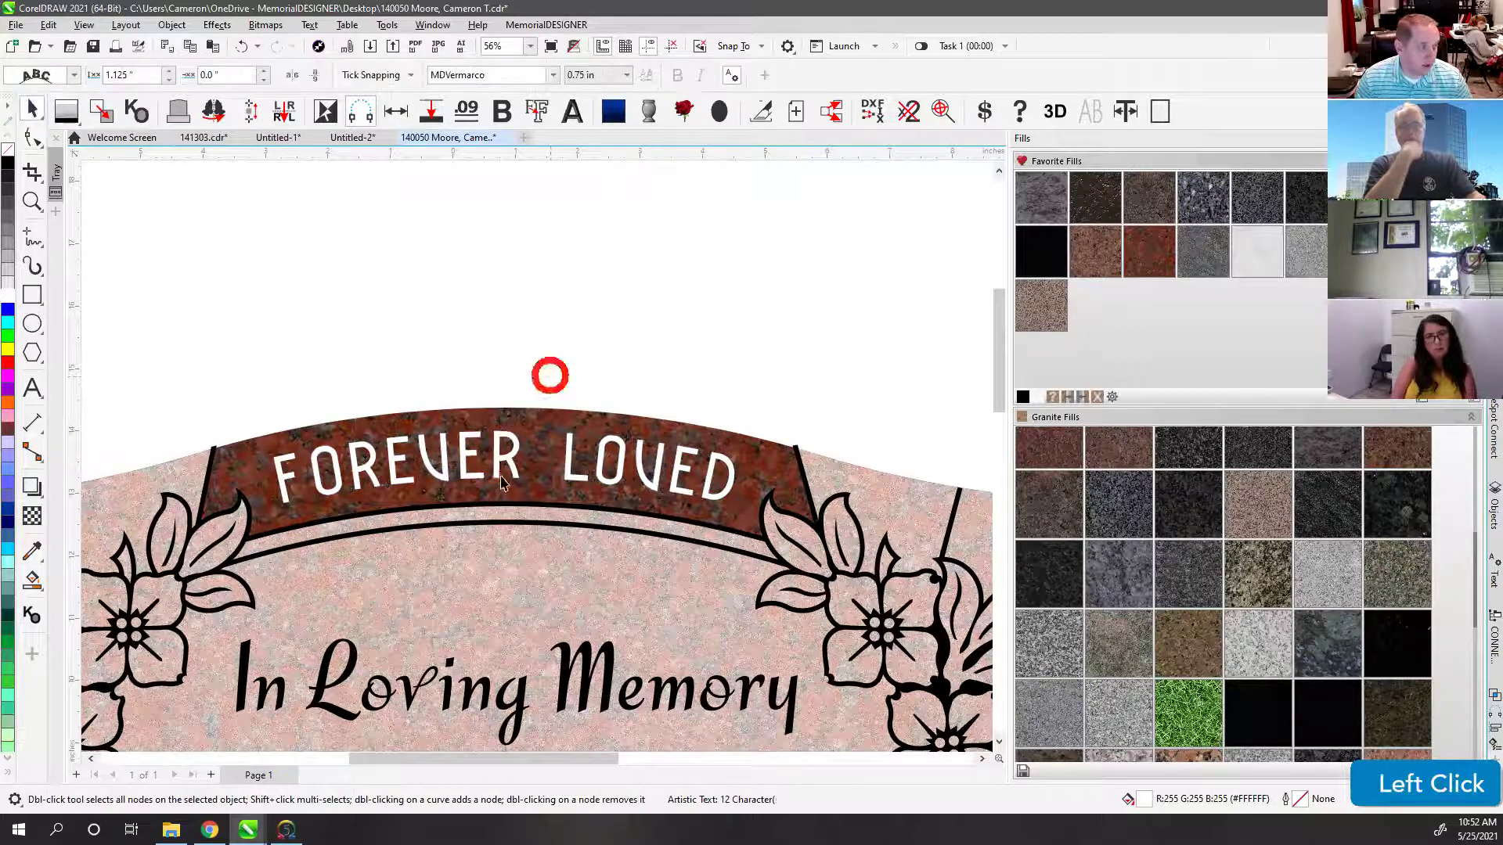
left_click(638, 321)
key("F4")
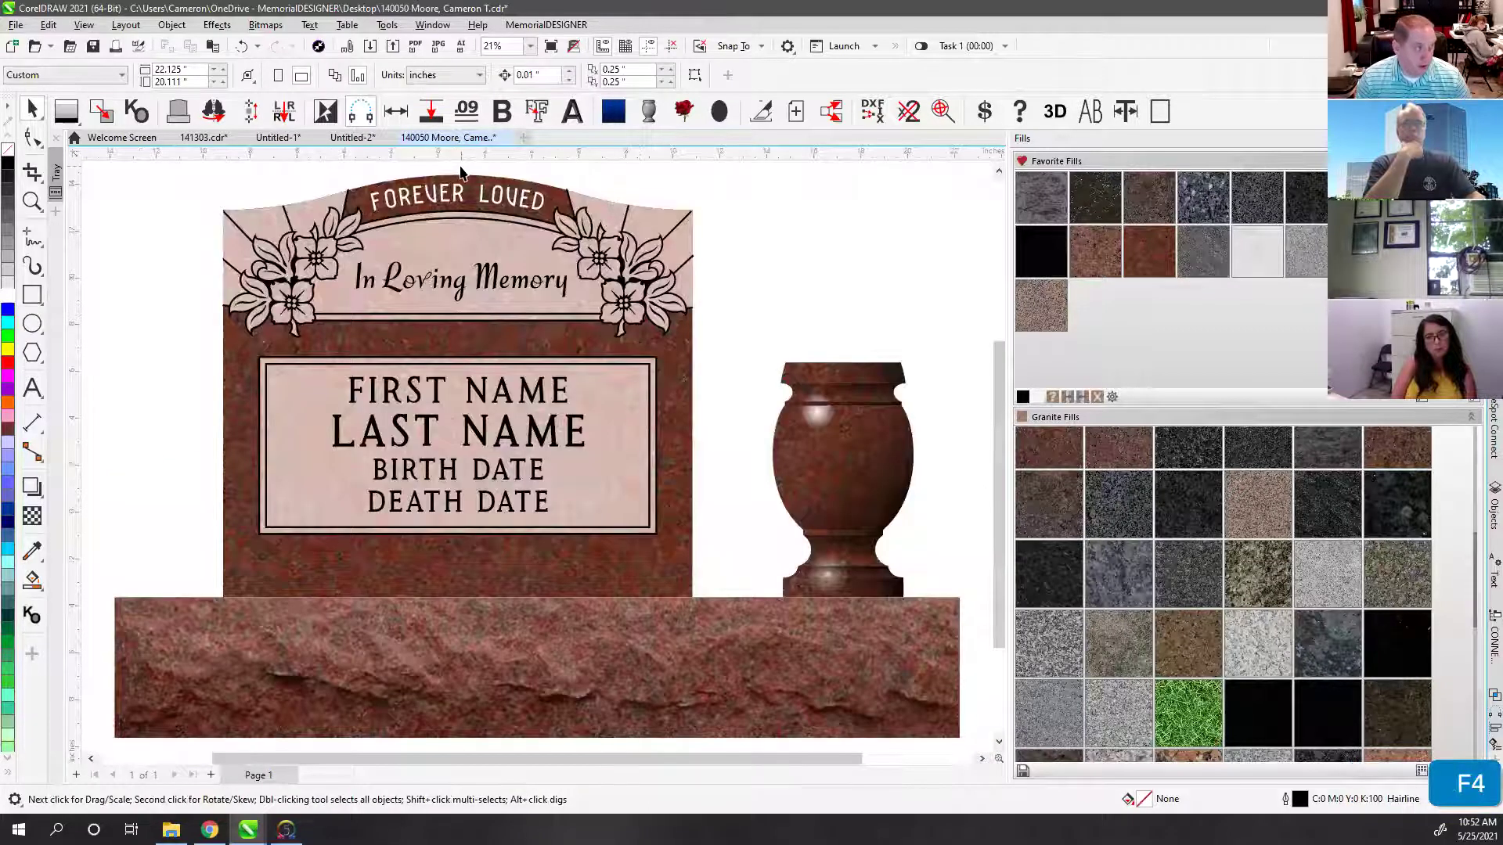
left_click(462, 172)
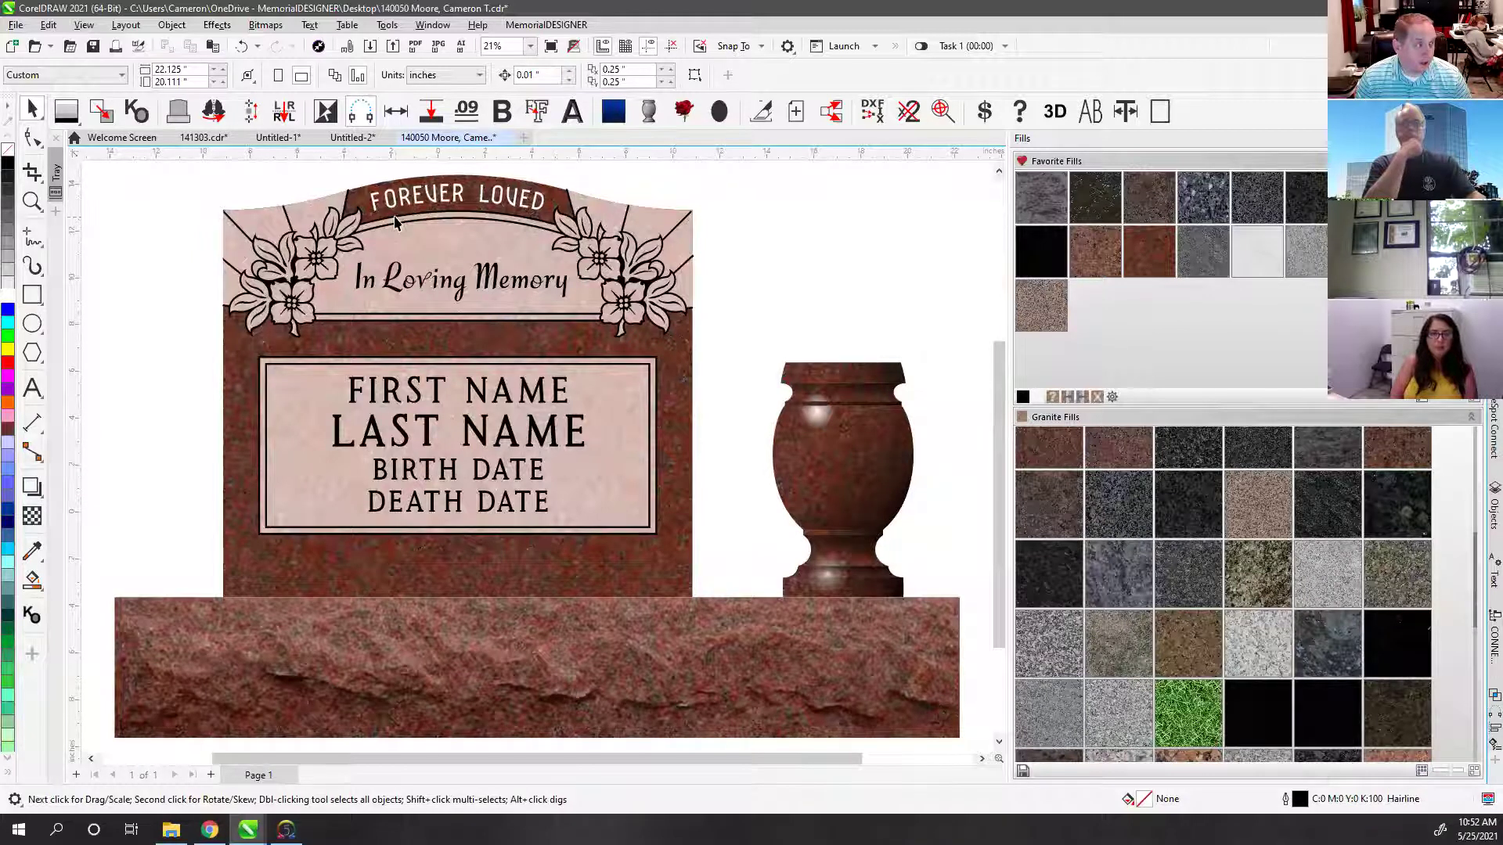
Step: Select the arch border curve and both of its end nodes for node editing
scroll(418, 228, "up", 3)
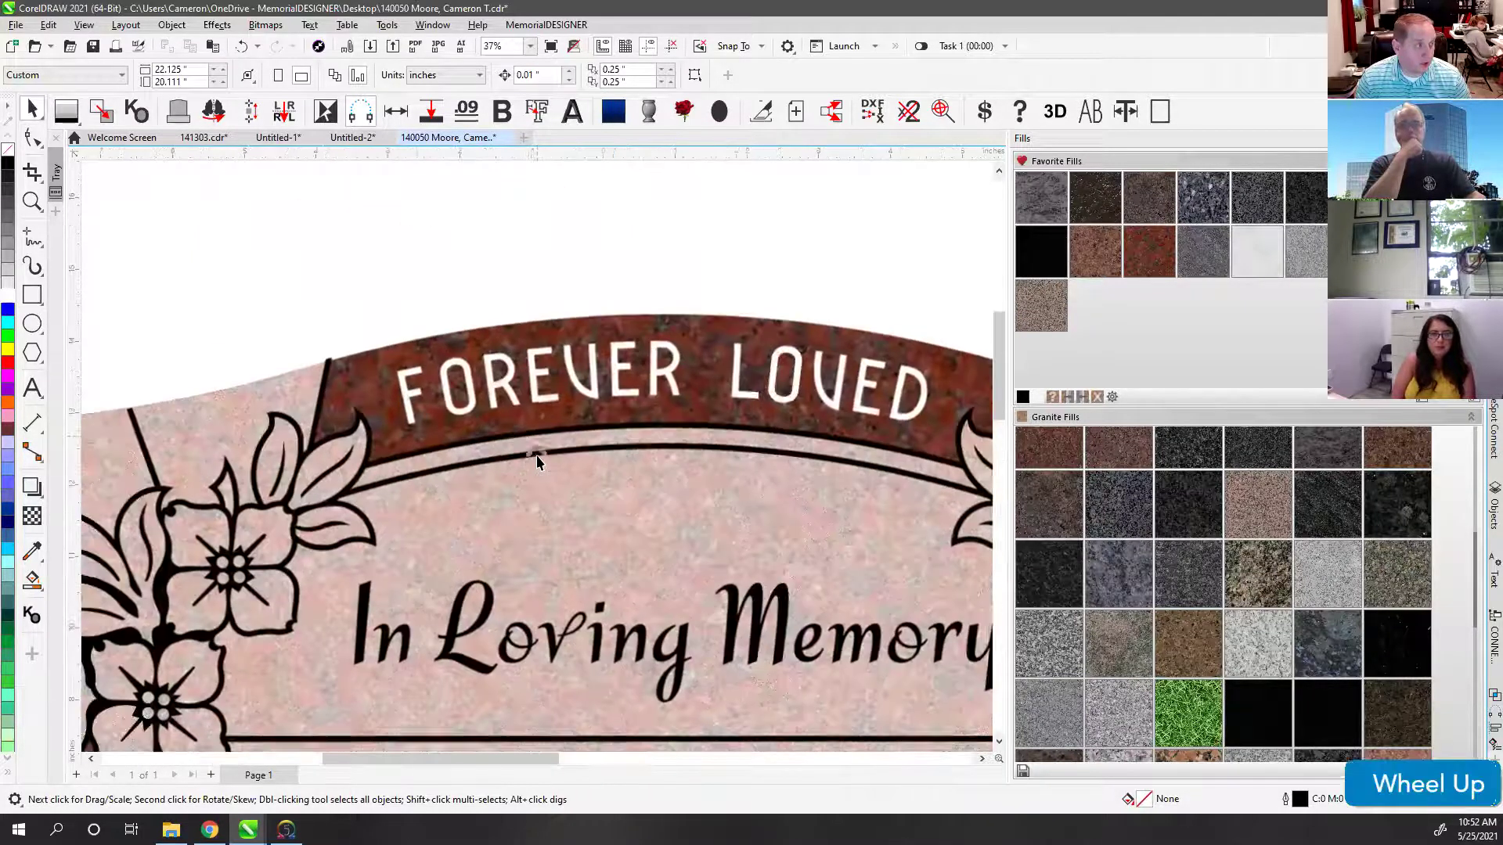
left_click(491, 436)
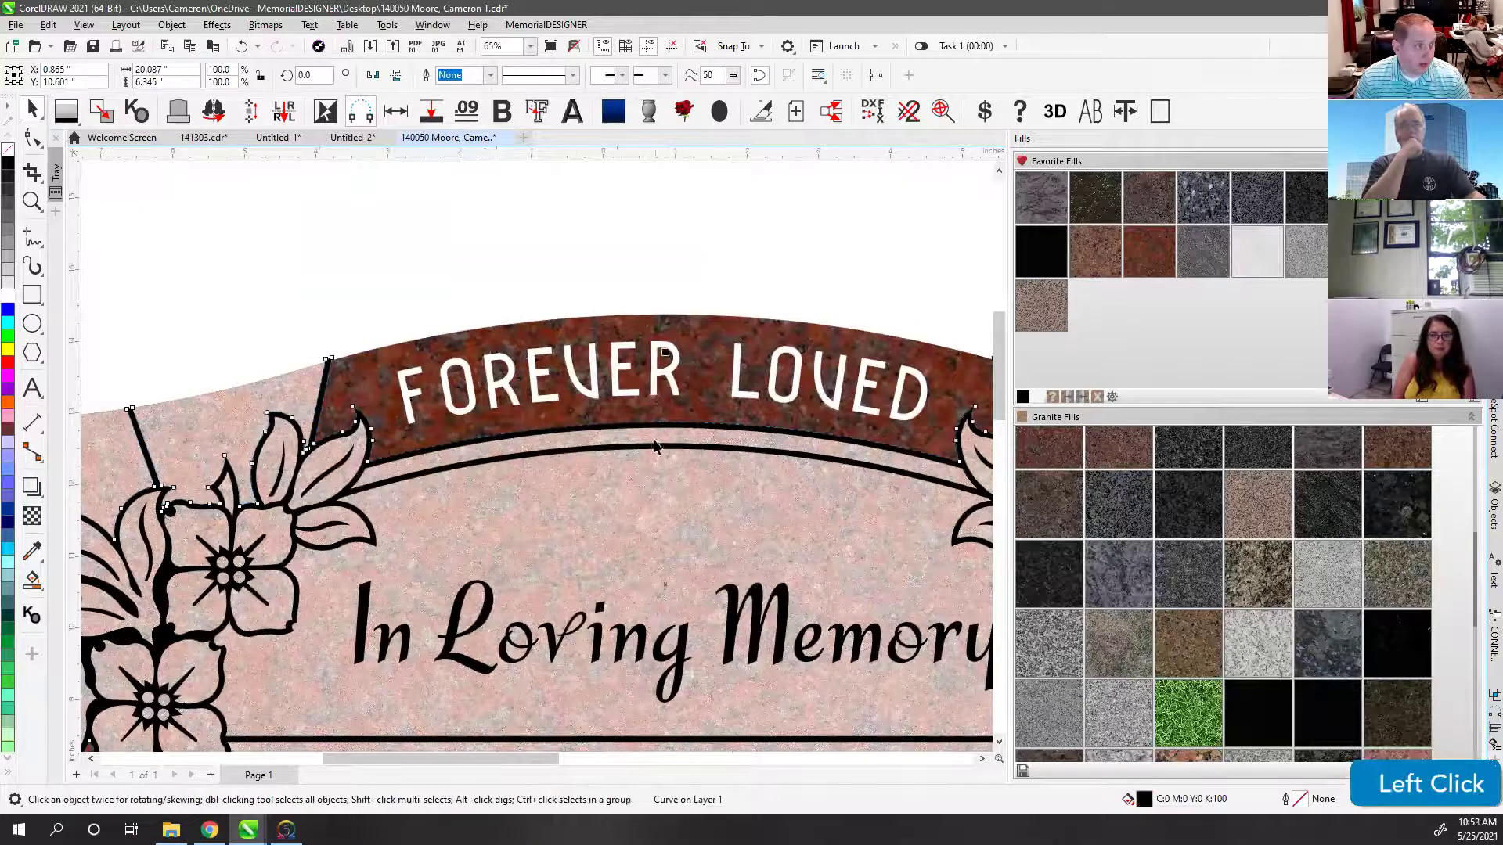
scroll(655, 446, "down", 1)
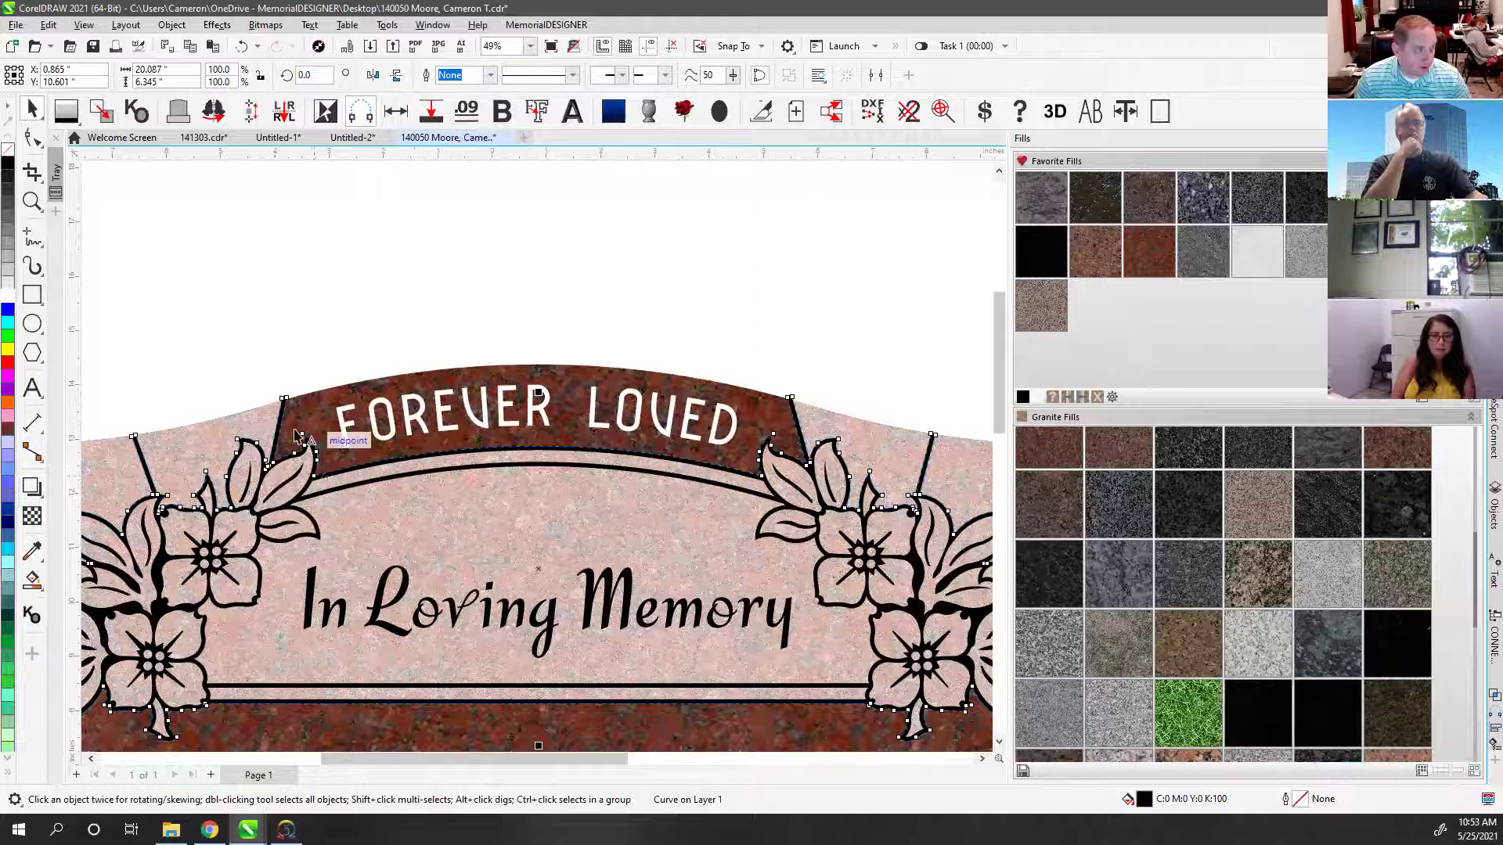
left_click(570, 300)
left_click(284, 436)
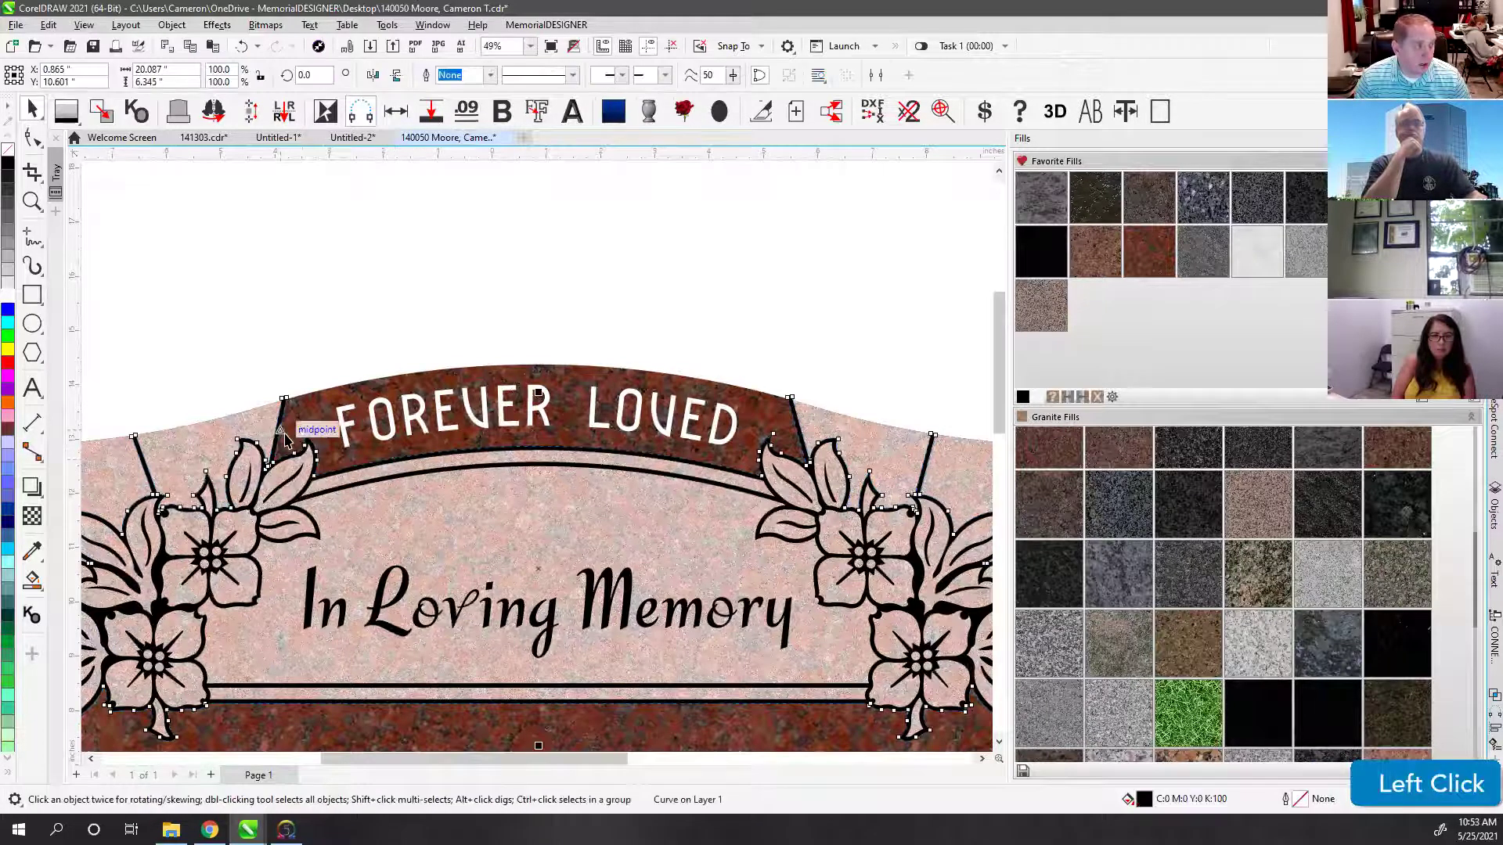
left_click(30, 137)
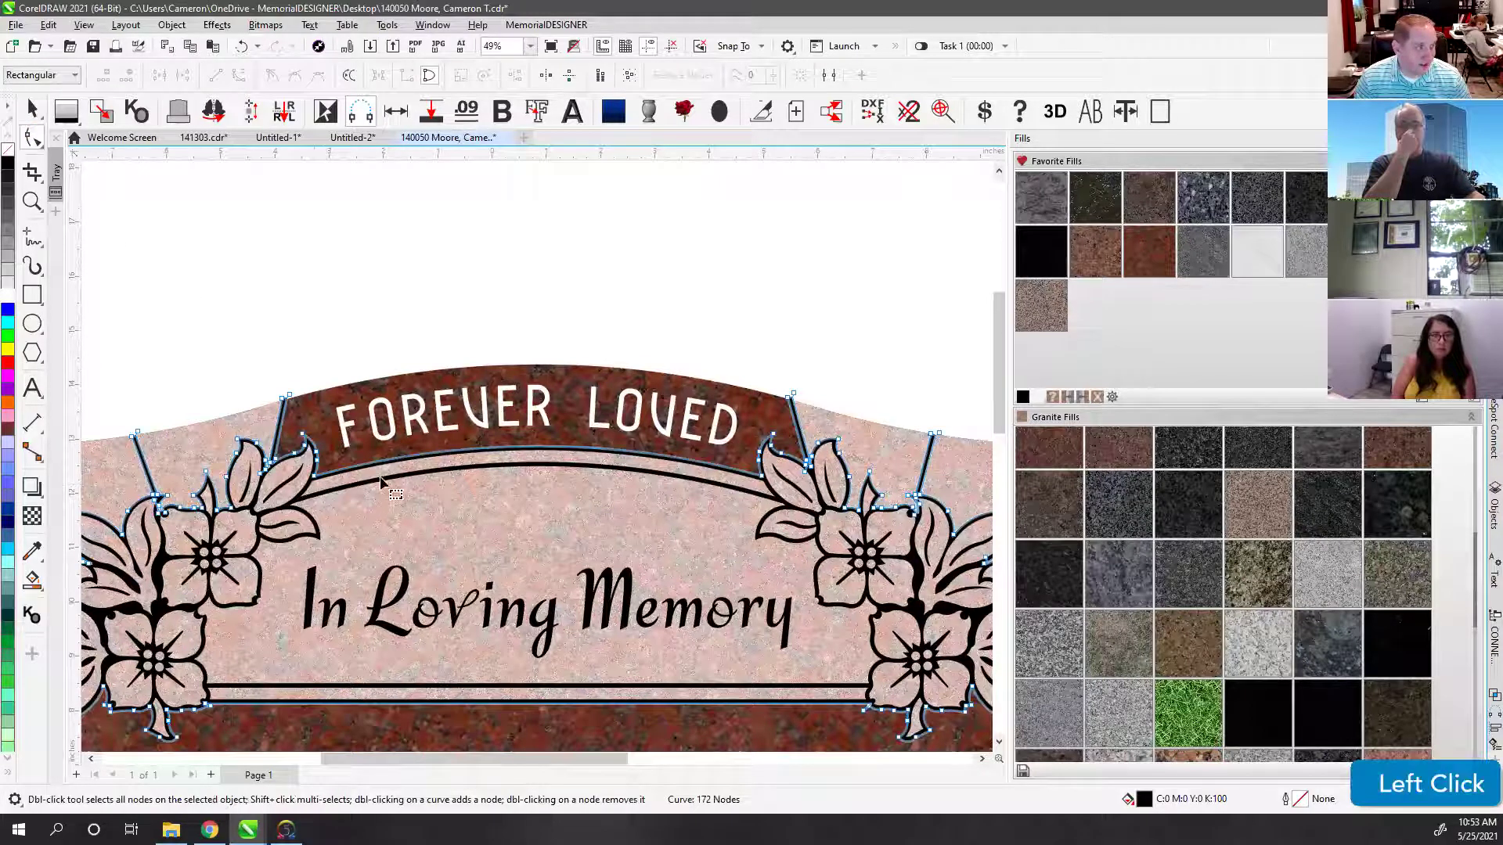
left_click(315, 476)
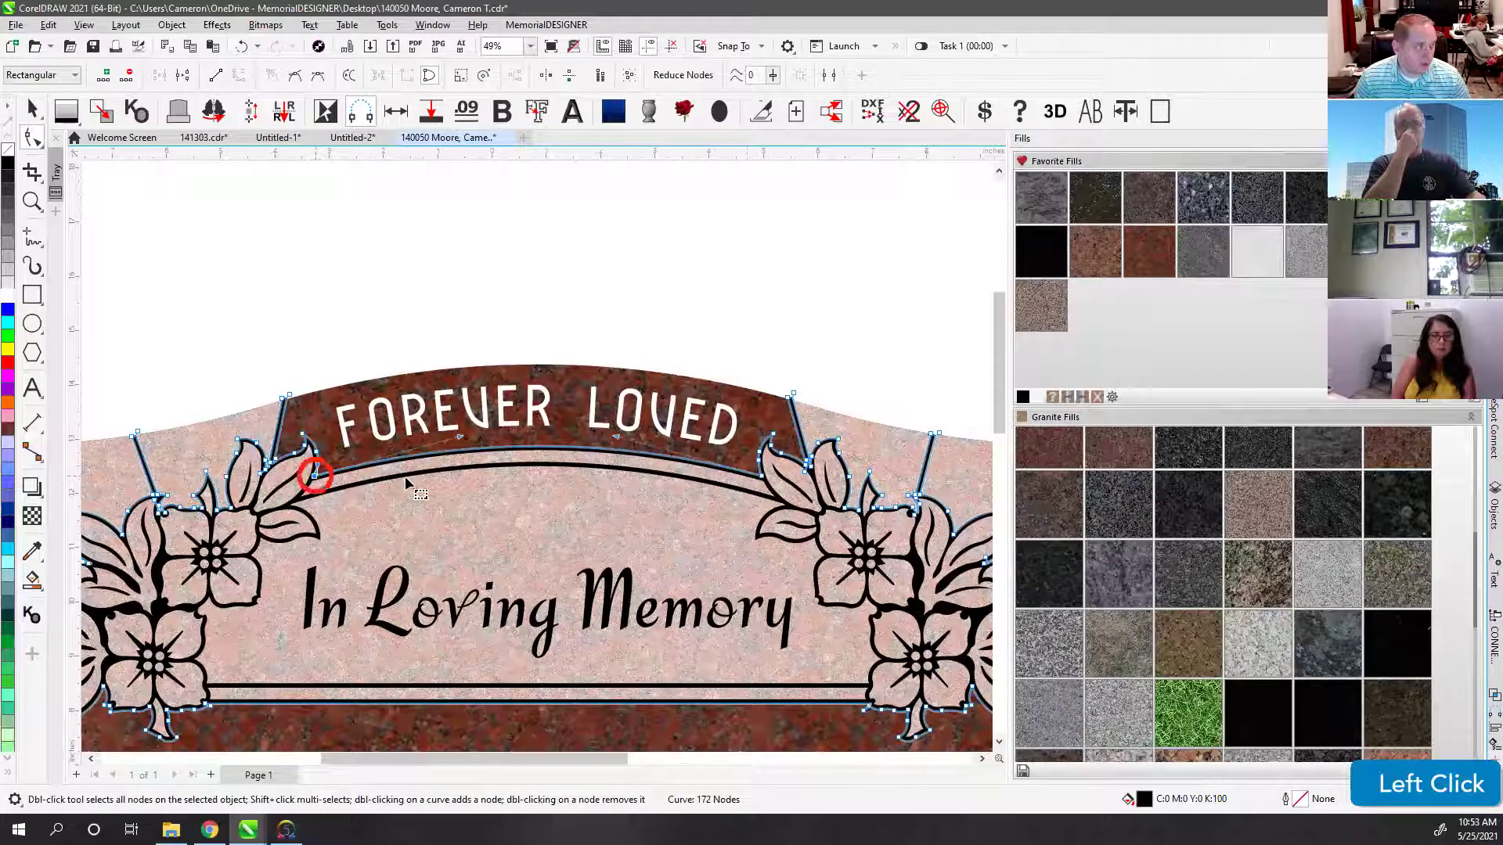
left_click(763, 476, "ctrl")
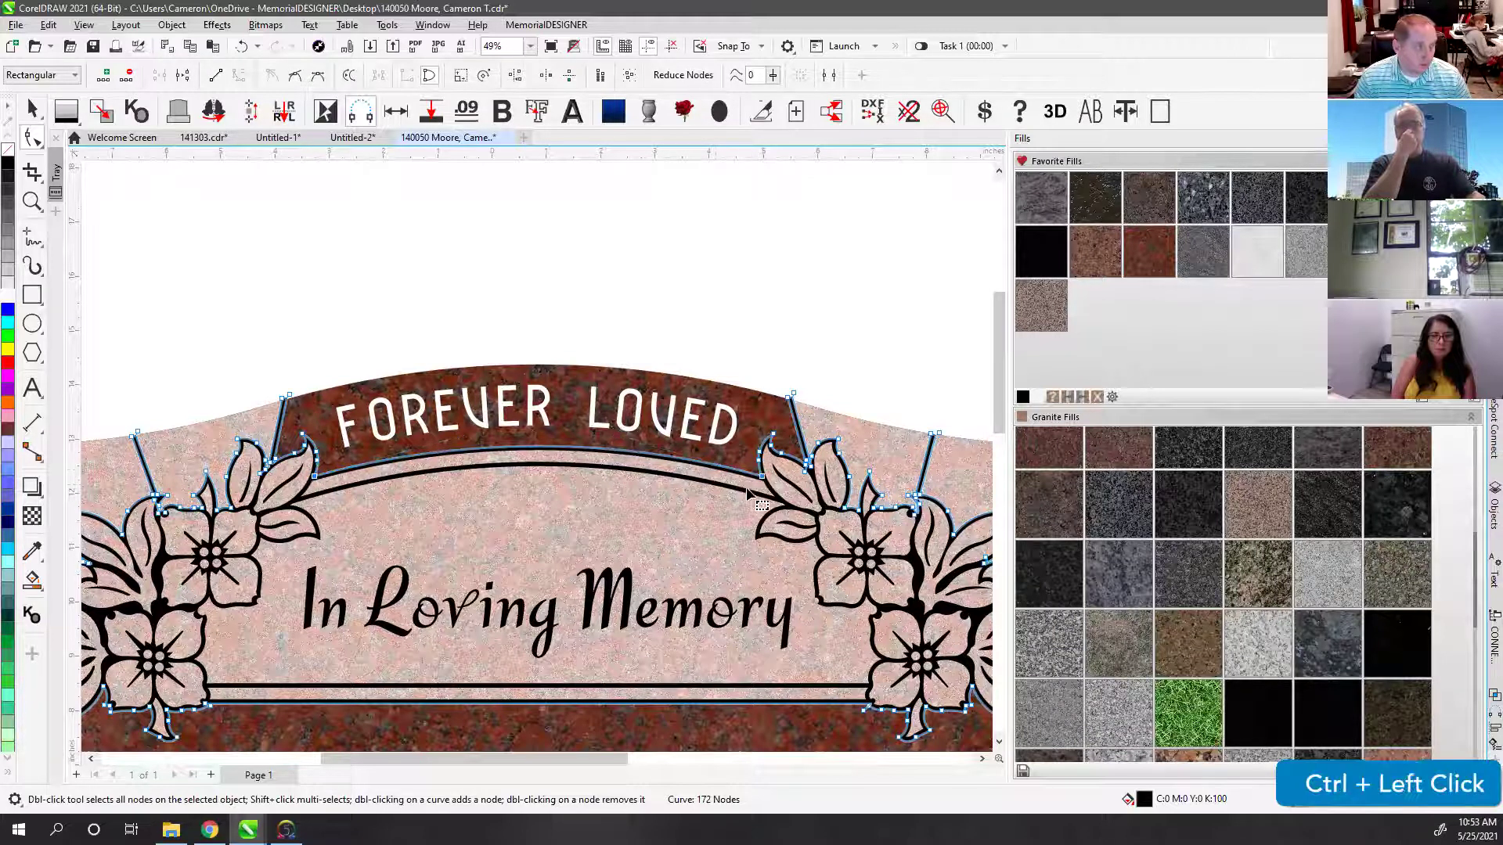
left_click(48, 25)
left_click(48, 25)
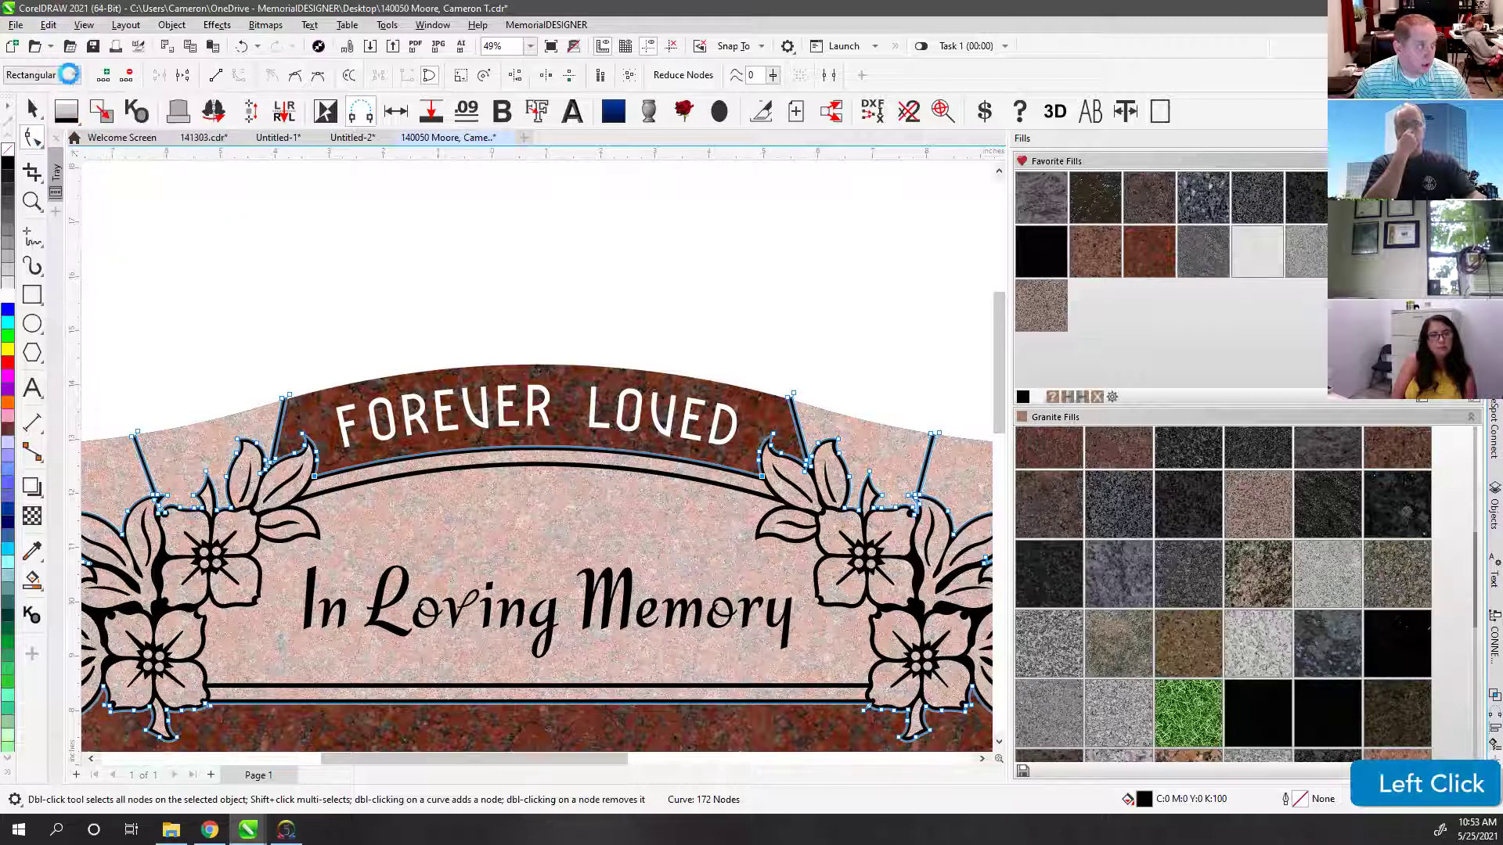
left_click(49, 25)
left_click(31, 109)
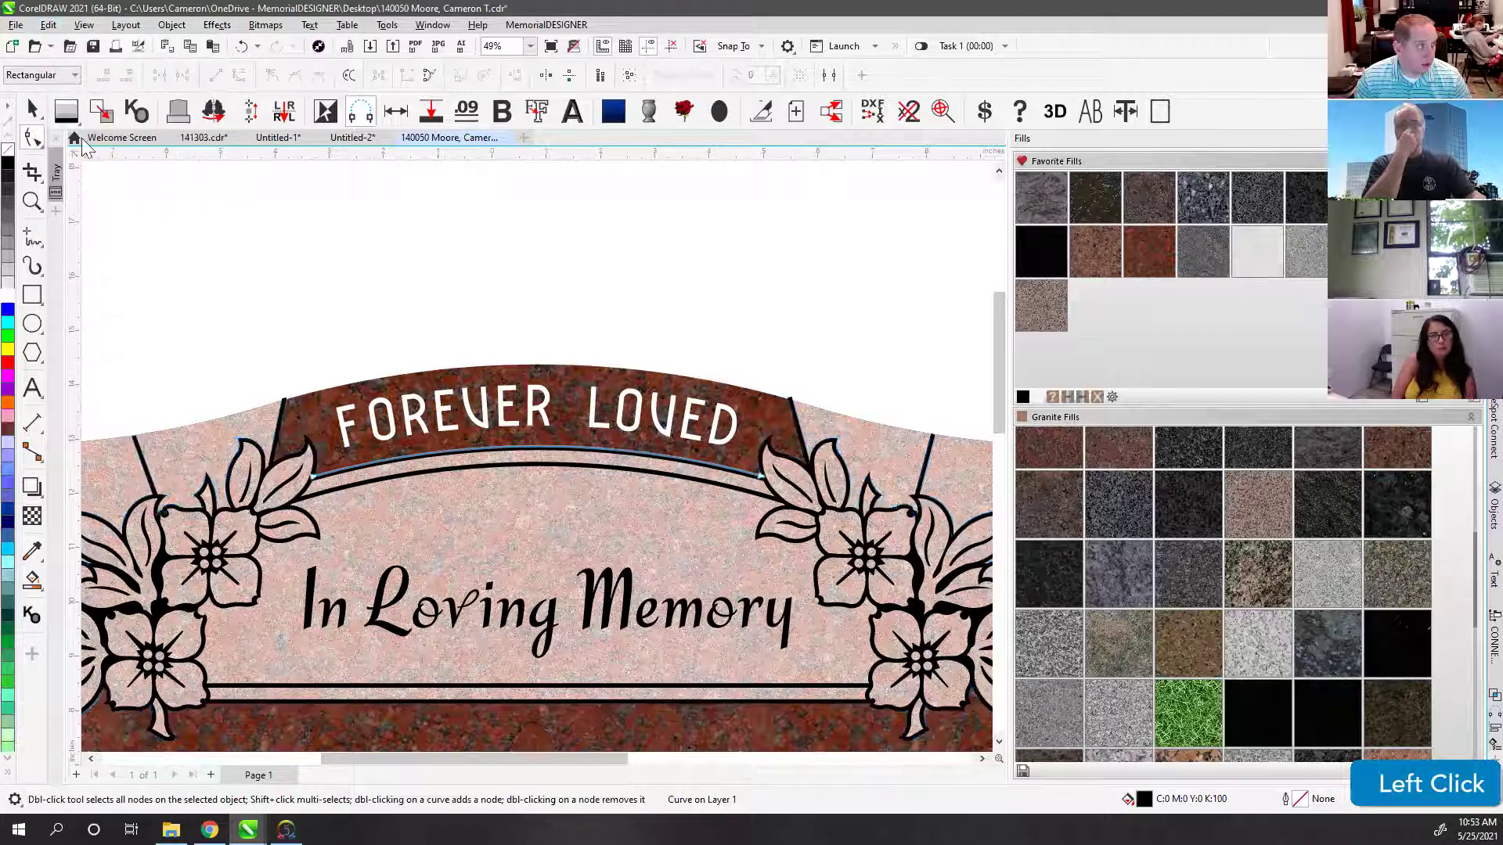
Step: Try lifting the arch line upward twice, undo both moves, and view the whole memorial
left_click(532, 427)
left_click_drag(540, 462, 537, 328)
key("ctrl+z")
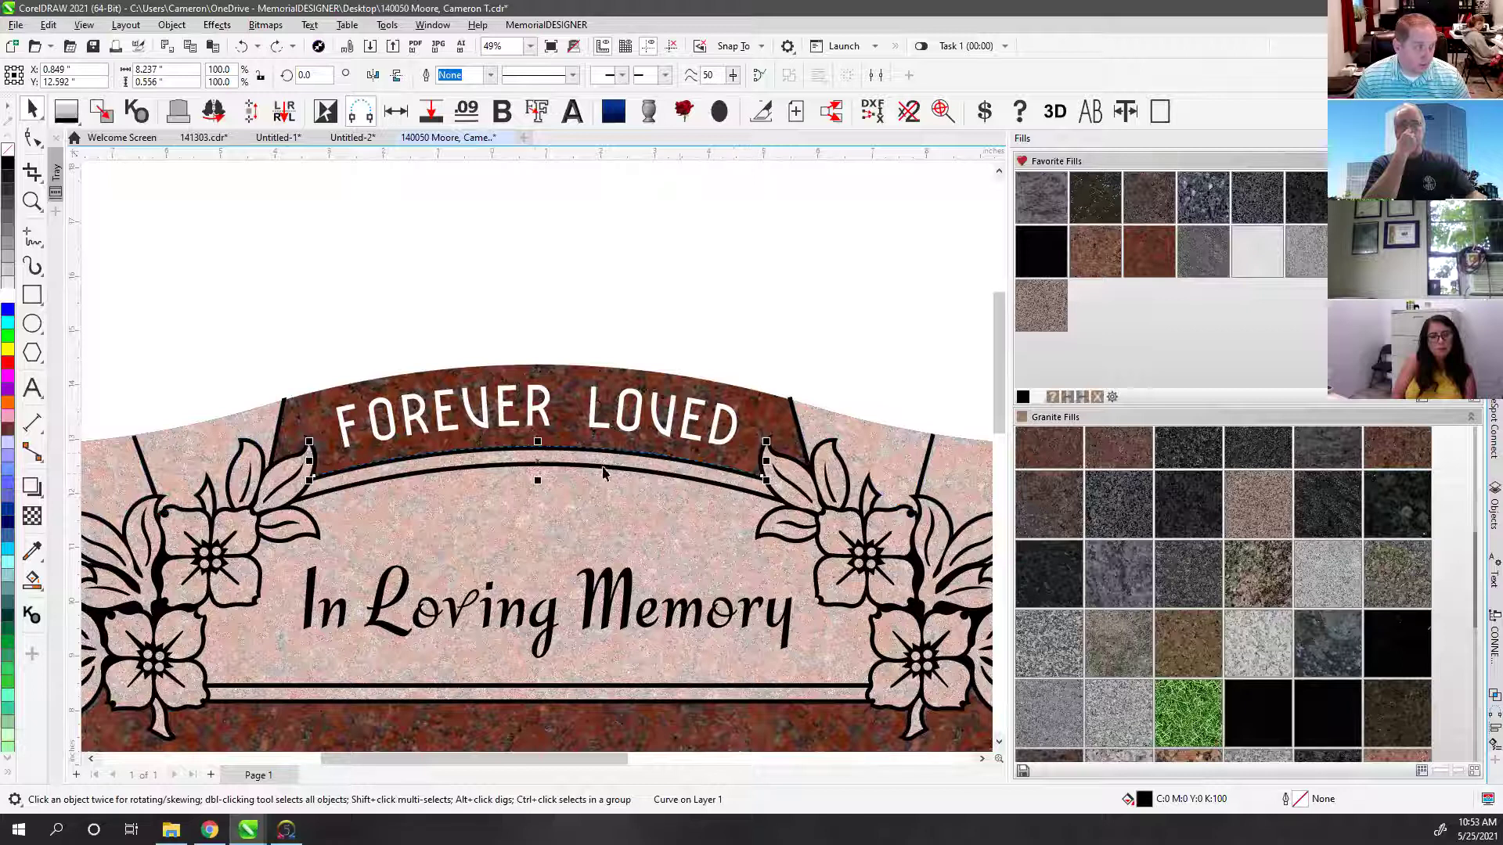
left_click_drag(537, 454, 538, 296)
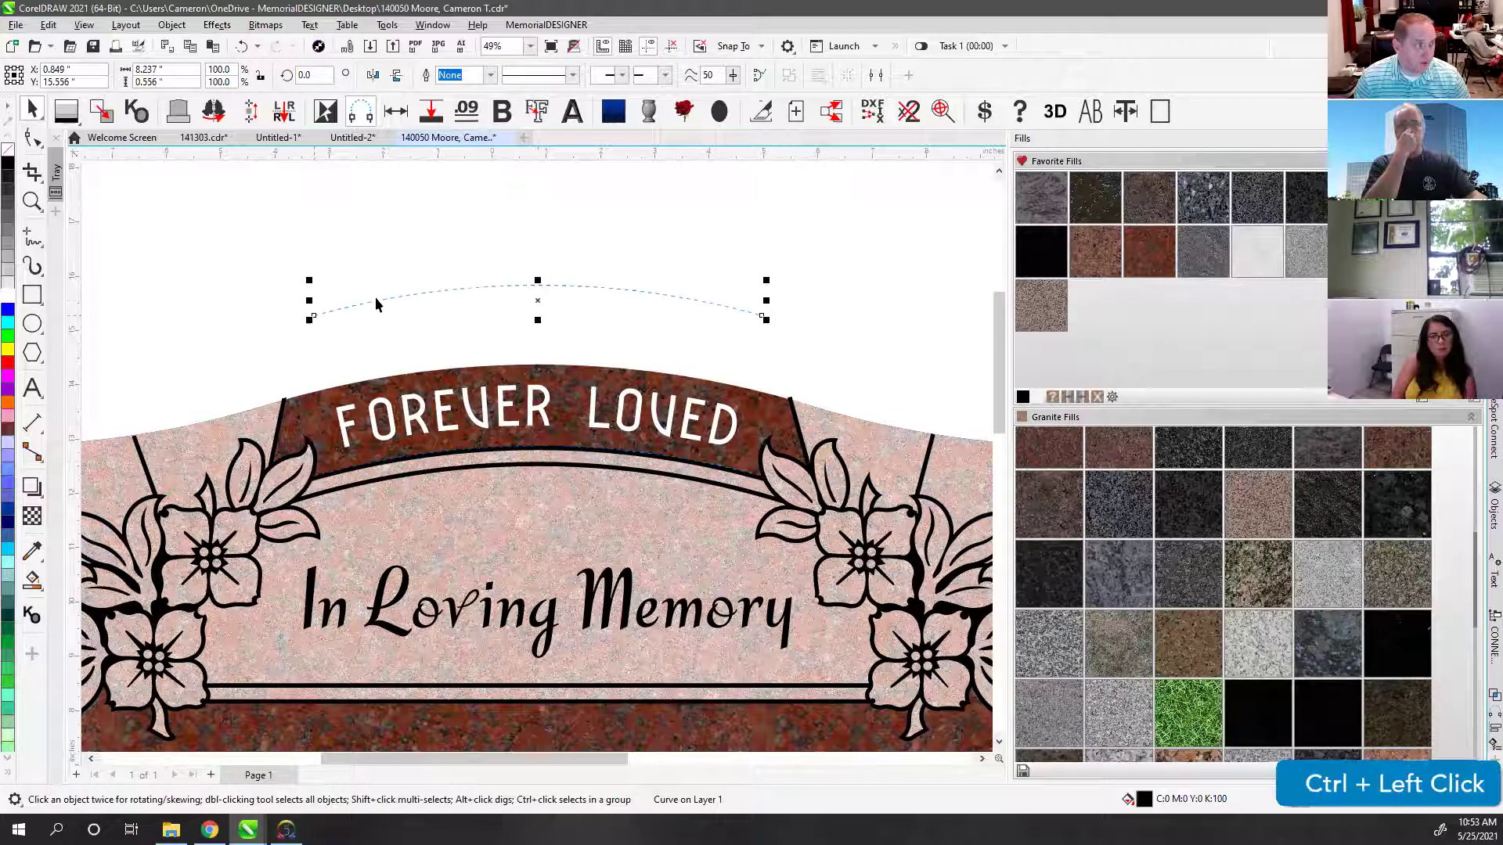
key("ctrl+z")
key("F4")
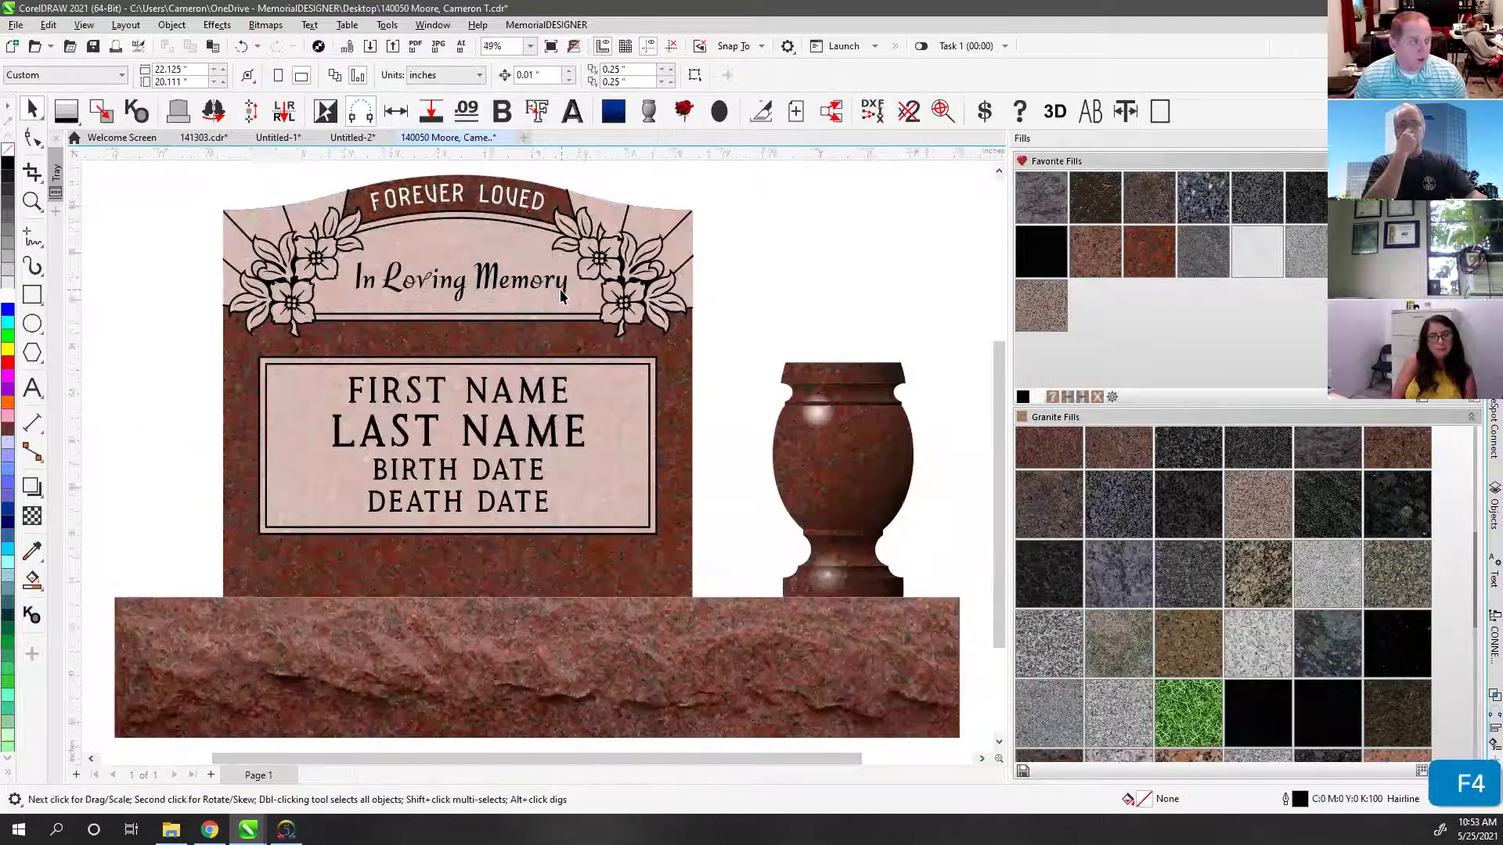
Step: Draw a circle to the right of the headstone and type the word TEXT
left_click(432, 194)
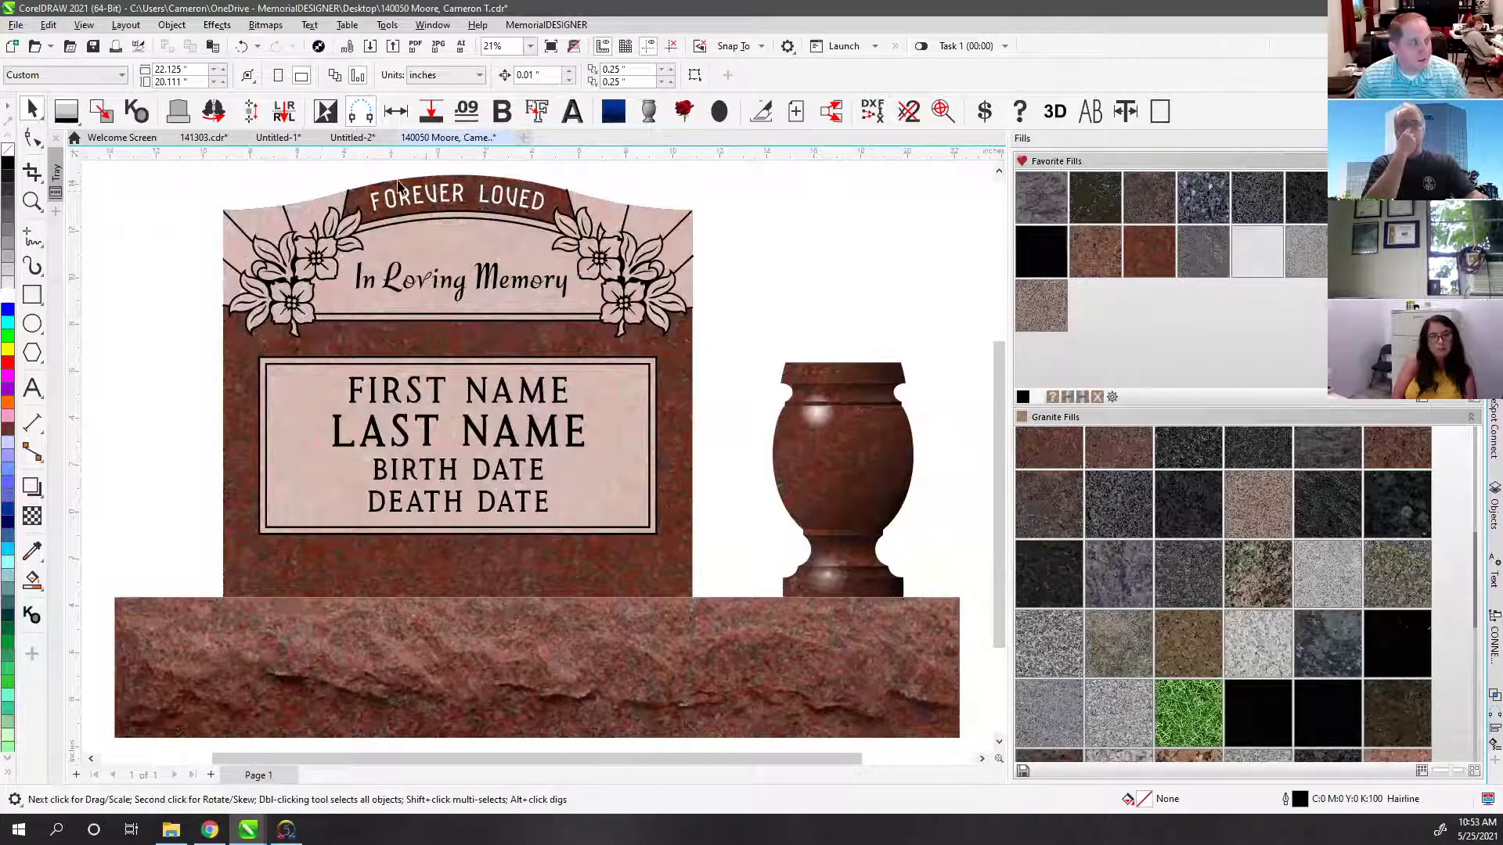
left_click(31, 324)
left_click_drag(720, 207, 850, 336)
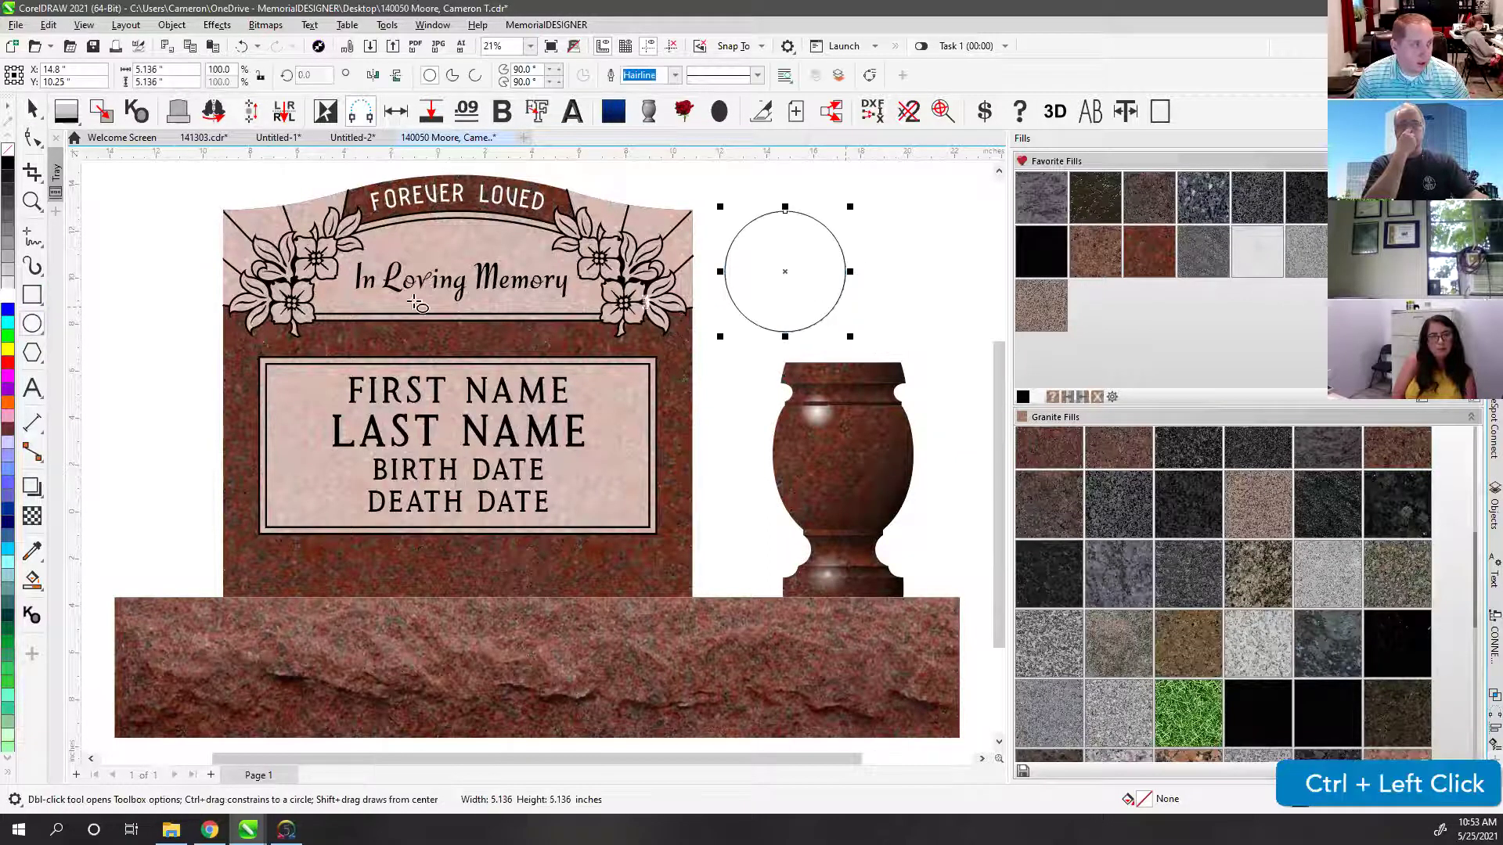
left_click(32, 389)
type("TEXT")
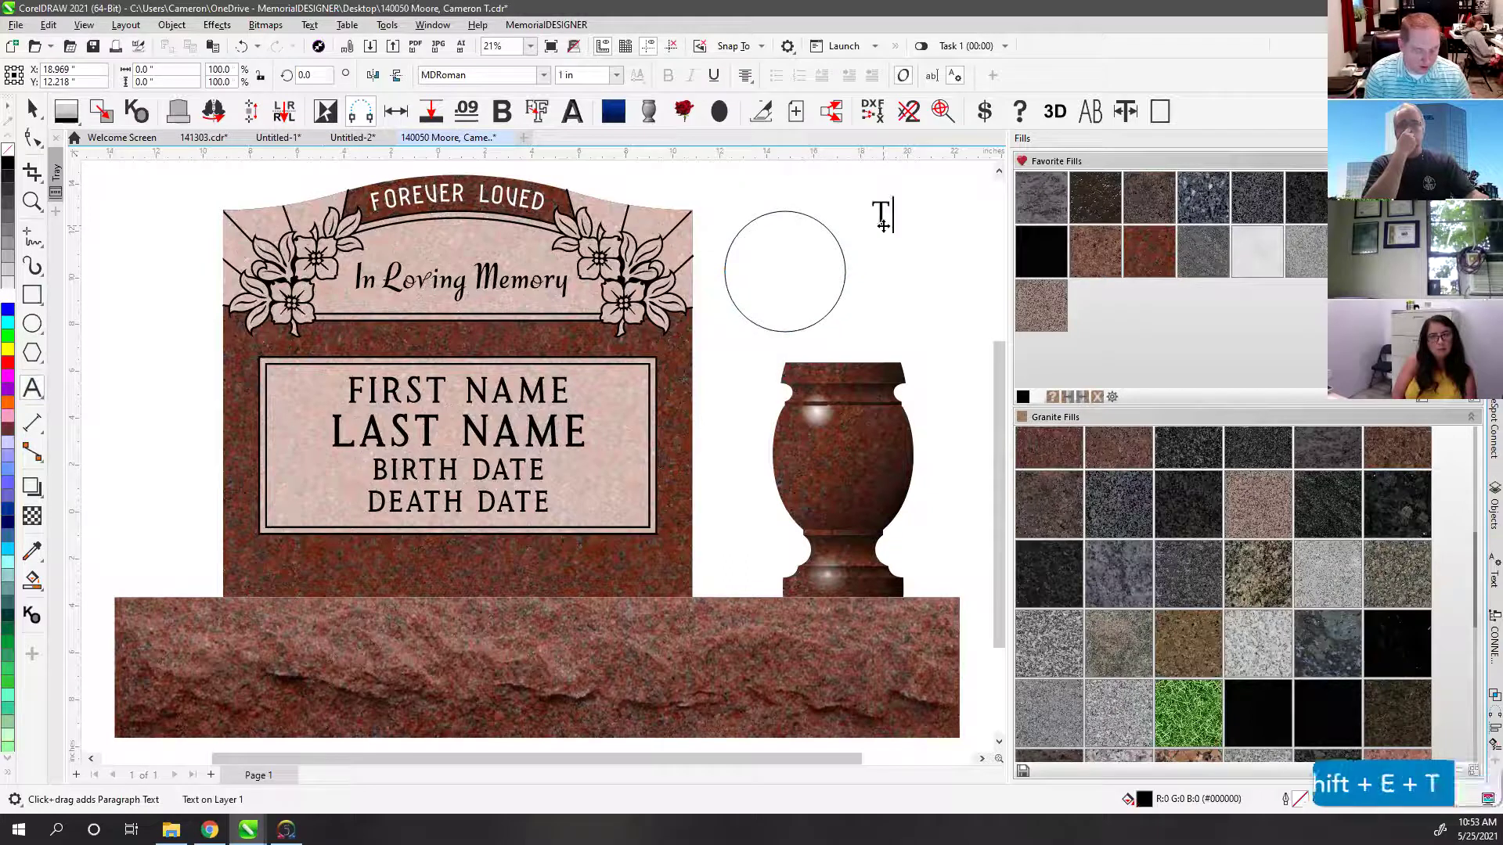
left_click(31, 110)
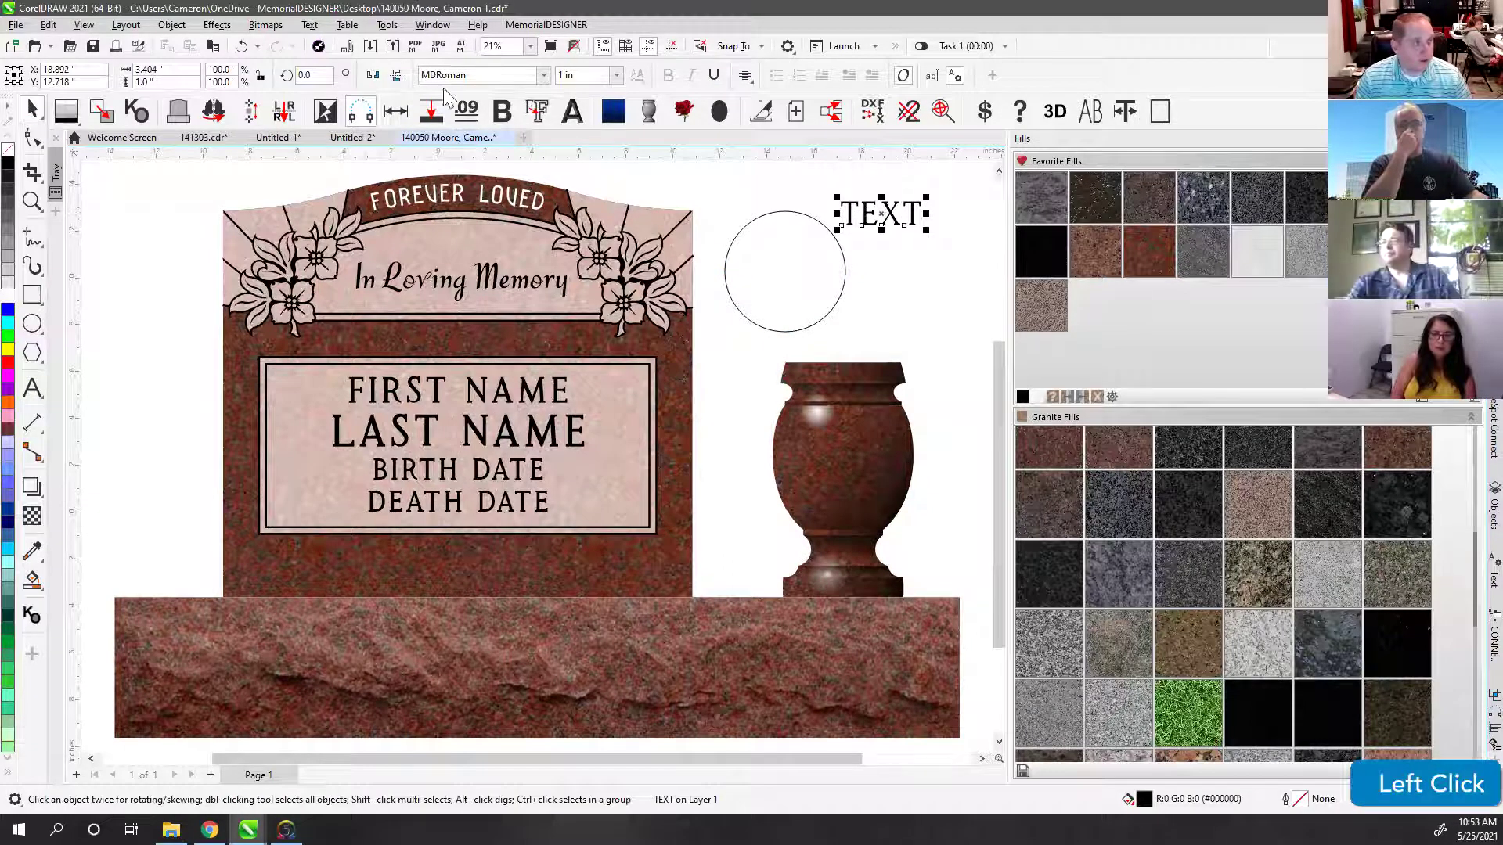
Step: Fit TEXT to the top of the circle and adjust its starting point
left_click(322, 25)
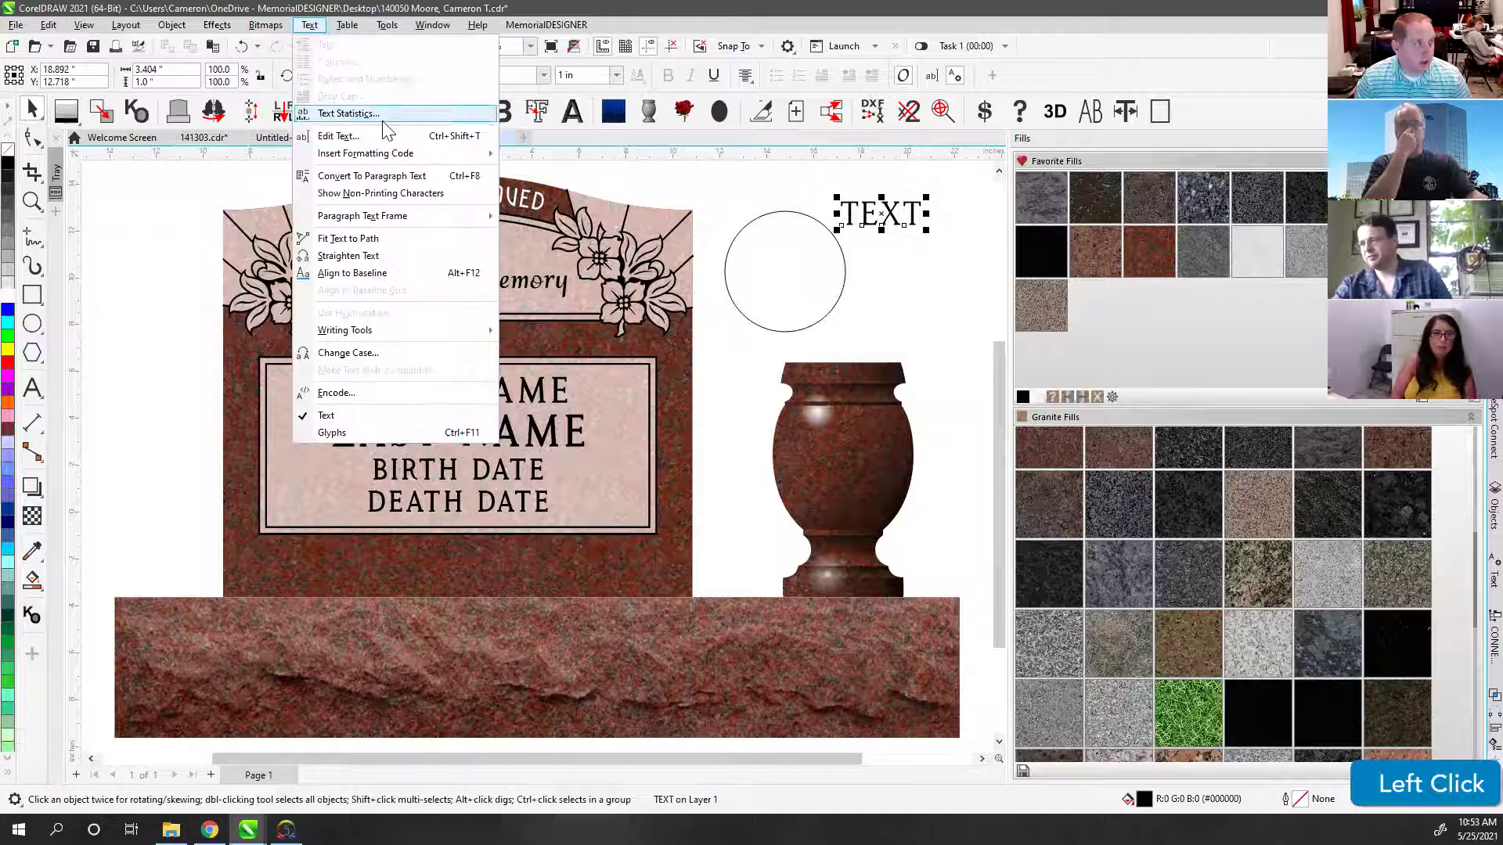
left_click(356, 238)
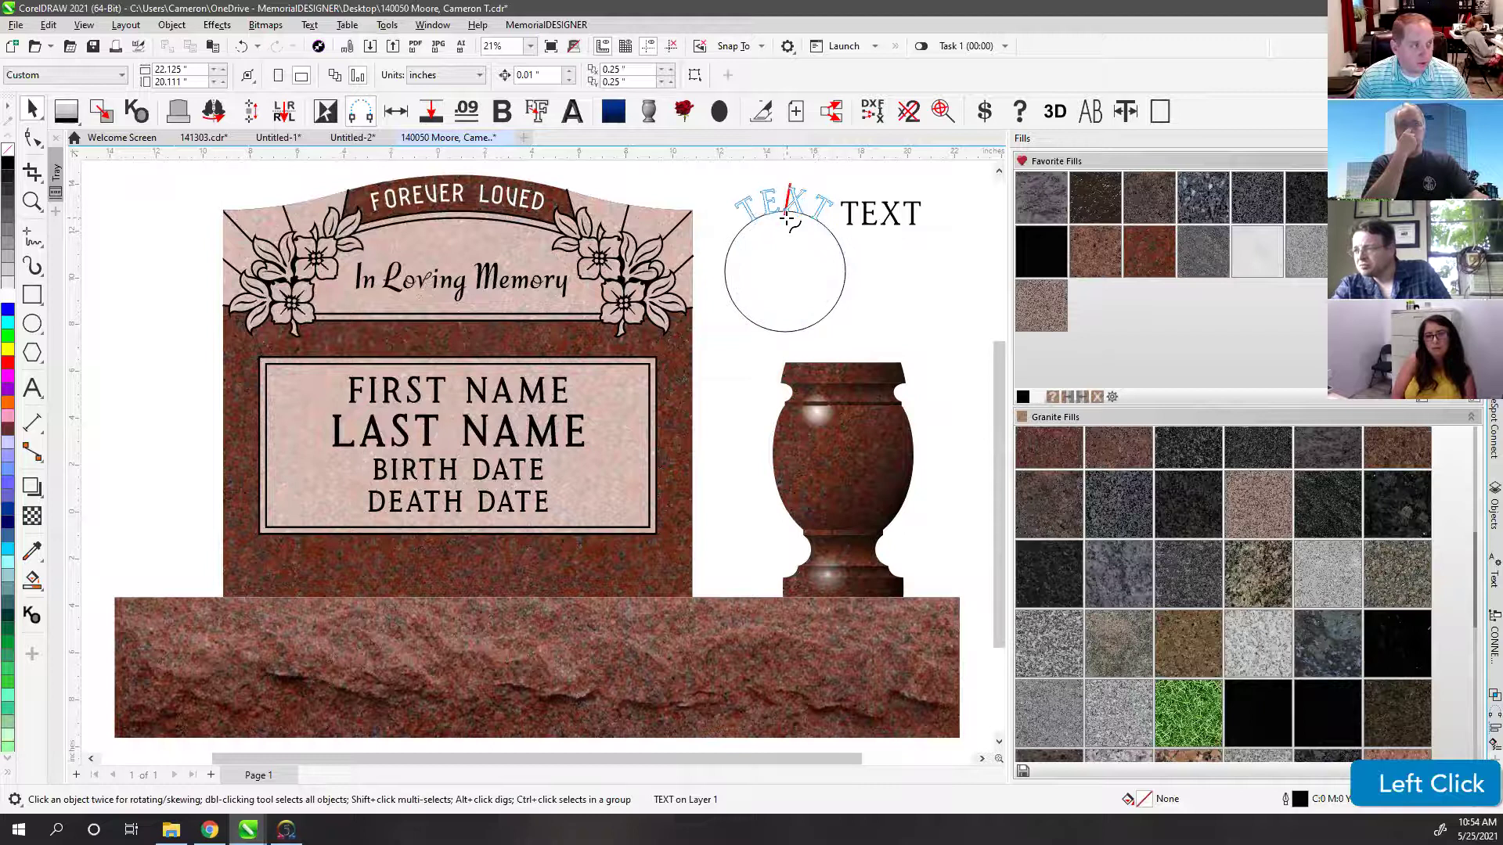
left_click(792, 223)
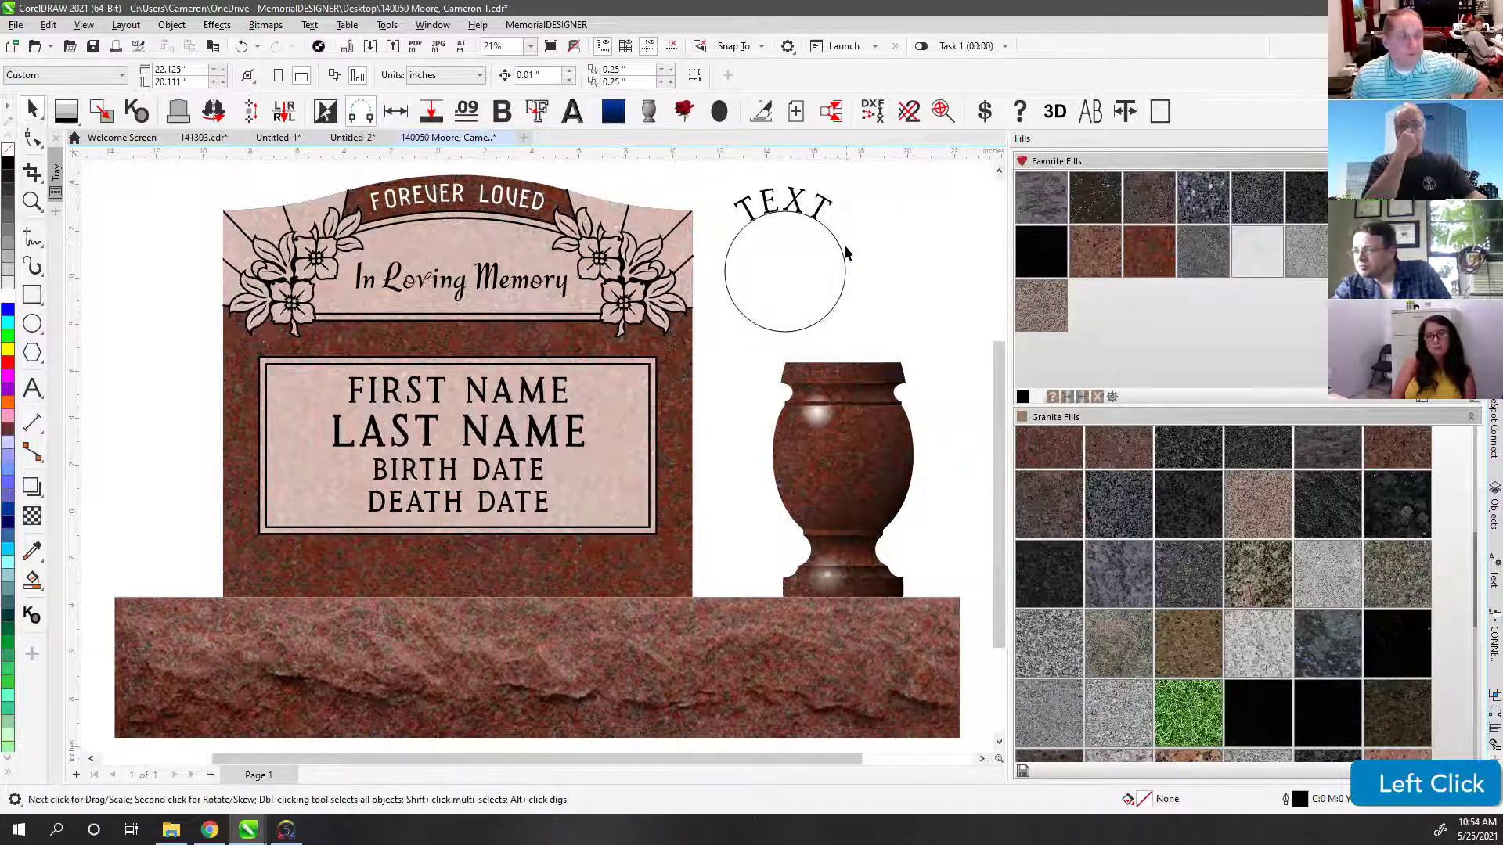
left_click(800, 205)
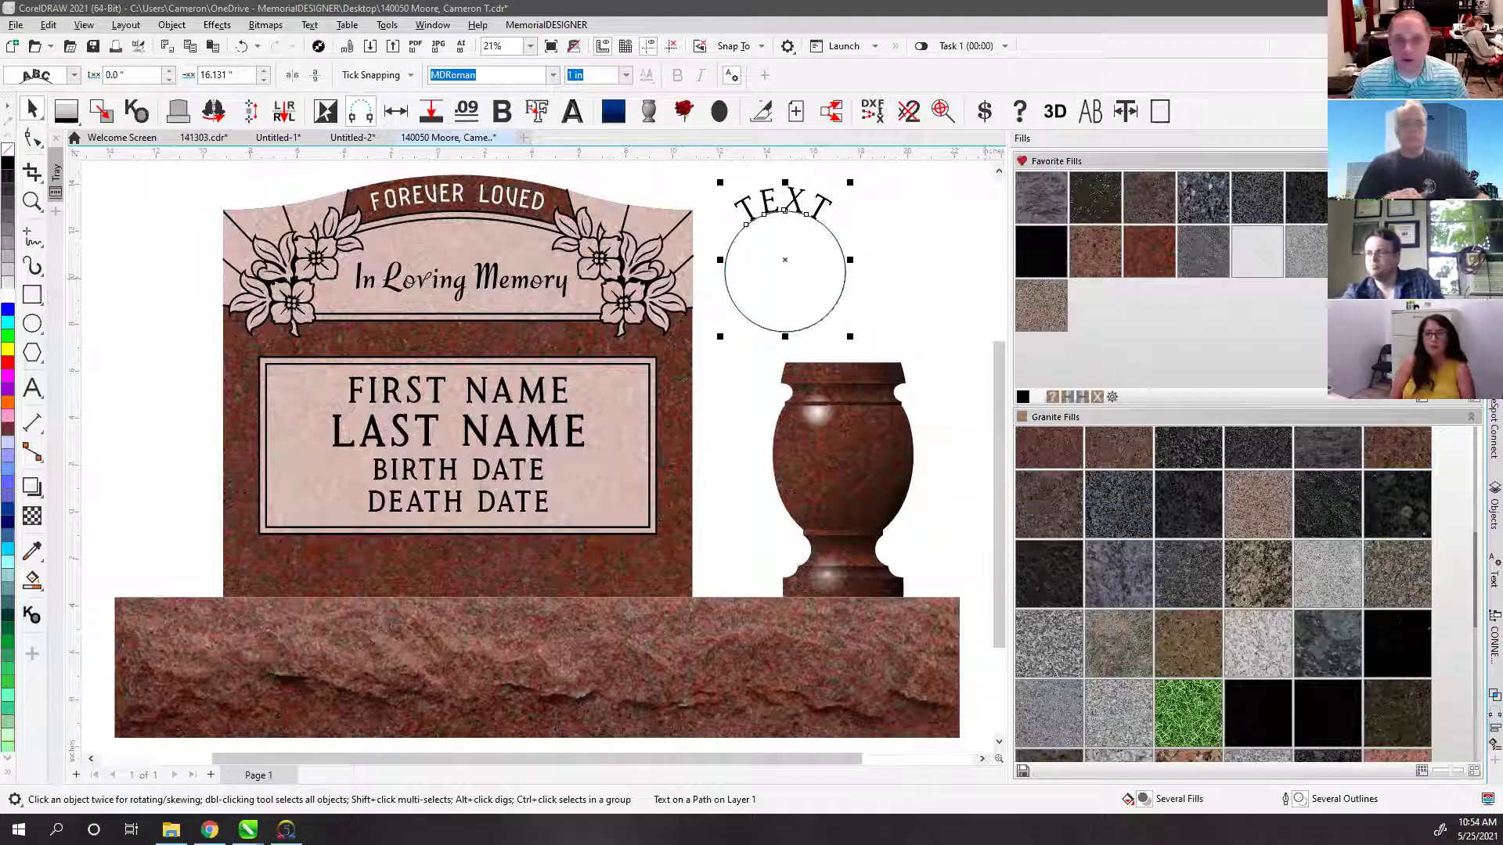
left_click(746, 225)
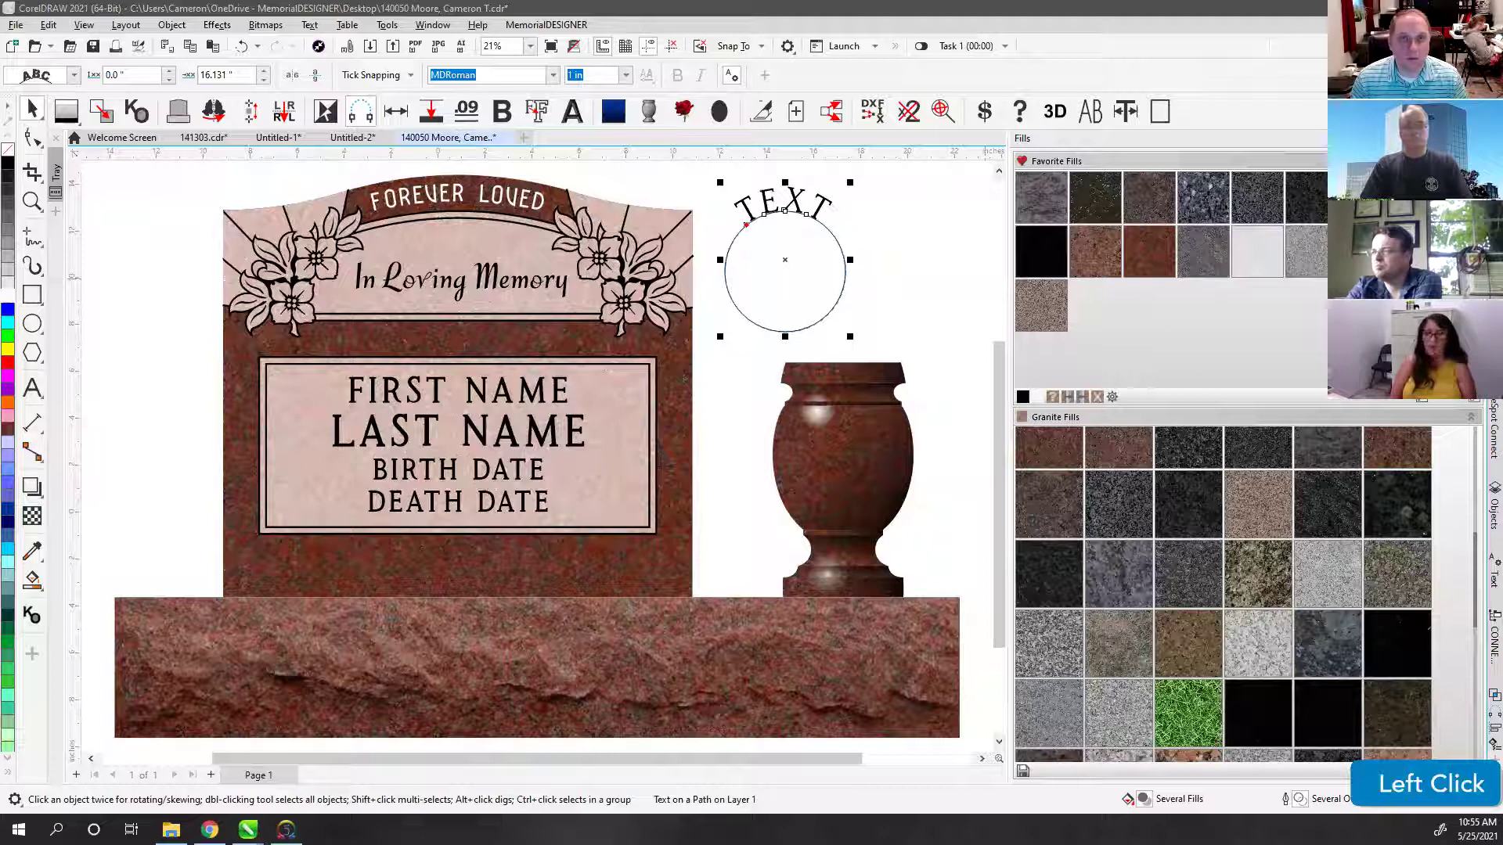
scroll(1221, 587, "down", 1)
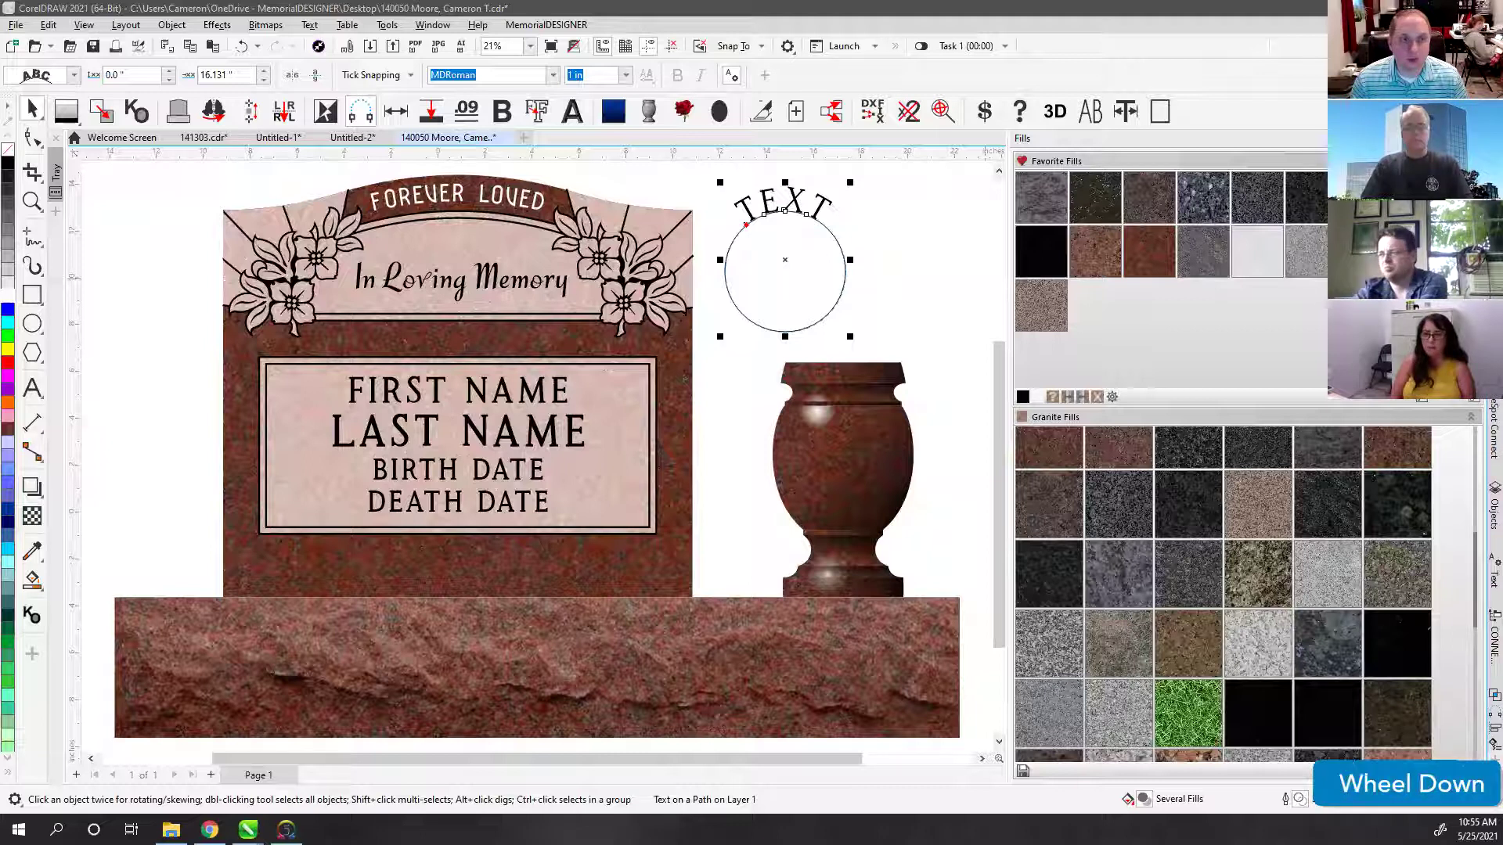
left_click(1221, 587)
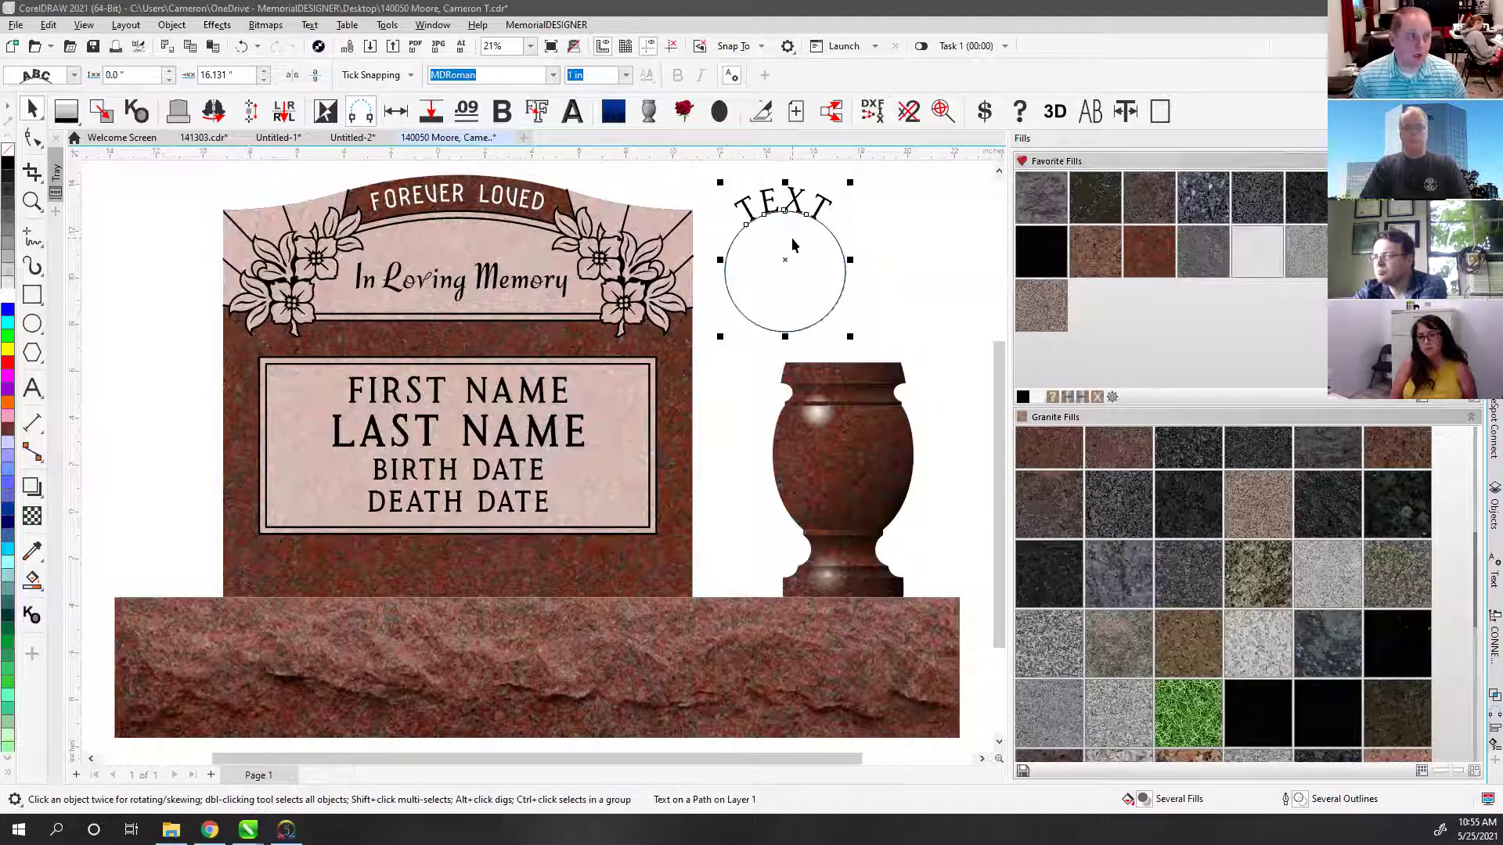
left_click(16, 24)
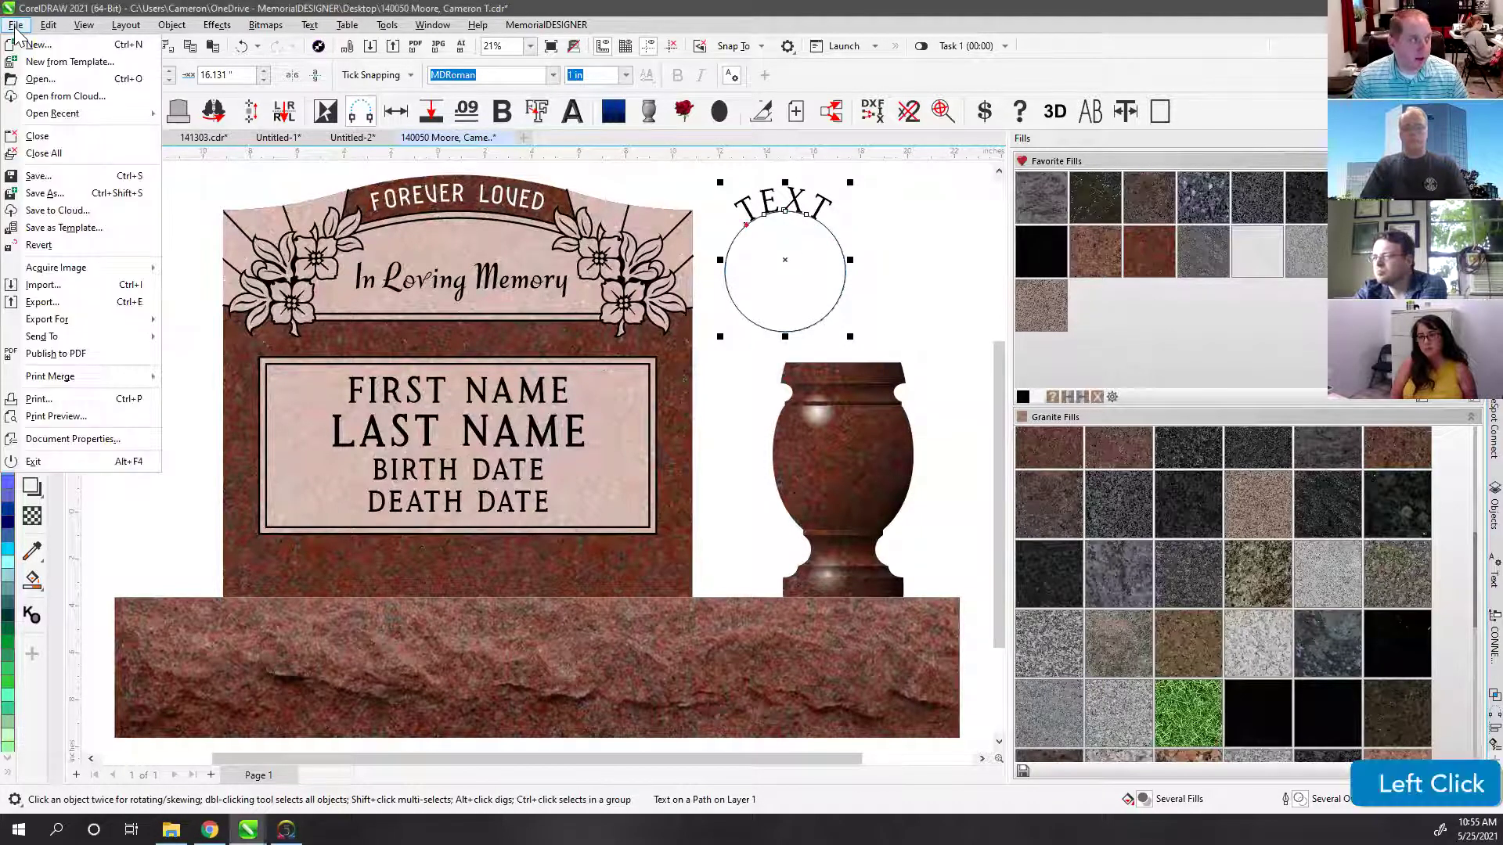
left_click(56, 302)
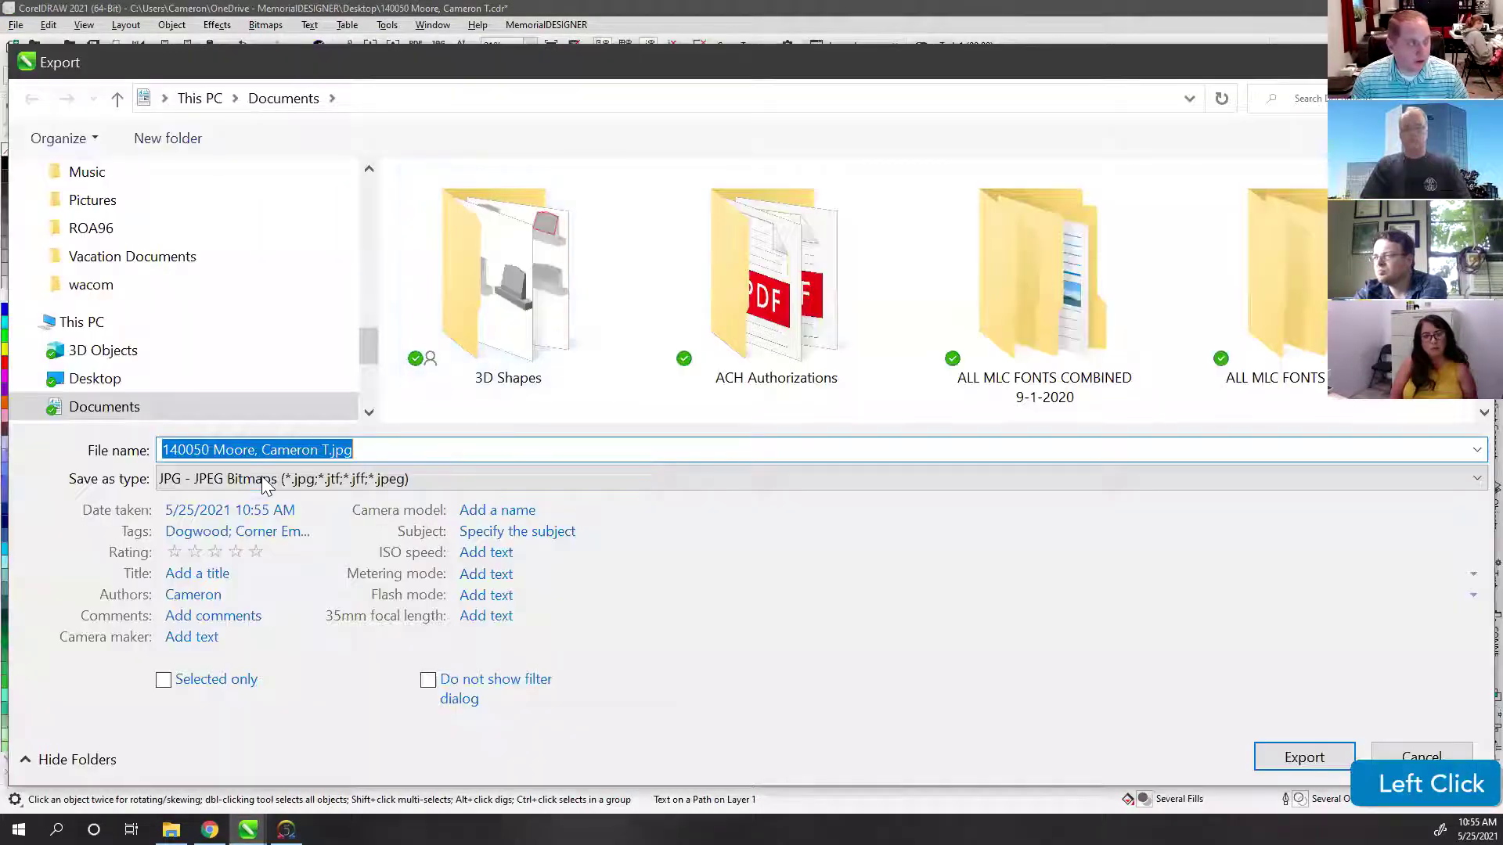
left_click(240, 486)
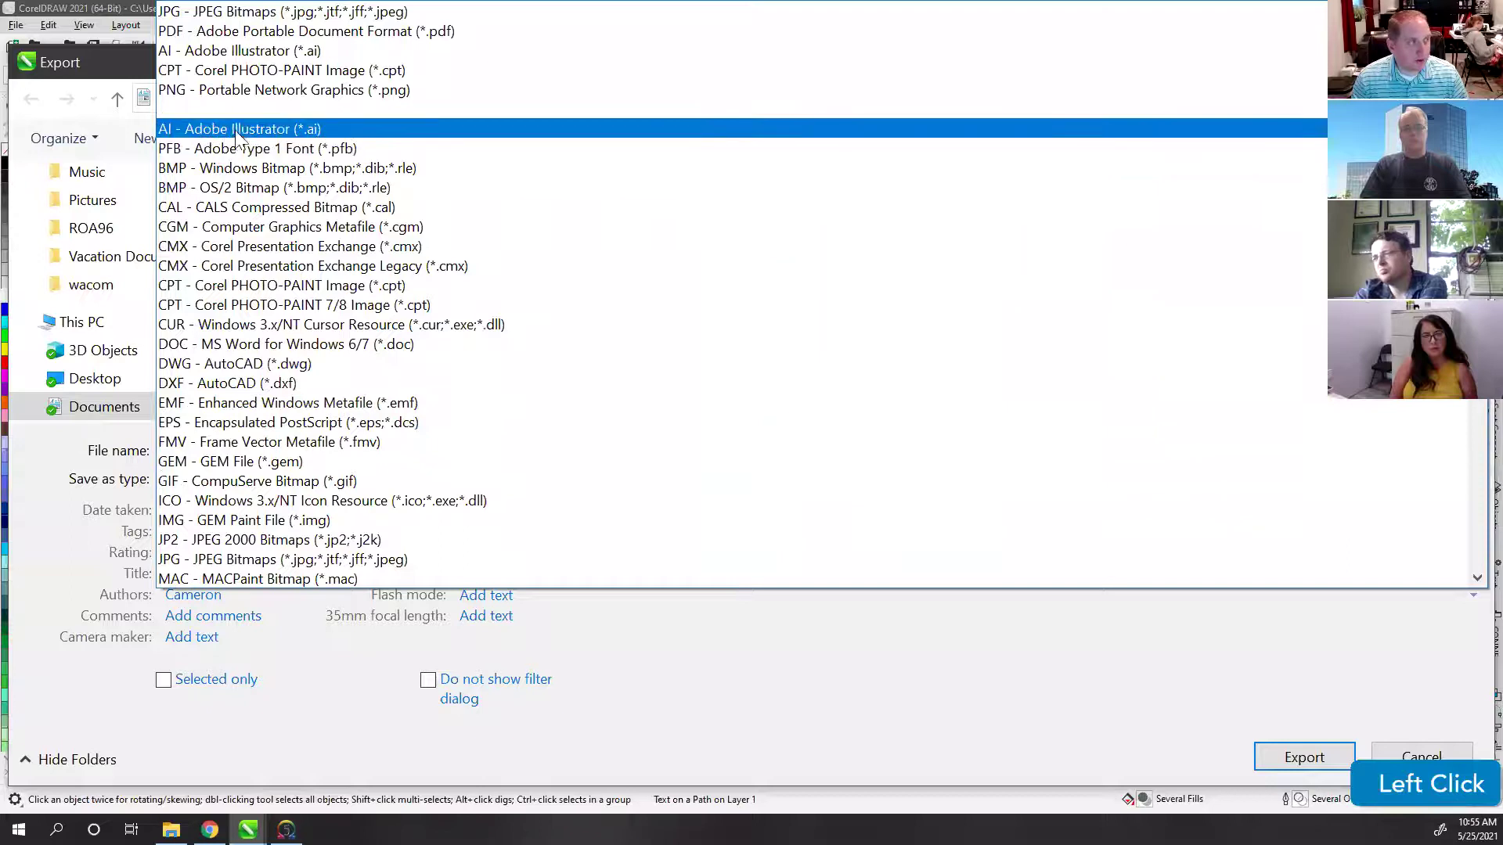
left_click(230, 129)
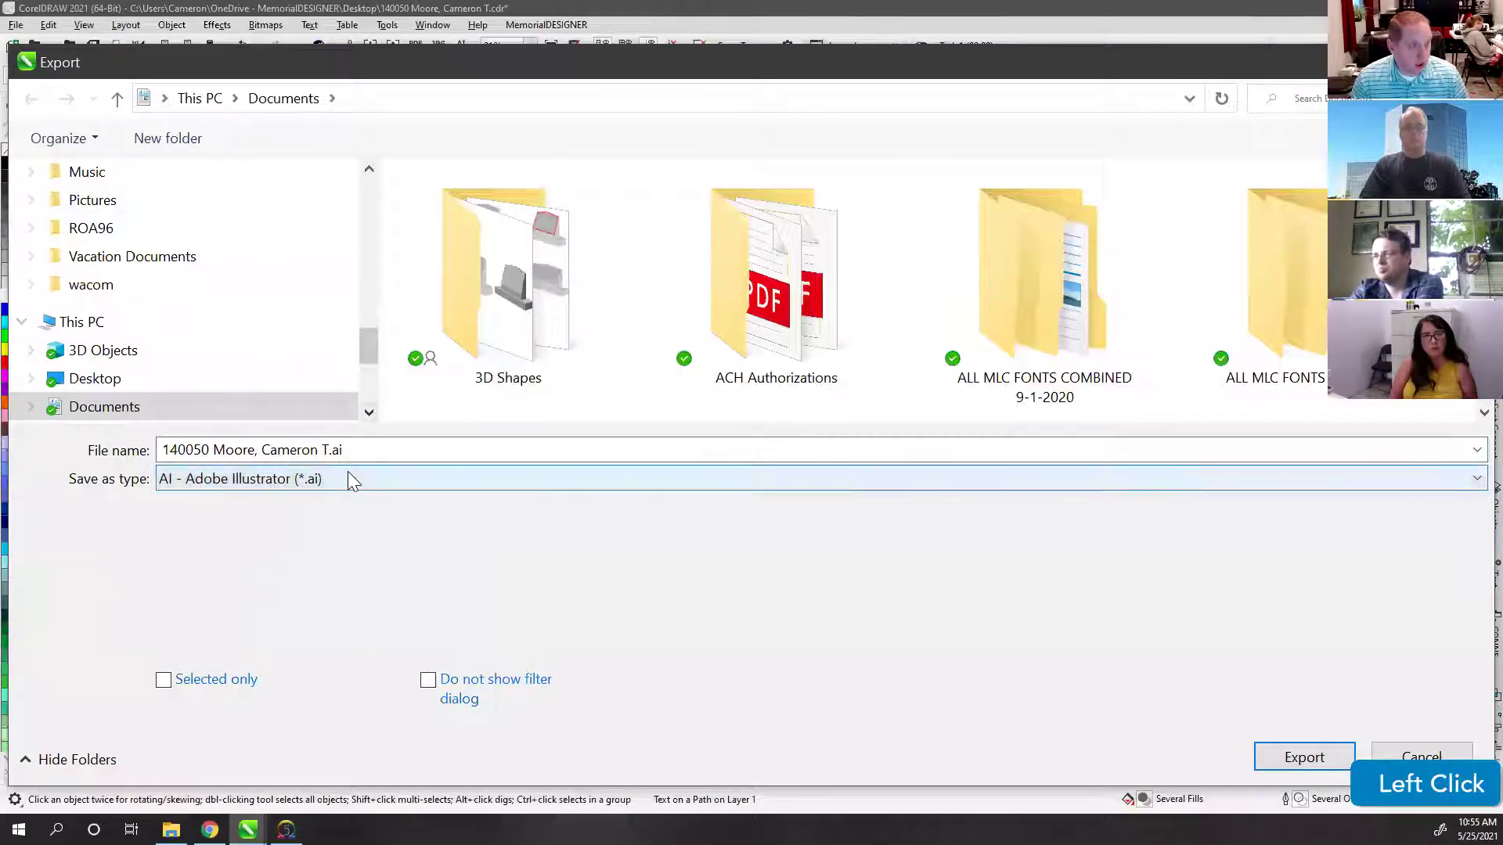
left_click(1292, 771)
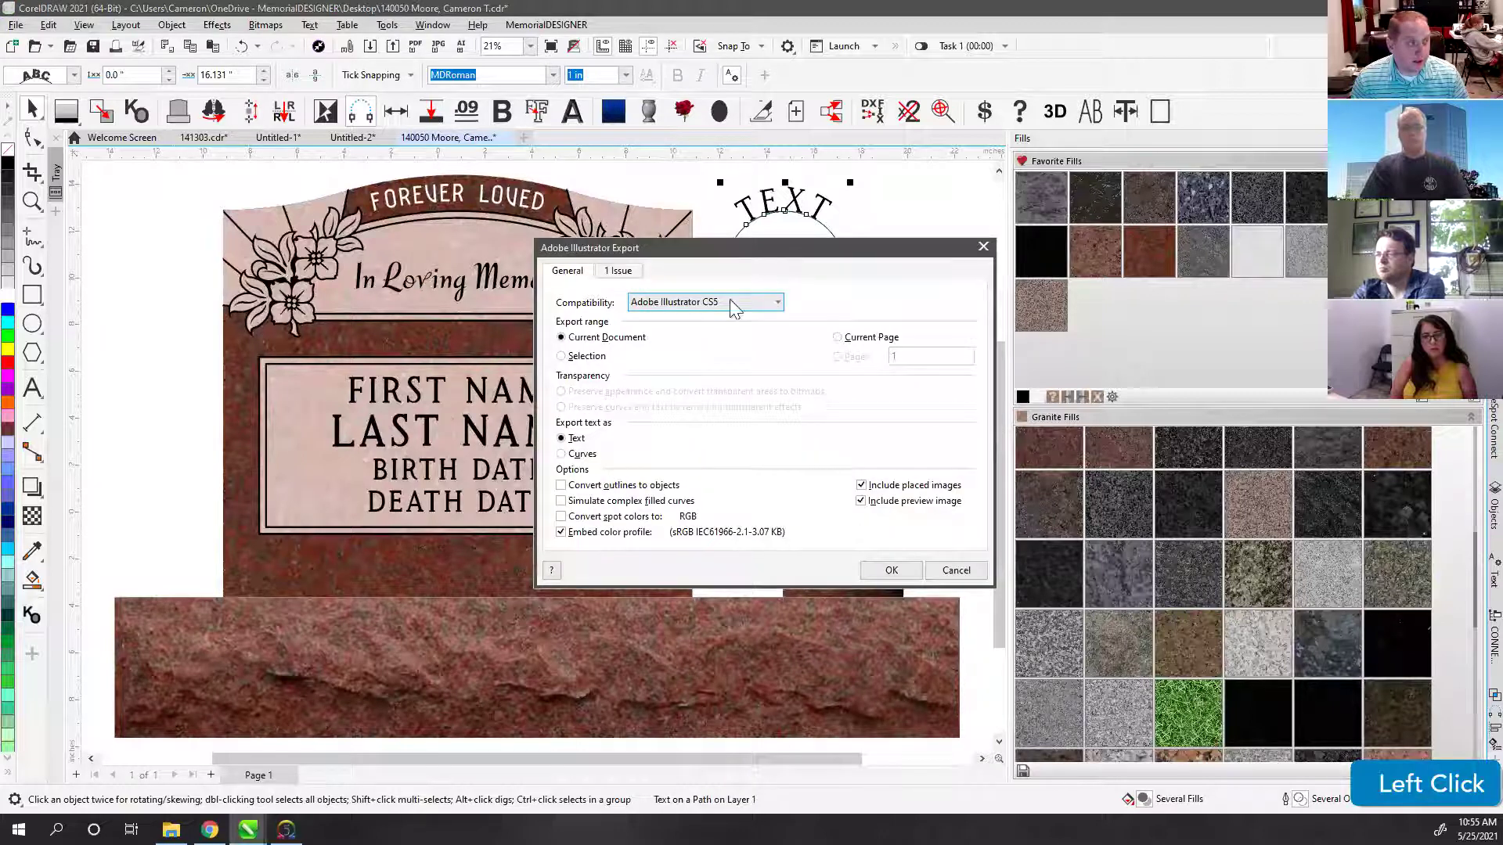
left_click(656, 306)
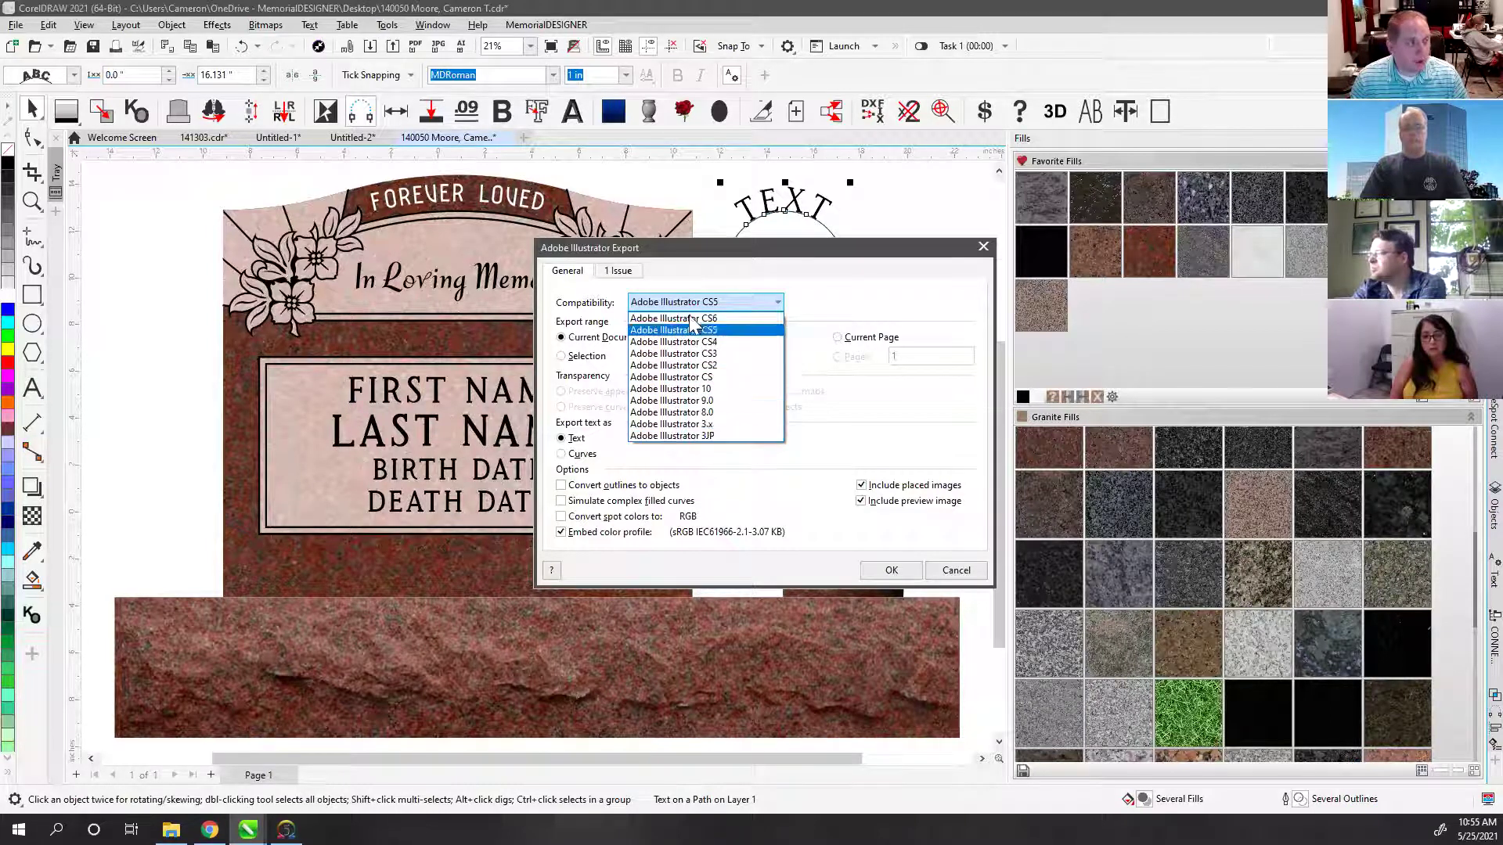
left_click(706, 425)
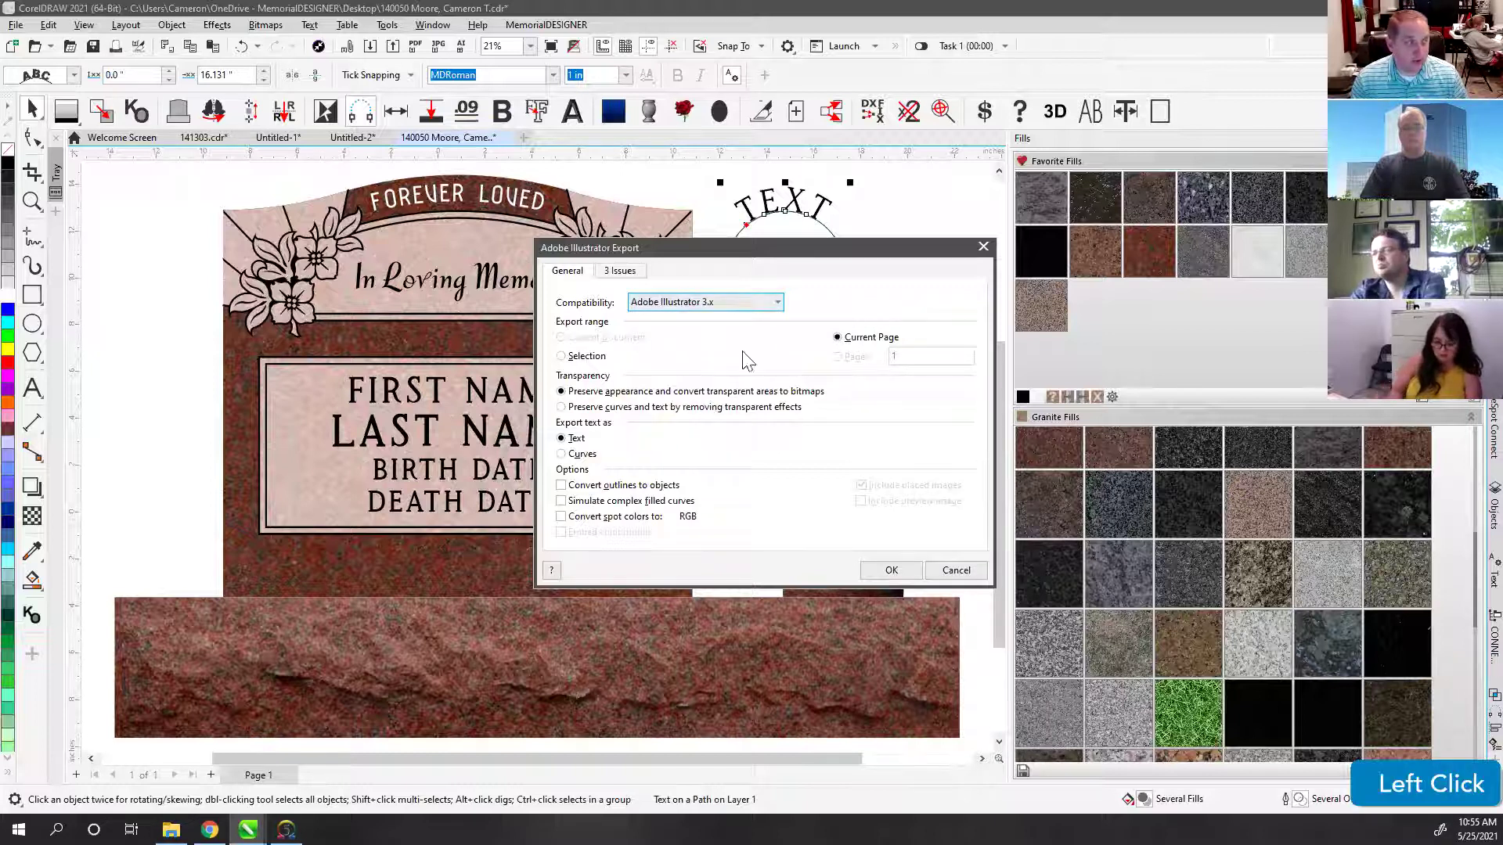
left_click(566, 455)
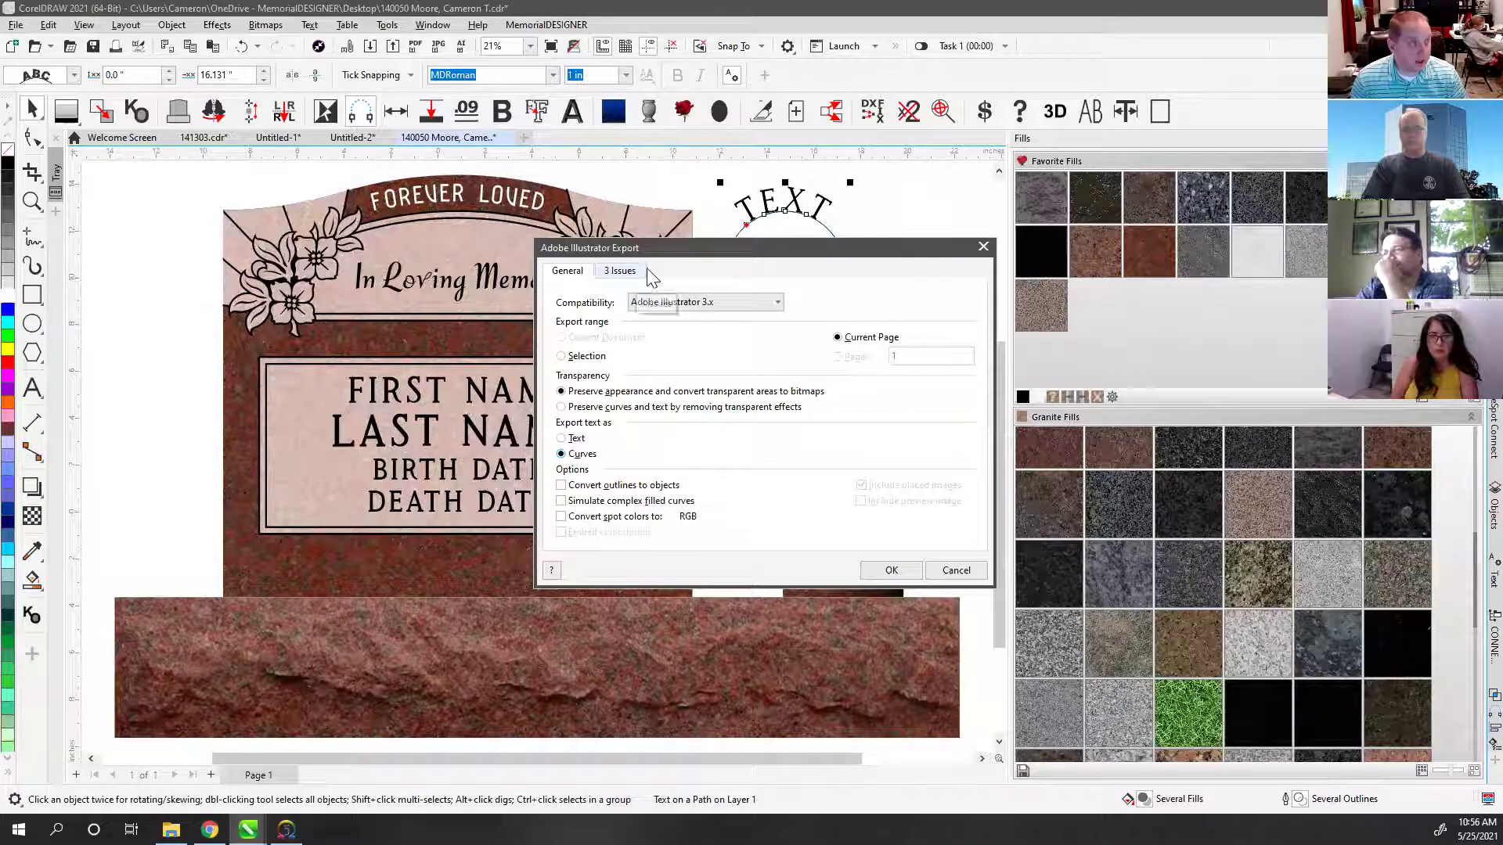
left_click_drag(668, 245, 605, 214)
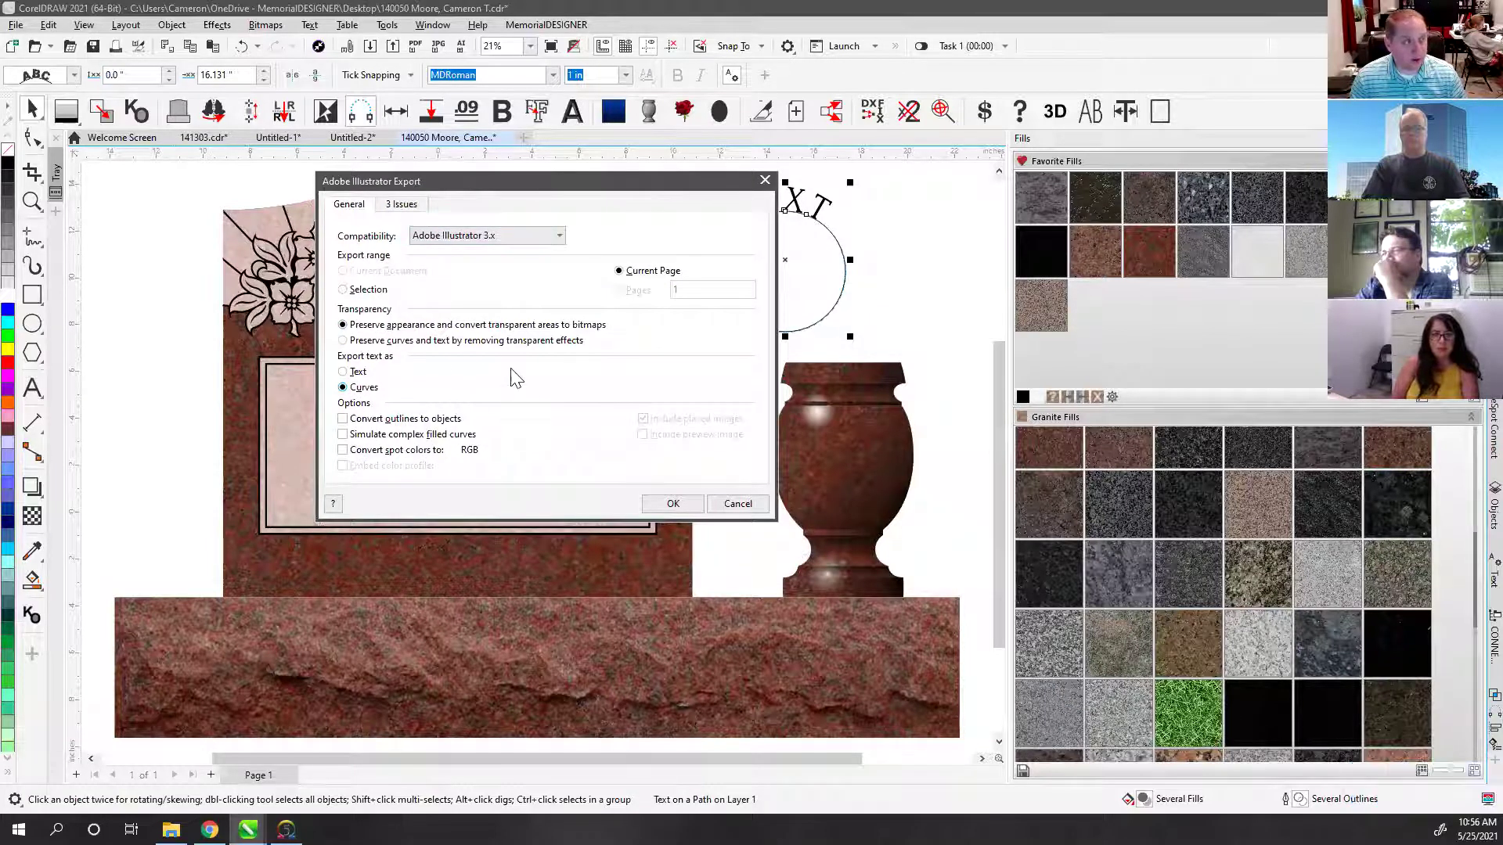
left_click(736, 503)
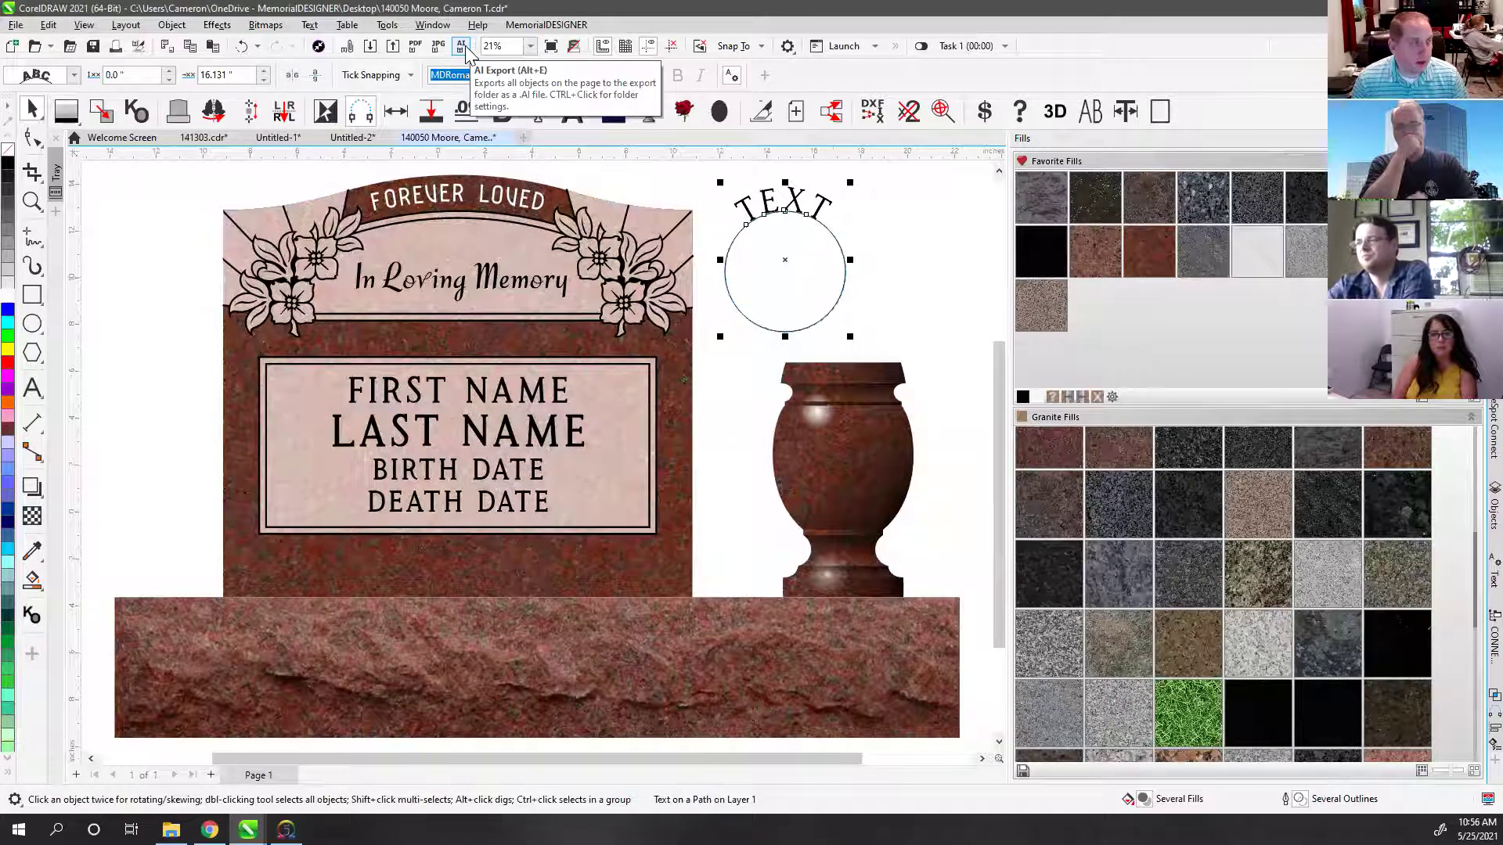
Step: In Composer, start exporting the memorial design in Adobe Illustrator format
left_click(191, 200)
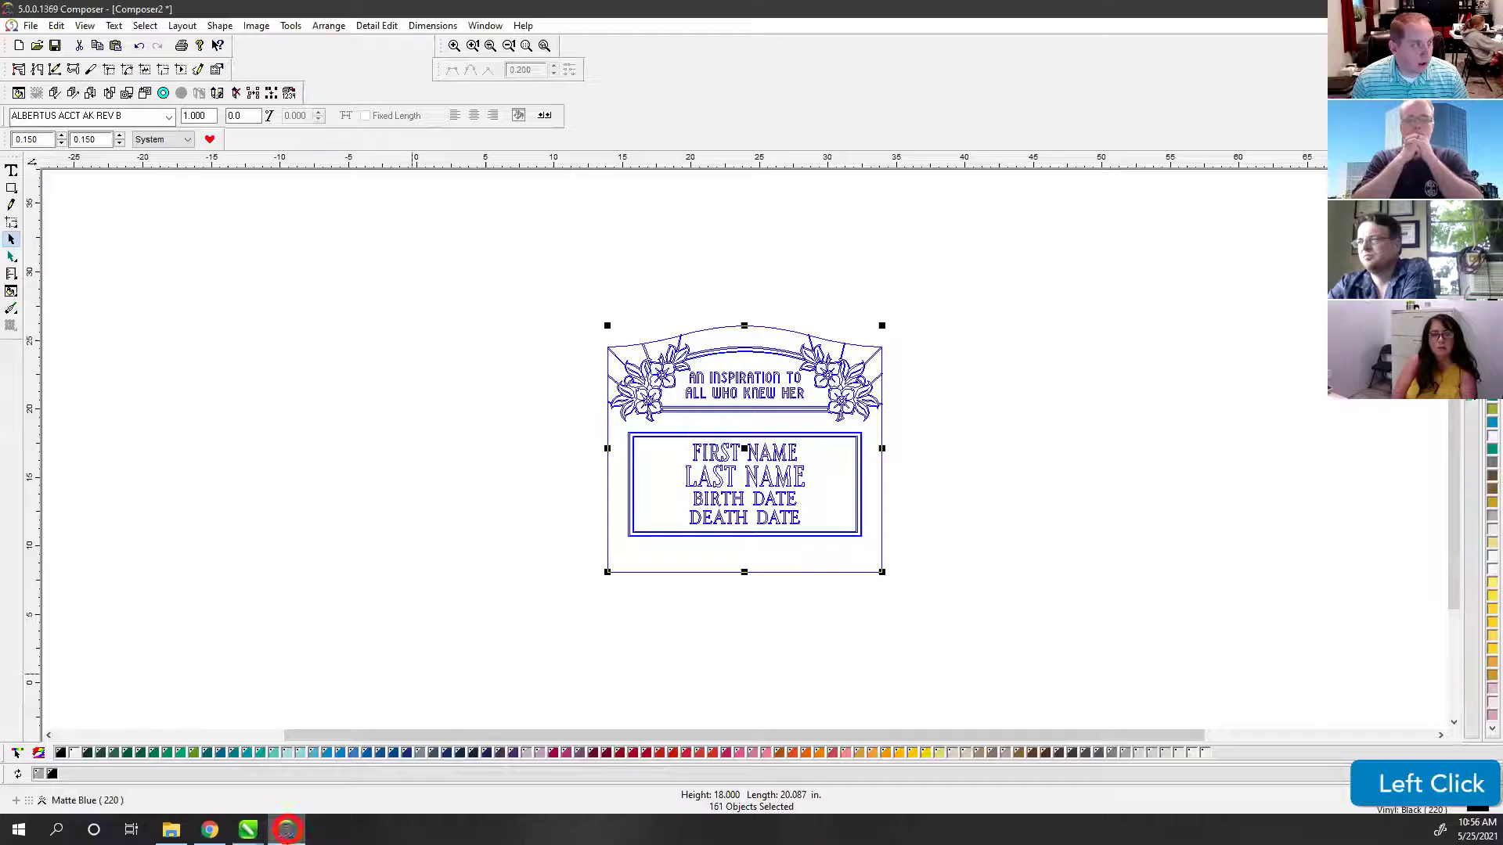
left_click(285, 830)
left_click(33, 26)
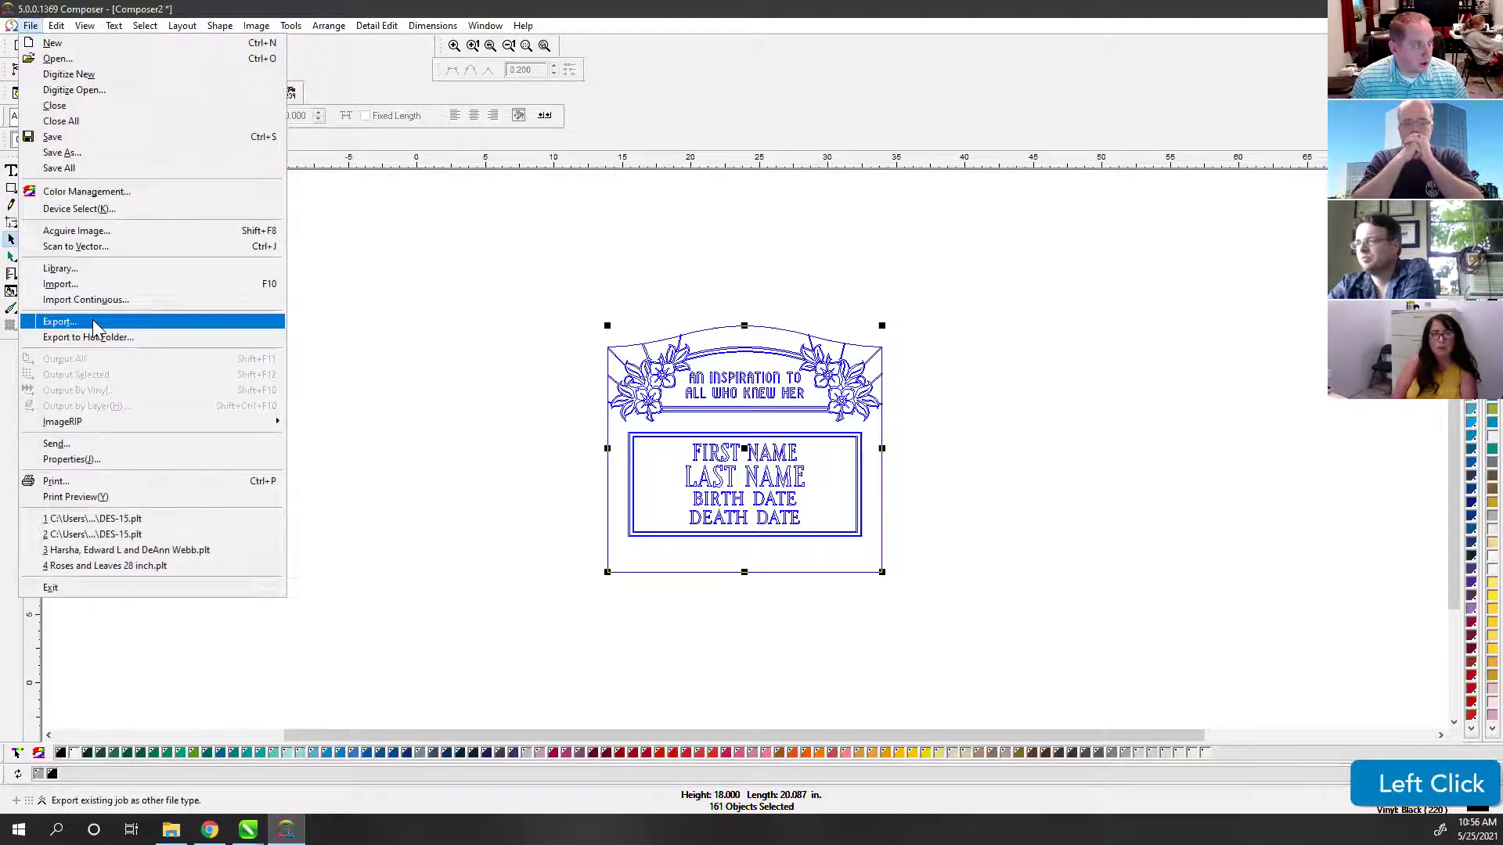
left_click(60, 322)
left_click(709, 479)
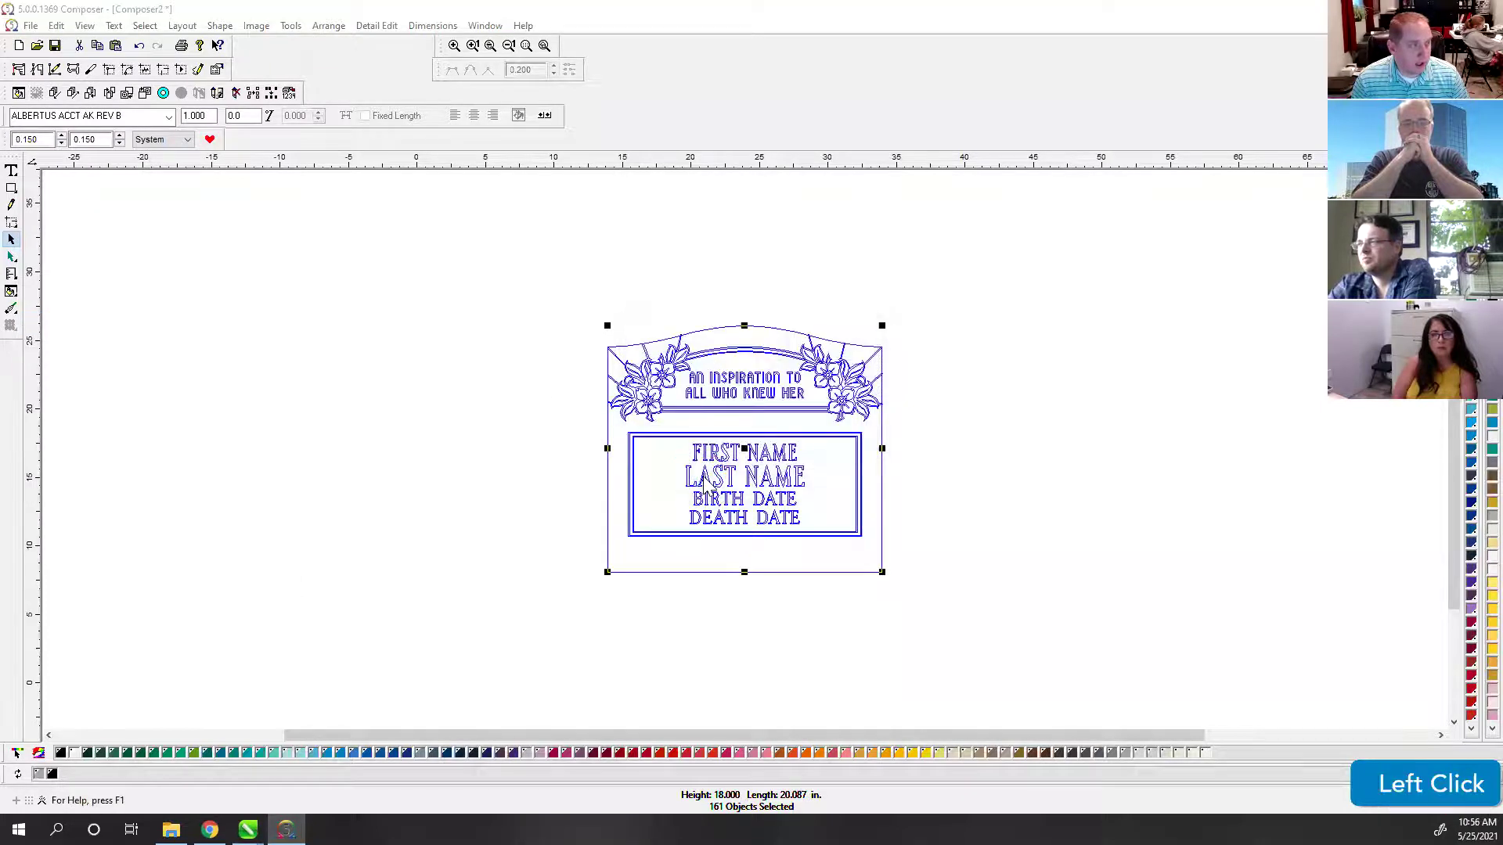
left_click(685, 552)
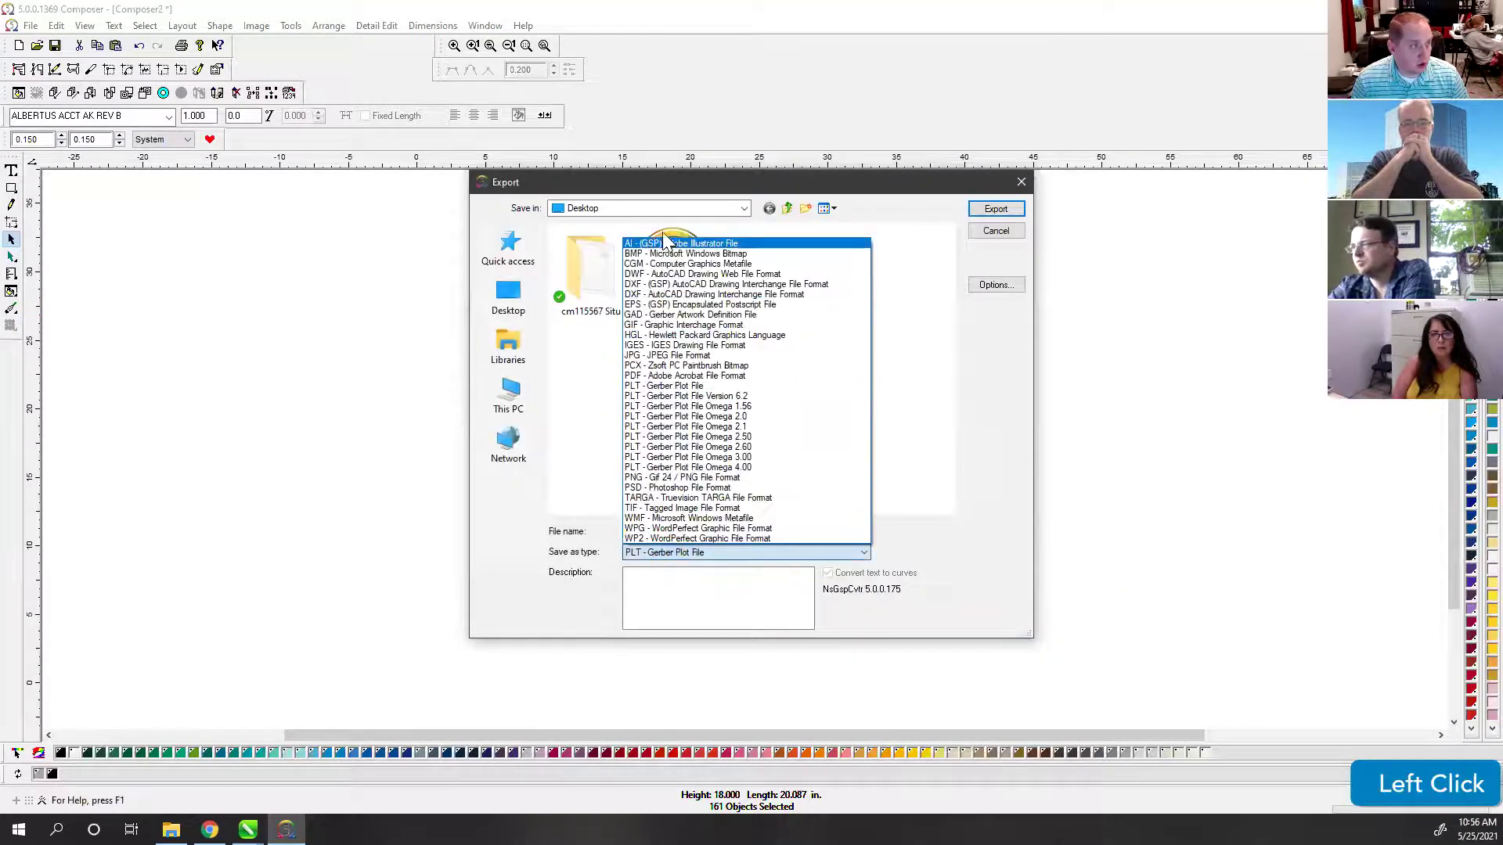
left_click(649, 252)
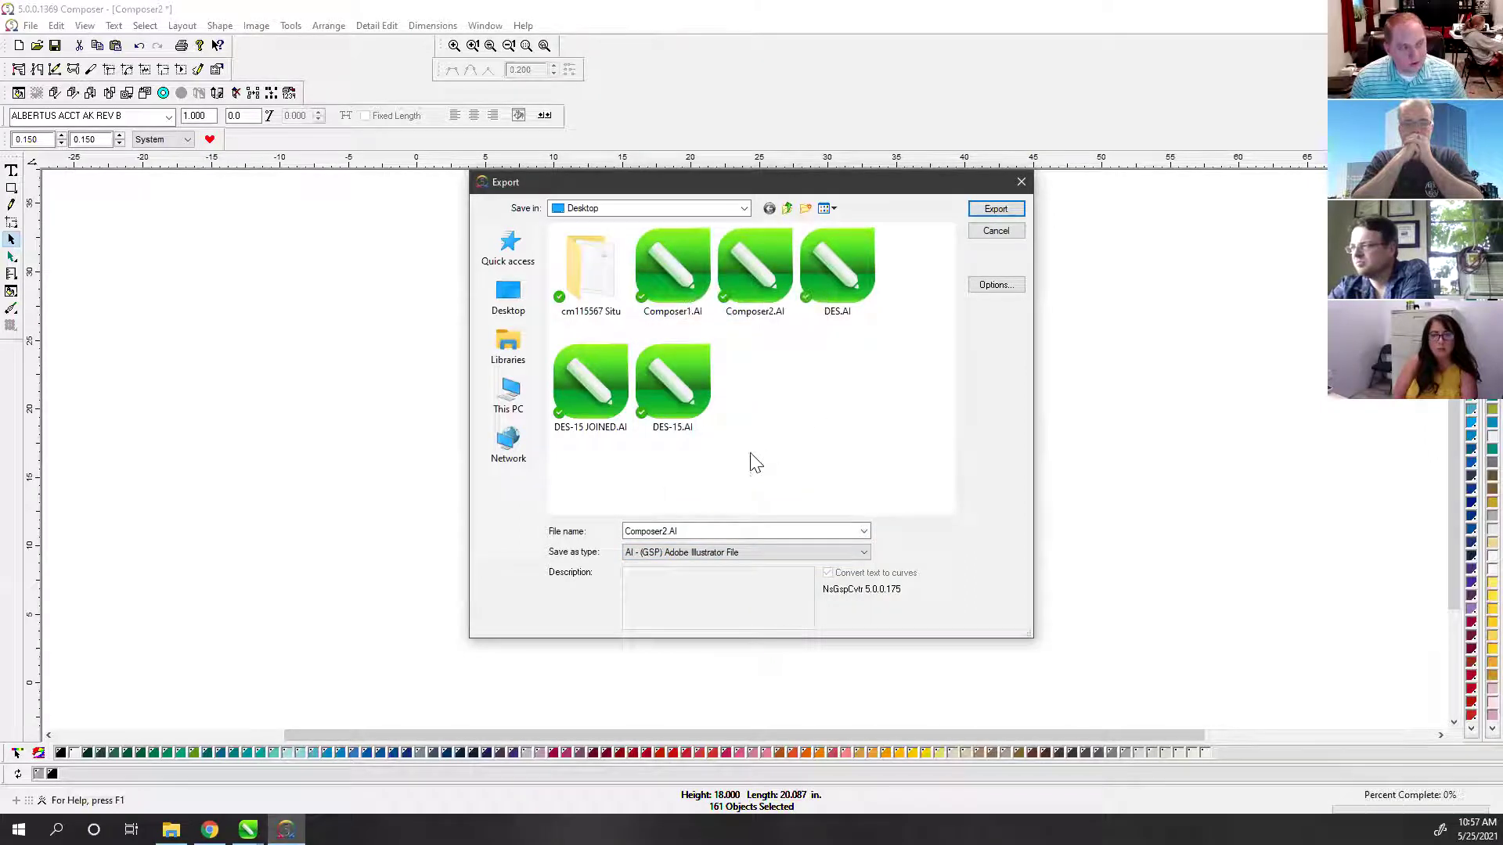
Step: In the export options, keep Vinyls Only checked and leave Make Cutter Path Shapes off
left_click(992, 285)
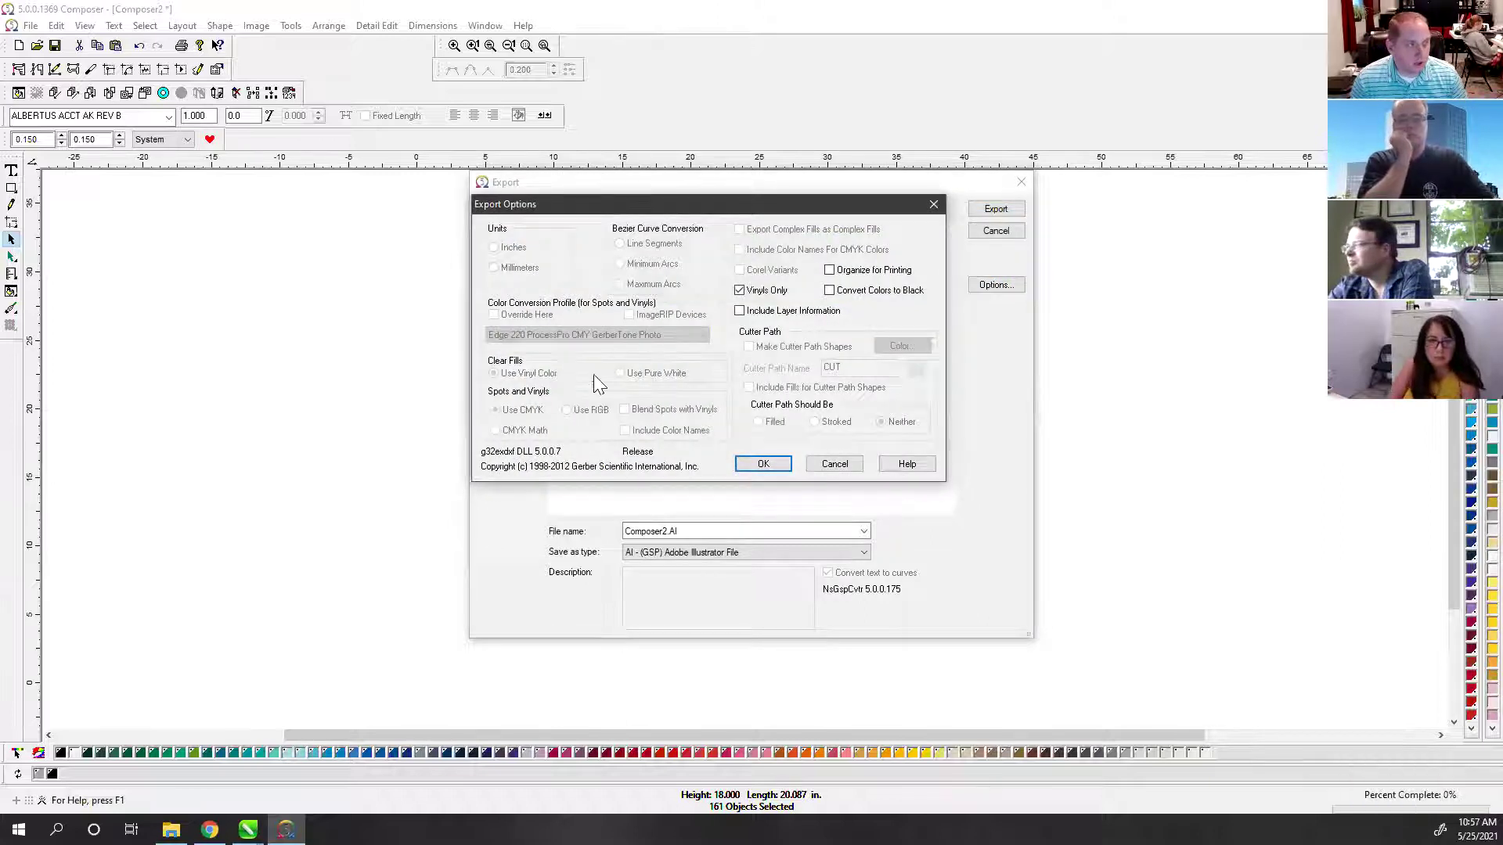
left_click(740, 292)
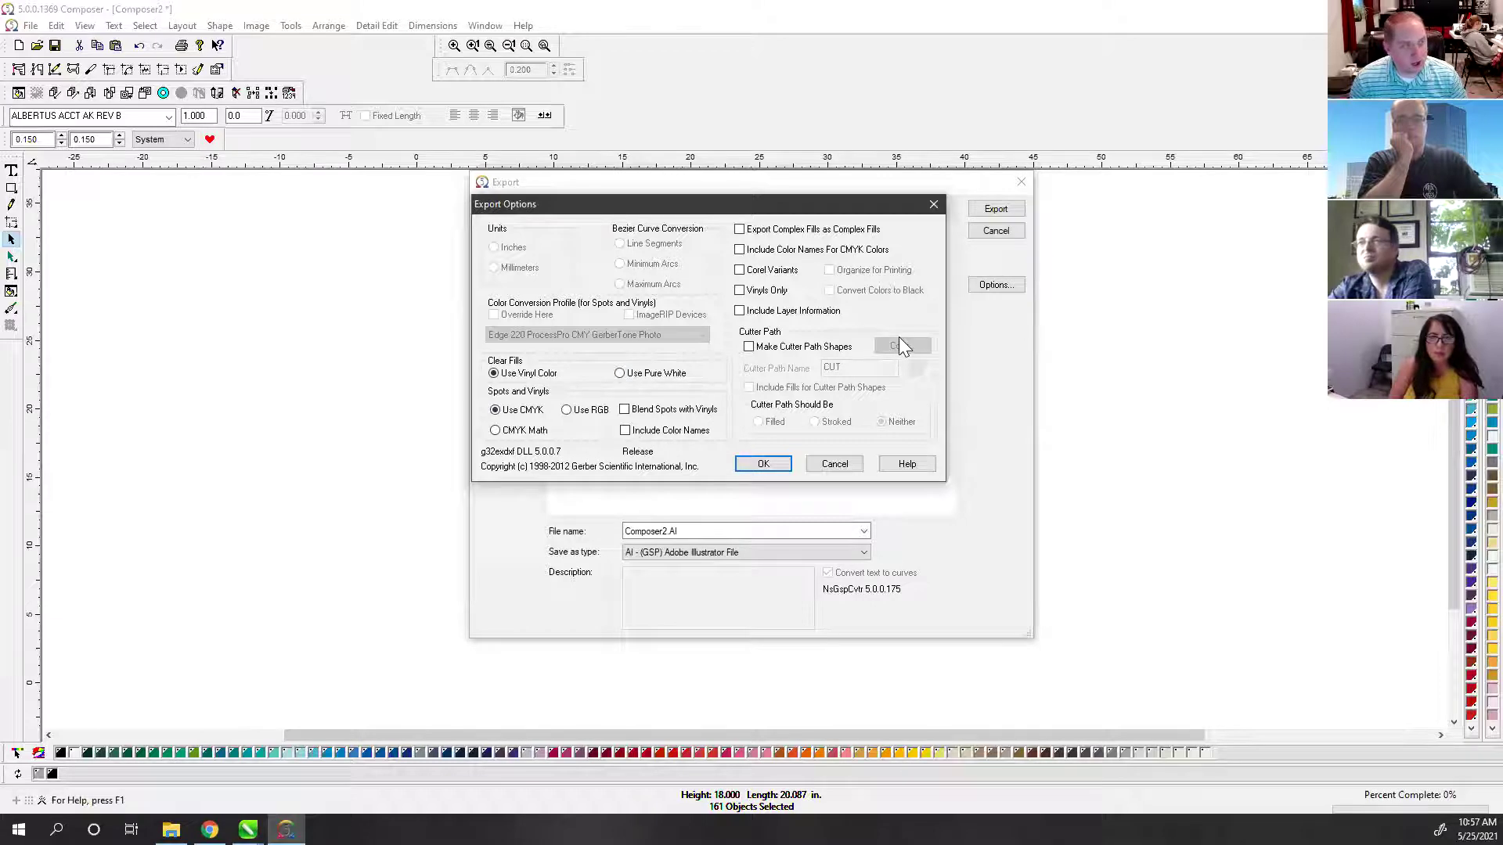
left_click(749, 347)
left_click(749, 347)
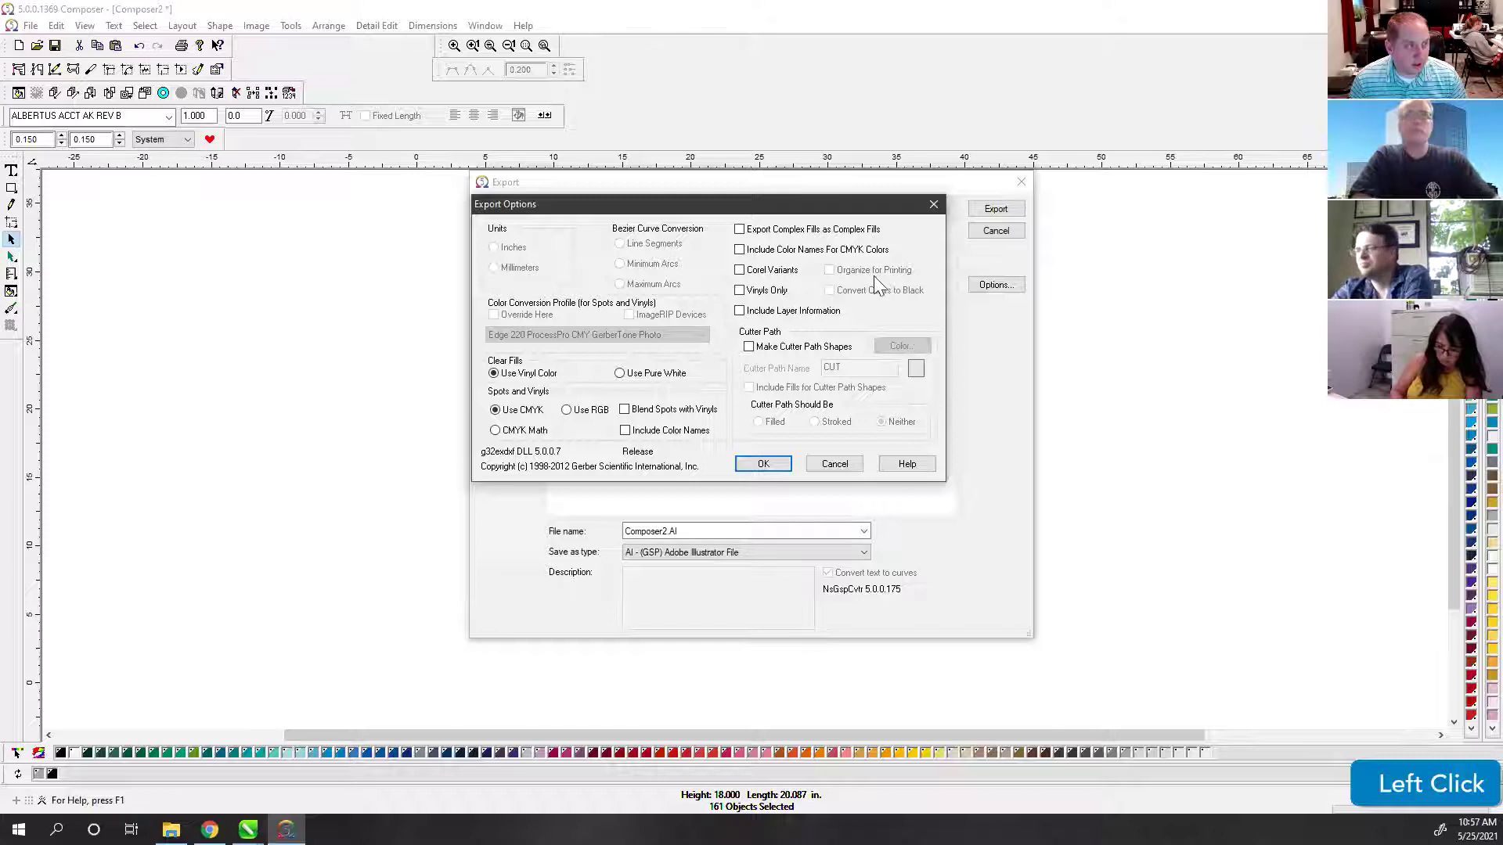
left_click(749, 347)
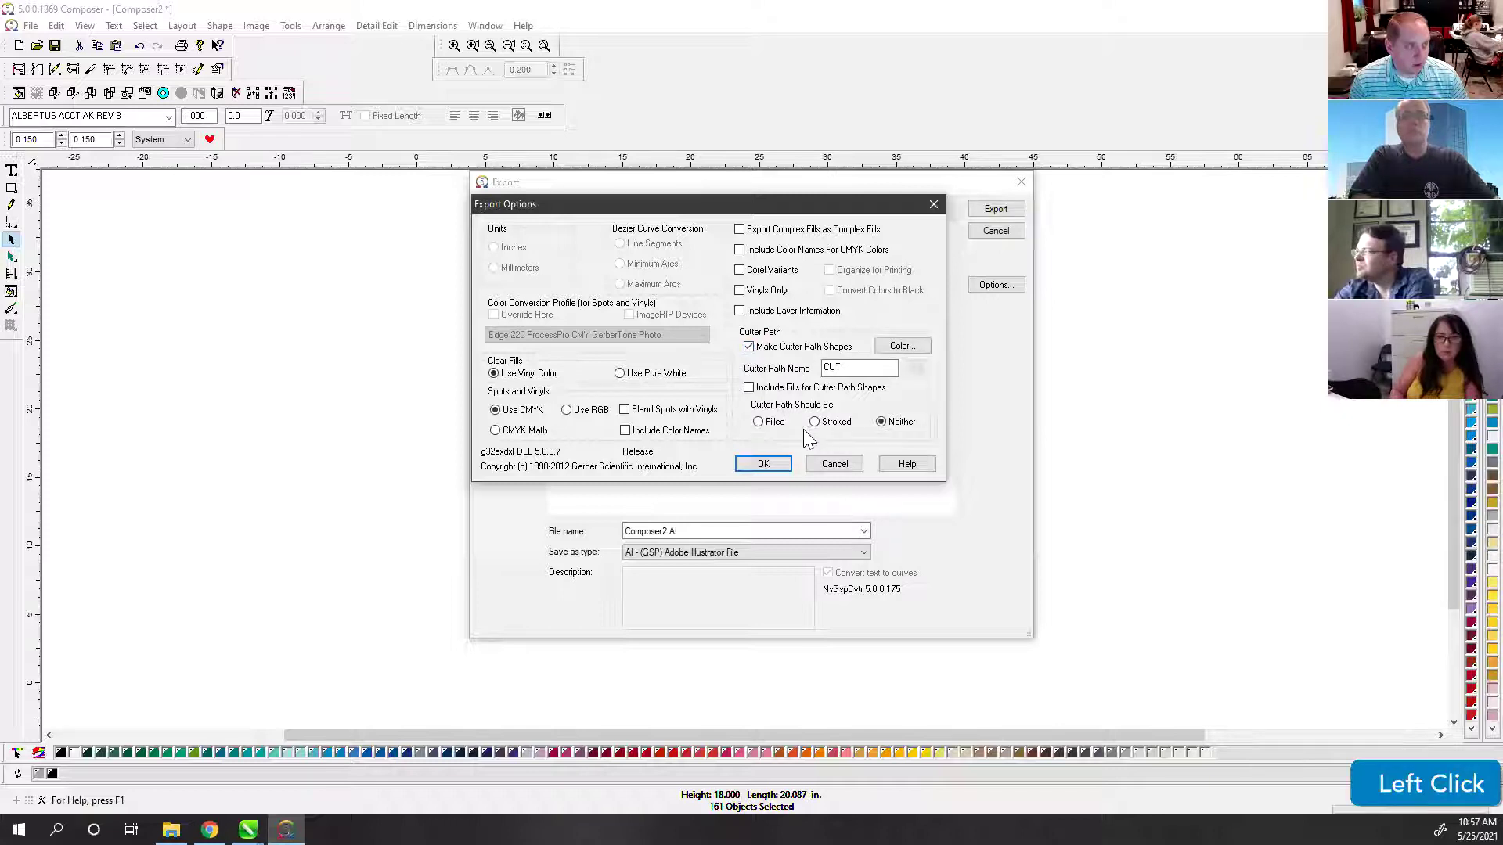
left_click(748, 388)
left_click(749, 346)
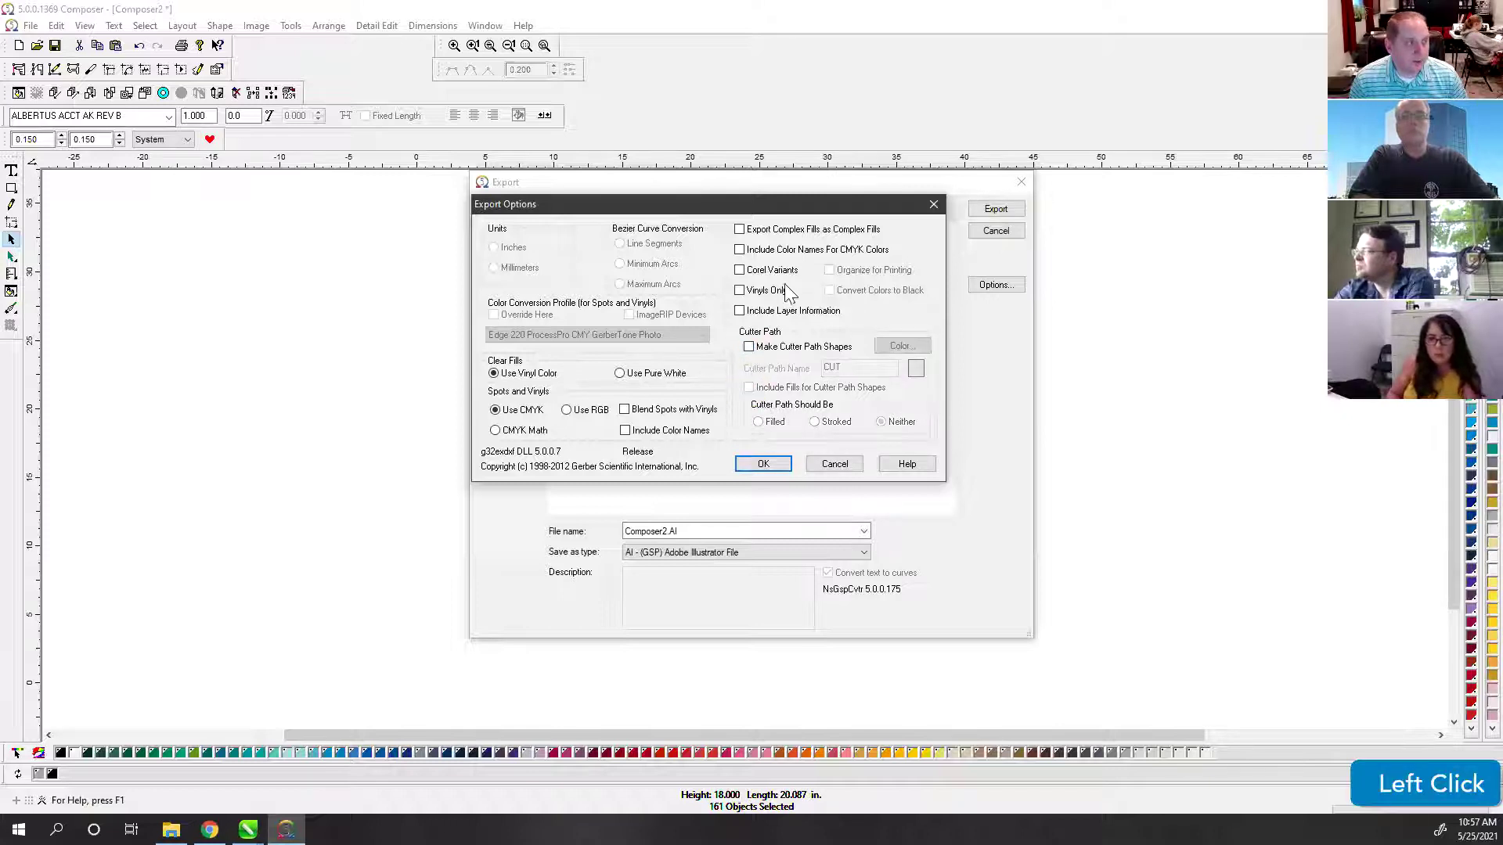
left_click(741, 294)
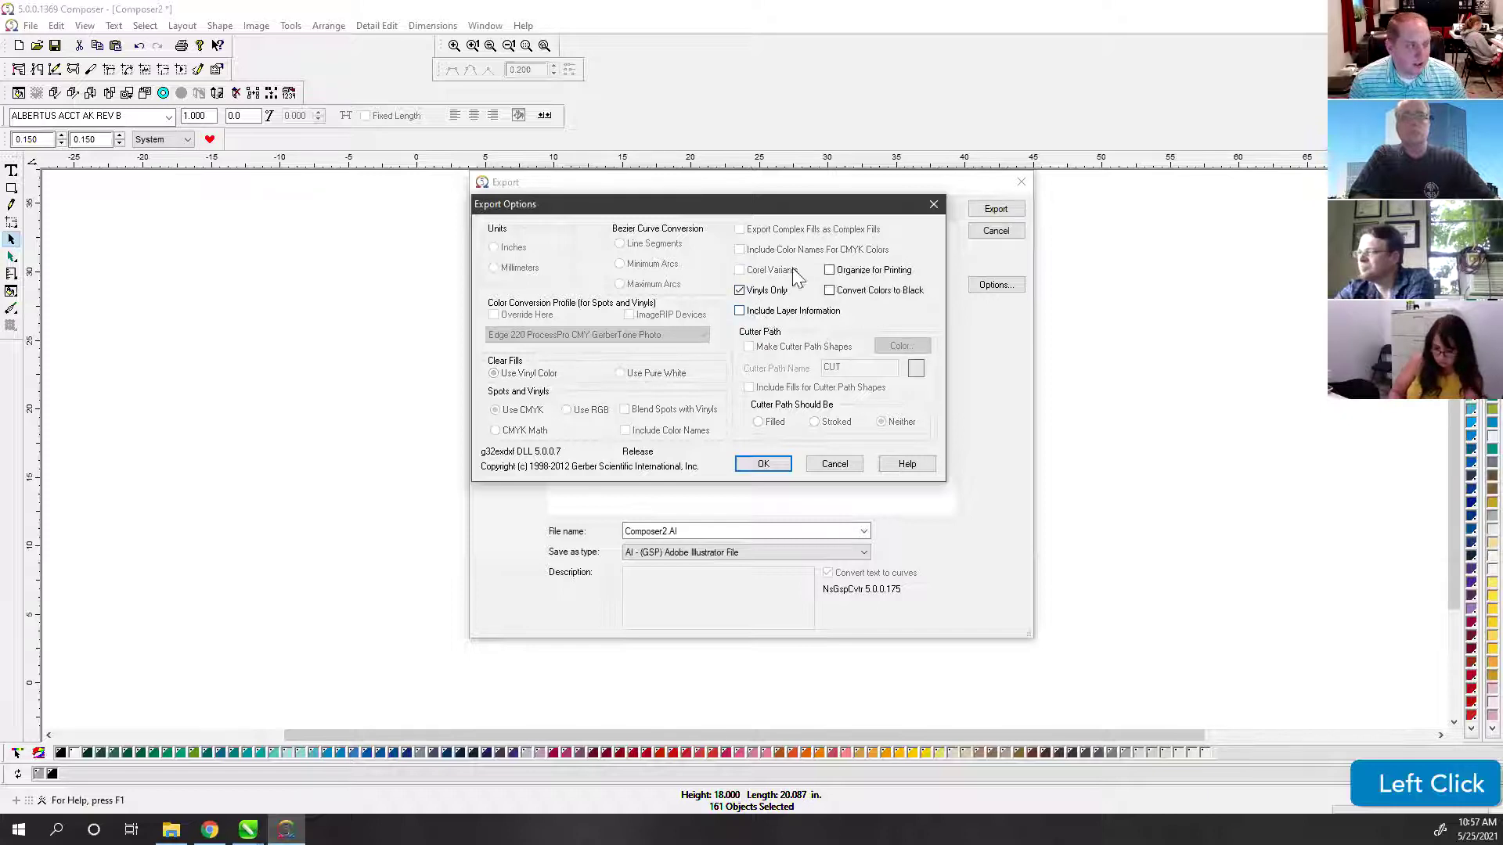
left_click(756, 463)
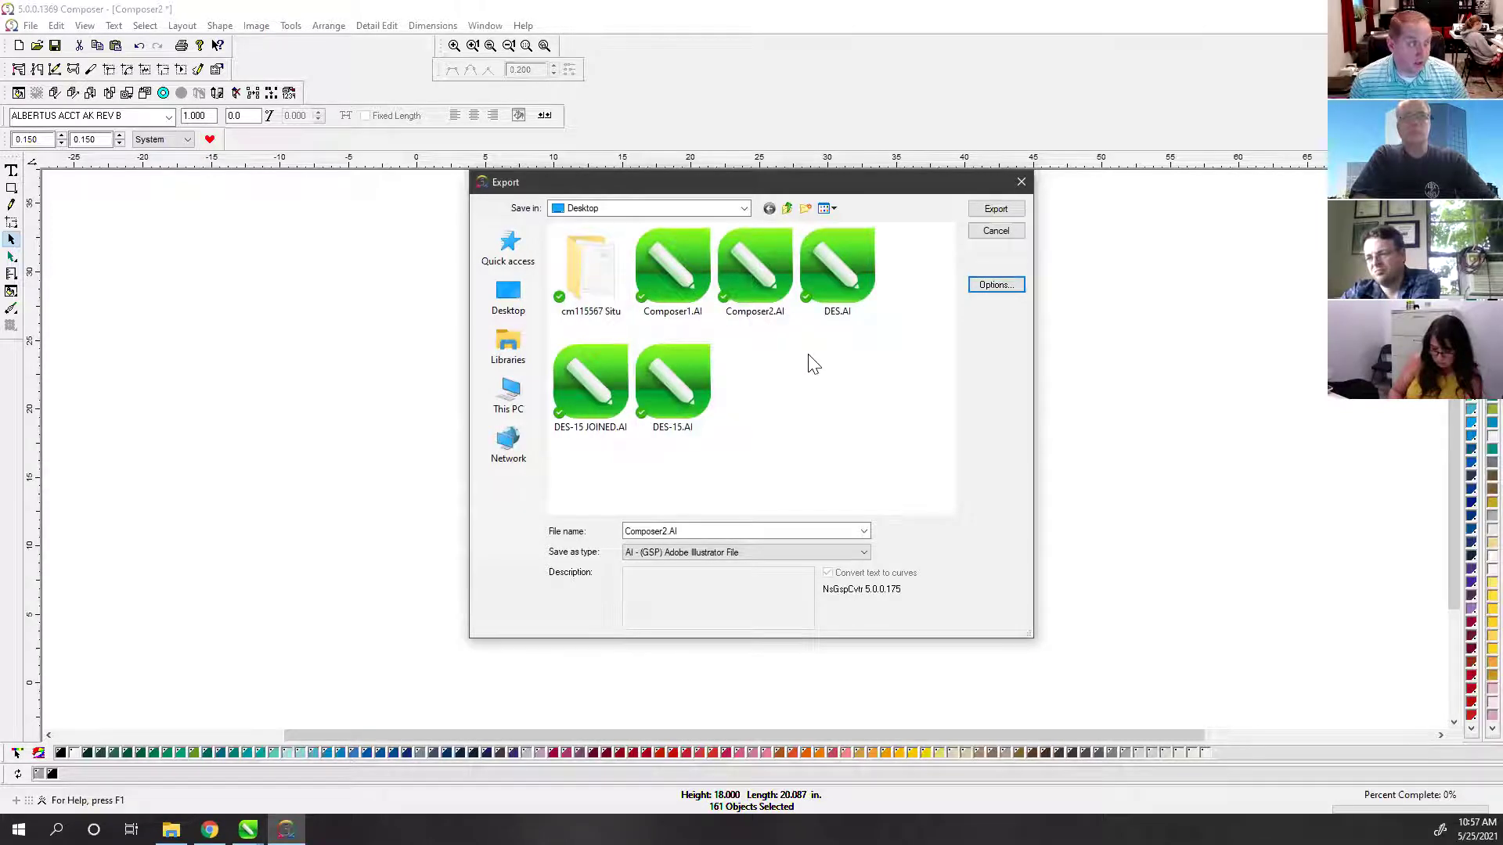
Step: Export the design as Composer2.AI on the Desktop, then return to CorelDRAW
left_click(729, 194)
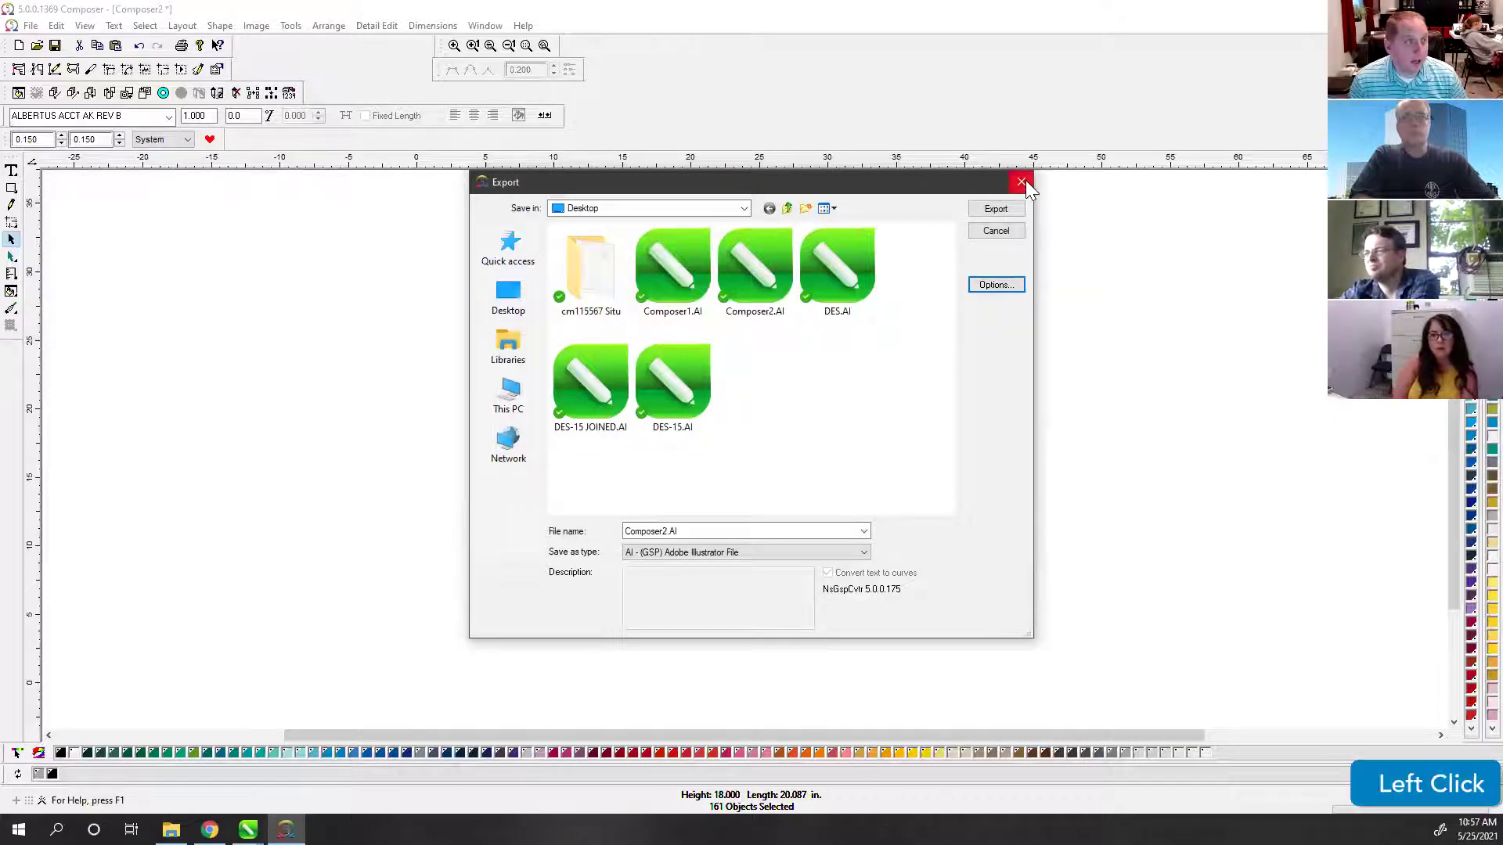
left_click(990, 183)
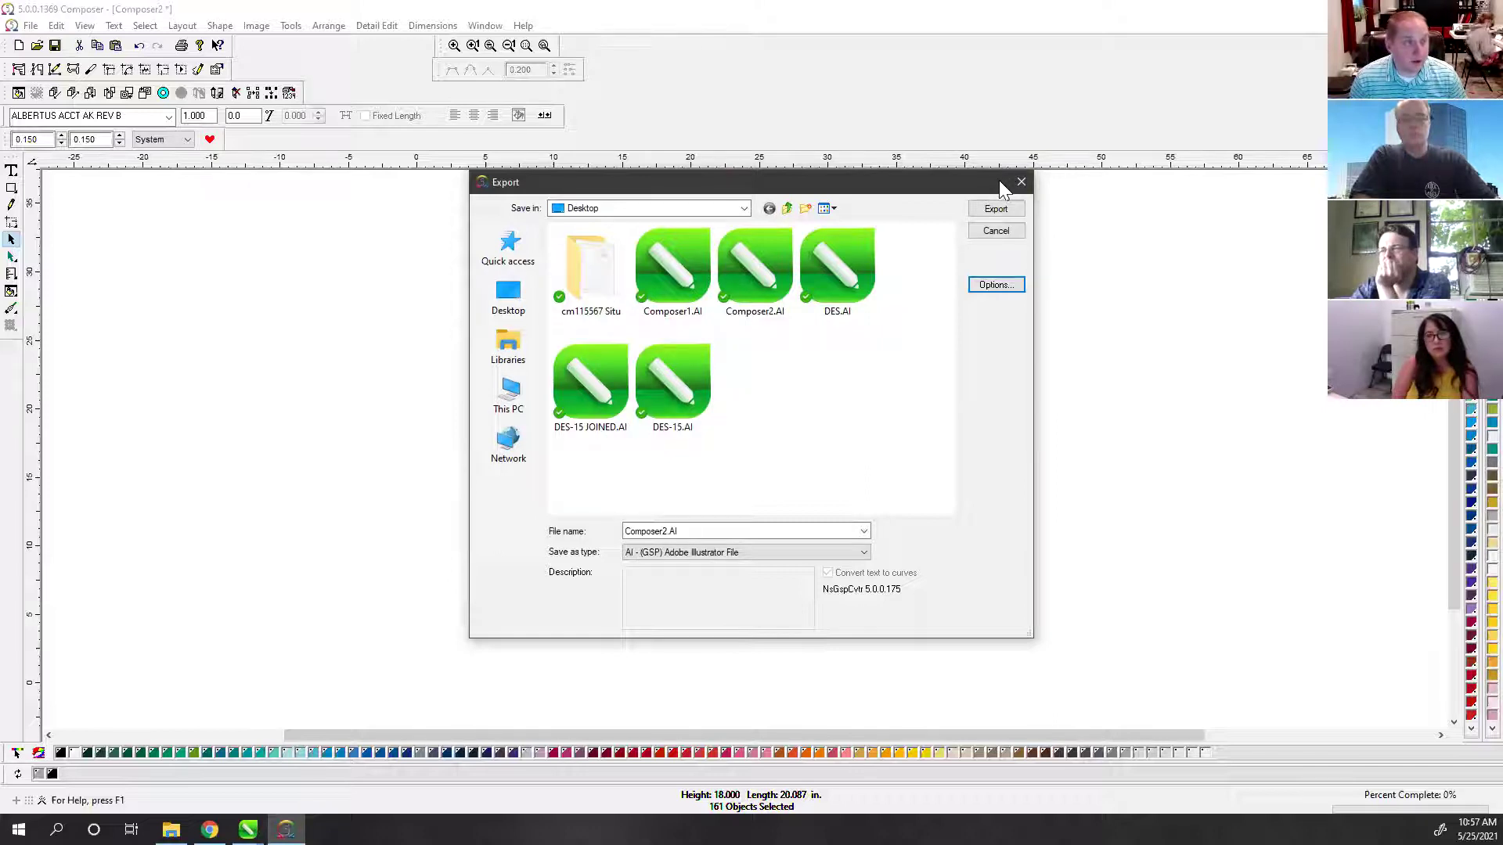
left_click(999, 181)
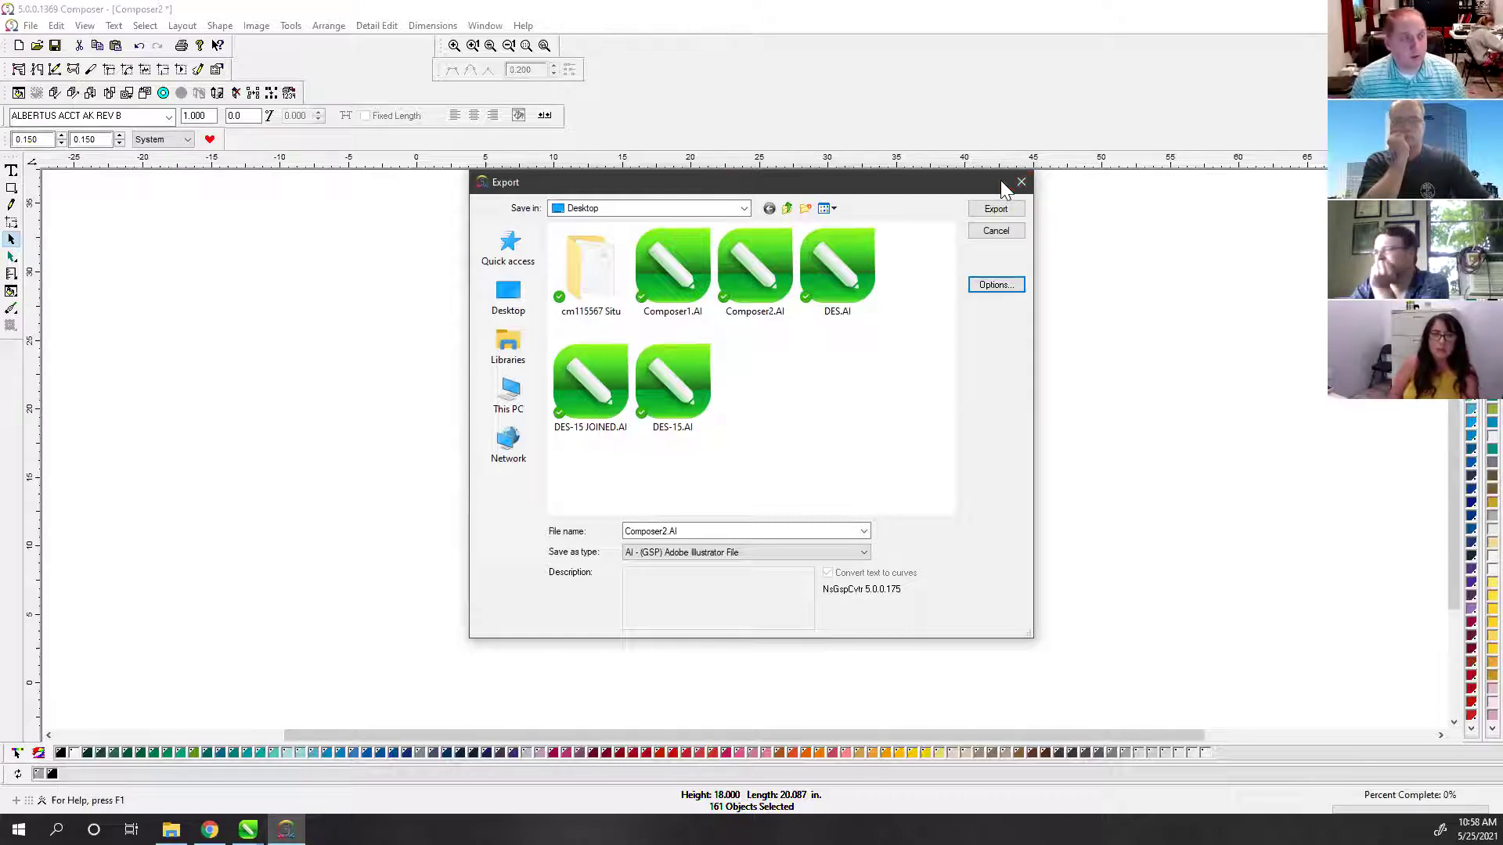
left_click(1000, 180)
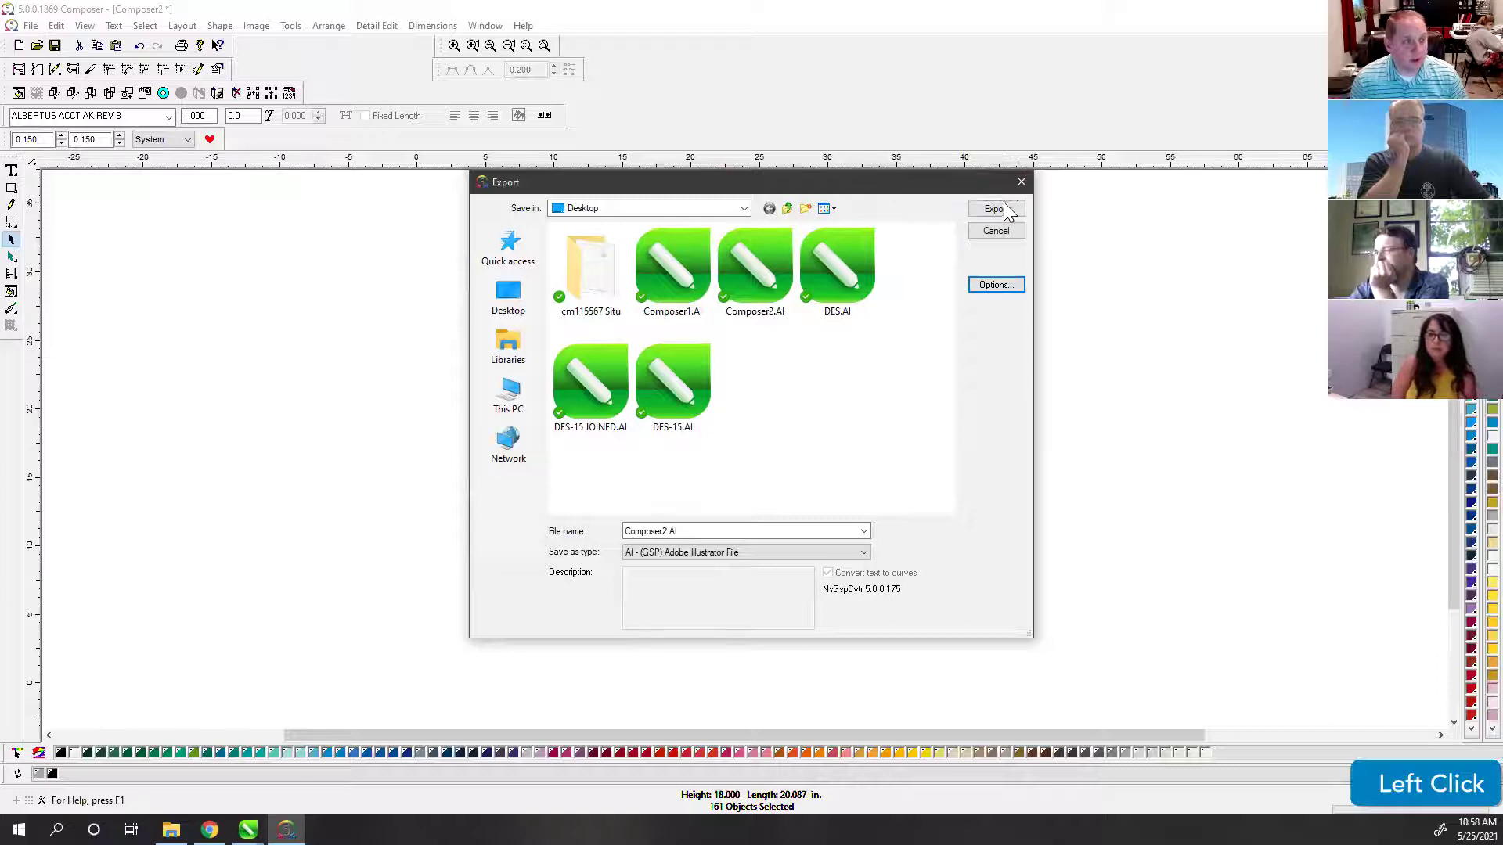
left_click(1020, 182)
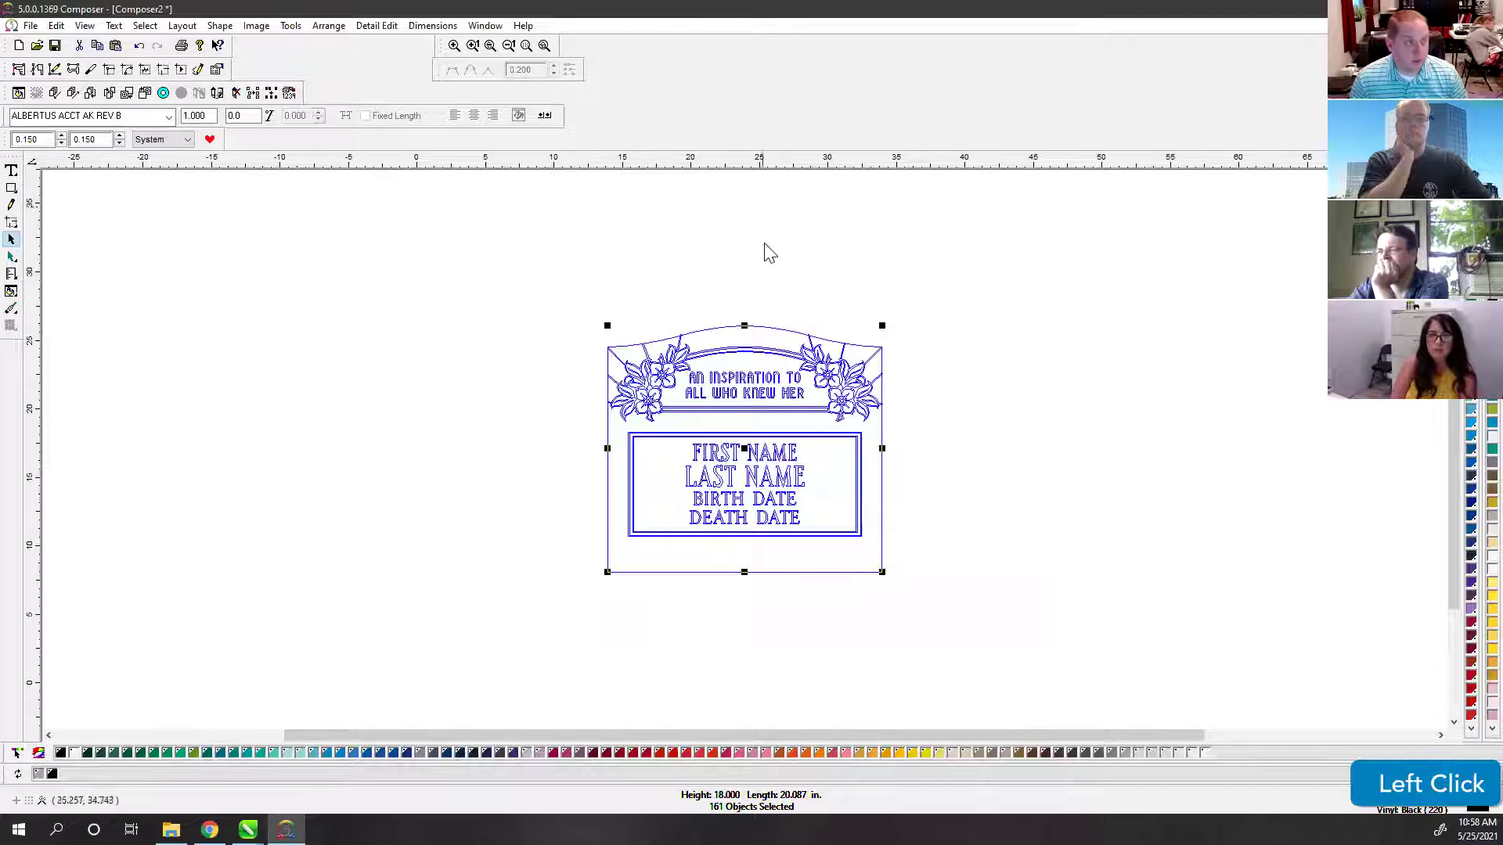
left_click(787, 307)
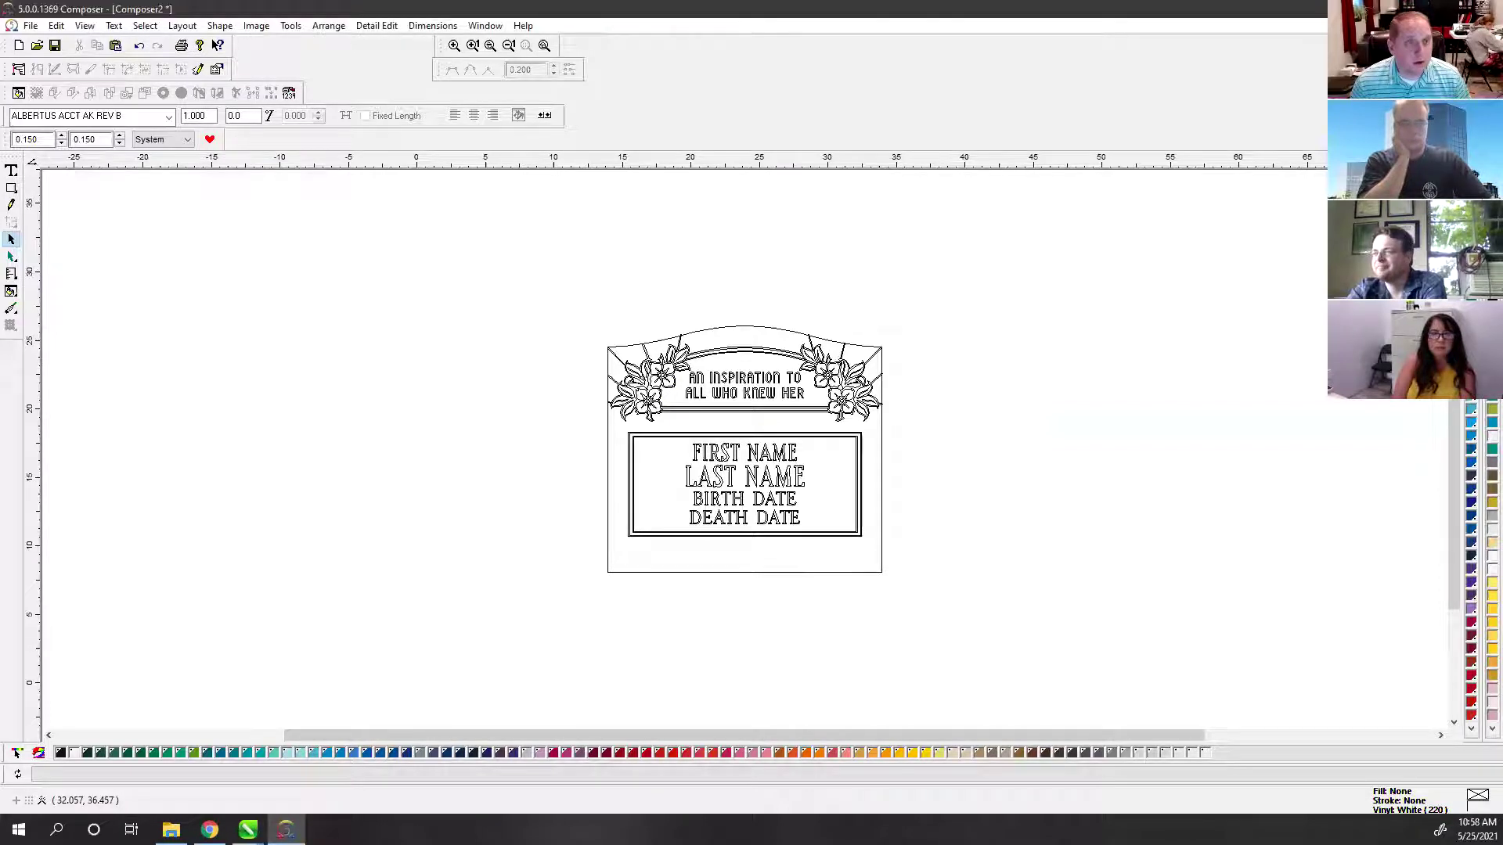
left_click(247, 829)
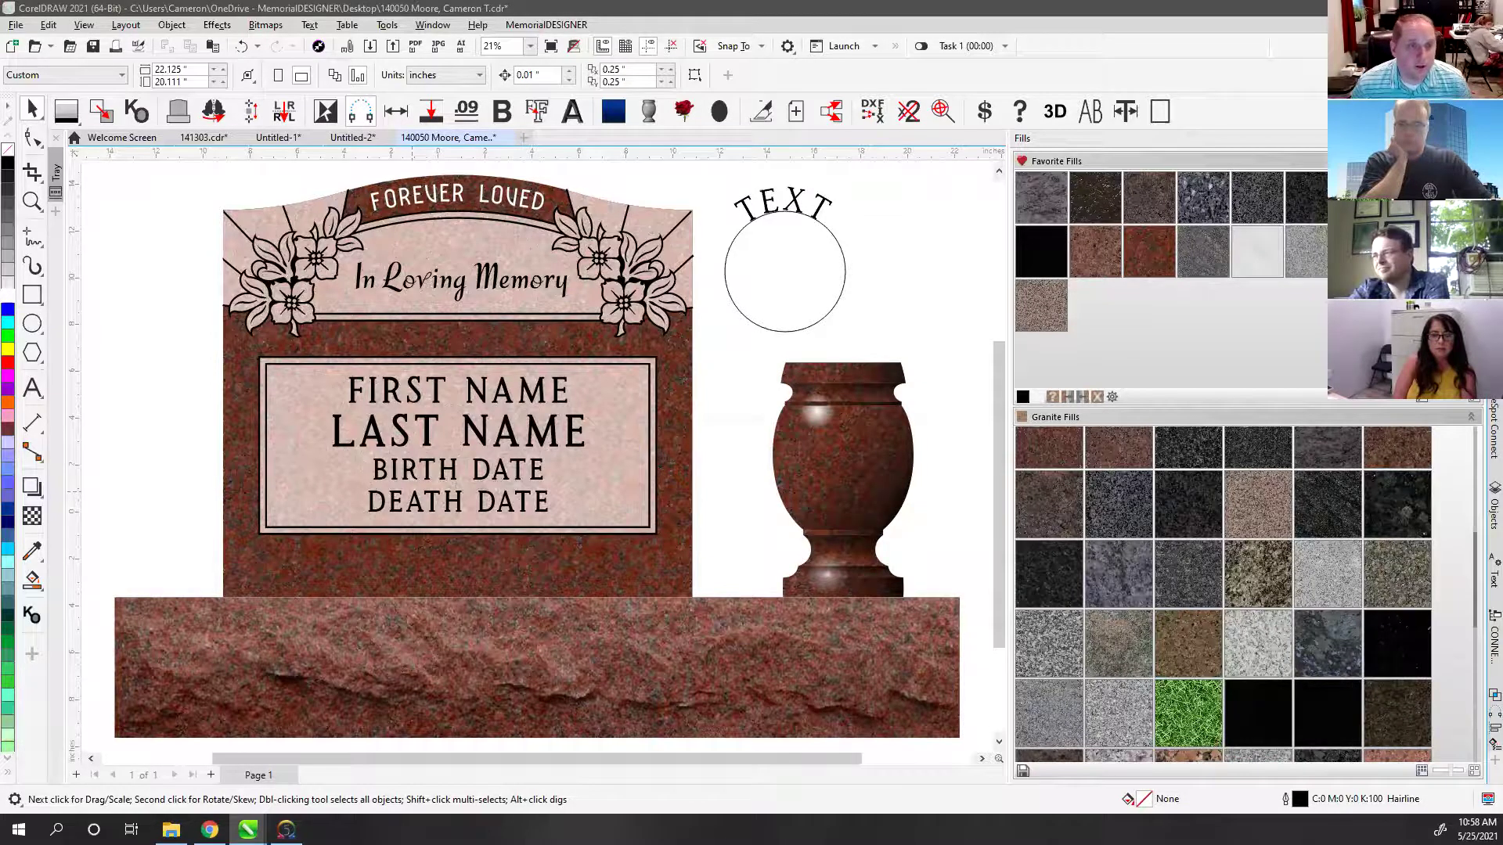
Step: Open design number 3379 via Open By Number and zoom out to see it
left_click(534, 139)
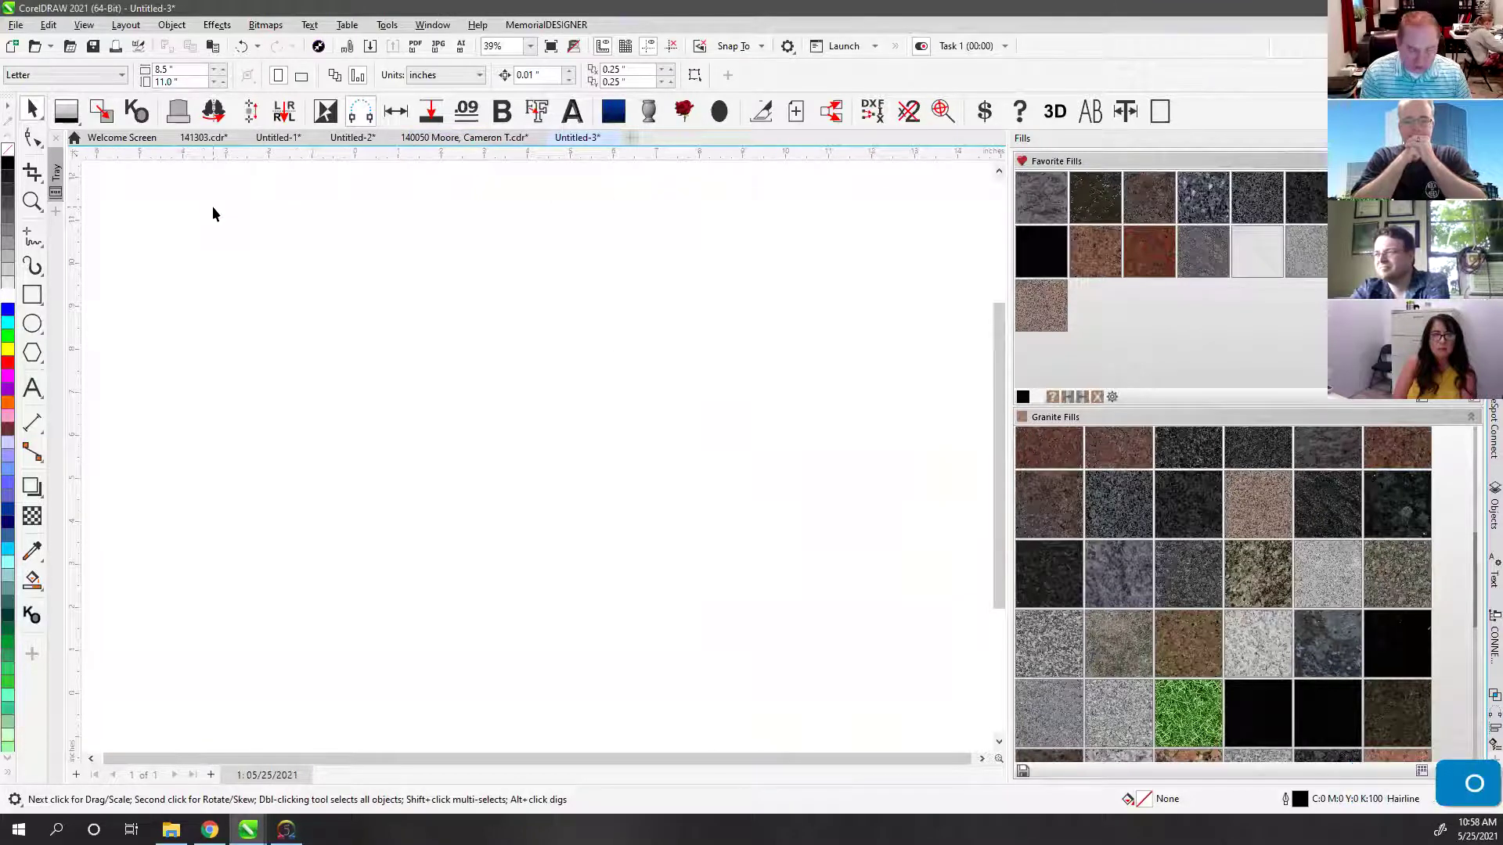
type("3379")
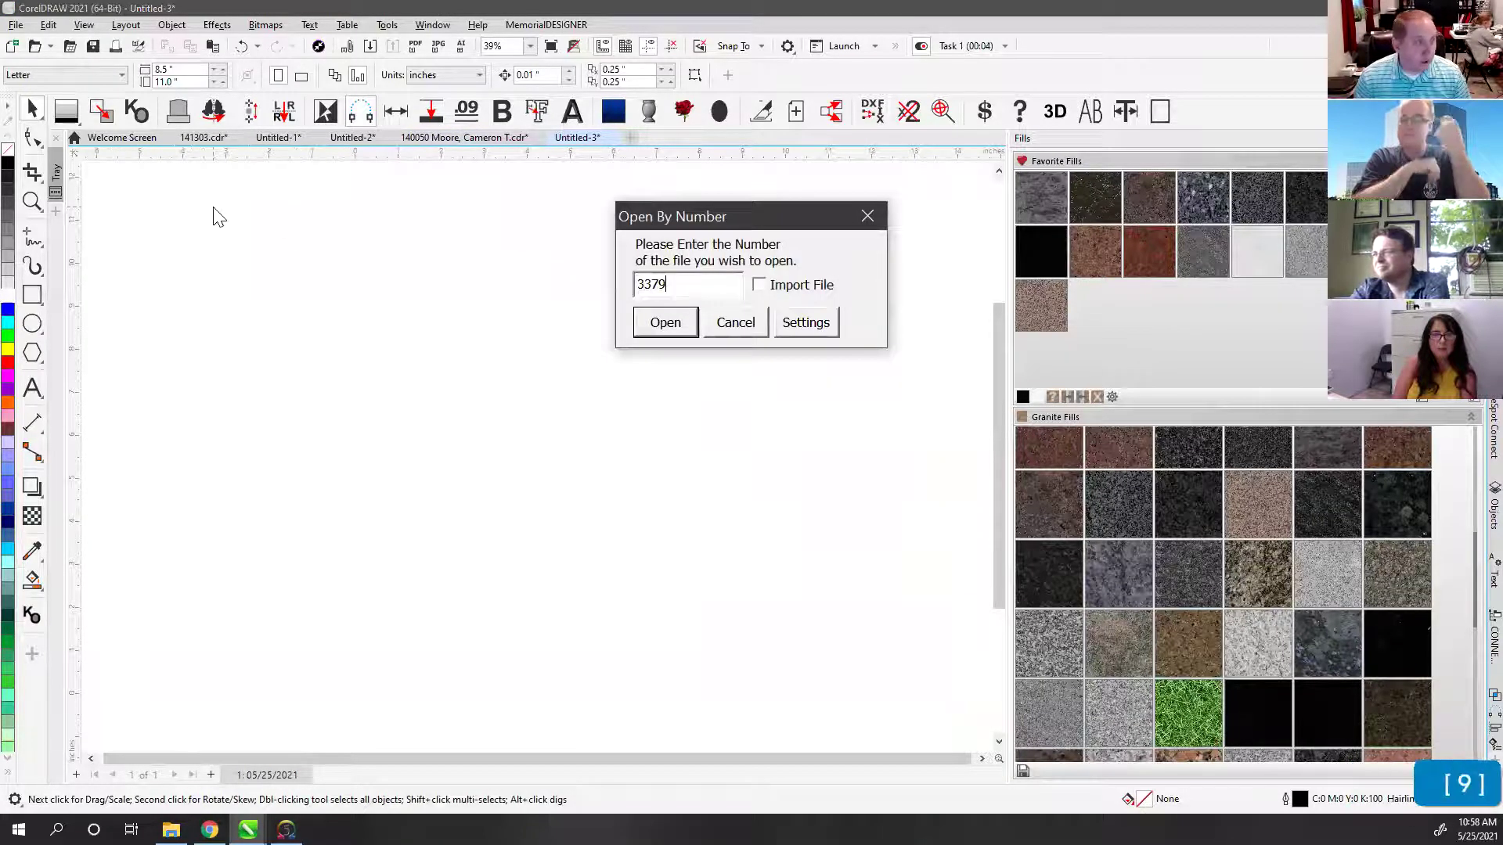
left_click(665, 321)
left_click(666, 321)
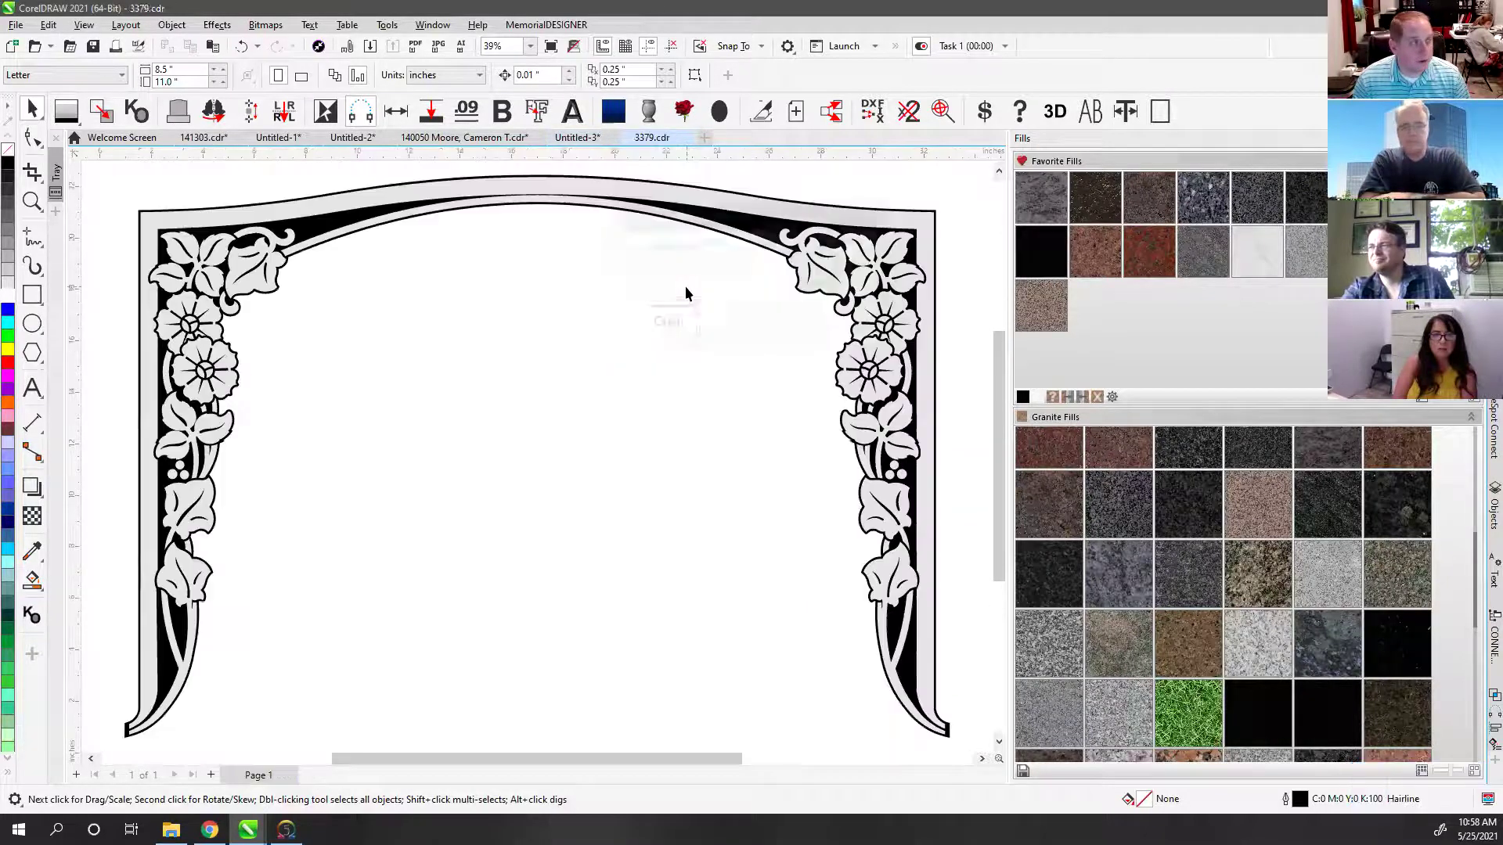
left_click(496, 354)
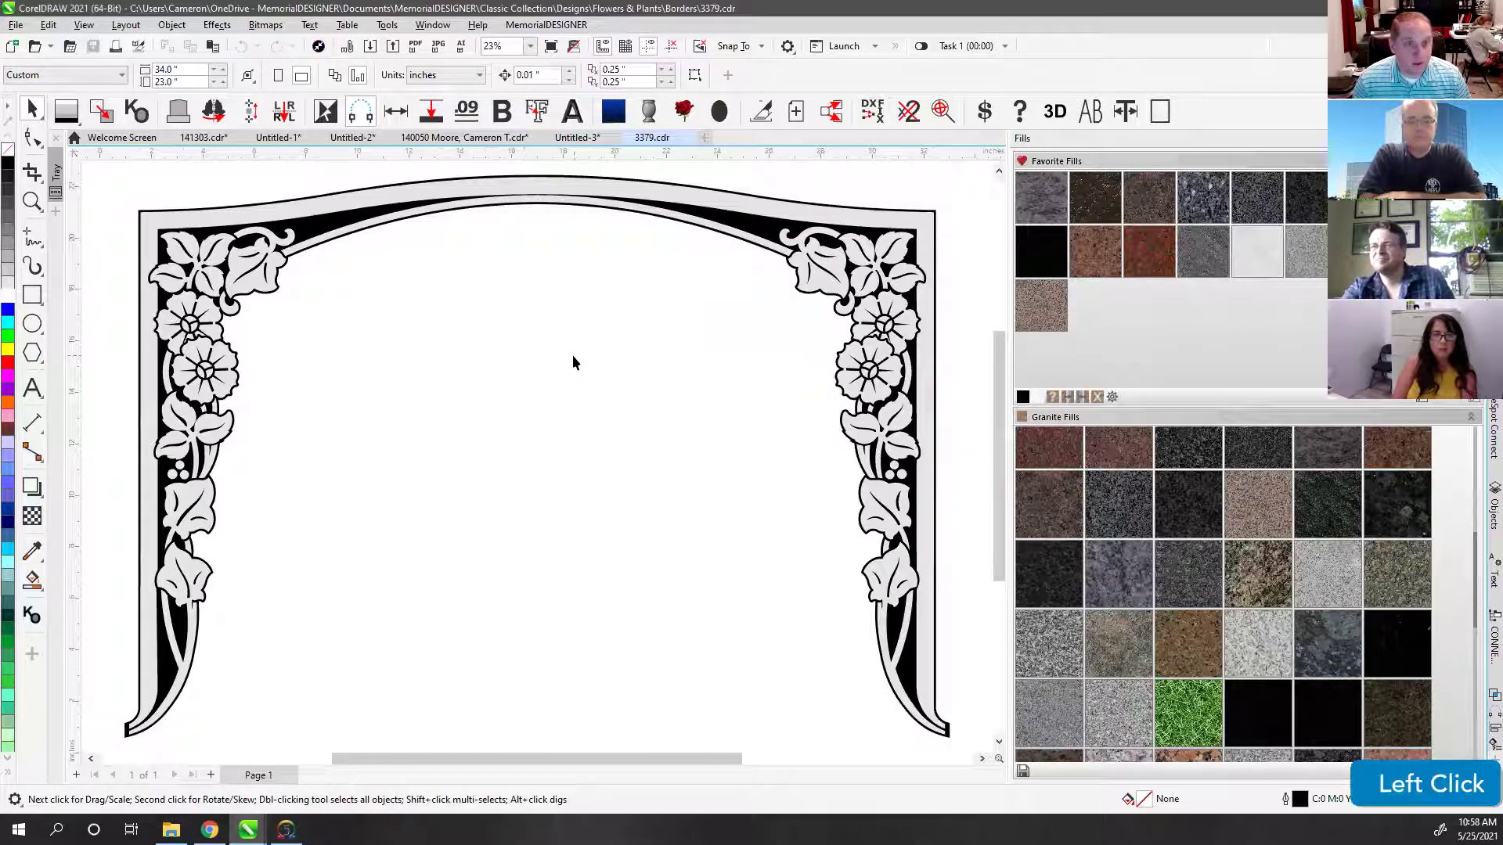
scroll(473, 327, "down", 2)
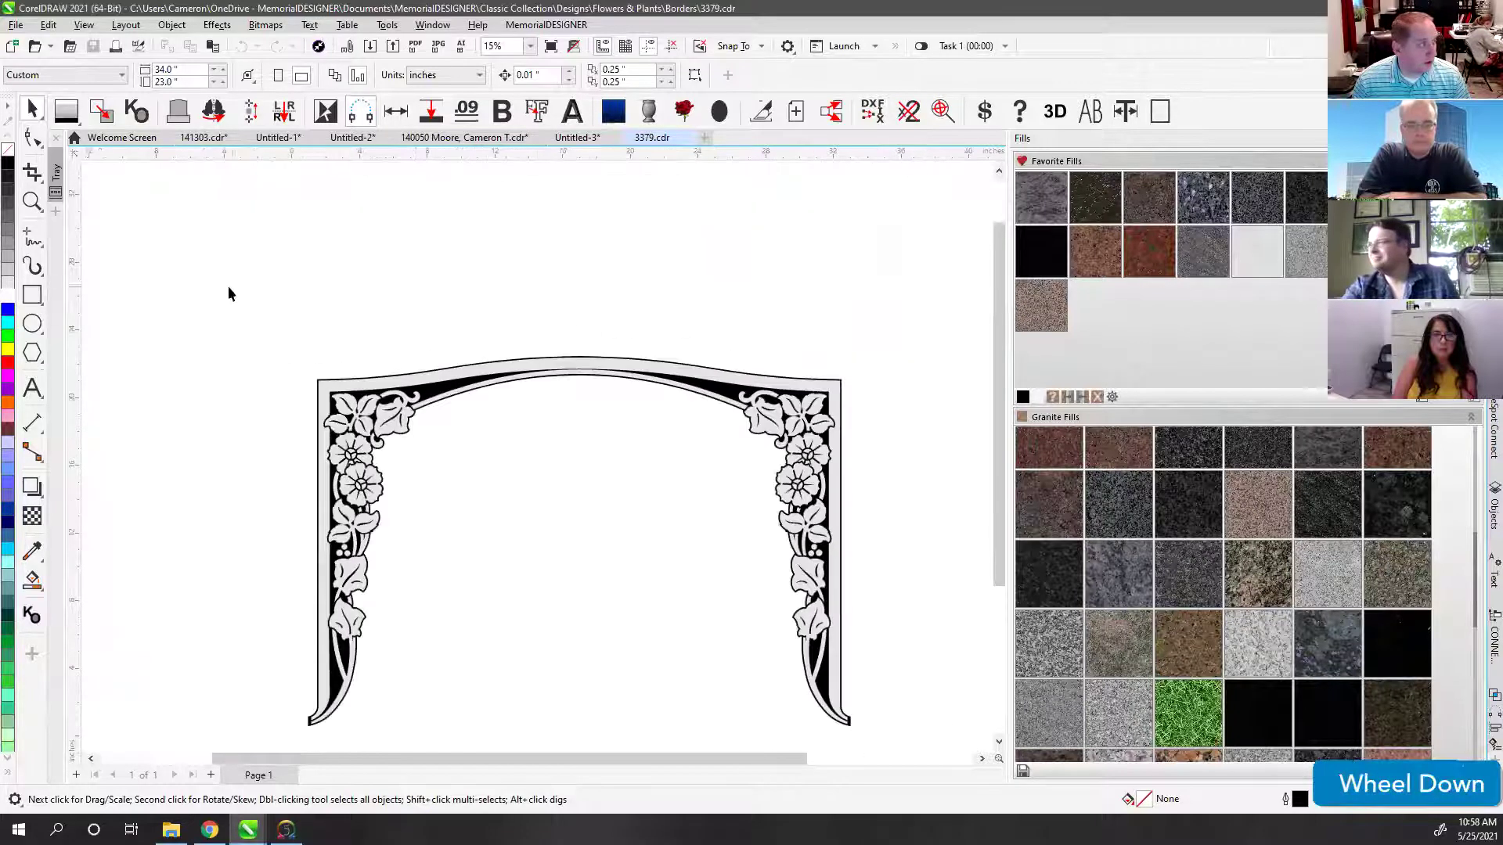
left_click(177, 111)
left_click(712, 61)
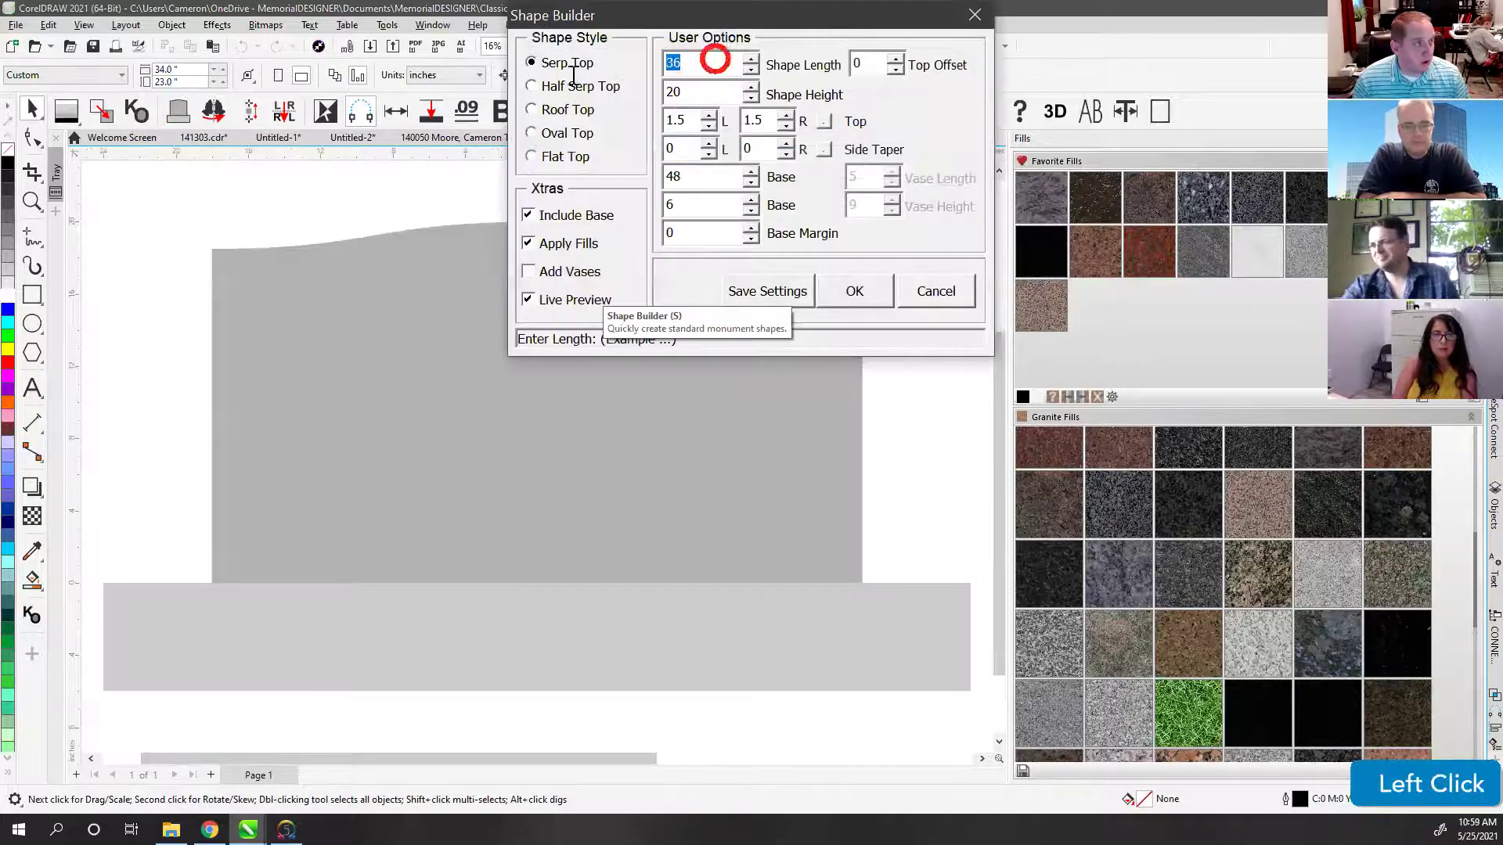
type("30")
key("Tab")
type("30")
key("Tab")
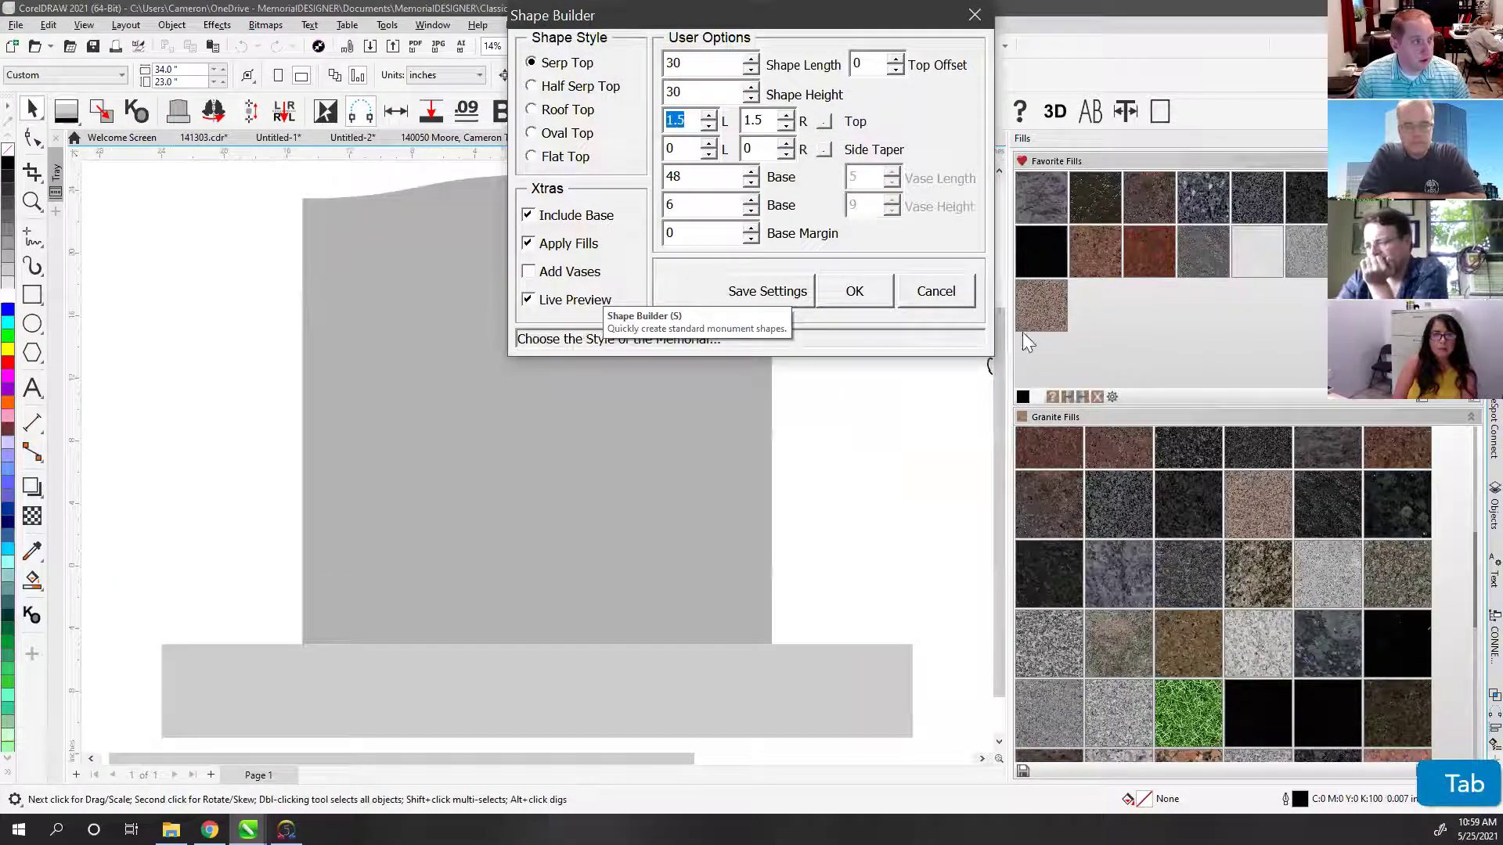
left_click(853, 290)
scroll(538, 459, "down", 1)
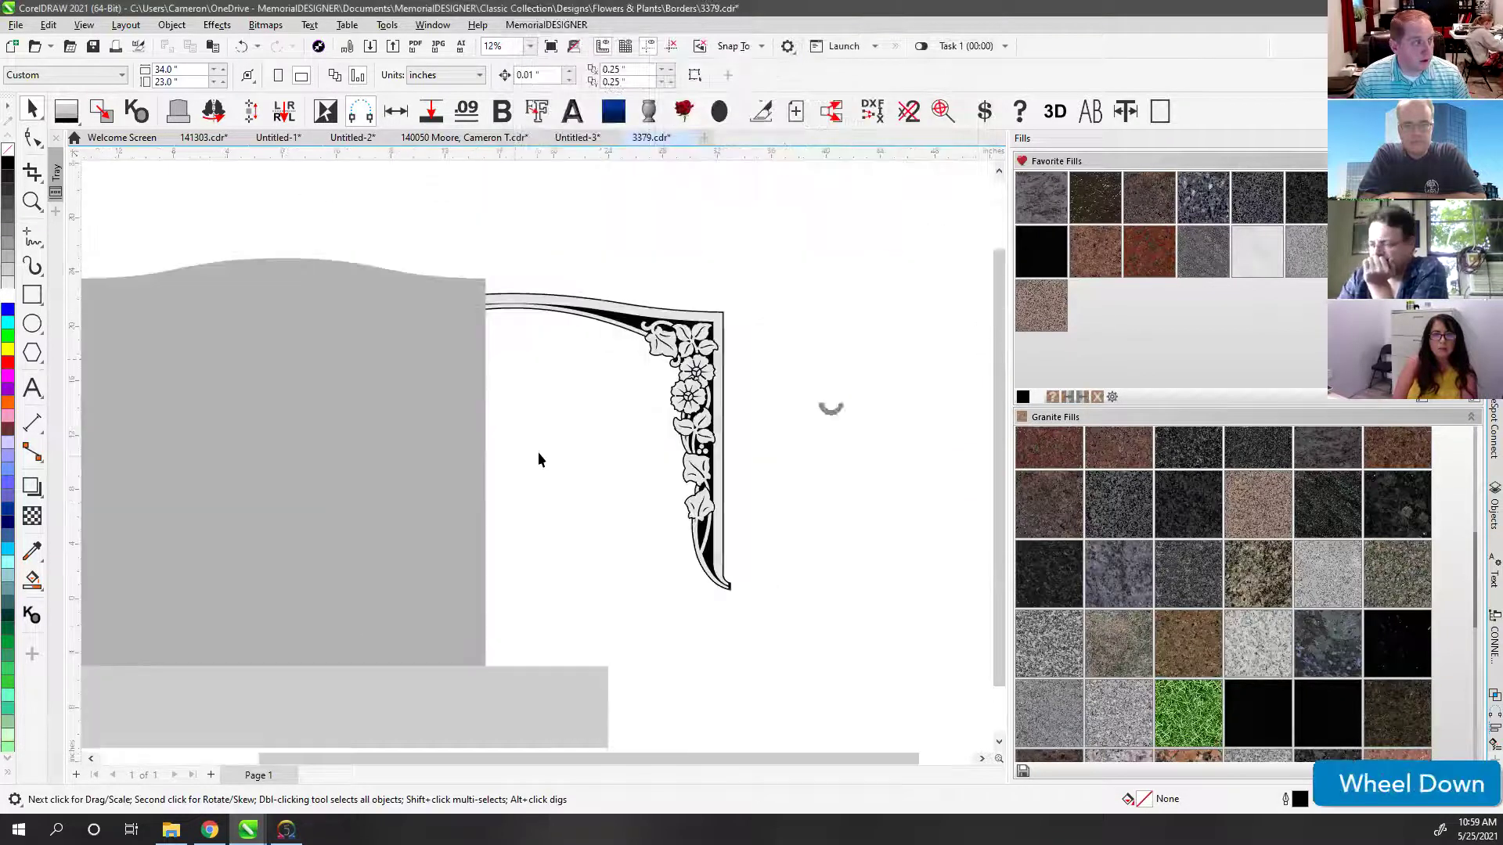
left_click(329, 319)
left_click(316, 282, "shift")
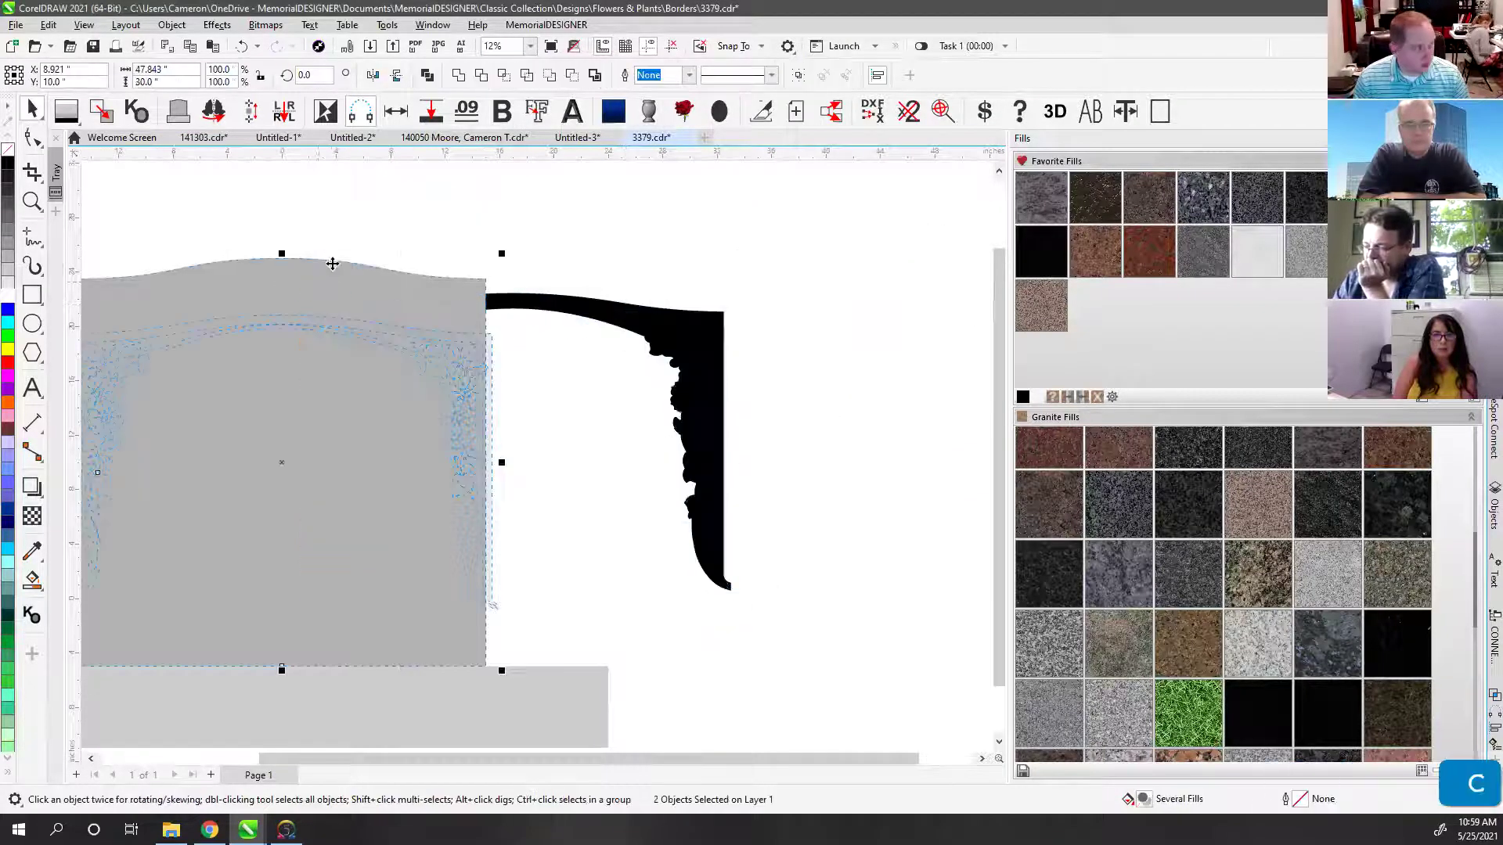
key("ctrl+z")
key("ctrl+z")
left_click_drag(242, 228, 828, 626)
key("ctrl+g")
left_click(269, 282, "shift")
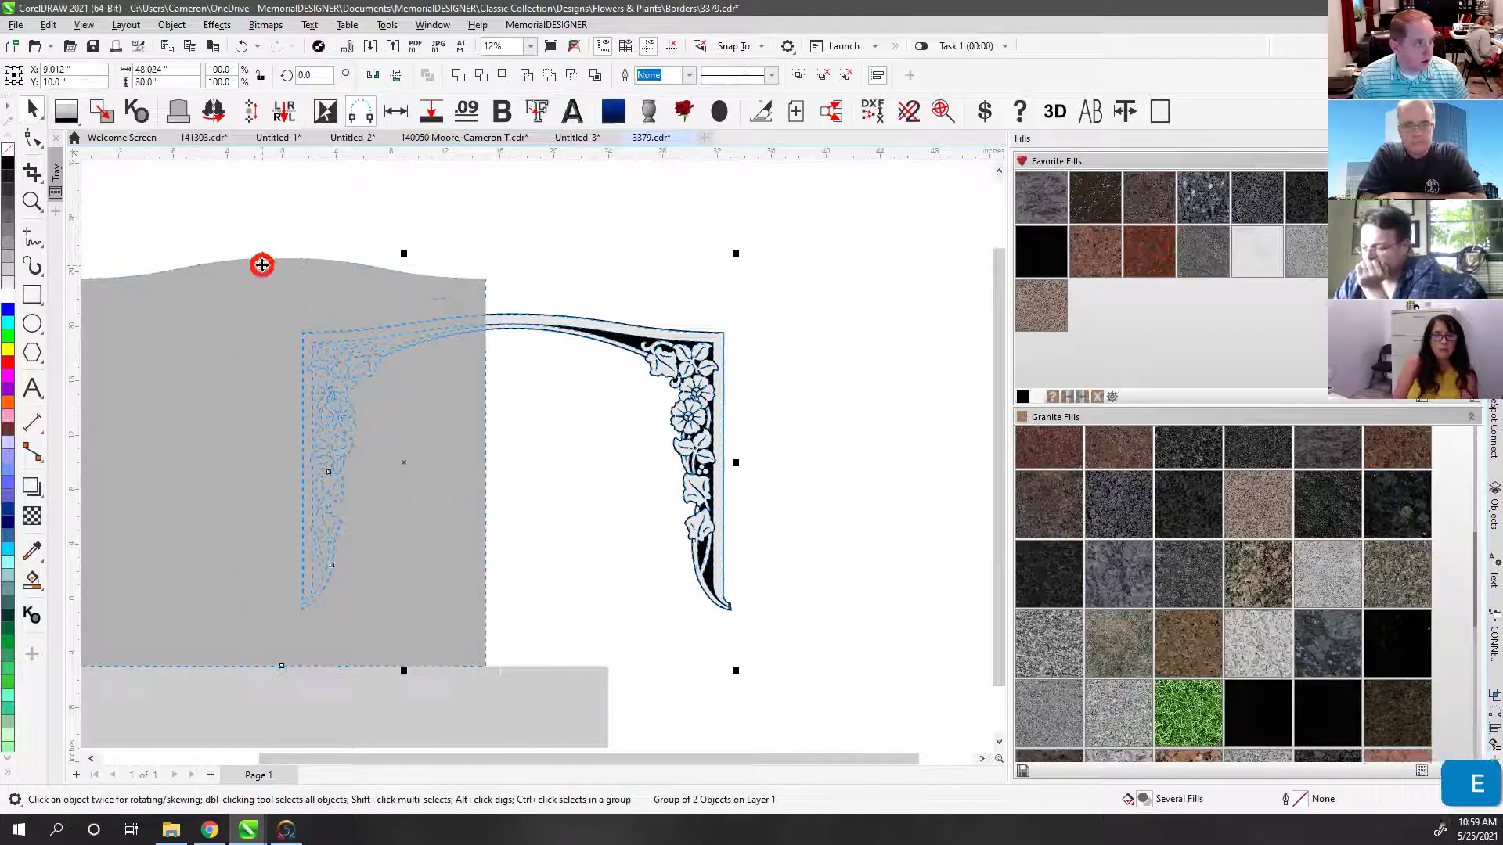
key("c")
key("e")
left_click(308, 288)
key("shift+Page_Down")
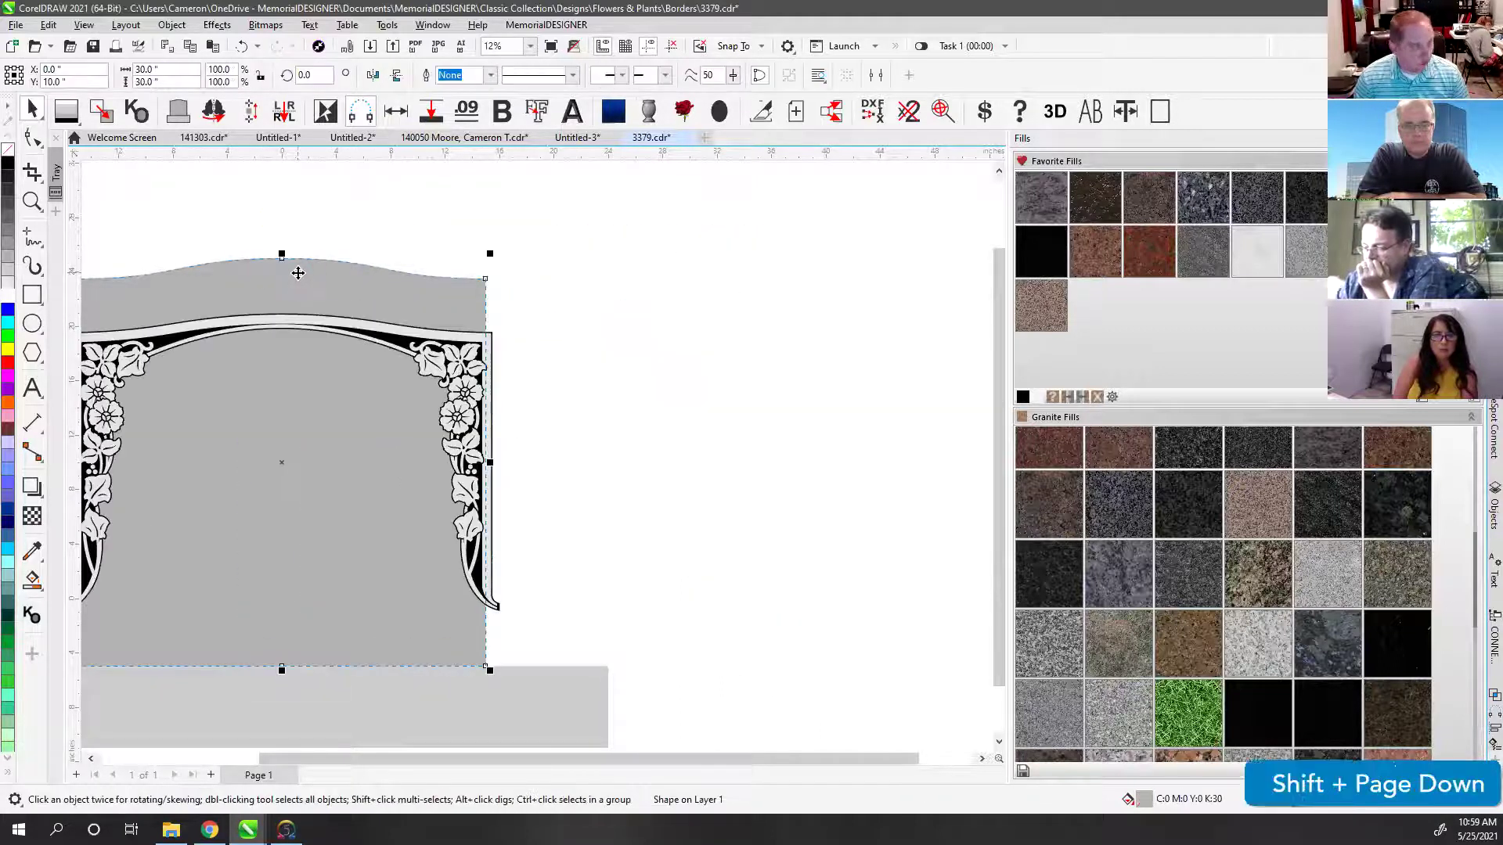
key("F4")
left_click(302, 260)
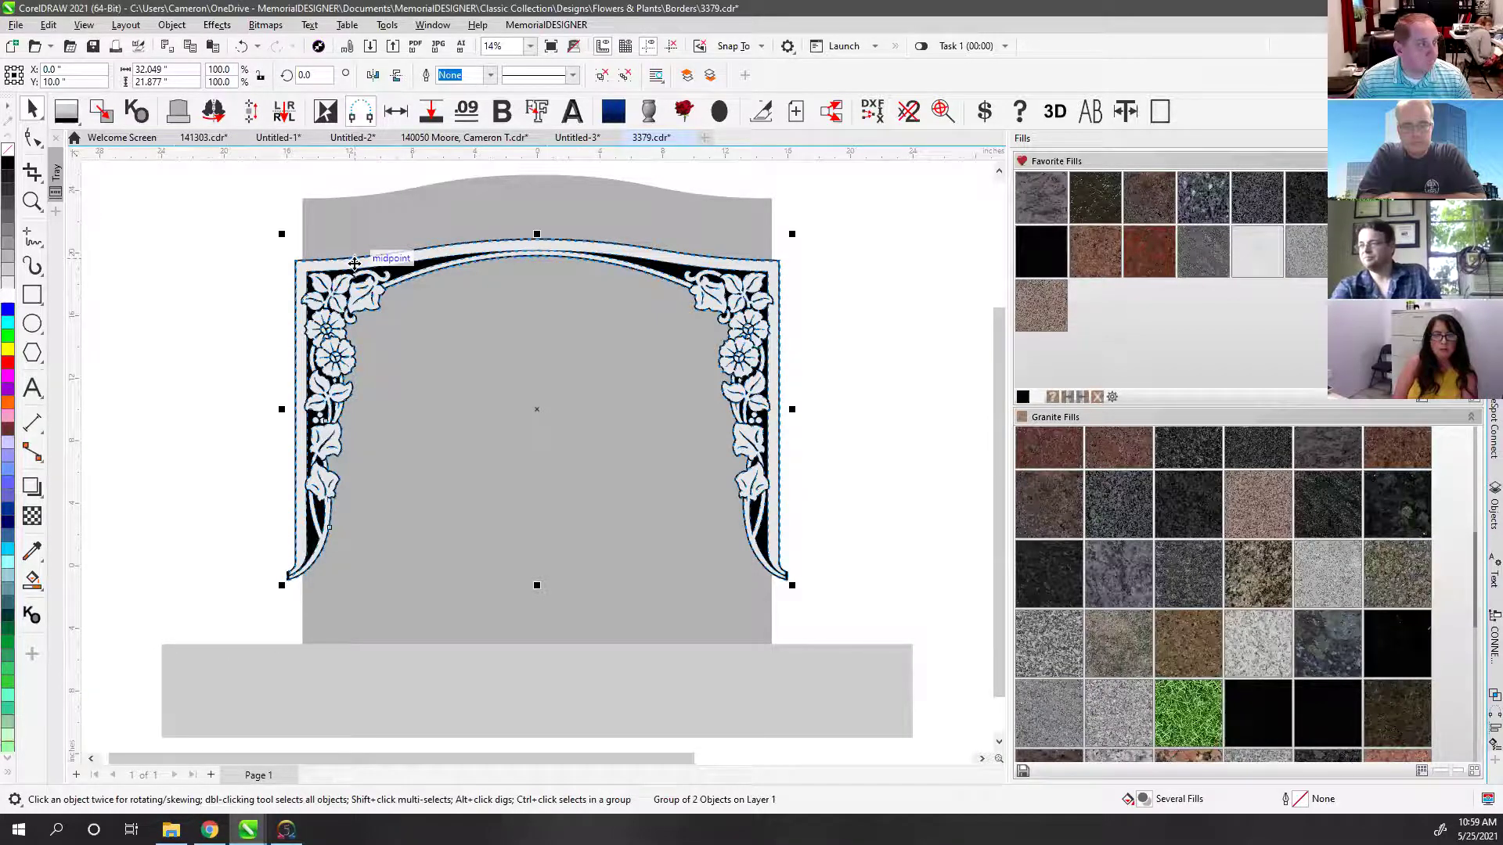
left_click_drag(354, 263, 364, 207)
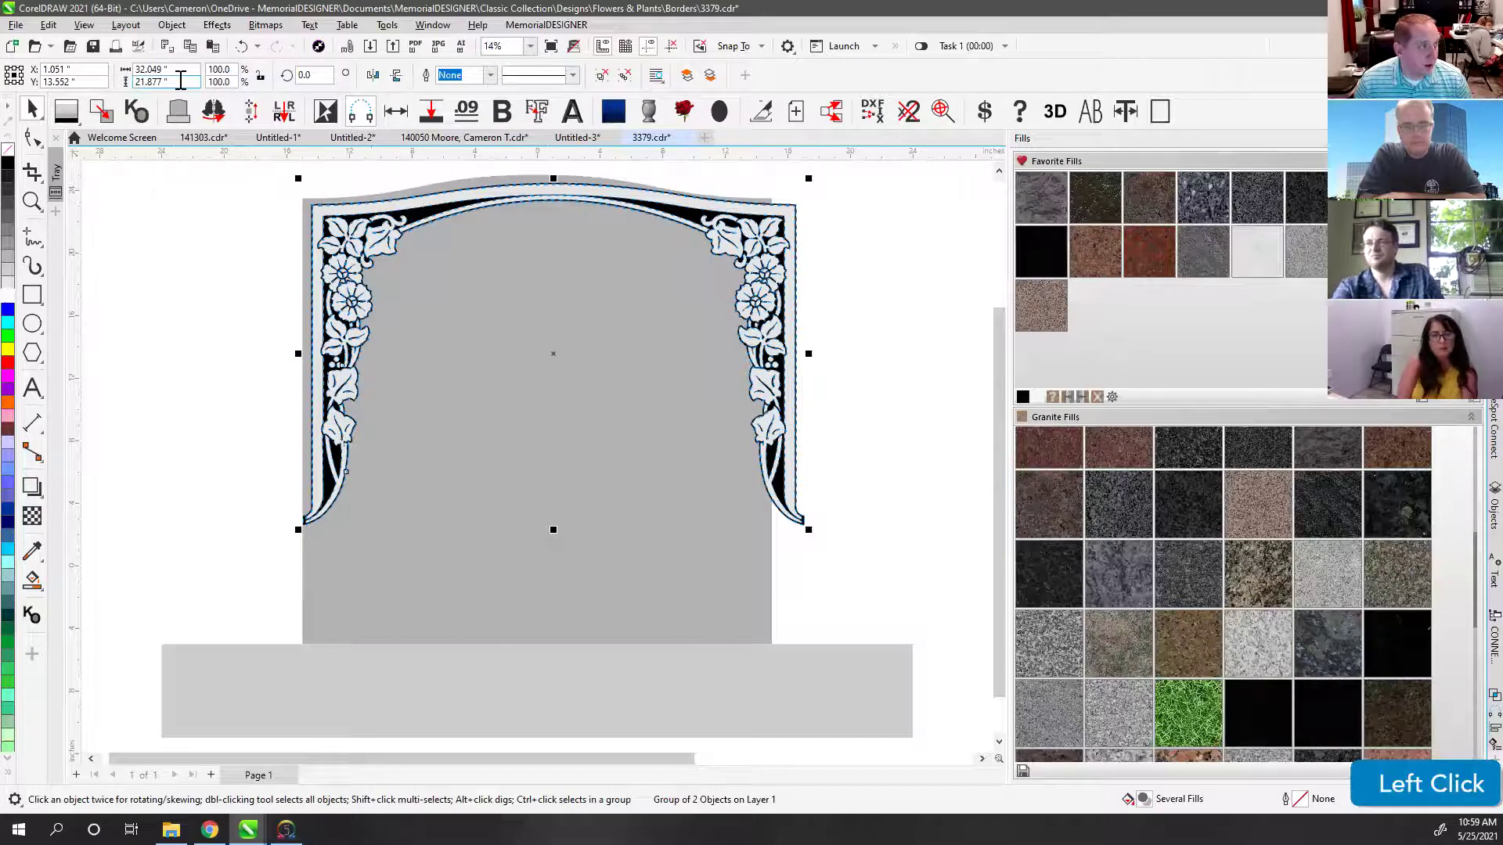
left_click(261, 76)
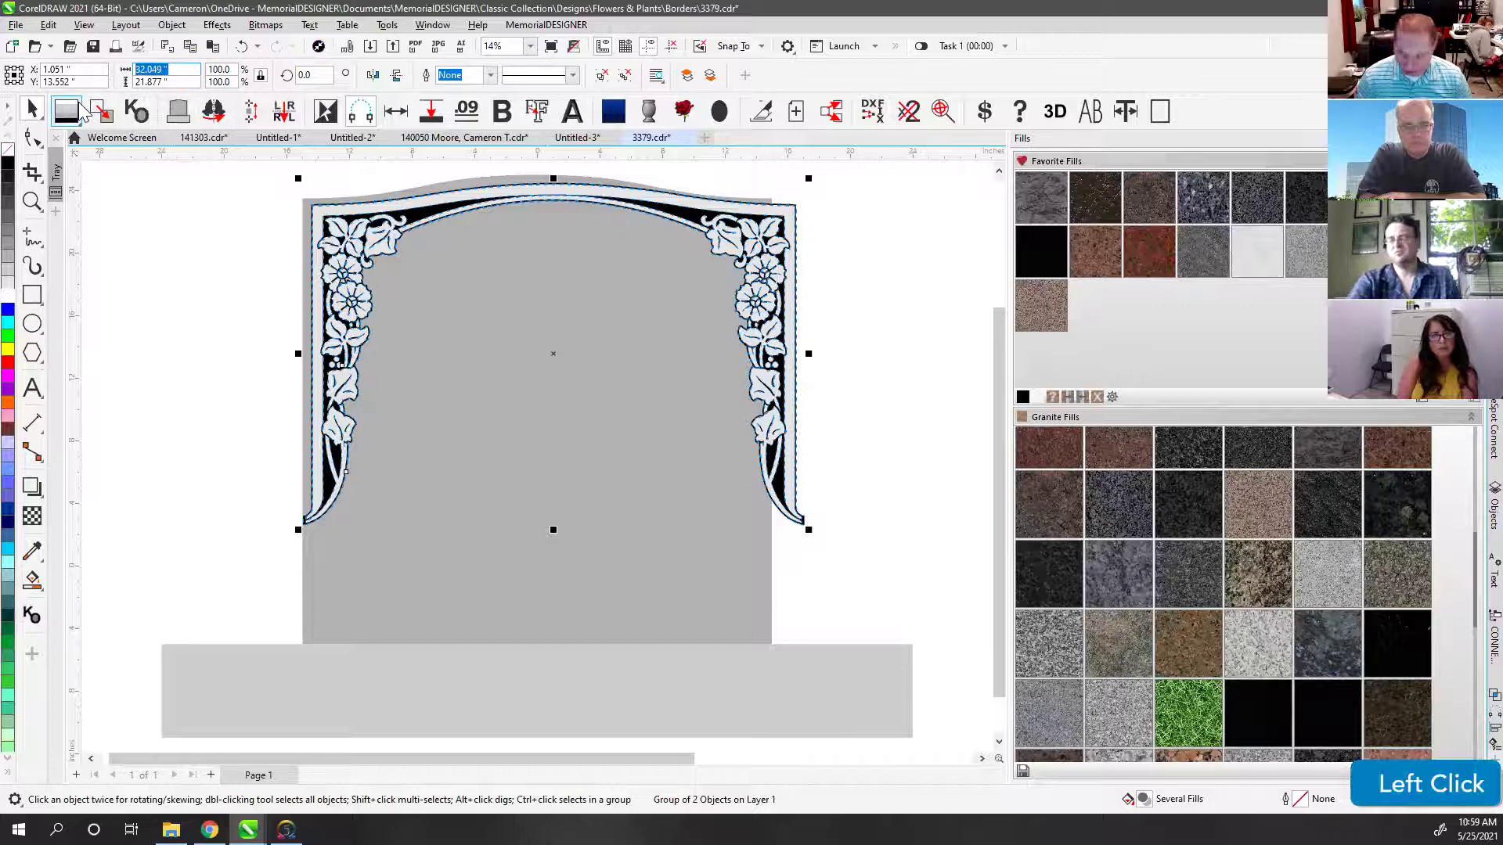
type("30")
key("Return")
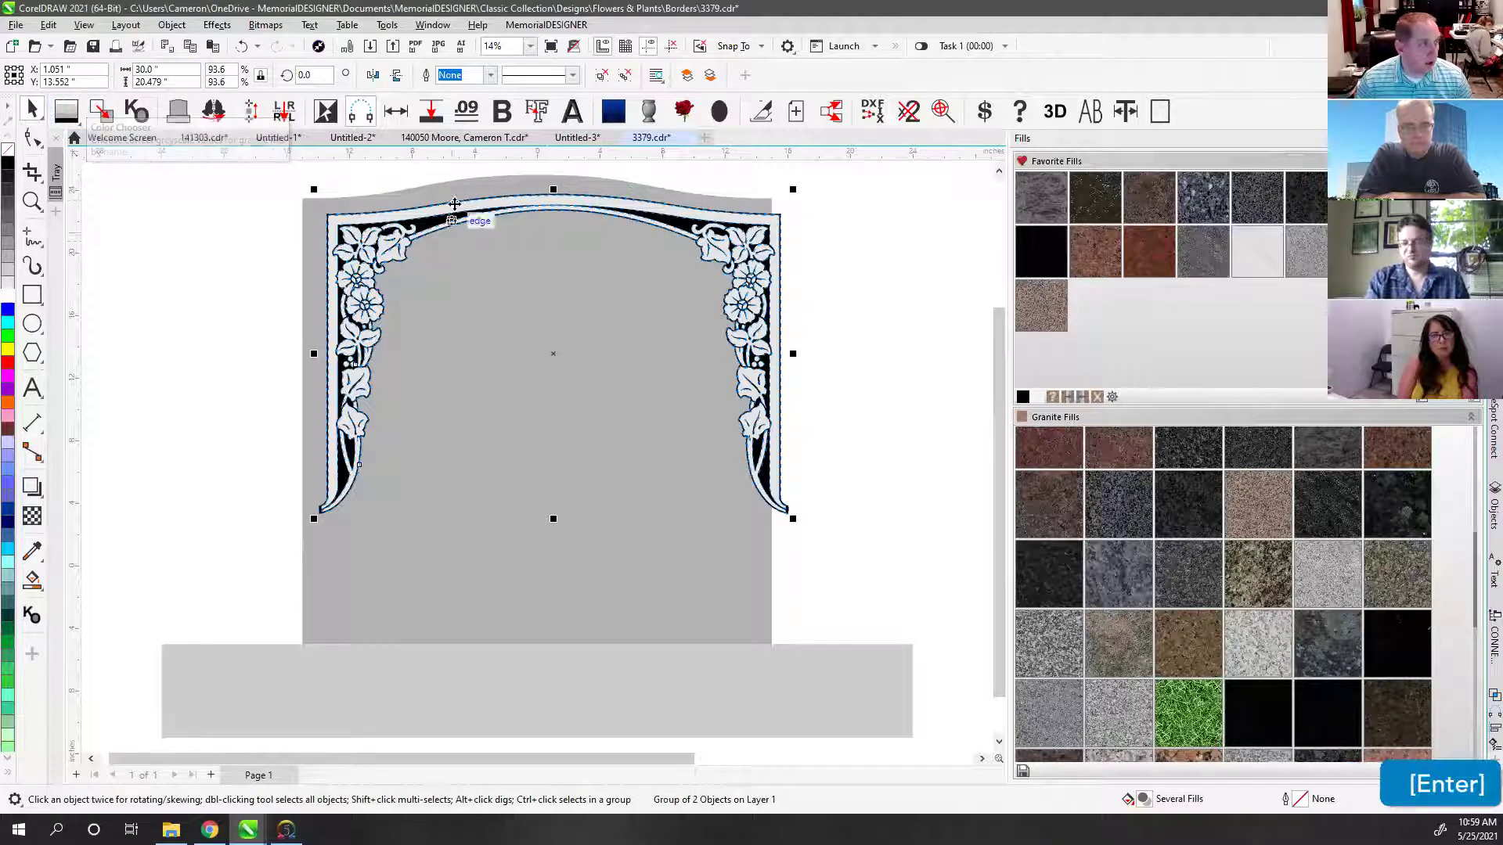
left_click(463, 191, "shift")
key("c")
left_click(333, 302)
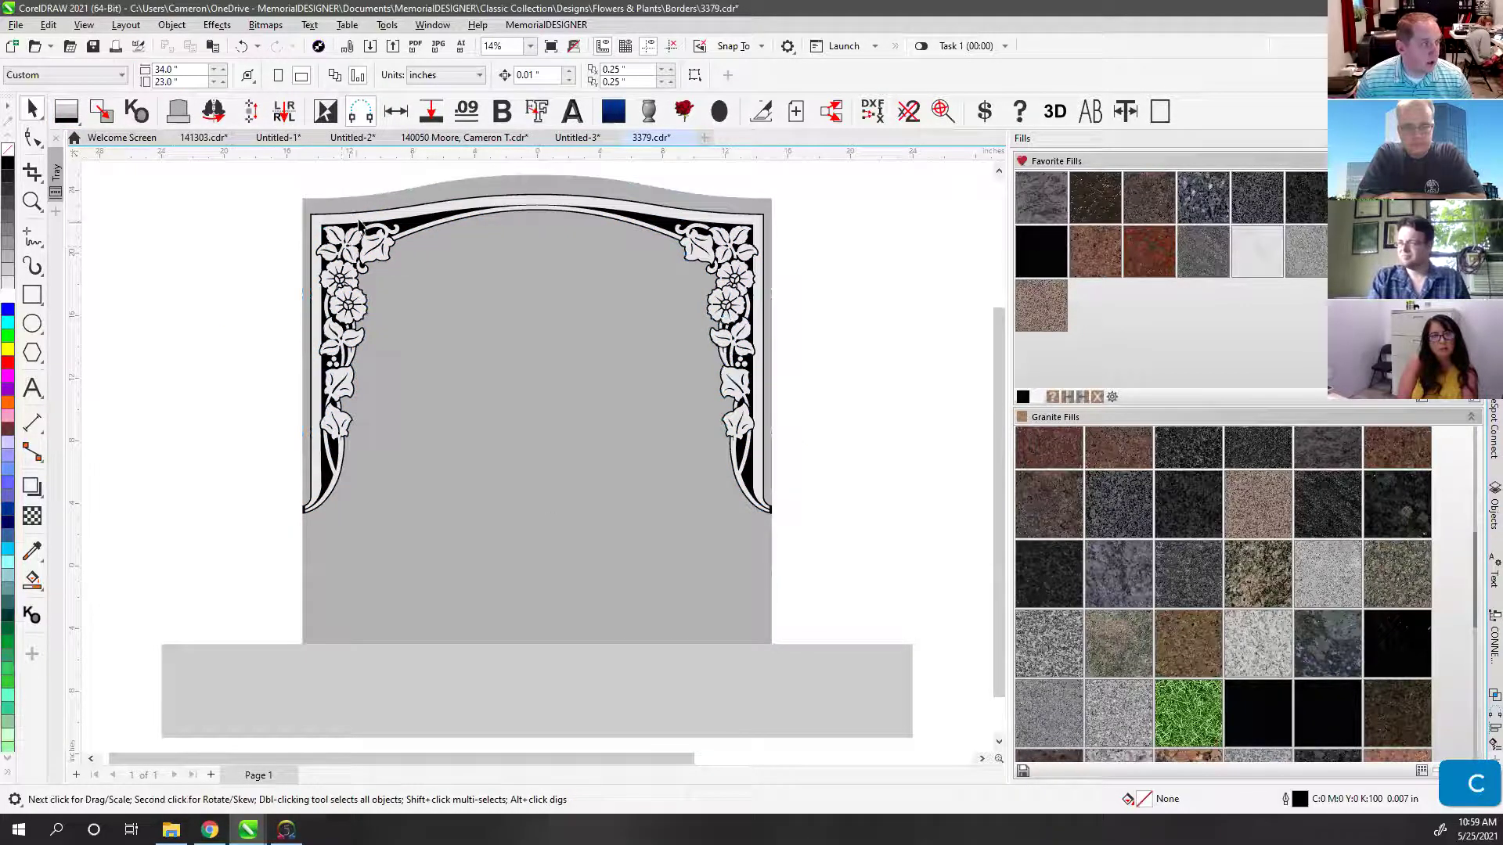
left_click(748, 469)
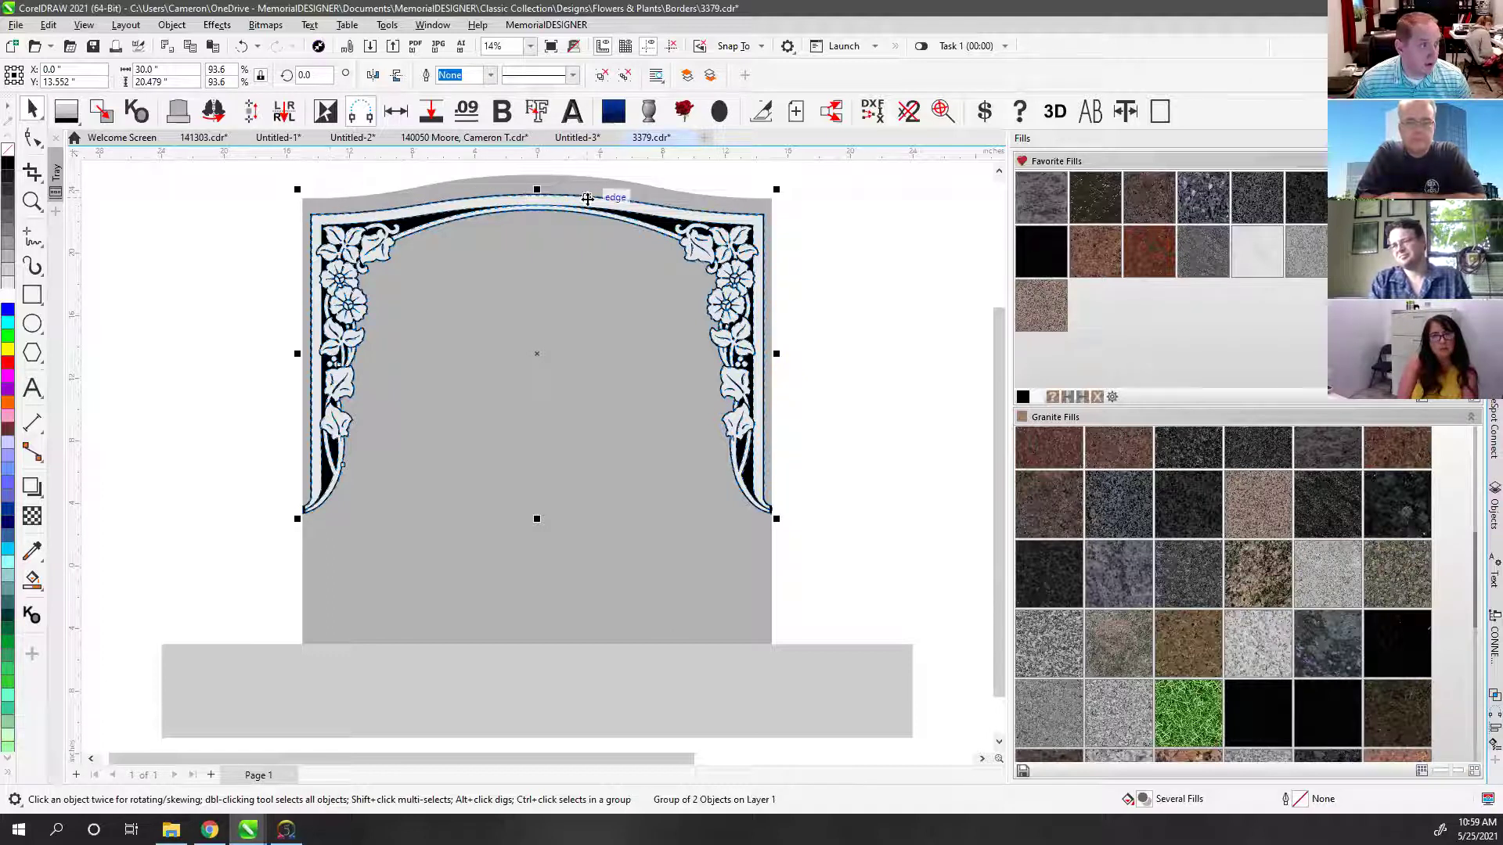
left_click(479, 180)
left_click(595, 170)
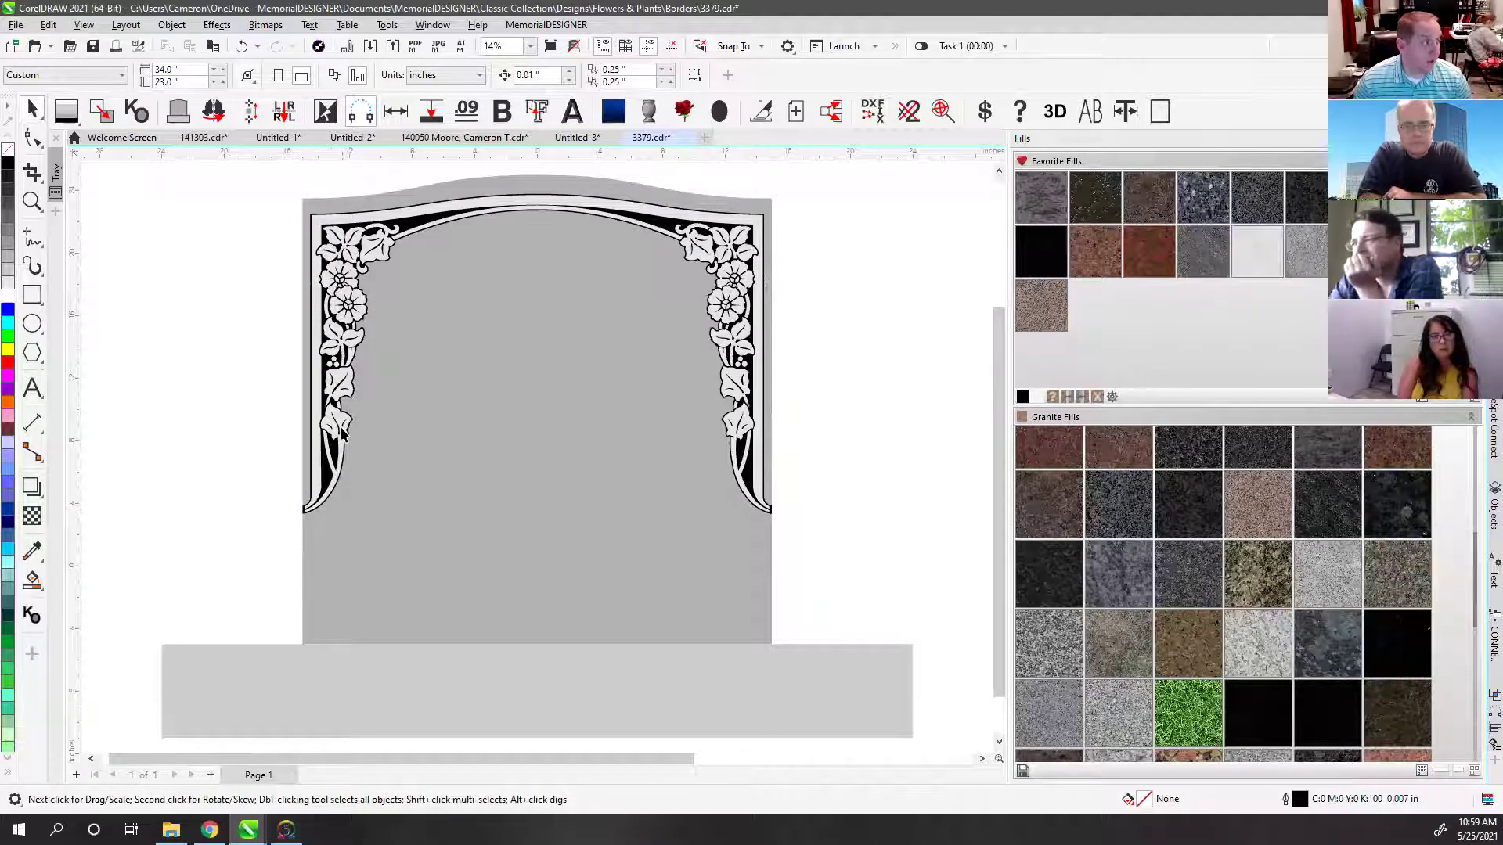
Step: Draw a short test line across the top border, delete it, and zoom out
scroll(384, 237, "up", 7)
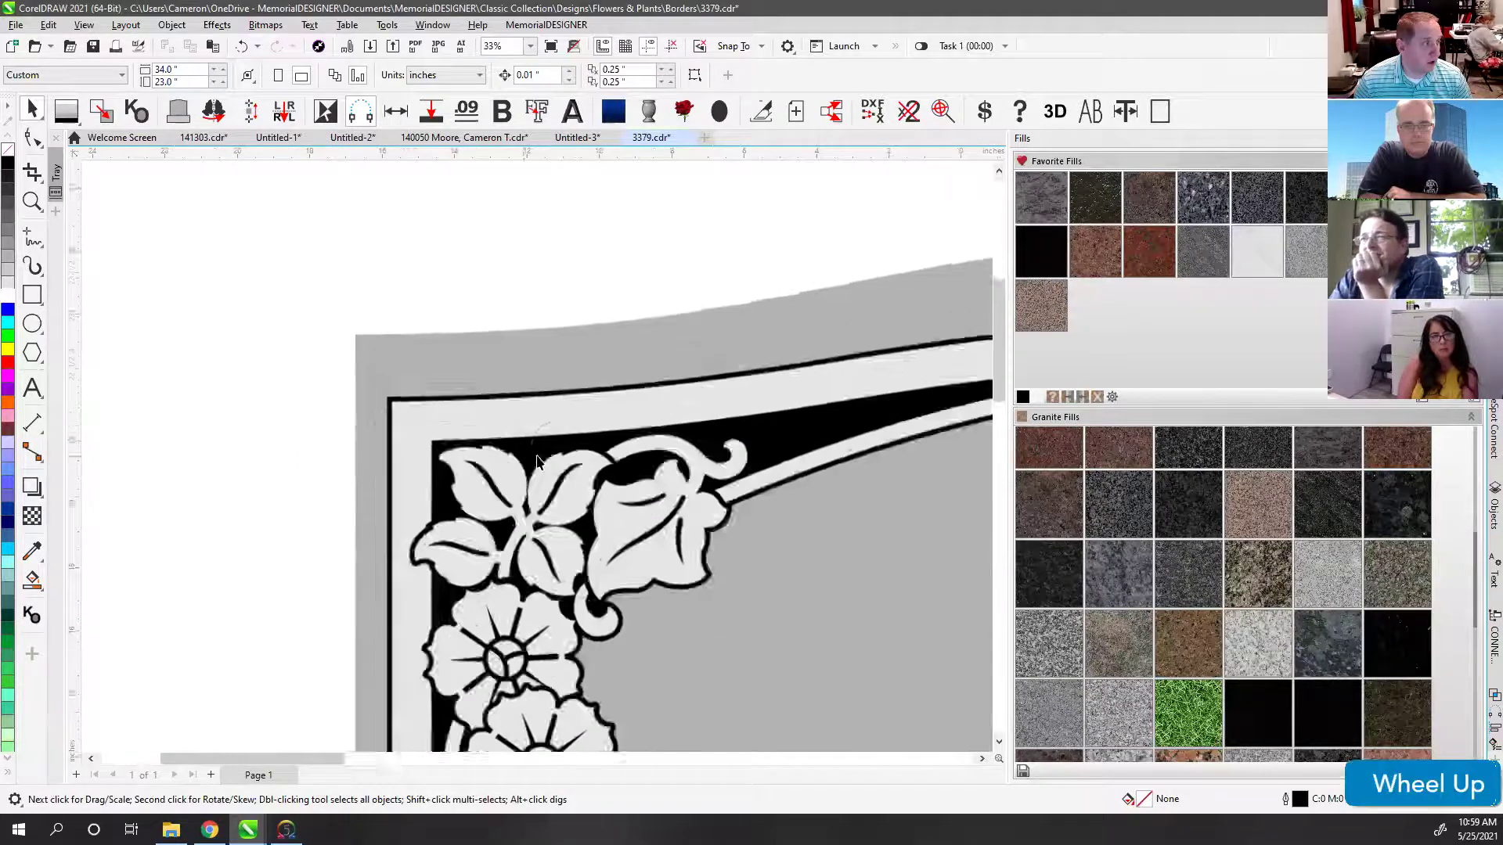
scroll(466, 440, "up", 2)
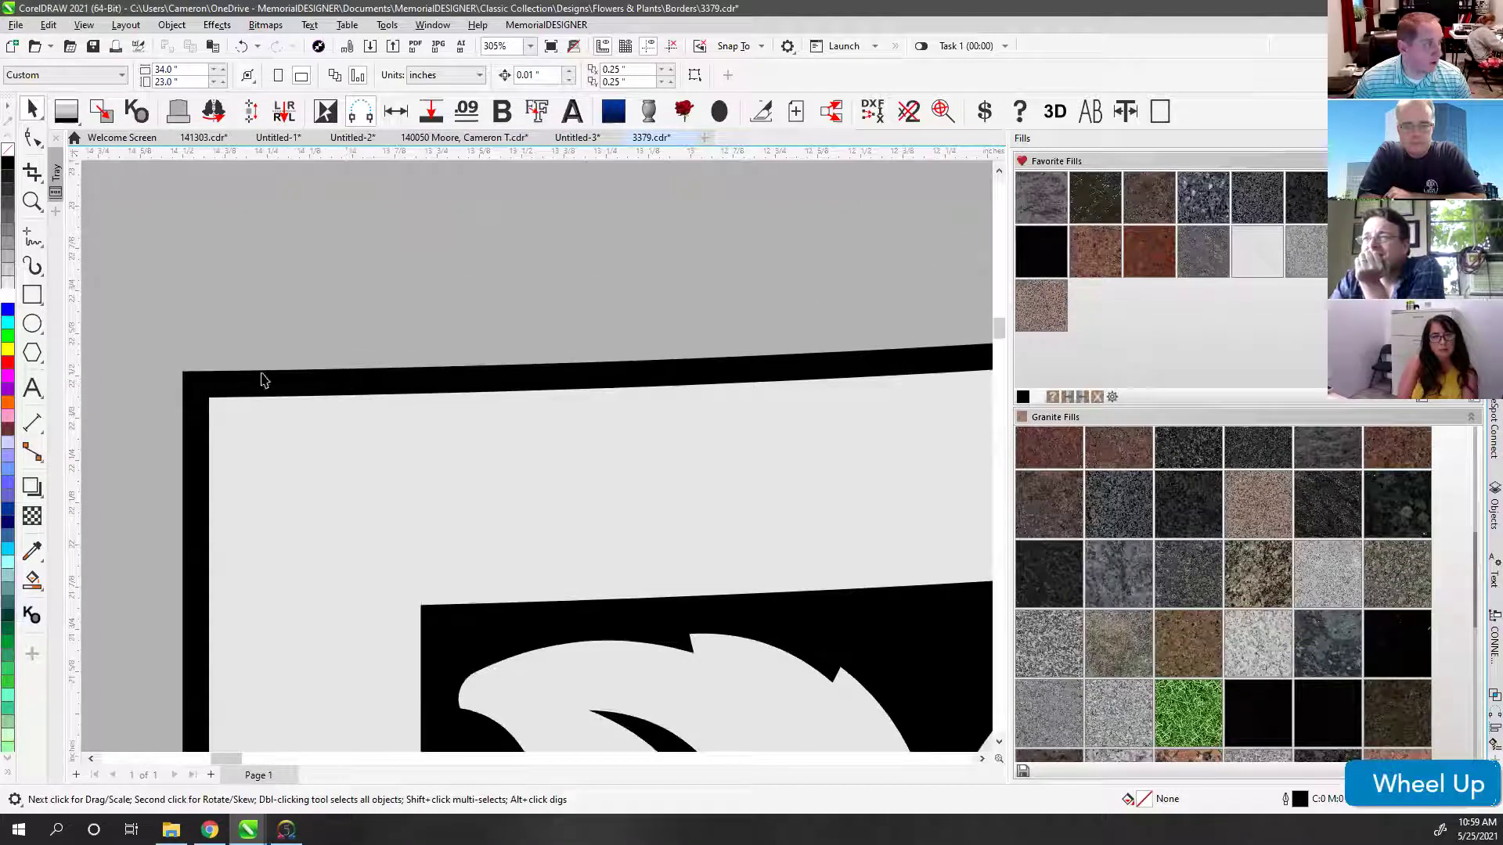
left_click(32, 237)
left_click(273, 370)
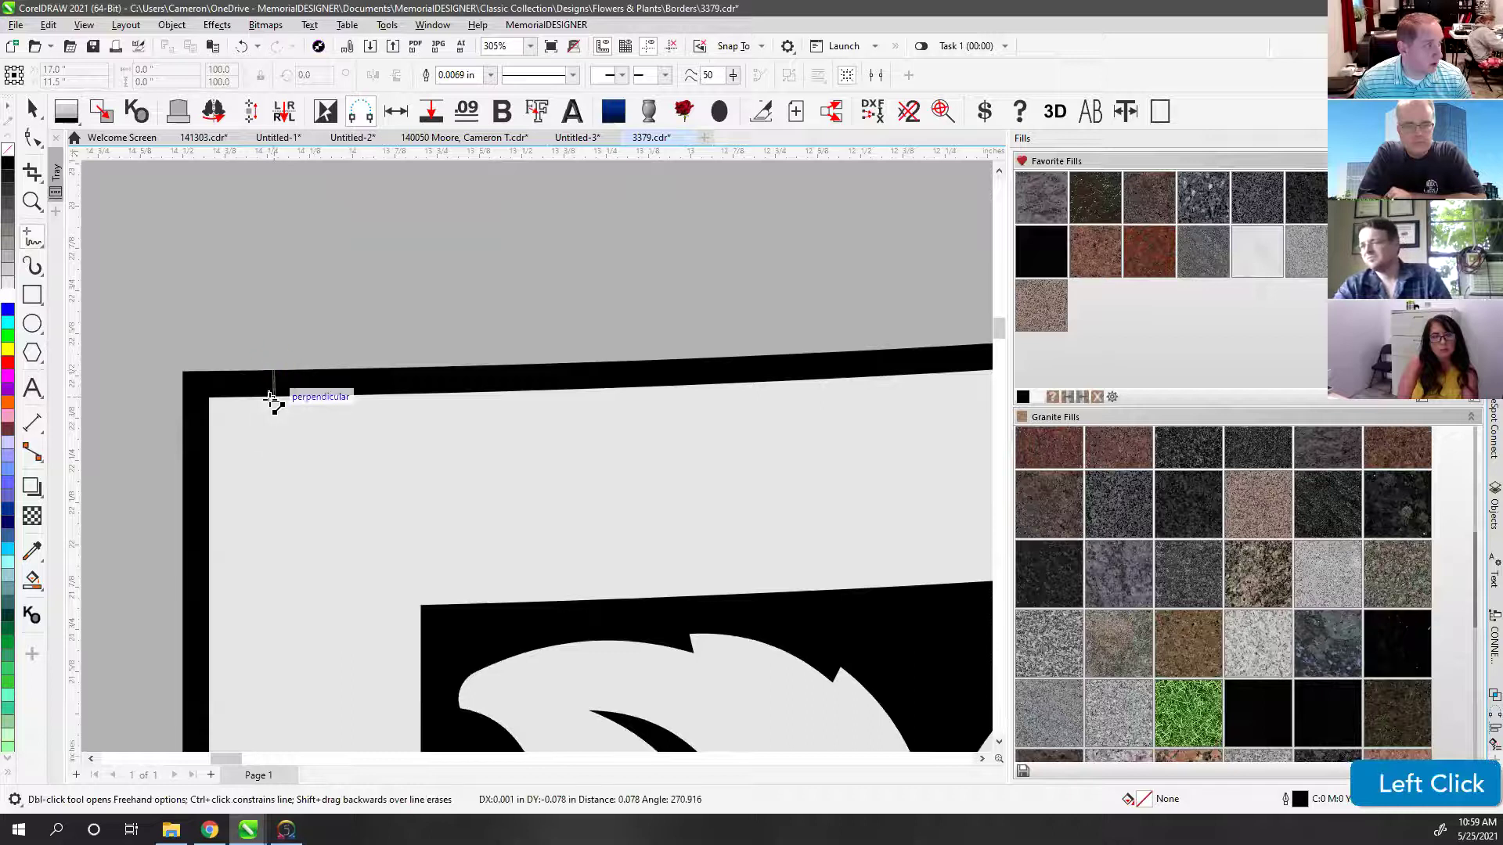
left_click(274, 396)
left_click(32, 108)
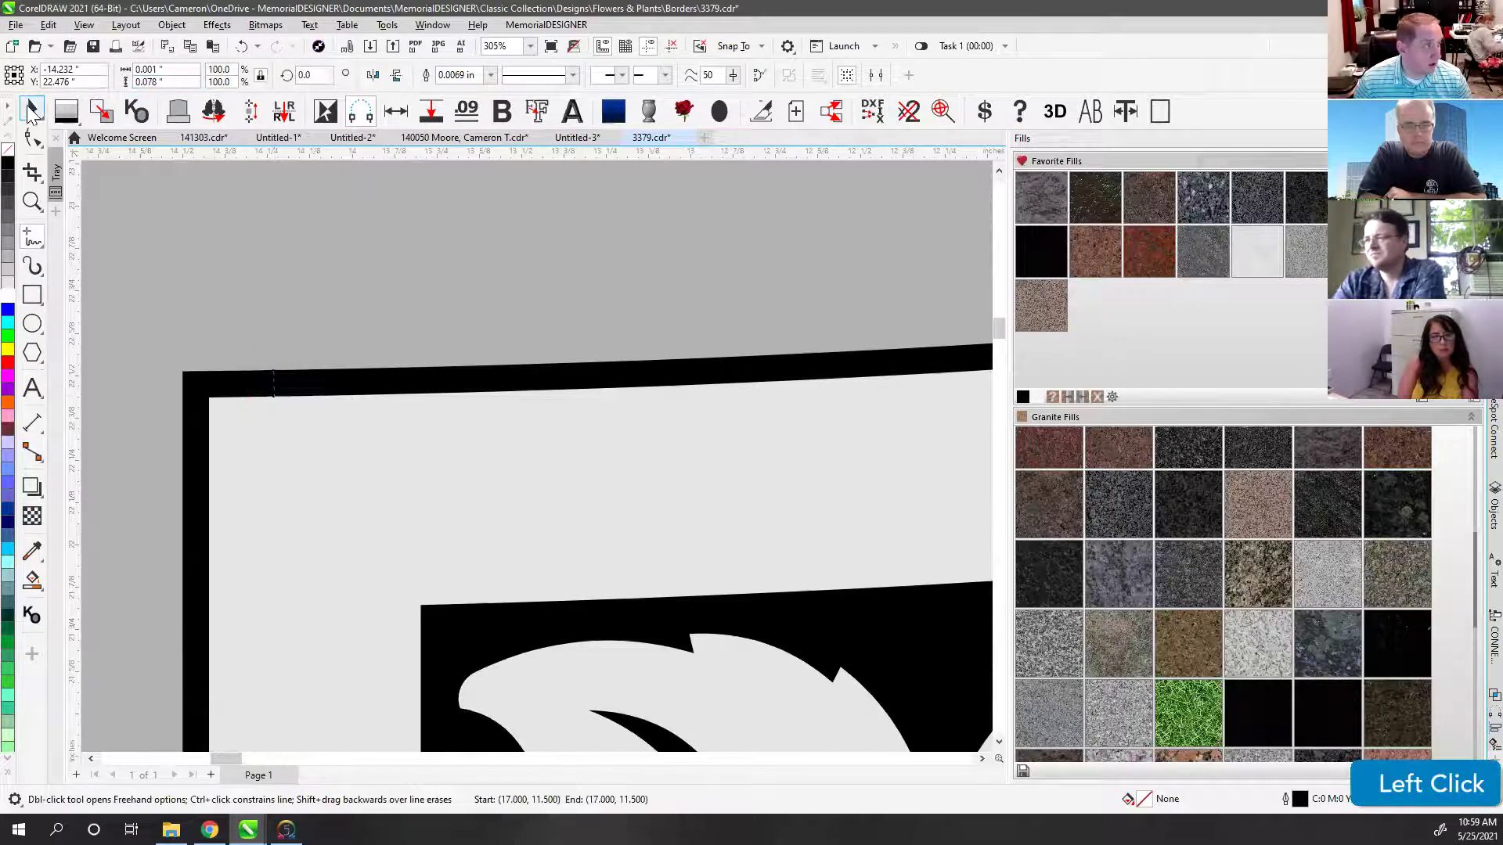
scroll(602, 475, "down", 2)
scroll(537, 456, "down", 2)
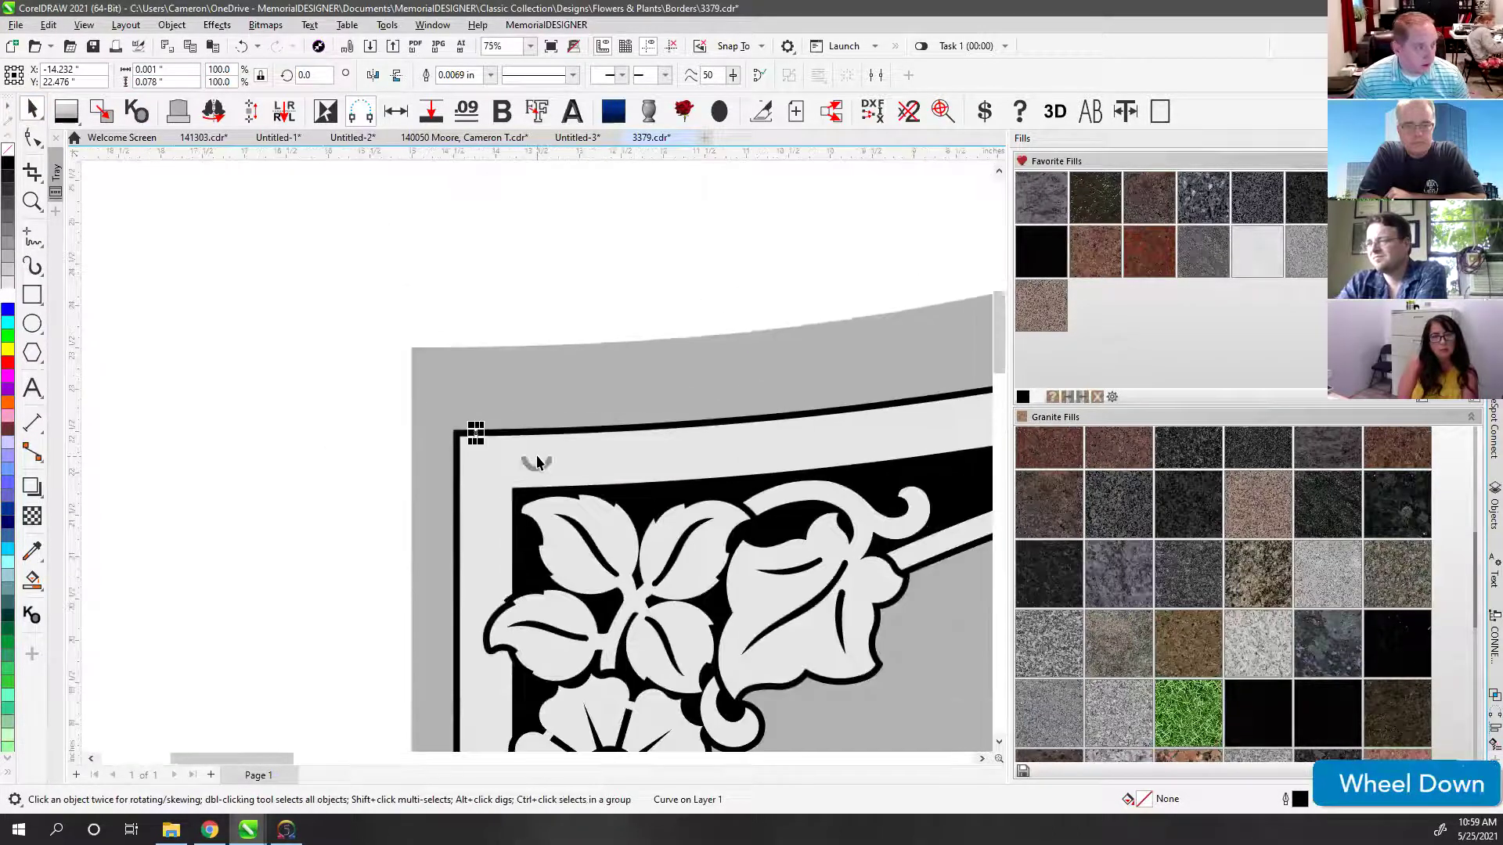
key("Delete")
key("F4")
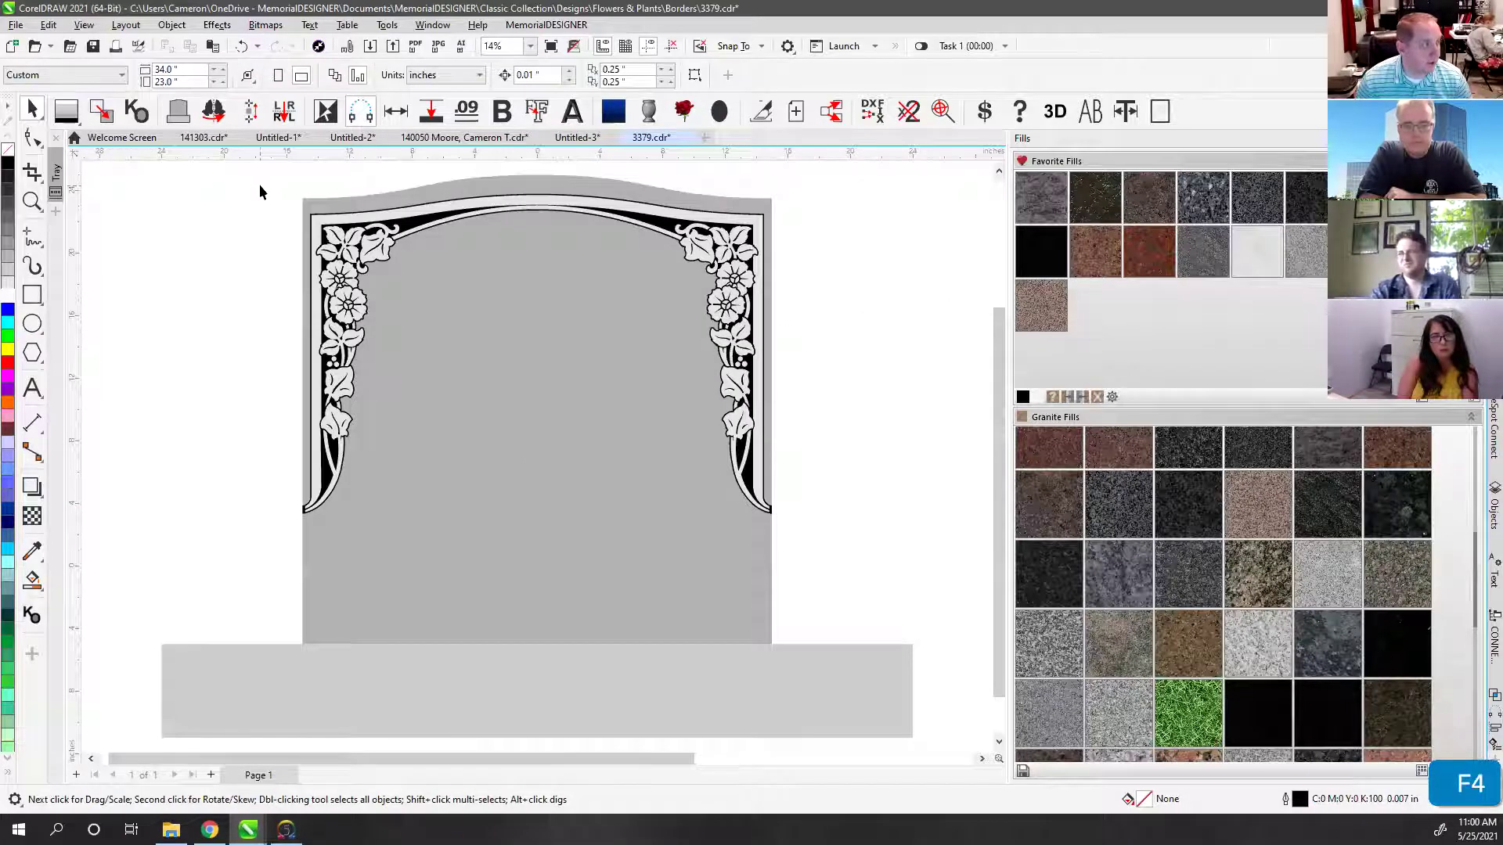
Step: Ungroup the floral border and combine its two pieces into one curve
left_click(357, 227)
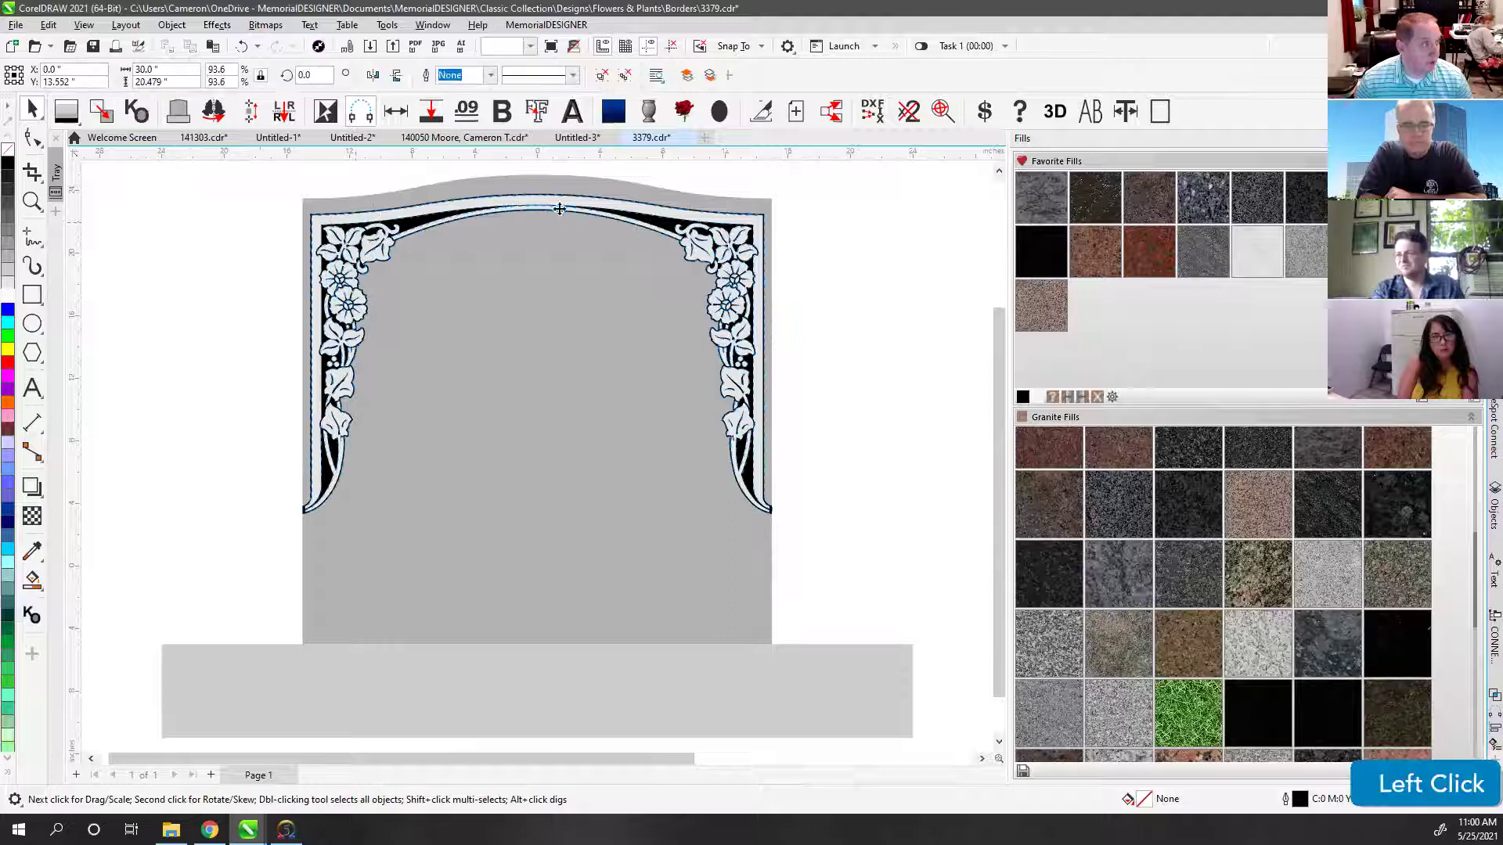
left_click(422, 78)
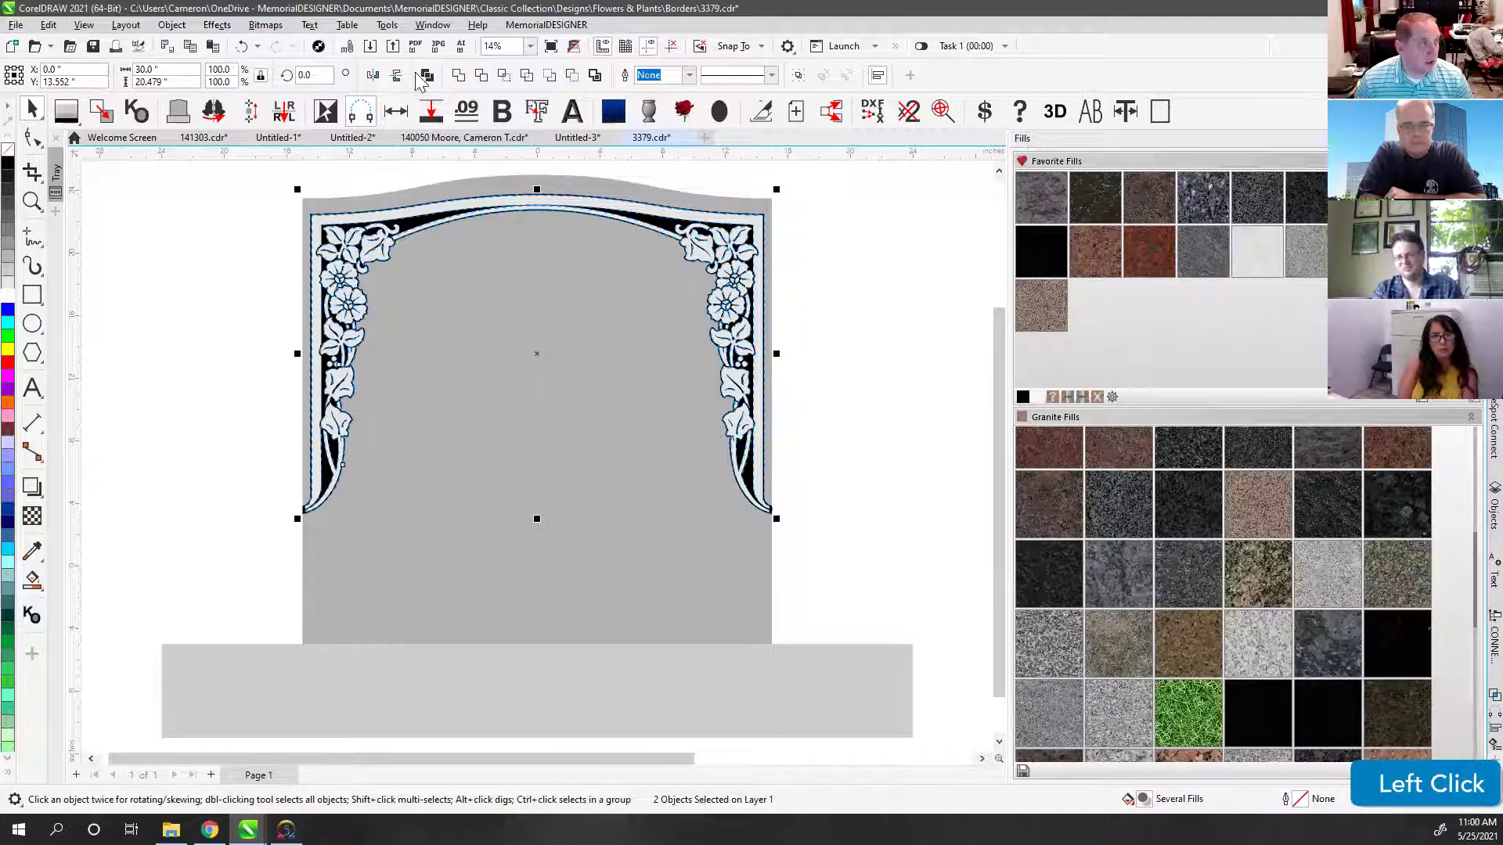
left_click(427, 74)
Step: Draw a short vertical freehand reference line across the lower arch line
left_click(32, 237)
scroll(540, 464, "up", 3)
scroll(540, 463, "up", 5)
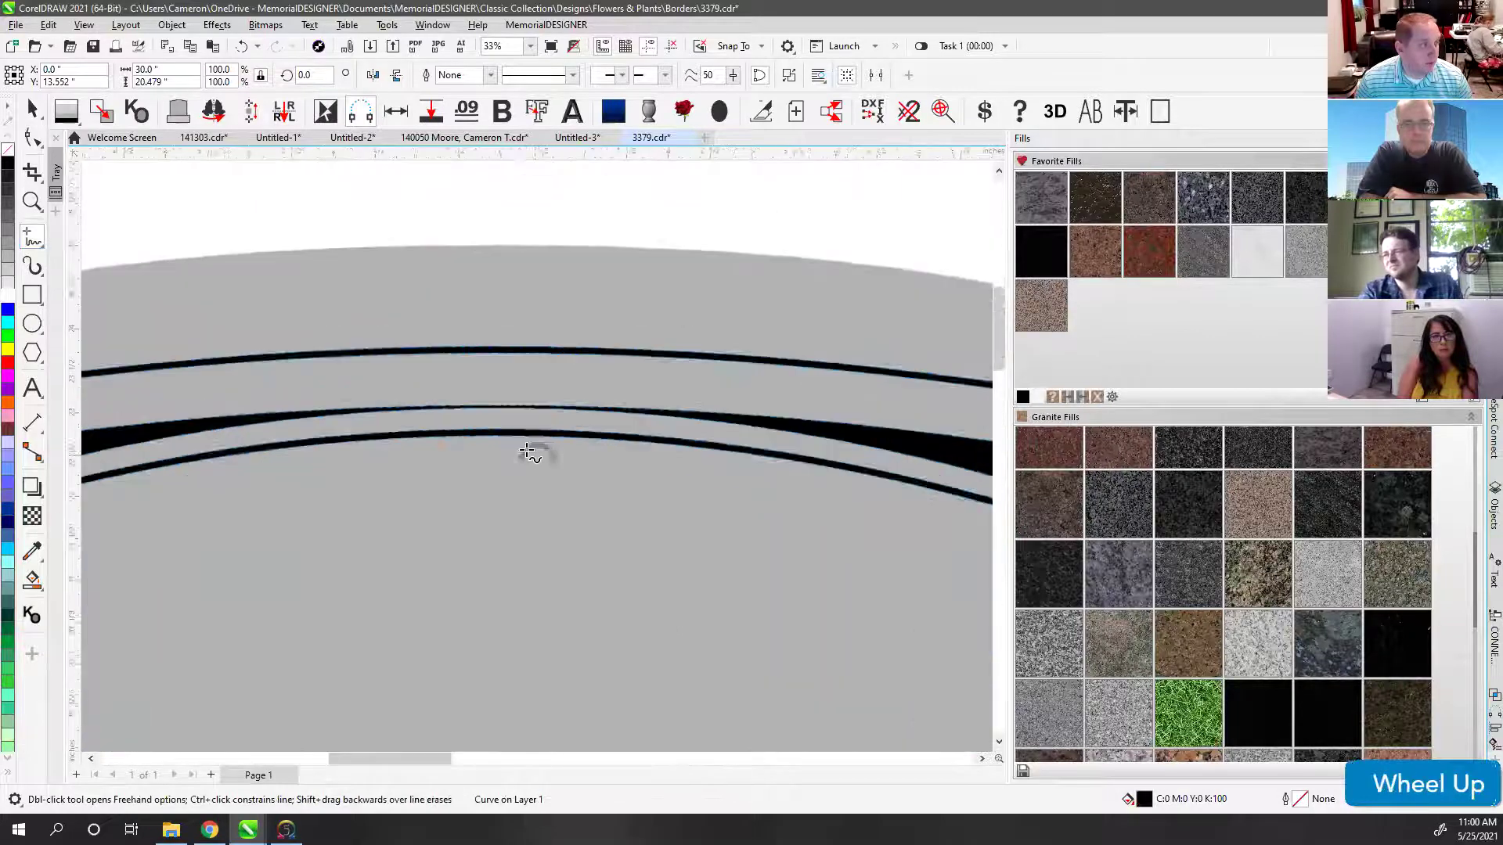
left_click(517, 405)
left_click(516, 426, "ctrl")
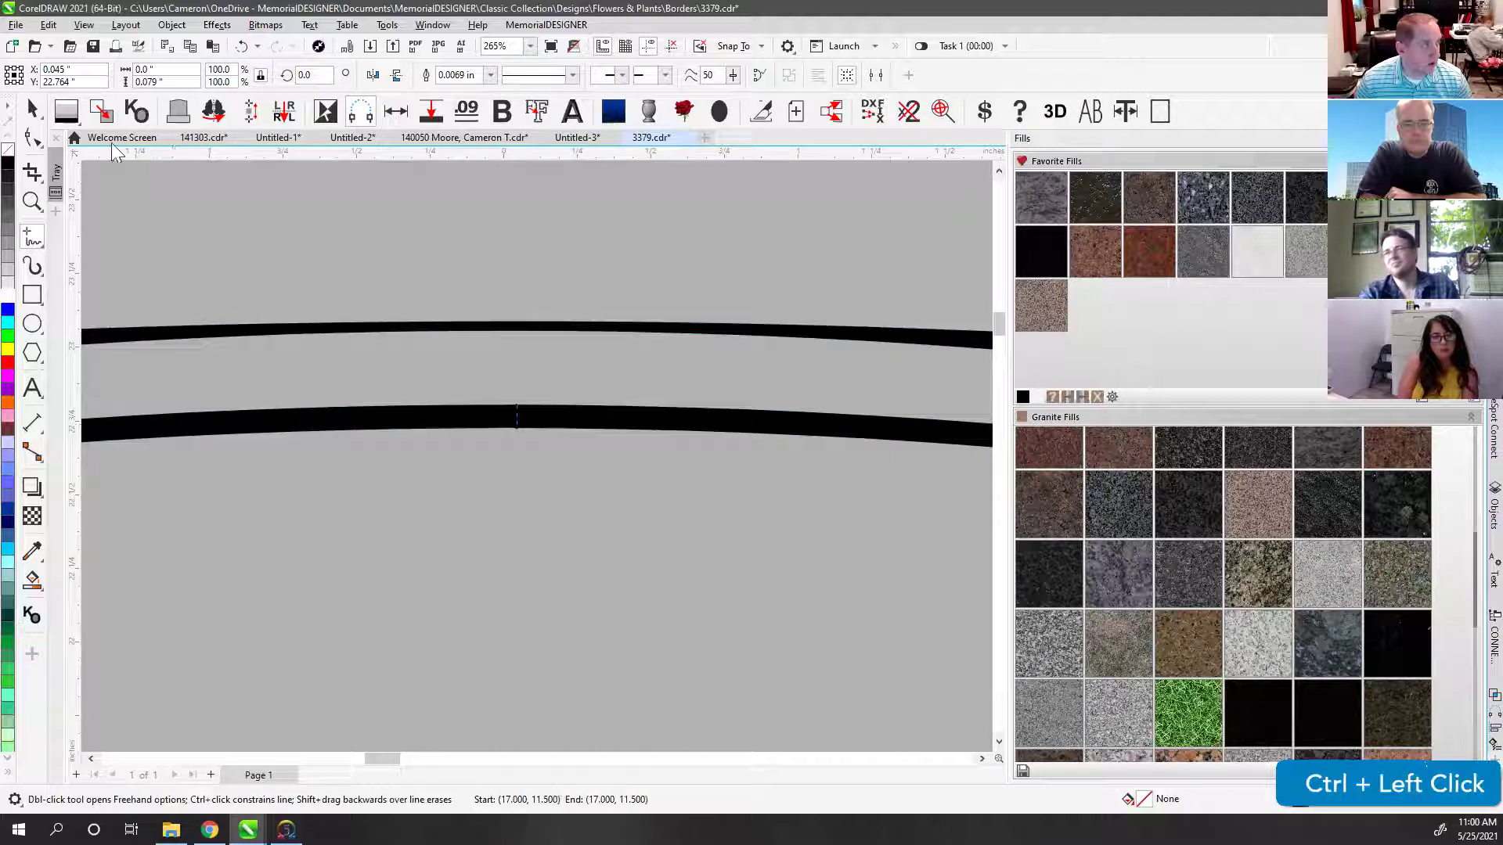
left_click(32, 108)
Step: Change the Blastable width preset to .09 inch and save it
left_click(423, 426, "shift")
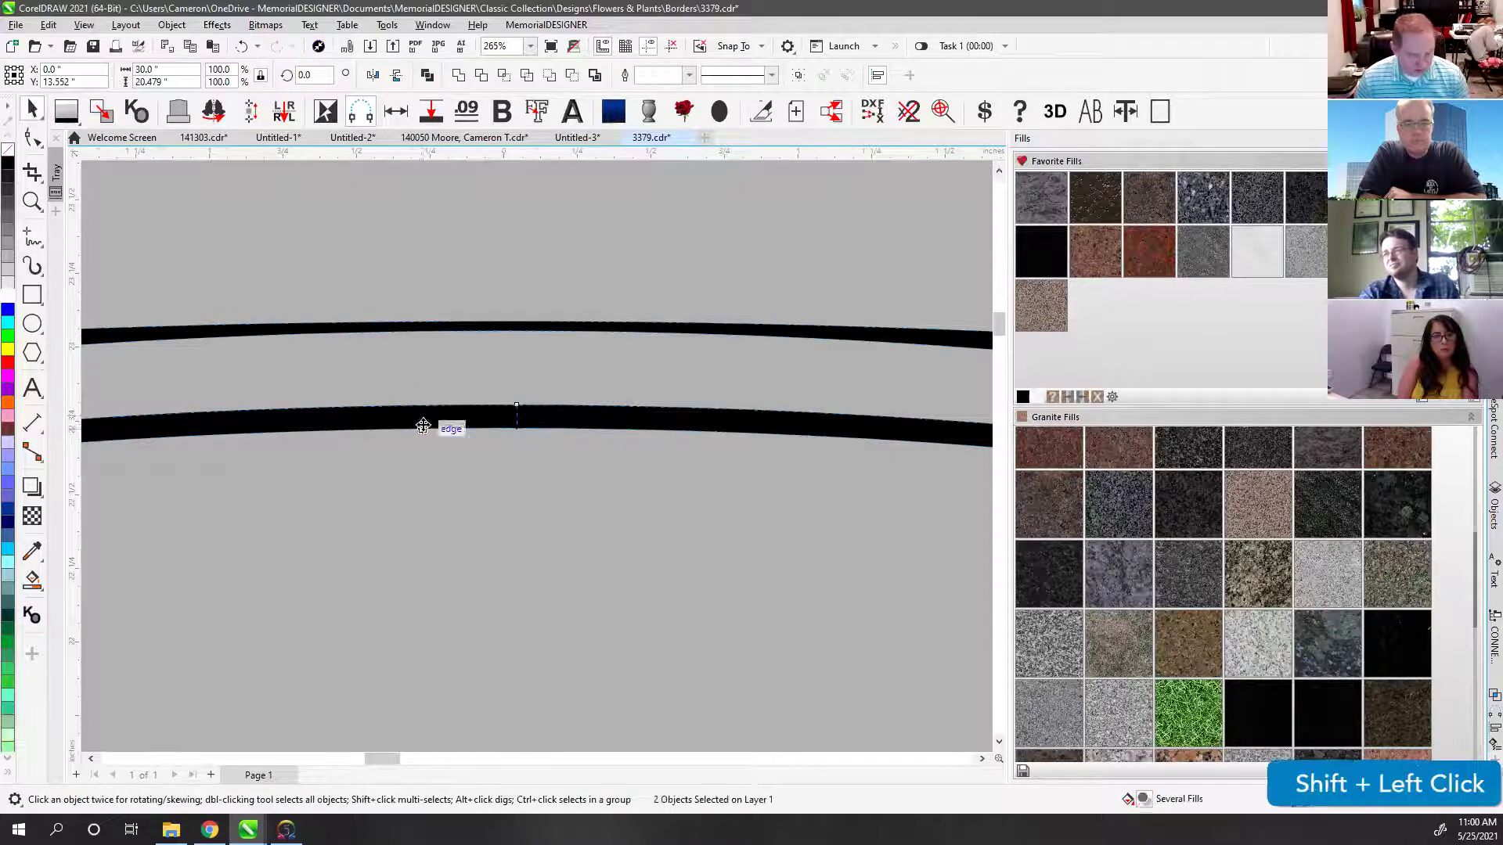
key("F4")
key("ctrl")
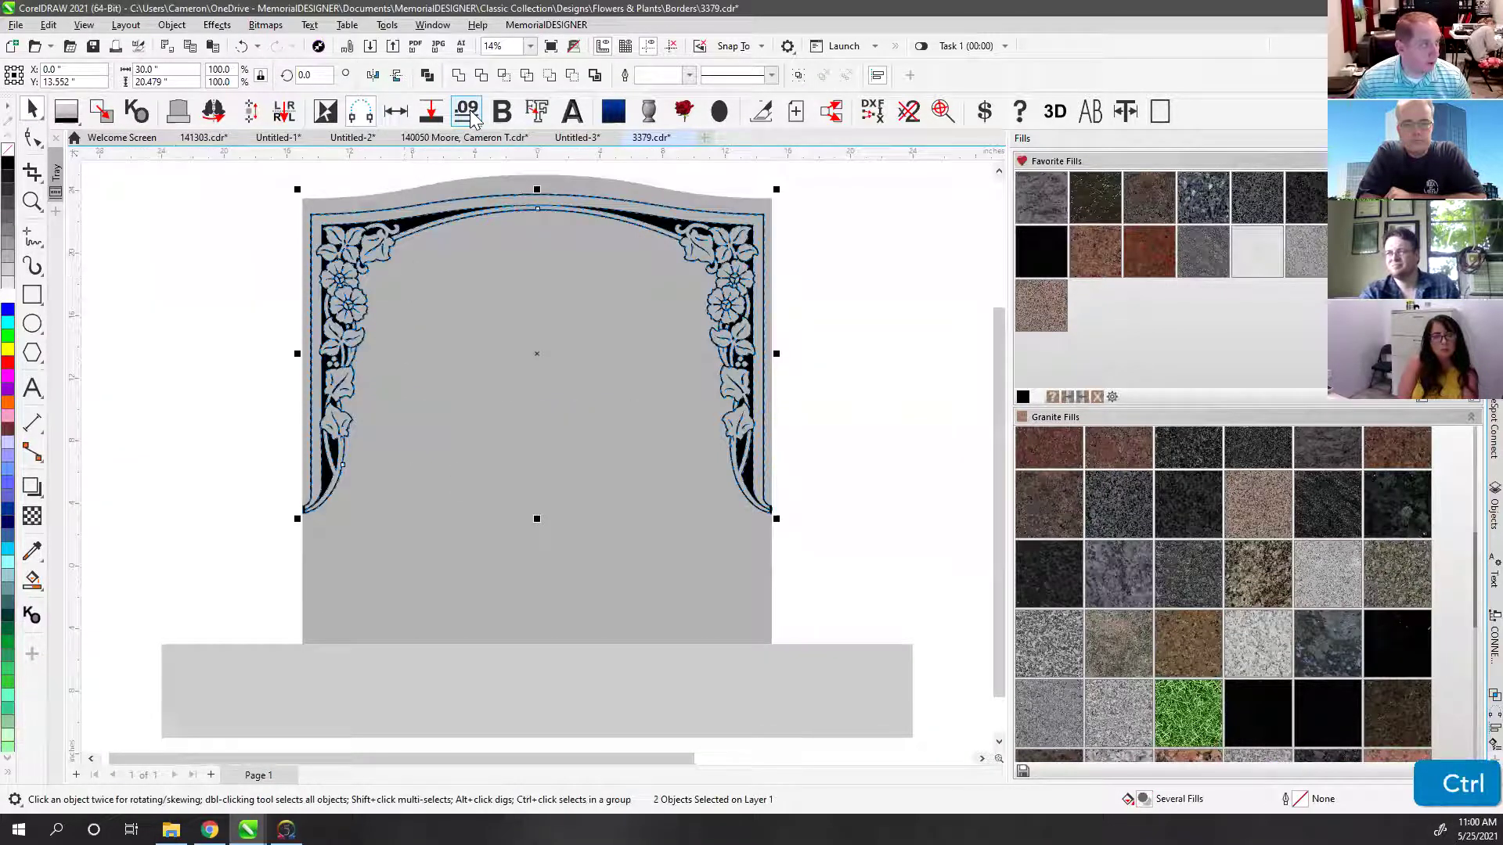
left_click(468, 112, "ctrl")
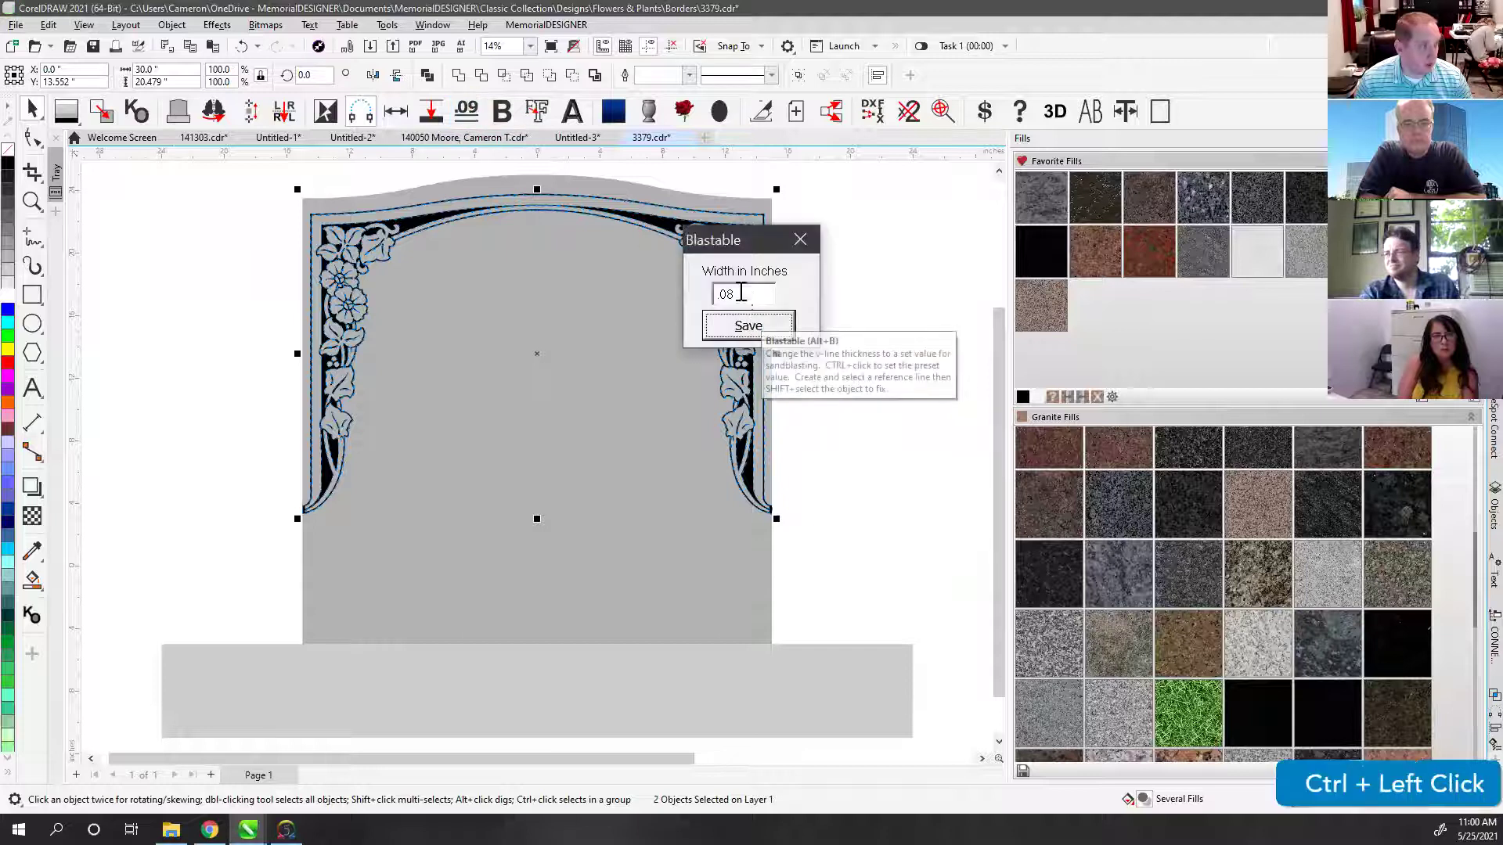
type(".09")
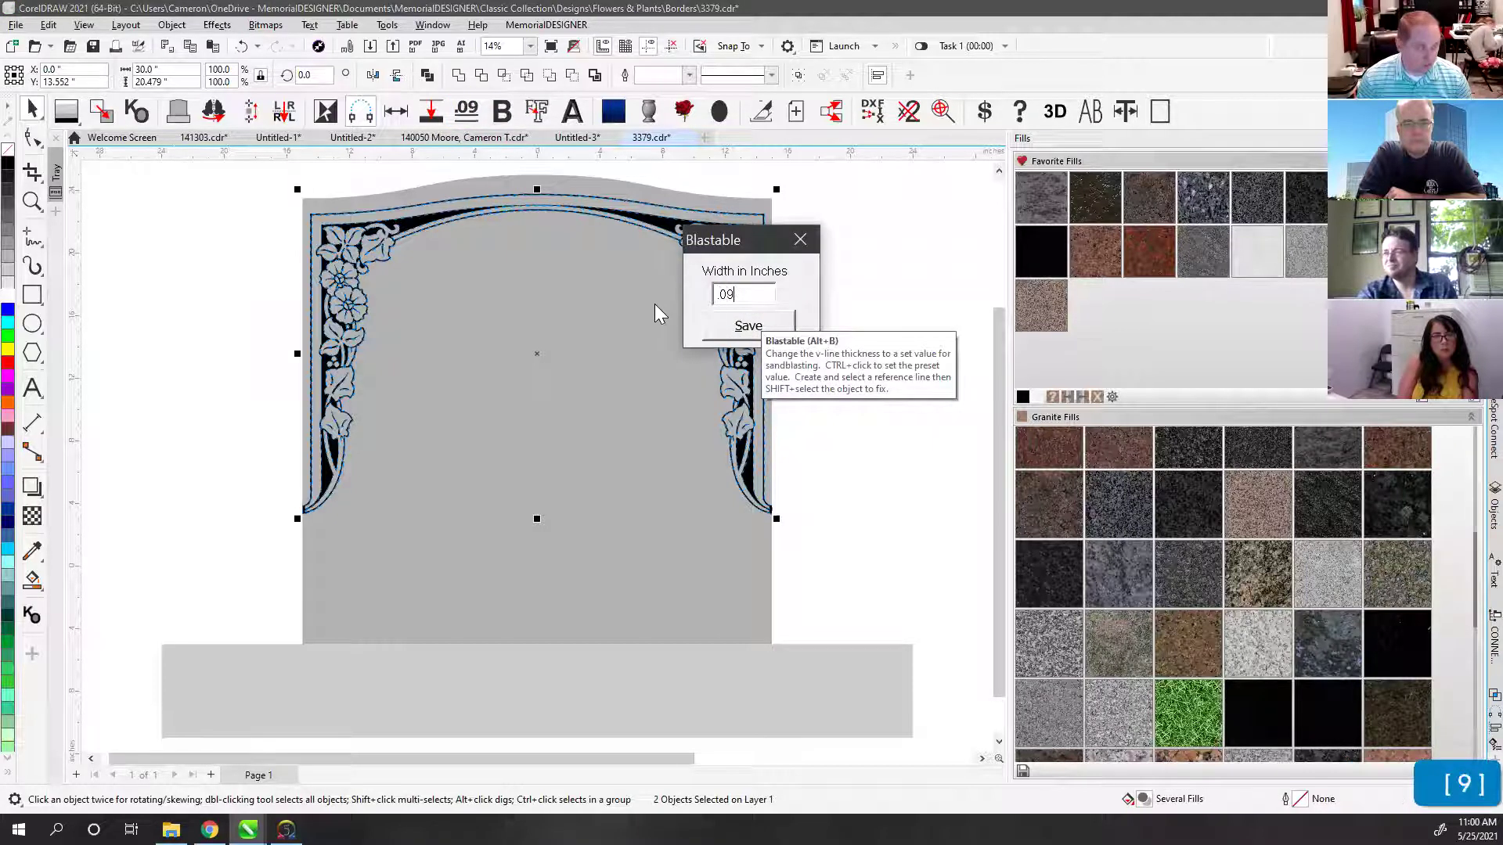
left_click(758, 327)
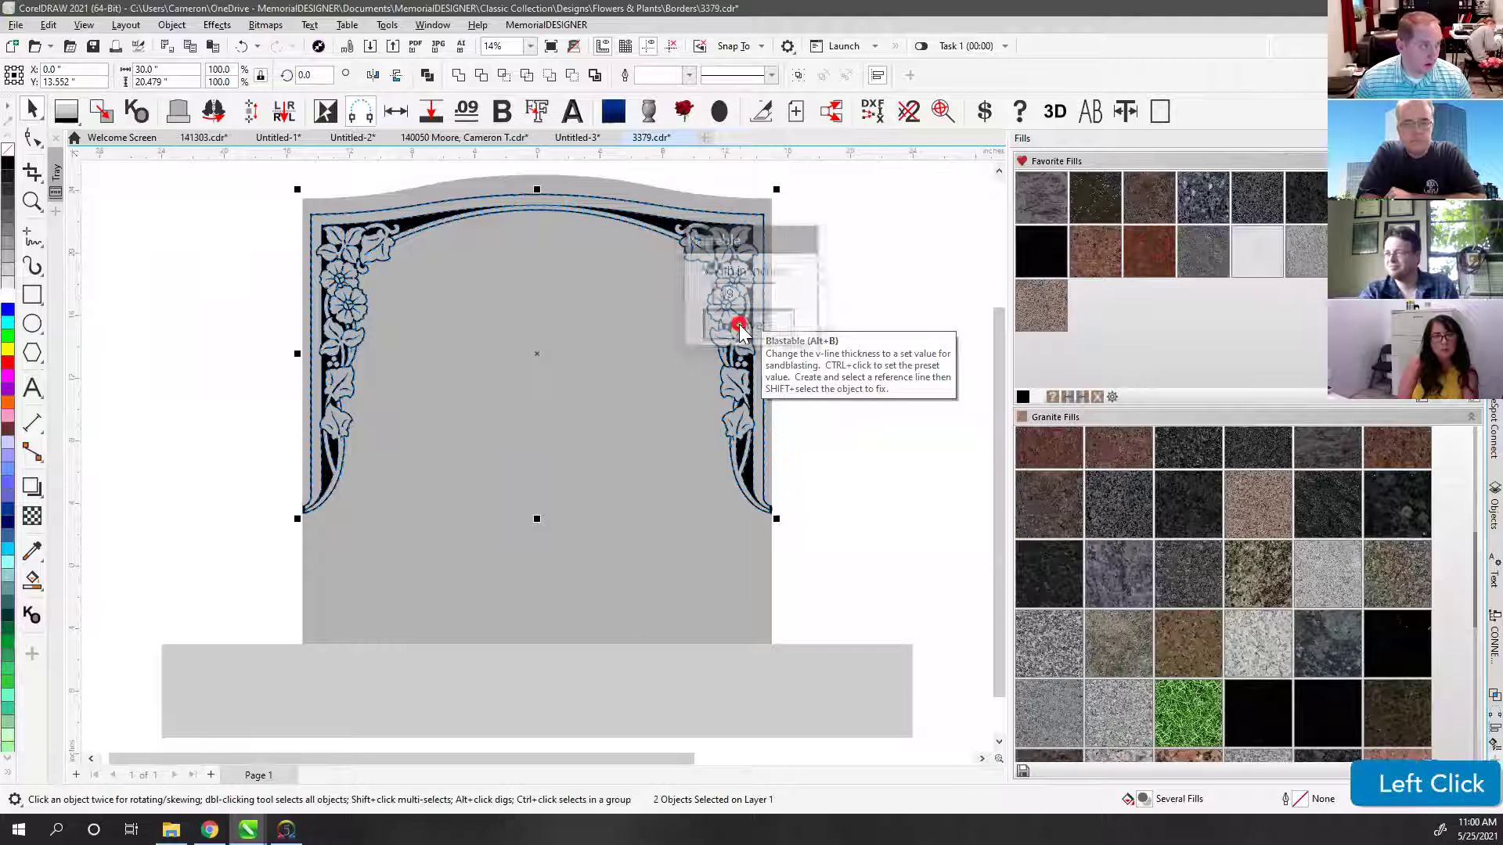
Step: Apply the .09 inch blastable width to the arch-top reference line and floral border
left_click(503, 112)
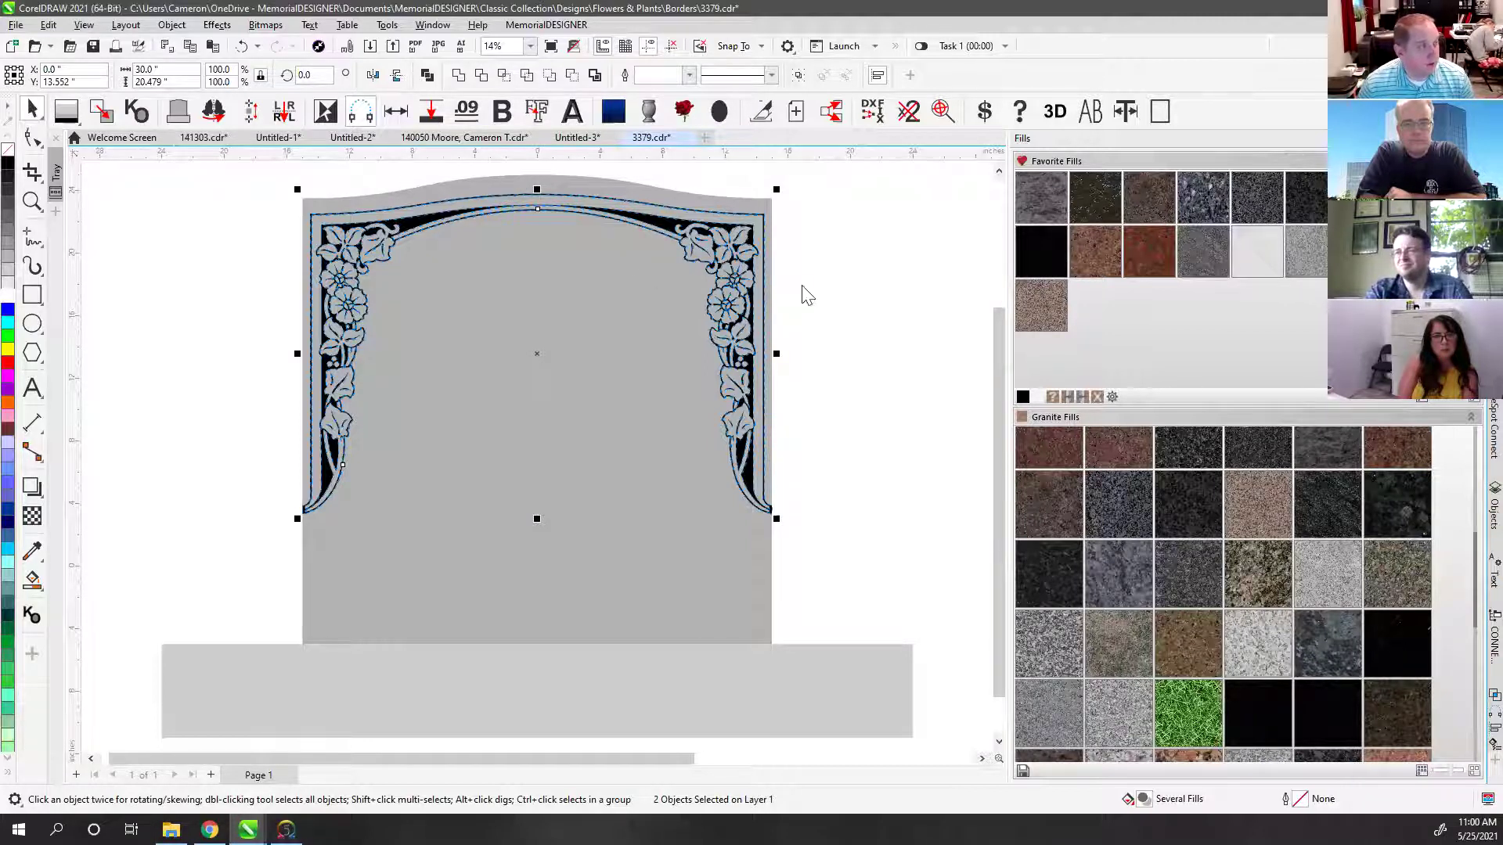
left_click(427, 177)
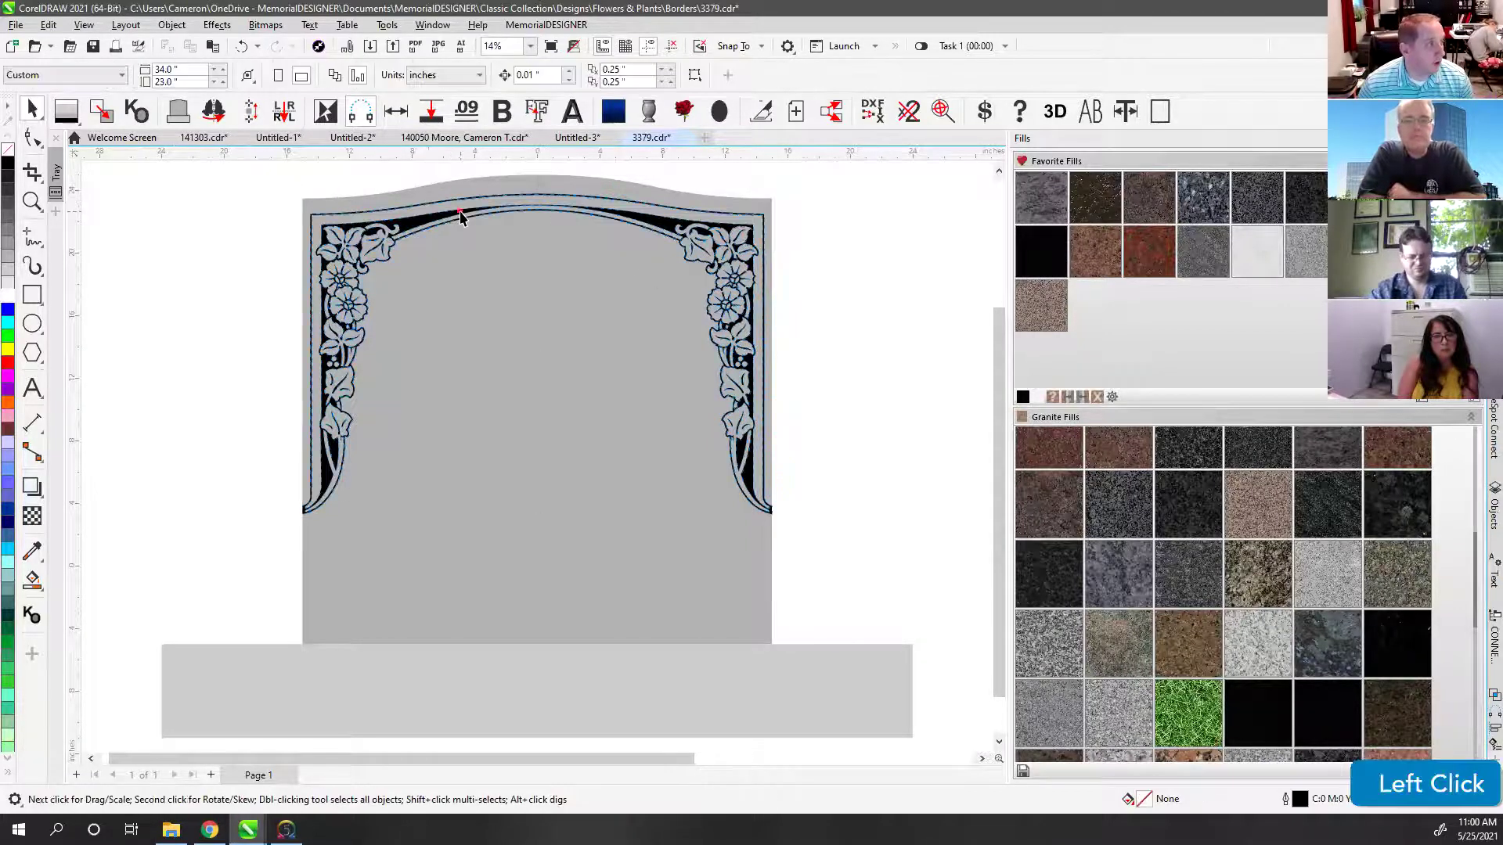
key("ctrl+z")
left_click(540, 213)
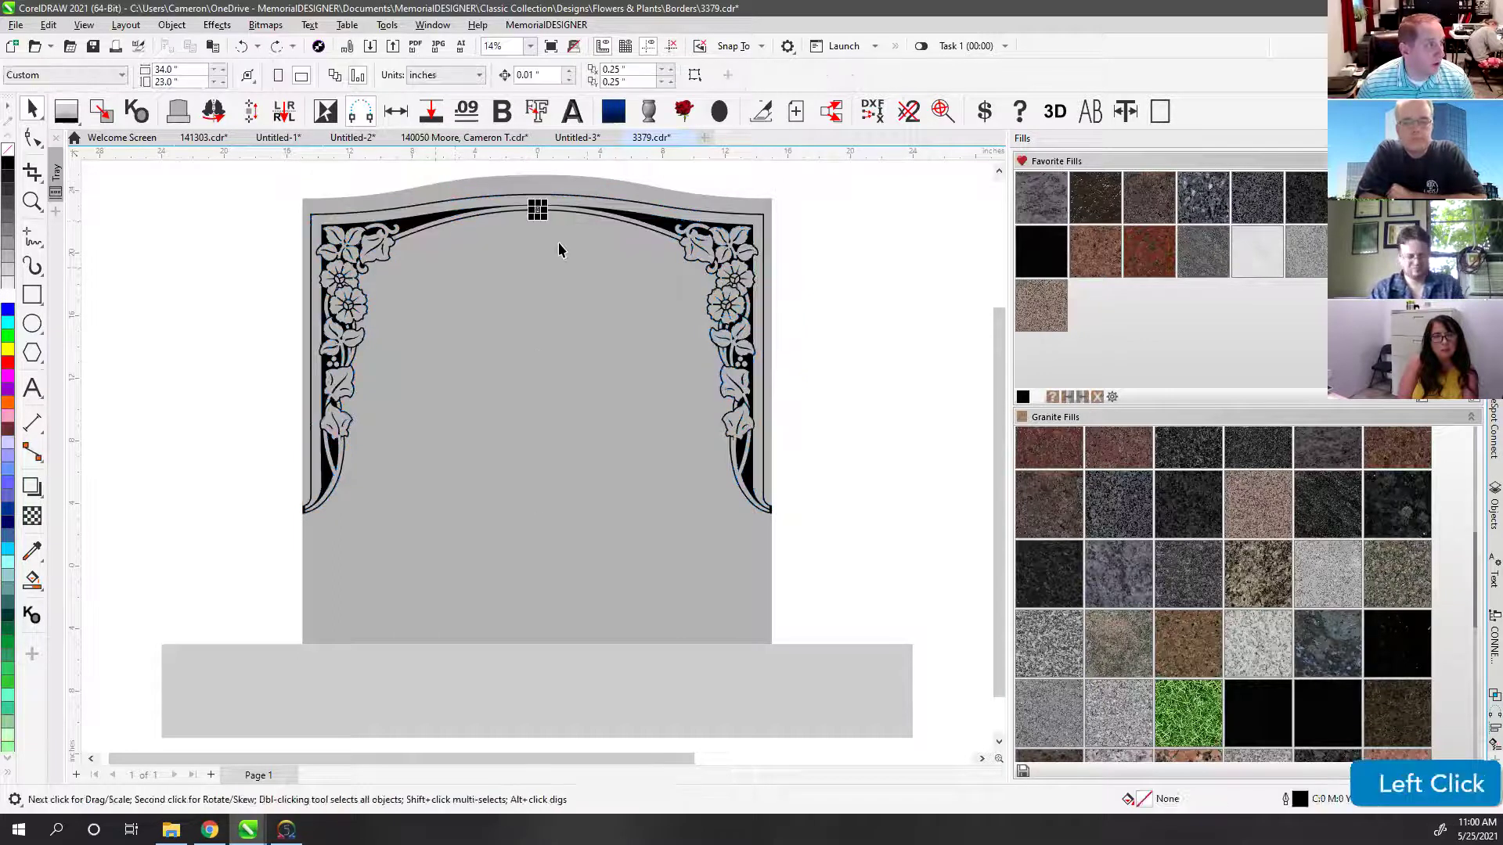
left_click(414, 224, "shift")
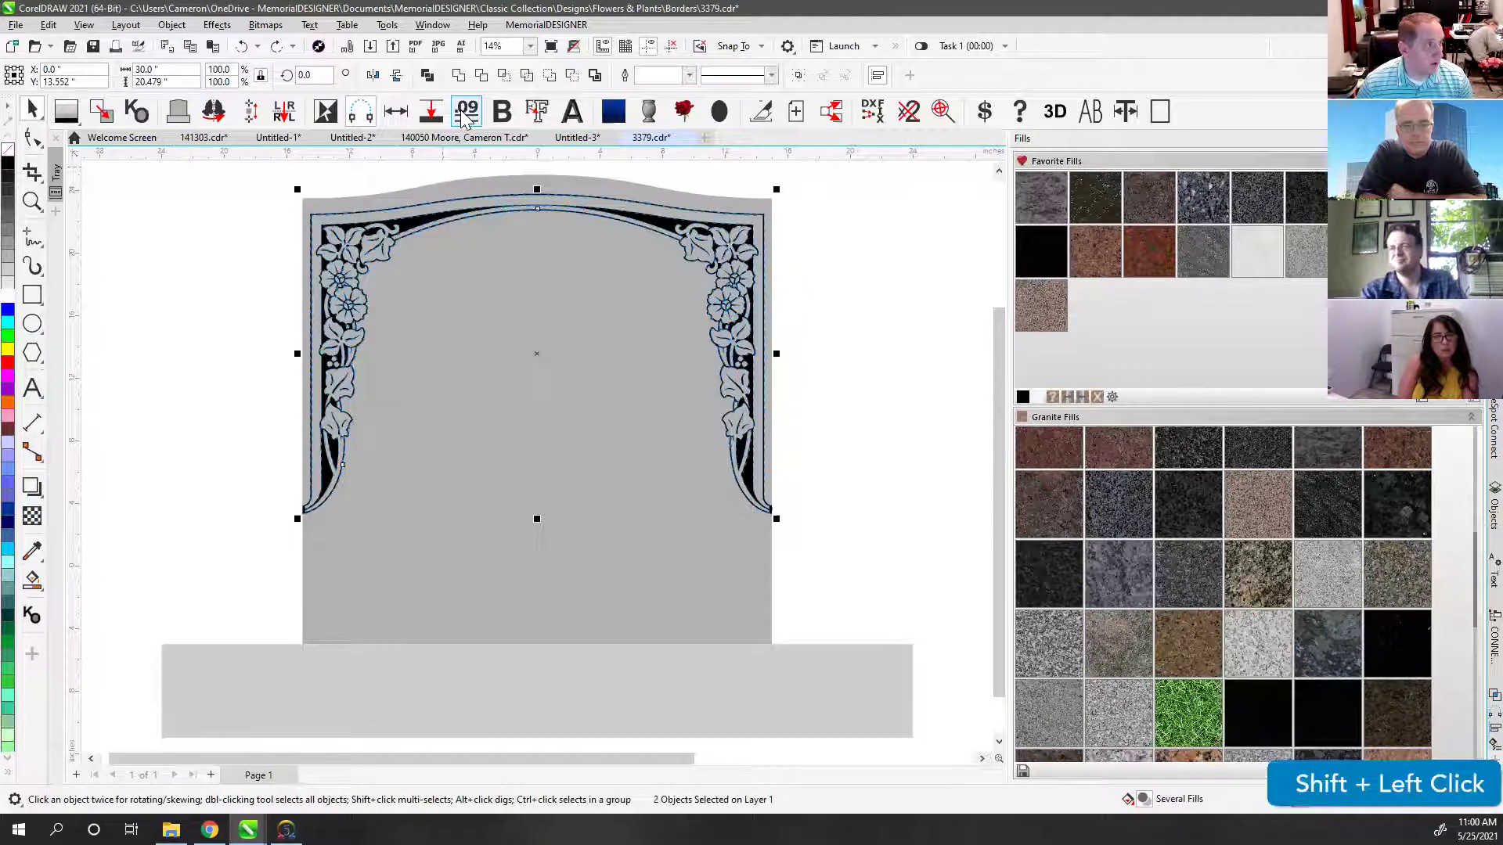
left_click(464, 116)
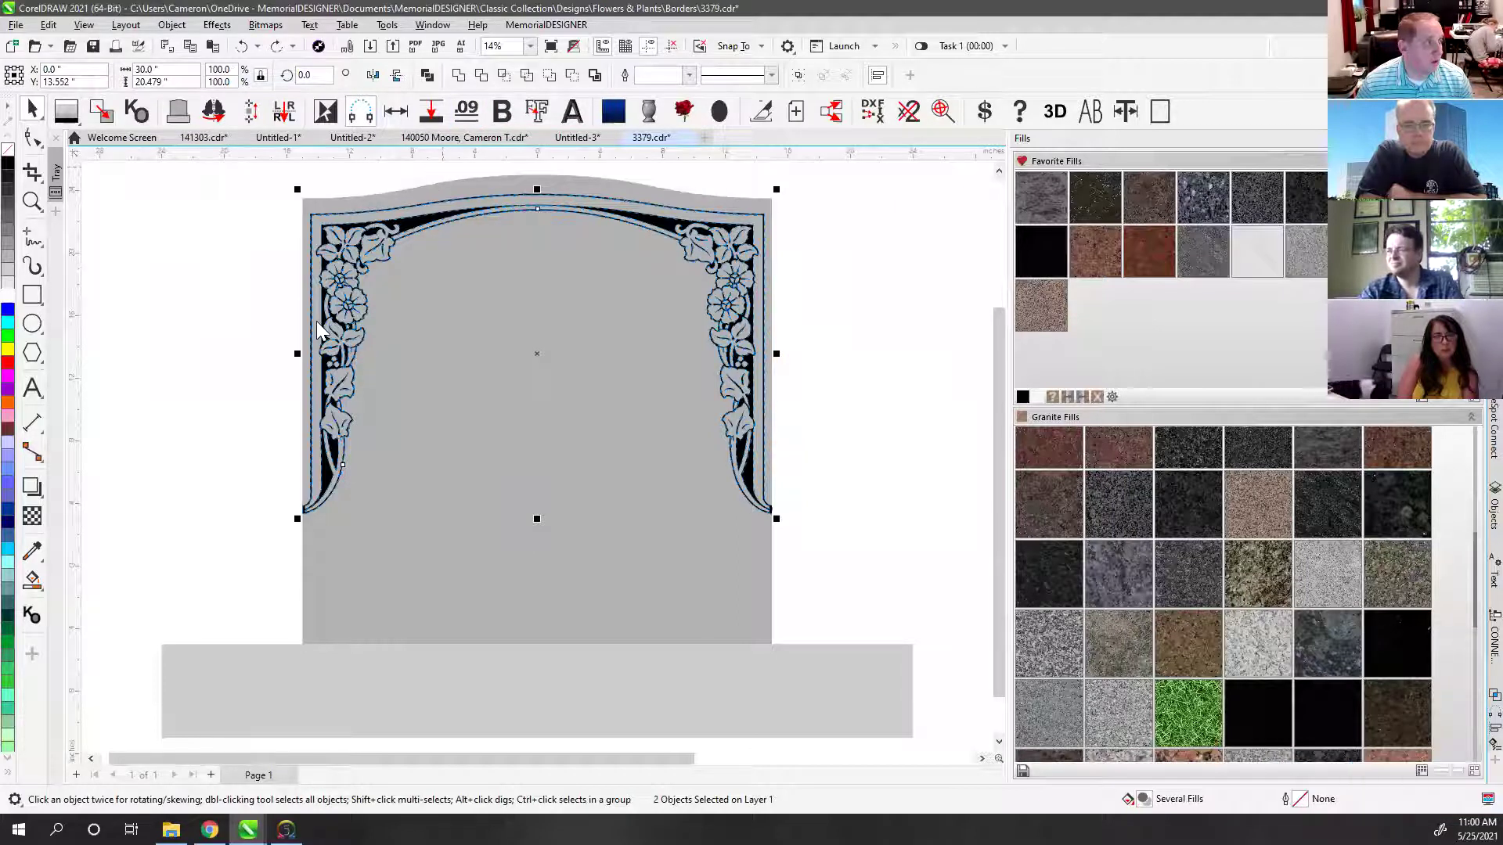
left_click(355, 177)
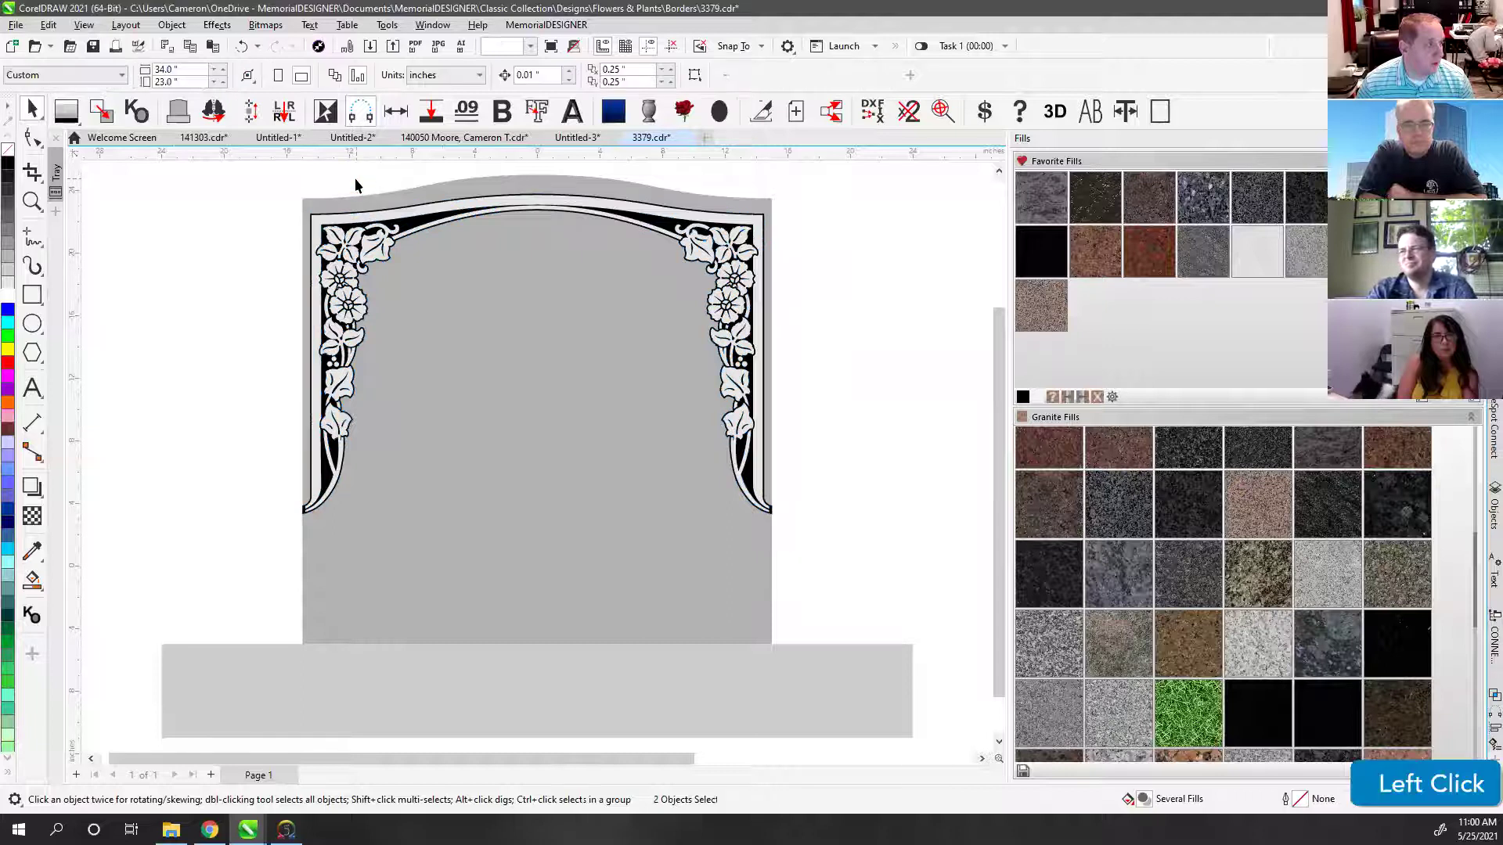
left_click(32, 202)
left_click_drag(343, 201, 435, 287)
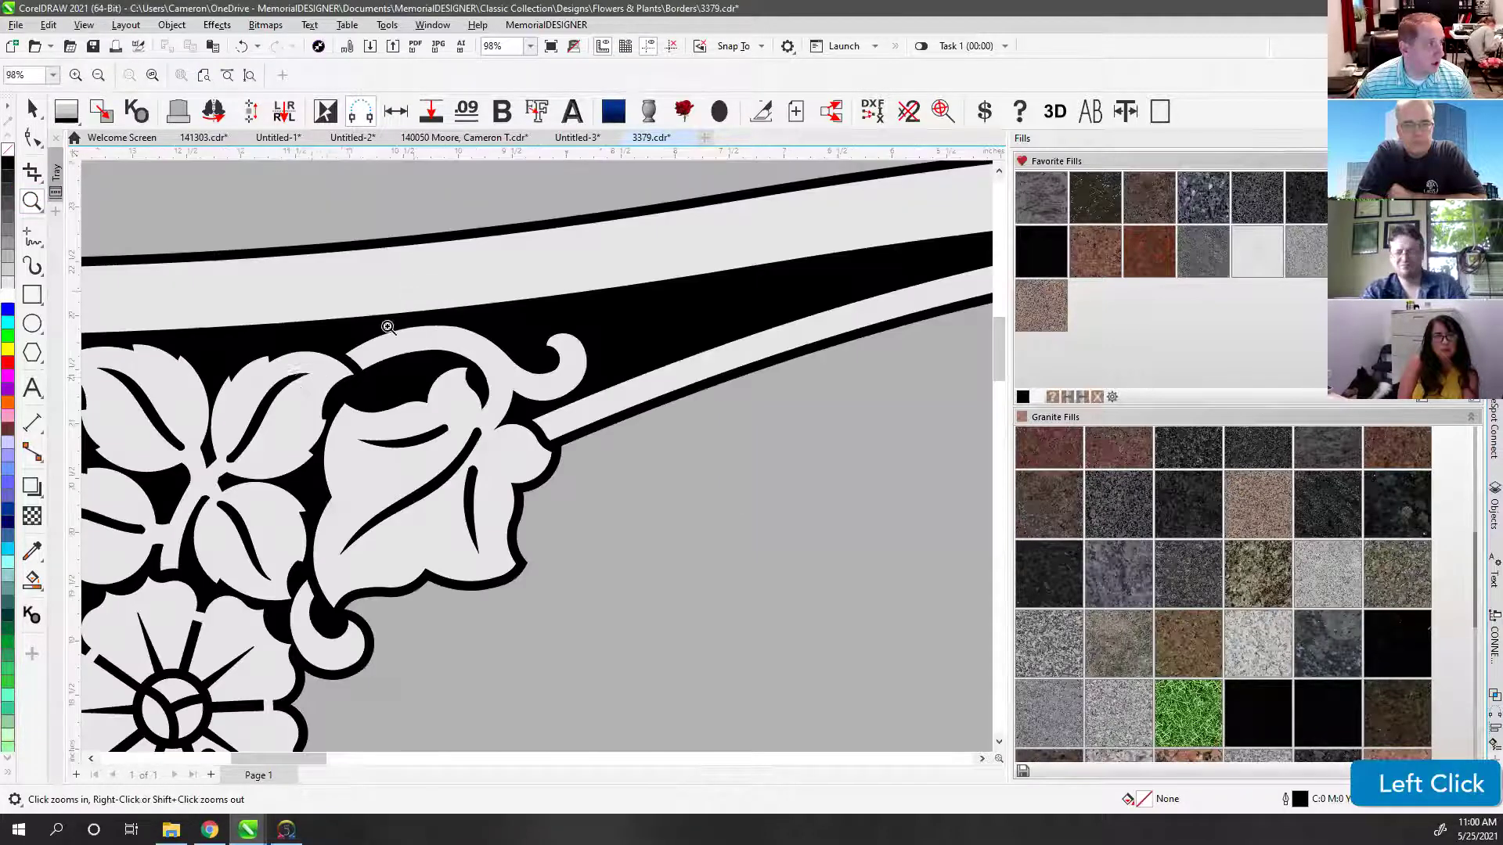
left_click_drag(146, 221, 231, 364)
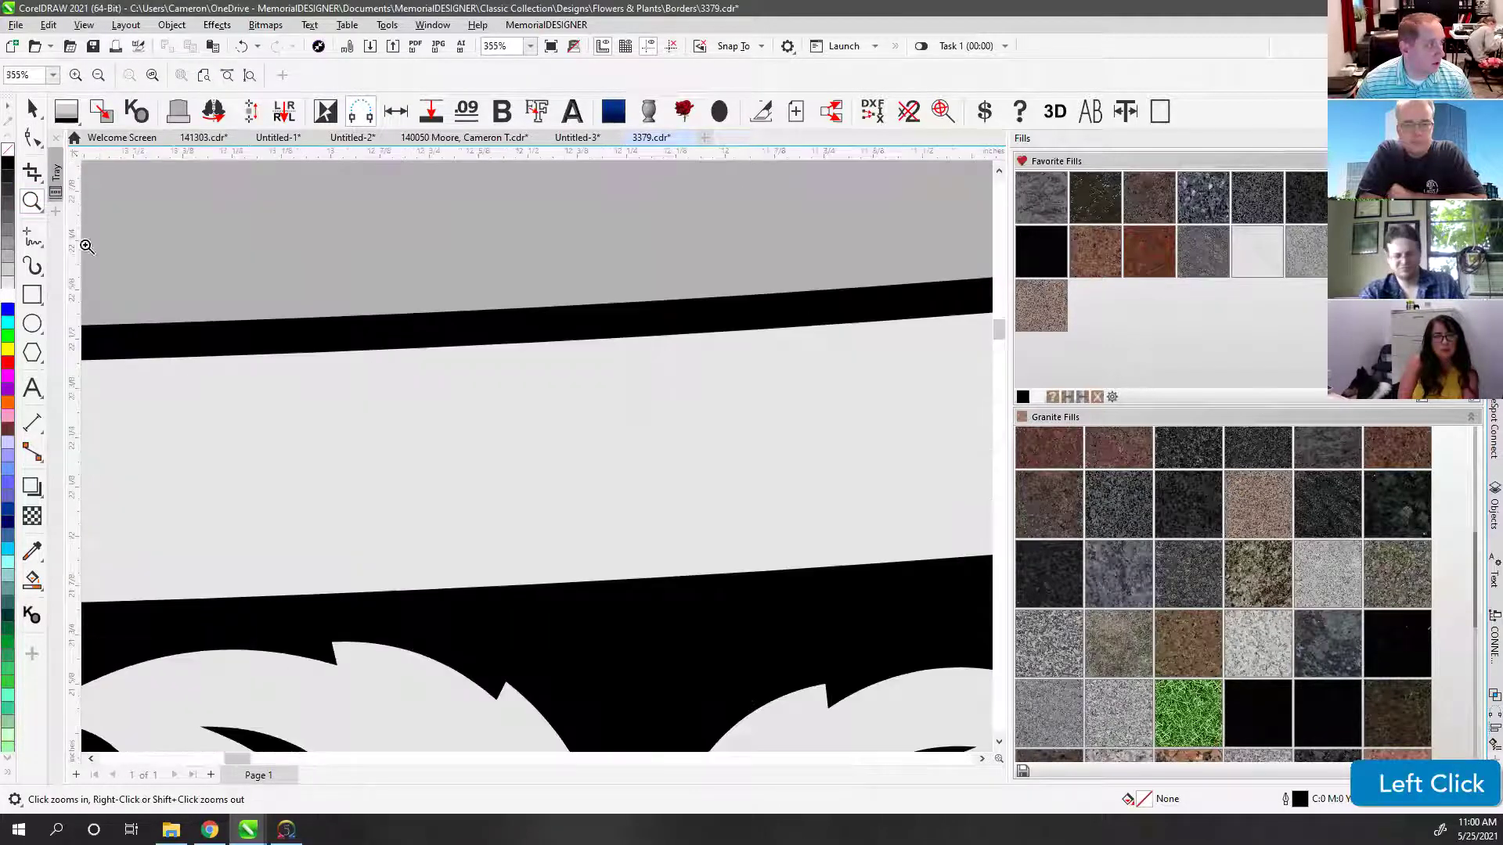
left_click(32, 235)
left_click(155, 325)
left_click(154, 358, "ctrl")
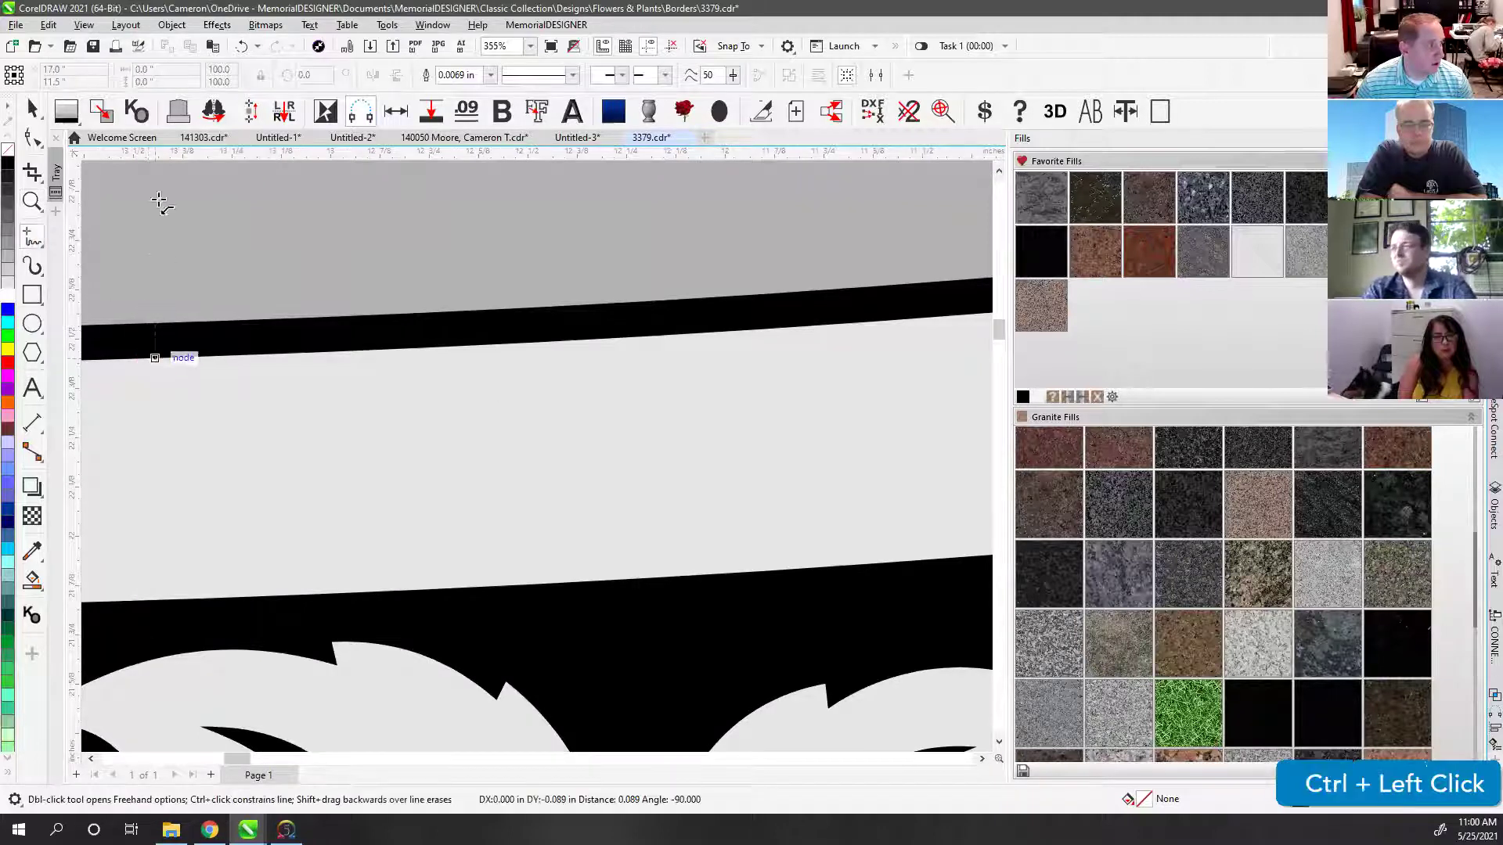
left_click(32, 110)
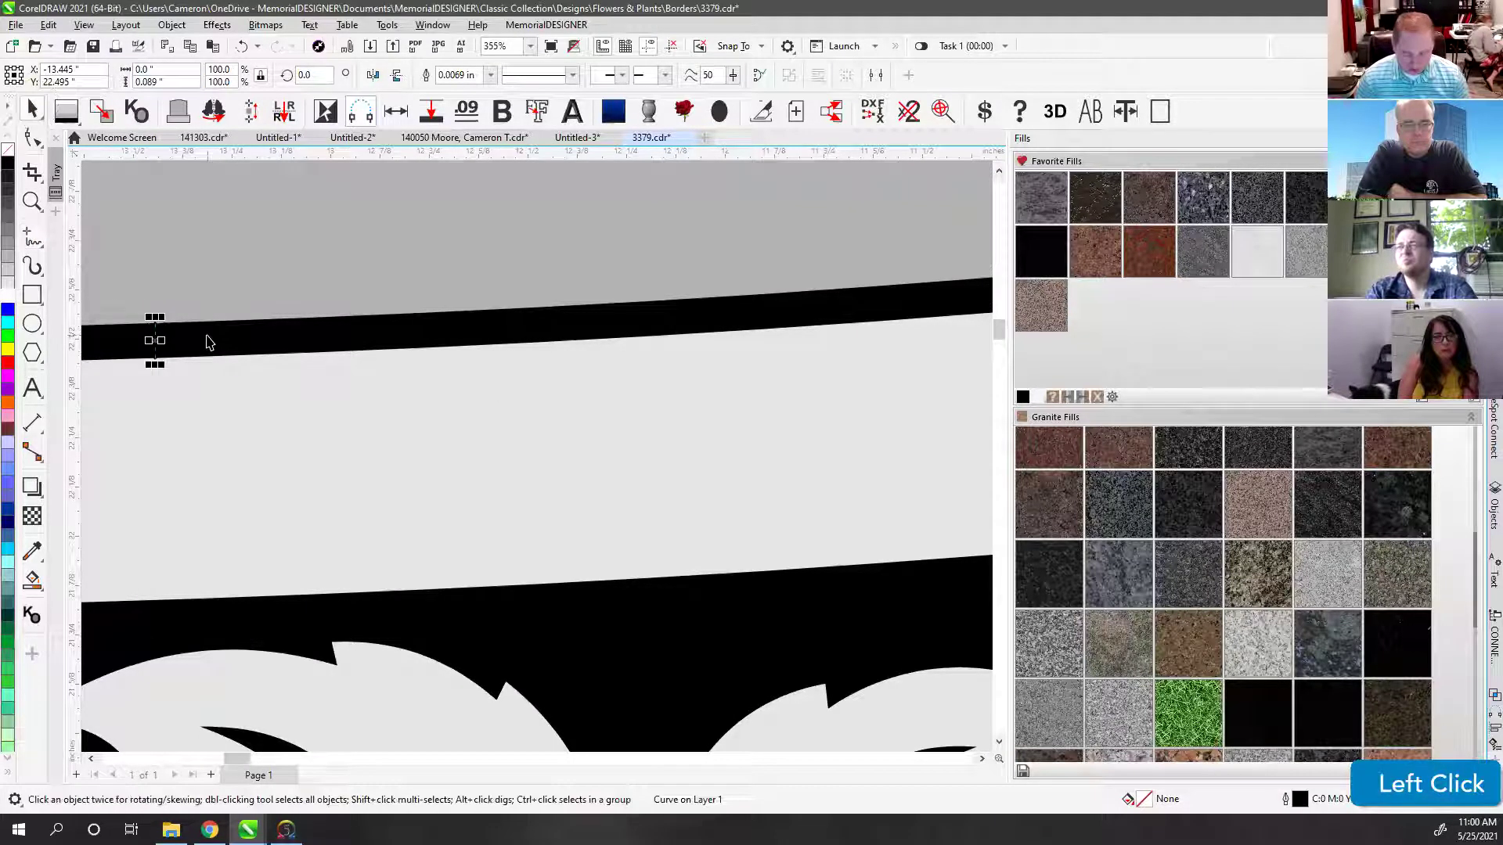
key("Delete")
key("F4")
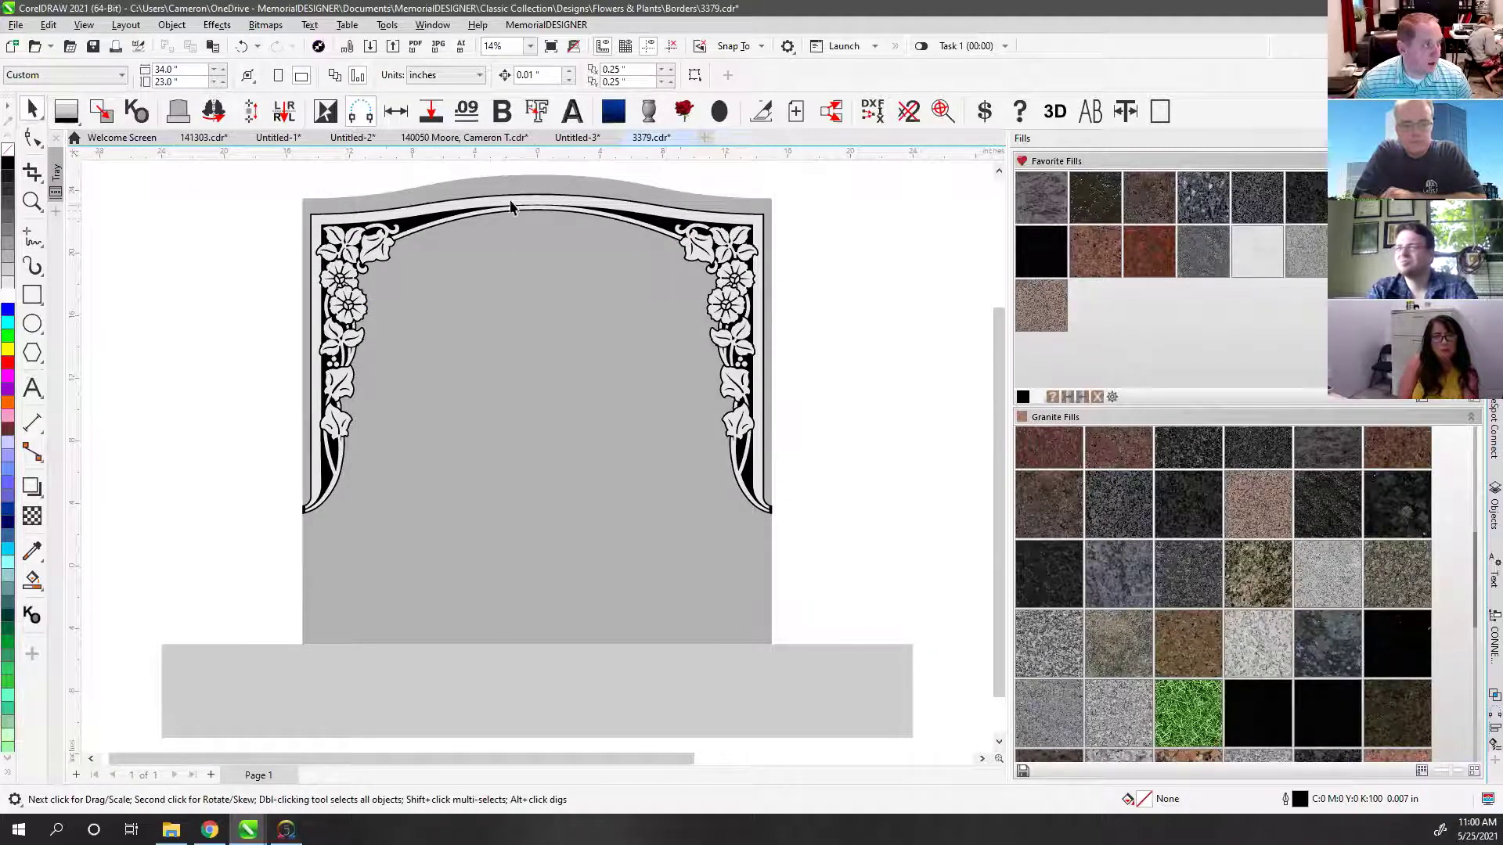
scroll(536, 454, "up", 2)
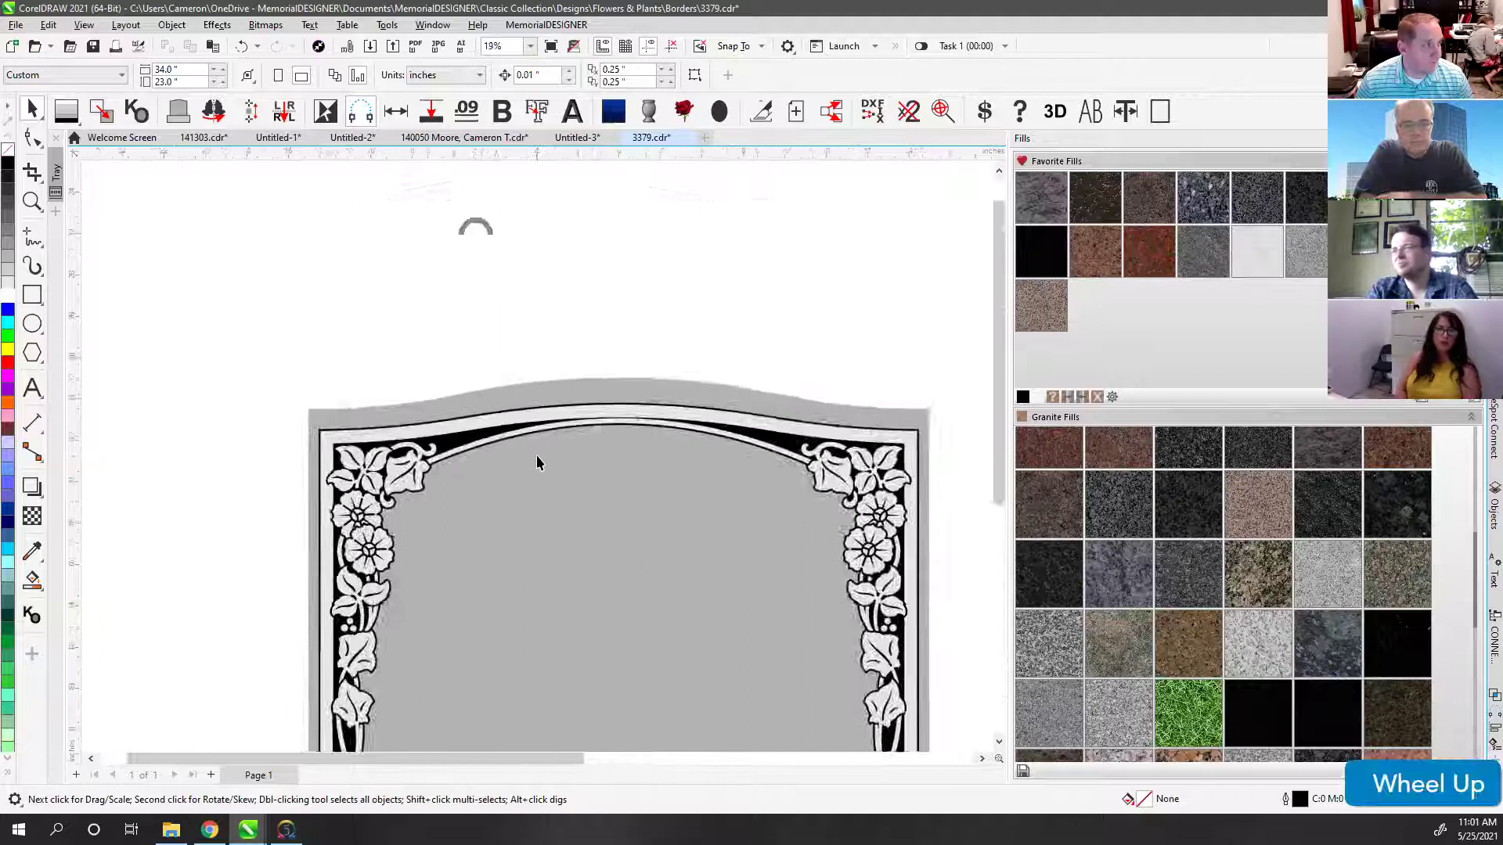
left_click(460, 290)
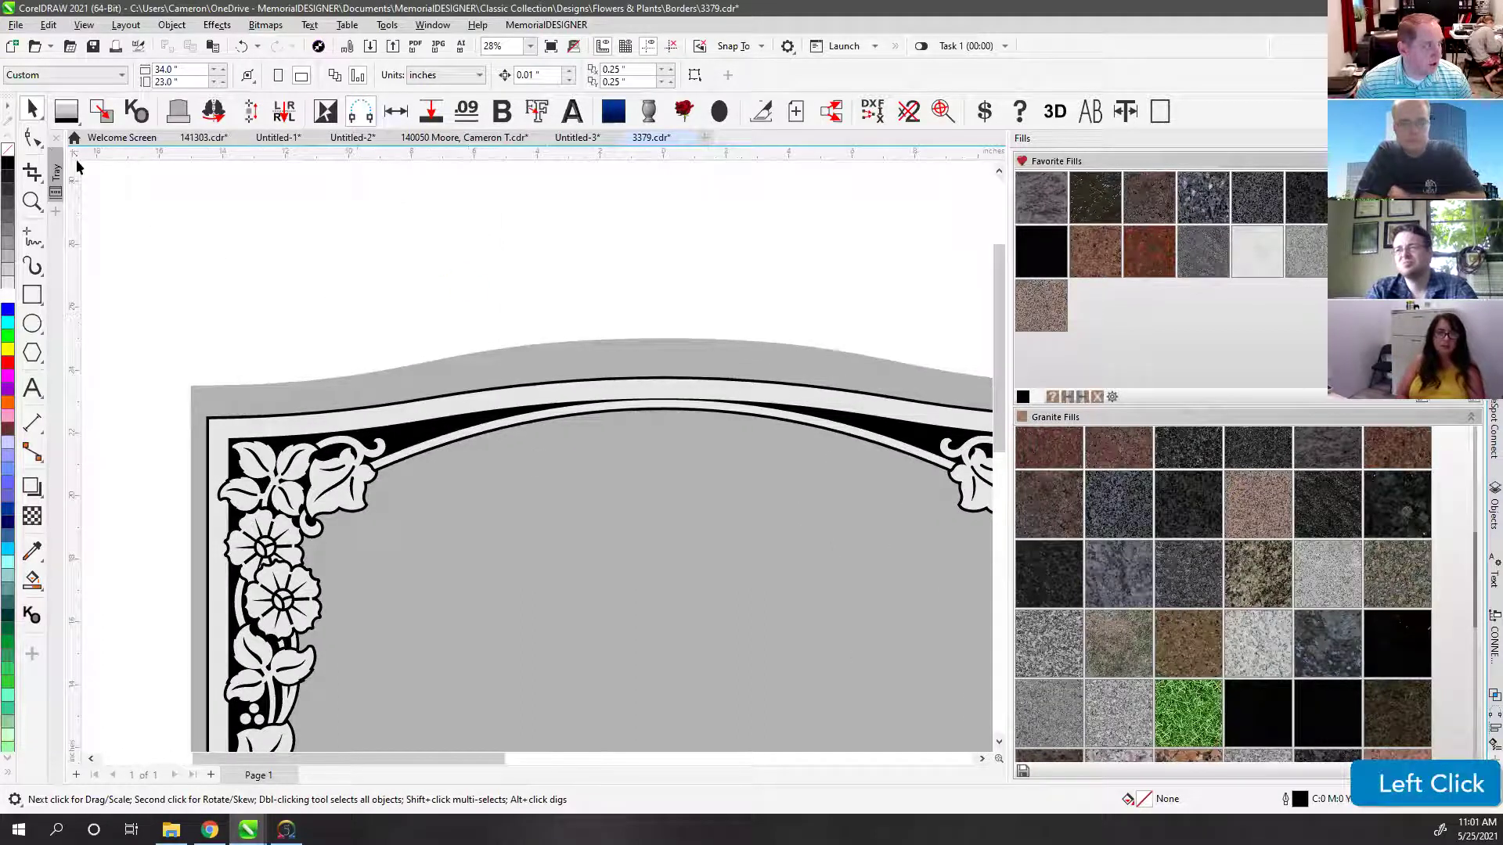
key("F10")
Step: Delete the top-left and top-right arch corner nodes on the floral border curve
left_click(270, 441)
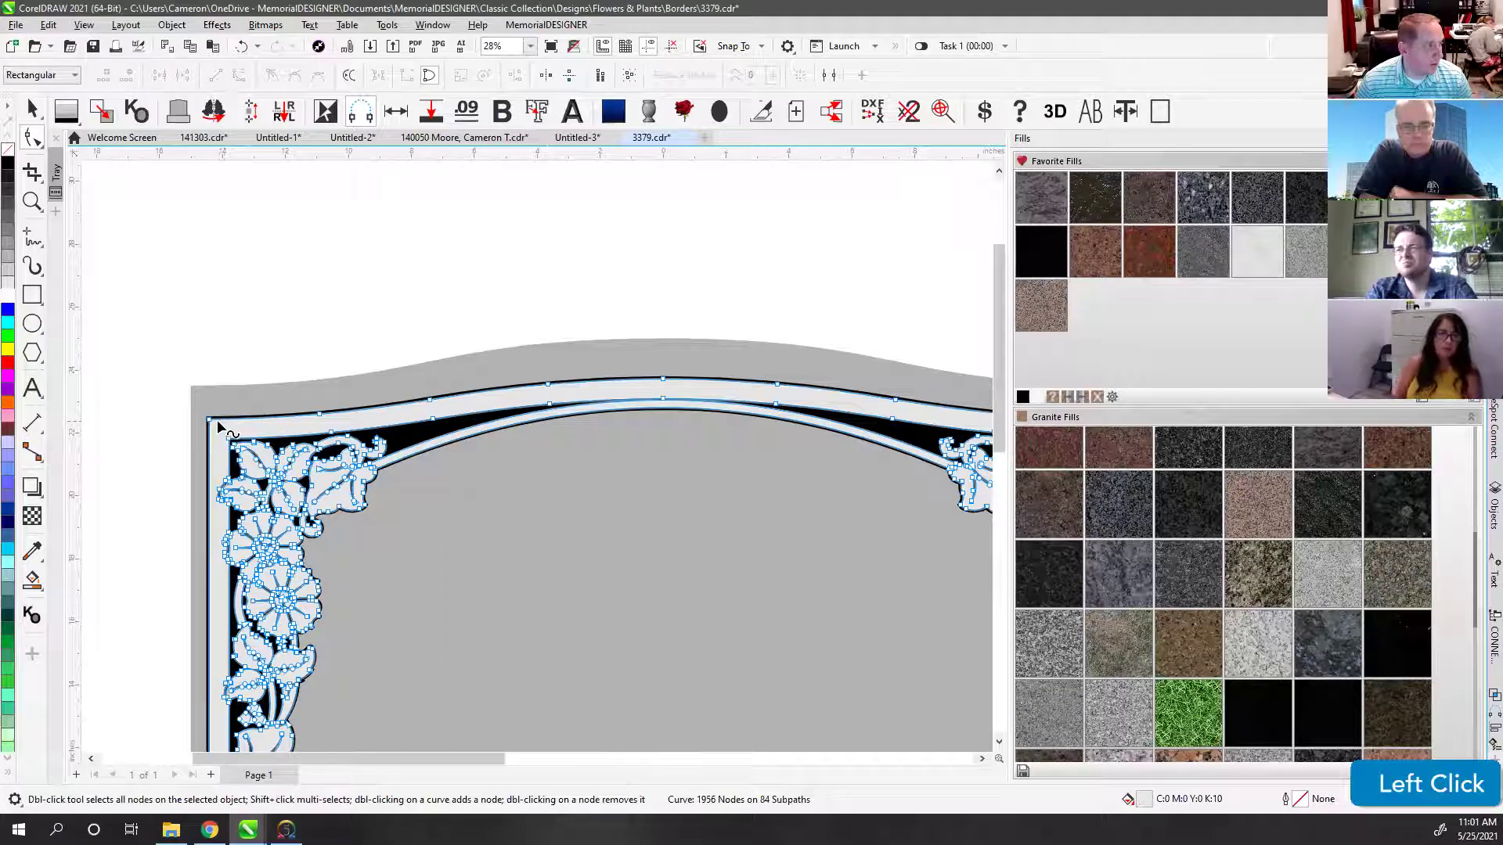
key("Delete")
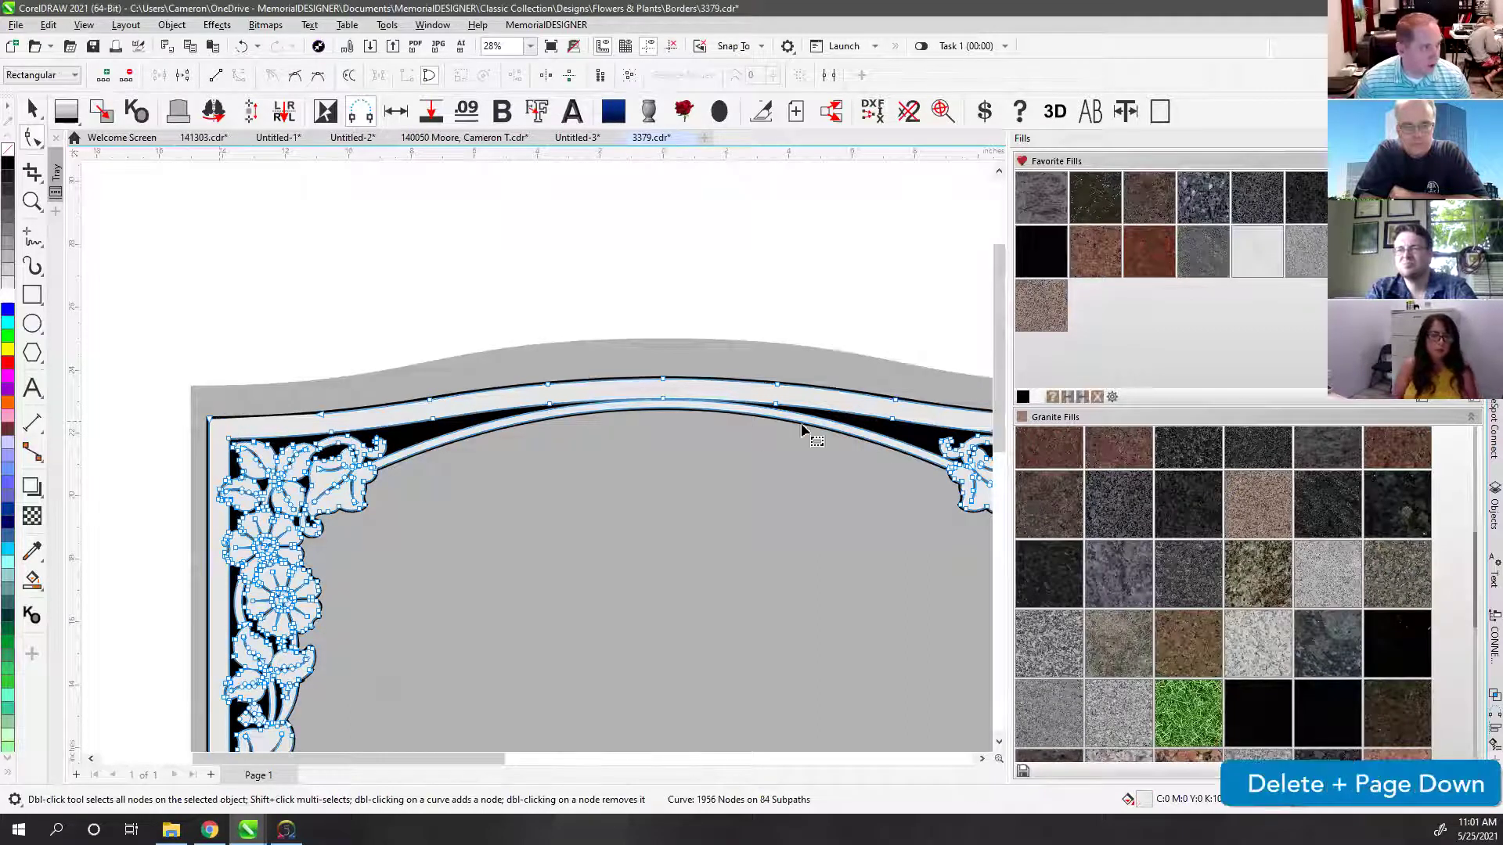
scroll(830, 462, "down", 1)
left_click(835, 532)
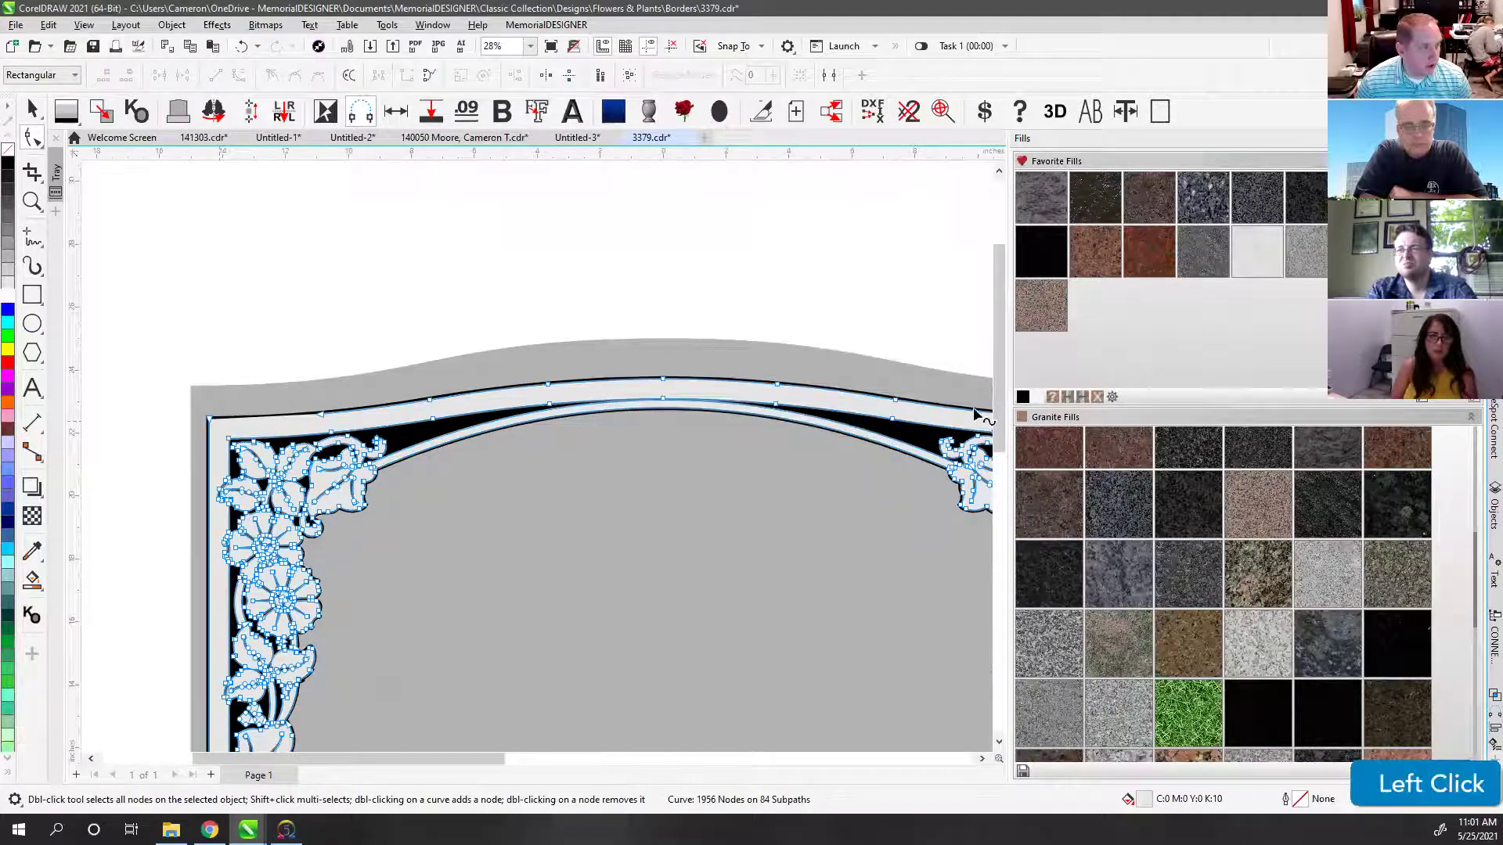
scroll(519, 458, "down", 1)
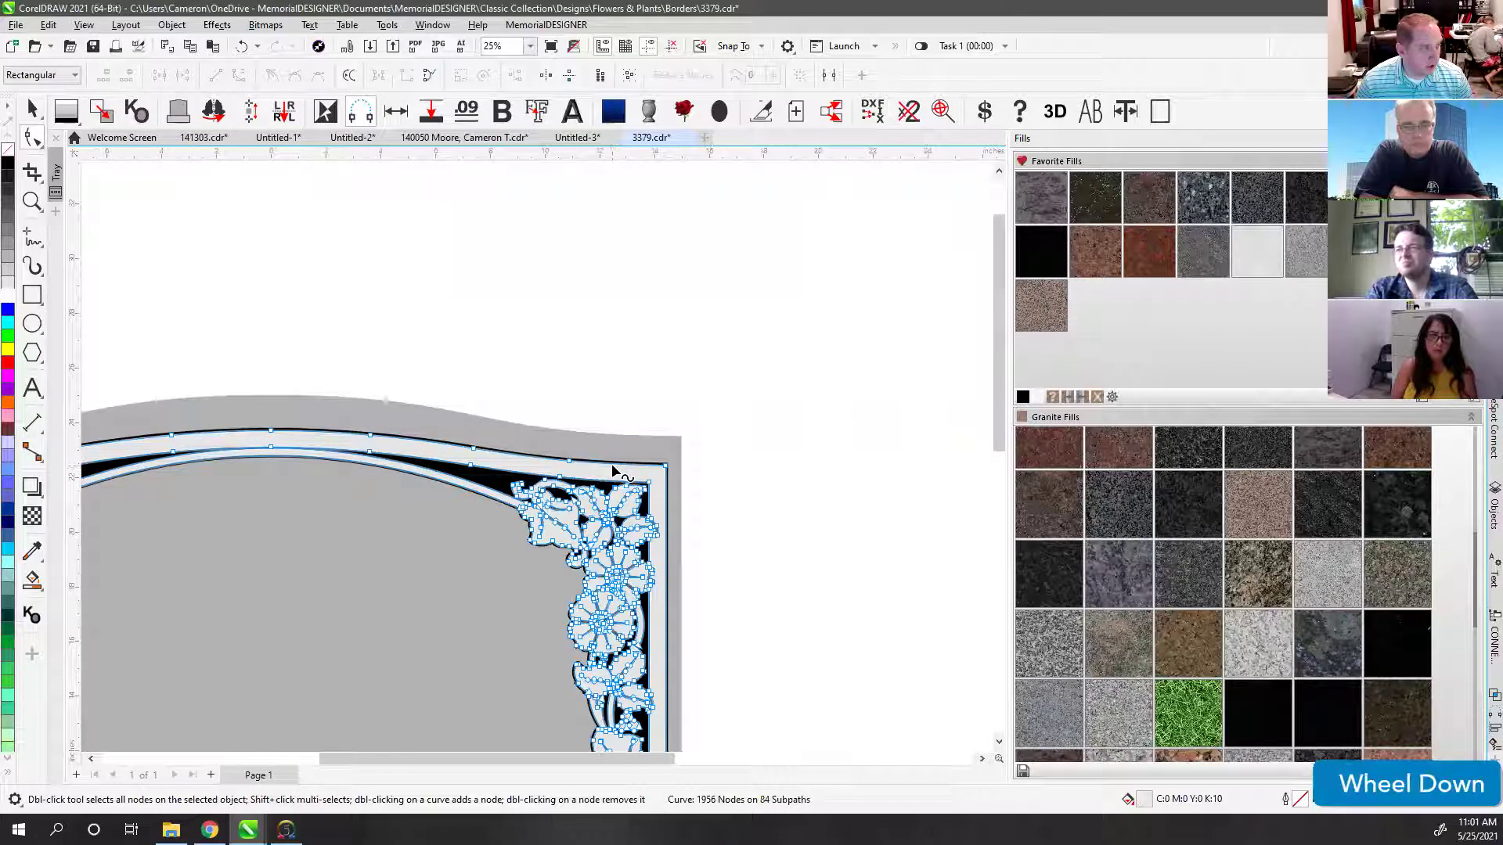
scroll(536, 466, "down", 1)
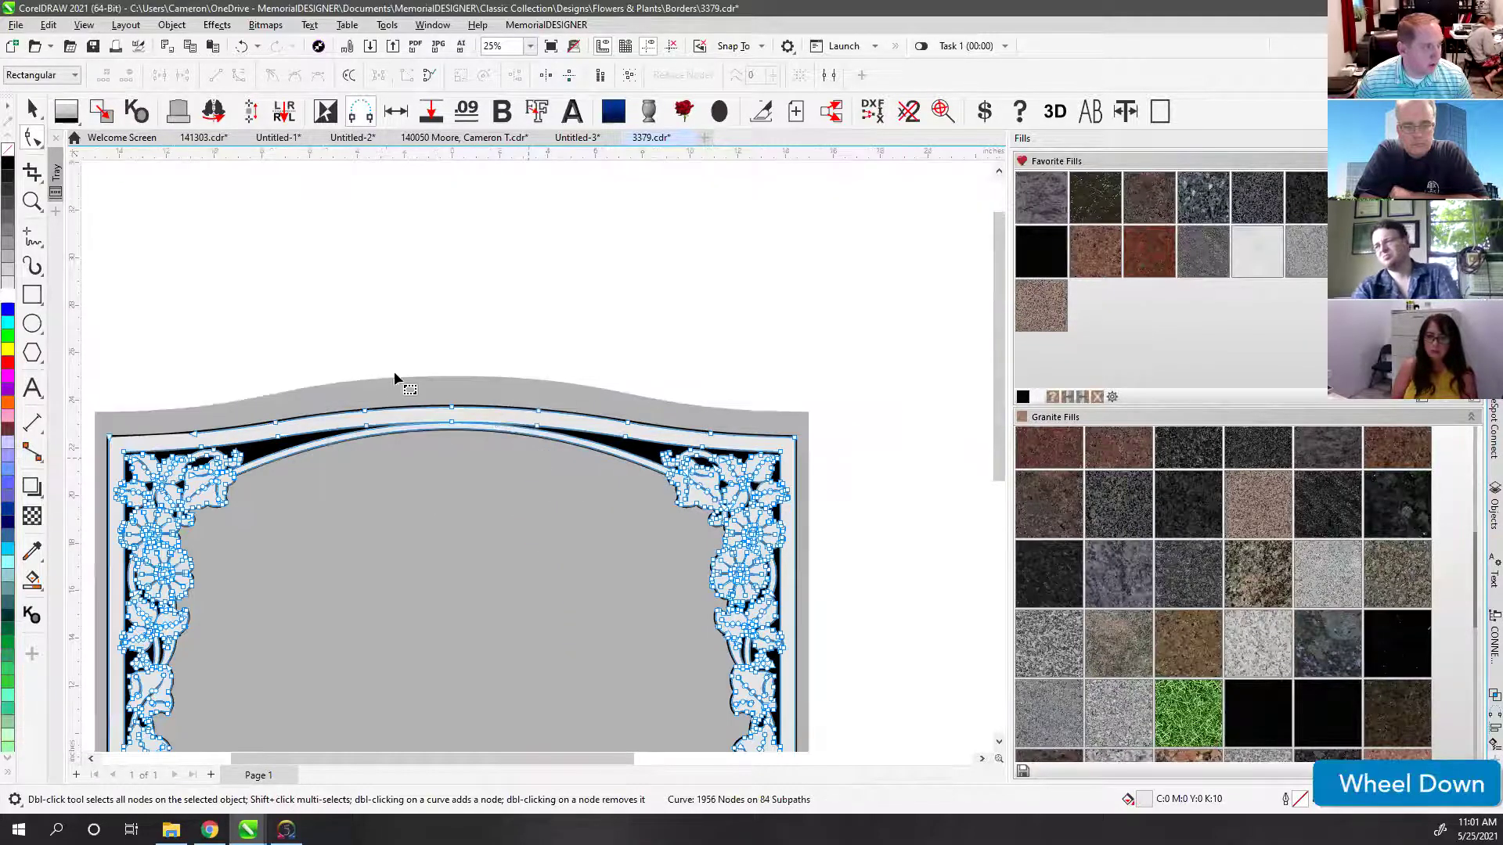
left_click(195, 435)
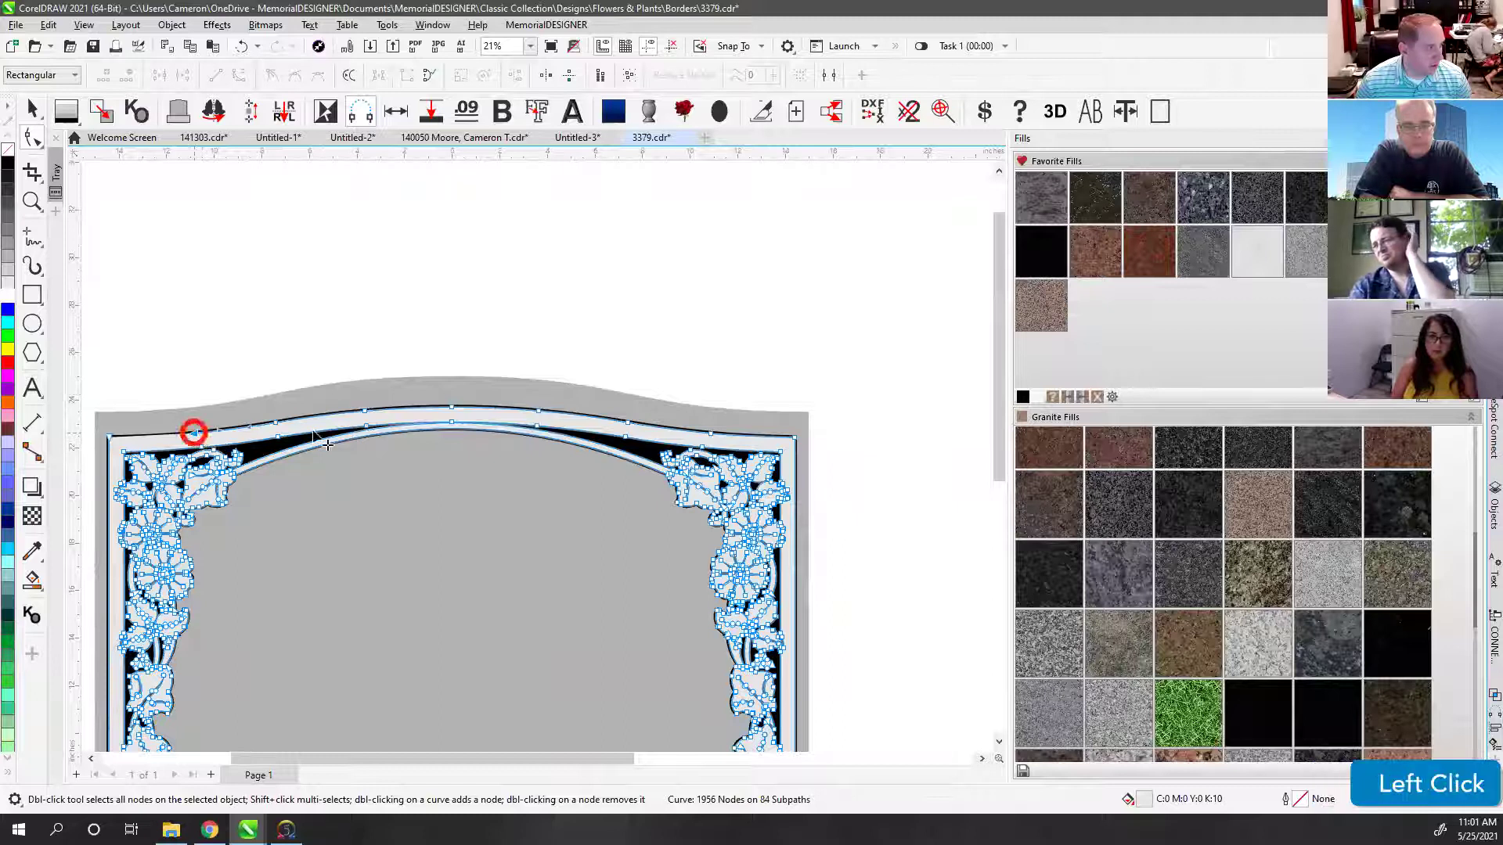
left_click(714, 439, "shift")
key("Delete")
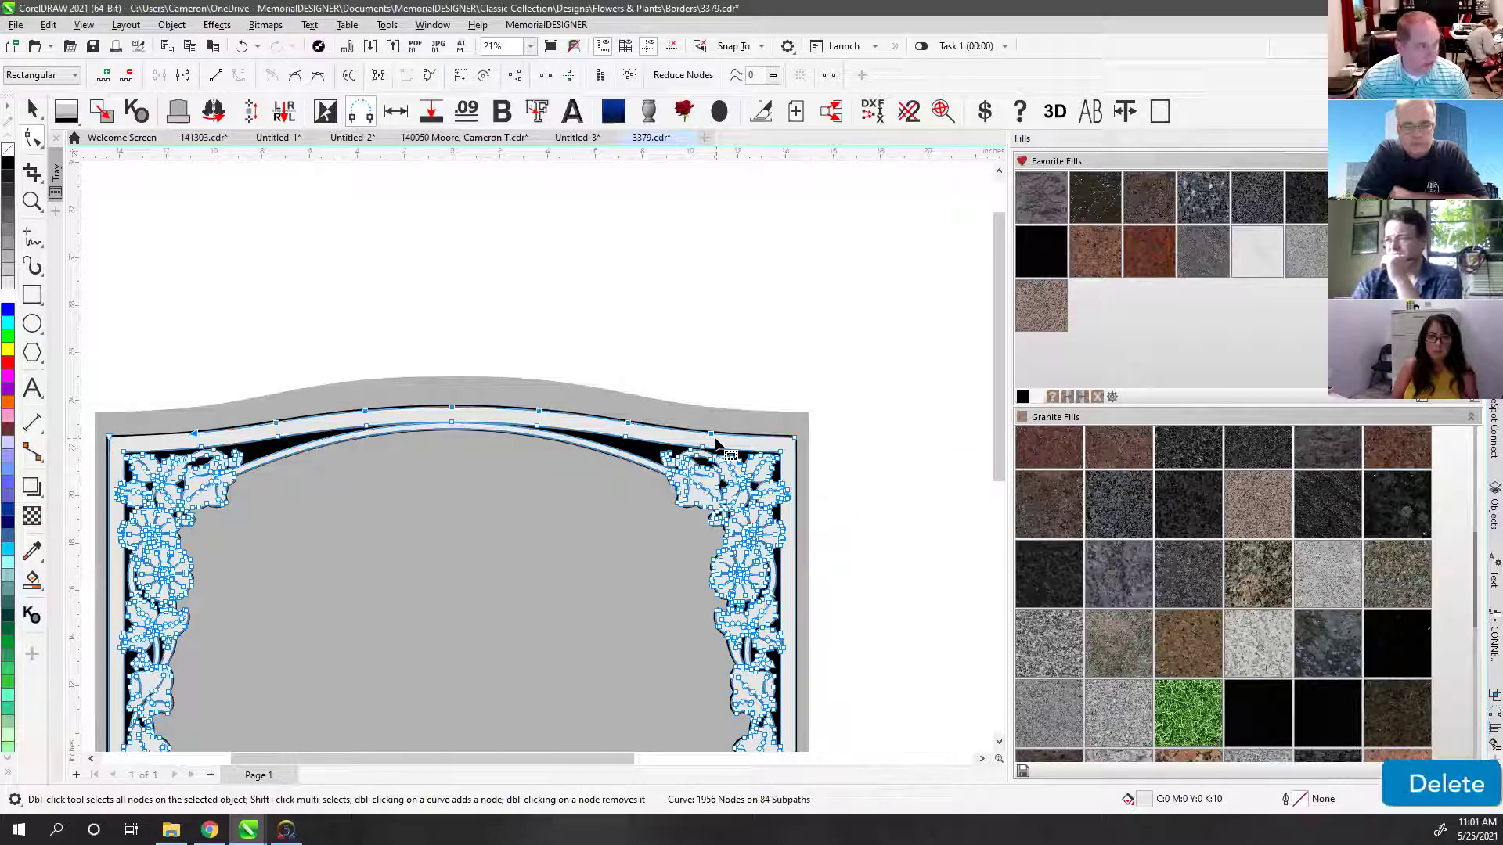
Step: Delete the left and right end nodes of the black arch curve
left_click(159, 433)
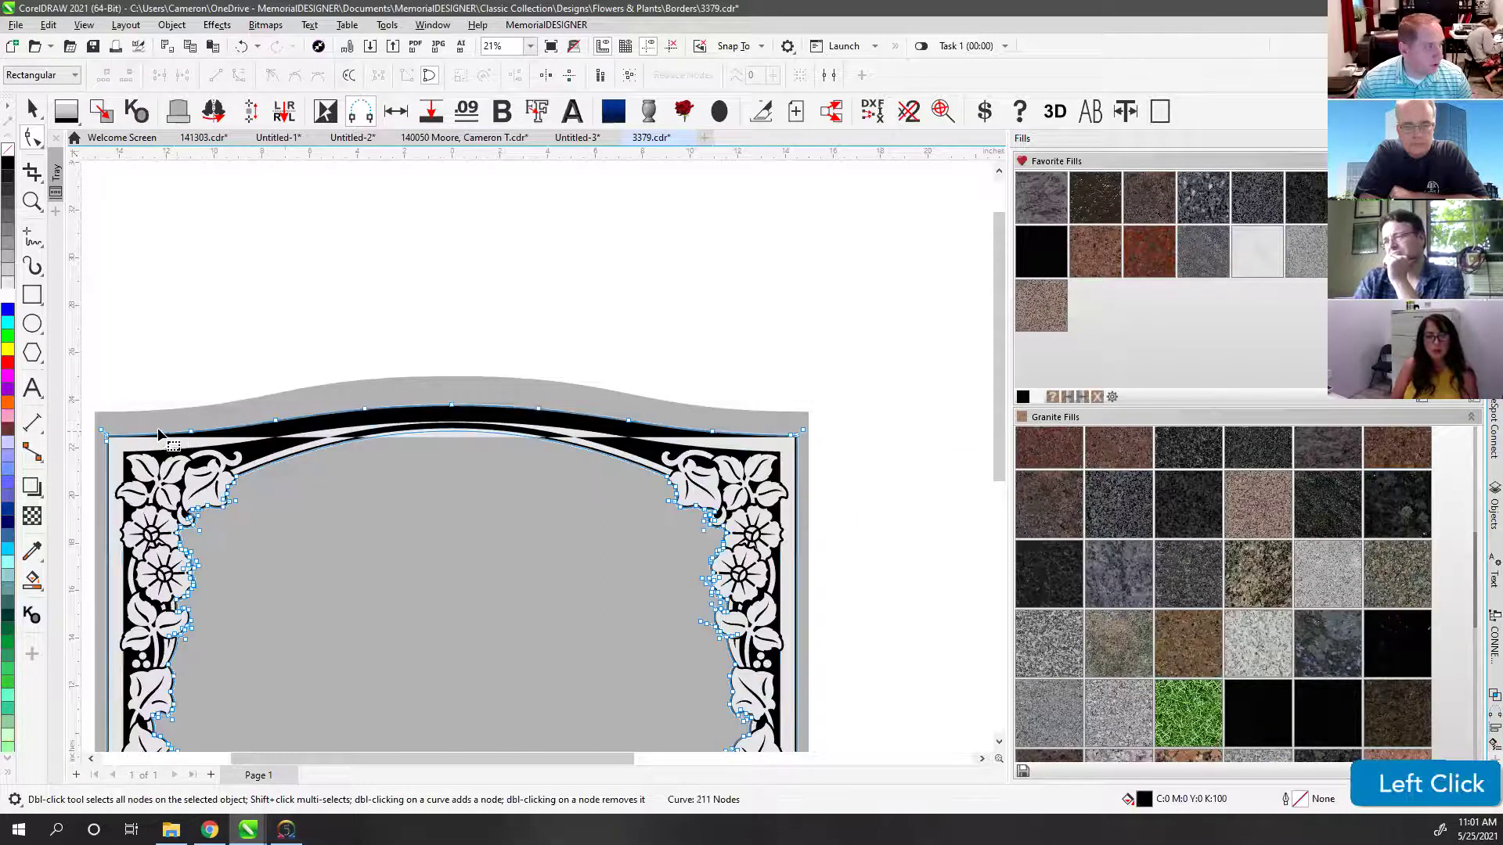
key("Delete")
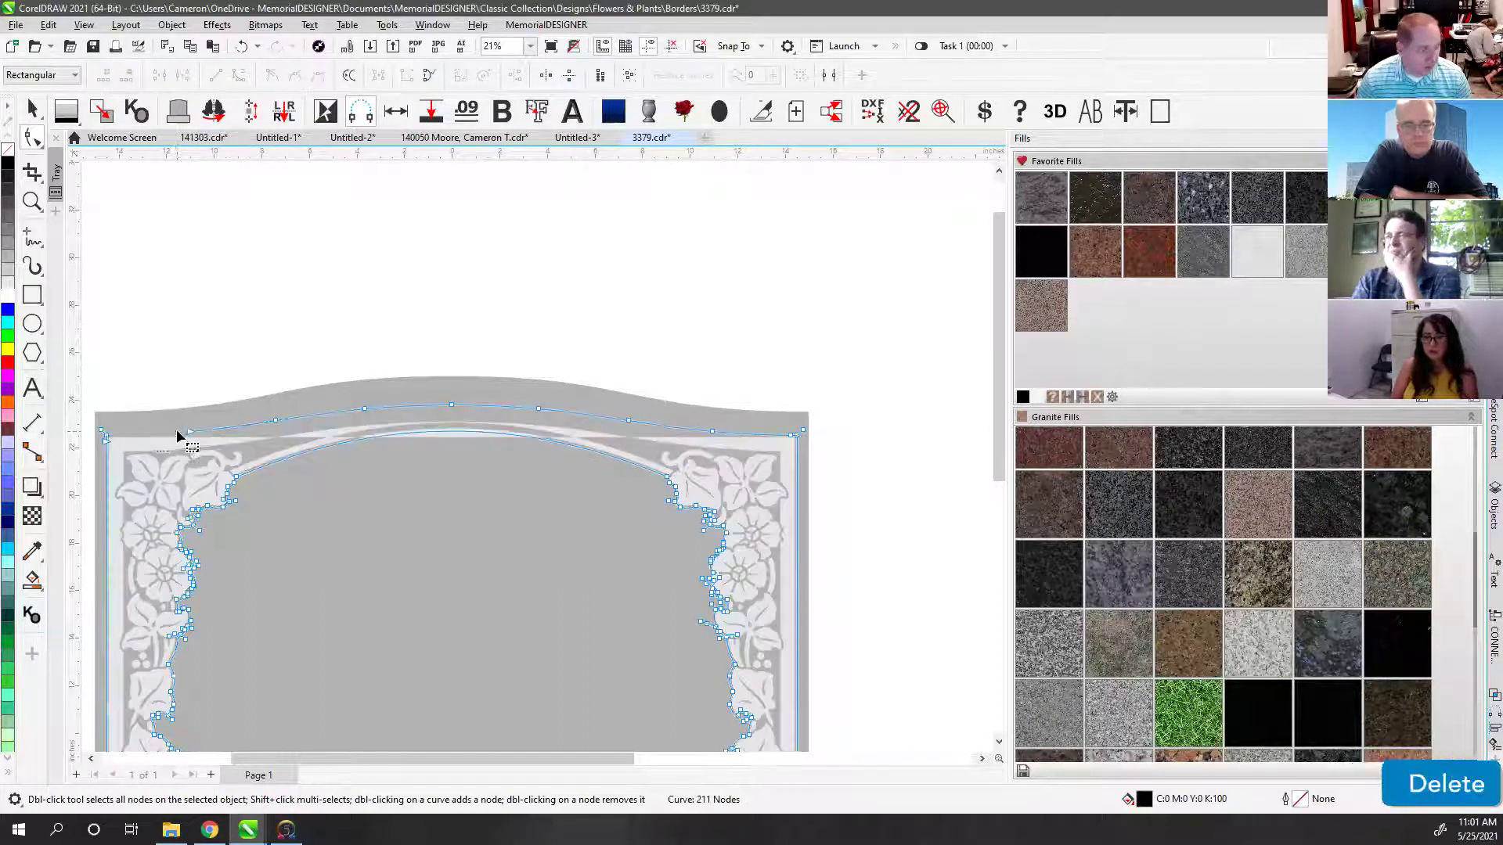
left_click(190, 432)
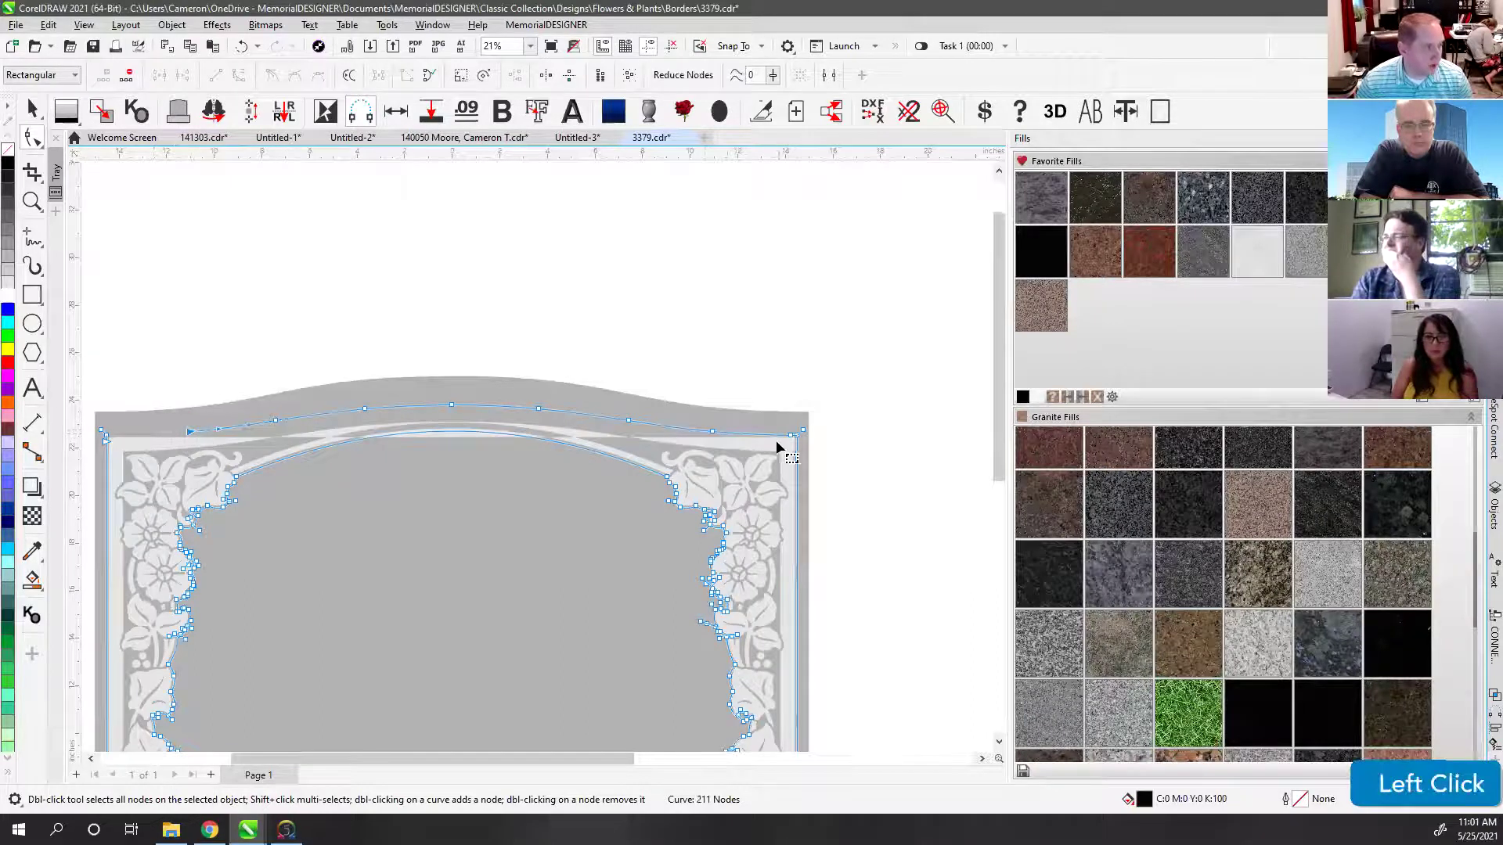
left_click(712, 431, "shift")
key("Delete")
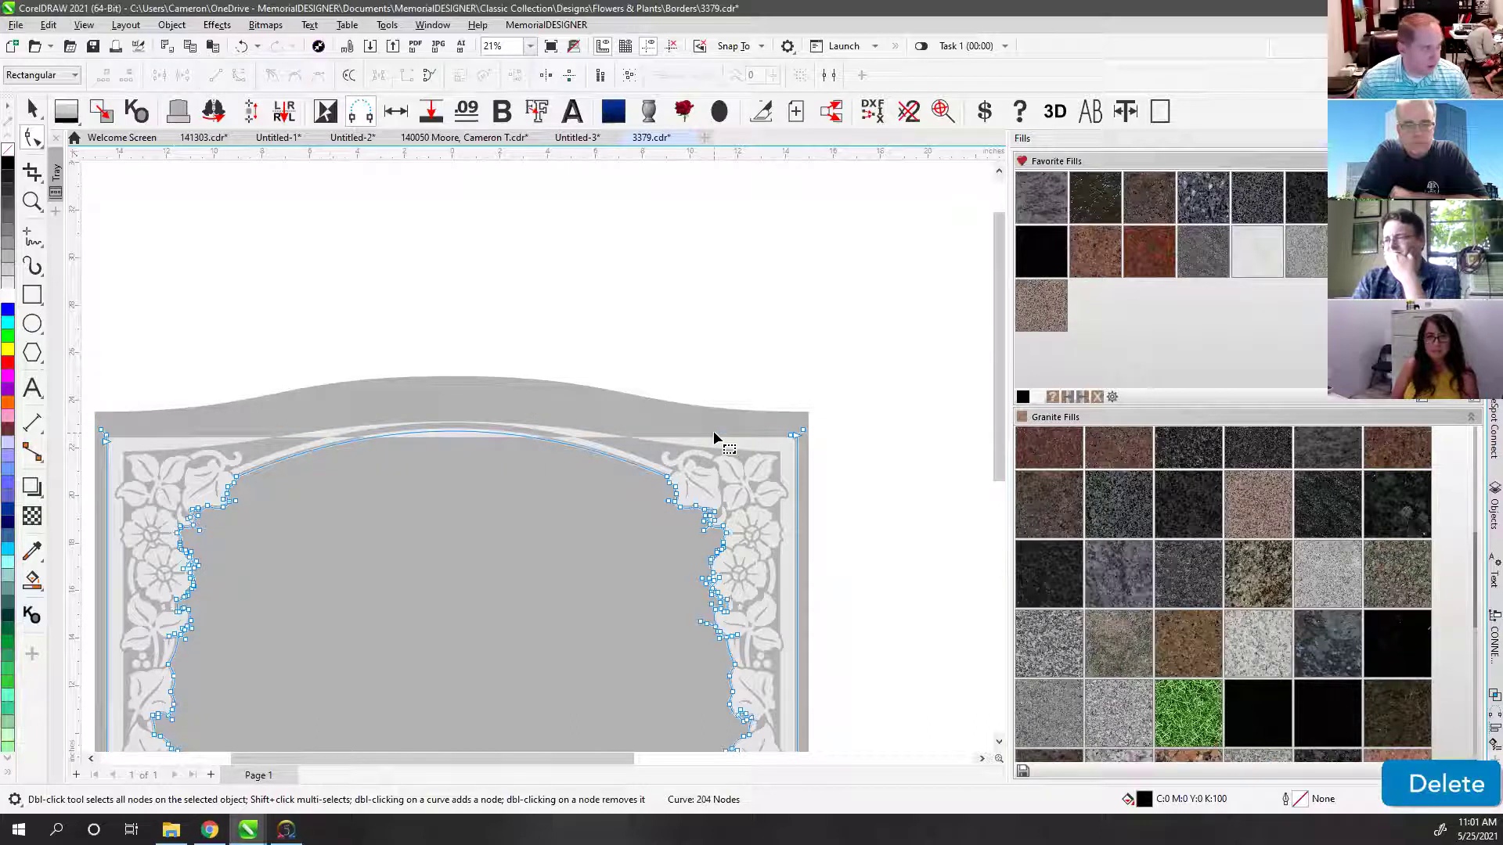
Step: Remove the remaining arch nodes between the border corners, then return to the Pick tool
left_click(153, 451)
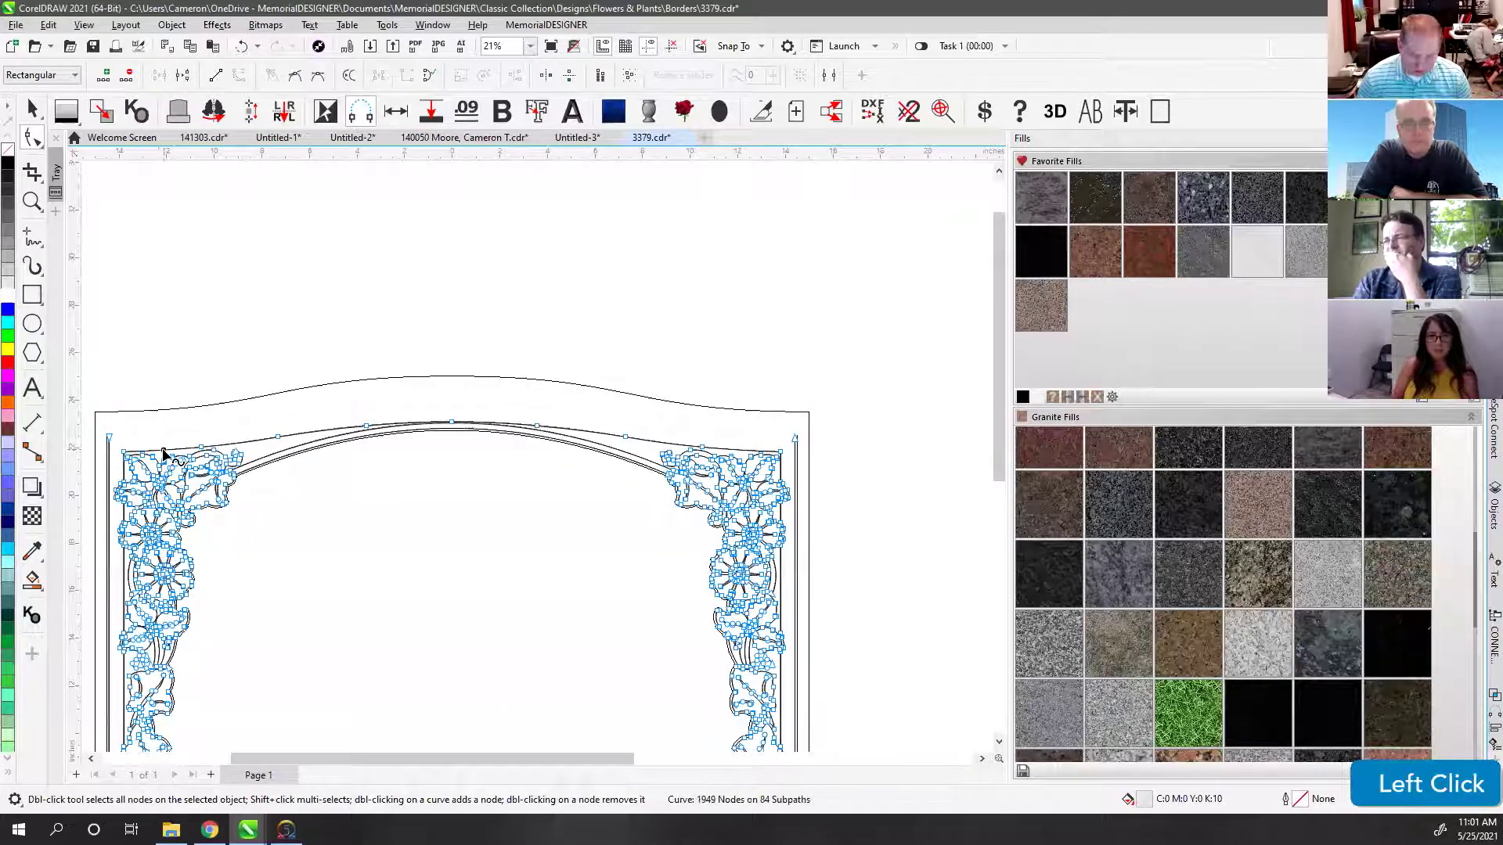
key("Delete")
left_click(200, 445)
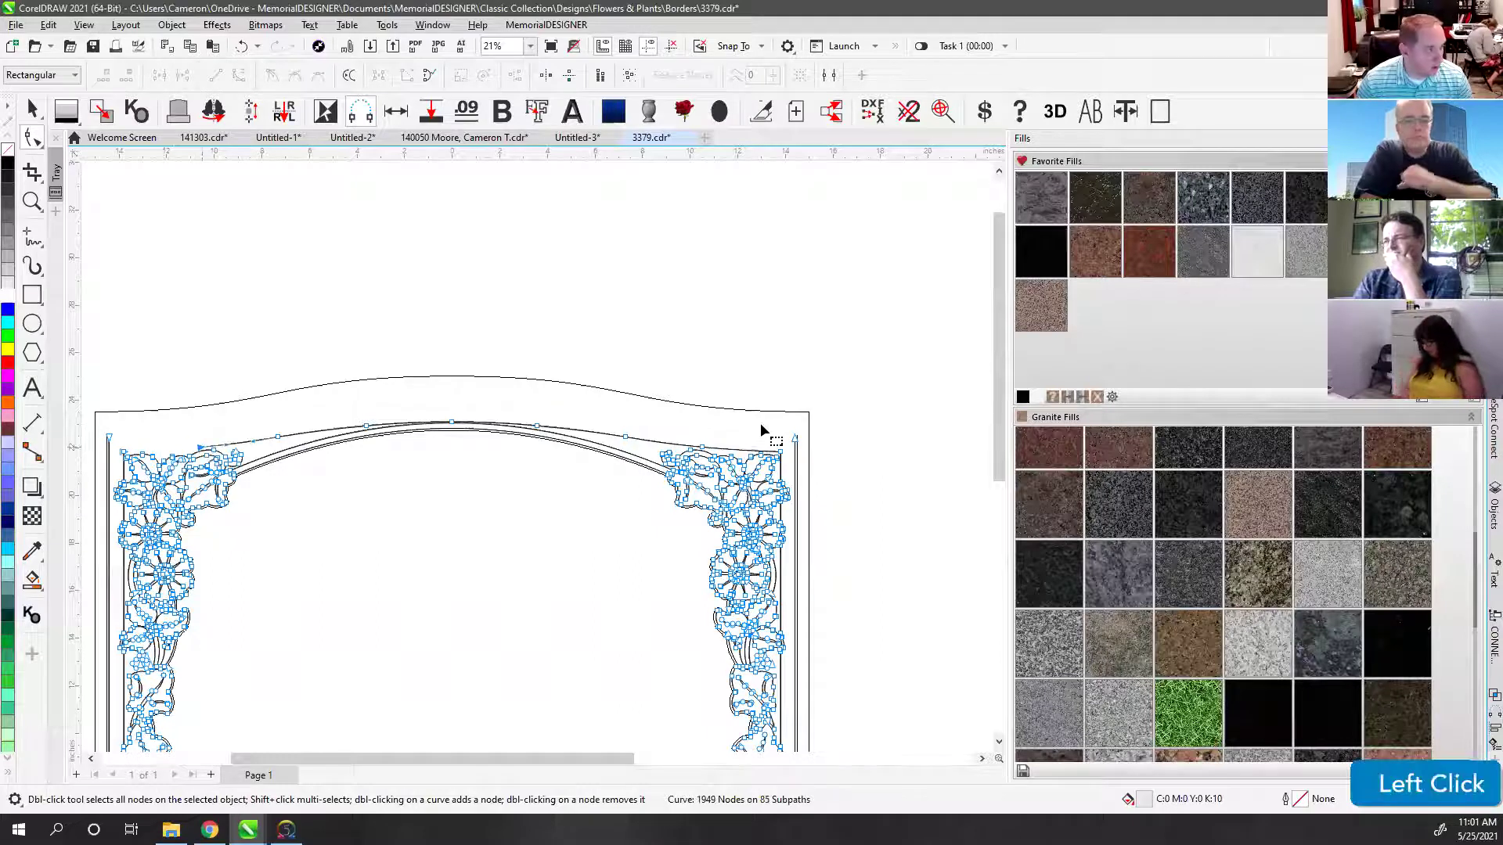
left_click(703, 449, "shift")
key("Delete")
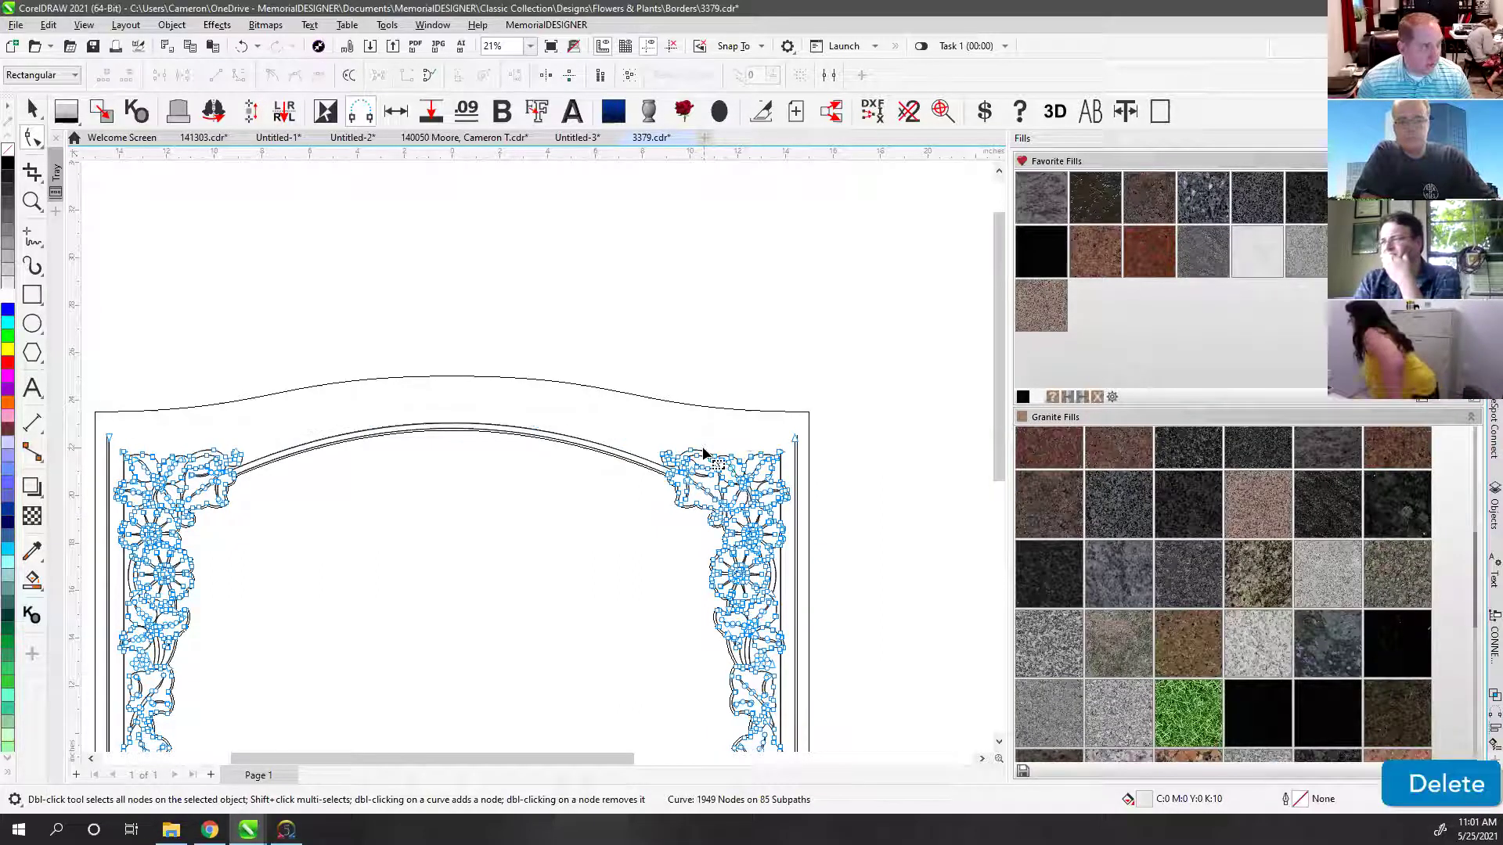
left_click(30, 112)
left_click(340, 321)
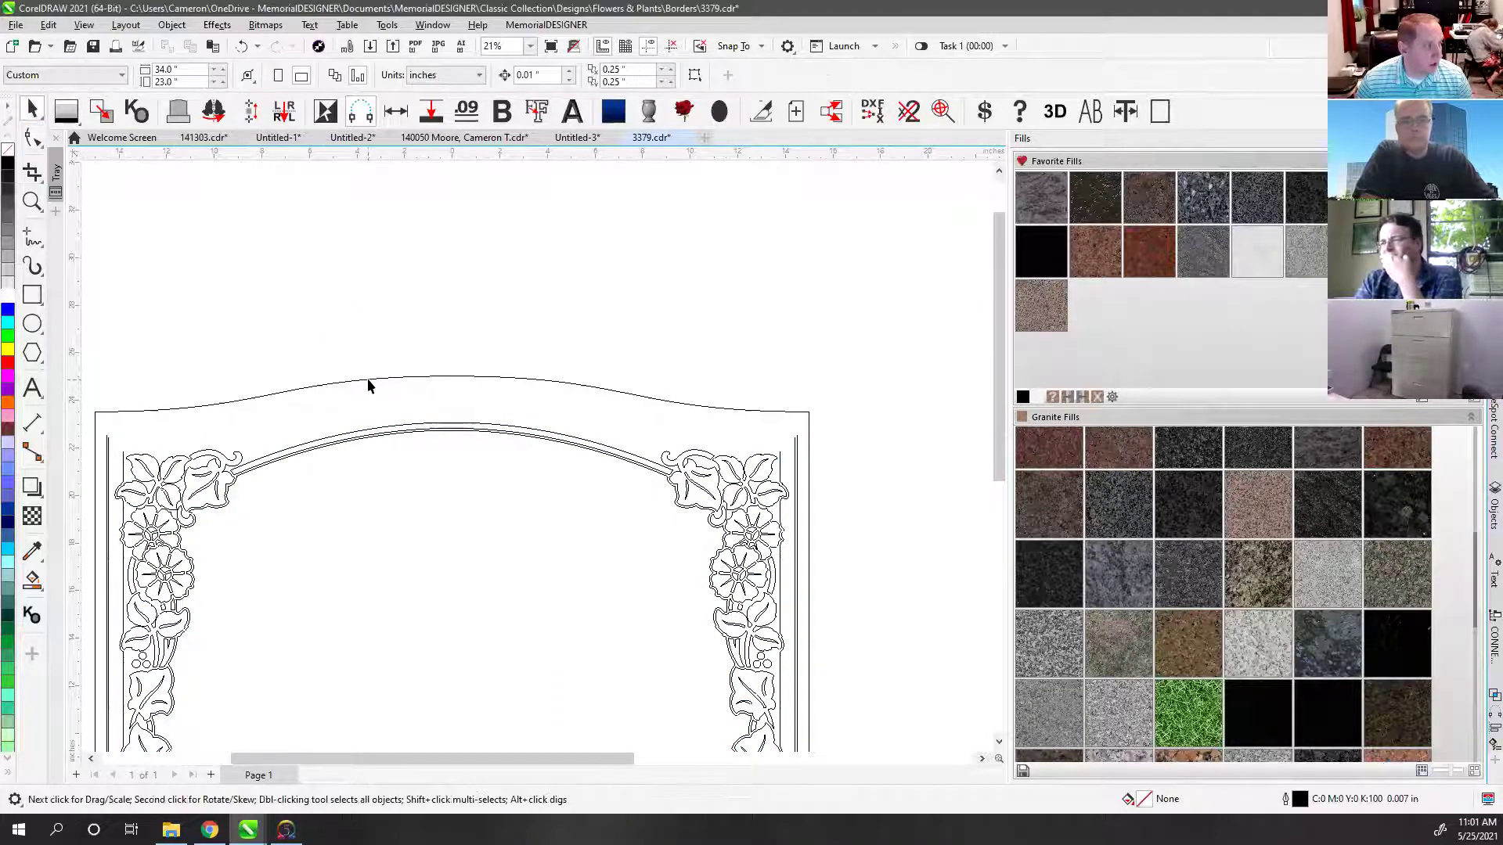
Step: Create an inside contour of the headstone outline, placed close to the edge
left_click(368, 378)
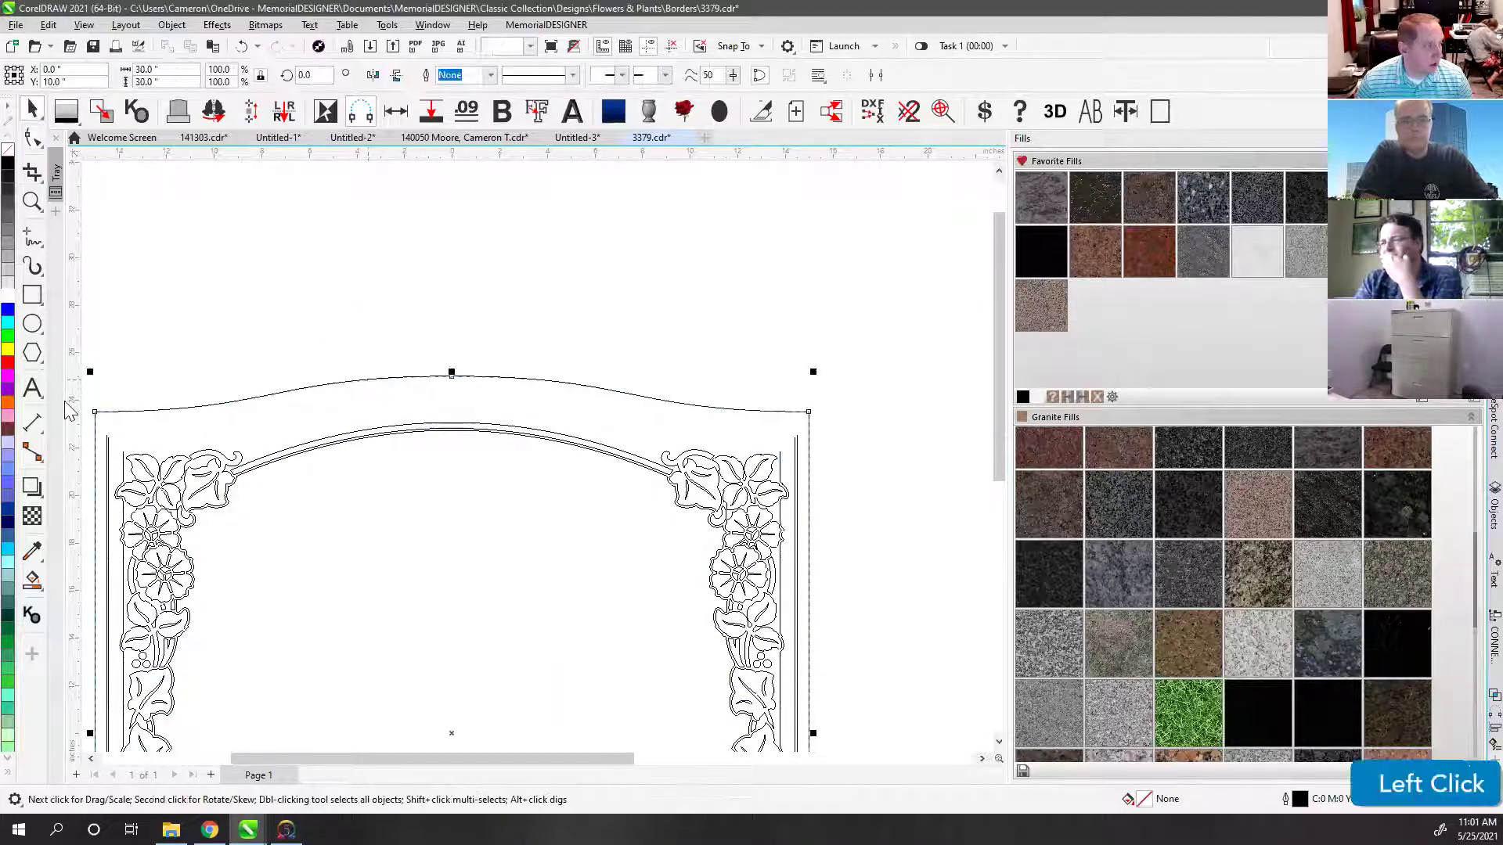
left_click(38, 498)
left_click(95, 511)
left_click_drag(806, 420, 800, 450)
left_click_drag(695, 424, 743, 413)
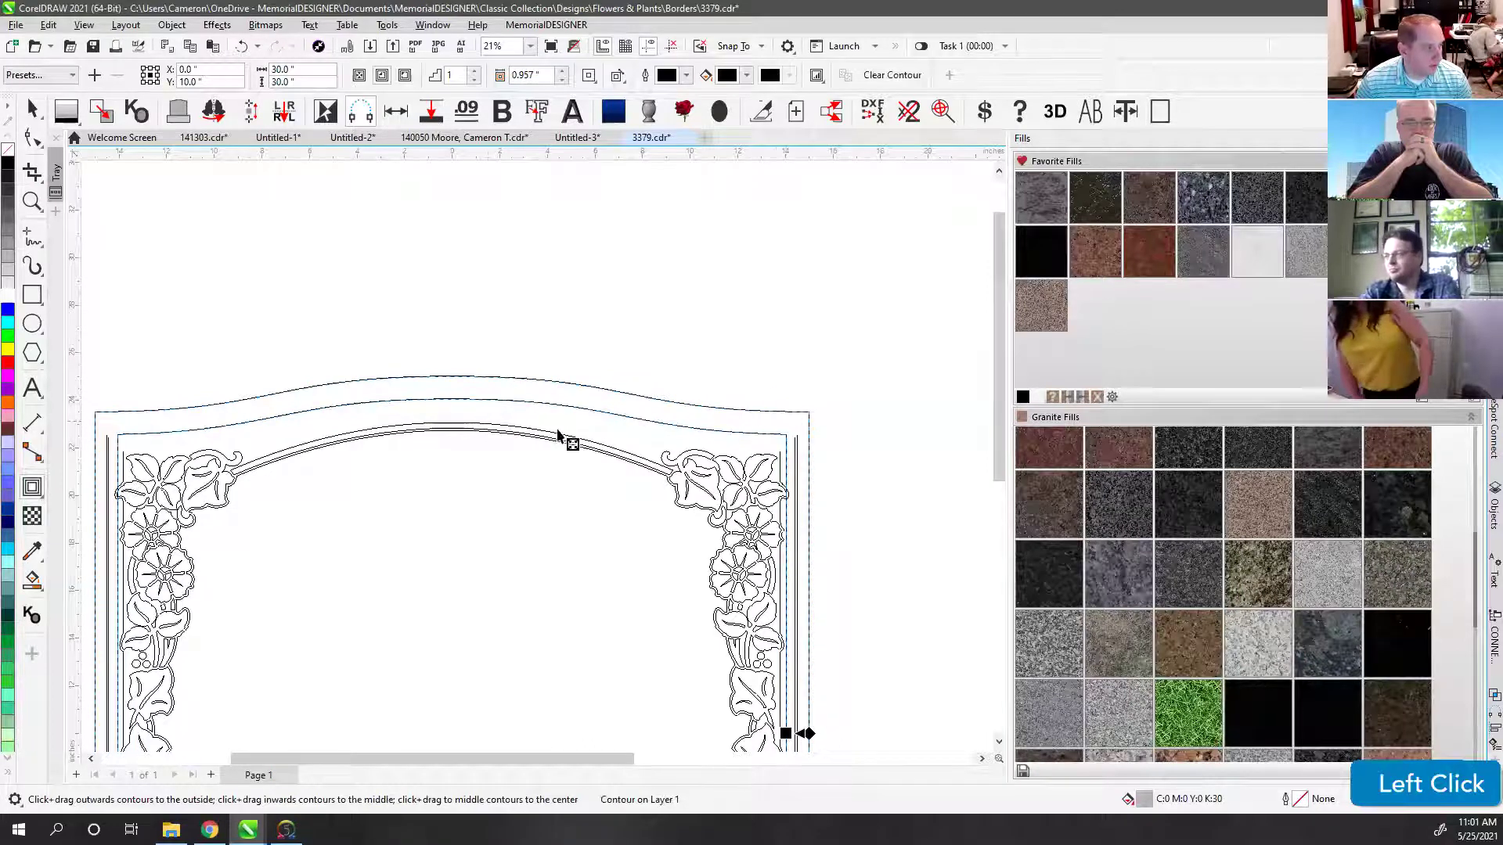
Step: Break the contour apart from the outline with Object > Break Contour Apart, then deselect
scroll(547, 460, "up", 6)
scroll(712, 413, "up", 1)
scroll(538, 464, "down", 7)
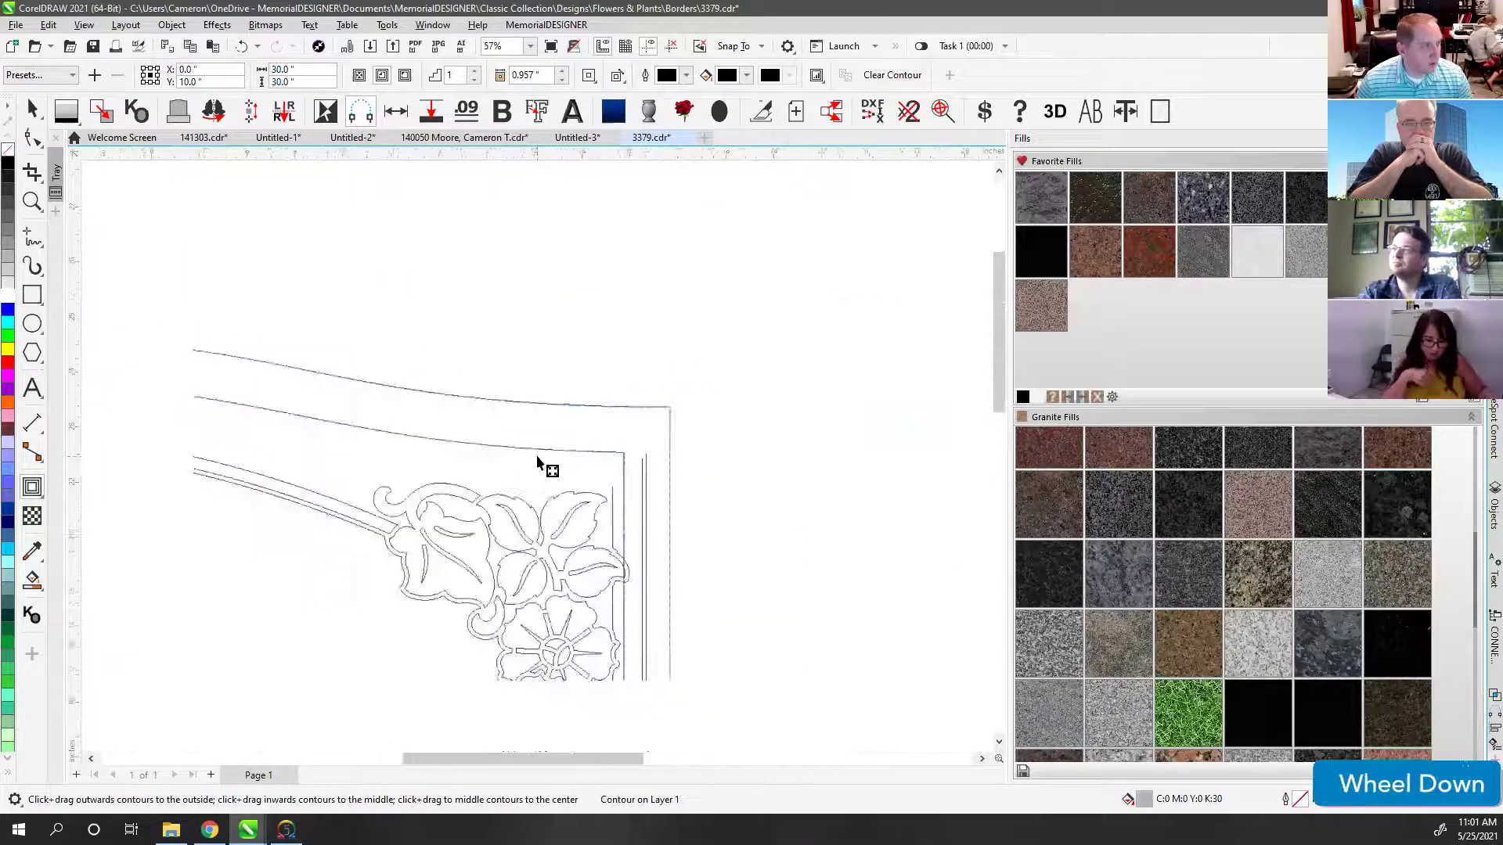
scroll(525, 469, "down", 1)
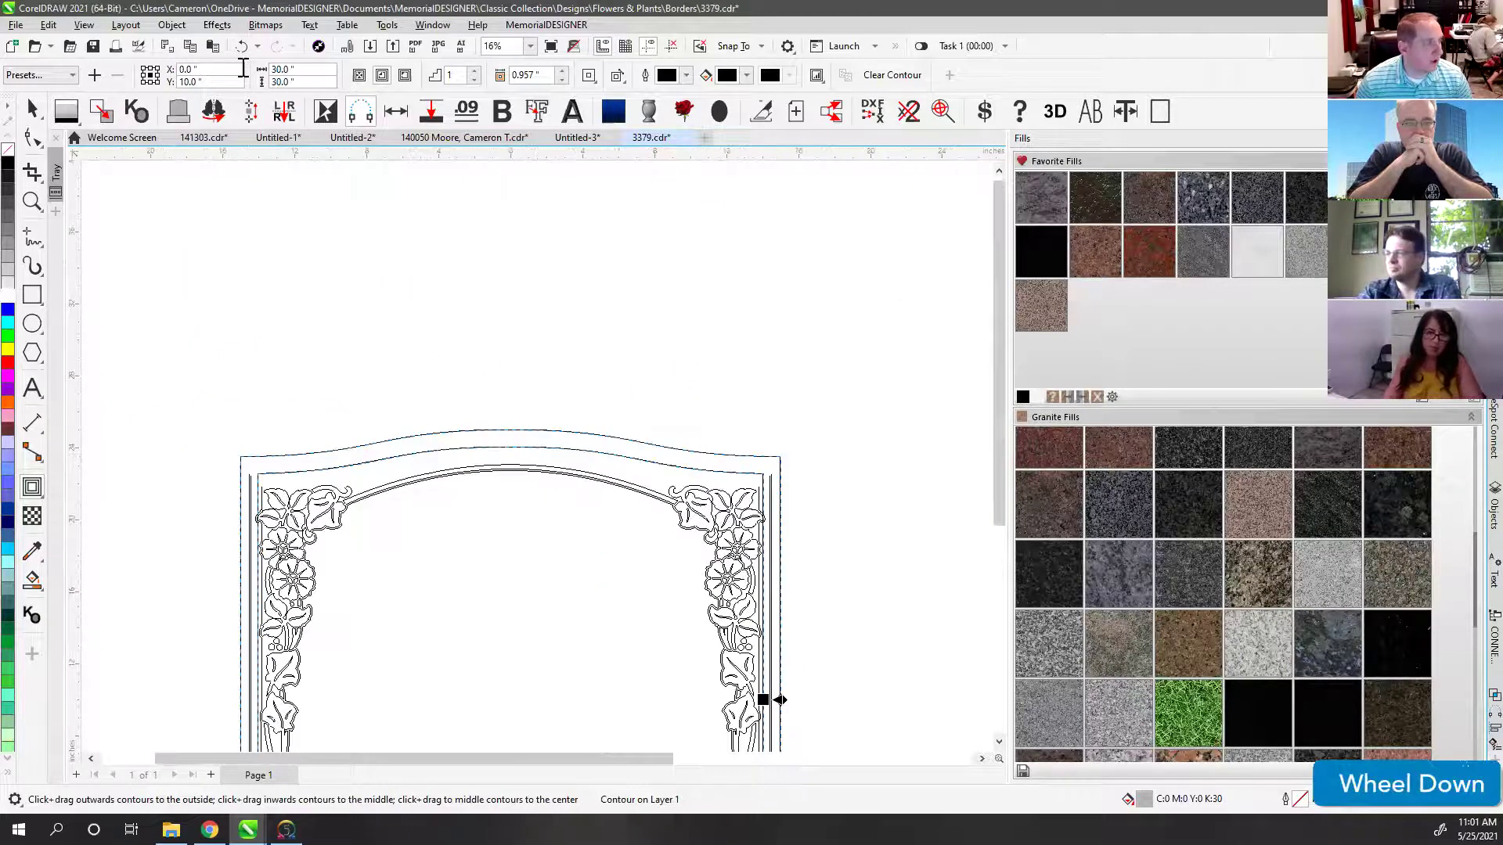
left_click(173, 26)
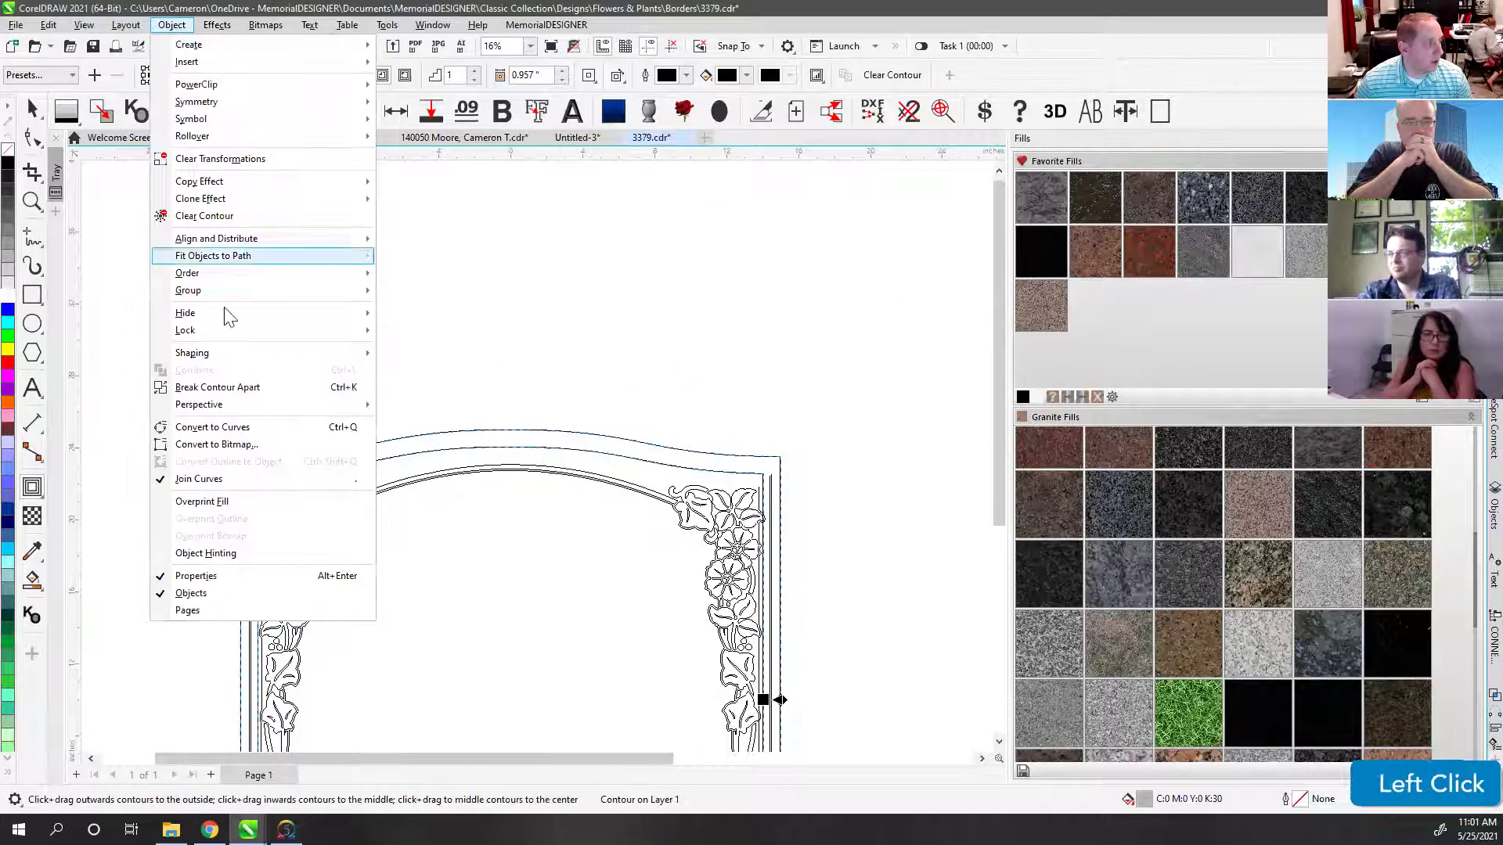
left_click(211, 388)
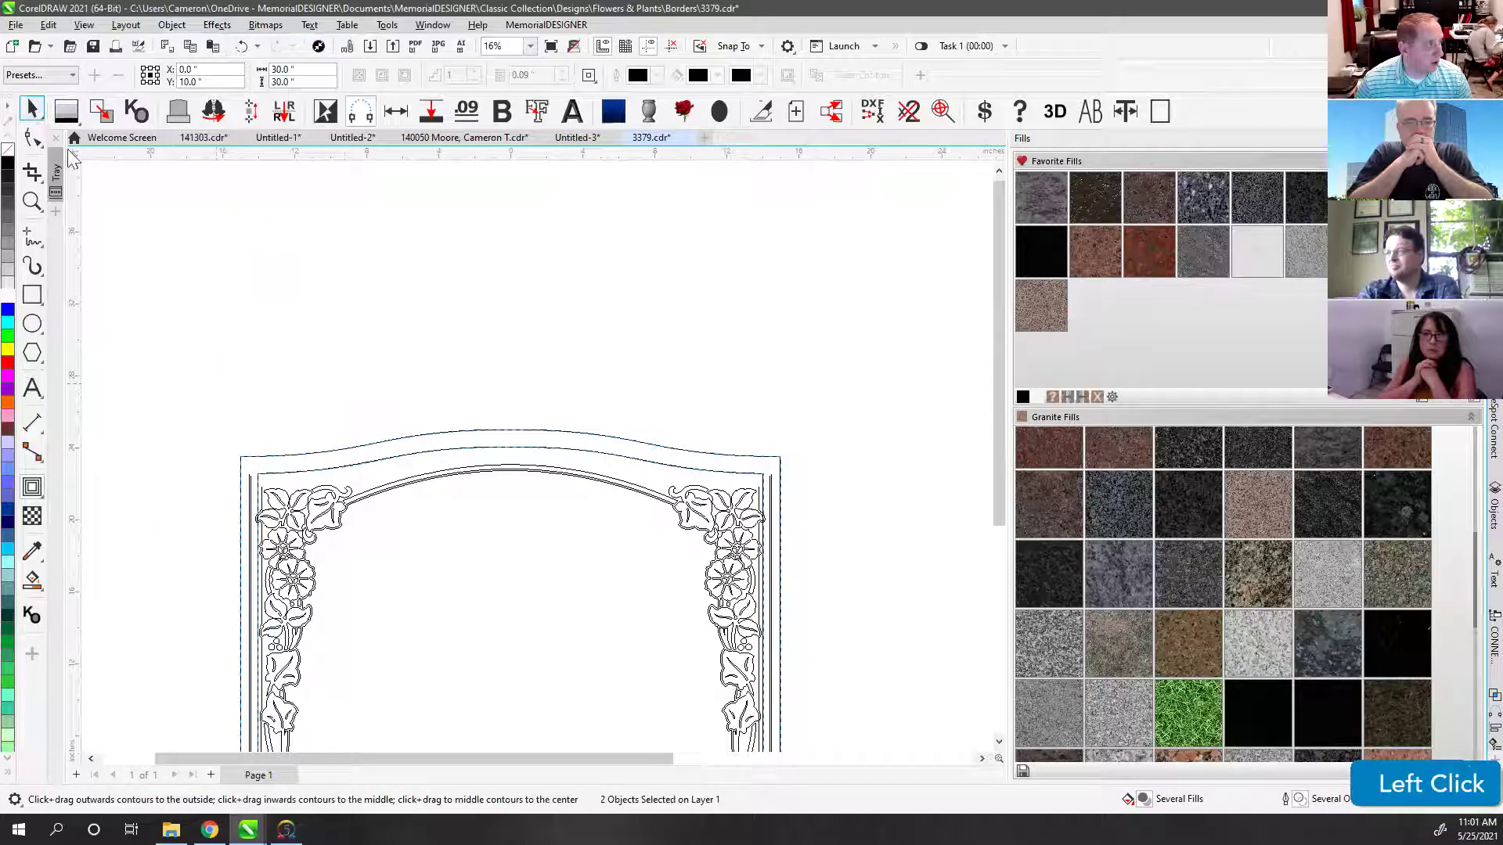
left_click(338, 473)
Step: Trim away the contour's left inner vertical segment and its bottom segment
left_click(339, 471)
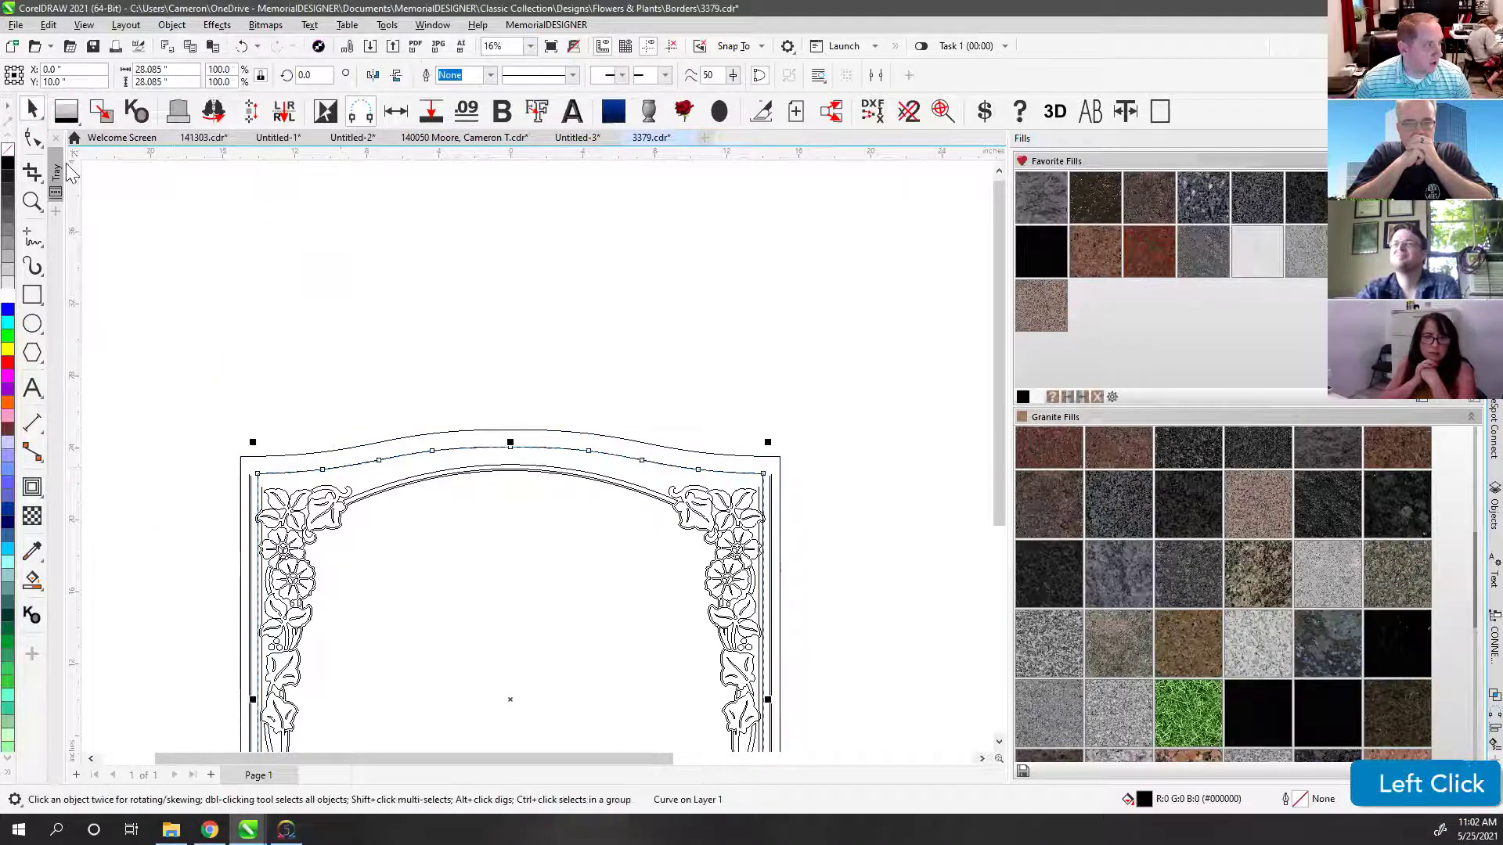
left_click(31, 141)
scroll(537, 454, "down", 2)
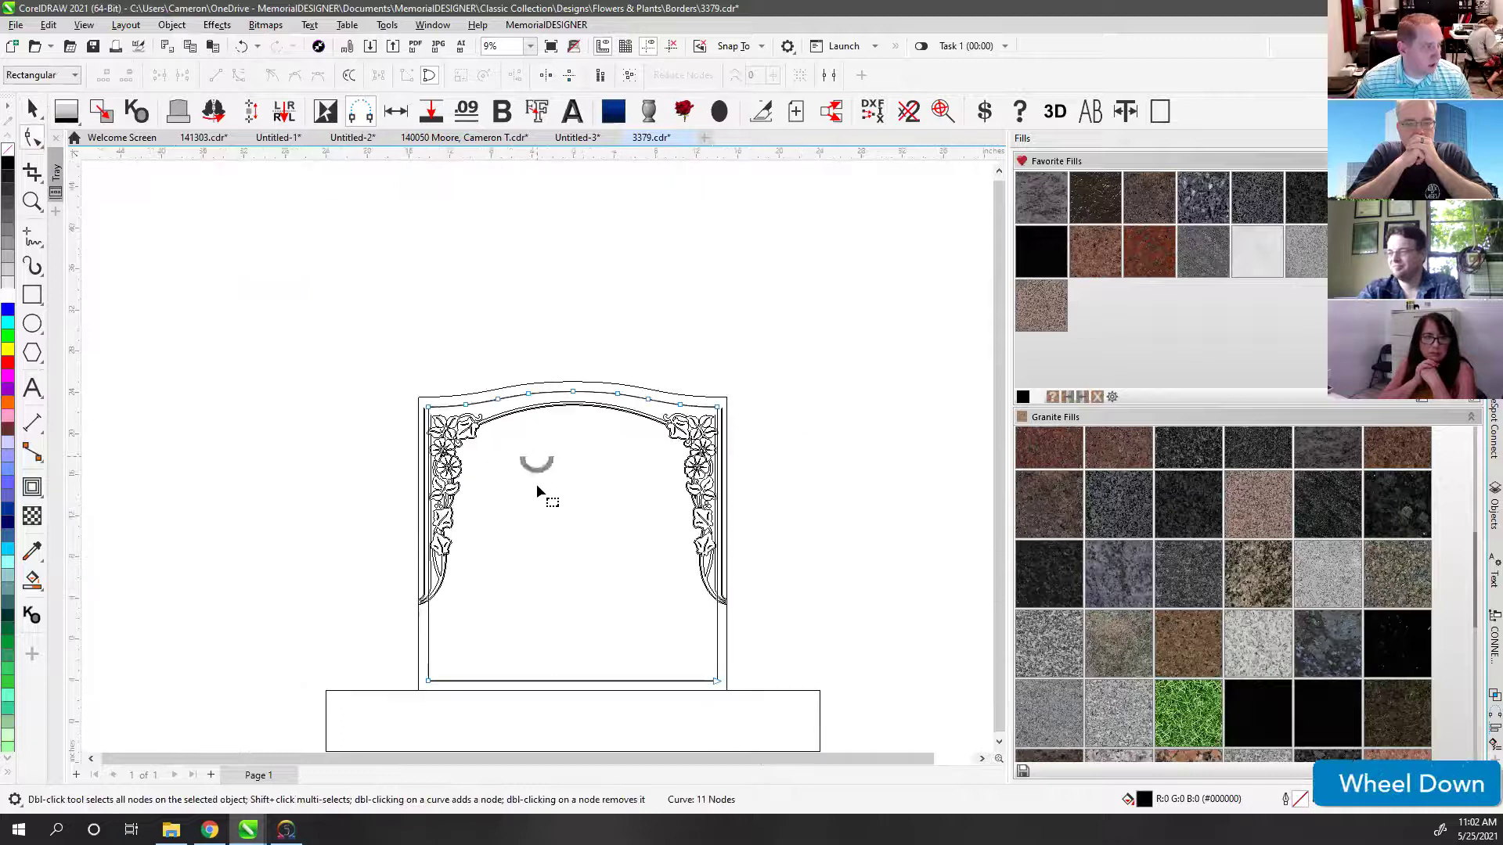
left_click(430, 649)
key("Delete")
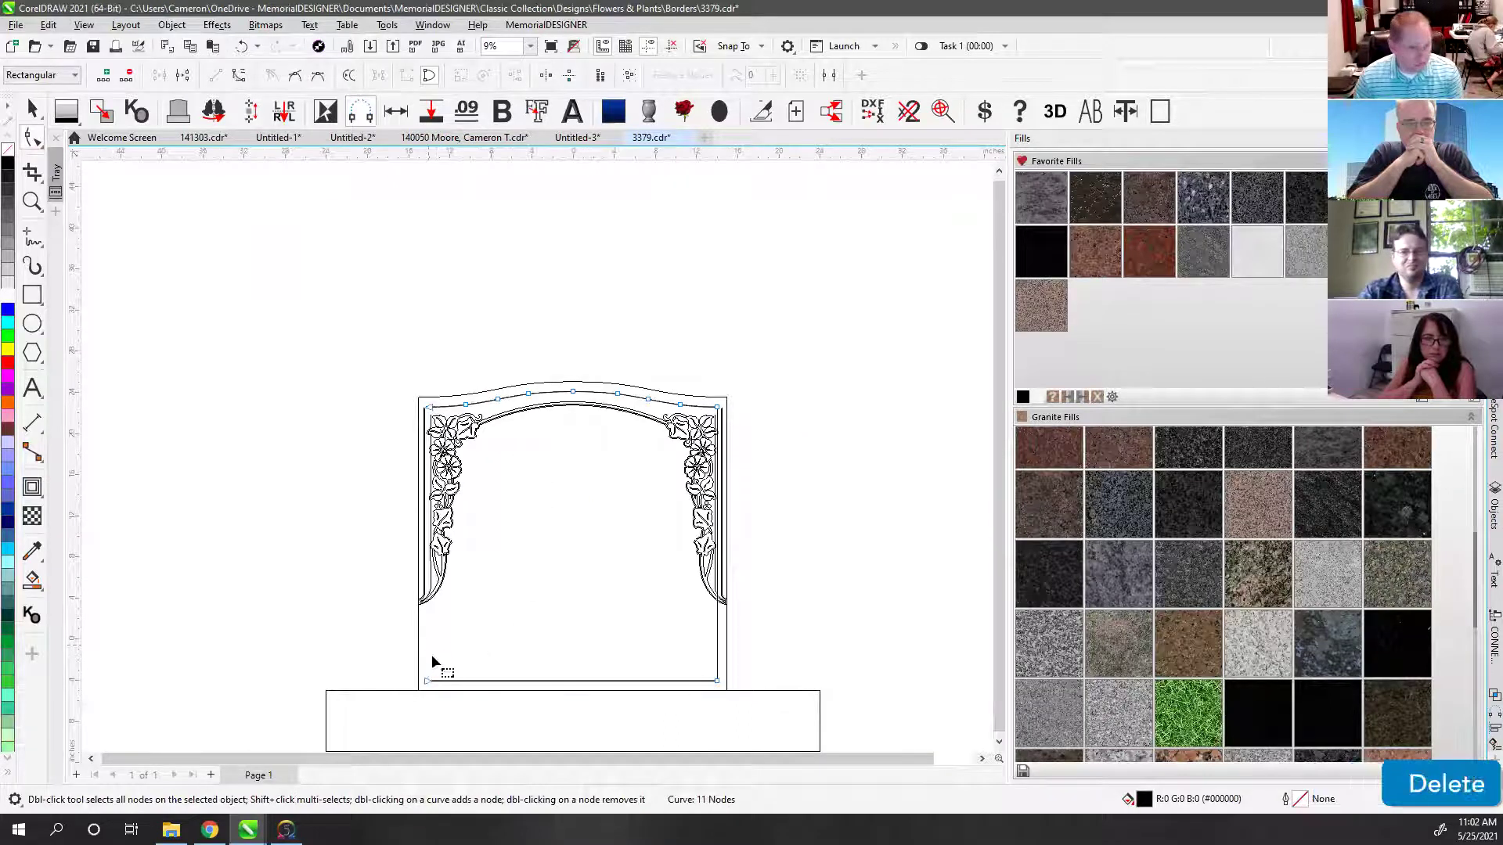
left_click_drag(393, 660, 805, 718)
key("Delete")
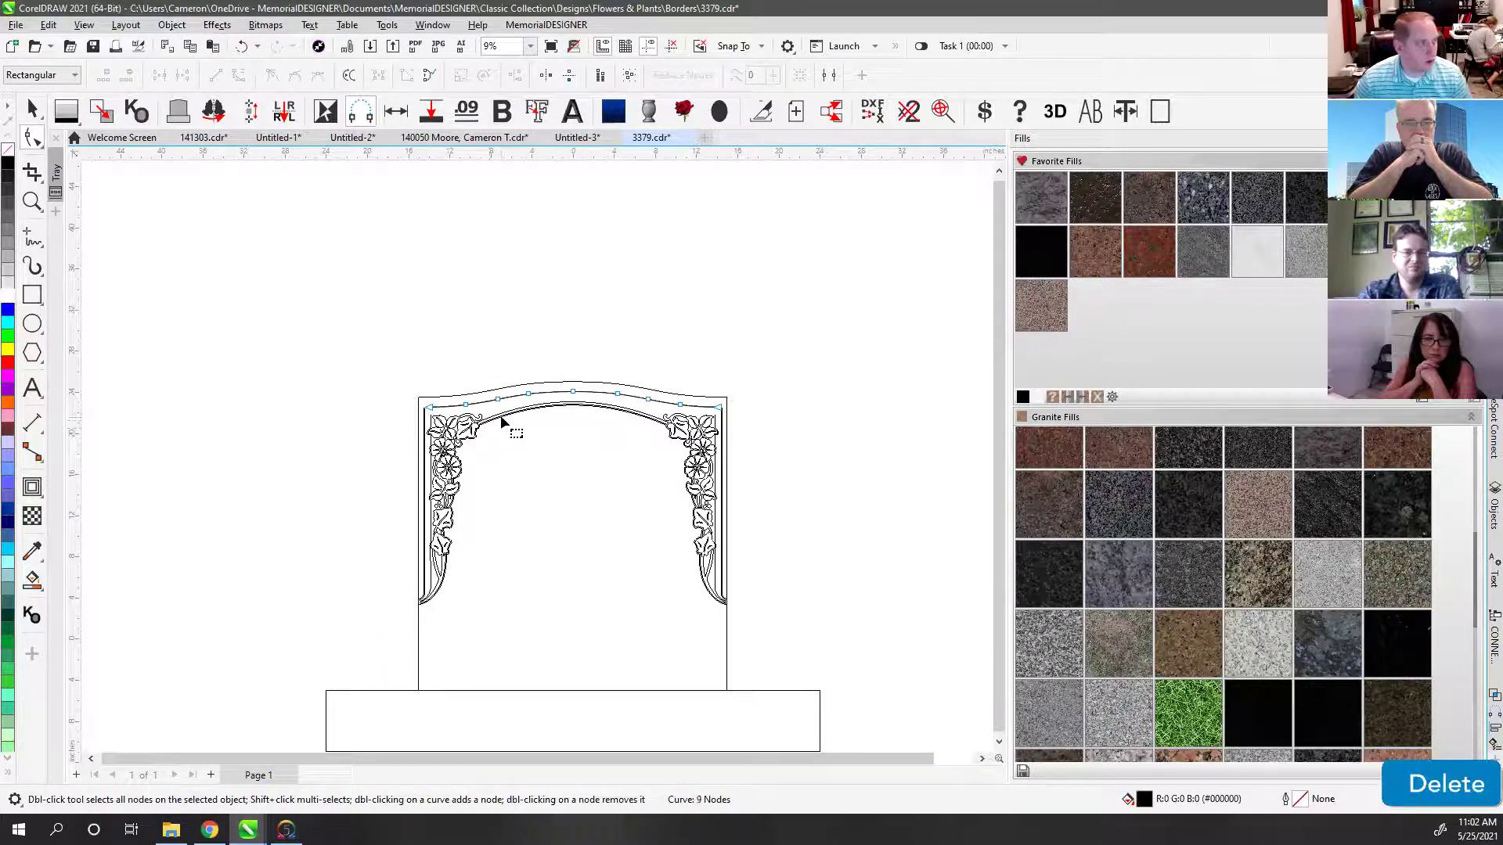
scroll(501, 423, "up", 4)
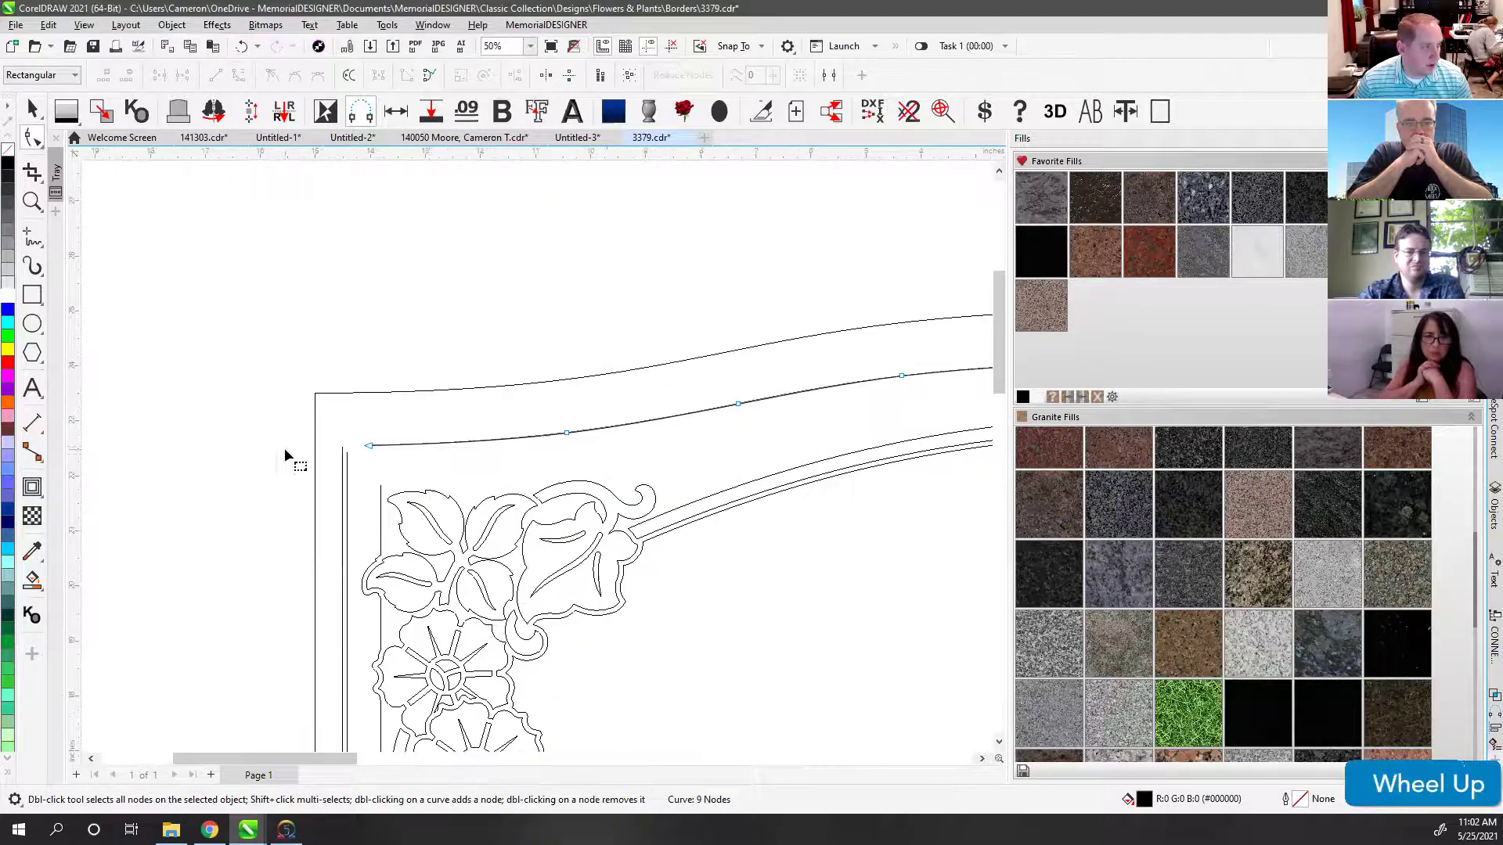
left_click(30, 110)
Step: Select the vertical line and inner top curve, then marquee their end nodes at the top-left corner
left_click(613, 448)
left_click(591, 429)
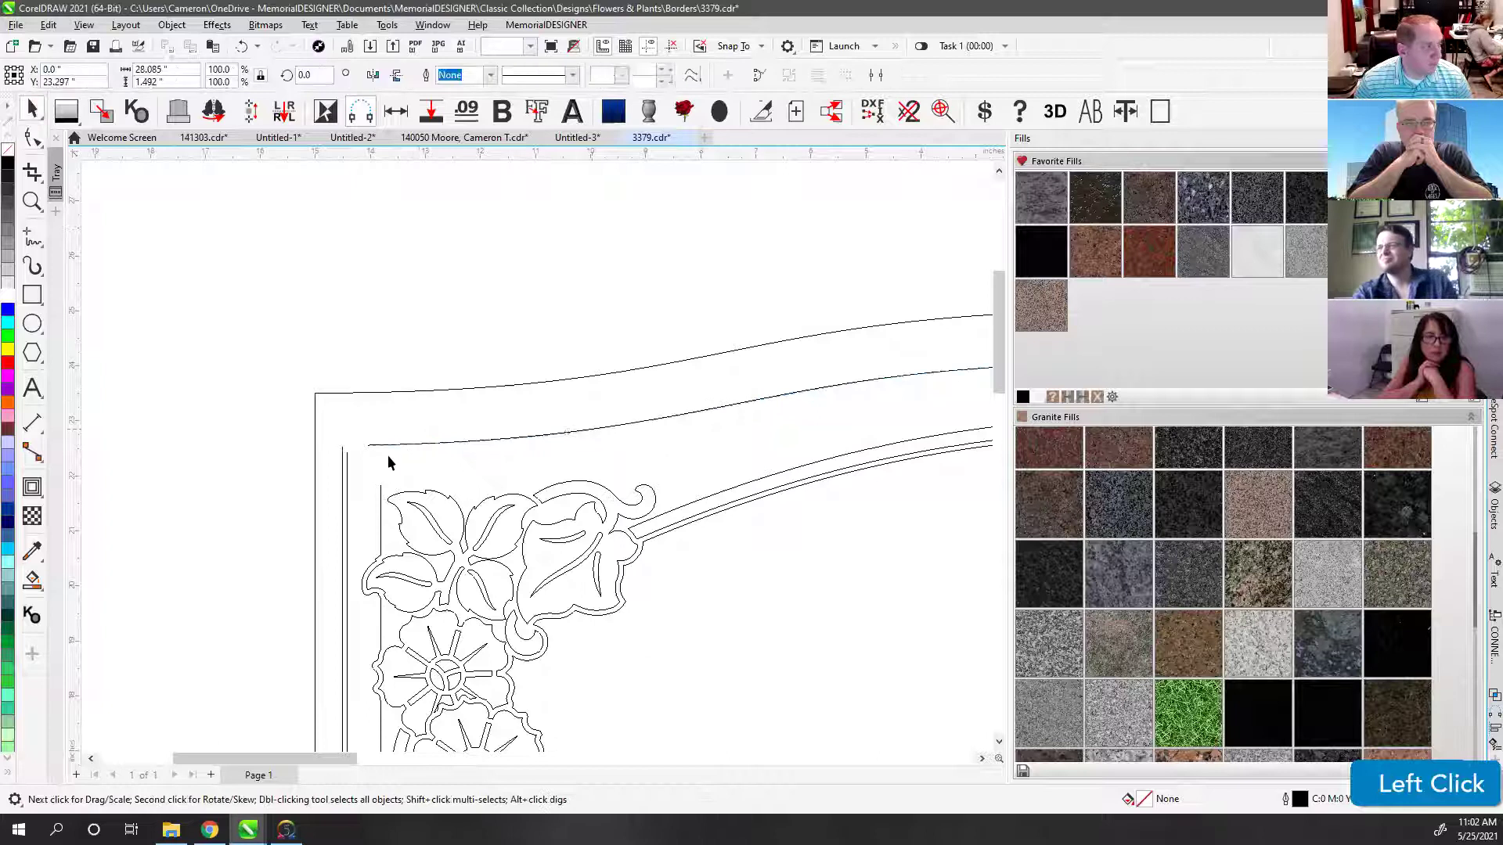
scroll(534, 454, "up", 5)
left_click(450, 371)
scroll(537, 453, "down", 4)
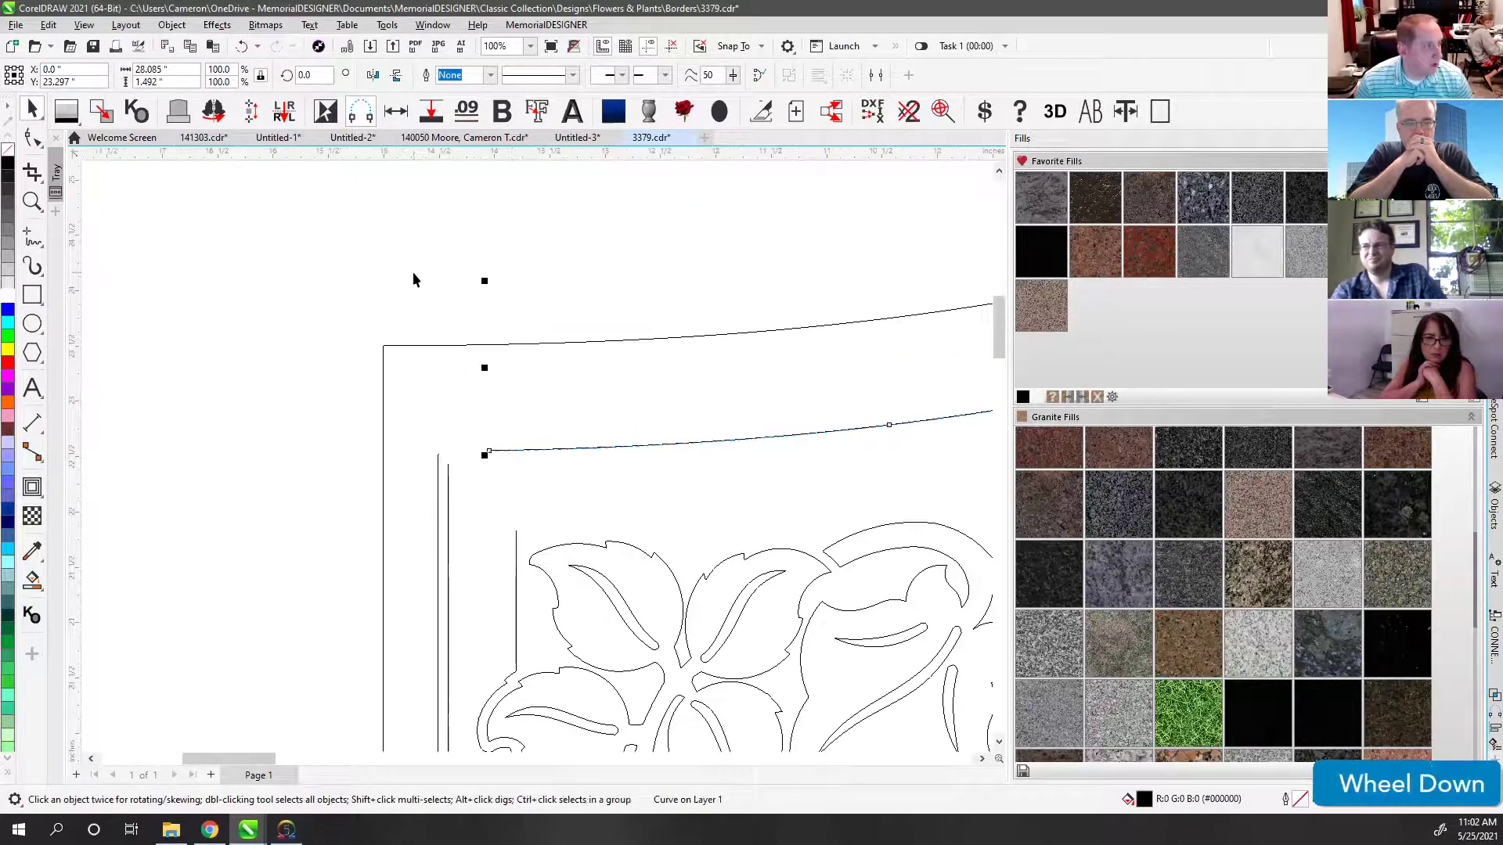
left_click(32, 138)
left_click(438, 471)
scroll(438, 469, "up", 6)
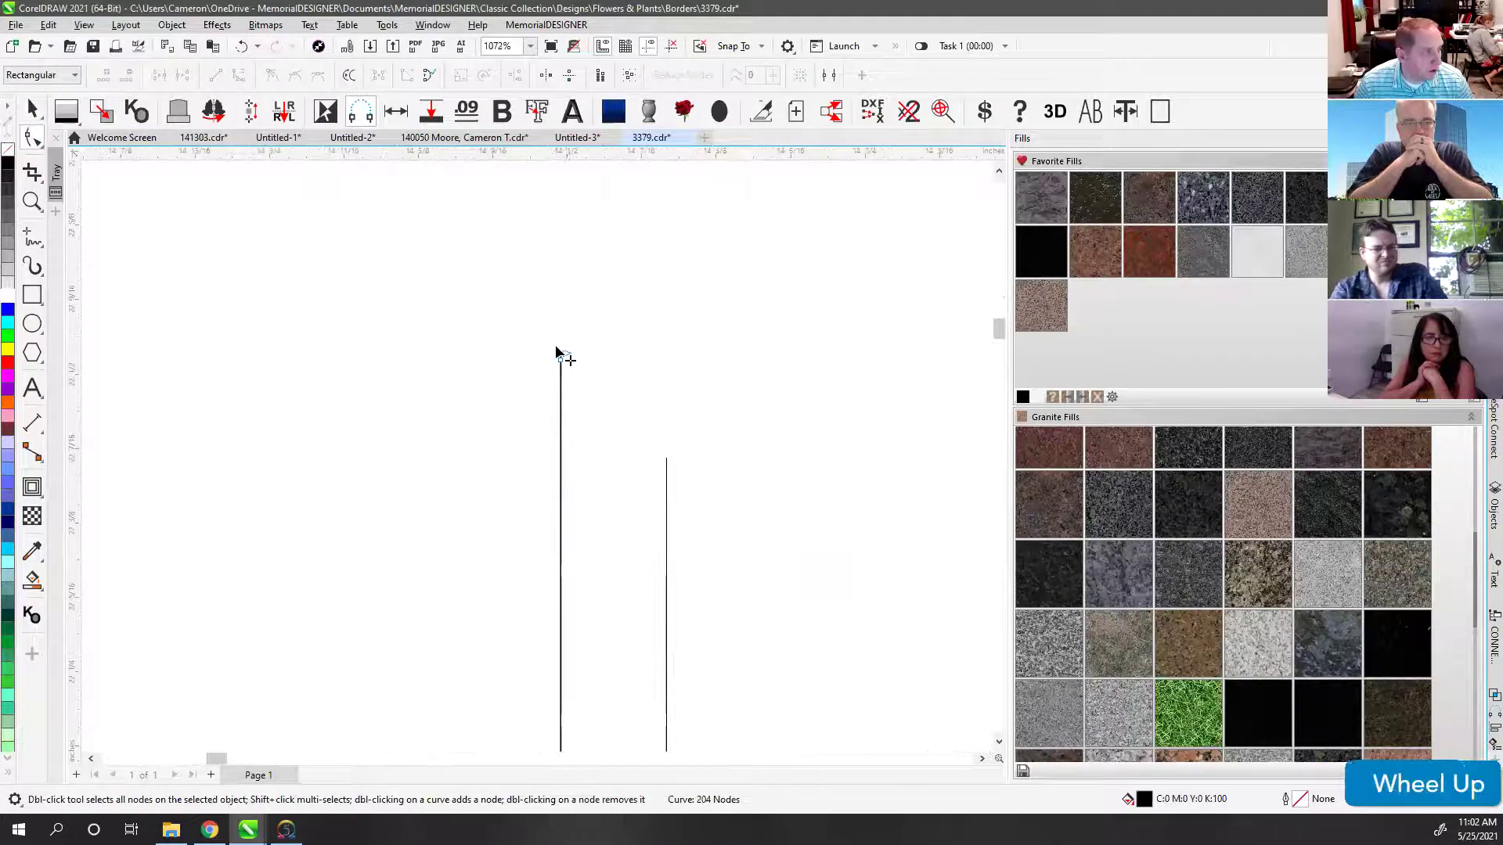
left_click(560, 355)
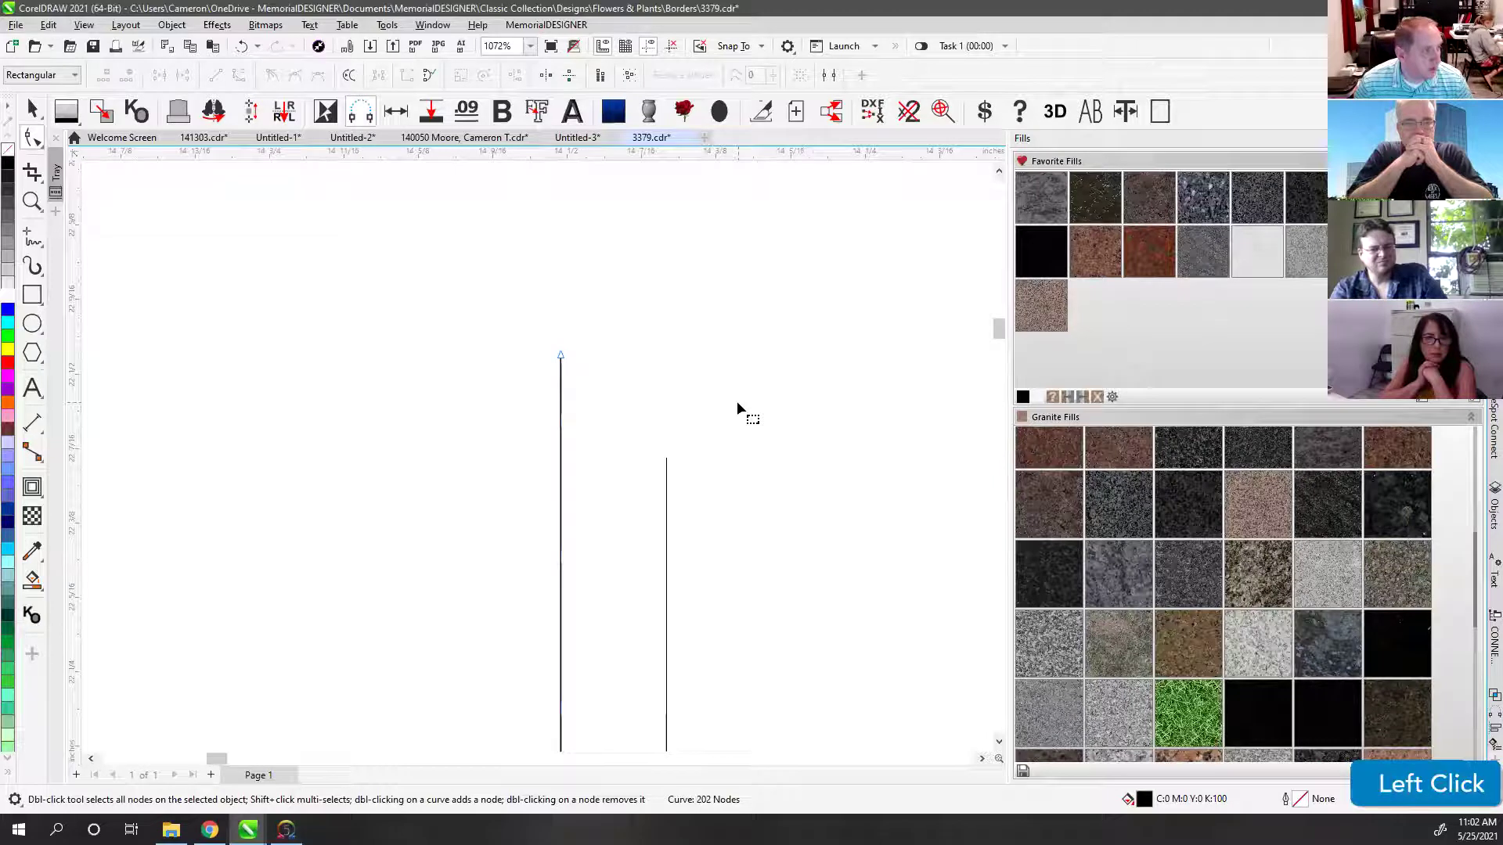
scroll(537, 454, "down", 8)
left_click(544, 432, "shift")
left_click_drag(359, 365, 724, 571)
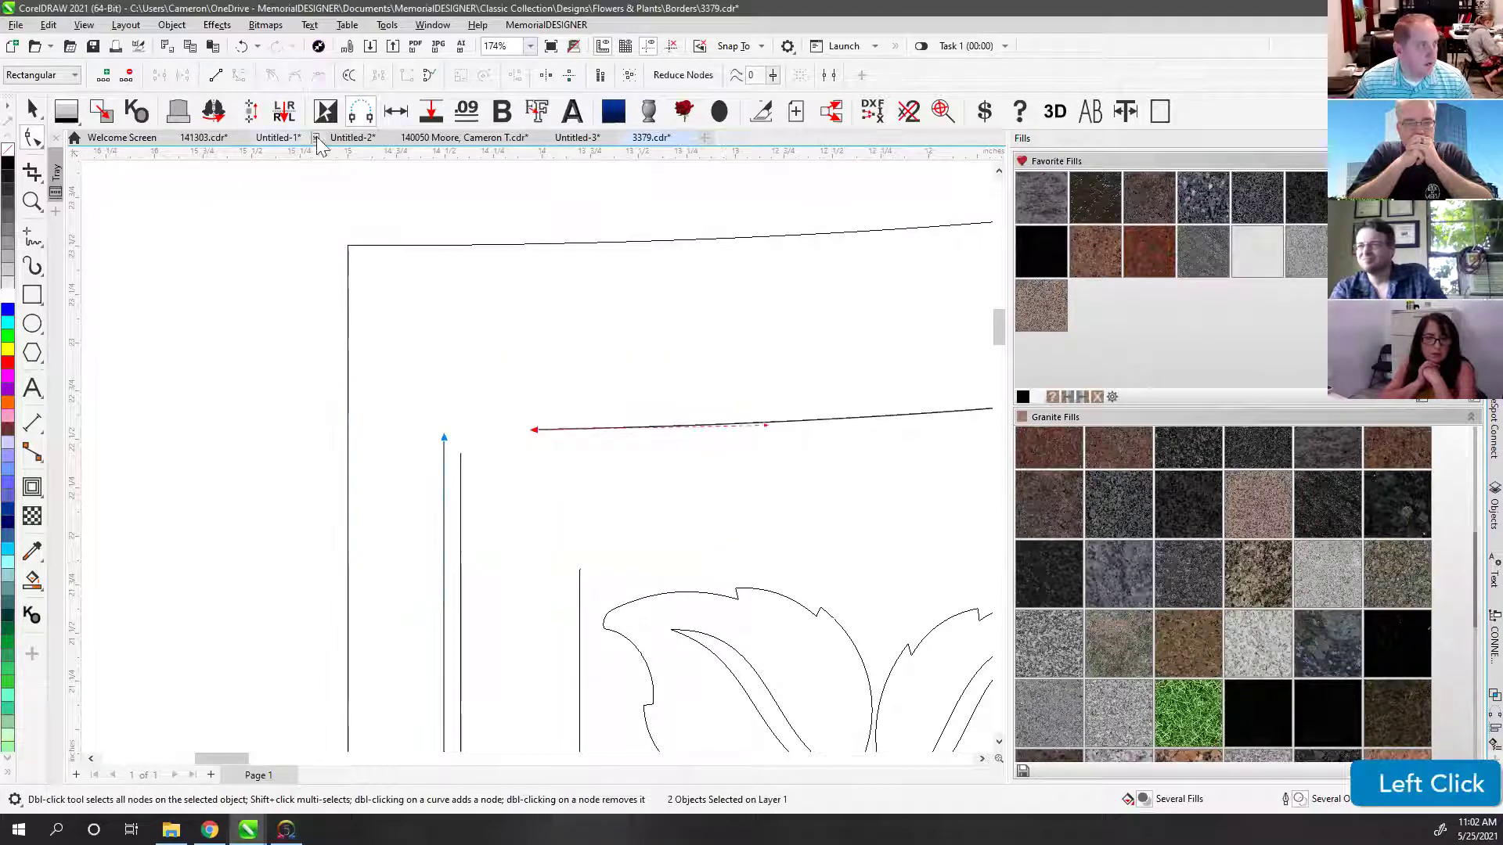
Step: Join the top-left corner ends with Join Curves using Extend
left_click(364, 118)
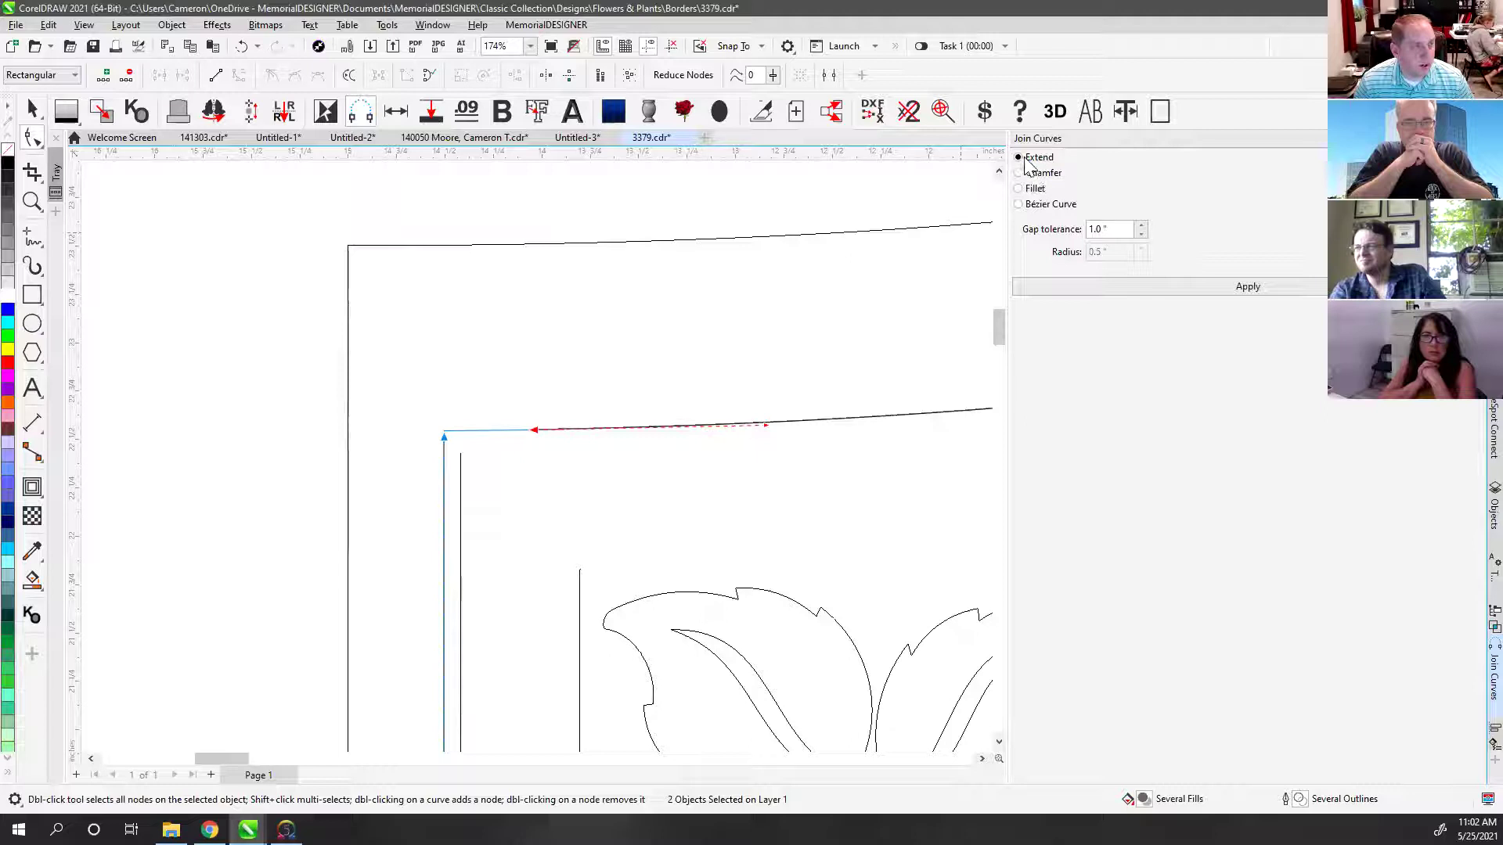
left_click(1108, 229)
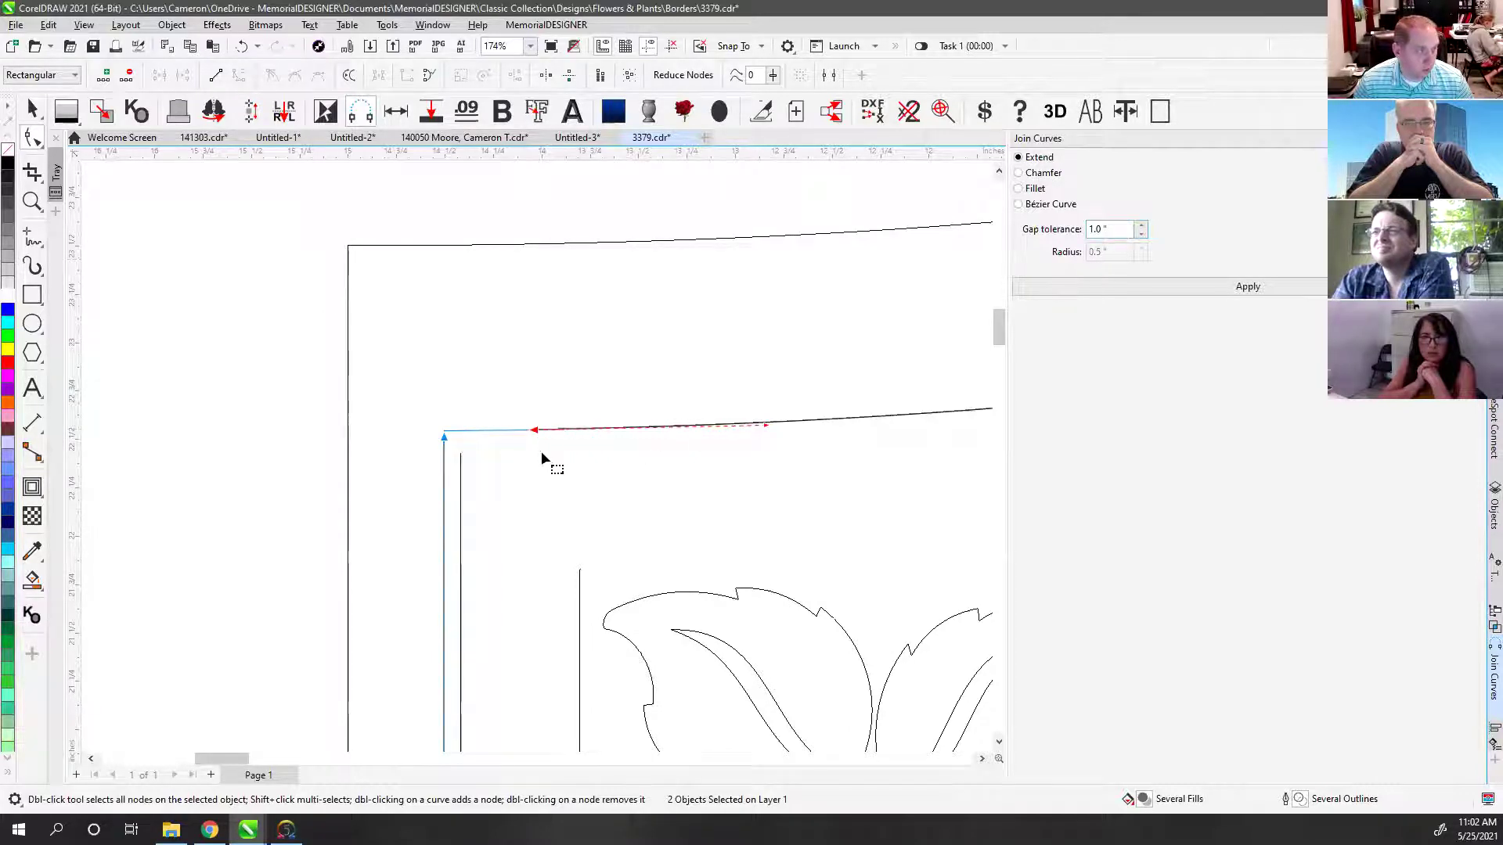
left_click(1252, 289)
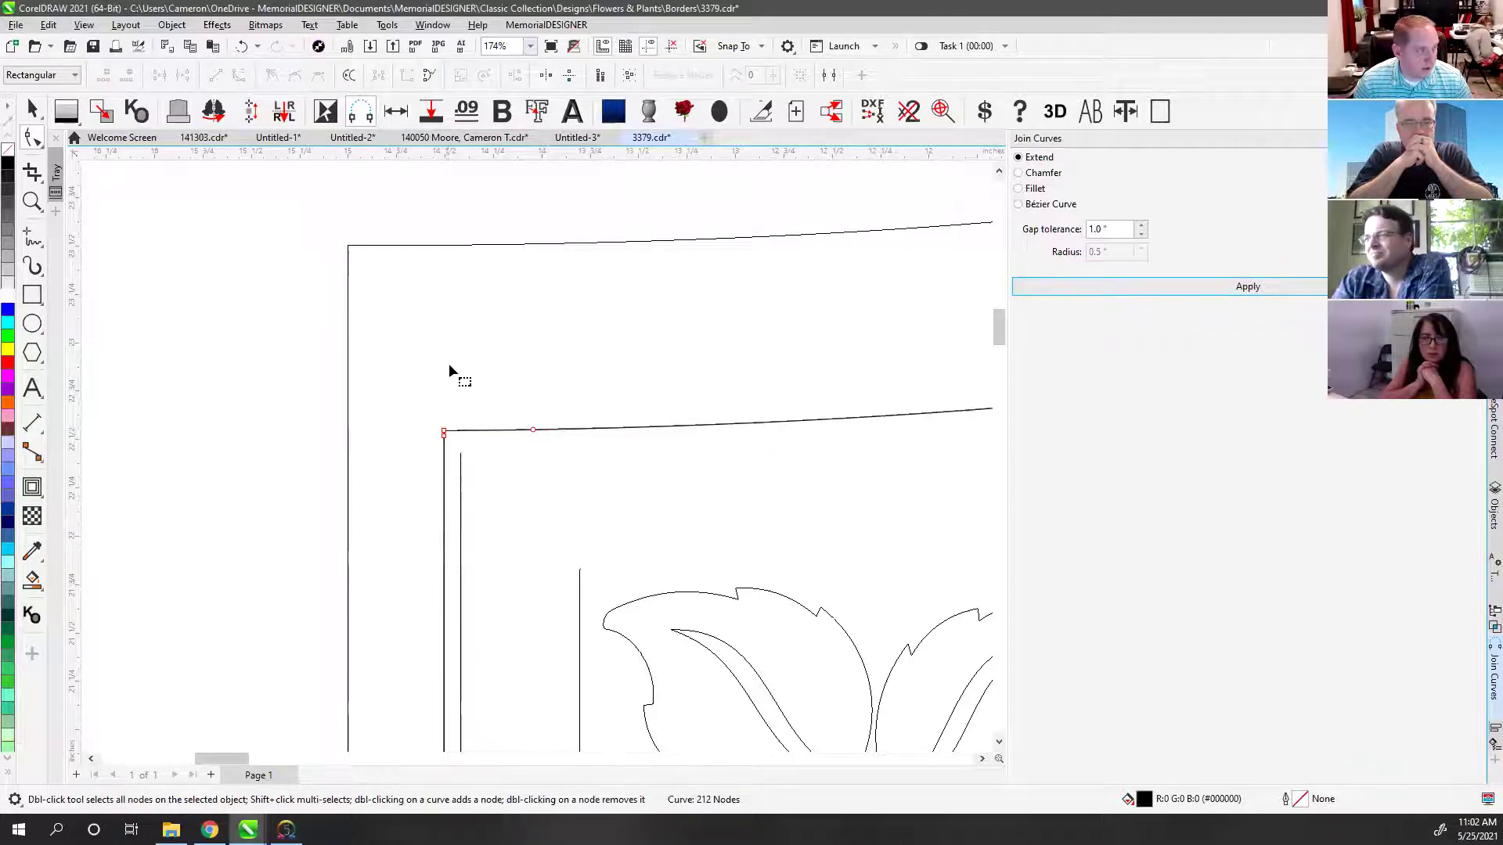
scroll(624, 420, "down", 10)
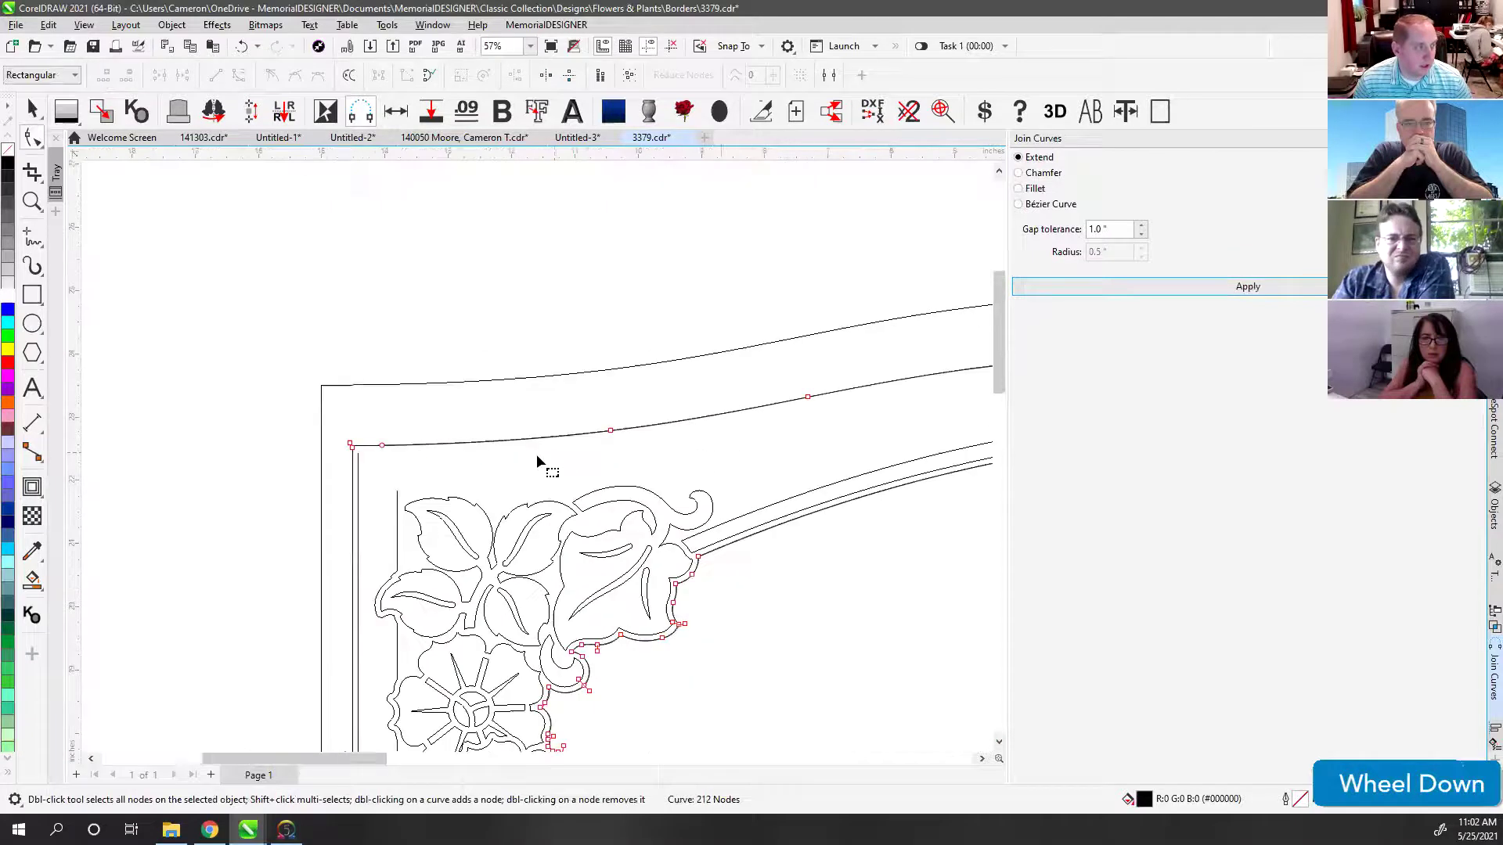
scroll(537, 452, "up", 8)
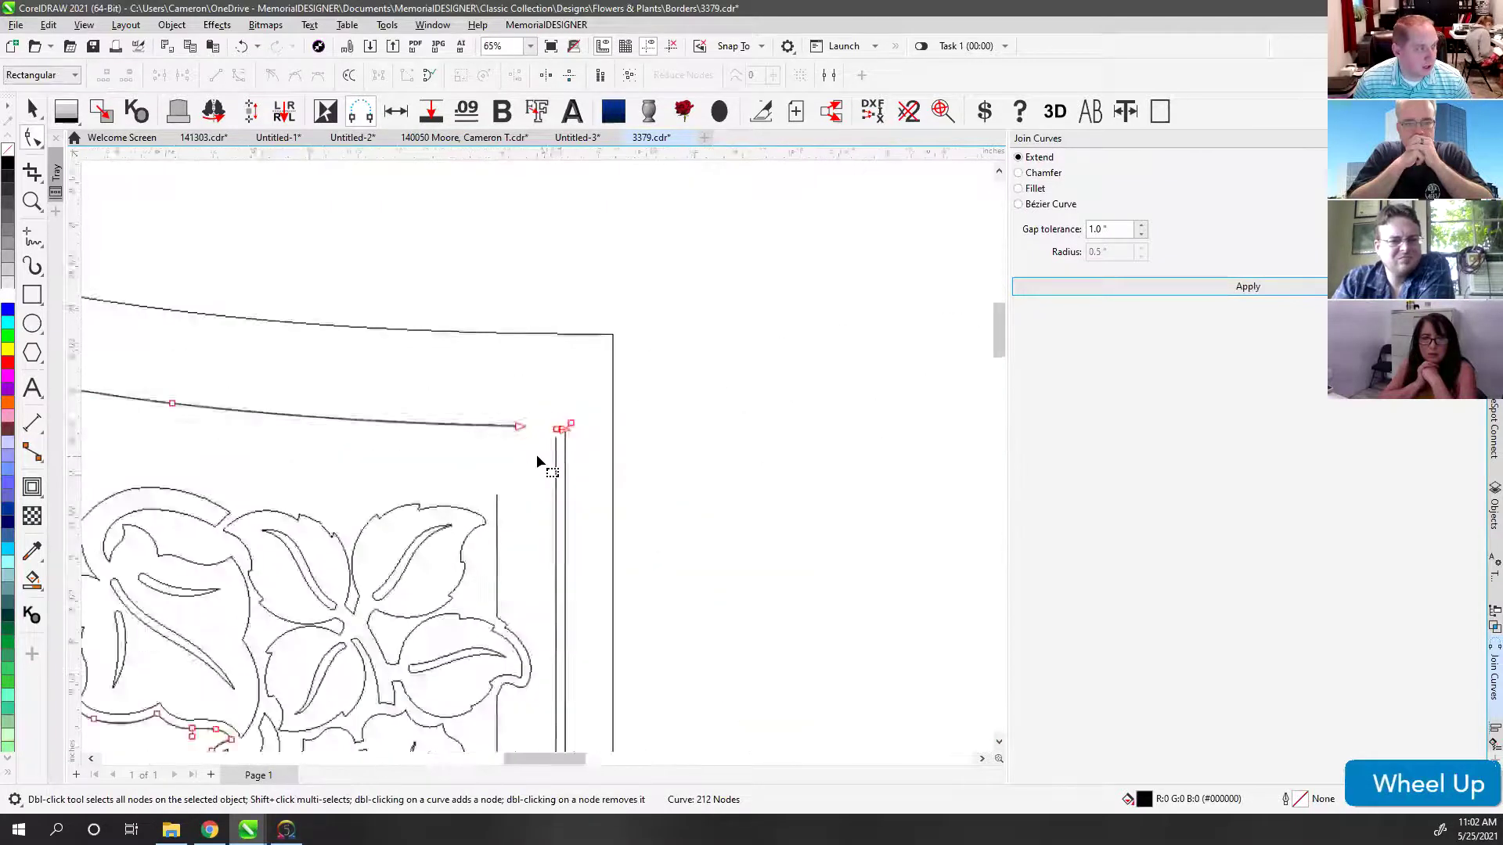
scroll(432, 469, "up", 2)
Step: Delete the extra node at the top of the right vertical line
left_click(415, 462)
key("Delete")
scroll(541, 455, "down", 1)
key("ctrl+z")
scroll(539, 454, "up", 3)
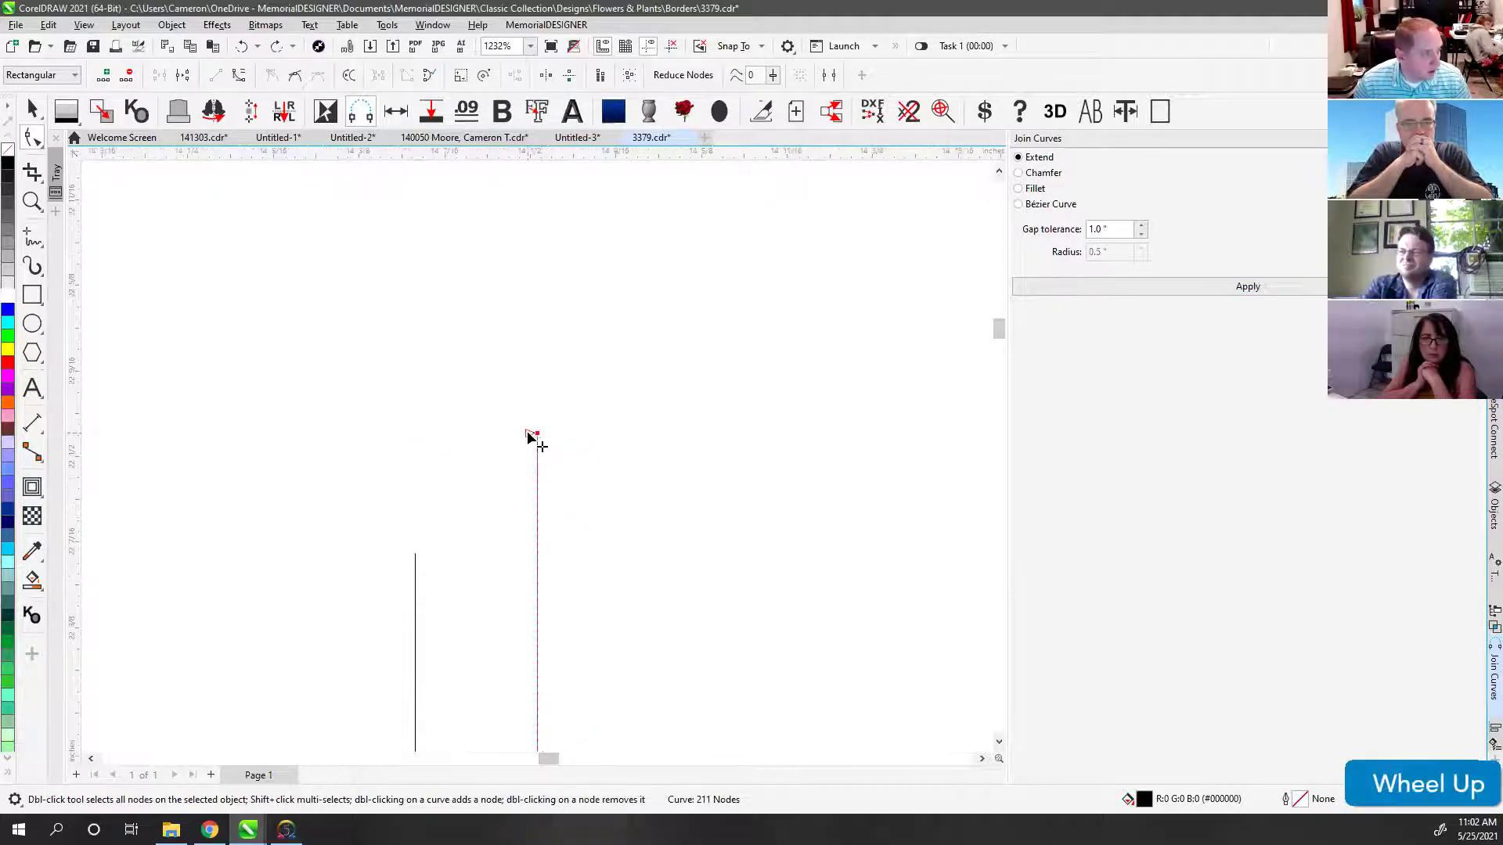
left_click(529, 433)
key("Delete")
scroll(533, 450, "down", 2)
Step: Join the top-right corner end nodes with a 1.79" gap tolerance
left_click_drag(416, 416, 665, 548)
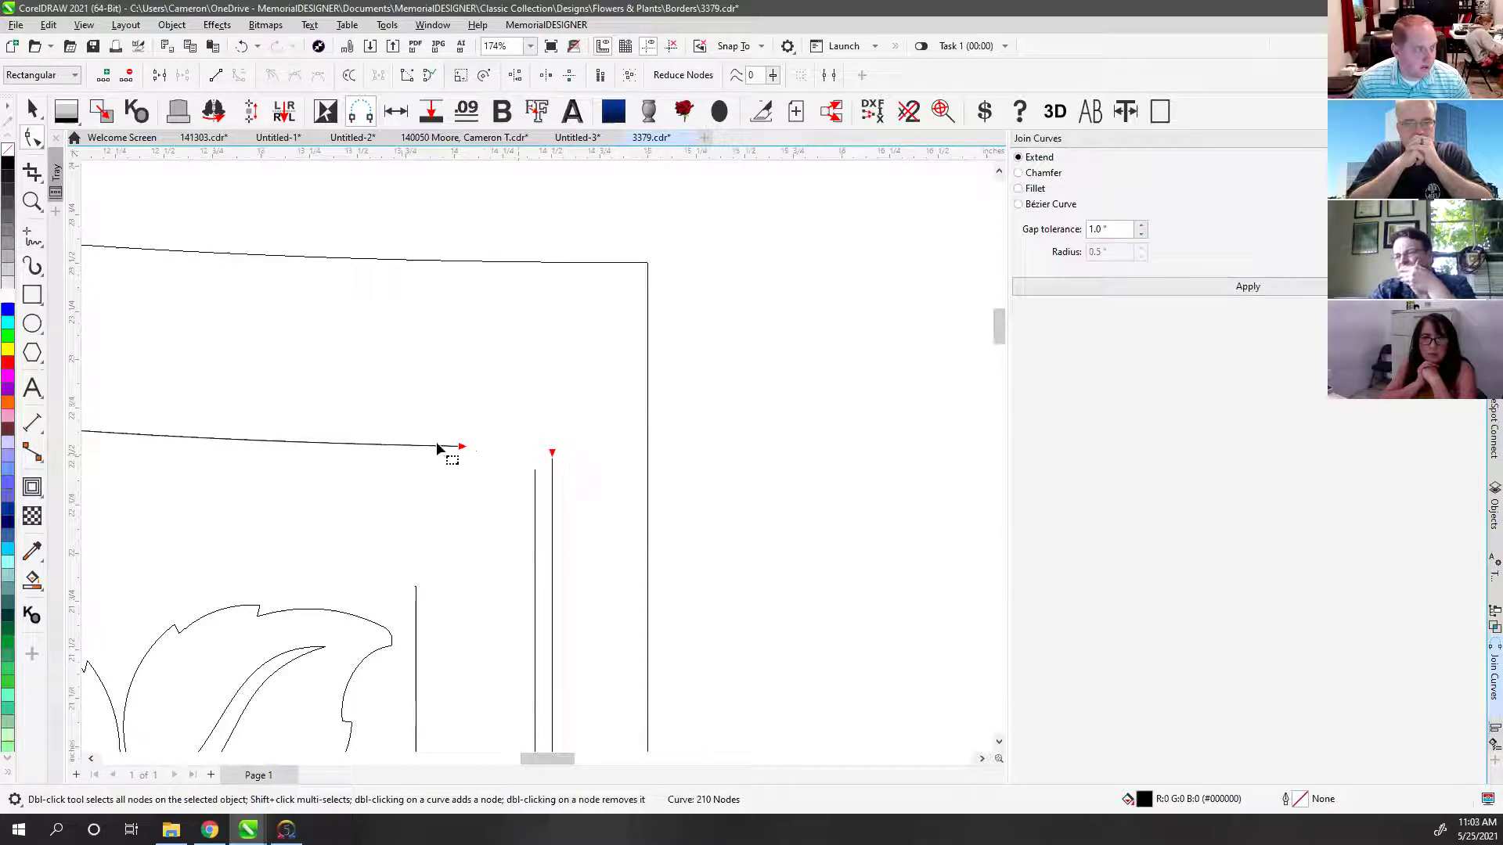
scroll(537, 456, "down", 3)
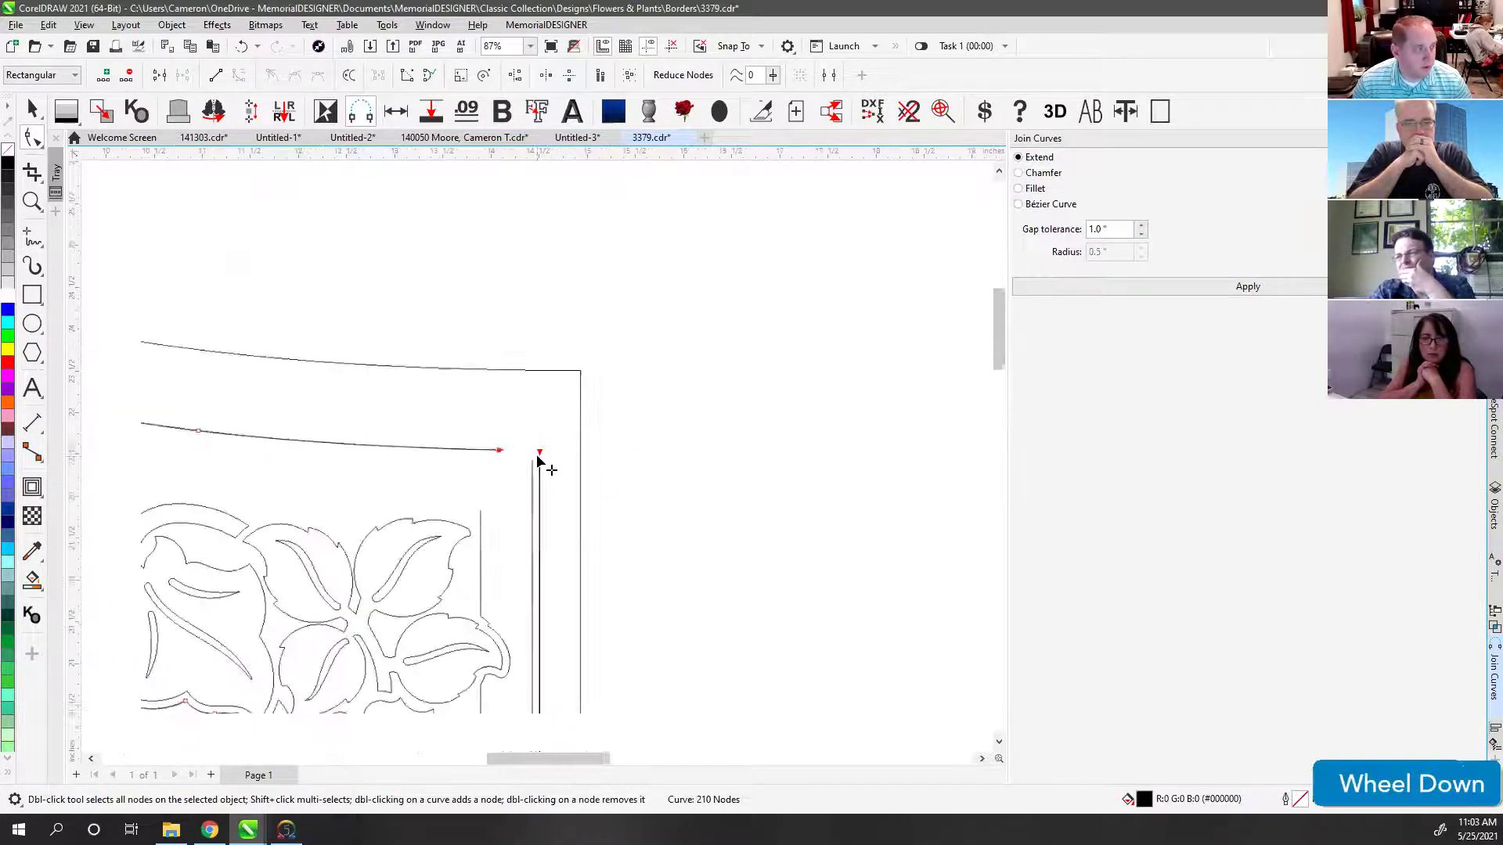
left_click_drag(1141, 229, 1142, 209)
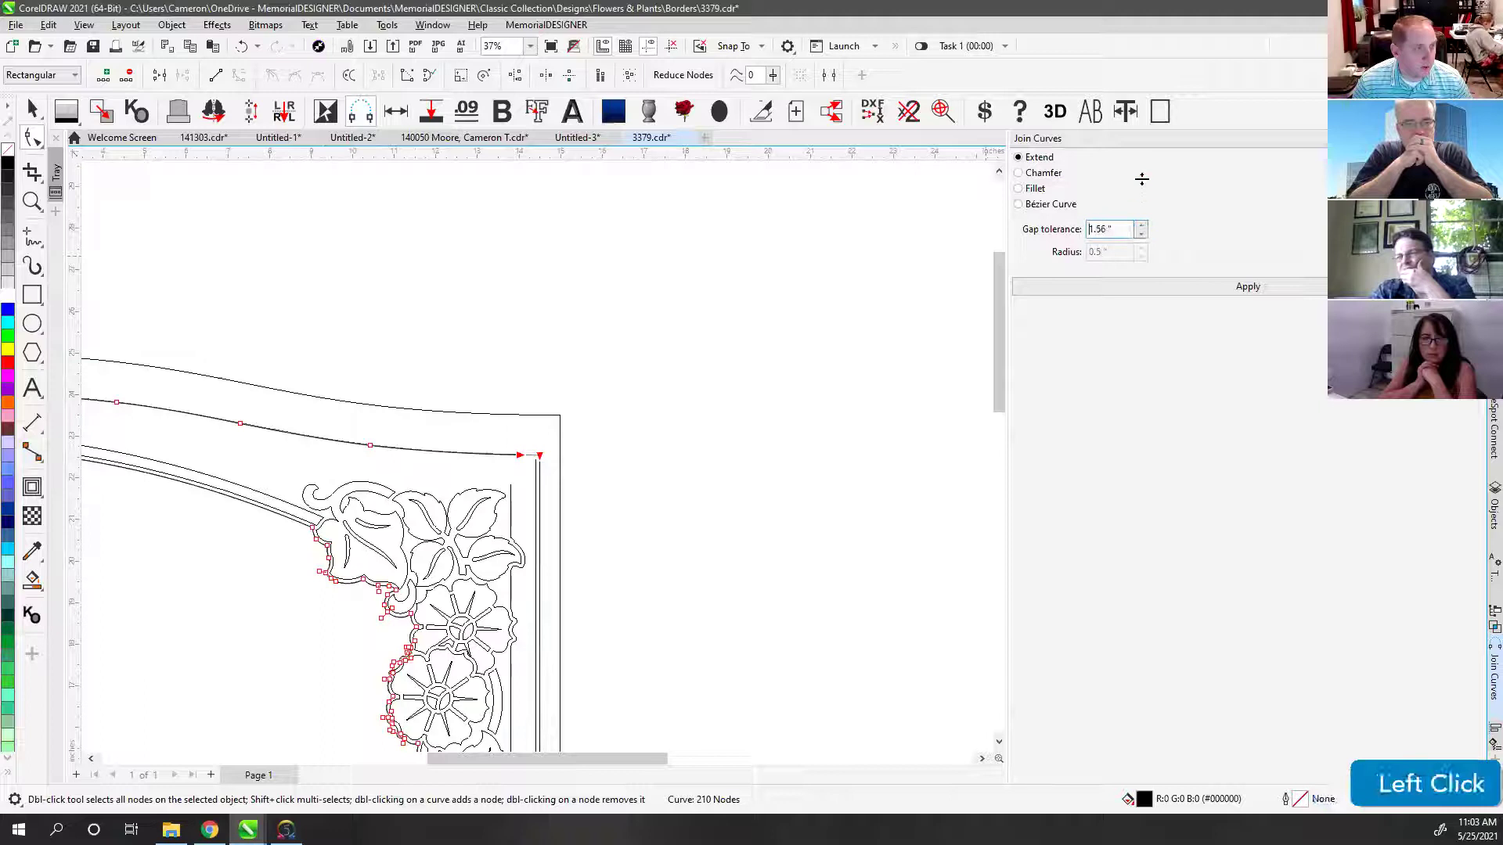
scroll(520, 480, "up", 3)
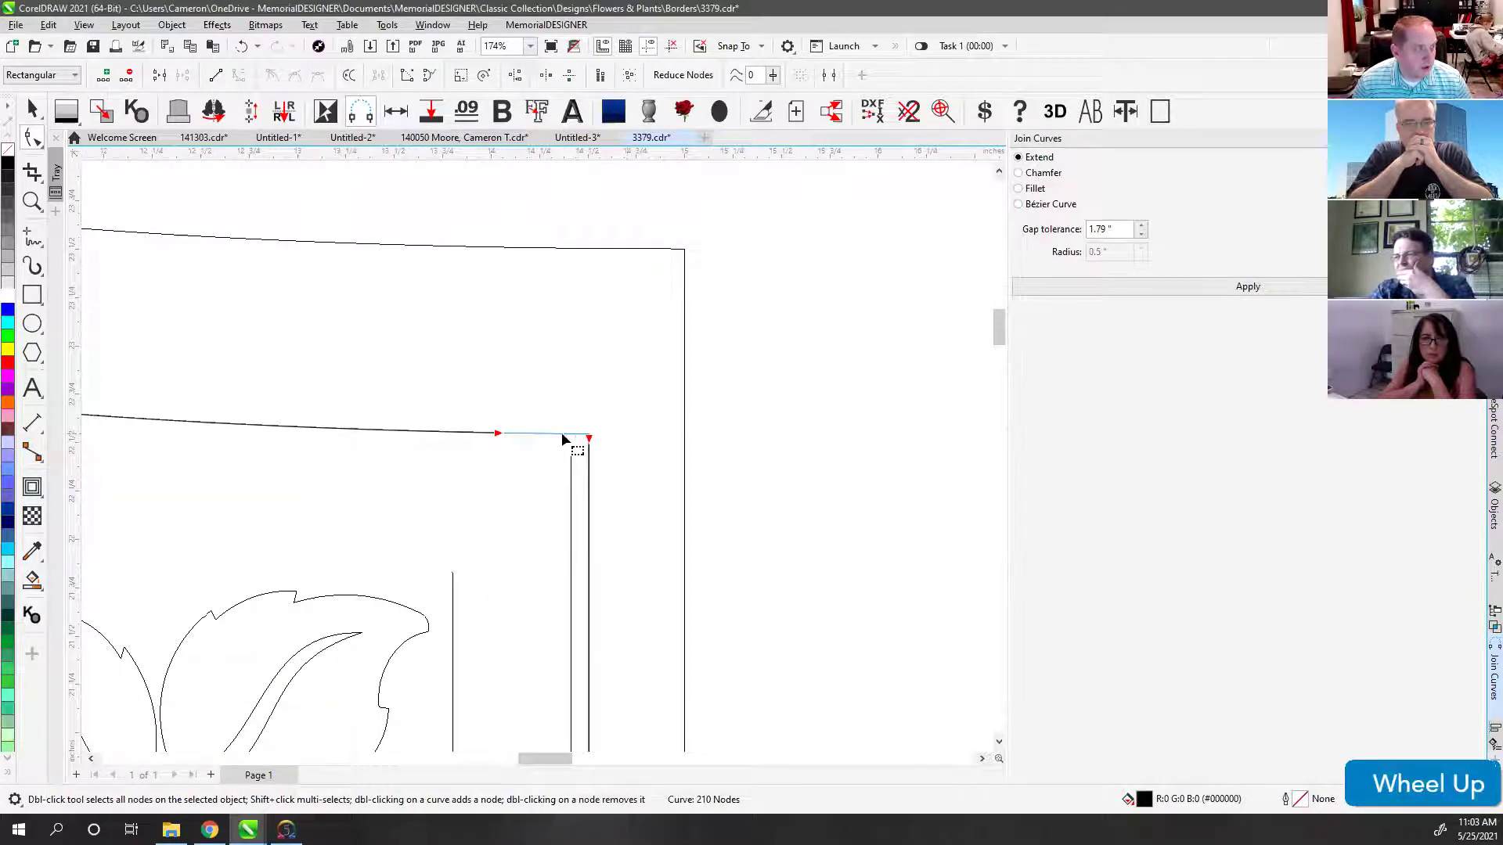
left_click(1171, 287)
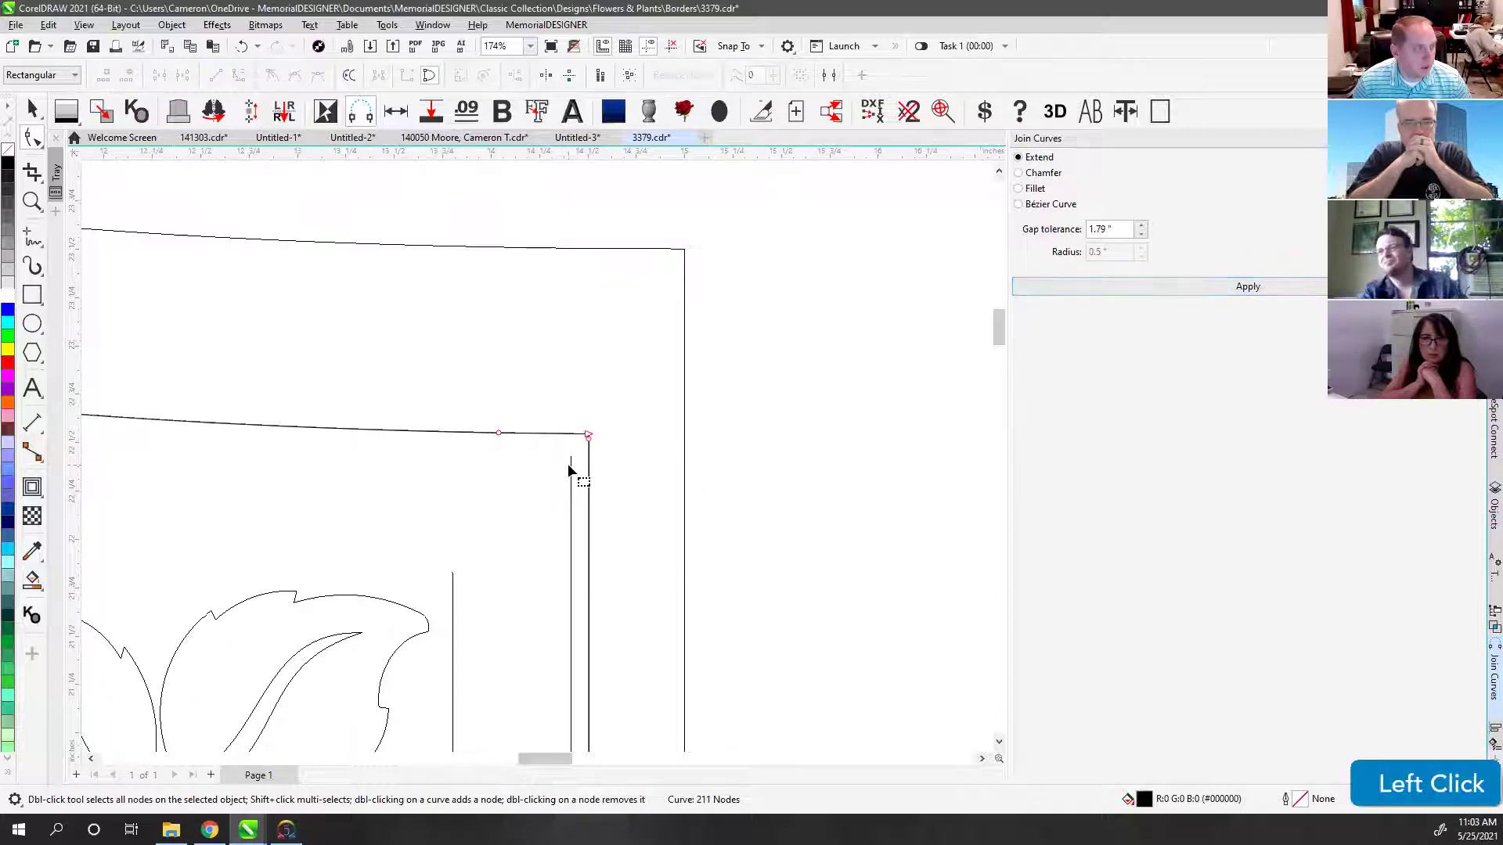
scroll(569, 469, "down", 6)
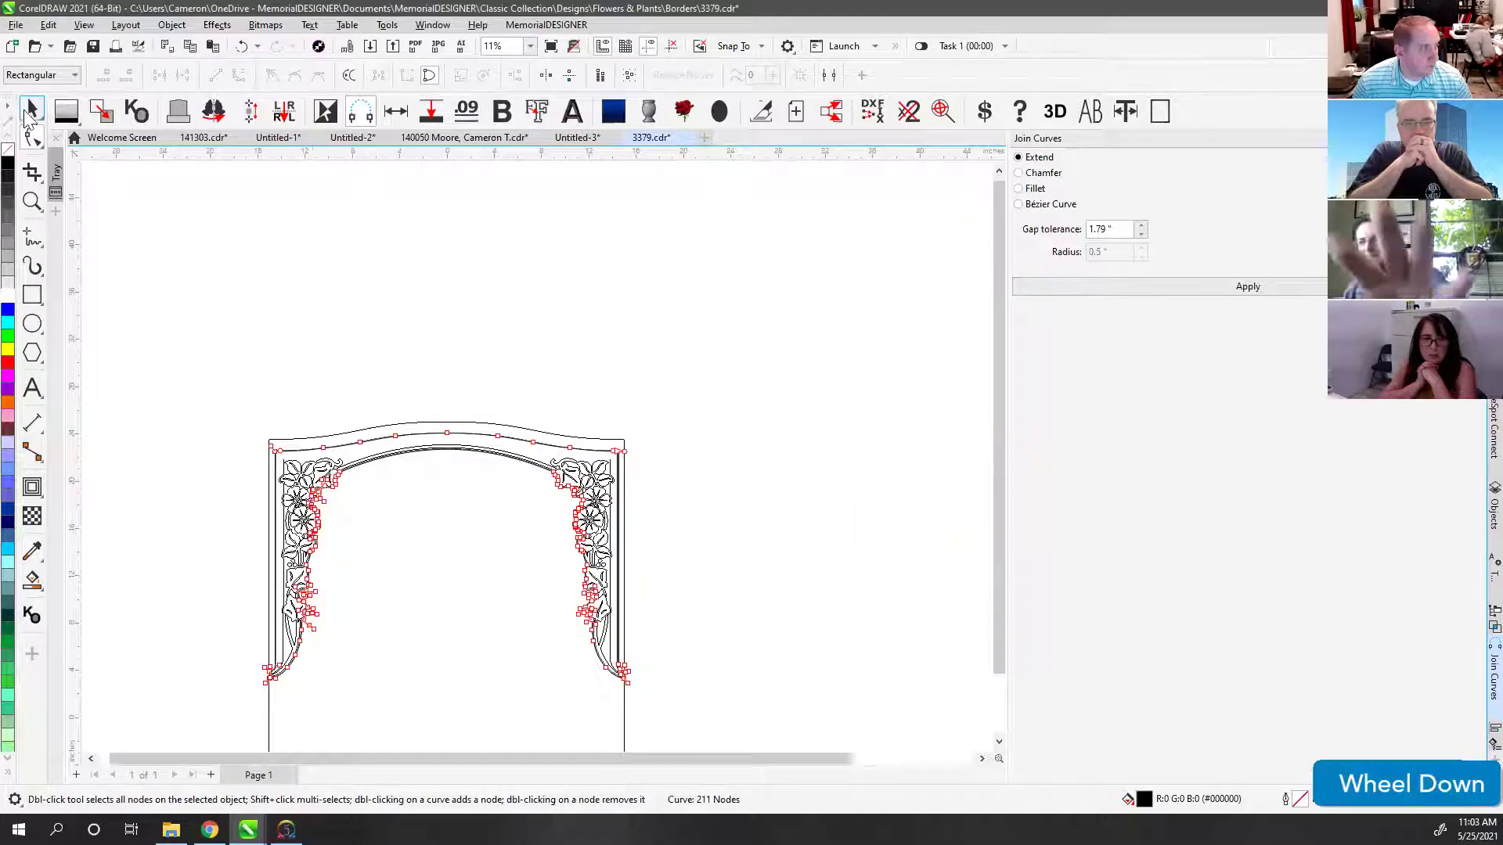
Step: Draw two thin rectangles spanning the gap between the inner left border lines
left_click(29, 116)
scroll(537, 460, "up", 3)
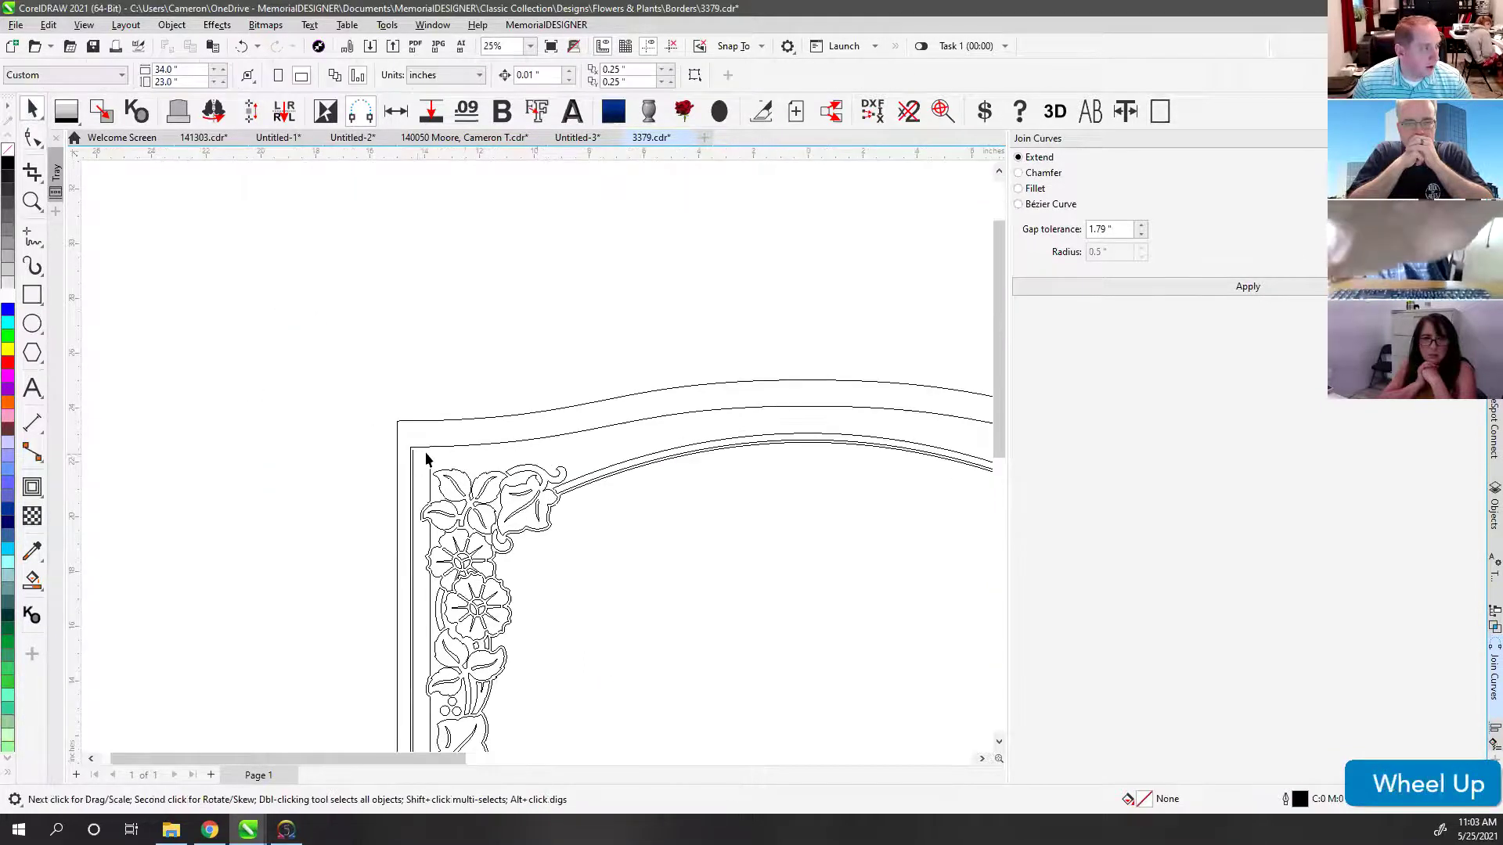
left_click(435, 466)
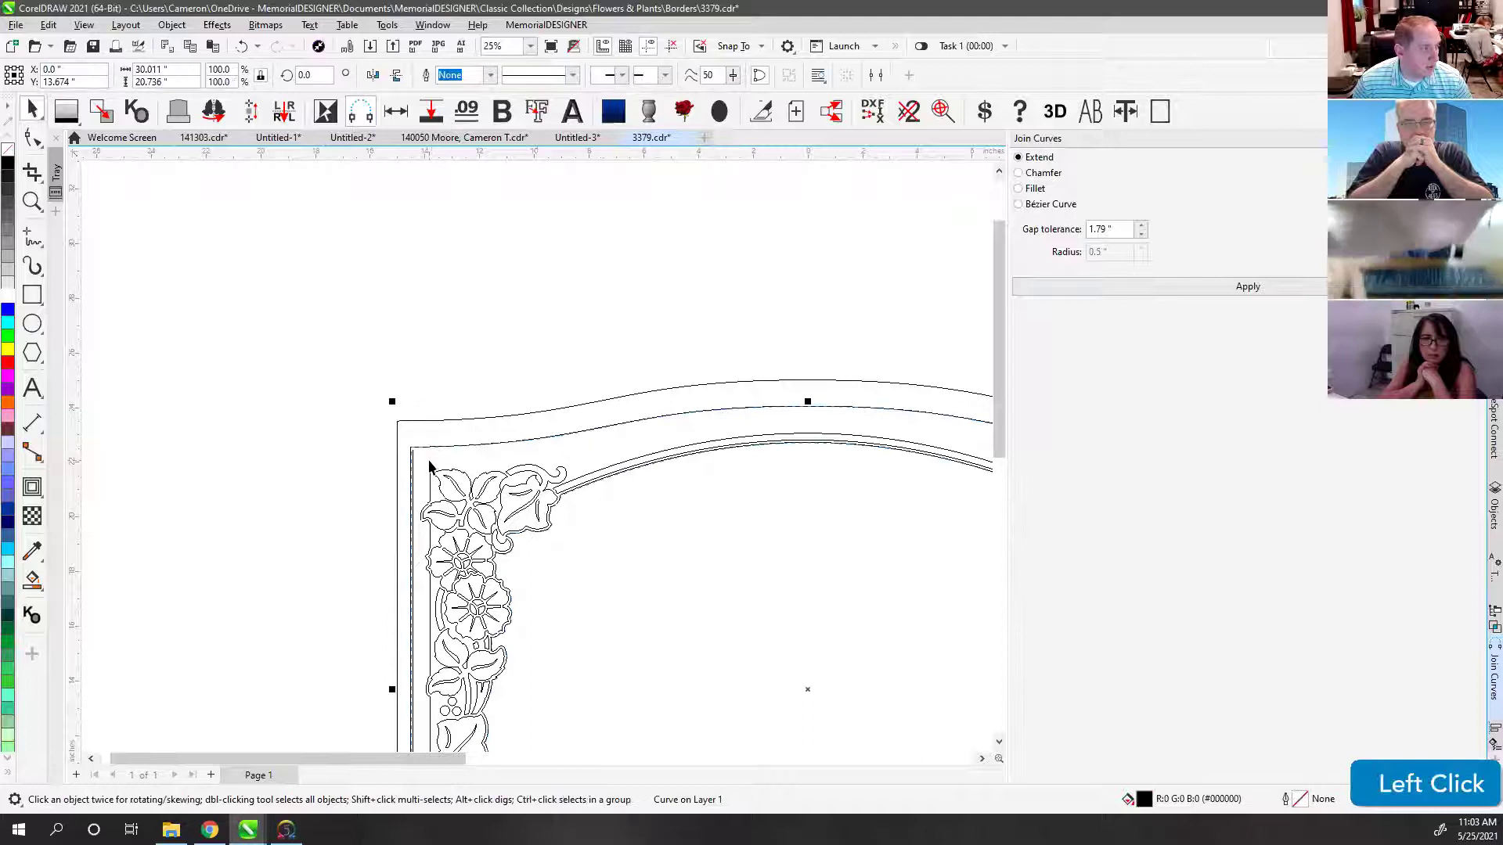
scroll(430, 472, "up", 4)
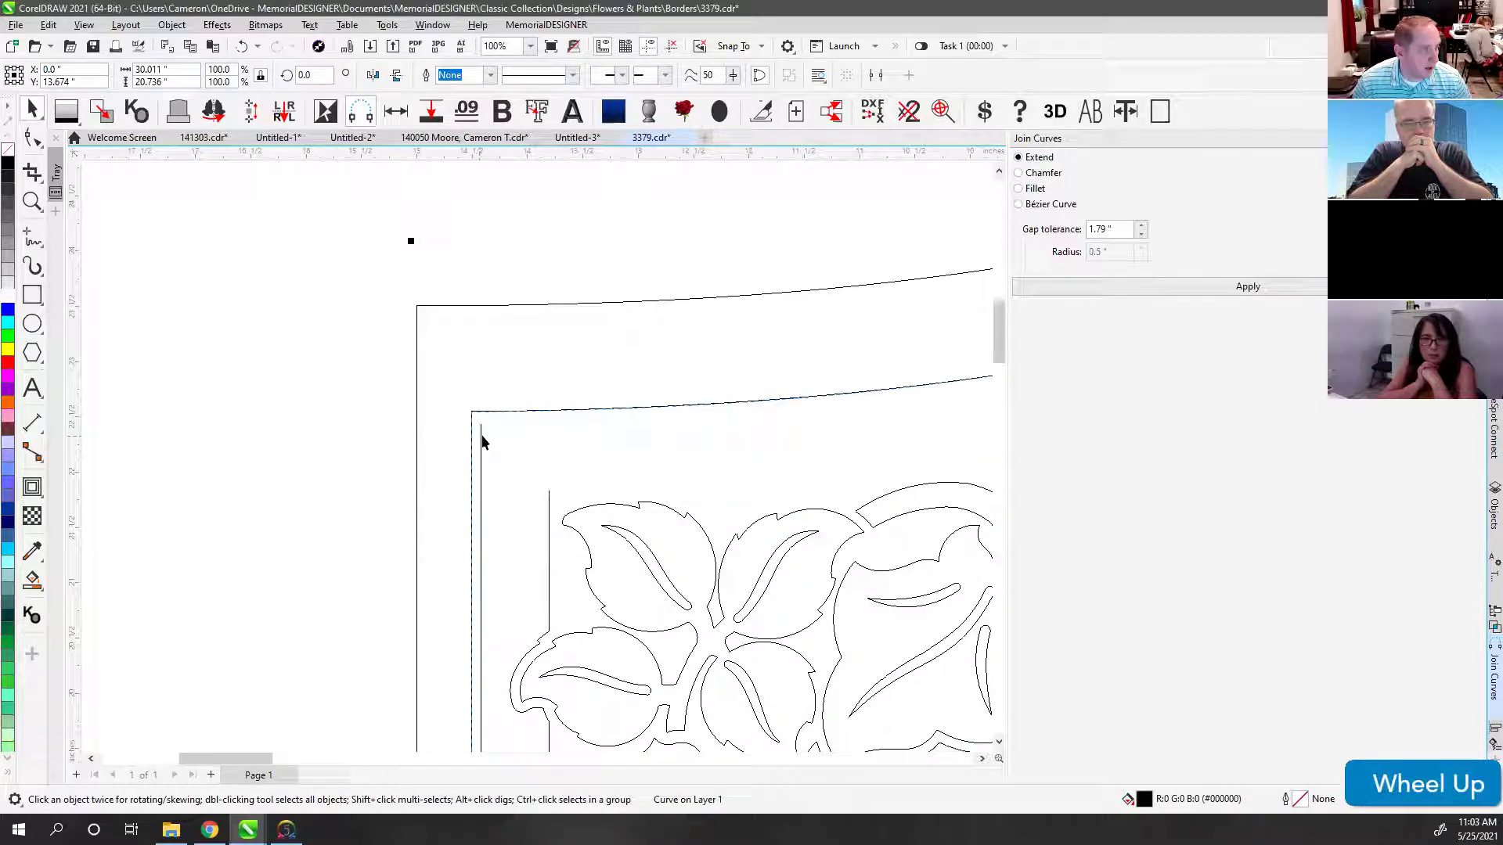
left_click(32, 294)
scroll(540, 460, "up", 2)
left_click_drag(504, 449, 642, 479)
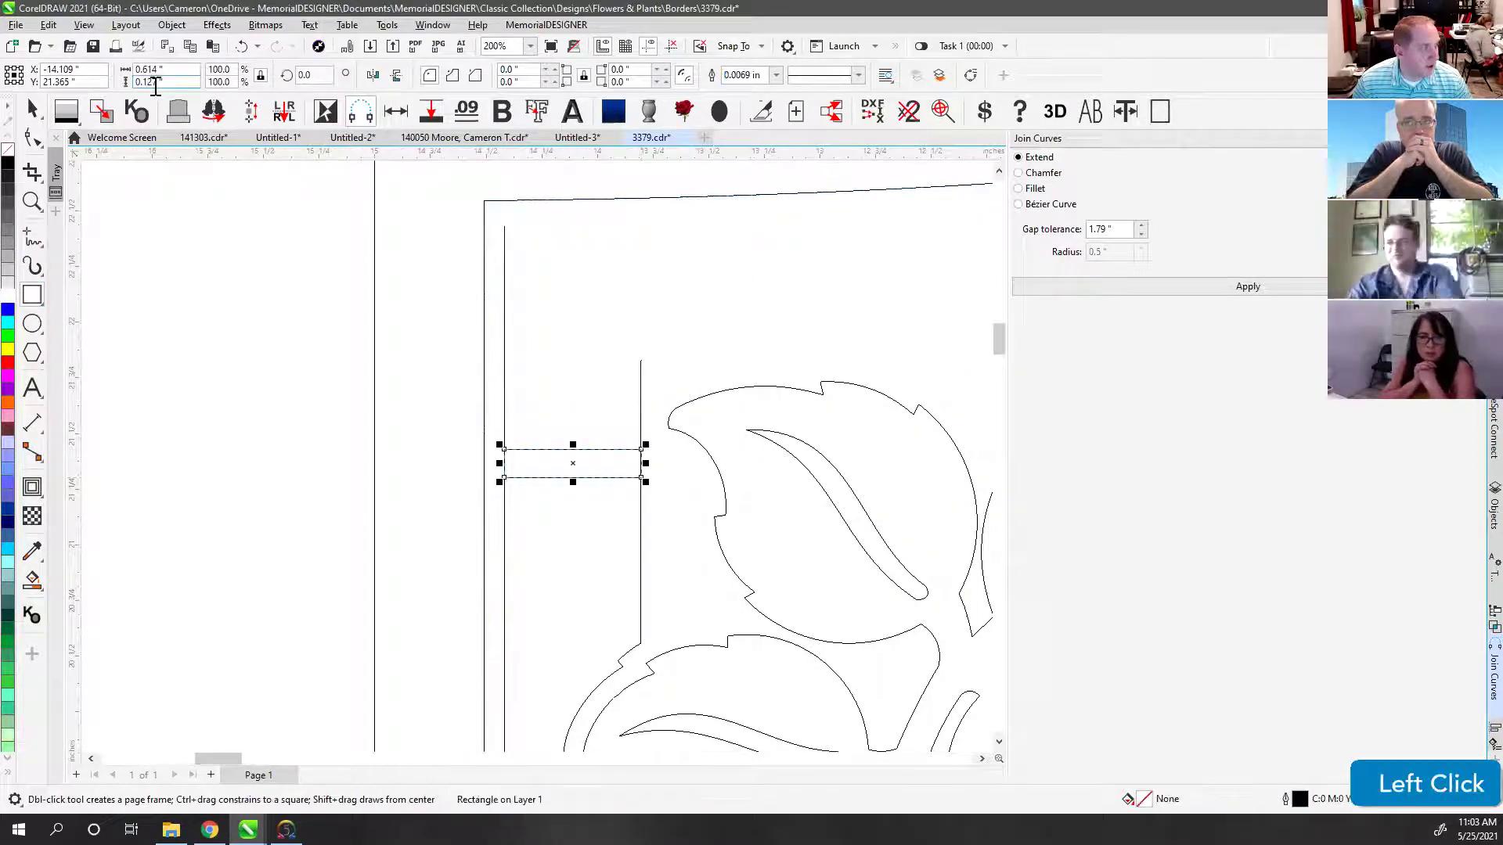
scroll(537, 459, "up", 1)
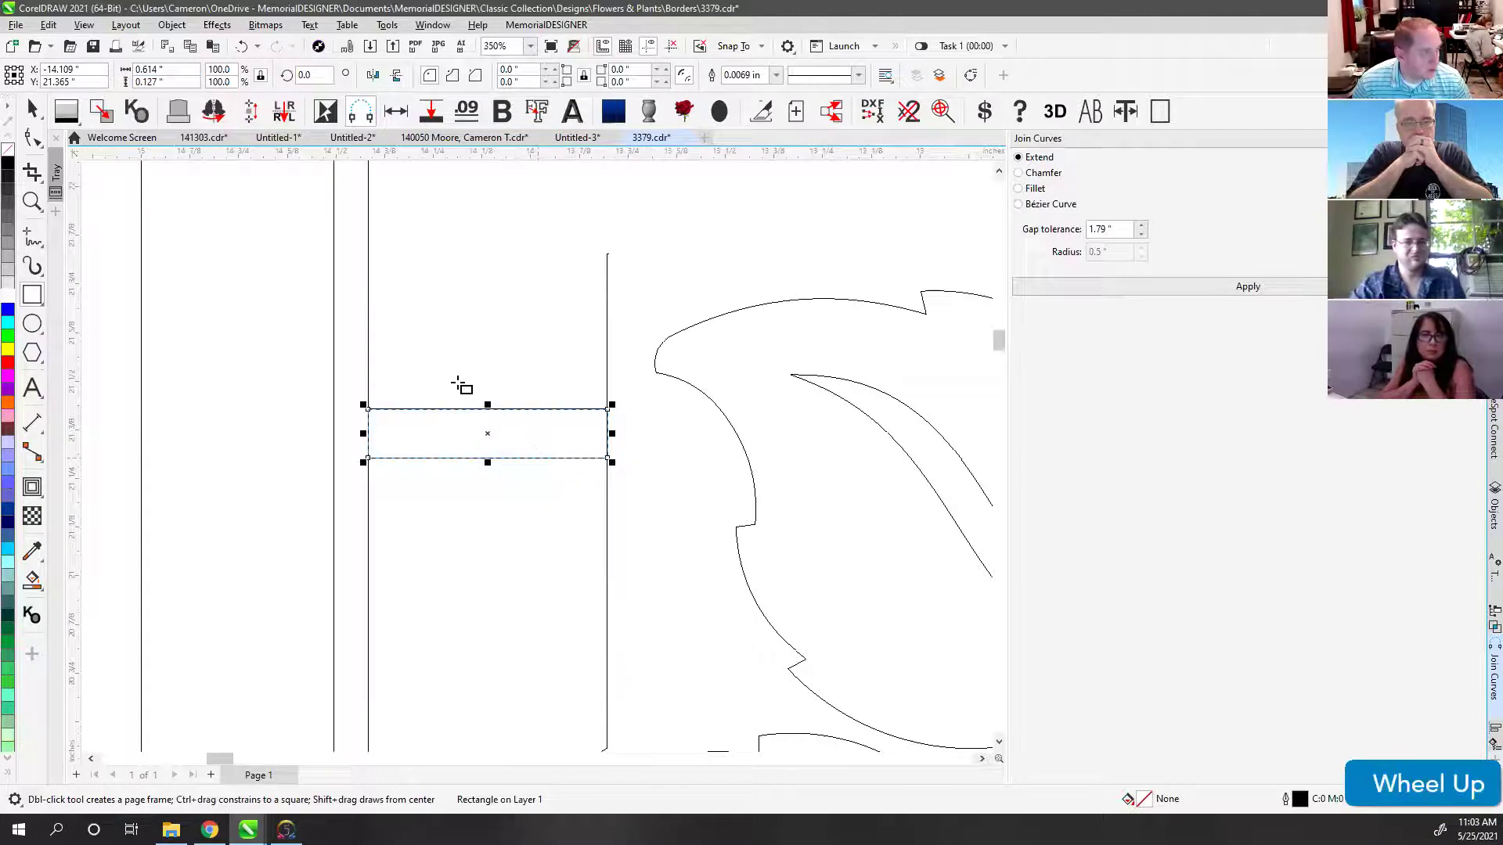
left_click_drag(364, 321, 612, 329)
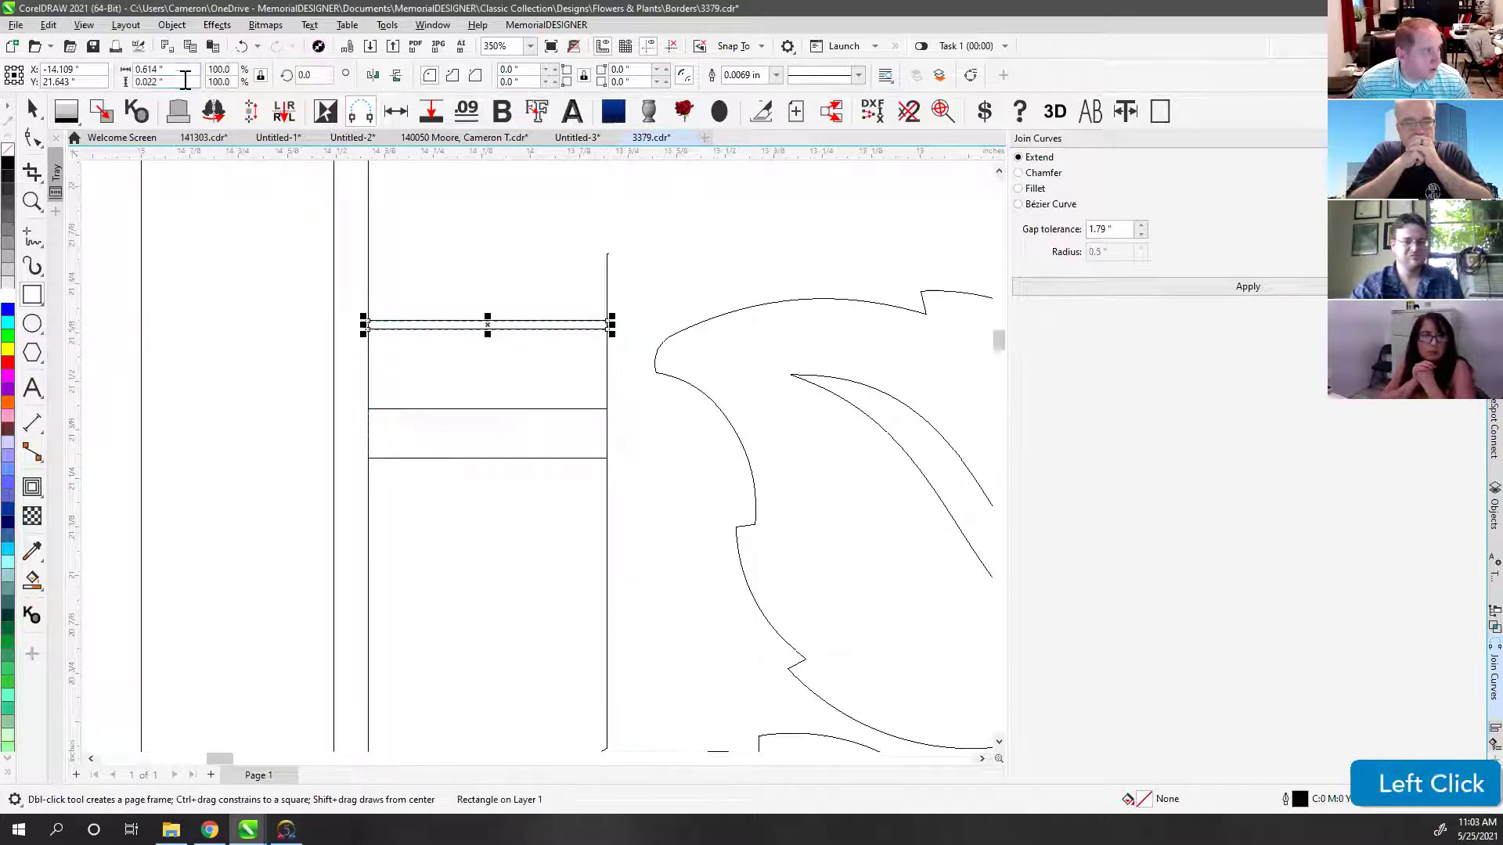
Step: Deselect the rectangles and reselect the inner border curve
left_click(33, 108)
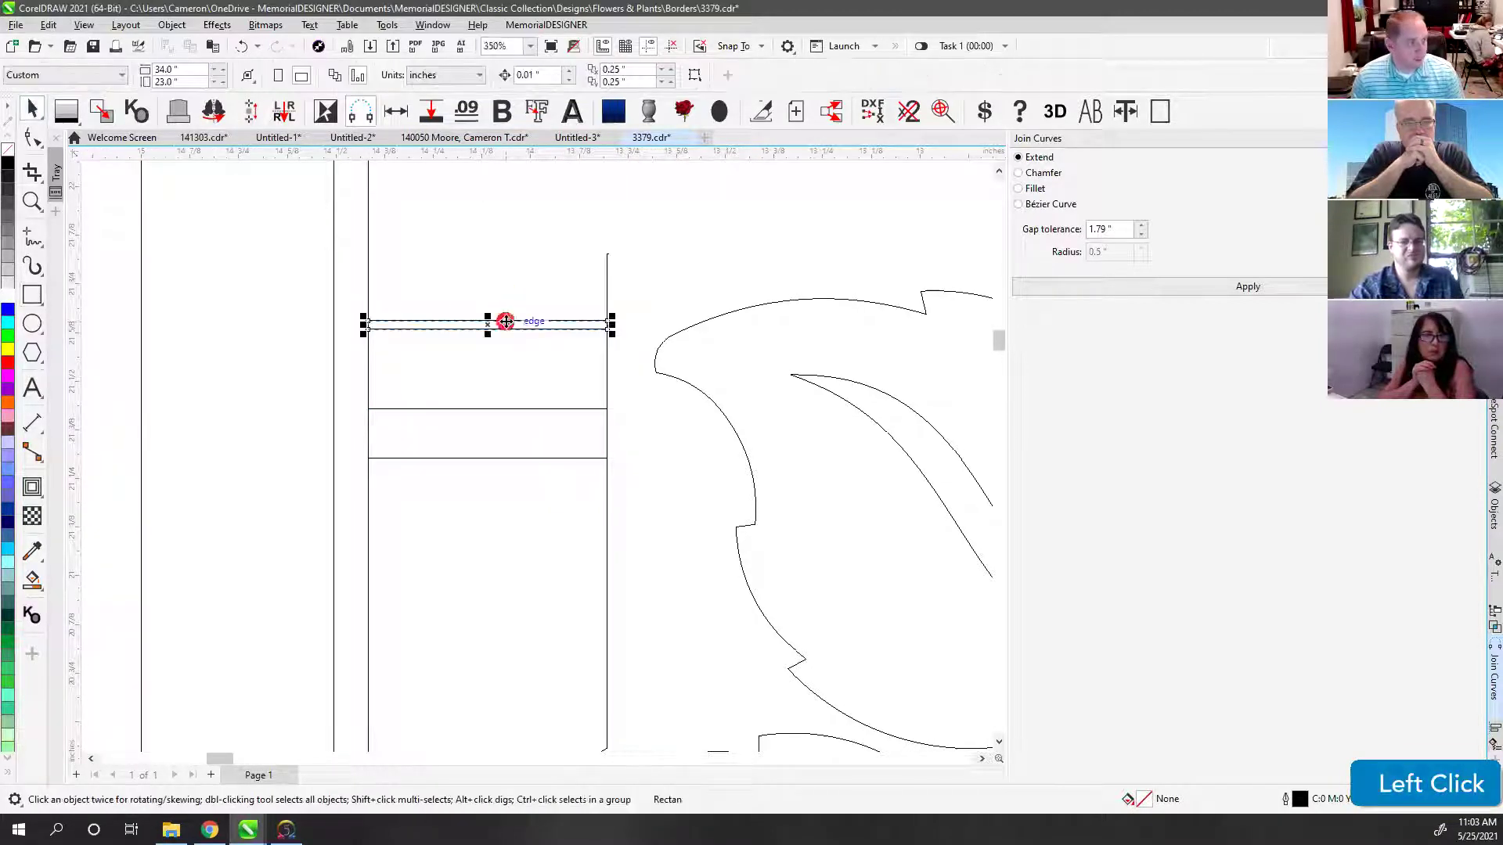
left_click(507, 321)
scroll(537, 462, "down", 3)
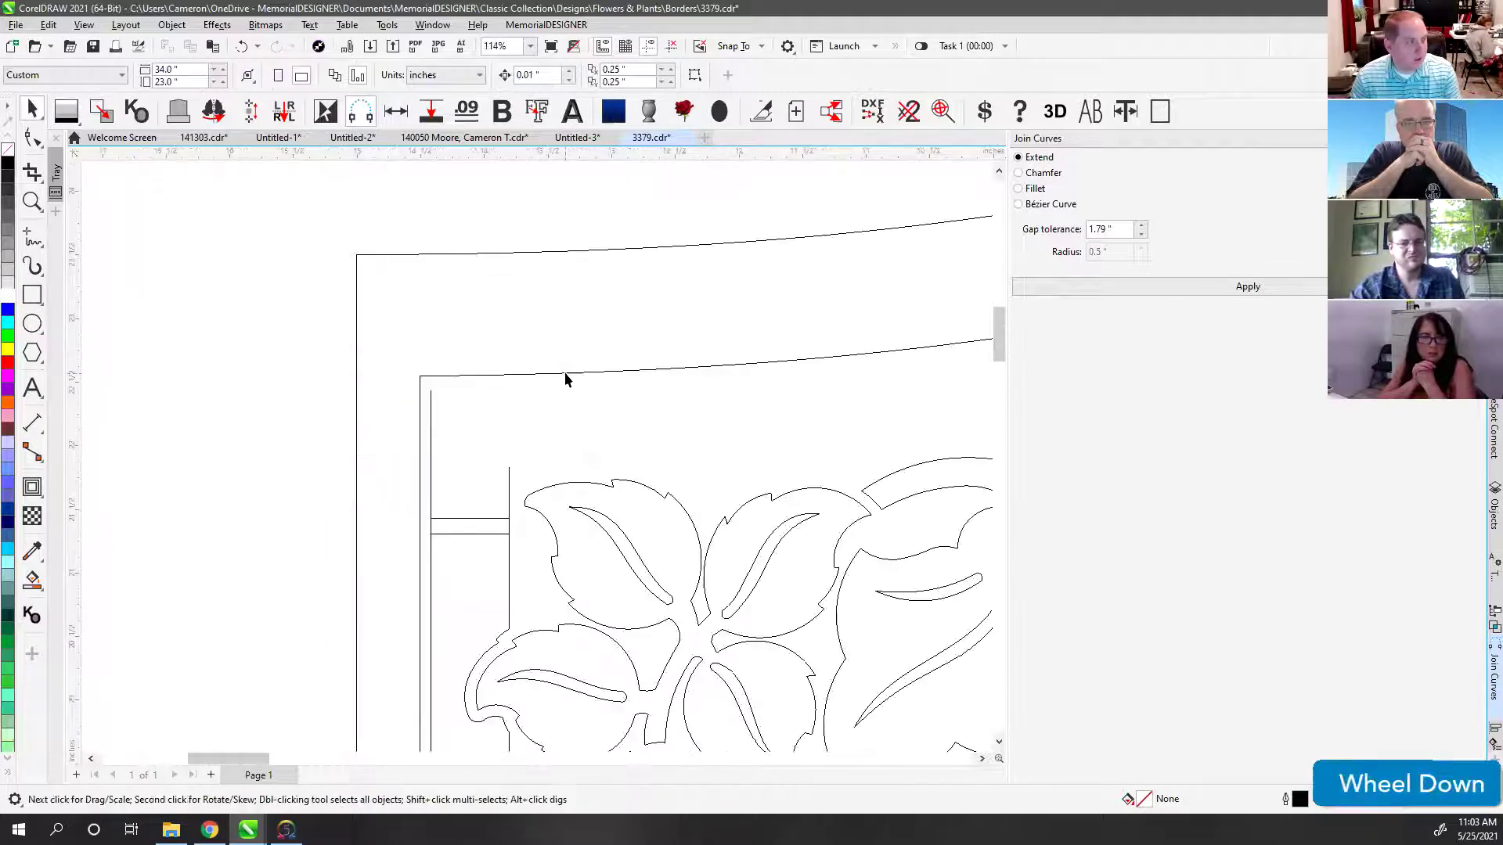
left_click(566, 380)
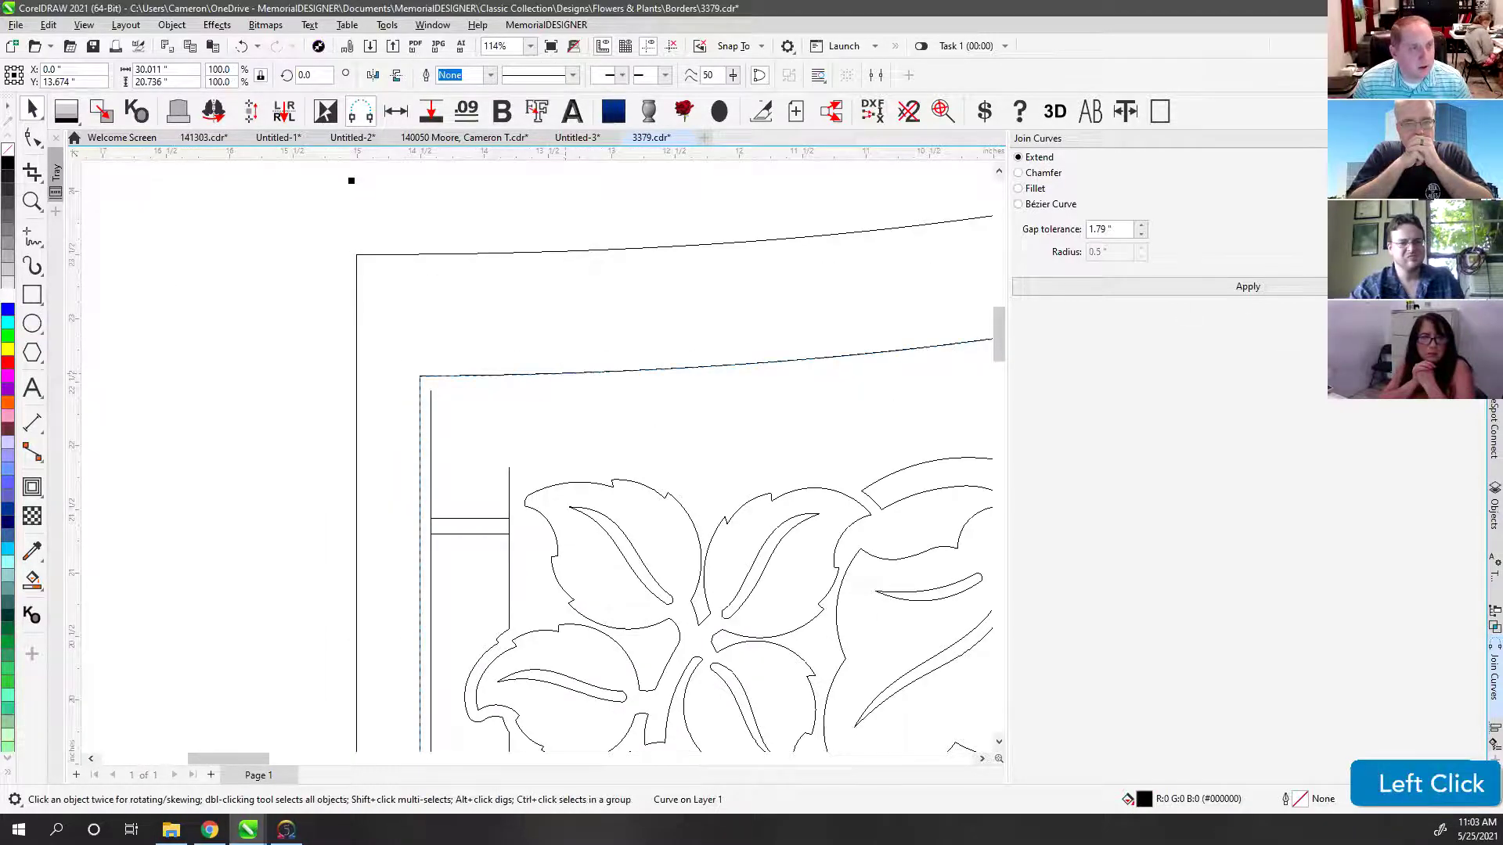
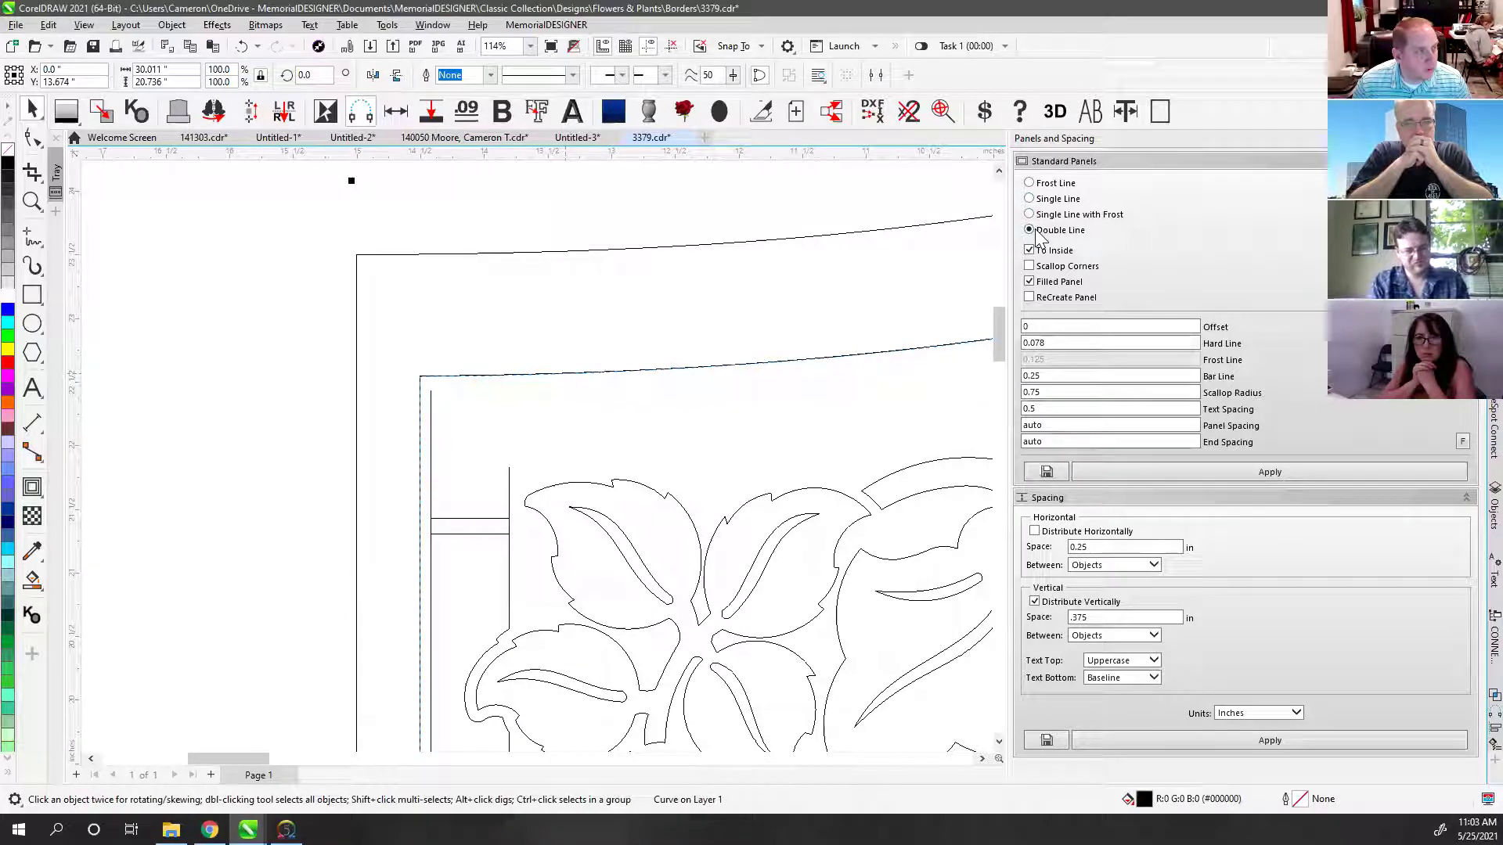
Step: Set the Double Line bar line to 0.614 inches, matching the connector rectangle's width, and apply it
left_click(1065, 375)
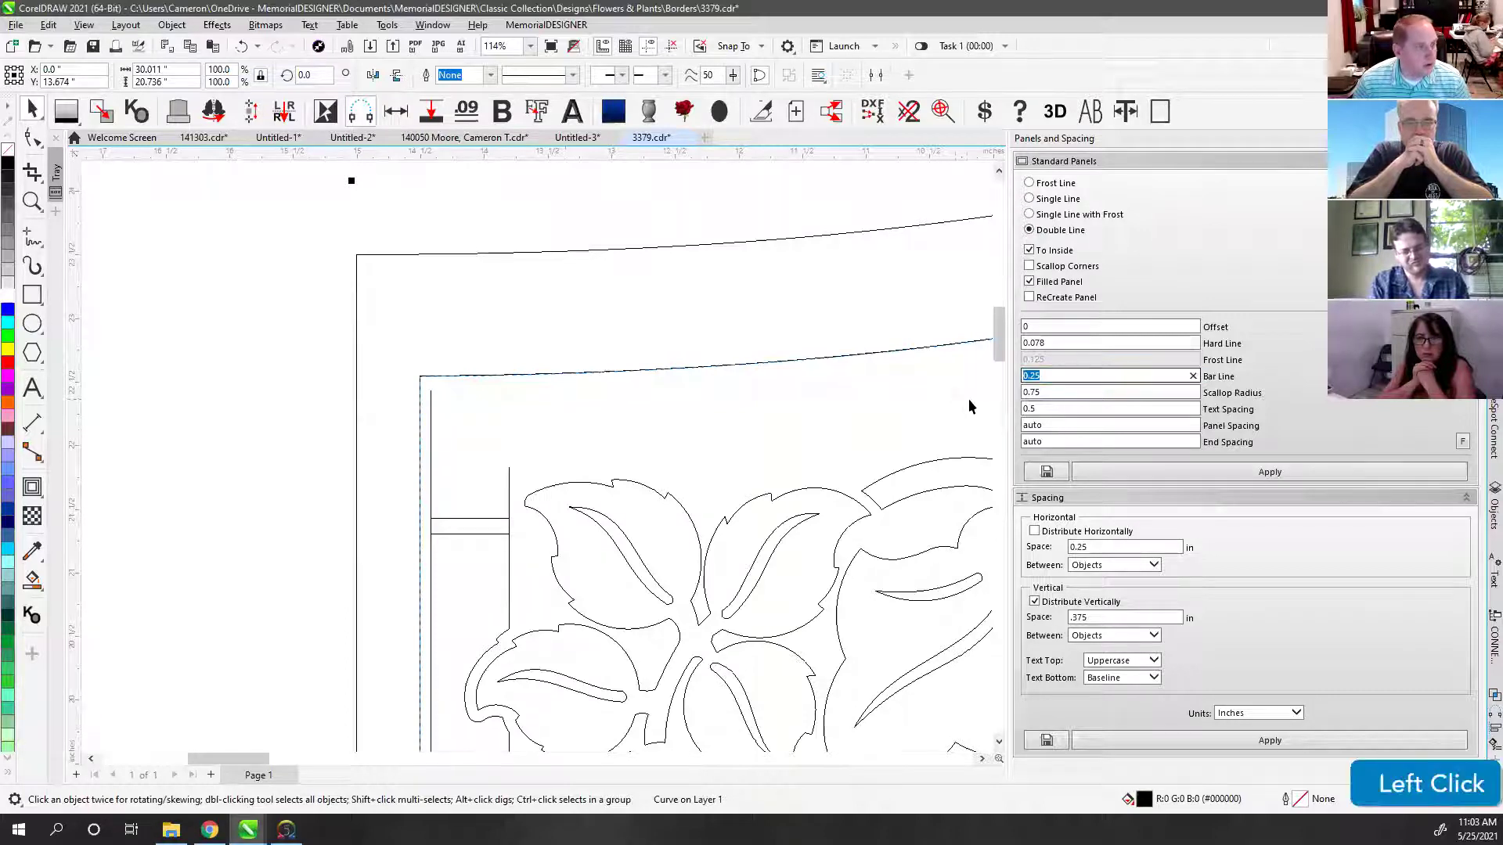
type(".")
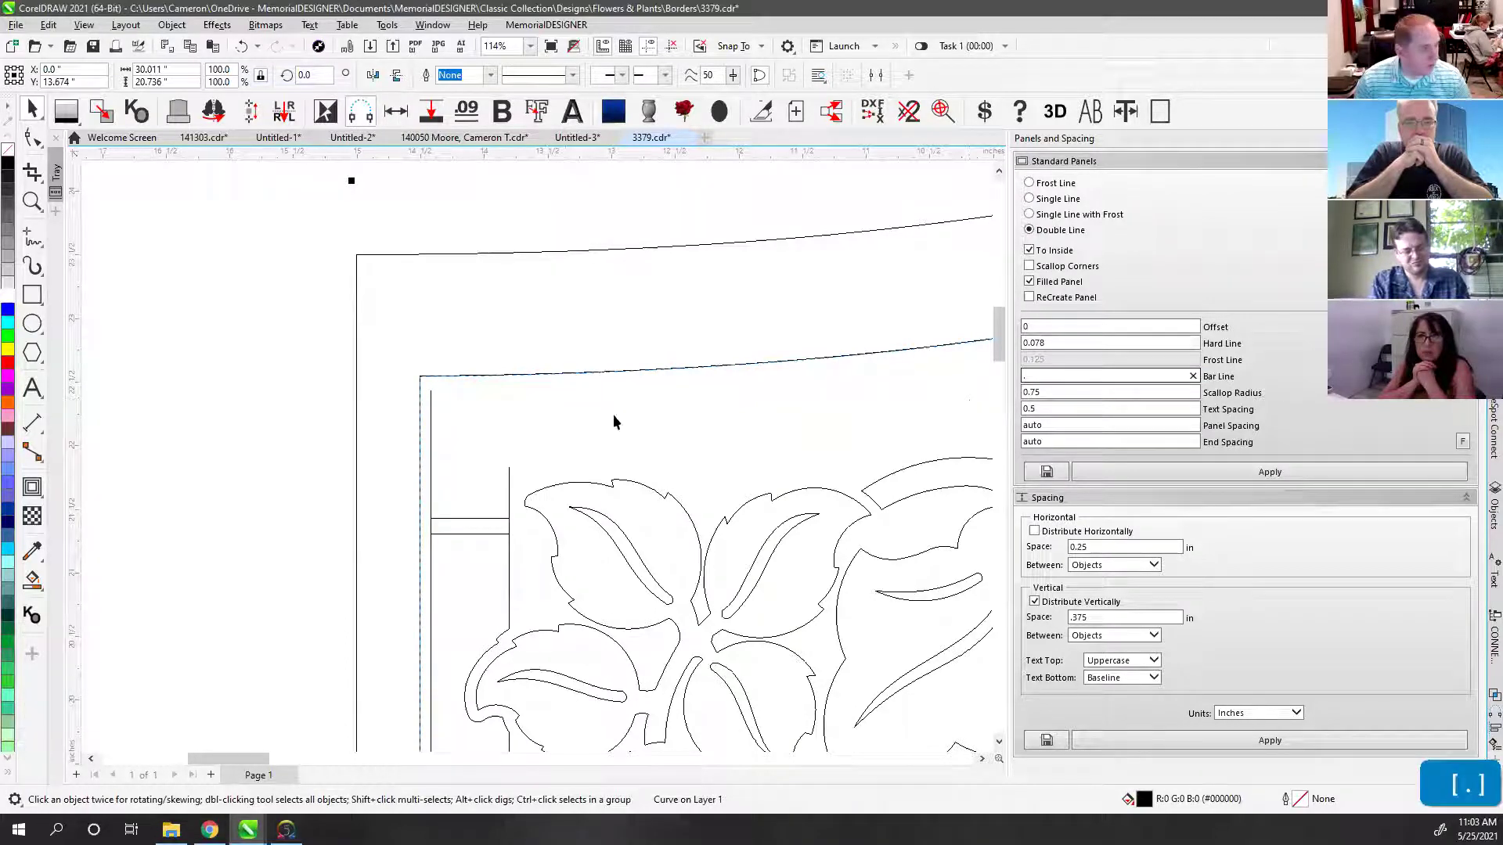
left_click(461, 518)
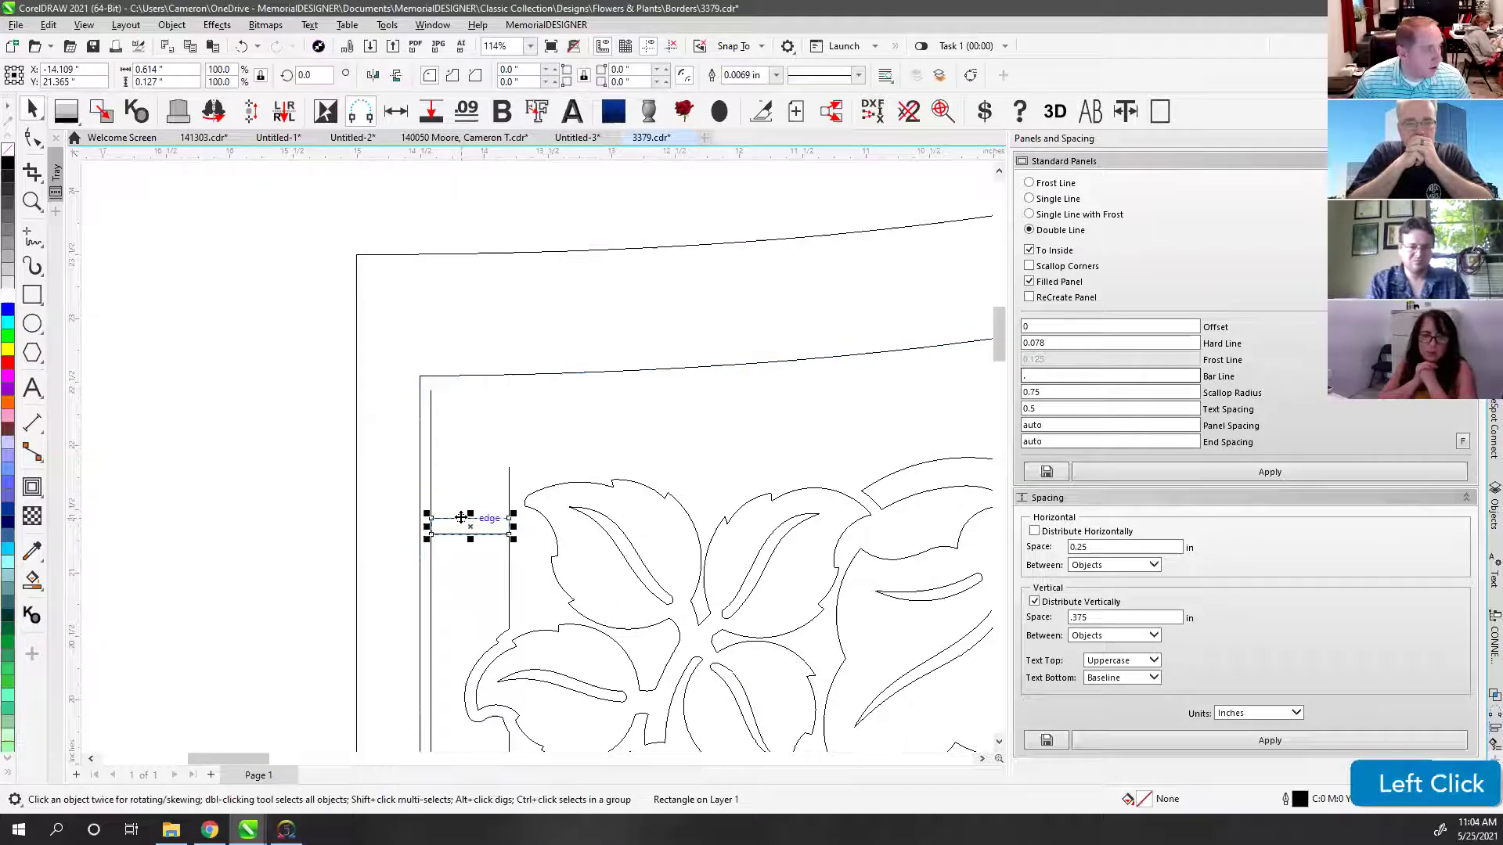
left_click(1046, 377)
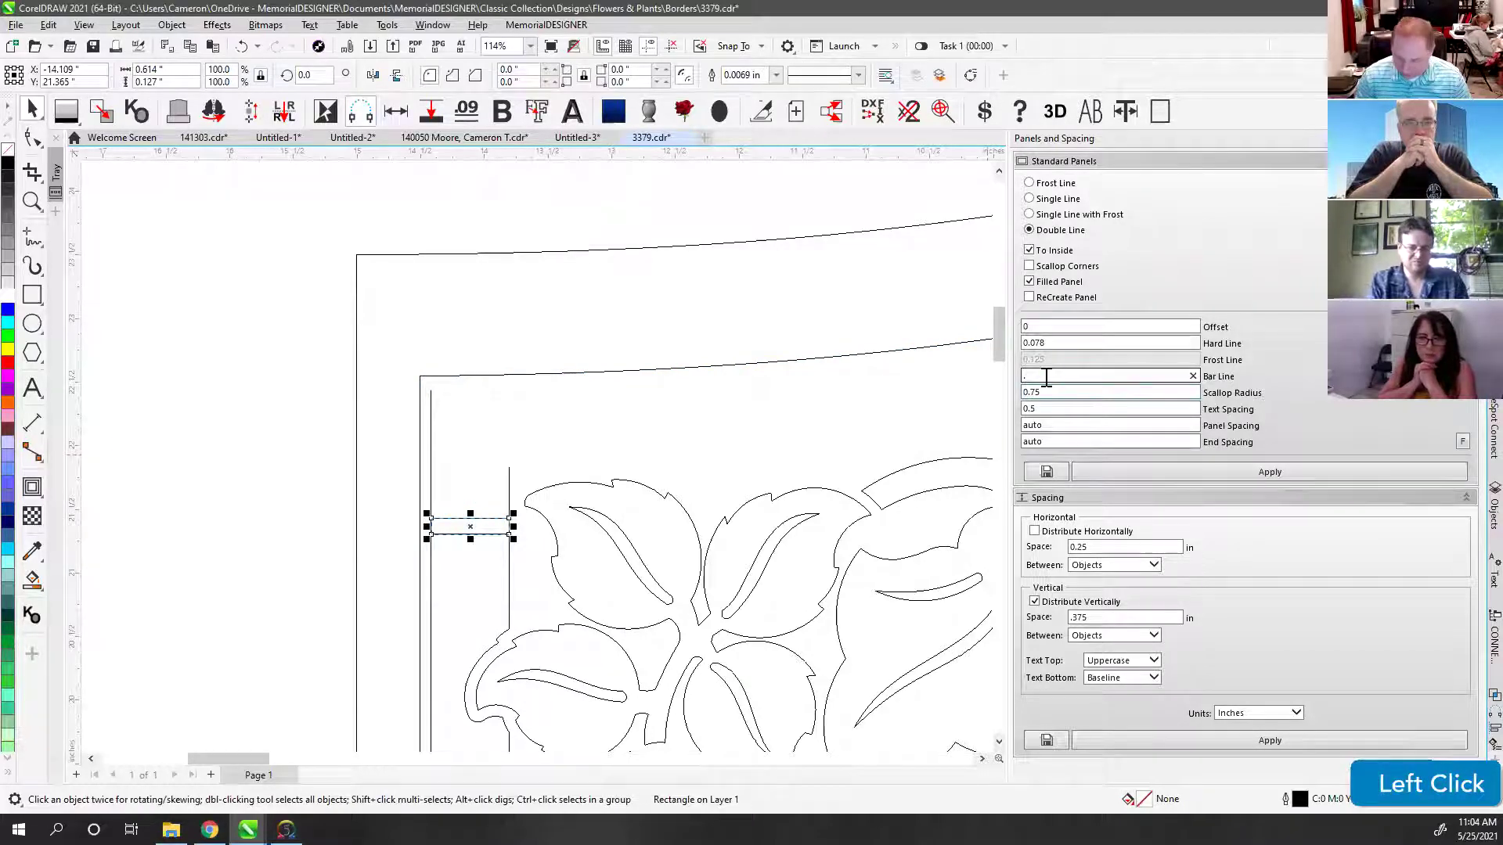
type("614")
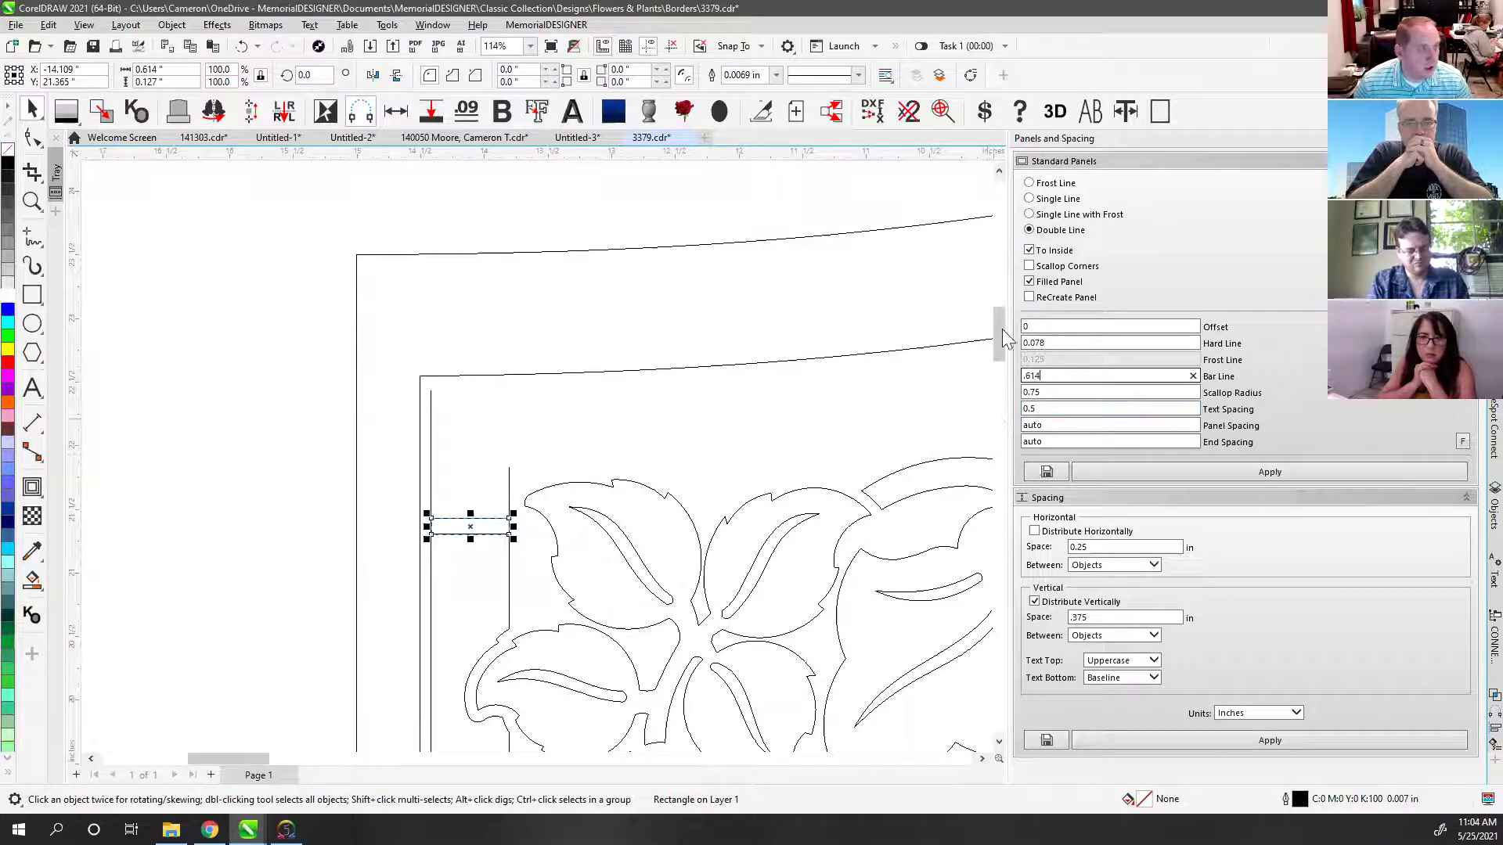
left_click(1127, 468)
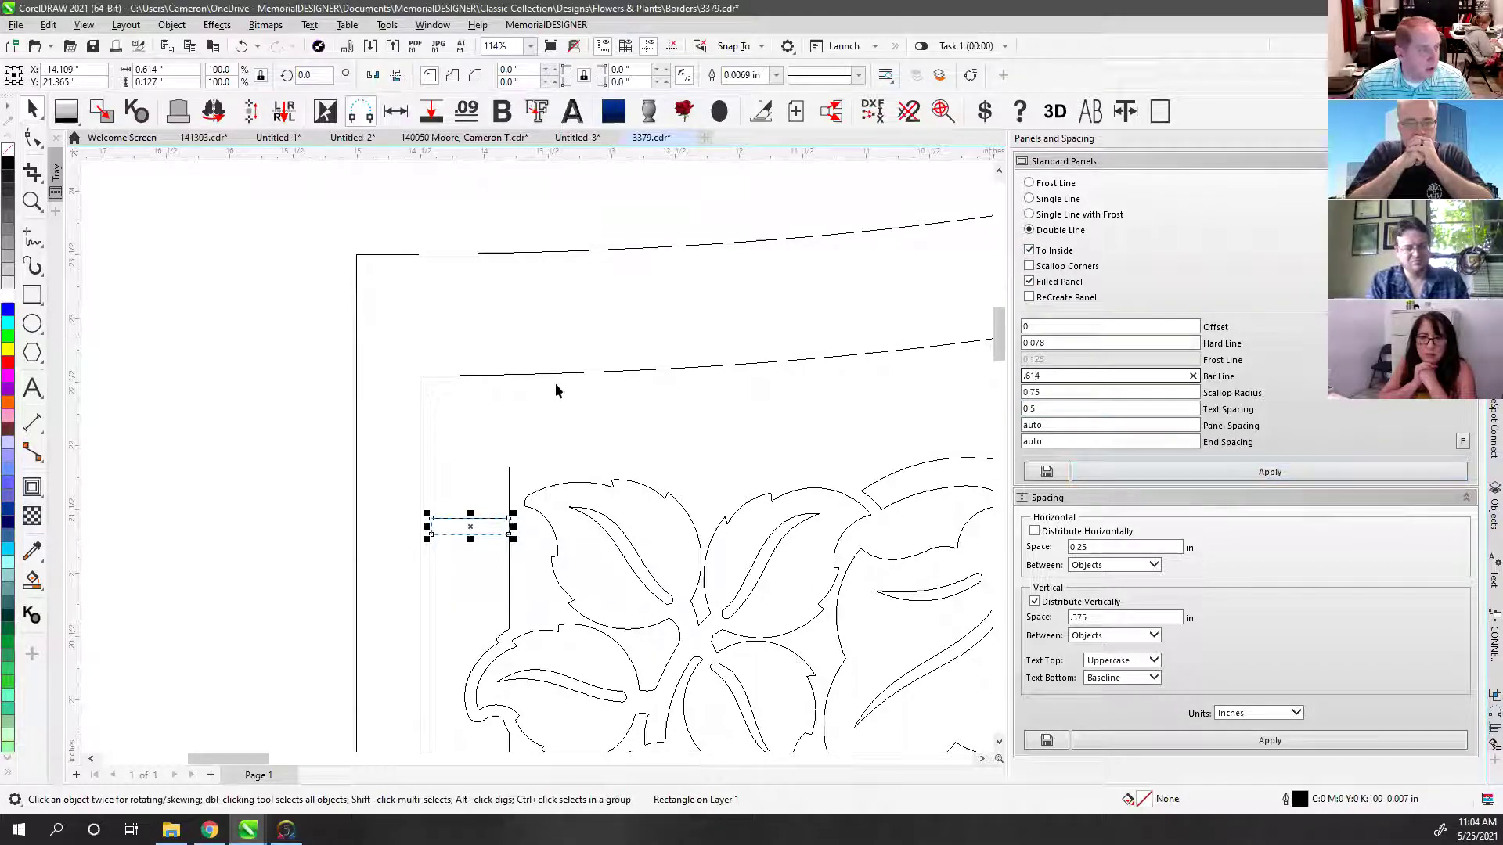
left_click(1168, 475)
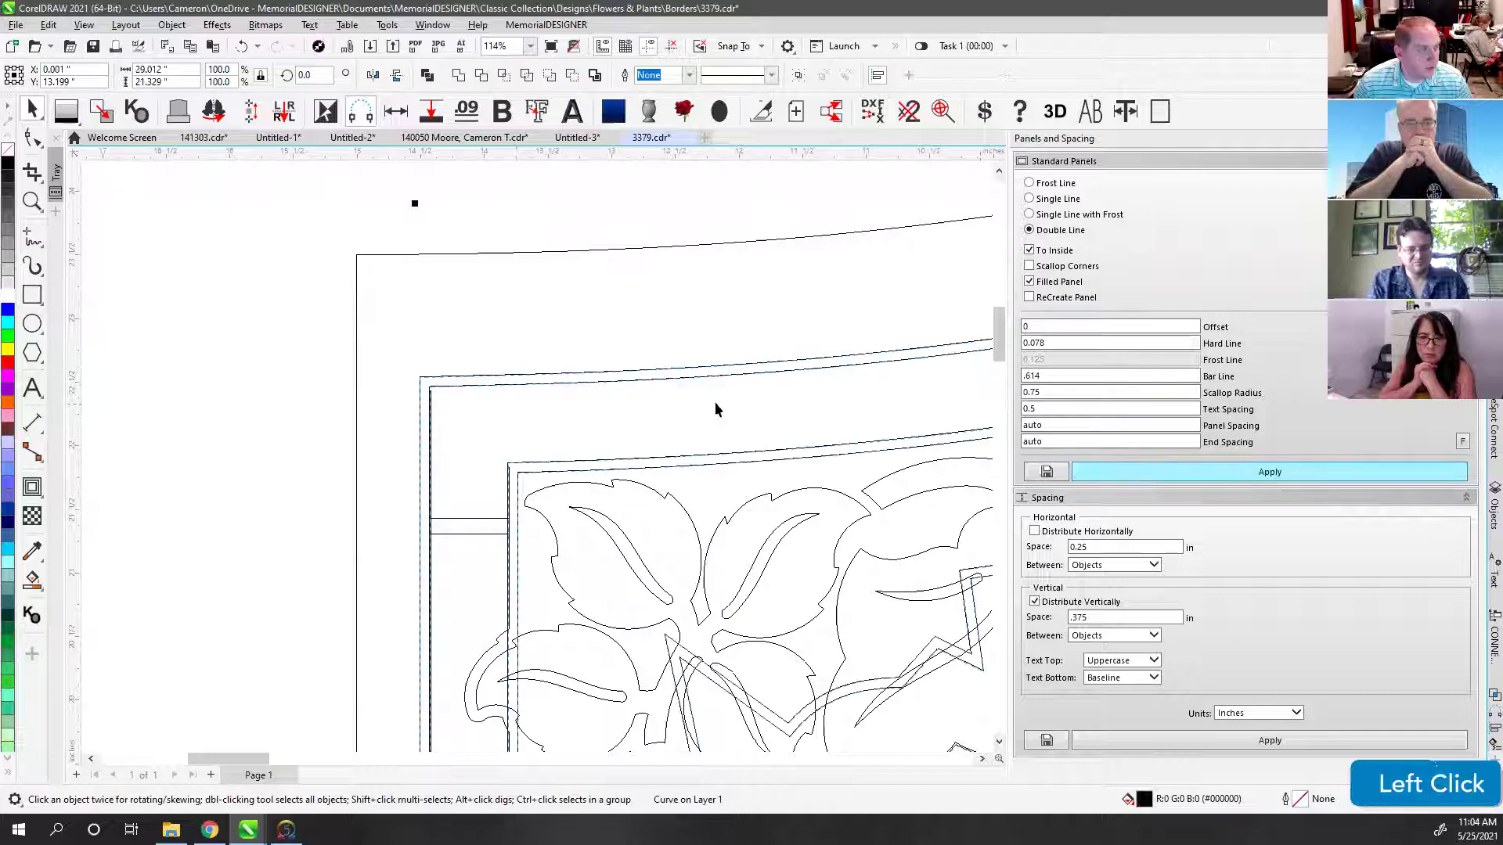
Step: Undo the double-line panel that was just created
left_click(601, 332)
scroll(537, 461, "down", 3)
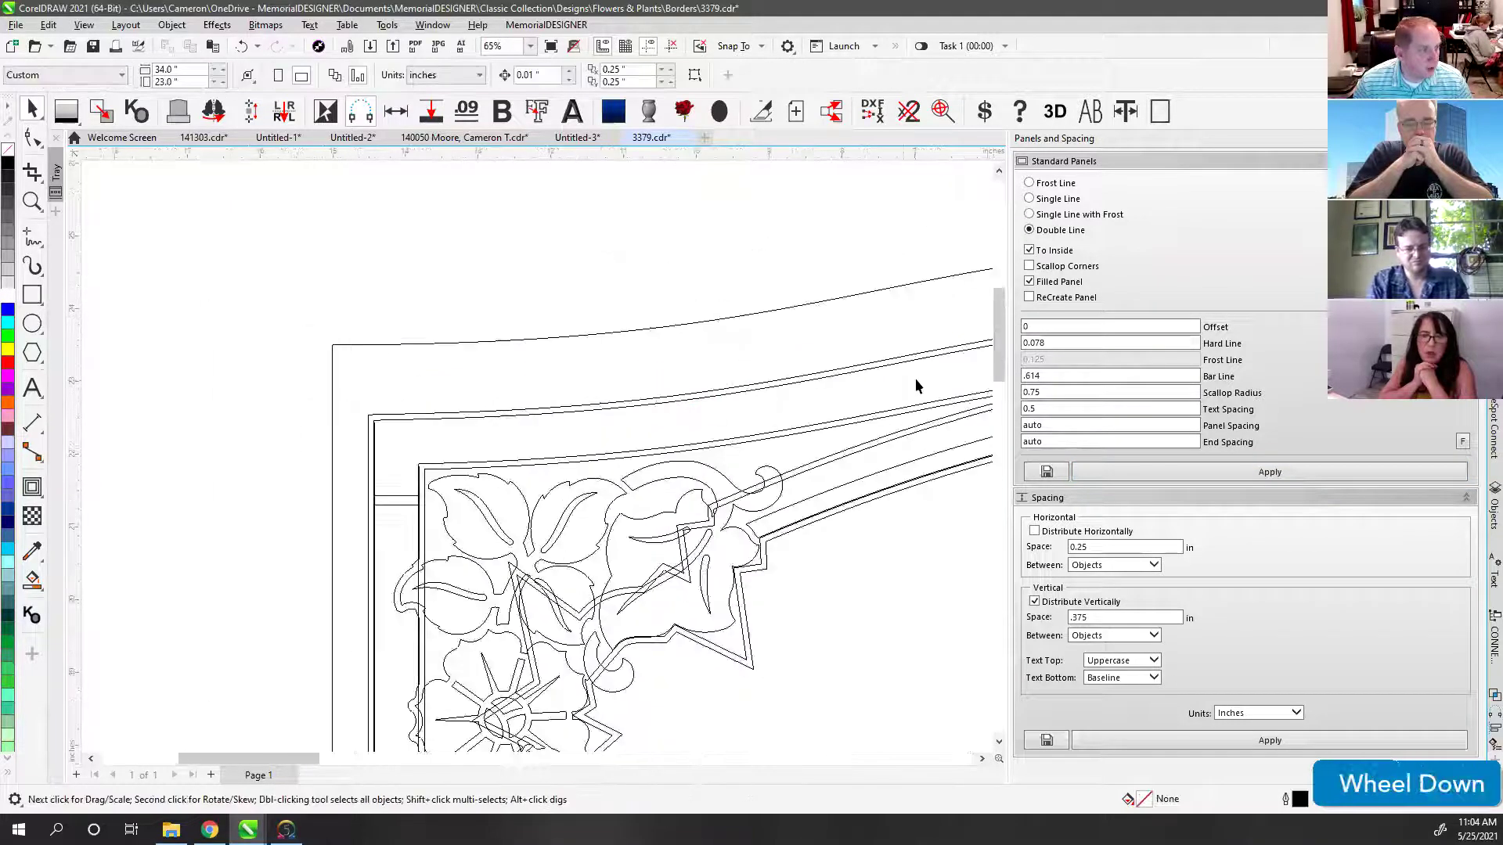
scroll(892, 410, "down", 2)
scroll(673, 439, "down", 1)
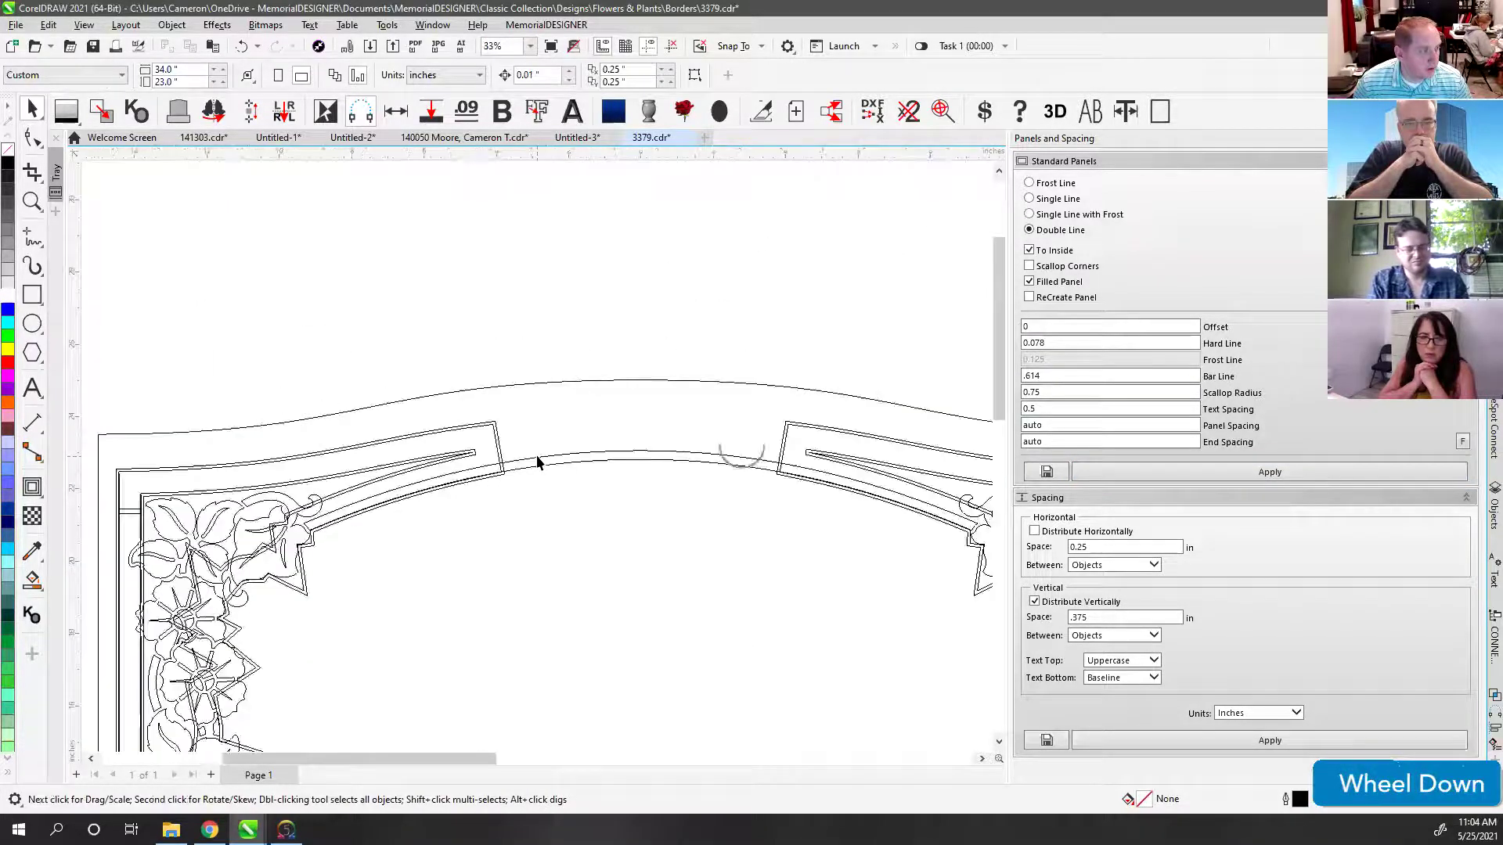
key("ctrl+z")
scroll(356, 448, "down", 2)
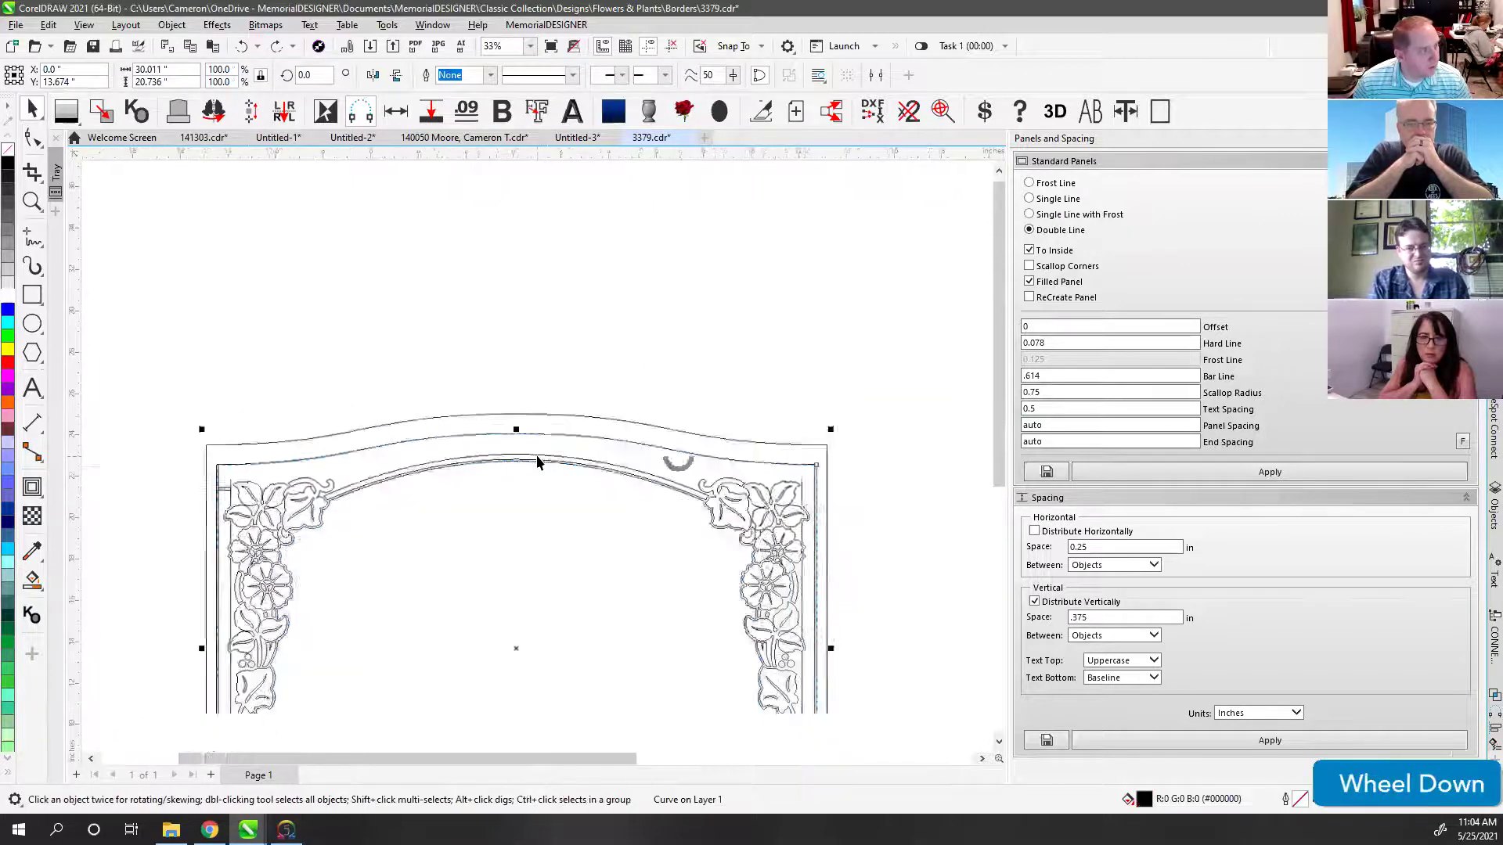
scroll(534, 463, "down", 1)
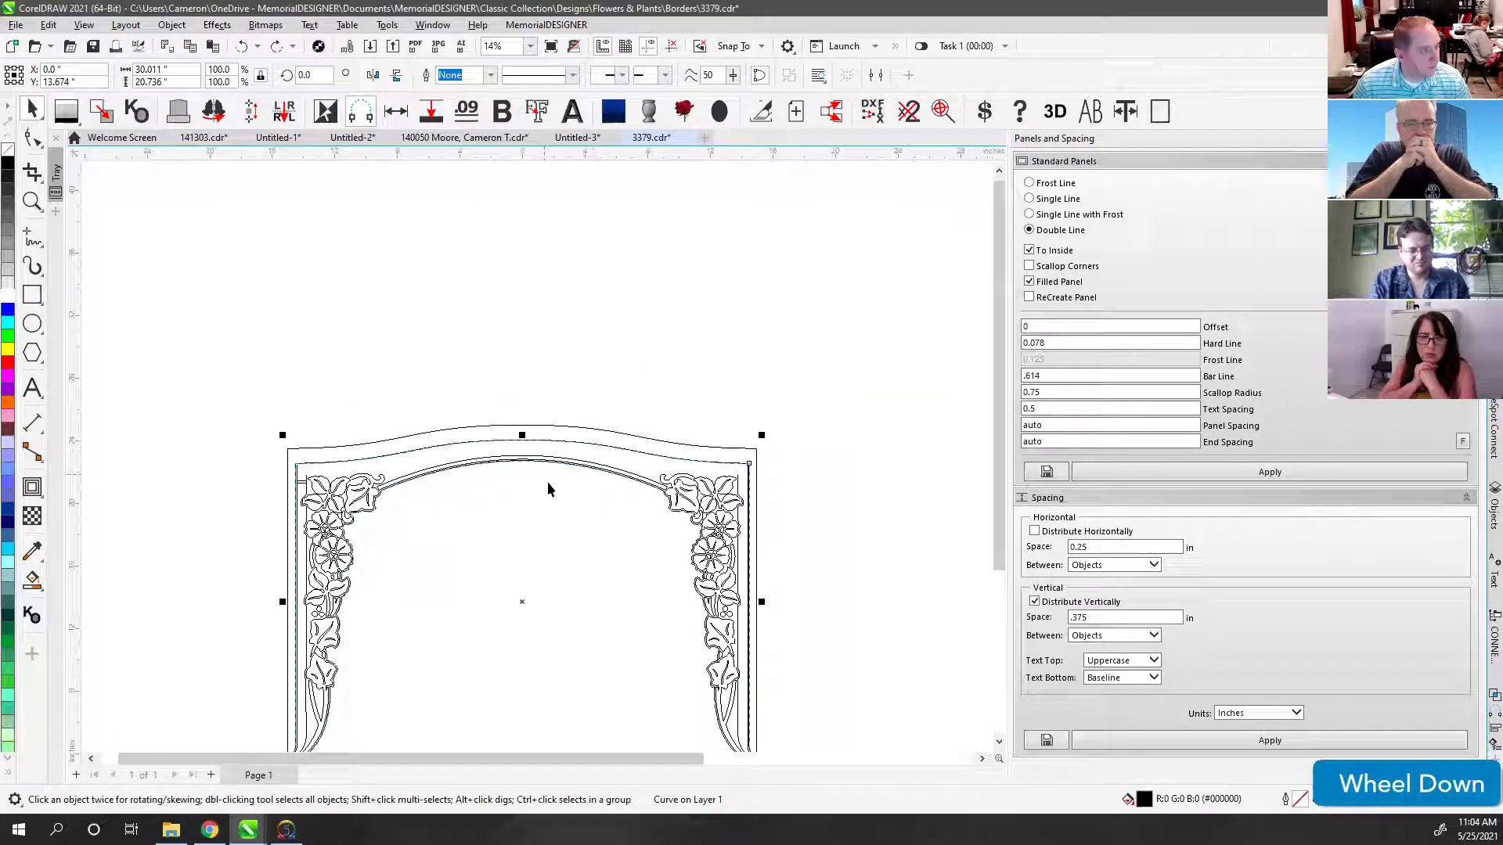
Step: Delete the floral nodes along the arch and the stray top node from the border curve
left_click(32, 138)
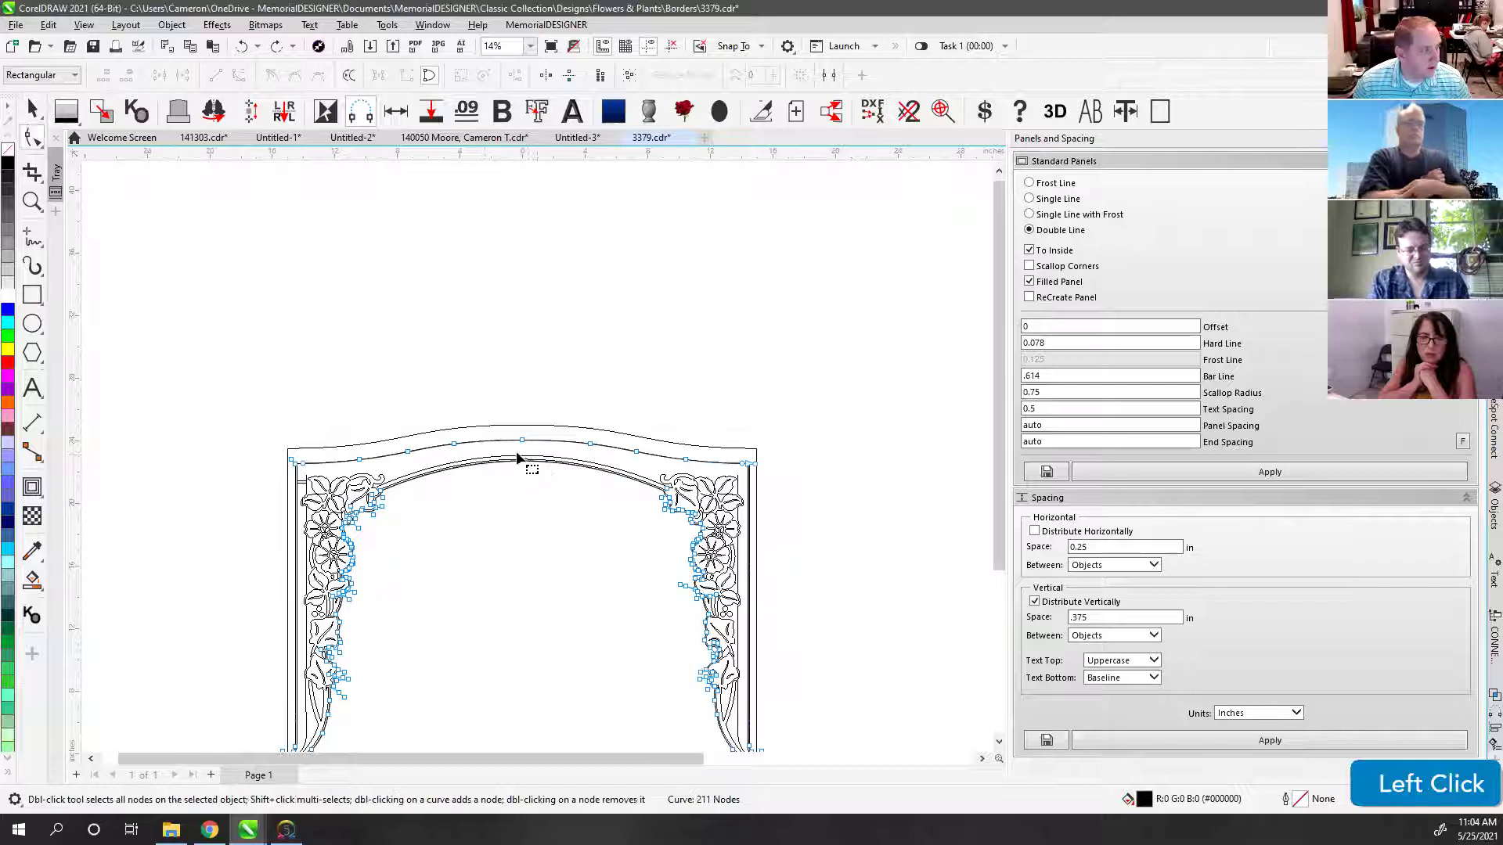
scroll(533, 462, "up", 2)
scroll(537, 458, "down", 2)
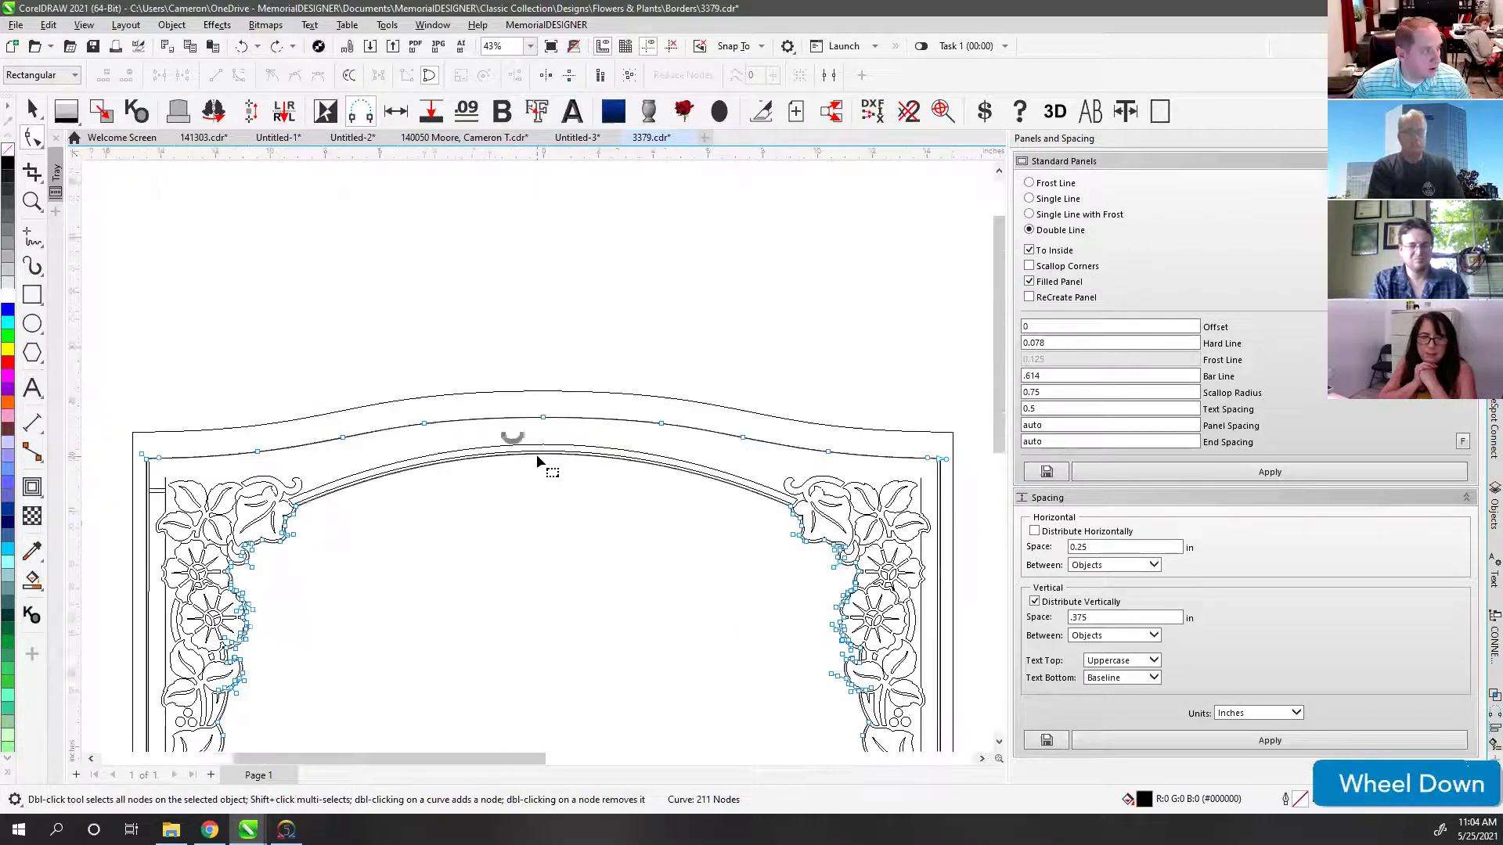
scroll(537, 460, "down", 1)
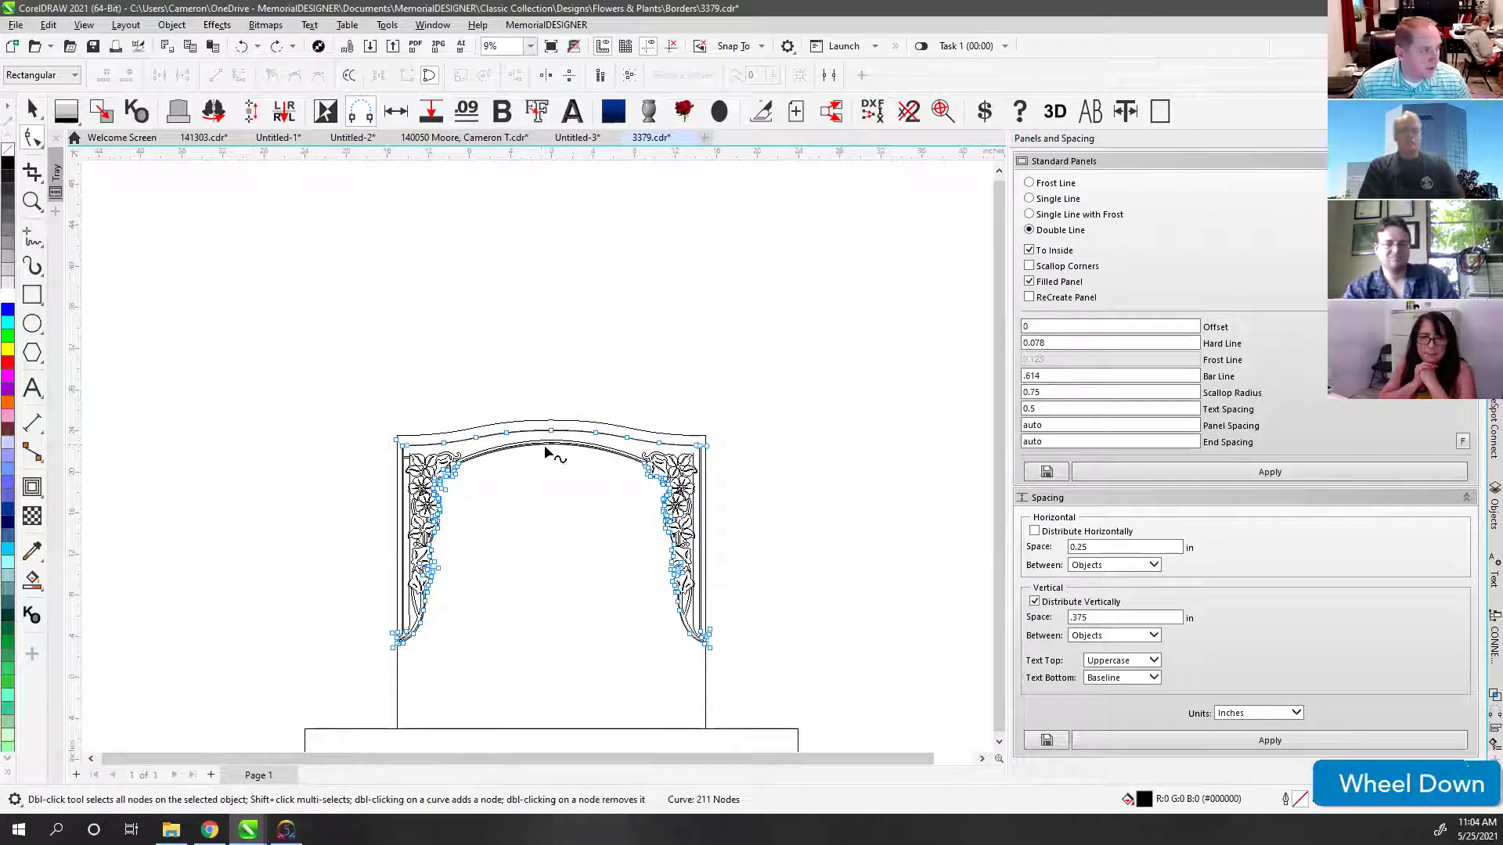
left_click_drag(420, 456, 678, 597)
key("Delete")
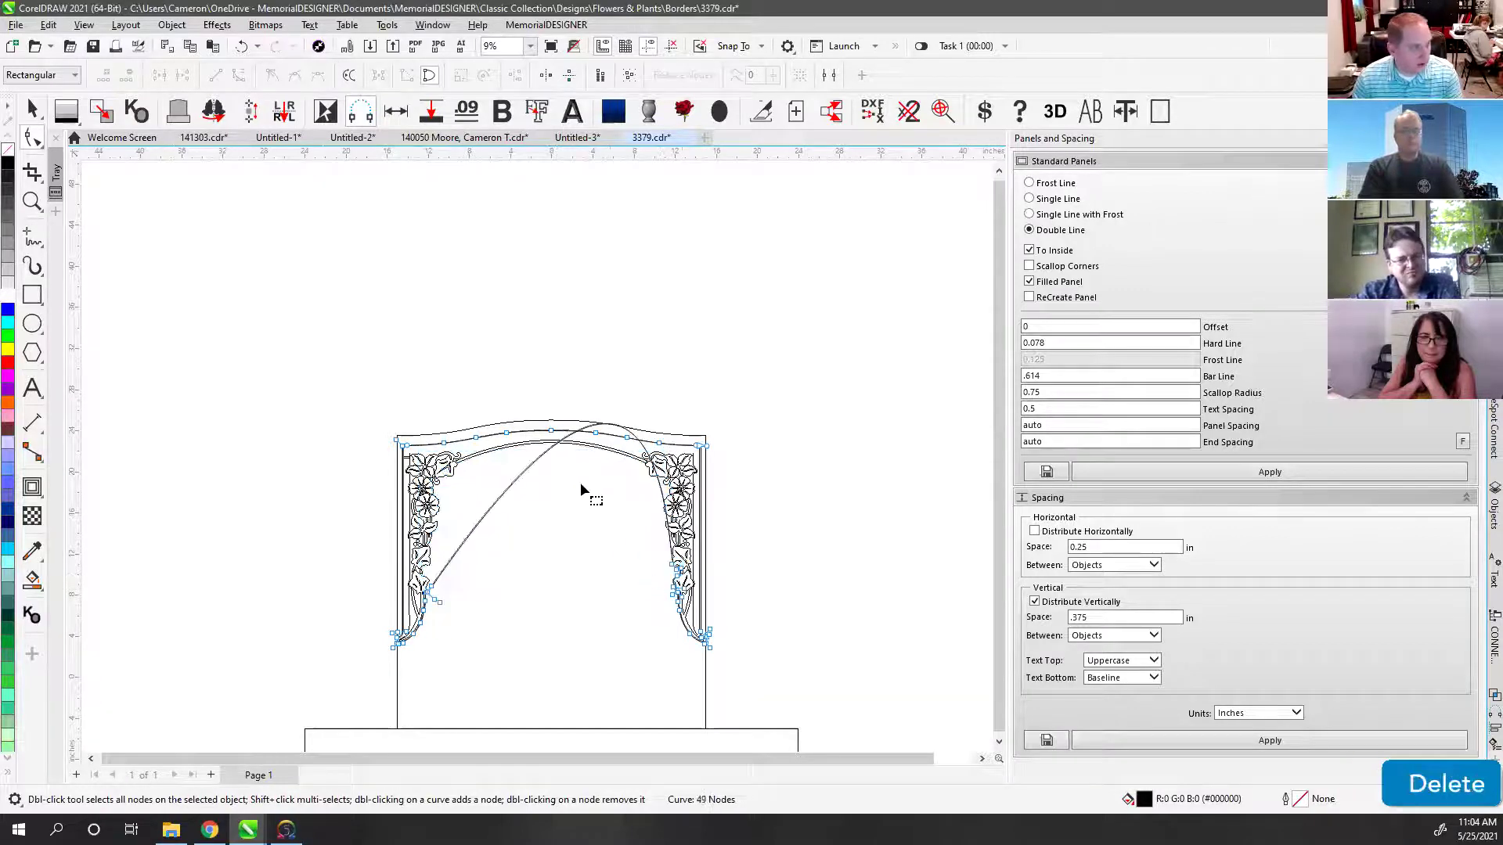
left_click(575, 432)
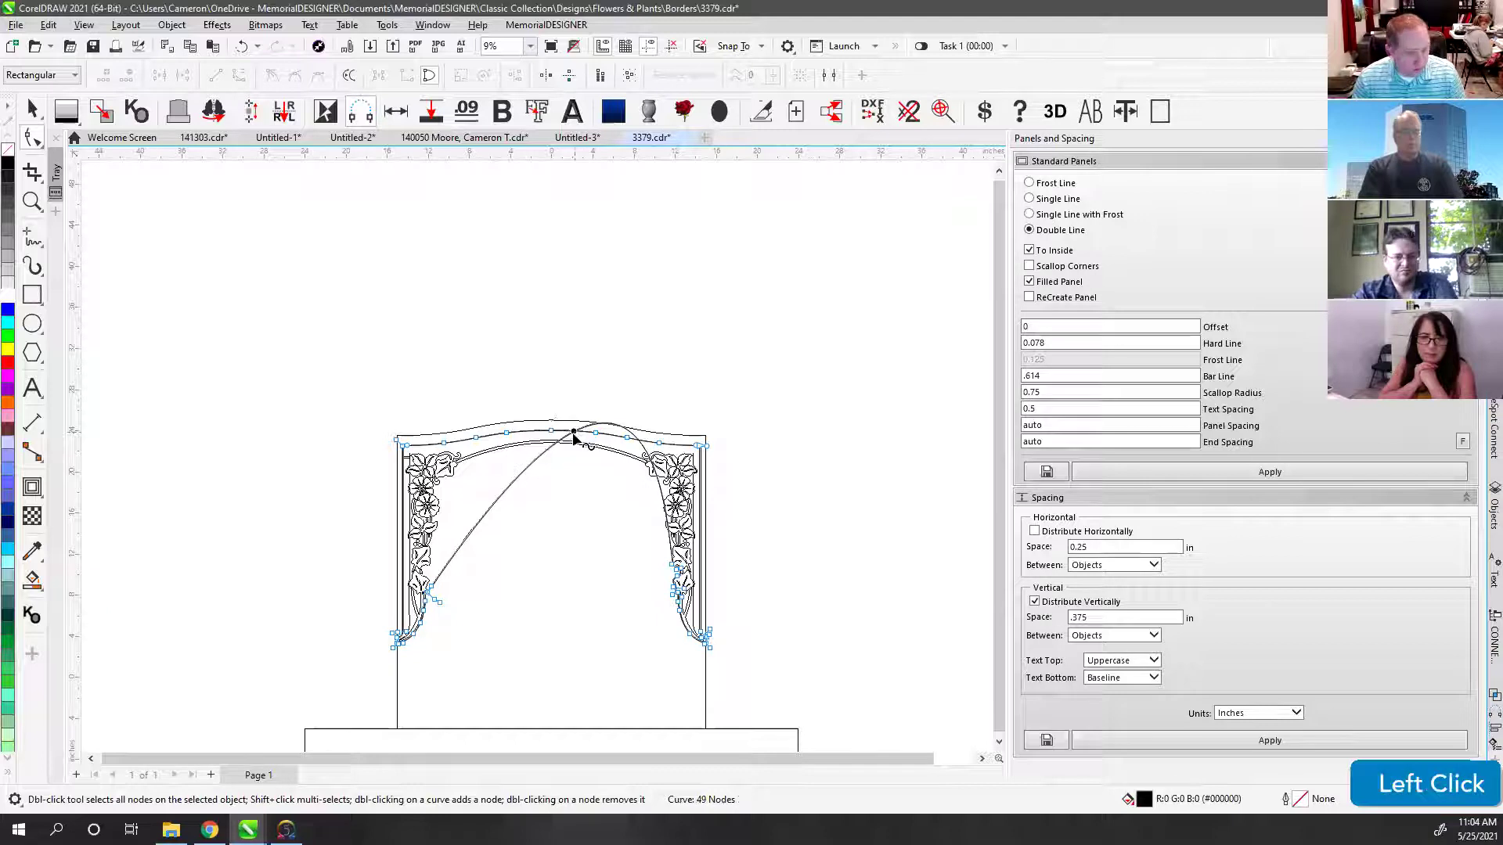
key("Delete")
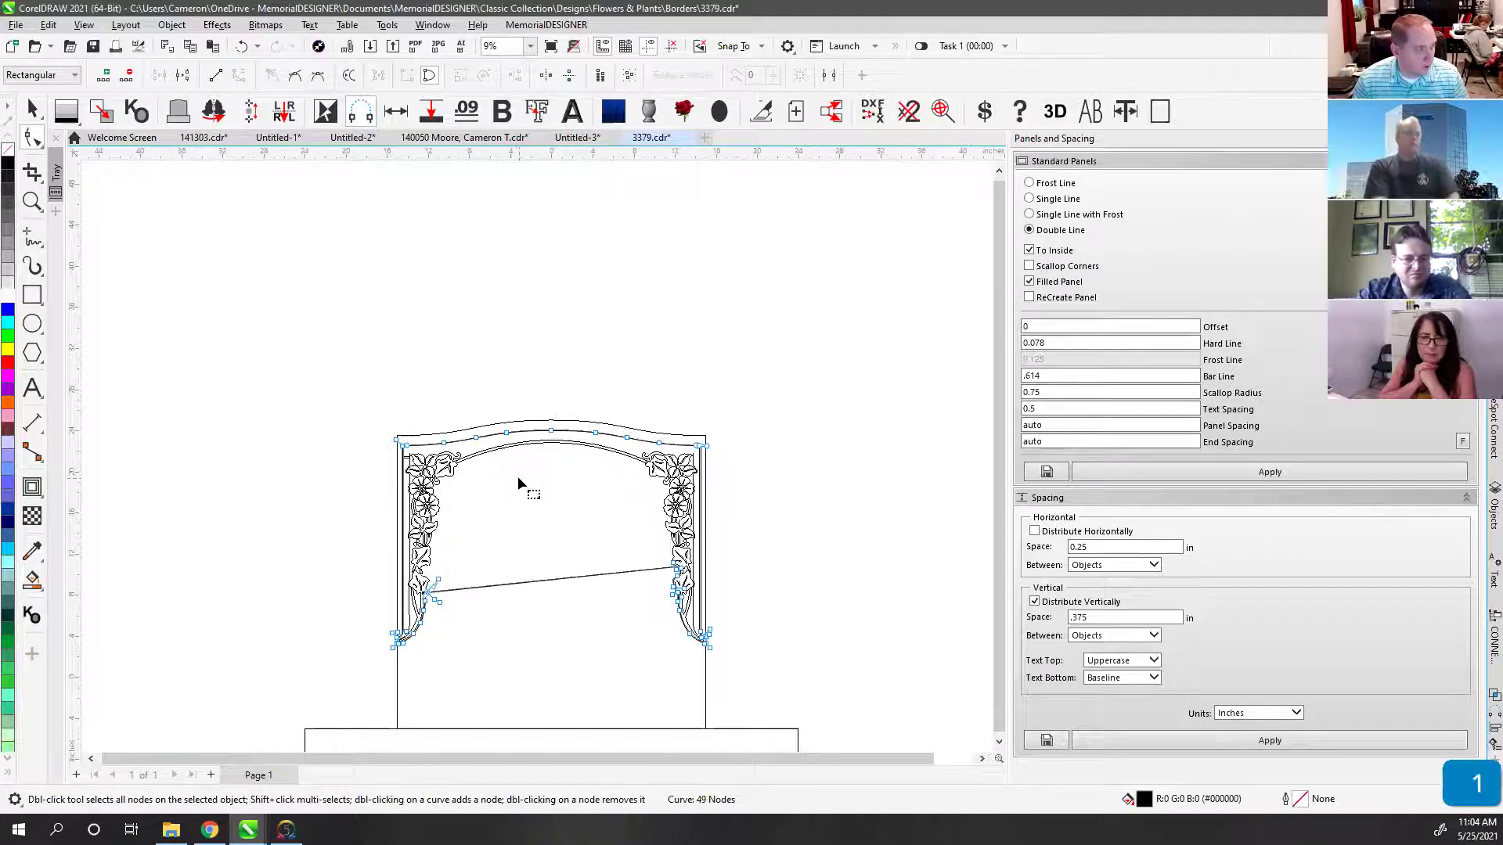
Step: Reapply the double-line panel along the cleaned arch curve and inspect the inner vertical line
left_click(538, 521)
left_click(33, 110)
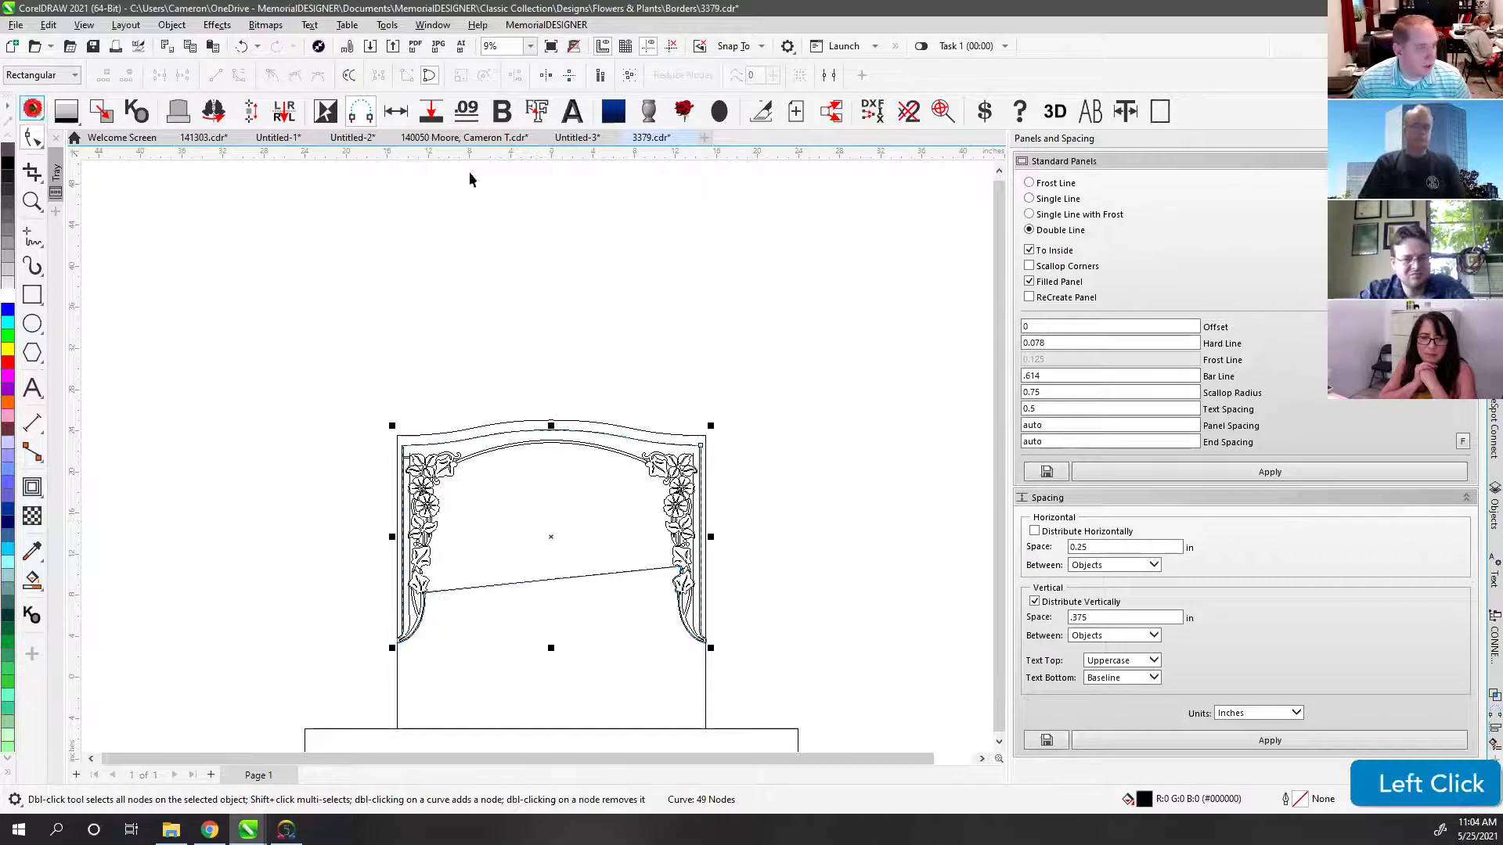
left_click(1090, 472)
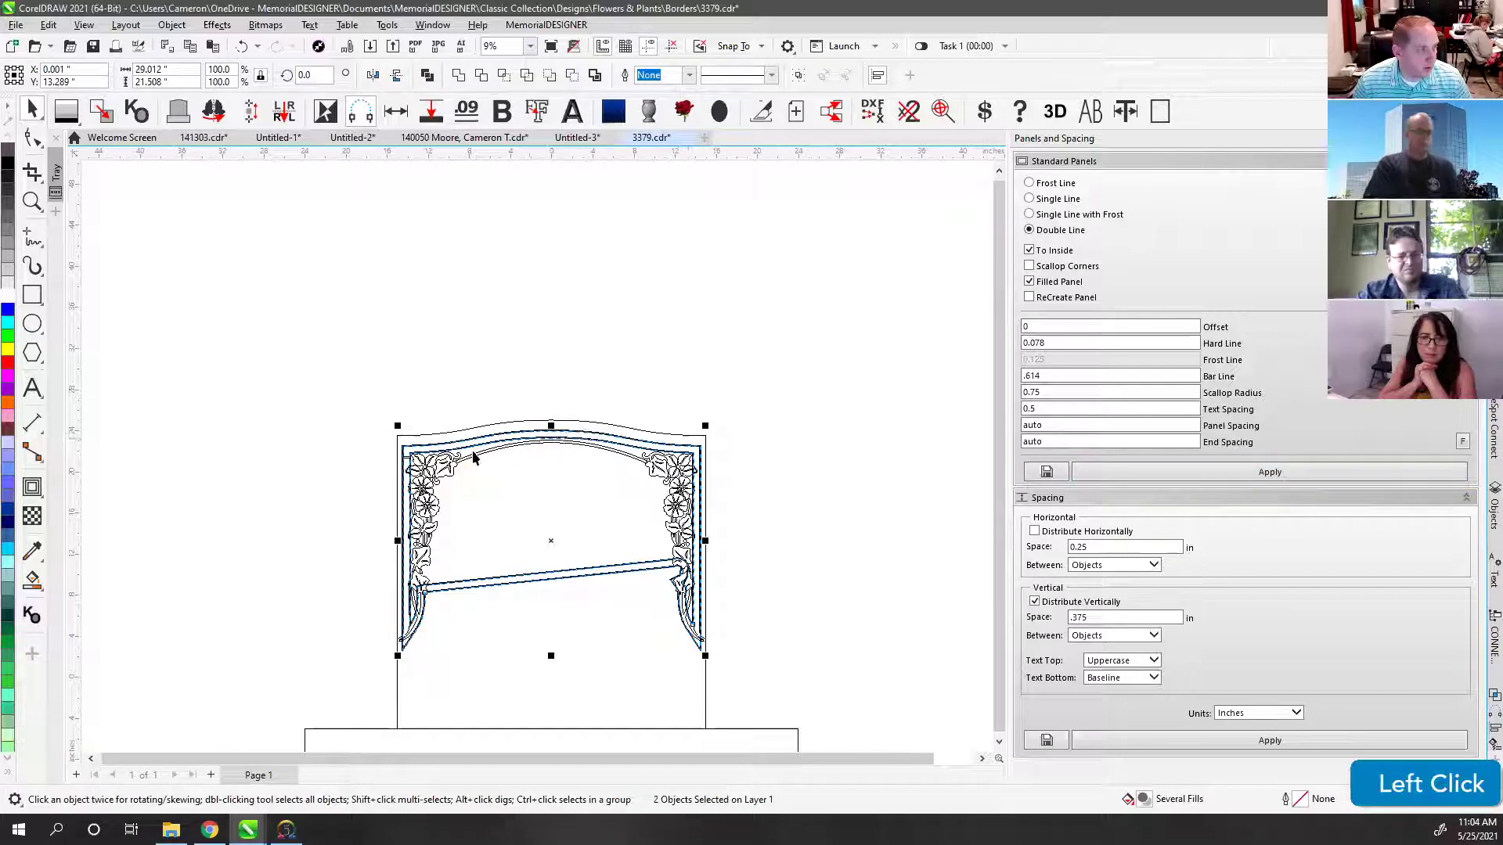
scroll(438, 460, "up", 1)
scroll(537, 462, "up", 6)
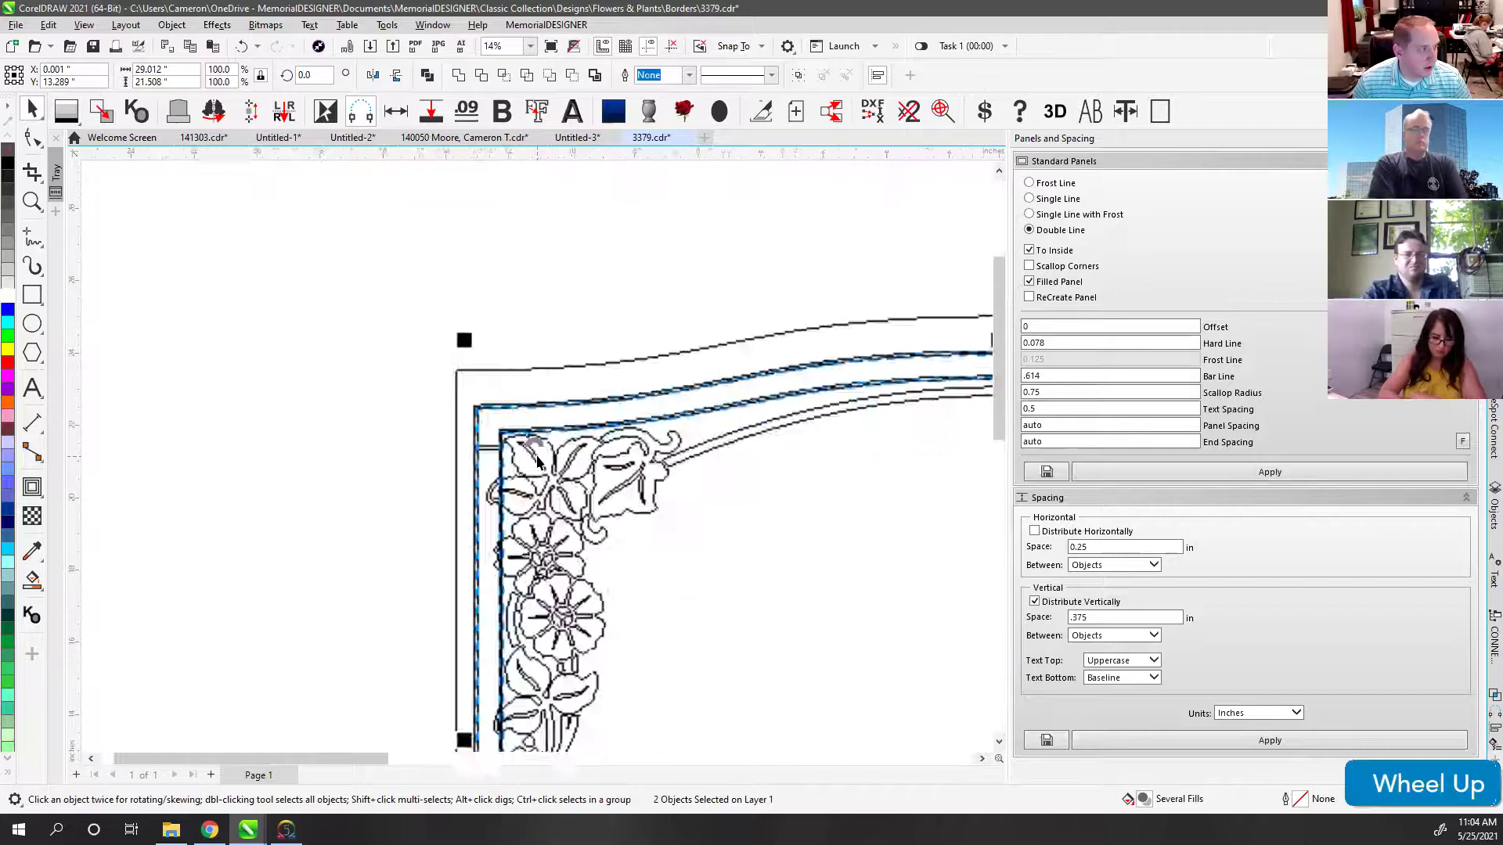
left_click(462, 440)
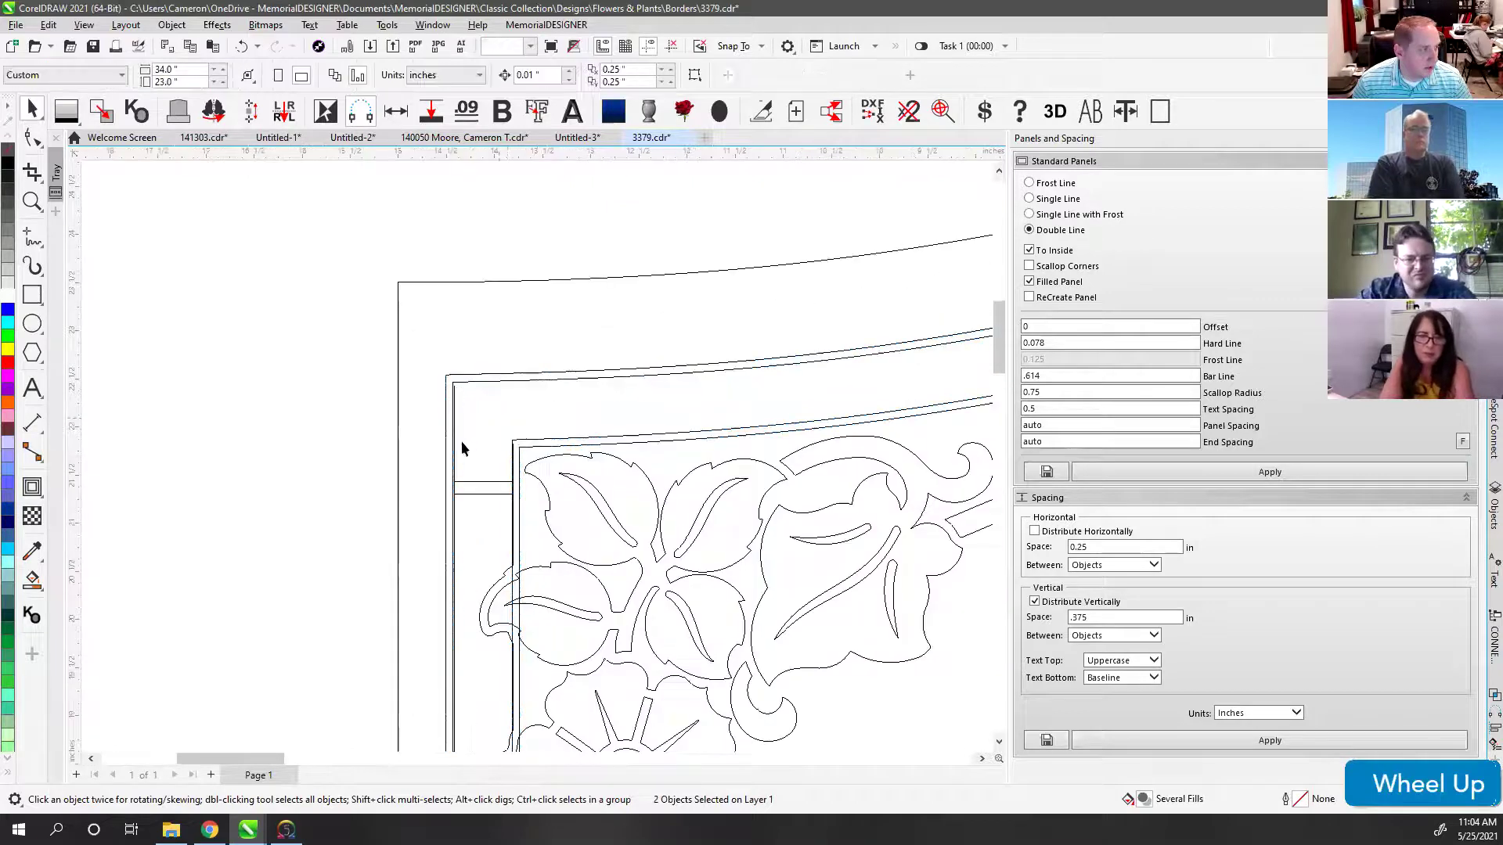
scroll(532, 454, "up", 3)
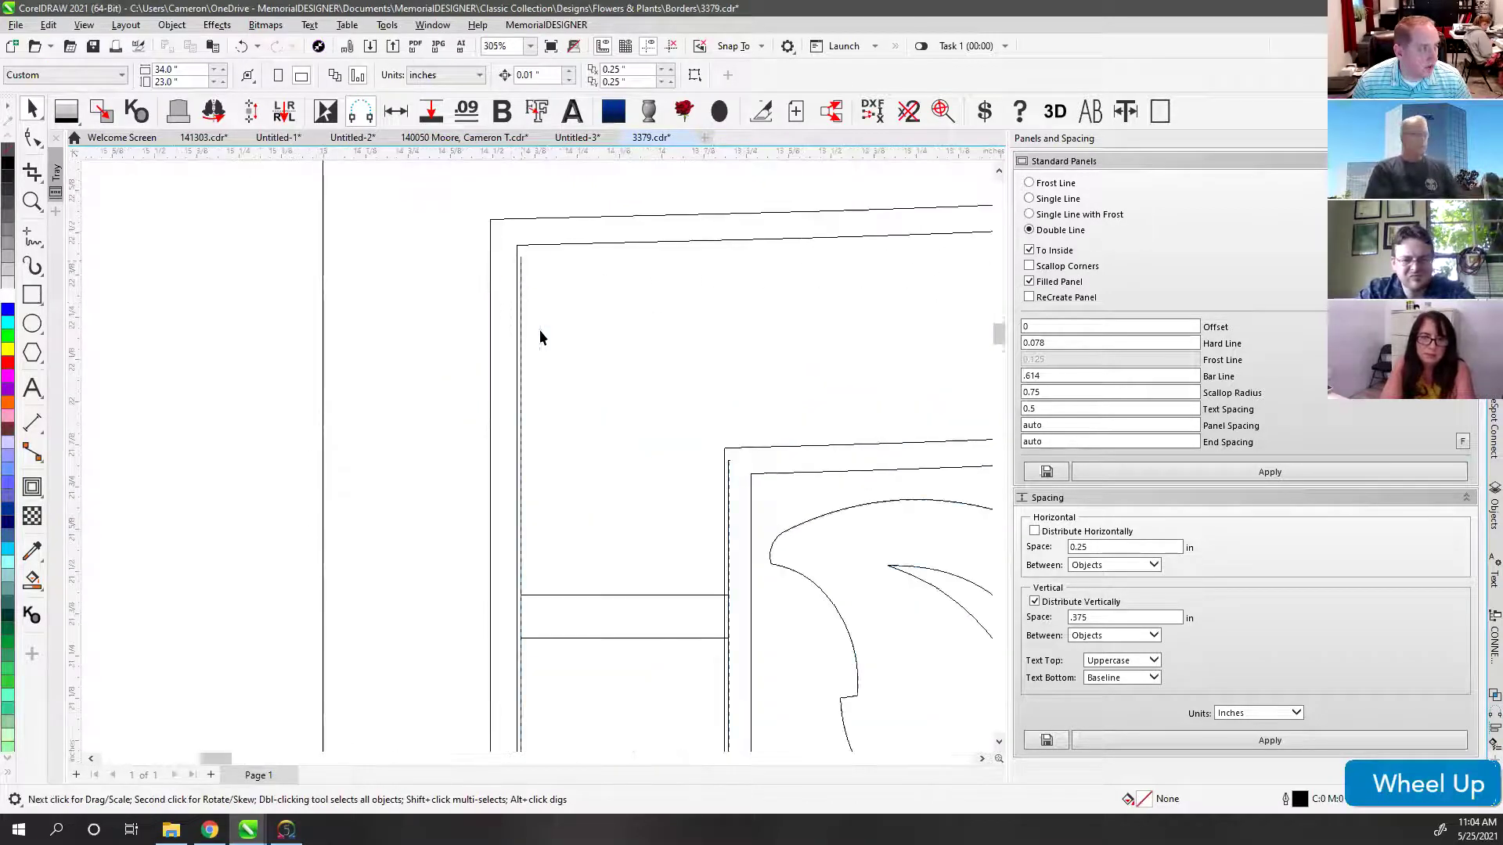
left_click(522, 392)
scroll(536, 447, "up", 3)
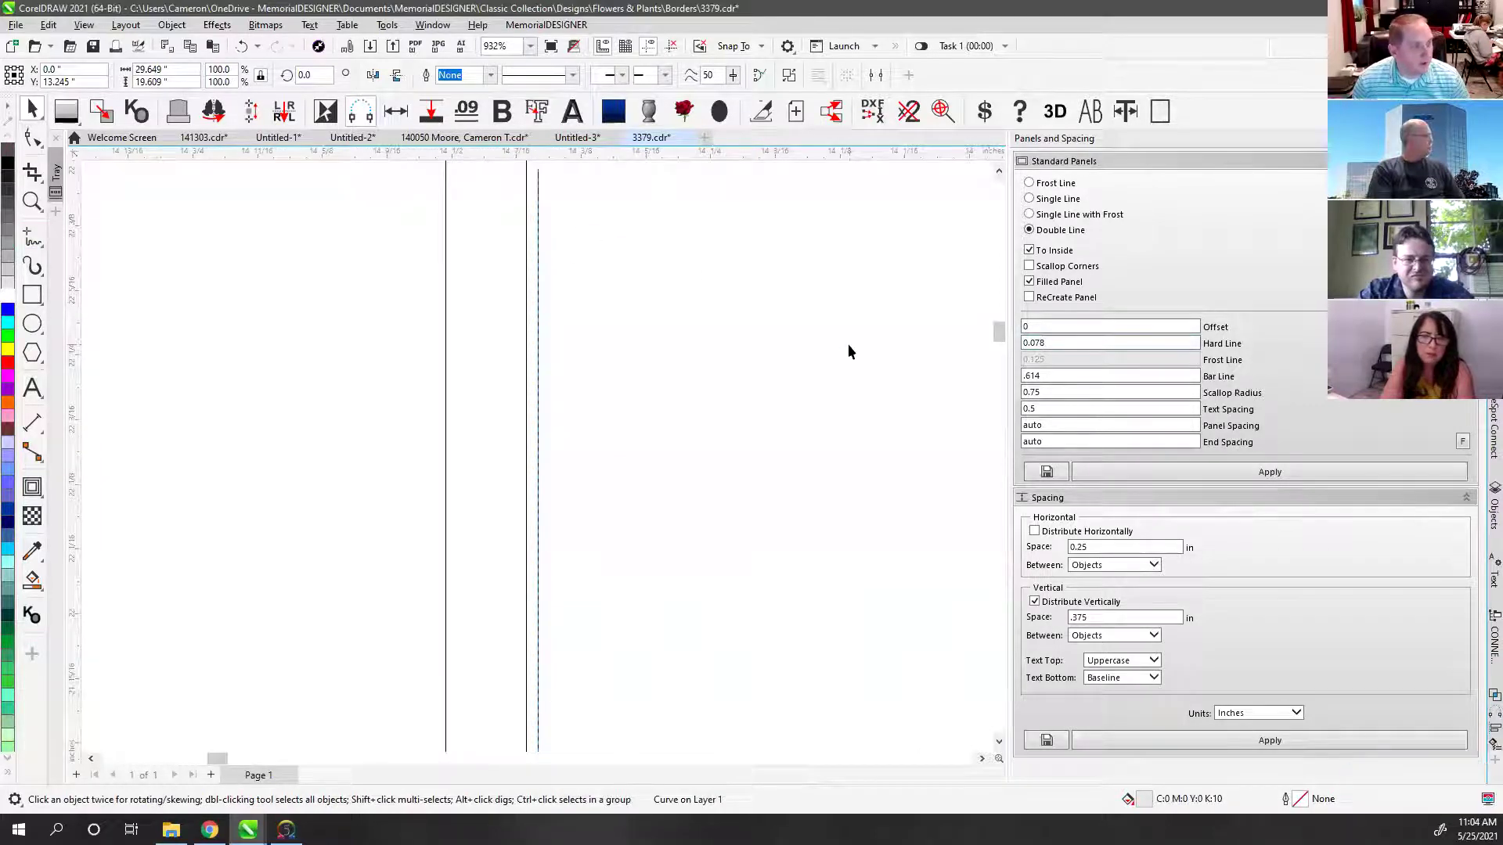
Step: Undo the panel, set the hard line to 0.09 inches, and reapply the double-line panel
key("ctrl+z")
scroll(740, 387, "down", 2)
scroll(546, 458, "down", 2)
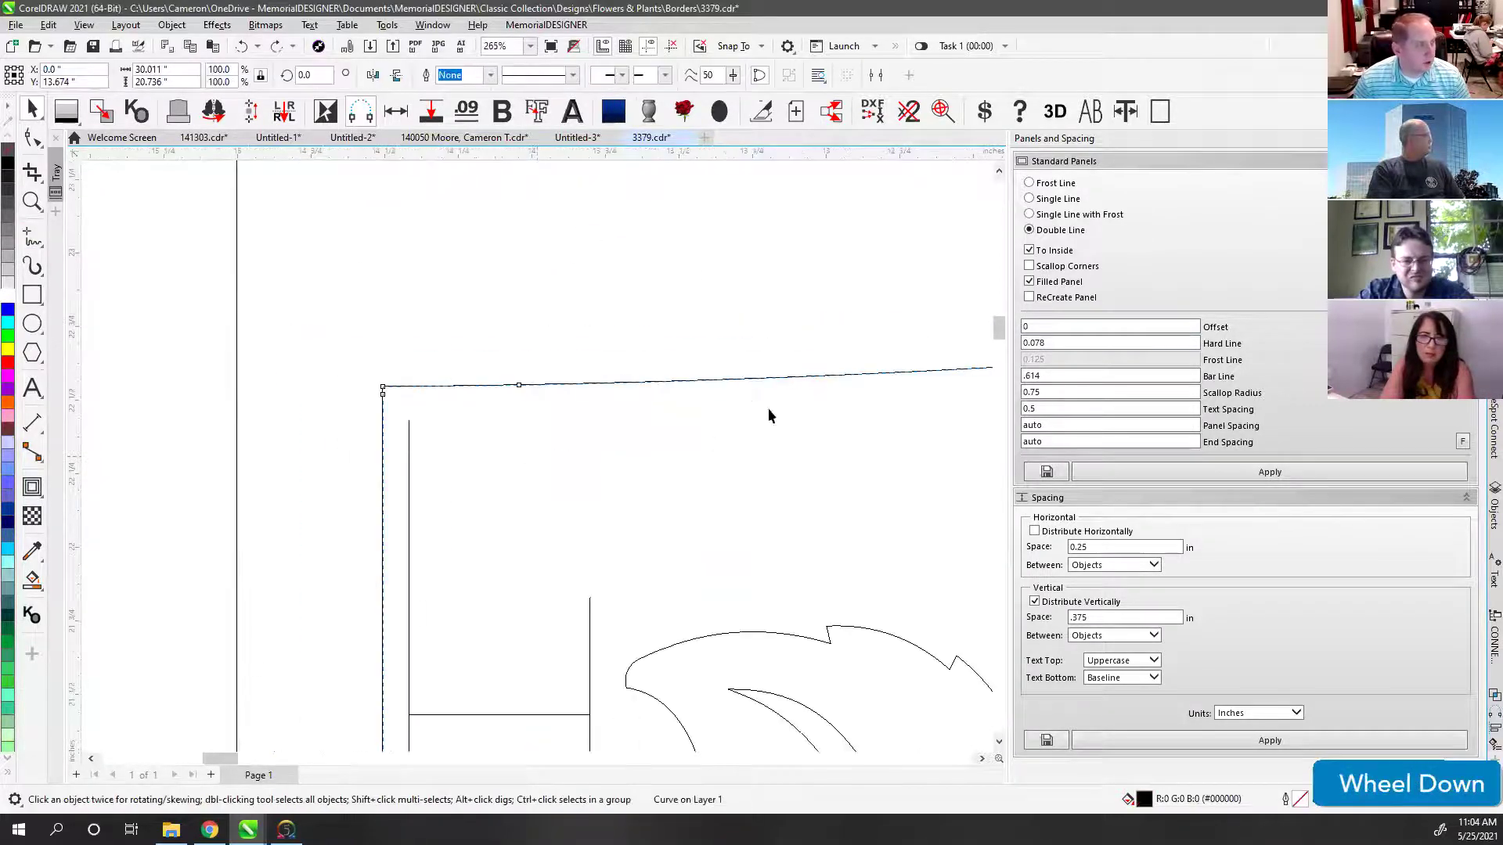
double_click(1055, 344)
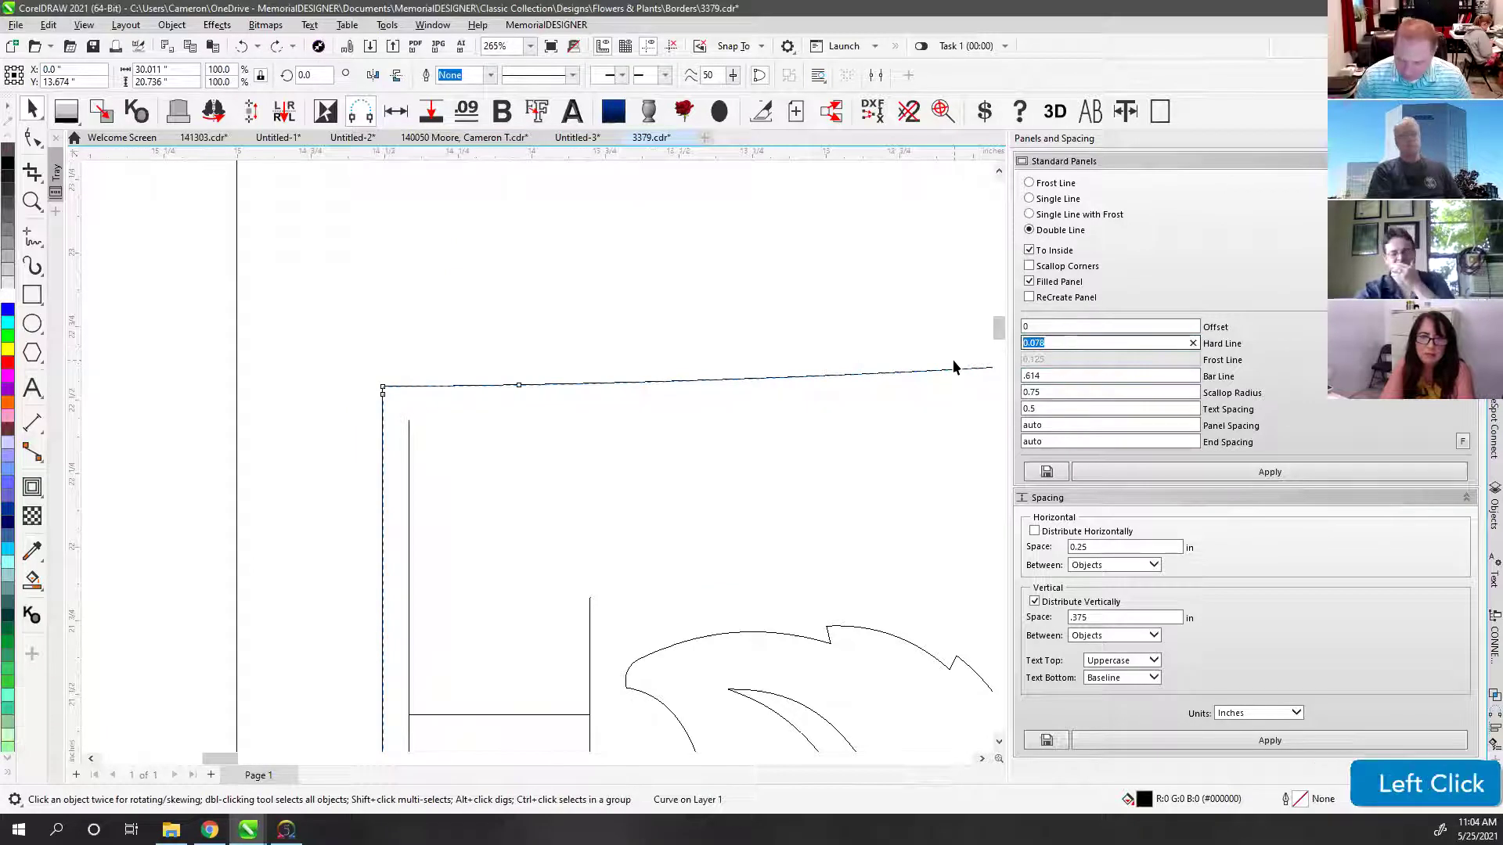
type(".09")
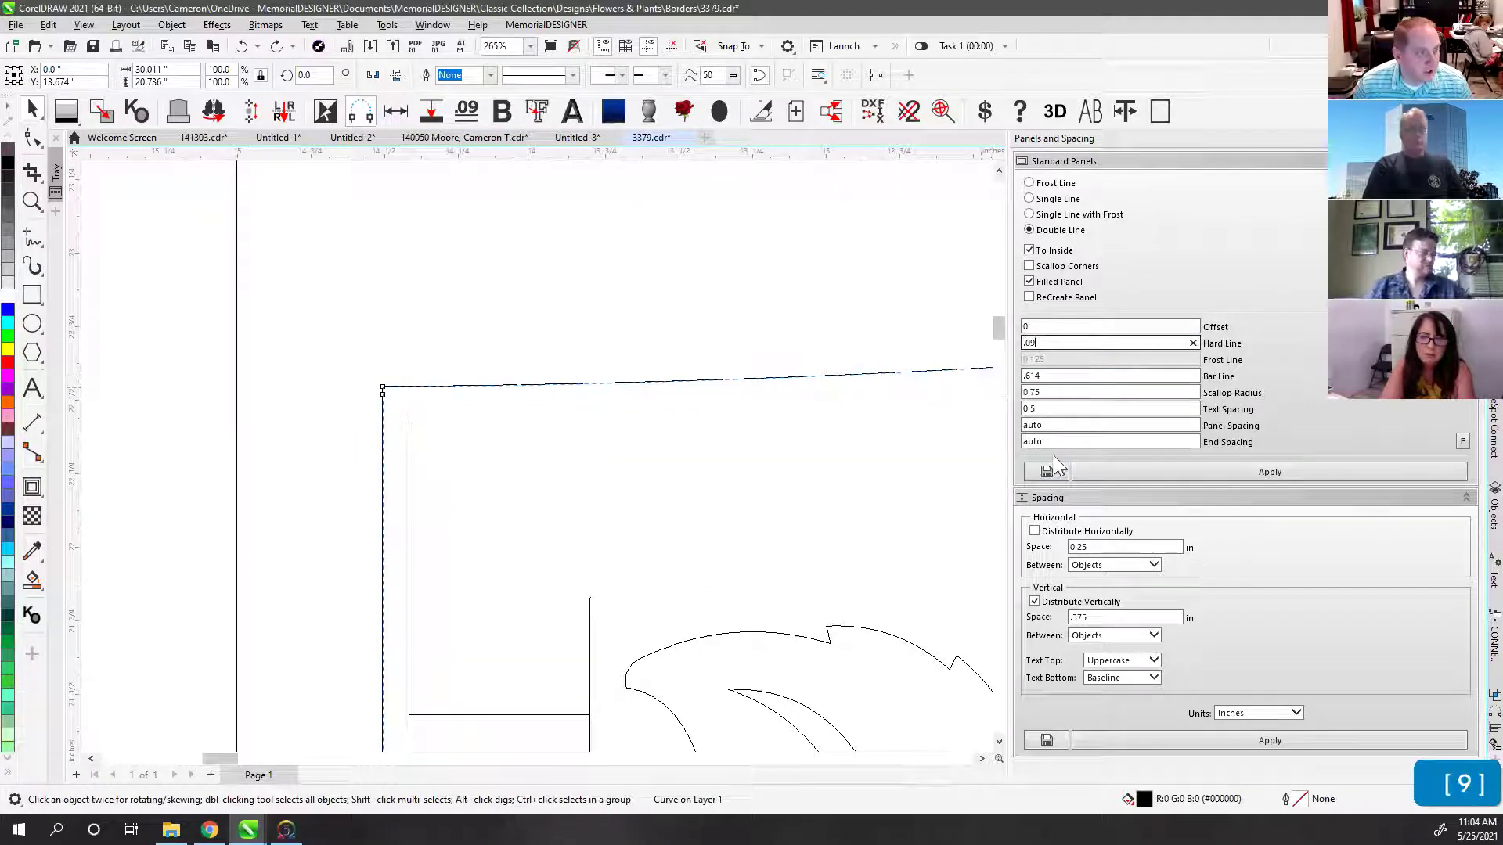
left_click(499, 477)
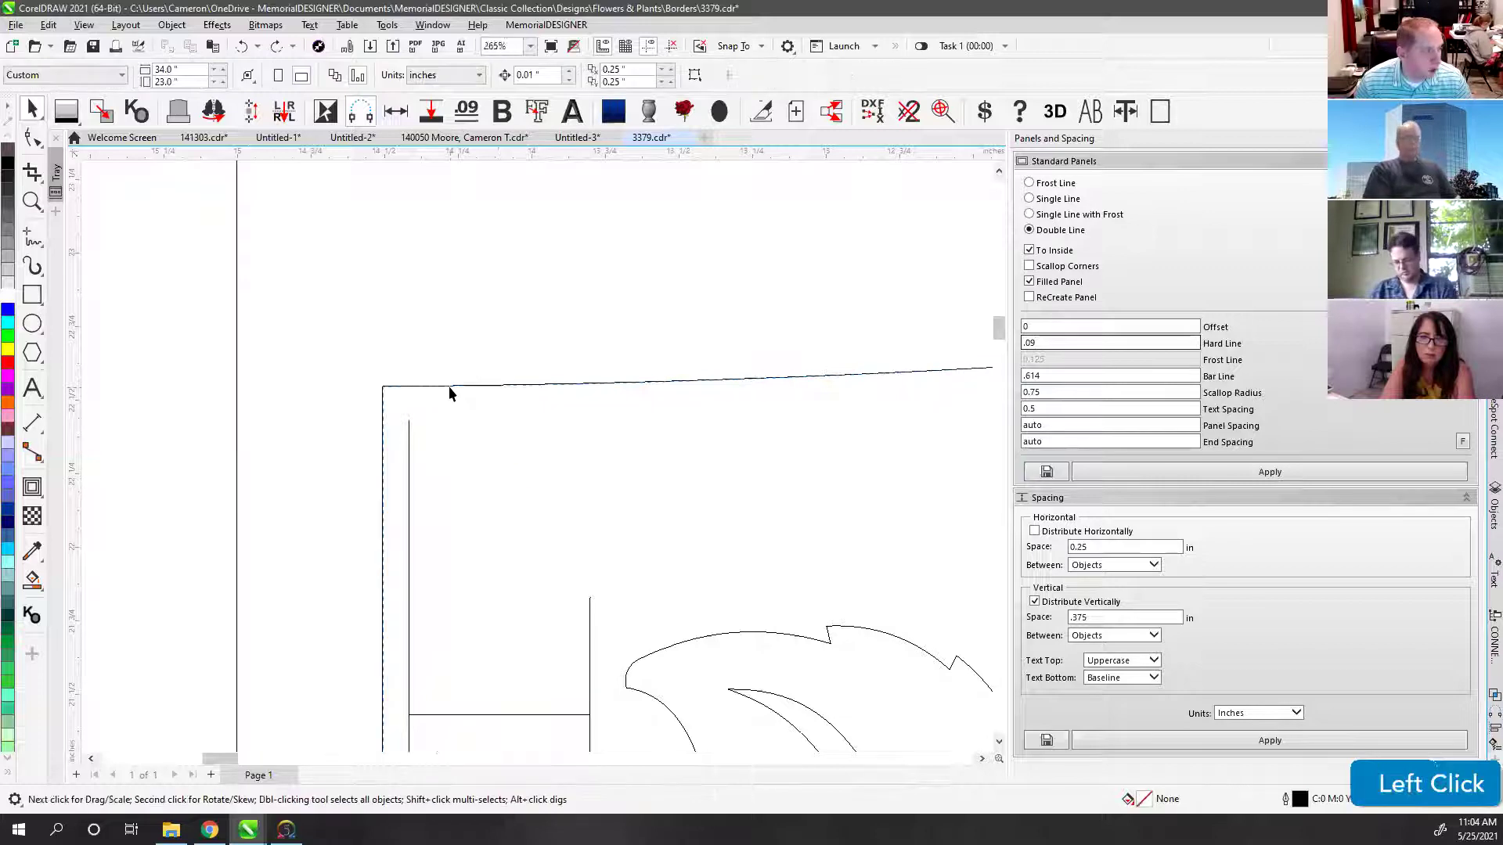
left_click(1167, 475)
Step: Deselect the new panel and reselect the border curve
left_click(623, 344)
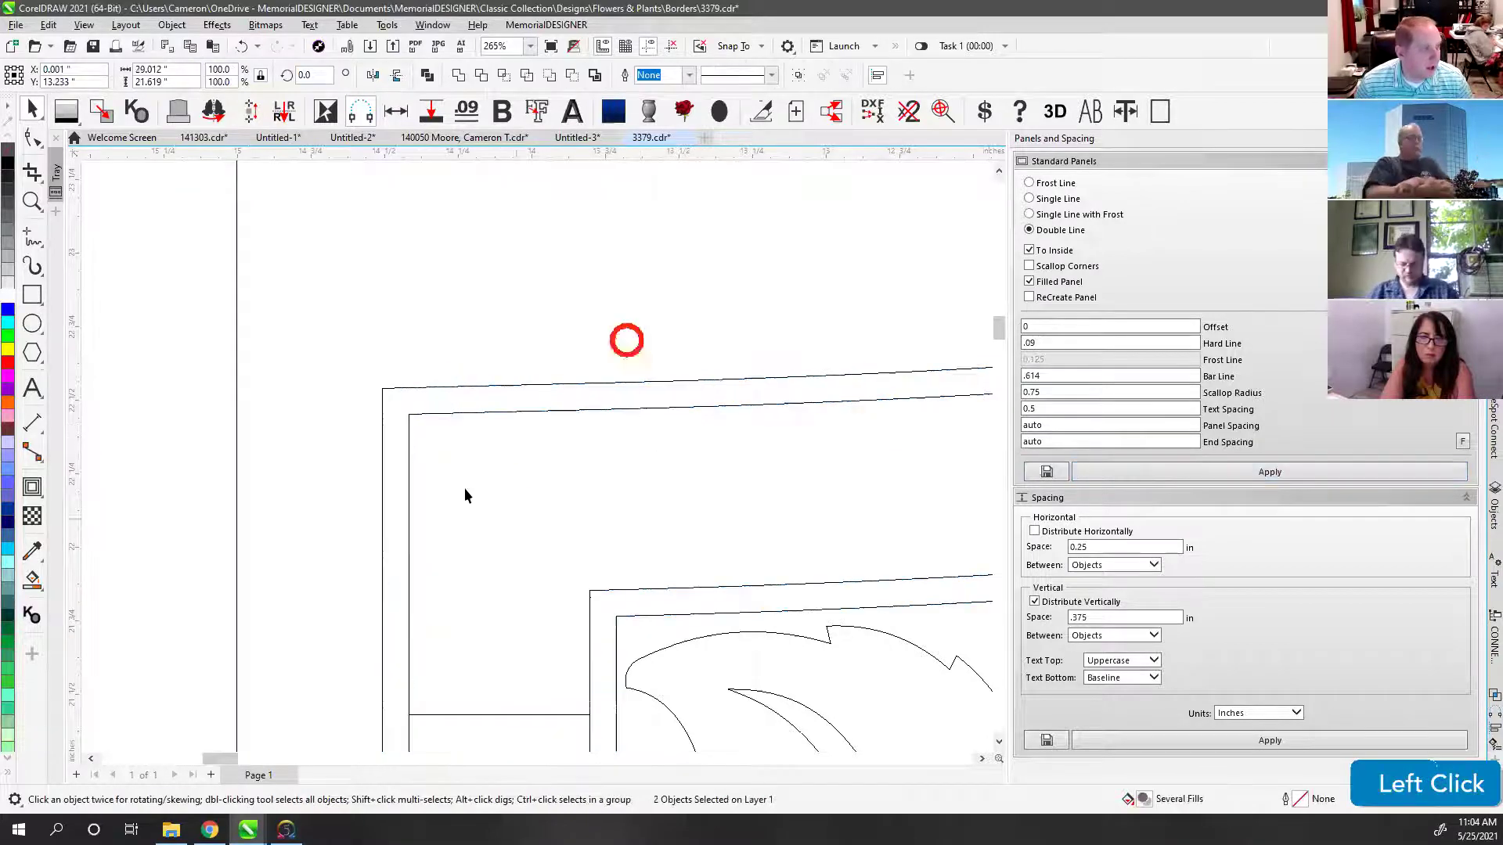
left_click(407, 435)
scroll(537, 454, "down", 5)
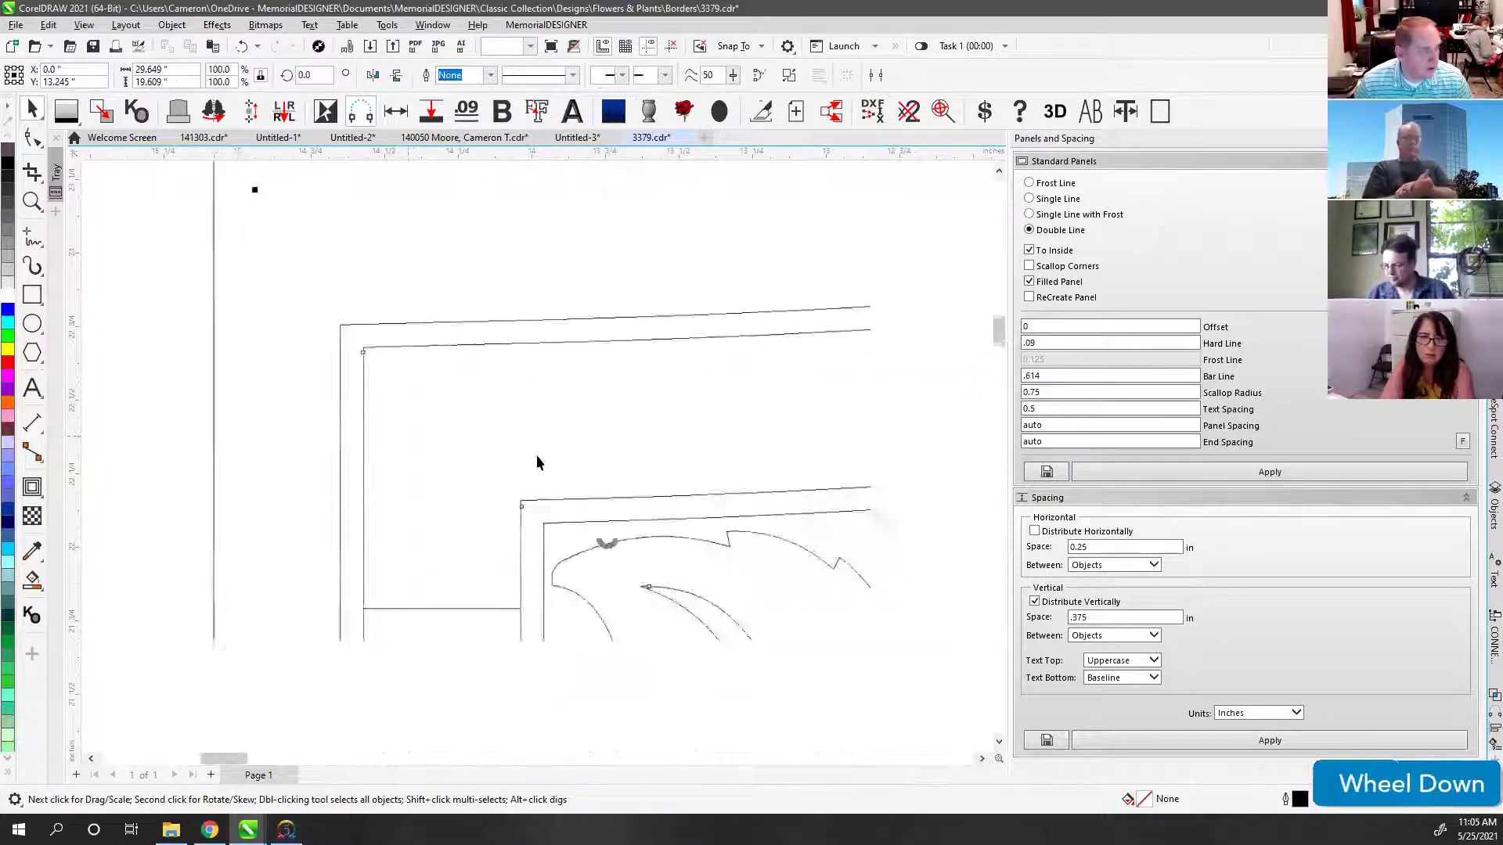
scroll(537, 456, "down", 3)
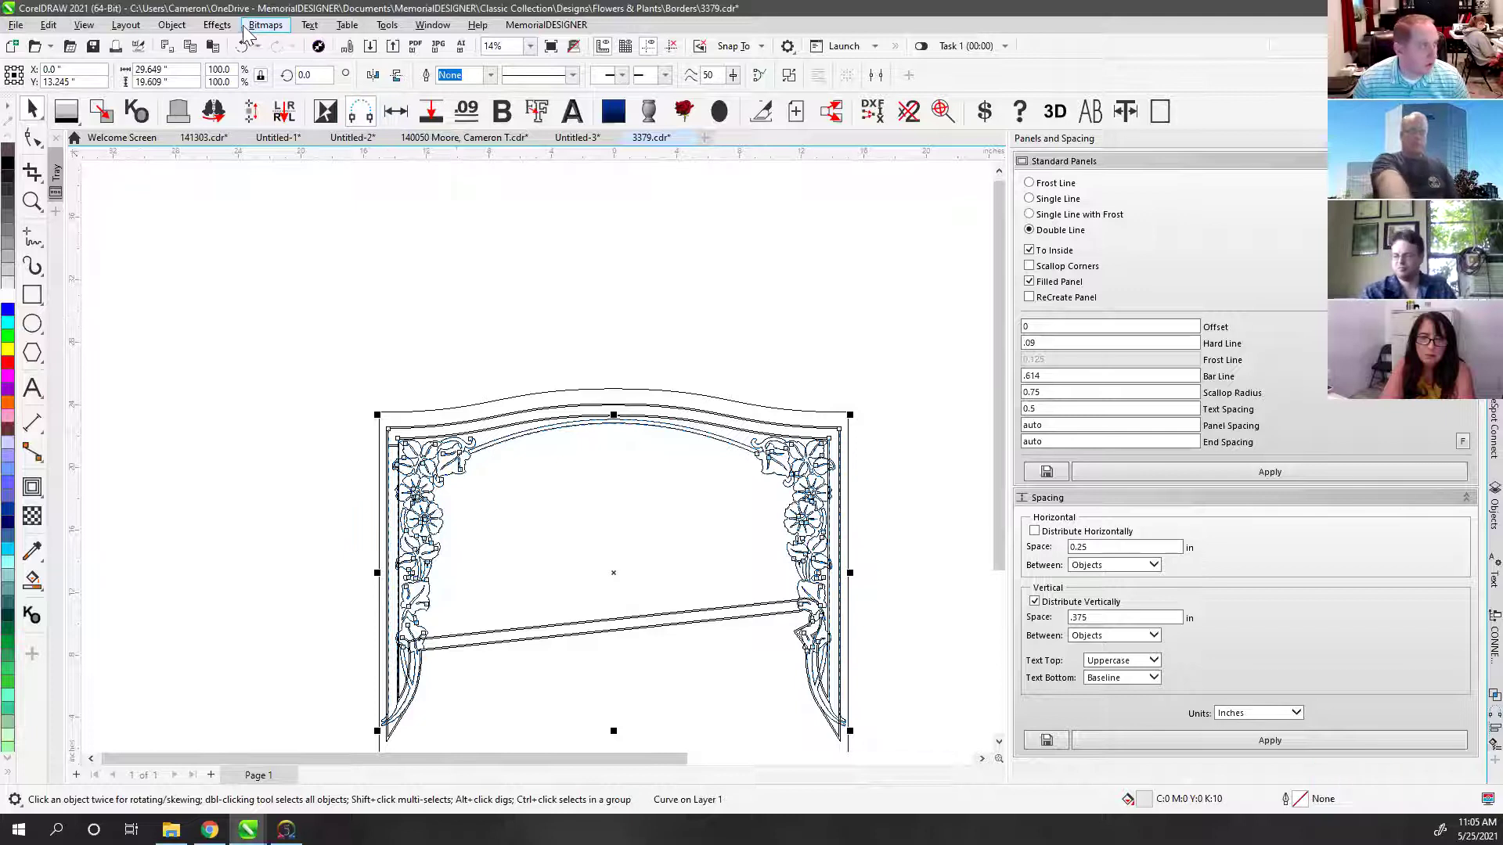
Step: Break the border design apart into separate curves and hide the fill preview
left_click(171, 25)
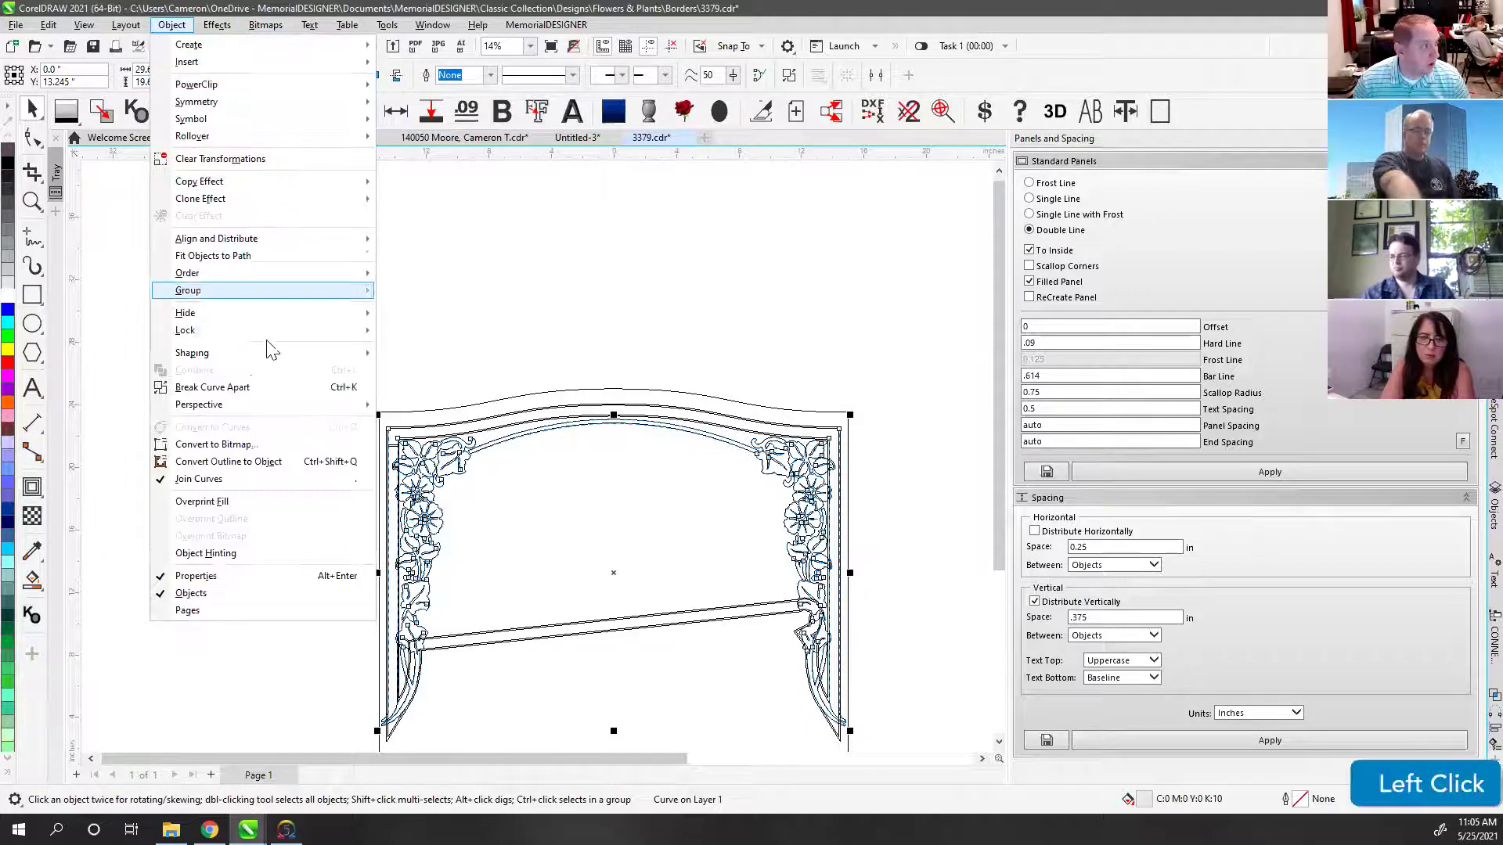
left_click(235, 387)
left_click(333, 327)
key("v")
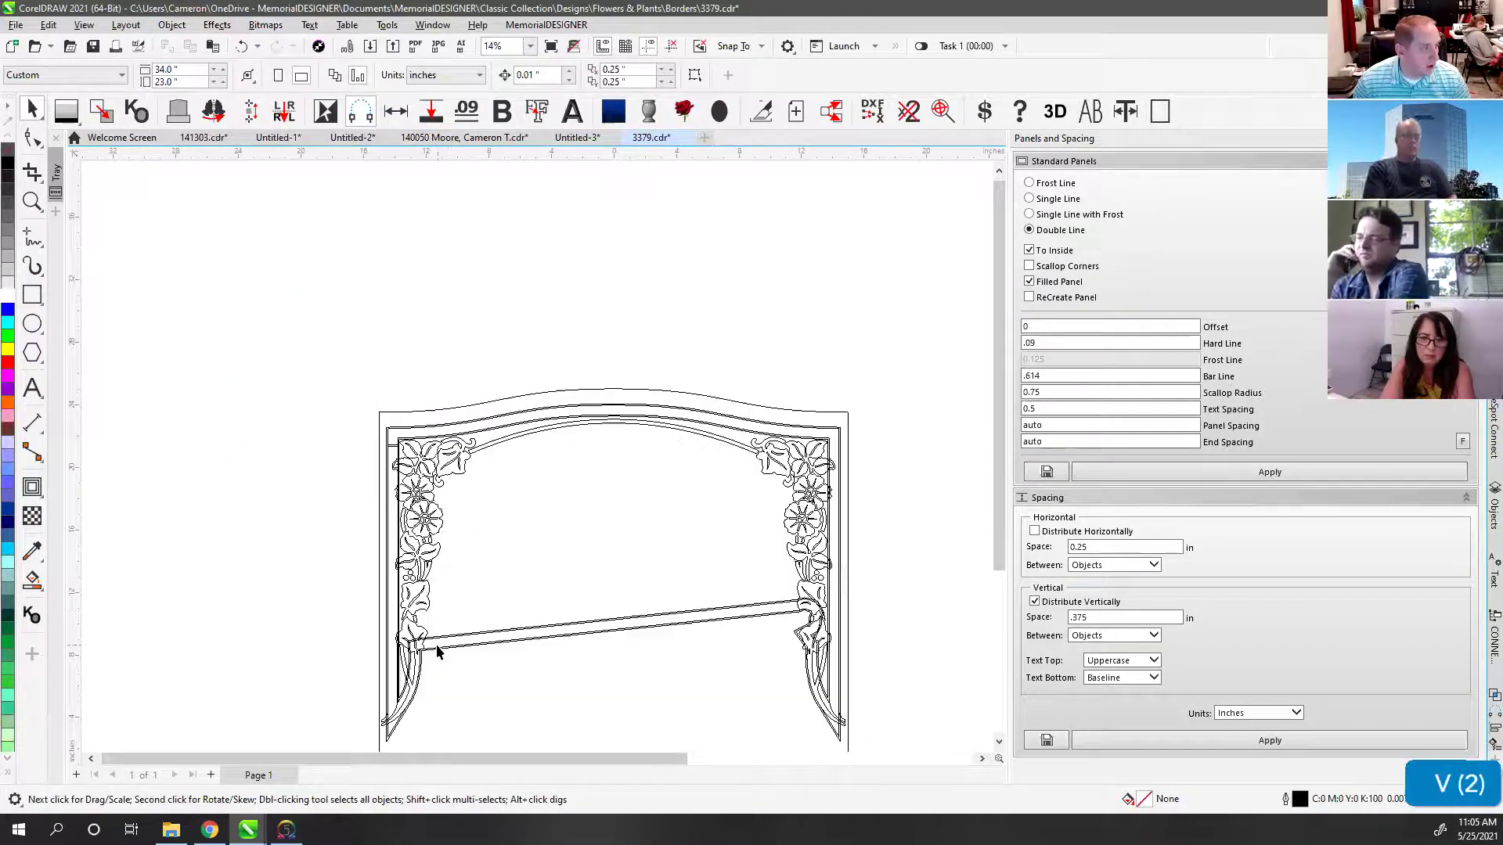
scroll(539, 458, "up", 2)
Step: Delete the diagonal crossbar lines and the stray segment at the leaf end
left_click(540, 452)
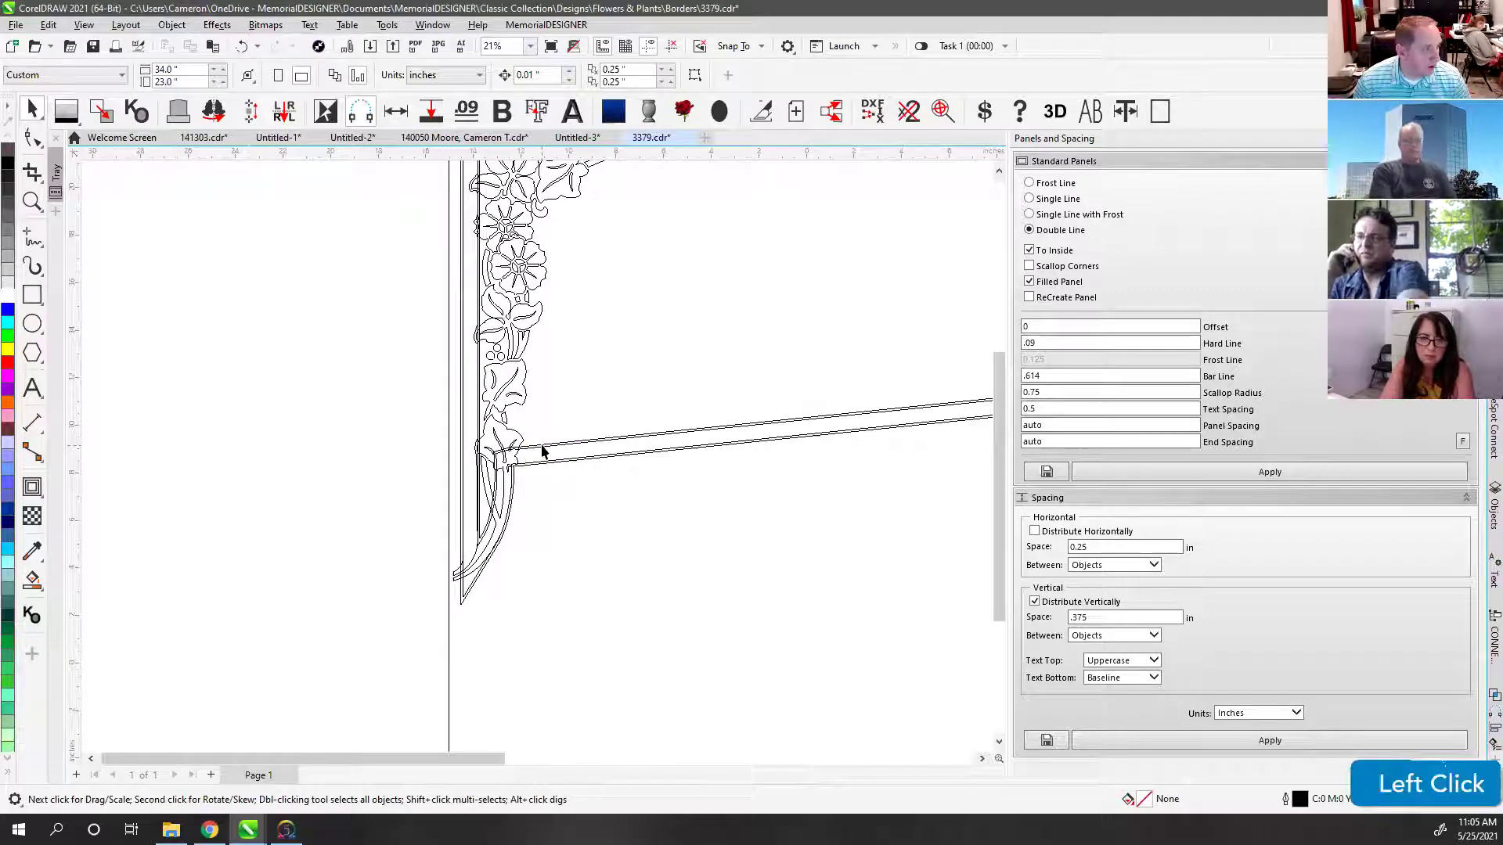
left_click(33, 139)
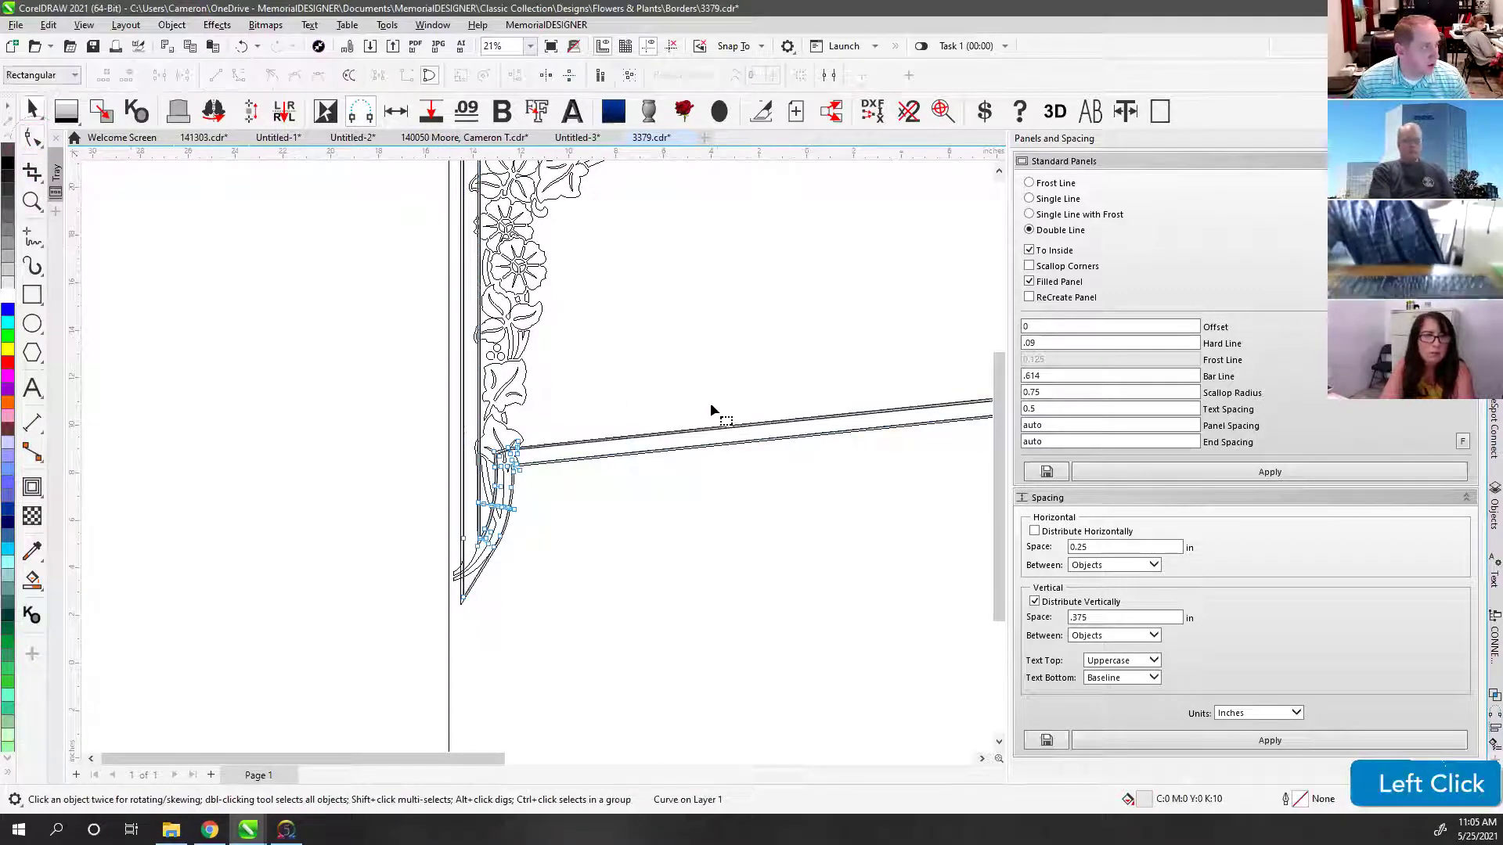
left_click(772, 426)
key("Delete")
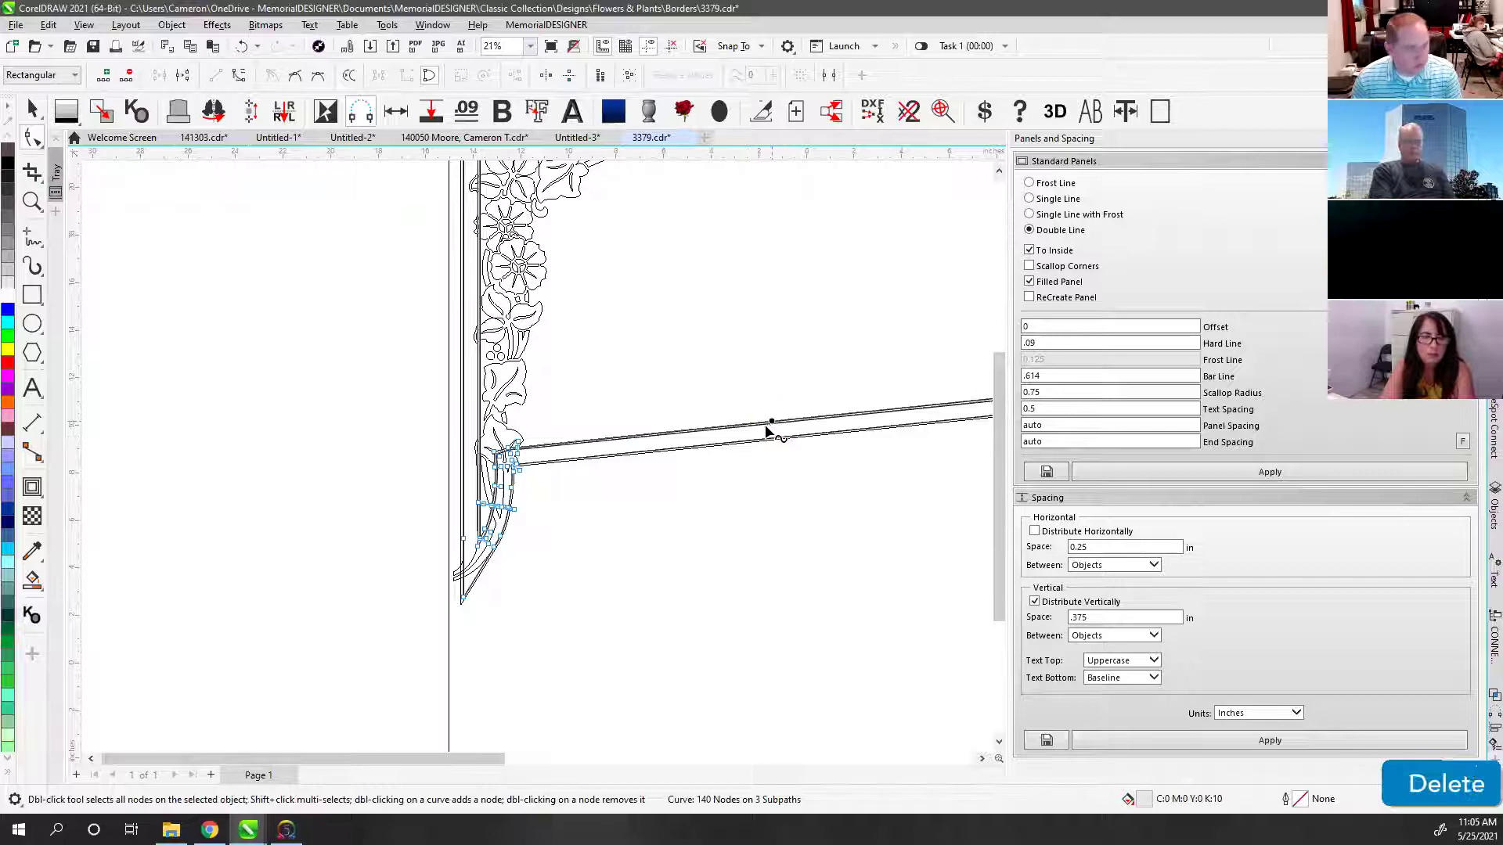
key("Delete")
left_click(533, 467)
left_click(547, 464)
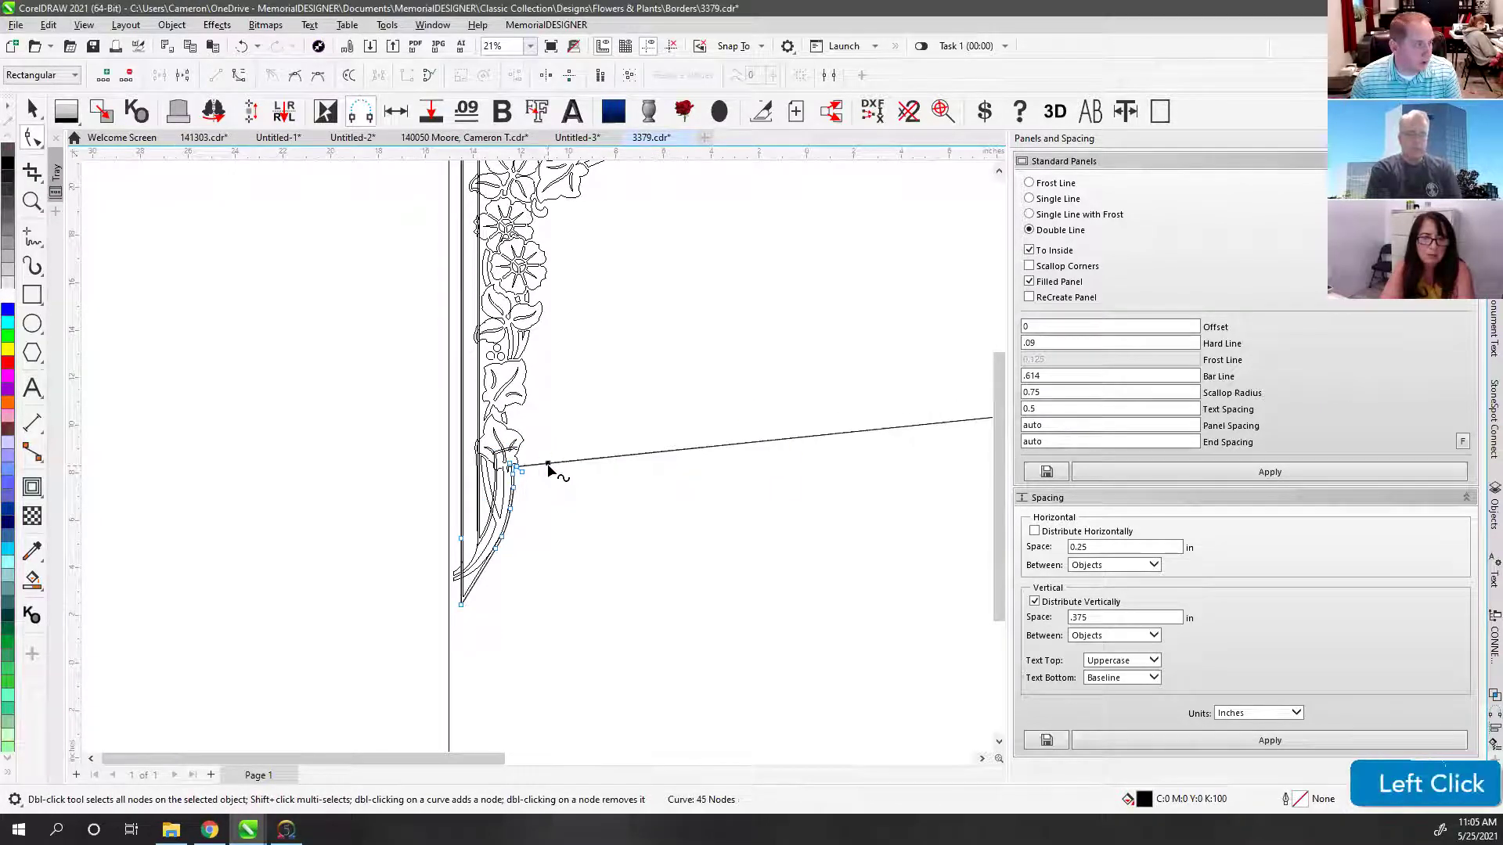
key("Delete")
scroll(537, 454, "up", 3)
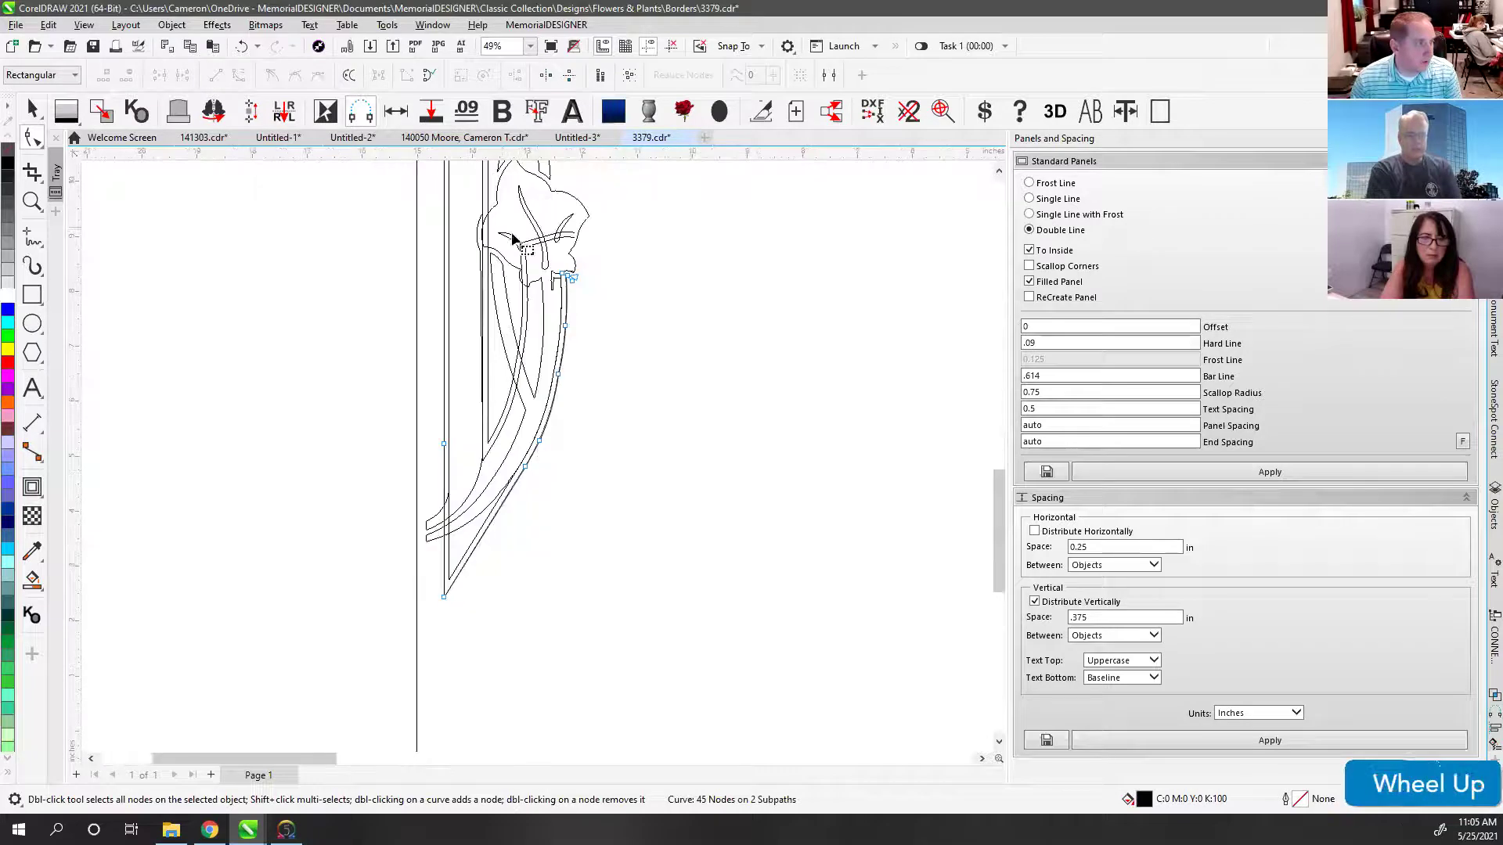
key("Delete")
left_click(551, 234)
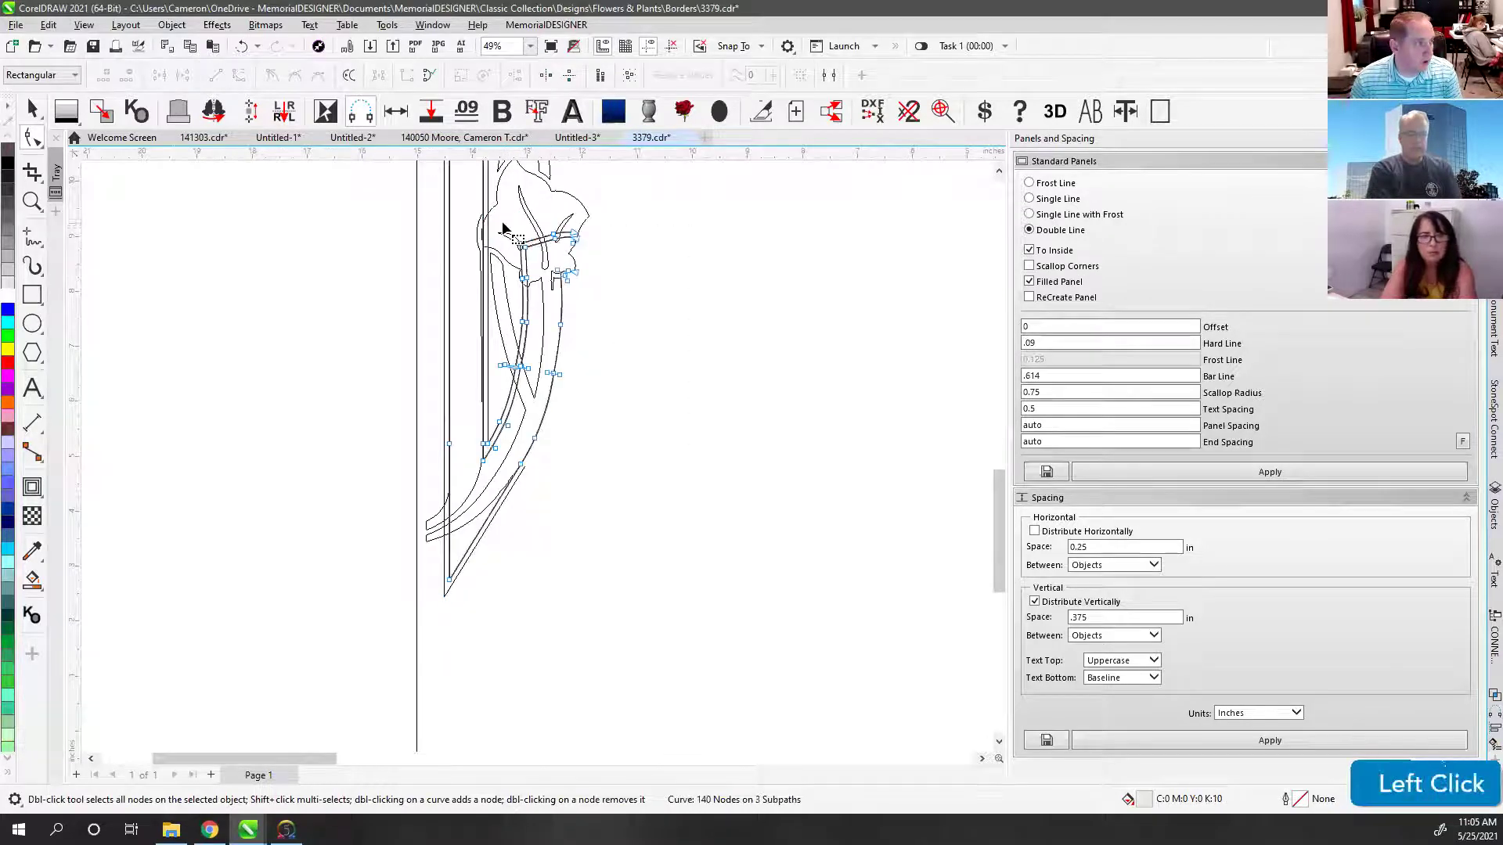
key("Delete")
key("Delete")
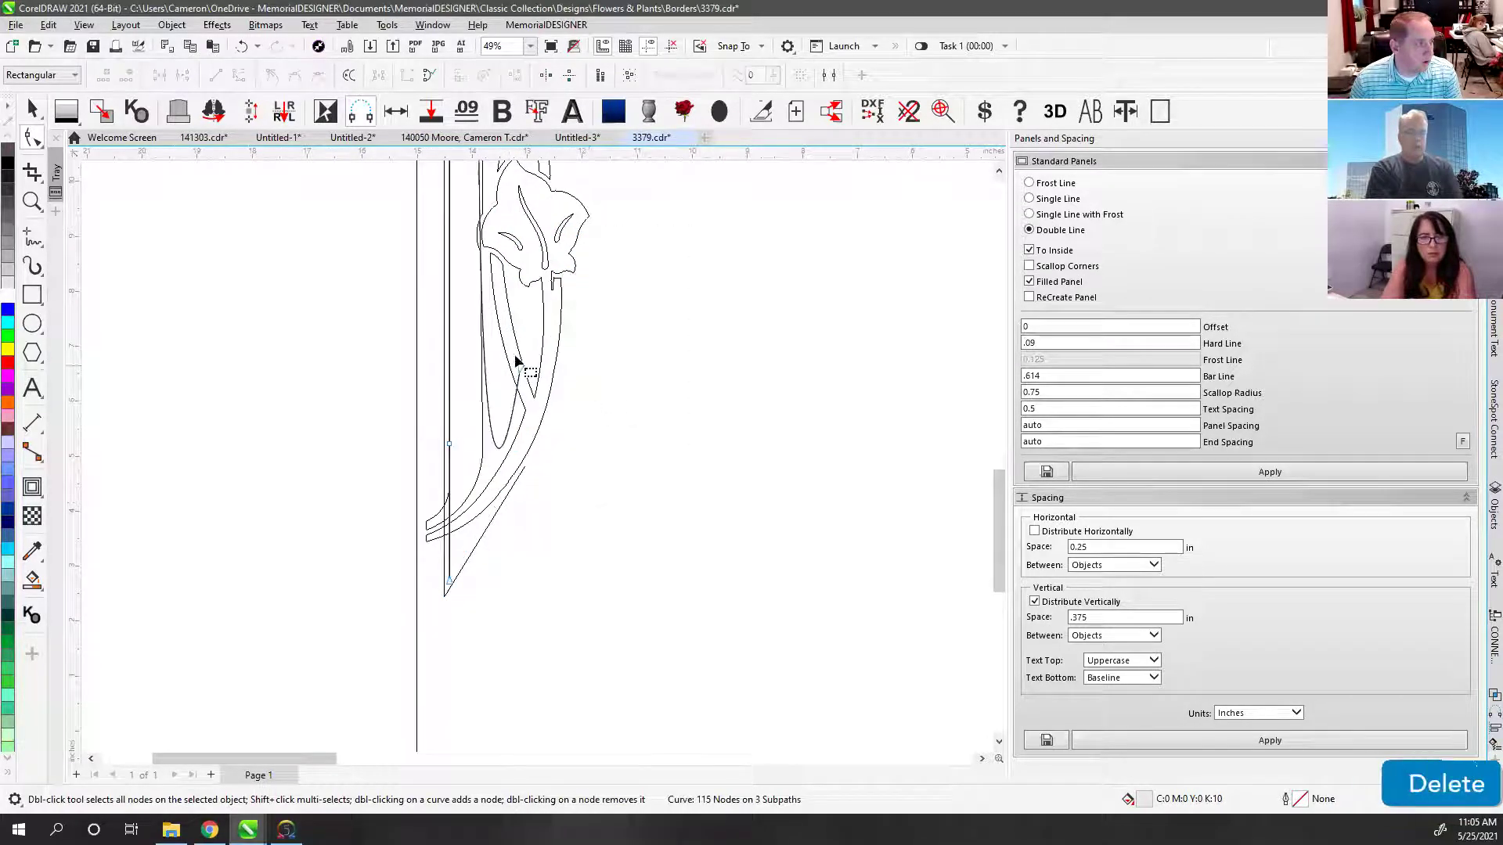
Step: Delete the stray nodes at the inner corner and on the inner left edge
scroll(537, 454, "down", 4)
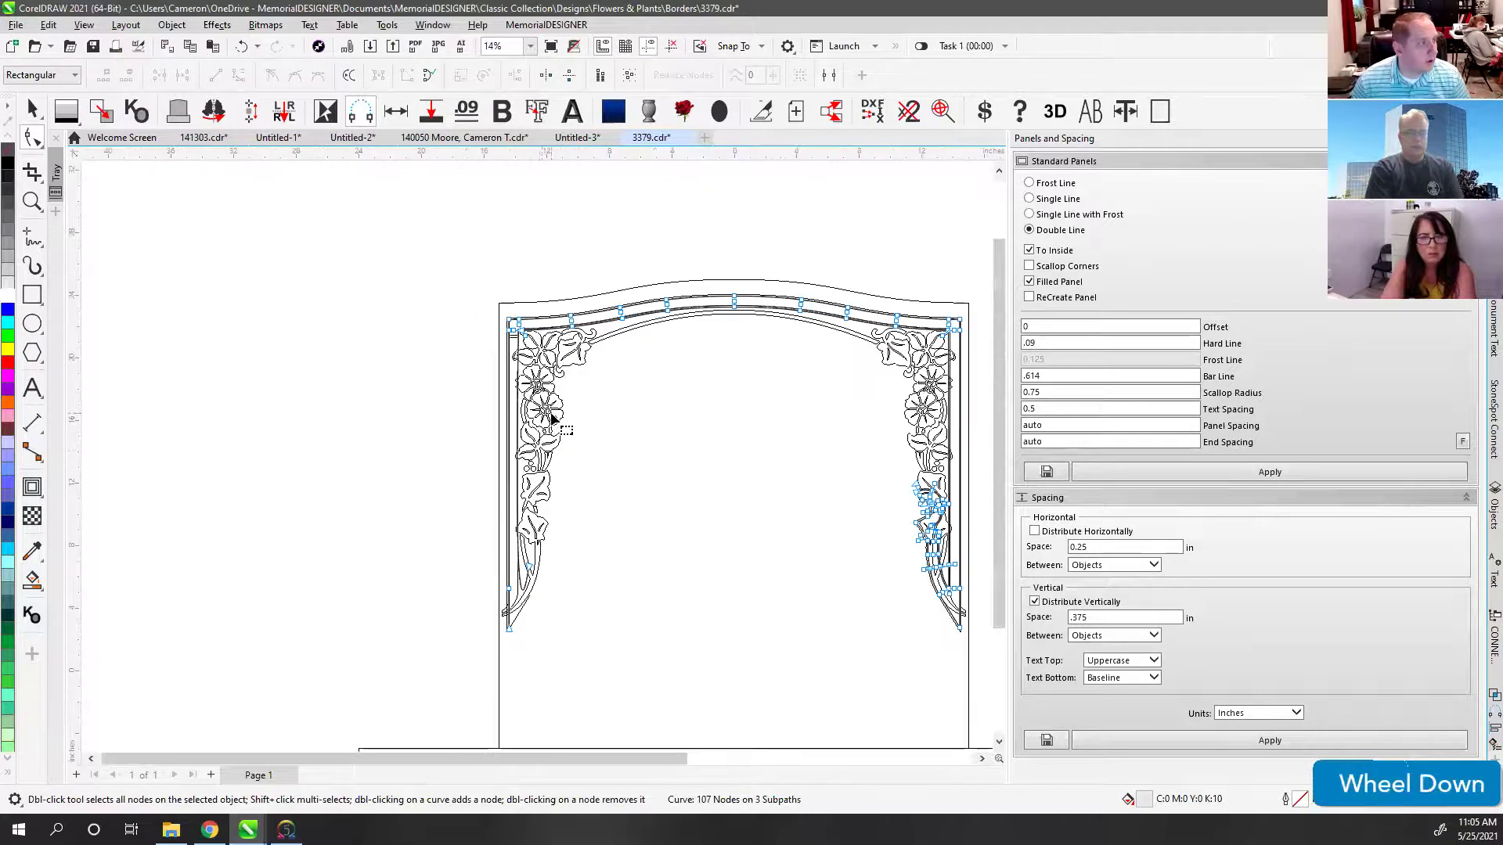
scroll(509, 454, "up", 5)
scroll(487, 447, "up", 2)
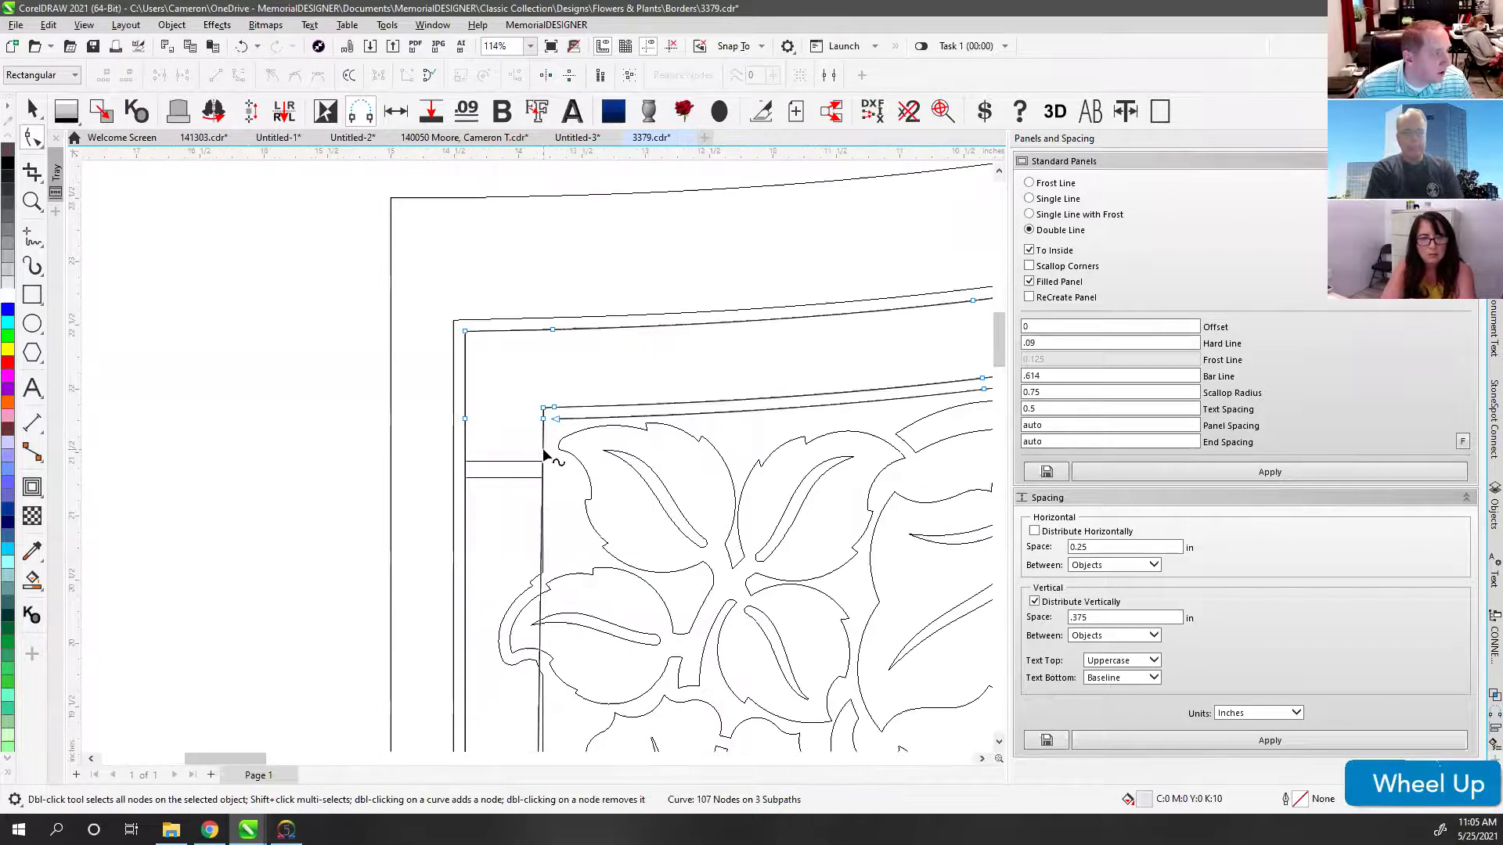
left_click(544, 451)
key("Delete")
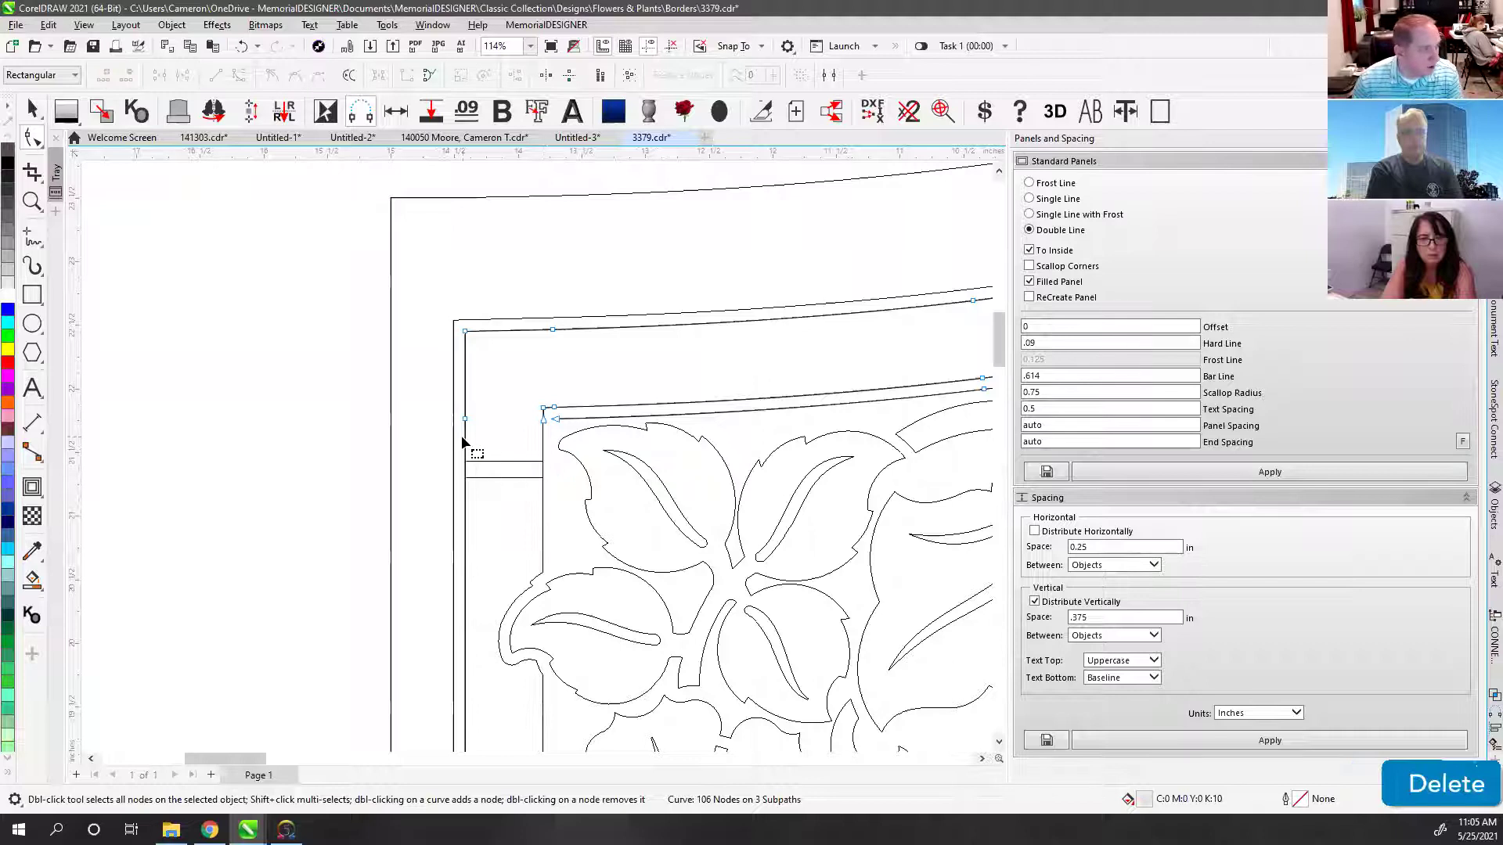
left_click(466, 438)
key("Delete")
Step: Remove the corner nodes along the panel's left edge and inner corner
left_click(467, 436)
key("Delete")
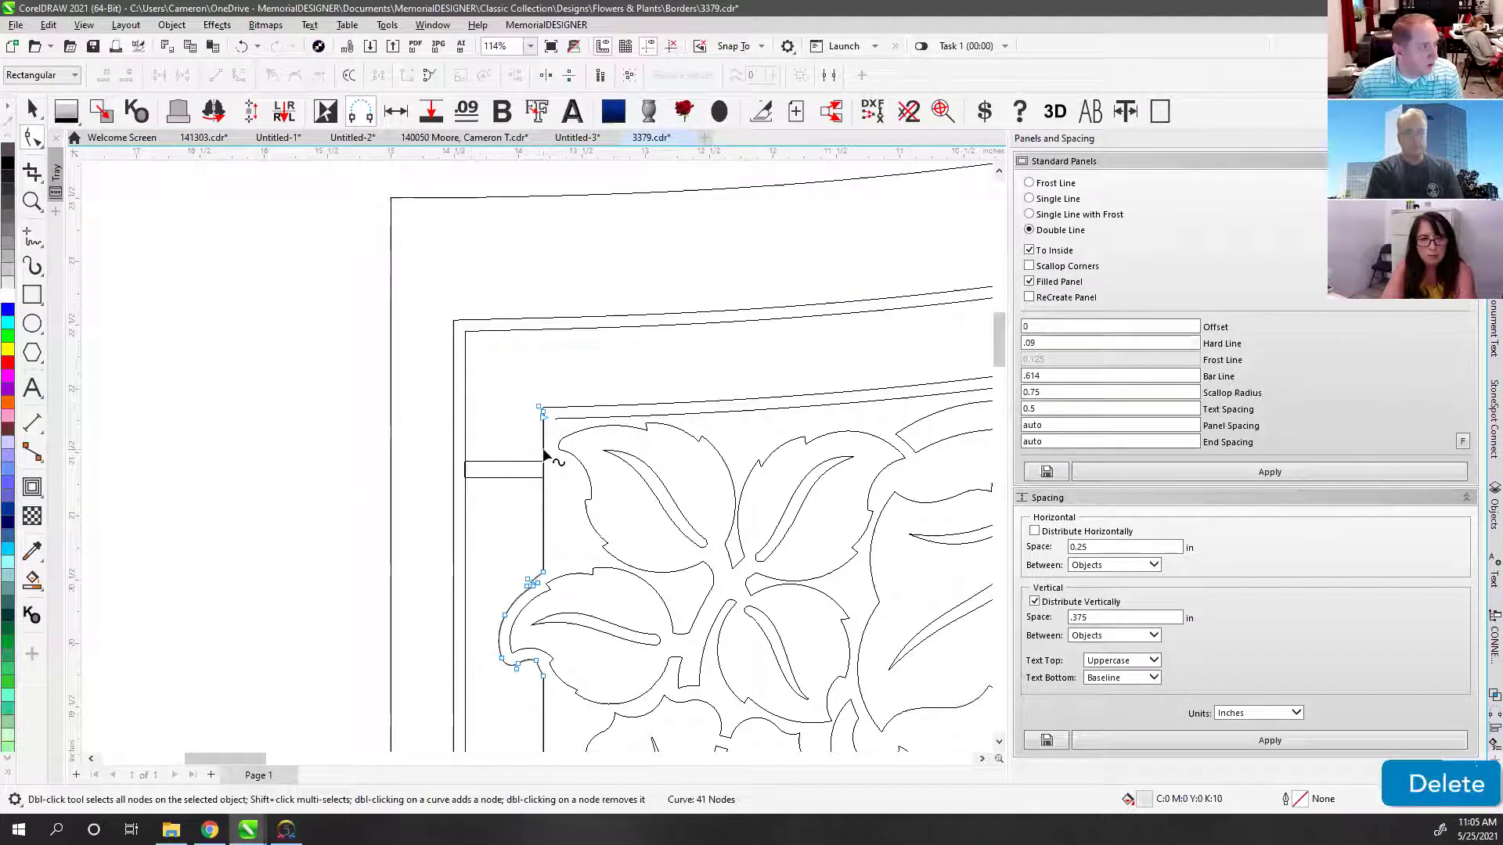
left_click(542, 450)
key("Delete")
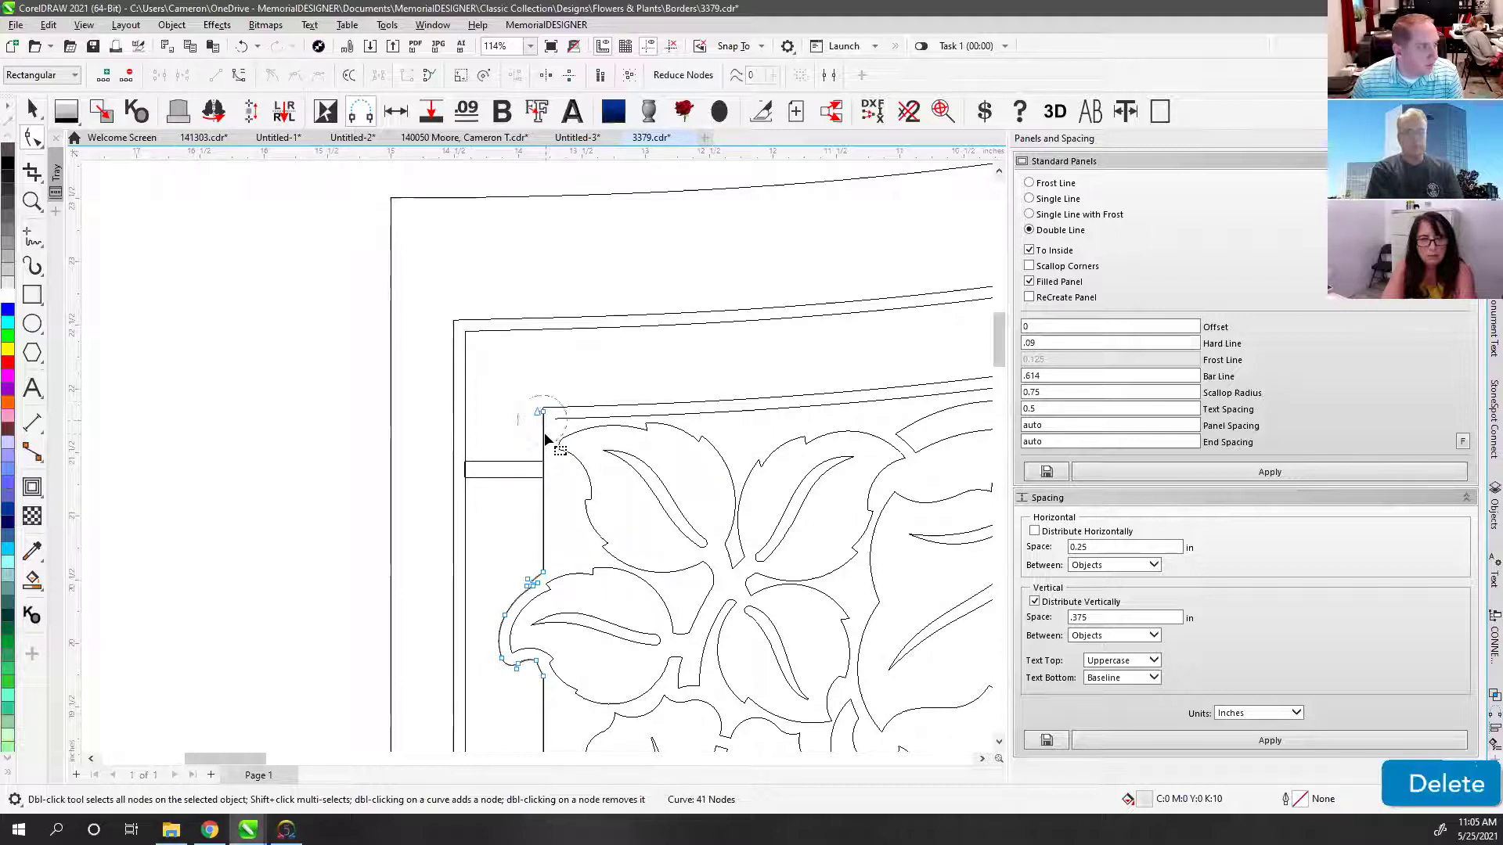
left_click(540, 412)
key("Delete")
left_click(542, 426)
key("Delete")
Step: Undo the wrongly deleted corner nodes
scroll(537, 460, "down", 1)
key("ctrl+z")
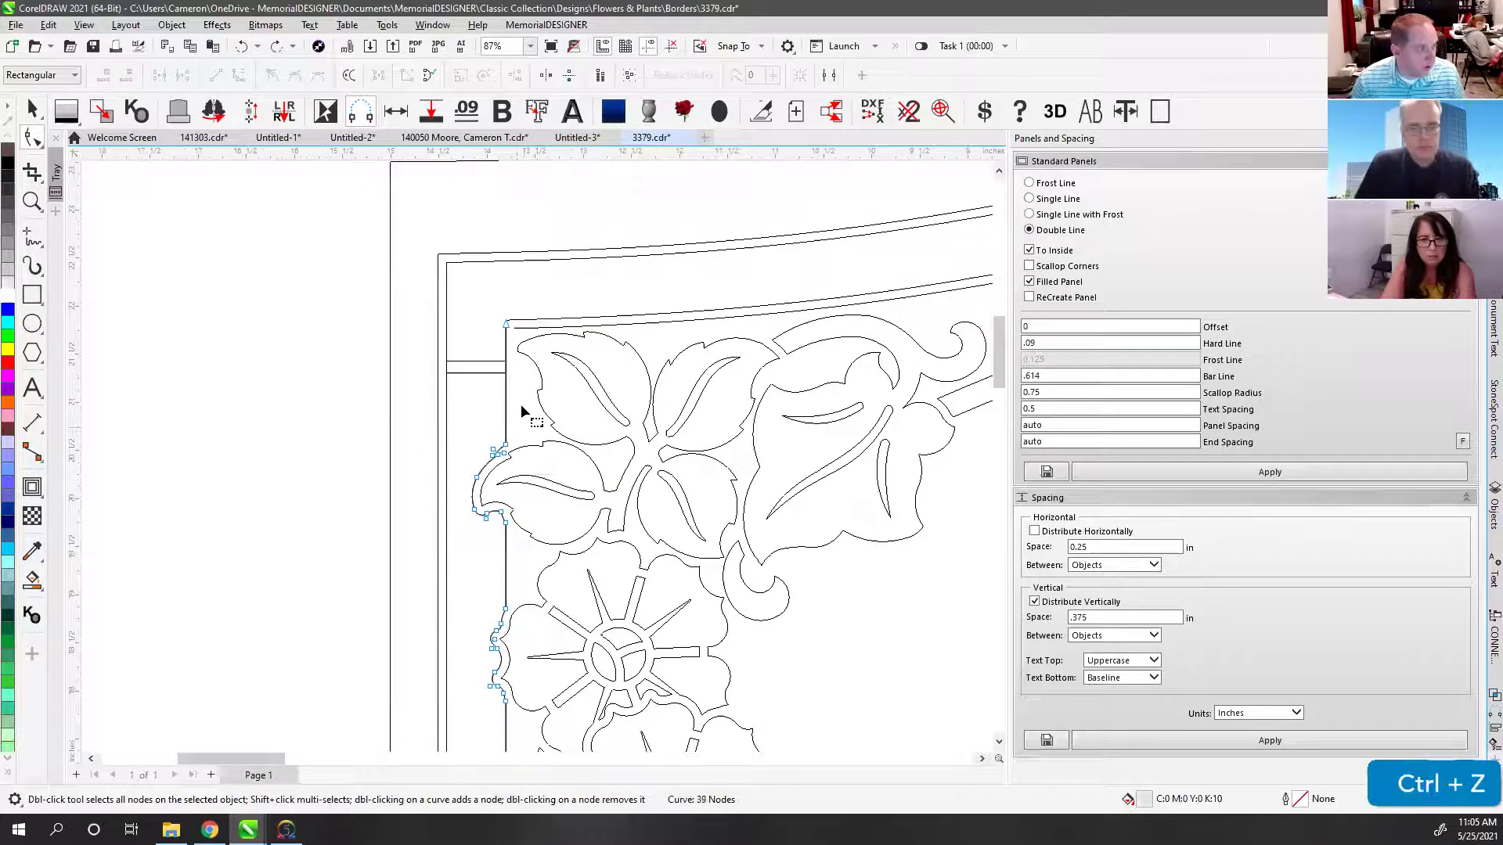
scroll(537, 454, "up", 3)
key("ctrl+z")
key("ctrl+z")
key("ctrl+z")
key("ctrl+z")
key("ctrl+z")
key("ctrl+z")
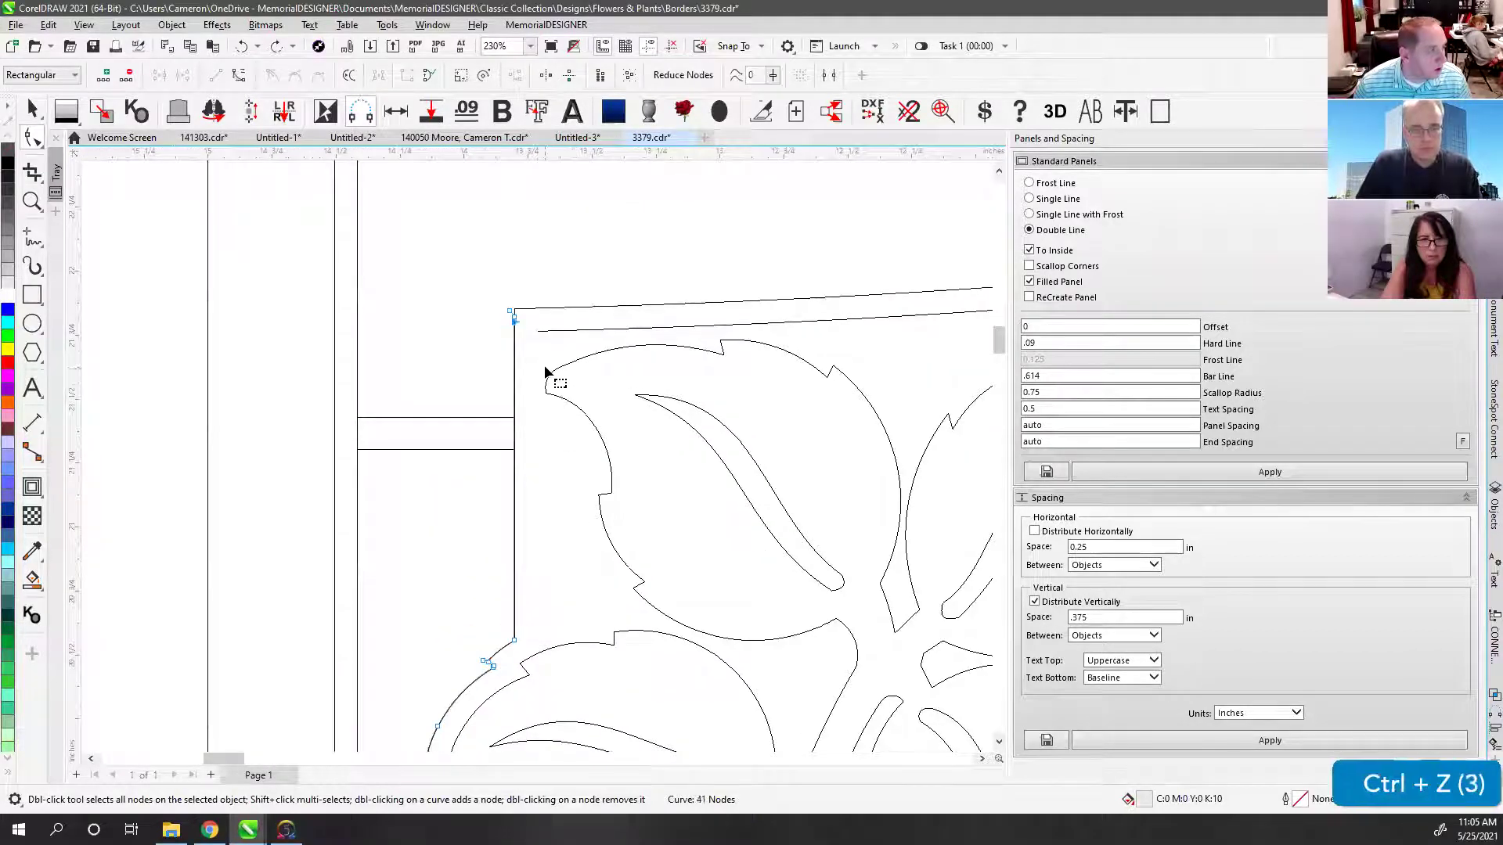
left_click(547, 624)
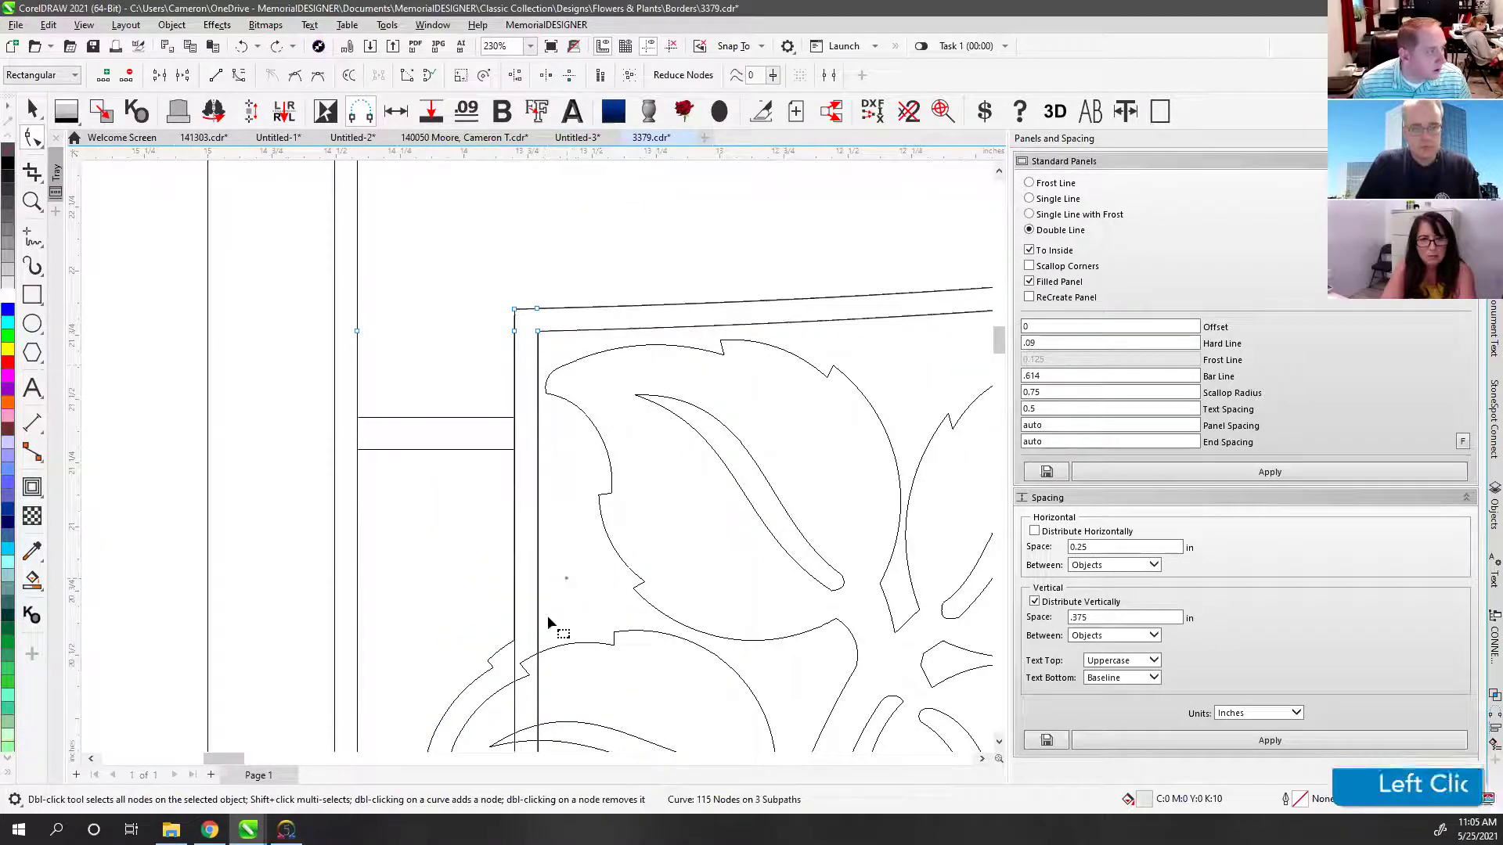
scroll(545, 381, "down", 5)
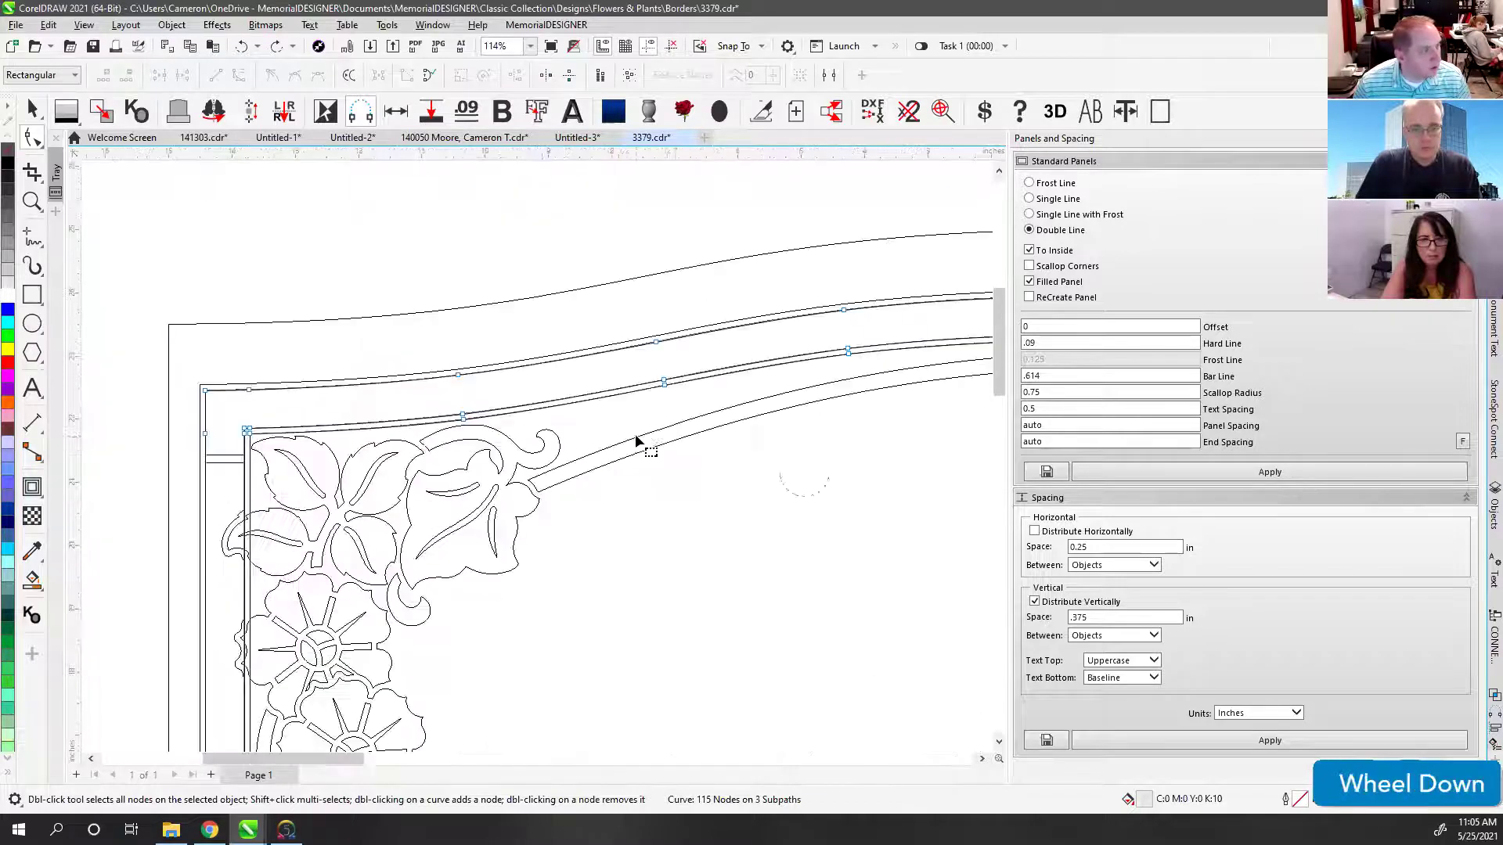
Step: Check the filled preview for seams and delete the small leftover rectangle stub
key("space")
left_click(264, 326)
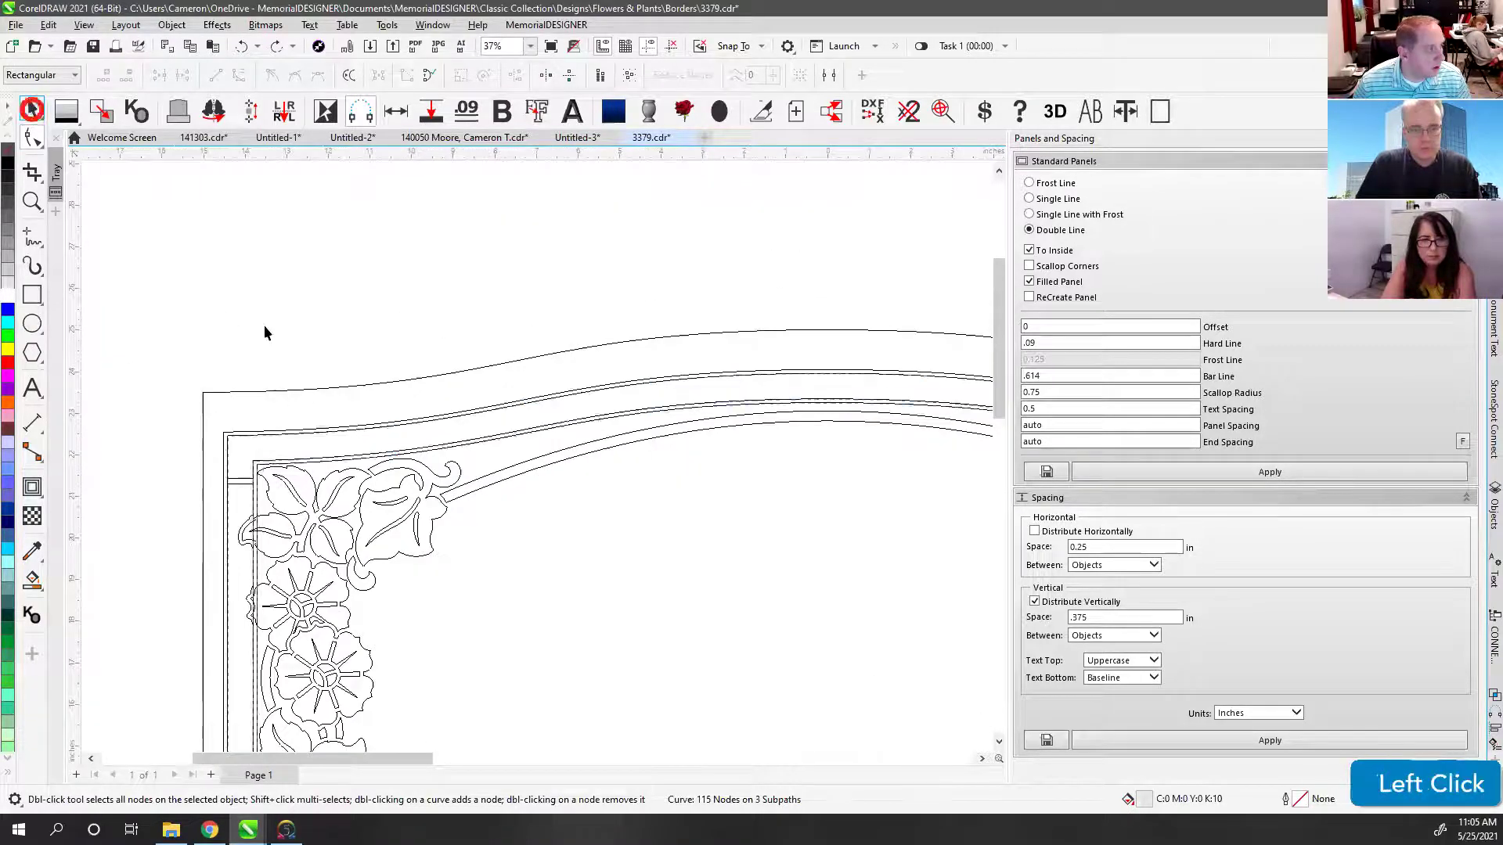
key("v")
key("v")
scroll(537, 462, "up", 2)
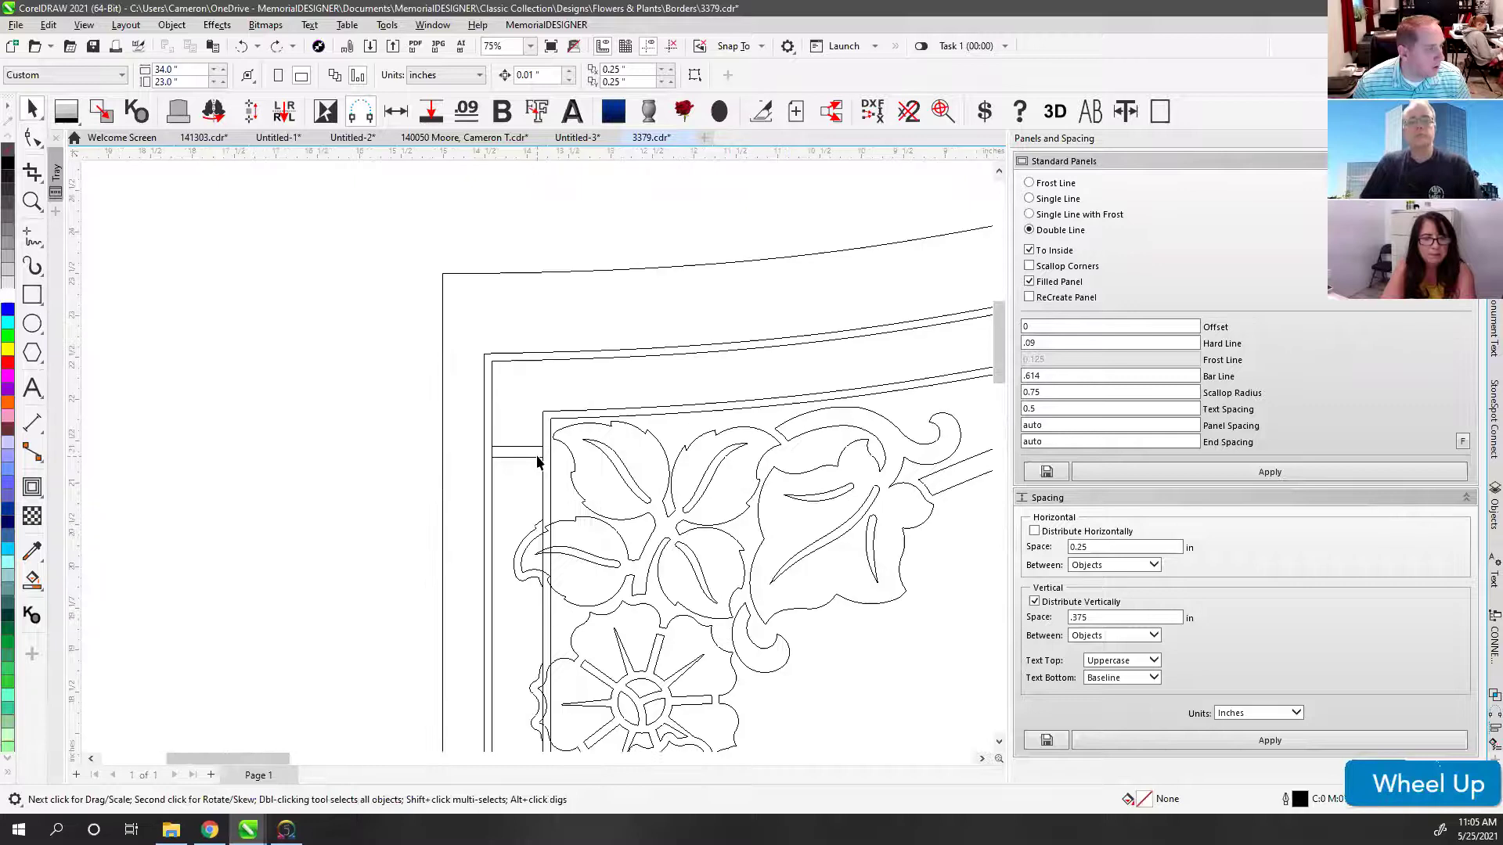
left_click(518, 449)
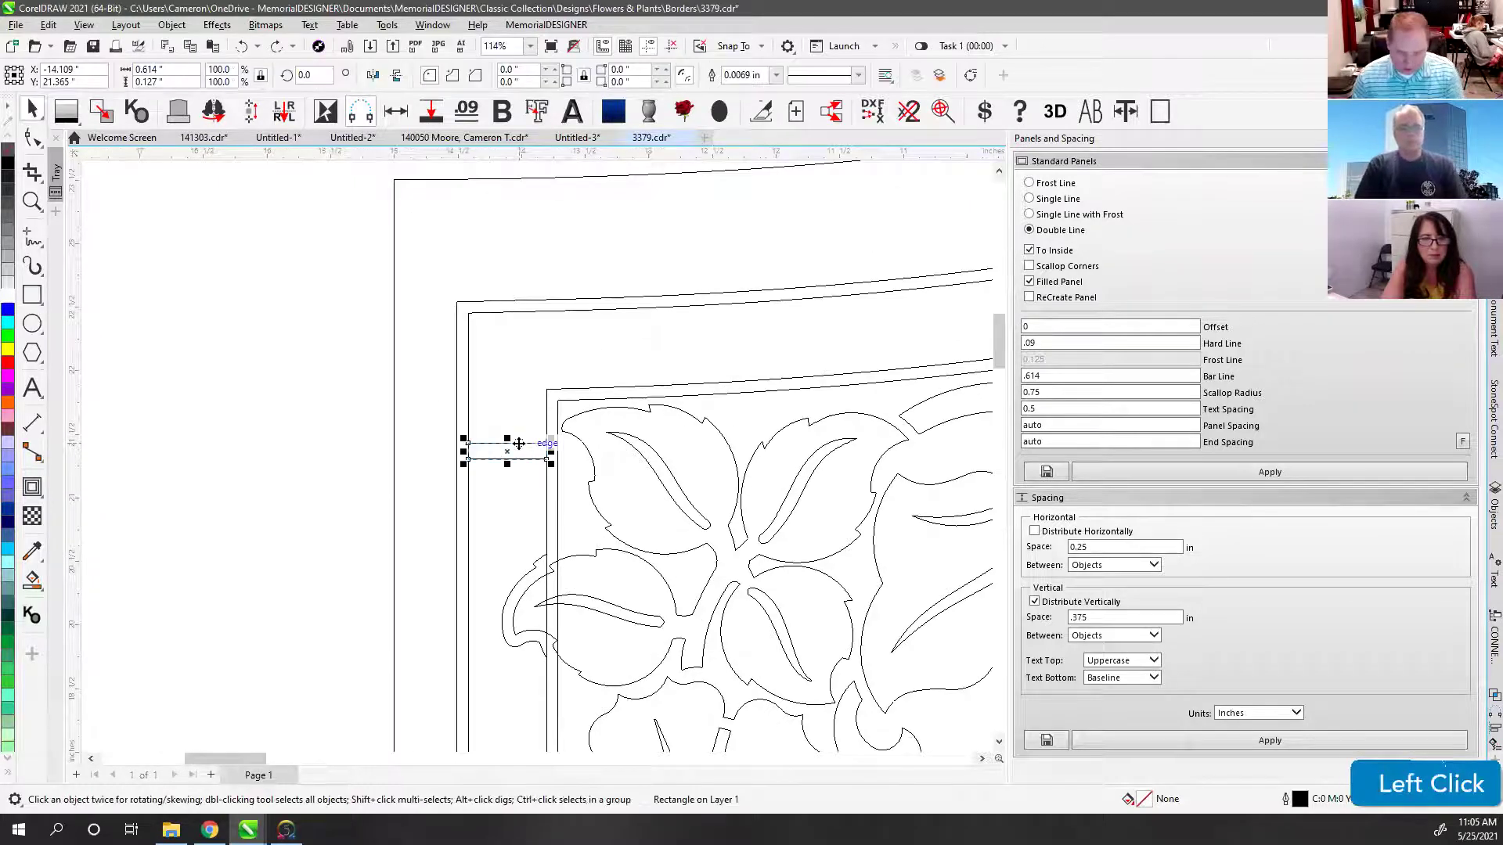
key("Delete")
Step: Inspect the inner border curve by temporarily moving it aside, then restore it
left_click(468, 326)
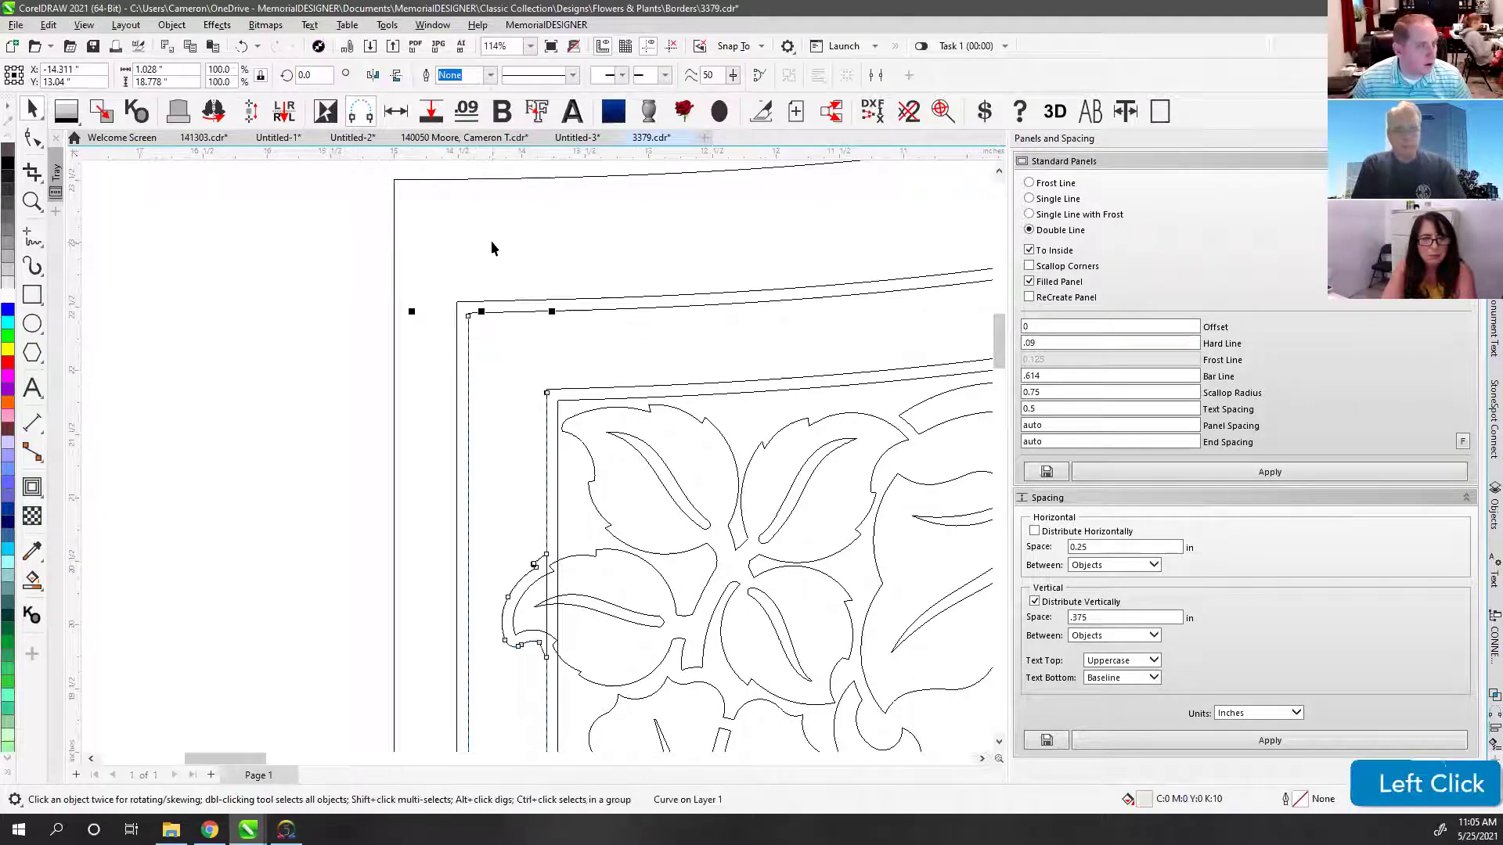
left_click(486, 341)
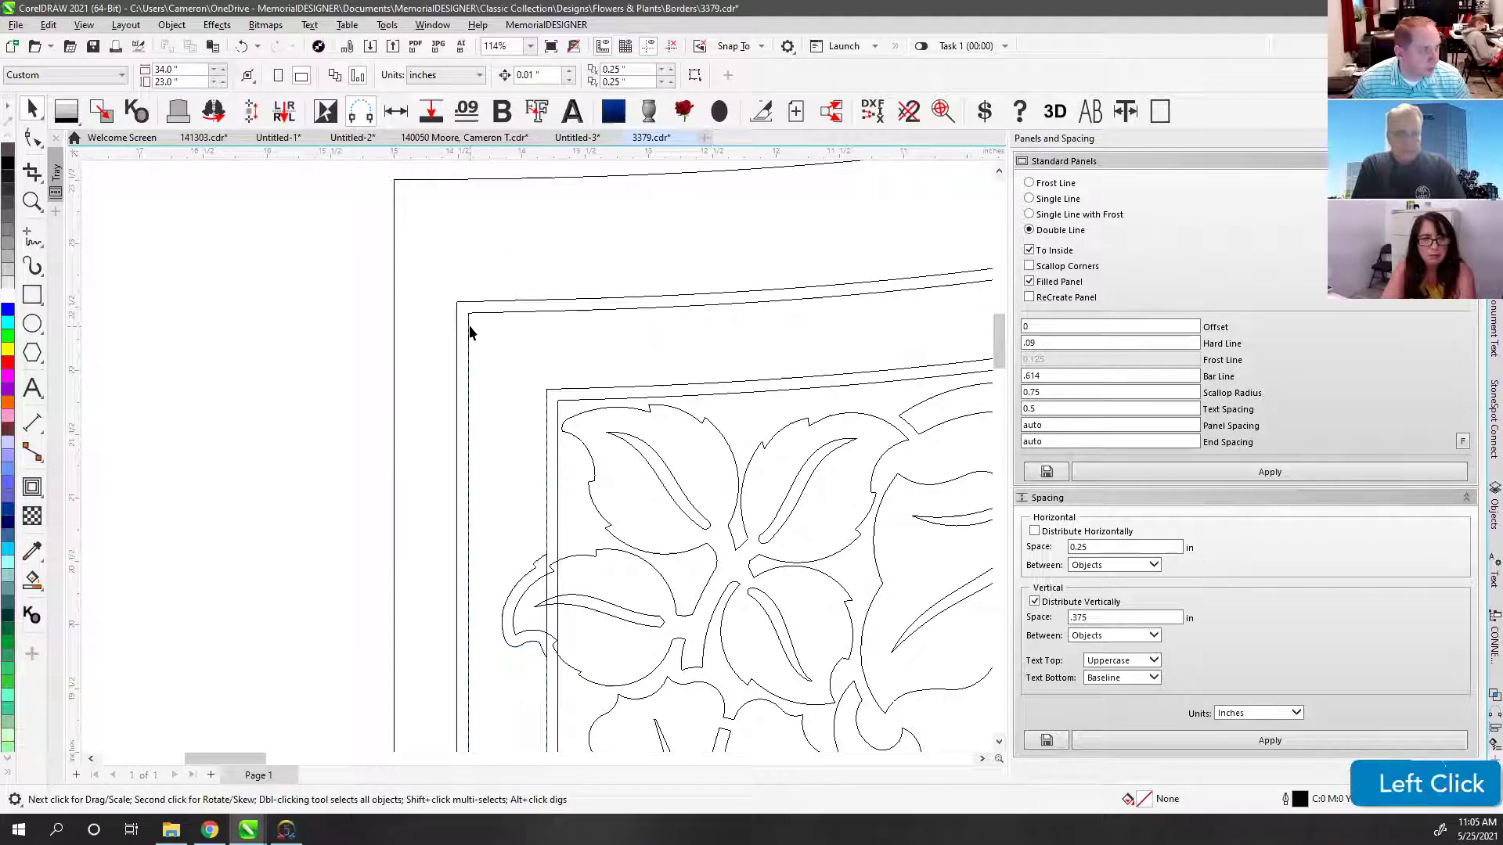
left_click(470, 332)
left_click(472, 417)
left_click(468, 416)
left_click_drag(463, 402, 247, 415)
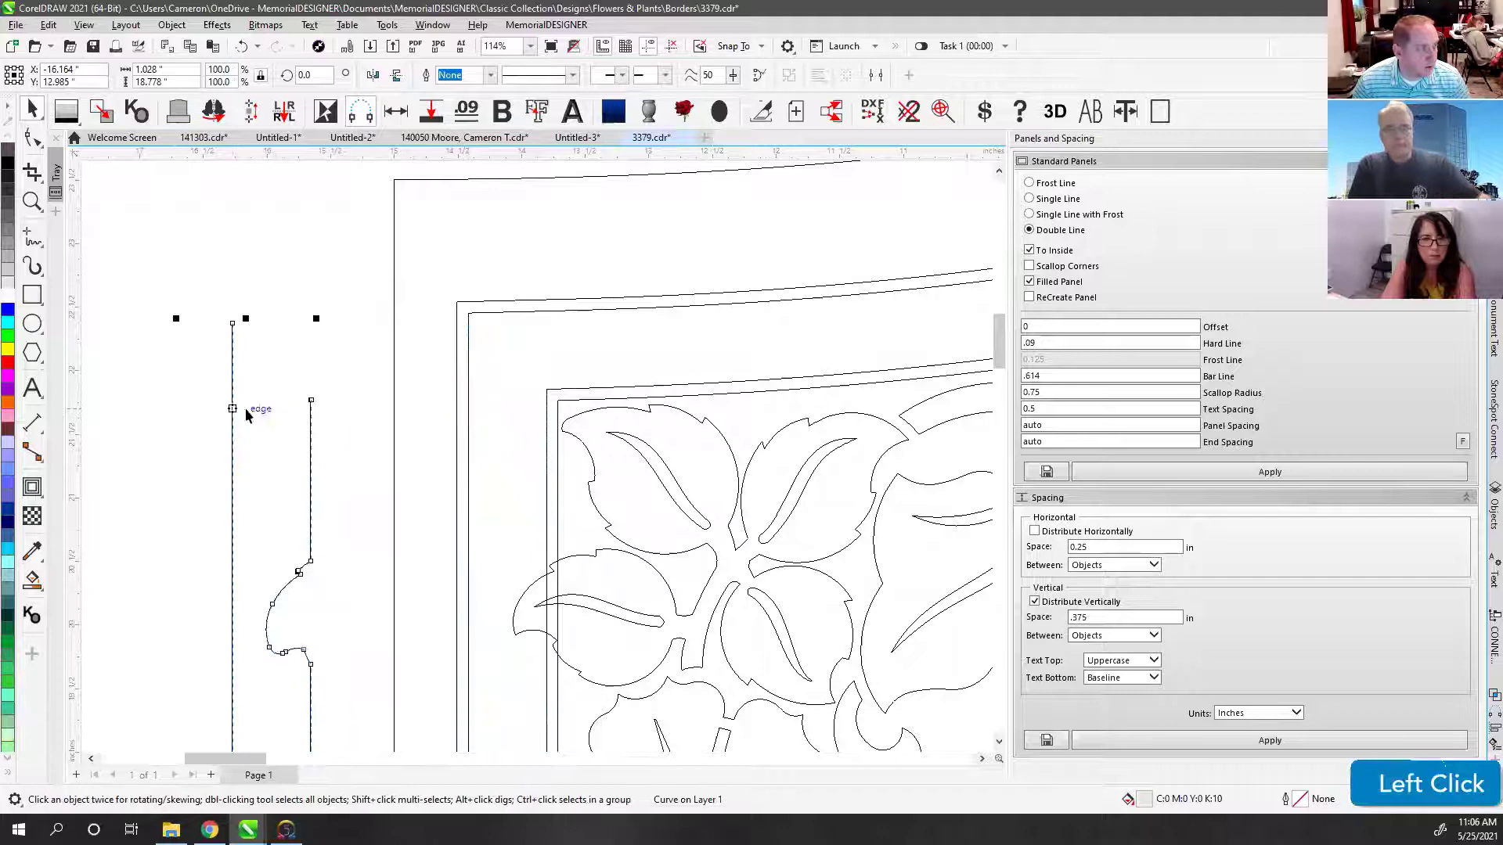
key("ctrl+z")
scroll(548, 517, "down", 1)
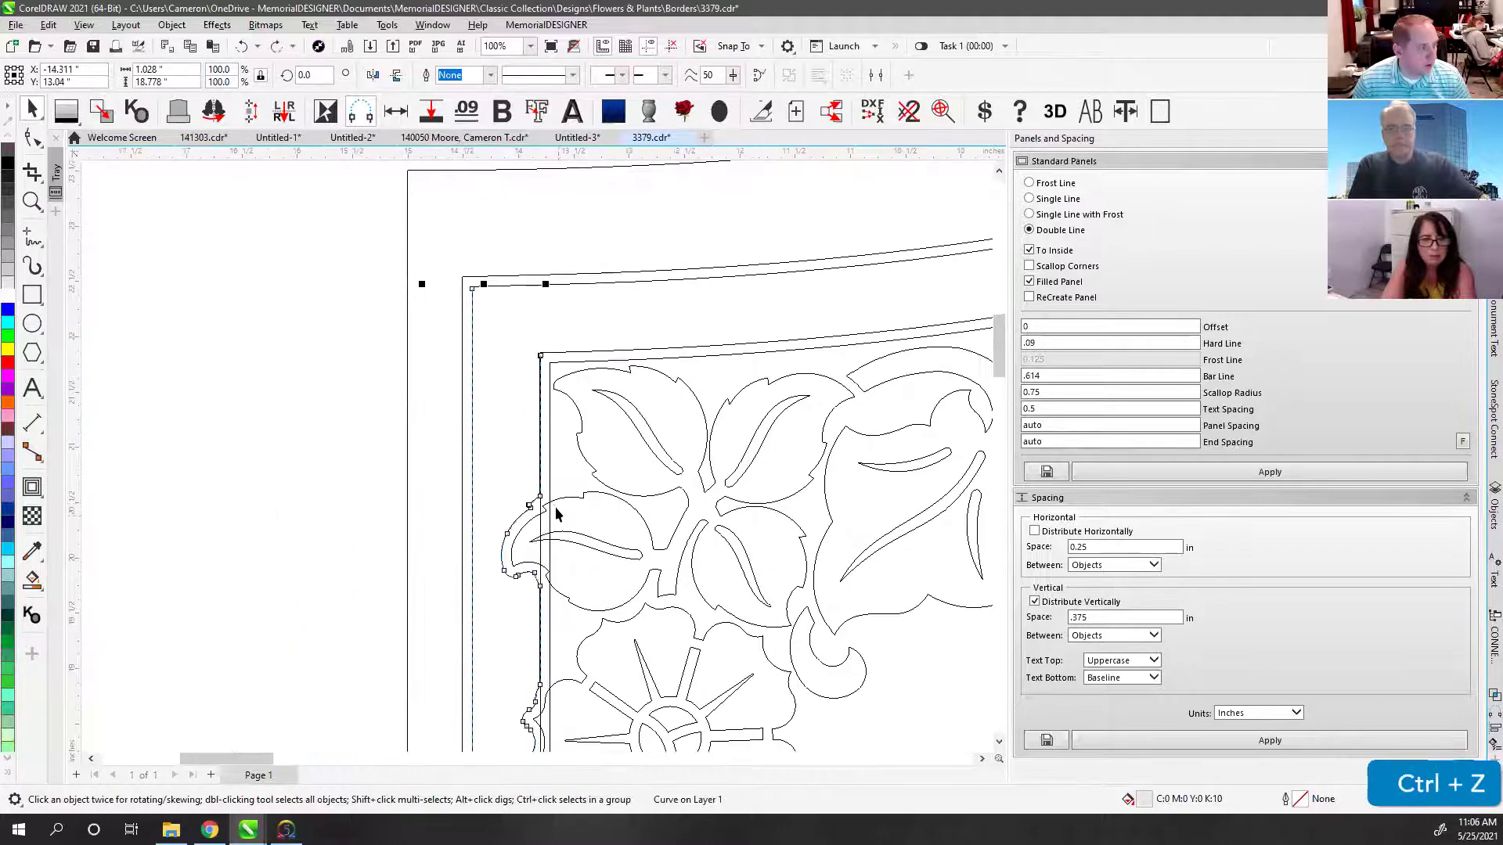
scroll(563, 503, "down", 1)
scroll(536, 446, "up", 1)
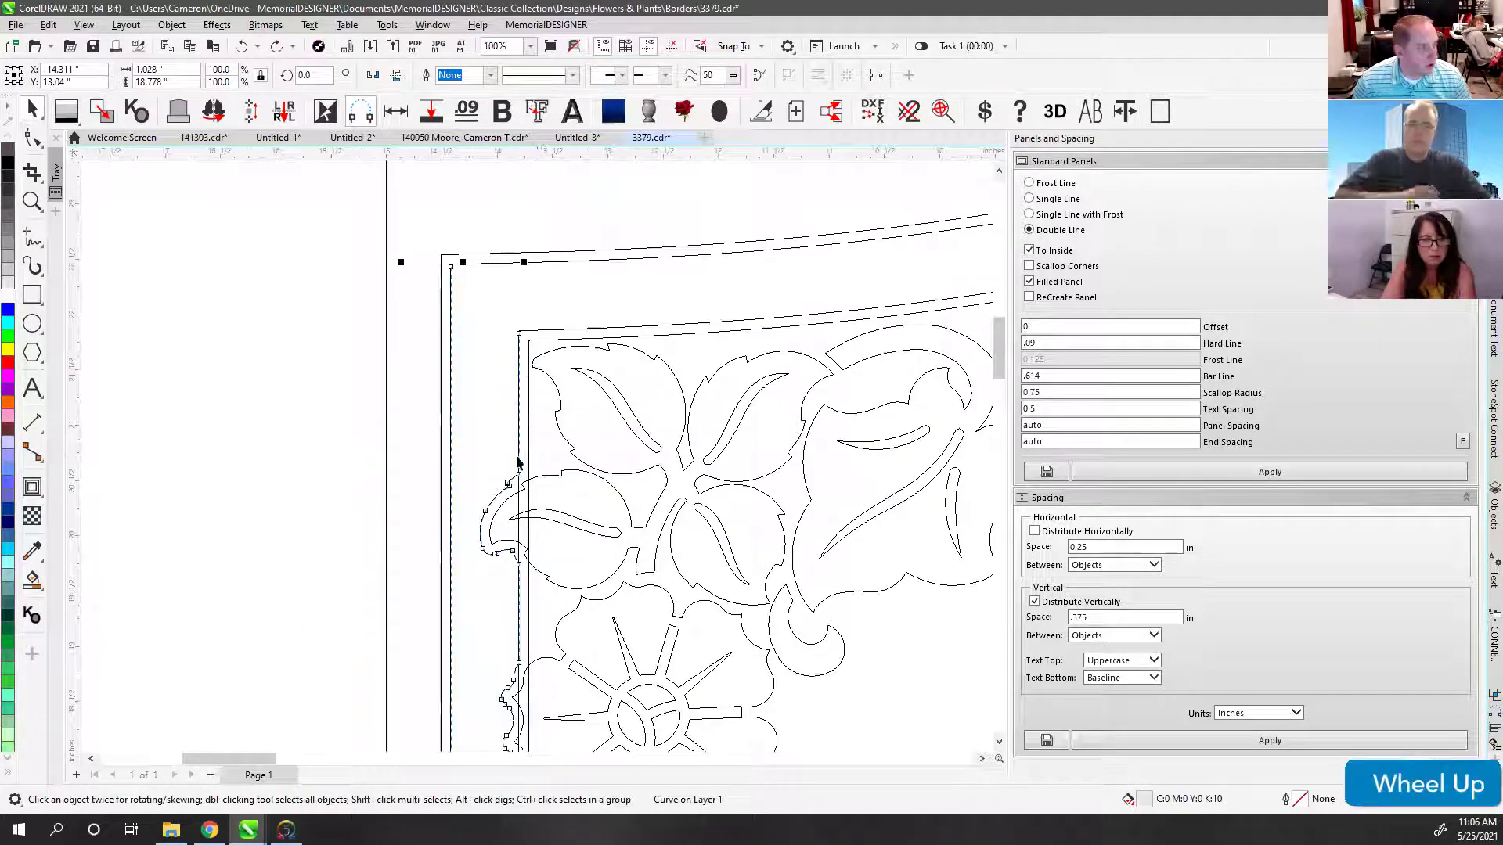
Step: Delete a stray node from the border curve and inspect its left edge
left_click(32, 139)
left_click(520, 507)
key("Delete")
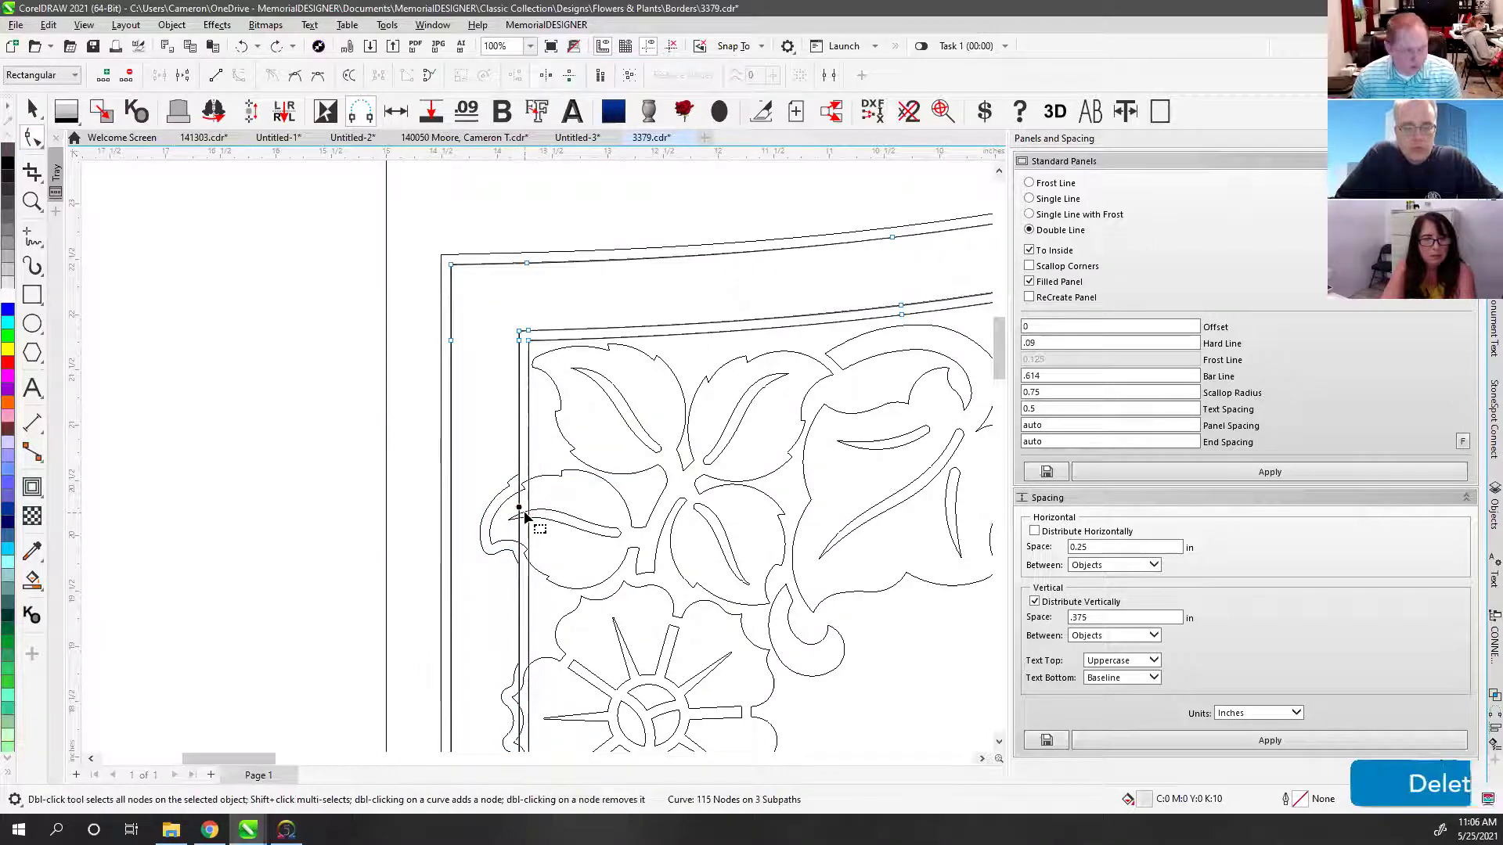
left_click(528, 598)
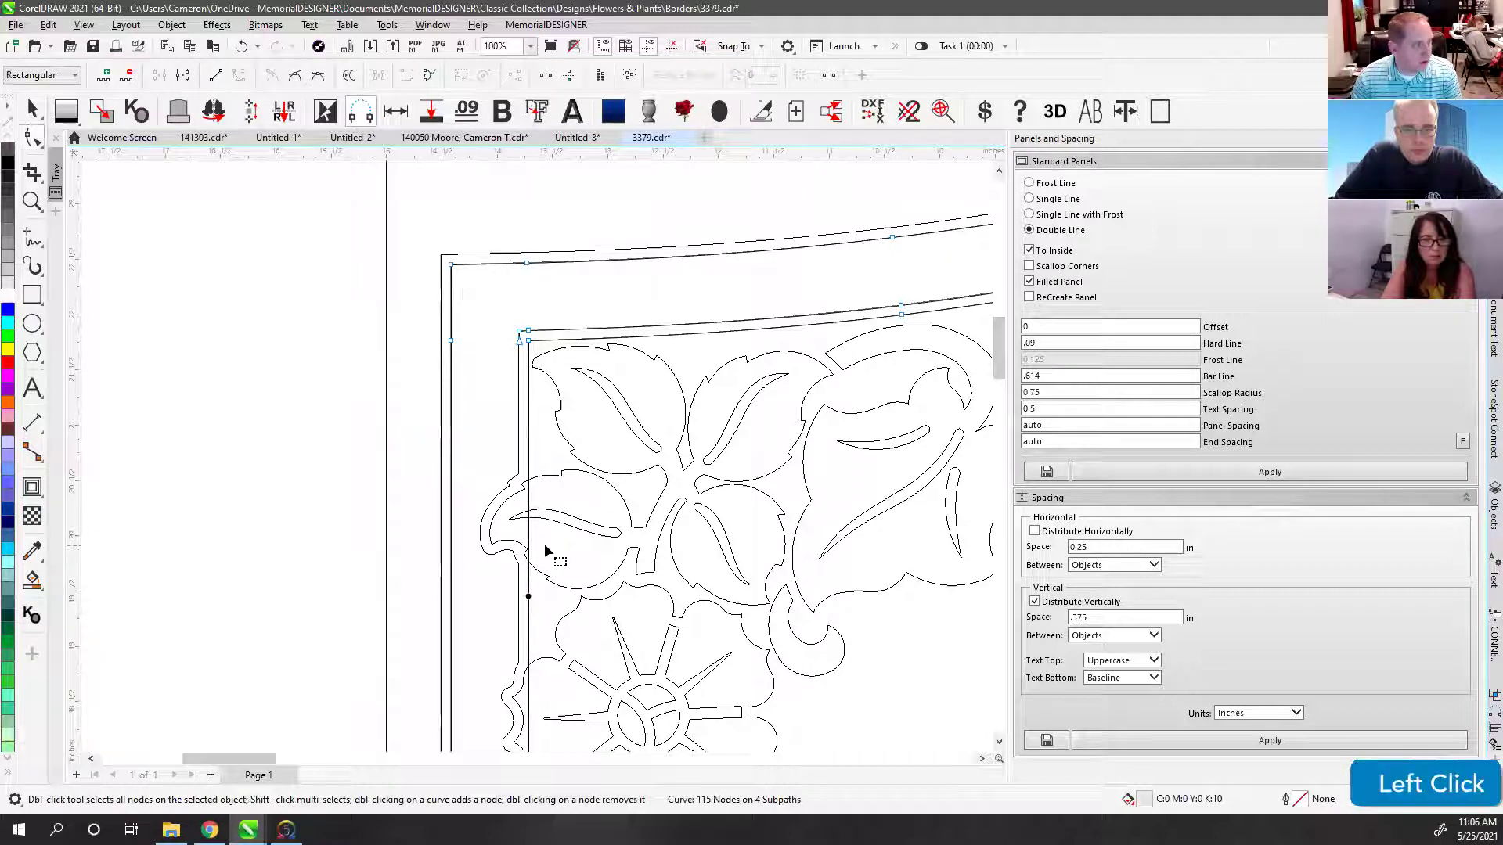
left_click(528, 445)
scroll(538, 454, "down", 5)
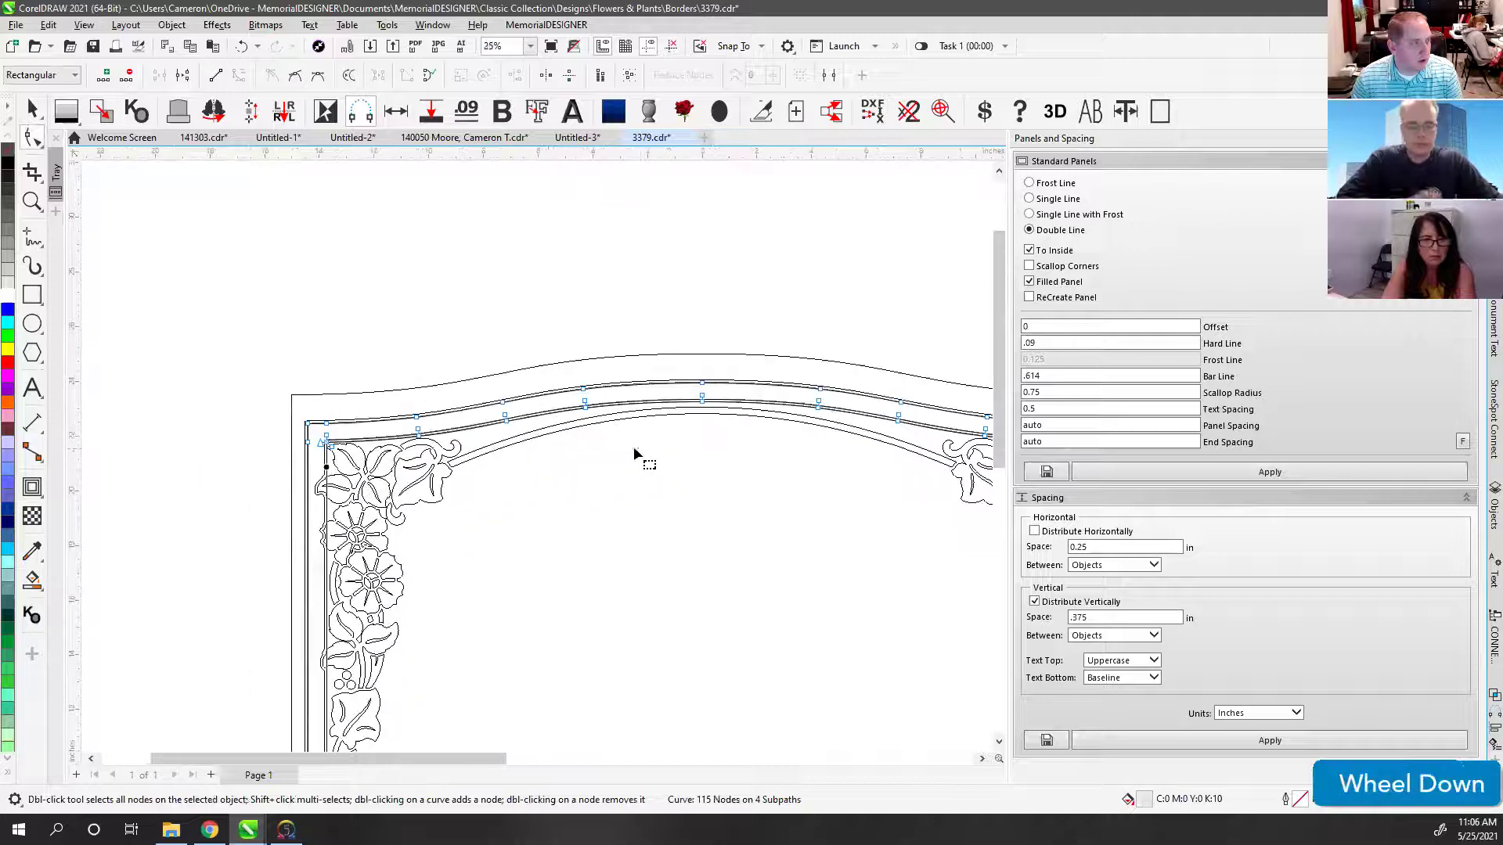
Step: Undo the recent border node edits and the inner panel lines
scroll(537, 458, "down", 2)
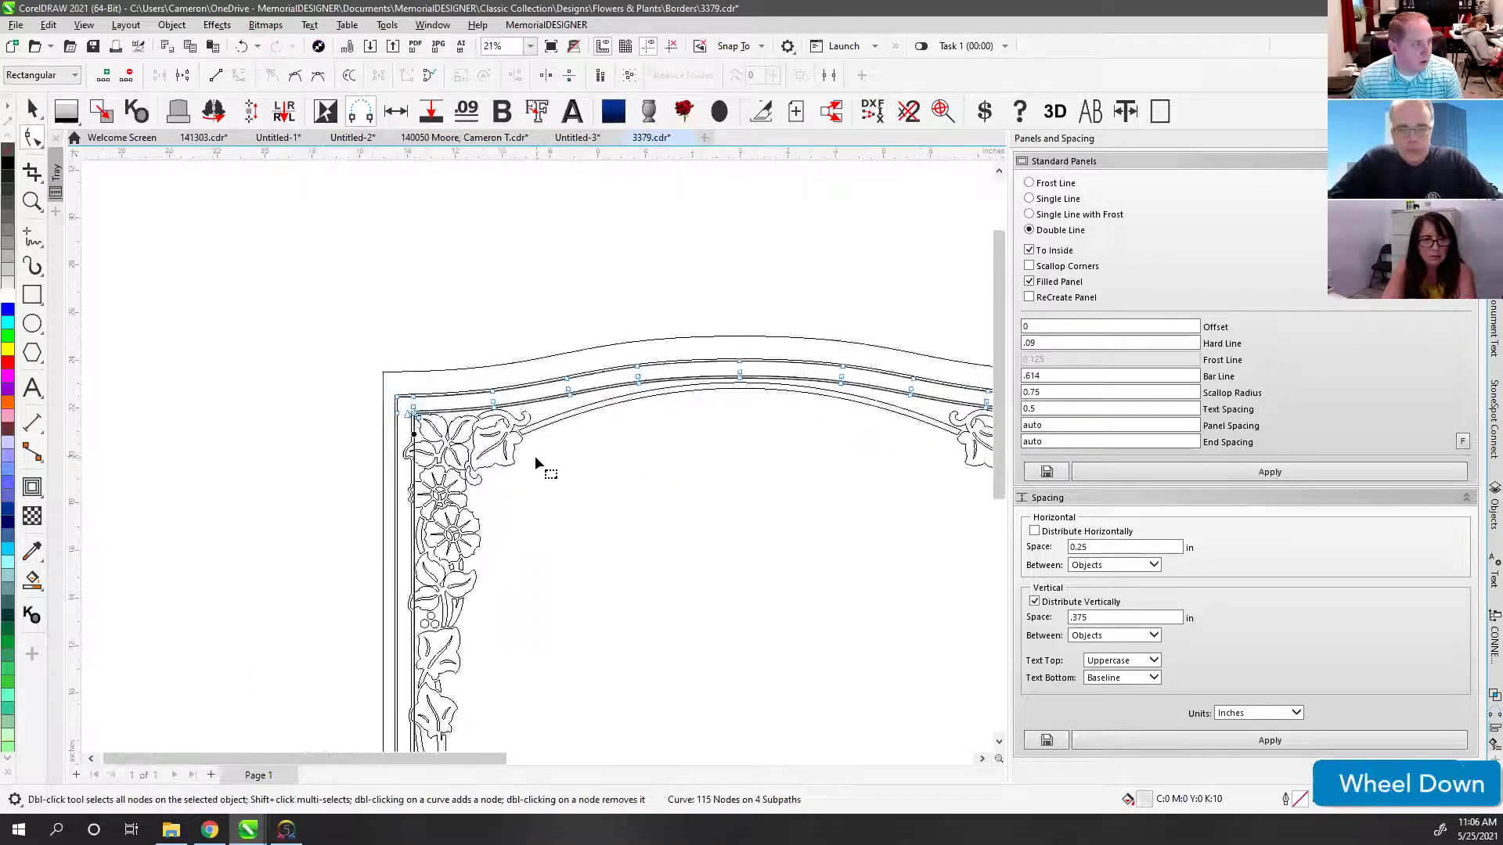
scroll(537, 456, "up", 3)
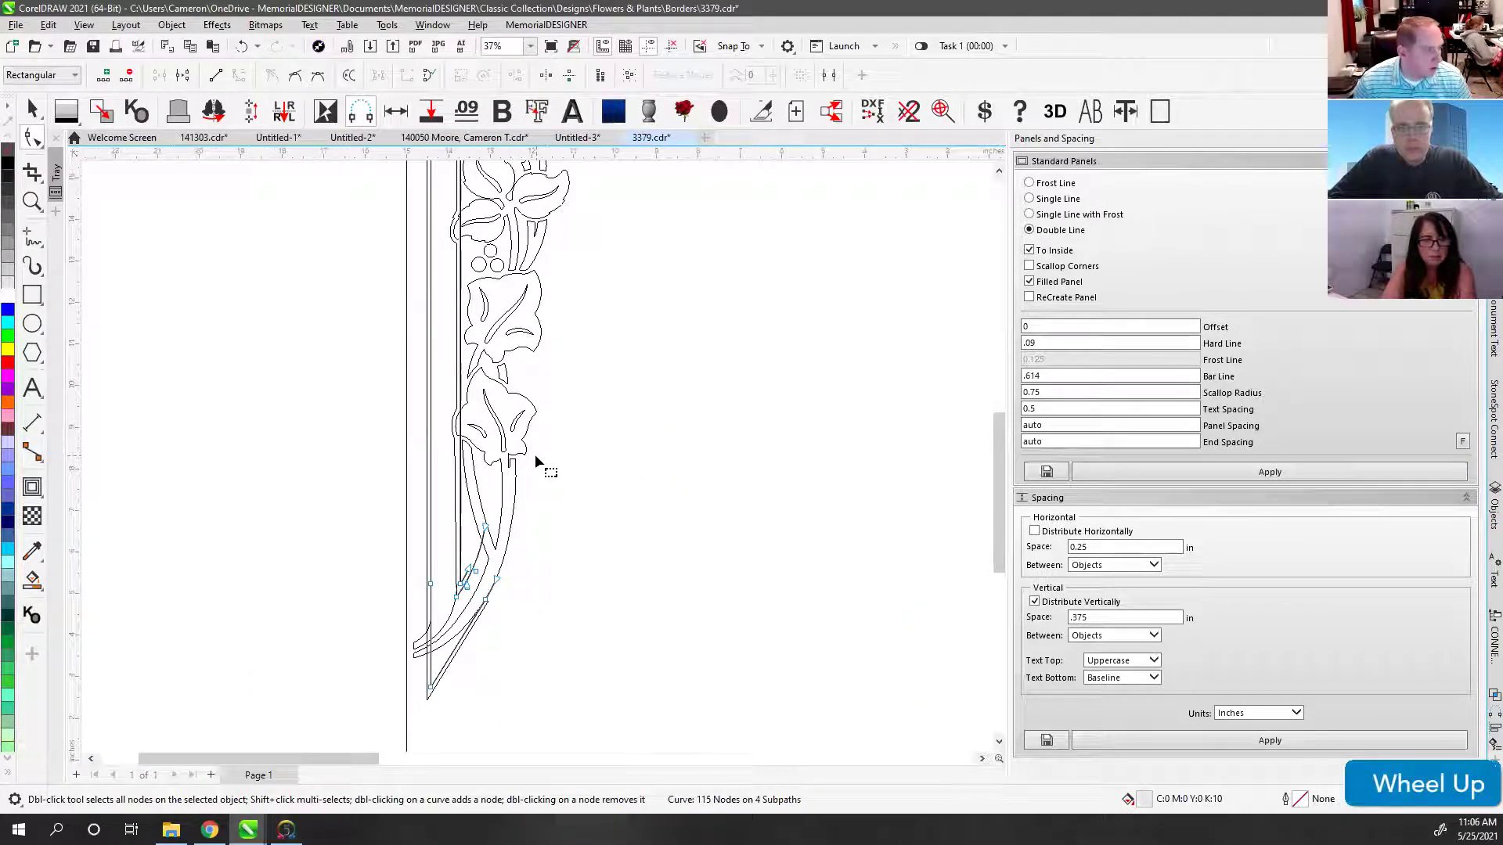
left_click(218, 308)
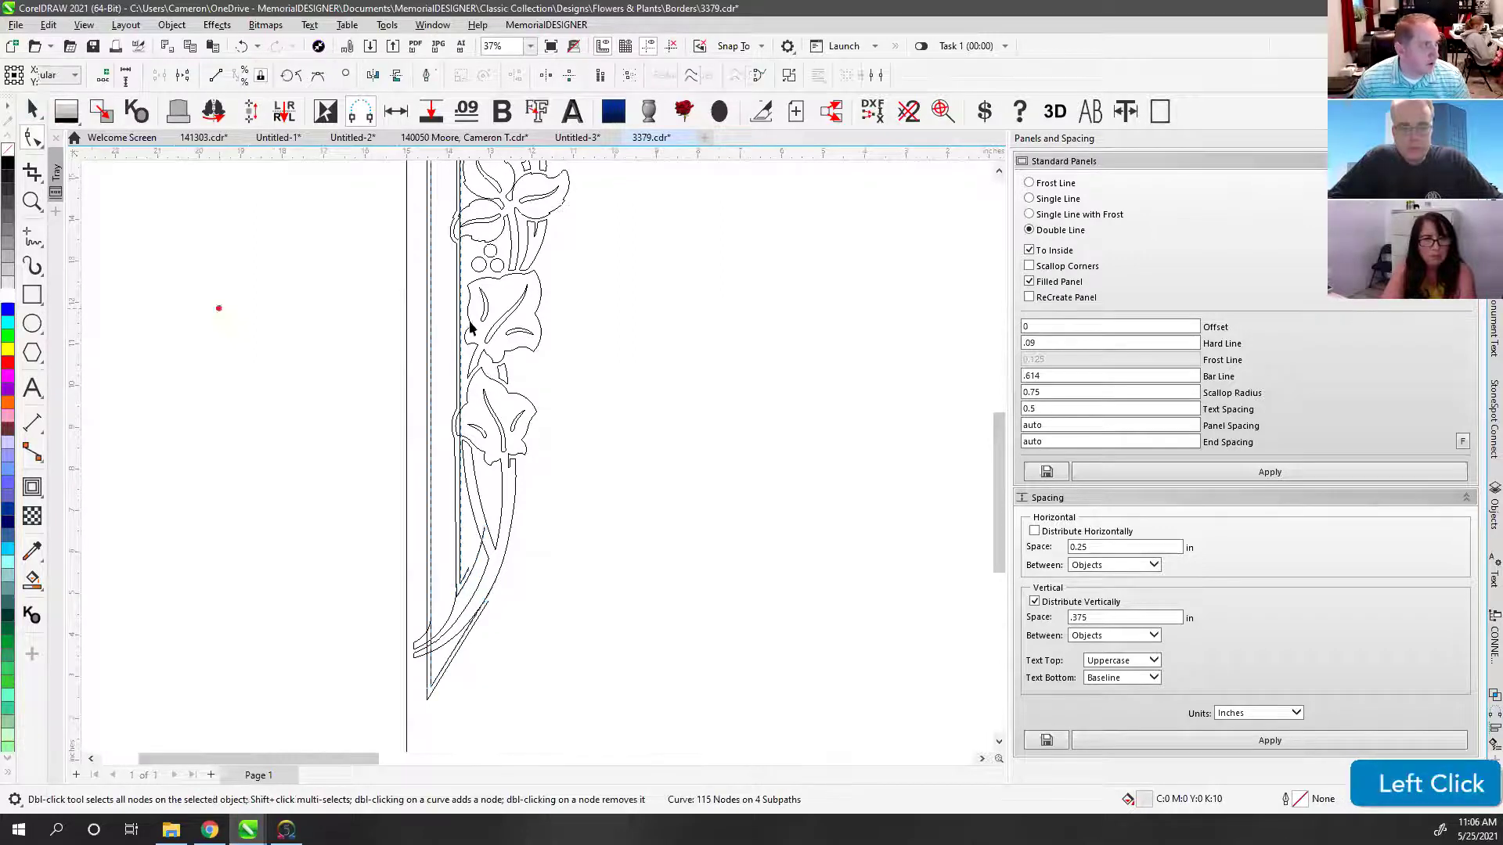
scroll(612, 457, "down", 2)
key("ctrl+z")
key("ctrl+z")
key("ctrl+z")
key("ctrl+z")
key("ctrl+z")
key("ctrl+z")
key("ctrl+z")
key("ctrl+z")
key("ctrl+z")
key("ctrl+z")
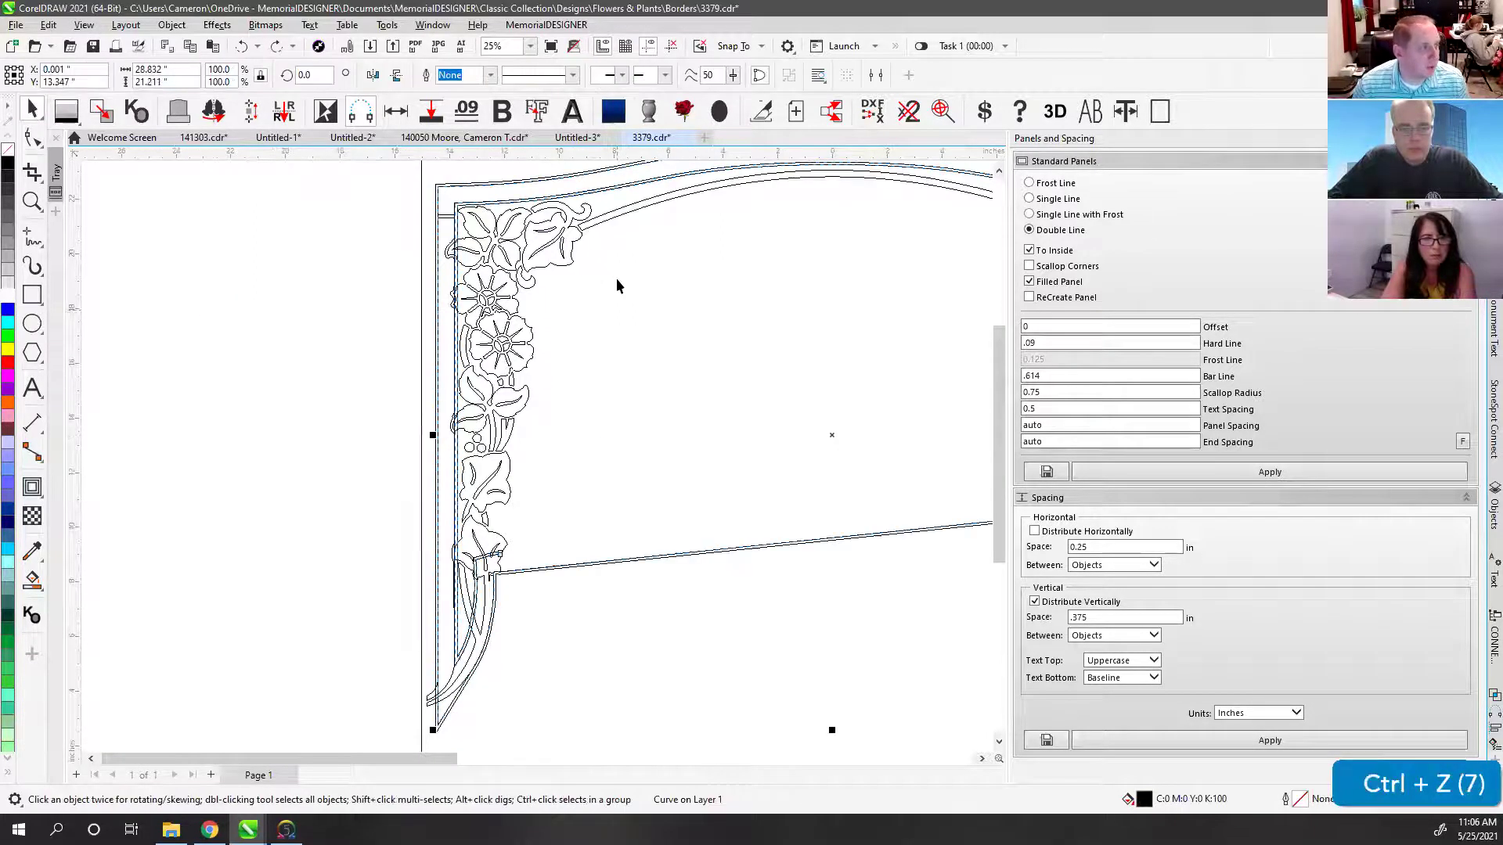
key("ctrl+z")
key("ctrl+z")
key("ctrl+z")
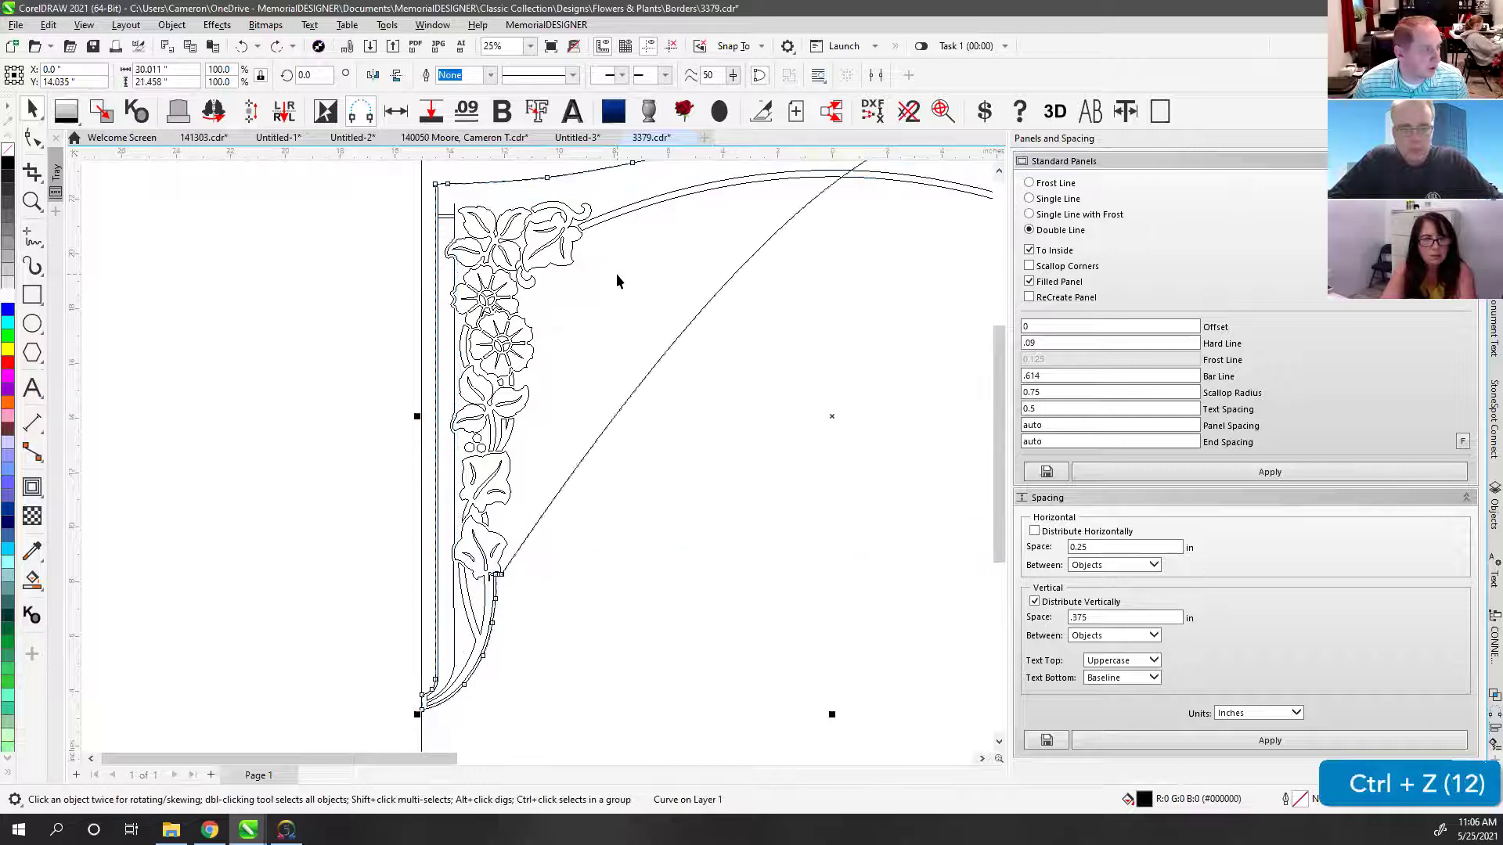
key("ctrl+z")
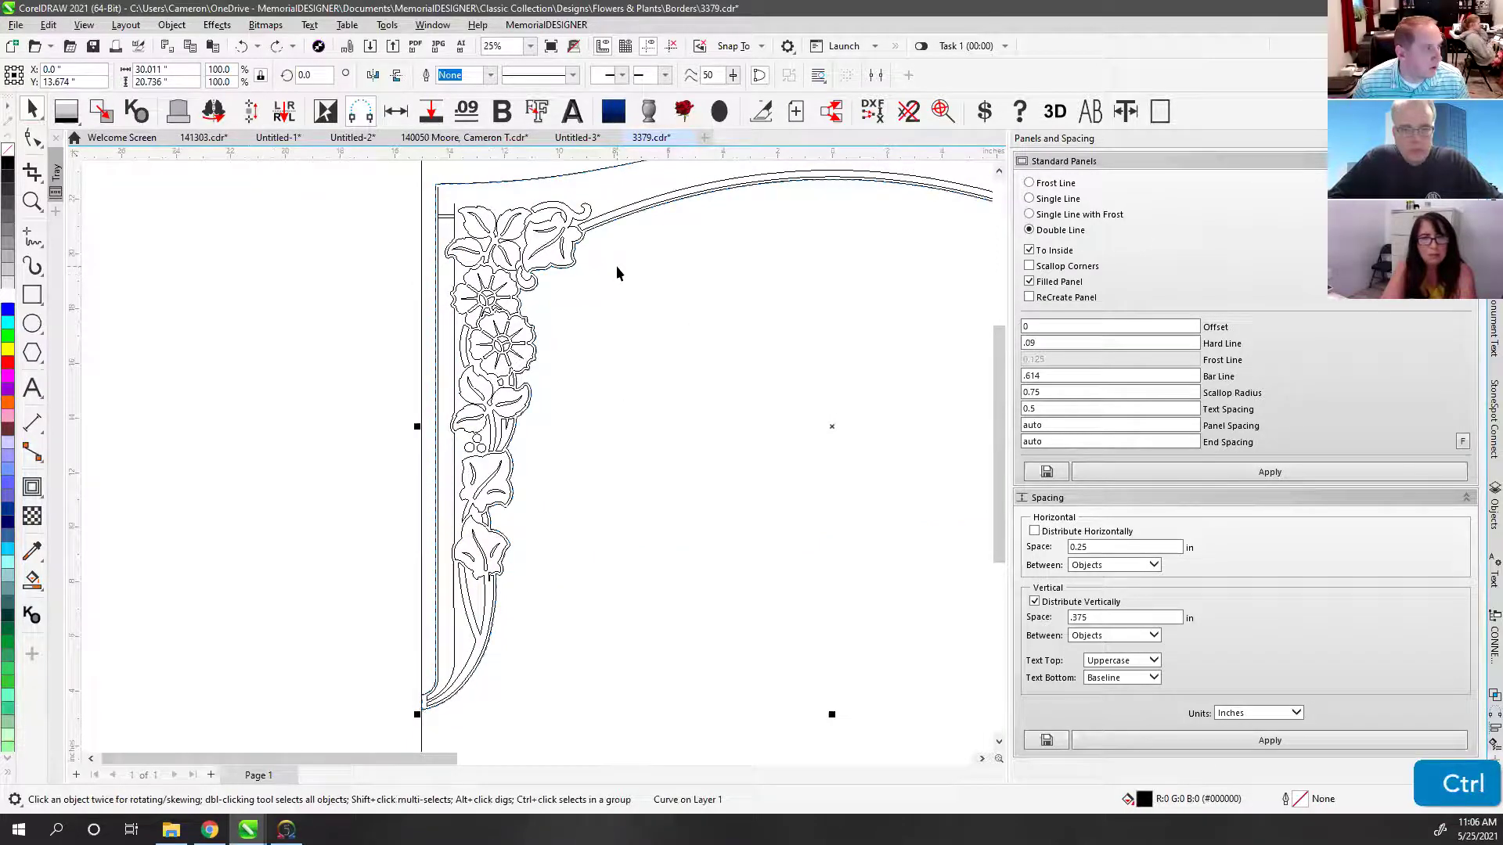
Step: Undo the stray scalloped outline so only the floral arch border remains
left_click(612, 258, "ctrl")
left_click(594, 234)
scroll(537, 454, "down", 3)
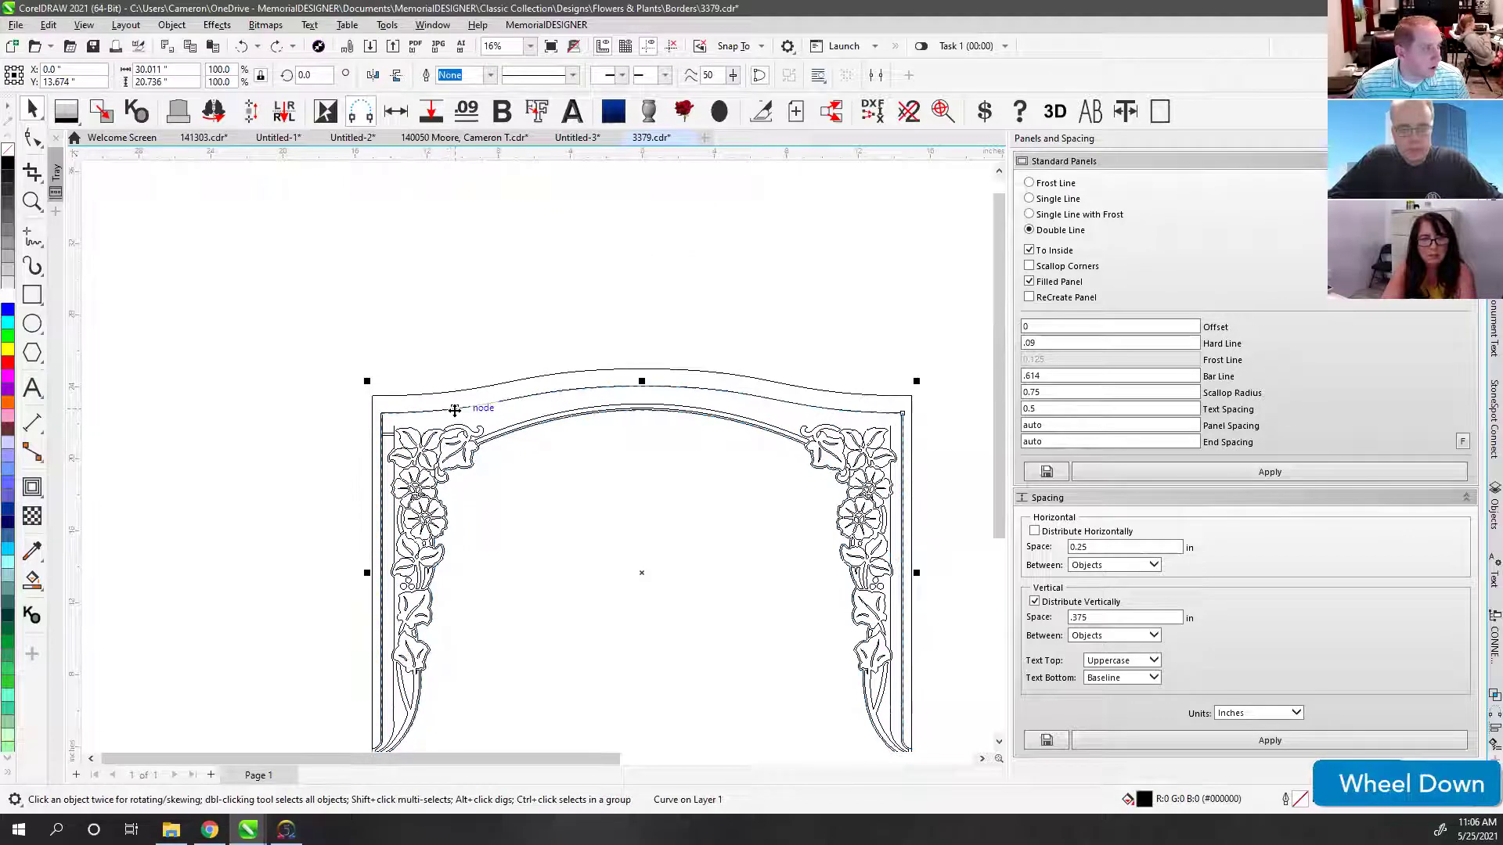
left_click(454, 409)
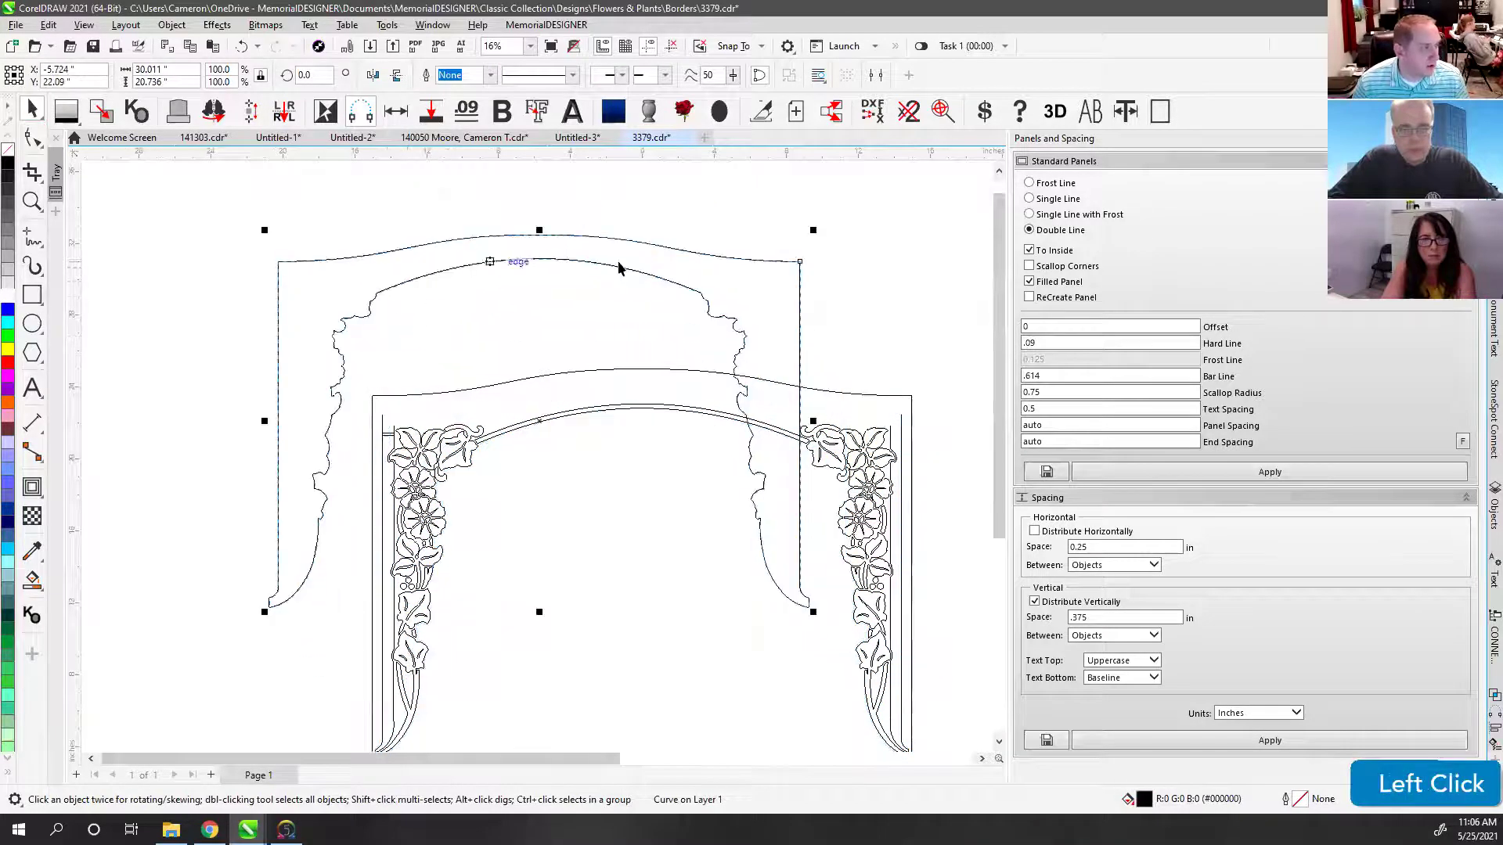
key("ctrl+z")
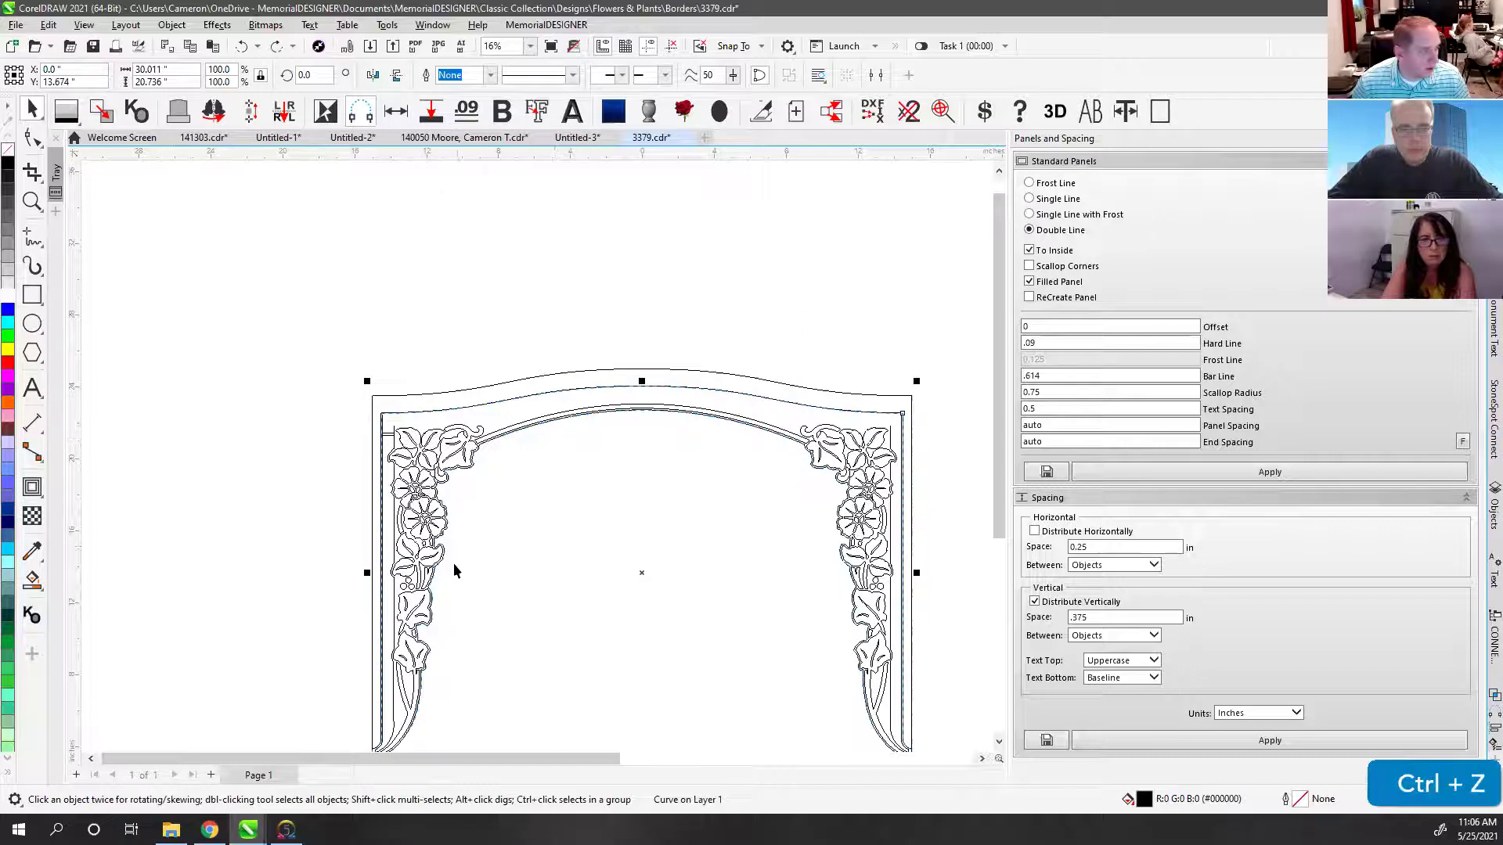
scroll(454, 565, "up", 3)
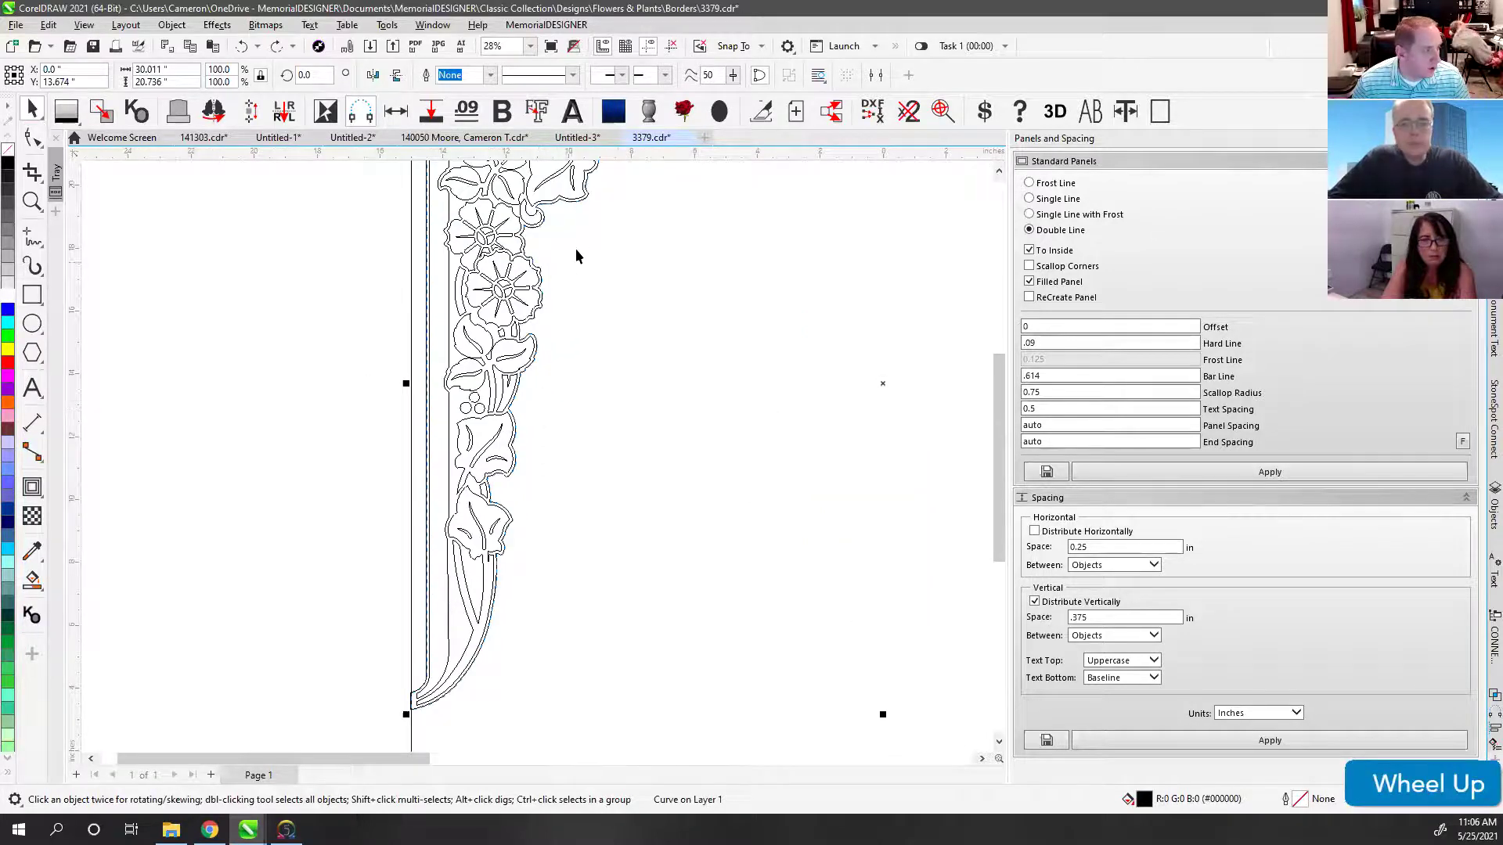
scroll(537, 454, "down", 3)
Step: Inspect a node on the arch curve, then delete the border's rectangle outline
left_click(30, 142)
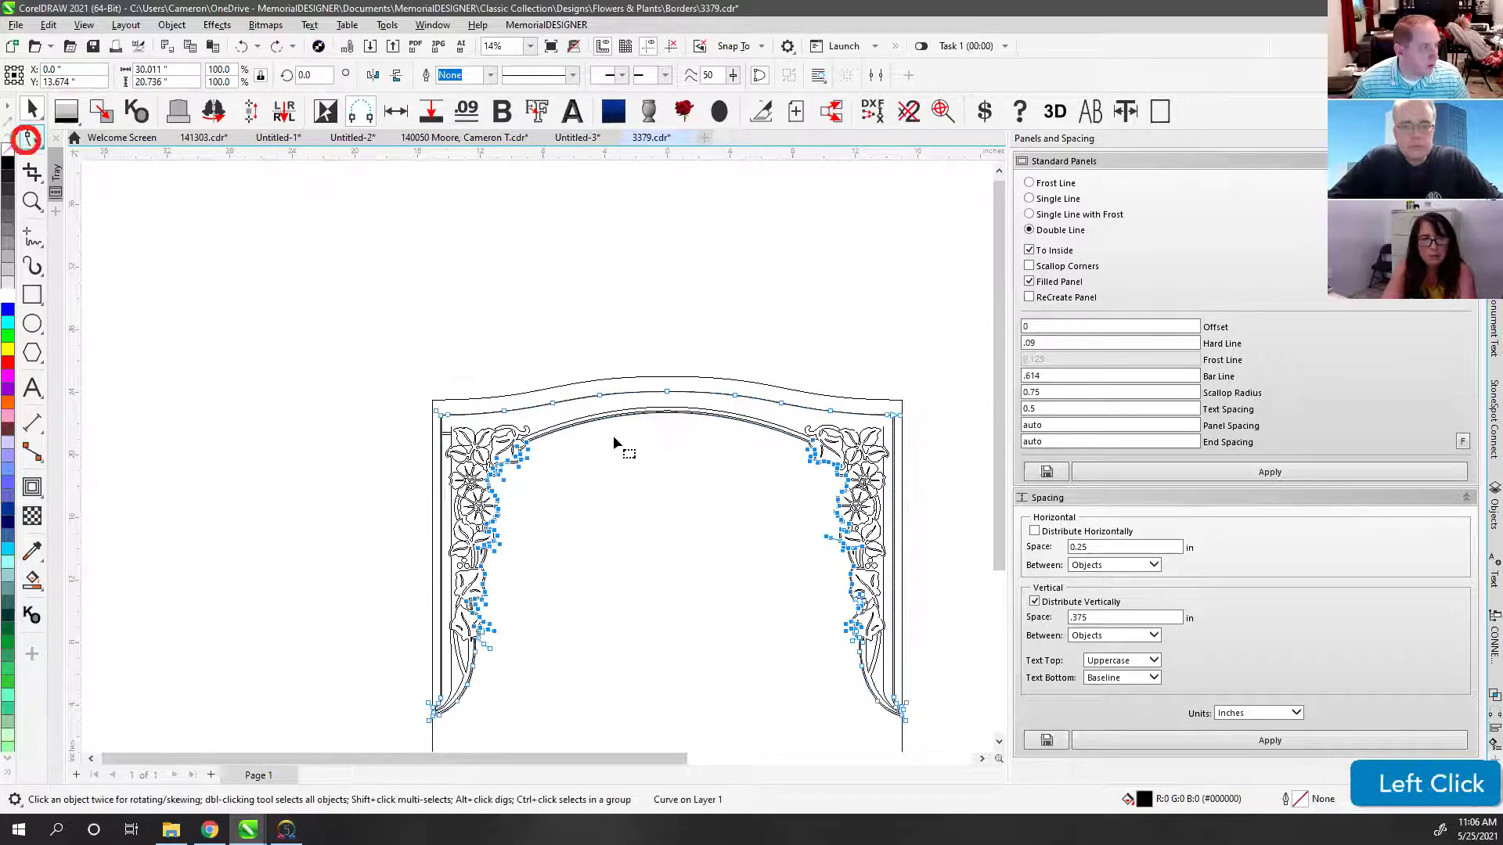
scroll(537, 454, "up", 2)
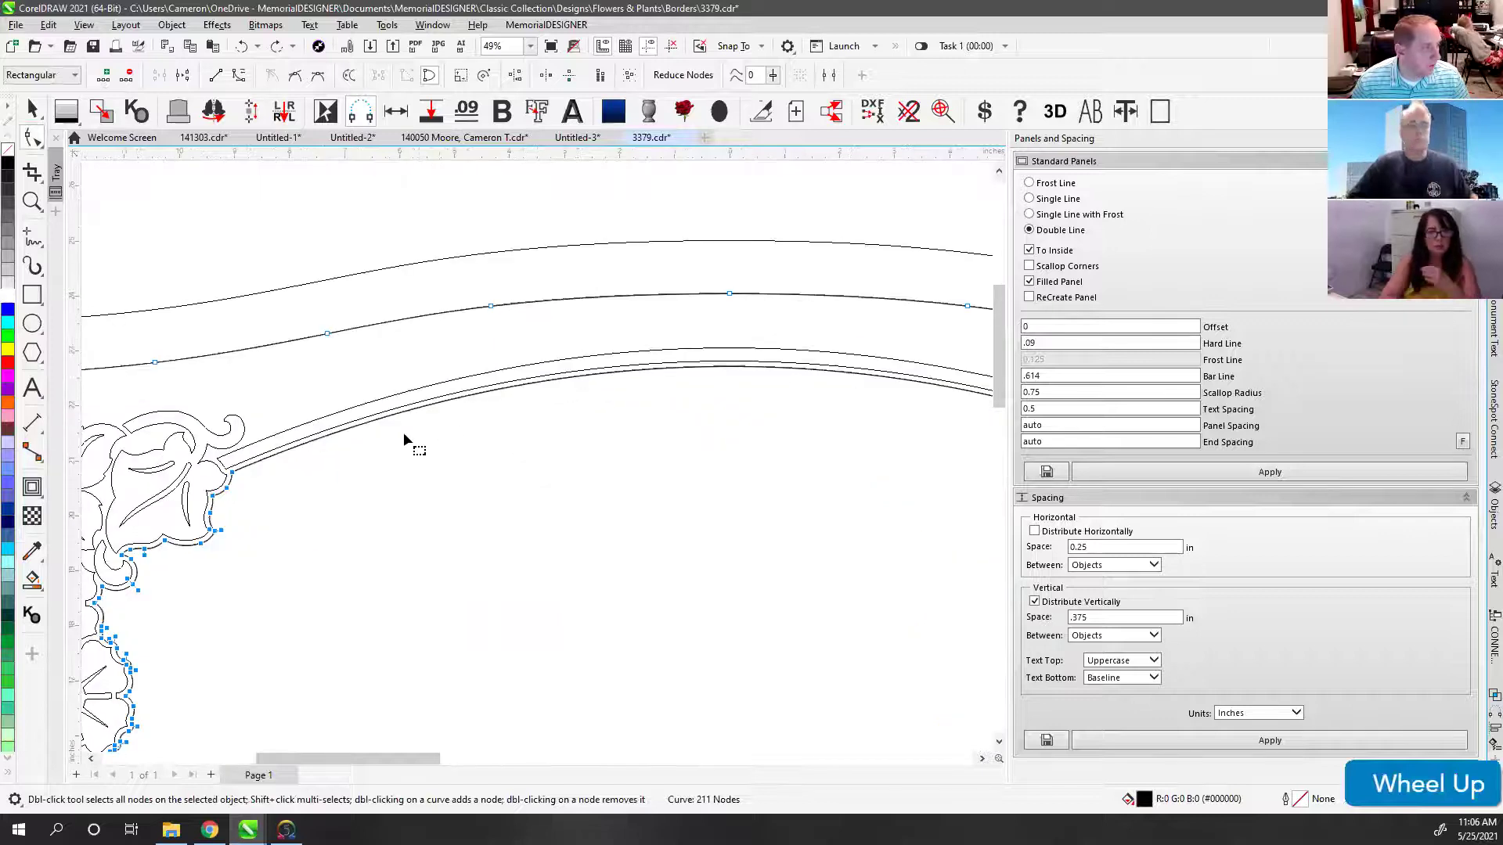
left_click(453, 399)
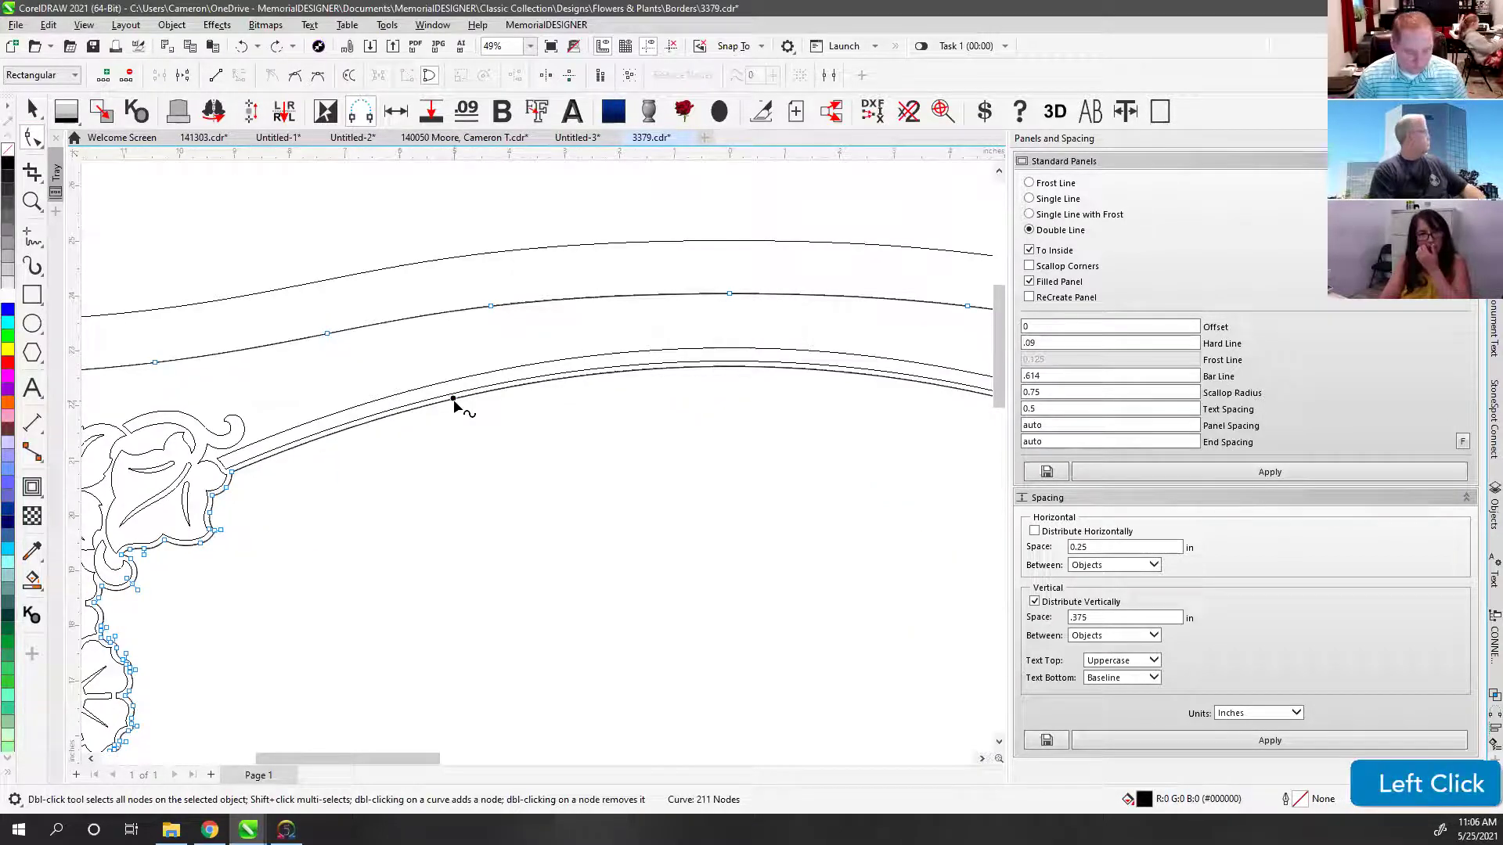
scroll(536, 454, "down", 5)
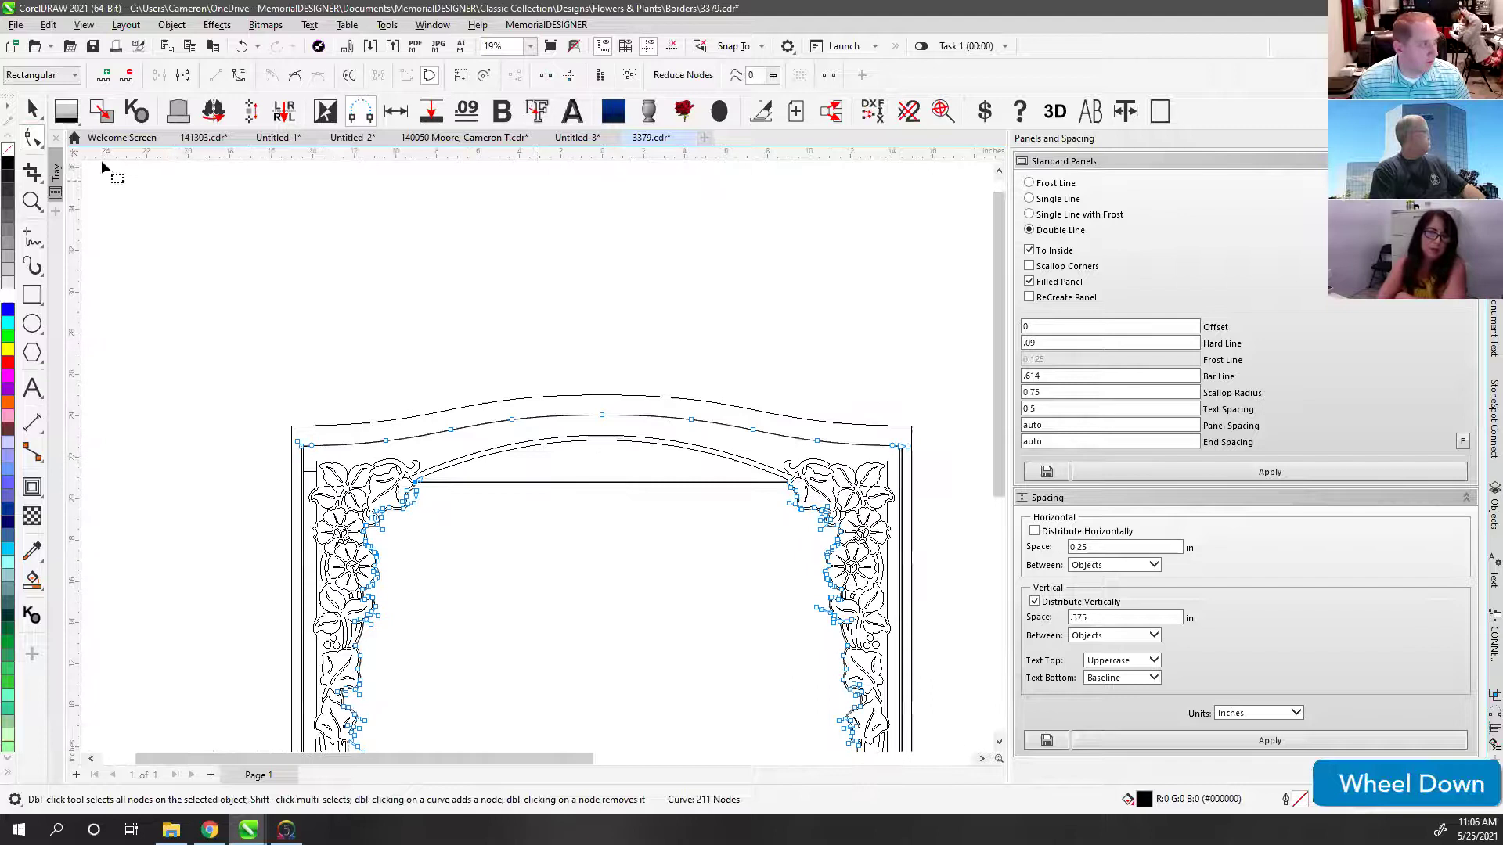
left_click(32, 111)
left_click(309, 470)
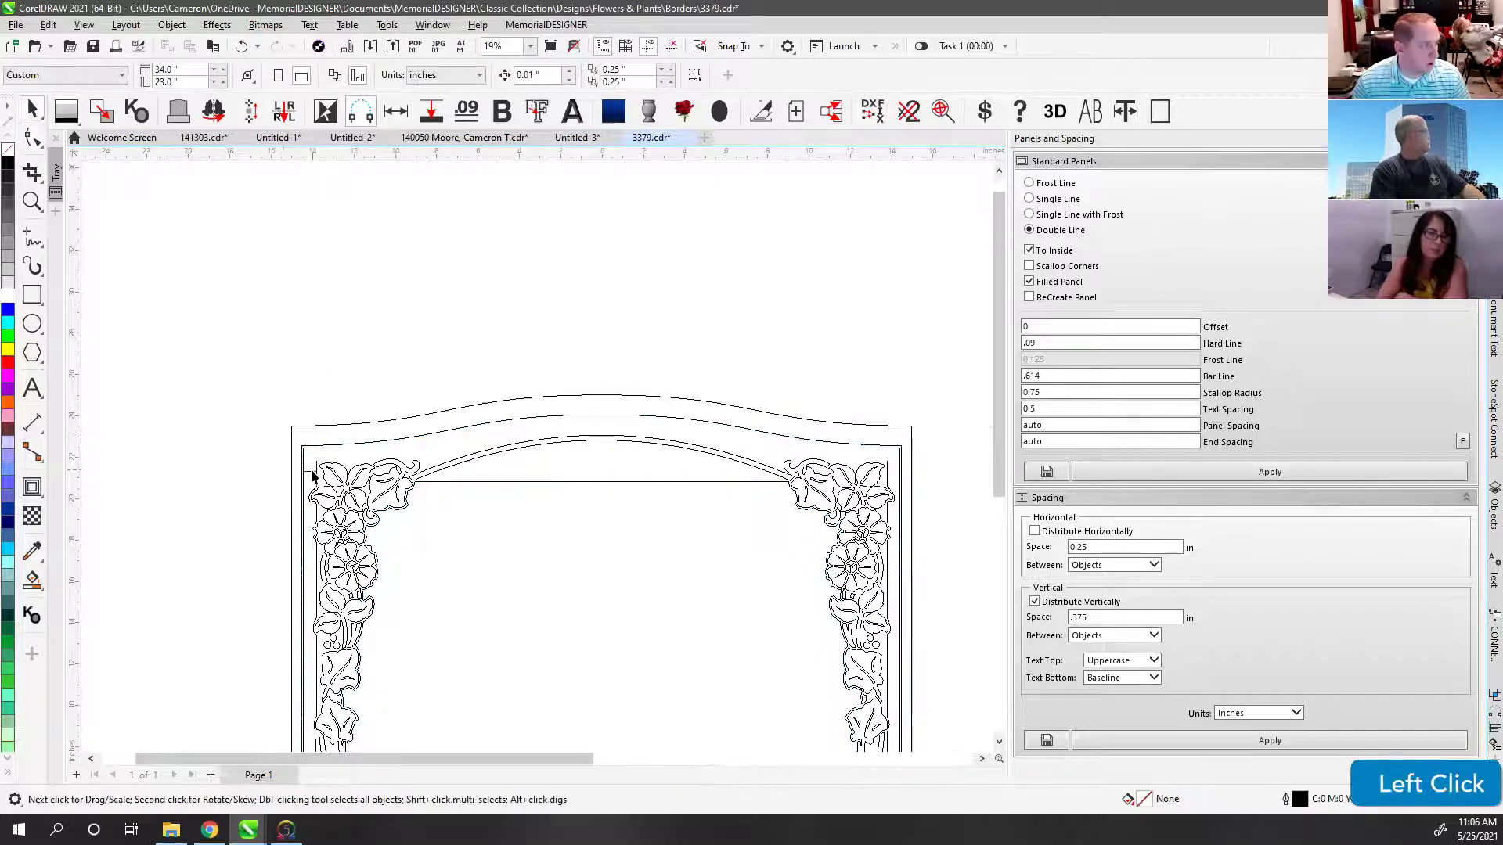
key("Delete")
Step: Select the flower border and undo two accidental moves of the border curve
scroll(599, 452, "up", 2)
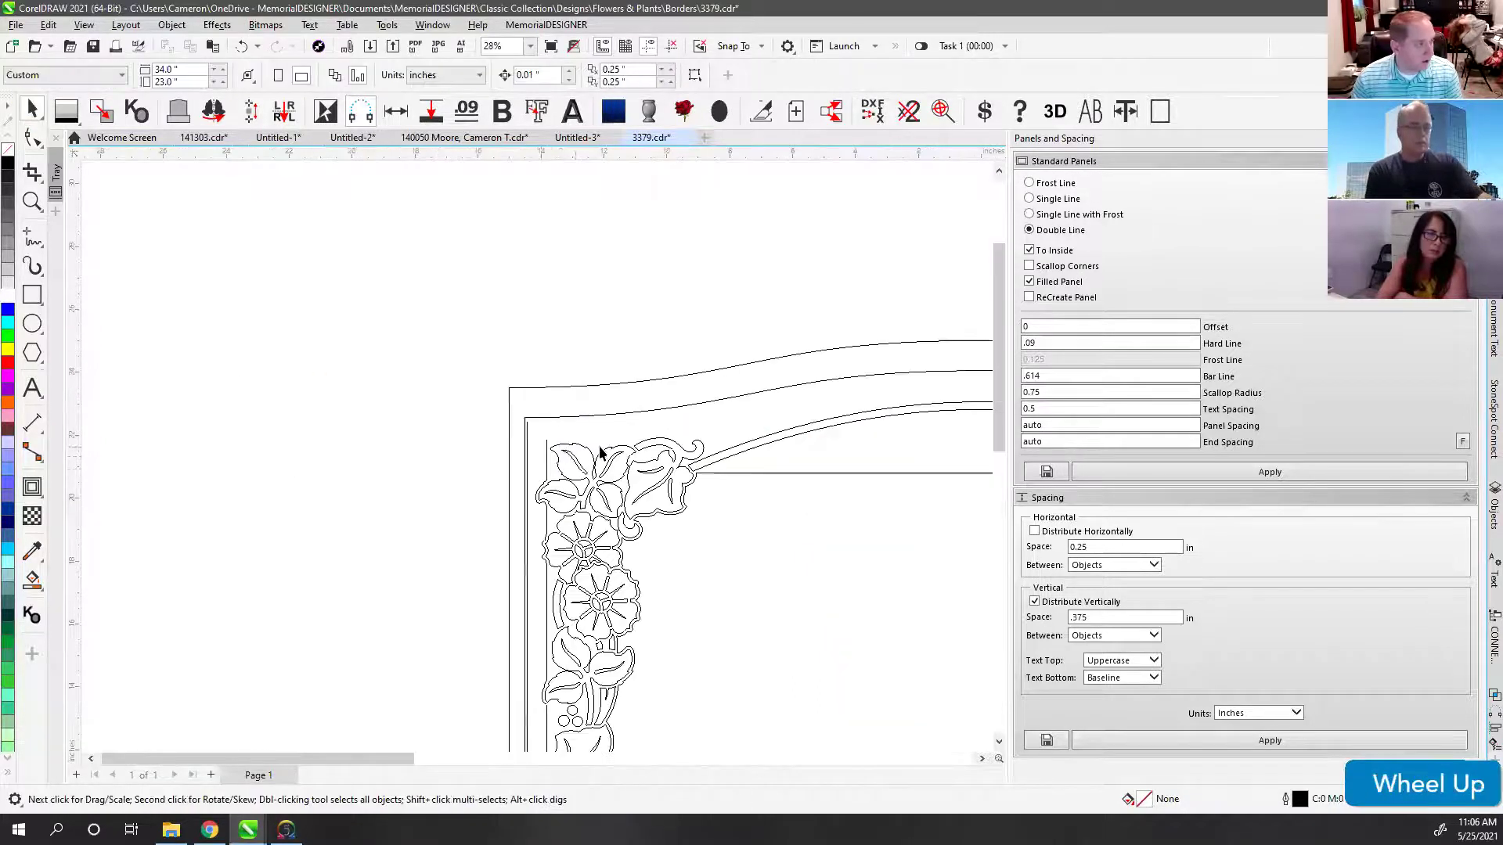
left_click(548, 478)
left_click(753, 496)
left_click_drag(738, 472, 556, 508)
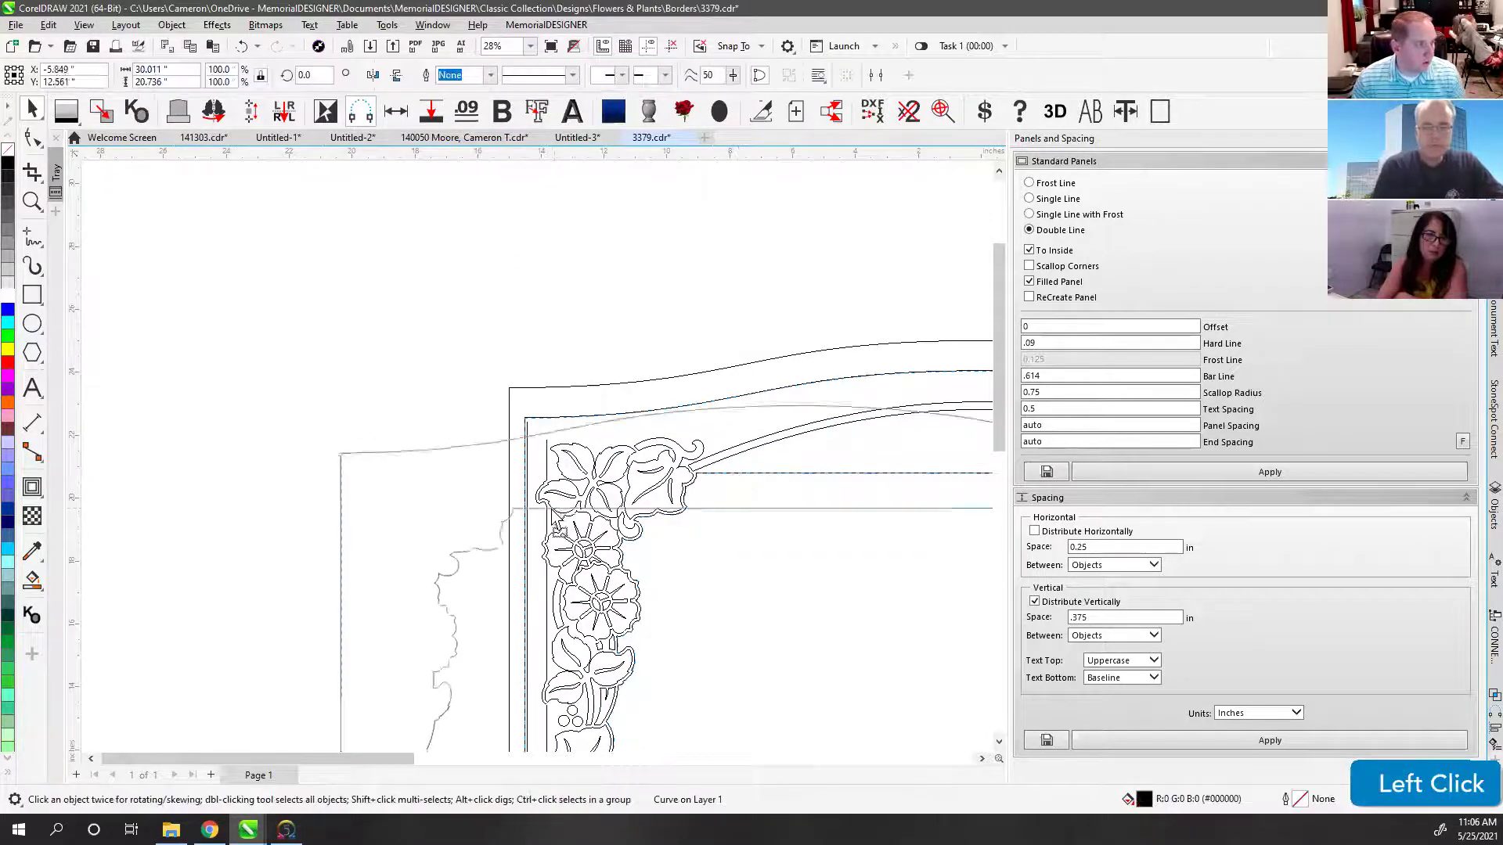
key("ctrl+z")
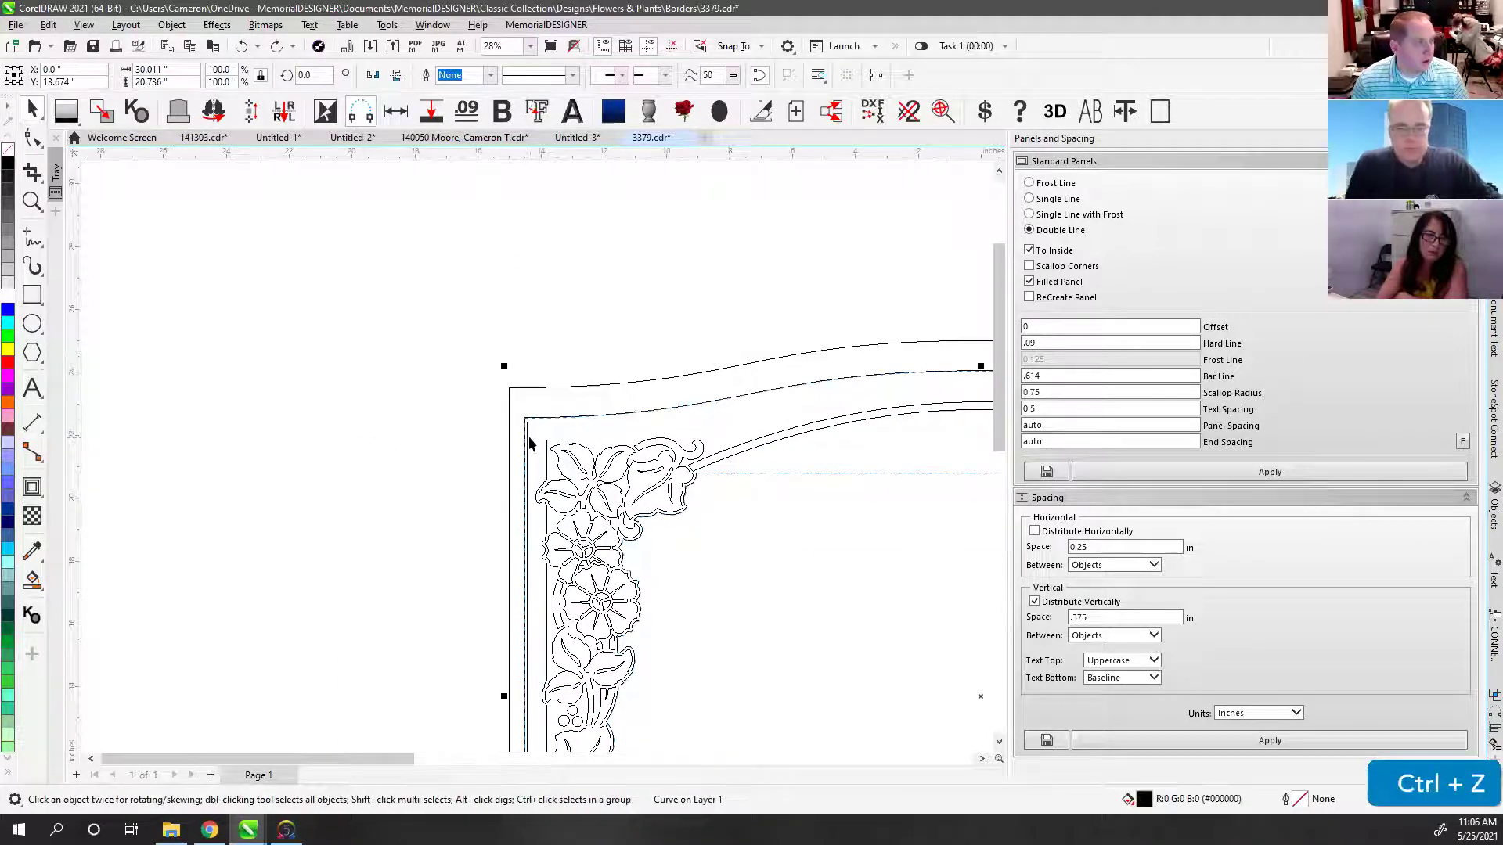
left_click(527, 436)
scroll(537, 462, "up", 1)
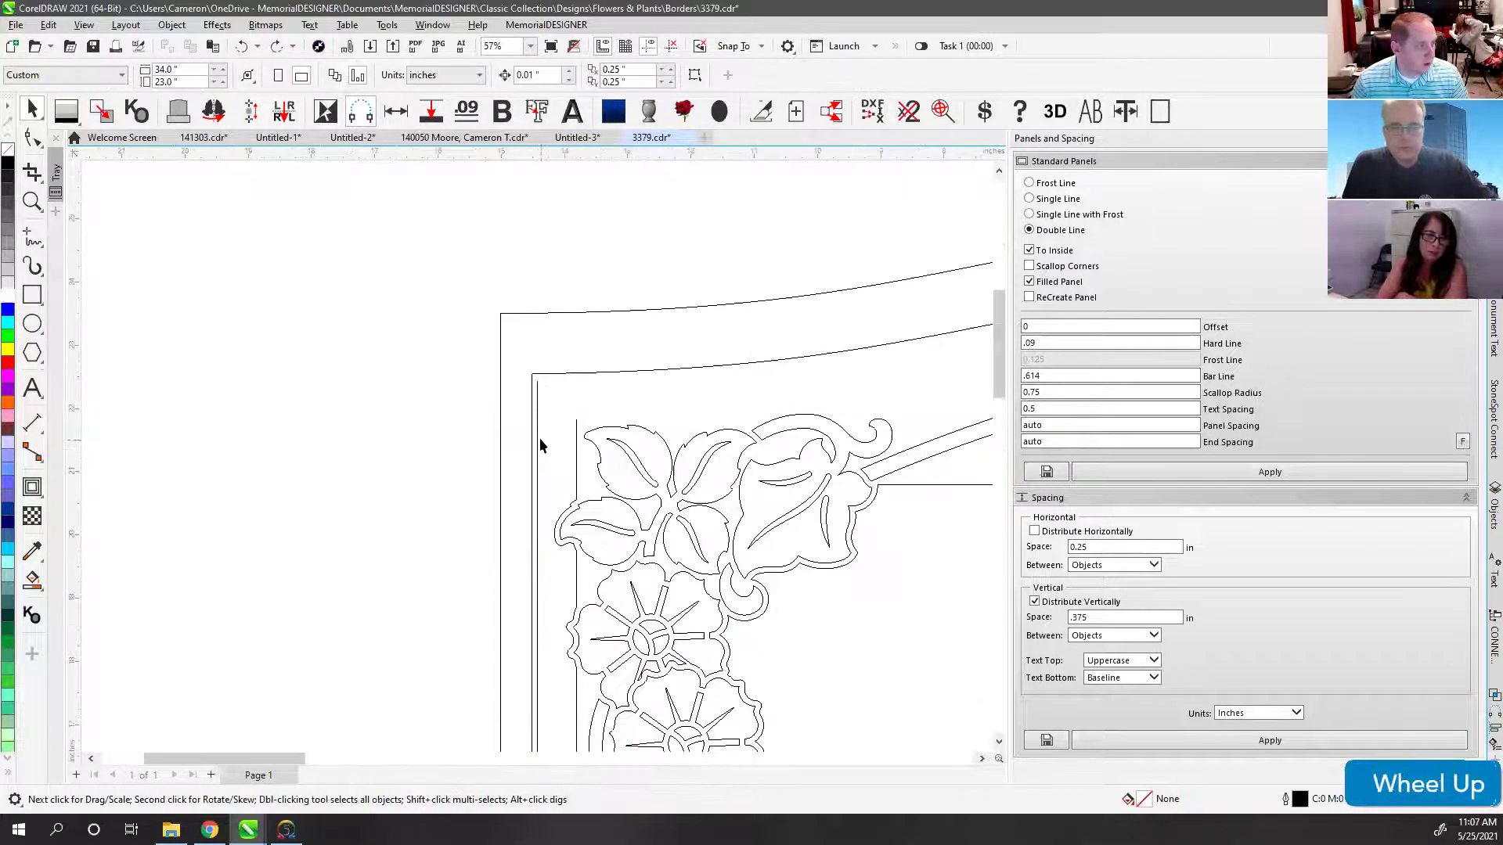
left_click_drag(580, 375, 590, 345)
key("ctrl+z")
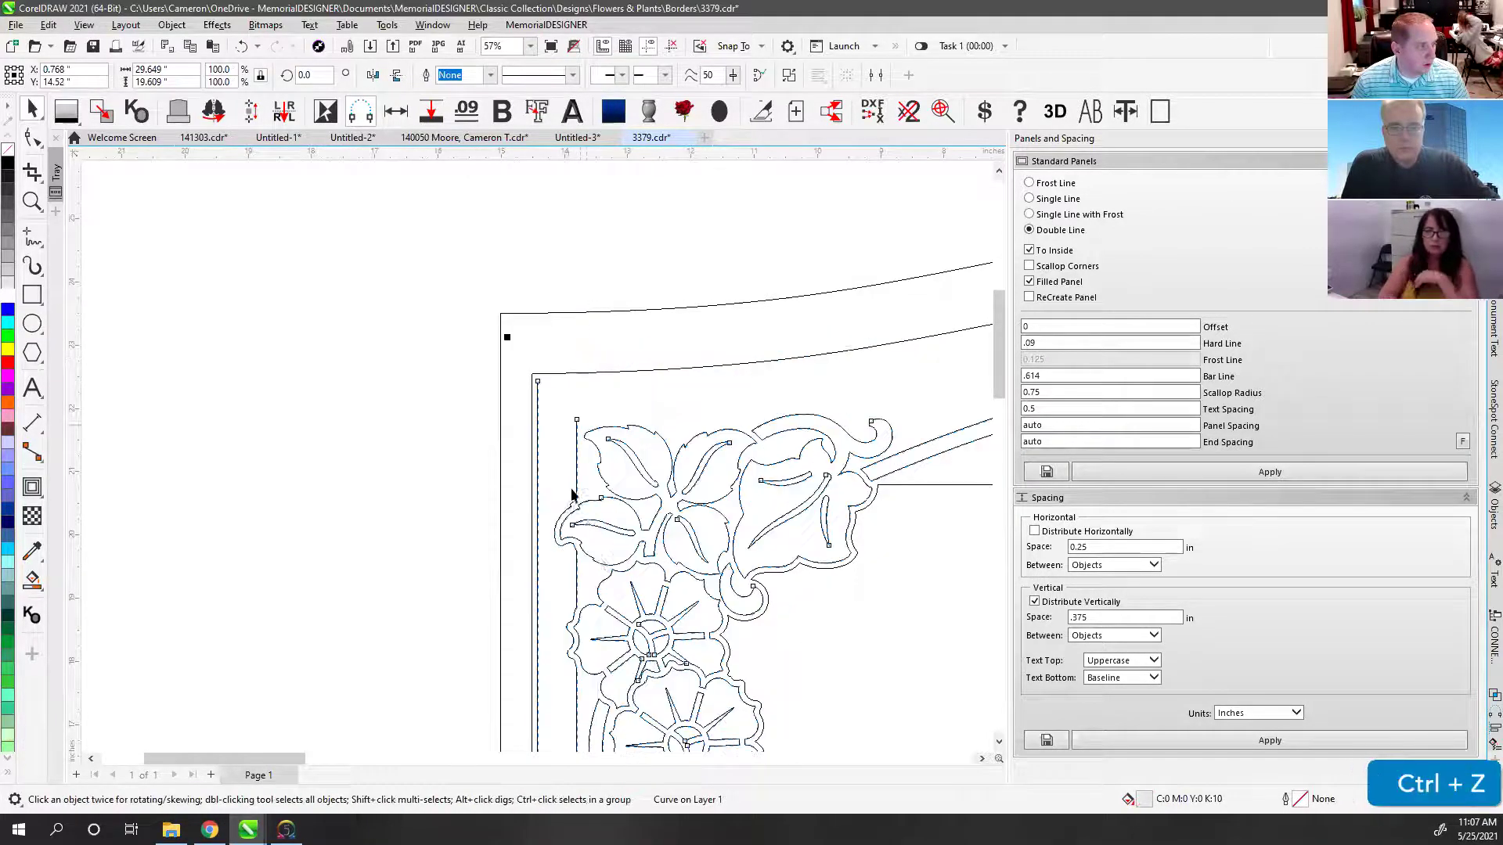
scroll(537, 456, "down", 1)
scroll(537, 456, "down", 1)
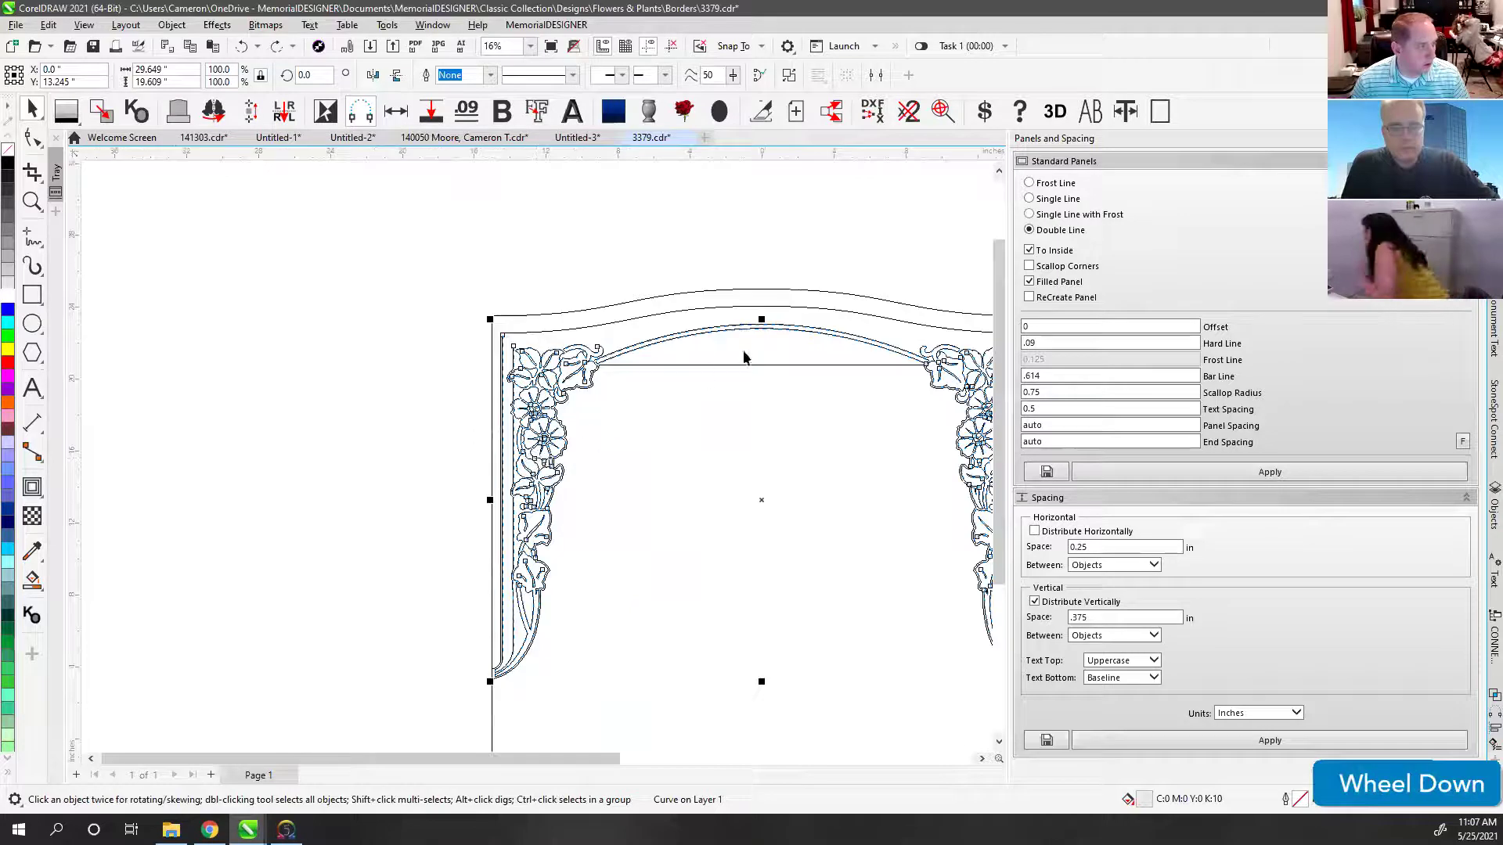
left_click(764, 248)
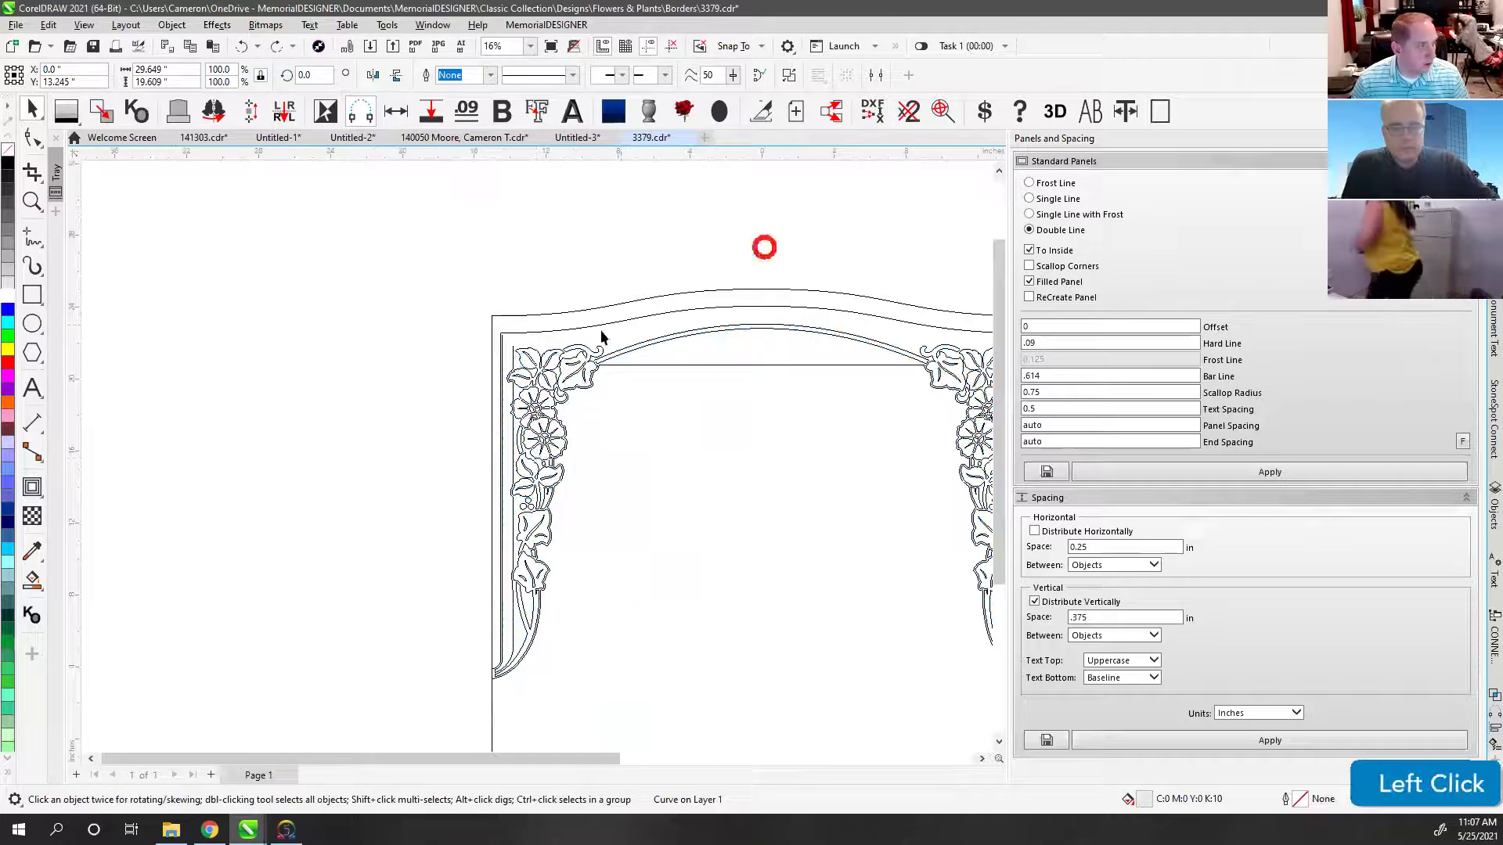
Step: Build a double-line panel inside the inner border curve, then undo it
left_click(515, 361)
scroll(518, 368, "up", 2)
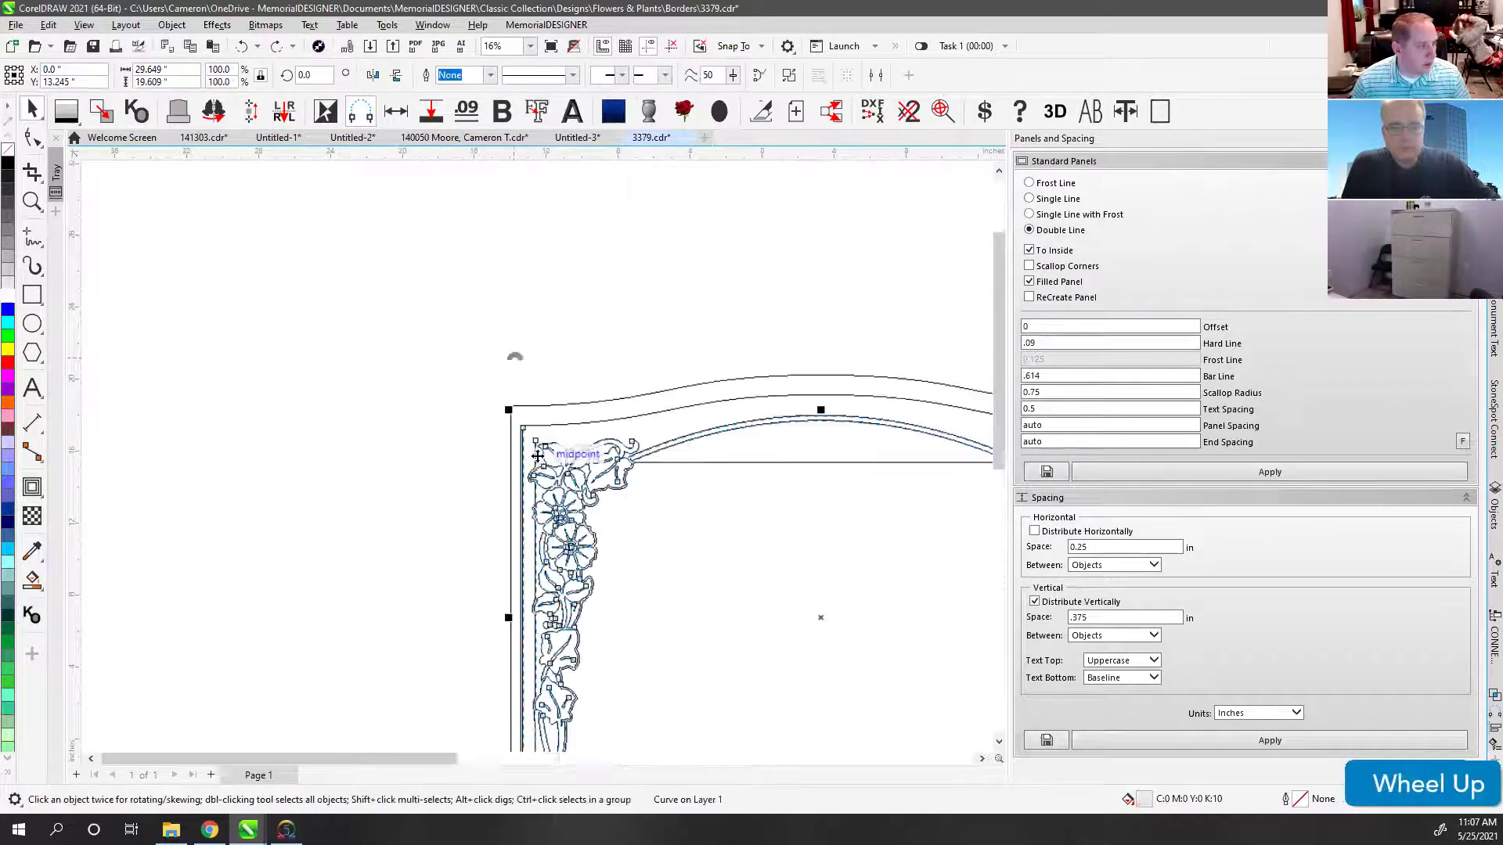
left_click(809, 252)
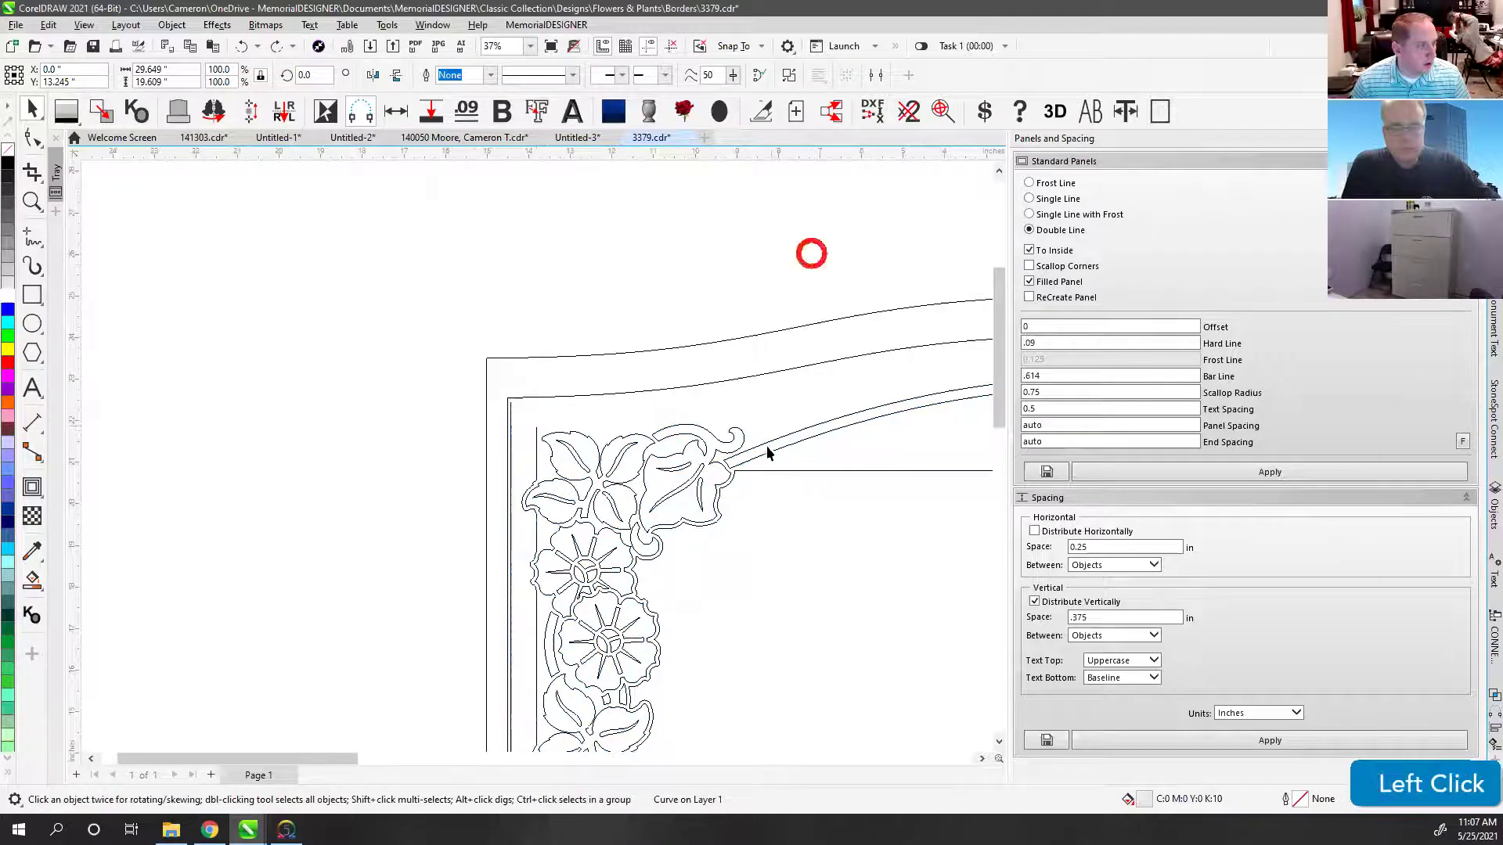
left_click(745, 470)
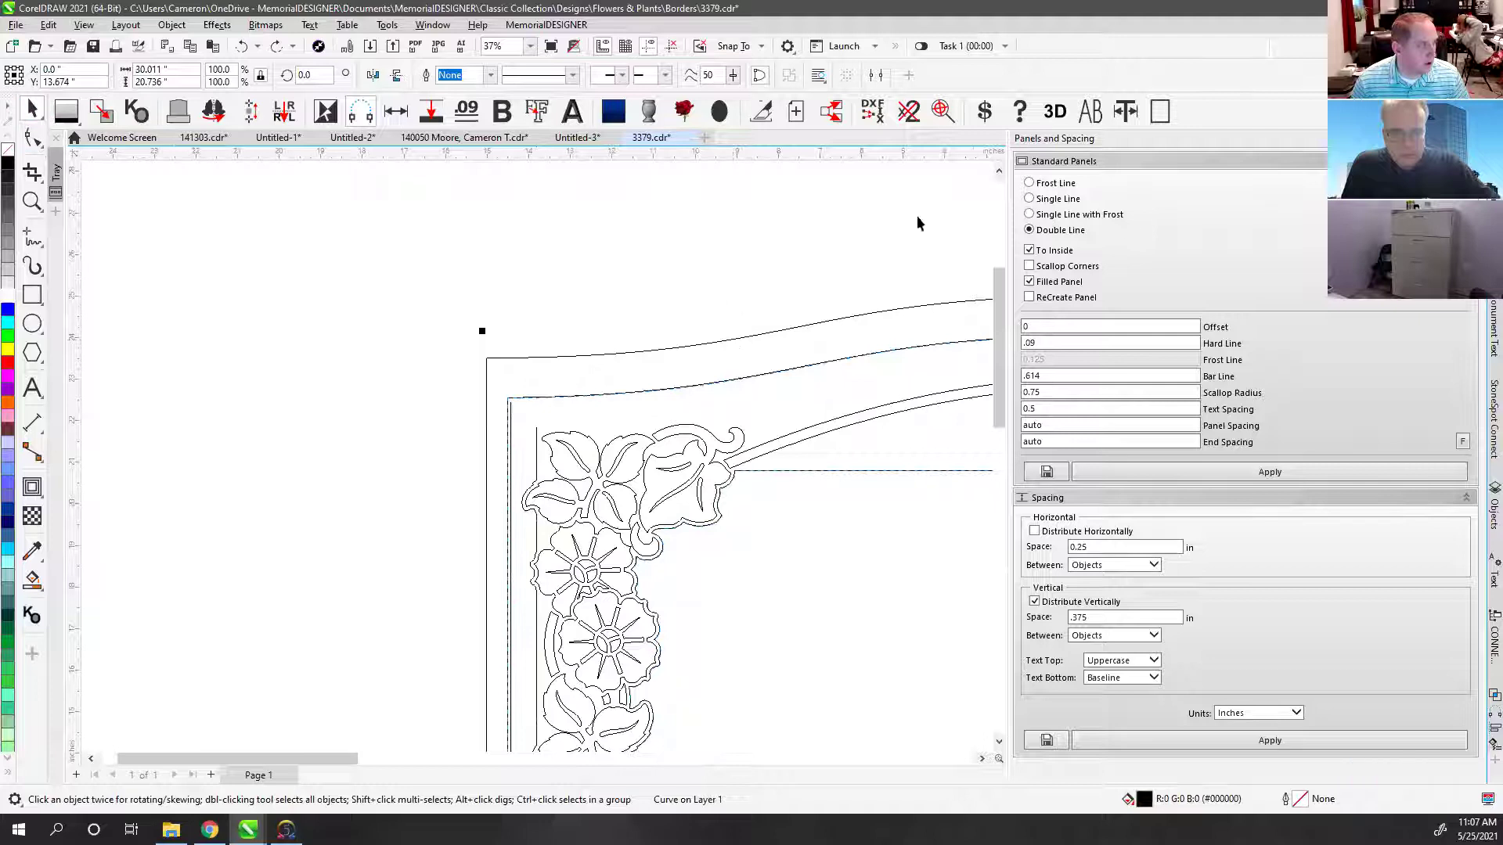
left_click(1167, 474)
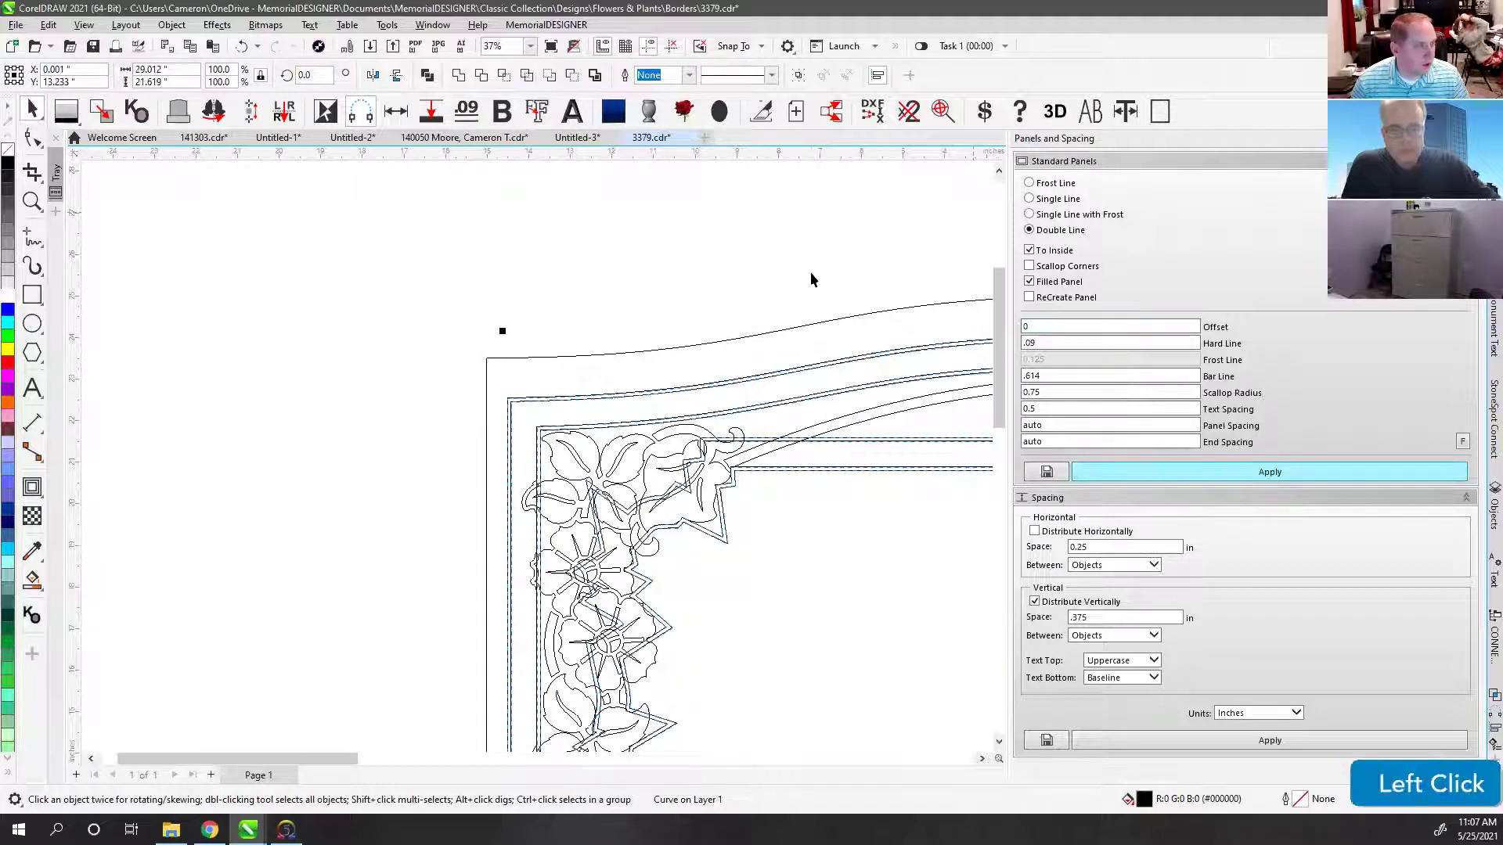
scroll(537, 462, "down", 2)
left_click(32, 139)
scroll(537, 457, "up", 4)
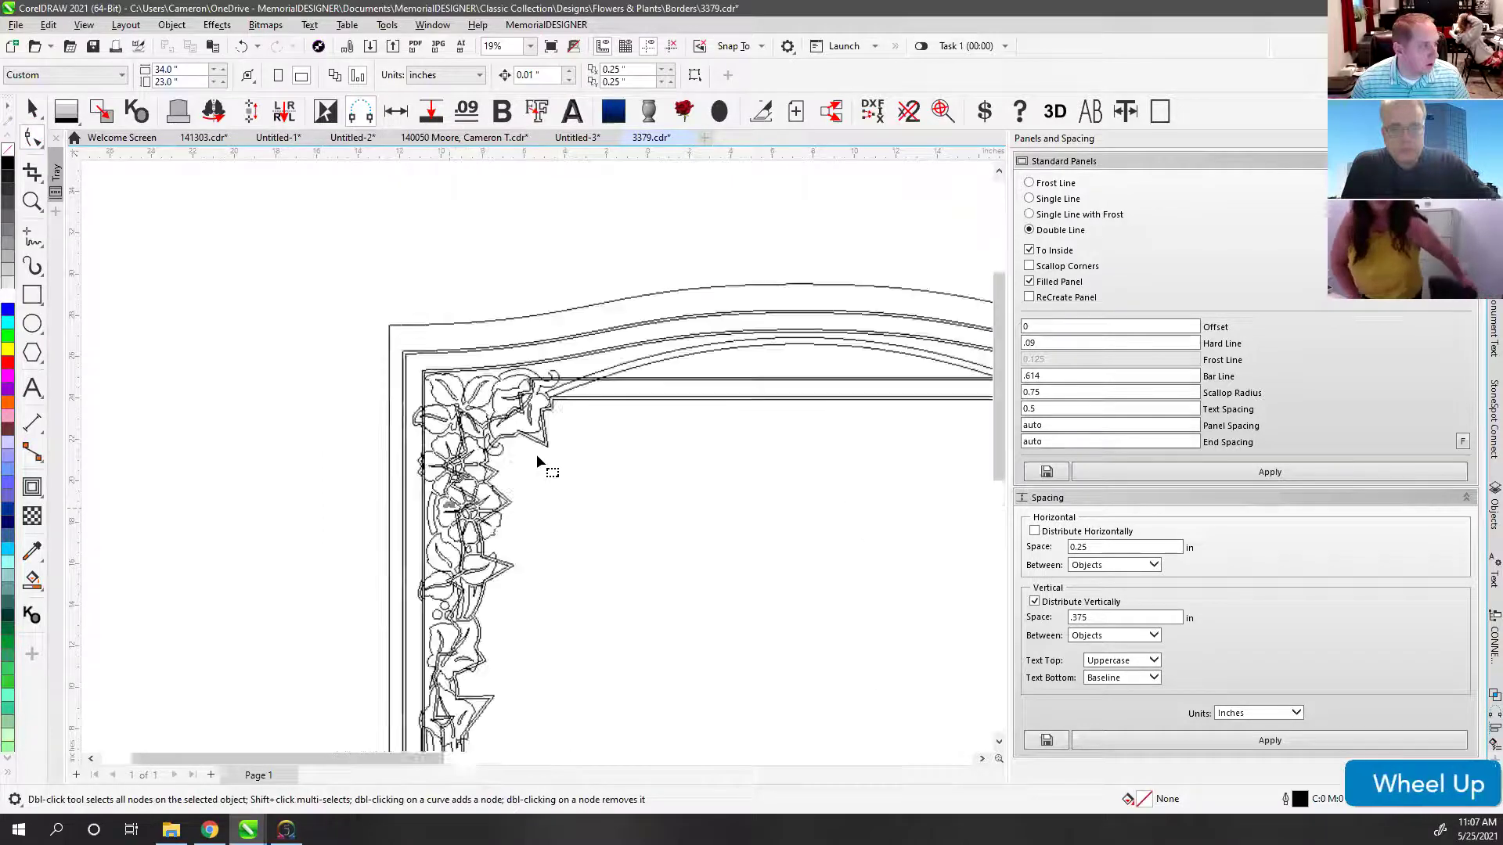
key("ctrl+z")
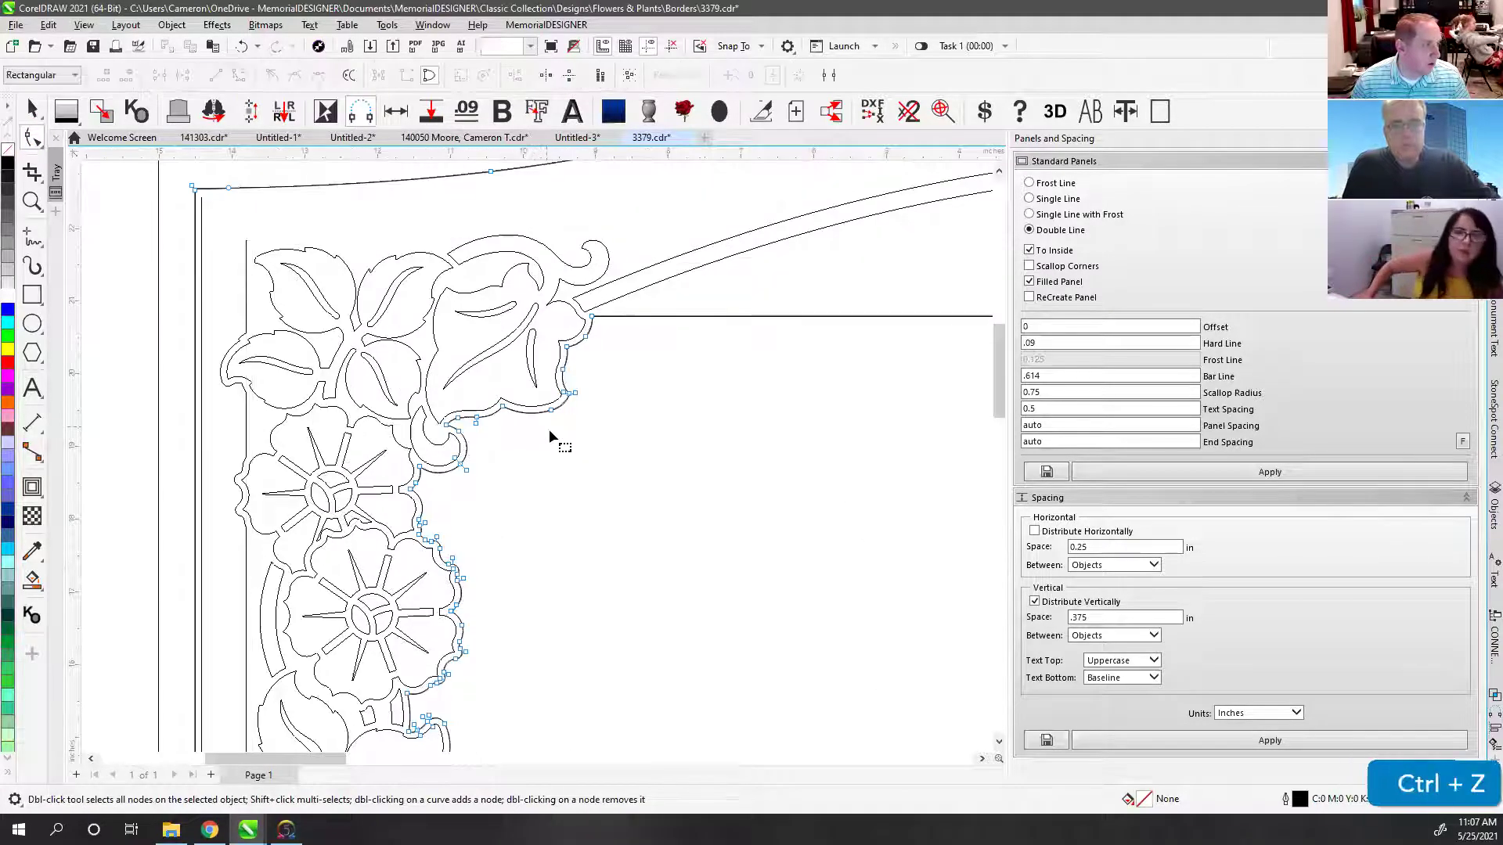
Step: Toggle the double-line panel and corner ornament edit with undo/redo, leaving them undone
left_click(561, 409, "ctrl")
key("ctrl+shift+z")
key("ctrl+z")
key("ctrl+shift+z")
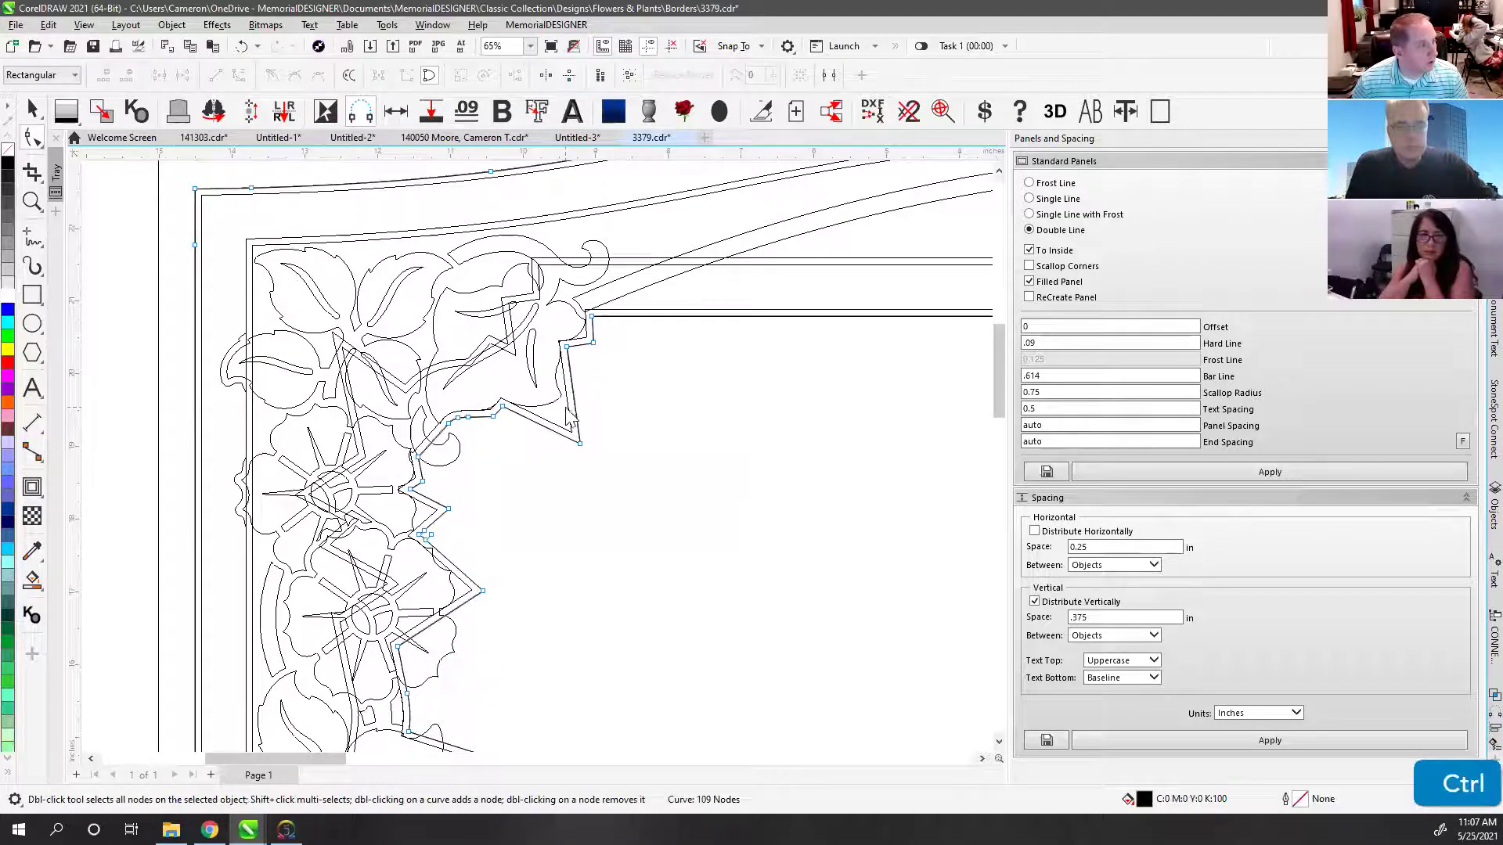
key("ctrl+z")
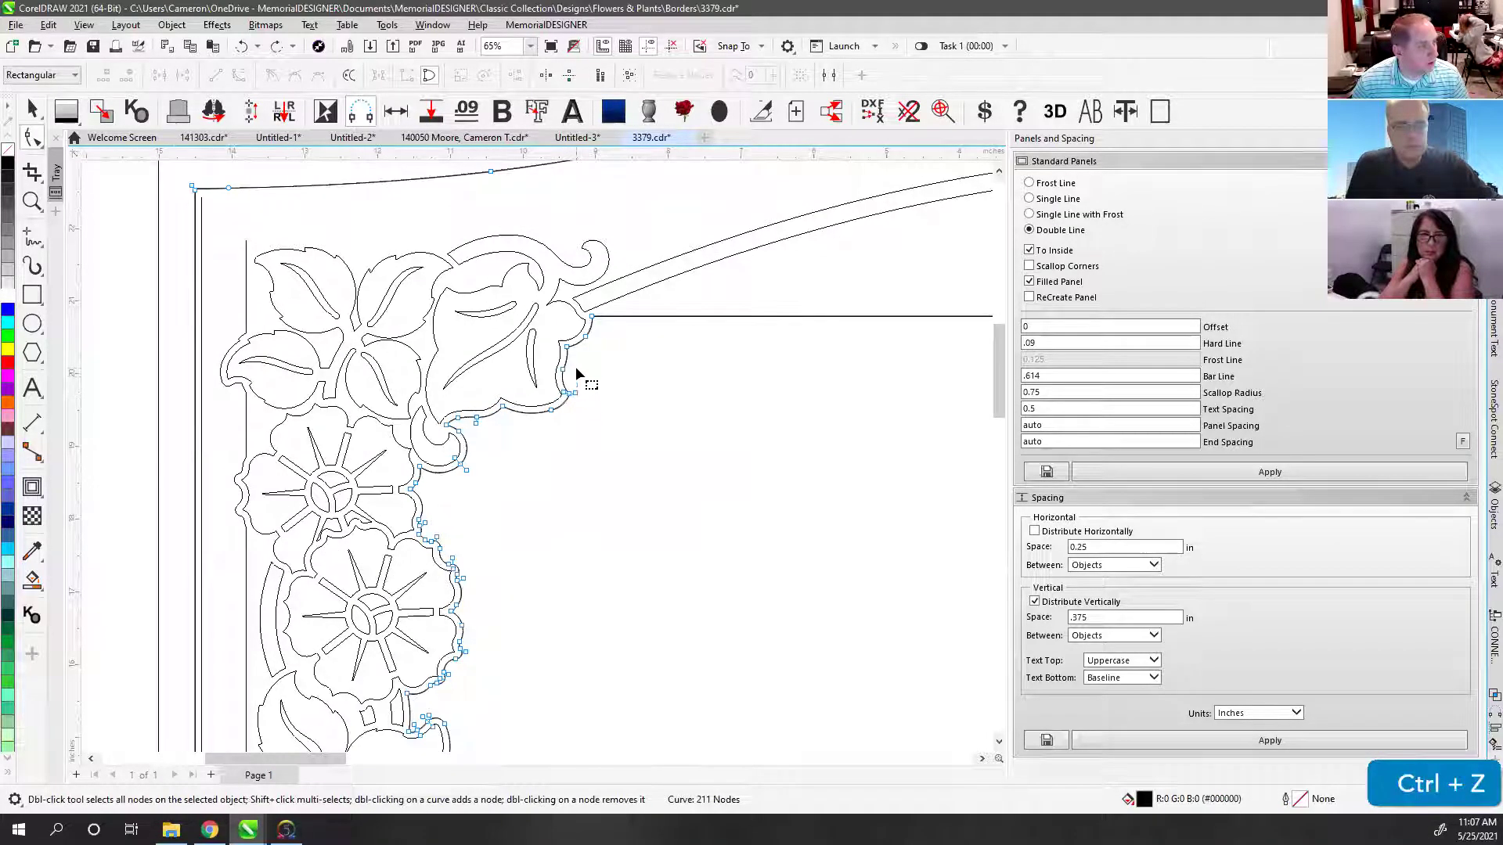
left_click(32, 109)
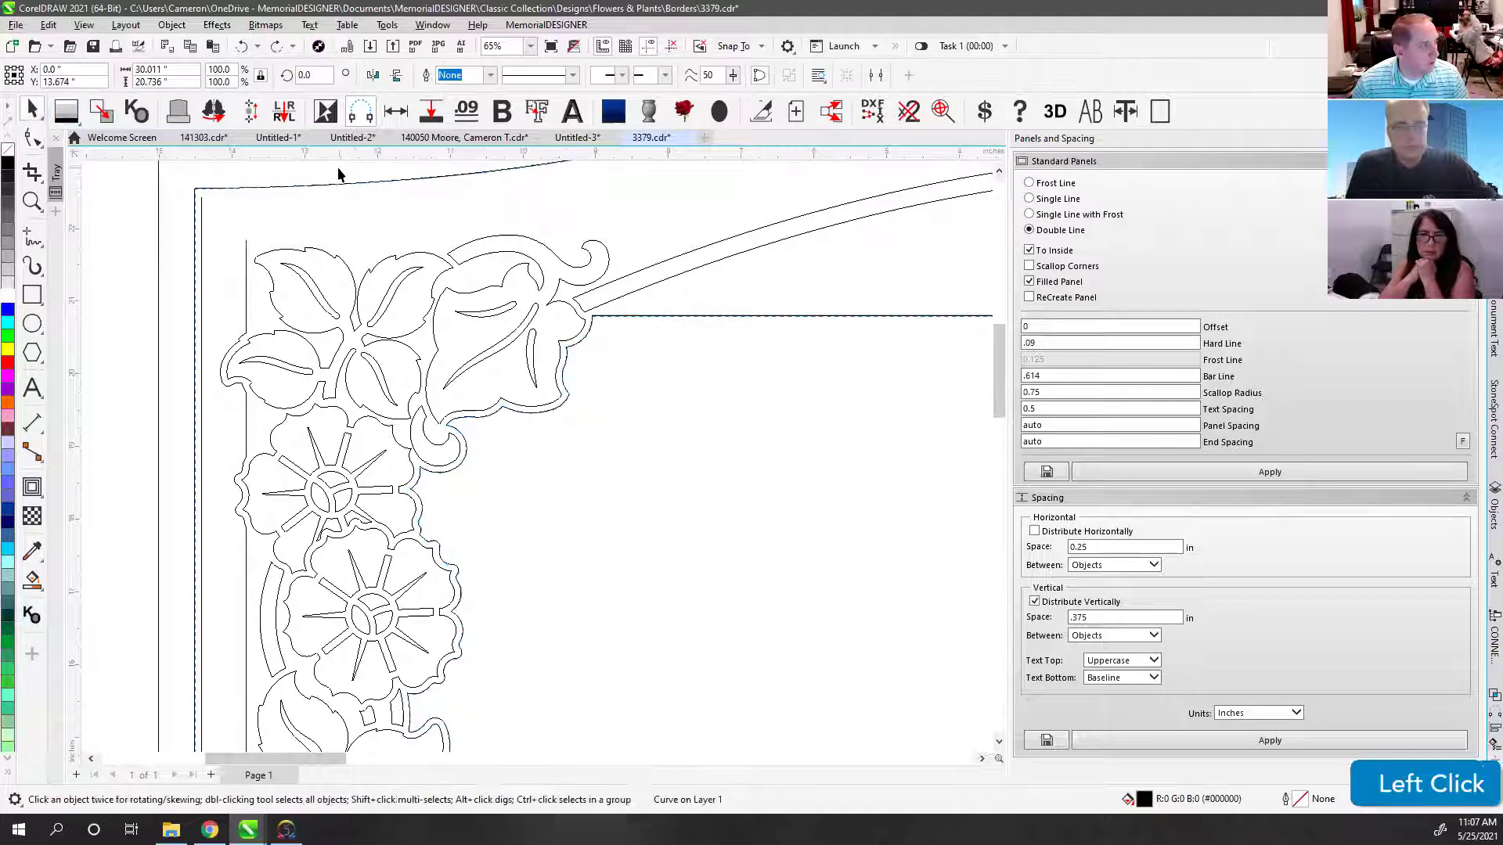
left_click(372, 189)
Step: Undo back to the earlier border curve, then redo to restore the inner curve
scroll(546, 349, "down", 2)
key("ctrl+z")
key("ctrl+z")
key("ctrl+z")
key("ctrl+z")
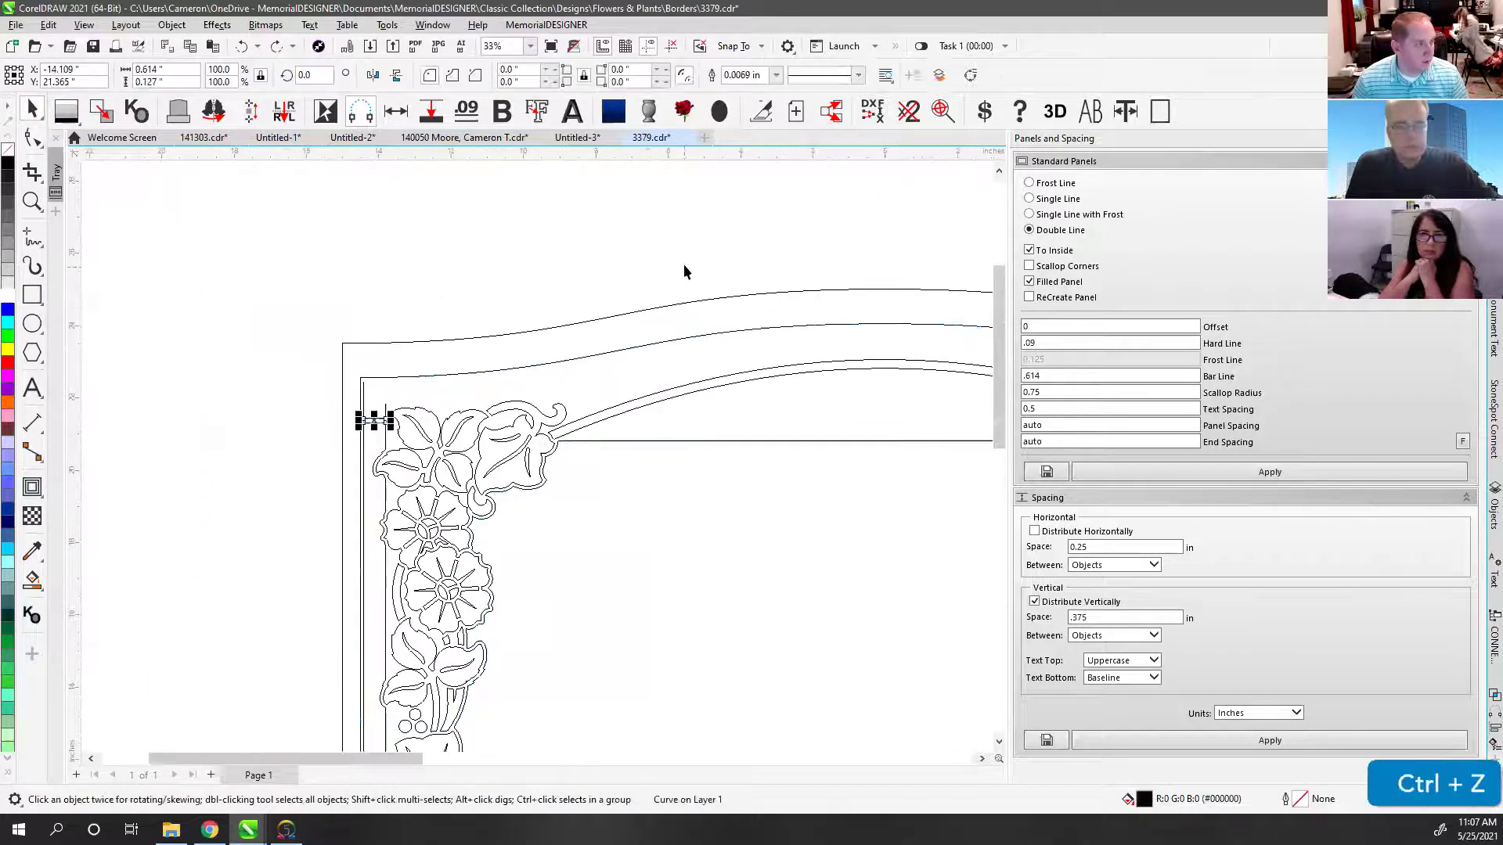
key("ctrl+z")
key("ctrl+z")
key("ctrl+z")
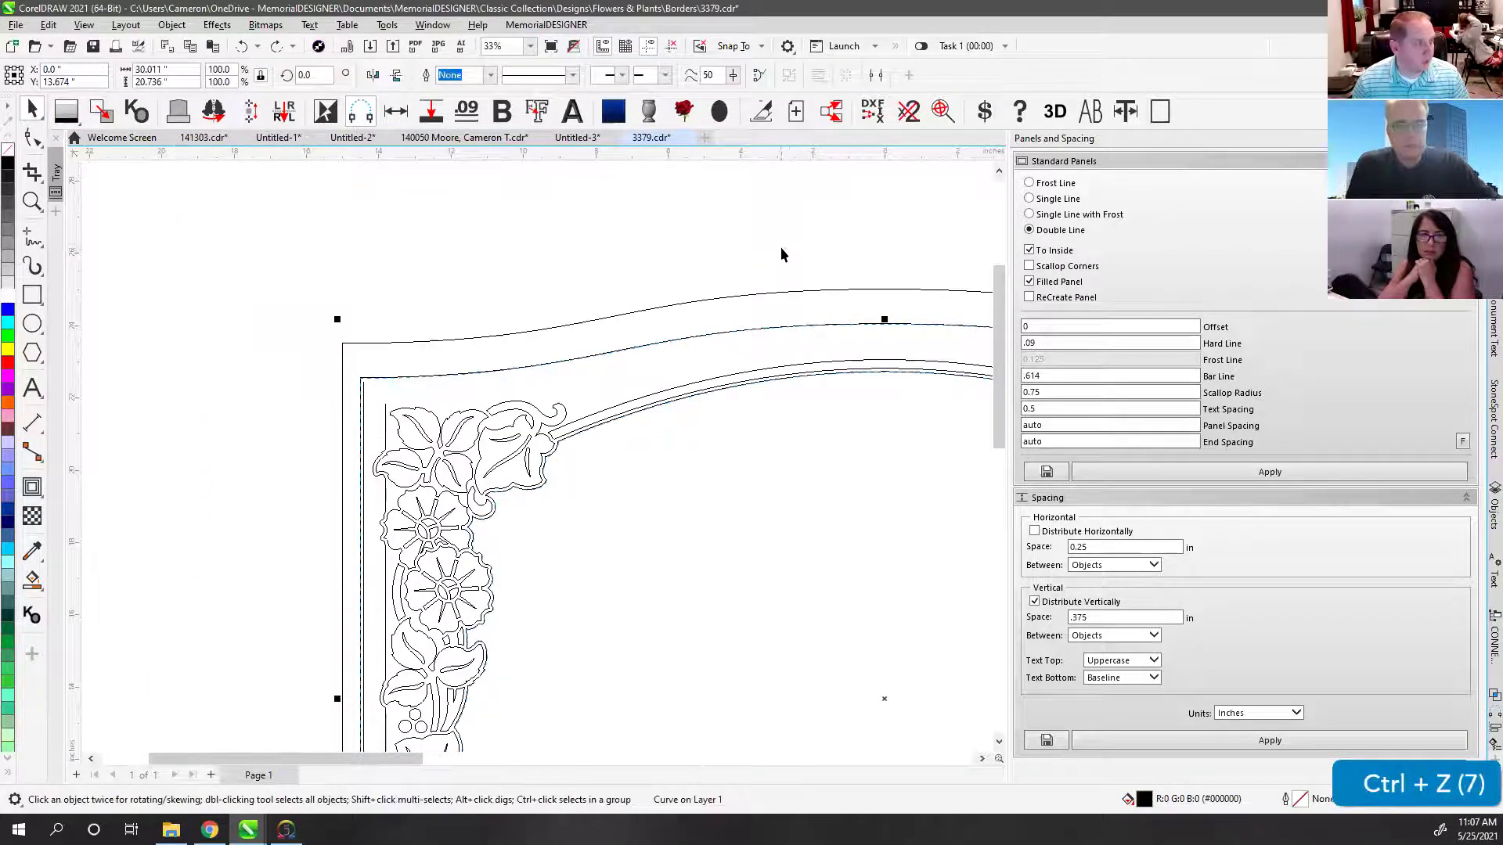
scroll(537, 462, "down", 3)
key("ctrl+z")
key("ctrl+z")
key("ctrl+z")
key("ctrl+z")
key("ctrl+z")
key("ctrl+z")
key("ctrl+z")
key("ctrl+z")
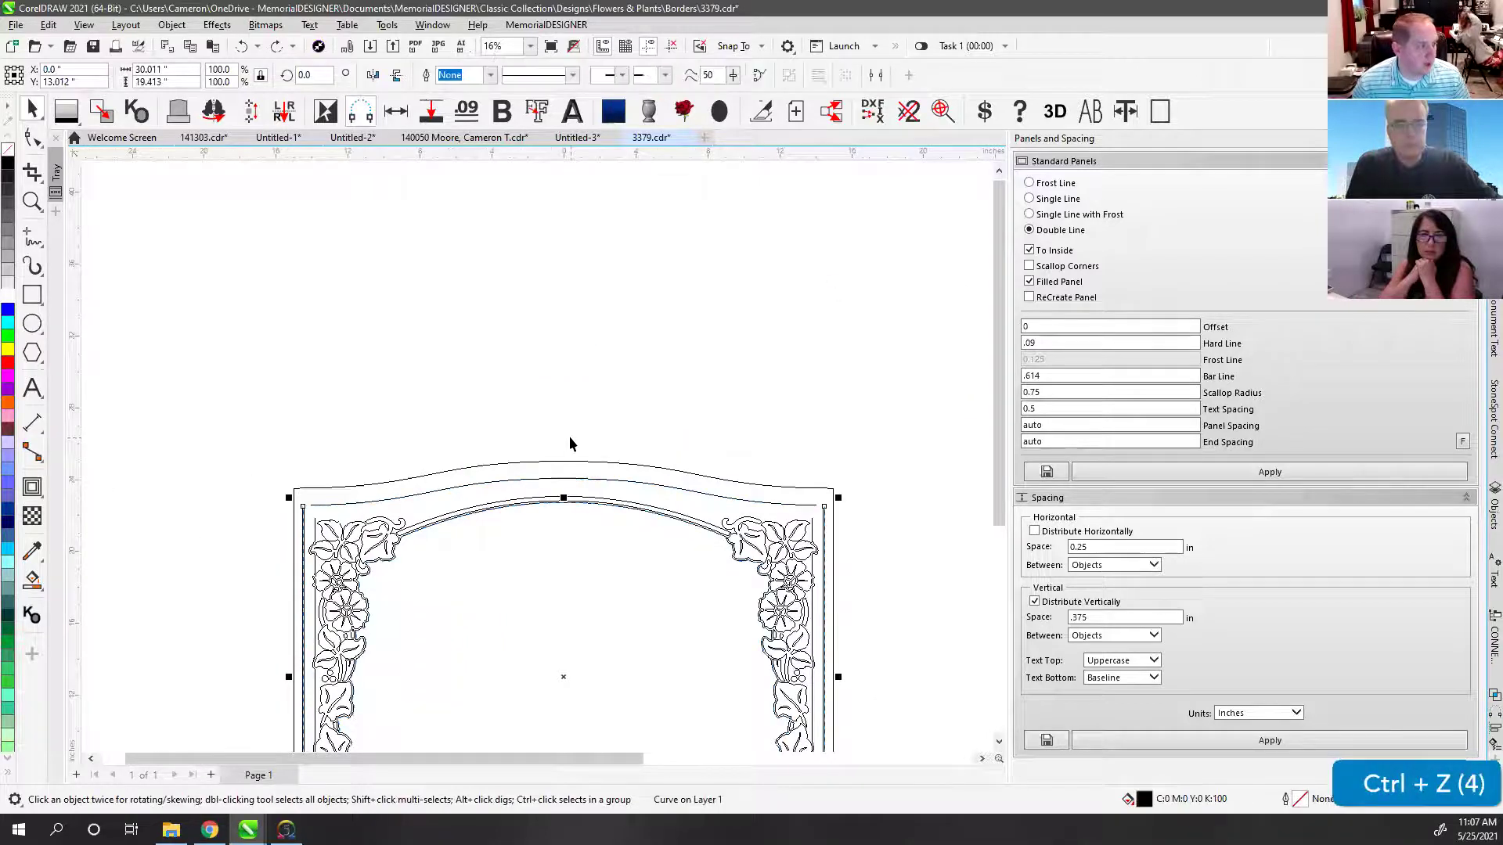
key("ctrl+z")
key("ctrl+shift+z")
key("ctrl+shift+z")
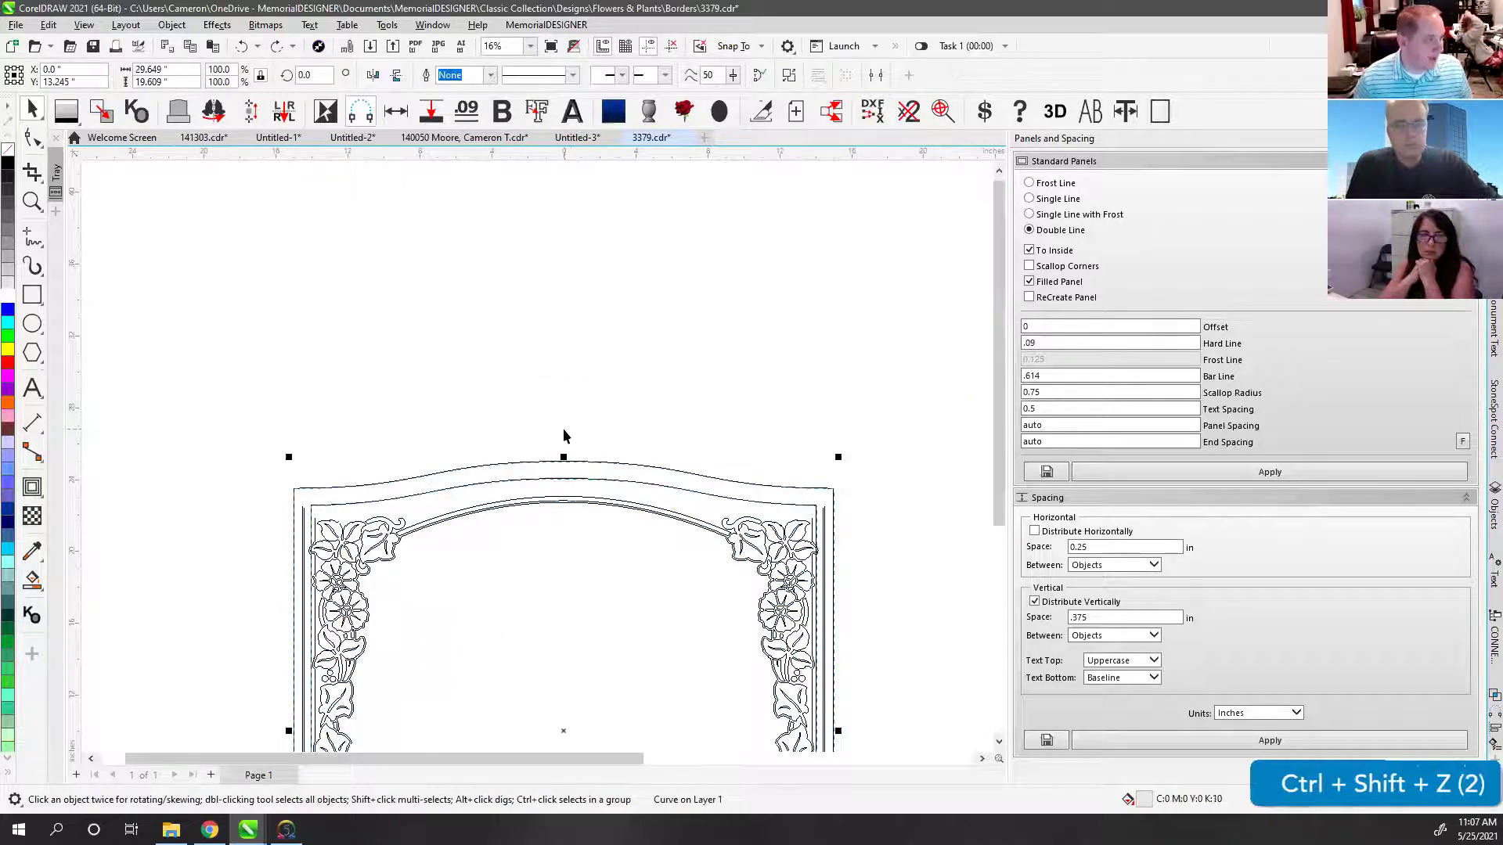
key("ctrl+shift+z")
key("ctrl+shift+z")
key("ctrl+shift+z")
key("ctrl+shift+z")
key("ctrl+shift+z")
key("ctrl+shift+z")
left_click(600, 572)
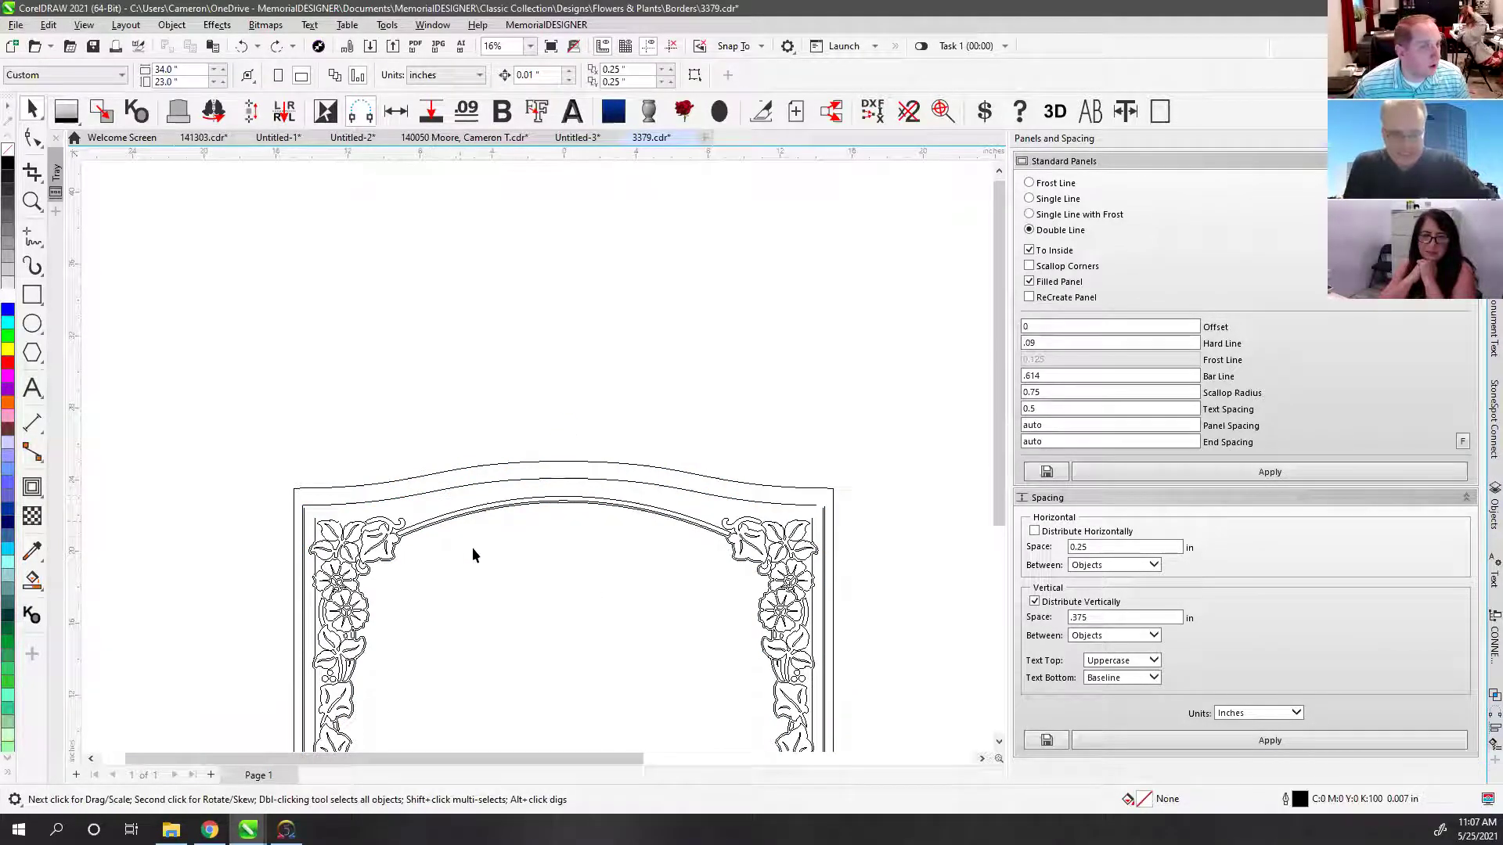
Step: Step through the arch edits, then delete the stray small rectangle at the top-left corner
left_click(443, 486)
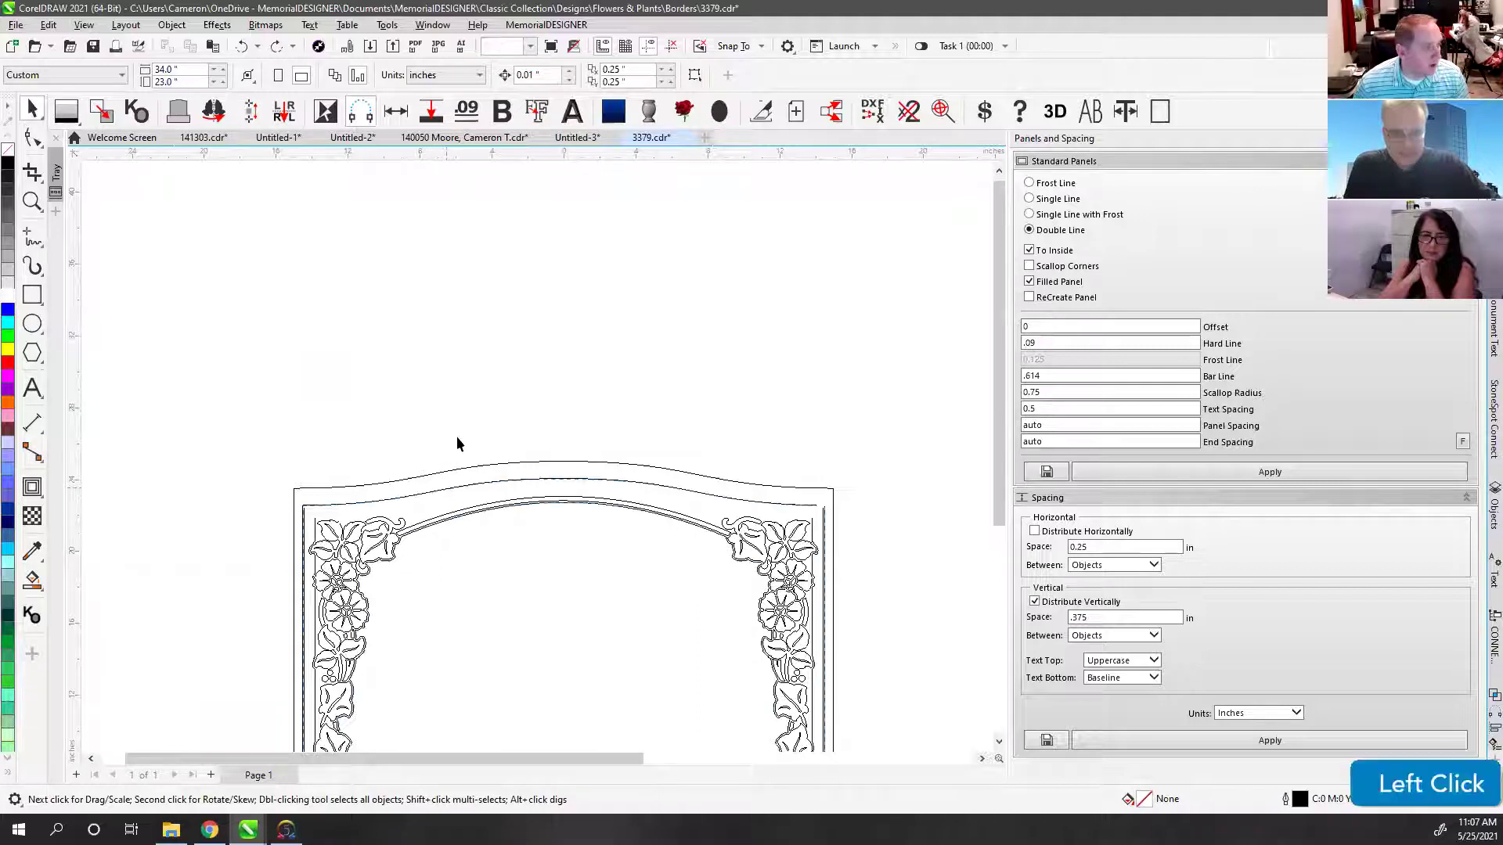
key("ctrl+z")
key("ctrl+shift+z")
key("ctrl+shift+z")
key("ctrl+z")
key("ctrl+z")
key("ctrl+z")
key("ctrl+z")
key("ctrl+z")
key("ctrl+z")
key("ctrl+z")
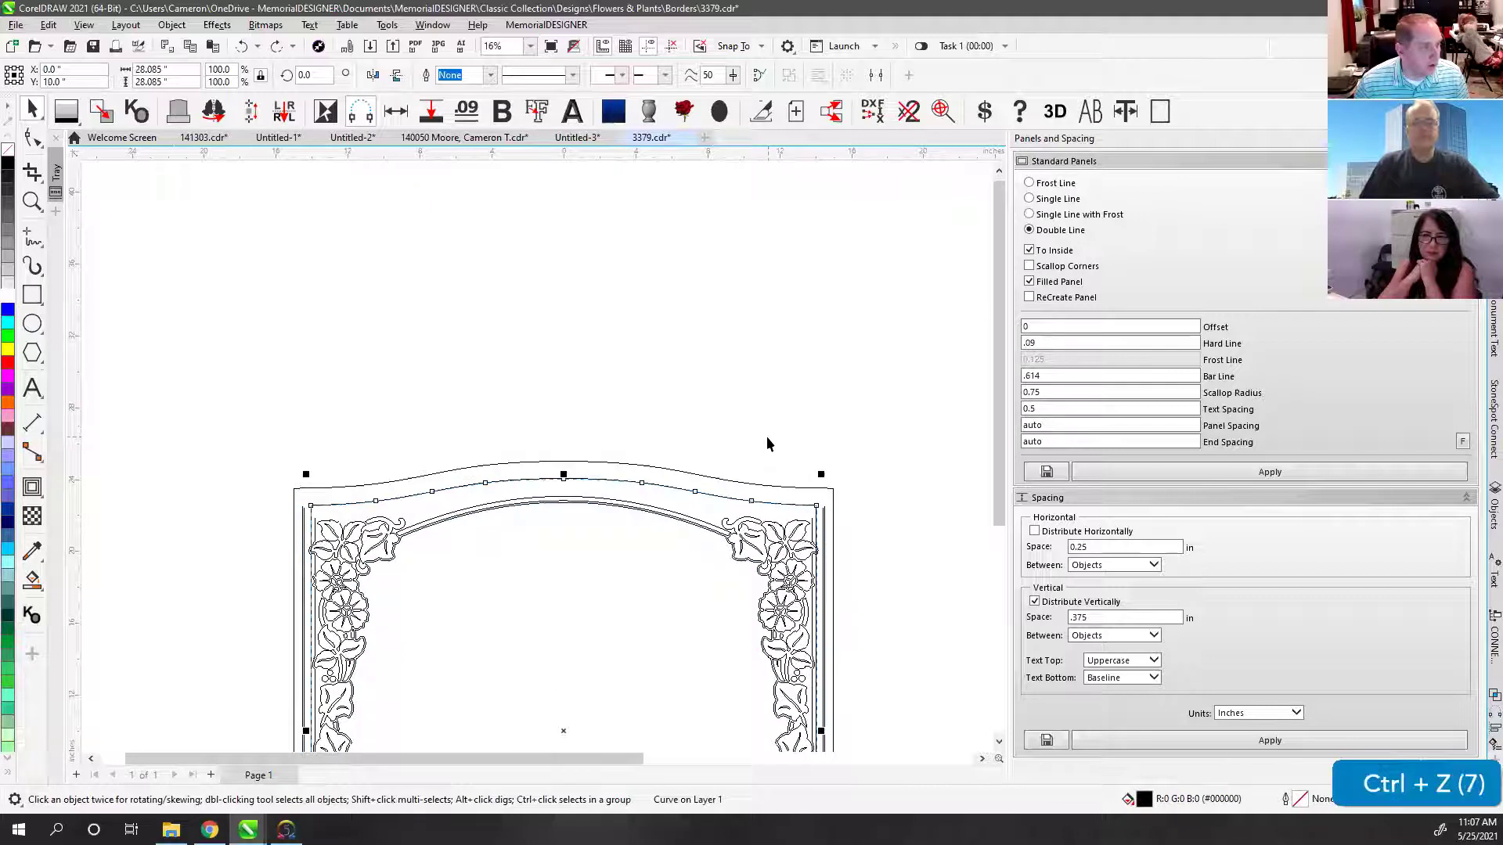
key("ctrl+shift+z")
key("ctrl+shift+z")
key("ctrl+shift+z")
key("ctrl+shift+z")
key("ctrl+shift+z")
key("ctrl+shift+z")
key("ctrl+shift+z")
key("ctrl+shift+z")
key("ctrl+shift+z")
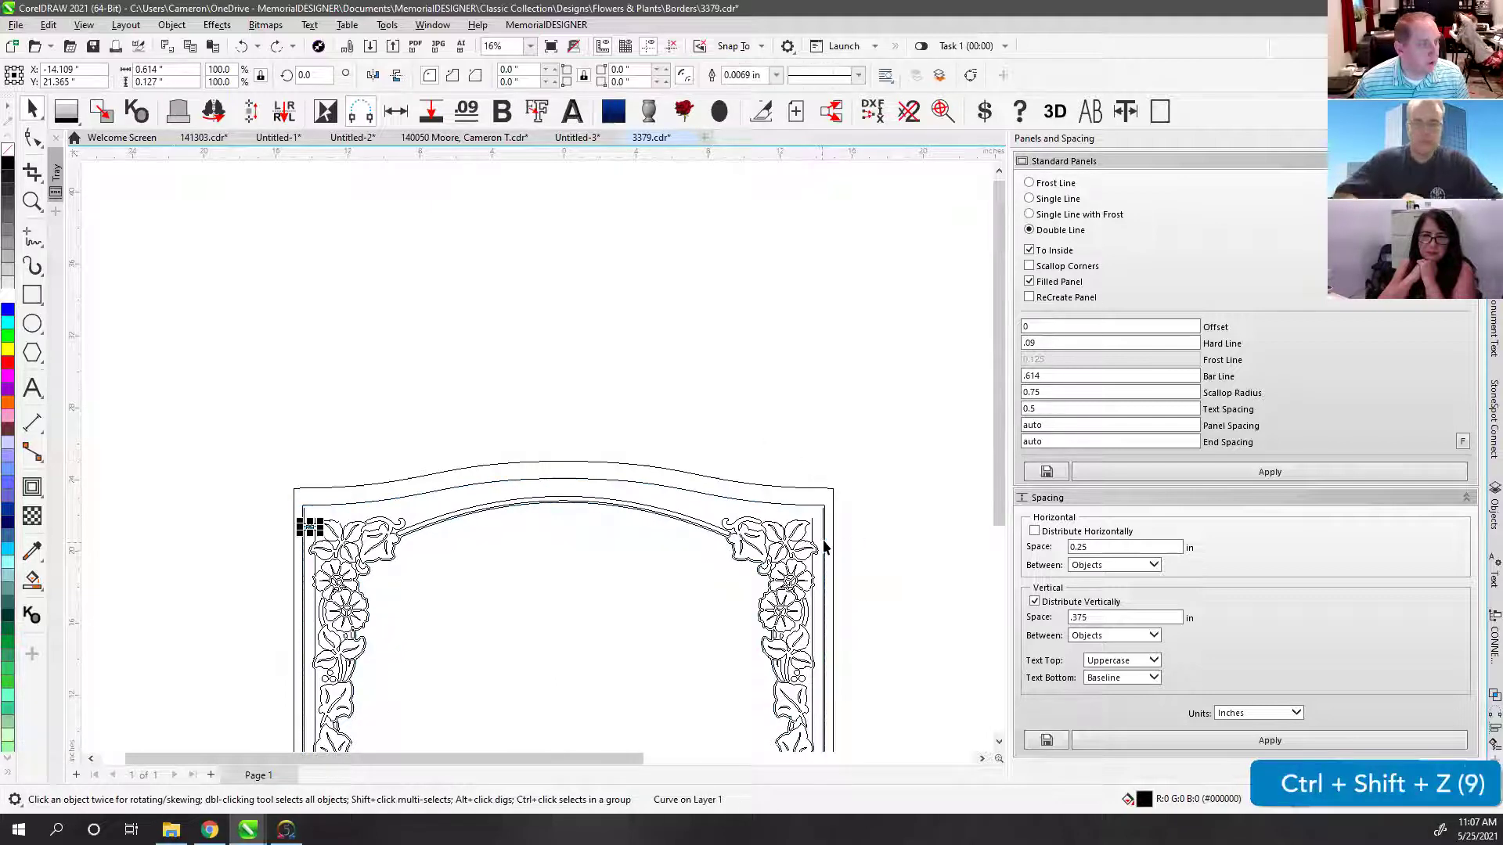
key("ctrl+z")
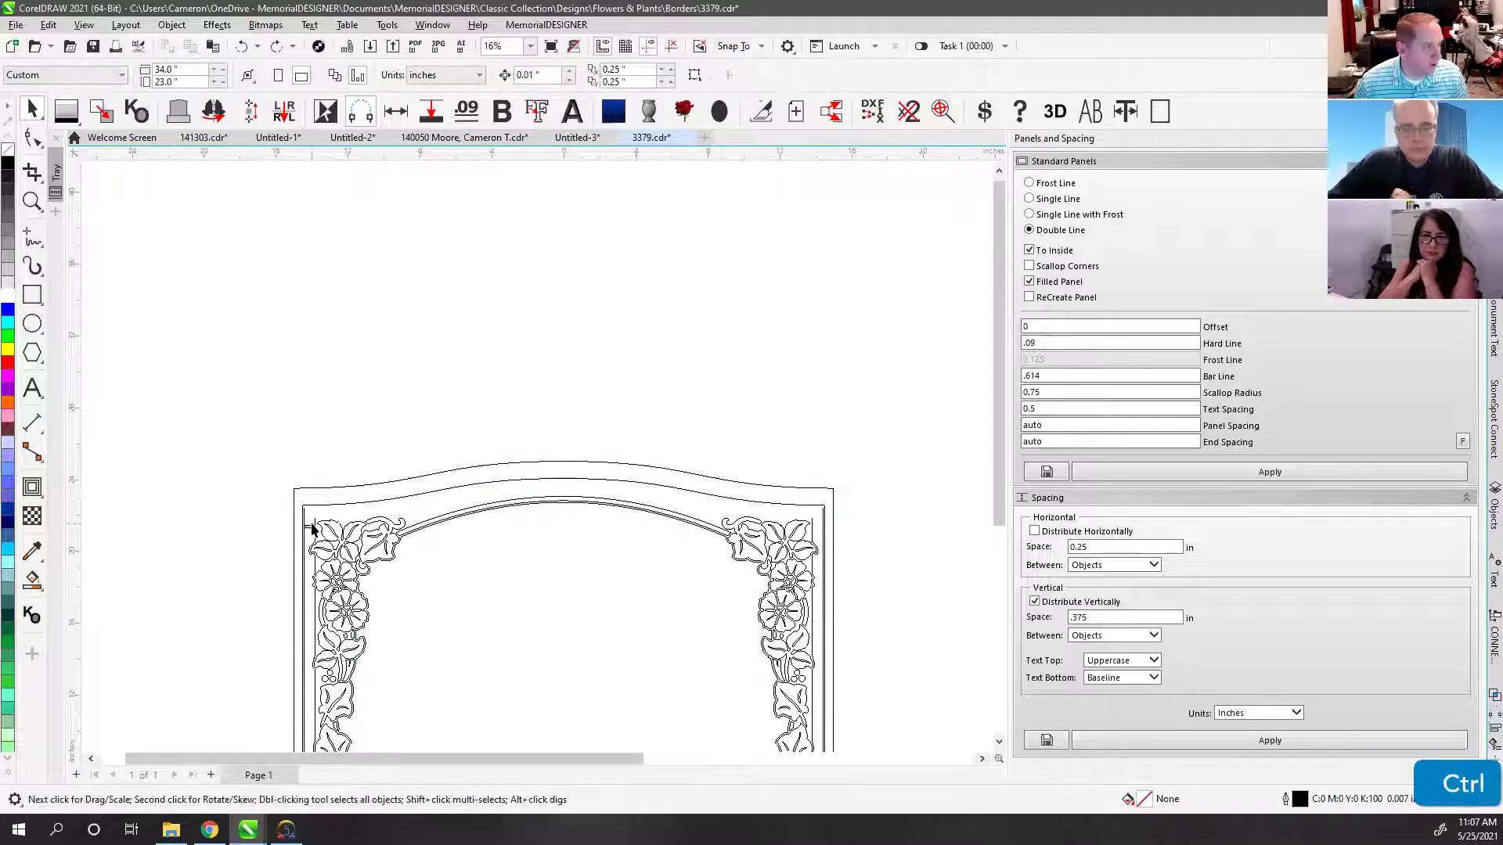
left_click(312, 529)
key("Delete")
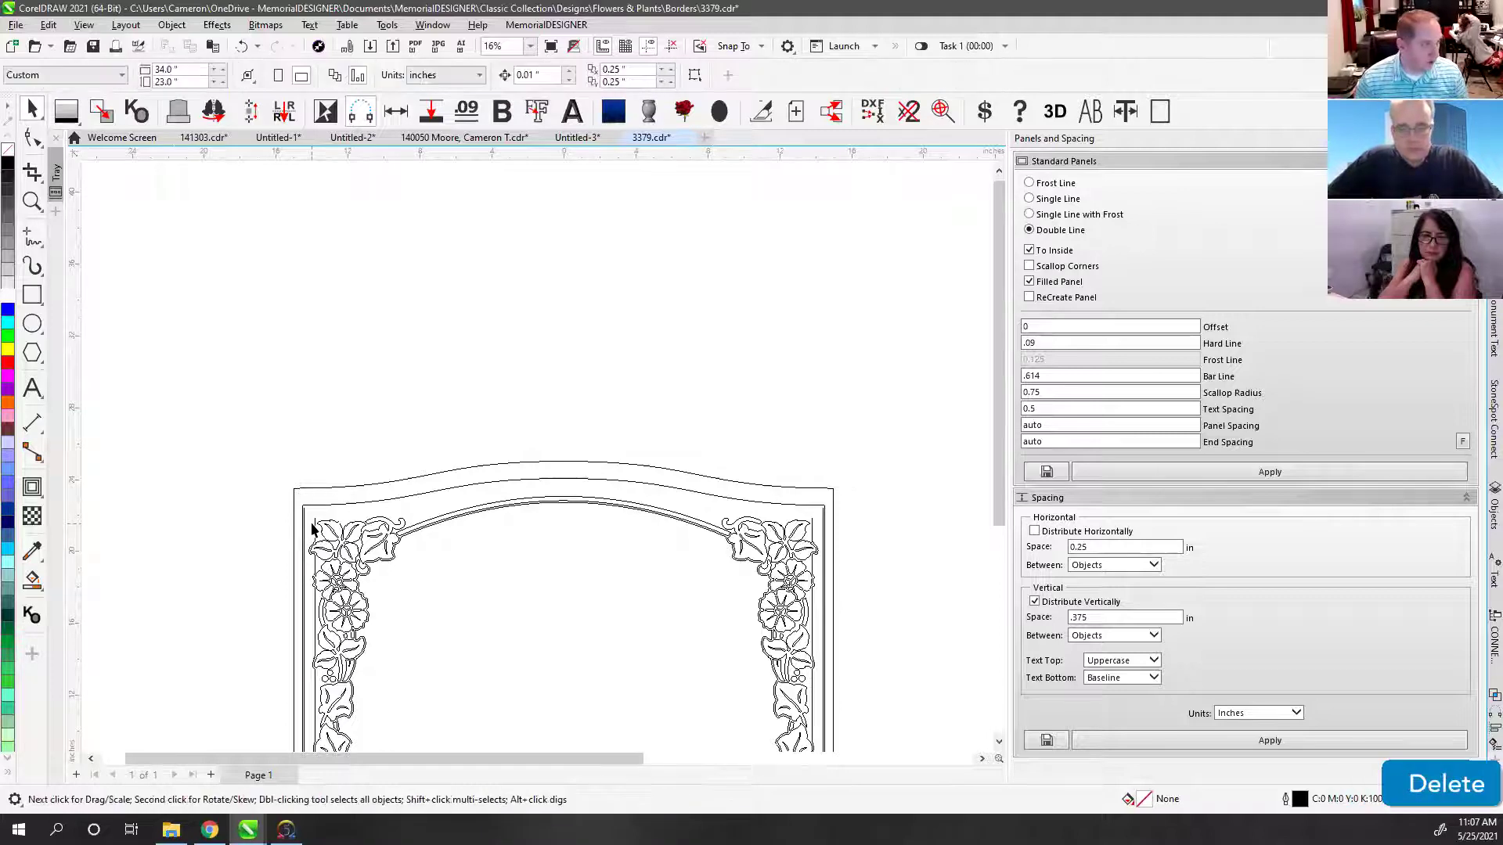
scroll(452, 524, "up", 3)
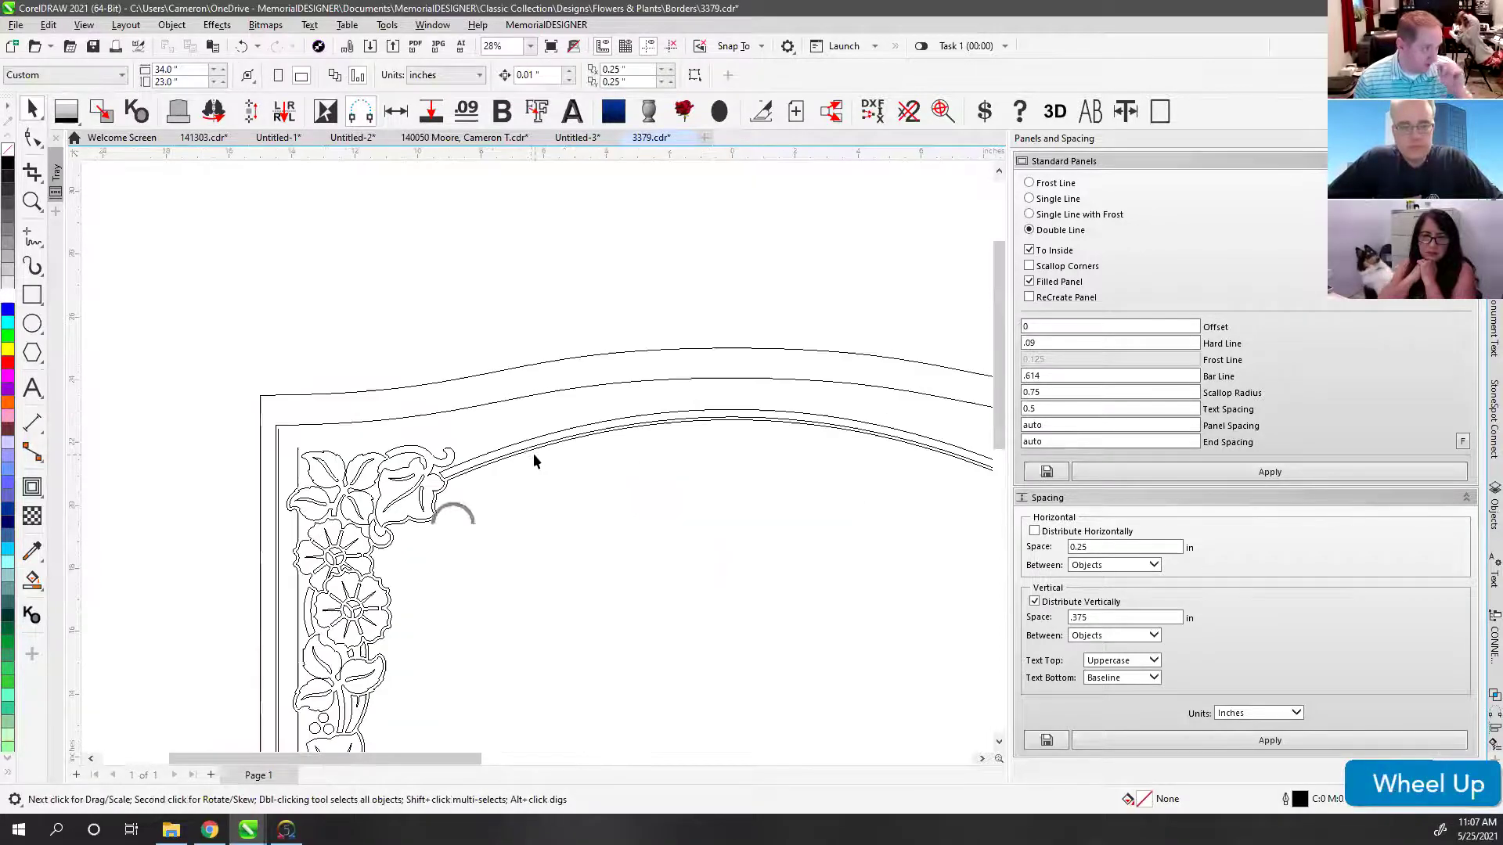
Step: Select the nodes along the top border curve and copy the curve
left_click(504, 396)
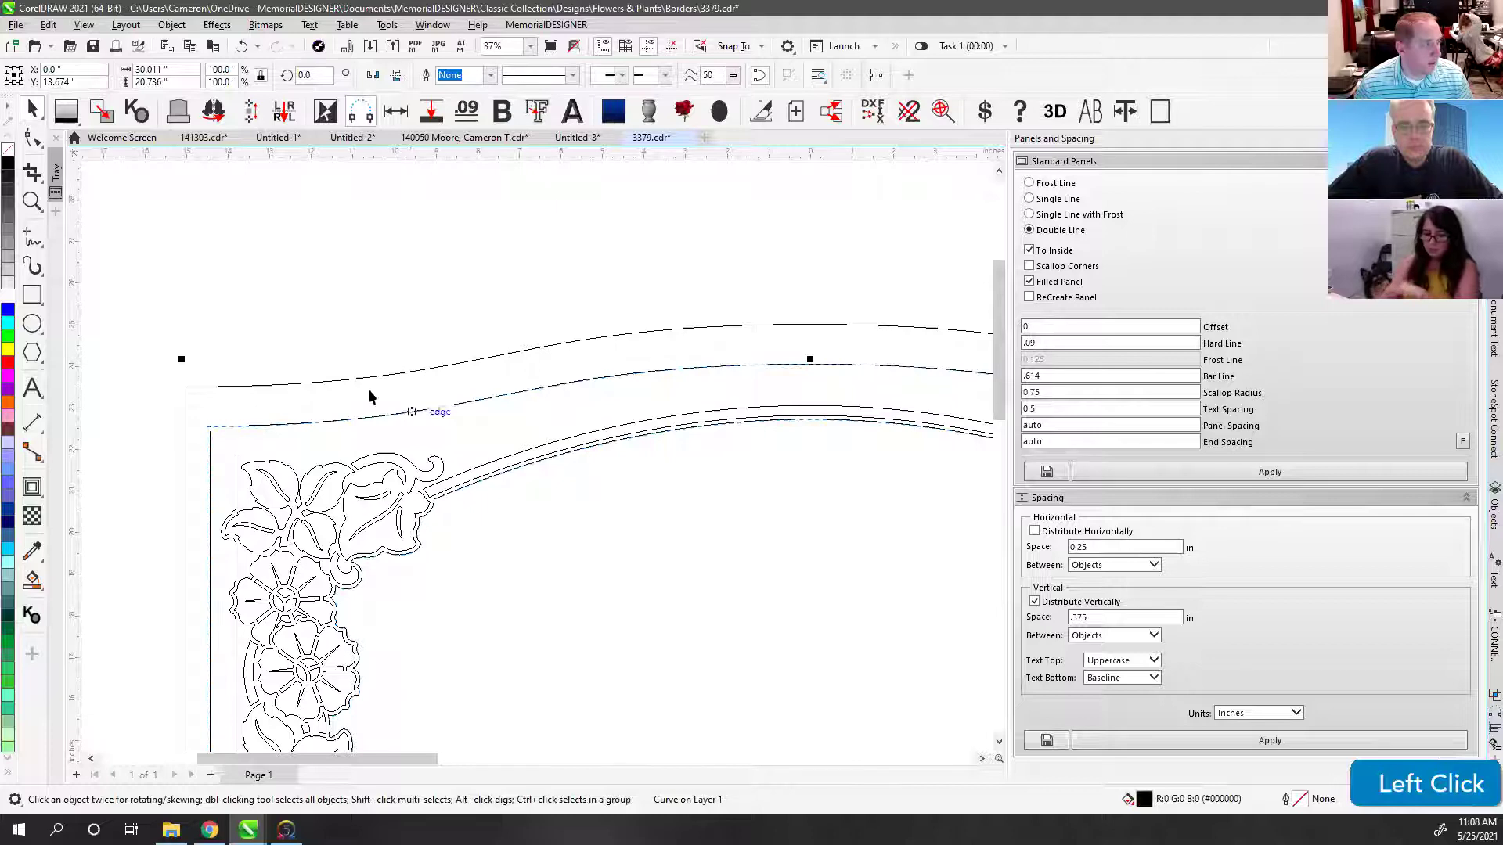
left_click(32, 138)
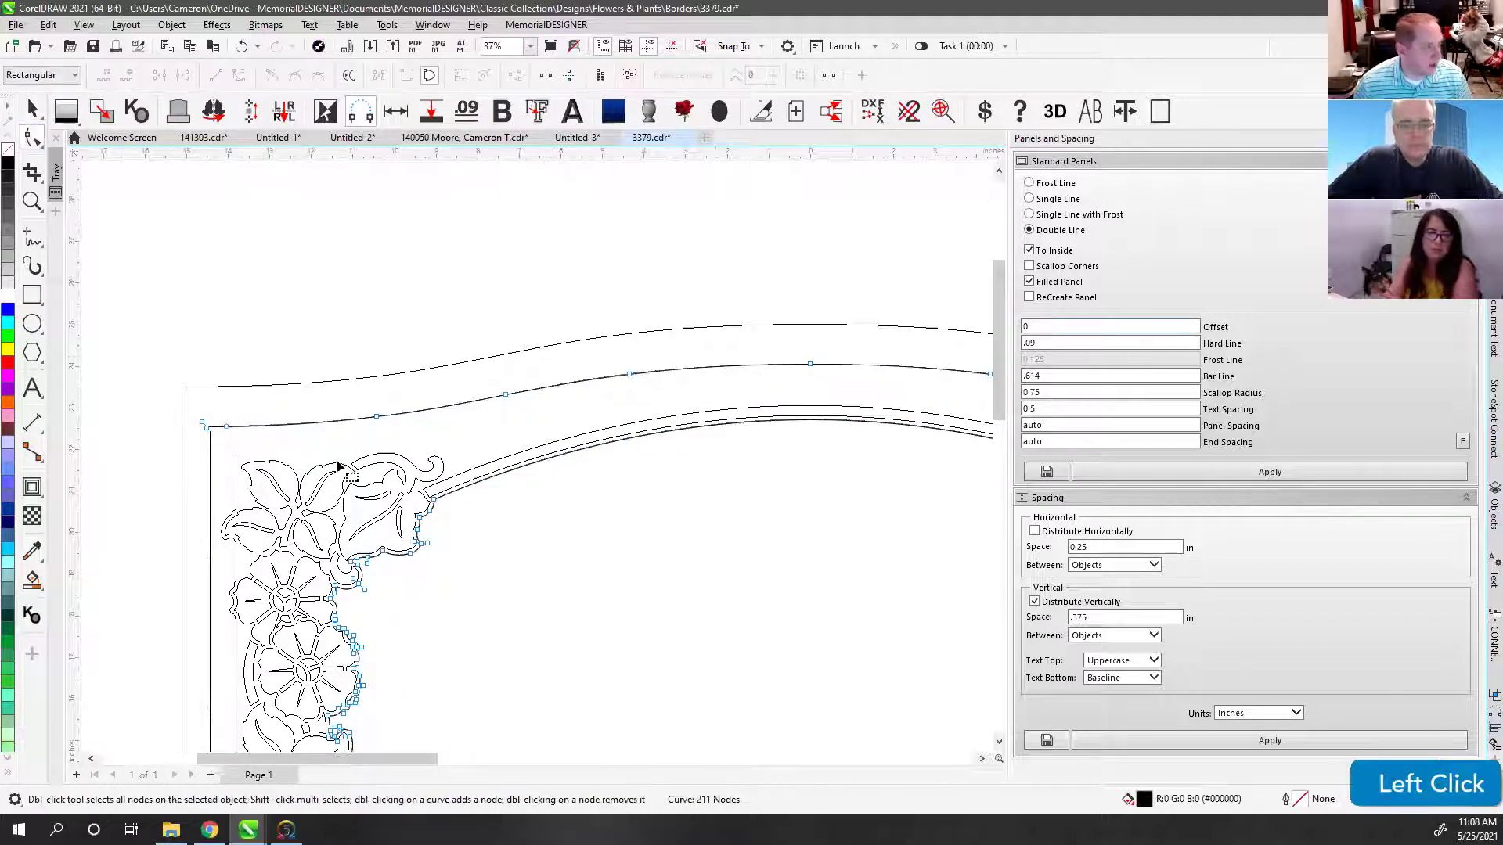
scroll(537, 461, "up", 4)
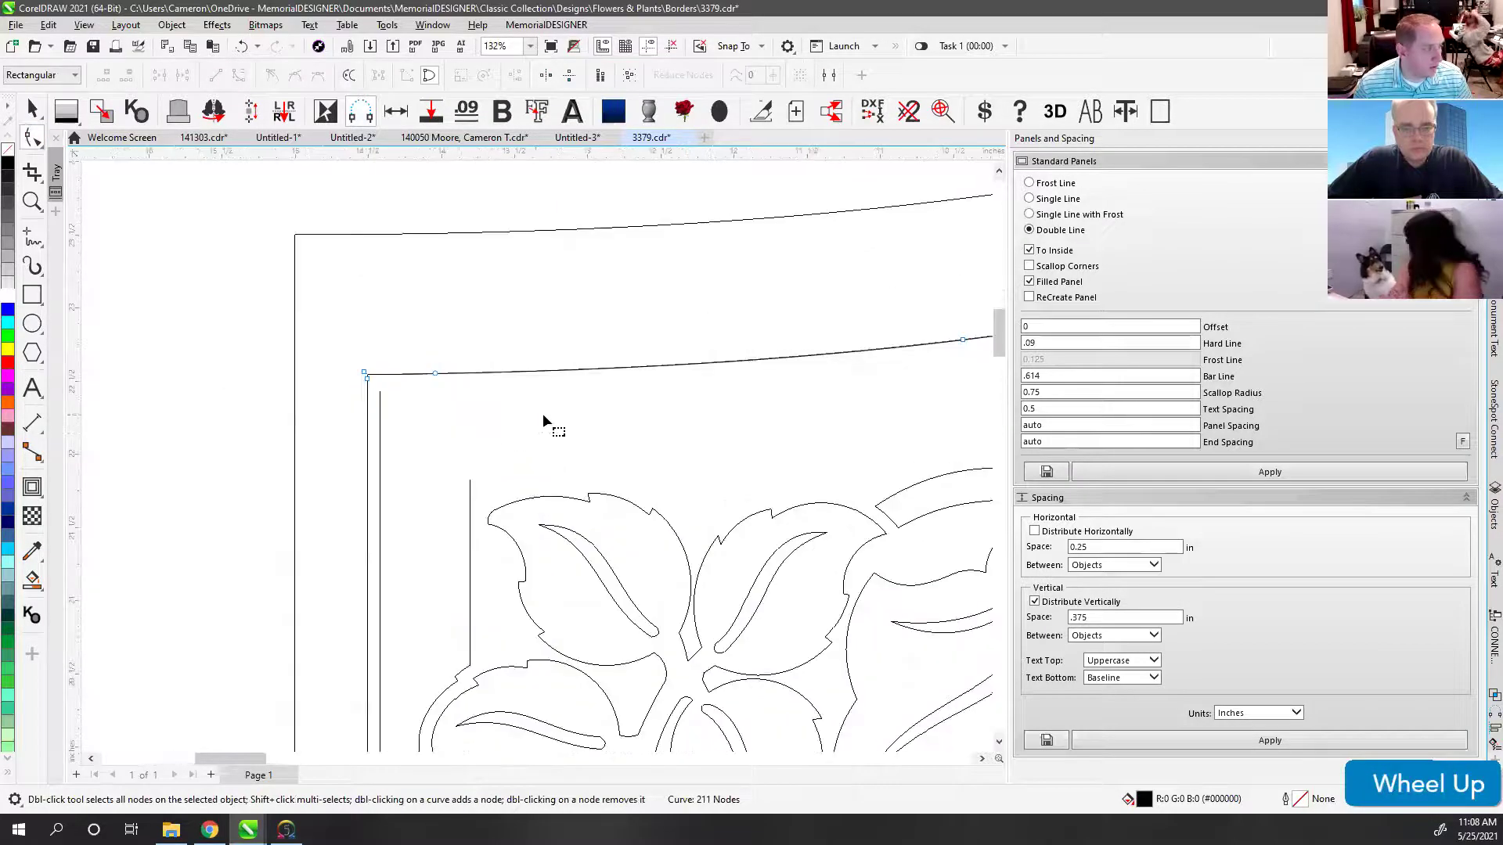
scroll(537, 461, "down", 5)
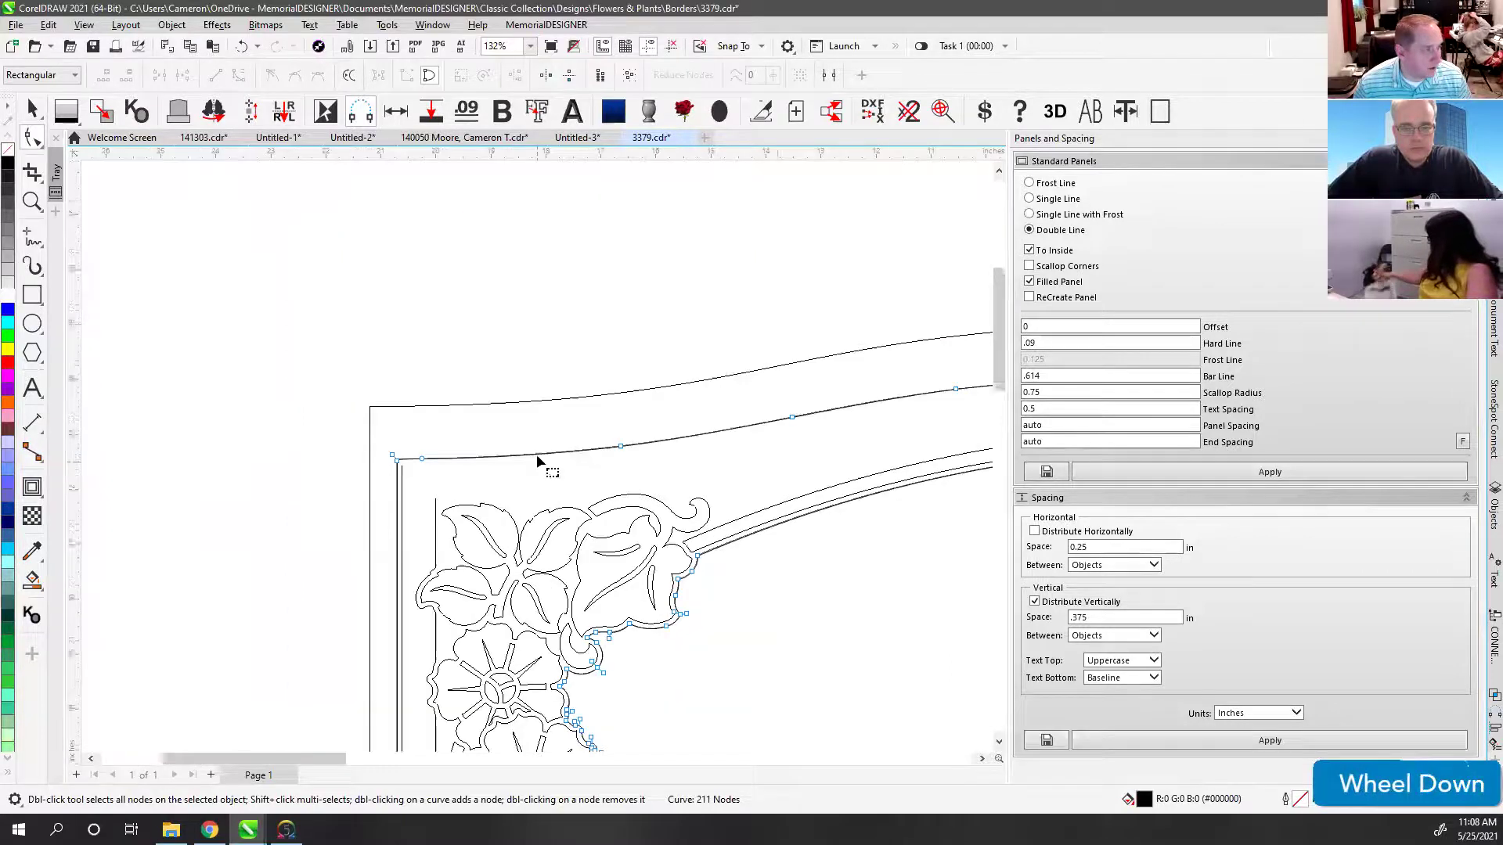
scroll(536, 460, "down", 2)
left_click_drag(388, 409, 920, 467)
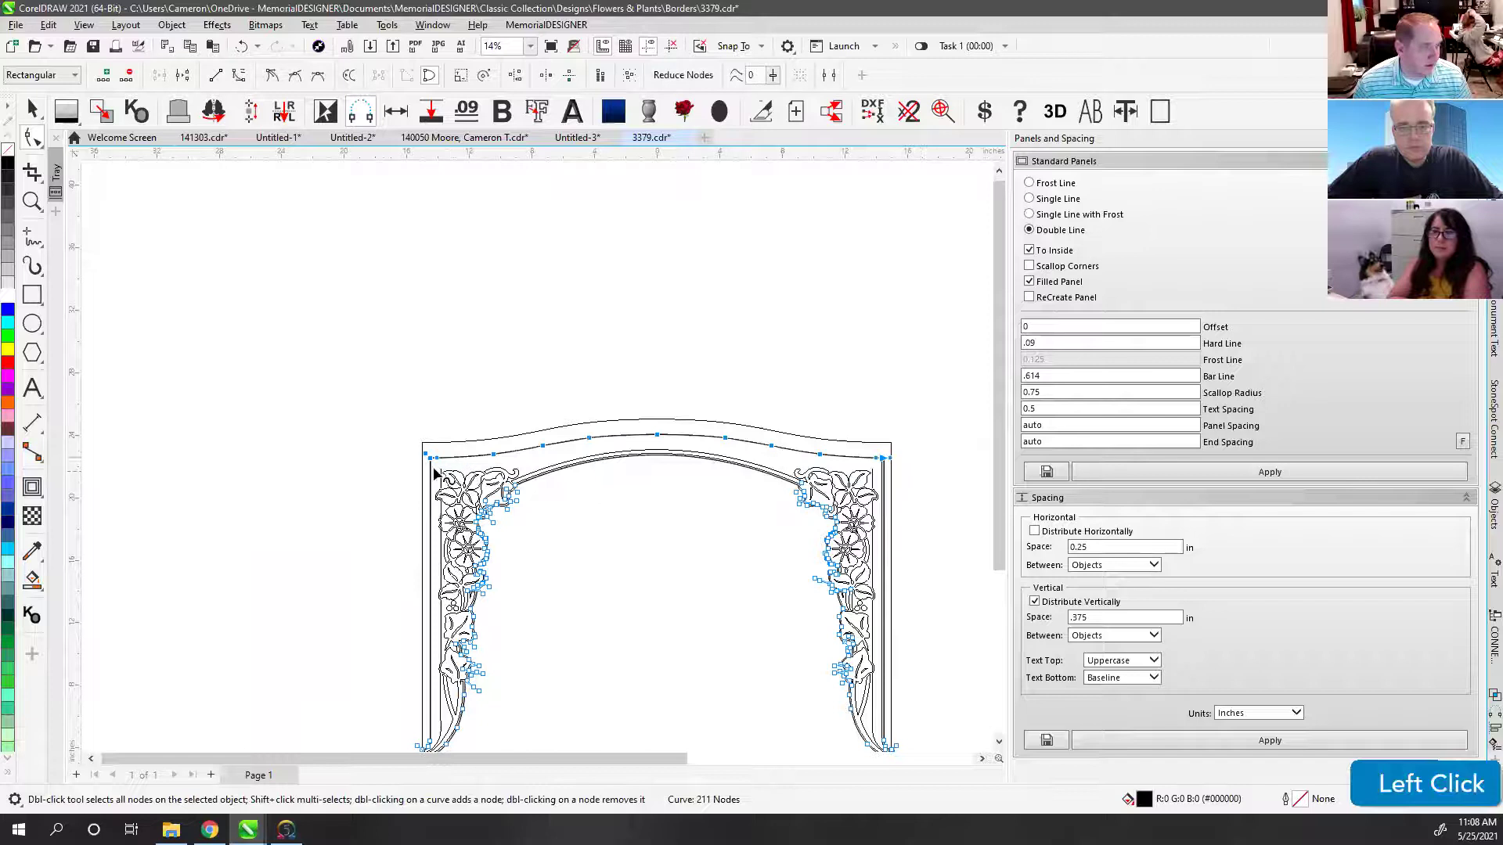
key("ctrl+c")
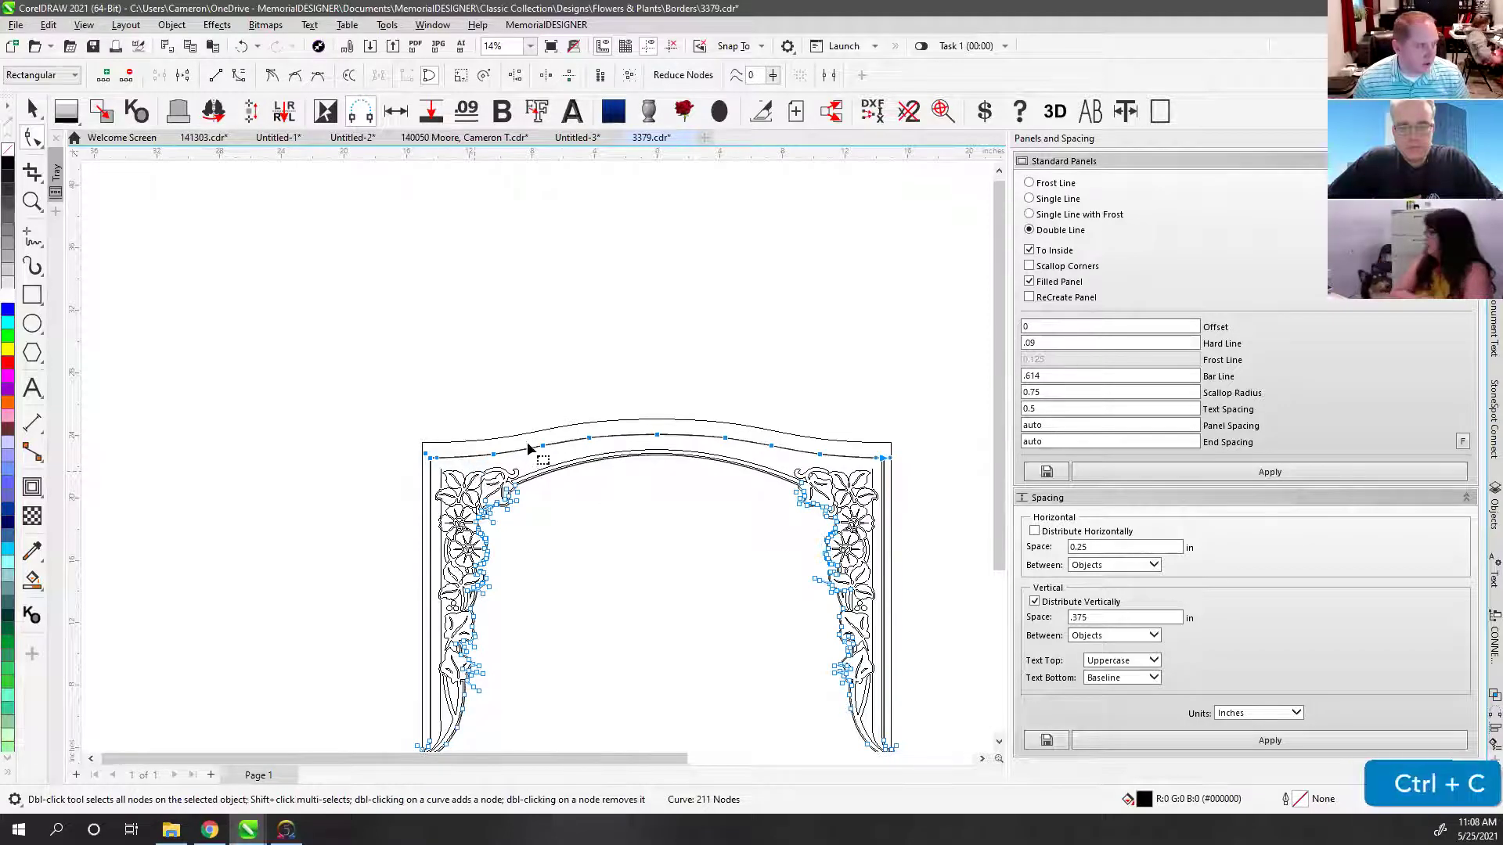
Step: Paste the copy and drag it just below the original top border curve
left_click(32, 110)
scroll(532, 458, "up", 5)
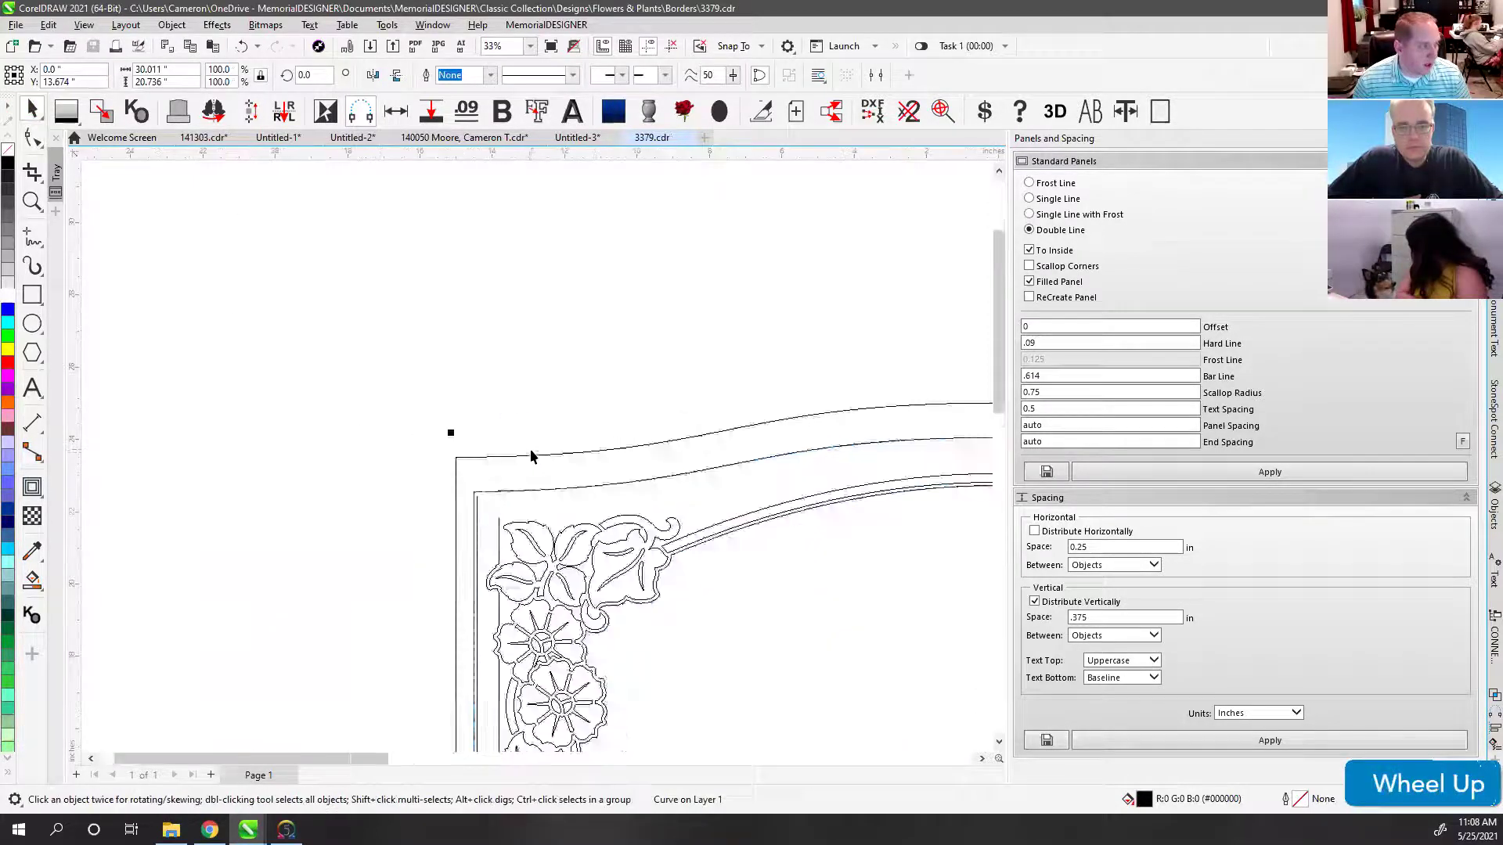
key("ctrl+v")
scroll(536, 459, "up", 1)
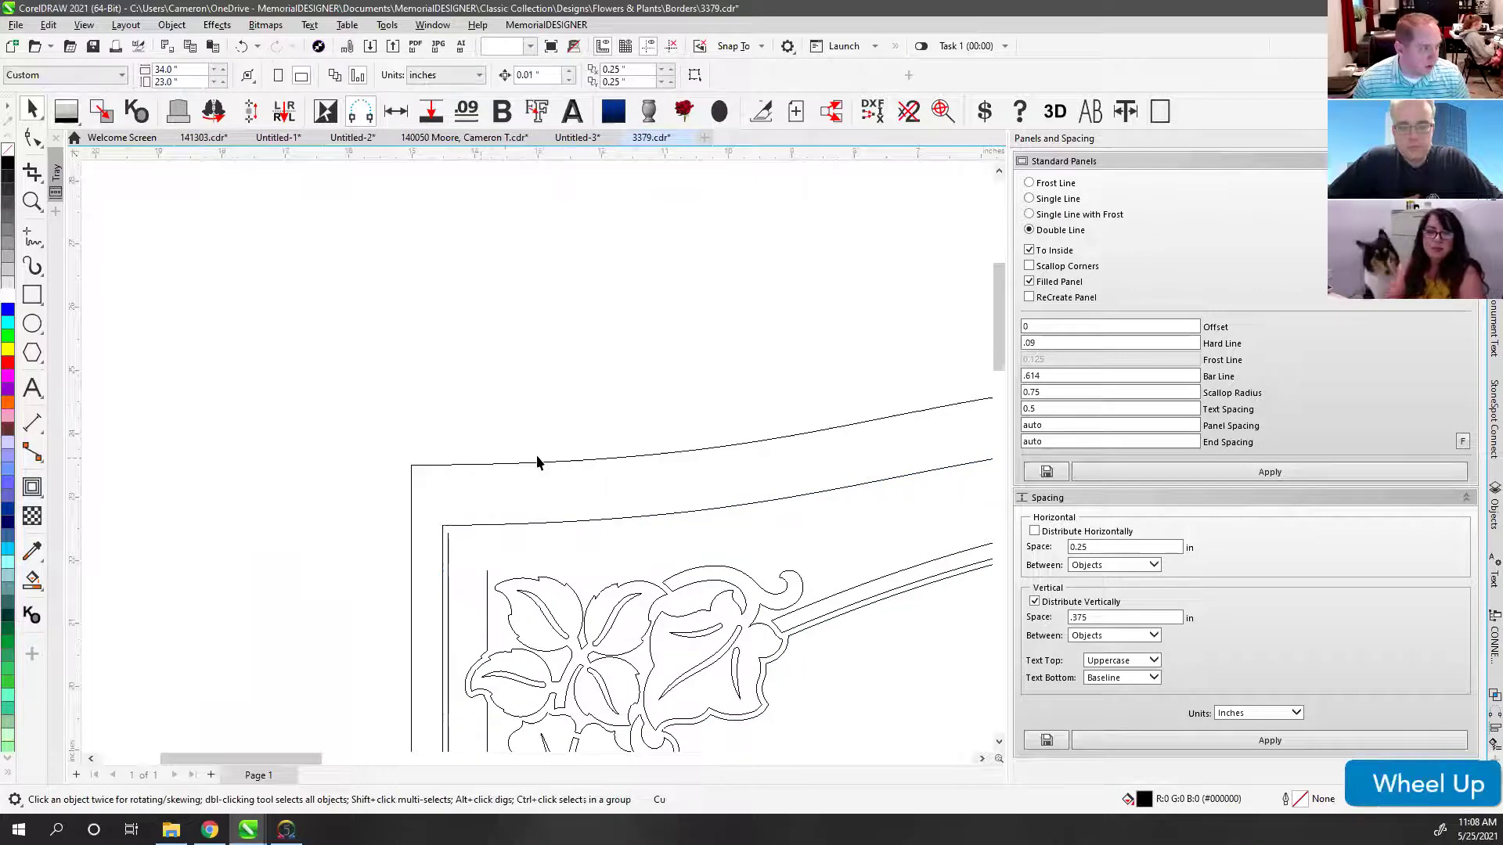
left_click(529, 449)
scroll(532, 453, "up", 6)
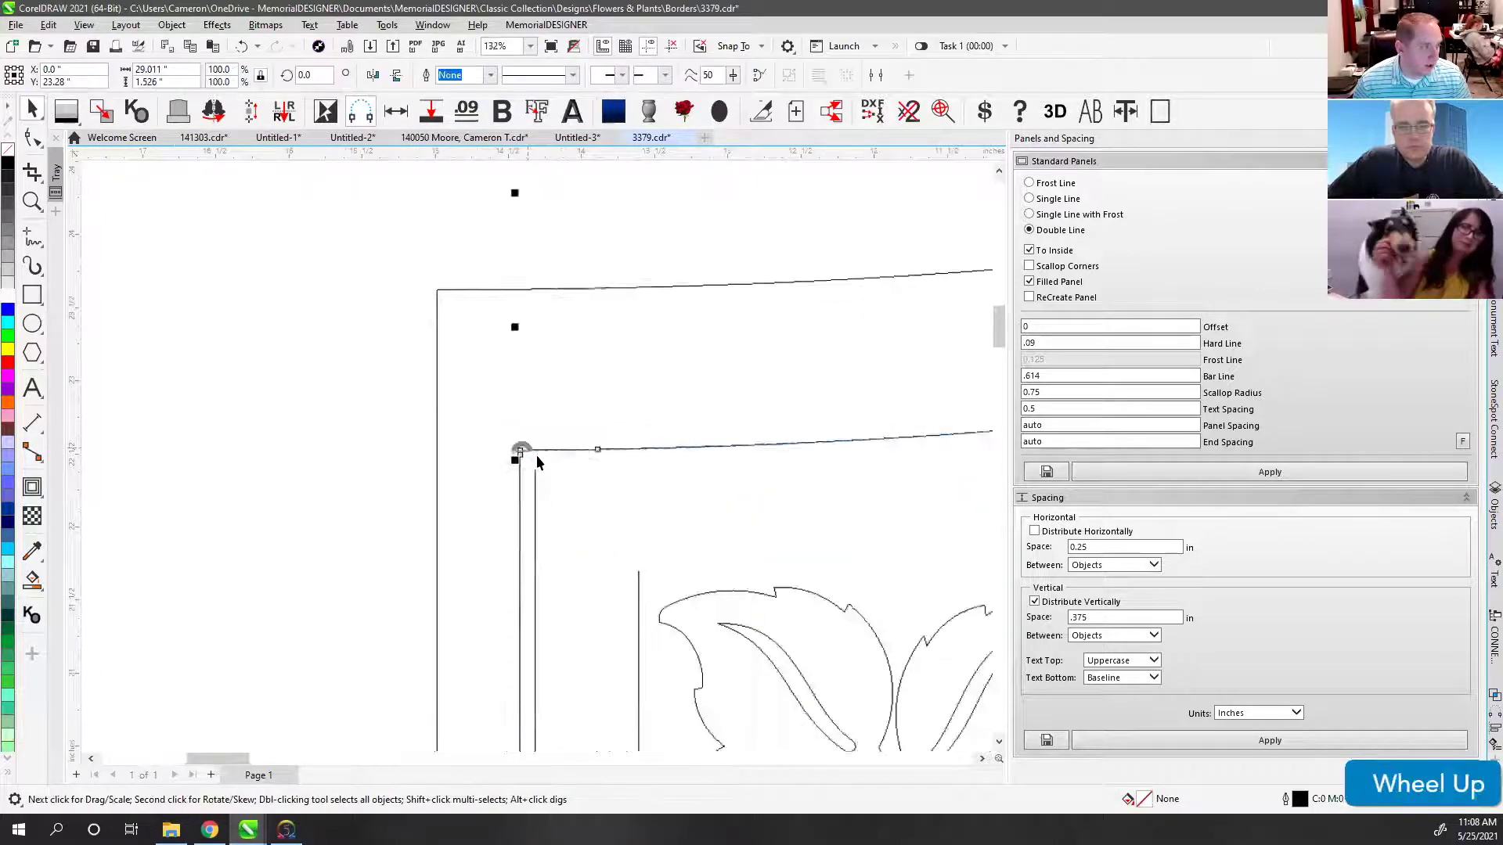
left_click_drag(537, 447, 537, 489)
scroll(539, 453, "down", 9)
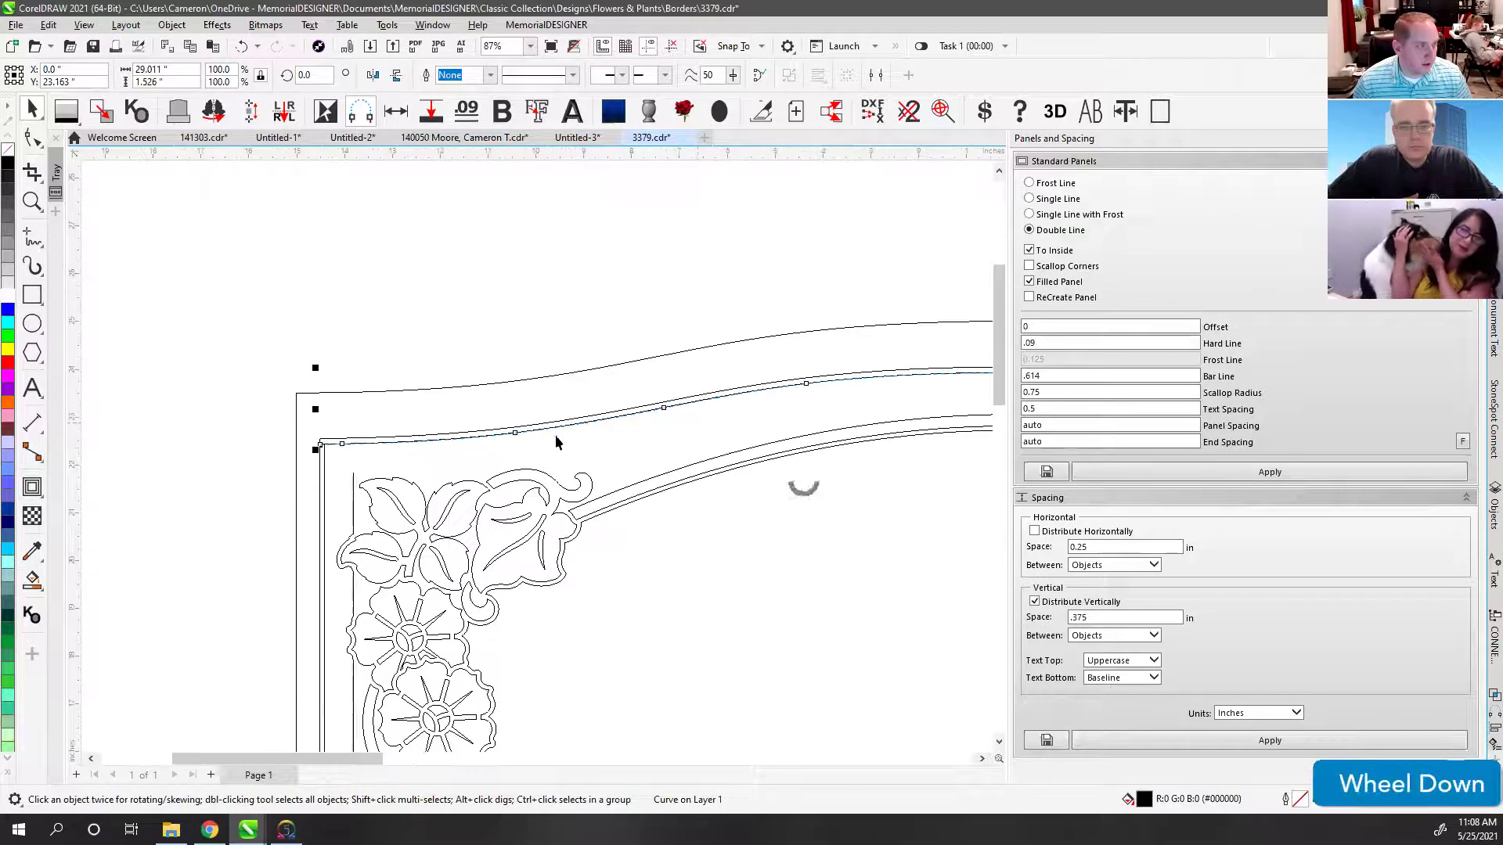
scroll(557, 443, "down", 3)
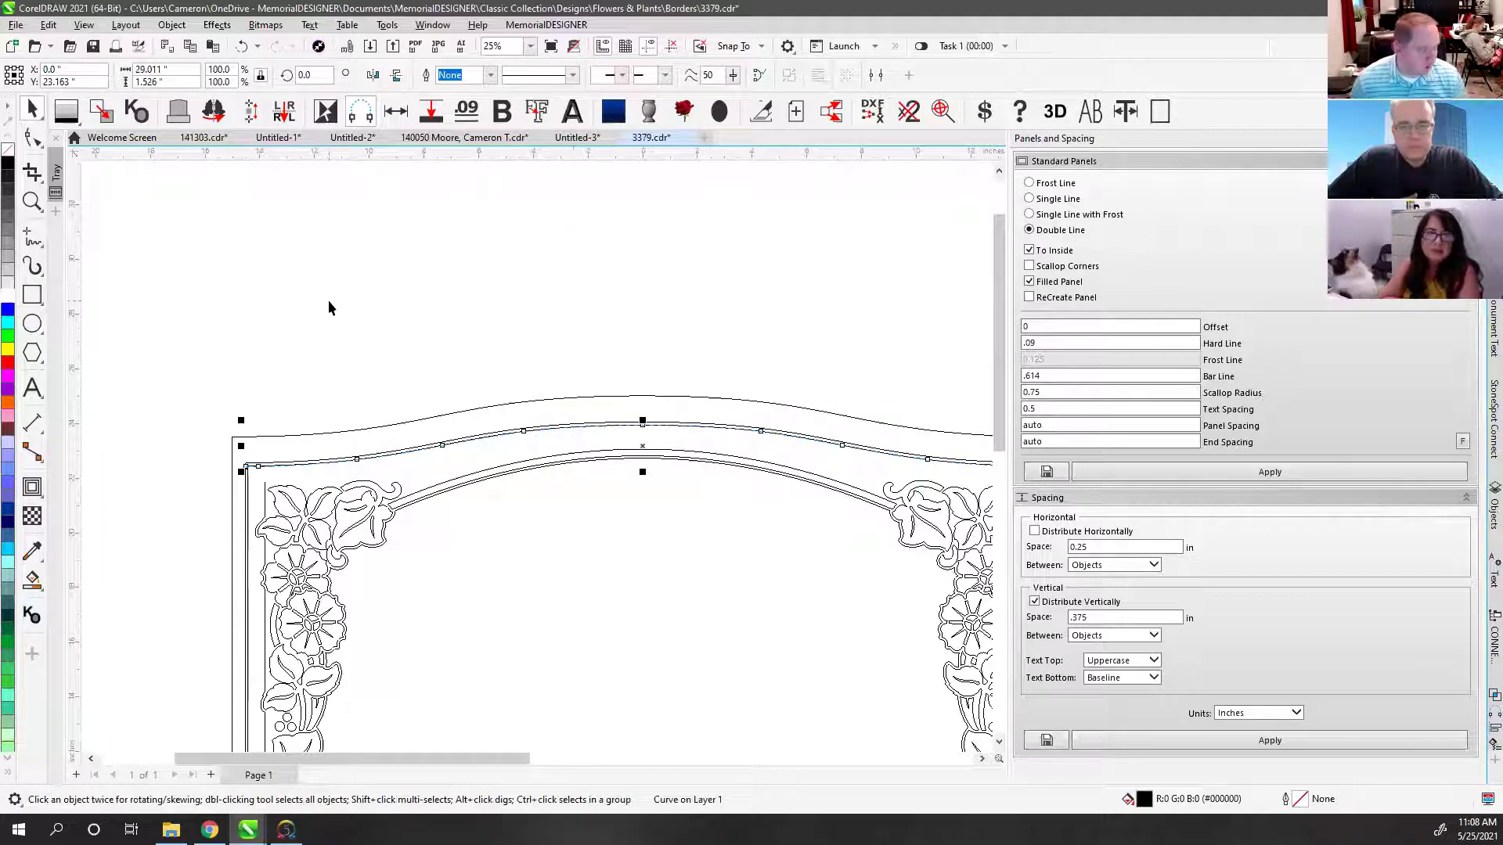
left_click(298, 295)
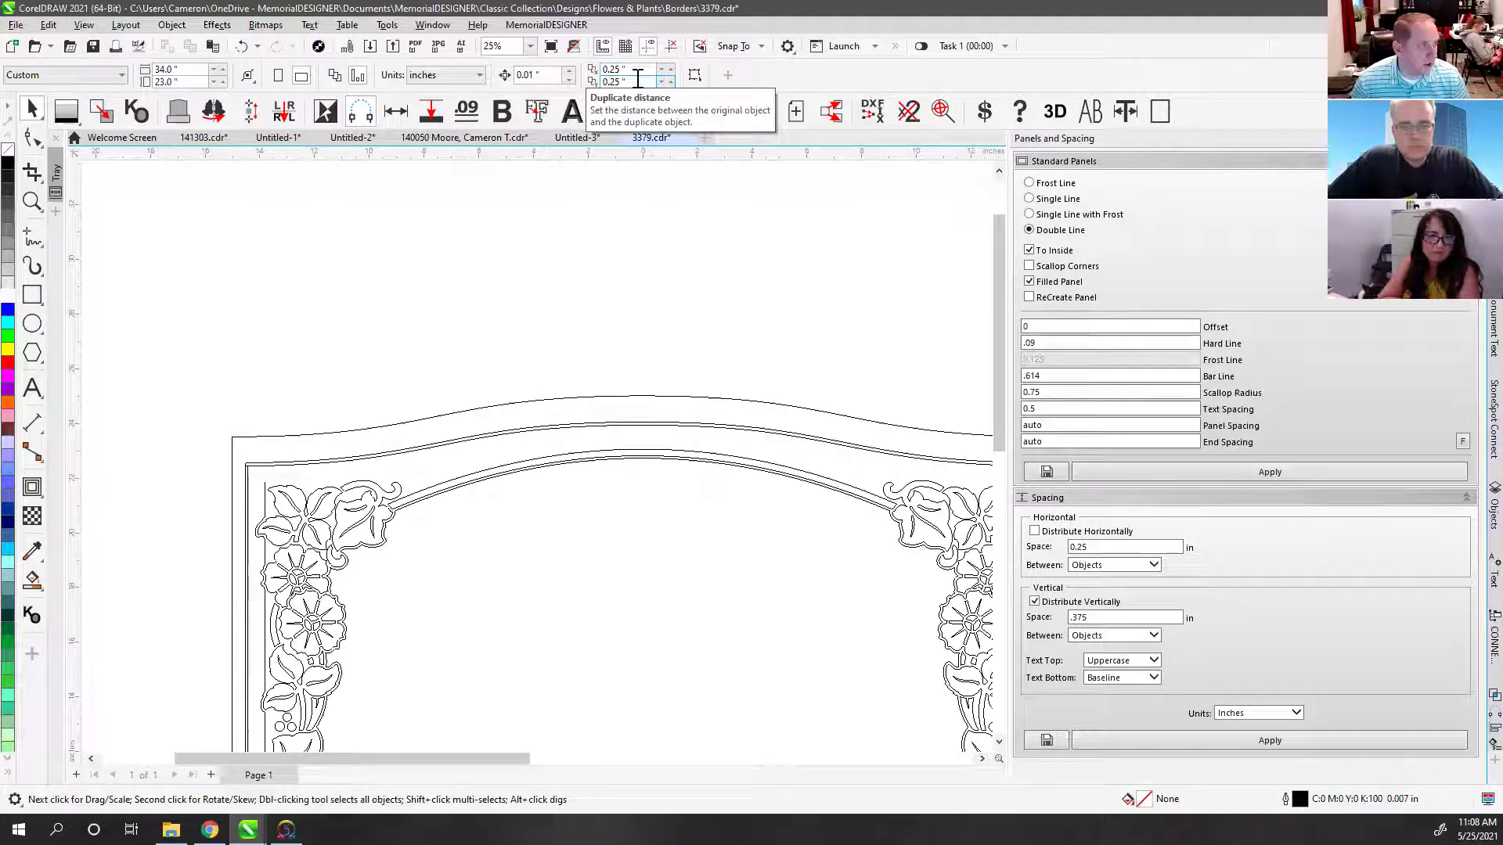
Step: Set the horizontal duplicate offset to 0 with a negative vertical offset, then duplicate the inner line
left_click(618, 280)
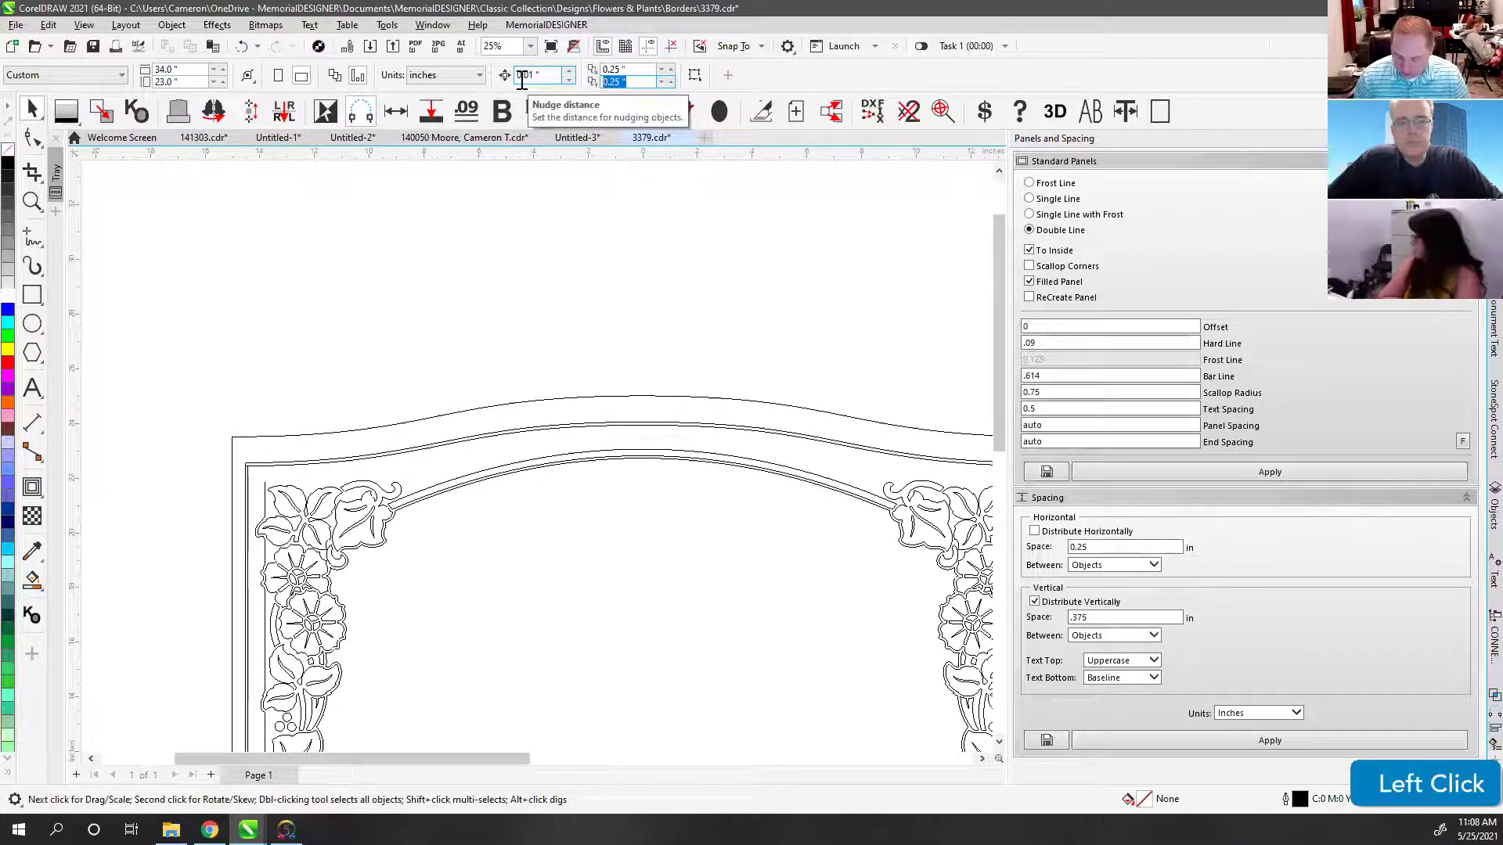
type(".614")
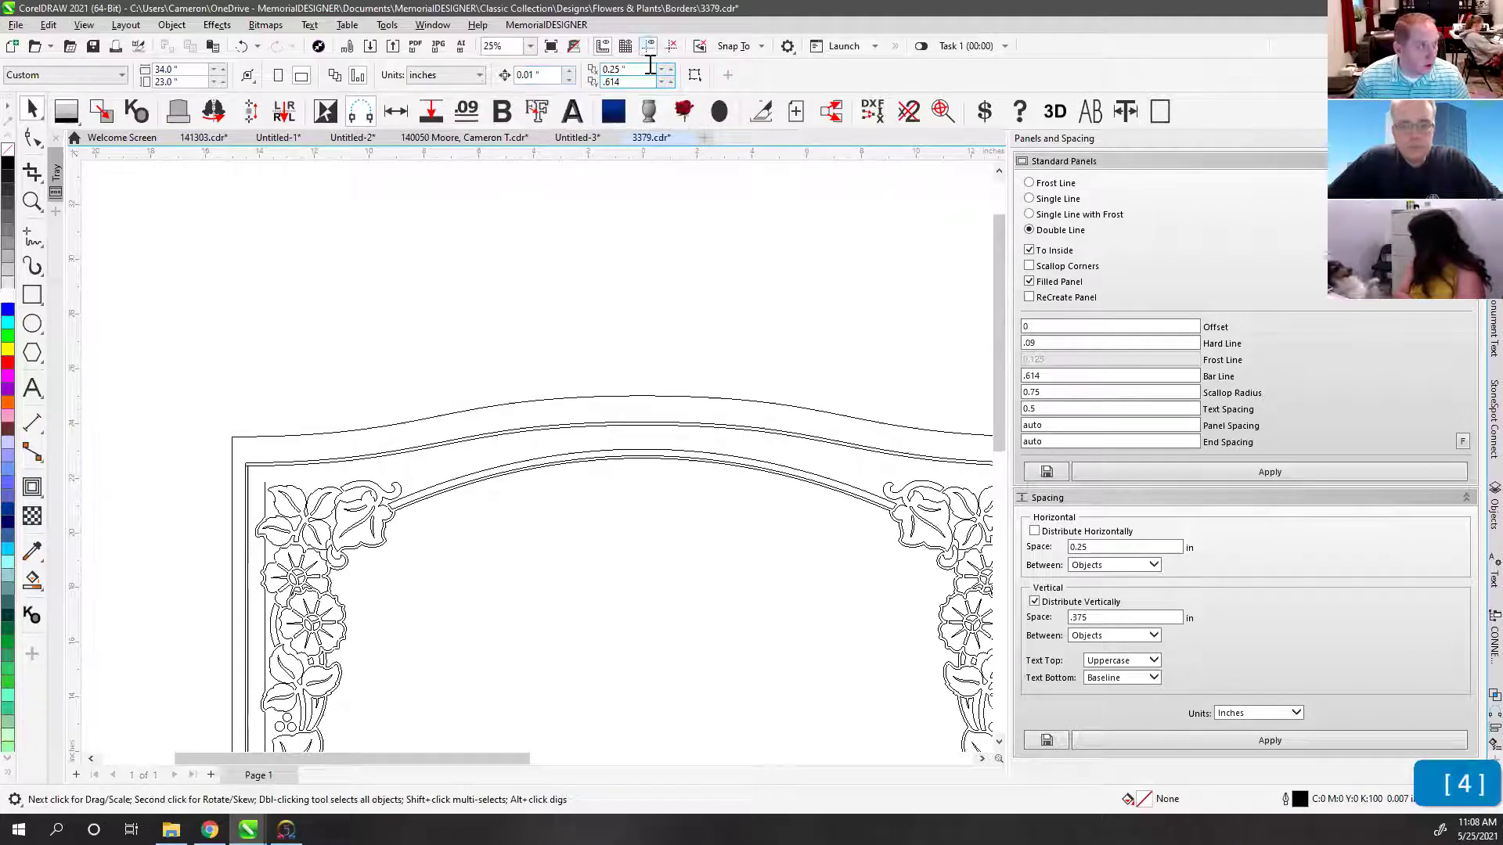
left_click(619, 69)
type("0")
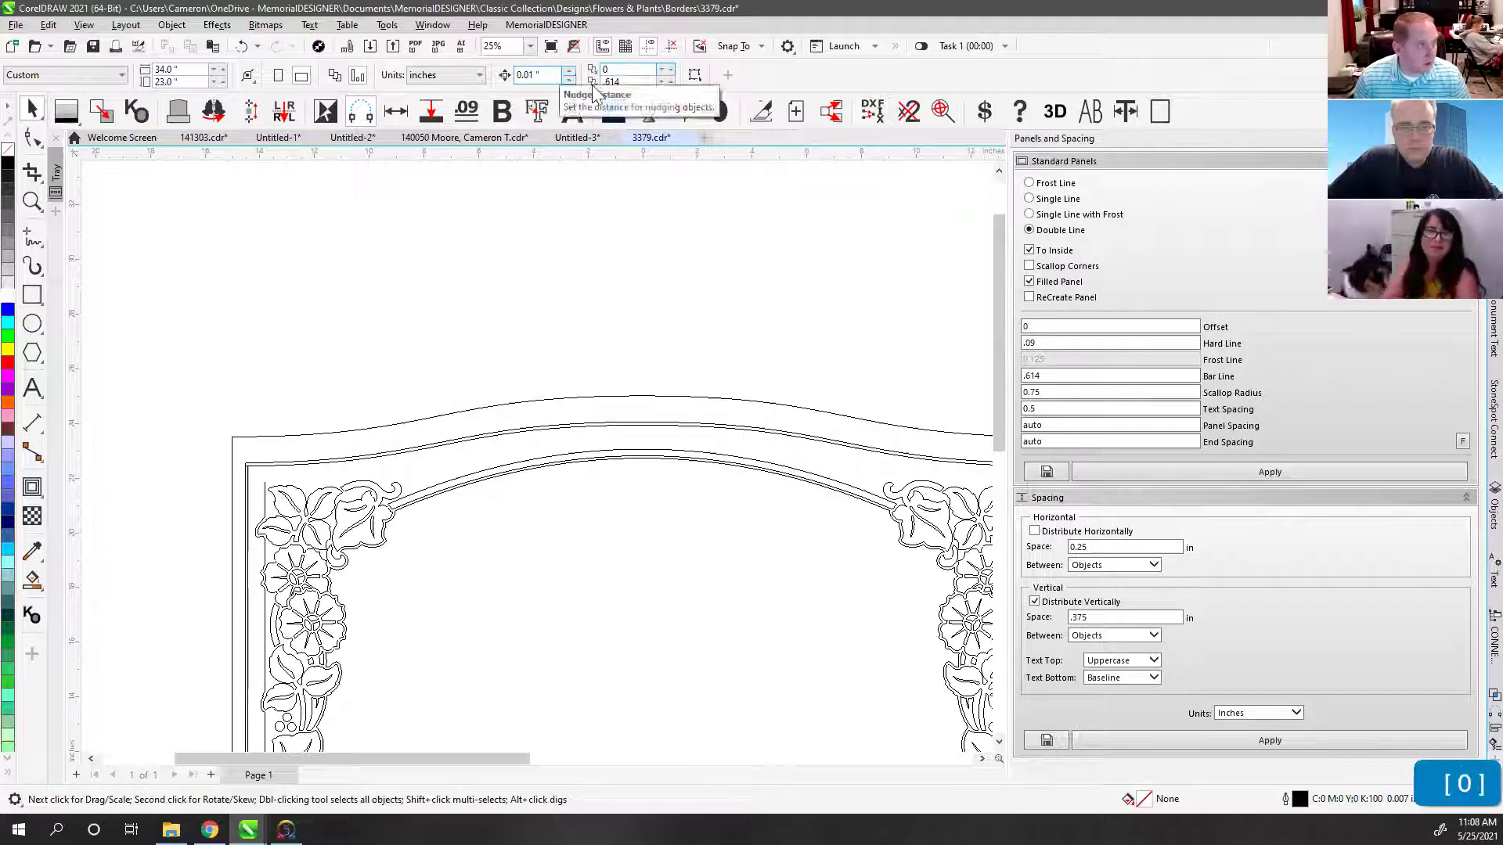
left_click(608, 83)
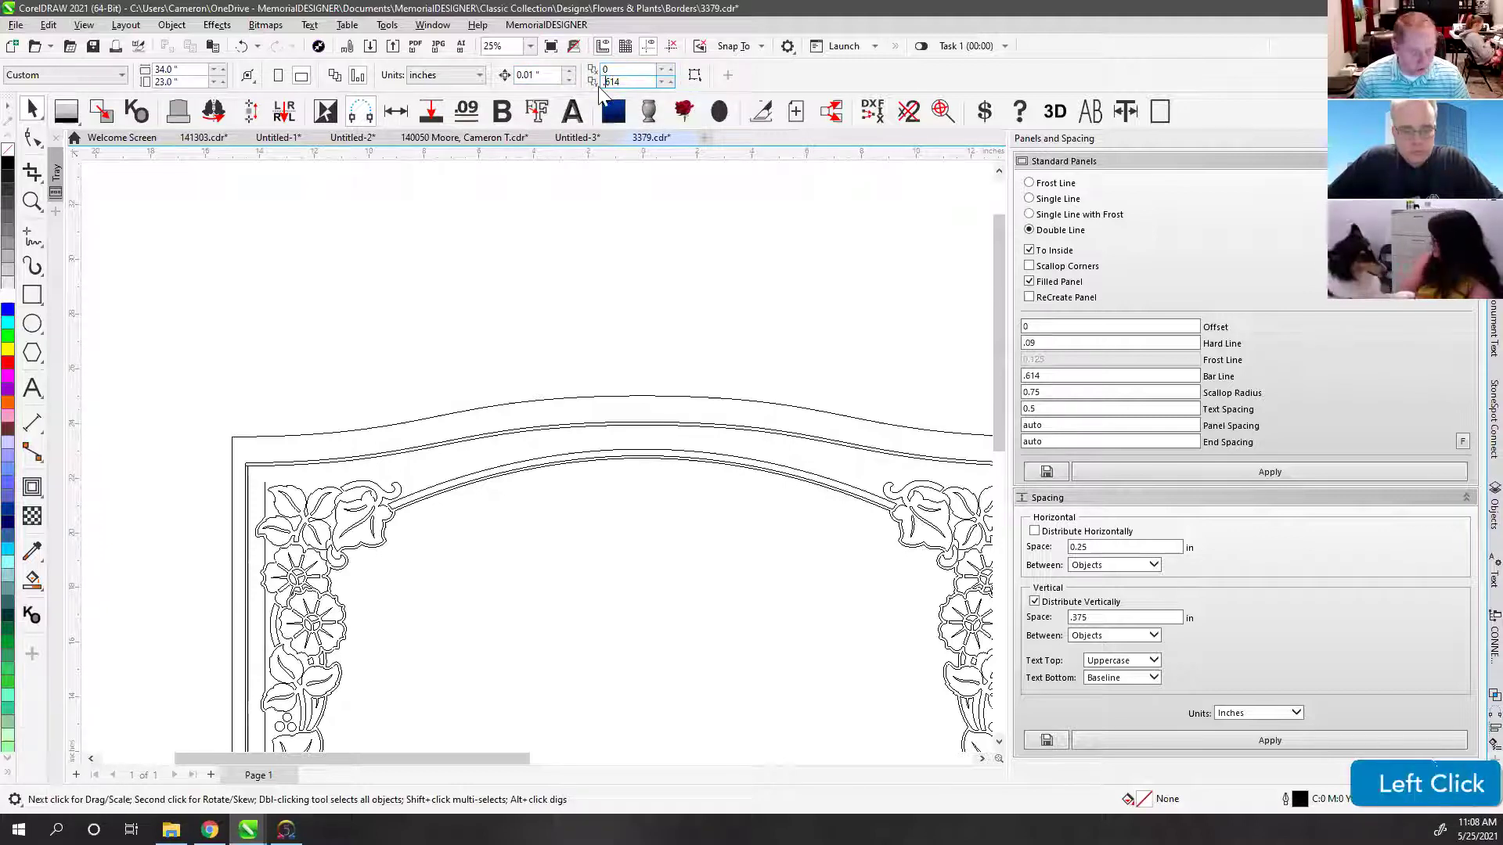
type("-")
key("Return")
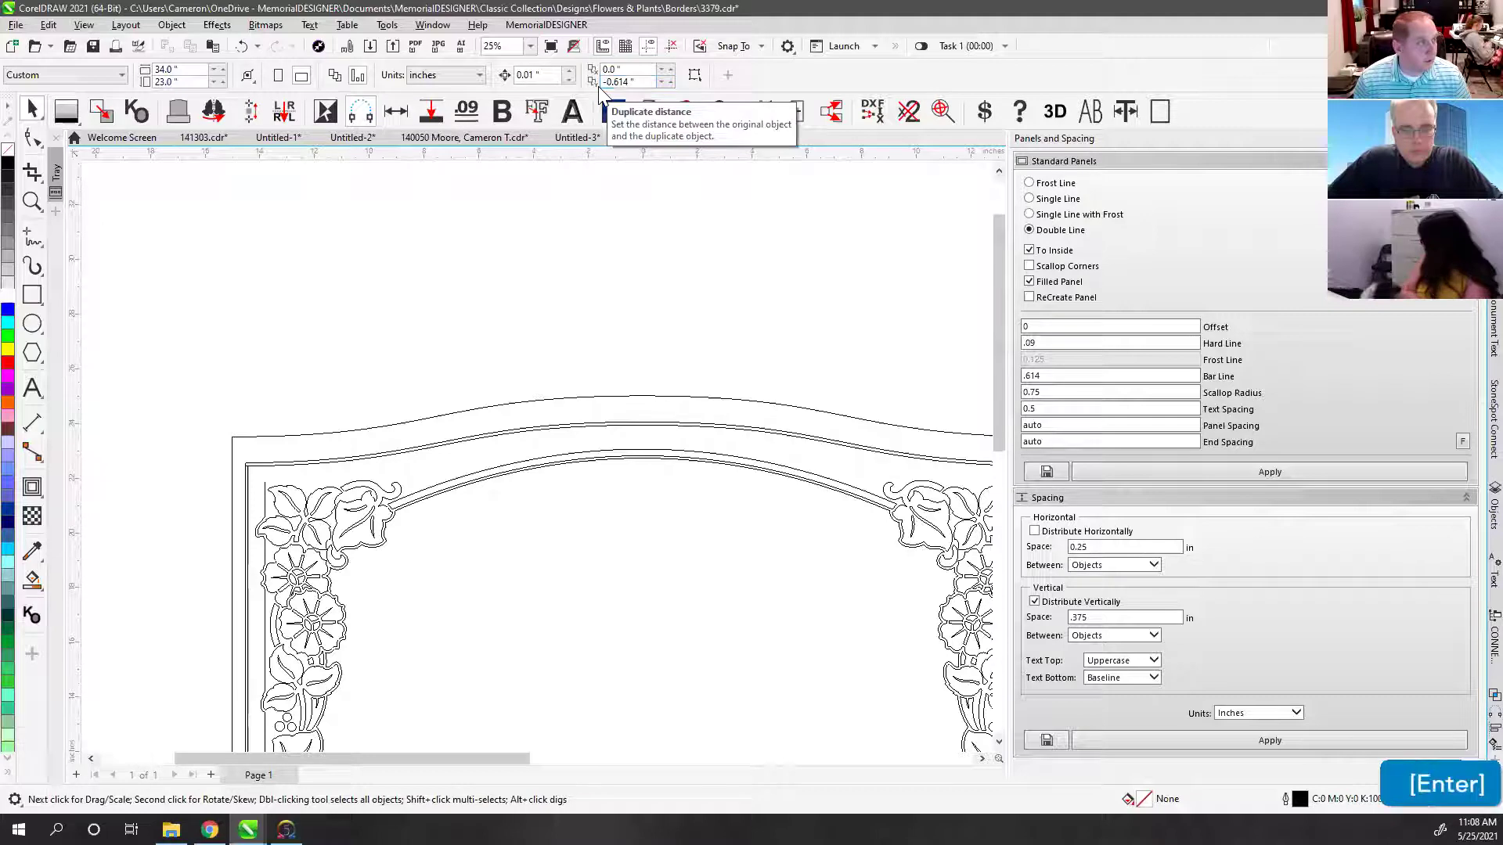
left_click(376, 460)
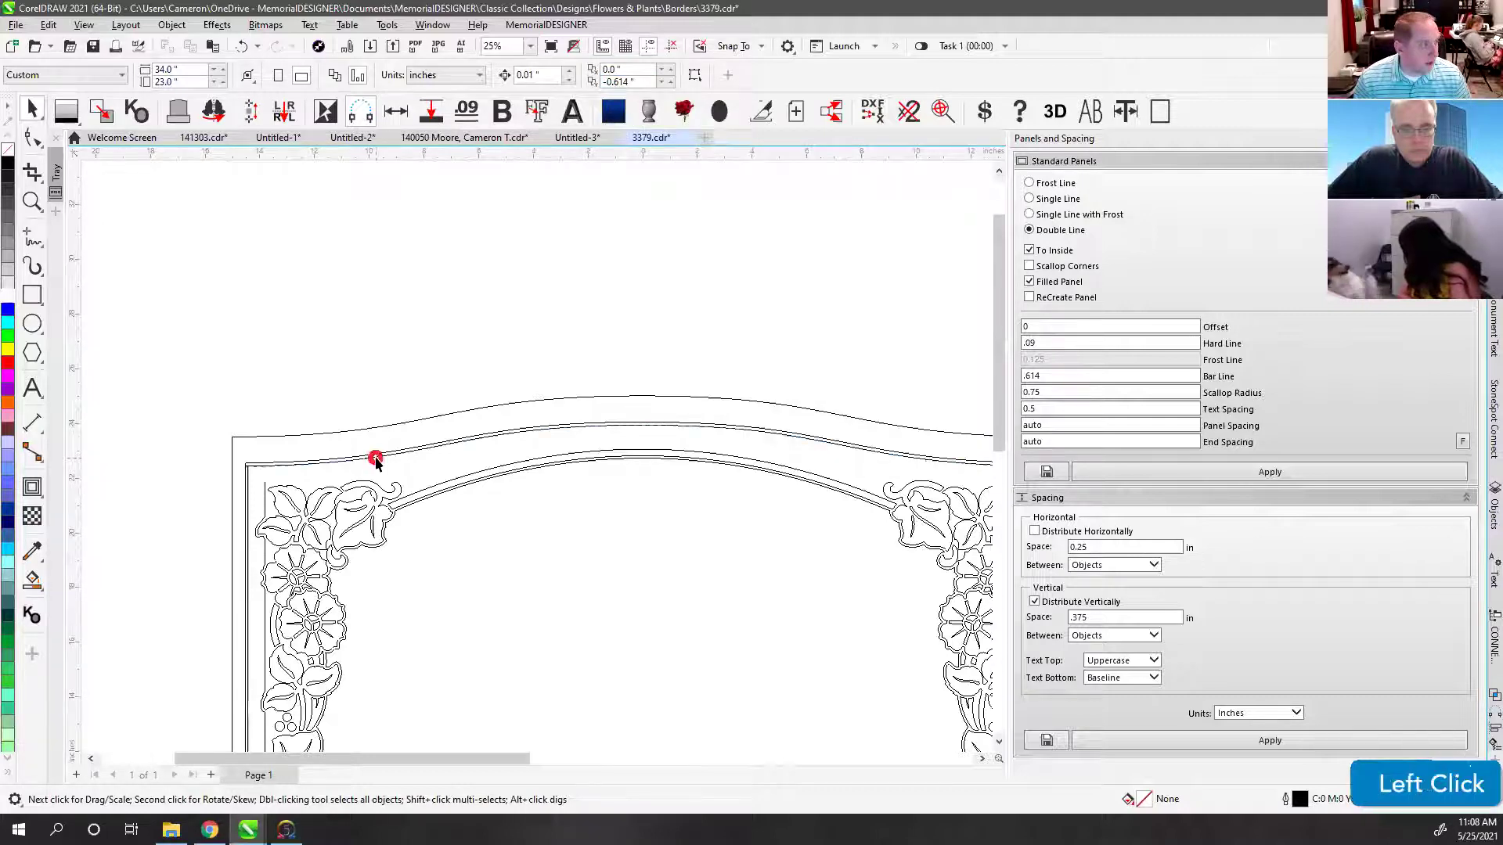
key("ctrl+d")
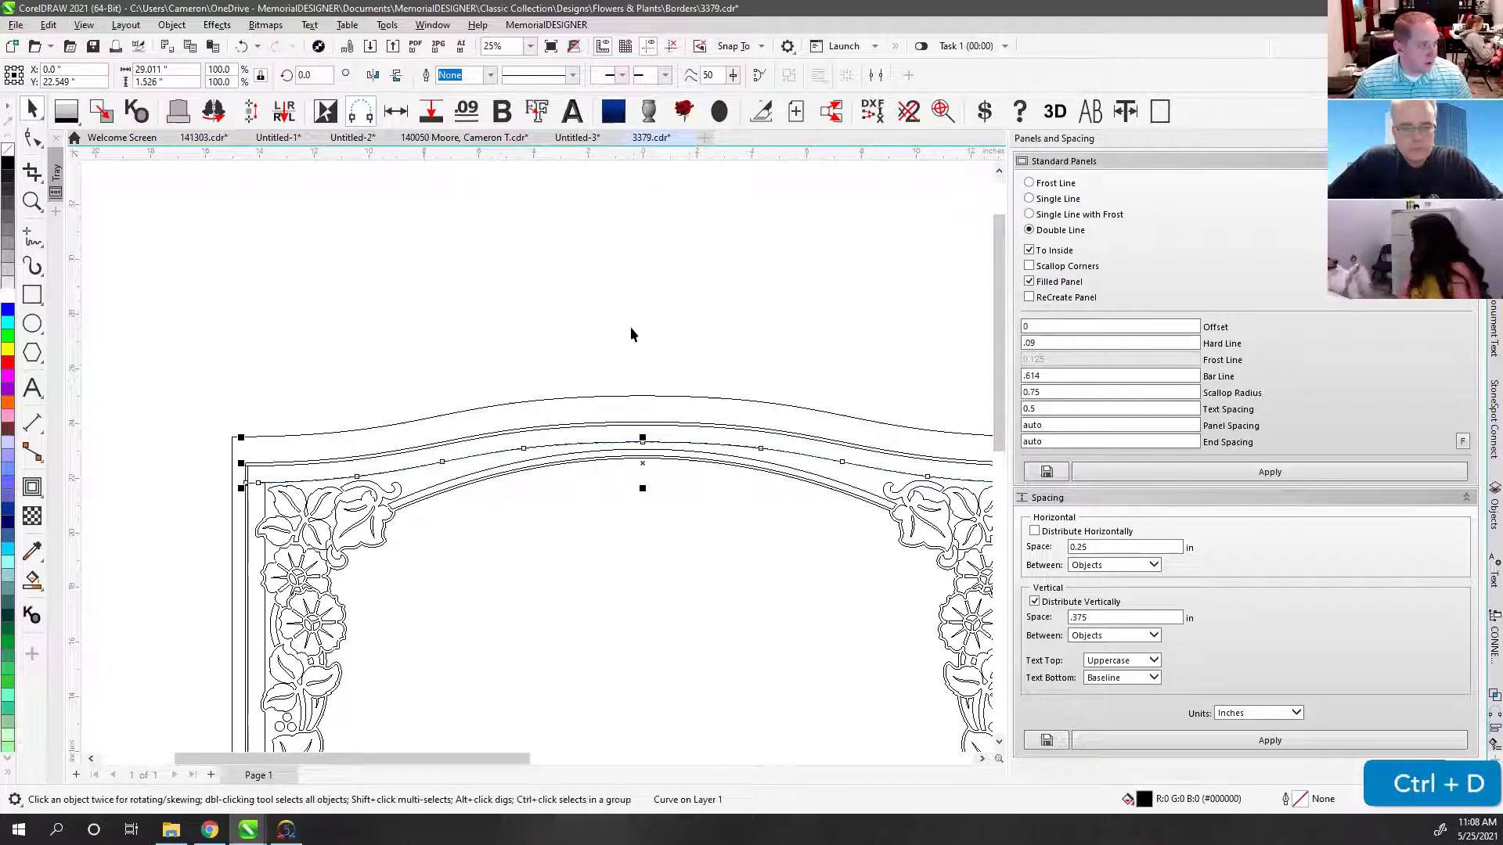
left_click(631, 327)
Step: Change the vertical duplicate offset to -0.09 and duplicate the inner arch curve
left_click(595, 444)
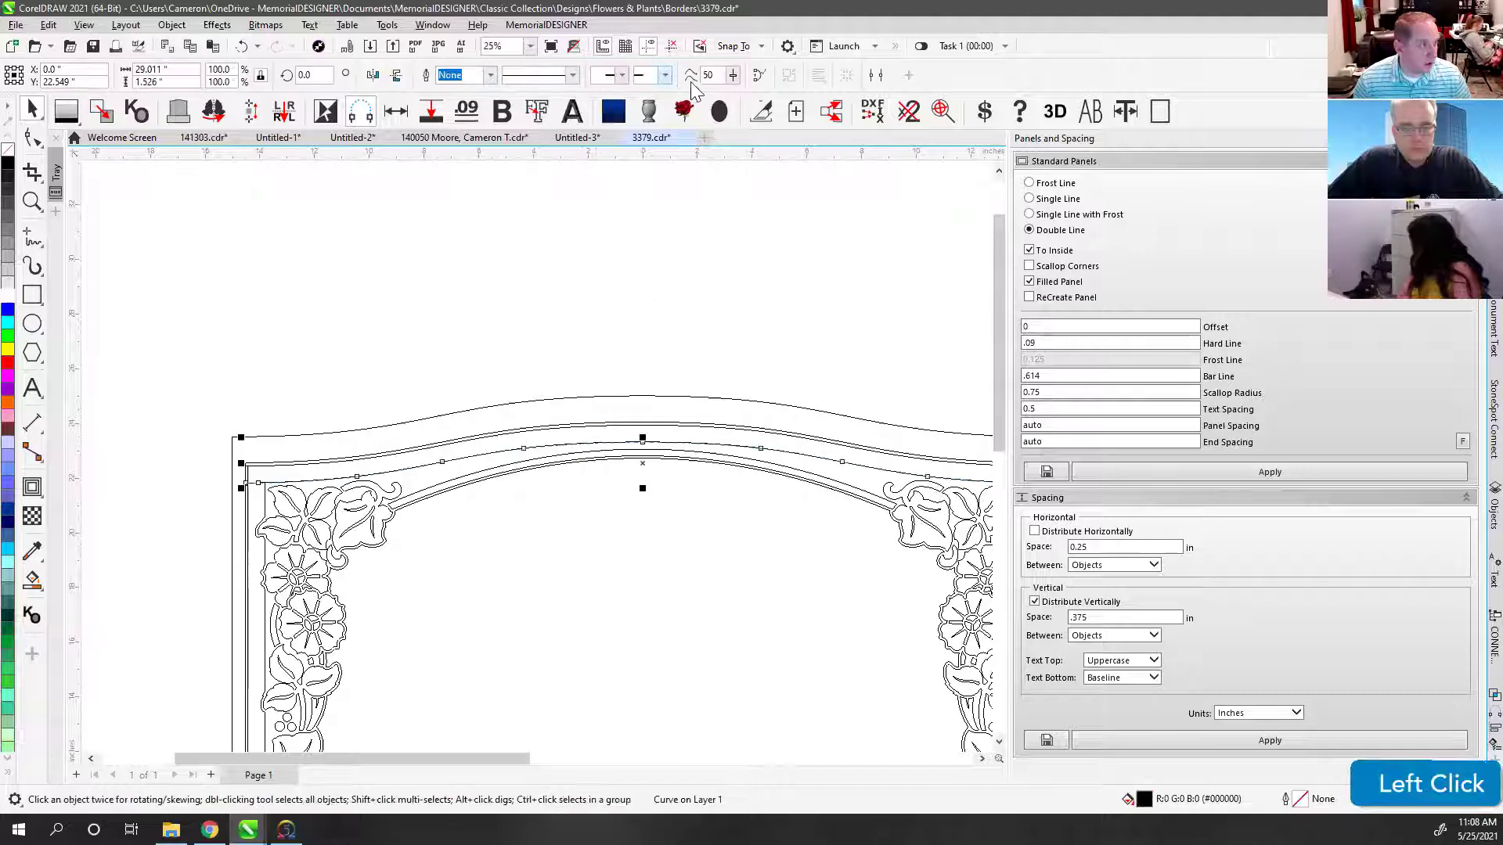
left_click(514, 311)
left_click(631, 81)
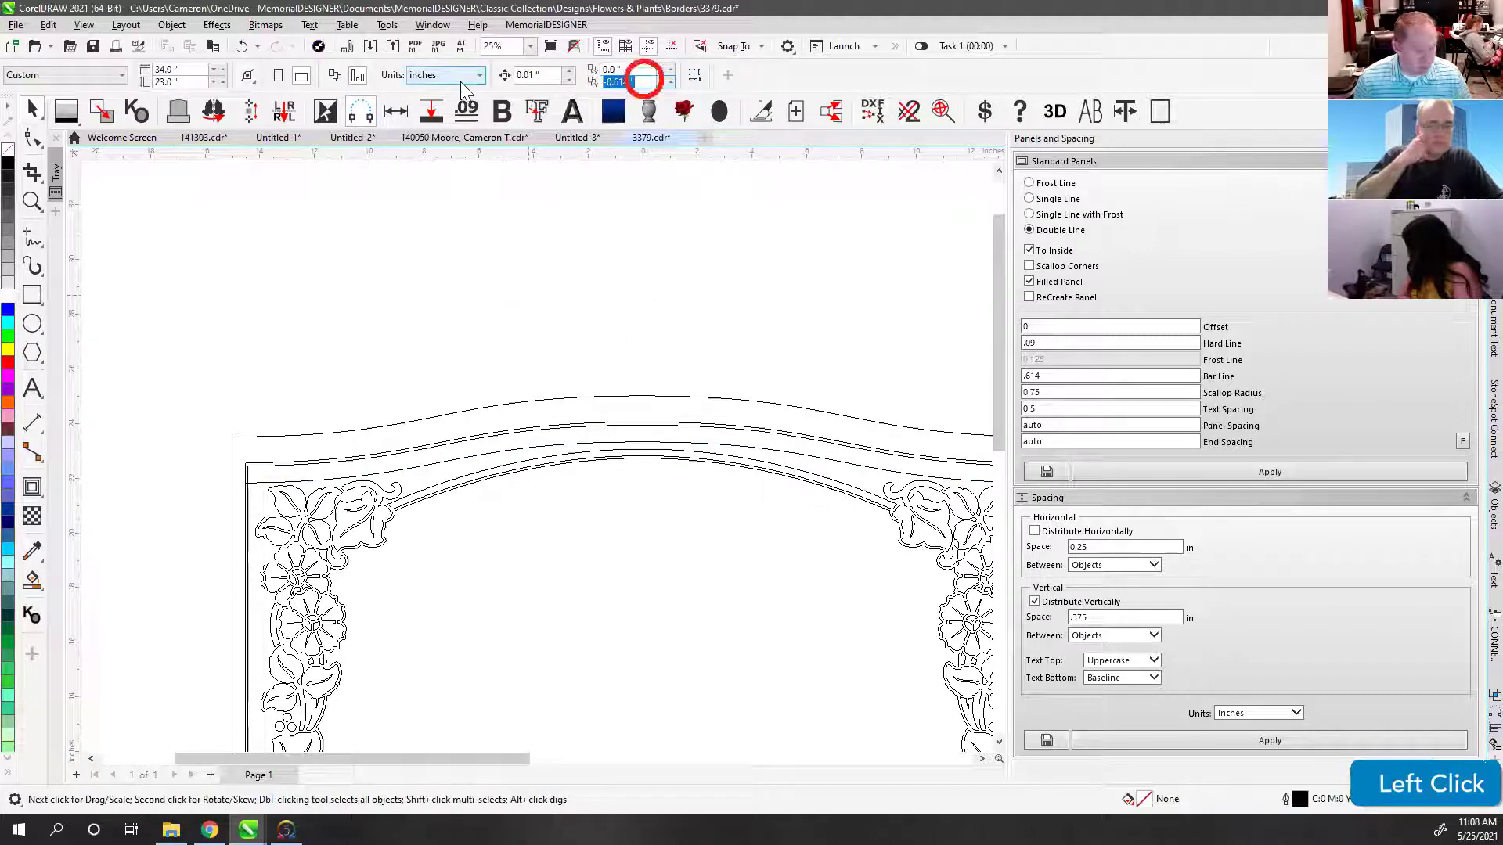
type("-.09")
key("Return")
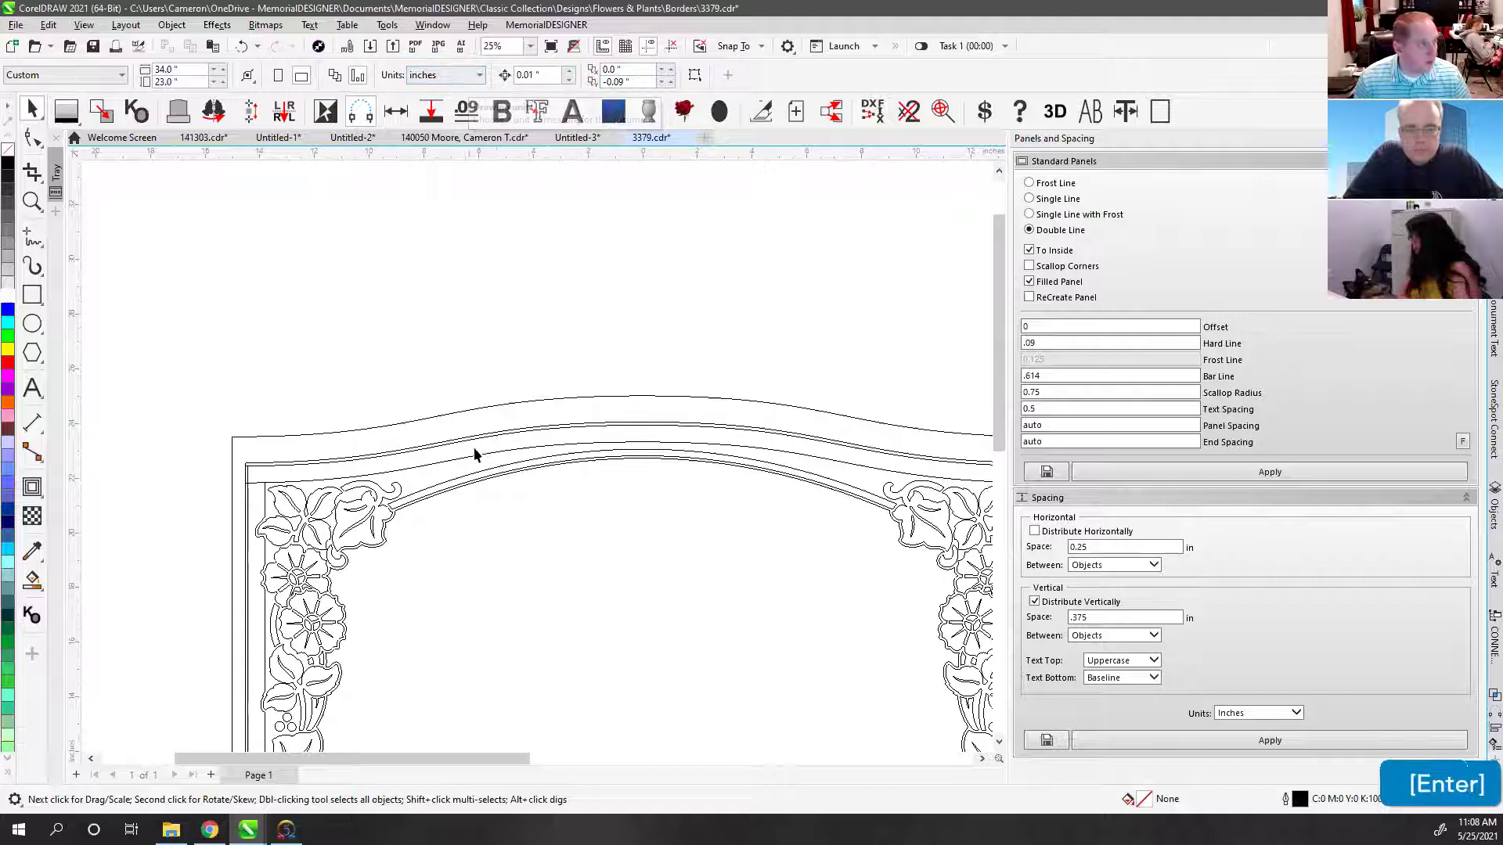
left_click(490, 460)
key("ctrl+d")
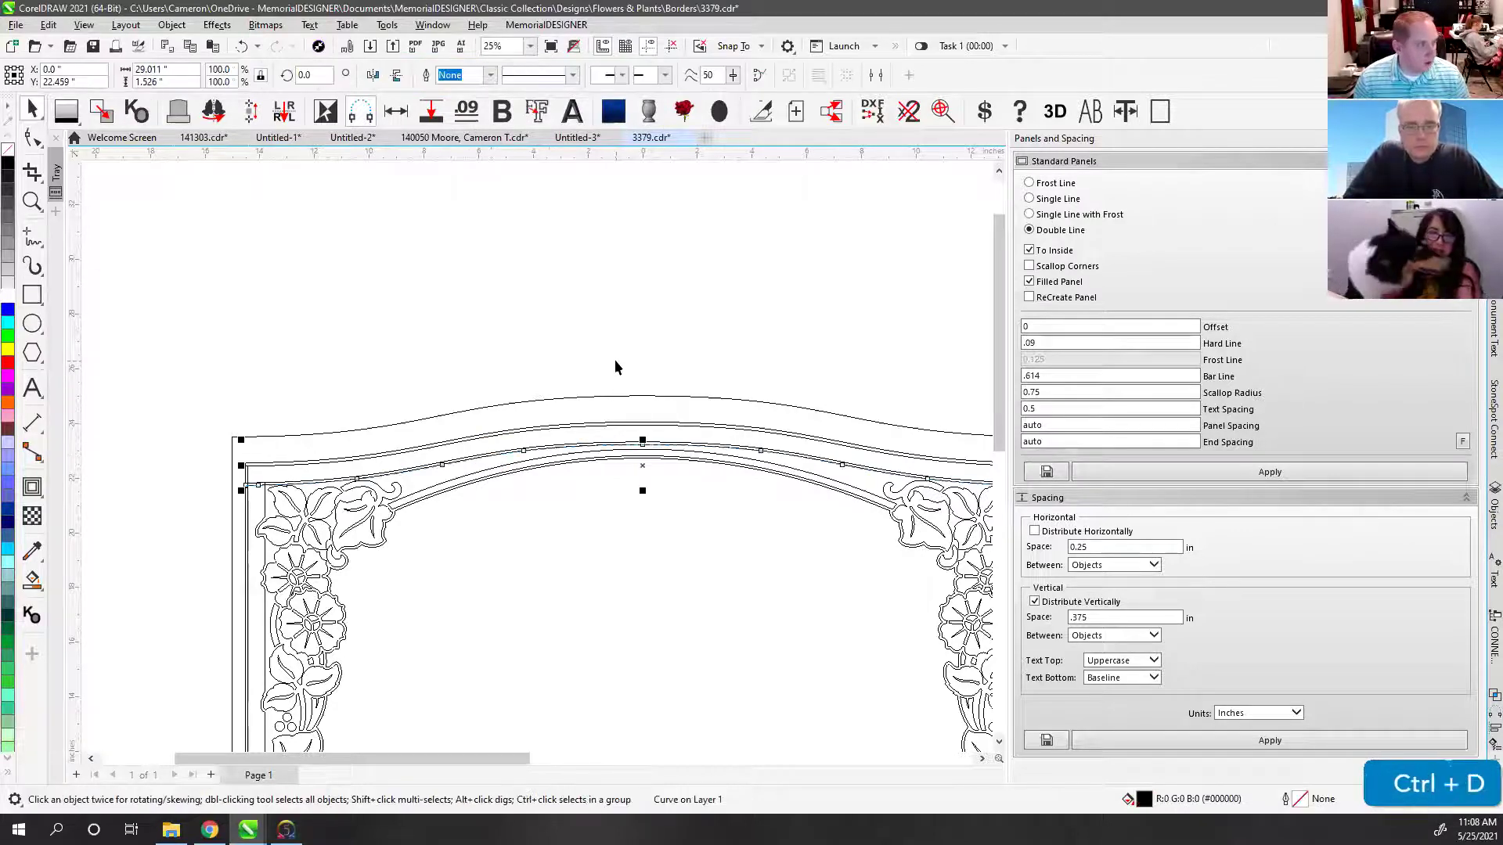
left_click(604, 350)
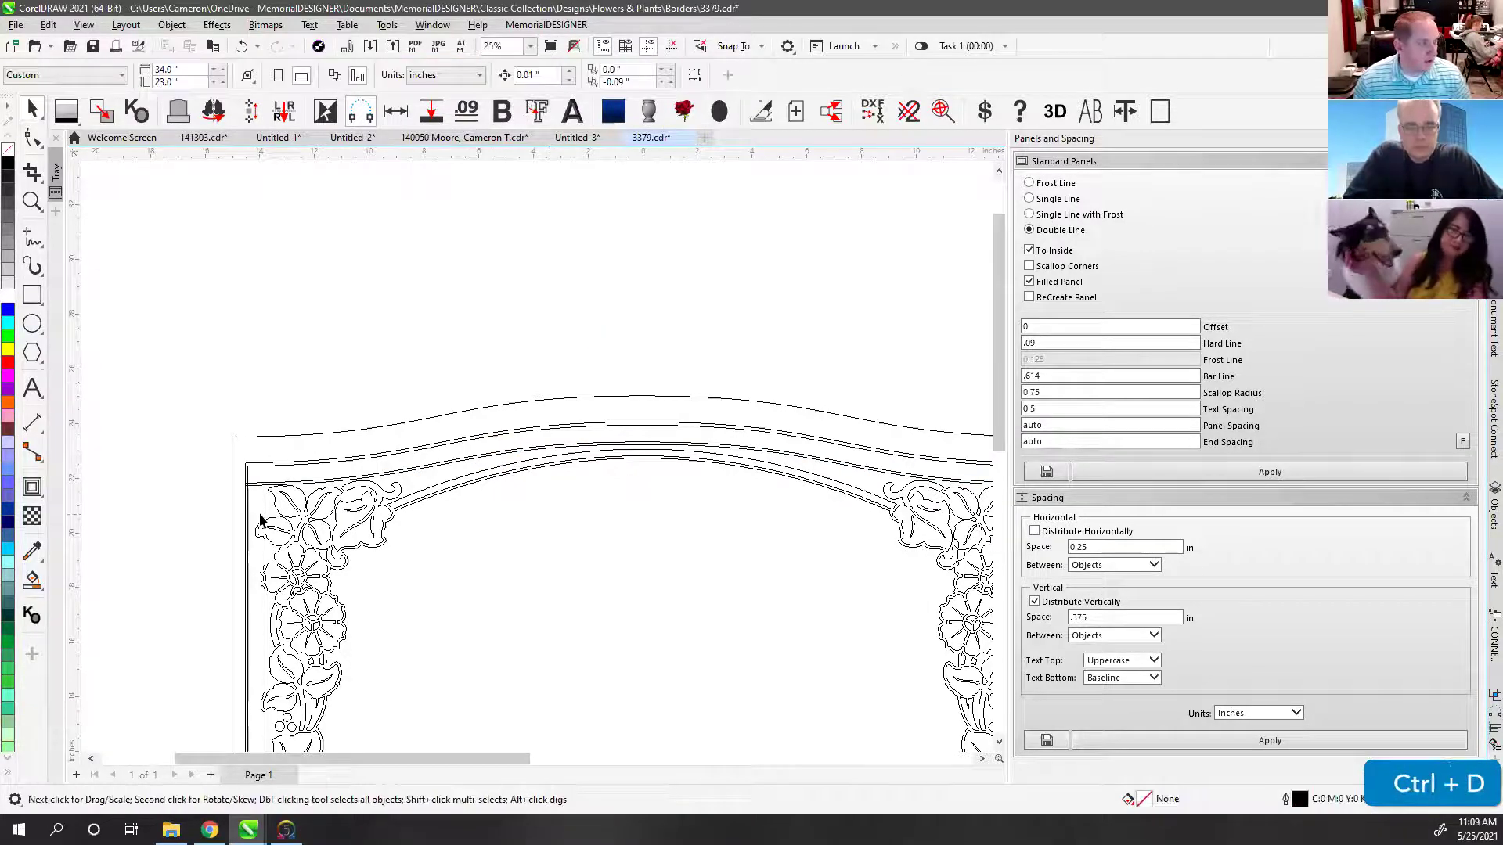
scroll(536, 454, "up", 5)
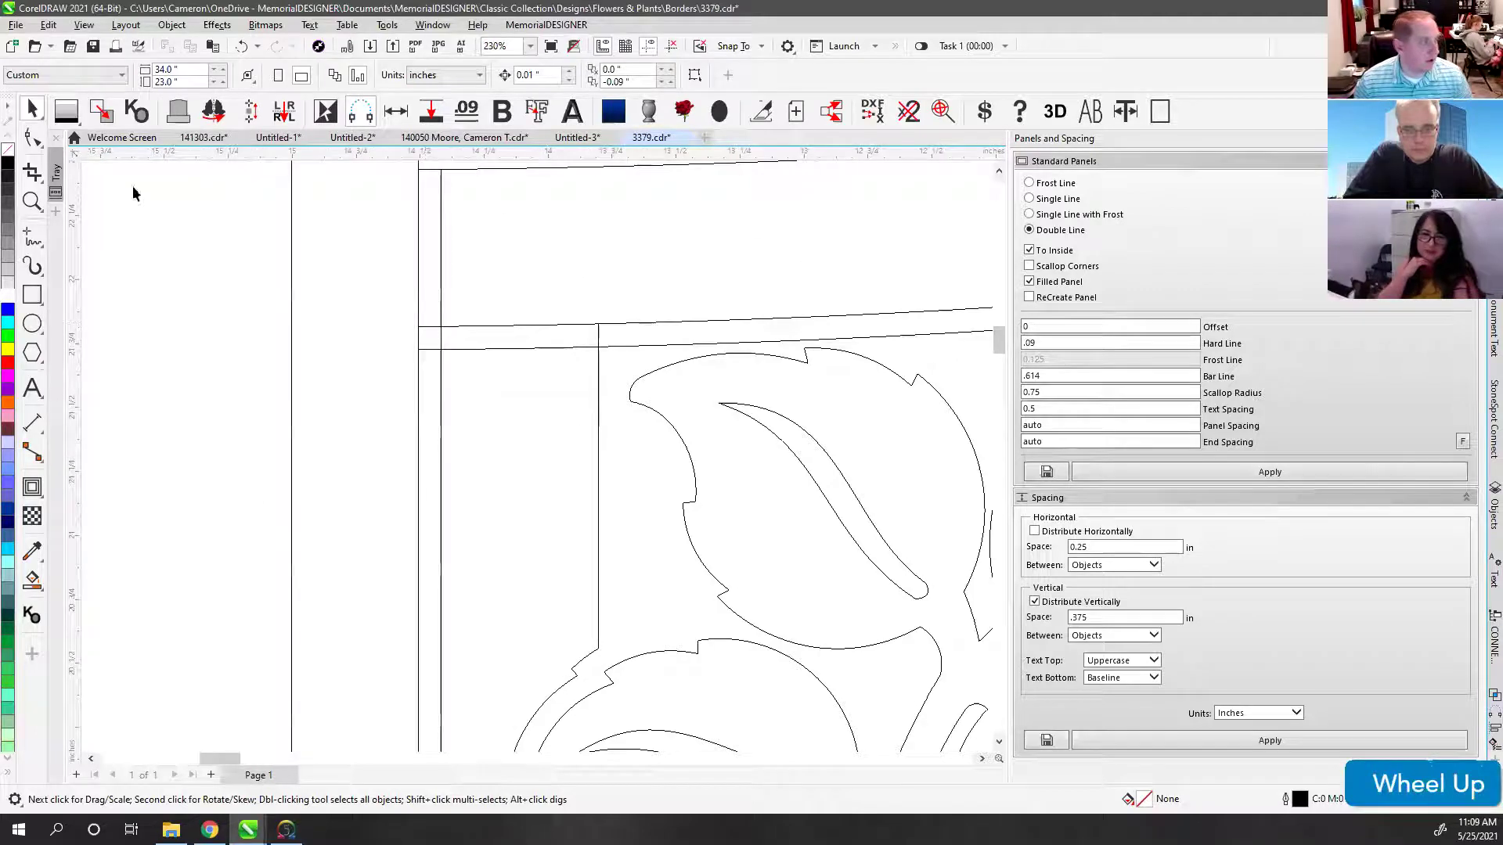
Step: Trim the overlapping corner segments of the arch and frame lines with Virtual Segment Delete
left_click(32, 171)
left_click(94, 220)
left_click_drag(479, 291, 514, 355)
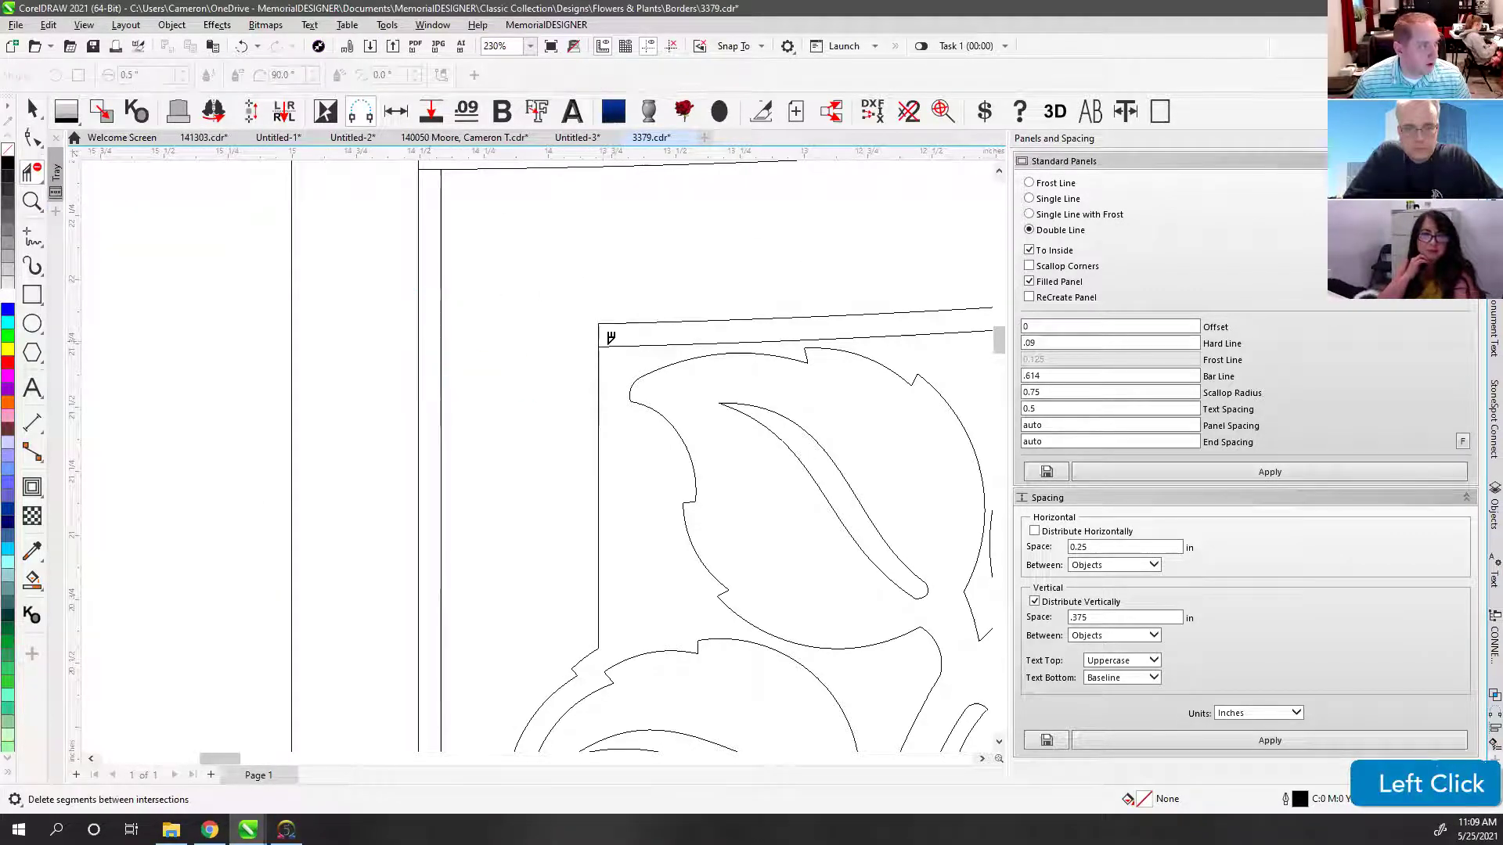
scroll(545, 452, "up", 2)
left_click(526, 378)
scroll(607, 493, "down", 3)
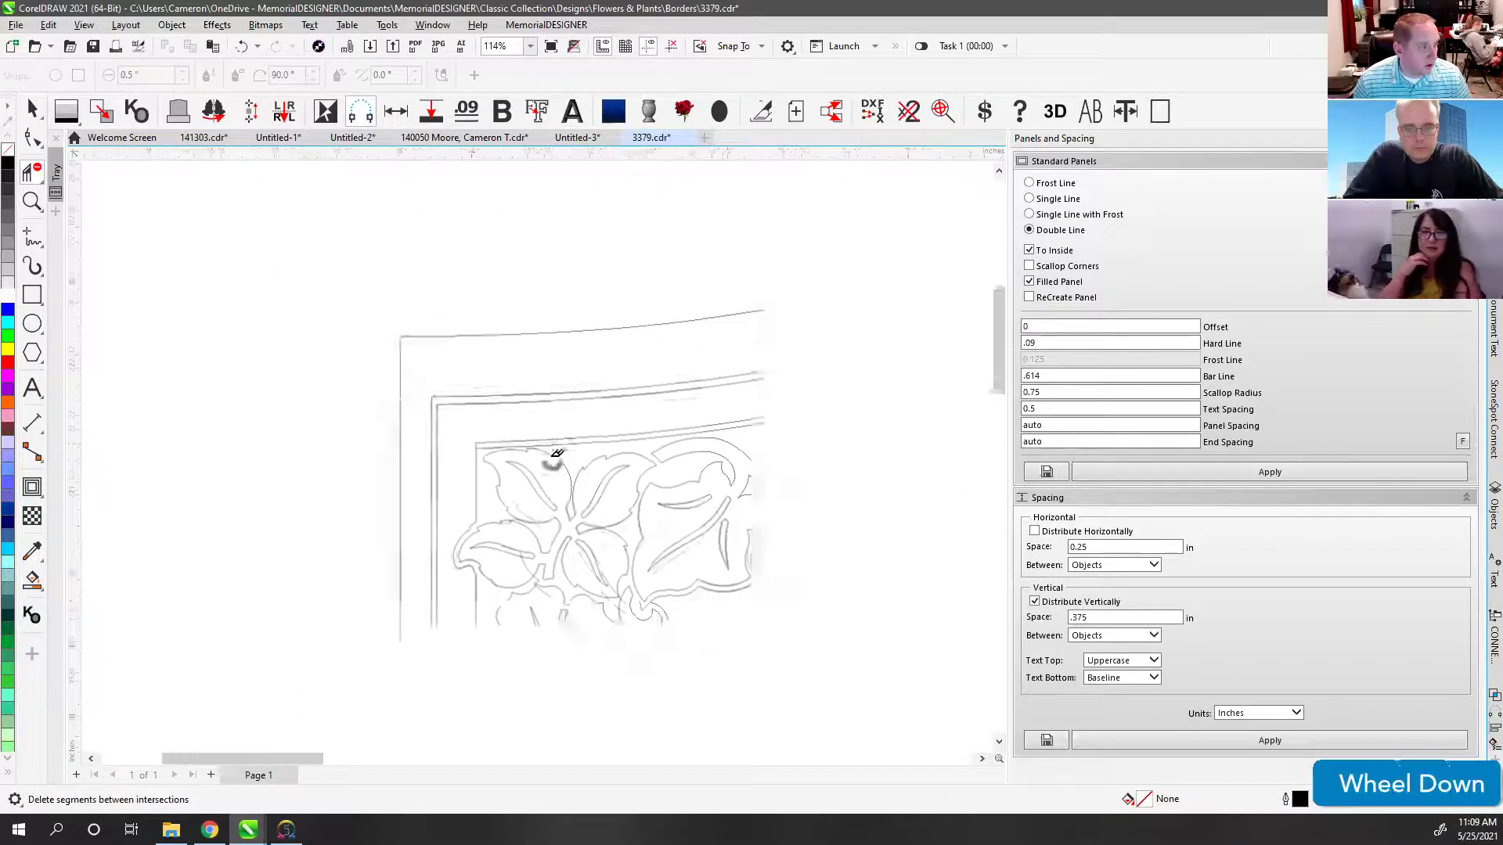
scroll(556, 454, "down", 3)
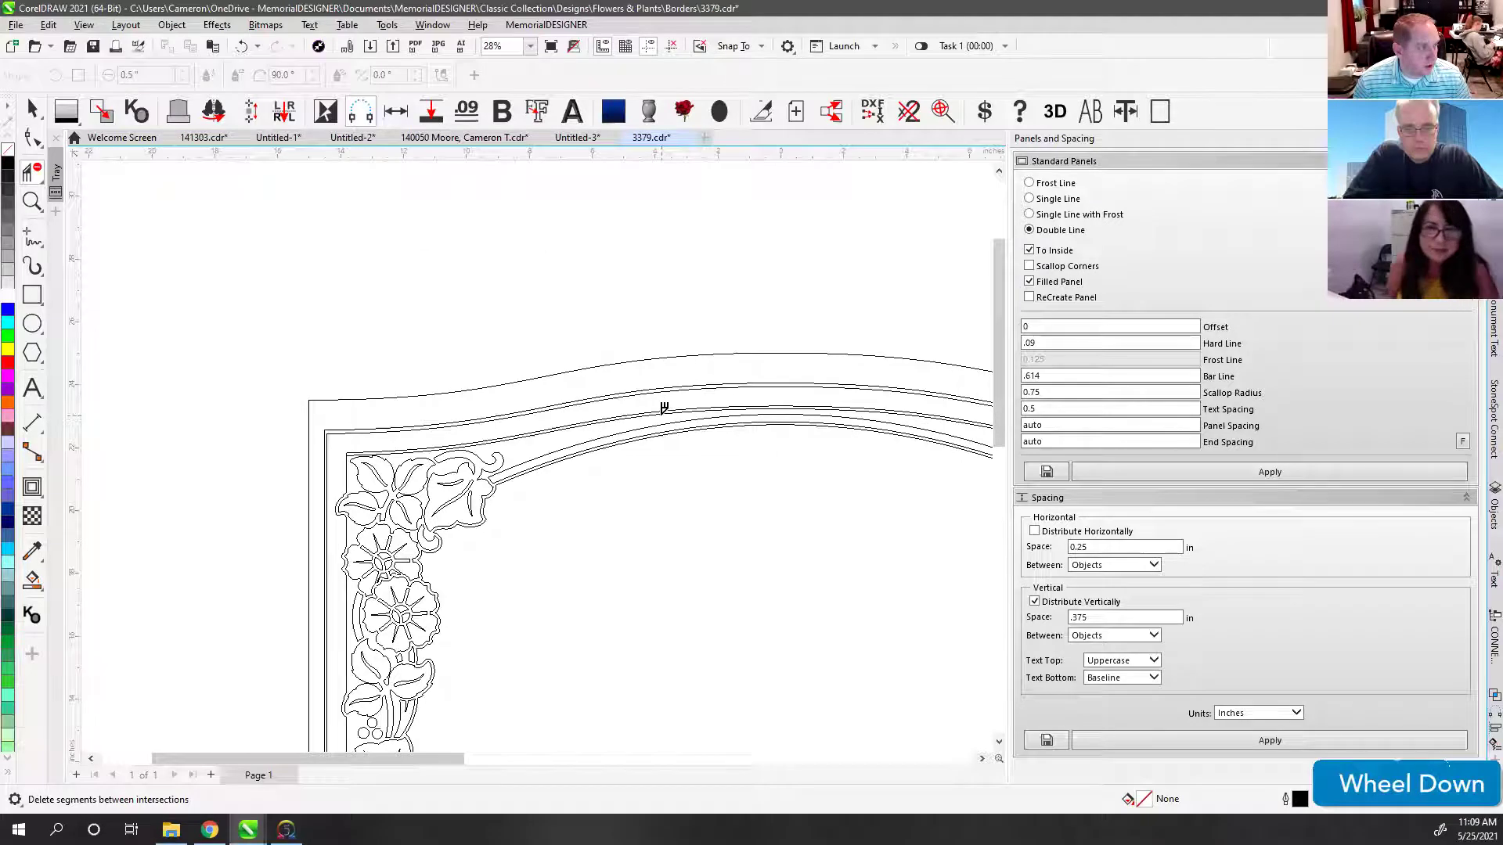
left_click(664, 407)
scroll(543, 446, "down", 2)
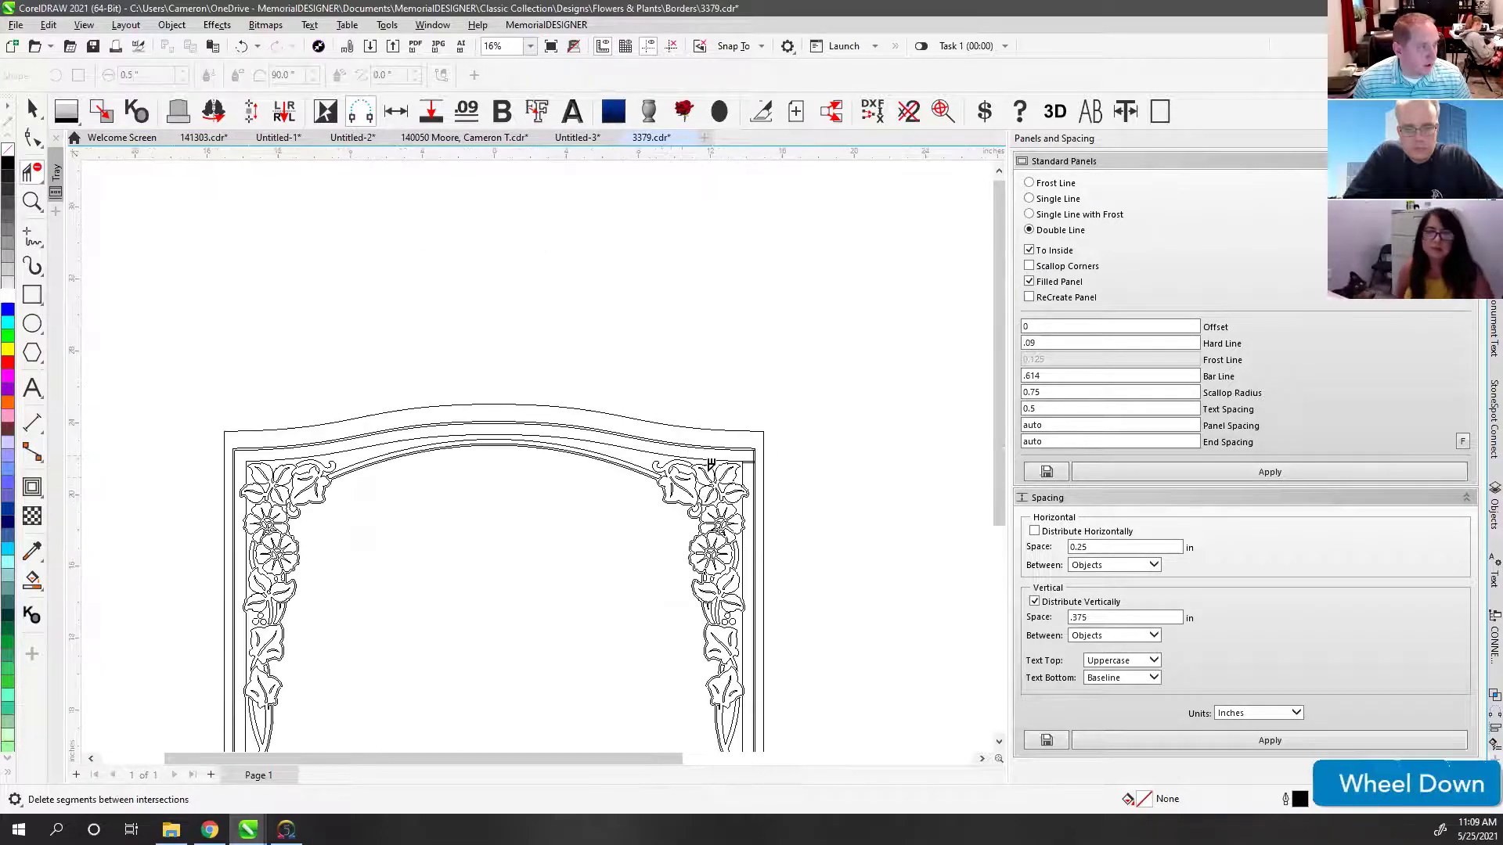
scroll(540, 448, "up", 2)
scroll(540, 448, "up", 2)
left_click(516, 375)
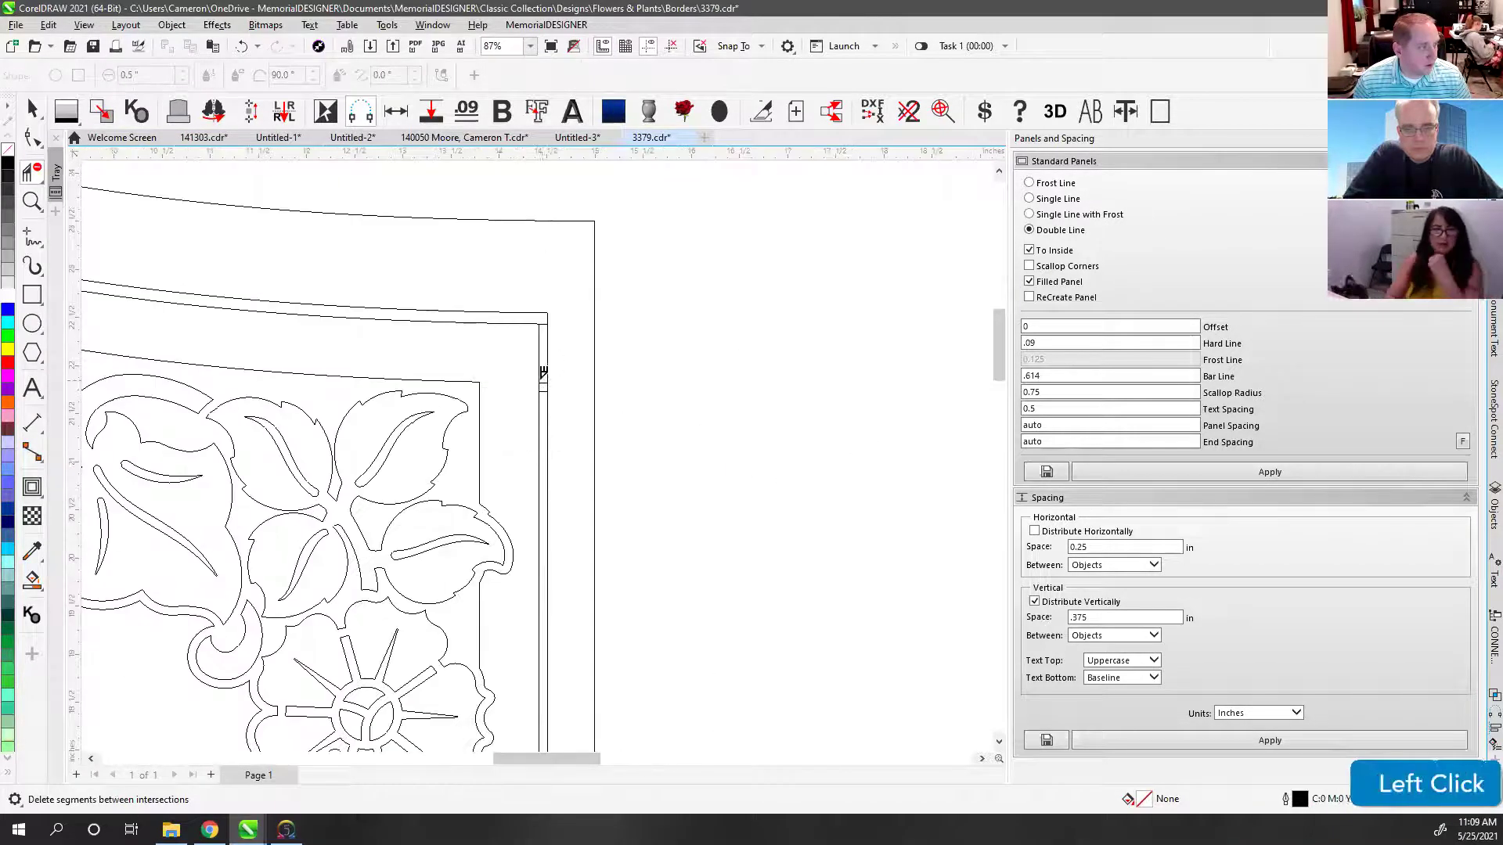
scroll(543, 374, "up", 1)
left_click(553, 363)
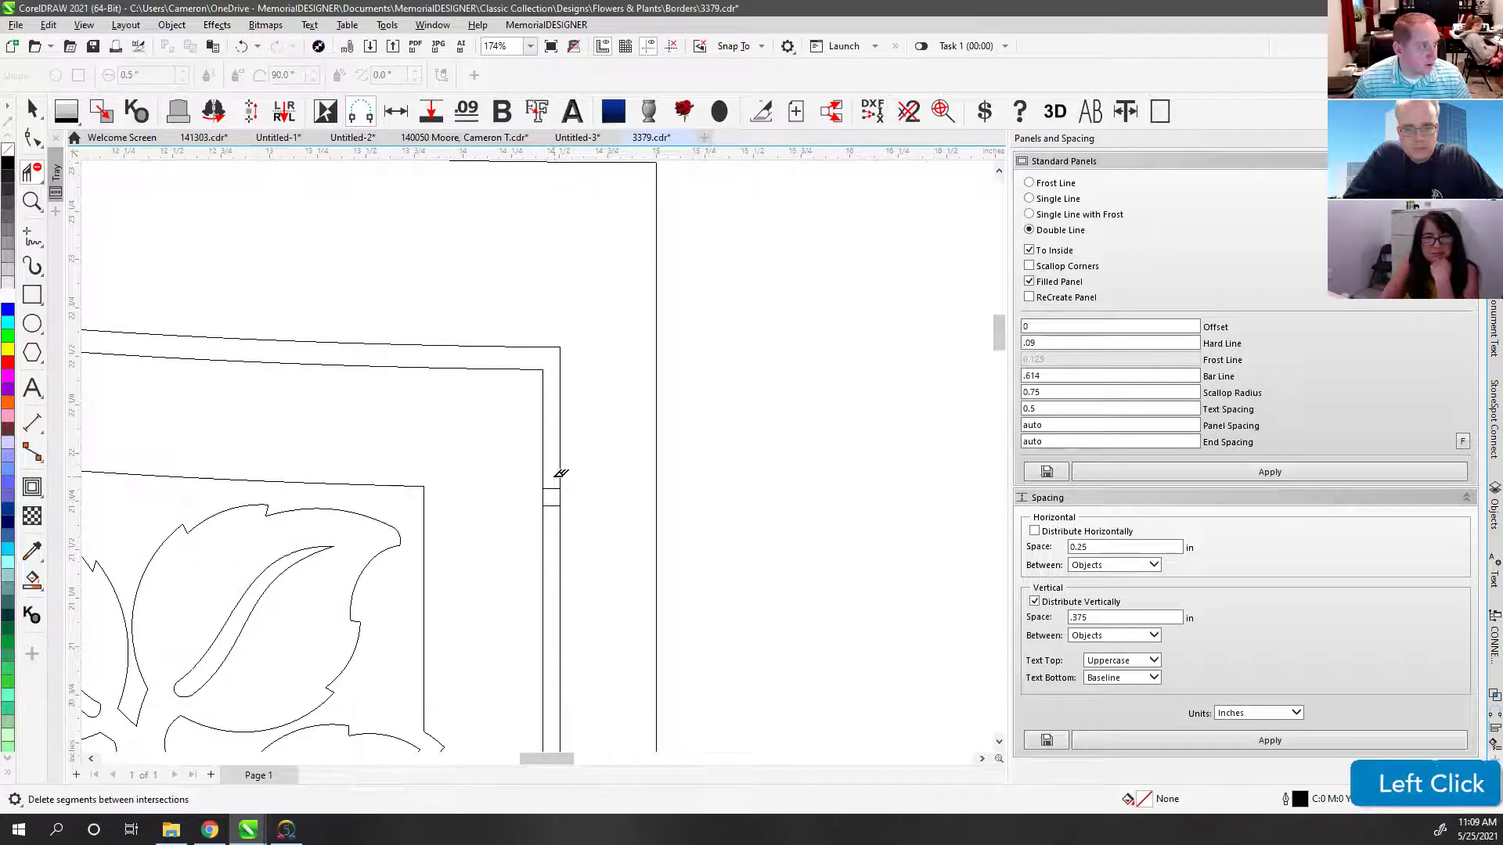
scroll(540, 448, "down", 4)
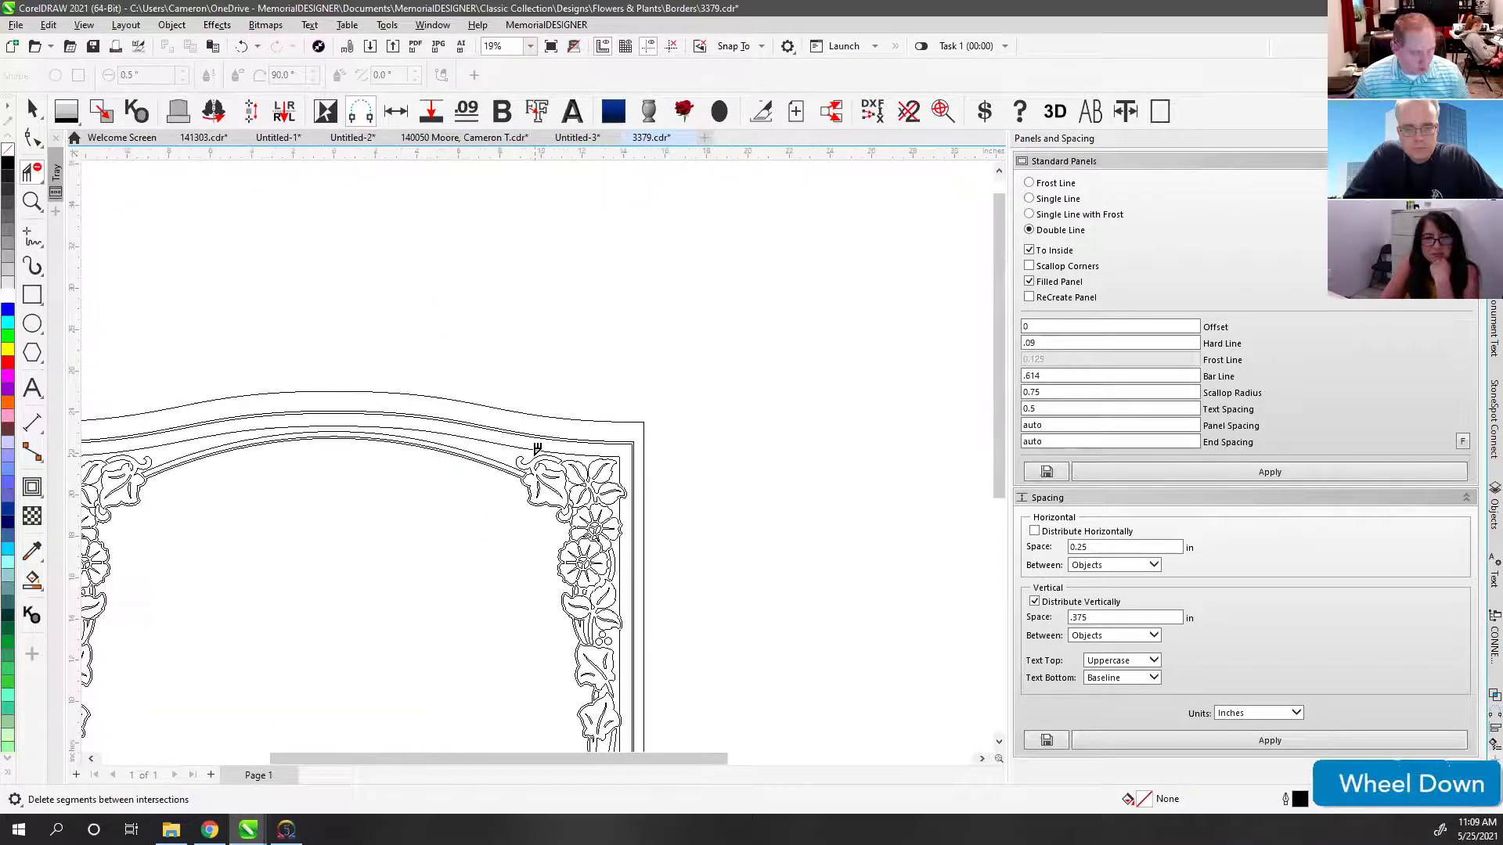
key("F3")
key("F4")
Step: Preview the border as filled shapes and check the top arch line, undoing a trial nudge
left_click(842, 446, "shift")
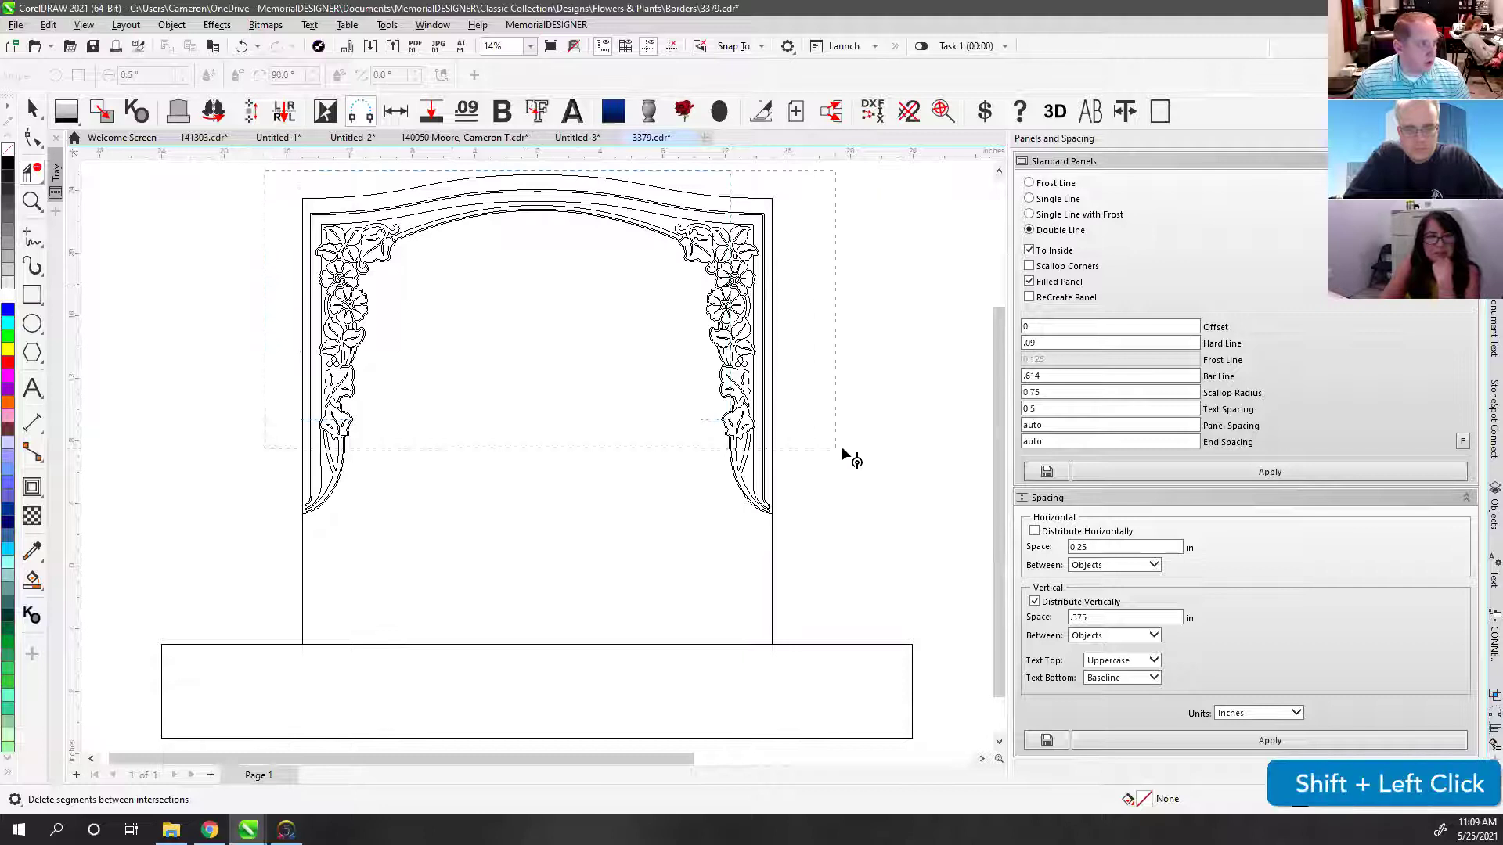
left_click(32, 107)
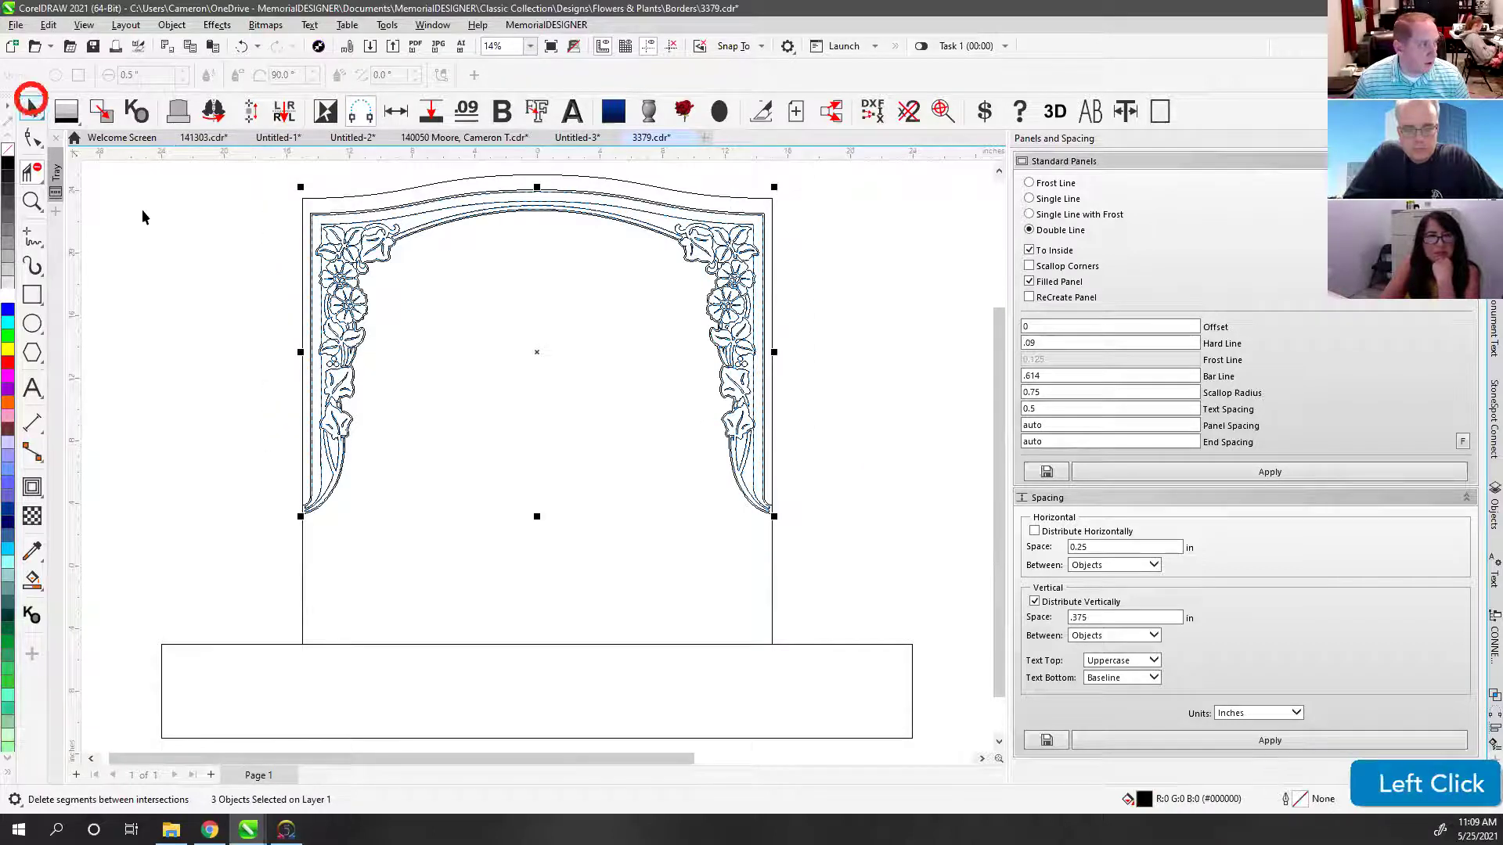
left_click(141, 208)
key("v")
left_click_drag(262, 157, 834, 513)
left_click(475, 174)
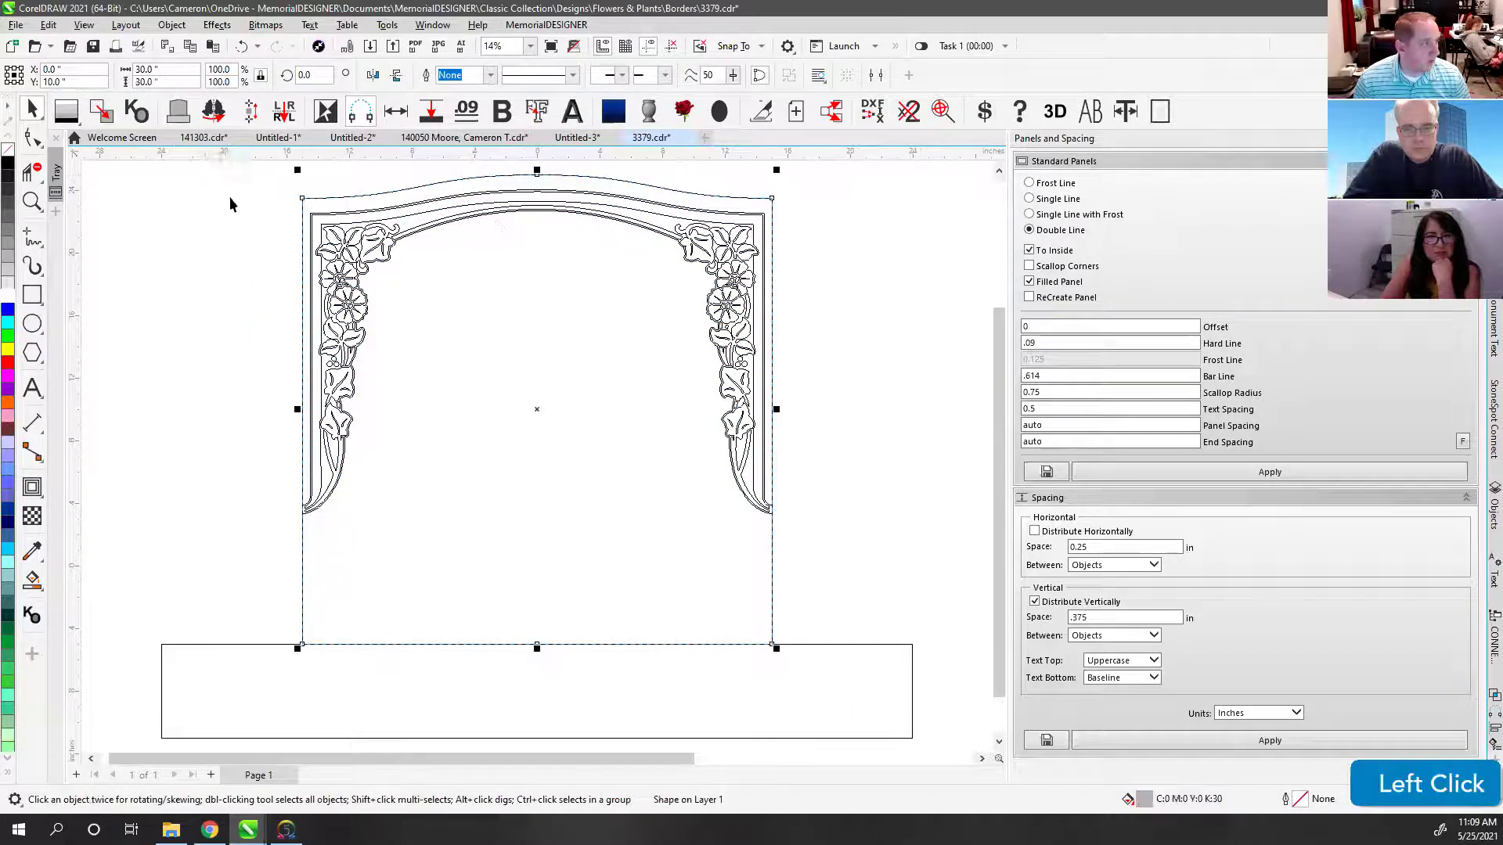
left_click(456, 228)
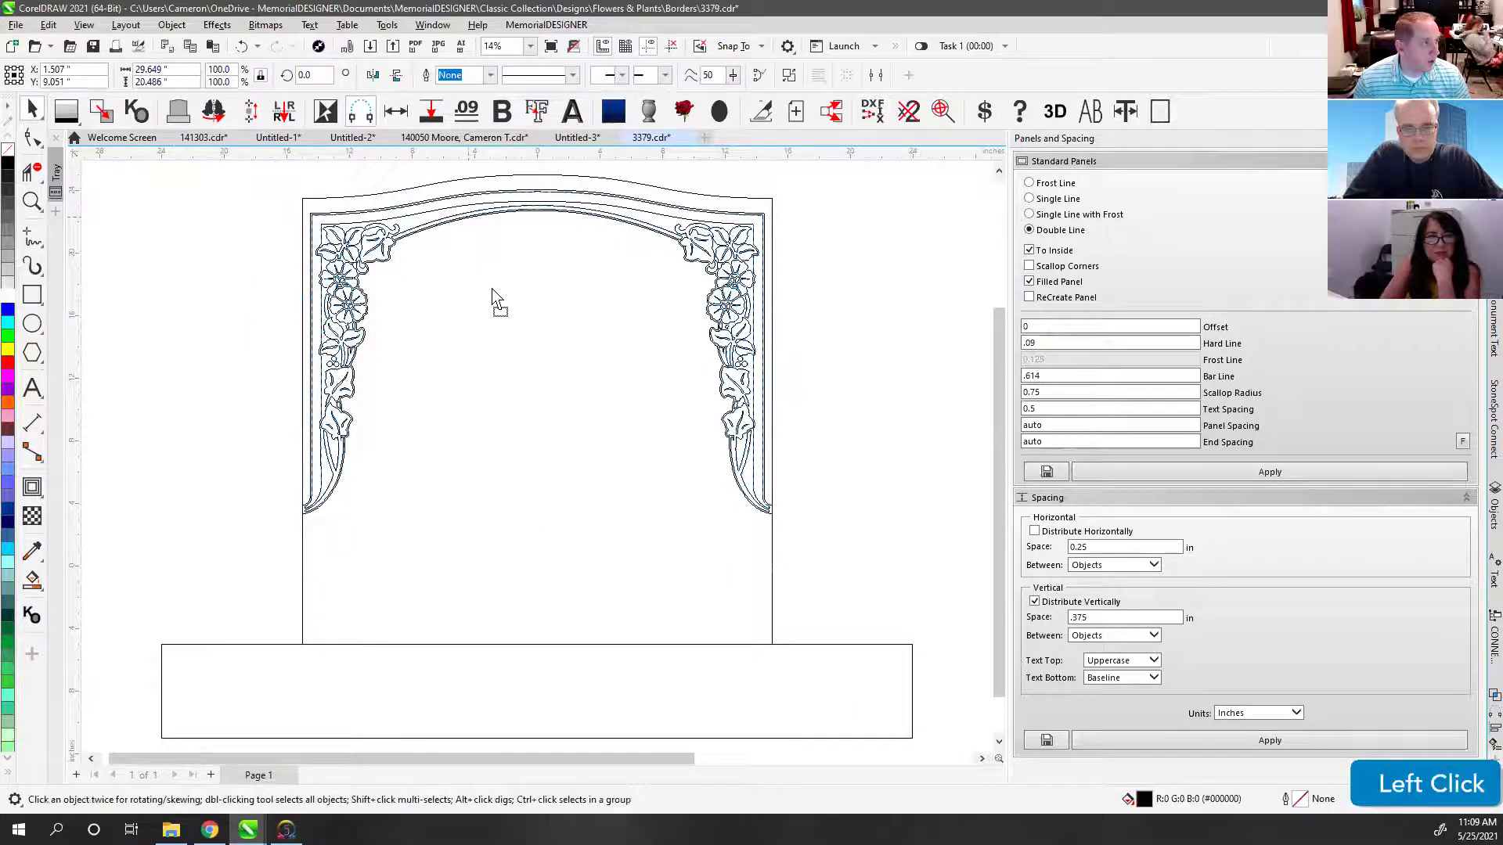
left_click(484, 221)
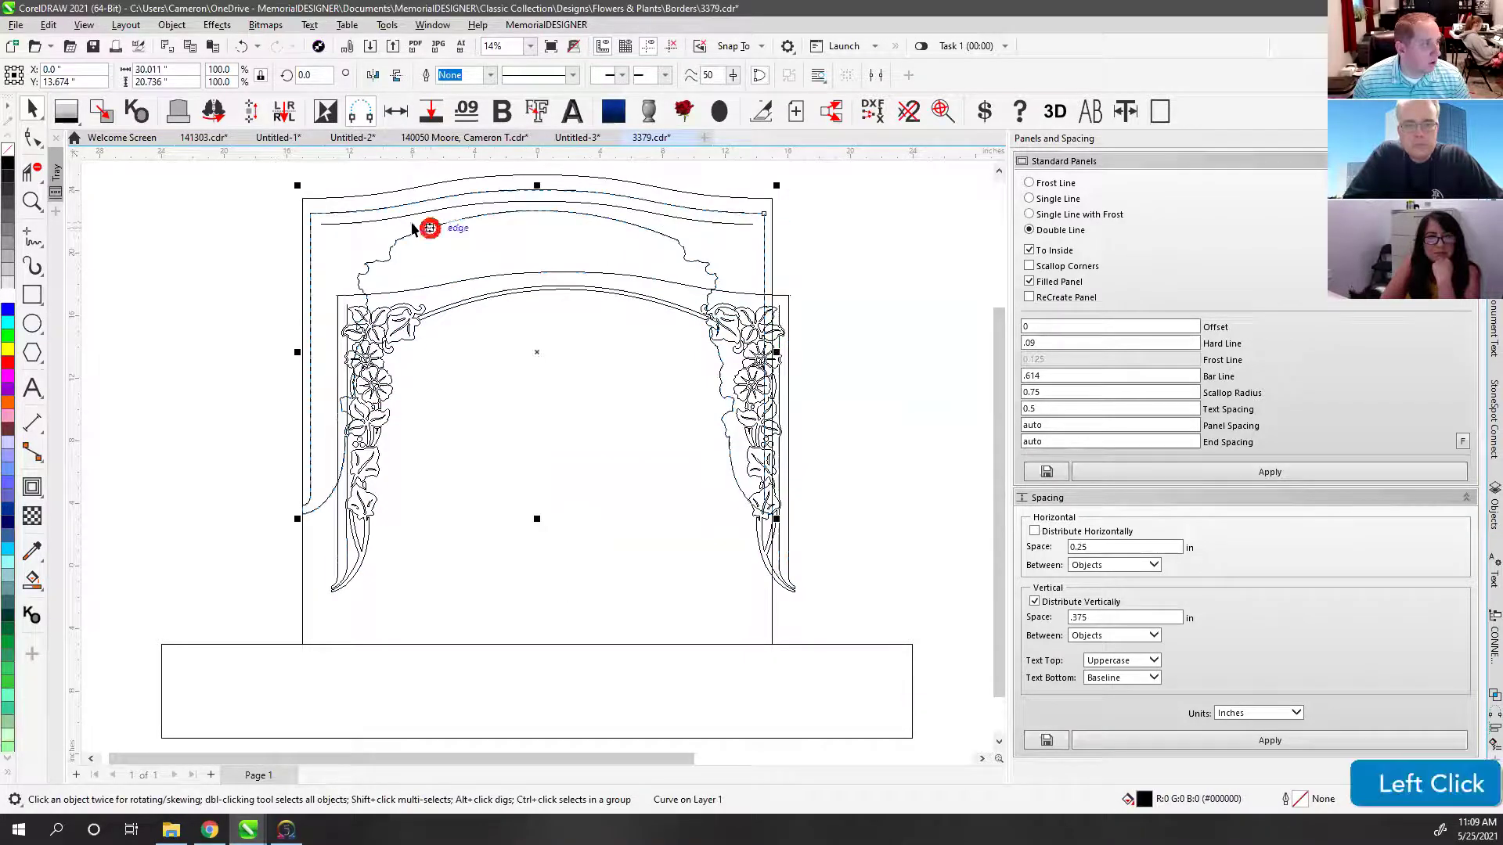
key("ctrl+z")
left_click(232, 242)
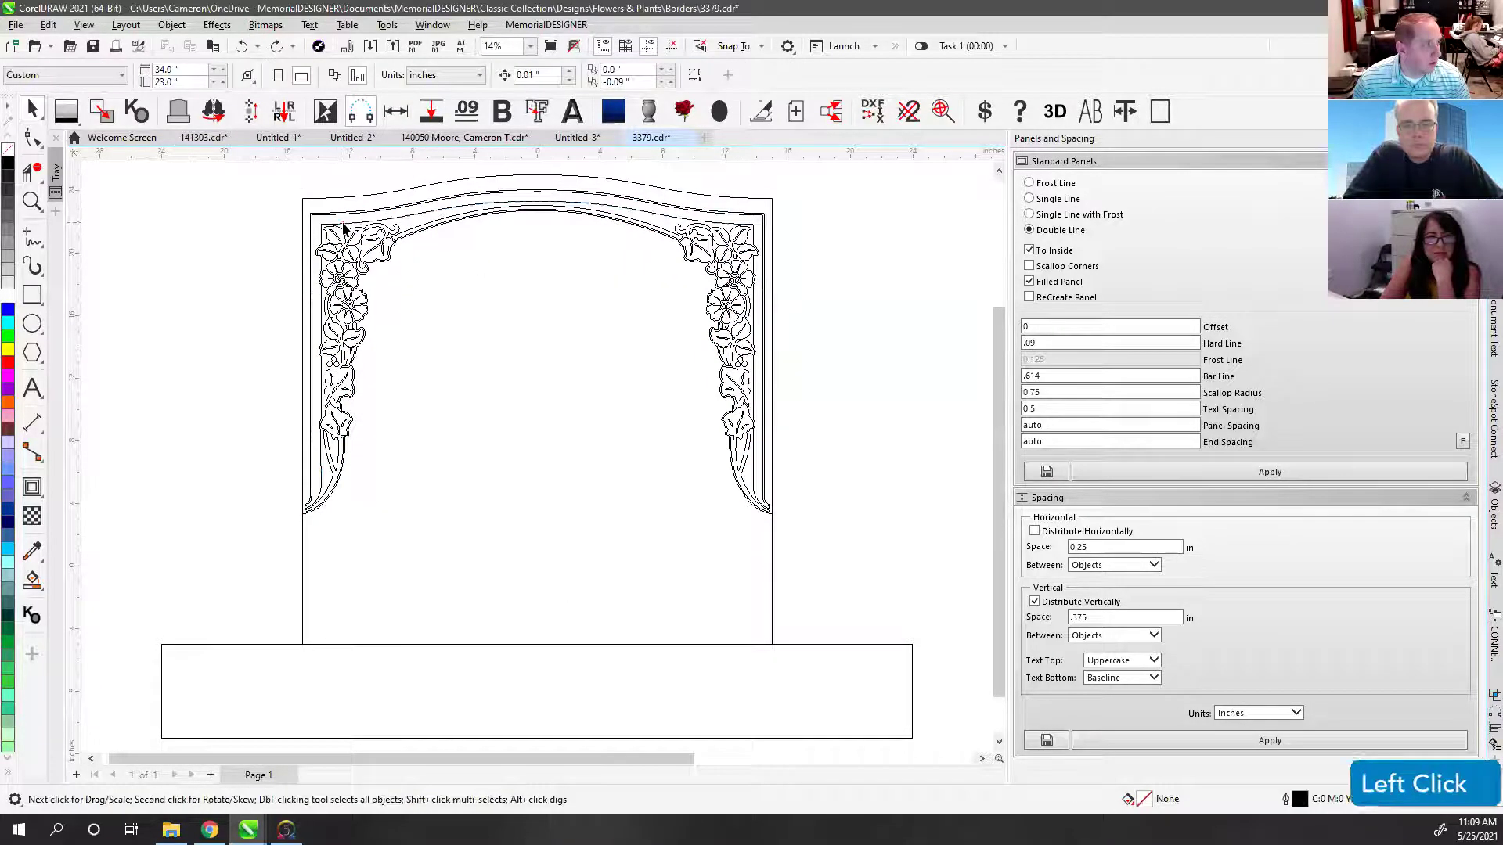
left_click(343, 228)
scroll(540, 463, "up", 6)
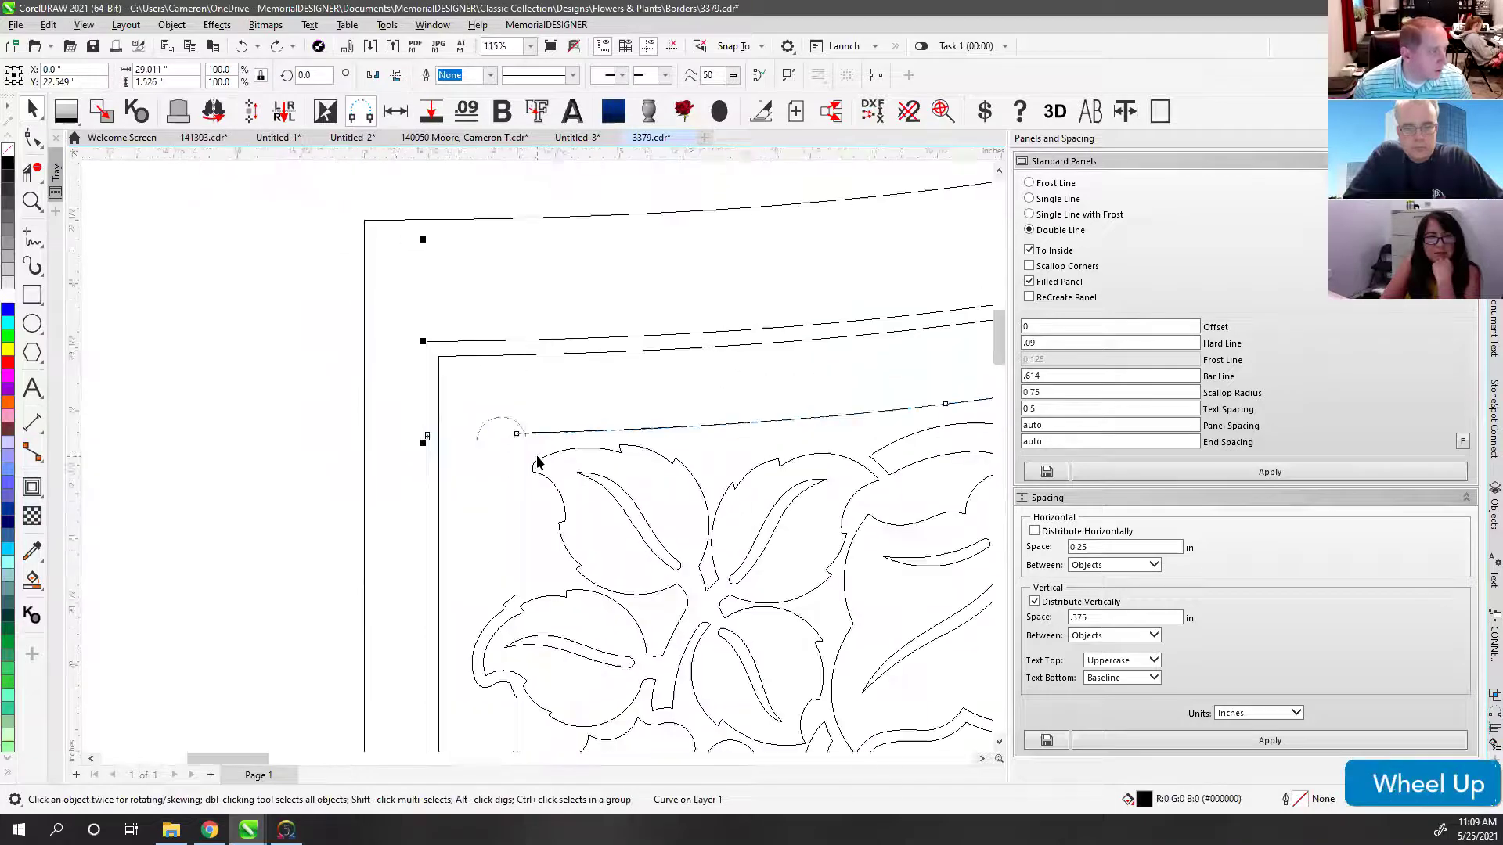
scroll(537, 462, "up", 4)
left_click_drag(475, 349, 475, 319)
key("ctrl+z")
scroll(382, 277, "up", 2)
Step: Zoom into the corner and delete two tiny leftover segments
left_click(32, 202)
left_click_drag(523, 406, 576, 455)
left_click(31, 142)
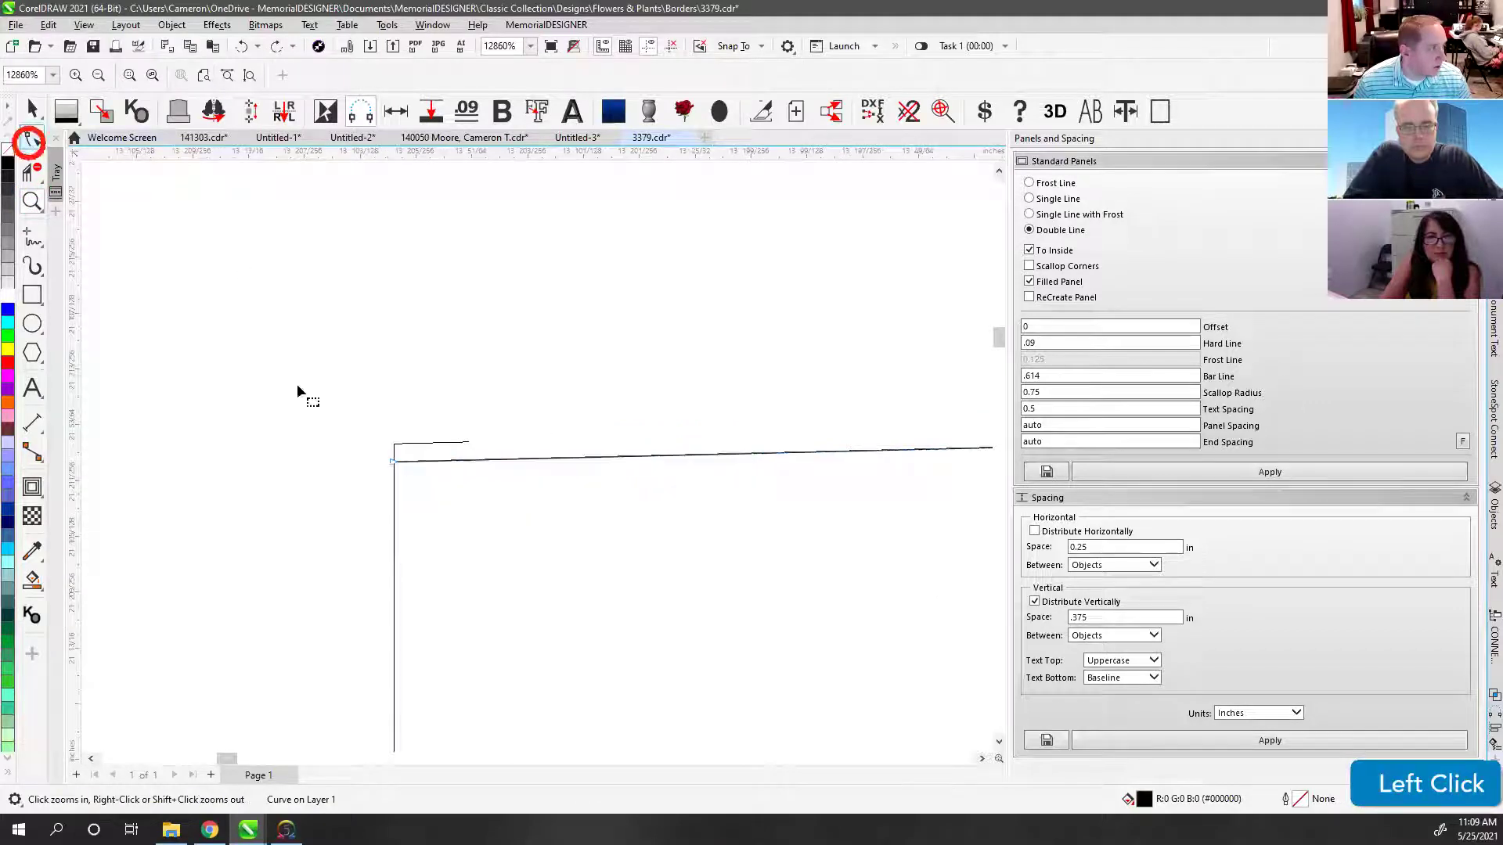
left_click(31, 173)
left_click(386, 439)
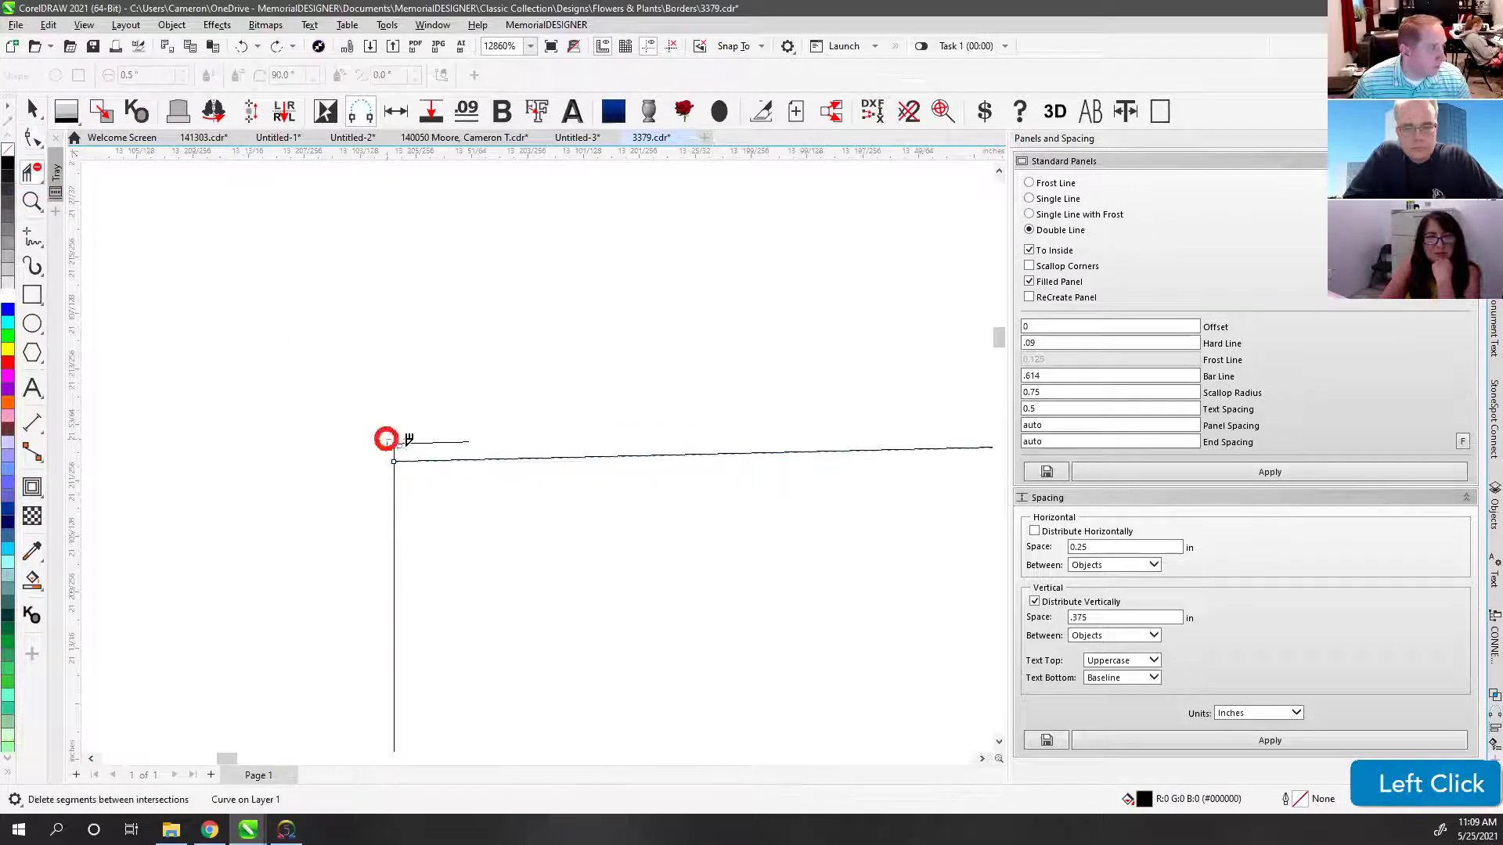
left_click(462, 523, "shift")
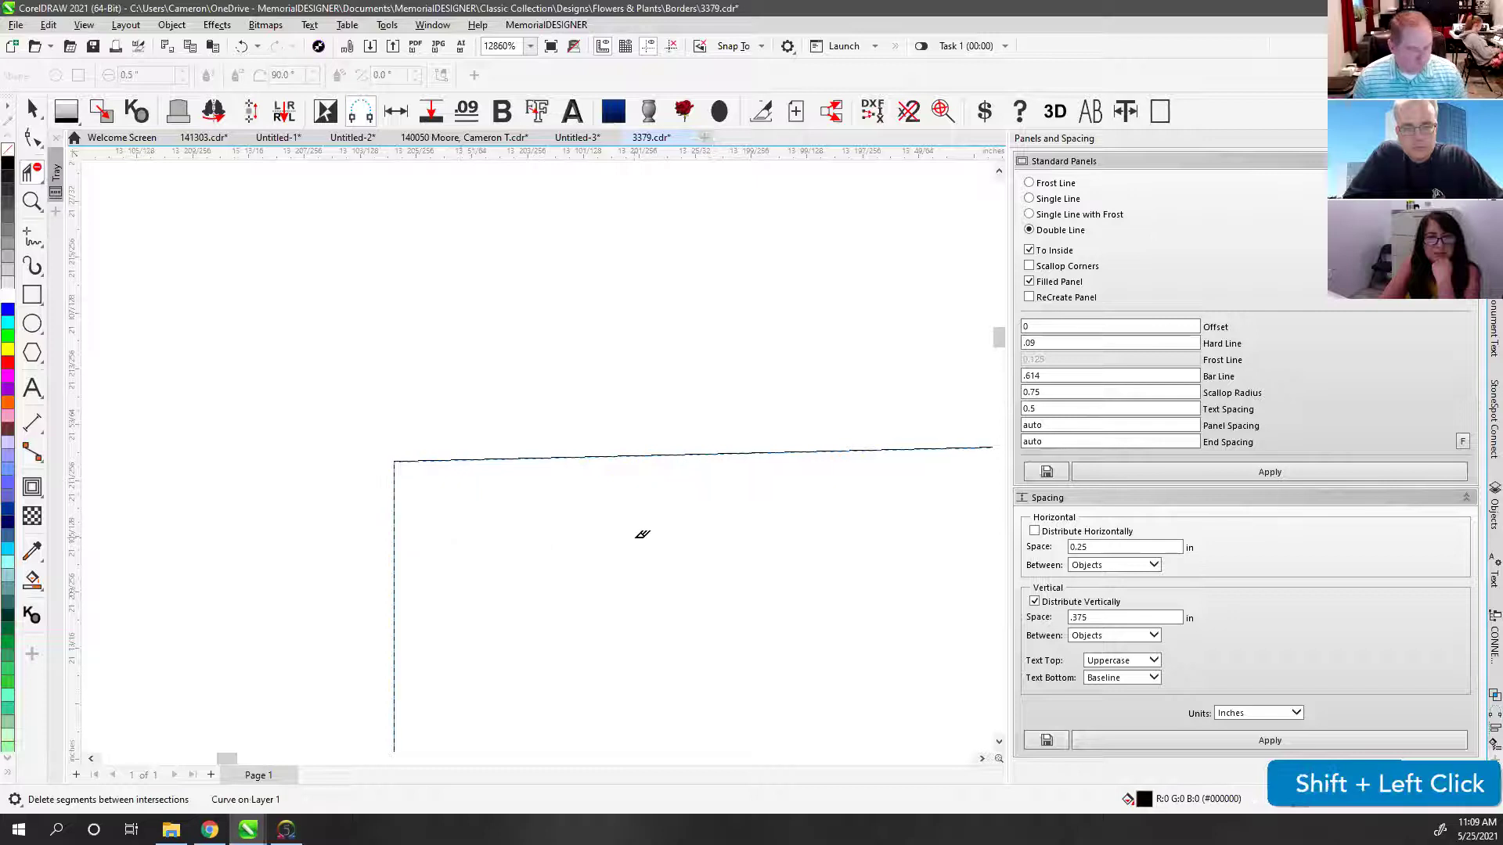
Step: Remove the remaining corner overhang segments and fill the border design with black
key("F4")
scroll(859, 465, "down", 1)
scroll(532, 446, "up", 5)
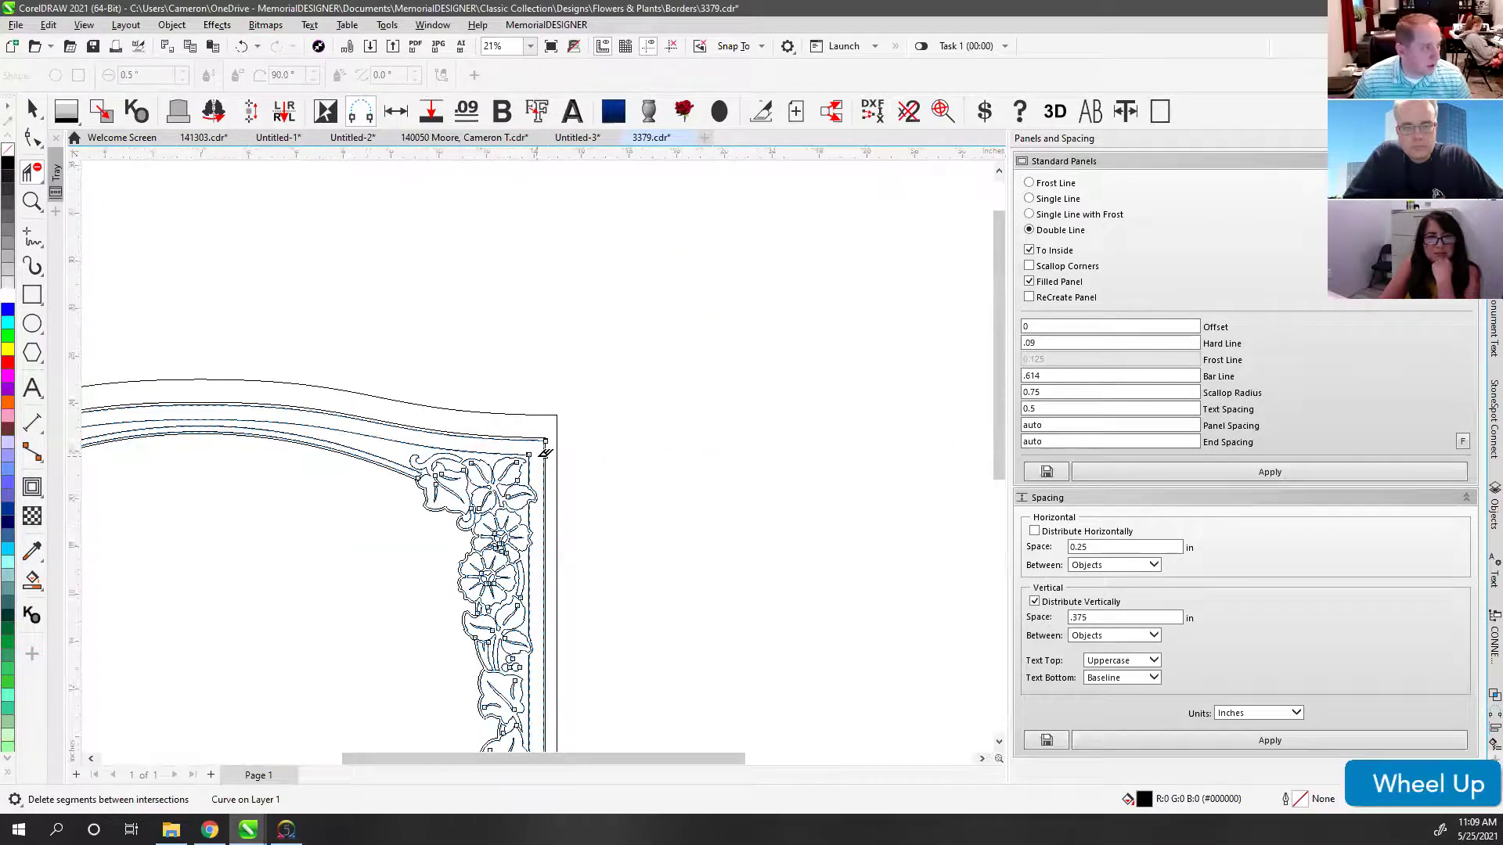
scroll(542, 452, "up", 15)
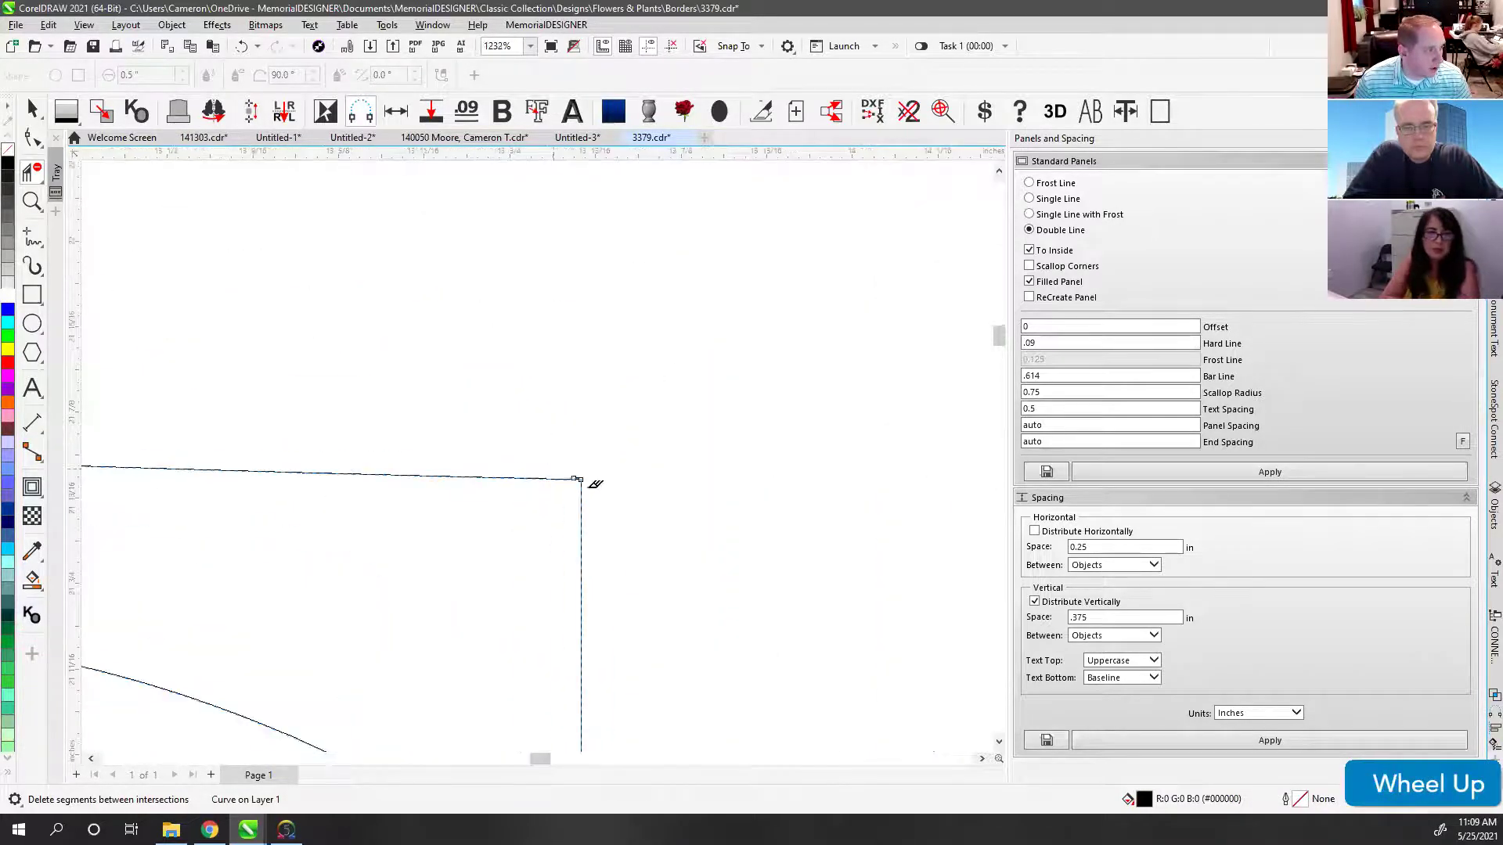
scroll(545, 453, "up", 1)
left_click(562, 450)
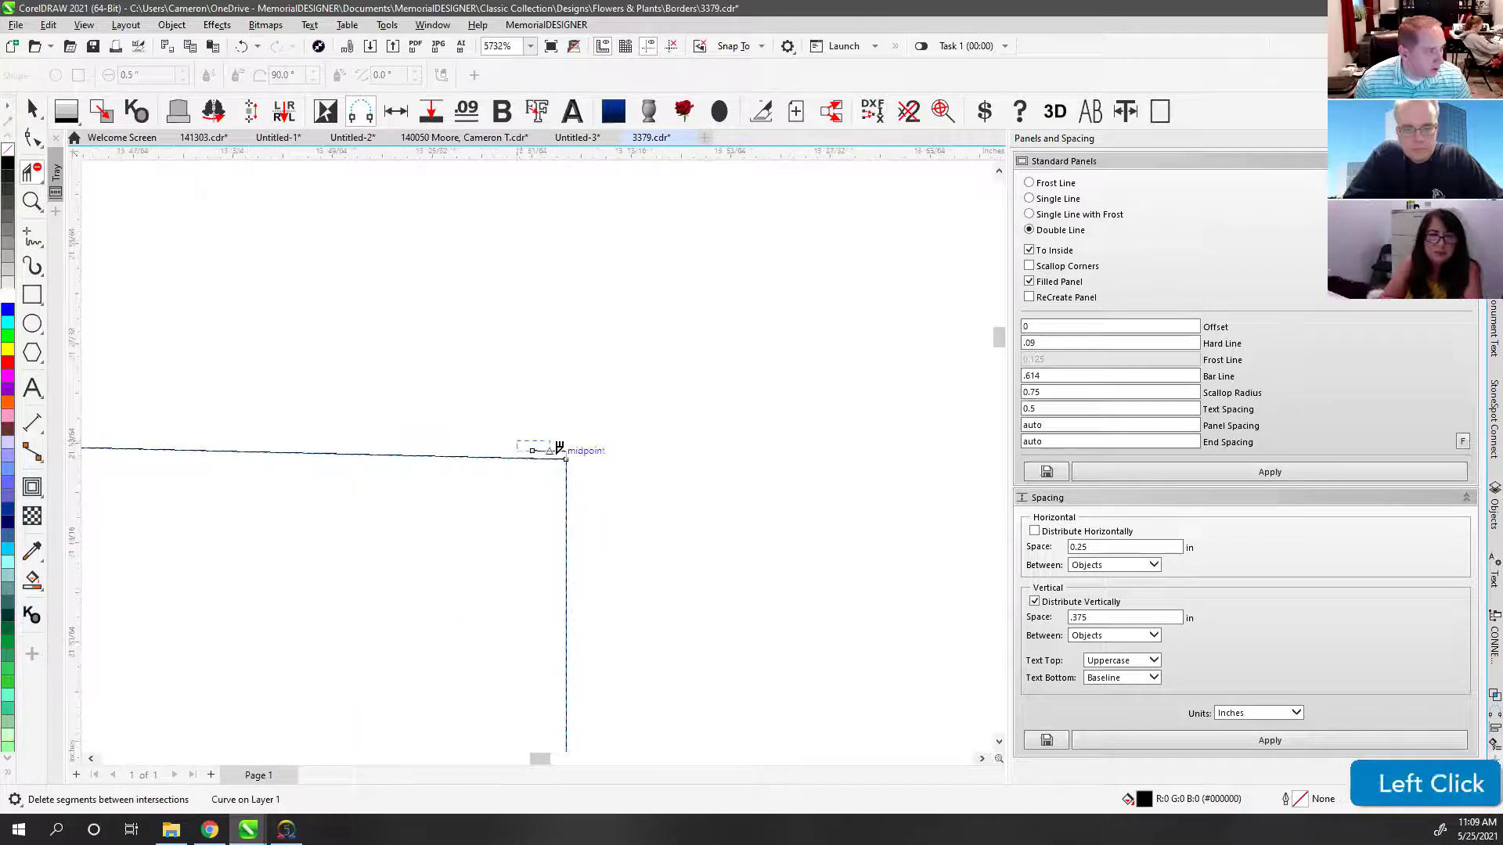
key("ctrl+z")
left_click(565, 445)
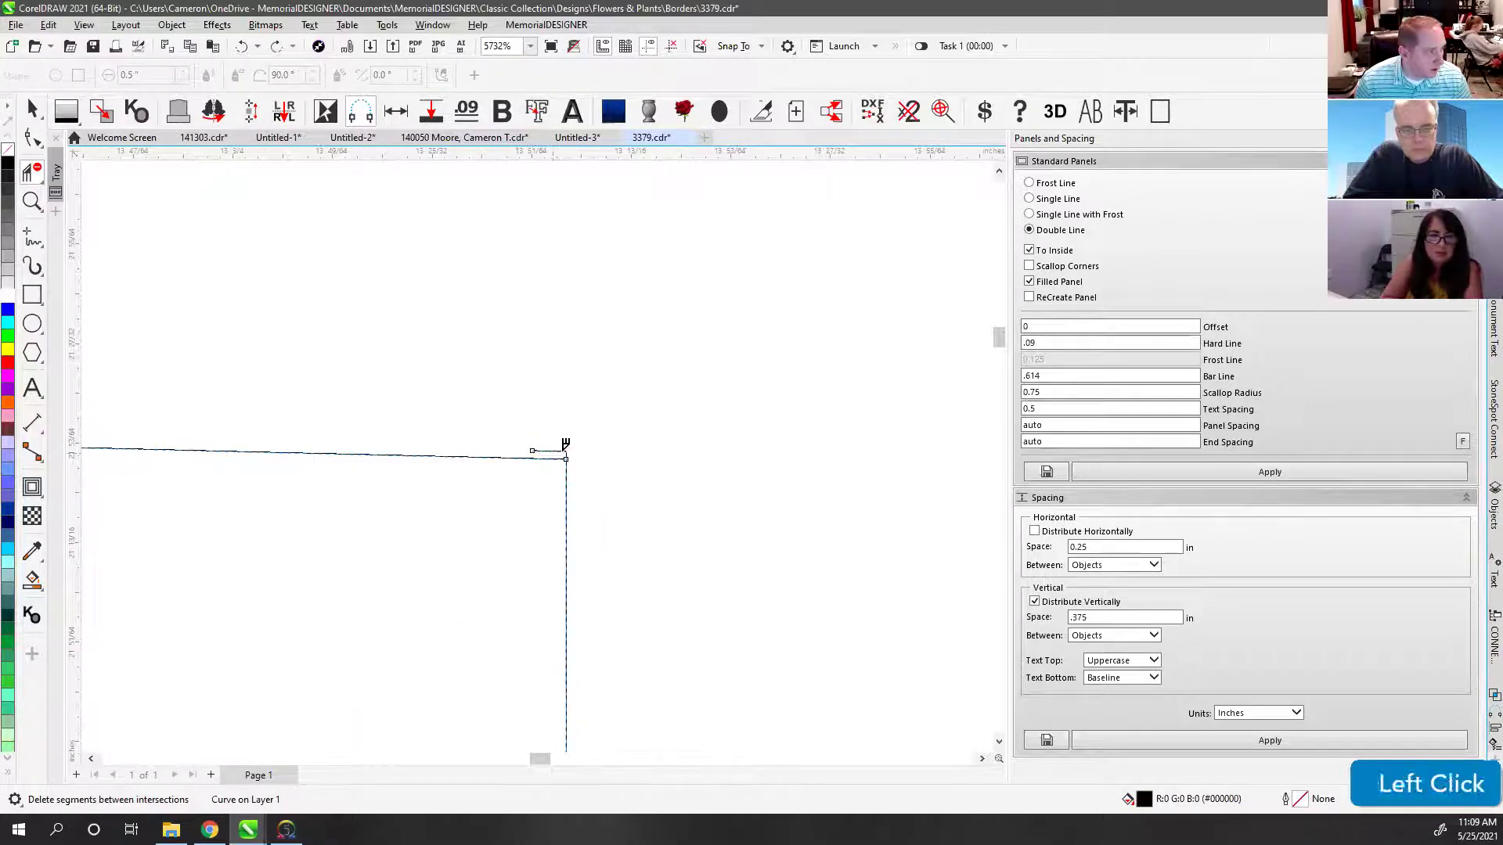
left_click_drag(523, 425, 637, 537)
key("F4")
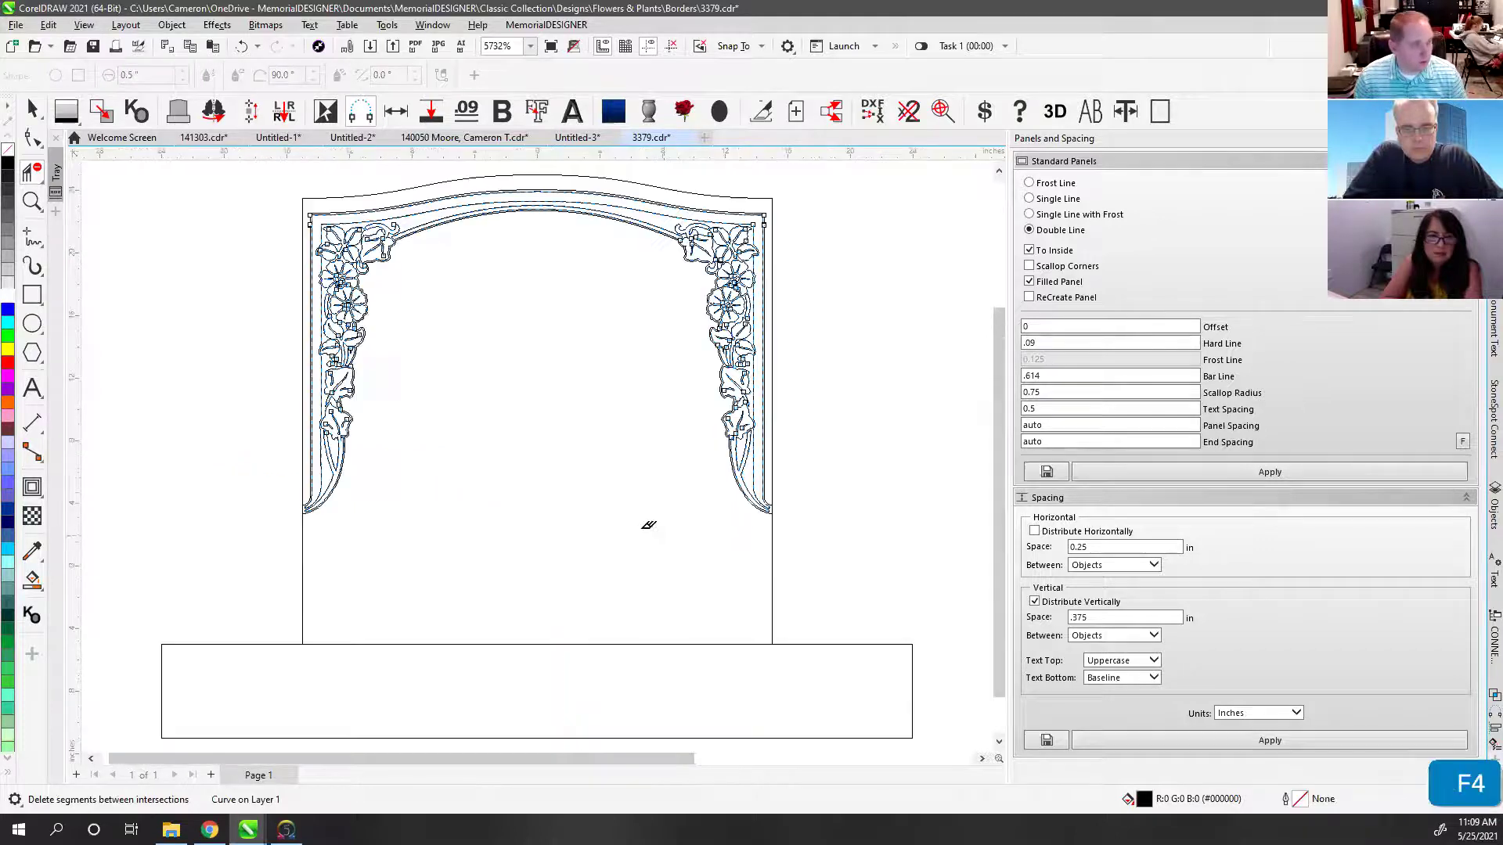
left_click(63, 116)
Step: Join the arch border's open curves with Join Curves
key("v")
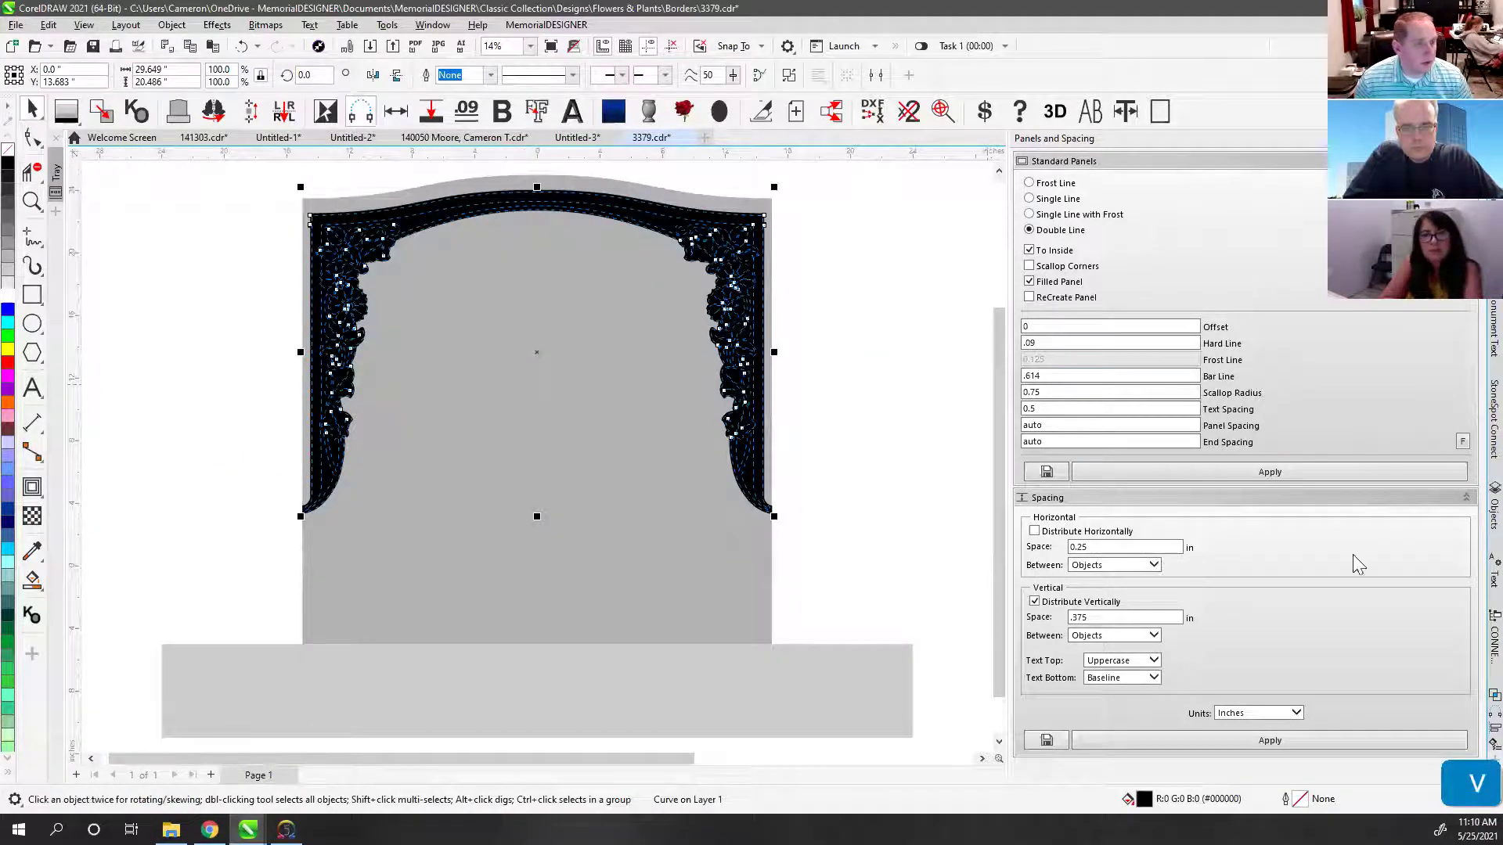
left_click(363, 115)
left_click(361, 113)
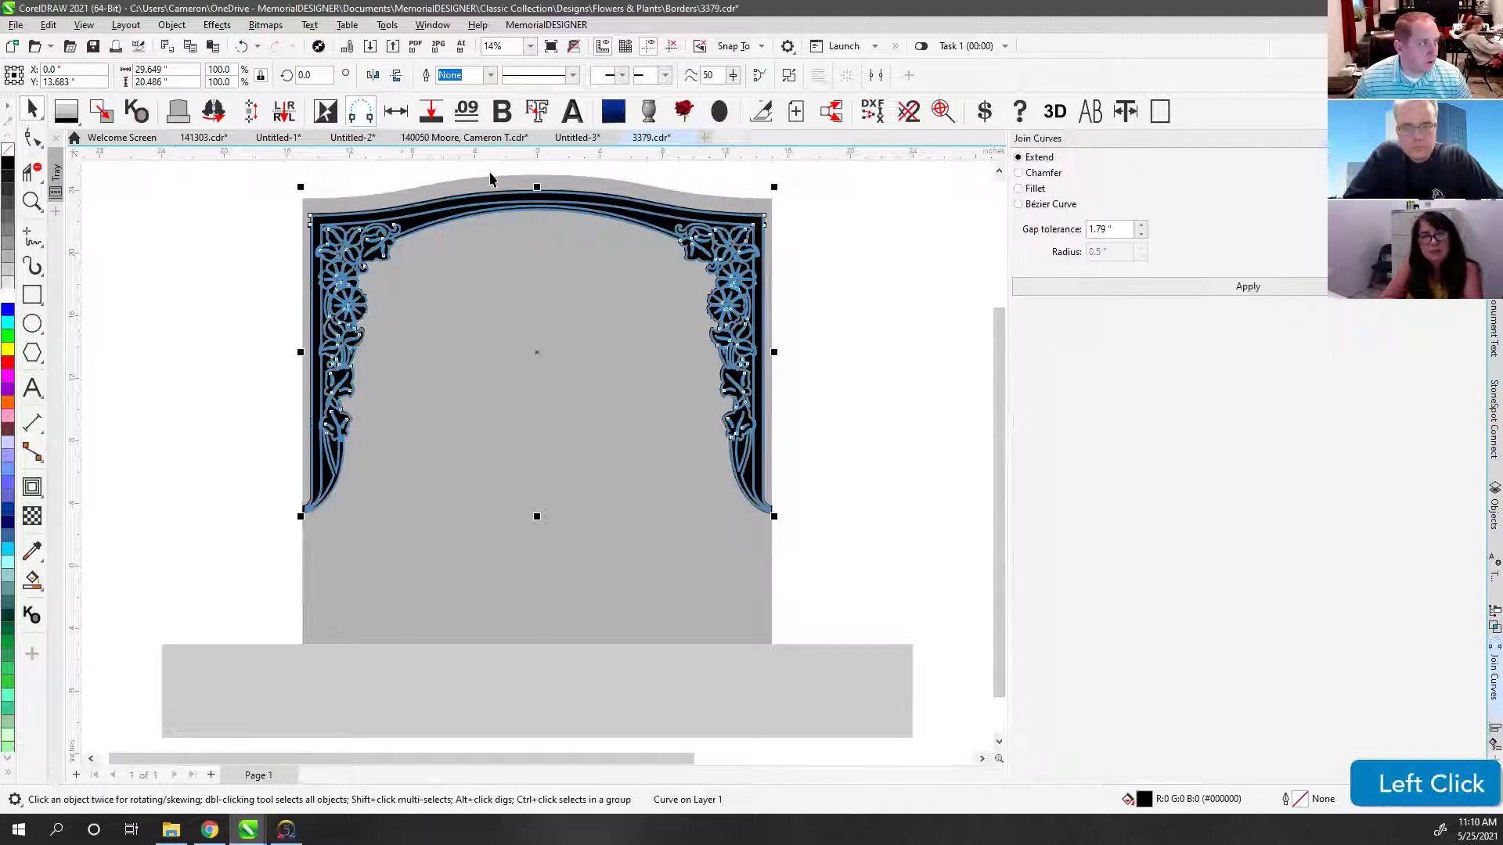
left_click(1225, 296)
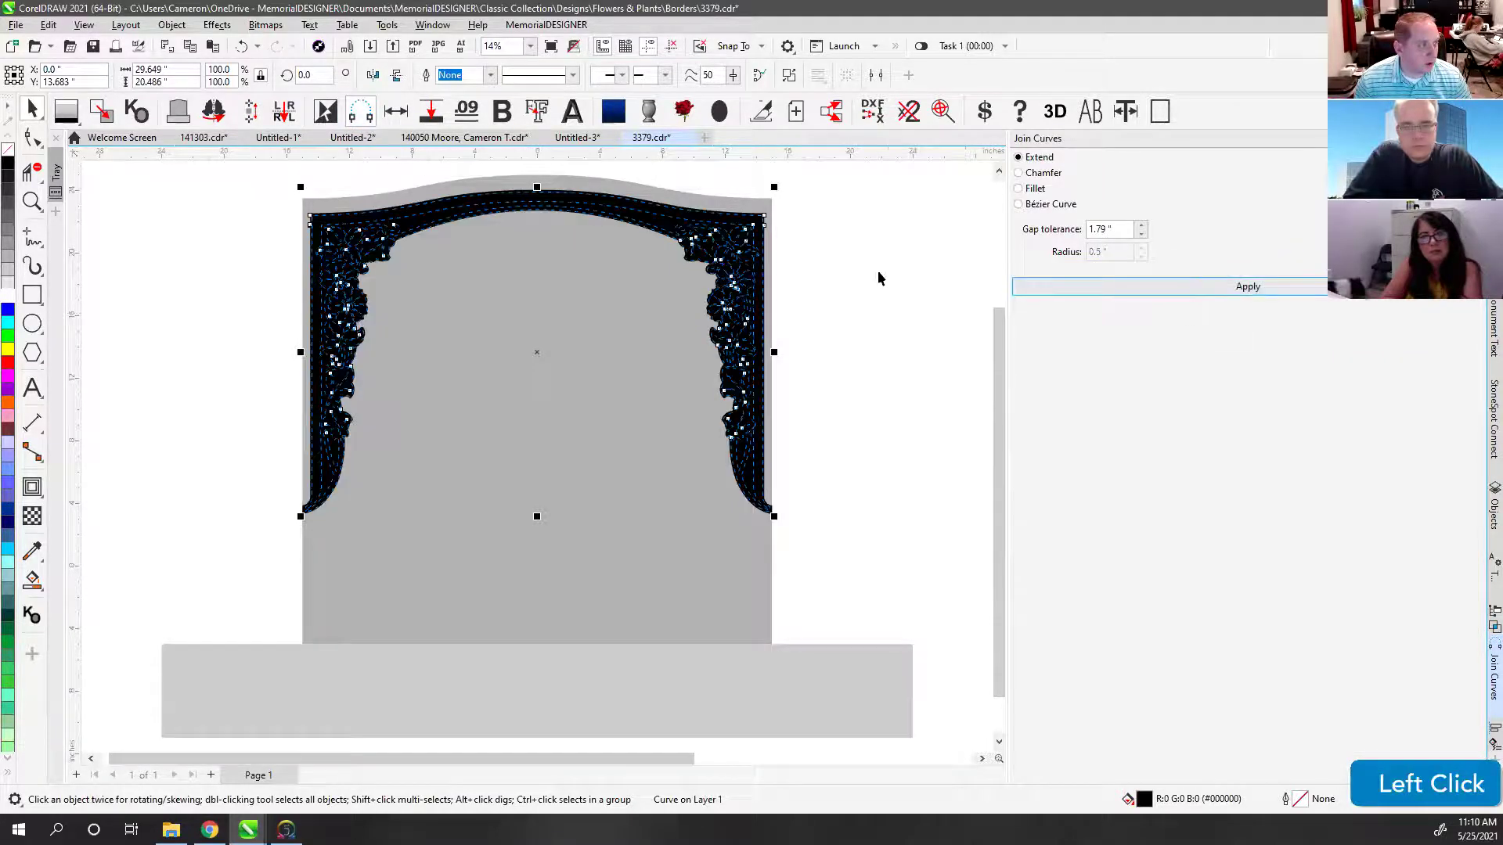
Step: Marquee-select all the border pieces and fill them black so the flowers and leaves show
left_click(274, 210)
left_click_drag(262, 181, 833, 562)
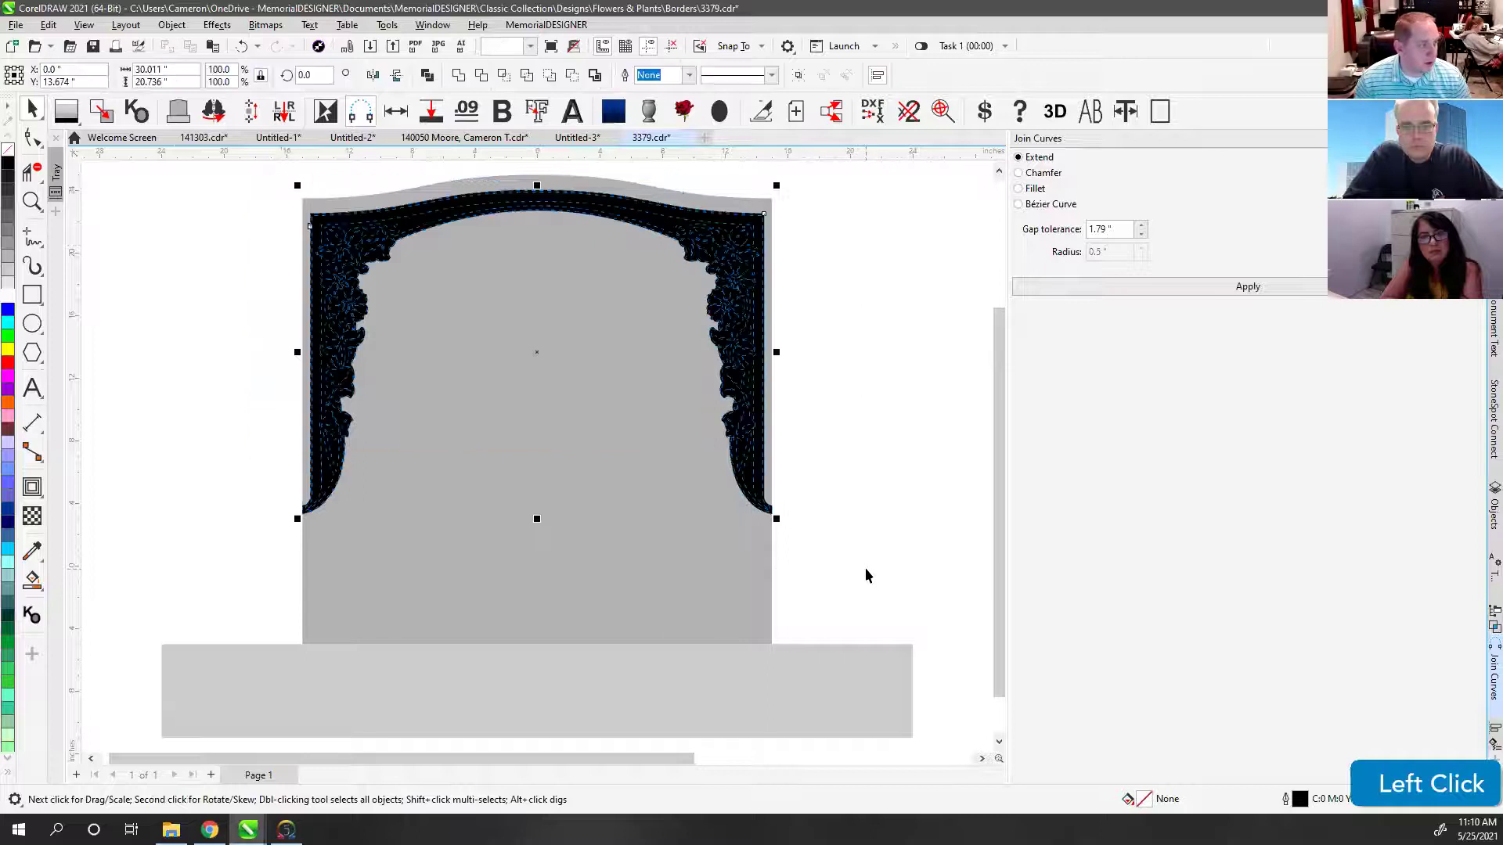
key("f")
left_click(310, 190)
left_click(309, 185)
key("F4")
left_click(310, 192)
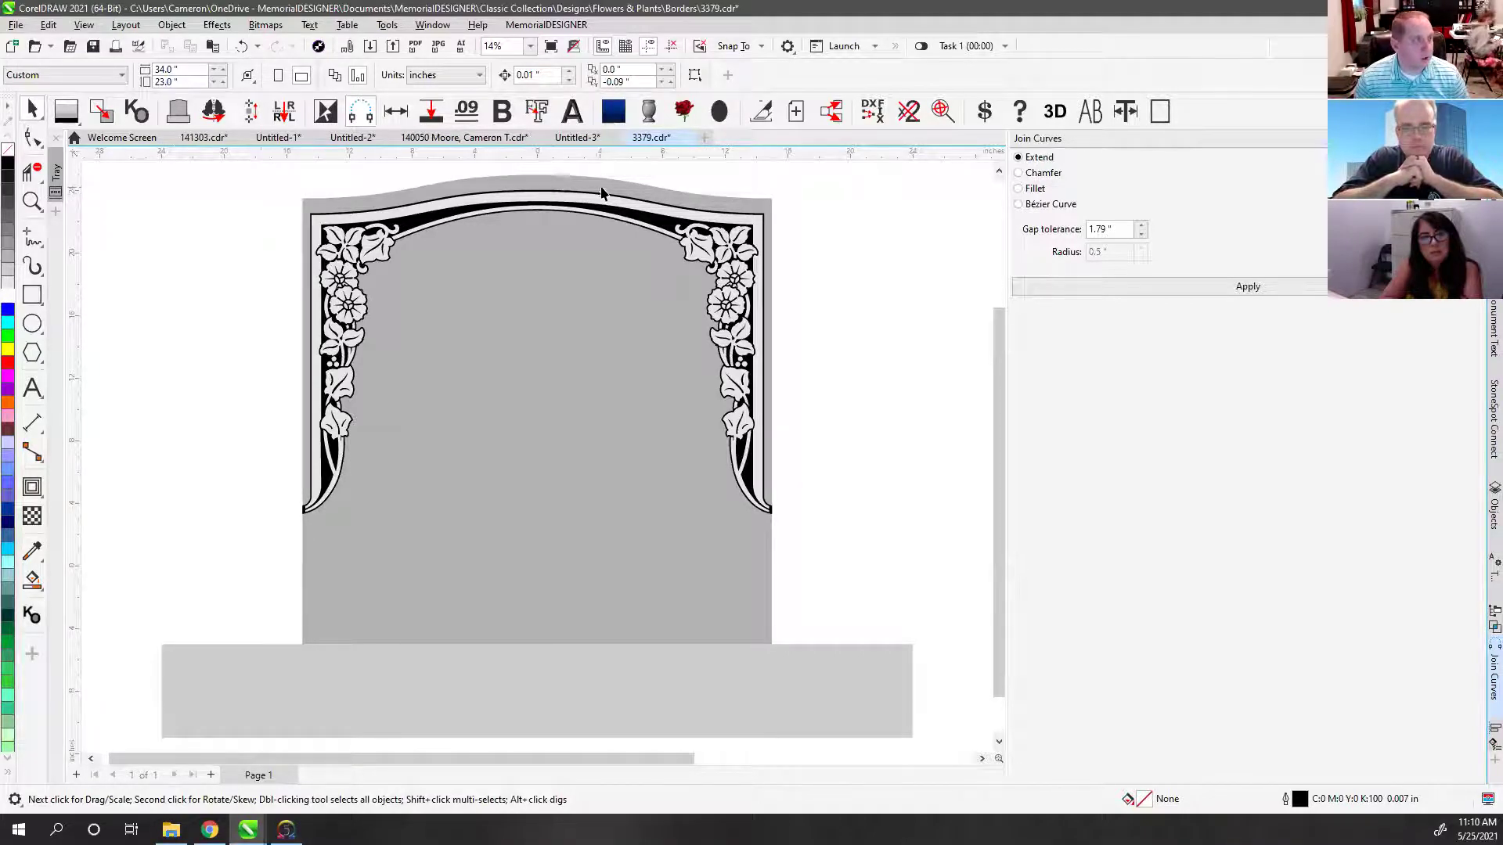
Step: Draw a small rectangle beside the border's right edge, then delete it
left_click_drag(263, 197, 810, 538)
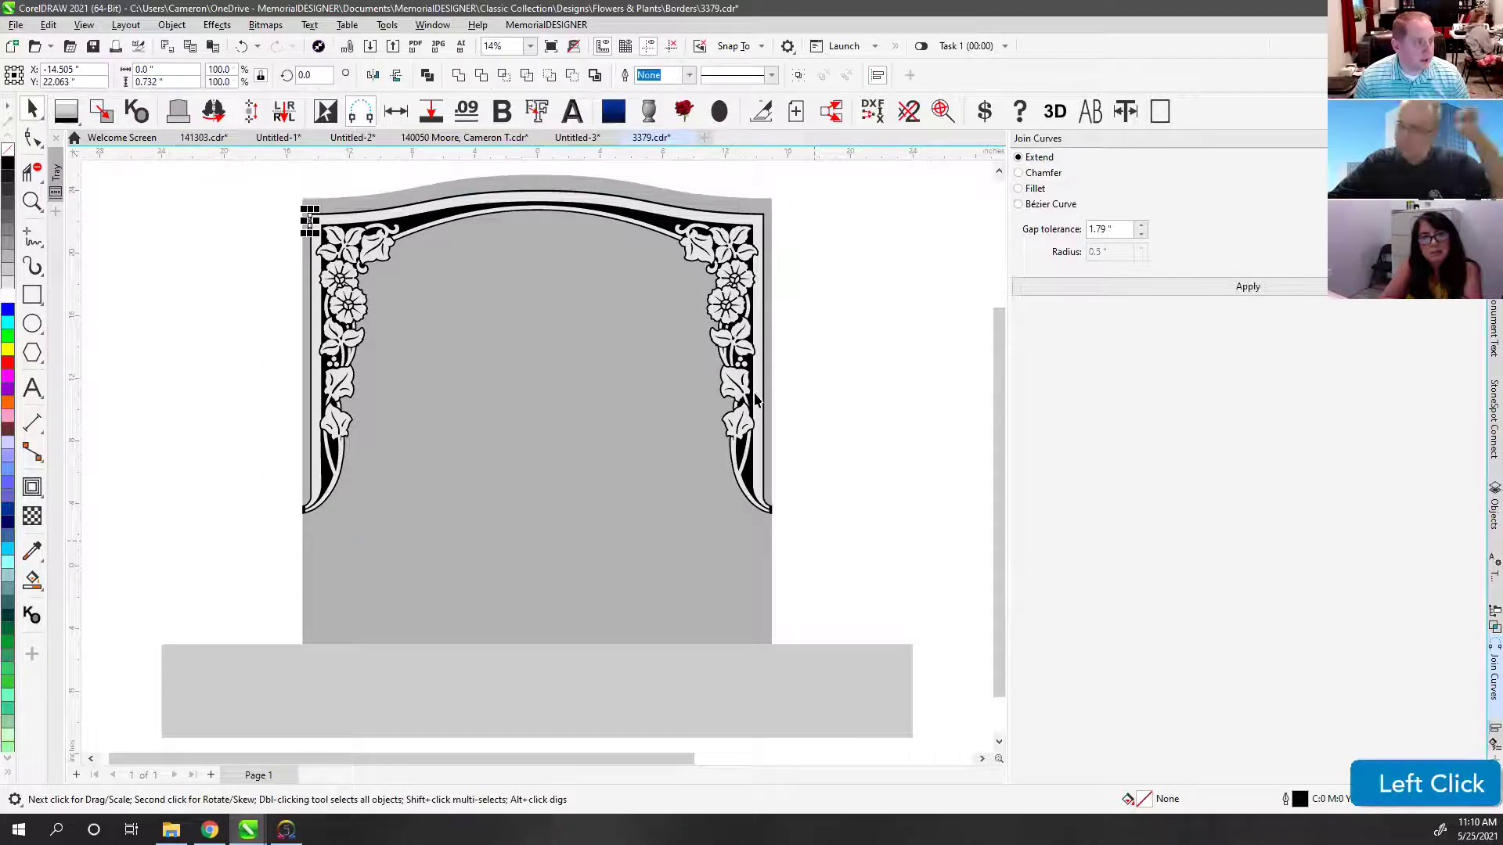
scroll(767, 351, "up", 1)
scroll(537, 462, "up", 2)
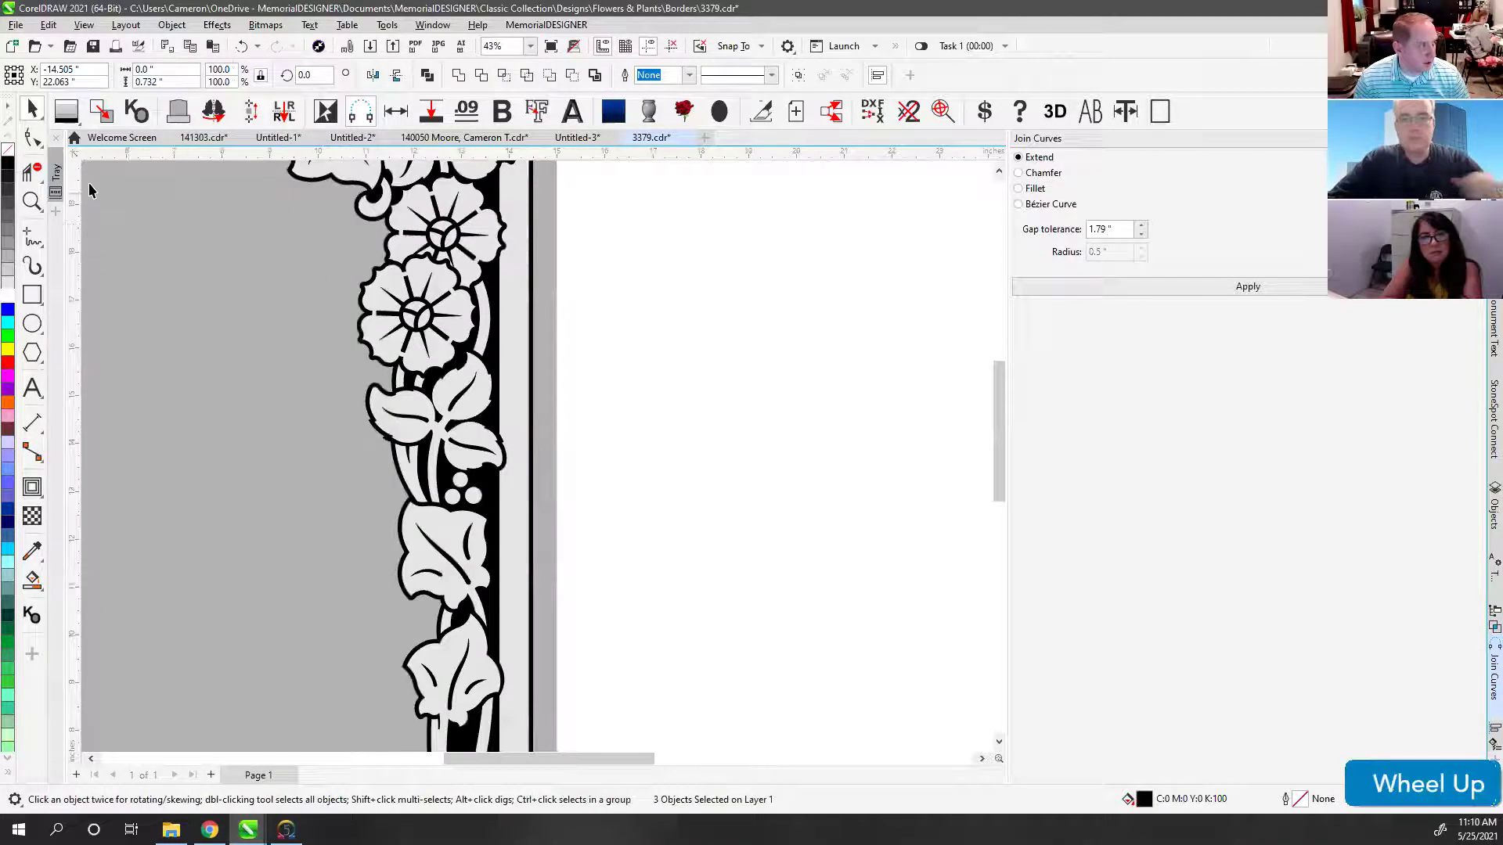
left_click(34, 266)
left_click(33, 294)
scroll(543, 460, "up", 3)
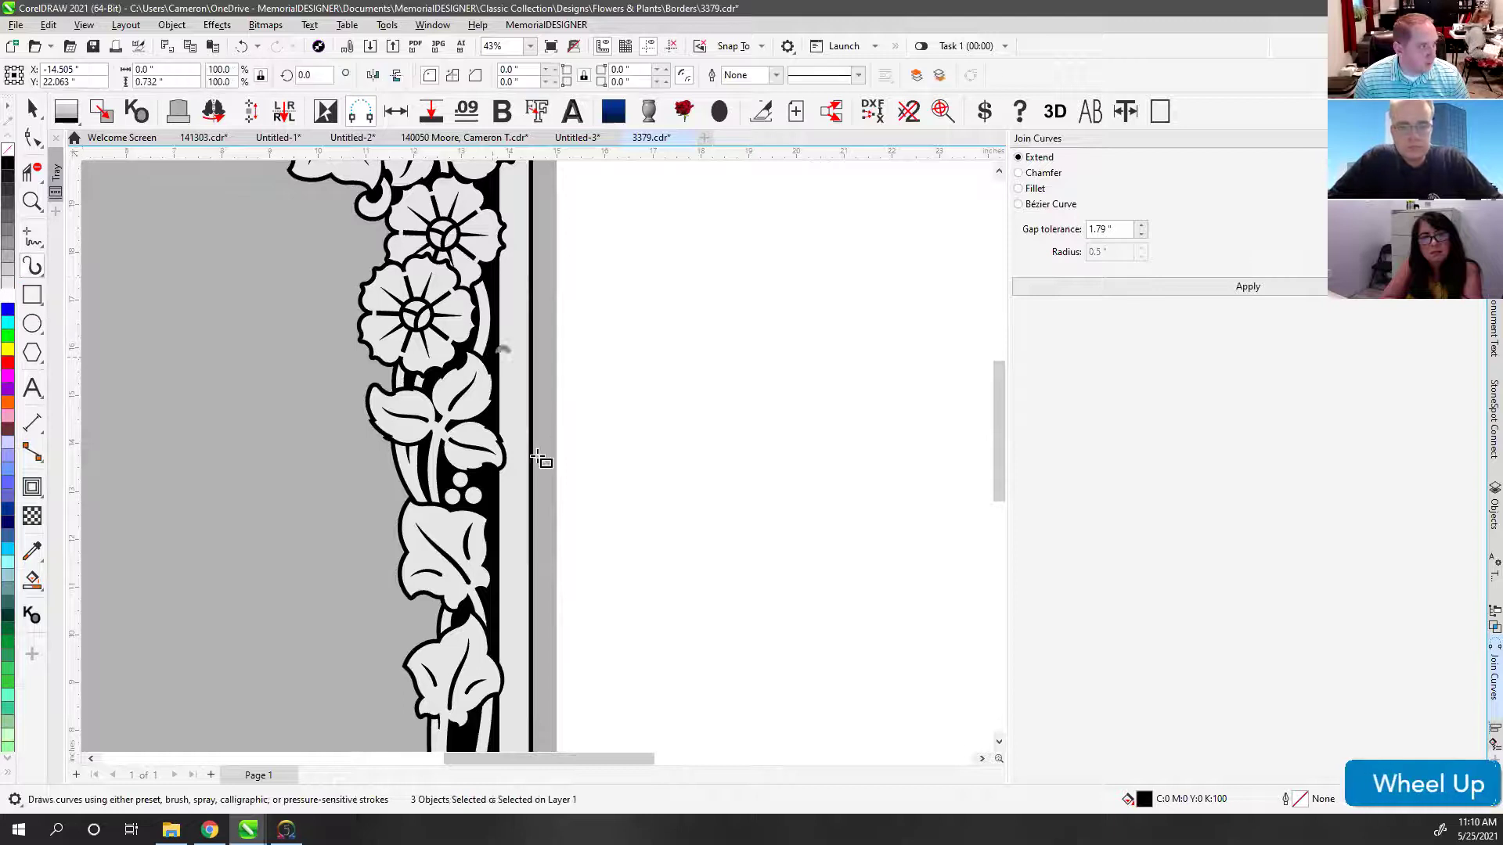
left_click_drag(434, 384, 505, 414)
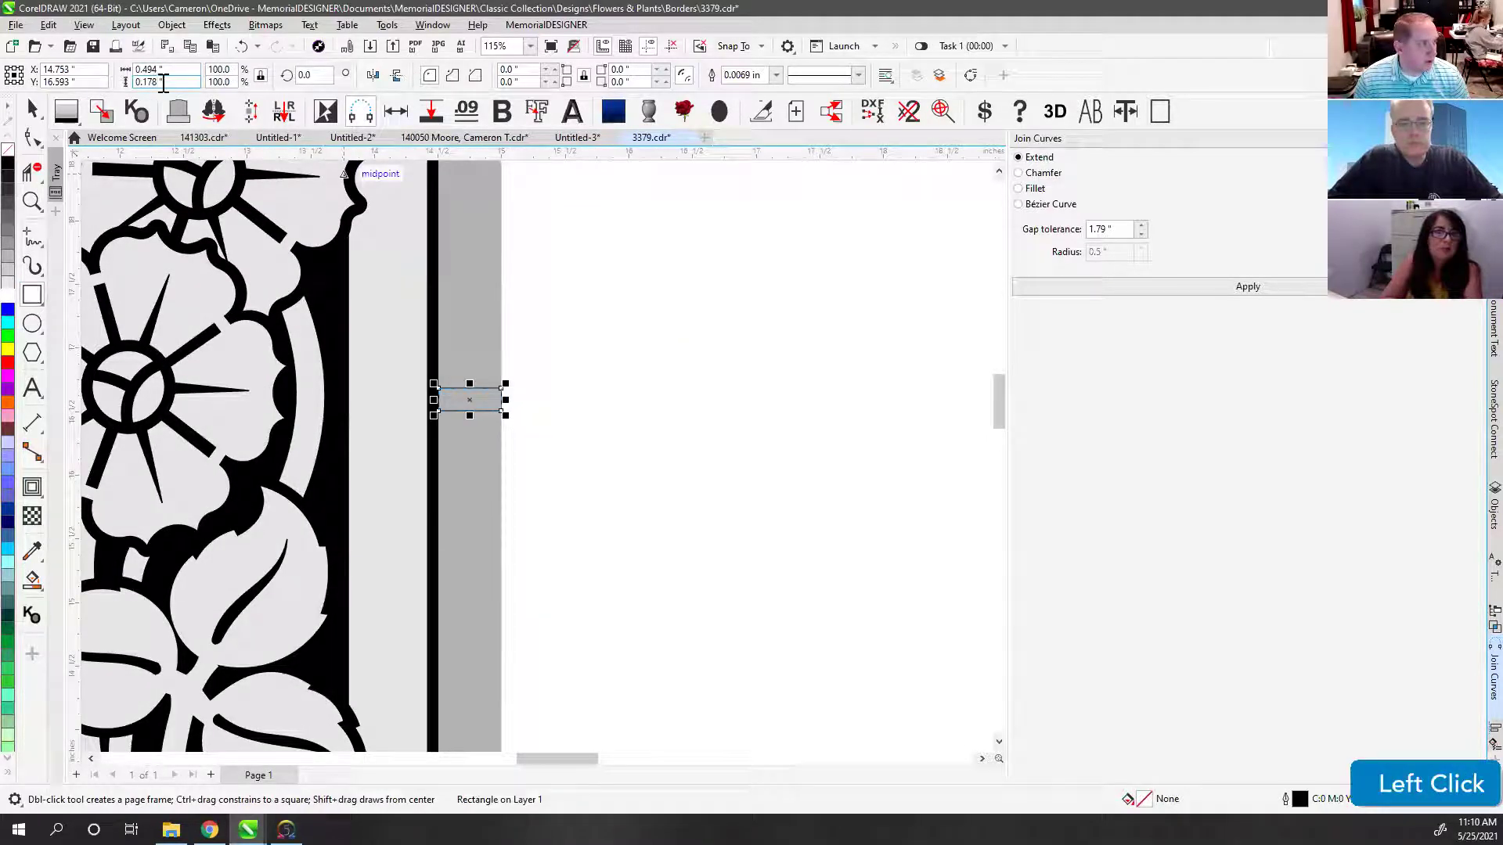
left_click(32, 110)
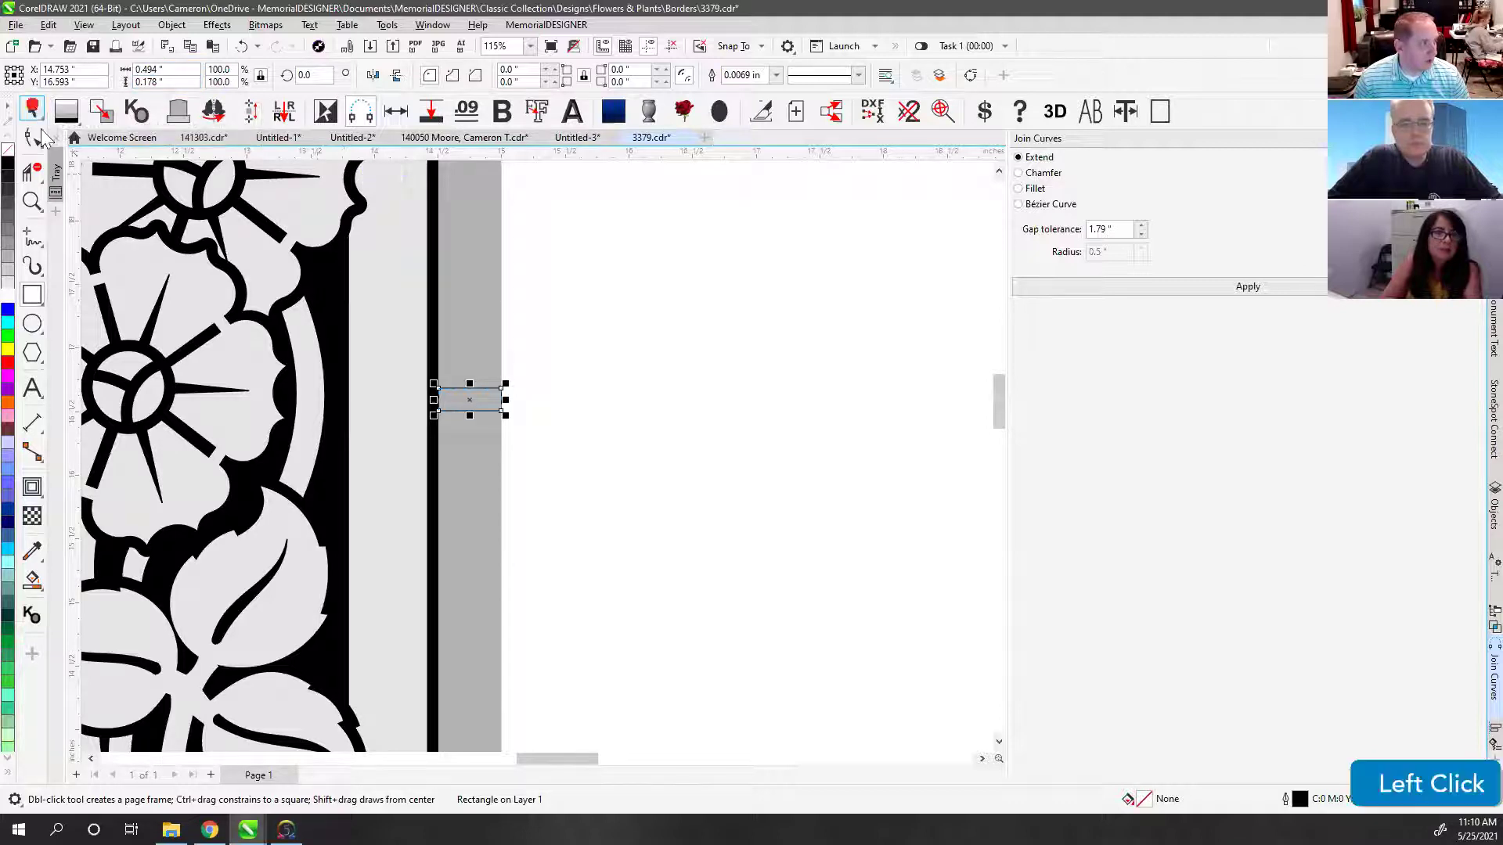
scroll(700, 472, "down", 2)
left_click(608, 474)
key("Delete")
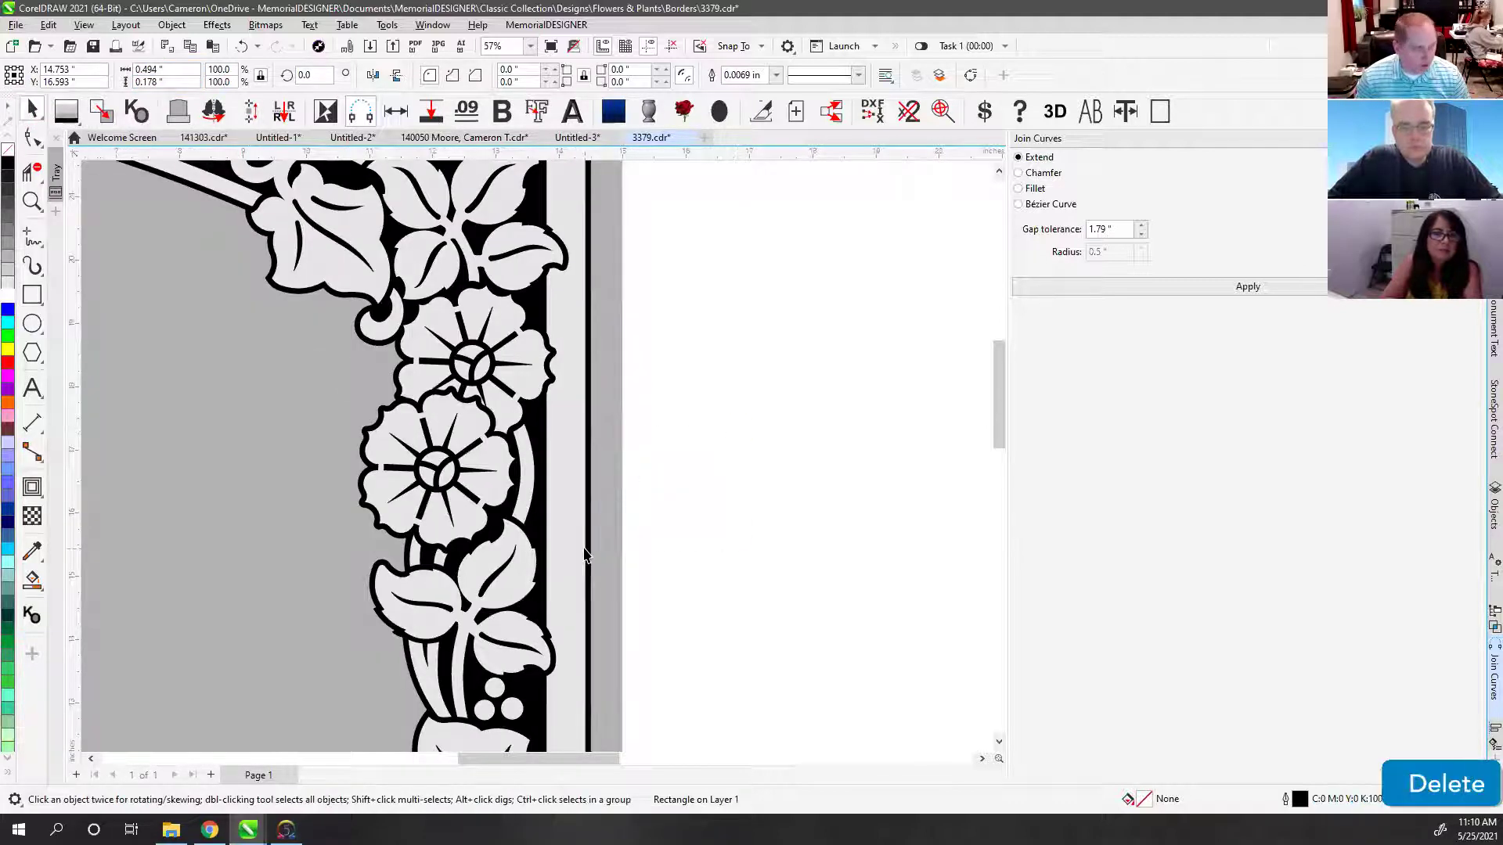
Step: Marquee-select all five border pieces and group them with Ctrl+G
scroll(495, 417, "down", 2)
scroll(495, 417, "down", 2)
left_click_drag(306, 402, 661, 608)
key("ctrl+g")
Step: Align the border group's top to the headstone's top
left_click(523, 572, "shift")
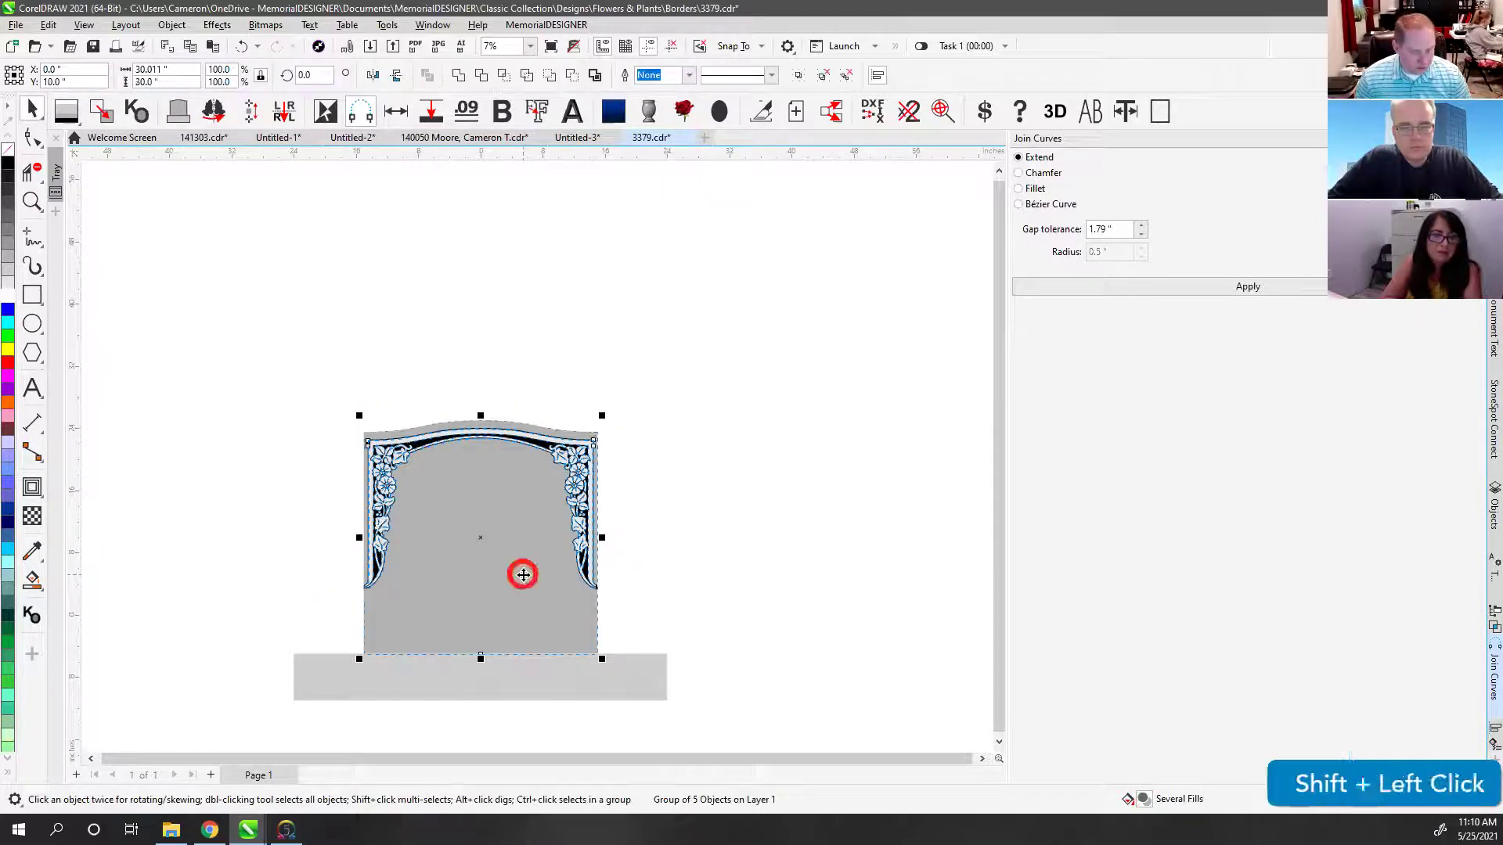
key("t")
left_click(525, 381)
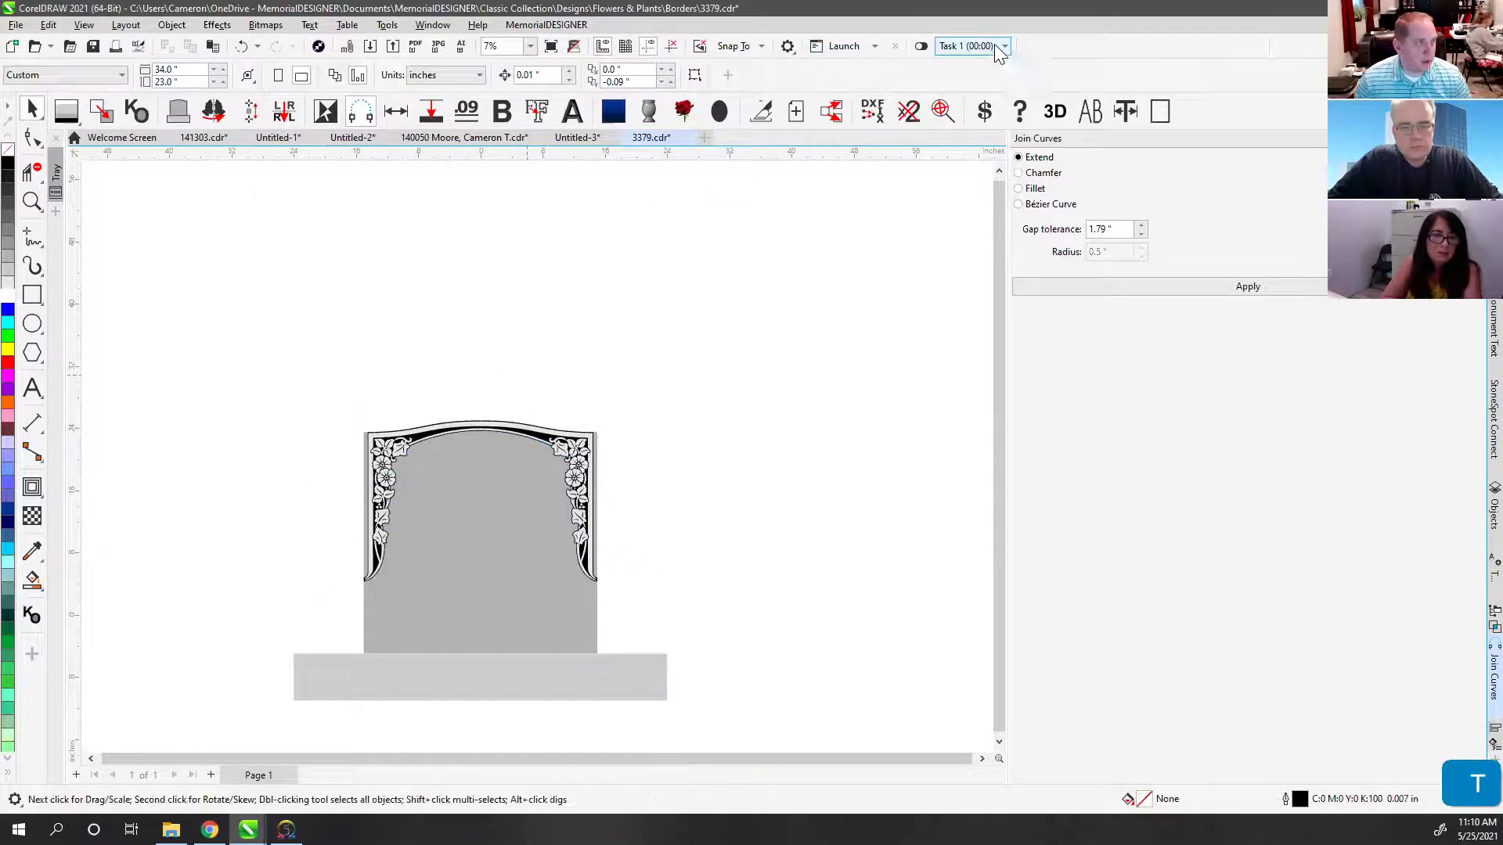
Step: Set the nudge distance to 0.5 inch
left_click(894, 45)
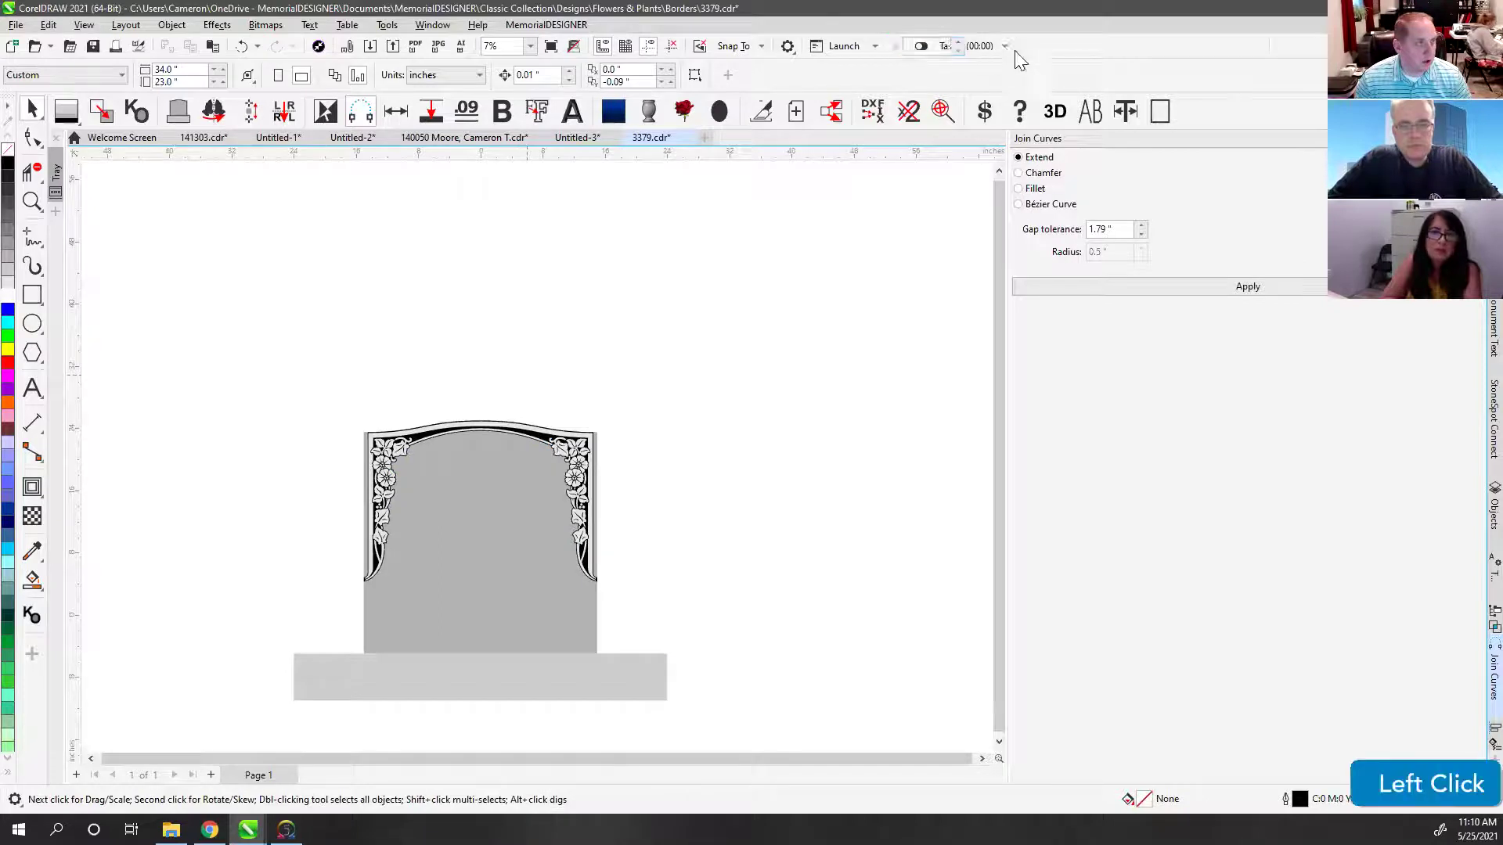
type("0.5")
key("Return")
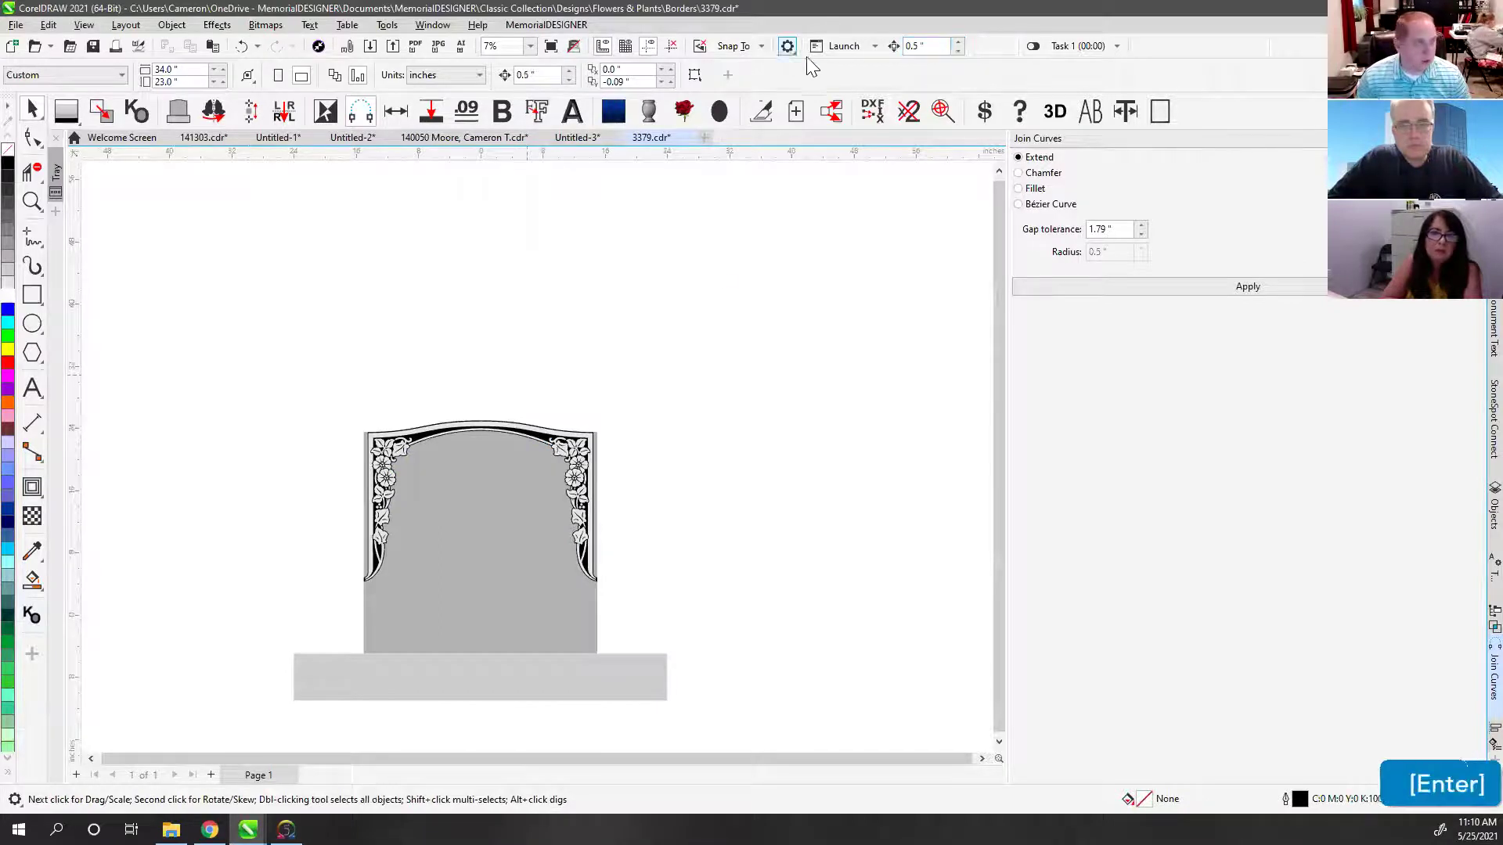
Step: Reselect the border group, then deselect and fit all objects in view
left_click(469, 428)
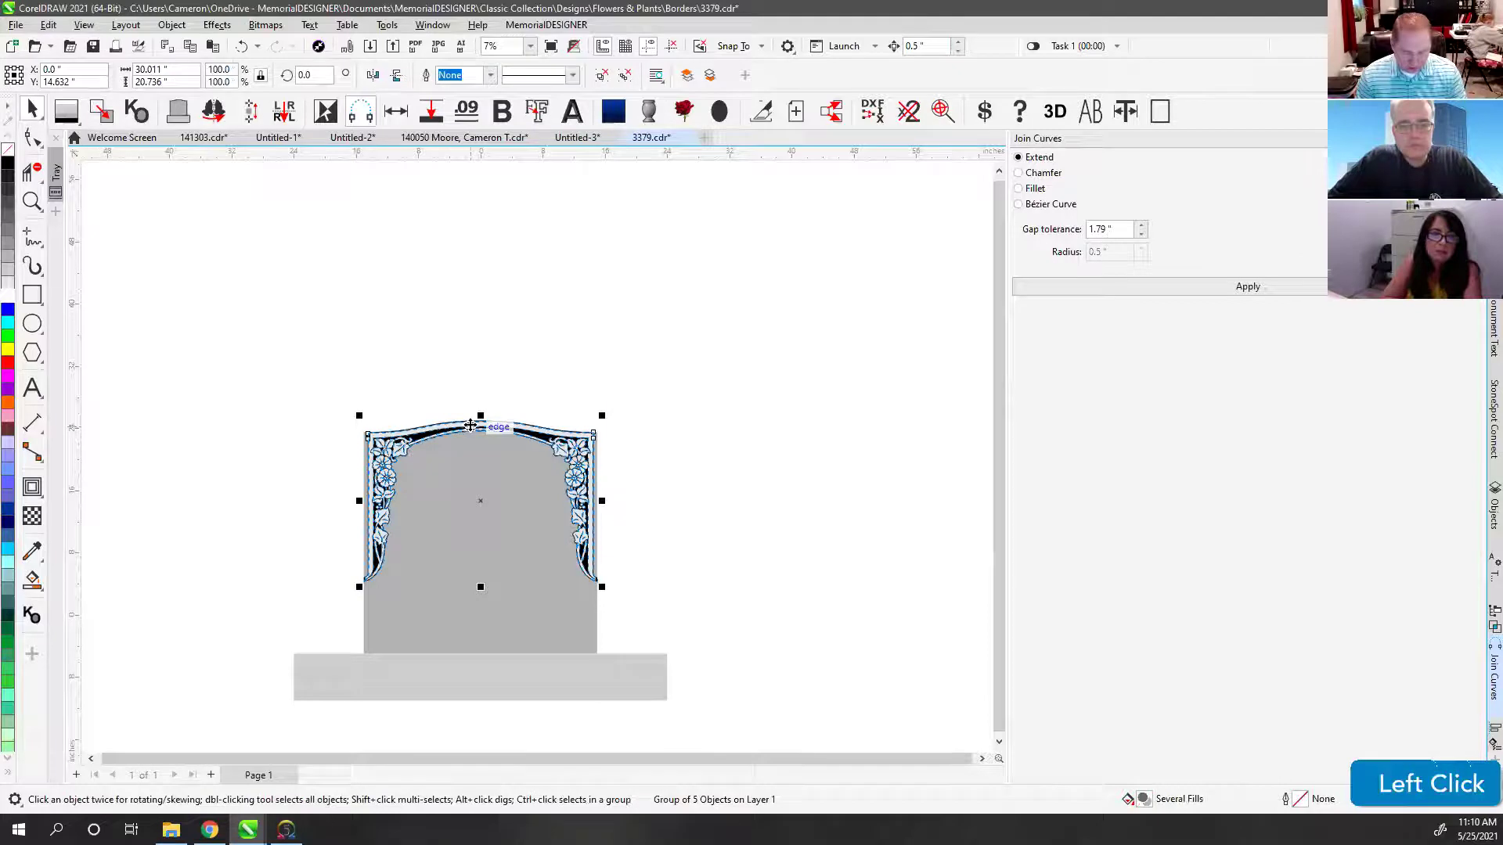
left_click(477, 339)
left_click_drag(261, 379, 654, 659)
scroll(532, 572, "up", 3)
left_click(709, 421)
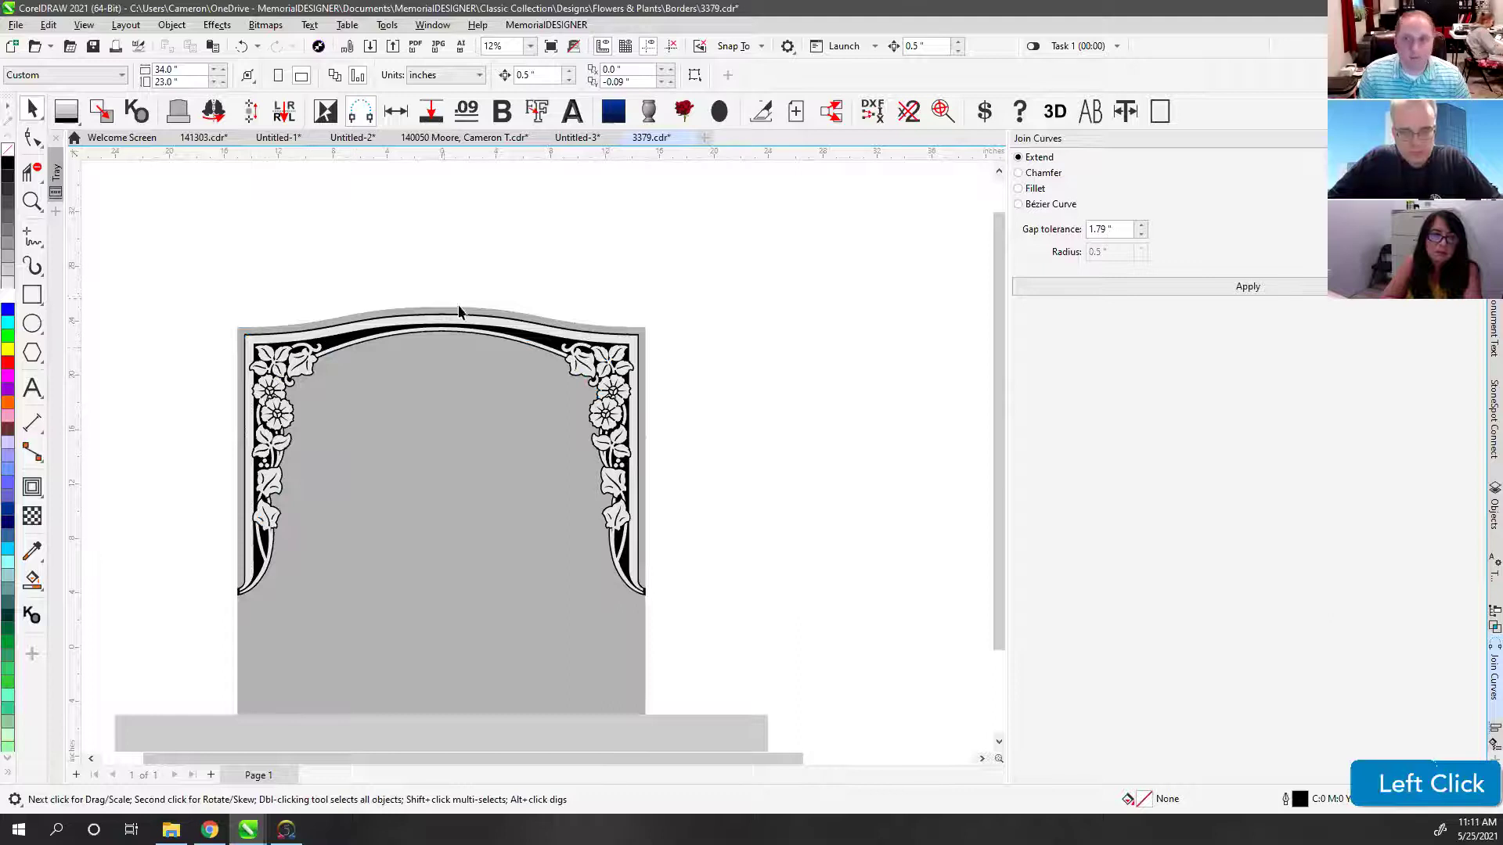
left_click(594, 264)
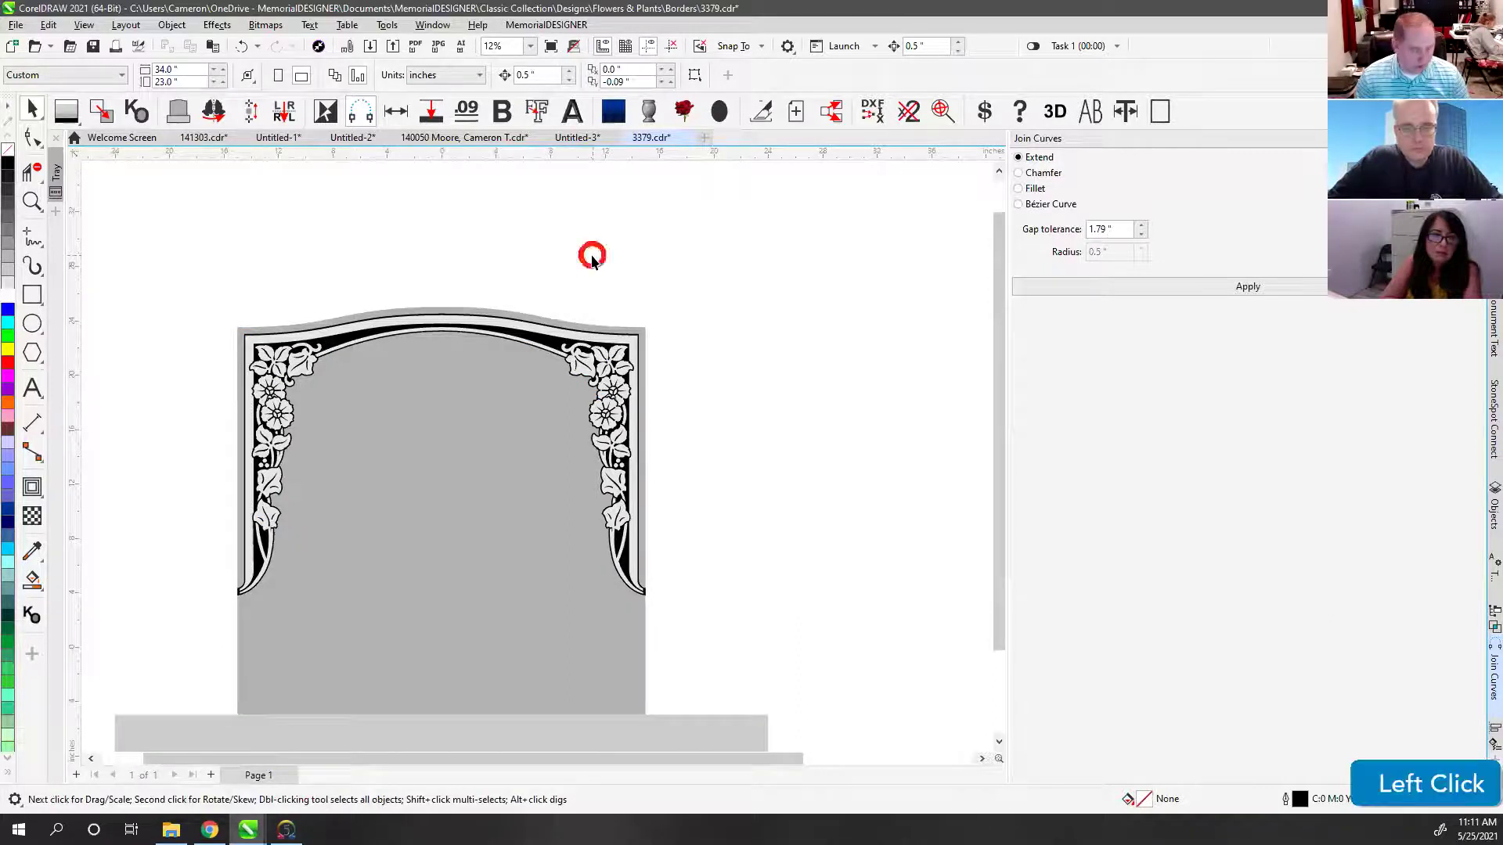
key("F4")
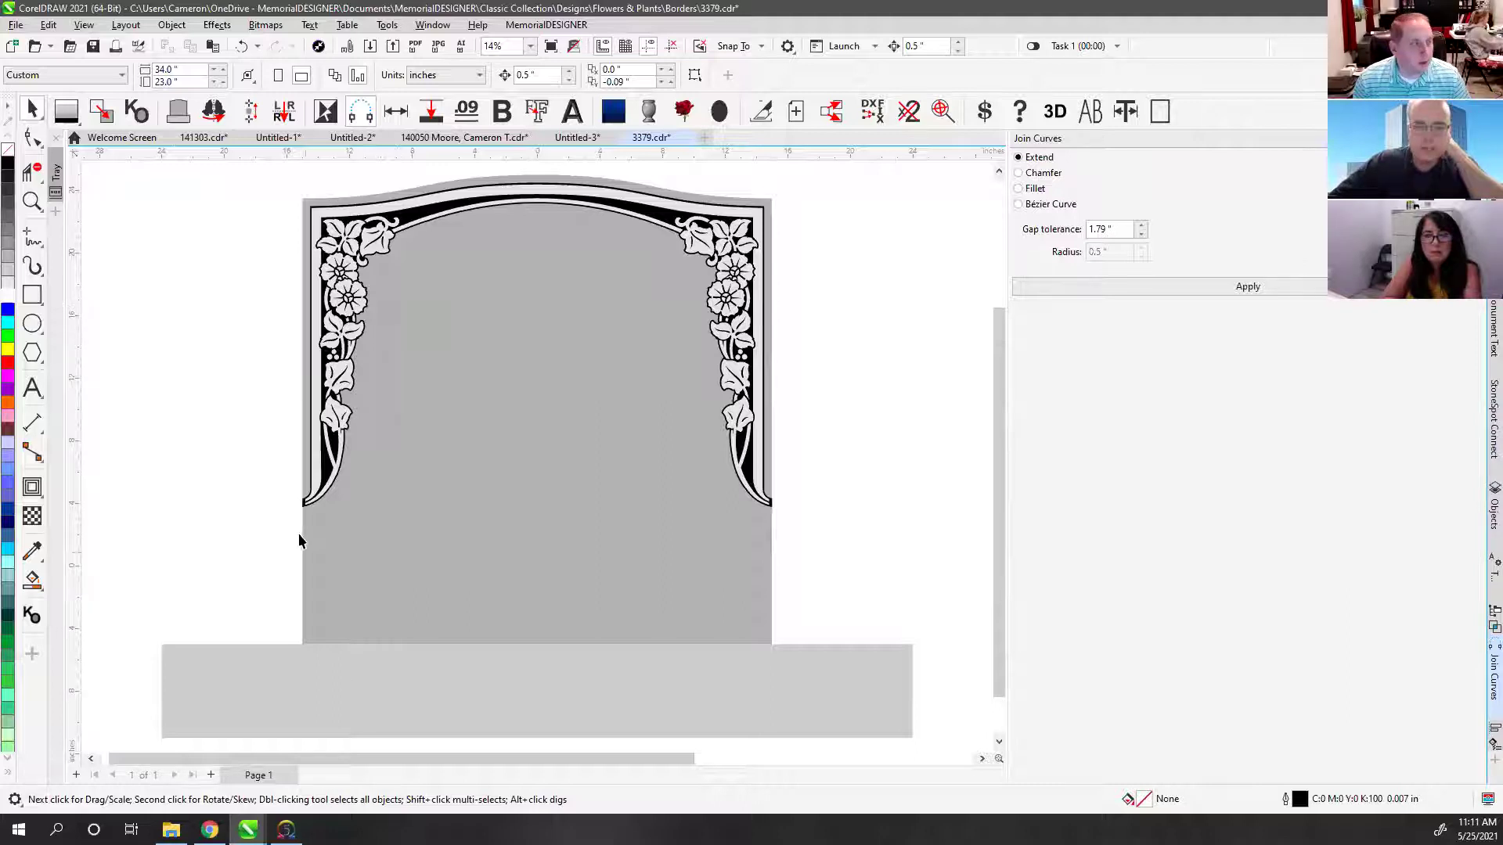
Step: Zoom in on the border's bottom-left corner for node editing
left_click(30, 204)
left_click_drag(288, 477, 335, 527)
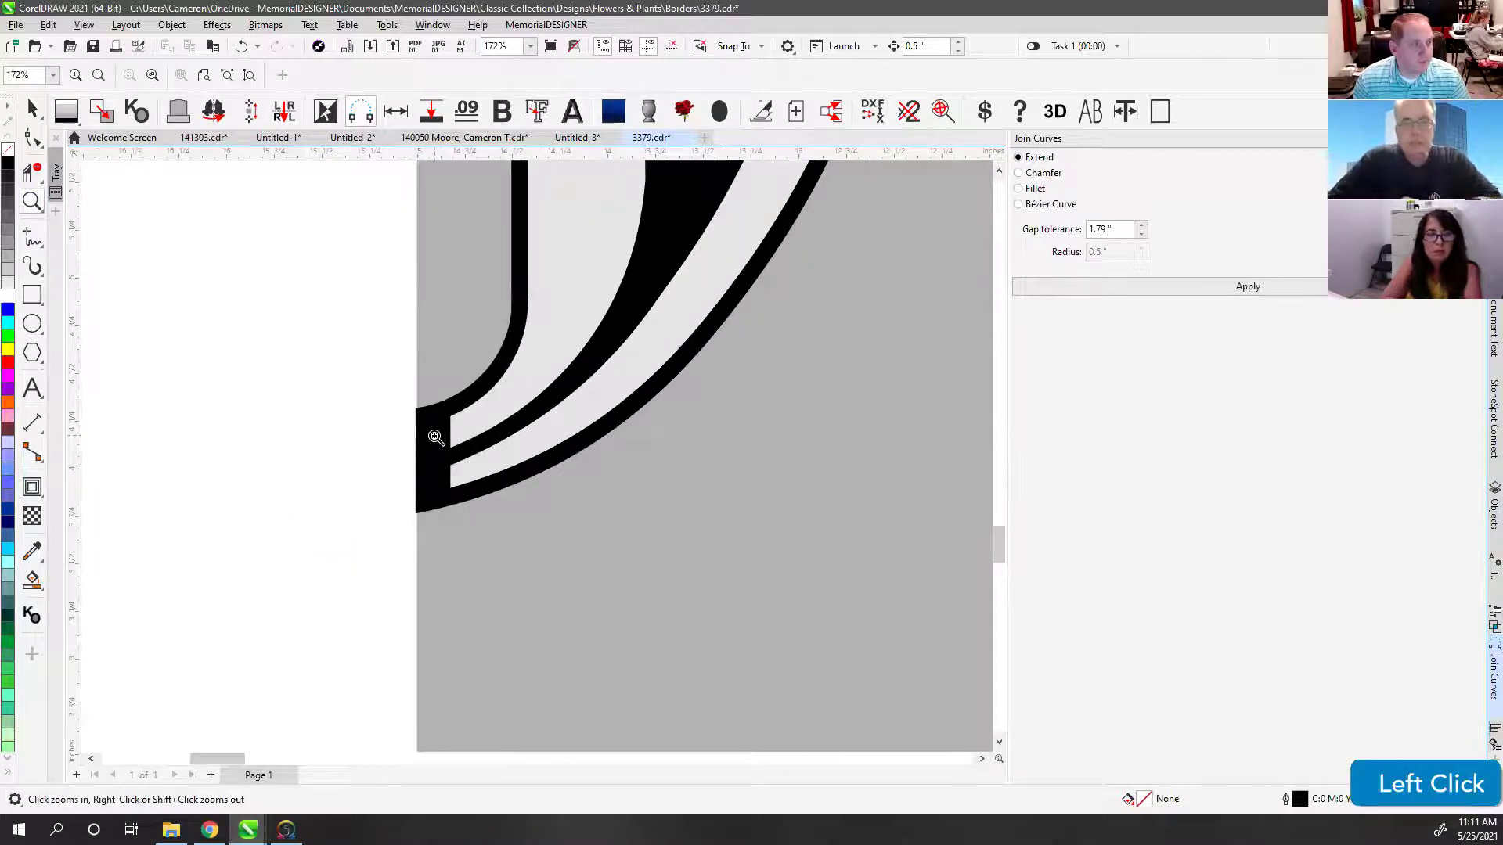
left_click(31, 134)
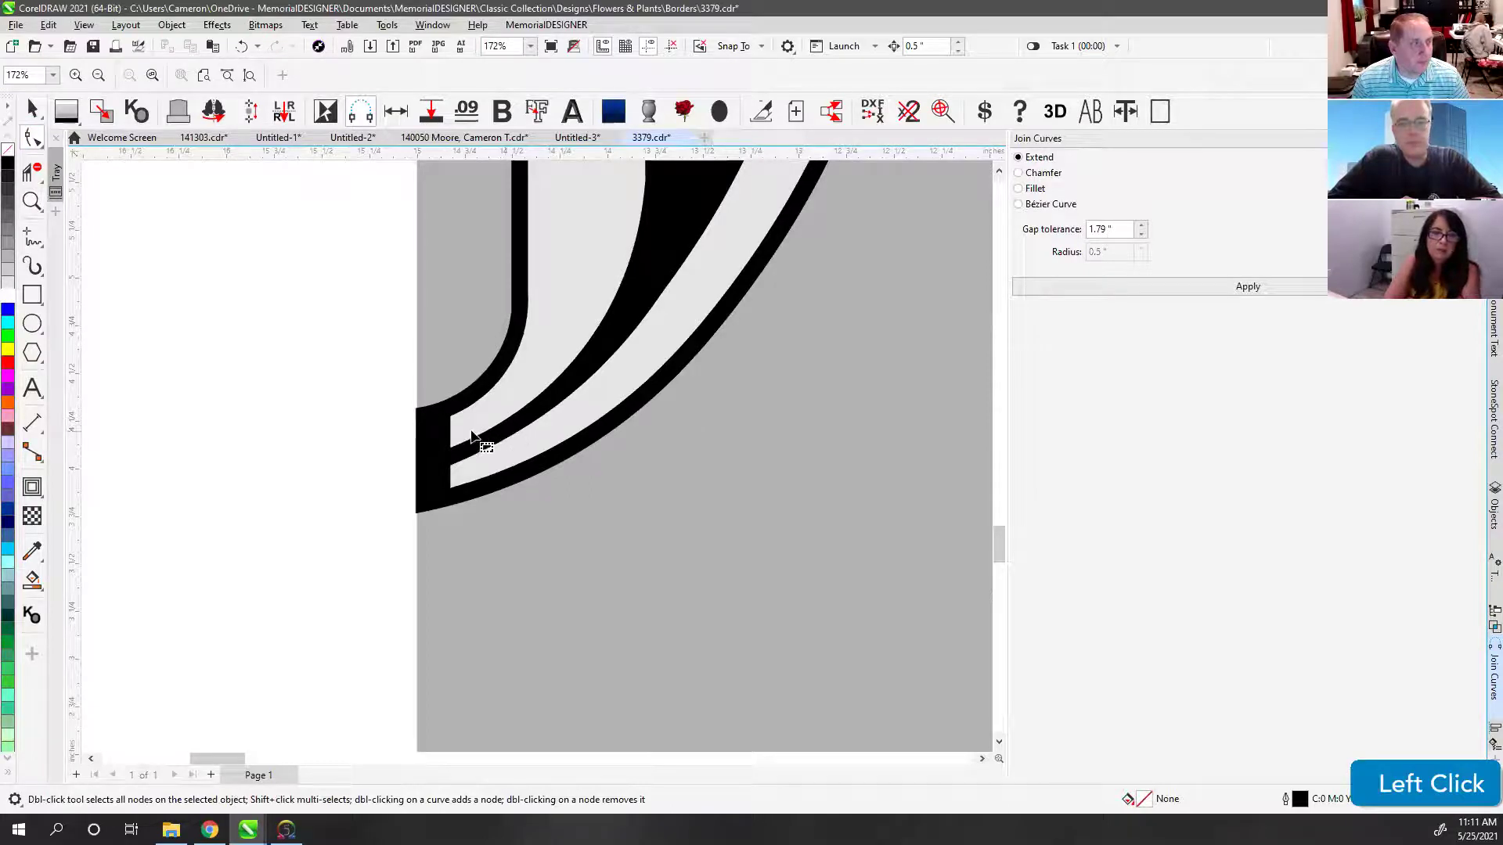
scroll(470, 437, "up", 1)
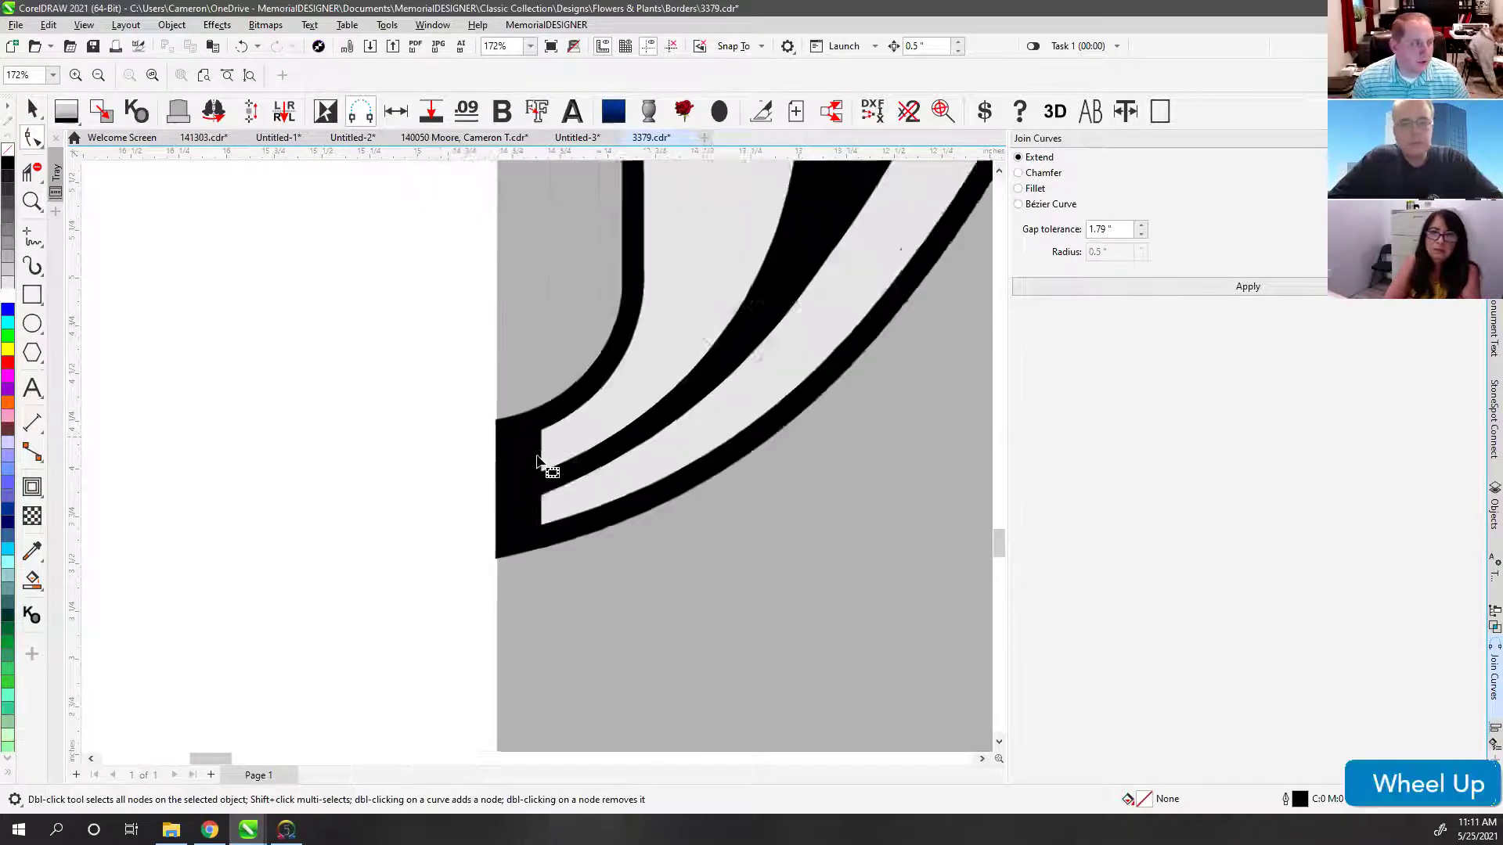
scroll(537, 460, "up", 2)
left_click(550, 433)
left_click(550, 432)
left_click(29, 111)
left_click(637, 454)
left_click(332, 365)
Step: Pull the stripe's left end out to the border edge and straighten its left segments
left_click(32, 138)
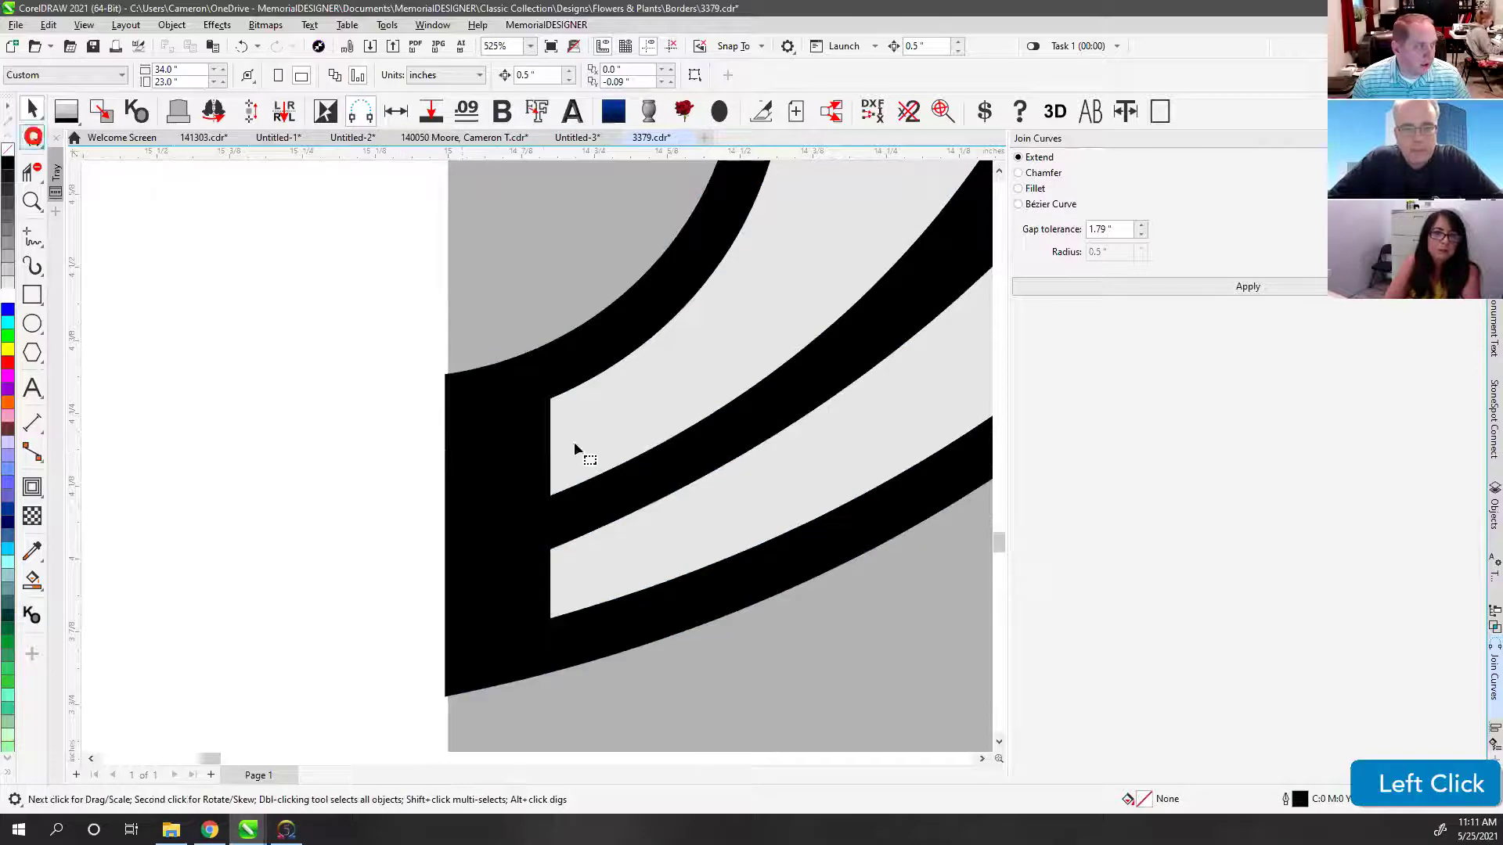
left_click(552, 450)
left_click(550, 451)
left_click_drag(551, 450, 444, 417)
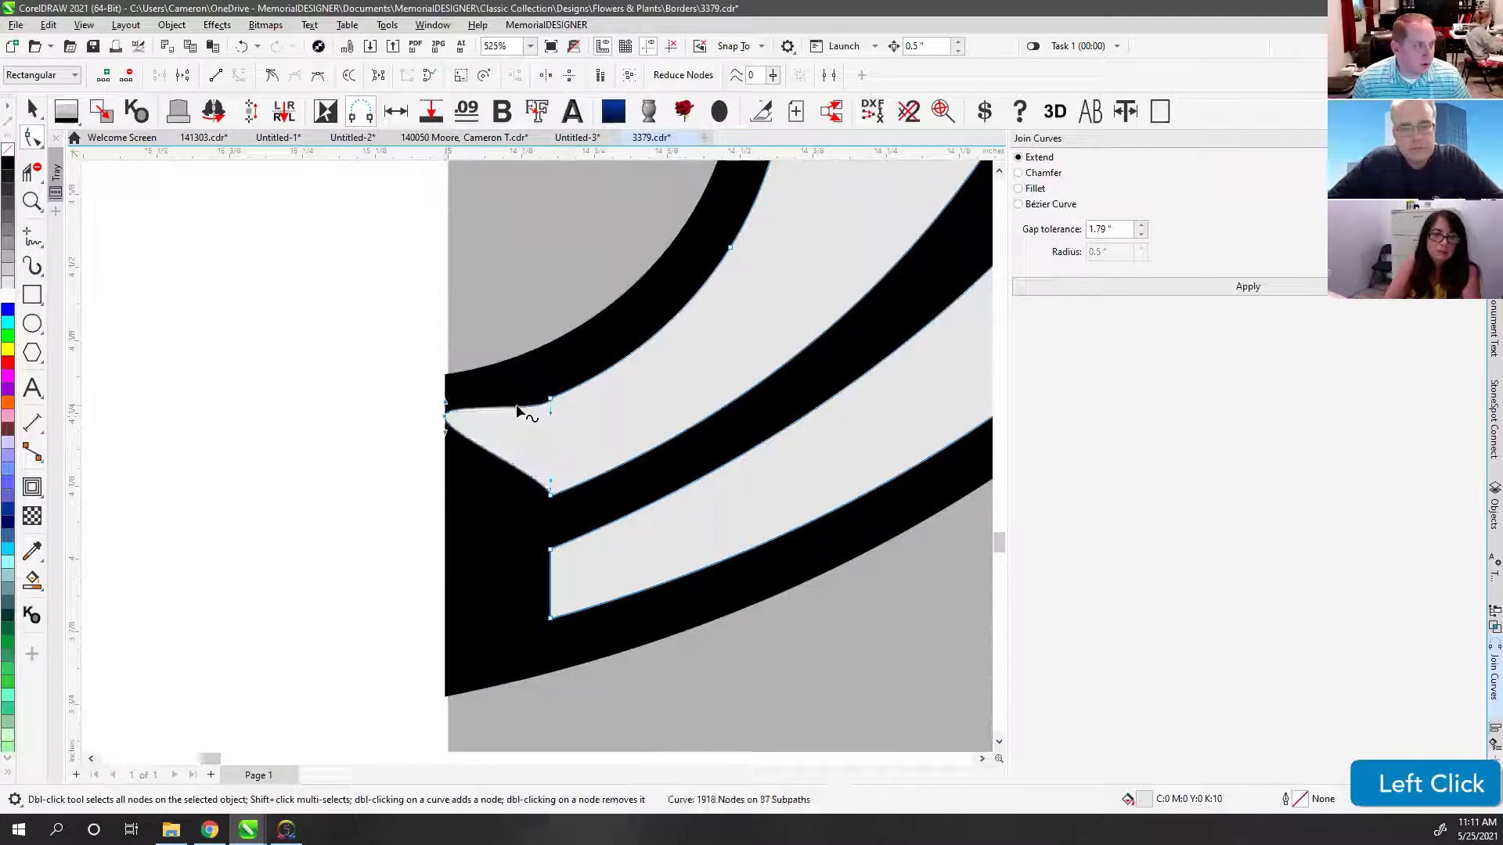
left_click(492, 451)
left_click_drag(490, 452, 448, 503)
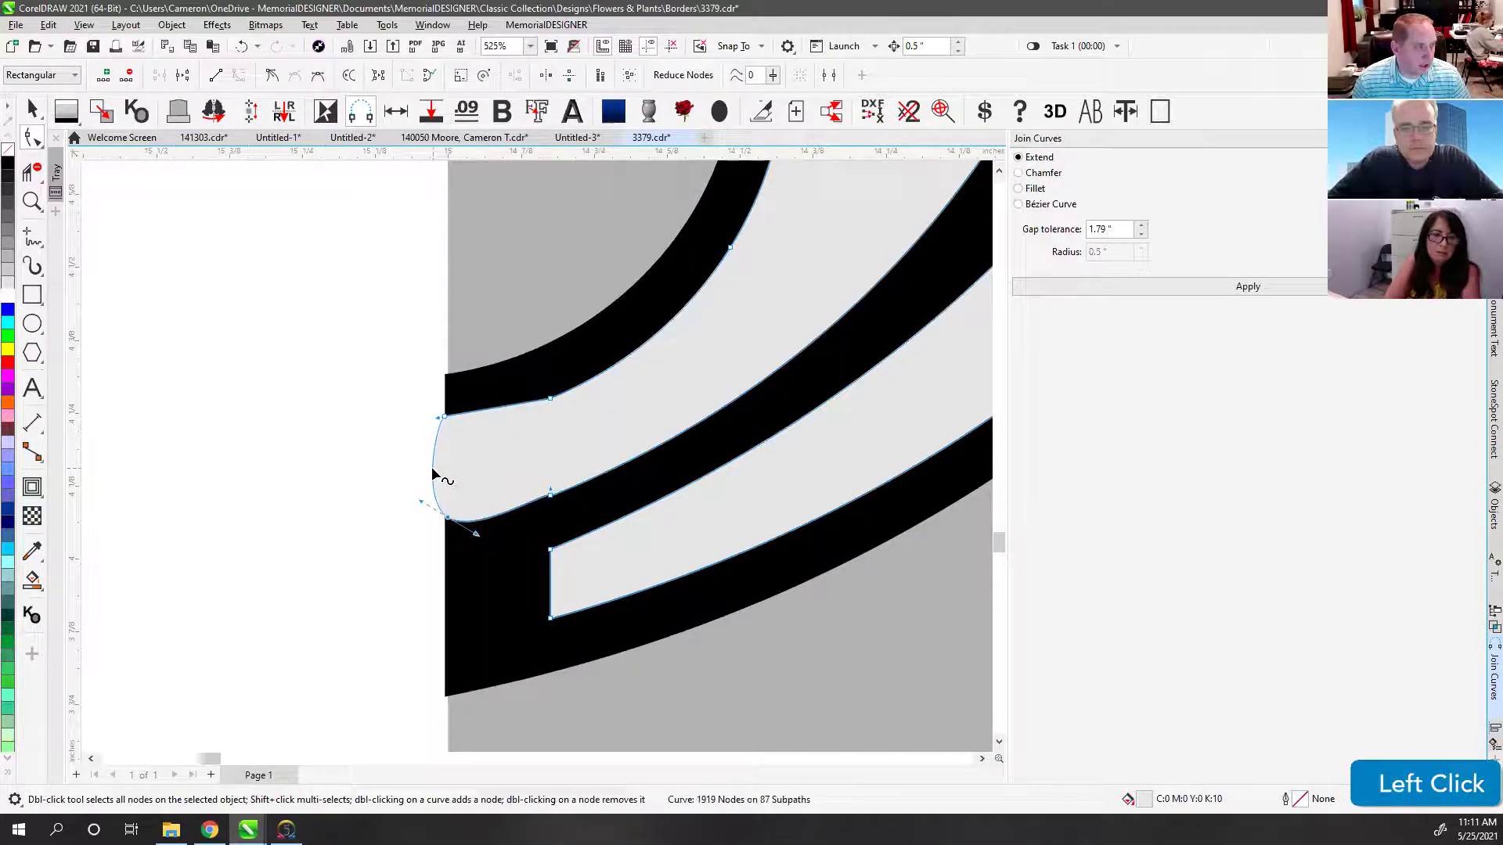
key("1")
left_click(503, 511)
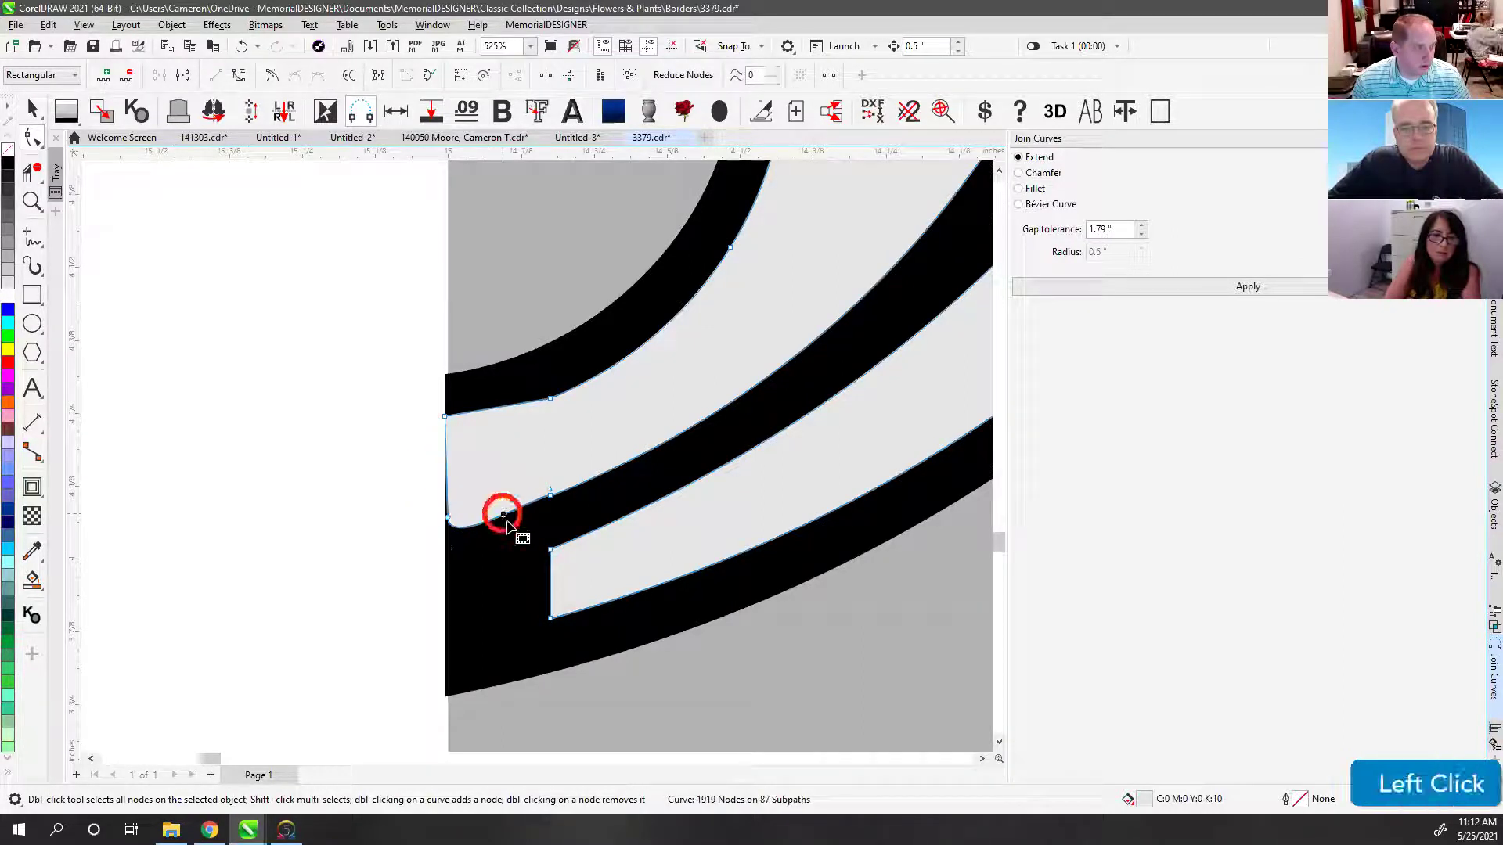
left_click(484, 502)
left_click_drag(448, 516, 445, 527)
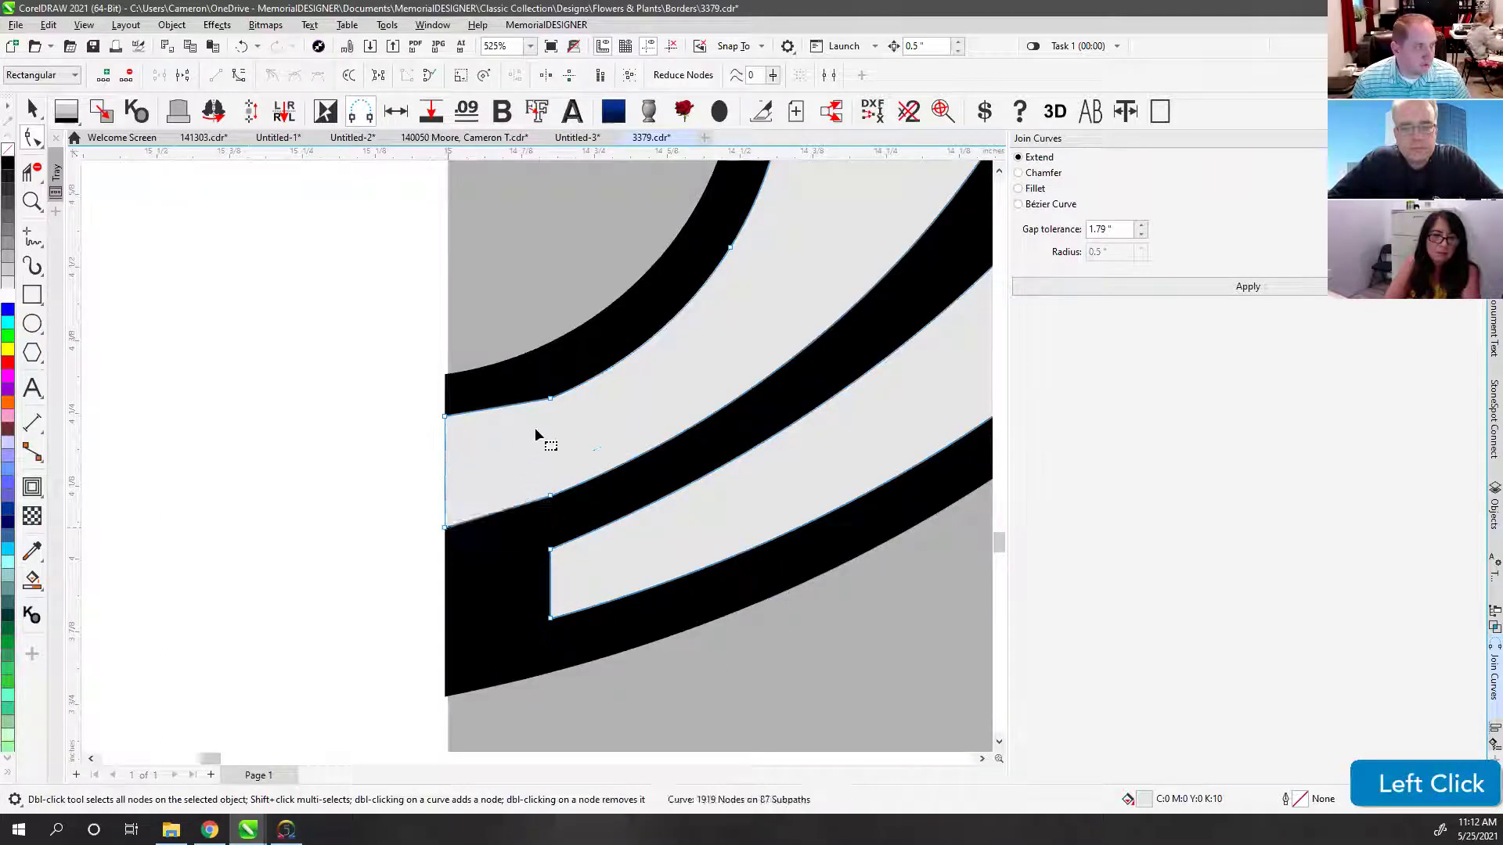
left_click_drag(446, 415, 448, 429)
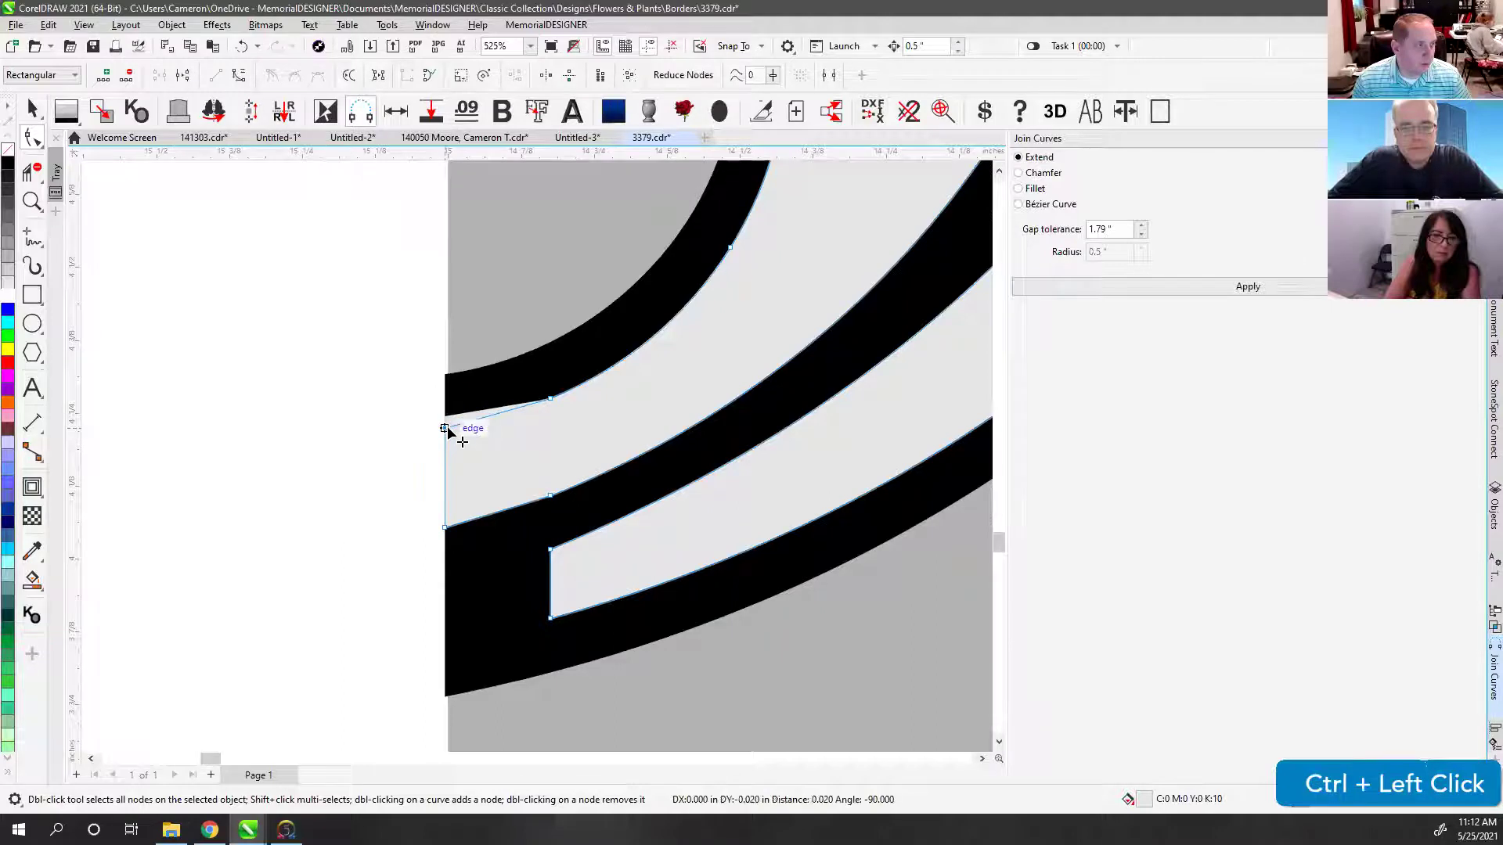
left_click(499, 423)
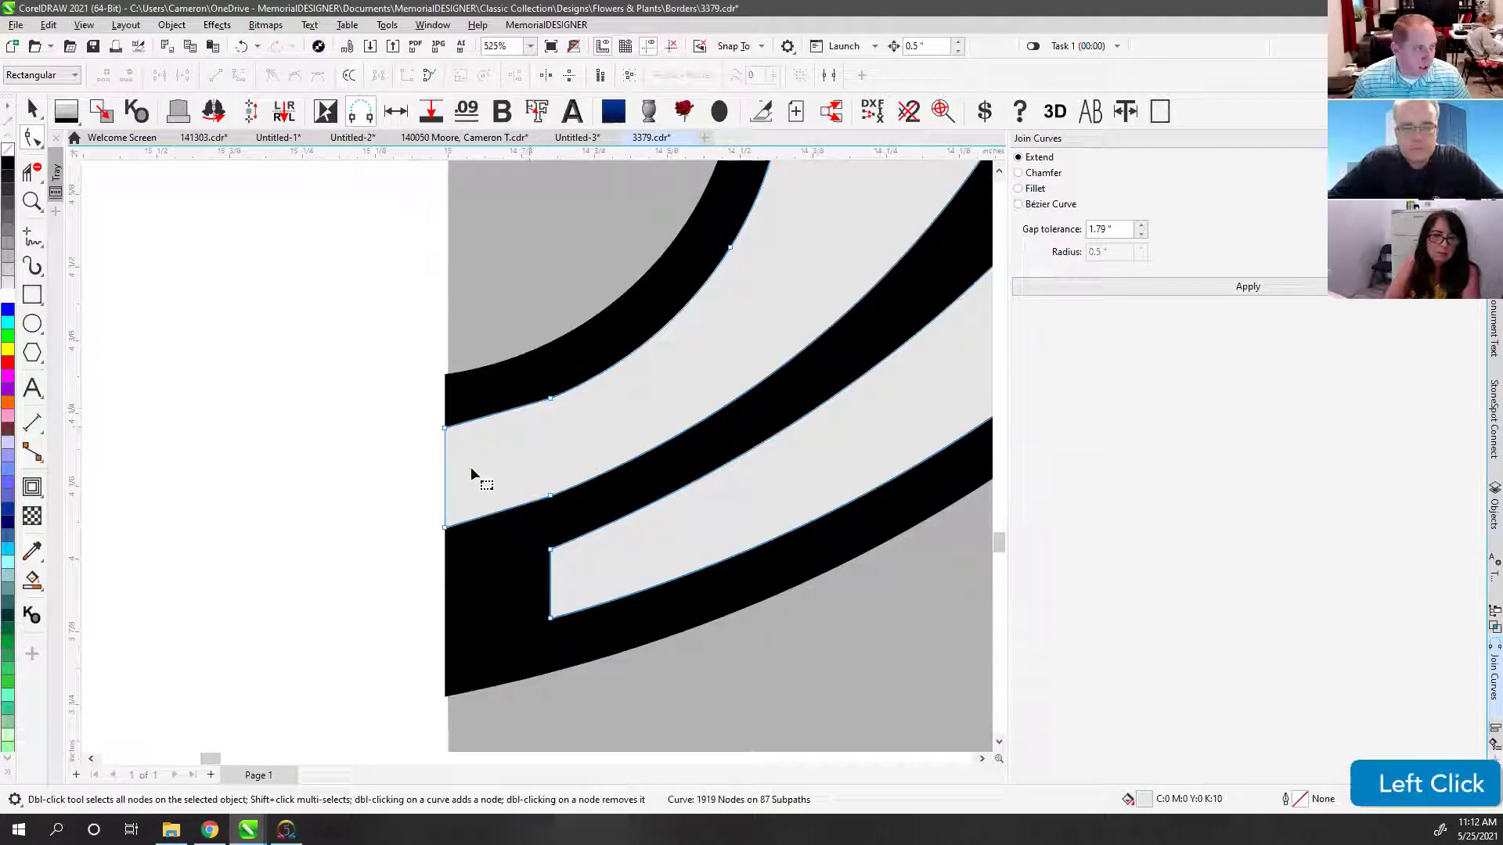
Step: Try bending the stripe's end segment leftward, undoing both attempts
scroll(540, 459, "down", 2)
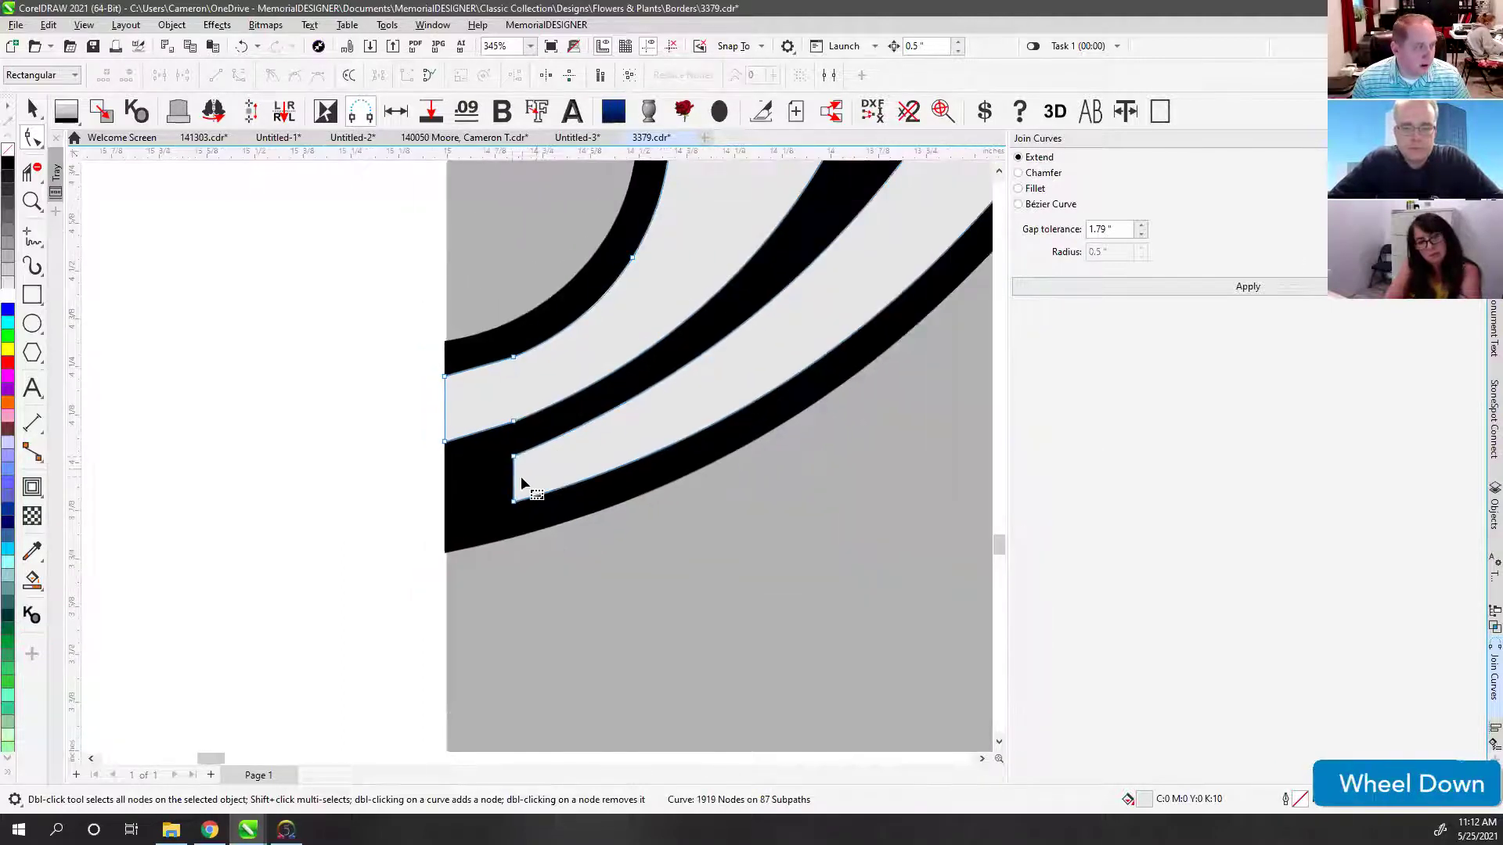
left_click_drag(513, 481, 448, 496)
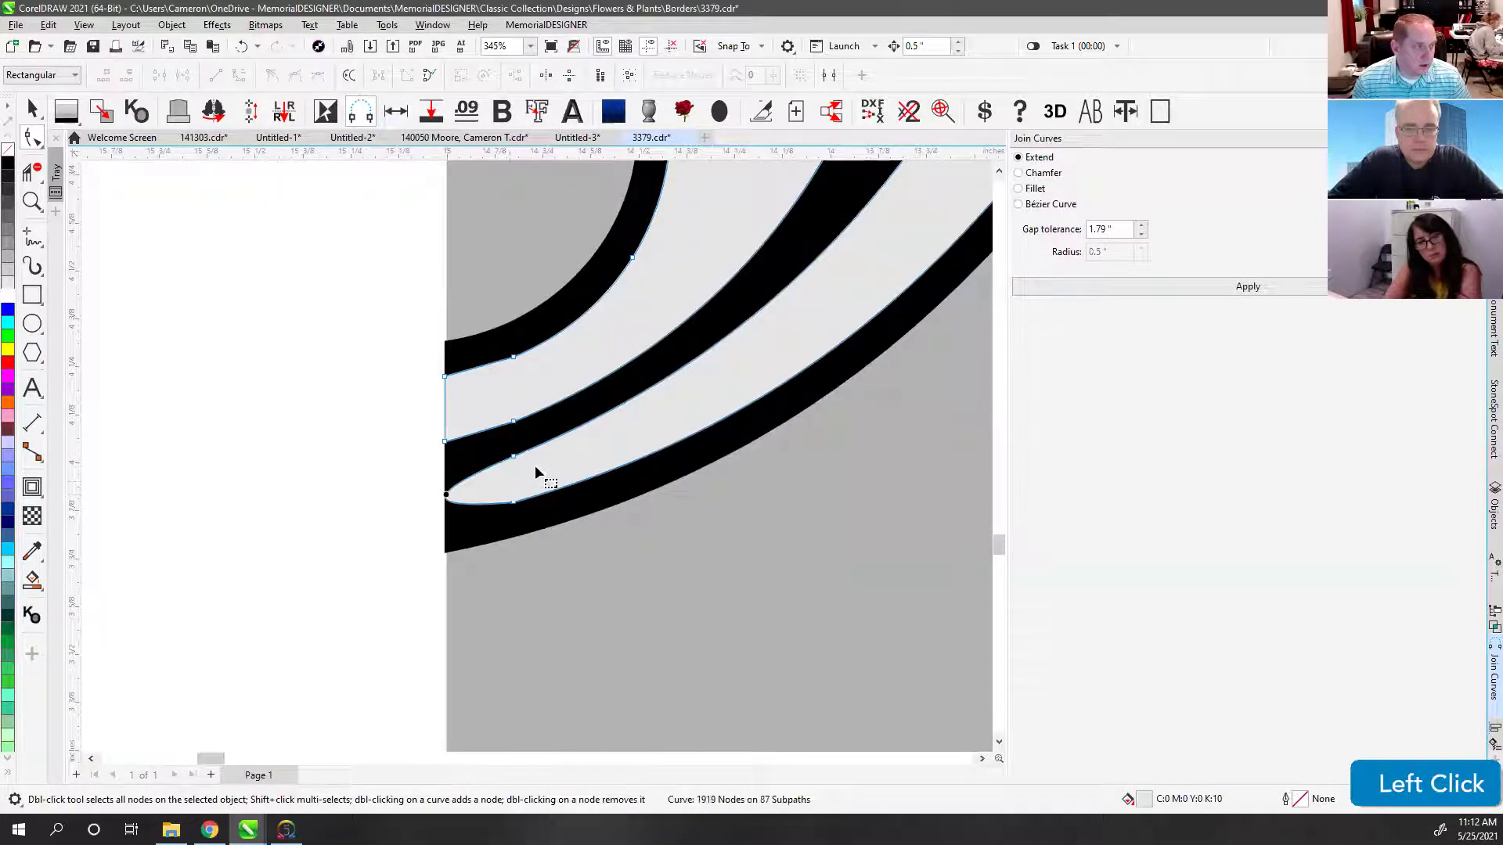
key("ctrl+z")
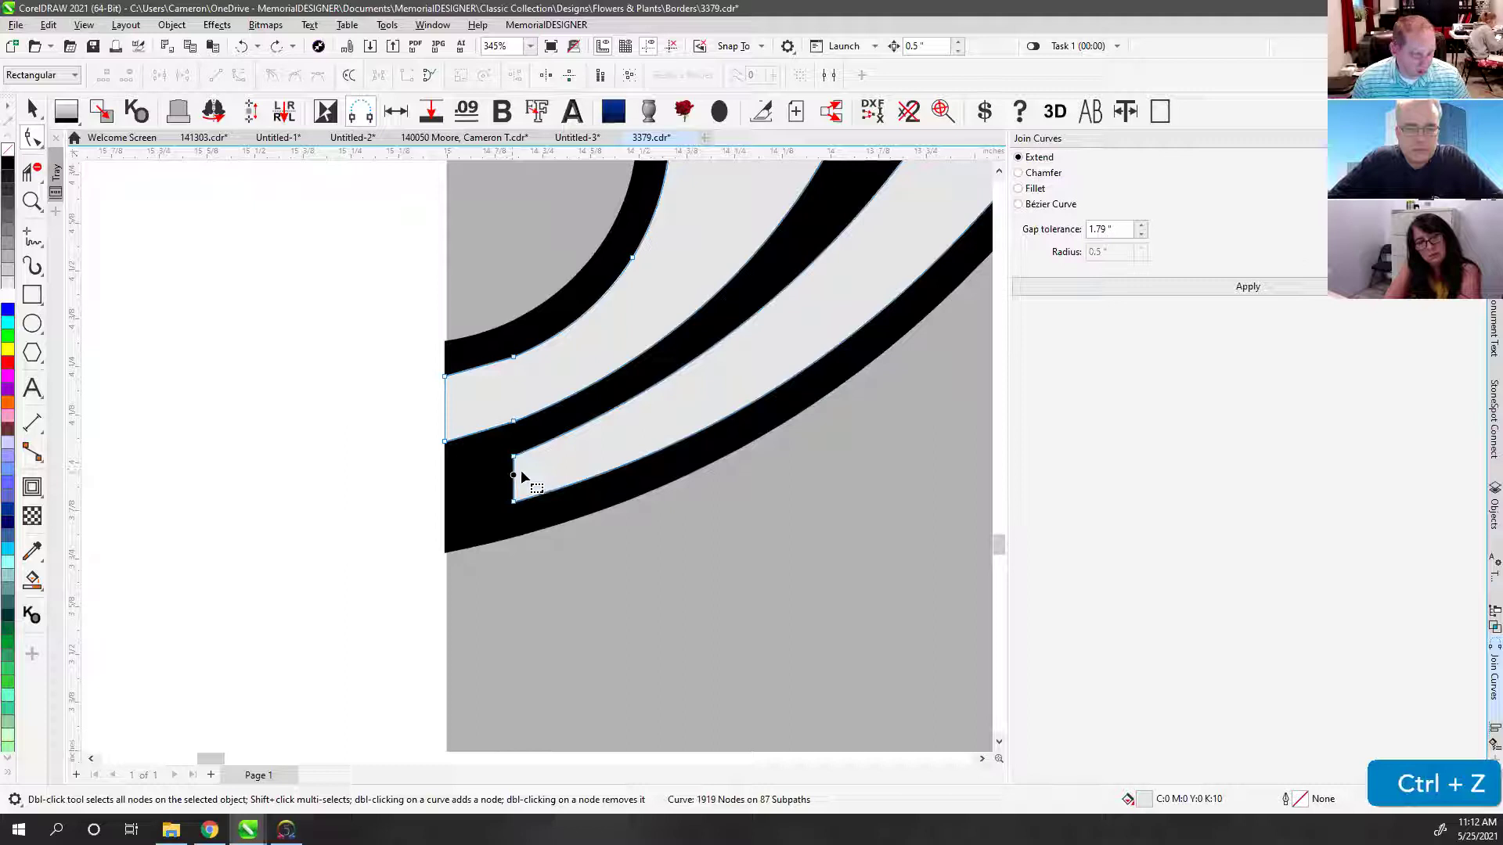
left_click(520, 472)
left_click(513, 473)
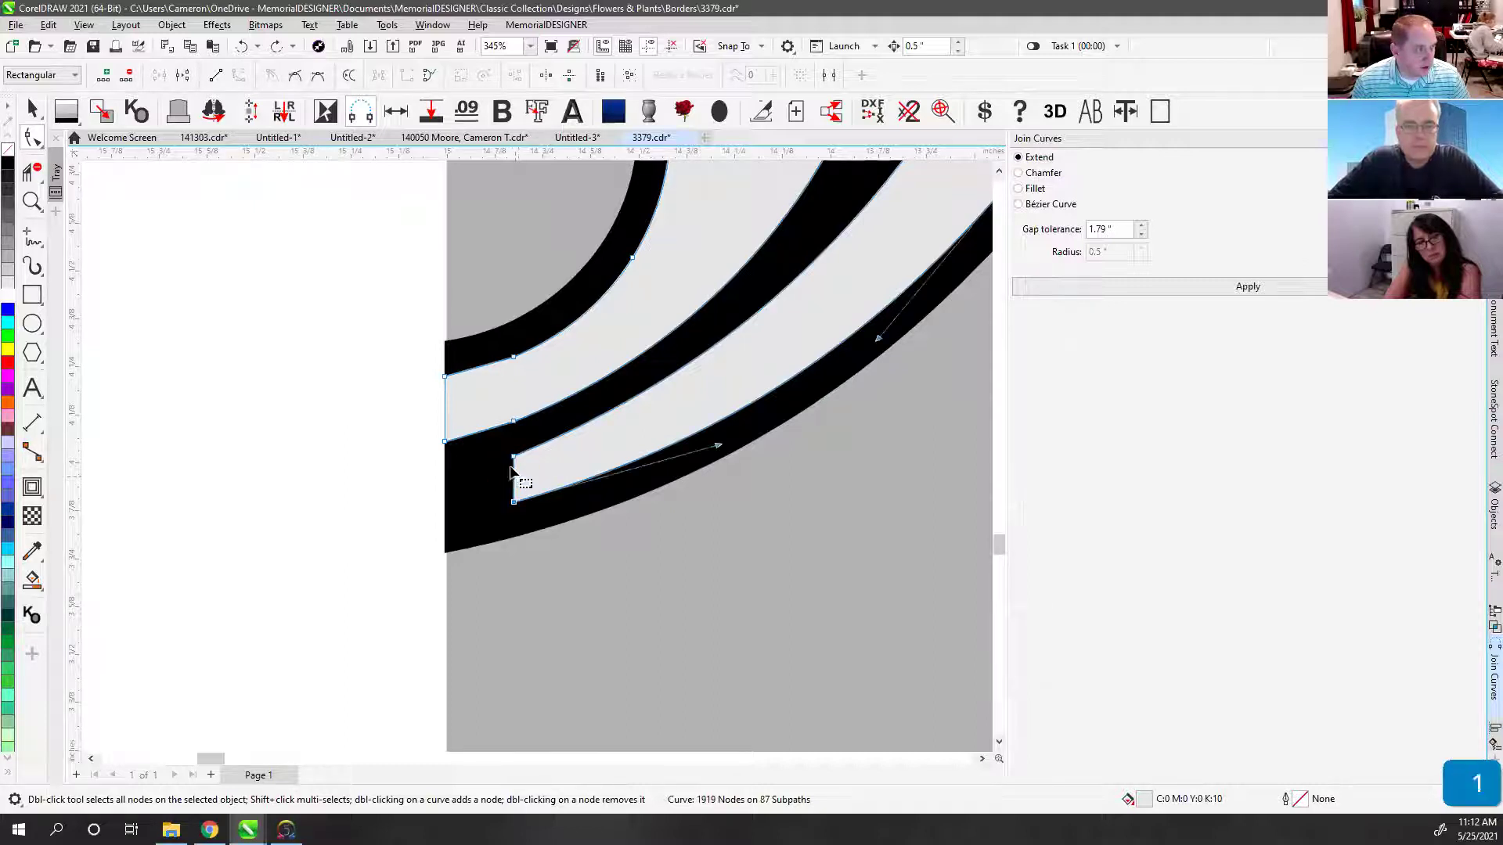
left_click_drag(511, 471, 449, 489)
key("ctrl+z")
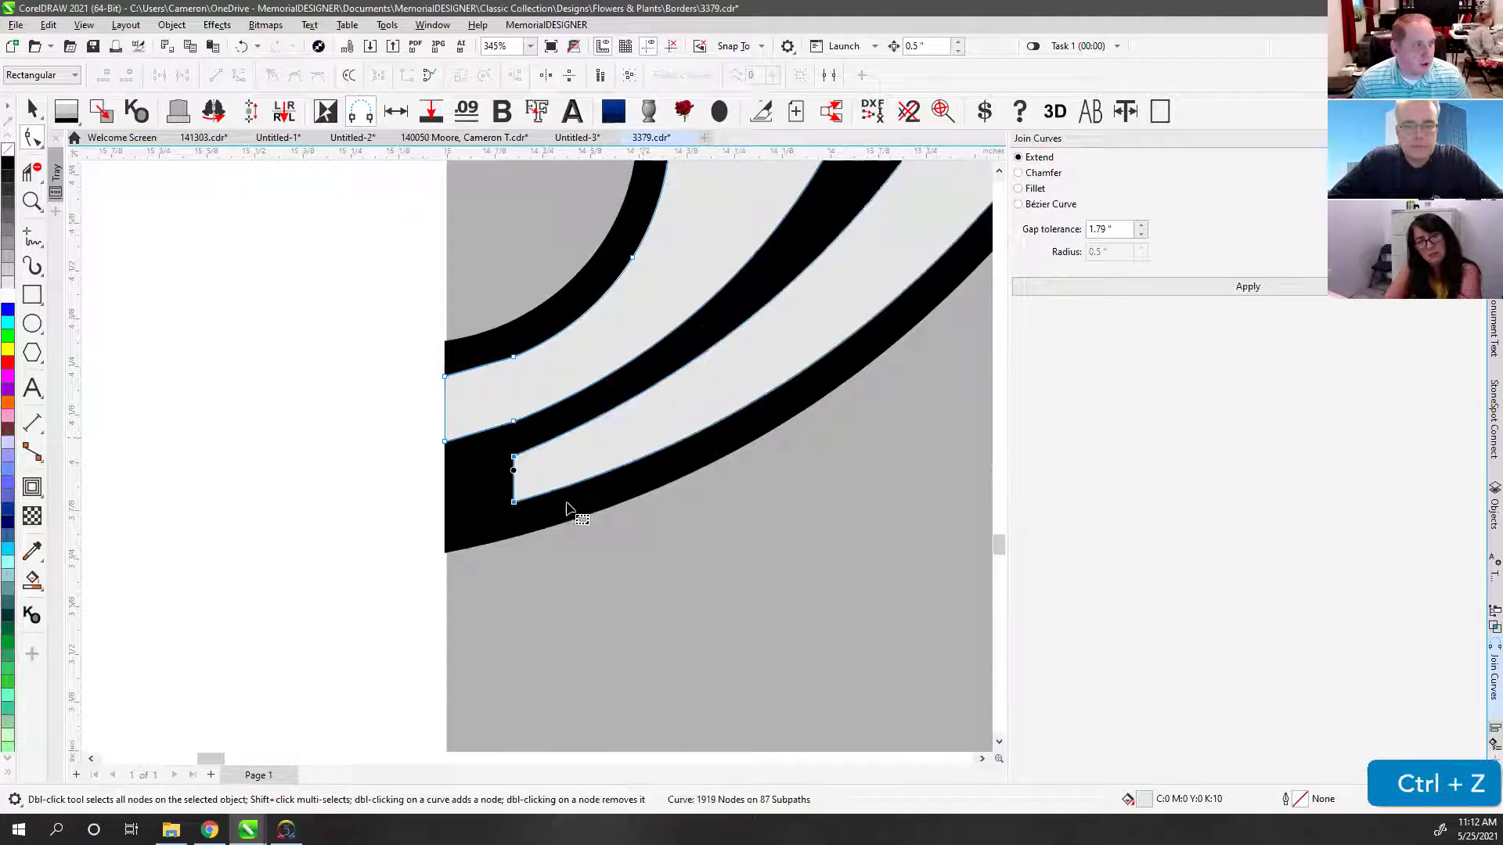
Step: Add nodes on the stripe's edges and move the inner-corner node to the left edge
left_click(529, 452)
left_click(534, 499)
left_click(534, 499)
left_click(523, 479)
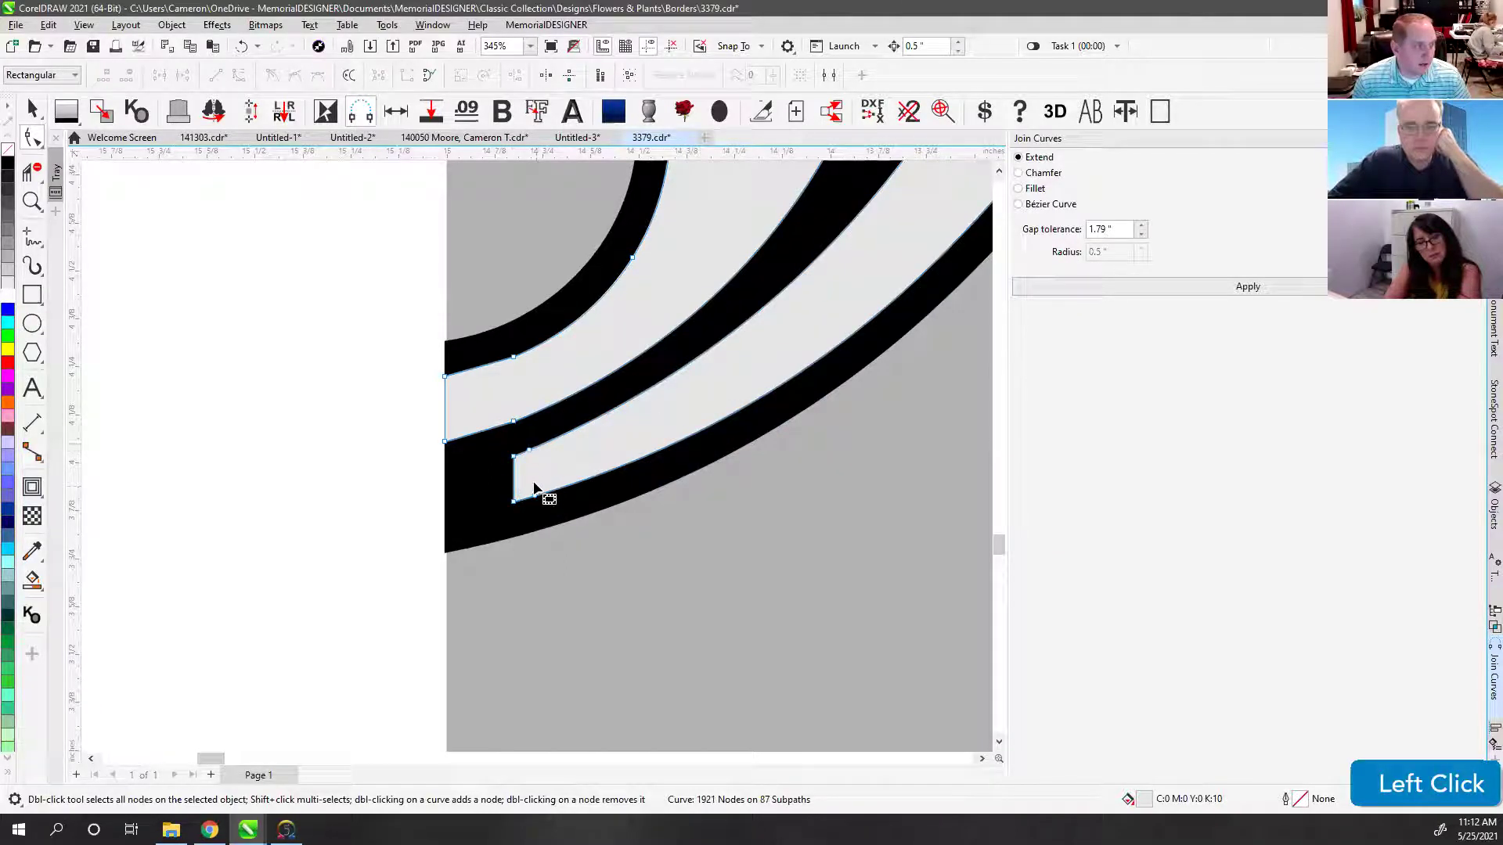
left_click(512, 481)
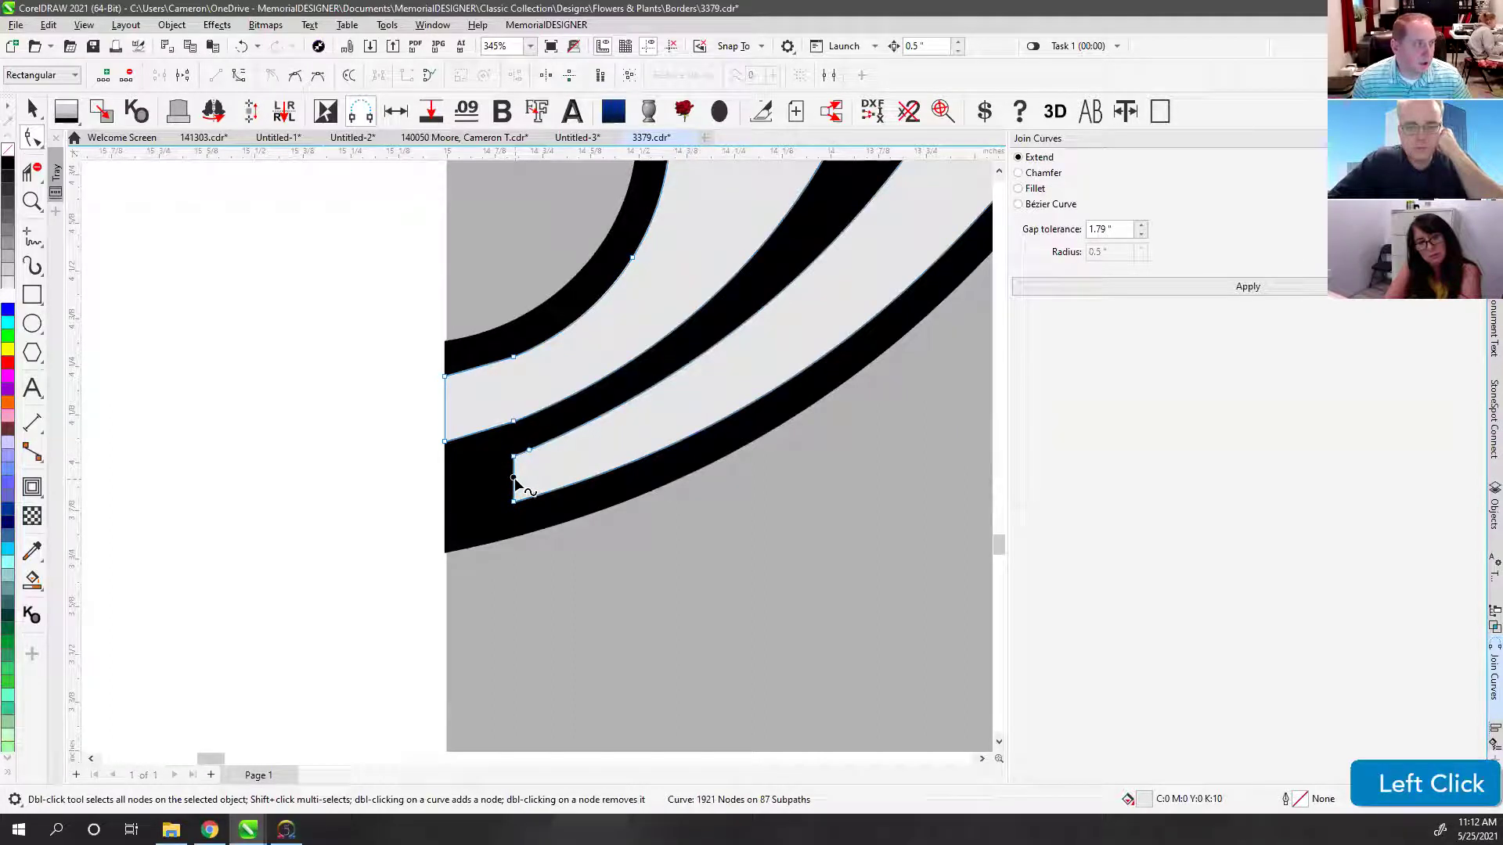
left_click_drag(513, 481, 446, 500)
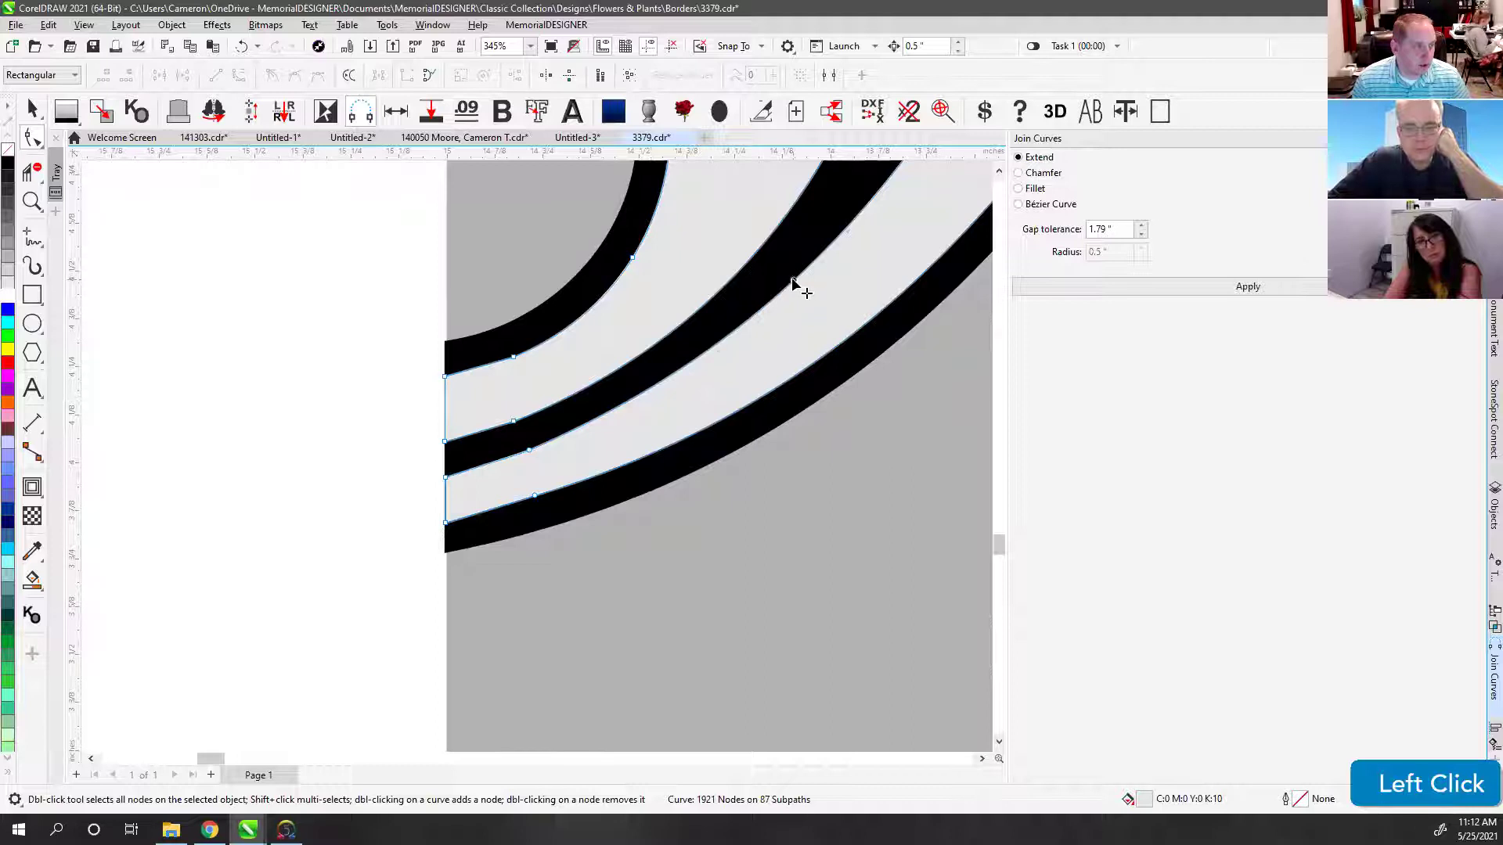
Step: Smooth the lower curve to follow the arch and delete stray nodes from the lower and middle curves
left_click(844, 340)
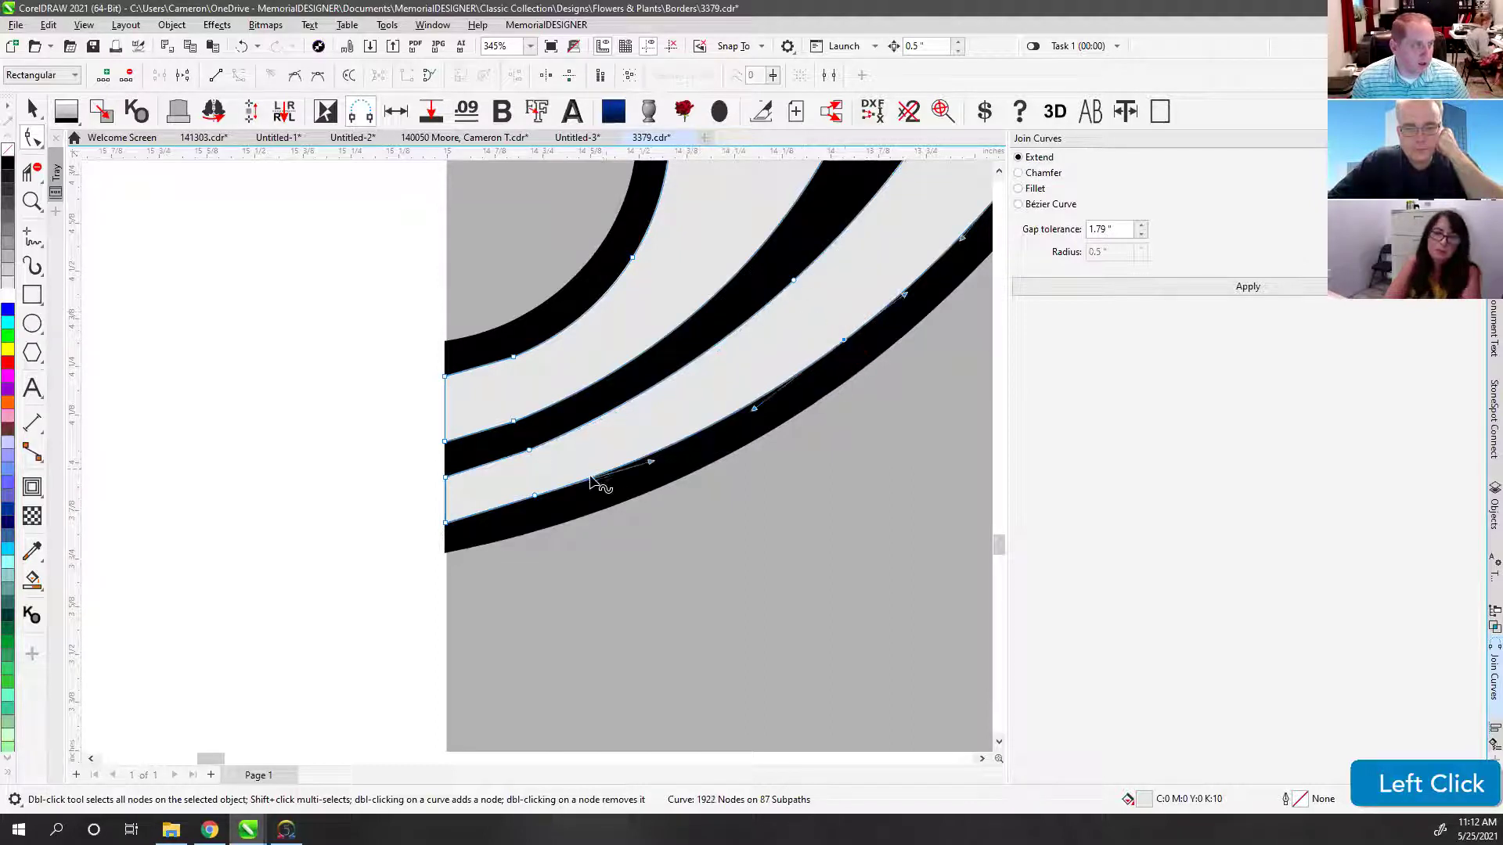
left_click(510, 436)
key("Delete")
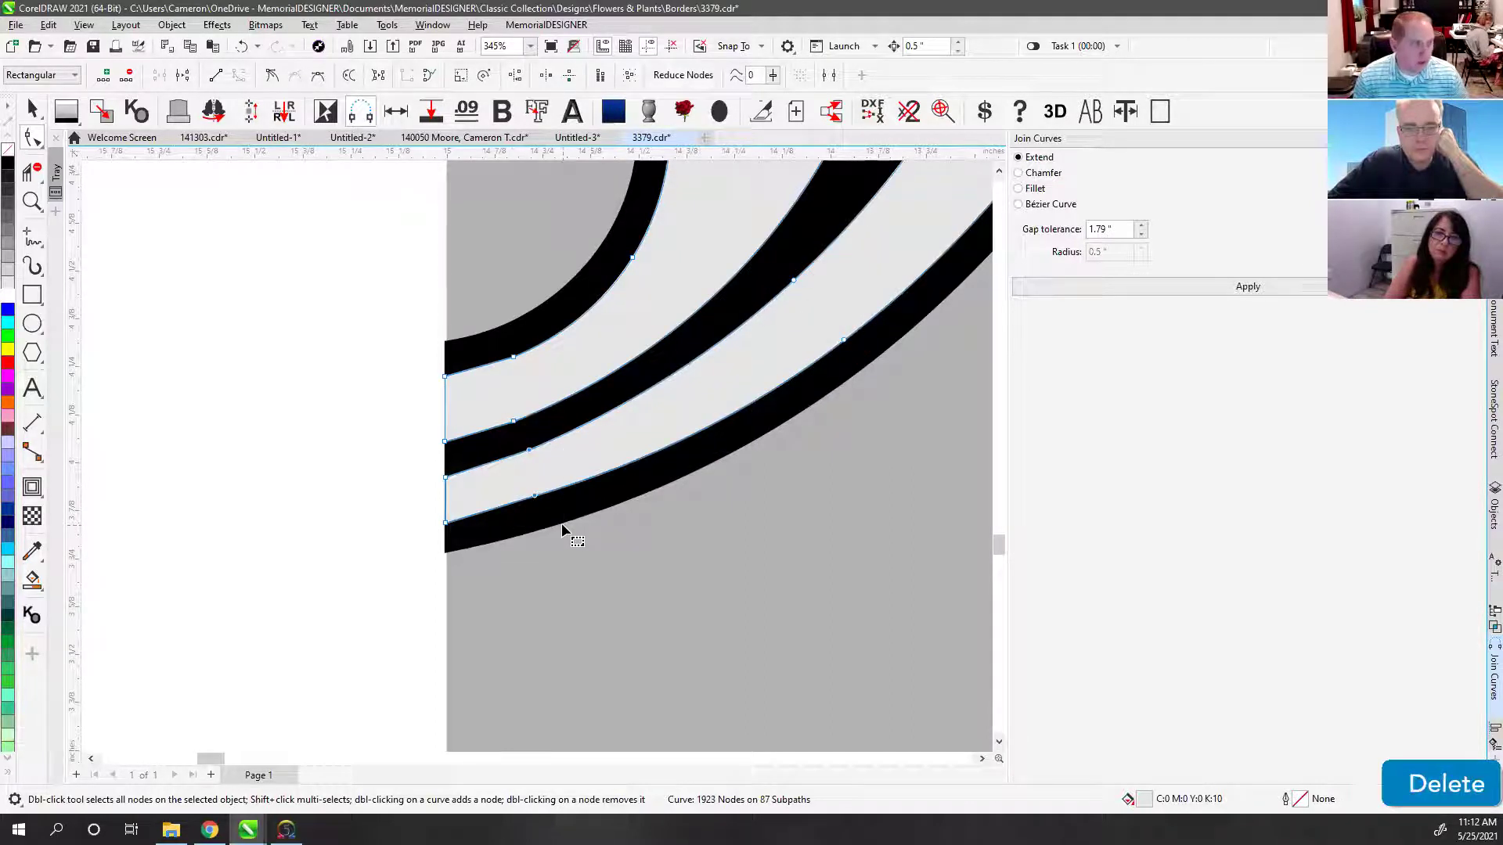
left_click(446, 475)
mouse_move(593, 425)
left_mouse_down()
mouse_move(550, 453)
mouse_move(598, 431)
left_mouse_up()
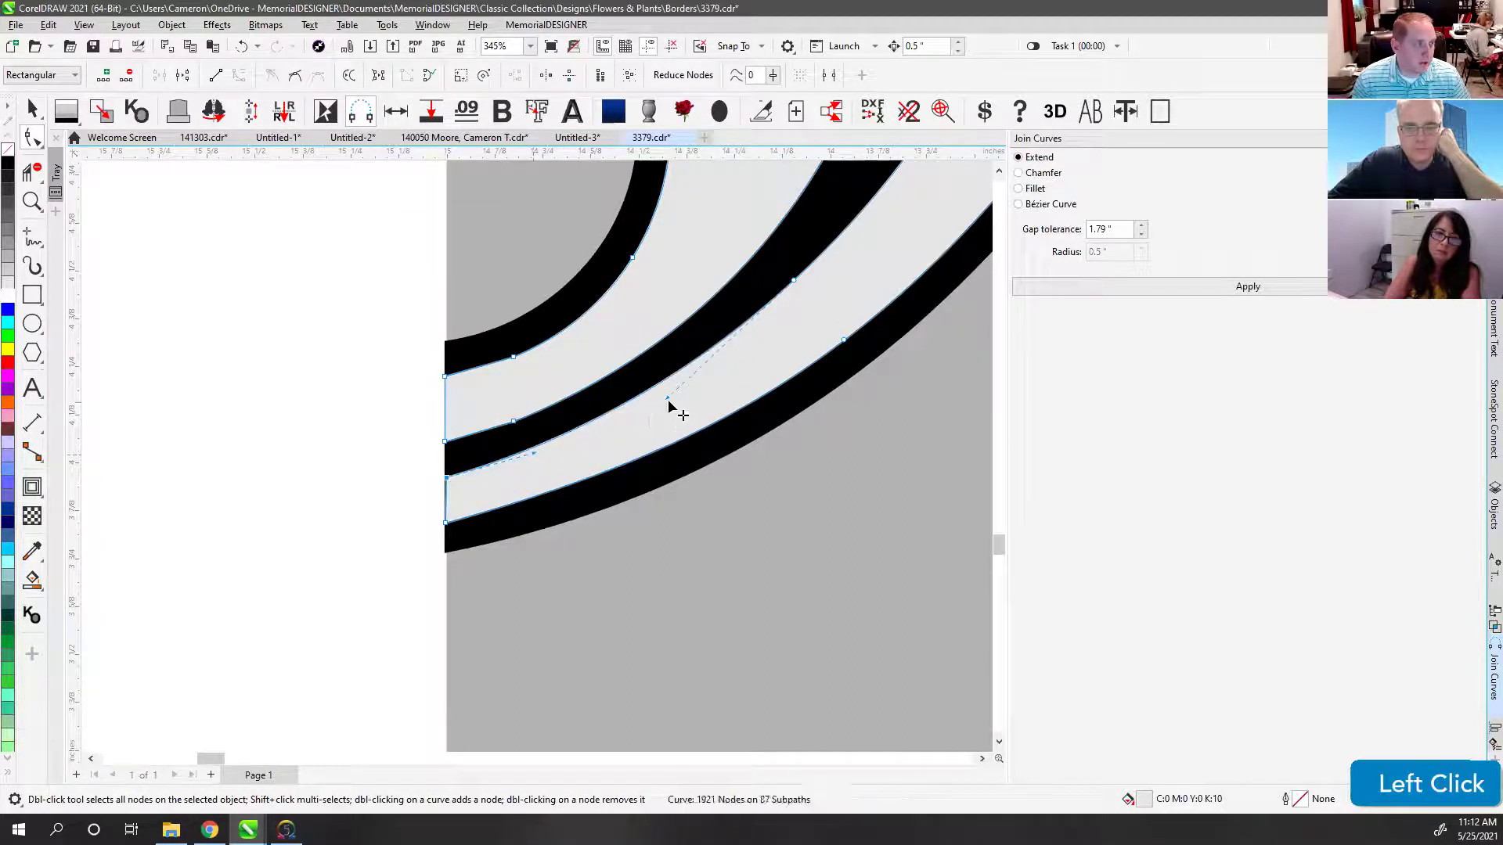
left_click(449, 528)
left_click_drag(594, 490, 671, 493)
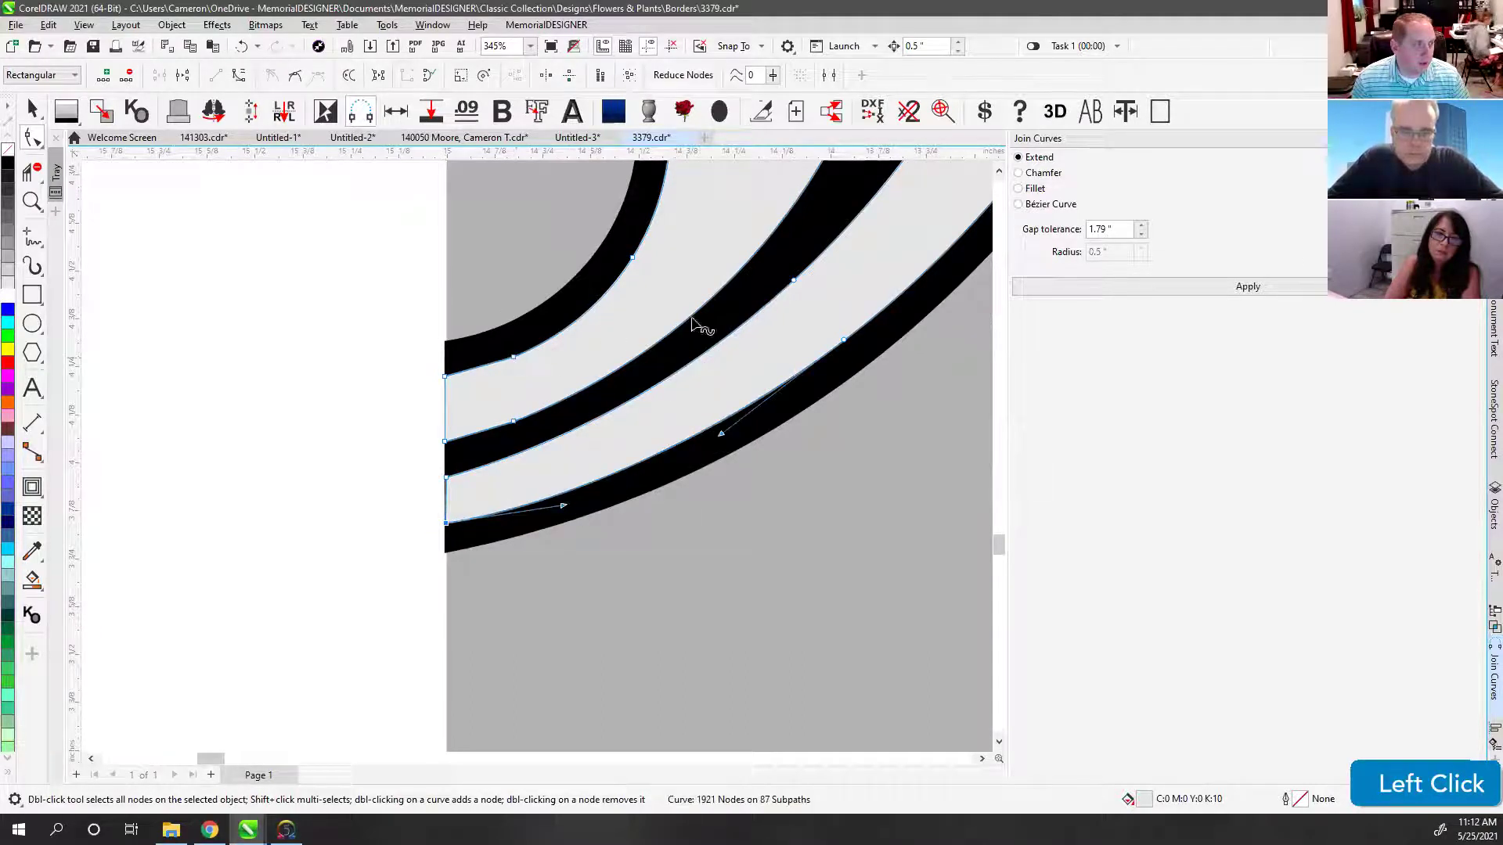
double_click(728, 280)
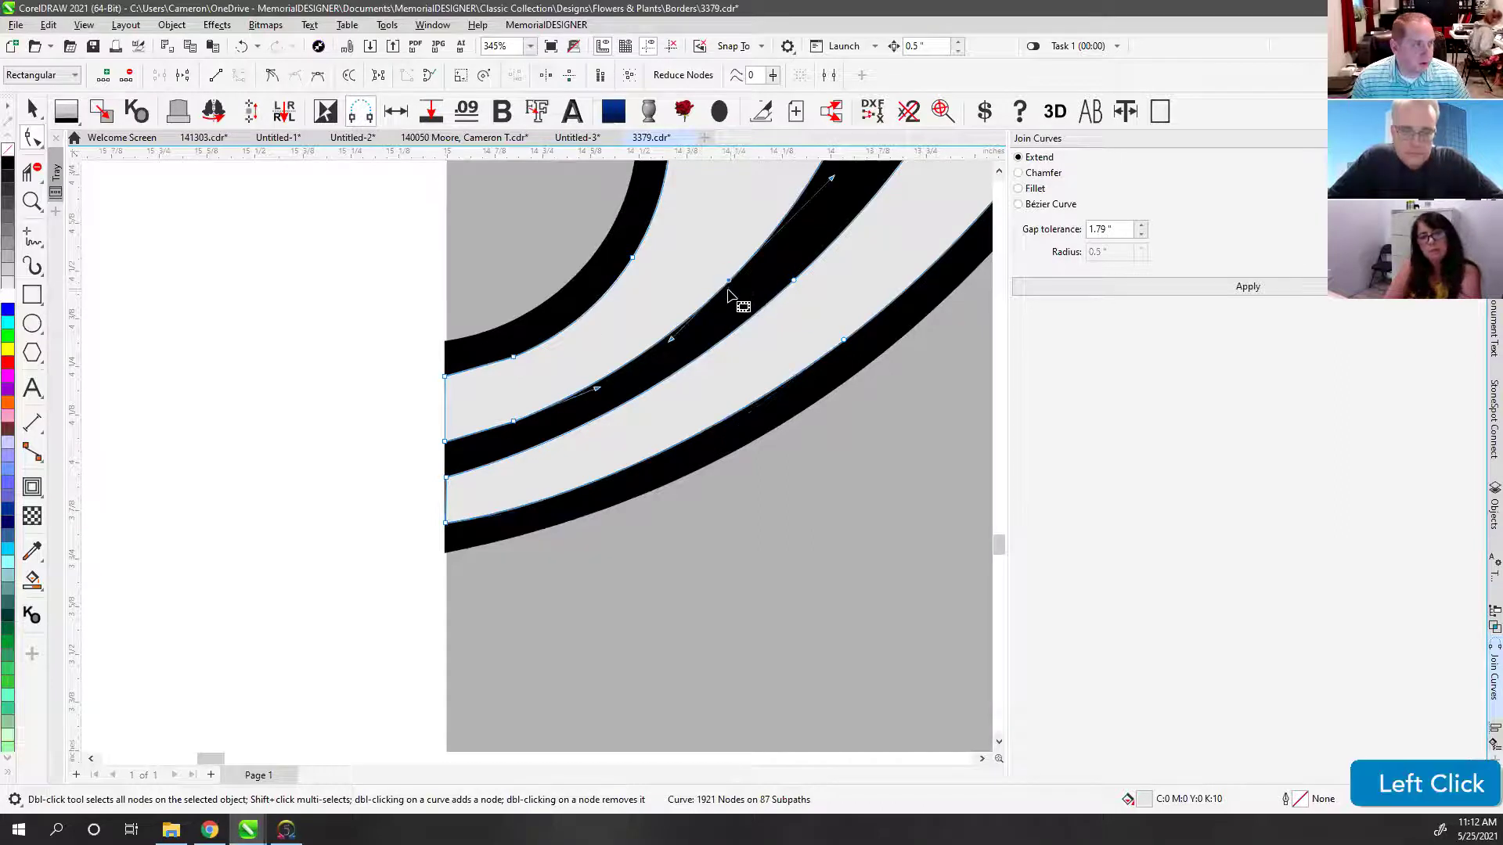
left_click(510, 352)
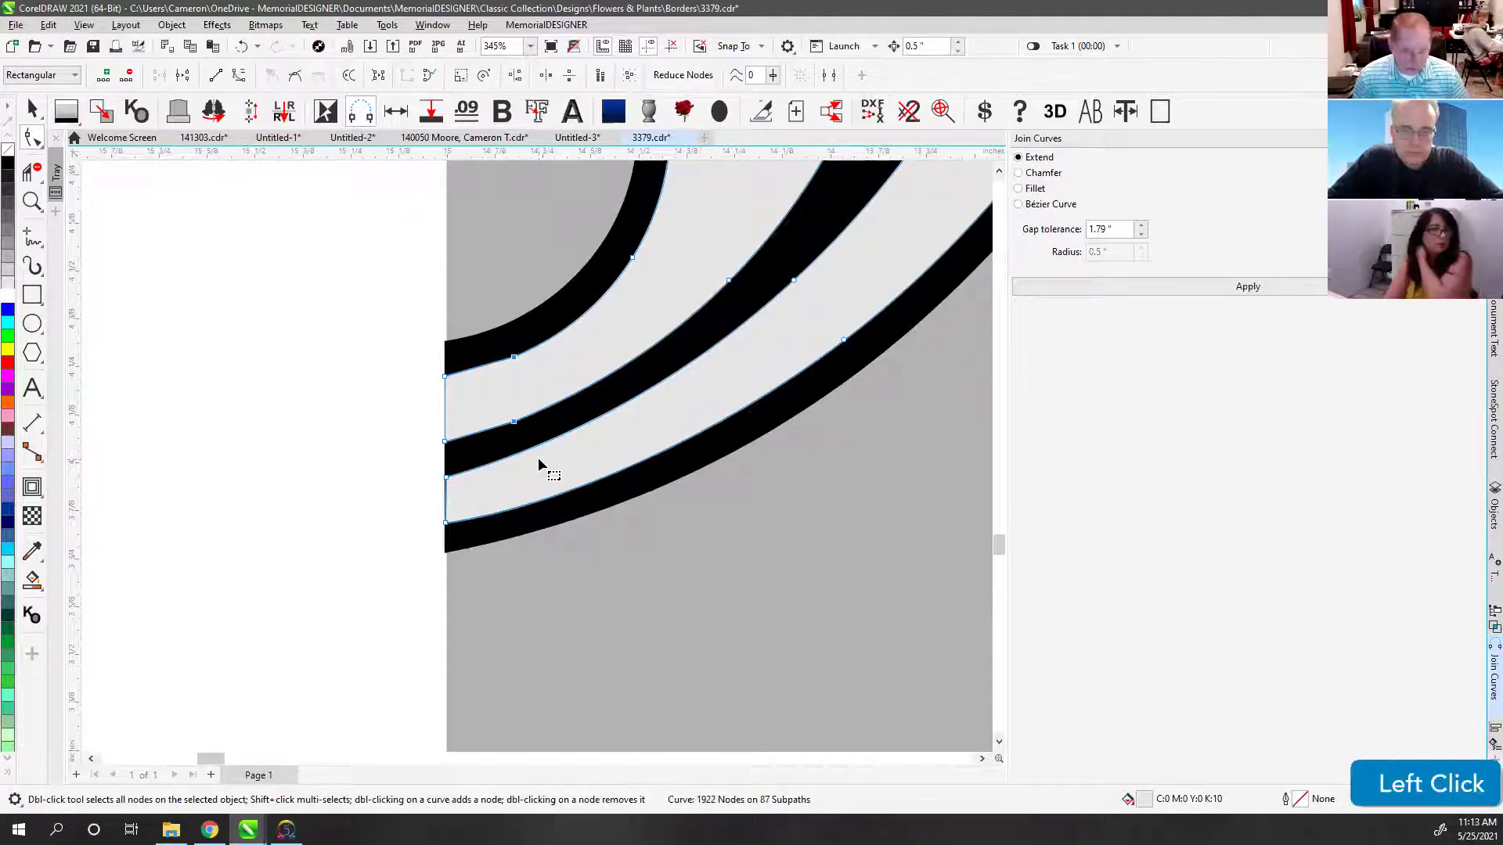
key("Delete")
Step: Clear the node selection and select the curve at the border's right end
scroll(548, 460, "down", 1)
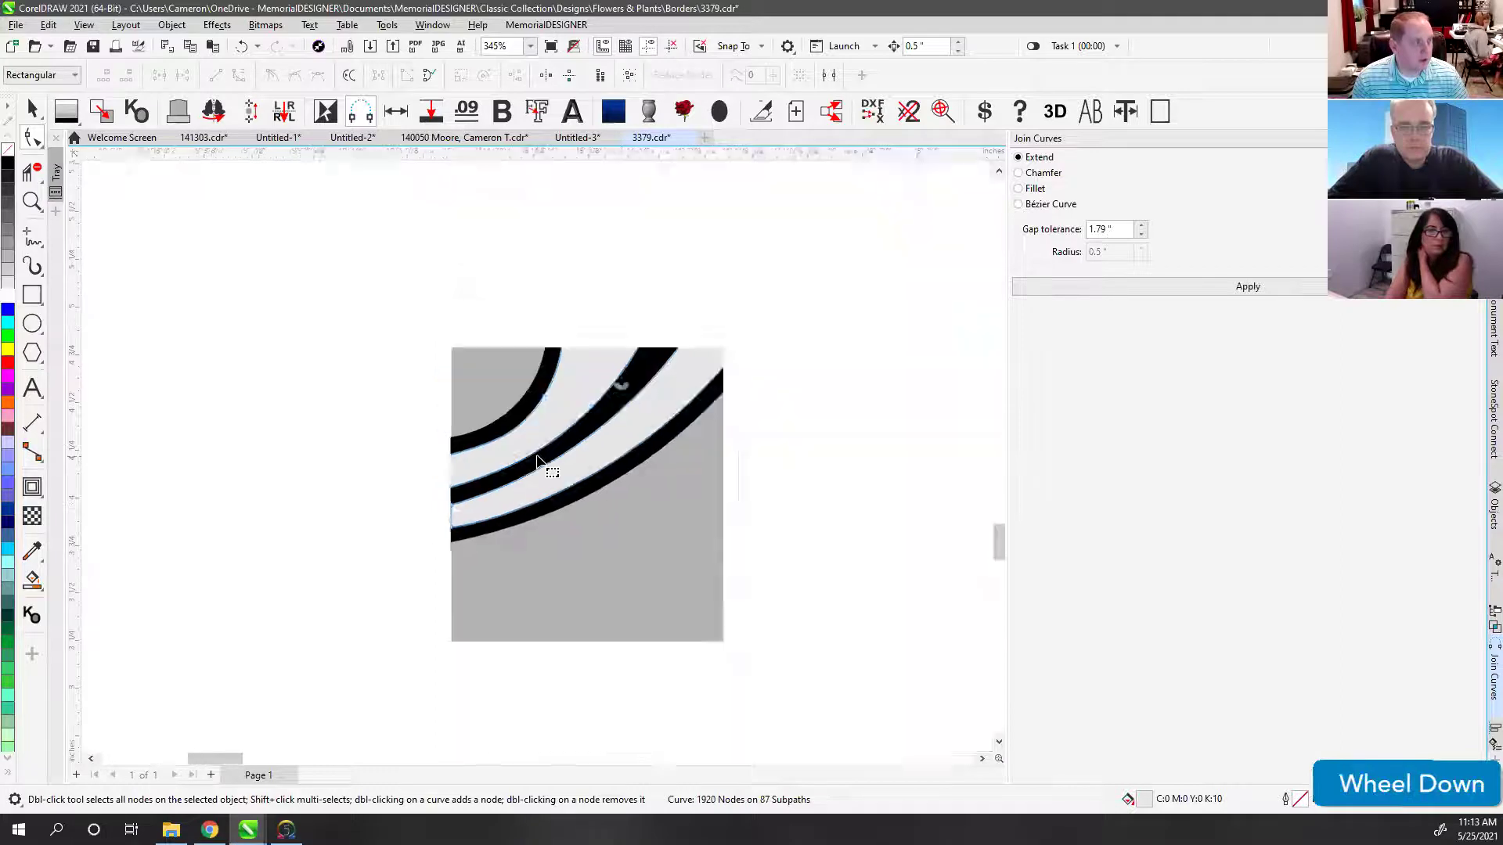
scroll(537, 453, "down", 2)
left_click(354, 356)
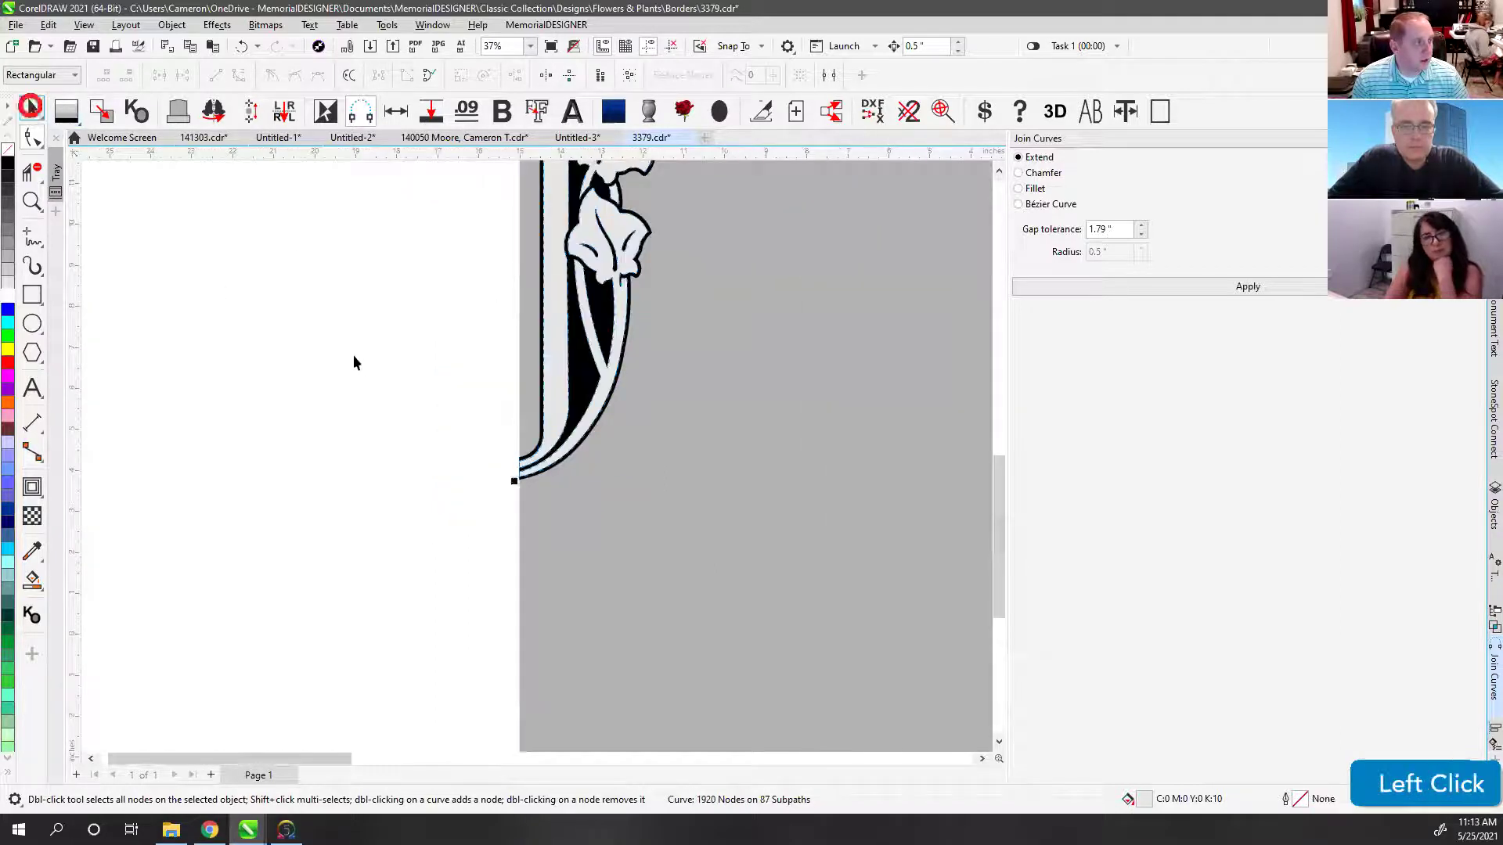
scroll(636, 425, "down", 2)
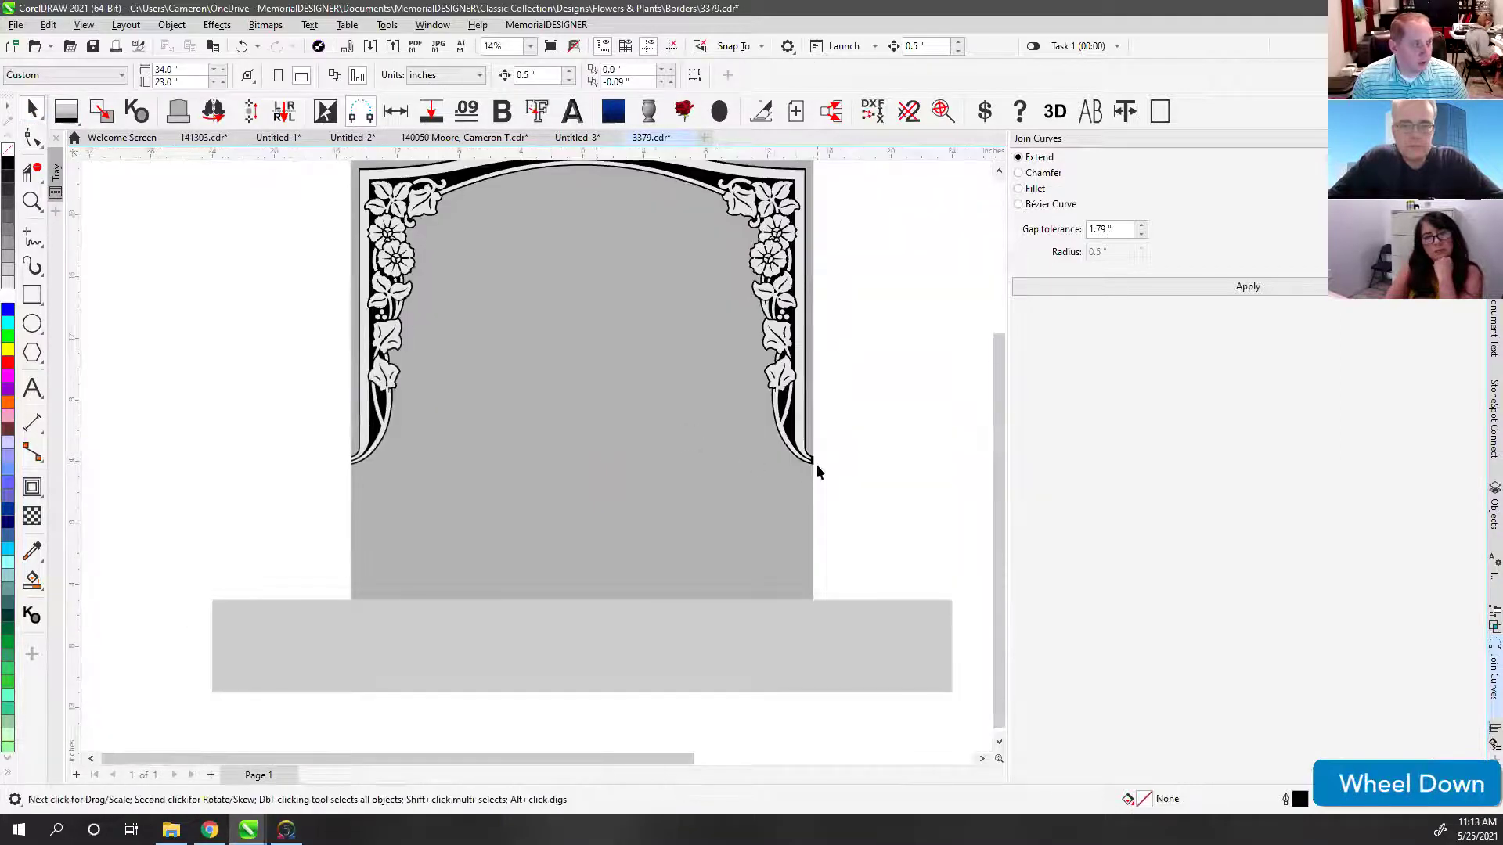
scroll(816, 464, "up", 5)
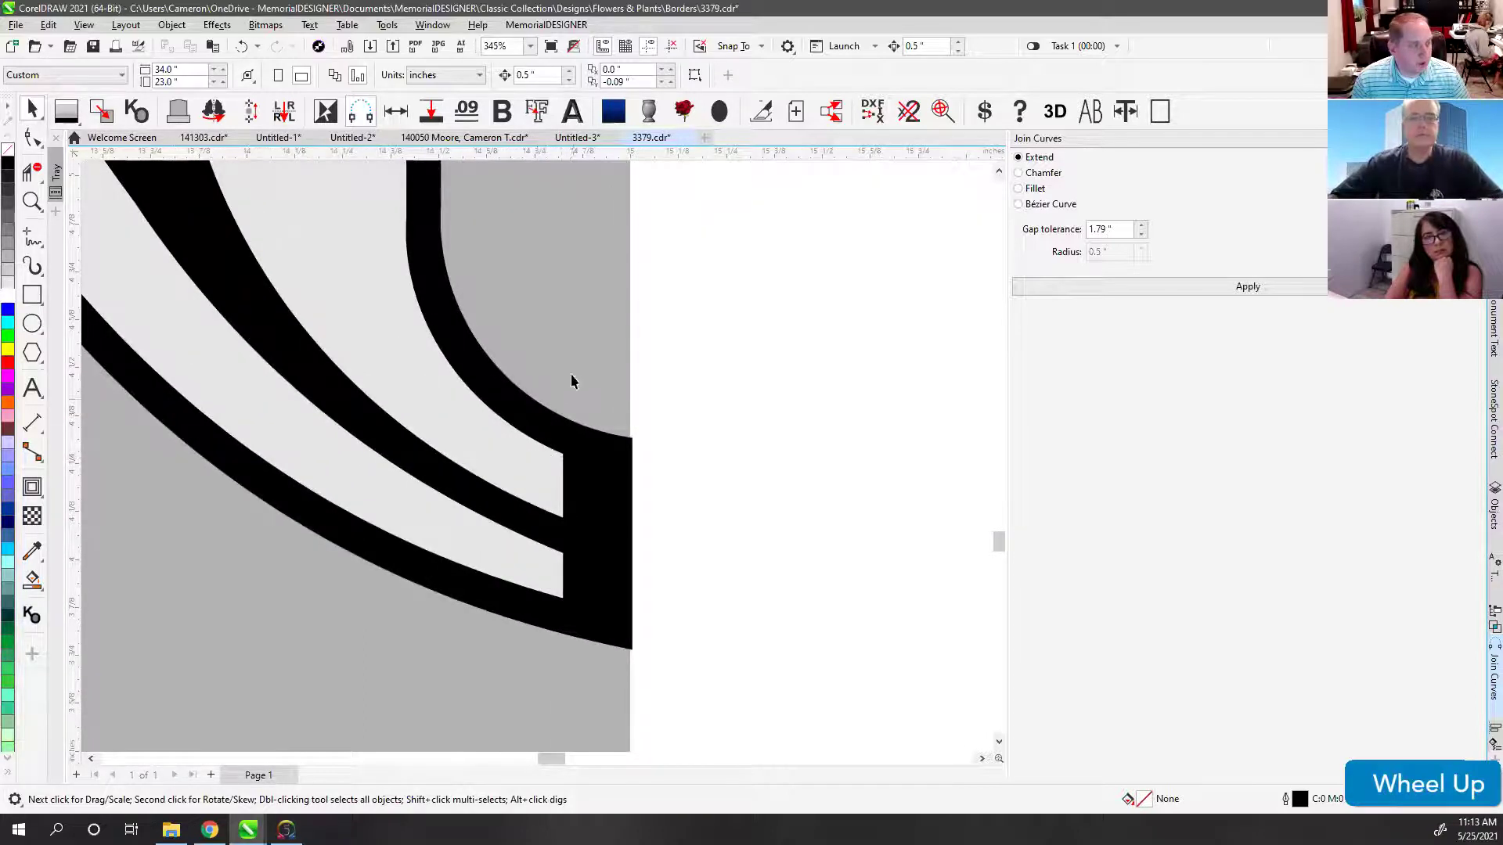
left_click(557, 463)
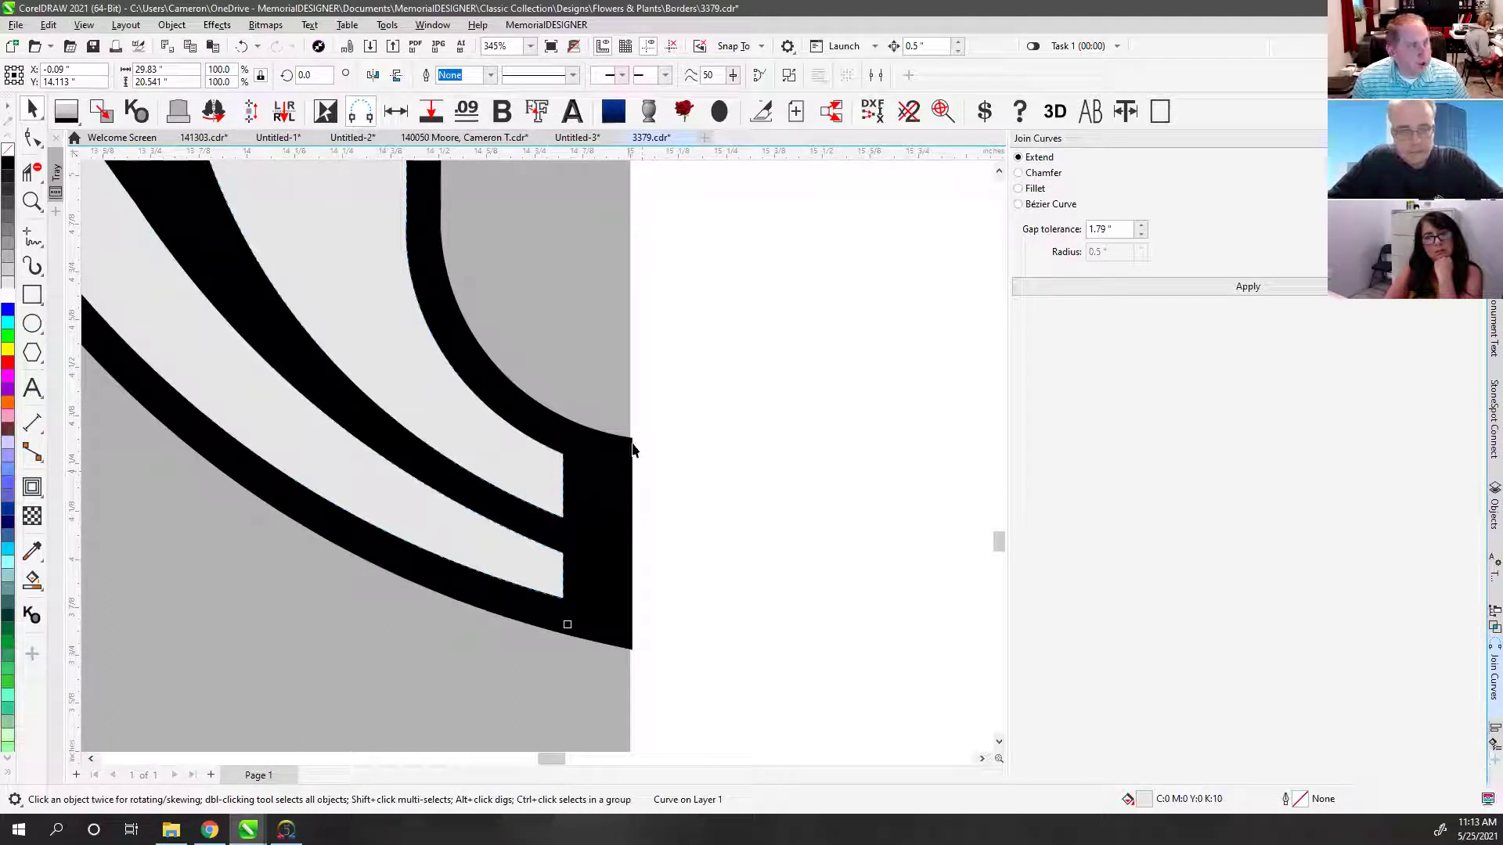
scroll(614, 393, "down", 7)
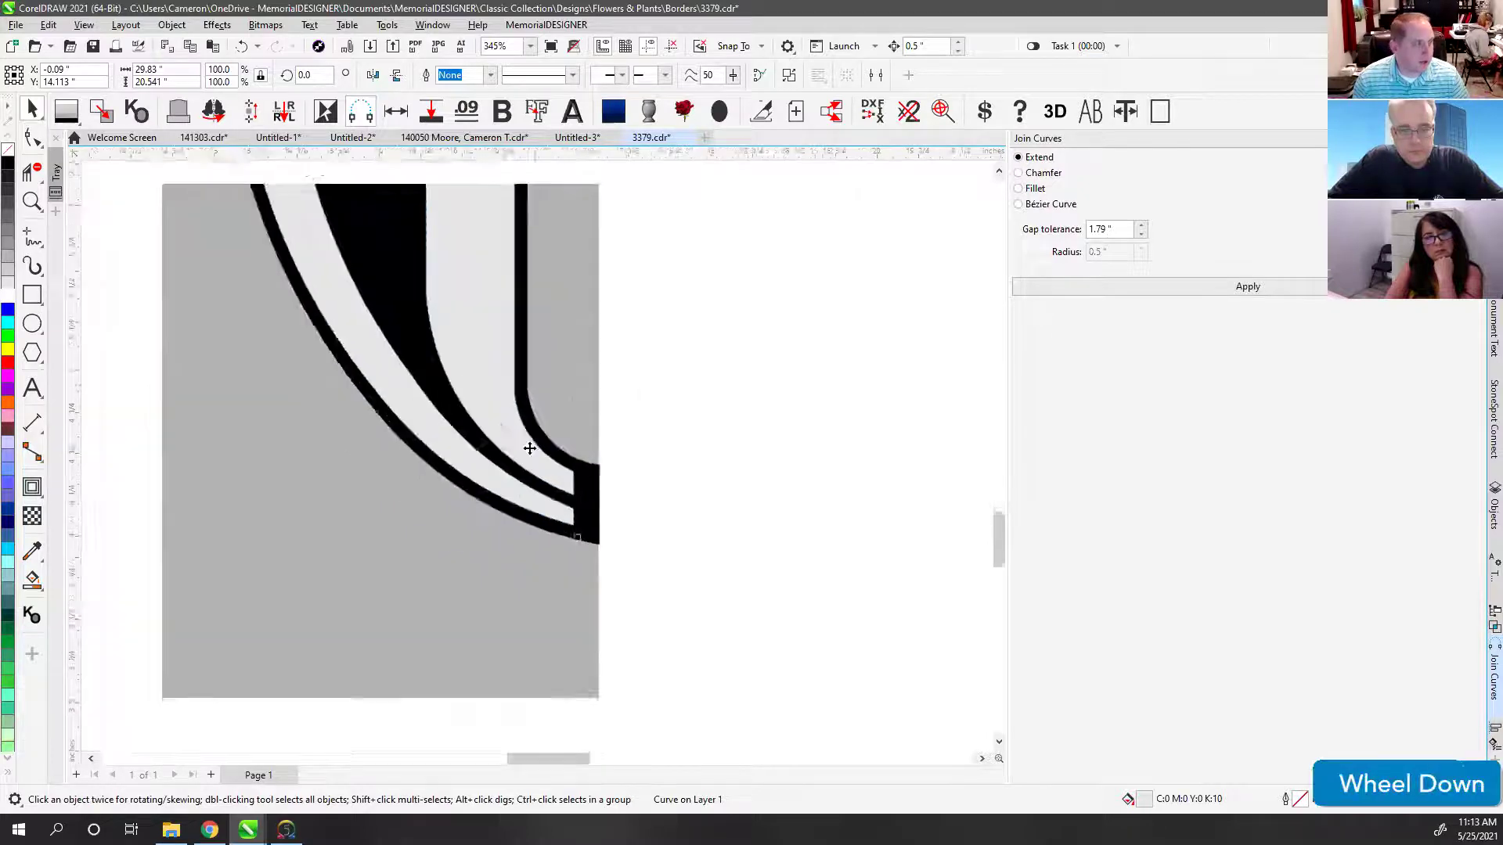
scroll(536, 458, "down", 2)
Step: Stretch all five border pieces so the right tip passes the stone edge
left_click(512, 473)
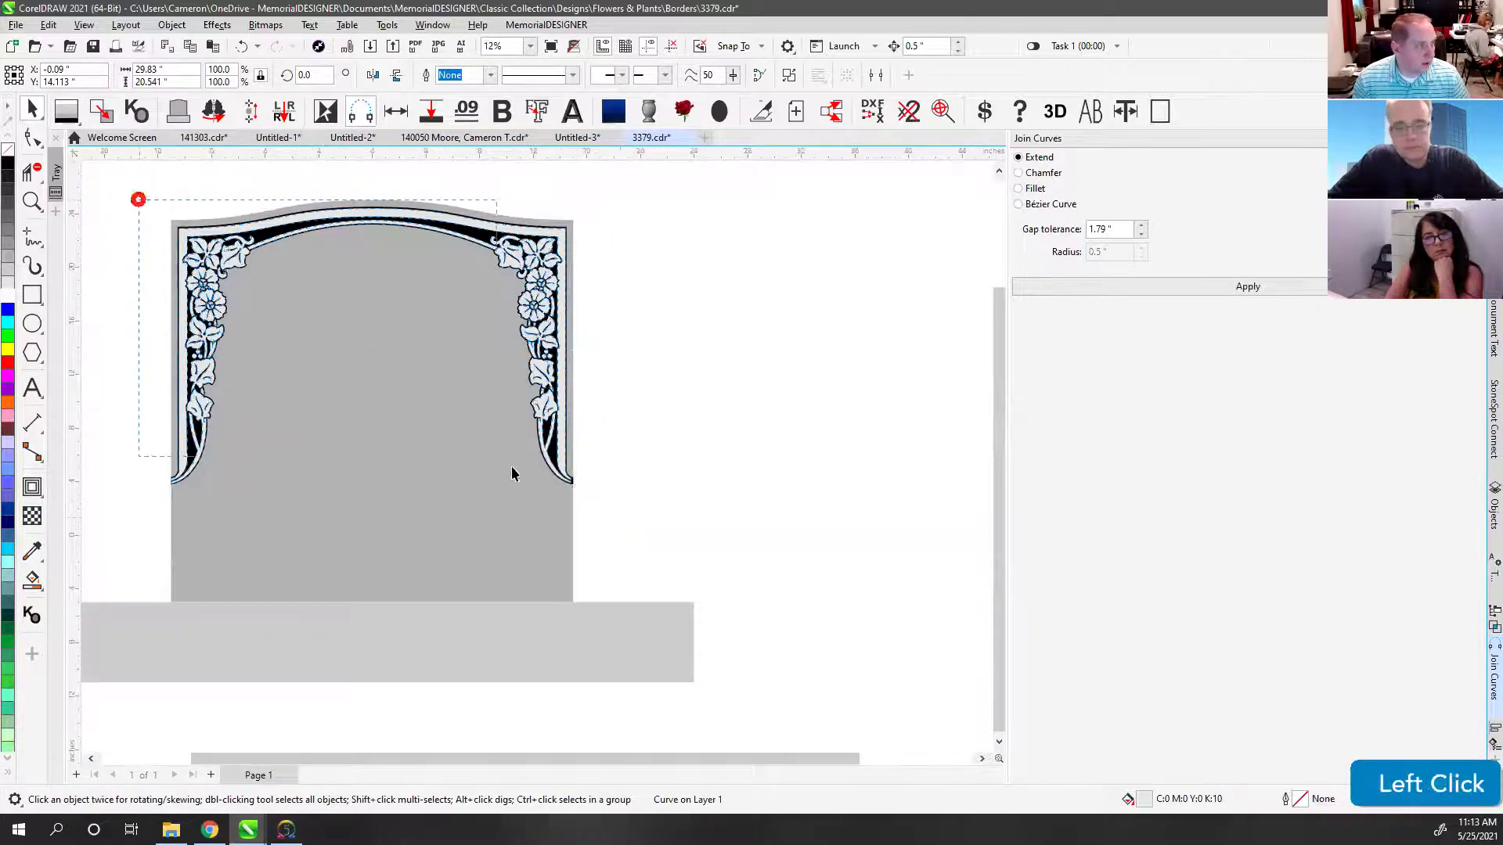
left_click_drag(619, 517, 575, 498)
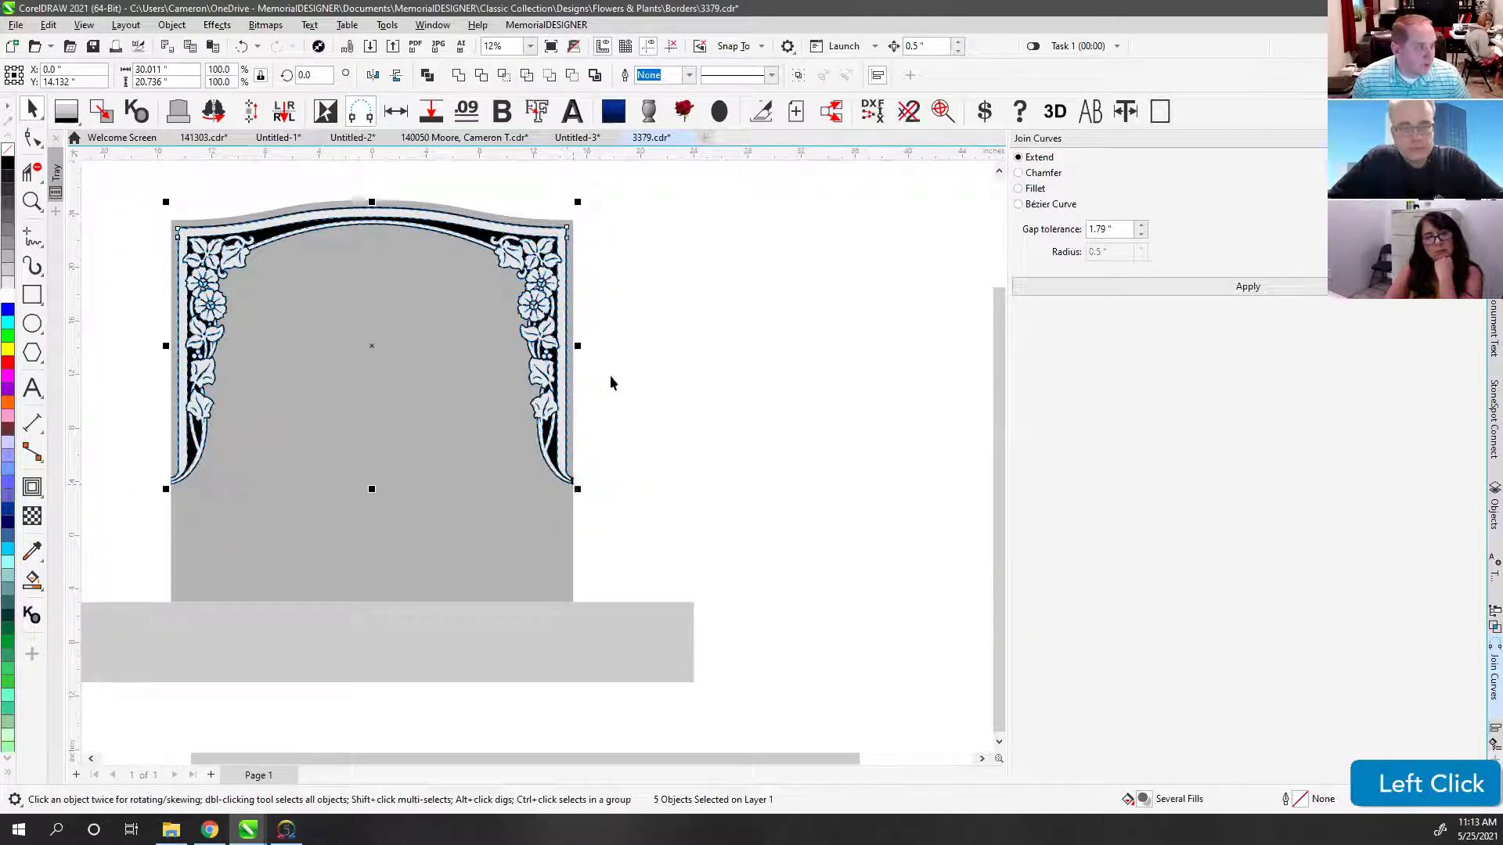
left_click(581, 489)
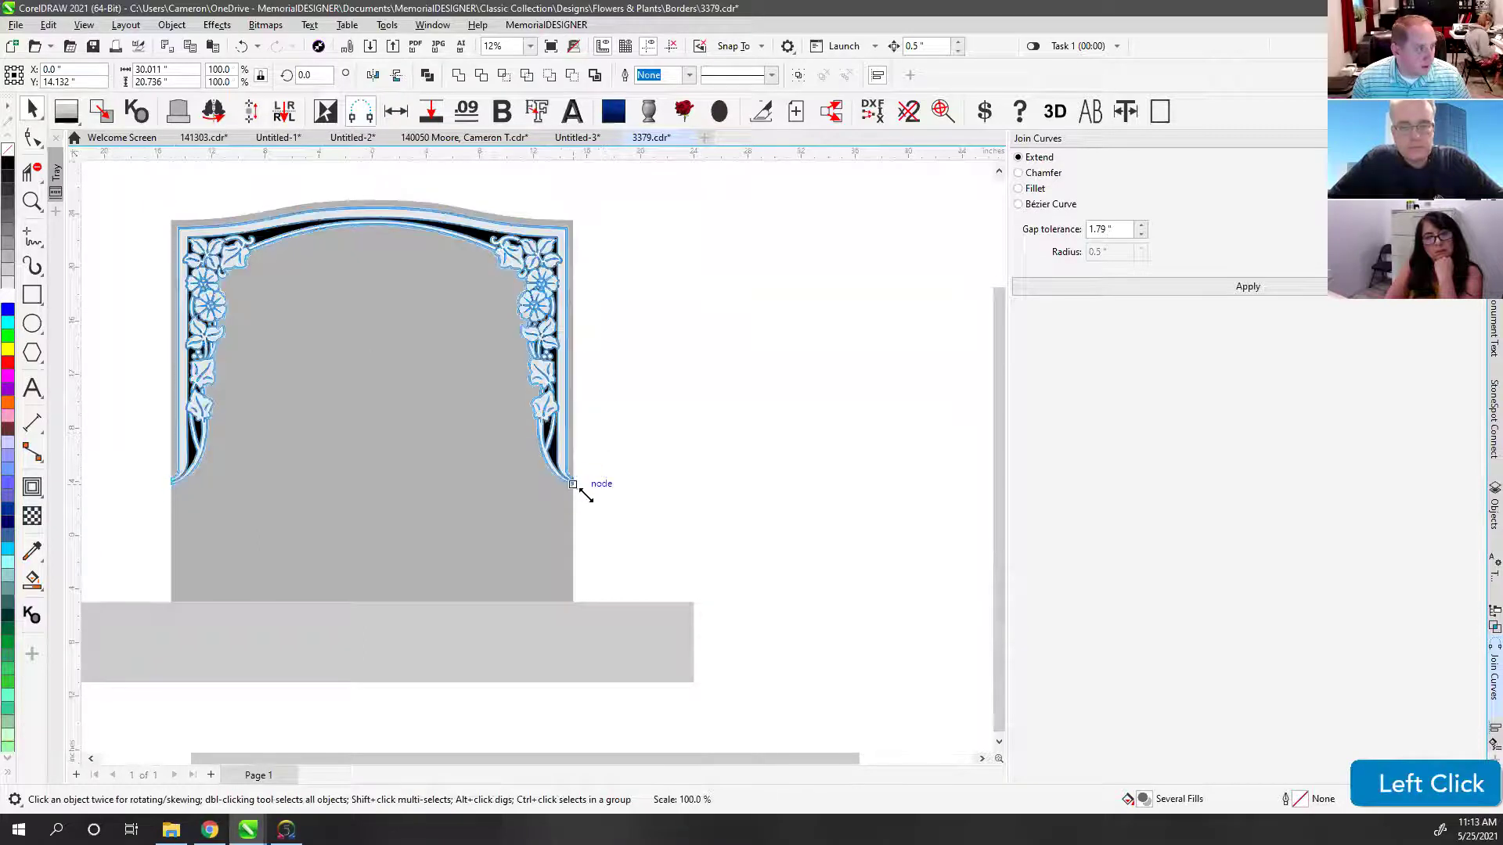
scroll(572, 486, "up", 5)
scroll(537, 457, "up", 3)
left_click_drag(590, 490, 558, 483)
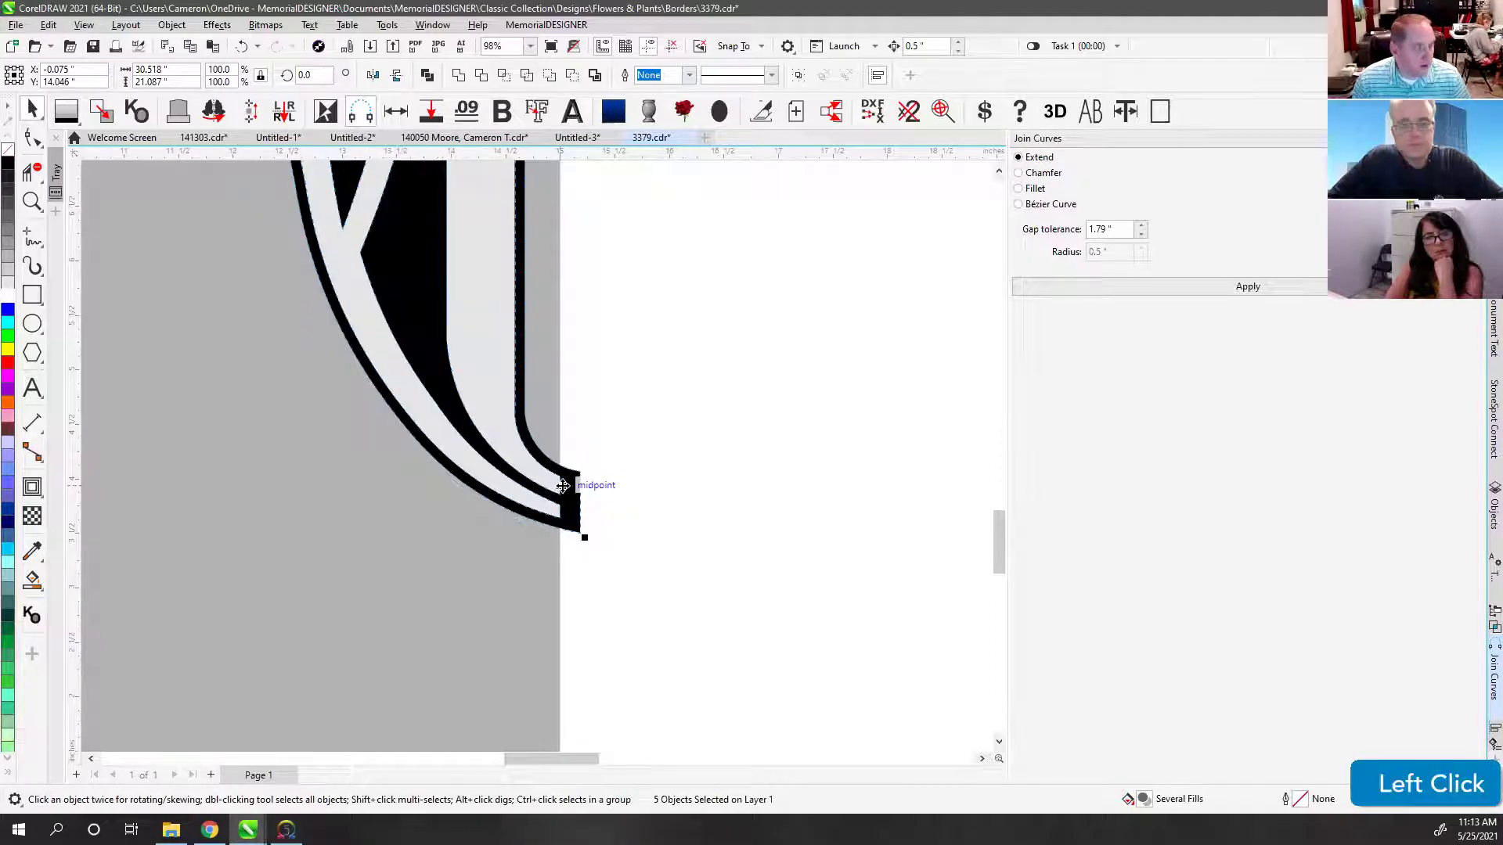
Step: Select the nodes at the border tip and undo an accidental node move
left_click(565, 448)
left_click(576, 473)
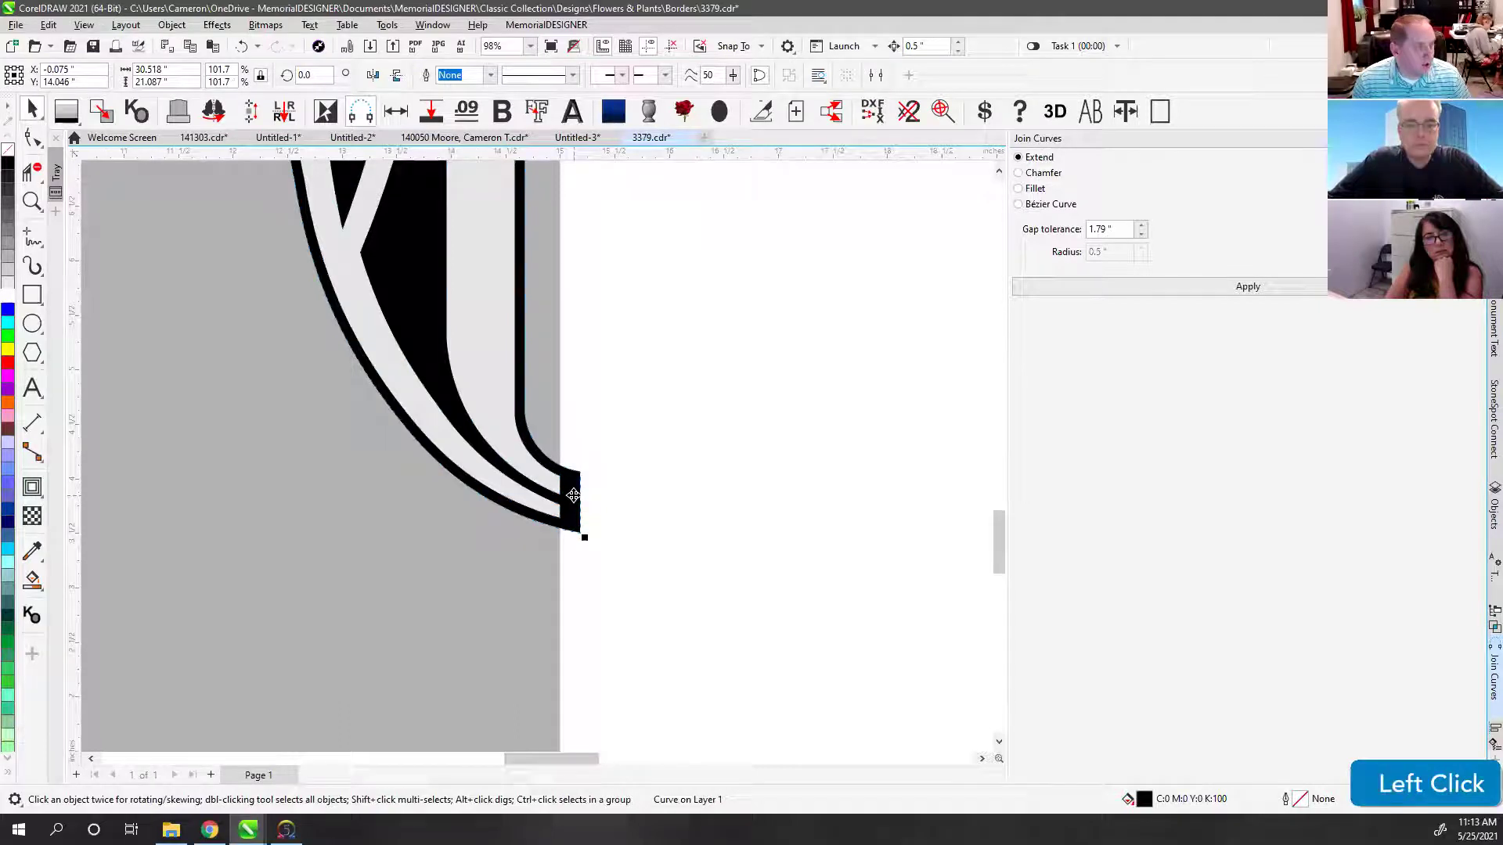
left_click(33, 141)
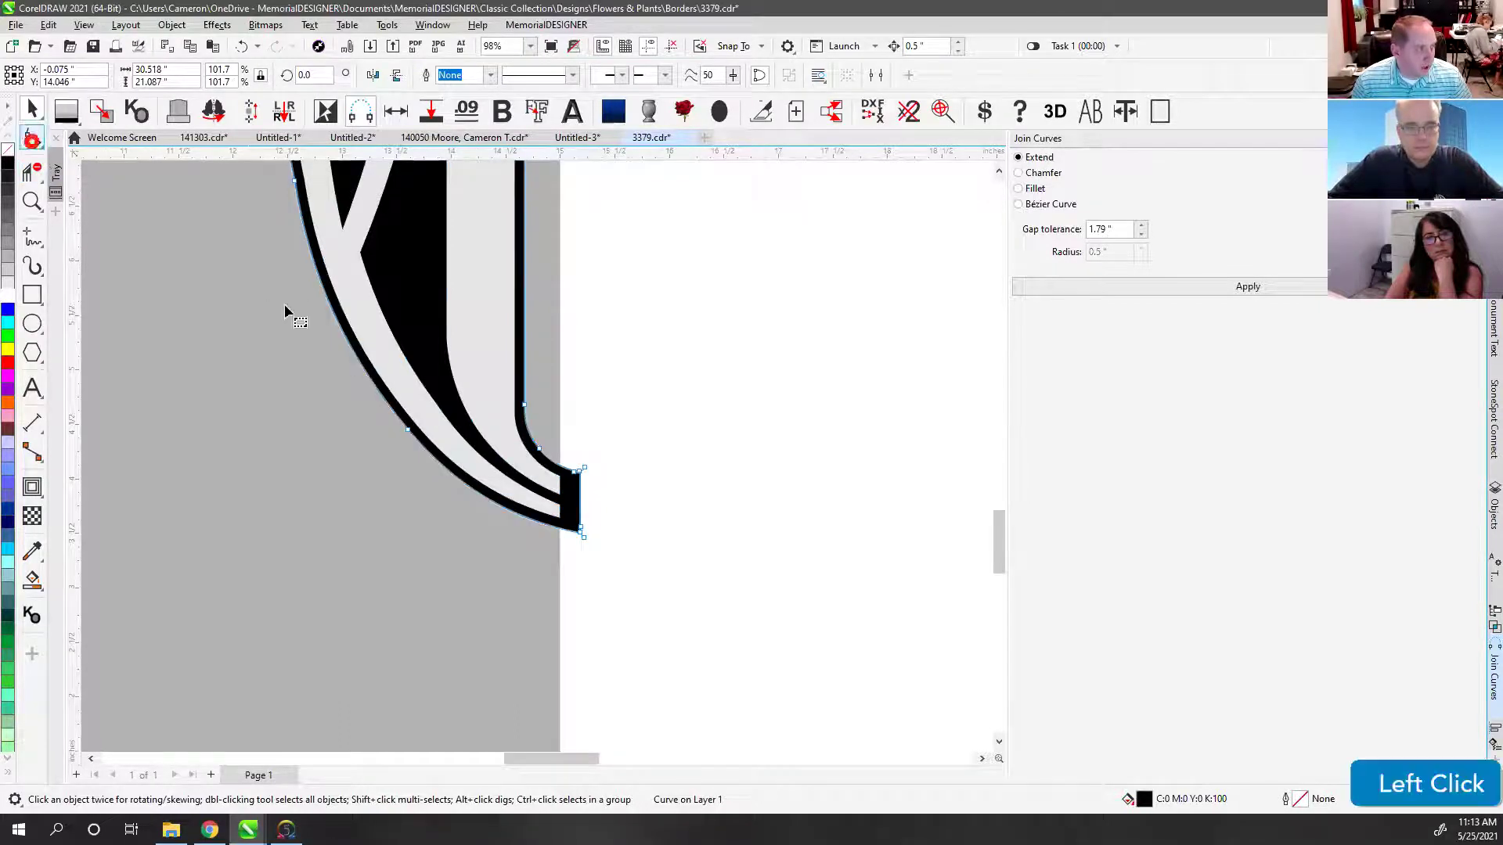
left_click_drag(624, 554, 571, 537)
key("ctrl+z")
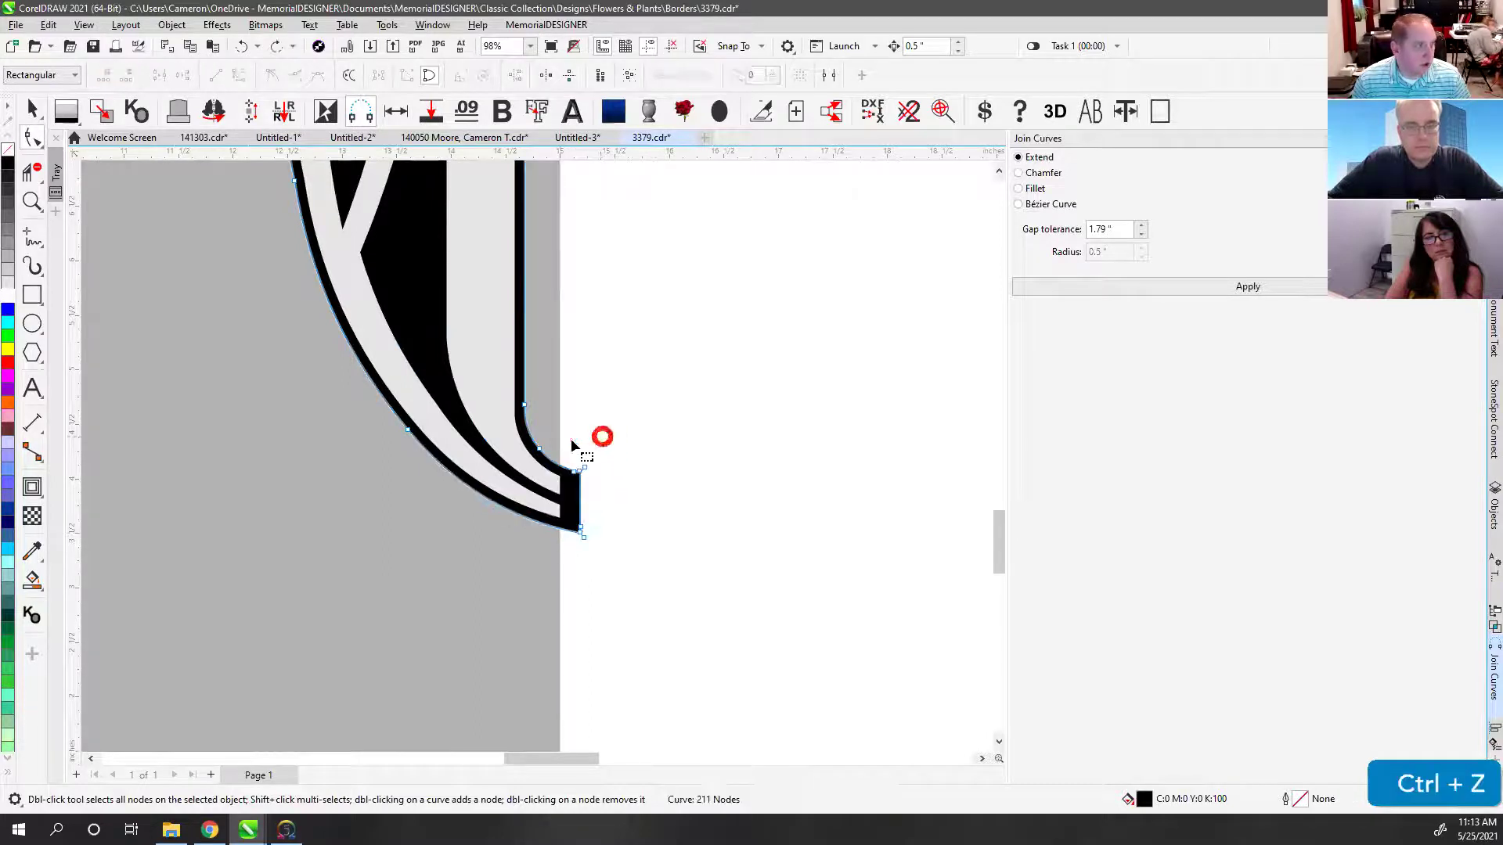
left_click(32, 294)
Step: Trim the border tip past the stone edge with a rectangle, delete the rectangle, then undo the edits
left_click_drag(560, 327, 758, 638)
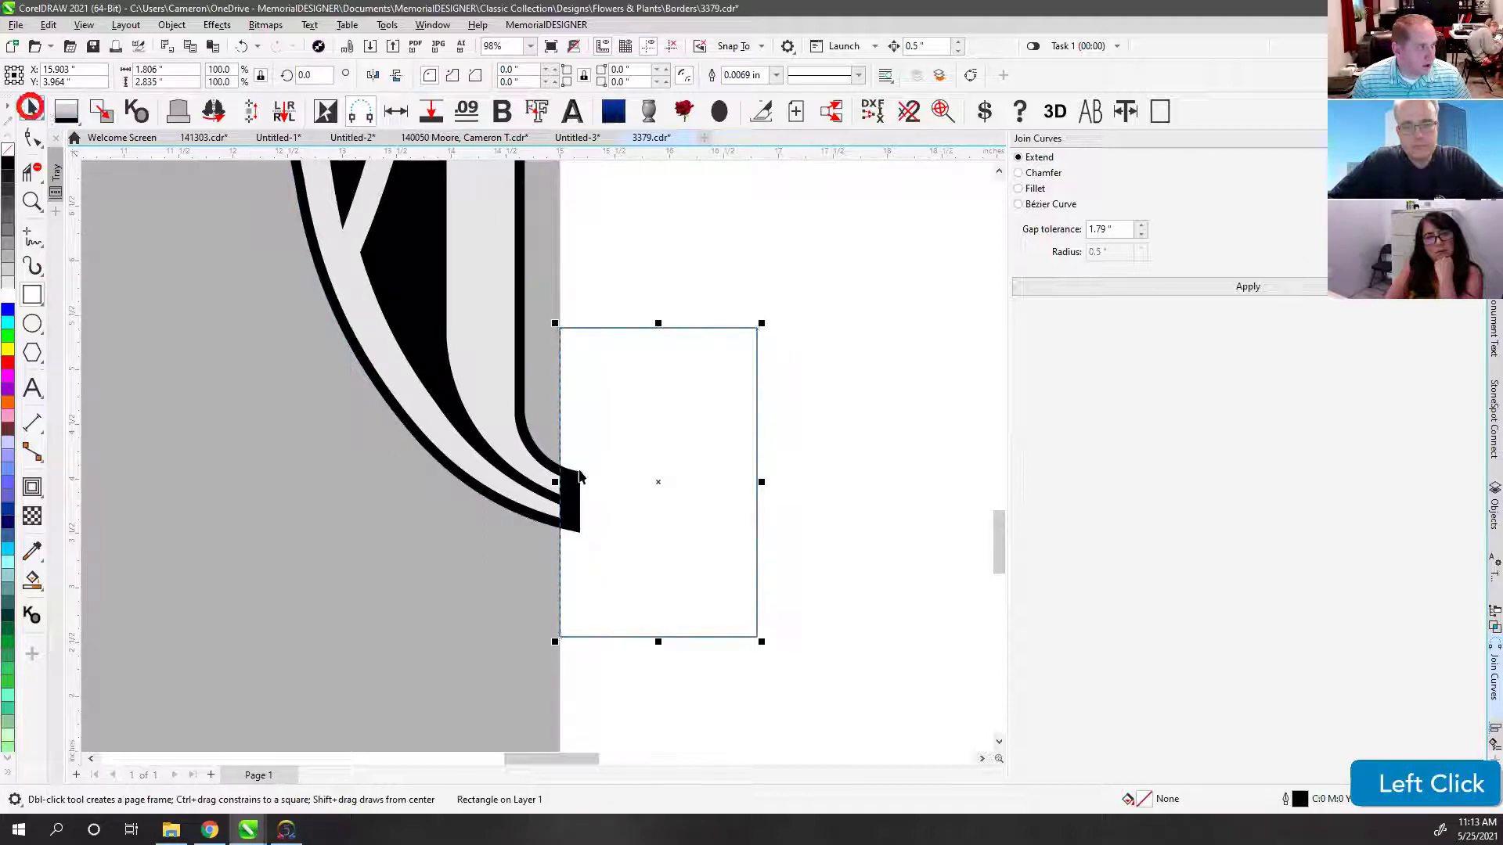
left_click(570, 482, "shift")
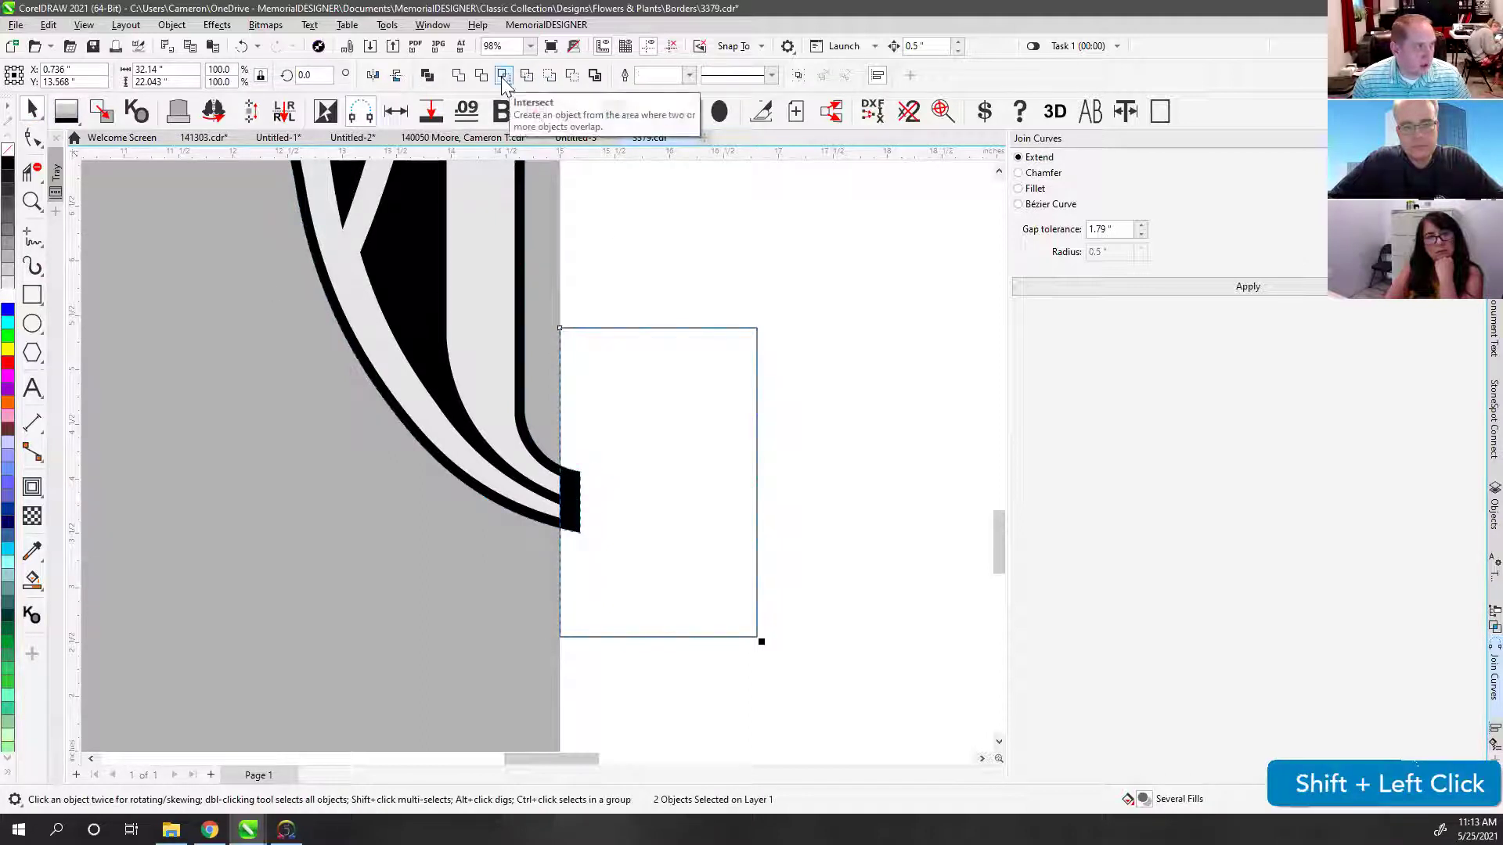
left_click(480, 75)
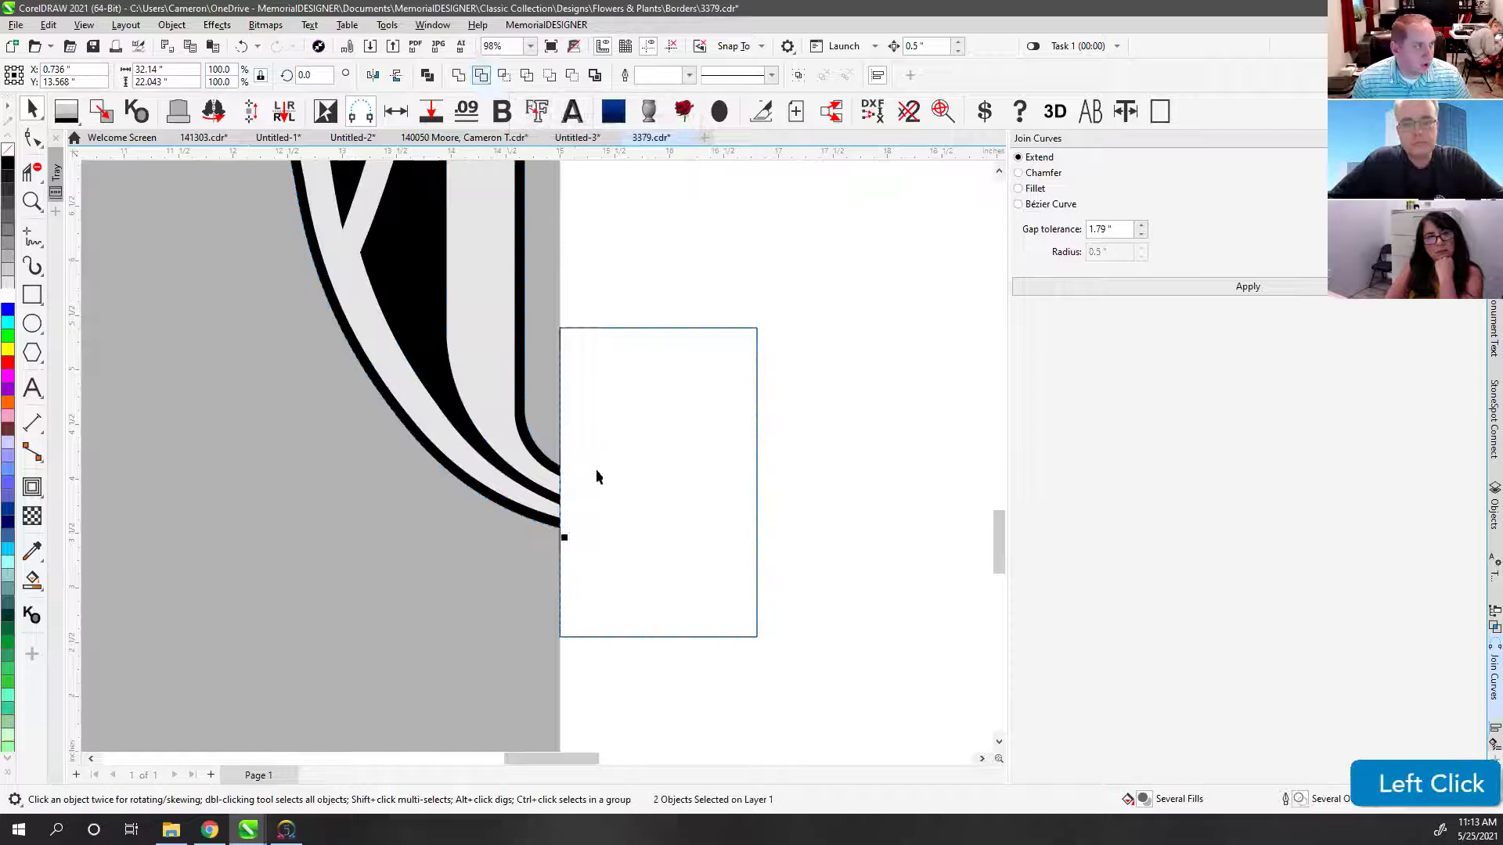
left_click(580, 332)
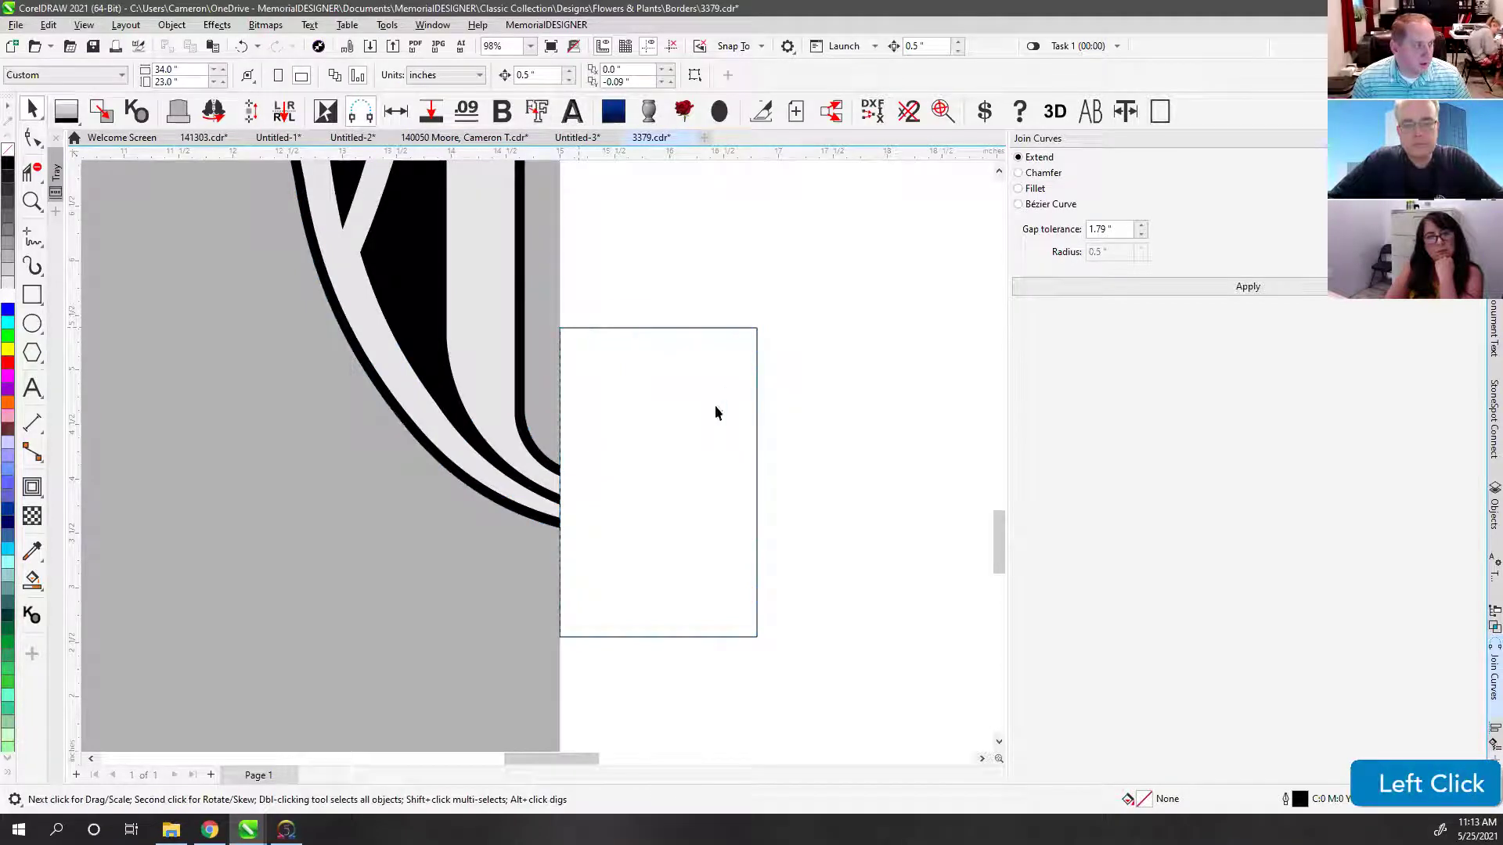
left_click(560, 482)
left_click_drag(595, 329, 701, 363)
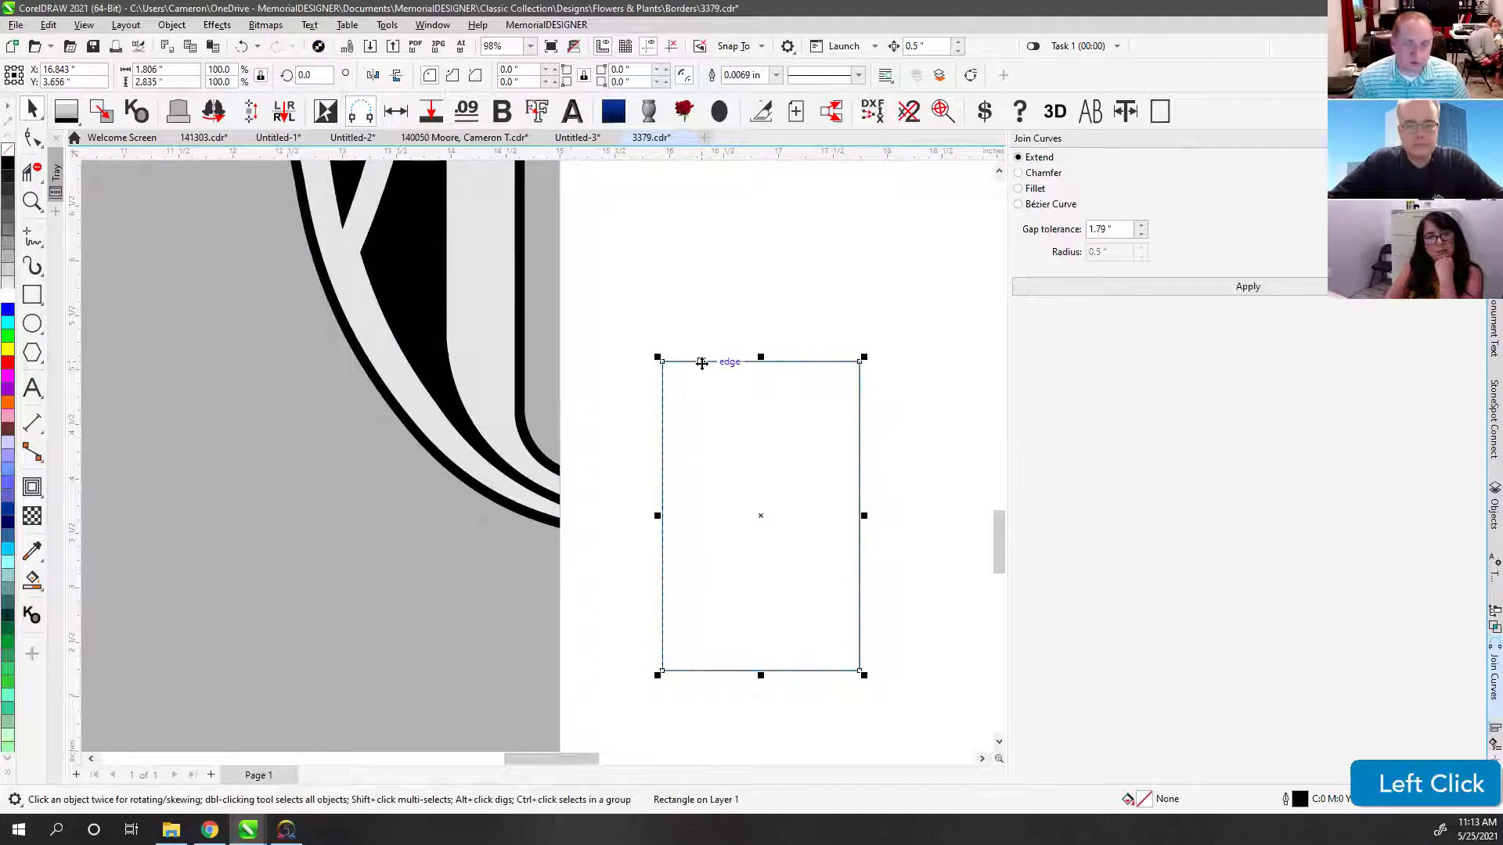
key("Delete")
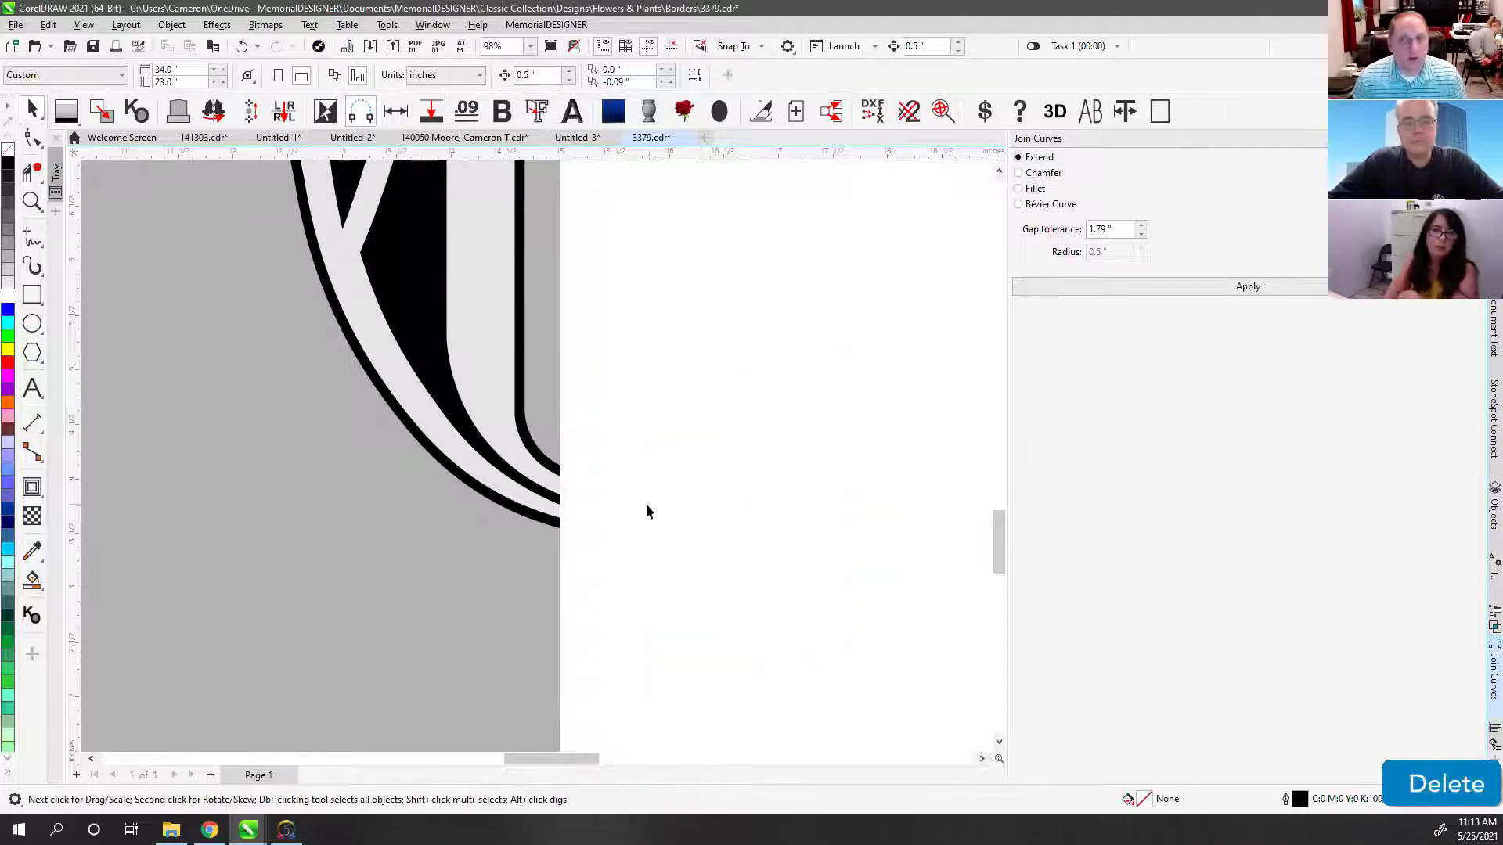
key("F4")
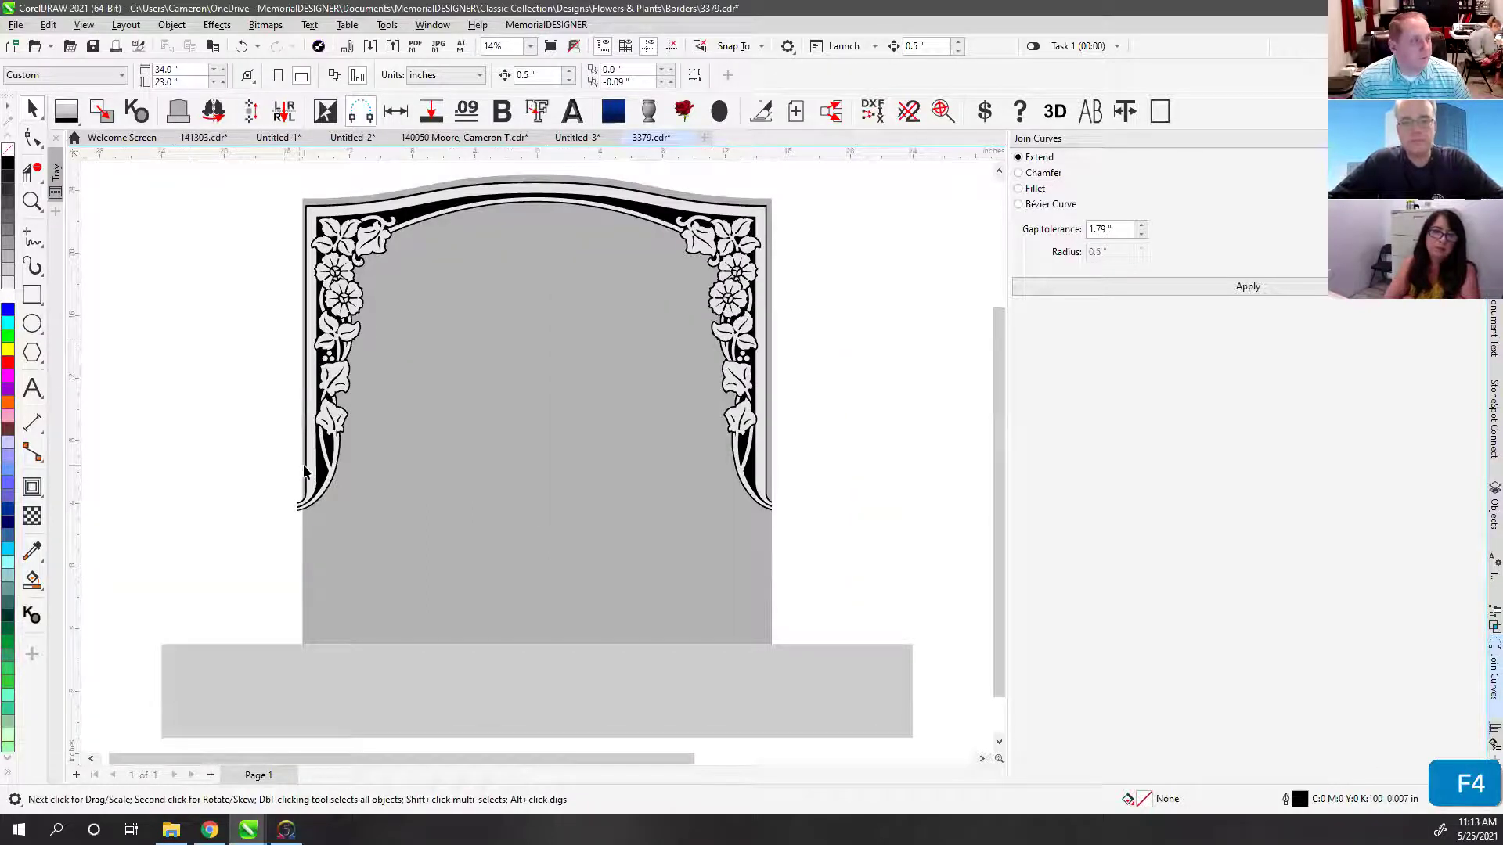
key("ctrl+z")
key("ctrl+z")
key("ctrl+z")
key("ctrl+z")
key("ctrl+z")
key("ctrl+z")
key("ctrl+z")
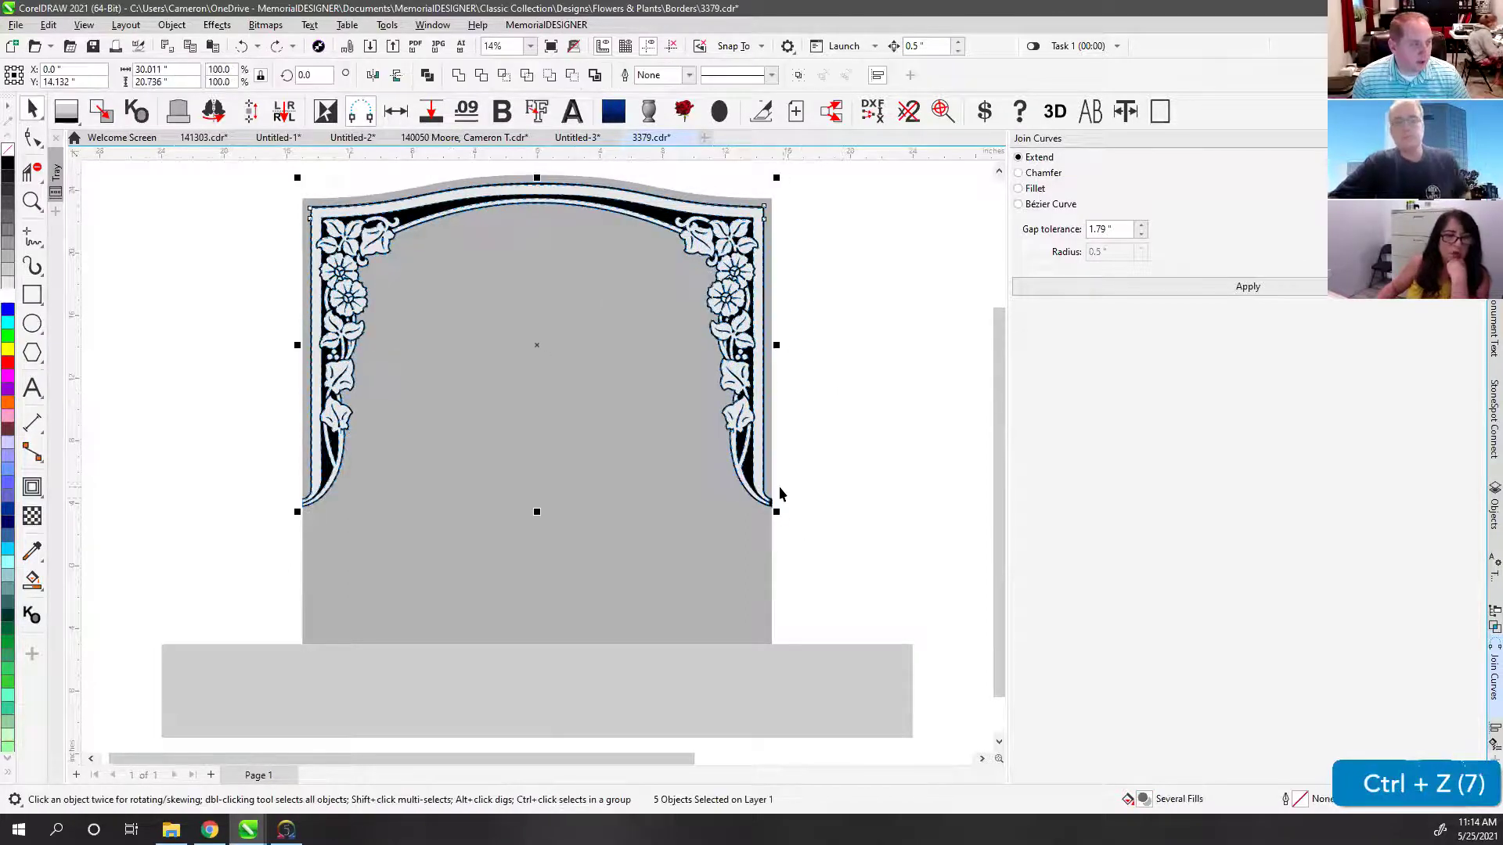
Step: Add nodes at the ends of the upper and lower white bands at the lower-right corner
scroll(778, 486, "up", 4)
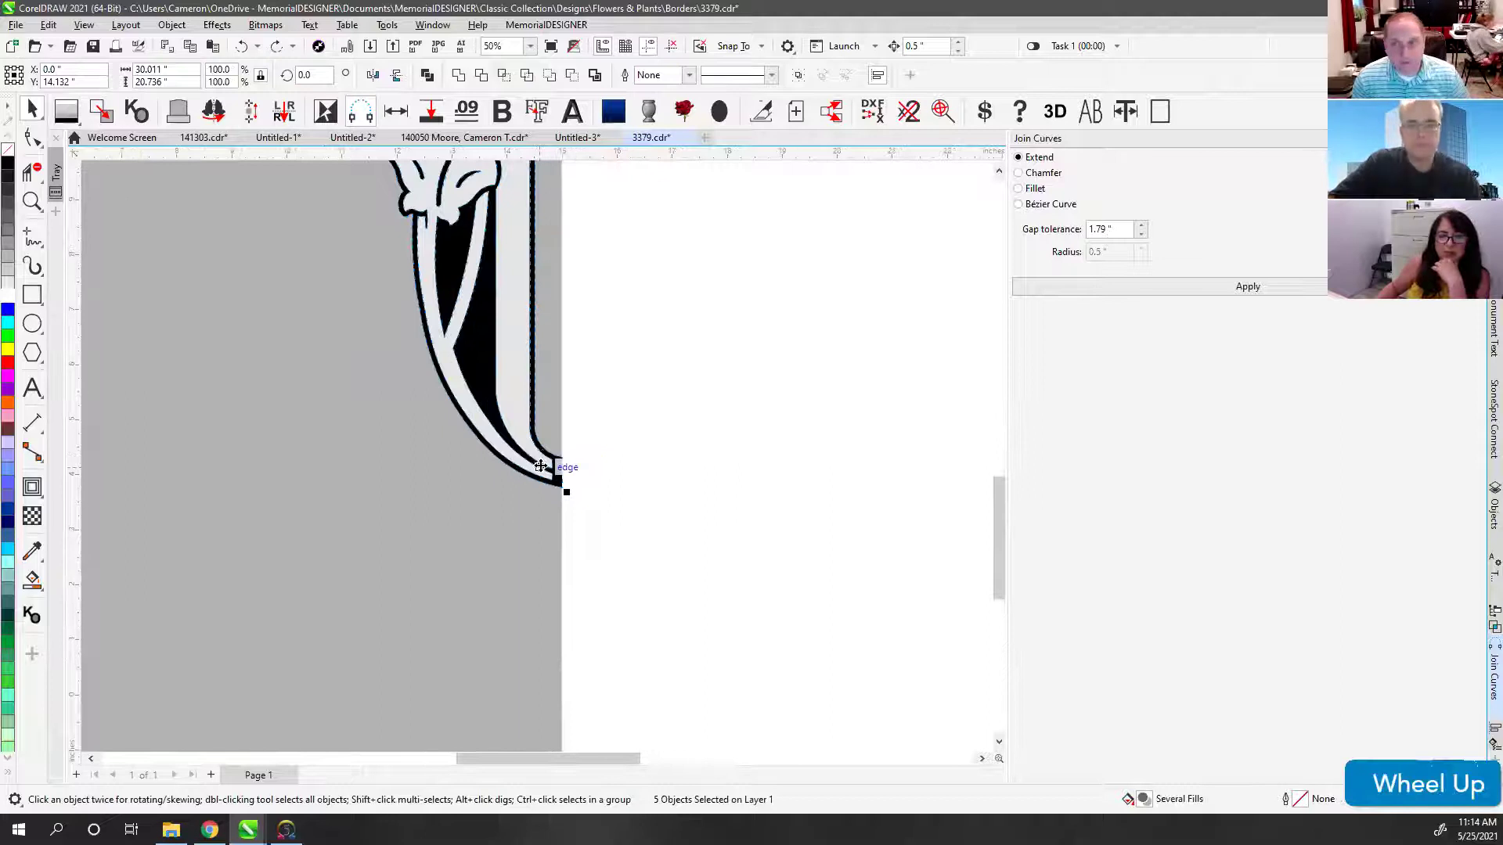
scroll(540, 462, "up", 6)
left_click(624, 464)
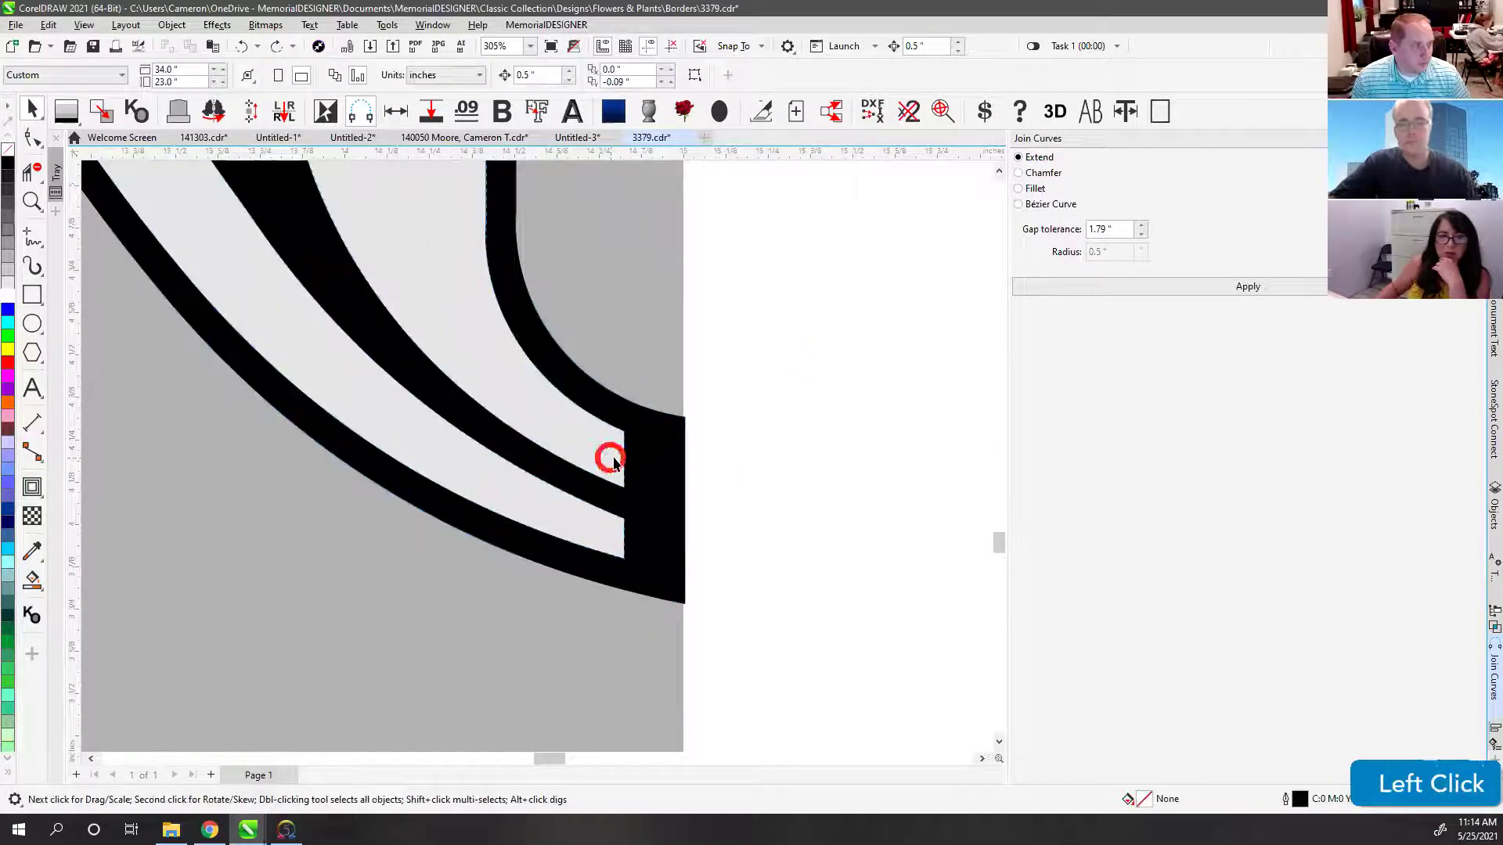
left_click(32, 137)
left_click(604, 421)
double_click(604, 423)
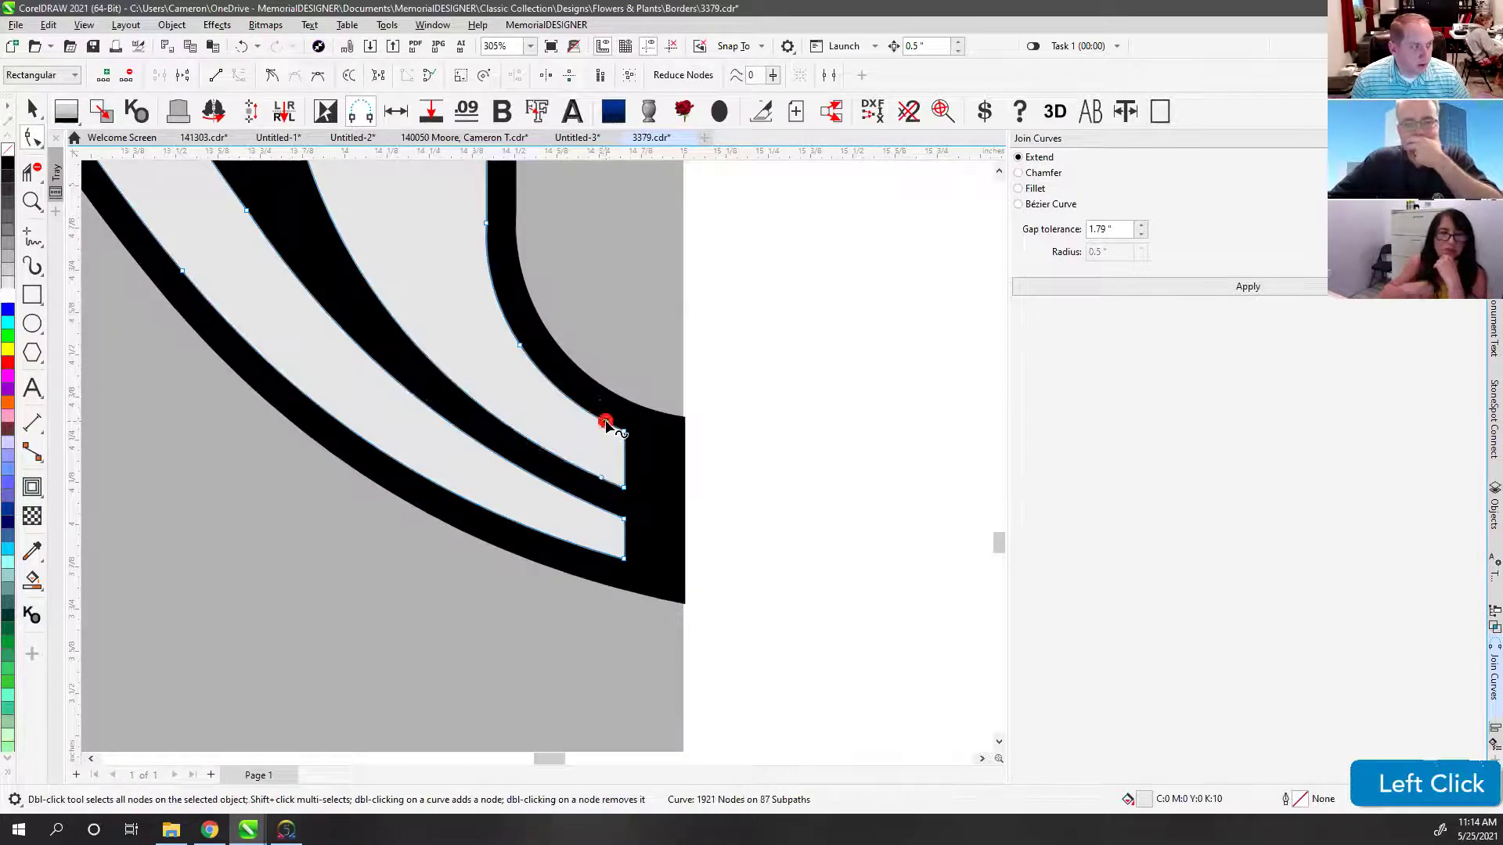
double_click(604, 513)
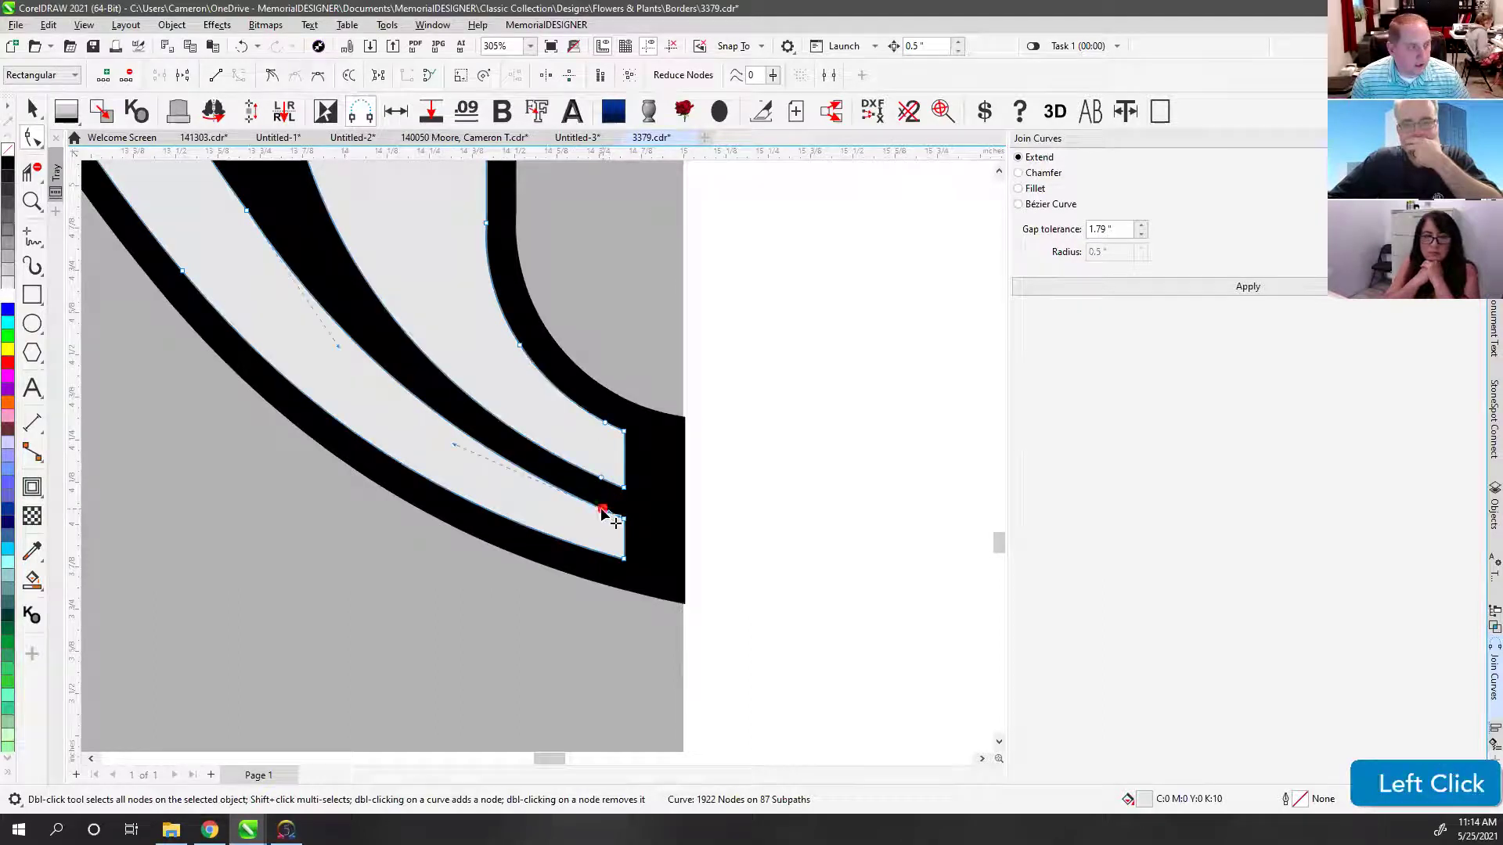
left_click(602, 553)
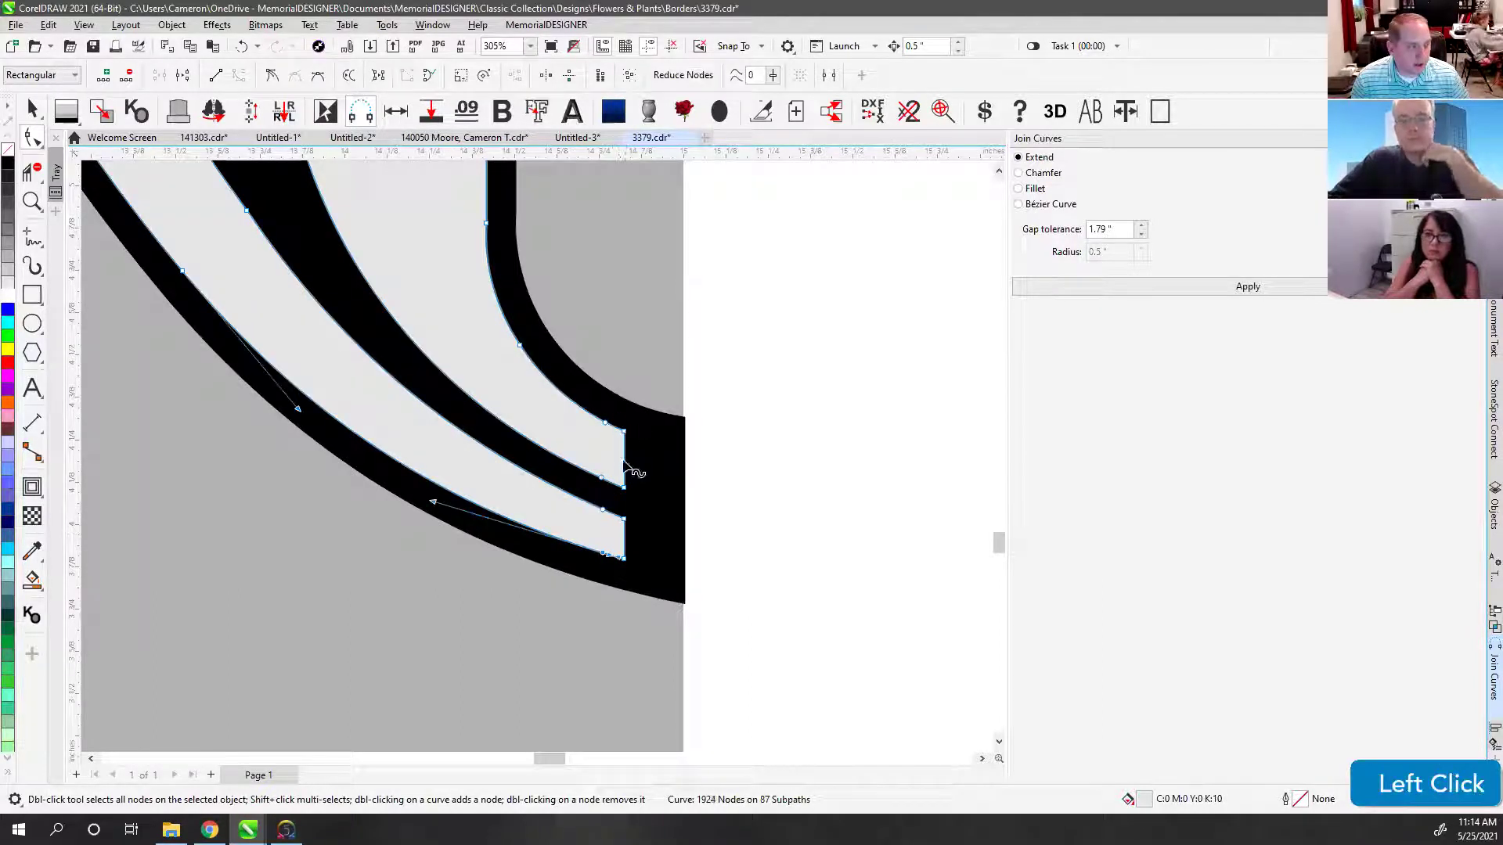
Step: Drag both bands' vertical end segments out to the headstone's right edge
left_click(624, 537)
left_click(623, 519)
left_click_drag(624, 460, 685, 480)
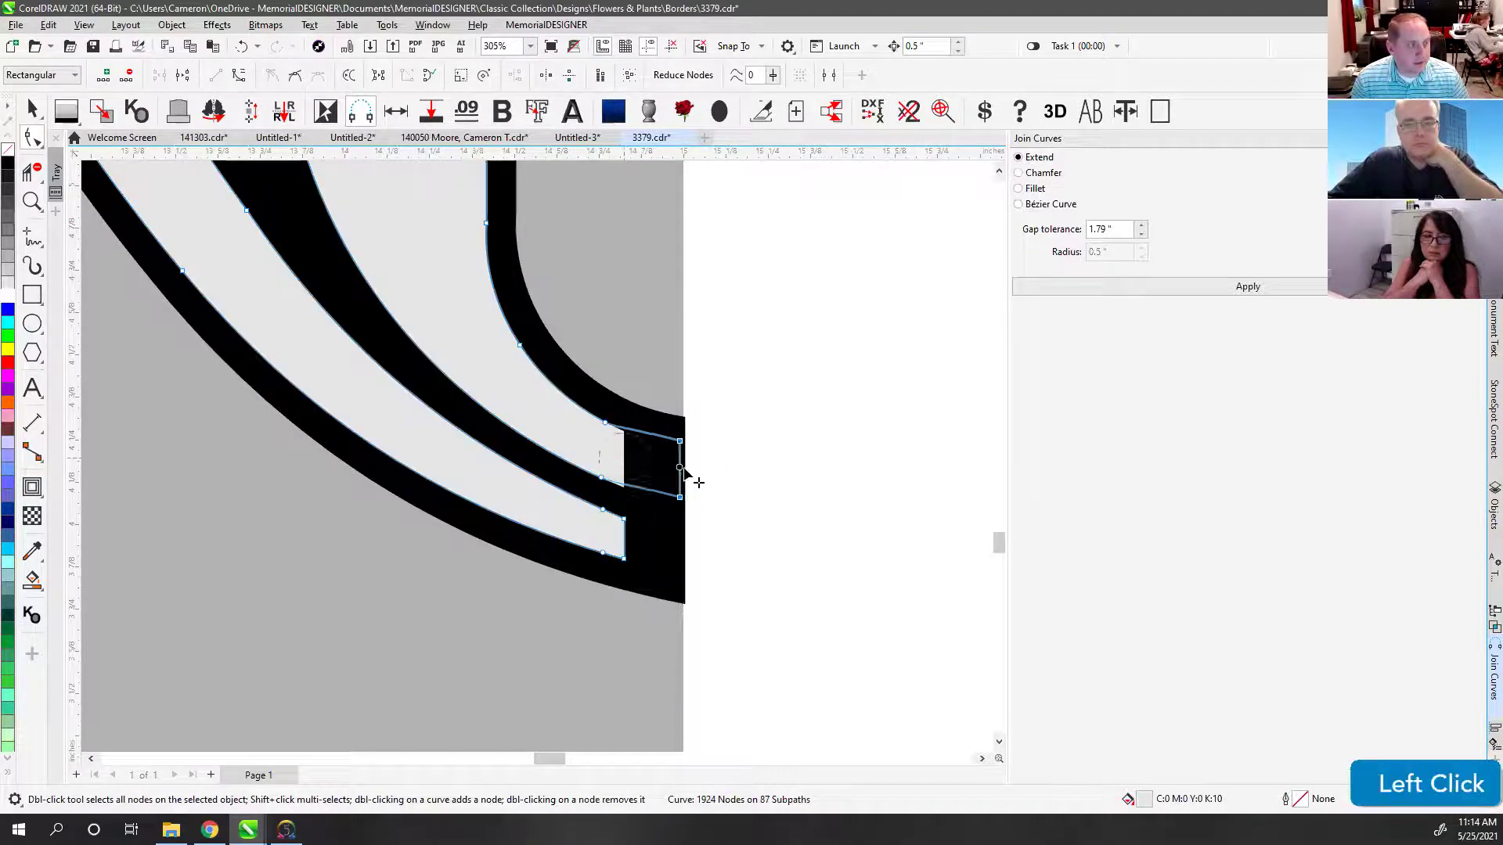
left_click_drag(628, 540, 683, 551)
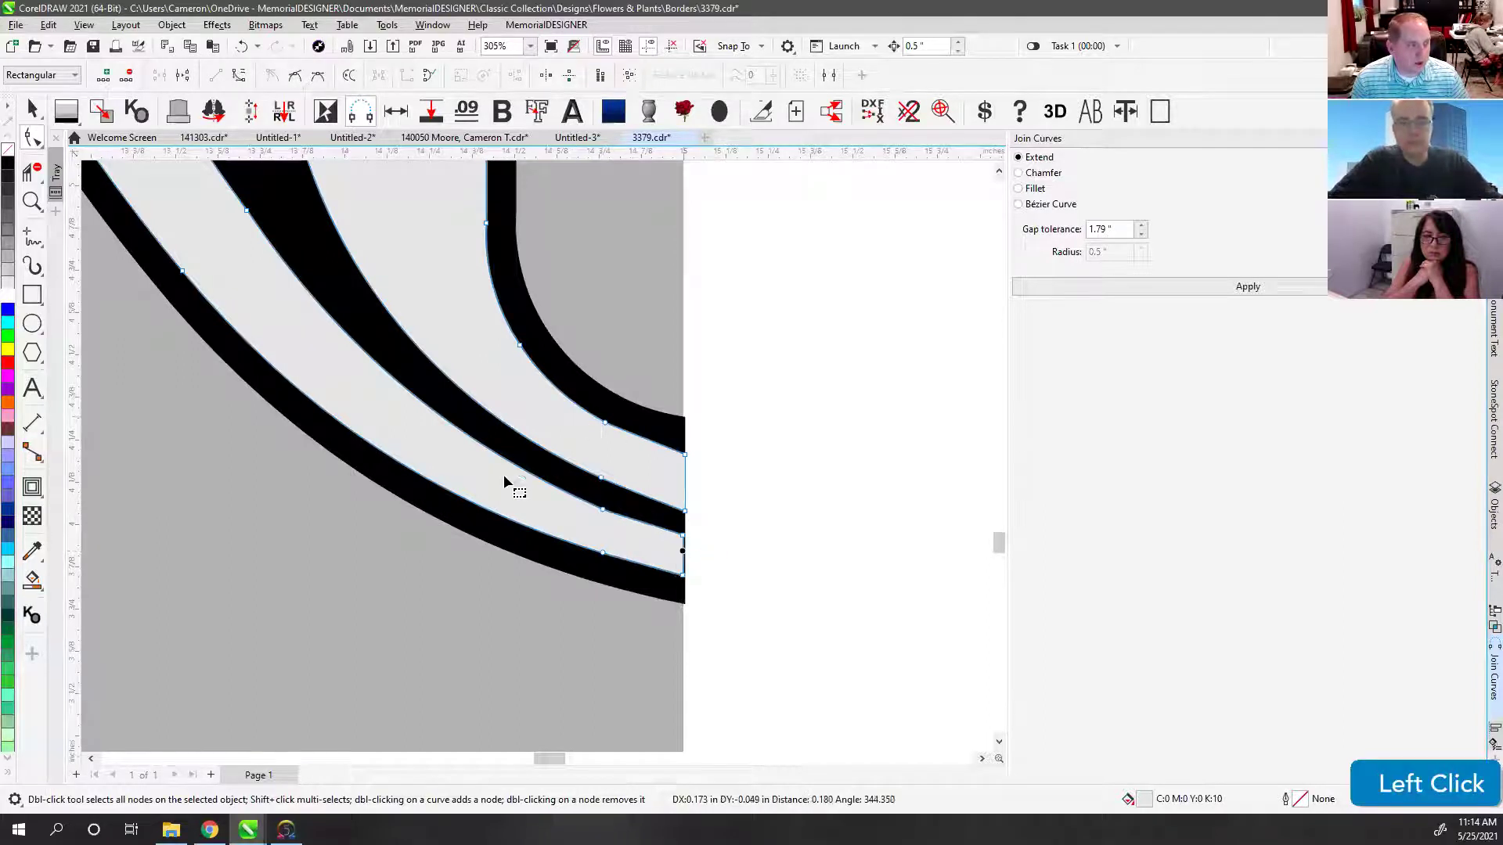
scroll(537, 463, "down", 5)
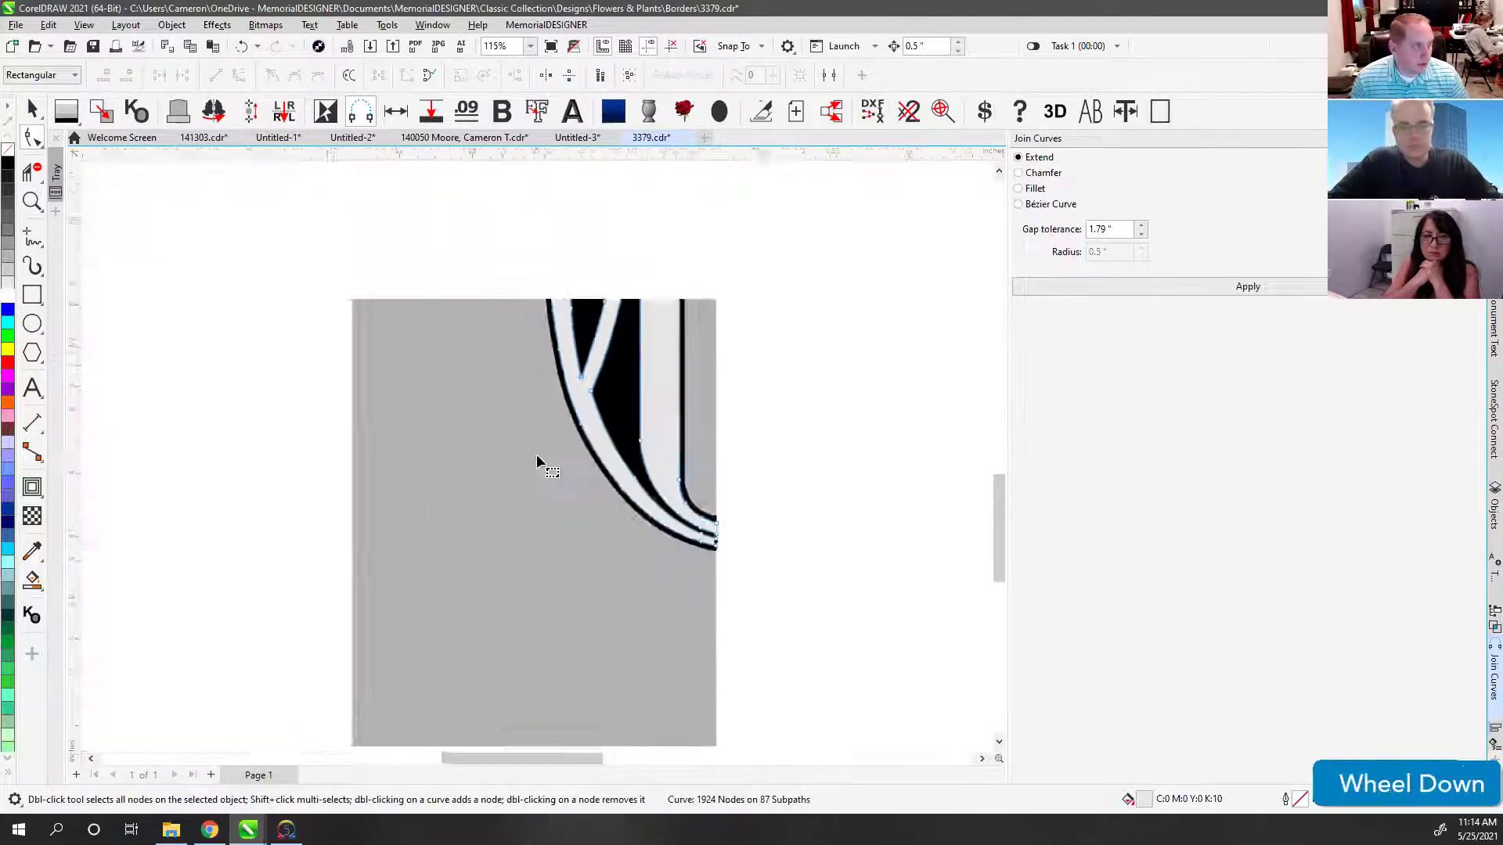
Step: Marquee-select the five border pieces and Combine them into one curve
scroll(537, 457, "down", 6)
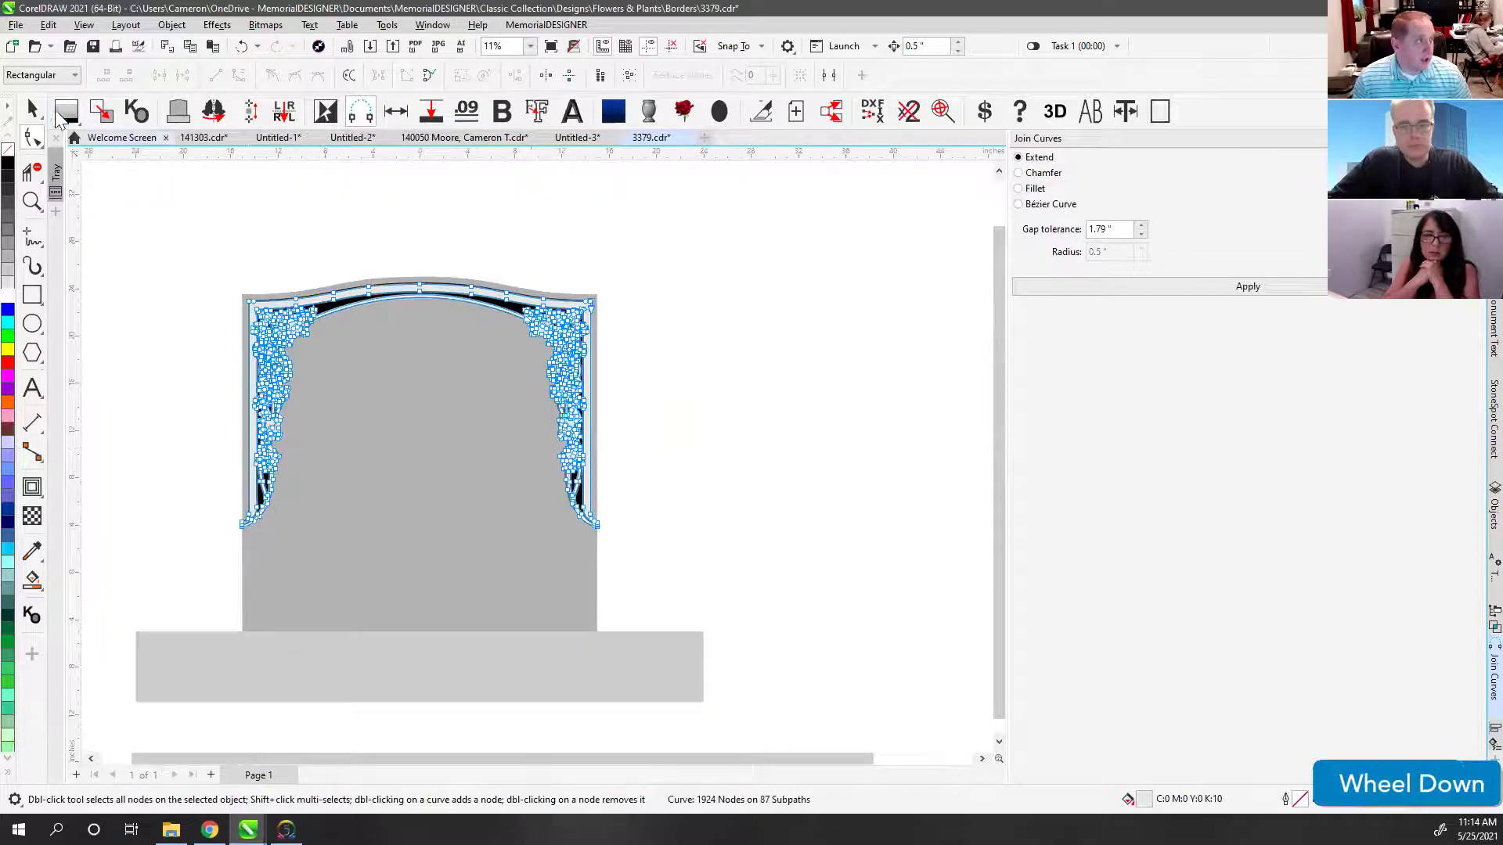
left_click(32, 110)
left_click(439, 232)
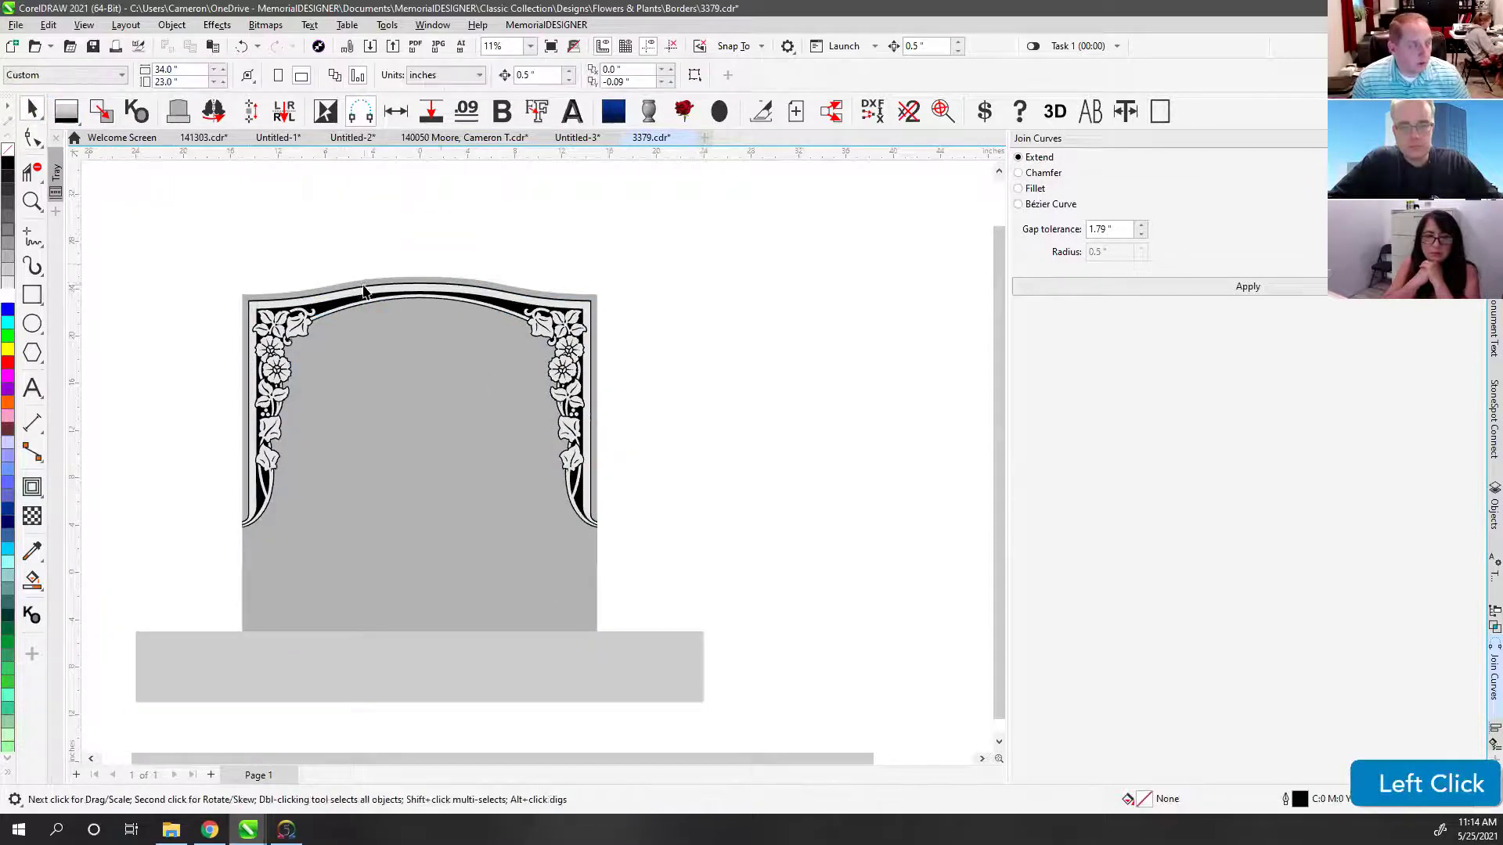
left_click_drag(644, 537, 740, 560)
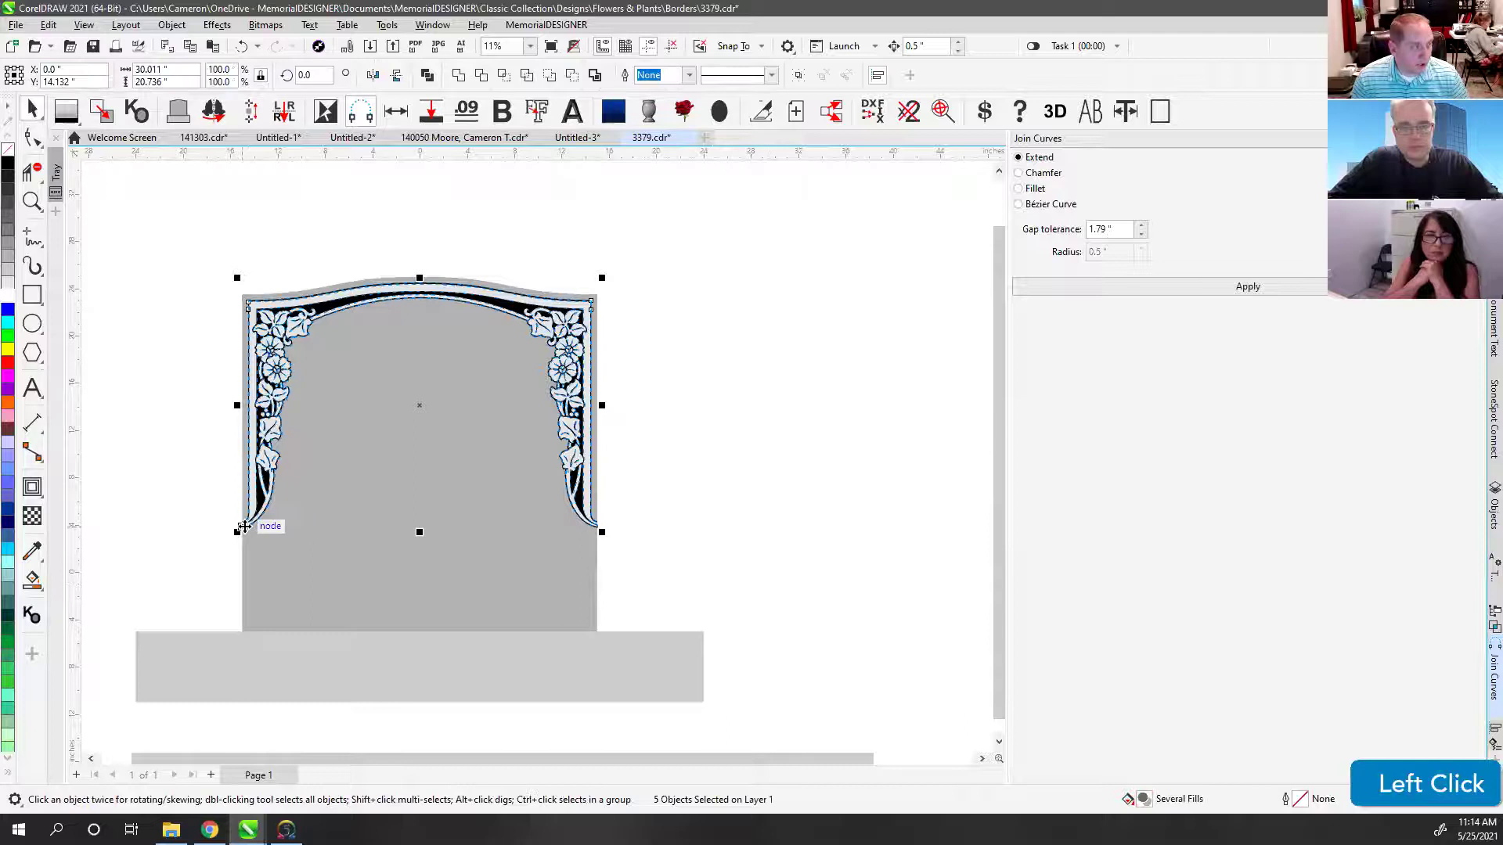
left_click(426, 75)
left_click(288, 236)
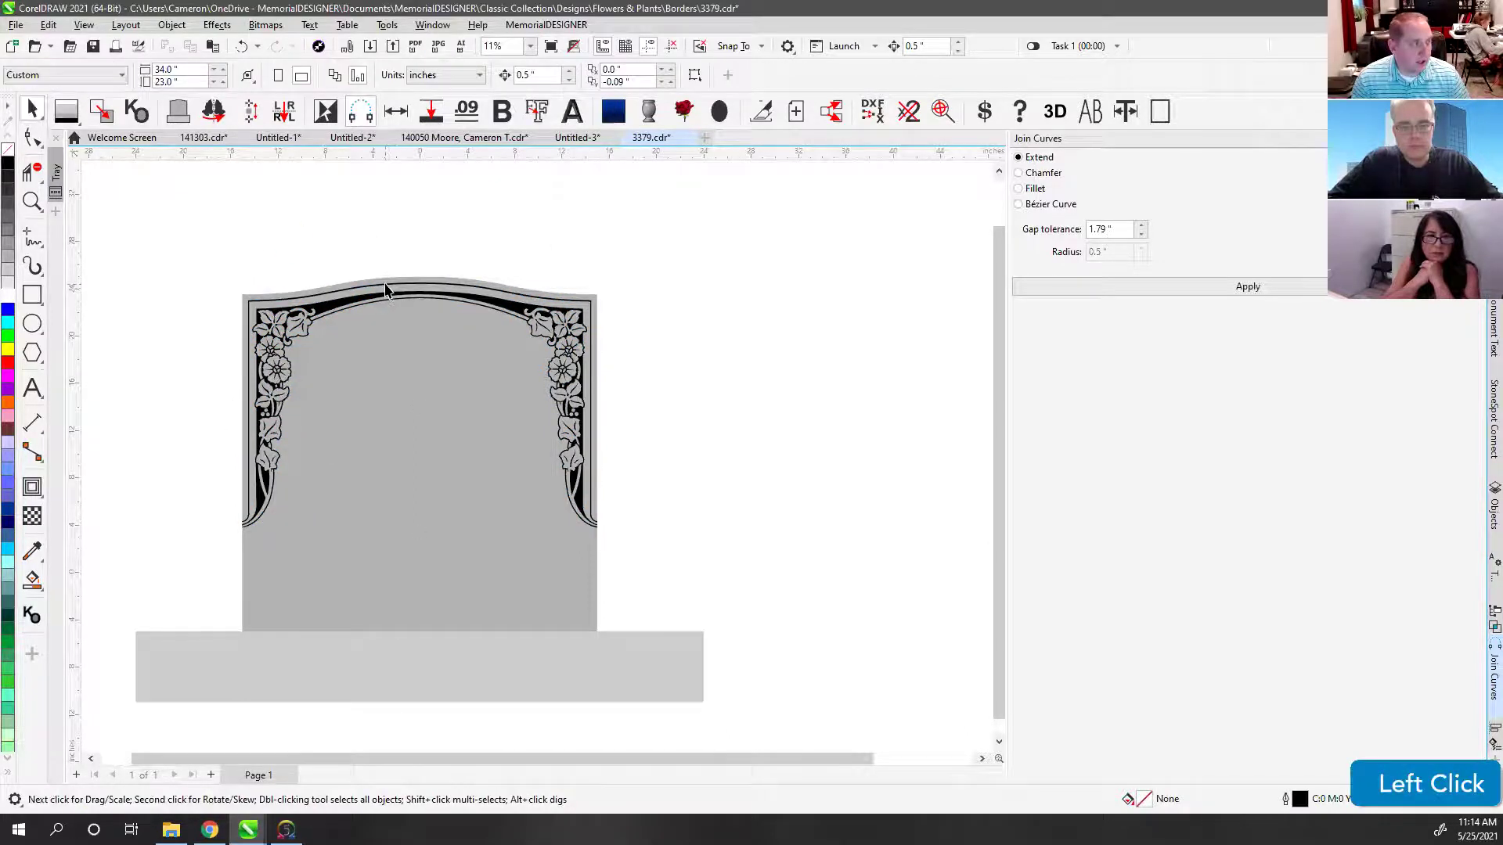
left_click(389, 291)
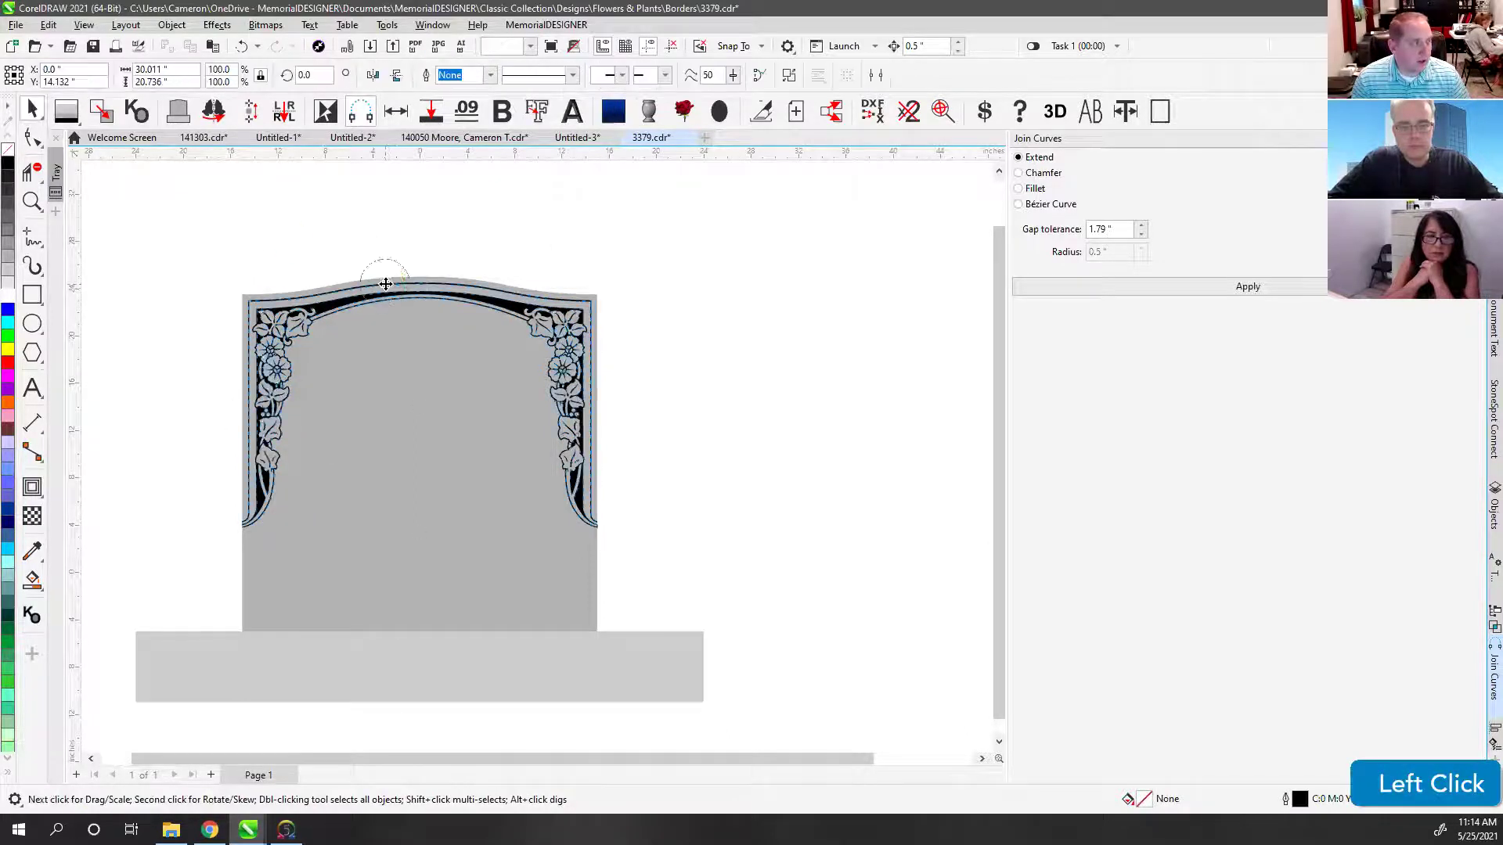
Step: Draw a rectangle over the stone's left half and flip it over the right half
left_click(33, 296)
left_click_drag(241, 632, 423, 276)
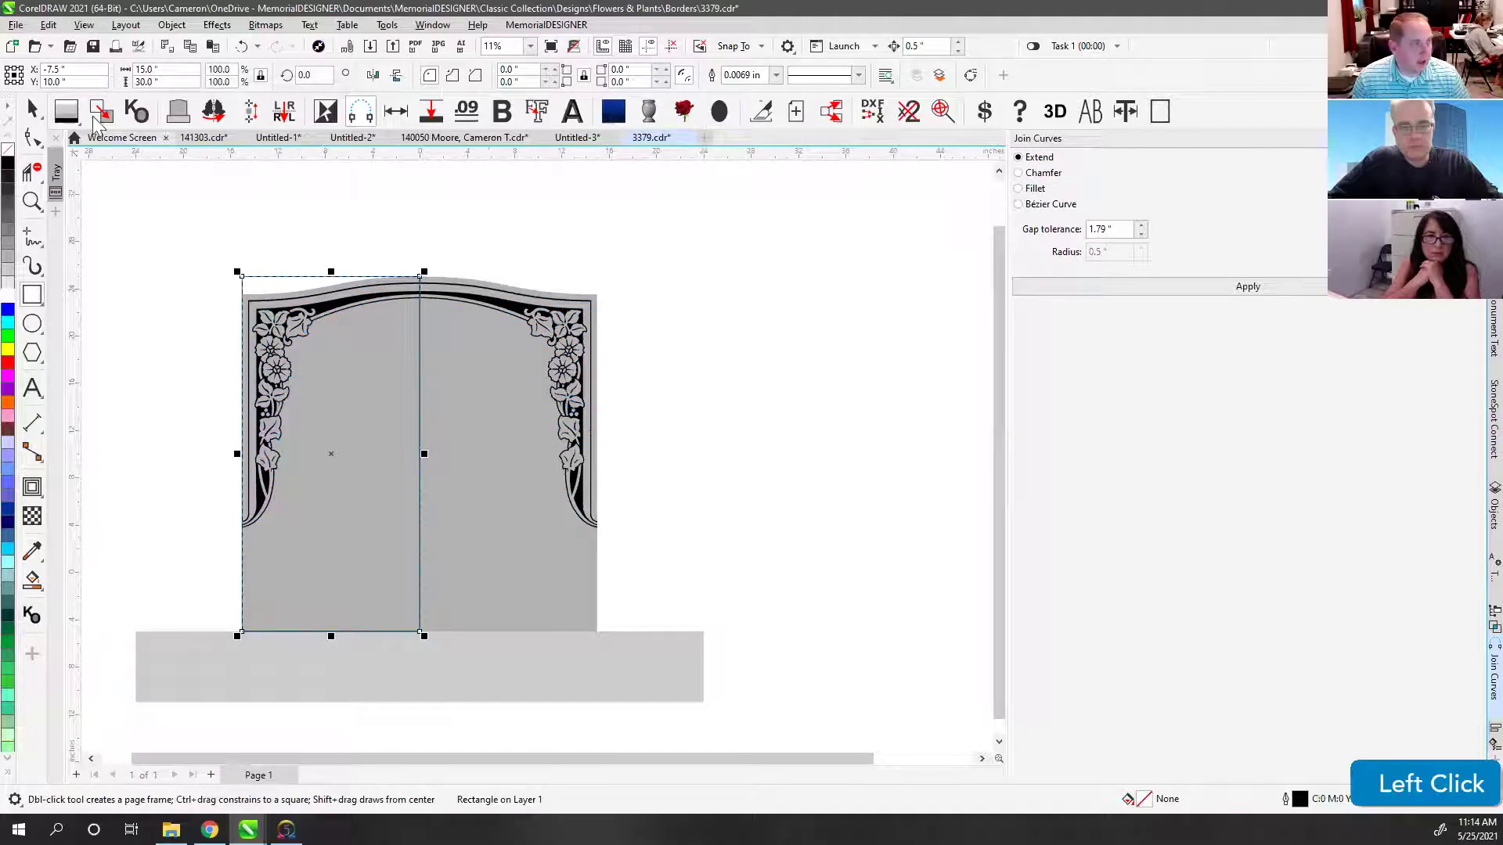
left_click(31, 109)
left_click(513, 255)
left_click(417, 326)
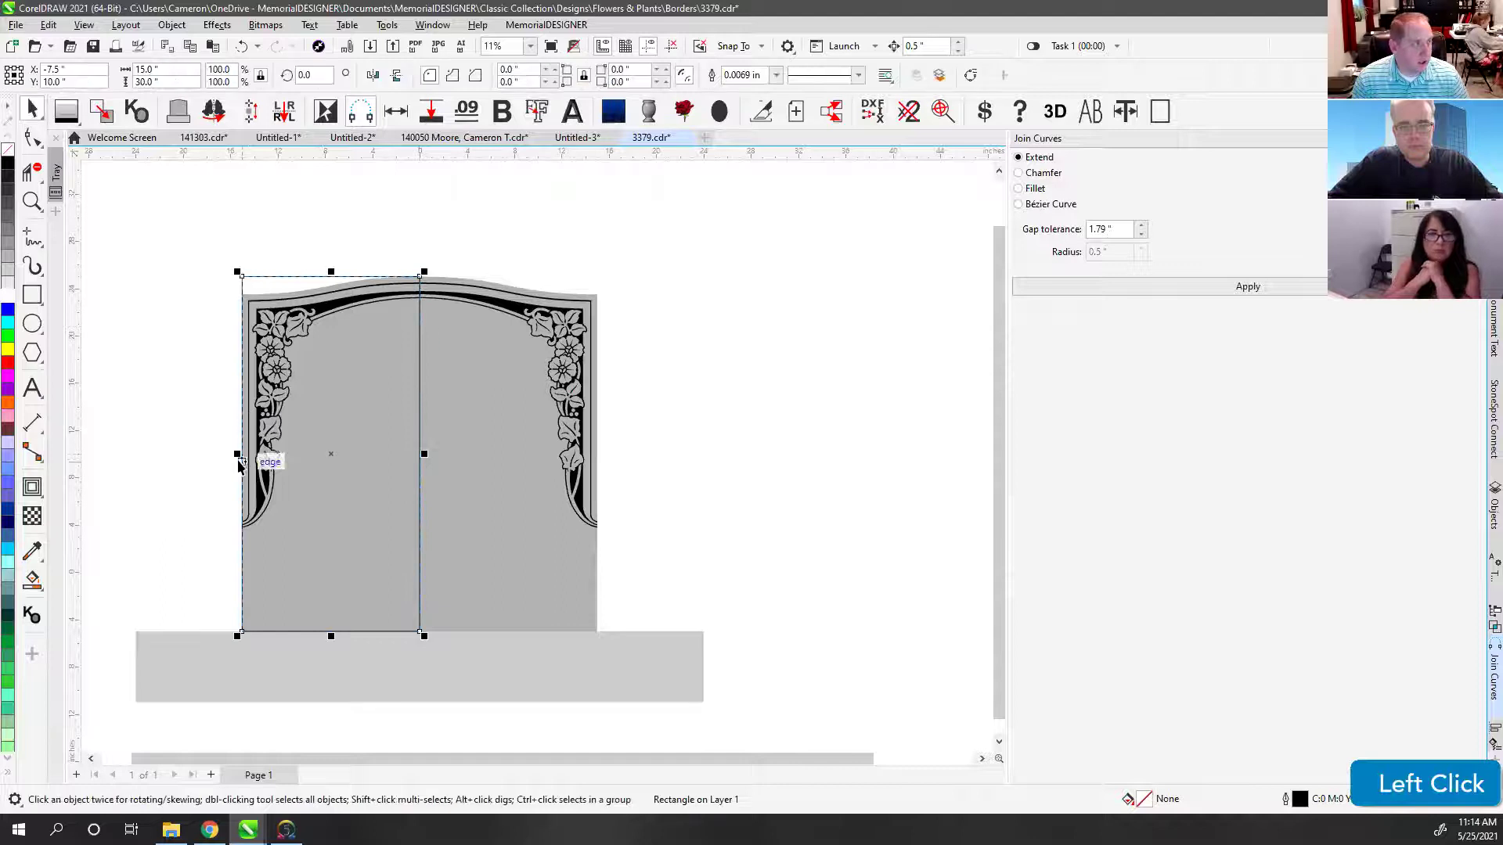
left_click_drag(240, 464, 697, 454)
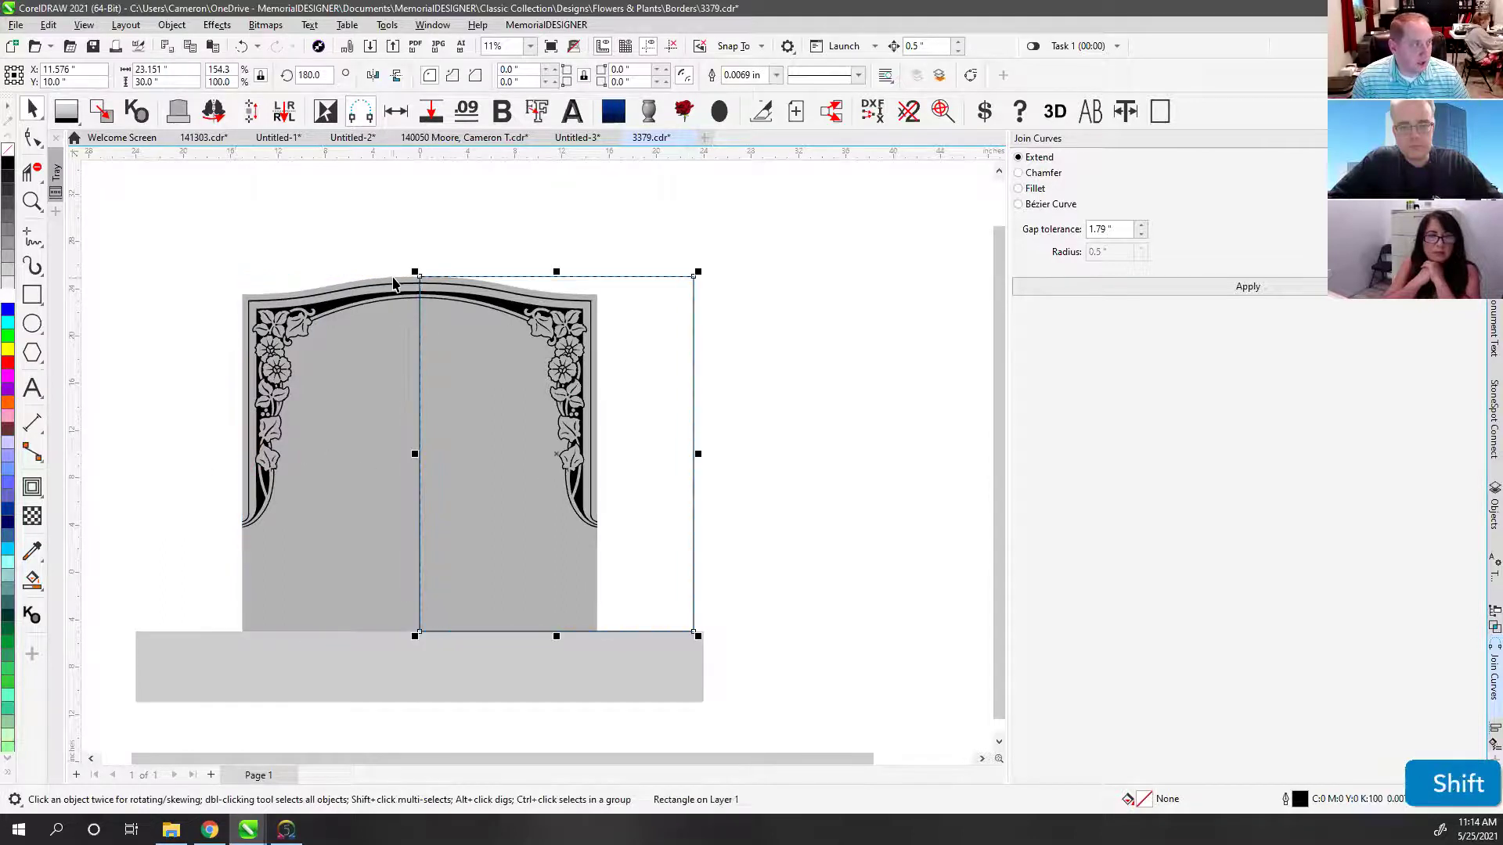
Step: Trim away the border's right half with the rectangle, then delete the rectangle
left_click(394, 291, "shift")
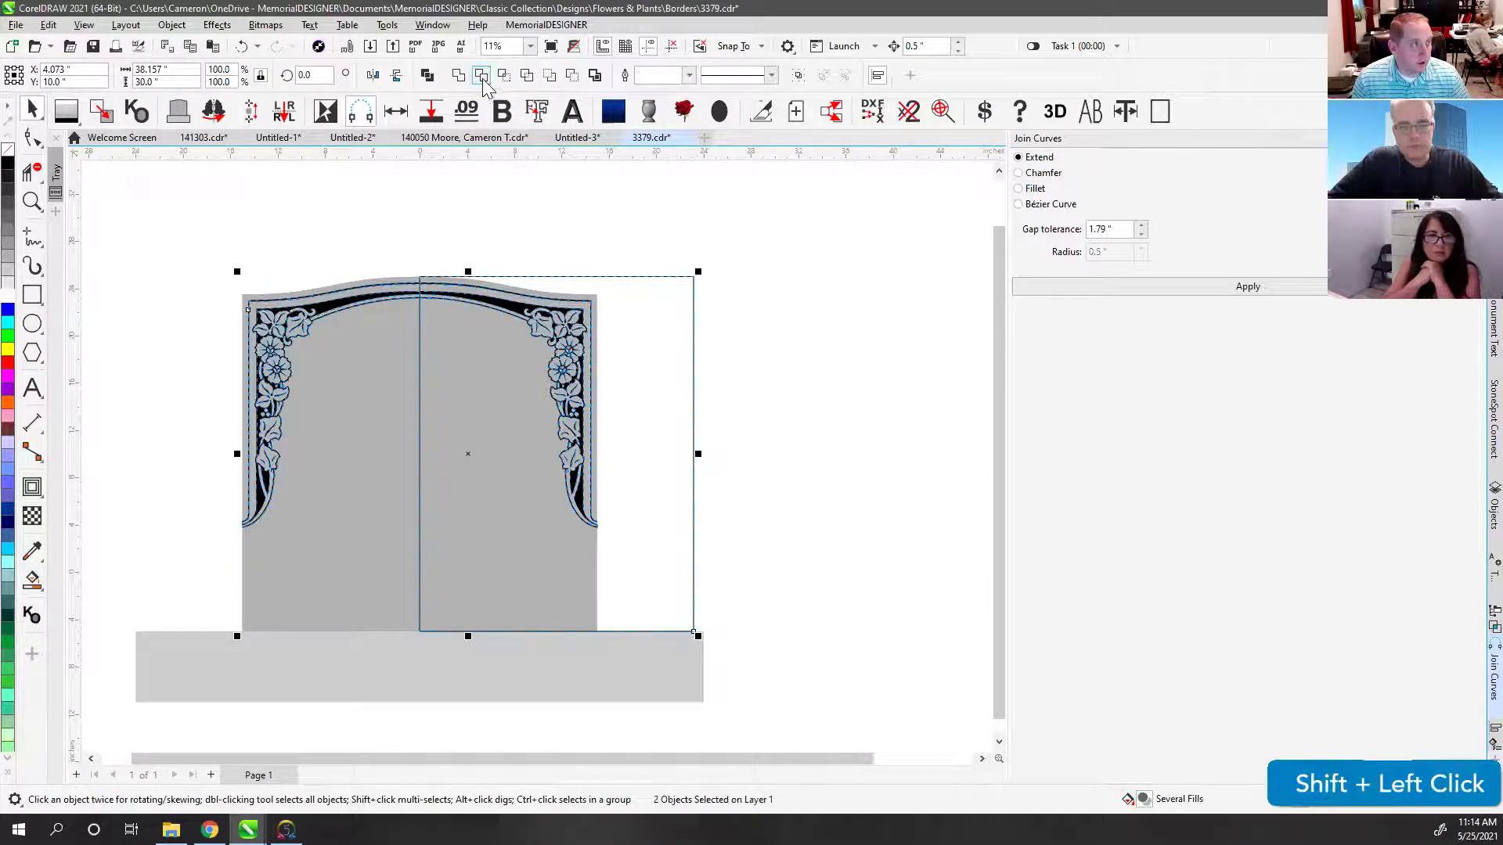
left_click(481, 74)
left_click(490, 224)
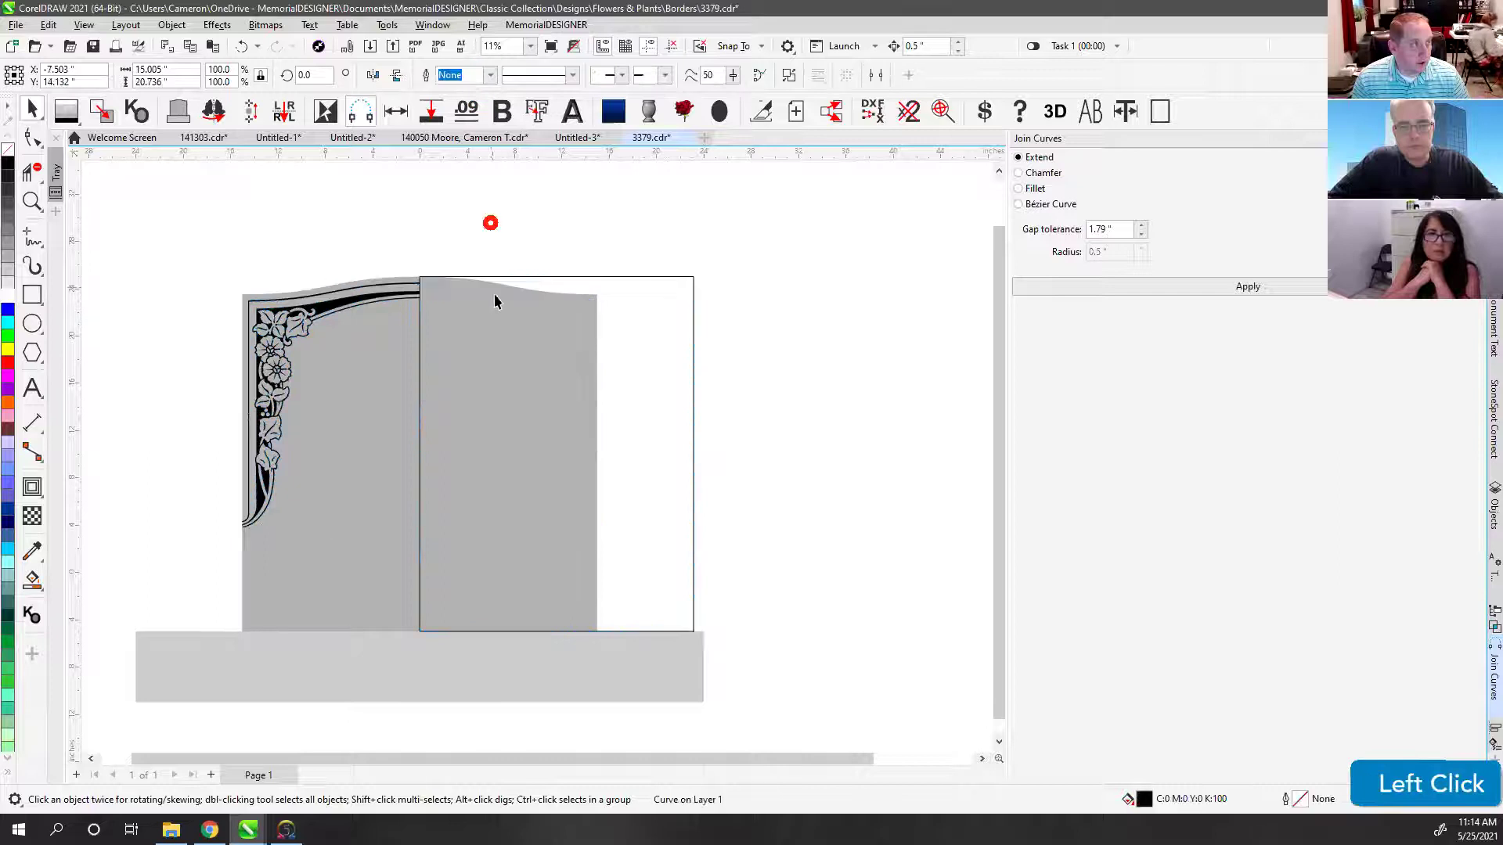
left_click(542, 275)
key("Delete")
Step: Mirror-copy the remaining left border half to the right and select both pieces
left_click(385, 305)
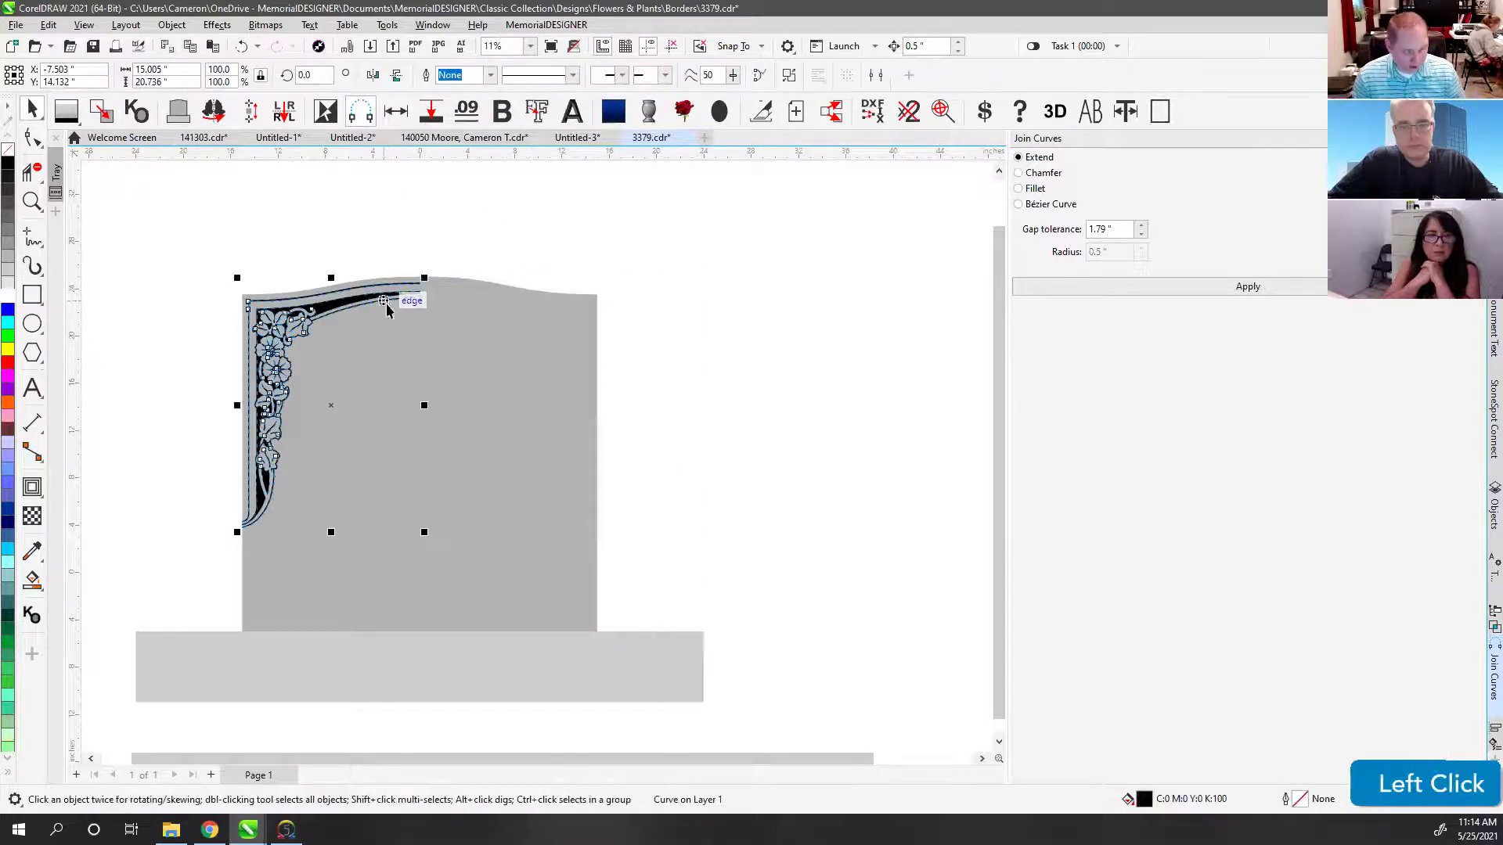
key("m")
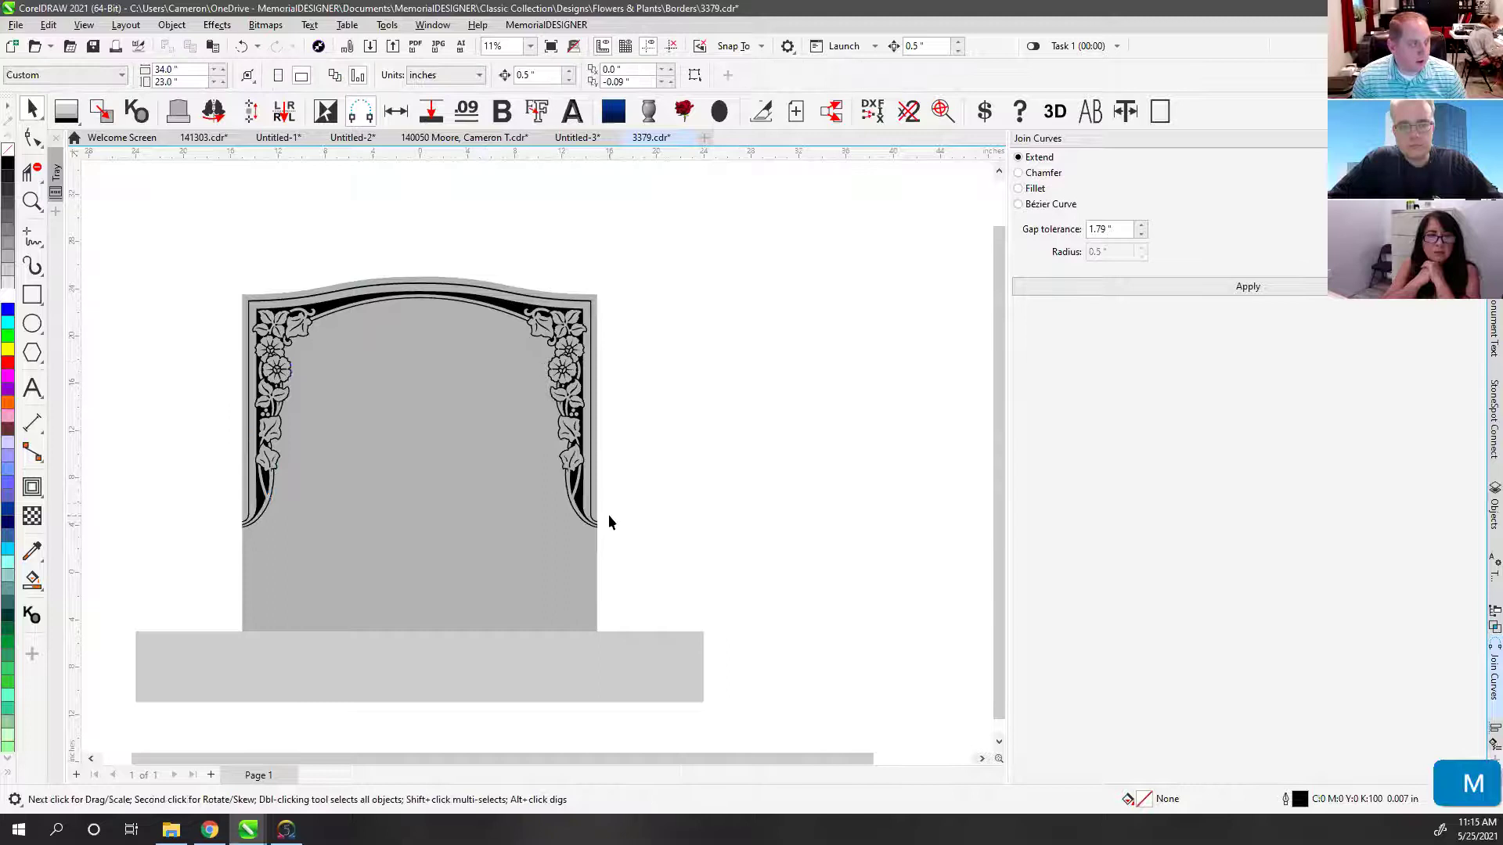
left_click(457, 300)
left_click(420, 303, "shift")
scroll(537, 462, "up", 1)
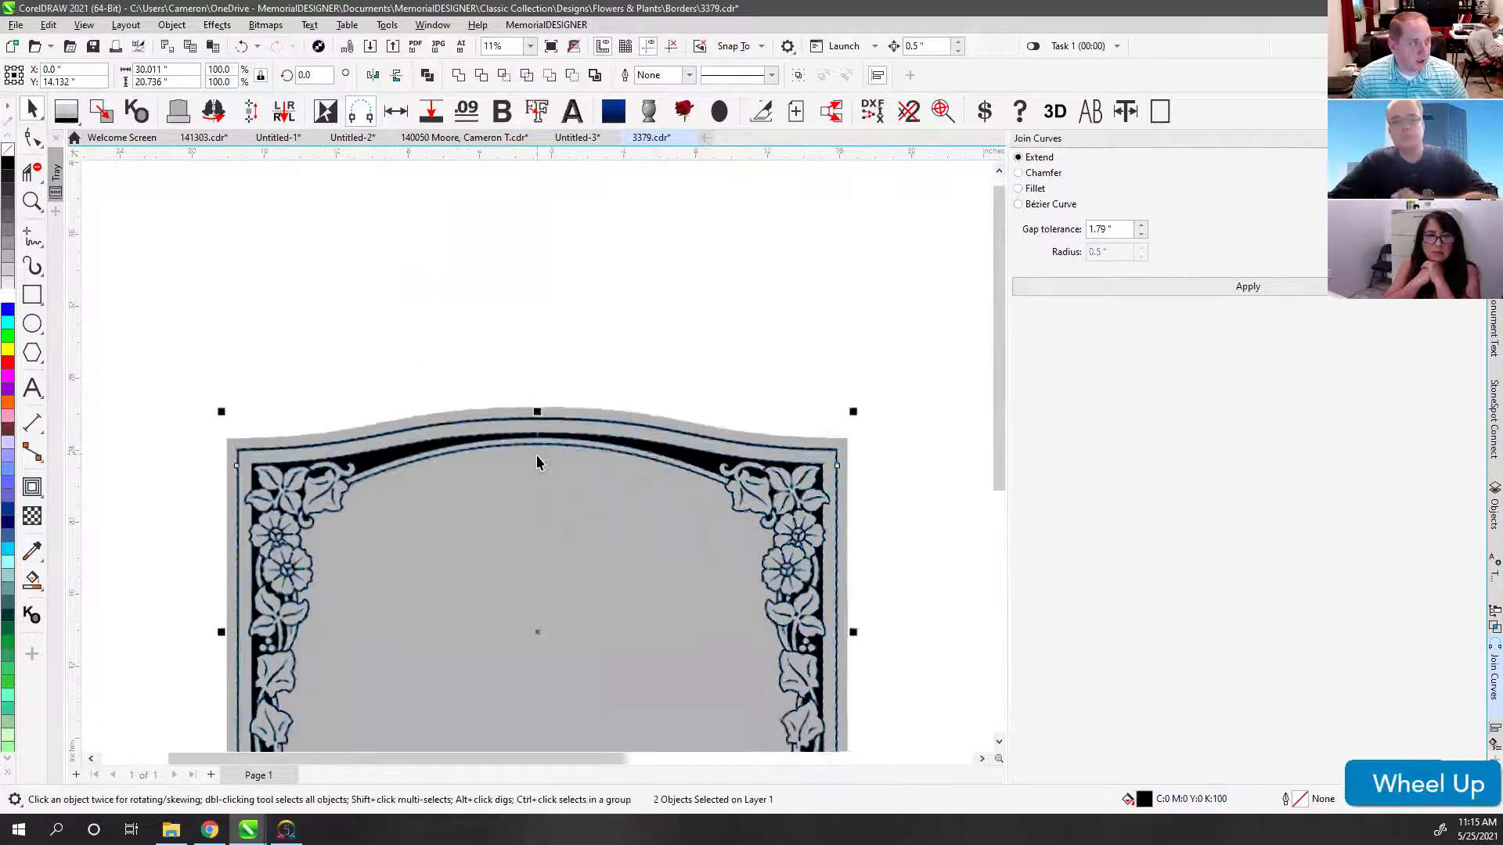
scroll(537, 462, "up", 5)
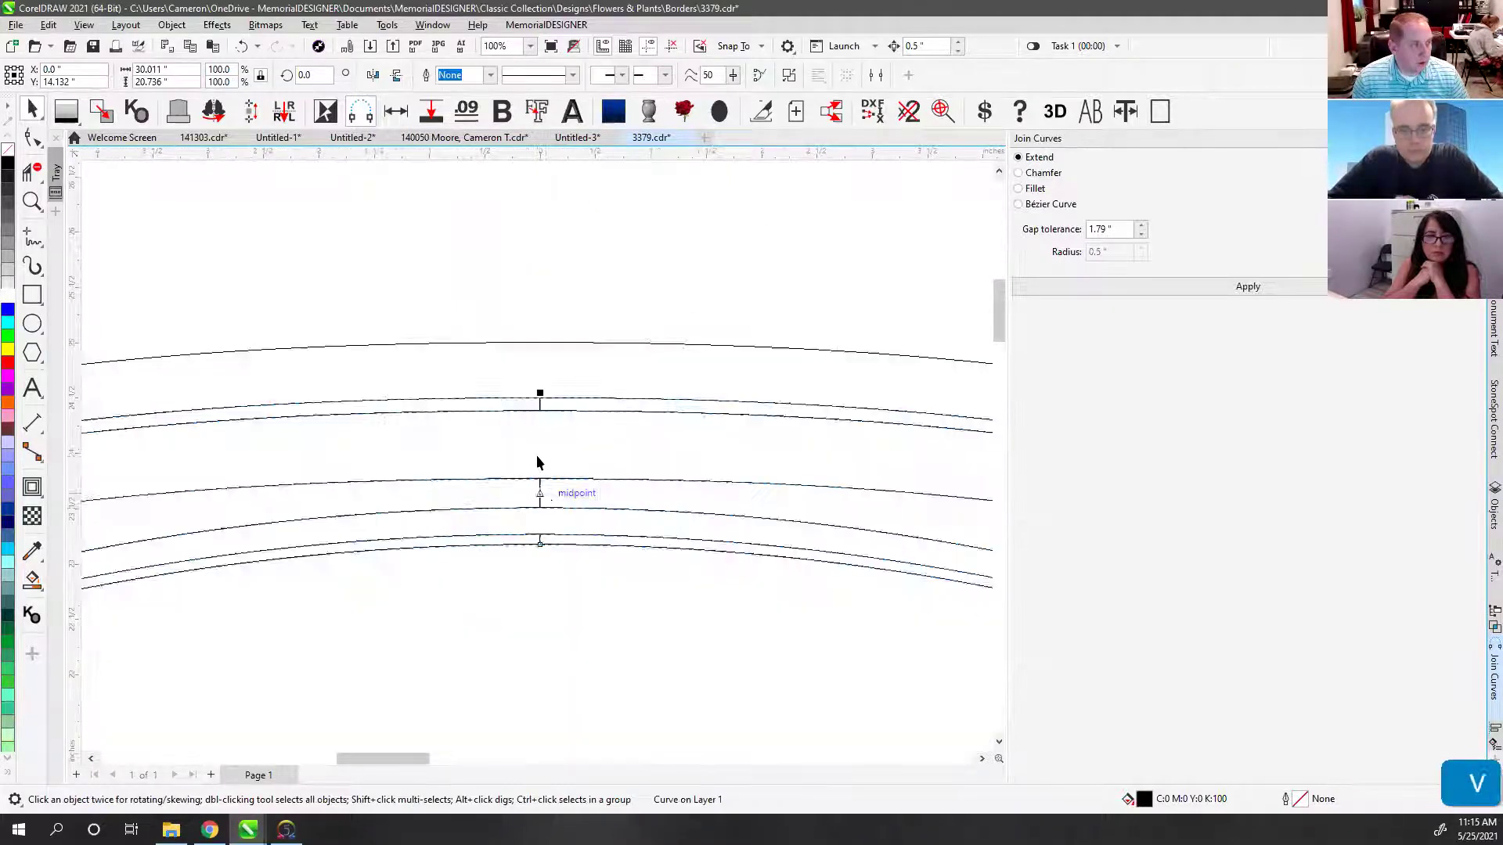
scroll(535, 458, "up", 3)
left_click(28, 167)
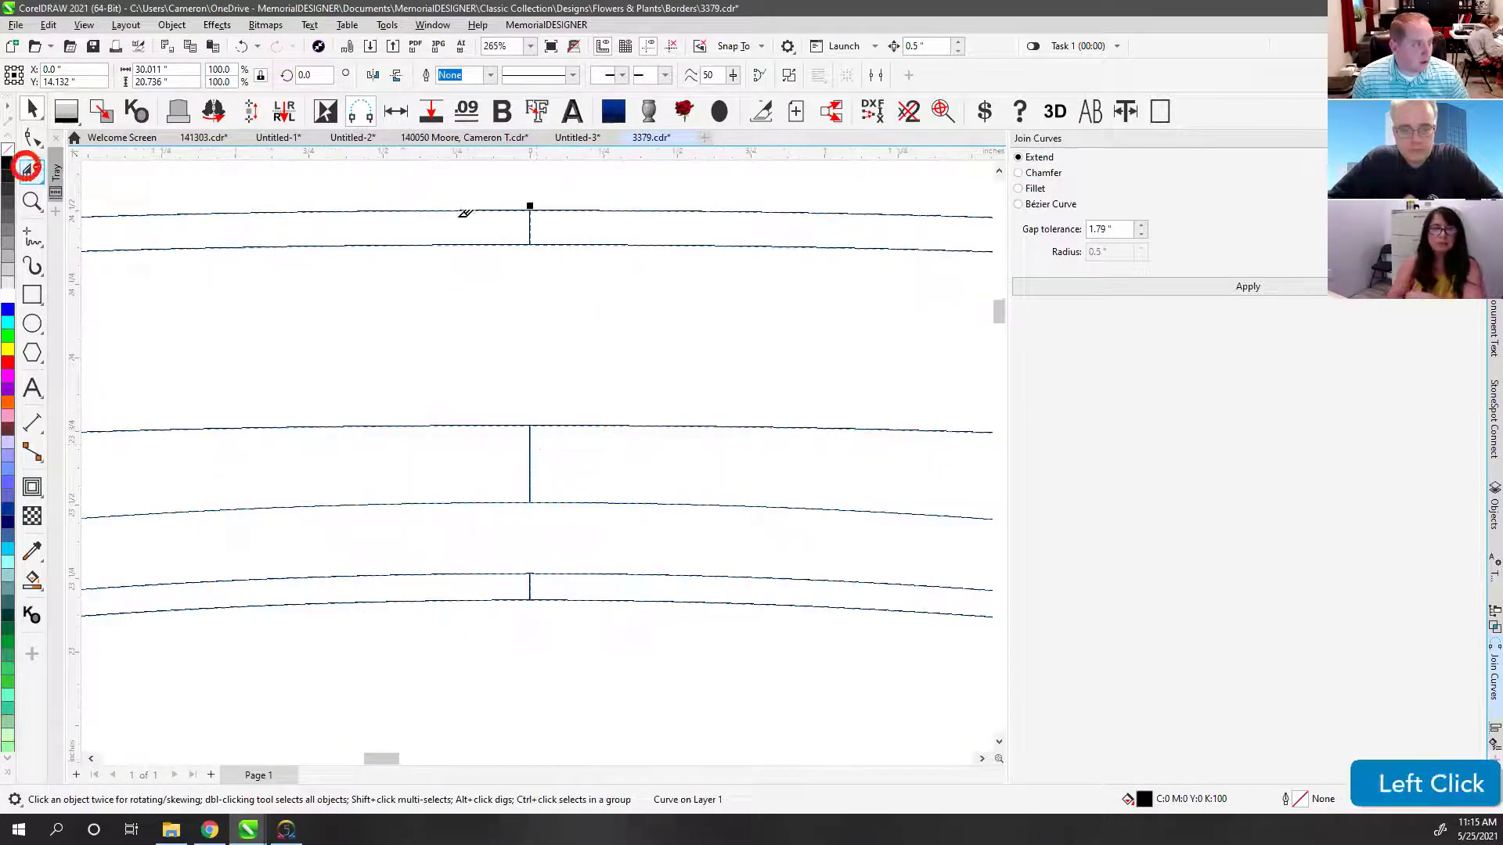
left_click(529, 226)
left_click(530, 473)
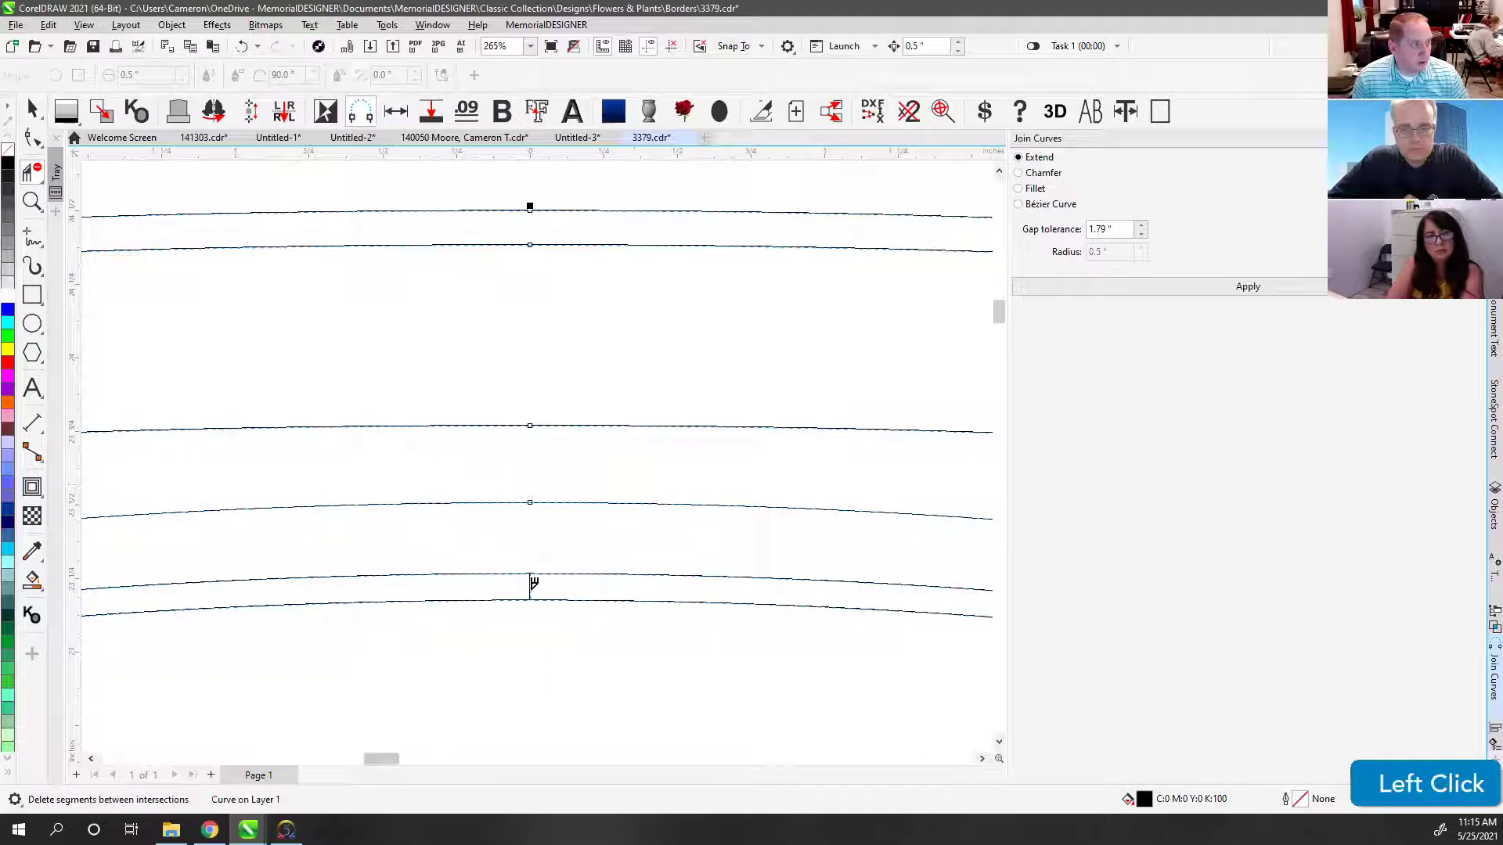
left_click(532, 586)
scroll(536, 446, "down", 2)
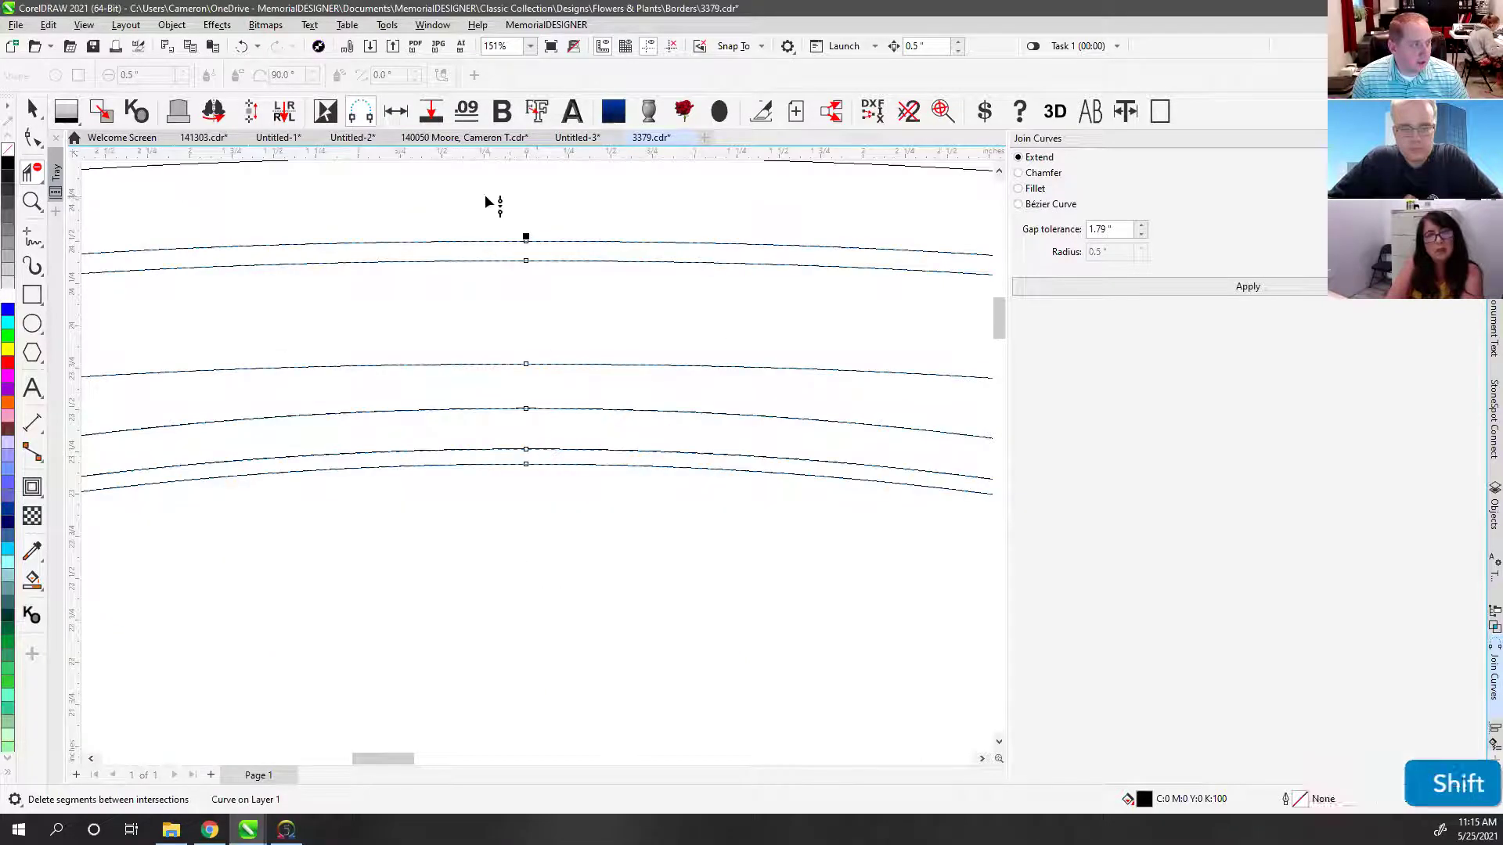
left_click(485, 200, "shift")
key("F4")
left_click(32, 109)
key("shift+F9")
left_click(533, 197)
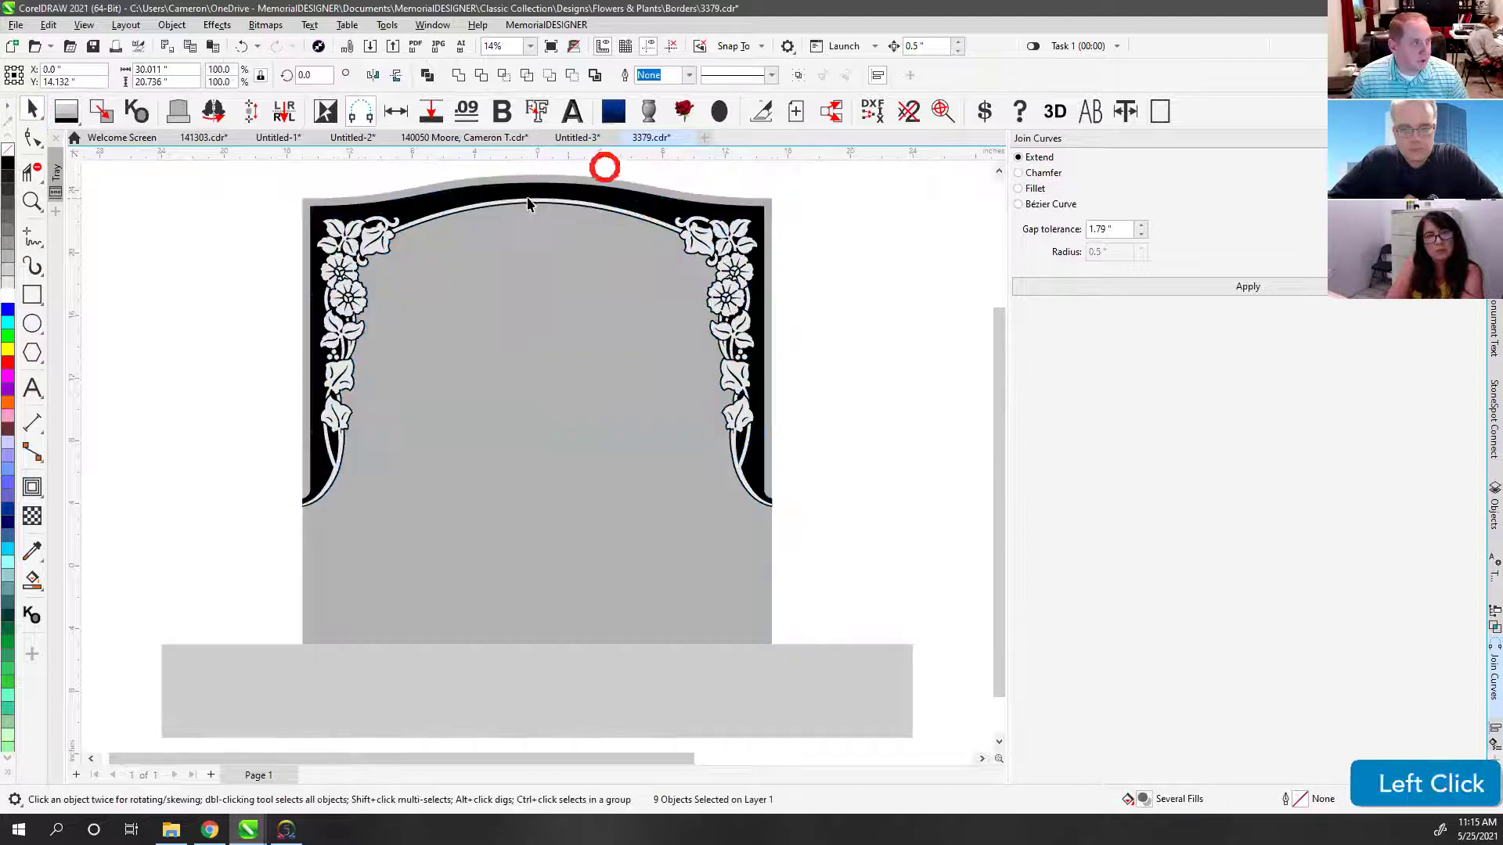
left_click(32, 138)
scroll(537, 463, "up", 2)
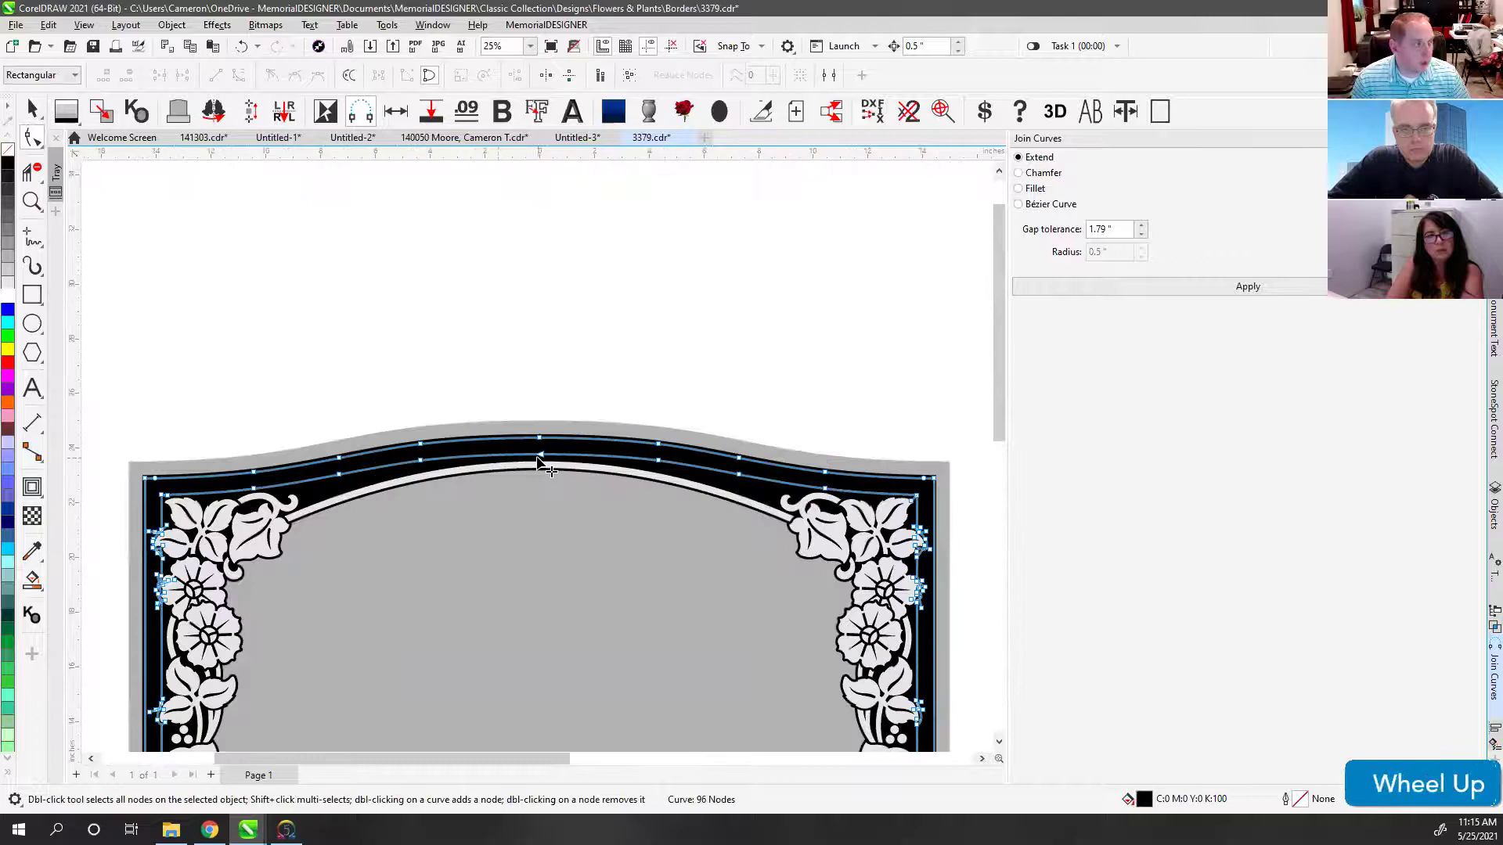
scroll(536, 454, "down", 3)
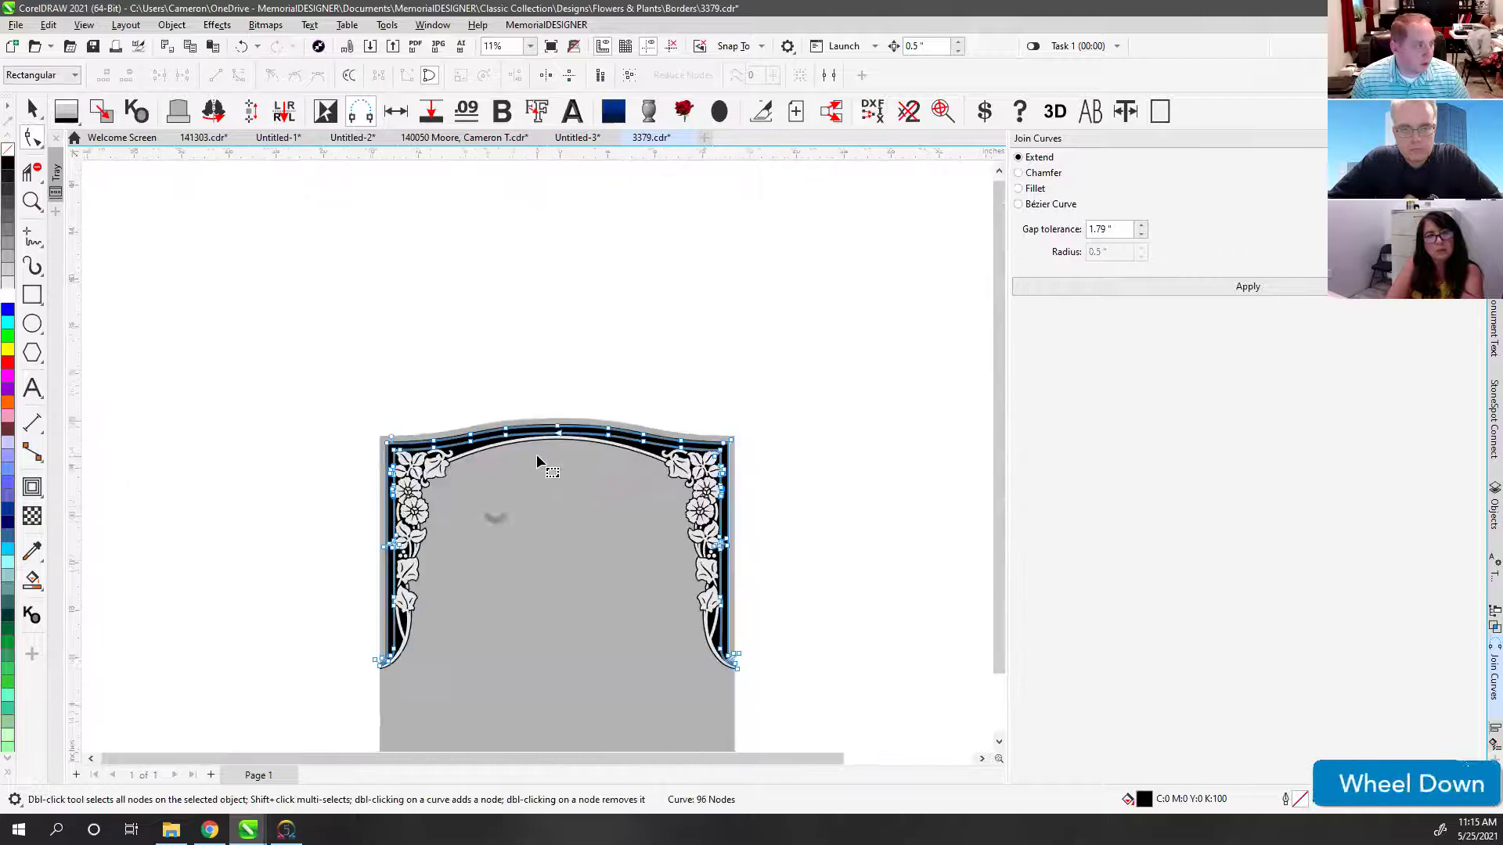
left_click(32, 111)
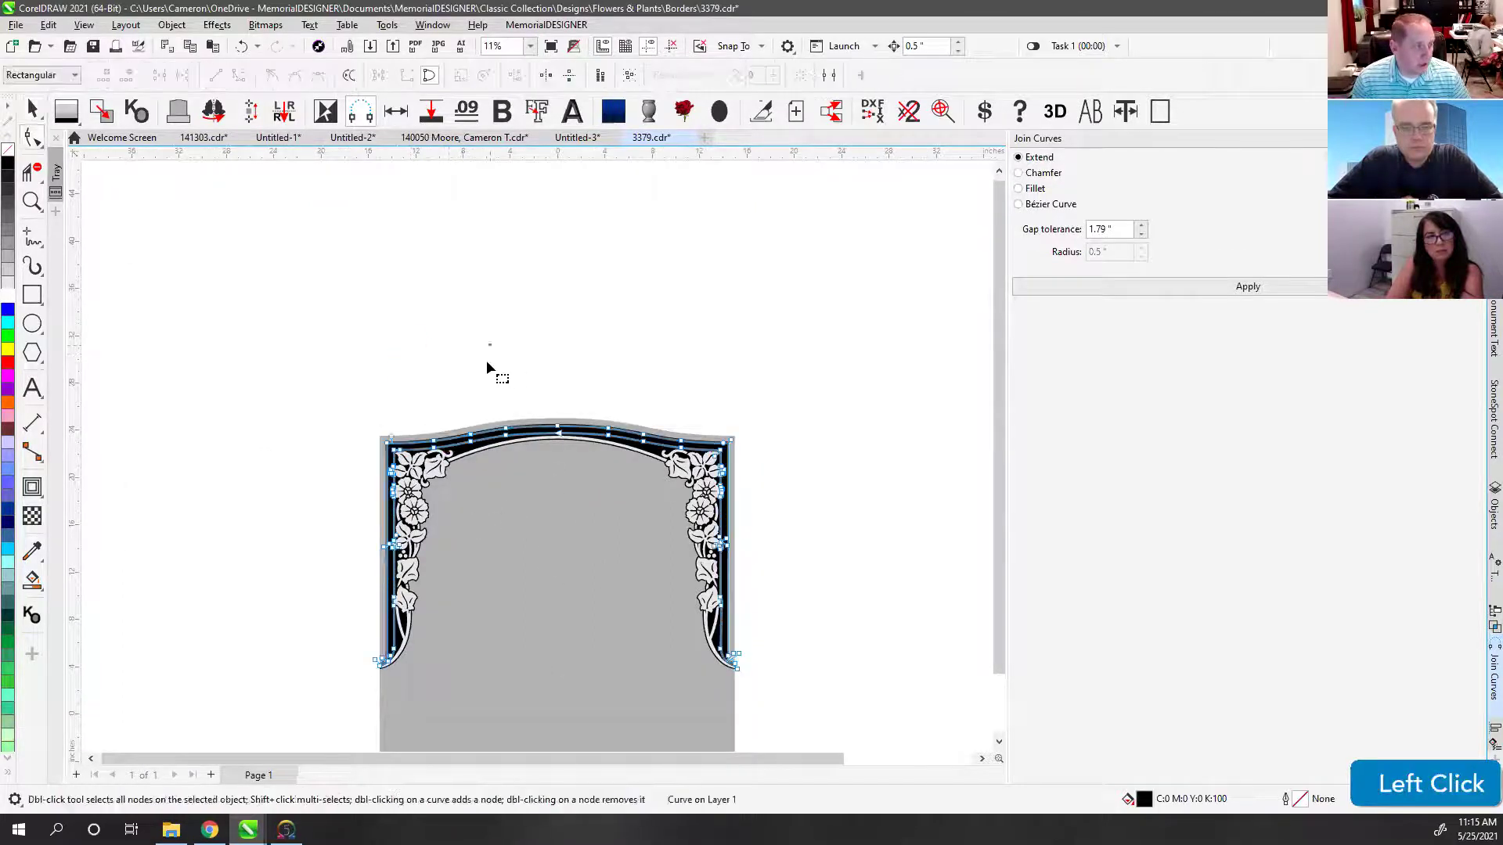
left_click(30, 111)
left_click_drag(470, 443, 460, 379)
key("ctrl+z")
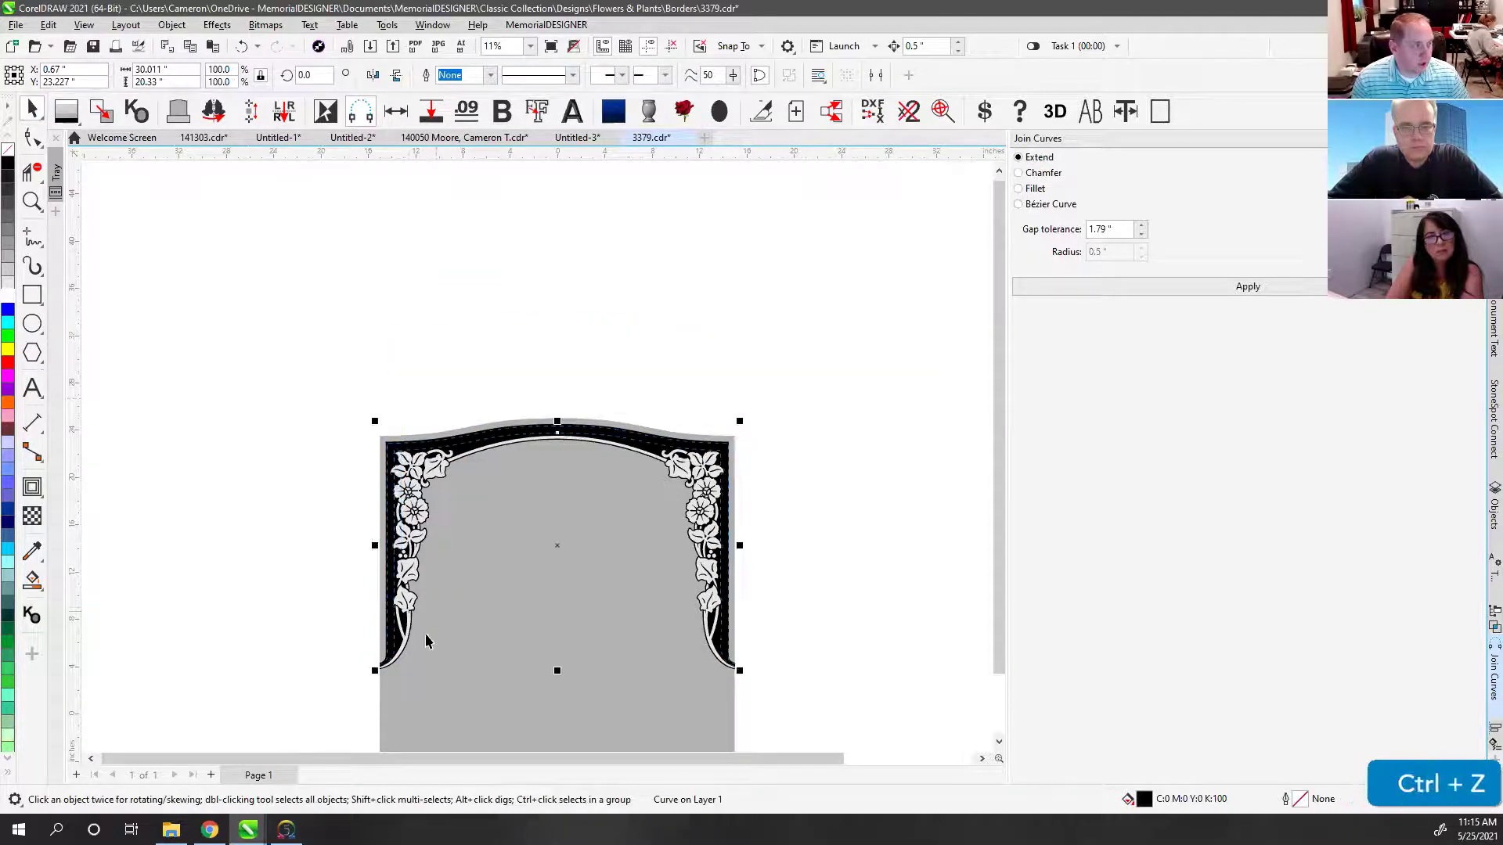
left_click(430, 385)
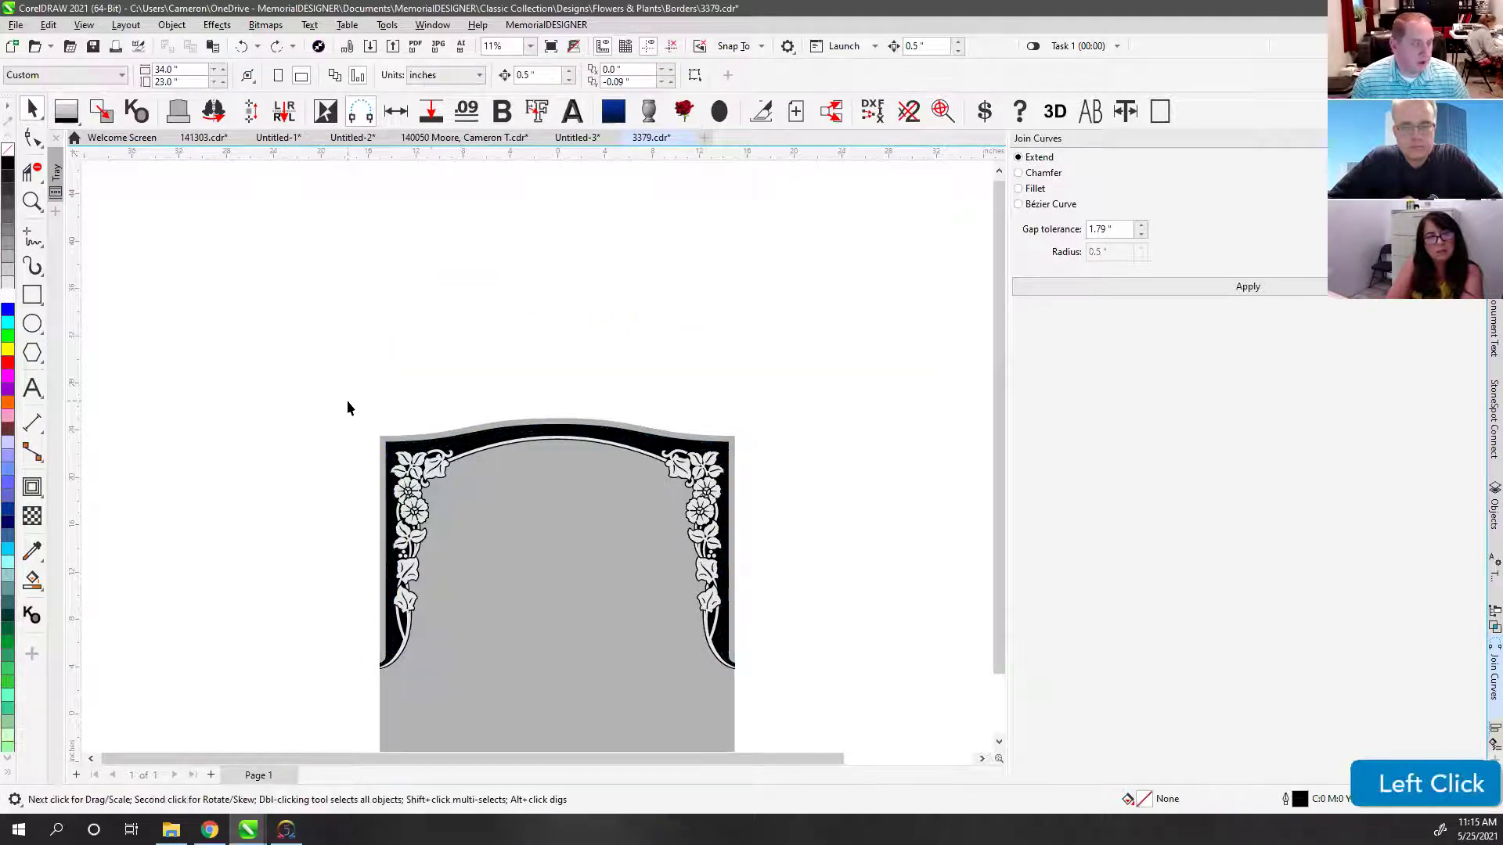
left_click_drag(332, 392, 510, 640)
left_click(32, 201)
left_click(372, 644)
left_click_drag(285, 336, 432, 523)
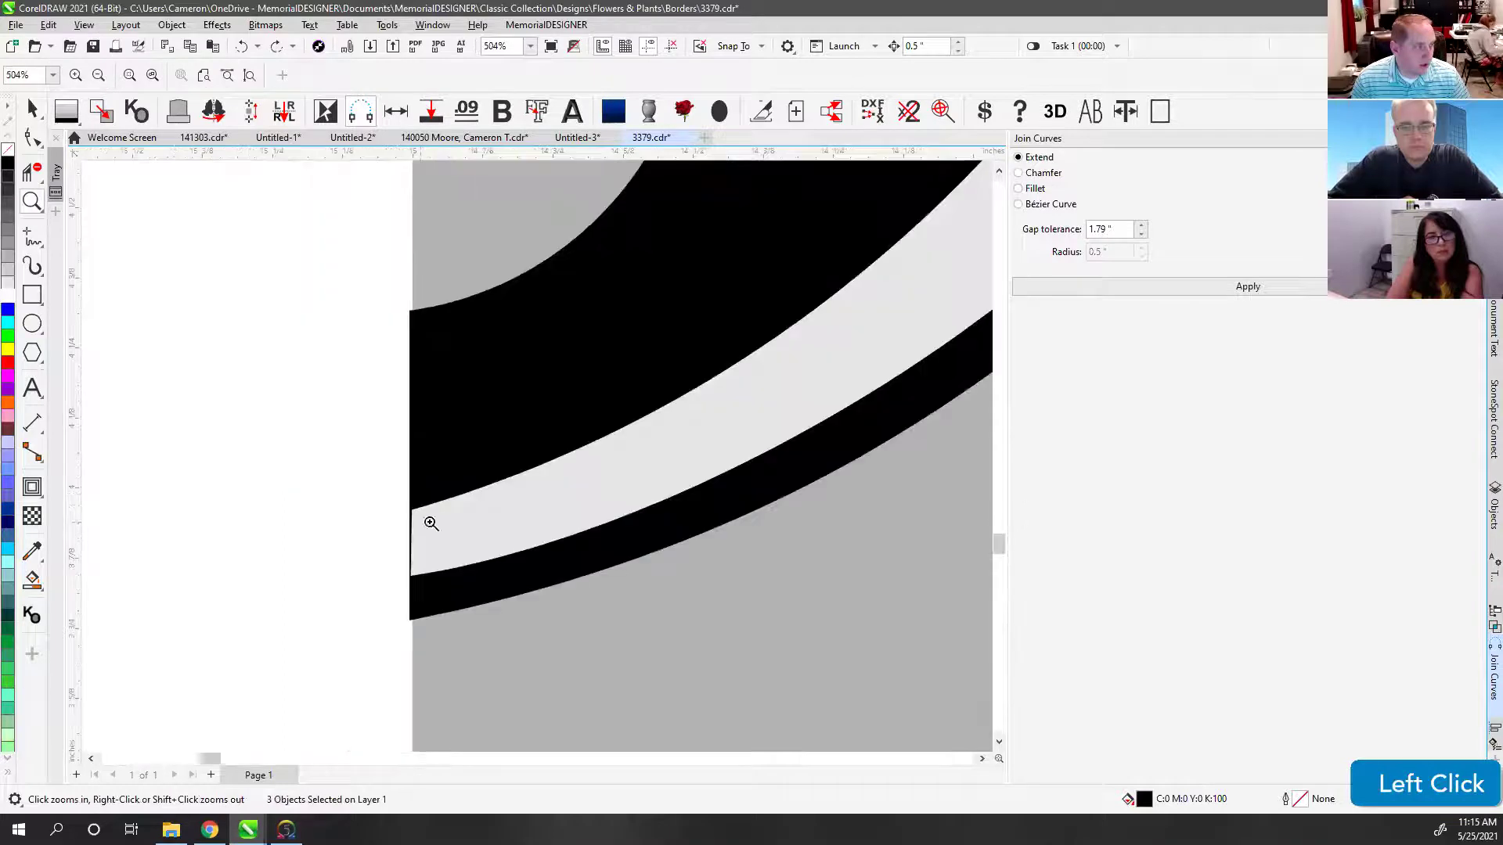
key("v")
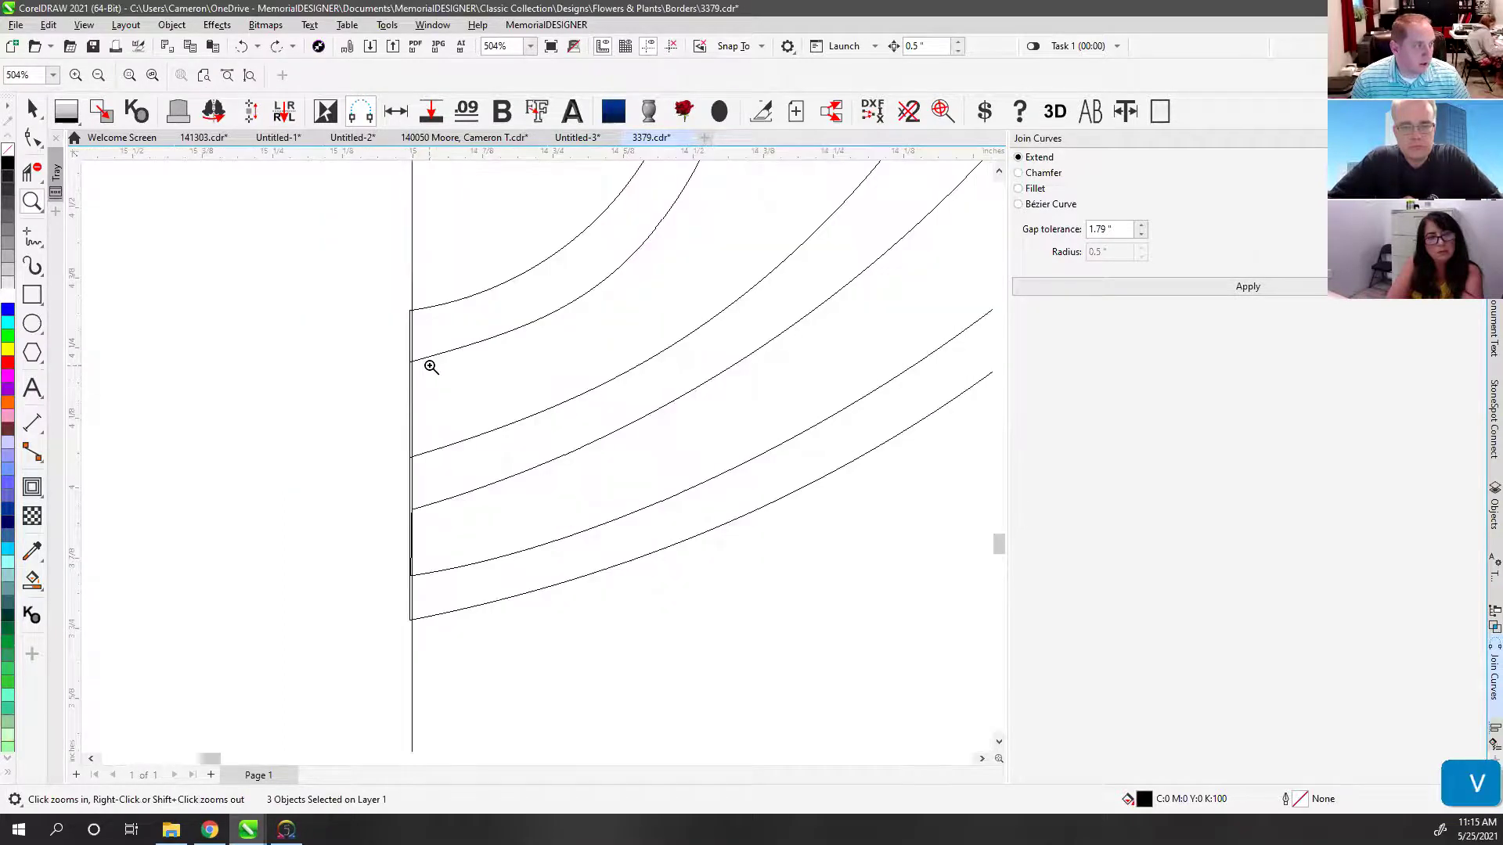
left_click(32, 138)
left_click(411, 354)
left_click_drag(429, 471, 423, 469)
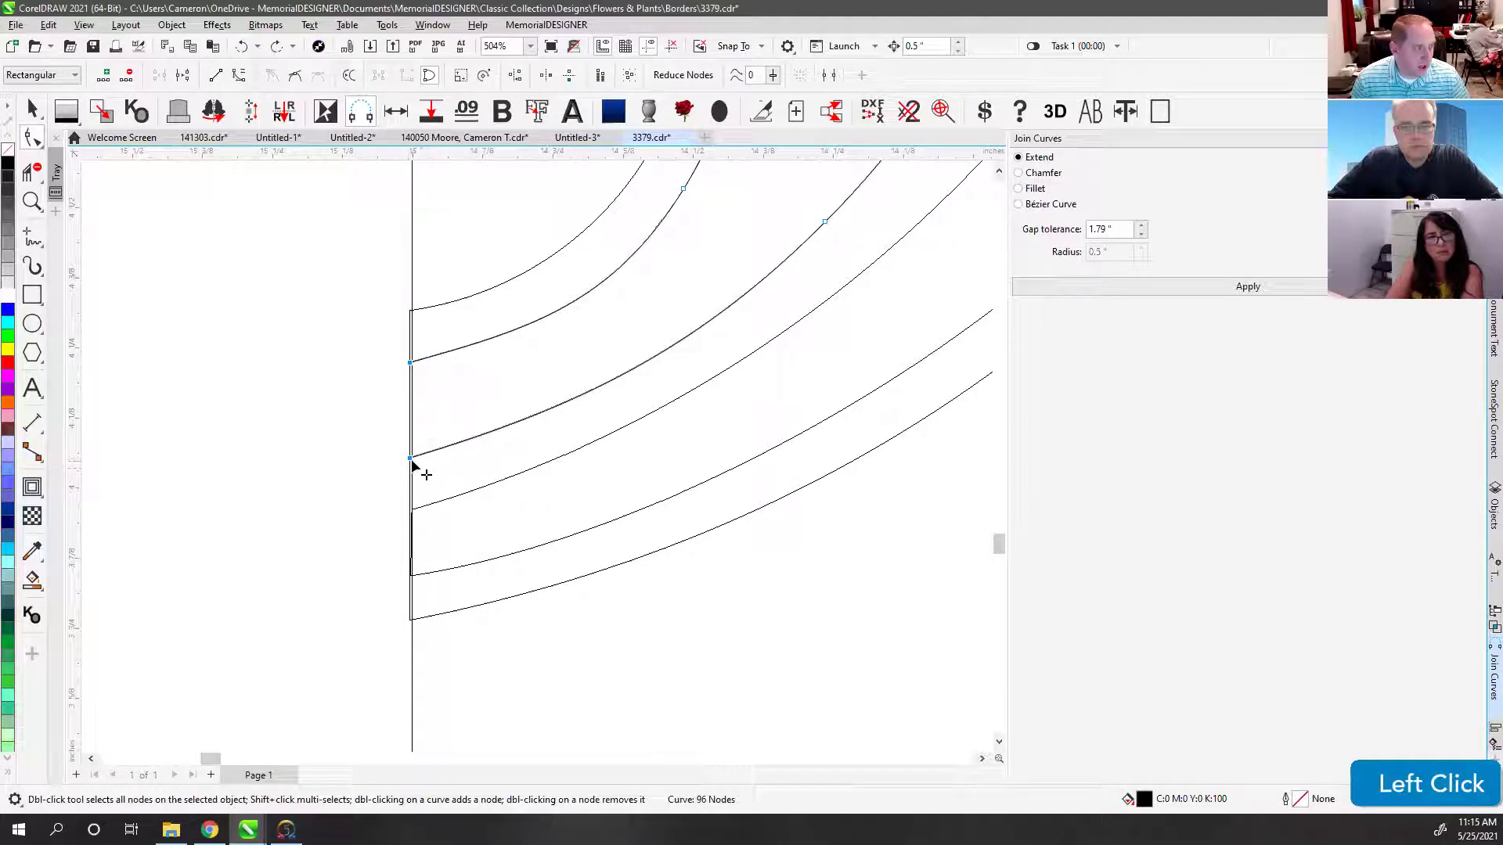
left_click(407, 459, "ctrl")
left_click(389, 496)
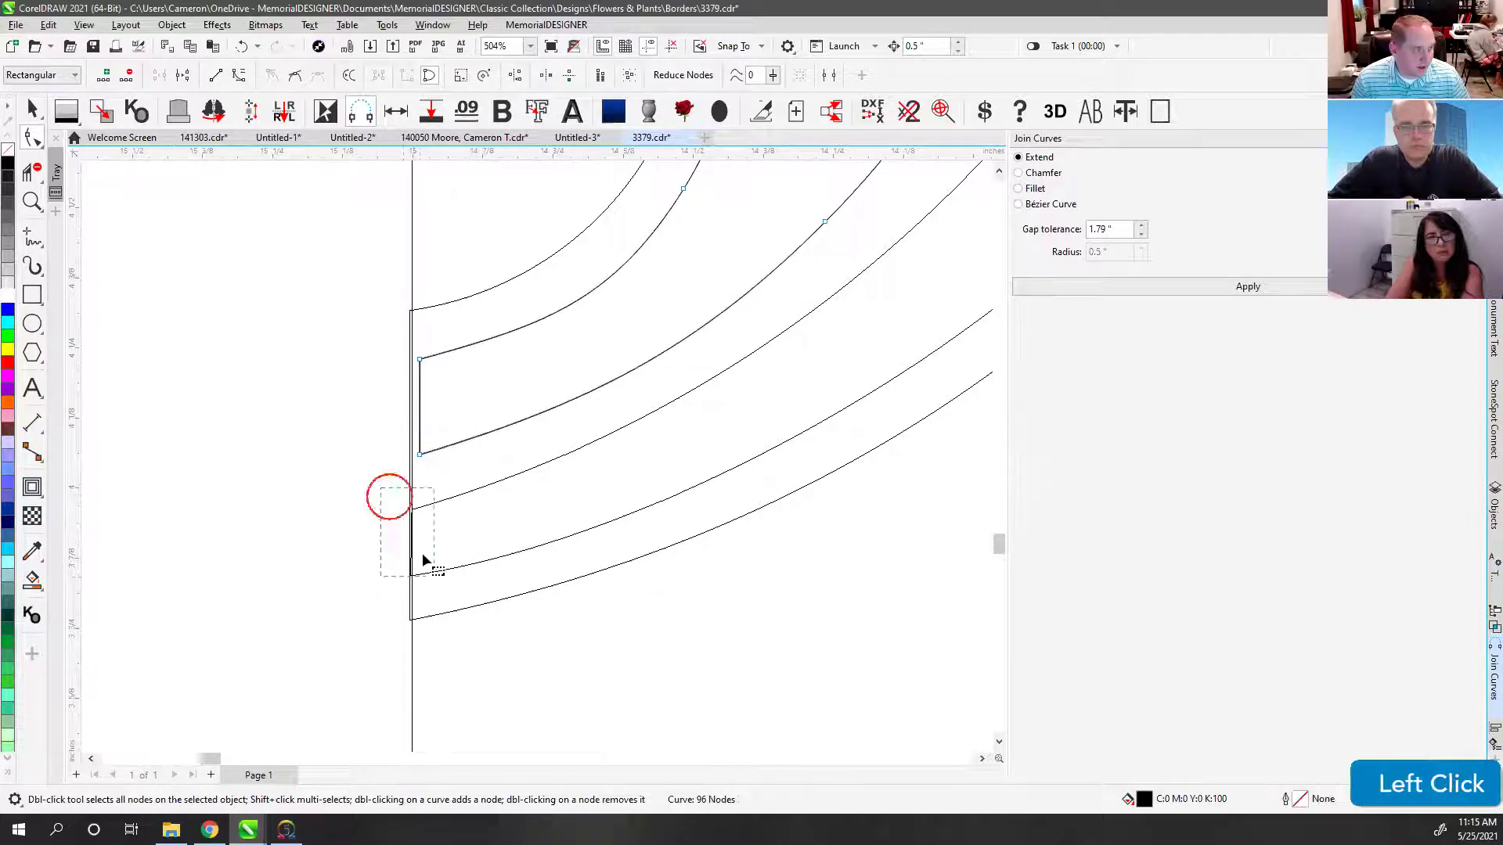
key("ctrl+z")
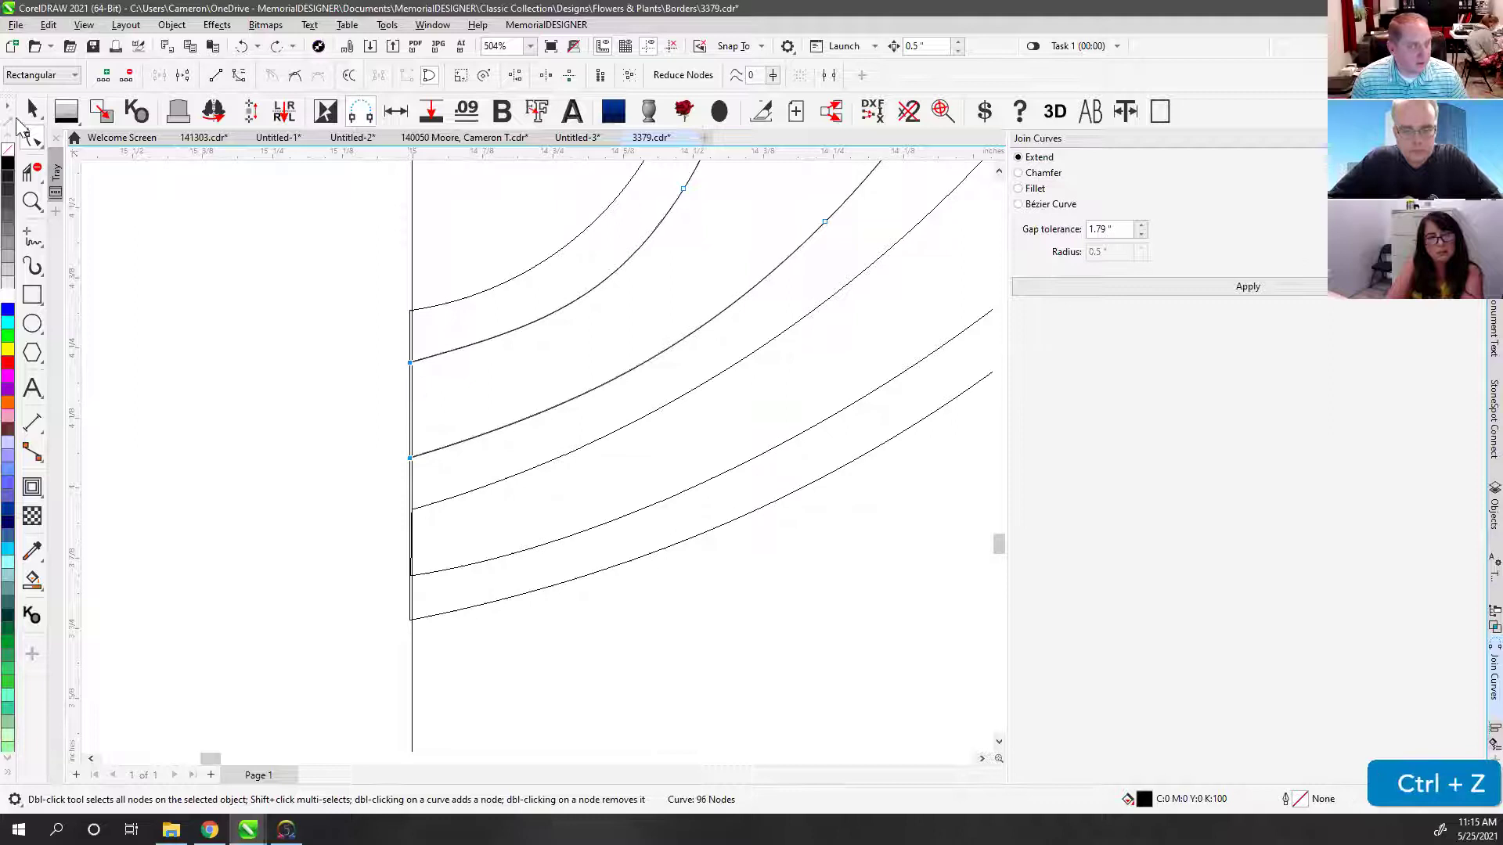
left_click(33, 111)
left_click(542, 284)
key("F4")
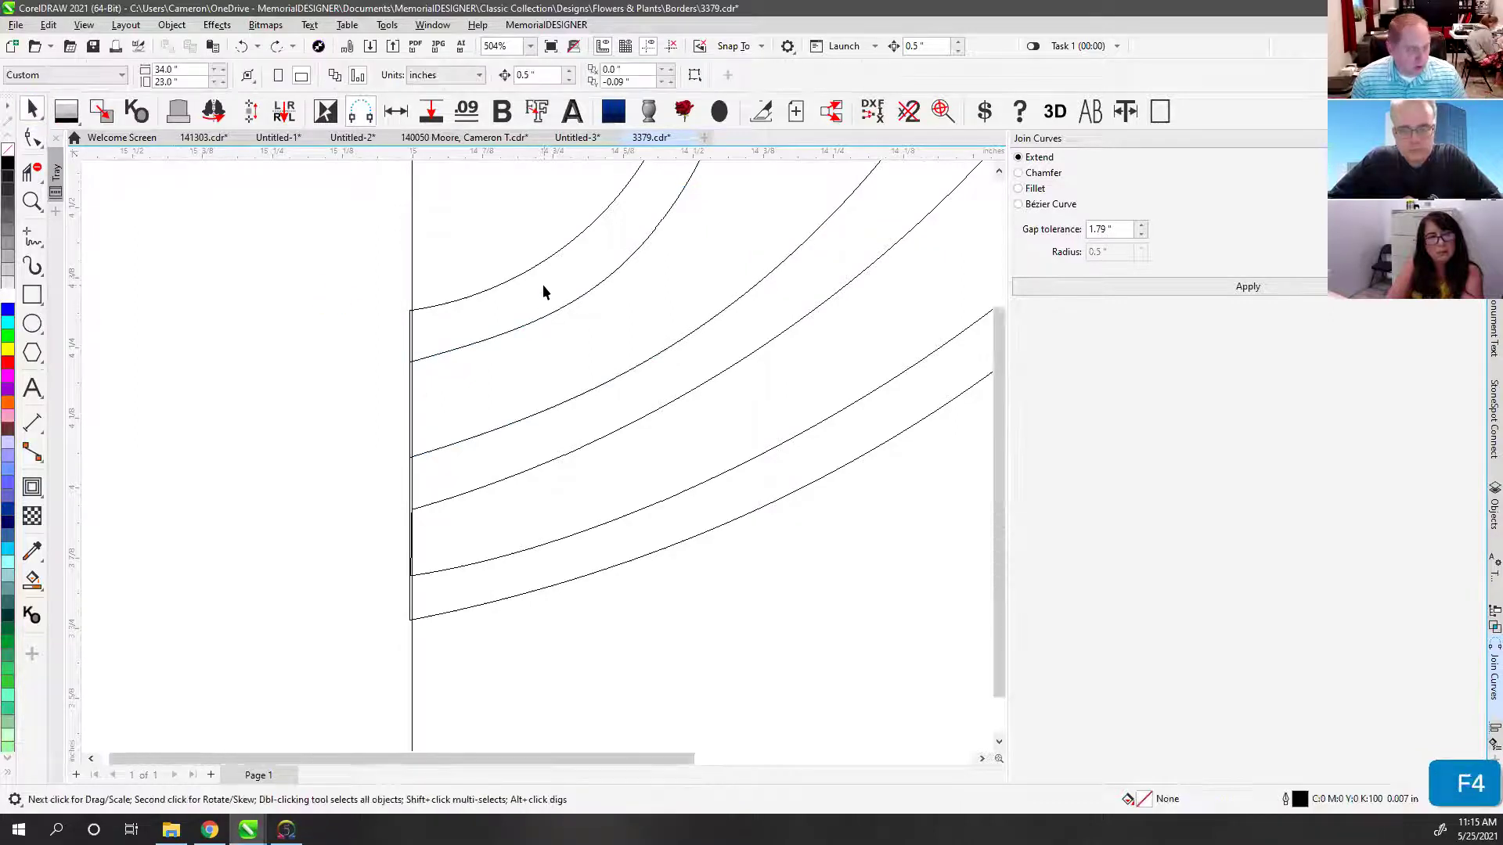
left_click_drag(251, 171, 838, 538)
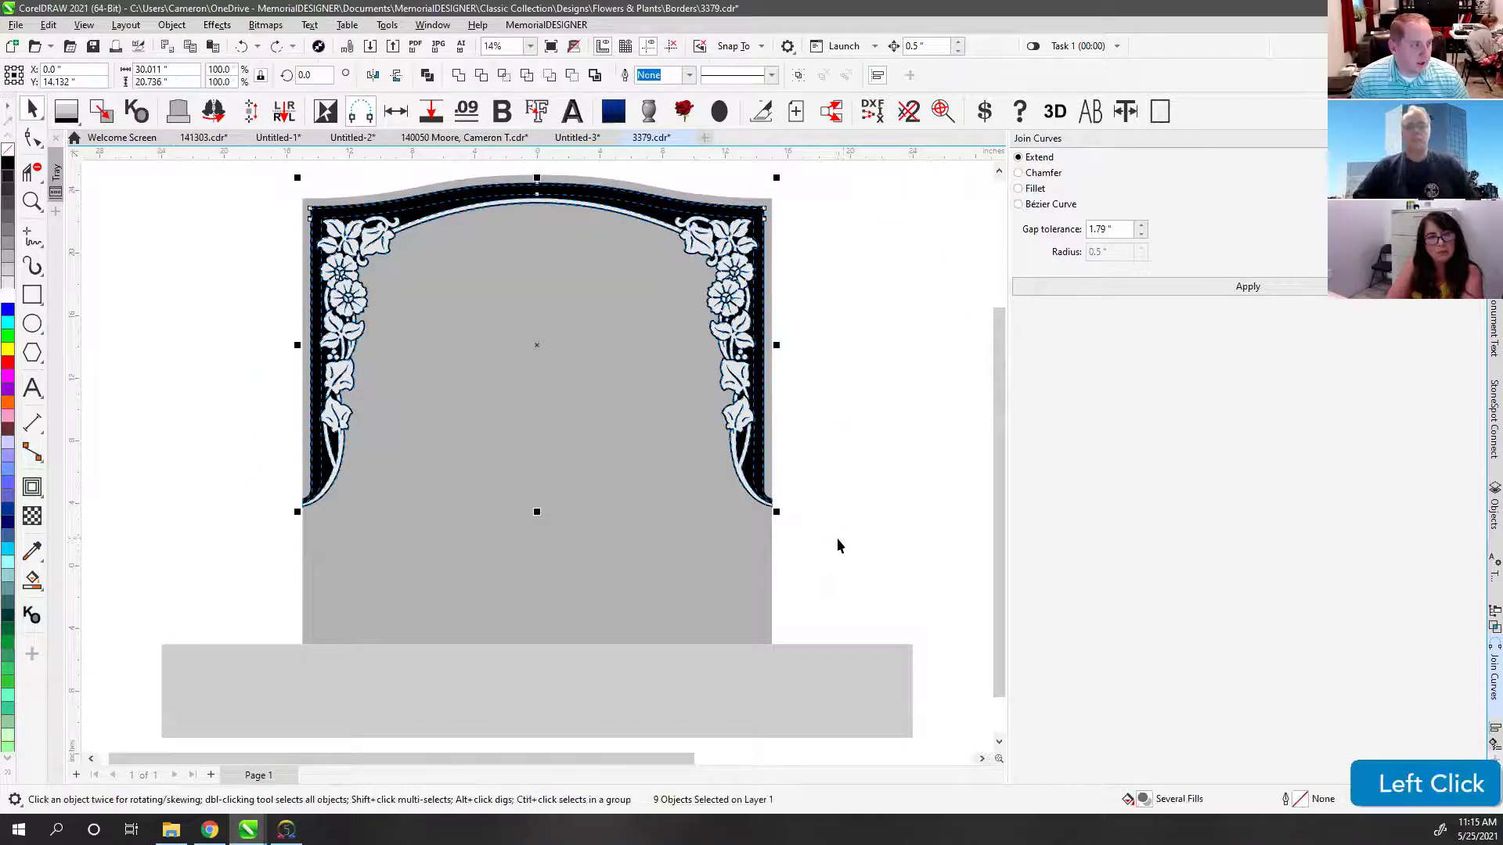
Step: Inspect the arch border pieces in outline view by test-moving the arch curve and undoing
key("f")
key("f")
key("f")
key("f")
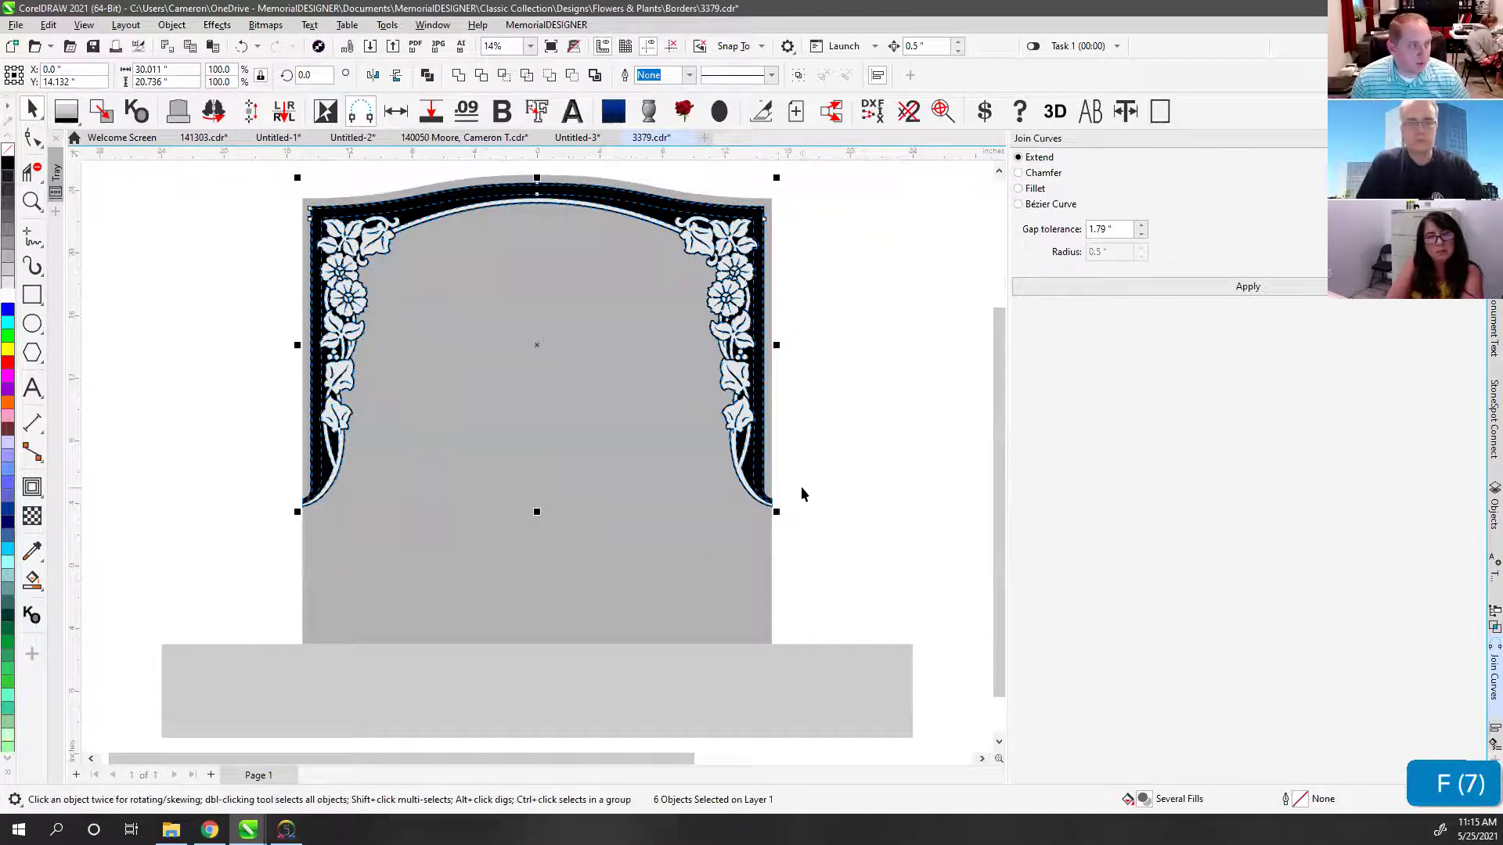
left_click(802, 326)
left_click(749, 215)
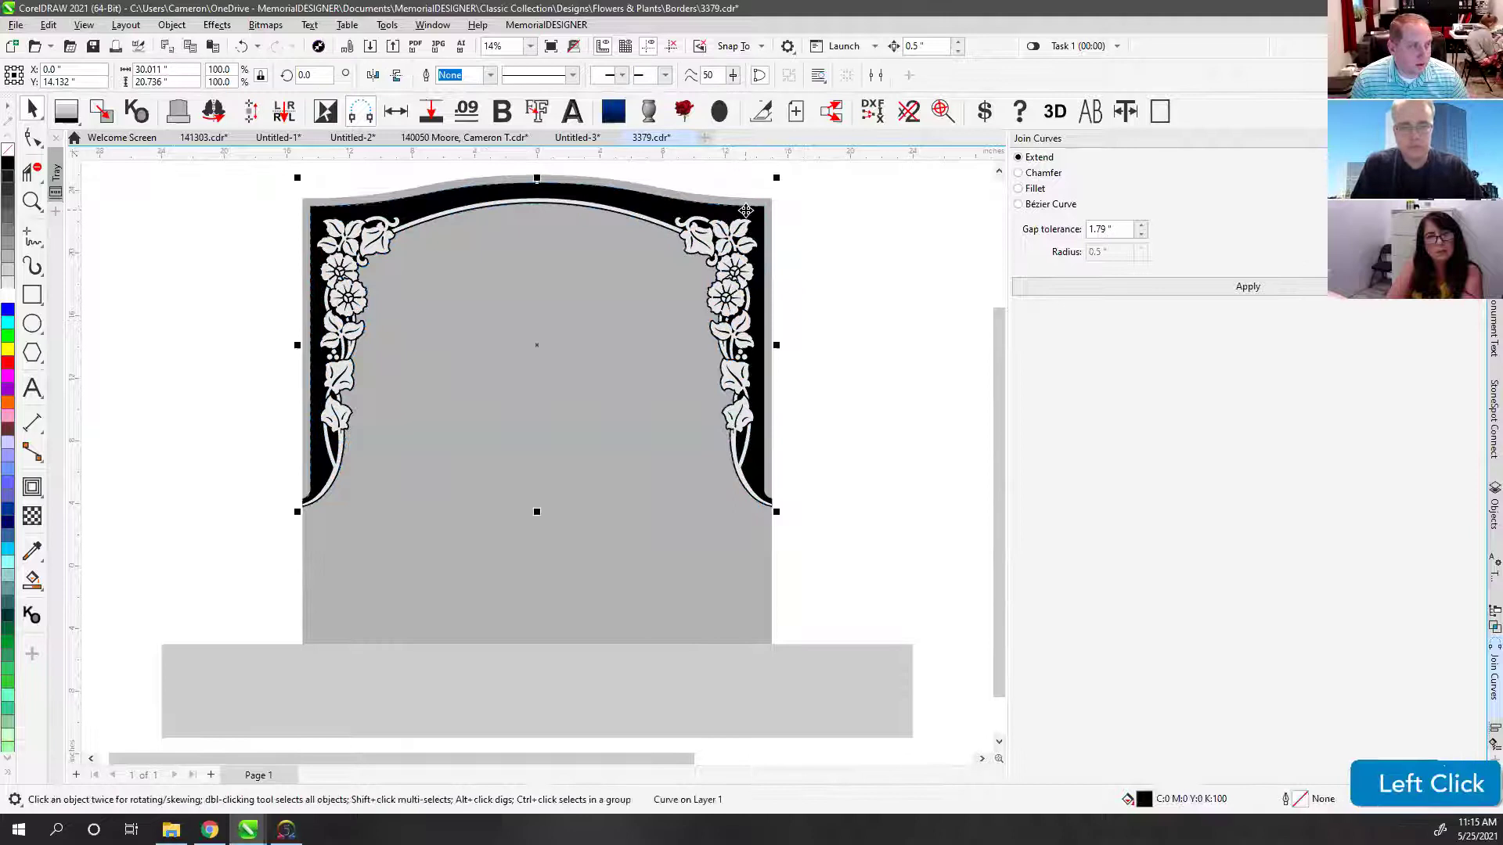
left_click(787, 220)
key("v")
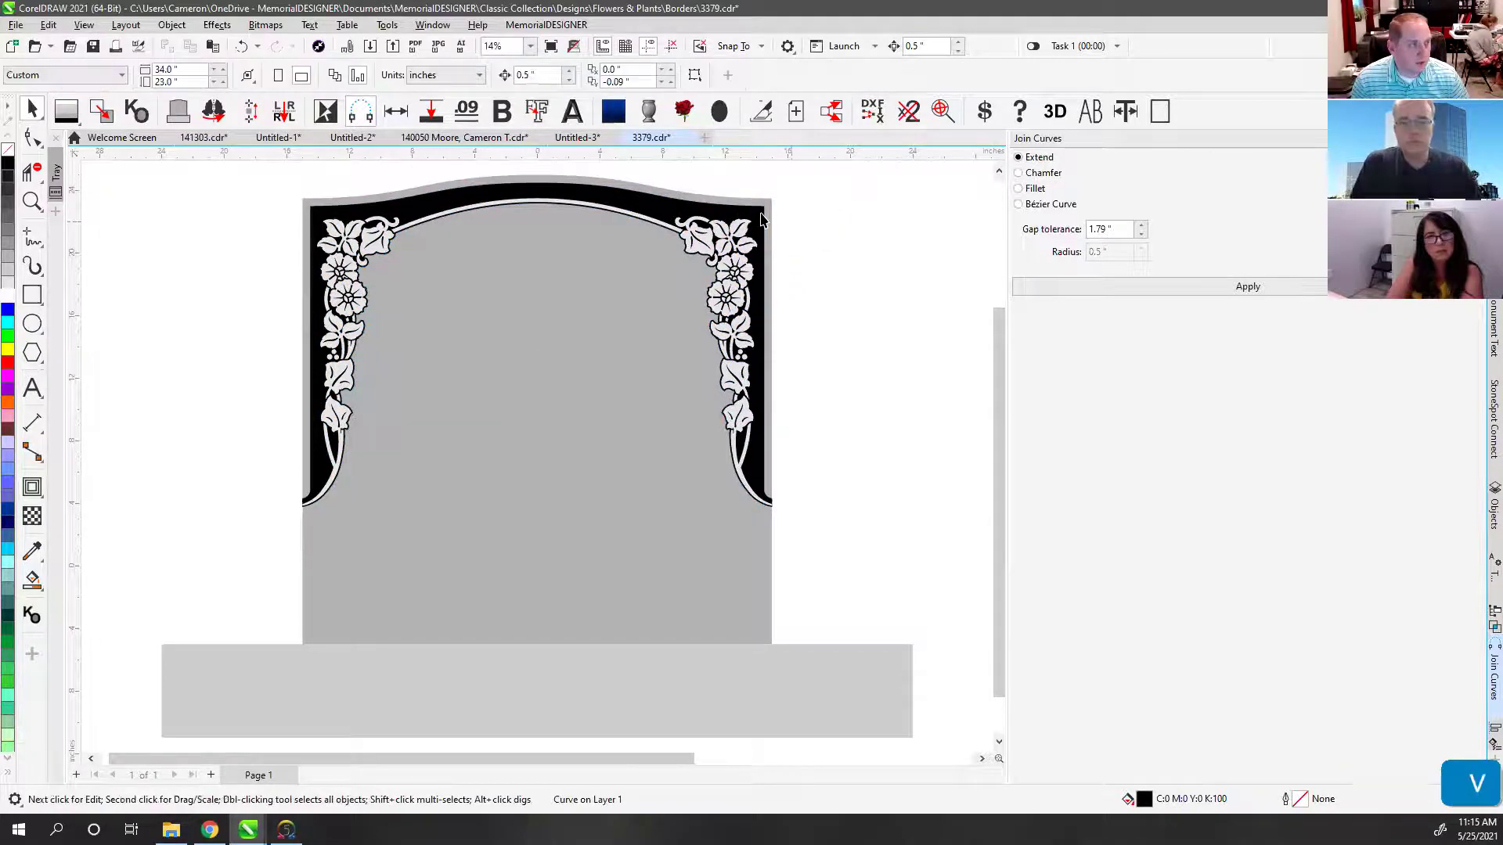
left_click(752, 217)
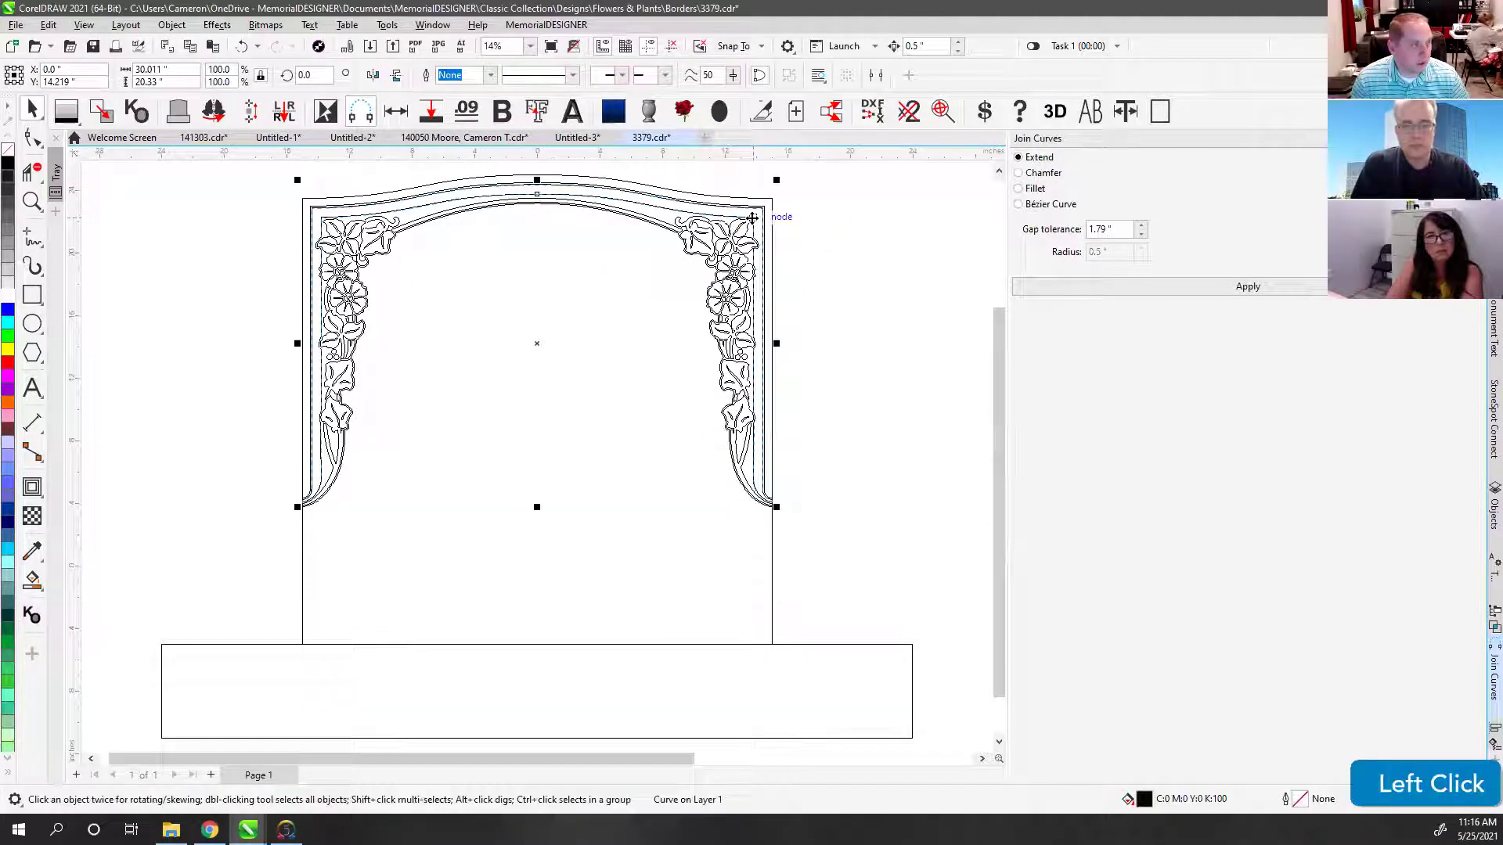
left_click_drag(751, 218, 496, 232)
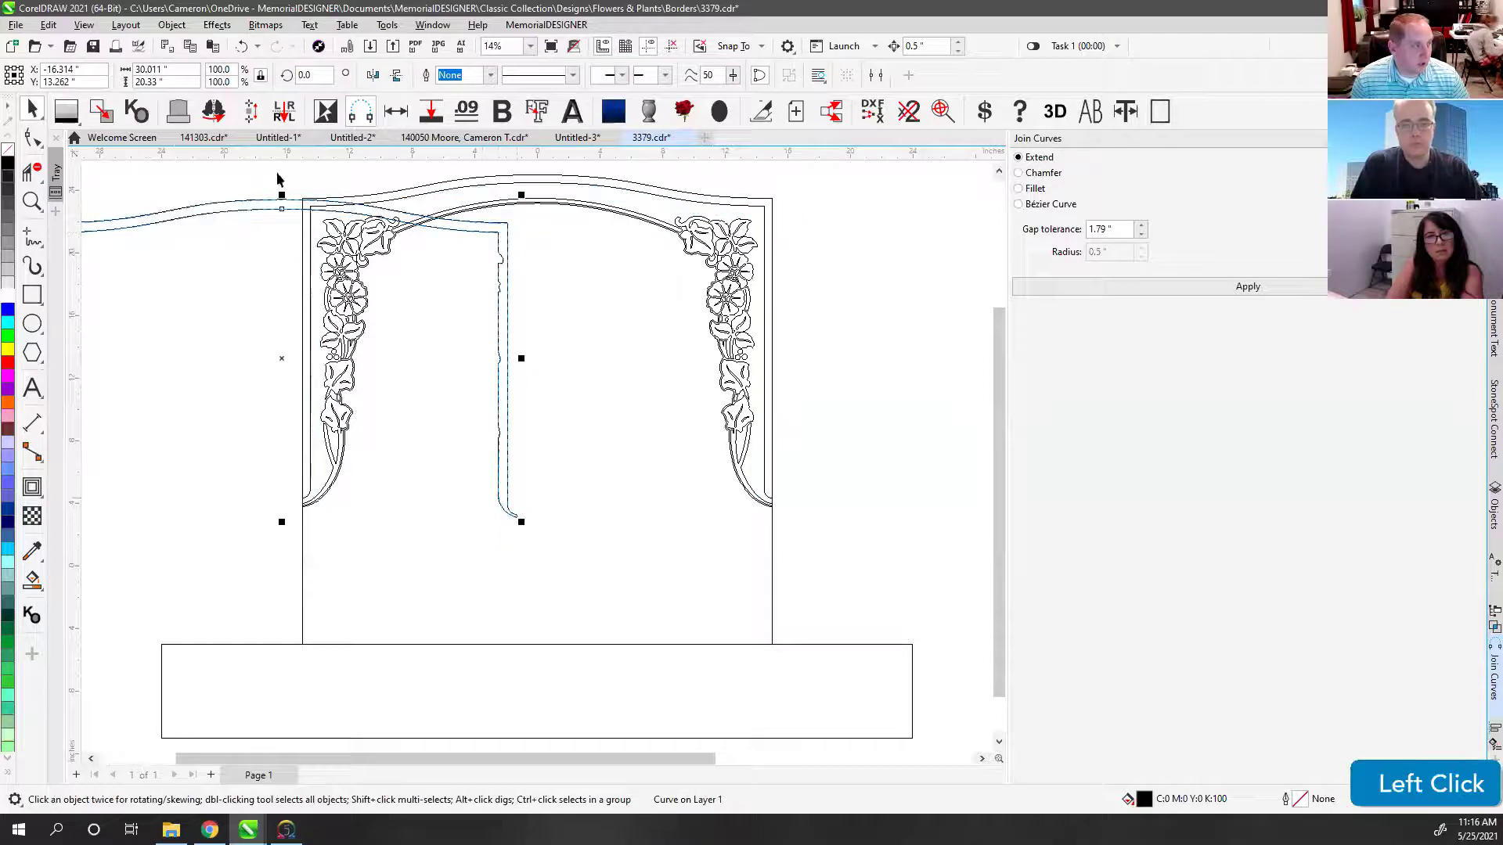
key("ctrl+z")
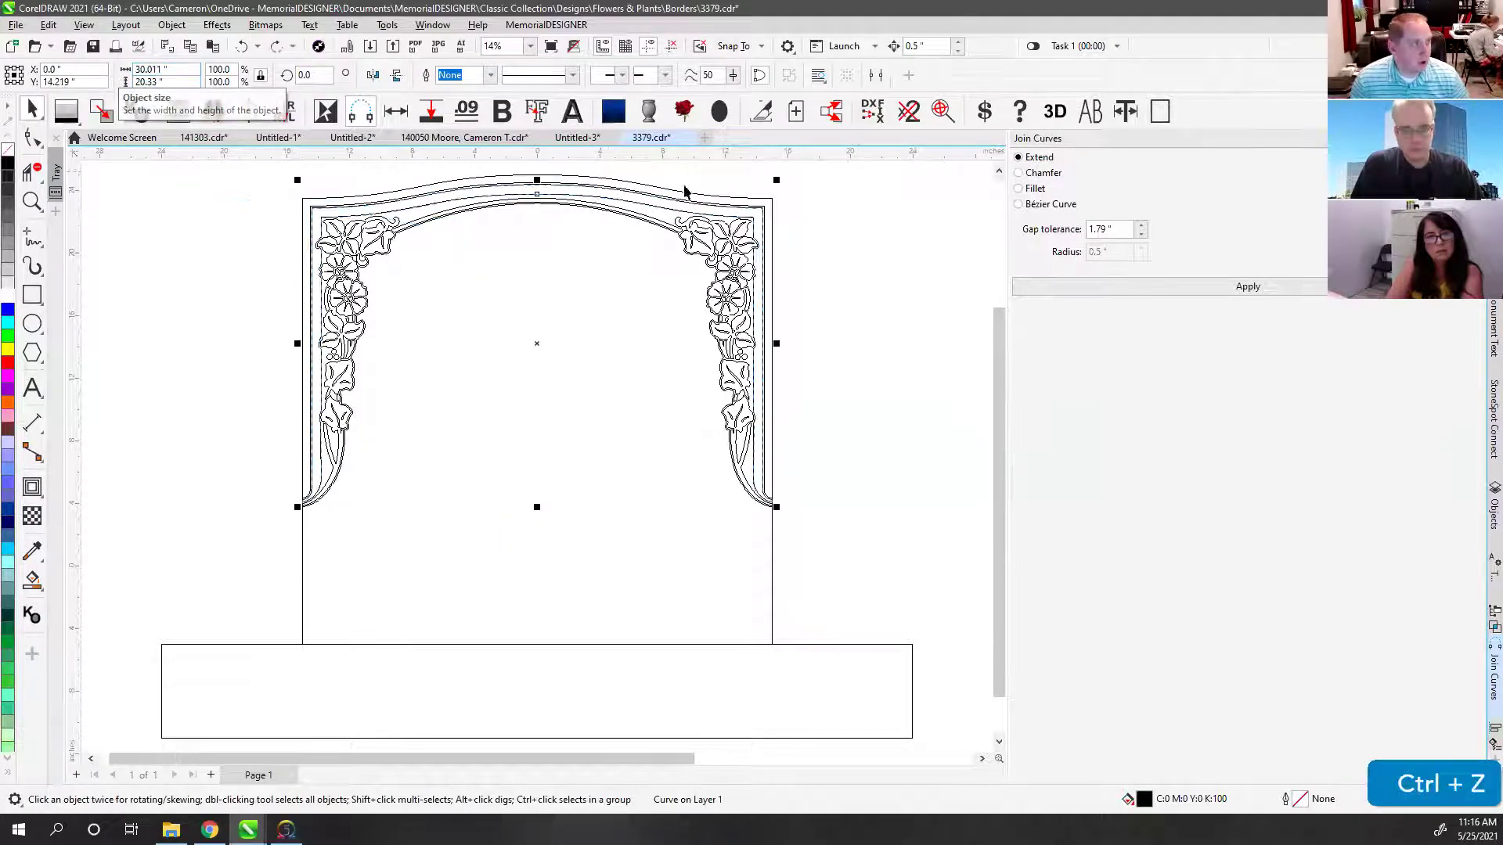
left_click(836, 304)
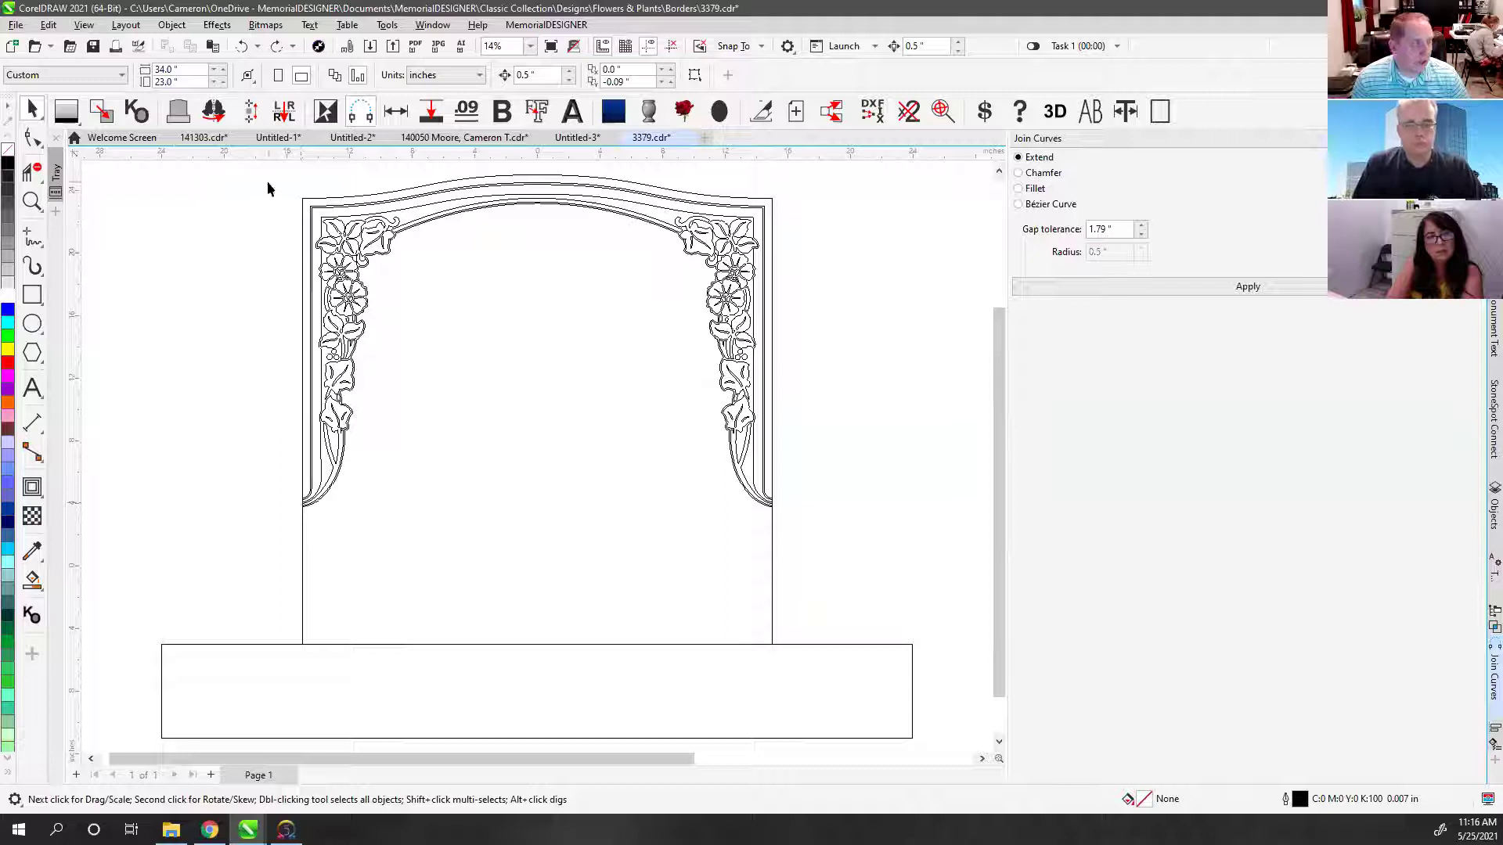
Step: Combine the five floral pieces, excluding the outer black border, into one light grey curve in front
left_click_drag(267, 185, 834, 548)
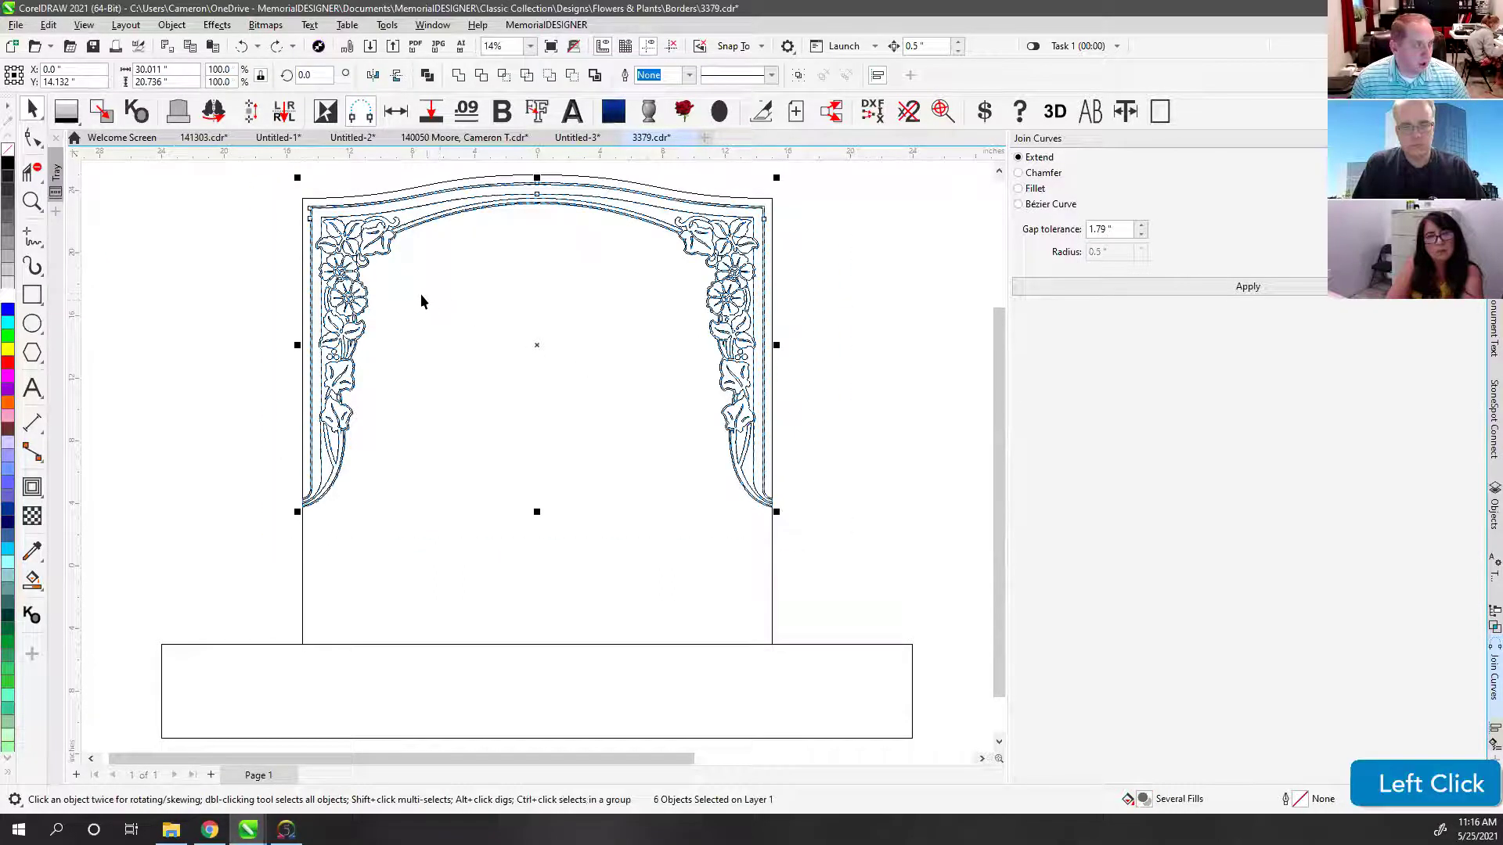
key("v")
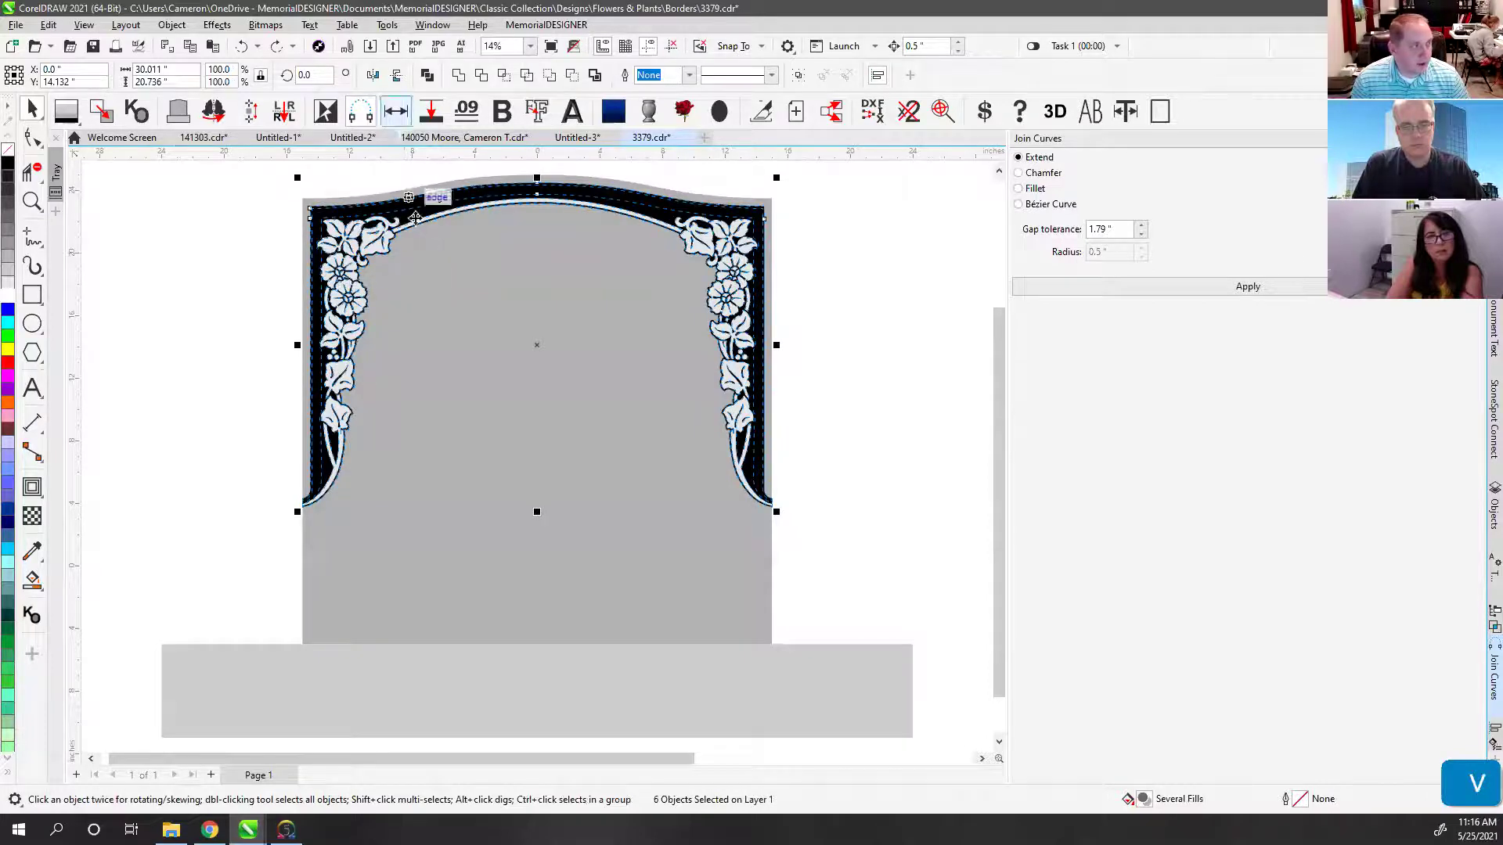
scroll(537, 454, "up", 5)
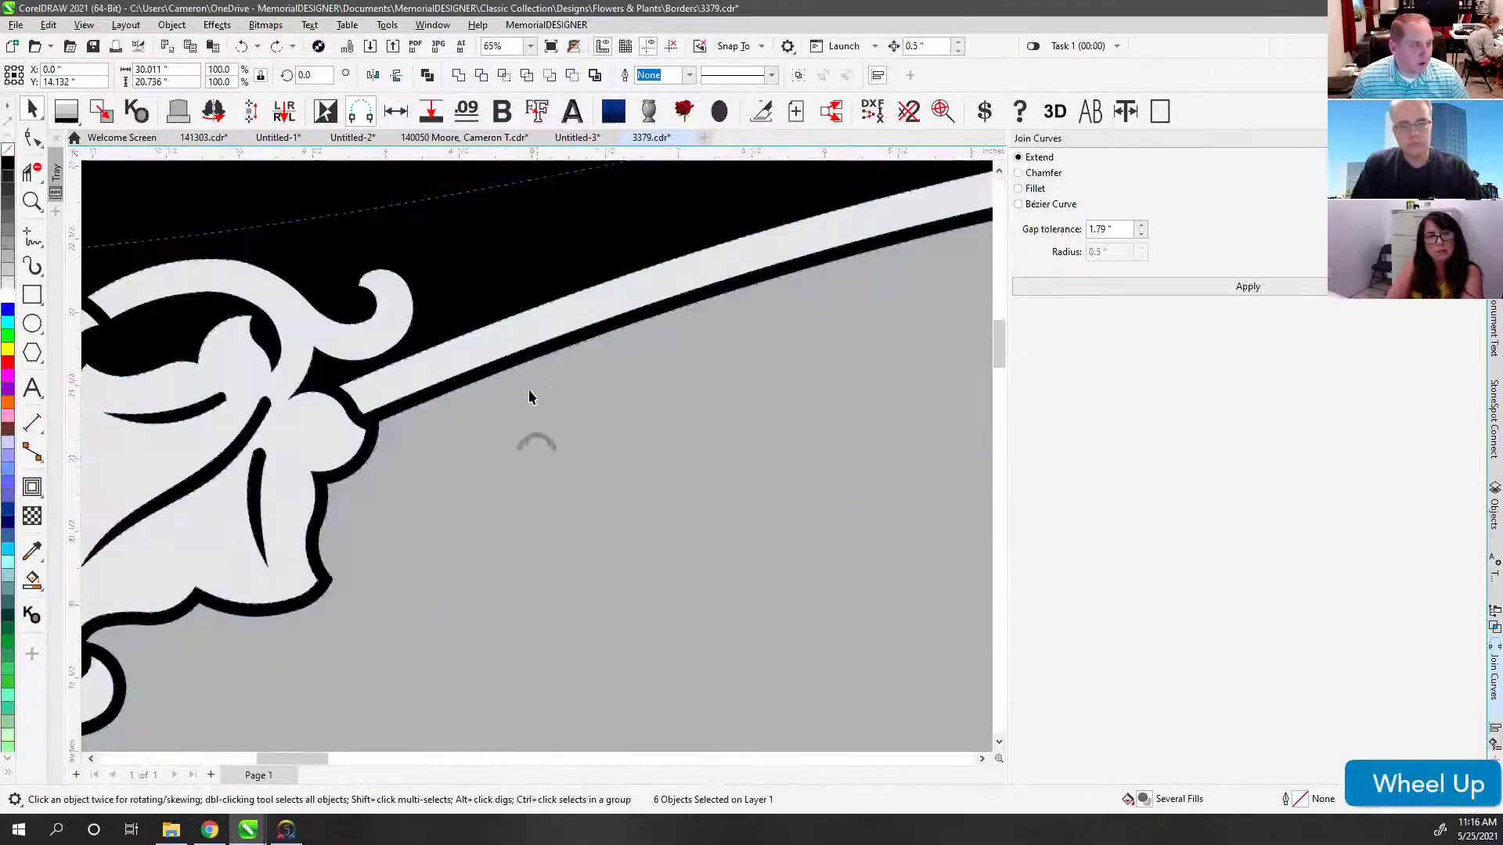
left_click(526, 358, "shift")
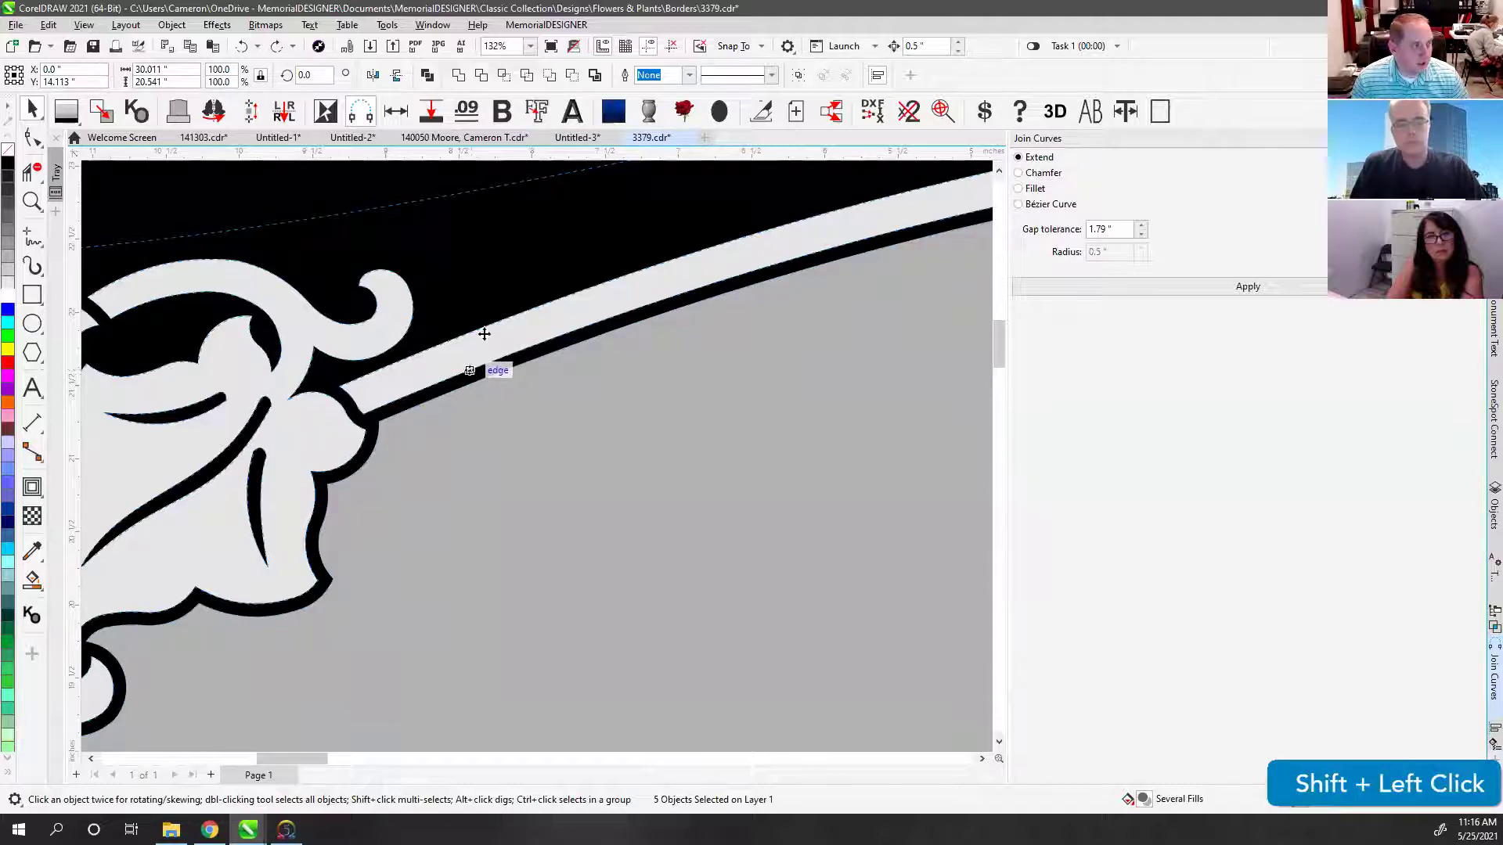
left_click(426, 75)
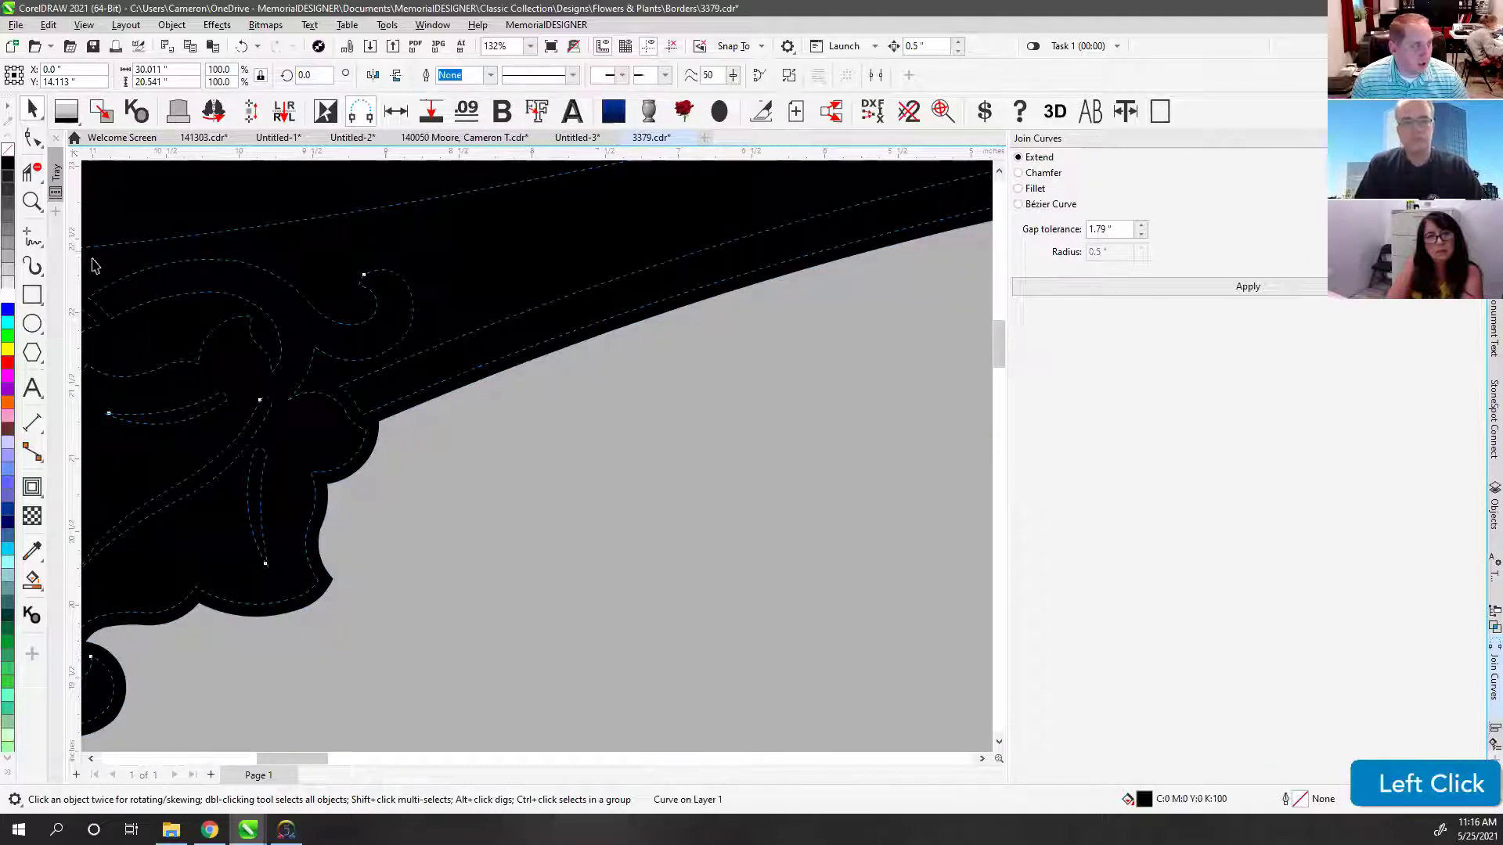
left_click(7, 282)
key("shift+Page_Up")
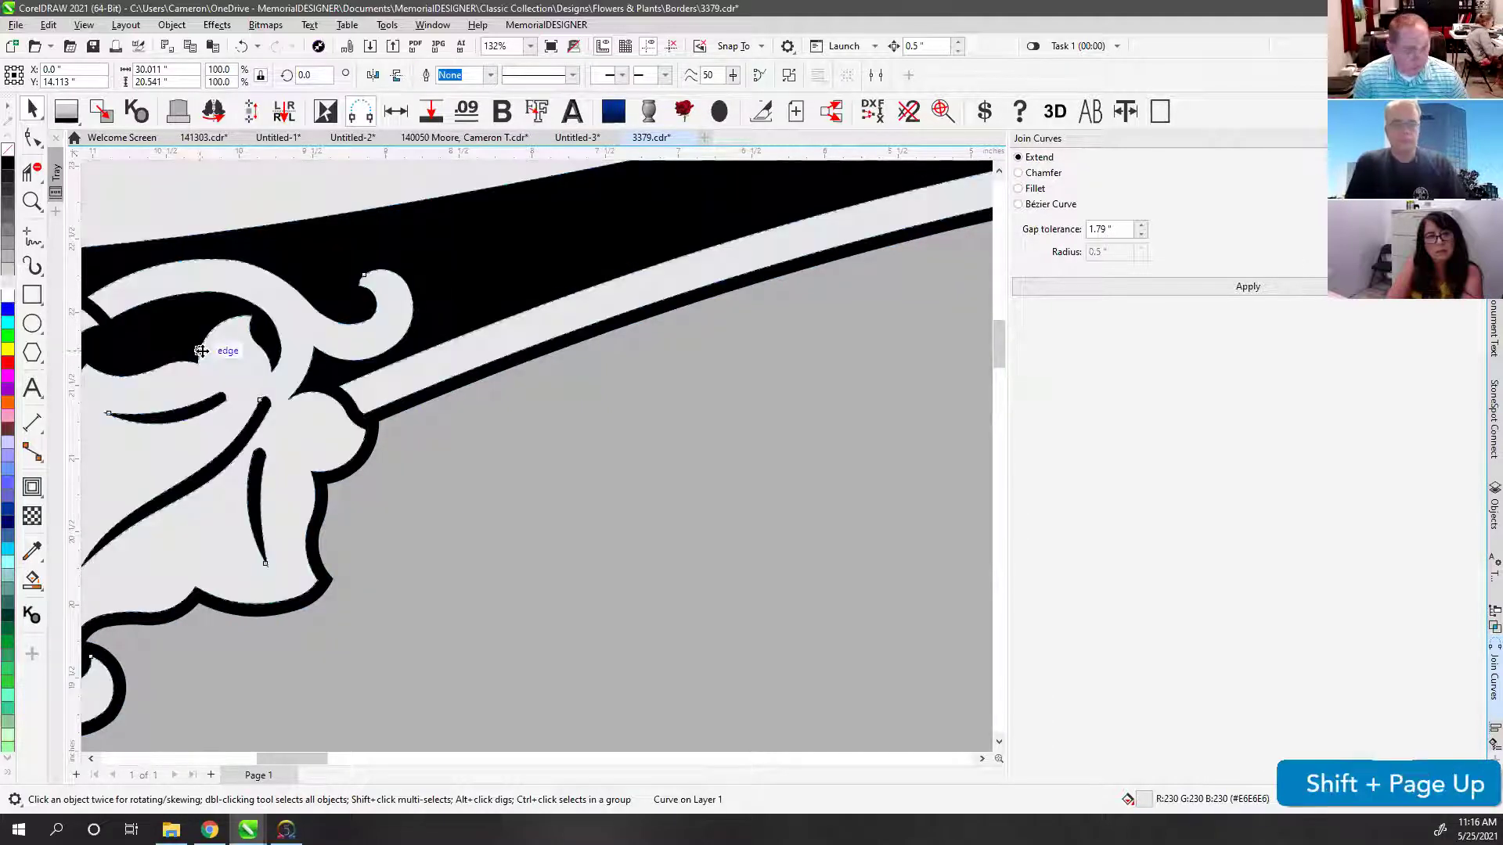
Step: Zoom to the whole monument and check the floral curve by pulling it aside and undoing
key("F4")
left_click_drag(342, 346, 514, 307)
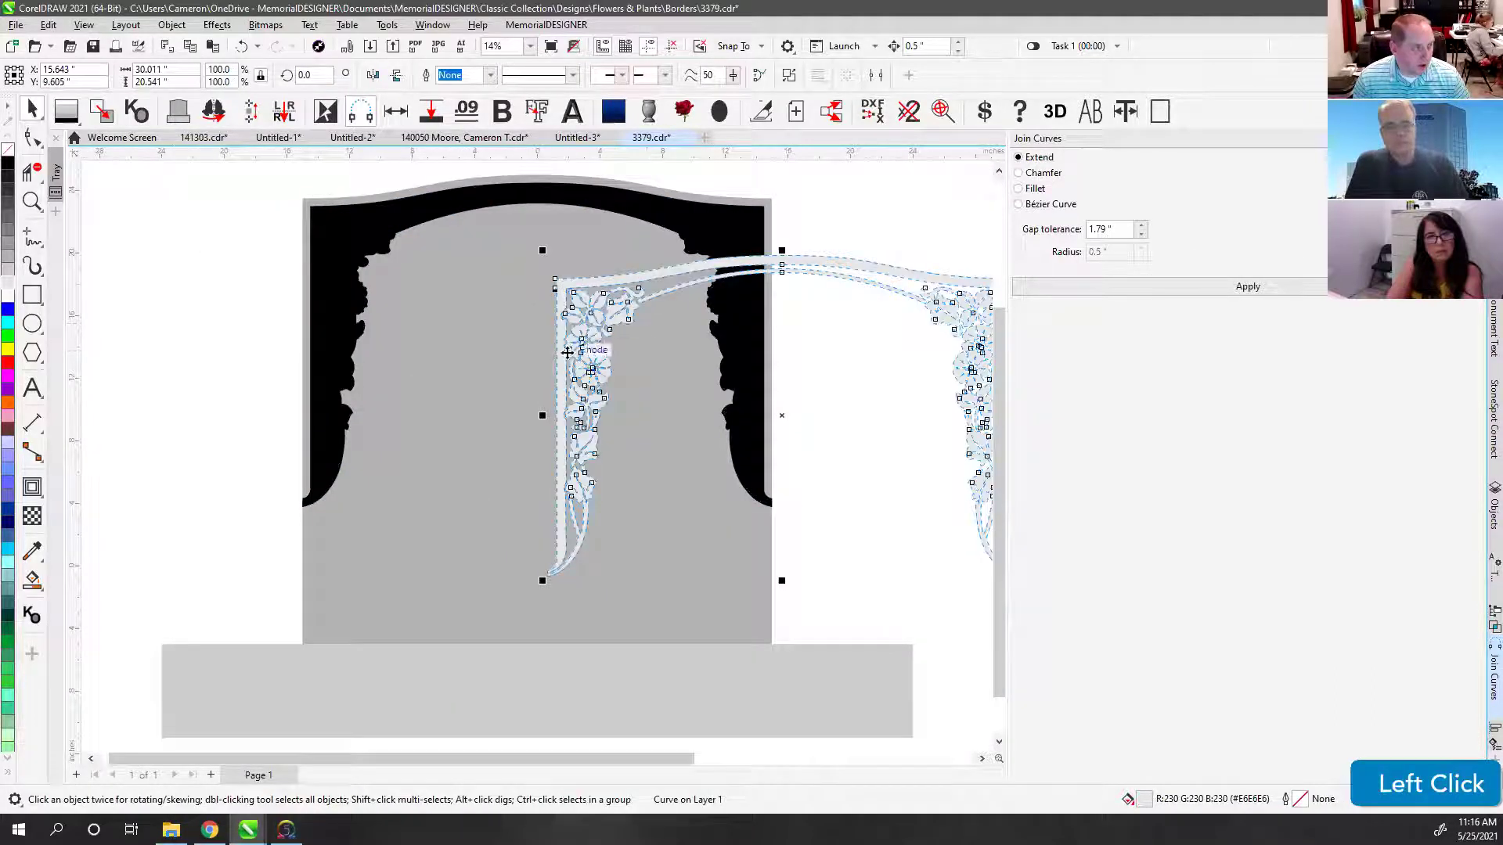
key("ctrl+z")
left_click(282, 278)
left_click(863, 245)
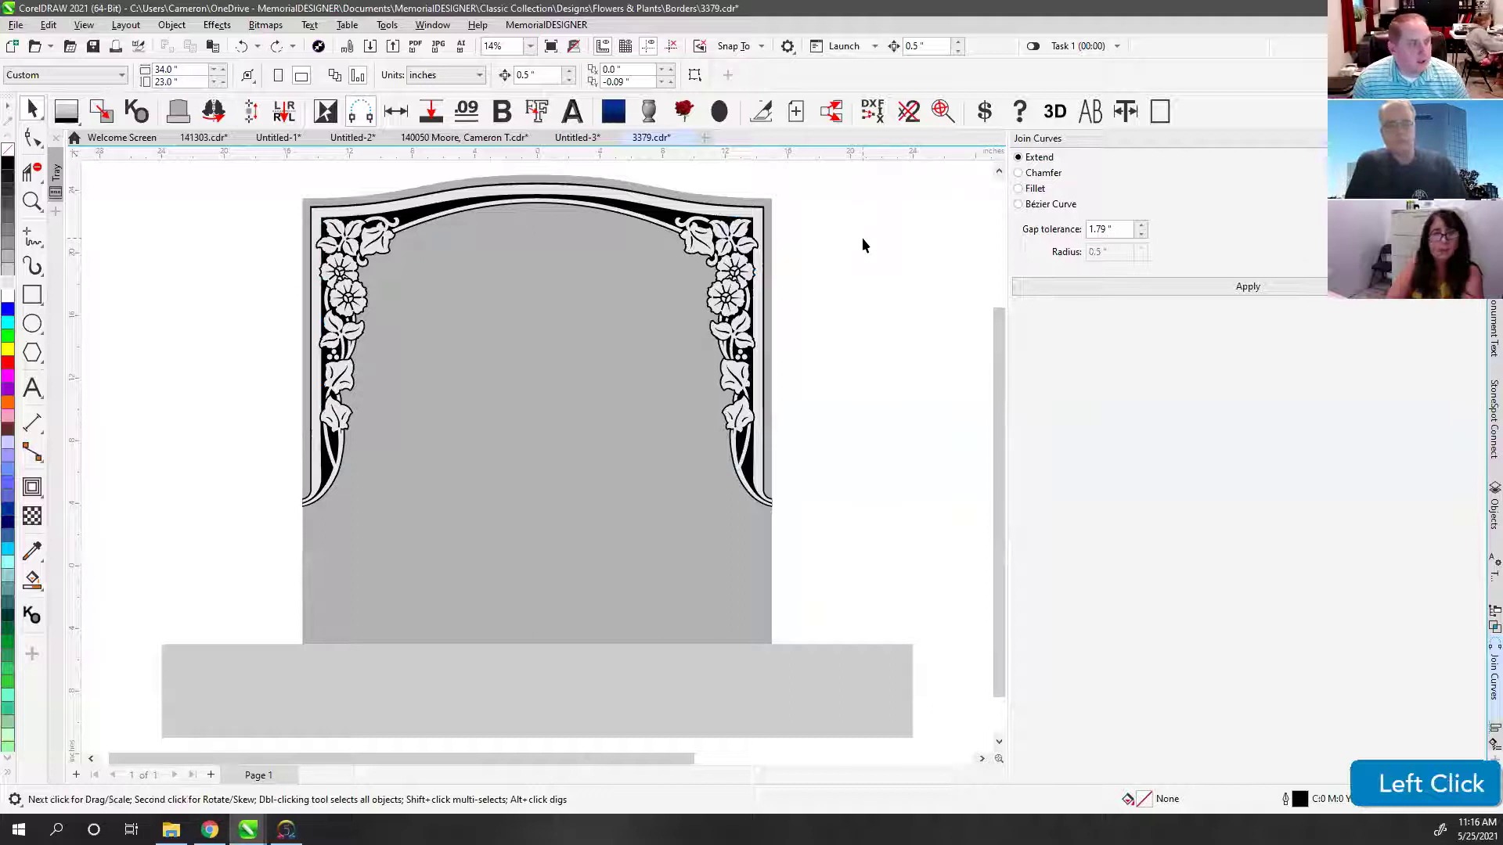
left_click_drag(266, 180, 848, 590)
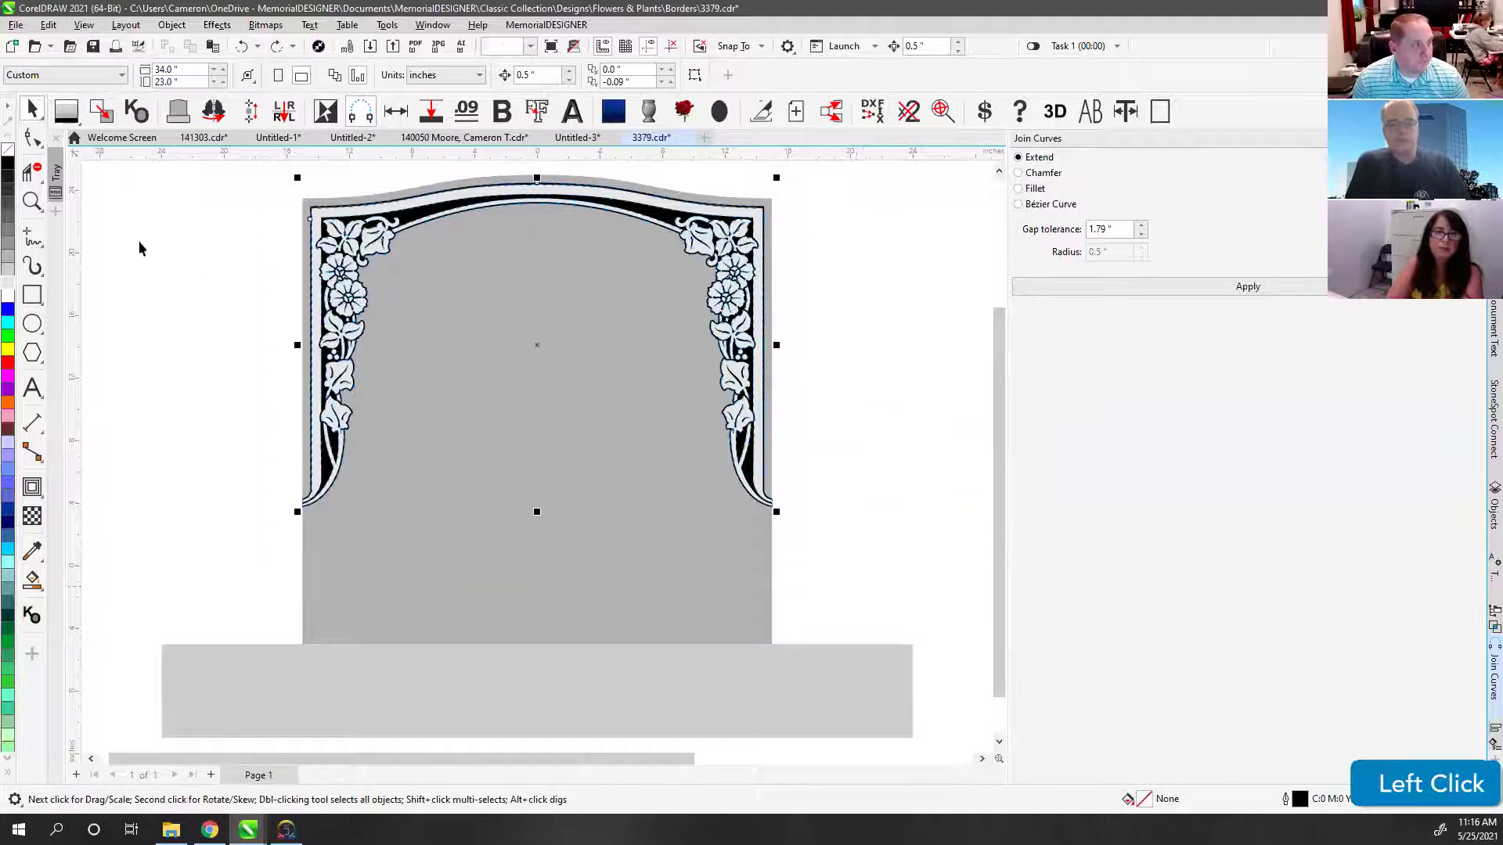
right_click(129, 336)
left_click(129, 336)
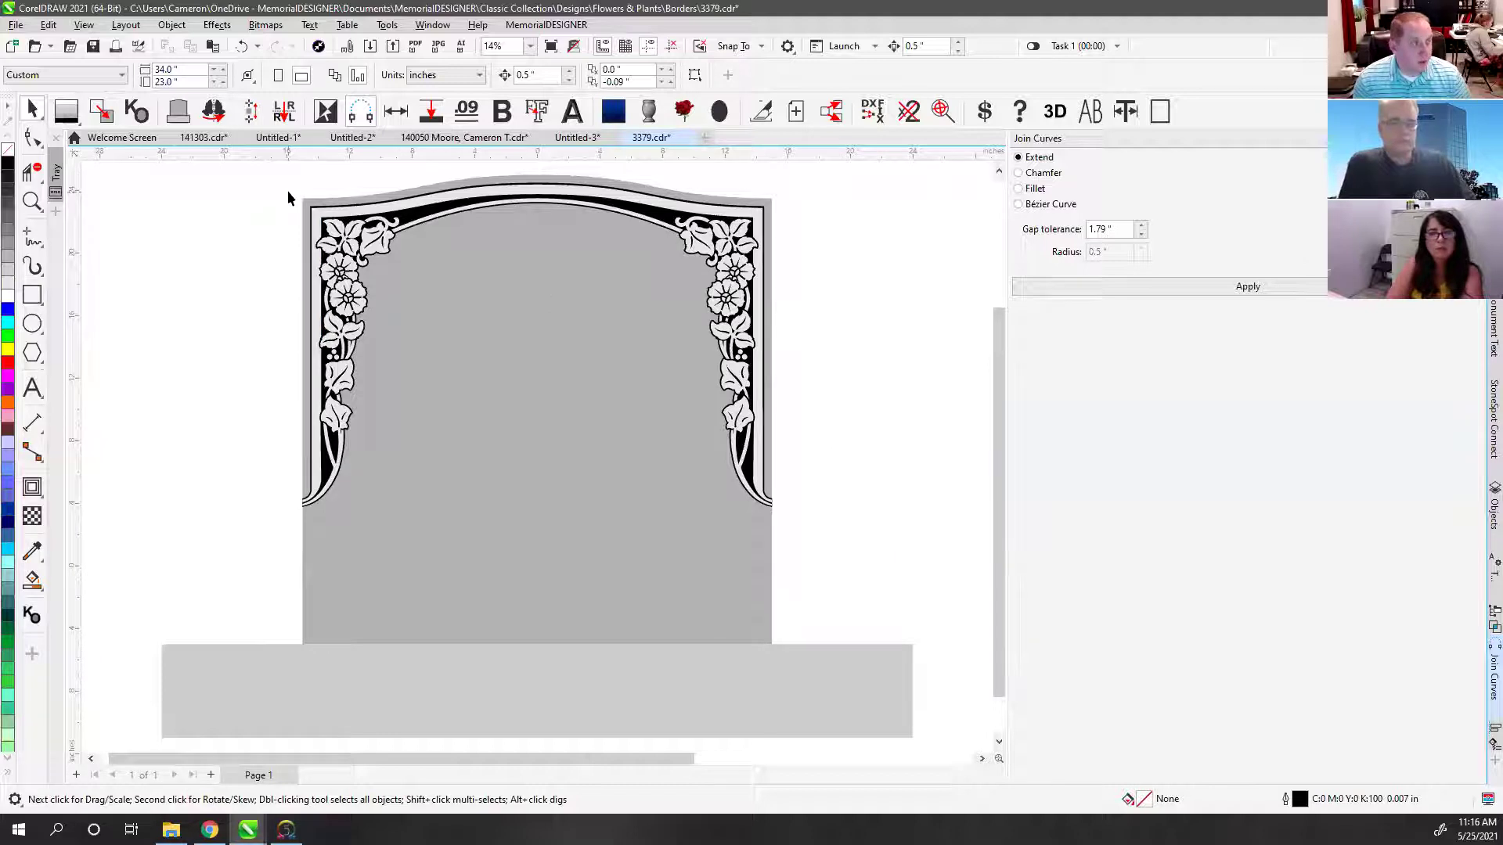
left_click(852, 278)
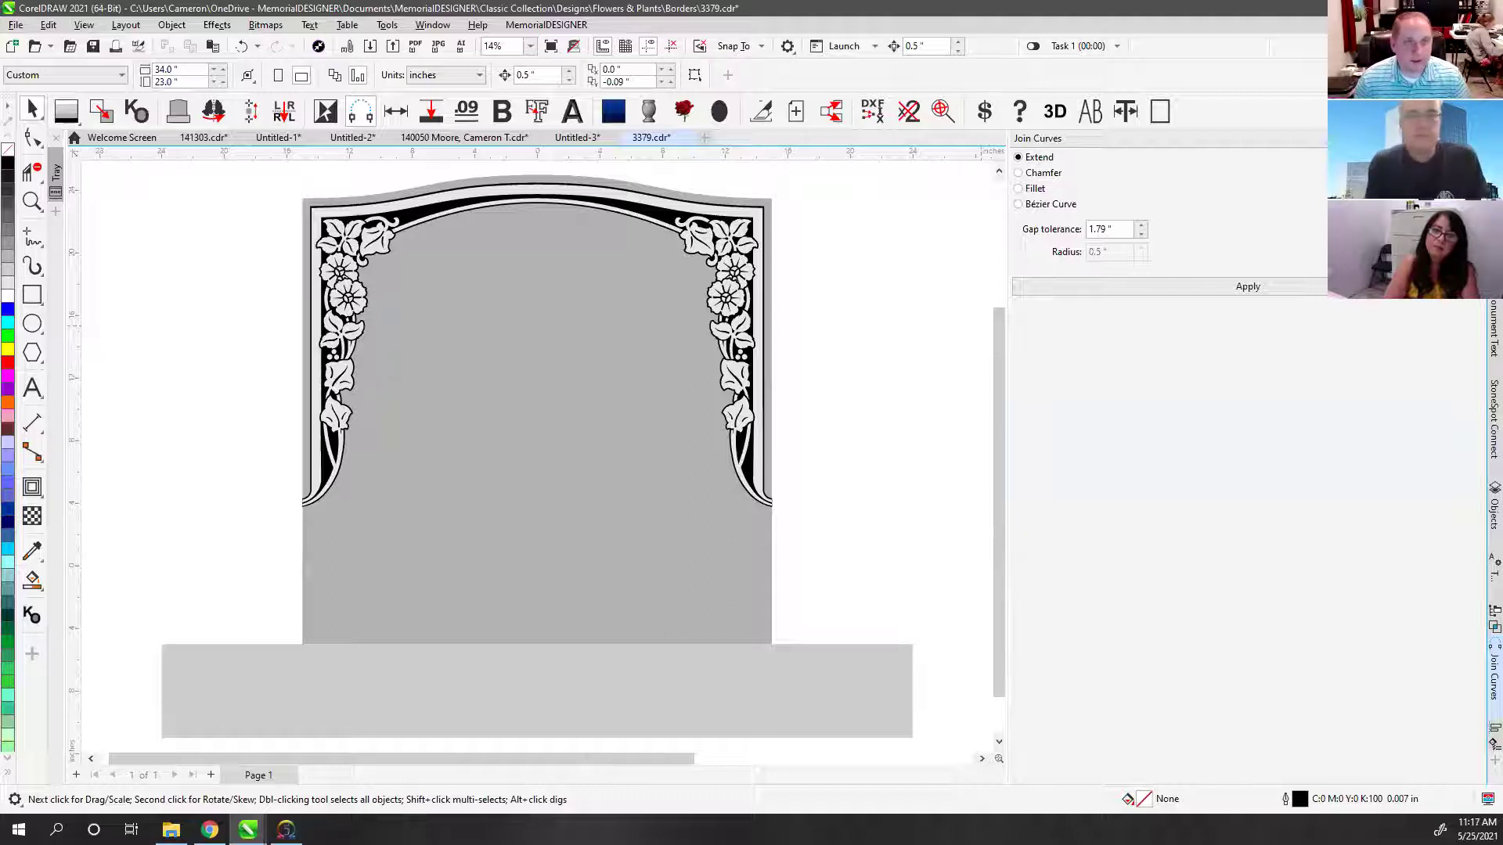
left_click(1248, 286)
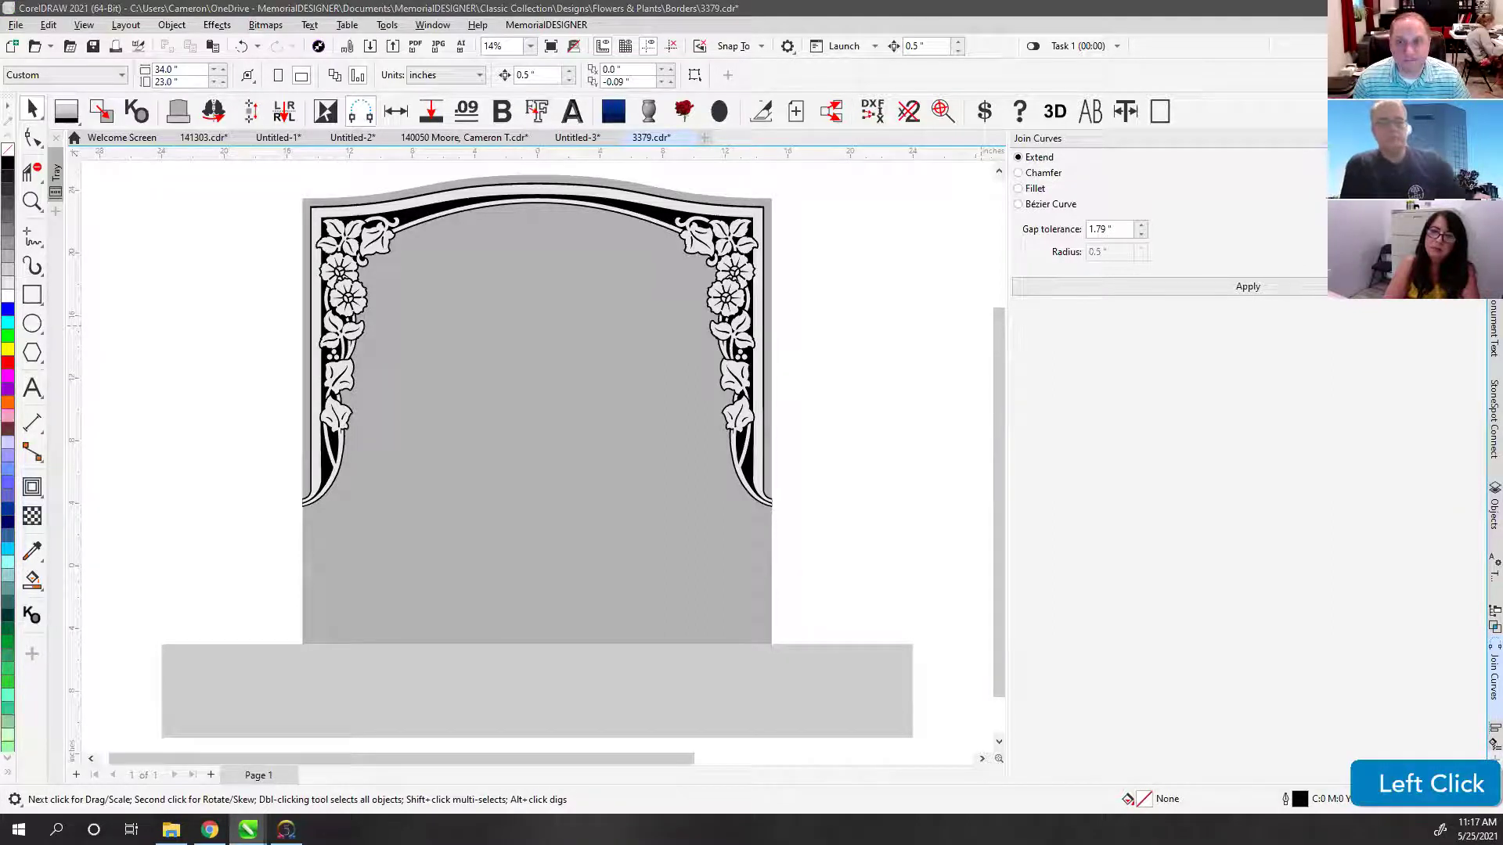